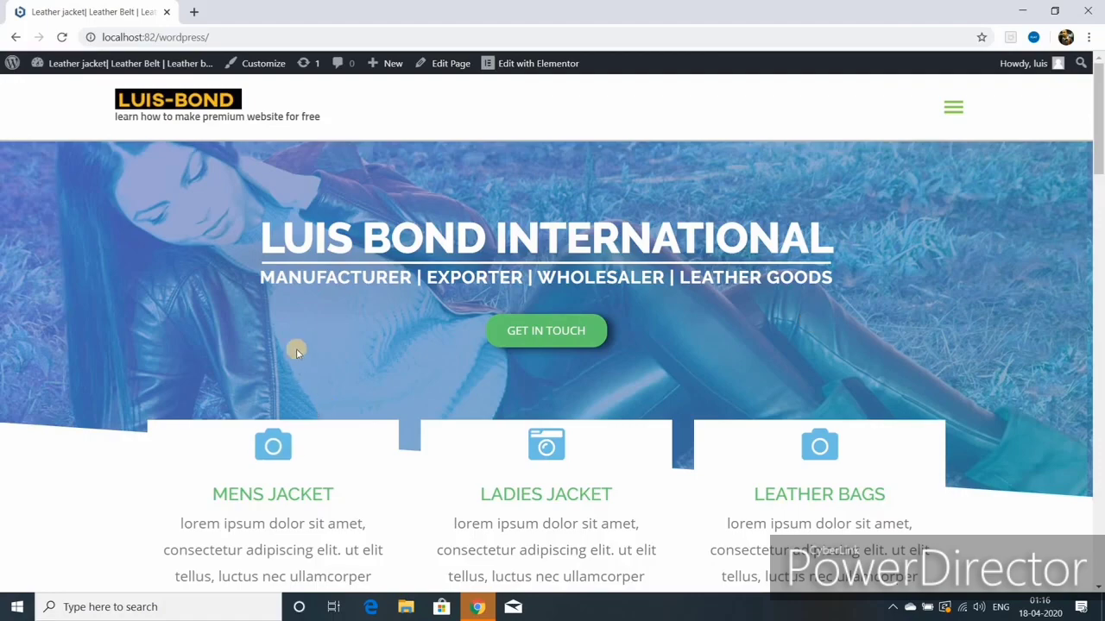
# Step: Browse the home page, toggling the site's navigation menu and scrolling through its sections
pyautogui.scroll(-4, 296, 349)
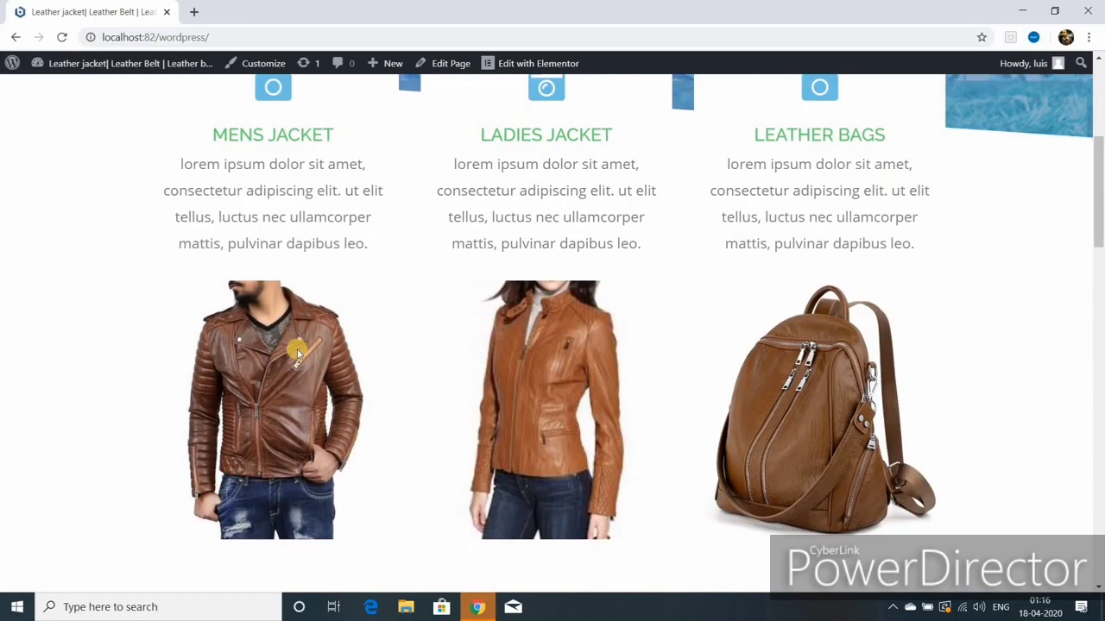
pyautogui.scroll(-2, 296, 348)
pyautogui.scroll(6, 296, 348)
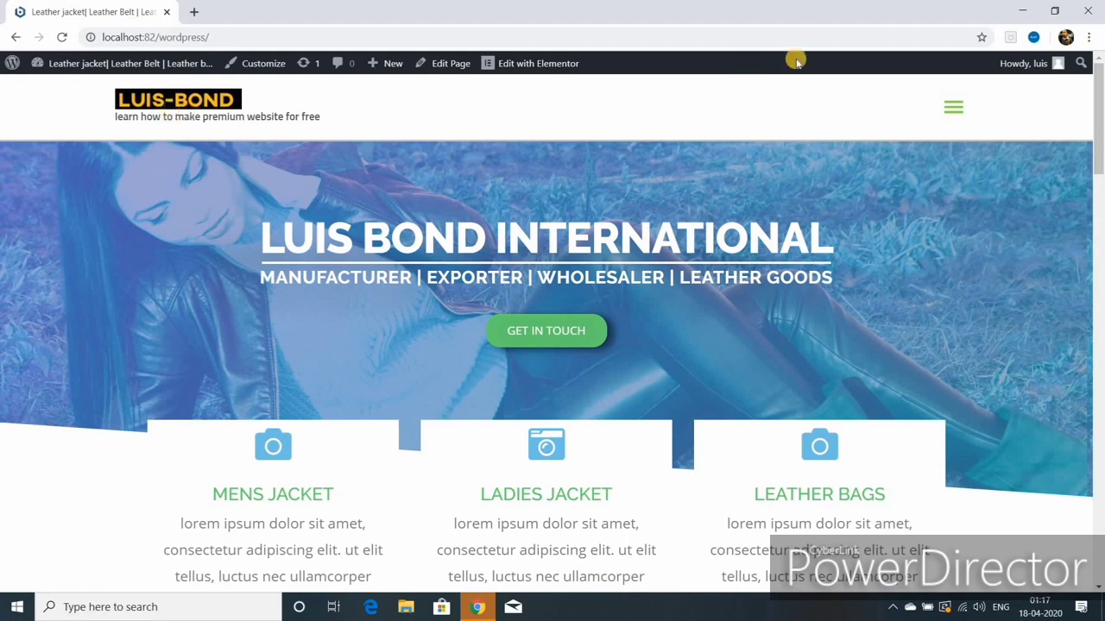
pyautogui.click(951, 110)
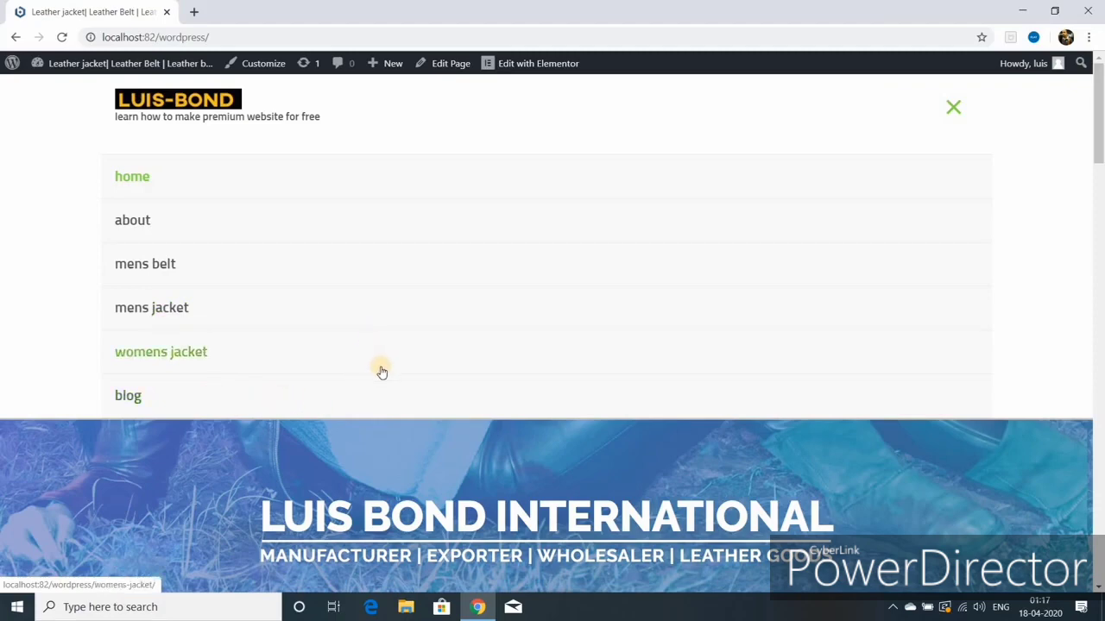
pyautogui.click(952, 107)
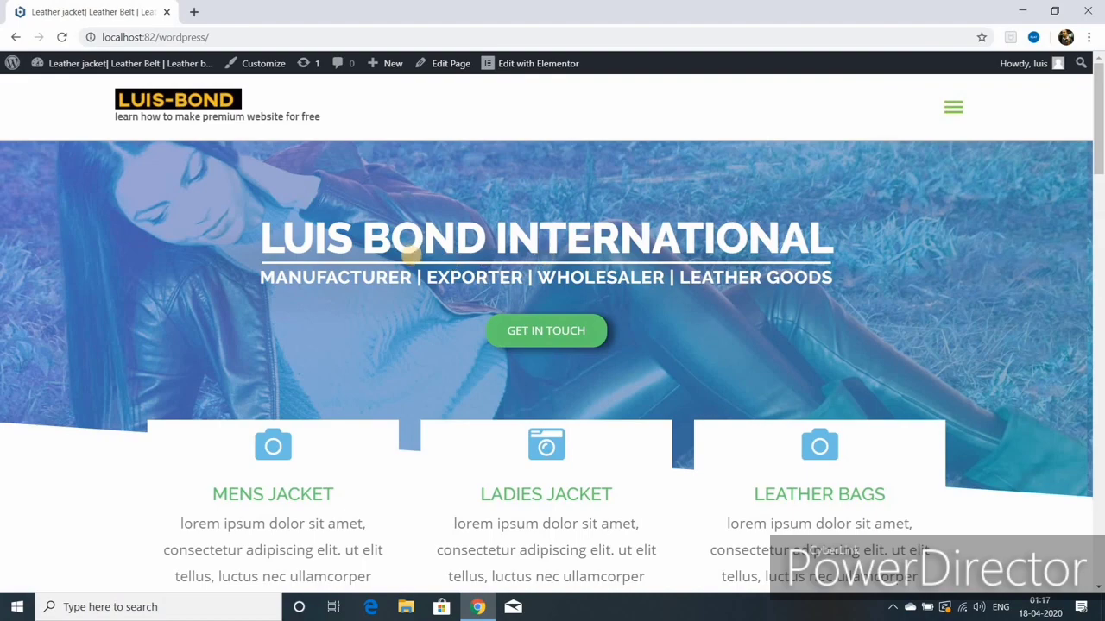
pyautogui.scroll(-1, 467, 248)
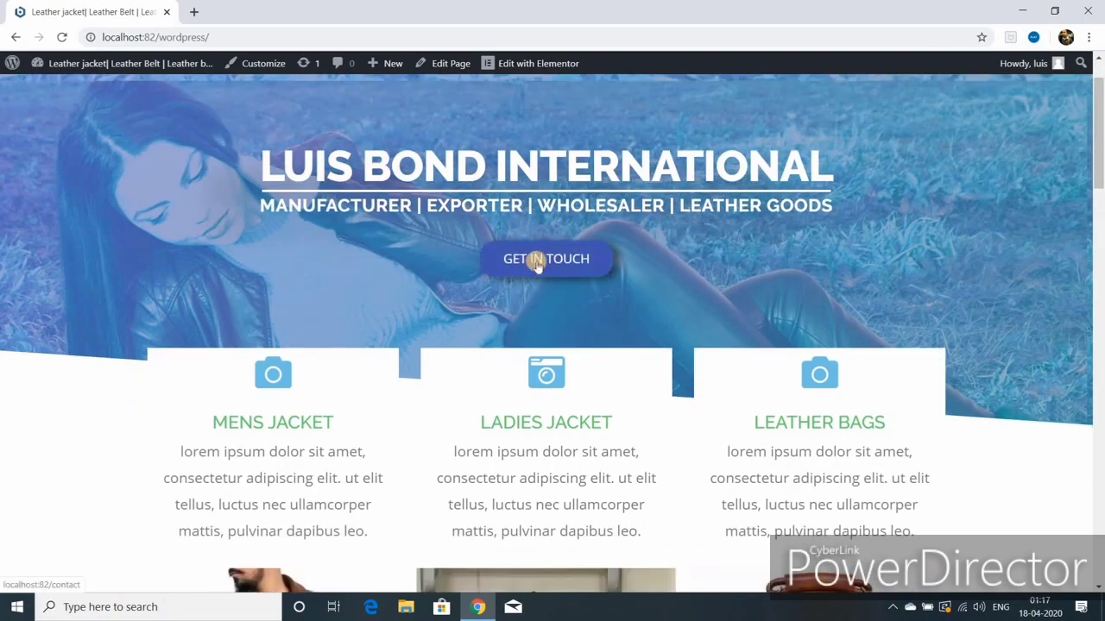
pyautogui.scroll(-2, 535, 267)
pyautogui.scroll(-3, 523, 289)
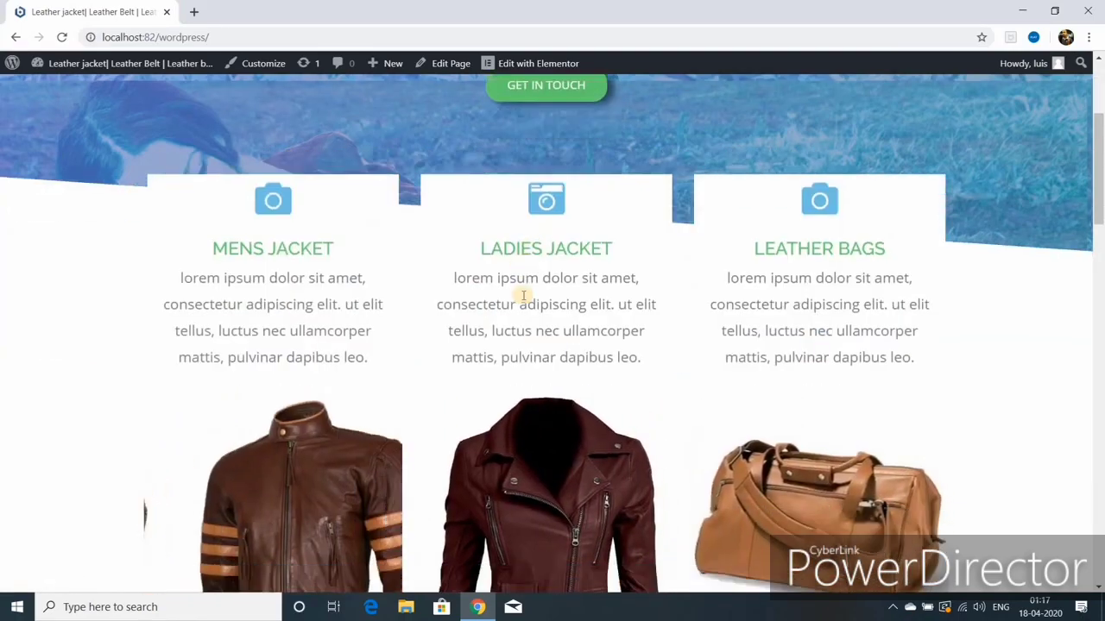
pyautogui.scroll(-5, 522, 297)
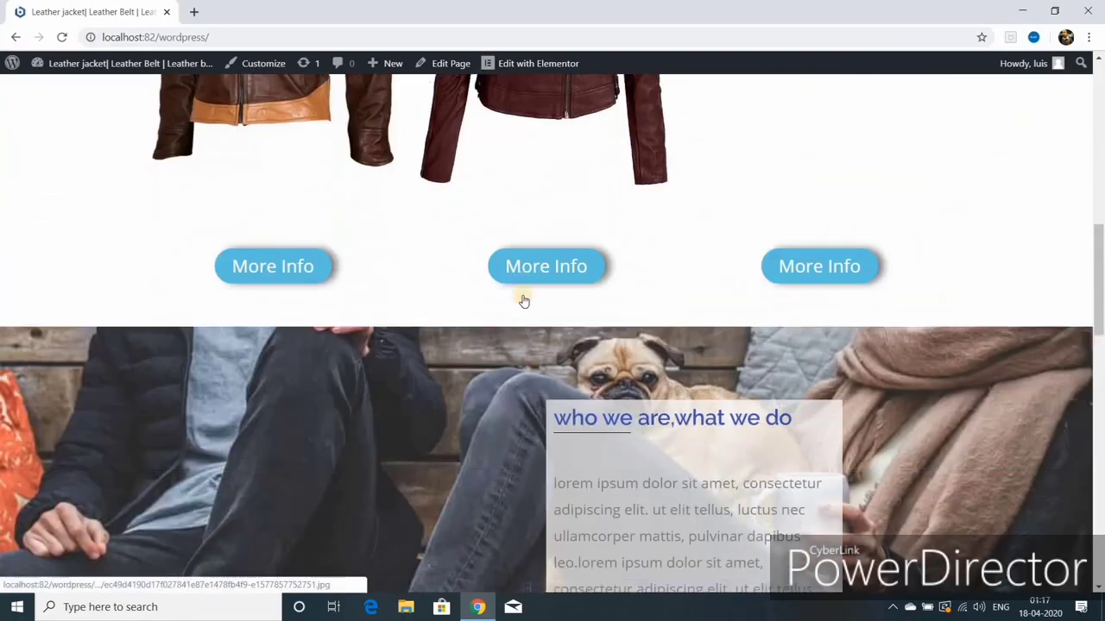
pyautogui.scroll(-4, 523, 300)
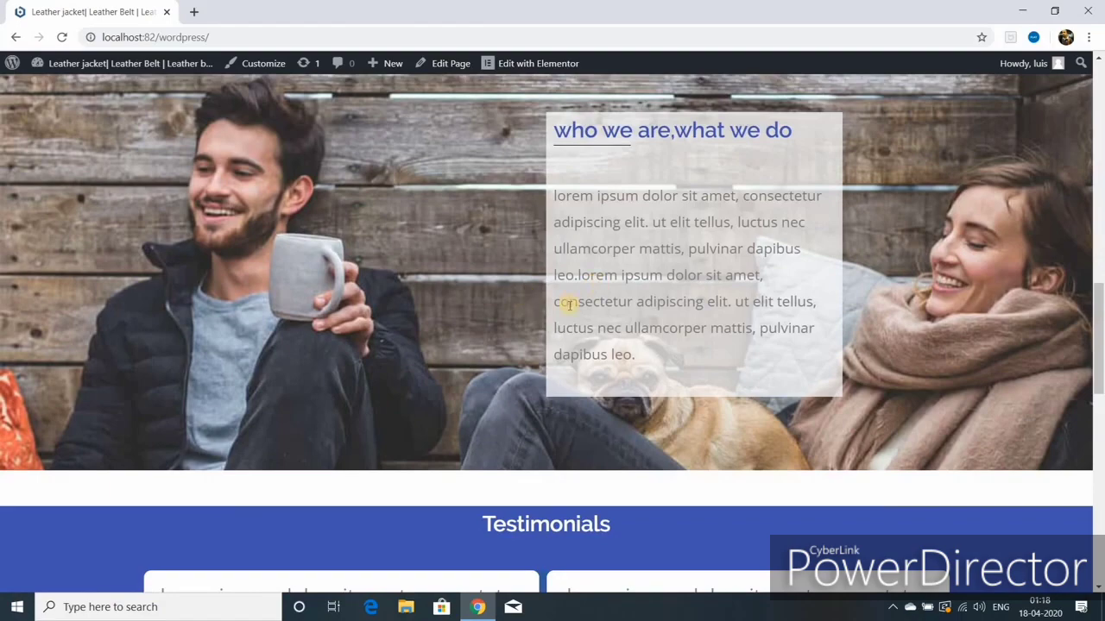
pyautogui.scroll(-3, 569, 305)
pyautogui.scroll(-5, 569, 305)
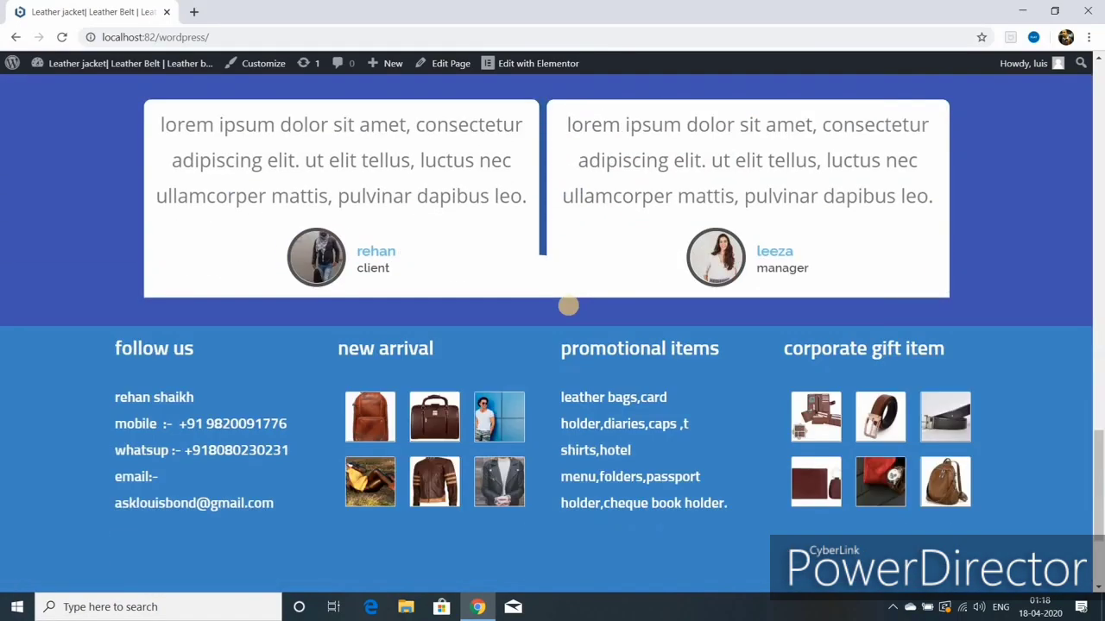
pyautogui.scroll(20, 569, 306)
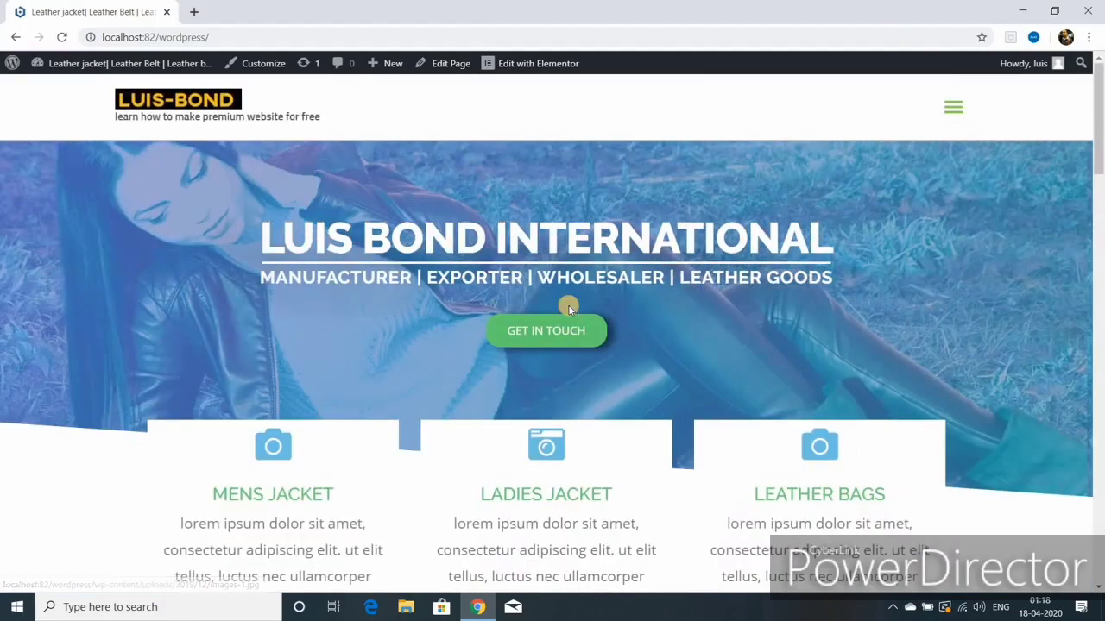
# Step: Go to the About page from the navigation menu, review it to the footer, and open the Customizer
pyautogui.click(948, 113)
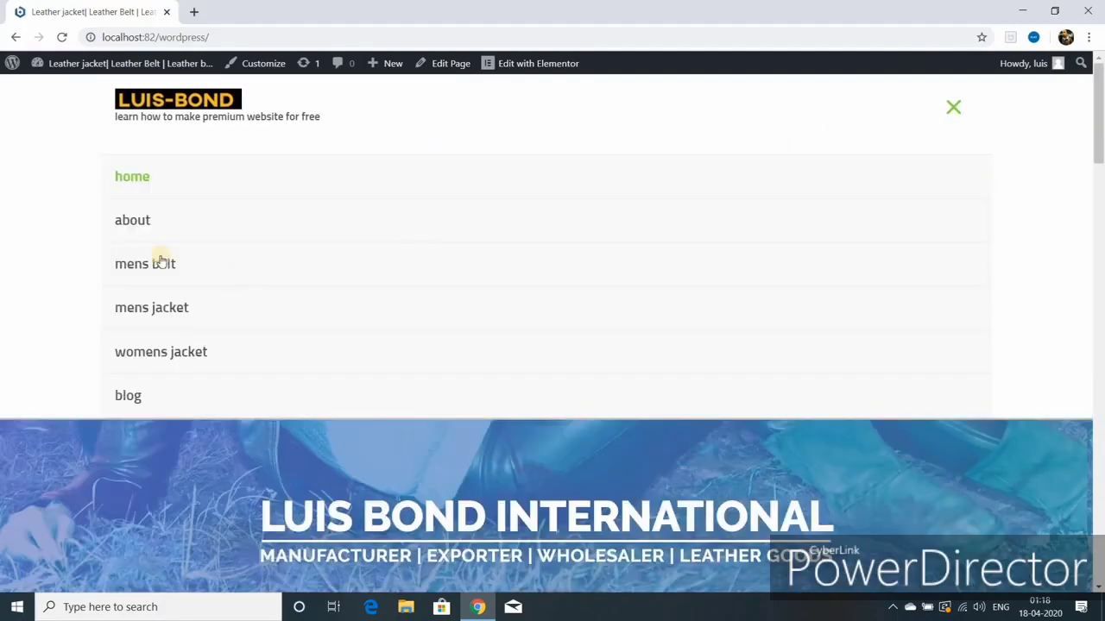
pyautogui.click(149, 218)
pyautogui.scroll(-2, 543, 293)
pyautogui.scroll(-2, 546, 296)
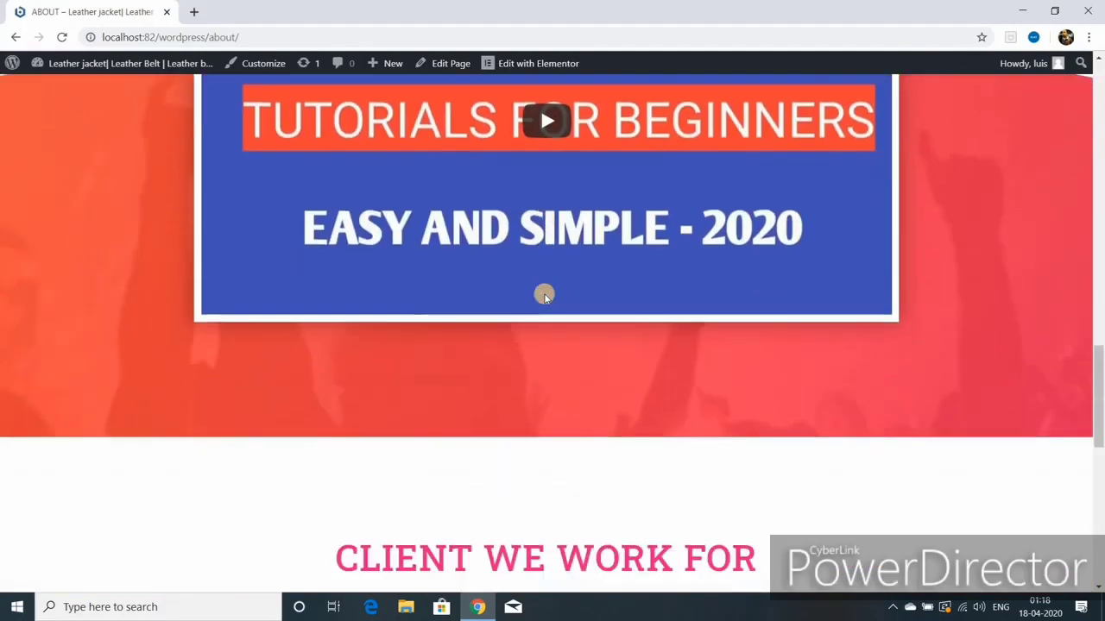
pyautogui.scroll(-3, 544, 294)
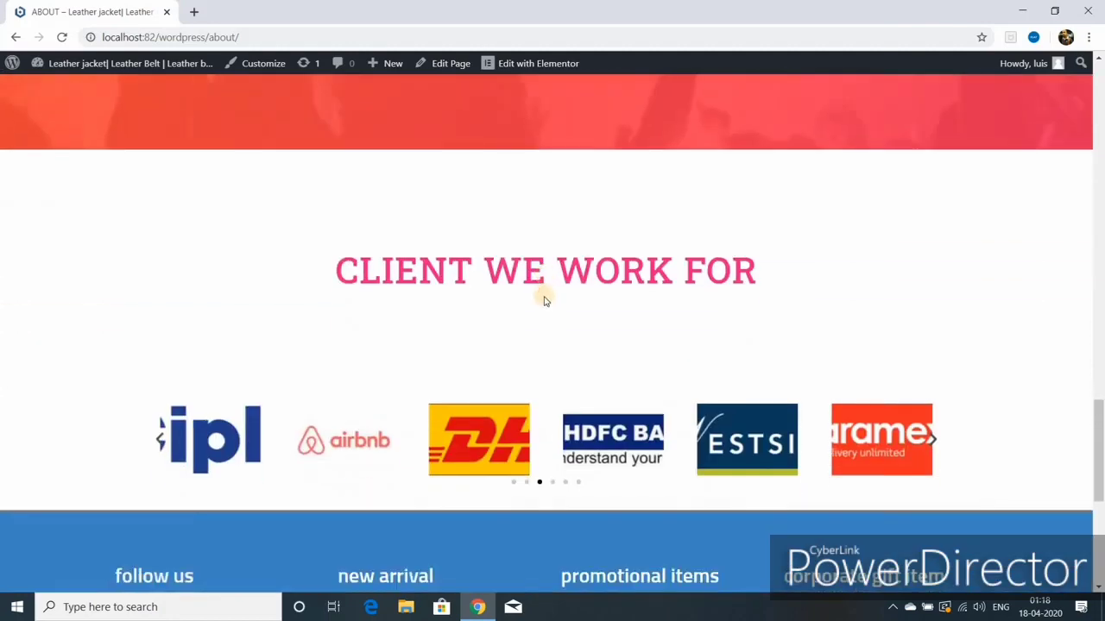
pyautogui.scroll(-2, 543, 296)
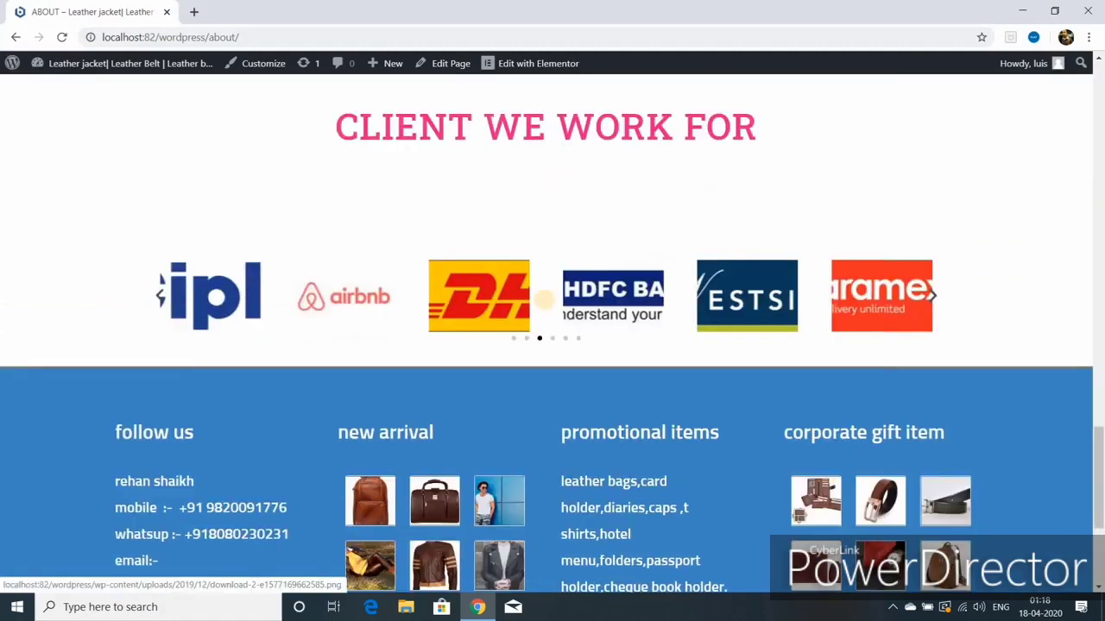
pyautogui.scroll(10, 526, 259)
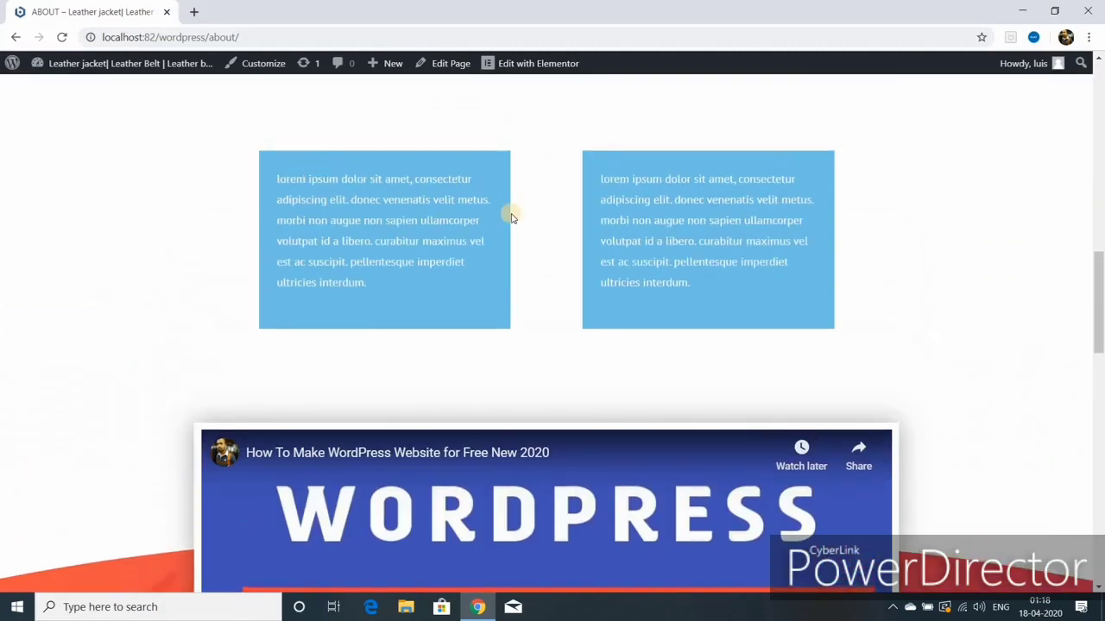
pyautogui.click(270, 69)
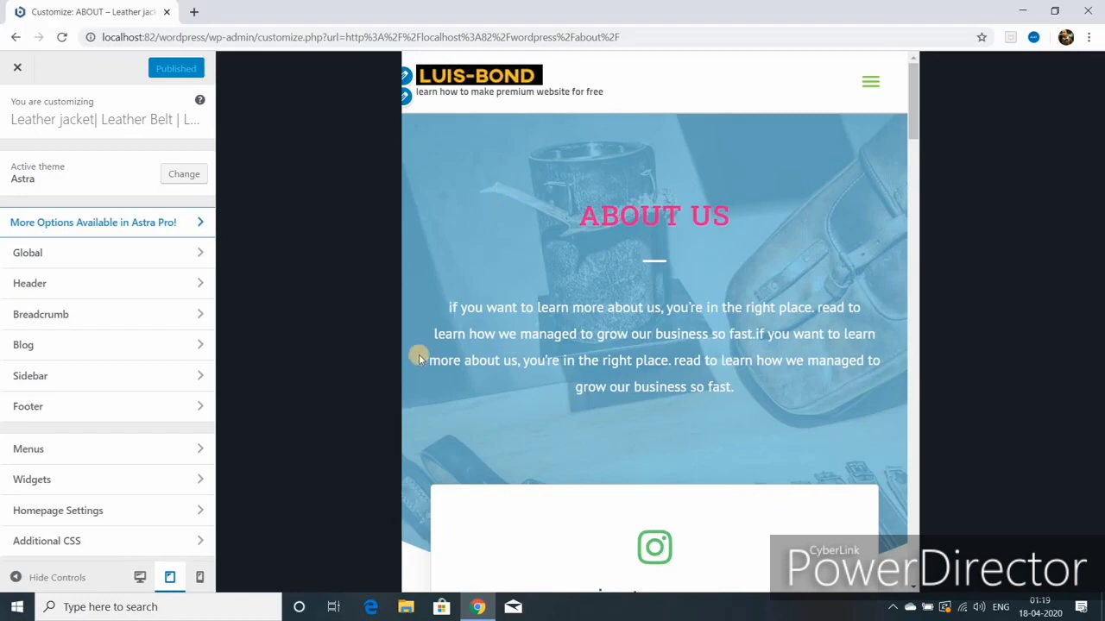
# Step: Switch the Customizer preview to mobile size and load the Mens Belt page with its belt products
pyautogui.click(200, 581)
pyautogui.scroll(-8, 638, 332)
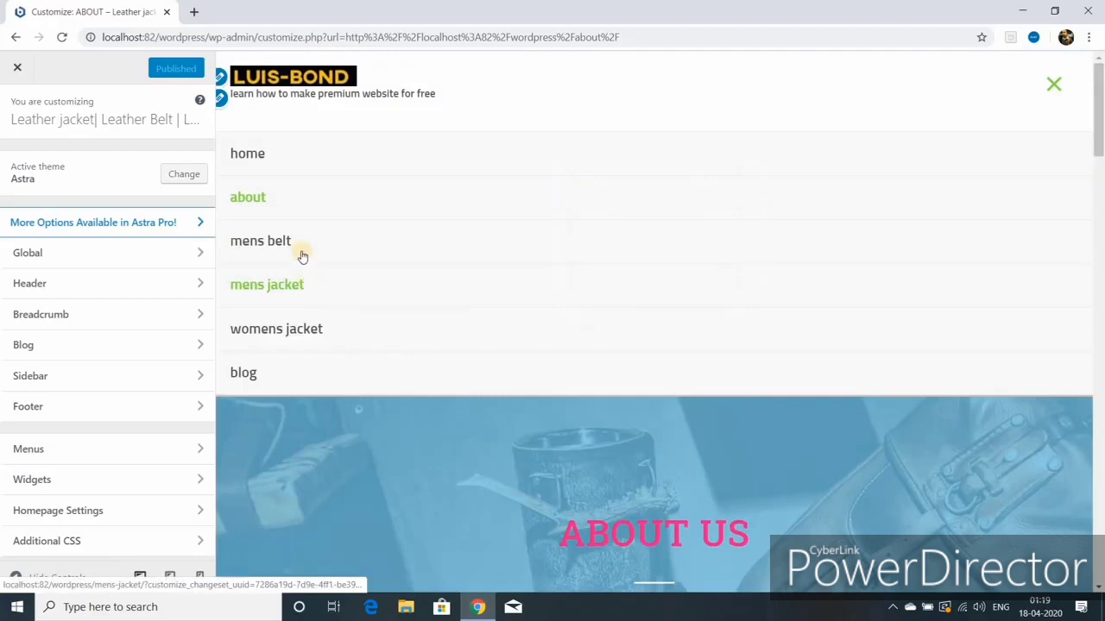
pyautogui.click(301, 250)
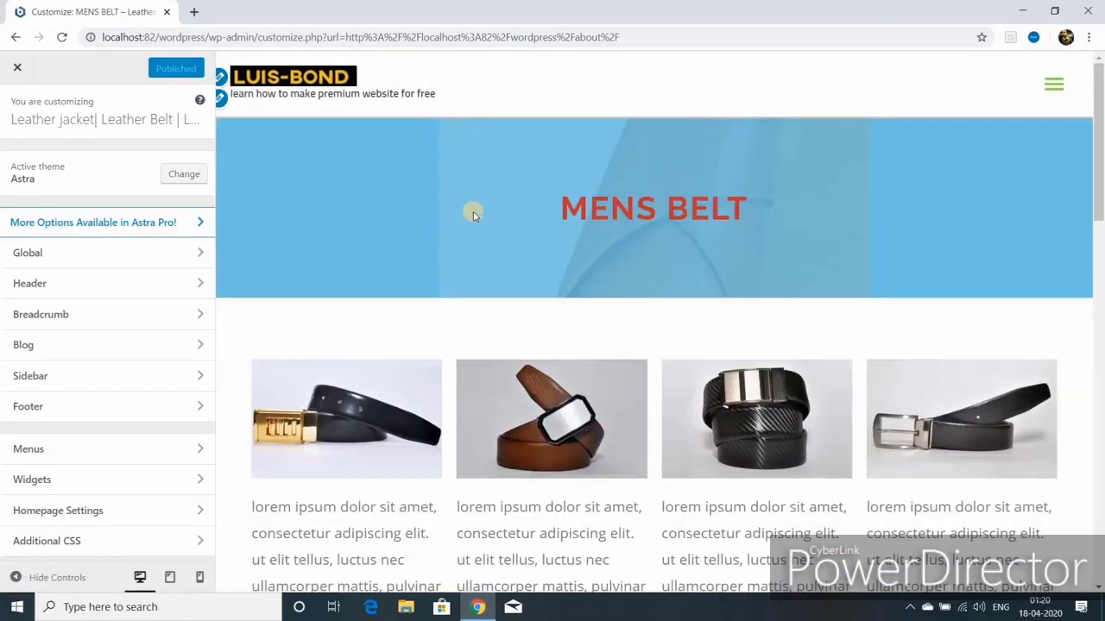
pyautogui.scroll(-3, 473, 214)
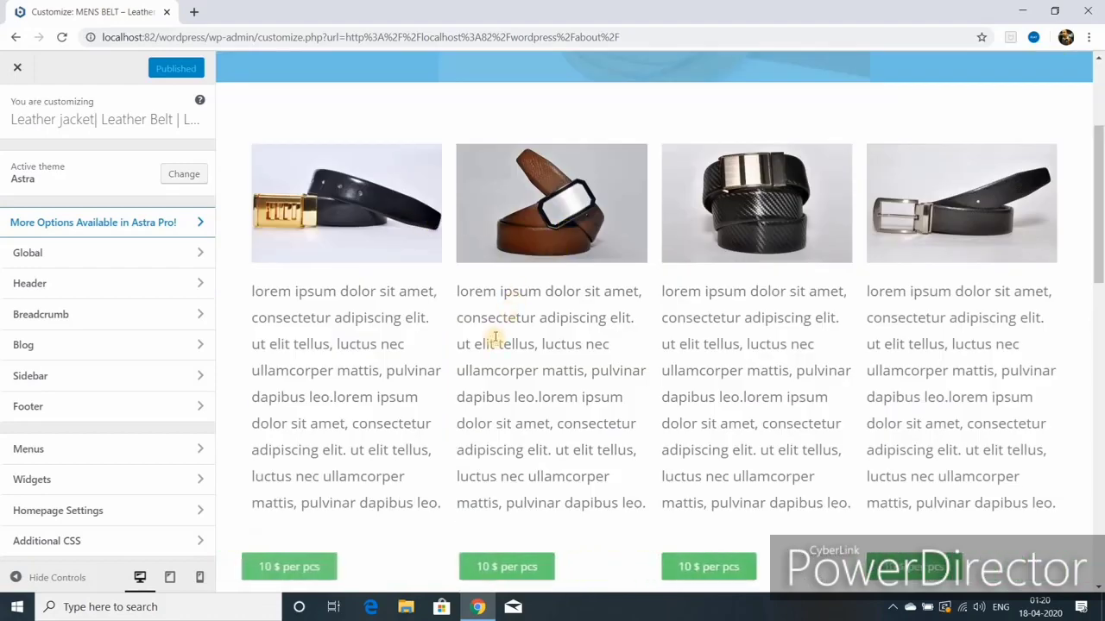
pyautogui.scroll(-1, 495, 337)
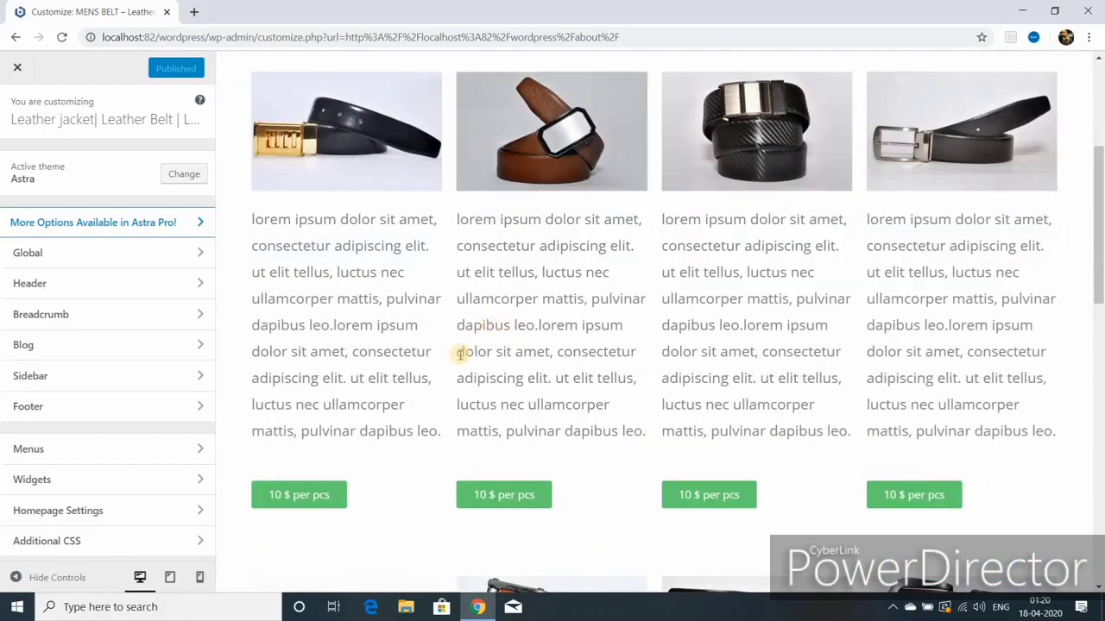
pyautogui.scroll(-3, 460, 353)
pyautogui.scroll(-4, 327, 300)
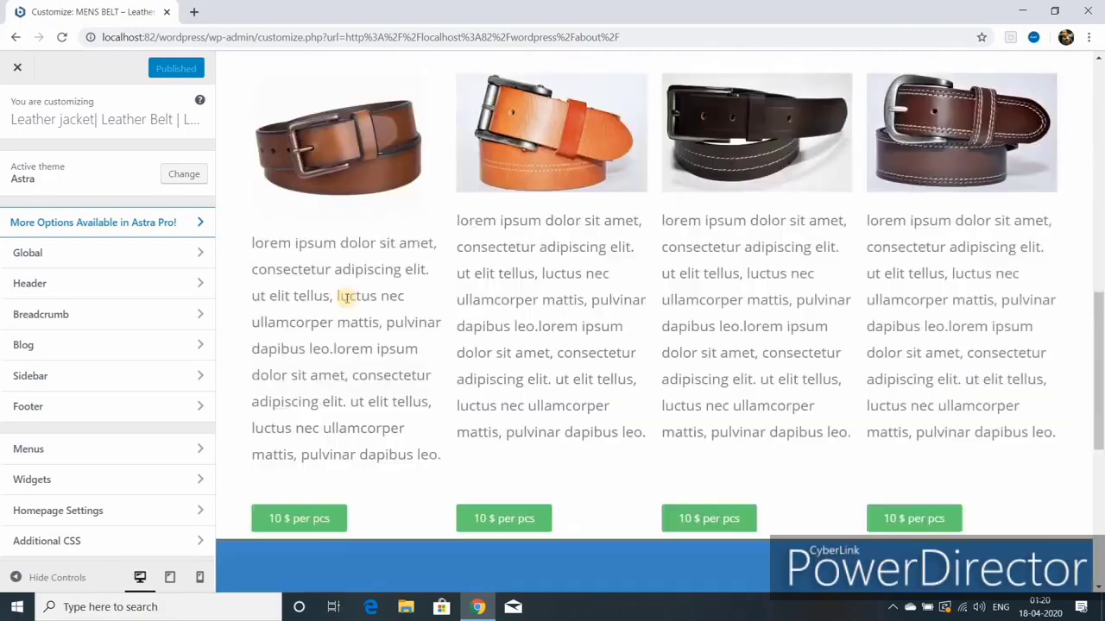
# Step: Open the Mens Jacket page on the live site and scroll through it
pyautogui.click(273, 310)
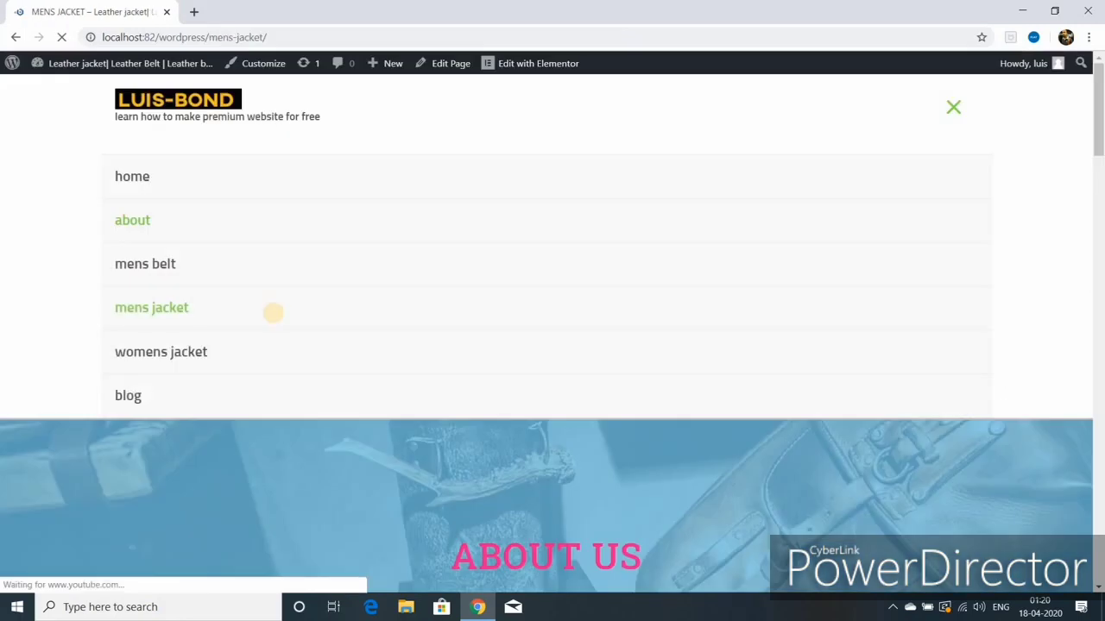
pyautogui.scroll(-10, 275, 319)
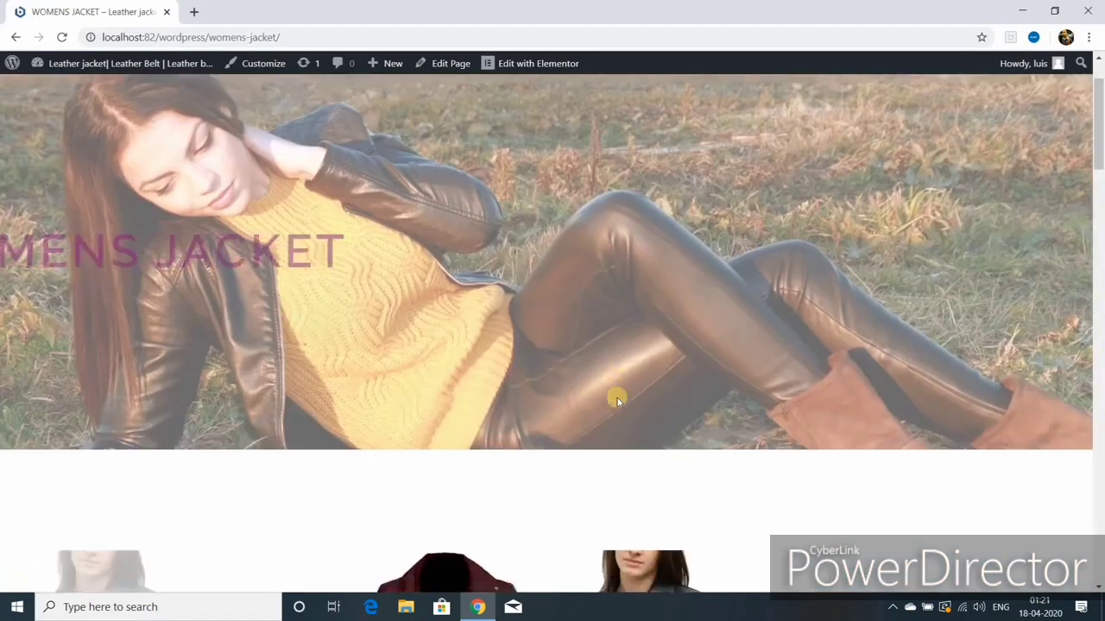
pyautogui.scroll(-10, 617, 401)
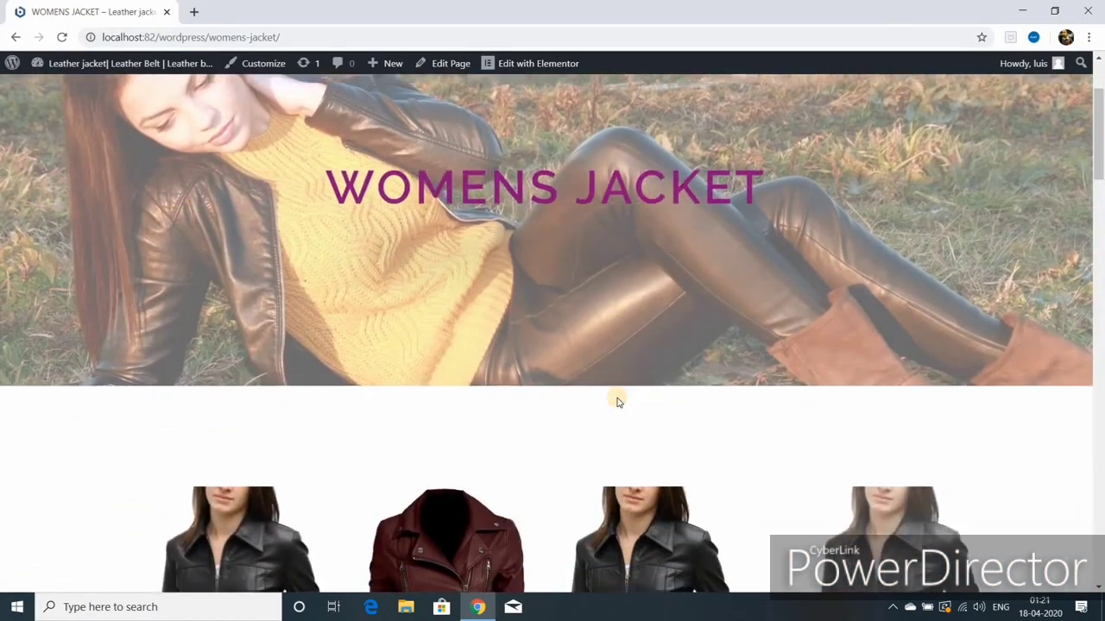
pyautogui.scroll(-3, 617, 401)
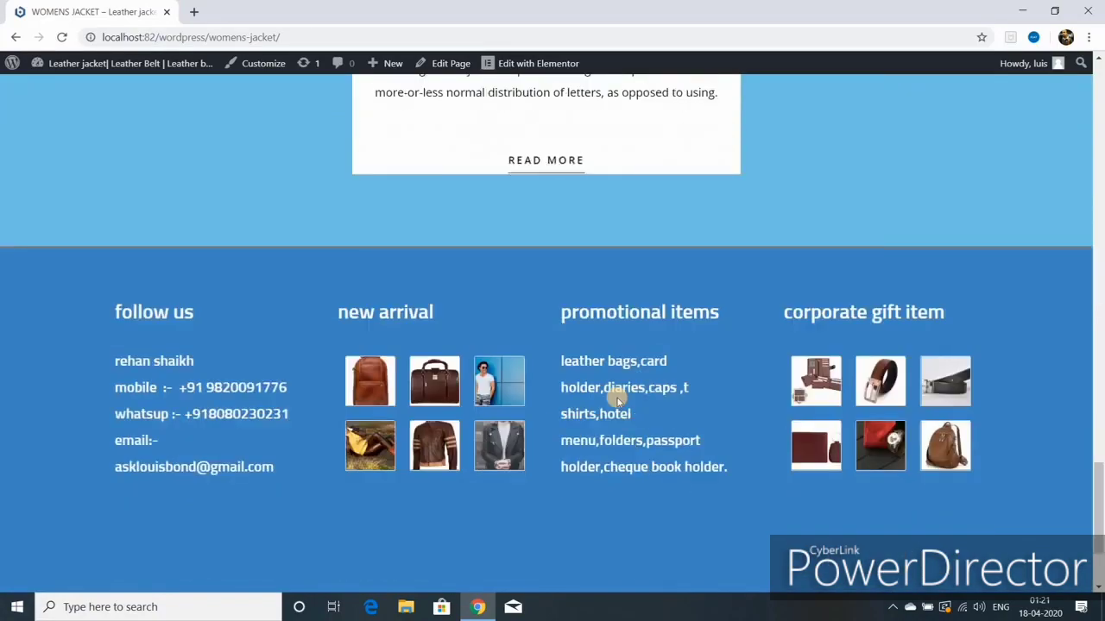
pyautogui.scroll(10, 617, 401)
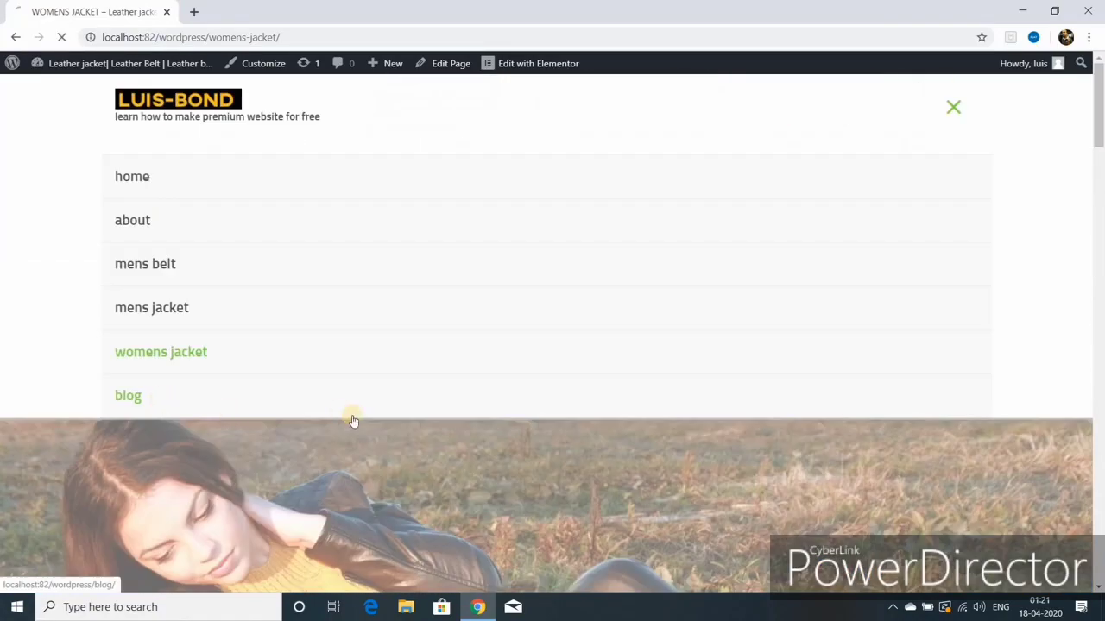
# Step: Open the Blog page and scroll down to the leather jacket guide
pyautogui.click(353, 418)
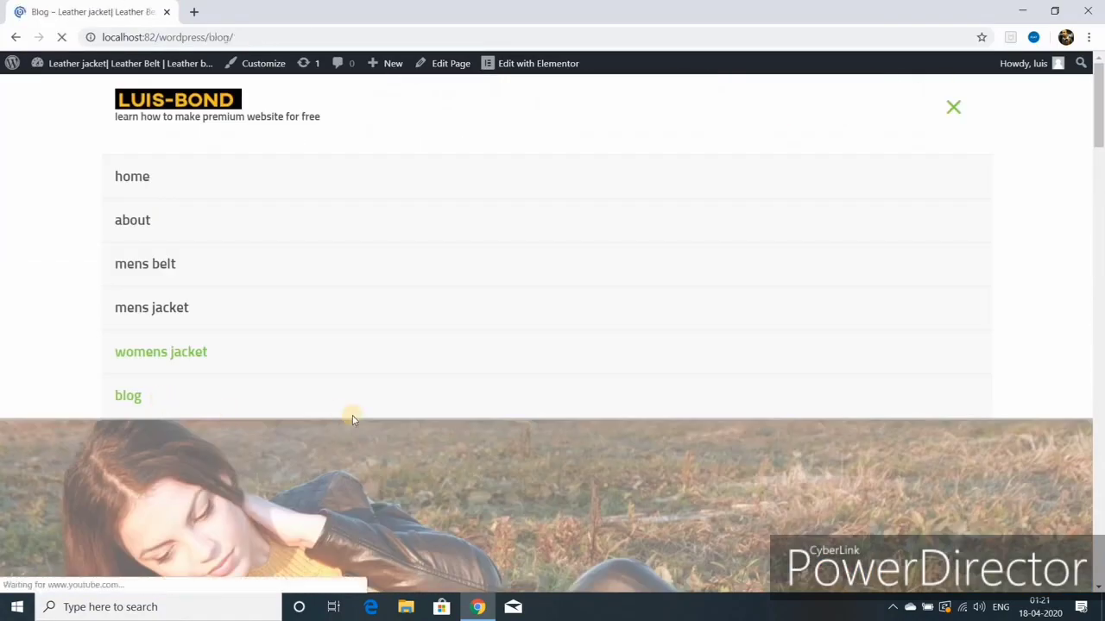
pyautogui.scroll(-2, 453, 437)
pyautogui.scroll(-5, 454, 437)
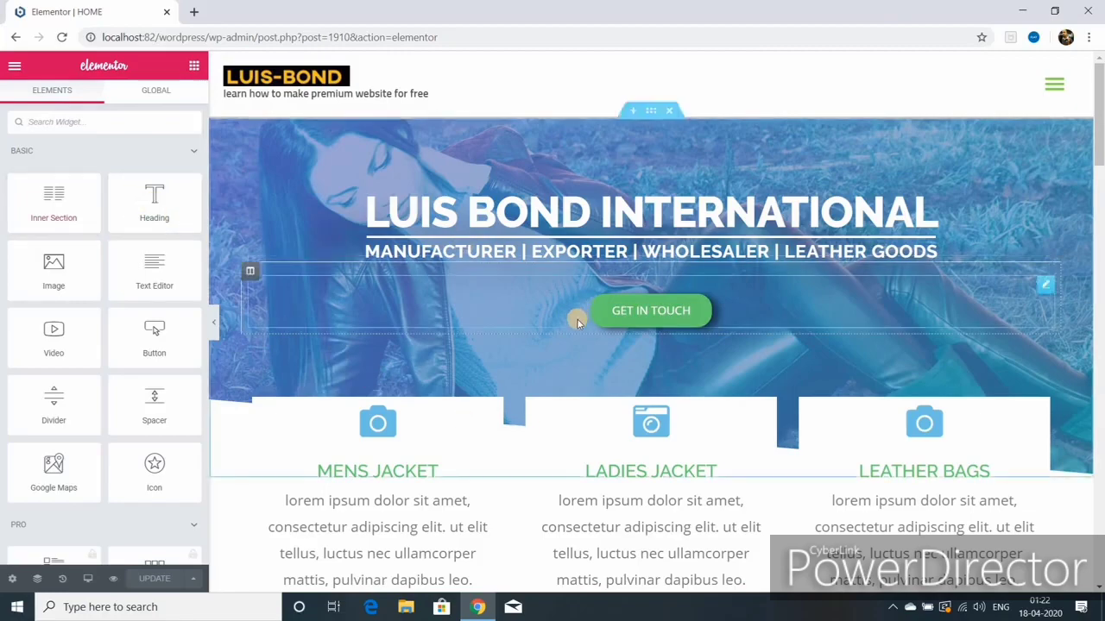
# Step: Scroll through the HOME page's Elementor canvas down and back up
pyautogui.scroll(-5, 578, 324)
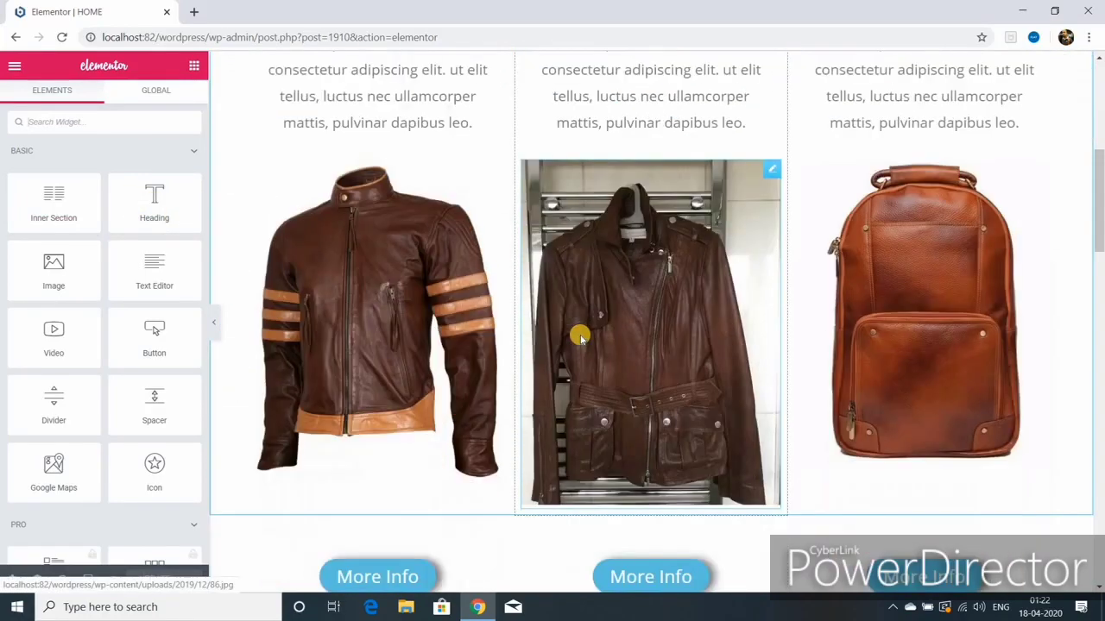
pyautogui.scroll(-5, 579, 337)
pyautogui.scroll(-3, 576, 345)
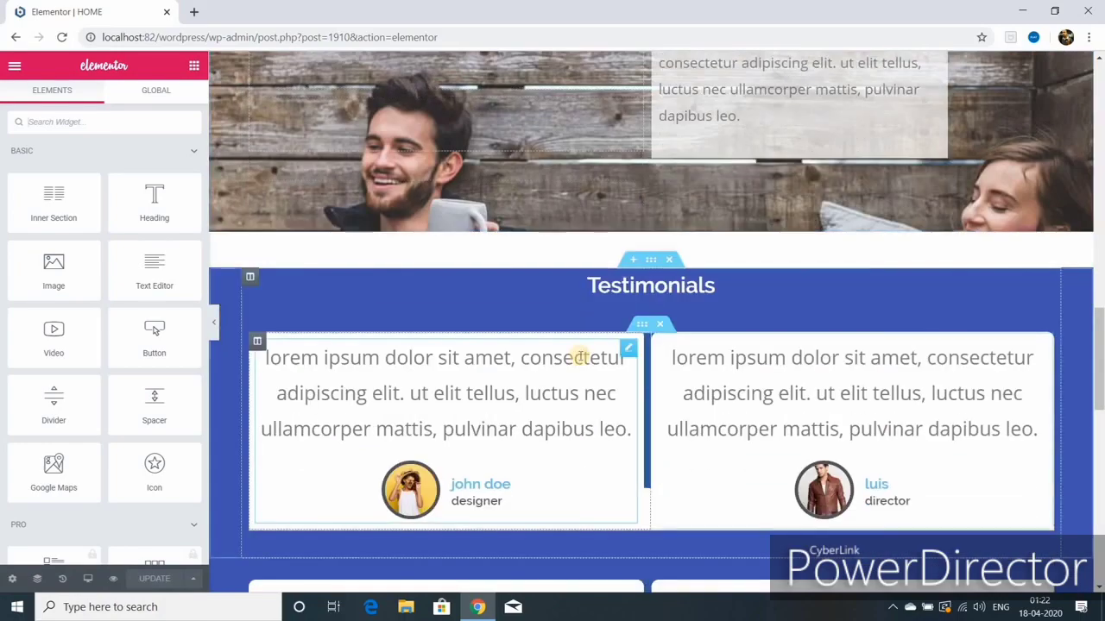
pyautogui.scroll(-2, 582, 353)
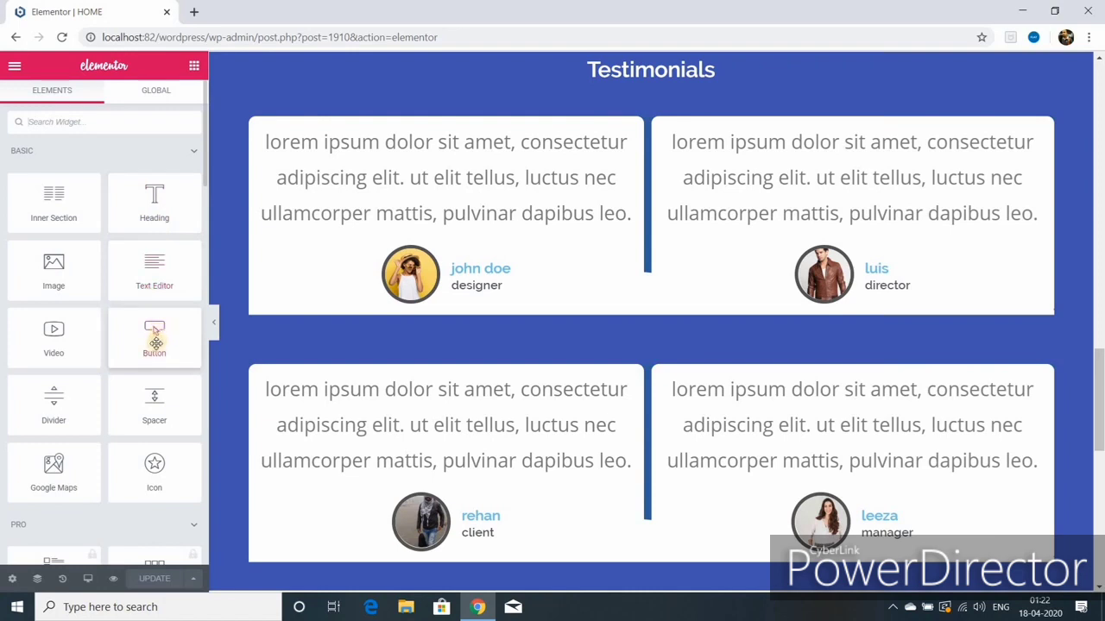
pyautogui.scroll(-3, 120, 406)
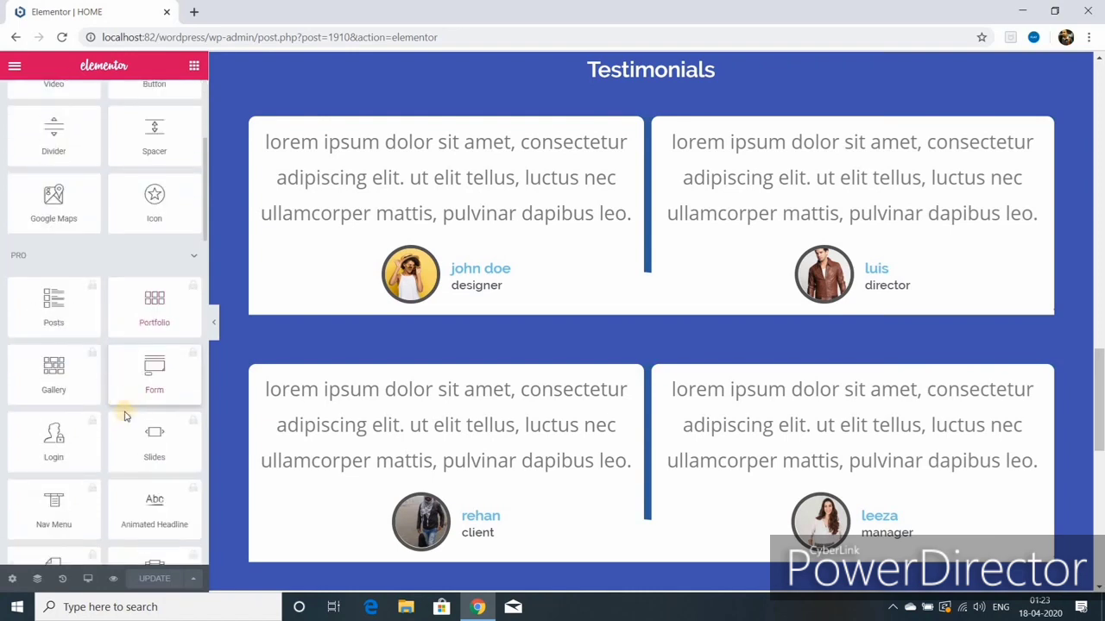
pyautogui.scroll(-6, 112, 412)
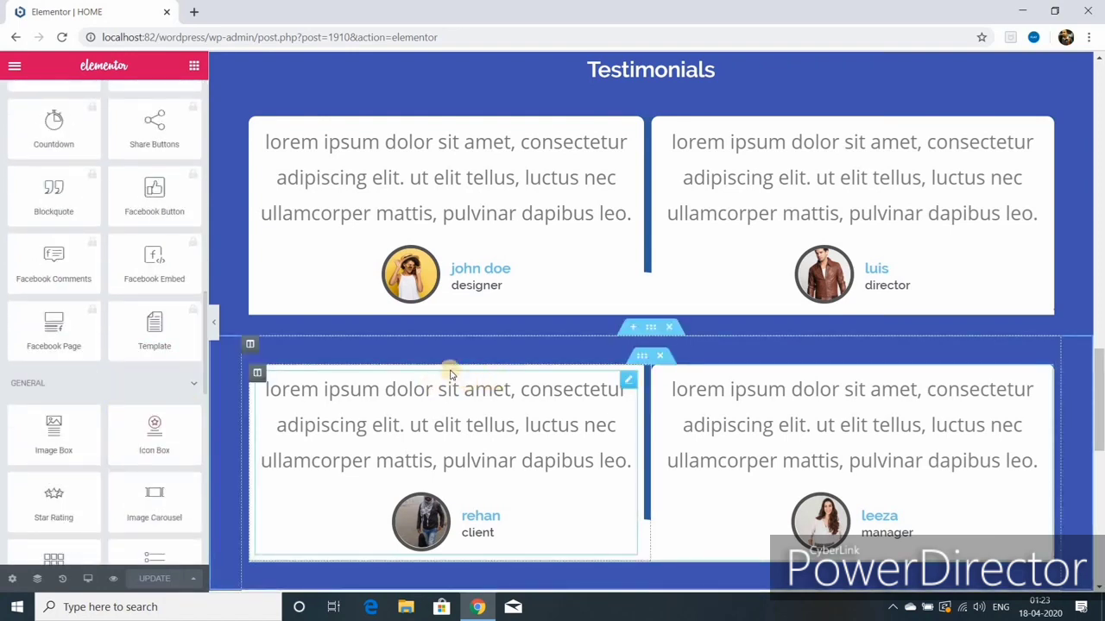
pyautogui.scroll(6, 449, 372)
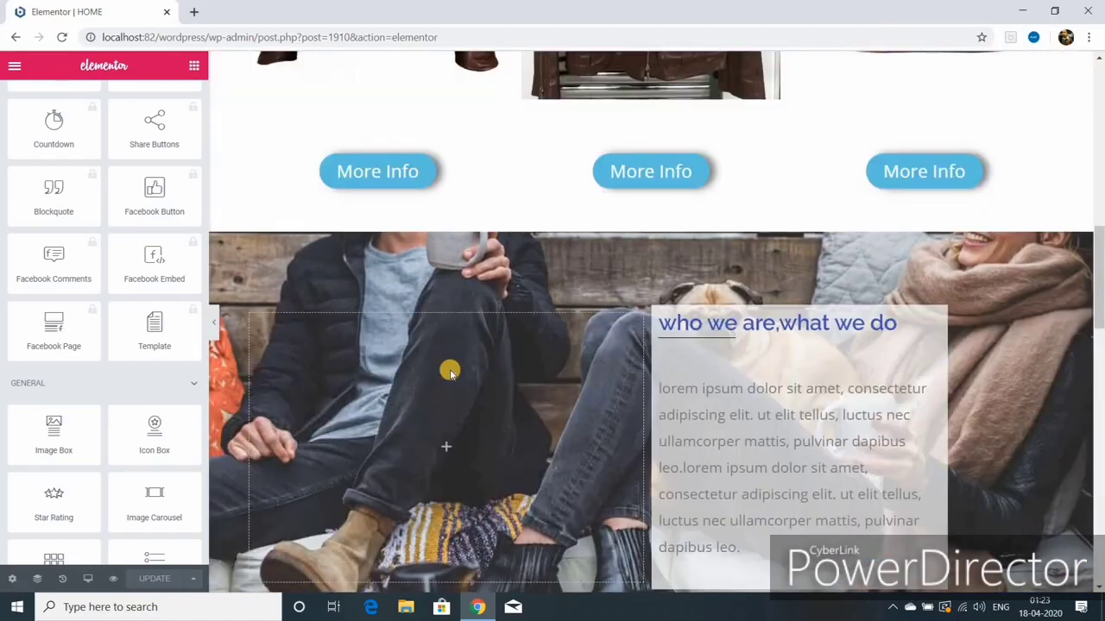
pyautogui.scroll(3, 449, 373)
pyautogui.scroll(4, 448, 373)
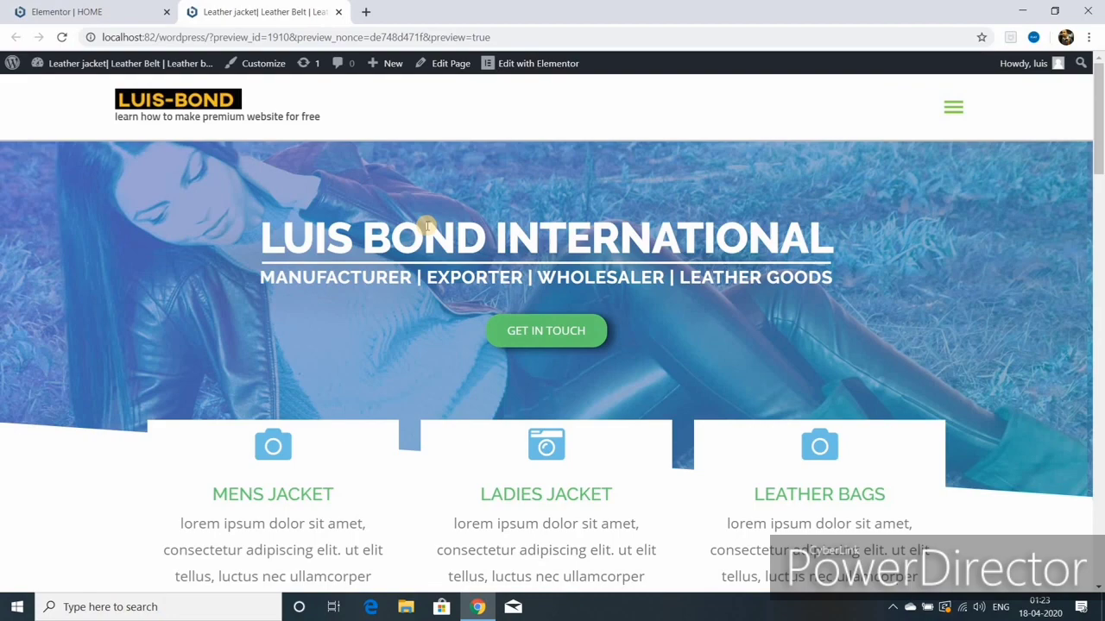
# Step: Scroll the HOME page preview down to the testimonials and contact footer and back up
pyautogui.scroll(-15, 426, 226)
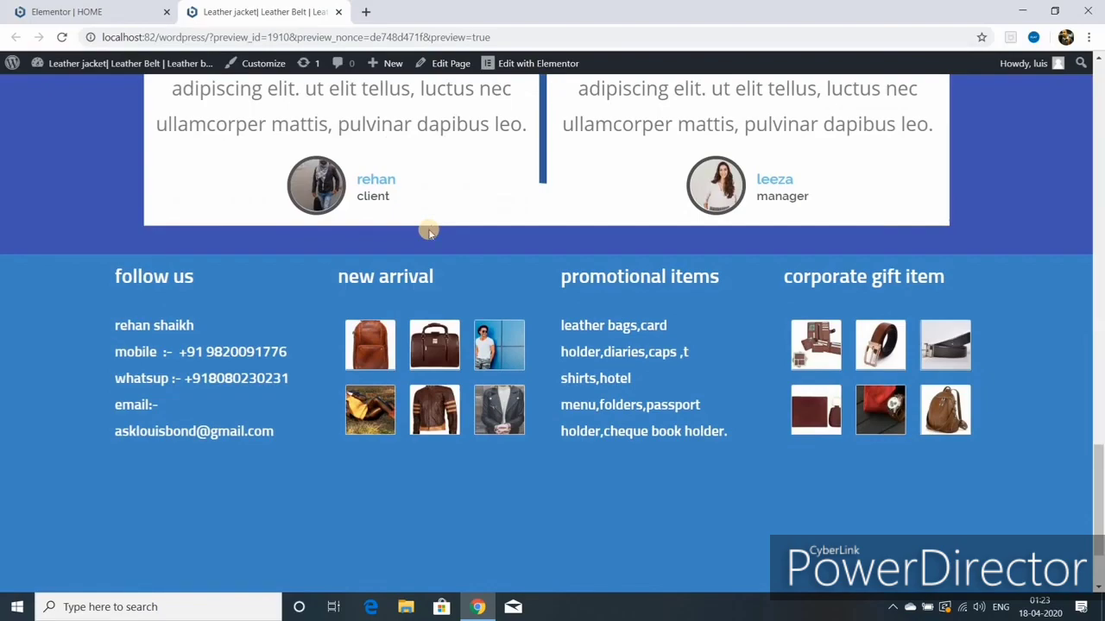
pyautogui.scroll(6, 429, 232)
pyautogui.scroll(3, 429, 233)
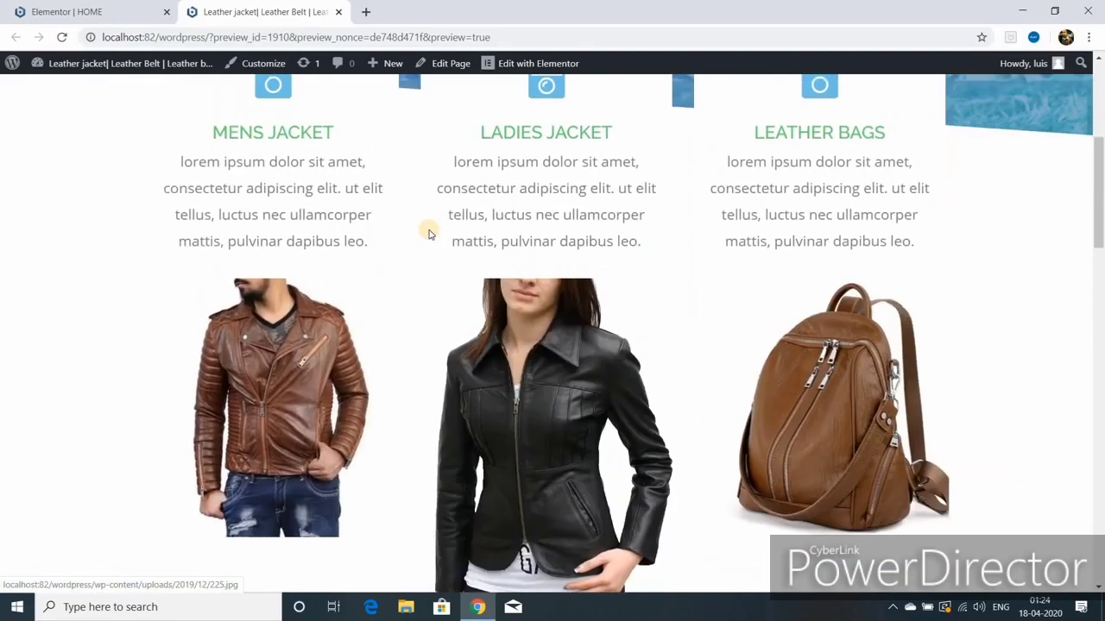
pyautogui.scroll(3, 429, 231)
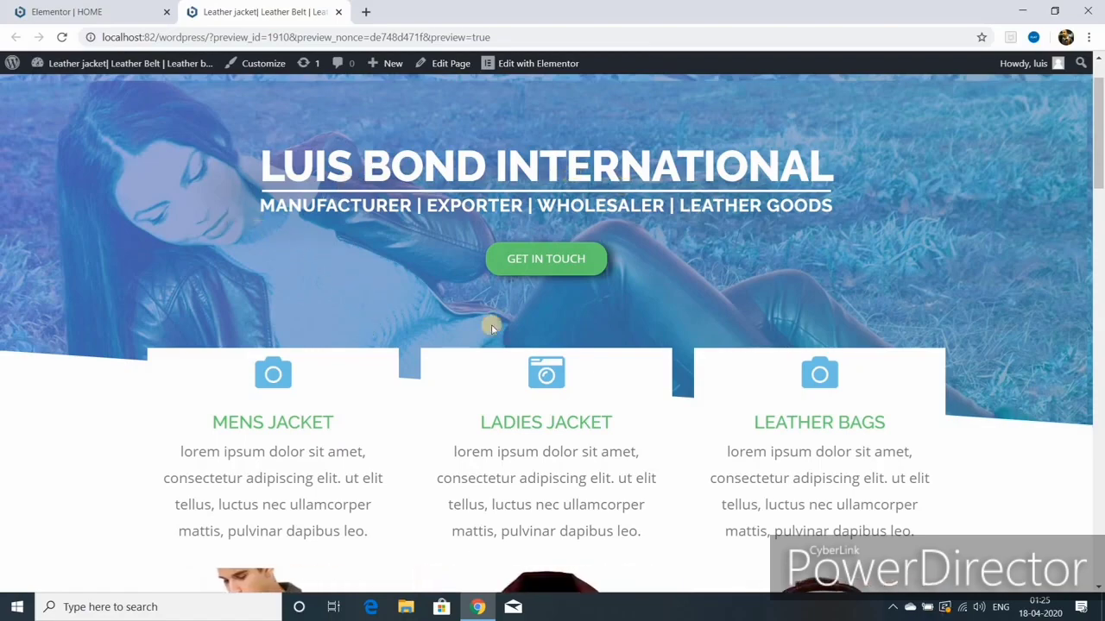
pyautogui.scroll(-5, 446, 413)
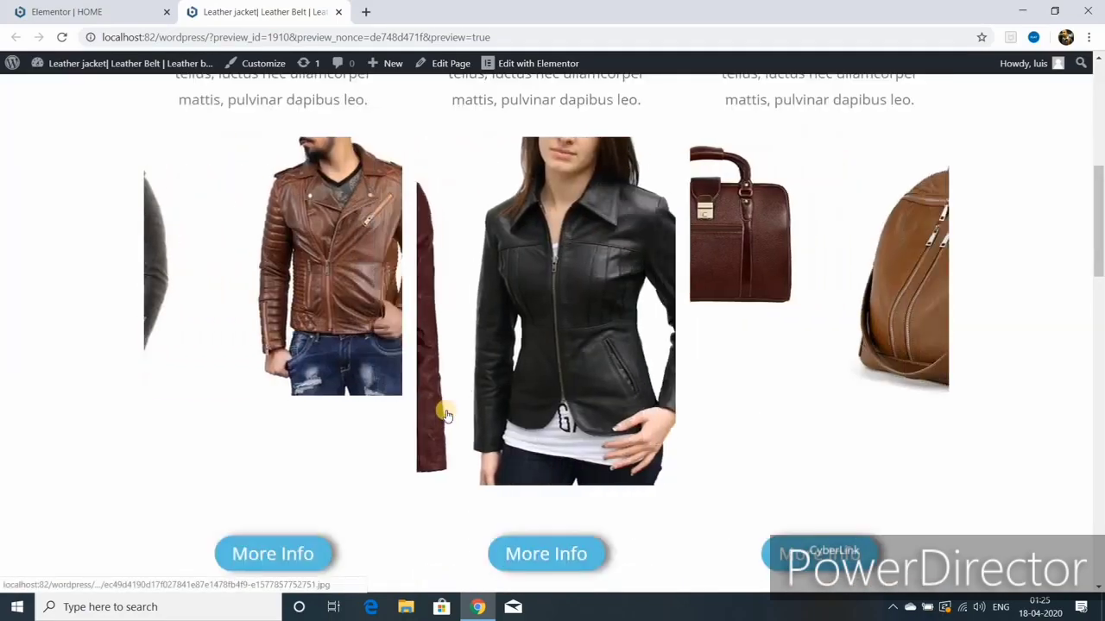
pyautogui.scroll(-4, 446, 414)
pyautogui.scroll(-7, 446, 413)
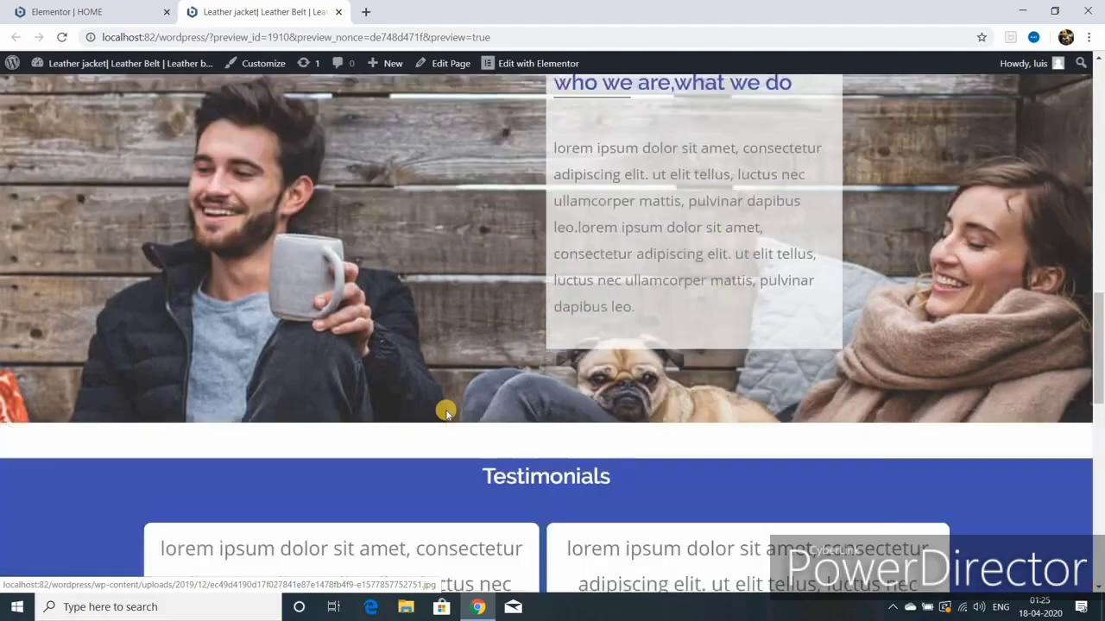
pyautogui.scroll(-5, 446, 414)
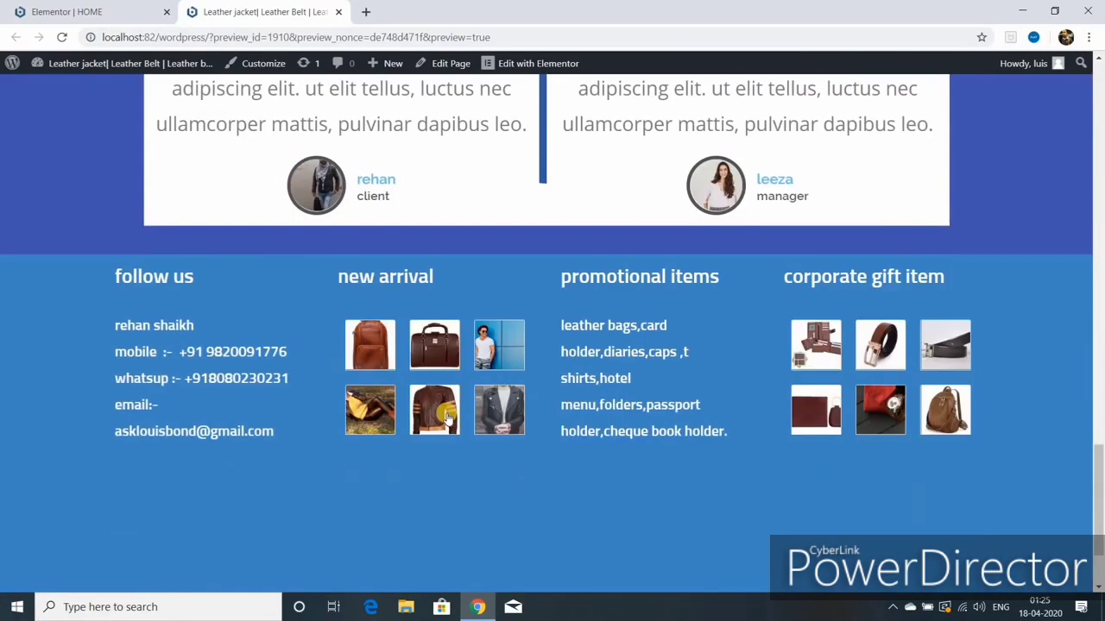
pyautogui.scroll(3, 446, 414)
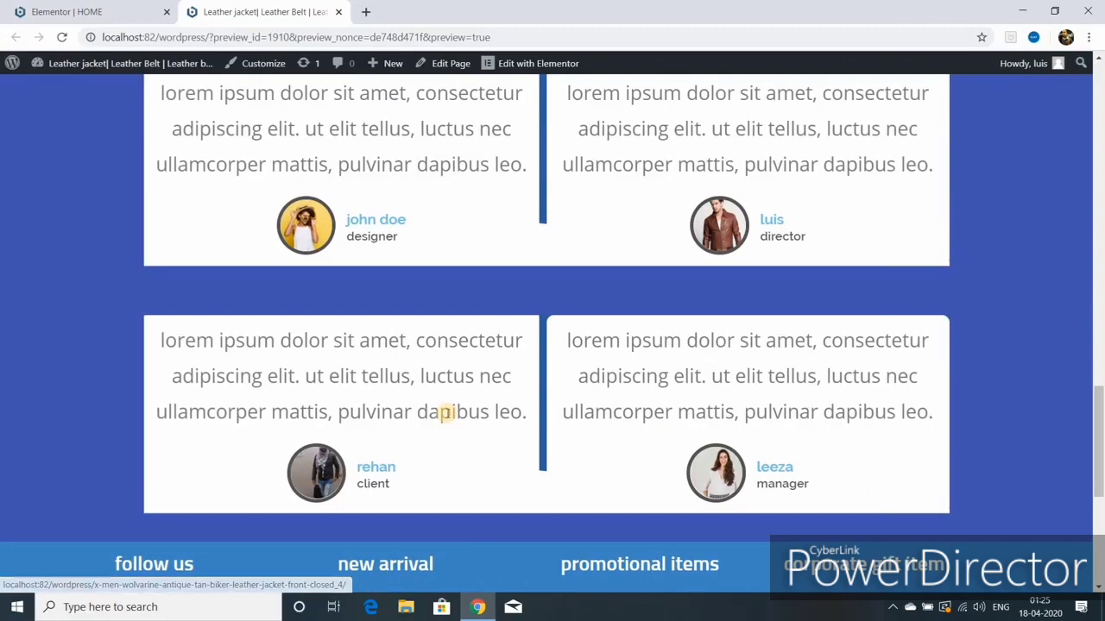
pyautogui.scroll(7, 446, 414)
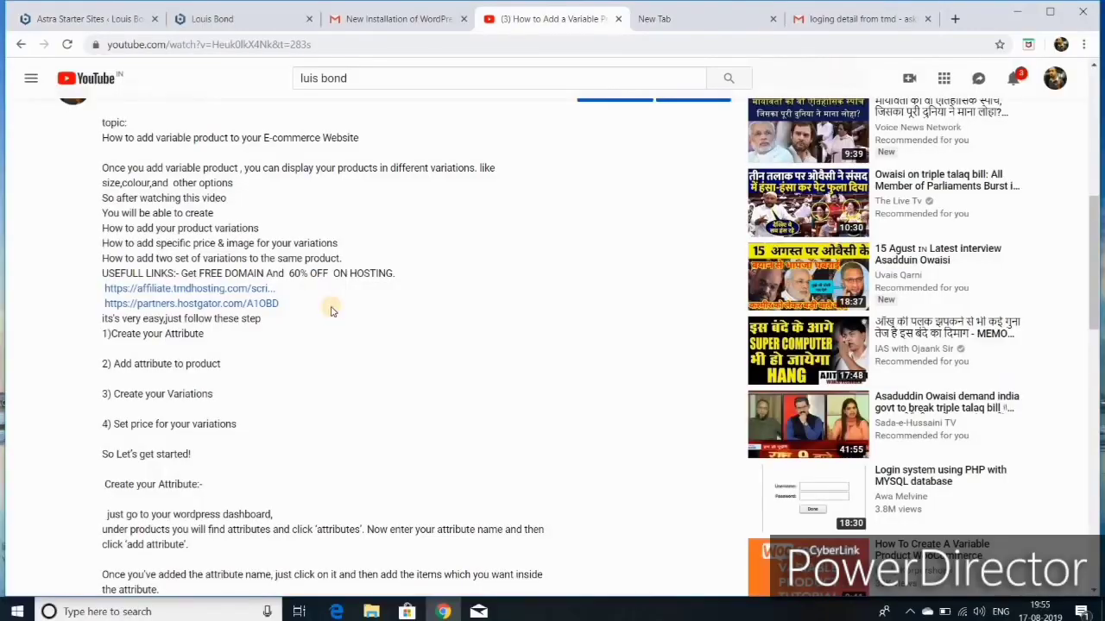
# Step: Follow the HostGator link from the video description and buy the Hatchling hosting plan
pyautogui.click(227, 306)
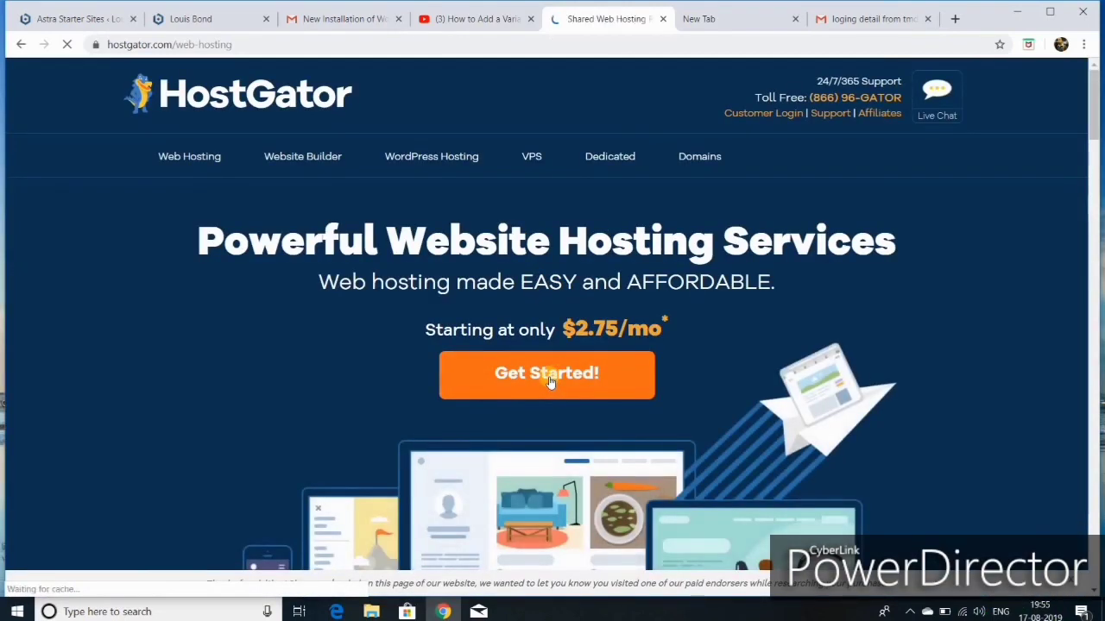
pyautogui.scroll(-2, 604, 272)
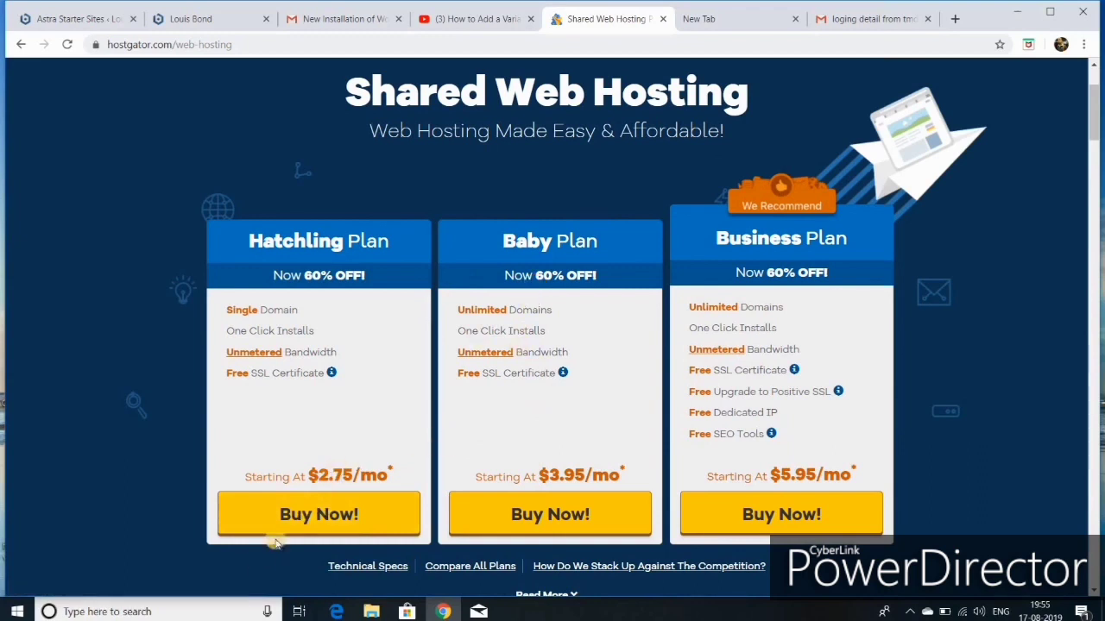
pyautogui.click(301, 518)
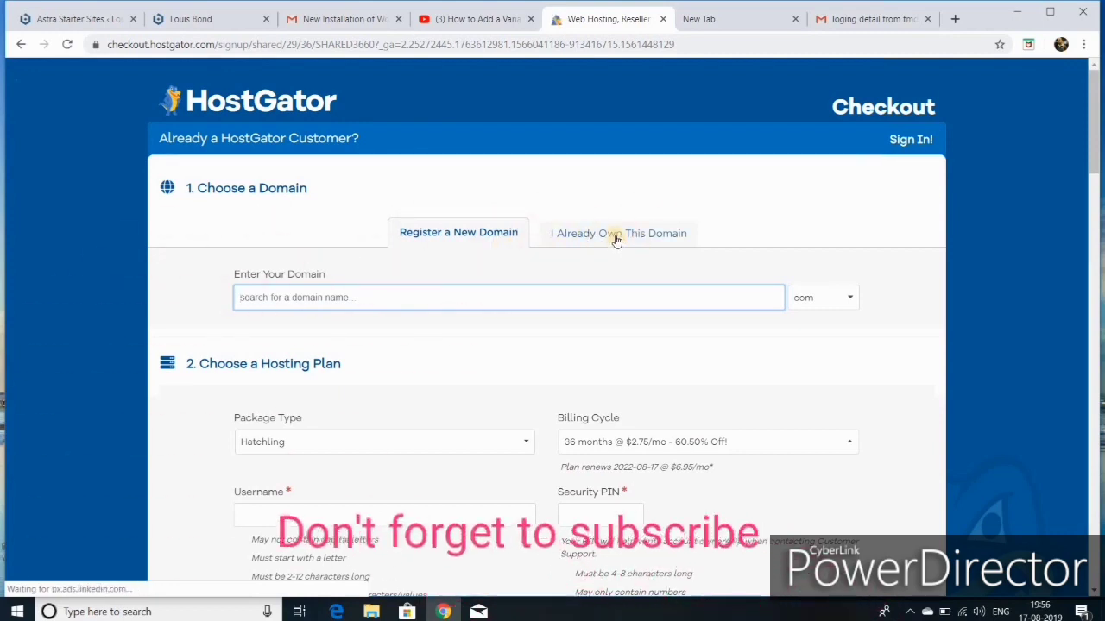
# Step: Register the new domain 'luismba' with the .com ending and scroll down to the hosting plan
pyautogui.click(430, 236)
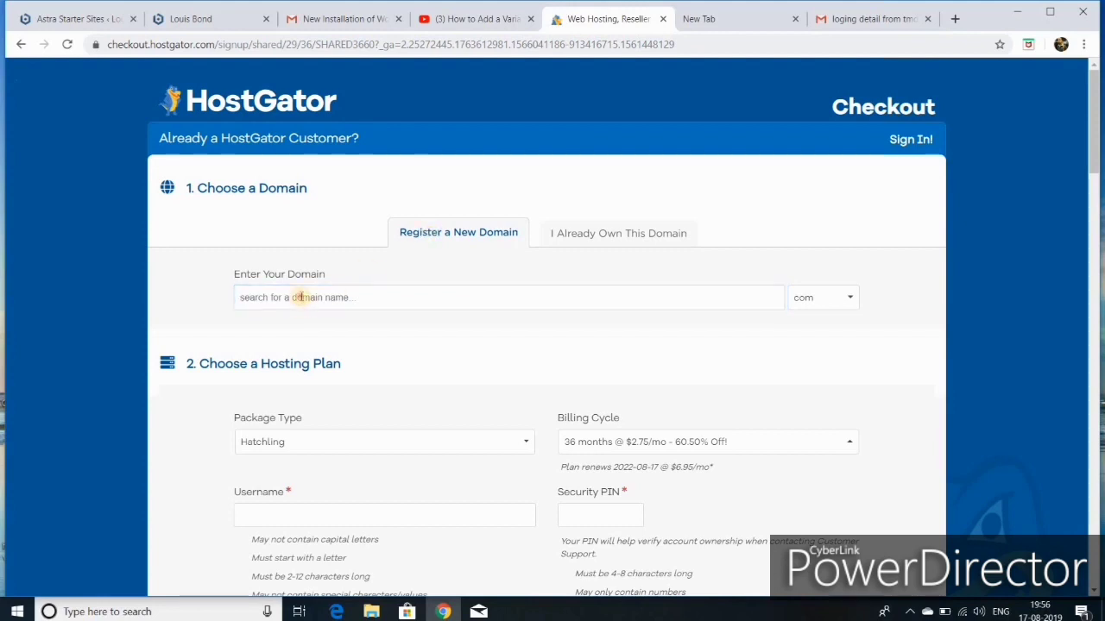
pyautogui.click(301, 297)
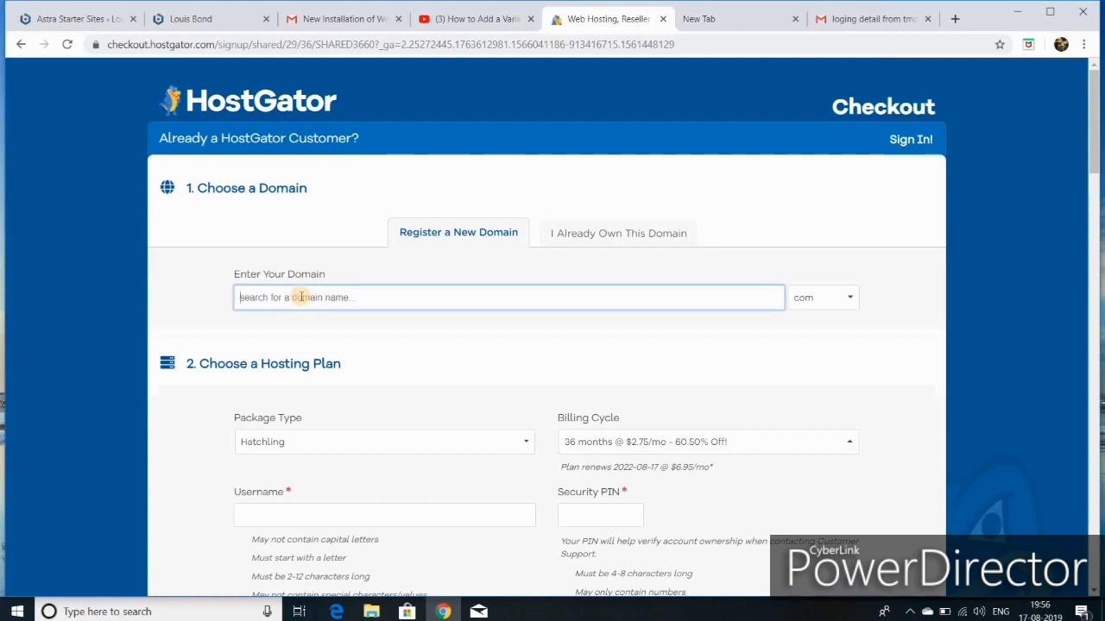
pyautogui.write('l')
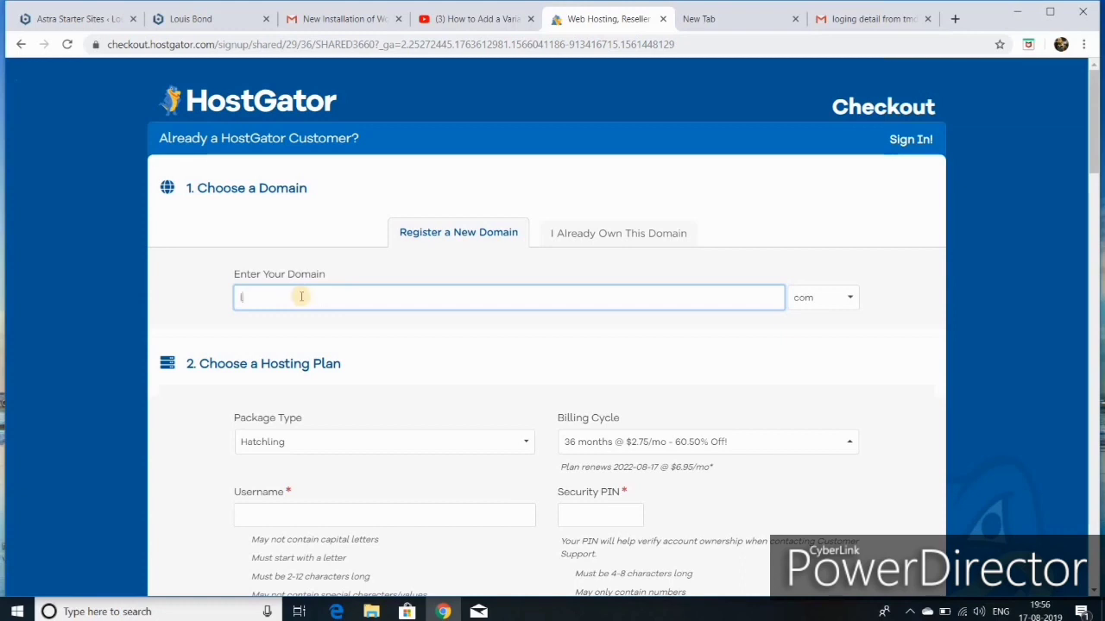
pyautogui.write('uis')
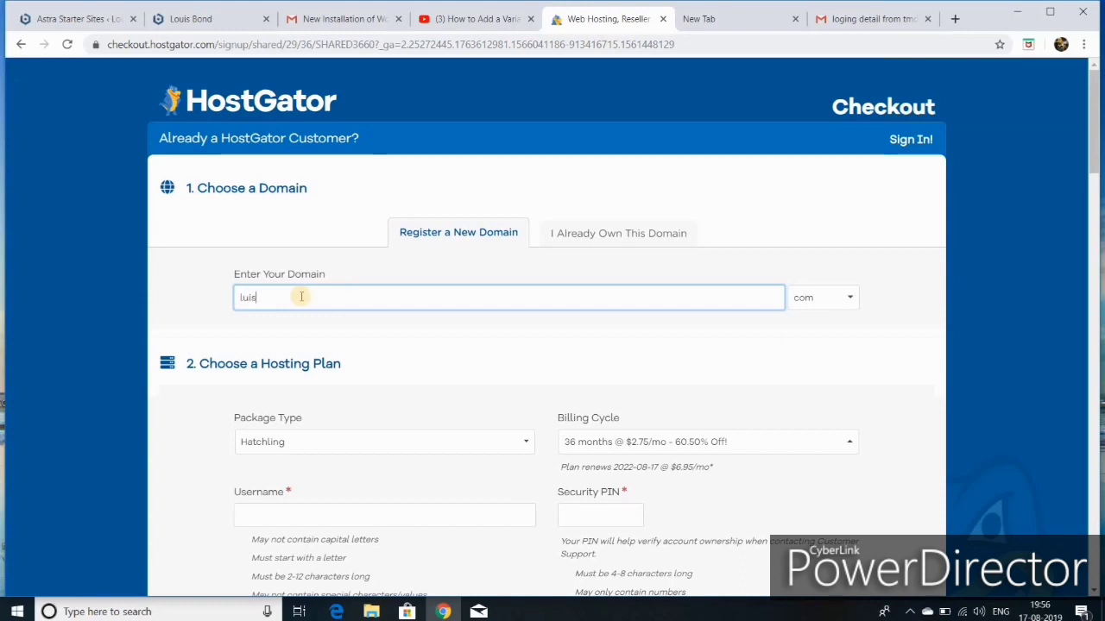
pyautogui.write('mba')
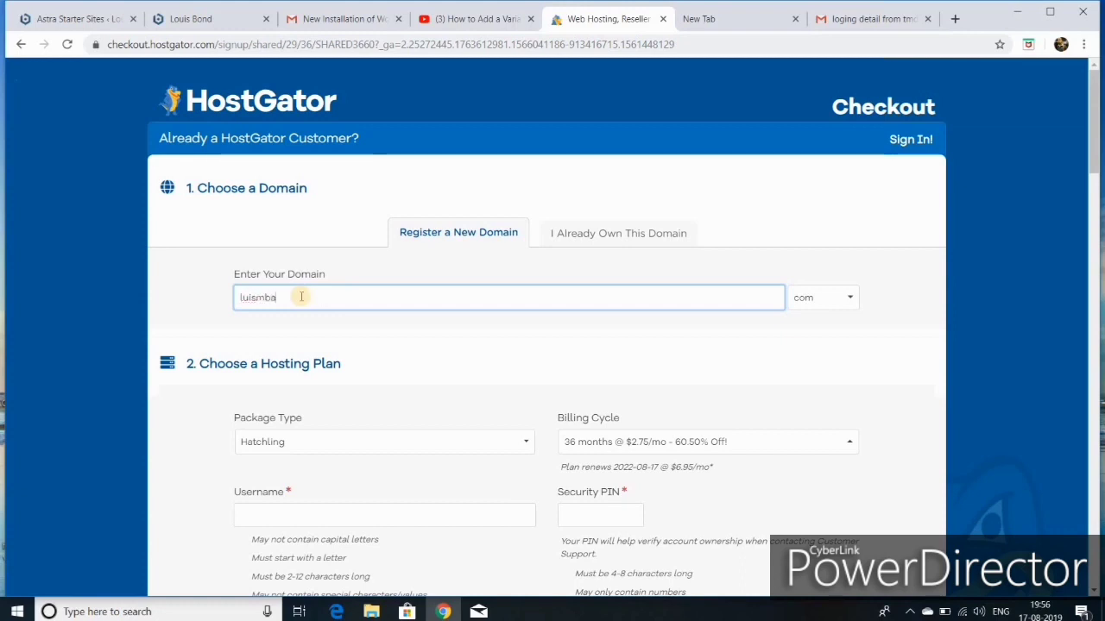
pyautogui.click(807, 303)
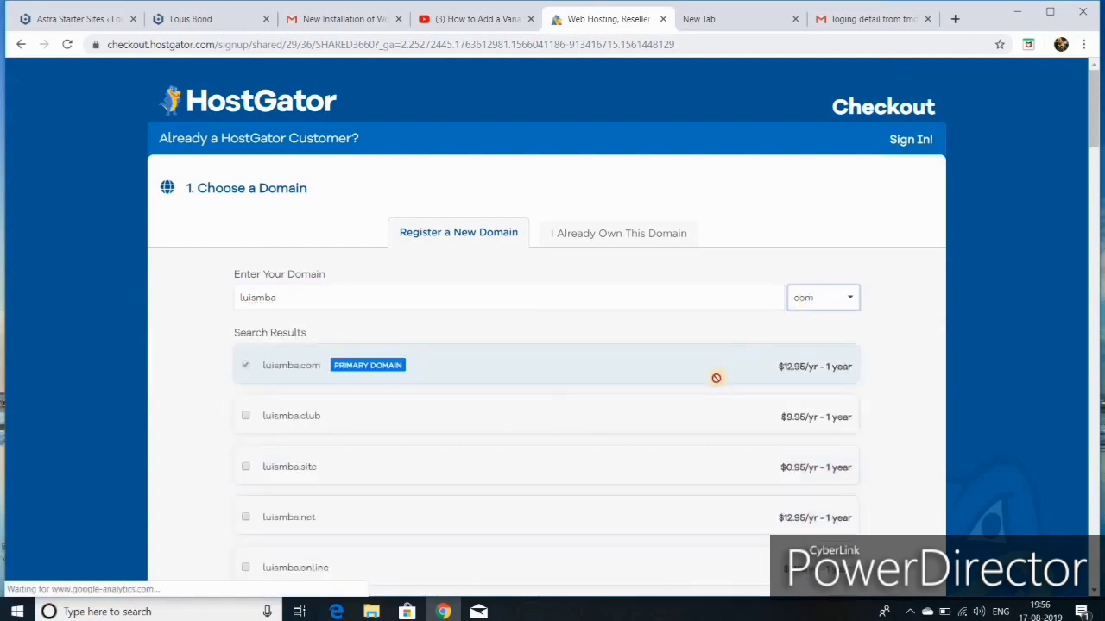
pyautogui.scroll(-2, 593, 380)
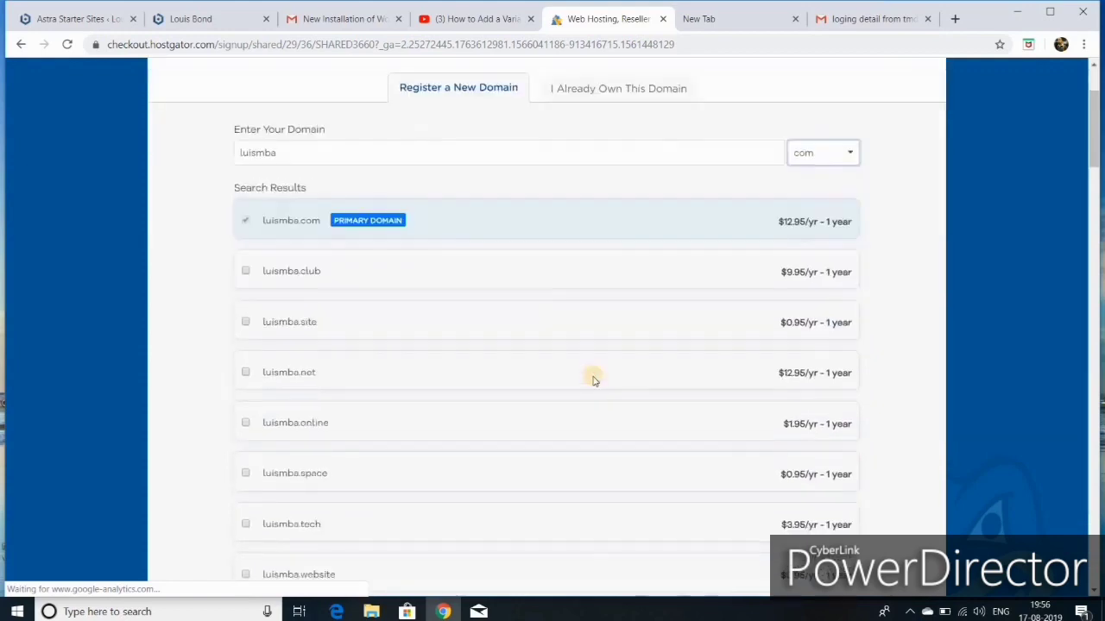
pyautogui.scroll(-9, 593, 380)
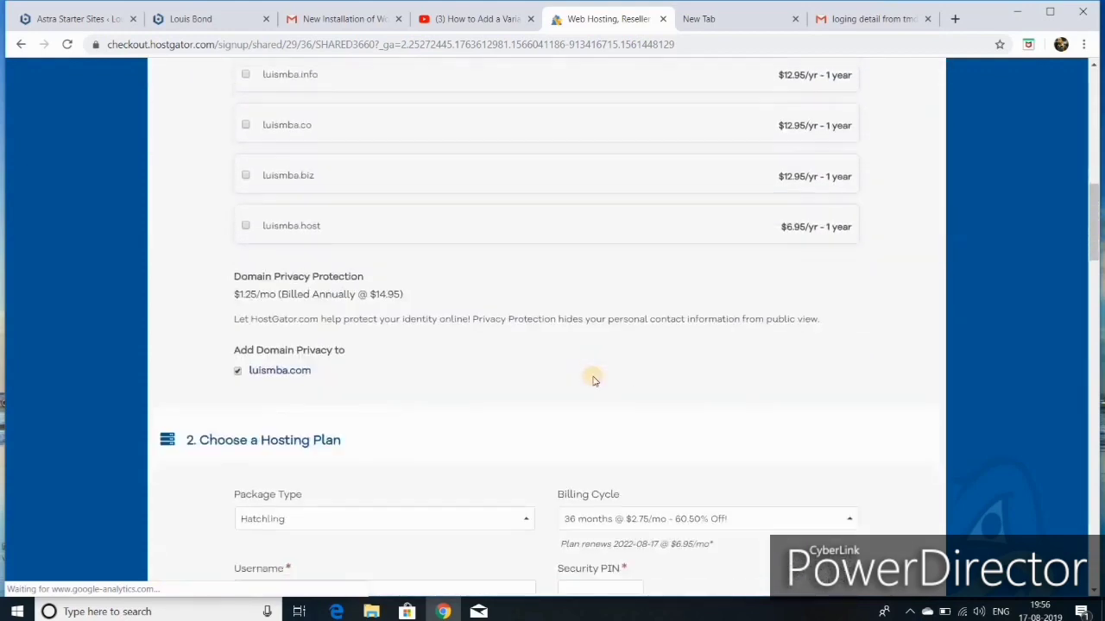
pyautogui.scroll(-3, 592, 380)
pyautogui.scroll(-2, 593, 380)
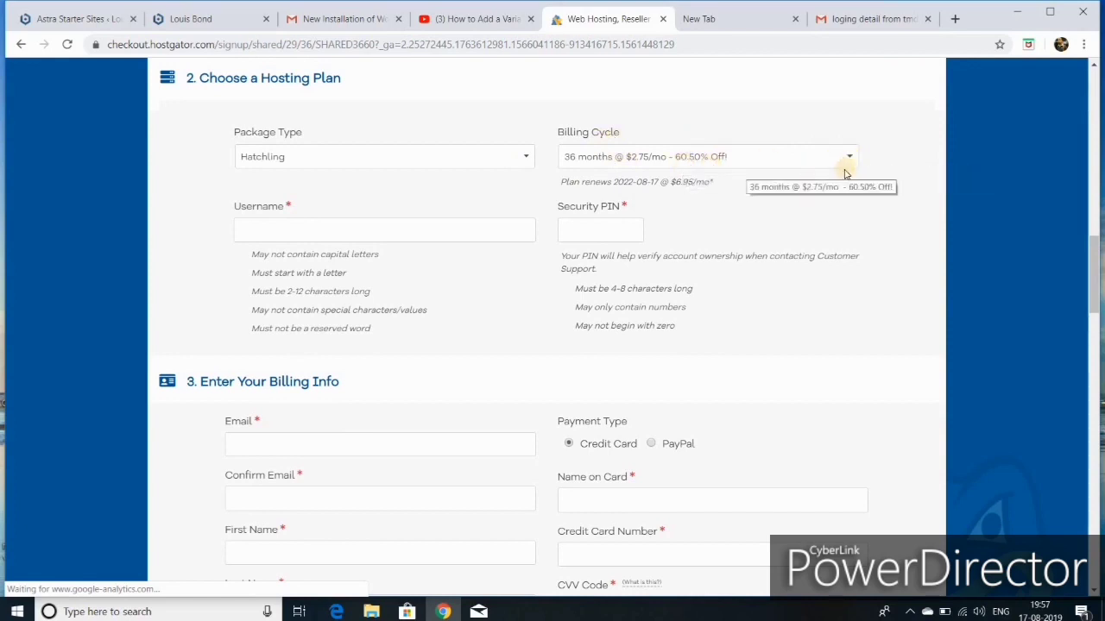
# Step: Set the billing cycle to 1 month ($10.95/mo) and enter an account username and security PIN
pyautogui.click(811, 157)
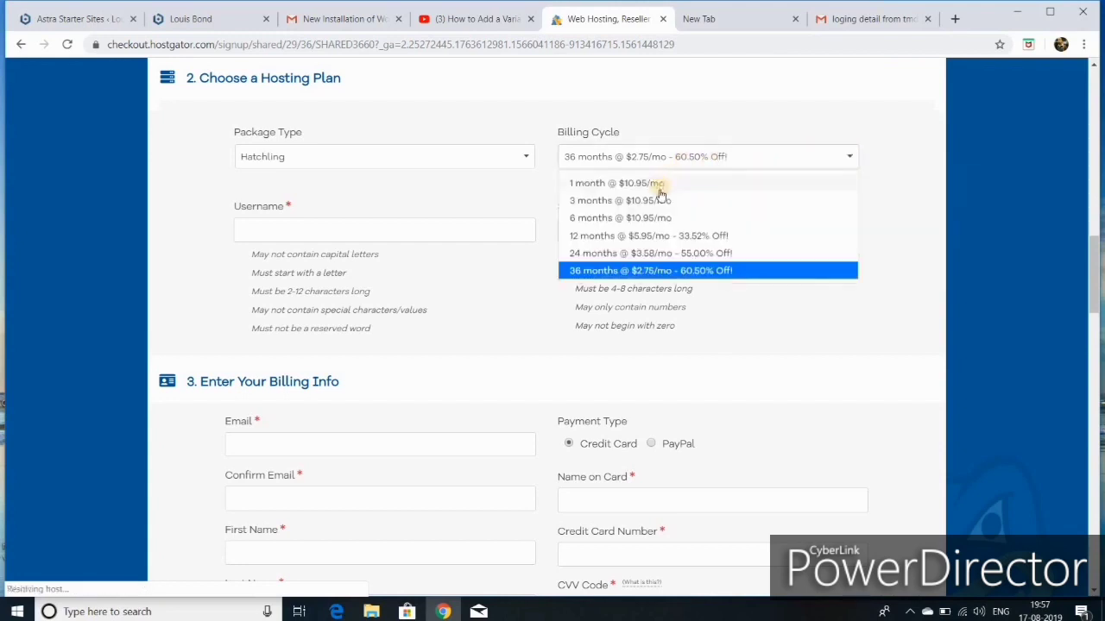
pyautogui.click(596, 185)
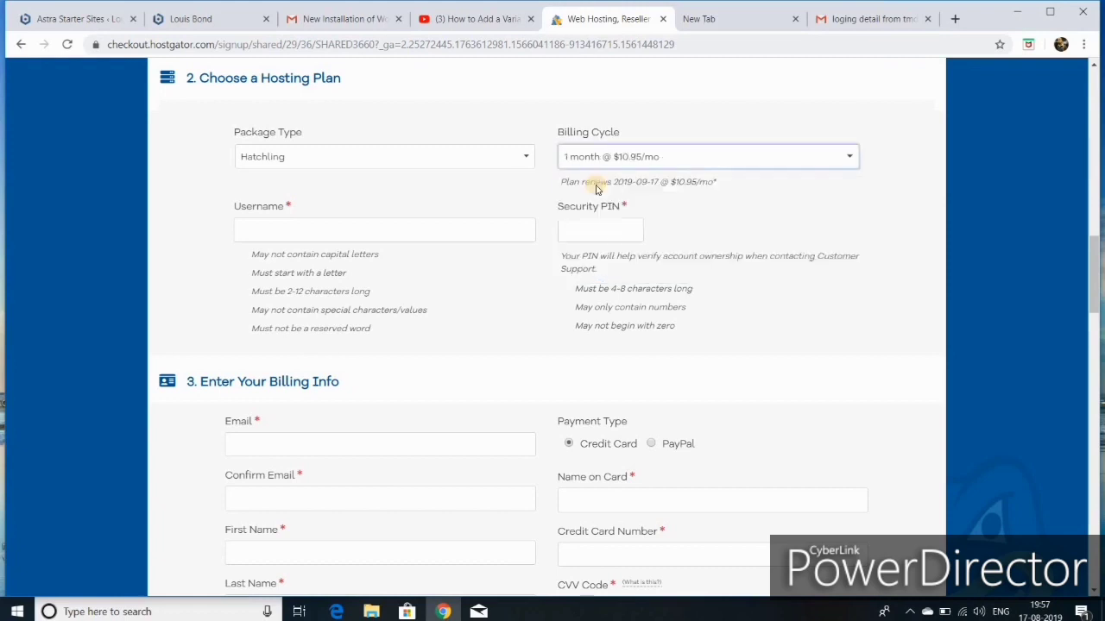
pyautogui.click(274, 229)
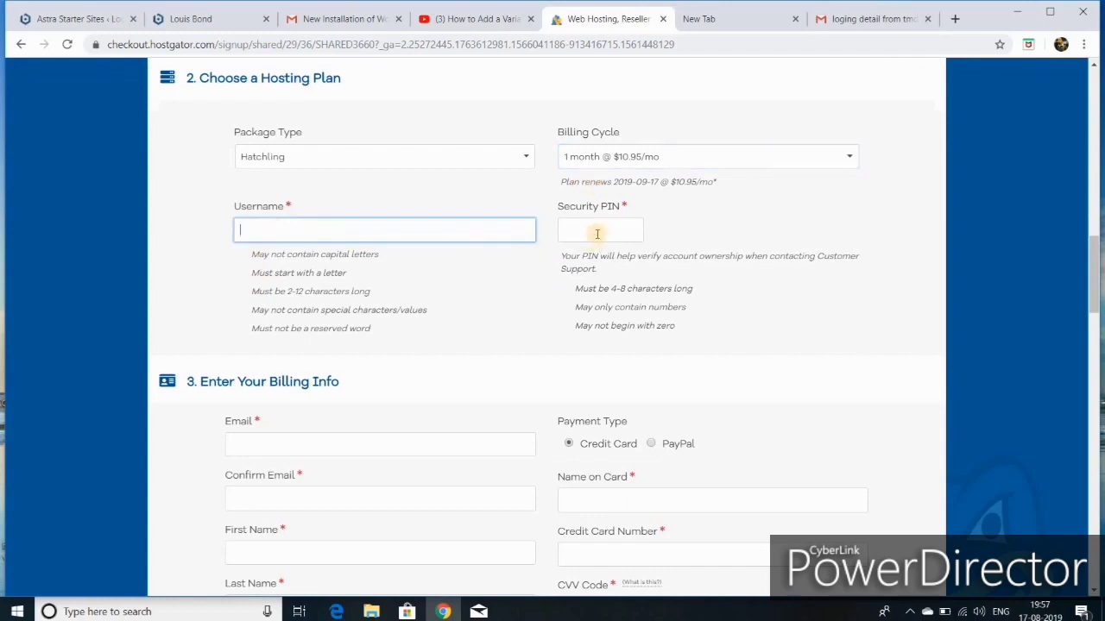
pyautogui.click(590, 227)
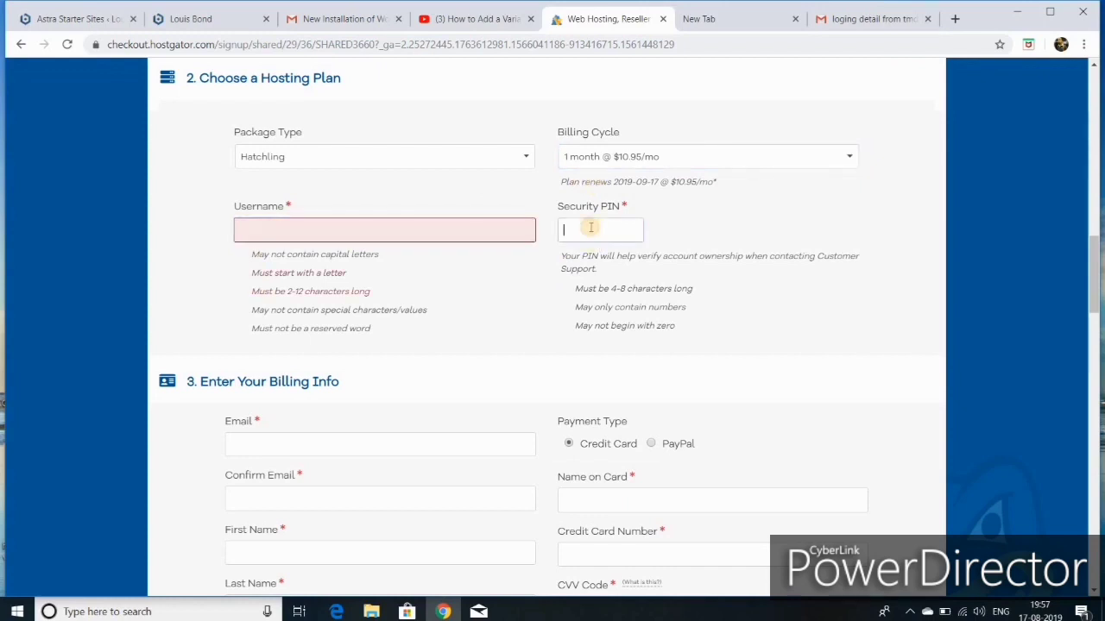
pyautogui.write('1234')
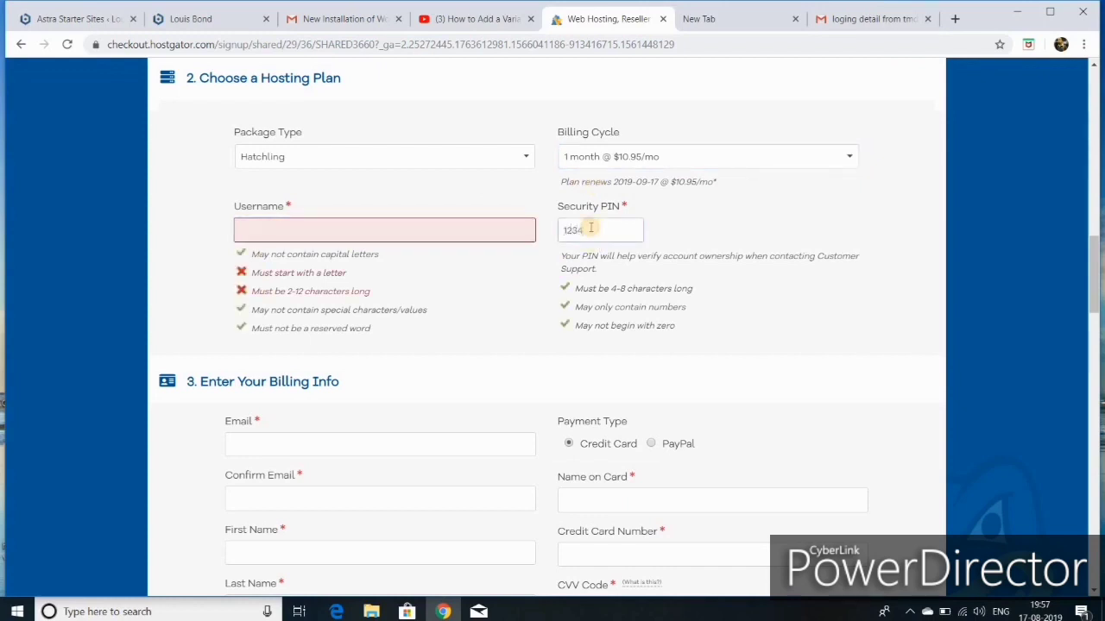
pyautogui.click(433, 226)
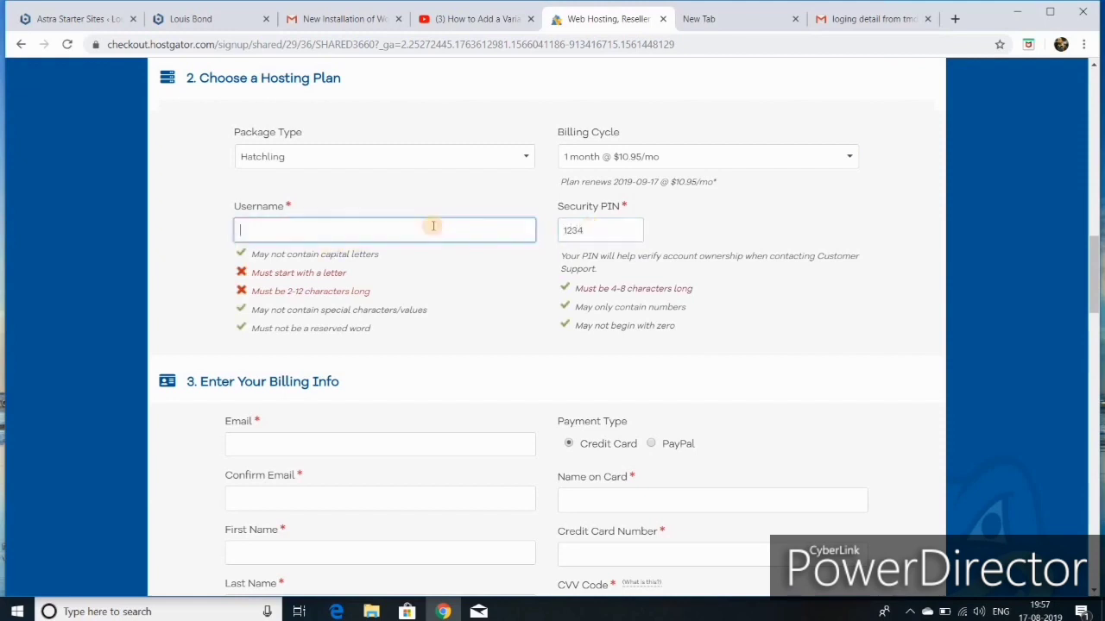
pyautogui.write('luismba')
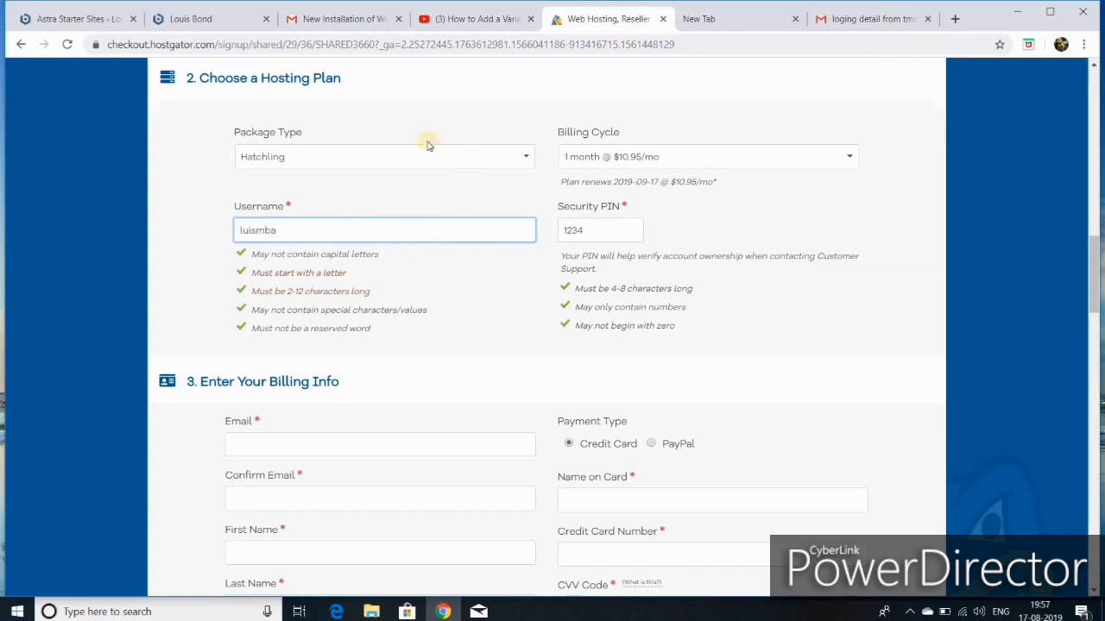
pyautogui.scroll(-3, 419, 253)
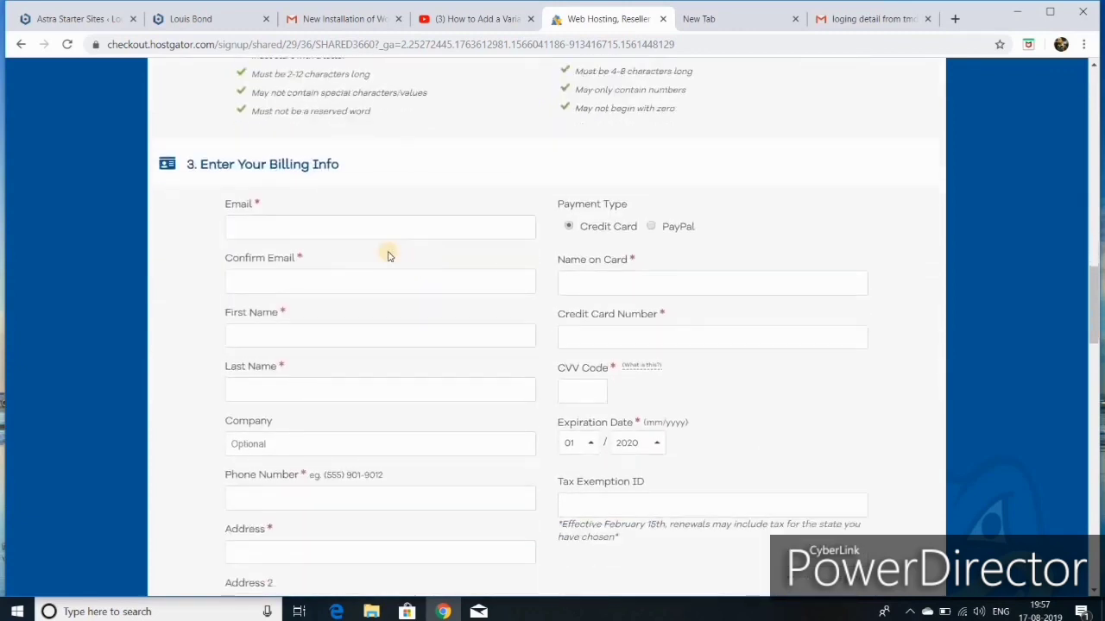
pyautogui.click(263, 222)
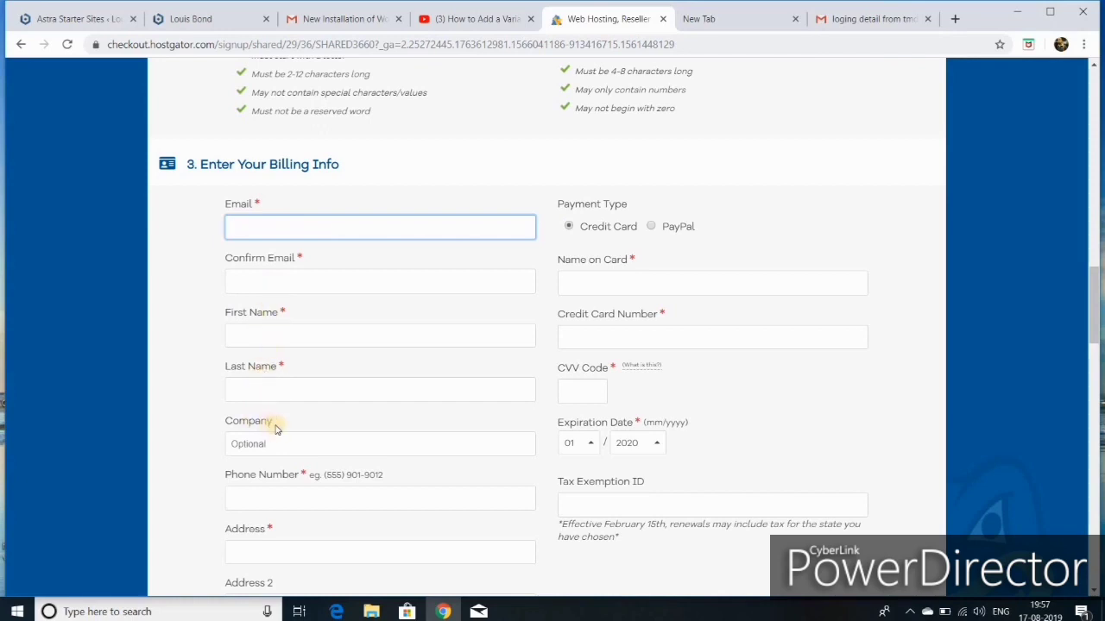
pyautogui.scroll(-1, 276, 429)
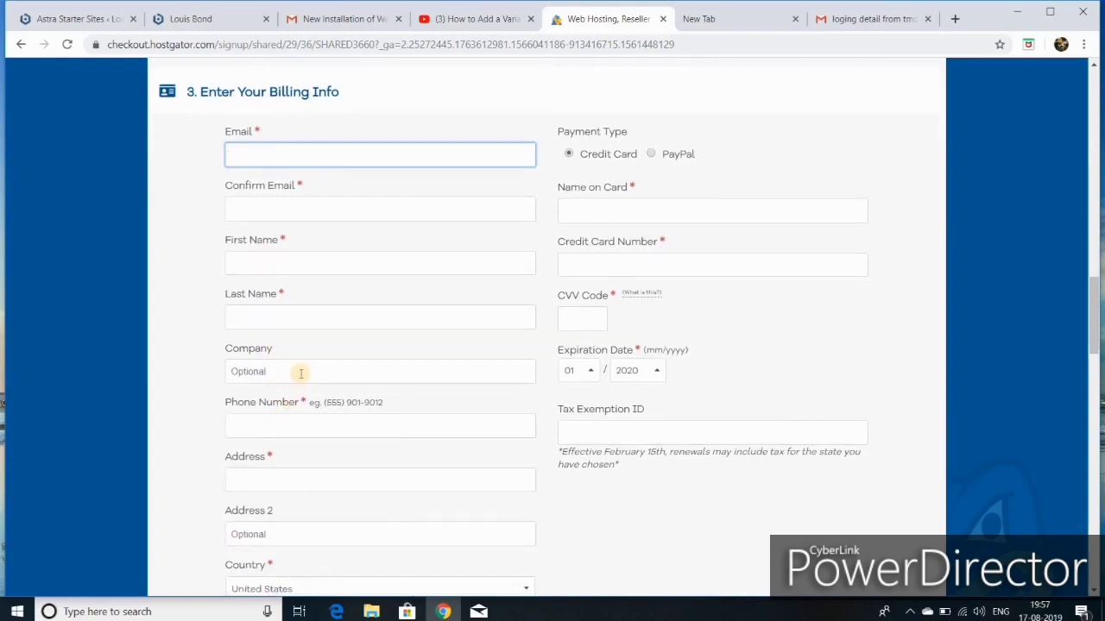
pyautogui.scroll(-1, 302, 369)
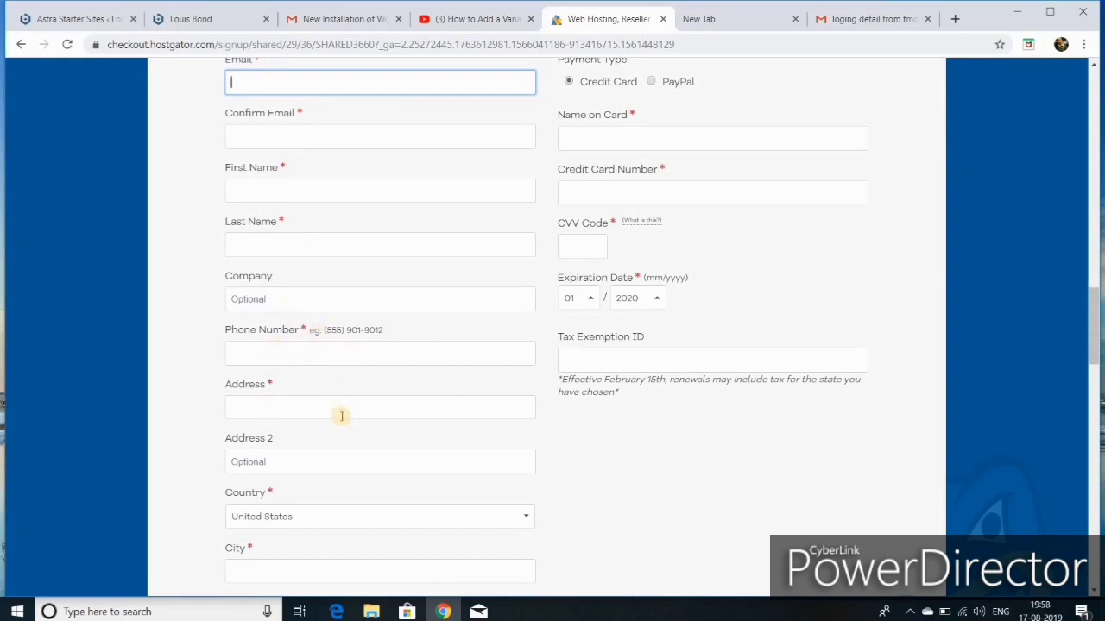
pyautogui.scroll(-3, 286, 445)
pyautogui.scroll(-1, 286, 445)
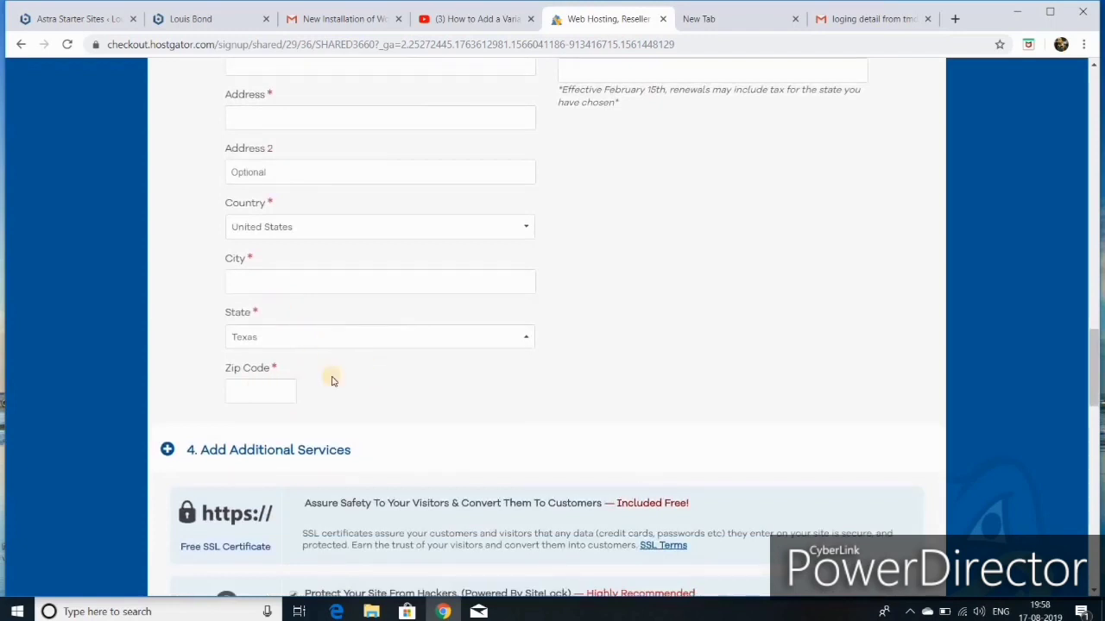
pyautogui.scroll(3, 592, 276)
pyautogui.scroll(2, 592, 279)
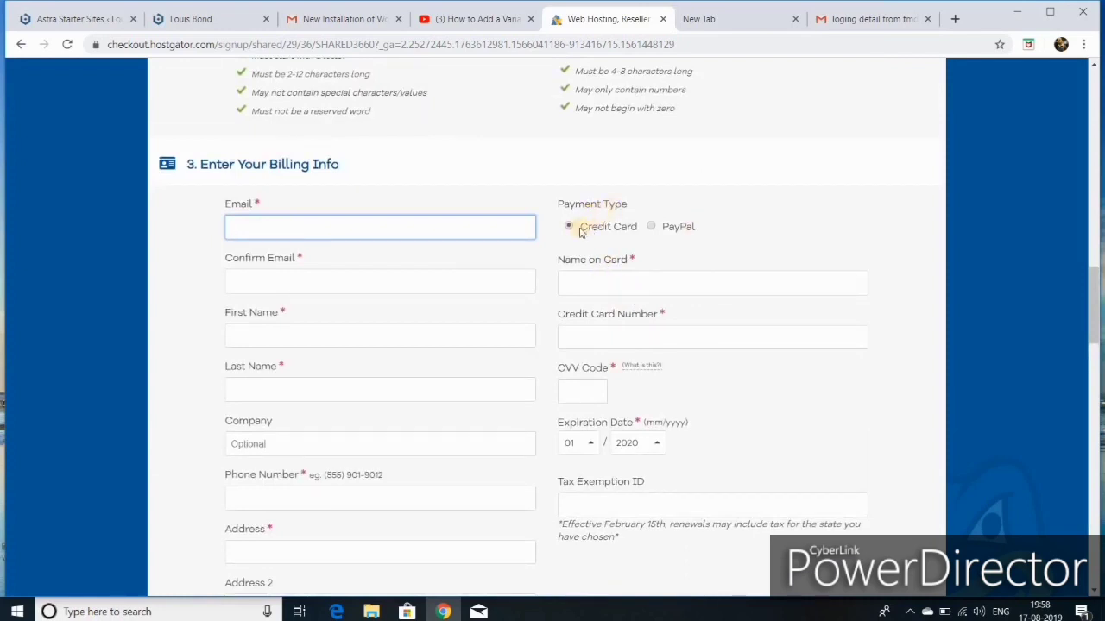
pyautogui.click(649, 227)
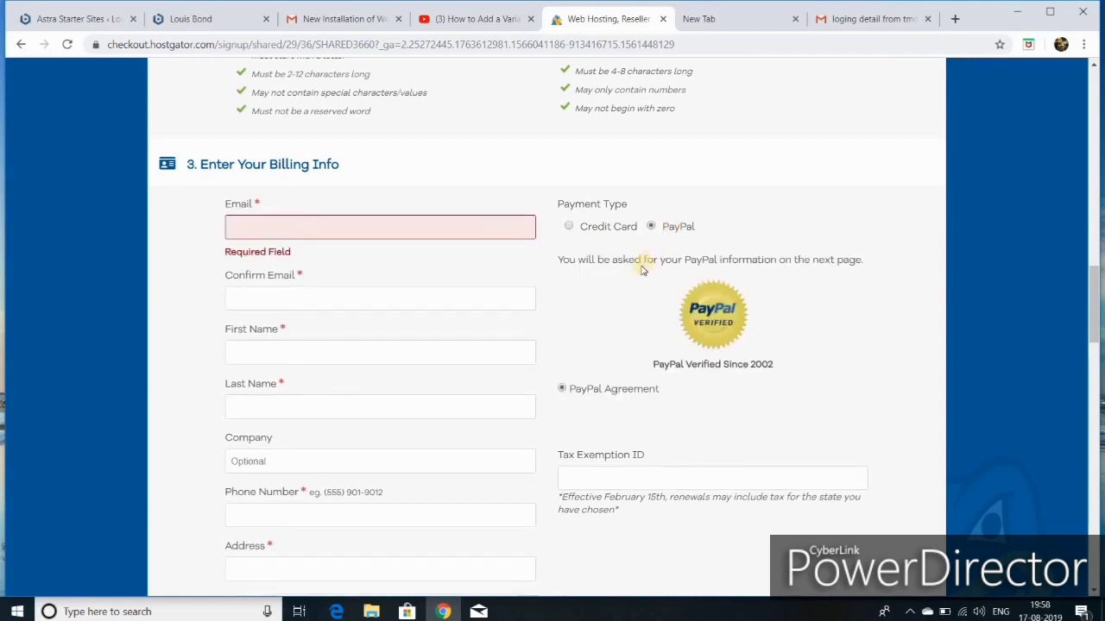
pyautogui.click(569, 228)
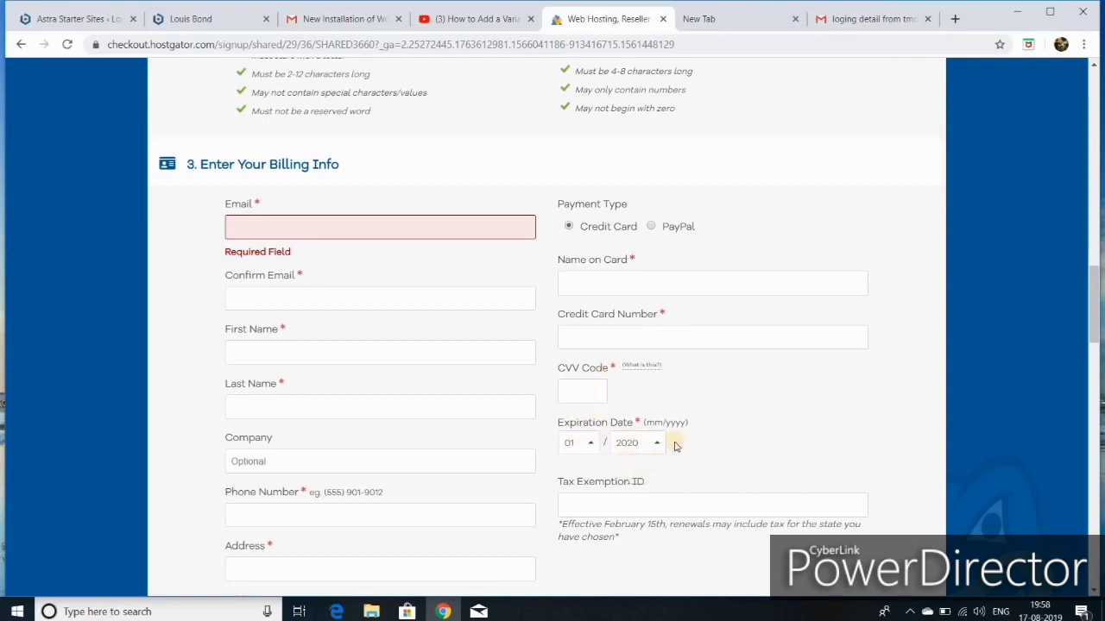
pyautogui.scroll(-1, 695, 428)
pyautogui.scroll(-1, 695, 428)
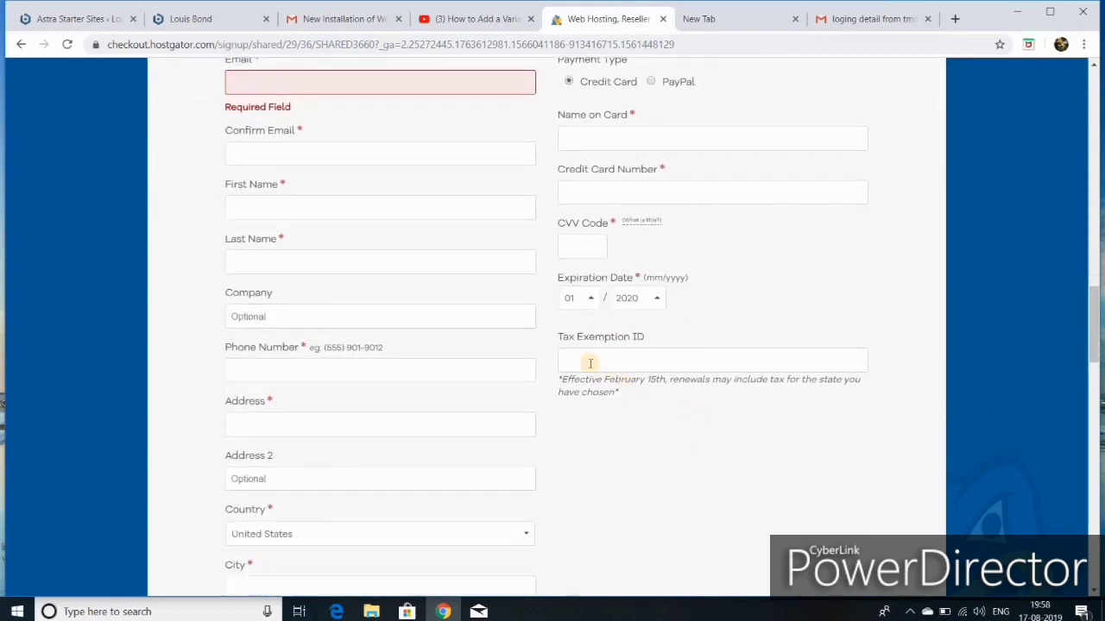
pyautogui.scroll(-3, 570, 357)
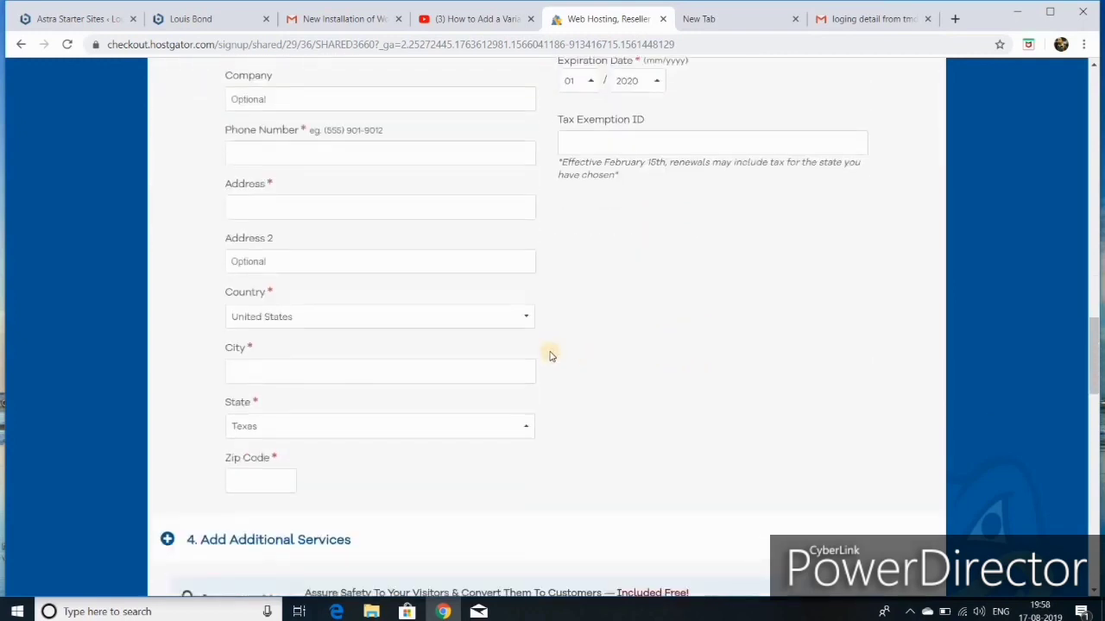
pyautogui.scroll(-6, 542, 353)
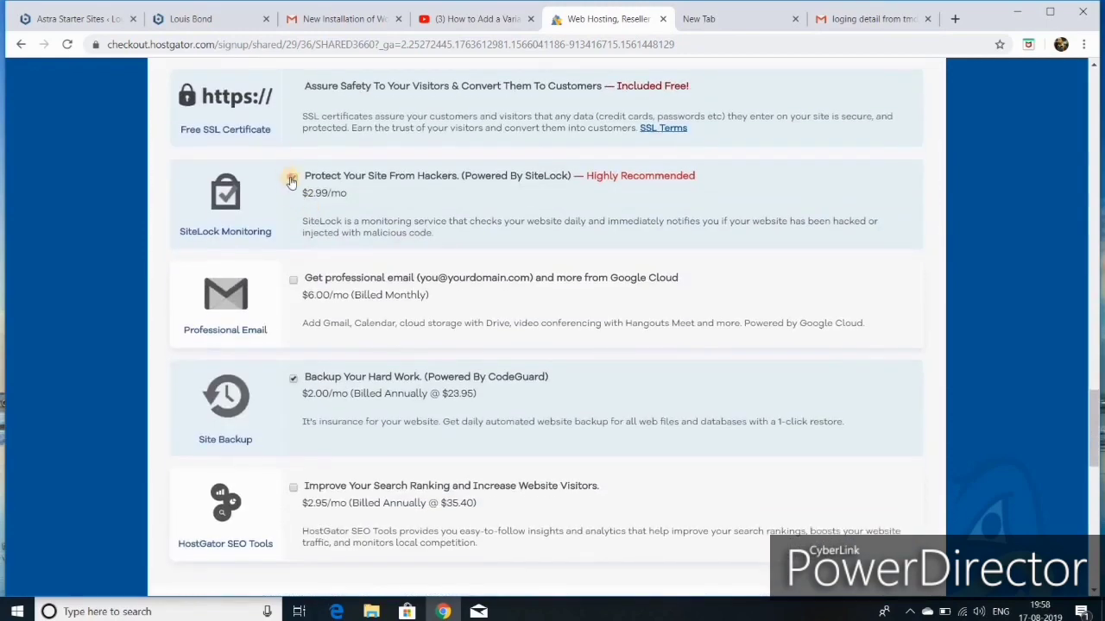
# Step: Untick the SiteLock and CodeGuard backup add-ons and scroll to the bottom of the checkout
pyautogui.click(292, 180)
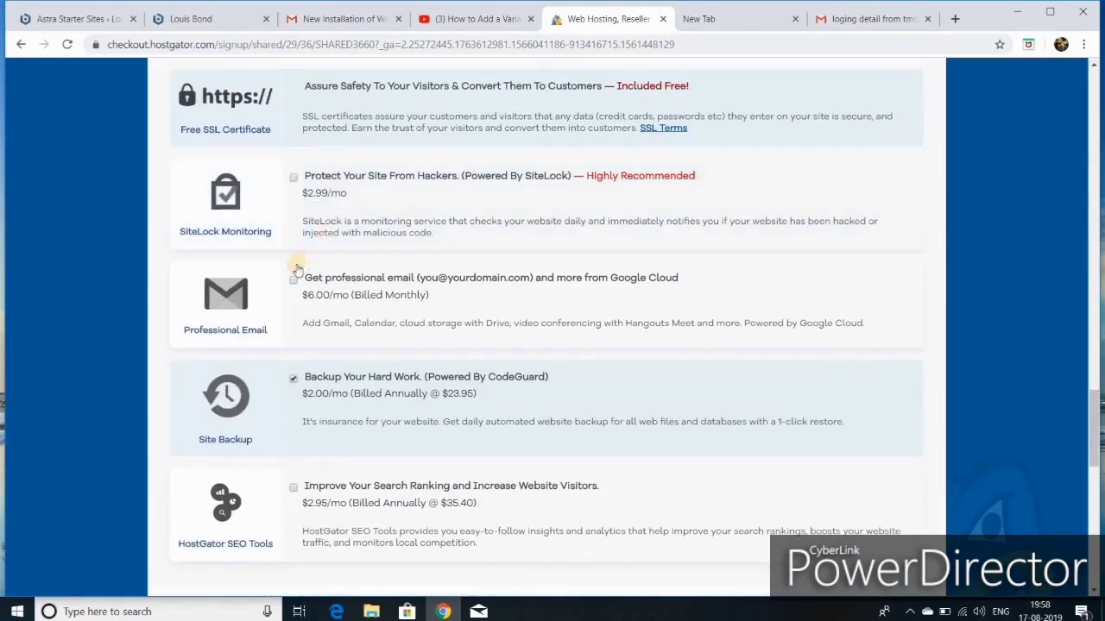
pyautogui.click(293, 378)
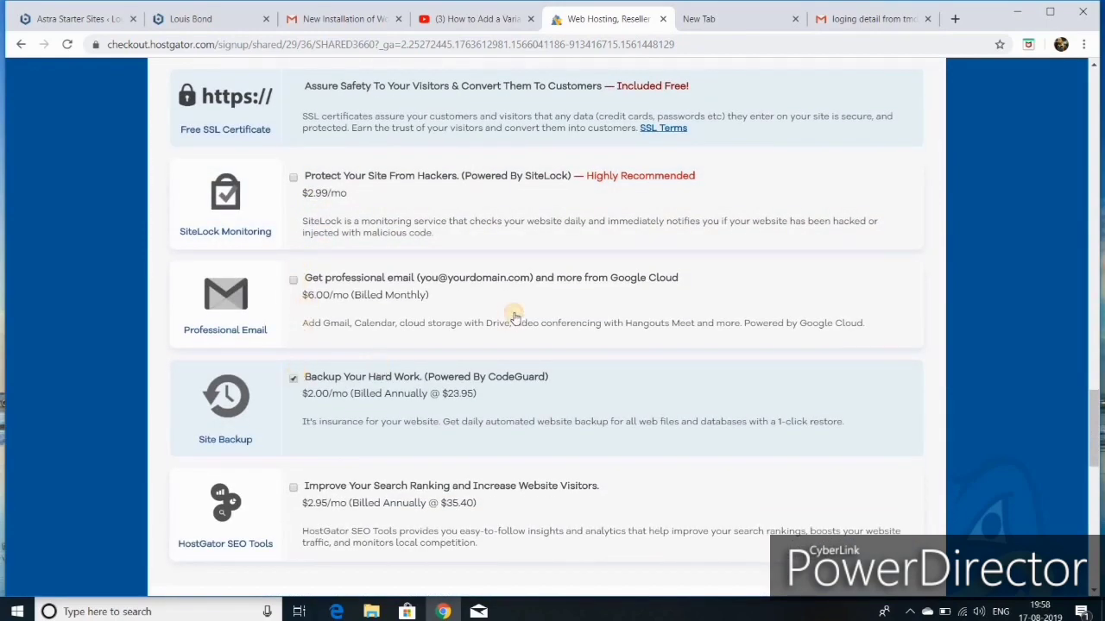
pyautogui.scroll(-3, 513, 311)
pyautogui.scroll(-1, 517, 304)
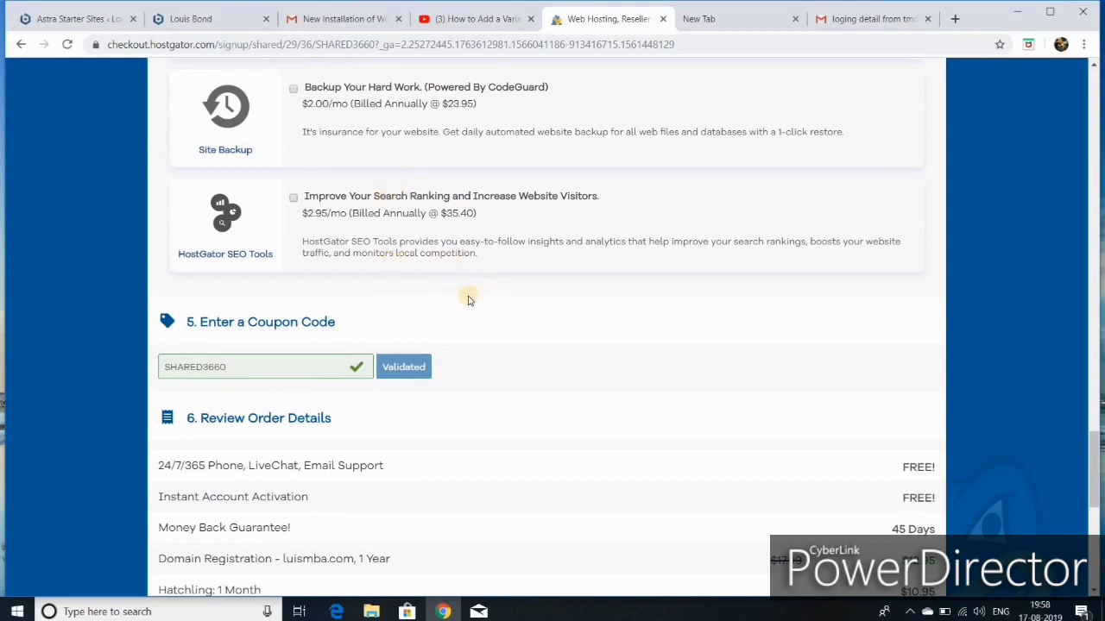
pyautogui.scroll(-4, 469, 298)
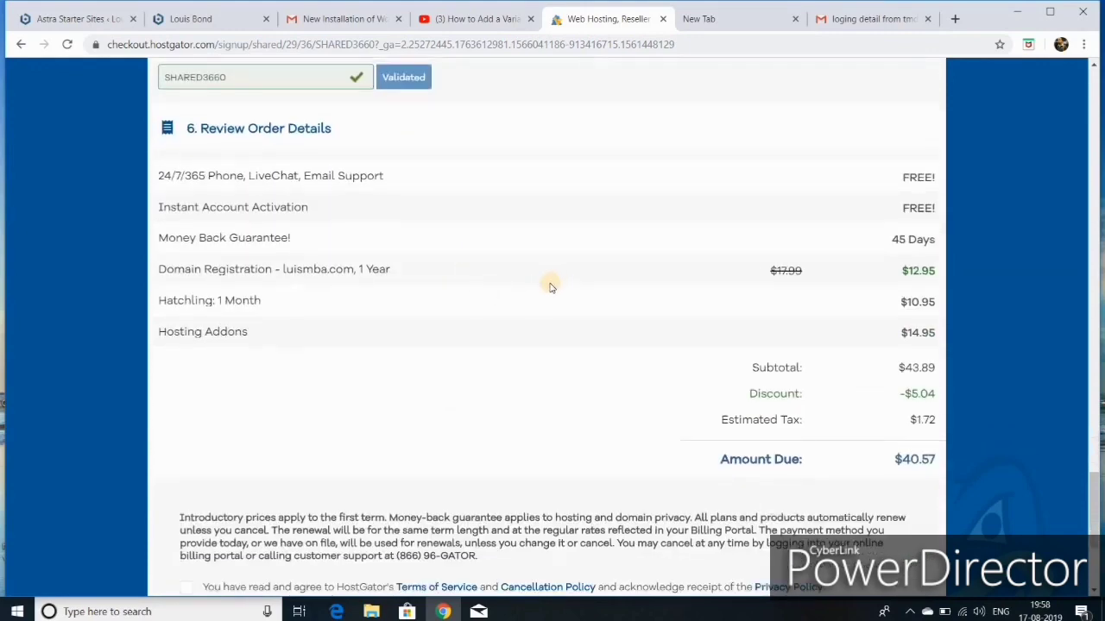
pyautogui.scroll(-2, 550, 287)
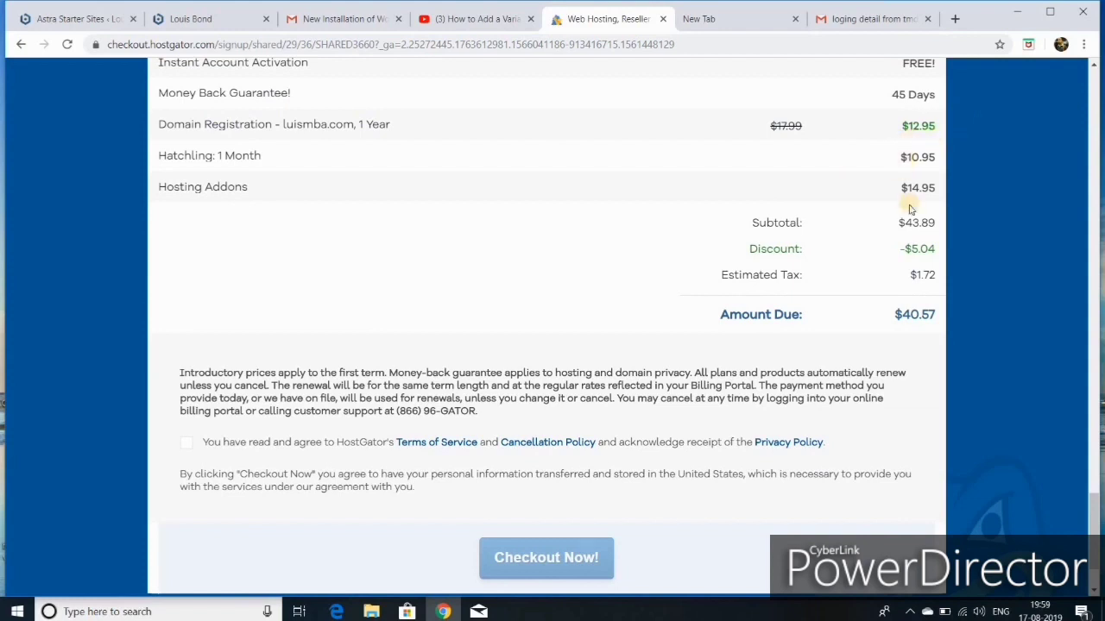
pyautogui.scroll(-1, 853, 289)
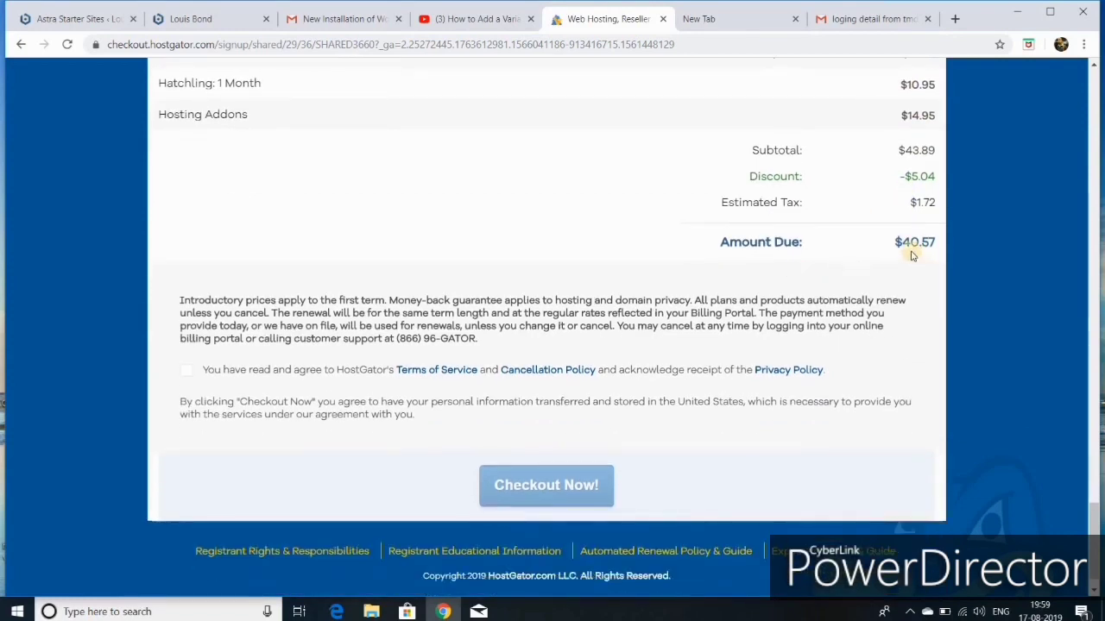
pyautogui.scroll(-1, 682, 337)
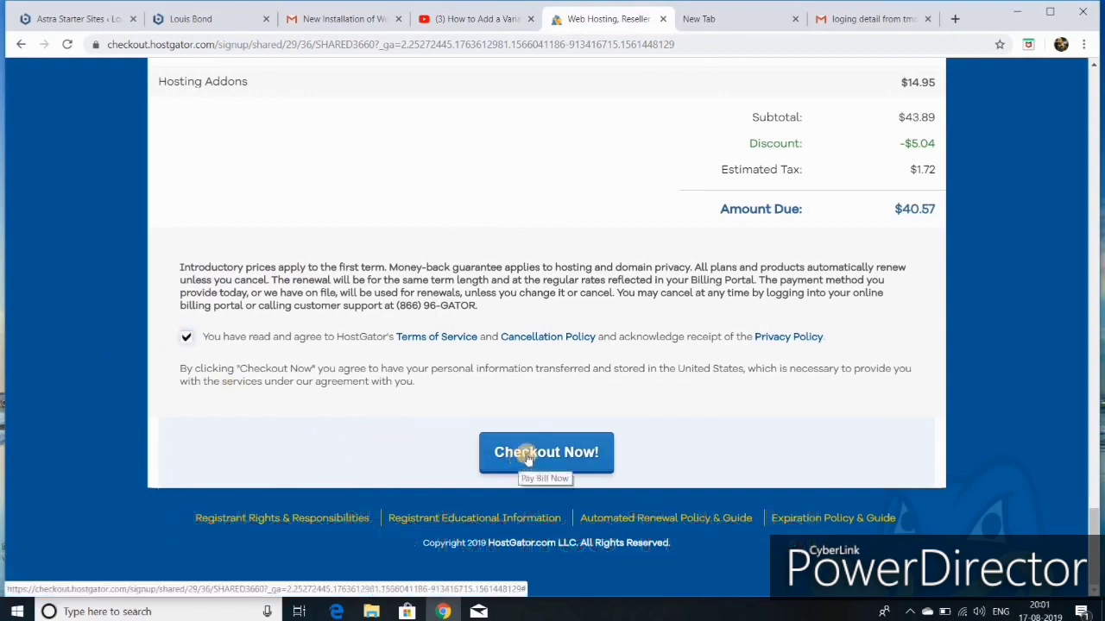
# Step: Open the hosting login-details email in Gmail and follow its Control Panel link to the cPanel login
pyautogui.click(866, 19)
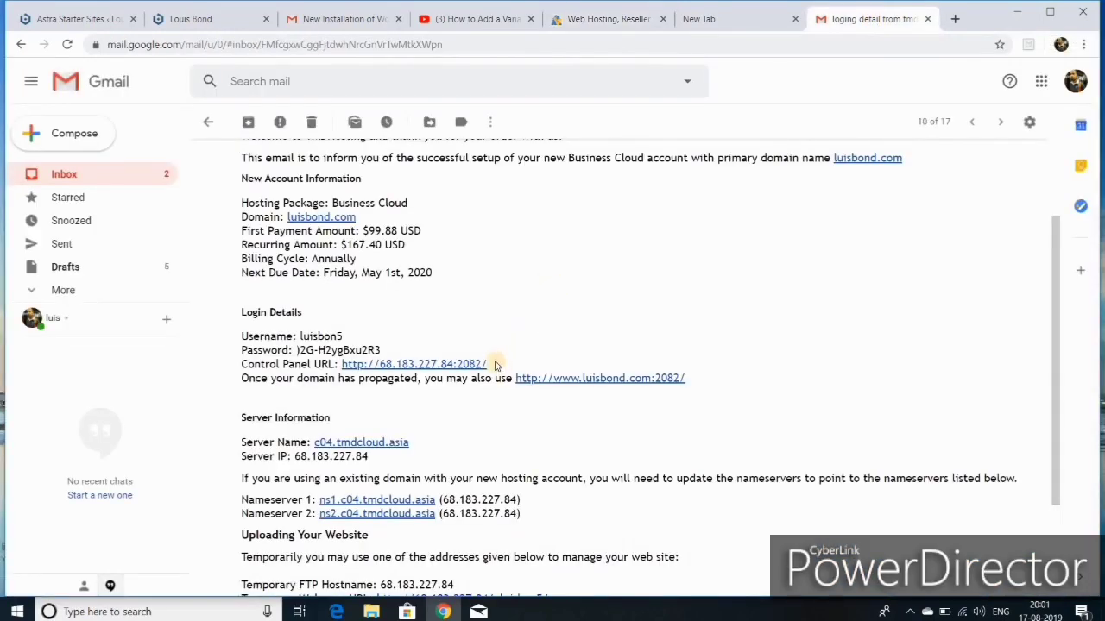
pyautogui.scroll(-2, 496, 366)
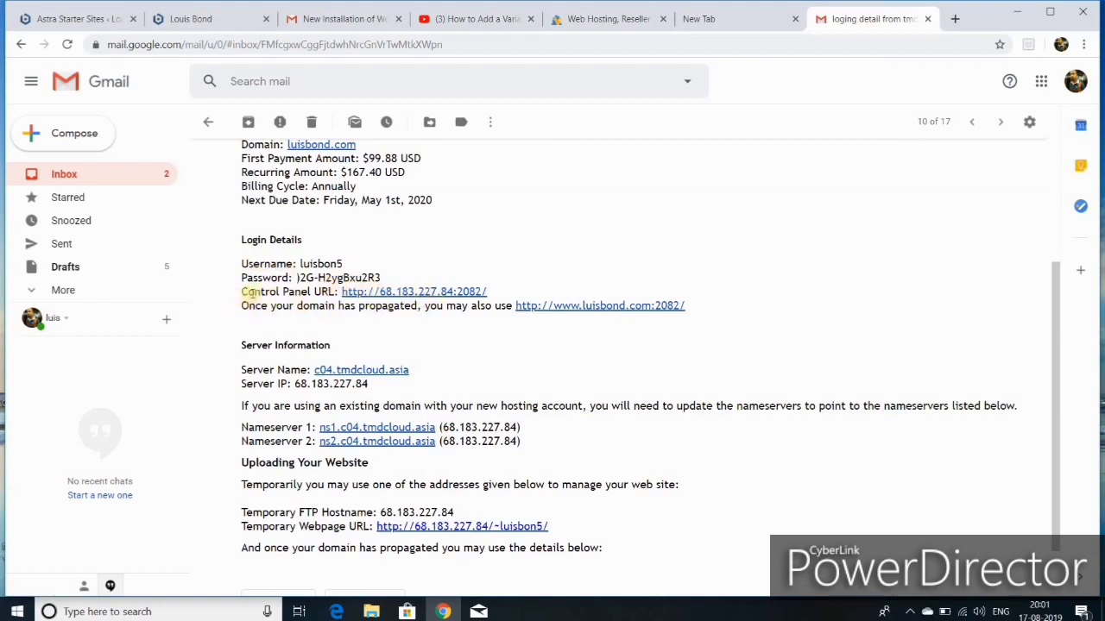
pyautogui.click(404, 293)
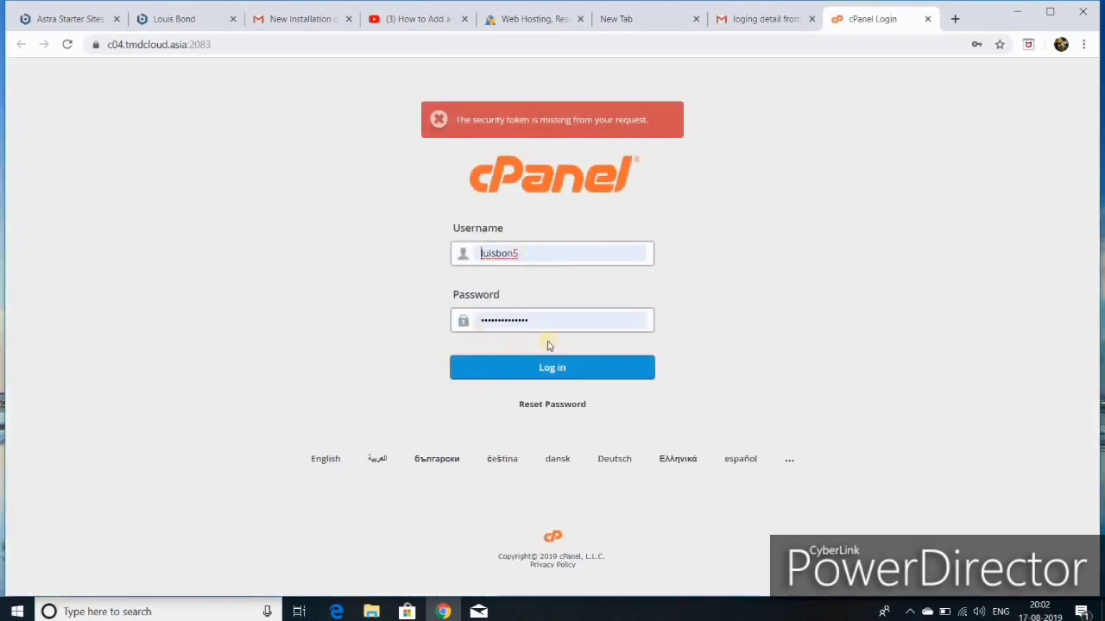
# Step: Log in to cPanel and scroll down to the Softaculous Apps Installer section
pyautogui.click(554, 370)
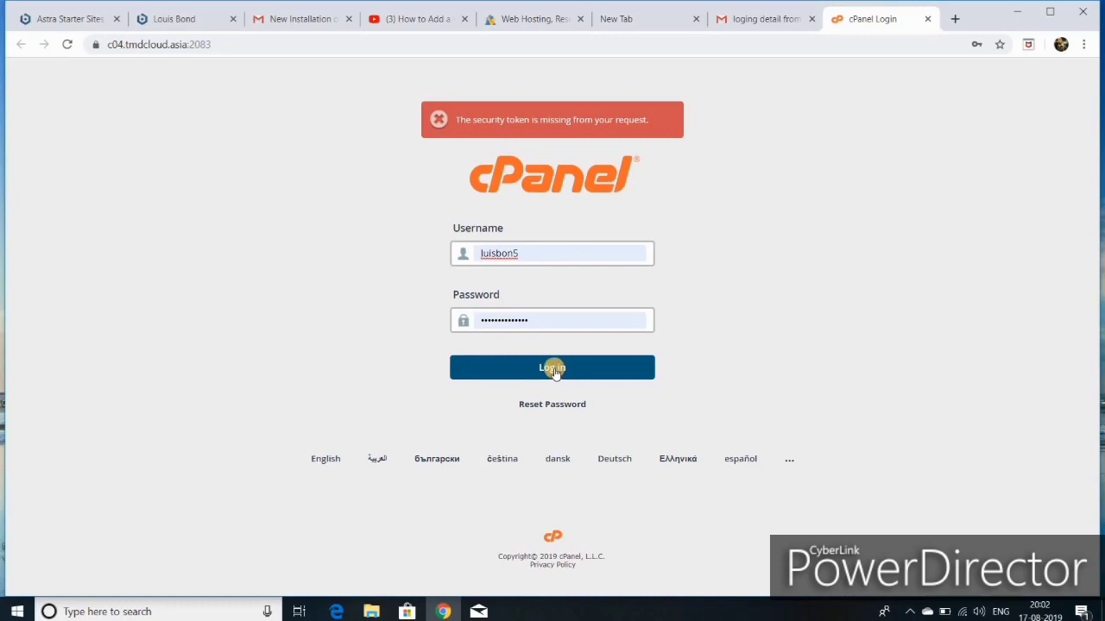
pyautogui.click(554, 370)
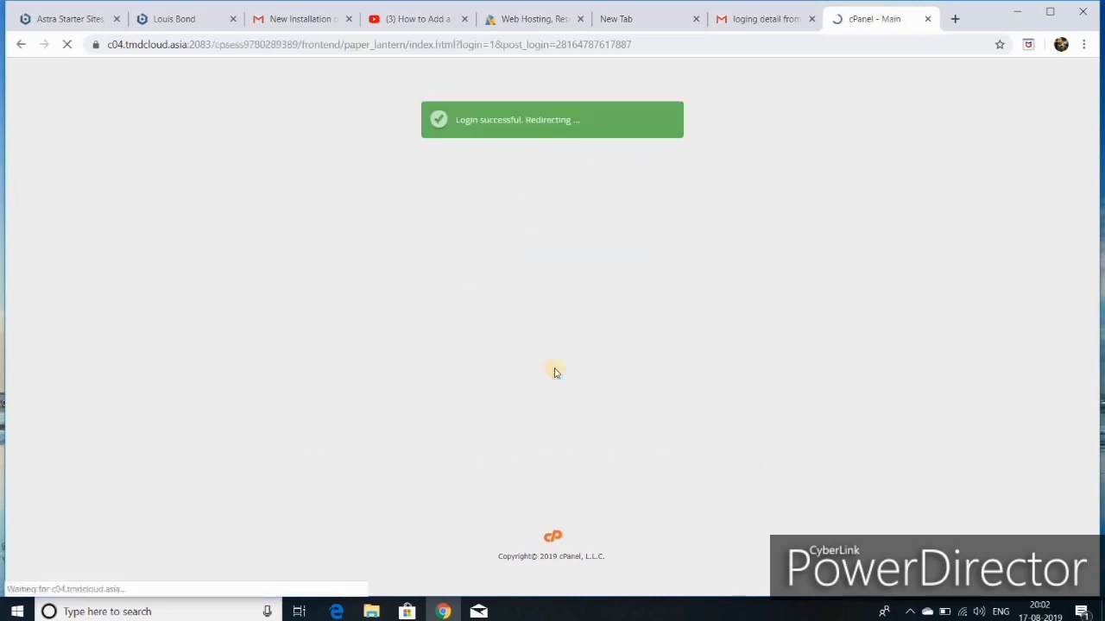
pyautogui.scroll(-3, 486, 345)
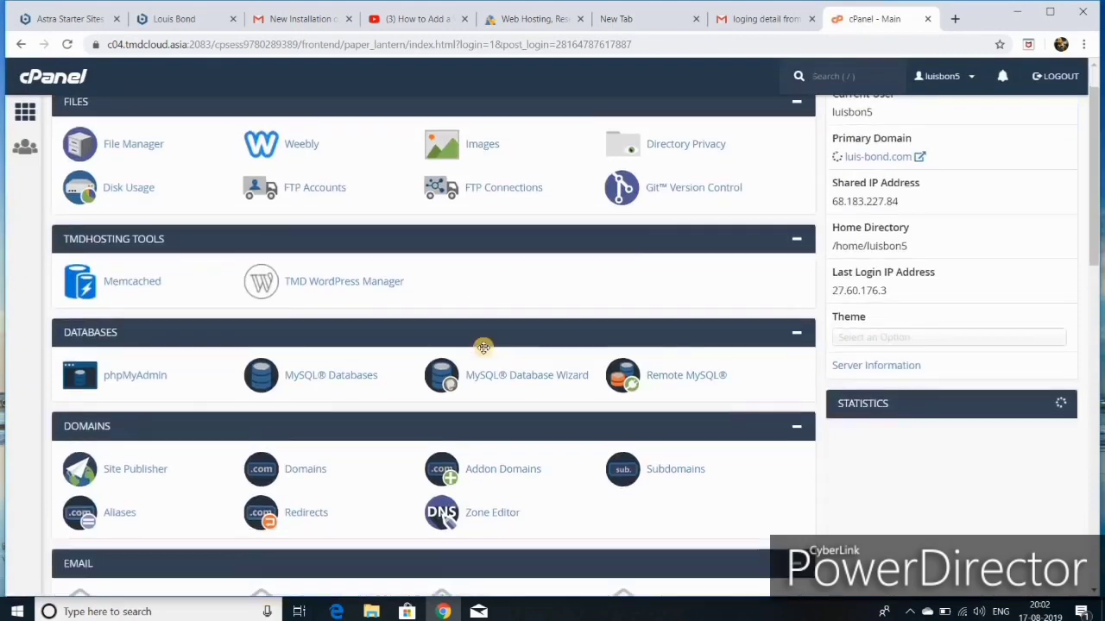
pyautogui.scroll(-12, 484, 354)
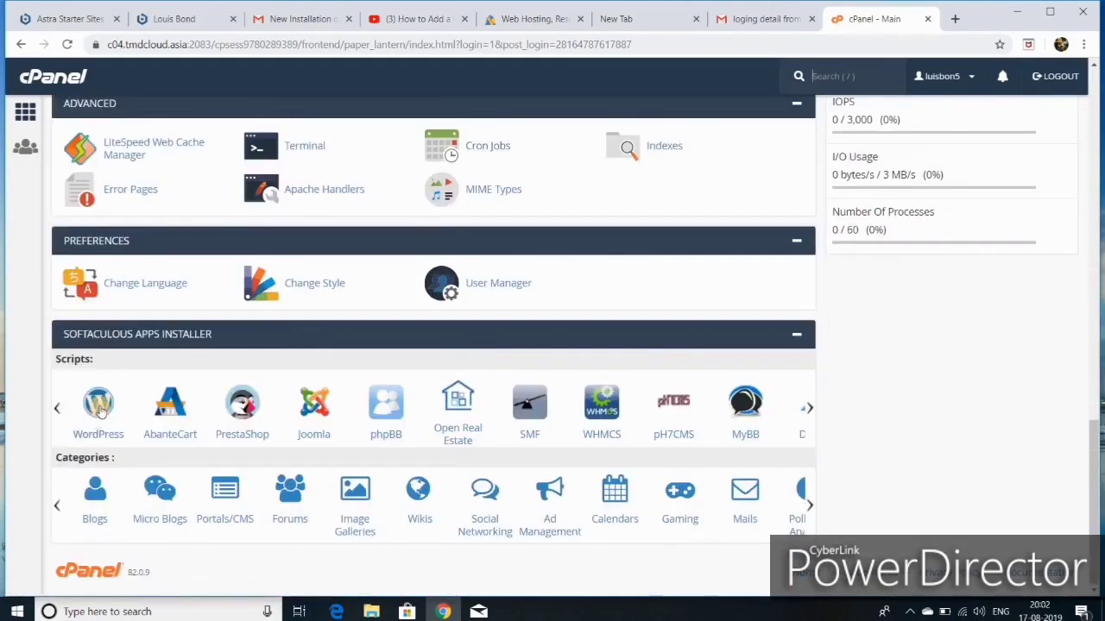
# Step: Open the WordPress installation form in Softaculous
pyautogui.click(100, 413)
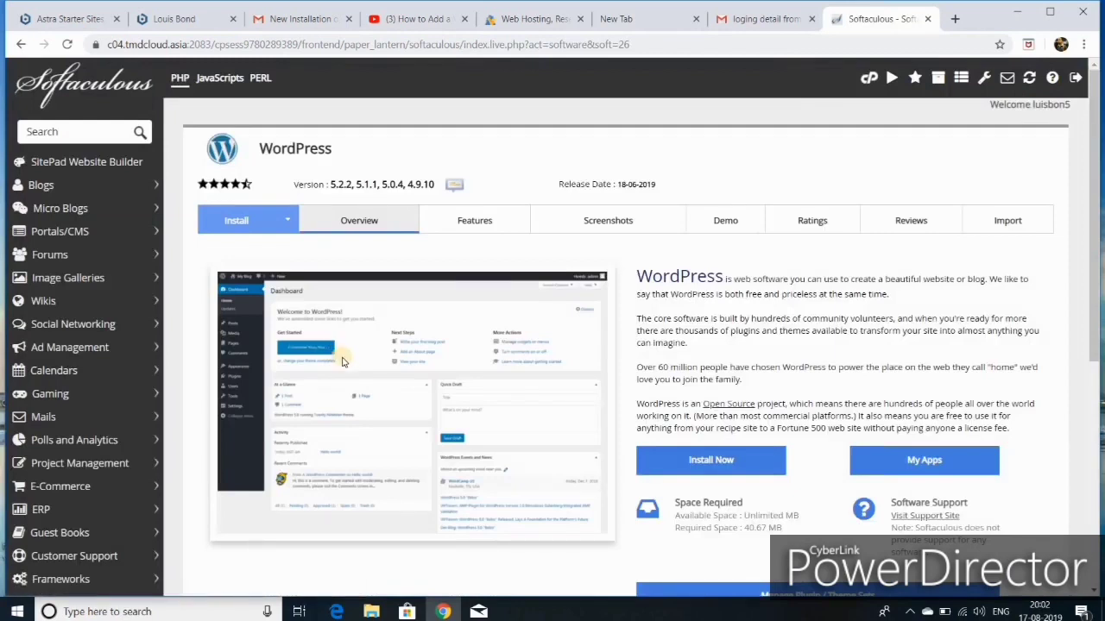
pyautogui.click(250, 220)
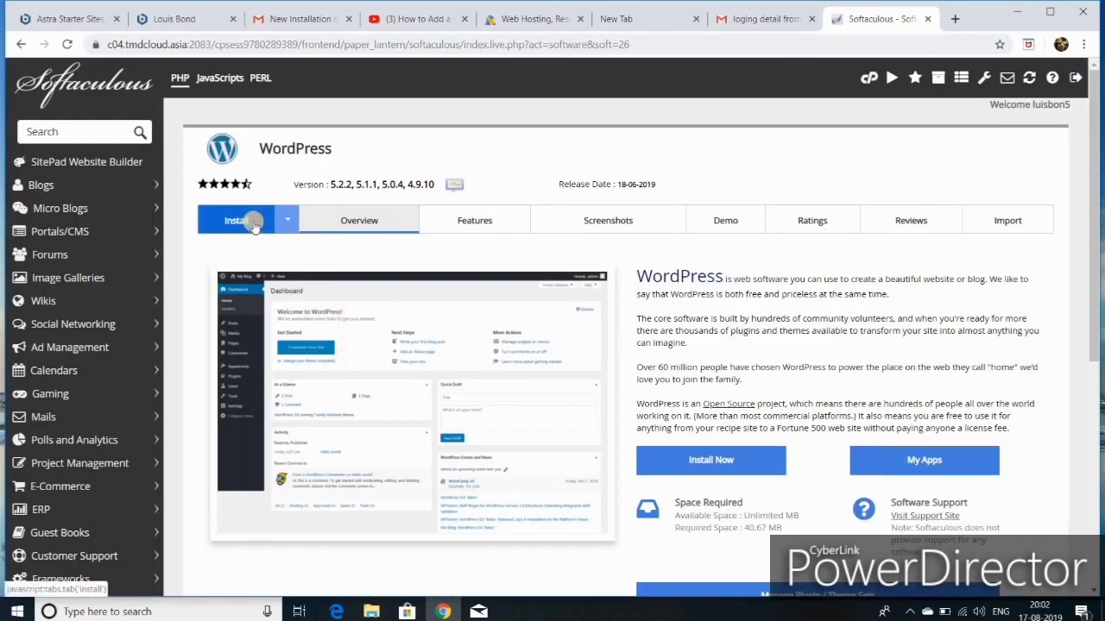
pyautogui.scroll(-2, 420, 319)
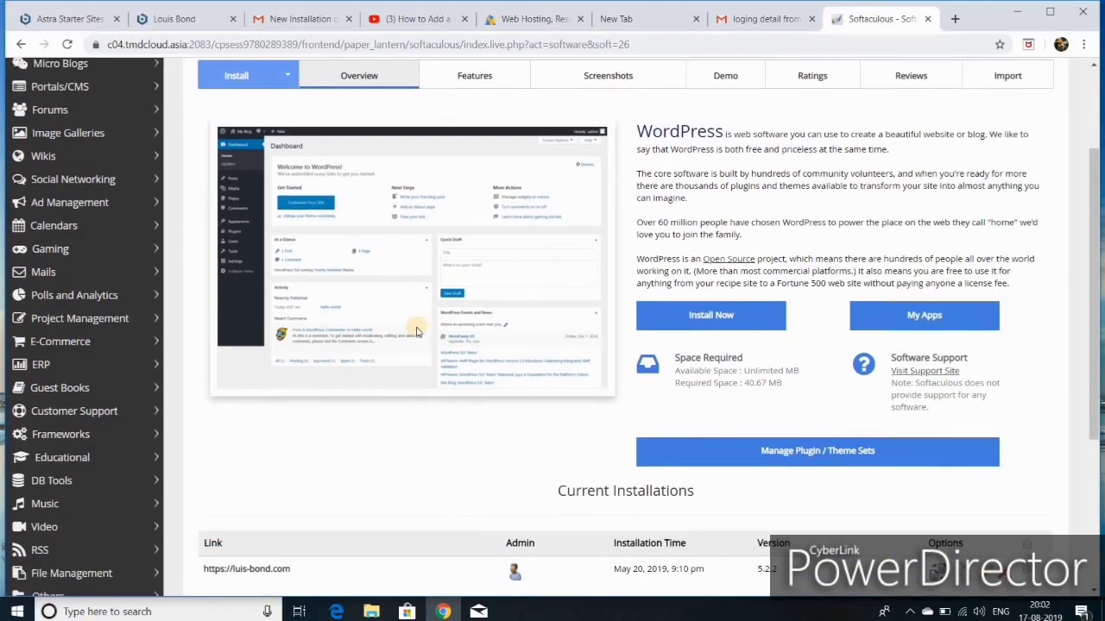
pyautogui.scroll(2, 407, 336)
pyautogui.click(236, 222)
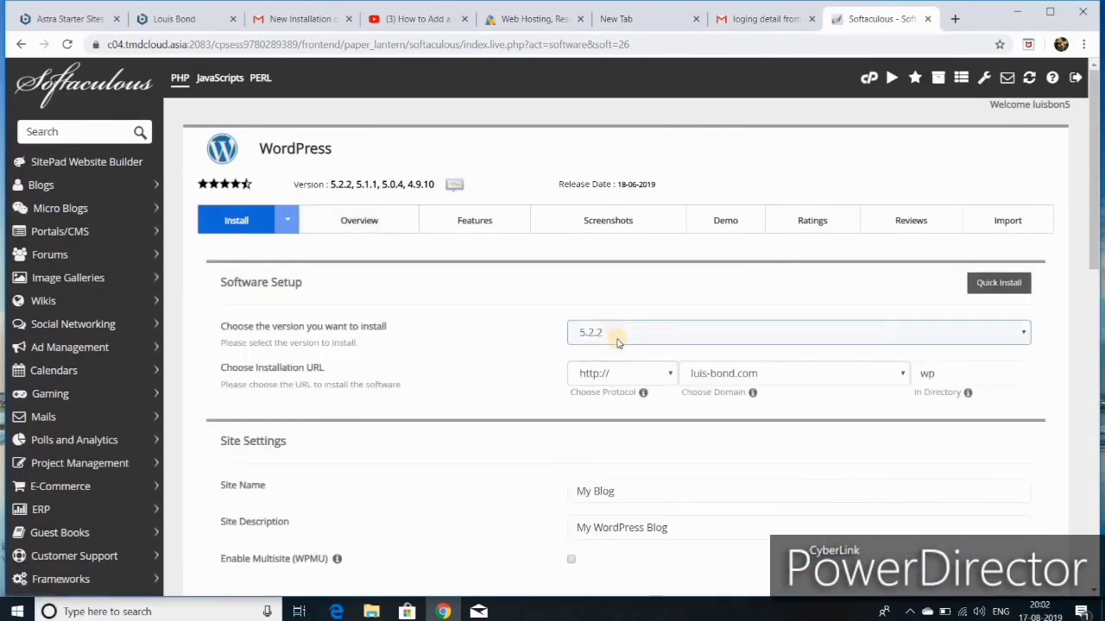
pyautogui.scroll(-1, 806, 308)
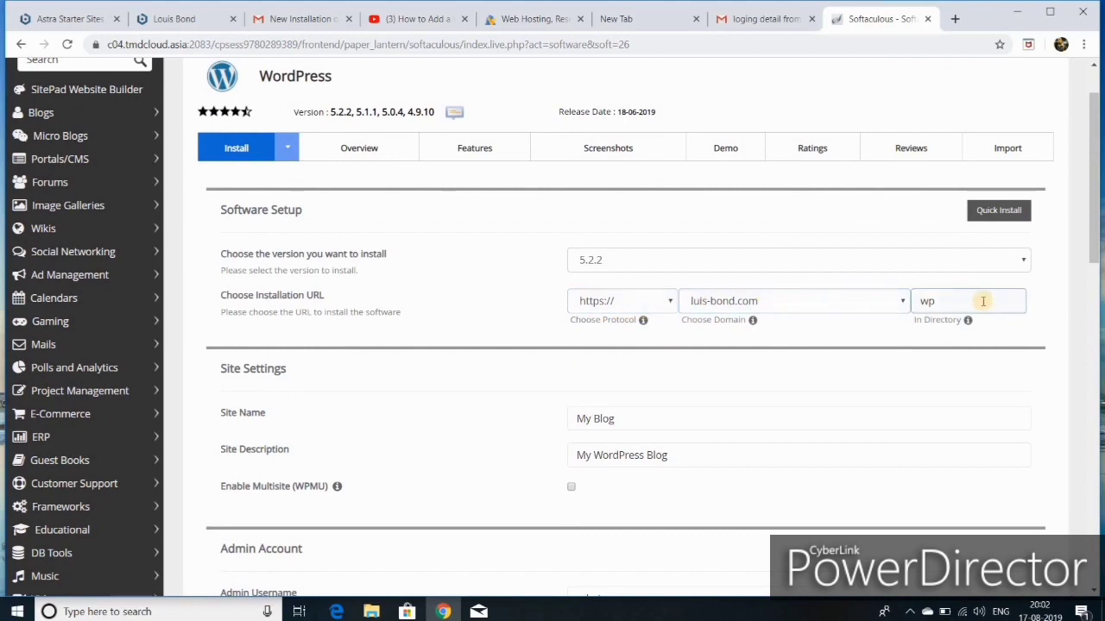
pyautogui.doubleClick(943, 302)
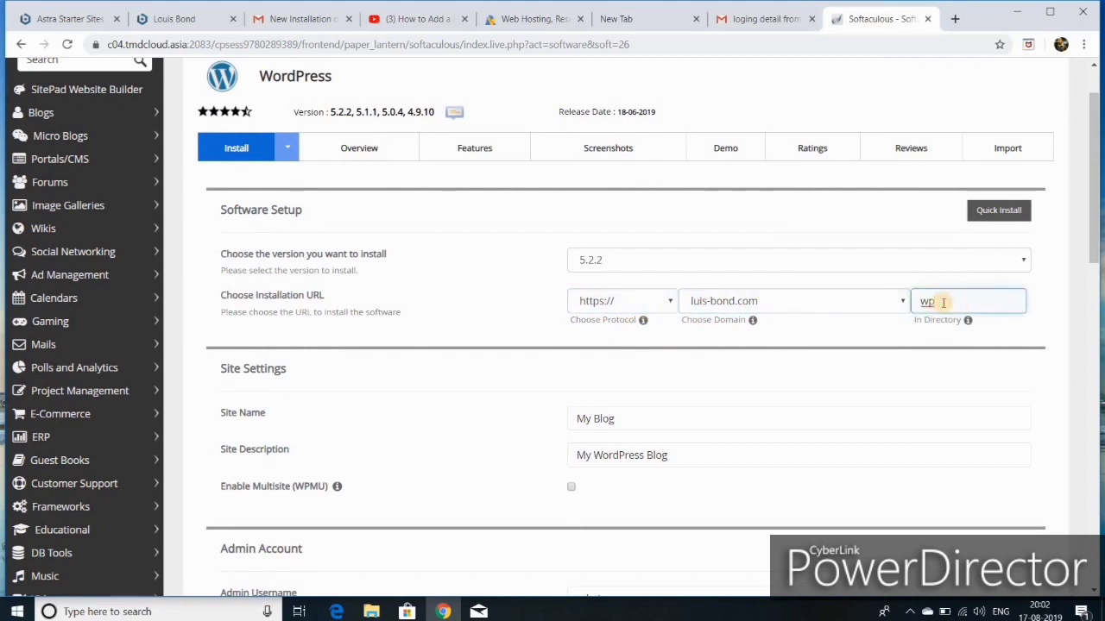
pyautogui.write('w')
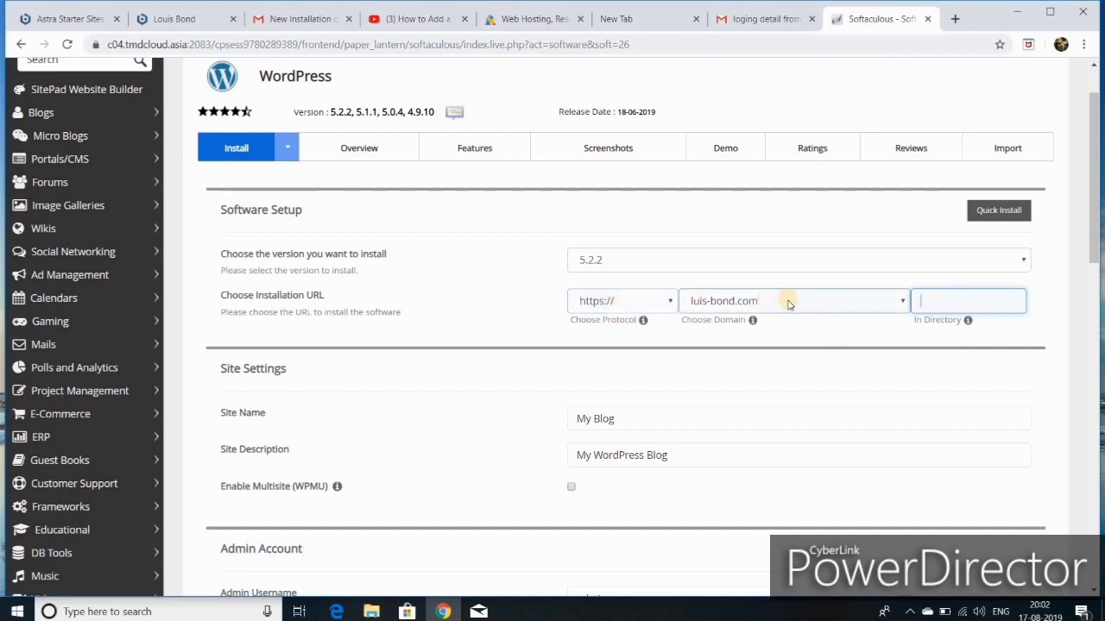
pyautogui.click(667, 306)
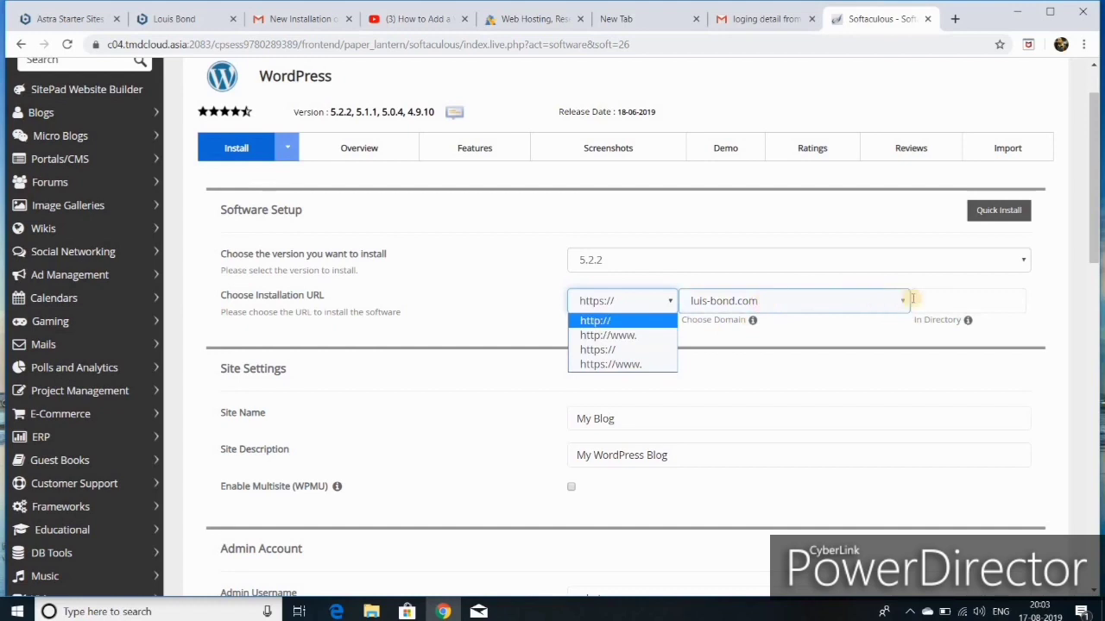
pyautogui.click(861, 310)
pyautogui.click(862, 310)
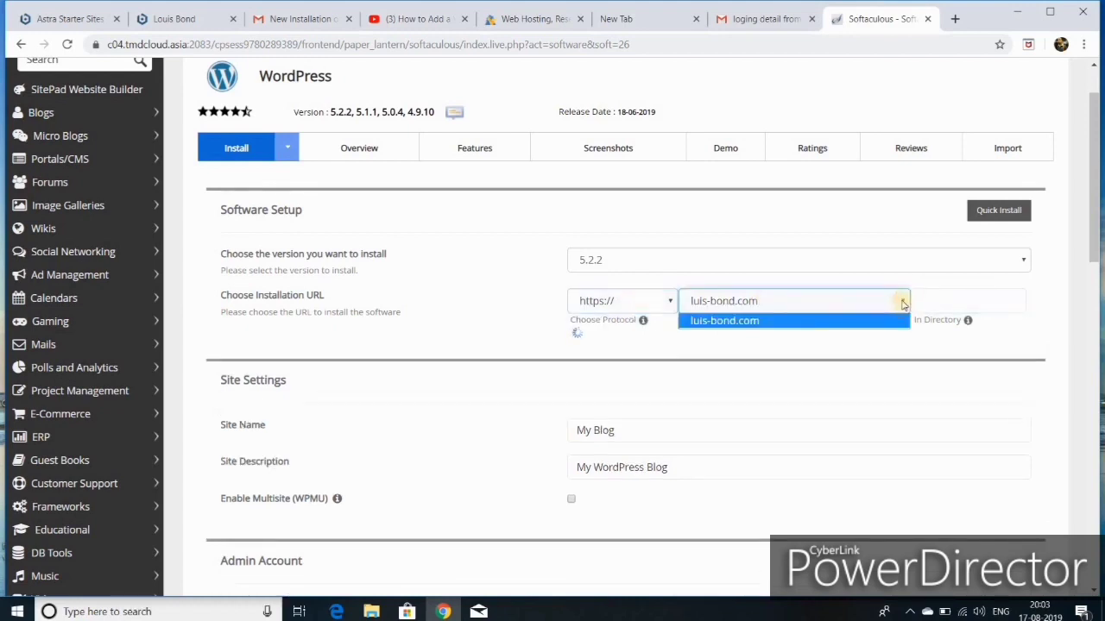
pyautogui.click(902, 304)
pyautogui.scroll(-2, 697, 409)
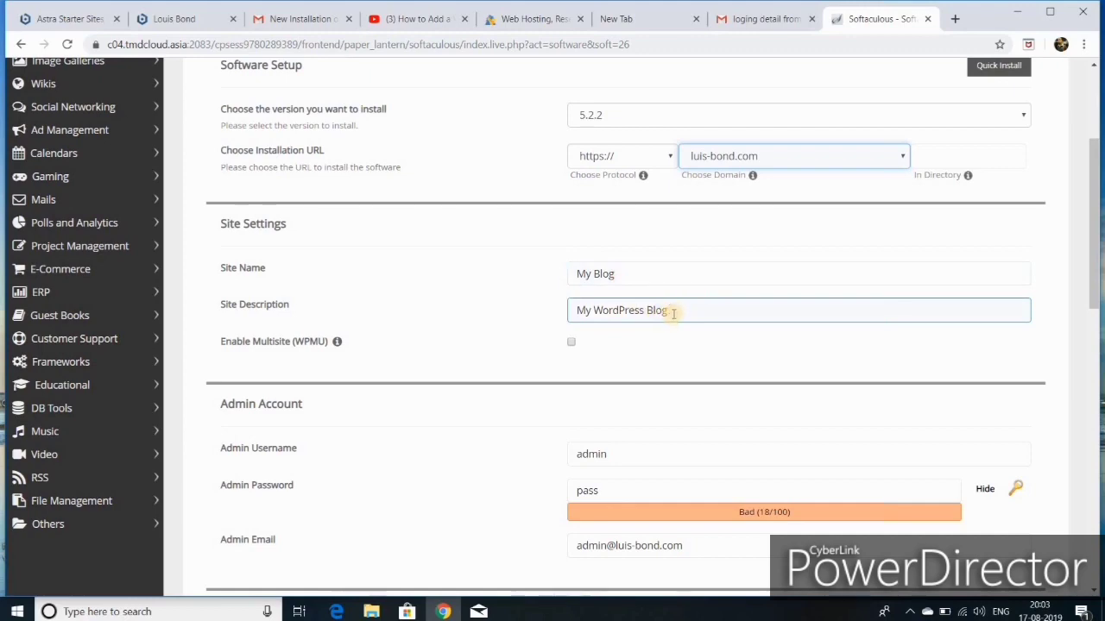
# Step: Replace 'Blog' in the Site Name with the 'luisbond' suggestion
pyautogui.scroll(-3, 673, 315)
pyautogui.scroll(3, 673, 318)
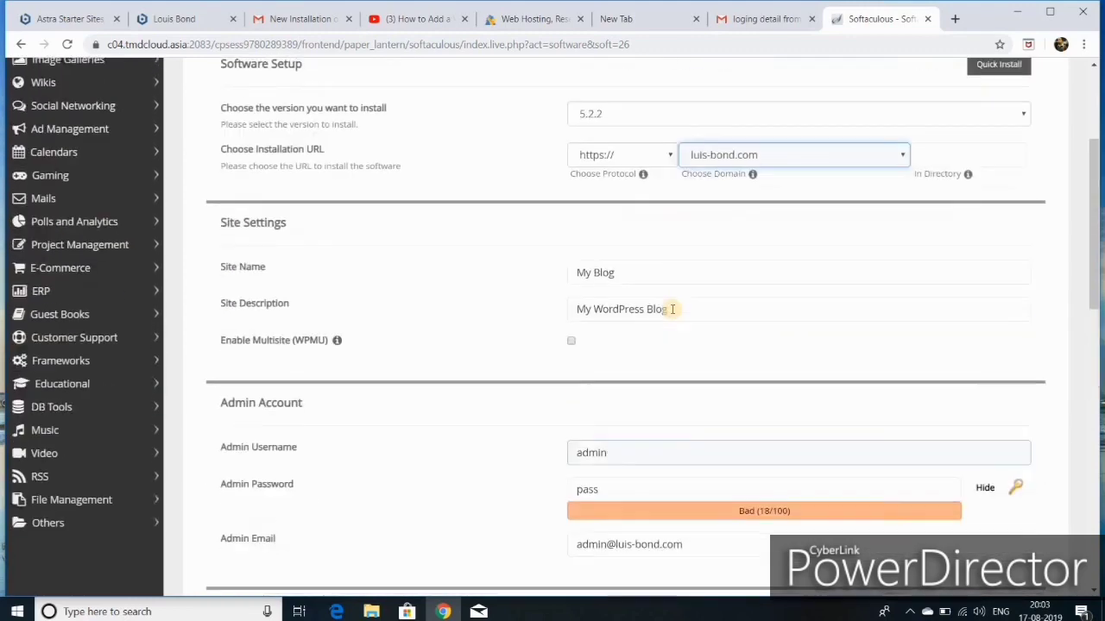
pyautogui.click(673, 313)
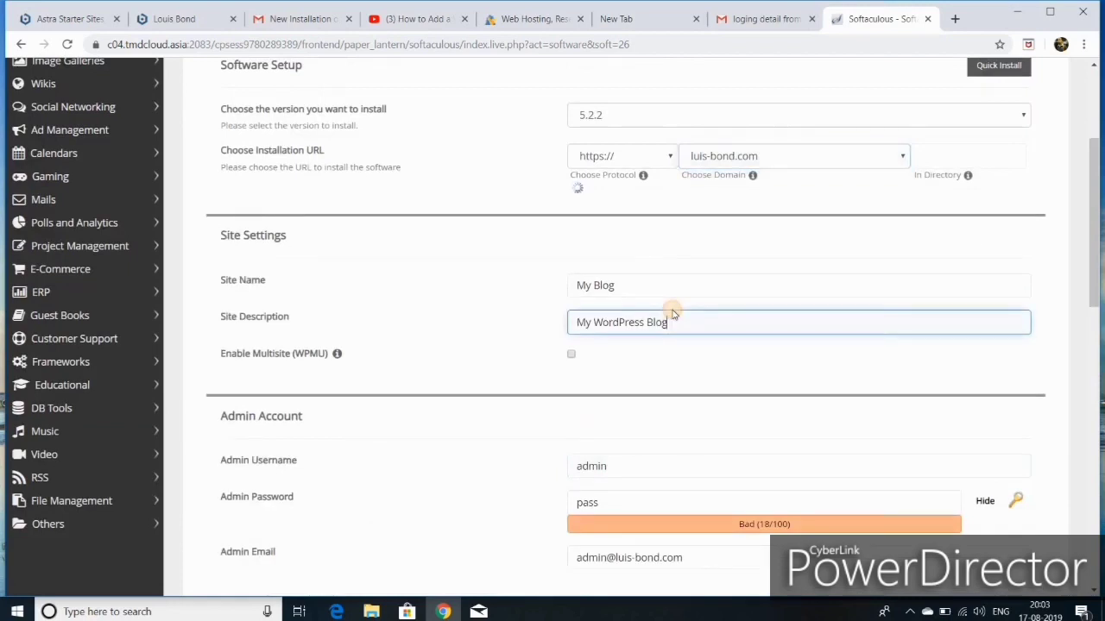
pyautogui.press('BackSpace')
pyautogui.press('BackSpace')
pyautogui.press('BackSpace')
pyautogui.press('BackSpace')
pyautogui.press('BackSpace')
pyautogui.press('BackSpace')
pyautogui.press('BackSpace')
pyautogui.press('BackSpace')
pyautogui.press('BackSpace')
pyautogui.press('BackSpace')
pyautogui.press('BackSpace')
pyautogui.press('BackSpace')
pyautogui.press('BackSpace')
pyautogui.press('BackSpace')
pyautogui.press('BackSpace')
pyautogui.press('BackSpace')
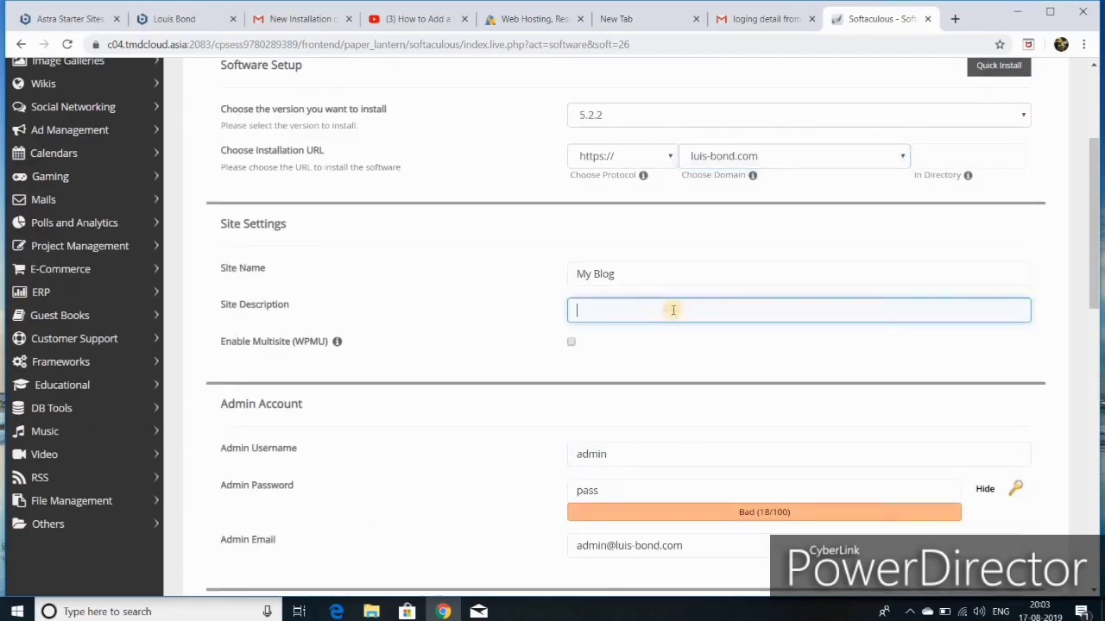
pyautogui.doubleClick(609, 275)
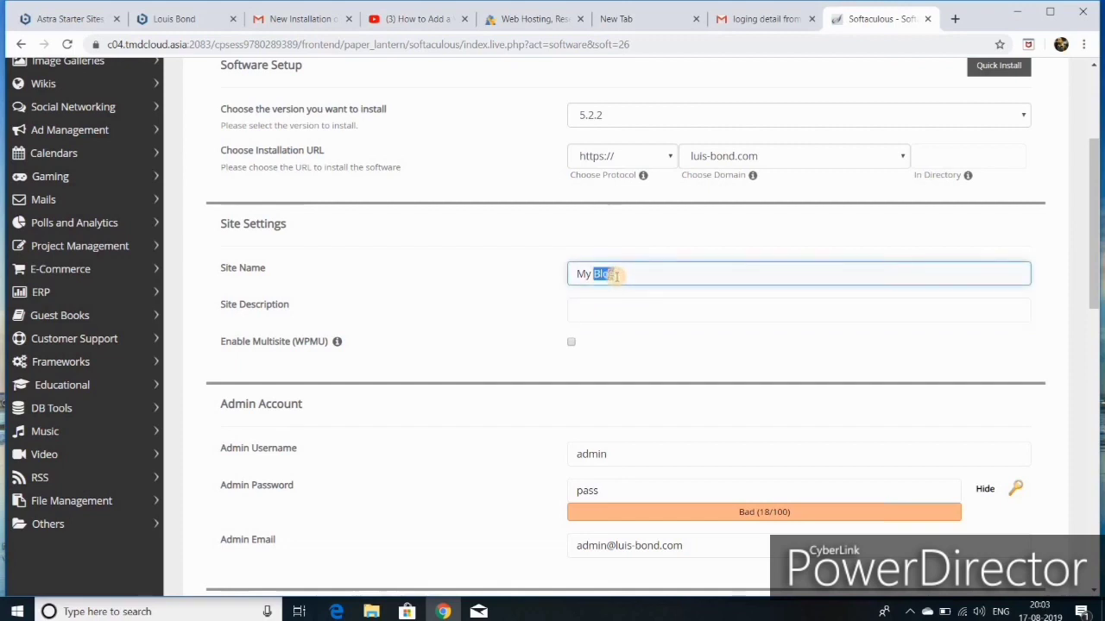
pyautogui.press('BackSpace')
pyautogui.write('l')
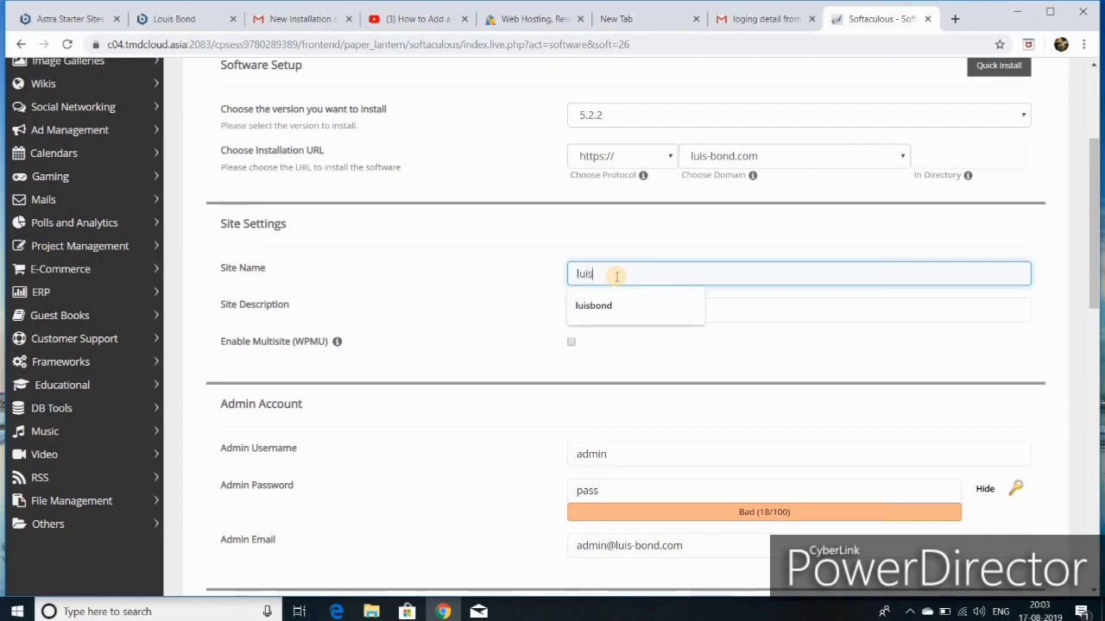
pyautogui.write('uis')
pyautogui.click(604, 309)
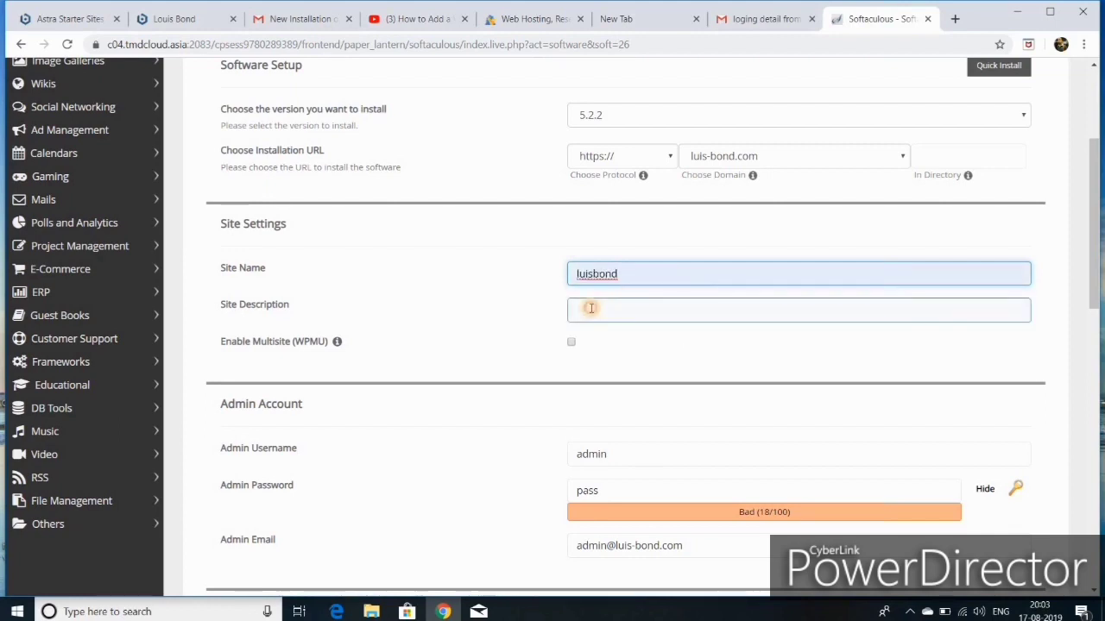
# Step: Trim the Site Description from 'eCommerce tutorial' down to 'tutorial'
pyautogui.click(591, 308)
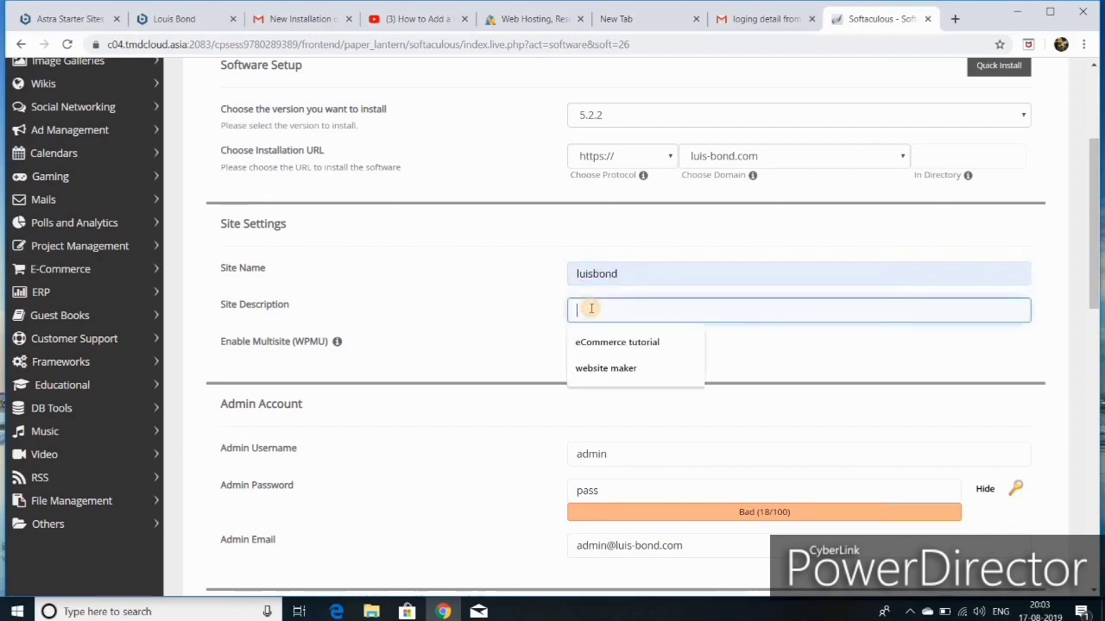
pyautogui.click(620, 344)
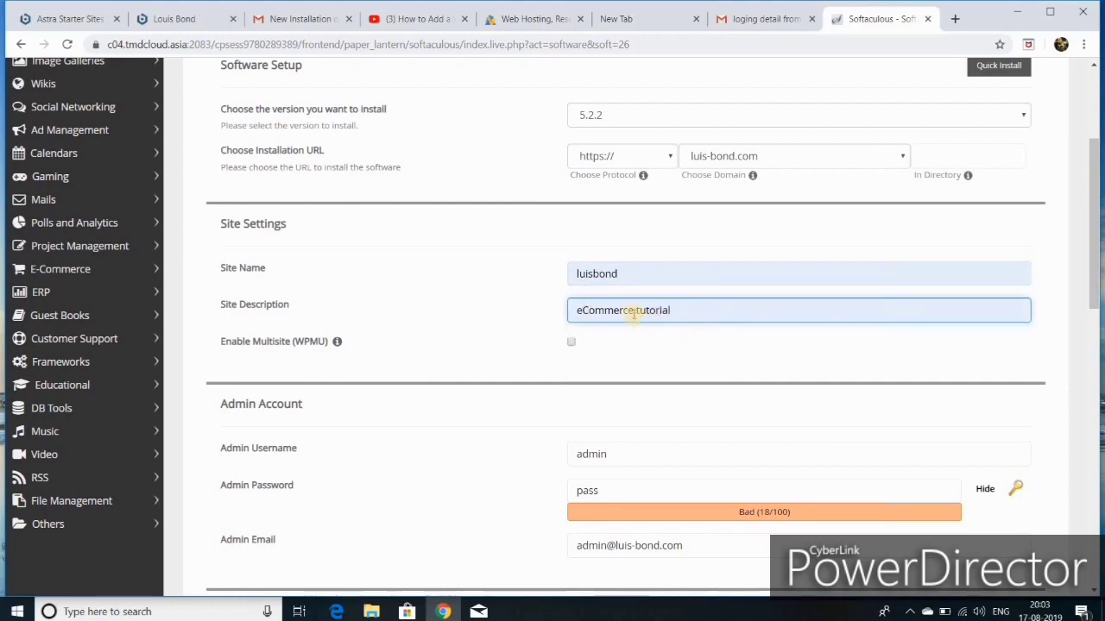
pyautogui.press('BackSpace')
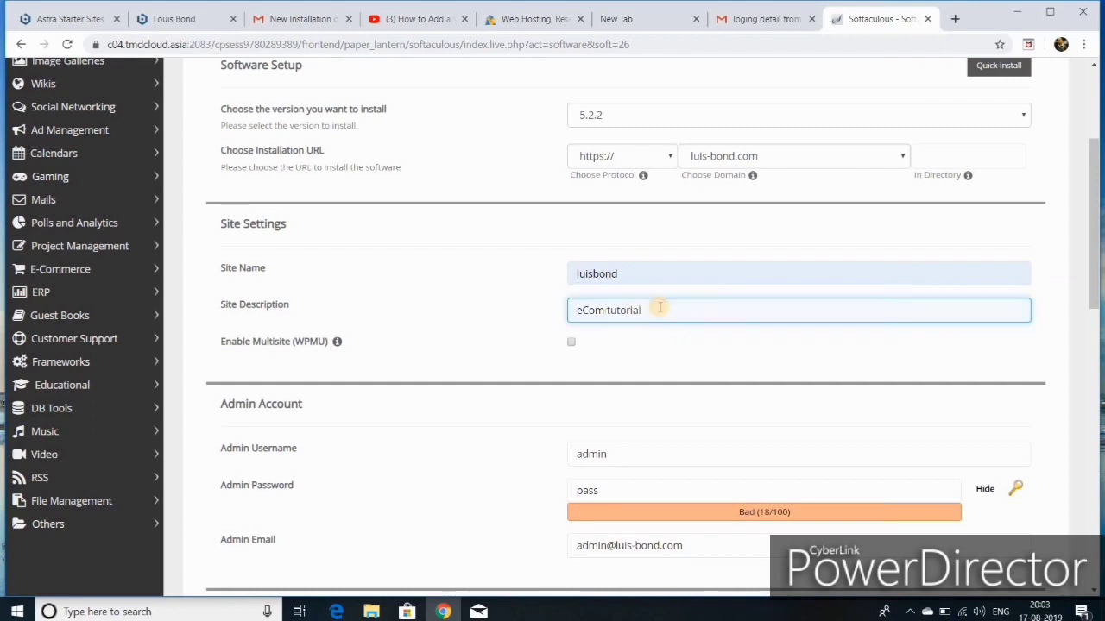
pyautogui.press('BackSpace')
pyautogui.press('BackSpace')
pyautogui.press('BackSpace')
pyautogui.press('BackSpace')
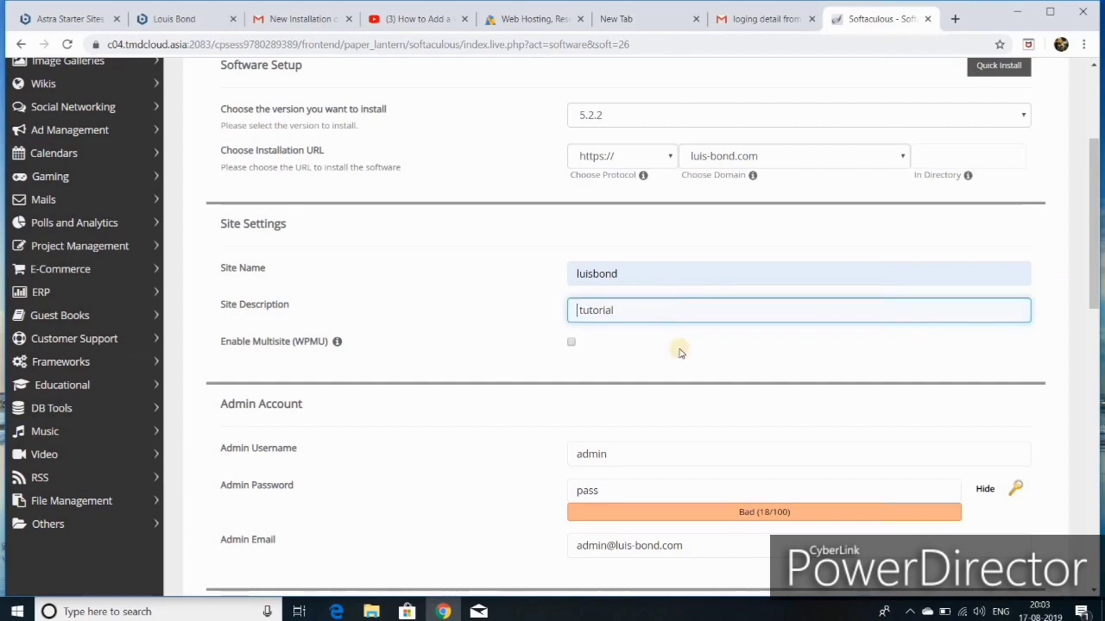
pyautogui.scroll(-1, 699, 389)
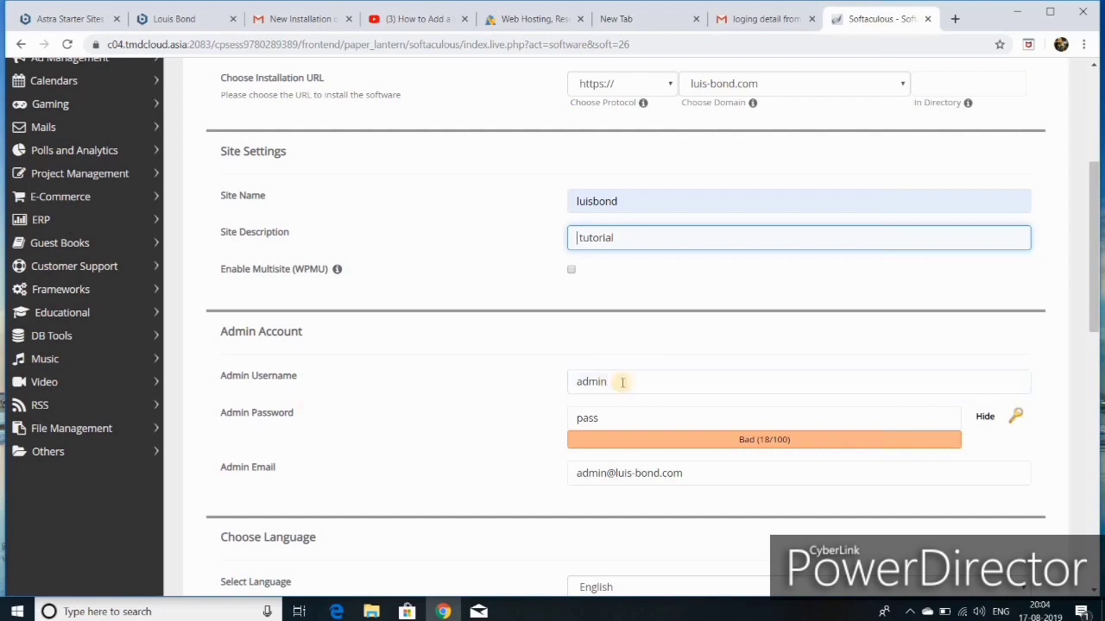
# Step: Lengthen the admin password so it rates Good (41/100)
pyautogui.scroll(-1, 661, 409)
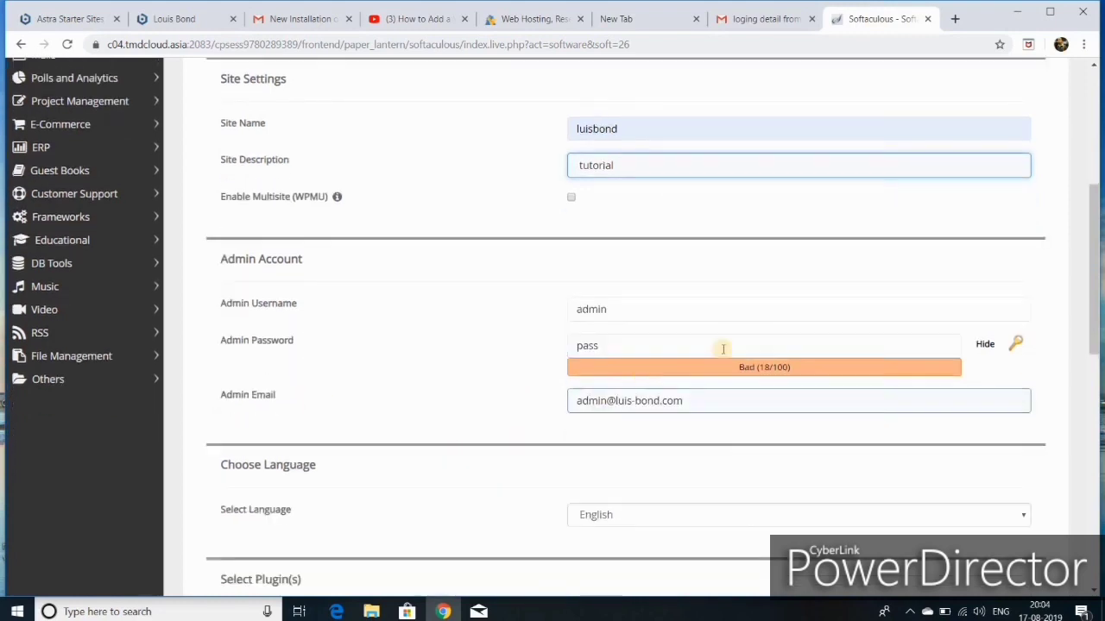
pyautogui.click(642, 346)
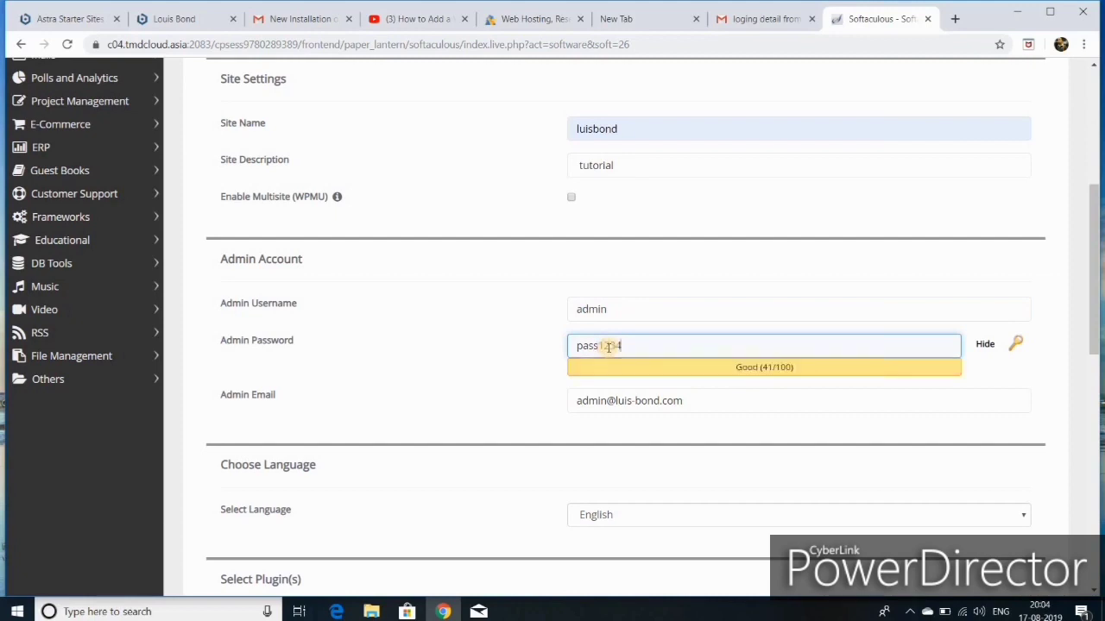
pyautogui.scroll(-3, 631, 342)
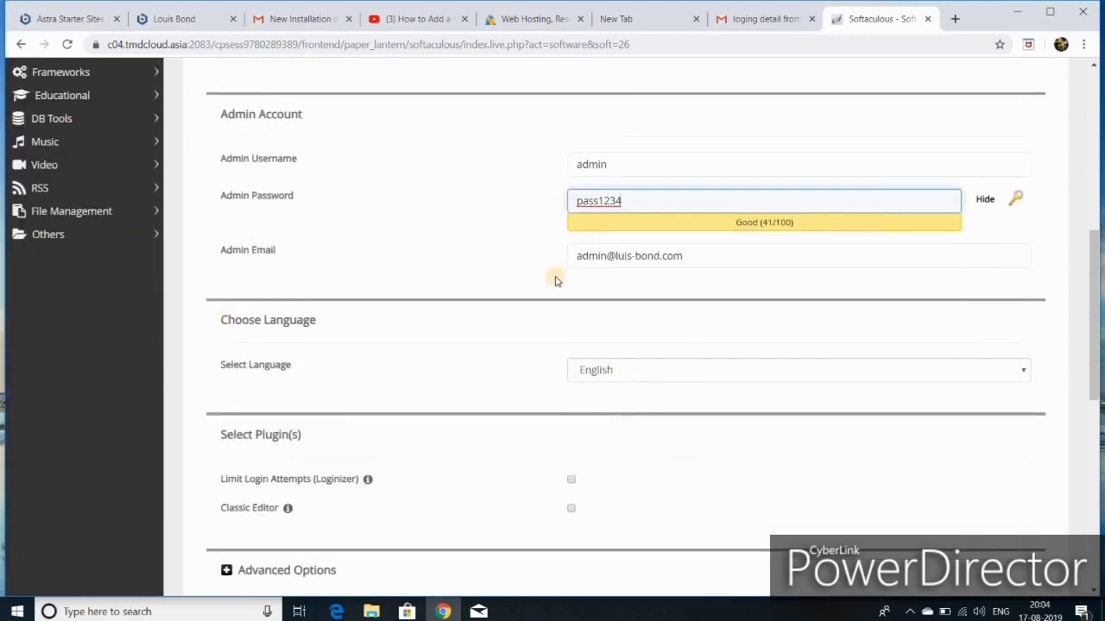
pyautogui.scroll(-1, 700, 300)
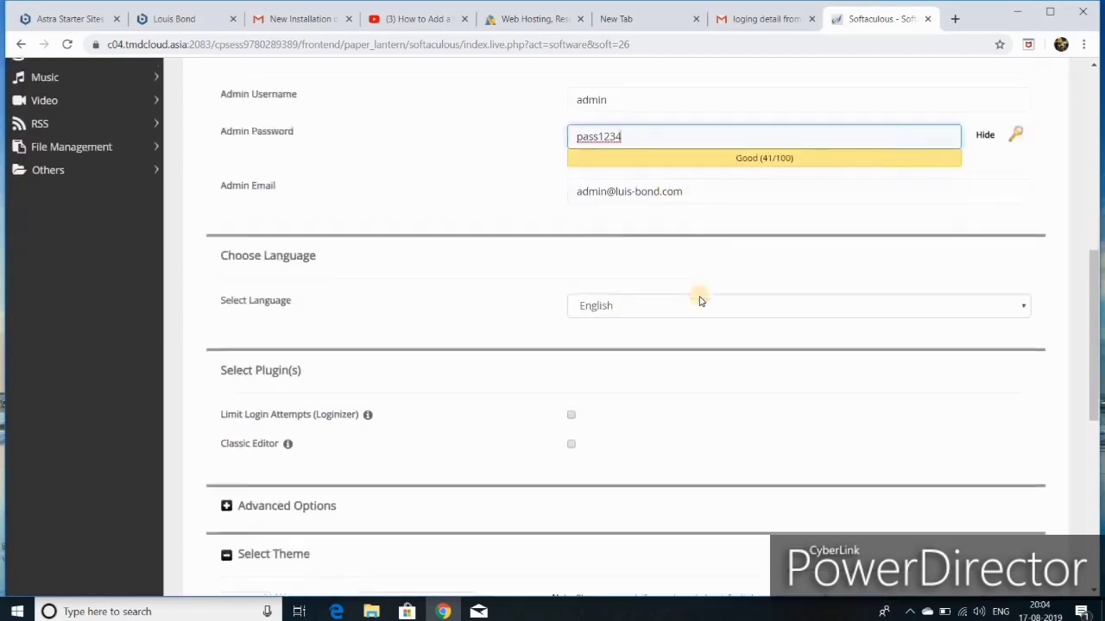
pyautogui.scroll(-1, 640, 370)
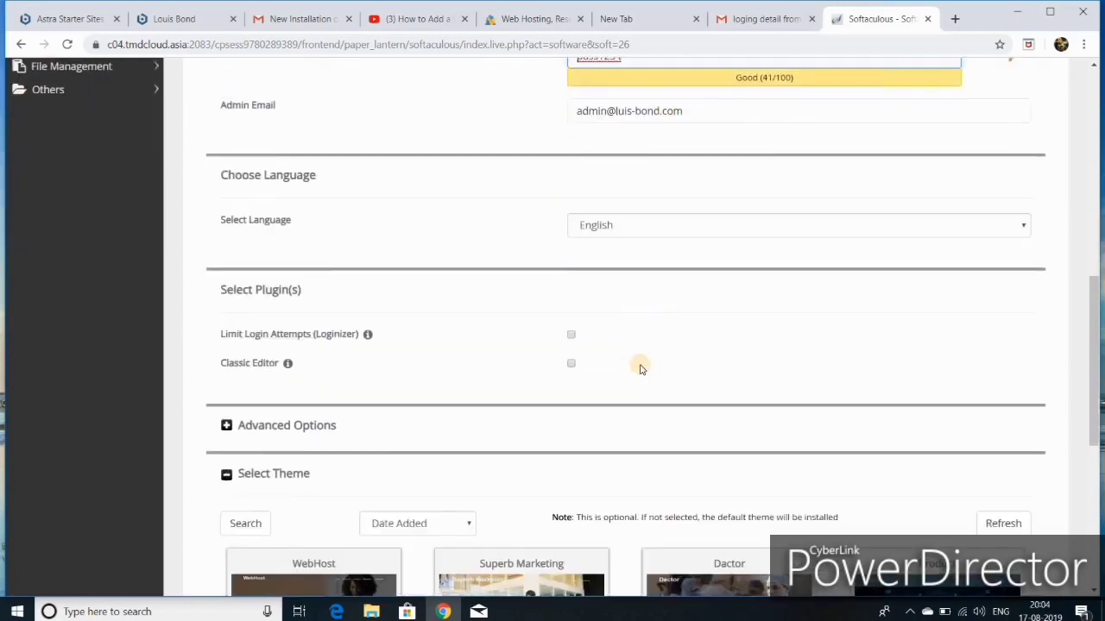
pyautogui.scroll(-1, 639, 384)
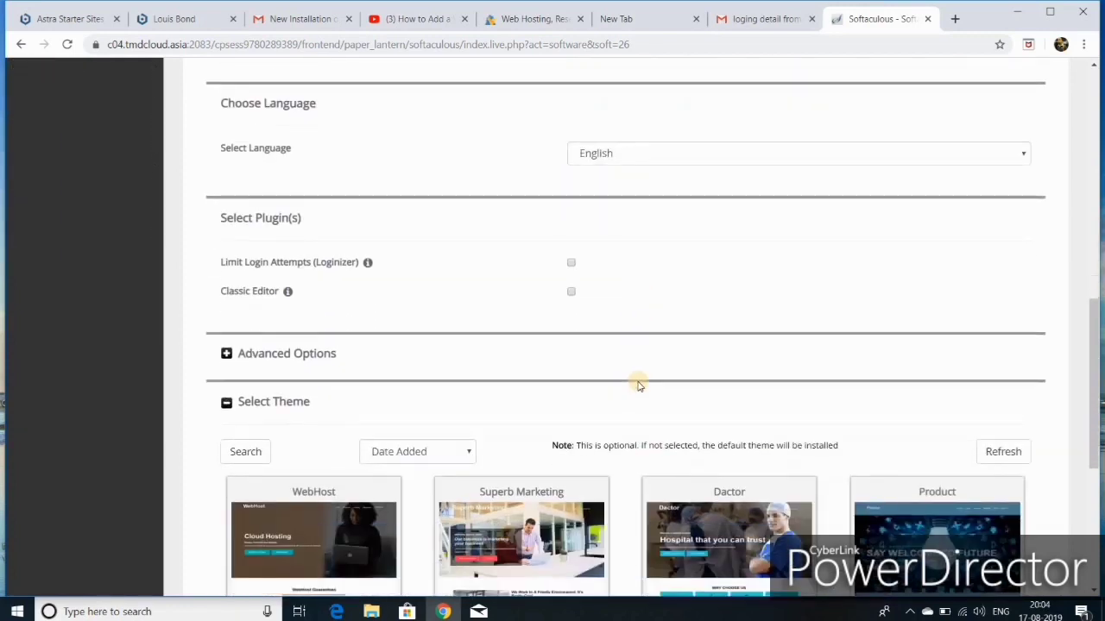
pyautogui.scroll(-5, 631, 365)
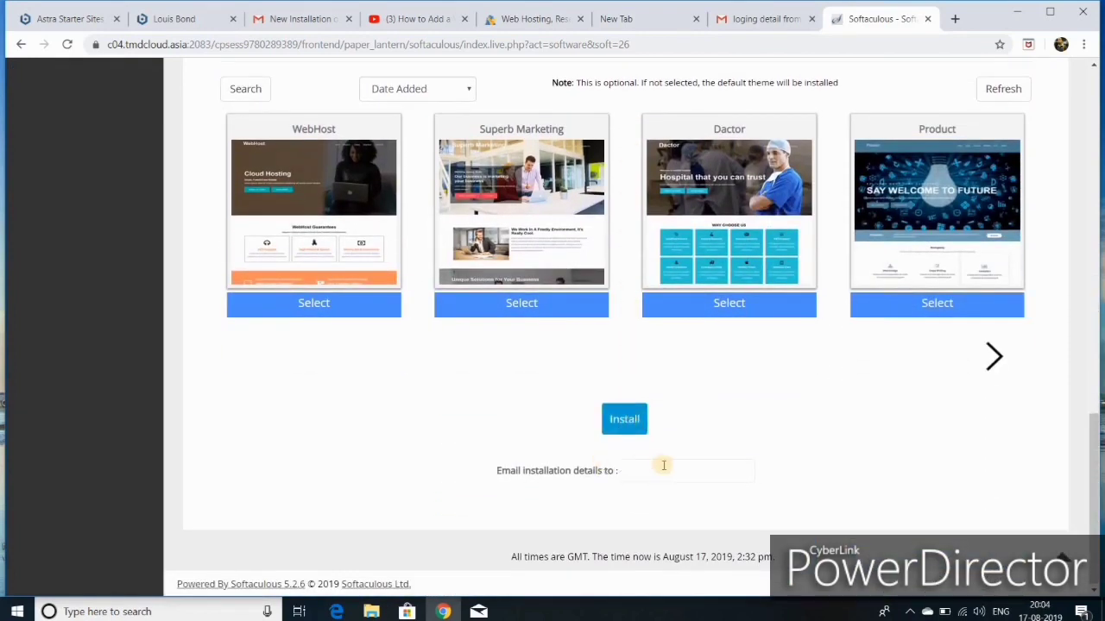
# Step: Start the WordPress installation and scroll back to the top of the form
pyautogui.click(632, 429)
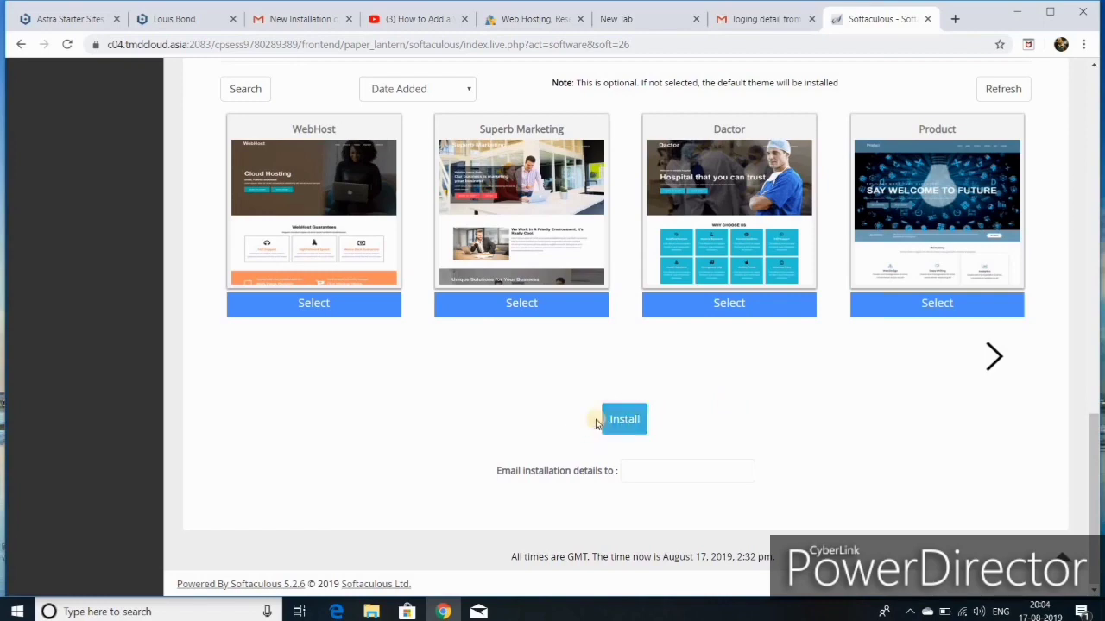
pyautogui.scroll(9, 577, 364)
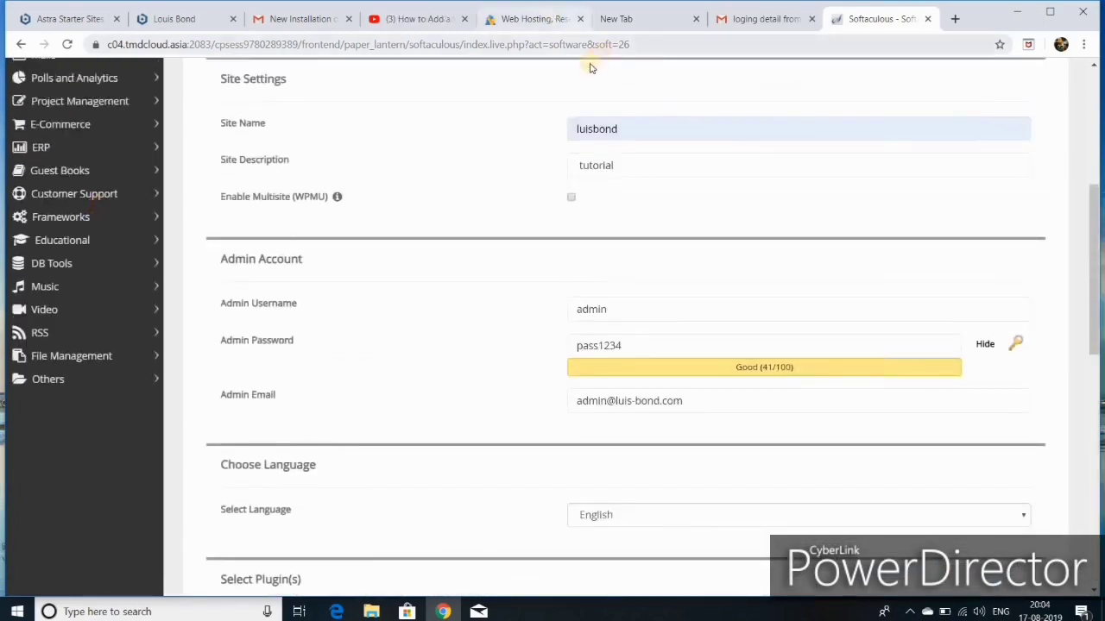
pyautogui.scroll(3, 521, 155)
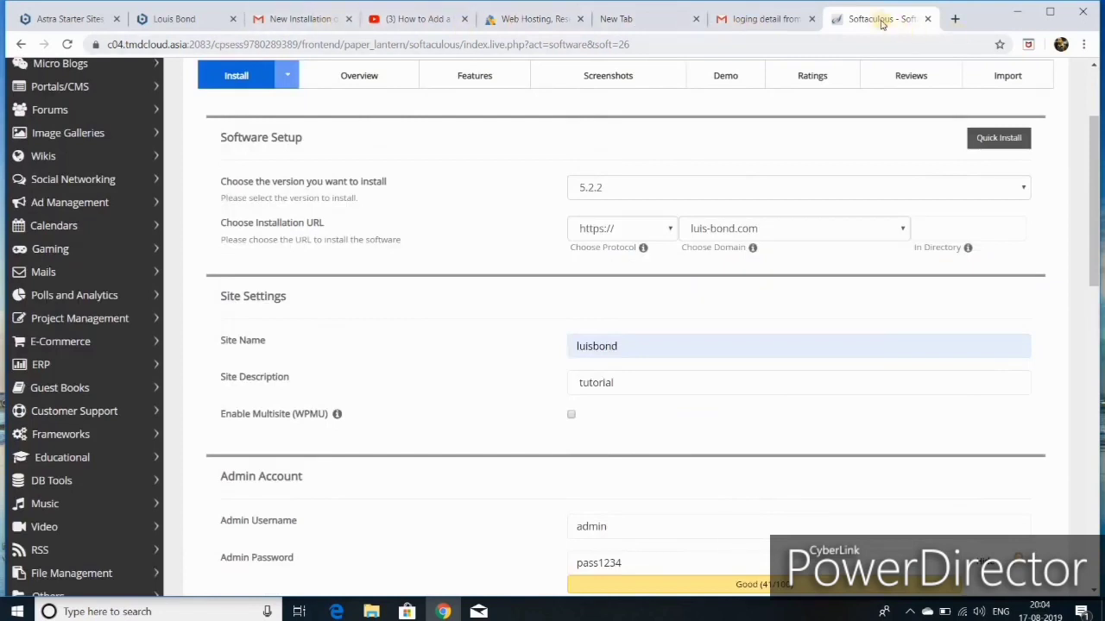
# Step: Open the admin login link from the 'New Installation of WordPress' email in Gmail
pyautogui.click(279, 25)
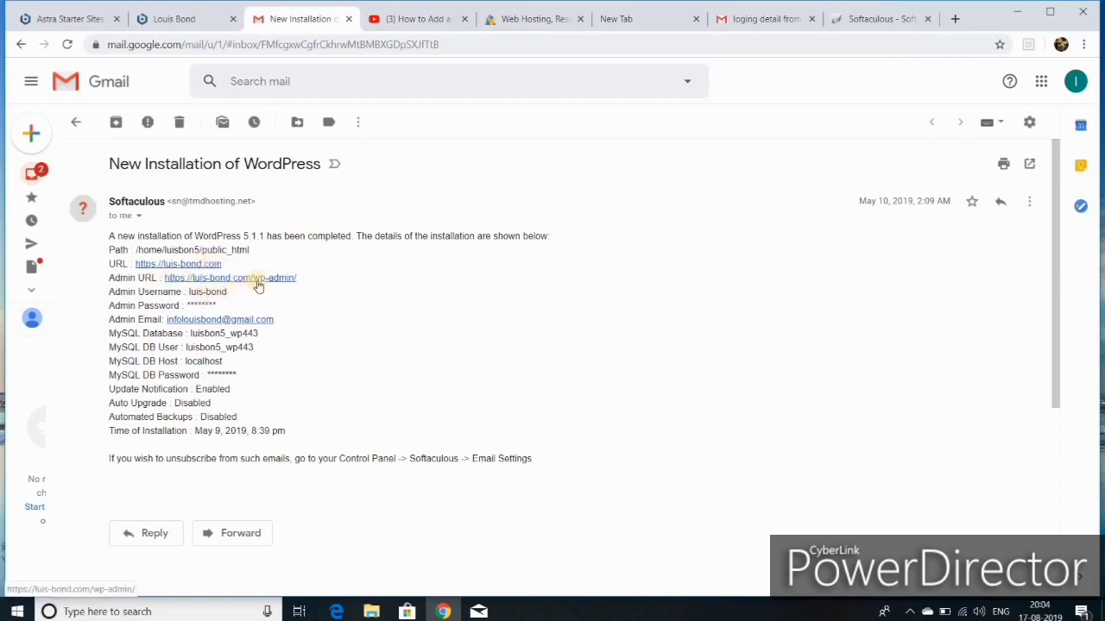
pyautogui.click(258, 278)
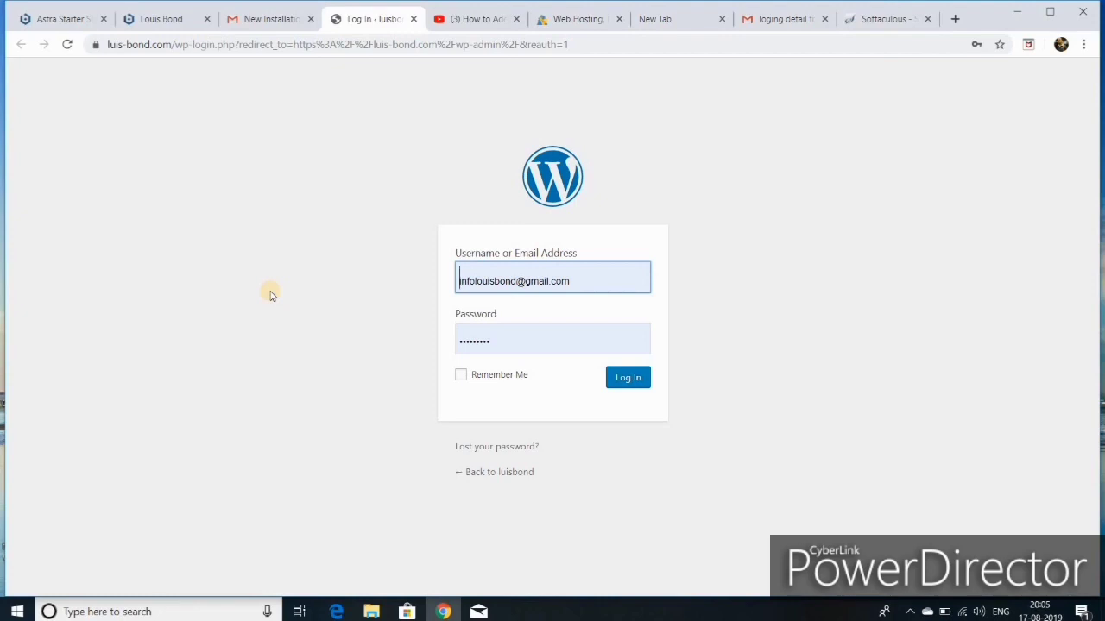
# Step: Log in to the WordPress admin with Remember Me and close the other tabs
pyautogui.click(464, 376)
pyautogui.click(622, 378)
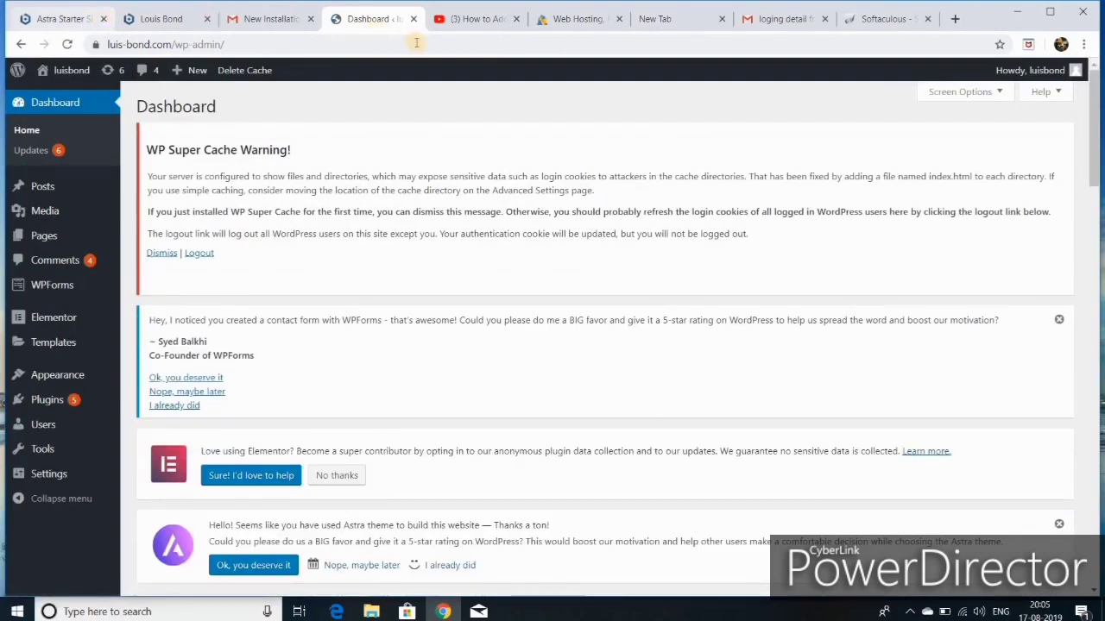
pyautogui.click(415, 19)
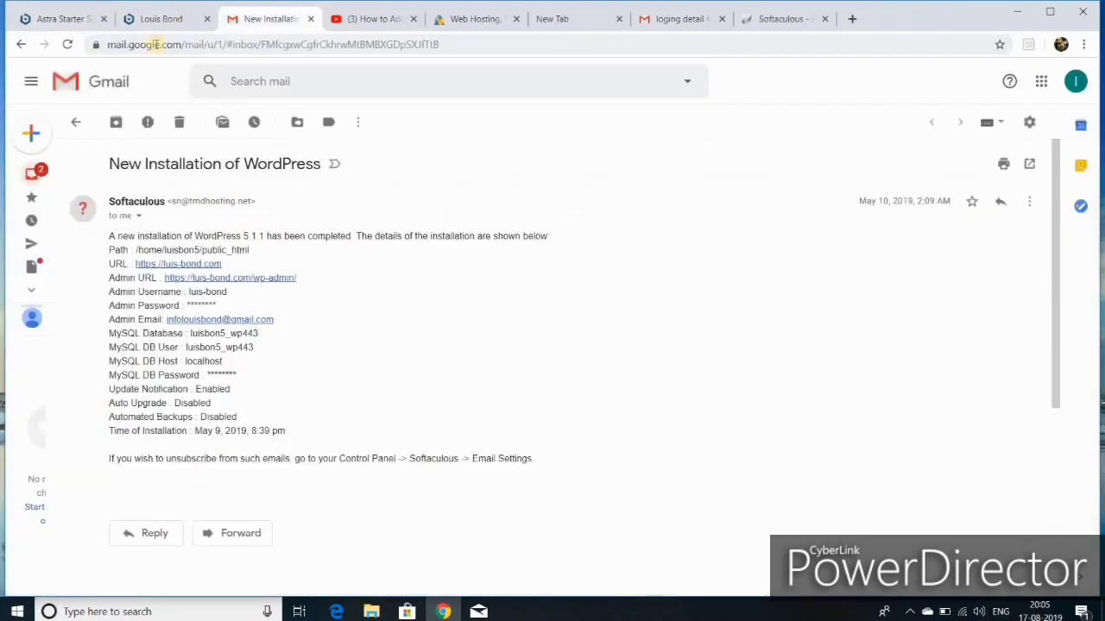
pyautogui.click(24, 44)
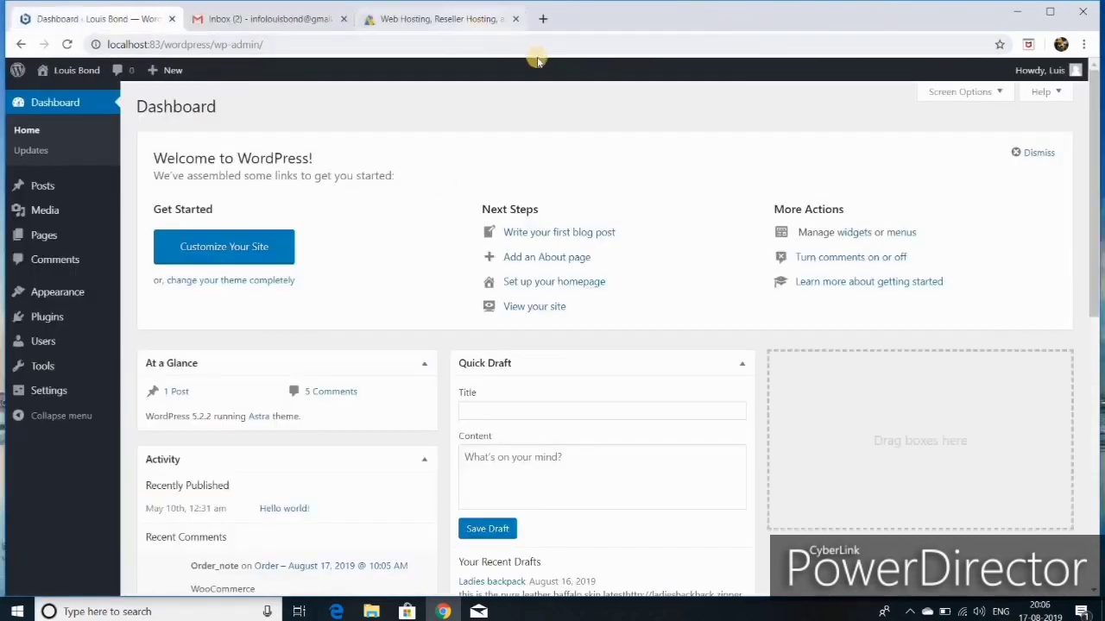
pyautogui.click(515, 19)
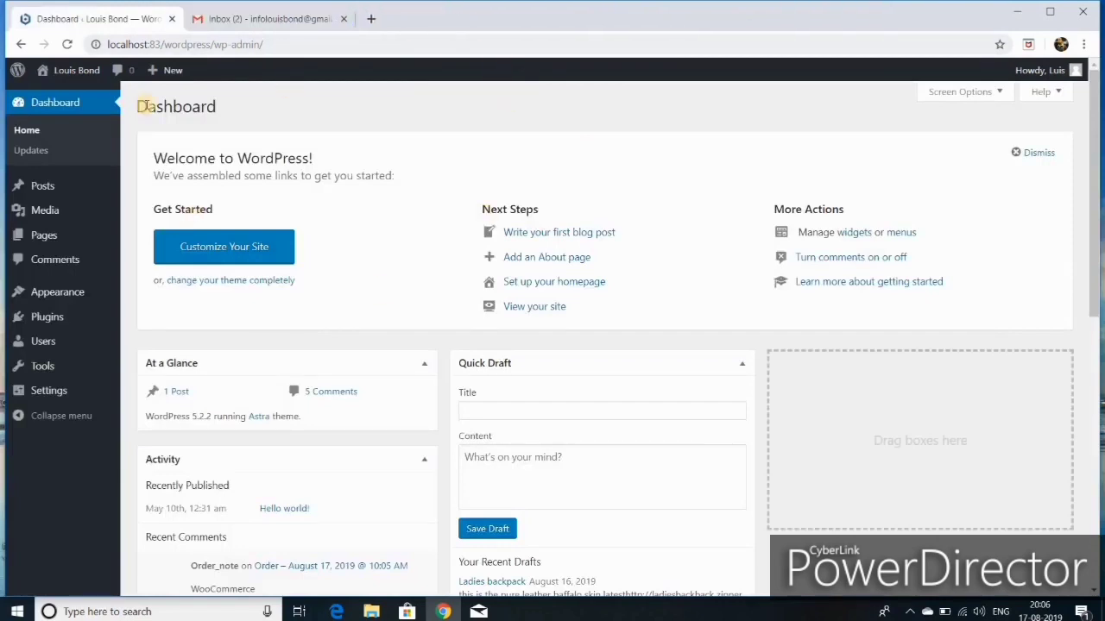
pyautogui.click(344, 19)
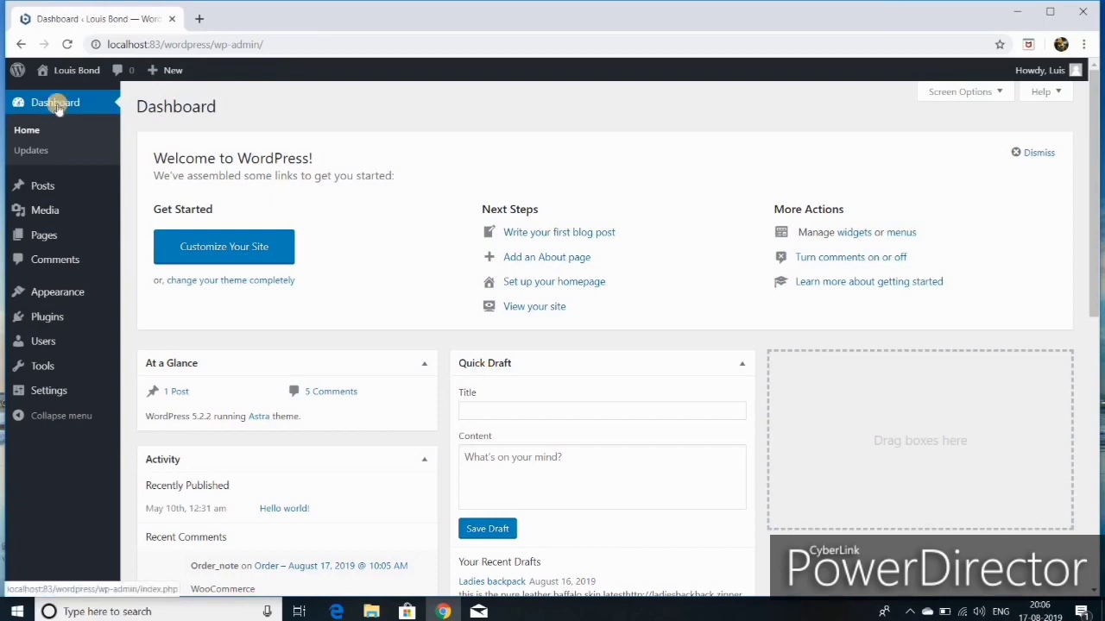
# Step: Open the site's front end in a new tab from the Visit Site link
pyautogui.moveTo(74, 73)
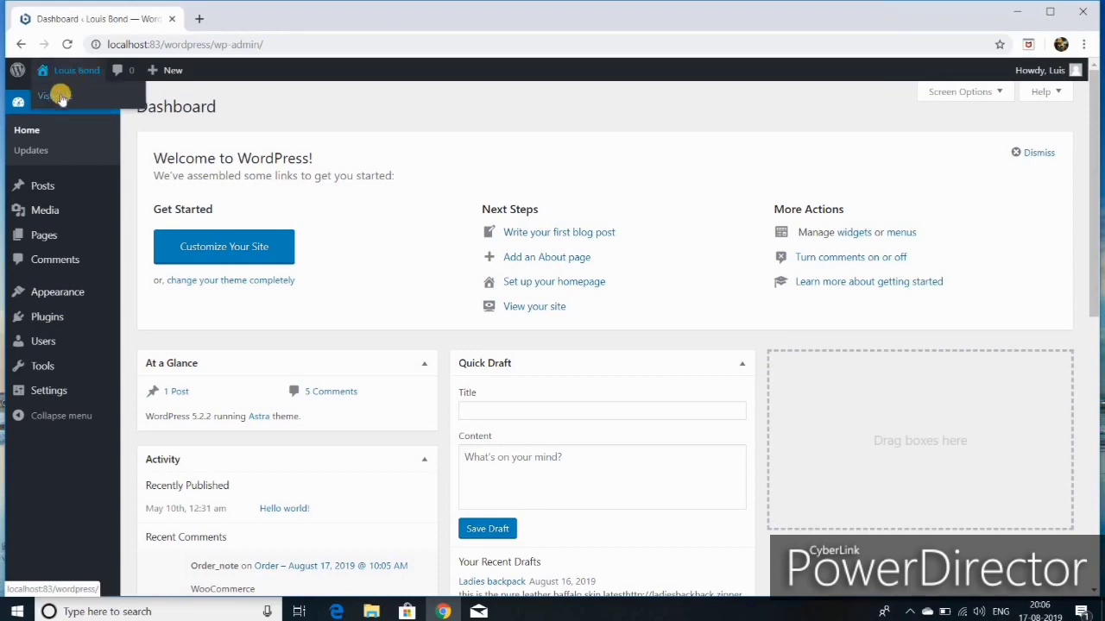
pyautogui.rightClick(61, 102)
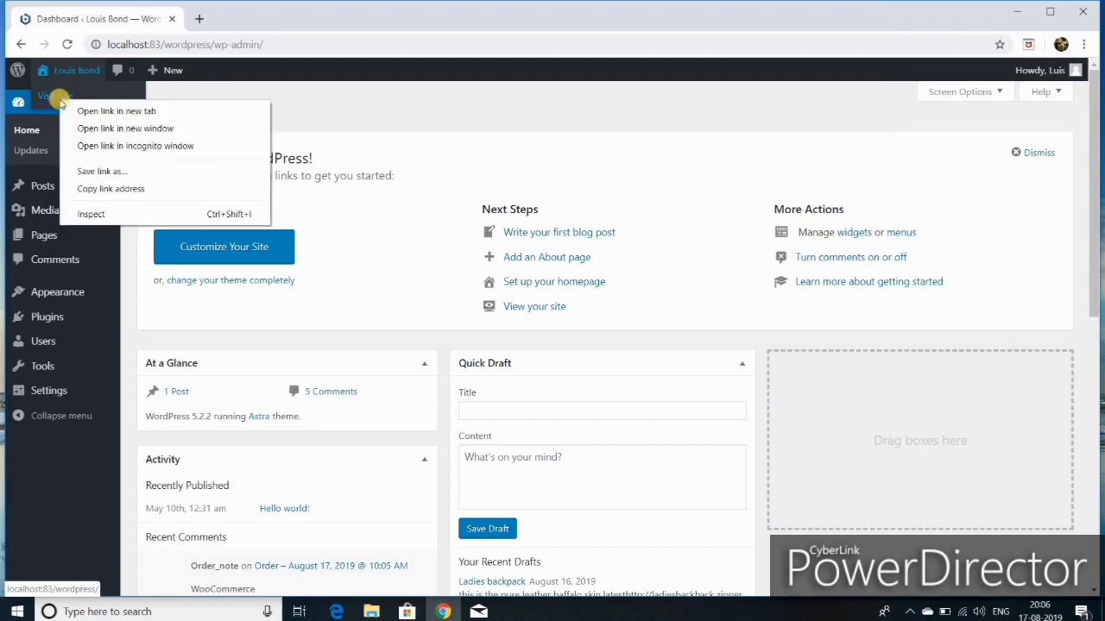
pyautogui.click(108, 113)
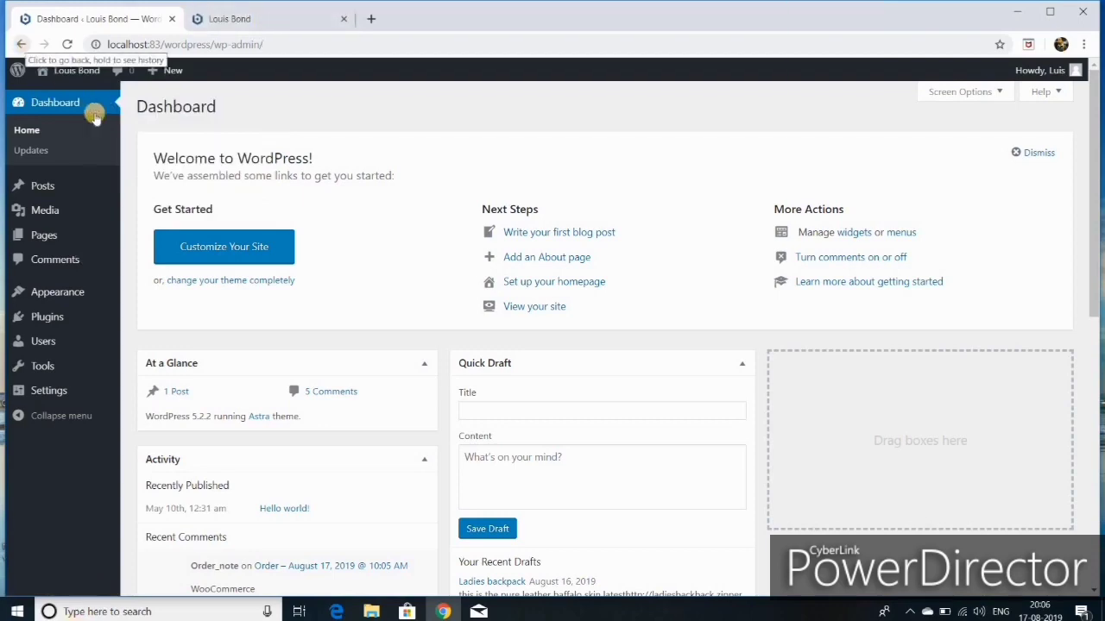
pyautogui.scroll(-4, 373, 457)
pyautogui.scroll(5, 371, 458)
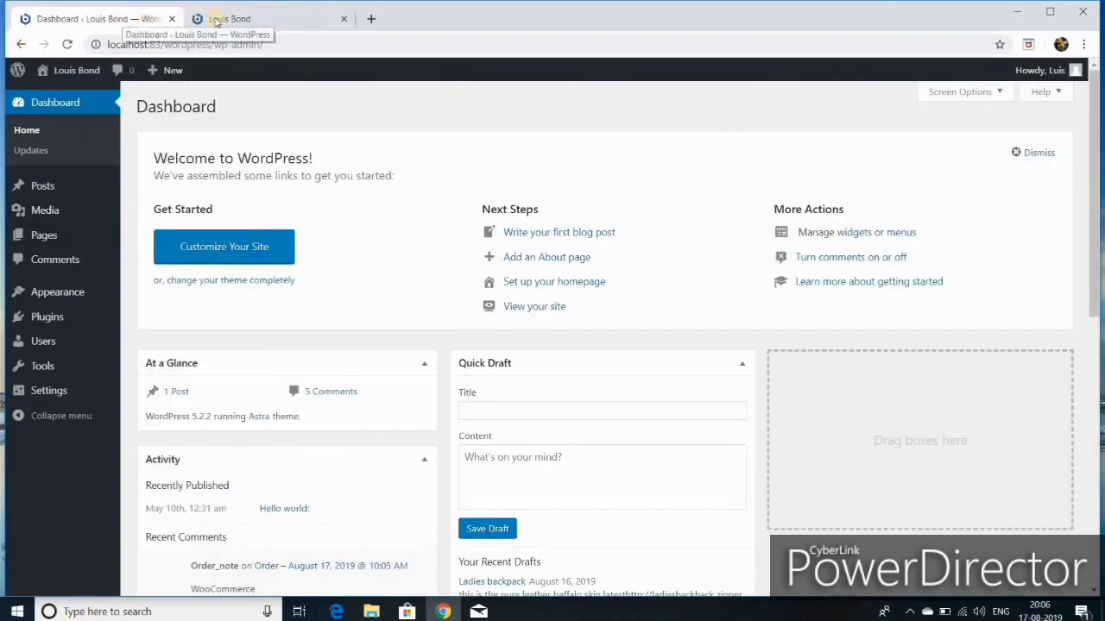
pyautogui.click(250, 19)
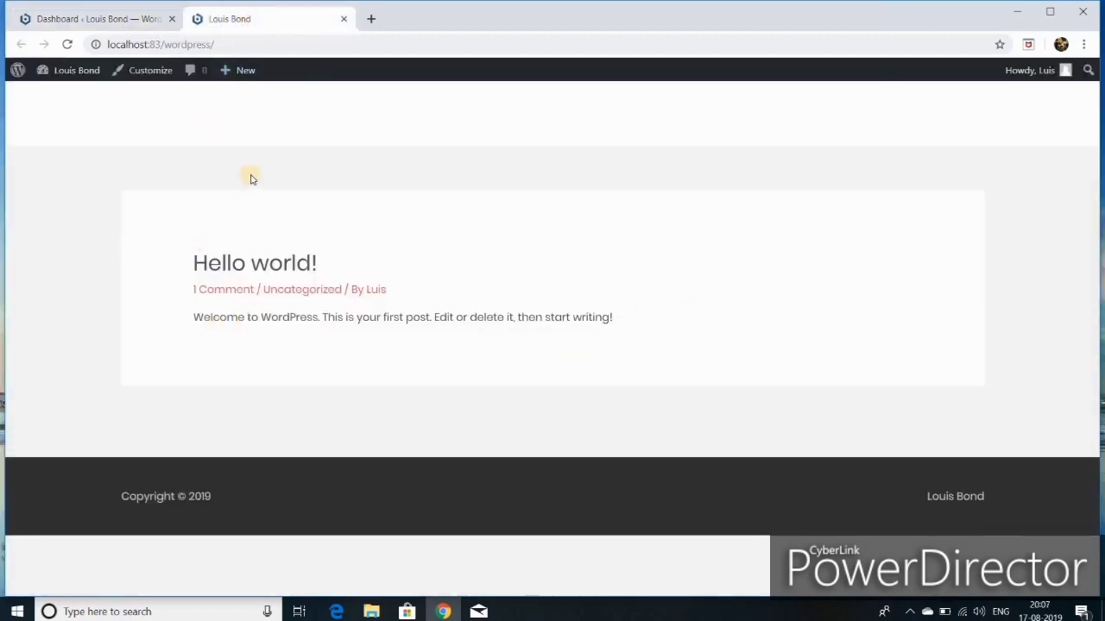
pyautogui.click(78, 18)
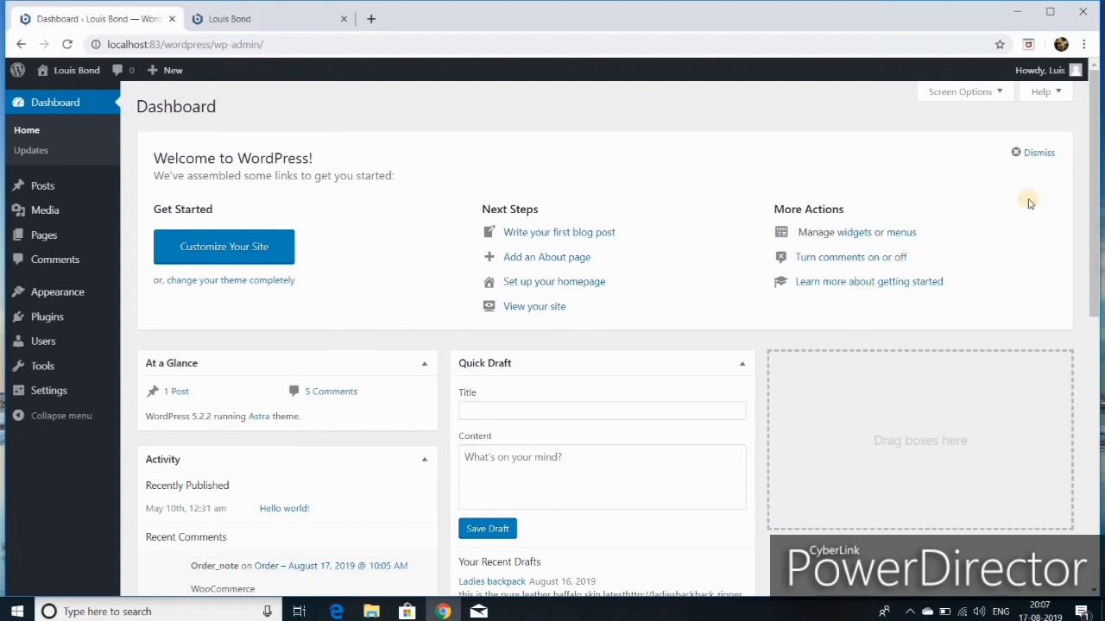
# Step: Dismiss the Welcome panel and save permalinks with the Post name structure
pyautogui.click(1020, 151)
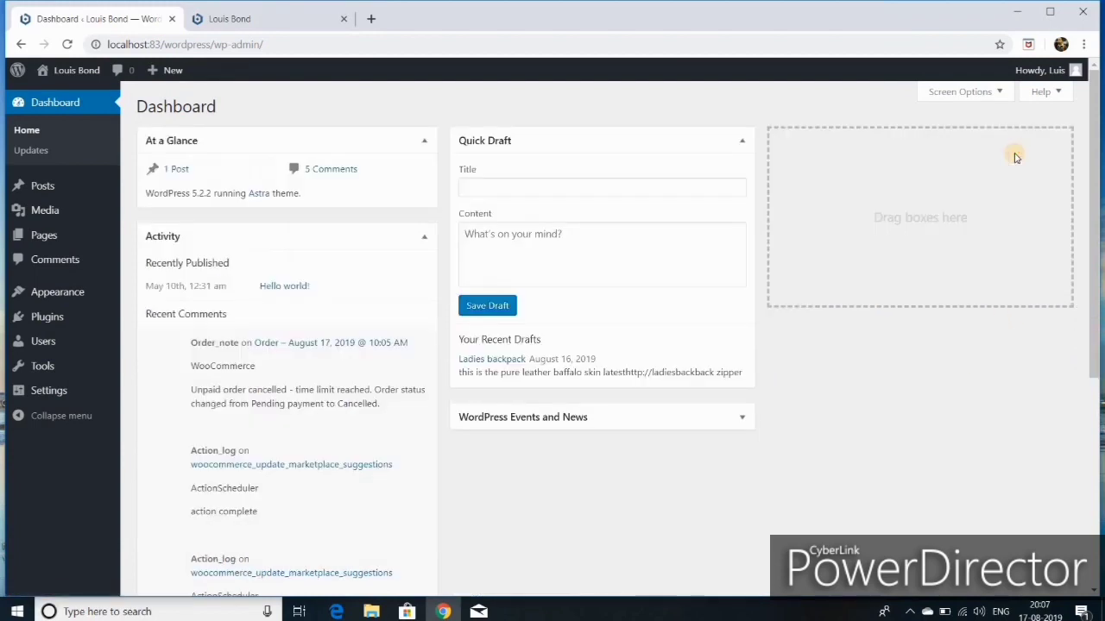
pyautogui.scroll(-4, 733, 414)
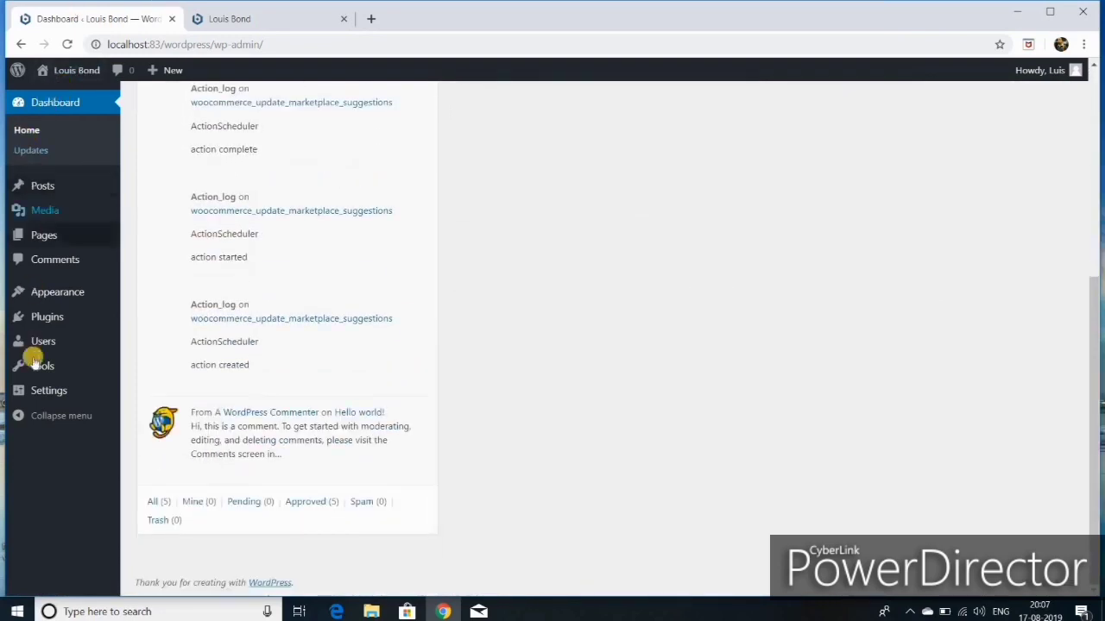
pyautogui.moveTo(47, 394)
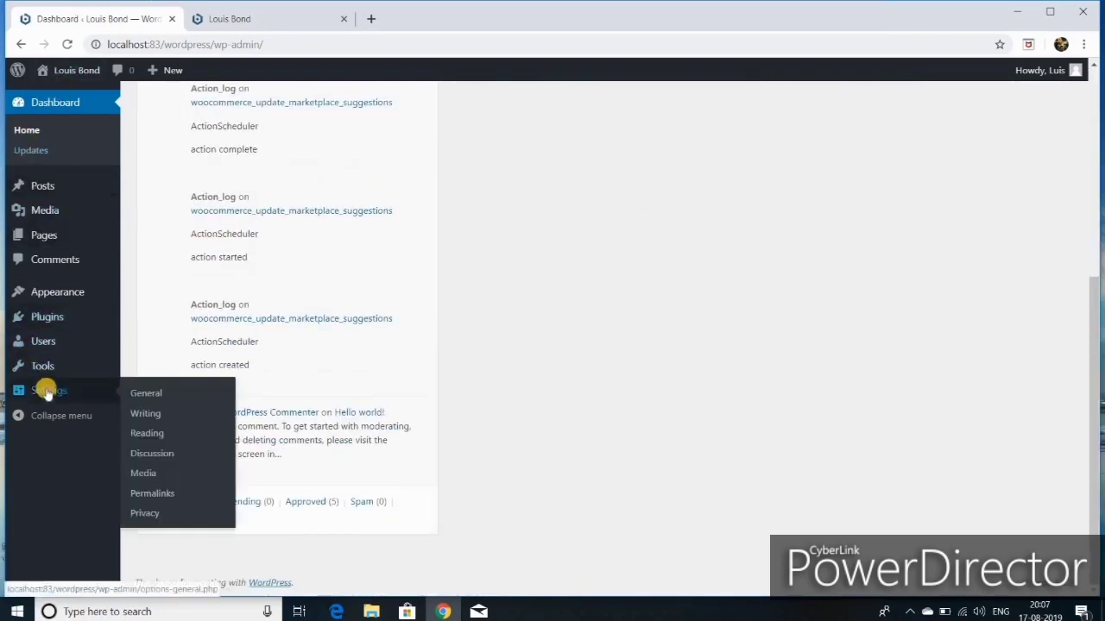
pyautogui.click(155, 494)
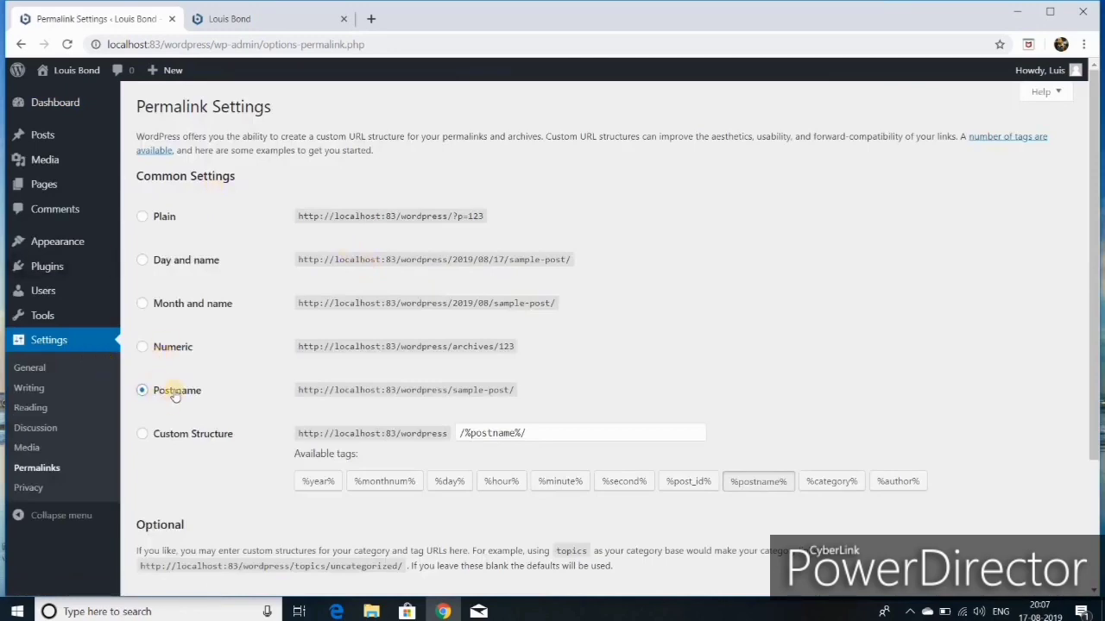
pyautogui.scroll(-2, 182, 483)
pyautogui.click(175, 523)
pyautogui.moveTo(65, 247)
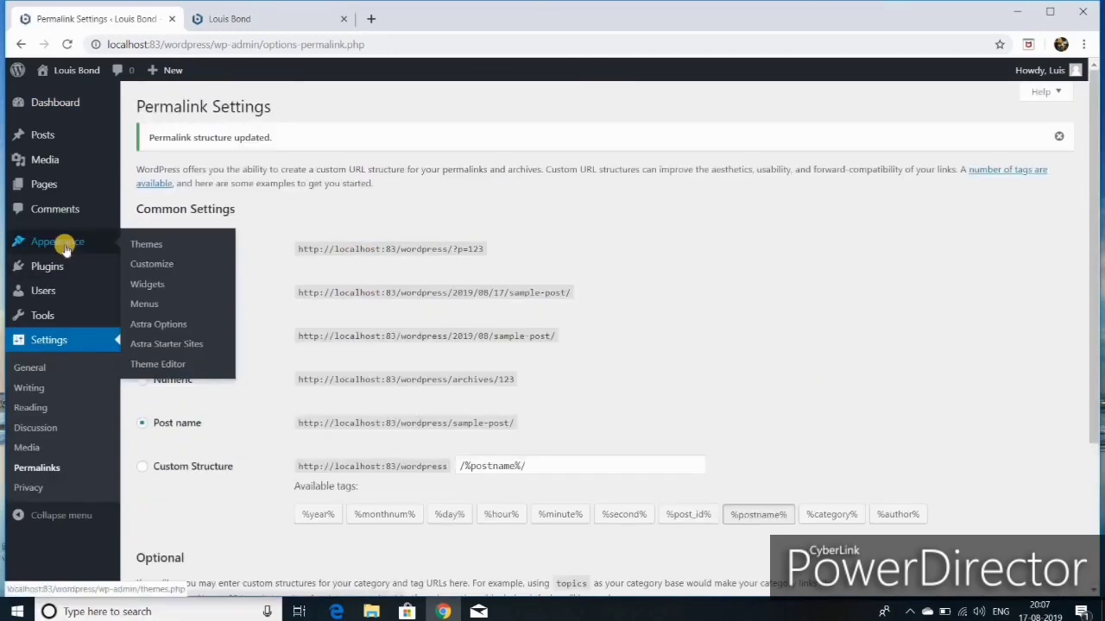
# Step: Search the new themes for 'astra' and activate the Astra theme
pyautogui.click(151, 247)
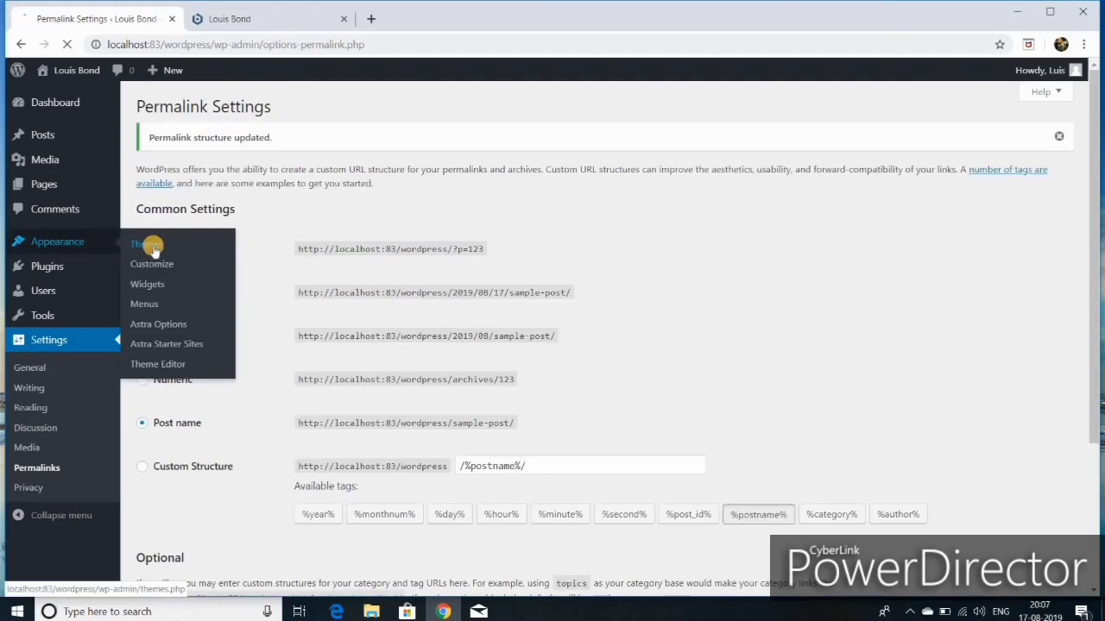
pyautogui.click(268, 108)
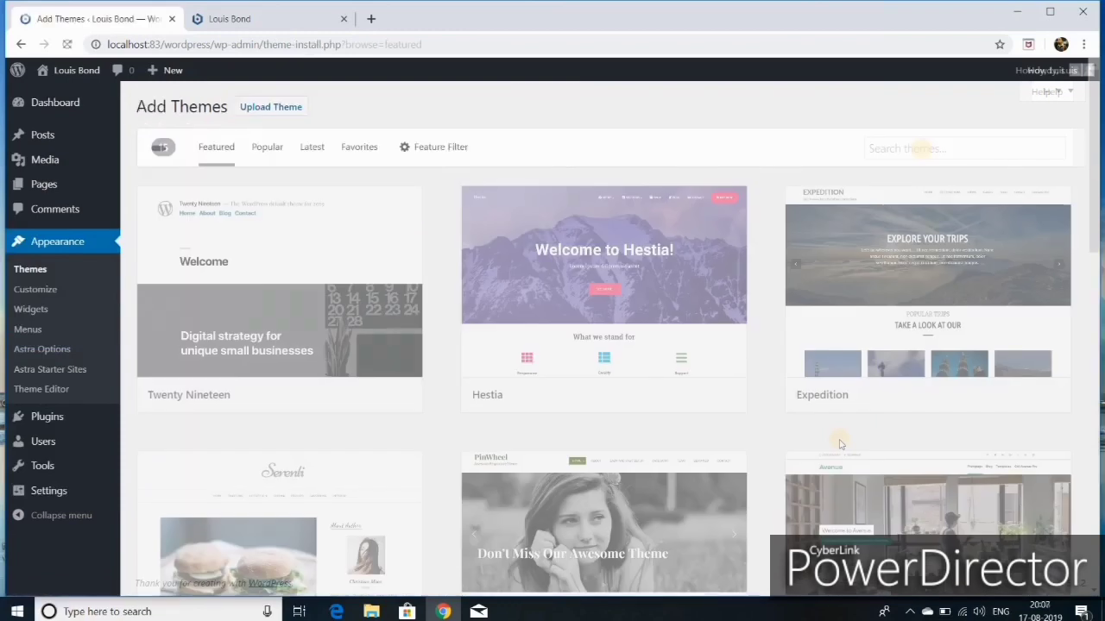
pyautogui.click(922, 149)
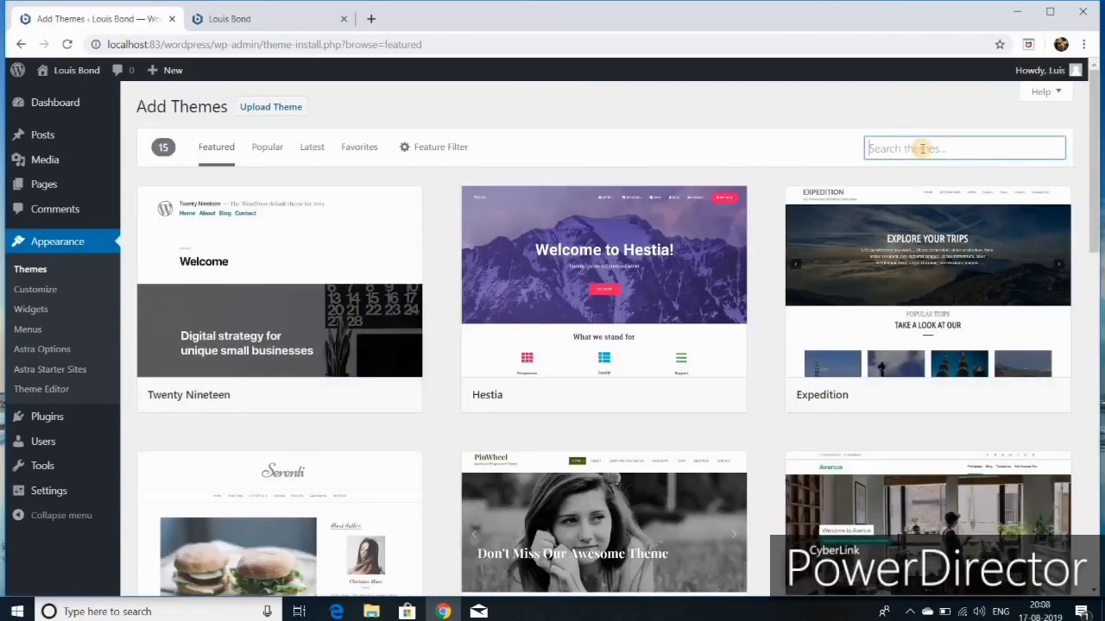
pyautogui.write('astra')
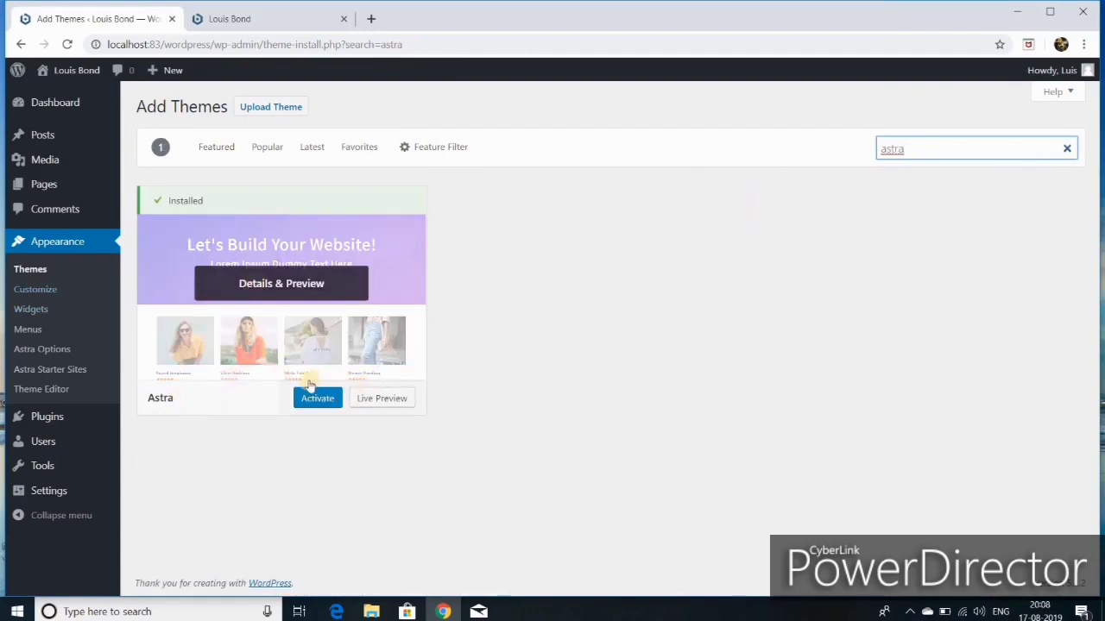
pyautogui.click(327, 406)
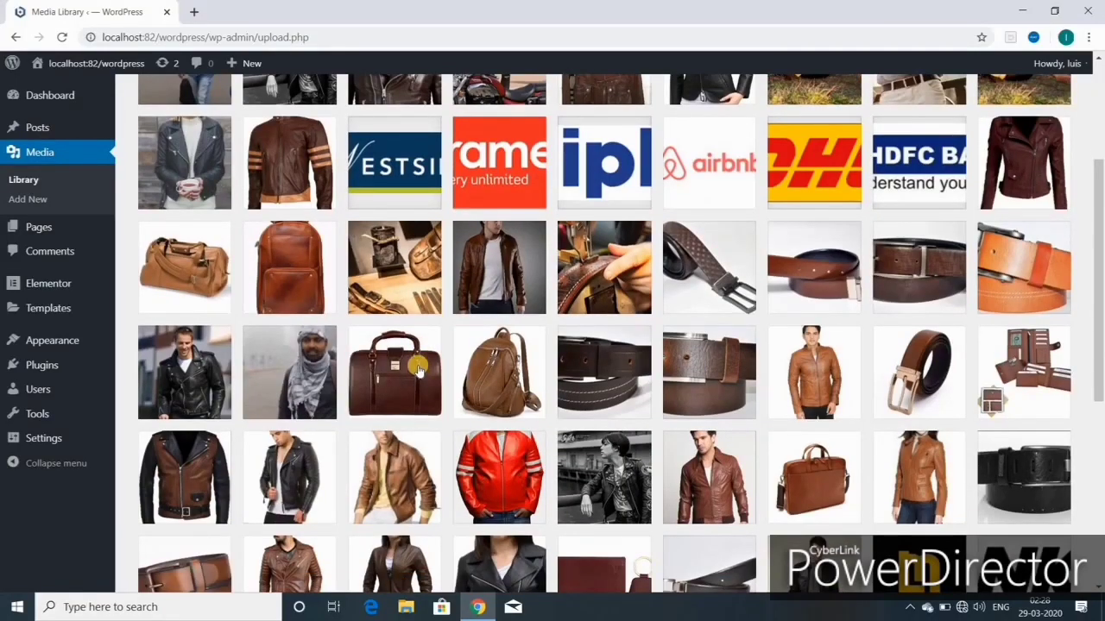
# Step: Collapse and re-expand the admin sidebar, then return to the Dashboard
pyautogui.scroll(-6, 483, 434)
pyautogui.scroll(8, 483, 436)
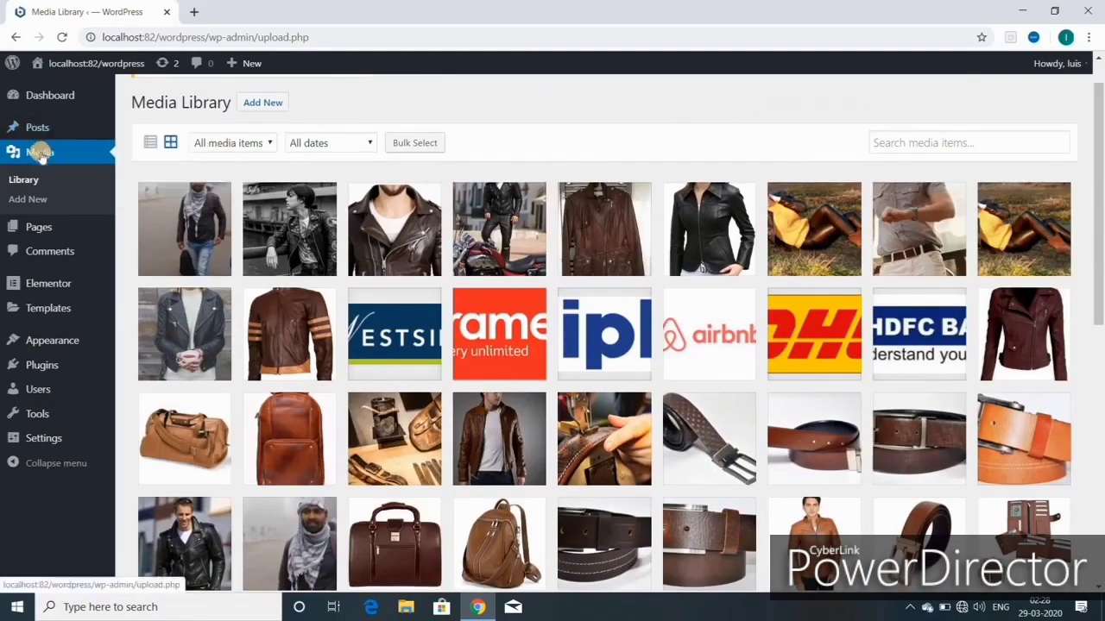
pyautogui.moveTo(40, 227)
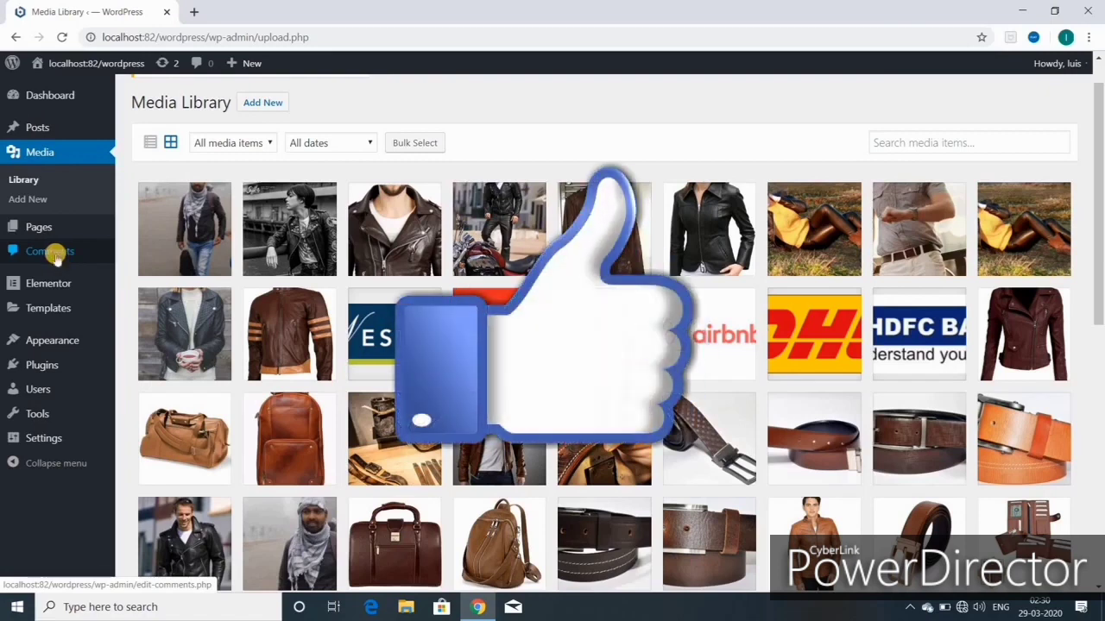
pyautogui.moveTo(45, 285)
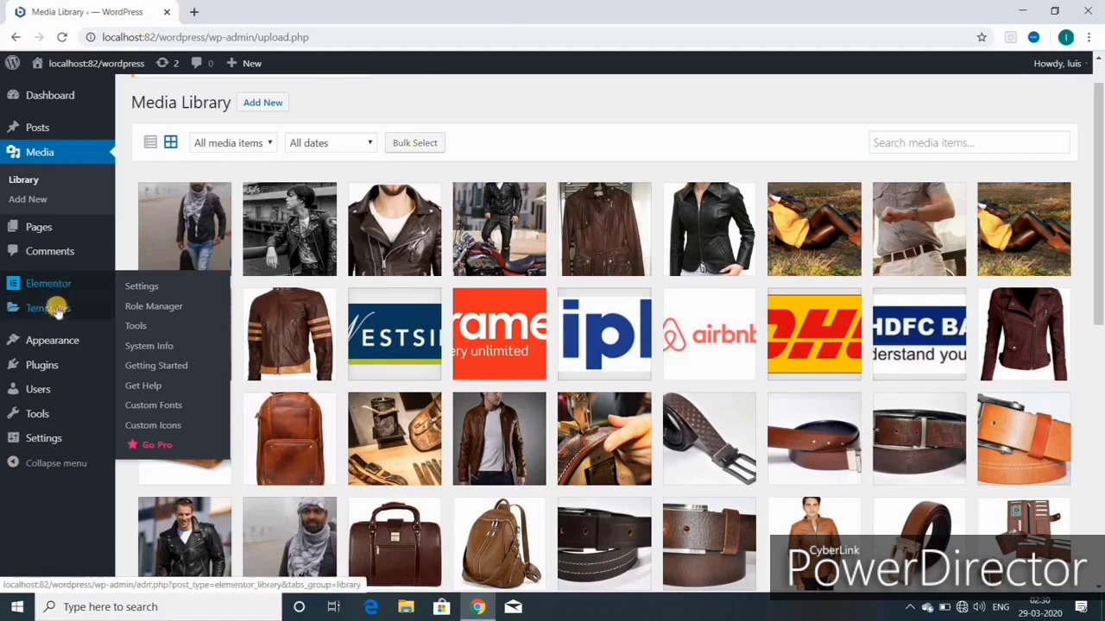
pyautogui.moveTo(50, 306)
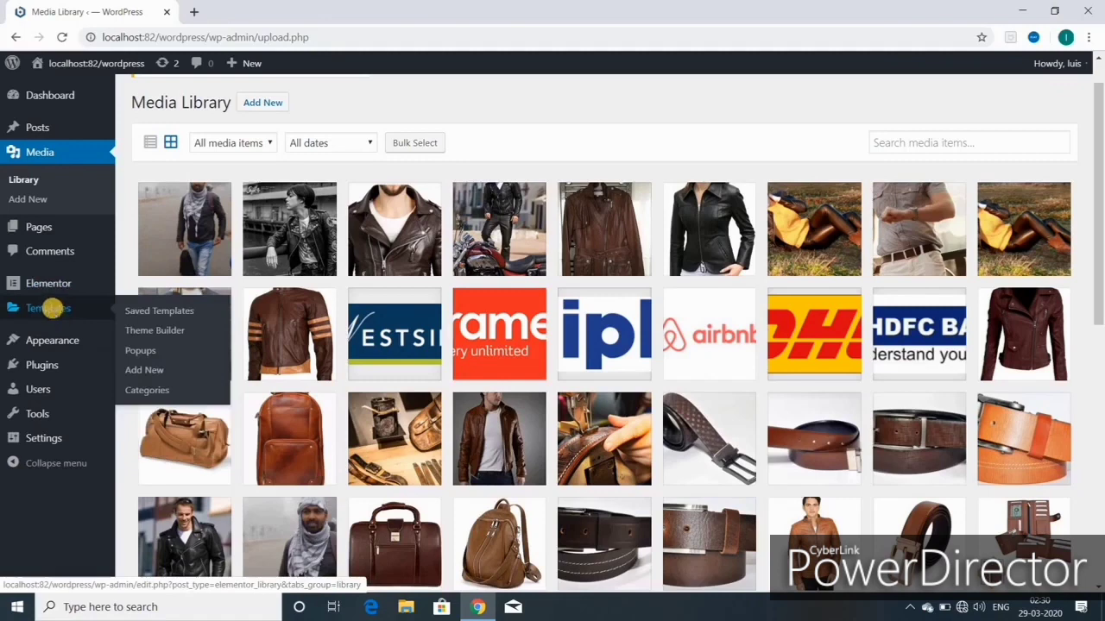
pyautogui.moveTo(53, 340)
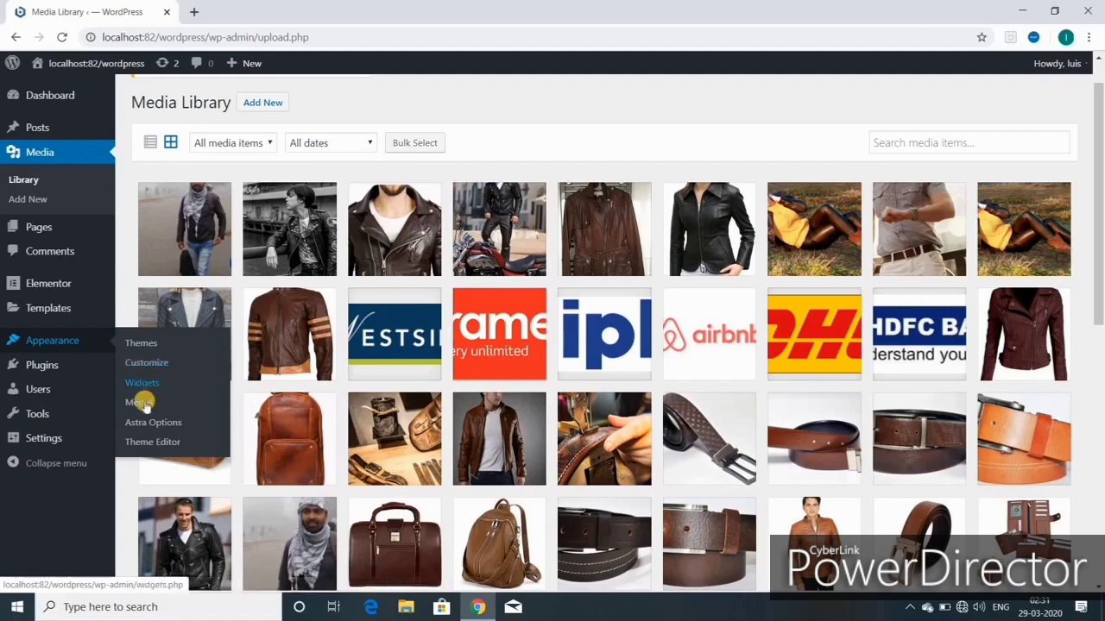
pyautogui.moveTo(44, 395)
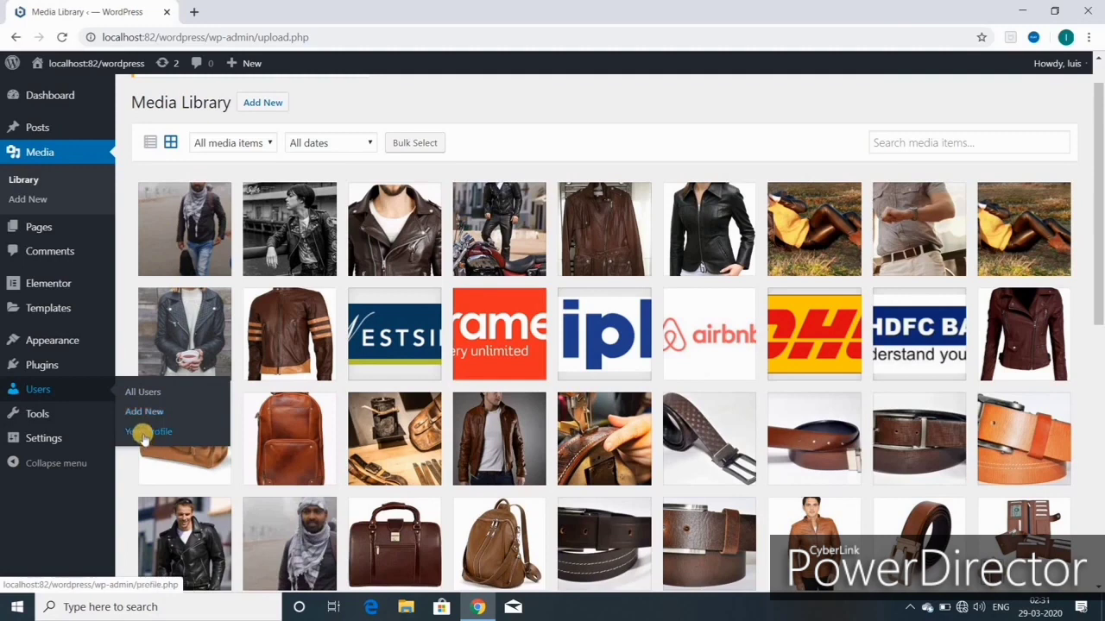
pyautogui.moveTo(36, 444)
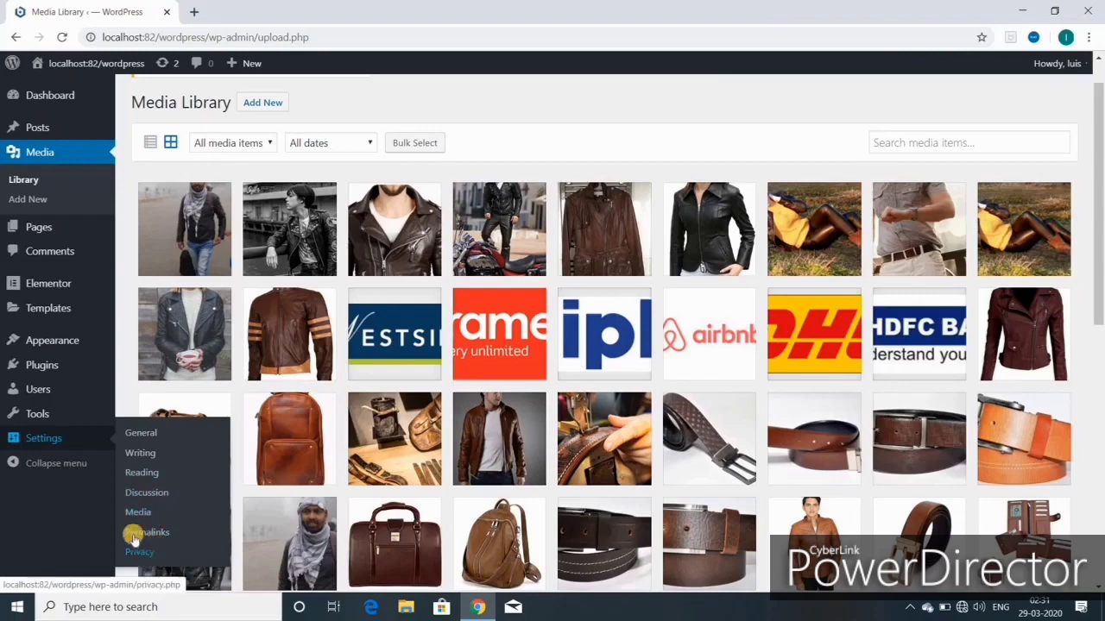
pyautogui.click(16, 462)
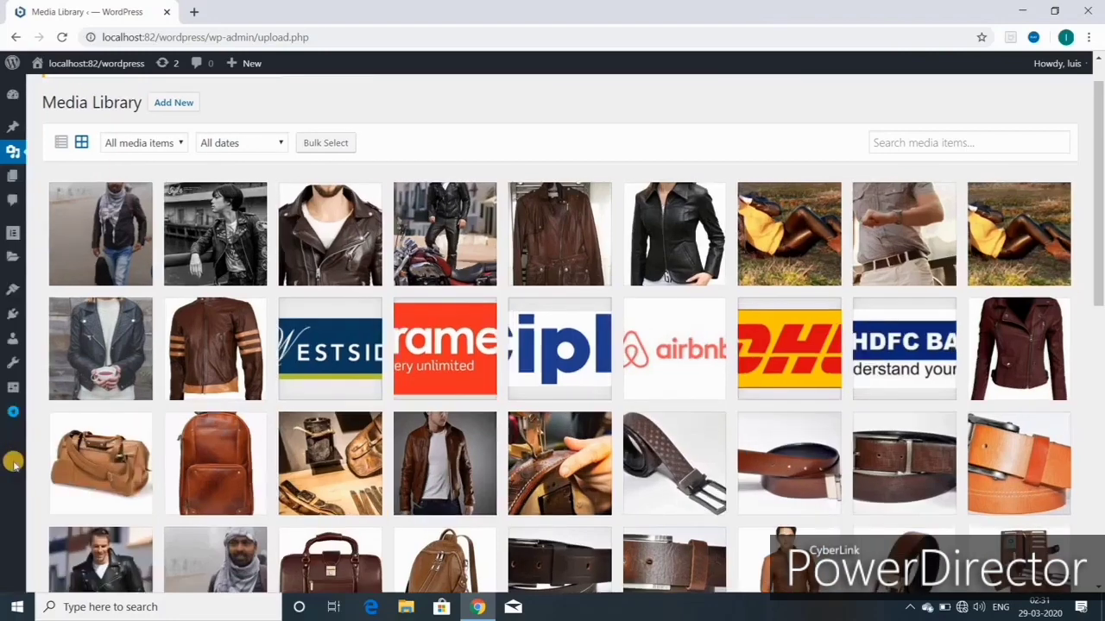
pyautogui.click(11, 418)
pyautogui.click(45, 100)
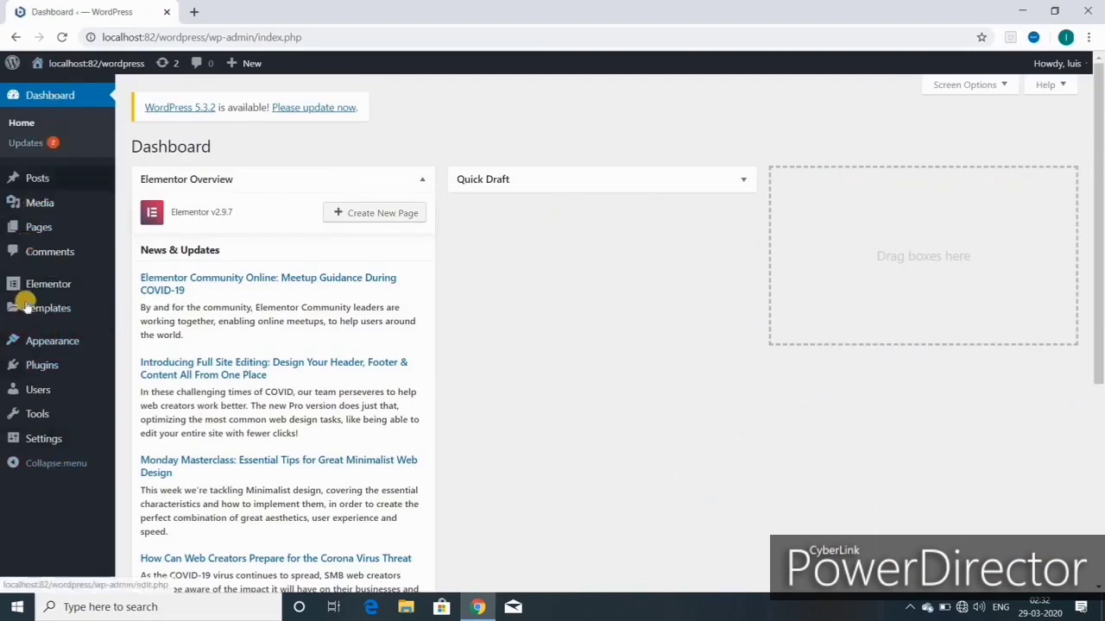
# Step: Open Edit My Profile from the Howdy menu in the admin bar
pyautogui.moveTo(42, 445)
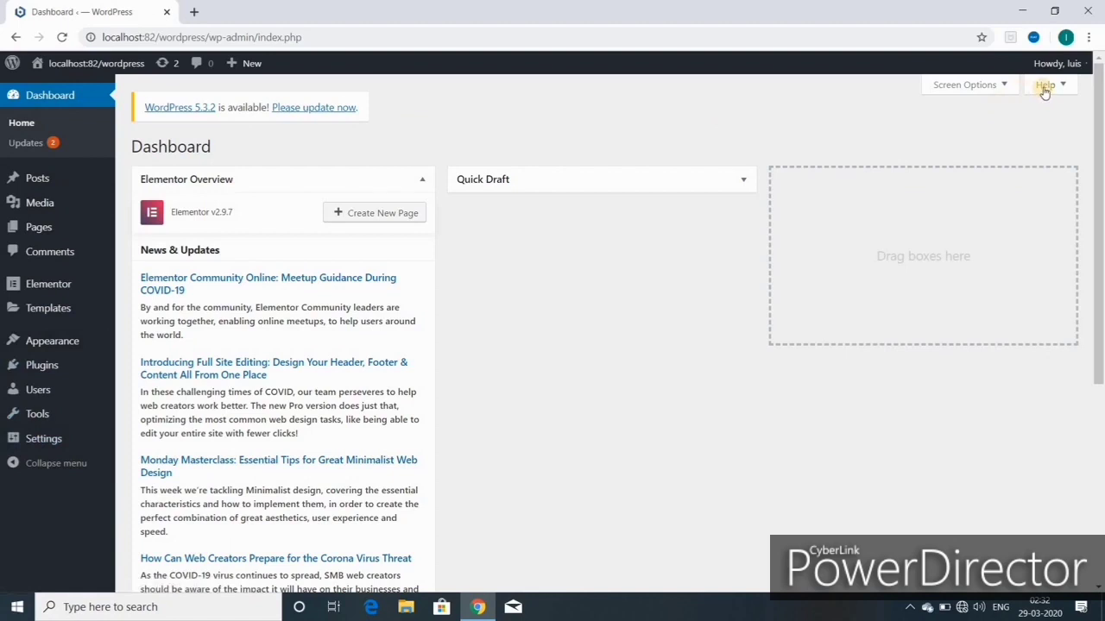
pyautogui.moveTo(1059, 66)
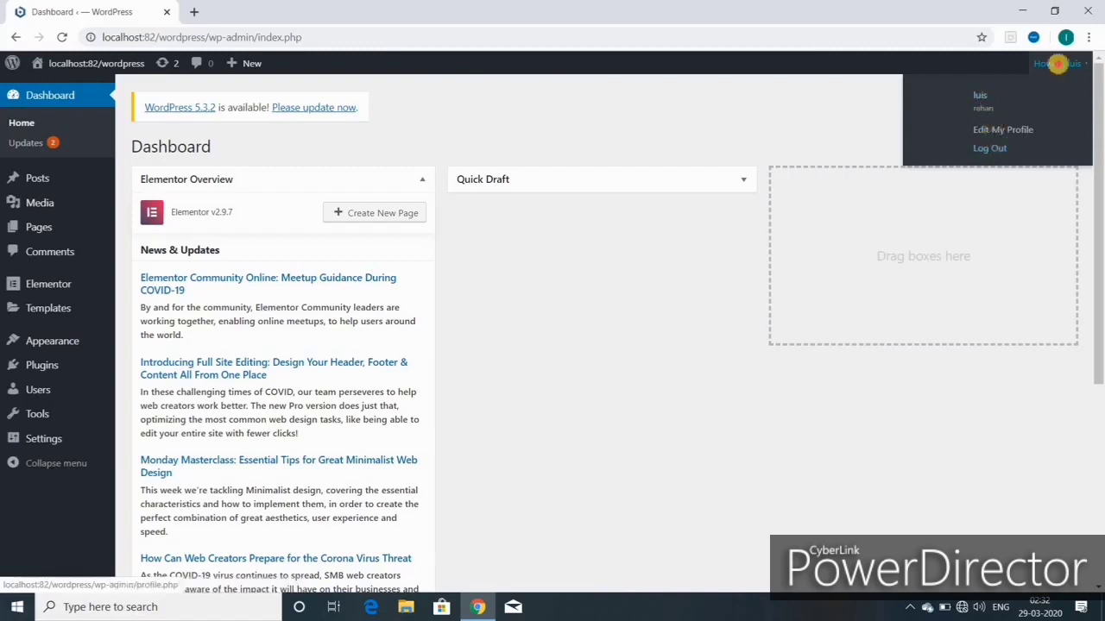
pyautogui.click(1060, 69)
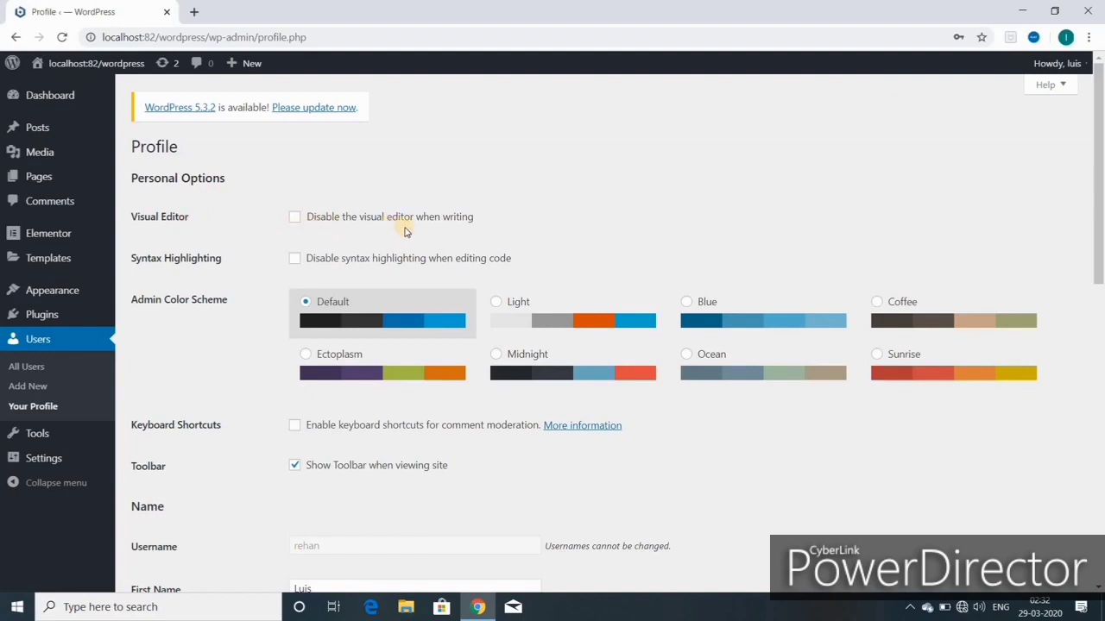
# Step: Keep the visual editor enabled and try the Light, Blue and Coffee admin colour schemes
pyautogui.click(295, 219)
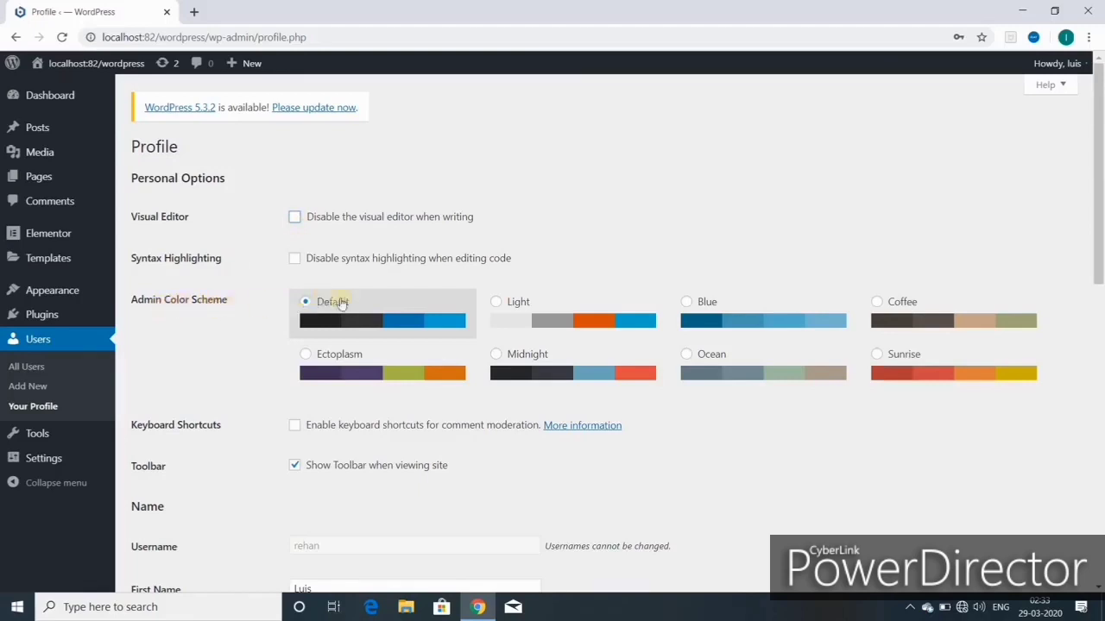
pyautogui.click(497, 307)
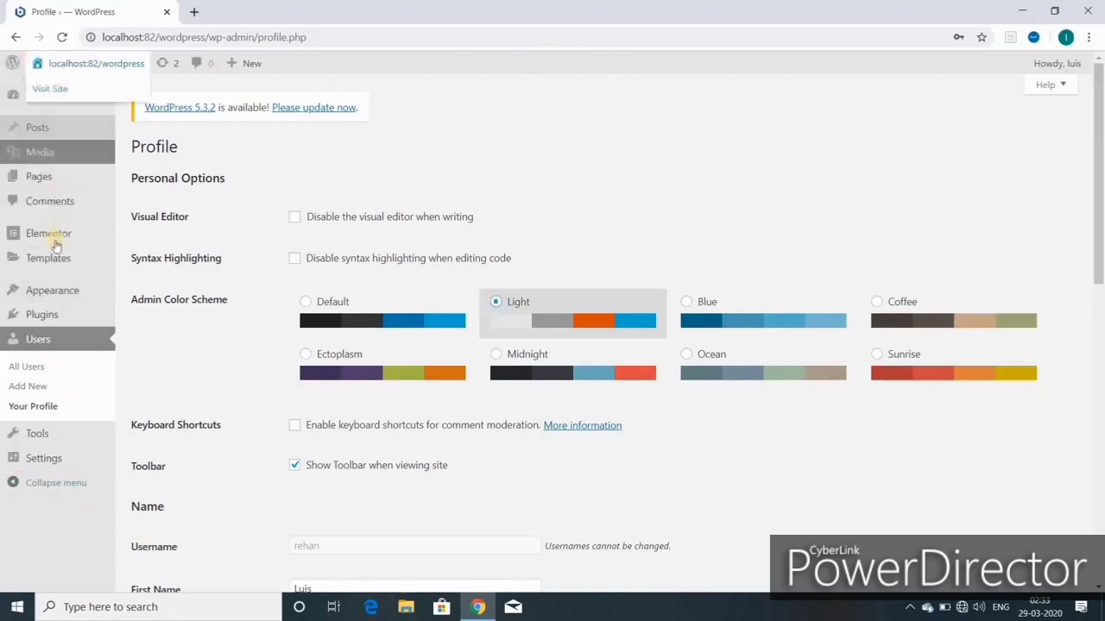
pyautogui.moveTo(52, 186)
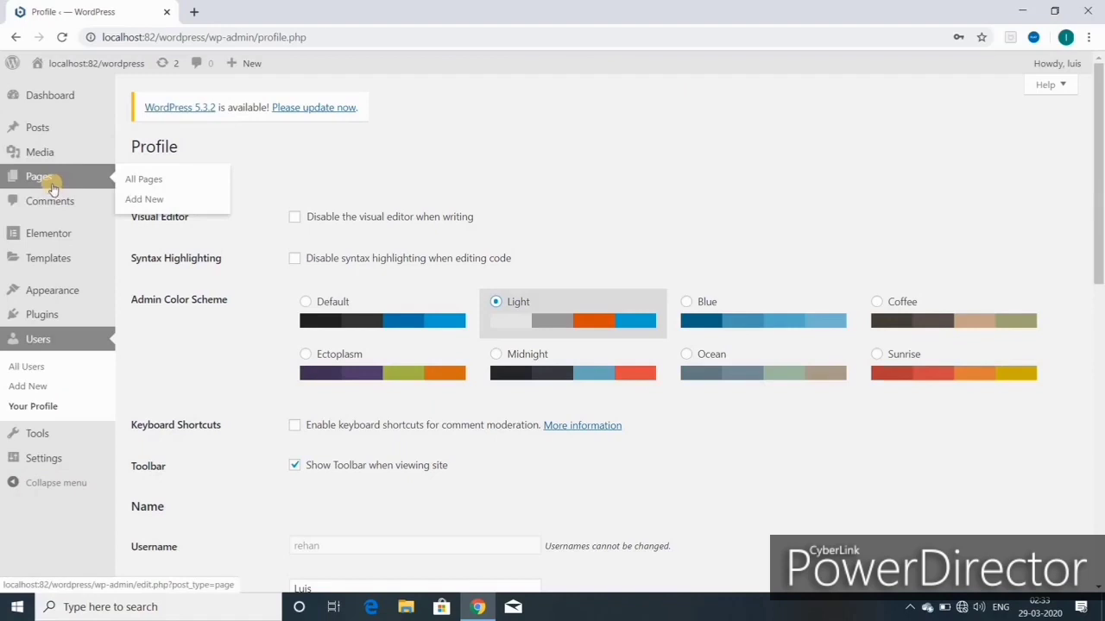
pyautogui.click(687, 301)
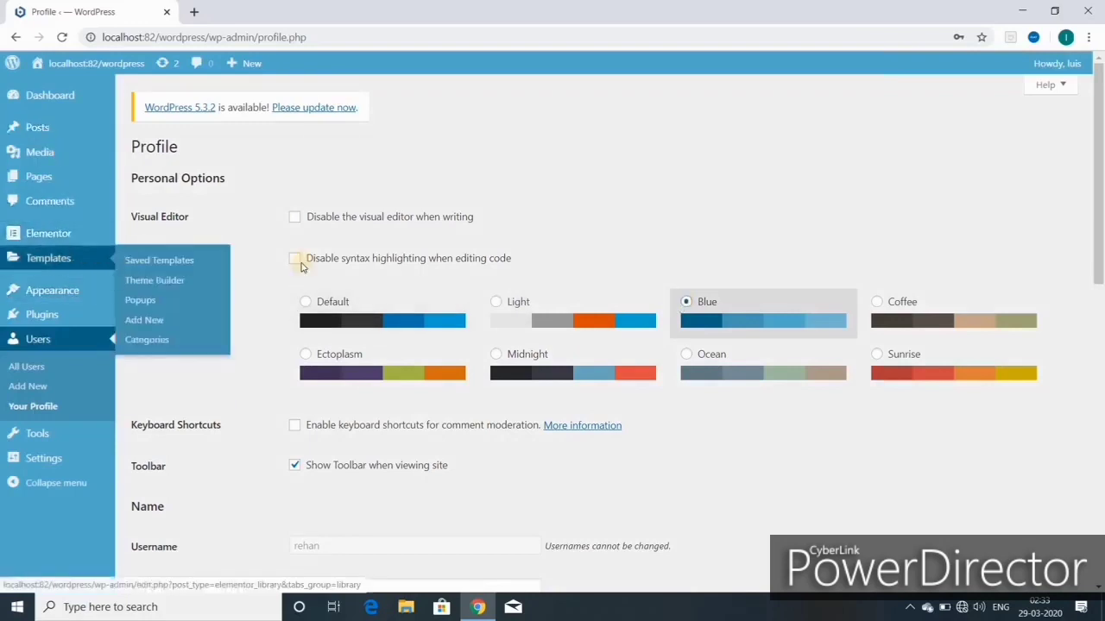
pyautogui.click(877, 302)
# Step: Preview the Ocean, Midnight, Ectoplasm and Sunrise schemes, then restore the Default scheme
pyautogui.click(699, 357)
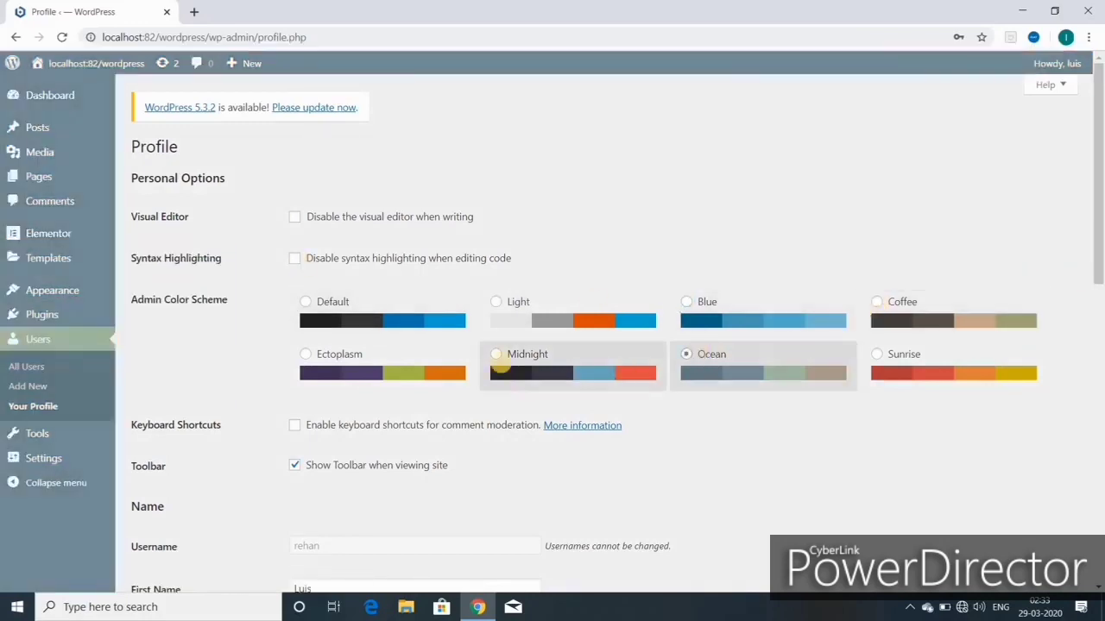
pyautogui.click(496, 354)
pyautogui.click(307, 355)
pyautogui.click(876, 355)
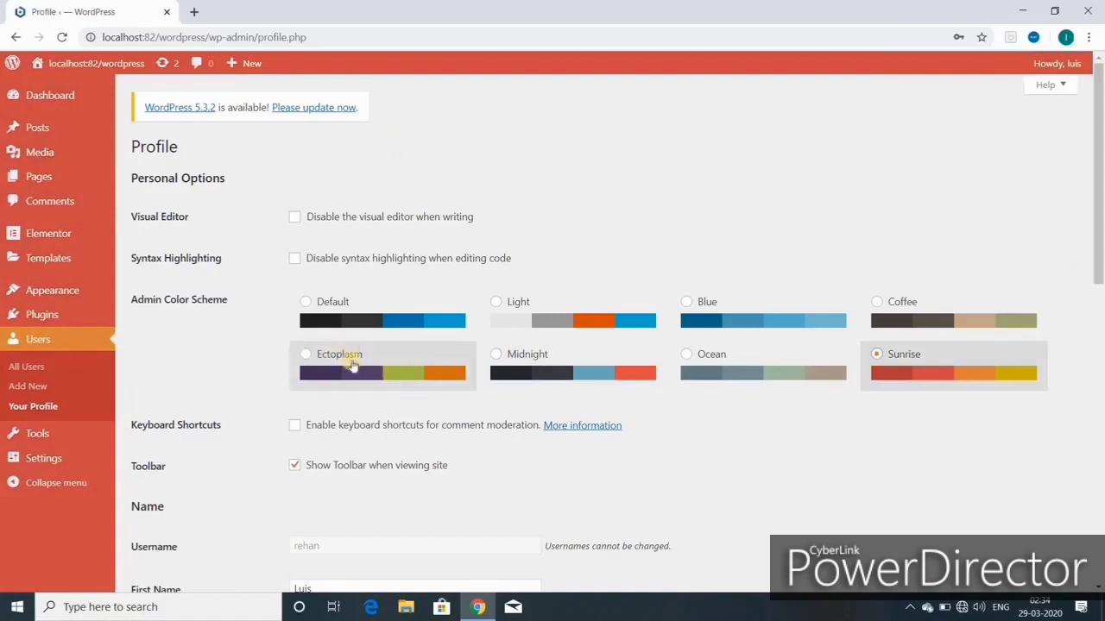
pyautogui.click(306, 302)
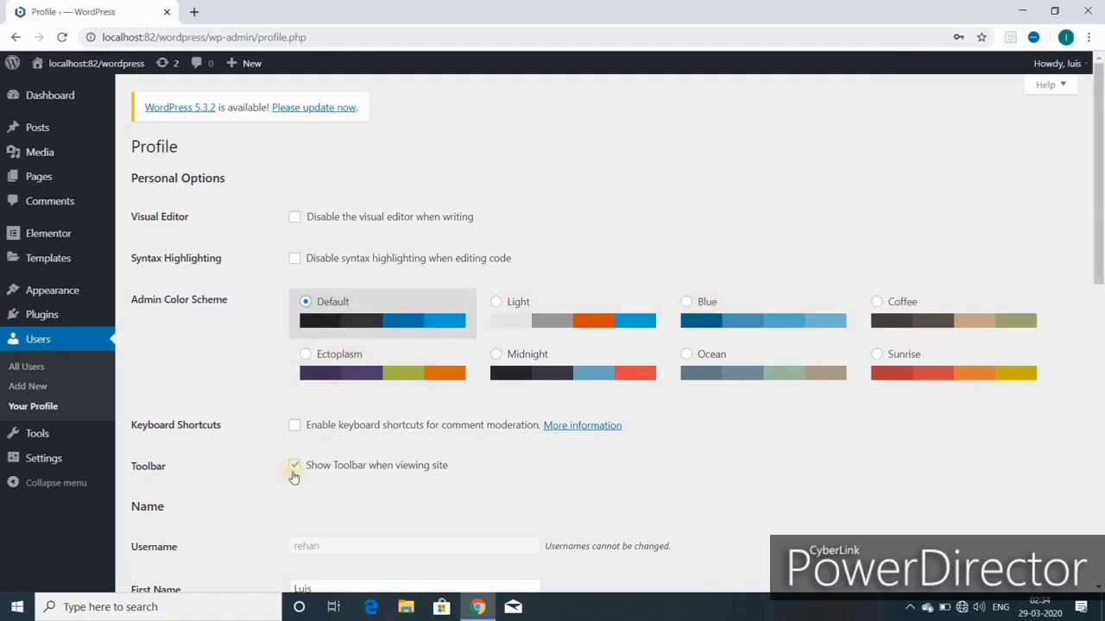
pyautogui.scroll(-3, 298, 389)
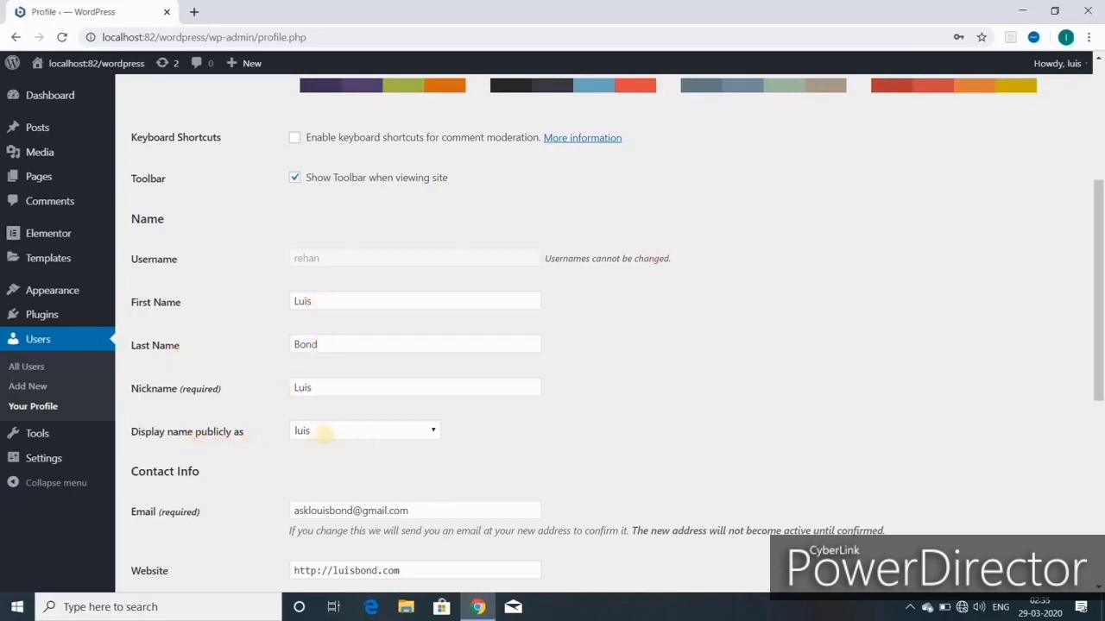
# Step: Leave the public display name unchanged and save the profile with Update Profile
pyautogui.click(324, 432)
pyautogui.click(189, 444)
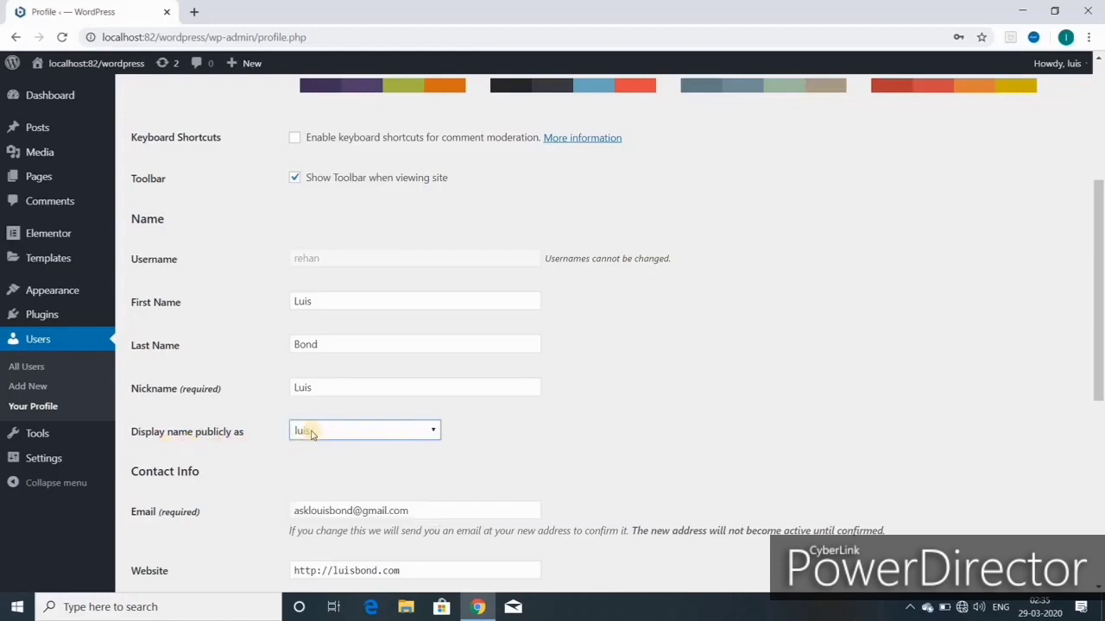
pyautogui.scroll(-2, 311, 432)
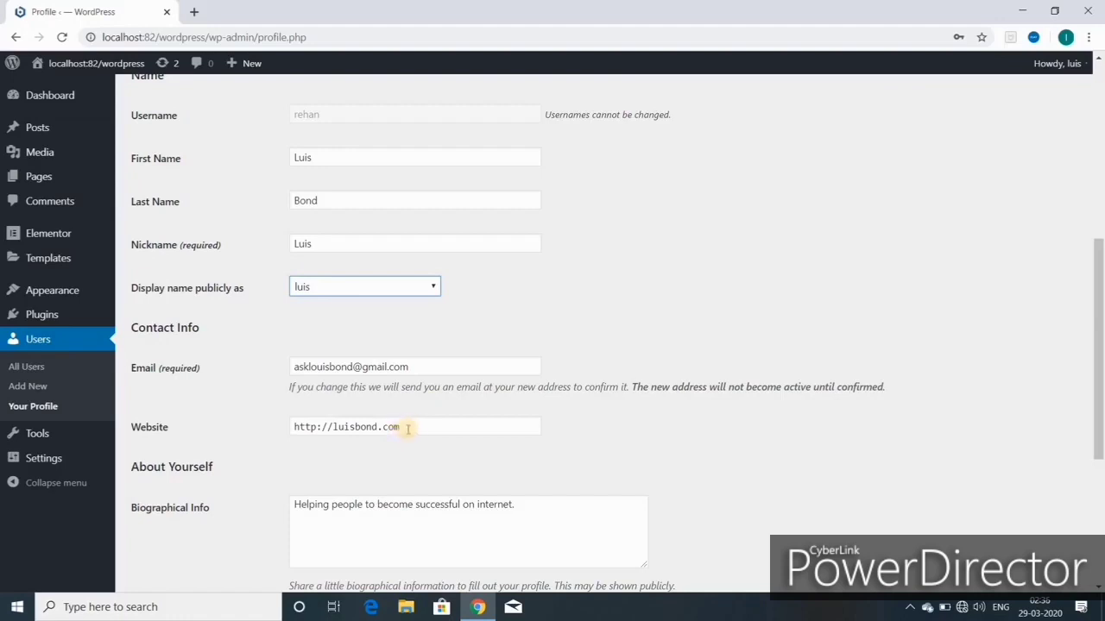
pyautogui.scroll(-2, 407, 429)
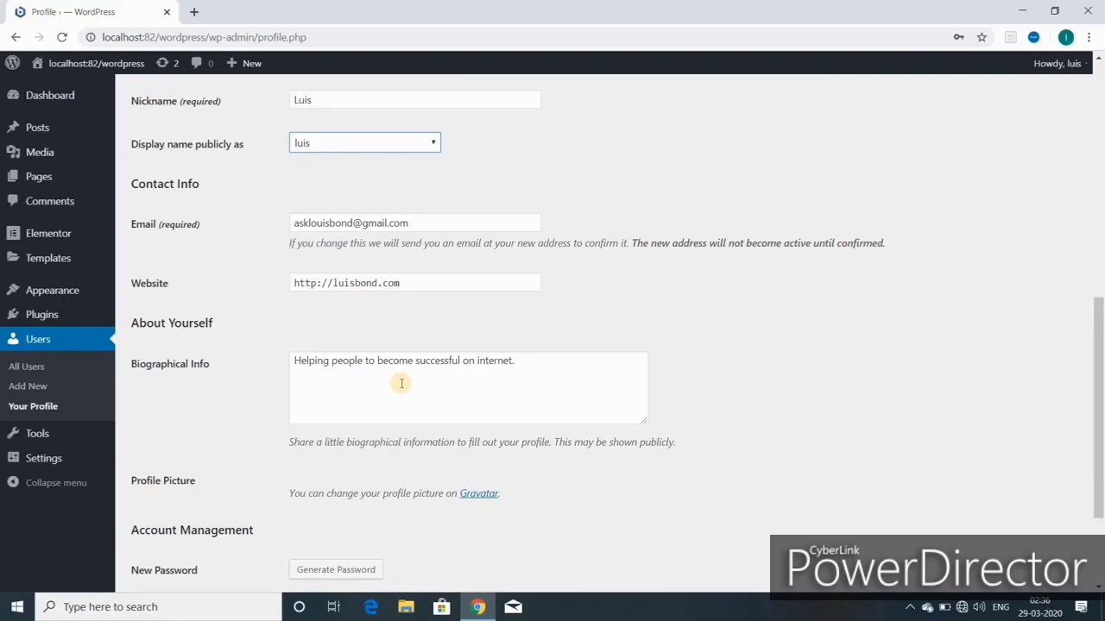
pyautogui.scroll(-3, 401, 383)
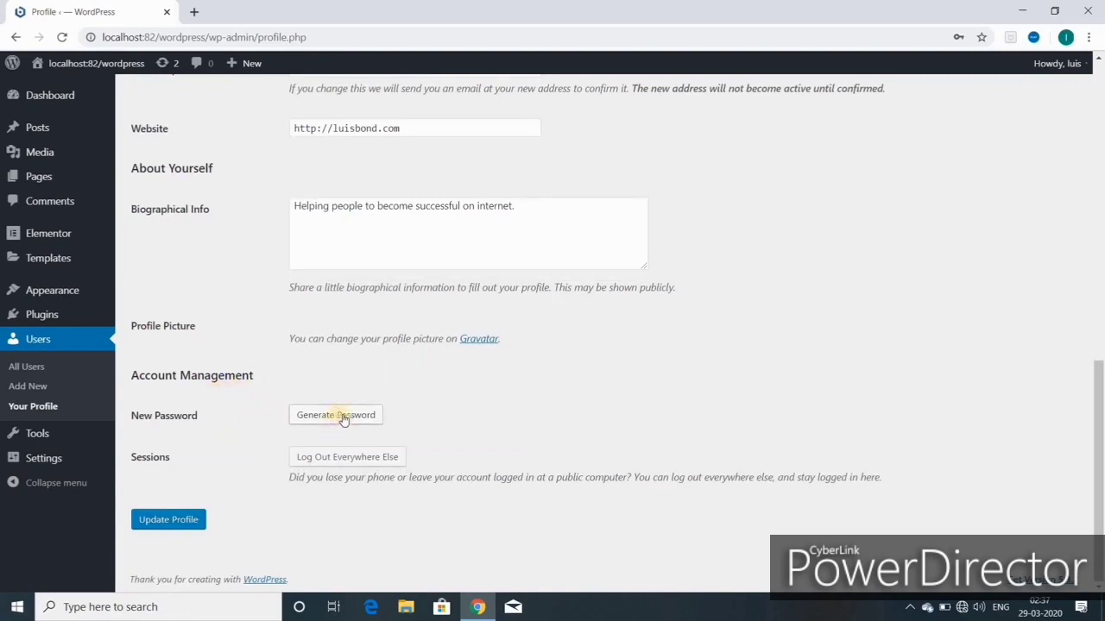
pyautogui.click(164, 520)
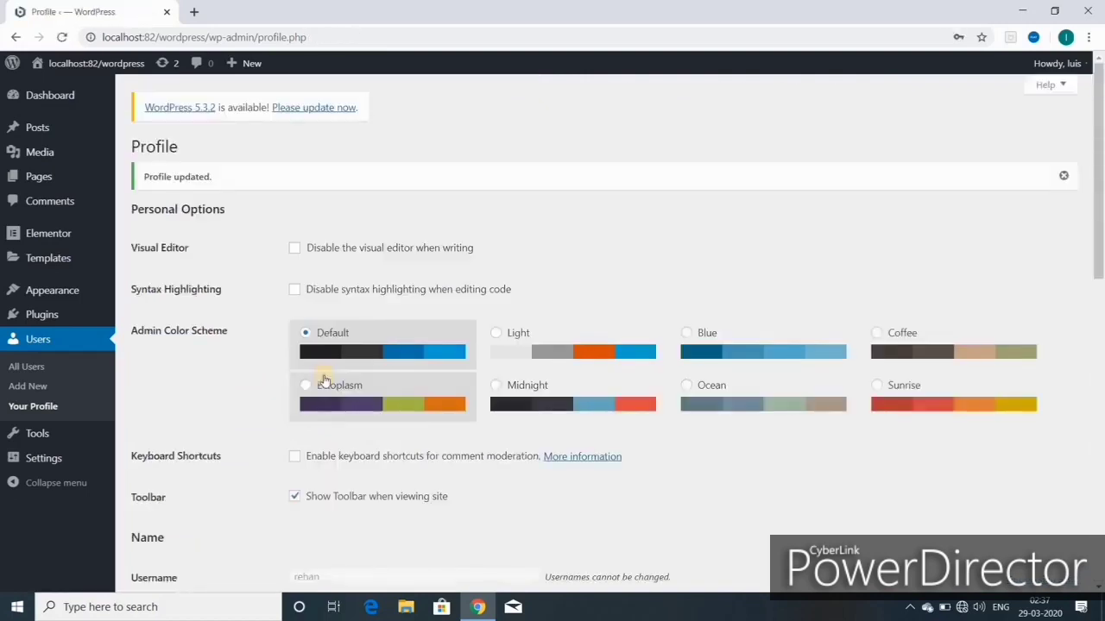
# Step: Return to the Dashboard and open the live site in a new browser tab
pyautogui.click(54, 101)
pyautogui.moveTo(52, 339)
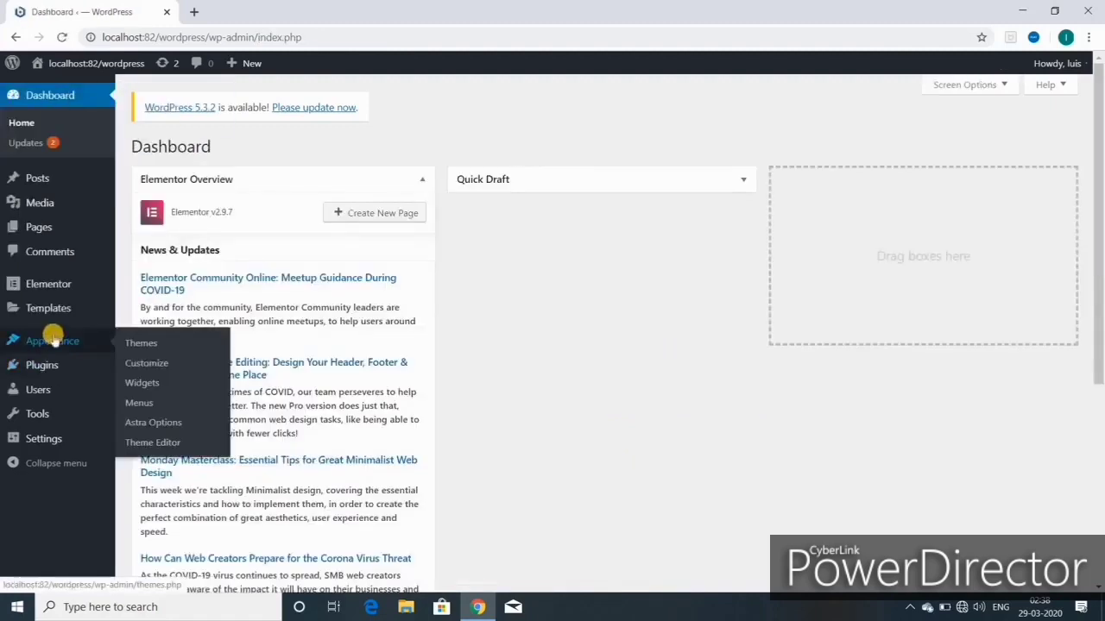
pyautogui.moveTo(95, 63)
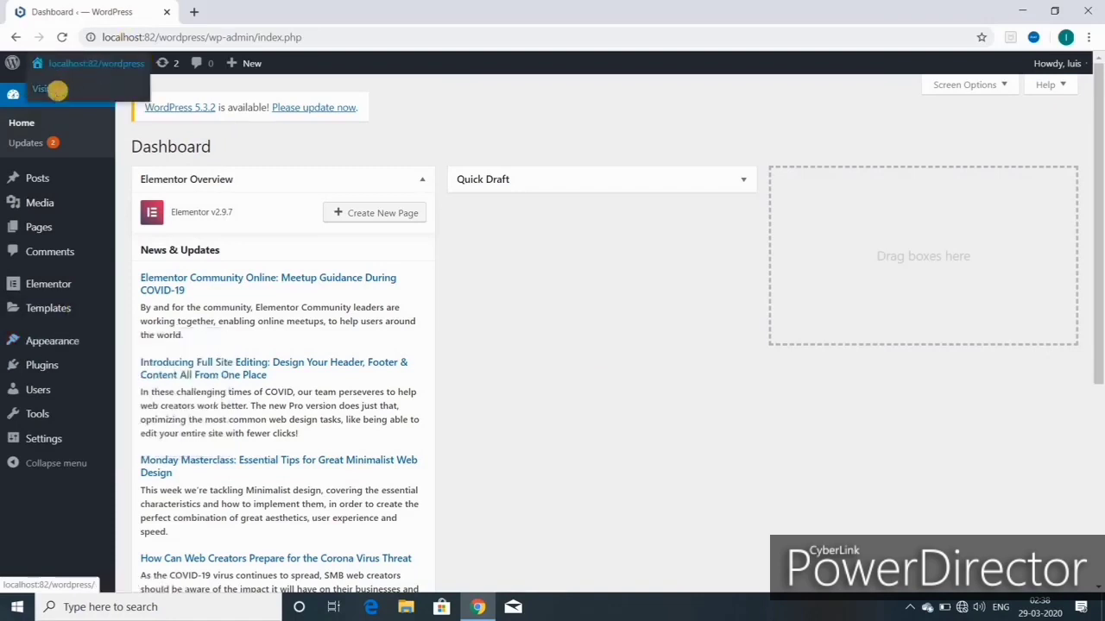
pyautogui.rightClick(58, 94)
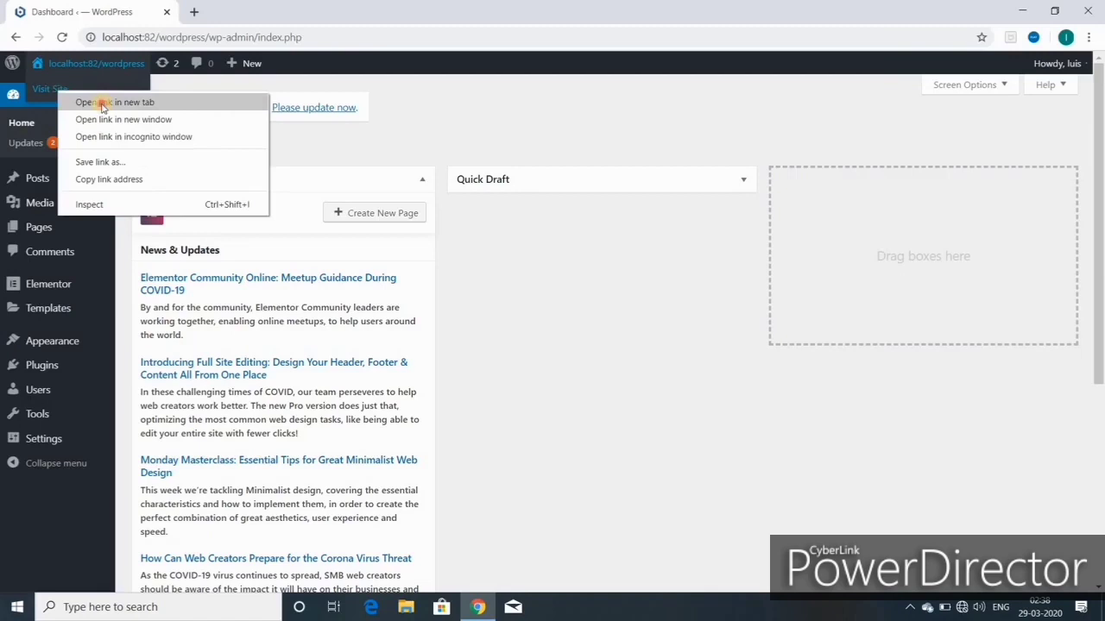
pyautogui.click(102, 103)
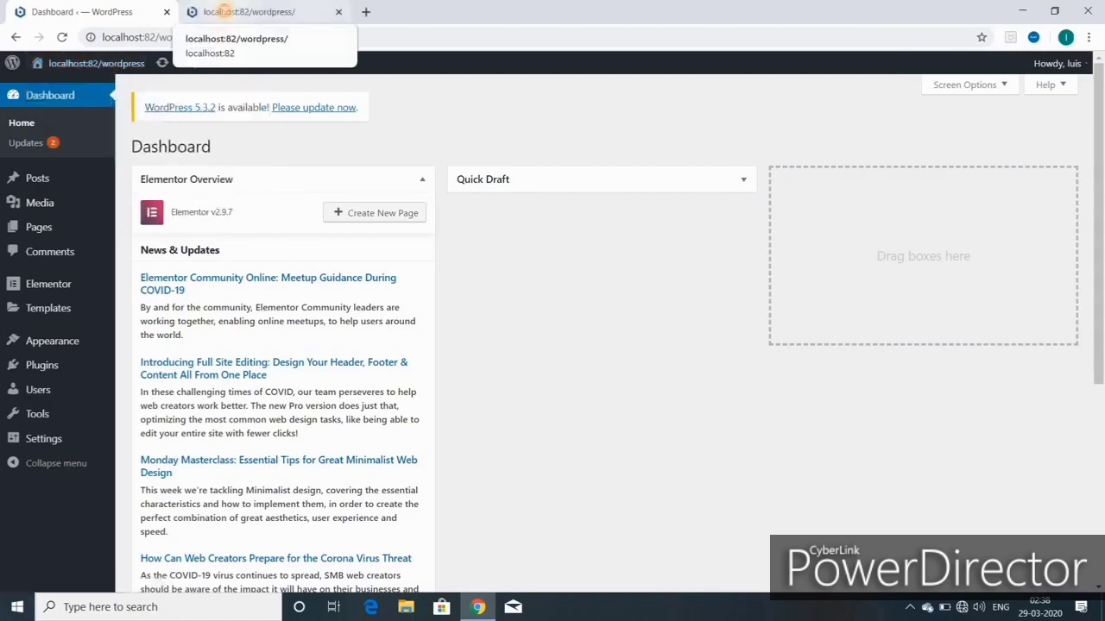
# Step: Look over the site's front page, then close that tab
pyautogui.click(221, 11)
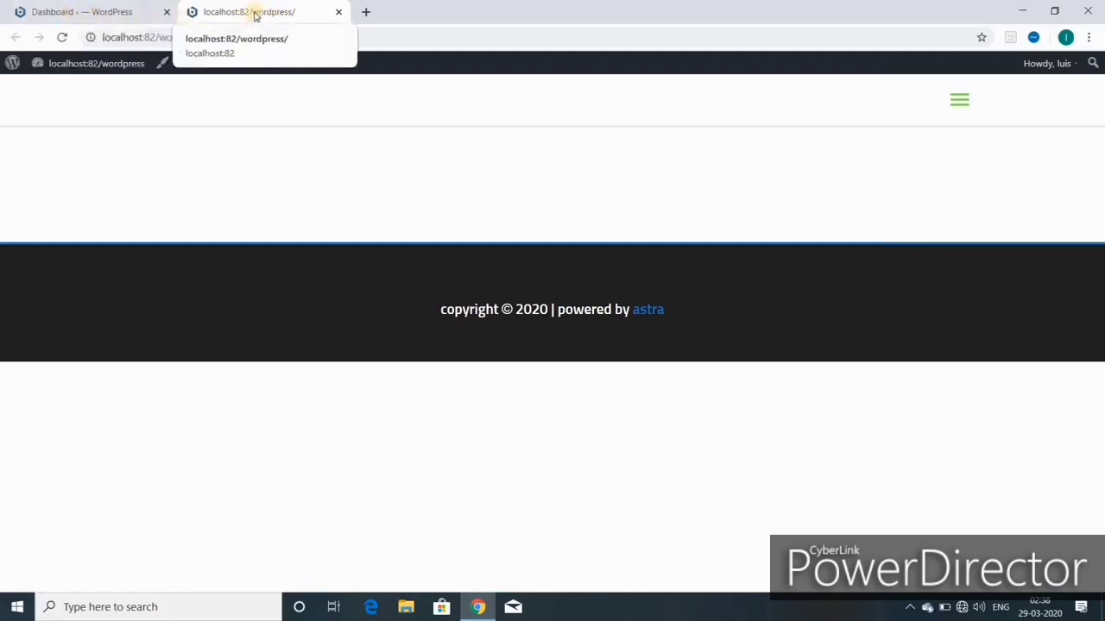
pyautogui.click(49, 11)
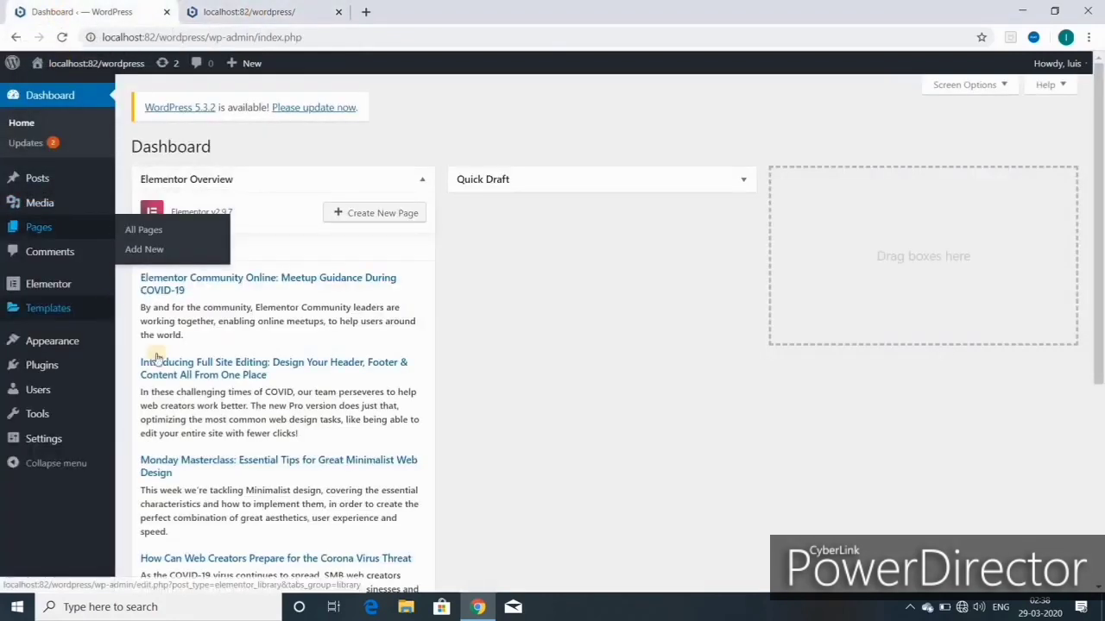
pyautogui.click(289, 12)
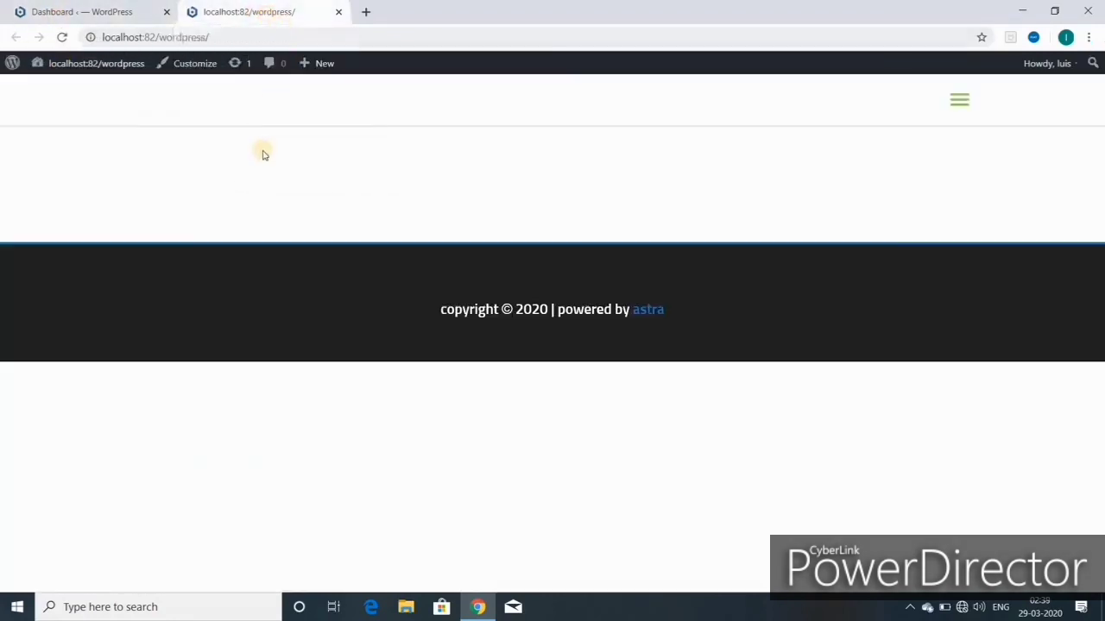
pyautogui.click(339, 13)
# Step: In General Settings, fill the Site Title with the leather products title from autofill
pyautogui.moveTo(46, 441)
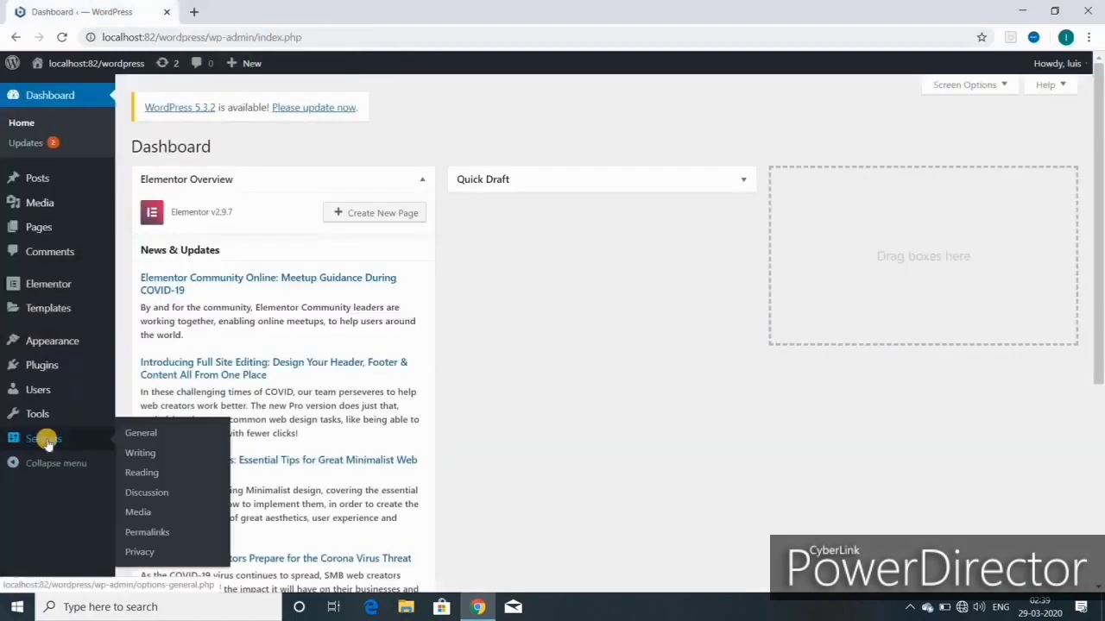
pyautogui.click(145, 429)
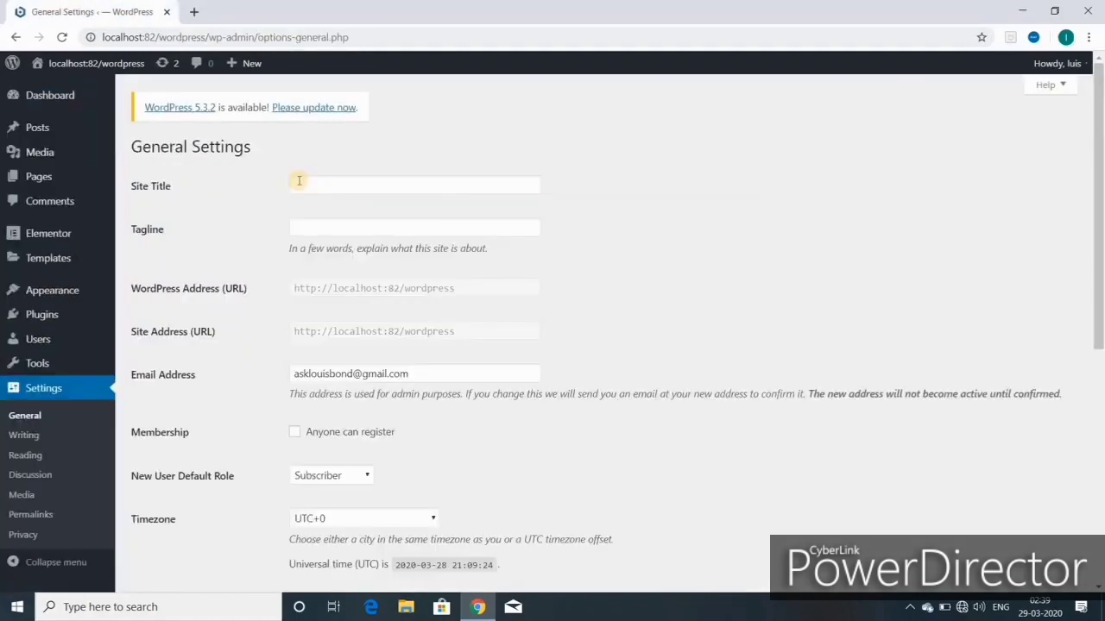
pyautogui.click(340, 185)
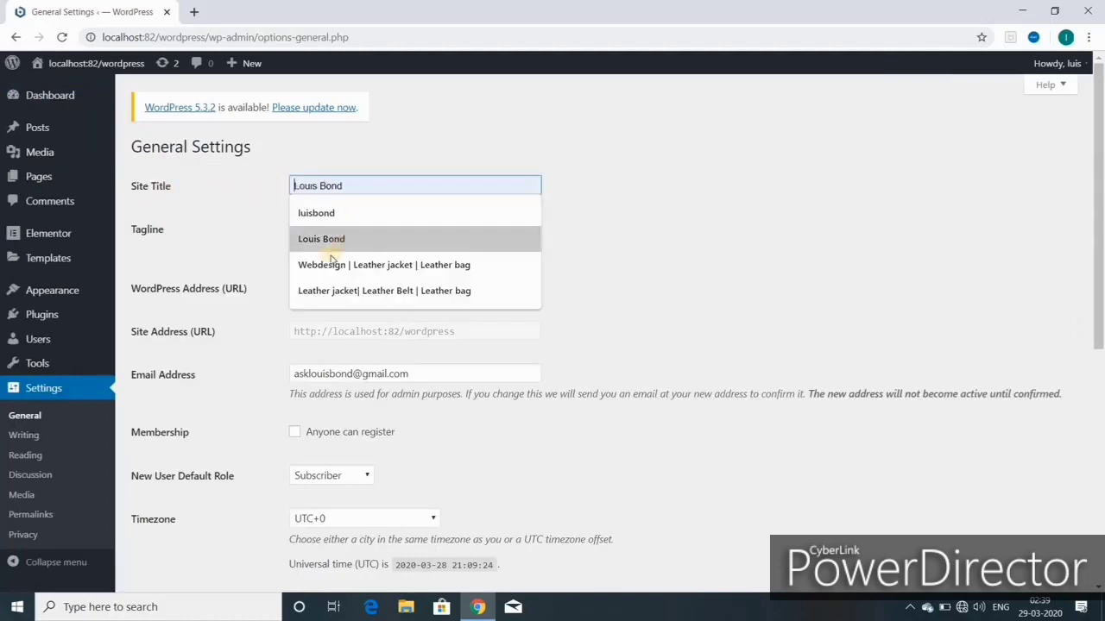
pyautogui.click(357, 291)
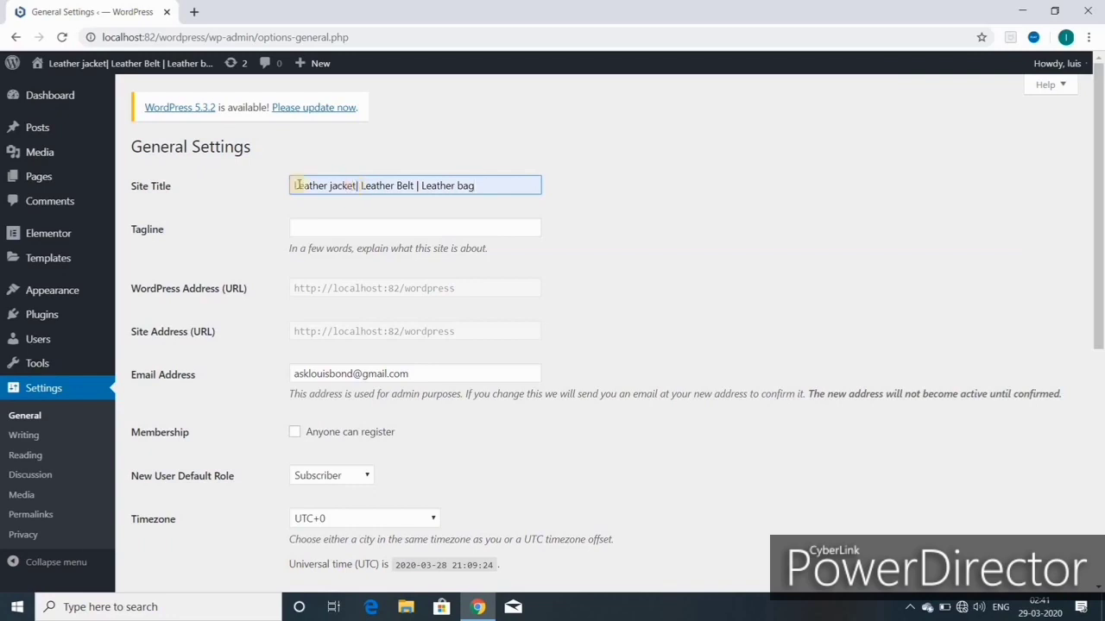
# Step: Fill the Tagline from a saved suggestion and select the misspelled word 'primuim'
pyautogui.click(316, 225)
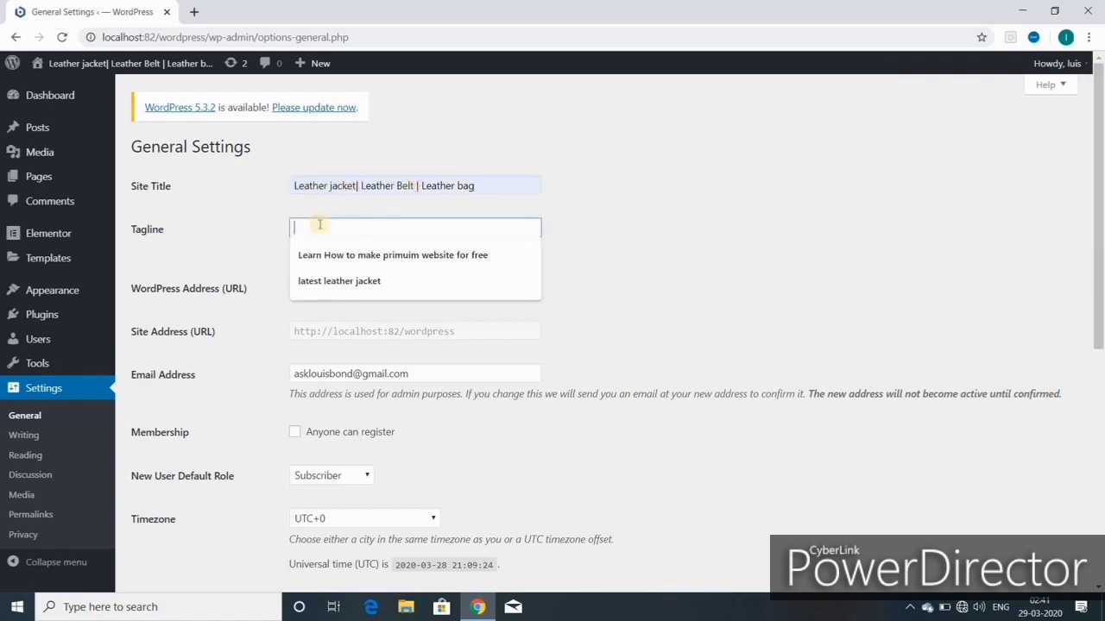
pyautogui.click(345, 251)
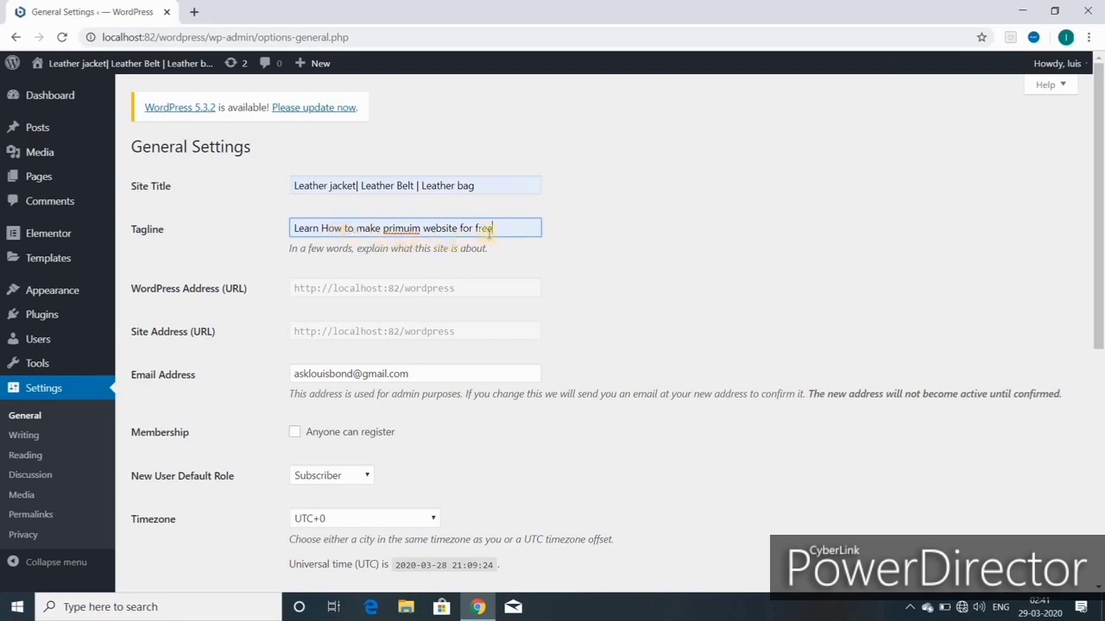
pyautogui.doubleClick(399, 228)
# Step: Correct the tagline word to 'premium' and keep the March 28, 2020 date format
pyautogui.write('premium')
pyautogui.scroll(-2, 337, 198)
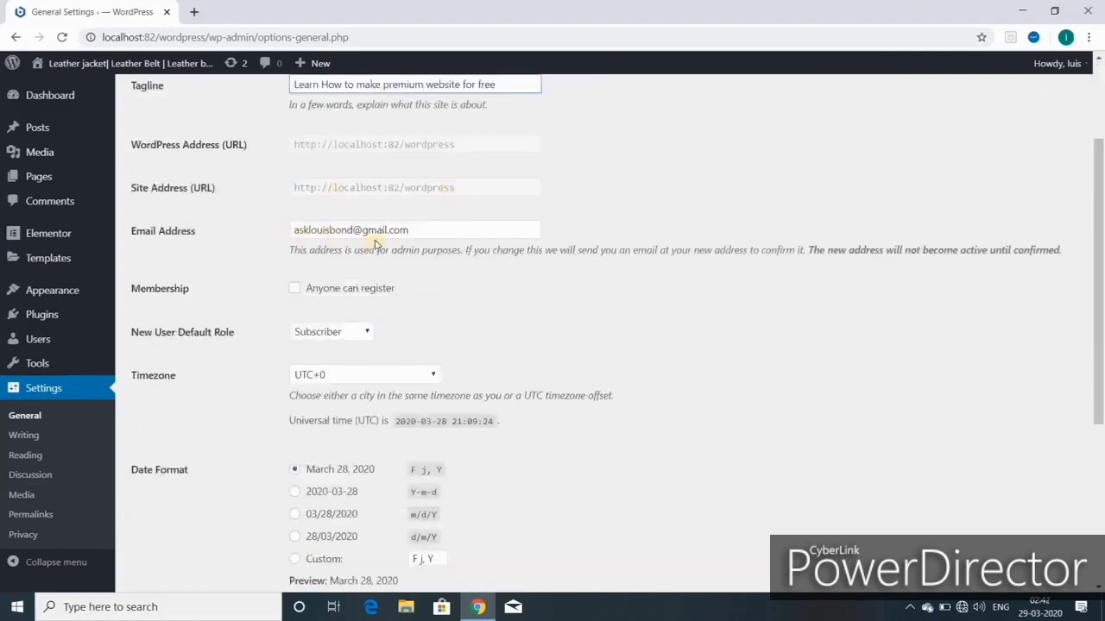
pyautogui.scroll(-2, 321, 302)
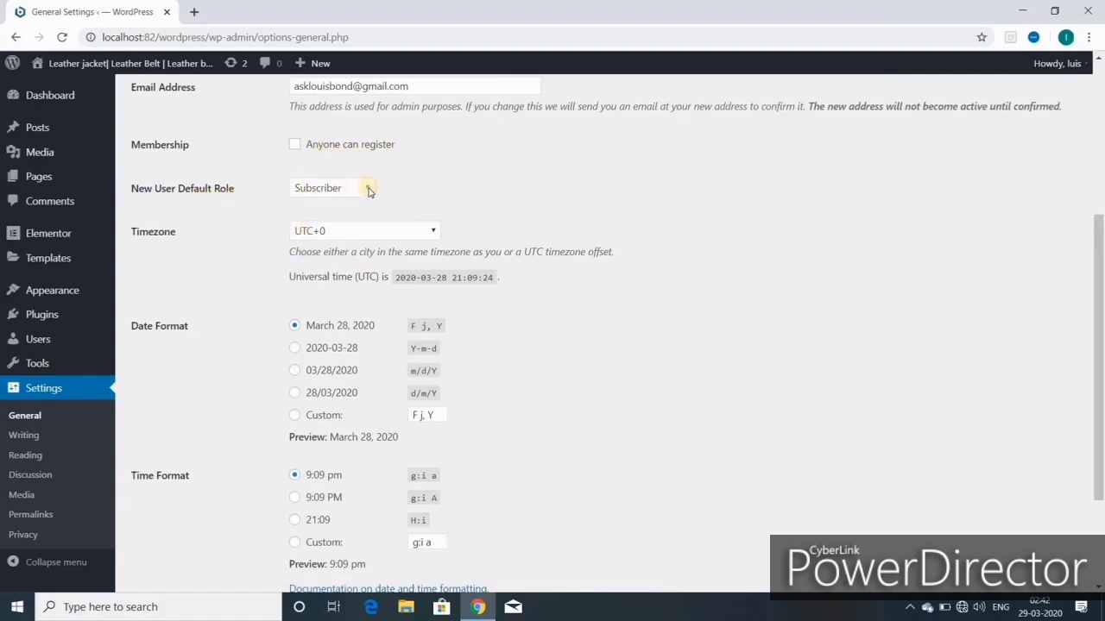
pyautogui.scroll(-2, 368, 200)
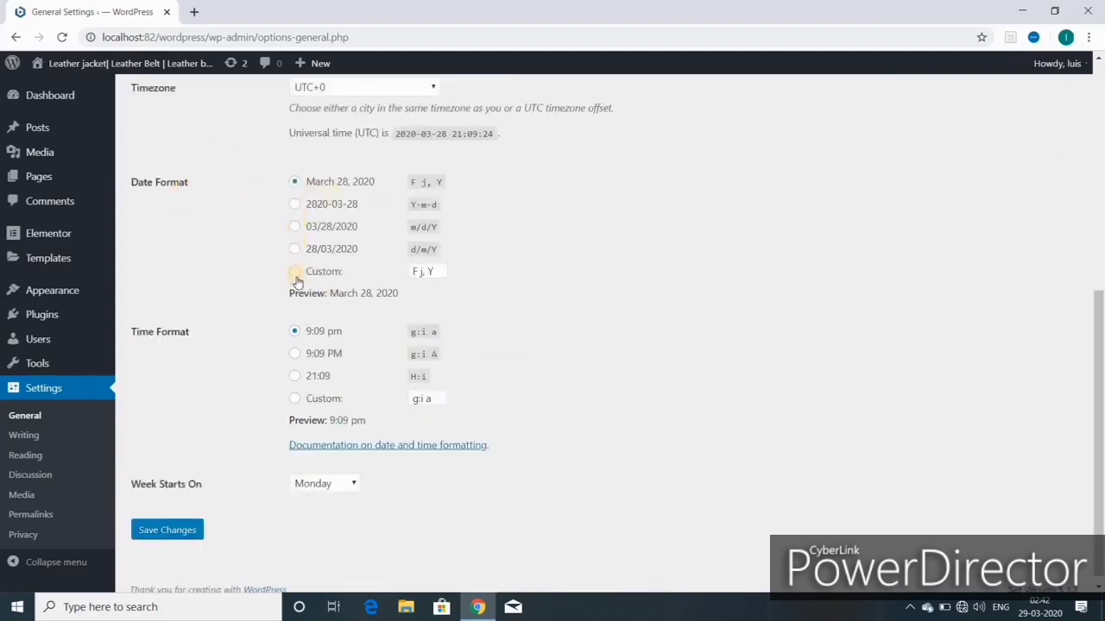
pyautogui.click(295, 183)
# Step: Review Week Starts On, save the General Settings, and go to Writing Settings
pyautogui.scroll(-1, 304, 337)
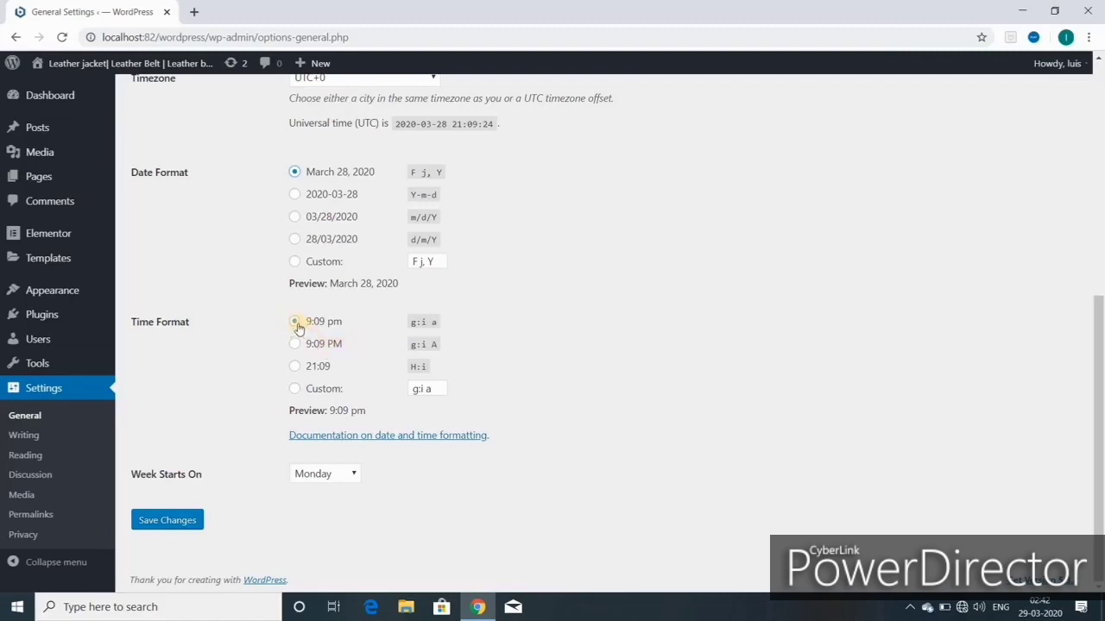
pyautogui.click(352, 476)
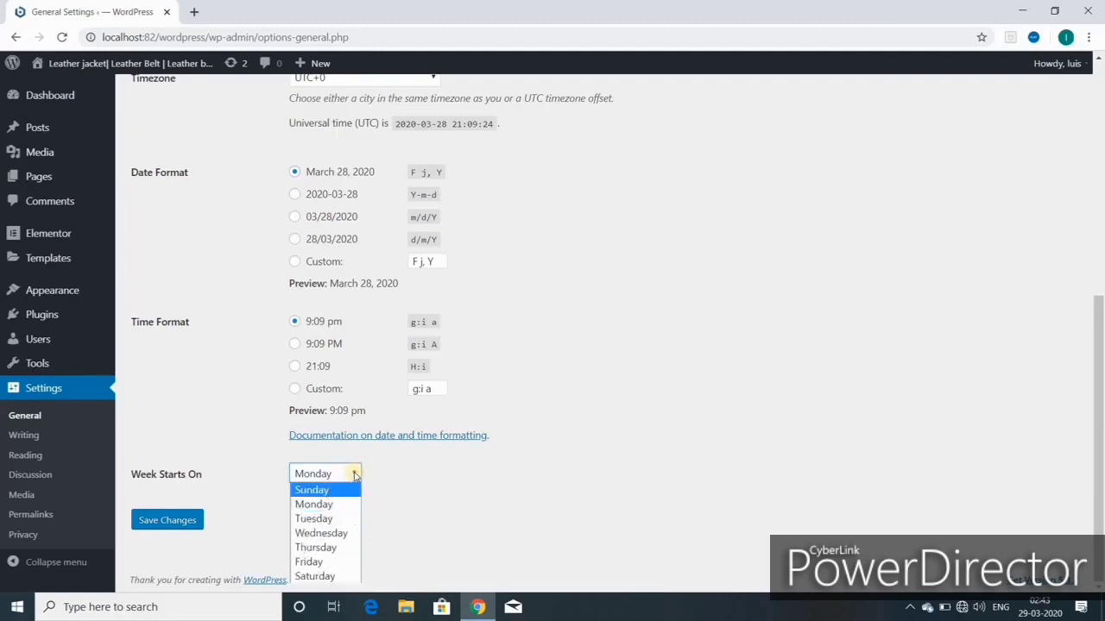
pyautogui.click(170, 521)
pyautogui.click(170, 521)
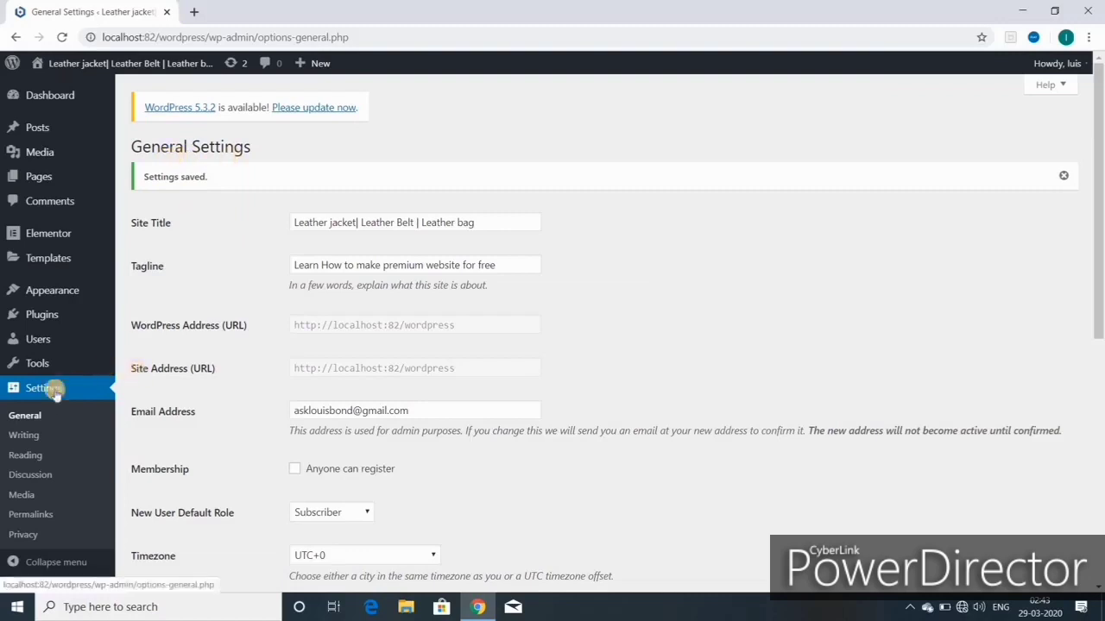
pyautogui.click(33, 439)
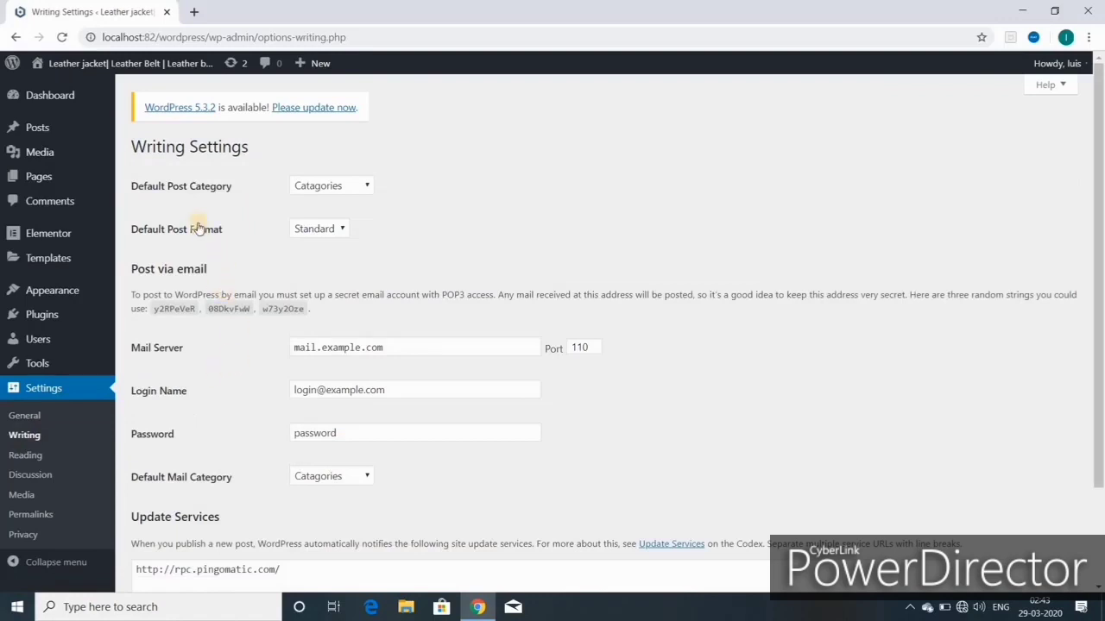
# Step: Check the default post category and save the Writing Settings
pyautogui.click(368, 185)
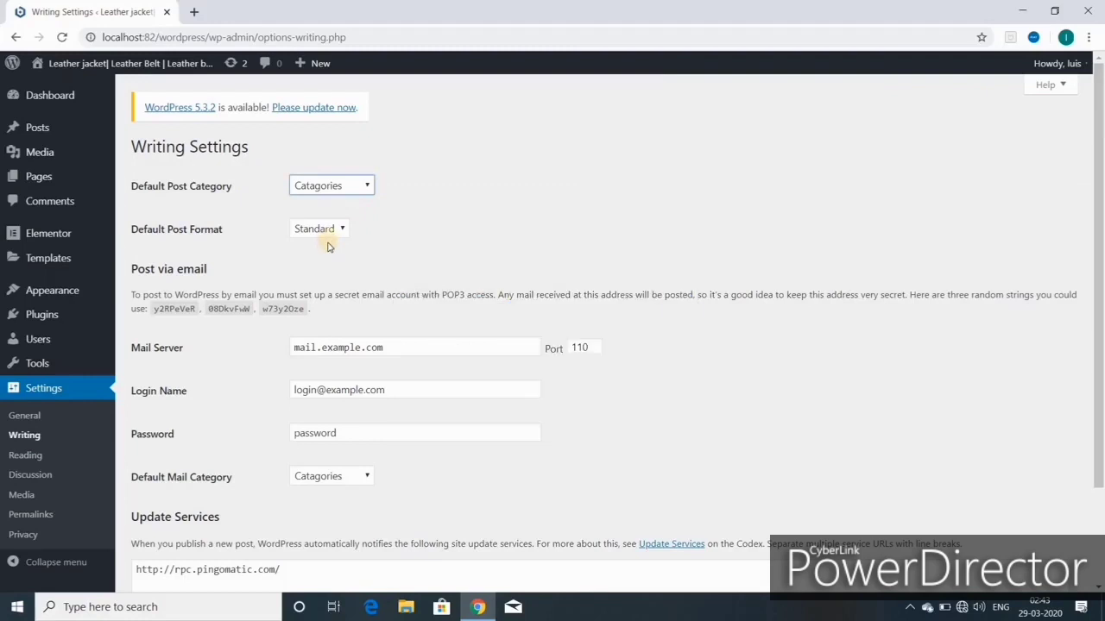
pyautogui.scroll(-3, 290, 331)
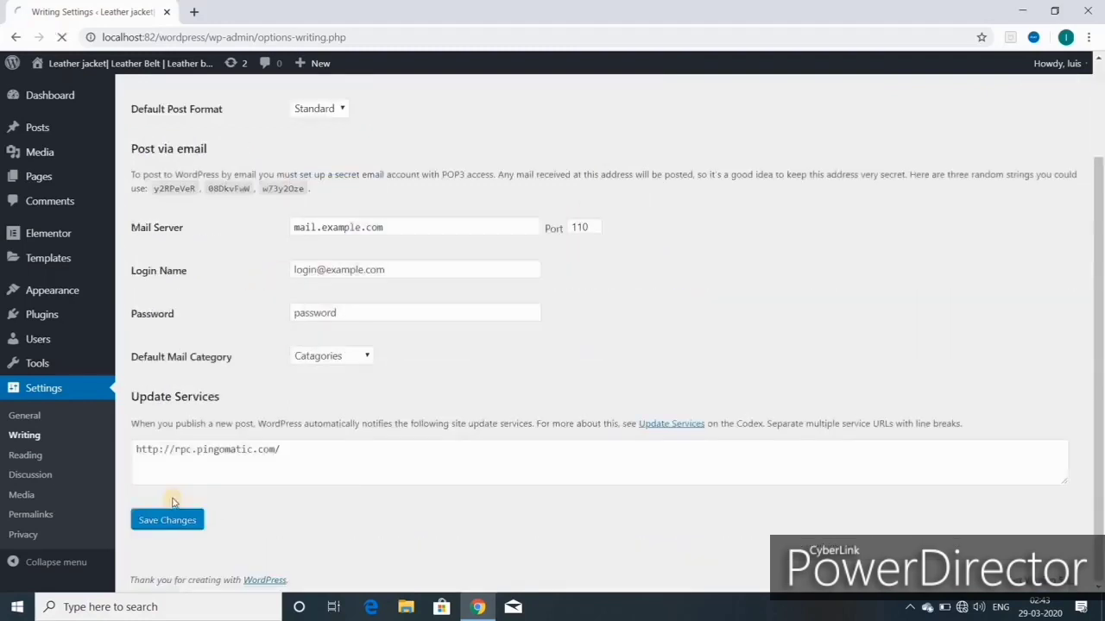
pyautogui.click(168, 514)
# Step: Pass through Reading, save the Discussion Settings, and move on to Permalink Settings
pyautogui.click(33, 459)
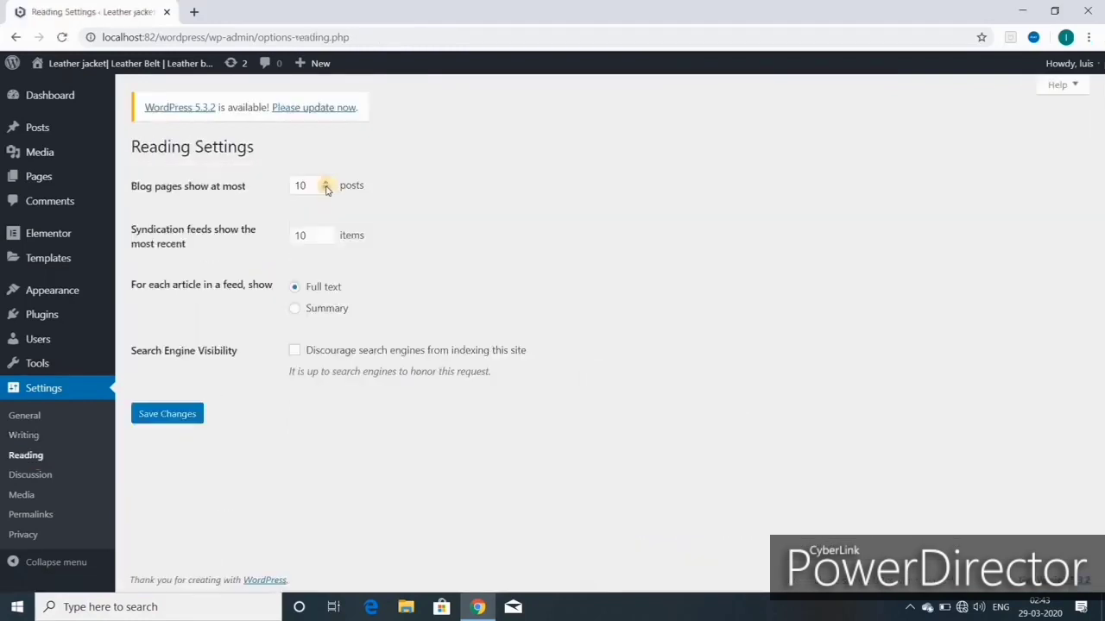
pyautogui.click(30, 475)
pyautogui.scroll(-11, 361, 207)
pyautogui.click(178, 517)
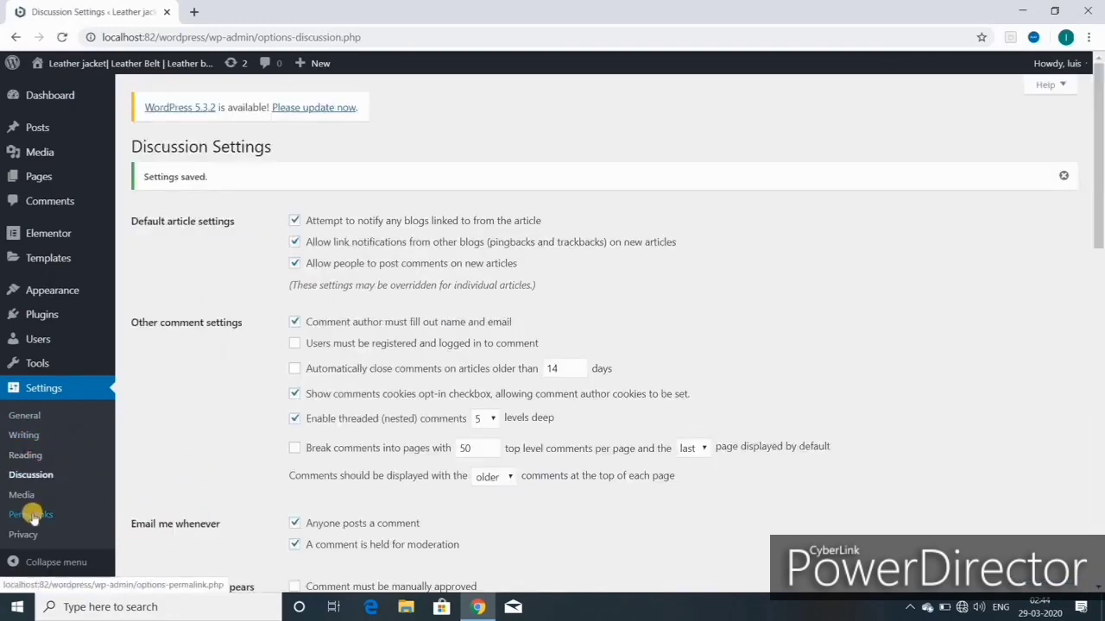
pyautogui.click(33, 516)
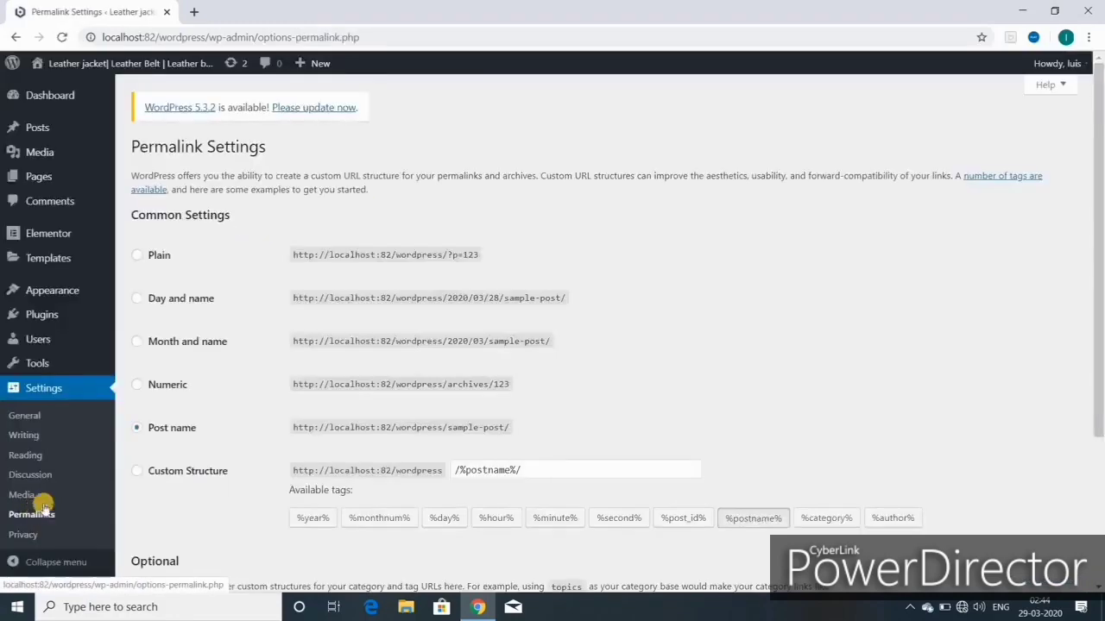
pyautogui.click(137, 256)
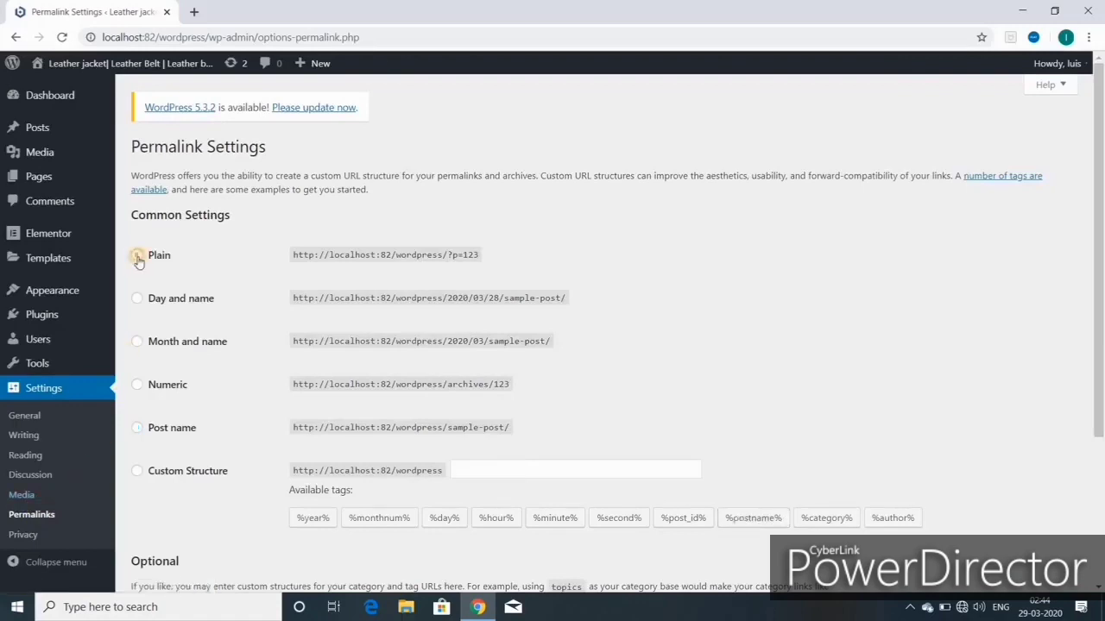
pyautogui.click(138, 429)
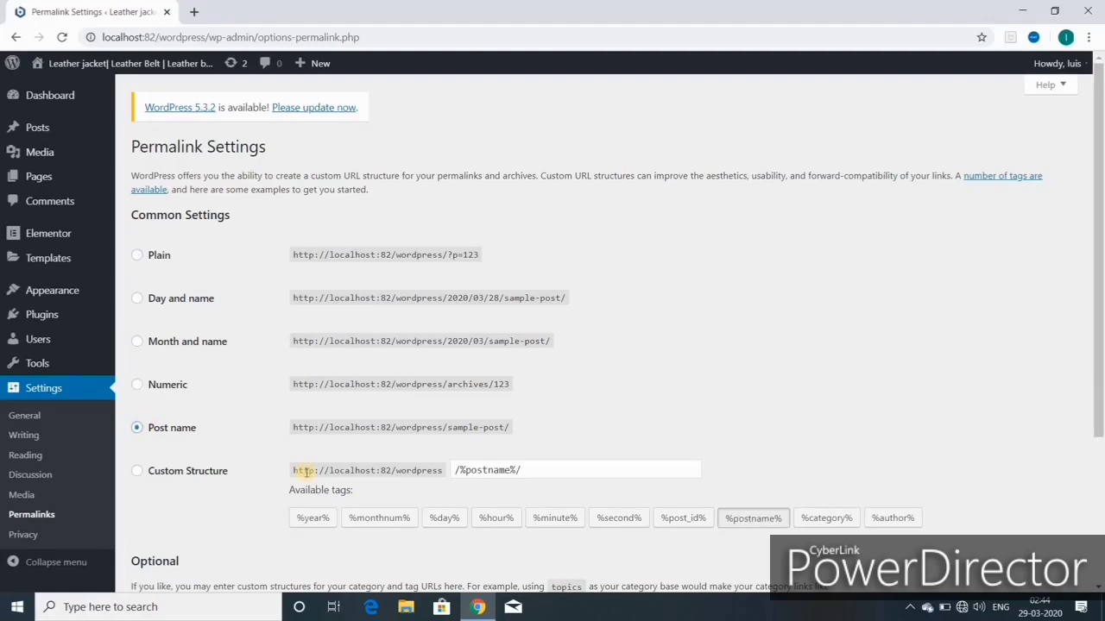
pyautogui.click(136, 471)
pyautogui.click(142, 430)
pyautogui.scroll(-3, 164, 484)
pyautogui.click(167, 519)
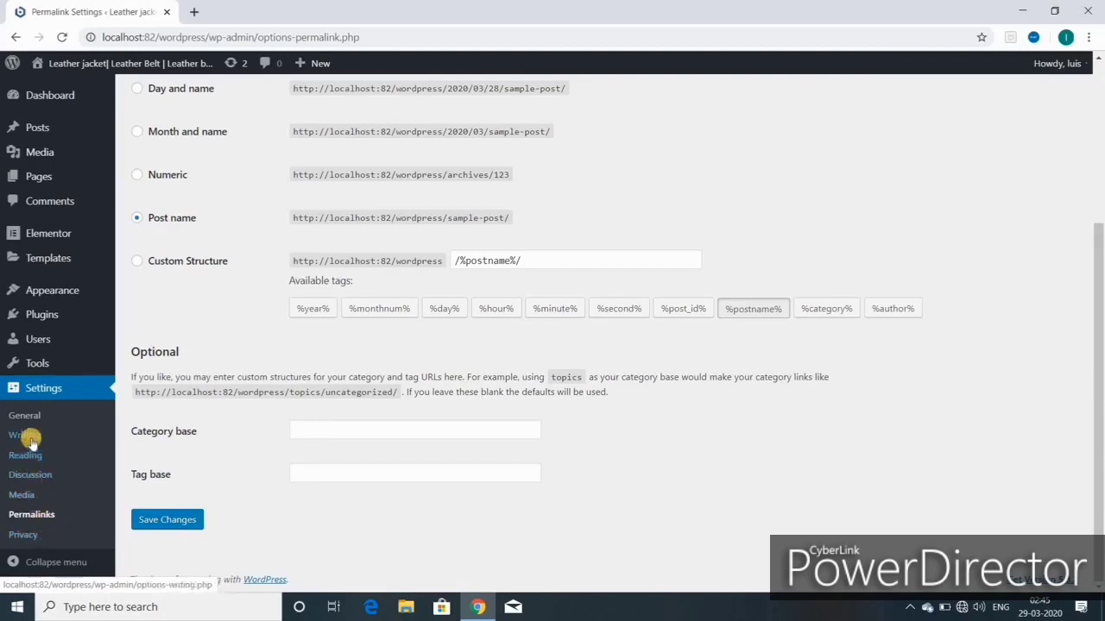
pyautogui.moveTo(44, 365)
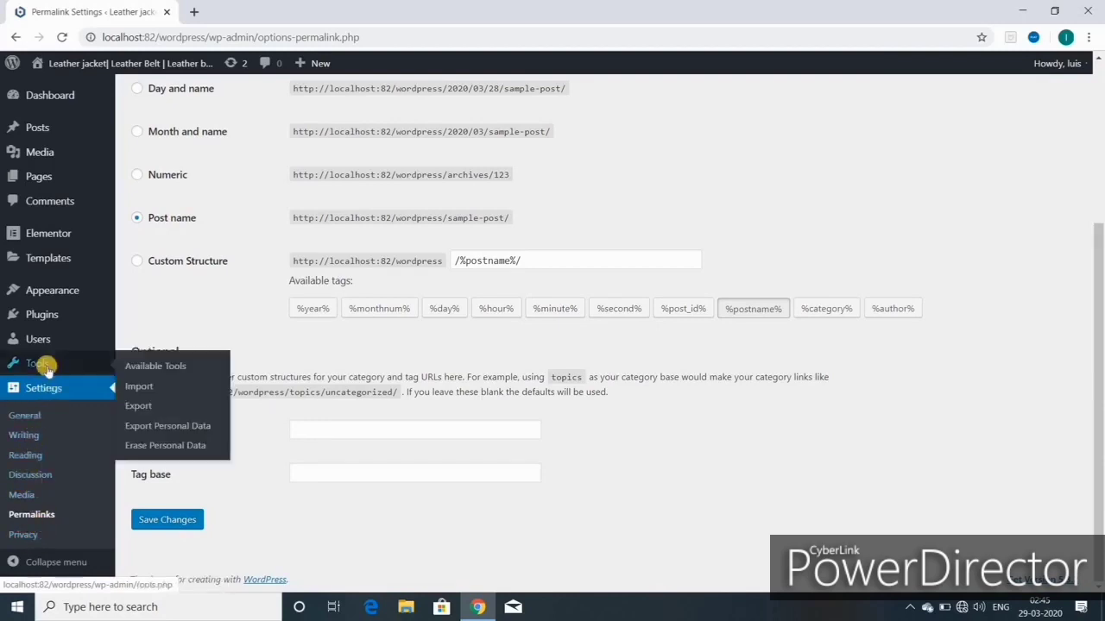
pyautogui.moveTo(51, 291)
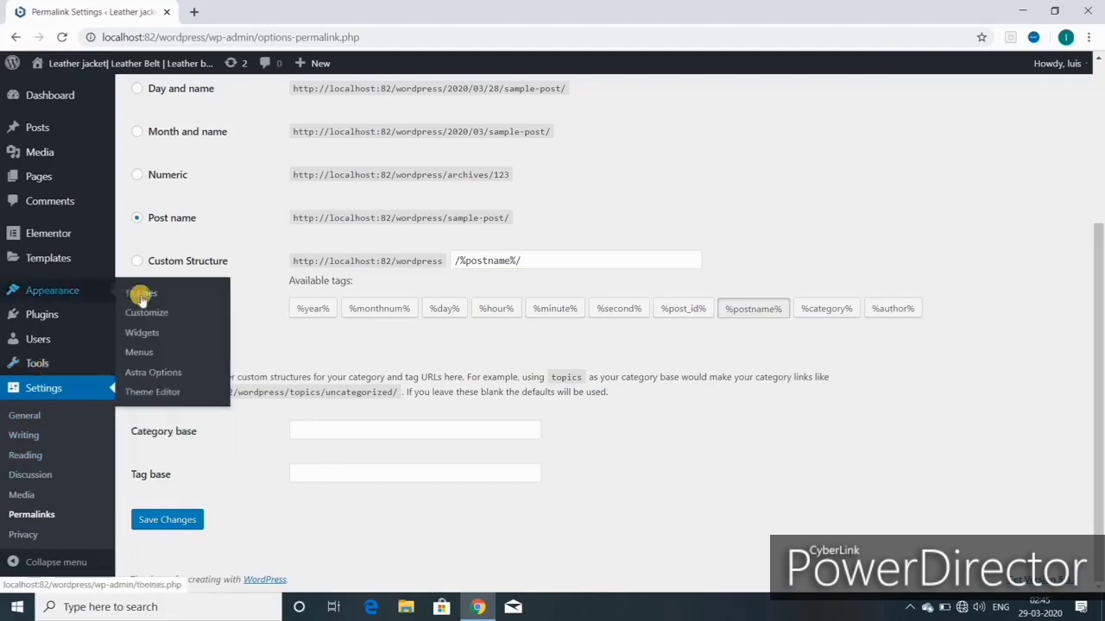
pyautogui.moveTo(102, 66)
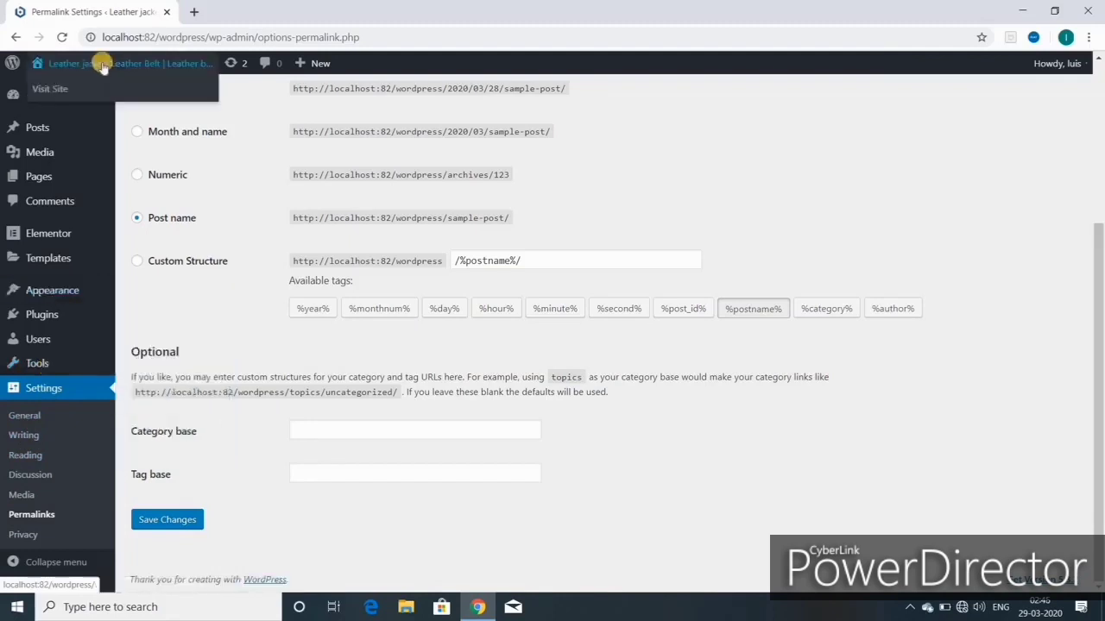
# Step: Open the live site in a new tab and switch to it
pyautogui.rightClick(57, 91)
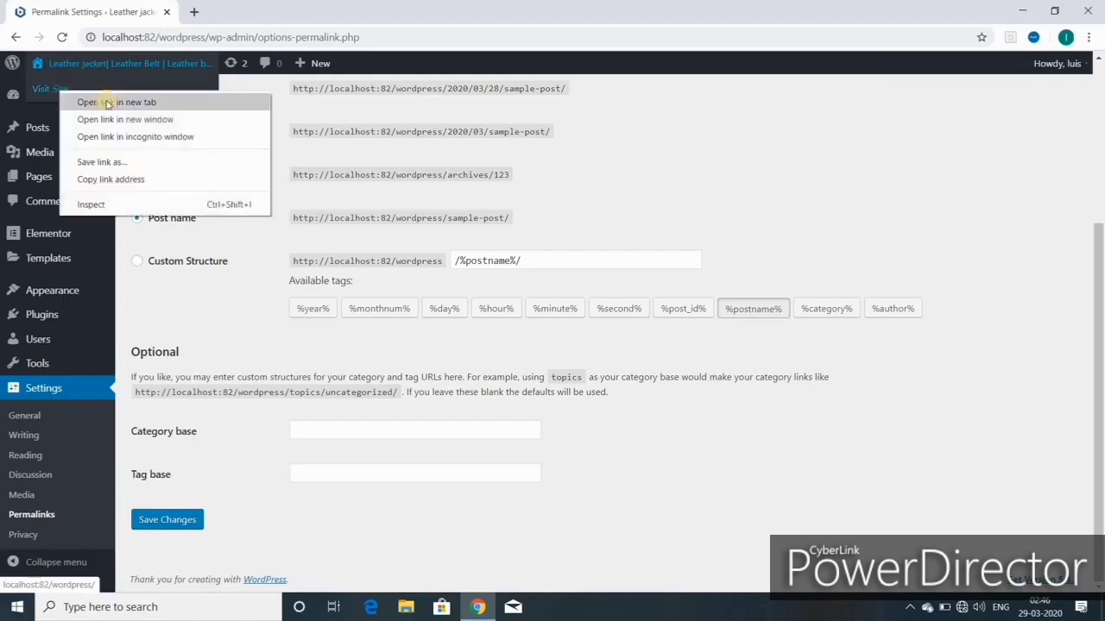
pyautogui.click(107, 103)
pyautogui.hotkey('ctrl', 'Tab')
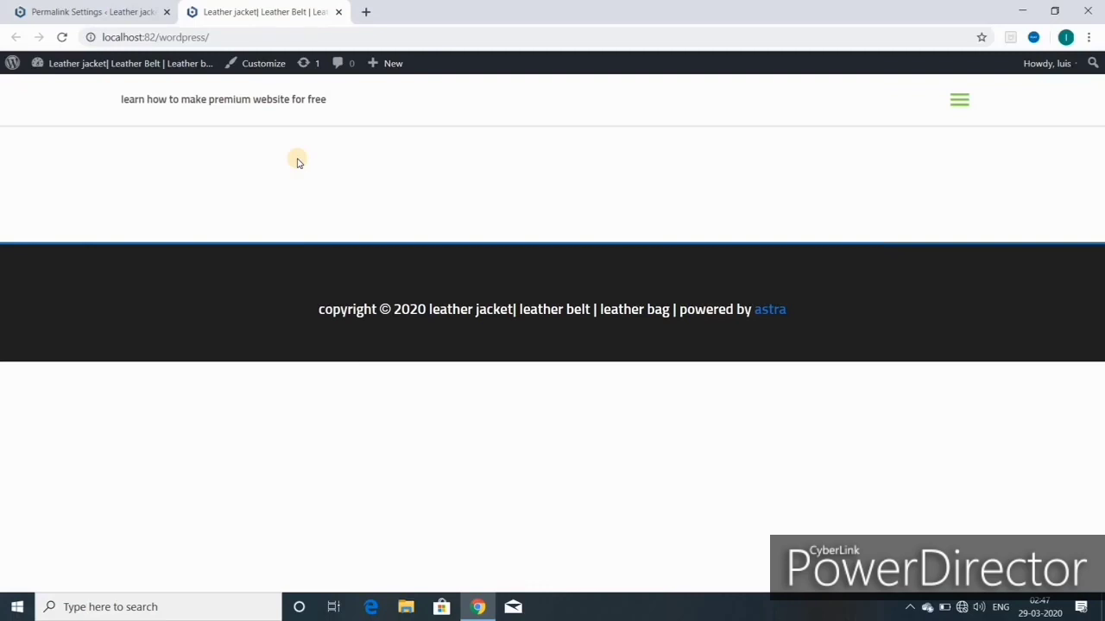
# Step: Return to the Permalink Settings tab and go to the admin Dashboard
pyautogui.click(114, 13)
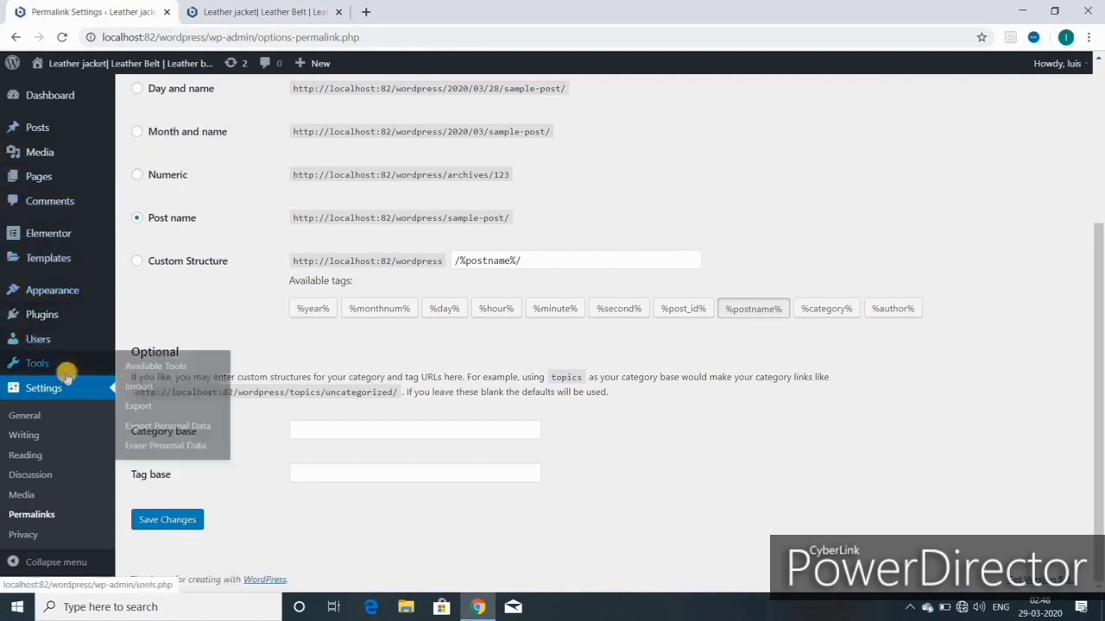
pyautogui.moveTo(74, 316)
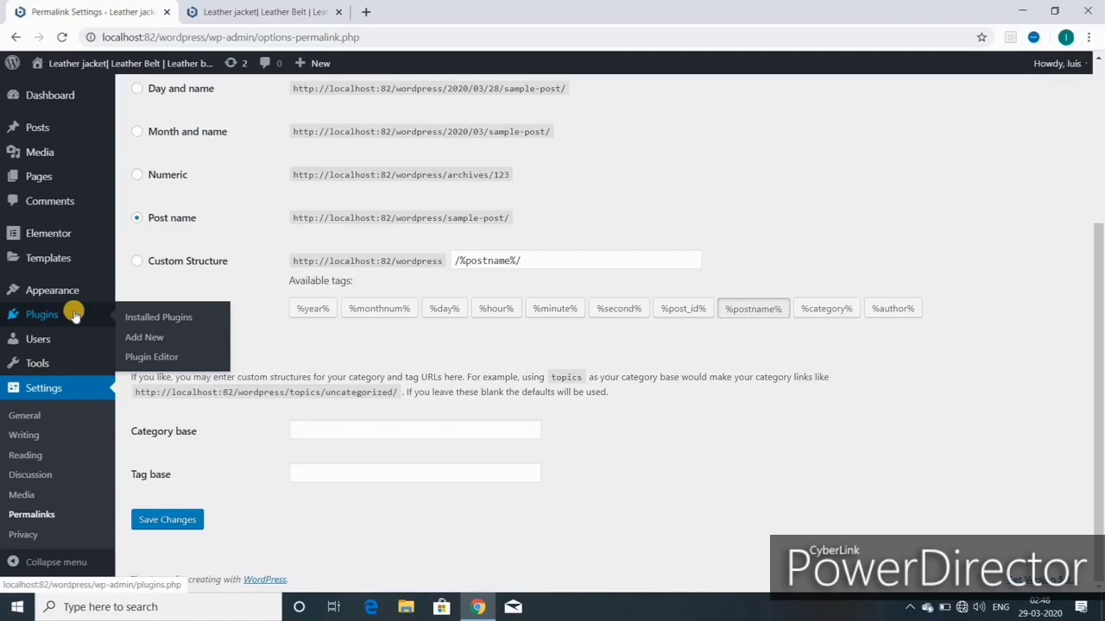
pyautogui.moveTo(73, 339)
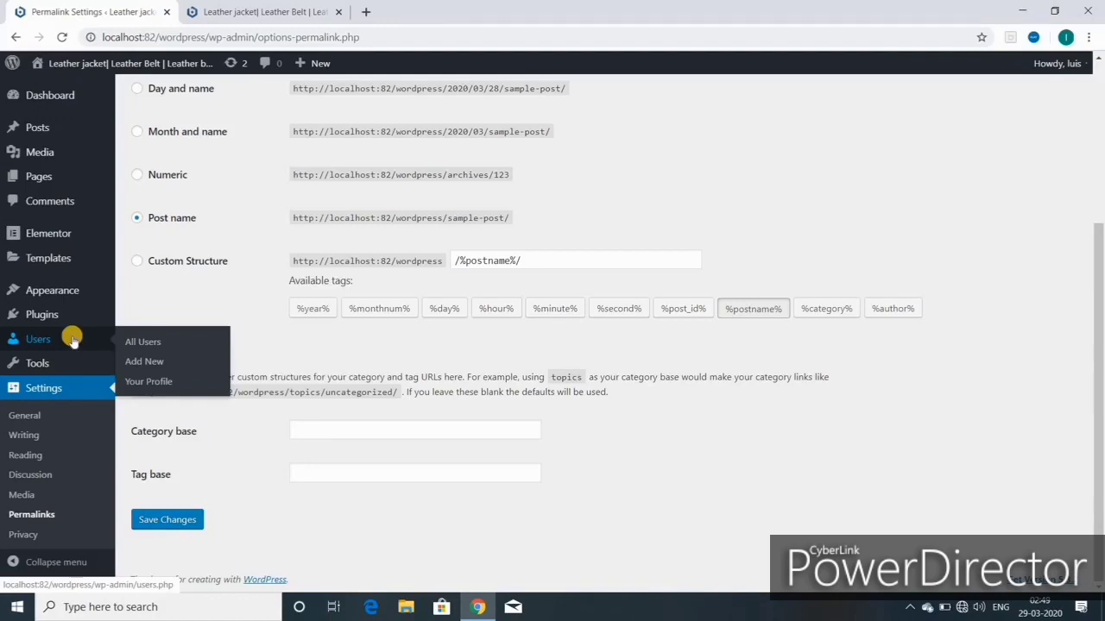
pyautogui.click(60, 95)
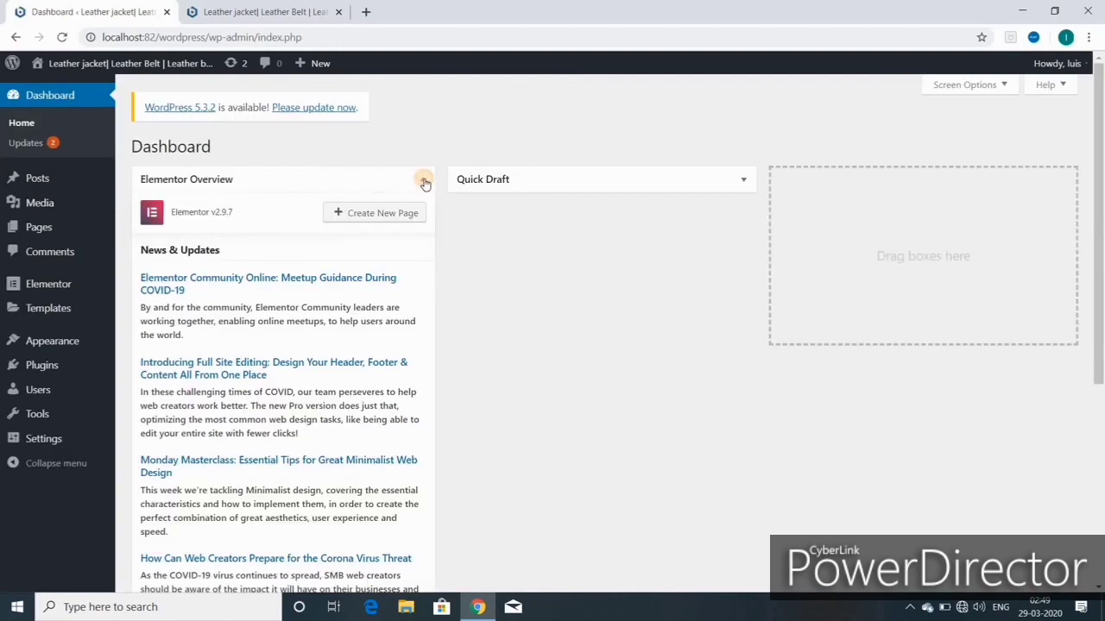
pyautogui.click(423, 180)
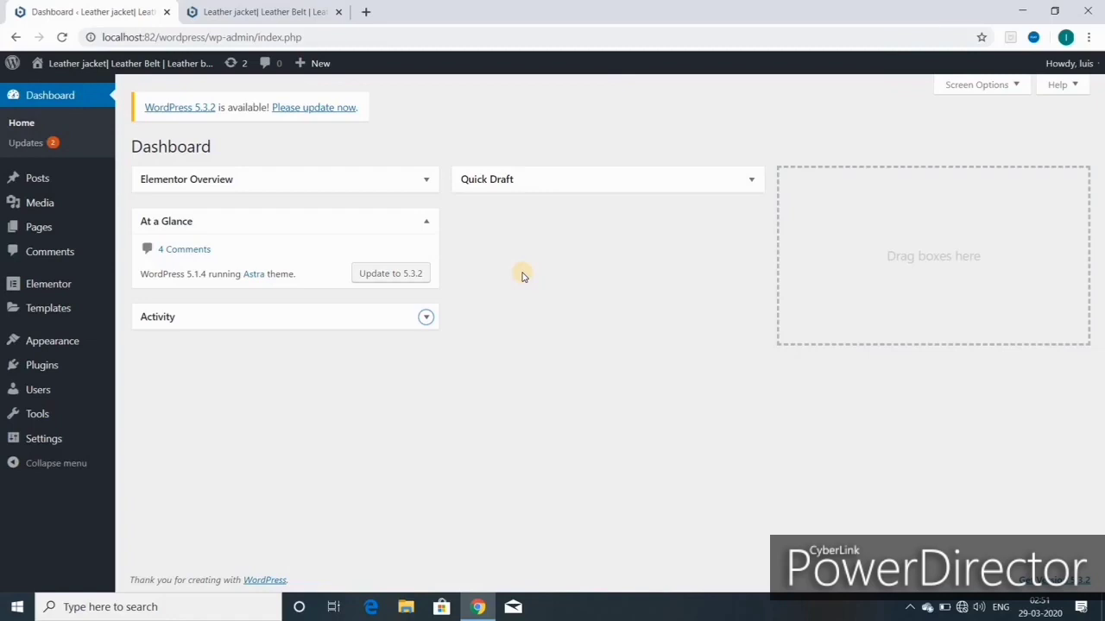
pyautogui.moveTo(36, 230)
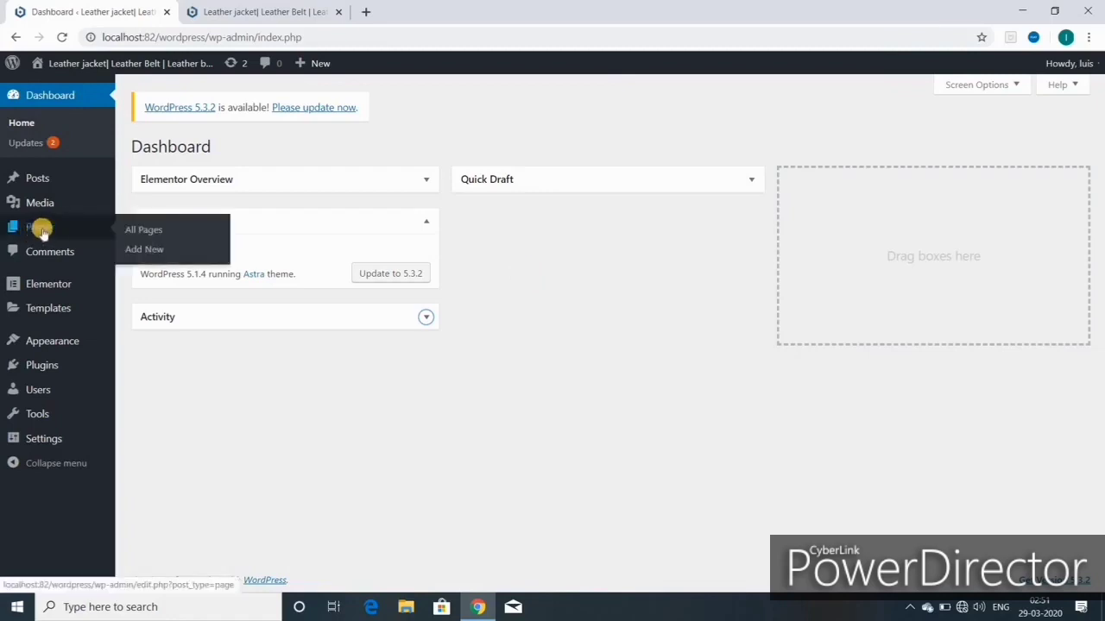
pyautogui.click(145, 251)
pyautogui.moveTo(308, 62)
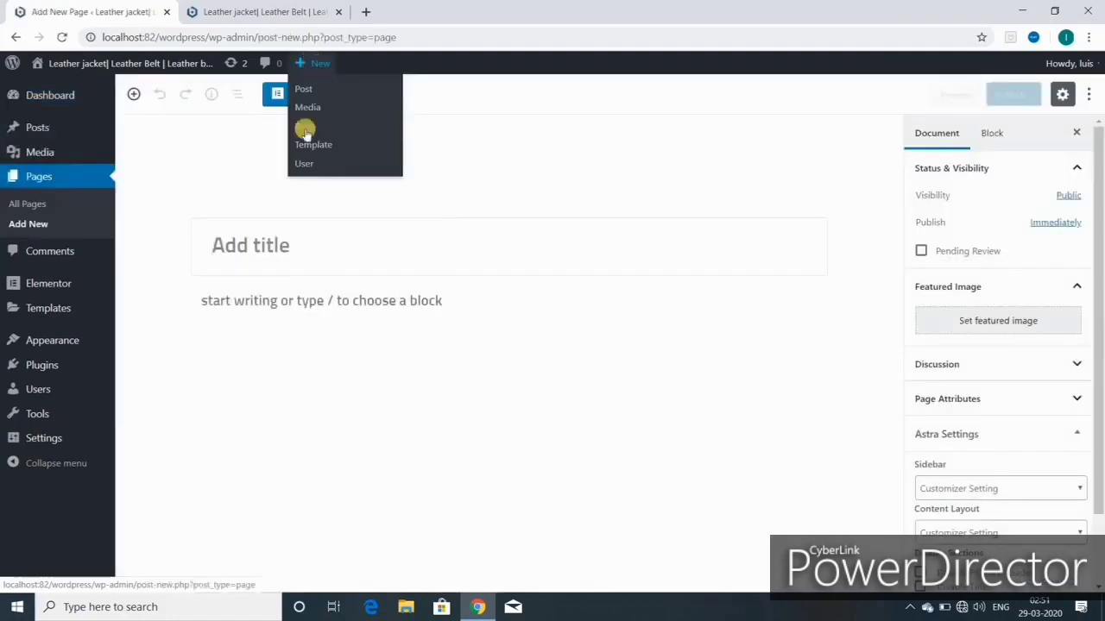
pyautogui.click(16, 37)
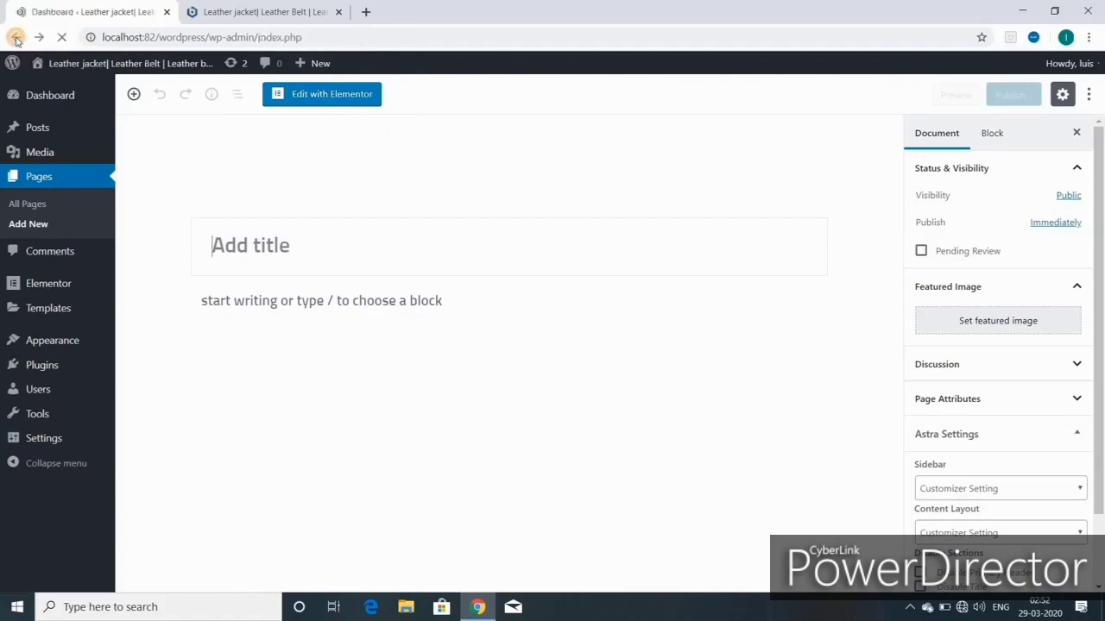
# Step: Close the front-page tab, collapse Elementor Overview, and start a new page from + New
pyautogui.click(338, 11)
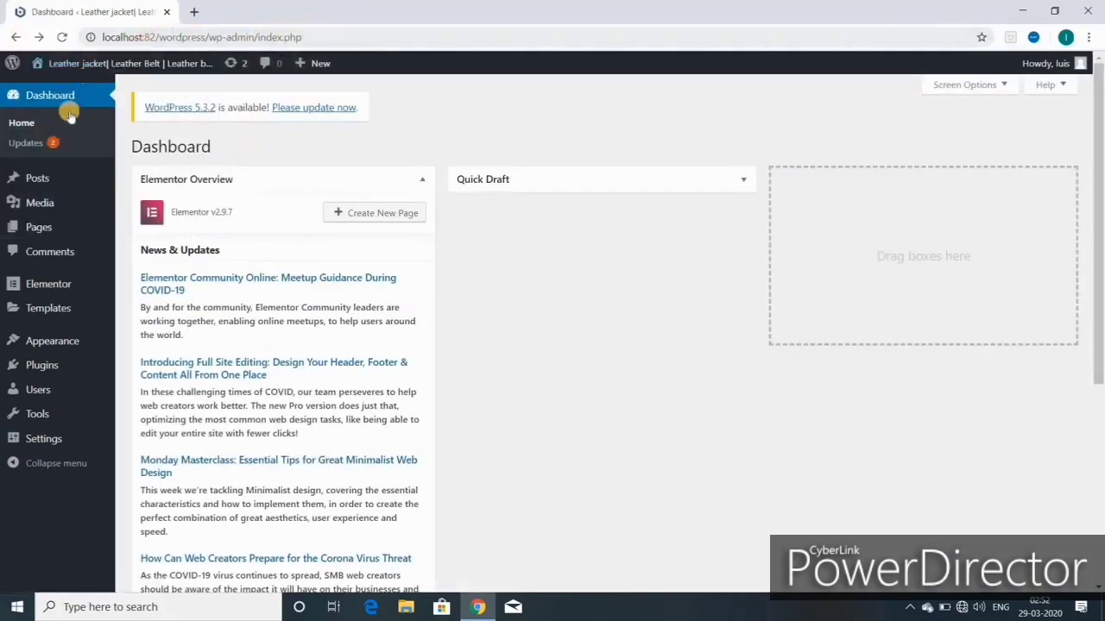
pyautogui.click(425, 180)
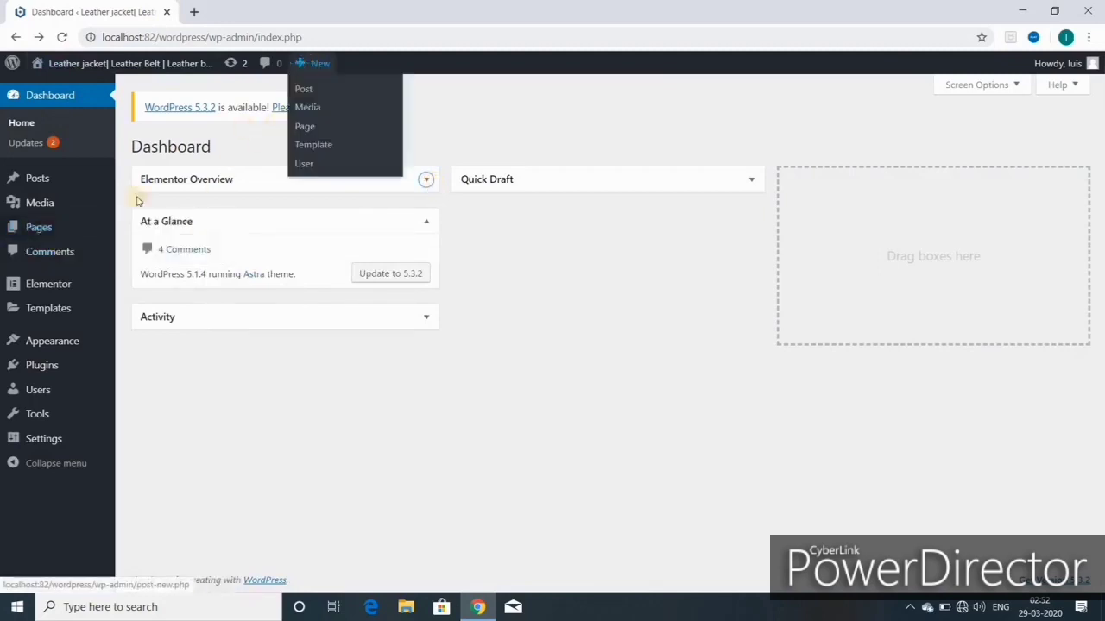
pyautogui.moveTo(47, 230)
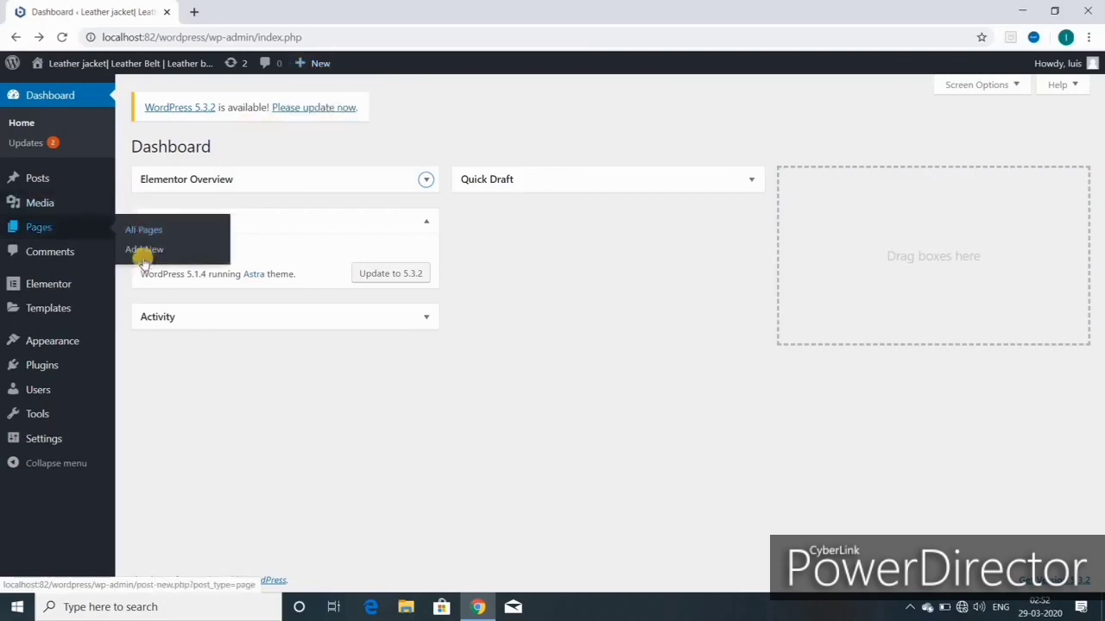
pyautogui.moveTo(317, 62)
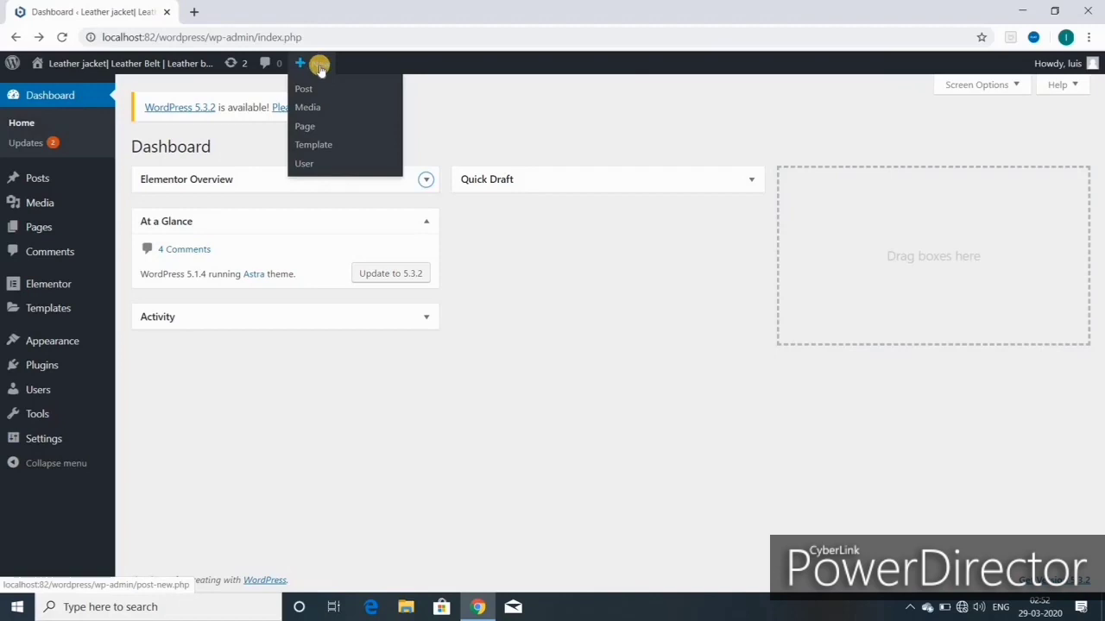
pyautogui.click(308, 126)
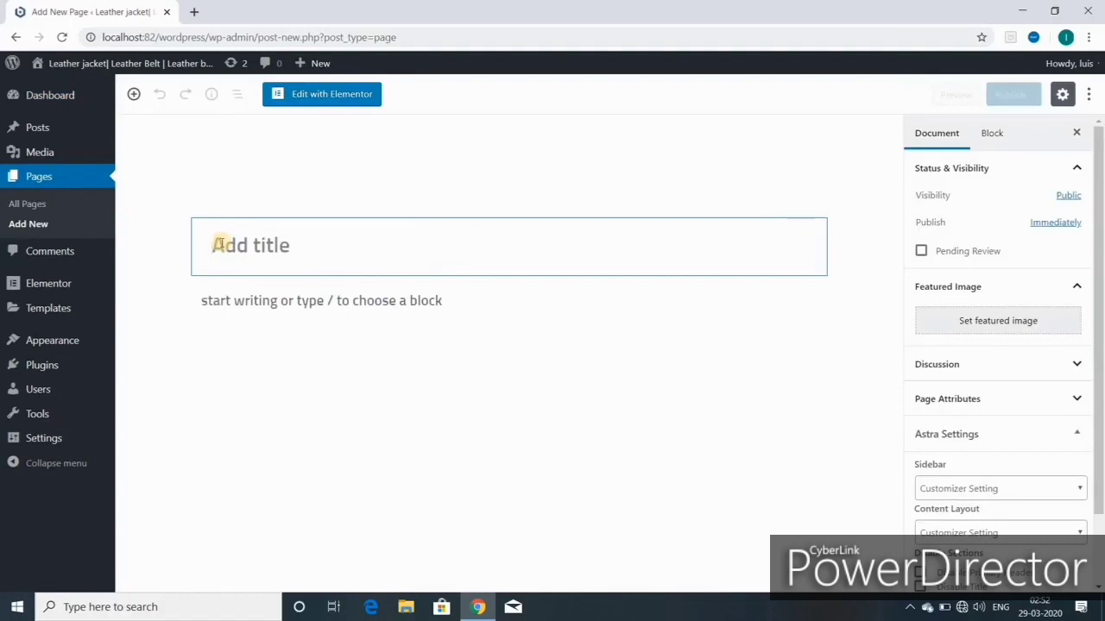
# Step: Title the page HOME, publish it, and view the live page
pyautogui.write('HOME')
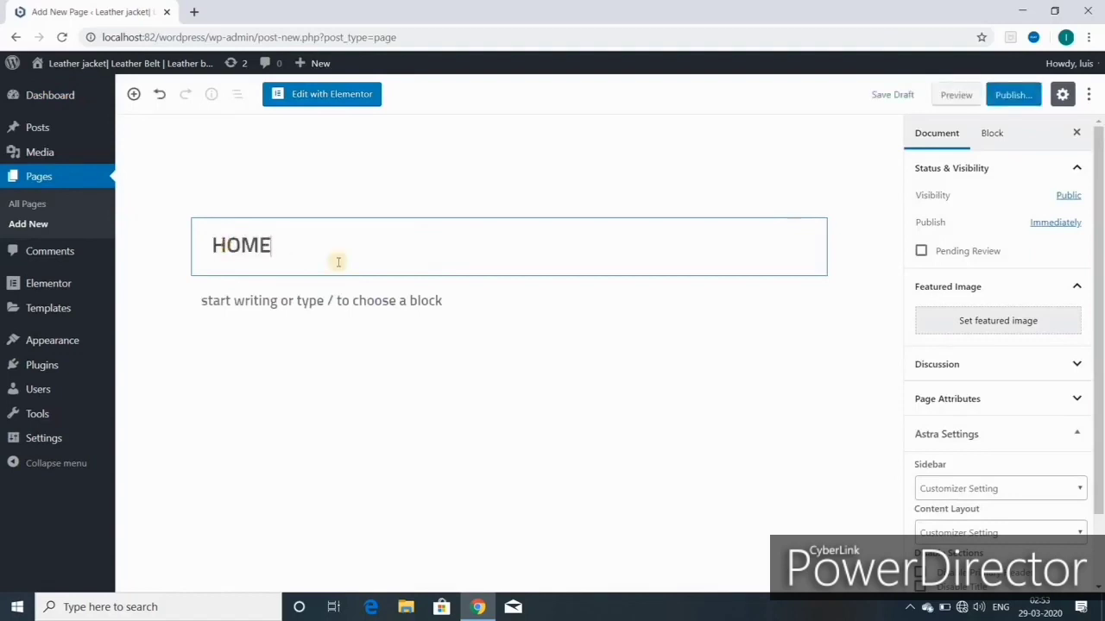
pyautogui.click(1011, 95)
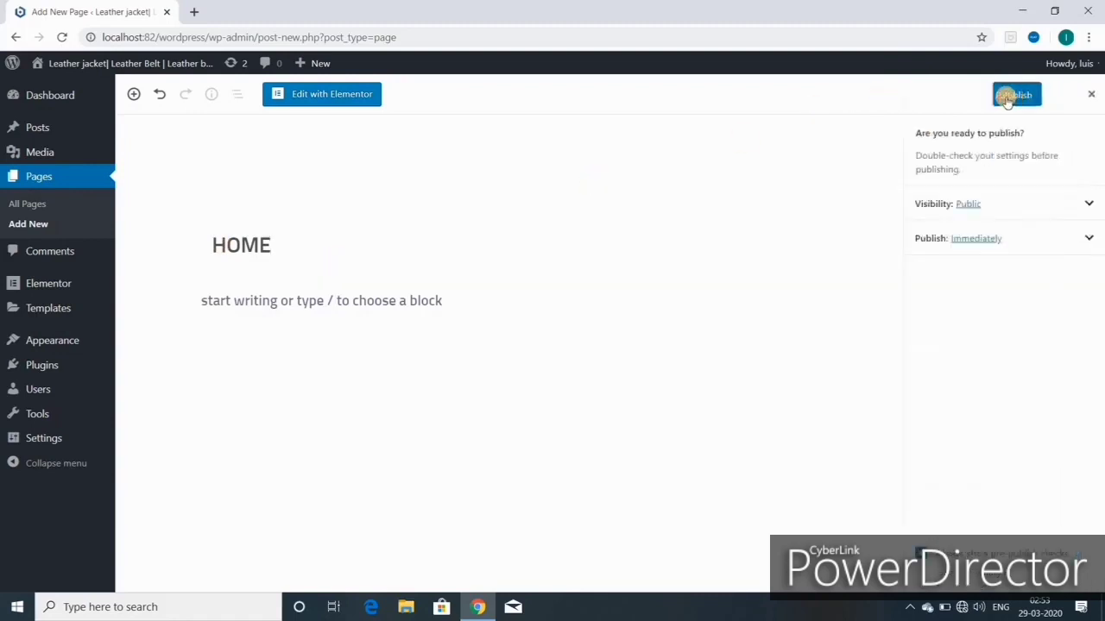
pyautogui.click(1006, 96)
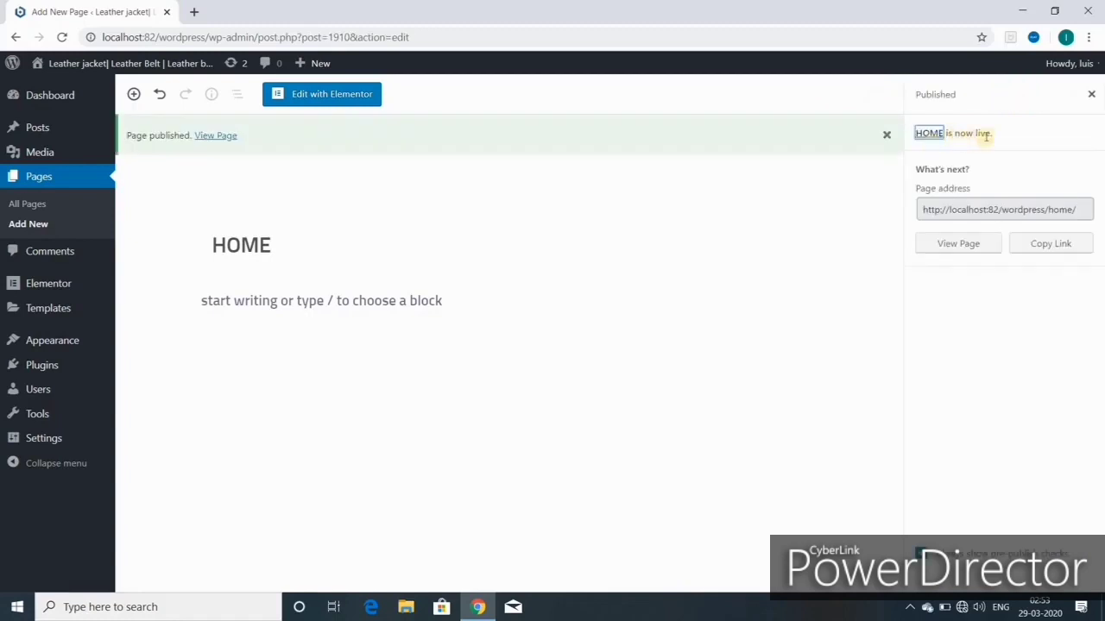
pyautogui.click(959, 244)
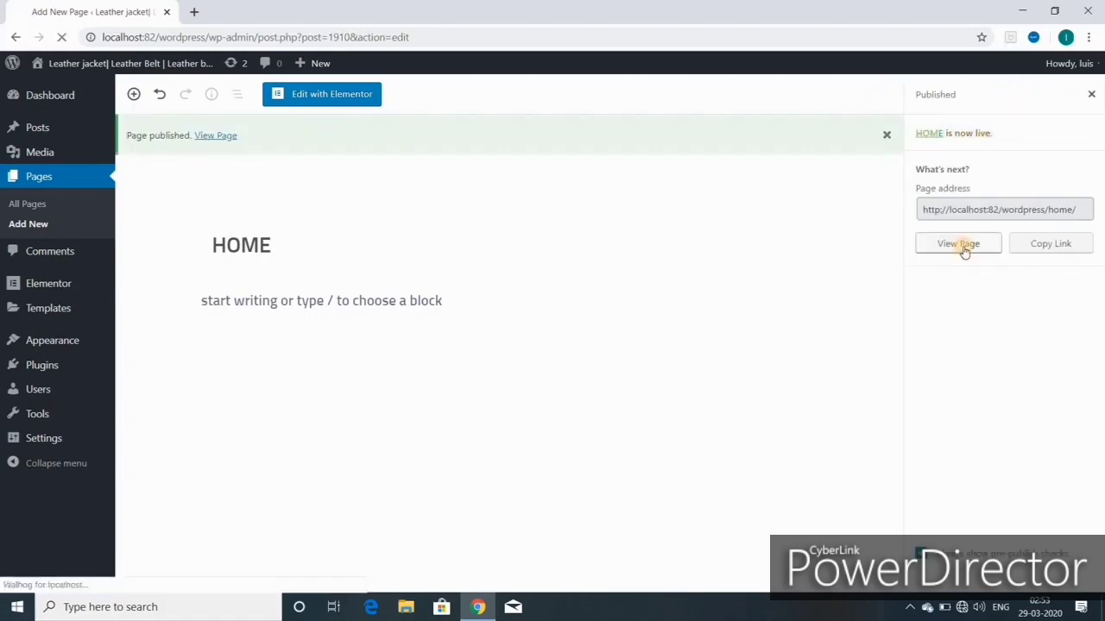
# Step: Start another new page titled ABOUT
pyautogui.moveTo(394, 69)
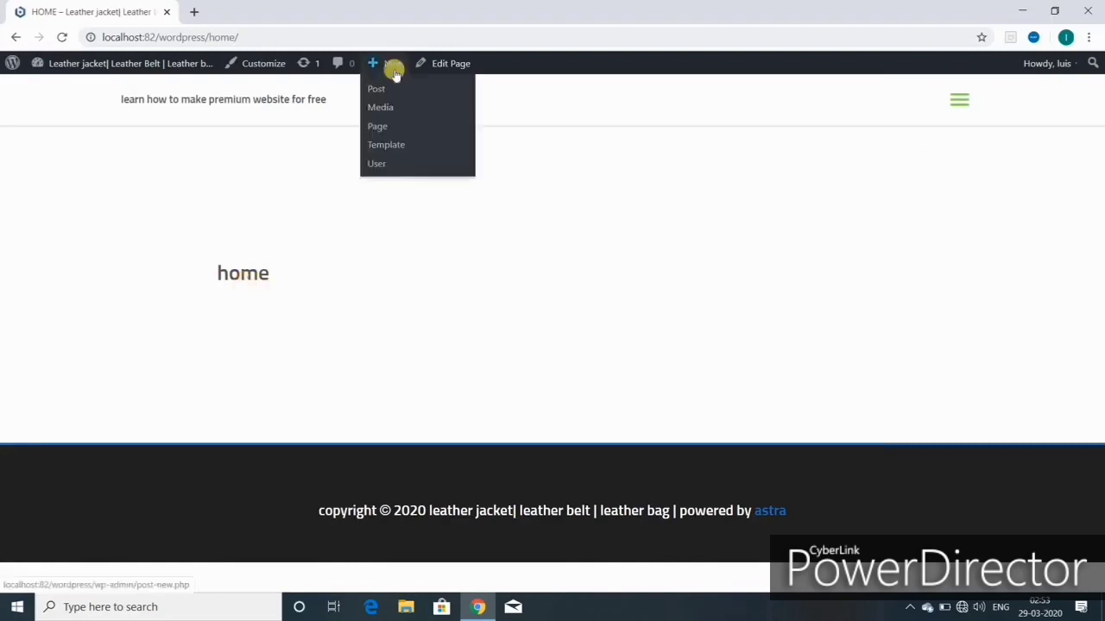
pyautogui.click(382, 127)
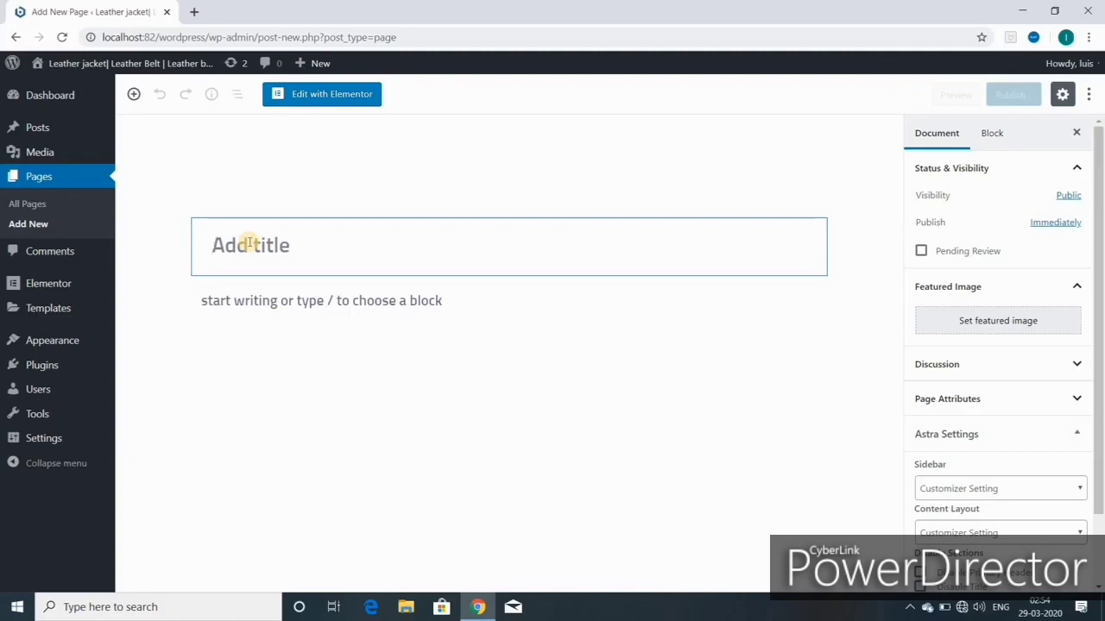
pyautogui.write('ABOUT')
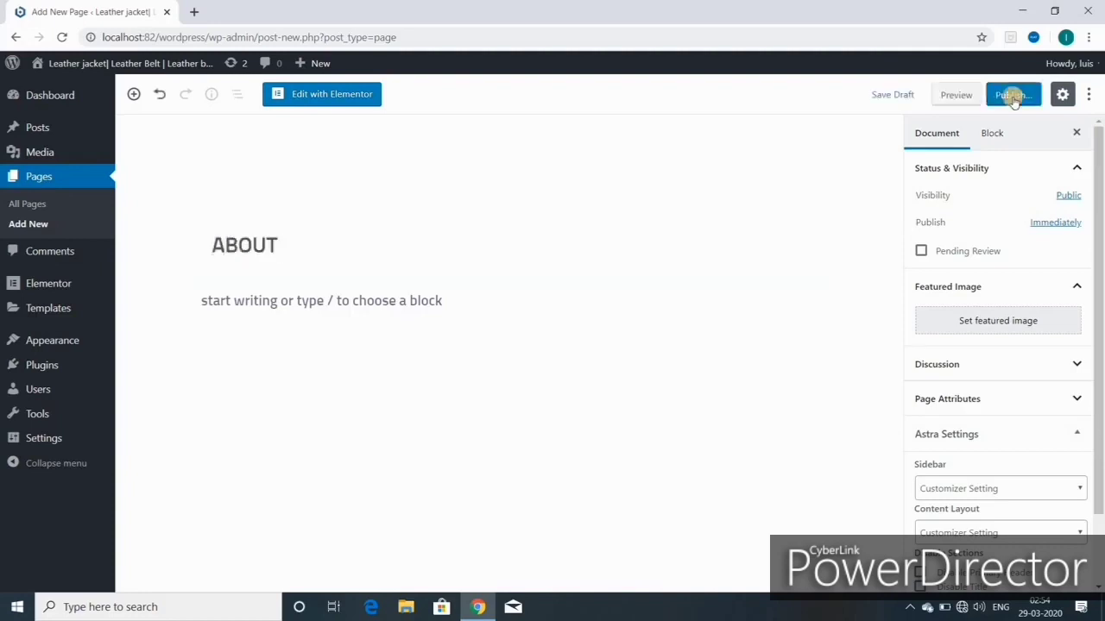
# Step: Publish the ABOUT page, then create and publish a MENS BELT page
pyautogui.click(1014, 95)
pyautogui.click(1011, 94)
pyautogui.moveTo(316, 66)
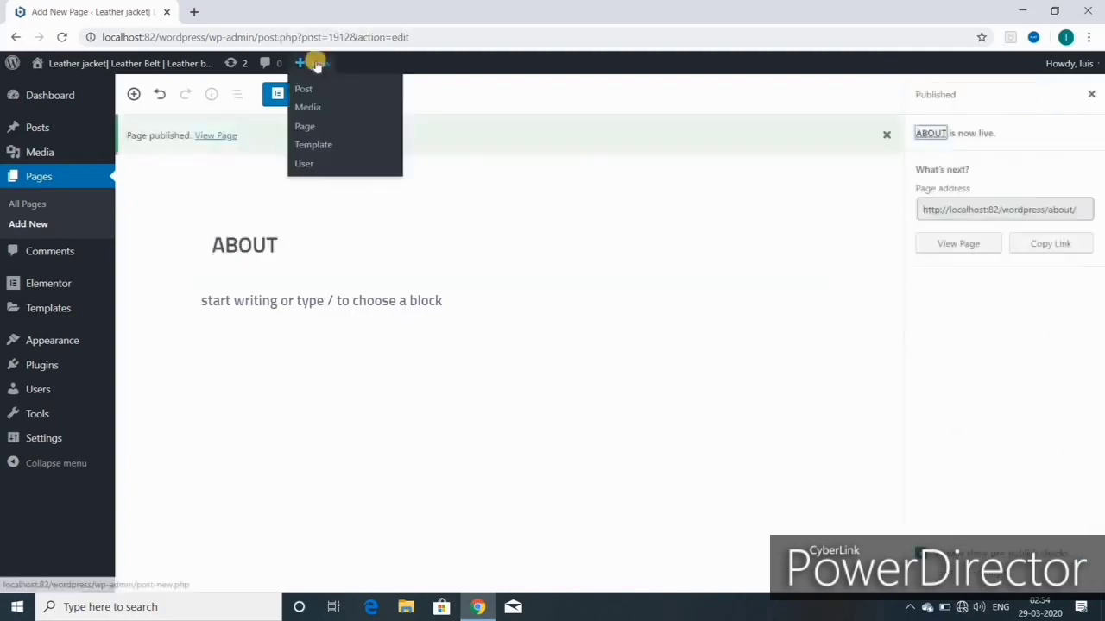
pyautogui.click(311, 124)
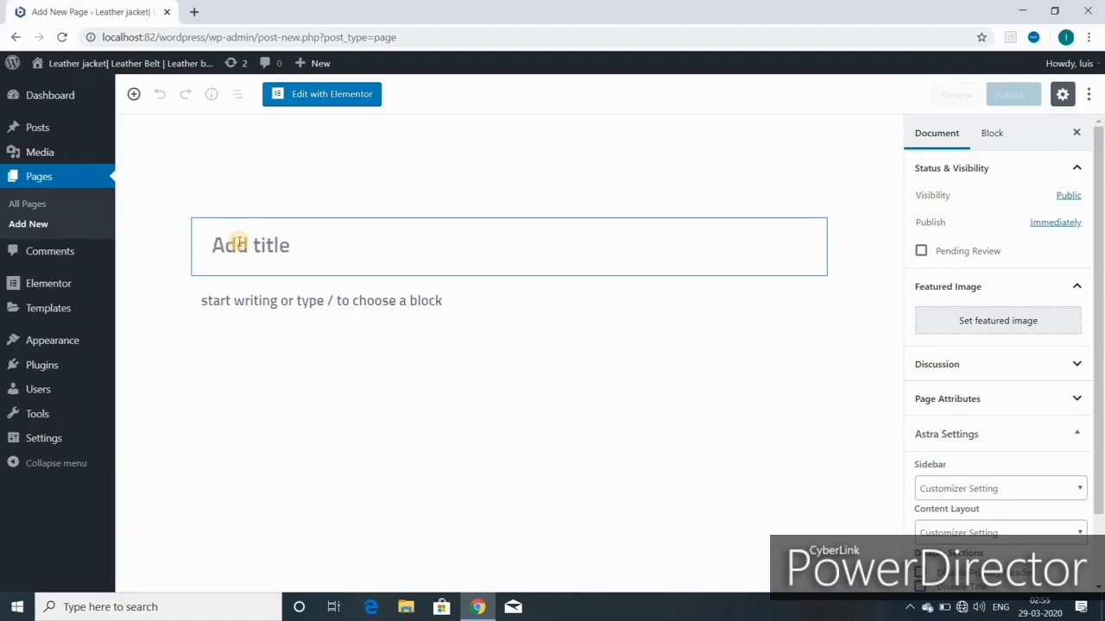
pyautogui.write('MENS BELT')
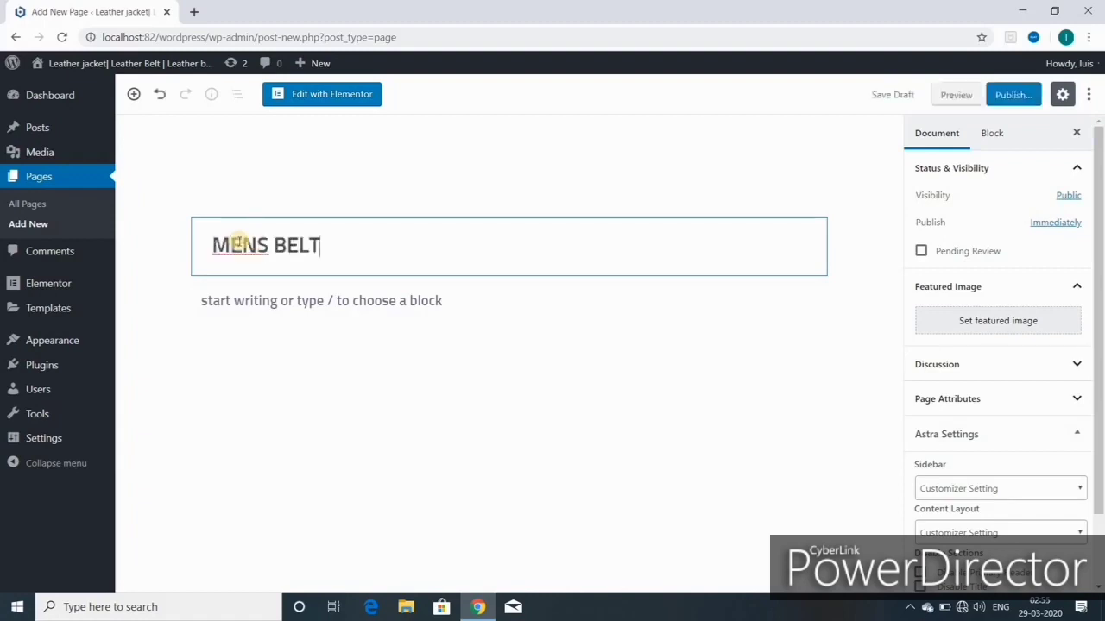
pyautogui.click(1016, 96)
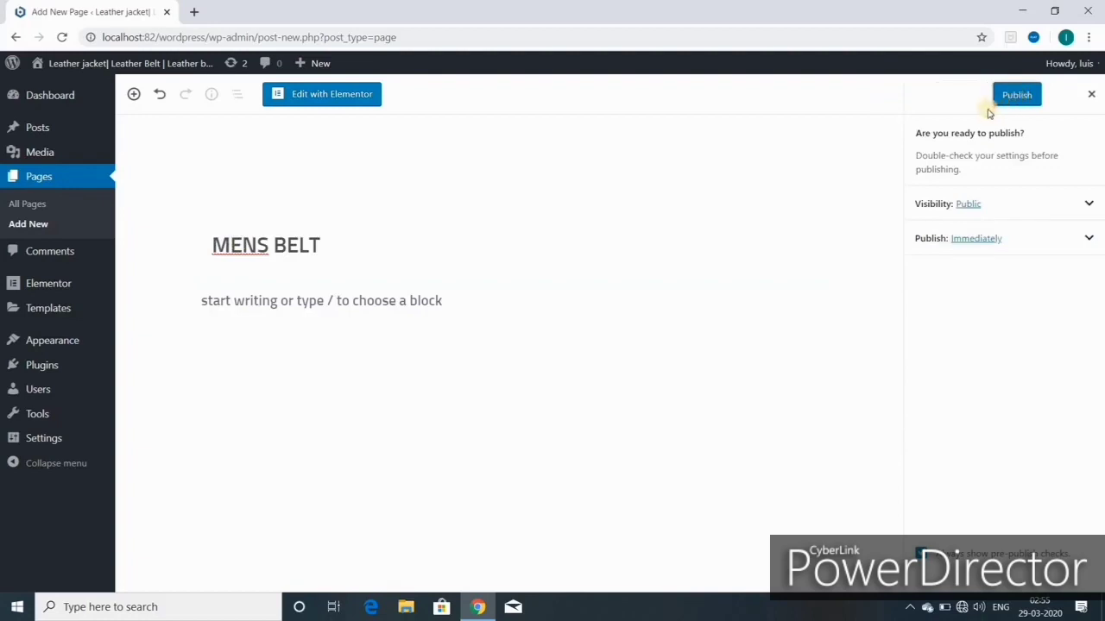
pyautogui.click(1014, 95)
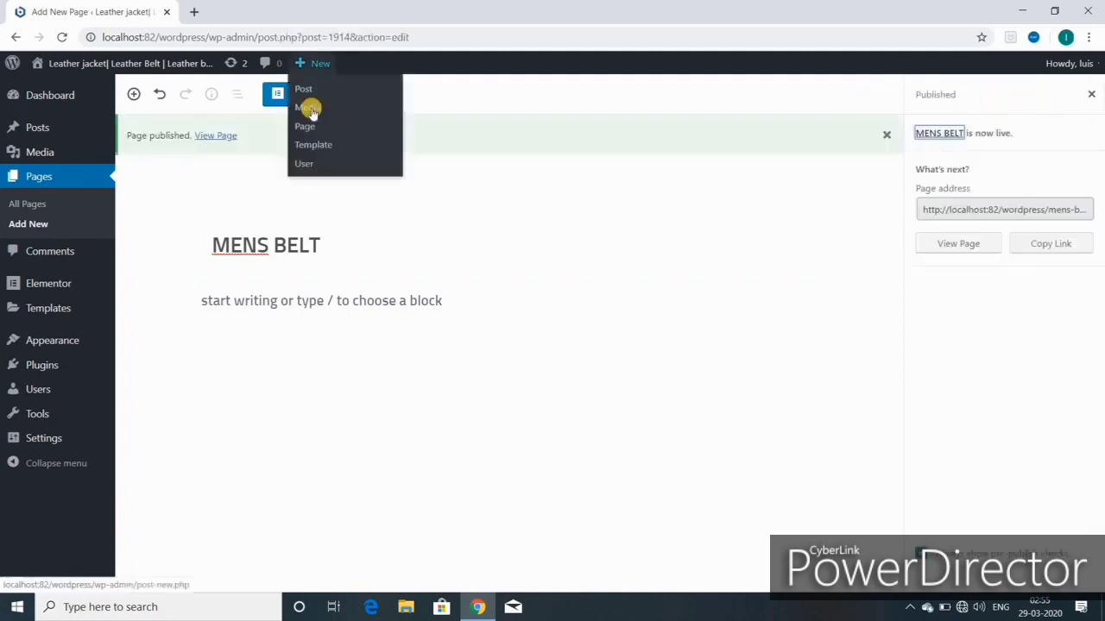
# Step: Create and publish a MENS JACKET page, then start a new blank page
pyautogui.click(309, 114)
pyautogui.write('MENS JACKET')
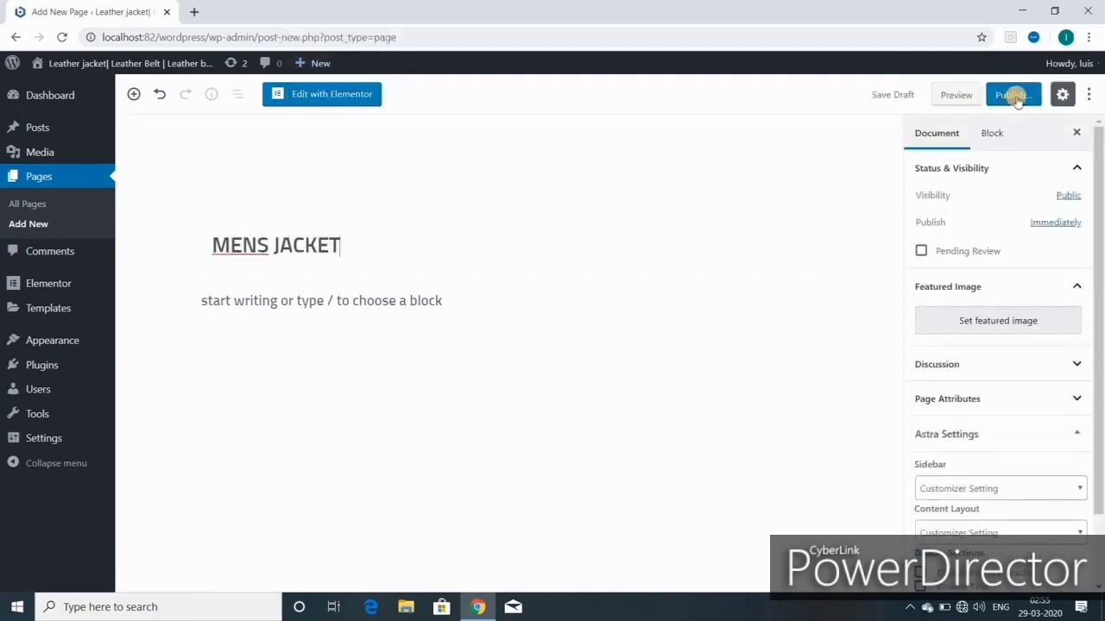
pyautogui.click(1016, 96)
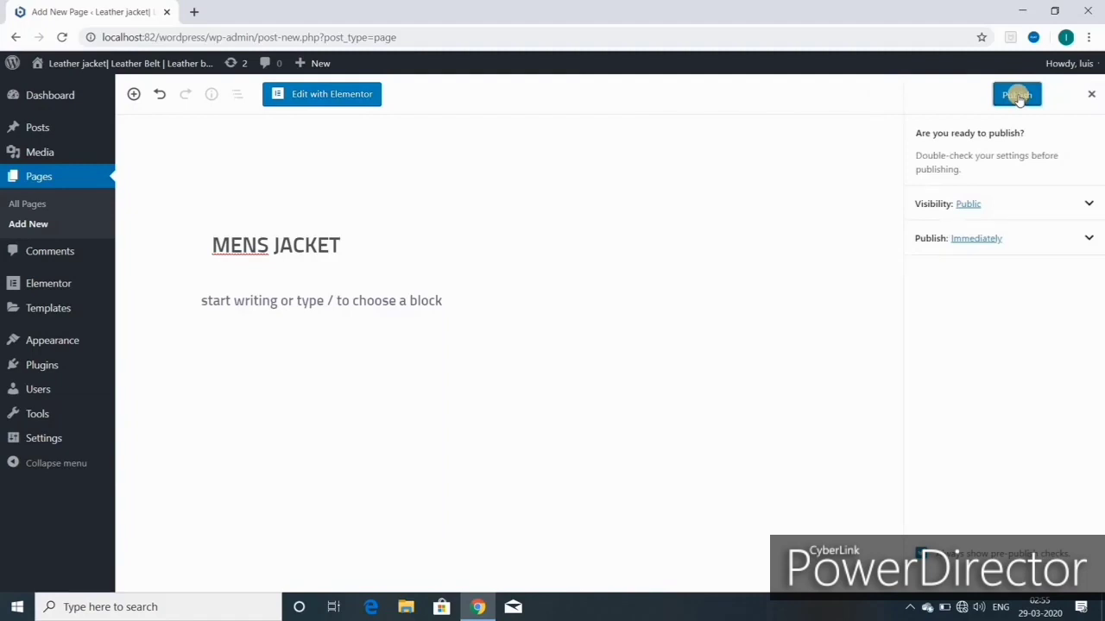
pyautogui.click(1017, 96)
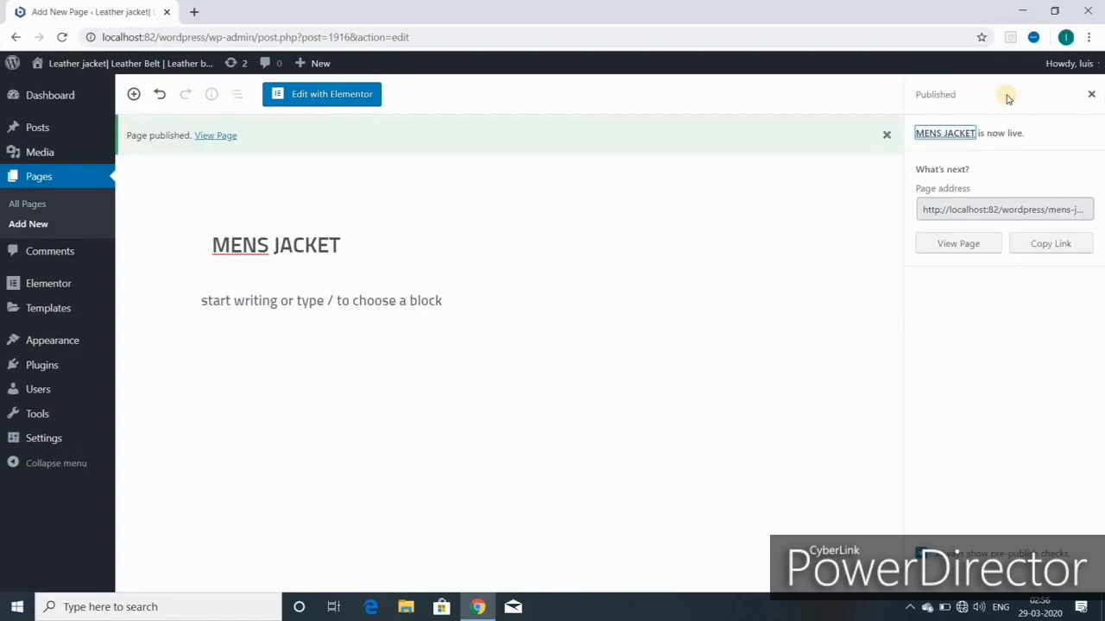
pyautogui.moveTo(312, 66)
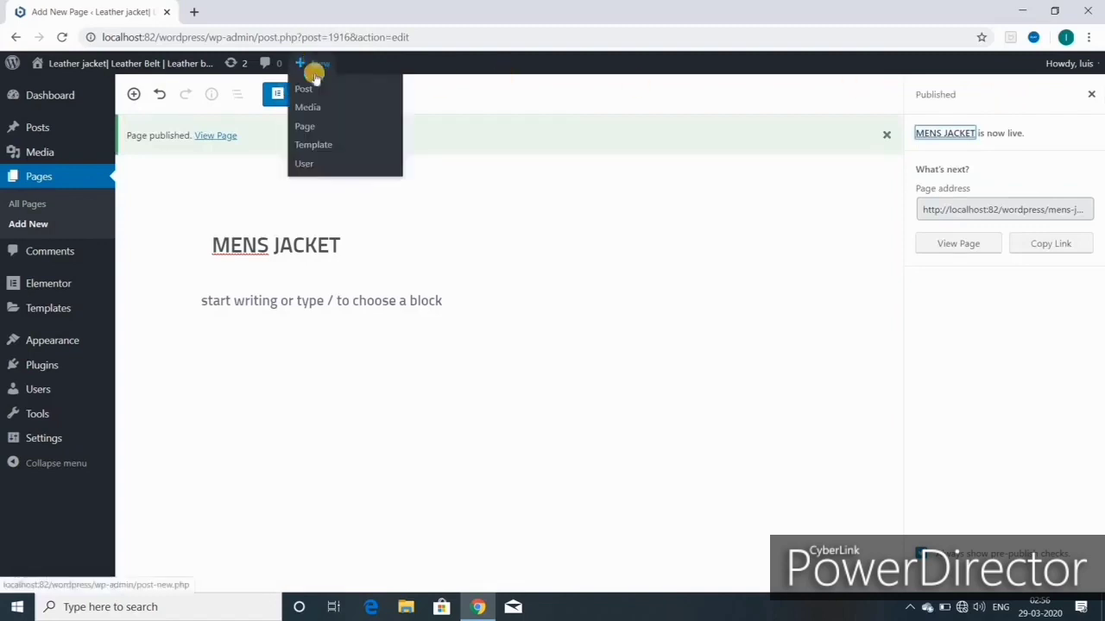
pyautogui.click(303, 134)
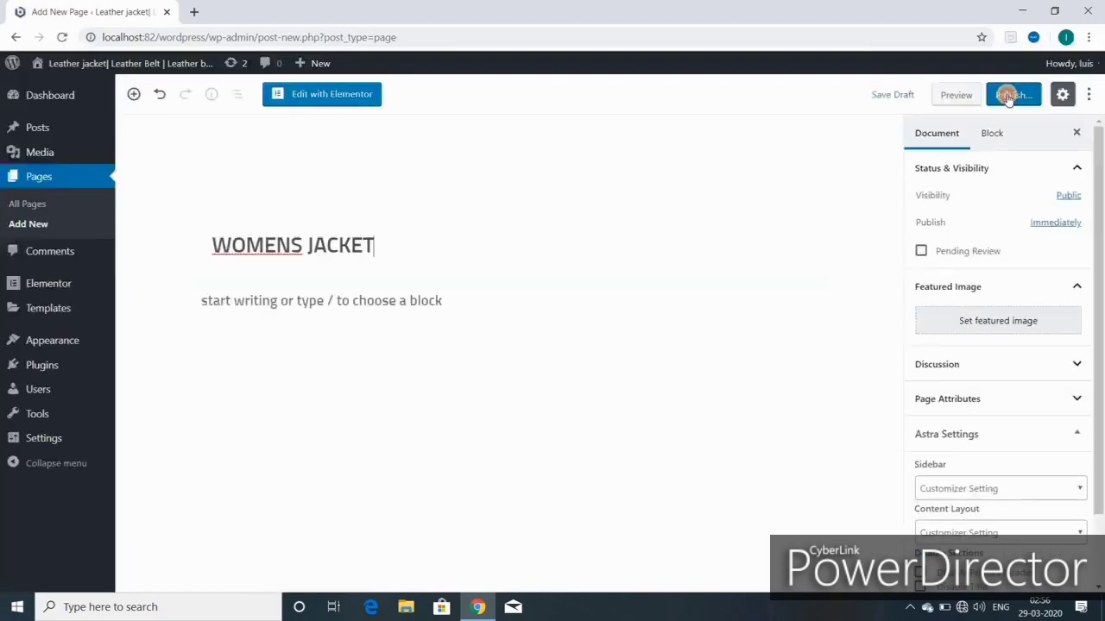
# Step: Publish the WOMENS JACKET page, then title a new page BLOG and publish it
pyautogui.click(1008, 97)
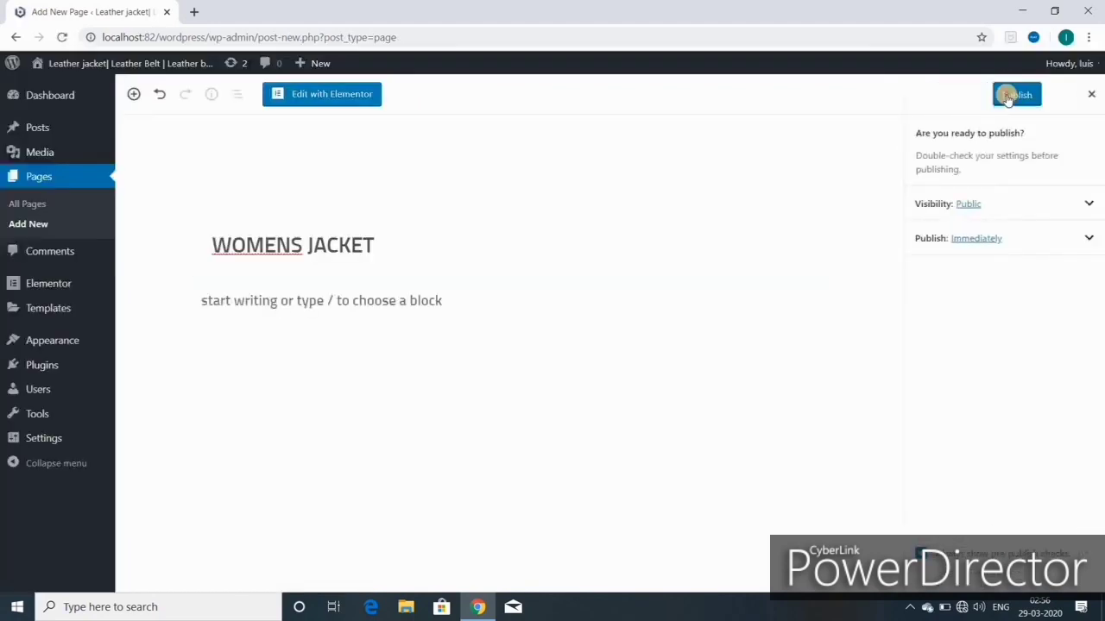
pyautogui.click(1016, 95)
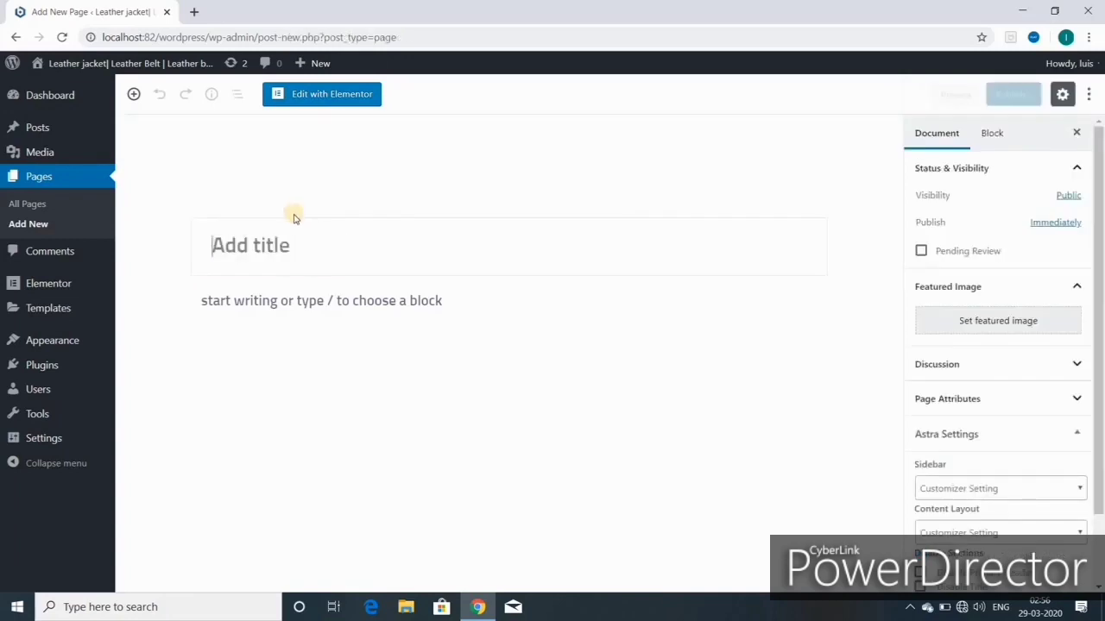
pyautogui.click(247, 243)
pyautogui.write('B')
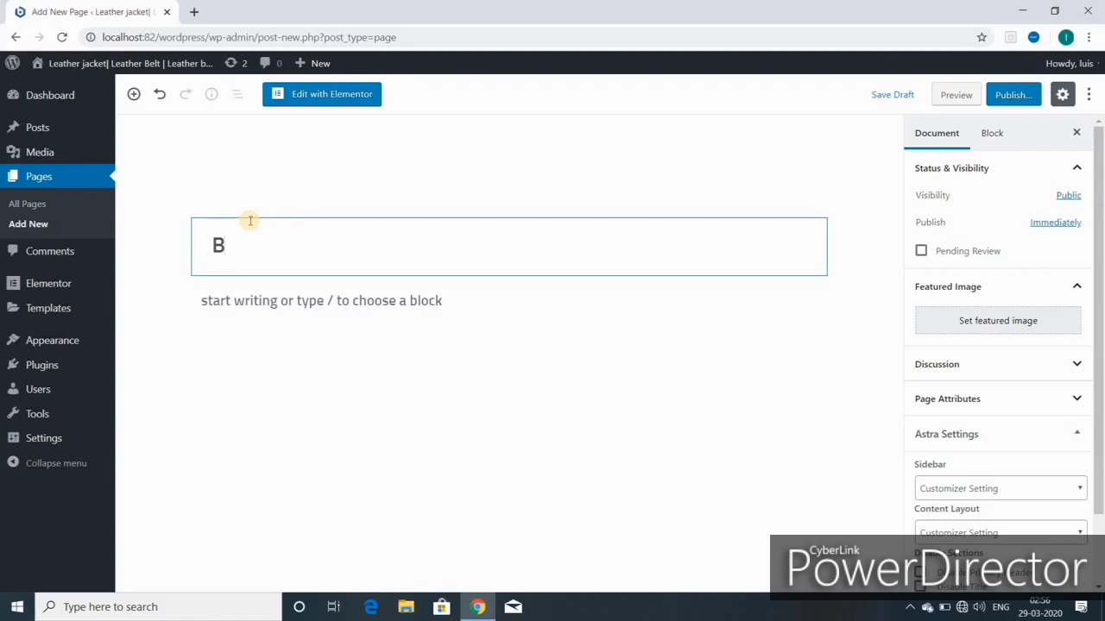
pyautogui.write('LOG')
pyautogui.click(1014, 95)
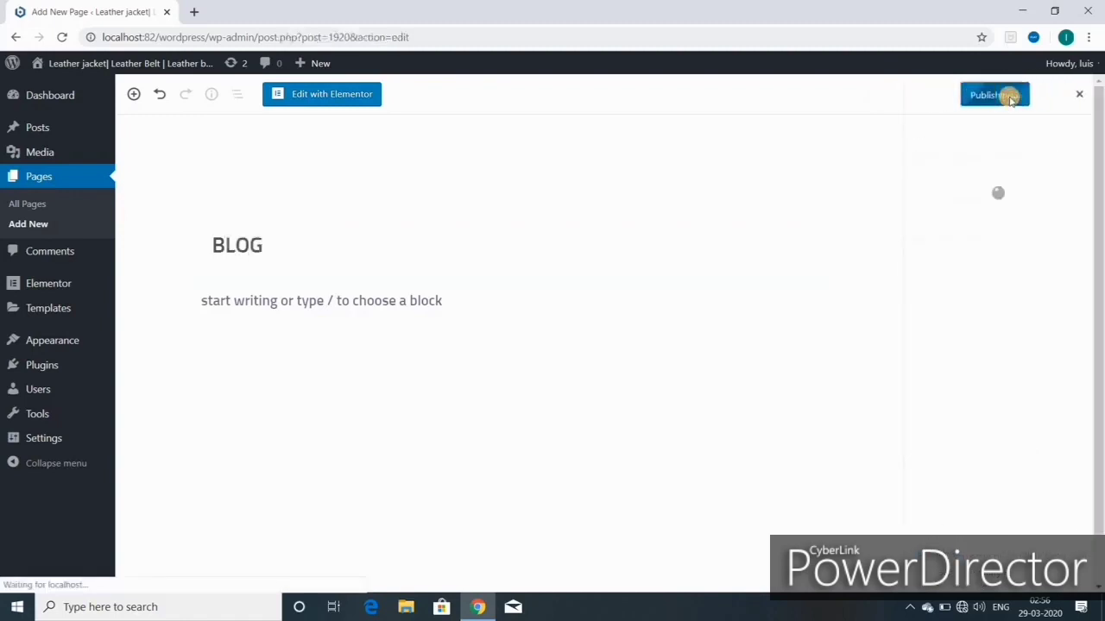
# Step: Create and publish a new page titled CONTACT, then go to the Menus screen
pyautogui.moveTo(316, 63)
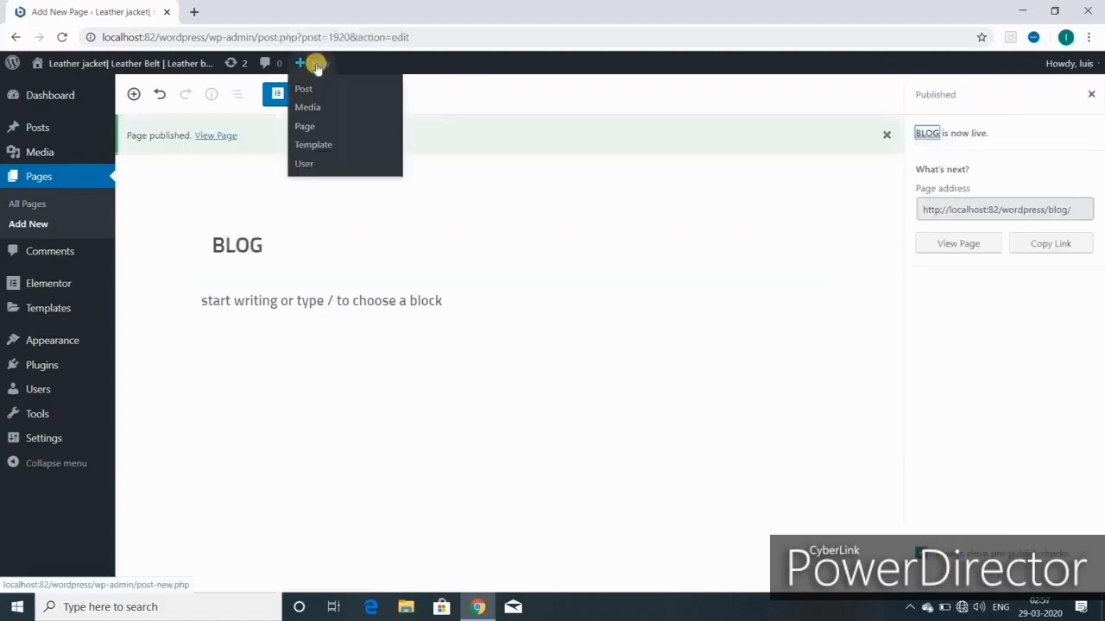
pyautogui.click(303, 121)
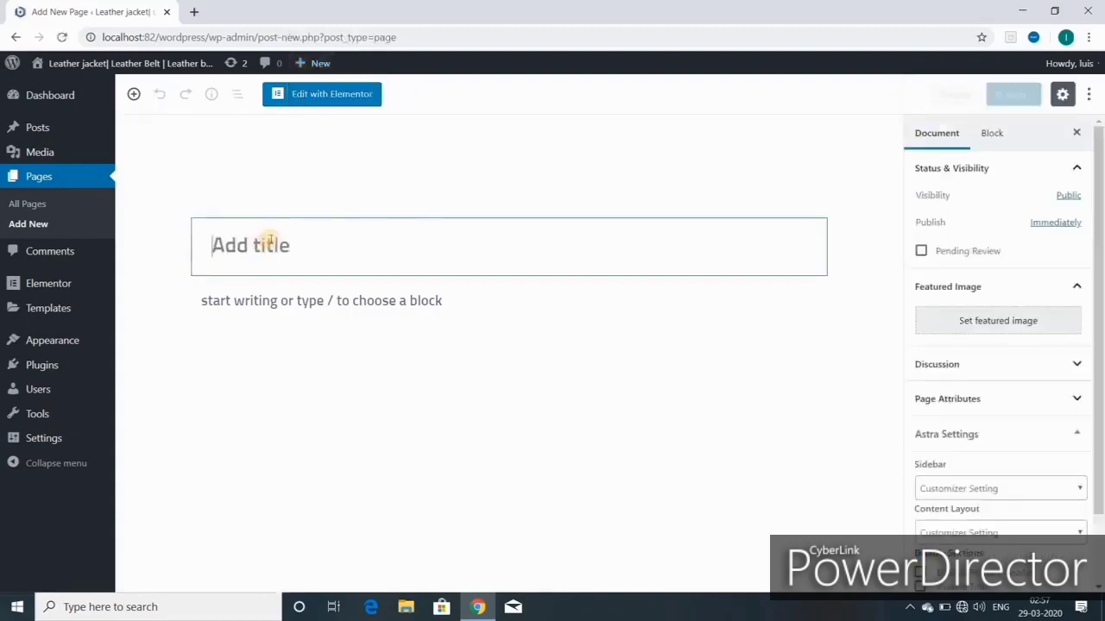
pyautogui.write('CONTACT')
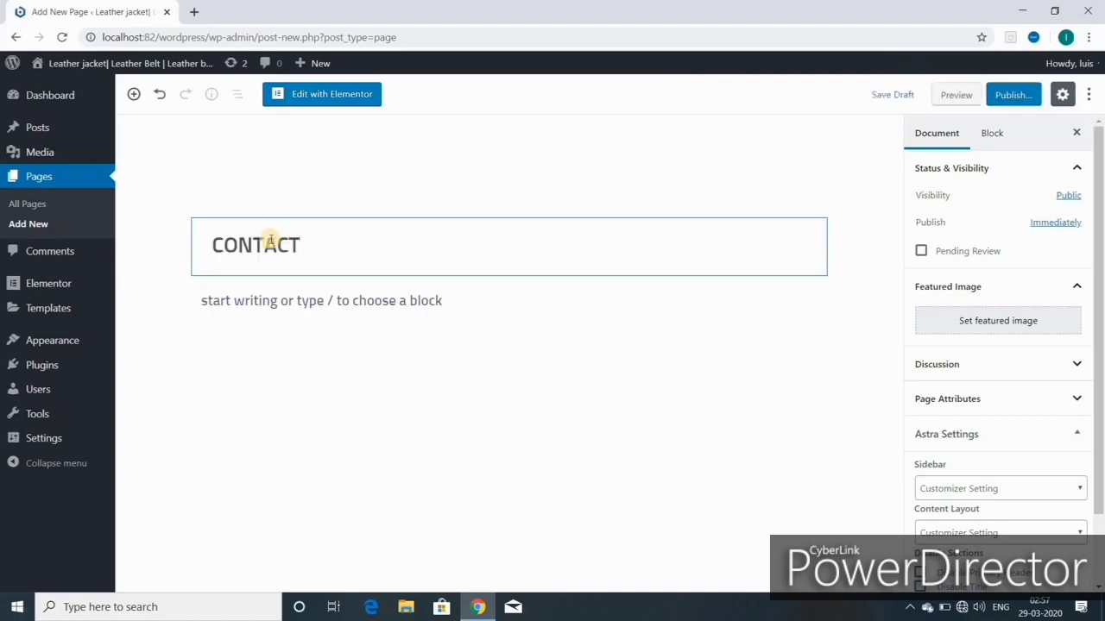
pyautogui.click(1014, 95)
pyautogui.click(1015, 95)
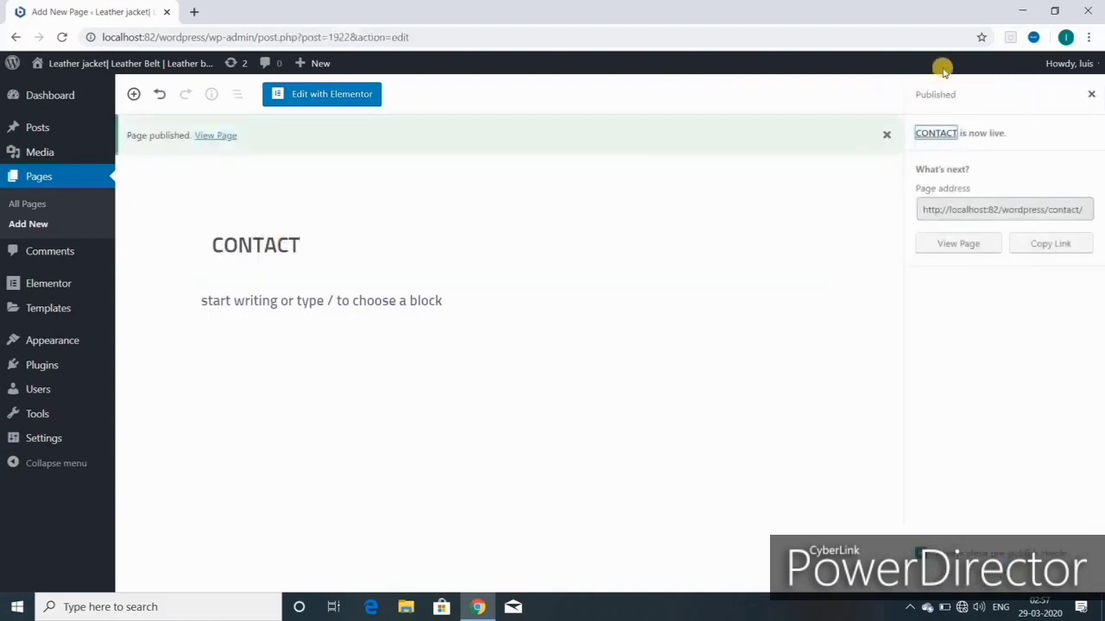
pyautogui.moveTo(48, 345)
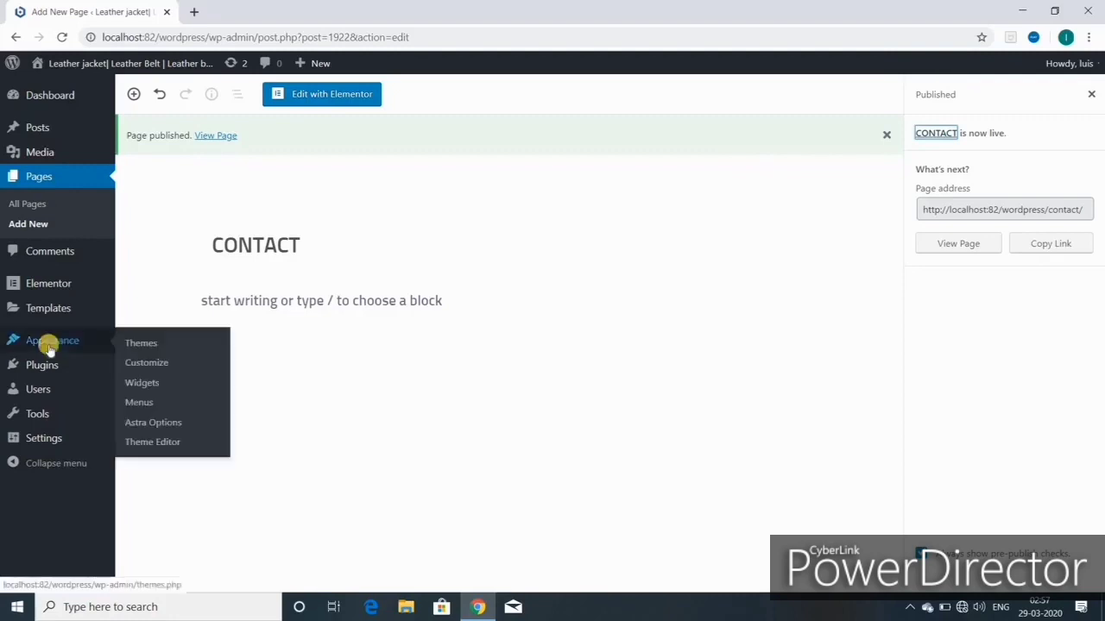
pyautogui.click(138, 407)
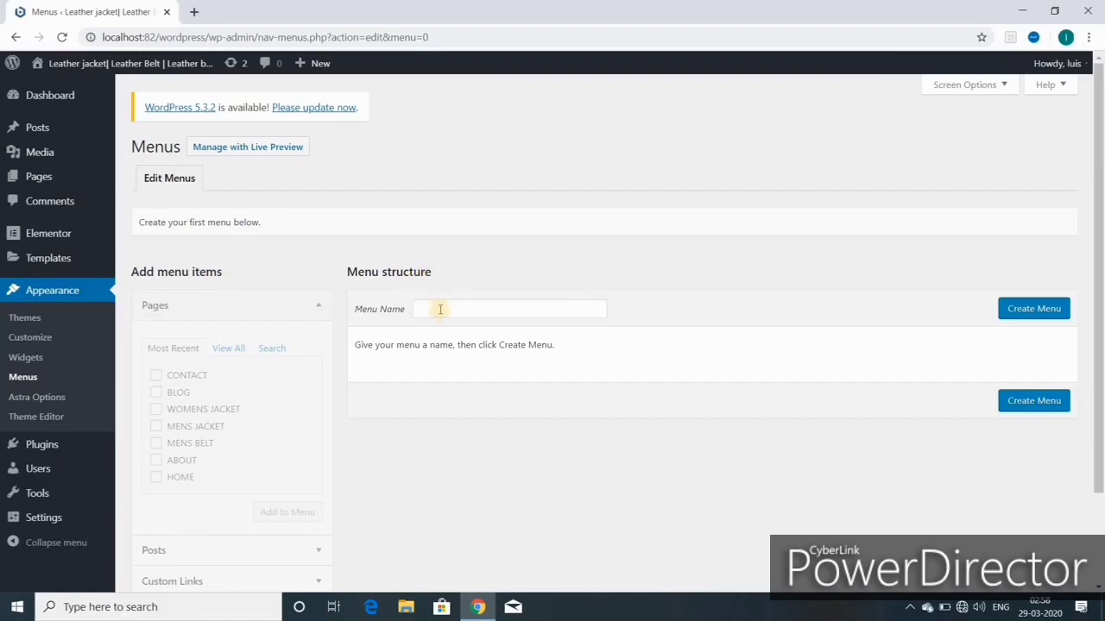
# Step: Create a menu named MAIN MENU, add all pages to it and save
pyautogui.click(1027, 308)
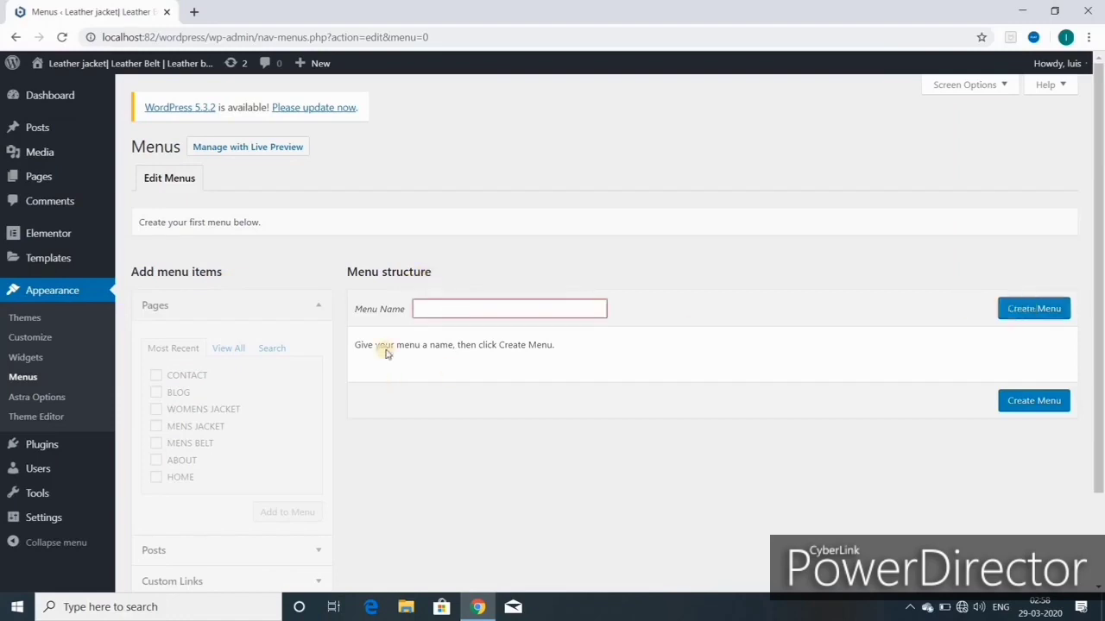
pyautogui.click(445, 309)
pyautogui.click(466, 339)
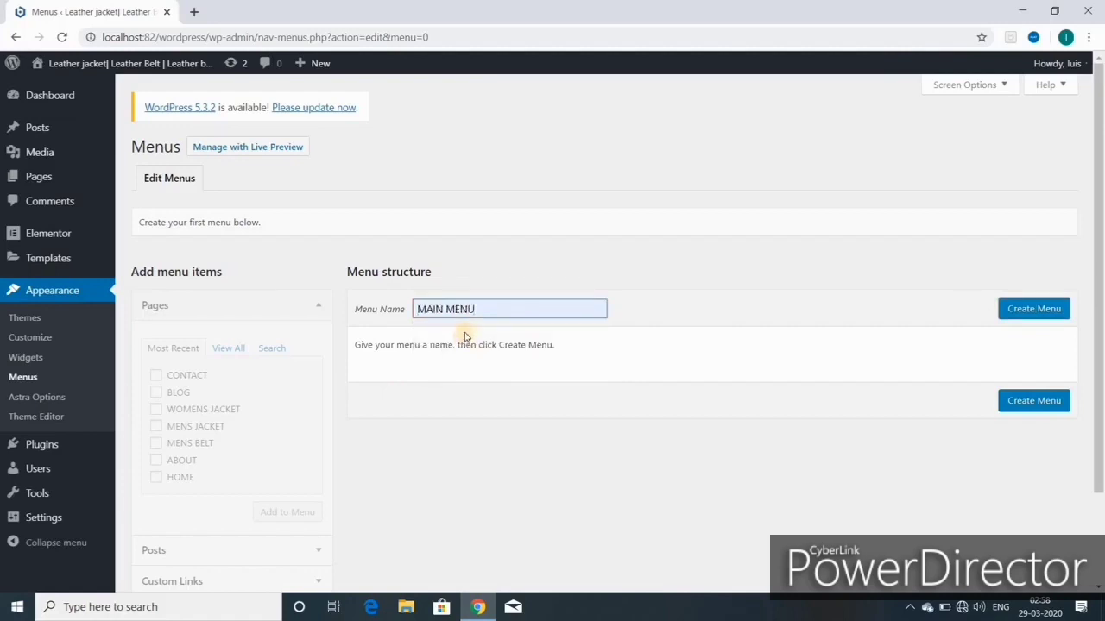
pyautogui.click(1027, 308)
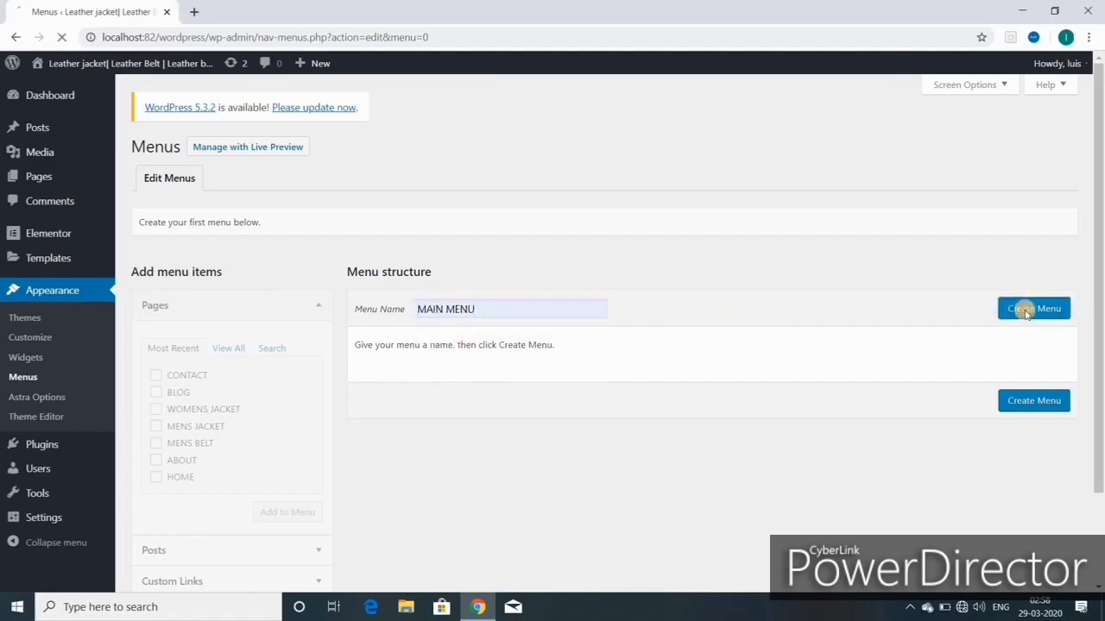
pyautogui.click(227, 350)
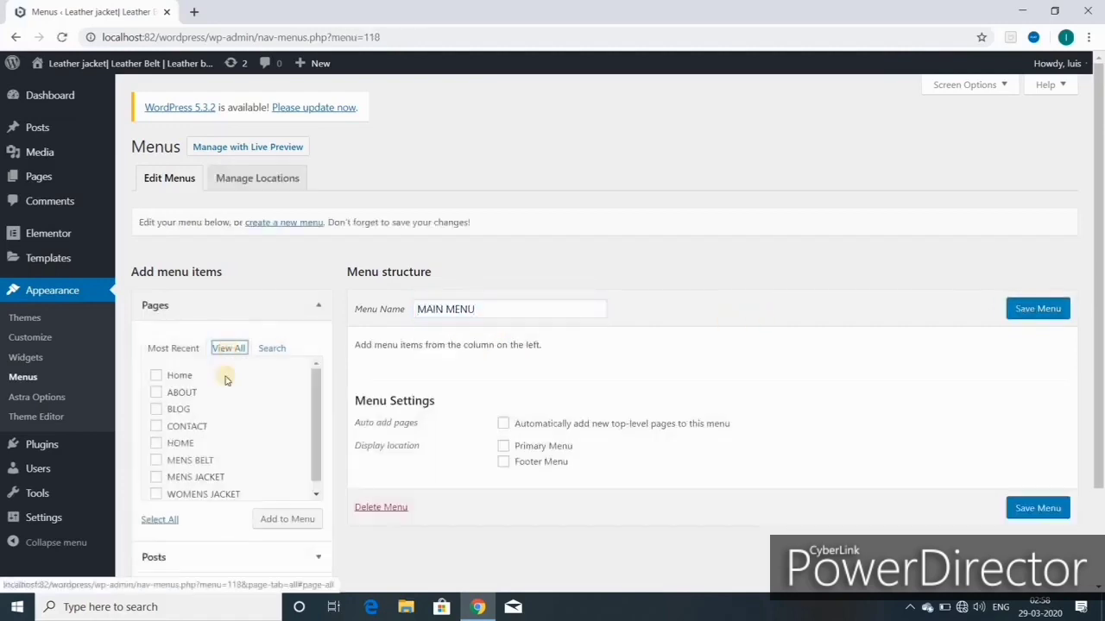
pyautogui.click(162, 520)
pyautogui.click(294, 520)
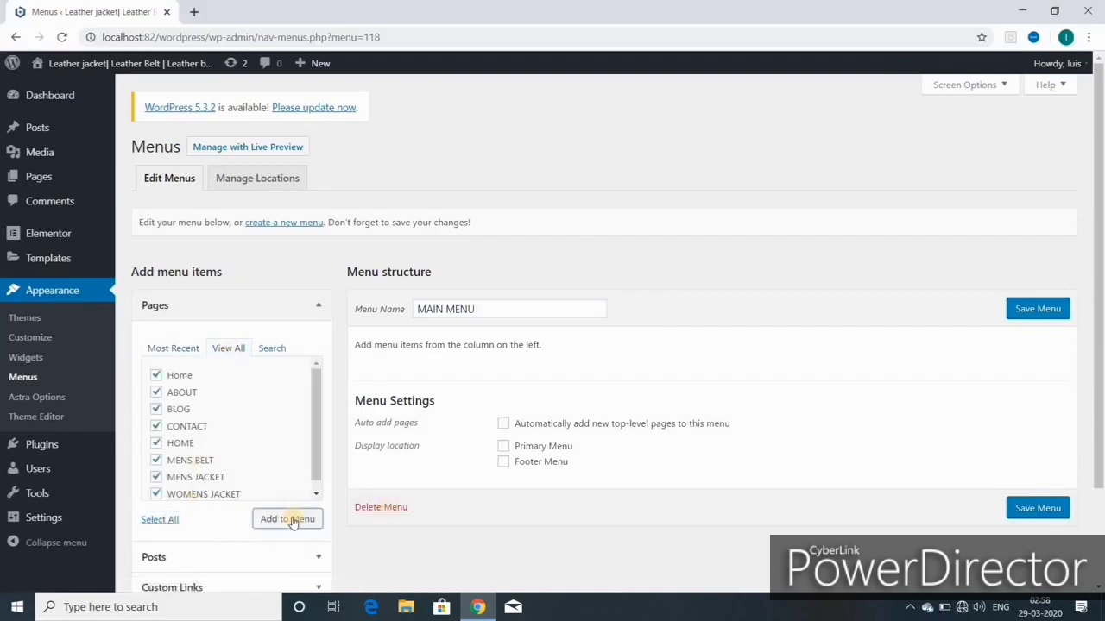
pyautogui.click(1035, 312)
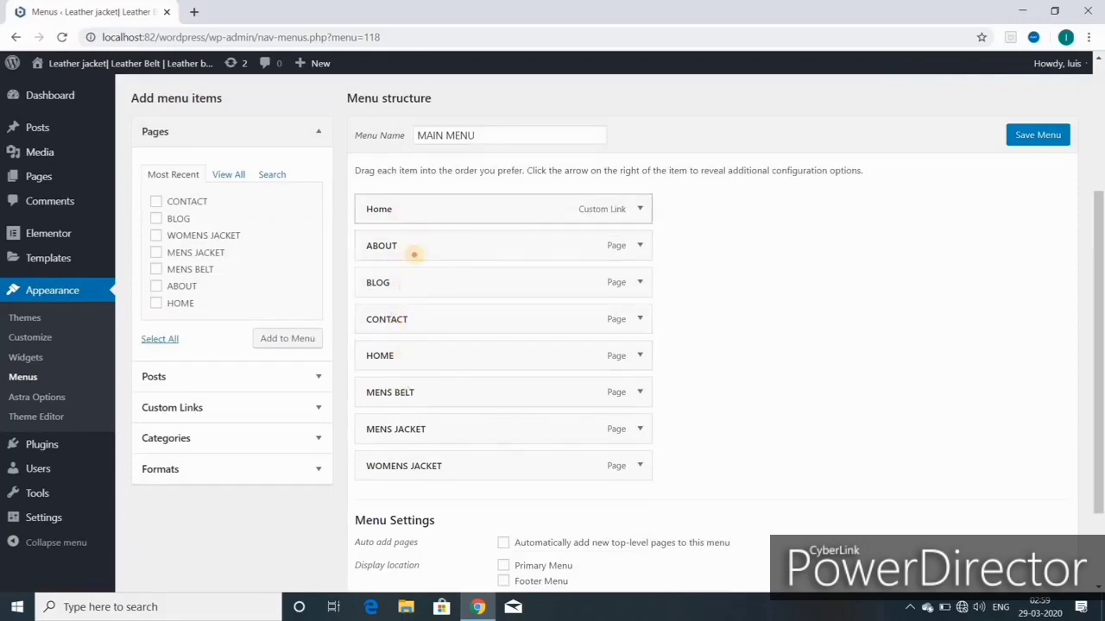
# Step: Remove the Home custom link and order items HOME first, BLOG then CONTACT last
pyautogui.moveTo(412, 216)
pyautogui.mouseDown()
pyautogui.moveTo(414, 297)
pyautogui.moveTo(418, 214)
pyautogui.mouseUp()
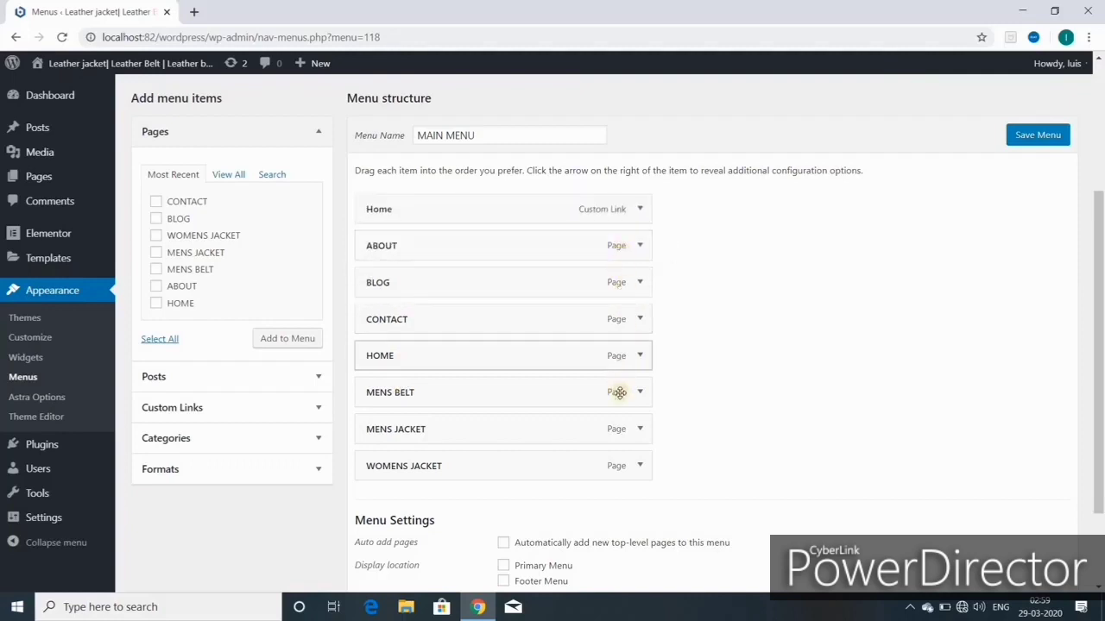
pyautogui.click(640, 211)
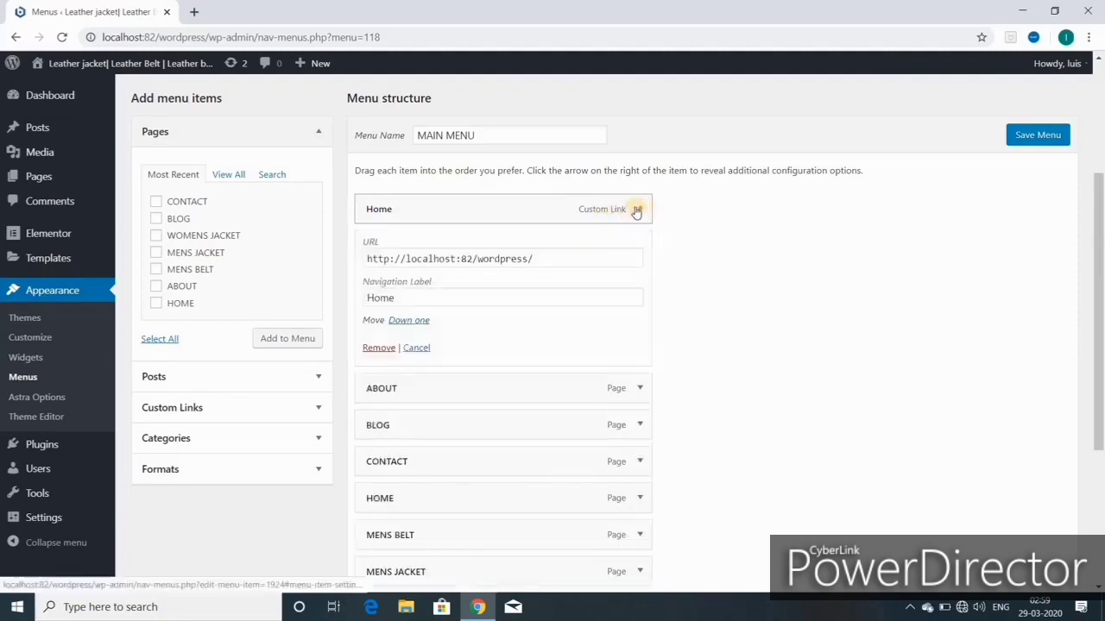
pyautogui.click(379, 349)
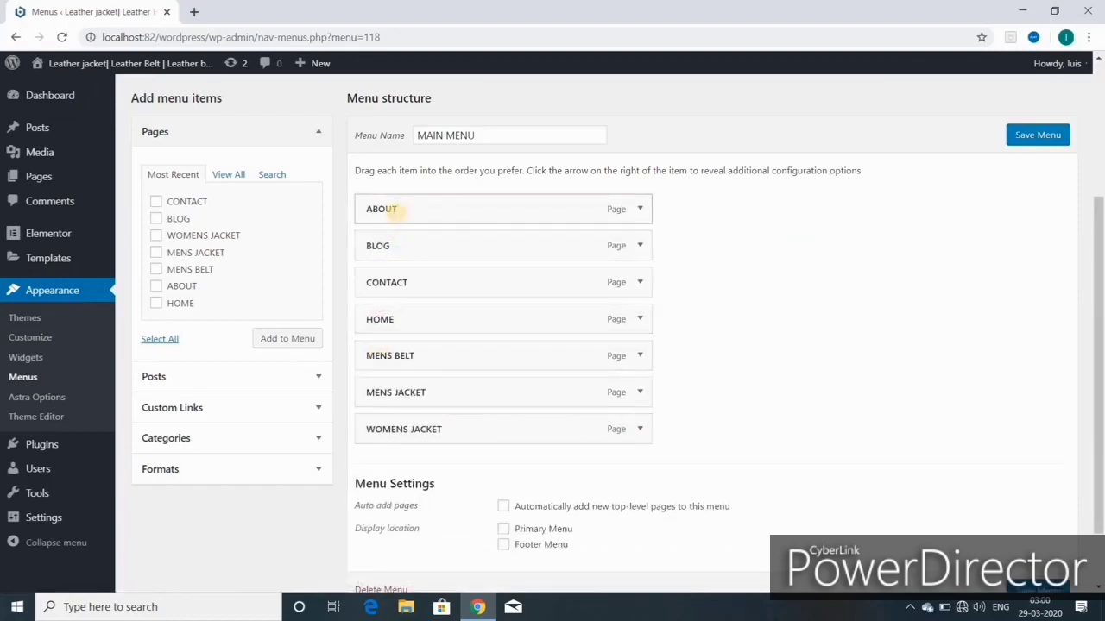
pyautogui.moveTo(395, 319); pyautogui.dragTo(407, 212)
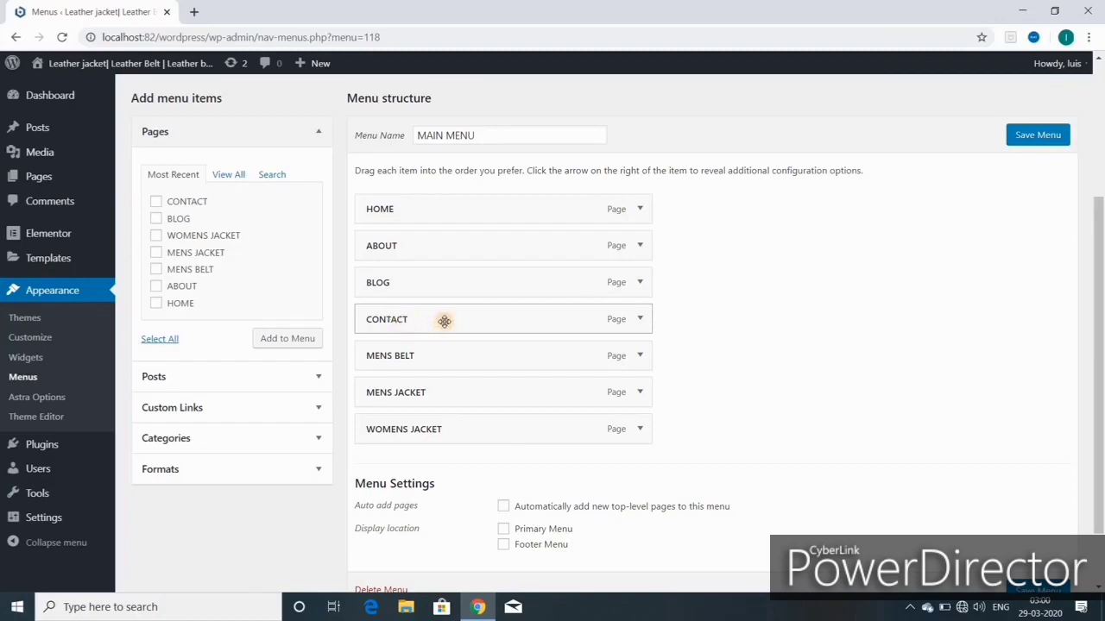
pyautogui.moveTo(444, 321); pyautogui.dragTo(449, 436)
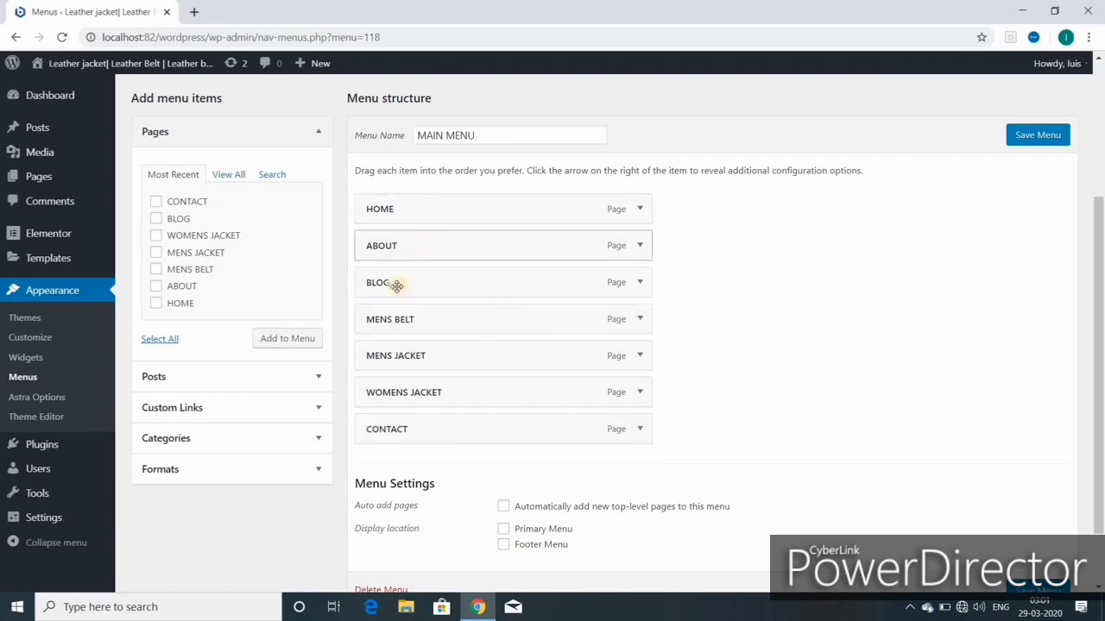
pyautogui.moveTo(396, 286); pyautogui.dragTo(401, 399)
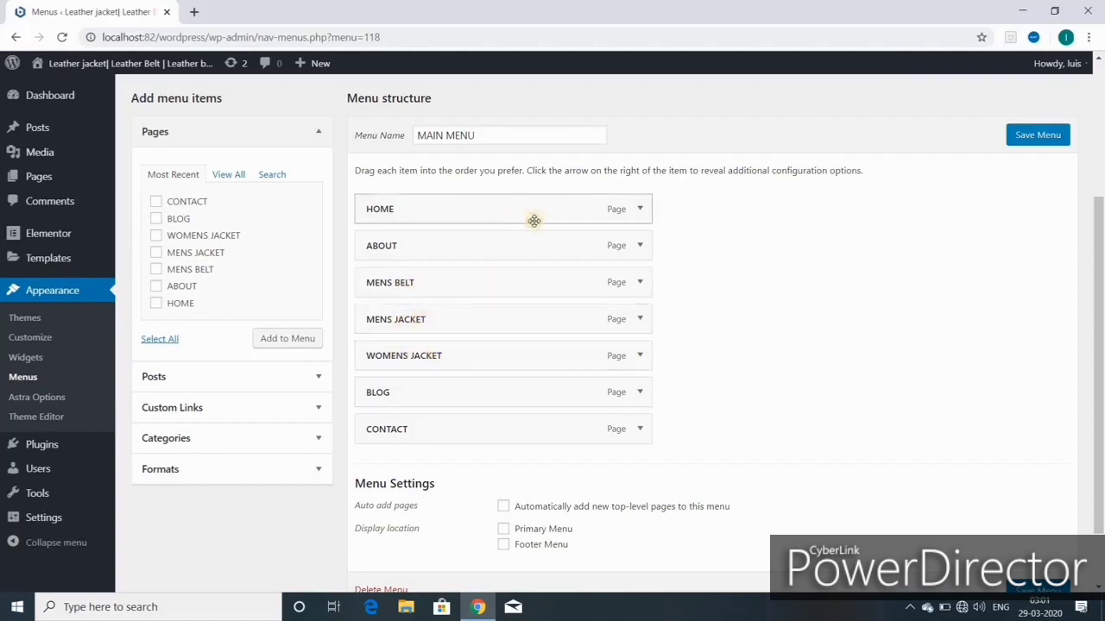
# Step: Assign MAIN MENU to the Primary Menu location and save it
pyautogui.scroll(-1, 503, 457)
pyautogui.click(503, 452)
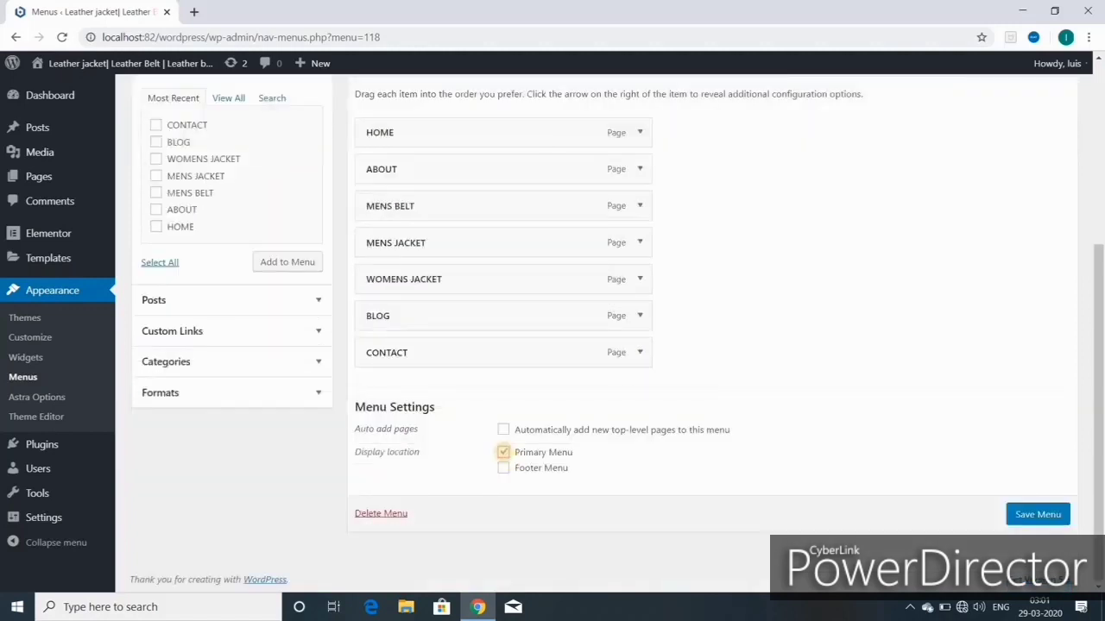
pyautogui.click(1025, 515)
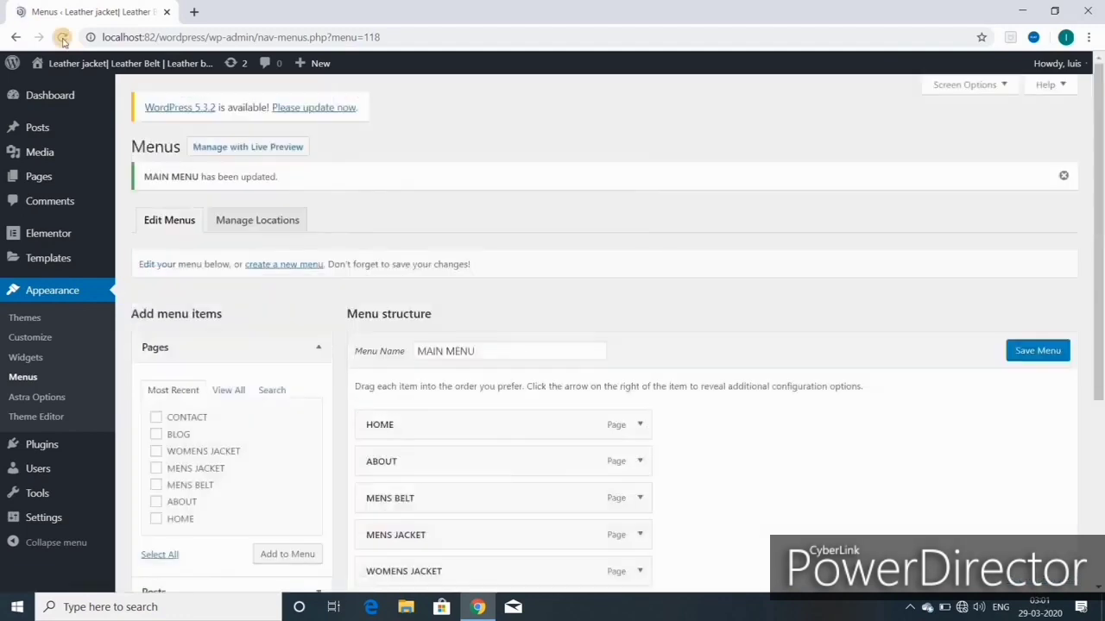
pyautogui.moveTo(72, 69)
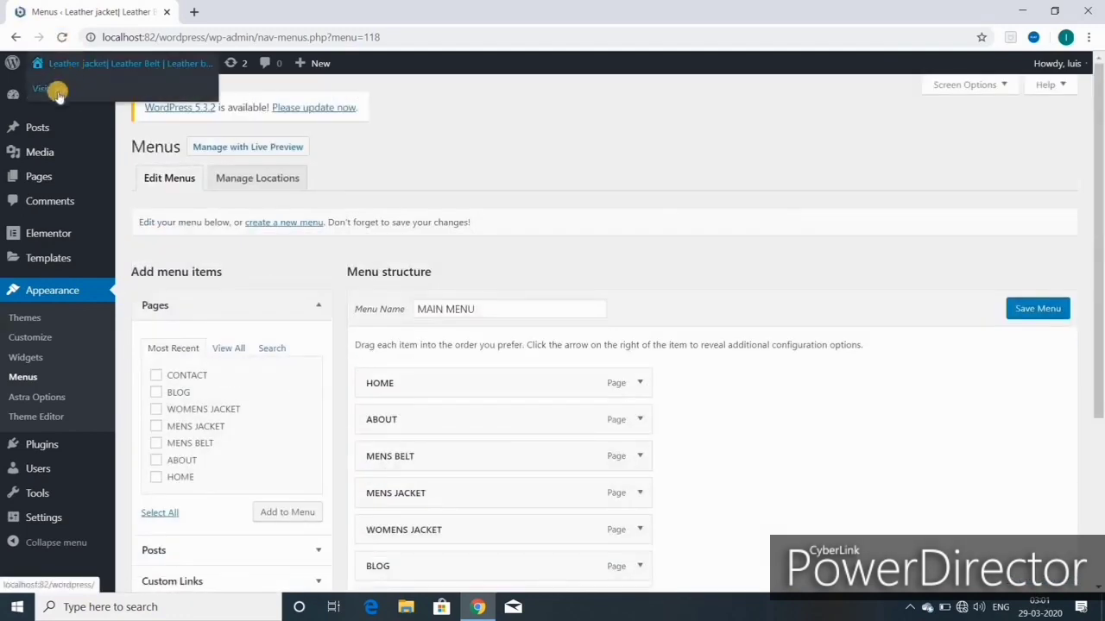
# Step: Open the live site in a new browser tab
pyautogui.click(57, 89)
pyautogui.rightClick(57, 88)
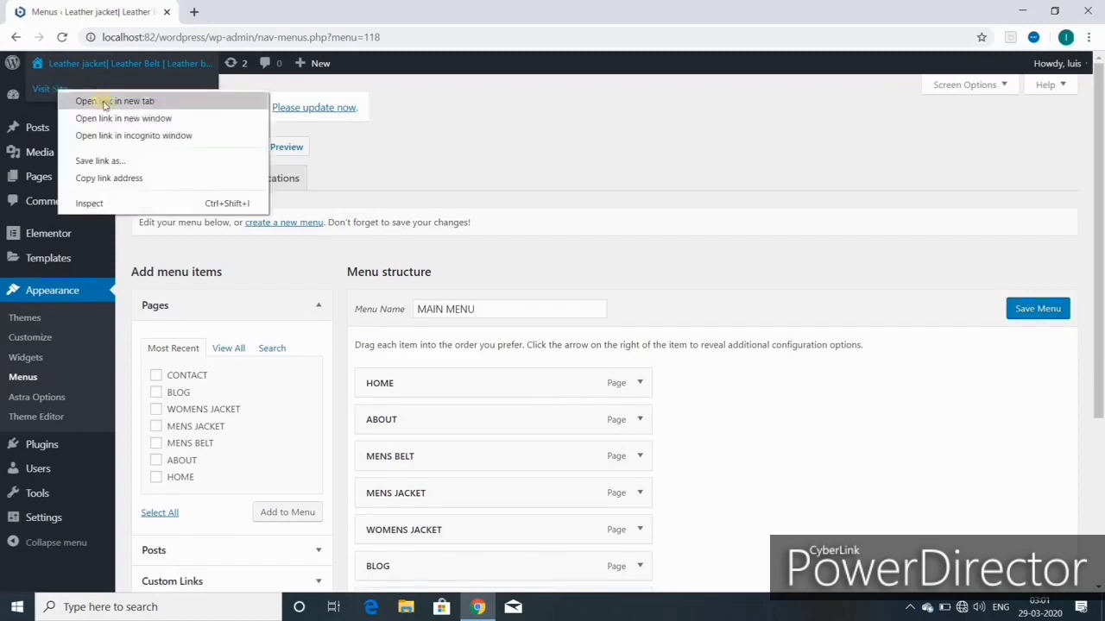
pyautogui.click(108, 102)
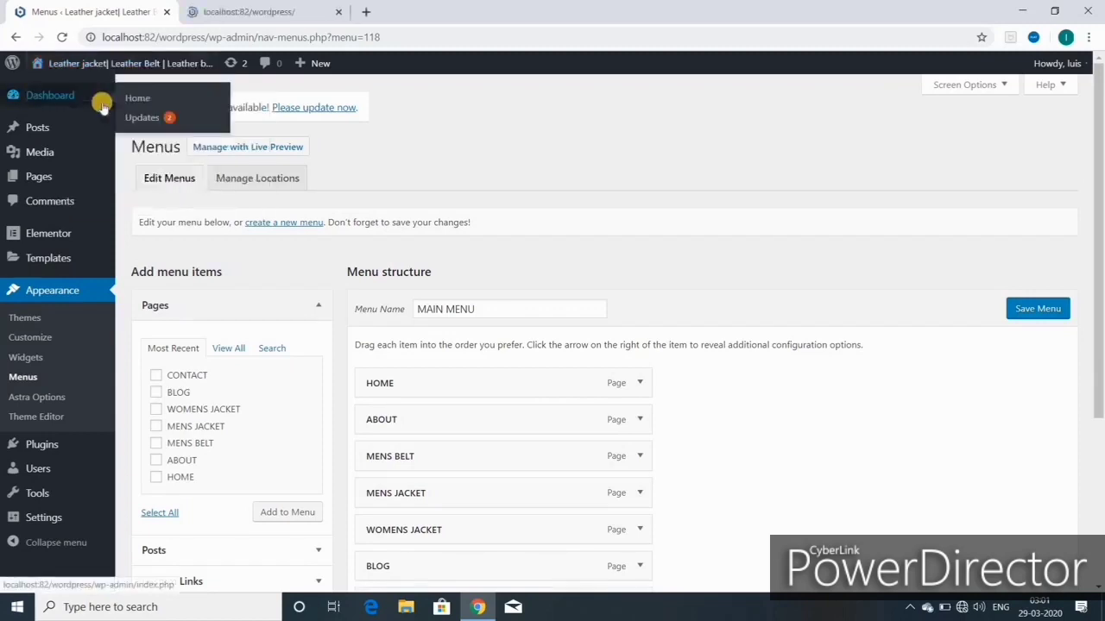
pyautogui.click(285, 13)
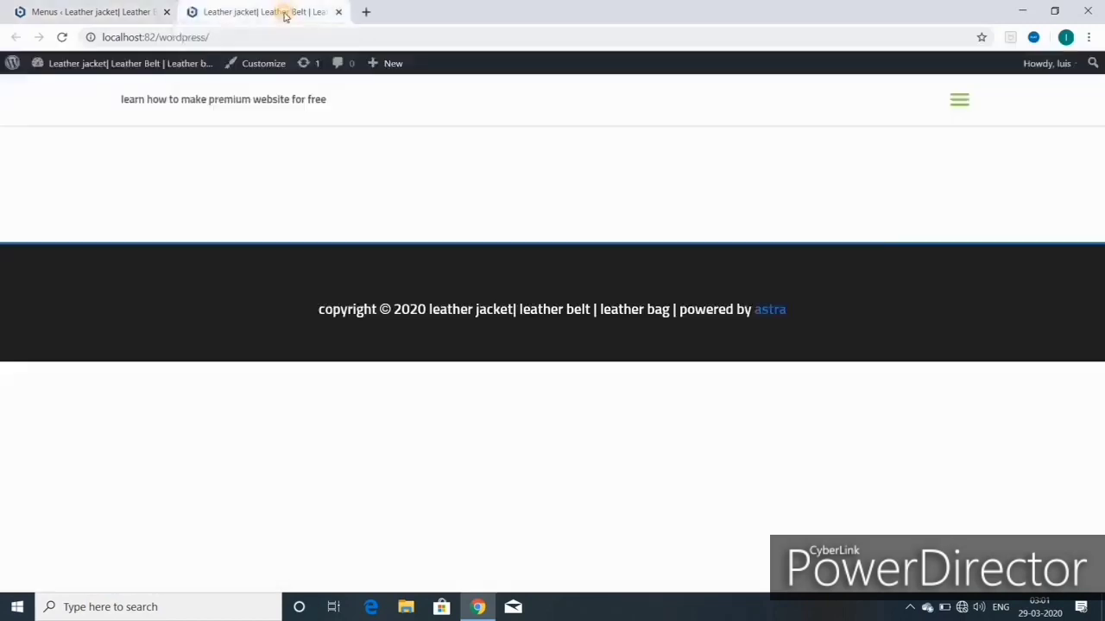
# Step: Expand and collapse the hamburger menu to check it lists all seven pages
pyautogui.click(959, 105)
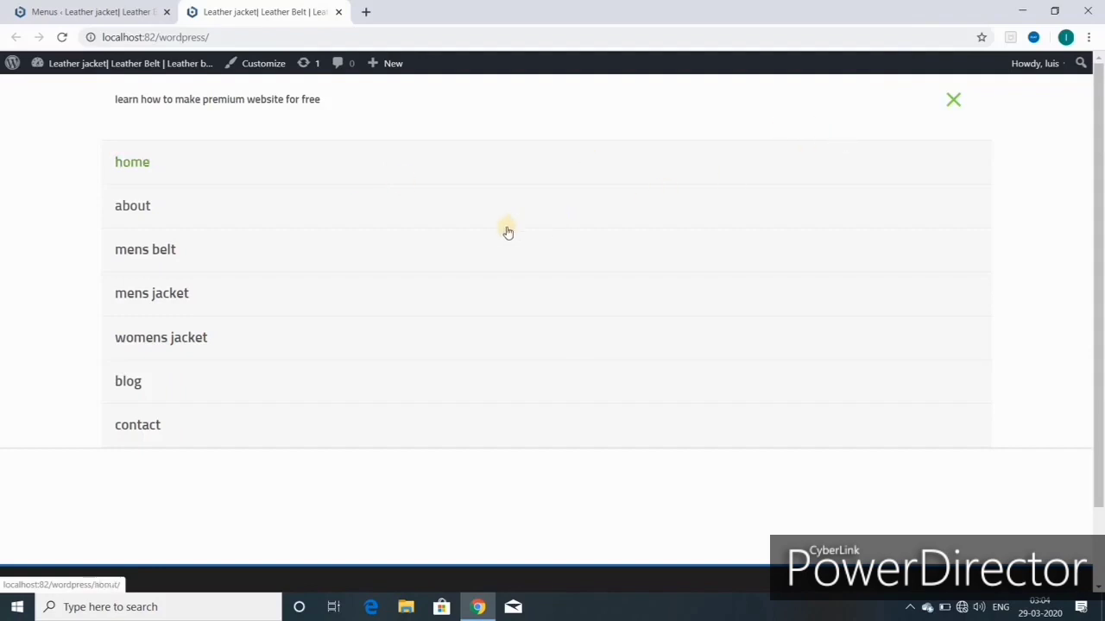
pyautogui.click(954, 101)
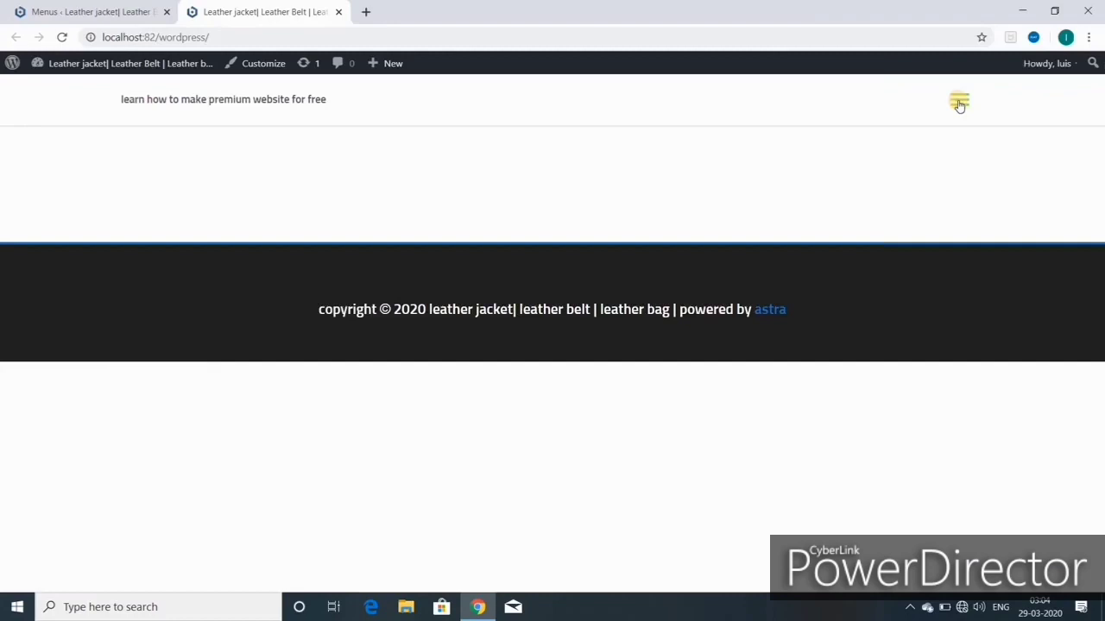
pyautogui.click(959, 104)
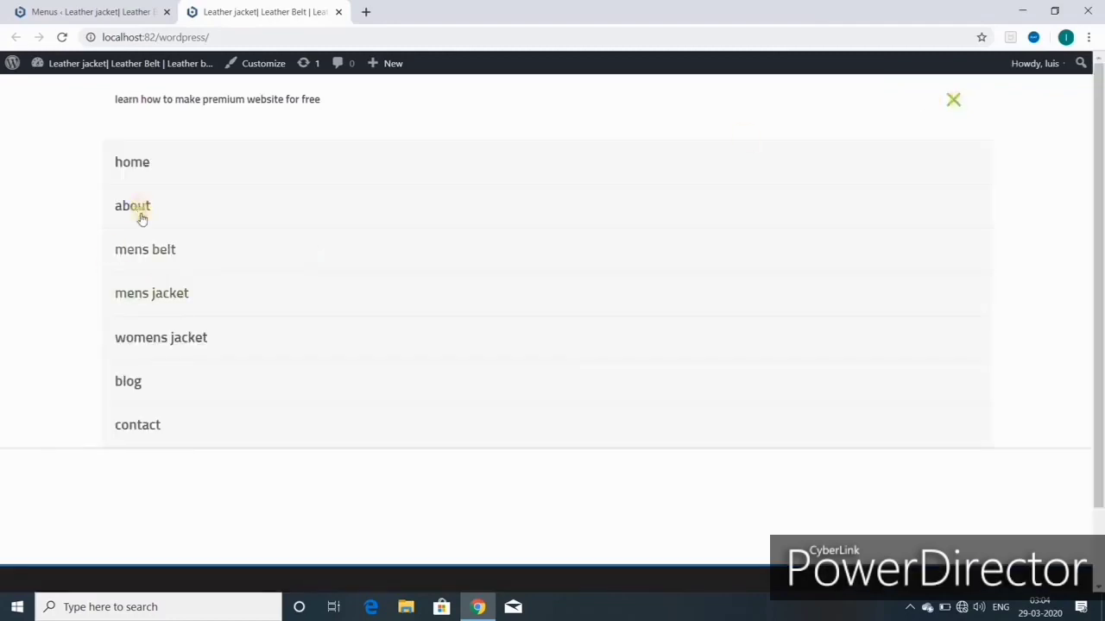
pyautogui.click(955, 103)
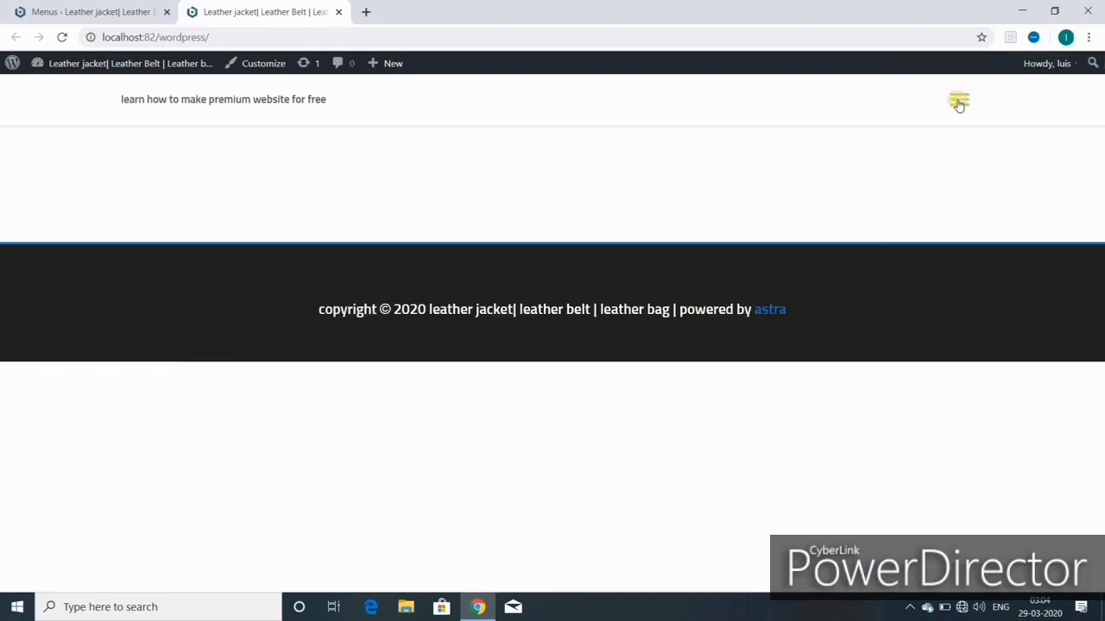
# Step: In the Customizer, review Astra's Global Base Typography and Headings settings, then return to Global
pyautogui.click(265, 65)
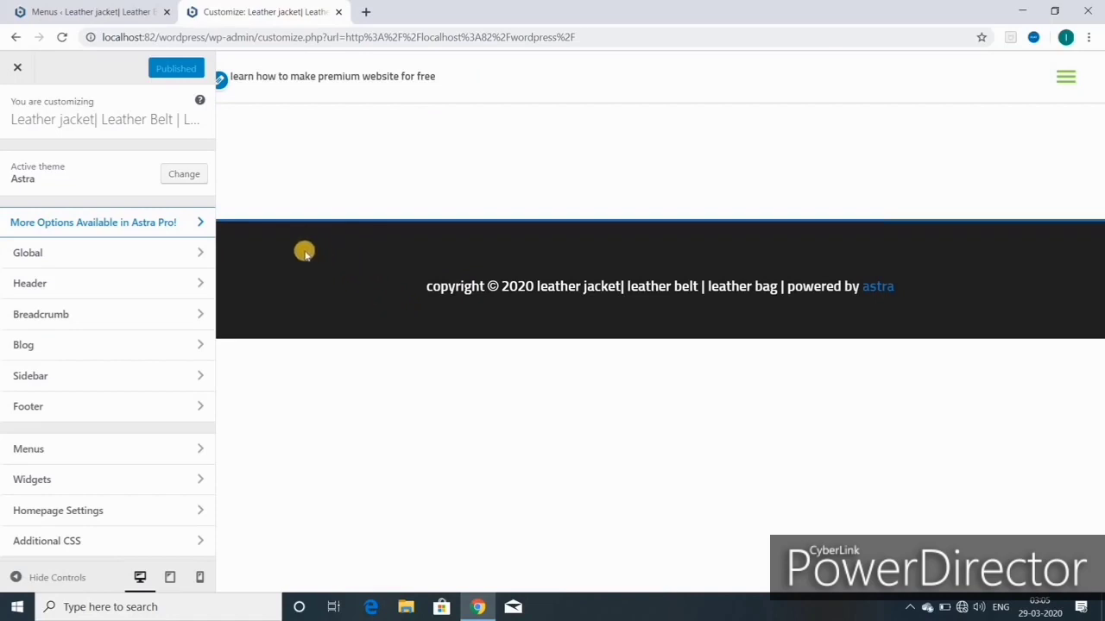
pyautogui.click(90, 261)
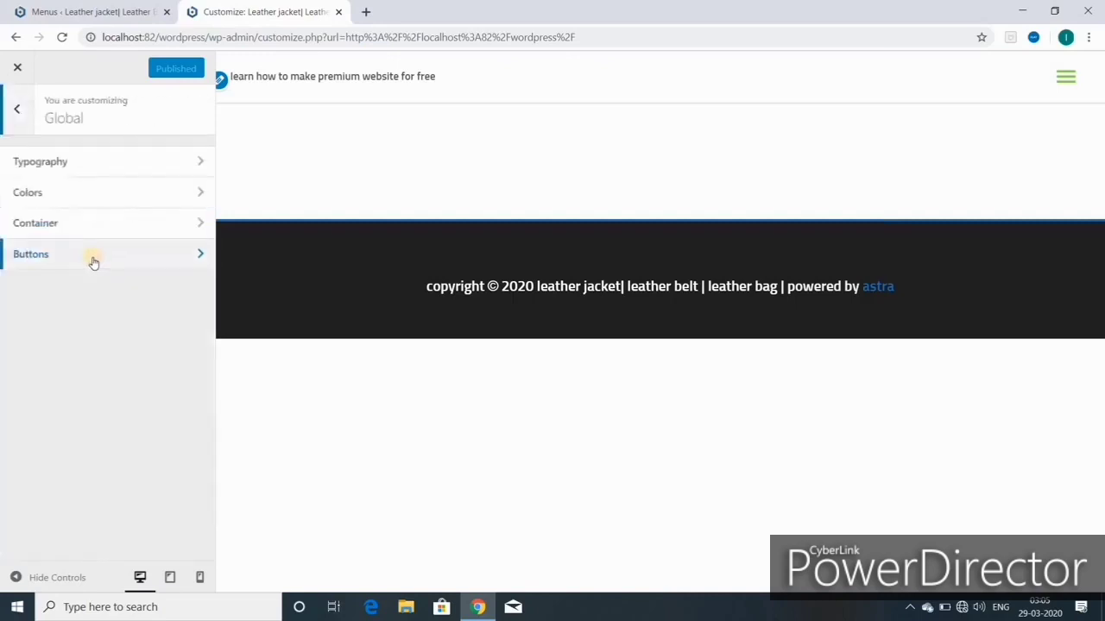
pyautogui.click(66, 164)
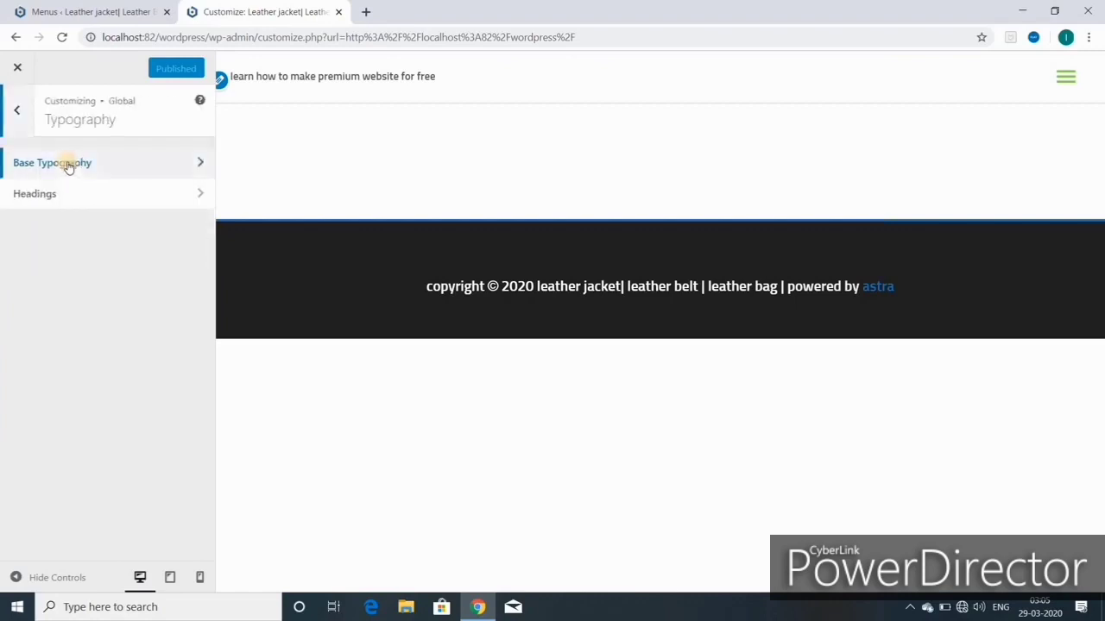
pyautogui.click(69, 164)
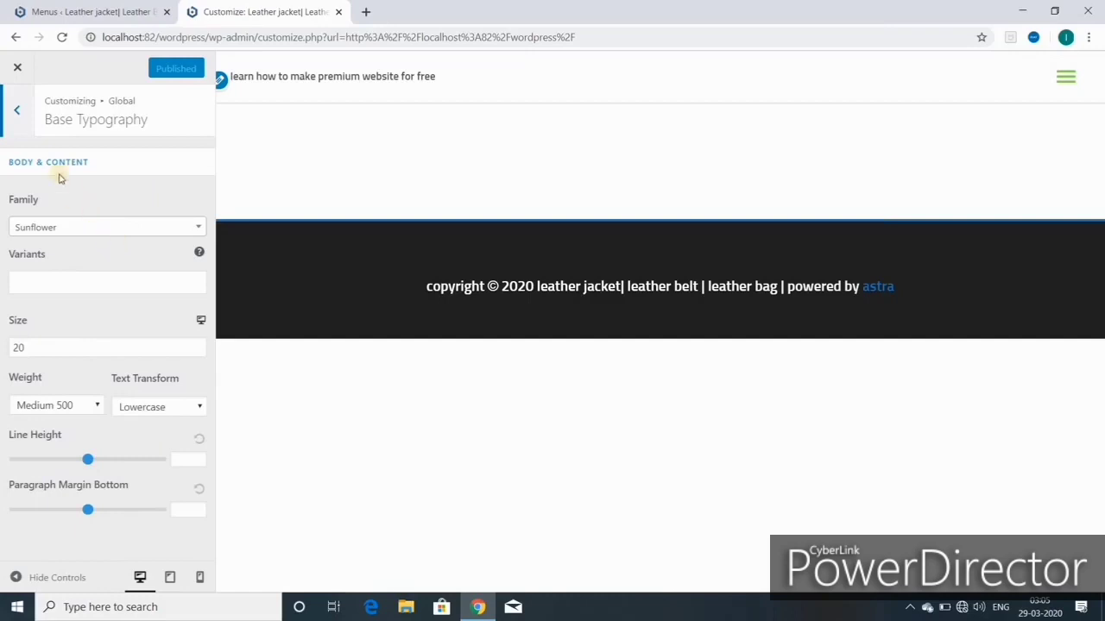
pyautogui.click(15, 114)
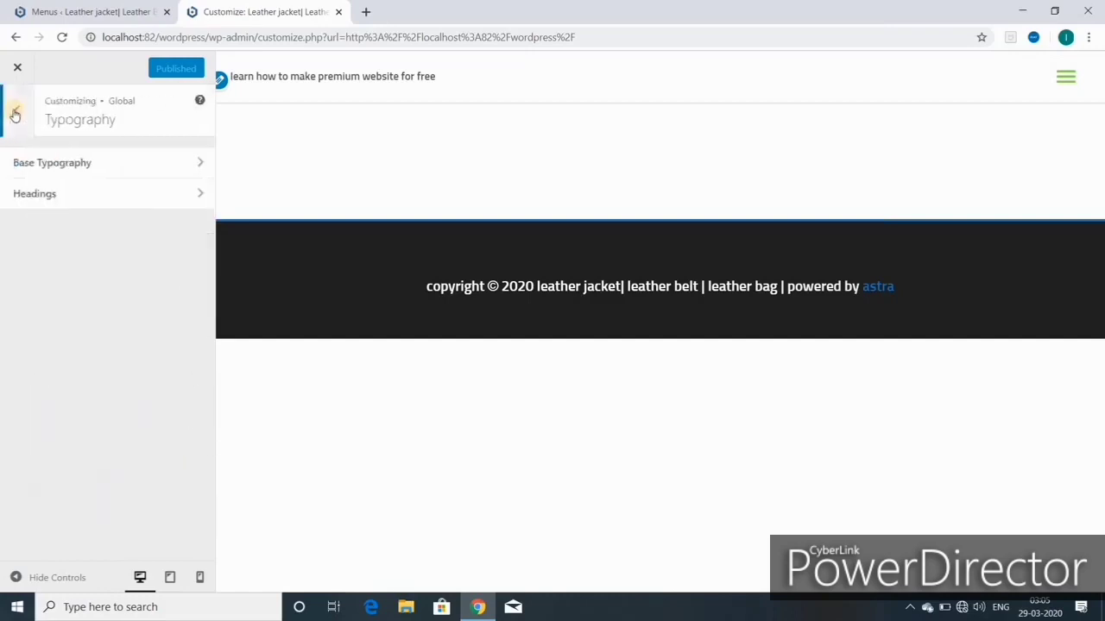
pyautogui.click(66, 197)
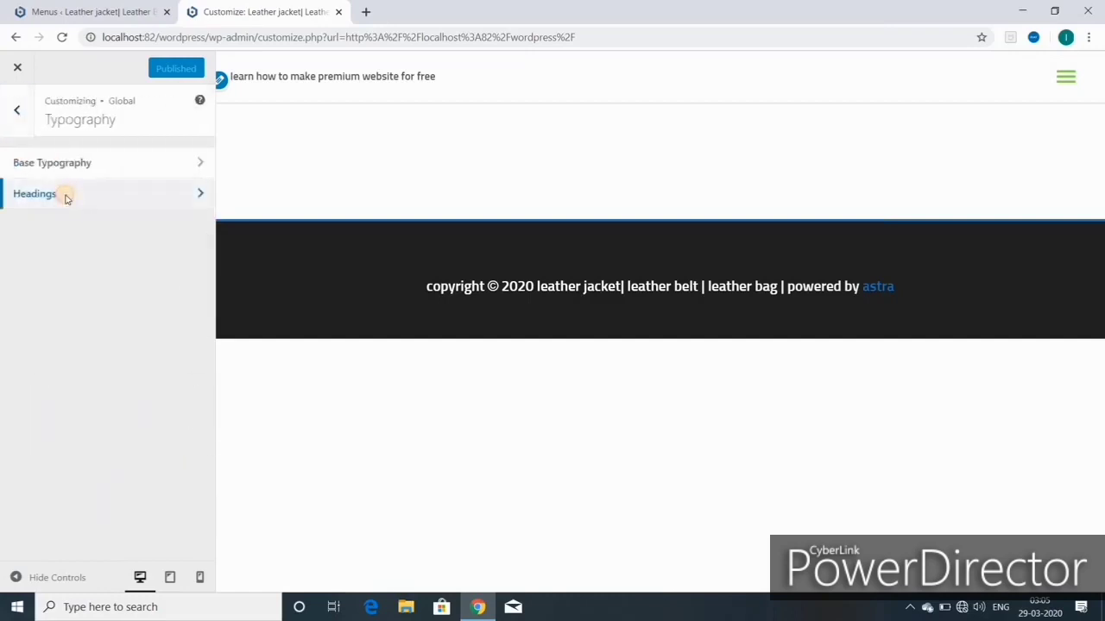
pyautogui.click(17, 116)
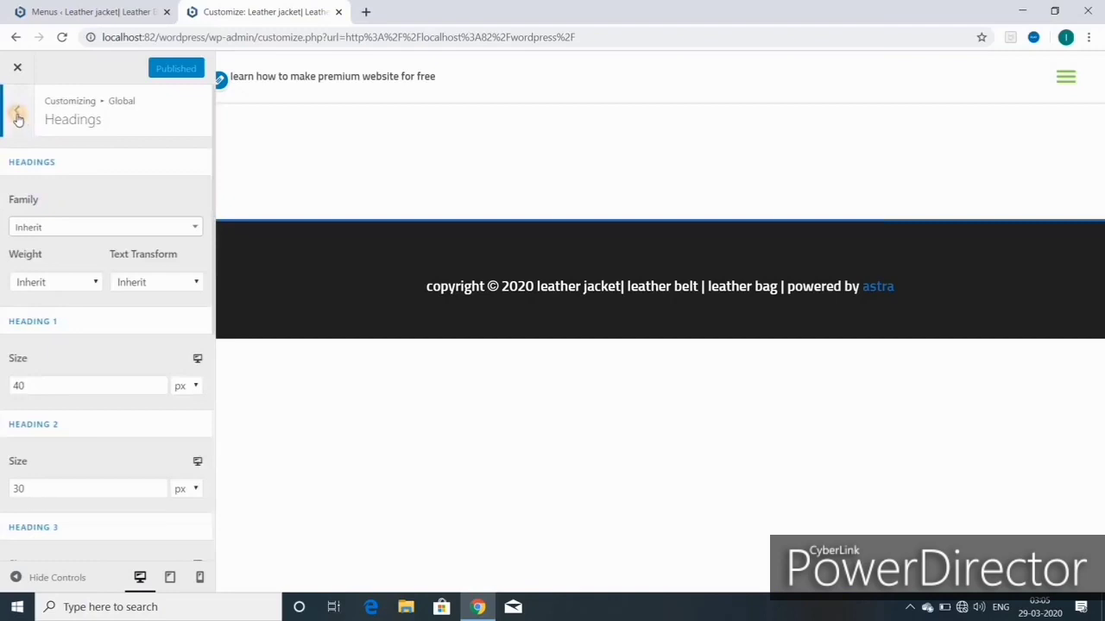
pyautogui.click(18, 115)
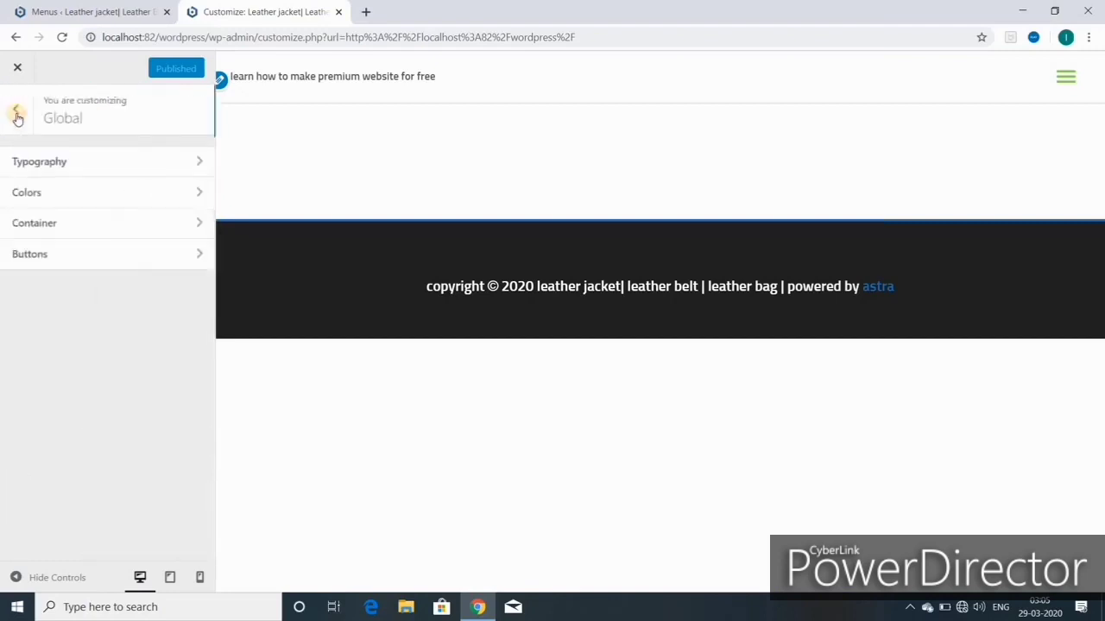
# Step: Under Base Colors, try green, white and red swatches for the Text Color
pyautogui.click(74, 195)
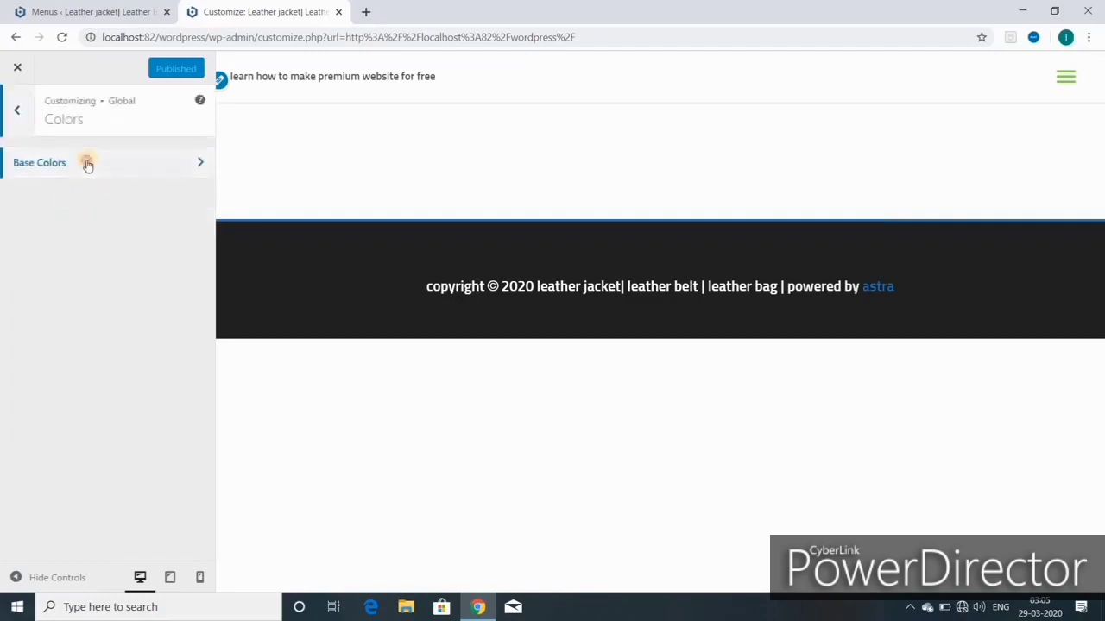
pyautogui.click(87, 164)
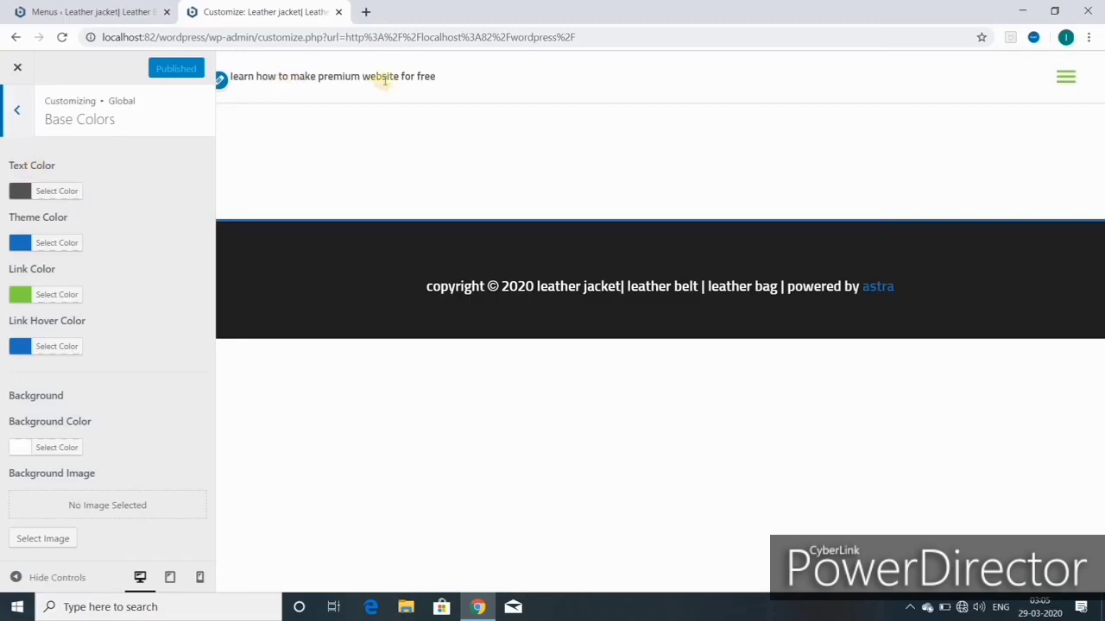
pyautogui.click(54, 194)
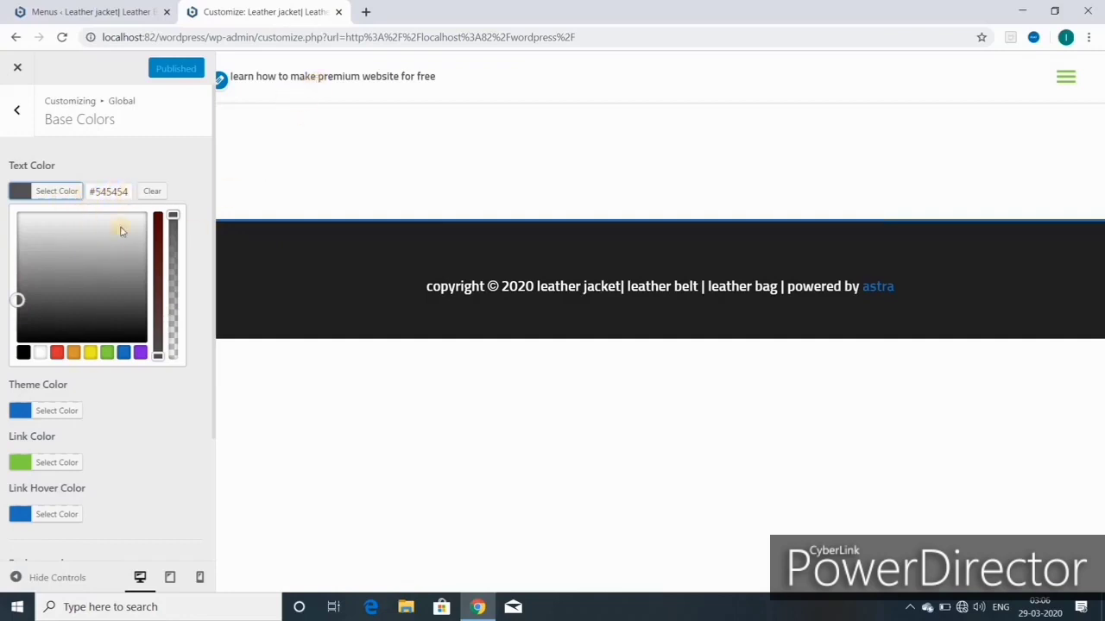
pyautogui.click(107, 352)
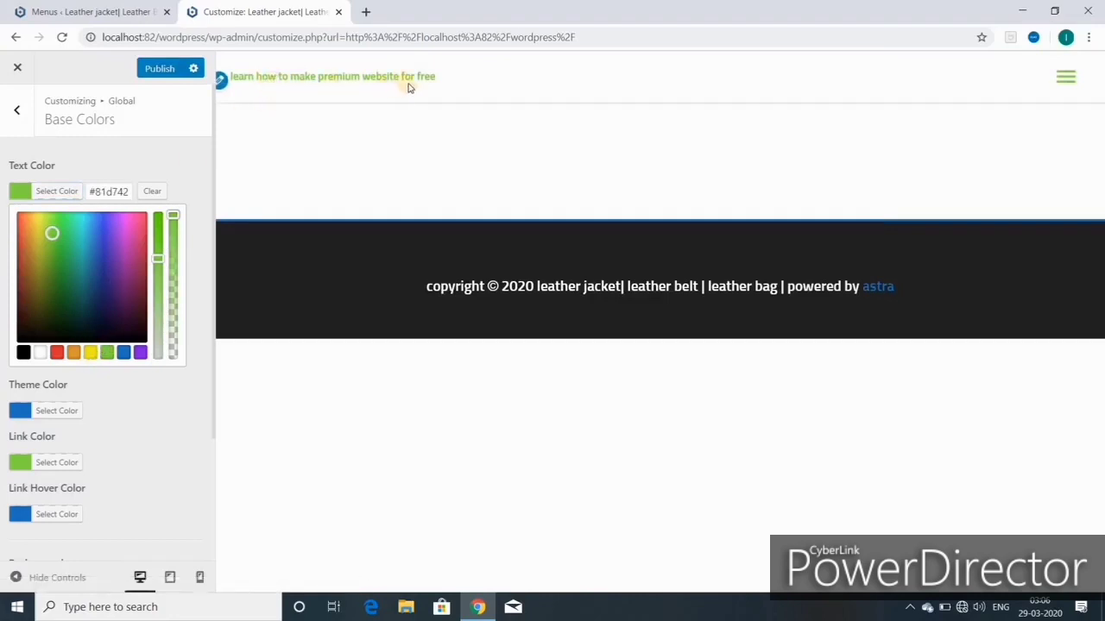
pyautogui.click(46, 353)
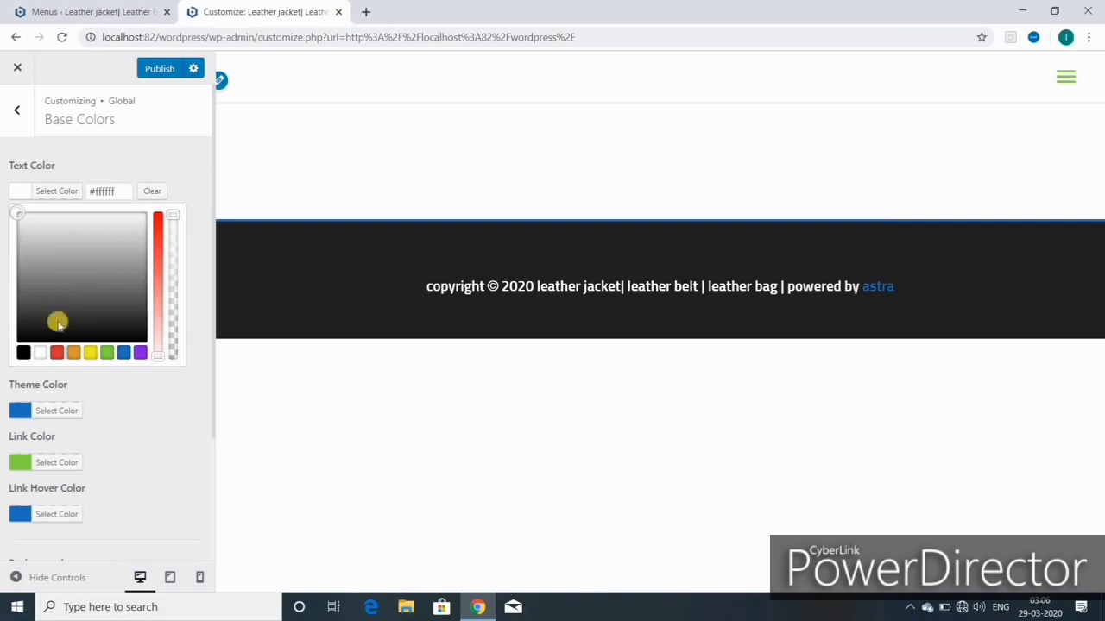
pyautogui.click(57, 353)
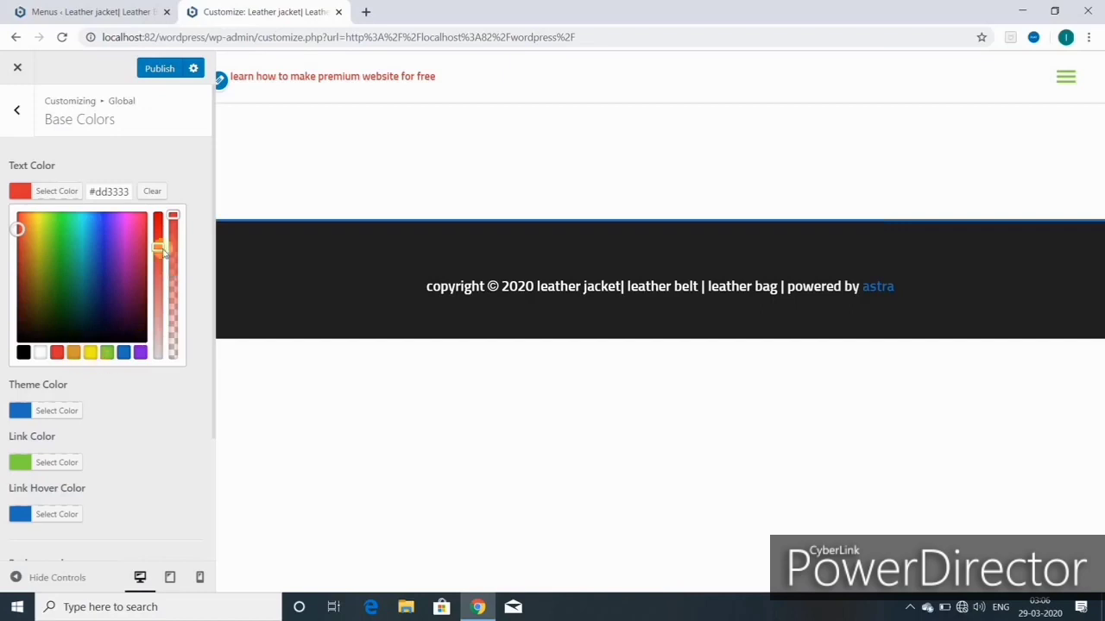
pyautogui.moveTo(157, 248); pyautogui.dragTo(145, 359)
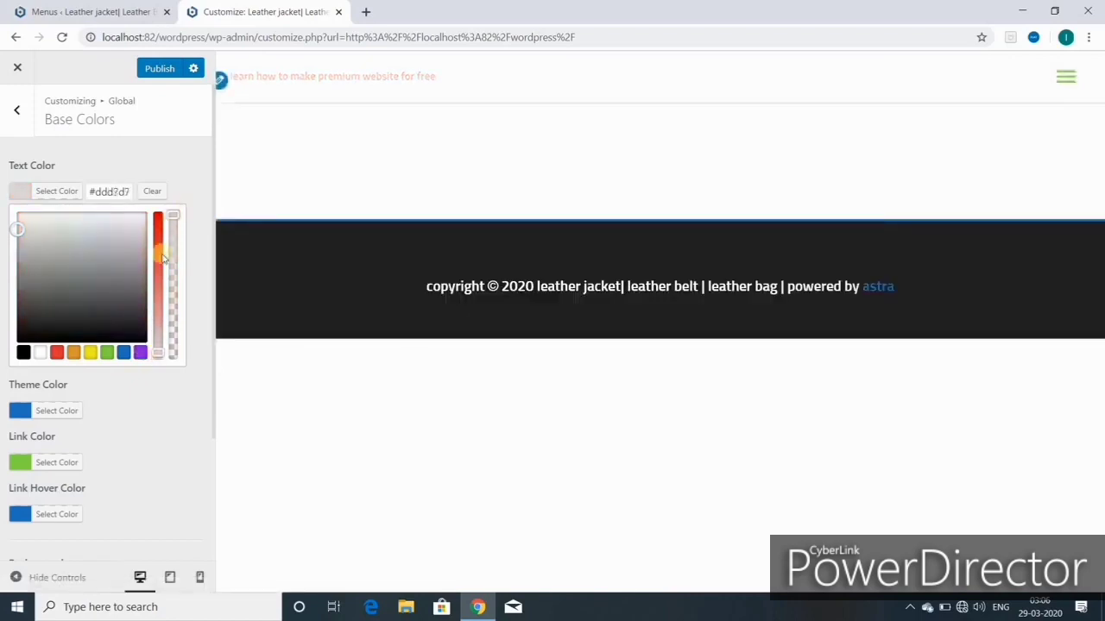
pyautogui.moveTo(159, 349); pyautogui.dragTo(185, 222)
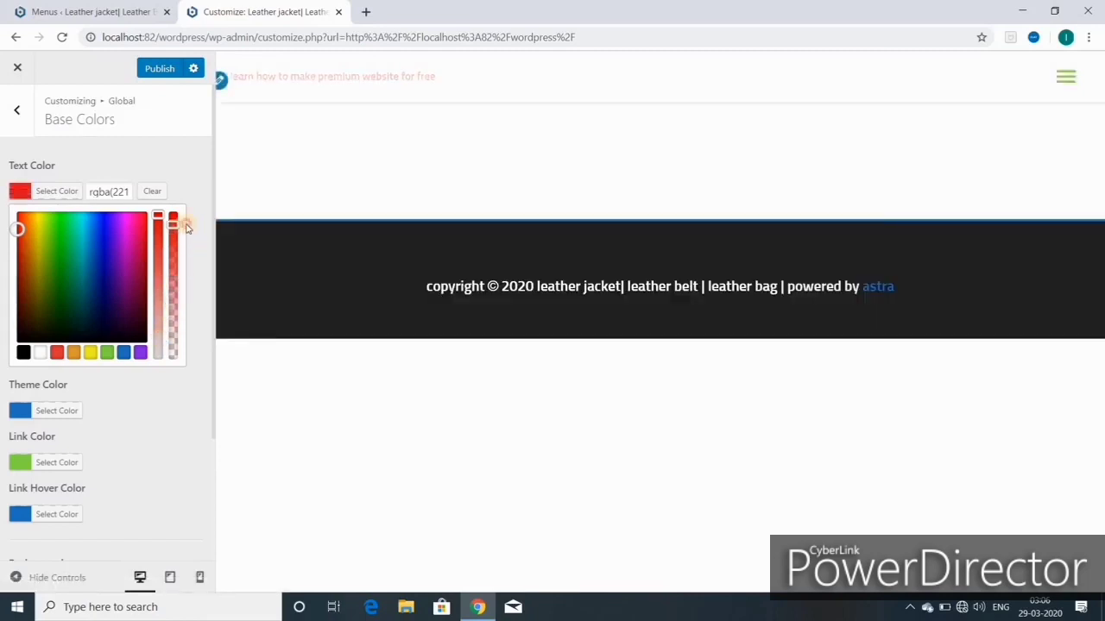
# Step: Set the Text Color hex value to 545454
pyautogui.click(127, 192)
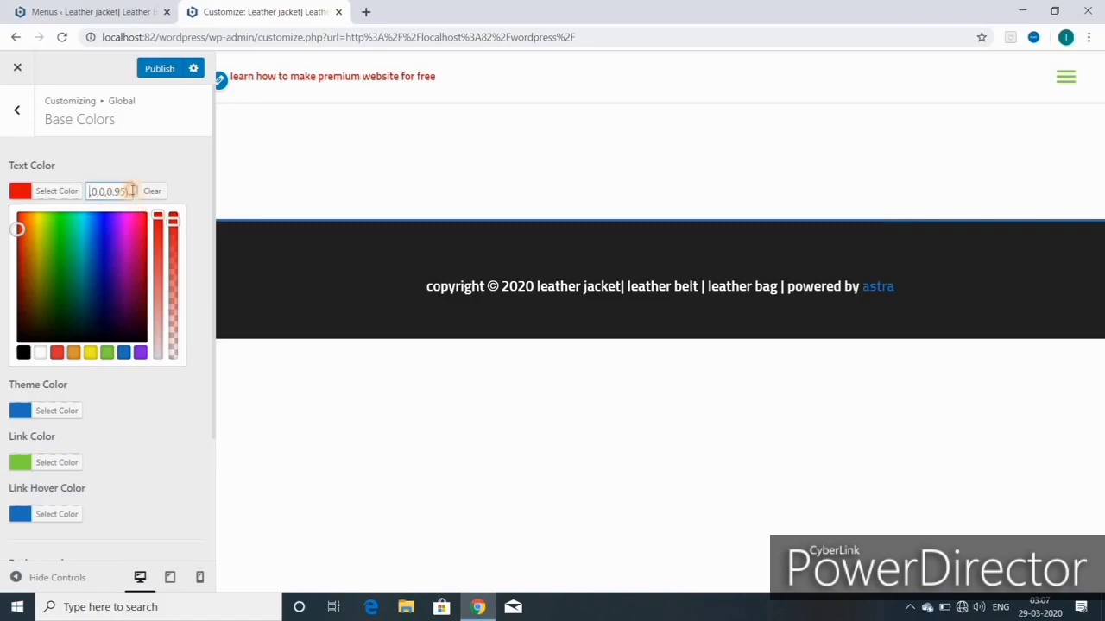
pyautogui.press('BackSpace')
pyautogui.press('BackSpace')
pyautogui.press('BackSpace')
pyautogui.press('BackSpace')
pyautogui.press('BackSpace')
pyautogui.press('BackSpace')
pyautogui.press('BackSpace')
pyautogui.press('BackSpace')
pyautogui.press('BackSpace')
pyautogui.write('545454')
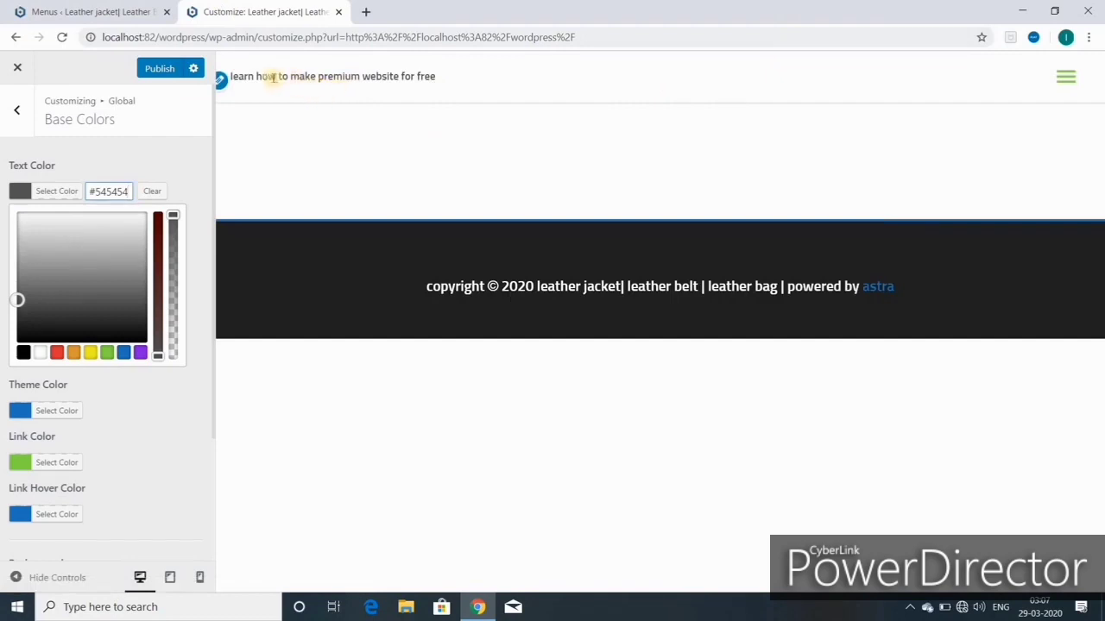
# Step: Try yellow for the Theme Color, then keep it blue #1e73be
pyautogui.click(20, 412)
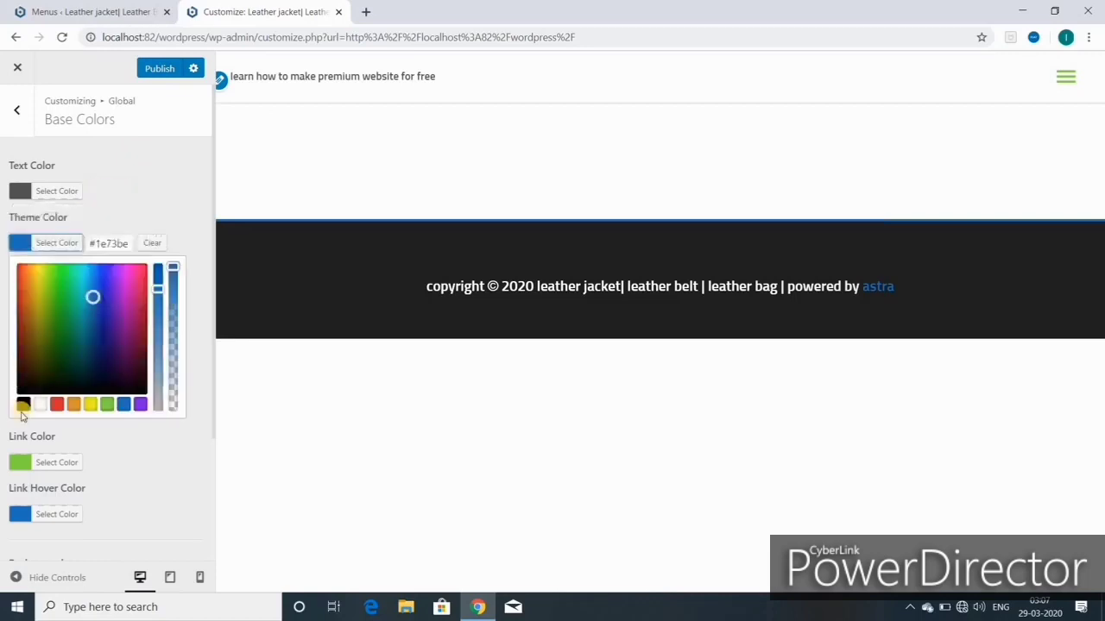
pyautogui.click(91, 404)
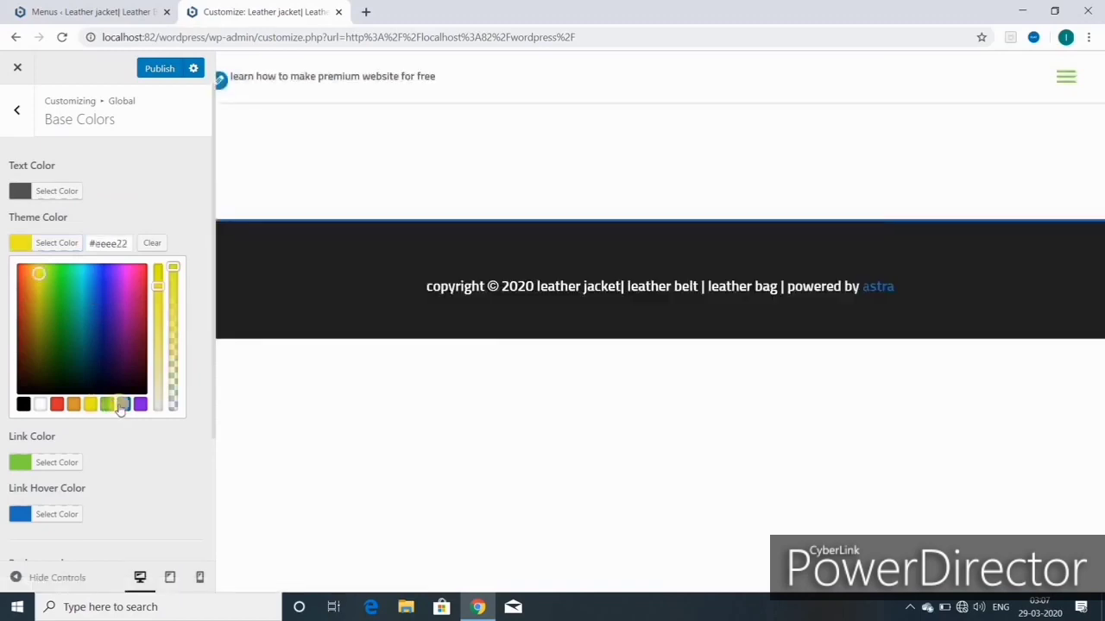
pyautogui.click(120, 407)
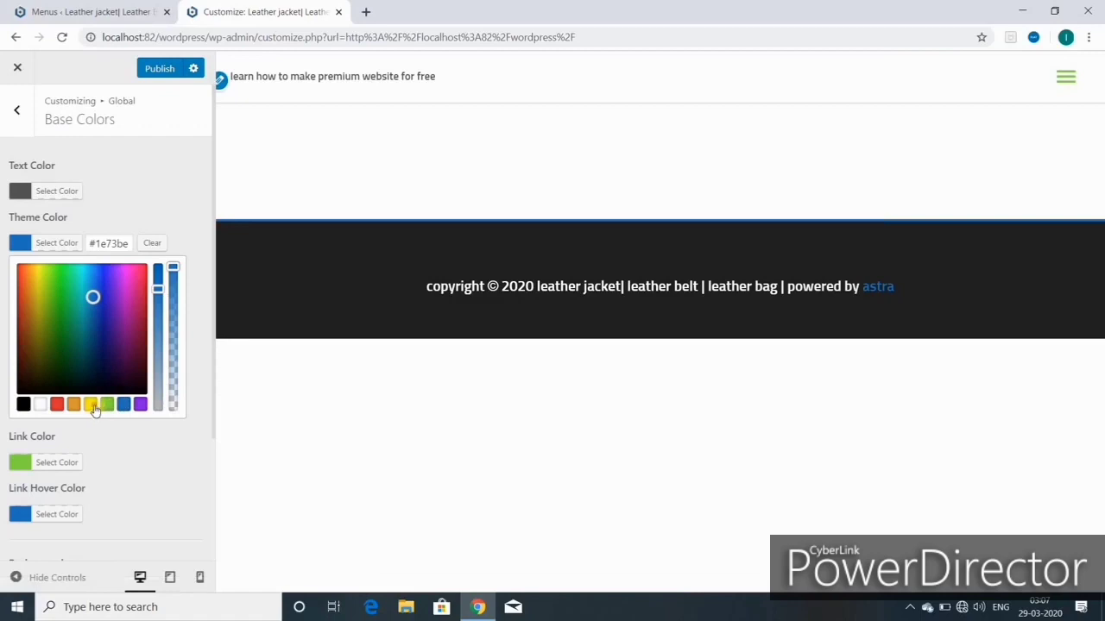
pyautogui.click(93, 406)
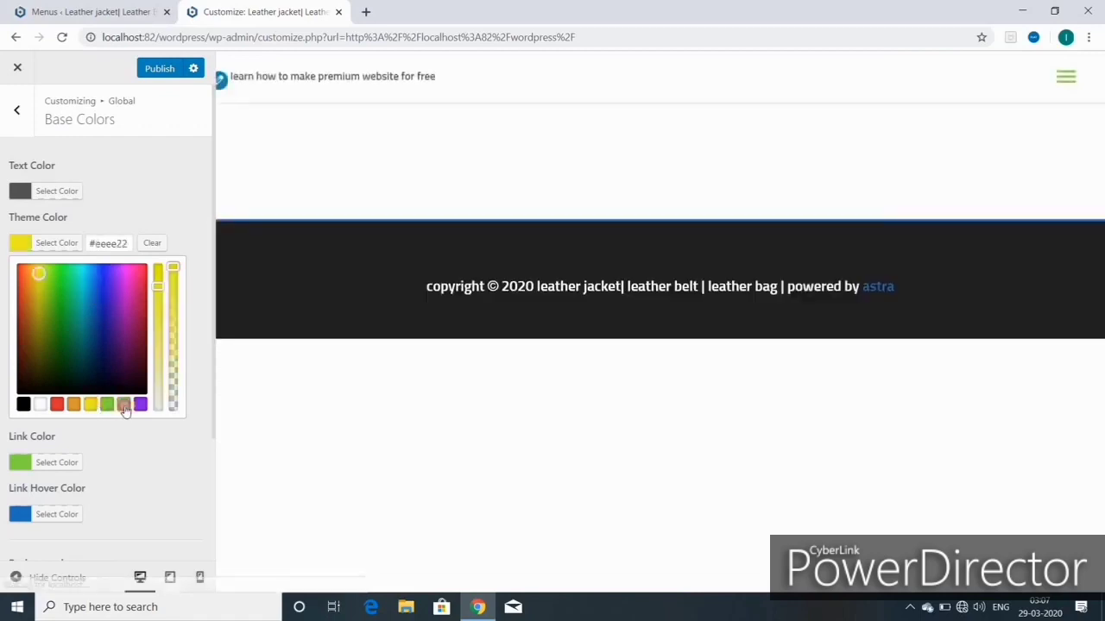
pyautogui.click(123, 405)
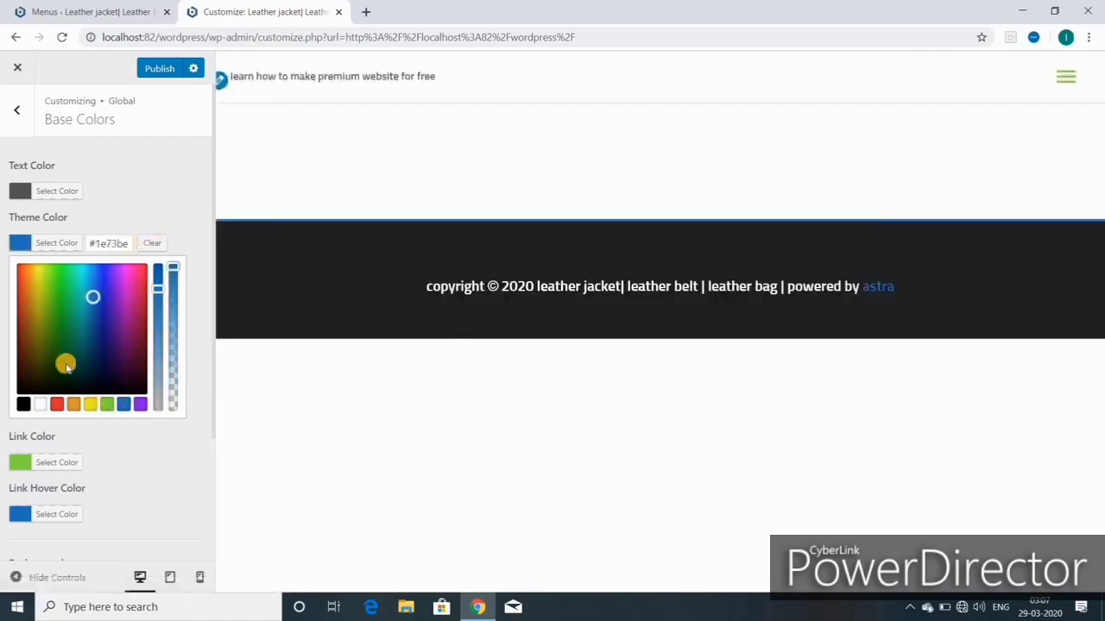
# Step: Check Link Color is green #81d742 and publish the Customizer colour settings
pyautogui.scroll(-2, 35, 466)
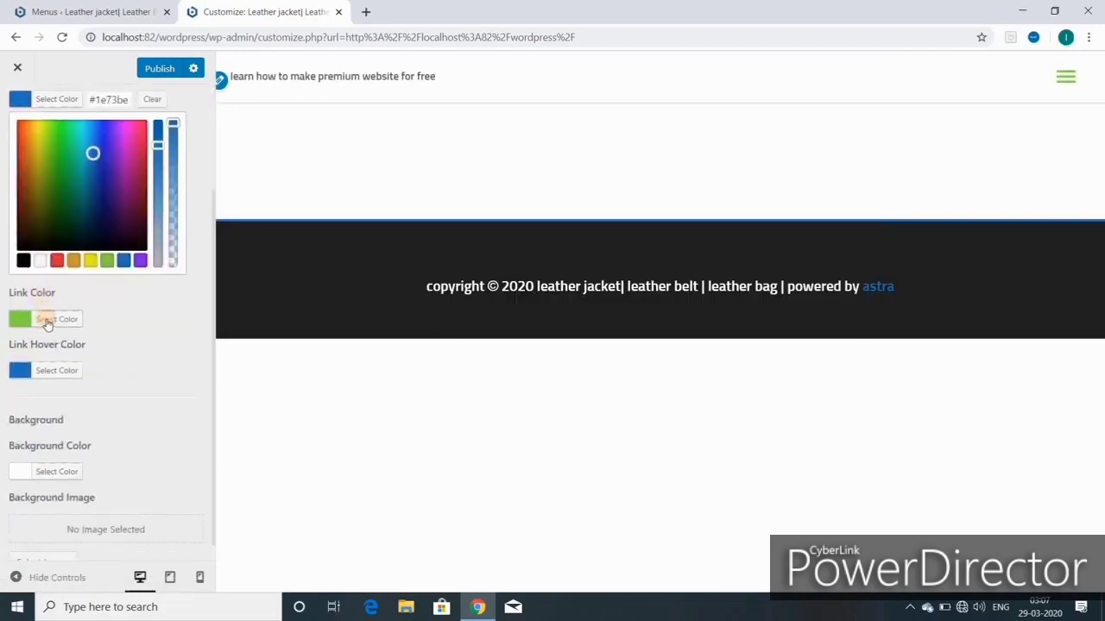
pyautogui.click(45, 321)
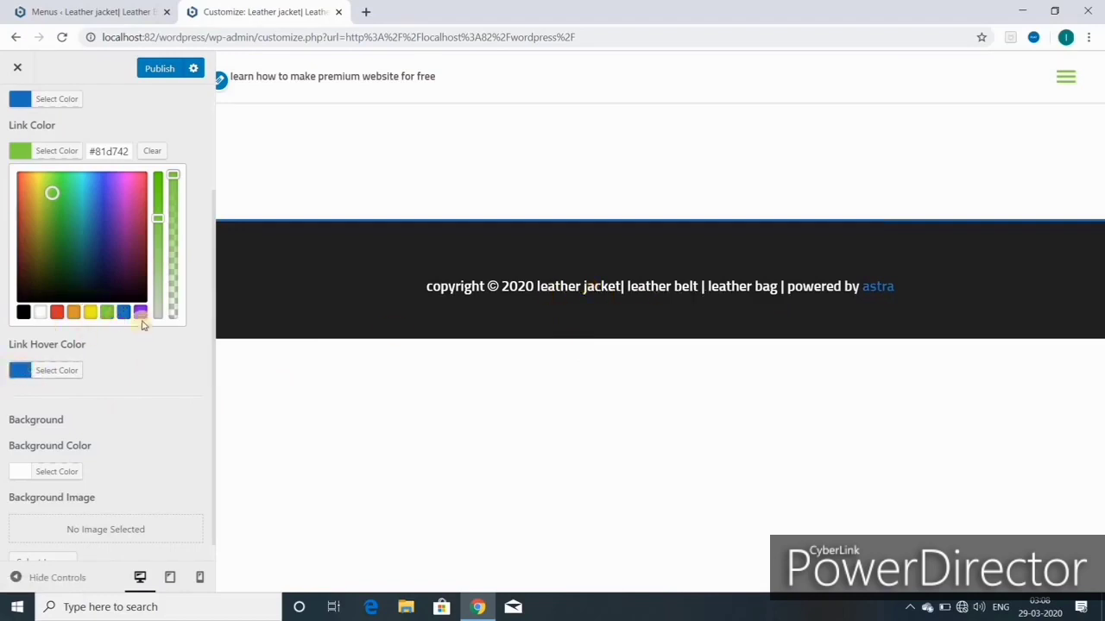
pyautogui.scroll(2, 144, 324)
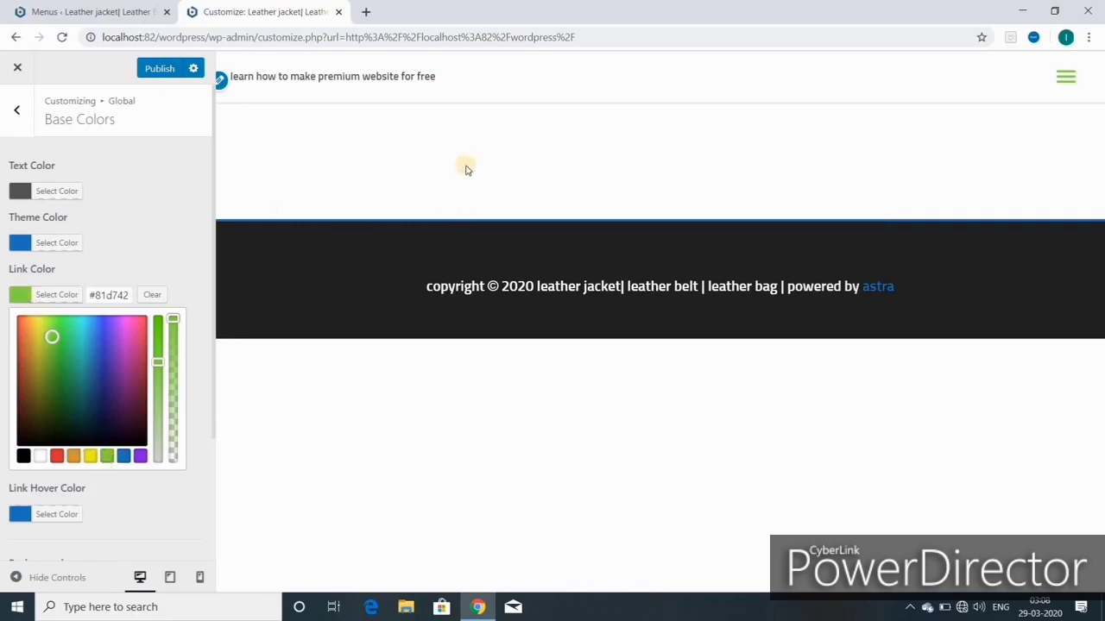
pyautogui.click(161, 72)
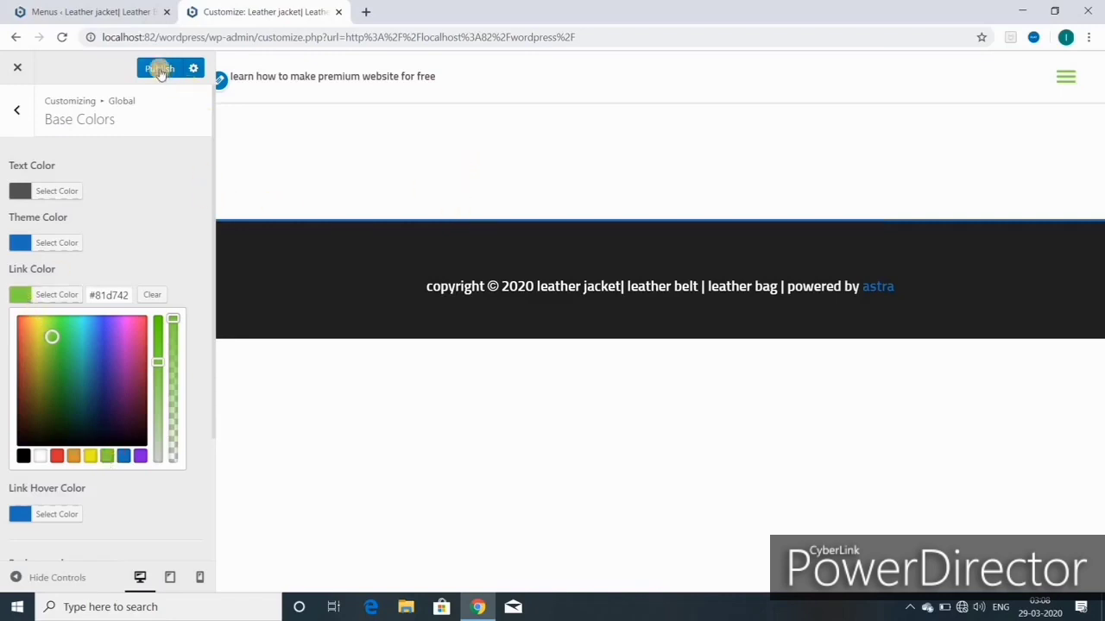
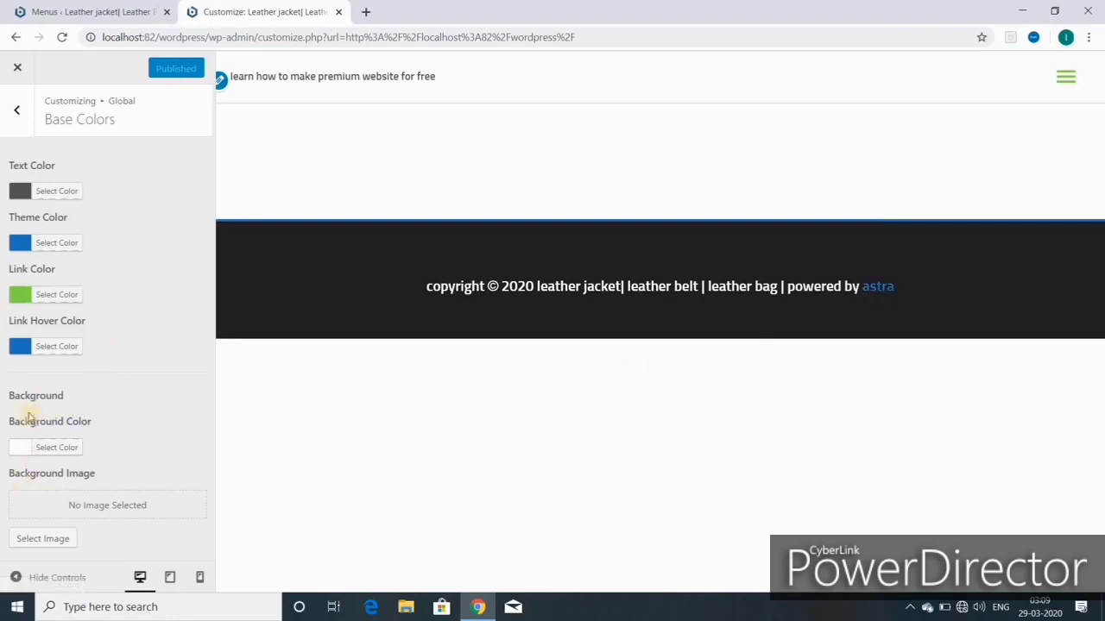
# Step: Try red, orange, green, blue and purple preset colours for the site background
pyautogui.click(61, 448)
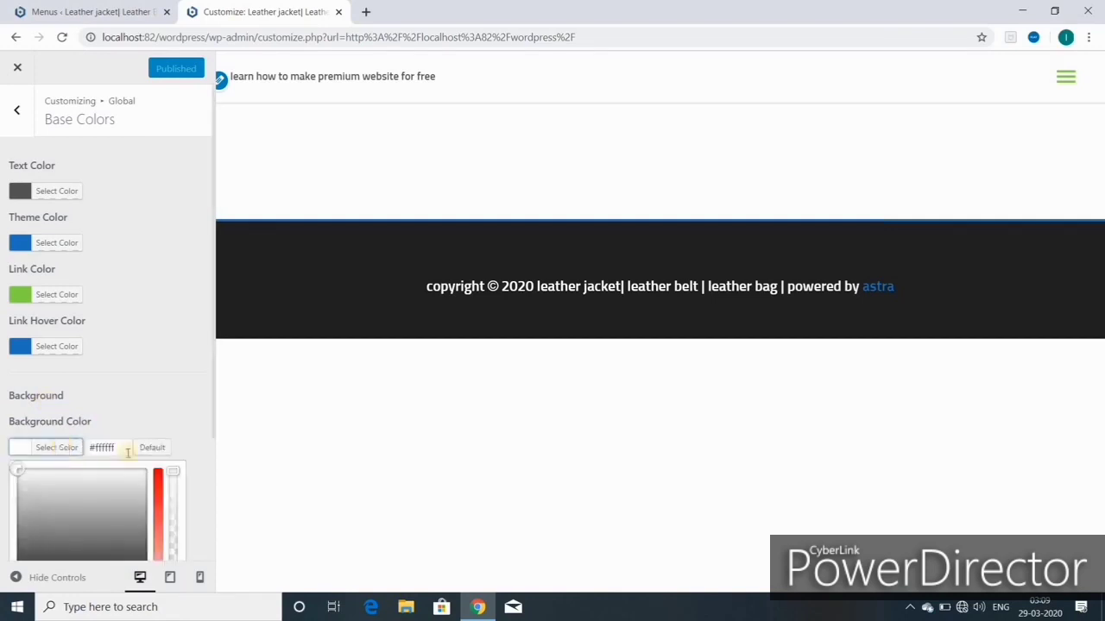
pyautogui.scroll(-2, 204, 436)
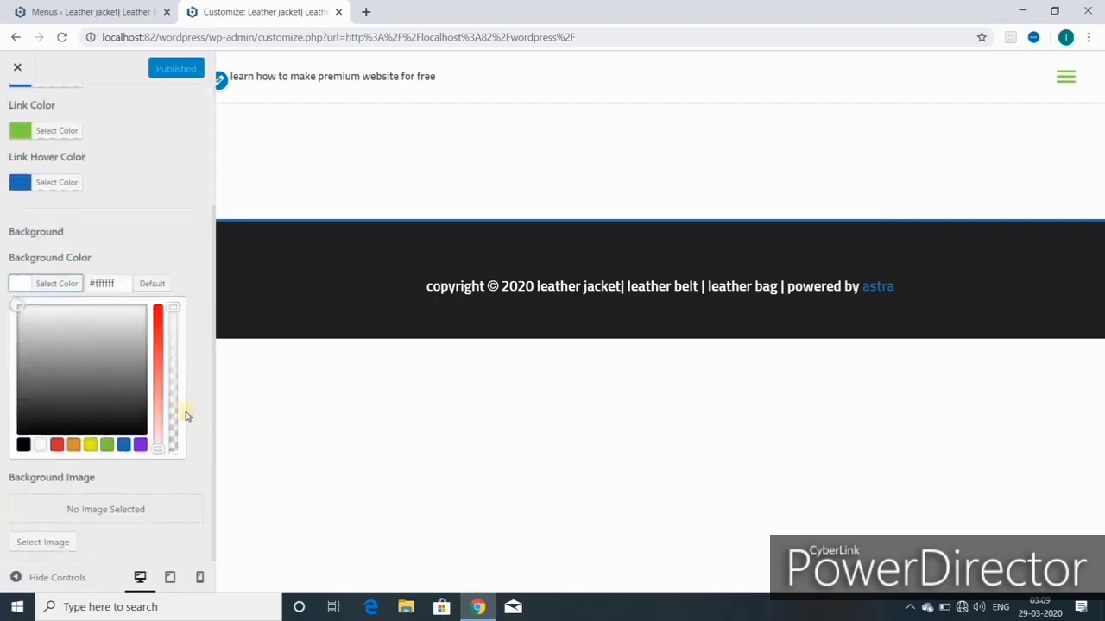
pyautogui.click(58, 286)
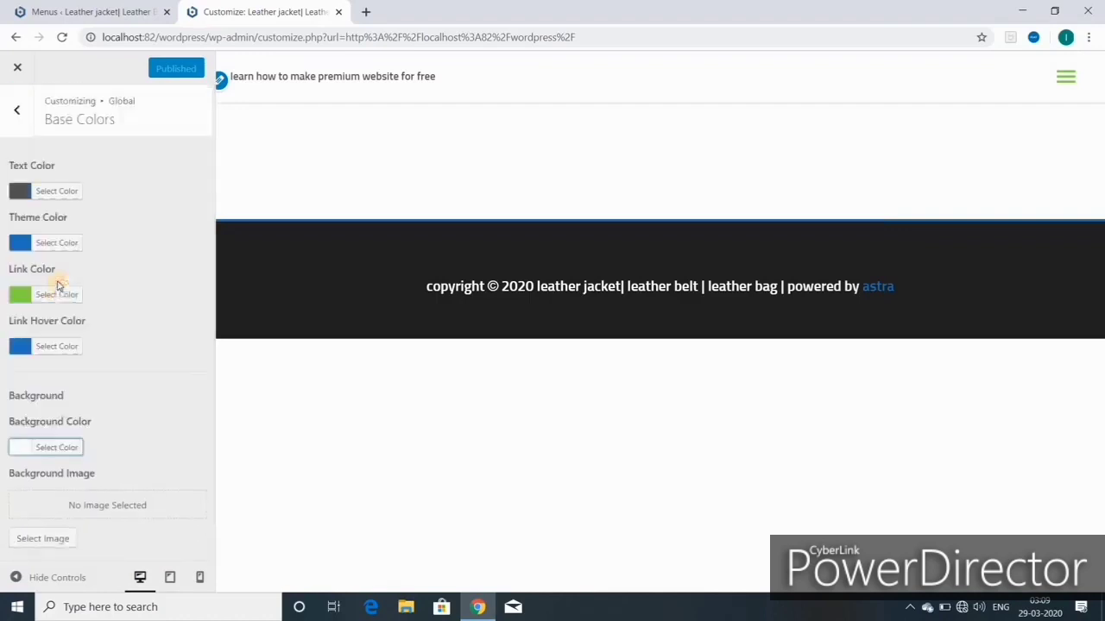
pyautogui.click(49, 447)
pyautogui.scroll(-2, 99, 474)
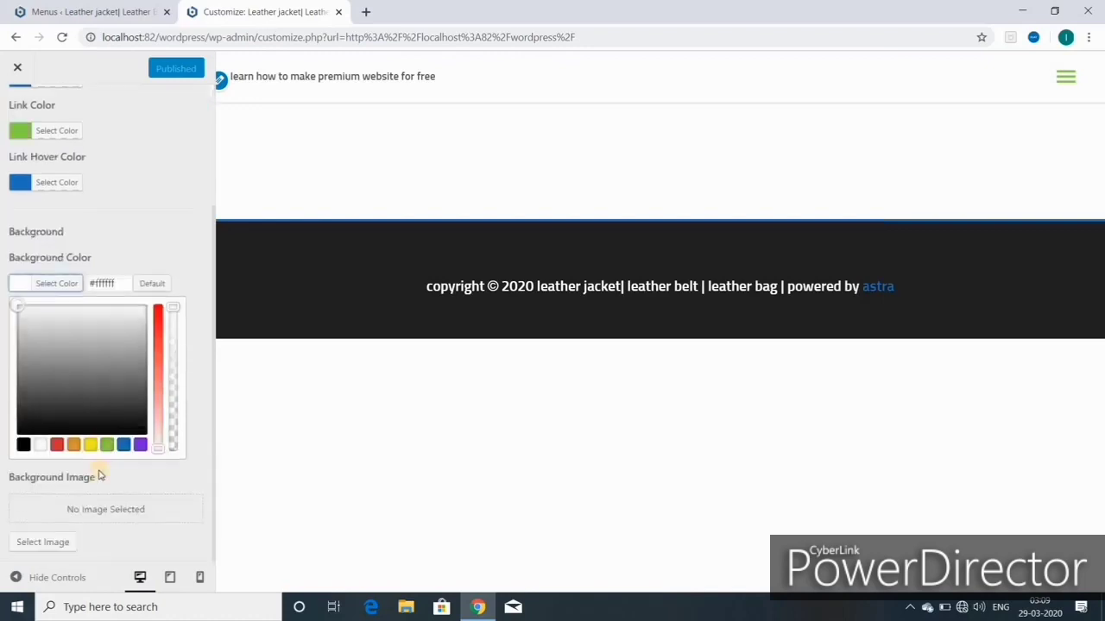
pyautogui.click(55, 447)
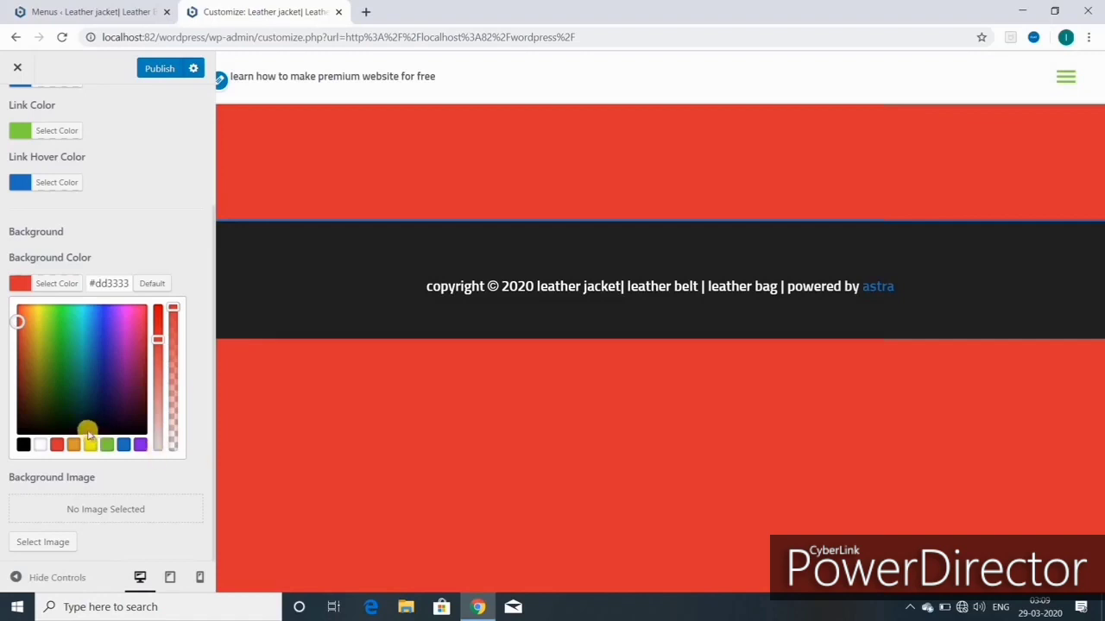
pyautogui.click(74, 446)
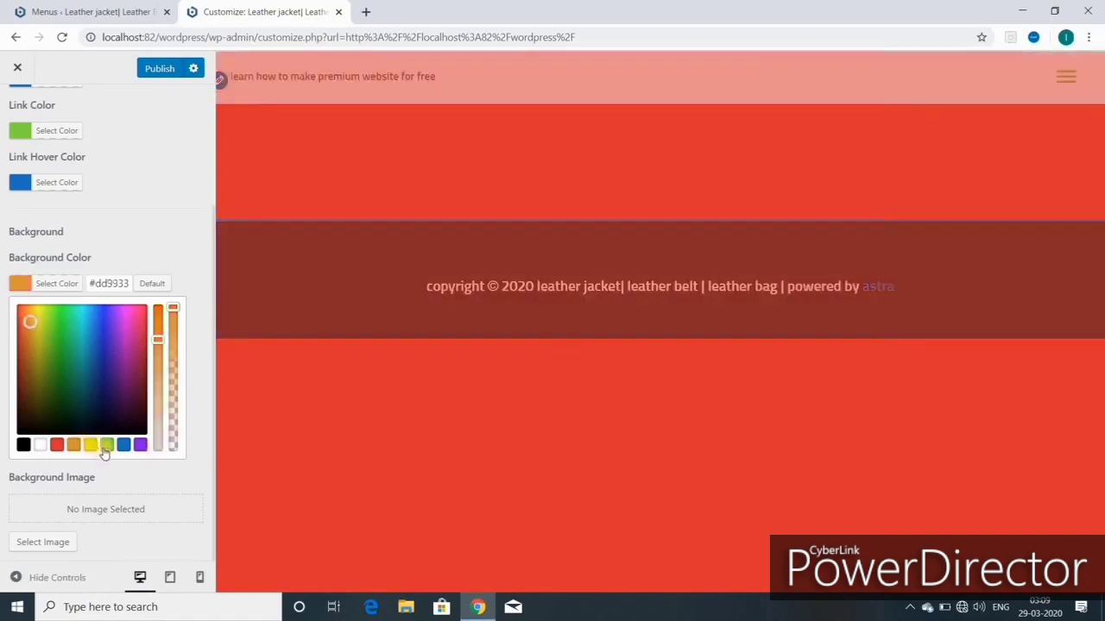
pyautogui.click(107, 446)
pyautogui.click(124, 446)
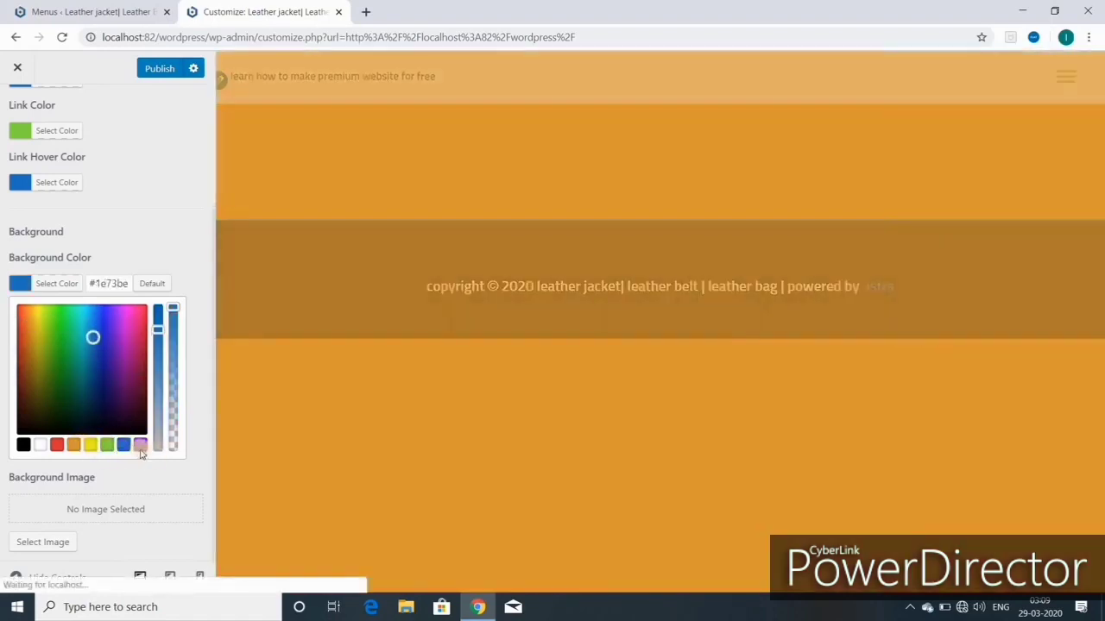
pyautogui.click(139, 447)
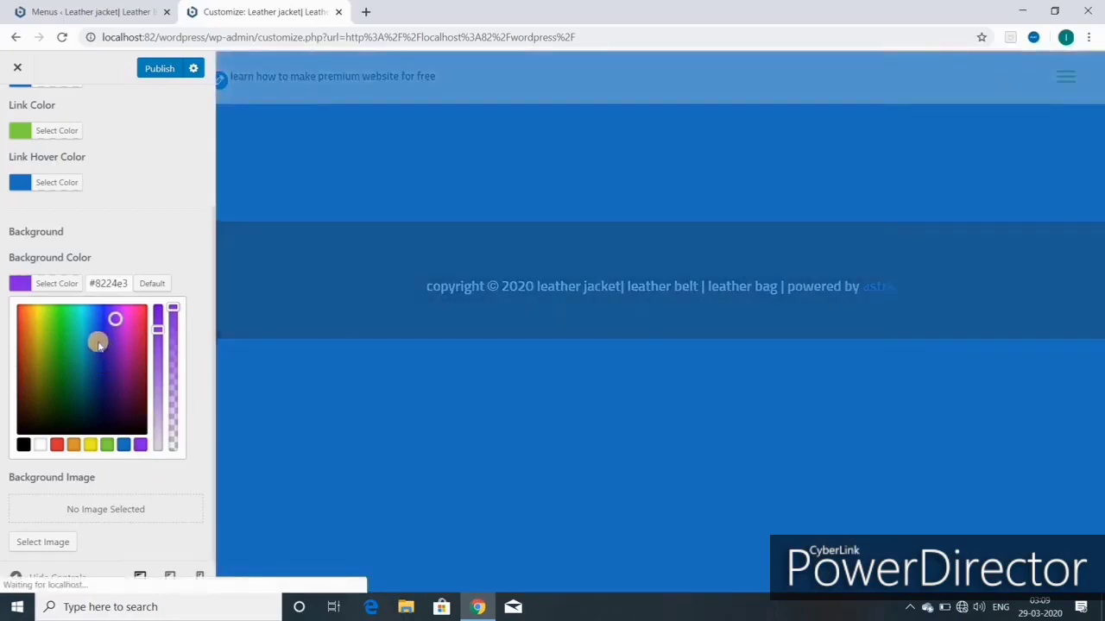
# Step: Try deep blue, green and pink background colours, then set the background back to white
pyautogui.click(104, 341)
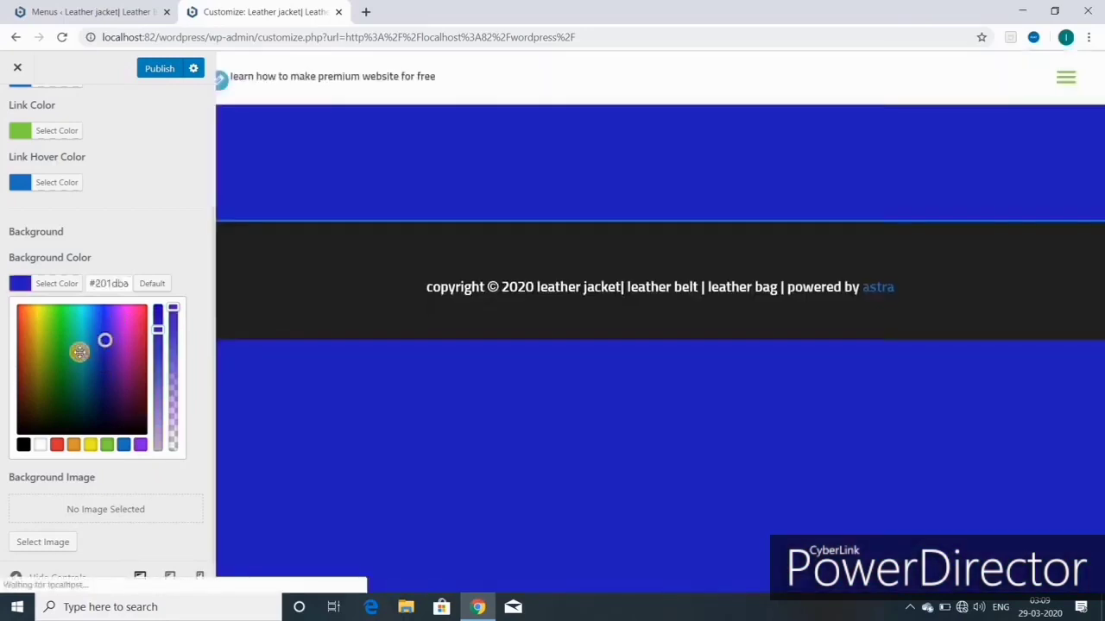
pyautogui.click(59, 353)
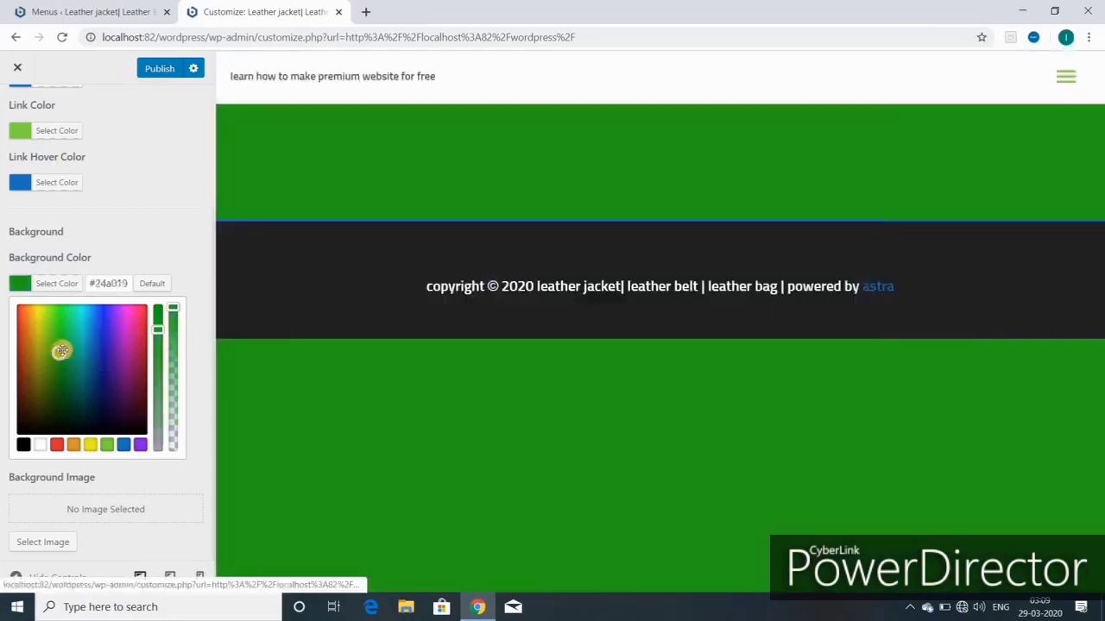
pyautogui.click(130, 326)
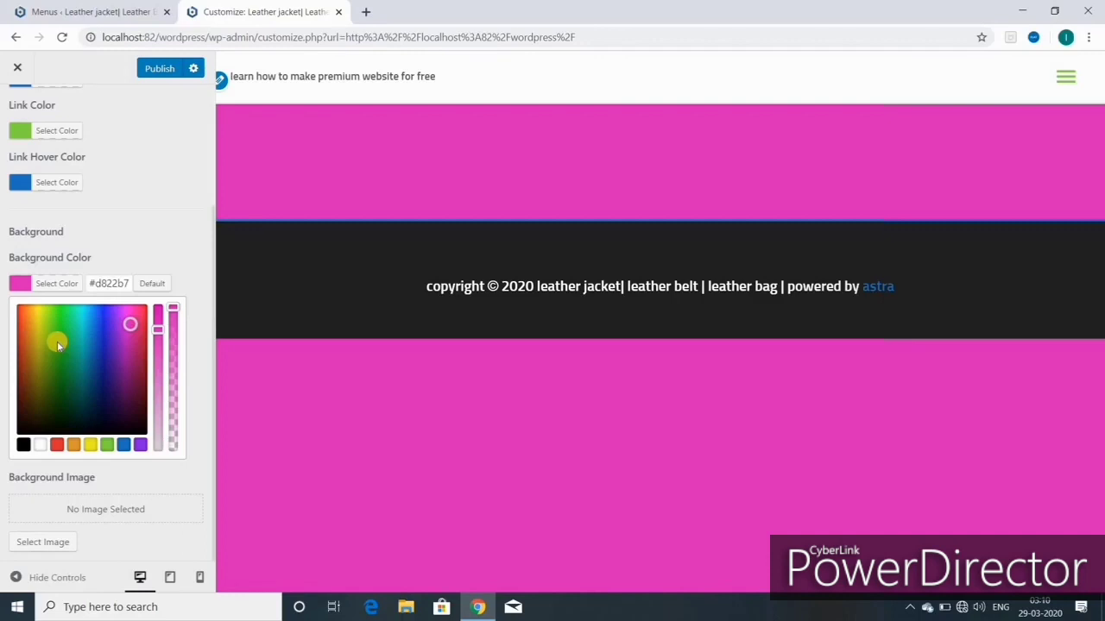
pyautogui.click(40, 446)
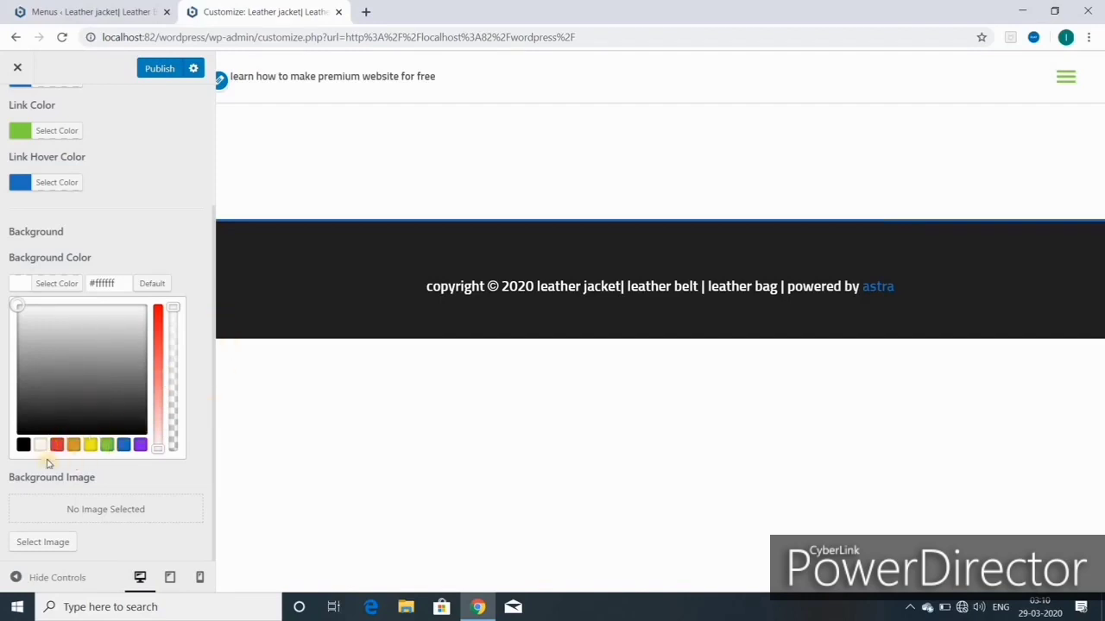
# Step: Pick the luggage bags photo as the background image and preview it in the image editor
pyautogui.click(45, 548)
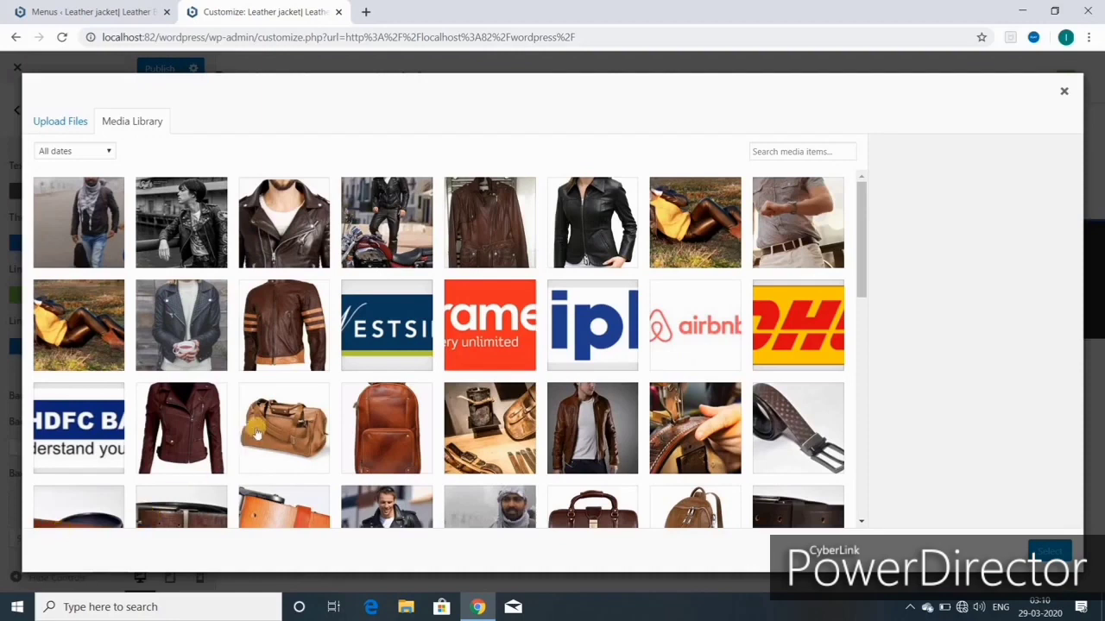
pyautogui.click(278, 436)
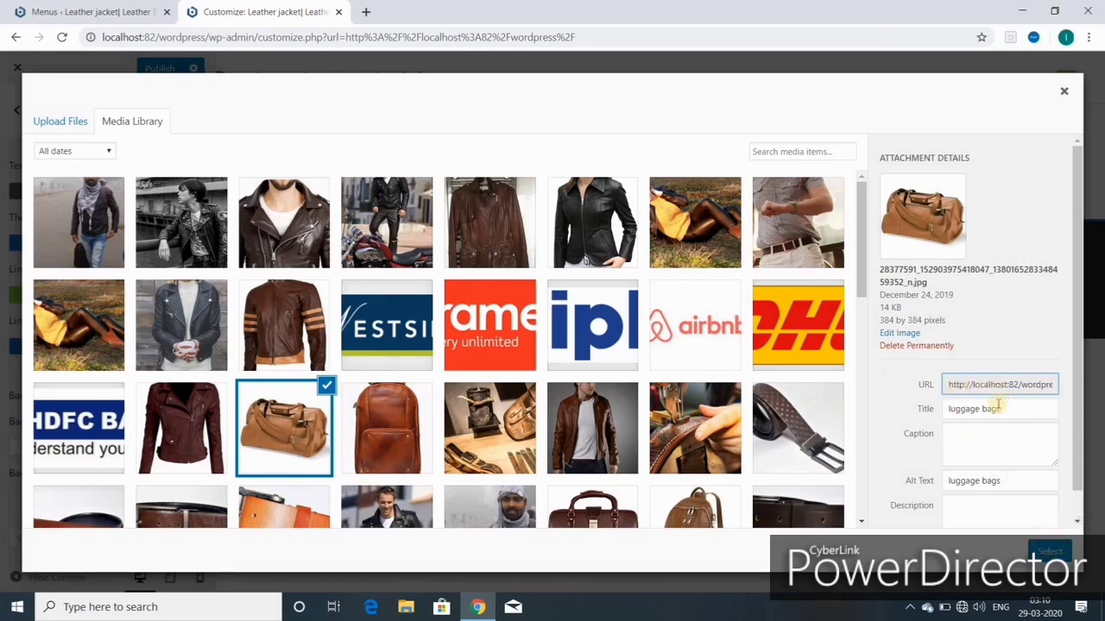
pyautogui.click(899, 335)
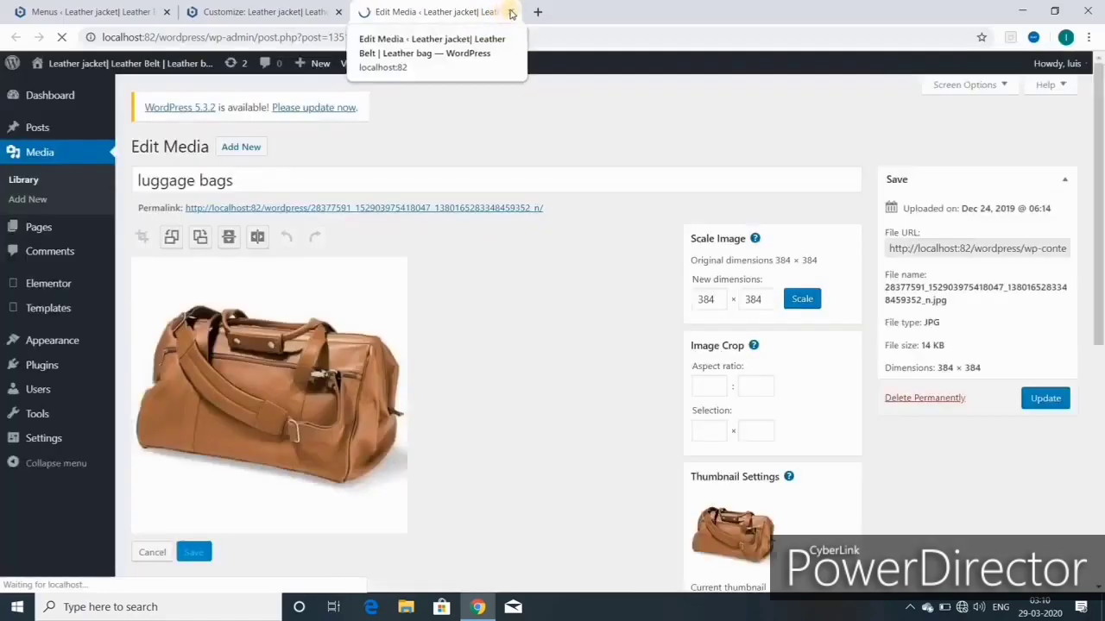
pyautogui.scroll(-1, 612, 413)
pyautogui.scroll(-3, 611, 412)
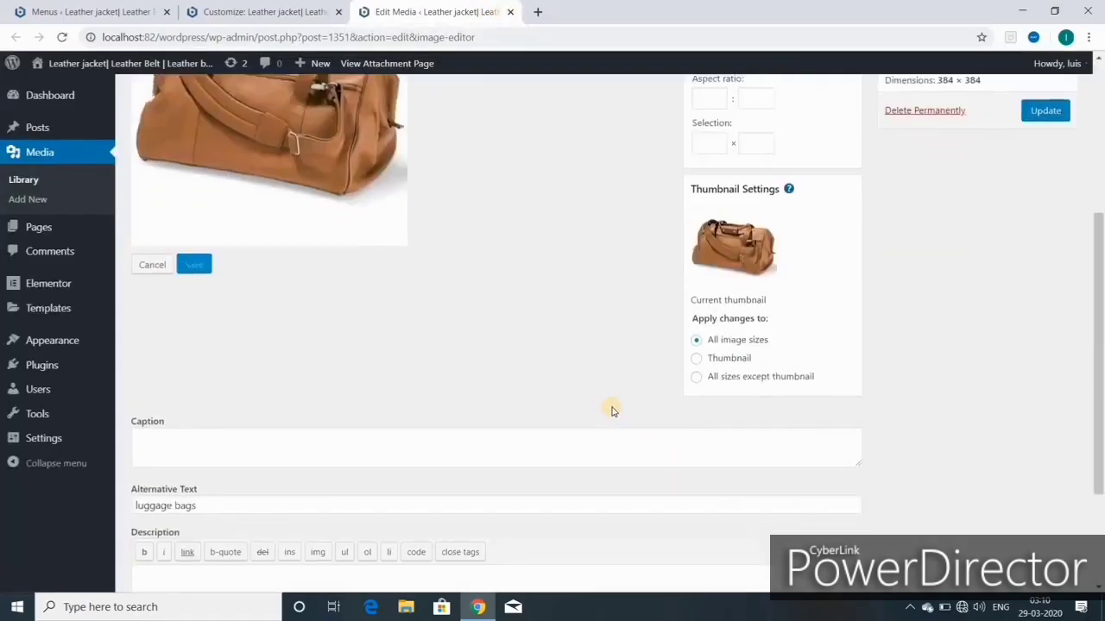
pyautogui.scroll(3, 516, 393)
pyautogui.scroll(2, 318, 299)
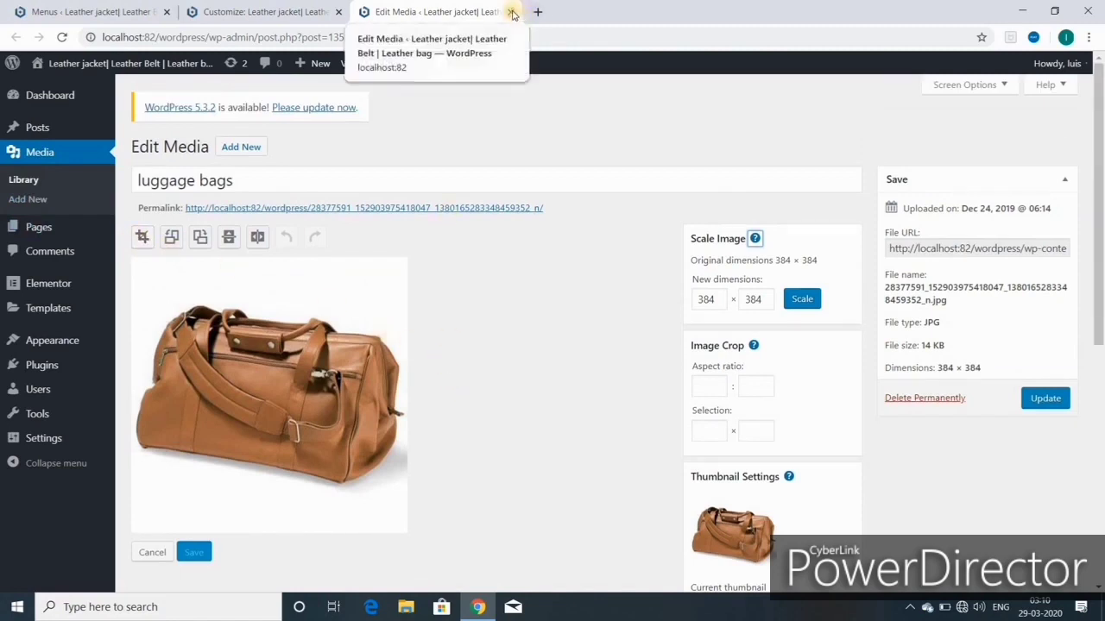
pyautogui.click(512, 13)
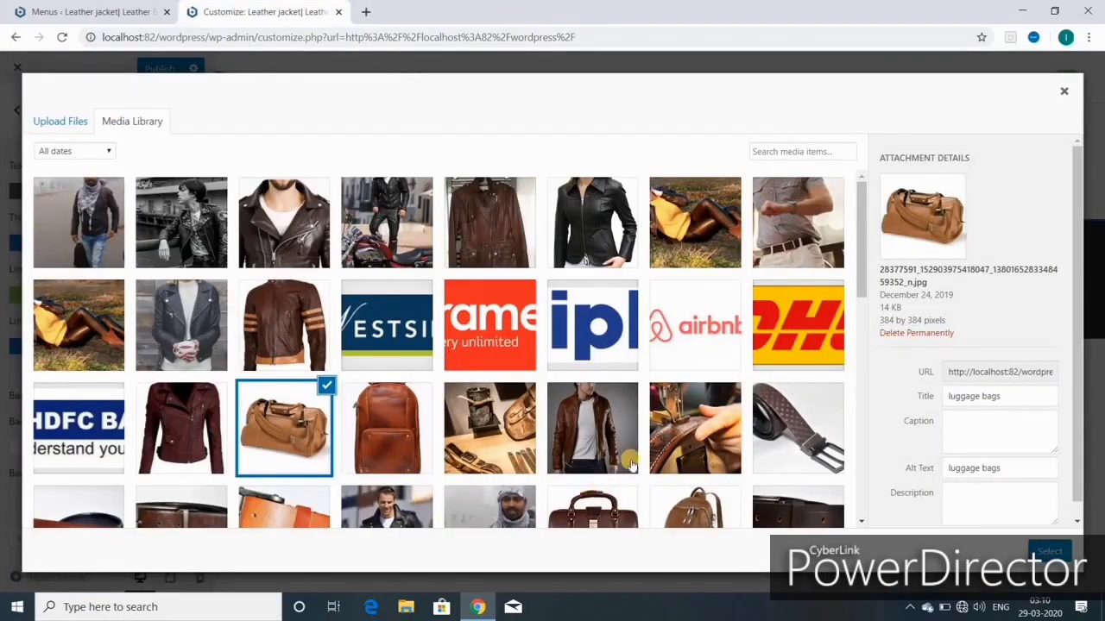
pyautogui.scroll(-3, 620, 458)
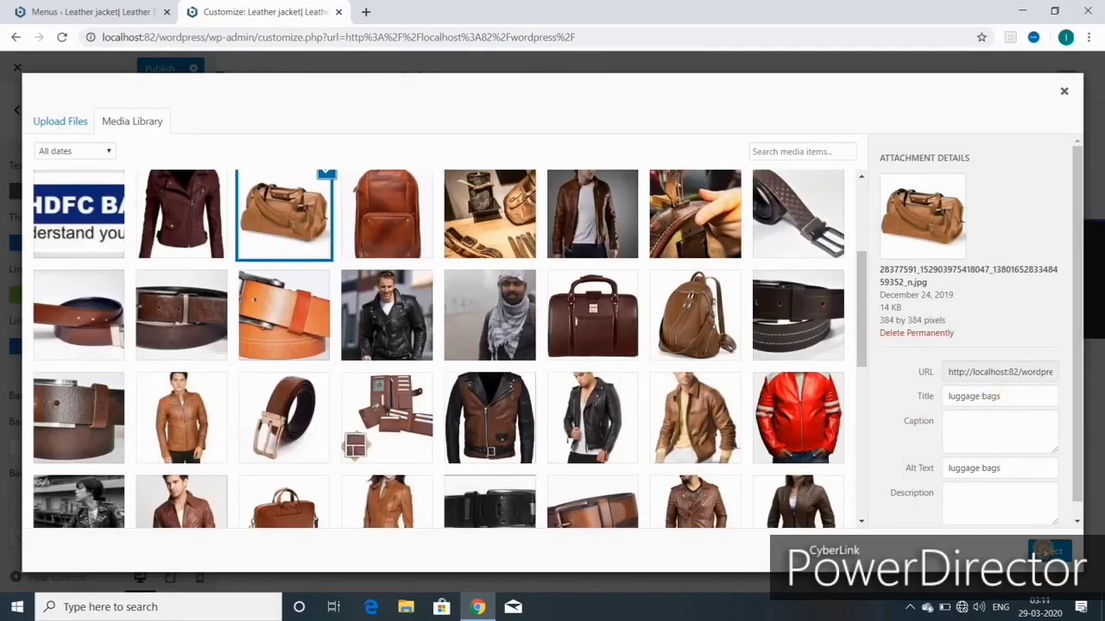
# Step: Apply the luggage bags photo as background image, then remove it again
pyautogui.click(1046, 552)
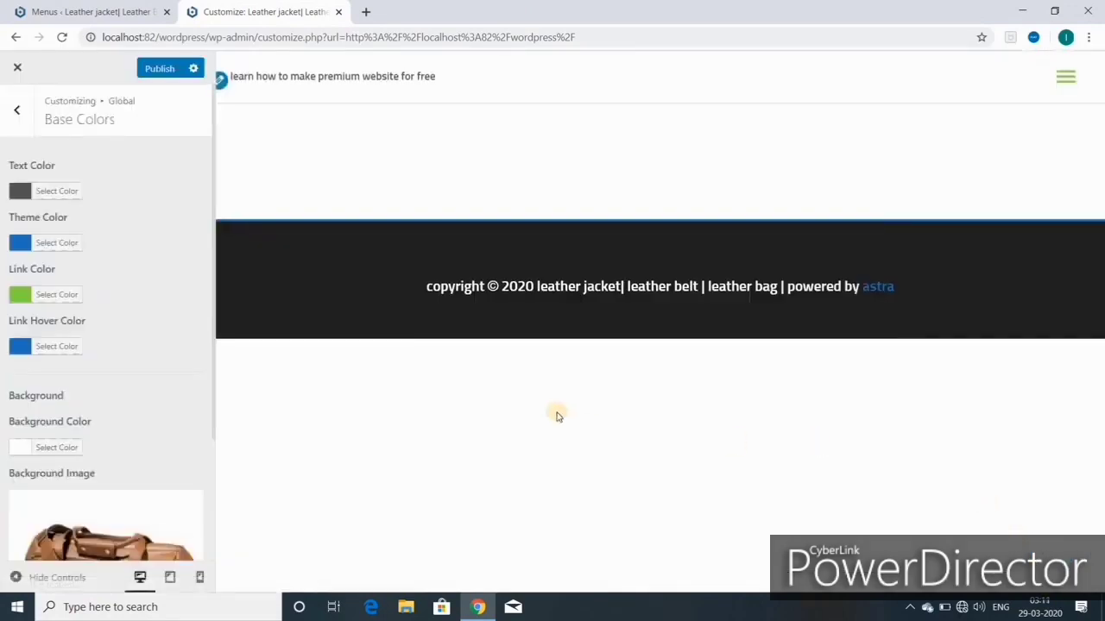
pyautogui.scroll(-2, 97, 476)
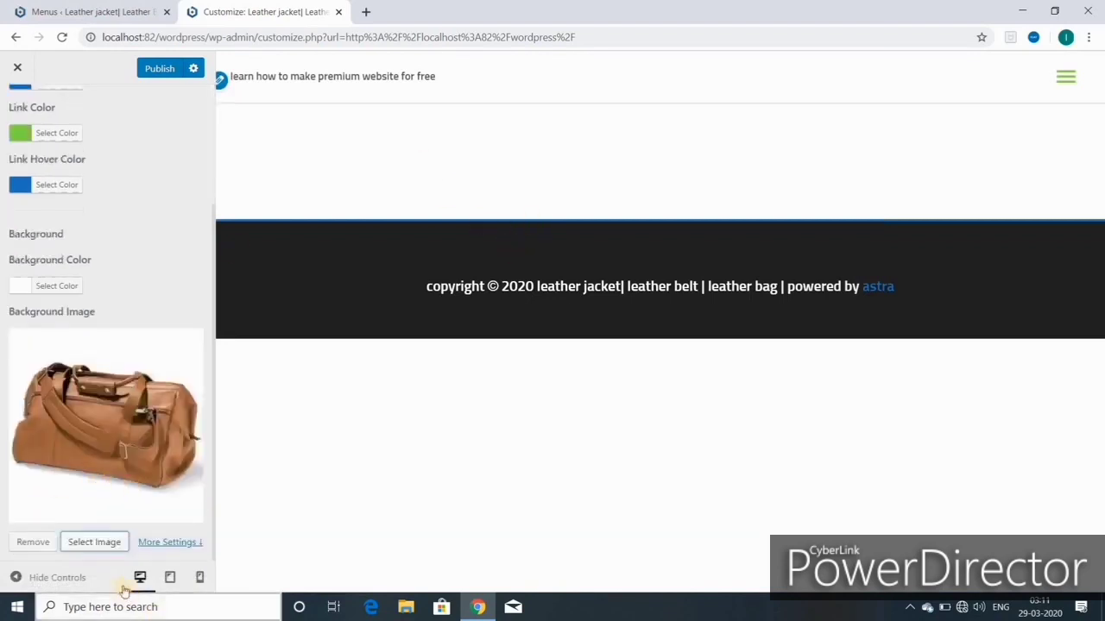
pyautogui.click(35, 543)
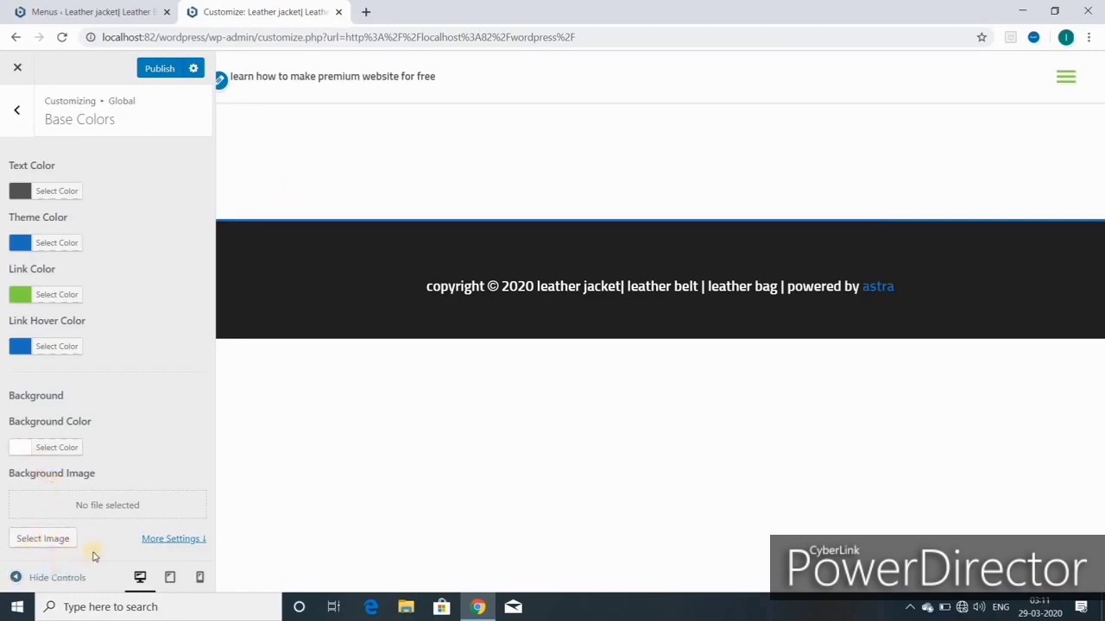
# Step: In Global > Container, try a 768 container width, then reset it to 1200
pyautogui.click(17, 116)
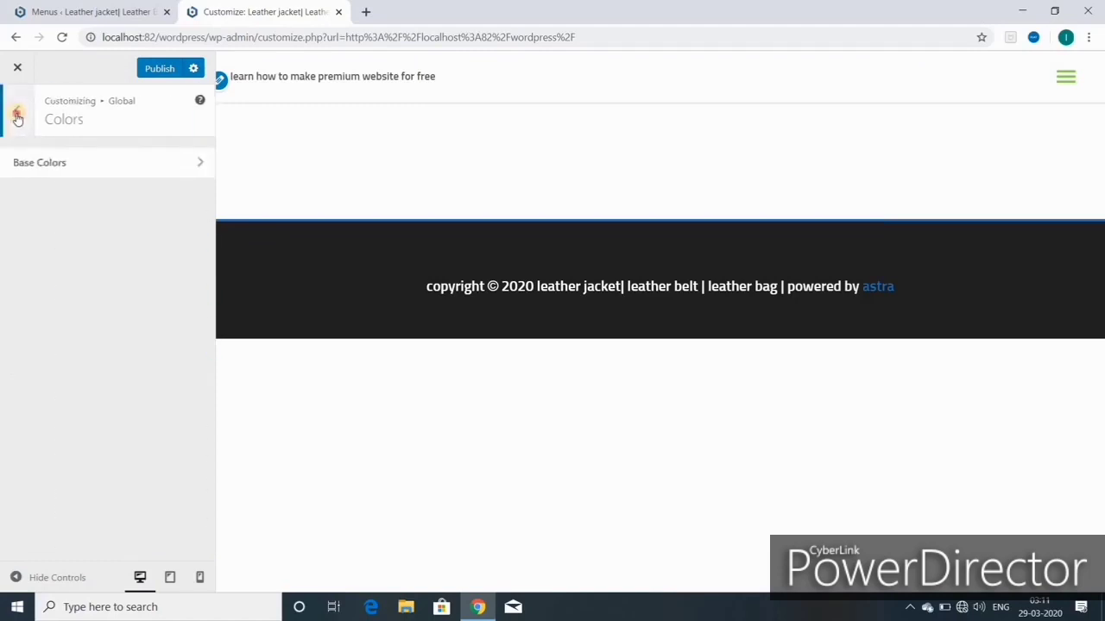
pyautogui.click(17, 116)
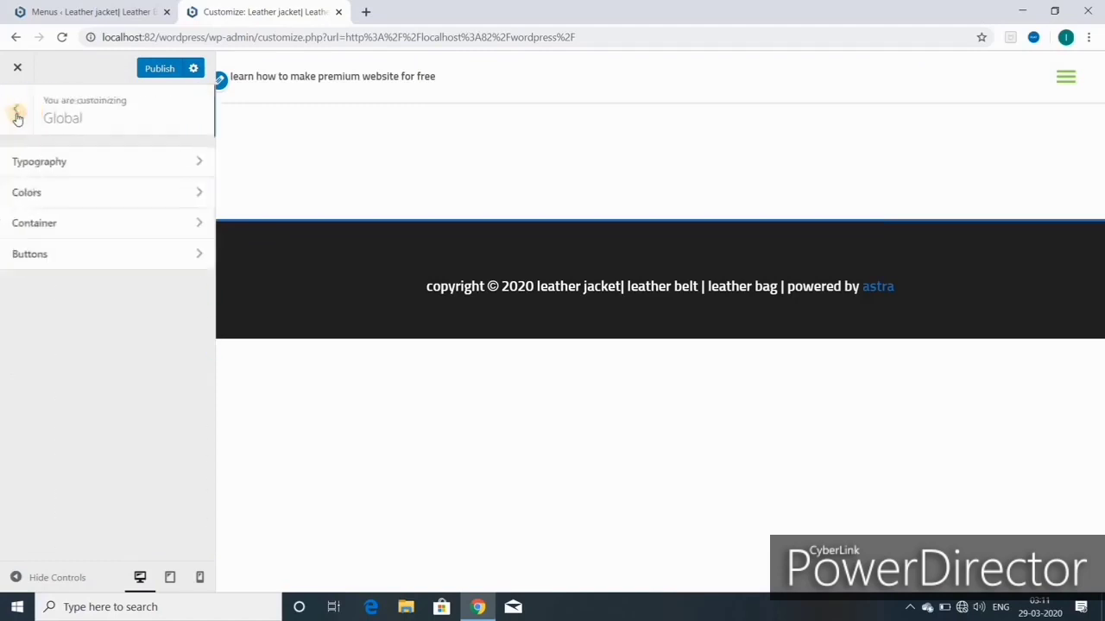
pyautogui.click(38, 225)
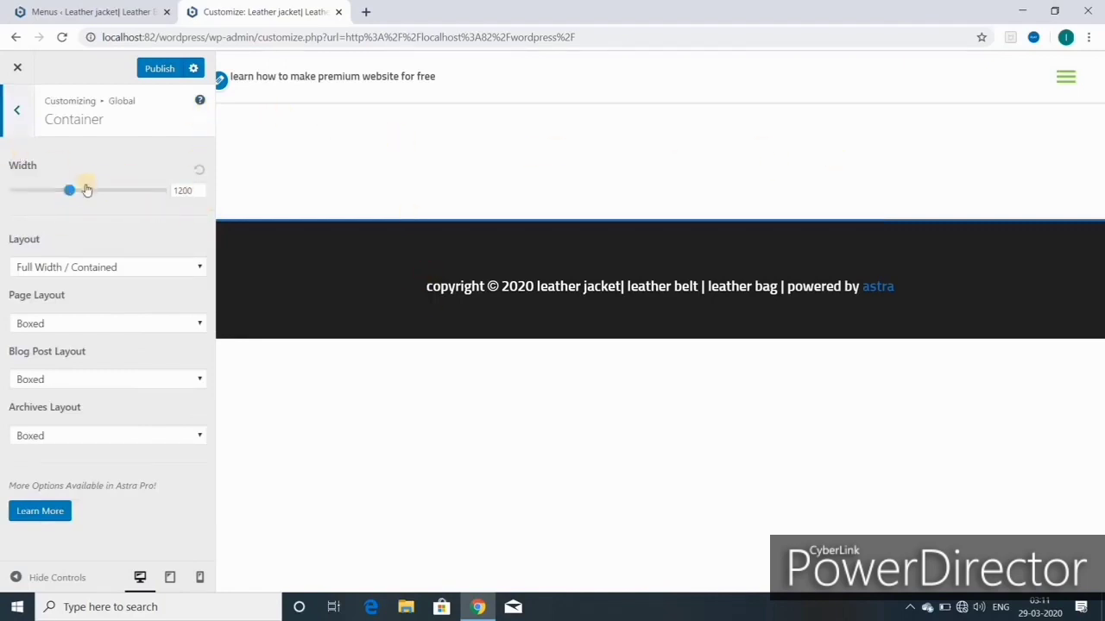
pyautogui.moveTo(69, 192); pyautogui.dragTo(3, 169)
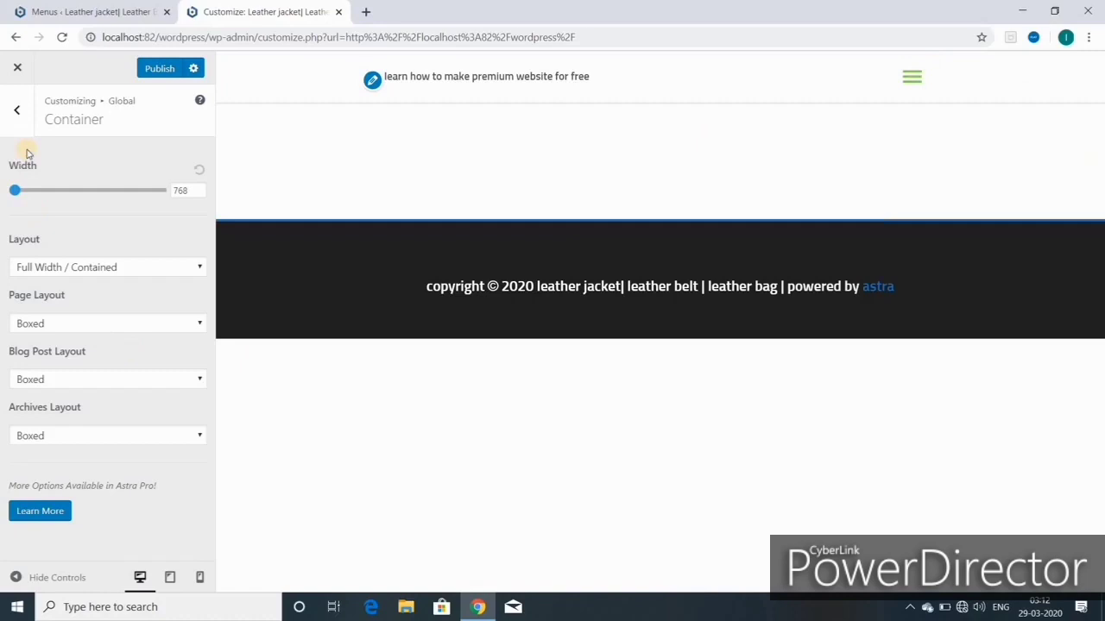
pyautogui.click(200, 170)
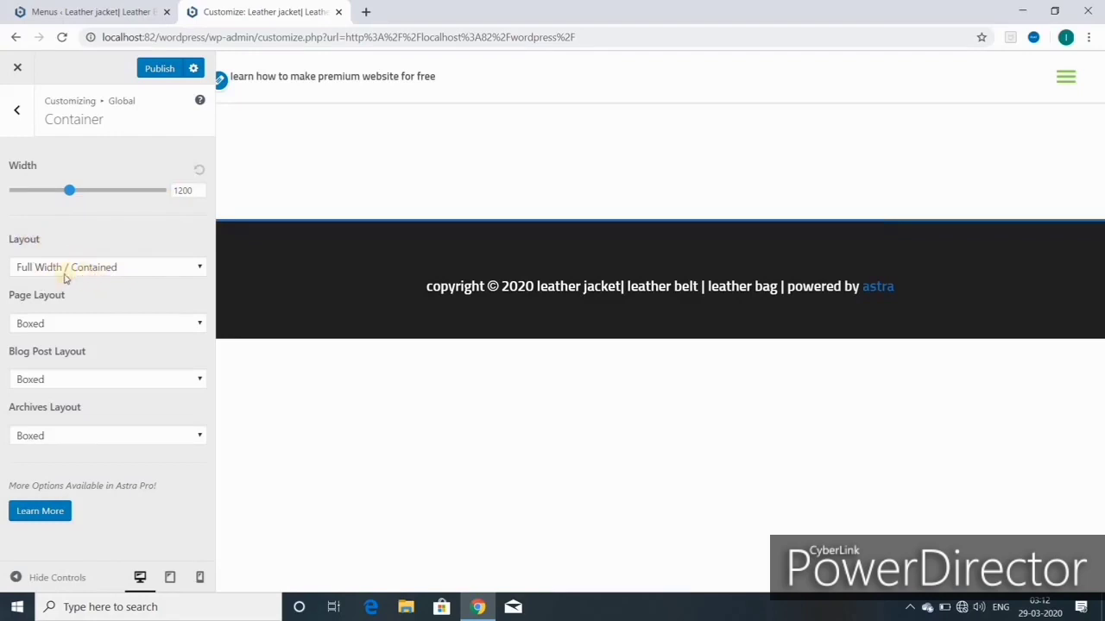
# Step: Try Full Width / Stretched, Boxed and Content Boxed layouts, settling on Full Width / Contained
pyautogui.click(200, 269)
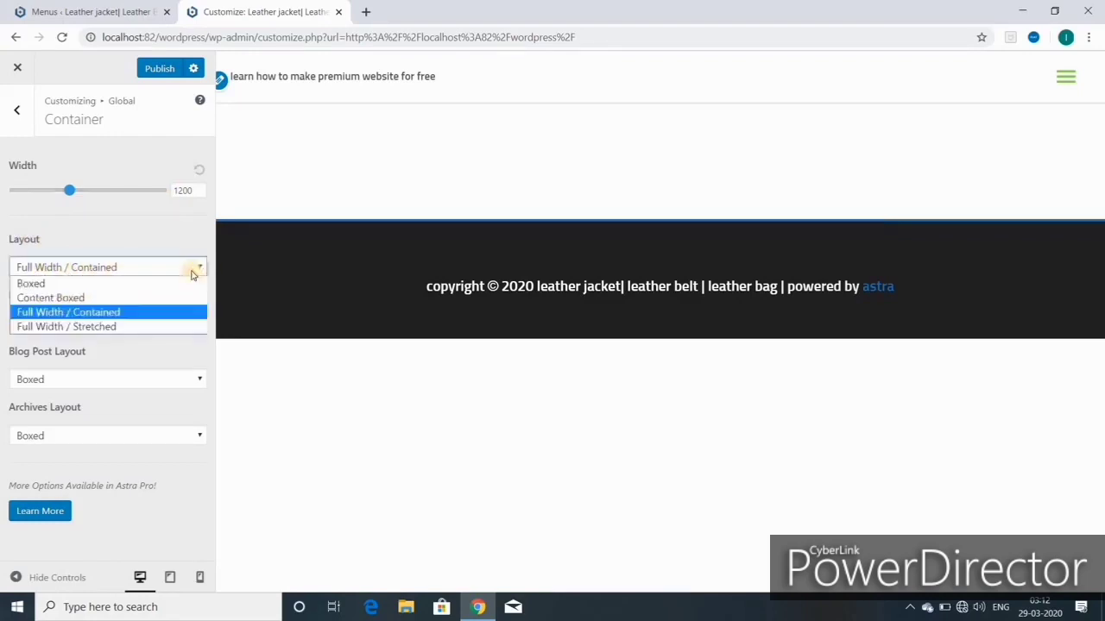
pyautogui.click(99, 328)
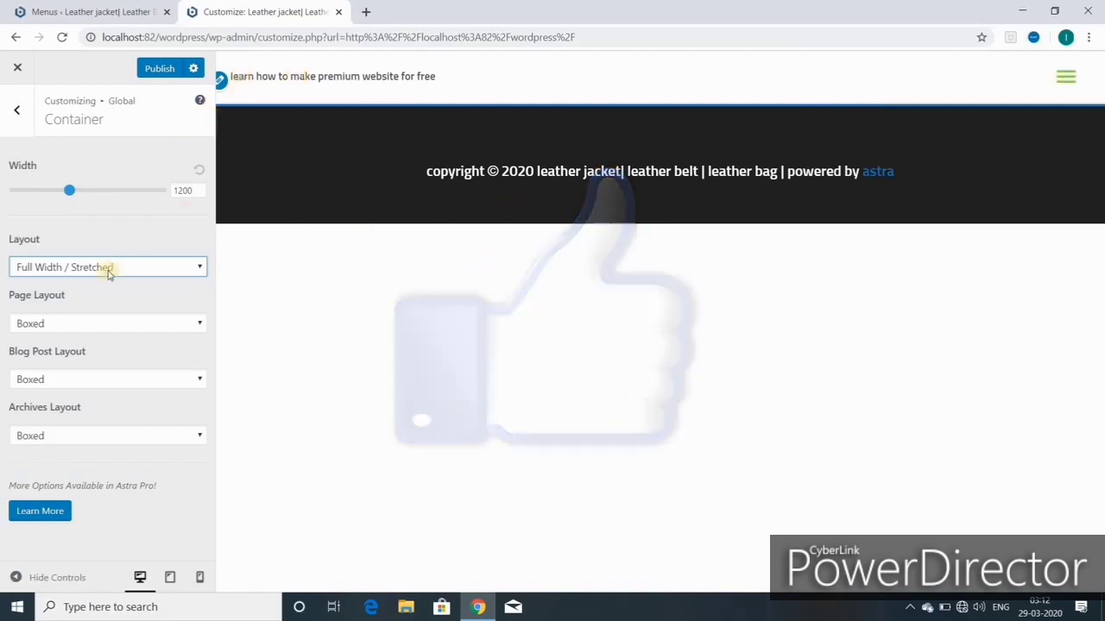
pyautogui.click(201, 270)
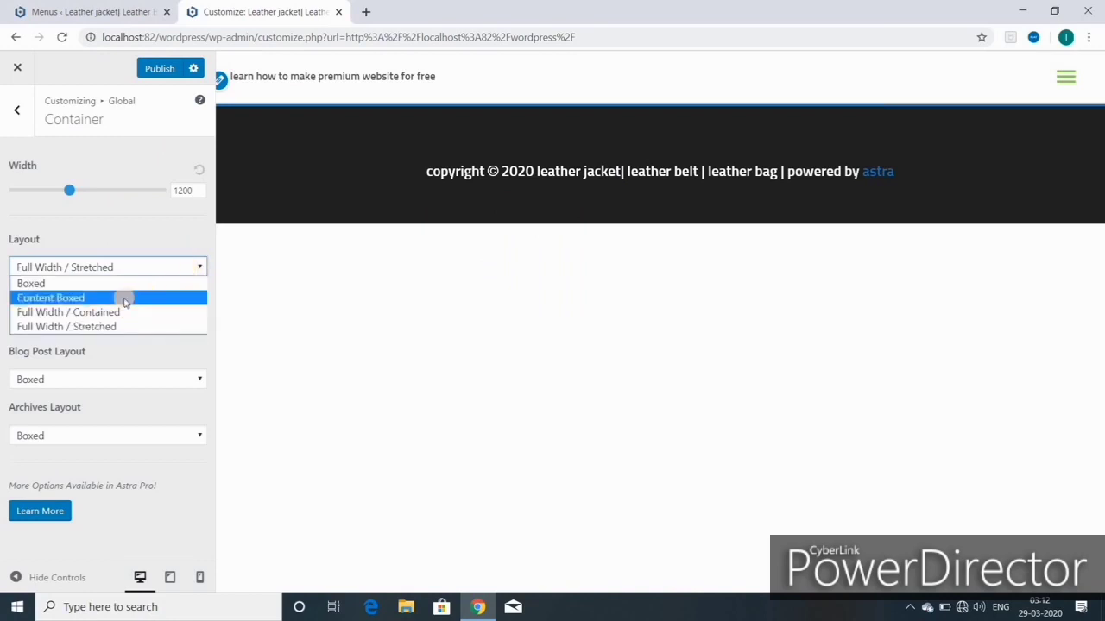
pyautogui.click(112, 272)
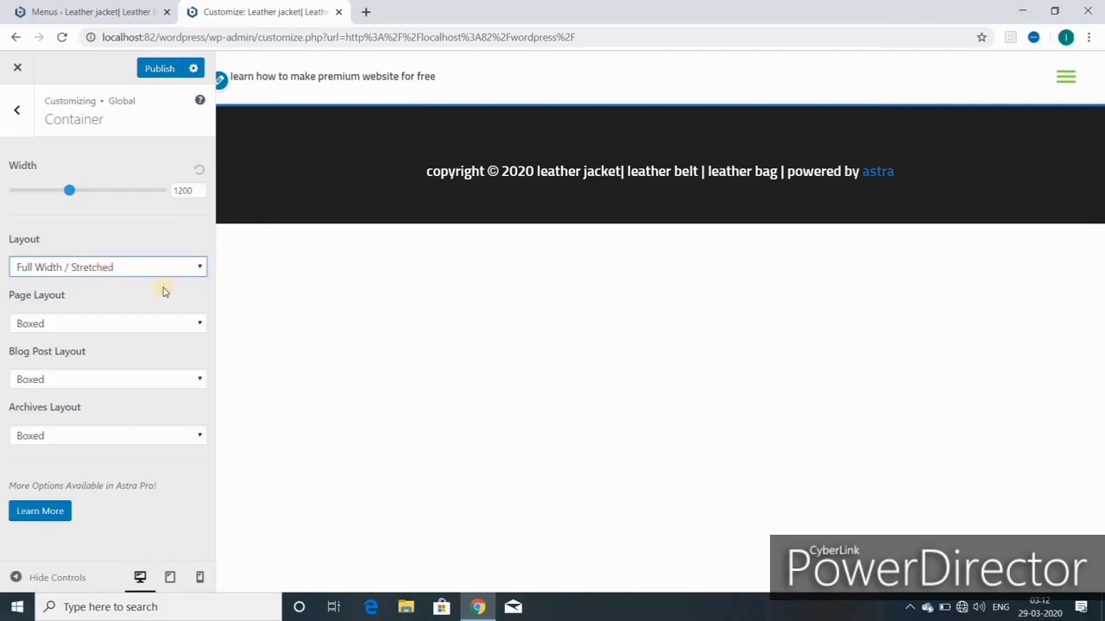
pyautogui.click(200, 269)
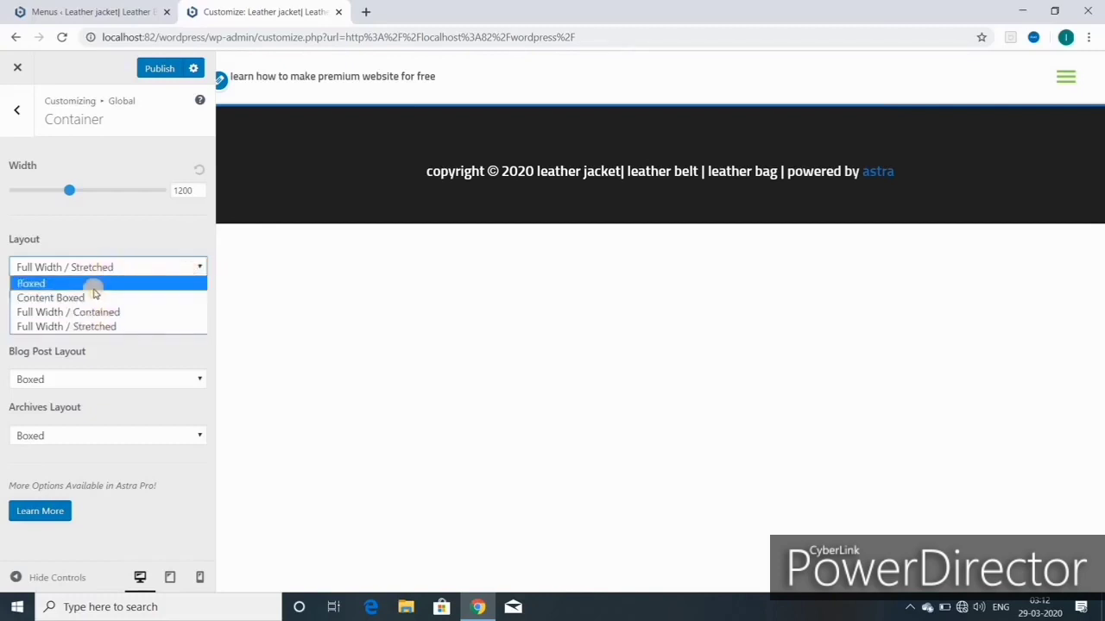
pyautogui.click(93, 285)
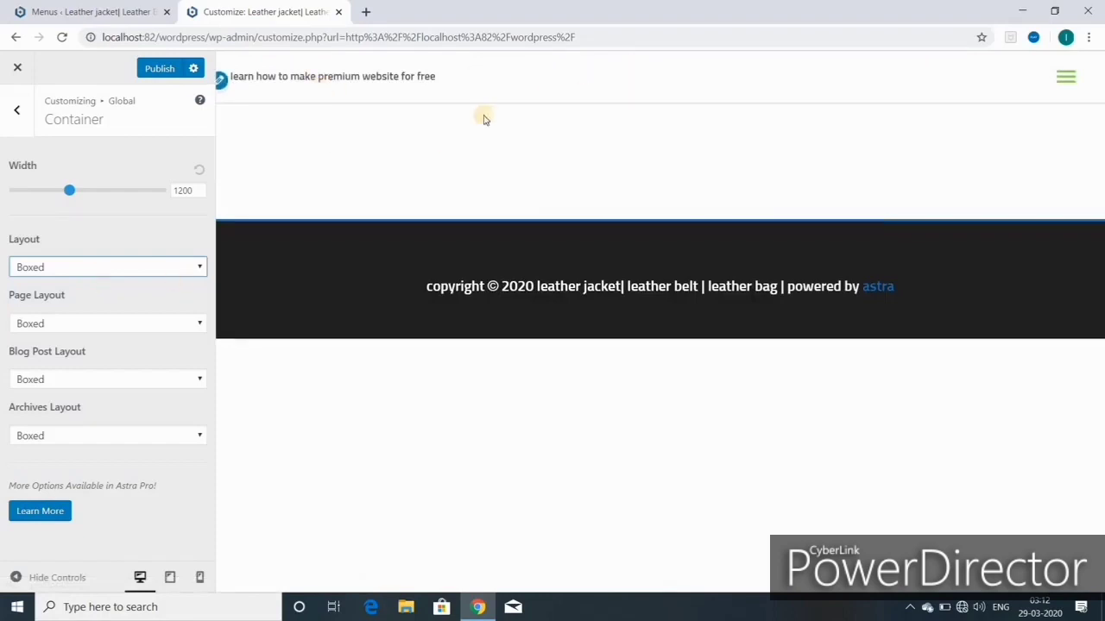
pyautogui.click(200, 269)
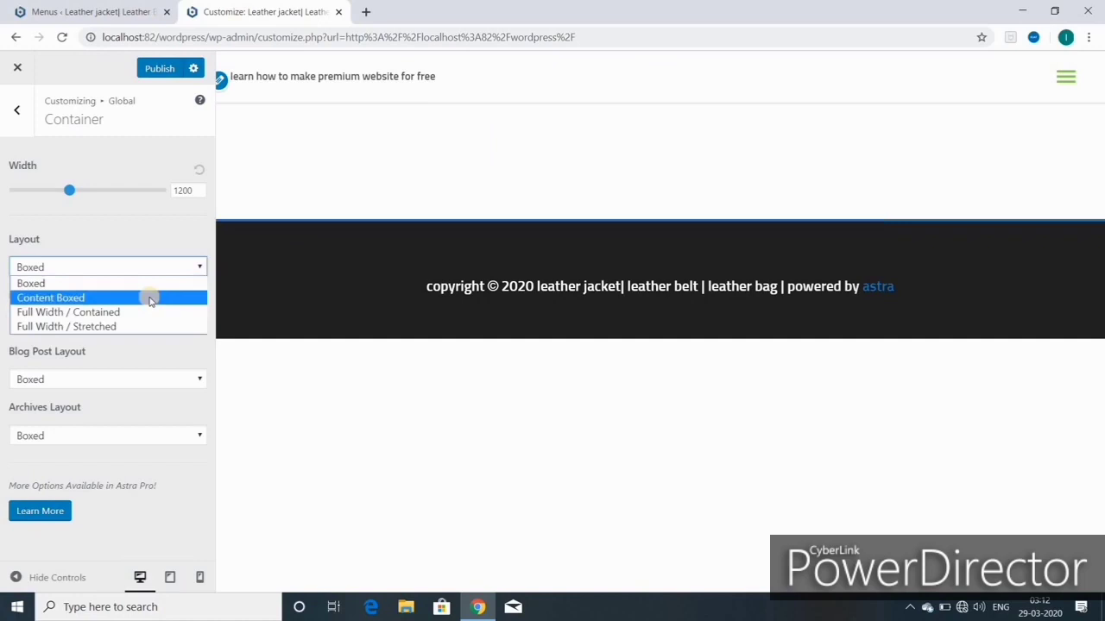
pyautogui.click(150, 298)
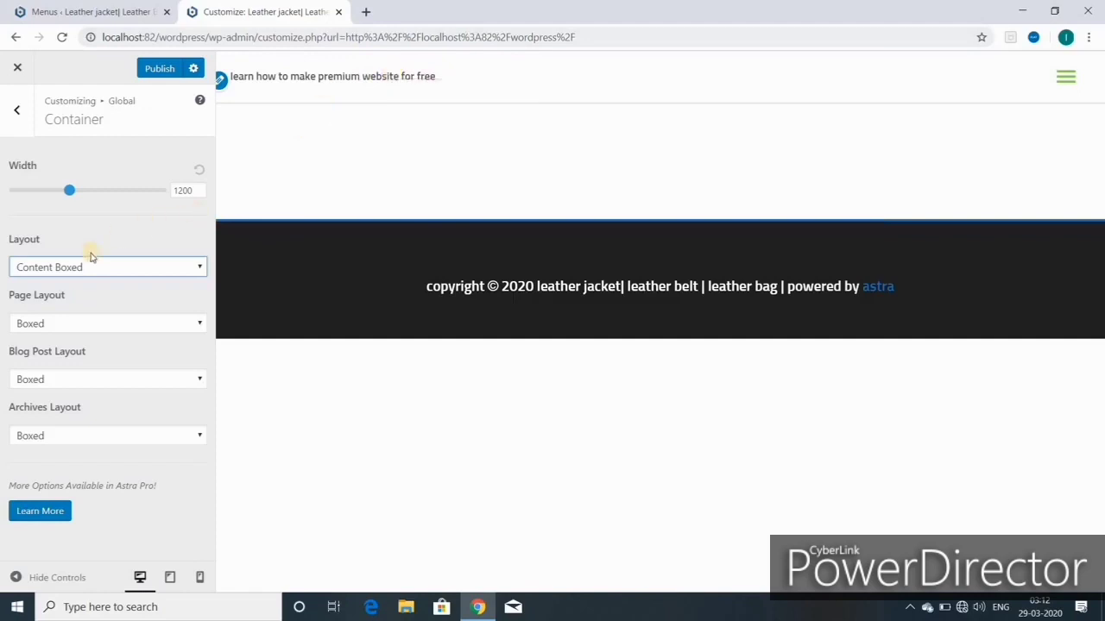
pyautogui.click(199, 268)
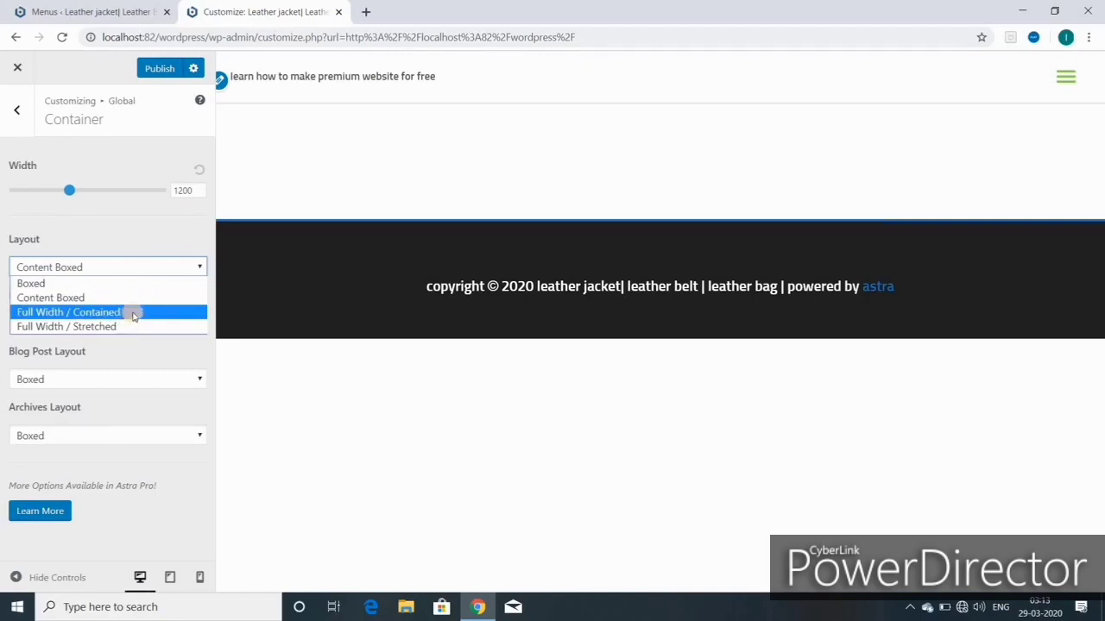
pyautogui.click(134, 313)
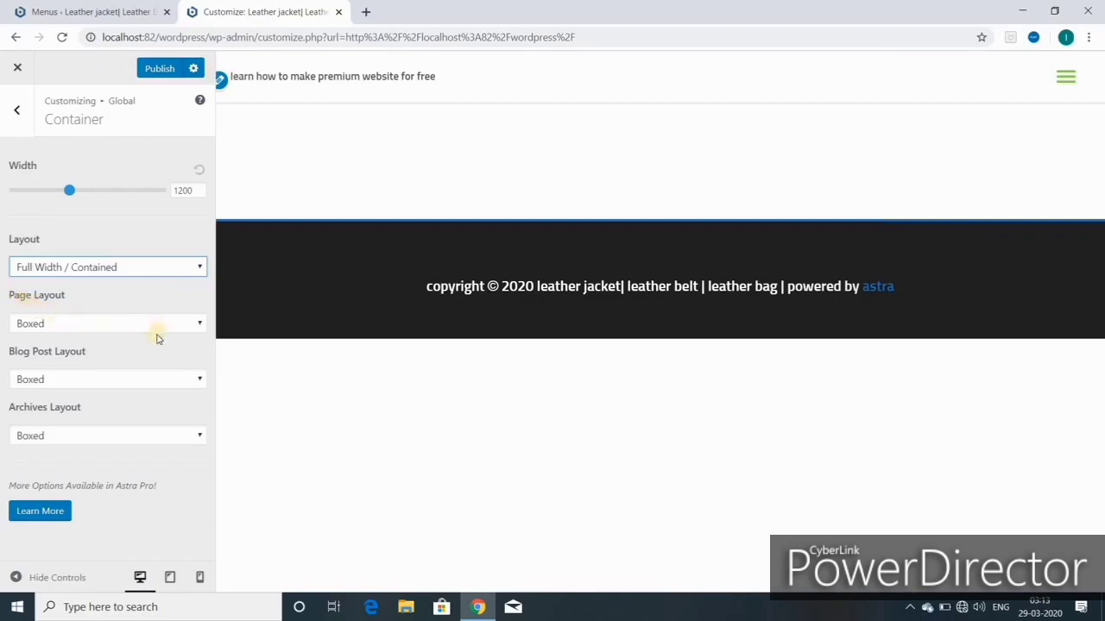
# Step: Leave the Page and Blog Post layouts as Boxed and publish the changes
pyautogui.click(199, 325)
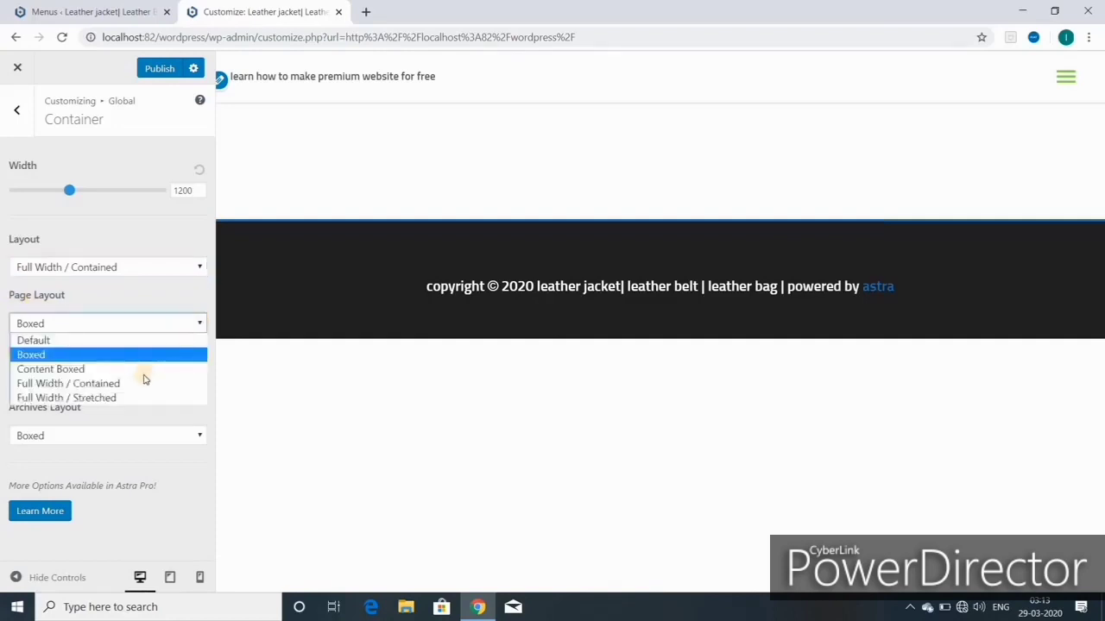
pyautogui.click(140, 326)
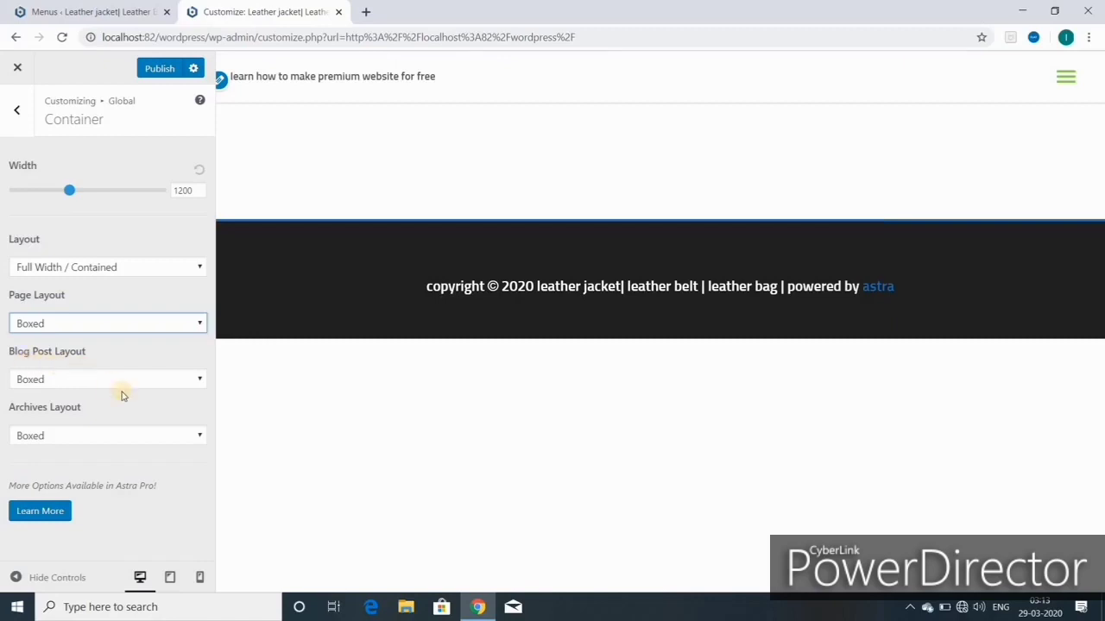
pyautogui.click(200, 381)
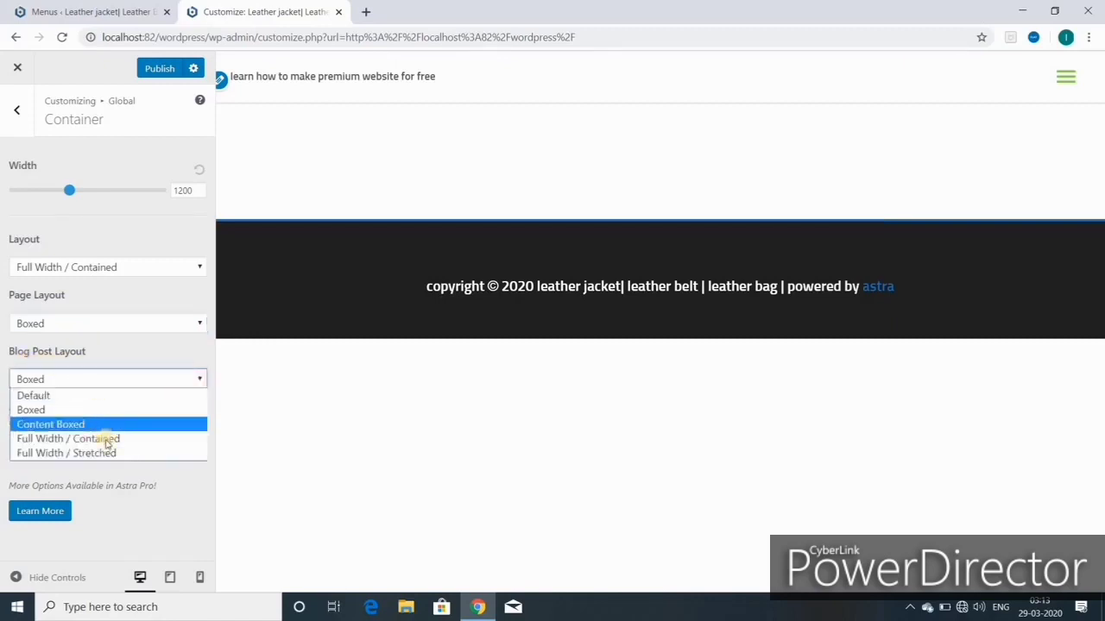
pyautogui.click(98, 379)
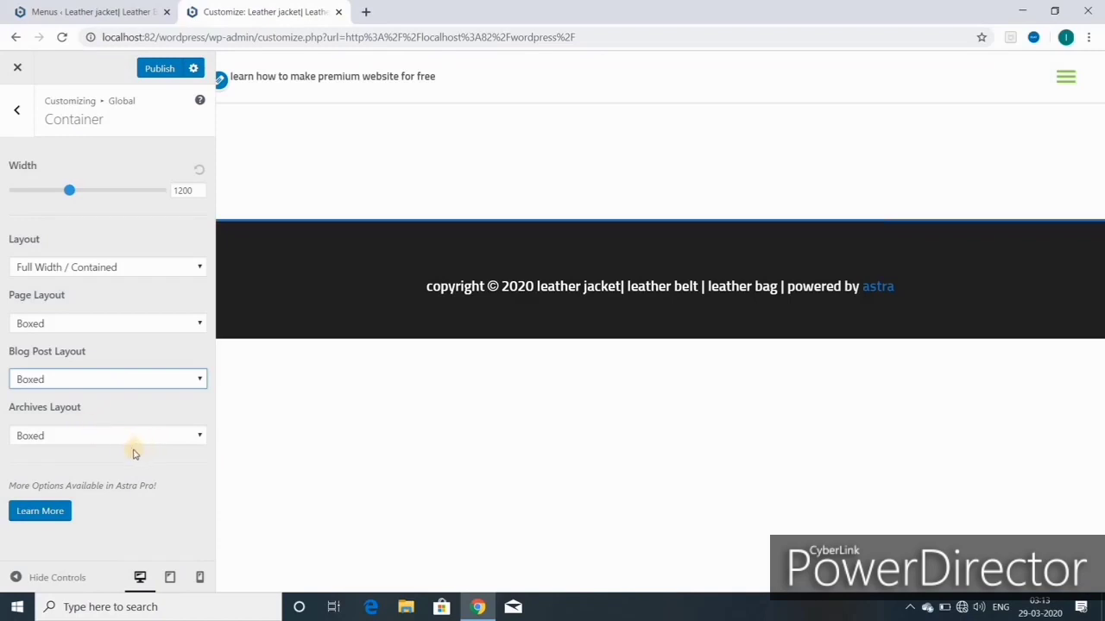
pyautogui.click(164, 71)
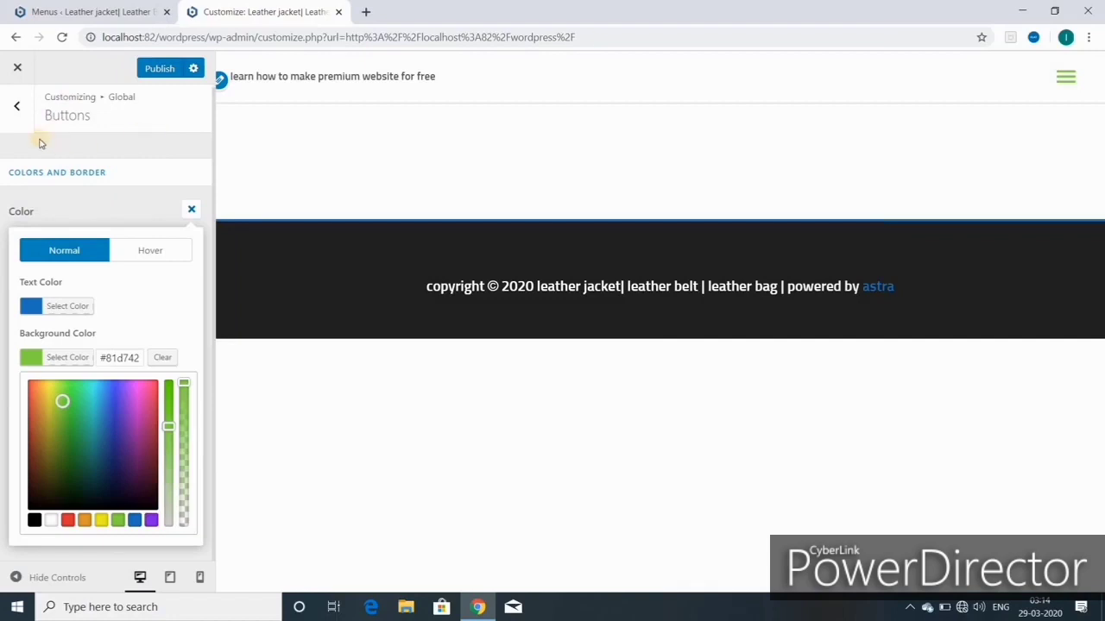
# Step: Go back from the Buttons settings through Global to the main Customizer panel
pyautogui.click(19, 105)
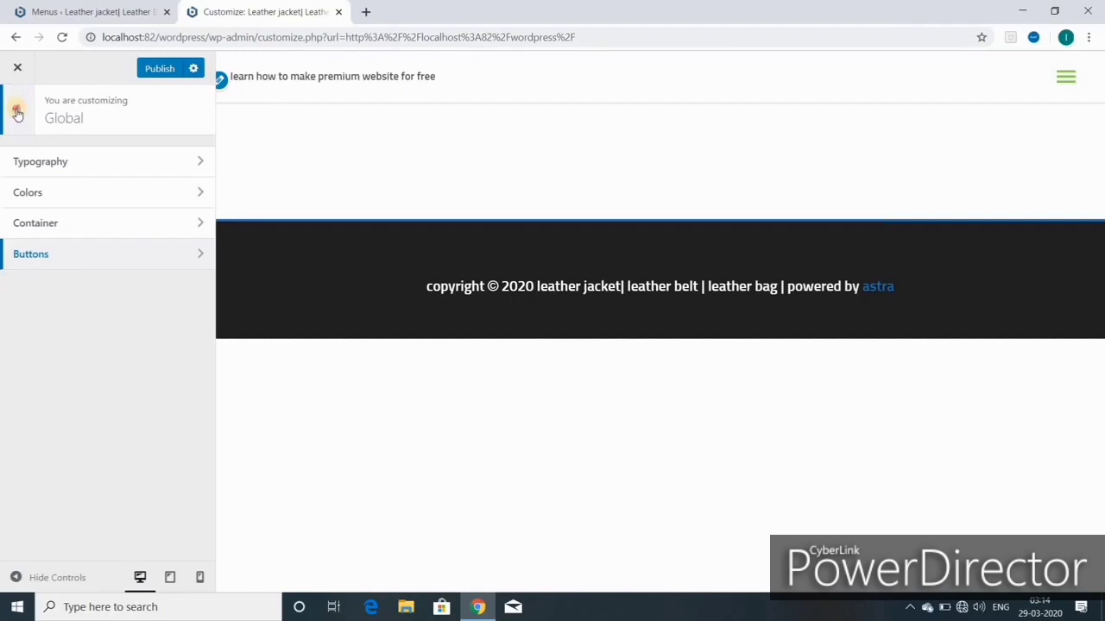
pyautogui.click(17, 112)
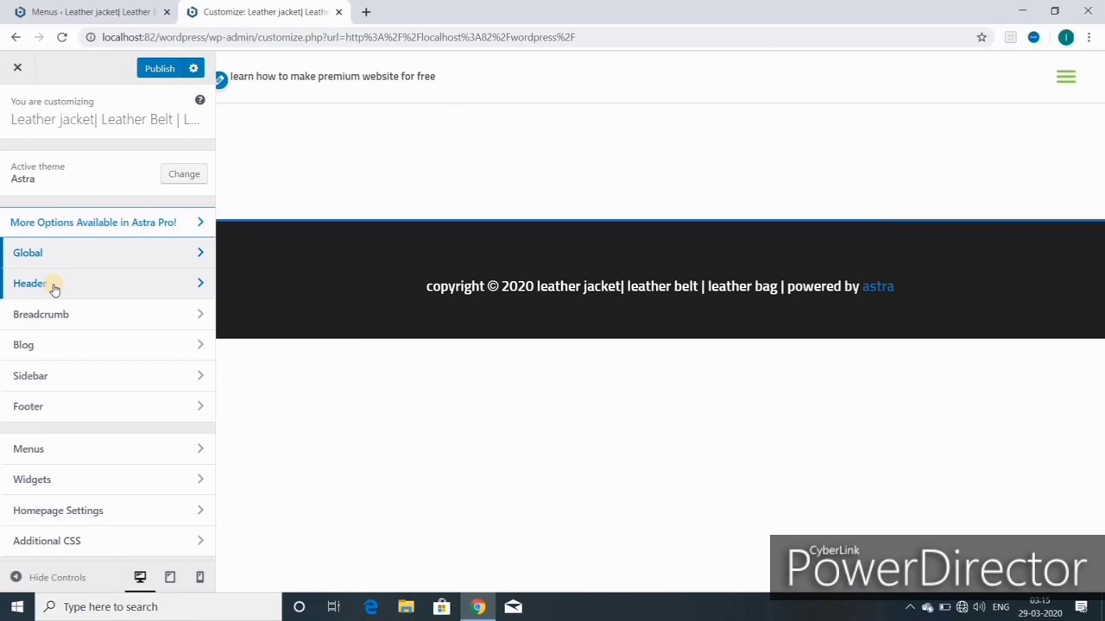
# Step: Go to Header > Site Identity and start choosing a site logo image
pyautogui.click(53, 288)
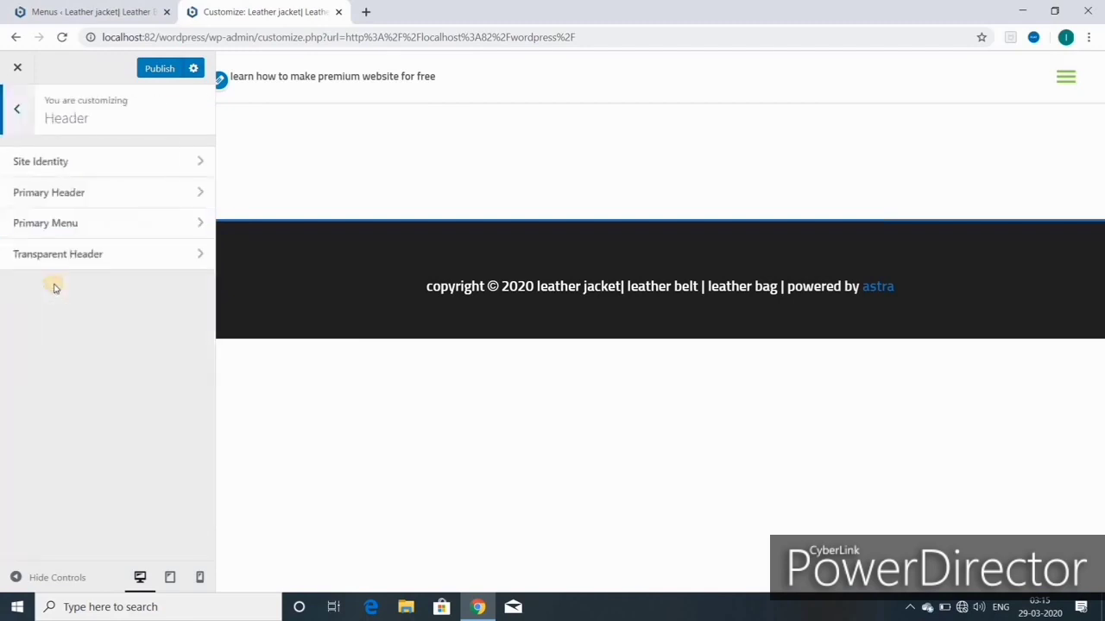
pyautogui.click(62, 164)
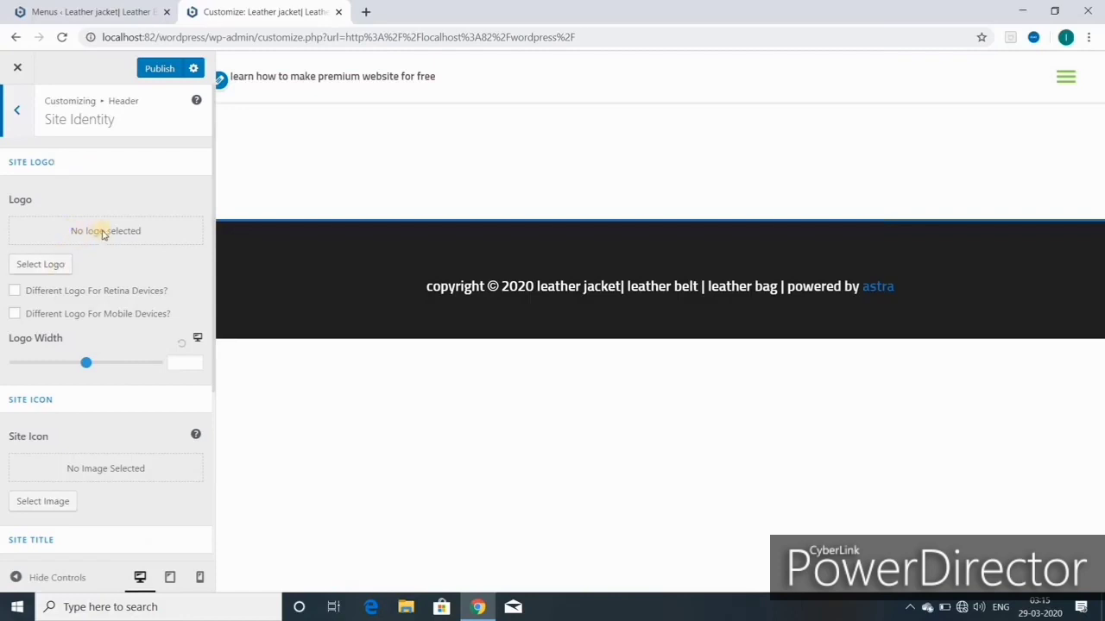
pyautogui.click(49, 266)
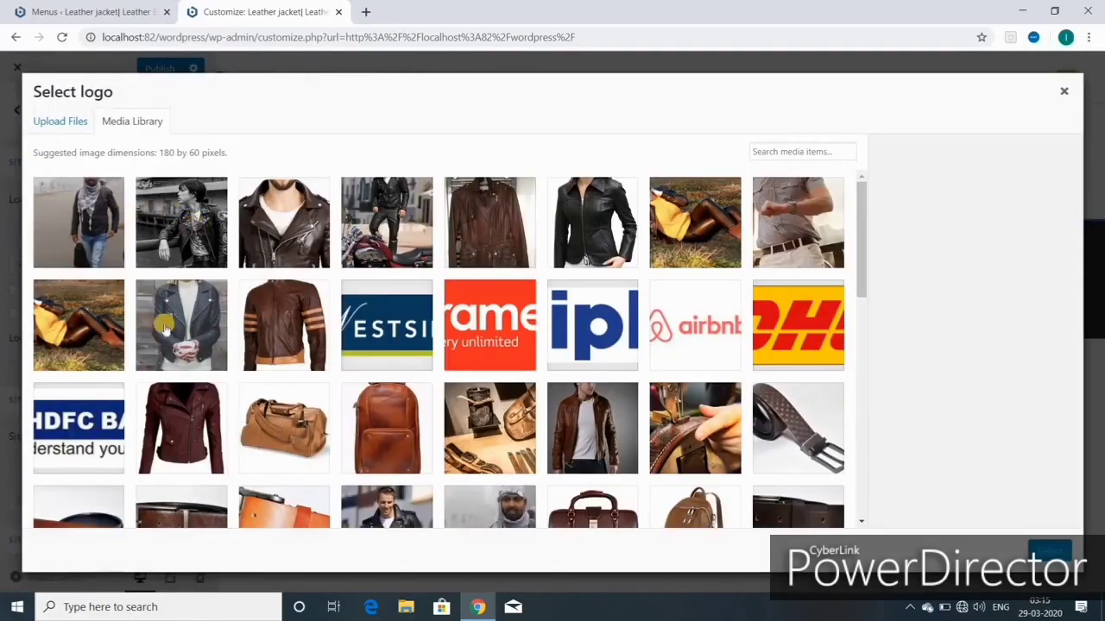
# Step: Set the LUIS-BOND image as the site logo, cropped to cover the whole logo
pyautogui.scroll(-5, 518, 369)
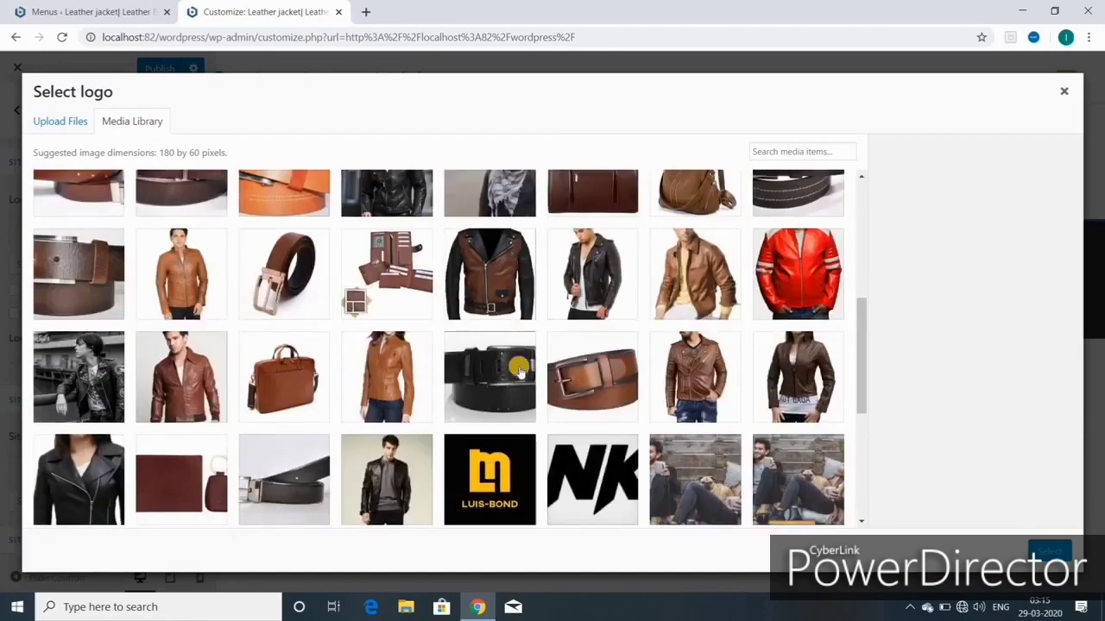
pyautogui.scroll(-3, 518, 366)
pyautogui.click(488, 275)
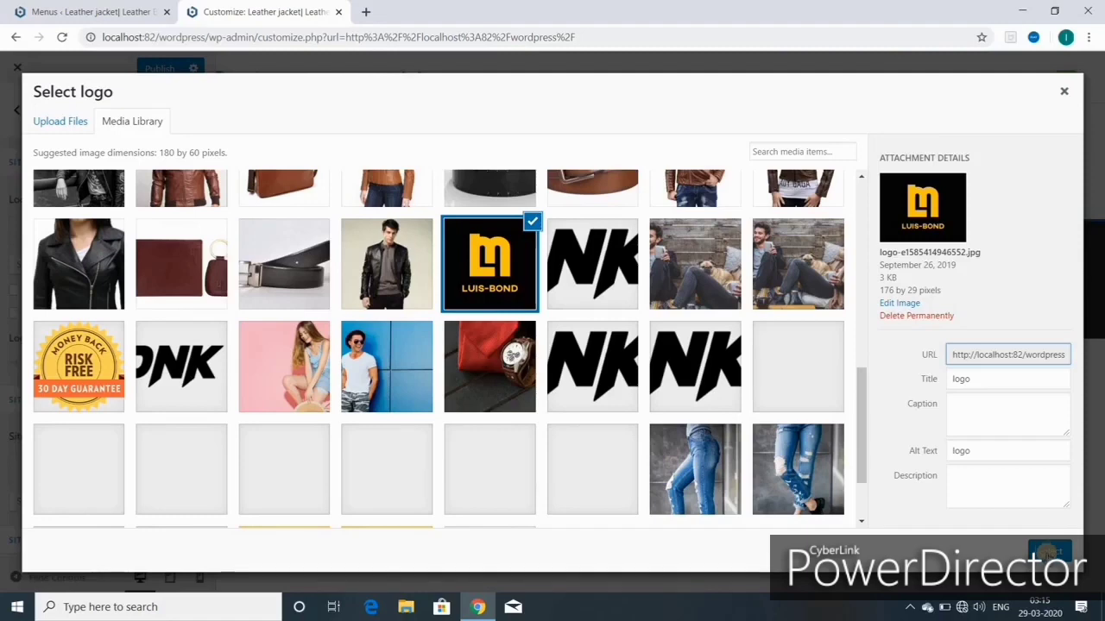
pyautogui.click(1048, 553)
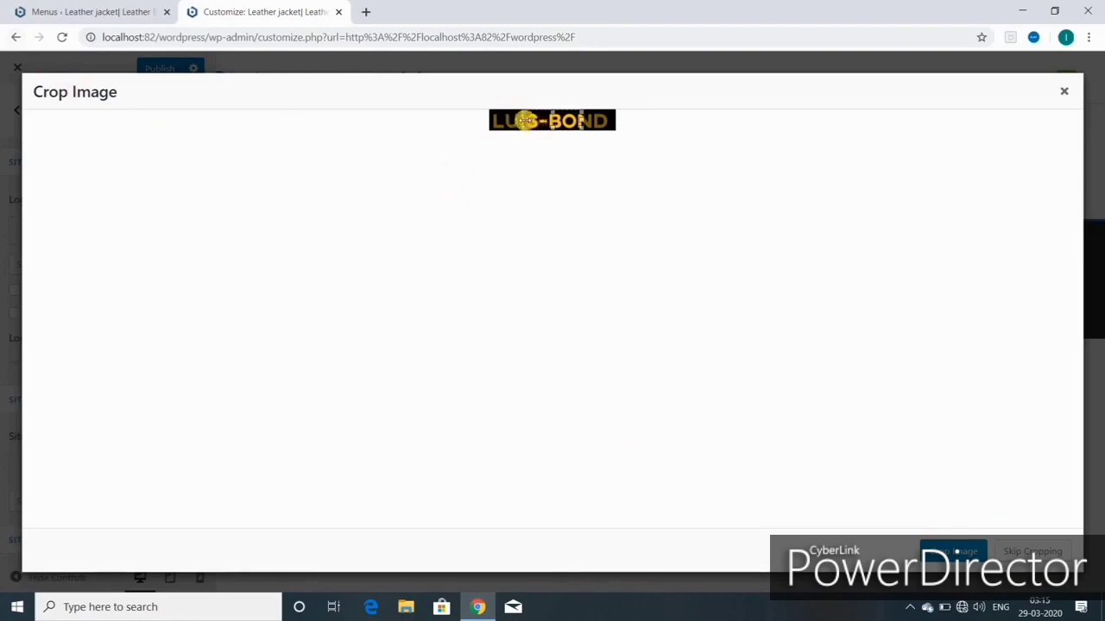
pyautogui.moveTo(525, 120); pyautogui.dragTo(487, 123)
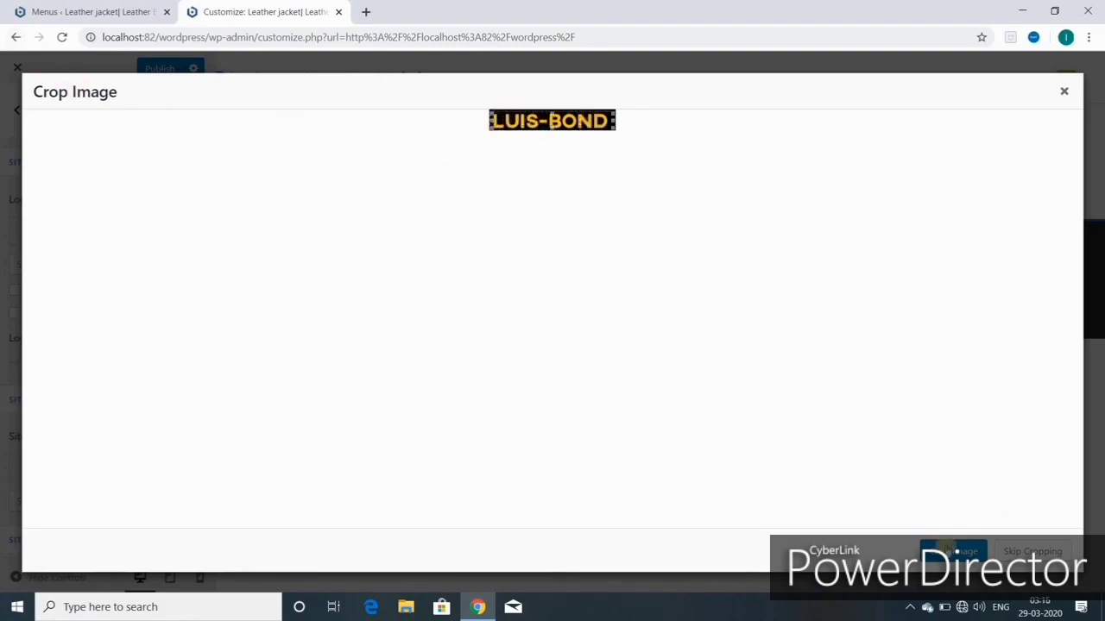
pyautogui.click(956, 552)
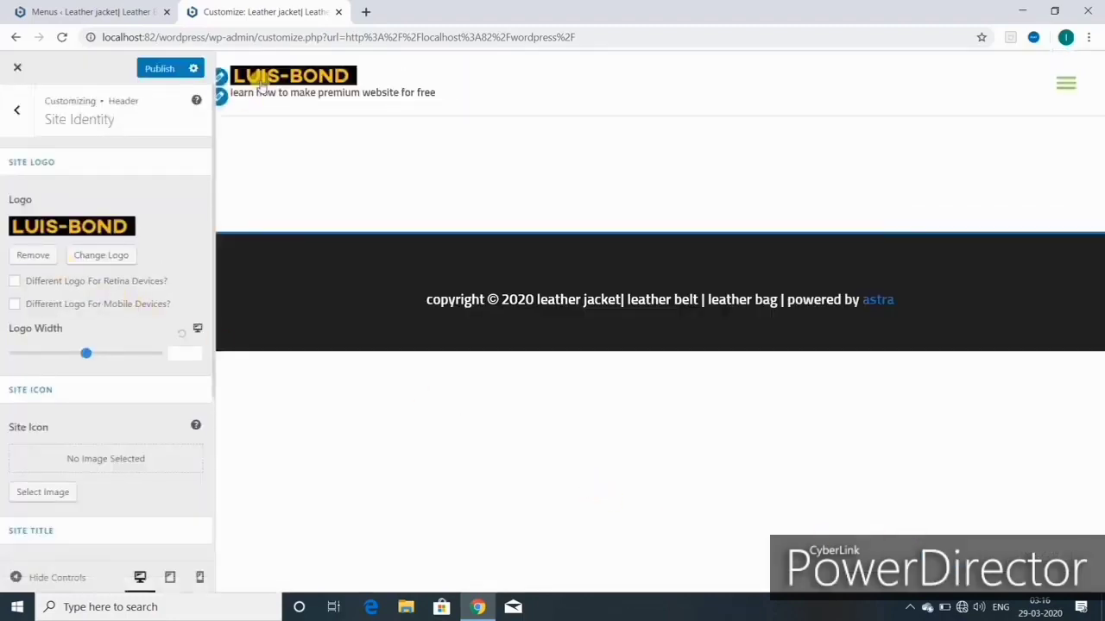
# Step: Try the separate Retina and Mobile logo options, then turn both off
pyautogui.click(16, 282)
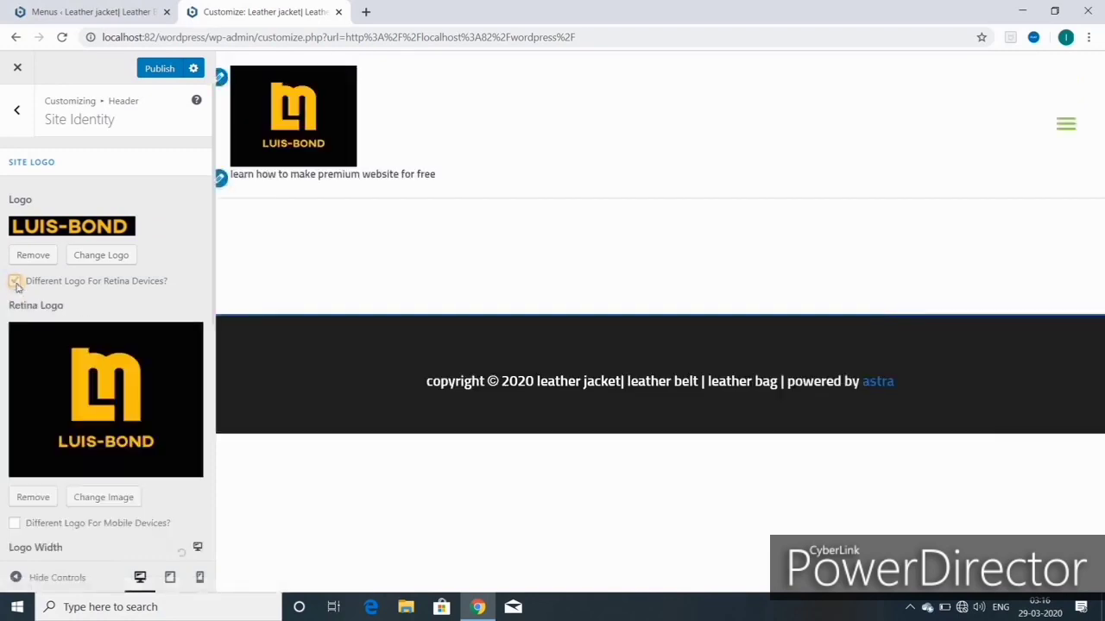
pyautogui.click(16, 282)
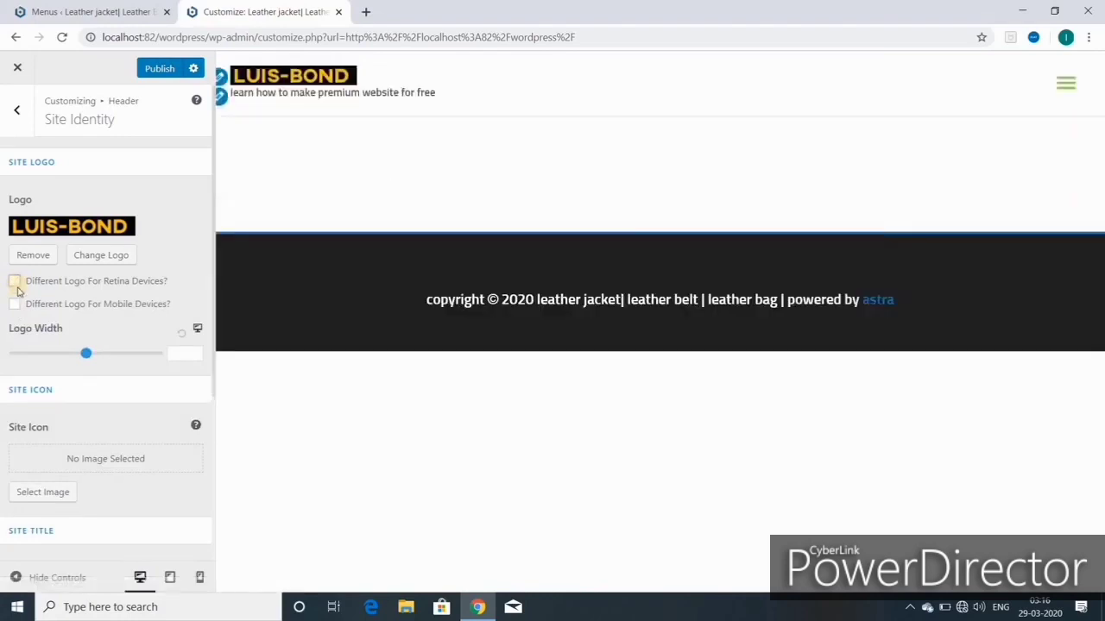
pyautogui.click(15, 308)
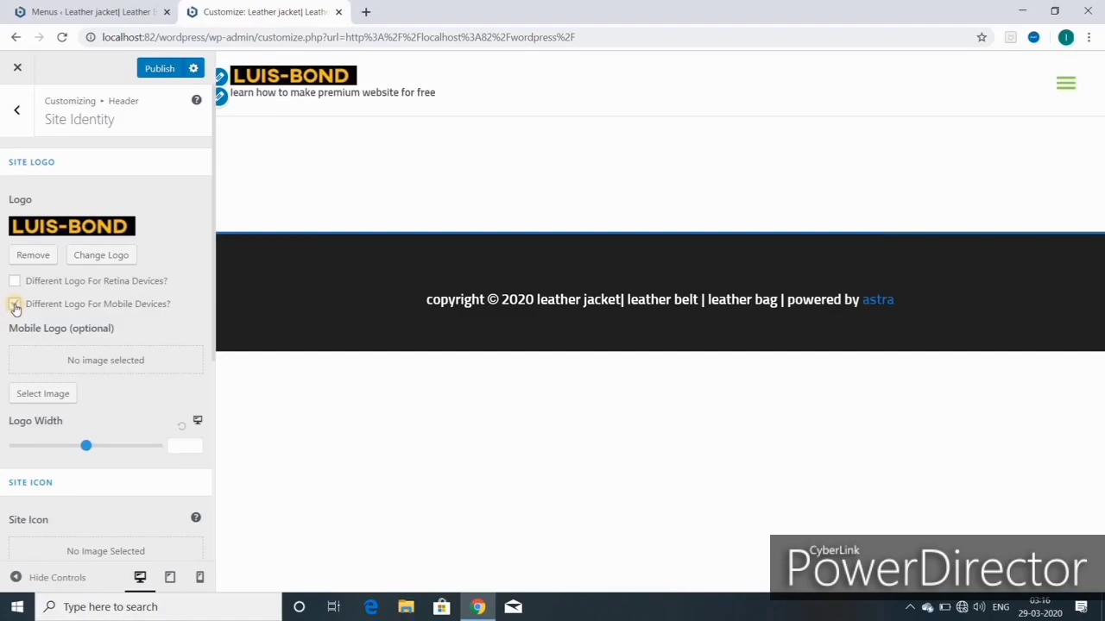
pyautogui.click(15, 307)
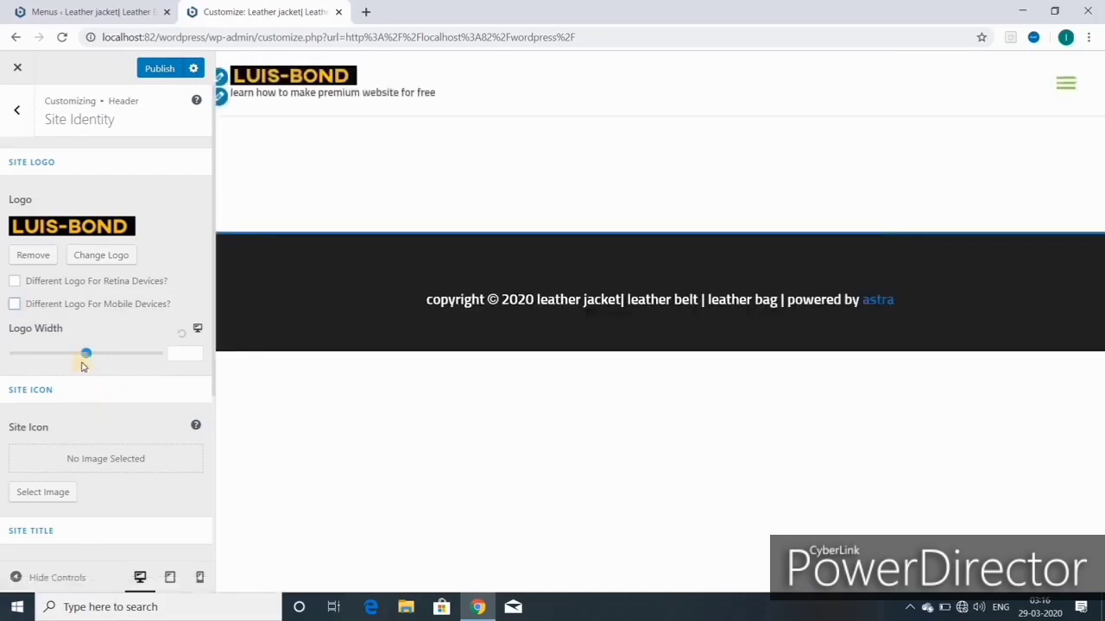
# Step: Experiment with logo widths of 197 and 161, then settle the logo width at 151
pyautogui.moveTo(87, 356); pyautogui.dragTo(17, 354)
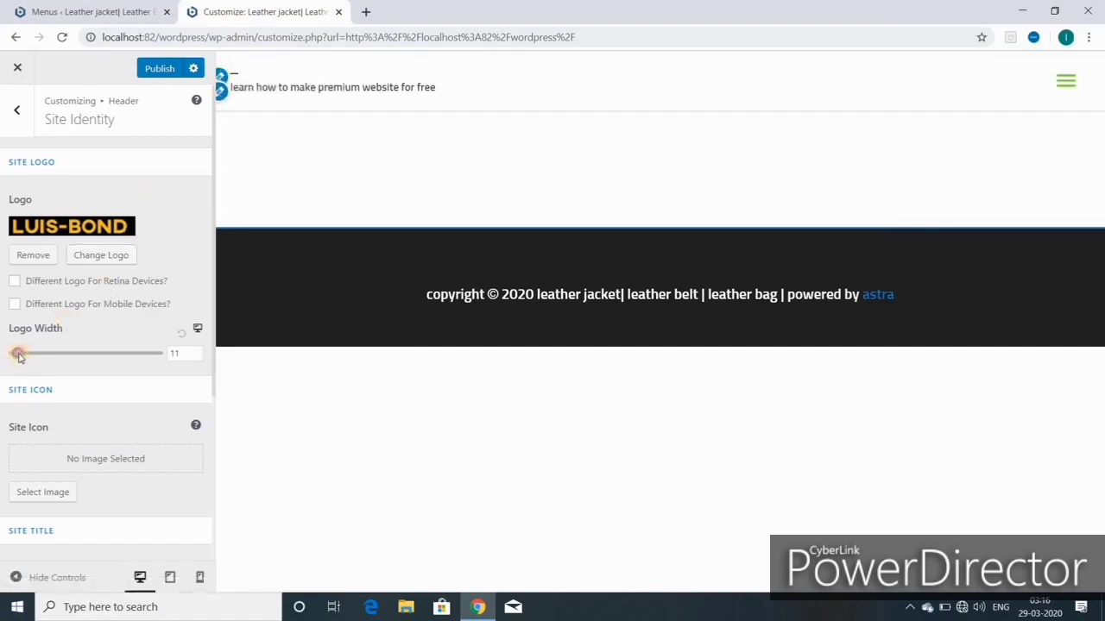
pyautogui.moveTo(19, 354); pyautogui.dragTo(61, 353)
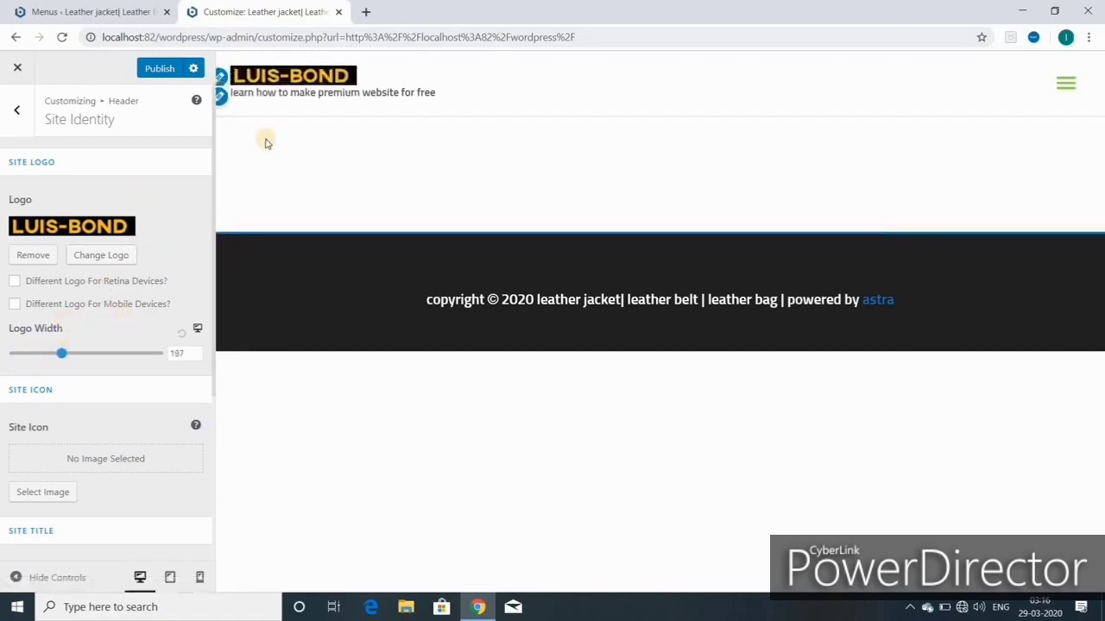
pyautogui.click(183, 336)
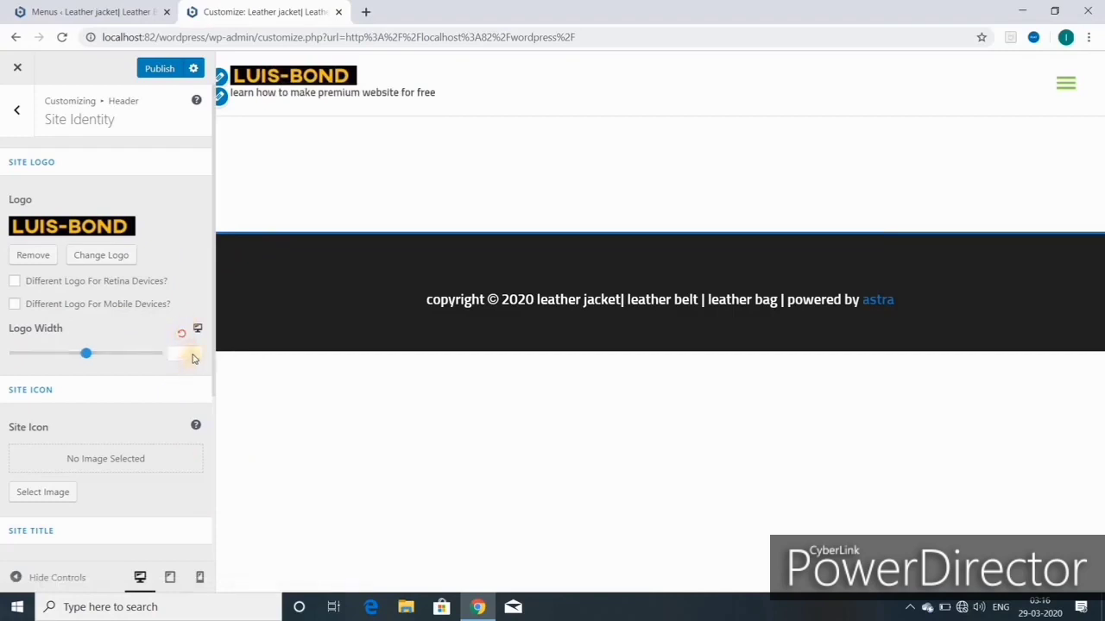
pyautogui.click(195, 352)
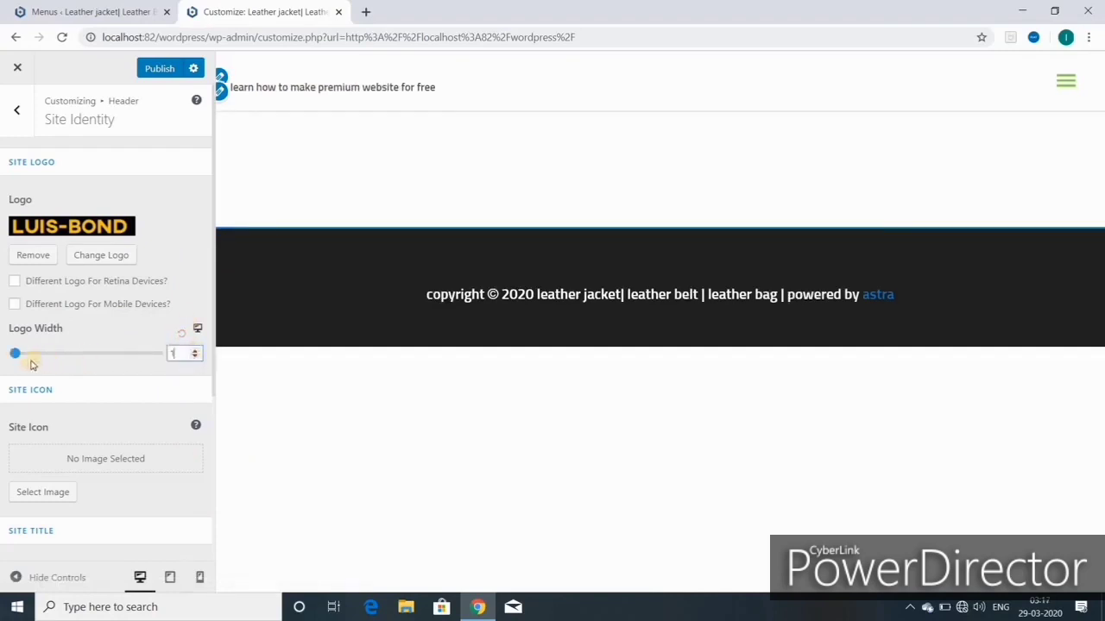
pyautogui.moveTo(19, 354); pyautogui.dragTo(52, 354)
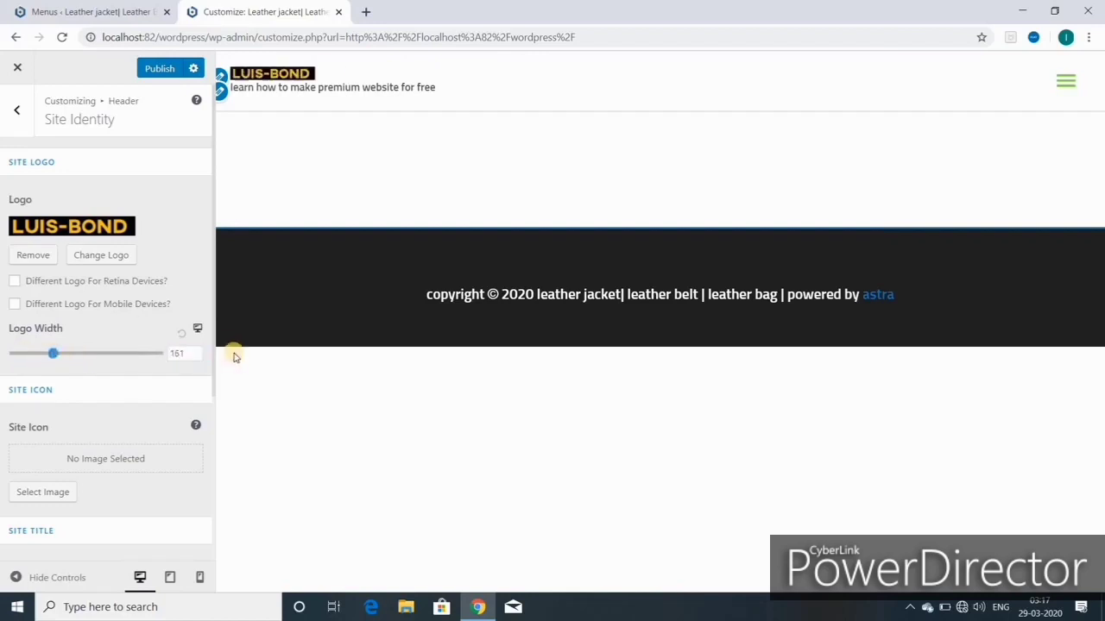
pyautogui.click(183, 335)
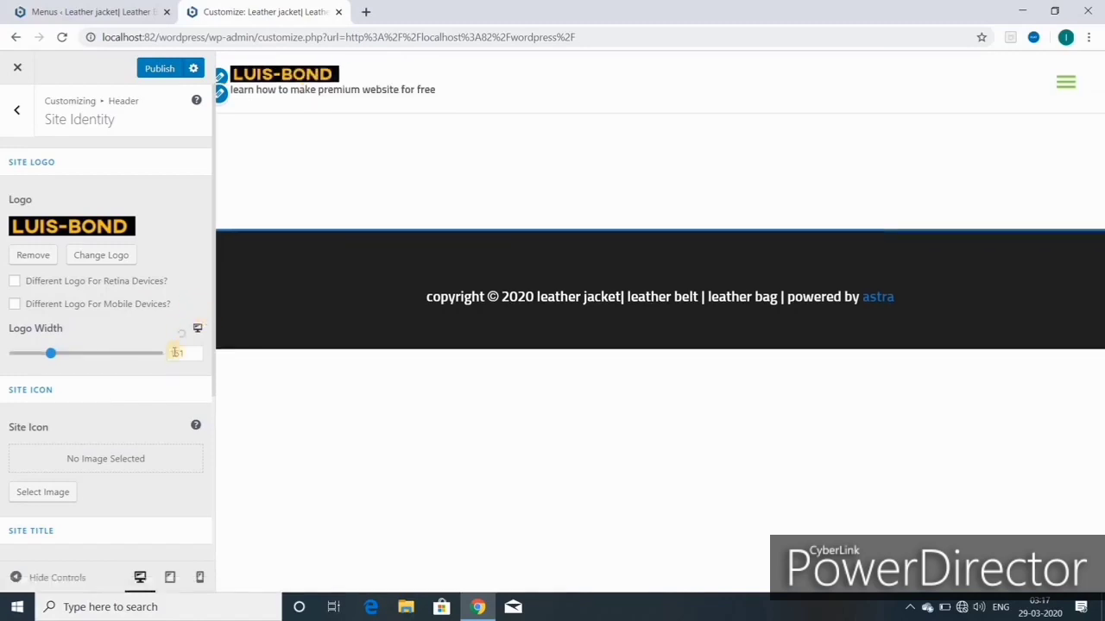
pyautogui.scroll(-2, 125, 354)
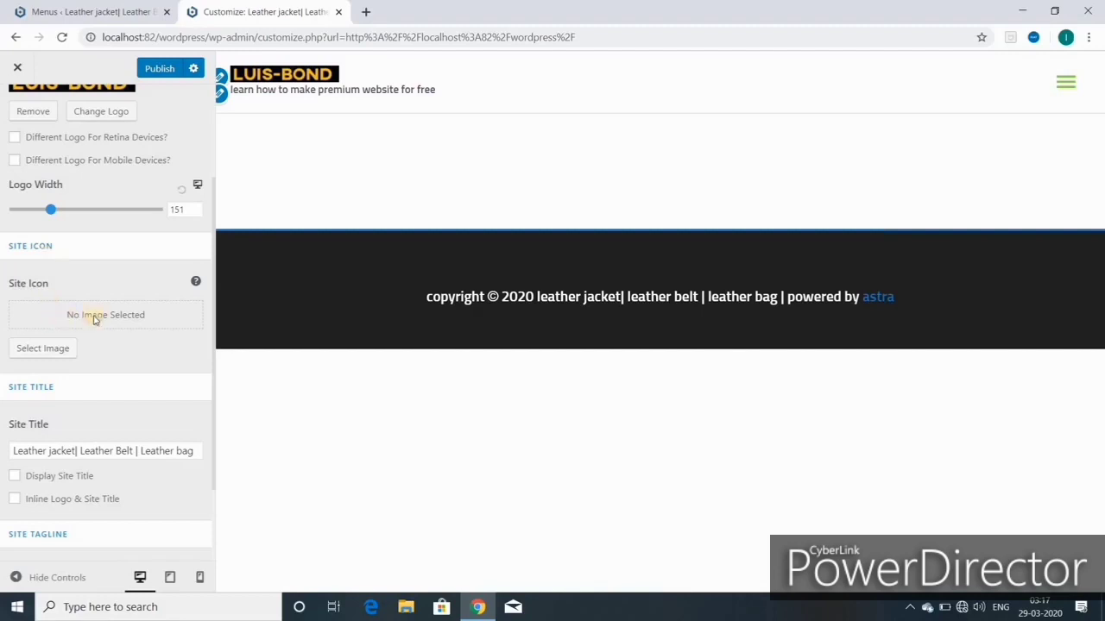
# Step: Set men-fashion-free-img.jpg as the cropped site icon, copying its title along the way
pyautogui.click(50, 351)
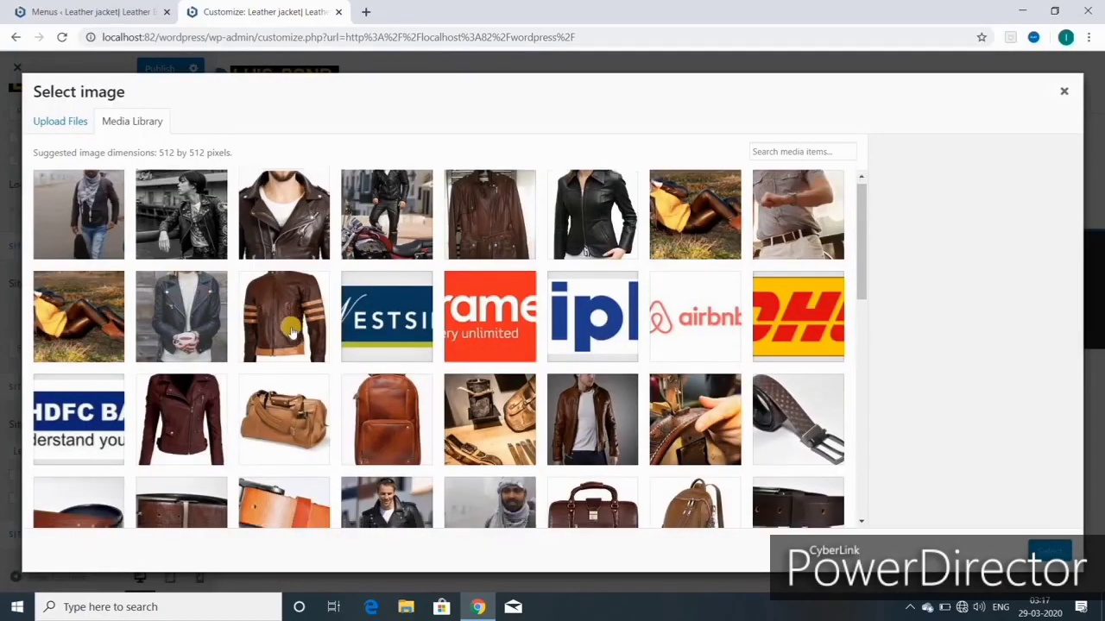
pyautogui.scroll(-3, 291, 330)
pyautogui.scroll(-3, 292, 330)
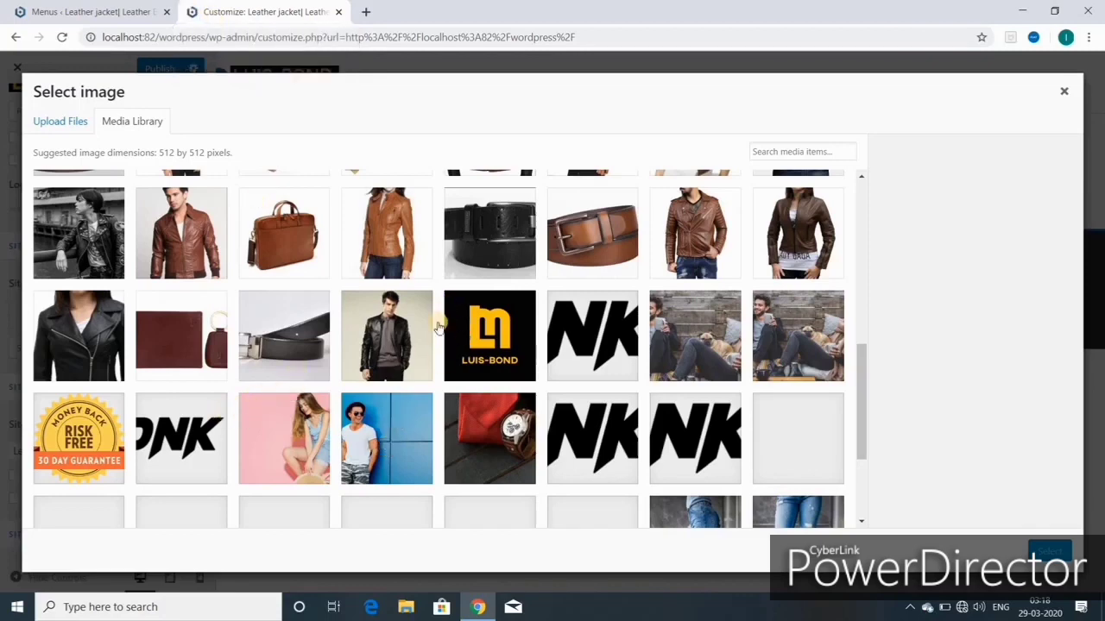
pyautogui.click(373, 436)
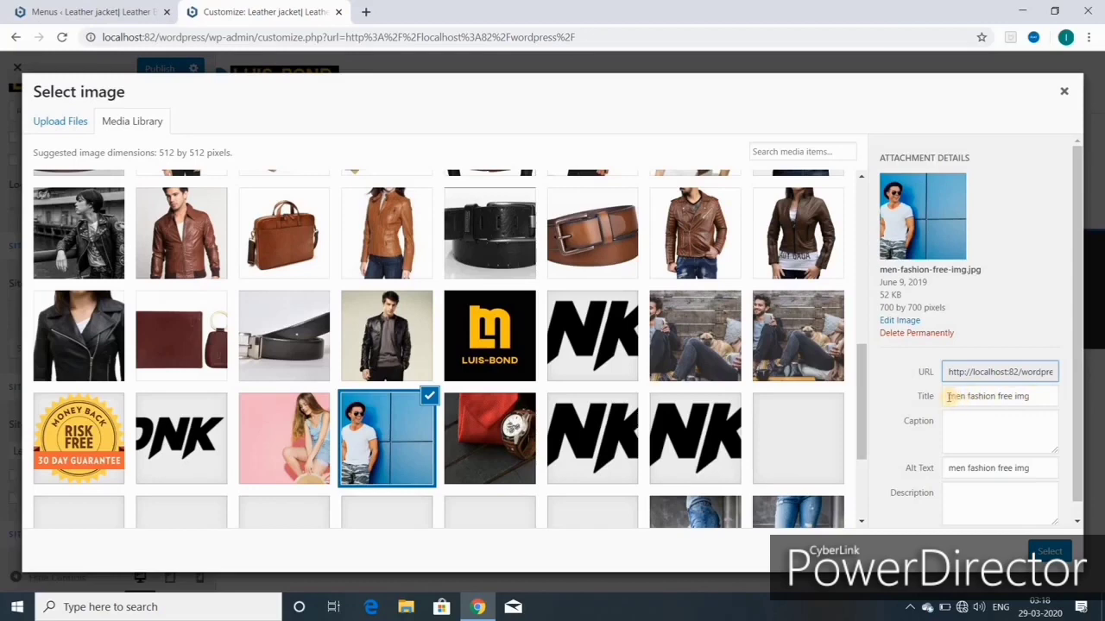
pyautogui.moveTo(947, 397); pyautogui.dragTo(1038, 395)
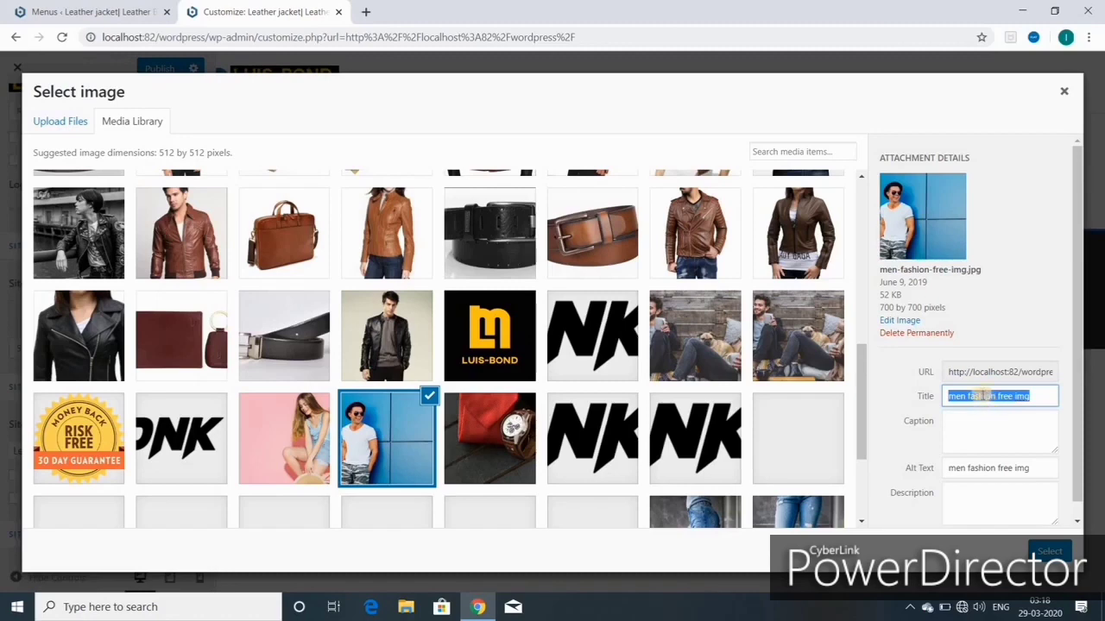
pyautogui.rightClick(981, 395)
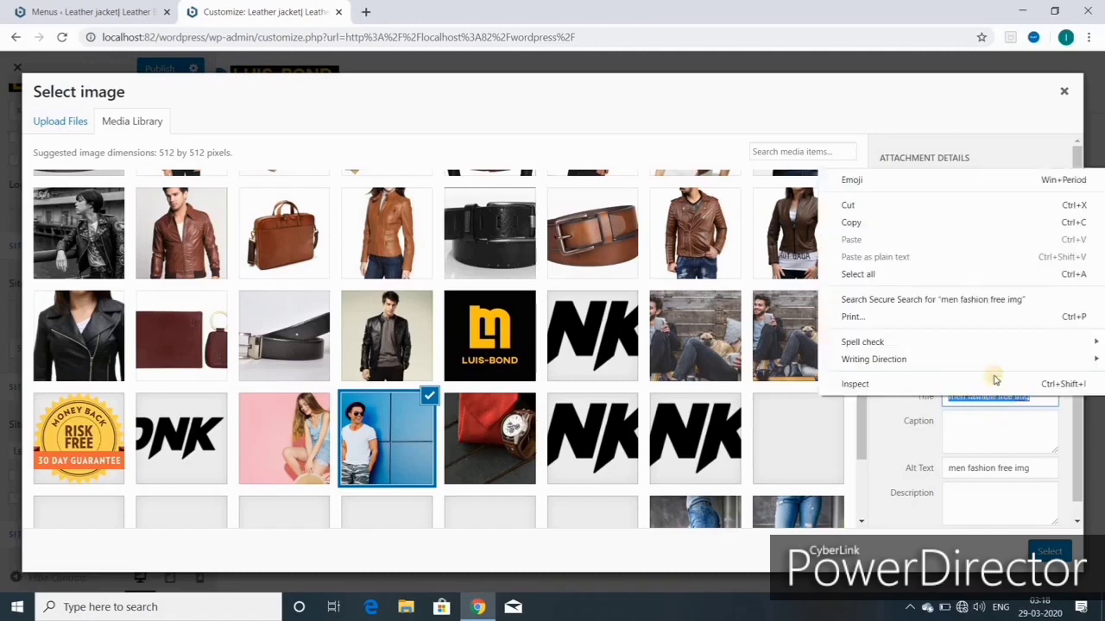
pyautogui.click(865, 221)
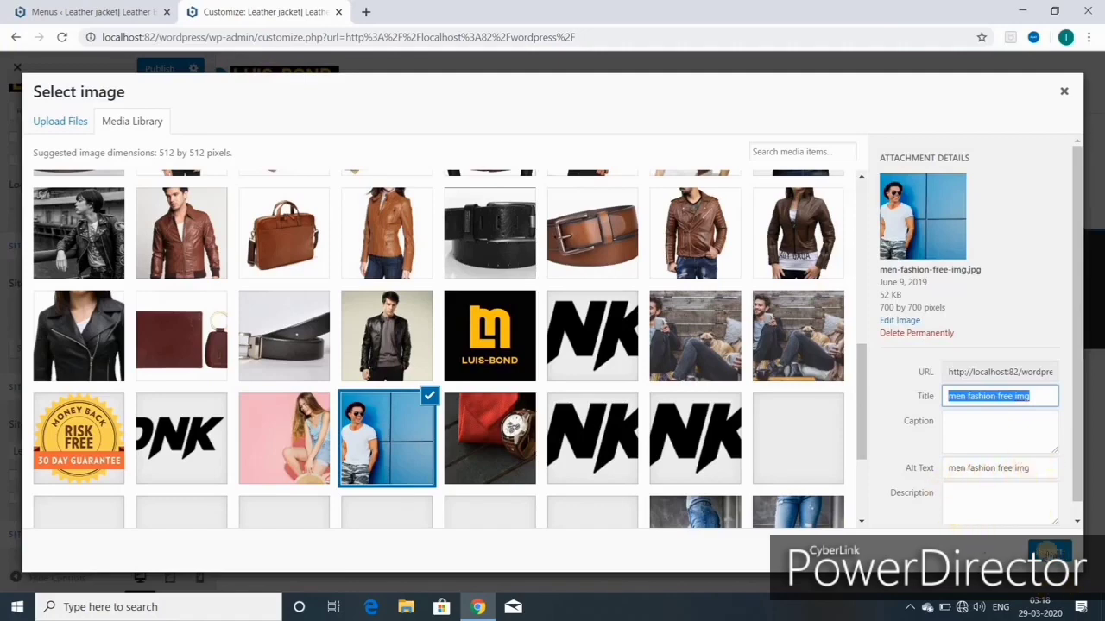
pyautogui.click(1048, 550)
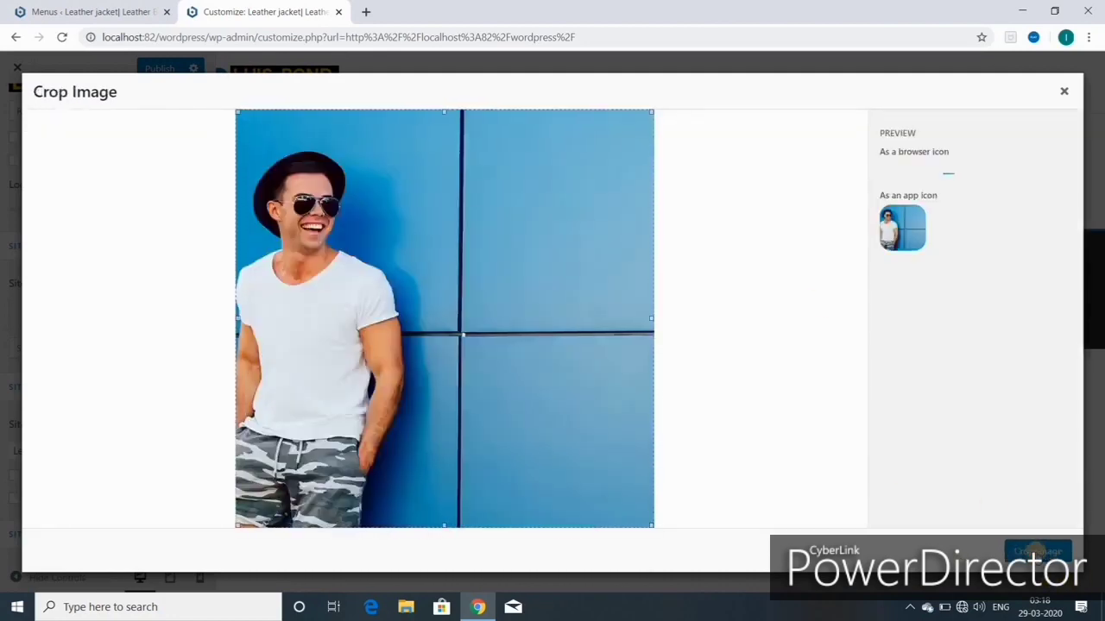
pyautogui.click(1033, 550)
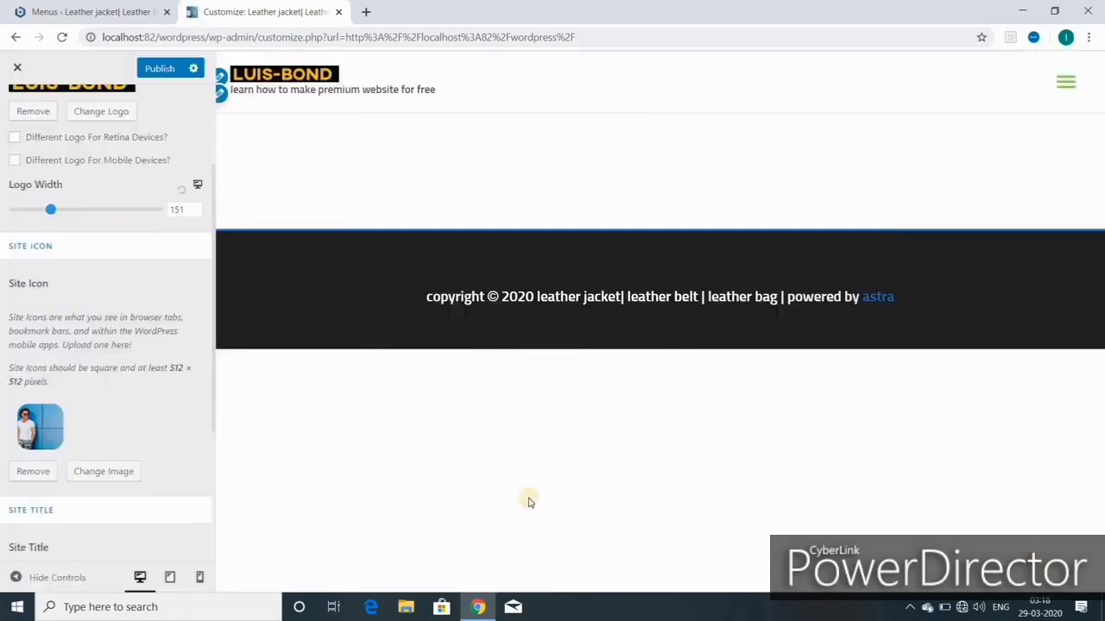
pyautogui.scroll(-2, 98, 493)
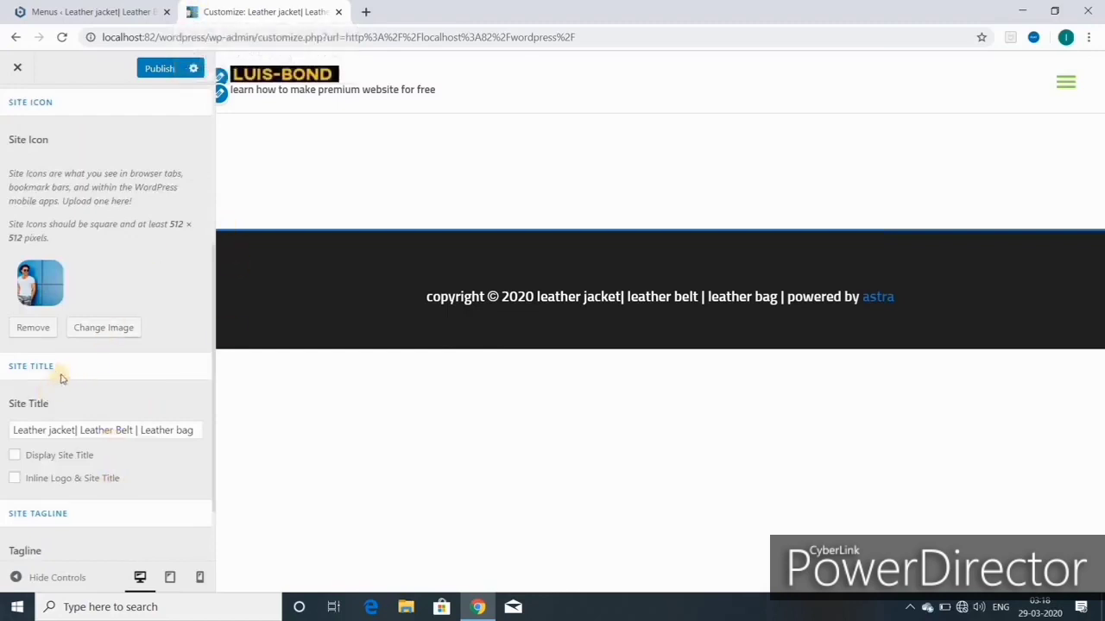
pyautogui.scroll(-1, 61, 380)
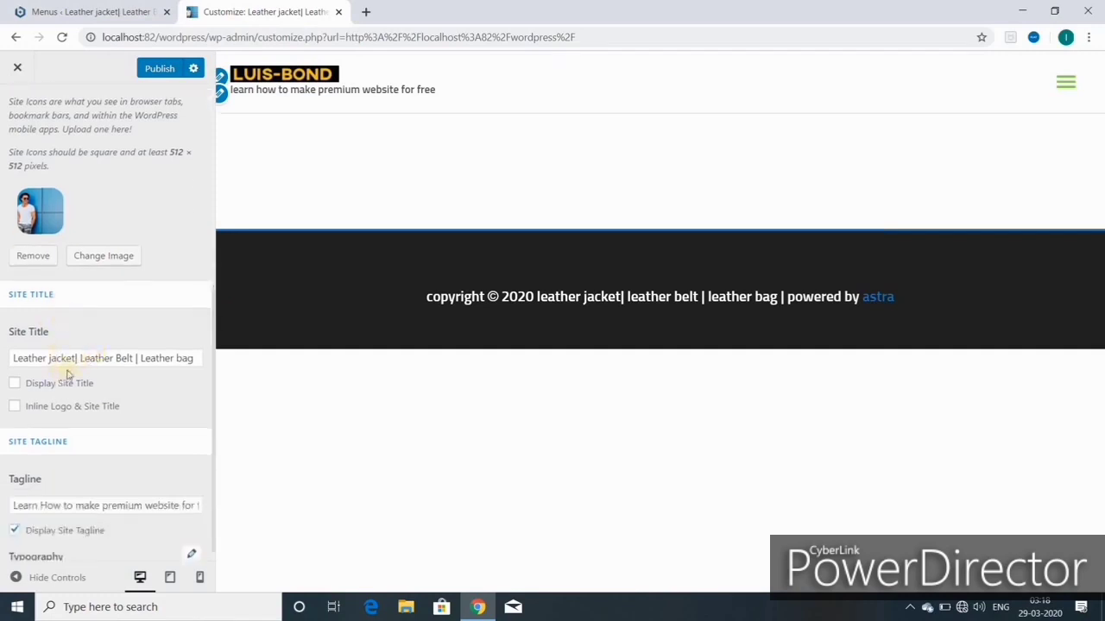
pyautogui.click(93, 263)
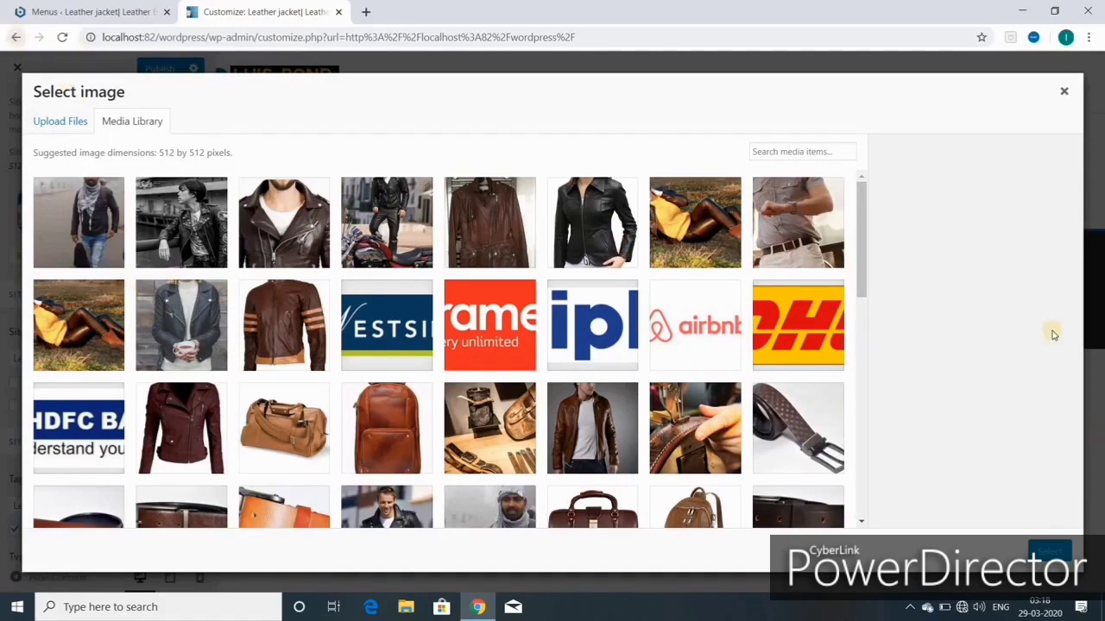
pyautogui.click(1067, 93)
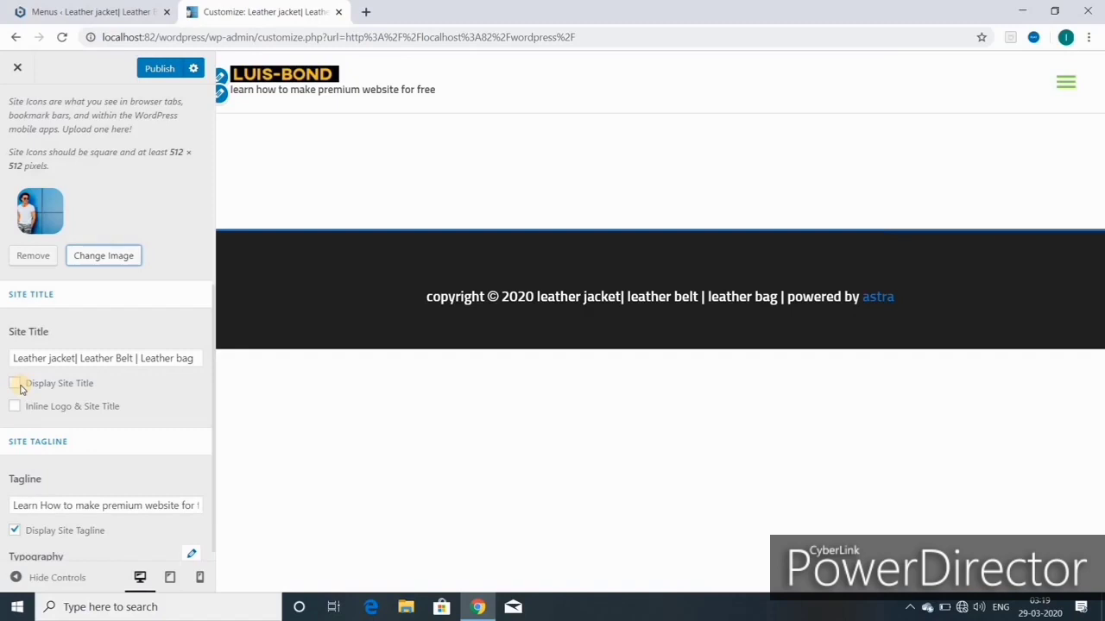
# Step: Toggle Display Site Title and Inline Logo & Site Title on and back off, leaving the title hidden
pyautogui.click(15, 385)
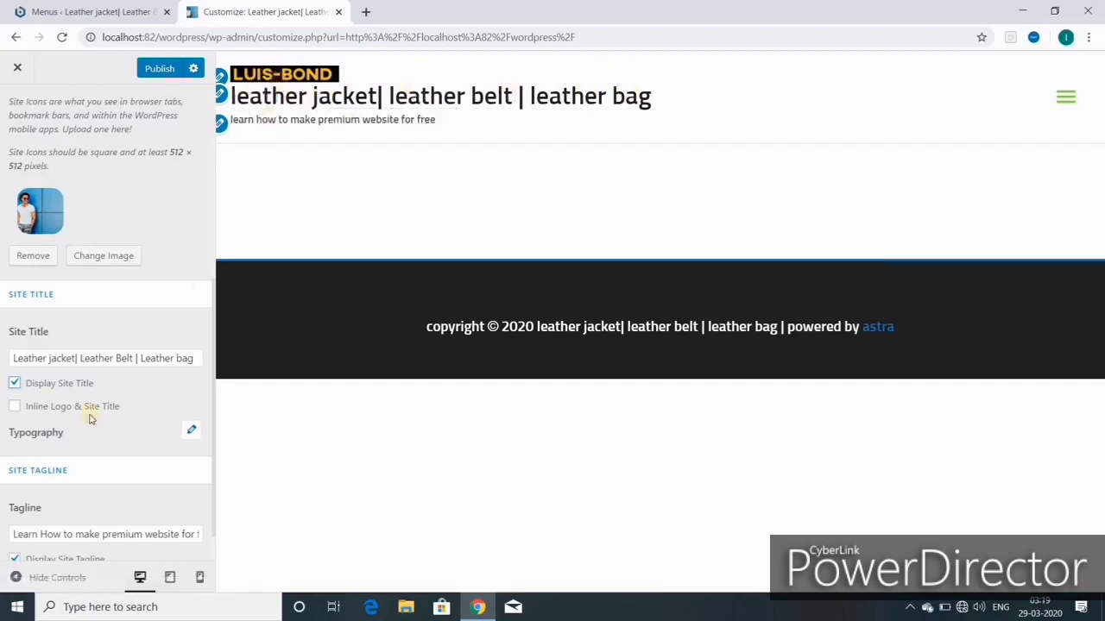
pyautogui.click(14, 384)
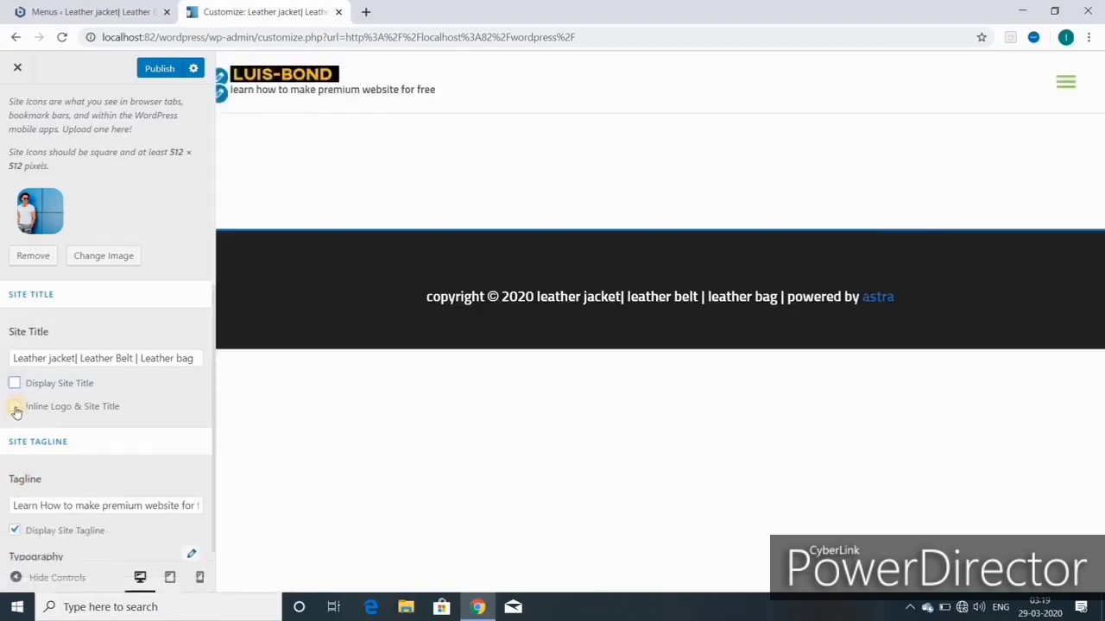
pyautogui.click(15, 407)
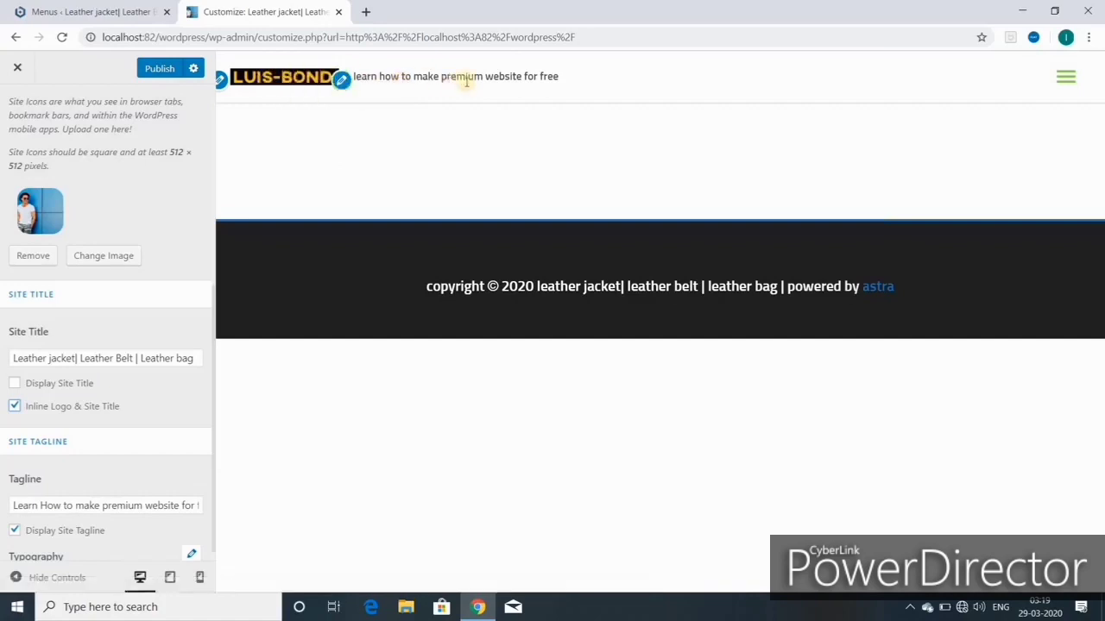
pyautogui.click(14, 406)
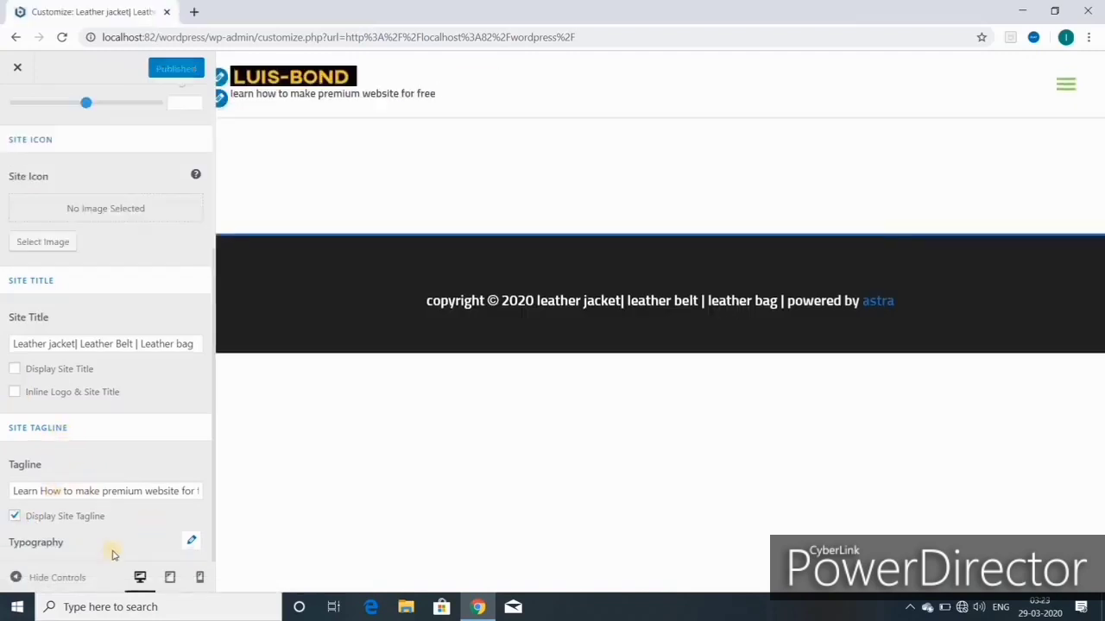
pyautogui.click(19, 518)
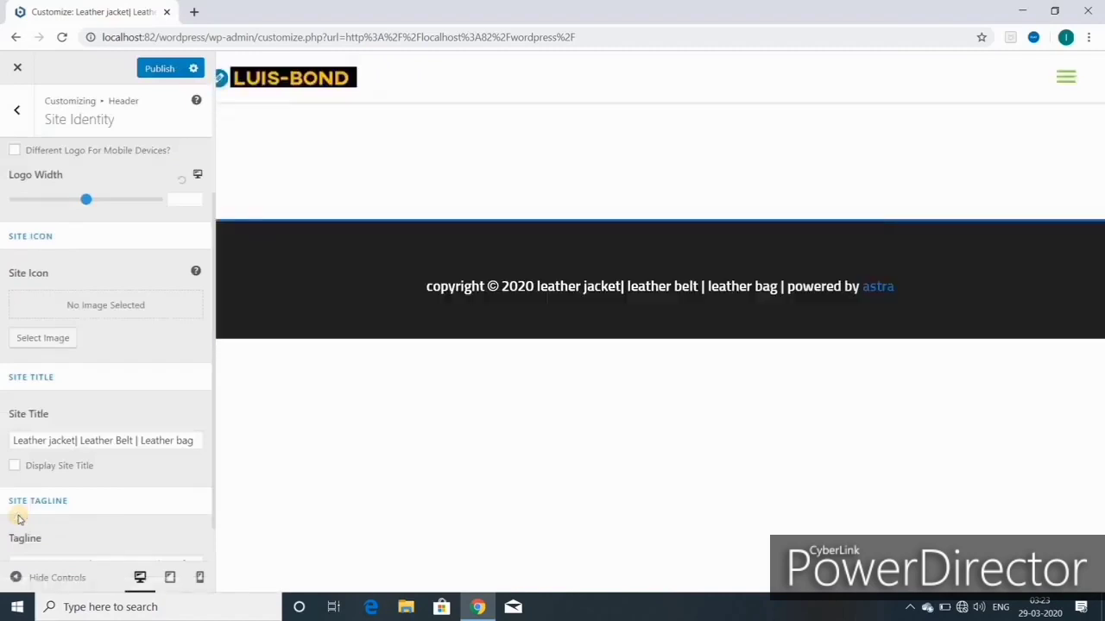
pyautogui.click(17, 467)
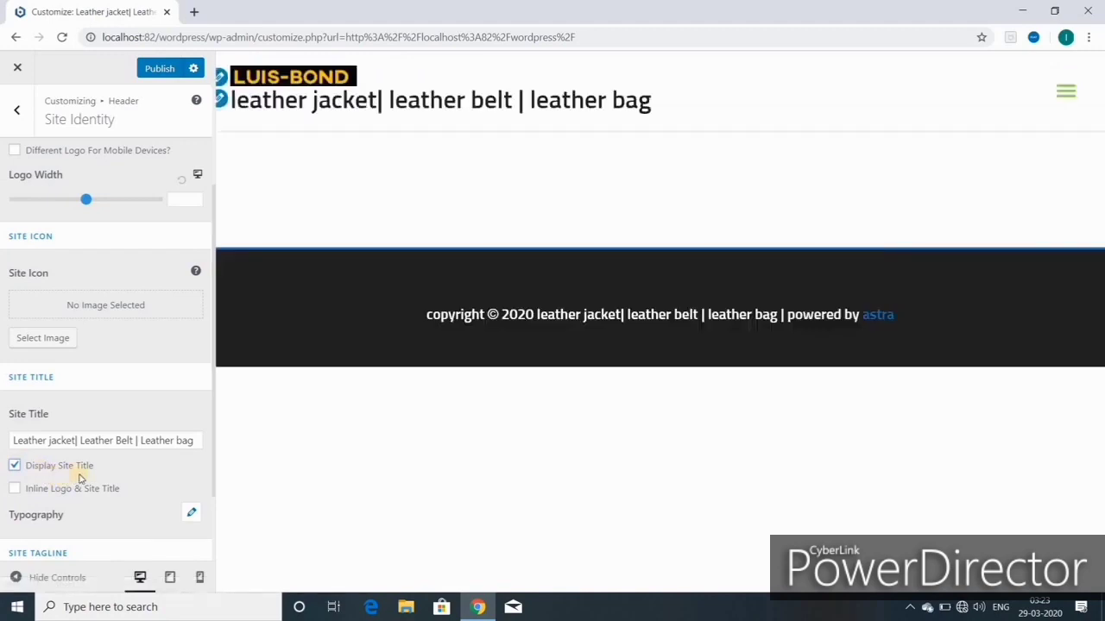
pyautogui.click(16, 467)
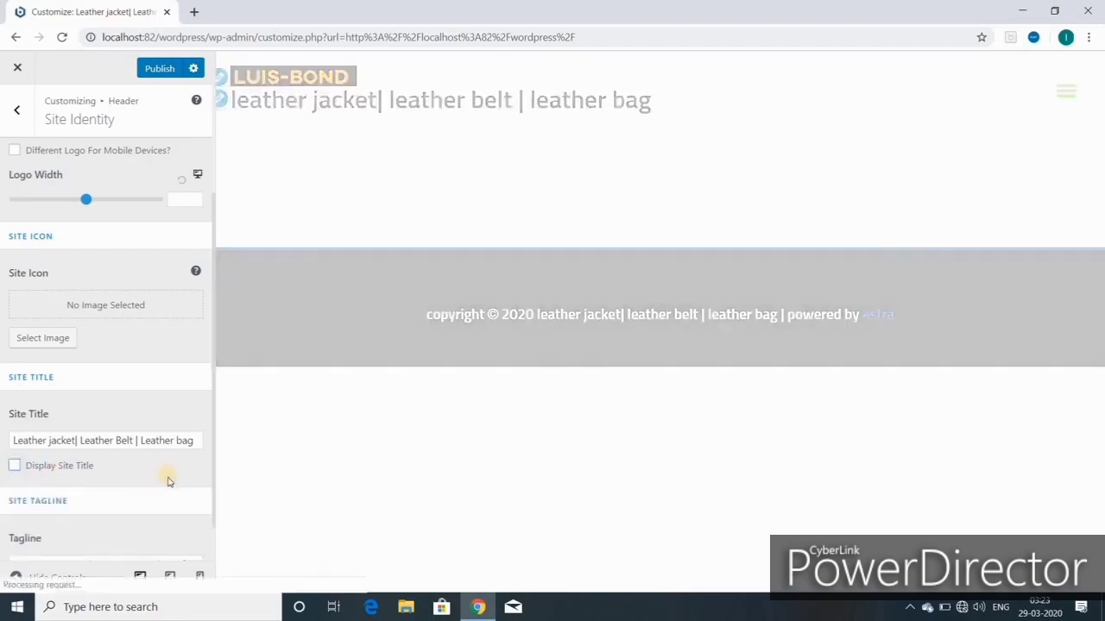
pyautogui.scroll(-1, 171, 480)
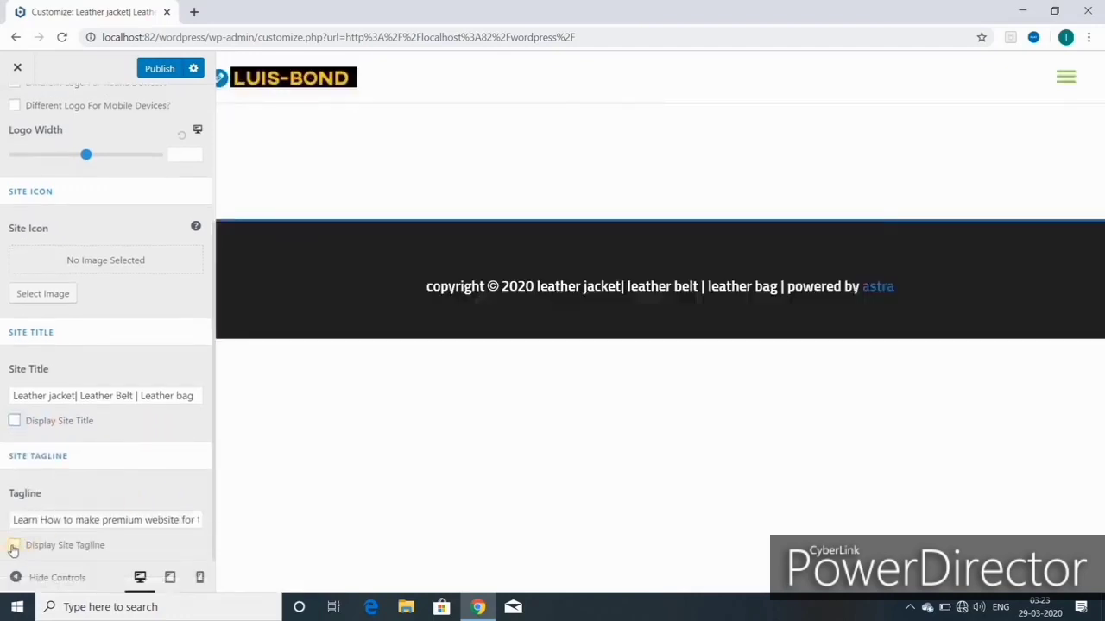
pyautogui.click(69, 546)
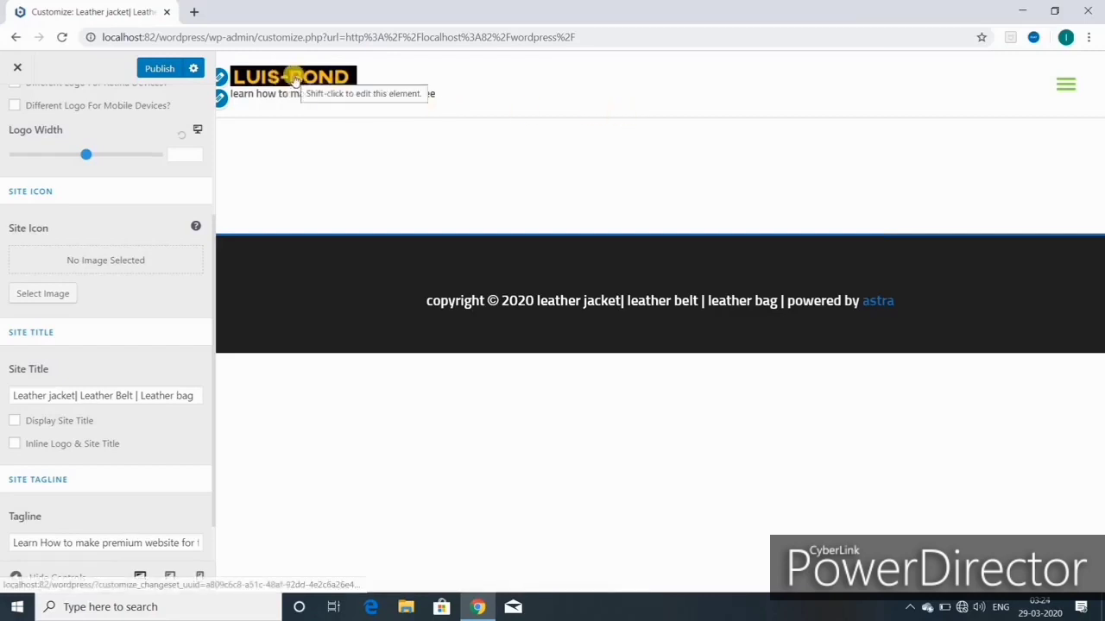
# Step: Check the mobile hamburger menu in the preview, then publish the logo-and-tagline header
pyautogui.click(1064, 88)
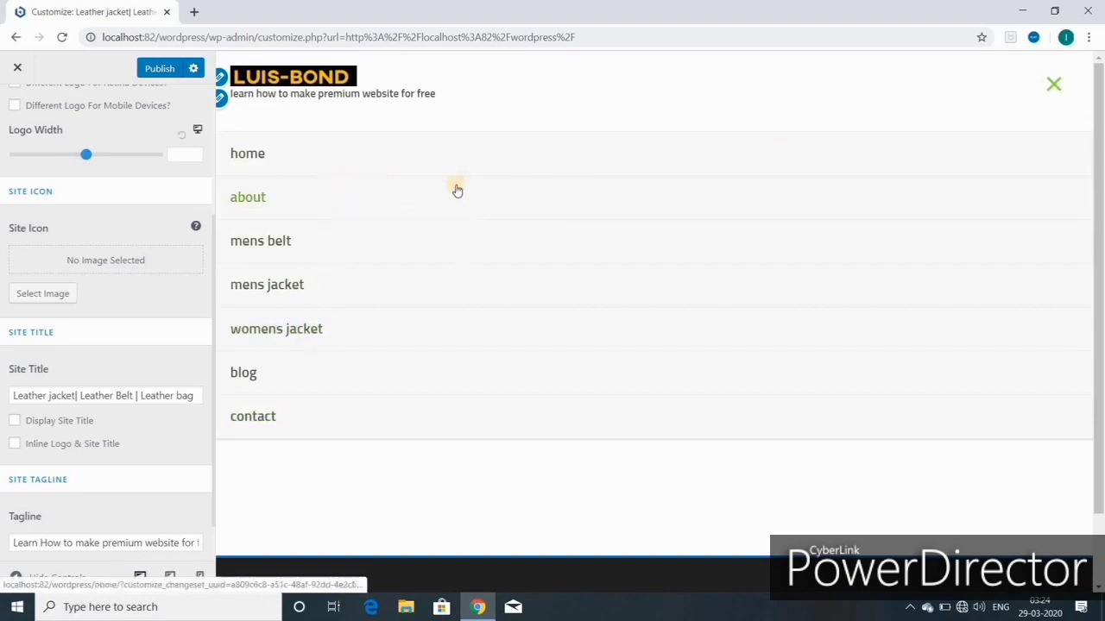
pyautogui.click(1053, 84)
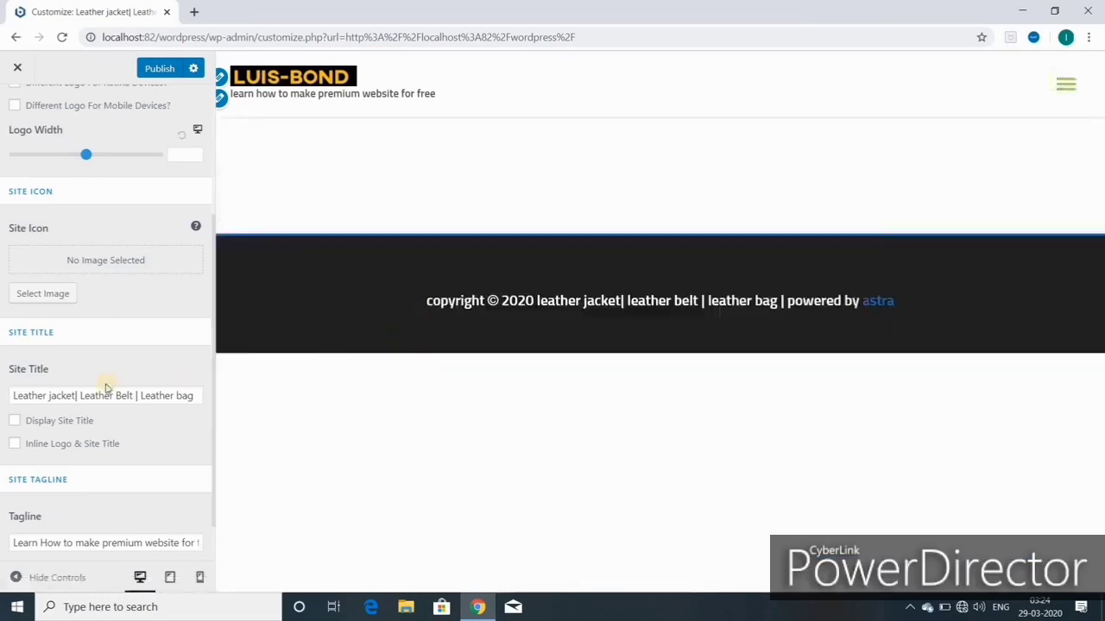
pyautogui.click(156, 71)
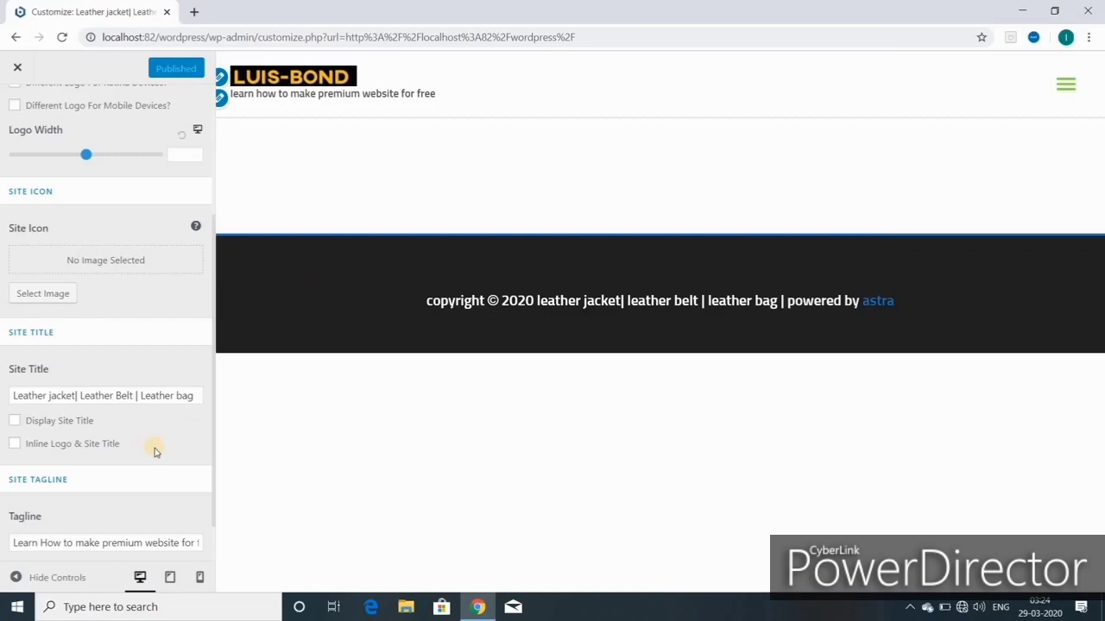
pyautogui.scroll(-1, 159, 454)
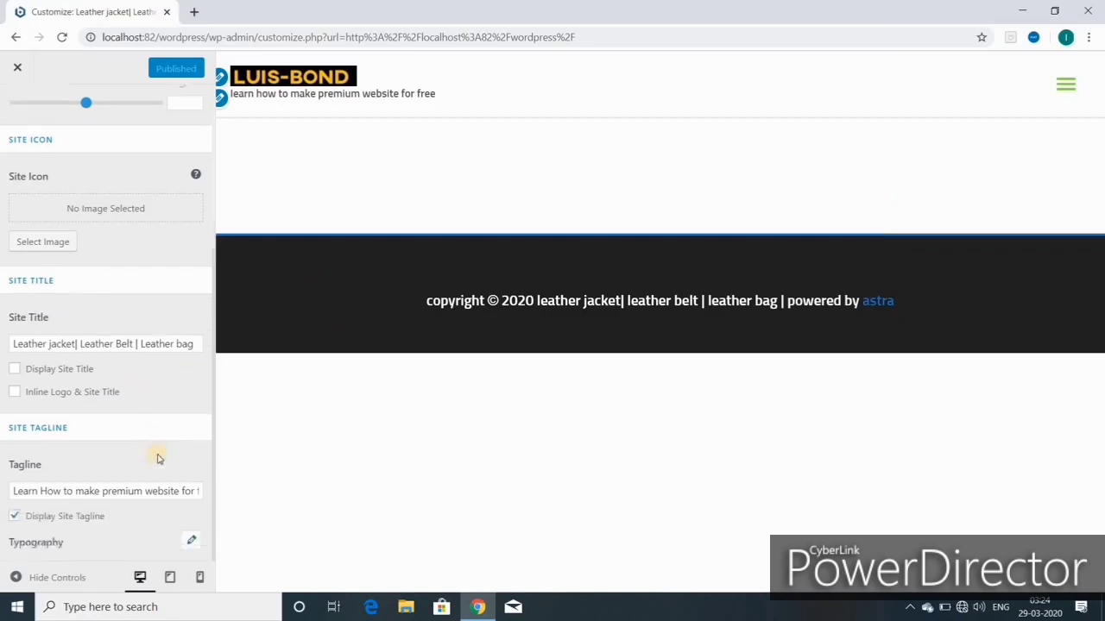
# Step: Adjust the tagline font size up and down, settle on 15 px, and publish it
pyautogui.click(191, 545)
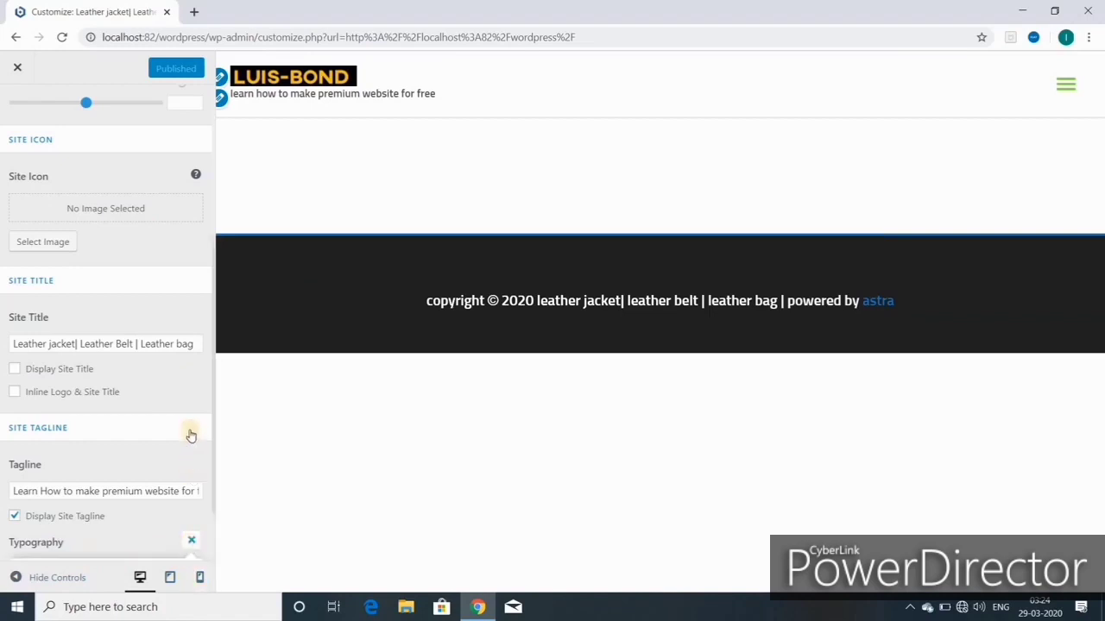
pyautogui.scroll(-1, 160, 464)
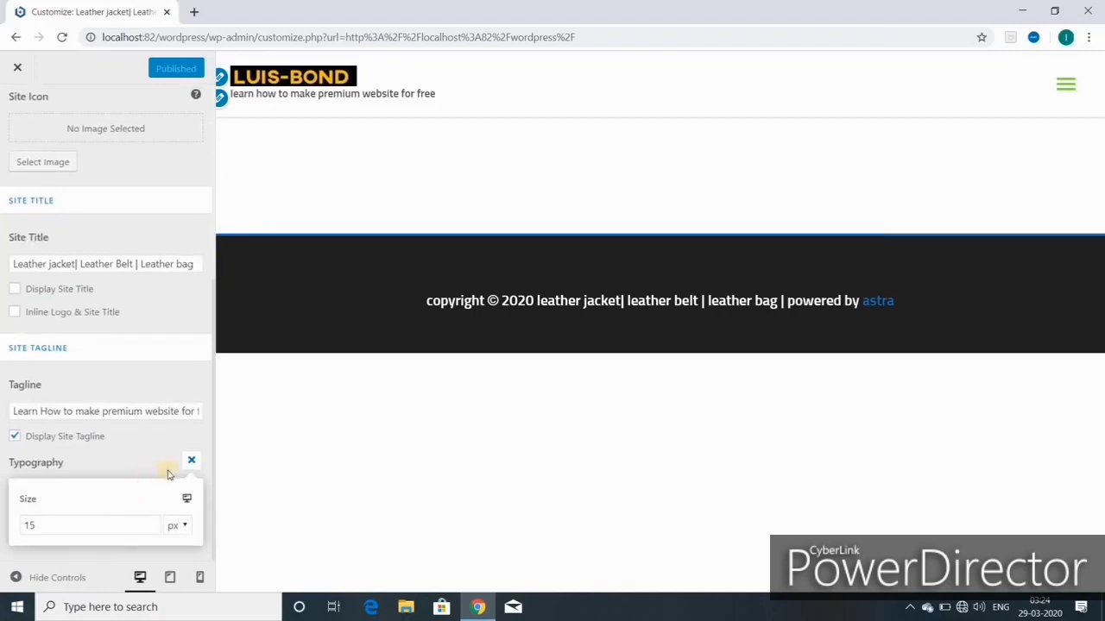
pyautogui.click(186, 527)
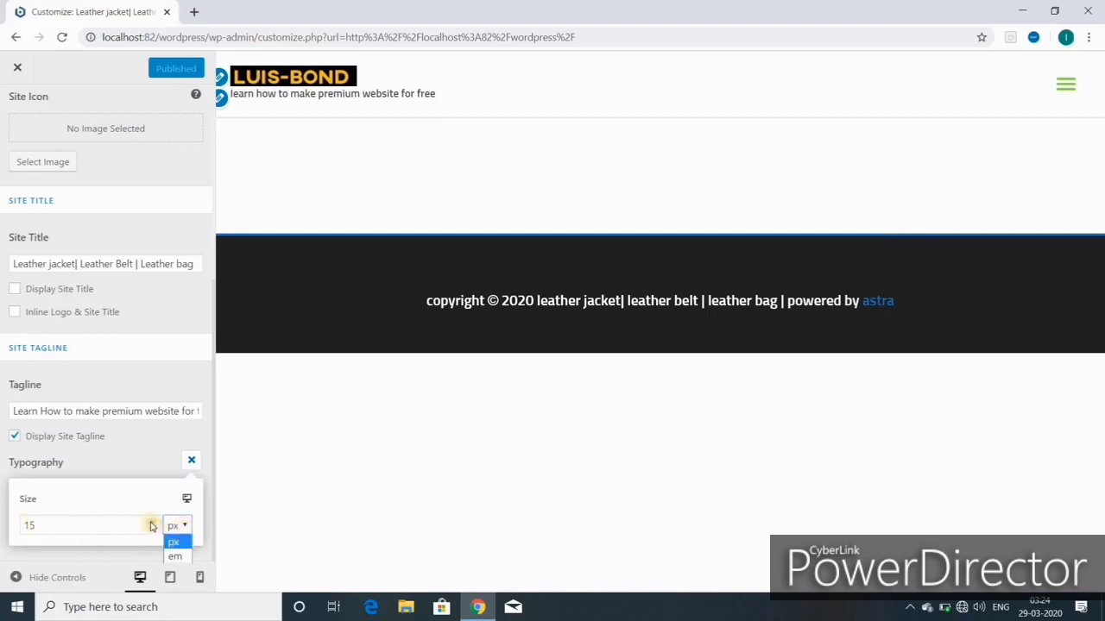
pyautogui.click(151, 523)
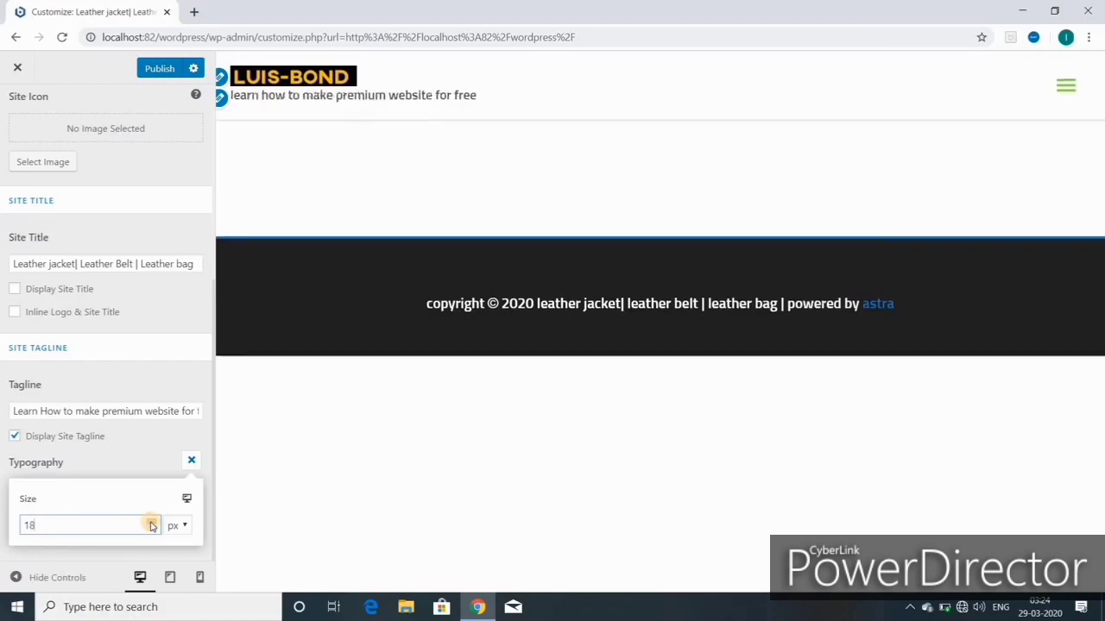
pyautogui.click(152, 522)
pyautogui.click(152, 522)
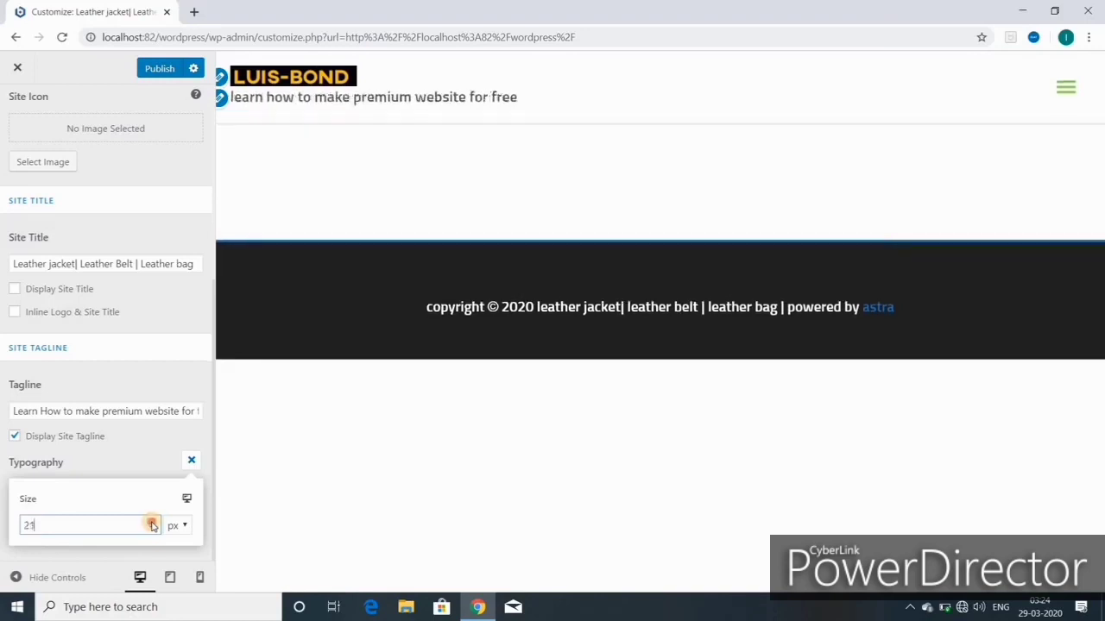
pyautogui.click(152, 522)
pyautogui.click(152, 522)
pyautogui.click(151, 532)
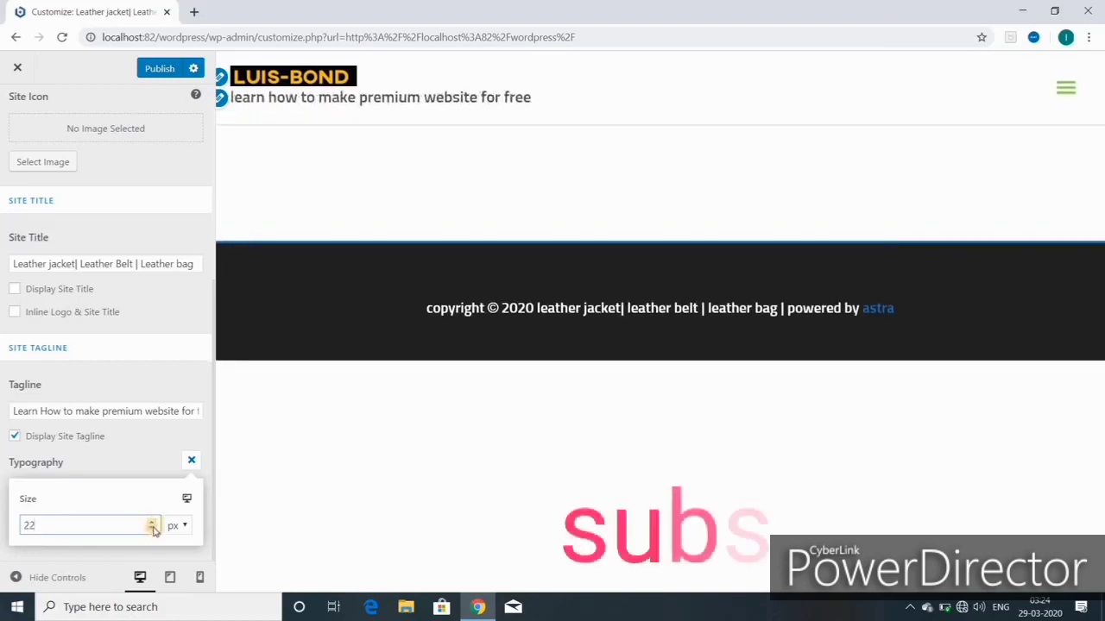
pyautogui.click(152, 530)
pyautogui.click(152, 531)
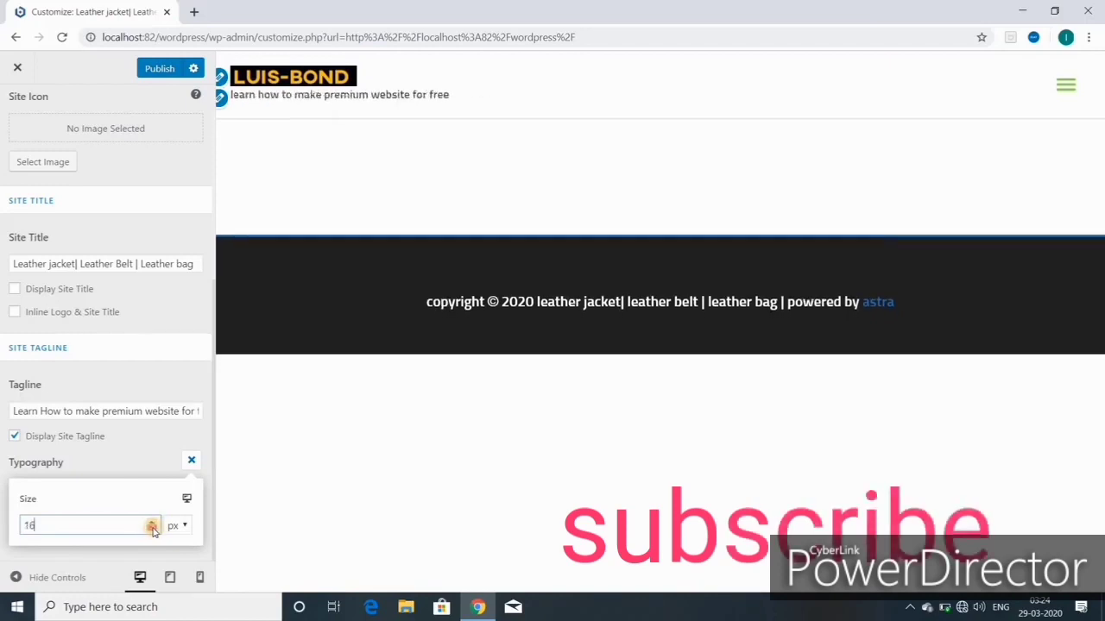
pyautogui.click(151, 531)
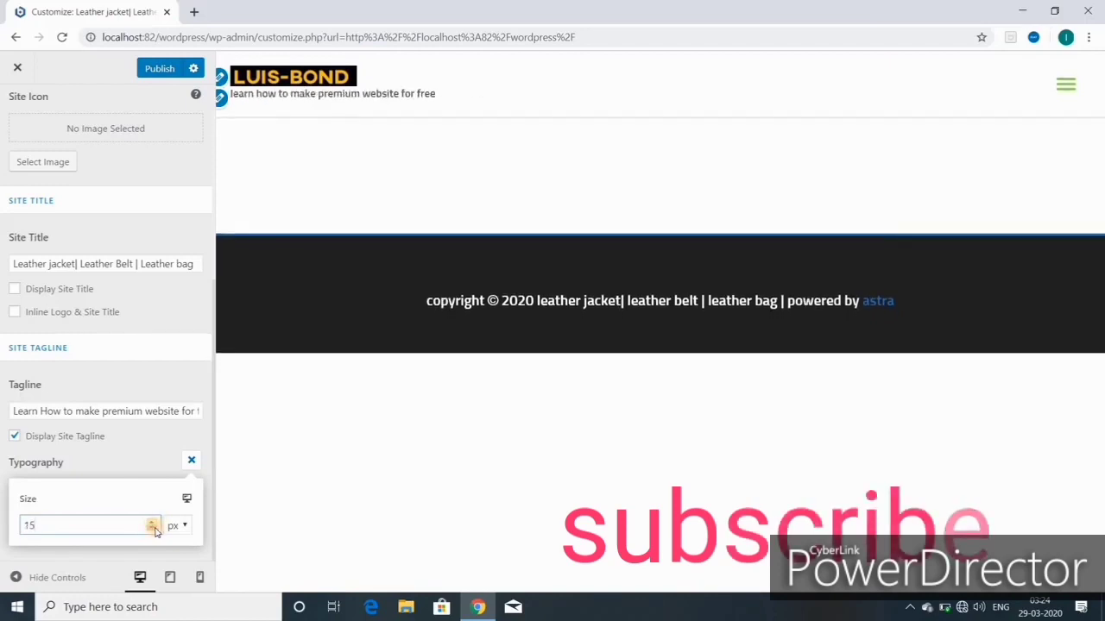
pyautogui.click(164, 69)
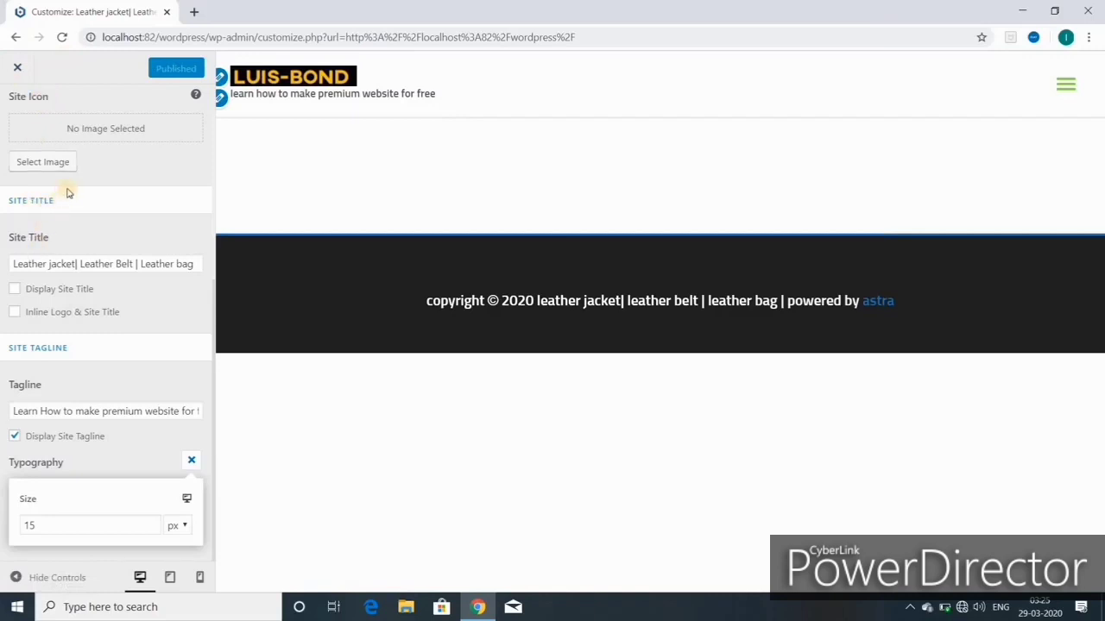
pyautogui.scroll(4, 67, 195)
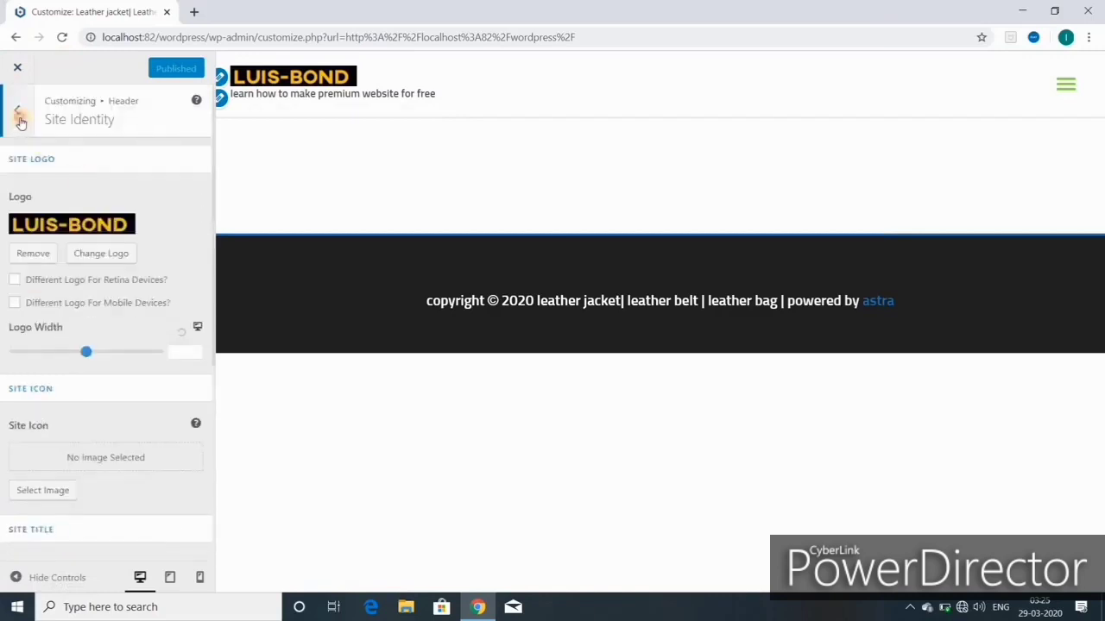
# Step: In Primary Header, try the Logo Center layout and then the Logo Right layout
pyautogui.click(18, 114)
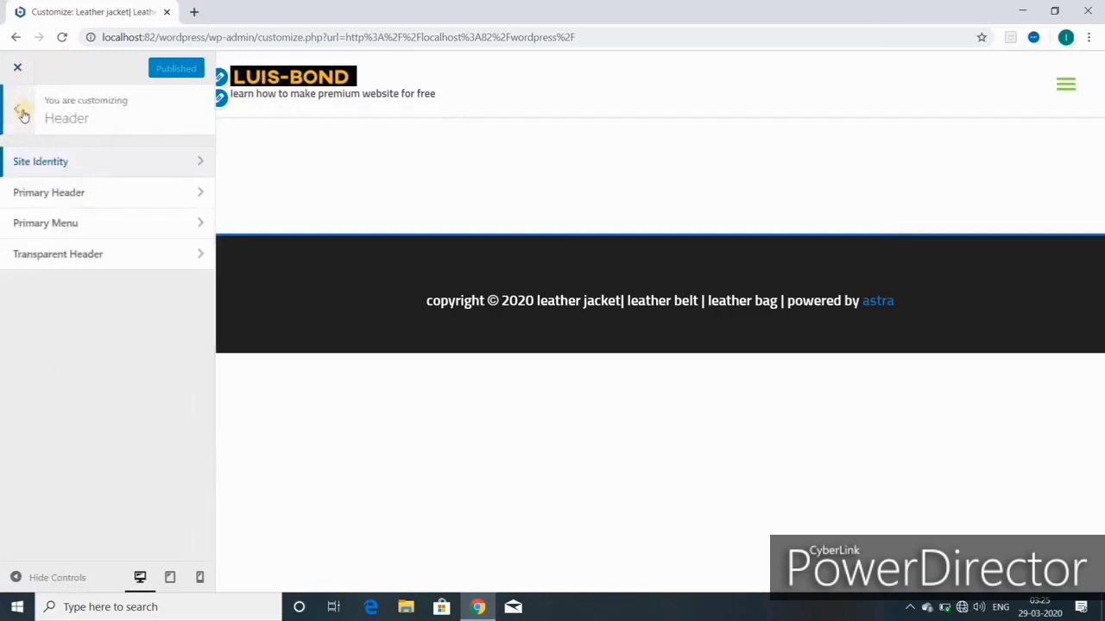
pyautogui.click(88, 197)
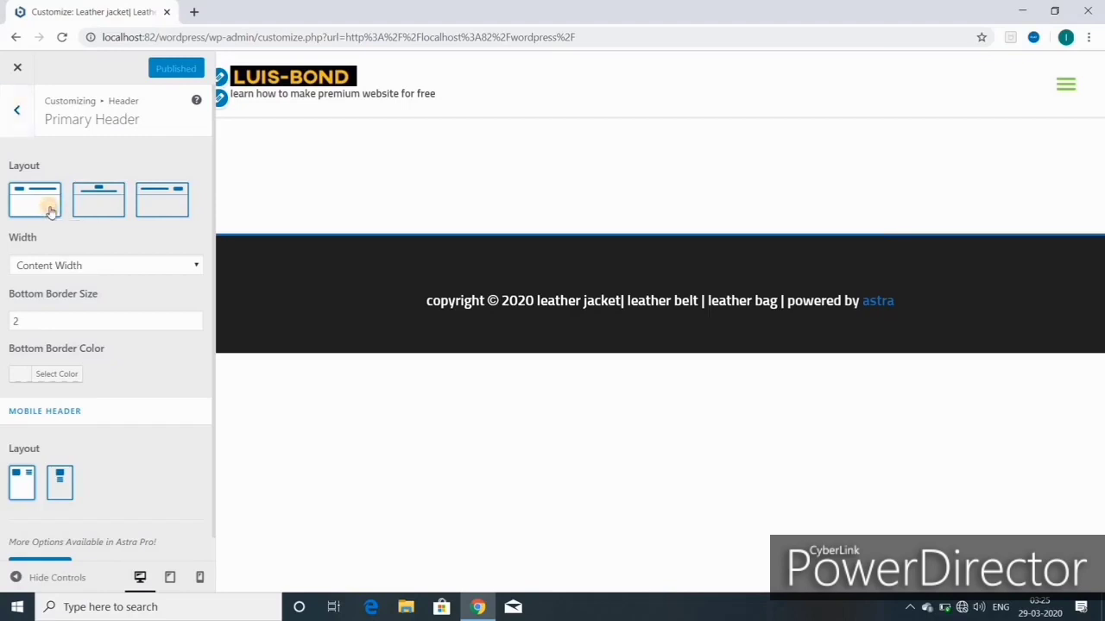
pyautogui.click(104, 212)
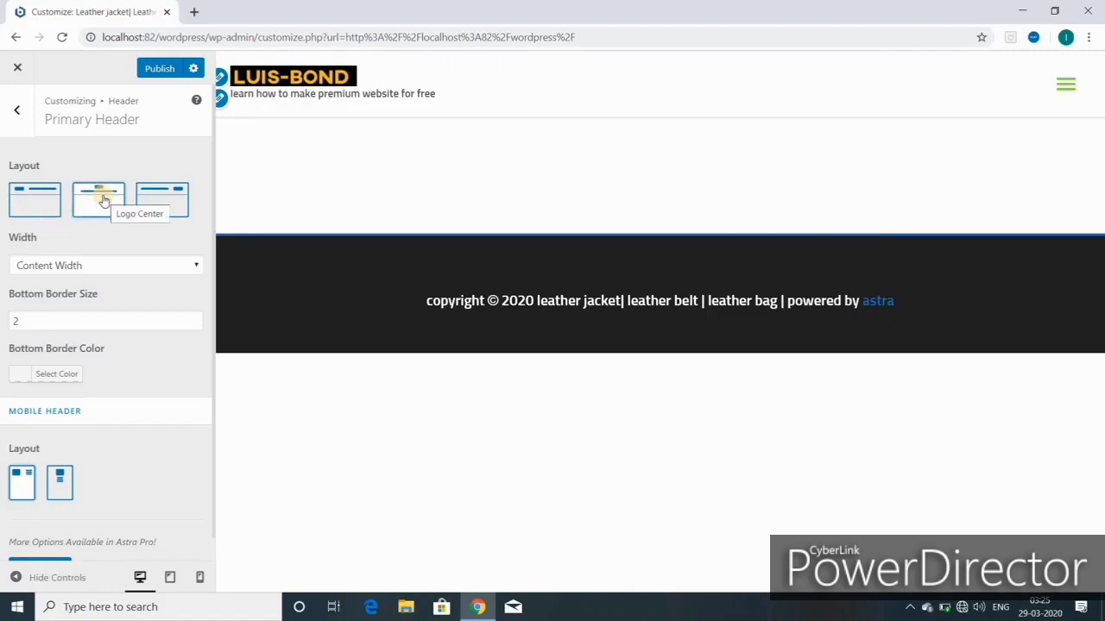
pyautogui.click(167, 204)
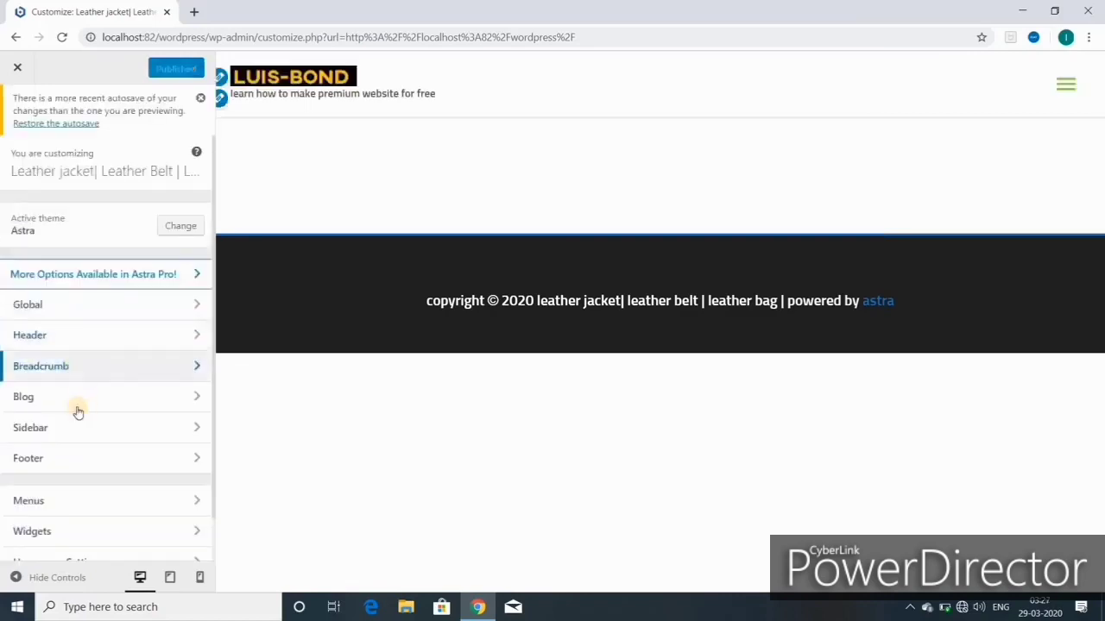
# Step: Return to Header and open the Primary Header settings
pyautogui.click(47, 337)
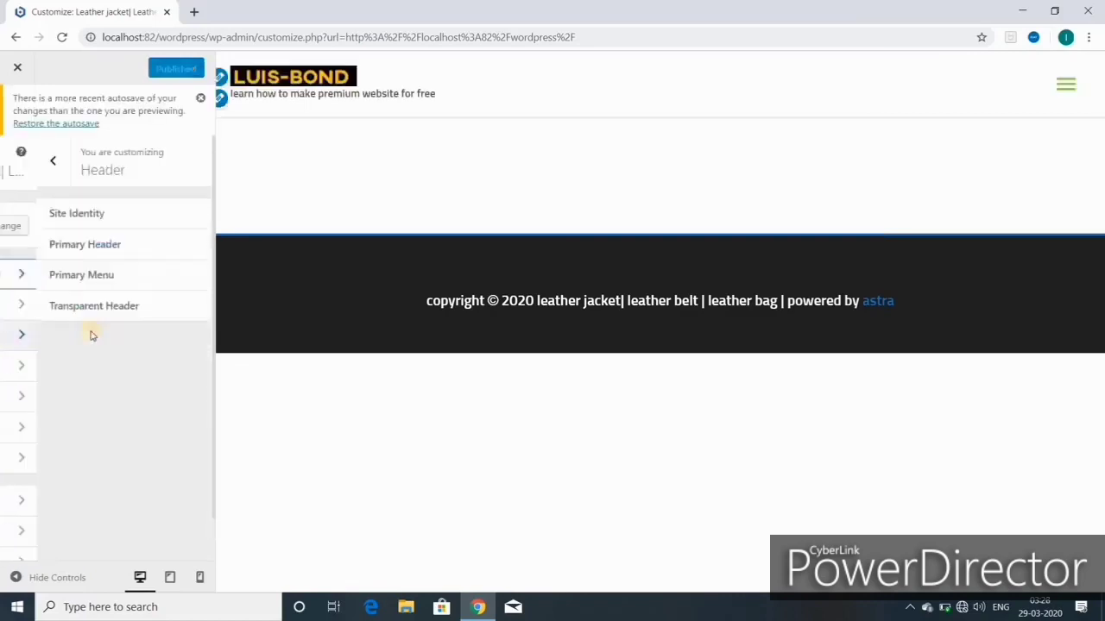
pyautogui.click(81, 249)
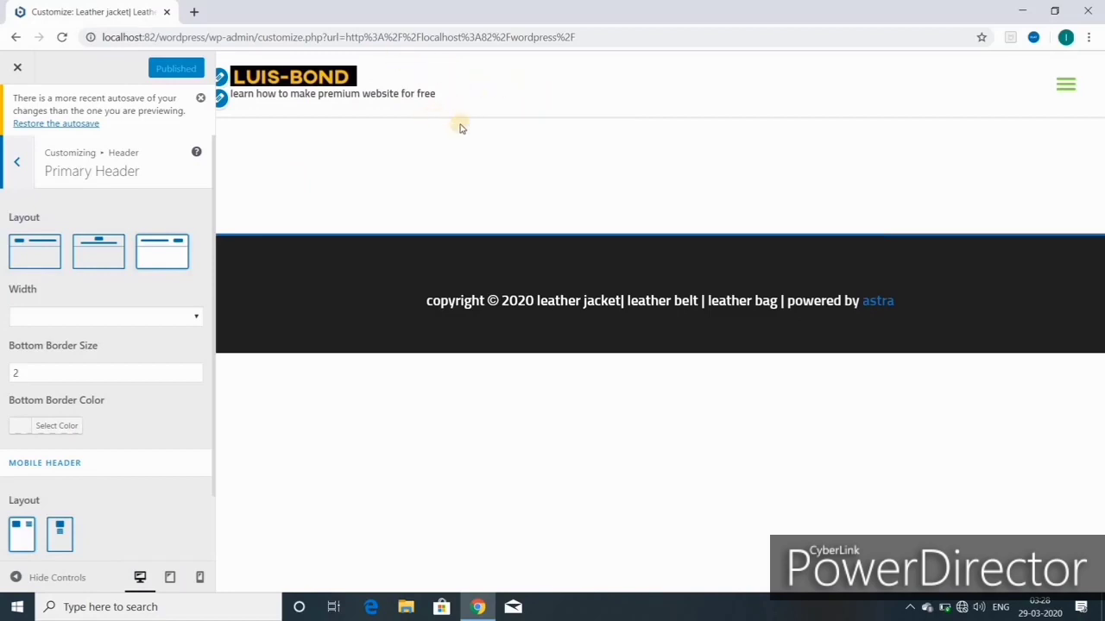
# Step: Try red and black for the header's bottom border, then settle on light grey #c4c4c4
pyautogui.click(52, 427)
pyautogui.scroll(-3, 105, 496)
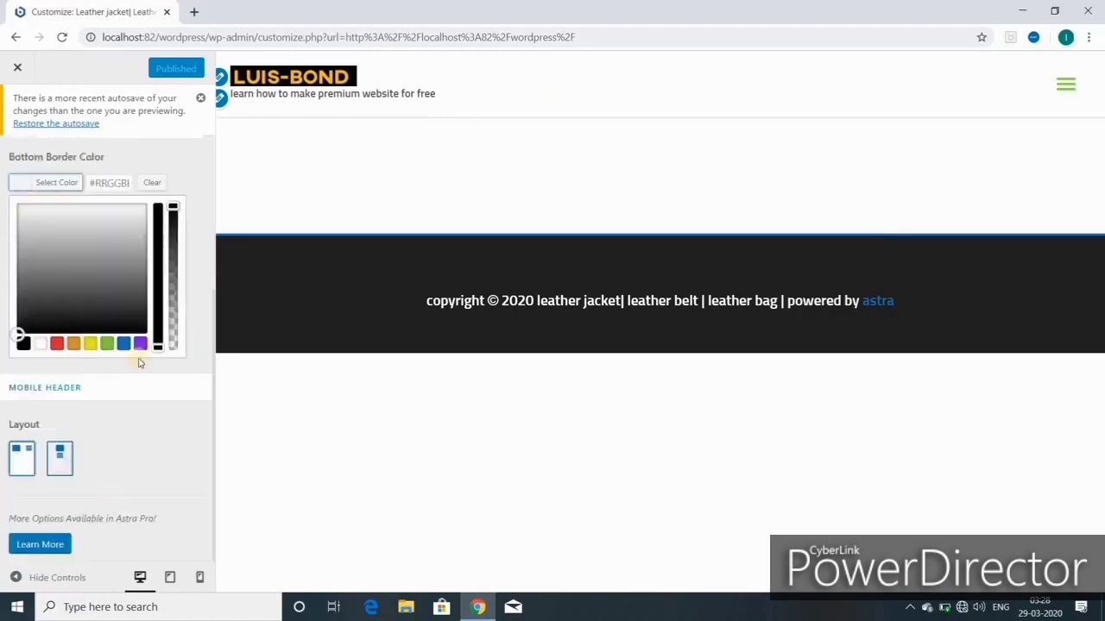
pyautogui.click(55, 344)
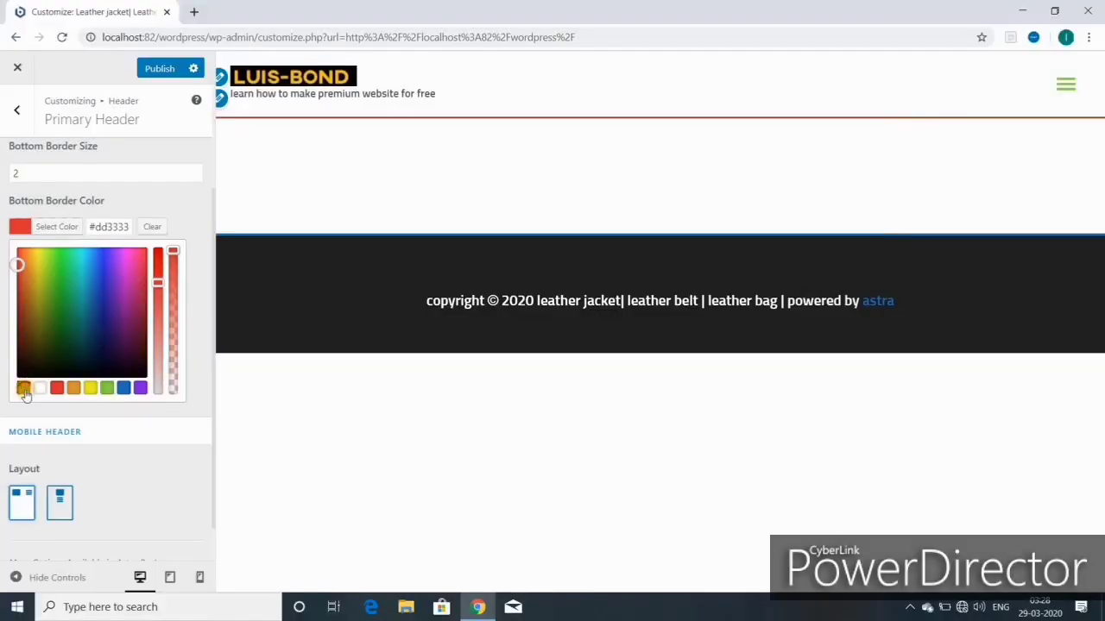
pyautogui.click(24, 387)
pyautogui.click(34, 278)
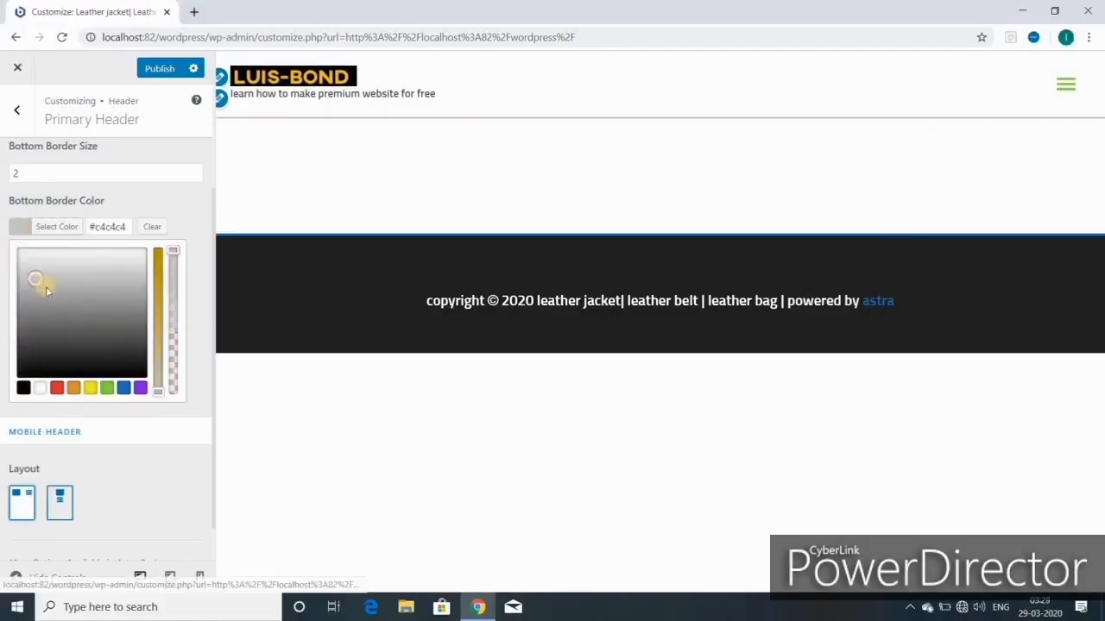
pyautogui.scroll(-1, 103, 447)
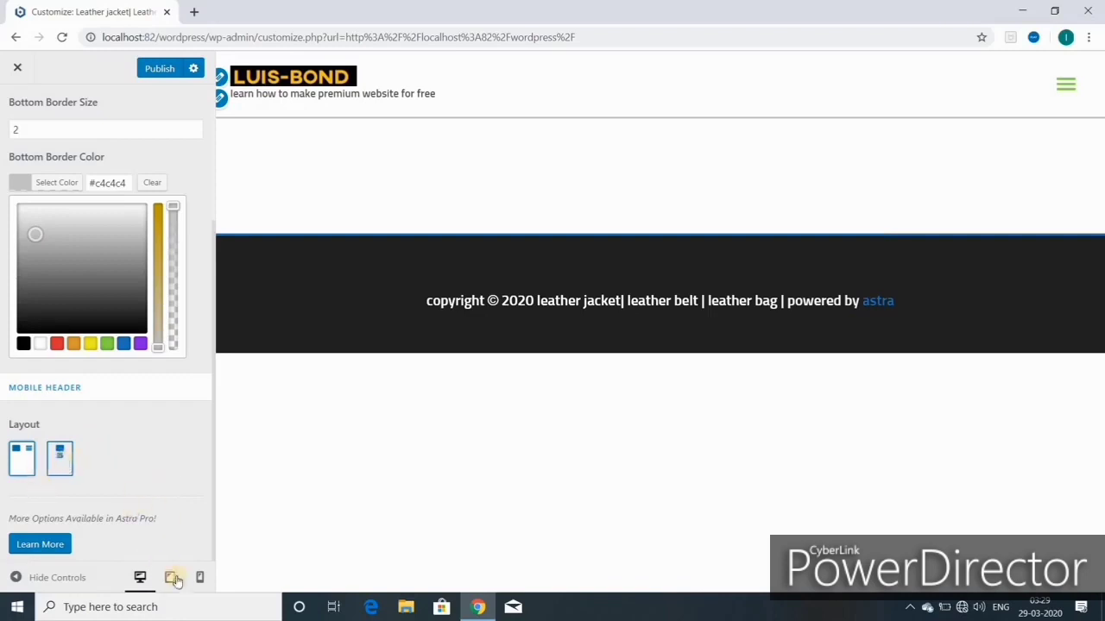
pyautogui.scroll(1, 142, 491)
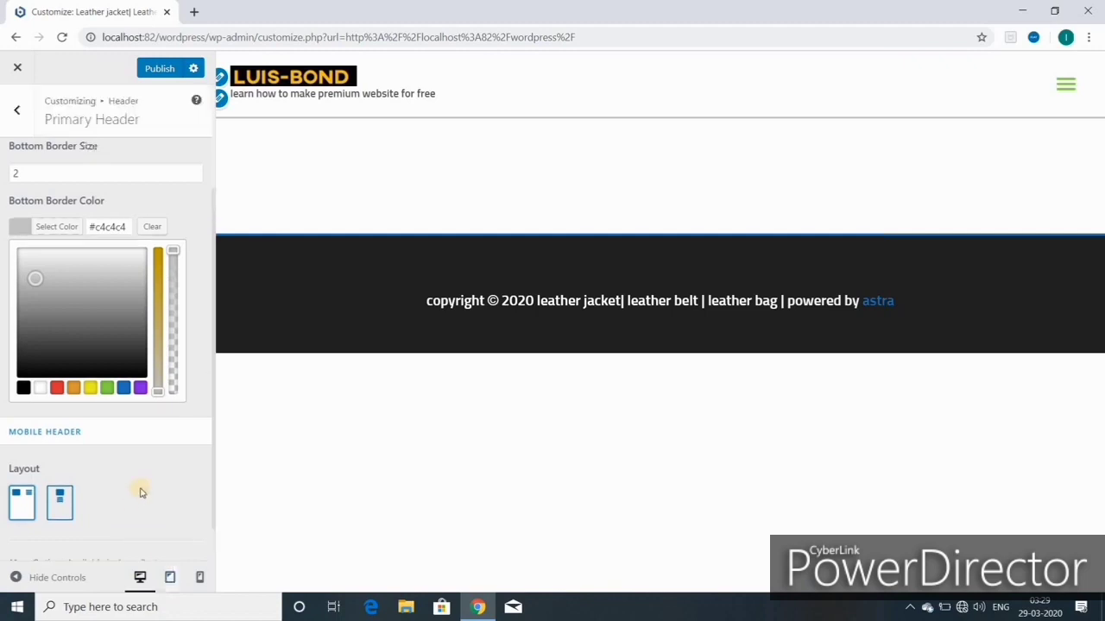
pyautogui.scroll(1, 142, 492)
pyautogui.scroll(-2, 143, 498)
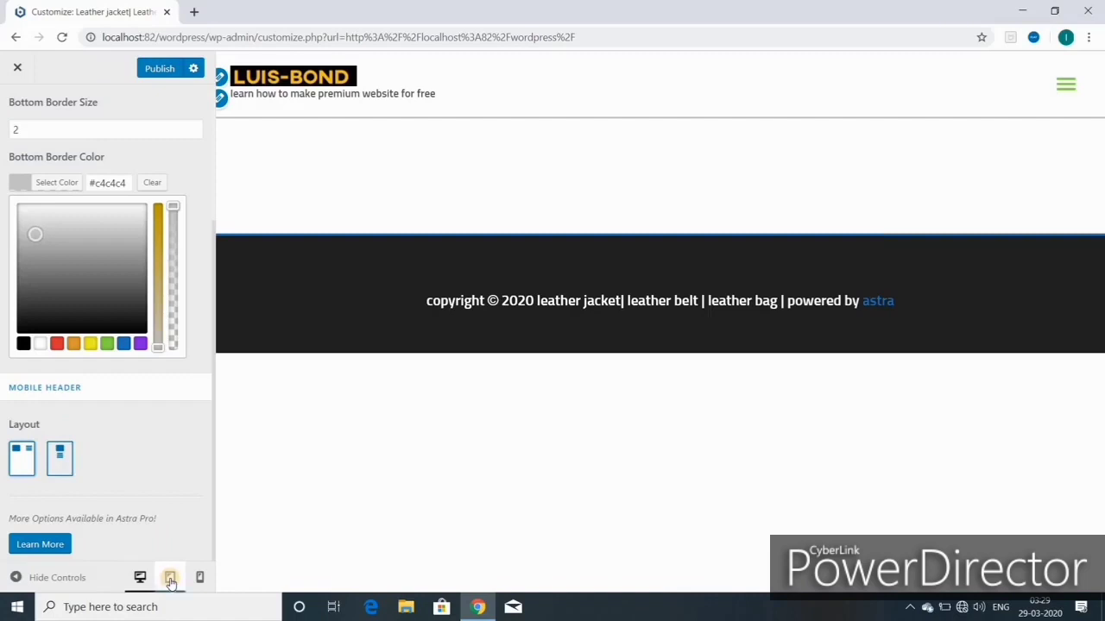
# Step: Preview the header at tablet and mobile widths, then go back to the Header section list
pyautogui.click(170, 580)
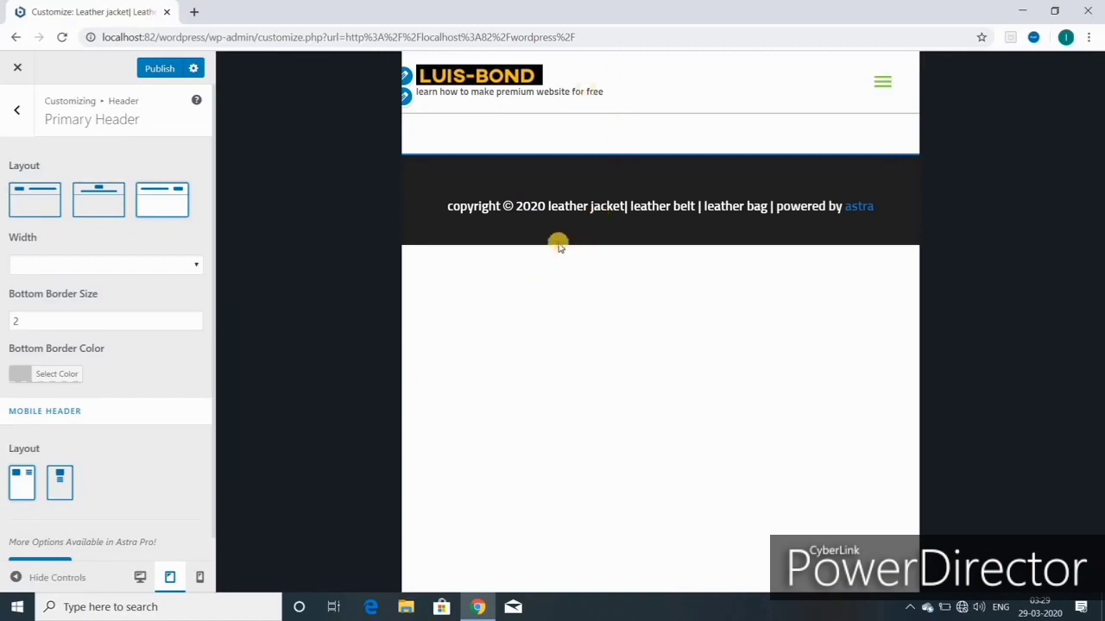
pyautogui.click(200, 578)
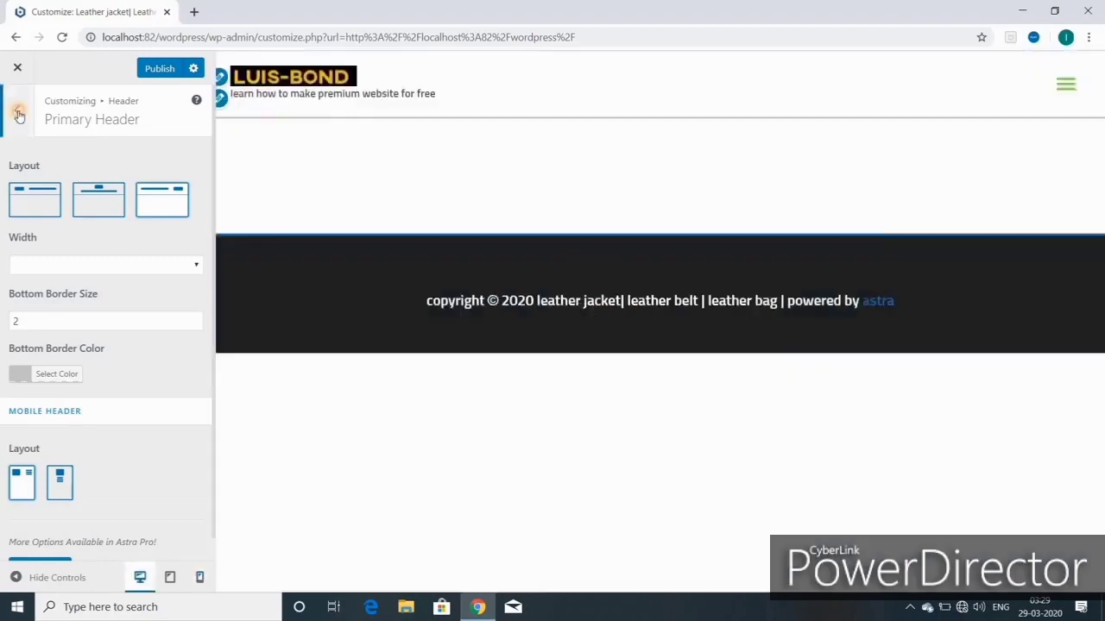
pyautogui.click(19, 115)
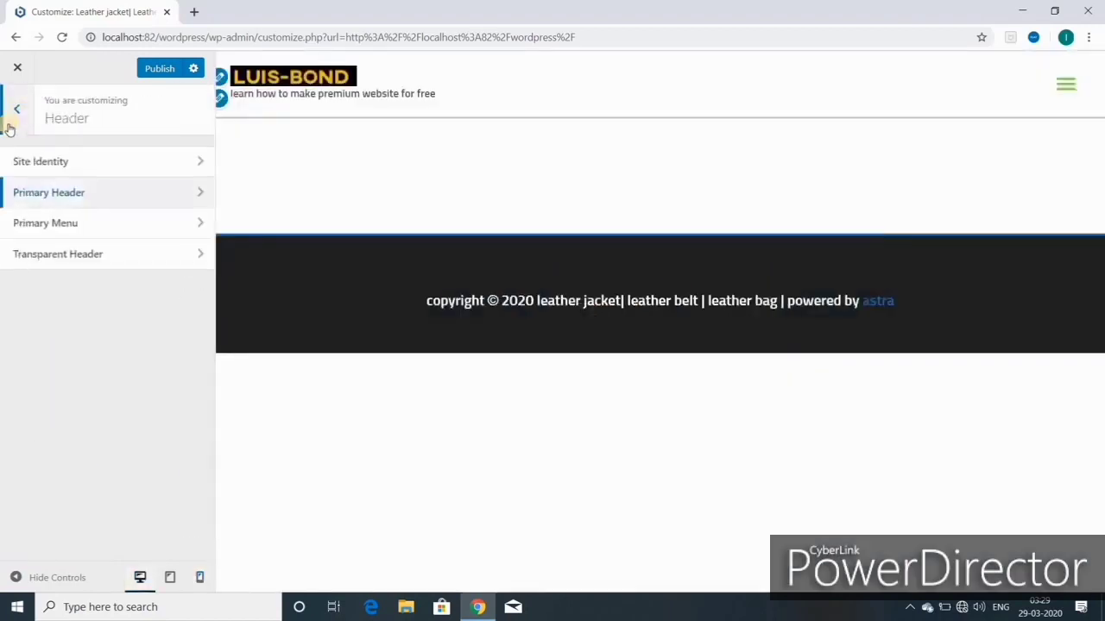
# Step: In Primary Menu, toggle Disable Menu on and back off
pyautogui.click(59, 226)
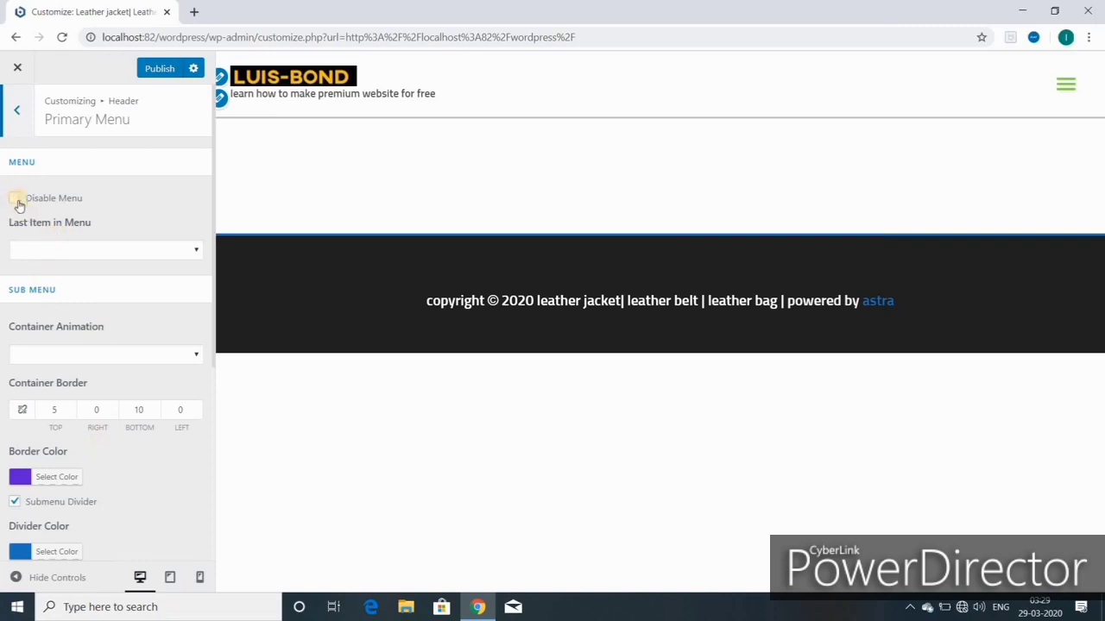
pyautogui.click(16, 201)
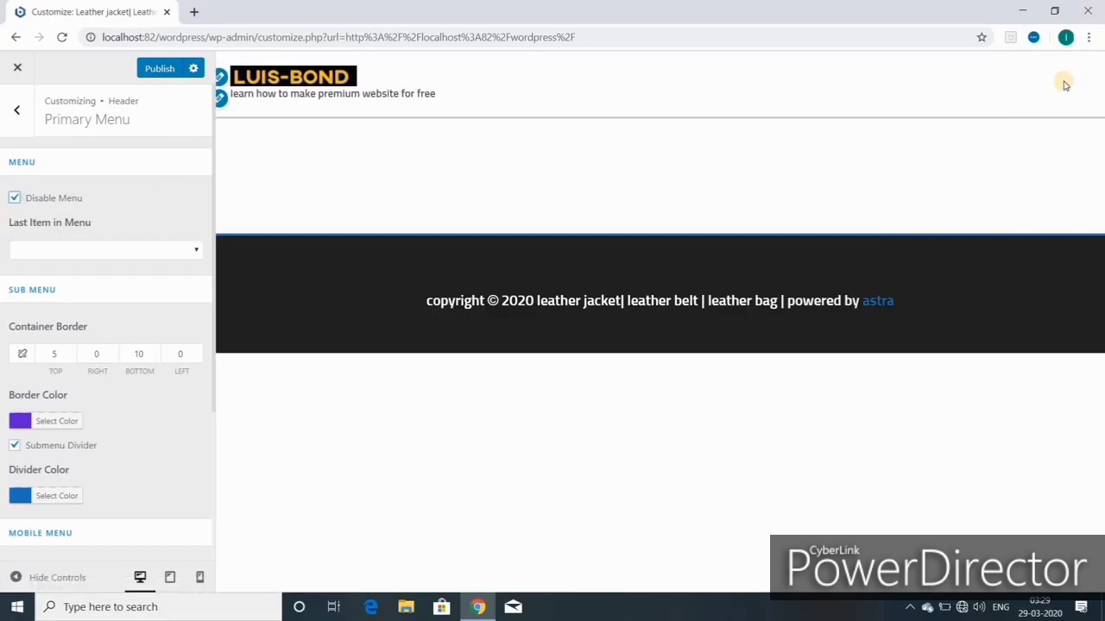
pyautogui.click(14, 200)
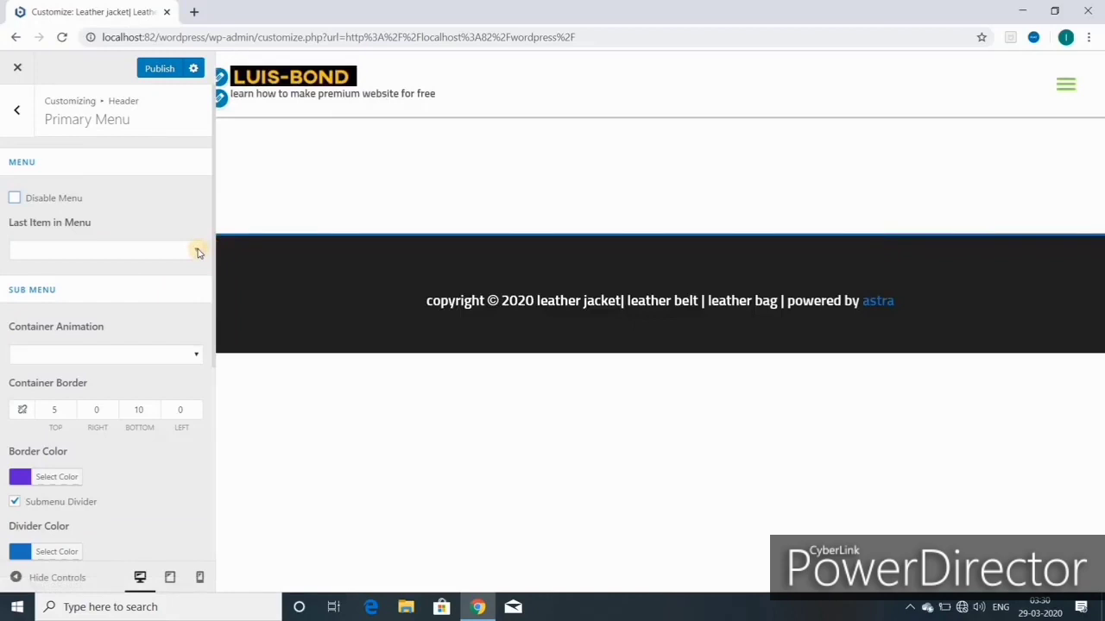
# Step: Try Search, Button and Text / HTML as the menu's last item, then set it to None
pyautogui.click(195, 253)
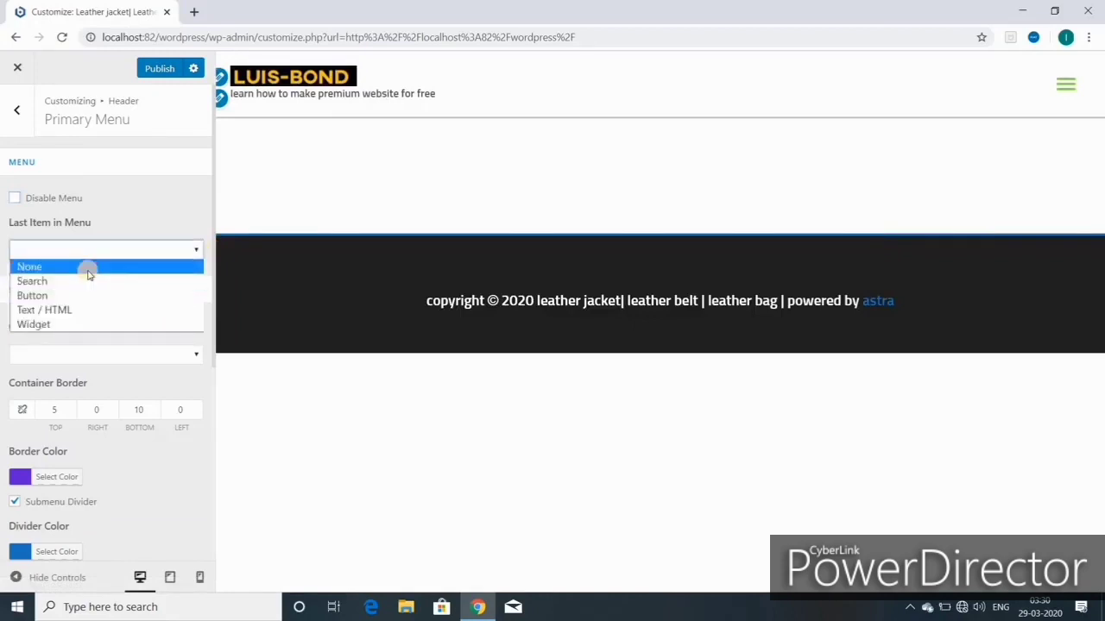
pyautogui.click(82, 281)
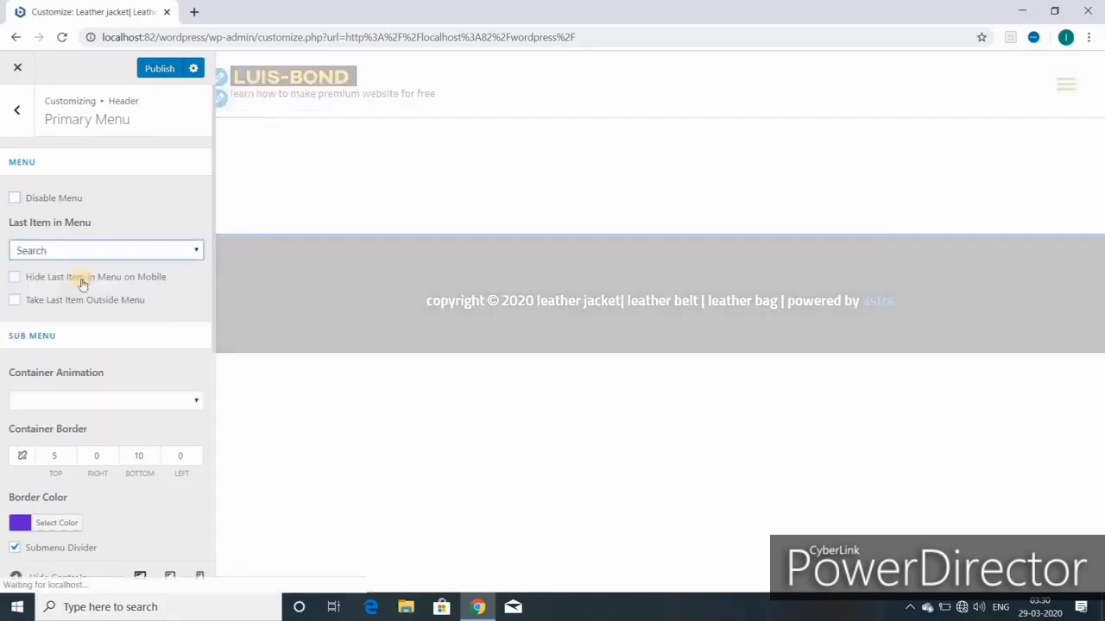
pyautogui.click(83, 251)
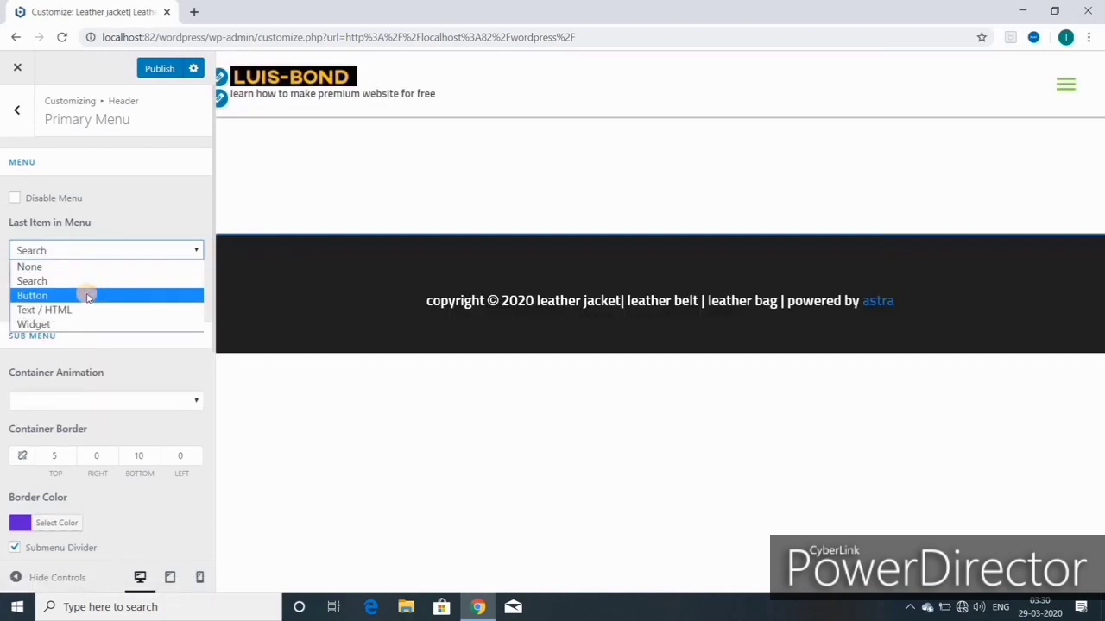
pyautogui.click(87, 296)
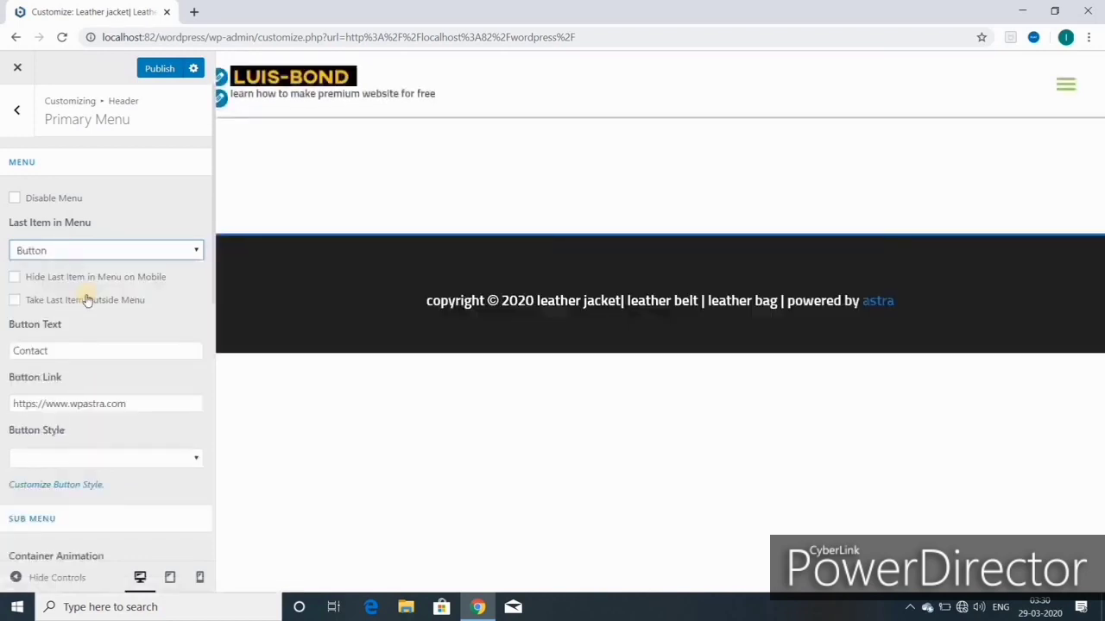
pyautogui.click(84, 251)
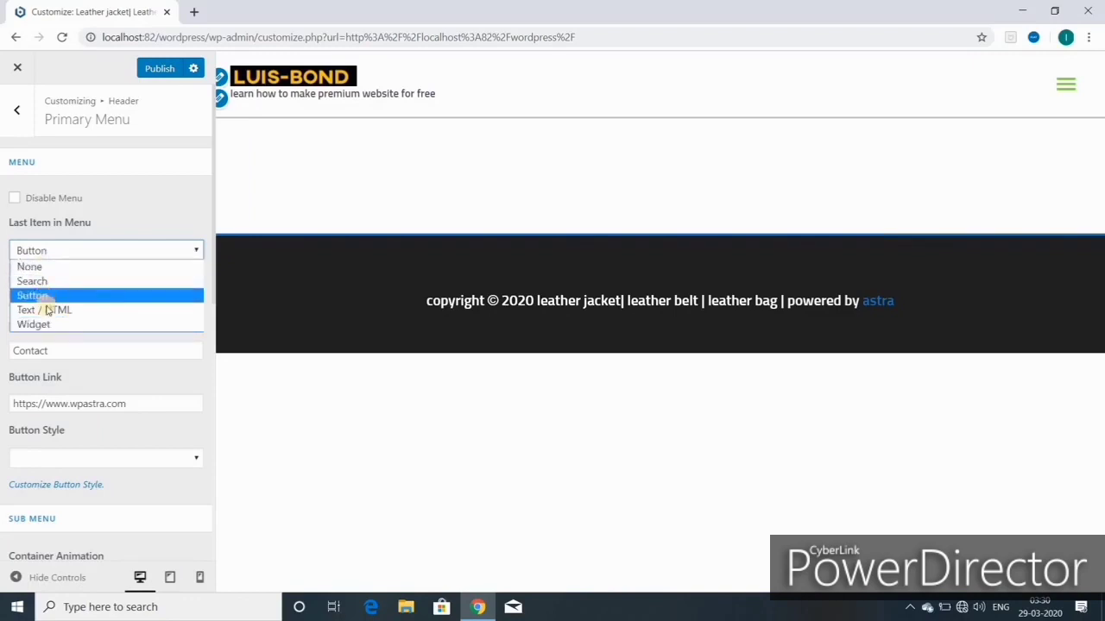
pyautogui.click(47, 311)
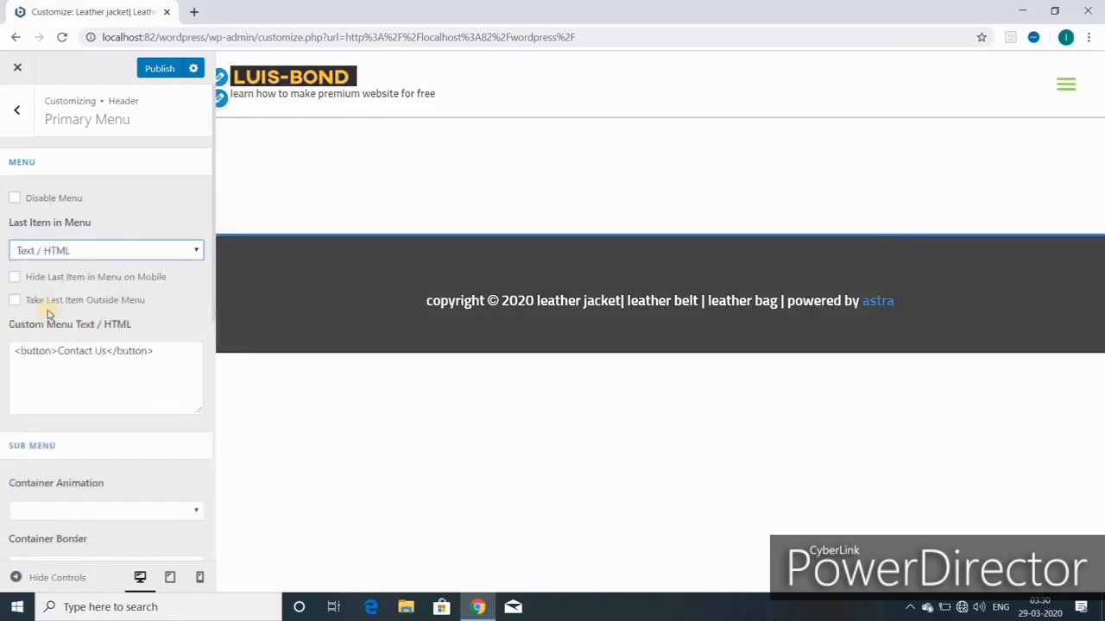
pyautogui.click(51, 250)
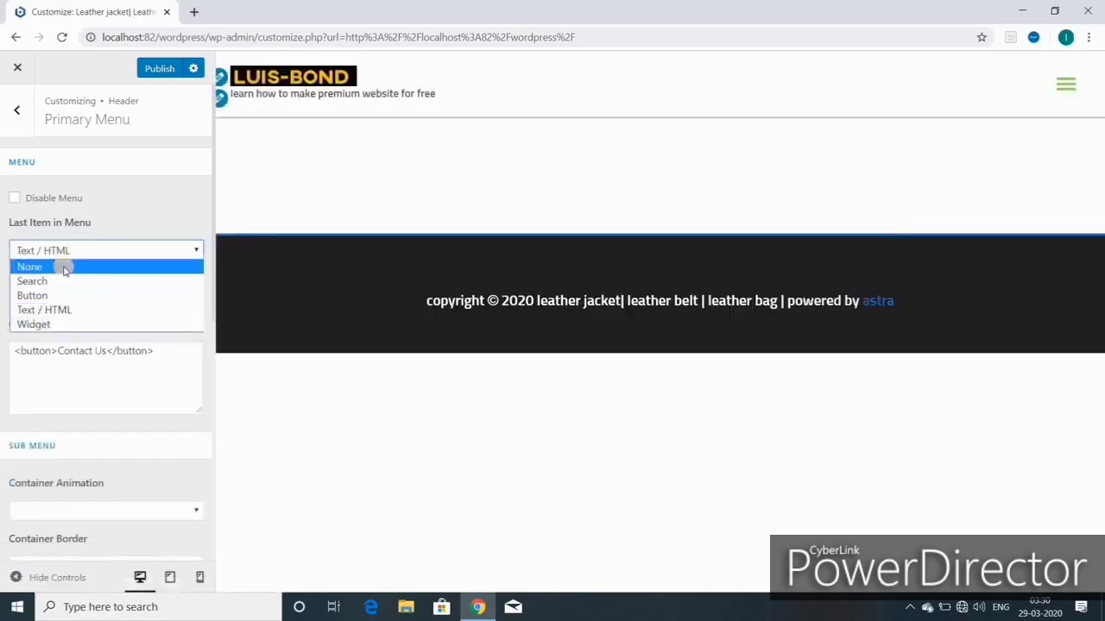
pyautogui.click(66, 270)
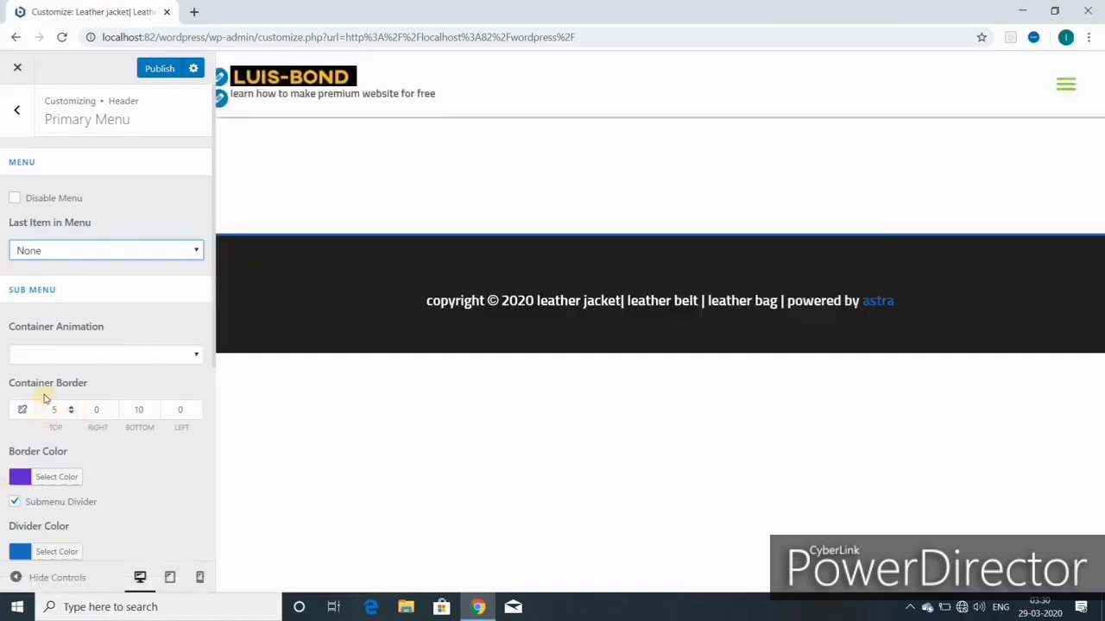
# Step: Set the submenu animation to Fade, expand the preview's mobile menu, and open the border colour picker
pyautogui.click(195, 357)
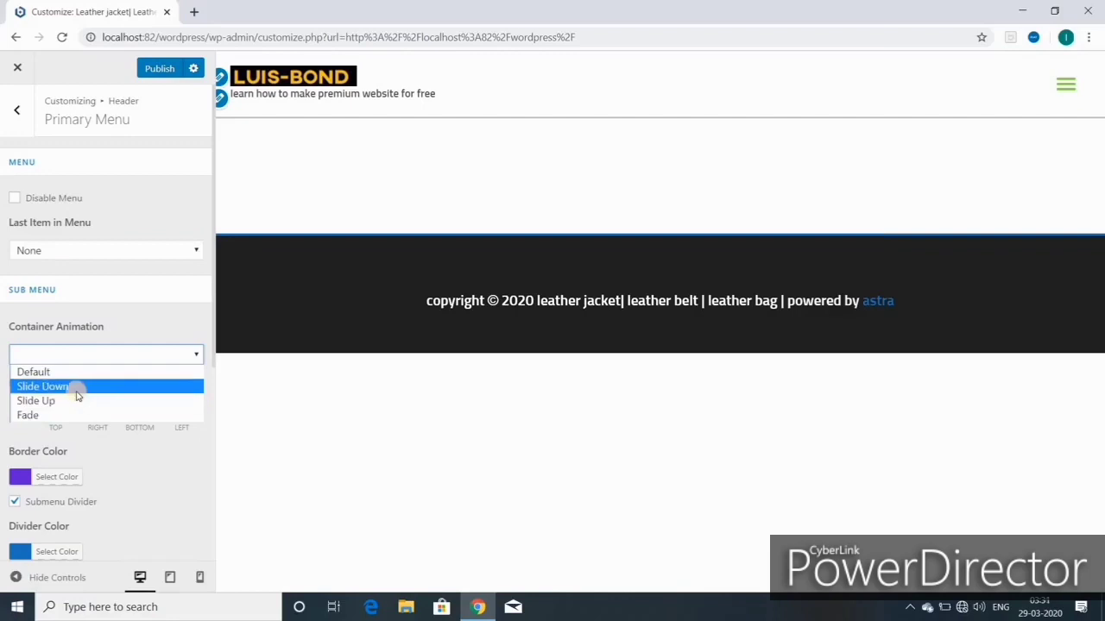
pyautogui.click(1052, 83)
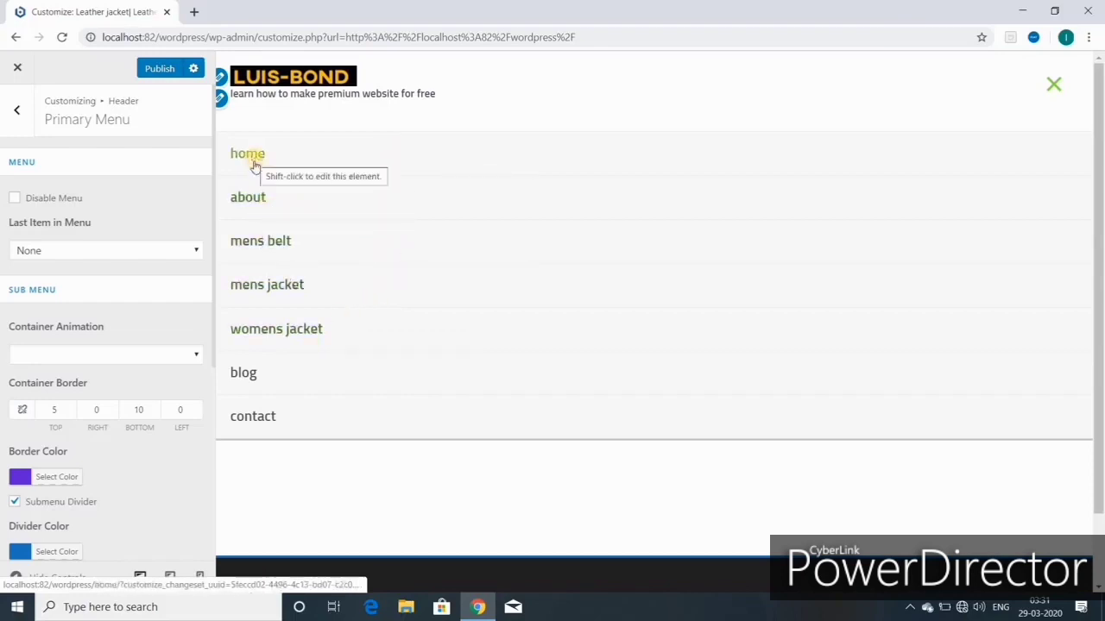
pyautogui.click(103, 355)
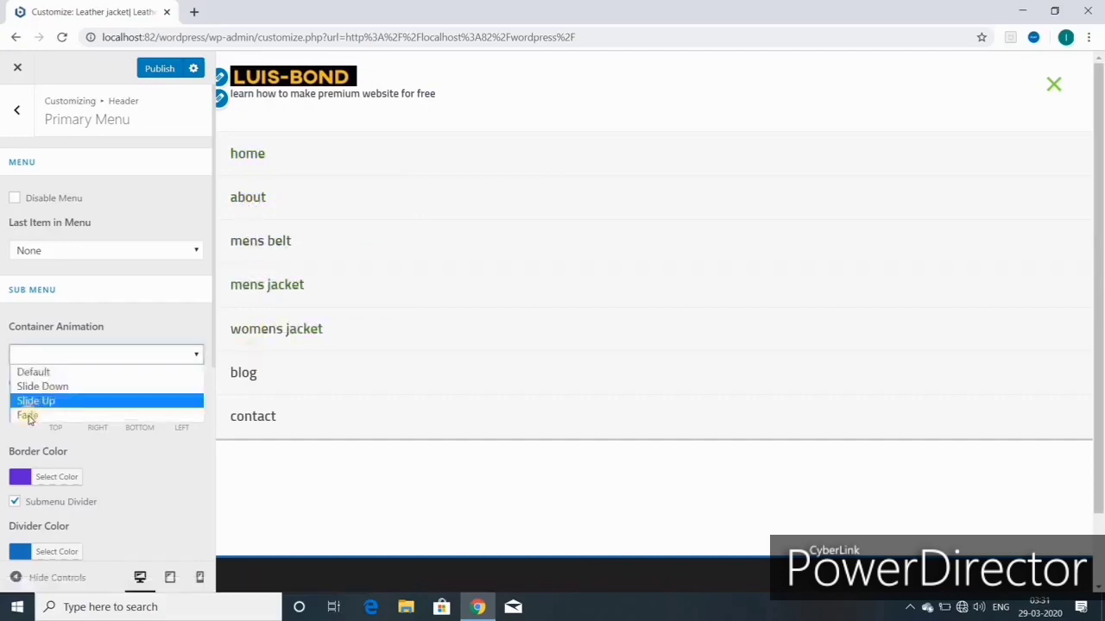
pyautogui.click(35, 414)
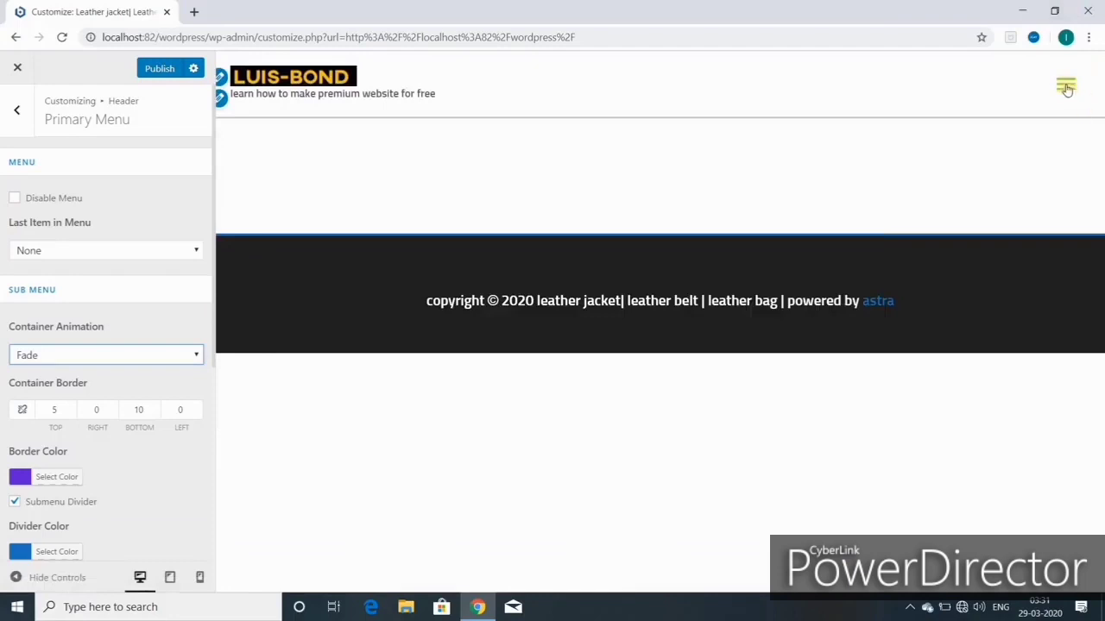
pyautogui.click(1067, 88)
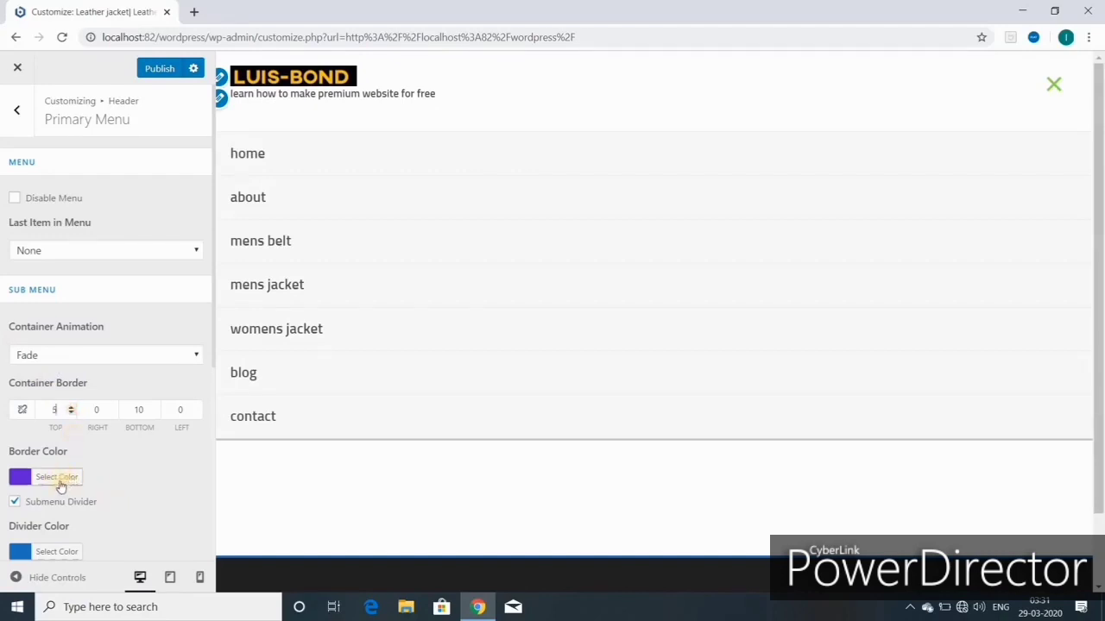
pyautogui.click(50, 477)
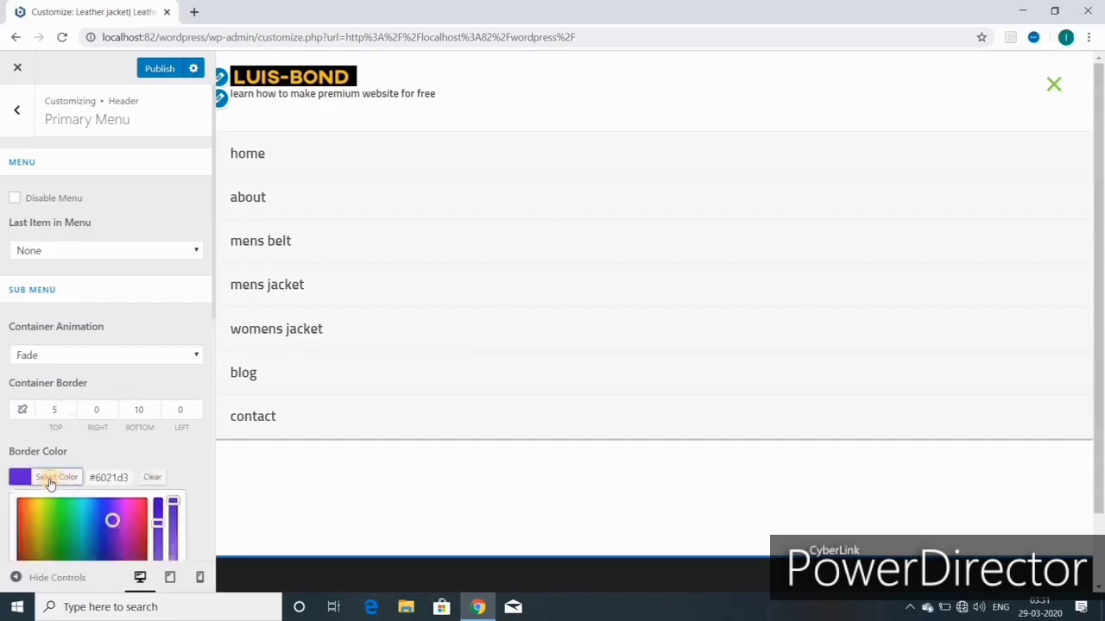
# Step: Open the submenu Divider Color picker, showing #1e73be, and scroll toward Mobile Menu
pyautogui.scroll(-4, 104, 313)
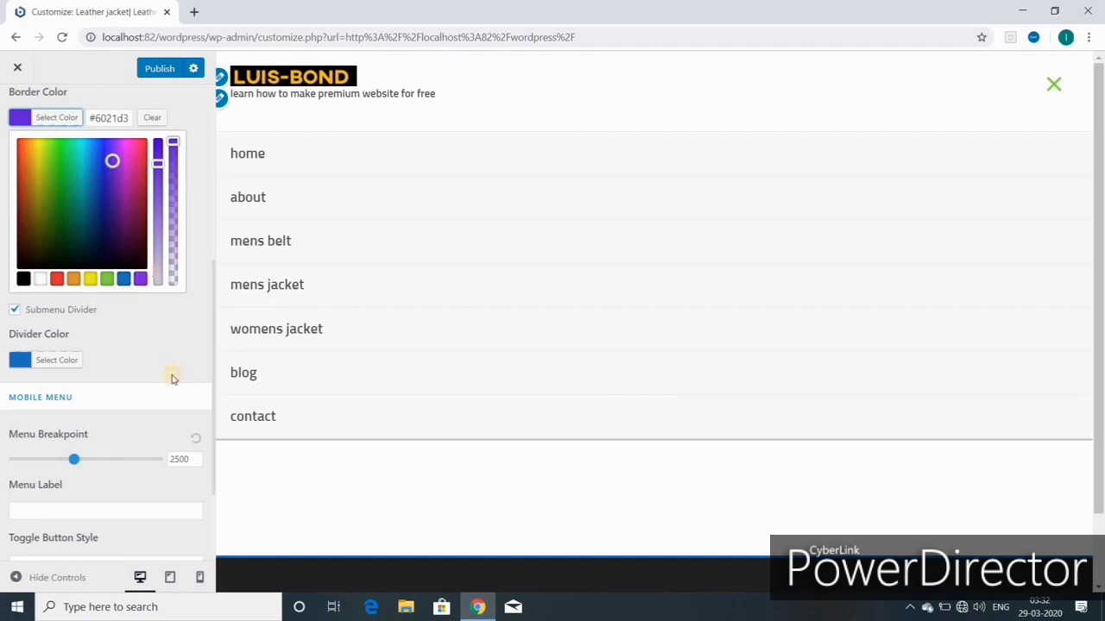
pyautogui.scroll(1, 169, 384)
pyautogui.scroll(-1, 168, 384)
pyautogui.click(54, 361)
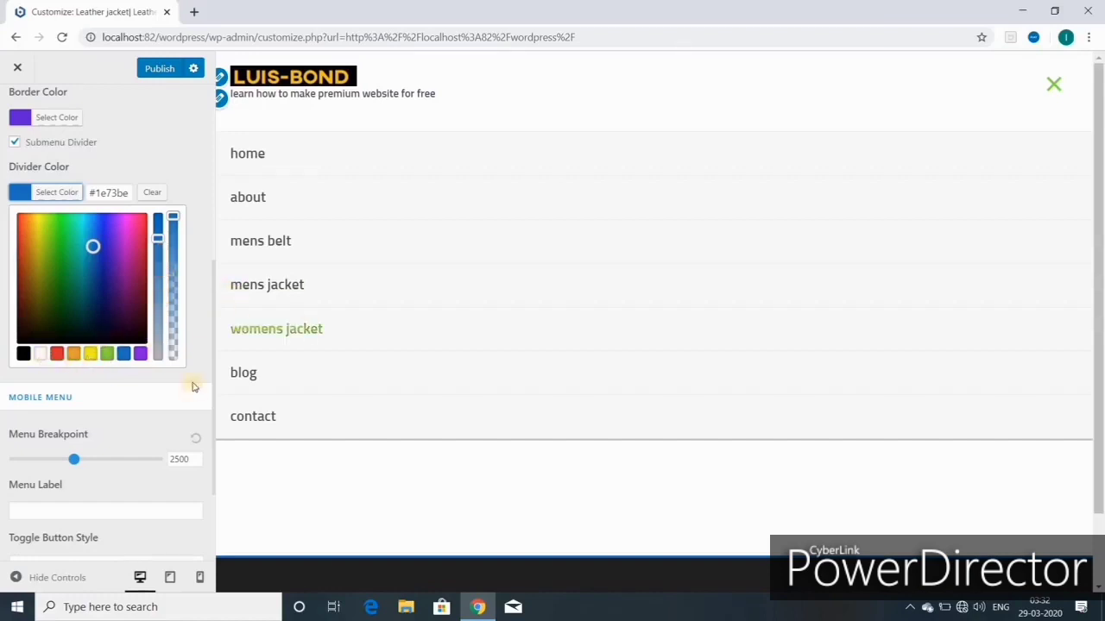
pyautogui.scroll(4, 185, 358)
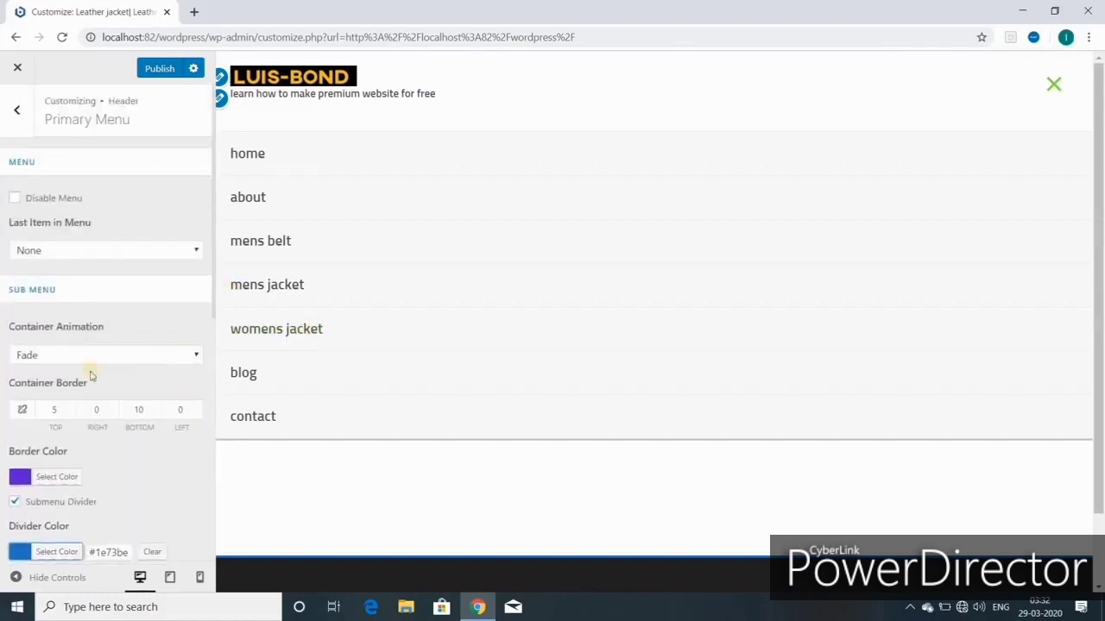
pyautogui.scroll(-6, 90, 376)
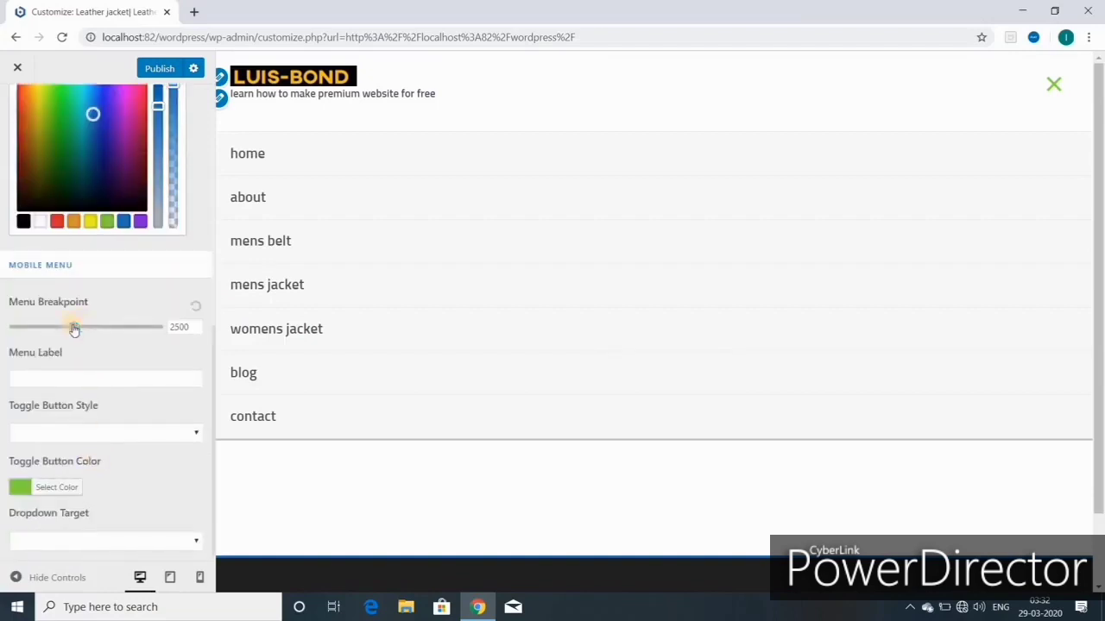
# Step: Raise the mobile menu breakpoint, reset it to 2500 with no label, and publish
pyautogui.moveTo(74, 329); pyautogui.dragTo(145, 338)
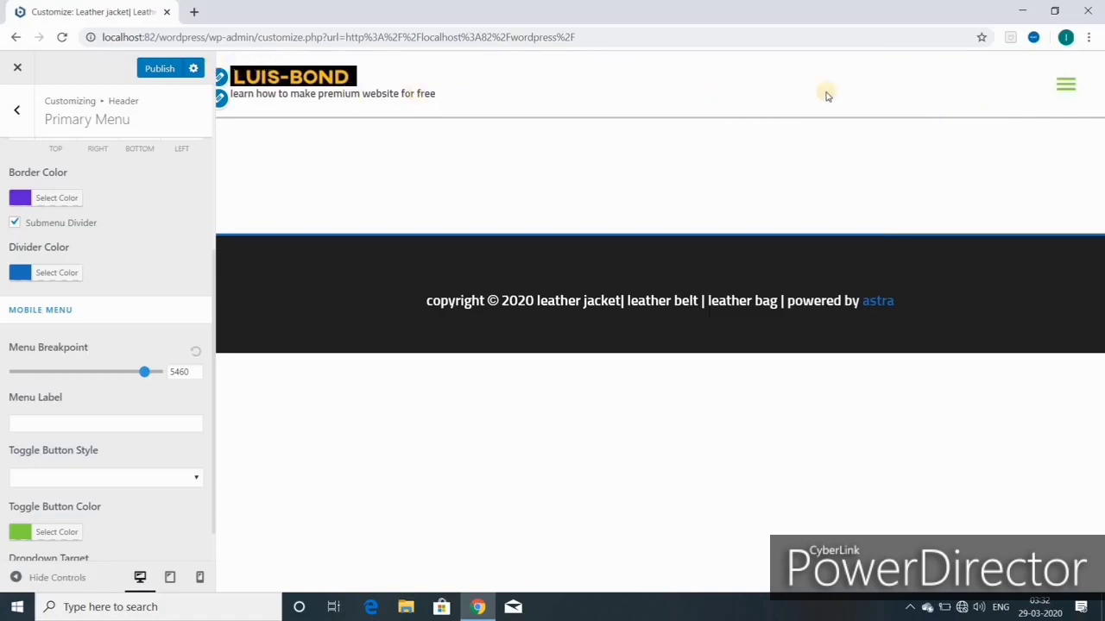
pyautogui.click(198, 355)
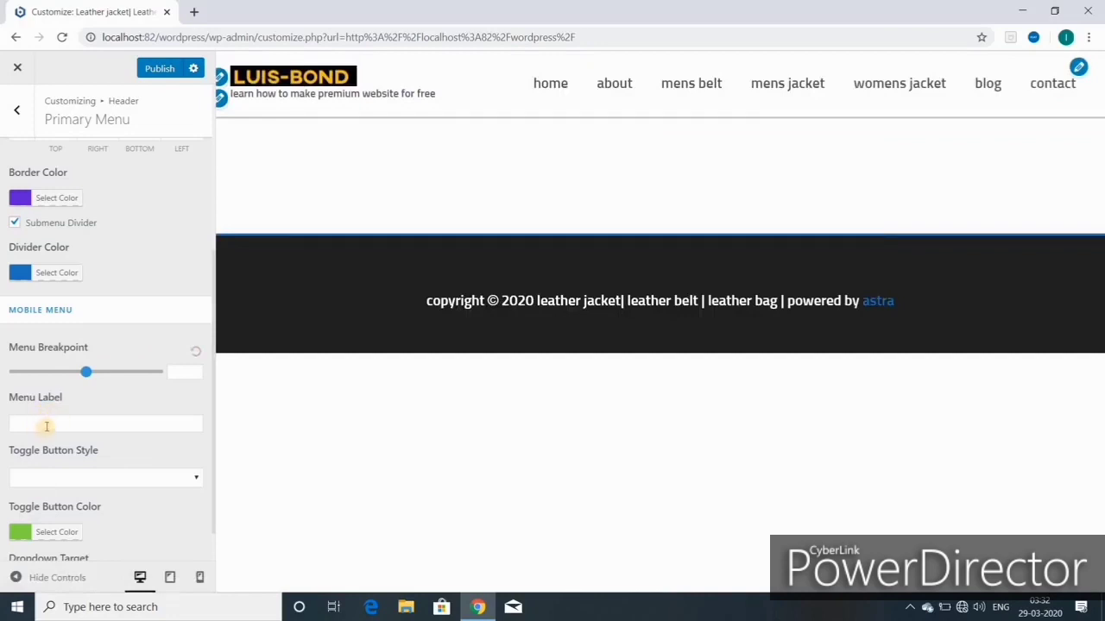
pyautogui.click(46, 427)
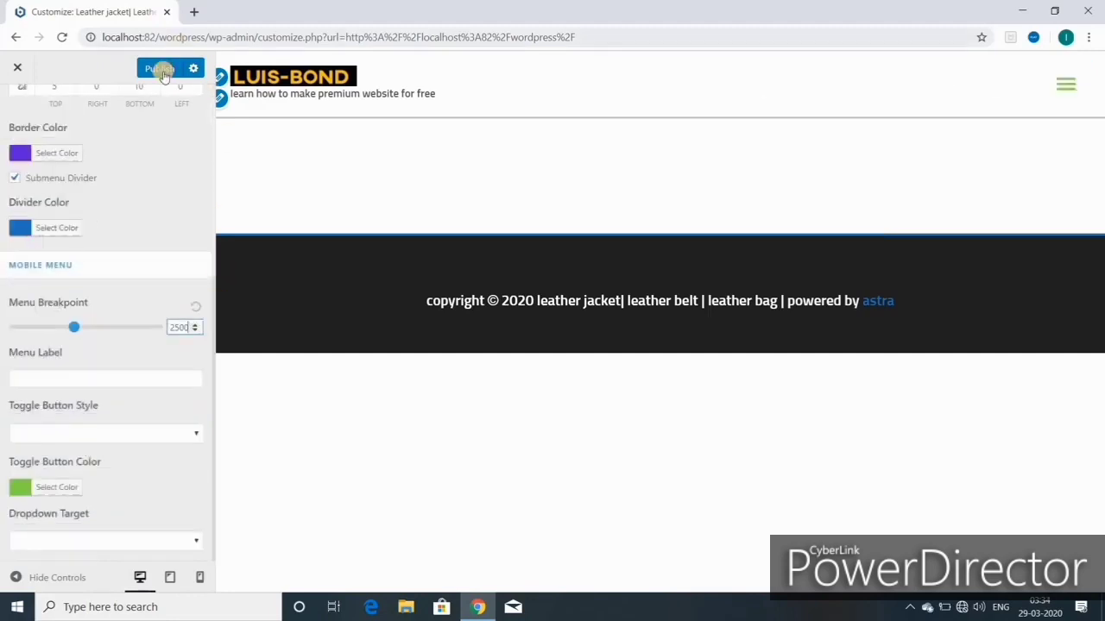
pyautogui.click(160, 69)
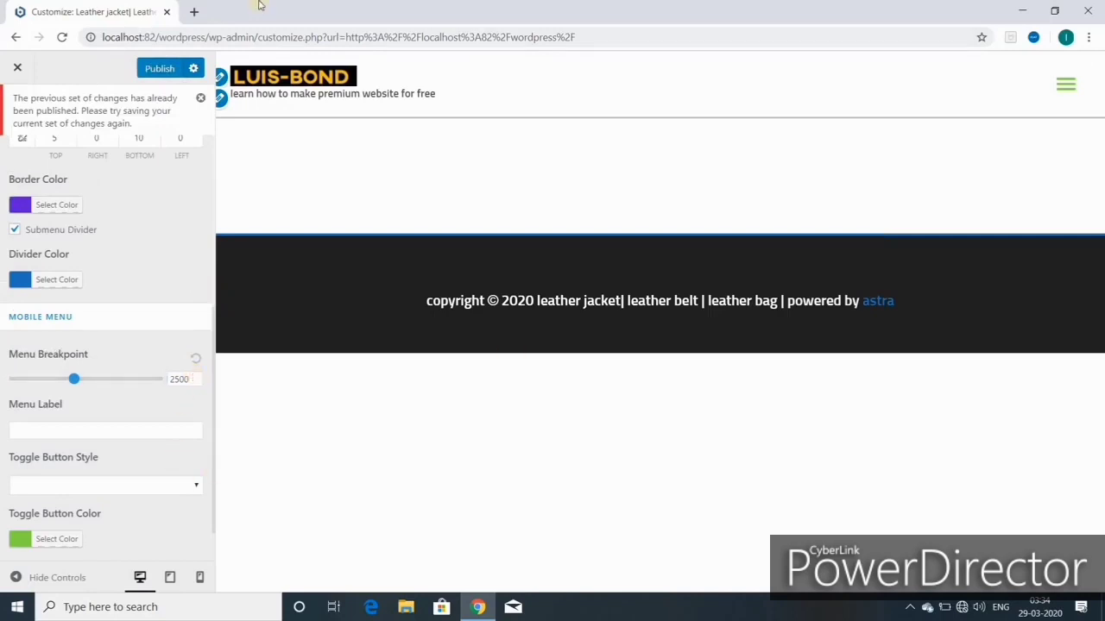
# Step: Cancel a page reload to keep the MENU label, then preview the header at tablet width
pyautogui.click(64, 38)
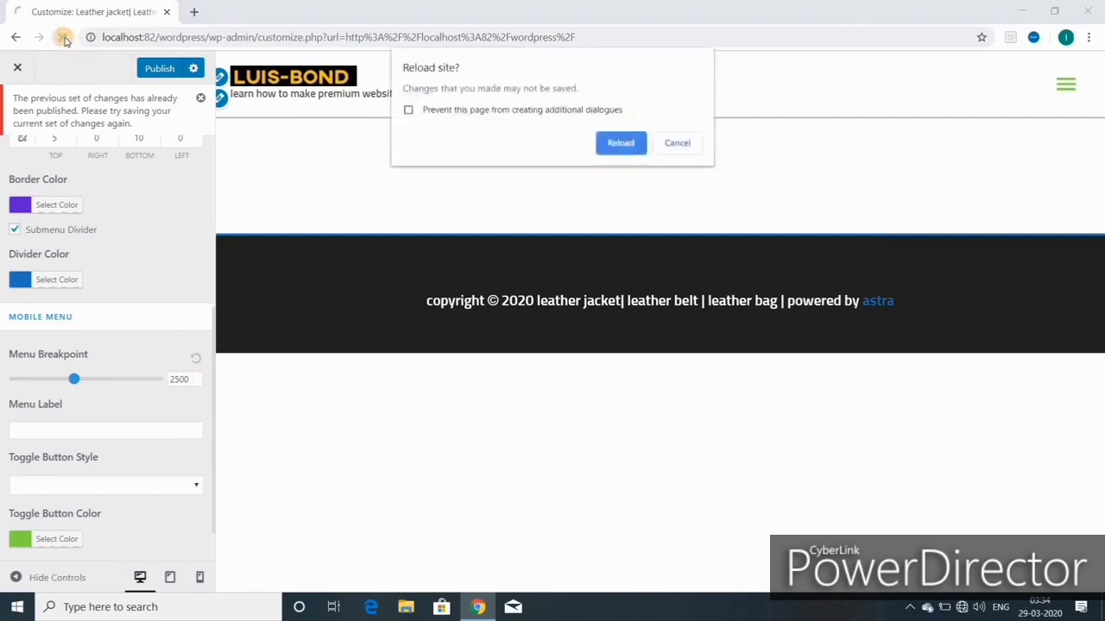
pyautogui.click(679, 144)
pyautogui.scroll(-1, 147, 522)
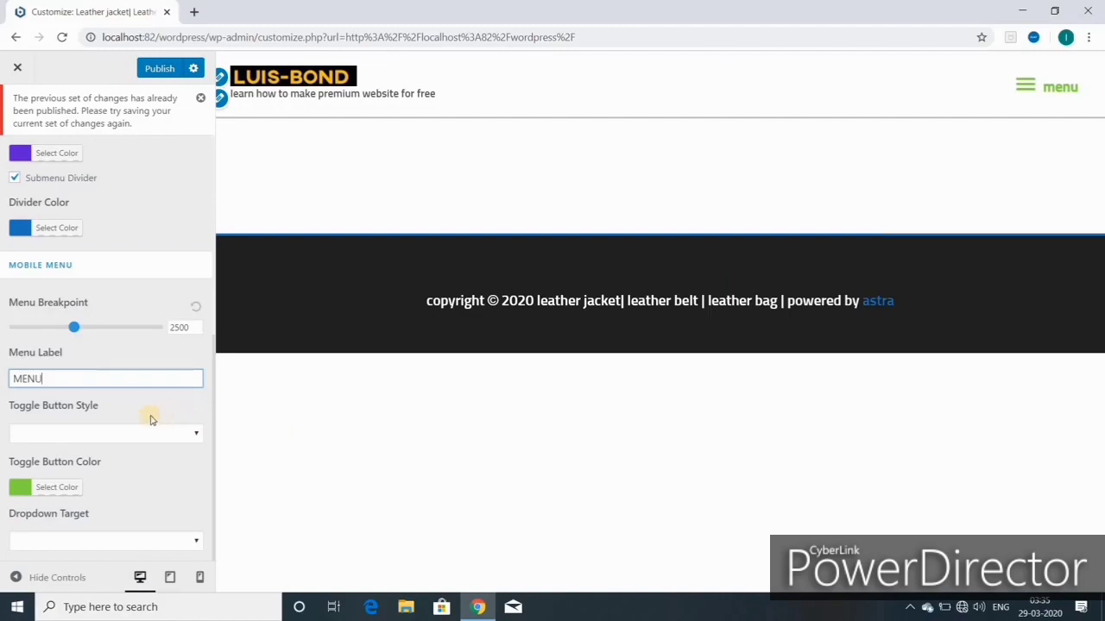
pyautogui.click(170, 579)
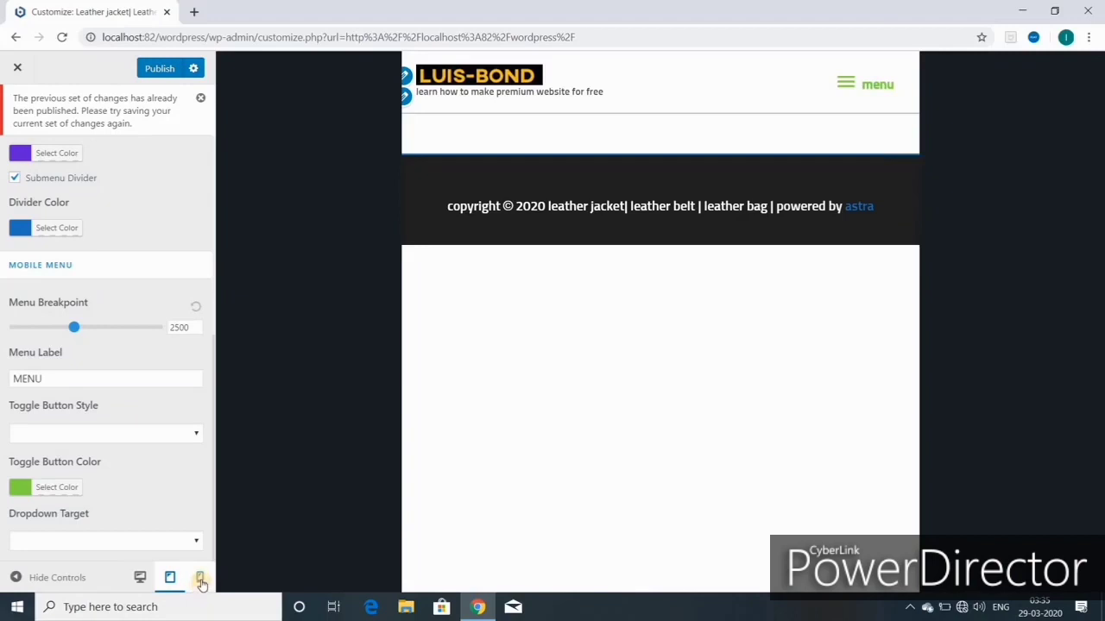
# Step: Check the header at mobile, tablet and desktop widths, then clear the MENU label
pyautogui.click(200, 580)
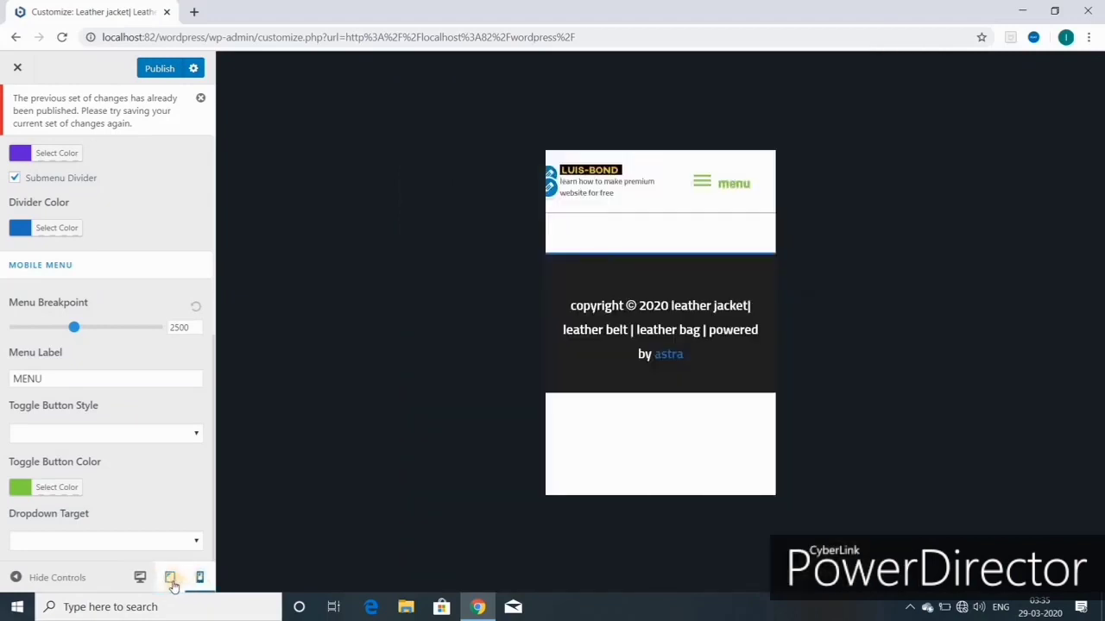
pyautogui.click(170, 580)
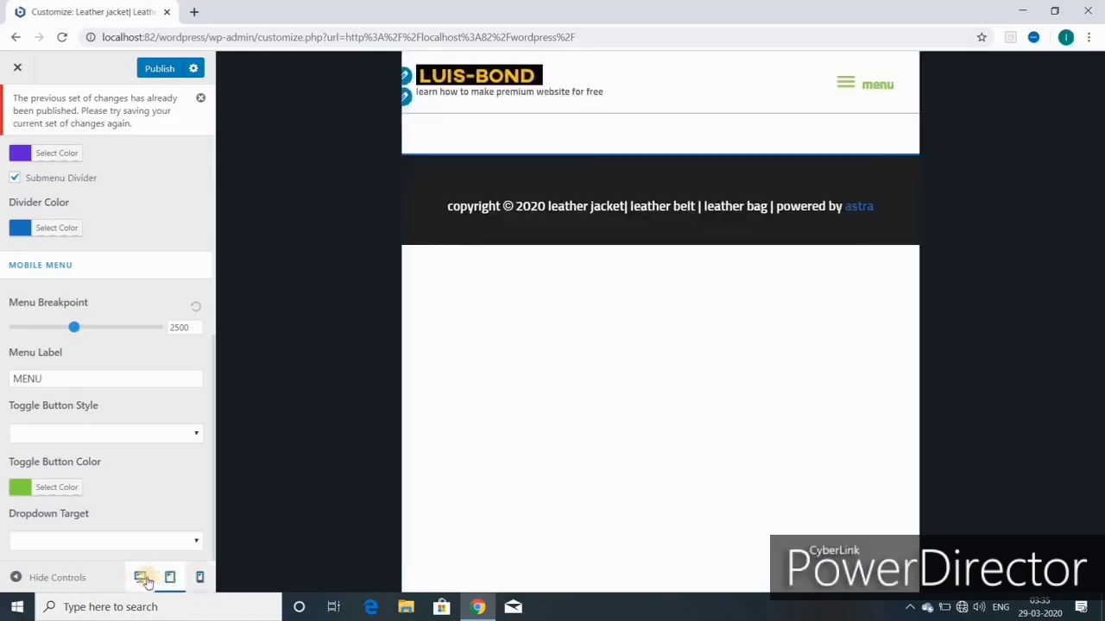
pyautogui.click(141, 579)
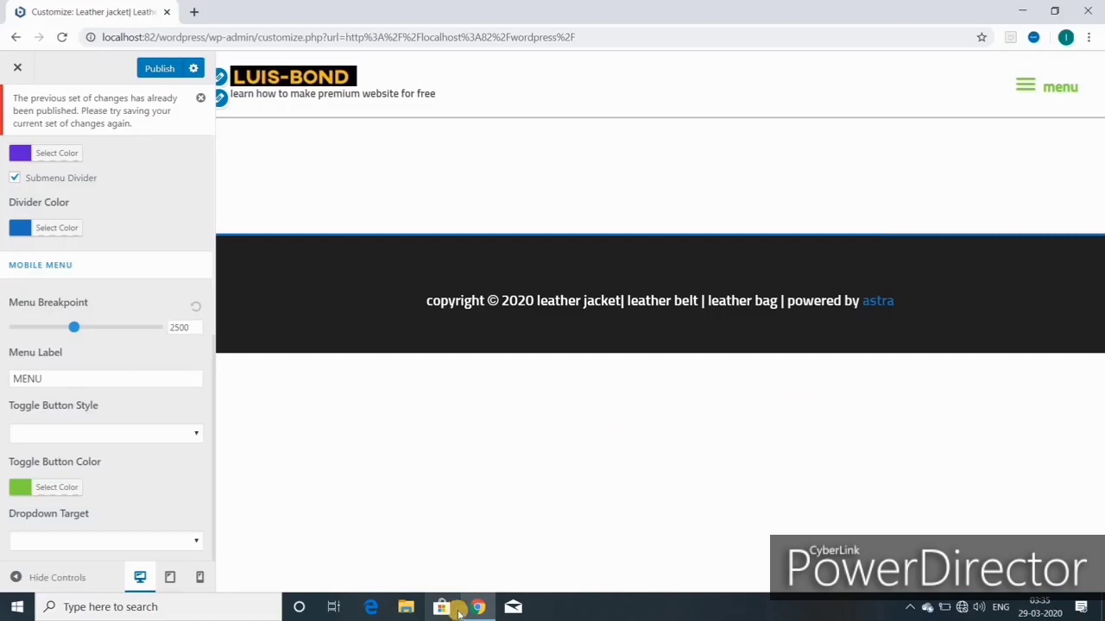
pyautogui.click(48, 378)
pyautogui.press('BackSpace')
pyautogui.press('BackSpace')
pyautogui.press('BackSpace')
pyautogui.press('BackSpace')
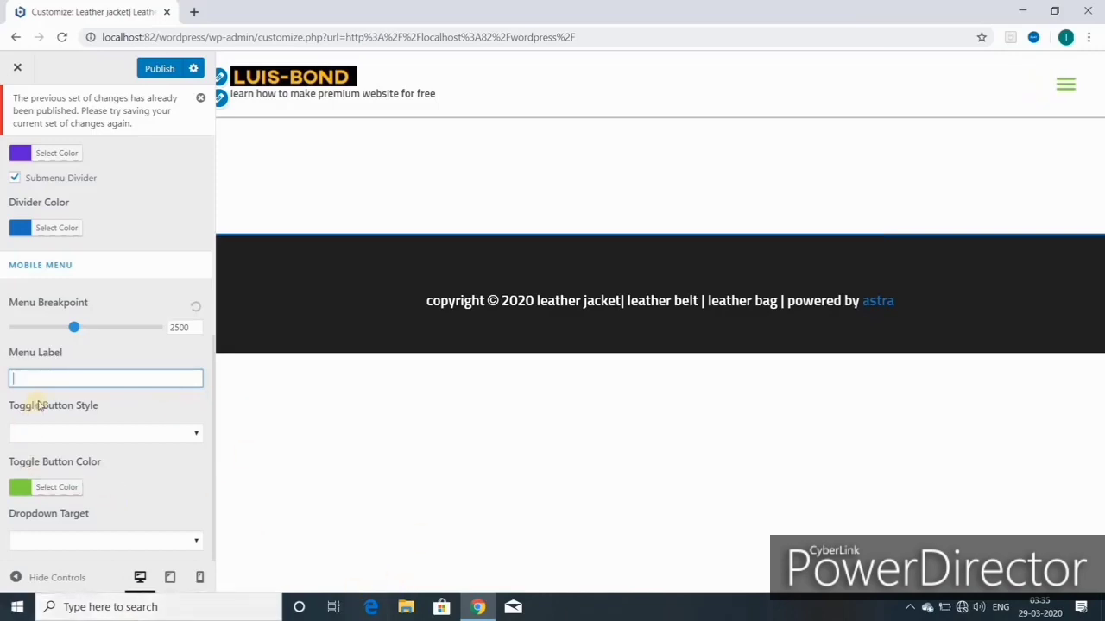
# Step: Try the Fill and Outline toggle button styles, settling on Minimal
pyautogui.click(196, 436)
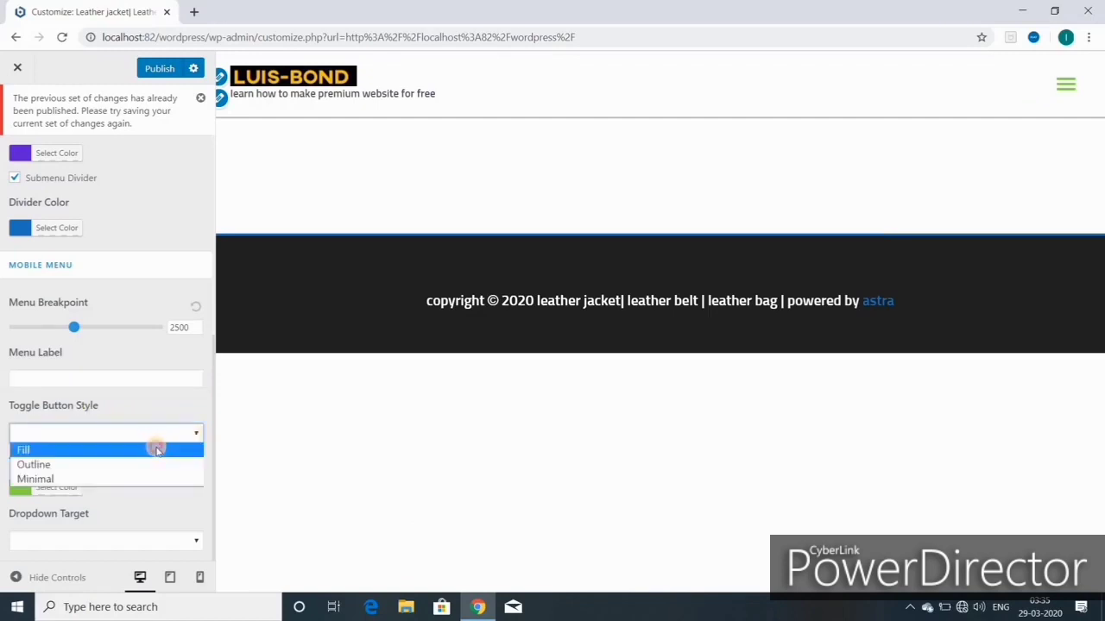
pyautogui.click(157, 450)
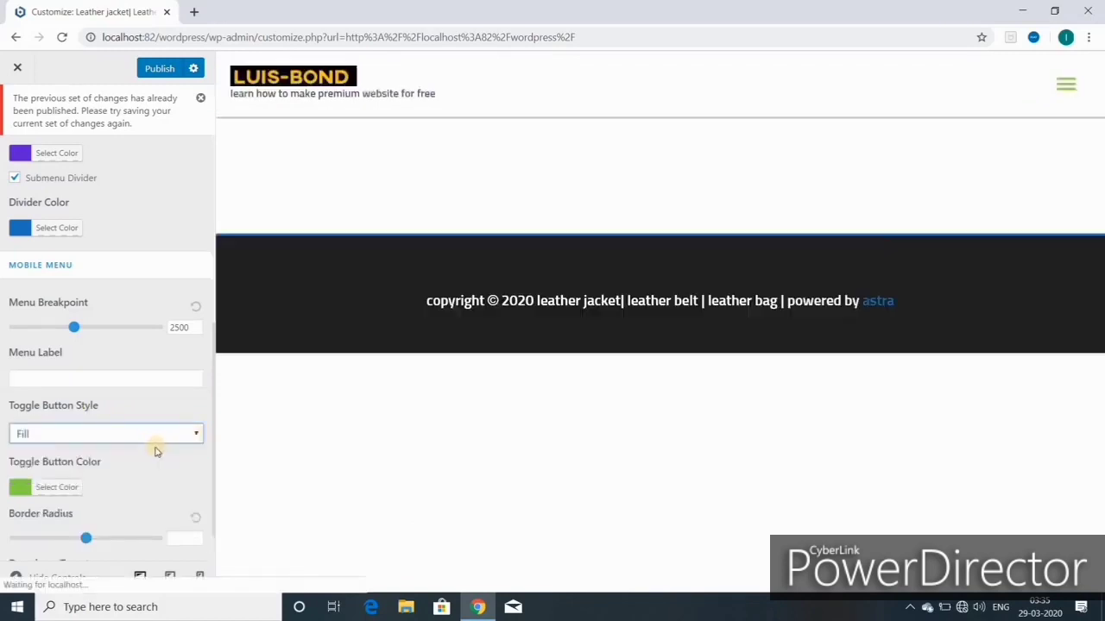
pyautogui.click(154, 438)
pyautogui.click(144, 466)
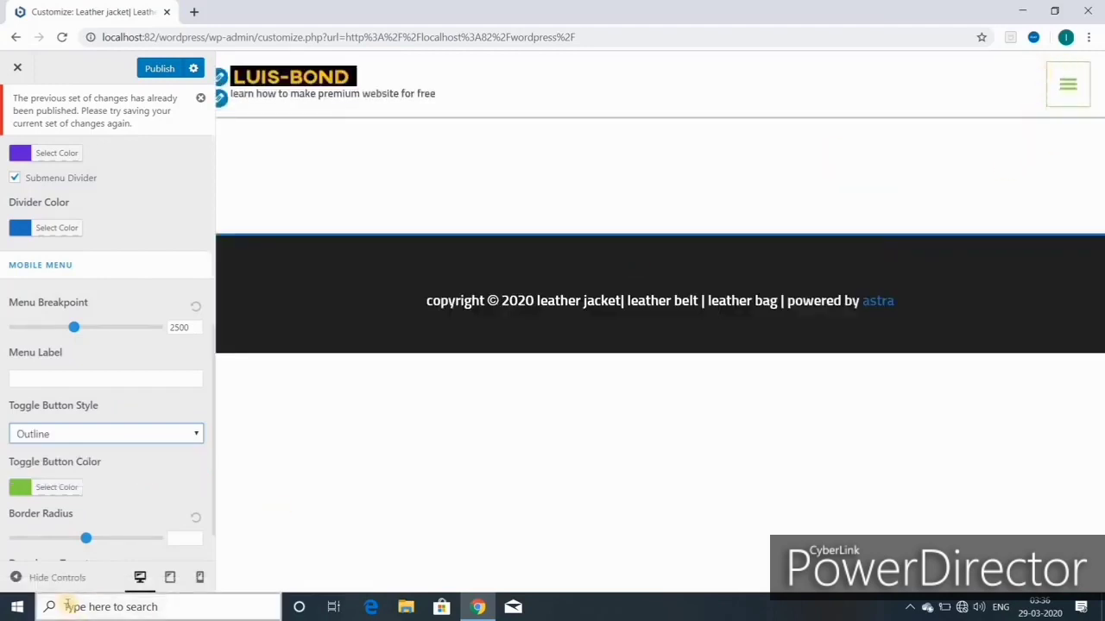
pyautogui.click(198, 434)
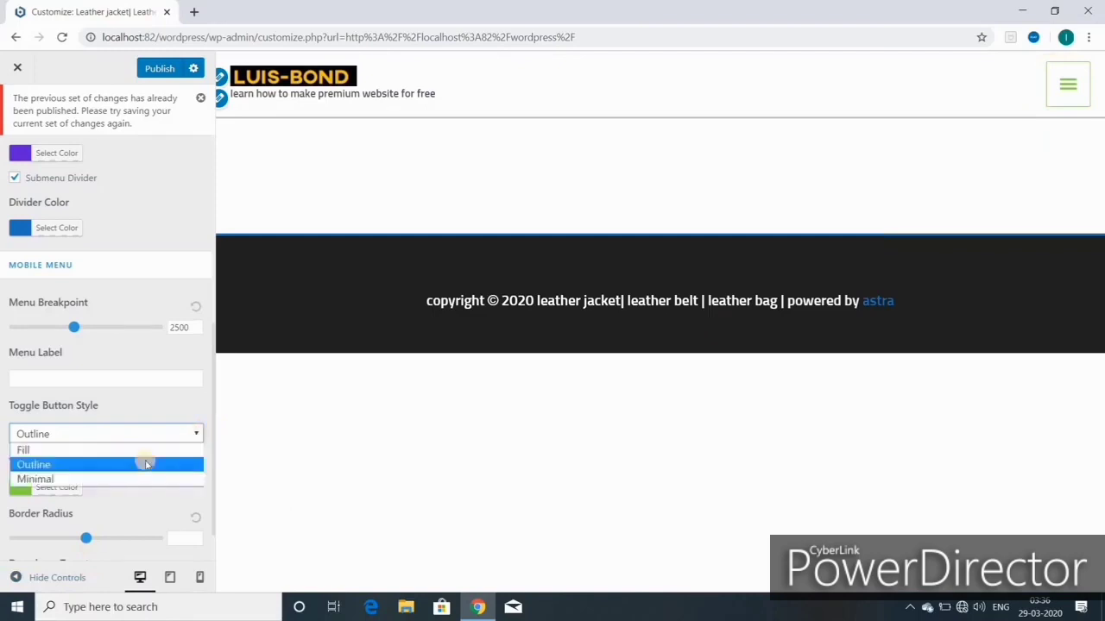
pyautogui.click(118, 480)
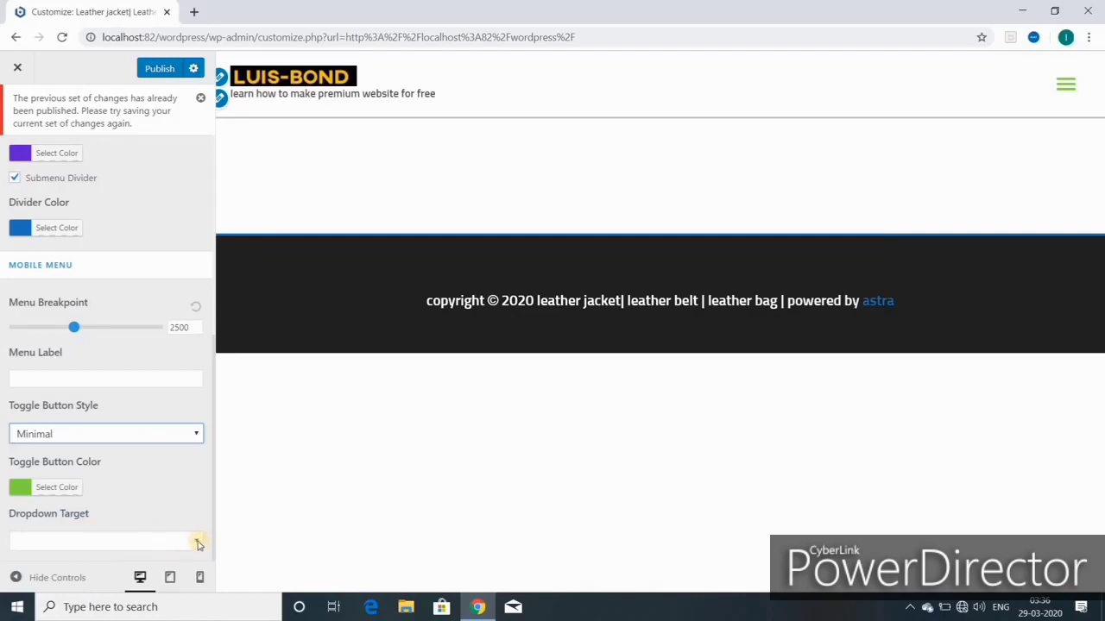
# Step: Leave Dropdown Target unchanged and publish the customizer changes
pyautogui.click(147, 540)
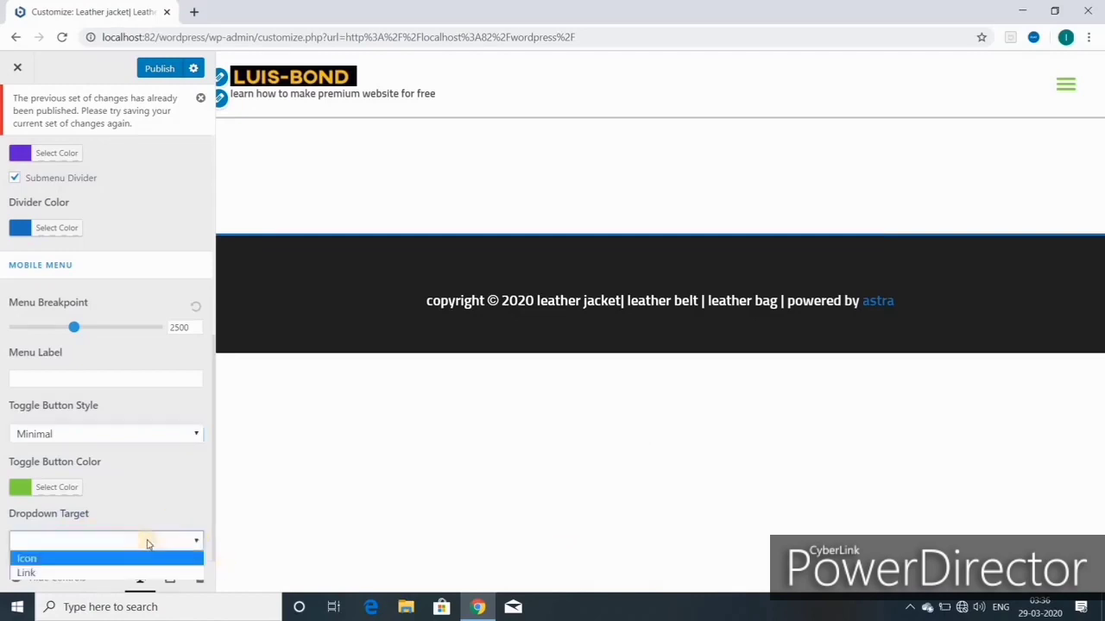
pyautogui.click(175, 488)
pyautogui.click(158, 69)
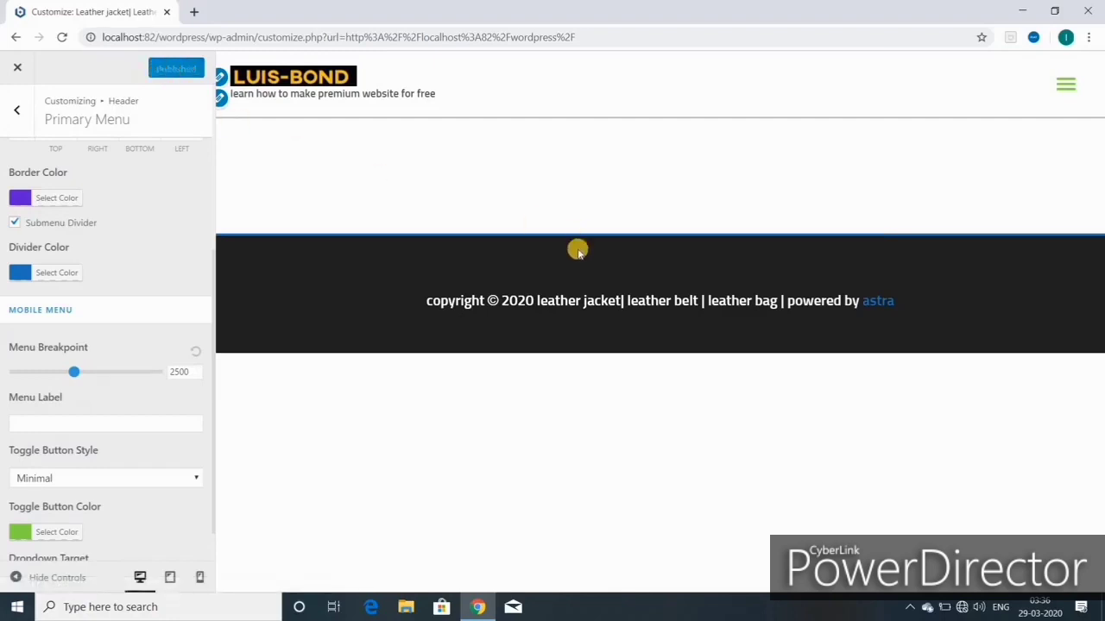
# Step: Keep the transparent header enabled on Desktop, with the different logo option left off
pyautogui.click(18, 111)
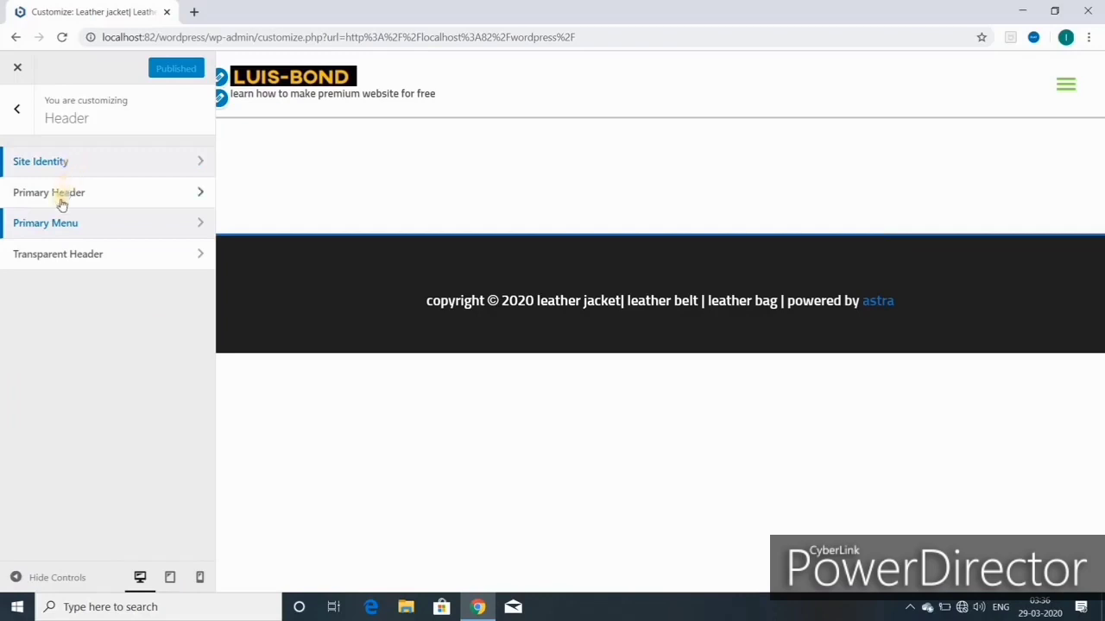
pyautogui.click(78, 255)
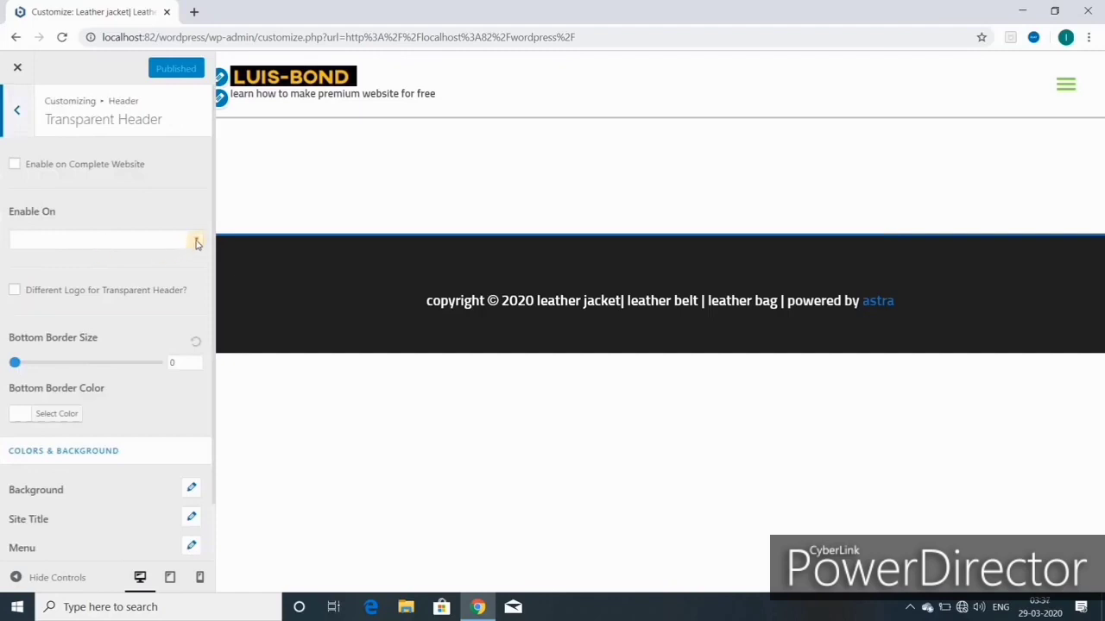
pyautogui.click(197, 242)
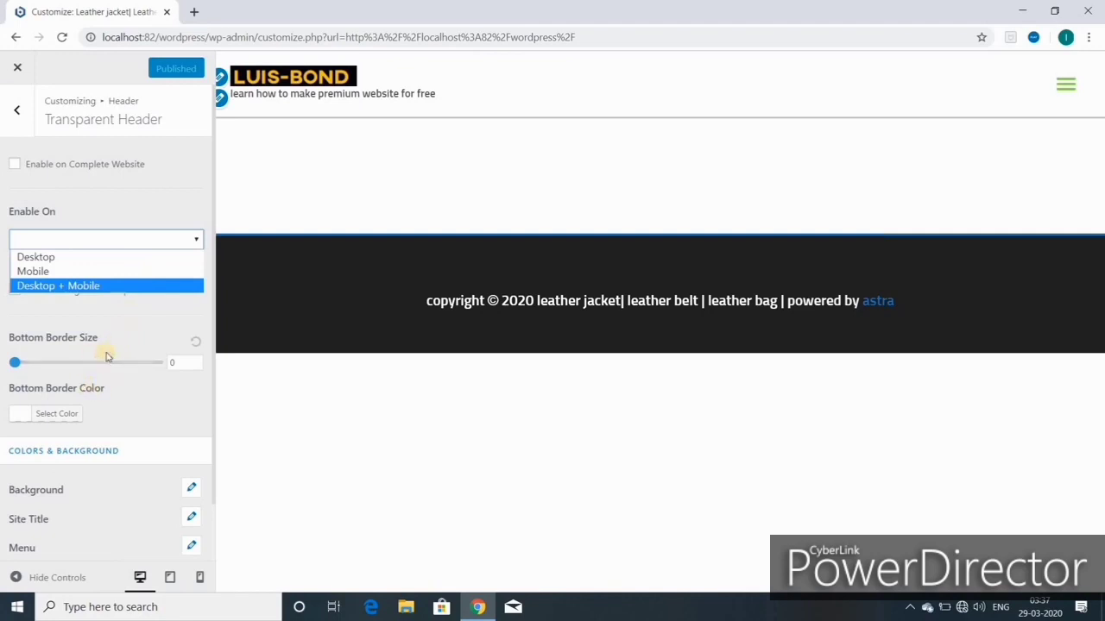
pyautogui.click(84, 264)
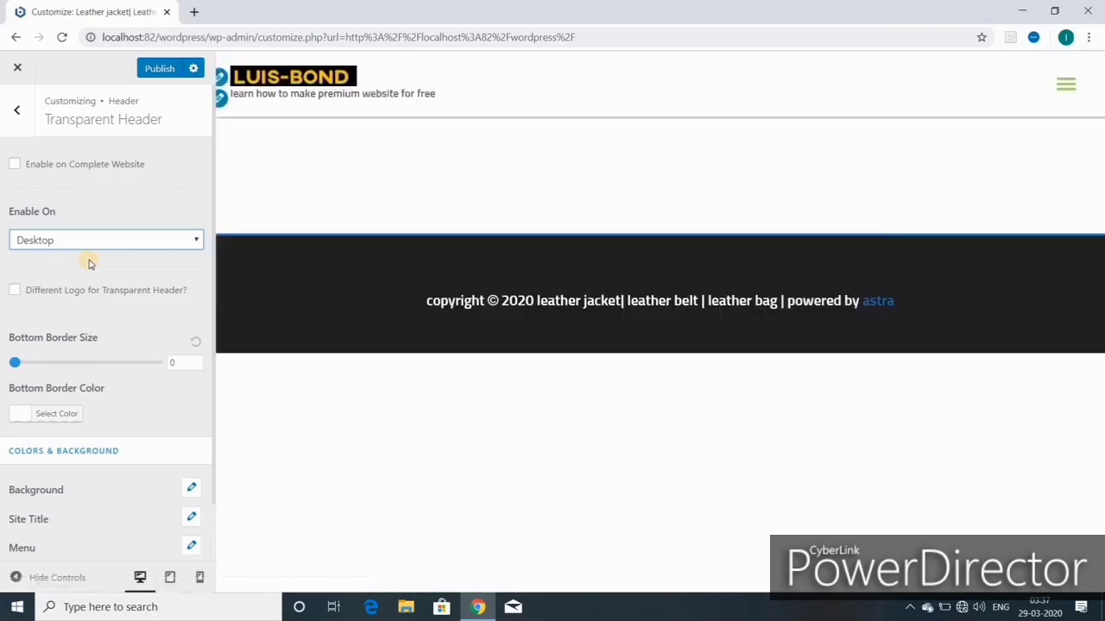
pyautogui.click(198, 243)
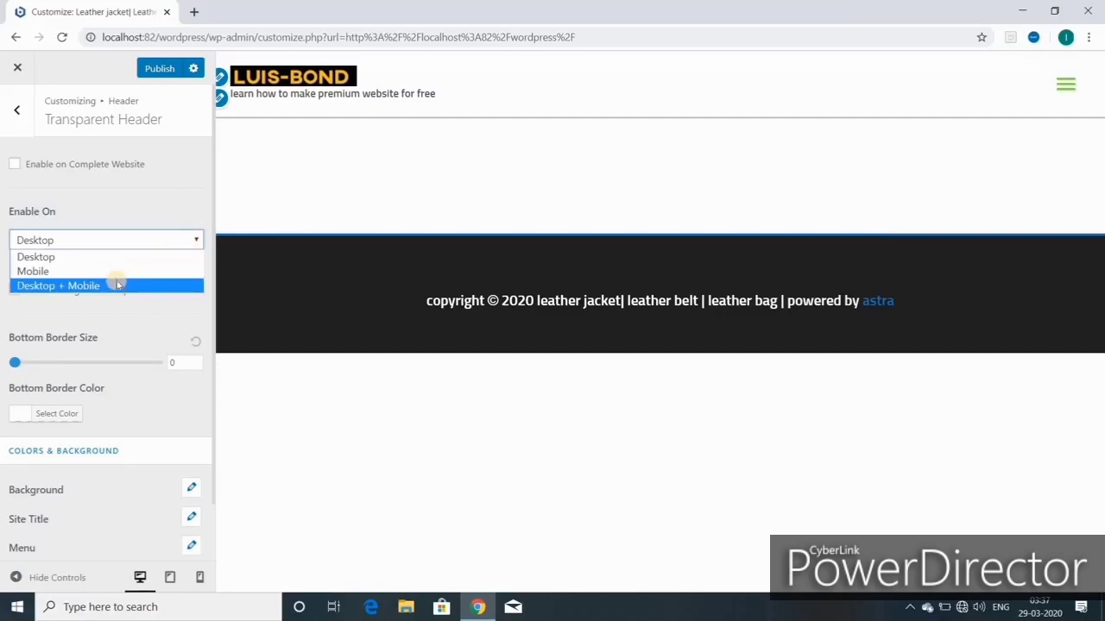
pyautogui.click(191, 256)
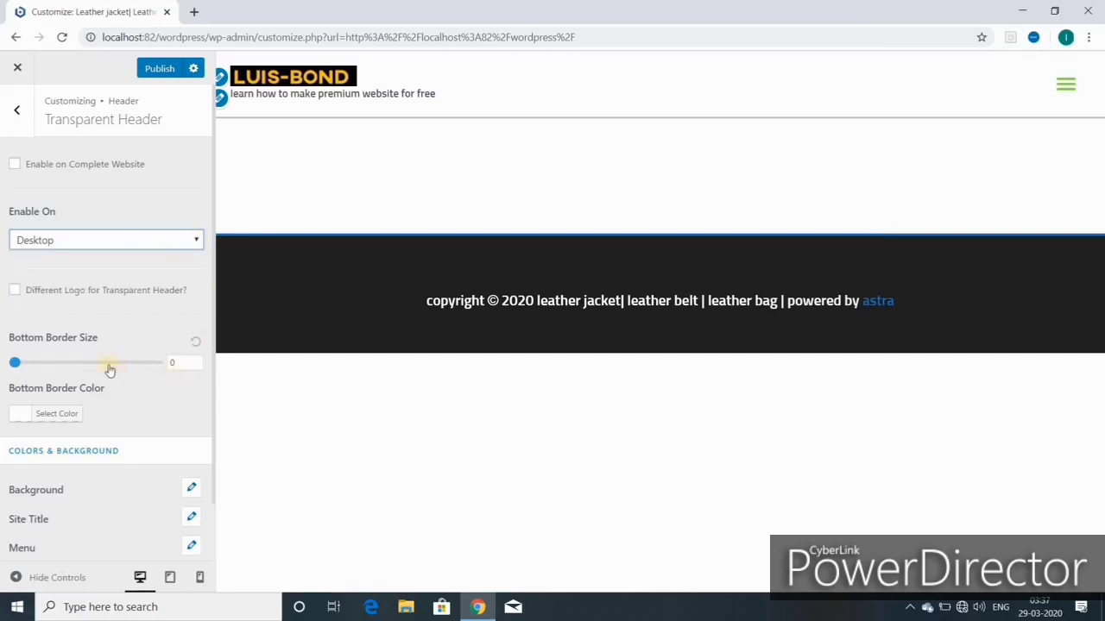
pyautogui.click(15, 292)
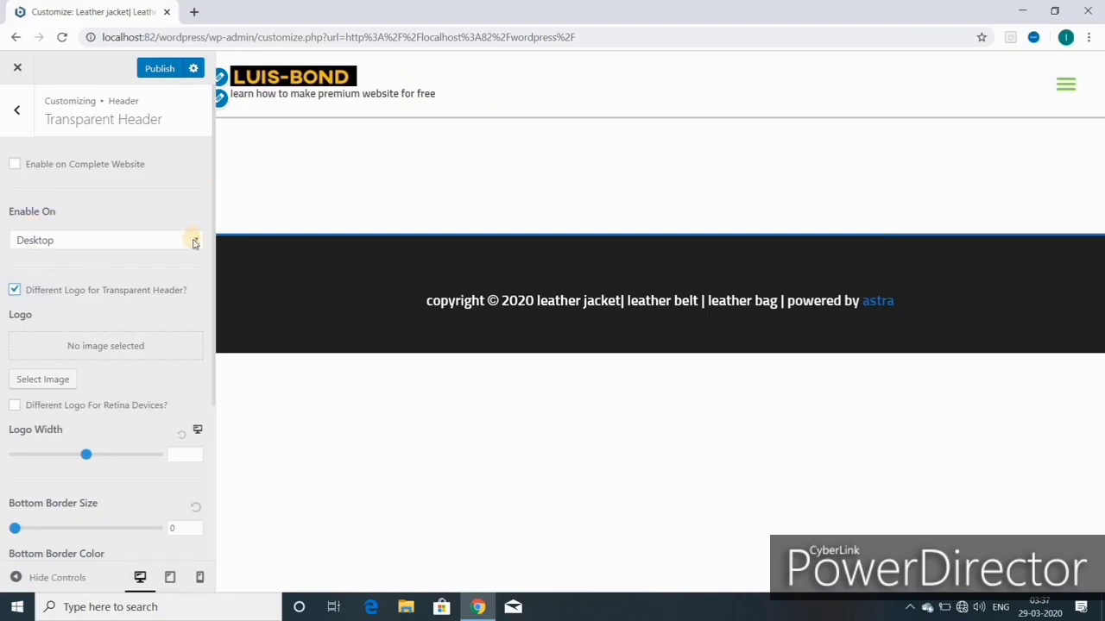
pyautogui.click(16, 292)
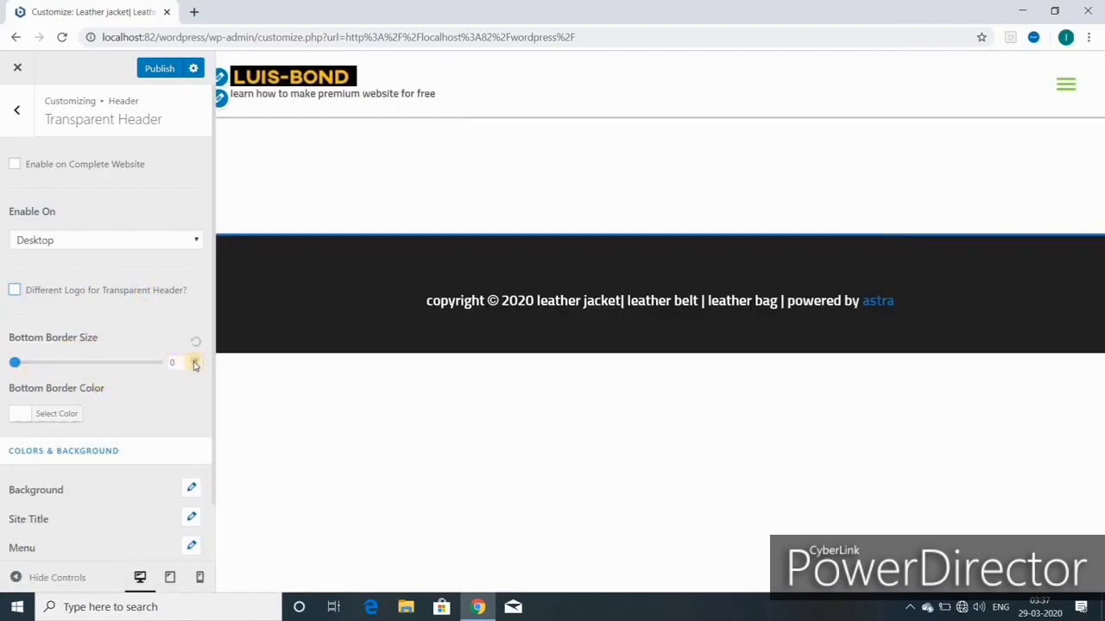
# Step: Try a larger bottom border, reset it to 0, and inspect the bottom border colour picker
pyautogui.click(194, 362)
pyautogui.click(196, 344)
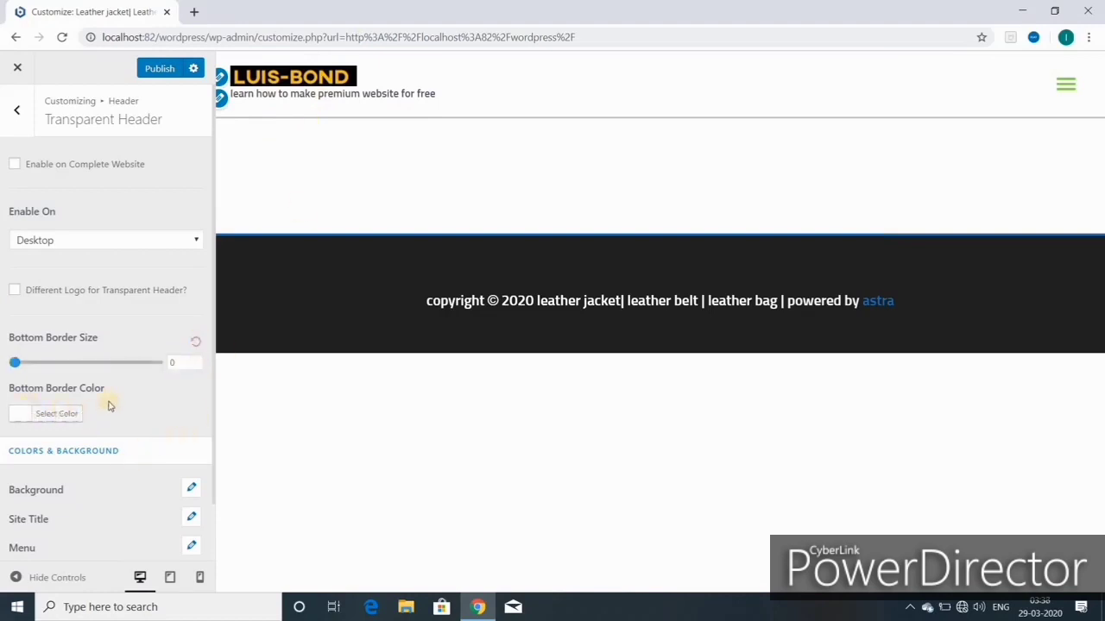
pyautogui.click(54, 417)
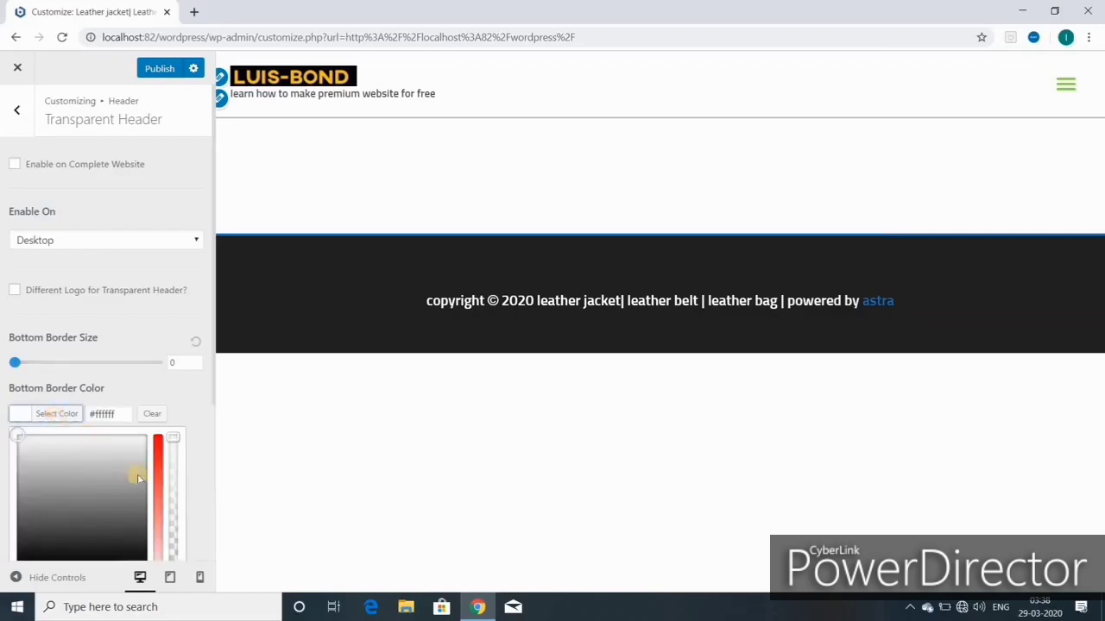
pyautogui.scroll(-3, 116, 458)
pyautogui.scroll(3, 112, 323)
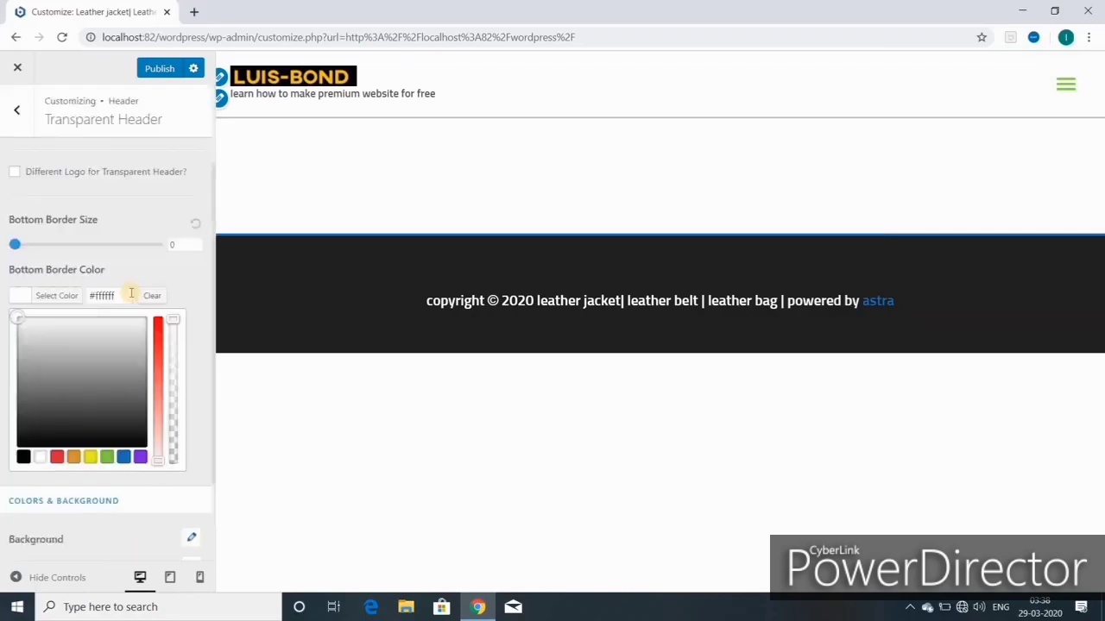
pyautogui.scroll(-1, 131, 296)
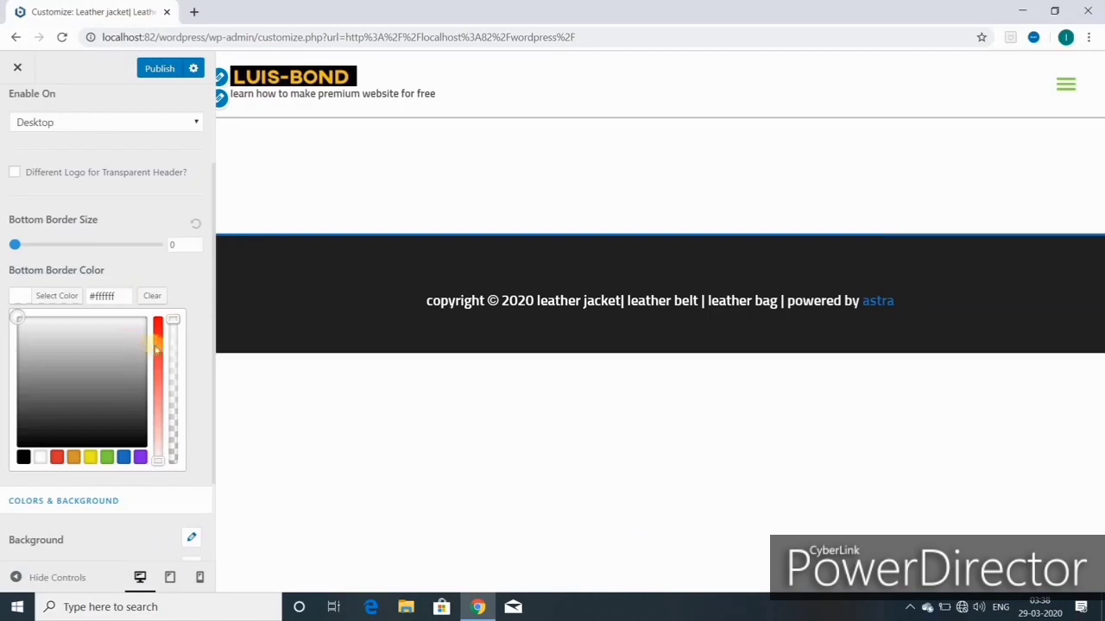
pyautogui.click(195, 228)
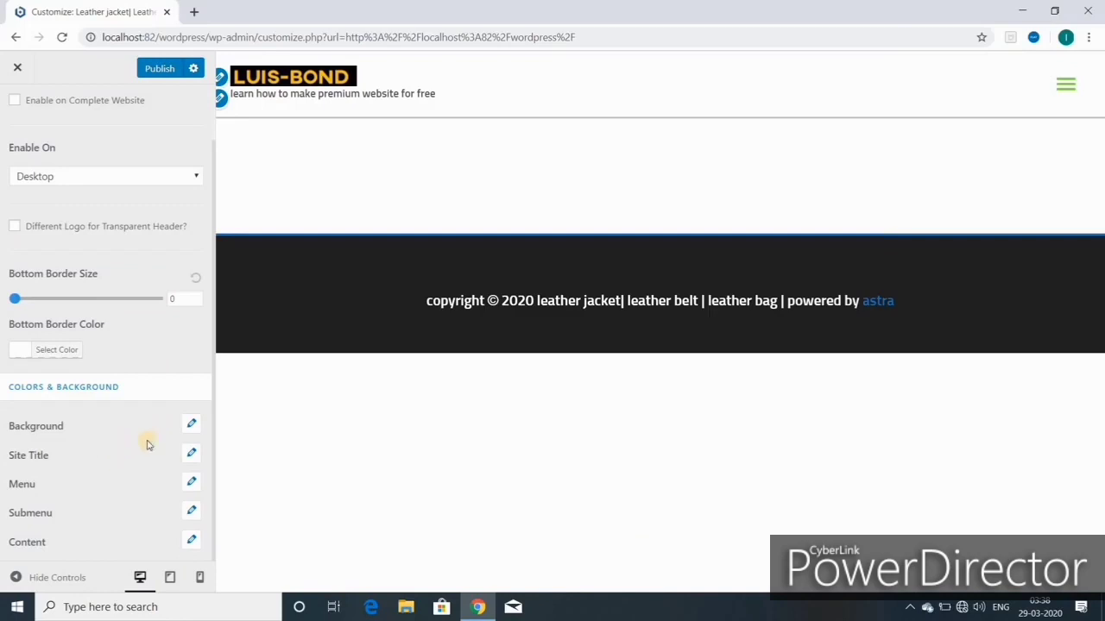
# Step: Inspect the background overlay colour picker, then return to the Header subsection list
pyautogui.click(191, 427)
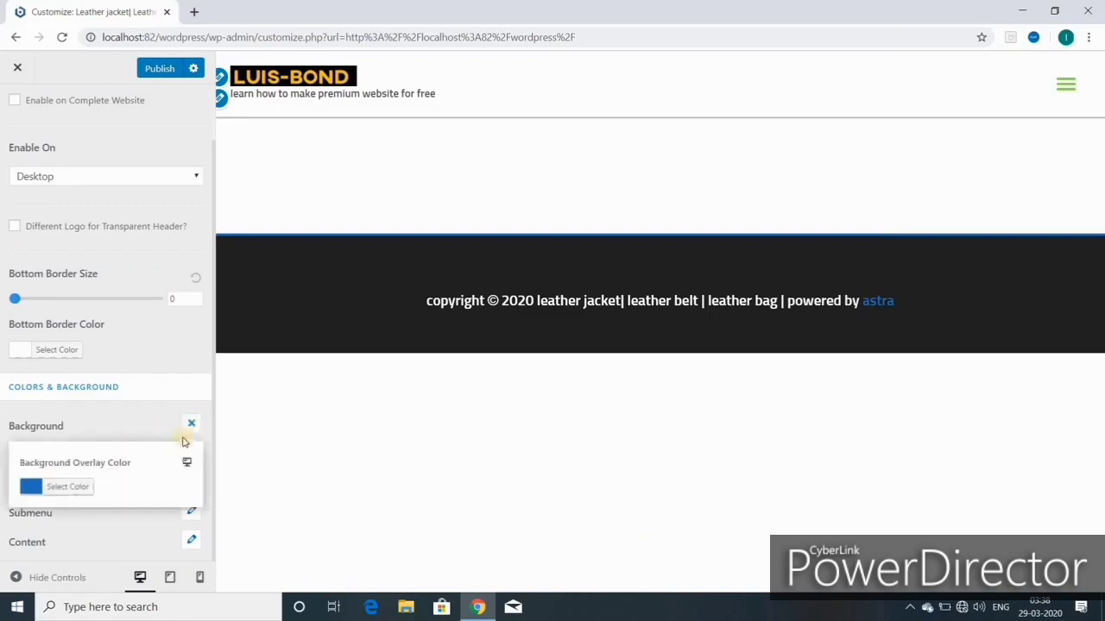
pyautogui.click(70, 493)
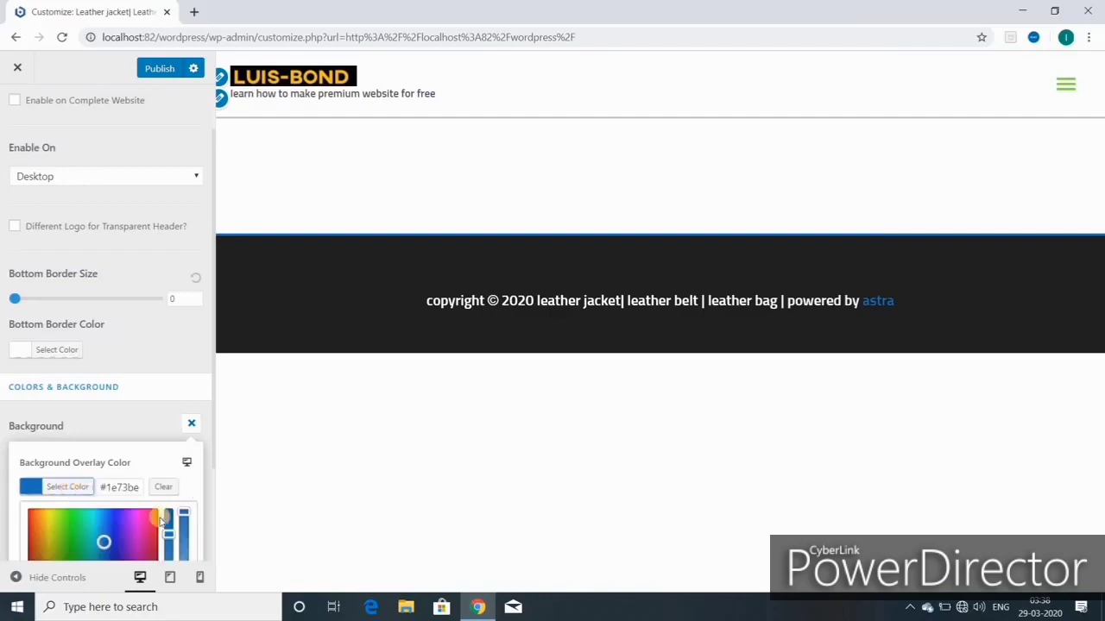
pyautogui.scroll(-2, 138, 516)
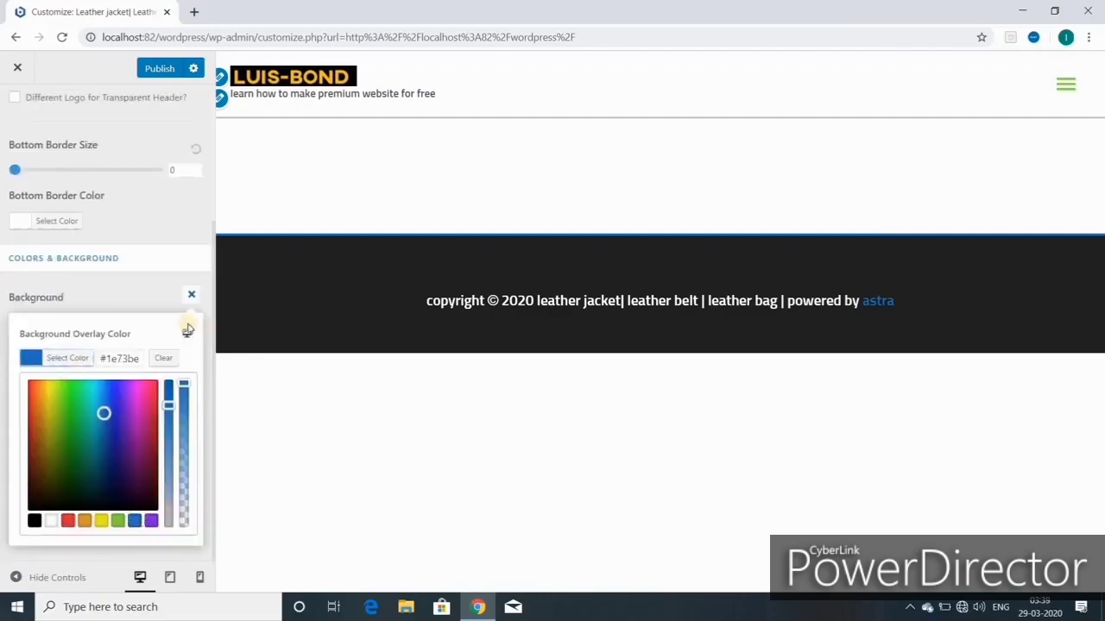
pyautogui.click(195, 297)
pyautogui.click(19, 109)
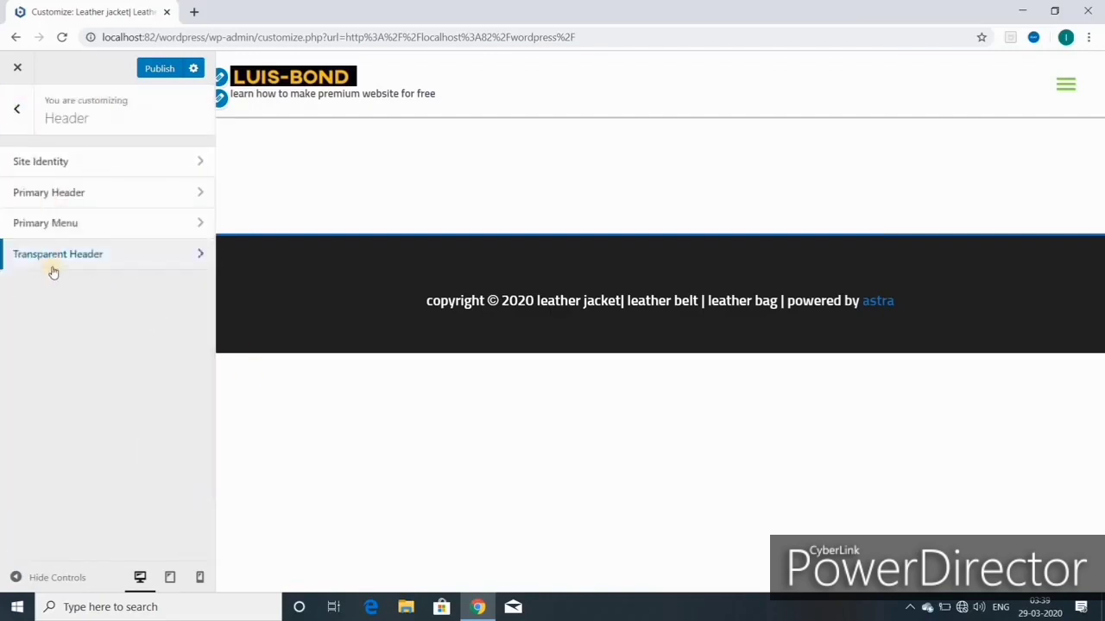
# Step: Look at Blog settings, then confirm the Sidebar Default Layout stays No Sidebar
pyautogui.click(18, 112)
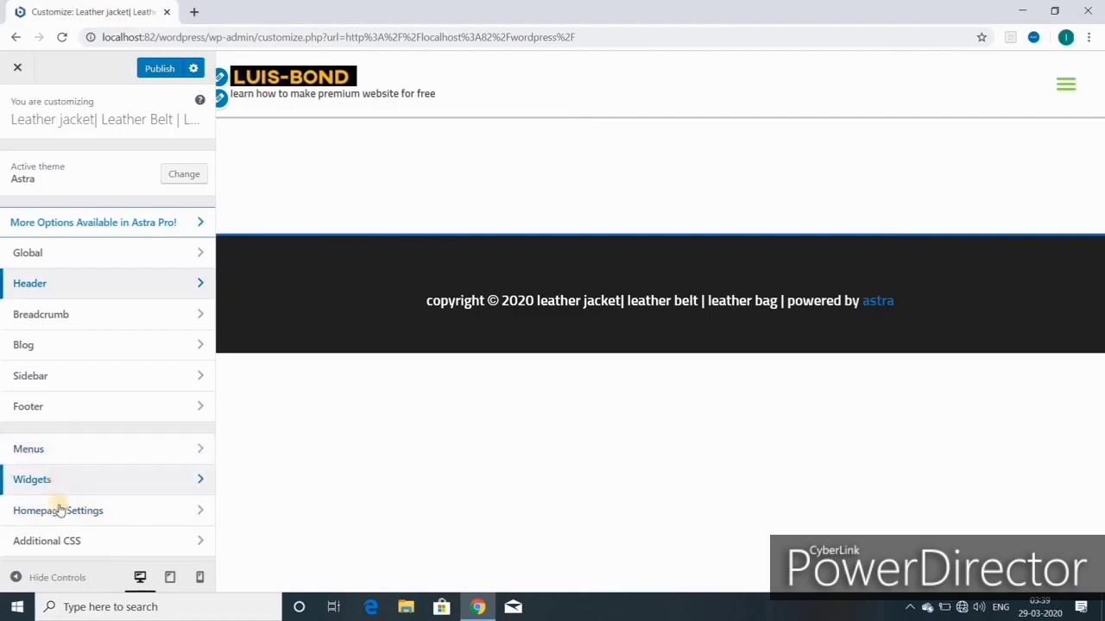
pyautogui.click(56, 348)
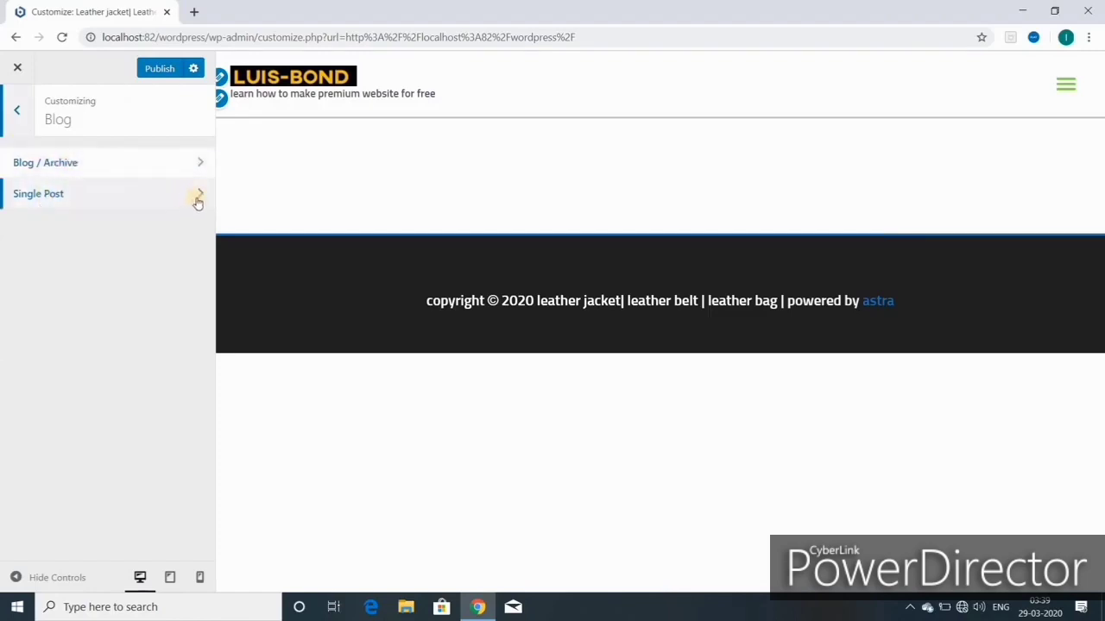
pyautogui.click(16, 111)
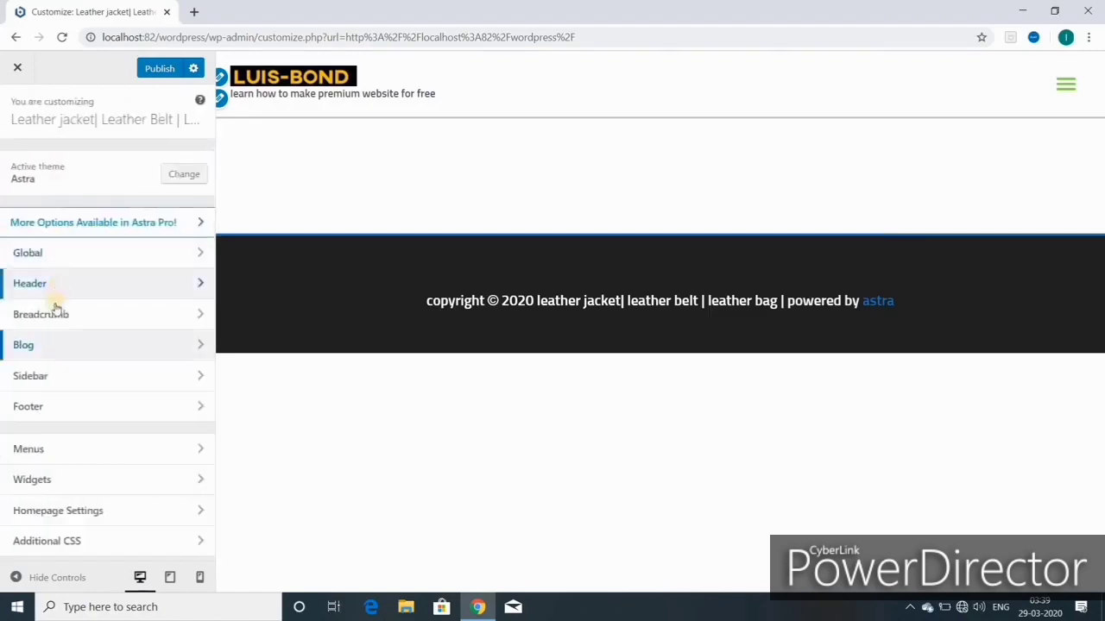
pyautogui.click(49, 380)
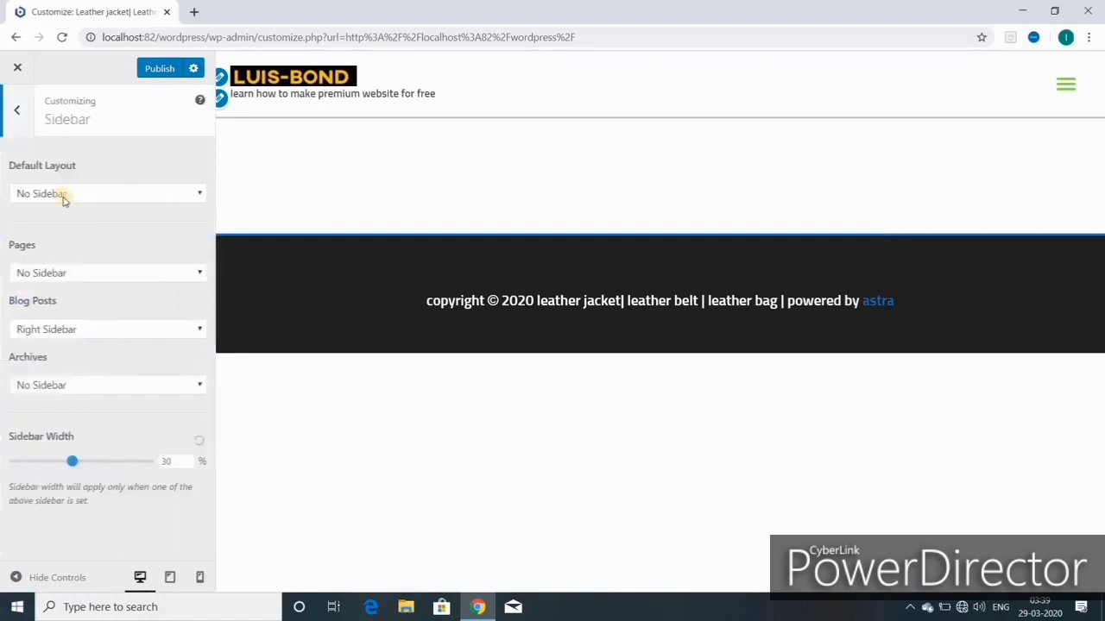
pyautogui.click(199, 194)
pyautogui.click(200, 194)
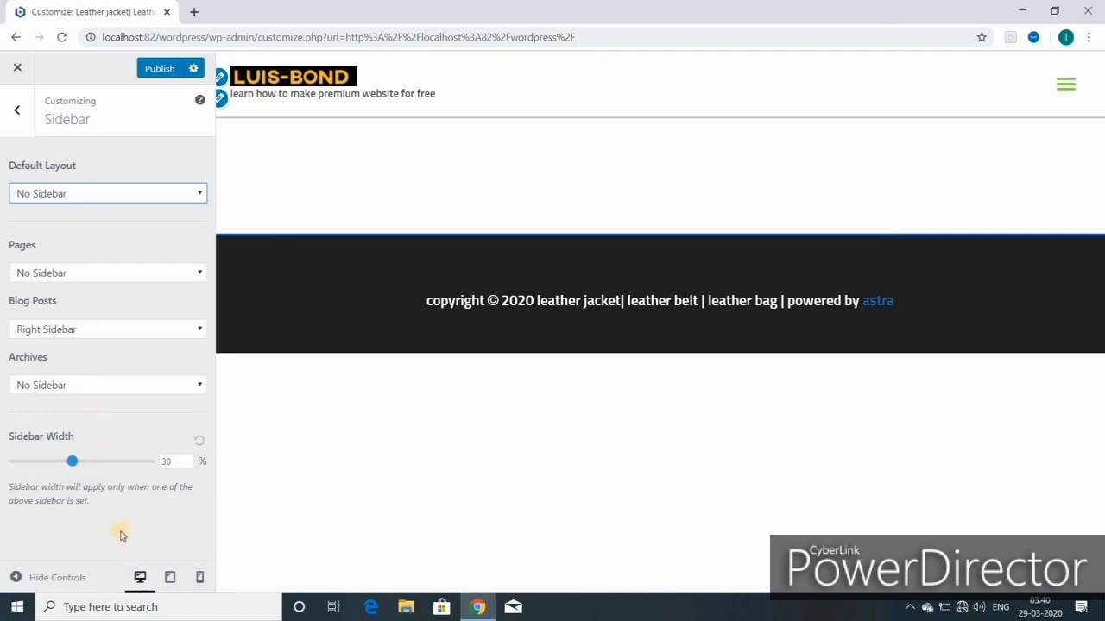
pyautogui.click(17, 110)
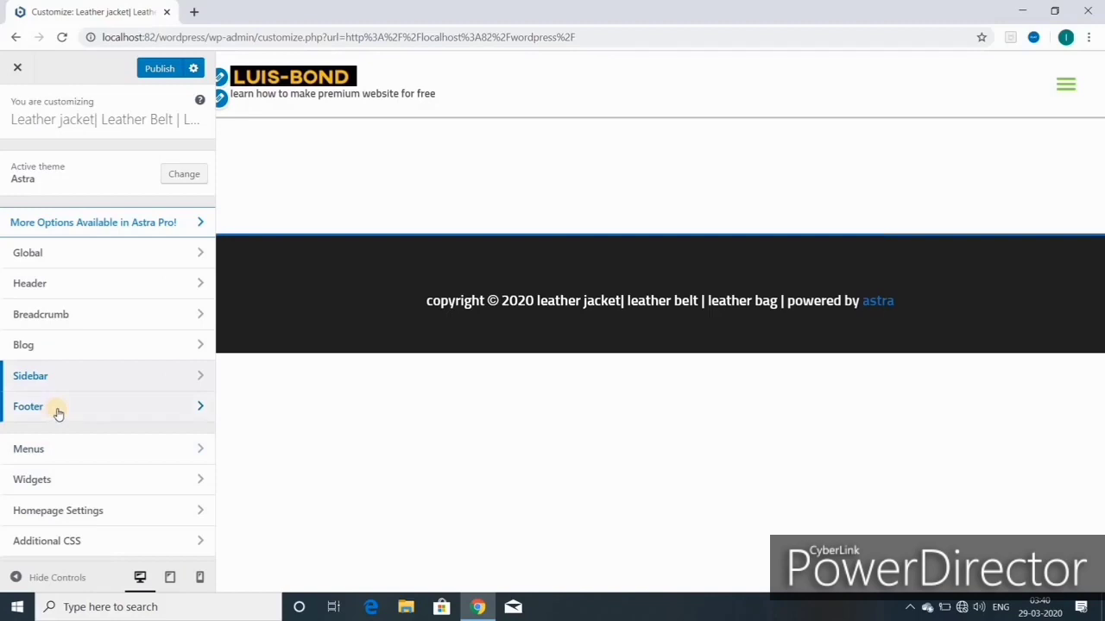
# Step: Switch Footer Widgets to the four-column layout
pyautogui.click(58, 409)
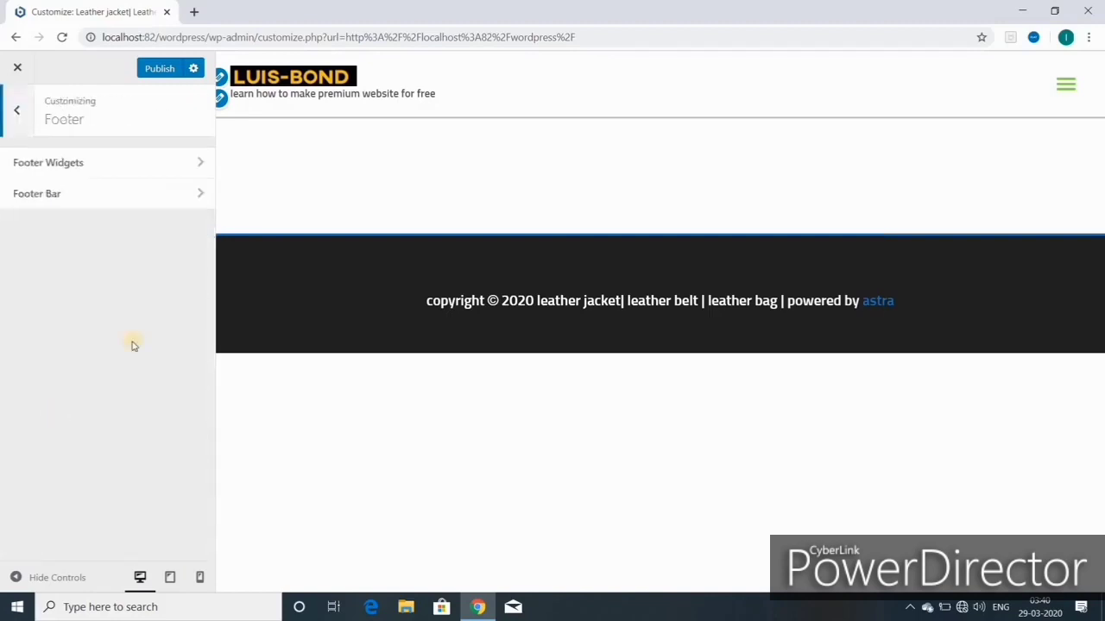
pyautogui.click(84, 164)
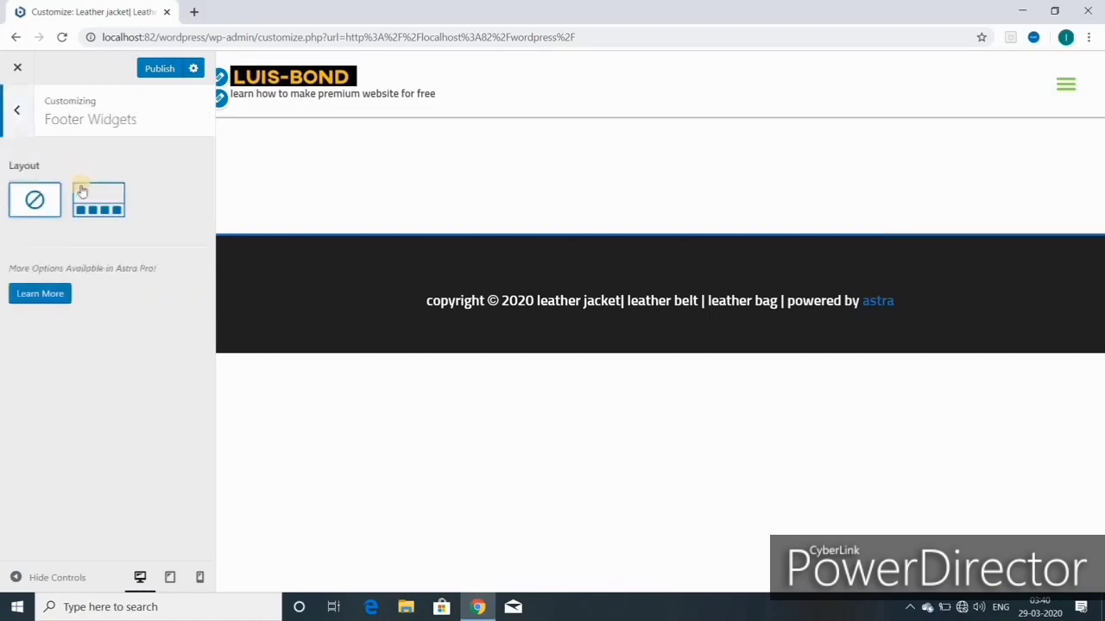
pyautogui.click(98, 203)
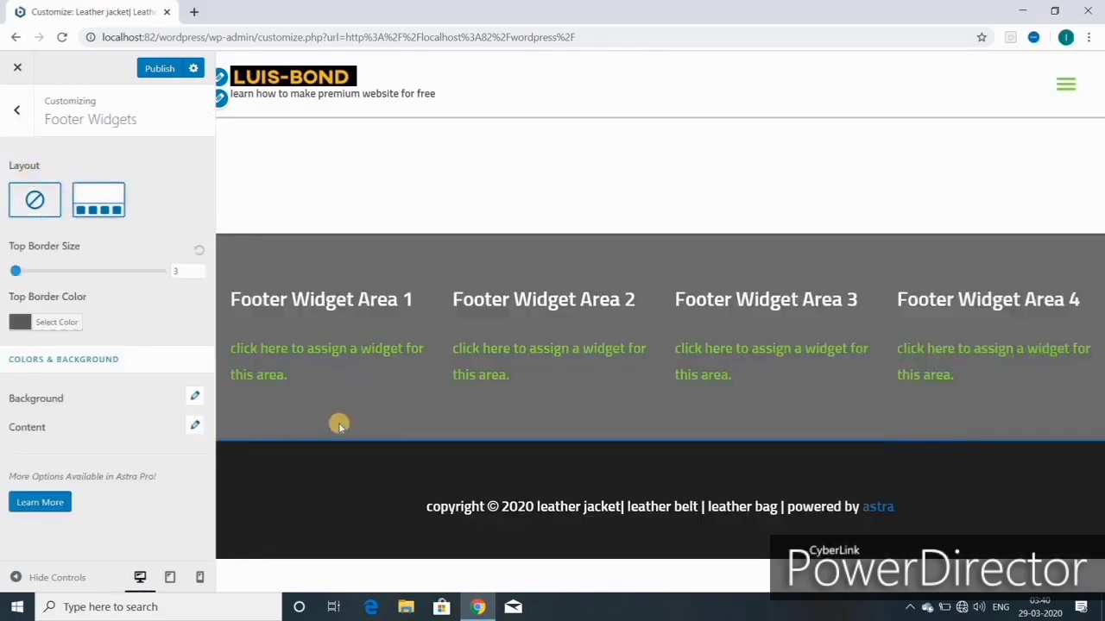
# Step: Set the footer top border colour to a light grey after trying blue and black
pyautogui.click(57, 323)
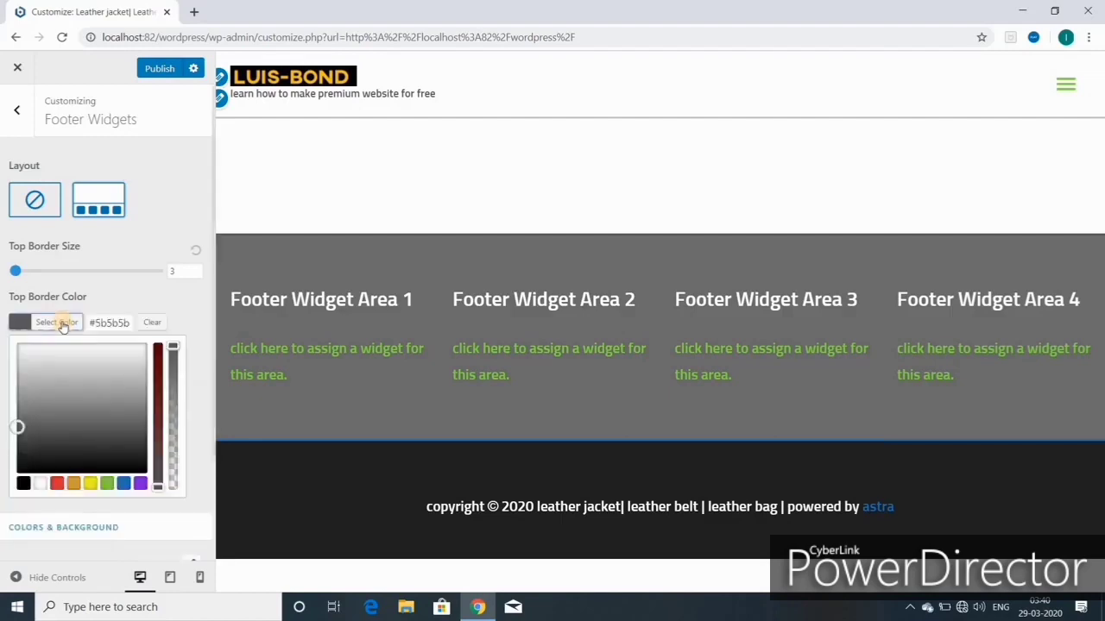
pyautogui.click(63, 324)
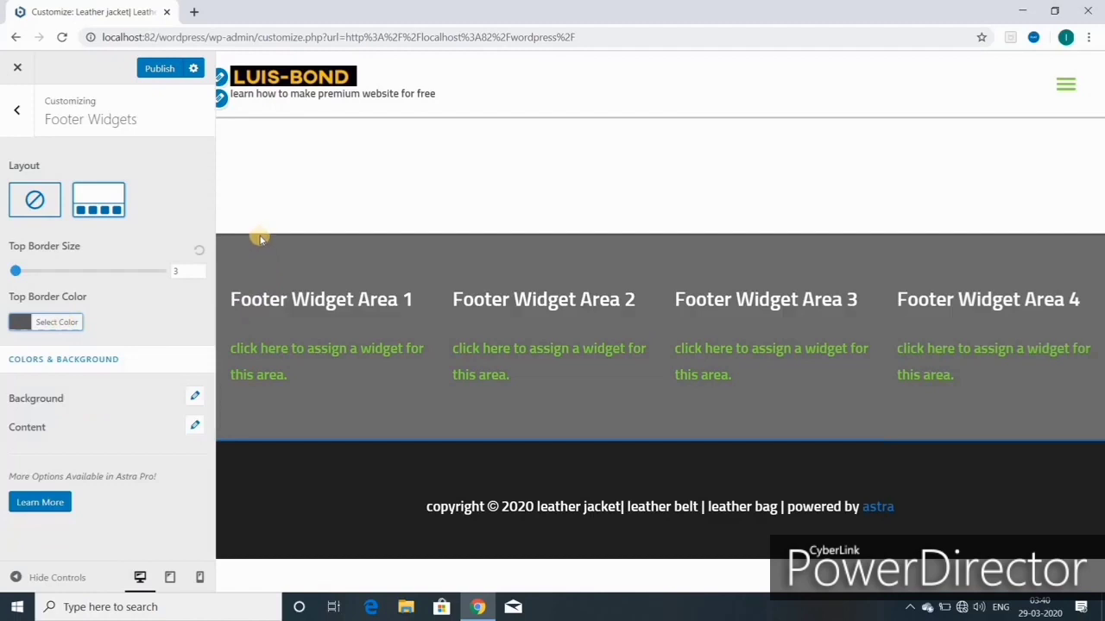
pyautogui.click(69, 323)
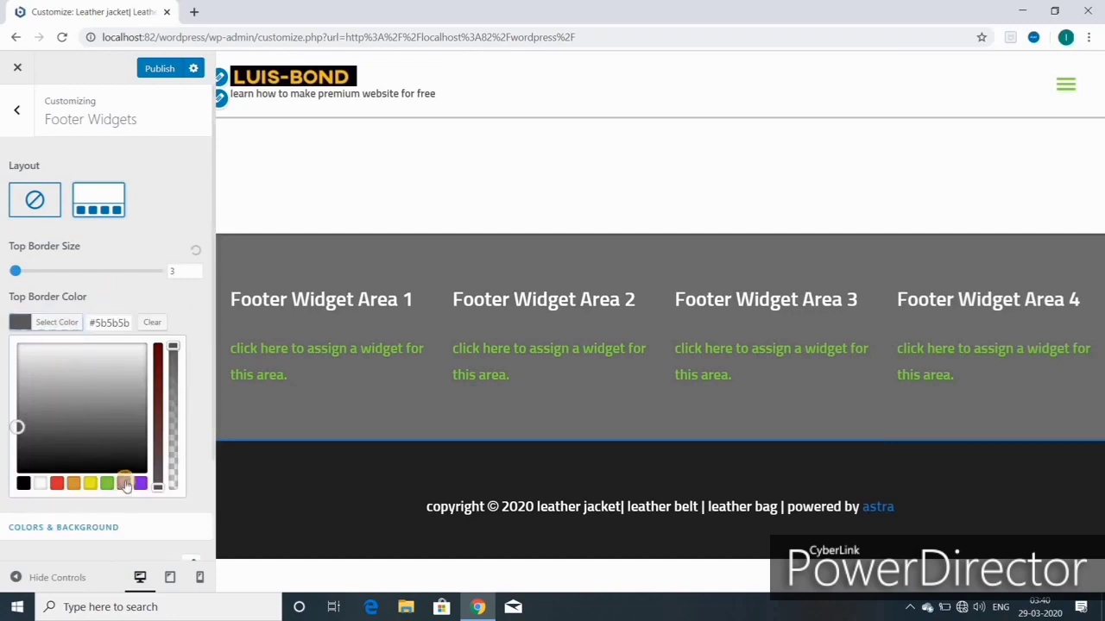
pyautogui.click(123, 485)
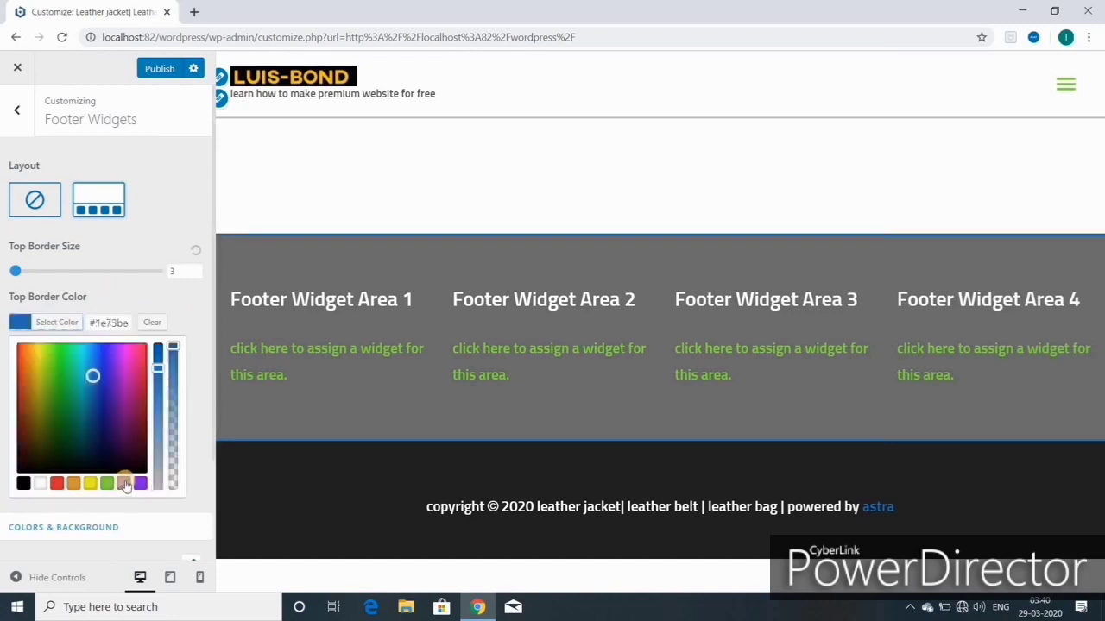
pyautogui.click(24, 484)
pyautogui.click(28, 413)
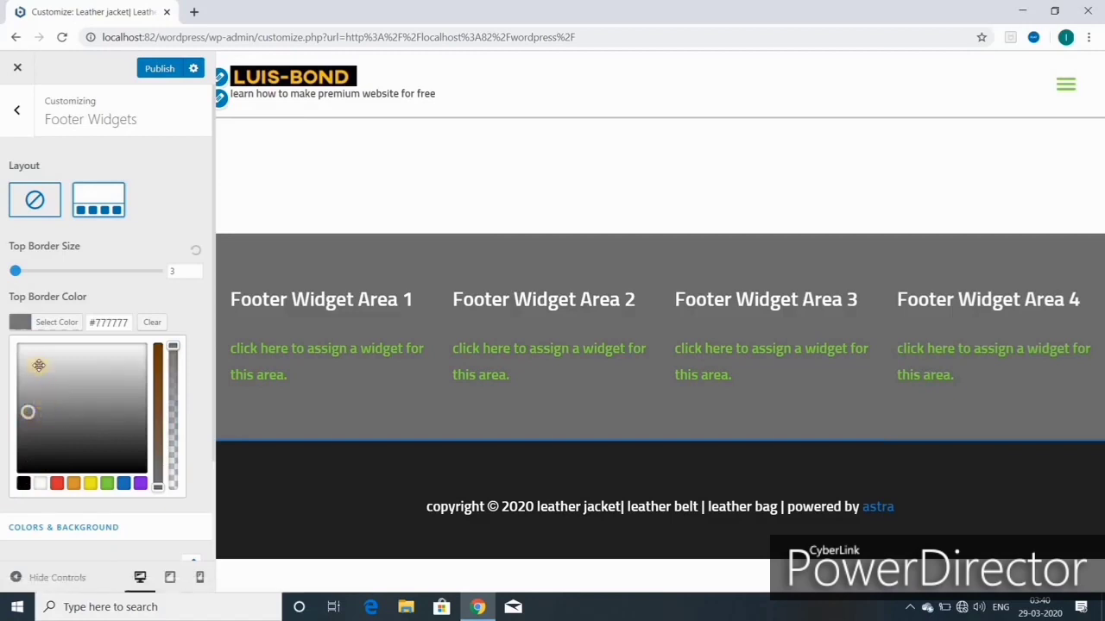
pyautogui.moveTo(39, 365); pyautogui.dragTo(44, 440)
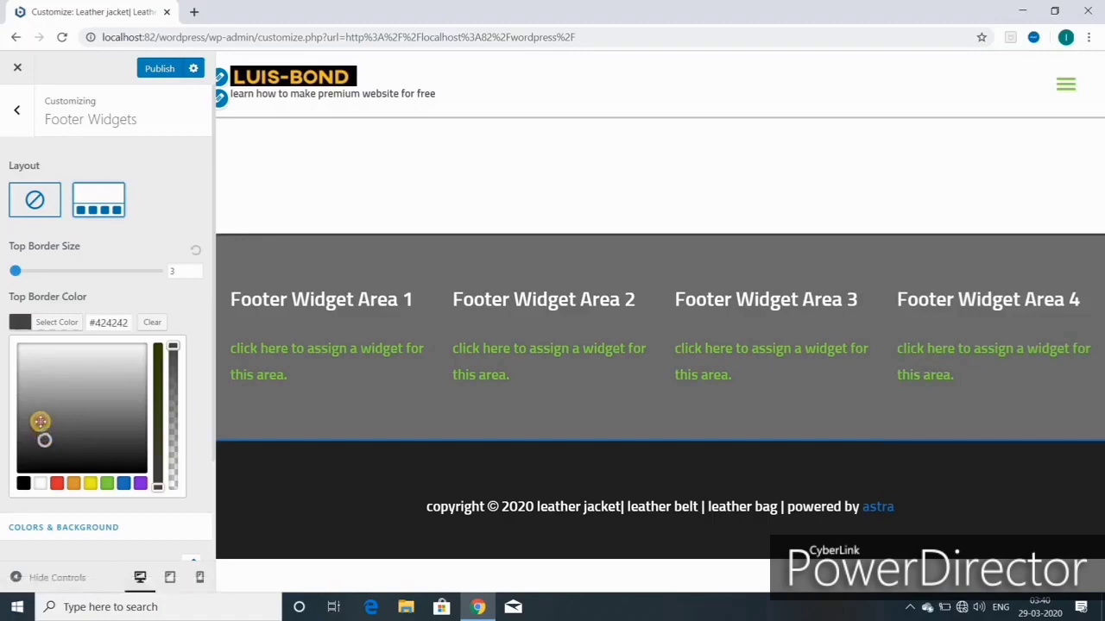
pyautogui.click(41, 421)
pyautogui.moveTo(43, 421); pyautogui.dragTo(49, 430)
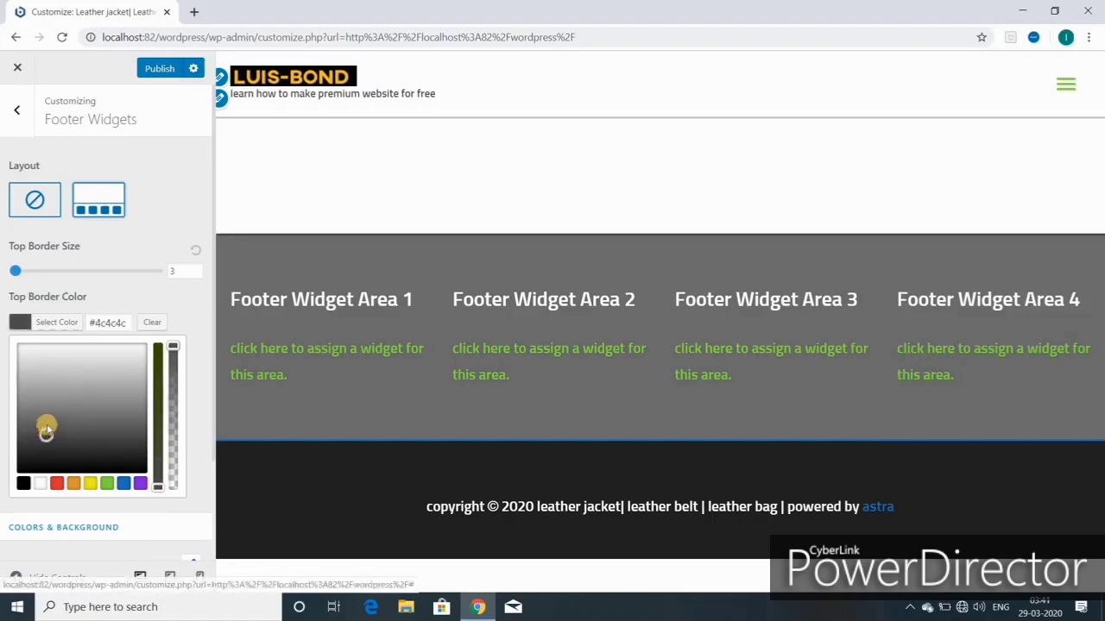
pyautogui.click(49, 420)
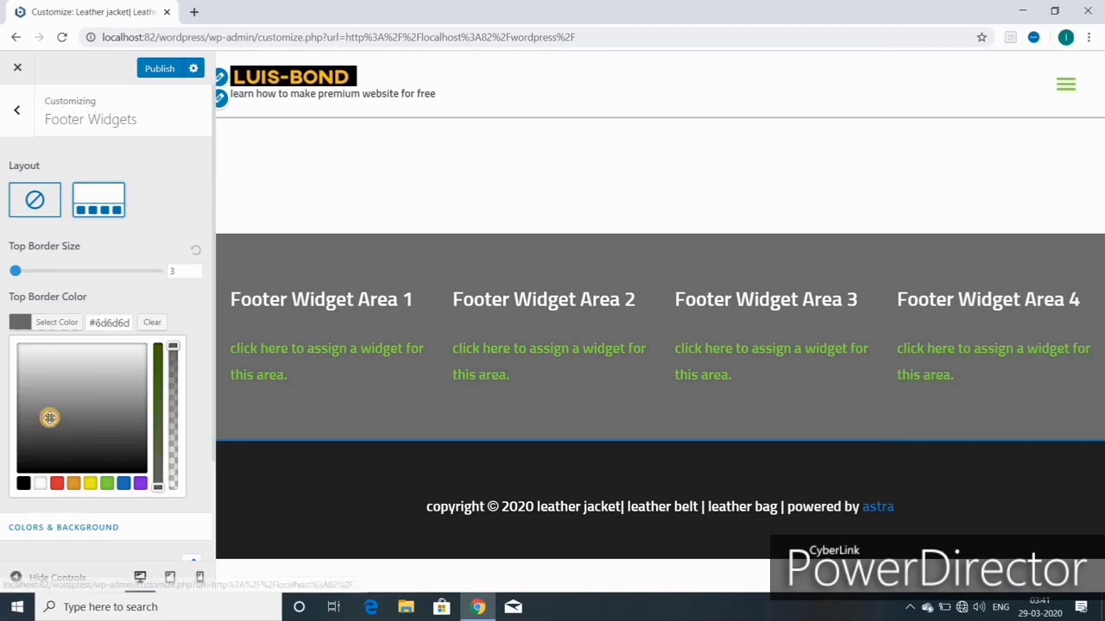
pyautogui.scroll(-2, 103, 451)
# Step: Publish, then try top border size 18 and reset it to 3
pyautogui.click(175, 78)
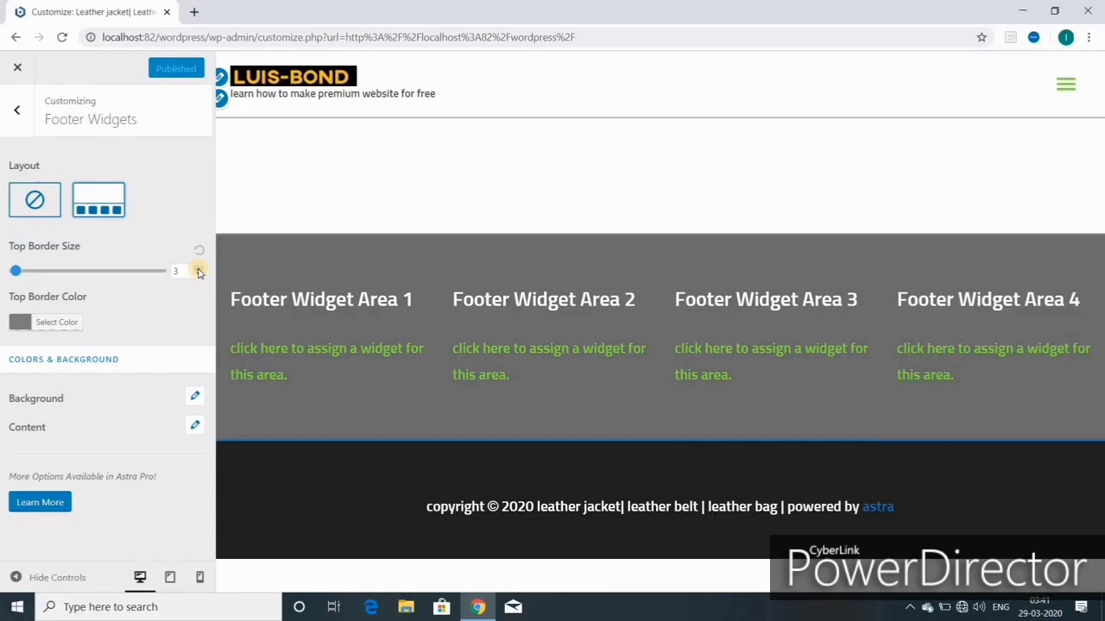
pyautogui.moveTo(199, 271); pyautogui.dragTo(202, 277)
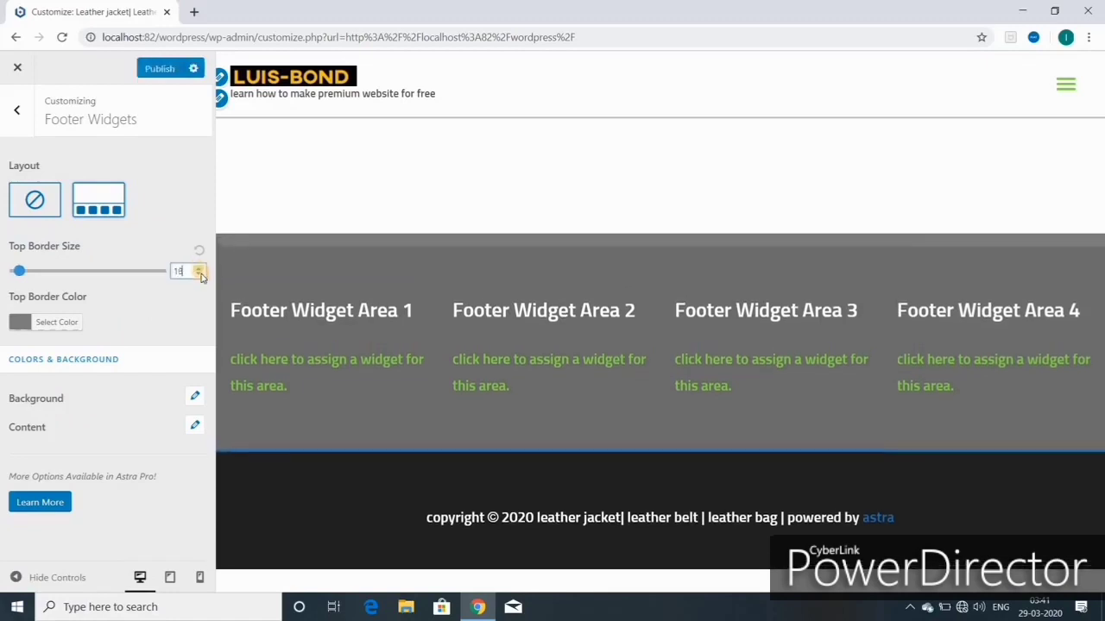
pyautogui.click(200, 255)
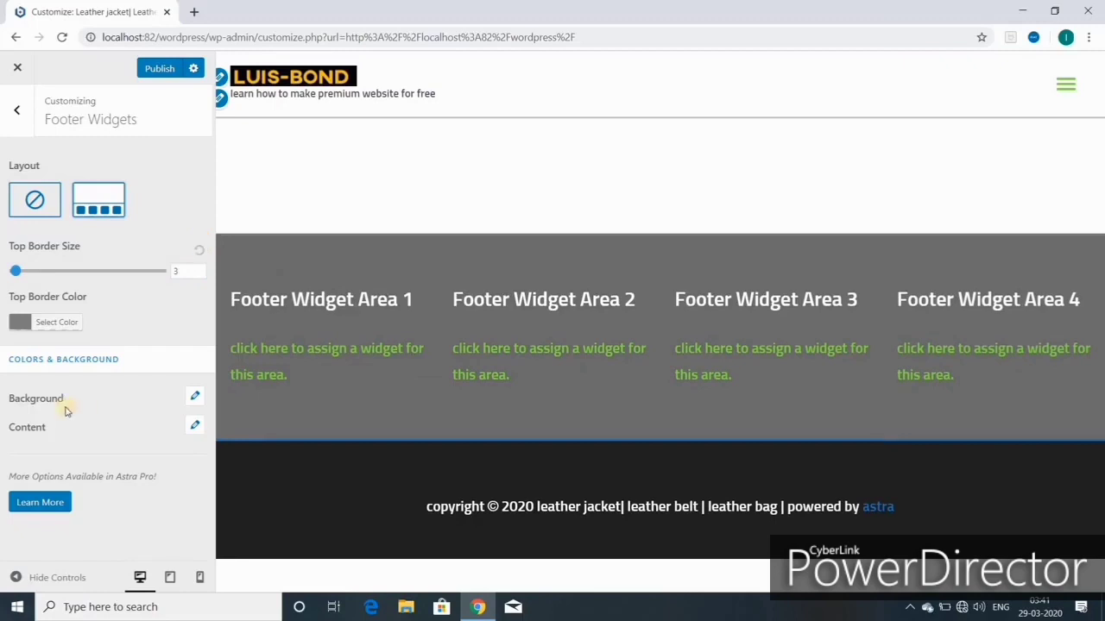
# Step: Try green, purple and yellow swatches, then set the footer background to blue #1e73be
pyautogui.click(196, 400)
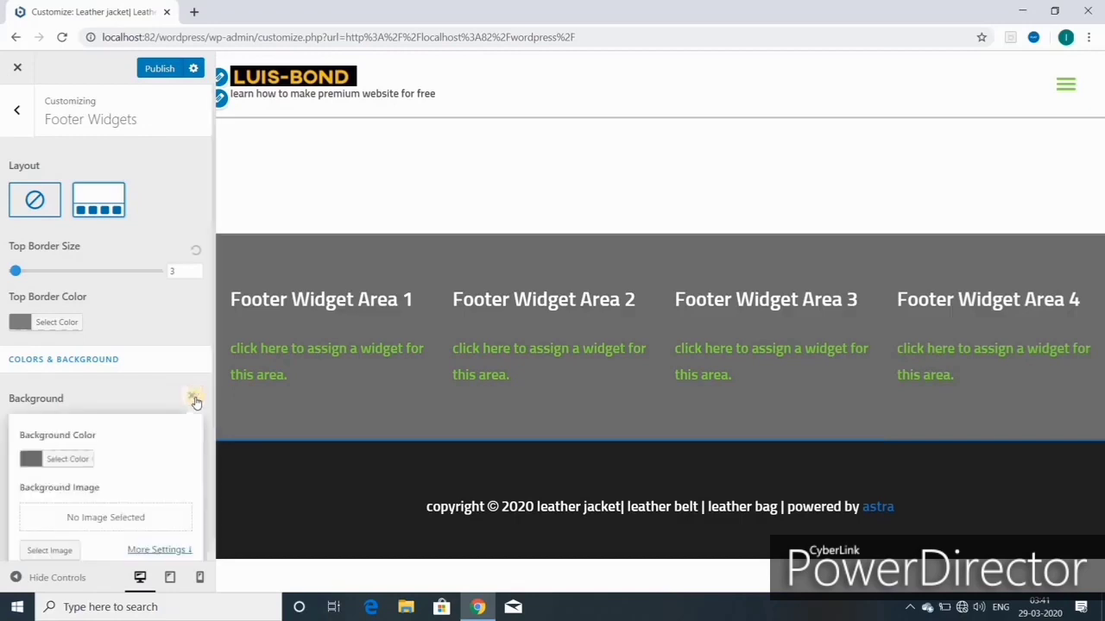
pyautogui.click(67, 460)
pyautogui.scroll(-2, 133, 489)
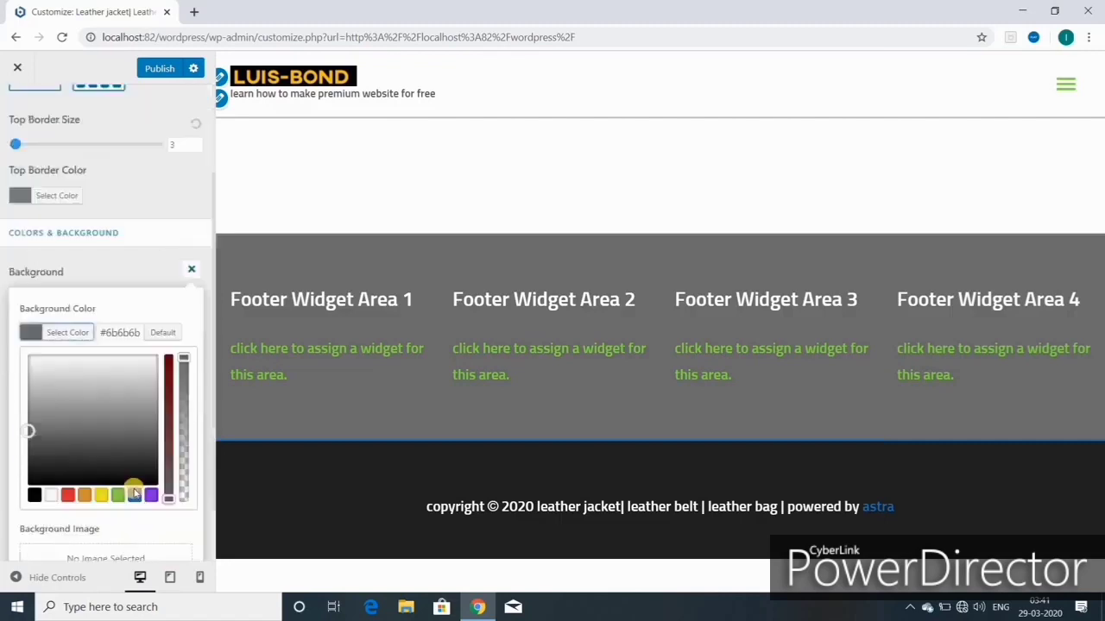
pyautogui.scroll(-1, 133, 489)
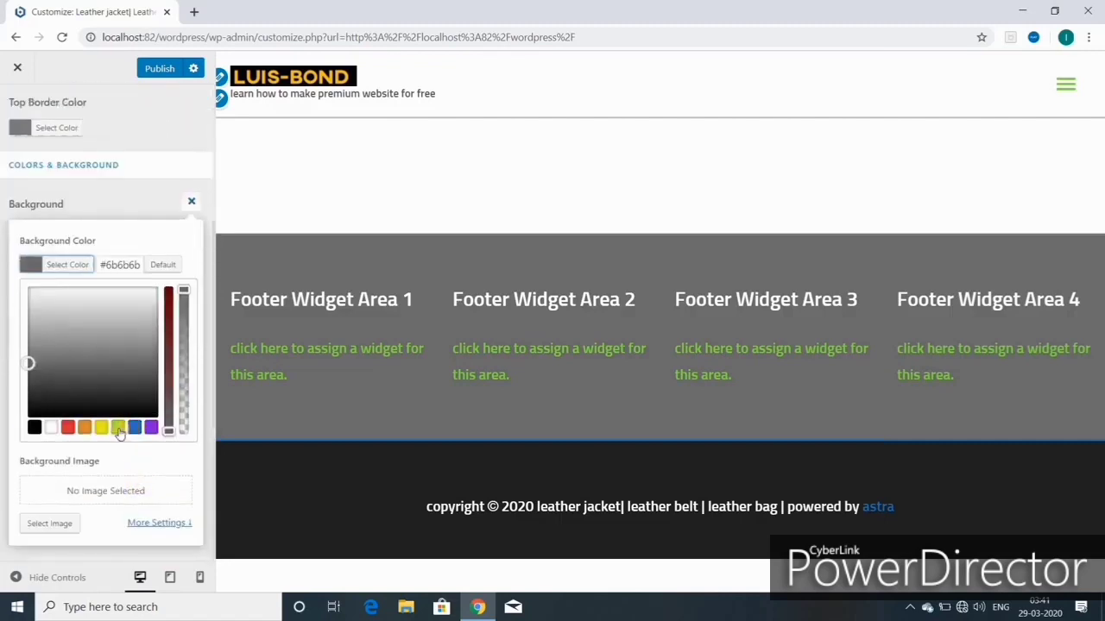
pyautogui.click(132, 427)
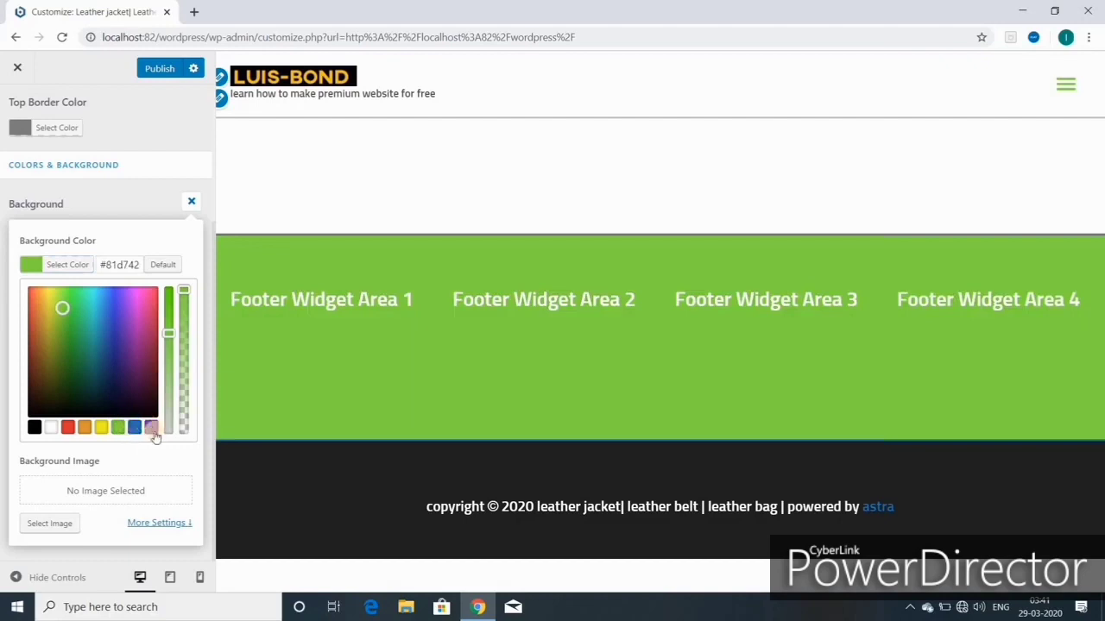
pyautogui.click(151, 428)
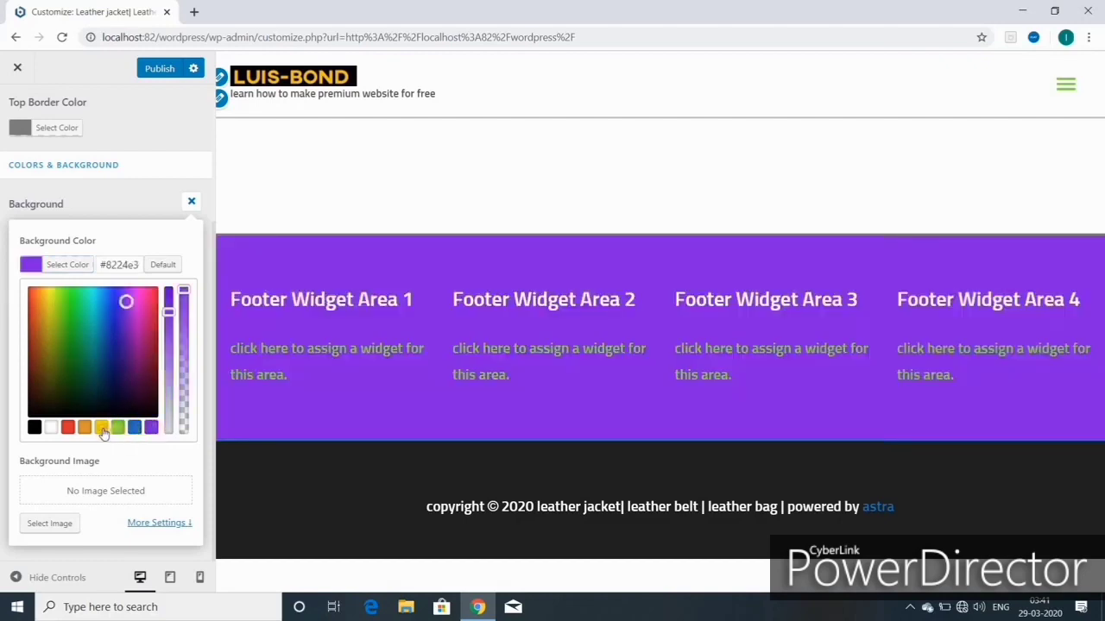
pyautogui.click(102, 429)
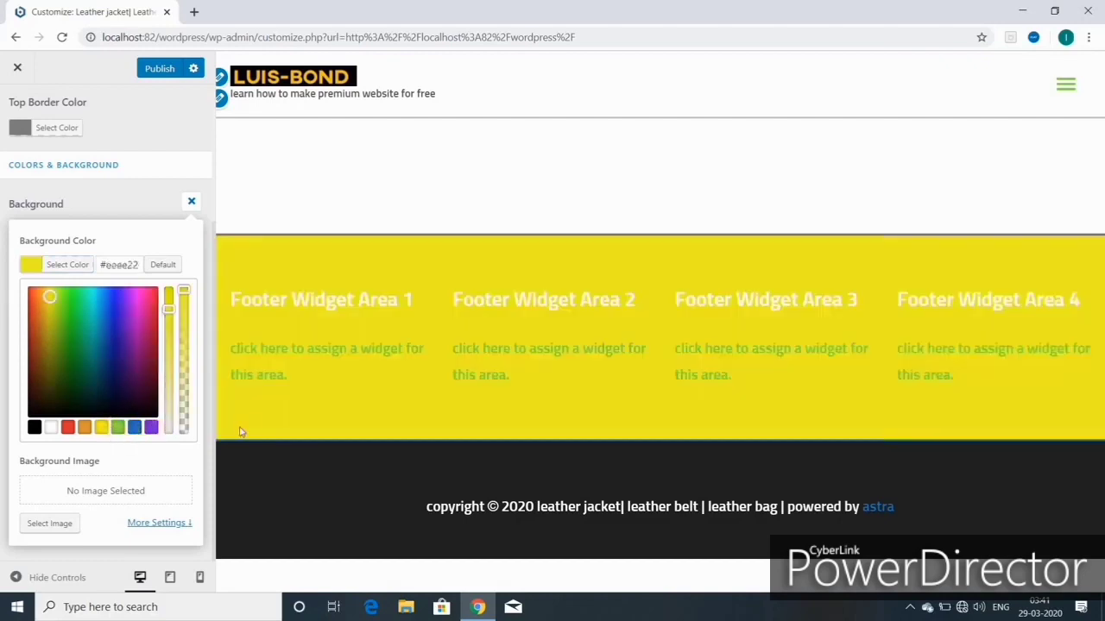
pyautogui.click(133, 429)
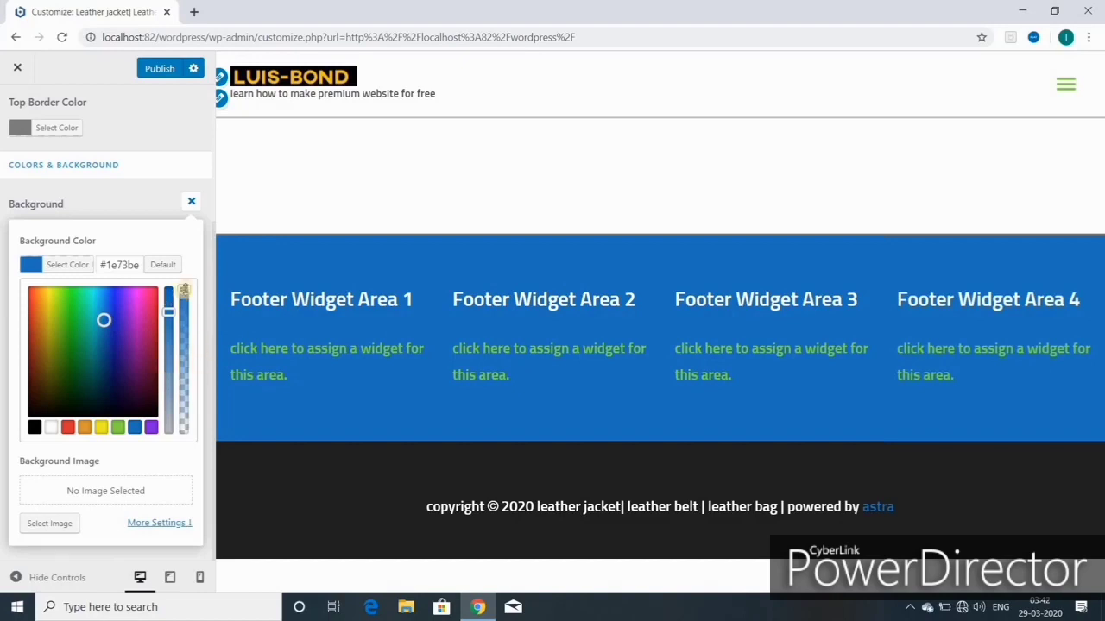
# Step: Lower the blue background's alpha slightly and publish the change
pyautogui.moveTo(184, 290); pyautogui.dragTo(184, 297)
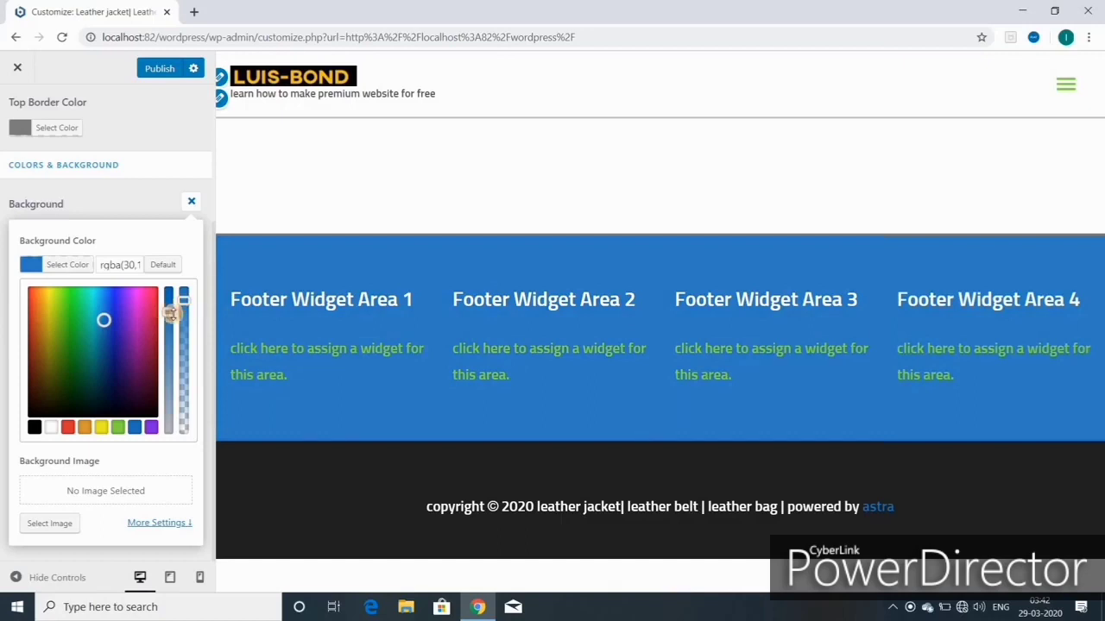
pyautogui.moveTo(170, 312); pyautogui.dragTo(170, 321)
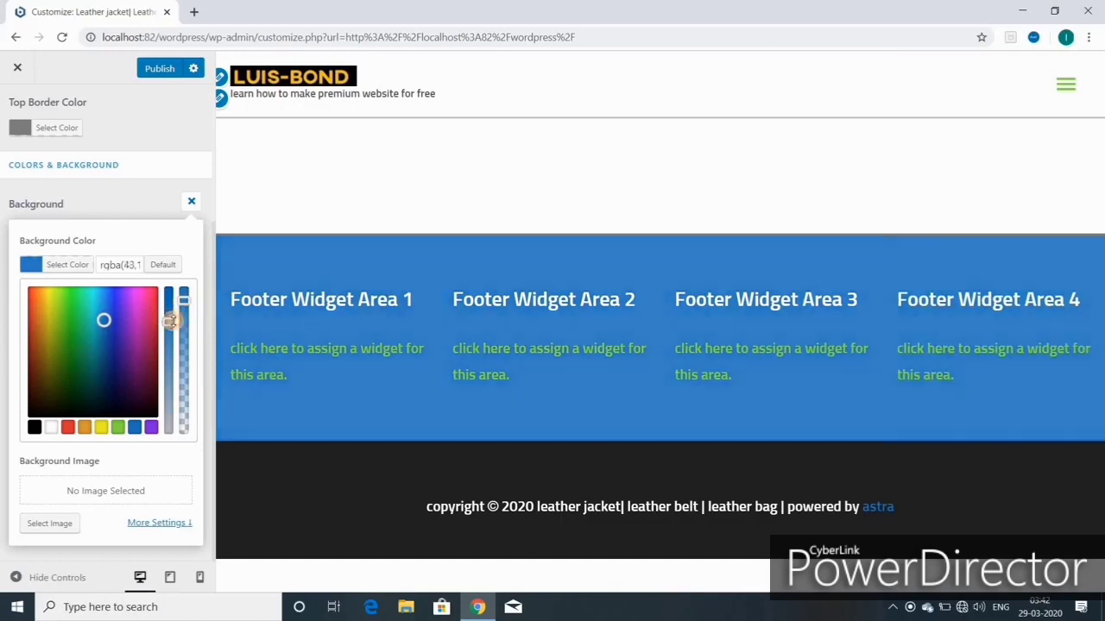
pyautogui.click(159, 68)
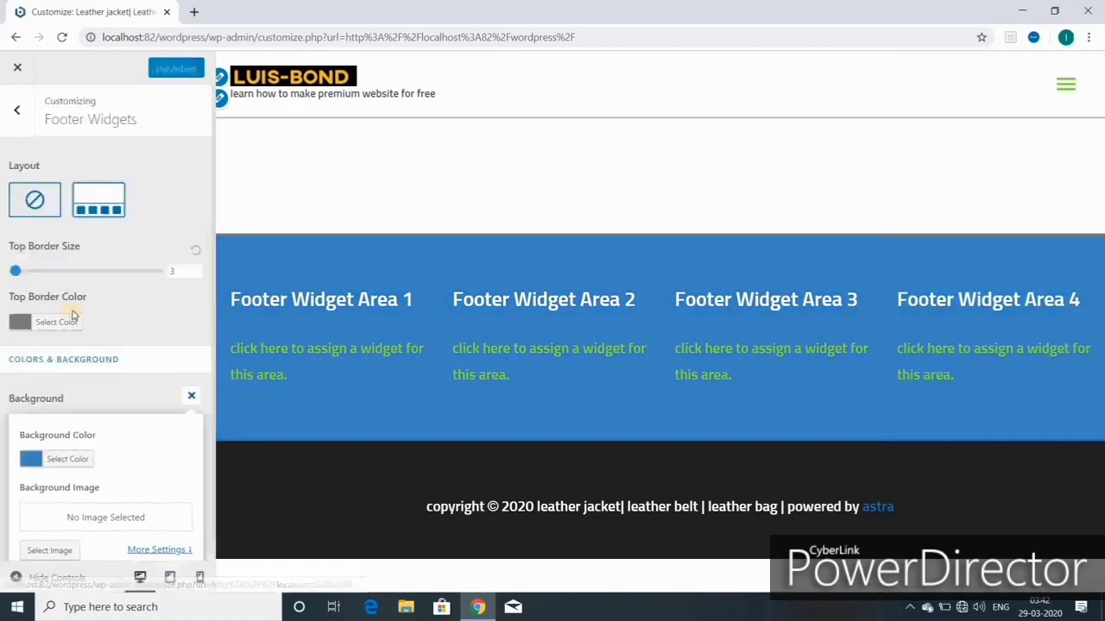
pyautogui.scroll(-1, 65, 372)
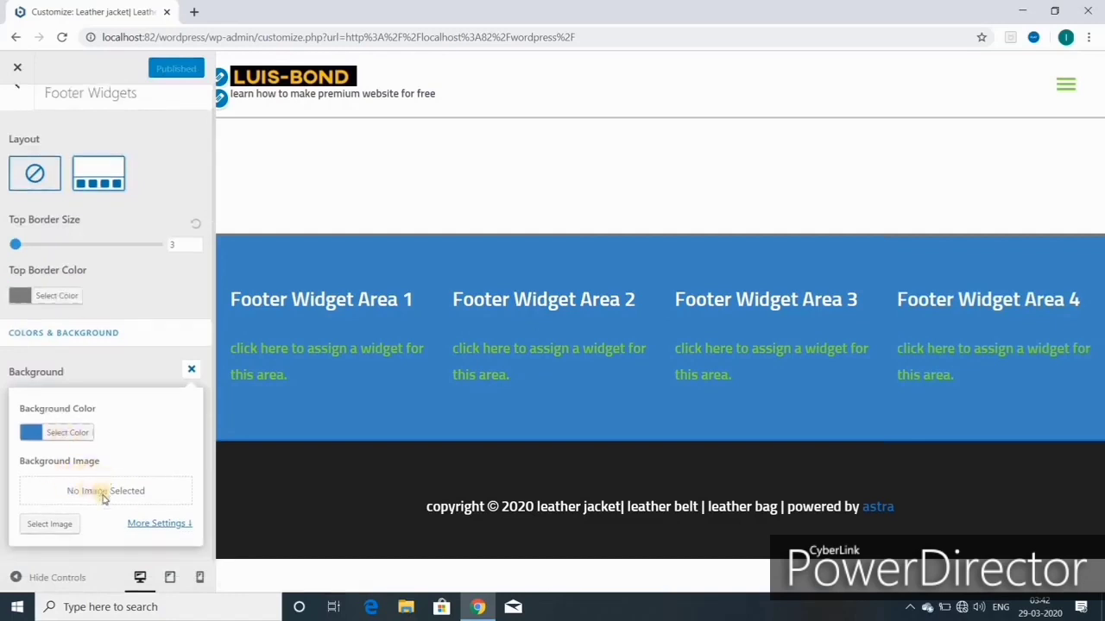
# Step: Apply the leather bag image as footer background, then remove it and close the options
pyautogui.click(48, 524)
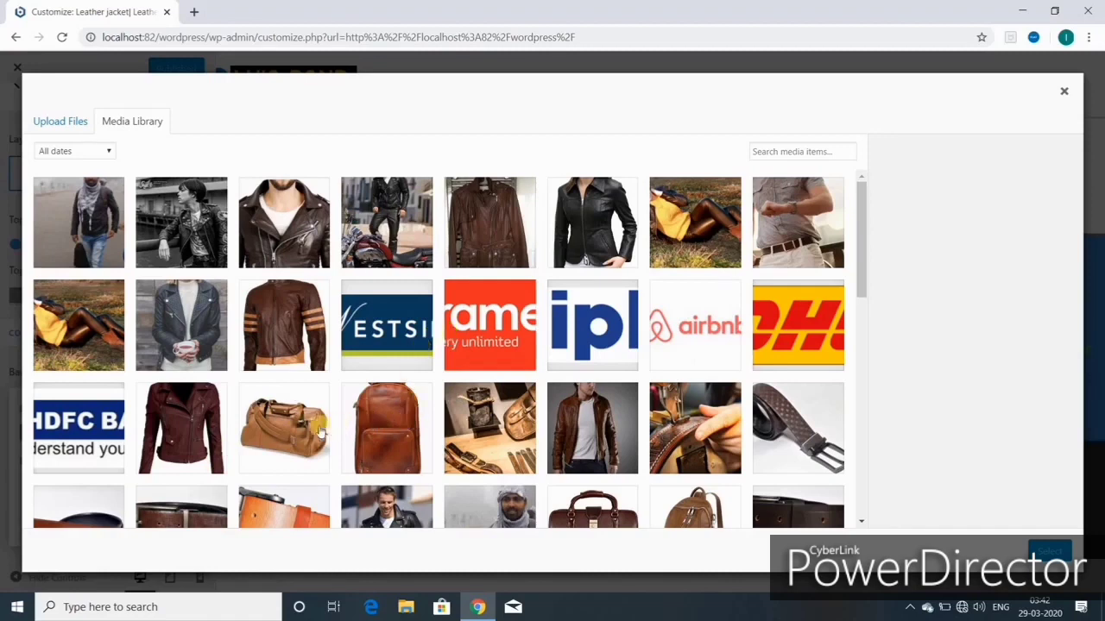
pyautogui.click(273, 435)
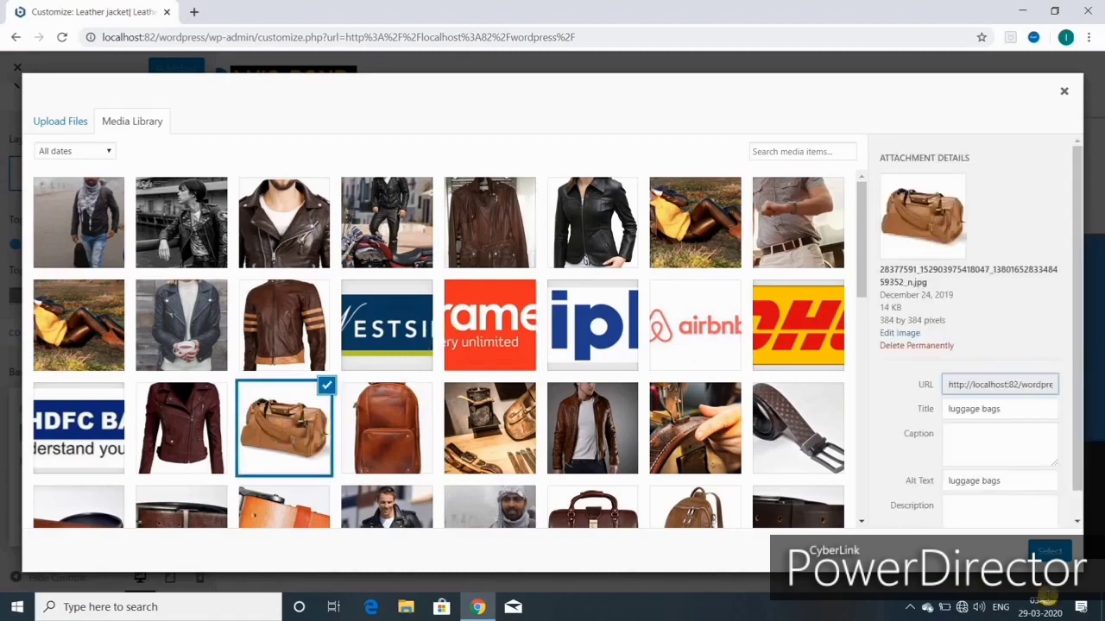
pyautogui.click(1049, 550)
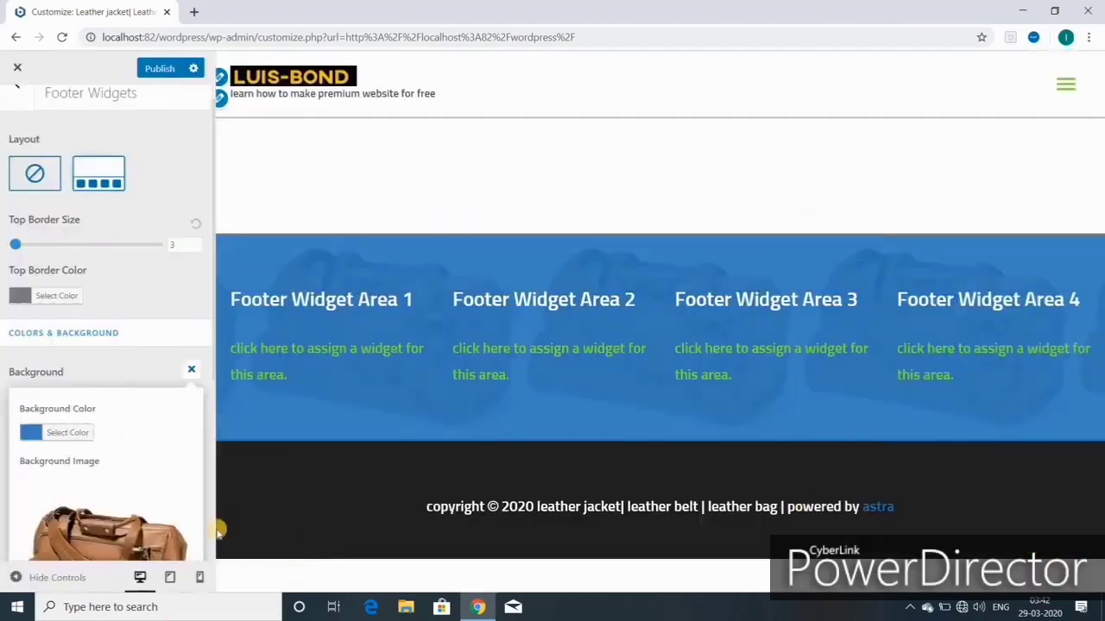
pyautogui.scroll(-3, 135, 486)
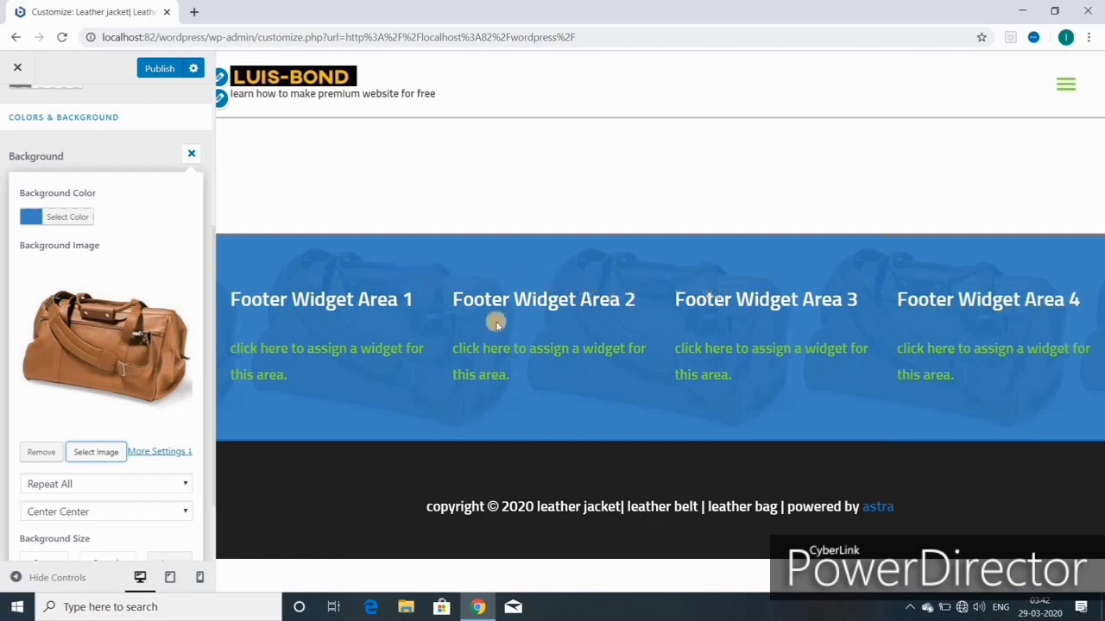
pyautogui.click(45, 455)
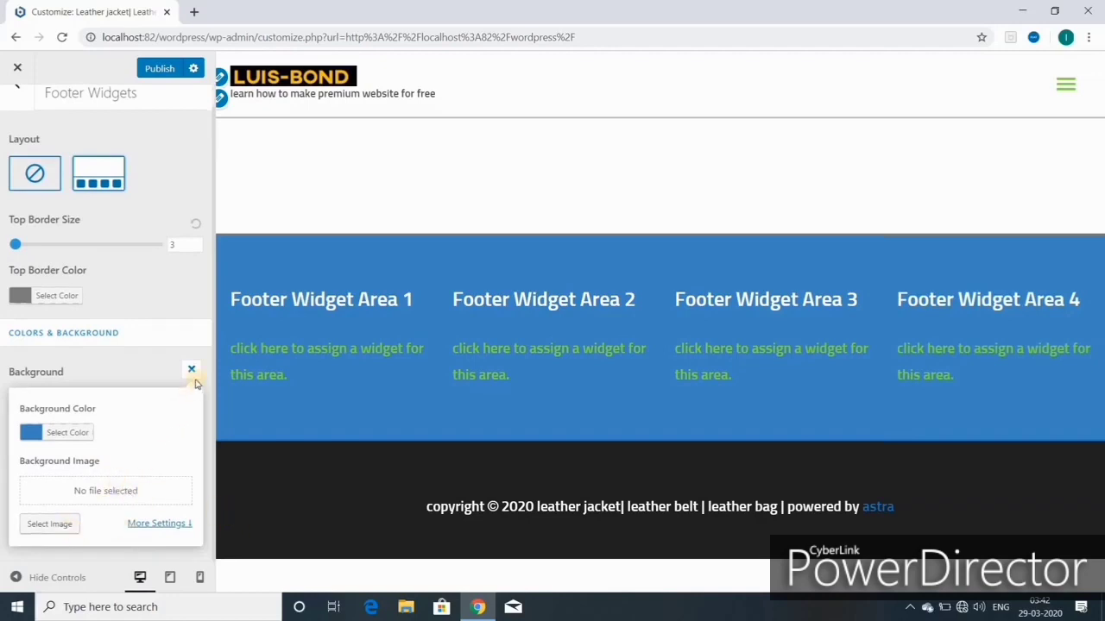
pyautogui.click(192, 369)
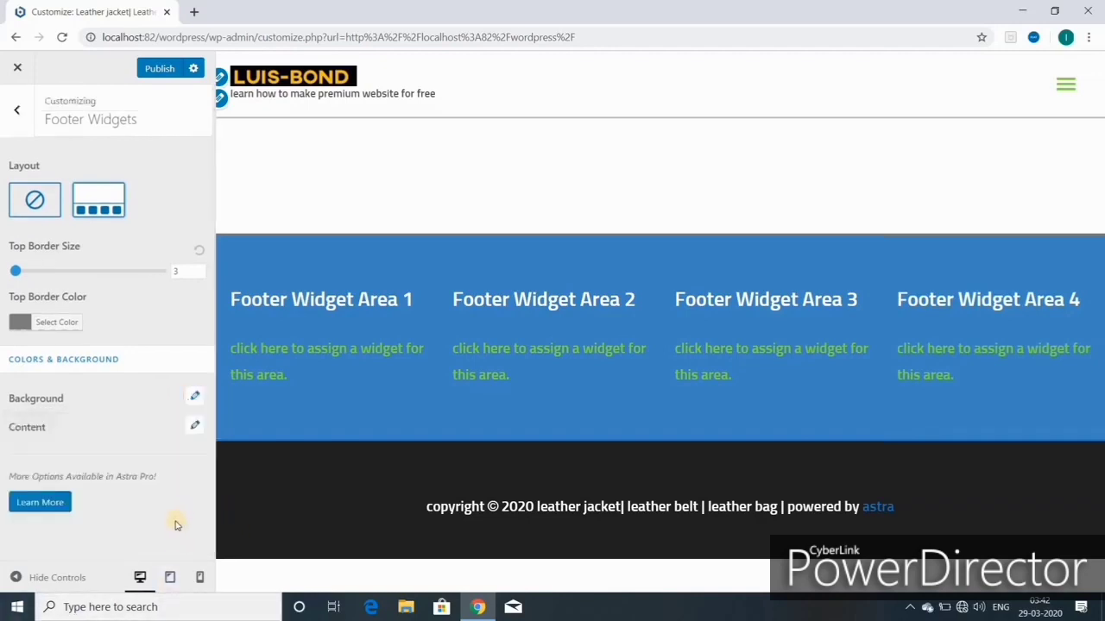
# Step: Make the footer widget titles white after trying blue
pyautogui.click(192, 424)
pyautogui.scroll(-1, 79, 488)
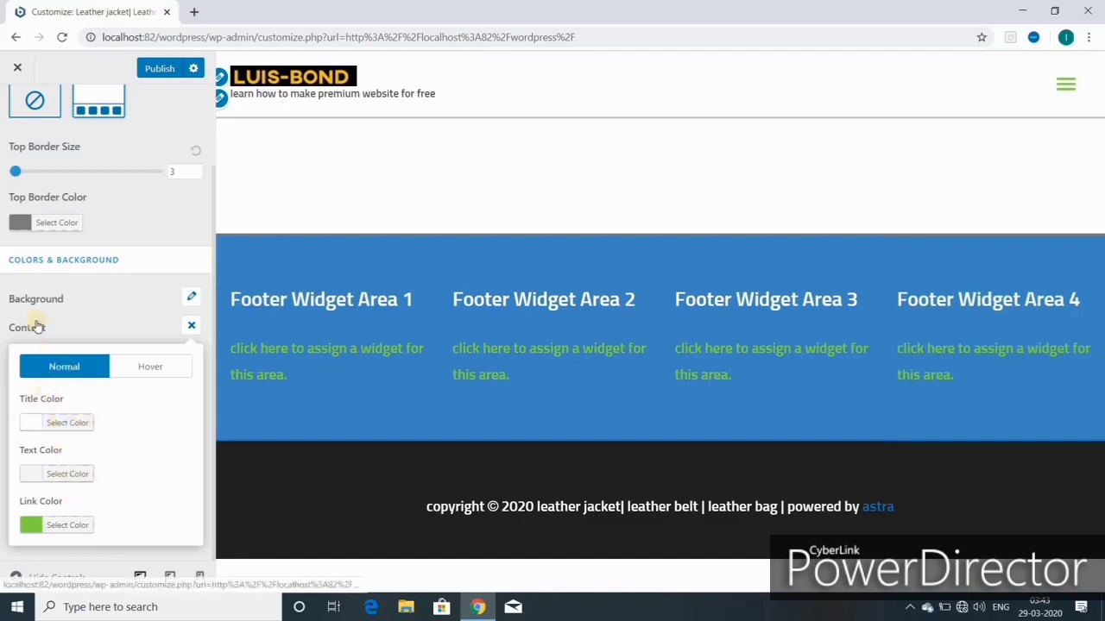
pyautogui.click(69, 423)
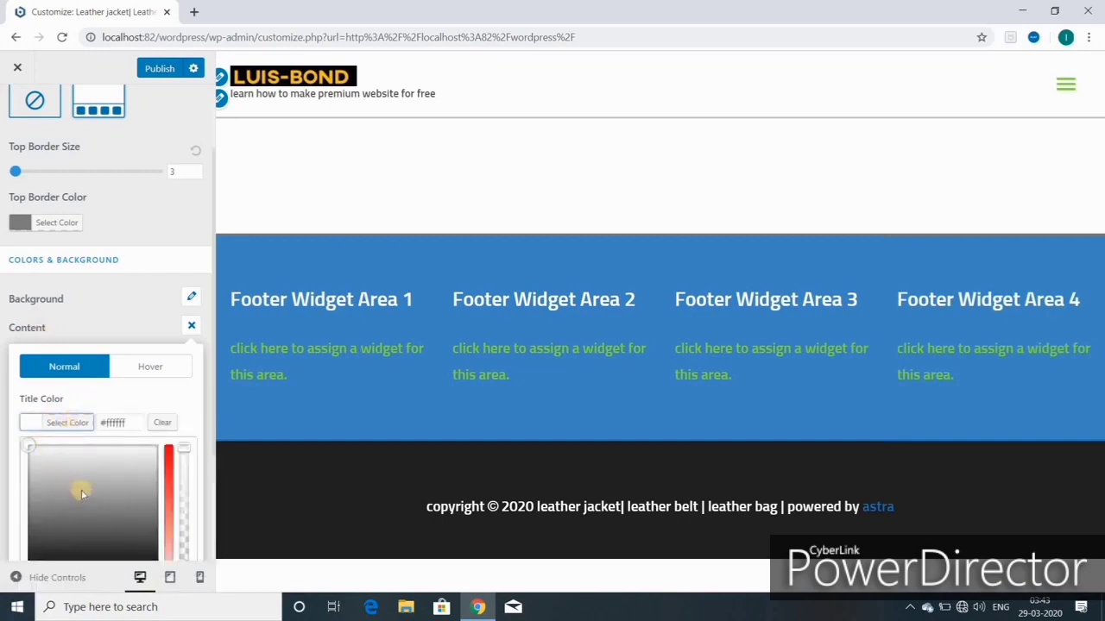
pyautogui.scroll(-2, 95, 475)
pyautogui.click(134, 419)
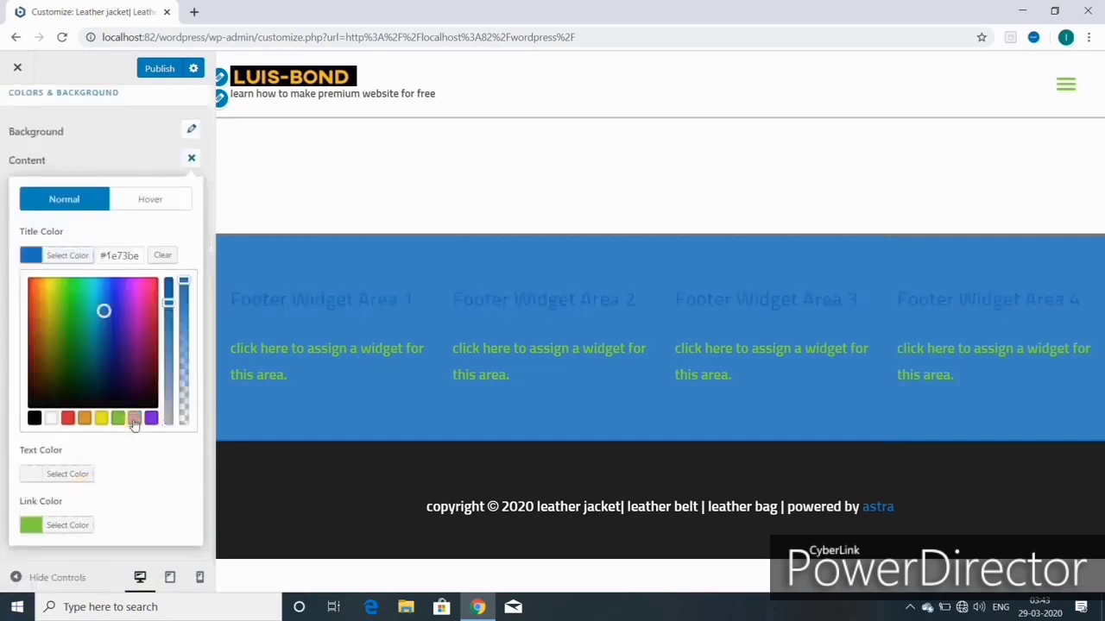
pyautogui.click(51, 420)
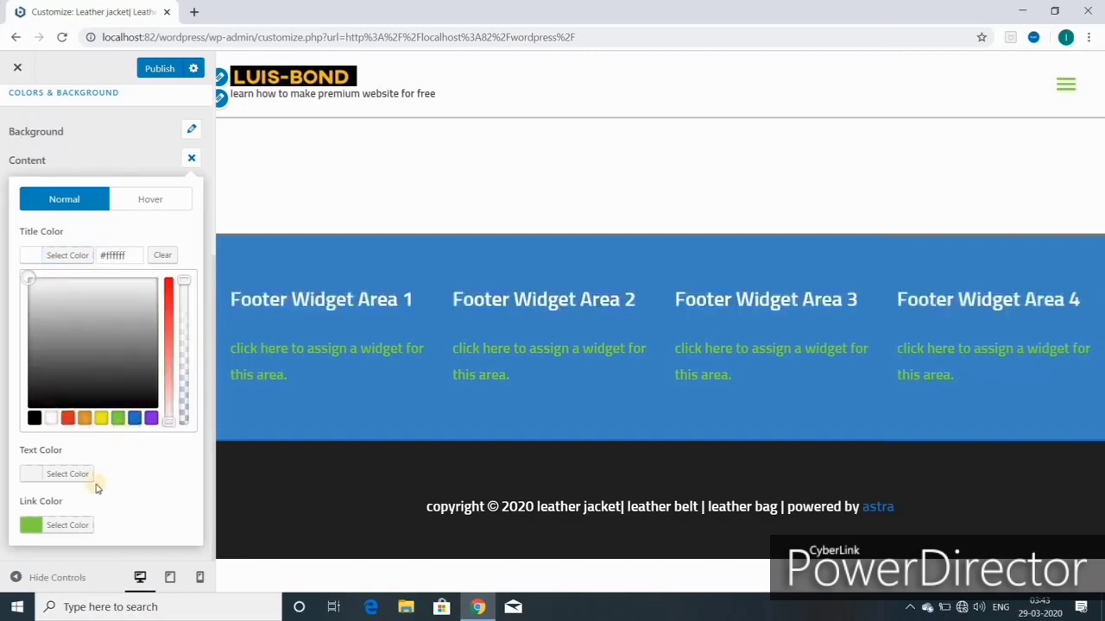
# Step: Set the footer text colour to white, briefly trying blue
pyautogui.click(61, 474)
pyautogui.click(66, 477)
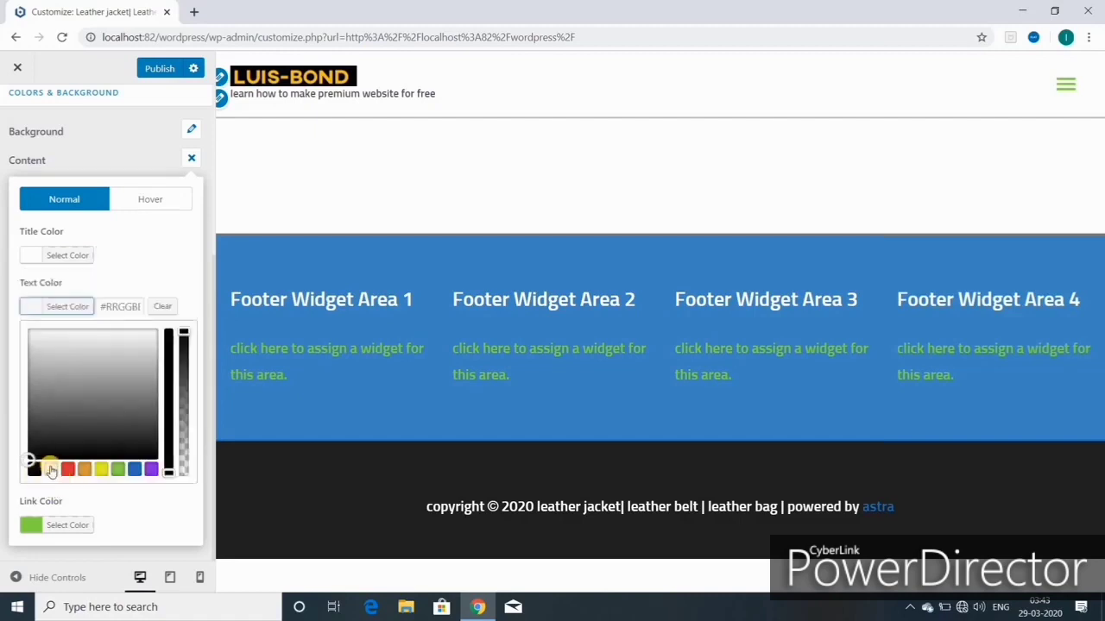
pyautogui.click(51, 470)
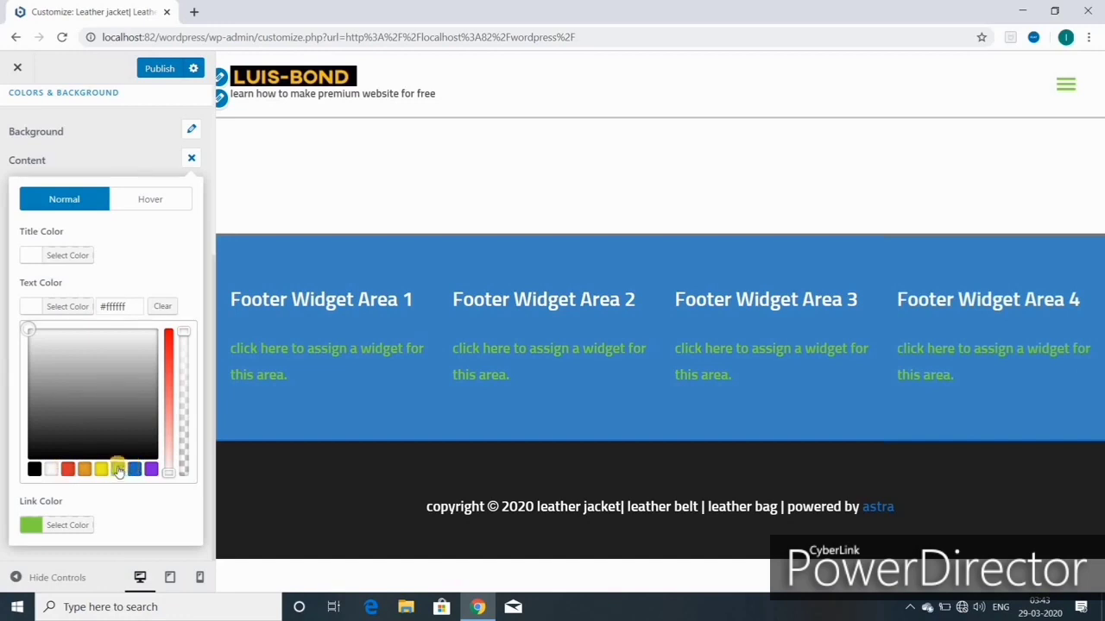
pyautogui.click(134, 471)
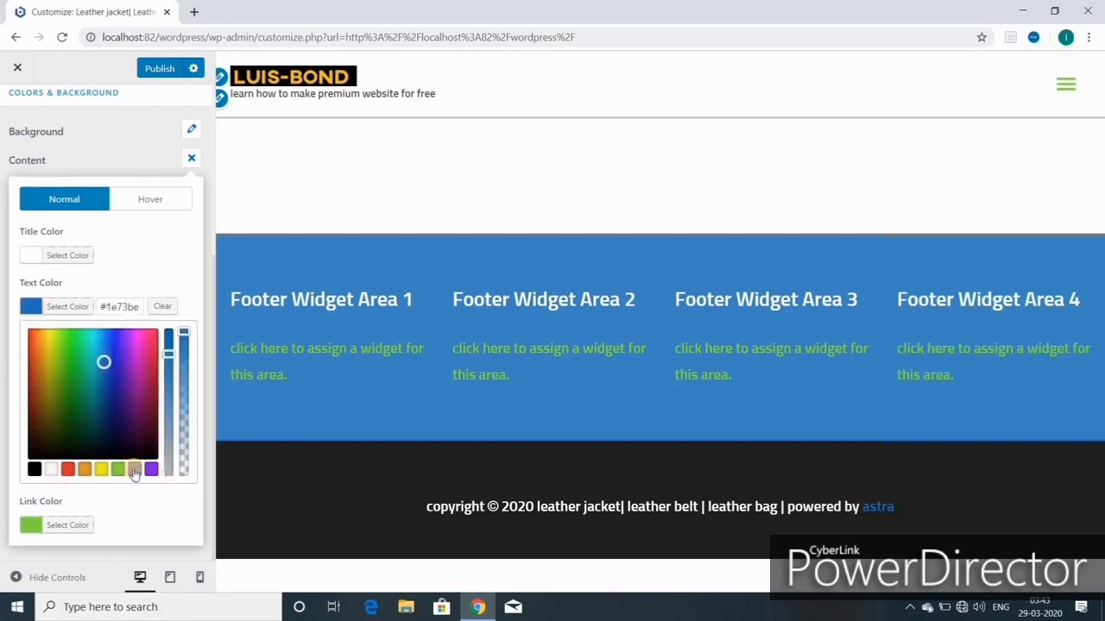
pyautogui.click(51, 471)
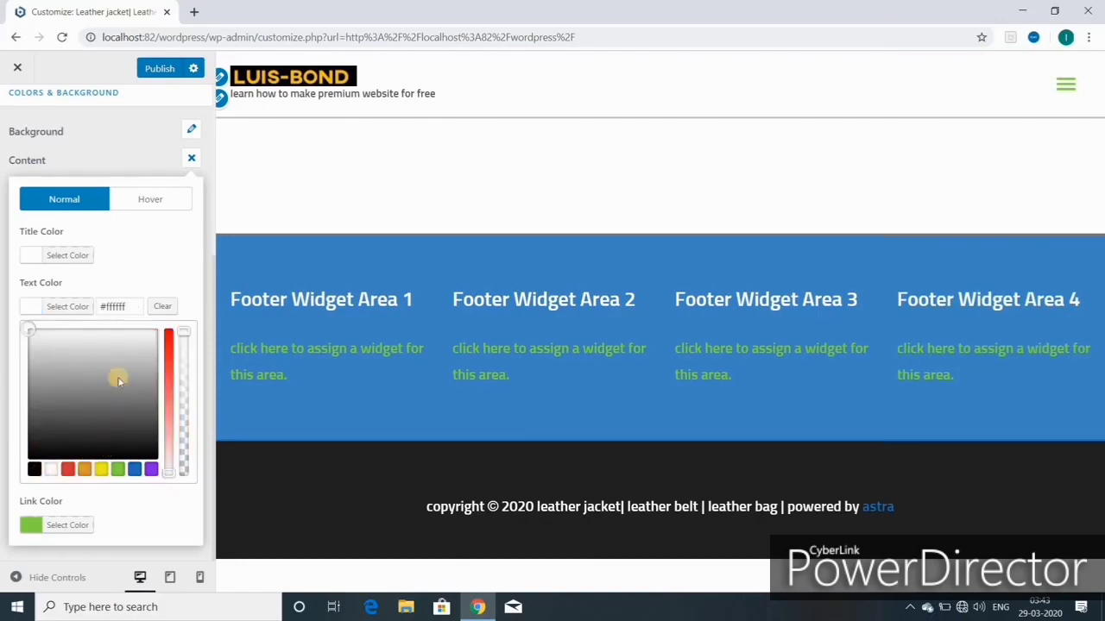
# Step: Set the hover link colour to blue #1e73be and return to the Footer panel
pyautogui.click(160, 200)
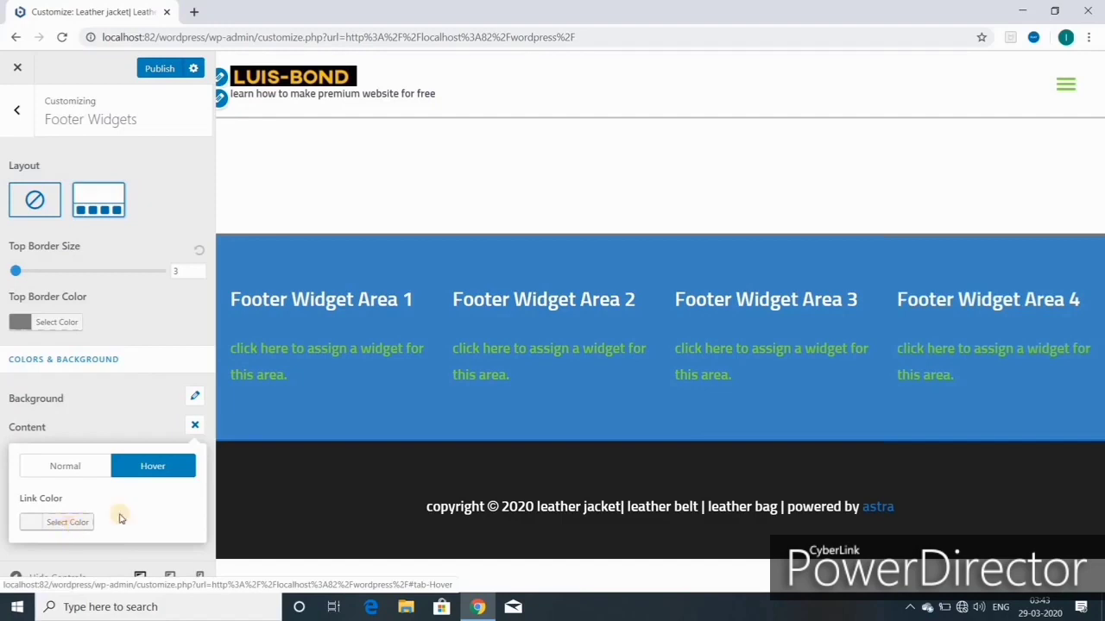
pyautogui.click(69, 522)
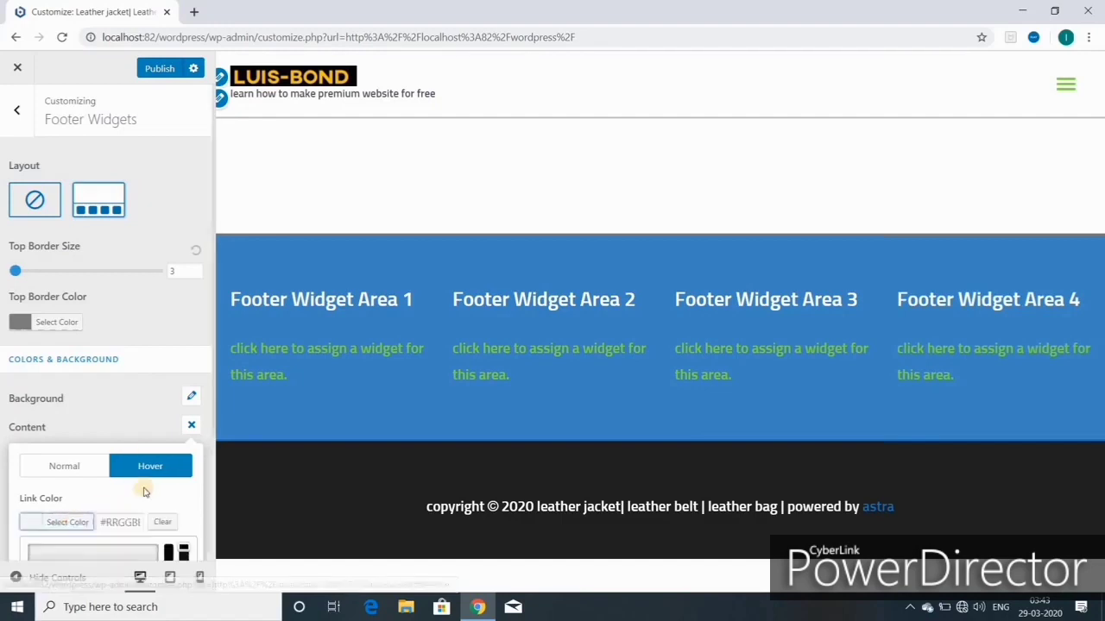
pyautogui.scroll(-2, 138, 500)
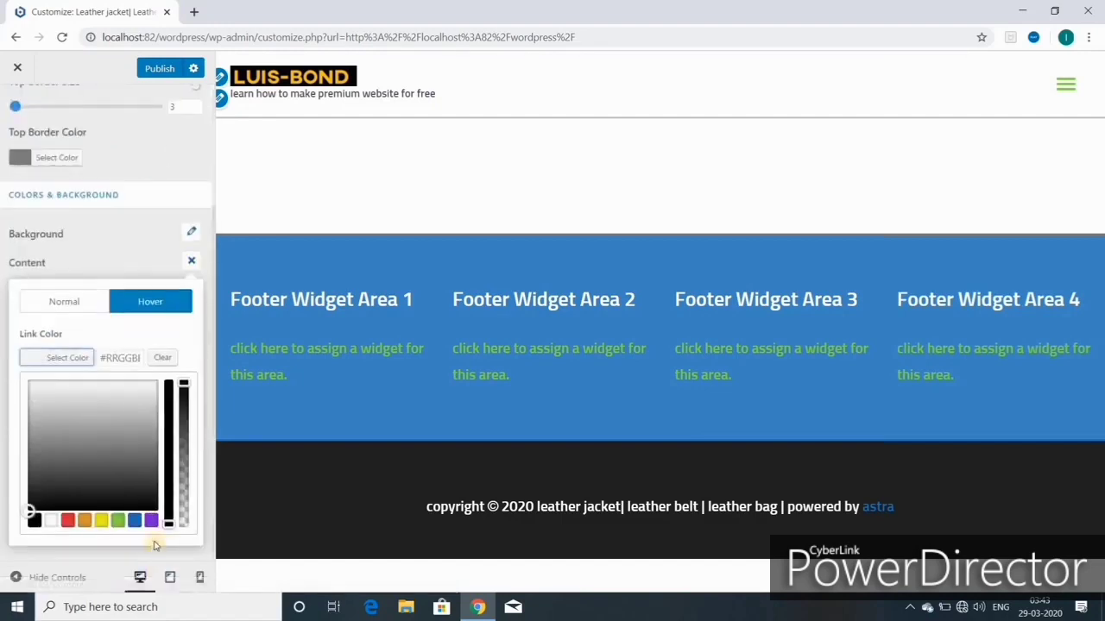
pyautogui.click(134, 520)
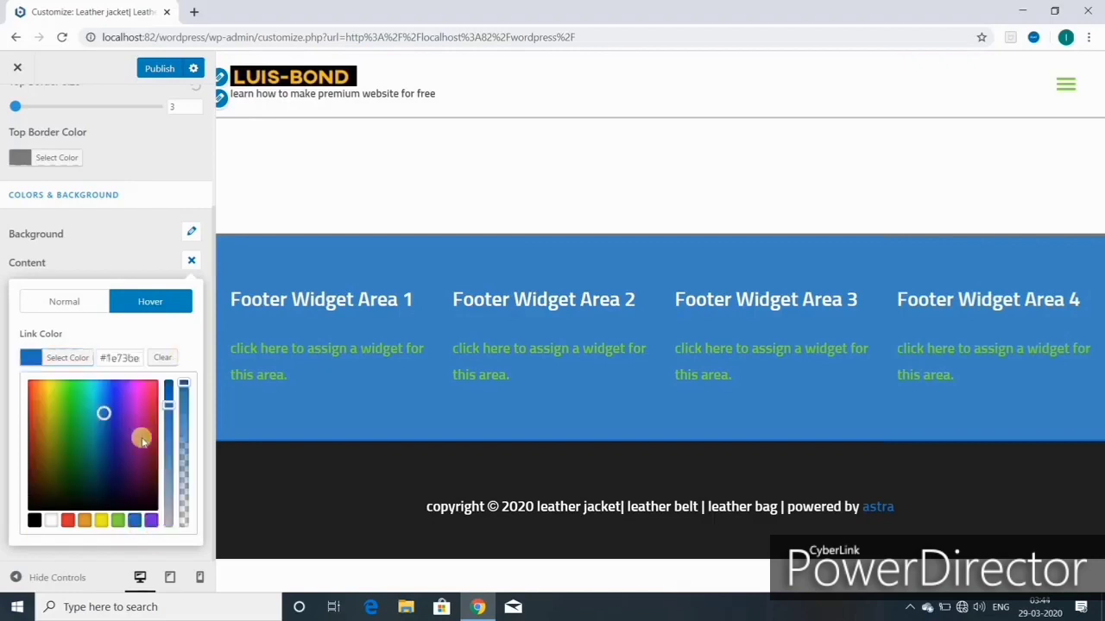
pyautogui.press('Escape')
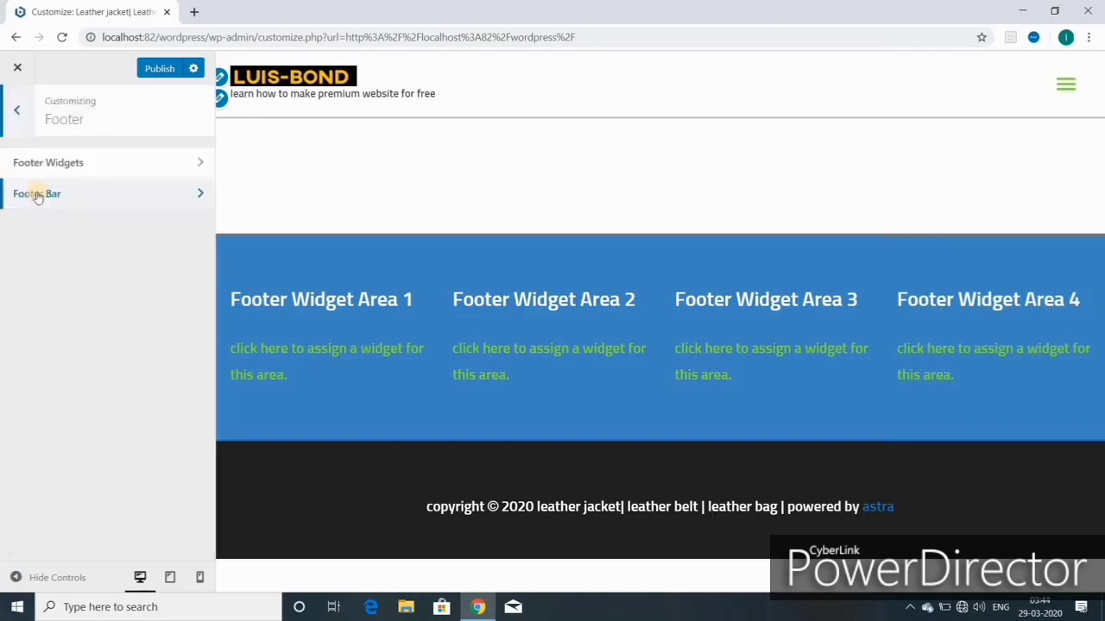
# Step: In the Footer Bar Section 2 custom text, replace 'Copyright' with the site owner's name
pyautogui.click(37, 195)
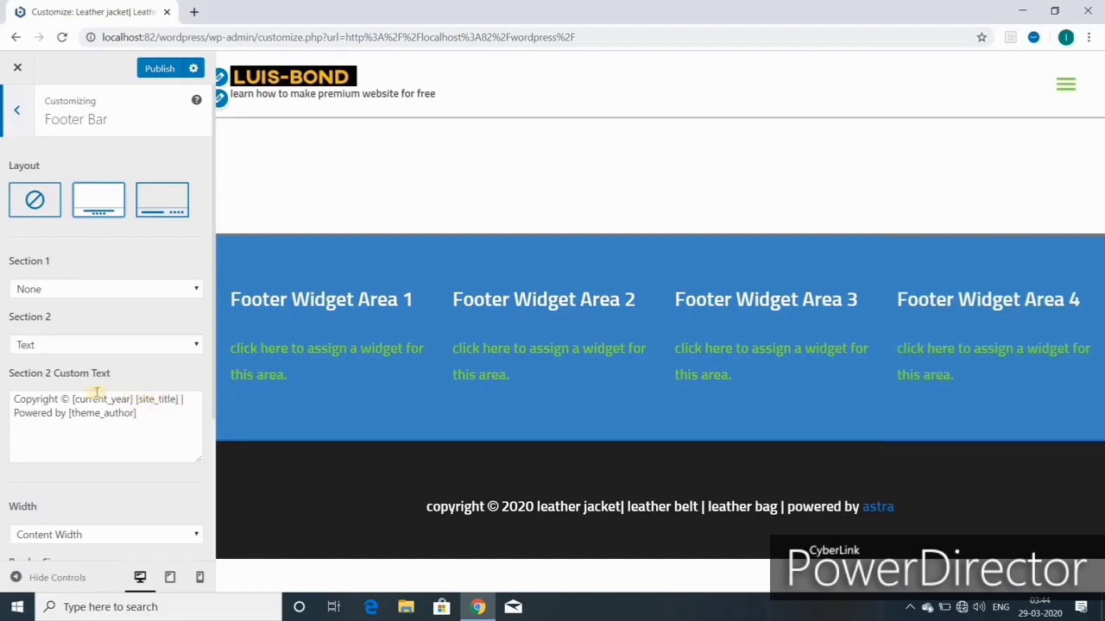
pyautogui.click(58, 398)
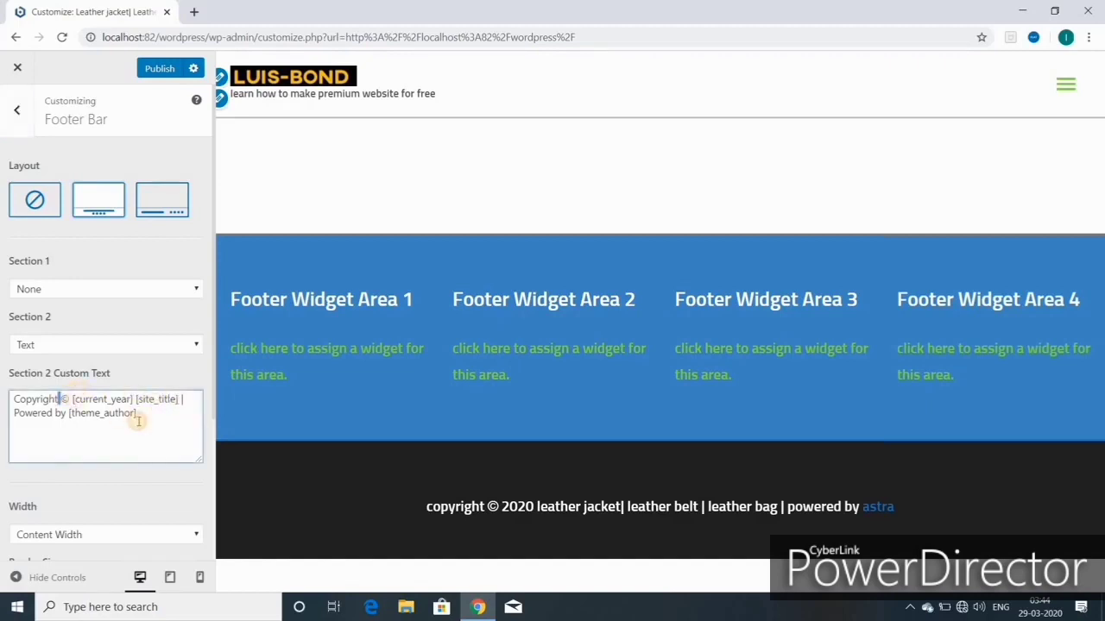
pyautogui.press('BackSpace')
pyautogui.press('BackSpace')
pyautogui.press('BackSpace')
pyautogui.press('BackSpace')
pyautogui.press('BackSpace')
pyautogui.press('BackSpace')
pyautogui.press('BackSpace')
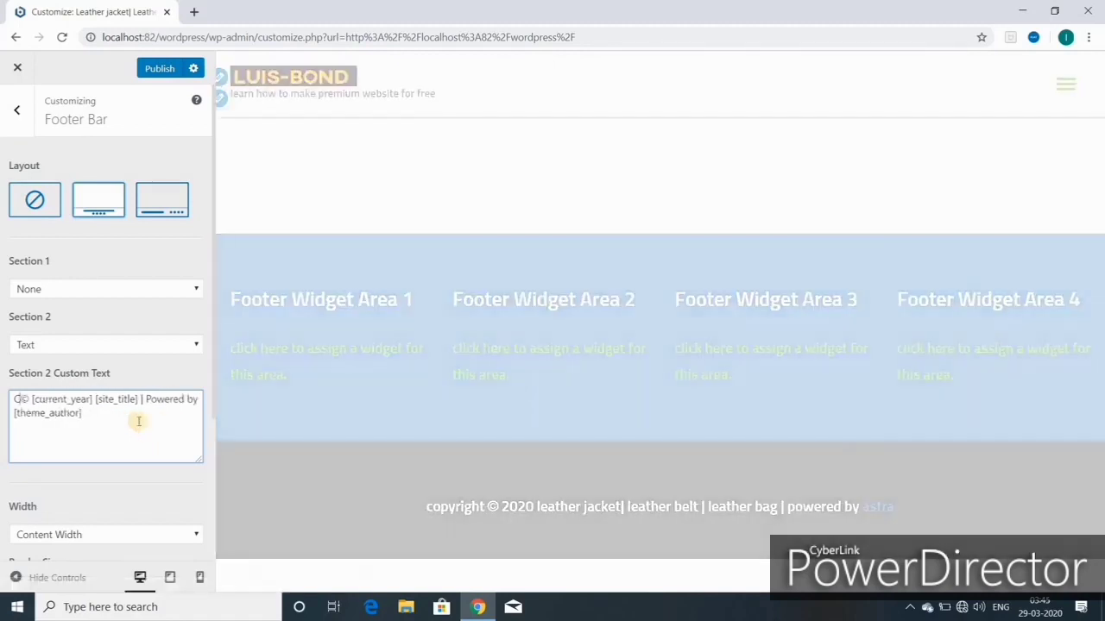
pyautogui.press('BackSpace')
pyautogui.press('BackSpace')
pyautogui.write('LUIS BOND')
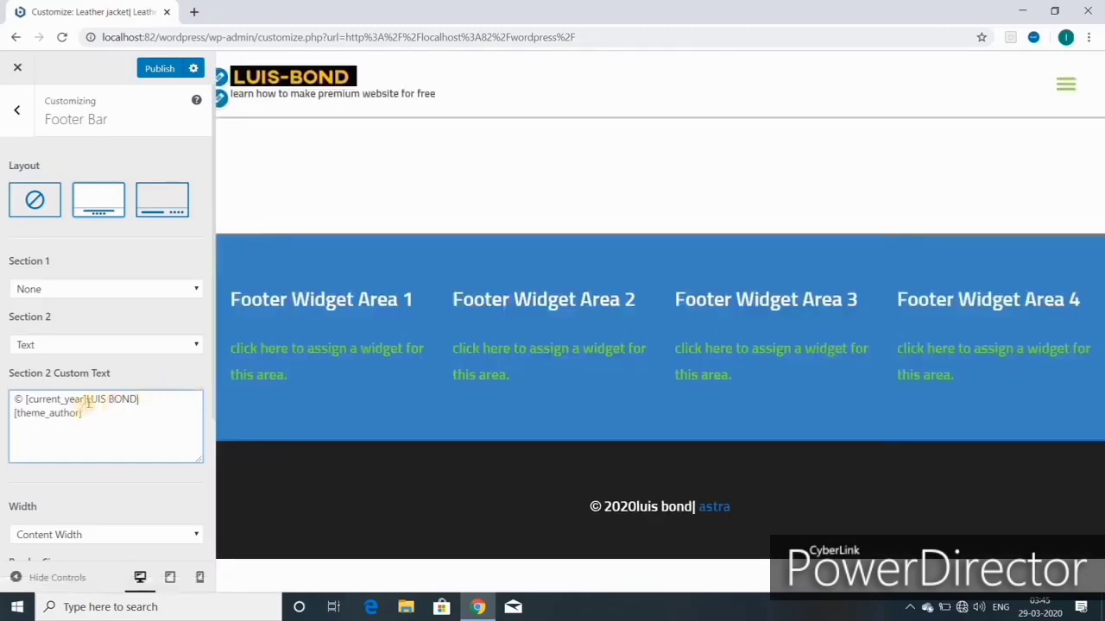
# Step: Delete '| [theme_author]' from the copyright text and publish the change
pyautogui.moveTo(84, 400); pyautogui.dragTo(90, 400)
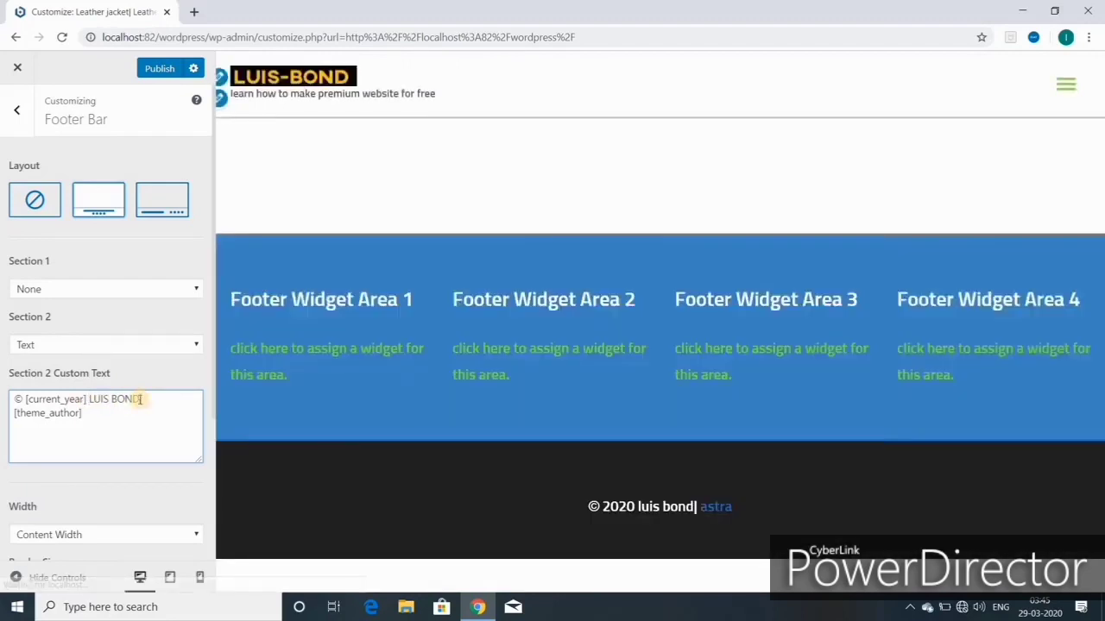
pyautogui.click(84, 413)
pyautogui.press('BackSpace')
pyautogui.press('BackSpace')
pyautogui.press('BackSpace')
pyautogui.press('BackSpace')
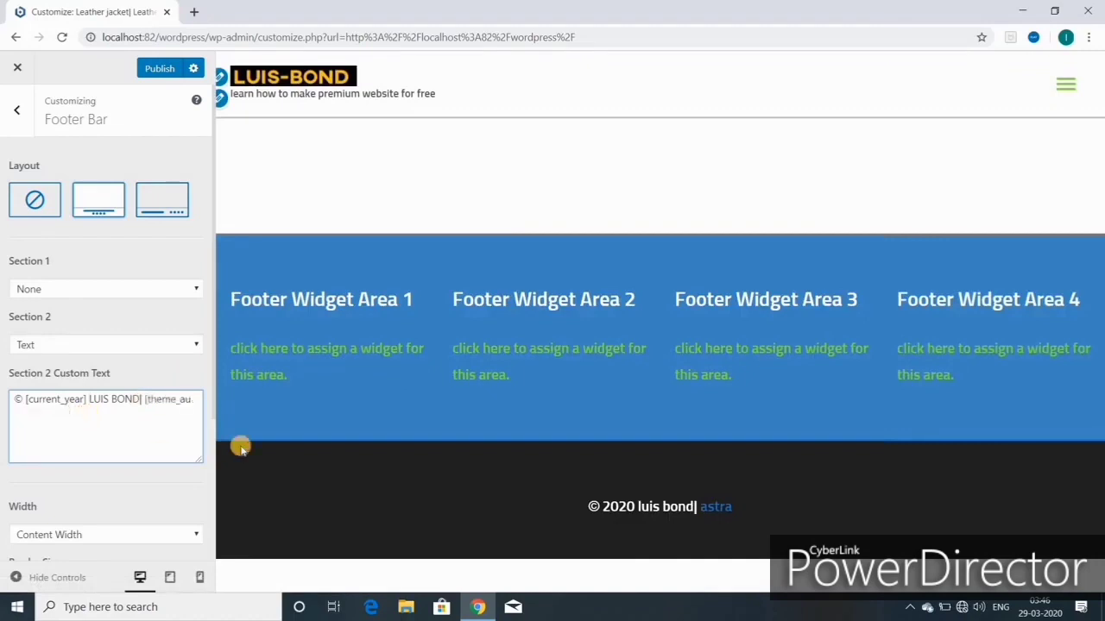
pyautogui.press('BackSpace')
pyautogui.press('BackSpace')
pyautogui.press('BackSpace')
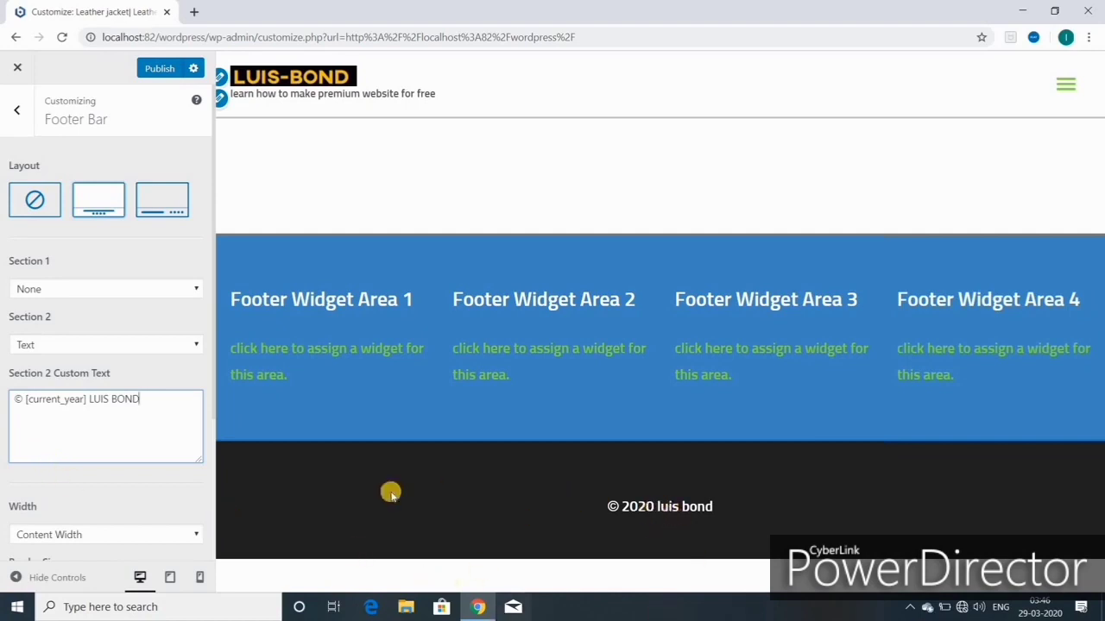
pyautogui.scroll(-2, 57, 441)
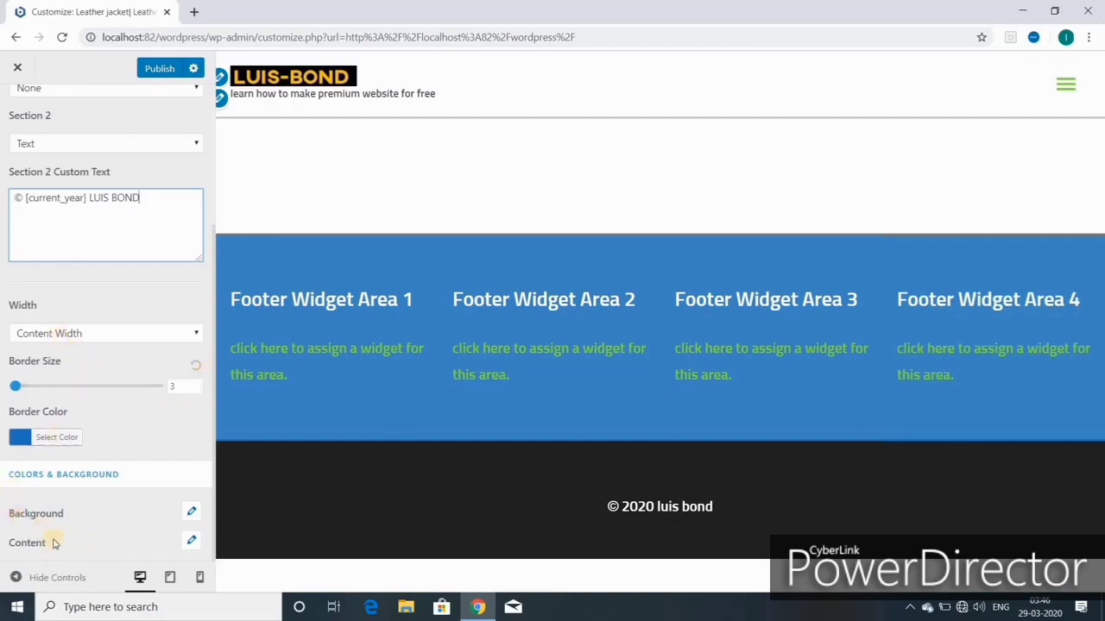
pyautogui.scroll(2, 52, 544)
pyautogui.click(162, 69)
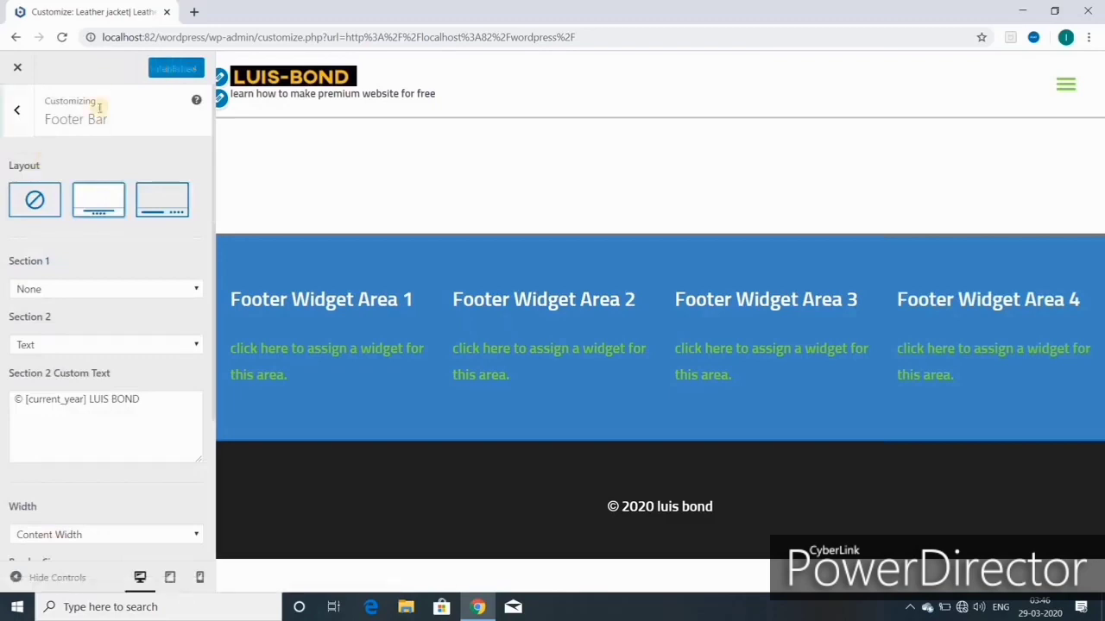
# Step: Go to Widgets > Footer Widget Area 1 and add a Text widget
pyautogui.click(19, 111)
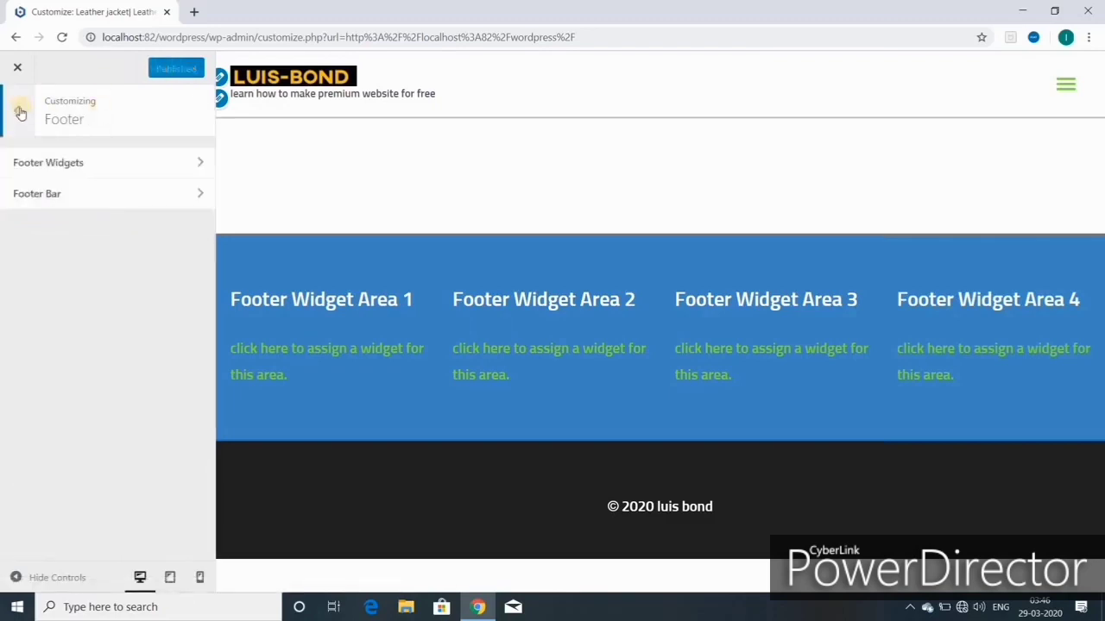
pyautogui.click(20, 112)
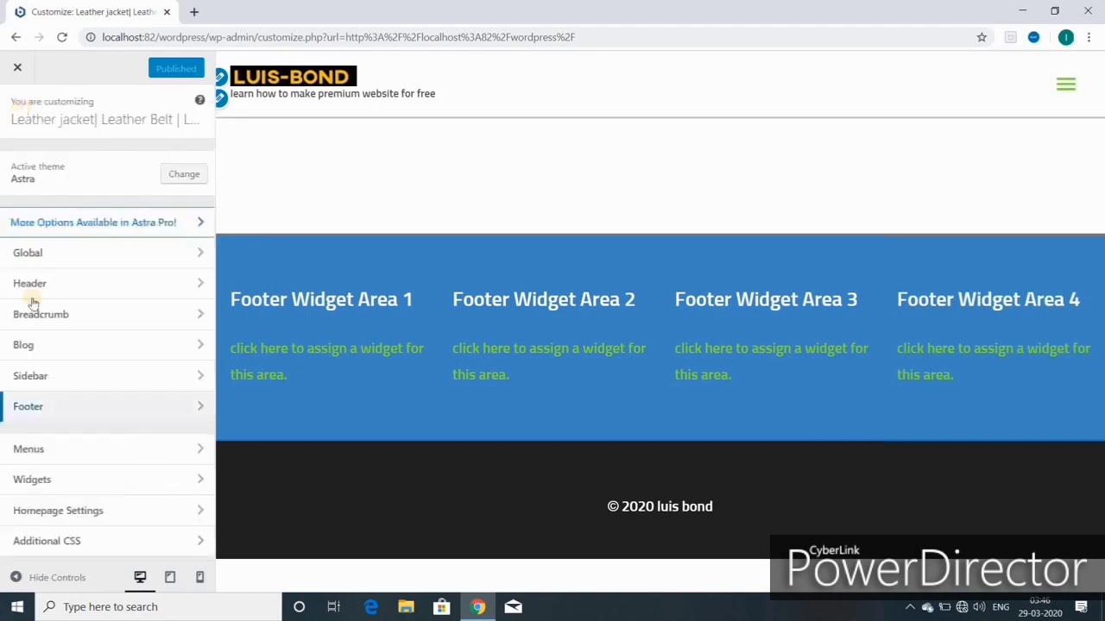
pyautogui.click(66, 482)
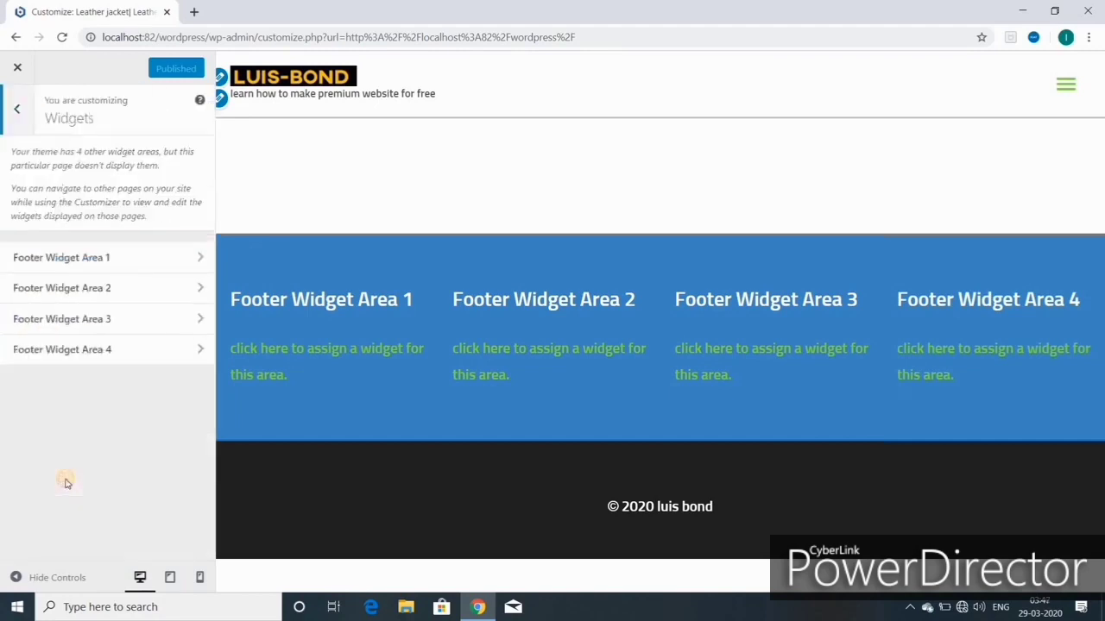
pyautogui.click(100, 264)
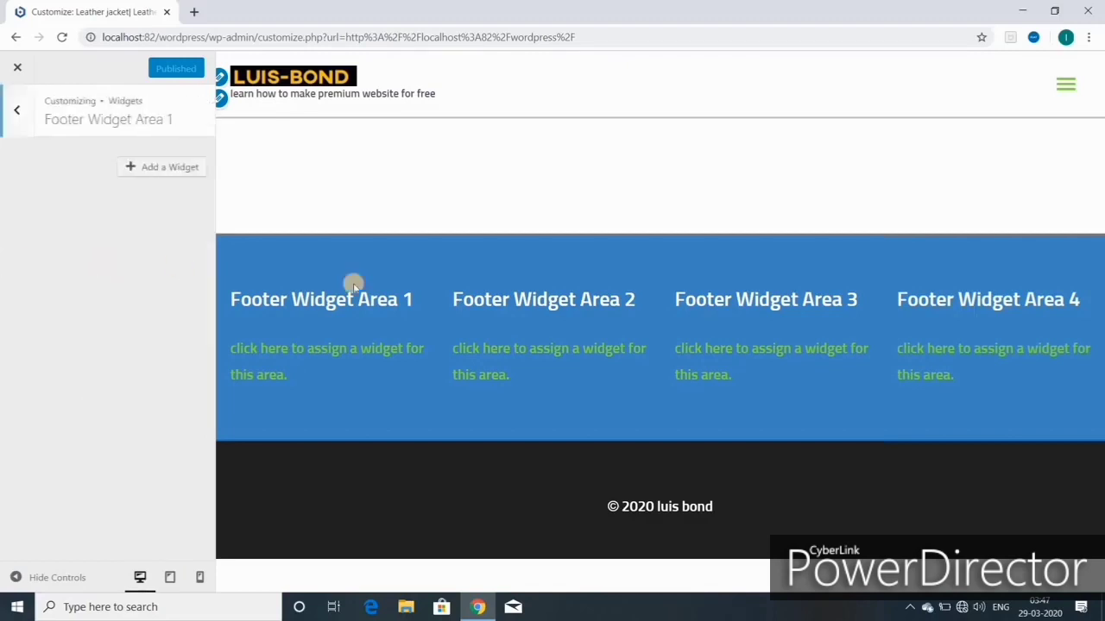
pyautogui.click(169, 170)
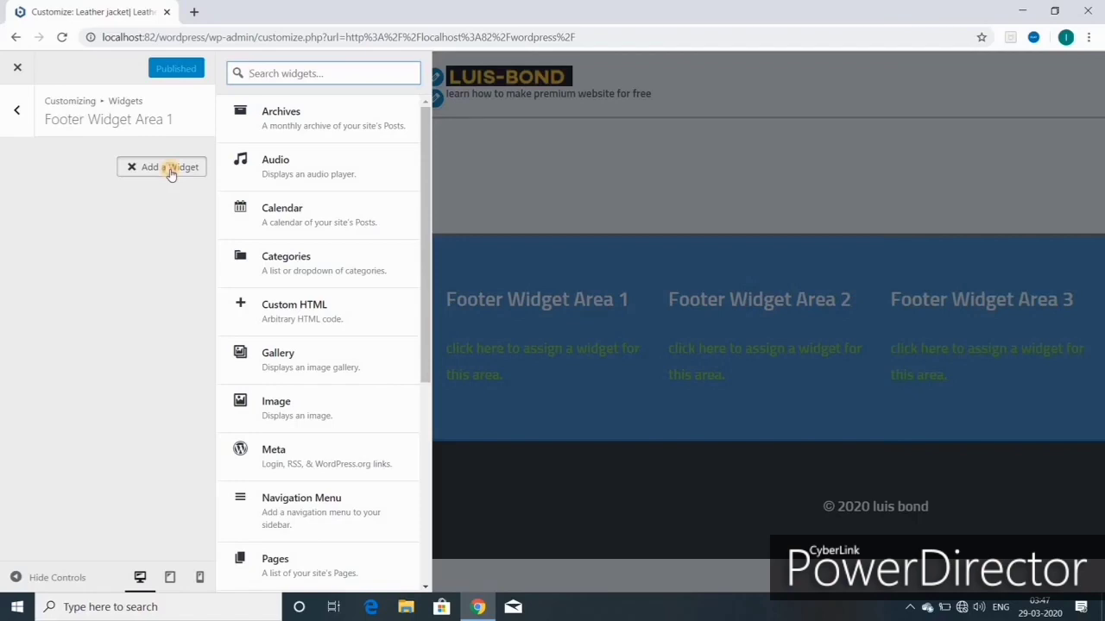
pyautogui.click(171, 174)
pyautogui.click(171, 172)
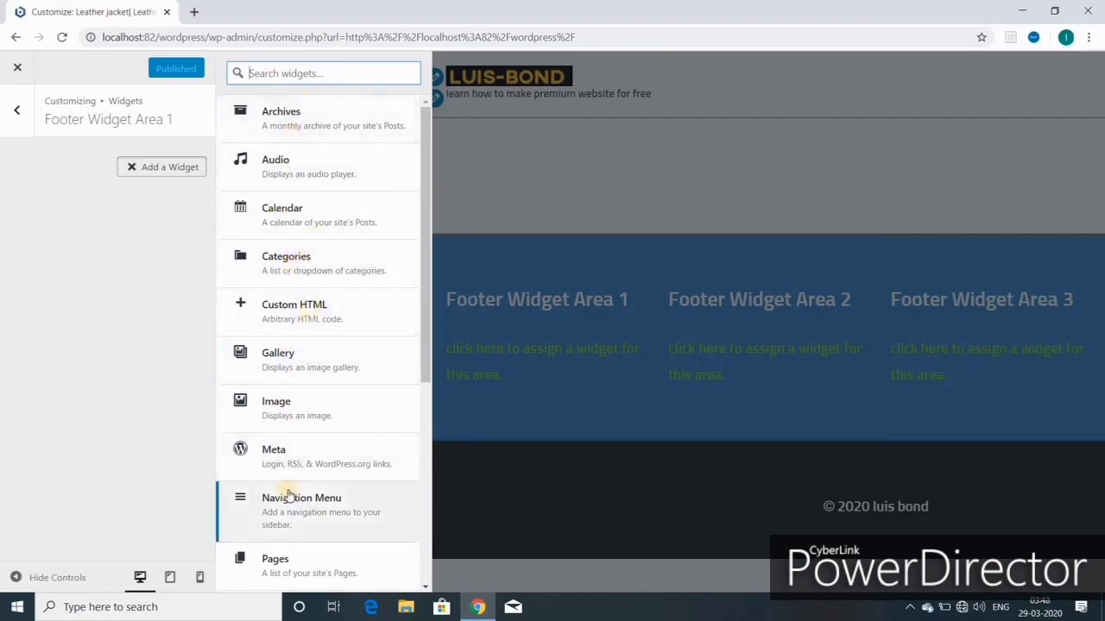
pyautogui.scroll(-3, 289, 495)
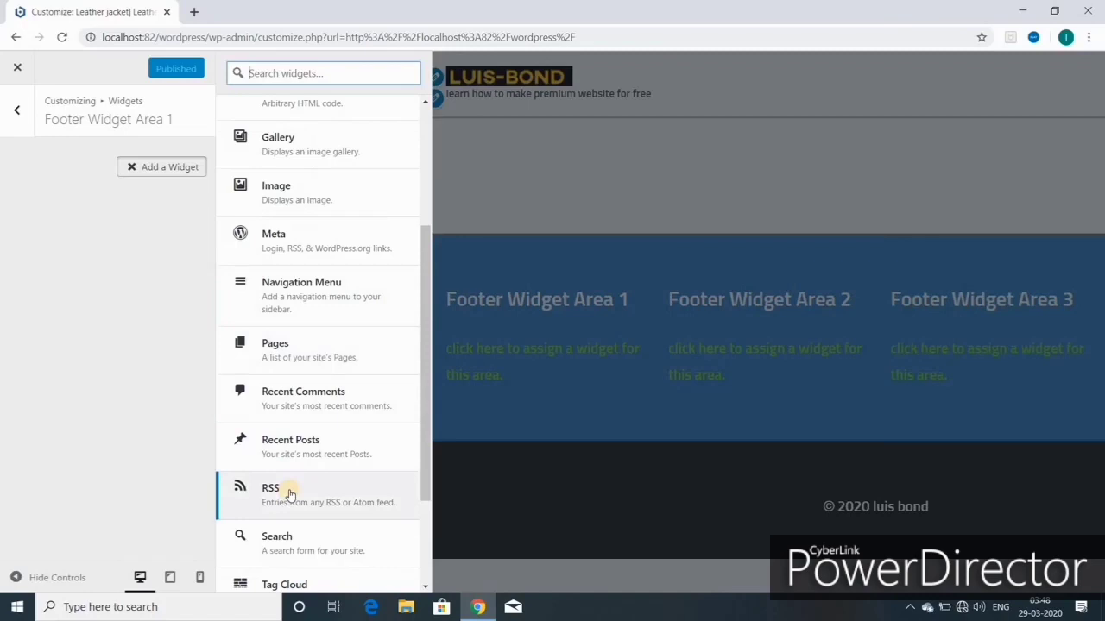
pyautogui.scroll(-2, 289, 496)
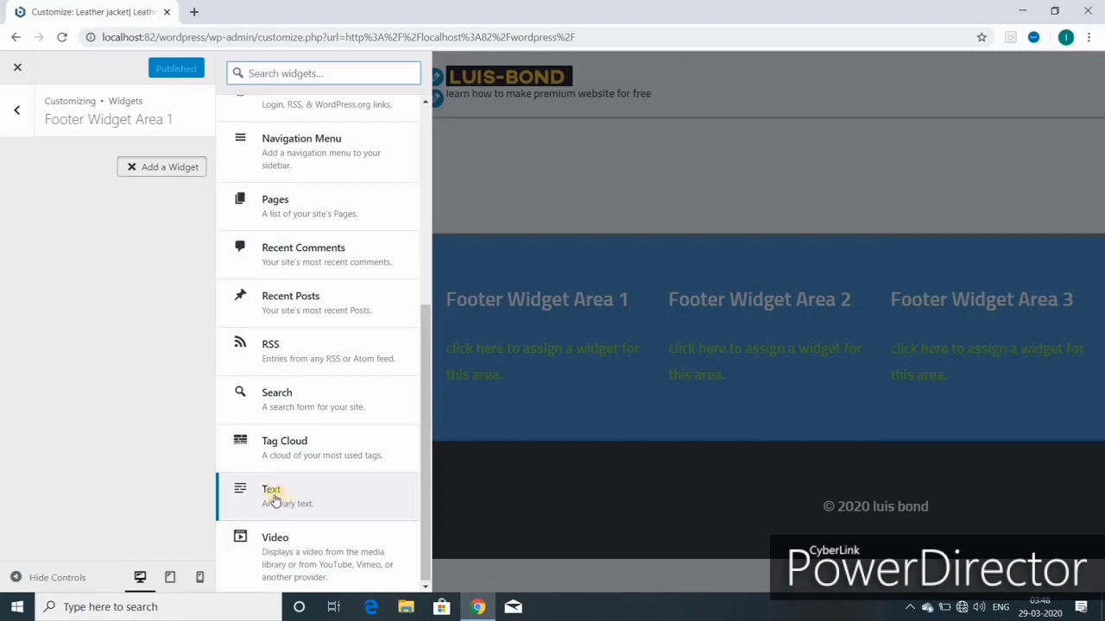
pyautogui.click(271, 496)
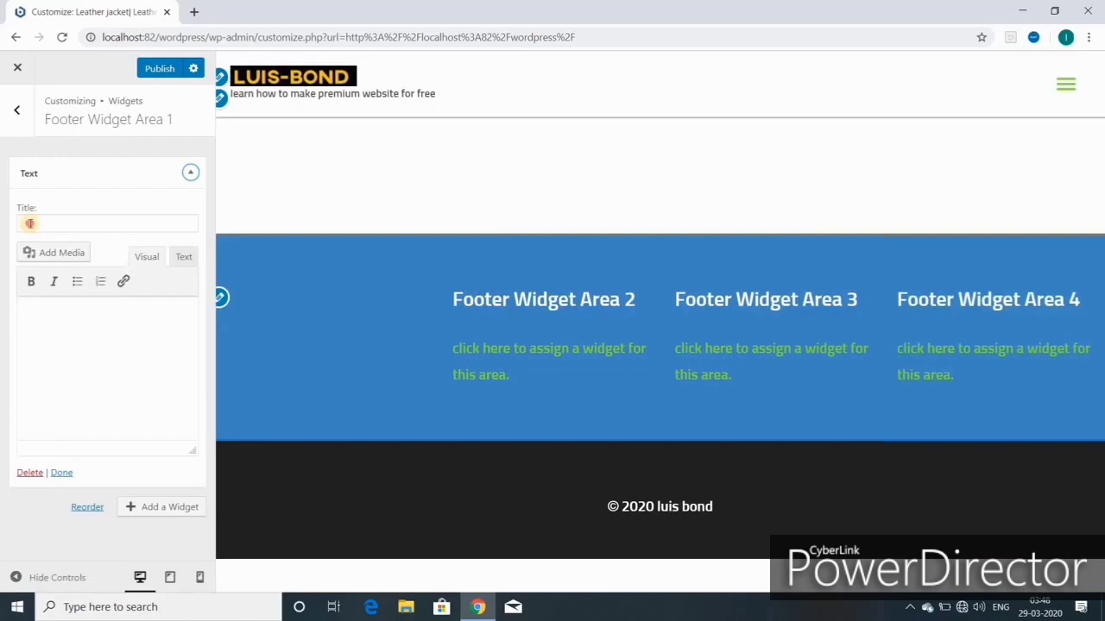
# Step: Title the Text widget FOLLOW US, enter the contact's name and details in the body, and publish
pyautogui.click(30, 224)
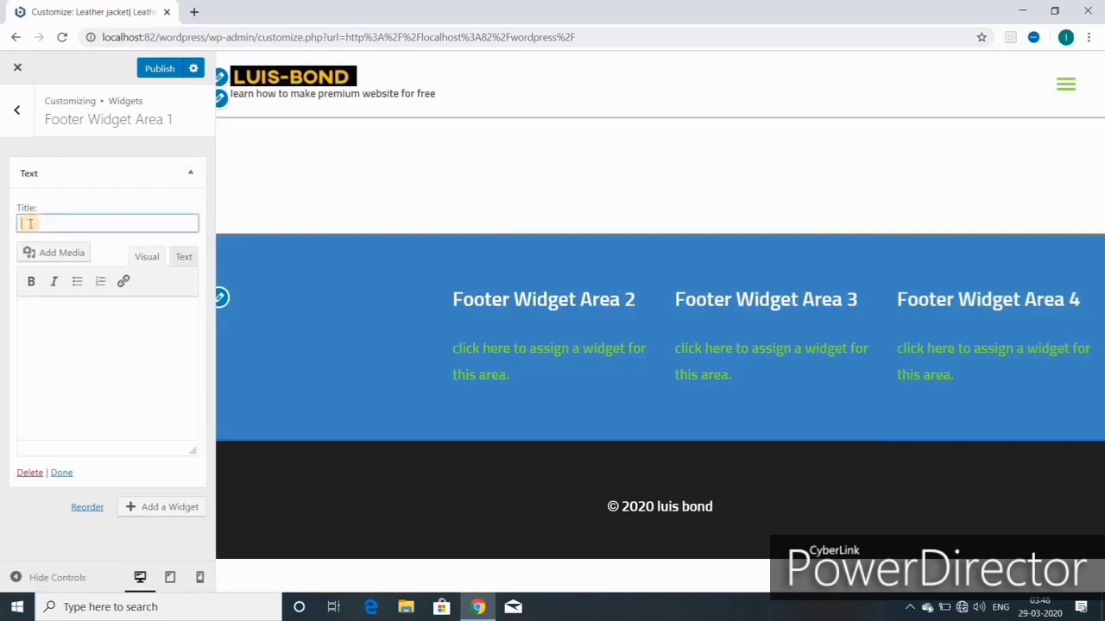
pyautogui.write('FOLLOW')
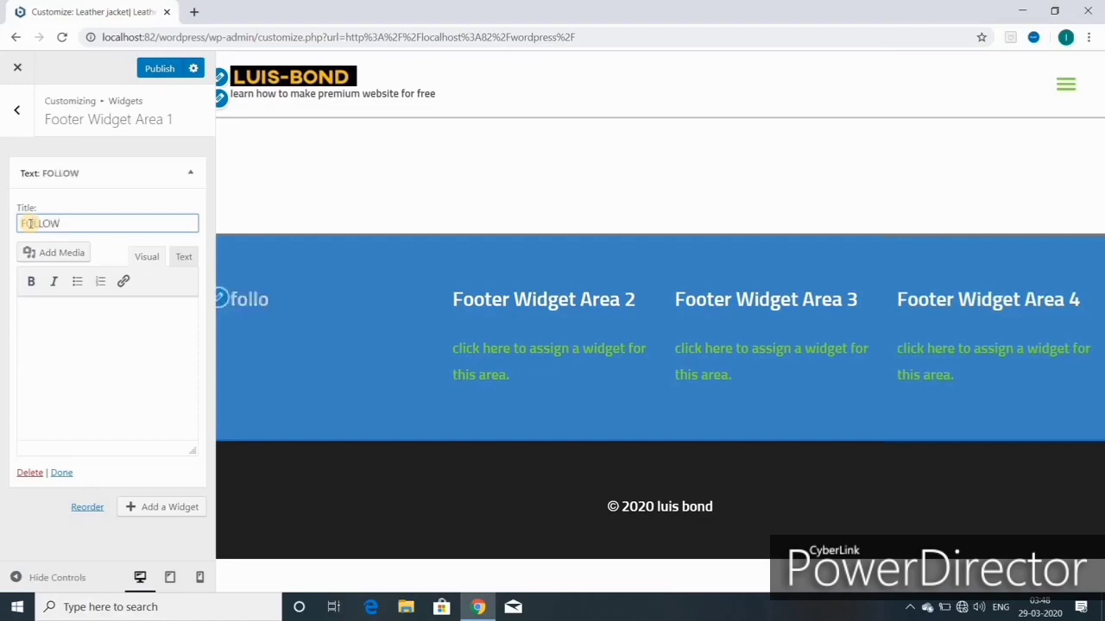
pyautogui.write('US')
pyautogui.click(113, 365)
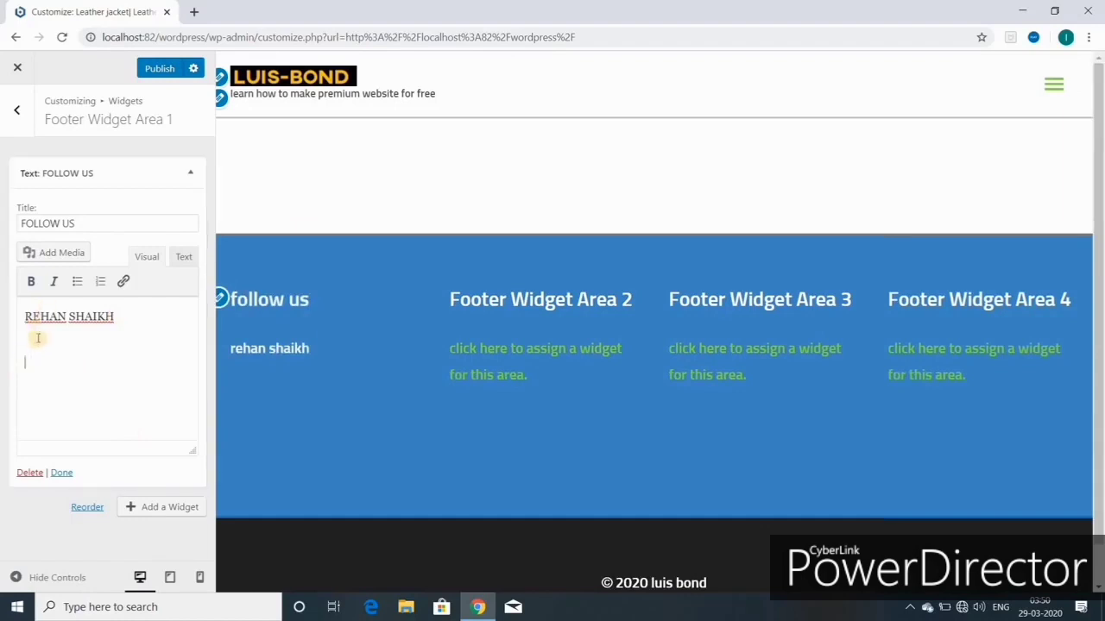
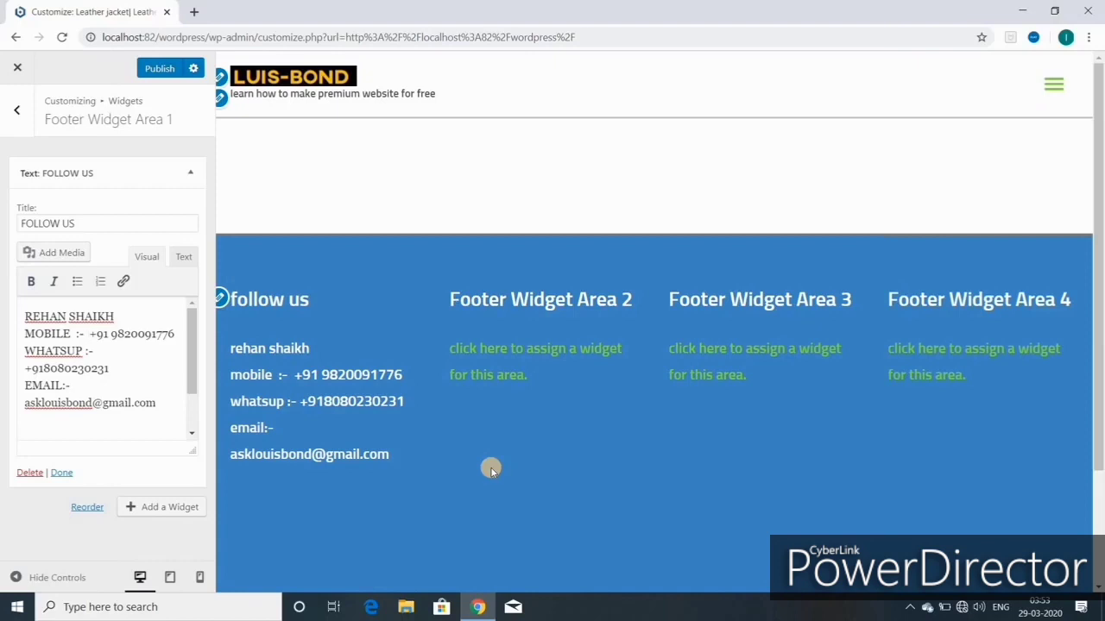
pyautogui.click(148, 70)
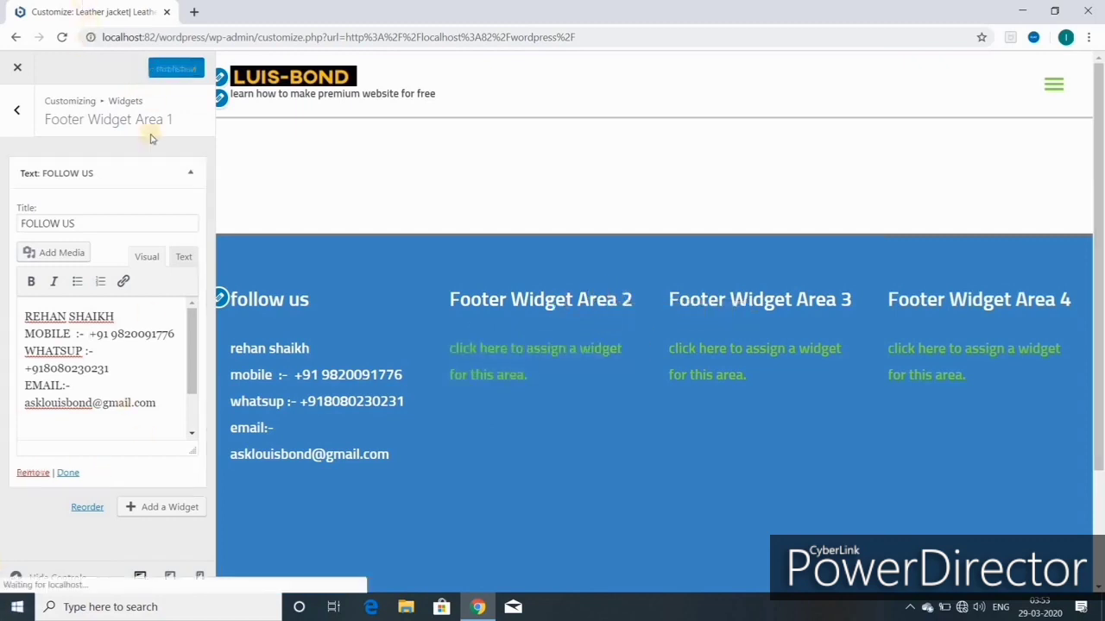
# Step: Go to Footer Widget Area 2 and add a Gallery widget
pyautogui.click(23, 114)
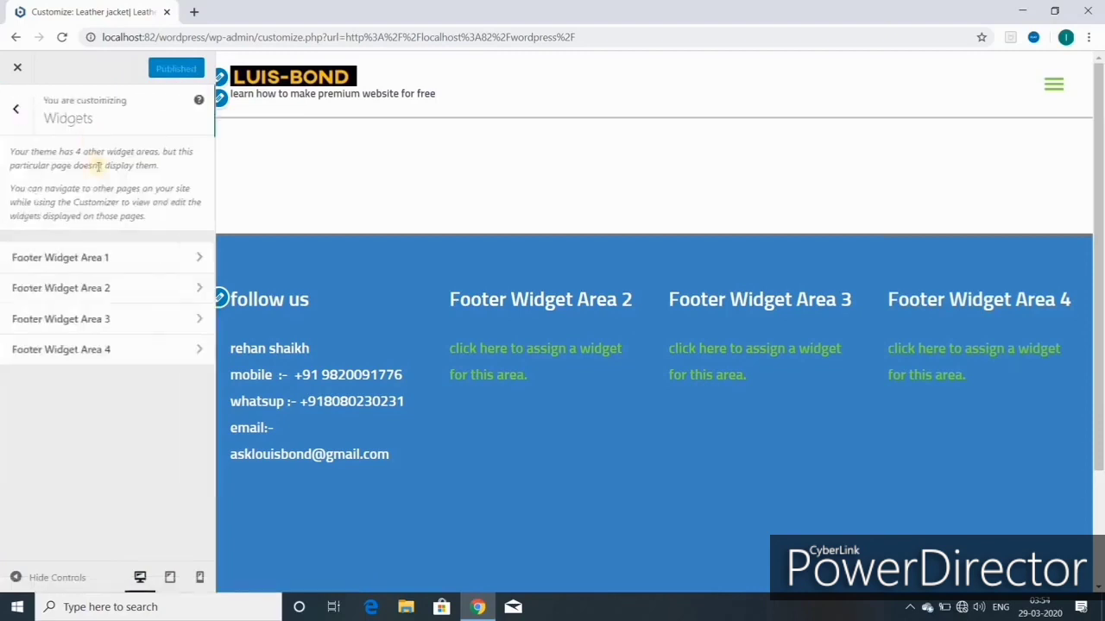
pyautogui.click(121, 290)
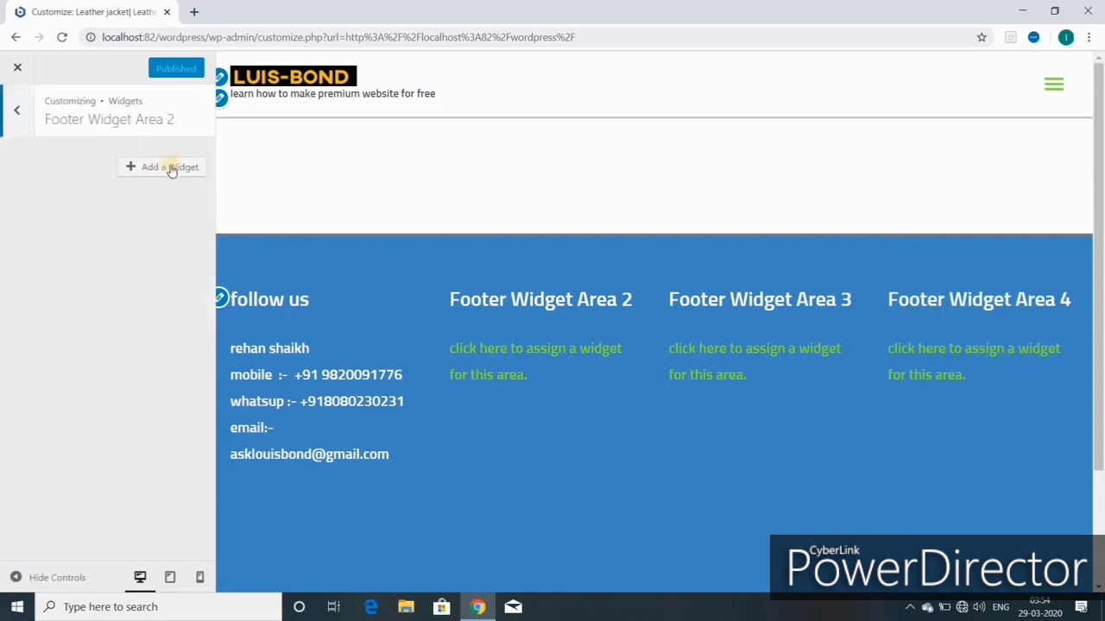
pyautogui.click(168, 169)
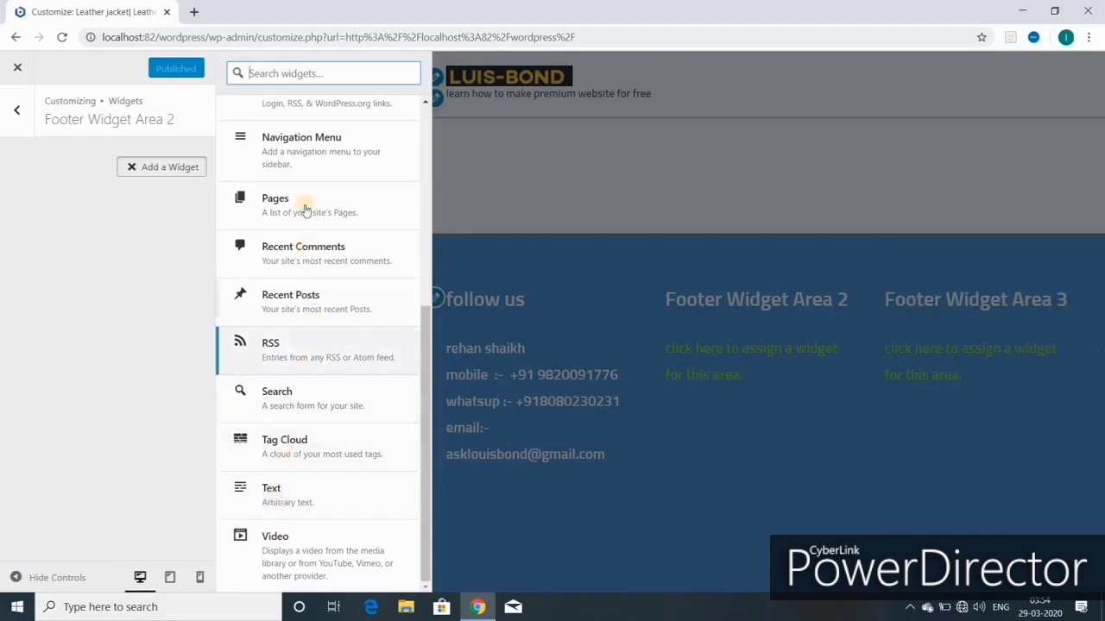
pyautogui.scroll(5, 304, 210)
pyautogui.scroll(-1, 285, 207)
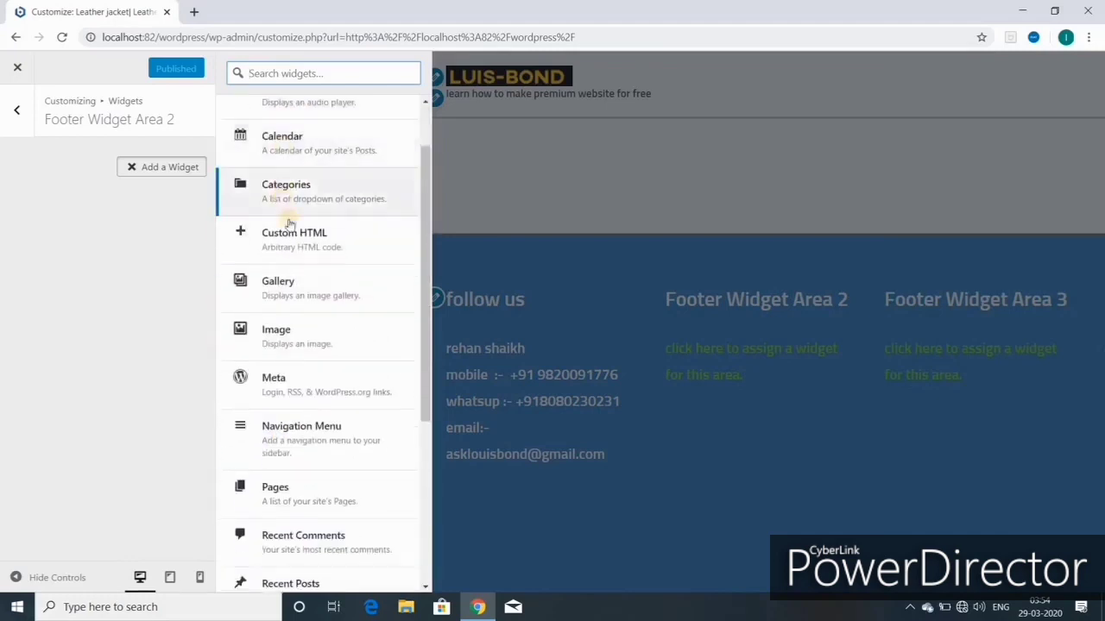
pyautogui.click(301, 290)
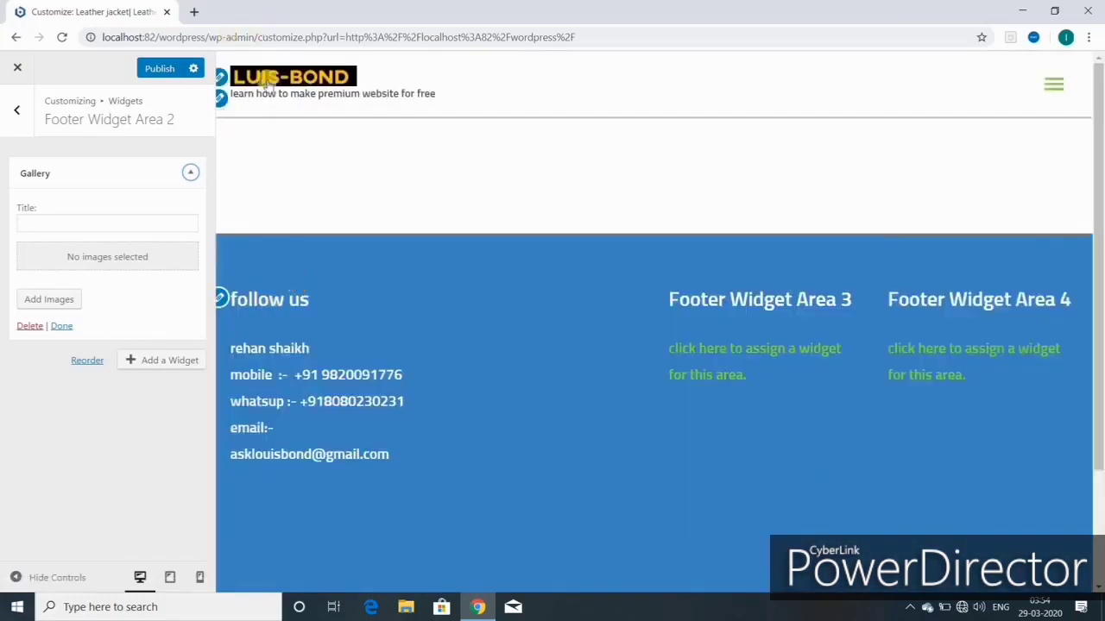
# Step: Type 'NEW A' in the widget title and deselect the brown jacket image
pyautogui.click(54, 222)
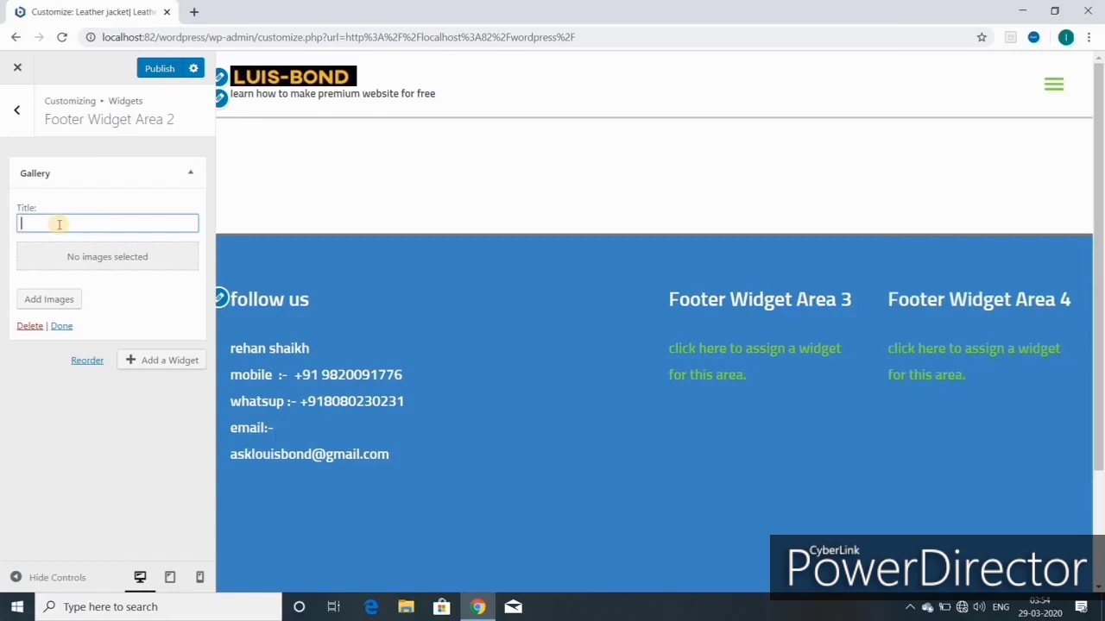
pyautogui.write('NEW A')
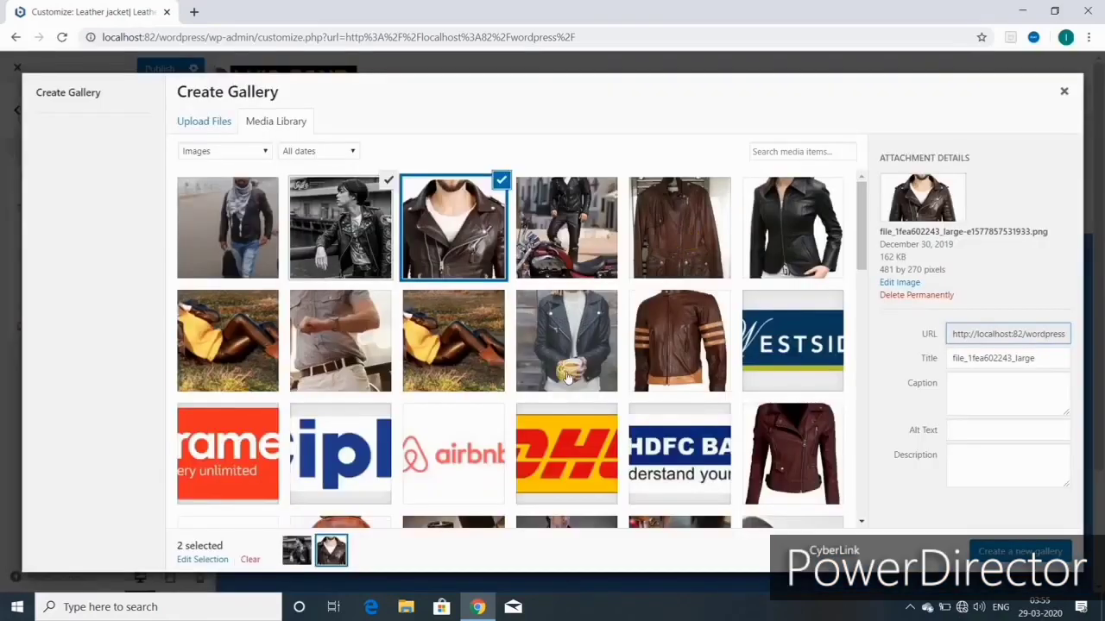
pyautogui.scroll(-3, 567, 375)
pyautogui.scroll(5, 566, 375)
pyautogui.click(482, 259)
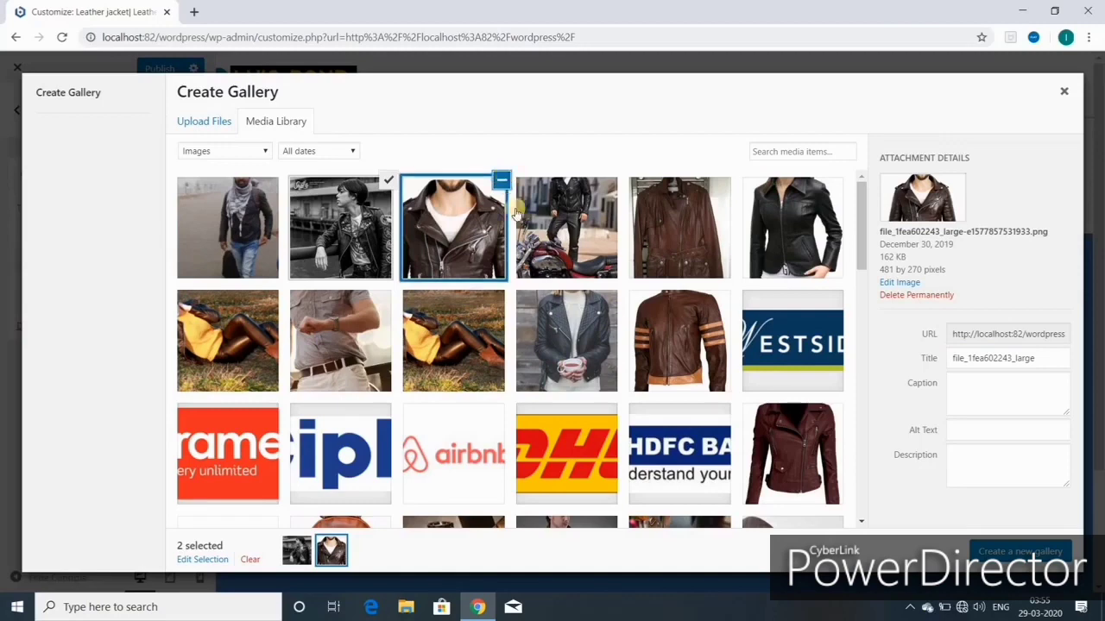
pyautogui.click(501, 182)
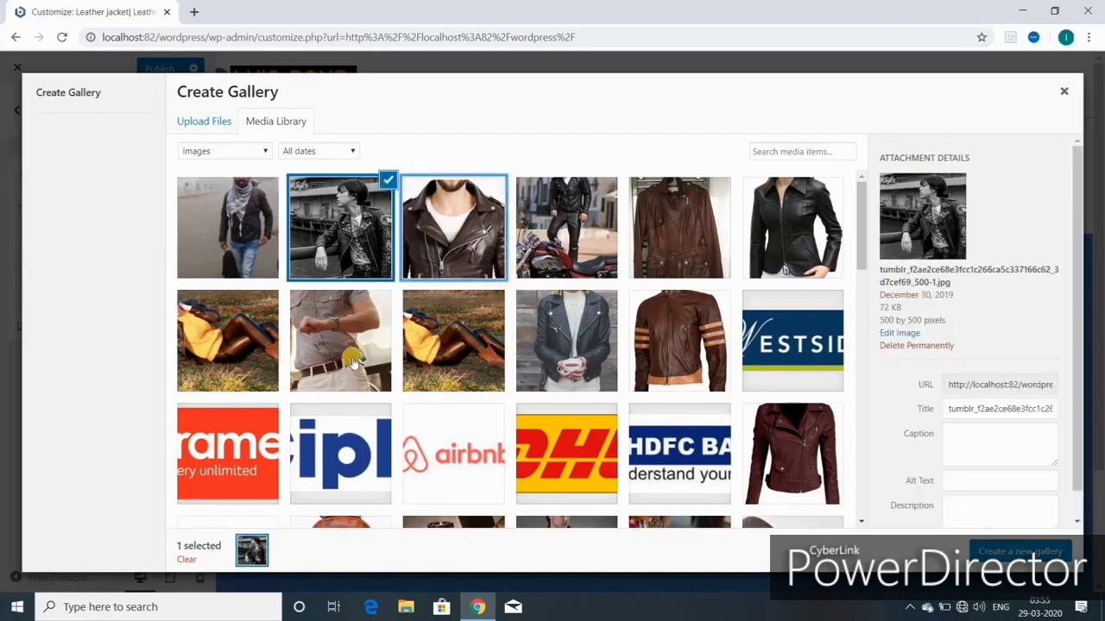
# Step: Select the brown backpack, dark brown bag and man in white shirt, then create the gallery
pyautogui.scroll(-3, 473, 366)
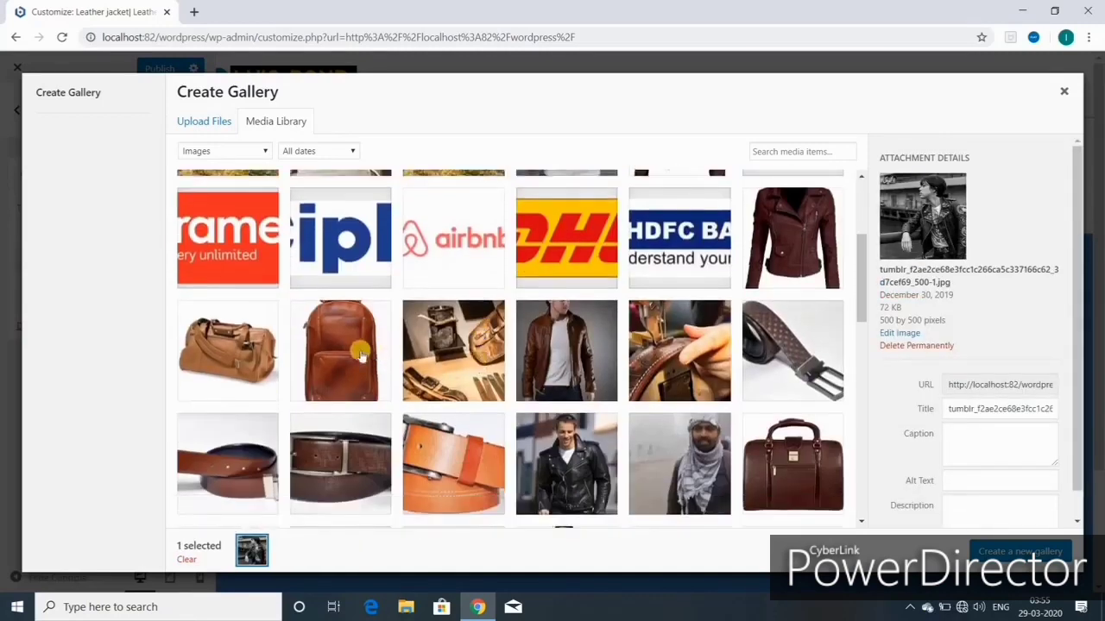
pyautogui.click(334, 369)
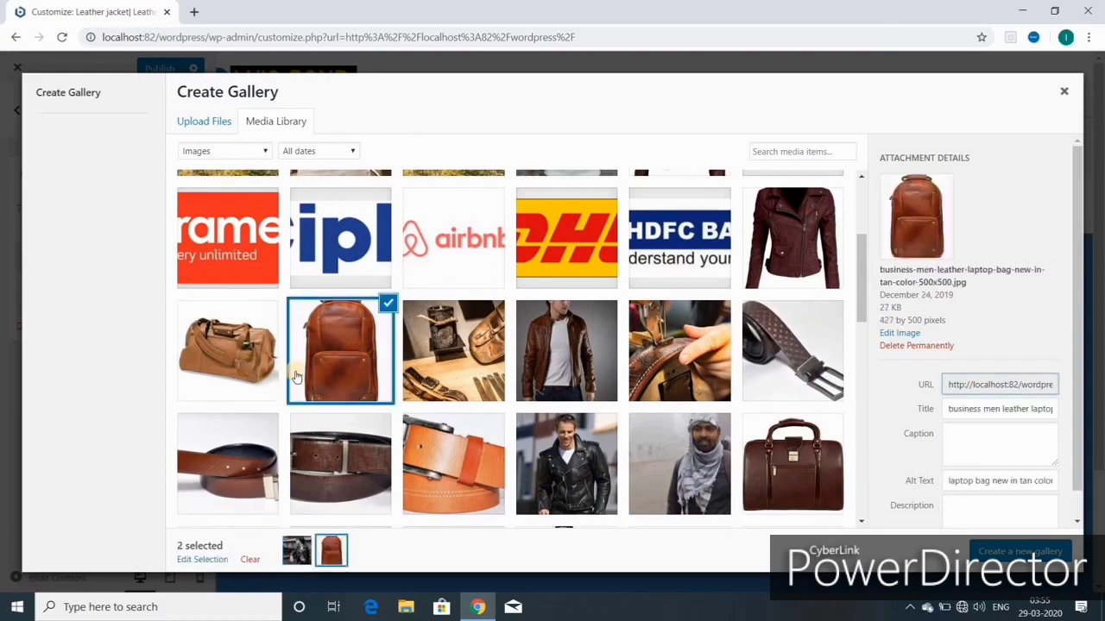
pyautogui.click(807, 466)
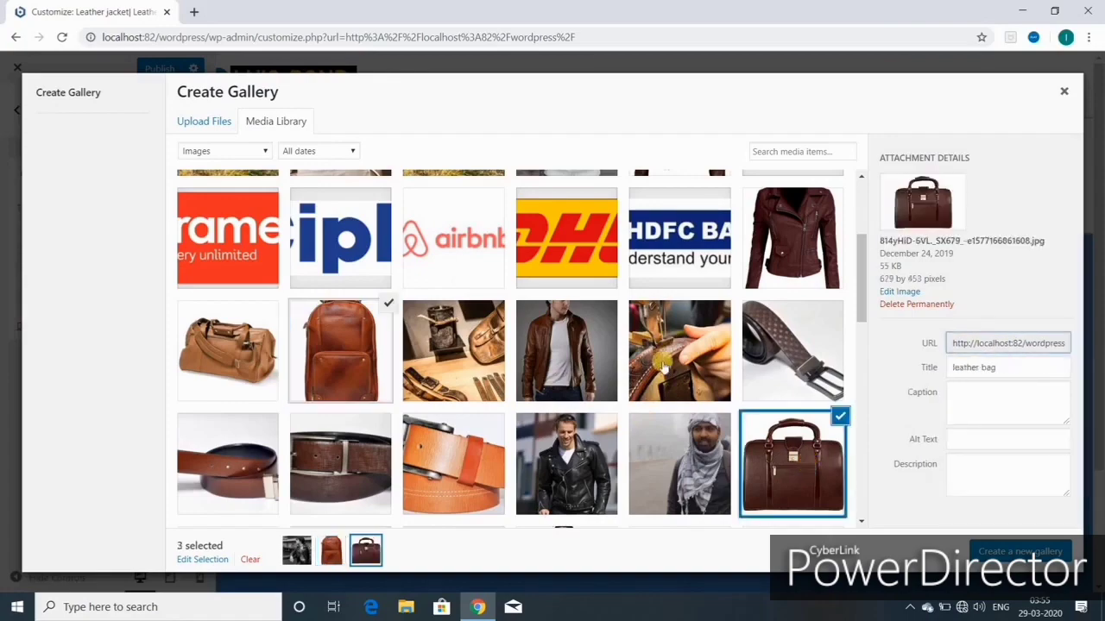
pyautogui.scroll(-3, 621, 371)
pyautogui.scroll(-3, 475, 423)
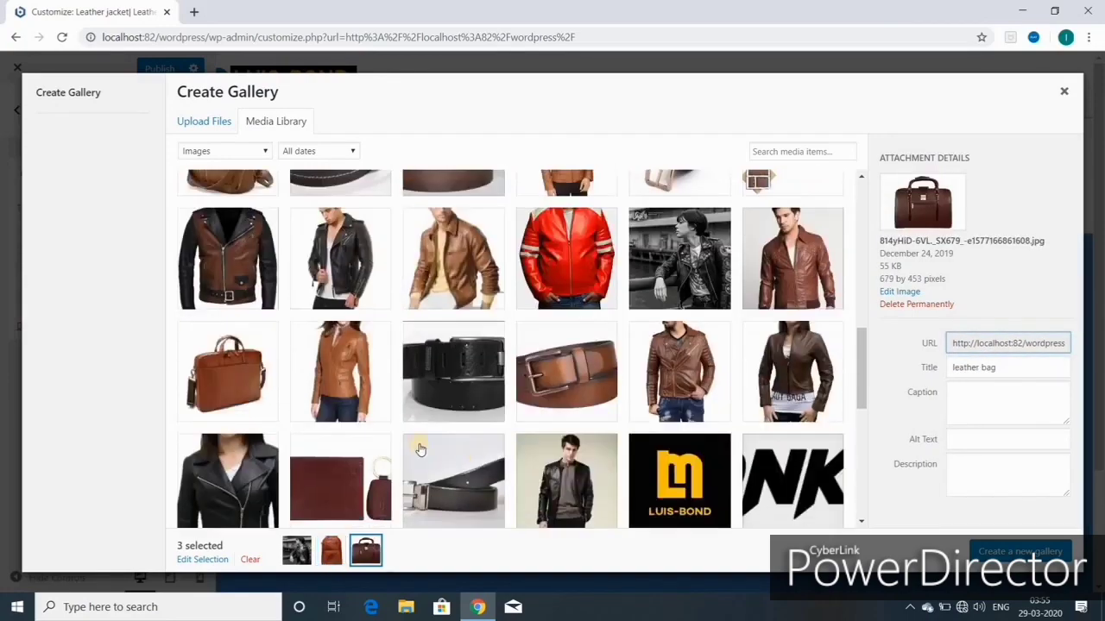
pyautogui.scroll(-5, 436, 428)
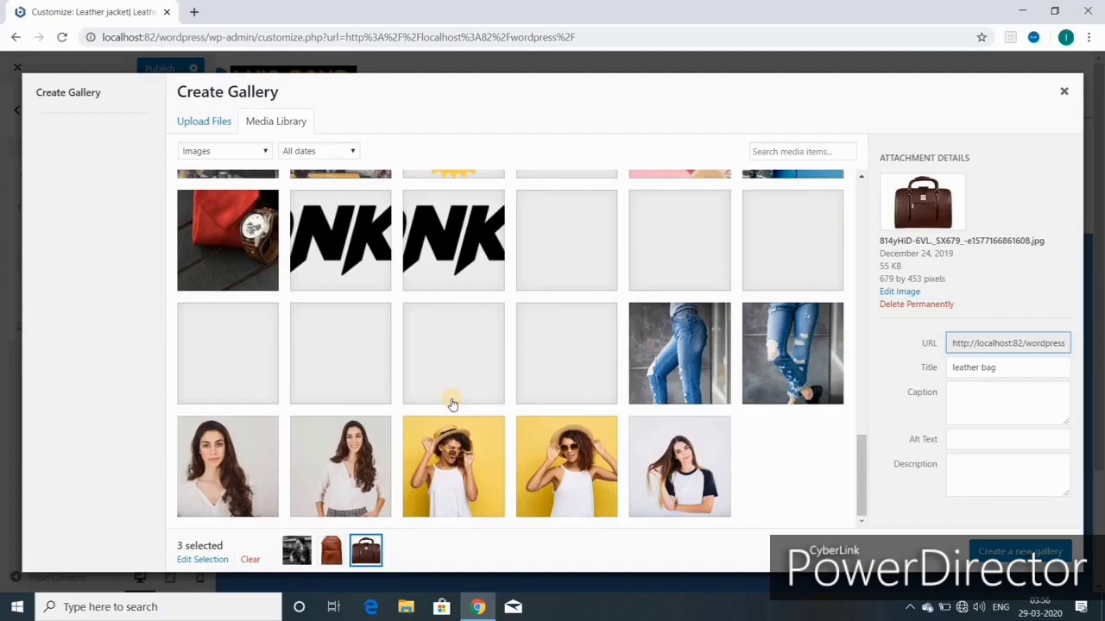
pyautogui.scroll(5, 453, 403)
pyautogui.scroll(-3, 452, 402)
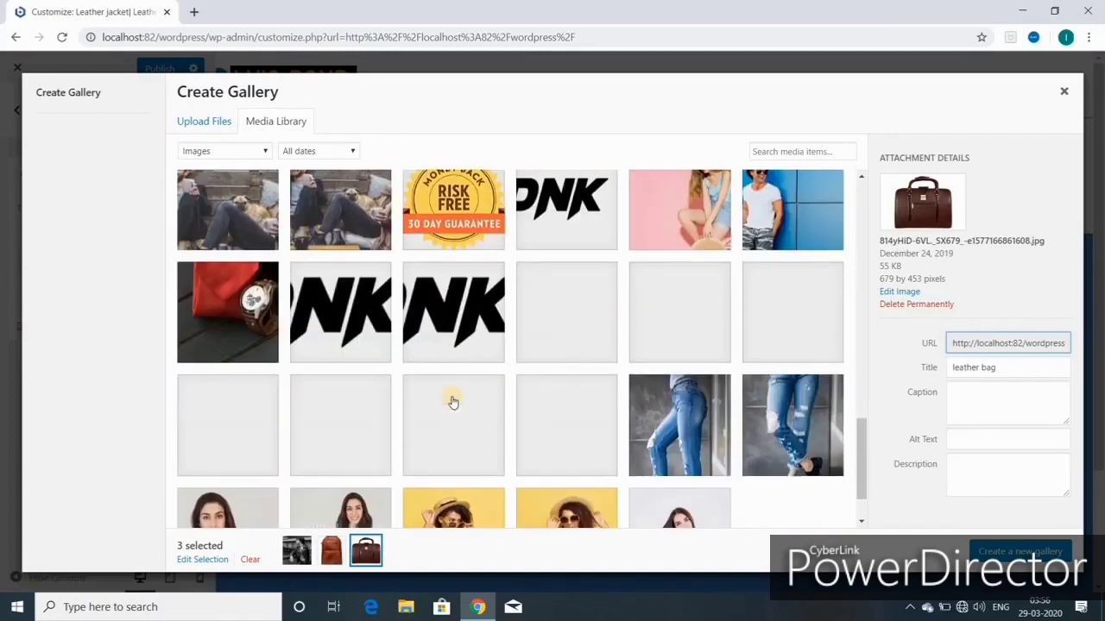
pyautogui.click(782, 231)
pyautogui.scroll(1, 595, 345)
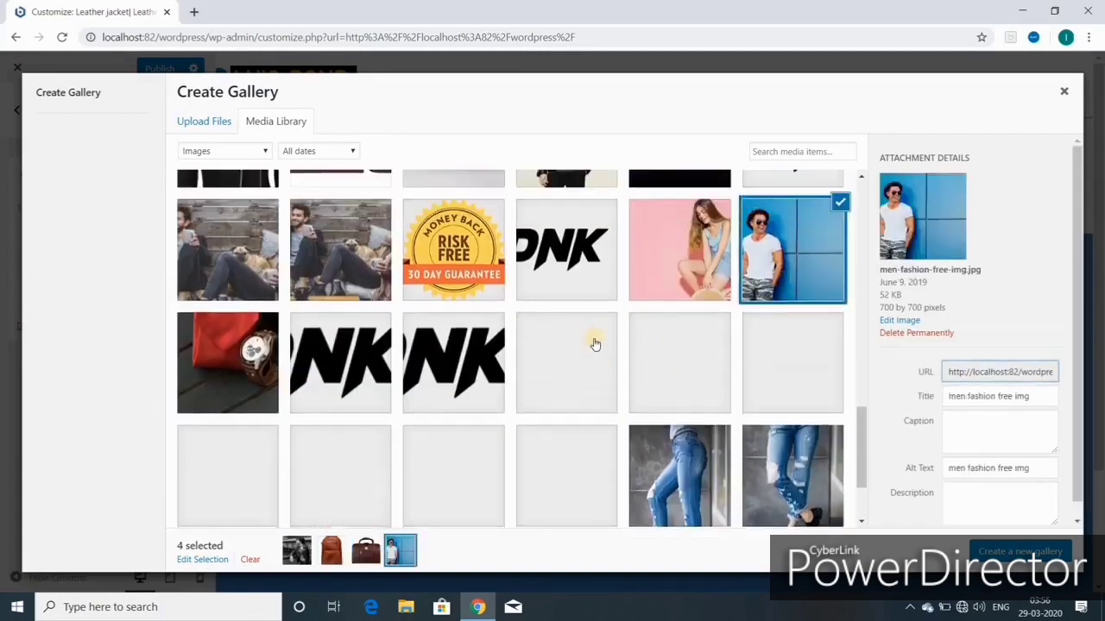
pyautogui.scroll(4, 595, 344)
pyautogui.scroll(2, 594, 344)
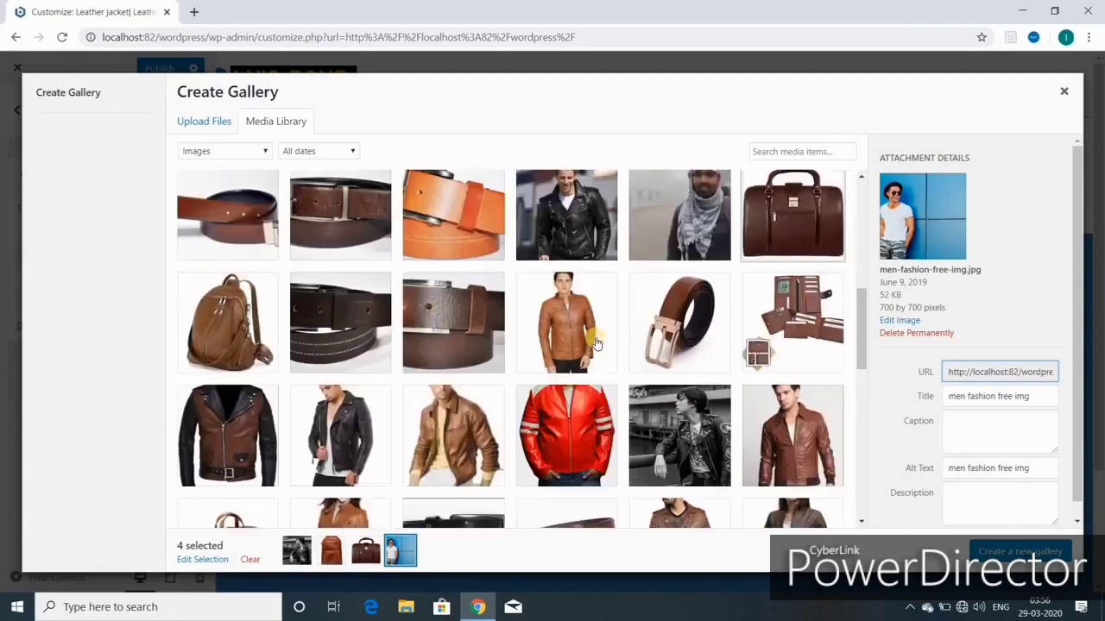
pyautogui.scroll(3, 639, 388)
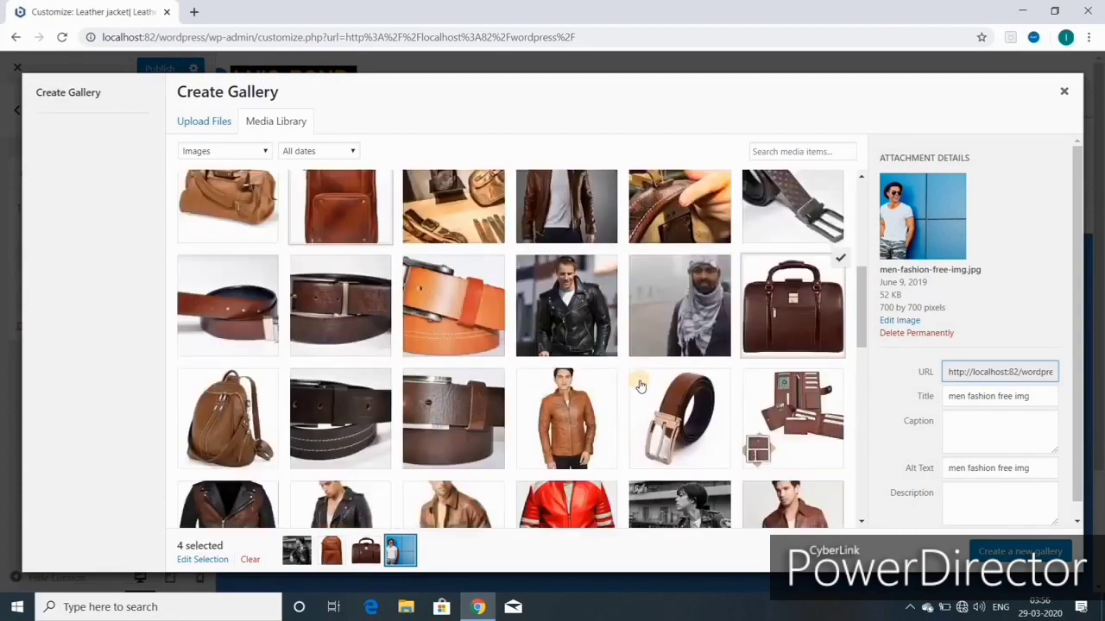
pyautogui.click(1021, 551)
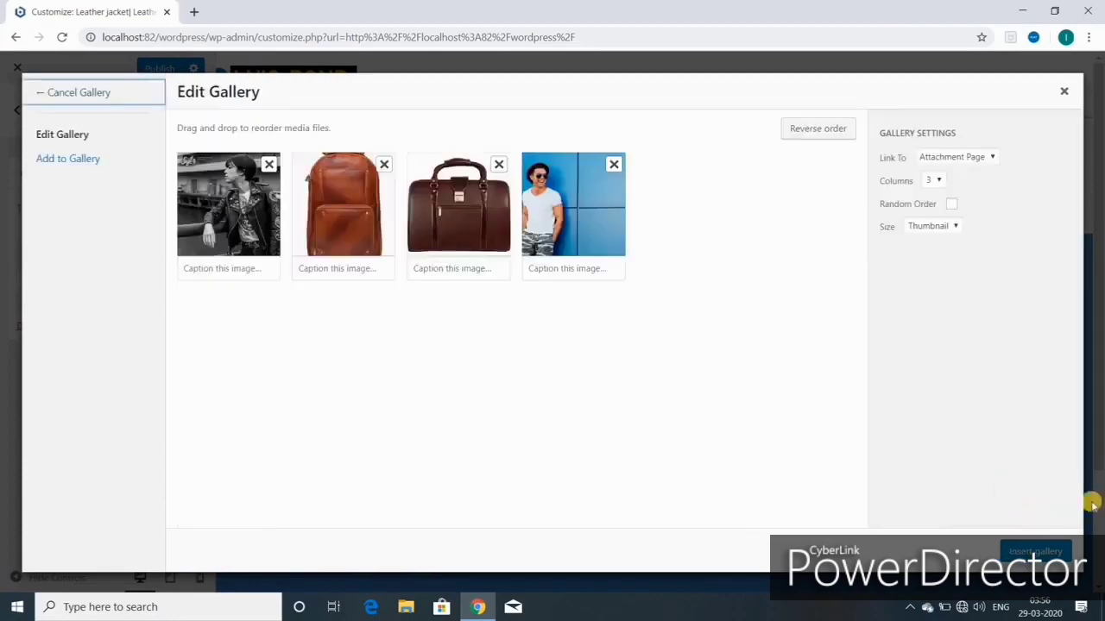
# Step: Insert the gallery, then add the yellow-outfit photo, brown striped jacket and black biker jacket
pyautogui.click(1032, 550)
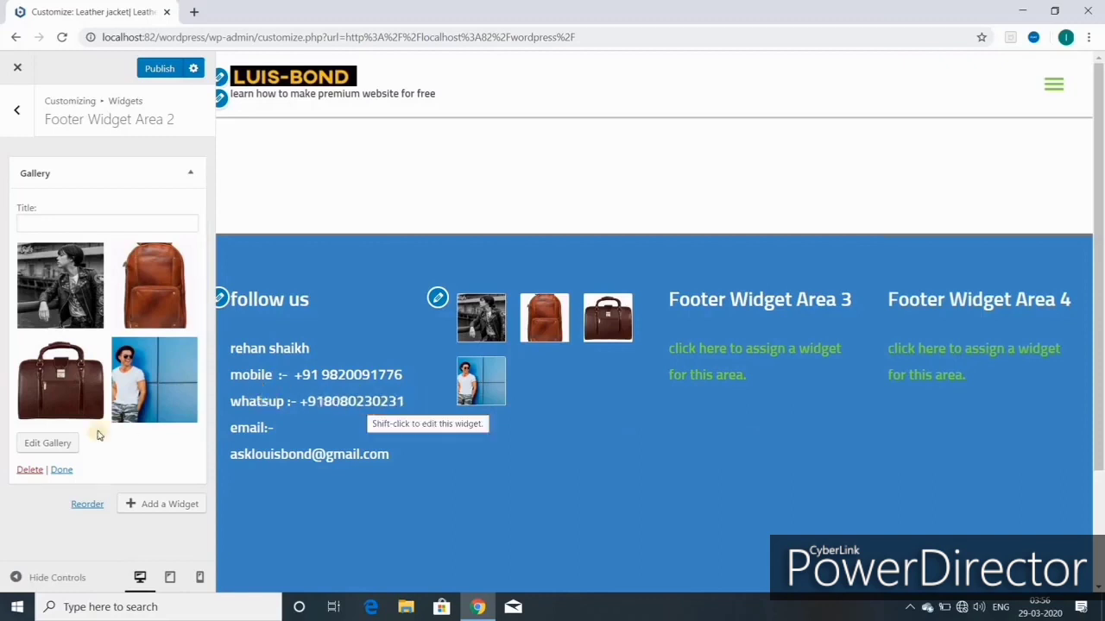
pyautogui.click(51, 446)
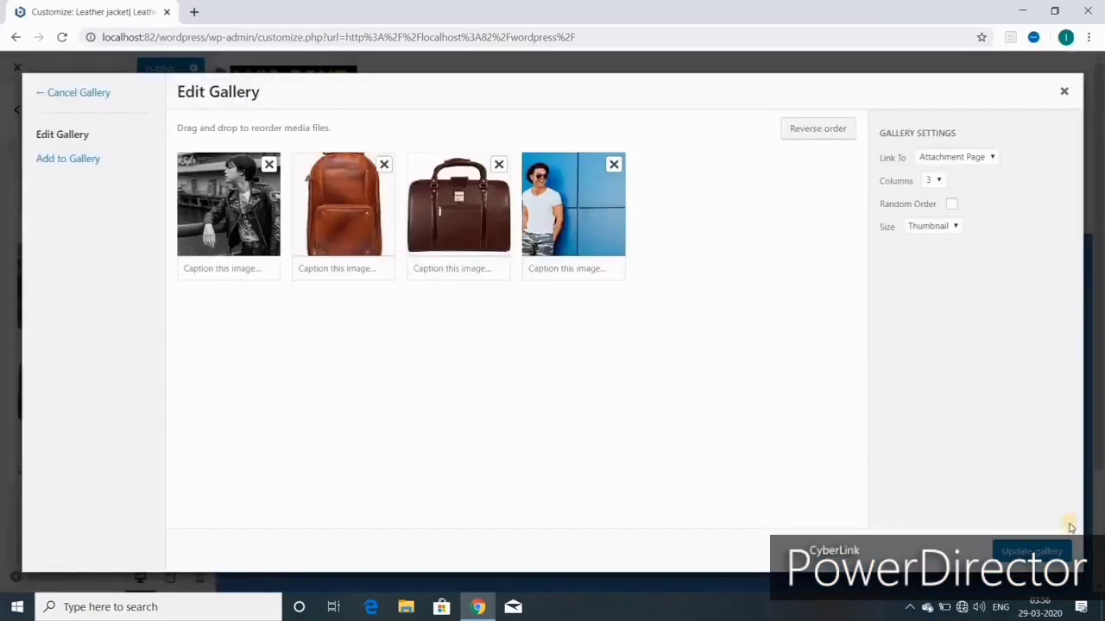
pyautogui.click(76, 164)
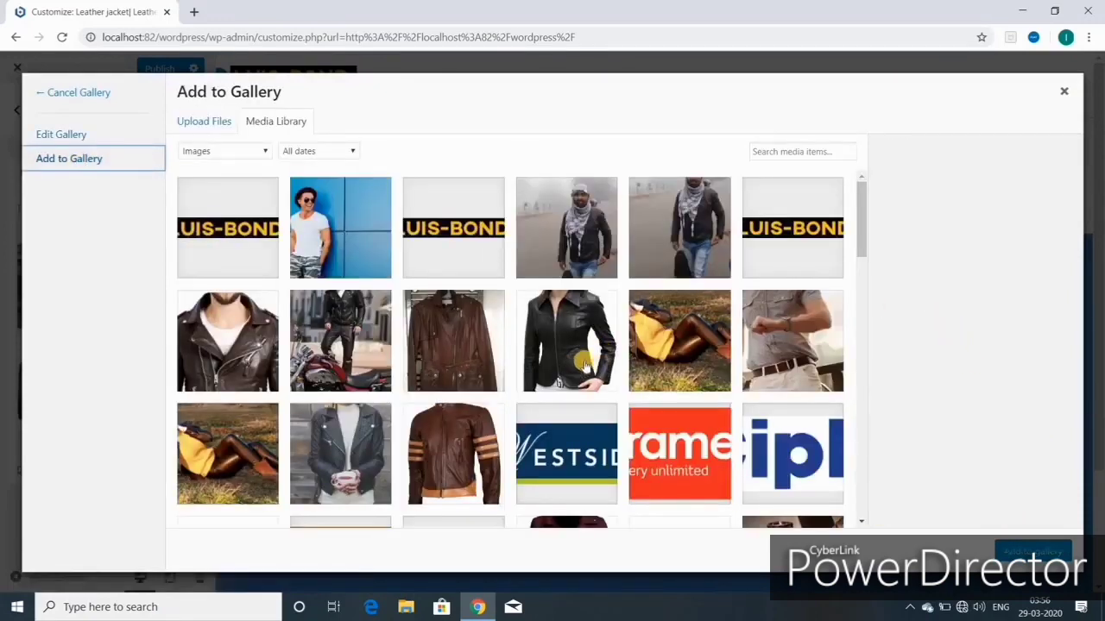
pyautogui.click(675, 340)
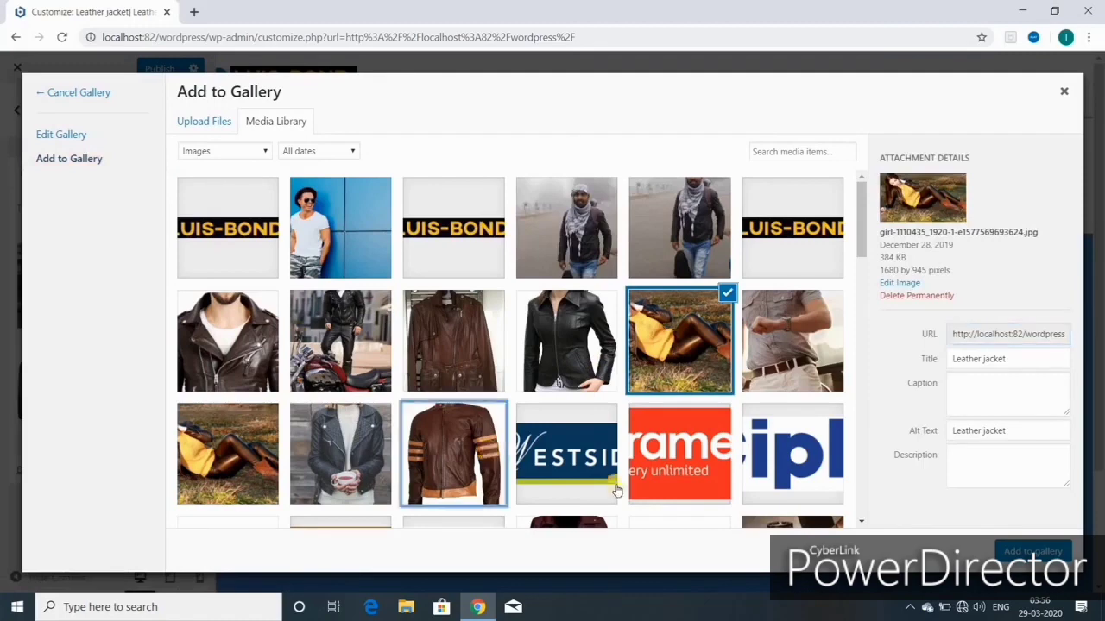
pyautogui.click(453, 466)
pyautogui.click(328, 452)
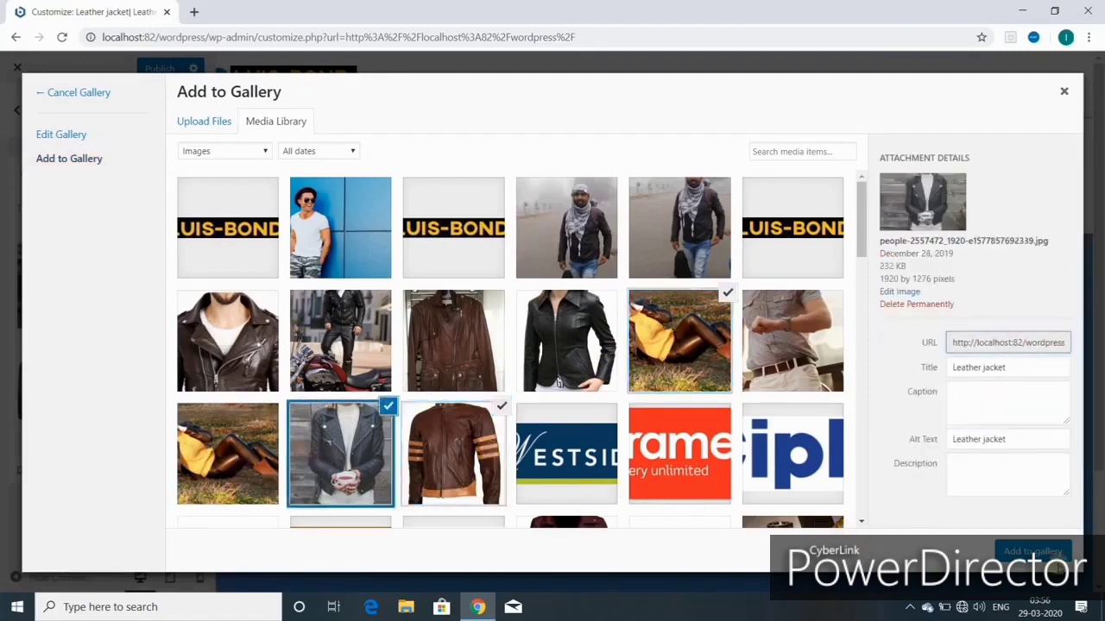
pyautogui.click(1032, 550)
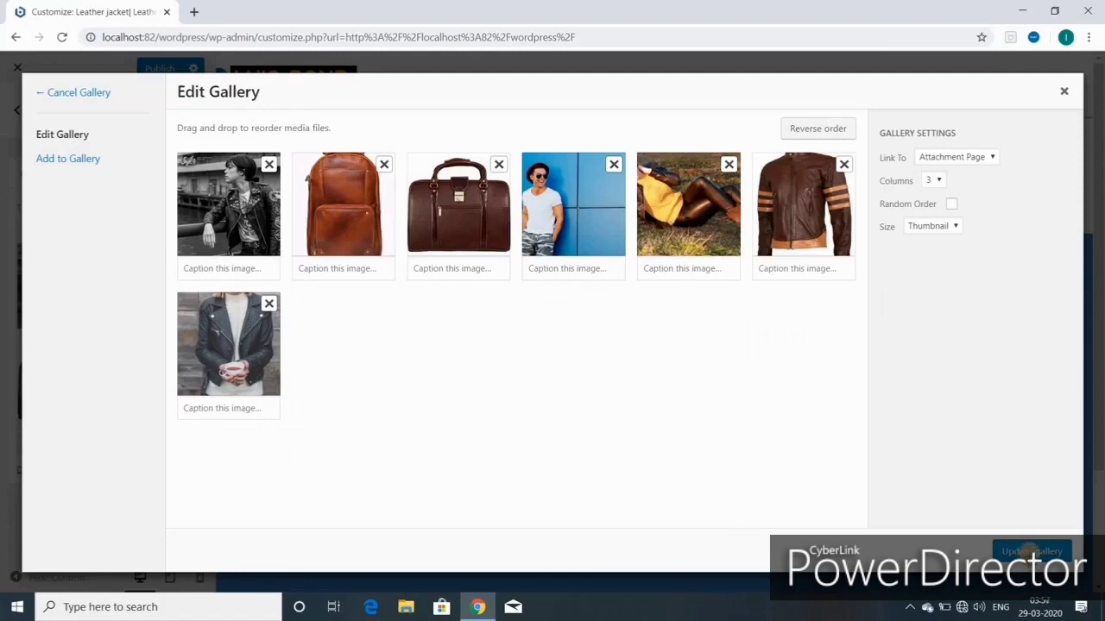
pyautogui.click(1032, 551)
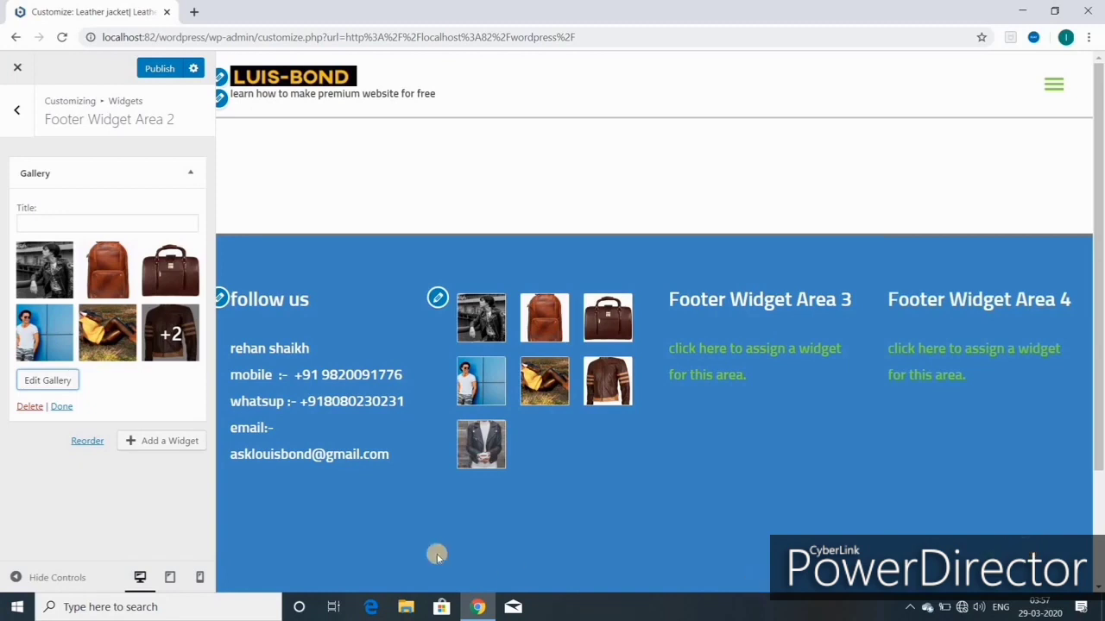
# Step: Remove the black-and-white jacket photo and update the six-image gallery
pyautogui.click(46, 380)
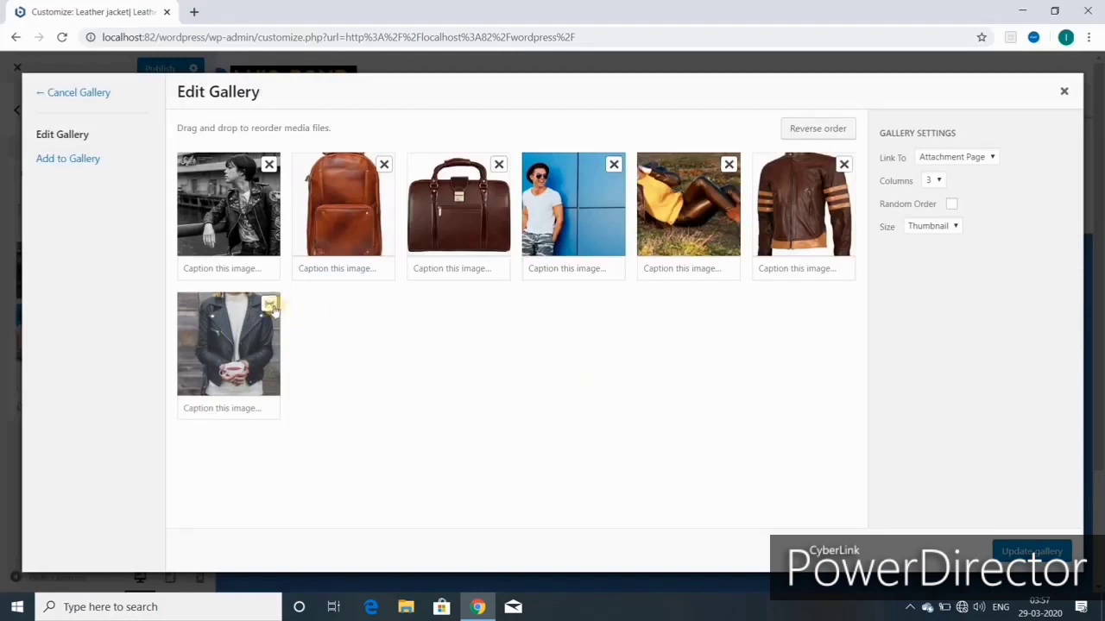
pyautogui.click(268, 165)
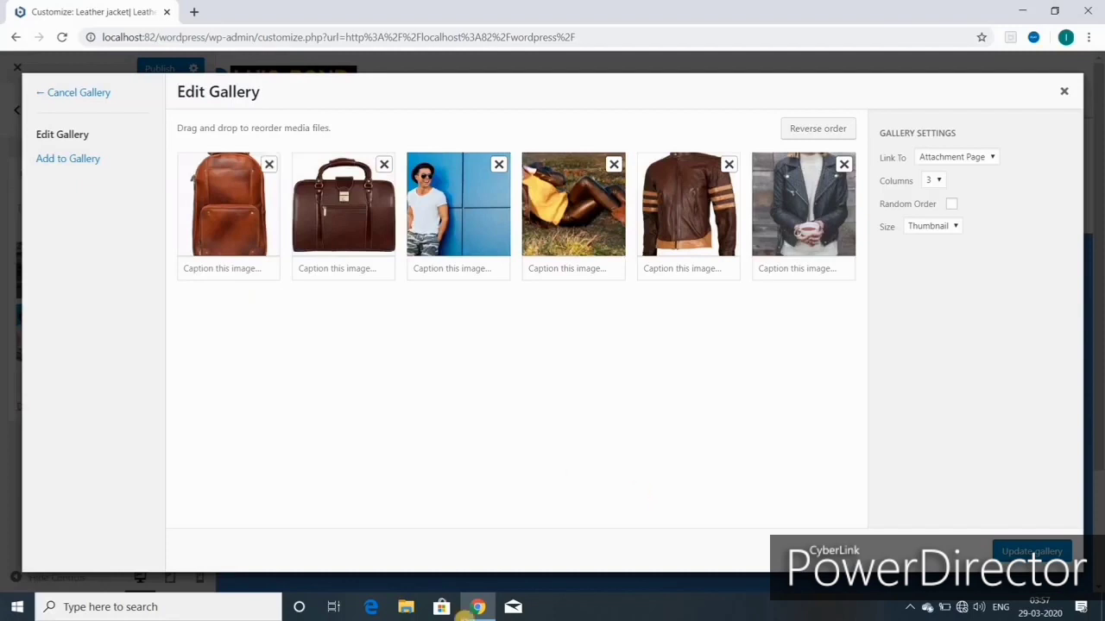
pyautogui.click(1029, 552)
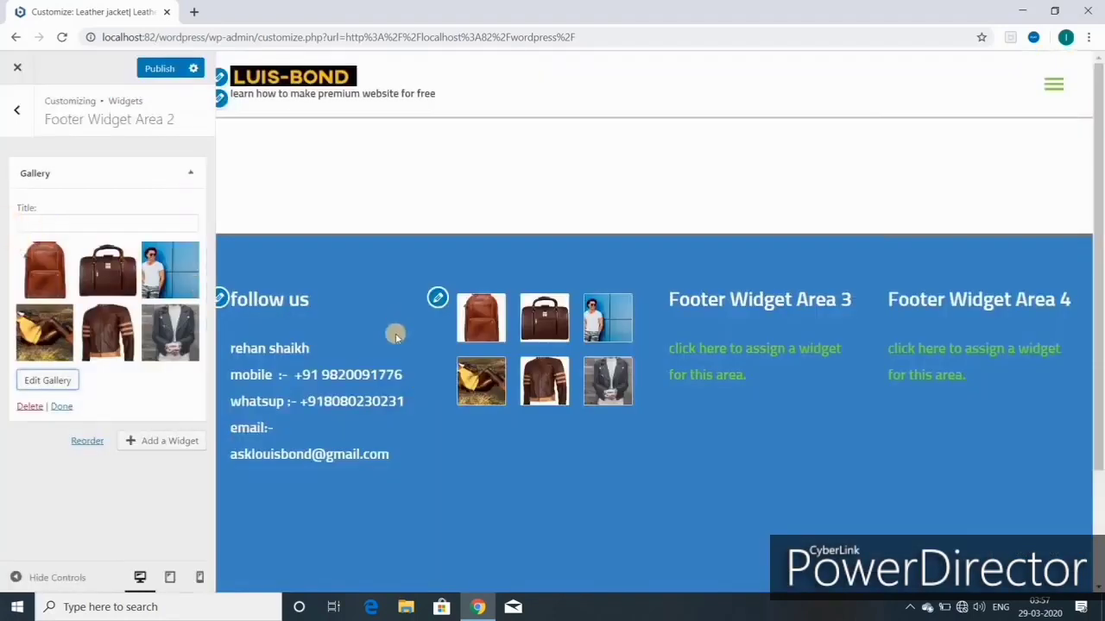
# Step: Title the Gallery widget NEW ARRIVAL, publish, and collapse the widget
pyautogui.click(41, 226)
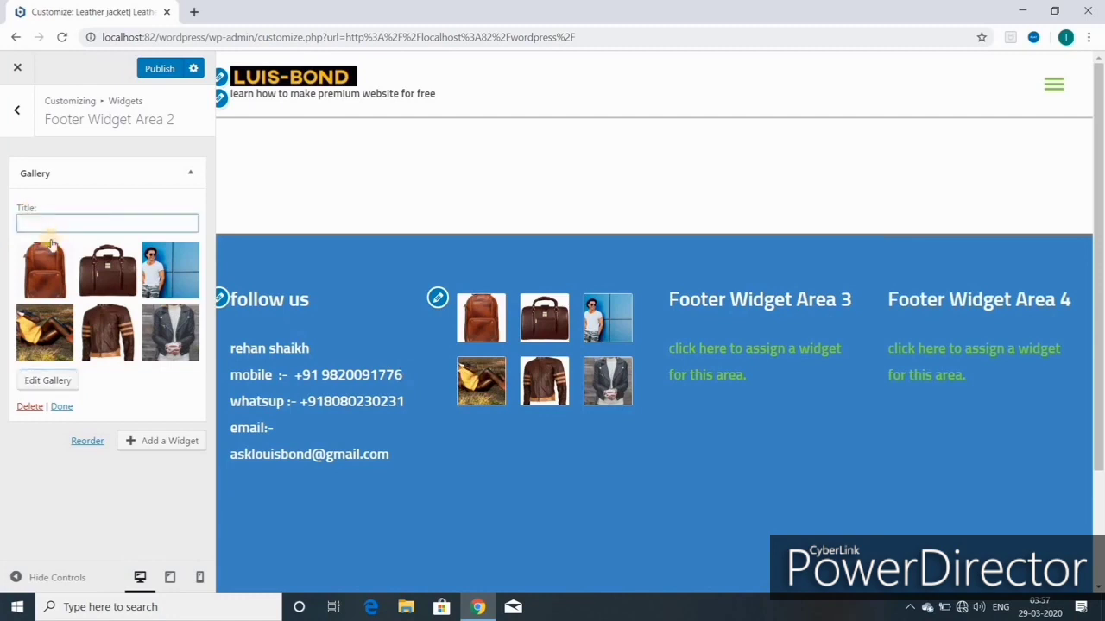
pyautogui.write('NEW ARR')
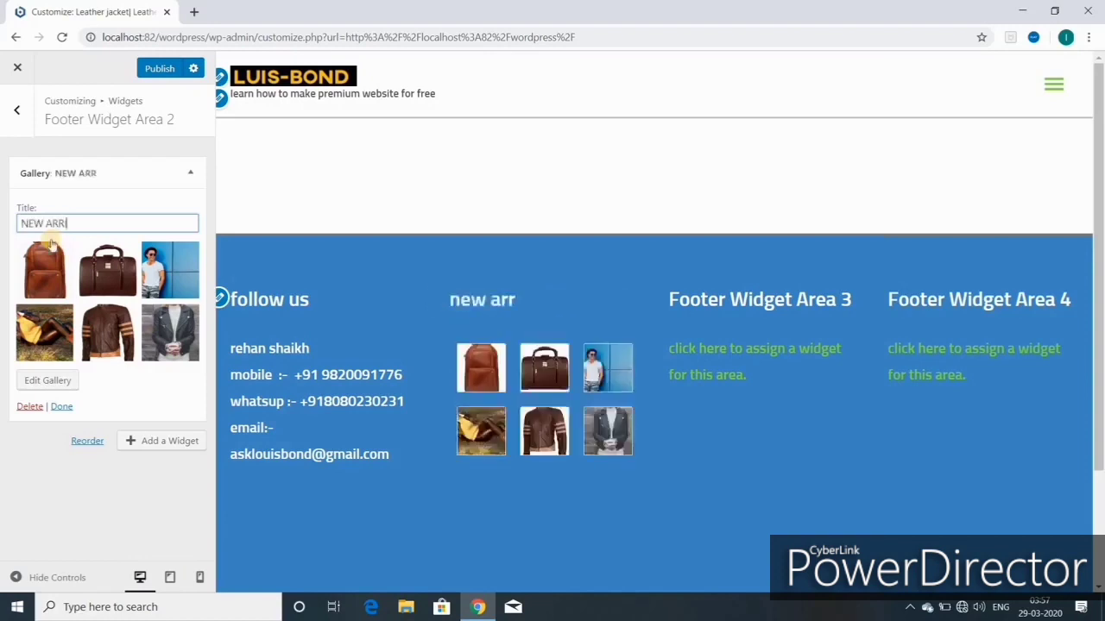
pyautogui.write('IVAL')
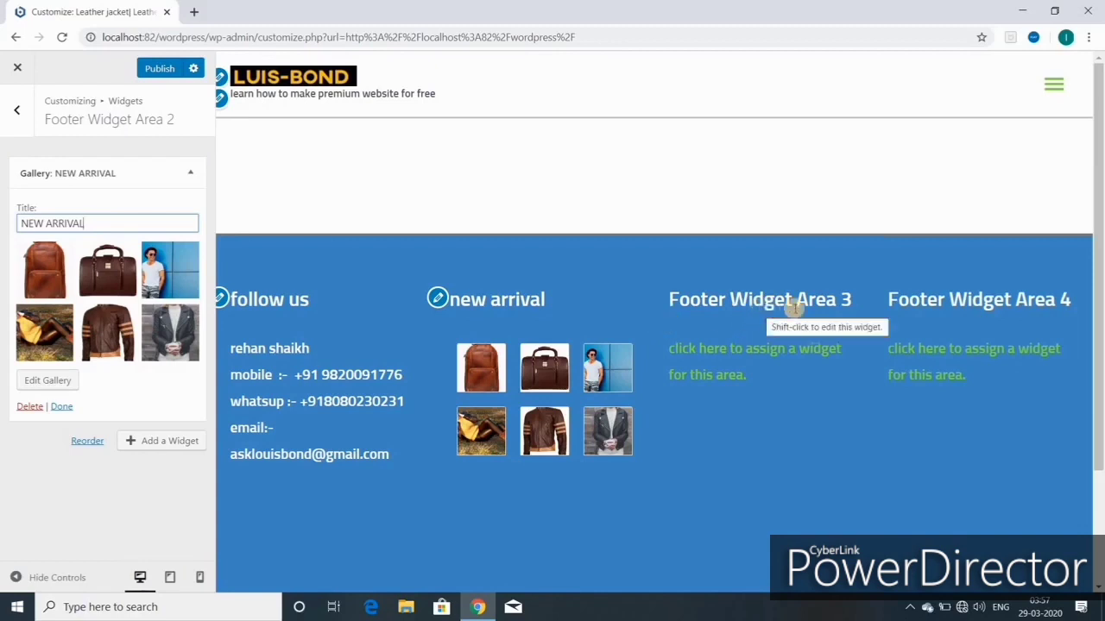
pyautogui.click(155, 74)
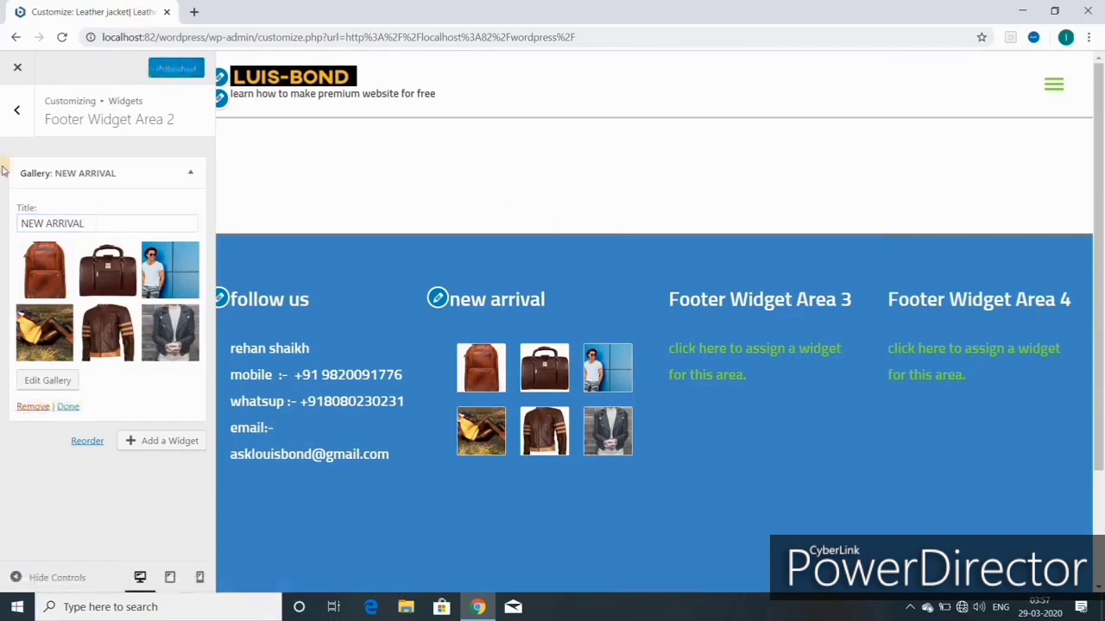
pyautogui.click(69, 407)
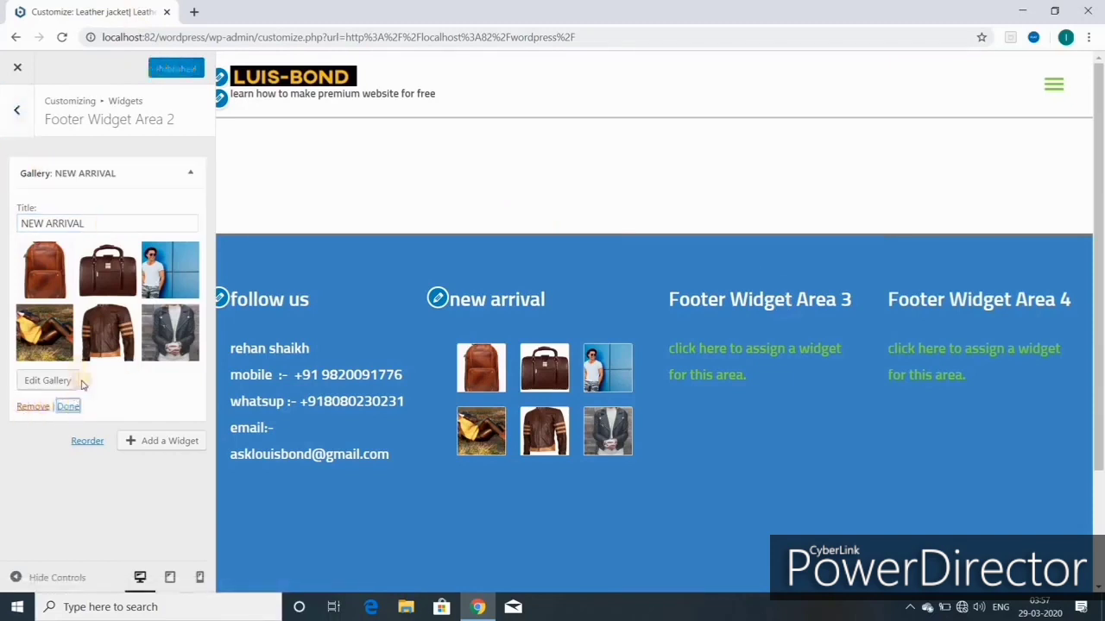
# Step: Open Footer Widget Area 3 and bring up the list of widgets to add
pyautogui.click(17, 115)
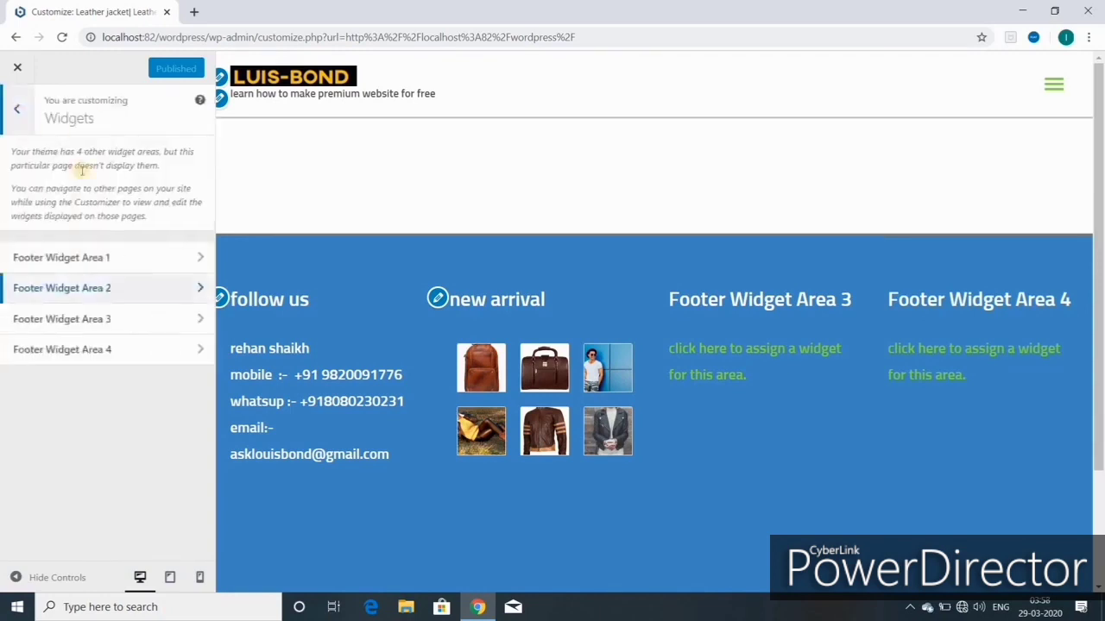
pyautogui.click(118, 319)
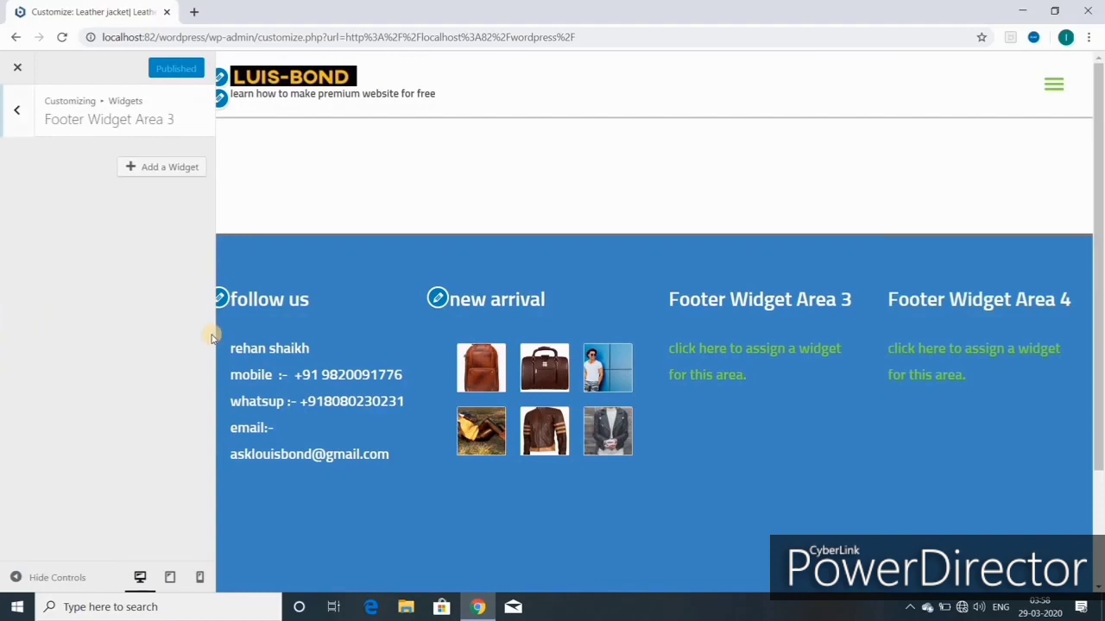
pyautogui.click(169, 170)
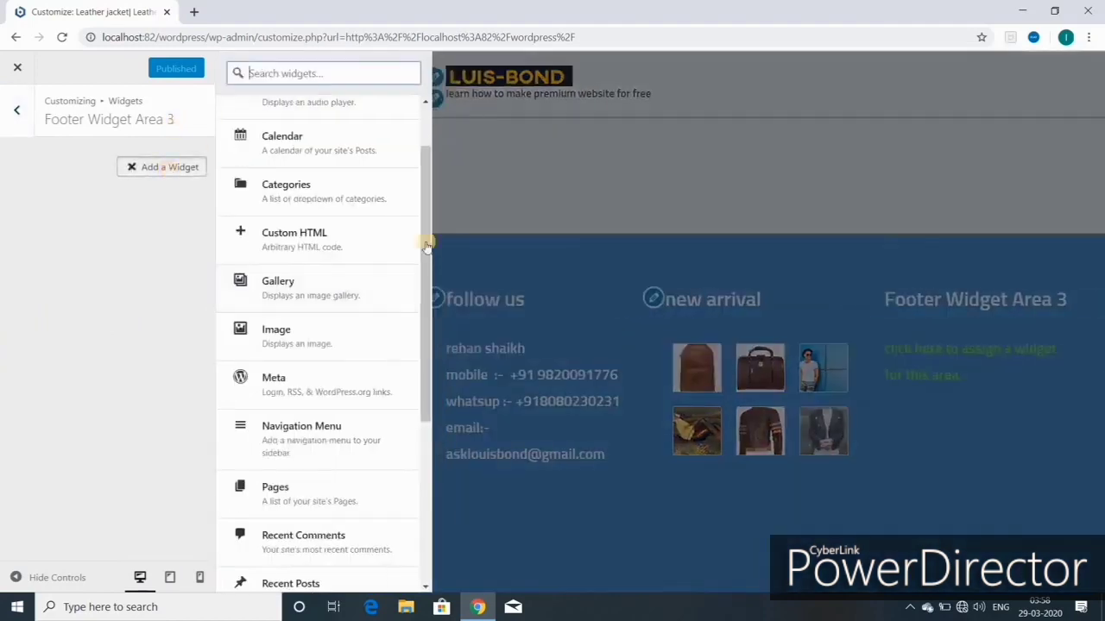
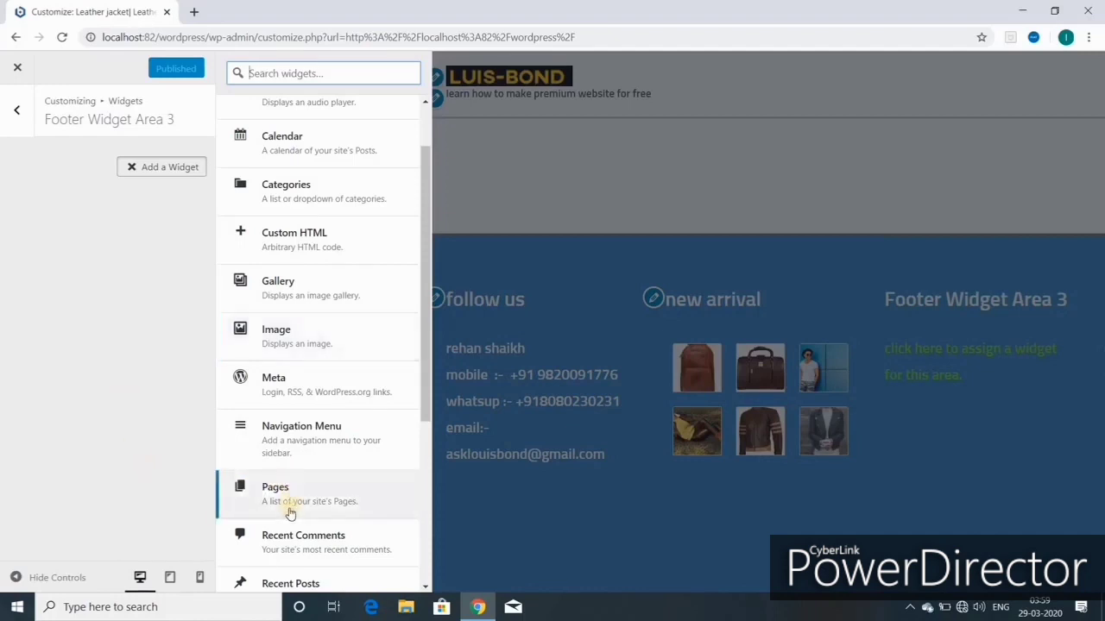
# Step: Add a Text widget to Footer Widget Area 3
pyautogui.scroll(-2, 293, 507)
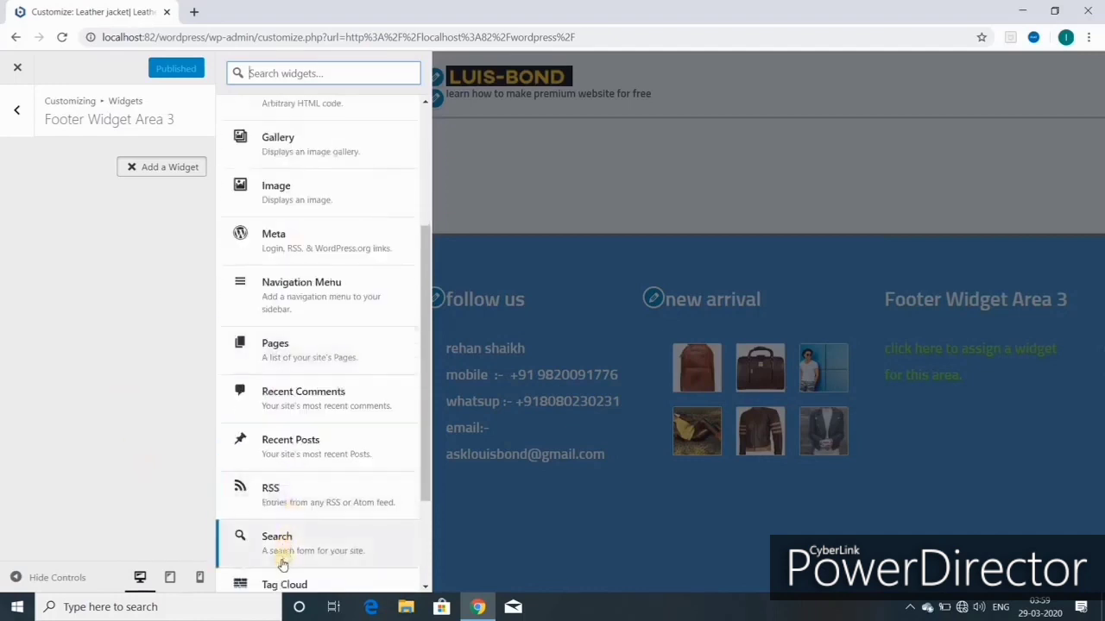
pyautogui.scroll(-2, 284, 561)
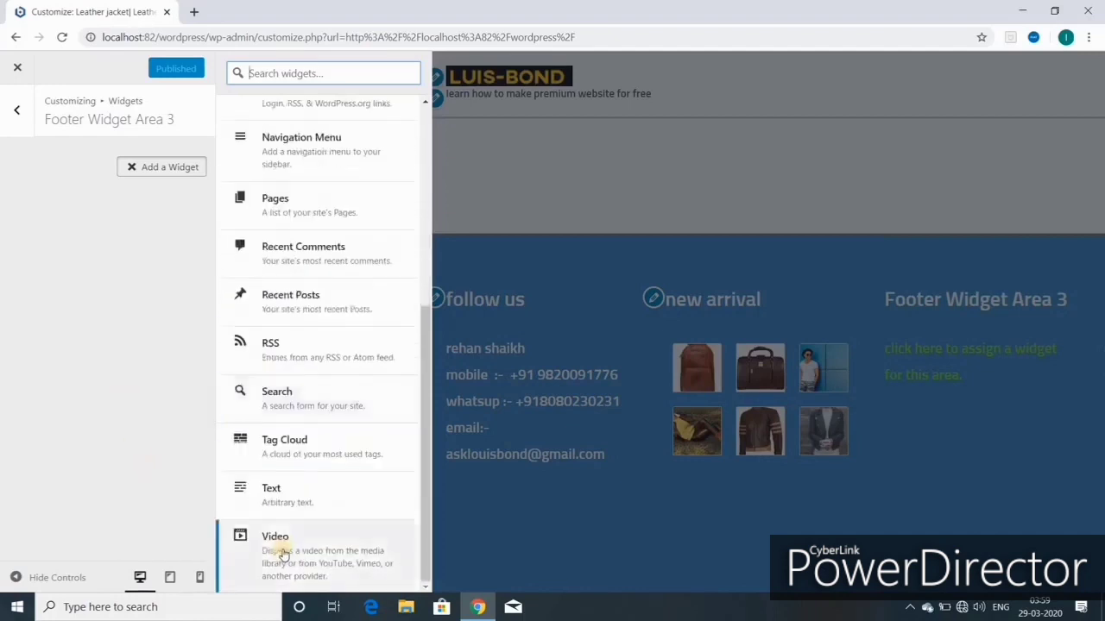
pyautogui.click(288, 497)
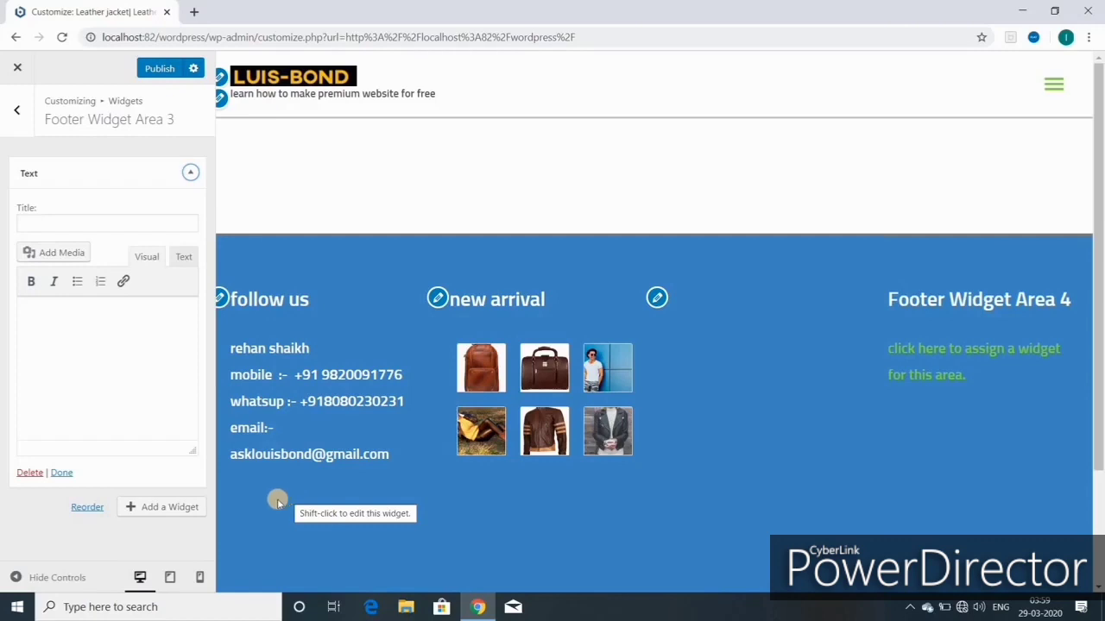
# Step: Title the Text widget PROMOTIONAL ITEMS, paste in the item list ending with a period, and publish
pyautogui.click(38, 222)
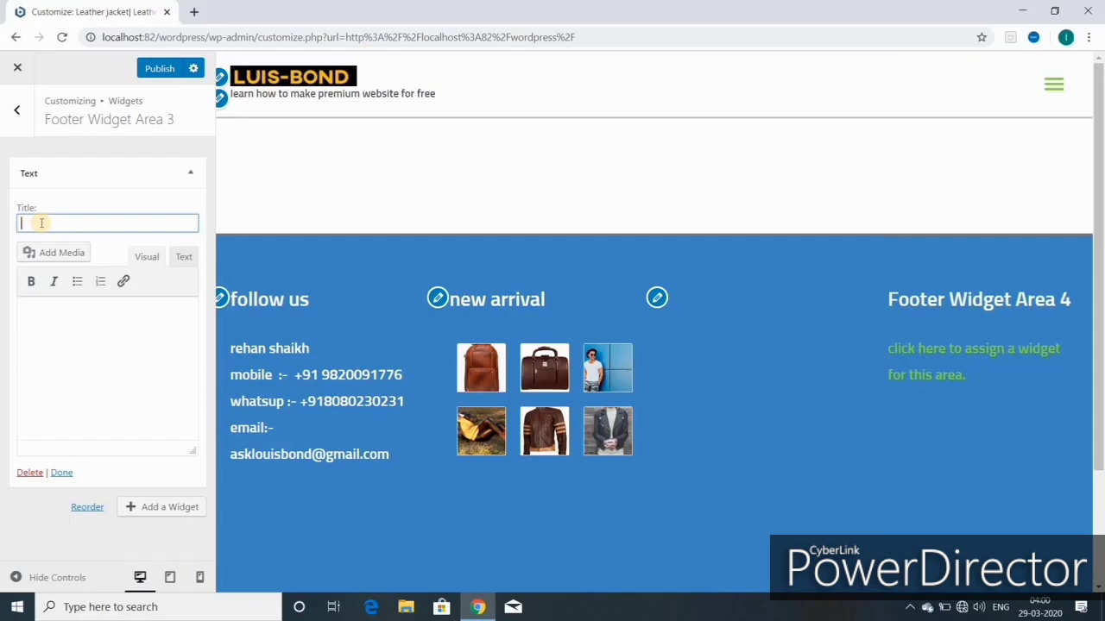
pyautogui.write('PROMOTIONAL ITEMS')
pyautogui.click(34, 306)
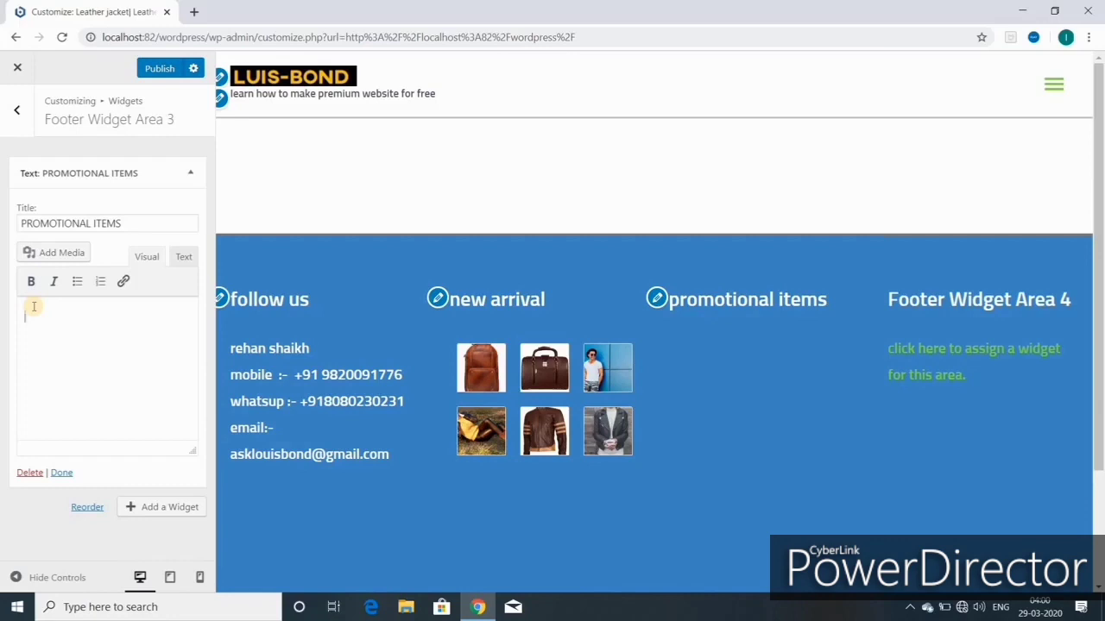
pyautogui.write('LEATHER BAGS,CARD HOLDER,DIARIES,CAPS ,T SHIRTS,HOTEL MENU,FOLDERS,PASSPORT HOLDER,CHEQUE BOOK HOLDER')
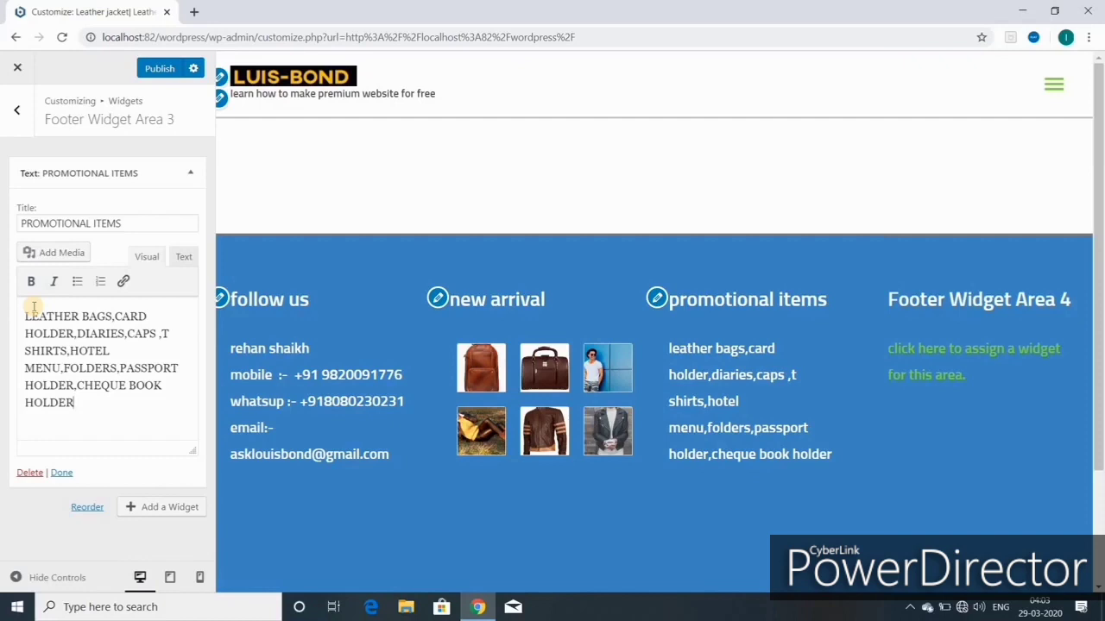
pyautogui.write('.')
pyautogui.click(156, 73)
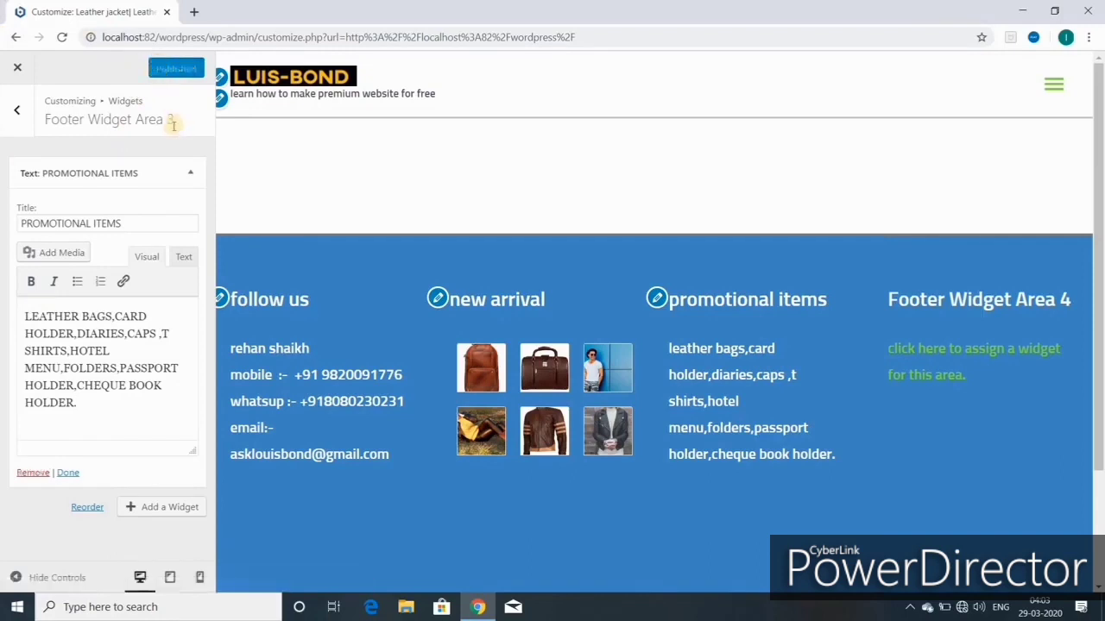
# Step: Add a Custom HTML widget to Footer Widget Area 4
pyautogui.click(19, 114)
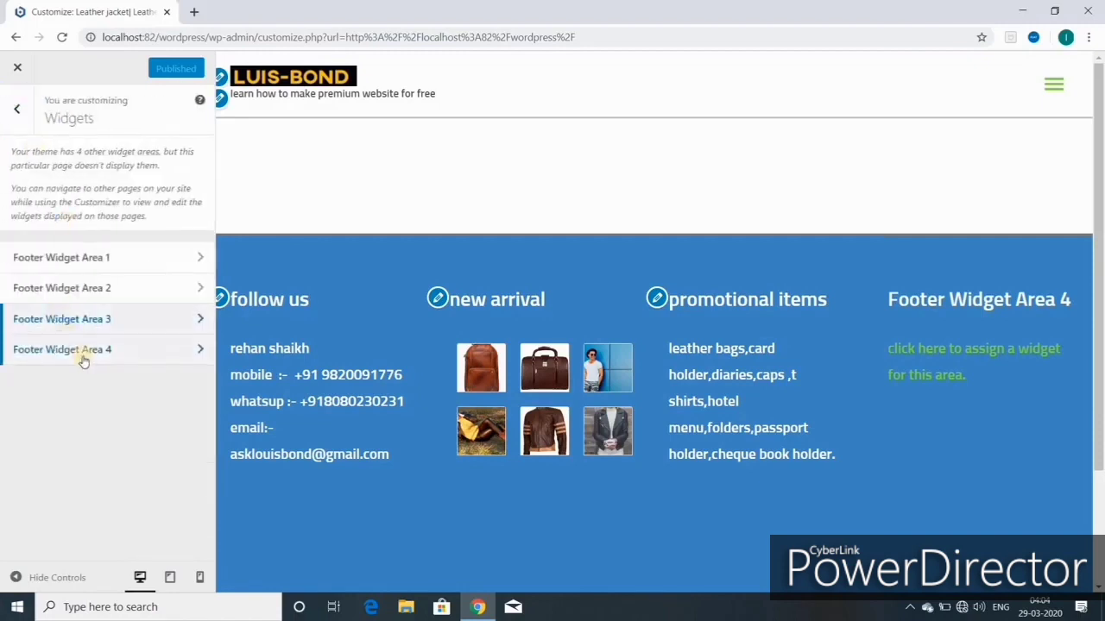
pyautogui.click(84, 353)
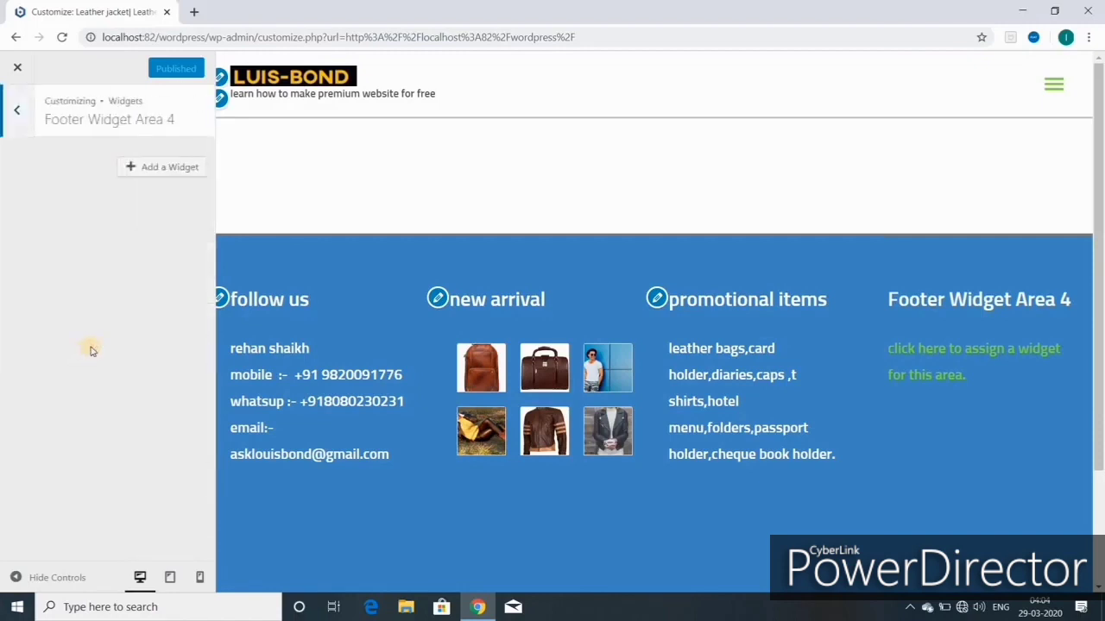
pyautogui.click(170, 169)
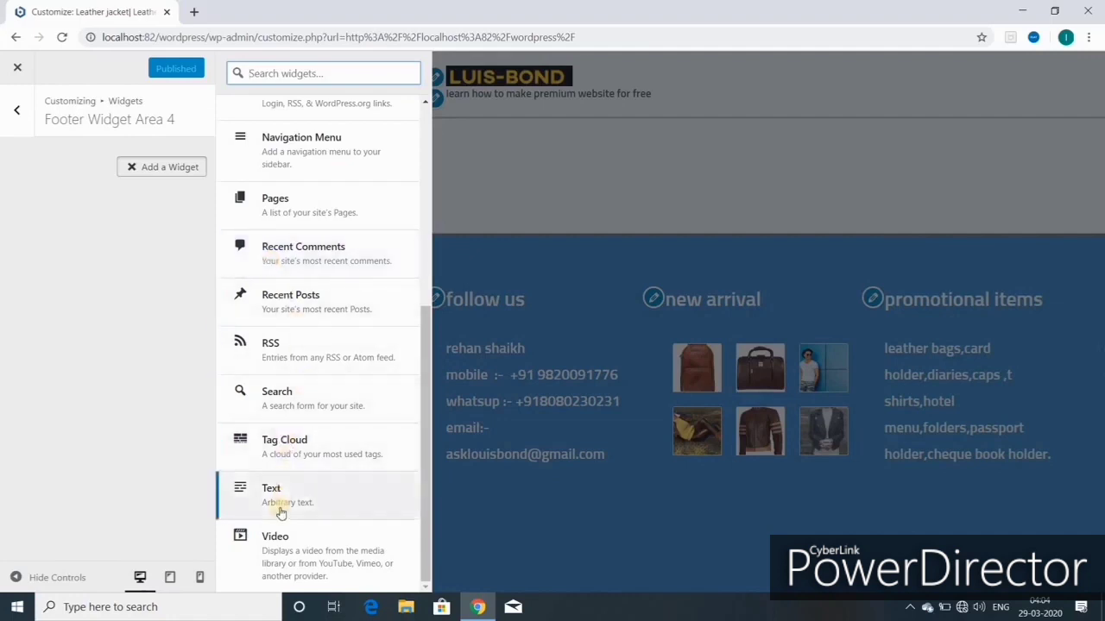
pyautogui.scroll(2, 285, 453)
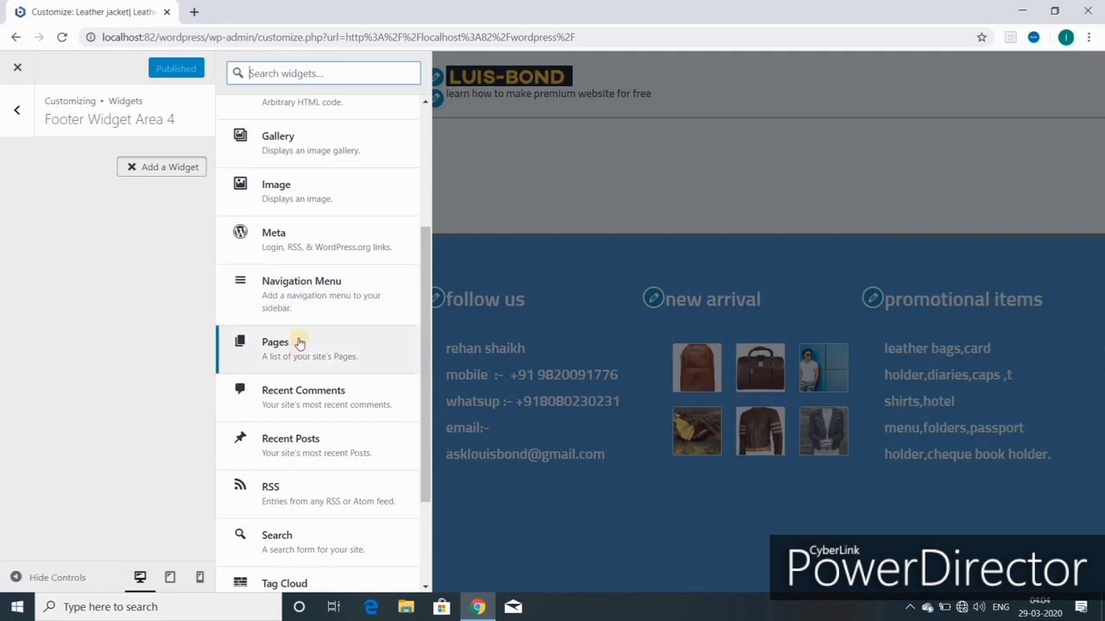
pyautogui.scroll(3, 300, 339)
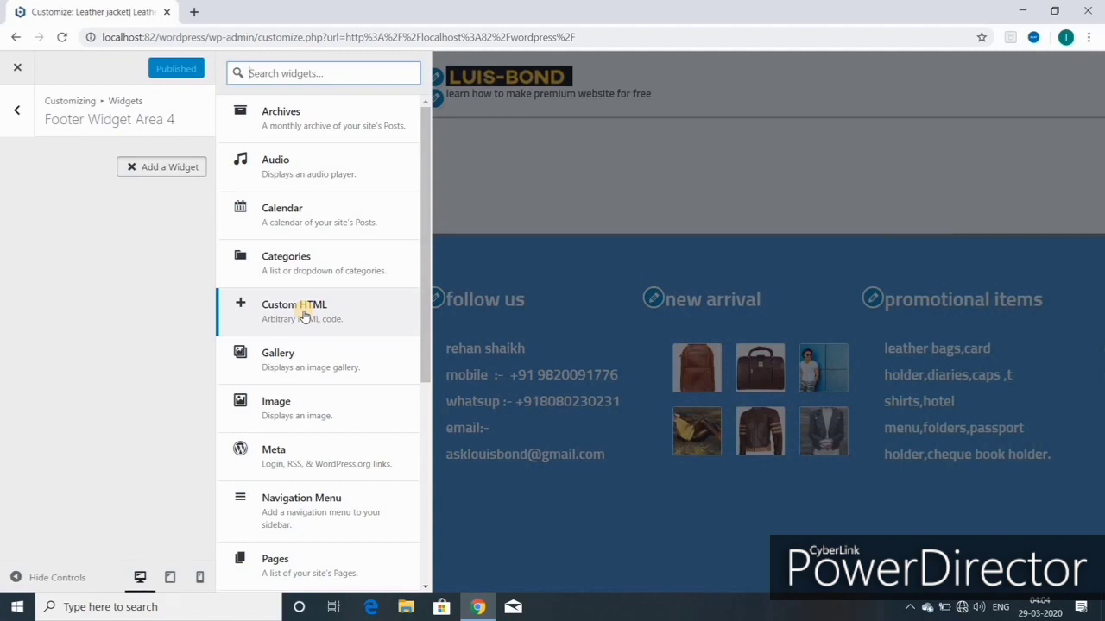
pyautogui.click(303, 314)
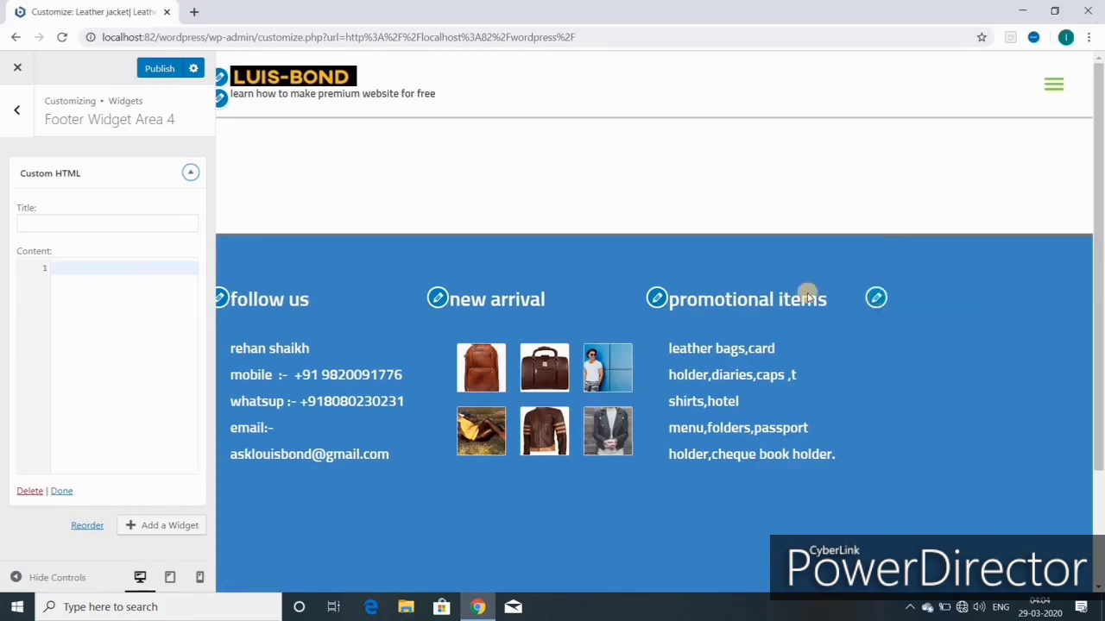
# Step: Title the Custom HTML widget CORPORATE GIFTS ITEMS
pyautogui.click(54, 222)
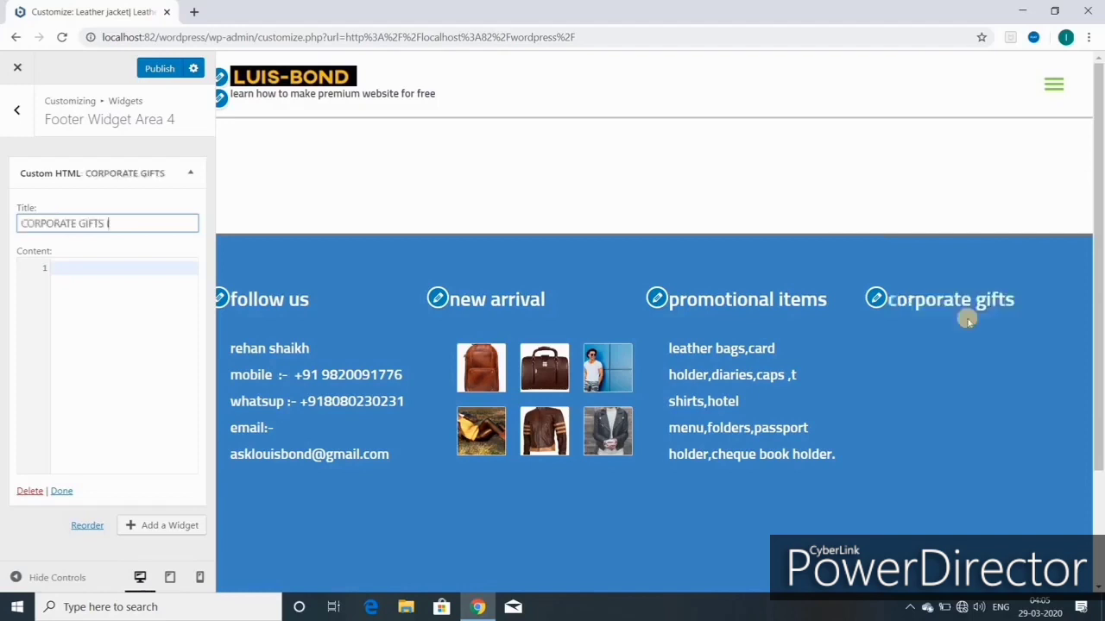
pyautogui.write('ITEM')
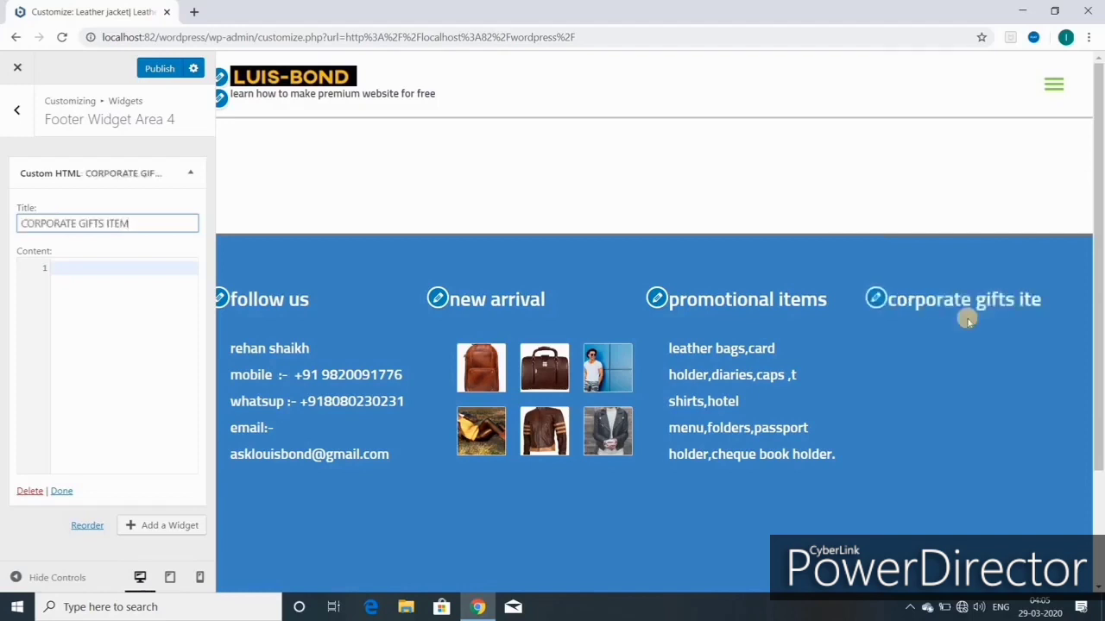
pyautogui.write('S')
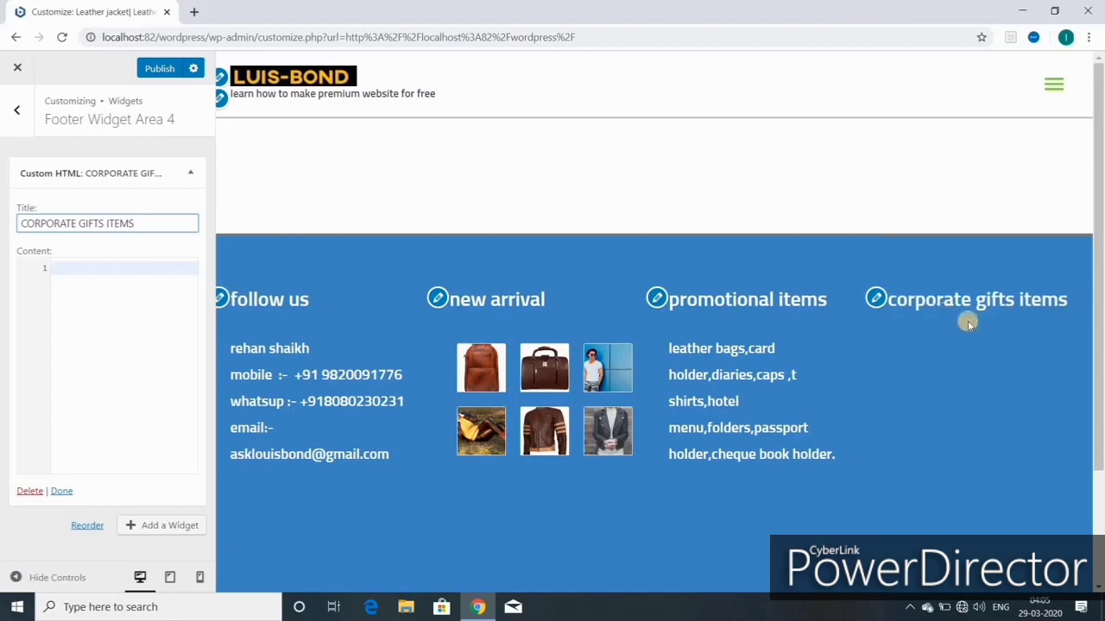
pyautogui.click(876, 300)
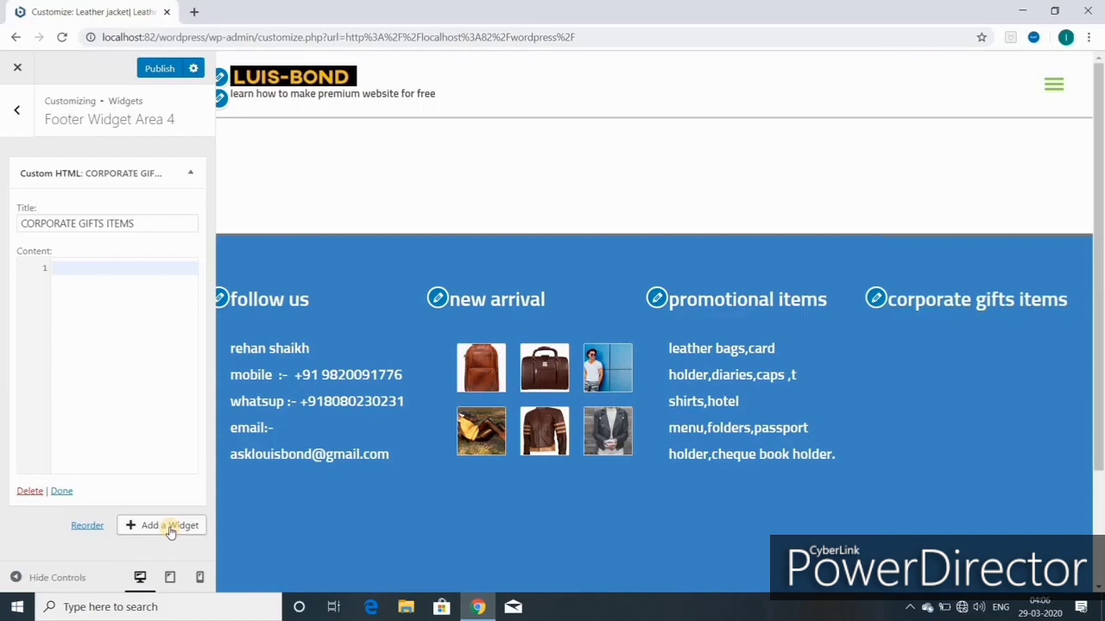
# Step: Add a Gallery widget below it and start picking its images
pyautogui.click(172, 531)
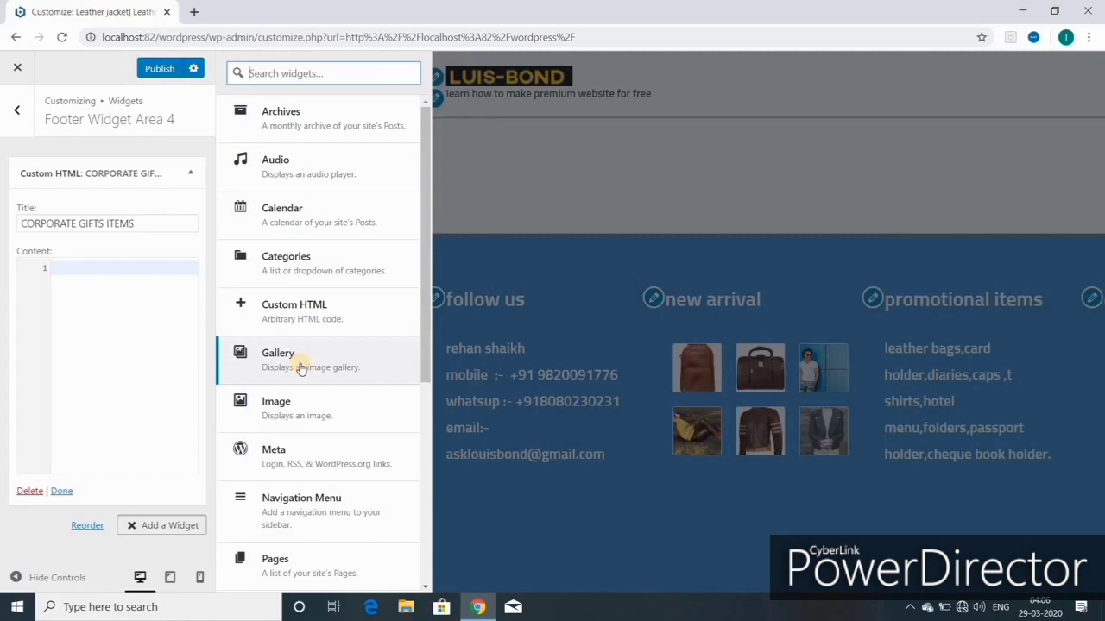
pyautogui.click(300, 368)
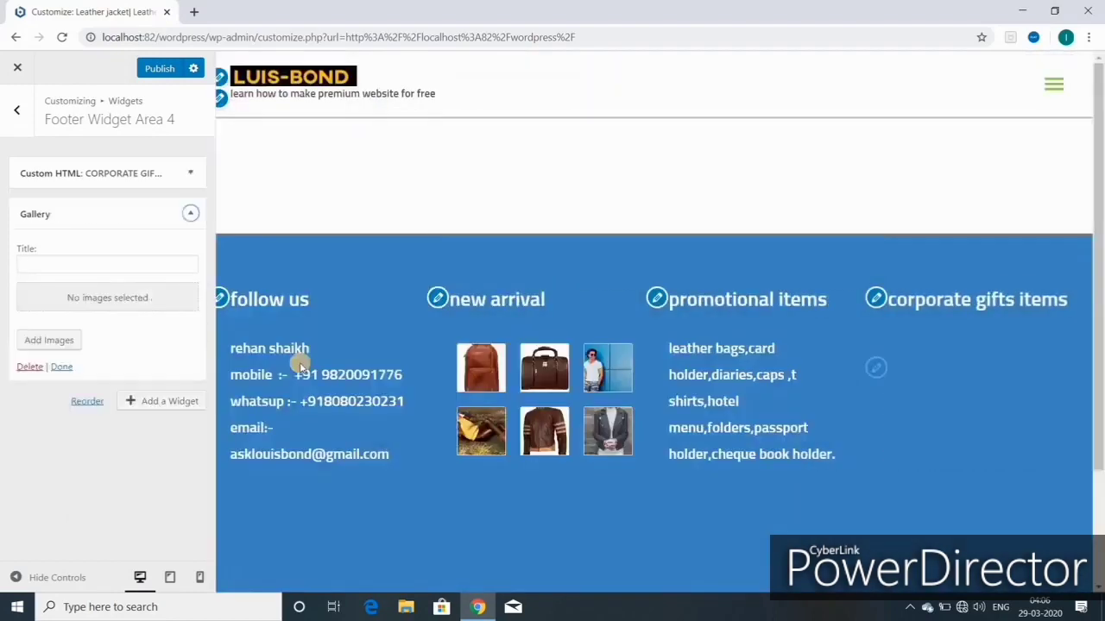
pyautogui.click(62, 341)
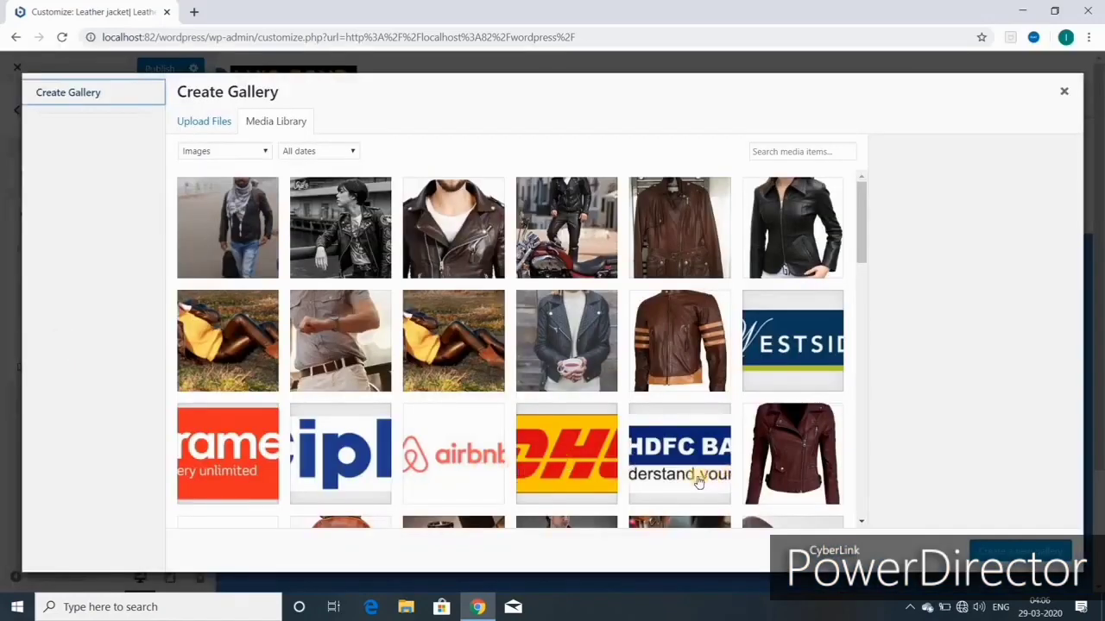
# Step: Build the footer gallery from the belt, backpack, doctor bag and briefcase images and insert it
pyautogui.scroll(-1, 697, 480)
pyautogui.scroll(-2, 697, 481)
pyautogui.scroll(-1, 776, 287)
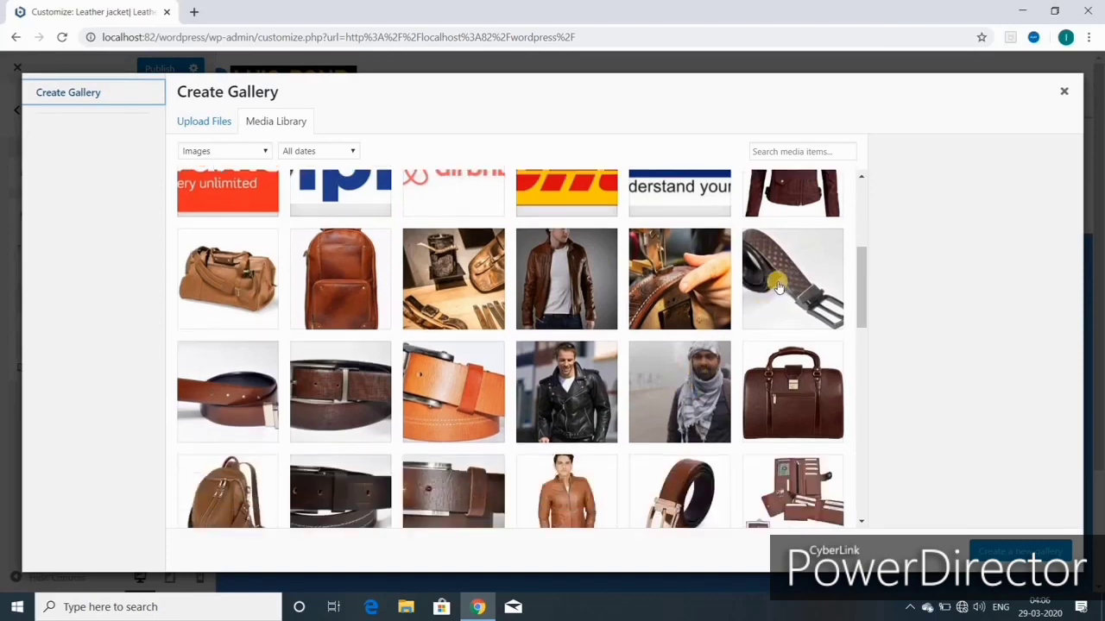
pyautogui.click(777, 286)
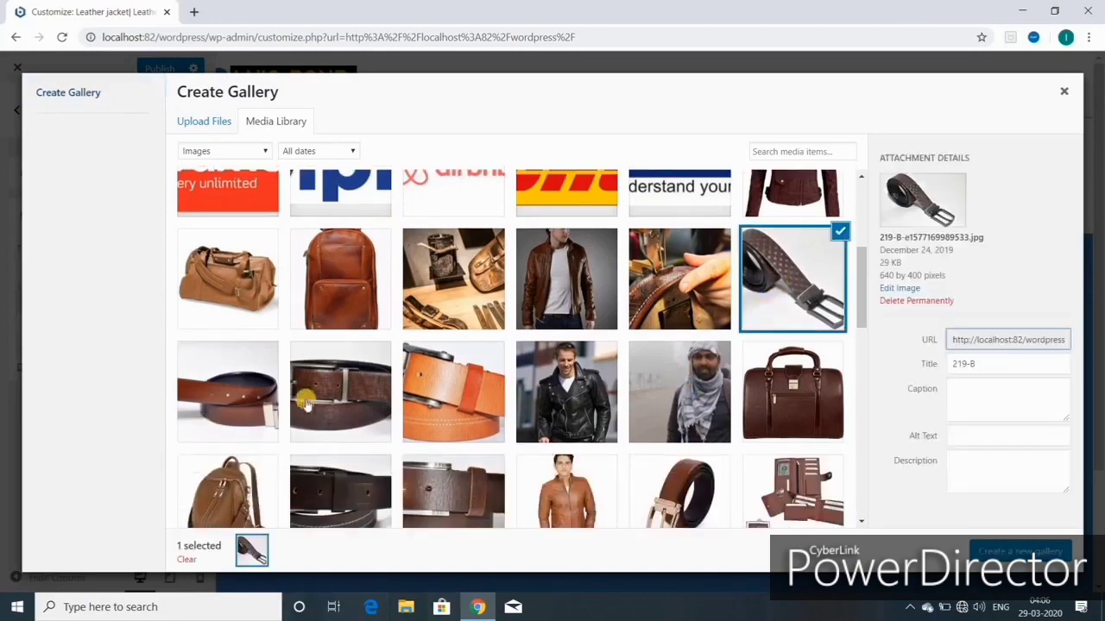
pyautogui.click(346, 395)
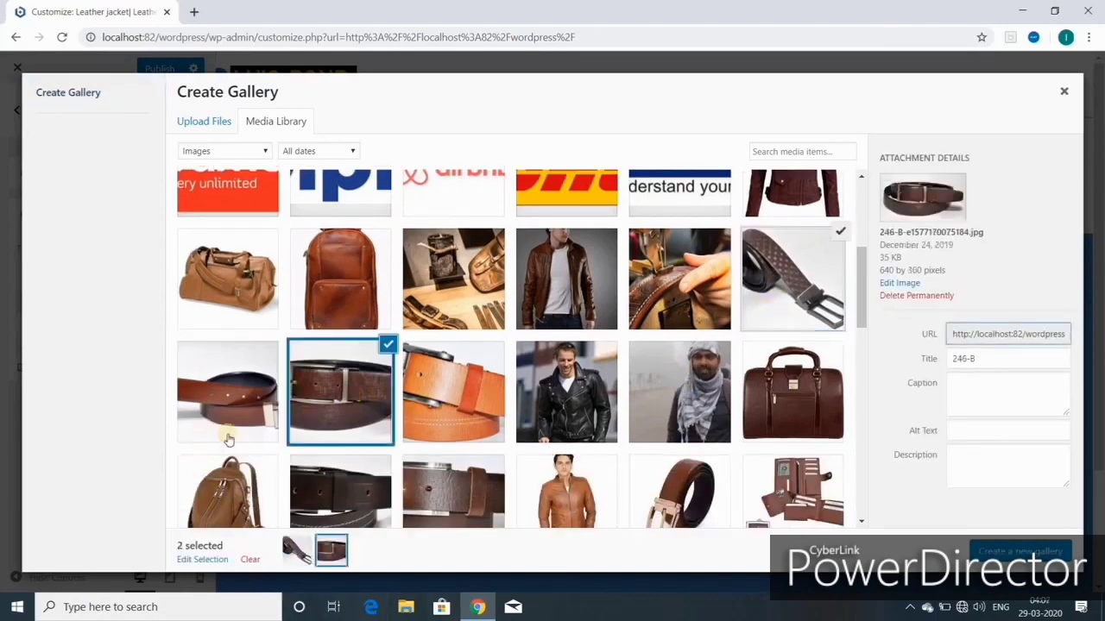
pyautogui.click(240, 487)
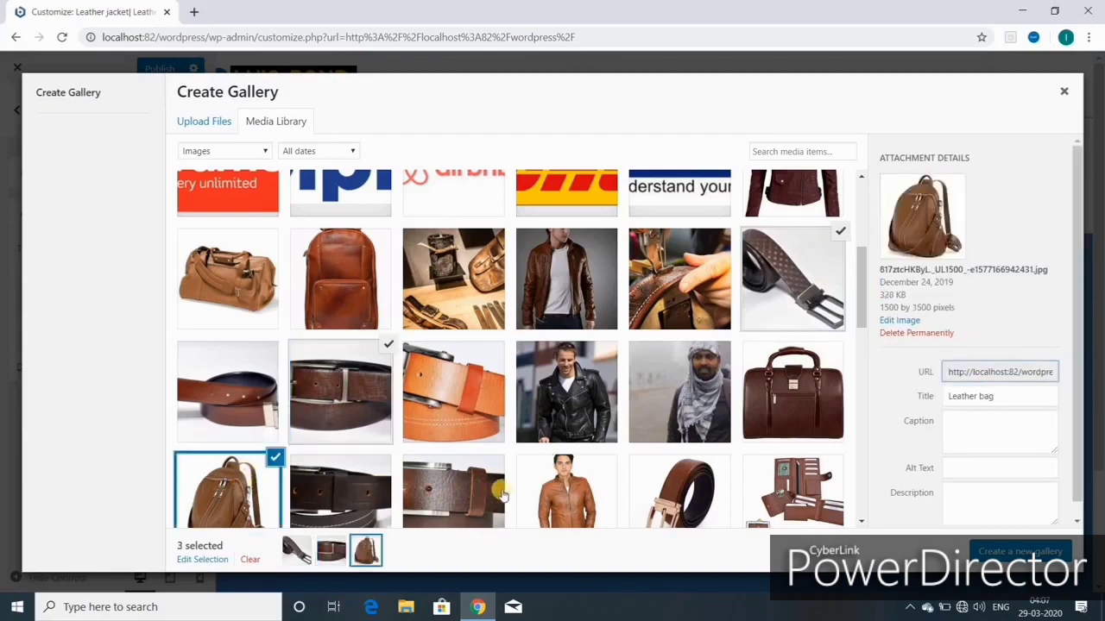
pyautogui.scroll(-2, 500, 494)
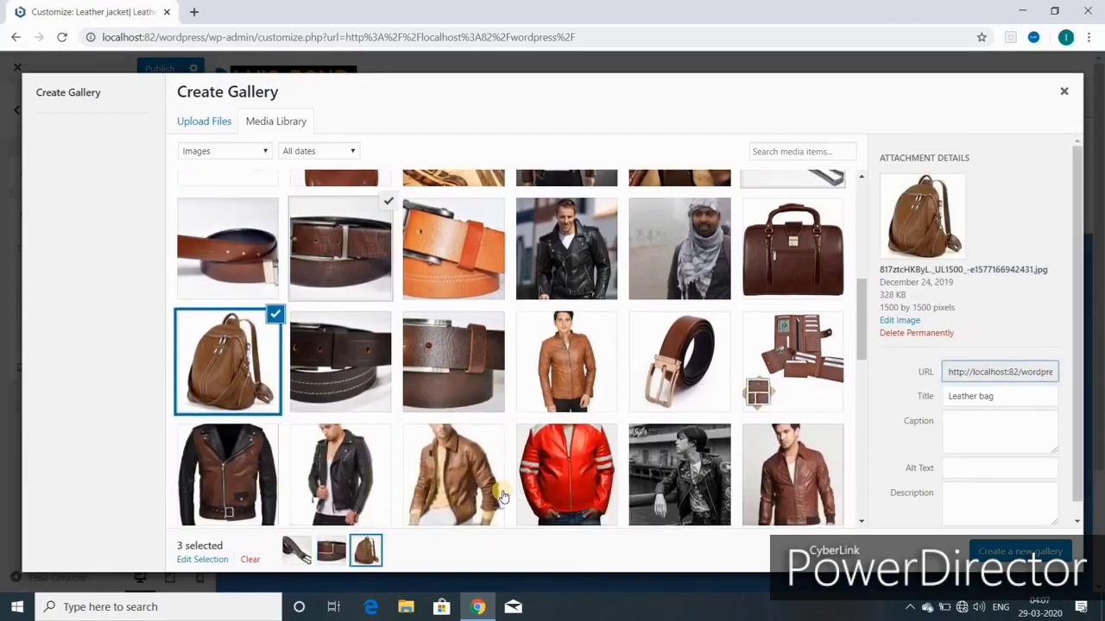
pyautogui.scroll(2, 503, 496)
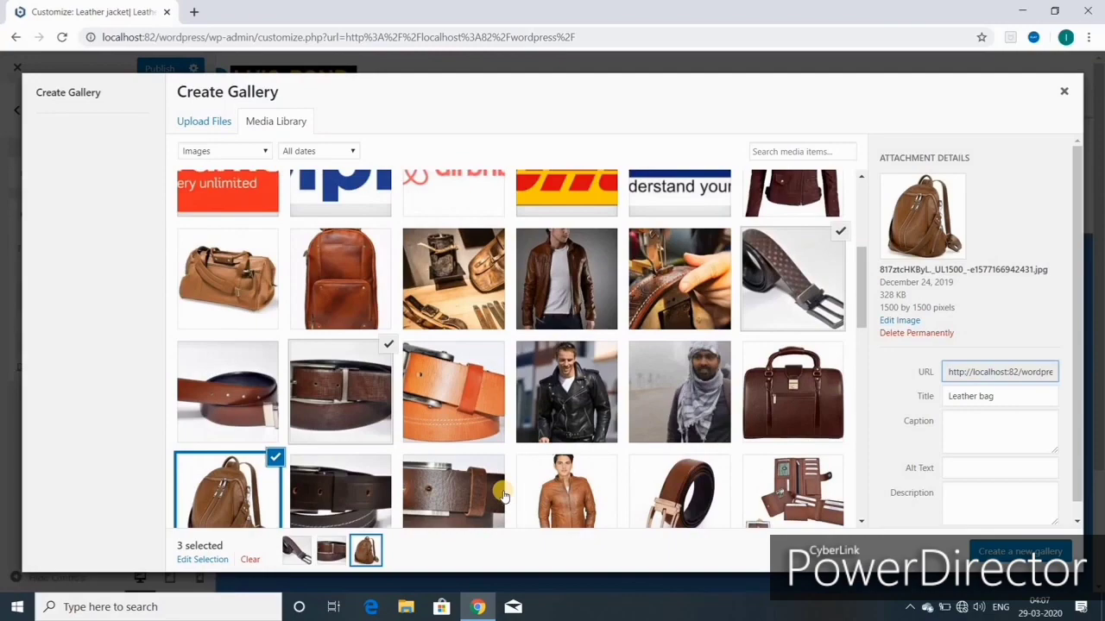
pyautogui.click(807, 409)
pyautogui.scroll(-3, 576, 498)
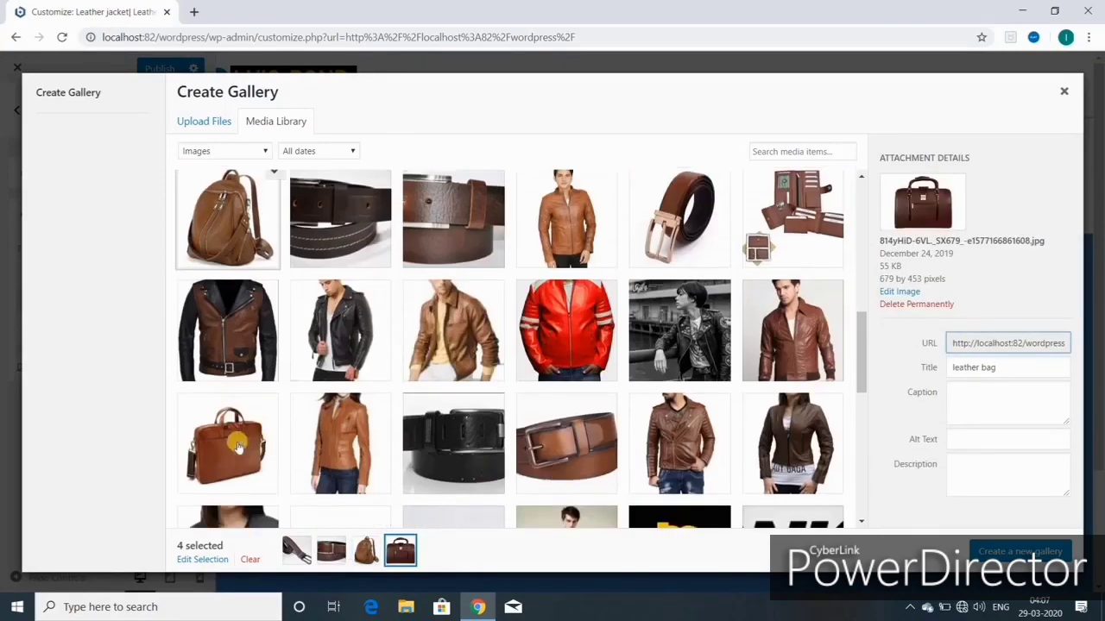
pyautogui.click(237, 442)
pyautogui.scroll(-3, 752, 475)
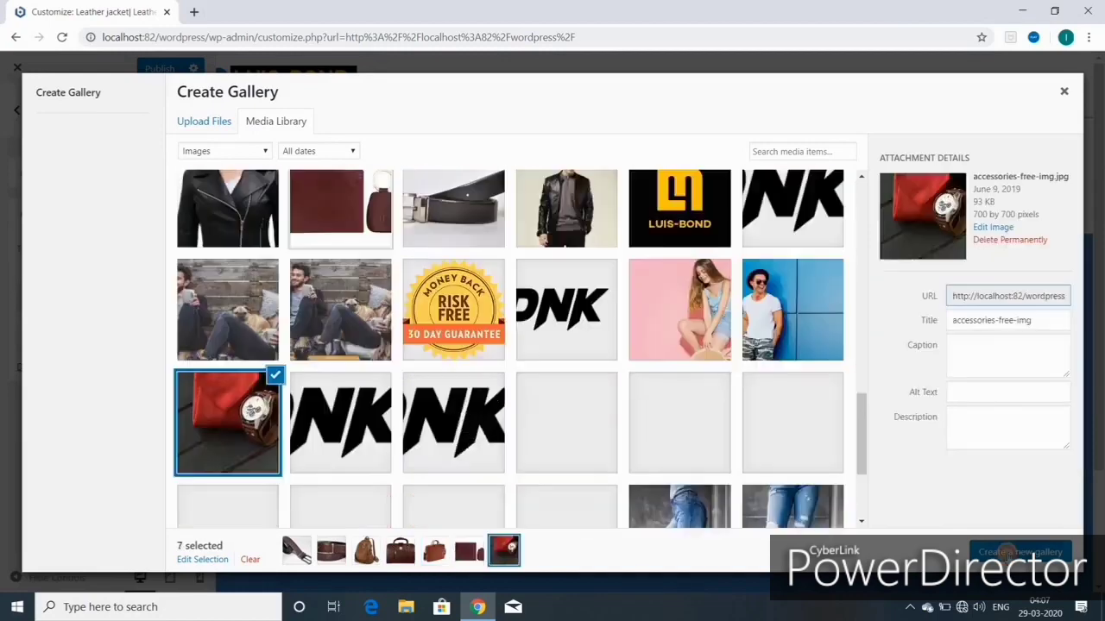
pyautogui.click(1008, 552)
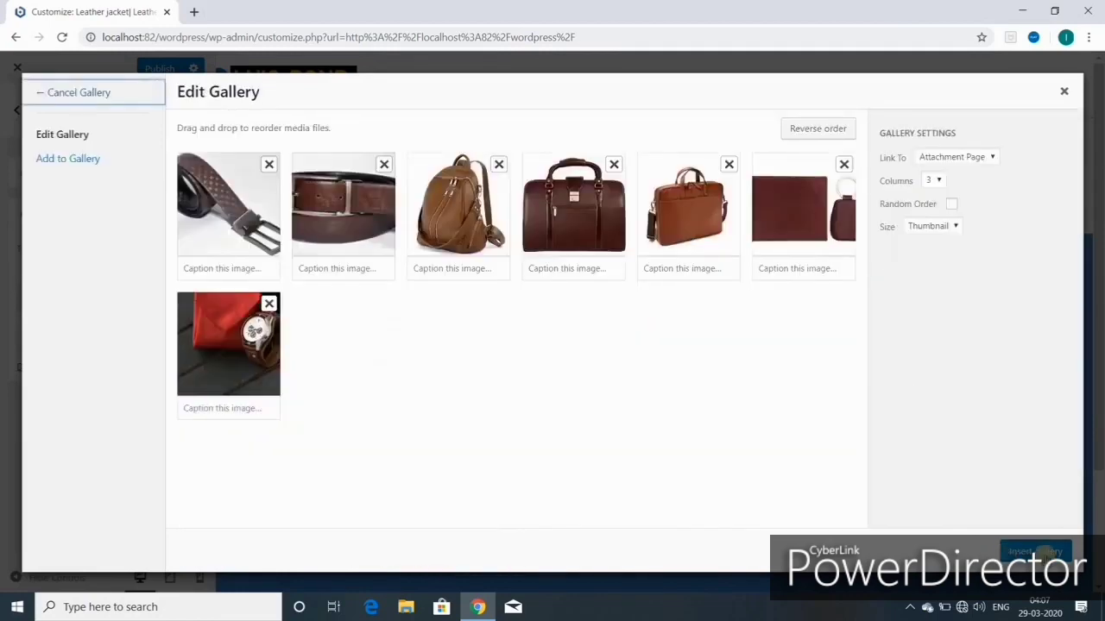
pyautogui.click(1036, 553)
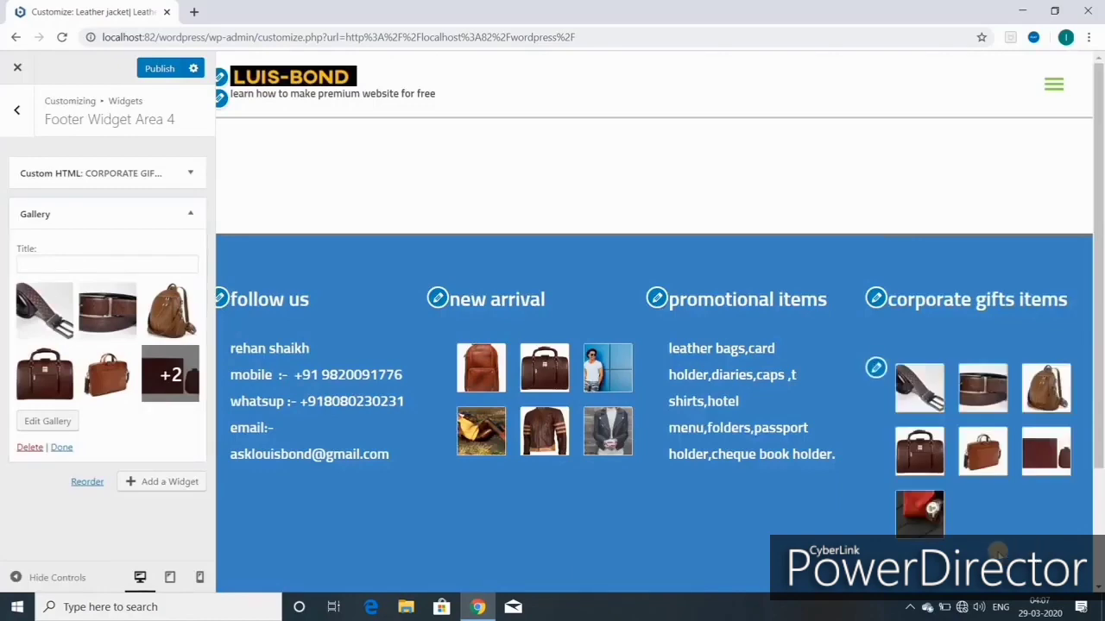
# Step: Update the gallery to its final six images and hide the Customizer controls
pyautogui.click(99, 332)
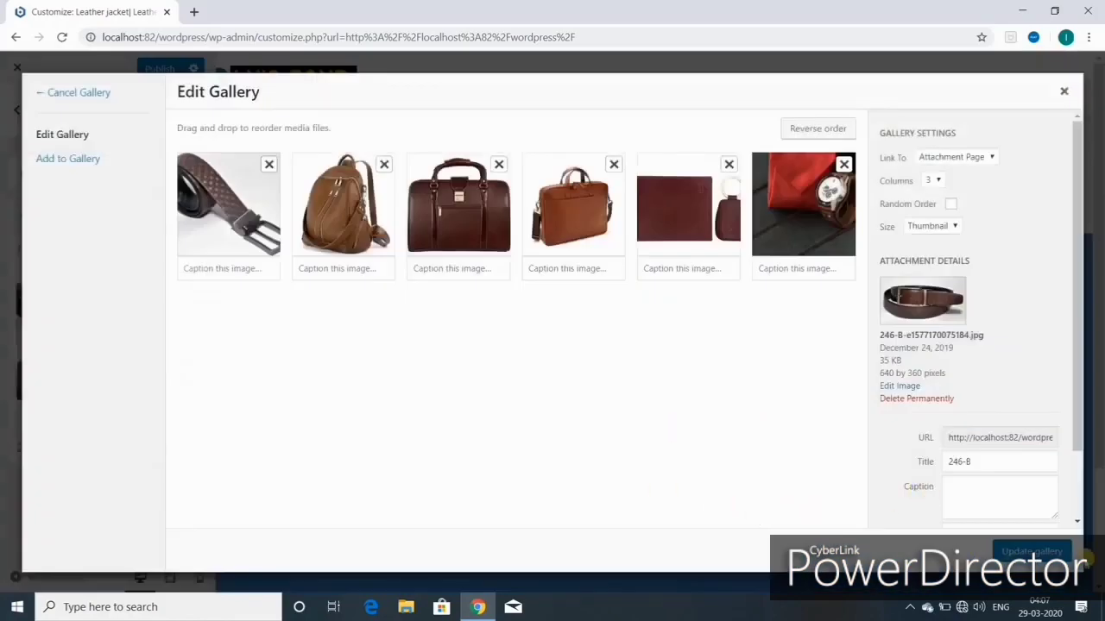
pyautogui.click(1034, 552)
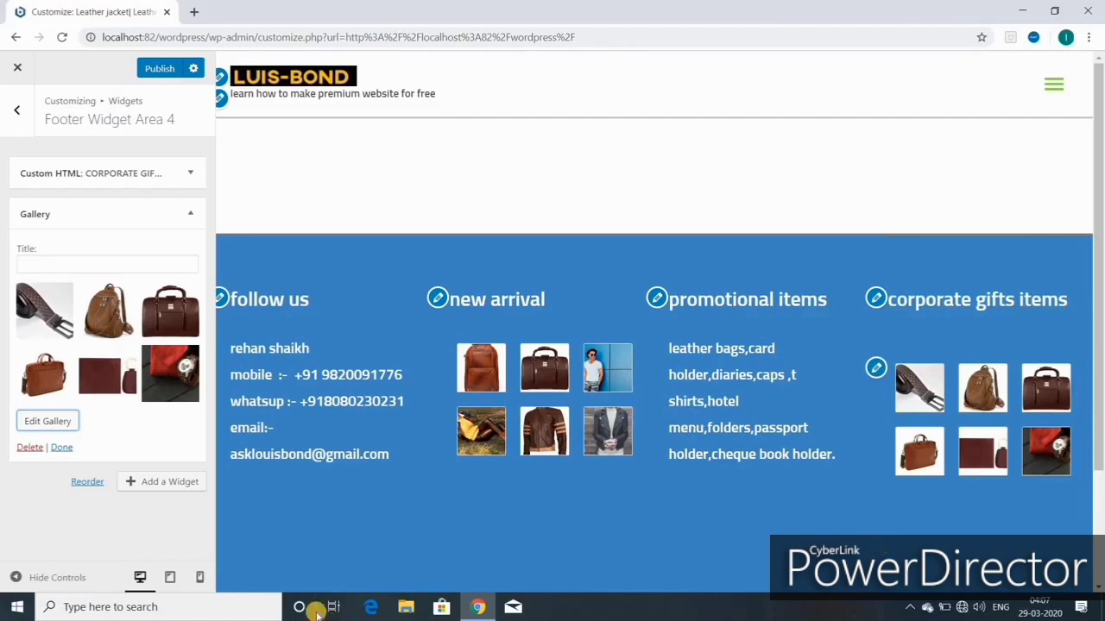
pyautogui.click(26, 578)
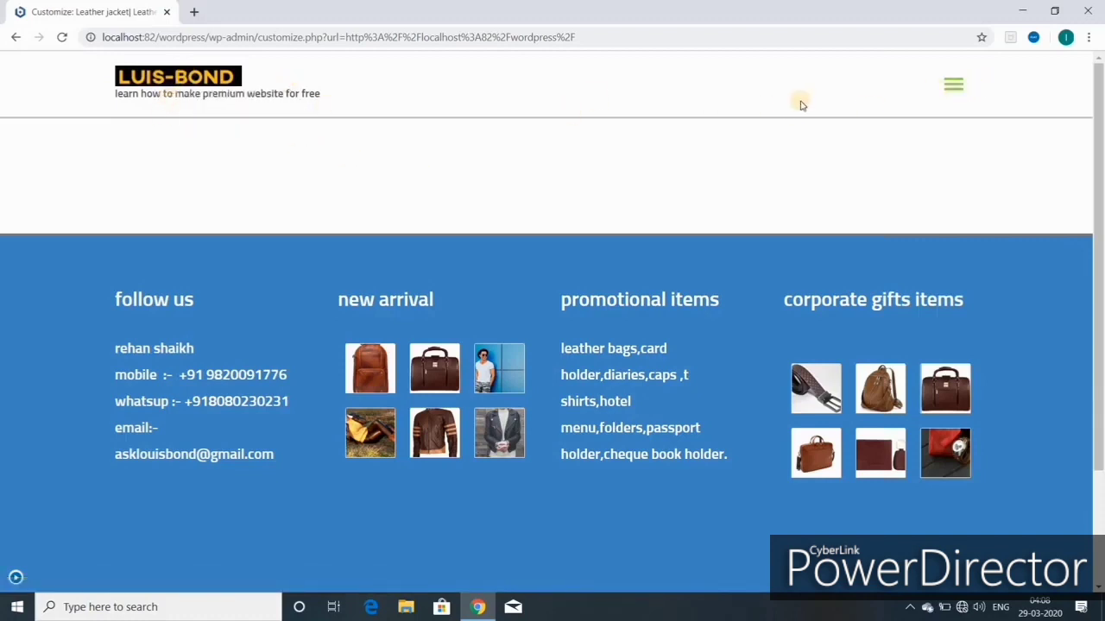
# Step: Test the preview's hamburger menu open and closed, then scroll through the page
pyautogui.click(951, 90)
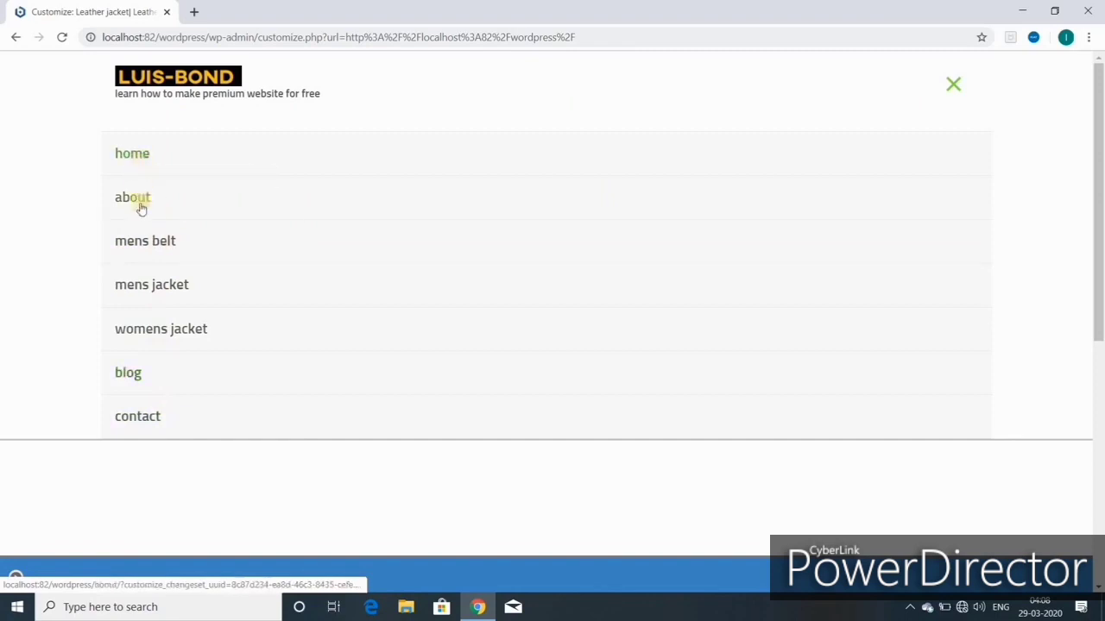
pyautogui.click(954, 86)
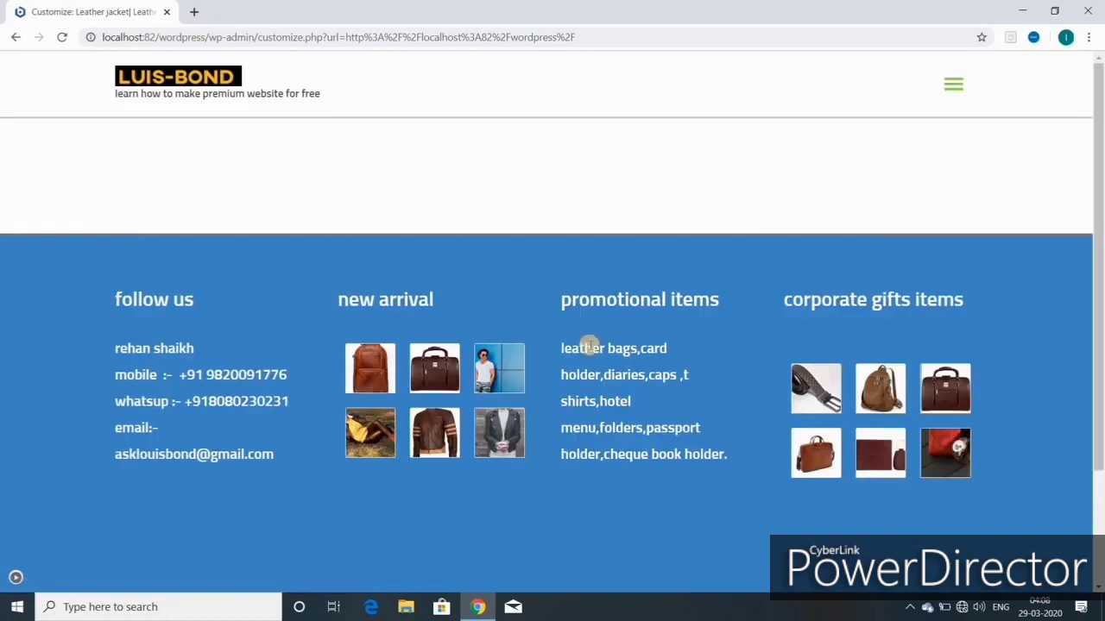
pyautogui.scroll(-3, 601, 380)
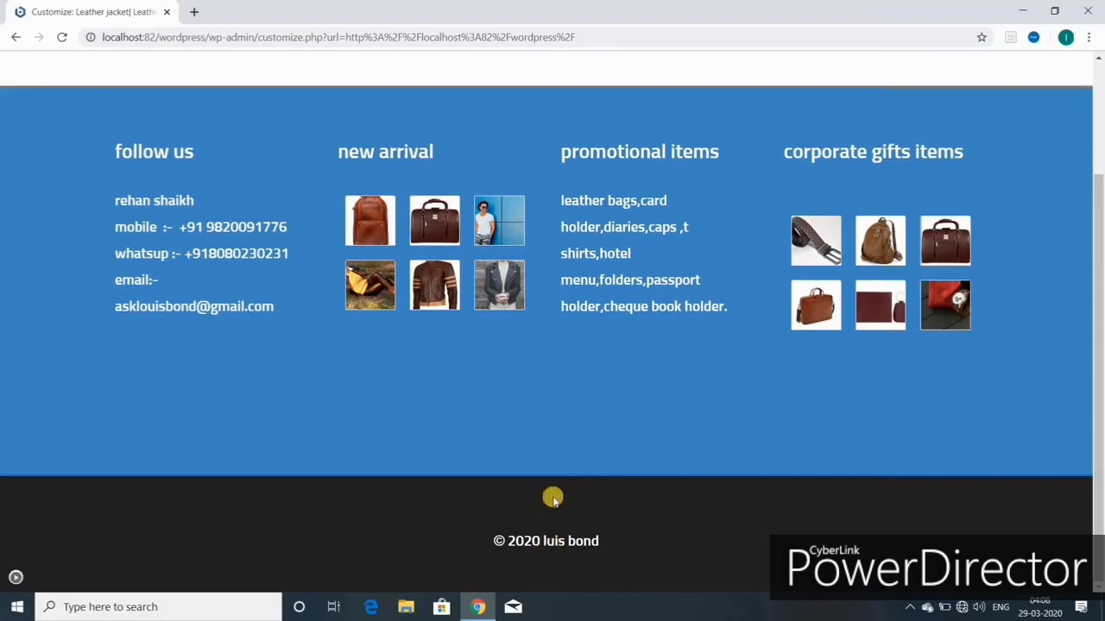
pyautogui.scroll(3, 552, 495)
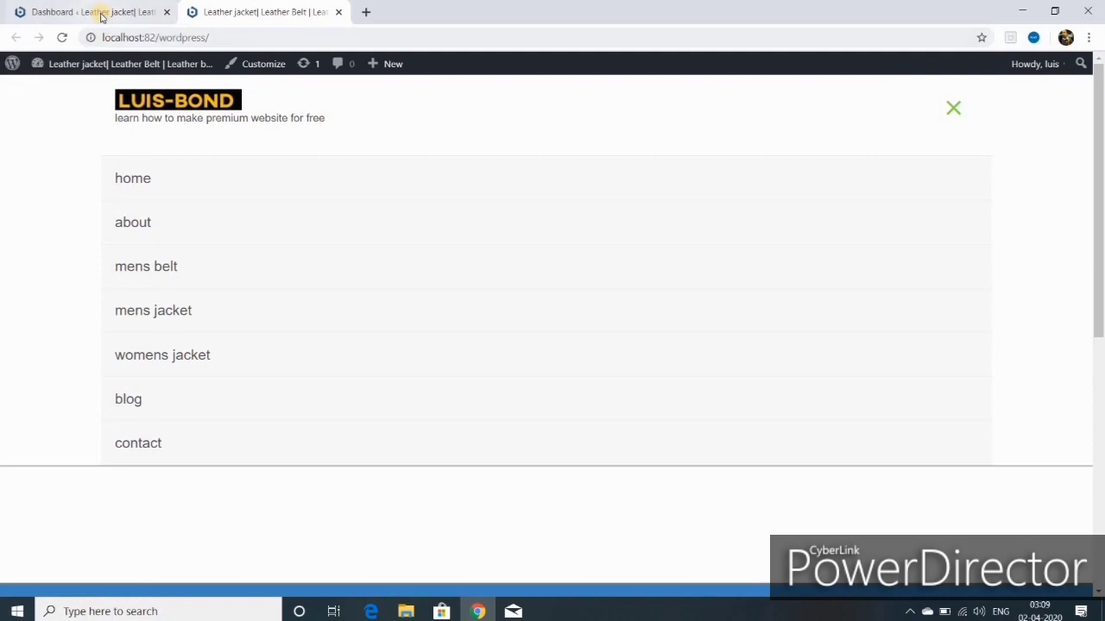
# Step: Return to the WordPress Dashboard and close the extra browser tab
pyautogui.moveTo(79, 66)
pyautogui.click(69, 91)
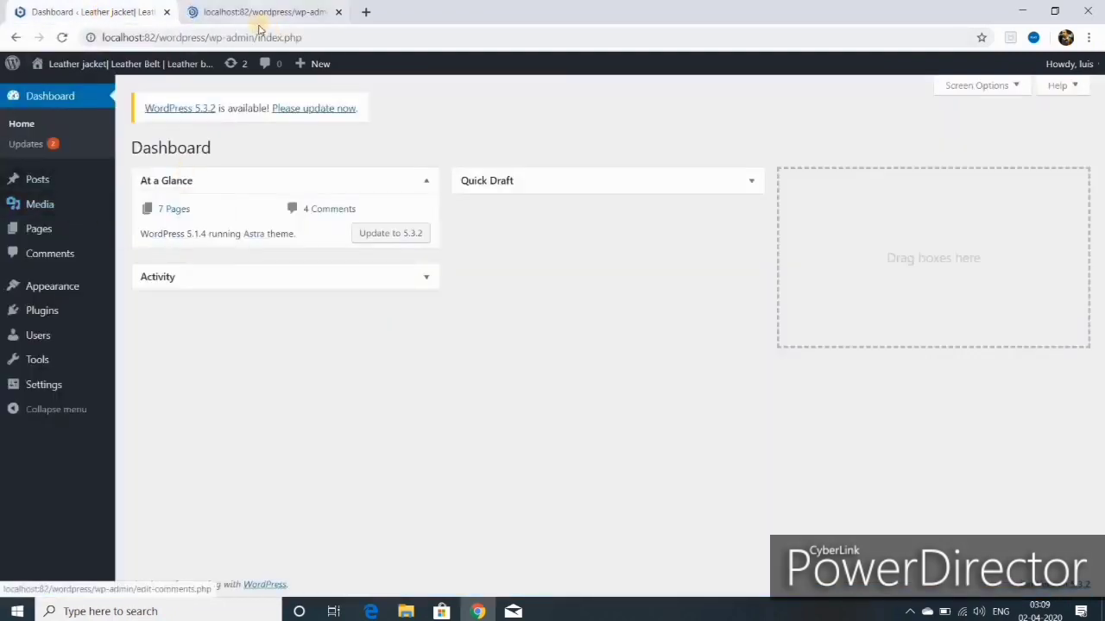
pyautogui.click(339, 12)
# Step: Search for ASTRA on the Appearance > Themes > Add New page
pyautogui.moveTo(57, 311)
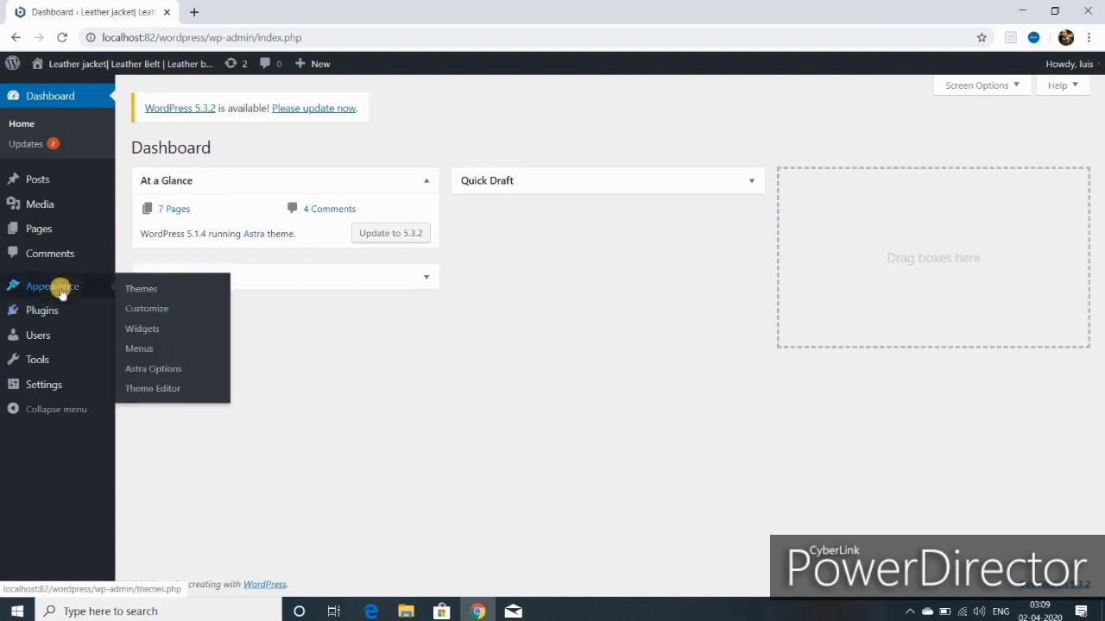
pyautogui.click(138, 294)
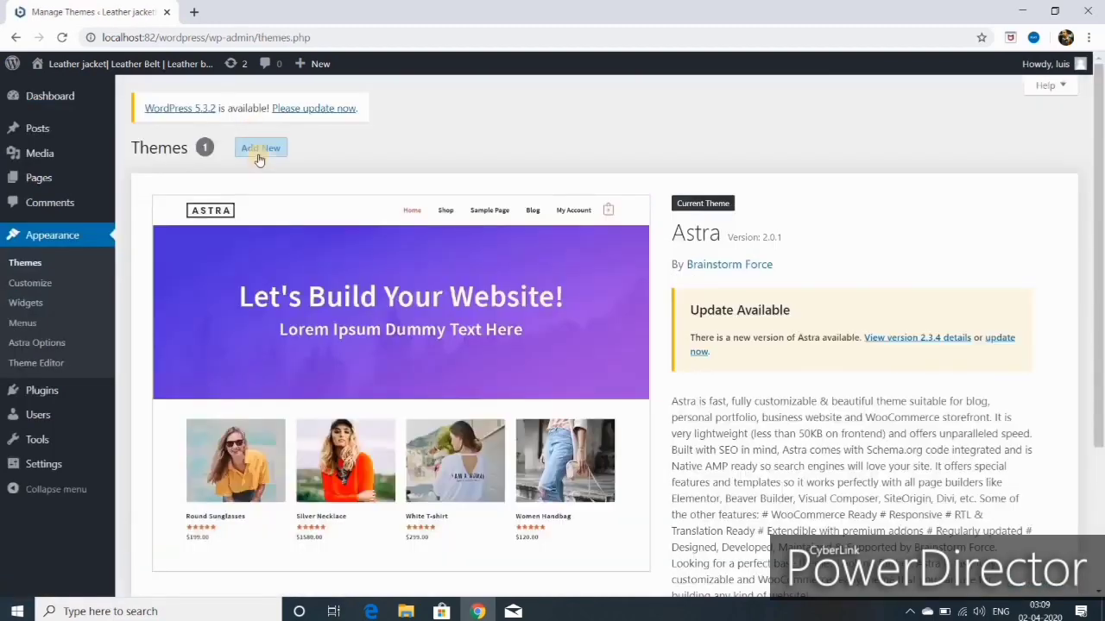
pyautogui.click(257, 155)
pyautogui.click(912, 188)
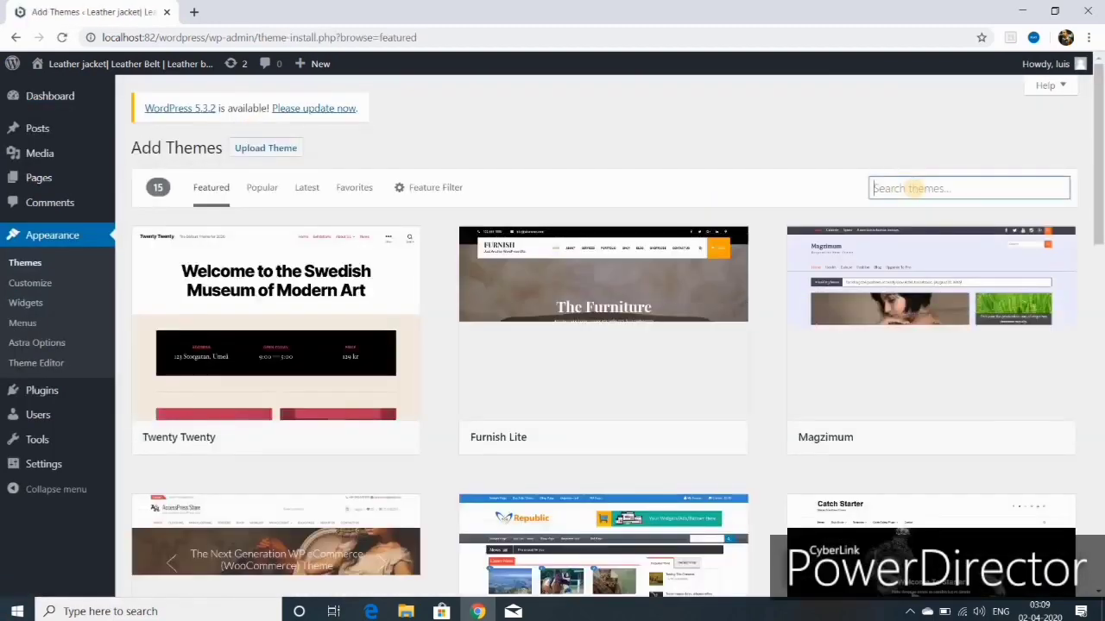
pyautogui.write('ASTRA')
pyautogui.moveTo(260, 350)
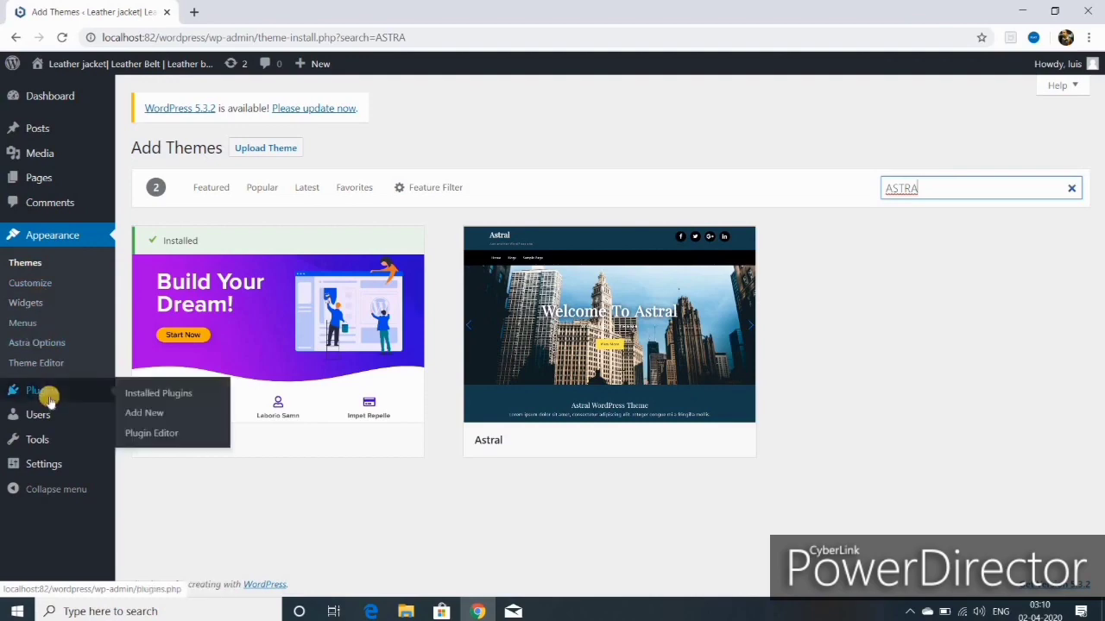
# Step: Search plugins for elementor, then install and activate Elementor Page Builder
pyautogui.click(43, 392)
pyautogui.click(215, 146)
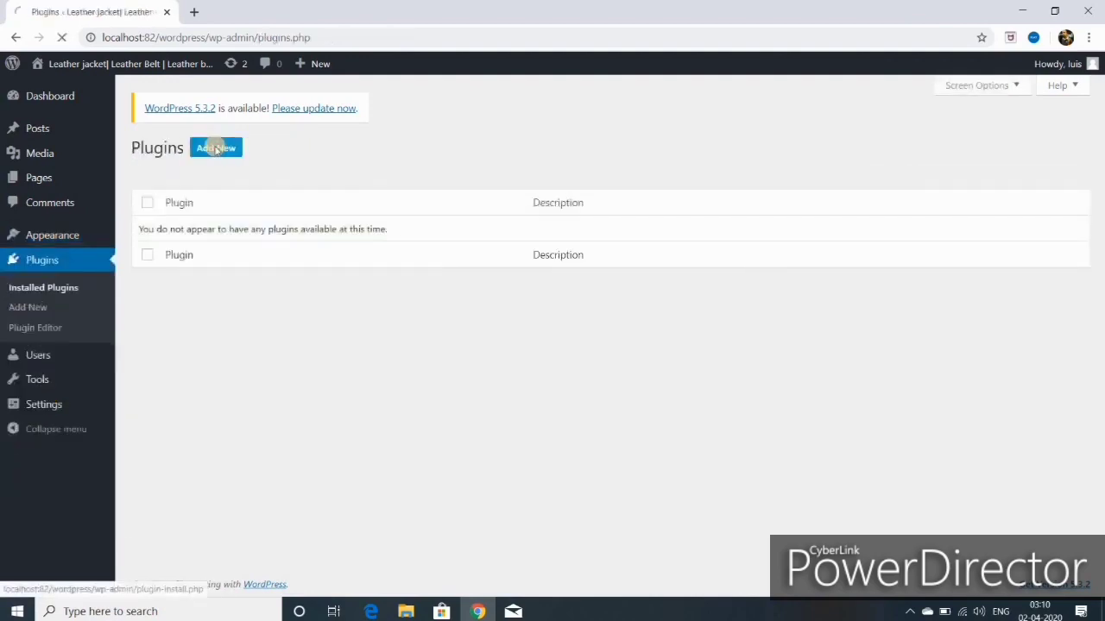
pyautogui.click(898, 189)
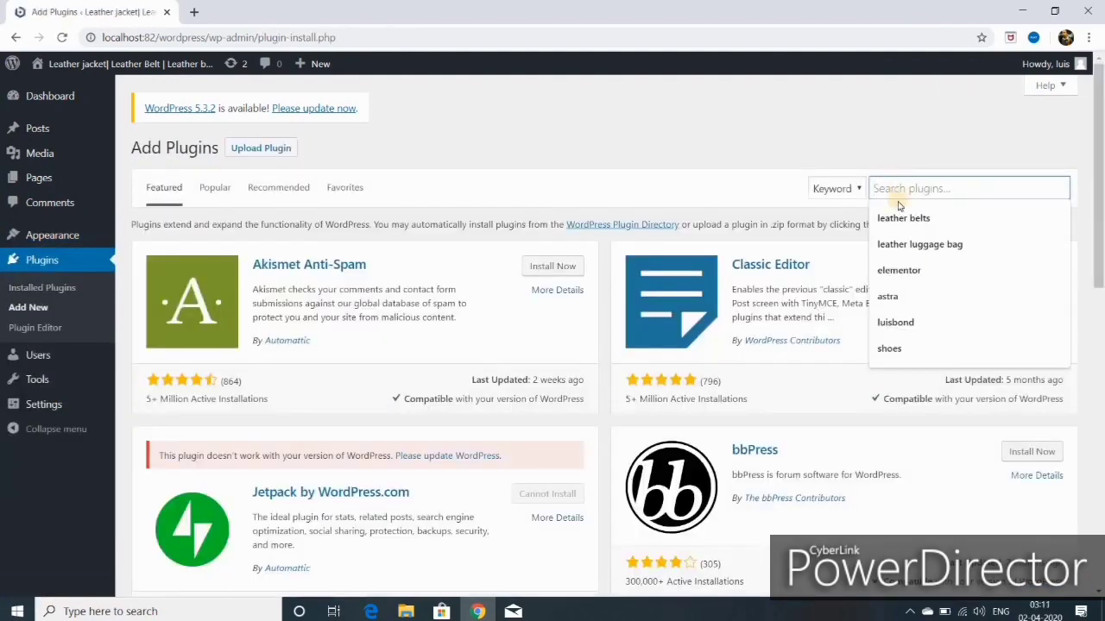
pyautogui.click(911, 273)
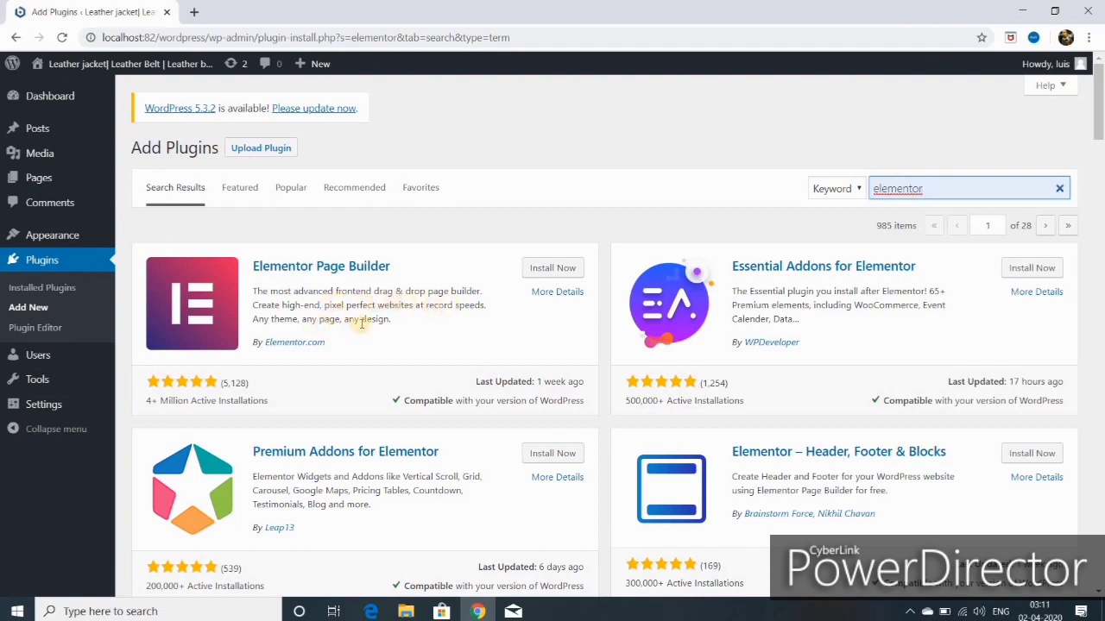
pyautogui.click(551, 273)
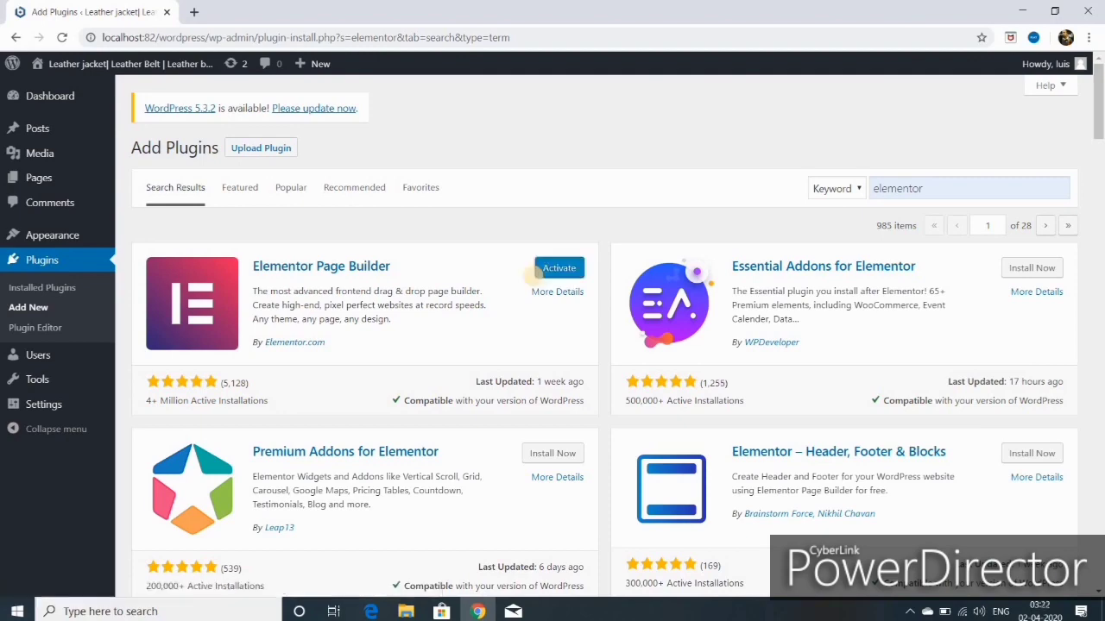
pyautogui.click(559, 269)
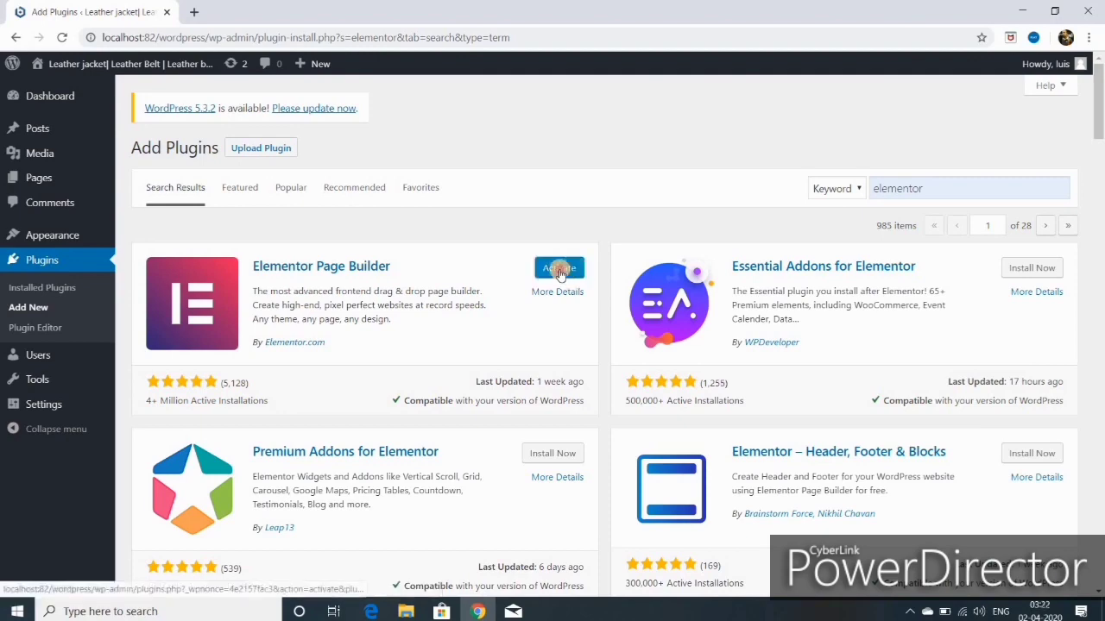
# Step: Save Elementor's settings from the Advanced tab
pyautogui.moveTo(45, 236)
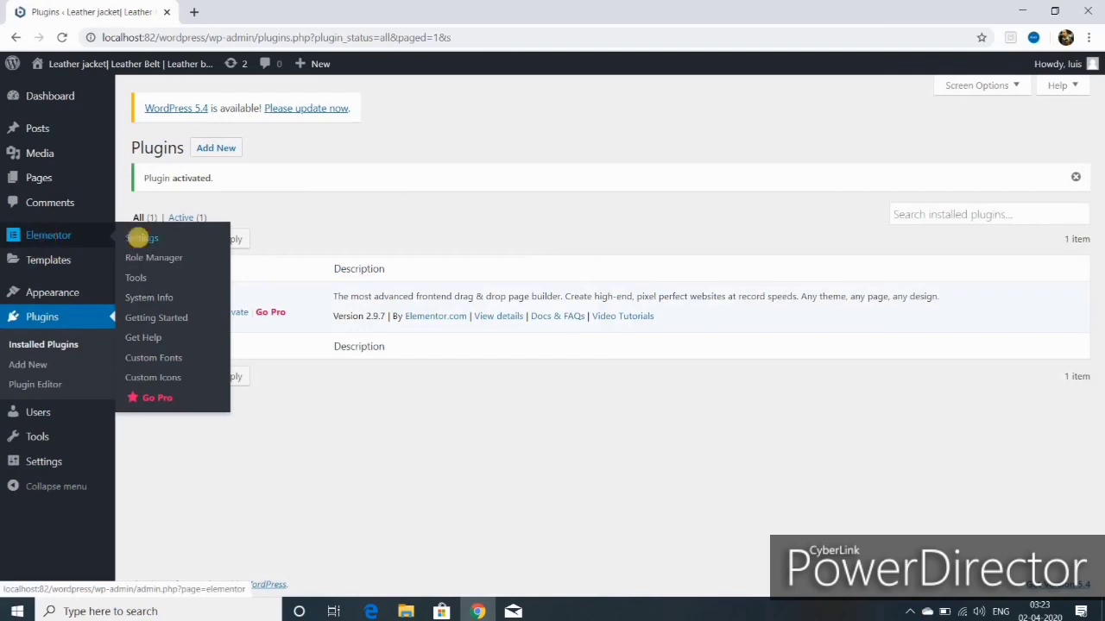
pyautogui.click(141, 239)
pyautogui.click(261, 180)
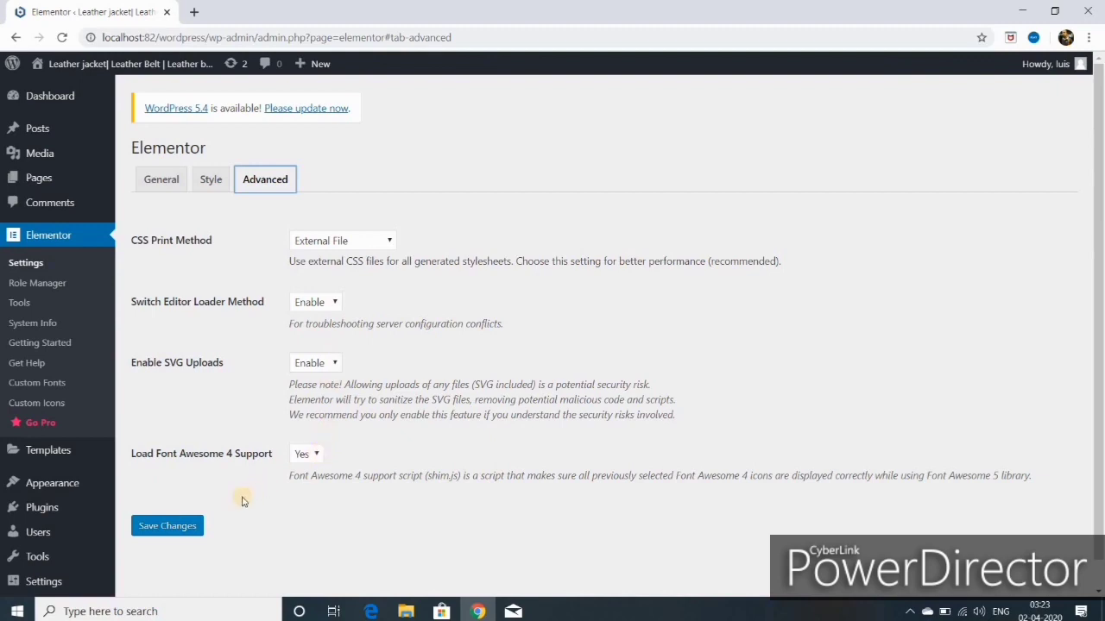
pyautogui.click(168, 526)
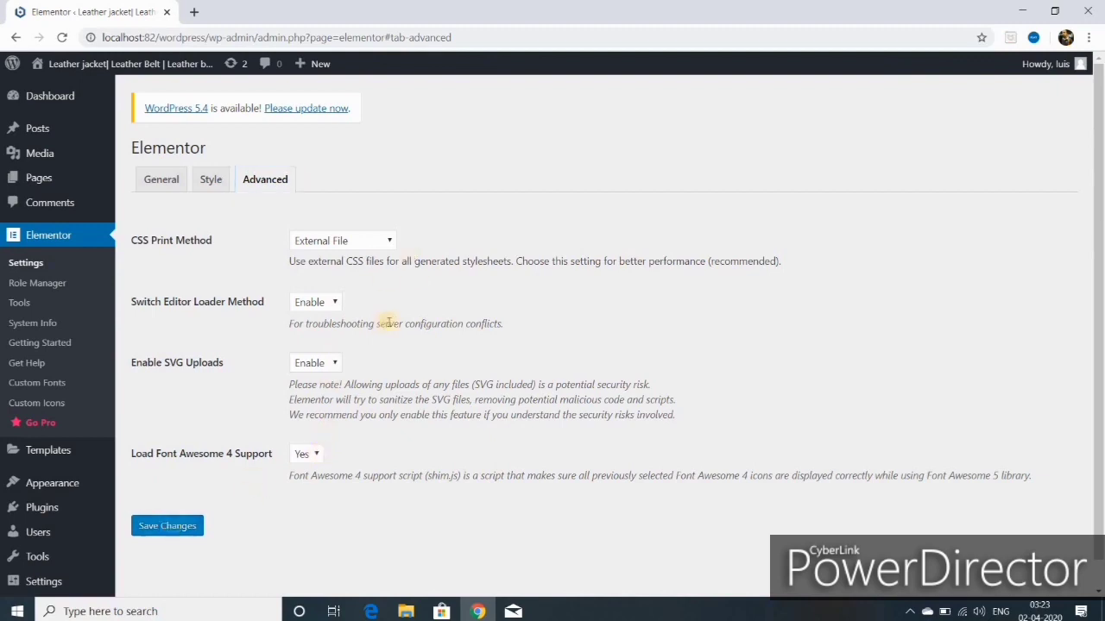
# Step: Open the live site in a new tab and go to its home page
pyautogui.moveTo(91, 63)
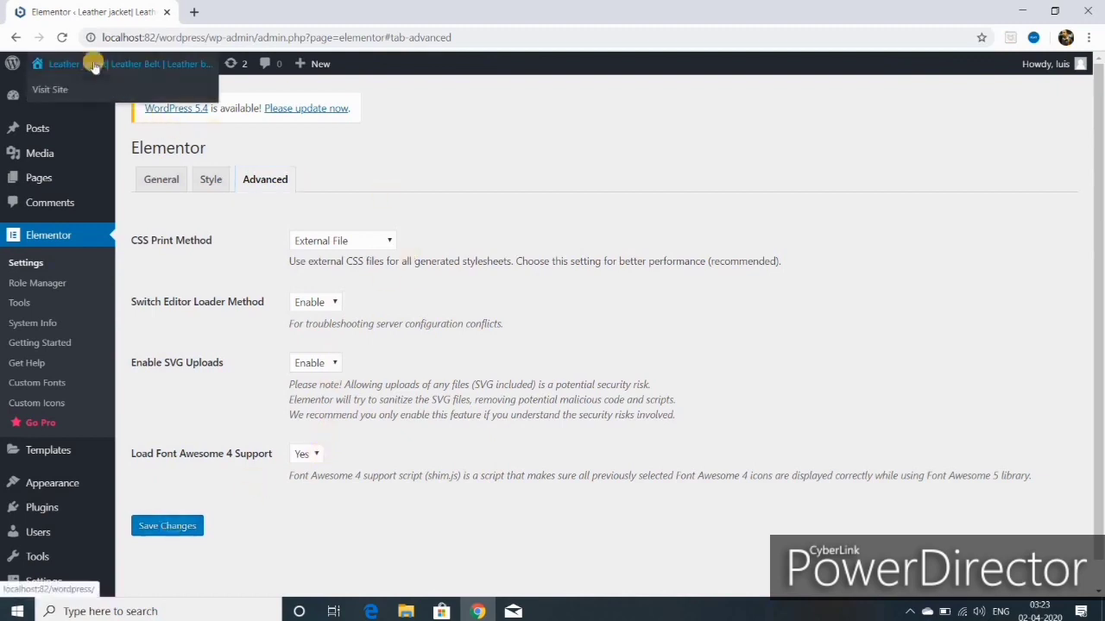
pyautogui.rightClick(52, 95)
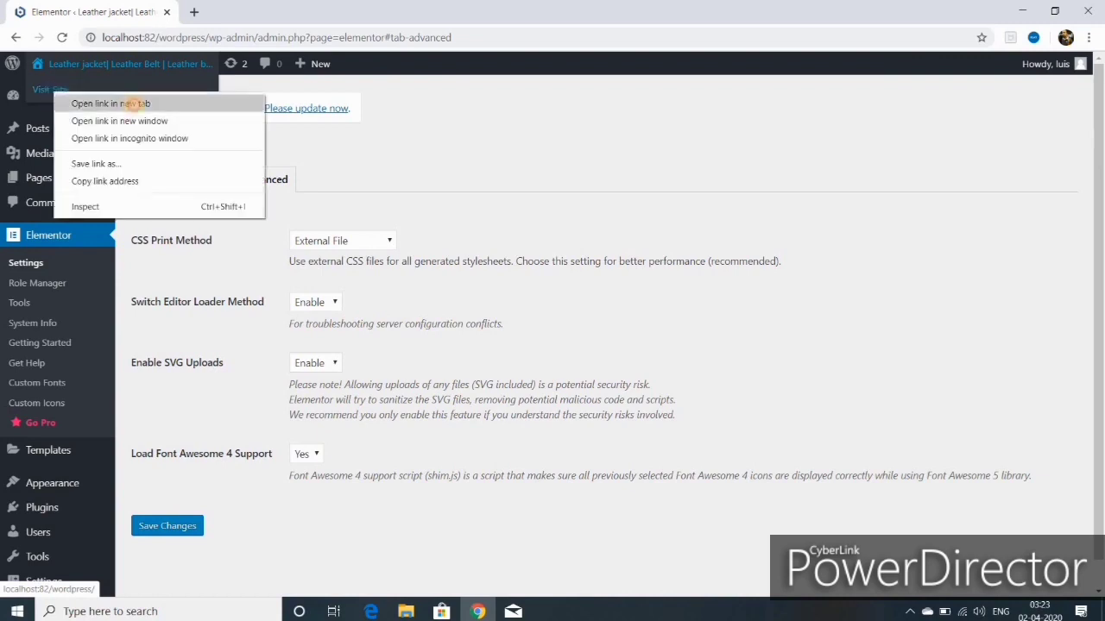
pyautogui.click(69, 102)
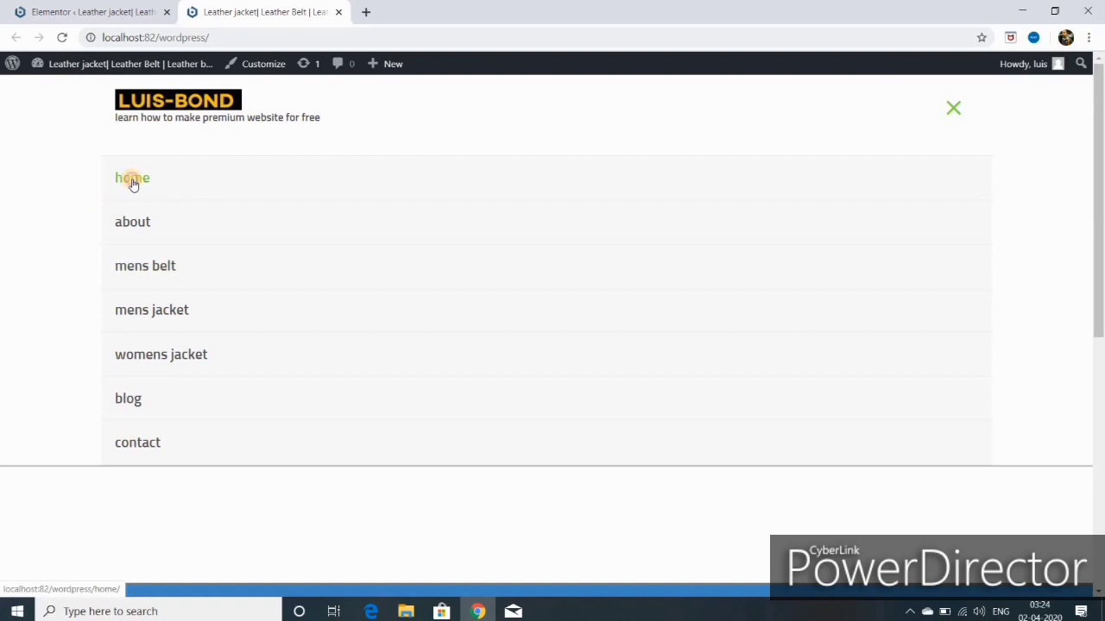
pyautogui.click(132, 181)
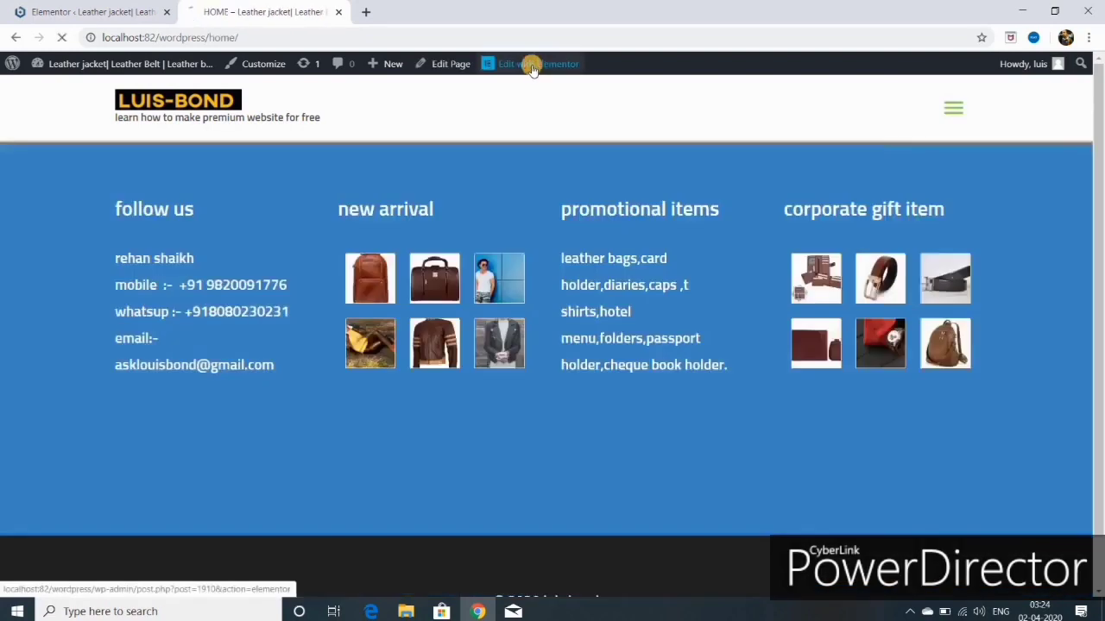
# Step: Open the HOME page with Edit with Elementor from the admin bar
pyautogui.click(533, 65)
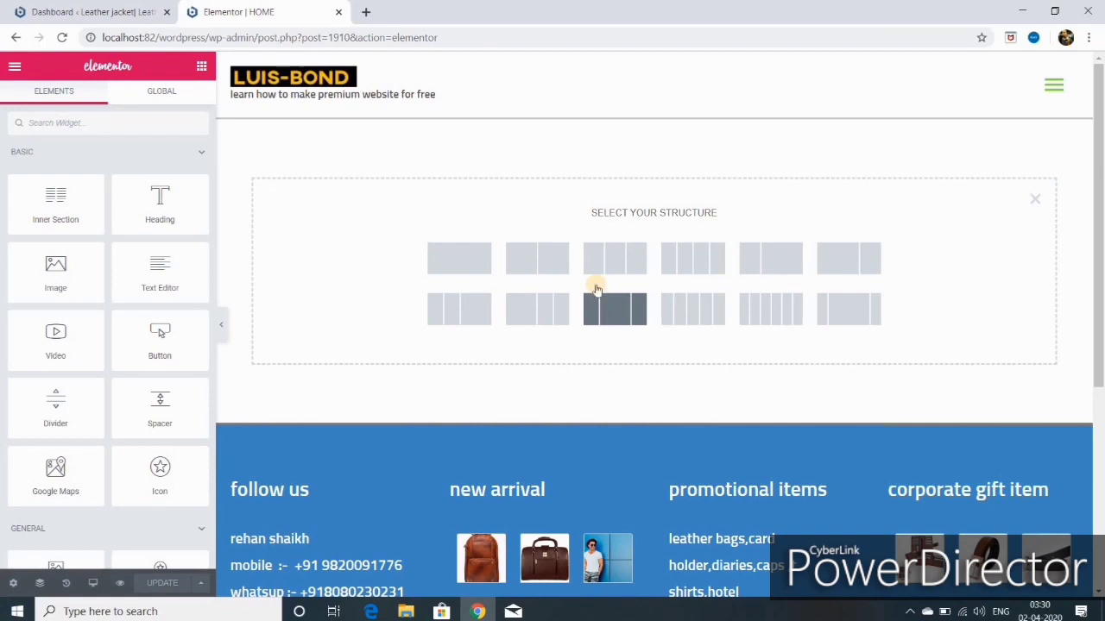
pyautogui.click(463, 269)
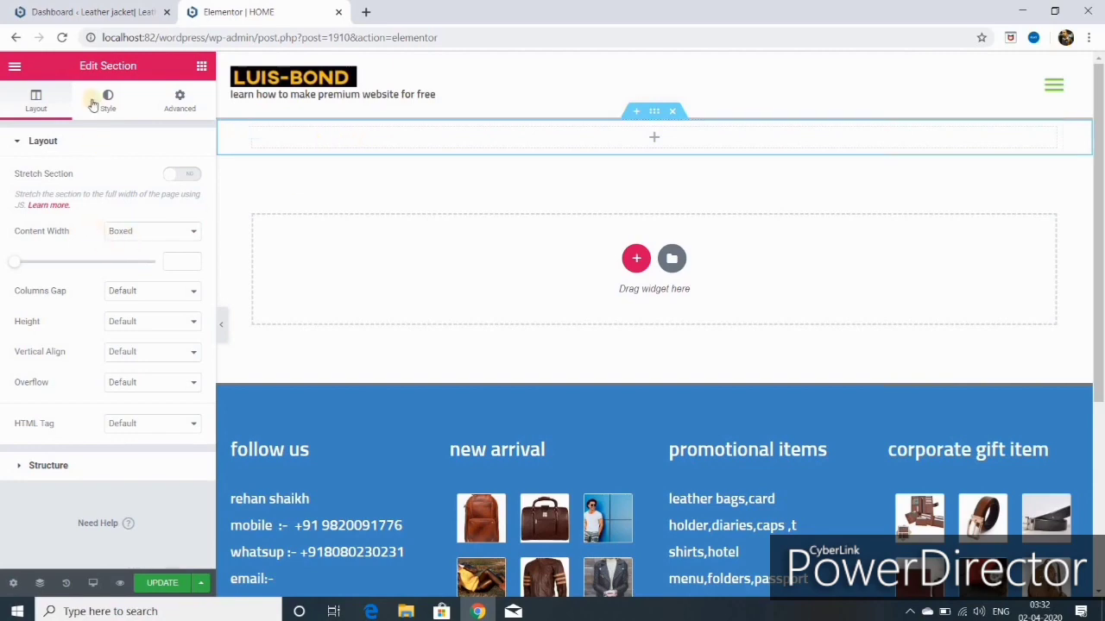
pyautogui.click(201, 69)
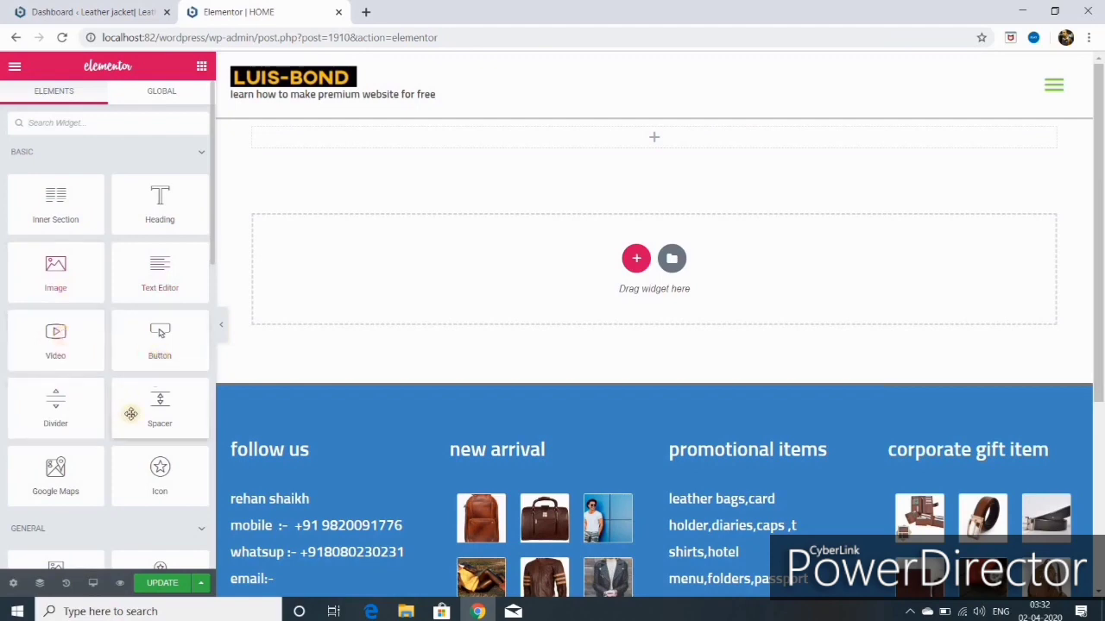
pyautogui.scroll(-4, 128, 406)
pyautogui.scroll(4, 126, 401)
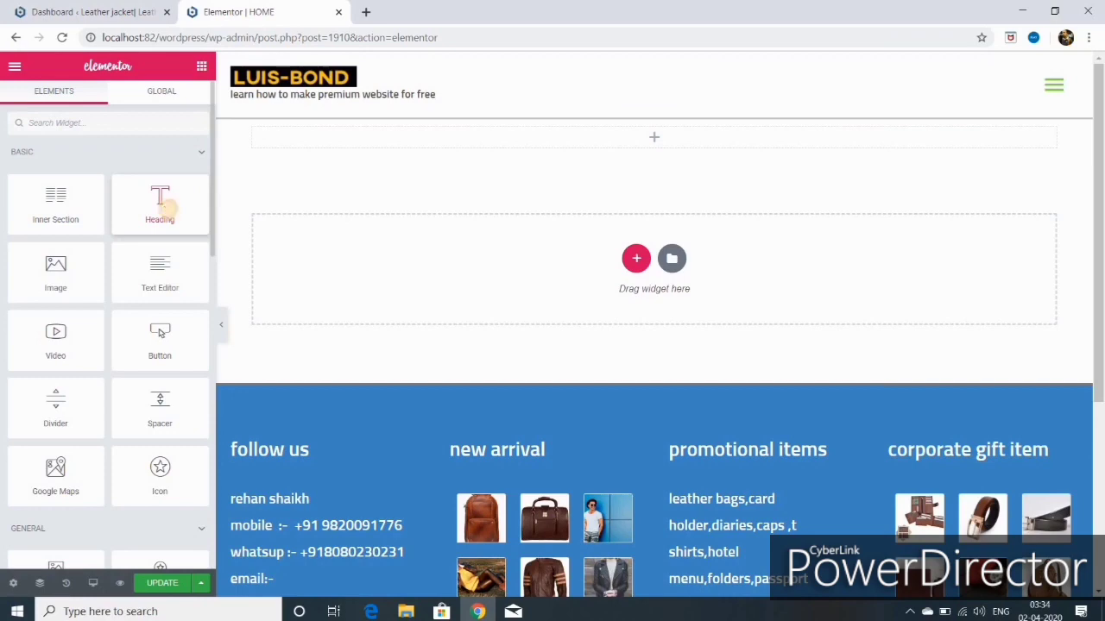
pyautogui.moveTo(164, 207); pyautogui.dragTo(612, 140)
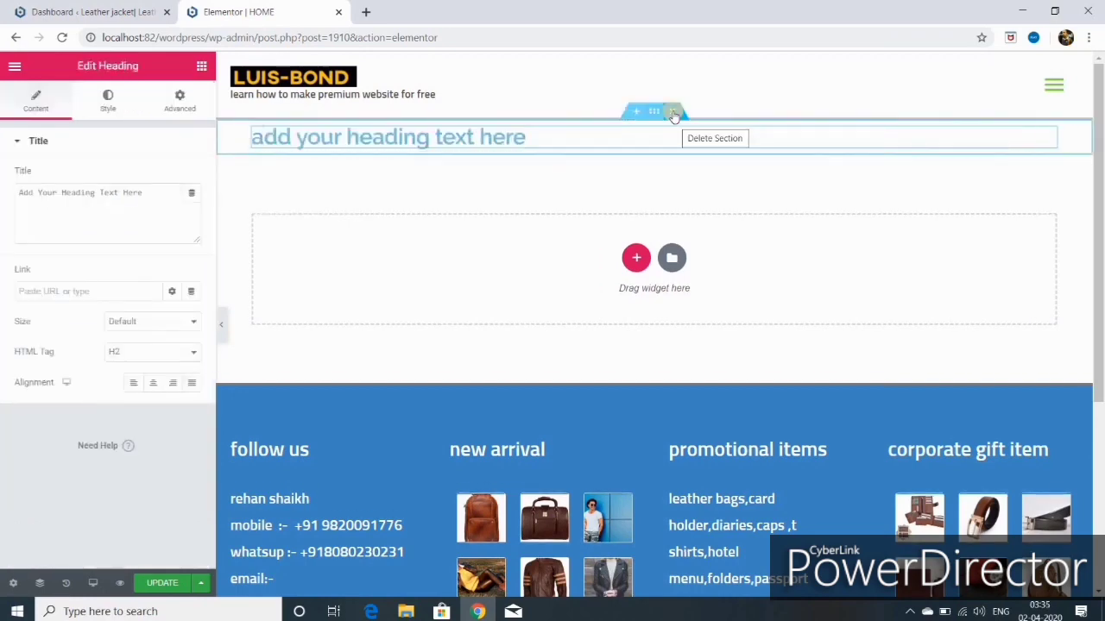
pyautogui.click(674, 114)
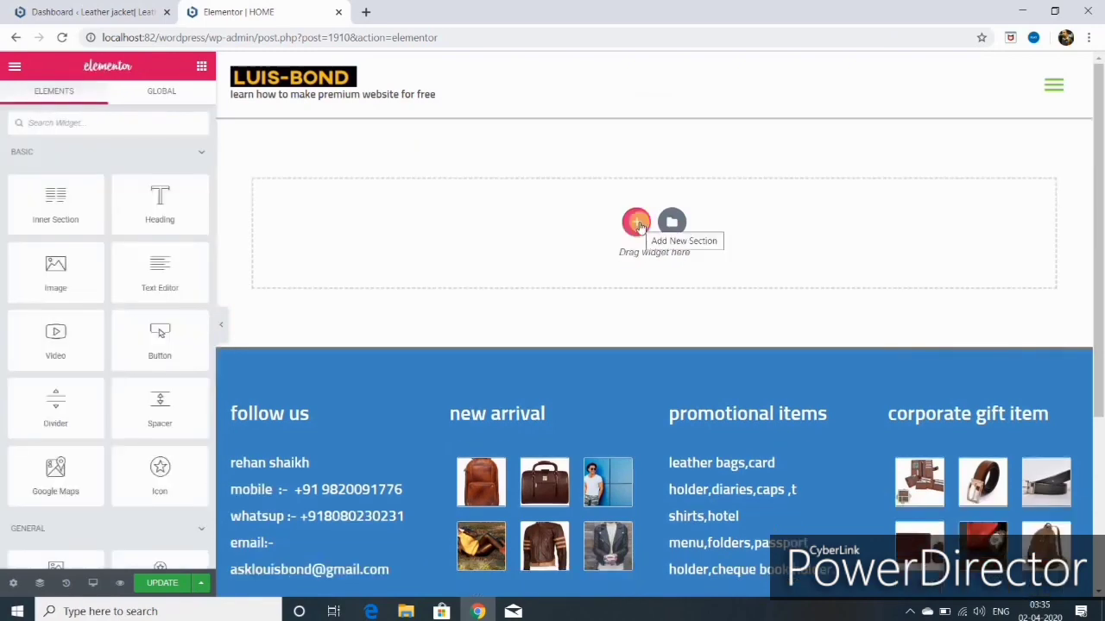
# Step: Add a one-column section, duplicate its column twice into three, and resize the first column
pyautogui.click(638, 226)
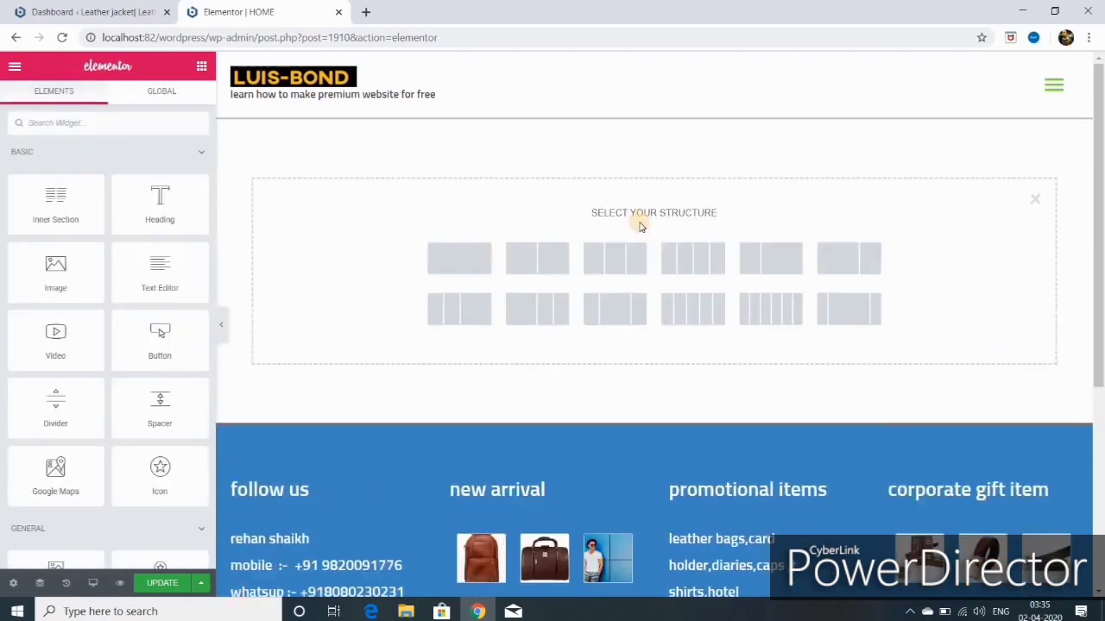
pyautogui.click(468, 271)
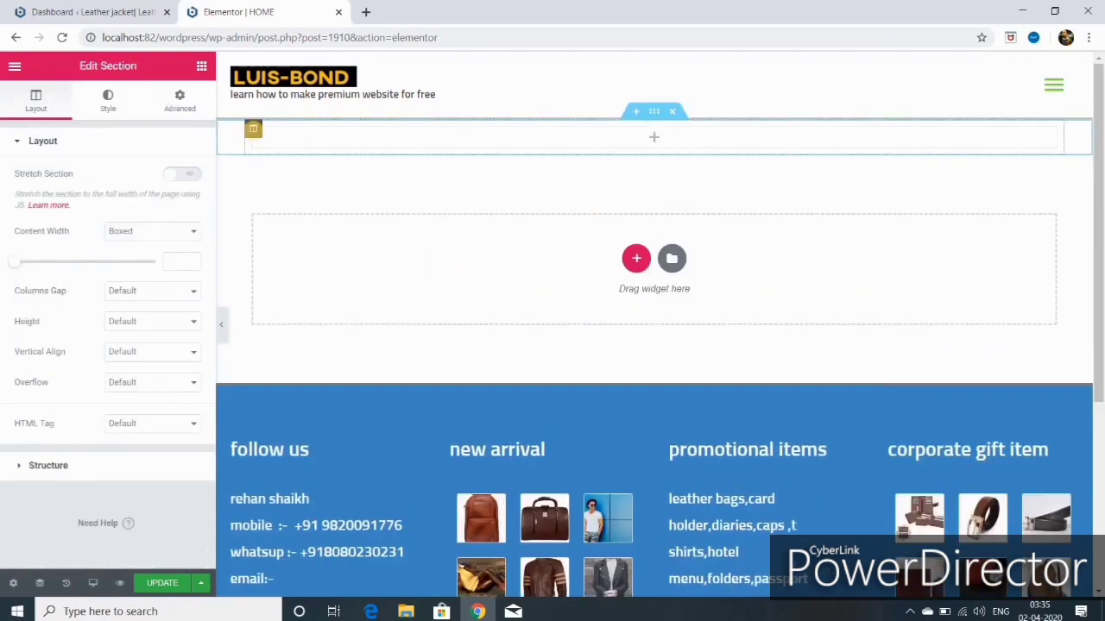
pyautogui.rightClick(253, 130)
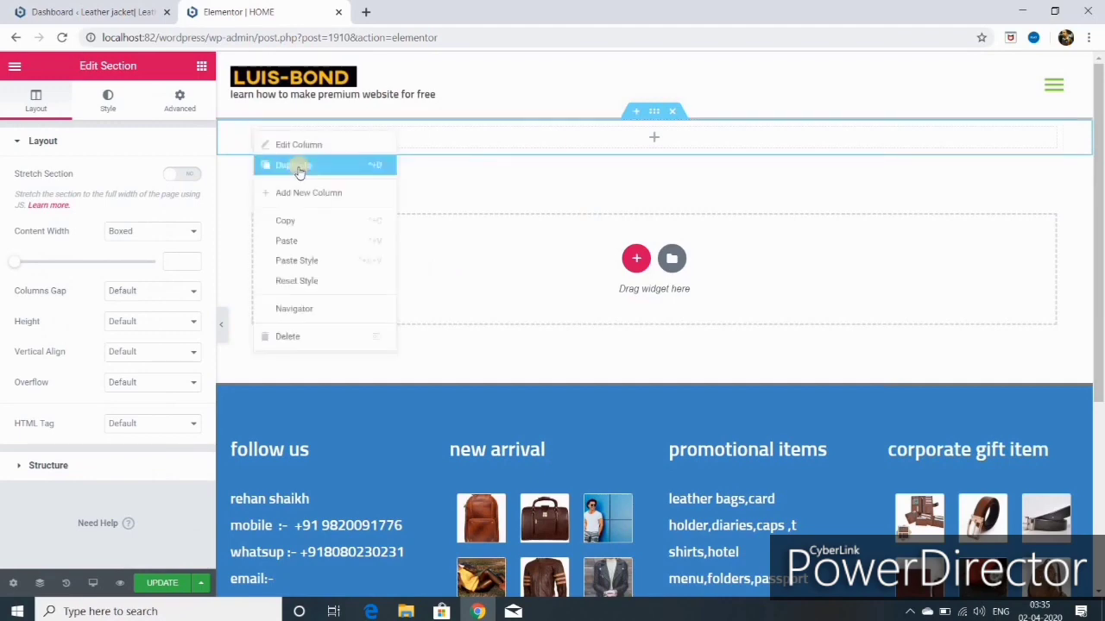
pyautogui.click(300, 169)
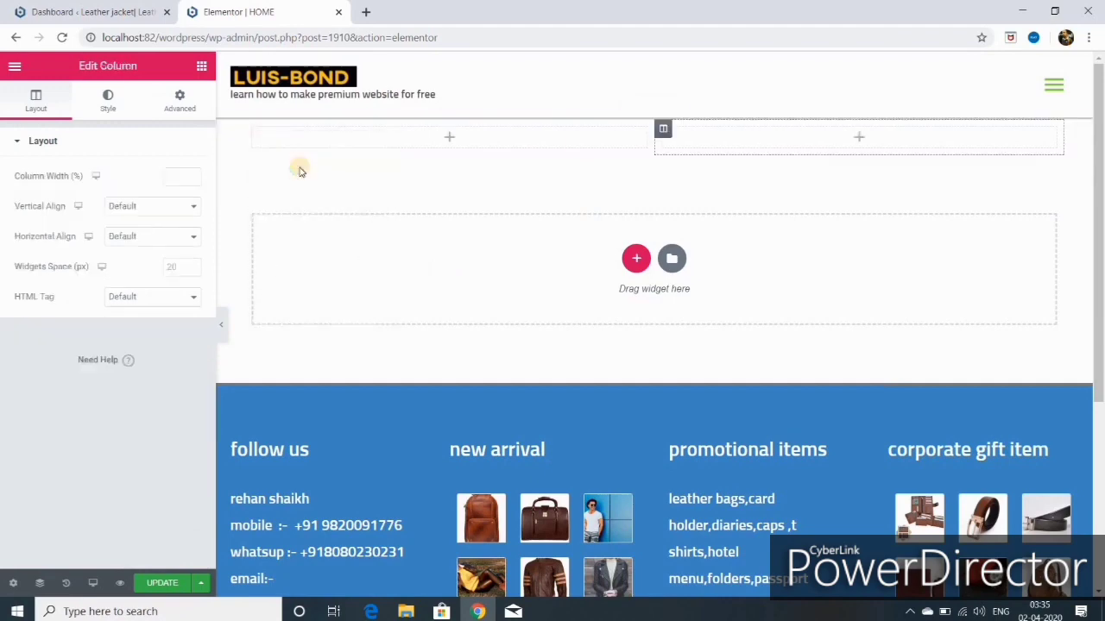
pyautogui.rightClick(661, 129)
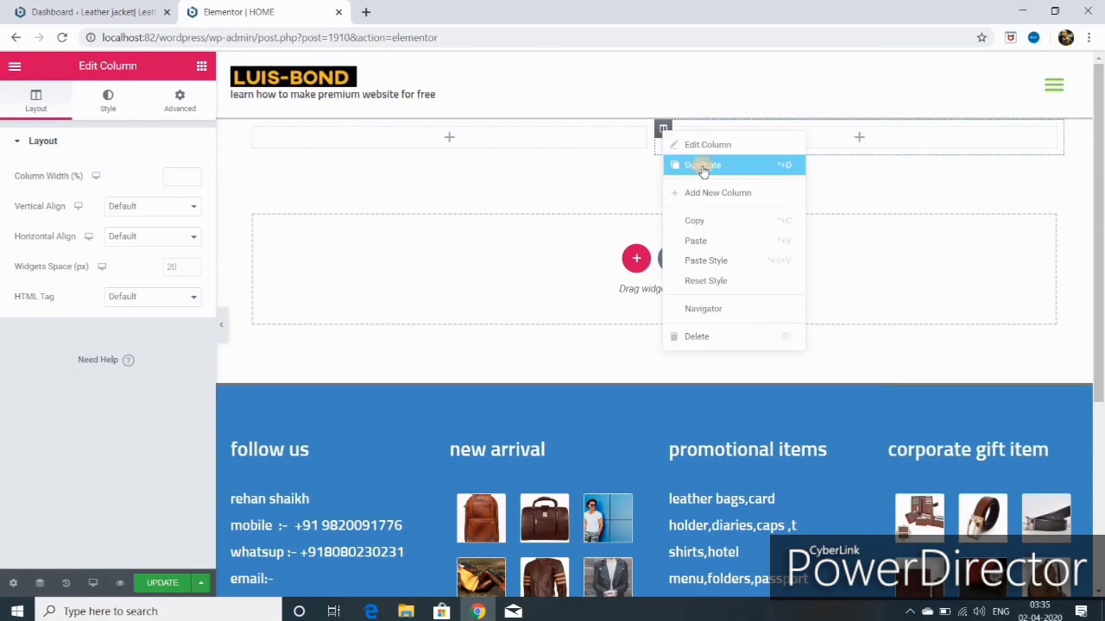
pyautogui.click(703, 170)
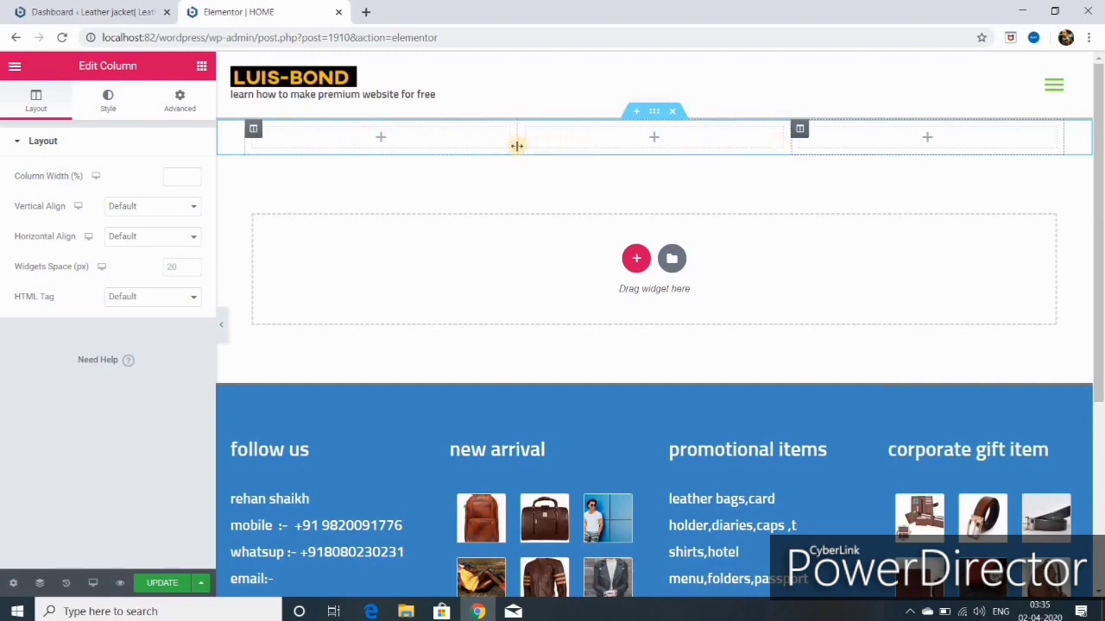
pyautogui.moveTo(517, 145); pyautogui.dragTo(595, 149)
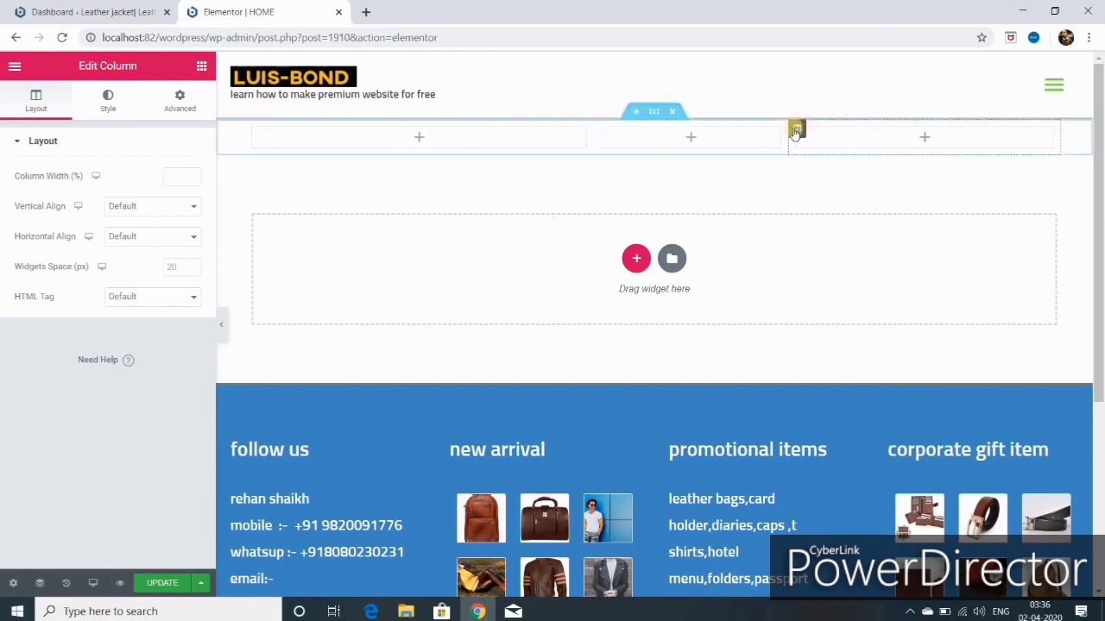
# Step: Place a Testimonial widget in the first column and a Text Editor in the second
pyautogui.click(654, 110)
pyautogui.click(201, 68)
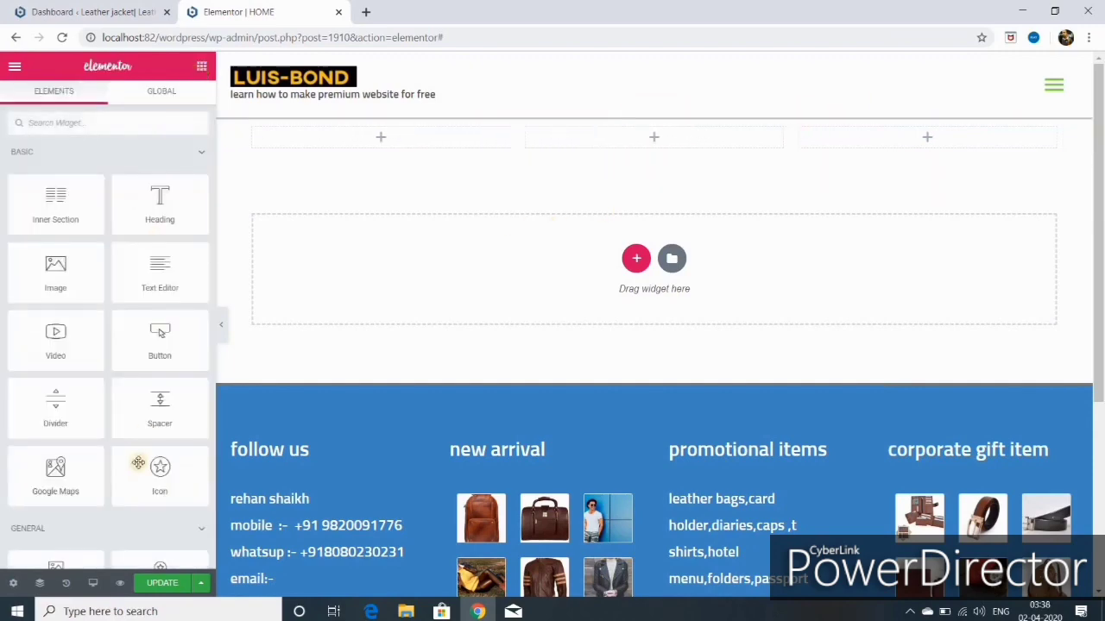
pyautogui.scroll(-3, 86, 449)
pyautogui.moveTo(55, 483); pyautogui.dragTo(379, 150)
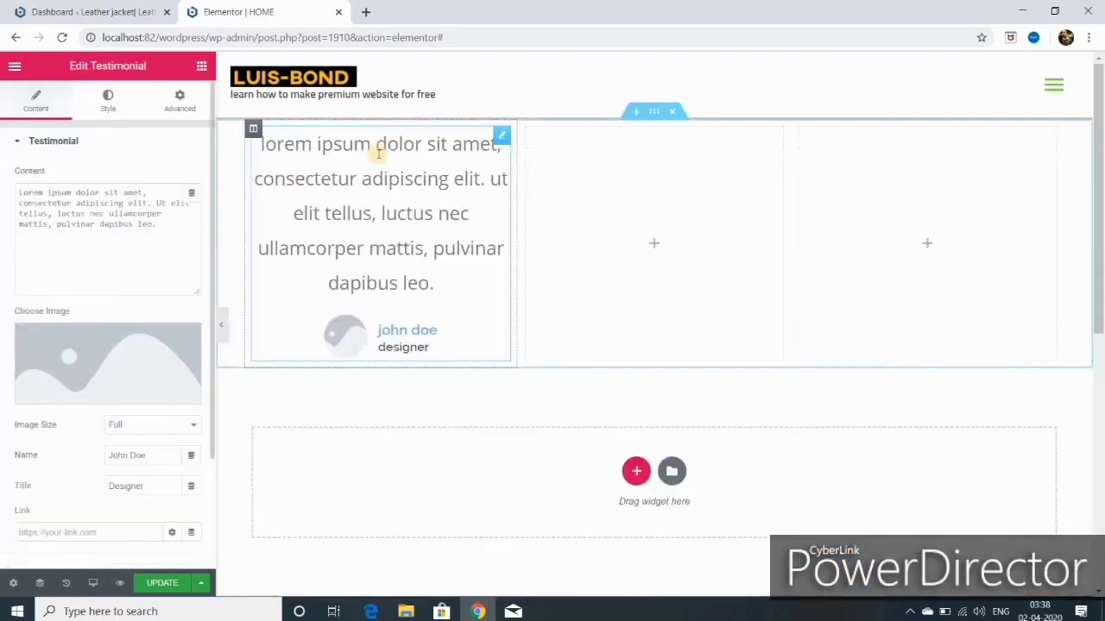
pyautogui.click(203, 67)
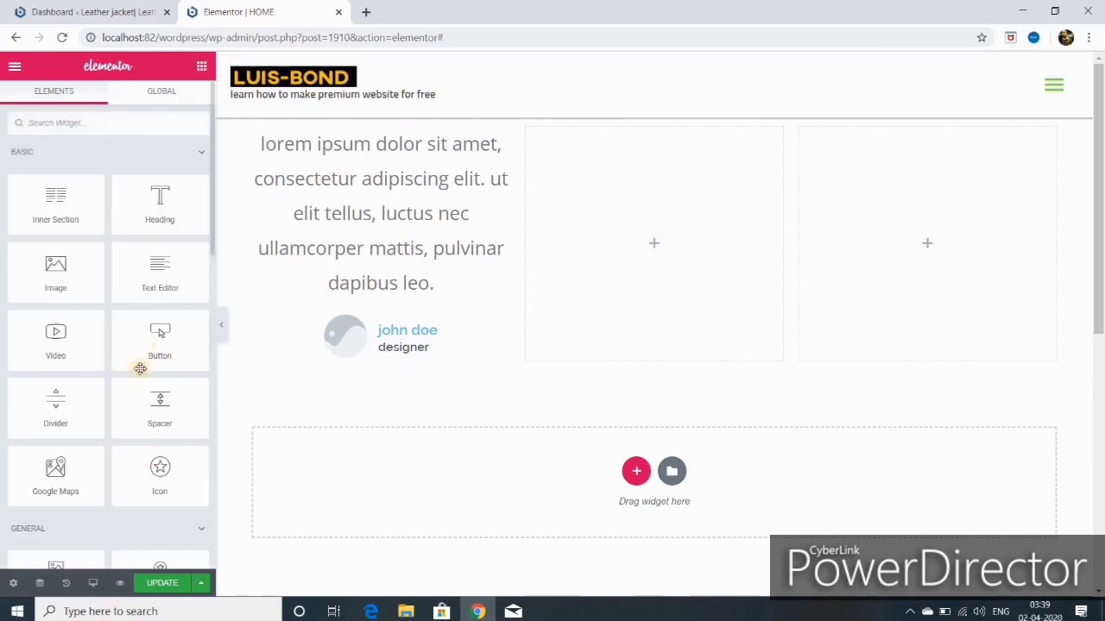
pyautogui.moveTo(166, 279); pyautogui.dragTo(680, 177)
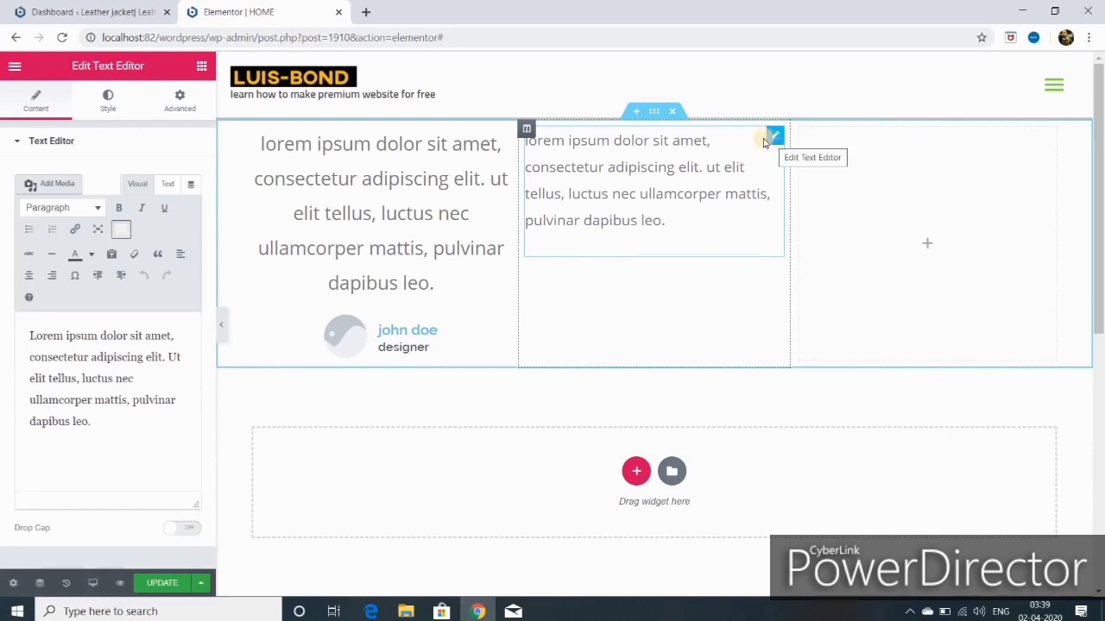
# Step: Duplicate the Text Editor widget and review the Testimonial widget's settings
pyautogui.rightClick(777, 139)
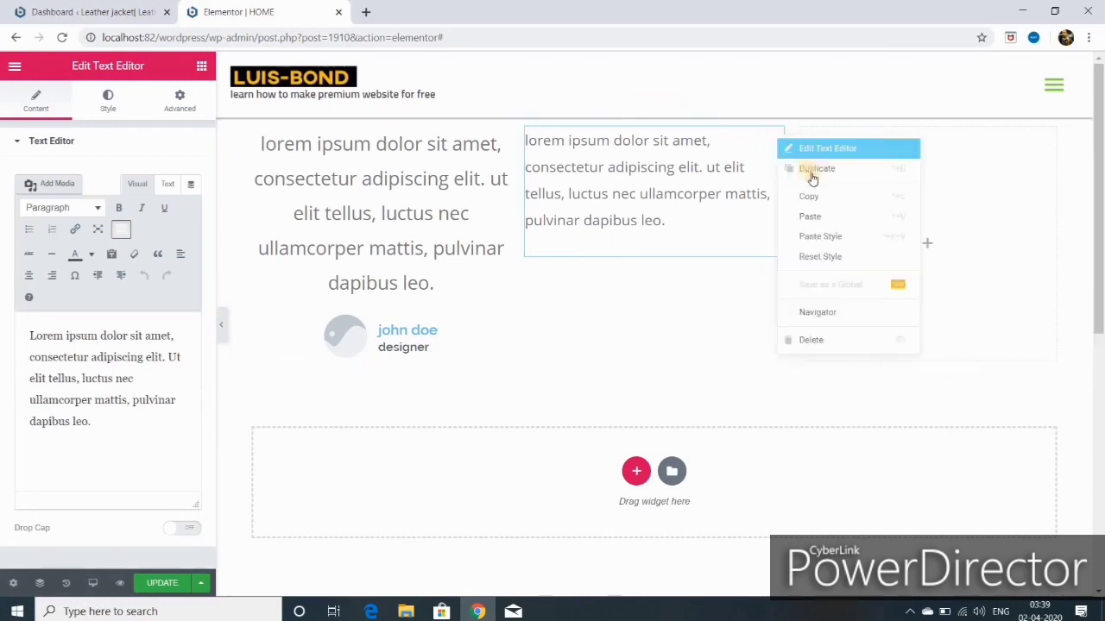
pyautogui.click(816, 169)
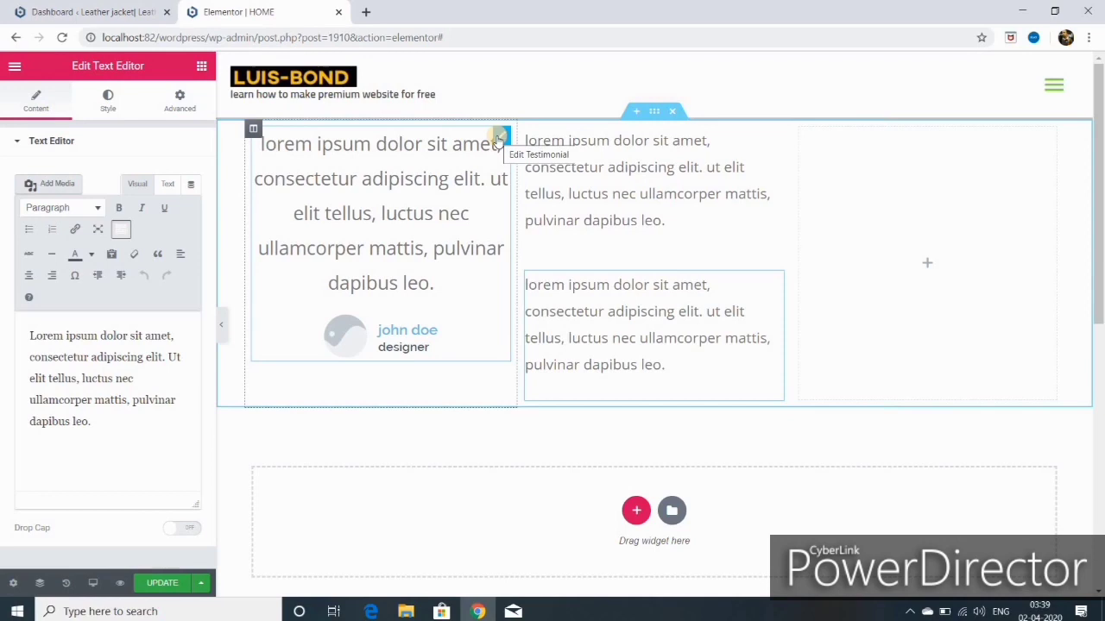
pyautogui.click(499, 138)
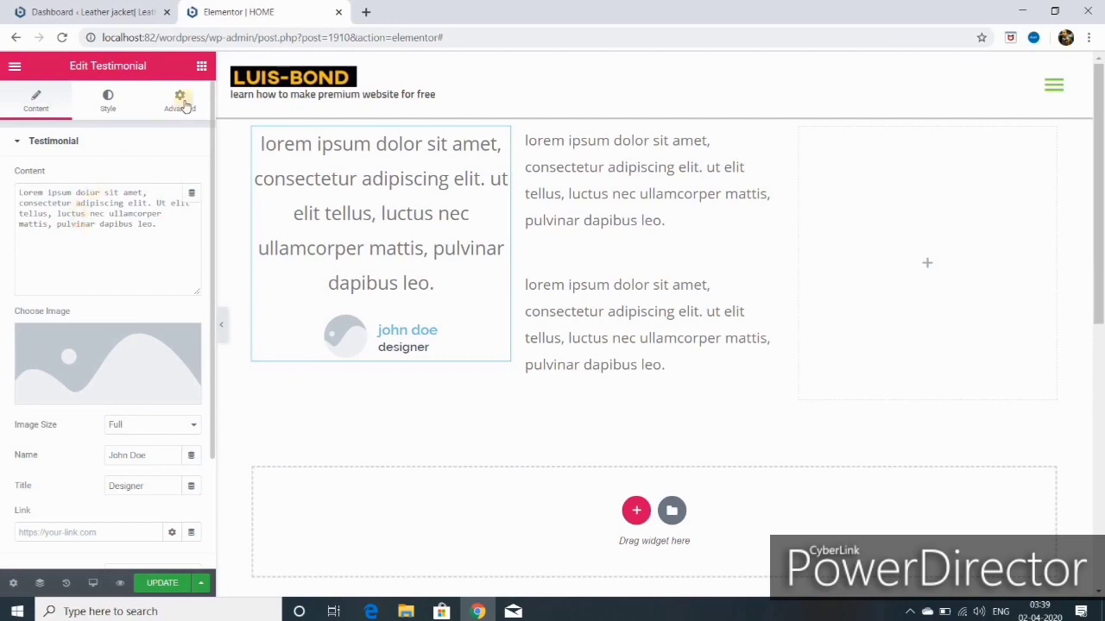
pyautogui.click(199, 66)
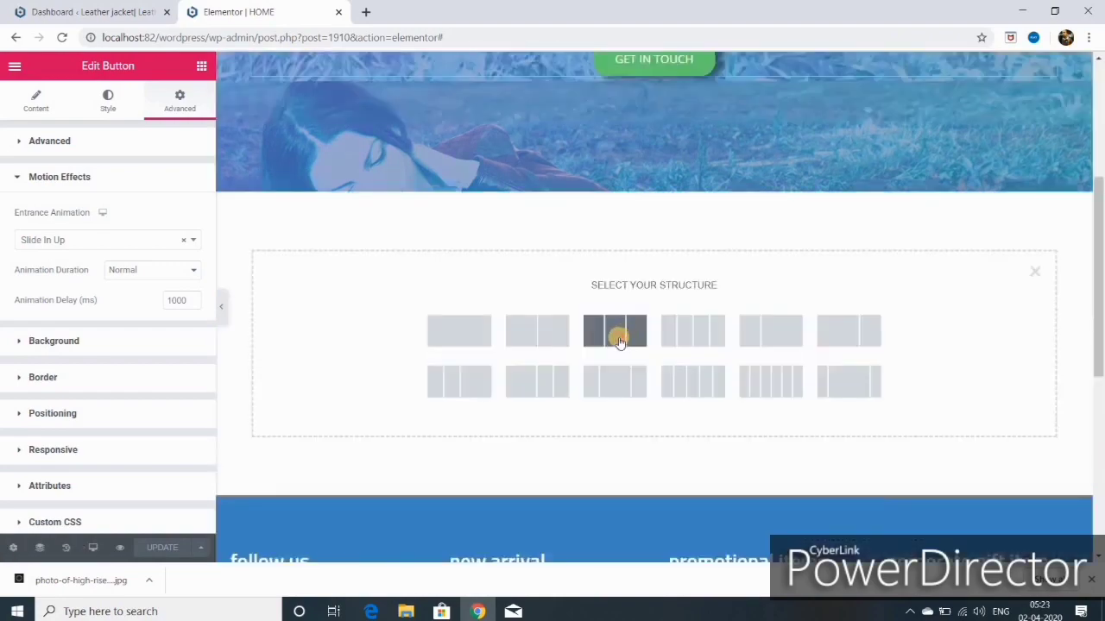
# Step: Create a three-column section under the hero and drop an Icon Box into its first column
pyautogui.click(620, 341)
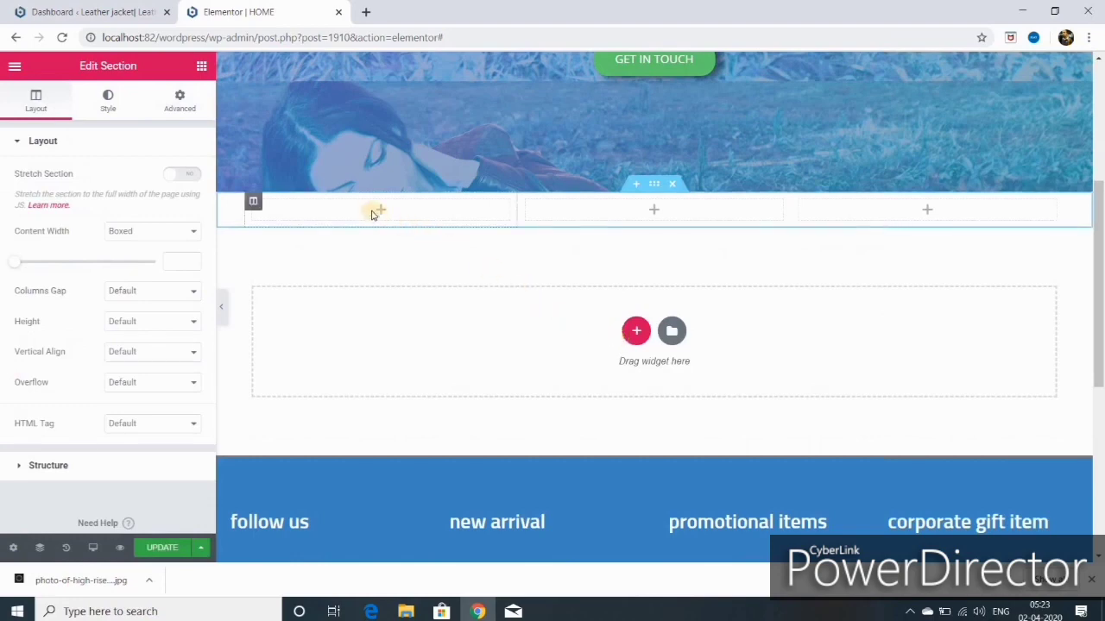
pyautogui.click(358, 256)
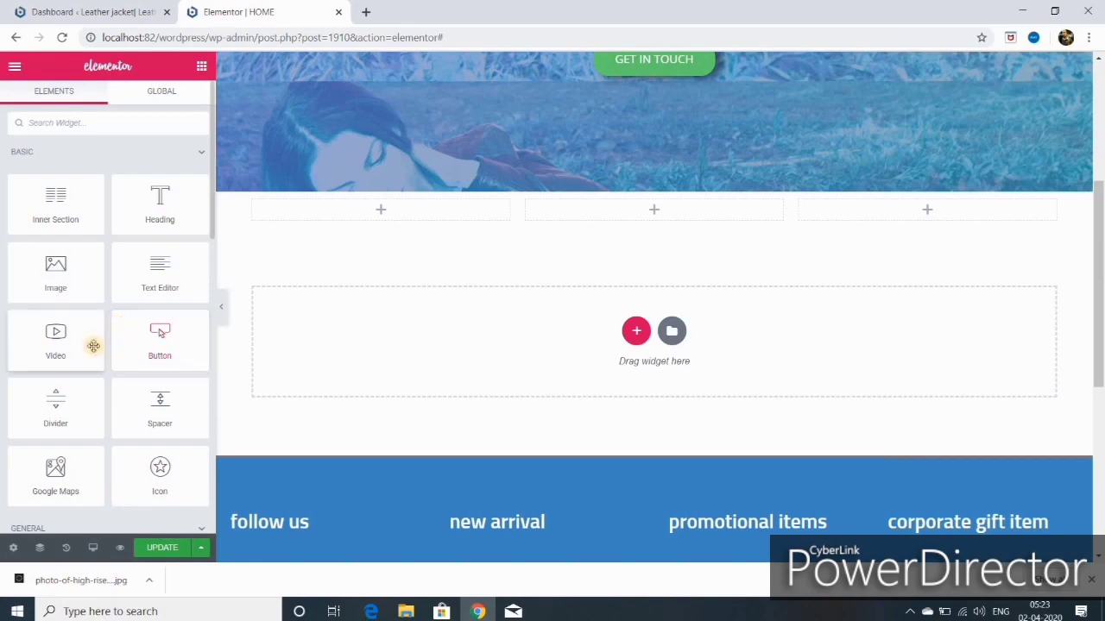
pyautogui.scroll(-2, 95, 354)
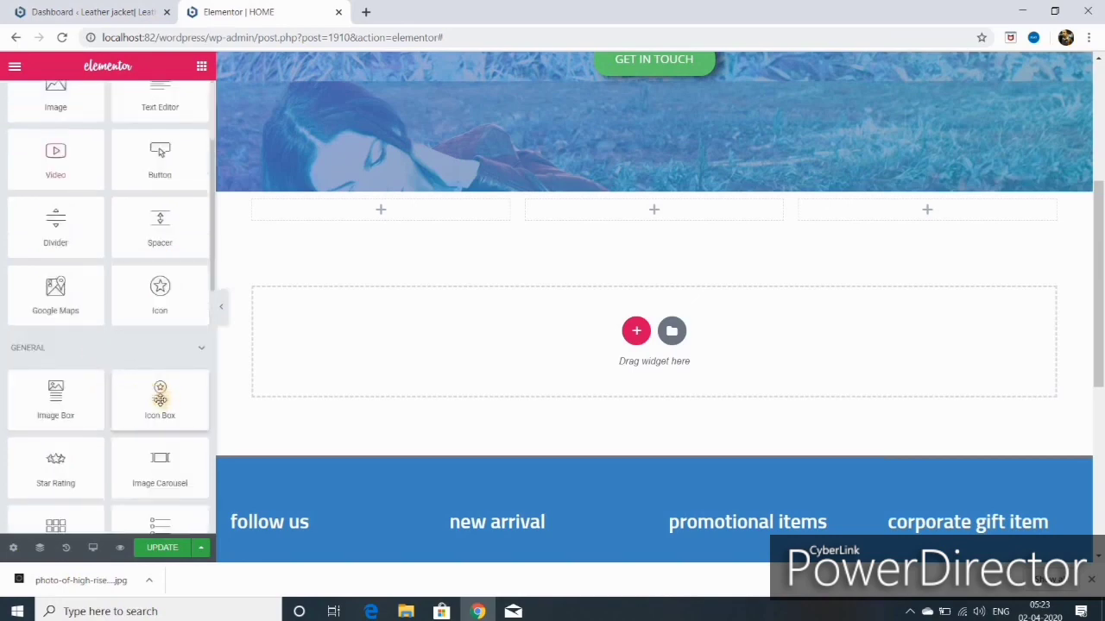
pyautogui.moveTo(159, 398); pyautogui.dragTo(390, 216)
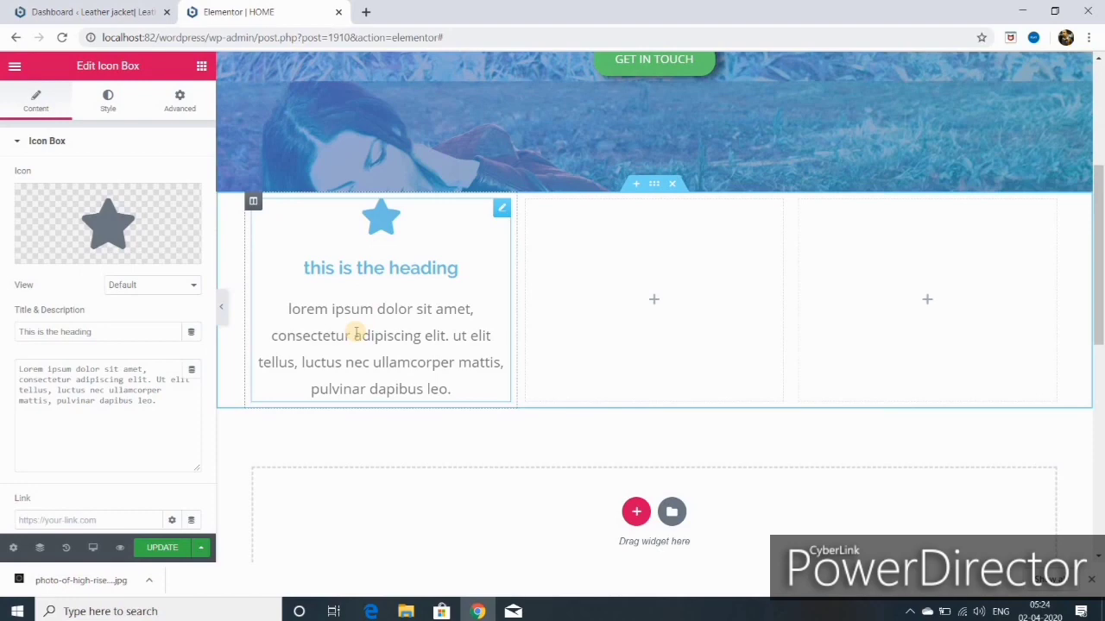
pyautogui.moveTo(62, 256)
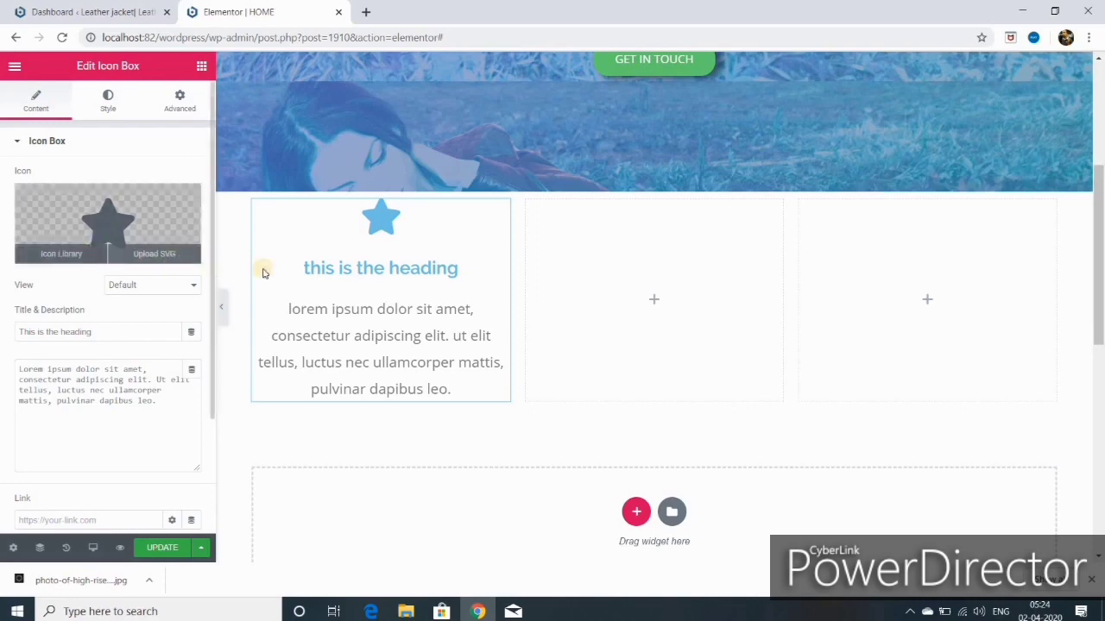
# Step: Replace the icon box's star with the Camera icon found by searching 'cam'
pyautogui.click(62, 254)
pyautogui.scroll(1, 466, 190)
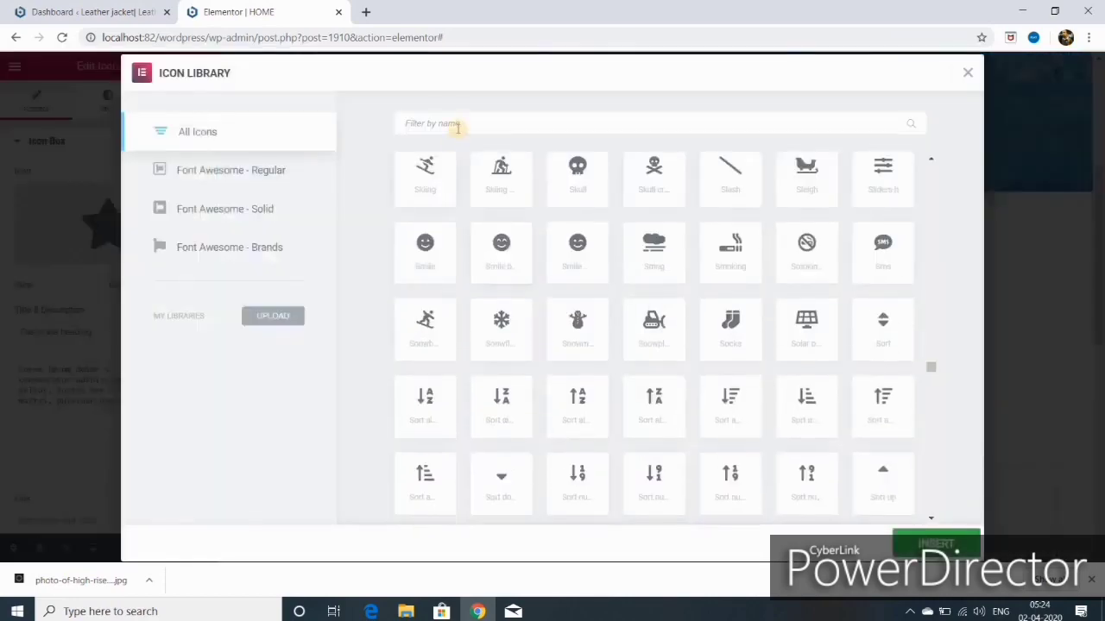
pyautogui.click(460, 123)
pyautogui.write('cam')
pyautogui.click(425, 212)
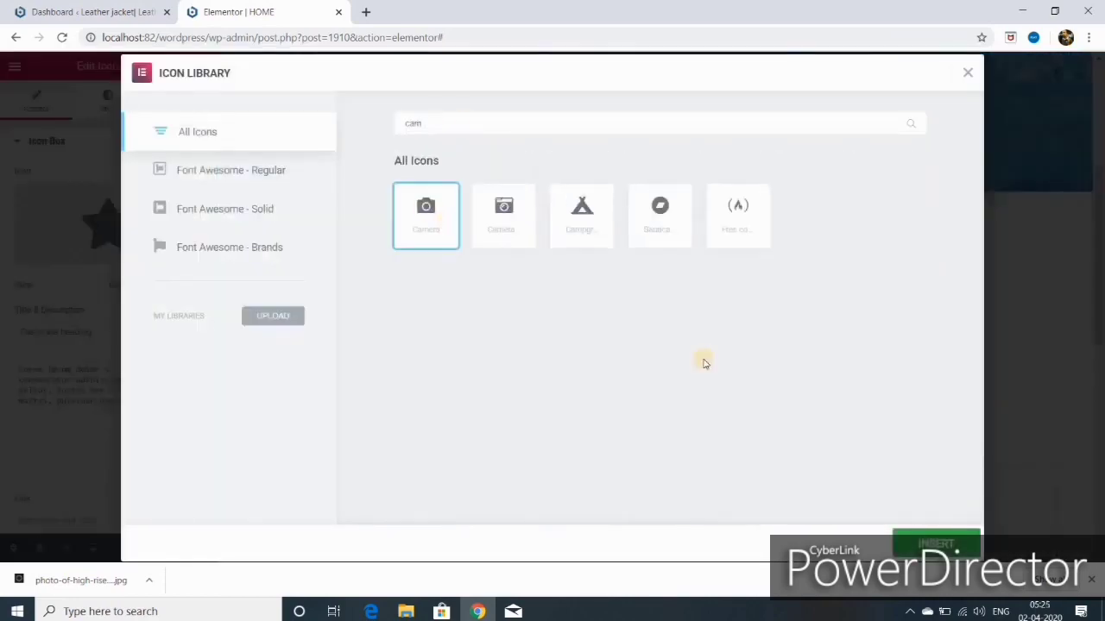
pyautogui.click(916, 540)
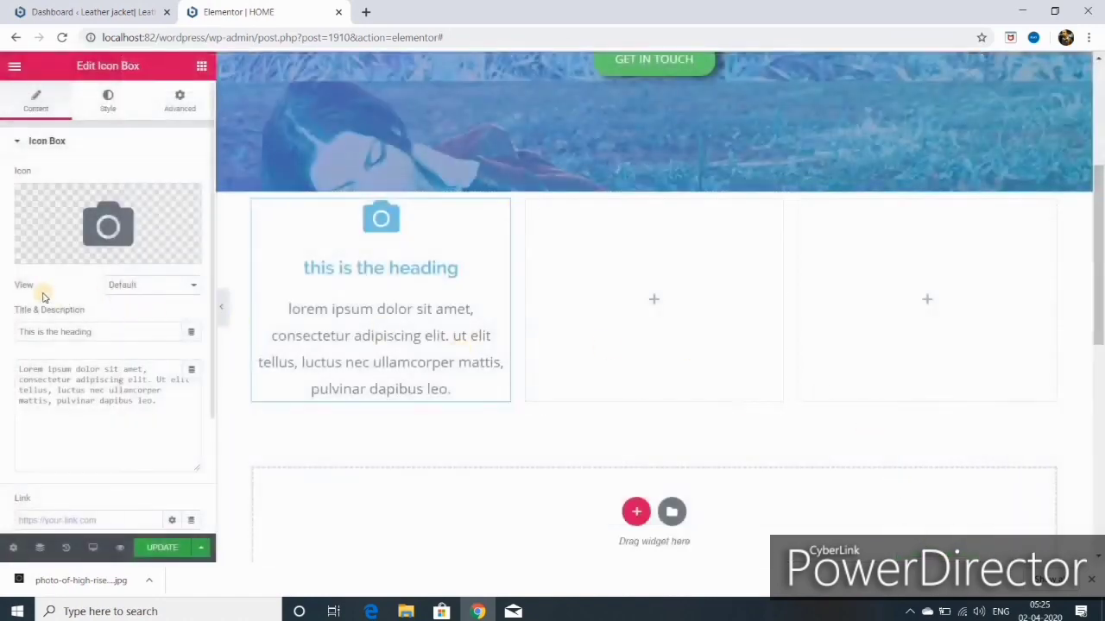
# Step: Try the Stacked and Framed icon views, then settle on Default
pyautogui.click(151, 285)
pyautogui.click(138, 311)
pyautogui.click(191, 285)
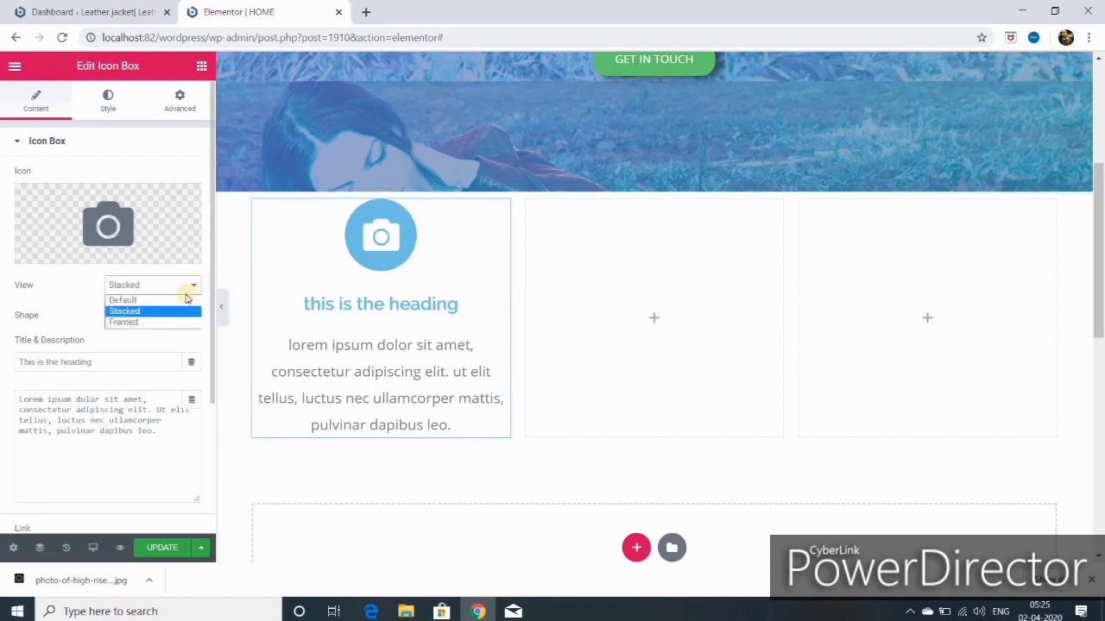
pyautogui.click(159, 322)
pyautogui.click(190, 286)
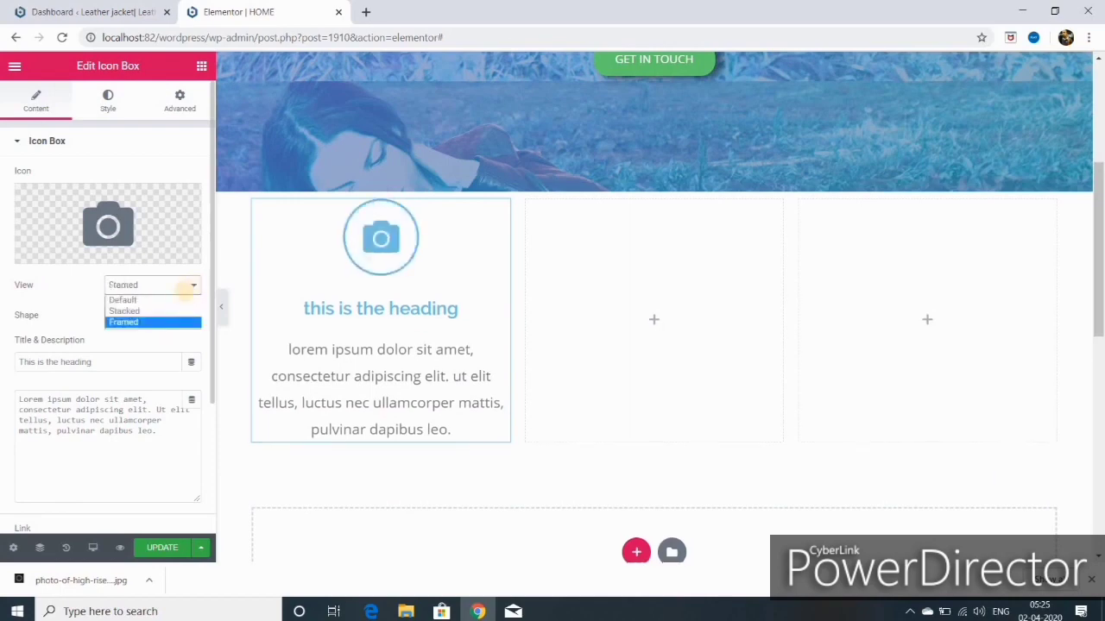
pyautogui.click(163, 299)
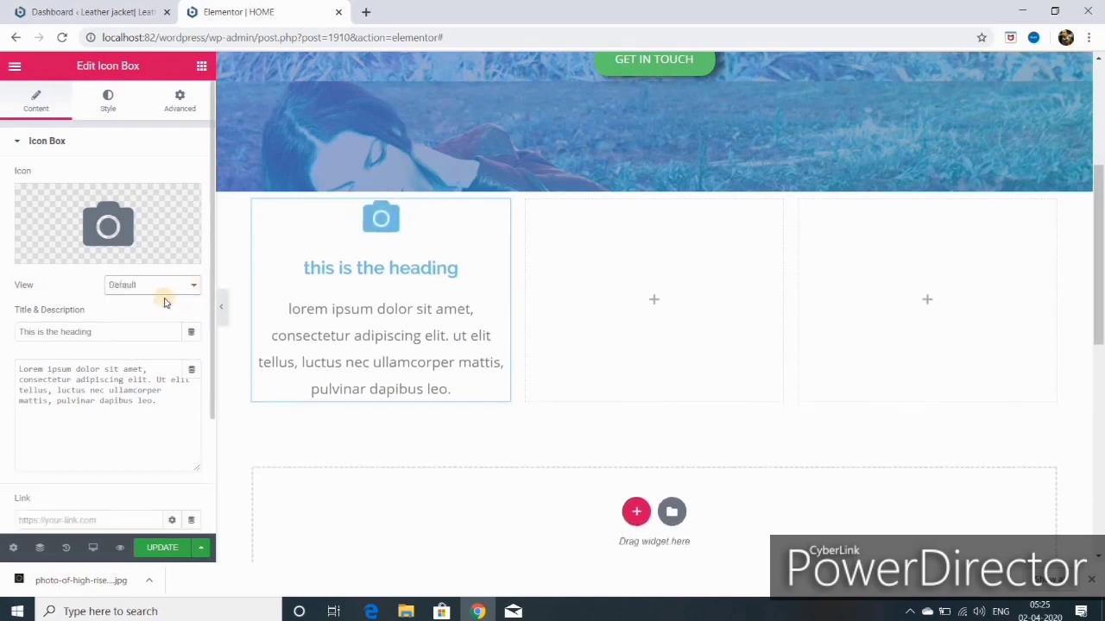
# Step: Change the icon box heading to 'leather jacket' and save the page
pyautogui.click(101, 331)
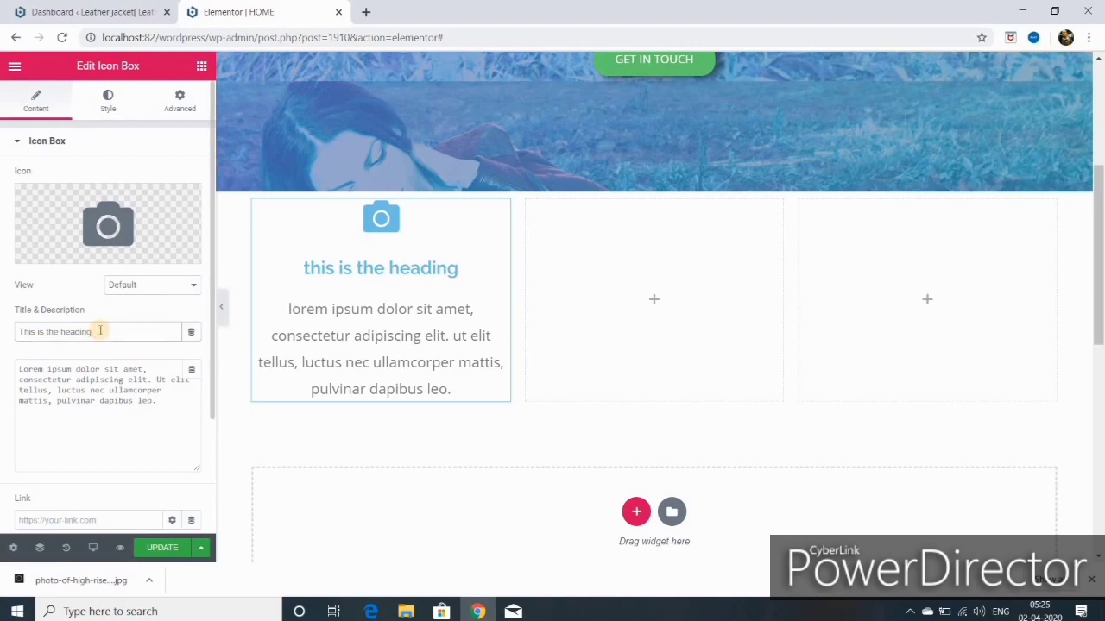
pyautogui.press('BackSpace')
pyautogui.press('BackSpace')
pyautogui.press('BackSpace')
pyautogui.press('BackSpace')
pyautogui.press('BackSpace')
pyautogui.press('BackSpace')
pyautogui.press('BackSpace')
pyautogui.press('BackSpace')
pyautogui.press('BackSpace')
pyautogui.press('BackSpace')
pyautogui.press('BackSpace')
pyautogui.press('BackSpace')
pyautogui.press('BackSpace')
pyautogui.press('BackSpace')
pyautogui.press('BackSpace')
pyautogui.press('BackSpace')
pyautogui.press('BackSpace')
pyautogui.press('BackSpace')
pyautogui.press('BackSpace')
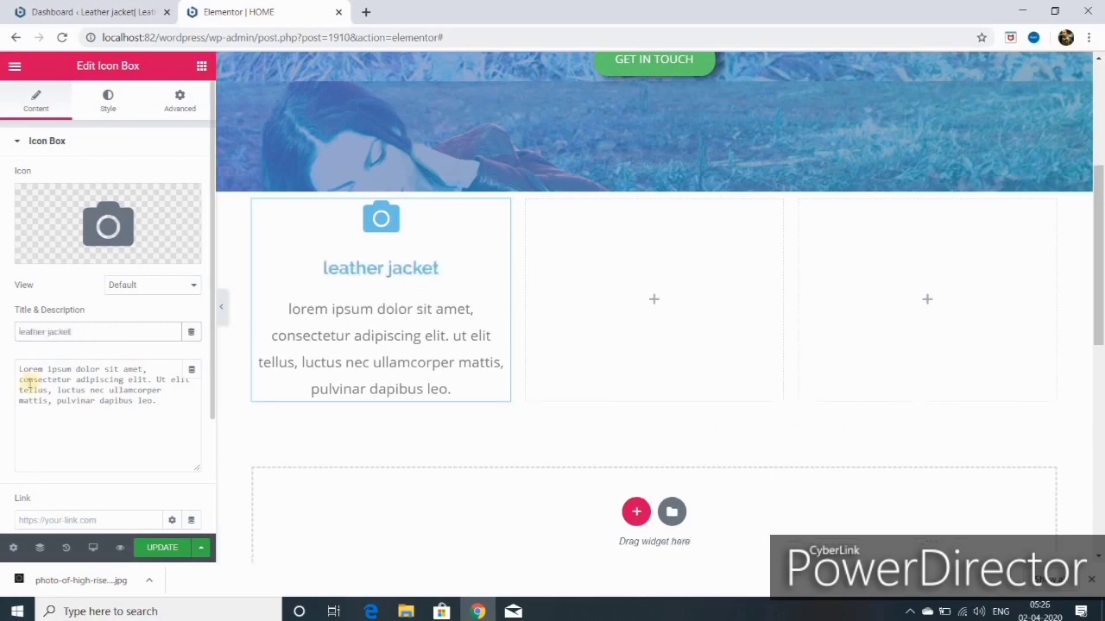
pyautogui.moveTo(28, 384); pyautogui.dragTo(90, 395)
pyautogui.click(157, 548)
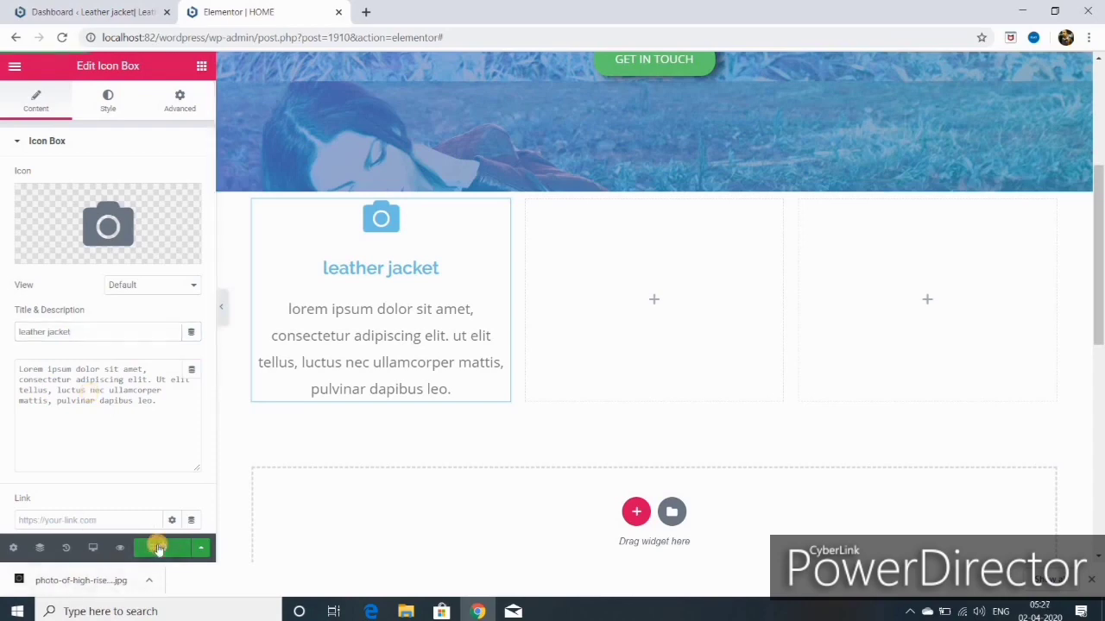
# Step: Preview the page, then give the camera icon a Grow hover animation
pyautogui.click(221, 307)
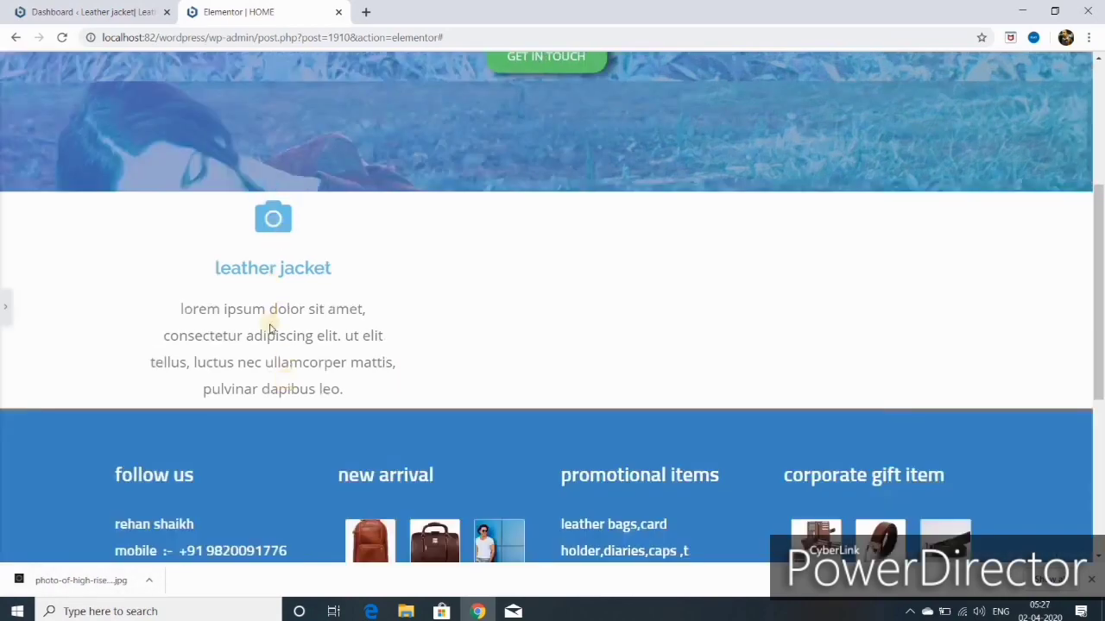
pyautogui.click(5, 311)
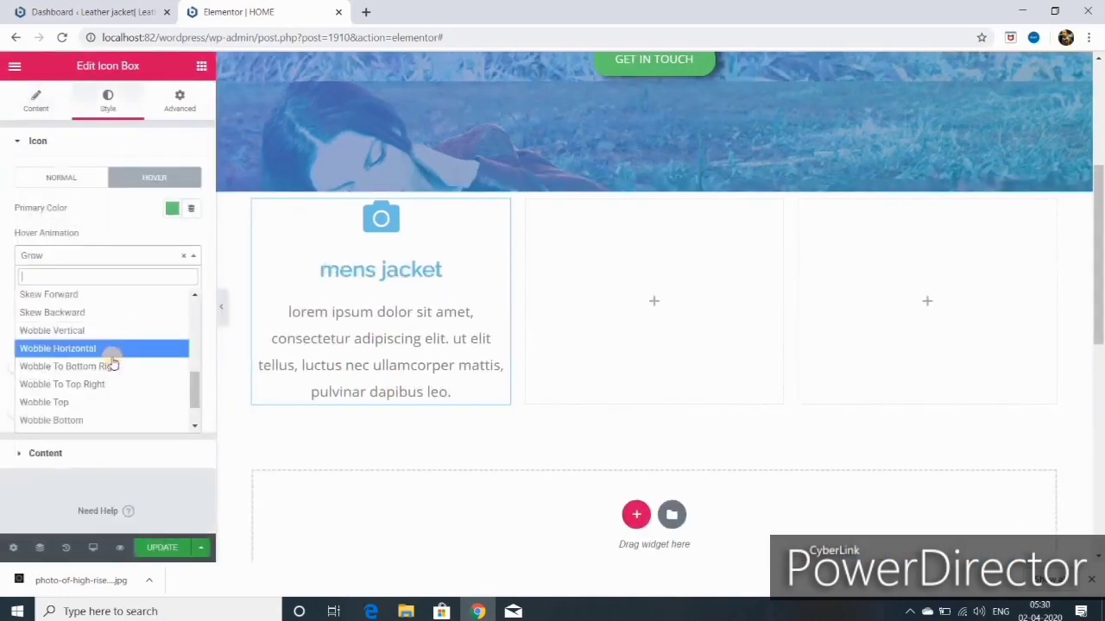
pyautogui.scroll(-2, 111, 361)
pyautogui.scroll(15, 111, 358)
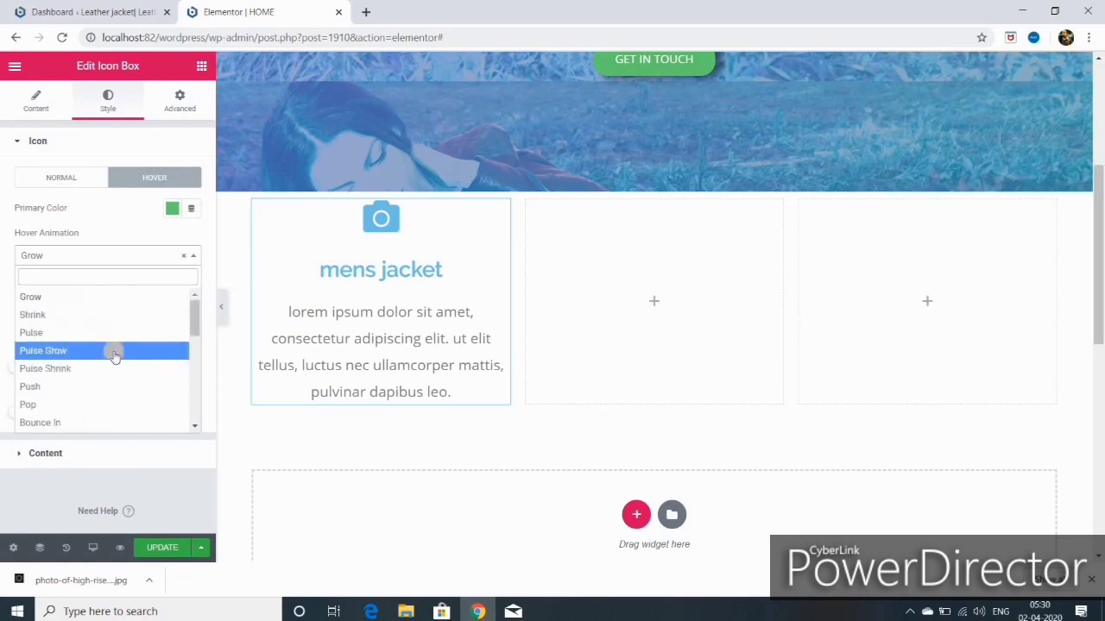
pyautogui.click(82, 304)
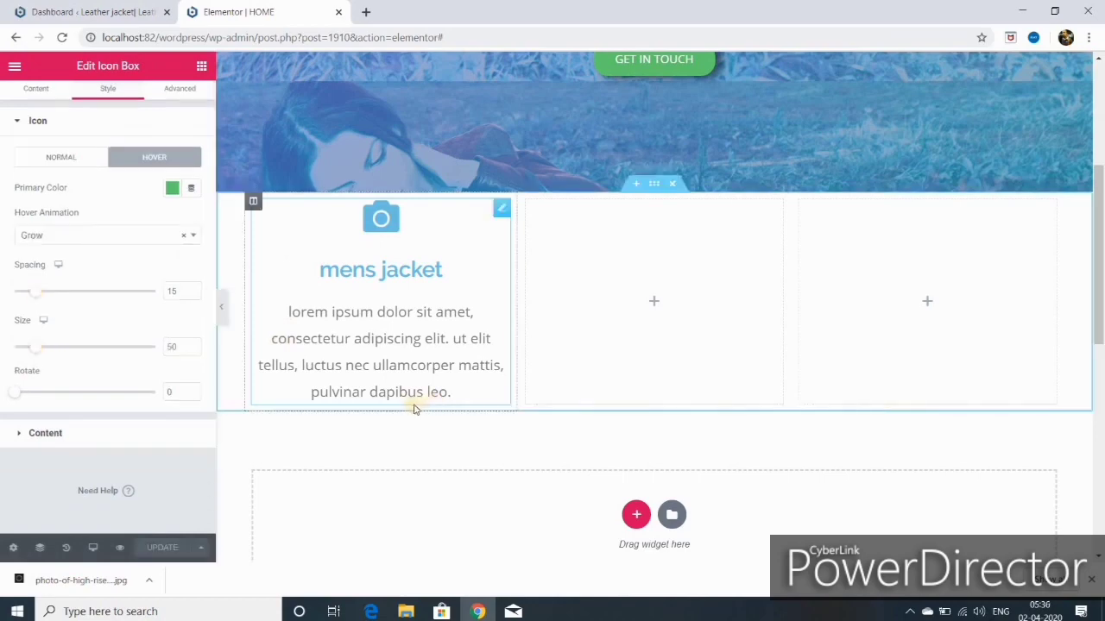
pyautogui.click(40, 435)
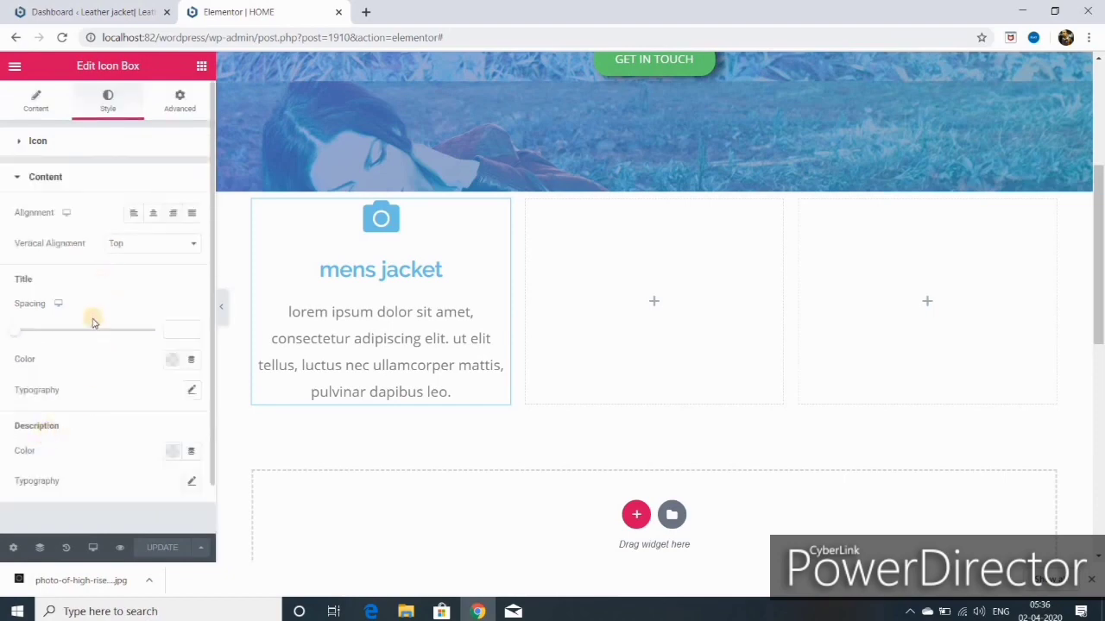
# Step: Color the icon box heading green and adjust its font size and weight
pyautogui.scroll(-1, 91, 316)
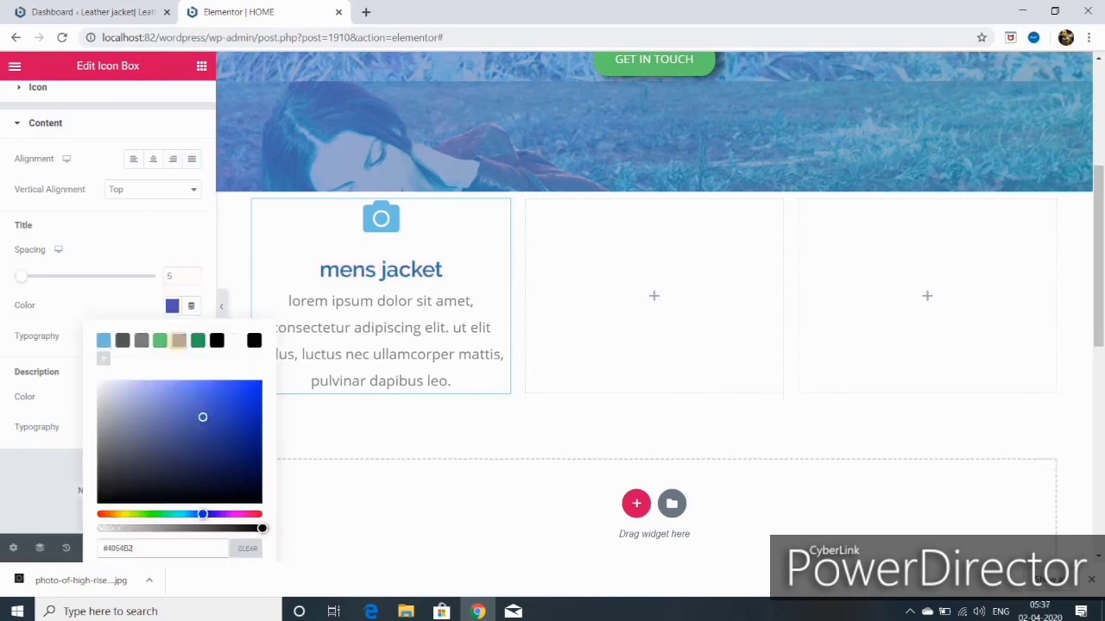
pyautogui.click(160, 340)
pyautogui.click(45, 464)
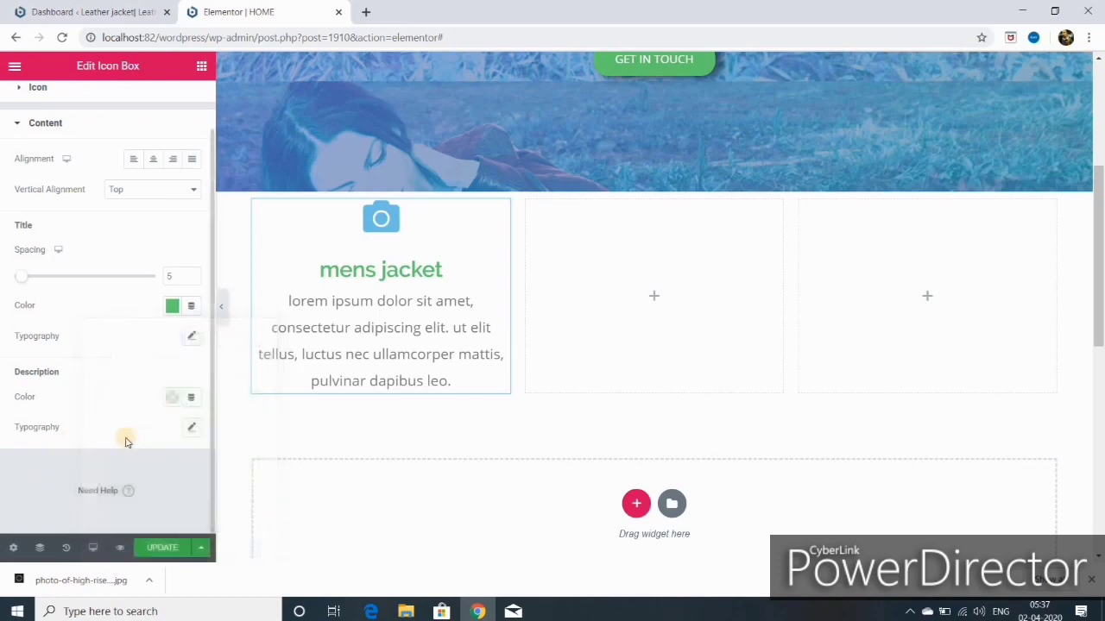
pyautogui.click(191, 340)
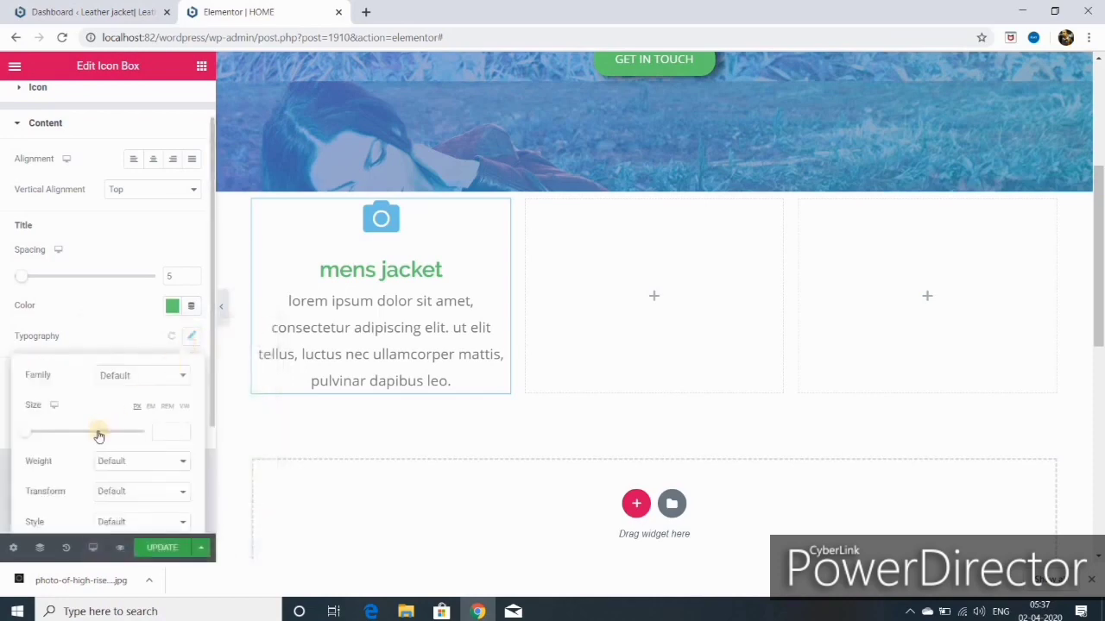
pyautogui.moveTo(31, 432); pyautogui.dragTo(45, 432)
pyautogui.scroll(-2, 130, 462)
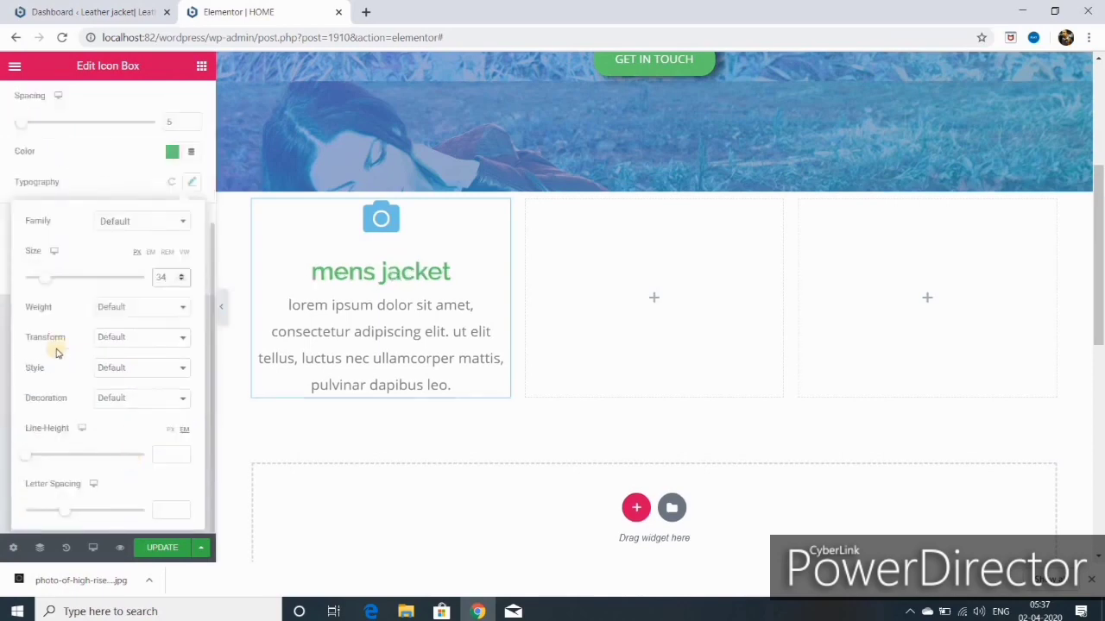
pyautogui.click(173, 308)
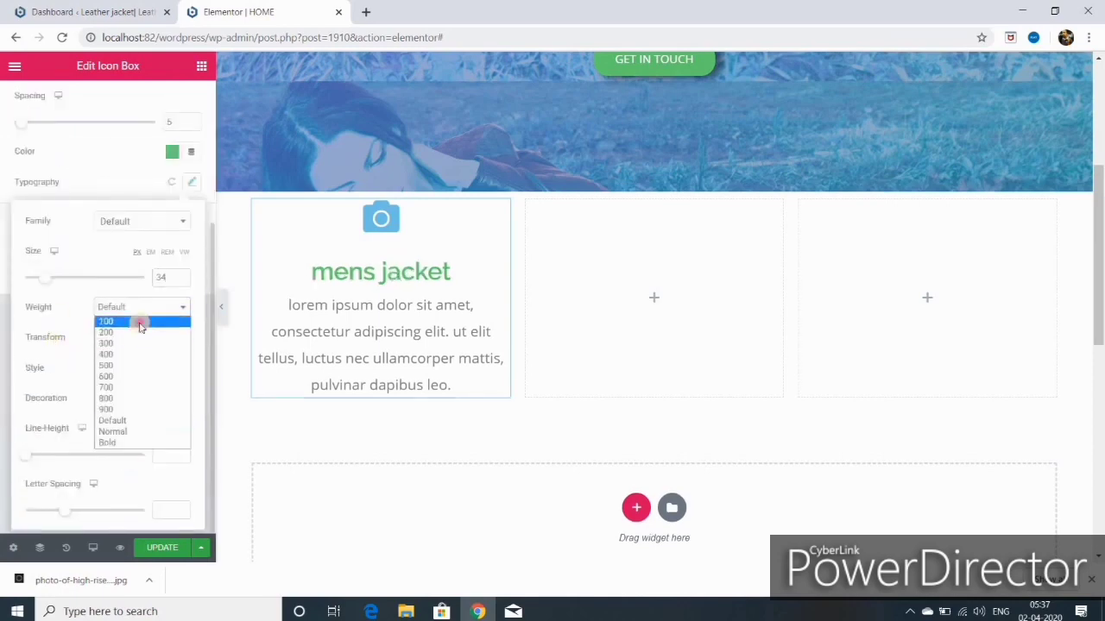
pyautogui.click(140, 322)
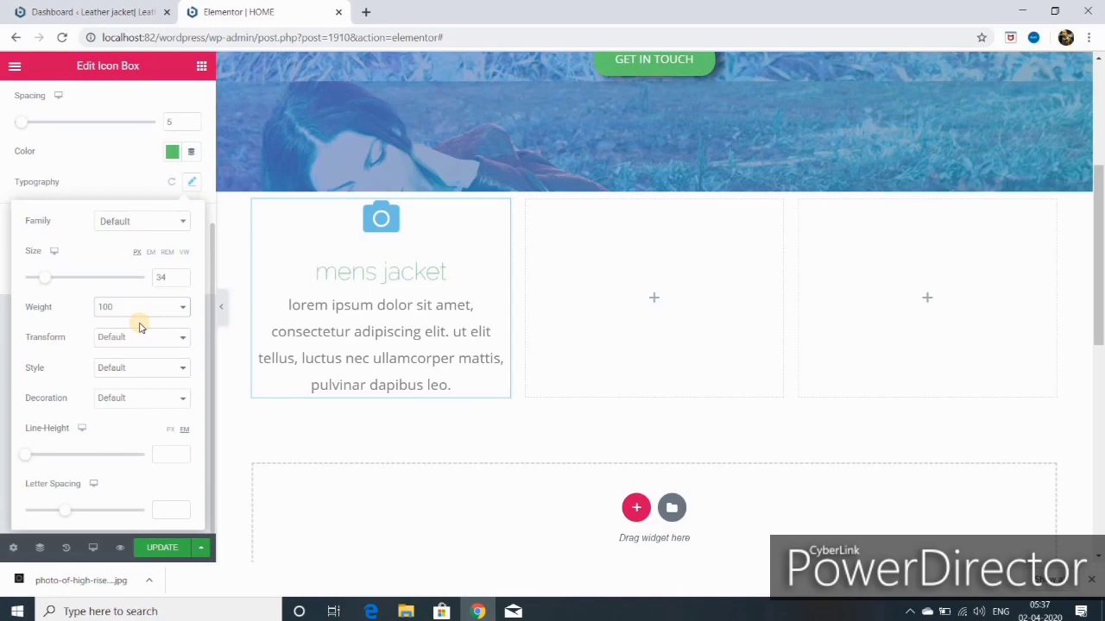
pyautogui.click(184, 308)
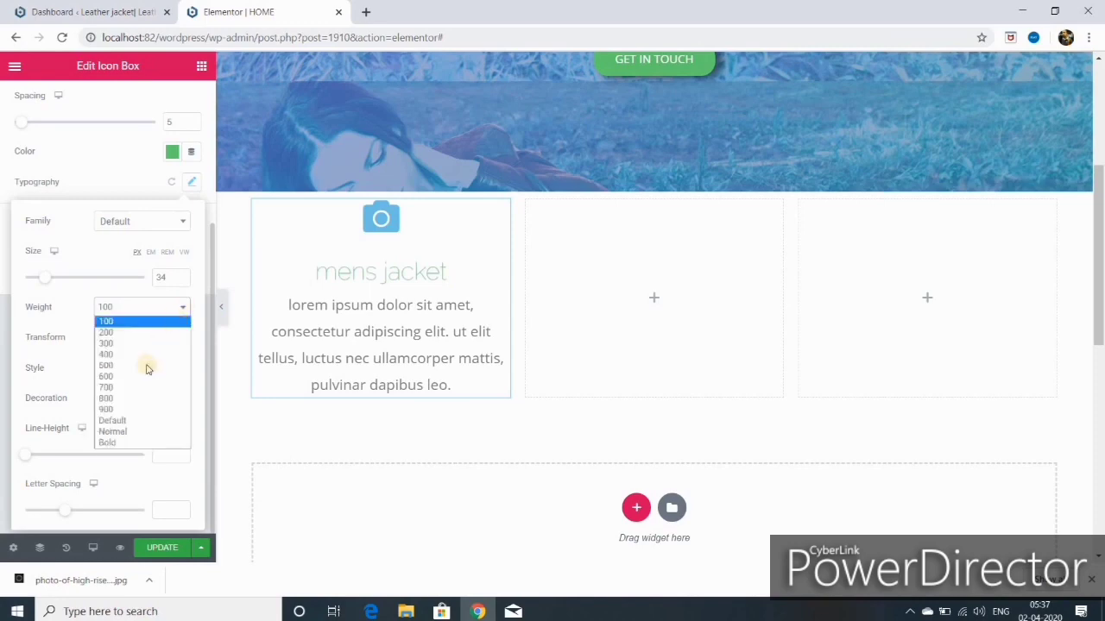
pyautogui.click(132, 411)
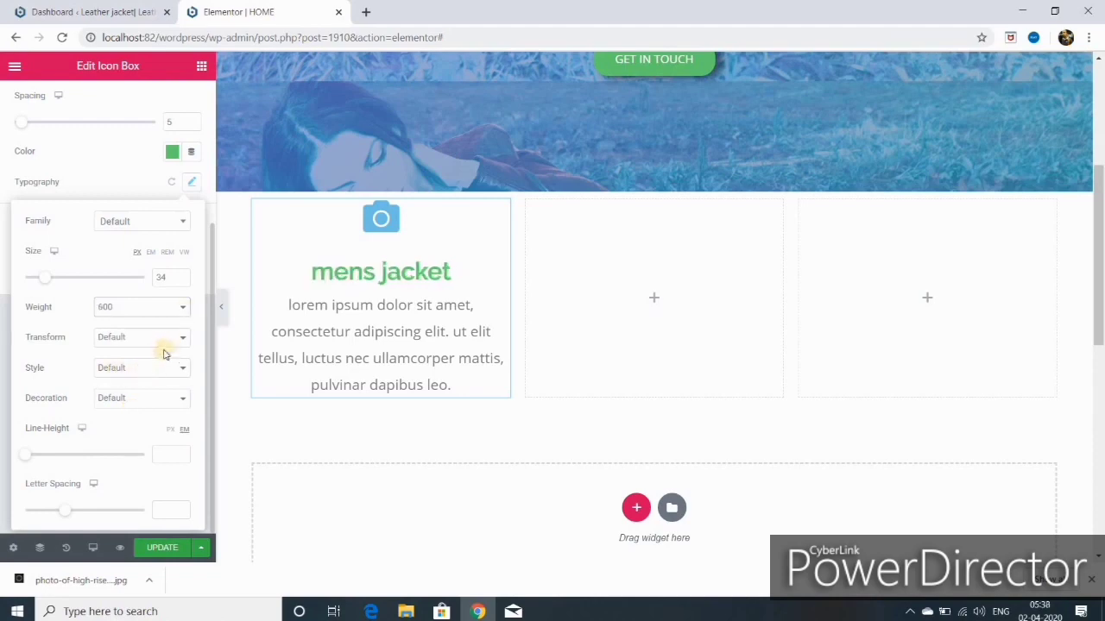
# Step: Make the heading uppercase, weight 500, 25 px, Normal style, no decoration, and save
pyautogui.click(180, 340)
pyautogui.click(167, 362)
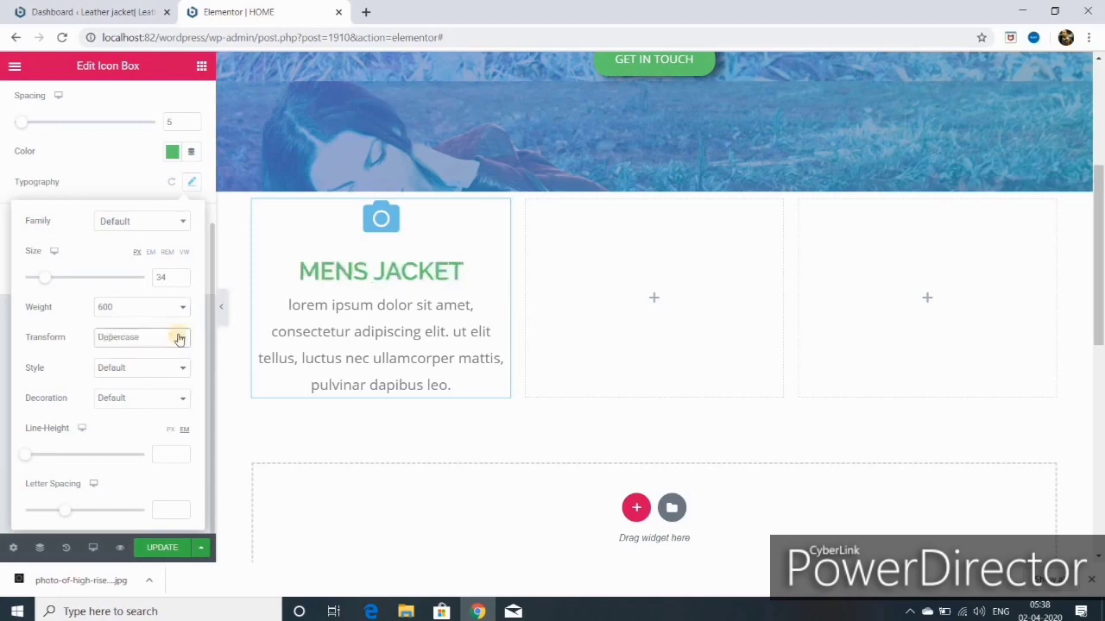
pyautogui.click(183, 310)
pyautogui.click(138, 361)
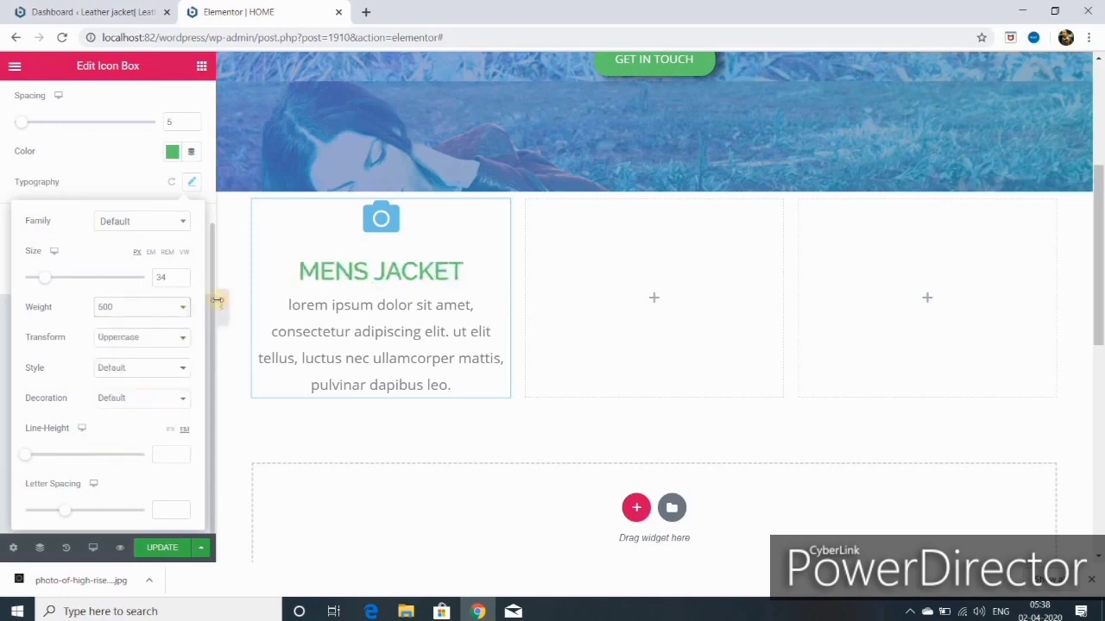
pyautogui.moveTo(45, 279); pyautogui.dragTo(40, 279)
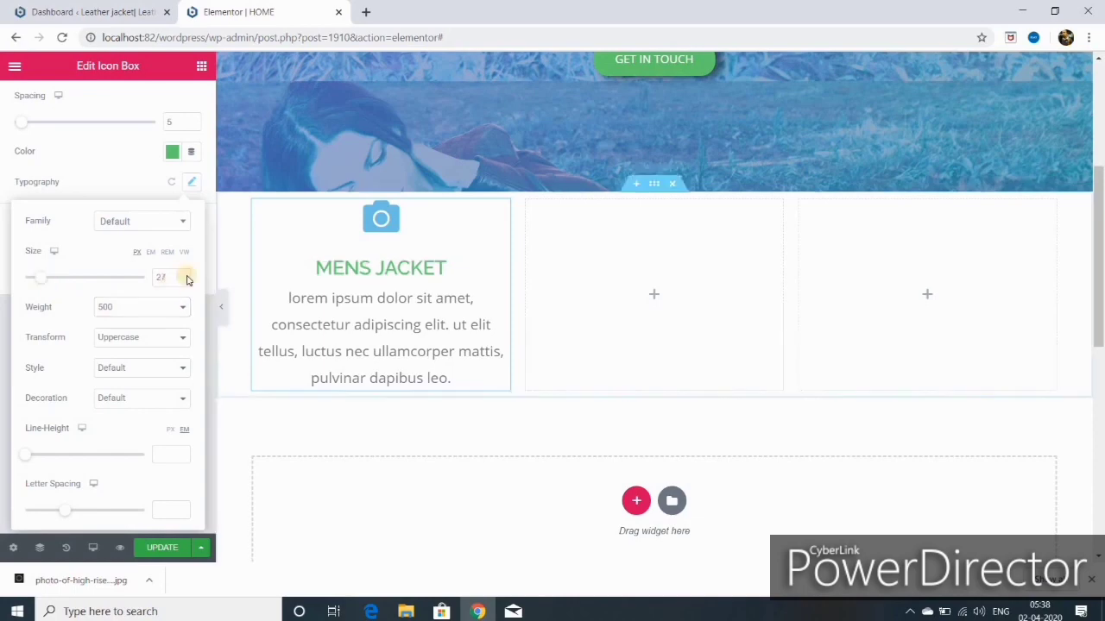
pyautogui.click(182, 282)
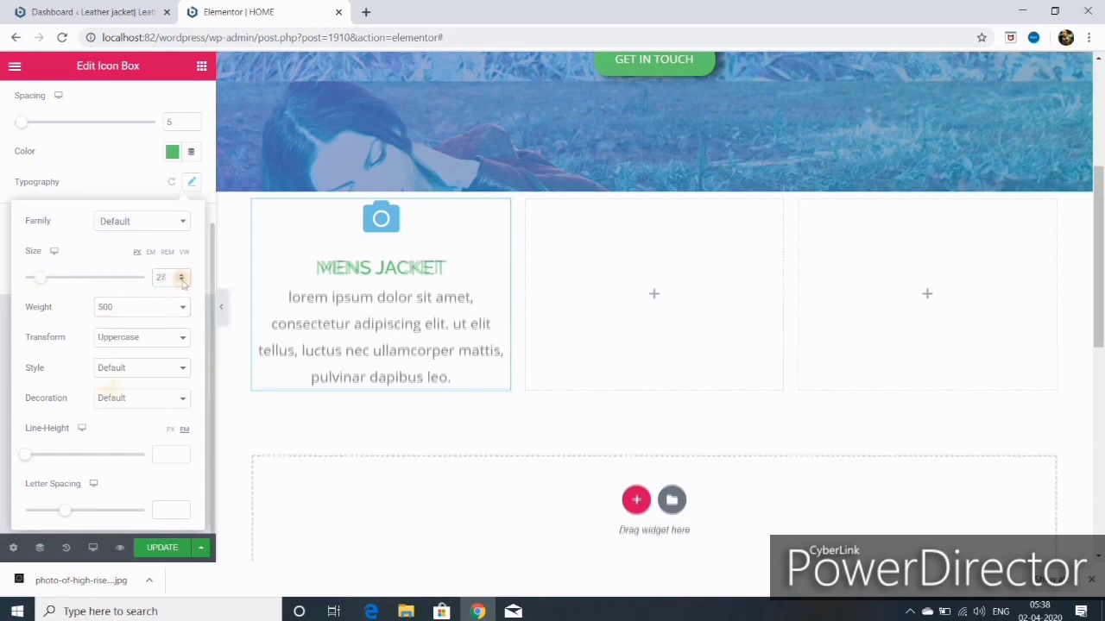
pyautogui.click(96, 371)
pyautogui.click(153, 397)
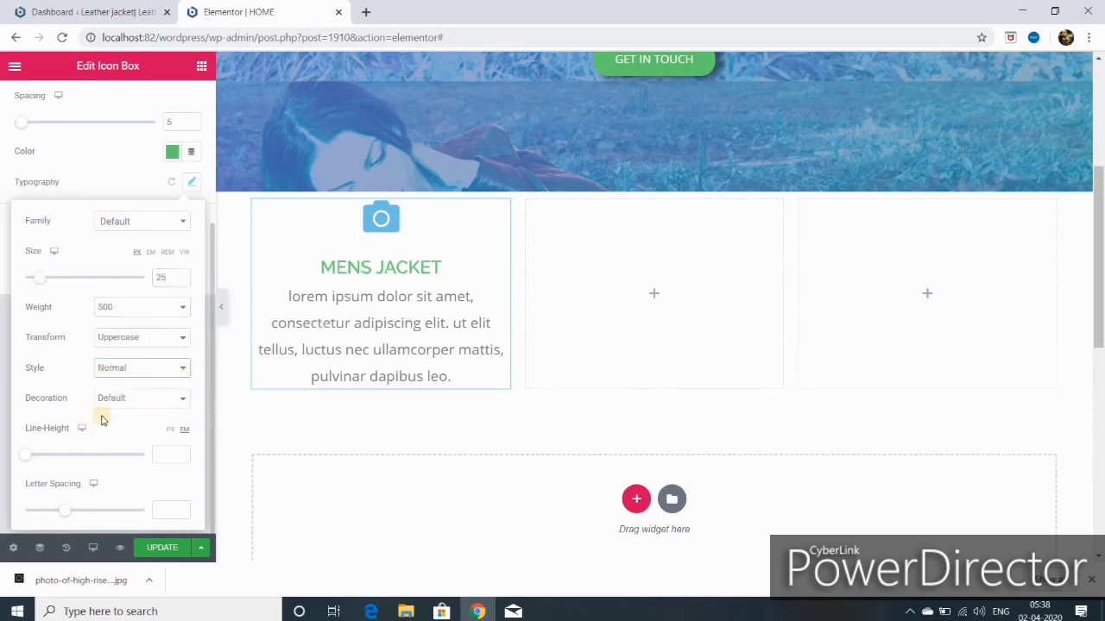
pyautogui.click(180, 399)
pyautogui.click(145, 457)
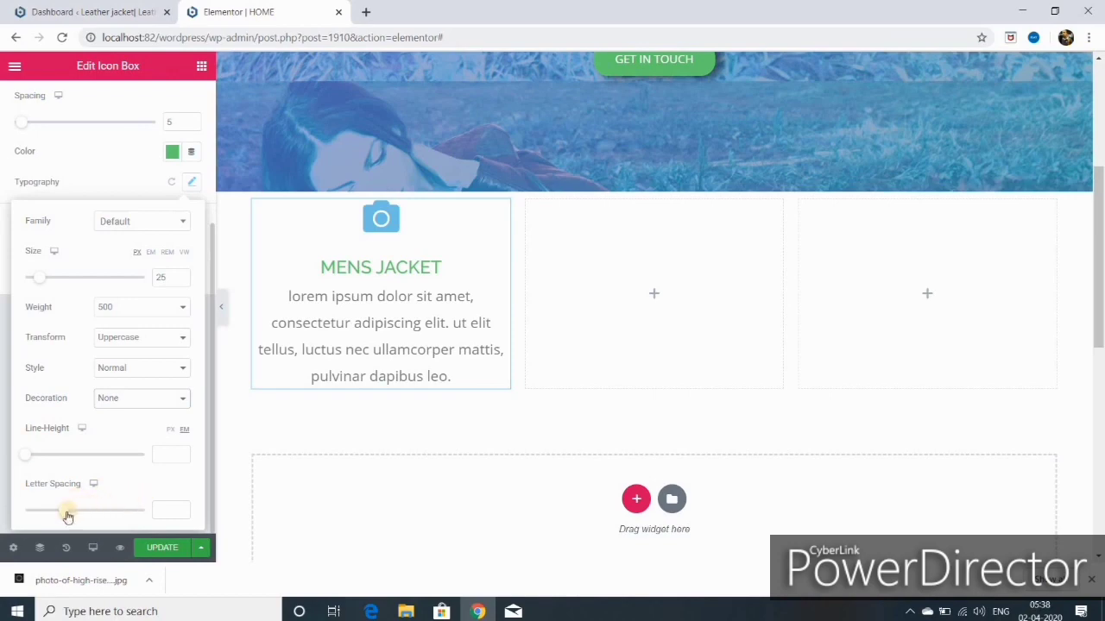
pyautogui.click(162, 550)
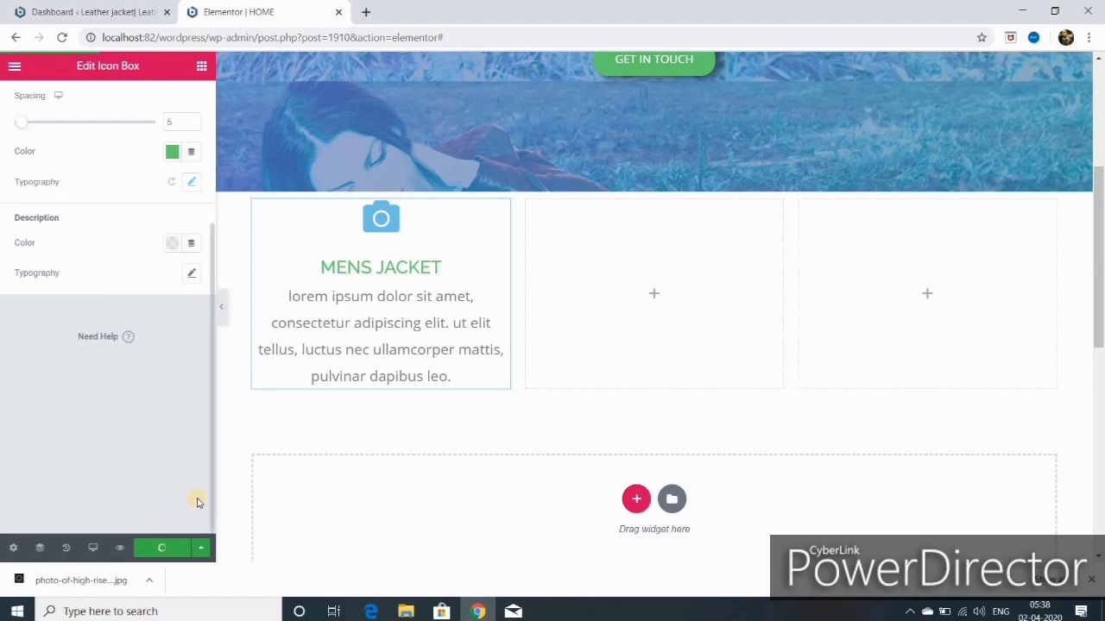
# Step: Search widgets for 'ima' and drop an Image Carousel beneath the mens jacket icon box
pyautogui.scroll(3, 158, 317)
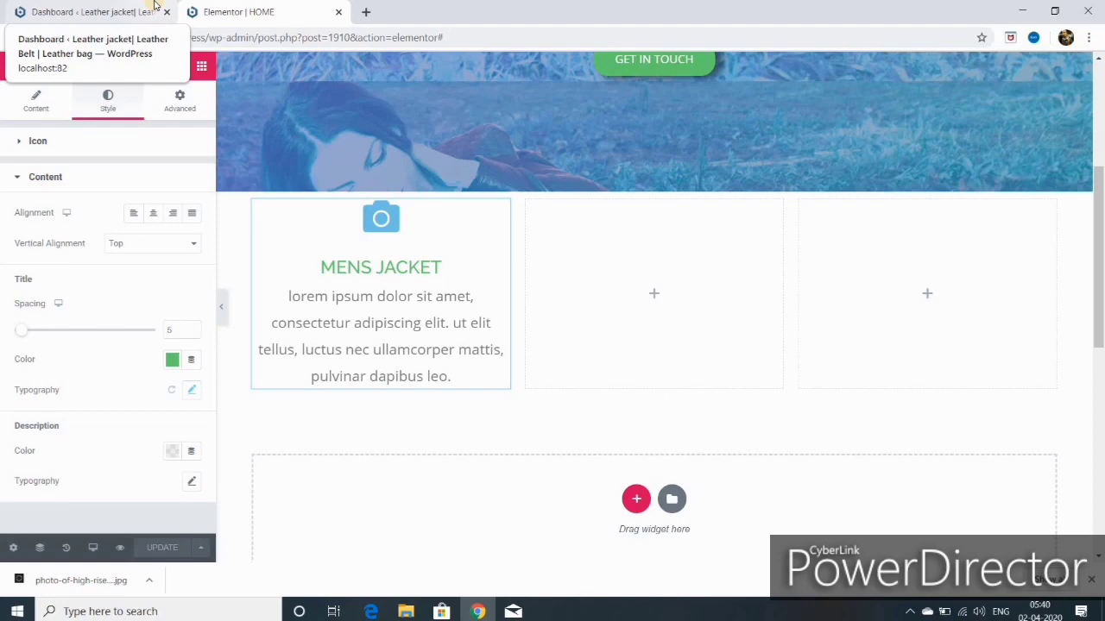
pyautogui.click(201, 68)
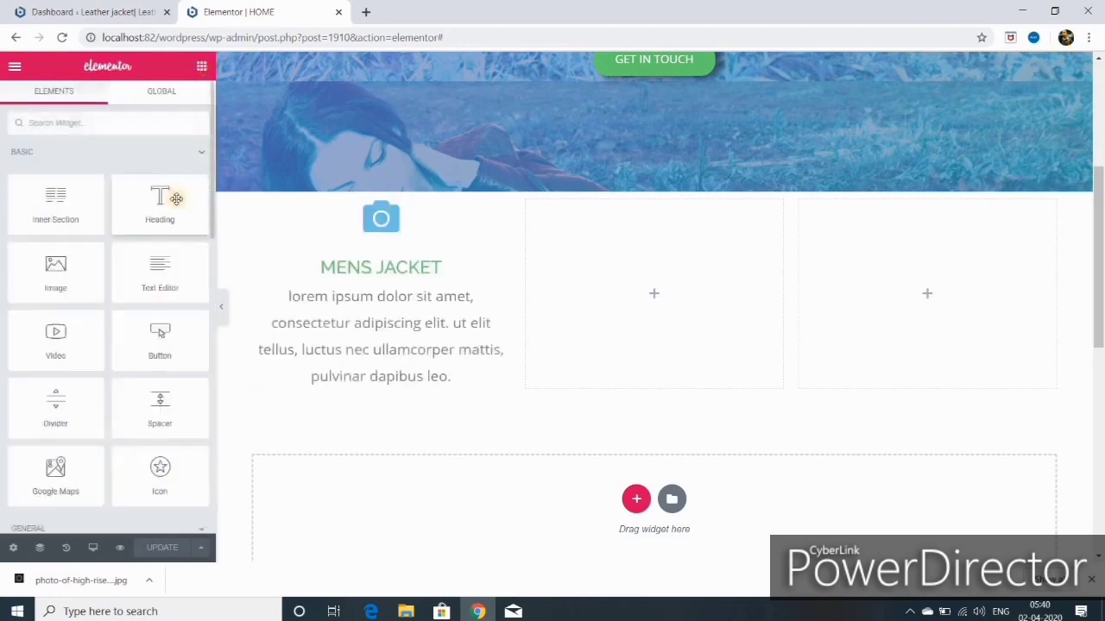
pyautogui.click(78, 123)
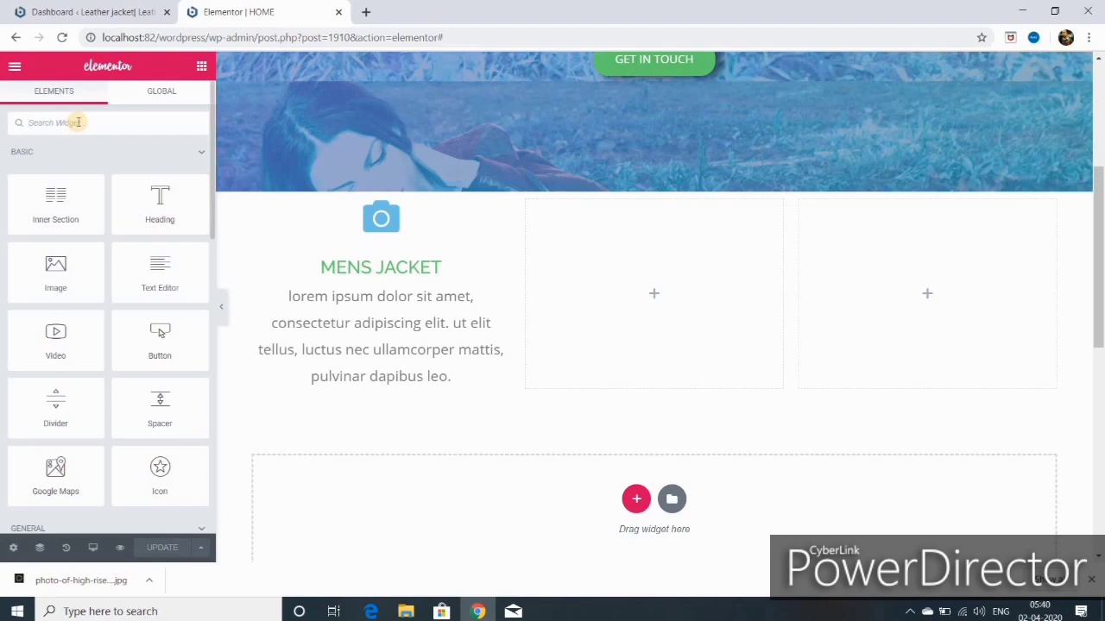
pyautogui.write('im')
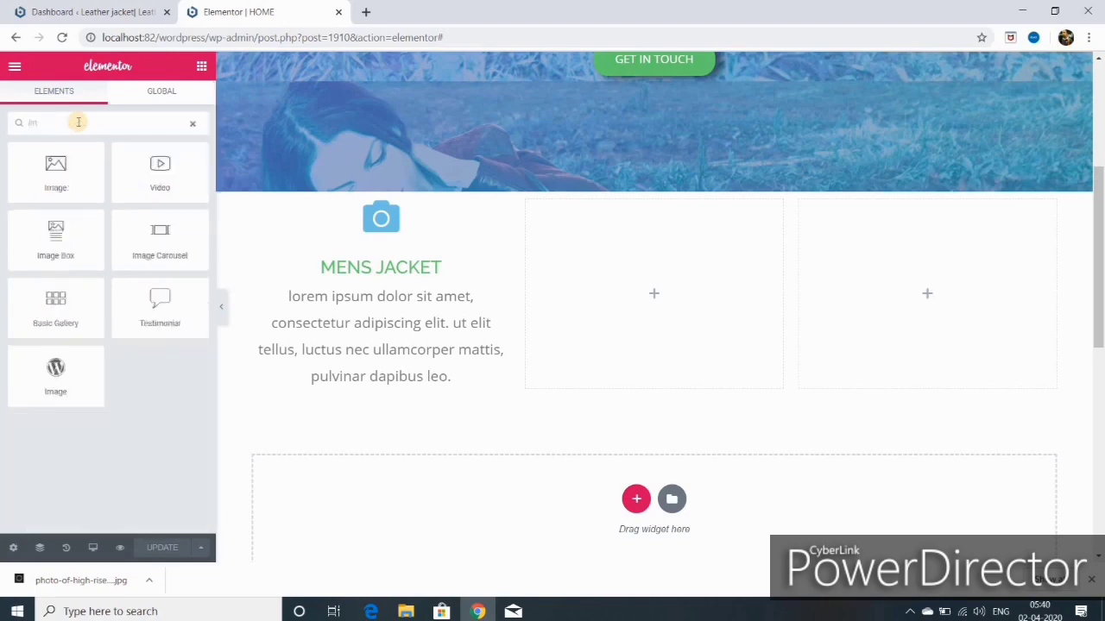
pyautogui.write('age')
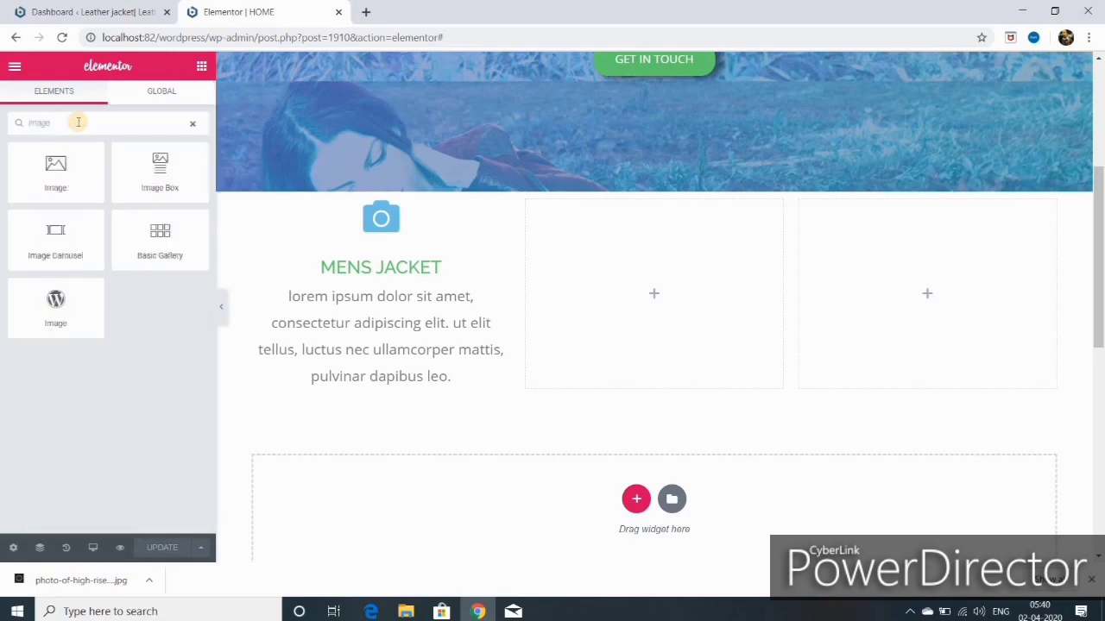
pyautogui.moveTo(57, 250); pyautogui.dragTo(352, 387)
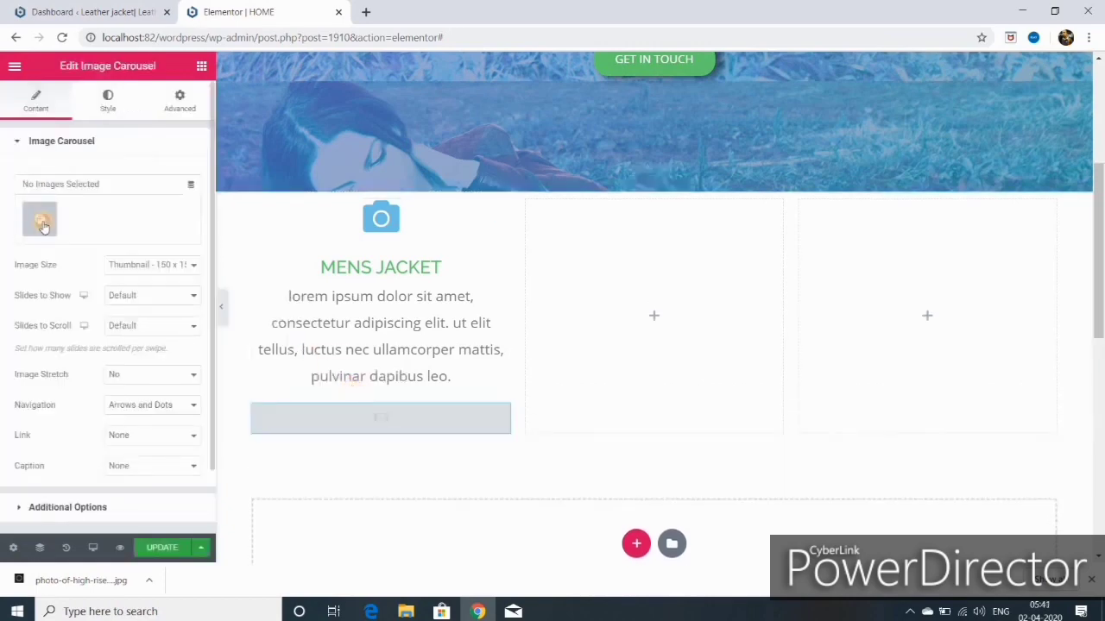
# Step: Select five leather jacket photos in the Media Library and insert them as the carousel gallery
pyautogui.click(42, 223)
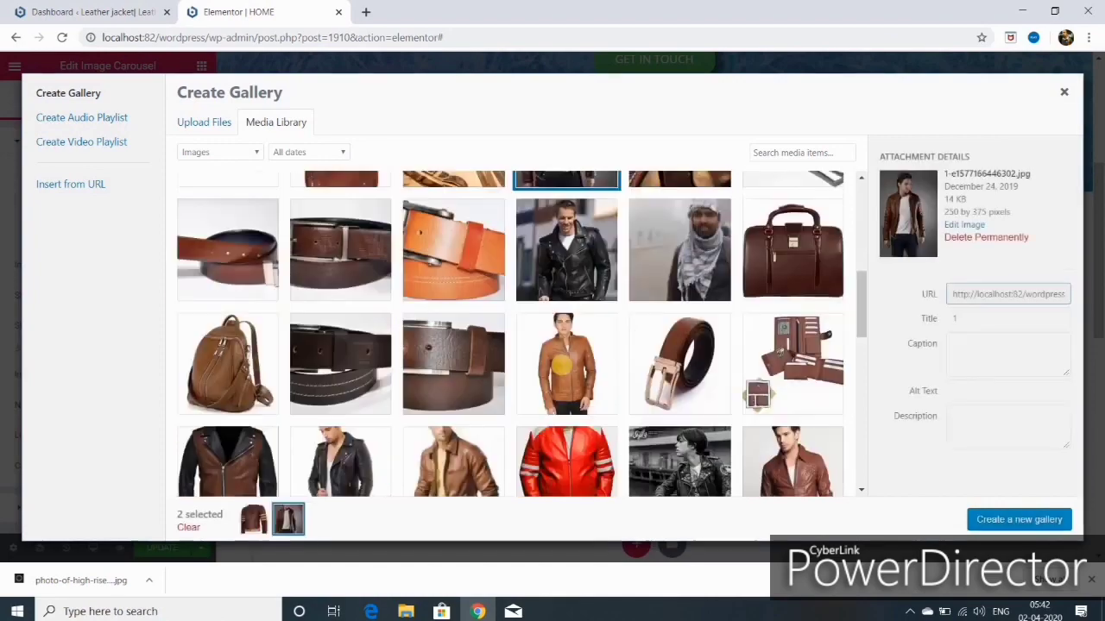
pyautogui.click(563, 369)
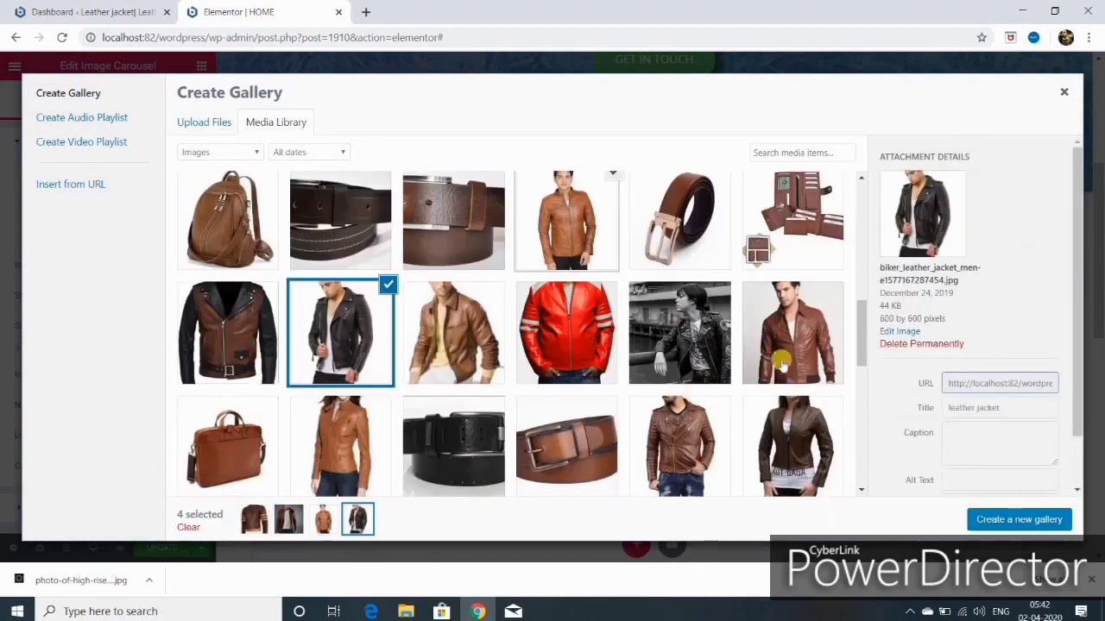
pyautogui.click(691, 425)
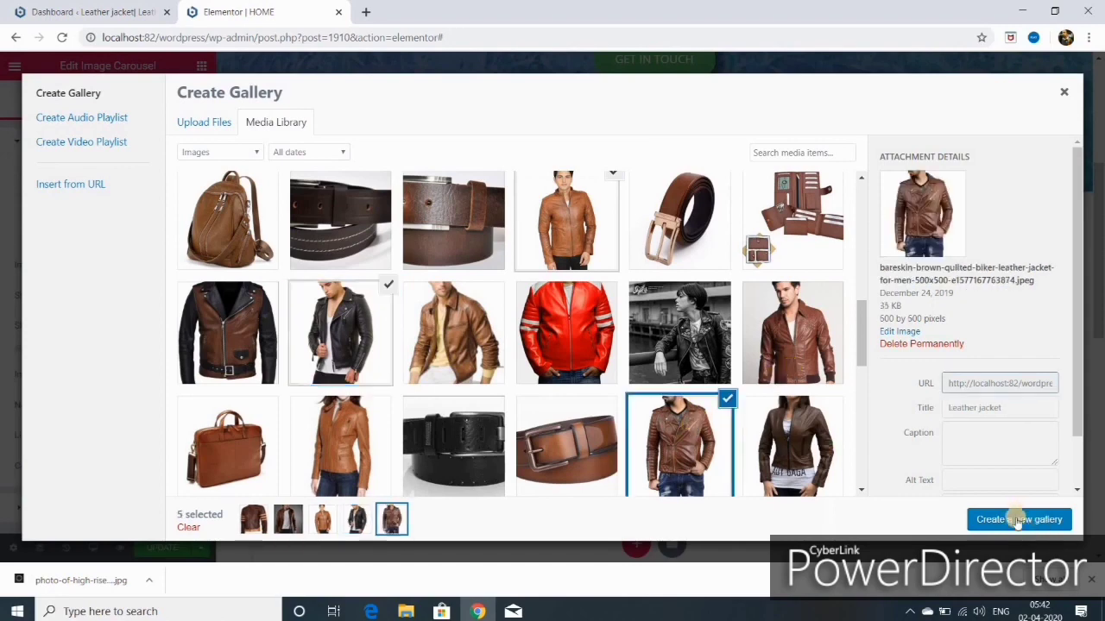
pyautogui.click(1018, 520)
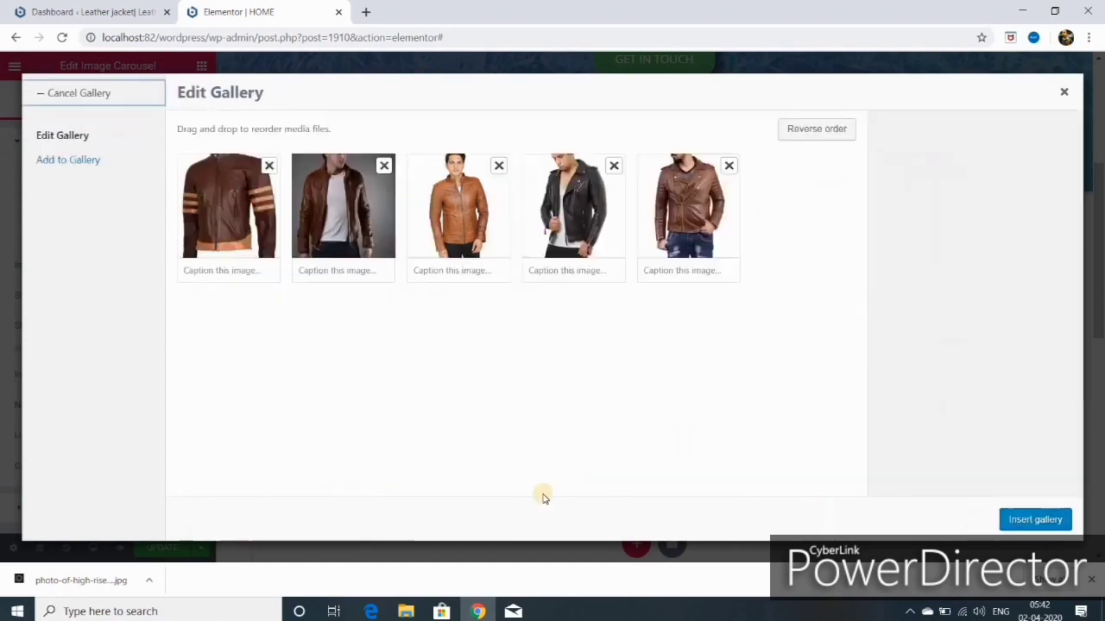
pyautogui.click(1035, 521)
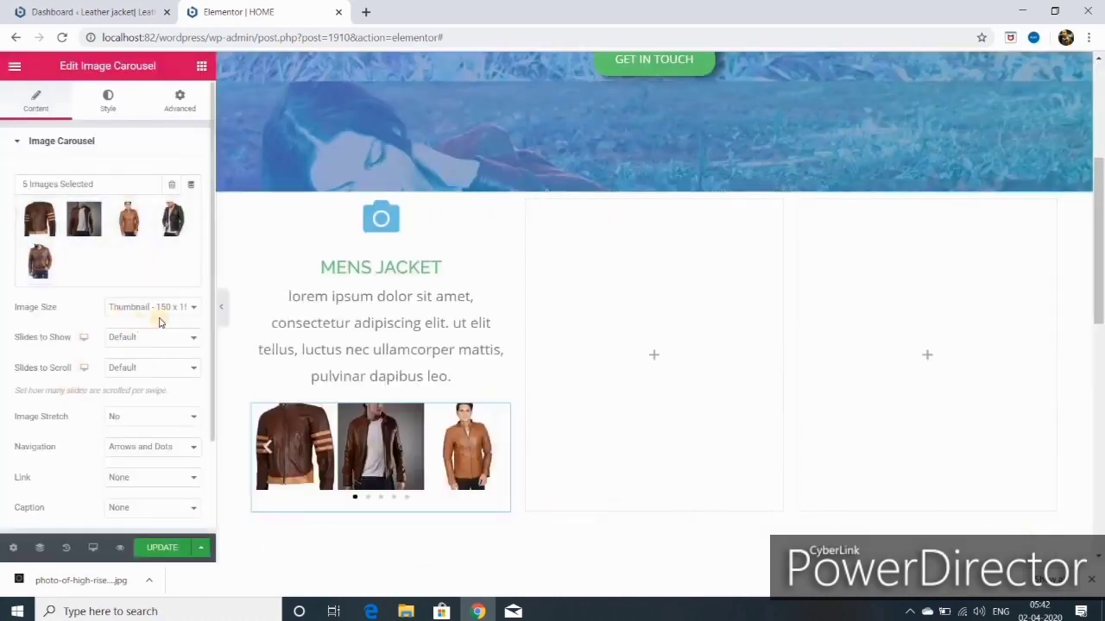
# Step: Set the carousel to Medium Large images, one slide shown, with image stretch on
pyautogui.click(185, 311)
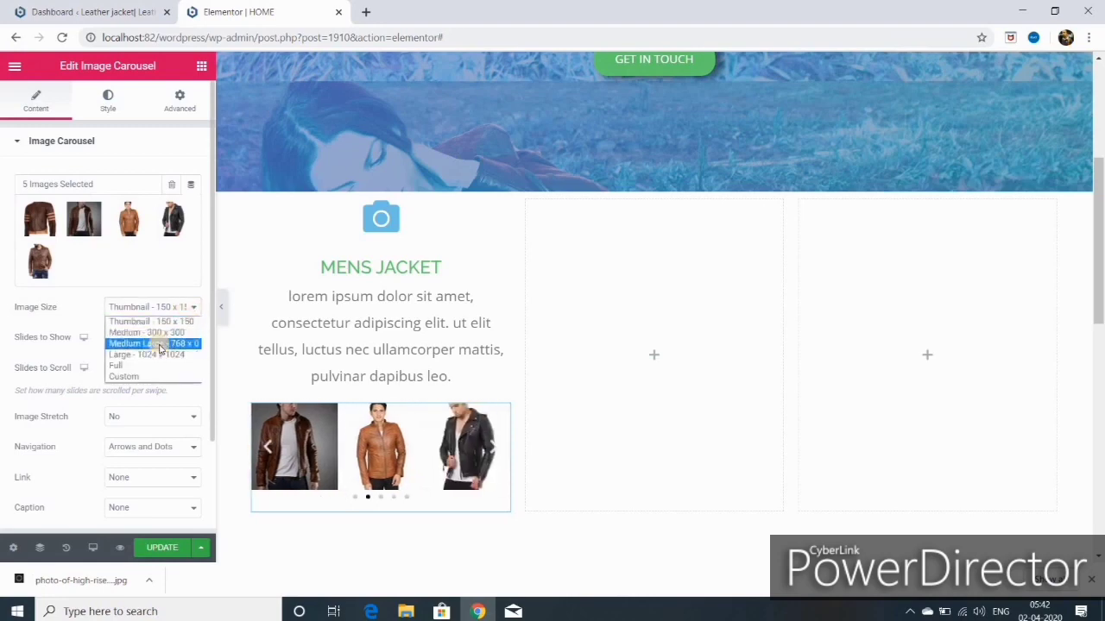
pyautogui.click(159, 345)
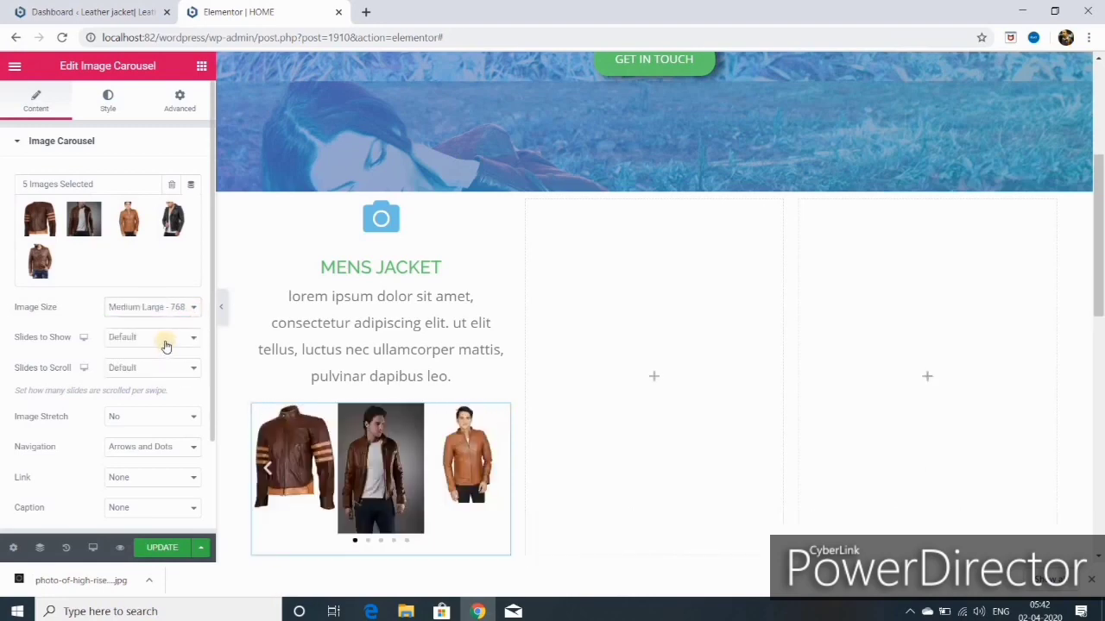
pyautogui.click(166, 345)
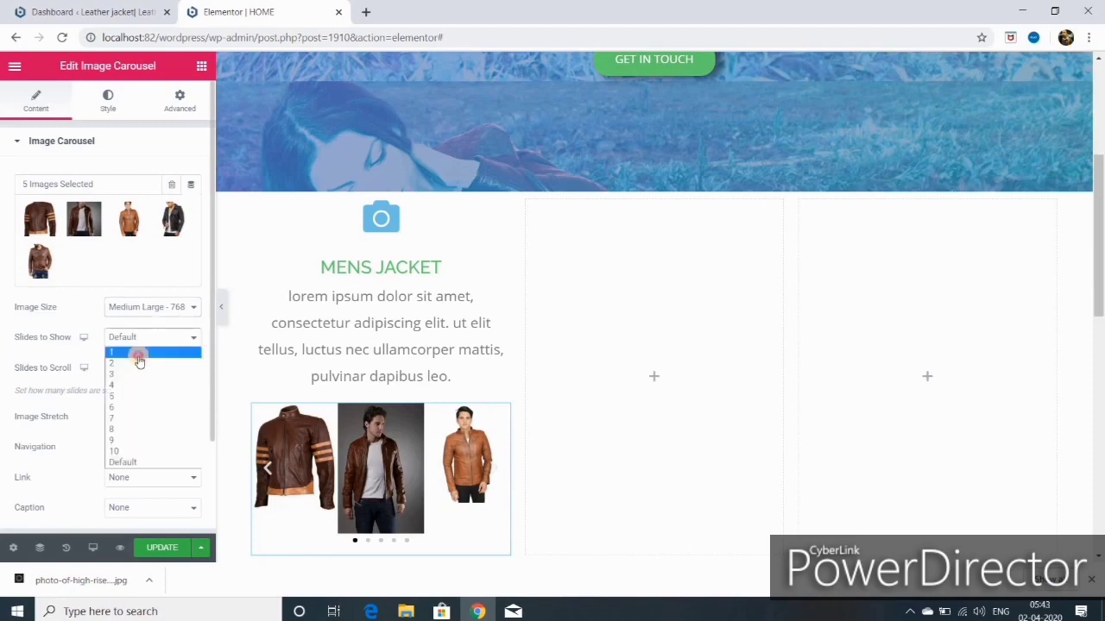
pyautogui.click(133, 360)
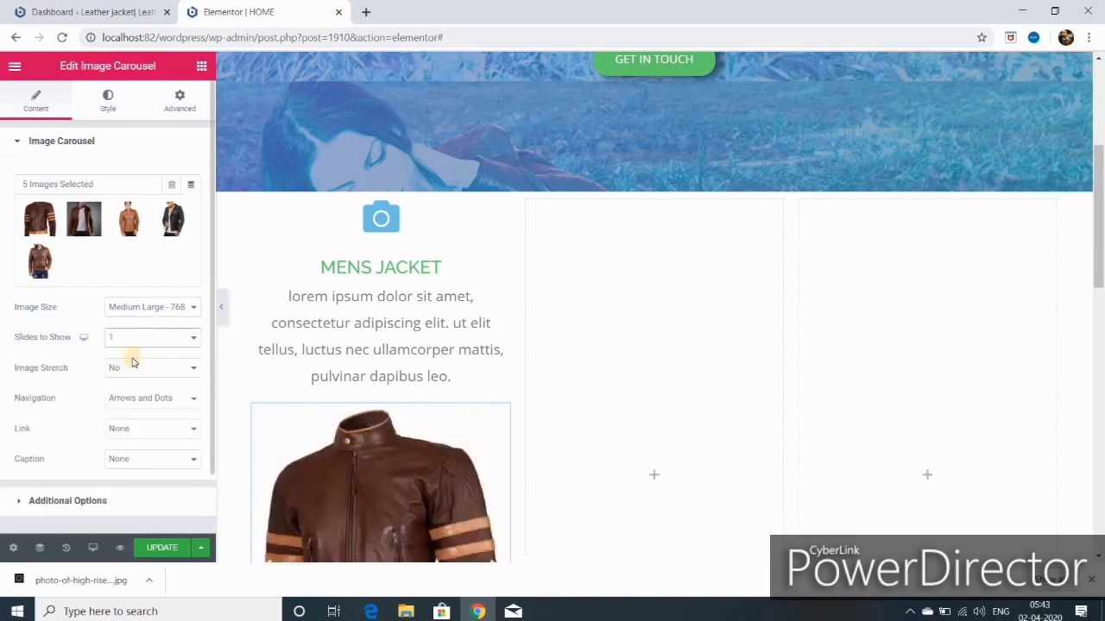
pyautogui.click(195, 371)
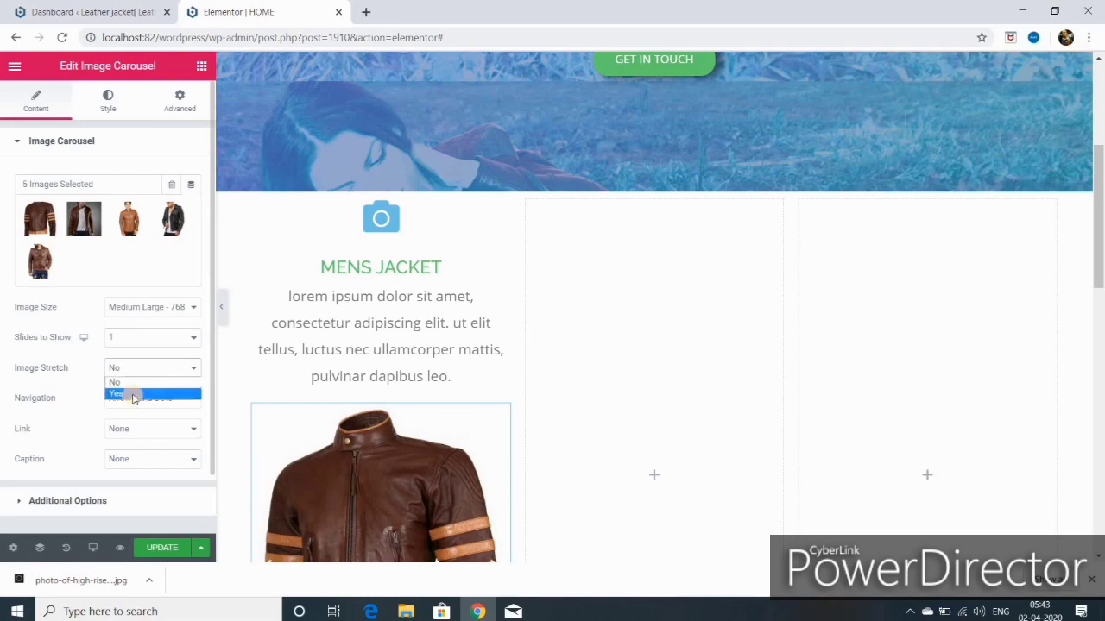
pyautogui.click(134, 394)
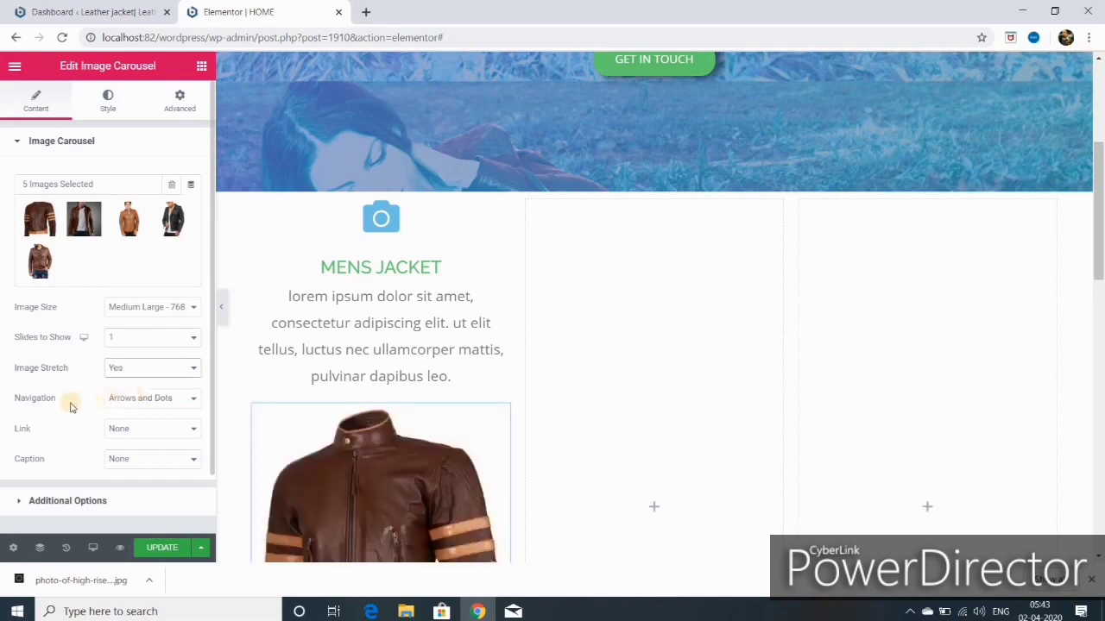
# Step: Remove carousel arrows and dots, and link images to their media file in a lightbox
pyautogui.click(191, 398)
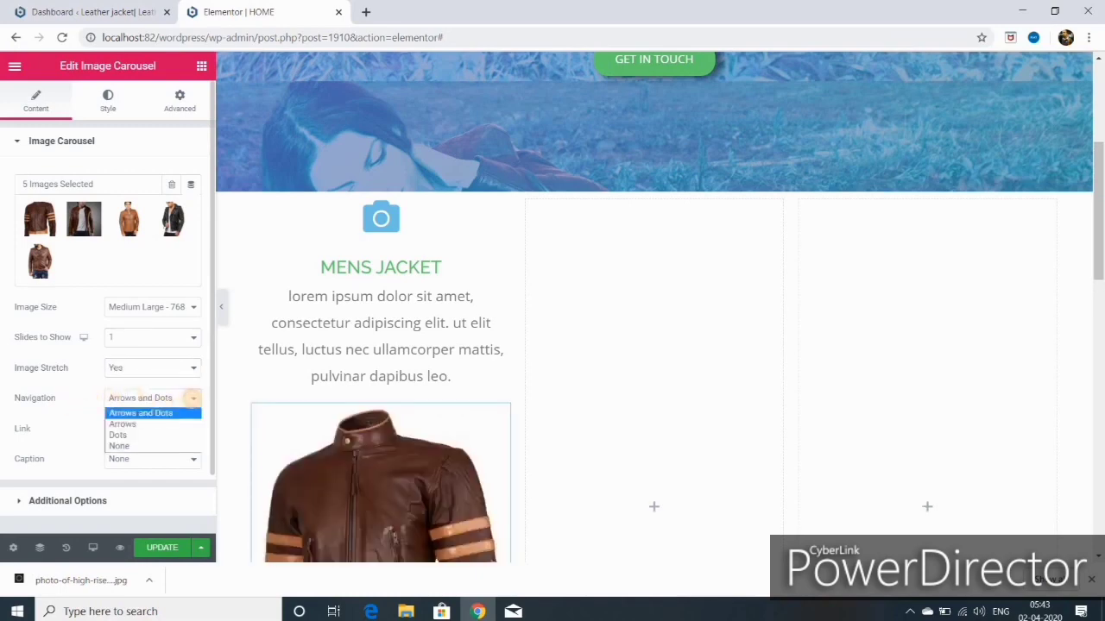
pyautogui.click(155, 448)
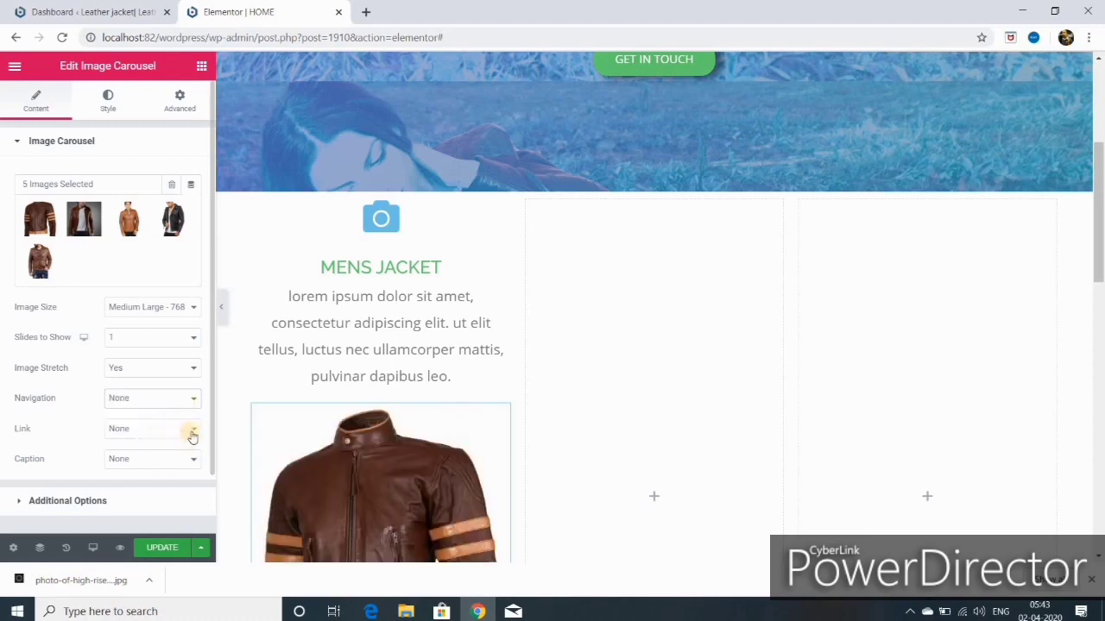
pyautogui.click(195, 433)
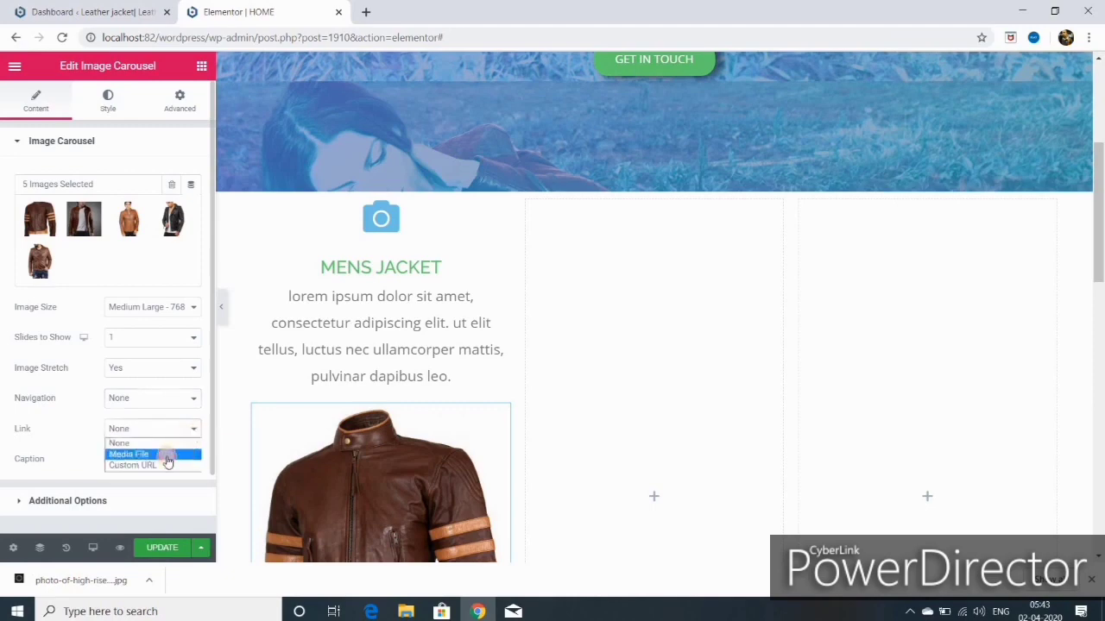
pyautogui.click(162, 454)
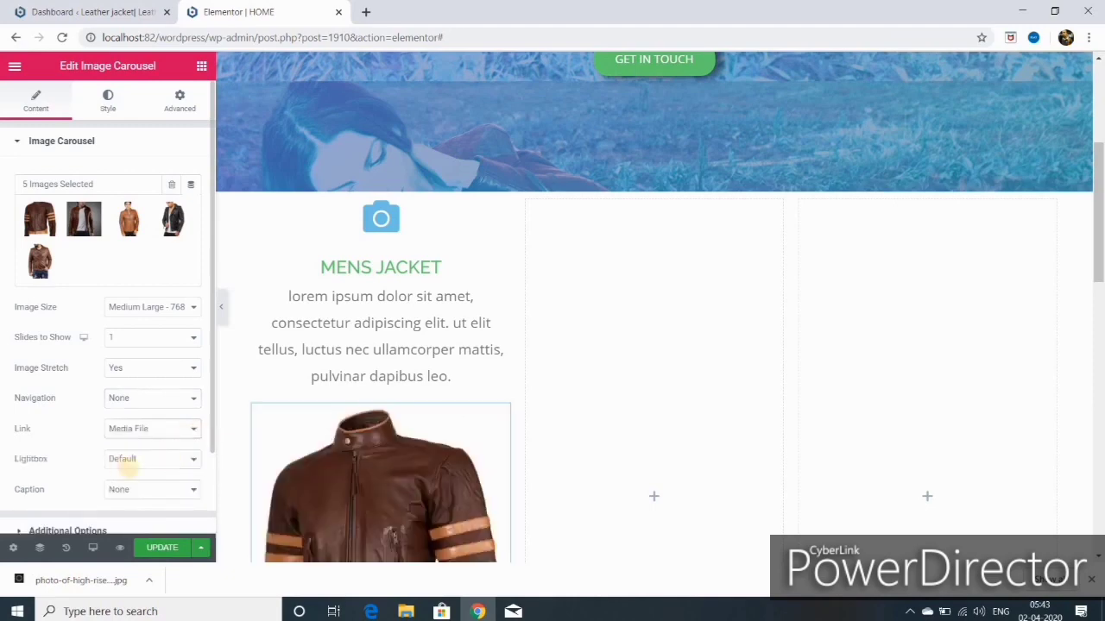
pyautogui.click(192, 463)
pyautogui.click(159, 487)
pyautogui.scroll(-1, 159, 460)
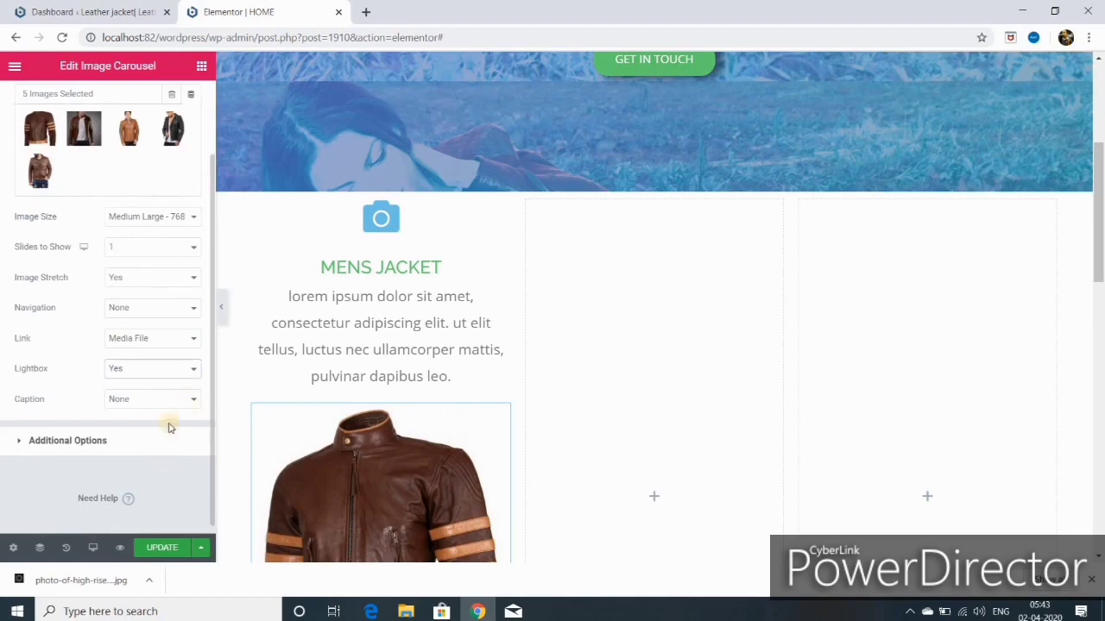
pyautogui.click(67, 441)
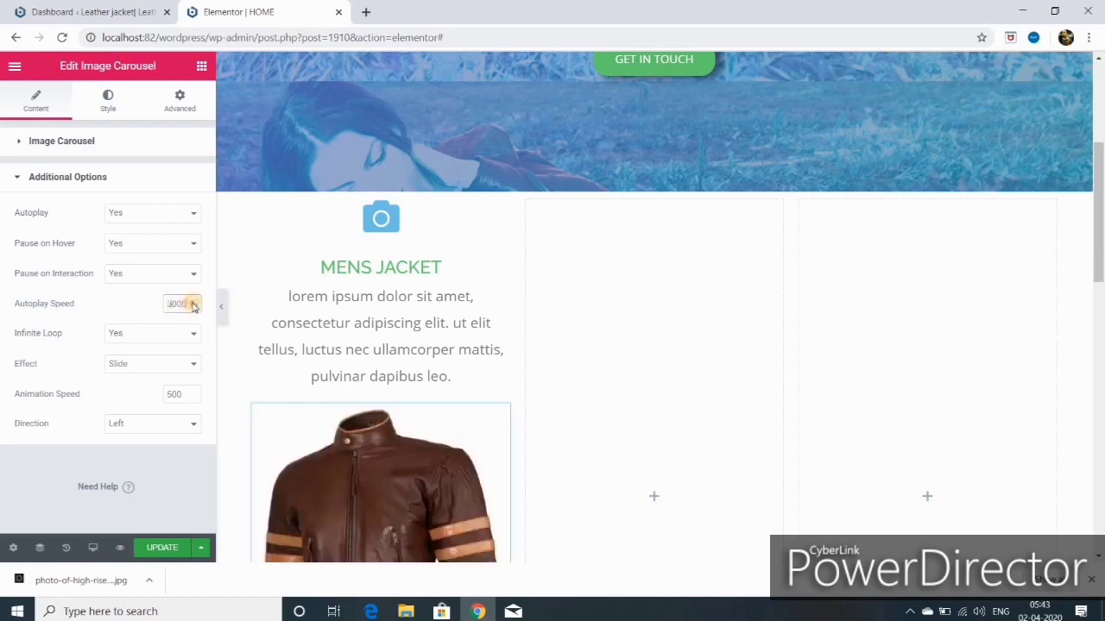
# Step: Keep the carousel's Slide effect and Left direction, and save the page
pyautogui.click(195, 368)
pyautogui.click(193, 377)
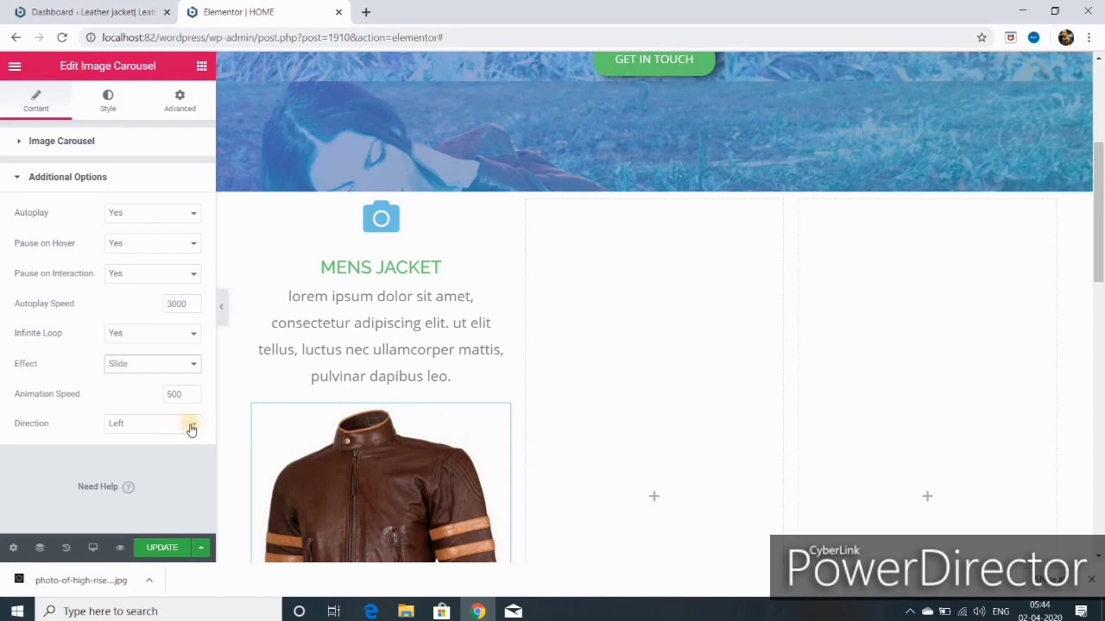
pyautogui.click(191, 429)
pyautogui.click(149, 446)
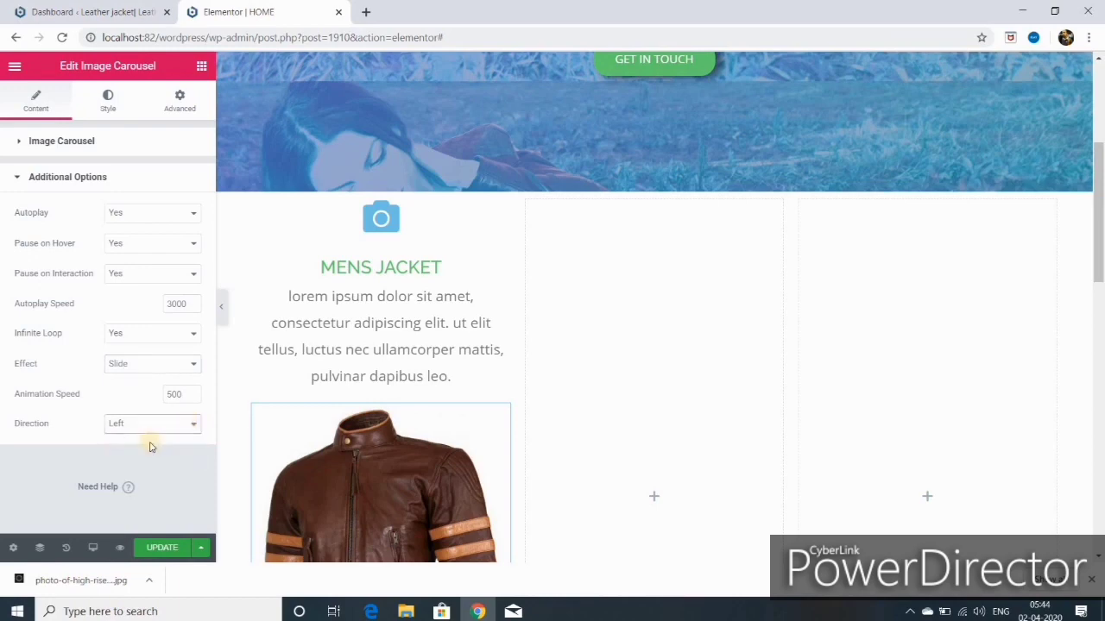
pyautogui.click(156, 427)
pyautogui.click(150, 440)
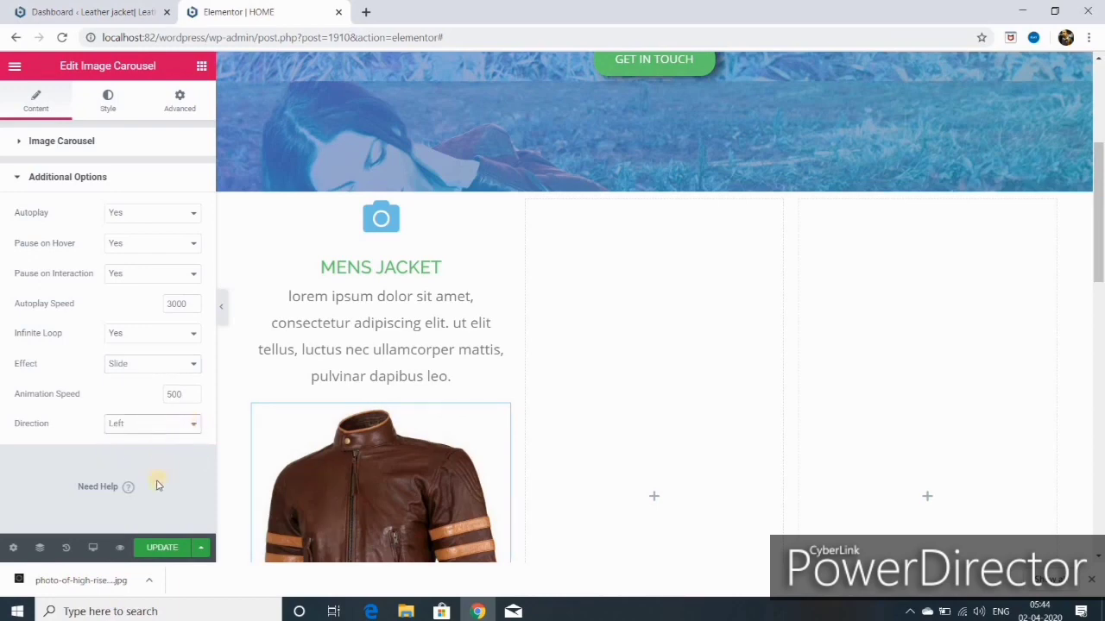
pyautogui.click(161, 547)
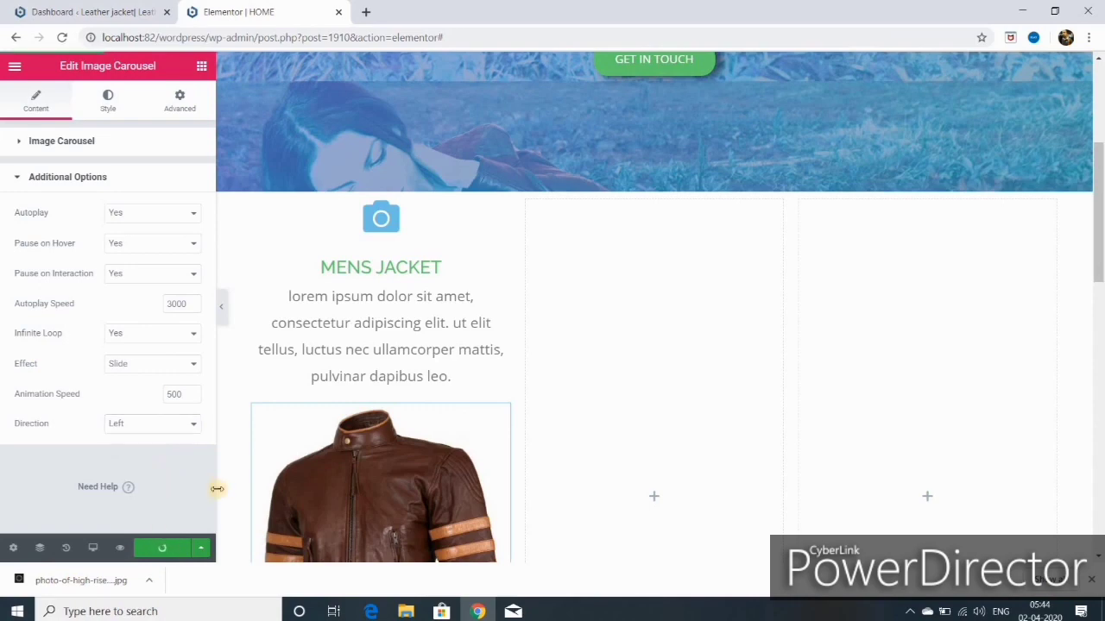
# Step: Raise the carousel animation speed from 500 to 1500 and save again
pyautogui.click(177, 393)
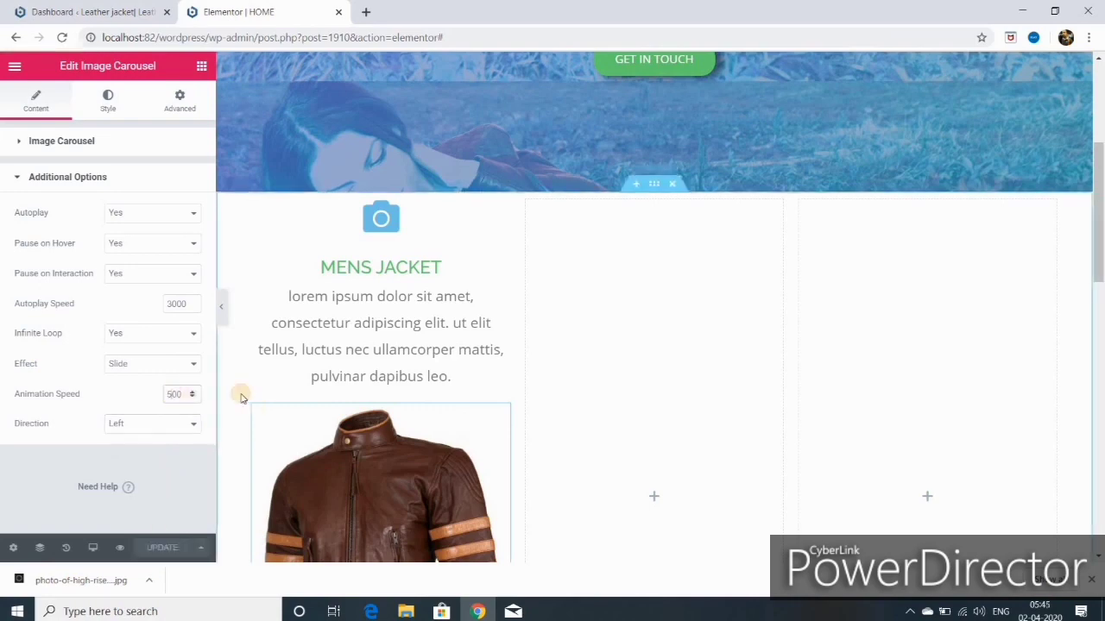
pyautogui.press('BackSpace')
pyautogui.write('15')
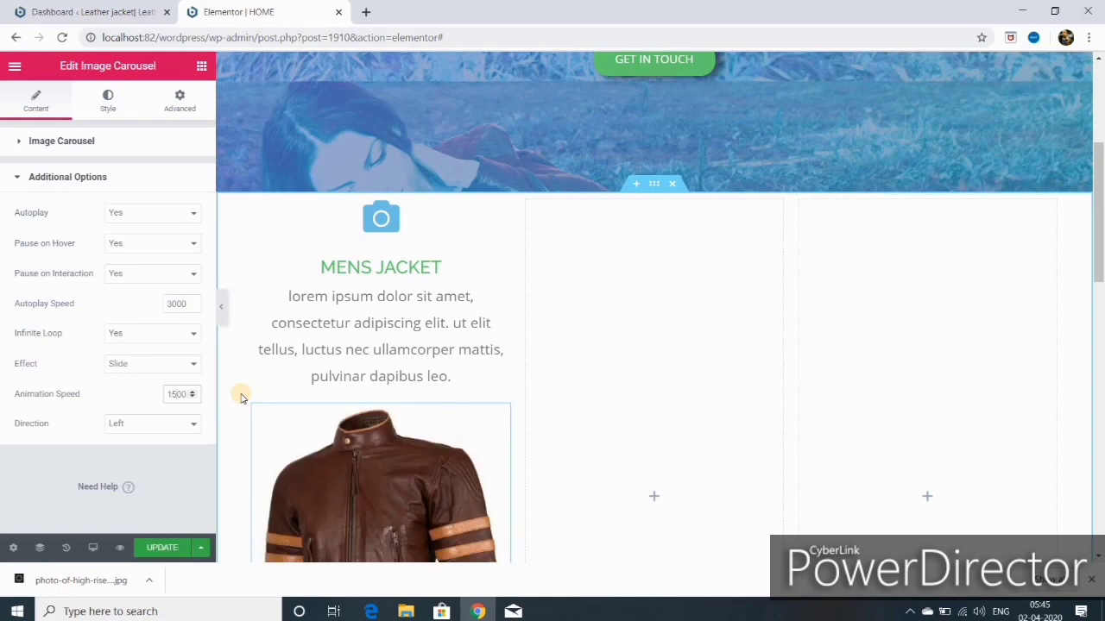
pyautogui.click(162, 549)
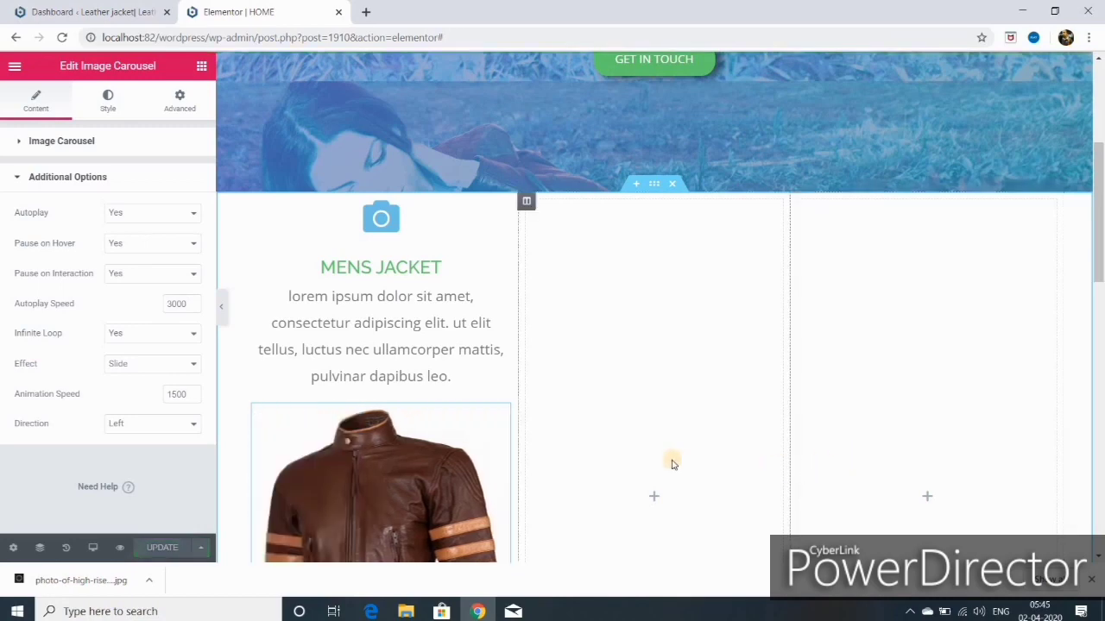
# Step: Remove the second jacket image from the MENS JACKET carousel gallery, leaving four, and update the page
pyautogui.scroll(-3, 663, 457)
pyautogui.scroll(2, 636, 424)
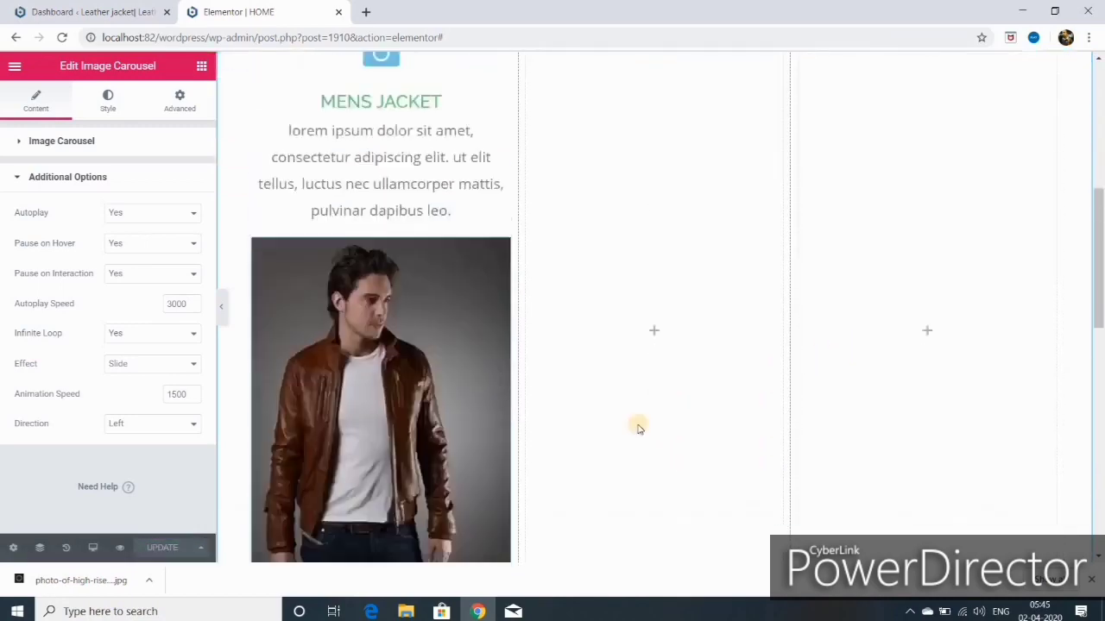
pyautogui.scroll(3, 638, 427)
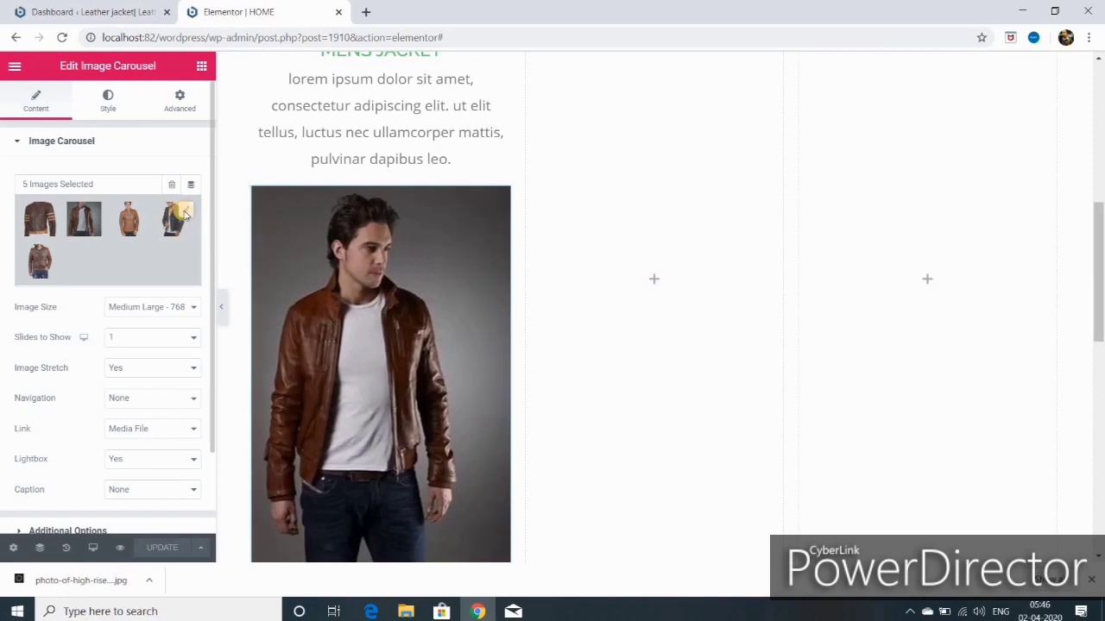
pyautogui.click(183, 215)
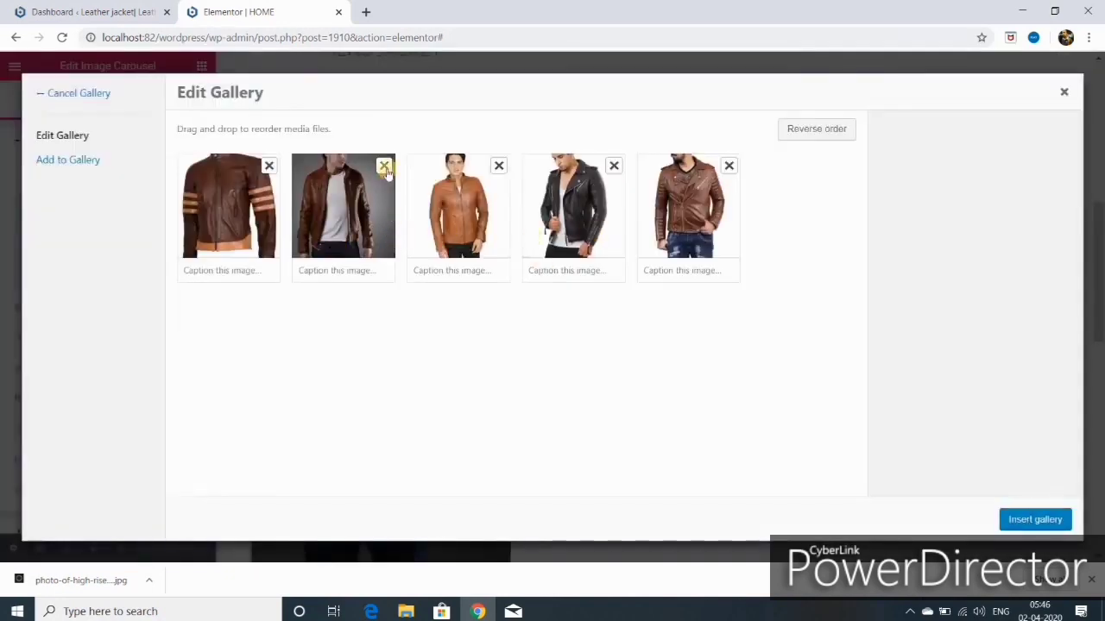
pyautogui.click(384, 167)
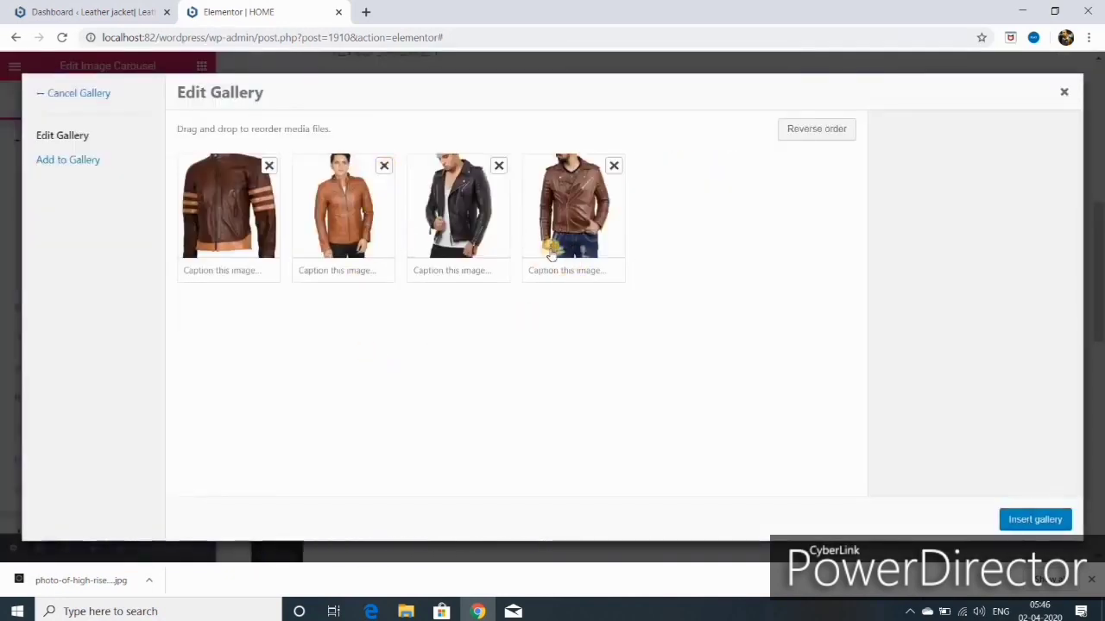
pyautogui.click(1025, 518)
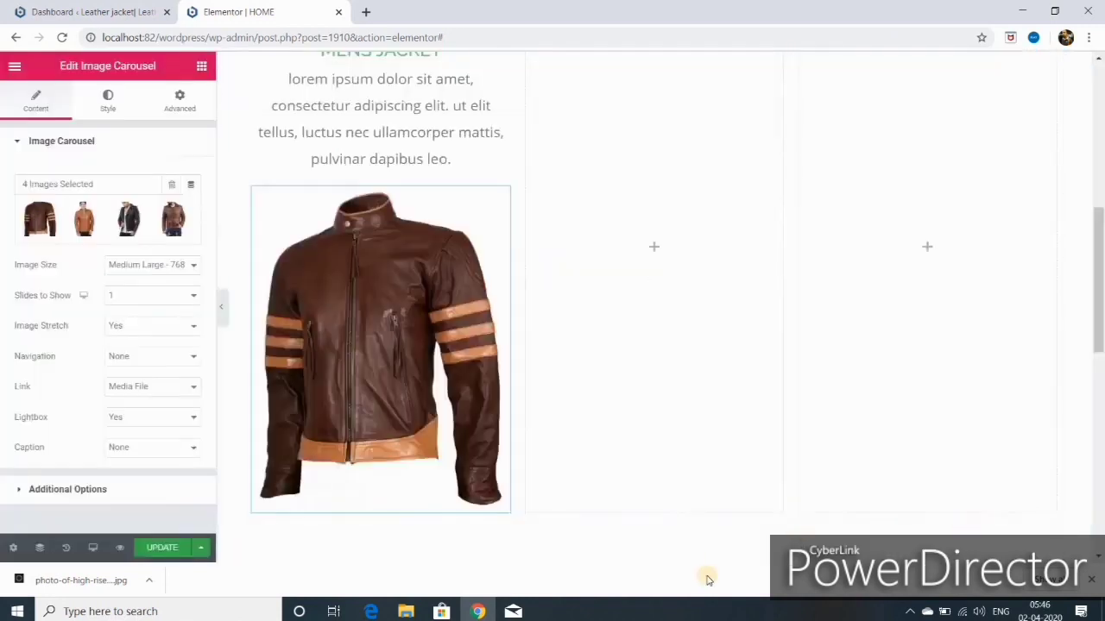
pyautogui.click(160, 549)
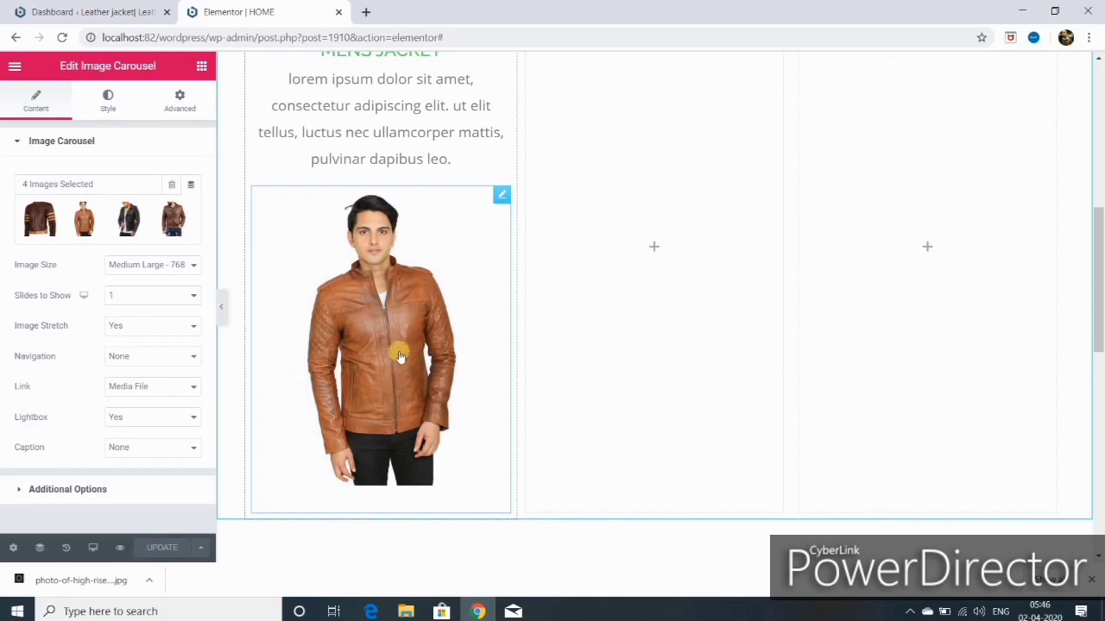
pyautogui.scroll(3, 401, 356)
pyautogui.scroll(-5, 403, 353)
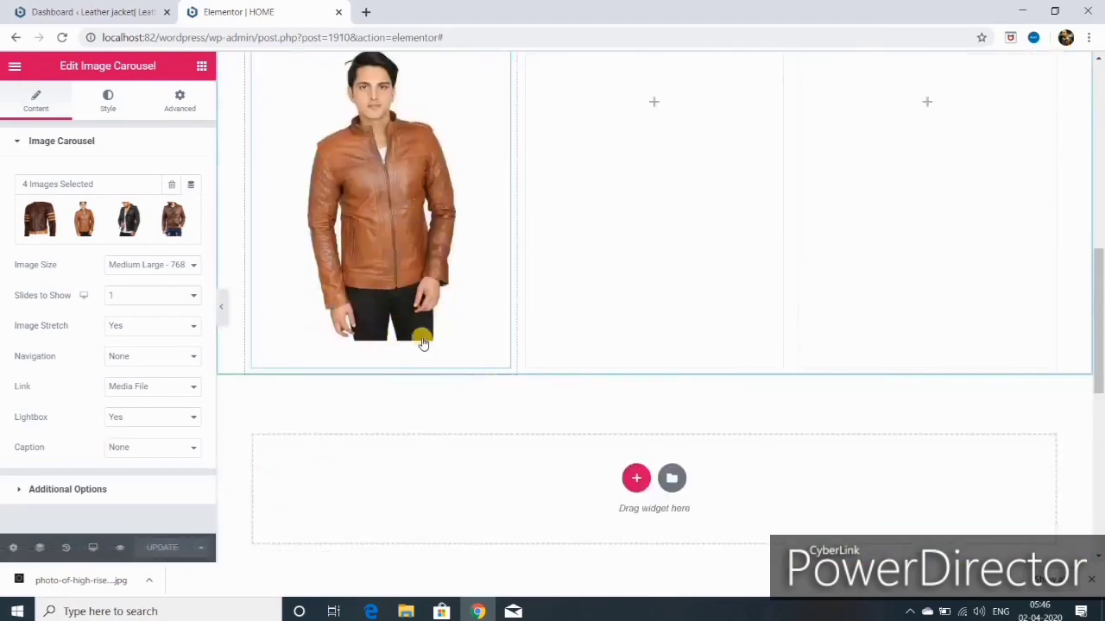
pyautogui.scroll(3, 431, 322)
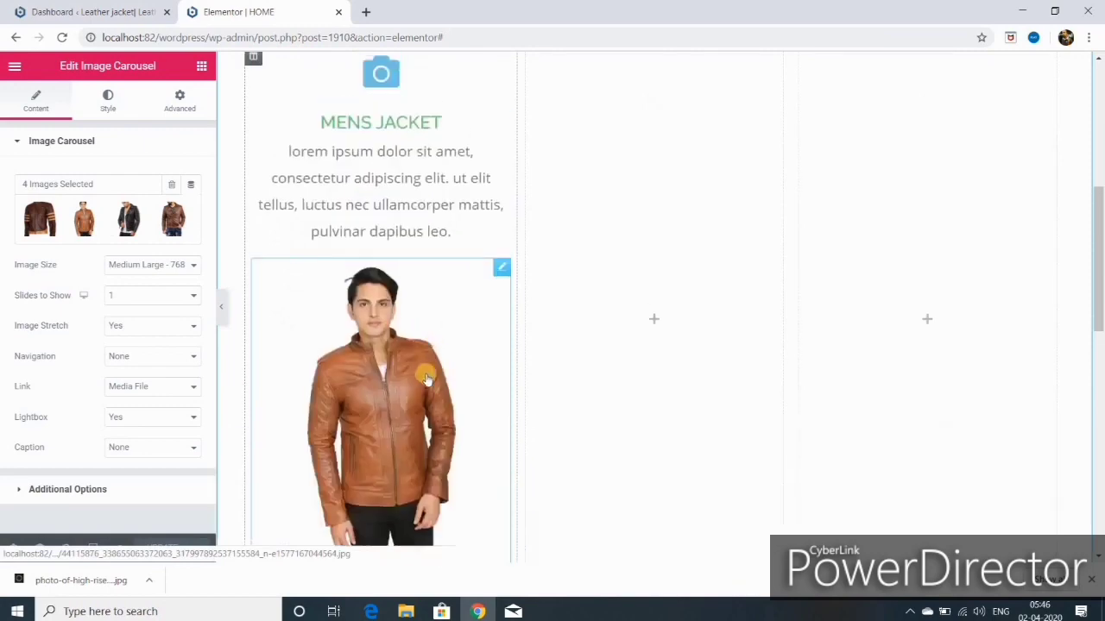
pyautogui.scroll(3, 430, 373)
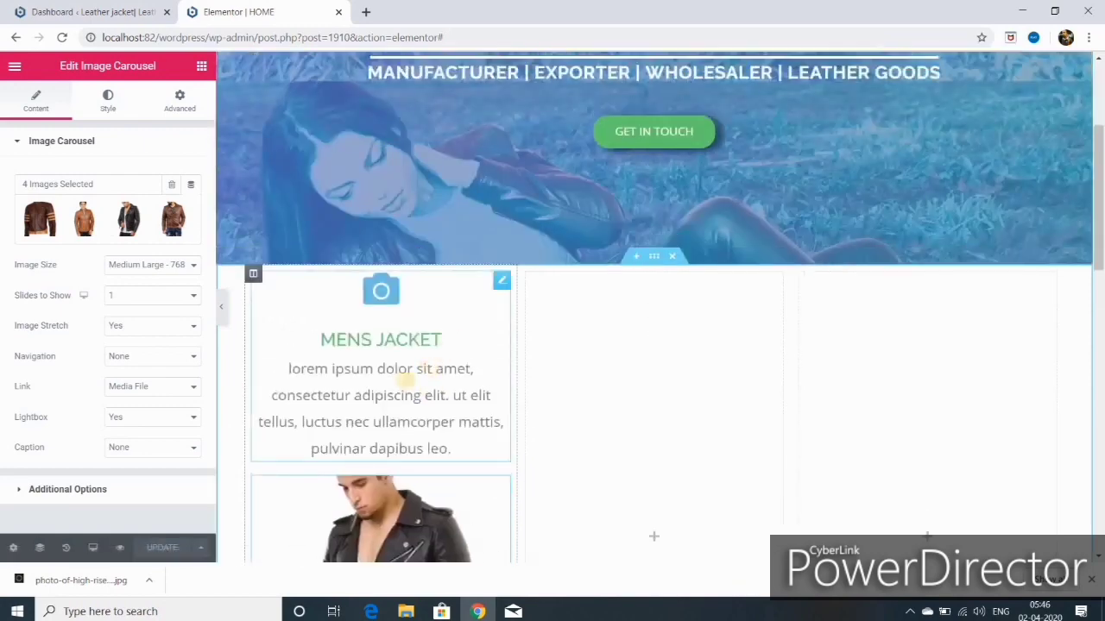
# Step: Add a Button widget under the jacket carousel and give it the blue Info type
pyautogui.click(202, 67)
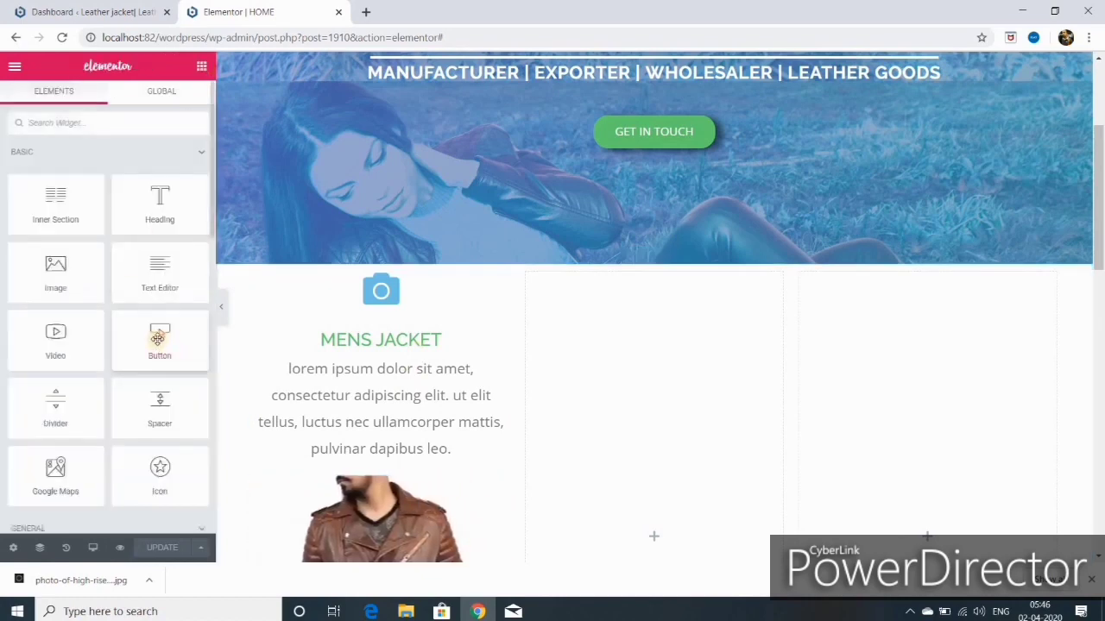
pyautogui.moveTo(159, 338); pyautogui.dragTo(379, 571)
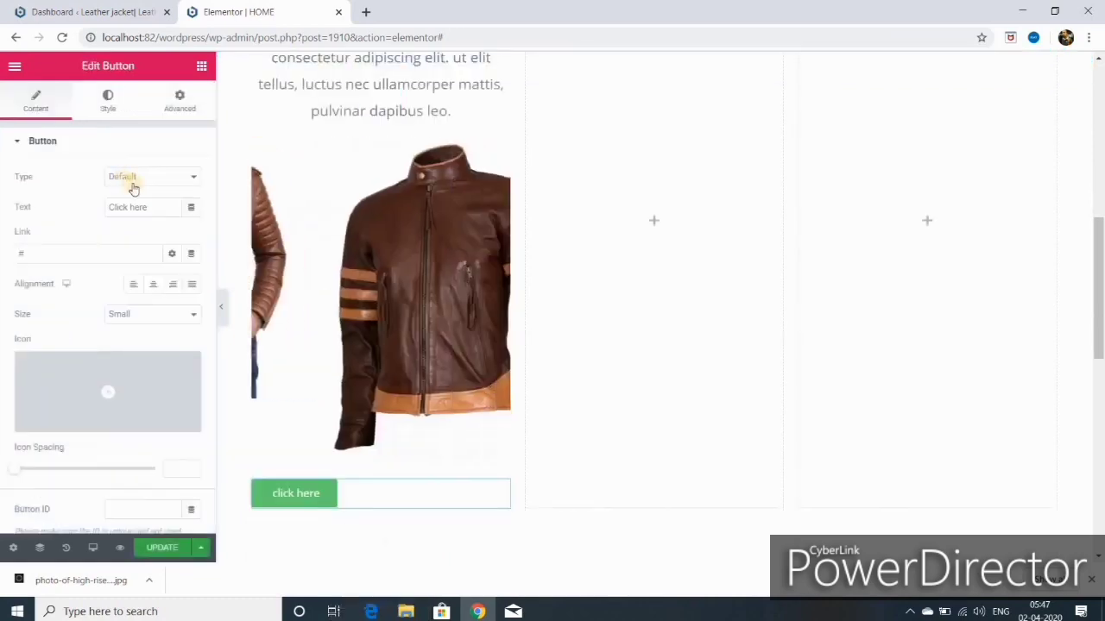
pyautogui.click(192, 181)
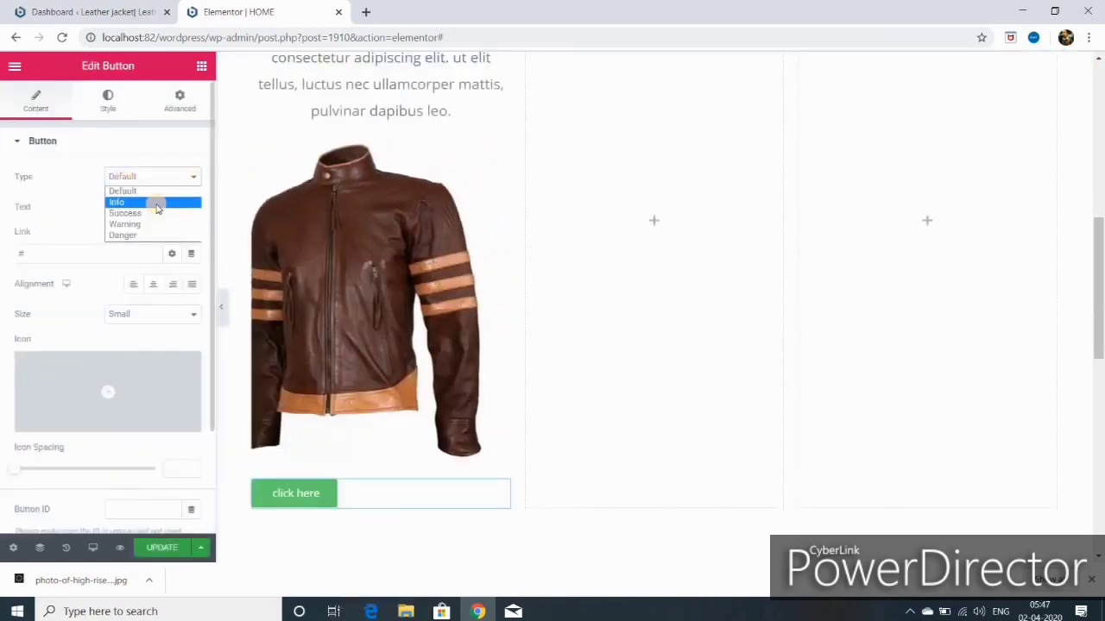
pyautogui.click(159, 202)
# Step: Relabel the button 'more info', link it to the site's home URL and centre it
pyautogui.click(179, 198)
pyautogui.press('BackSpace')
pyautogui.press('BackSpace')
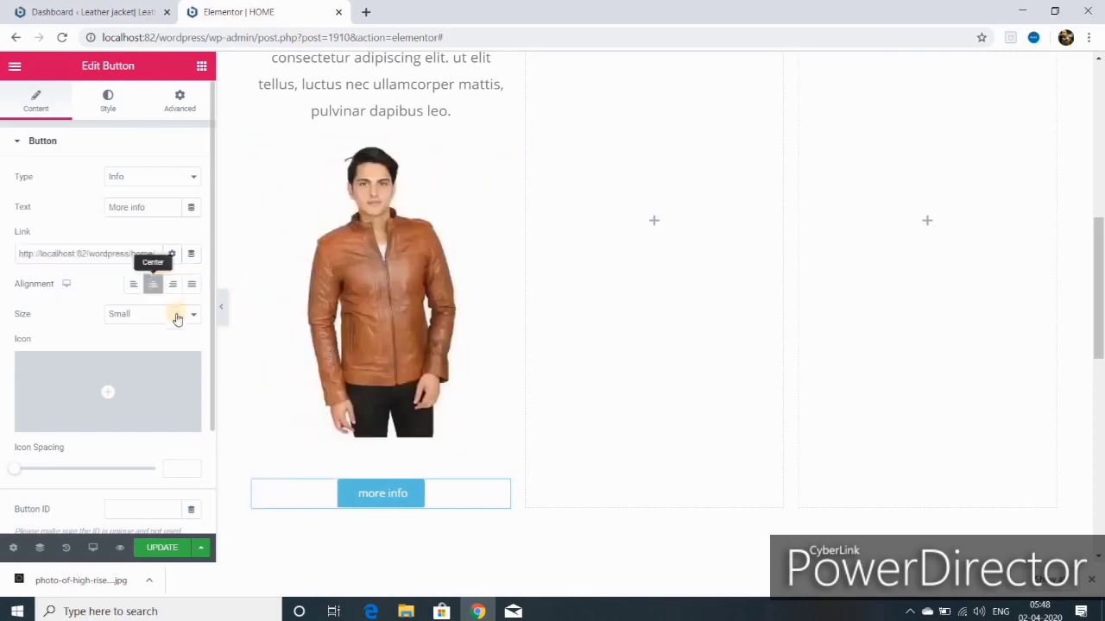
pyautogui.scroll(-3, 177, 318)
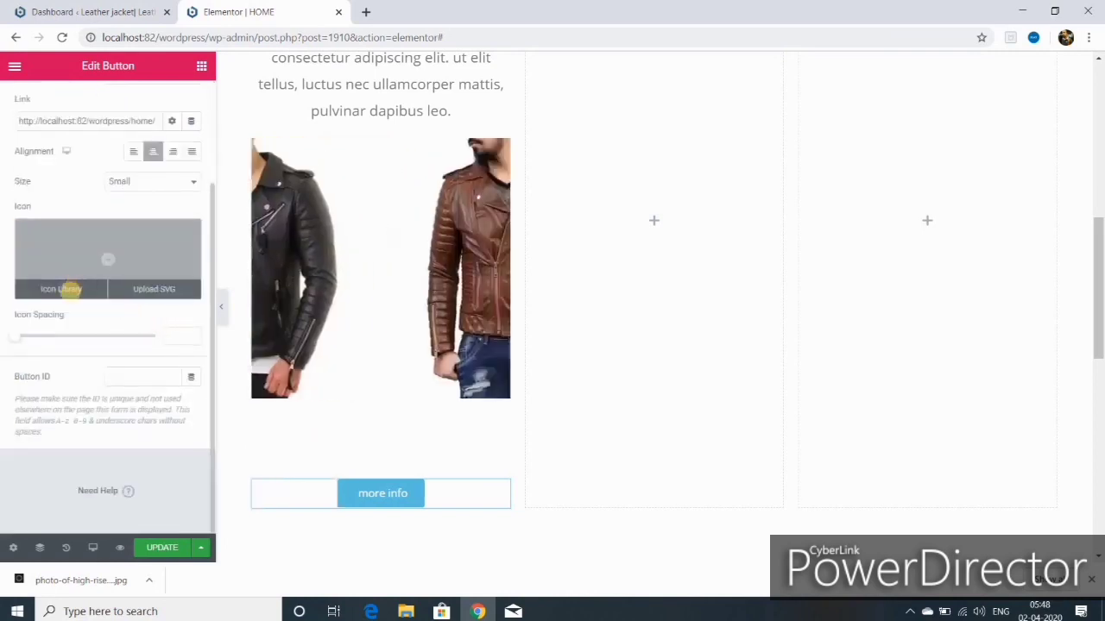
pyautogui.moveTo(69, 296)
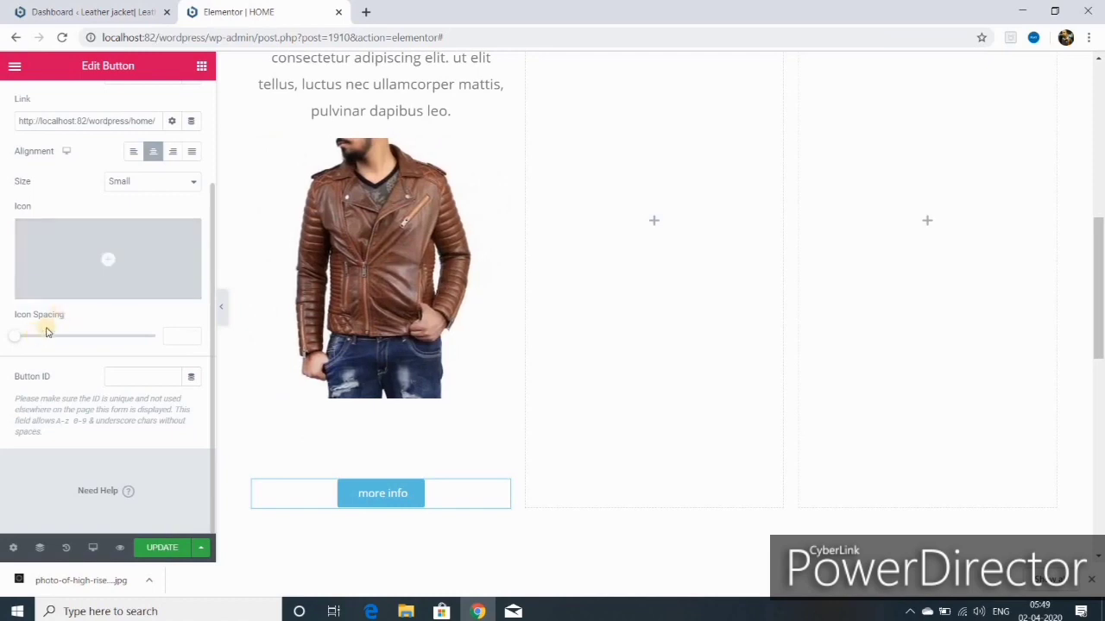
pyautogui.scroll(3, 439, 370)
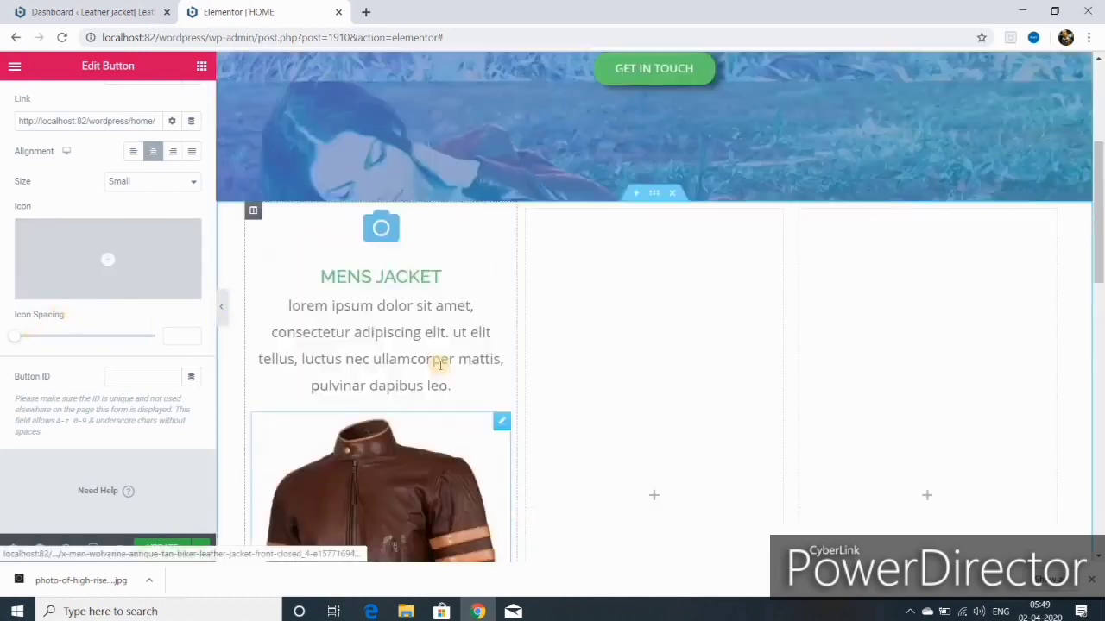
pyautogui.scroll(-3, 445, 360)
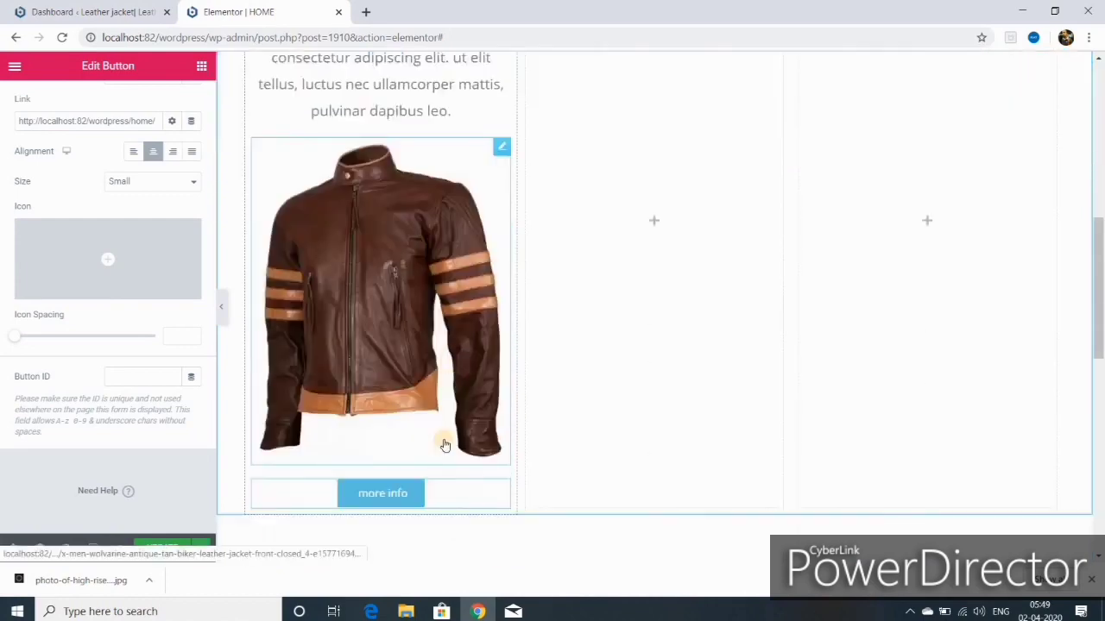
pyautogui.click(389, 493)
pyautogui.click(107, 101)
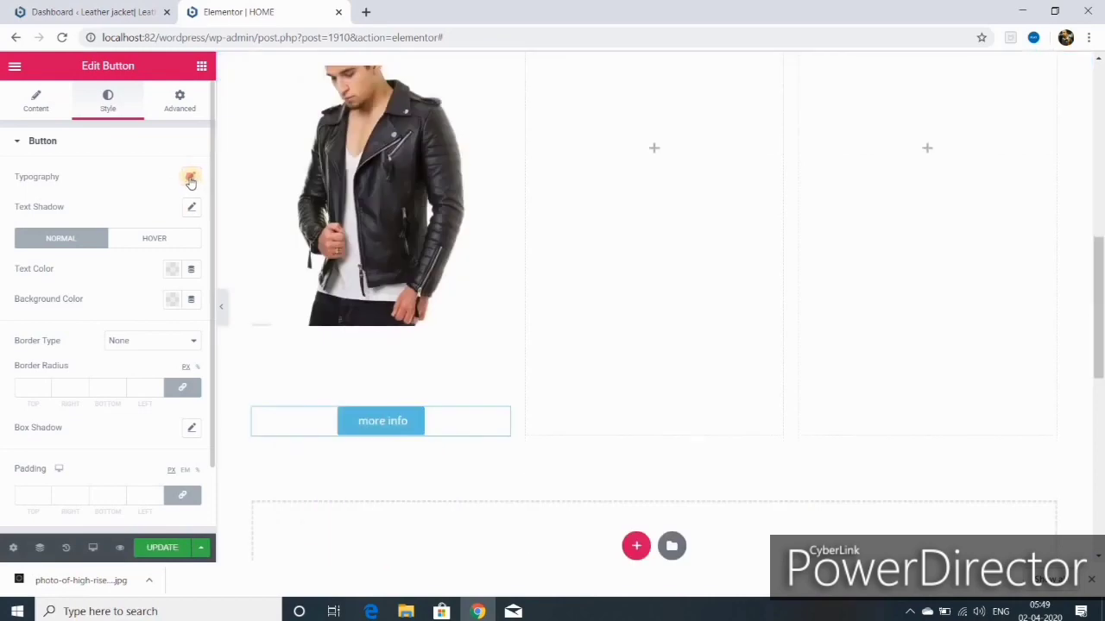
# Step: Set the button label typography to size 25, weight 500, Capitalize, and update the page
pyautogui.click(191, 178)
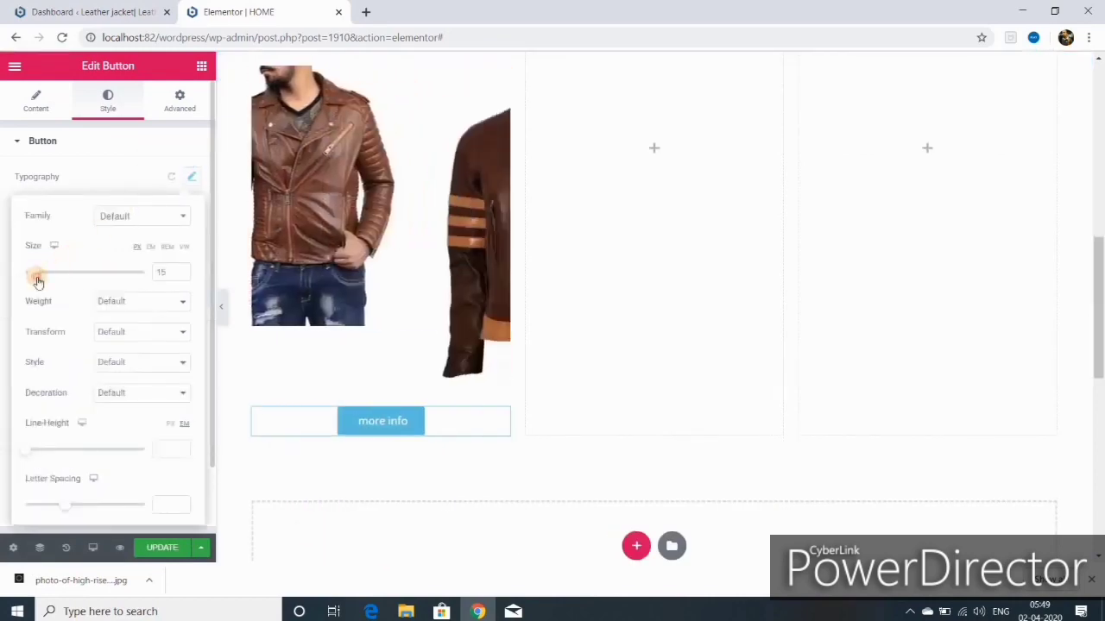
pyautogui.moveTo(38, 281); pyautogui.dragTo(40, 279)
pyautogui.click(138, 301)
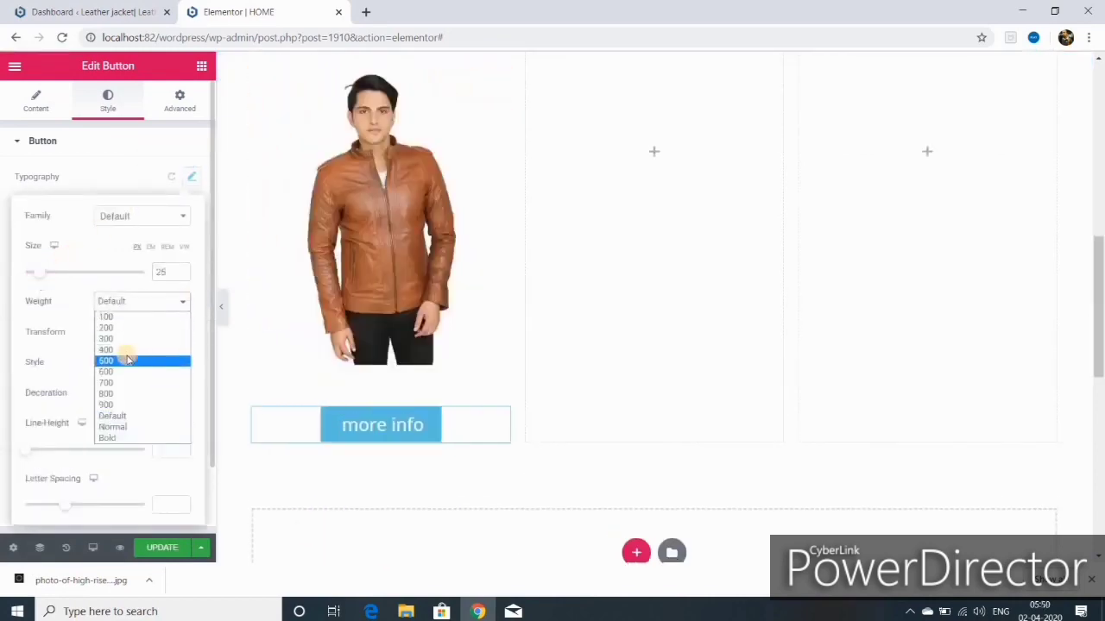
pyautogui.click(126, 350)
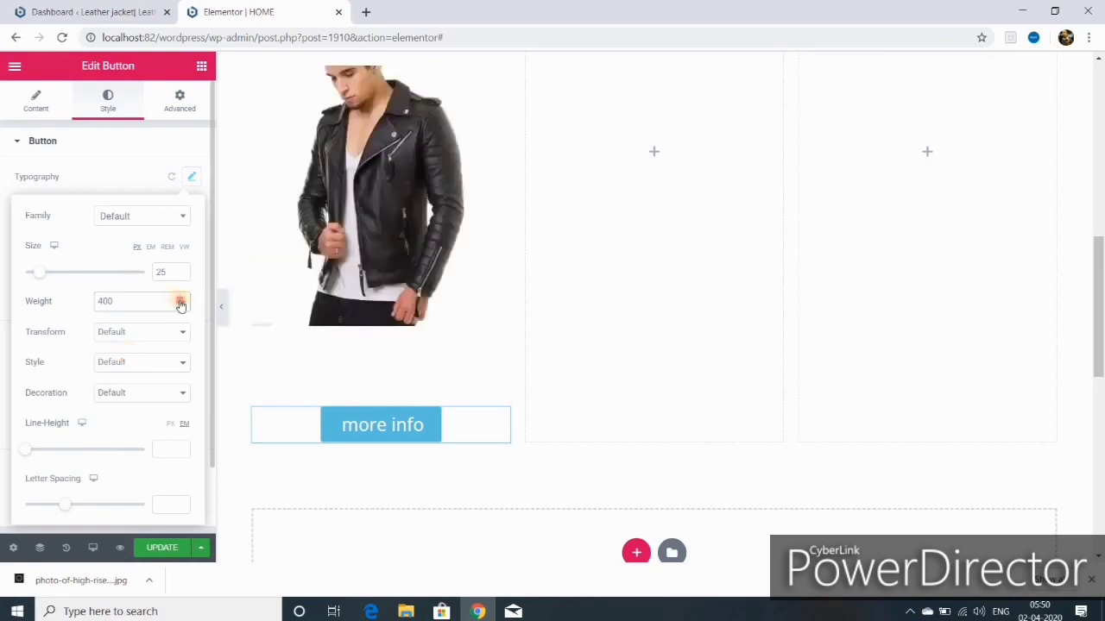
pyautogui.click(181, 306)
pyautogui.click(126, 361)
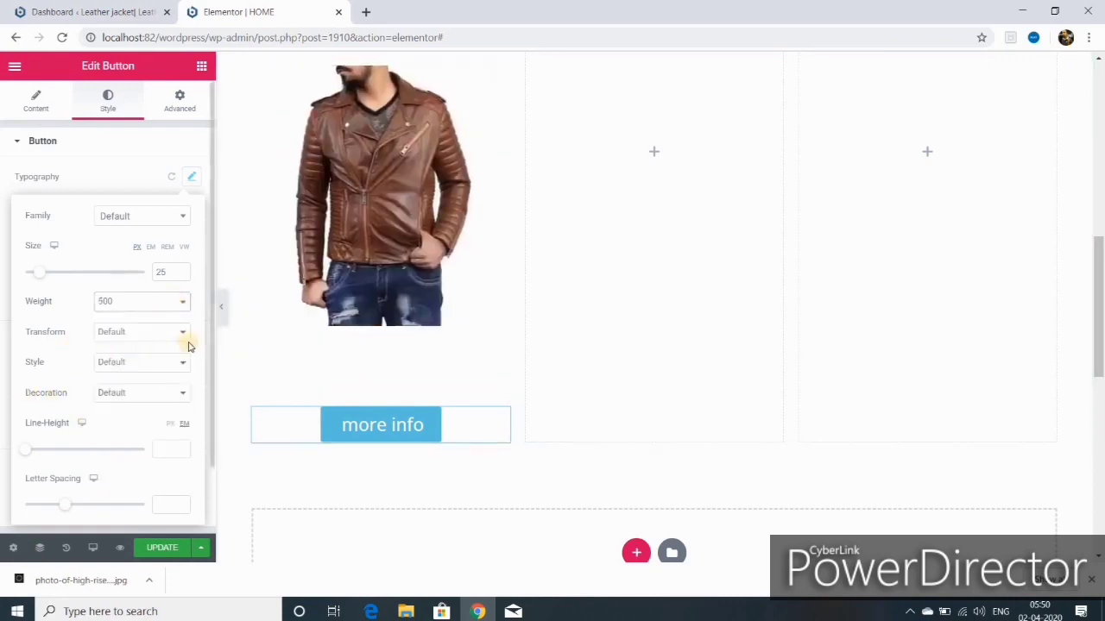
pyautogui.click(185, 334)
pyautogui.click(136, 380)
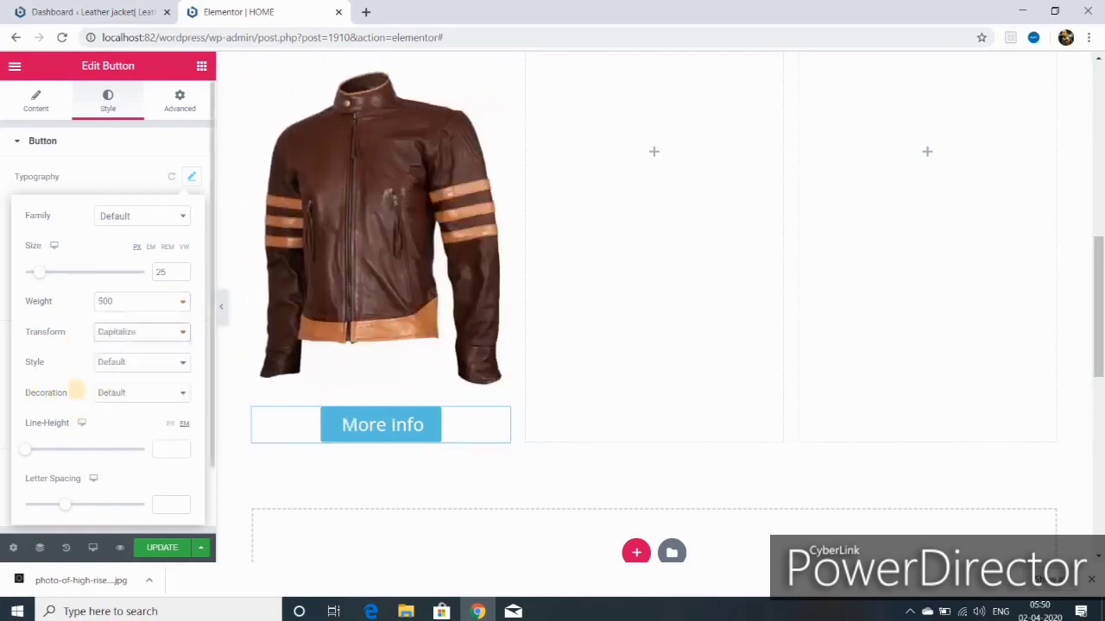
pyautogui.scroll(-1, 116, 462)
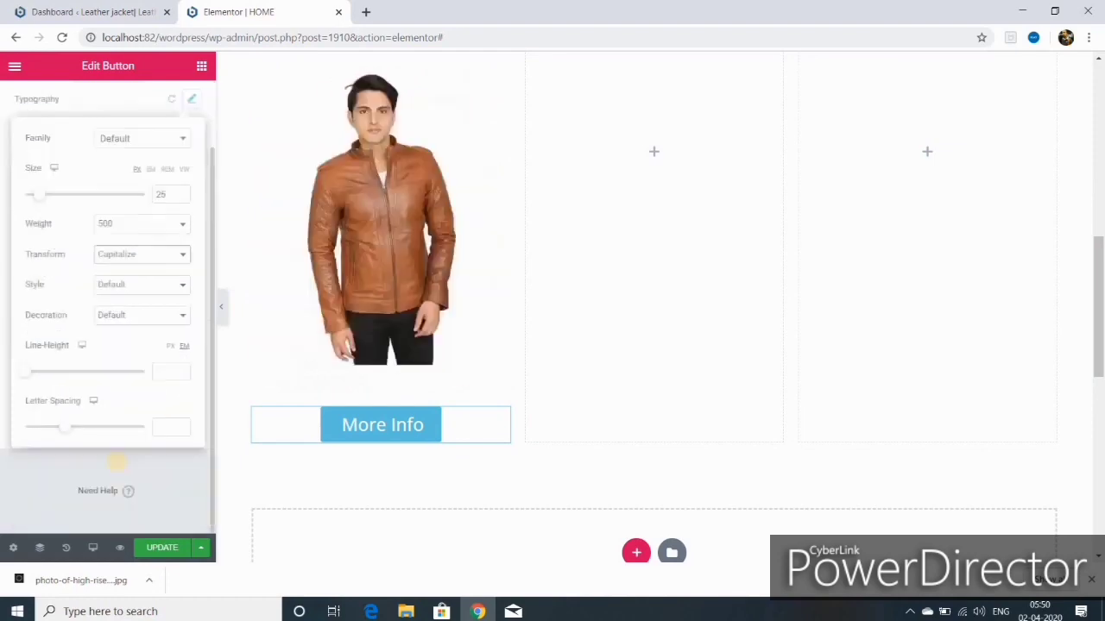
pyautogui.click(162, 547)
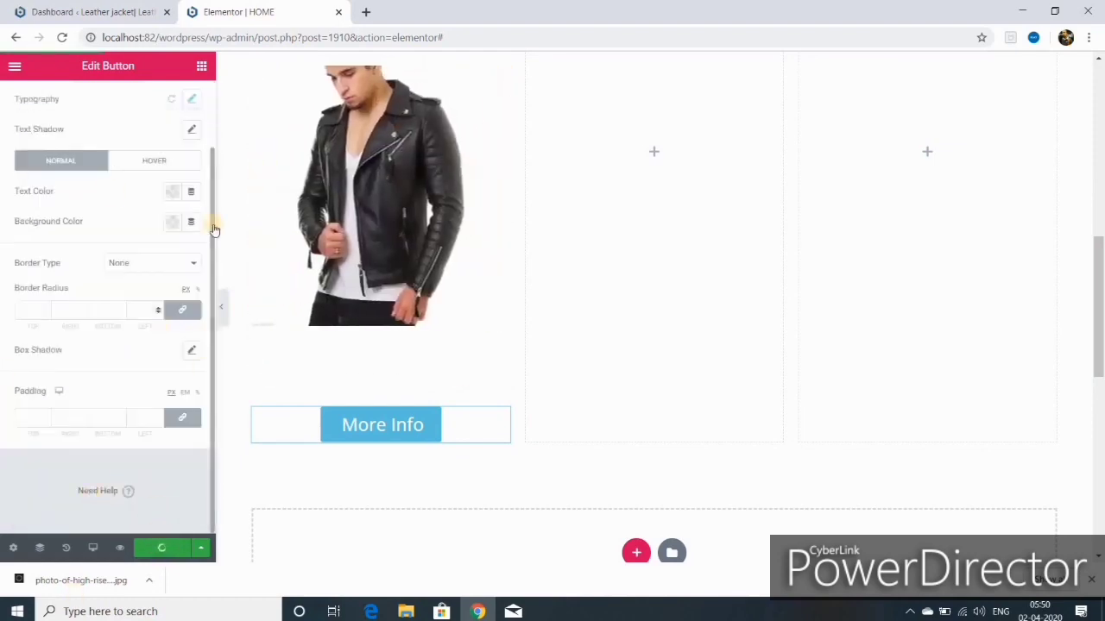
pyautogui.click(155, 164)
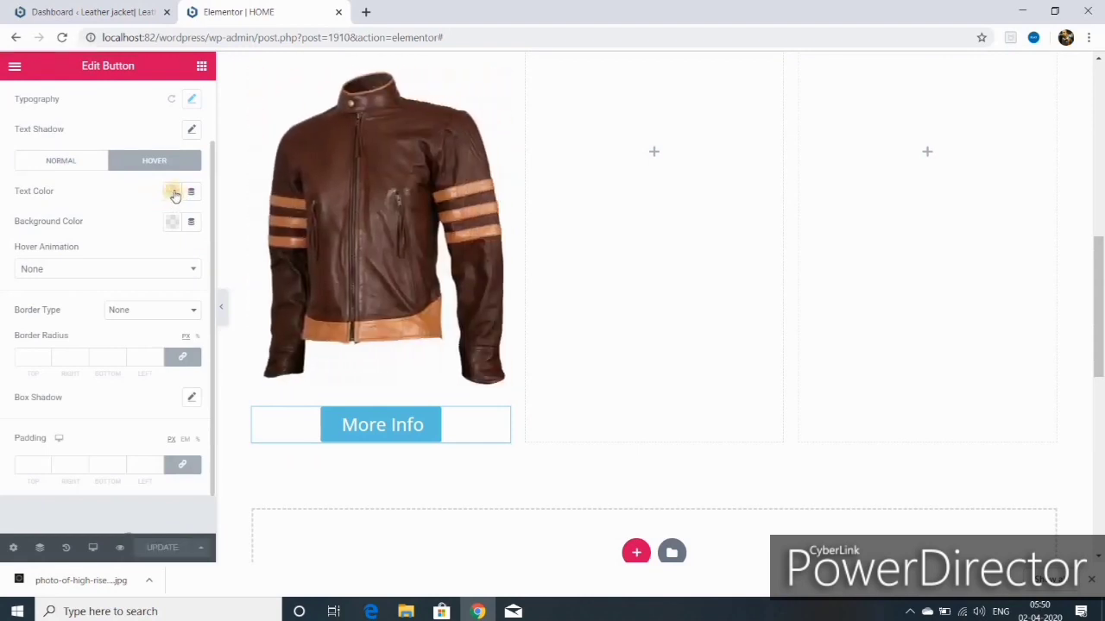
# Step: Give the button white hover text, a blue hover background and the Shrink hover animation
pyautogui.click(174, 193)
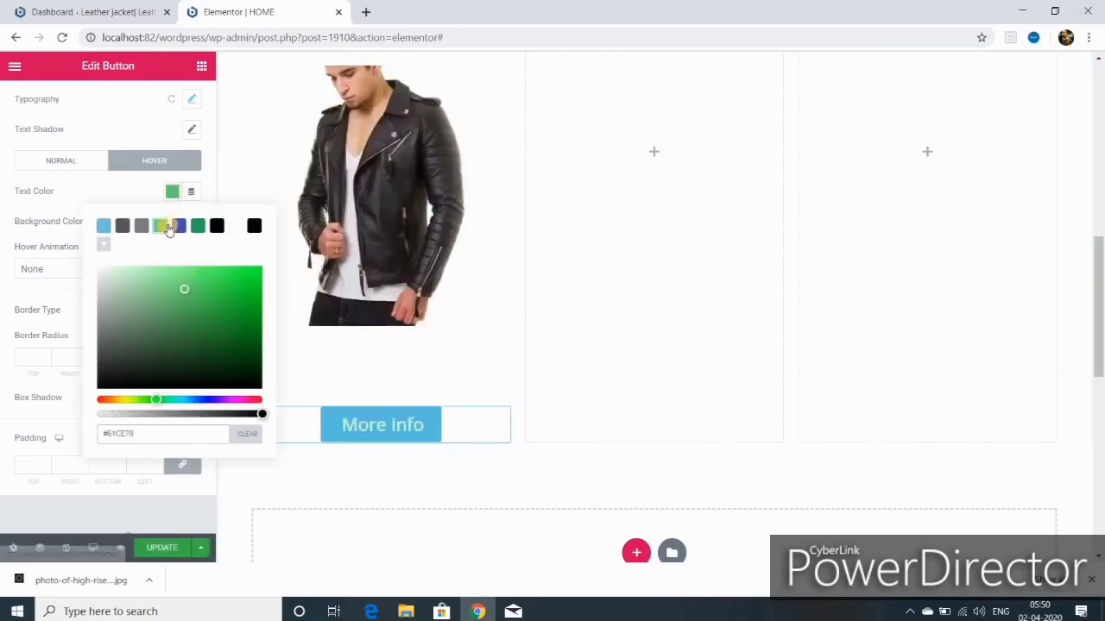
pyautogui.click(235, 226)
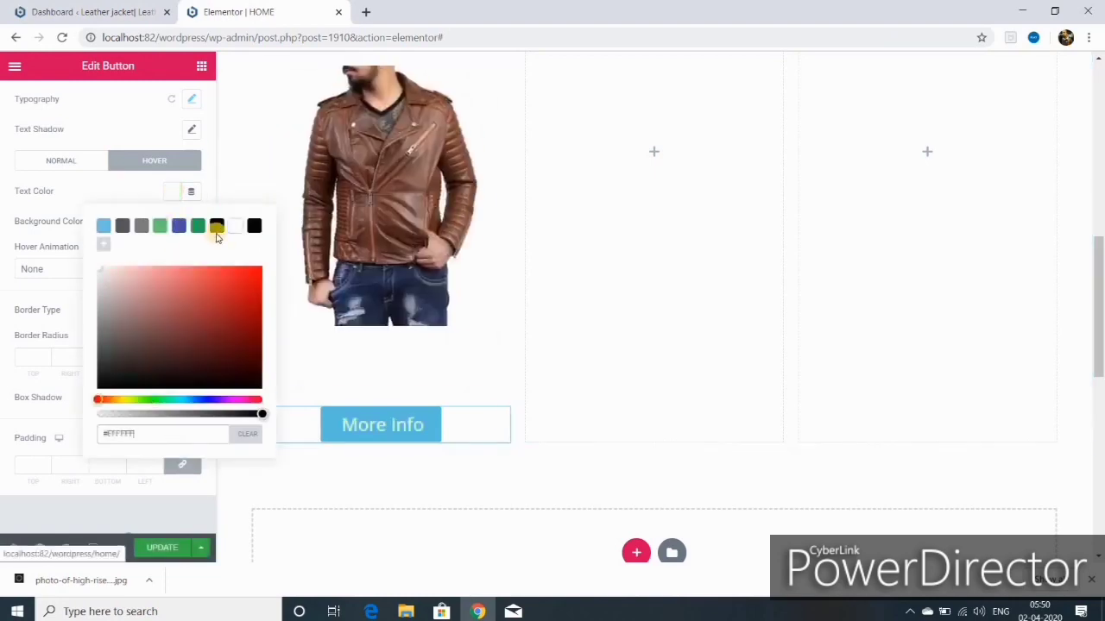
pyautogui.click(198, 226)
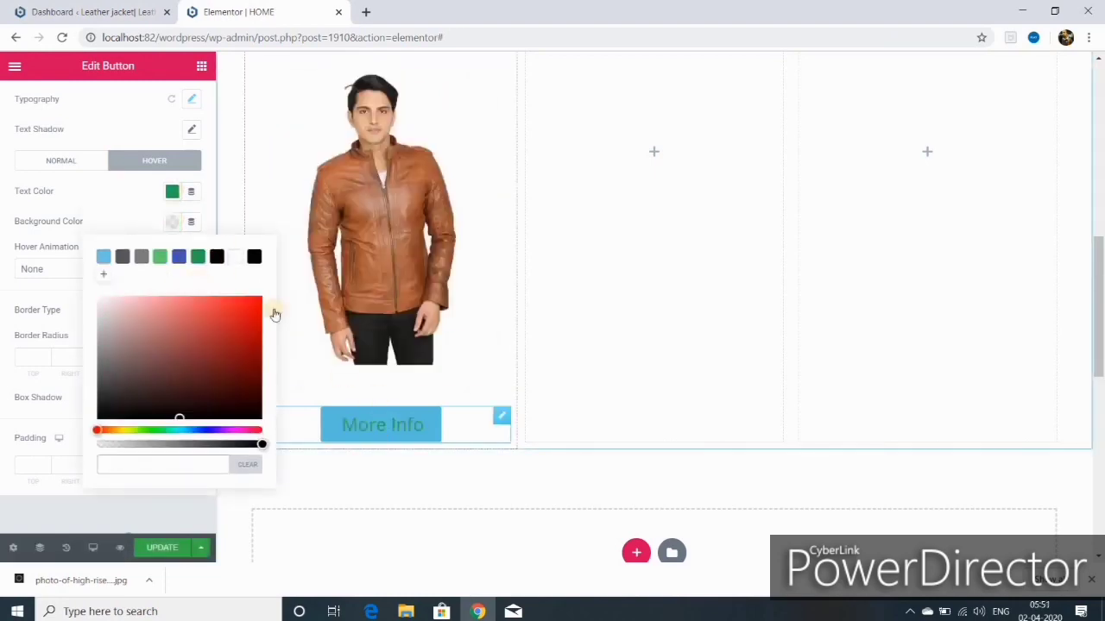
pyautogui.click(179, 256)
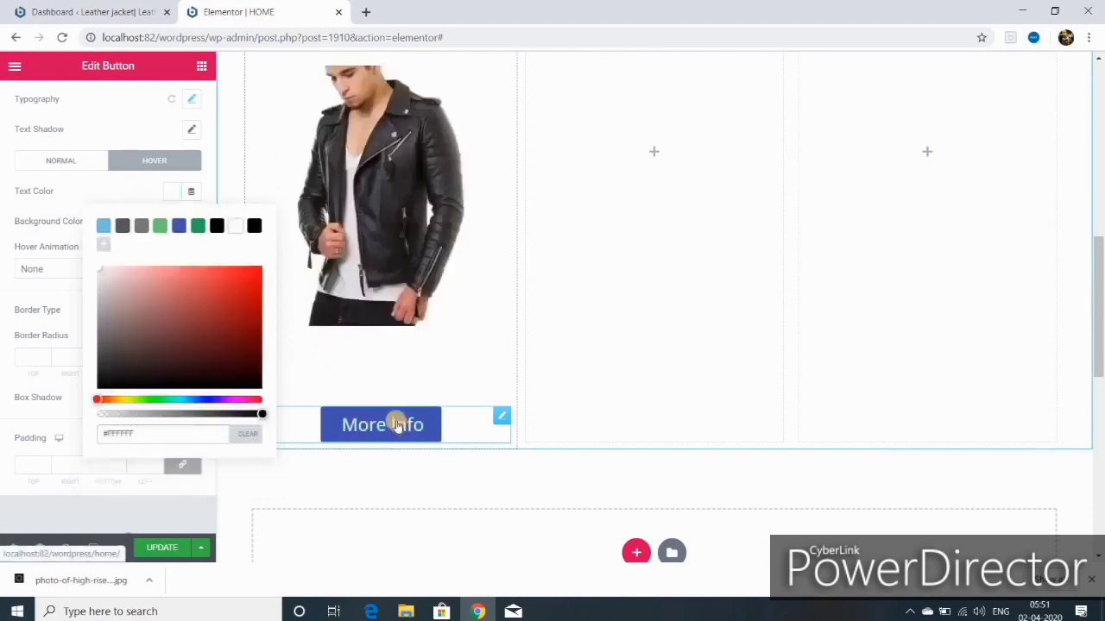
pyautogui.click(69, 412)
pyautogui.click(25, 269)
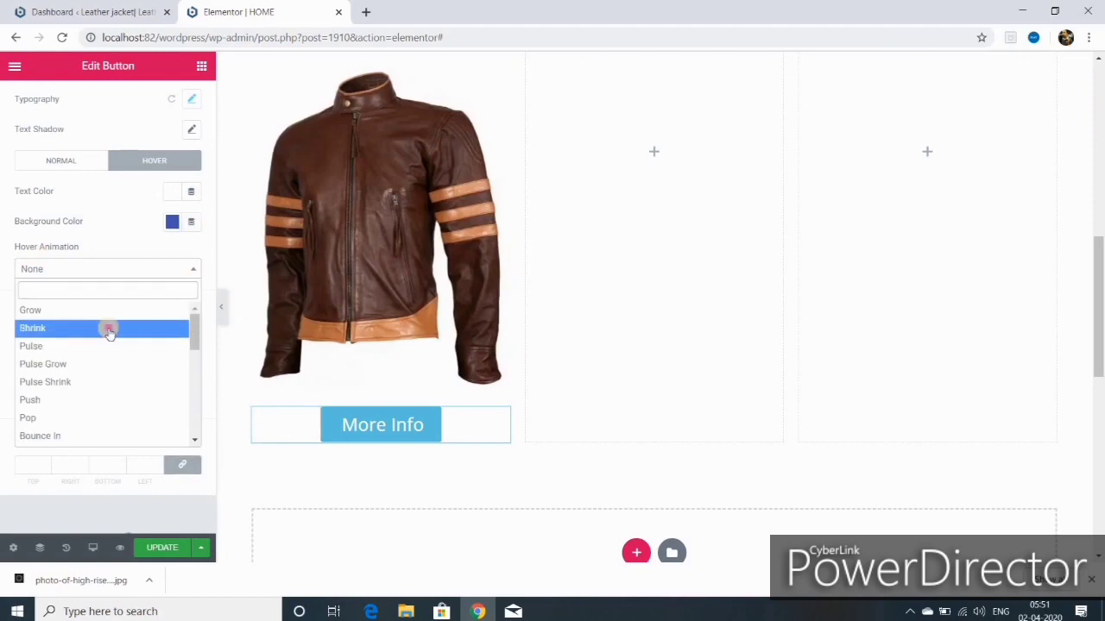
pyautogui.click(108, 327)
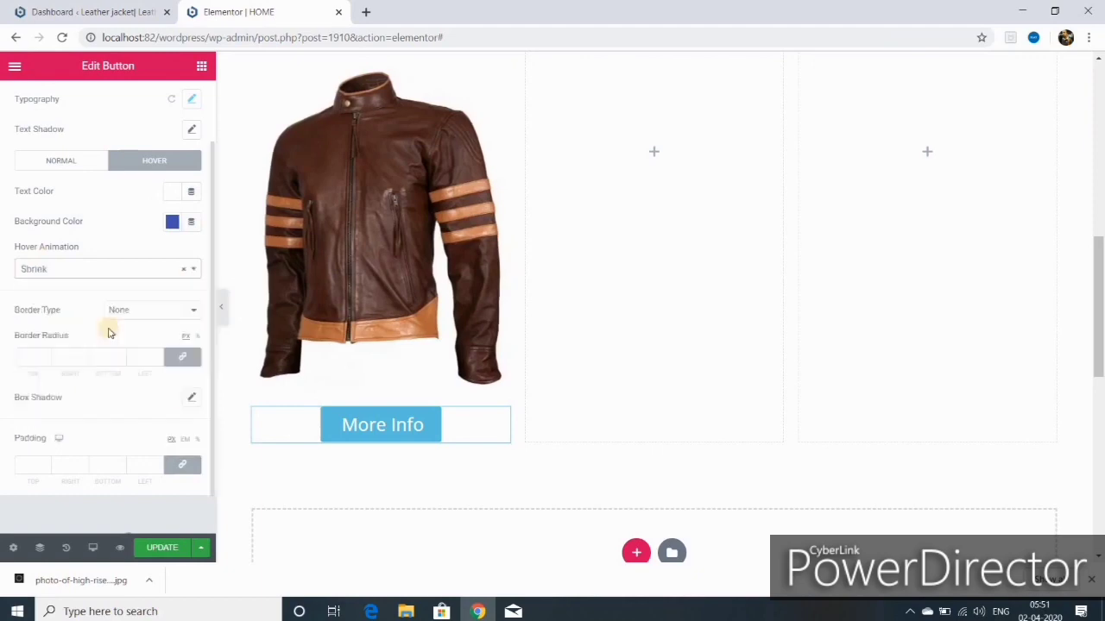
# Step: Keep the button border at none and round its corners with a 25 border radius
pyautogui.click(195, 312)
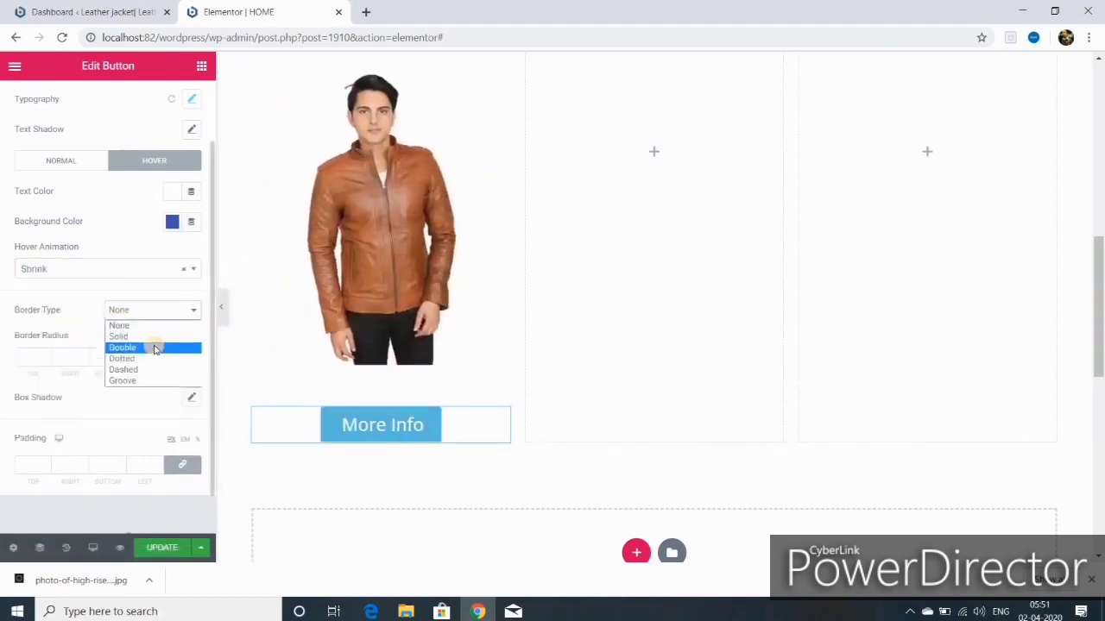
pyautogui.click(155, 347)
pyautogui.click(192, 340)
pyautogui.click(130, 355)
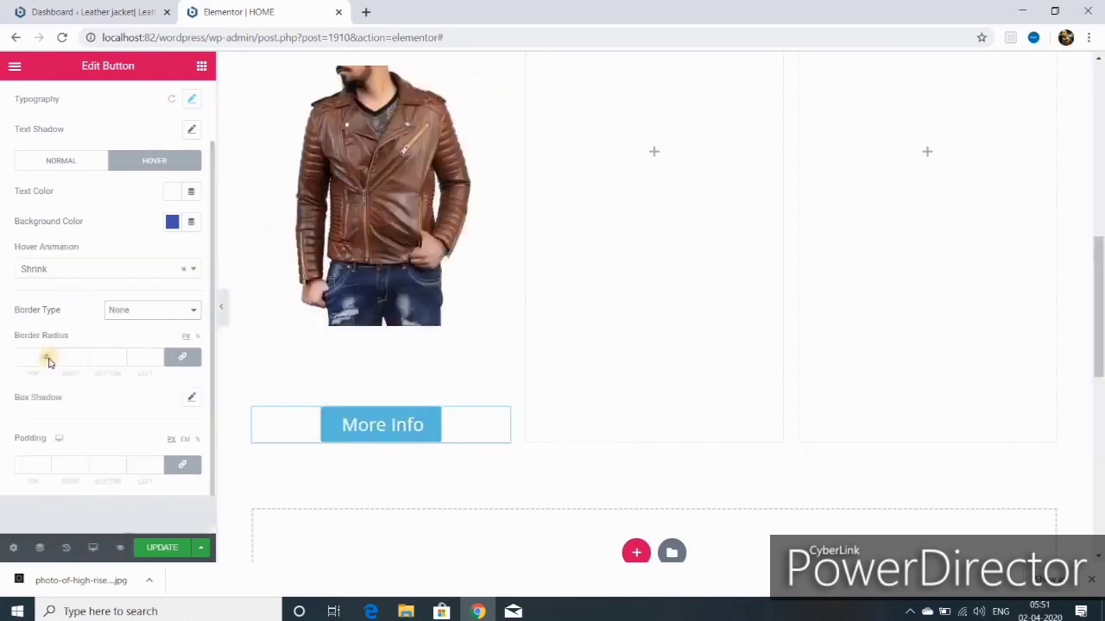
pyautogui.click(47, 354)
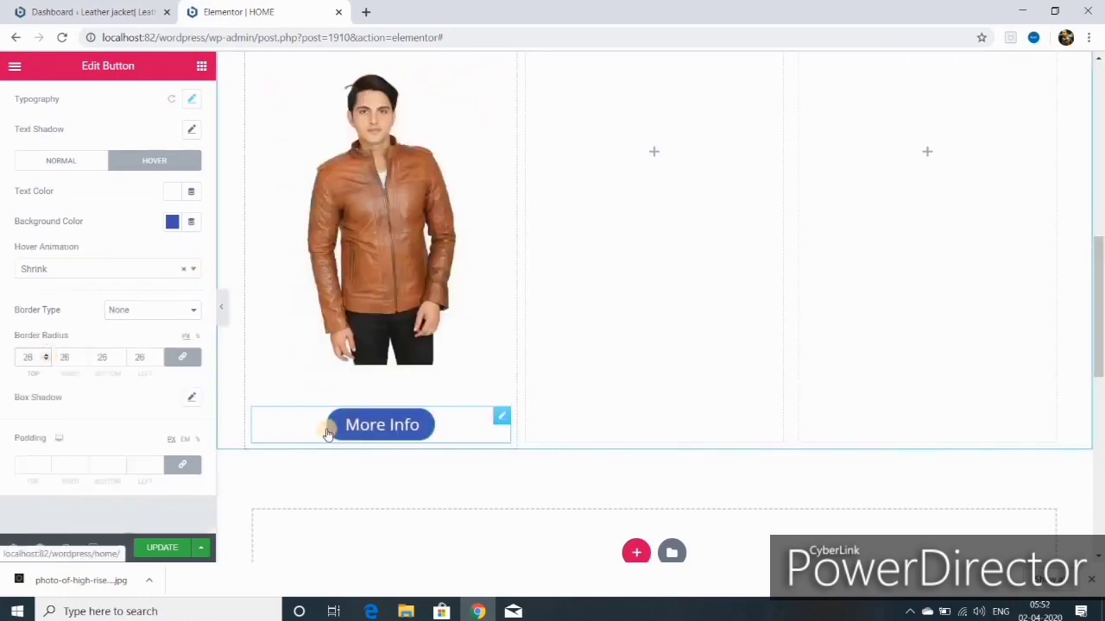
pyautogui.scroll(1, 530, 455)
pyautogui.scroll(7, 531, 457)
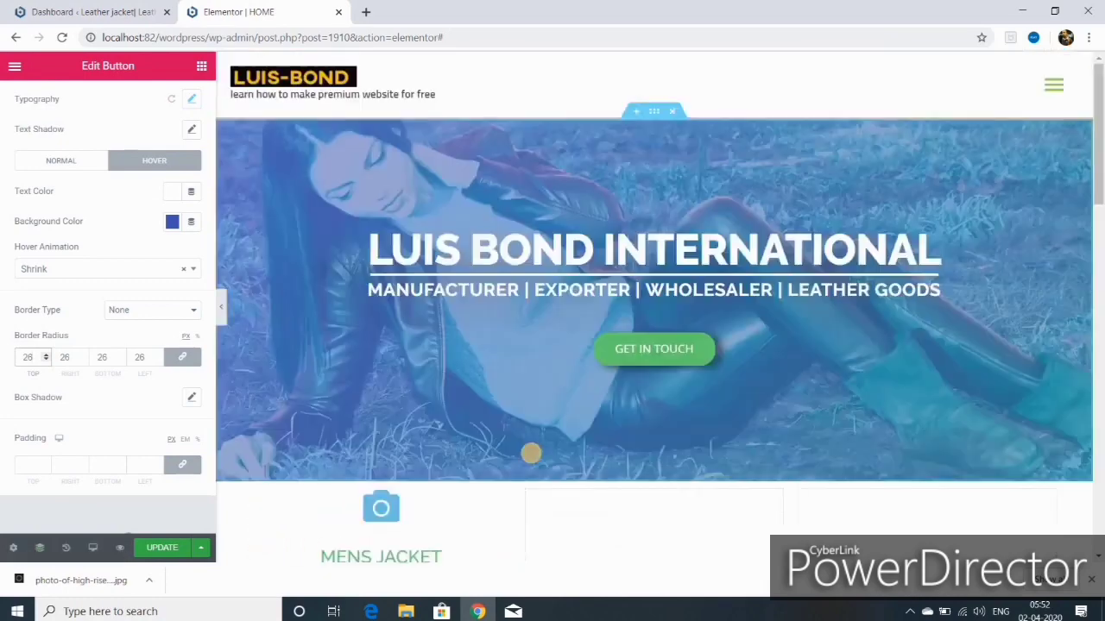
pyautogui.scroll(-8, 531, 457)
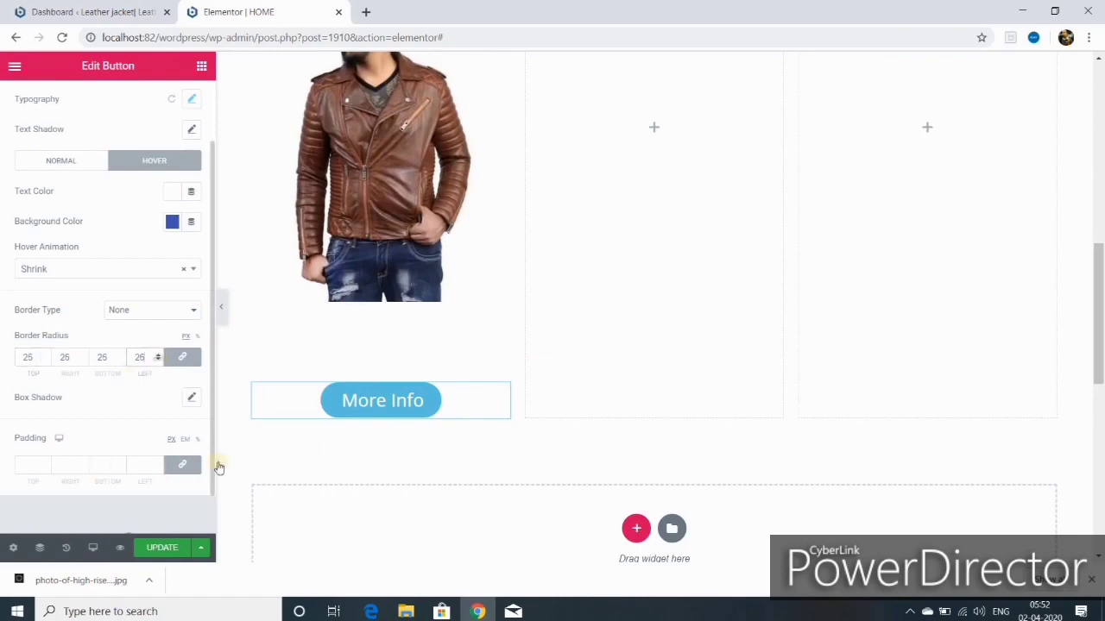
pyautogui.scroll(7, 525, 402)
pyautogui.scroll(-1, 476, 384)
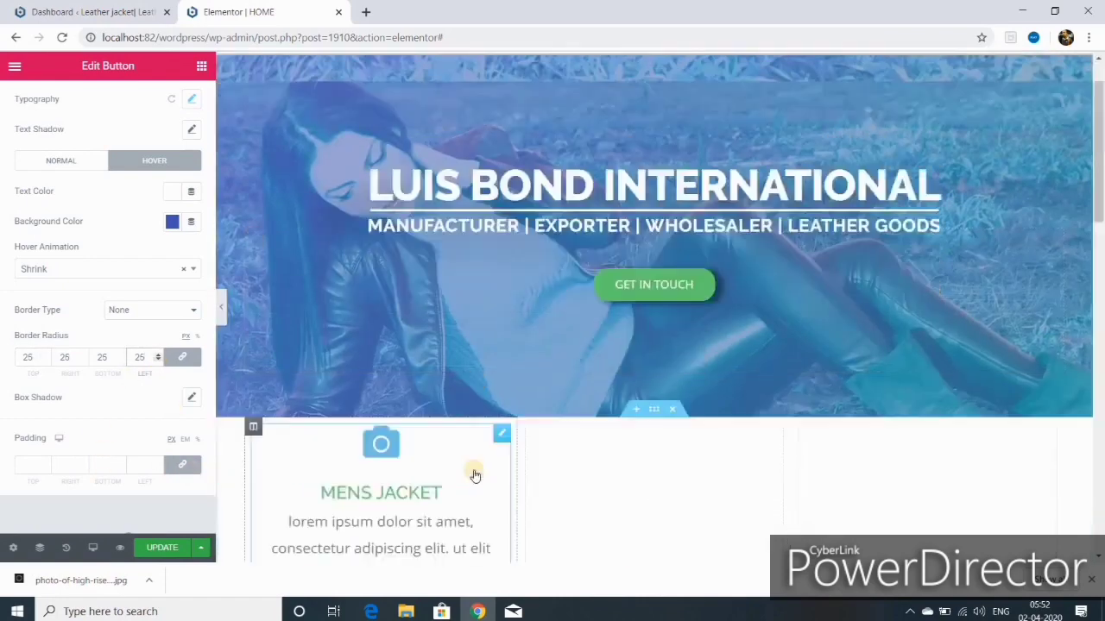
# Step: Add an Outline box shadow with horizontal offset 8 and update the page
pyautogui.click(191, 396)
pyautogui.scroll(-2, 95, 485)
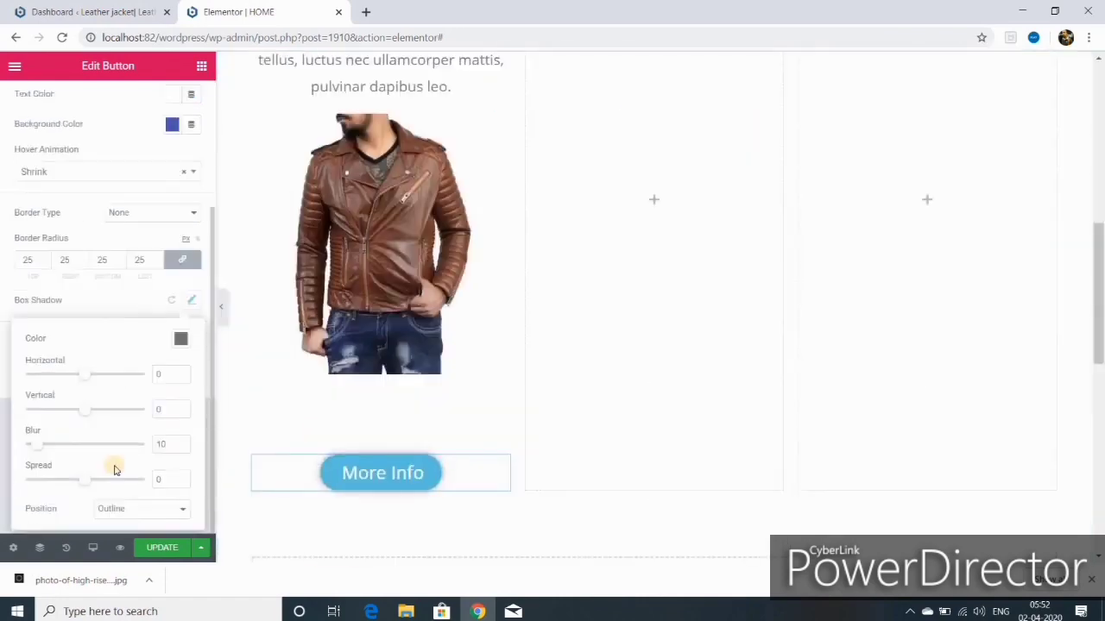
pyautogui.moveTo(89, 377); pyautogui.dragTo(95, 378)
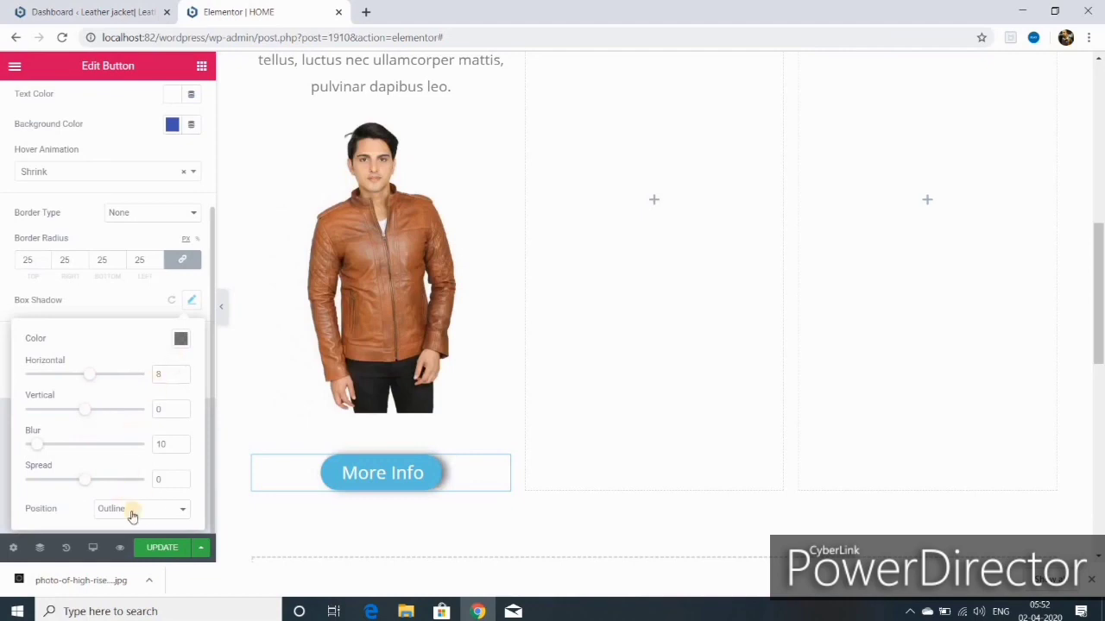
pyautogui.click(182, 511)
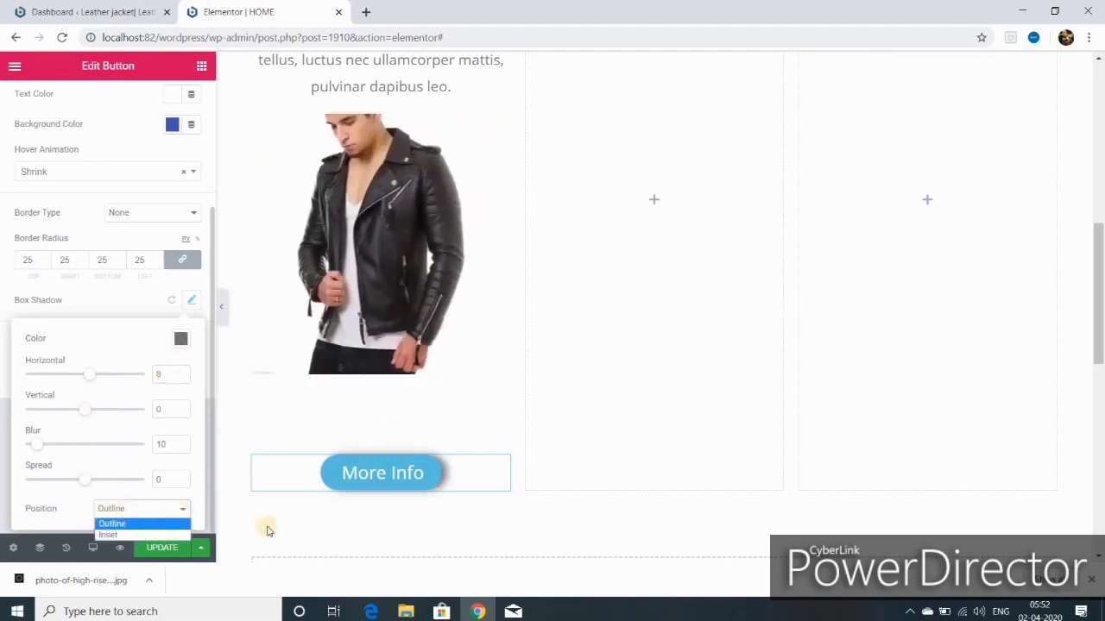
pyautogui.click(106, 371)
pyautogui.click(167, 548)
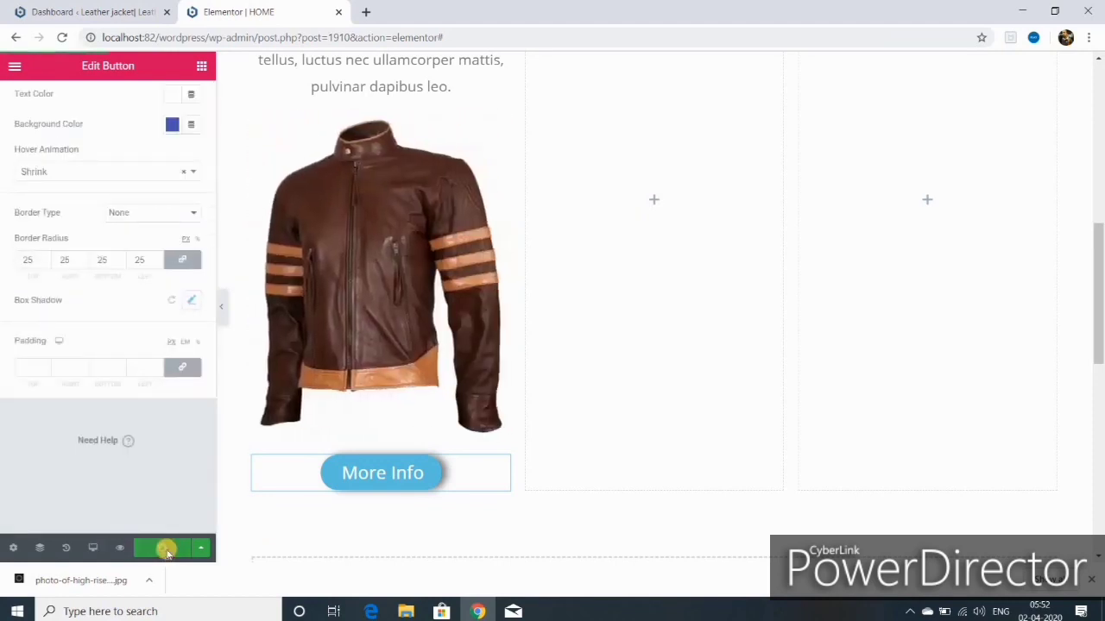
# Step: Duplicate the MENS JACKET column so the section holds copies of it
pyautogui.scroll(3, 575, 419)
pyautogui.scroll(-2, 574, 419)
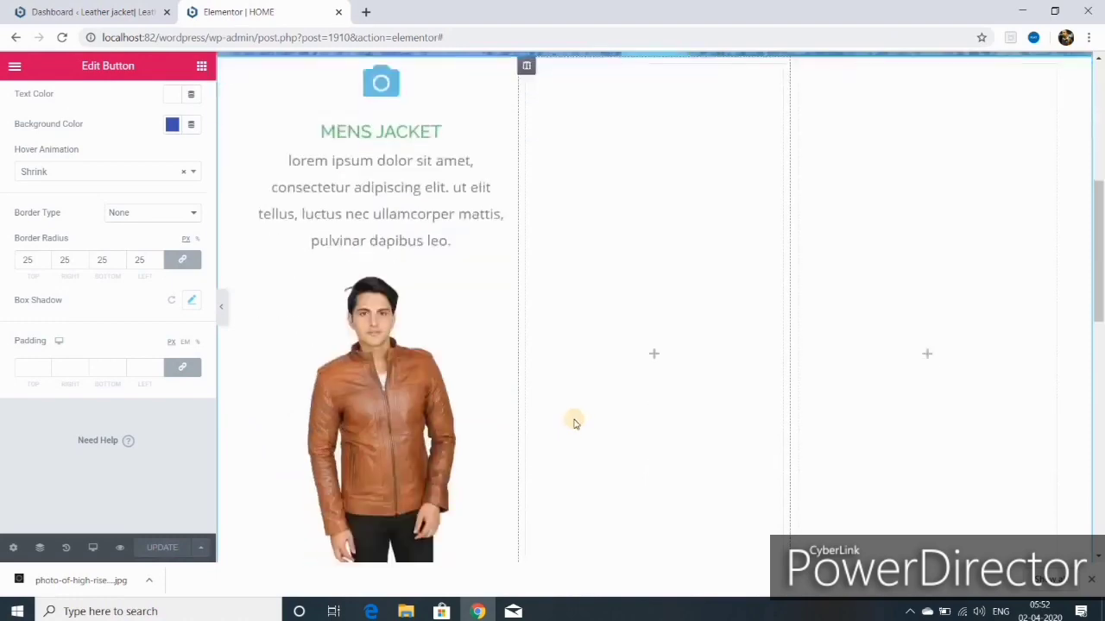
pyautogui.scroll(2, 736, 364)
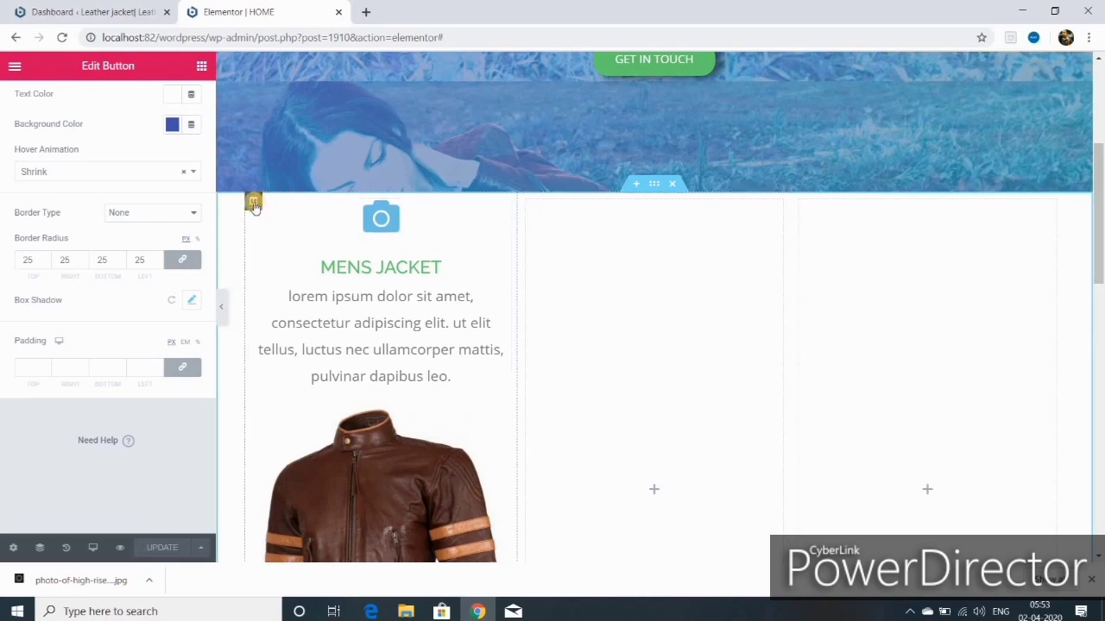
pyautogui.rightClick(254, 204)
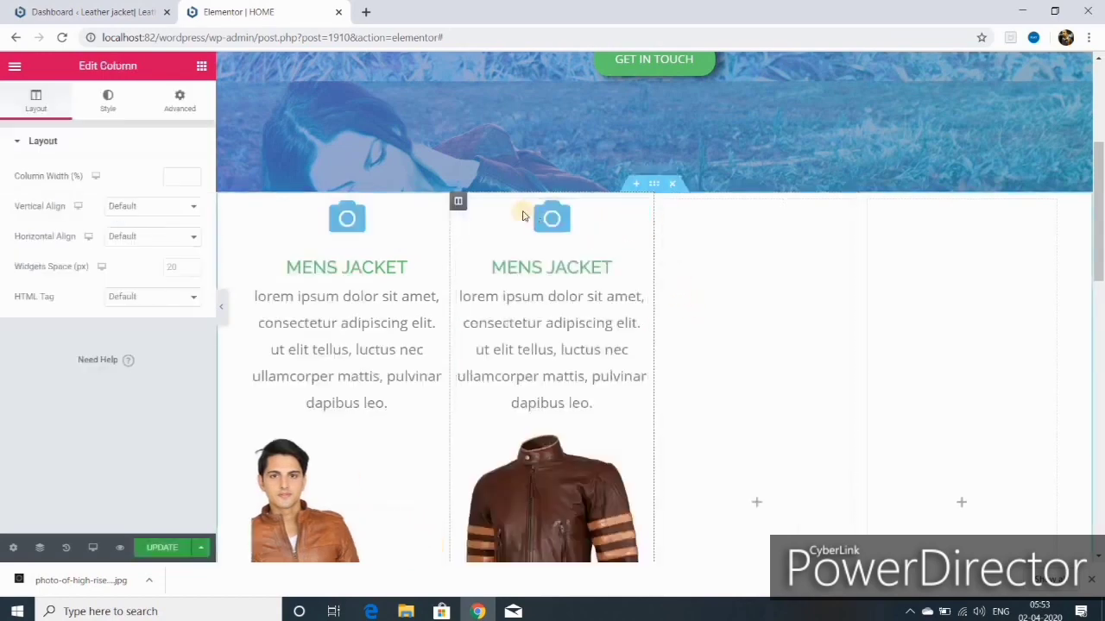
pyautogui.rightClick(457, 202)
pyautogui.click(516, 238)
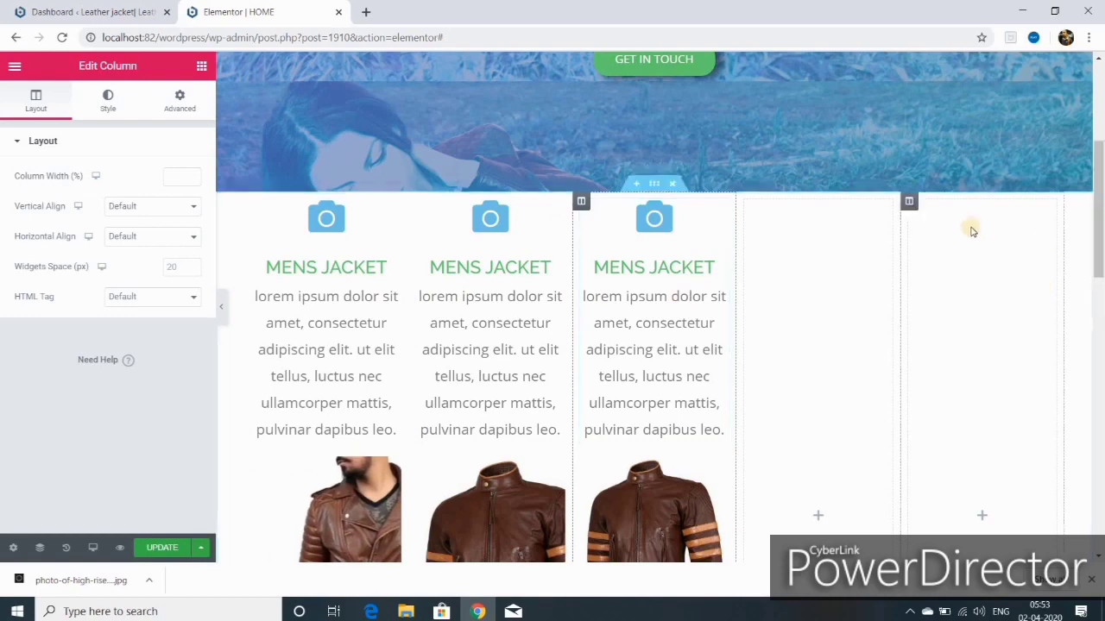
# Step: Delete the two leftover empty columns from the section
pyautogui.rightClick(911, 203)
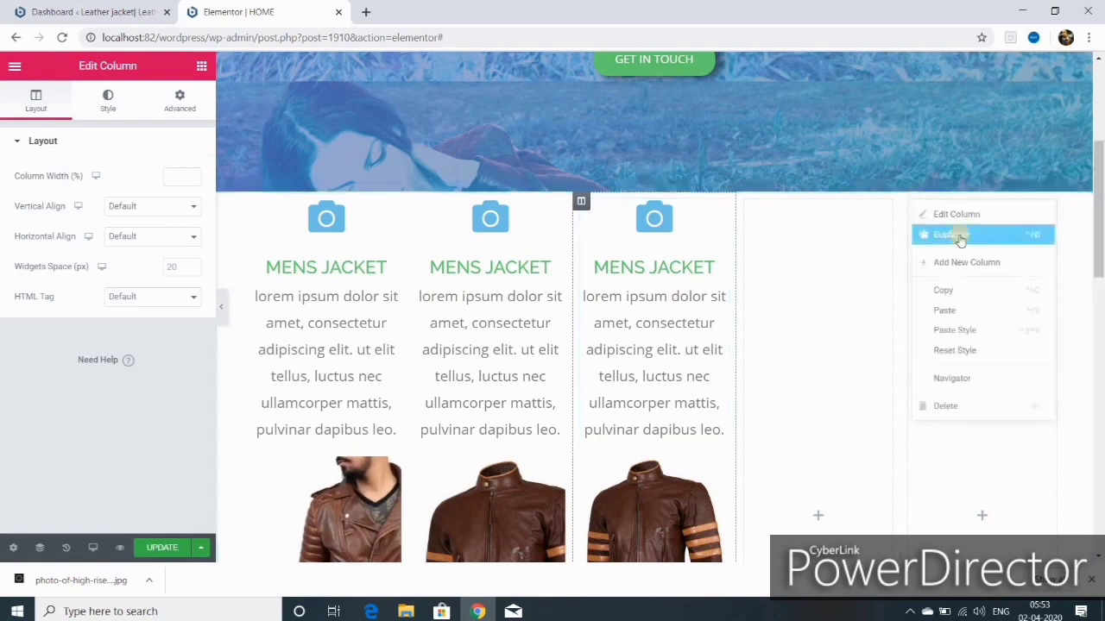
pyautogui.click(950, 408)
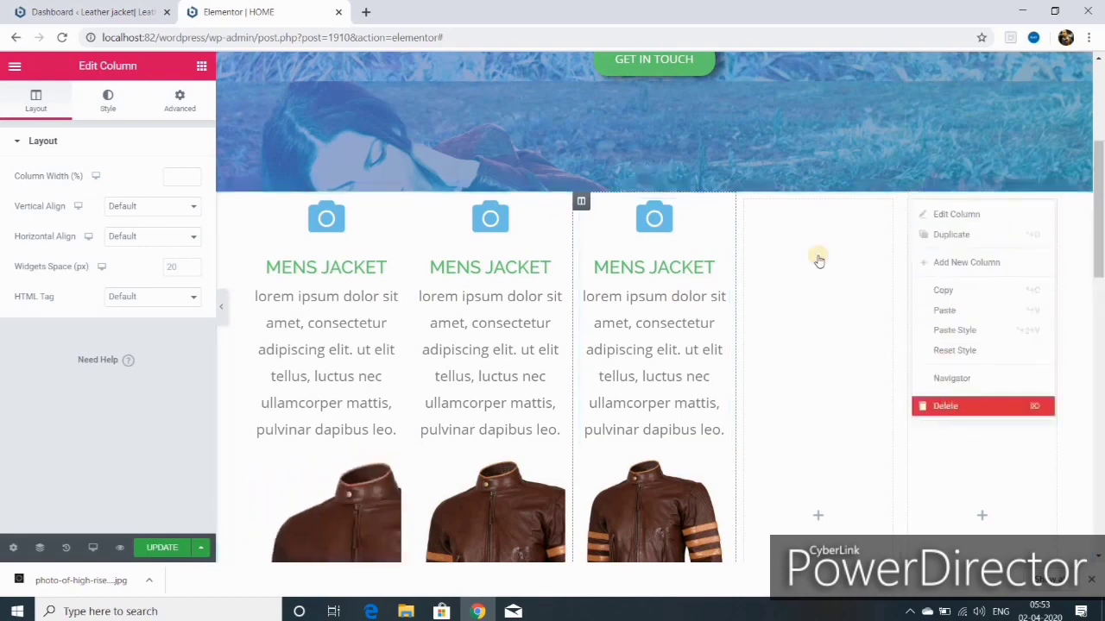
pyautogui.rightClick(867, 203)
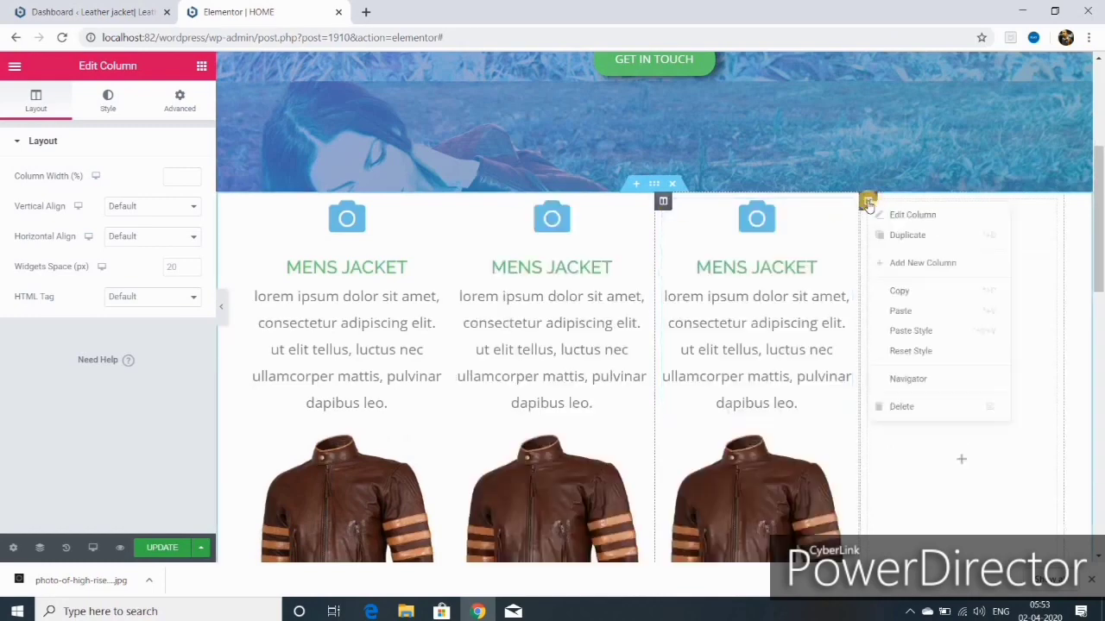
pyautogui.click(902, 406)
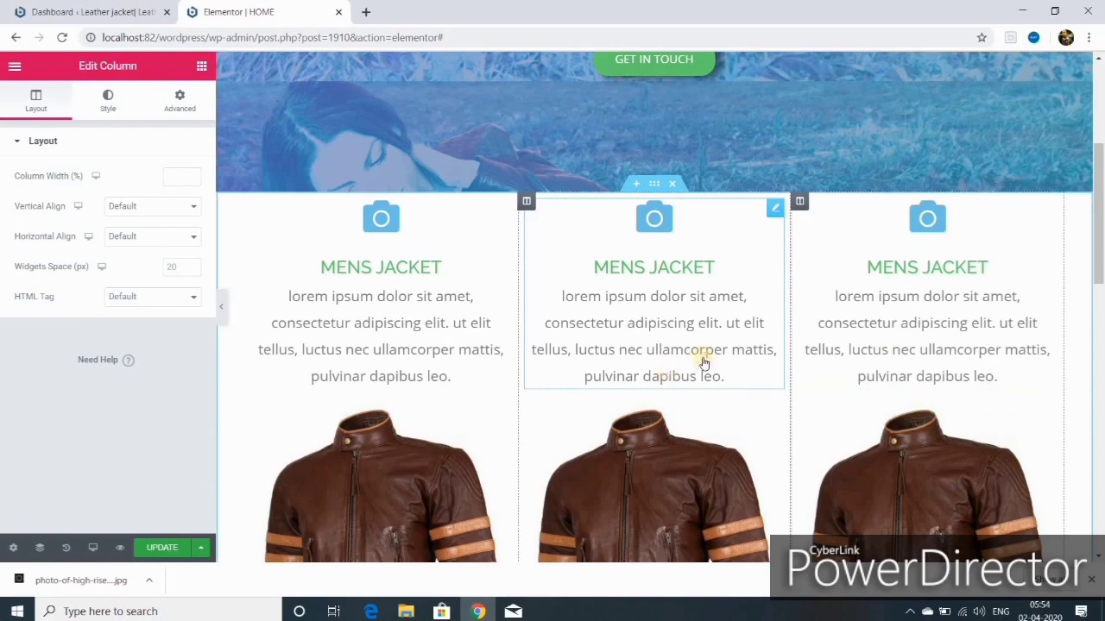
pyautogui.scroll(-6, 703, 363)
pyautogui.scroll(5, 703, 363)
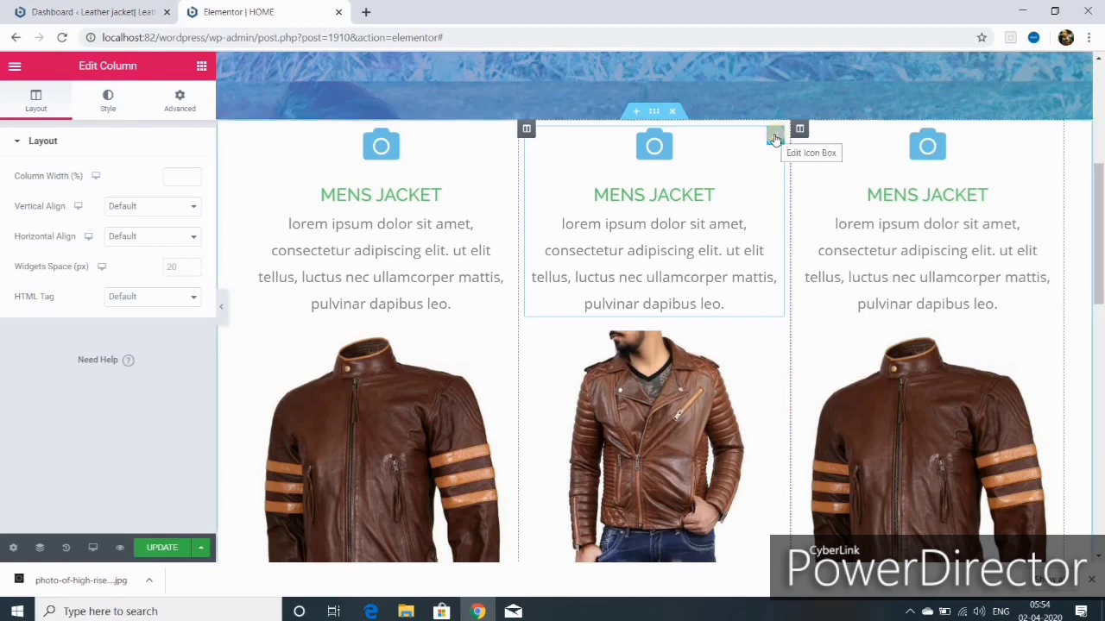
# Step: Give the middle icon box the Camera retro icon and retitle it 'ladies jacket'
pyautogui.click(774, 140)
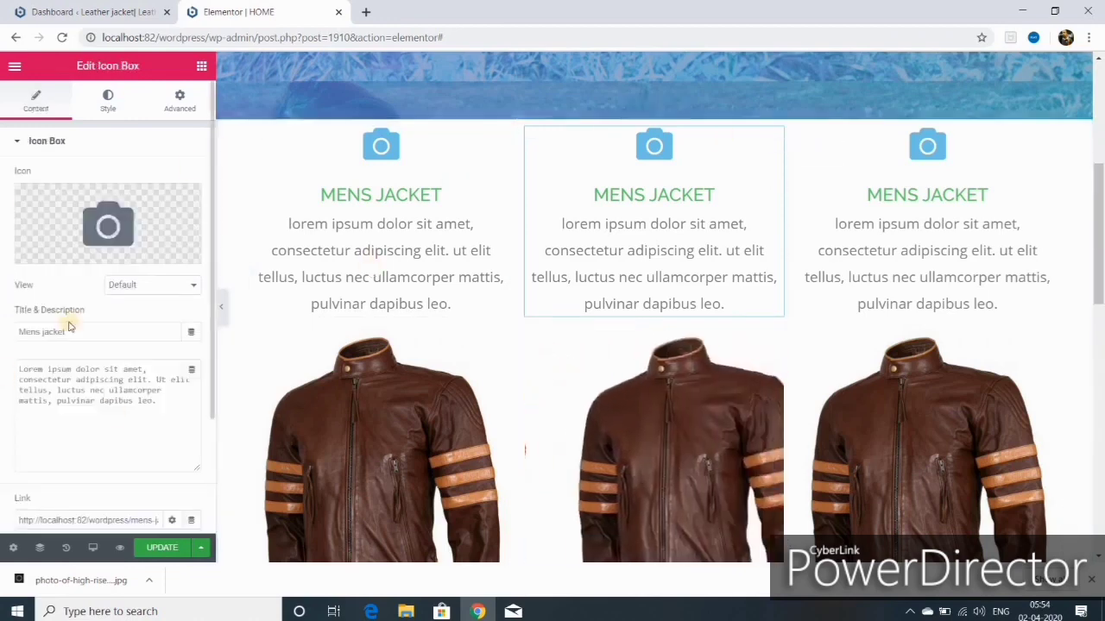
pyautogui.click(57, 252)
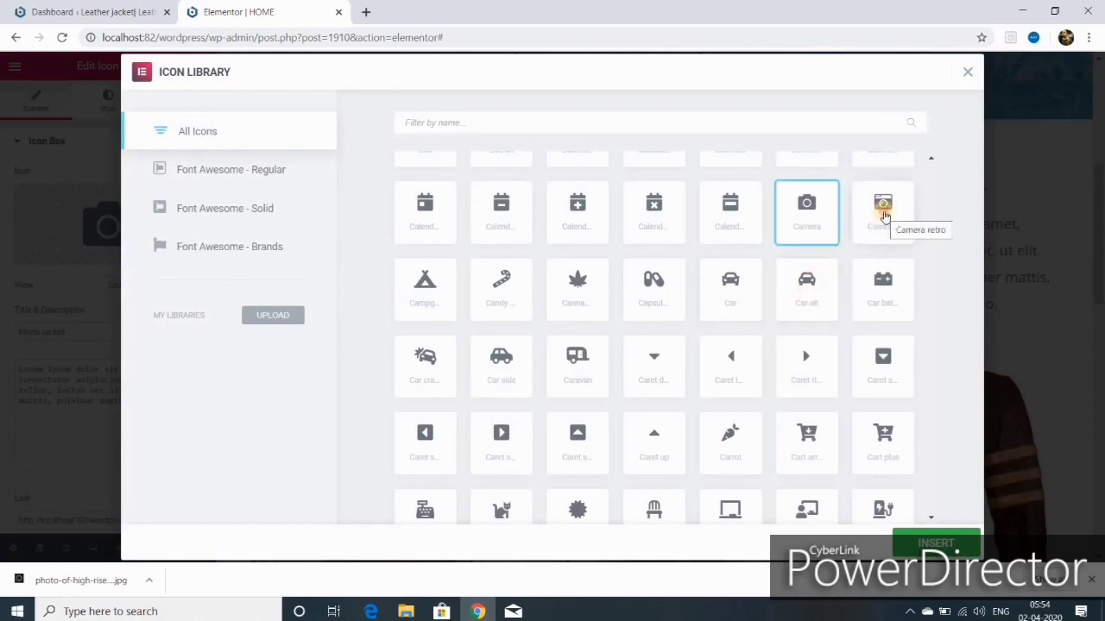
pyautogui.doubleClick(883, 214)
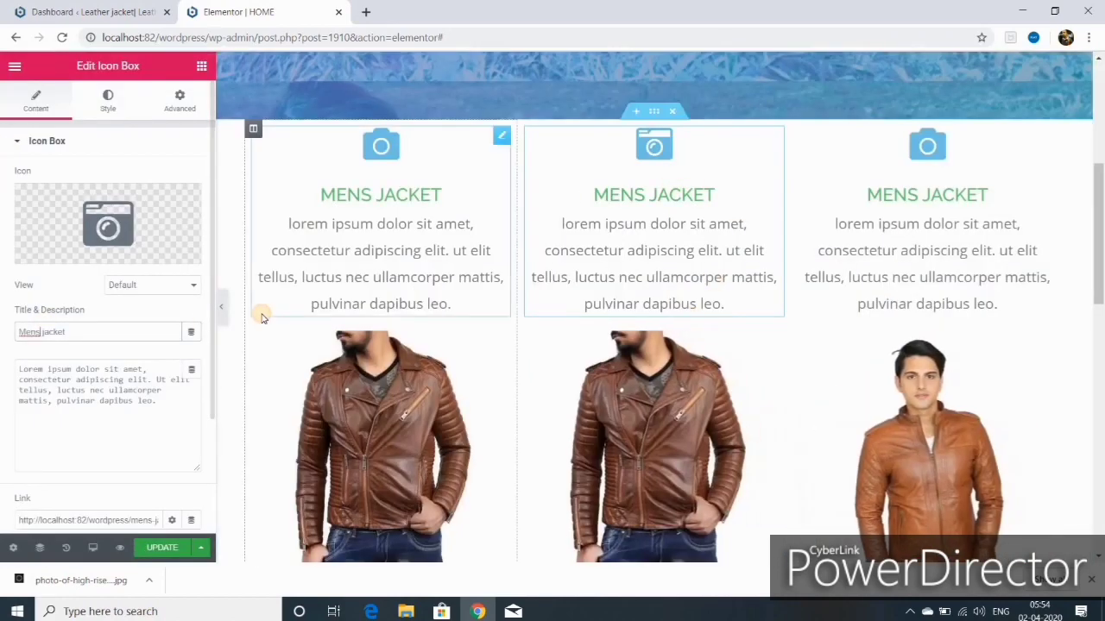
pyautogui.press('BackSpace')
pyautogui.press('BackSpace')
pyautogui.press('BackSpace')
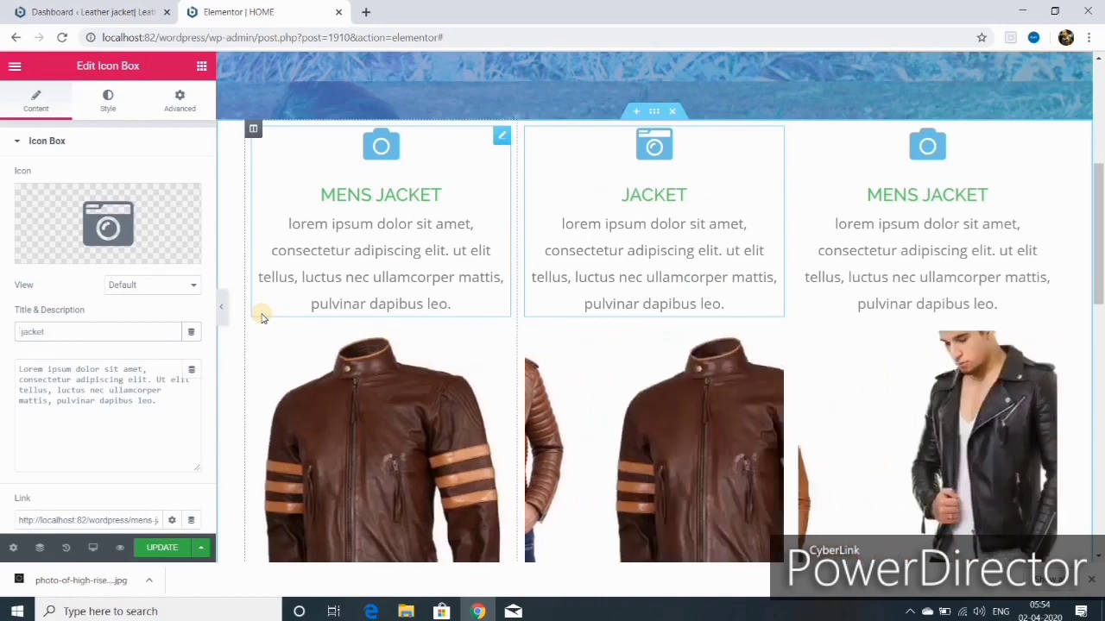
pyautogui.write('la')
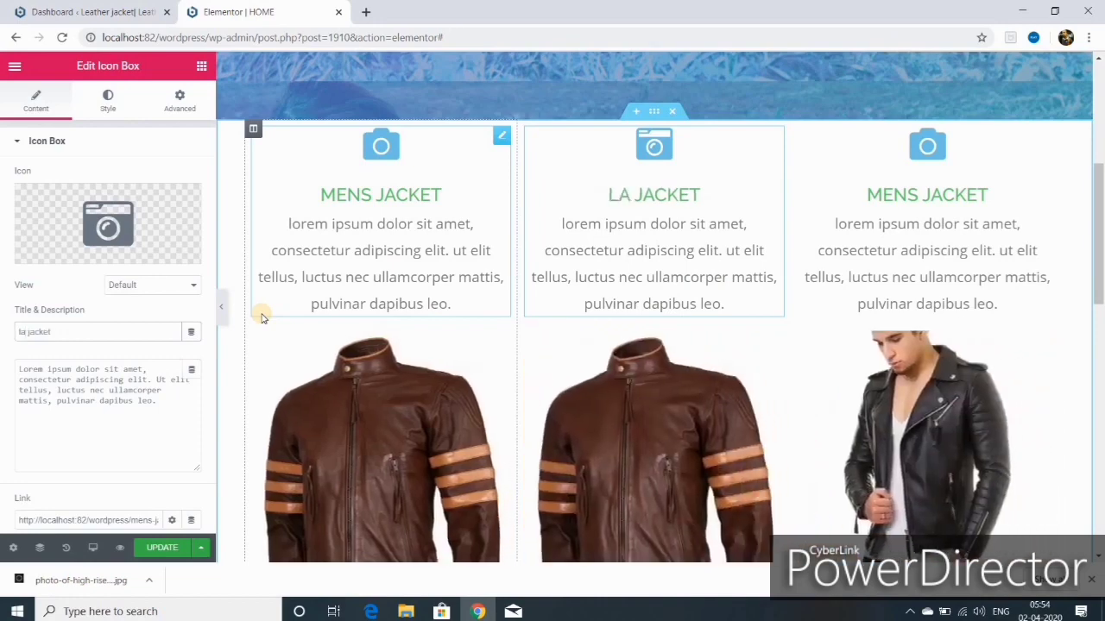
pyautogui.write('dies')
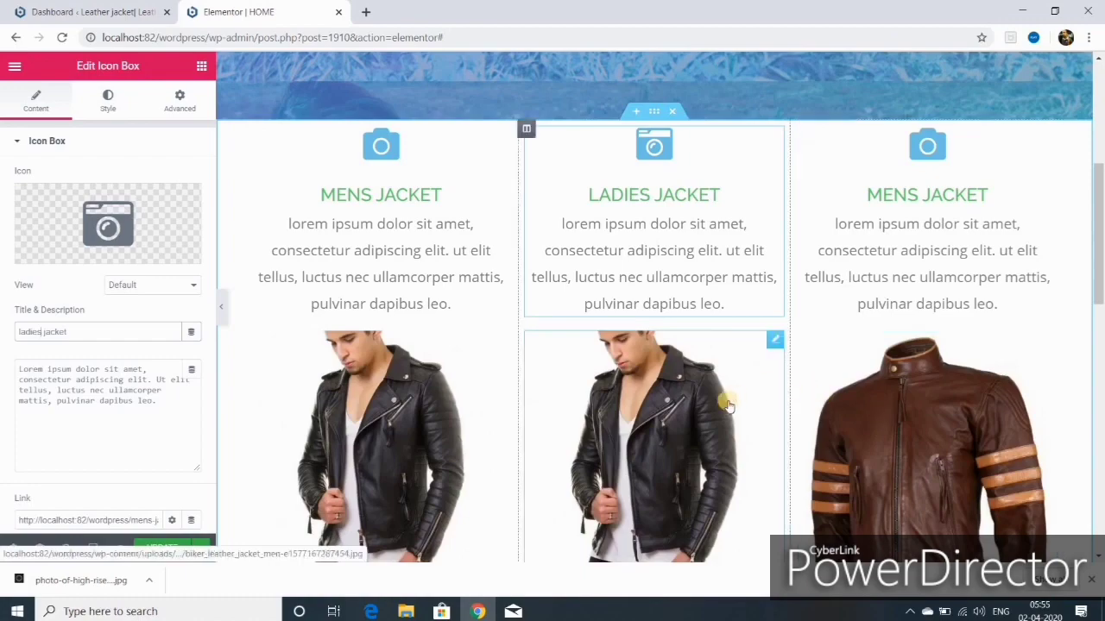
# Step: Clear the middle carousel's existing gallery and bring up the Media Library
pyautogui.click(774, 341)
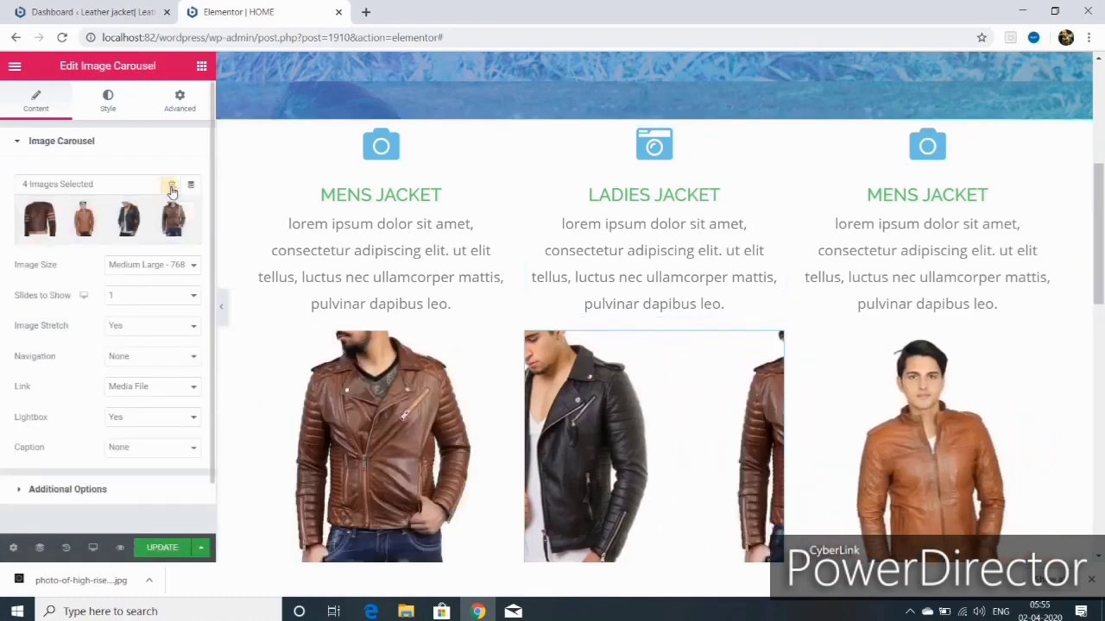
pyautogui.click(173, 186)
pyautogui.click(618, 344)
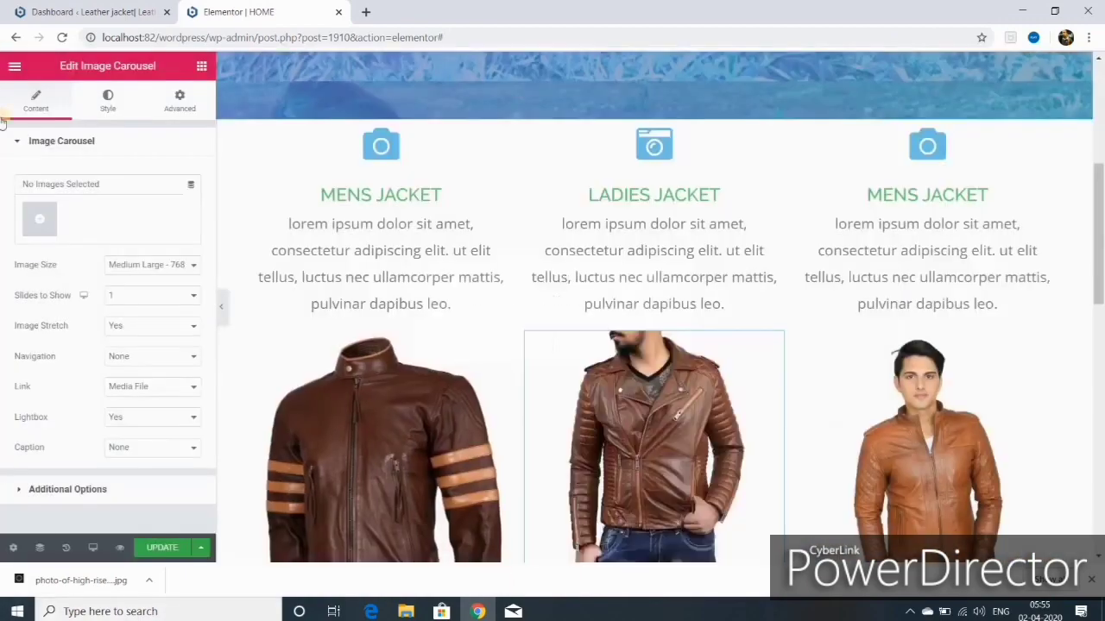
pyautogui.click(39, 220)
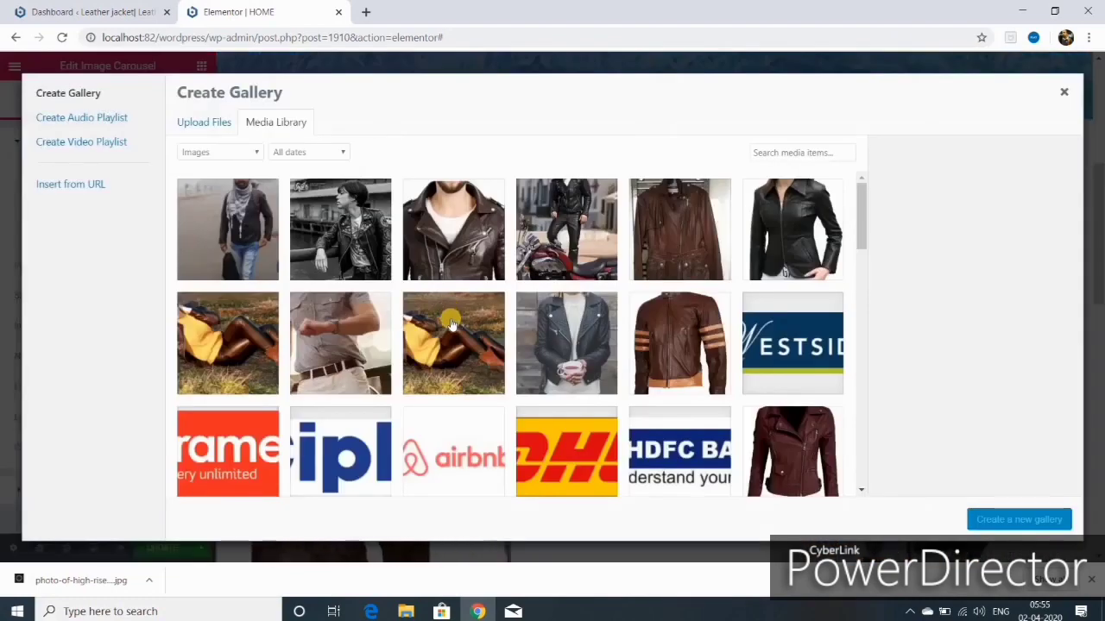
# Step: Build a new gallery of long brown, maroon, black and tan jacket photos and insert it
pyautogui.scroll(-1, 604, 258)
pyautogui.scroll(1, 656, 242)
pyautogui.click(680, 227)
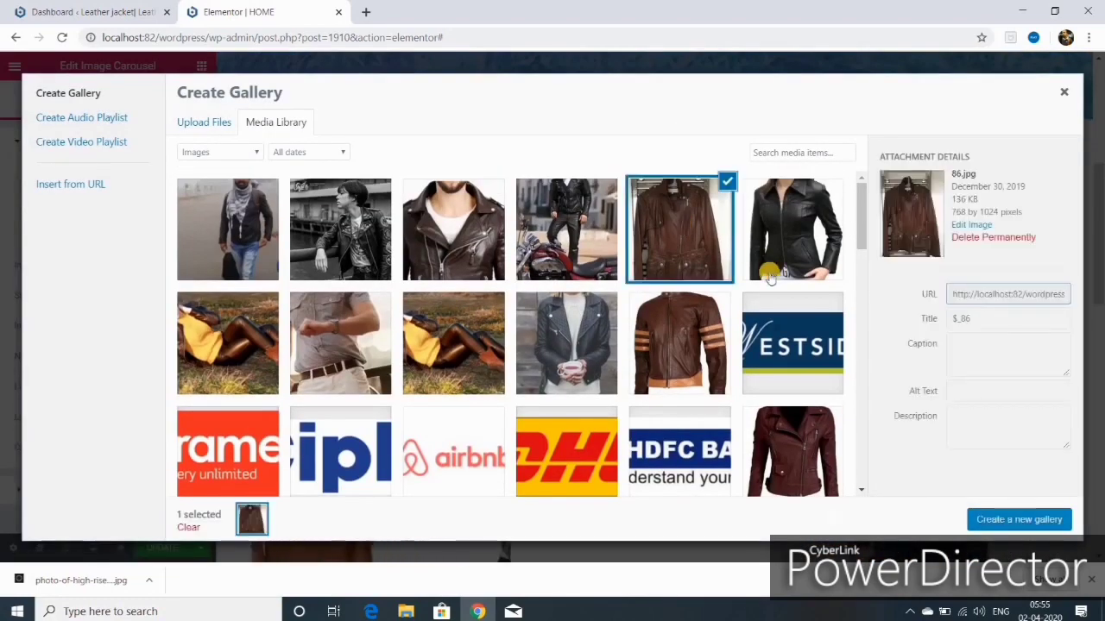
pyautogui.click(799, 445)
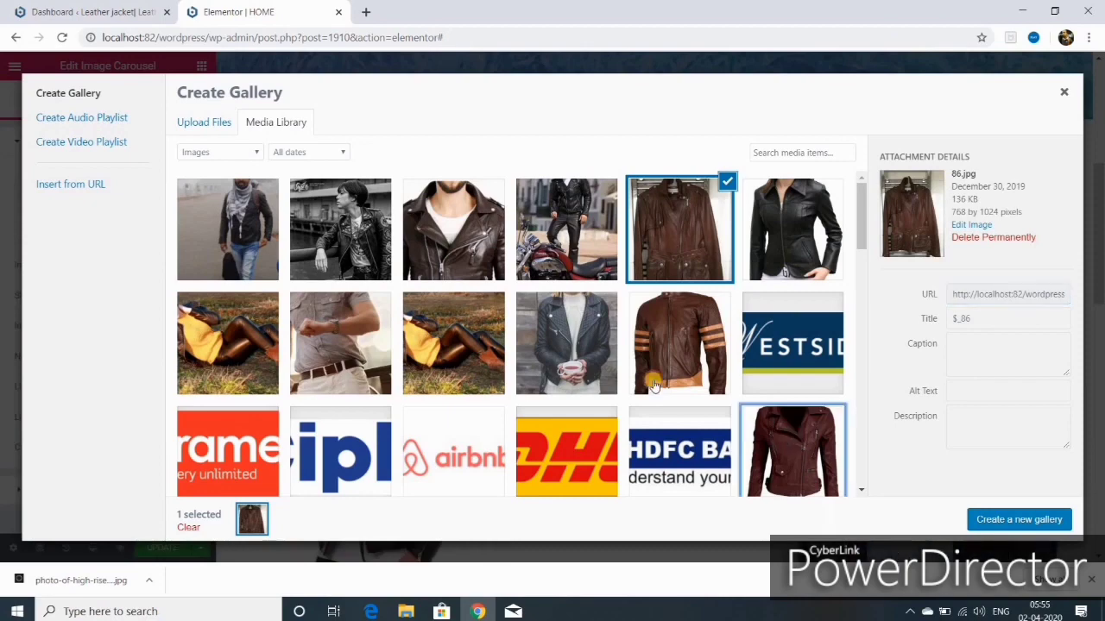
pyautogui.click(792, 228)
pyautogui.scroll(-3, 656, 277)
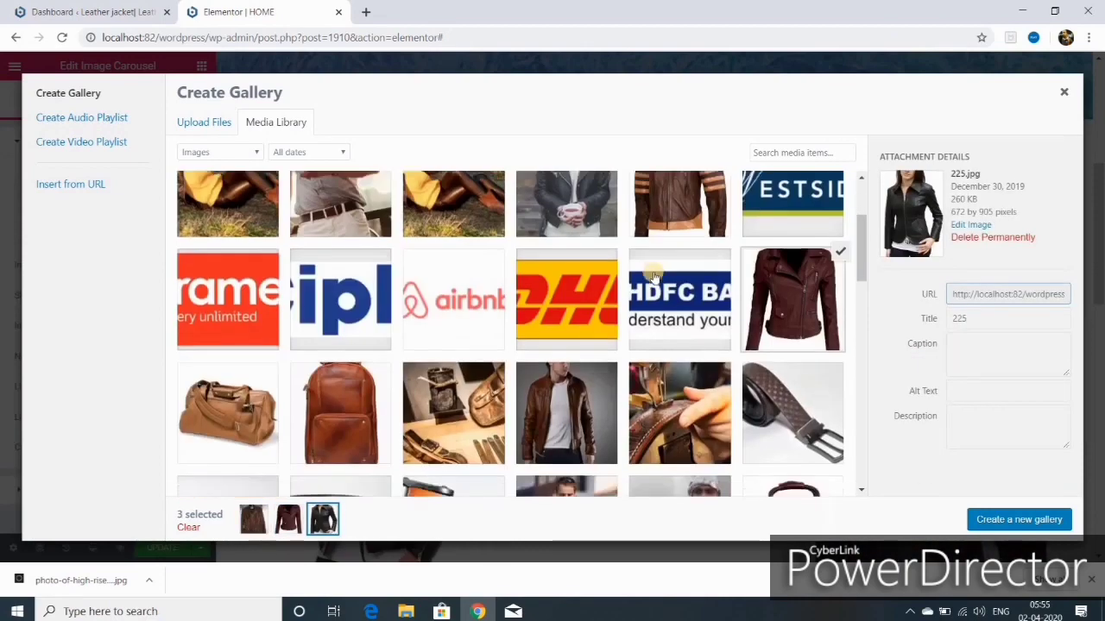
pyautogui.scroll(-5, 656, 283)
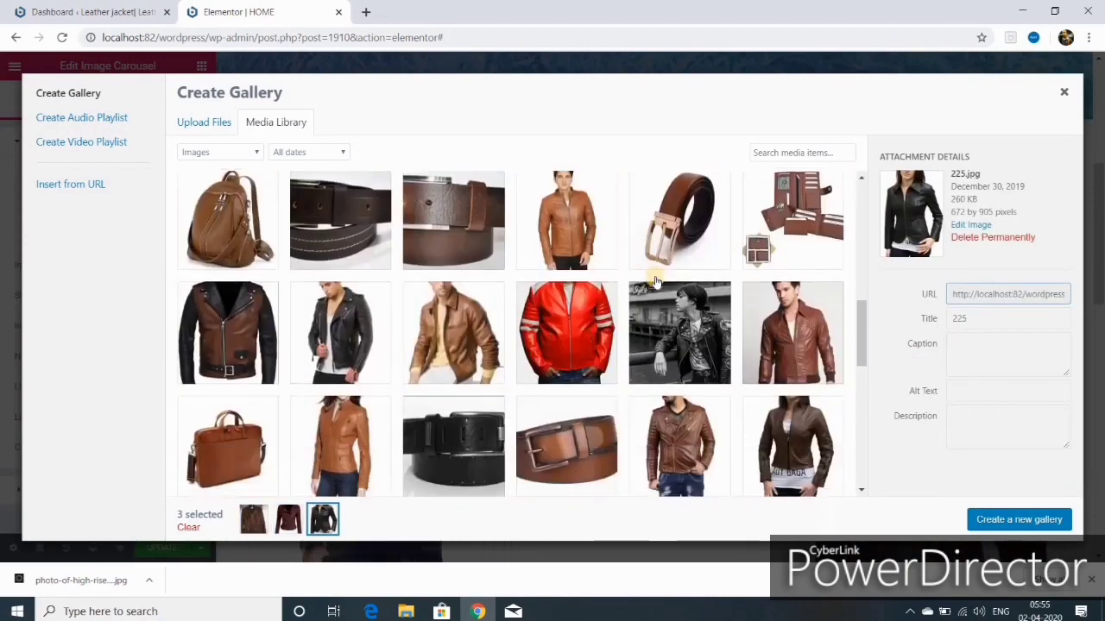
pyautogui.click(332, 450)
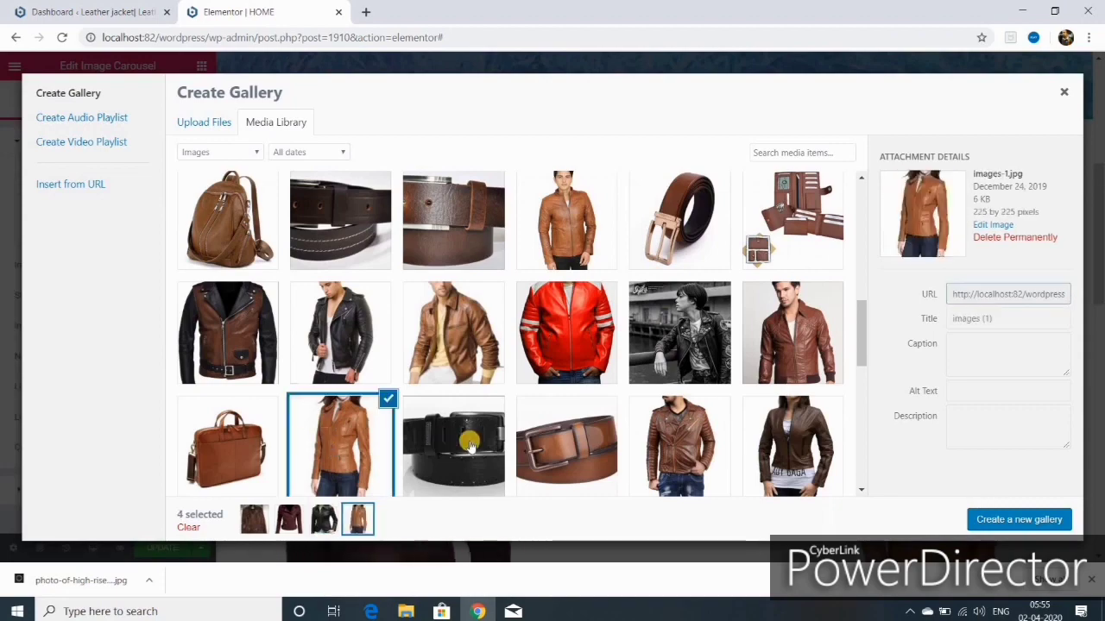
pyautogui.click(1018, 520)
pyautogui.click(1034, 520)
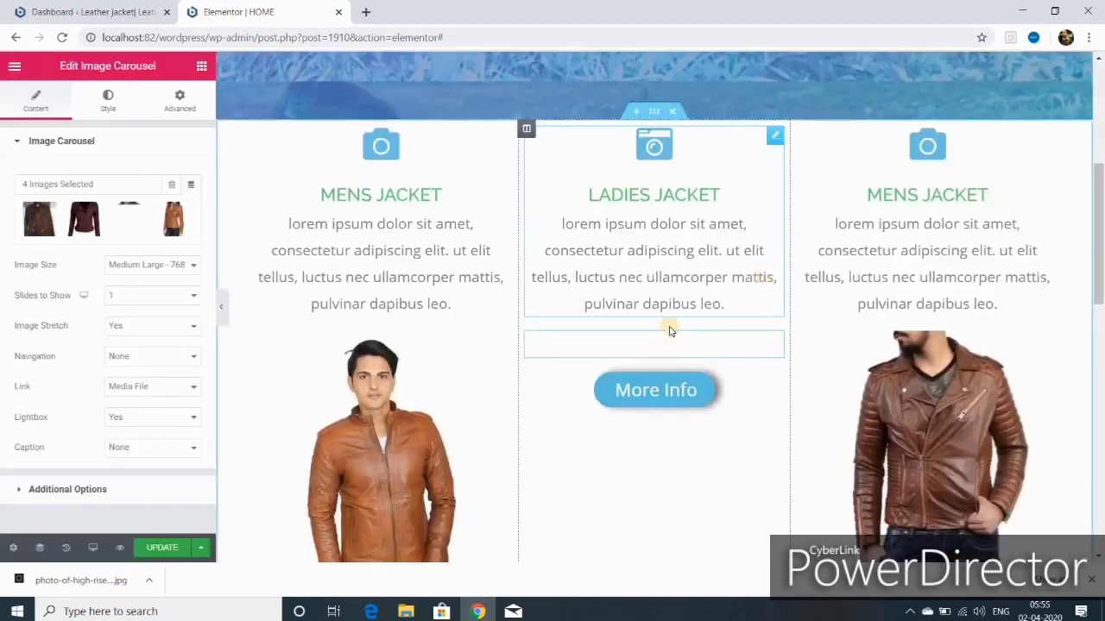
pyautogui.scroll(-3, 664, 312)
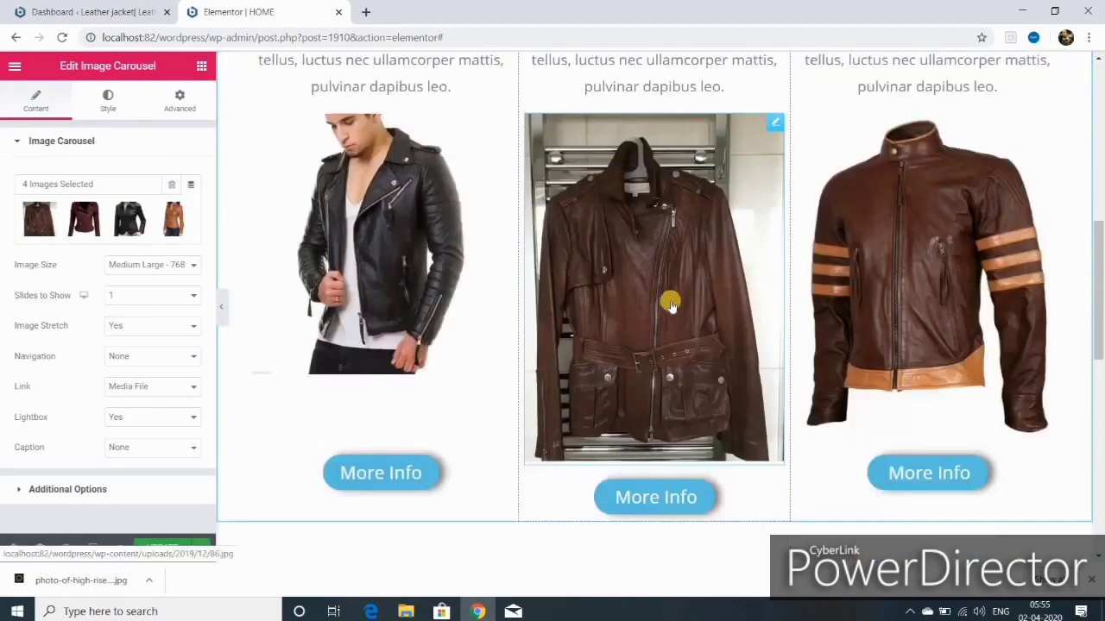
pyautogui.scroll(3, 671, 303)
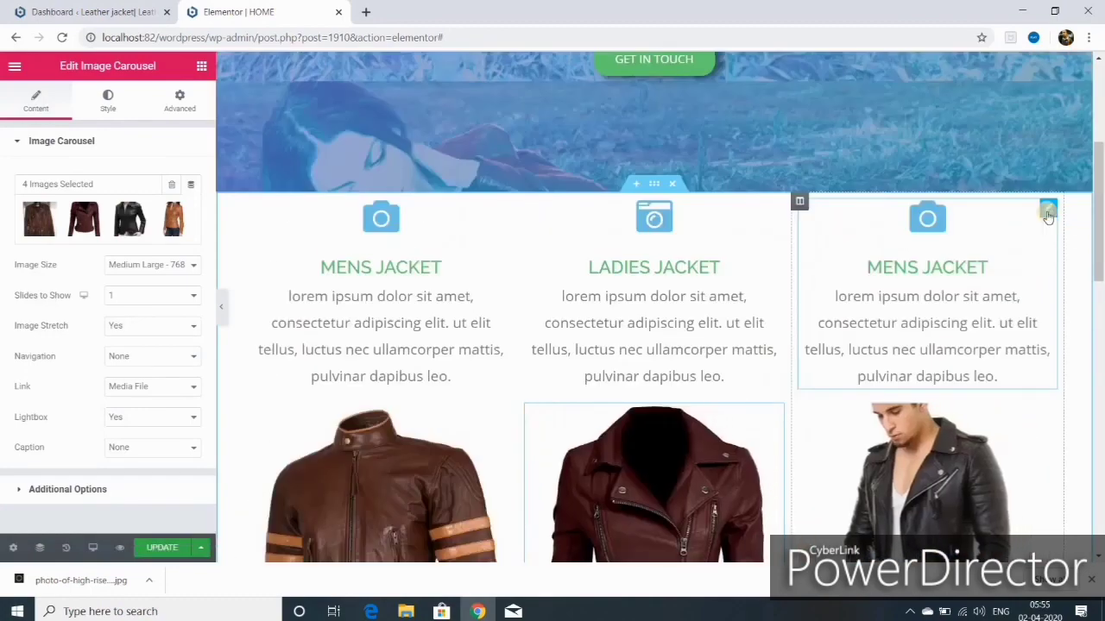
# Step: Retitle the third icon box 'leather bags'
pyautogui.click(1048, 212)
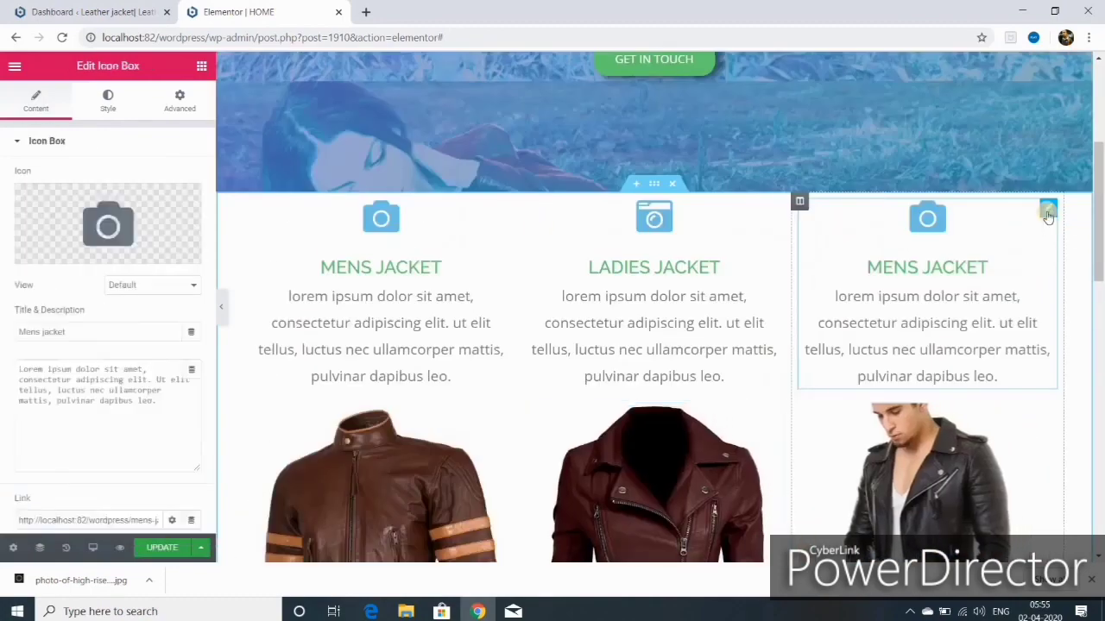
pyautogui.doubleClick(31, 332)
pyautogui.write('lea')
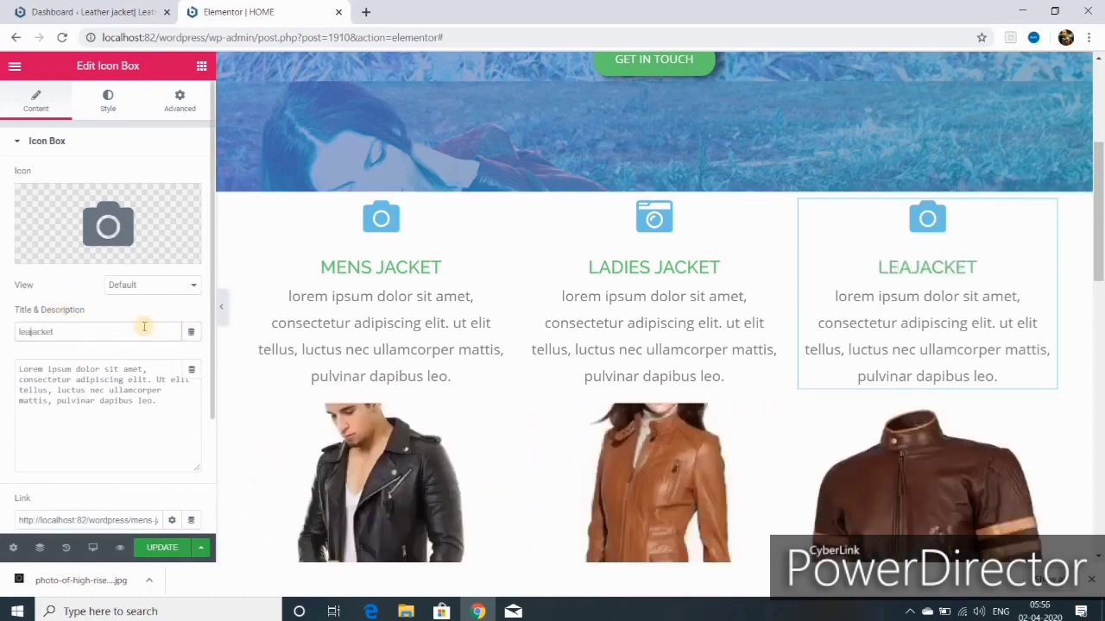
pyautogui.write('the')
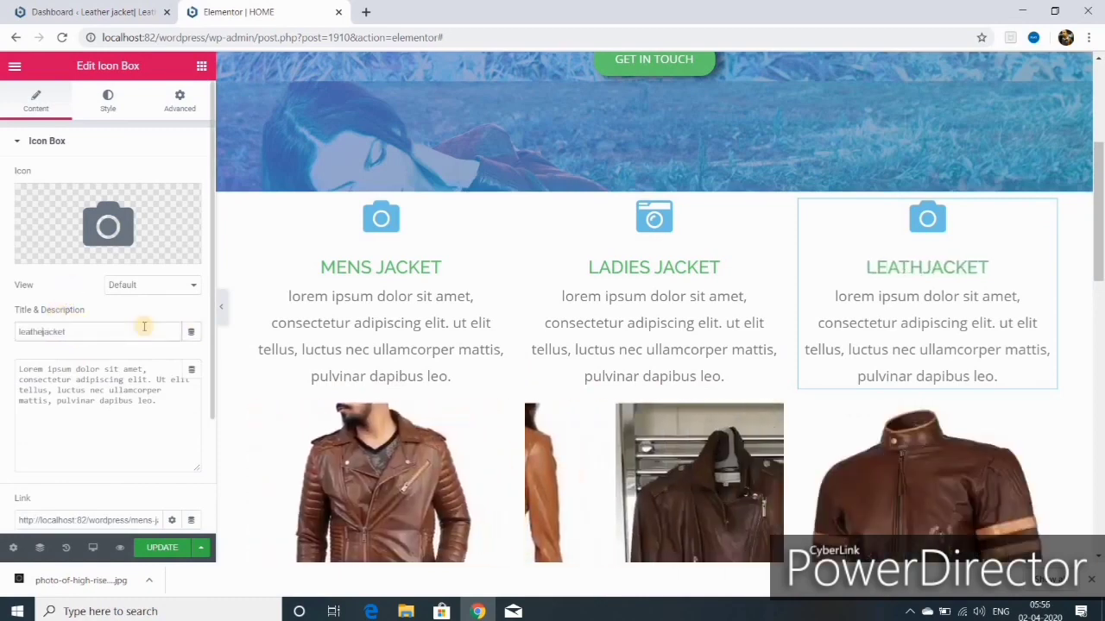
pyautogui.write('r bags')
pyautogui.press('Delete')
pyautogui.press('Delete')
pyautogui.press('Delete')
pyautogui.press('Delete')
pyautogui.press('Delete')
pyautogui.press('Delete')
pyautogui.scroll(-2, 981, 142)
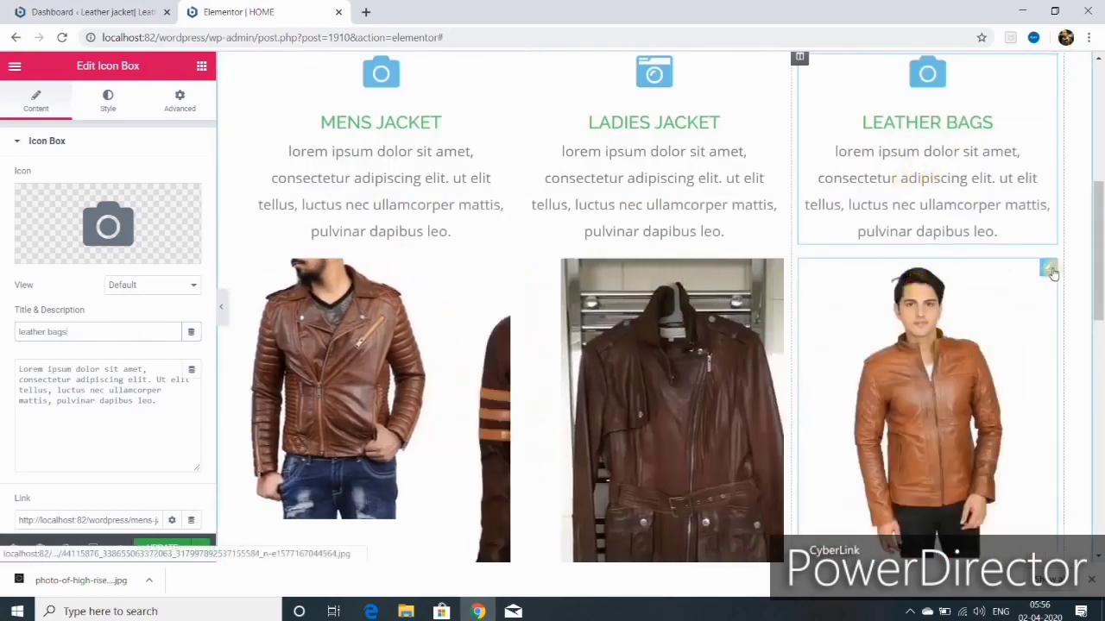
# Step: Delete the third carousel's jacket images and start a new gallery from the Media Library
pyautogui.click(1046, 269)
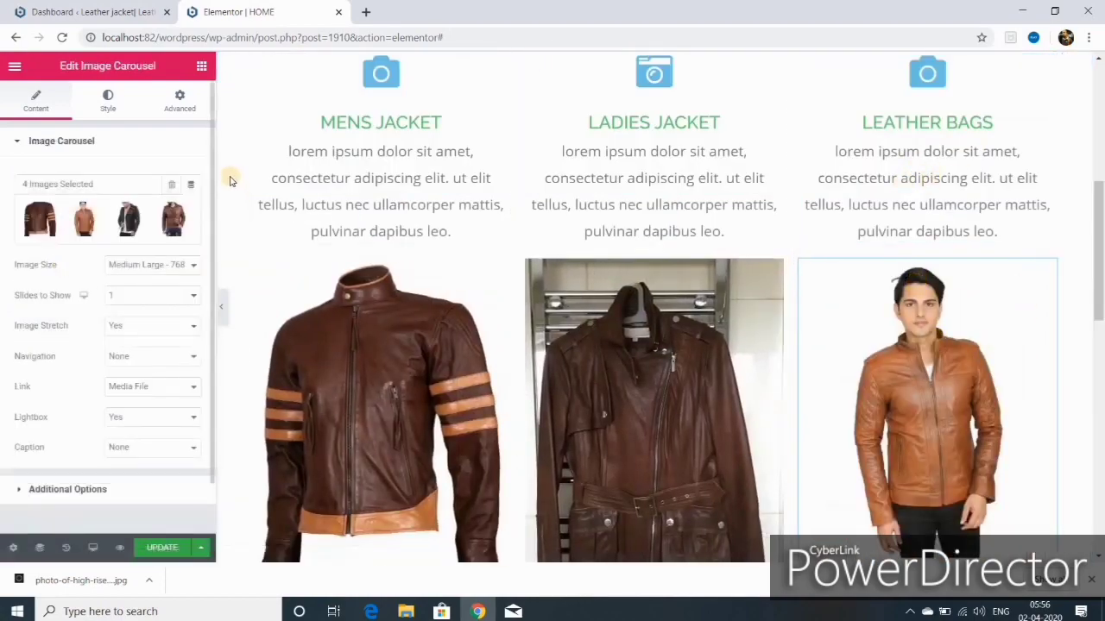
pyautogui.click(171, 185)
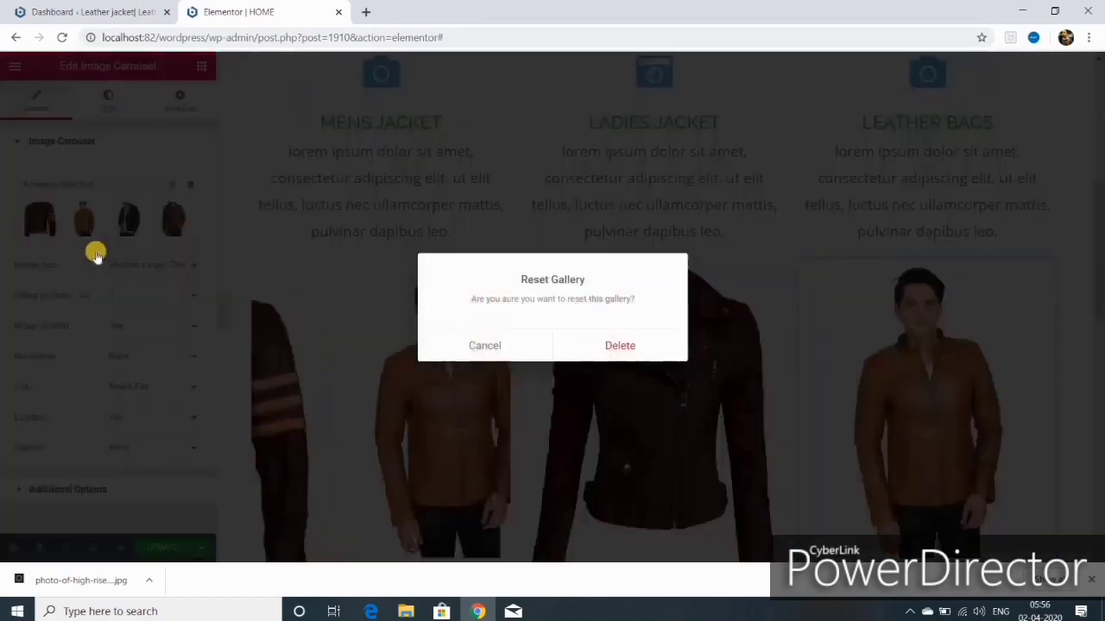
pyautogui.click(628, 345)
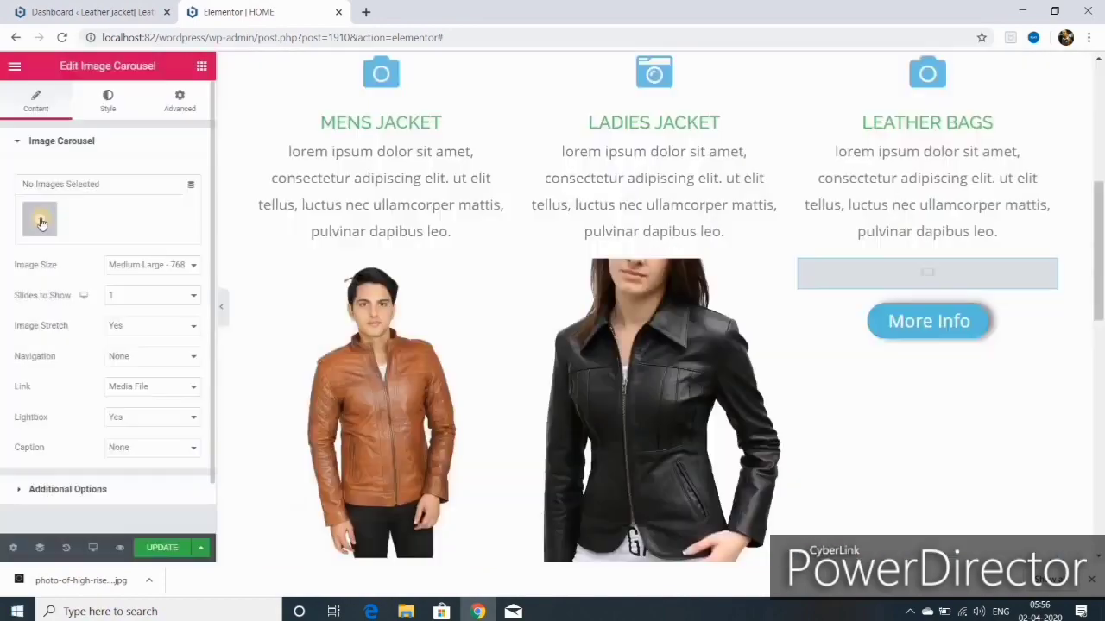
pyautogui.click(41, 223)
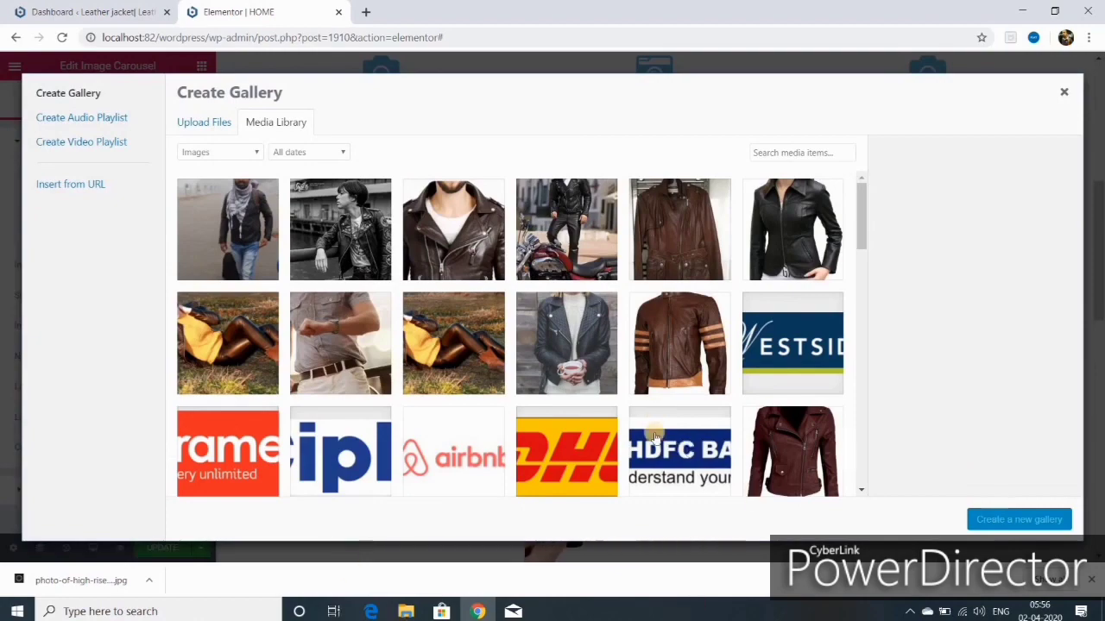
# Step: Select four leather bag images in the Media Library: backpacks, travel bag and dark brown bag
pyautogui.scroll(-3, 643, 429)
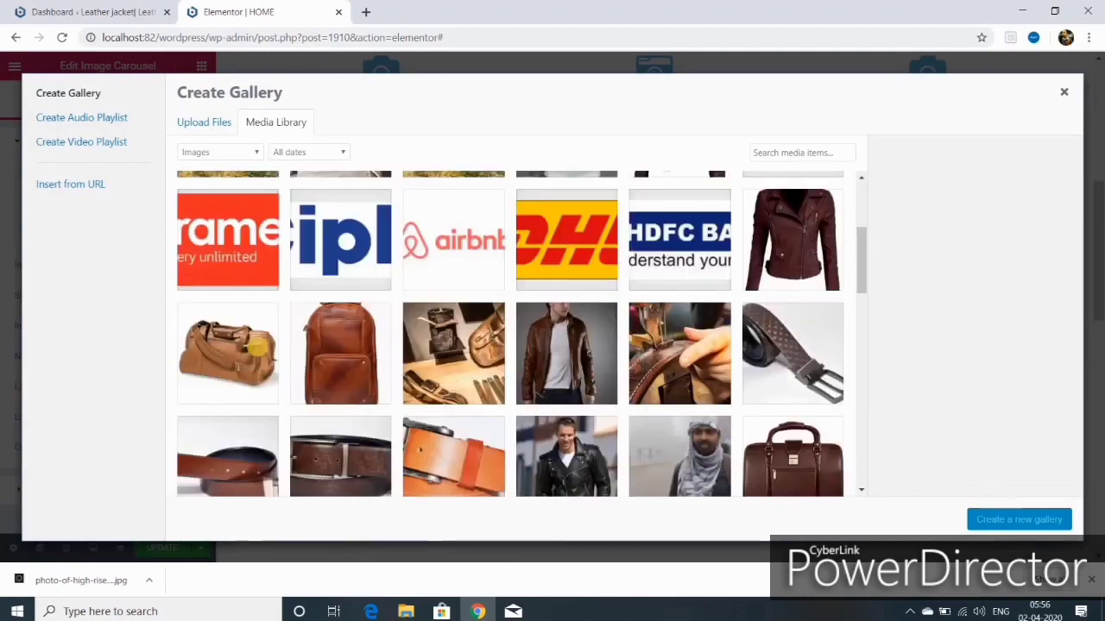
pyautogui.click(344, 349)
pyautogui.click(250, 348)
pyautogui.scroll(-2, 625, 444)
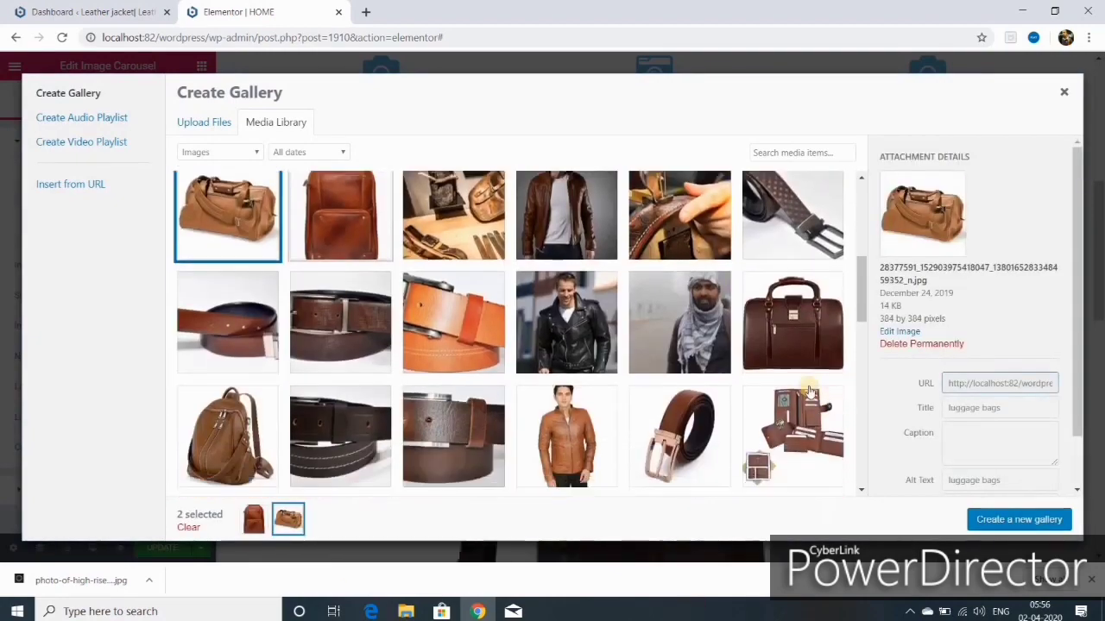
pyautogui.click(792, 324)
pyautogui.scroll(-1, 580, 415)
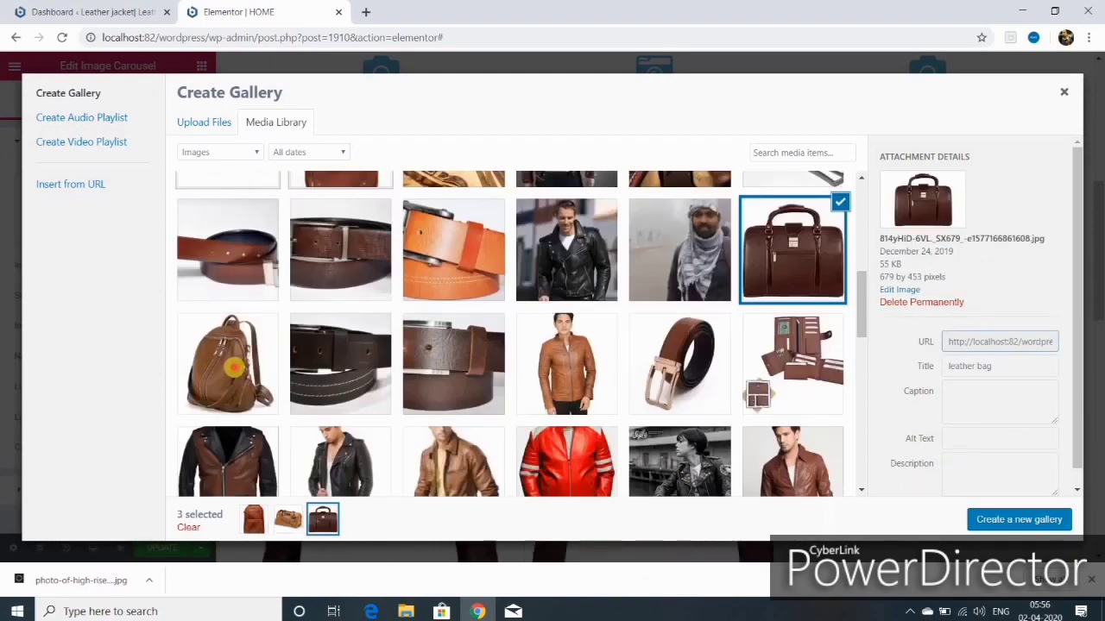
pyautogui.click(233, 364)
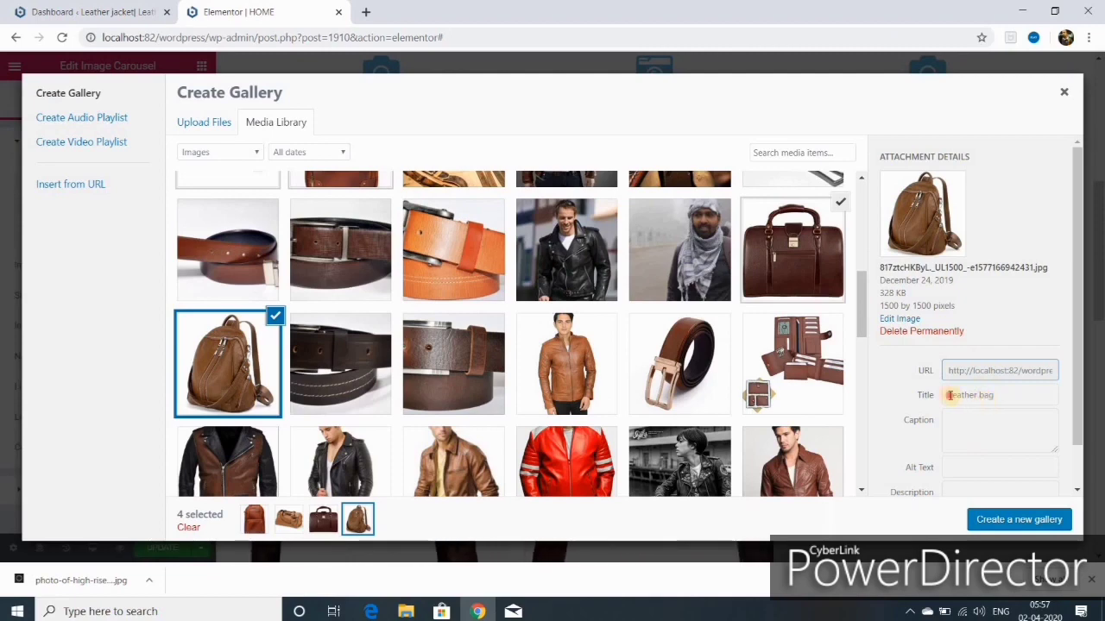
# Step: Copy the tan backpack's title 'Leather bag' into its Alt Text field
pyautogui.moveTo(949, 395); pyautogui.dragTo(982, 401)
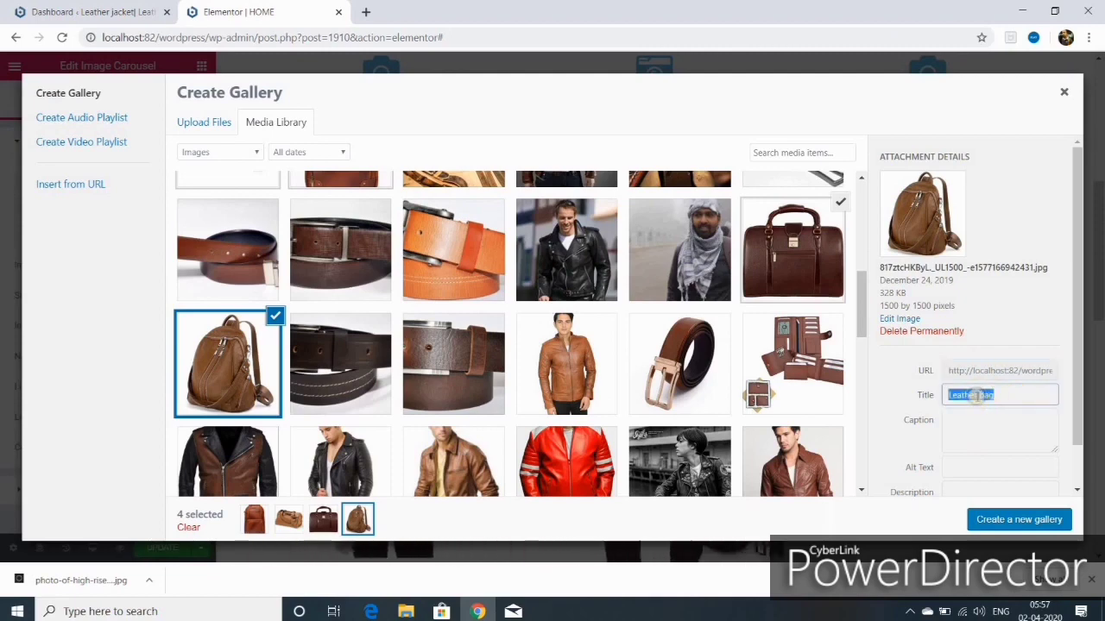
pyautogui.rightClick(957, 397)
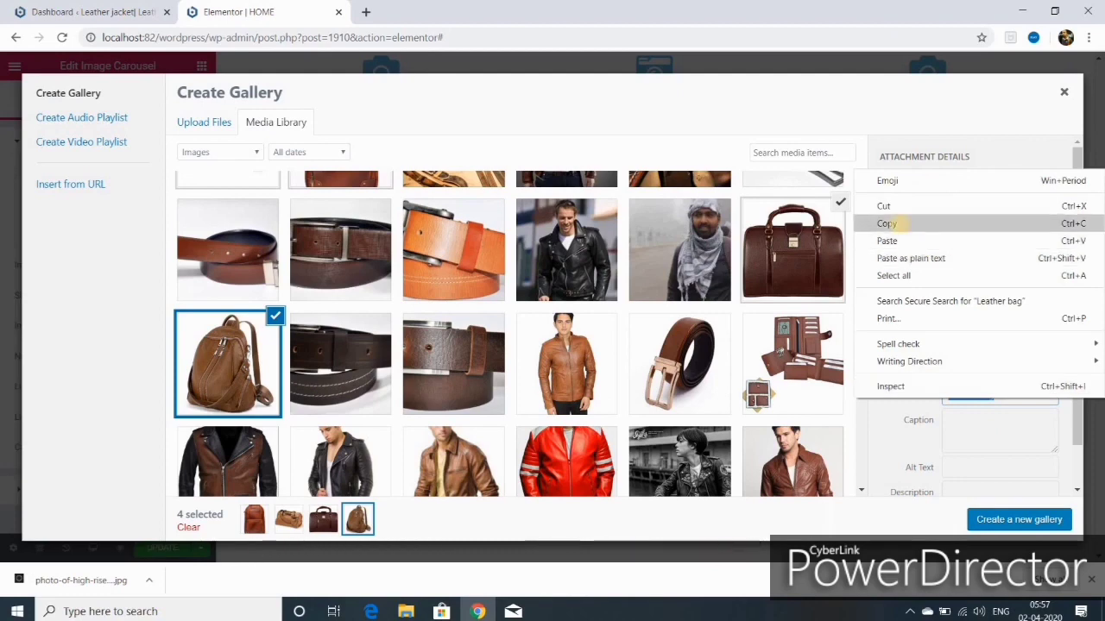
pyautogui.click(898, 226)
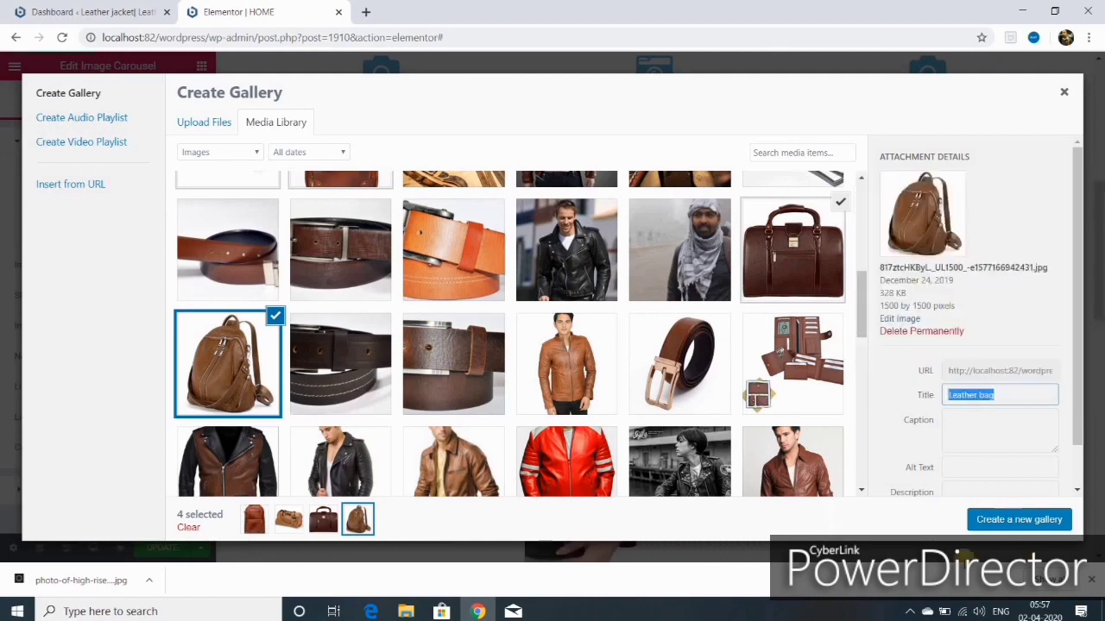
pyautogui.rightClick(956, 467)
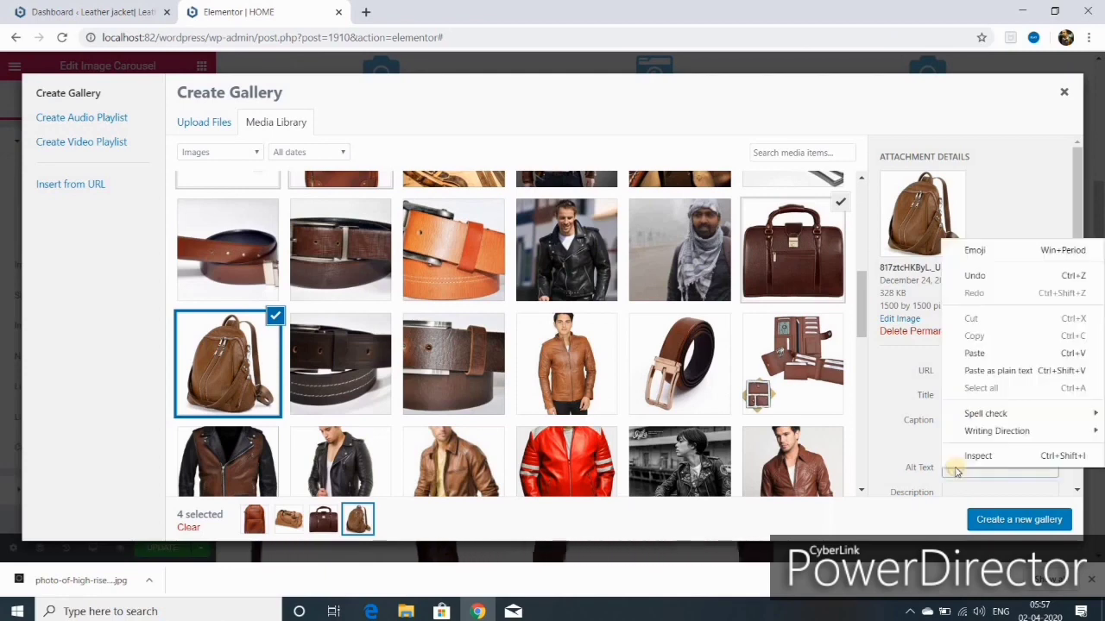
pyautogui.click(975, 354)
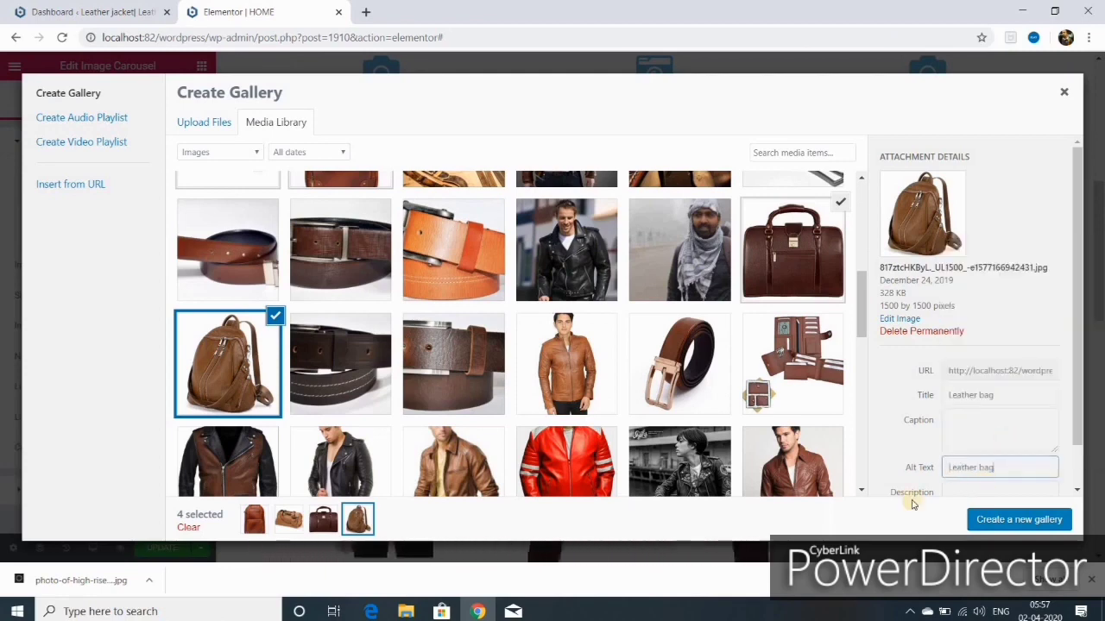
# Step: Create the four-bag gallery and insert it into the LEATHER BAGS carousel
pyautogui.click(1012, 522)
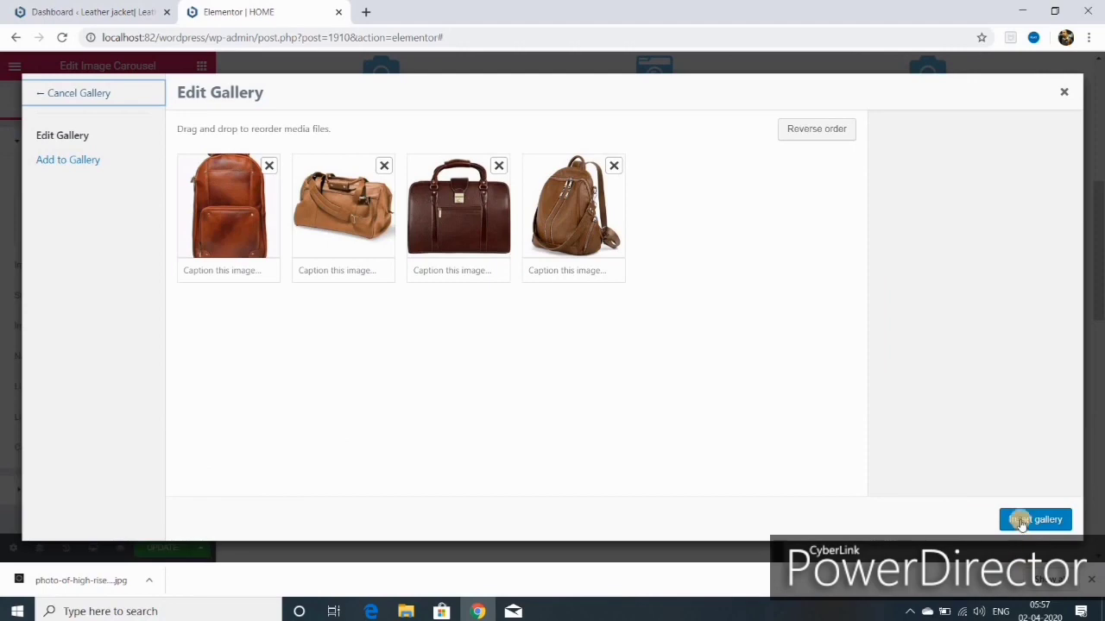
pyautogui.click(1021, 521)
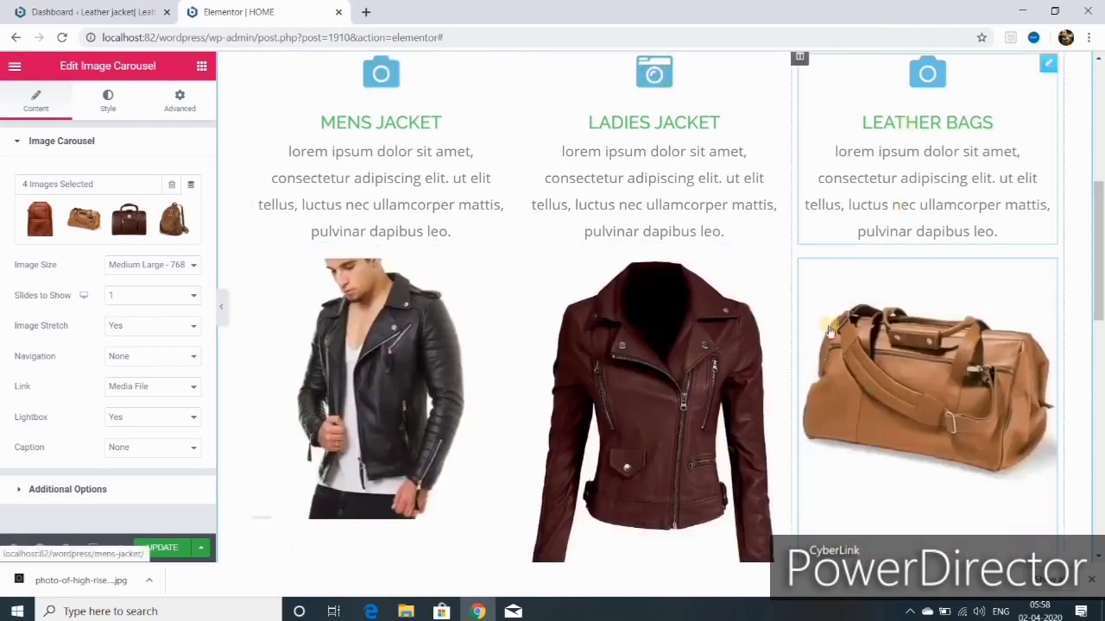
pyautogui.scroll(-3, 821, 337)
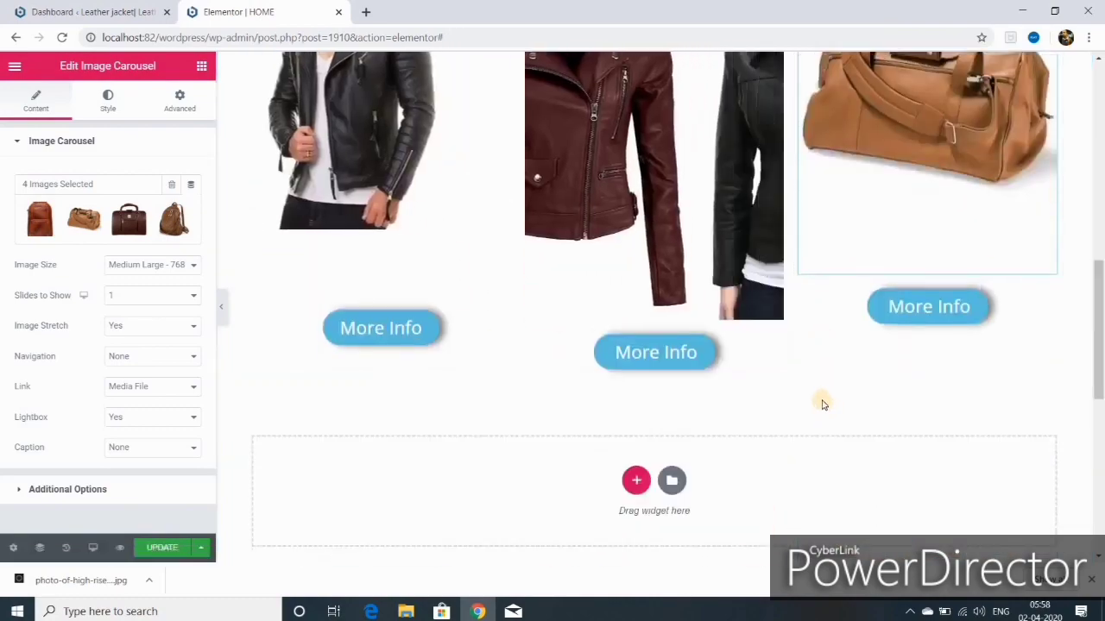
pyautogui.scroll(3, 820, 401)
pyautogui.scroll(-2, 592, 448)
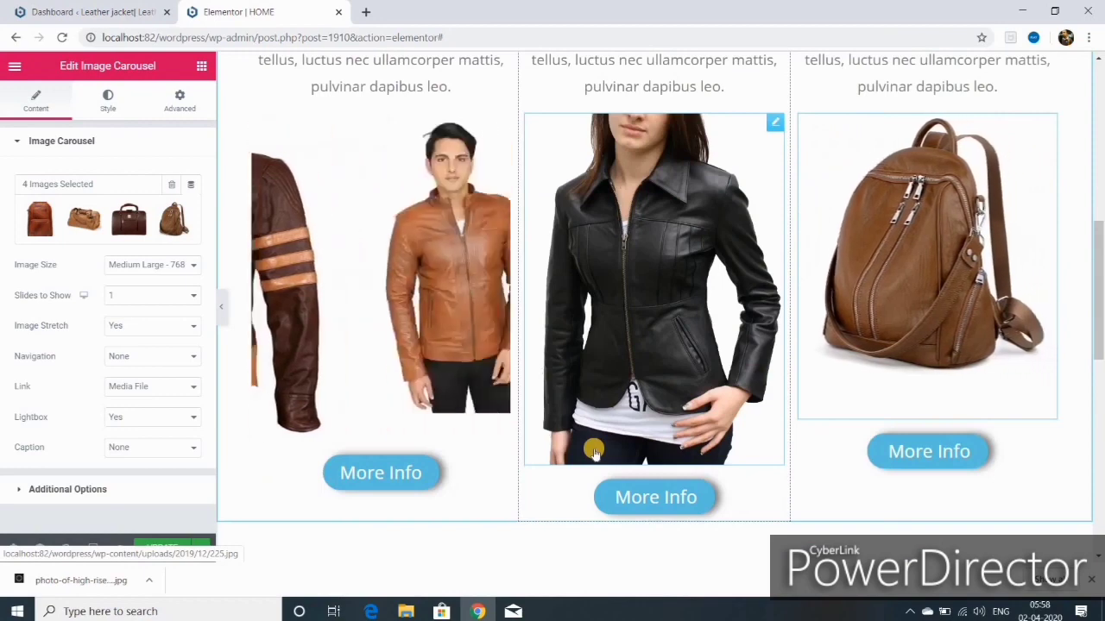
pyautogui.scroll(-2, 594, 449)
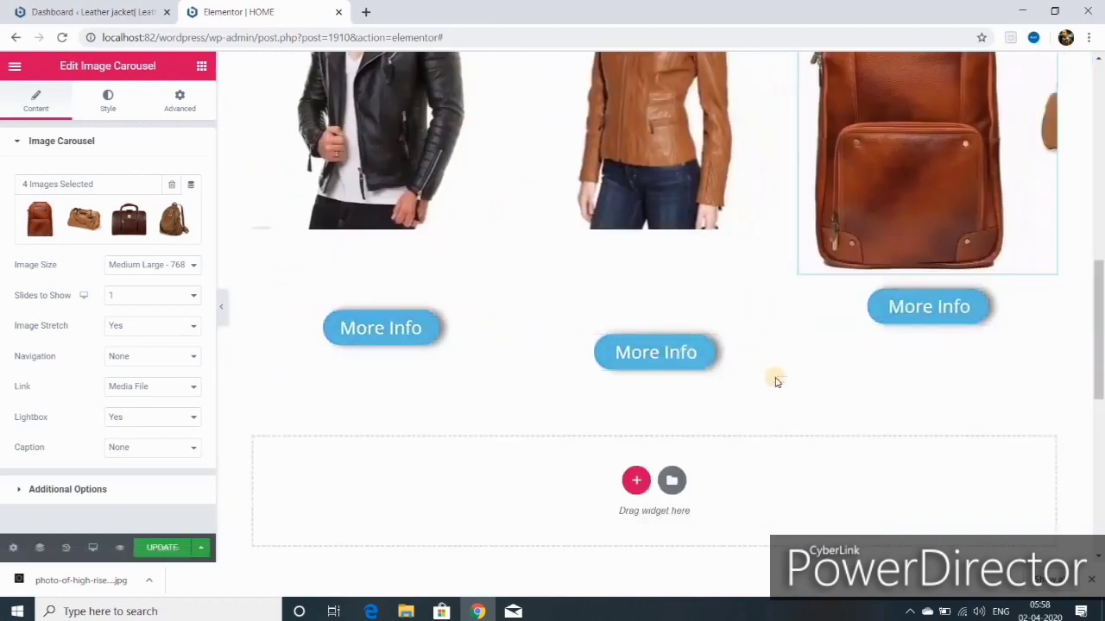
# Step: Add a three-column section beneath the carousels, discarding an accidental single-column one
pyautogui.click(636, 480)
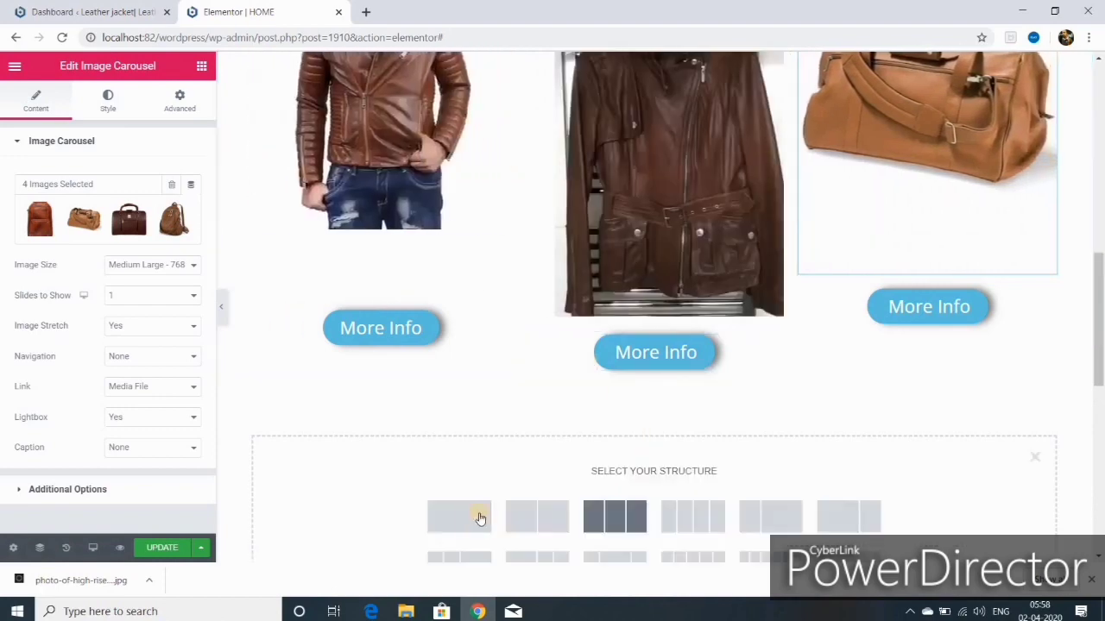
pyautogui.click(462, 522)
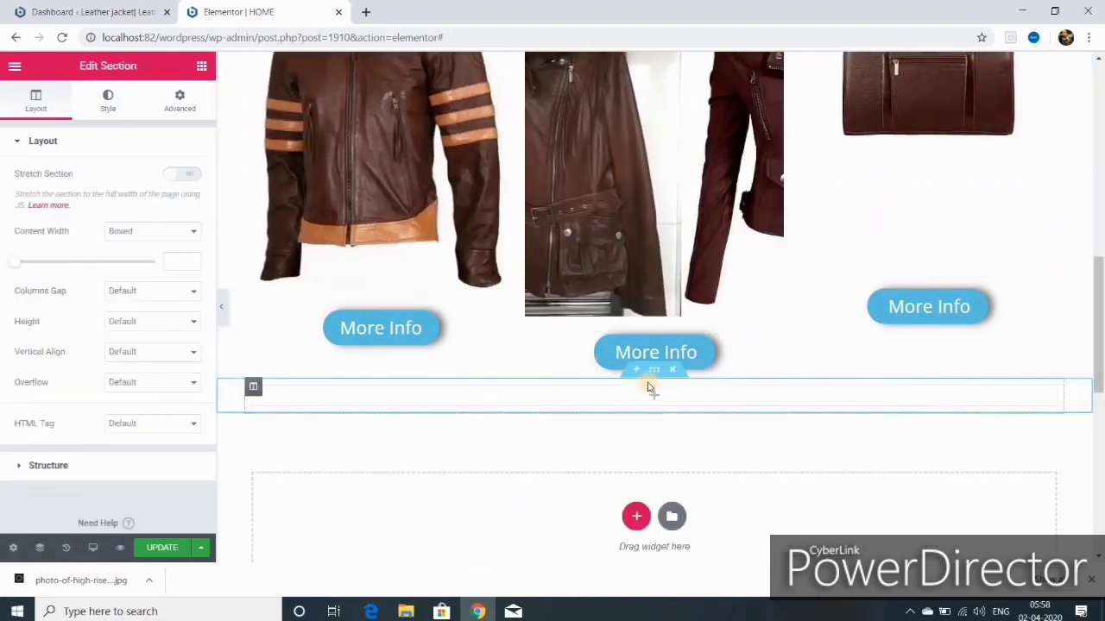
pyautogui.click(672, 370)
pyautogui.click(636, 482)
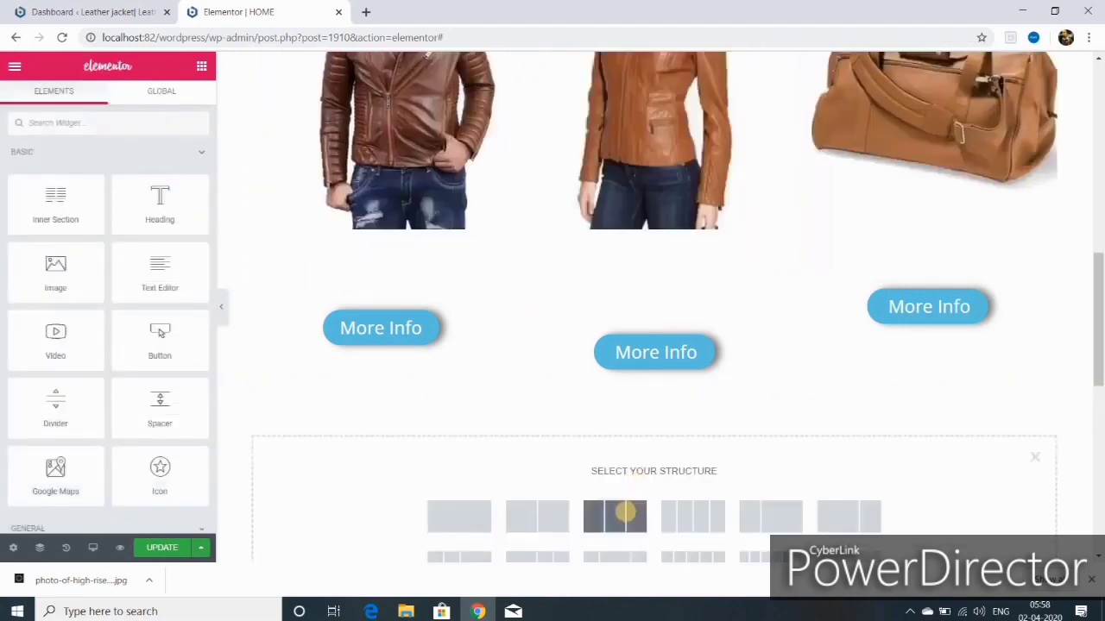
pyautogui.click(624, 514)
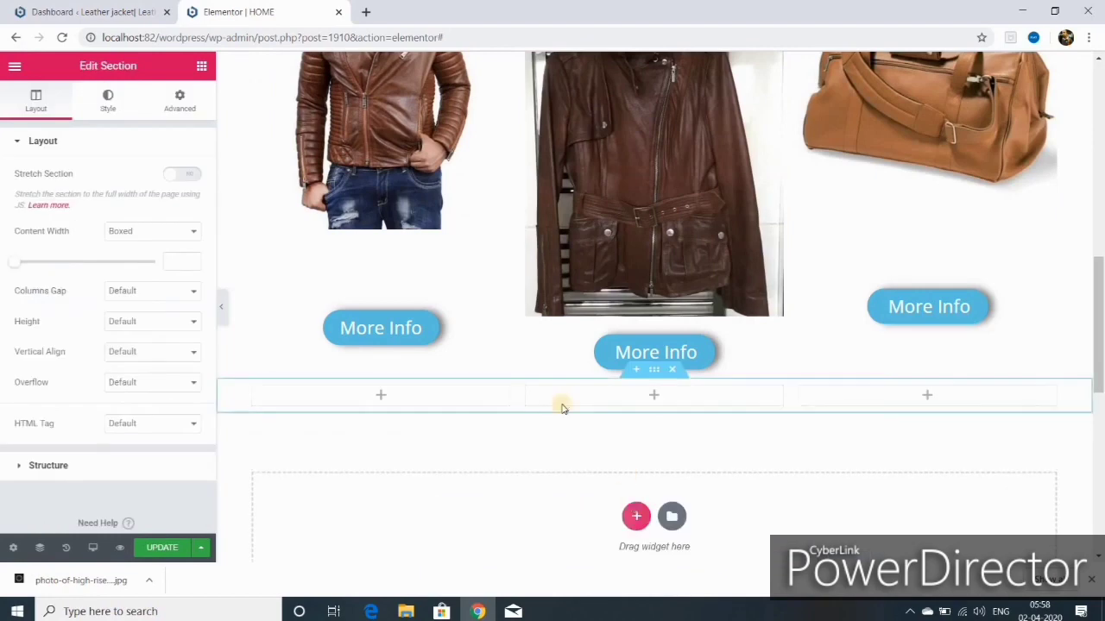
# Step: Drag the More Info buttons into the matching columns of the new row
pyautogui.moveTo(500, 320); pyautogui.dragTo(512, 410)
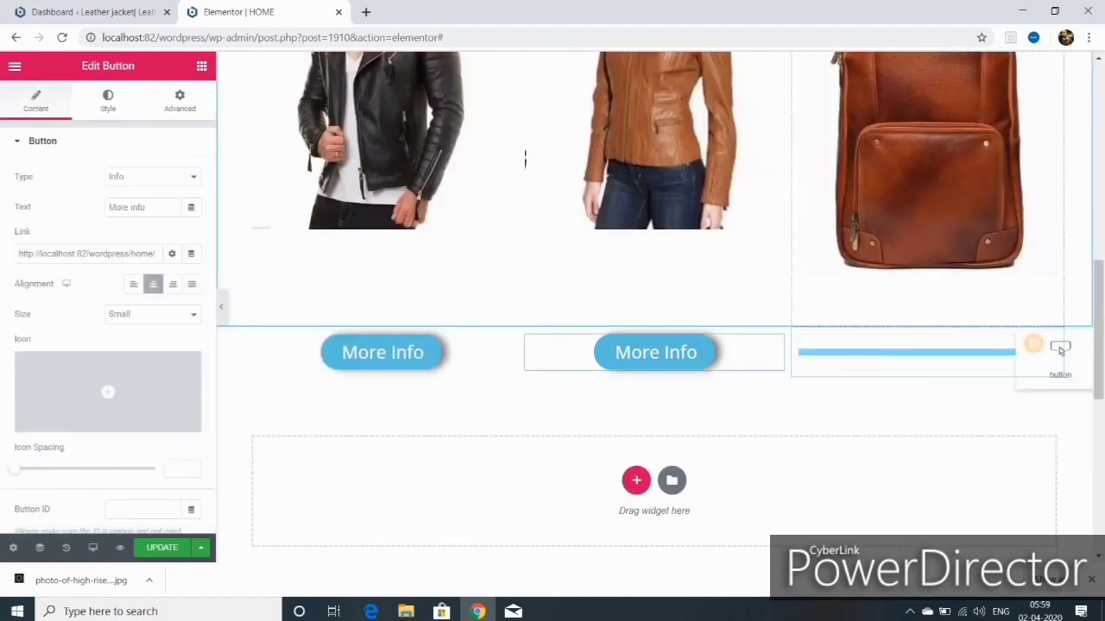
pyautogui.moveTo(1060, 348); pyautogui.dragTo(1038, 345)
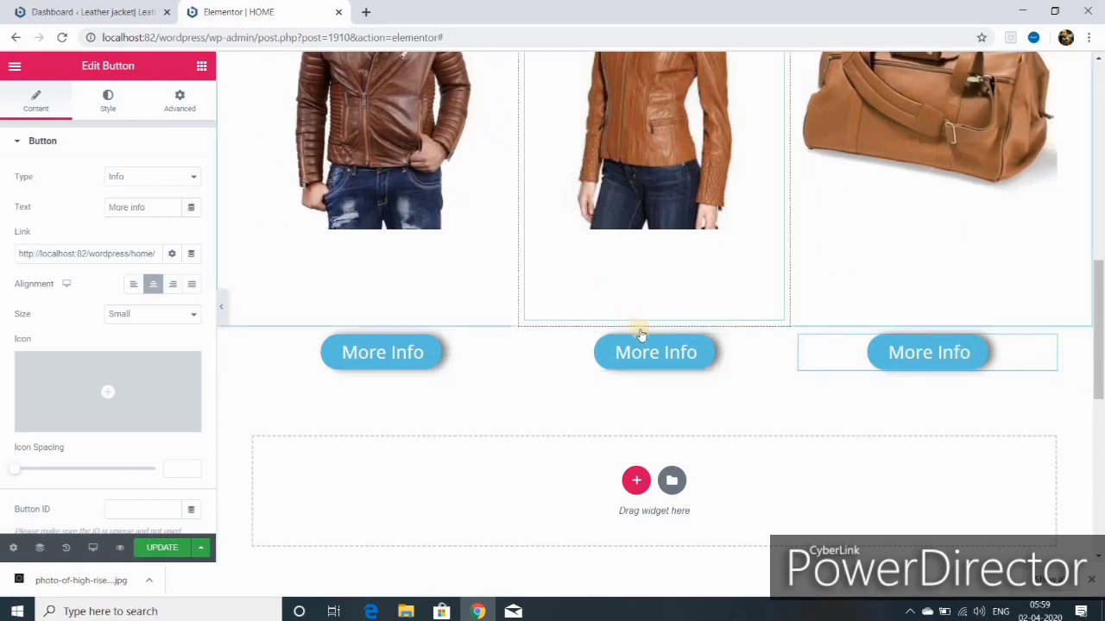
pyautogui.scroll(2, 654, 328)
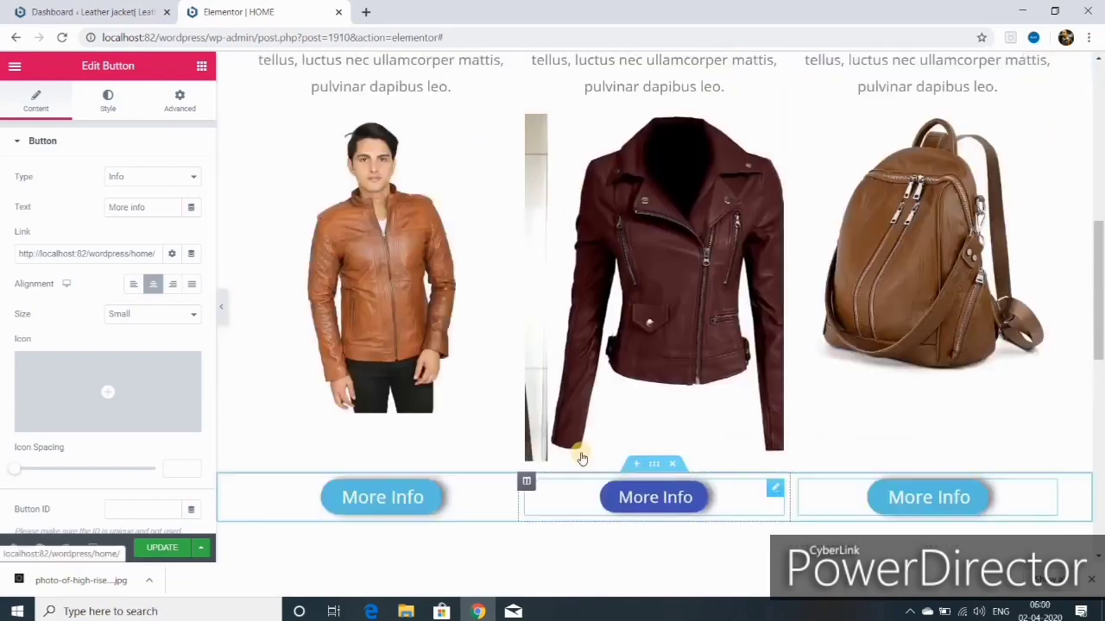
pyautogui.scroll(5, 538, 421)
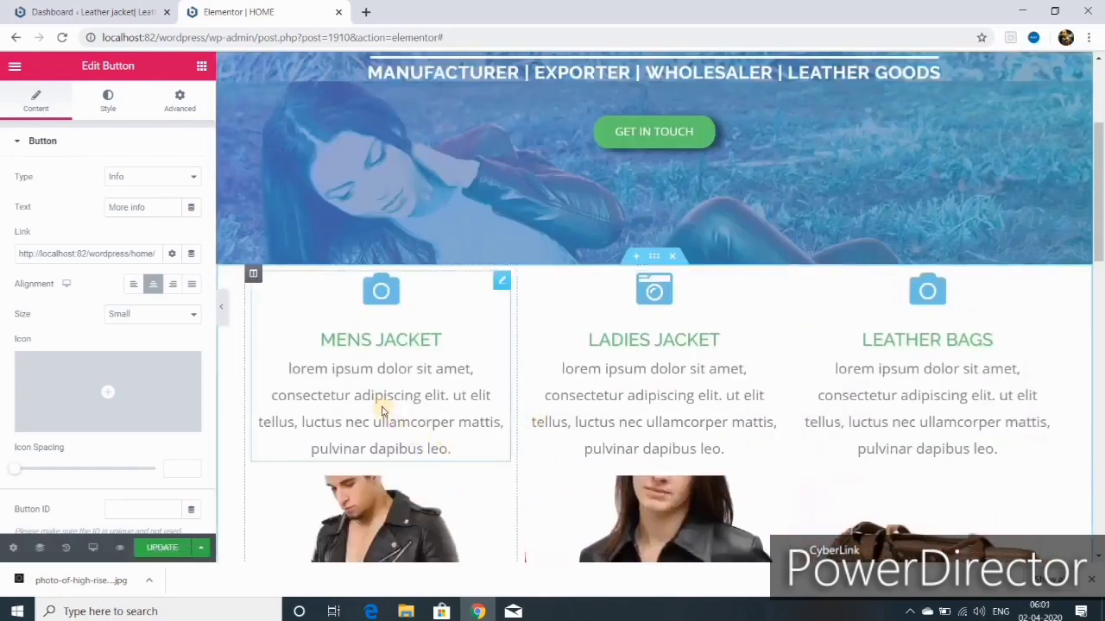
# Step: Give the Mens Jacket column a slow Fade In Up entrance animation with a 2000 ms delay
pyautogui.click(253, 273)
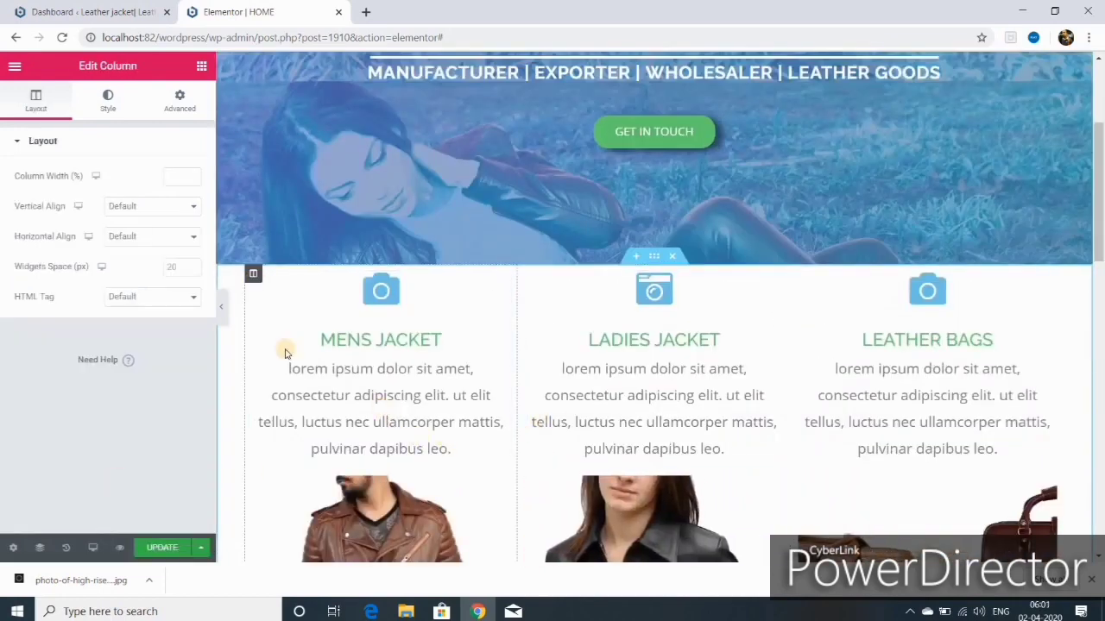
pyautogui.click(179, 99)
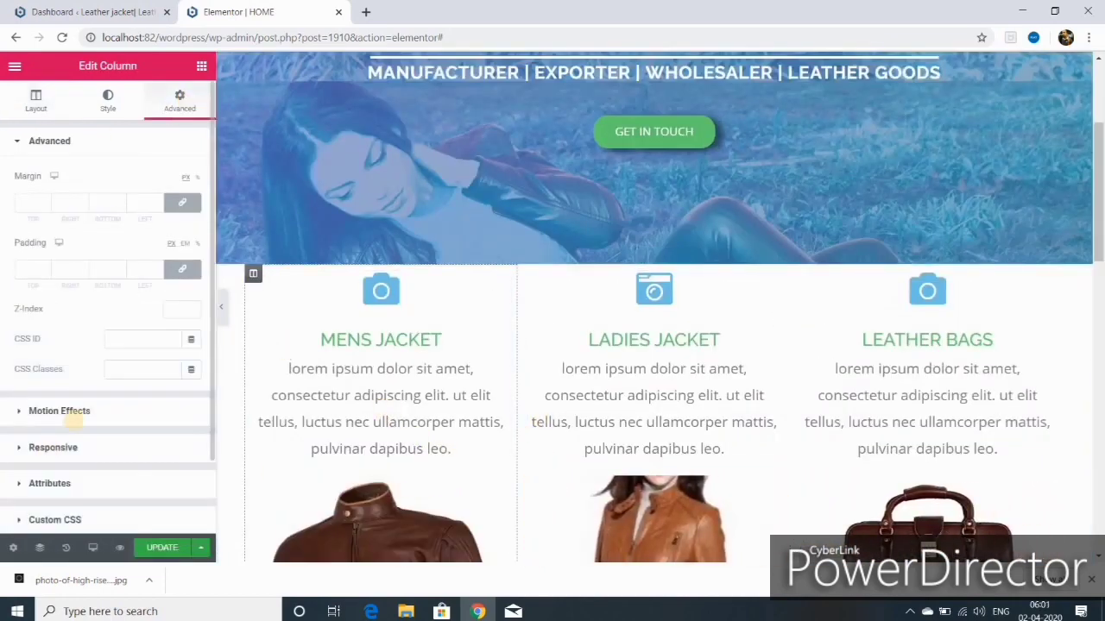
pyautogui.click(79, 412)
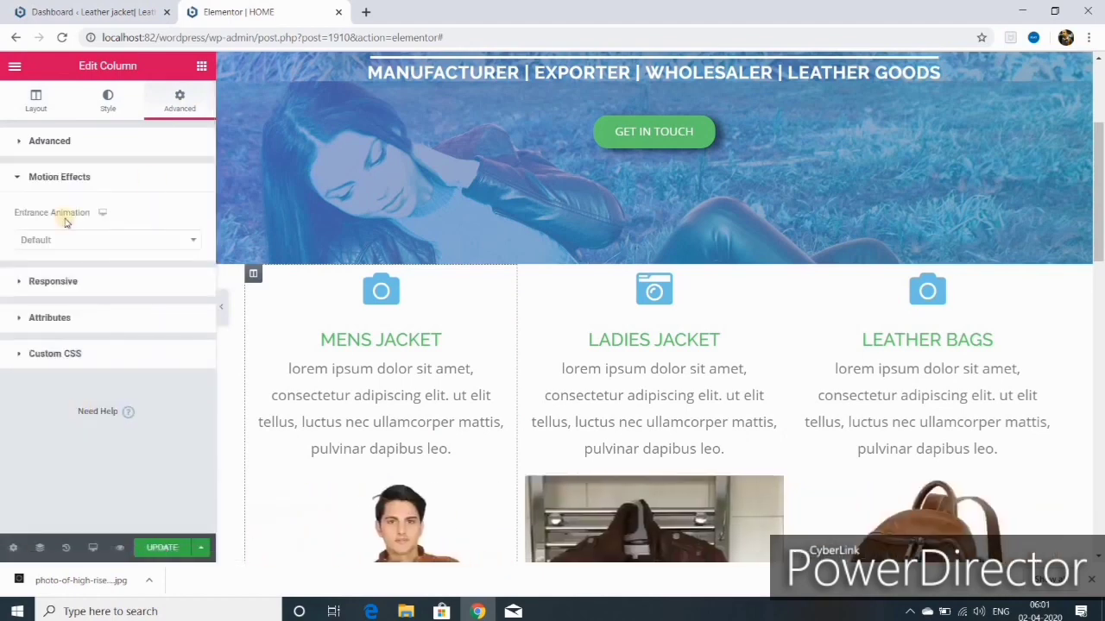
pyautogui.click(192, 239)
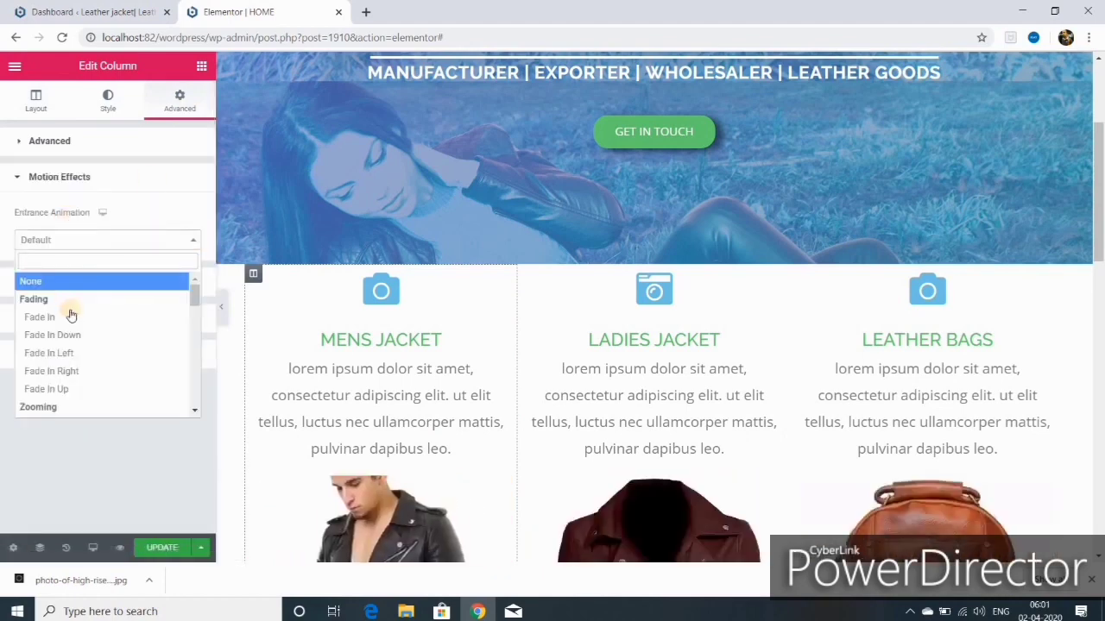
pyautogui.click(60, 389)
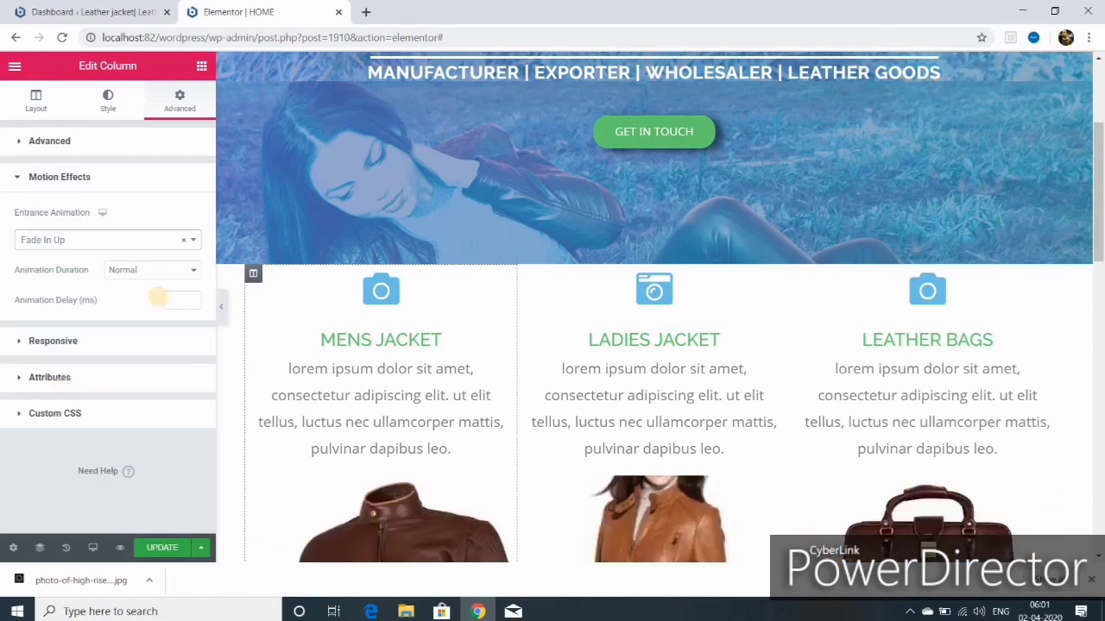
pyautogui.click(191, 272)
pyautogui.click(188, 287)
pyautogui.click(191, 301)
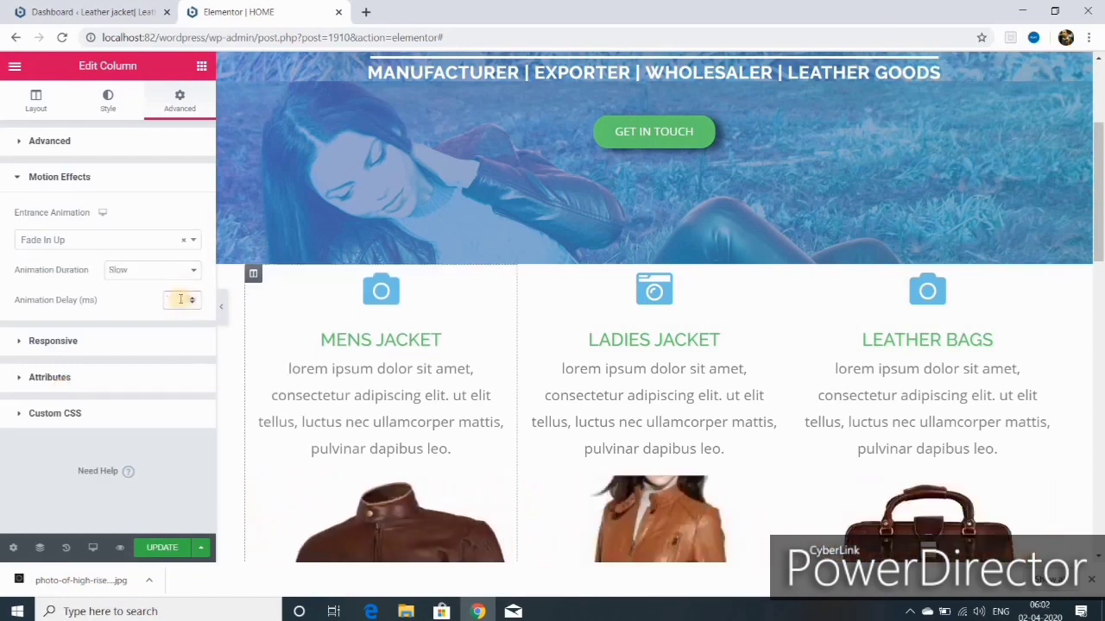
pyautogui.write('2000')
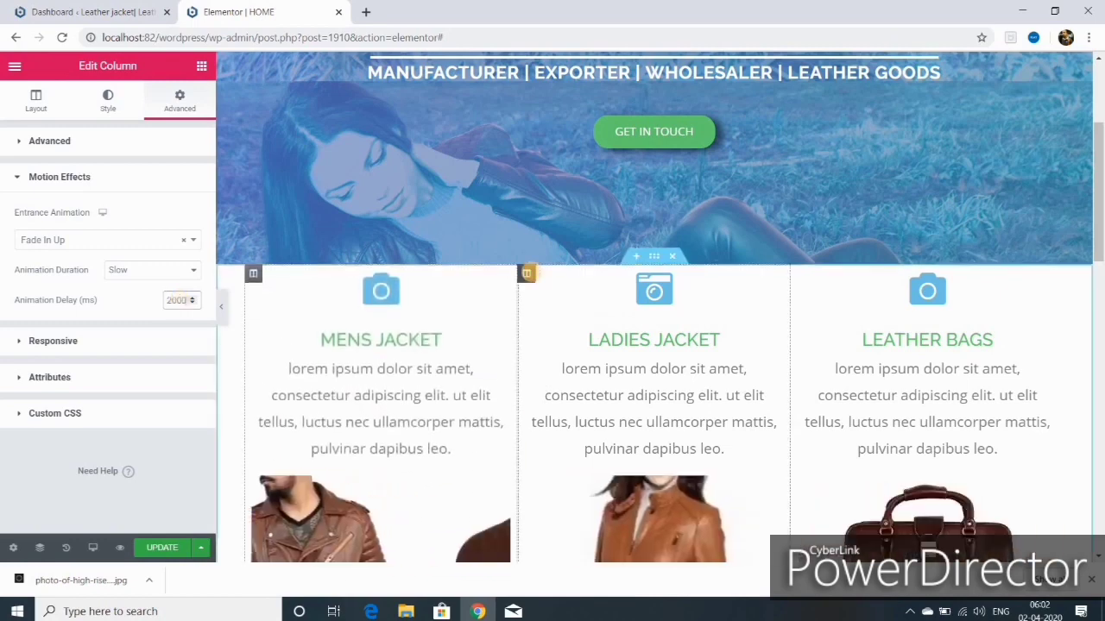
# Step: Give the Ladies Jacket column a slow Fade In Up entrance animation
pyautogui.click(526, 272)
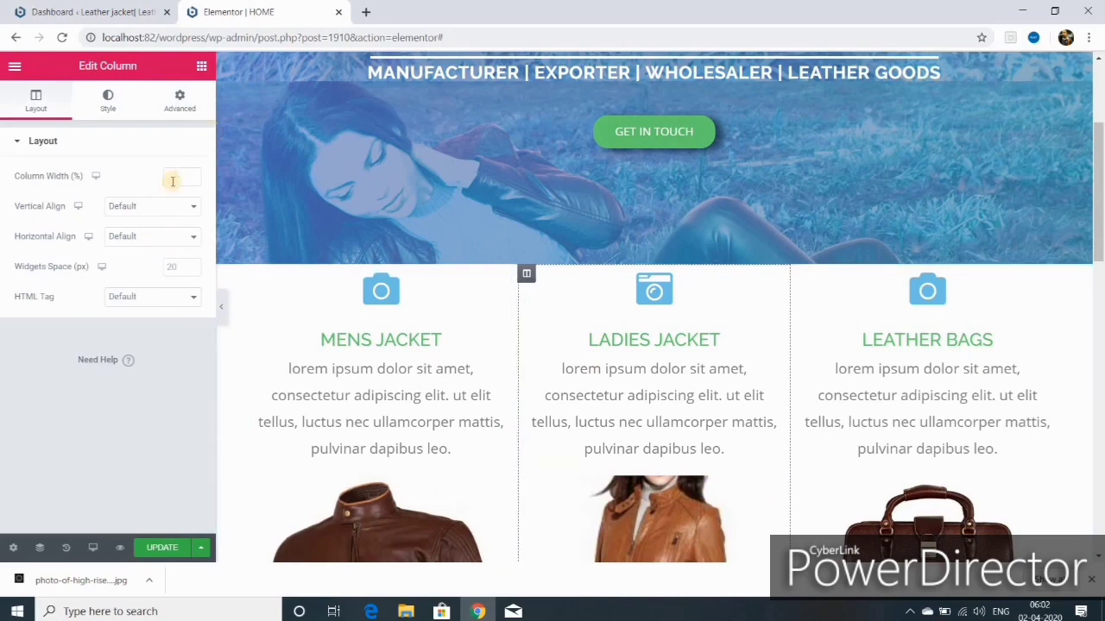
pyautogui.click(176, 105)
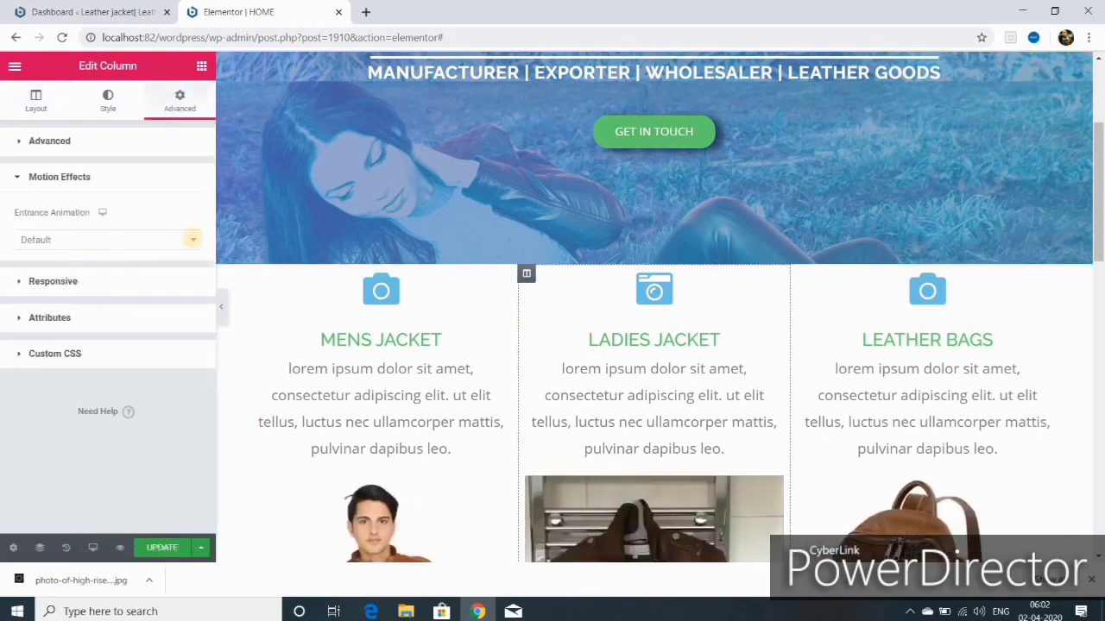
pyautogui.click(191, 240)
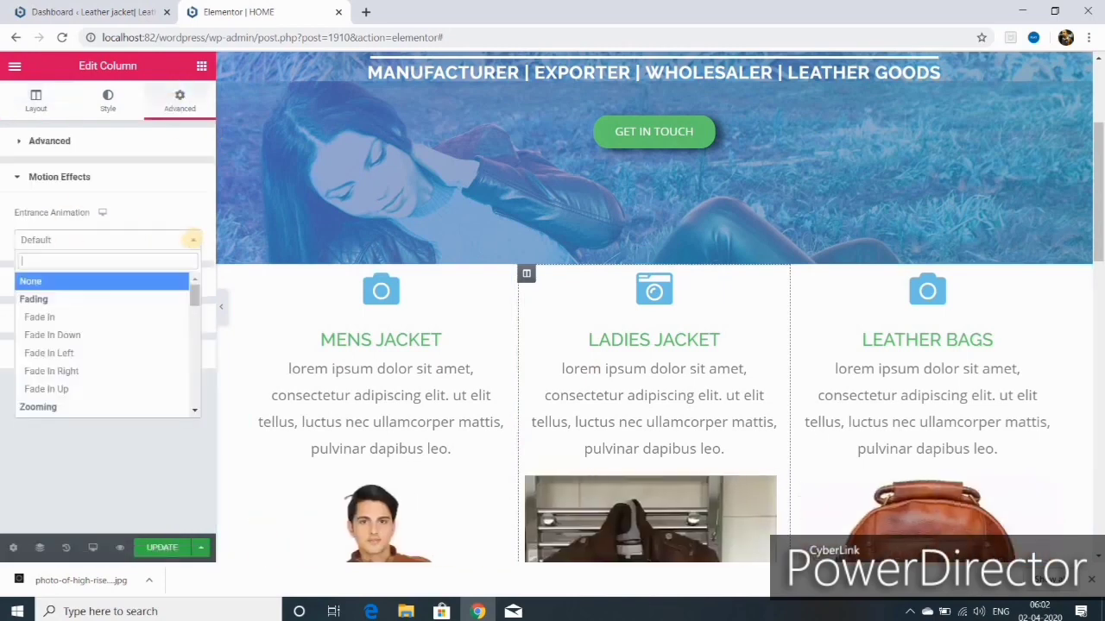
pyautogui.click(91, 389)
pyautogui.click(195, 270)
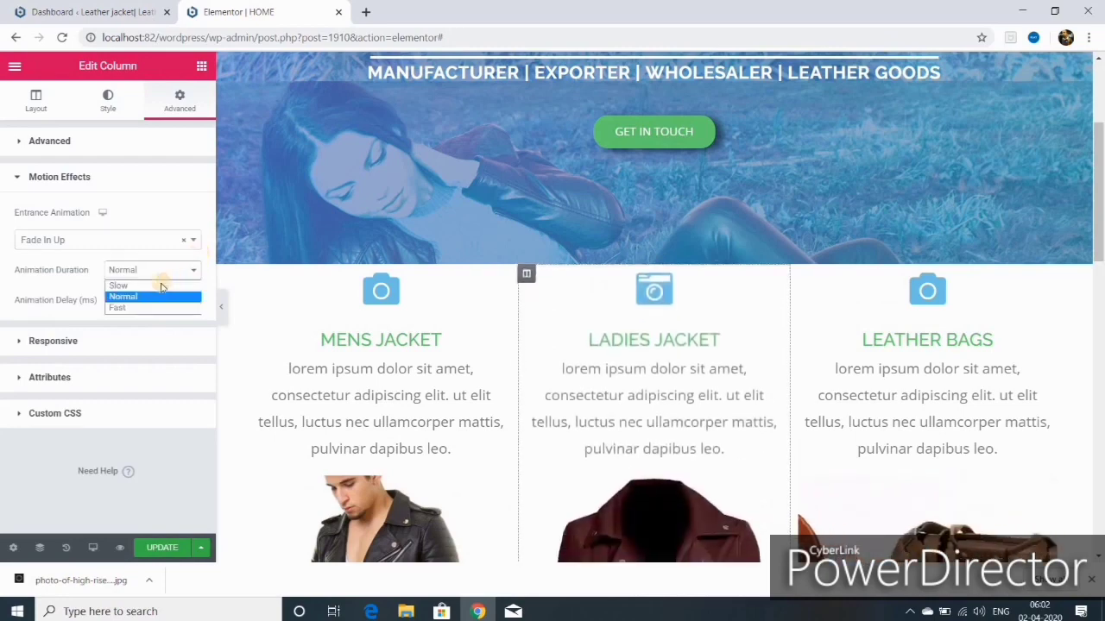
pyautogui.click(161, 285)
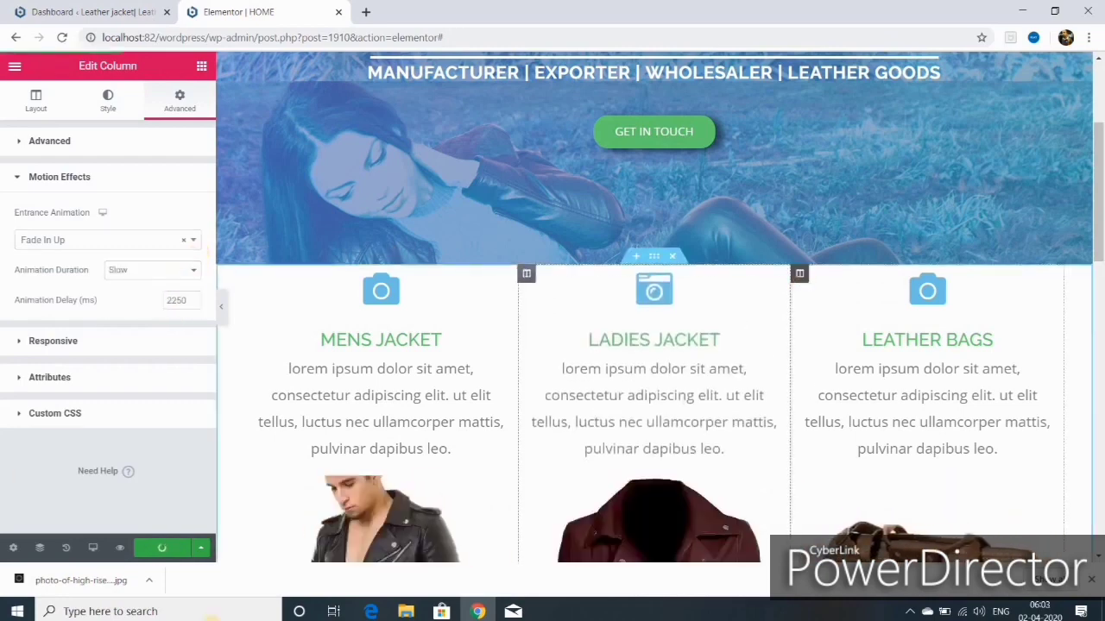
# Step: Give the Leather Bags column a slow Fade In Up entrance and save the page with Update
pyautogui.click(800, 273)
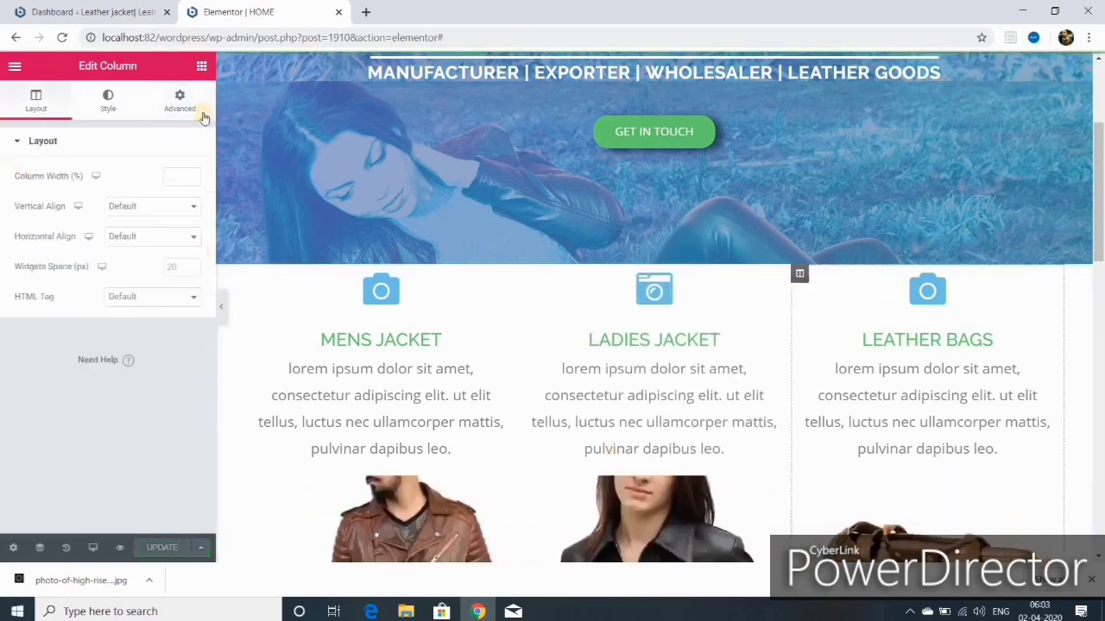
pyautogui.click(178, 106)
pyautogui.click(59, 411)
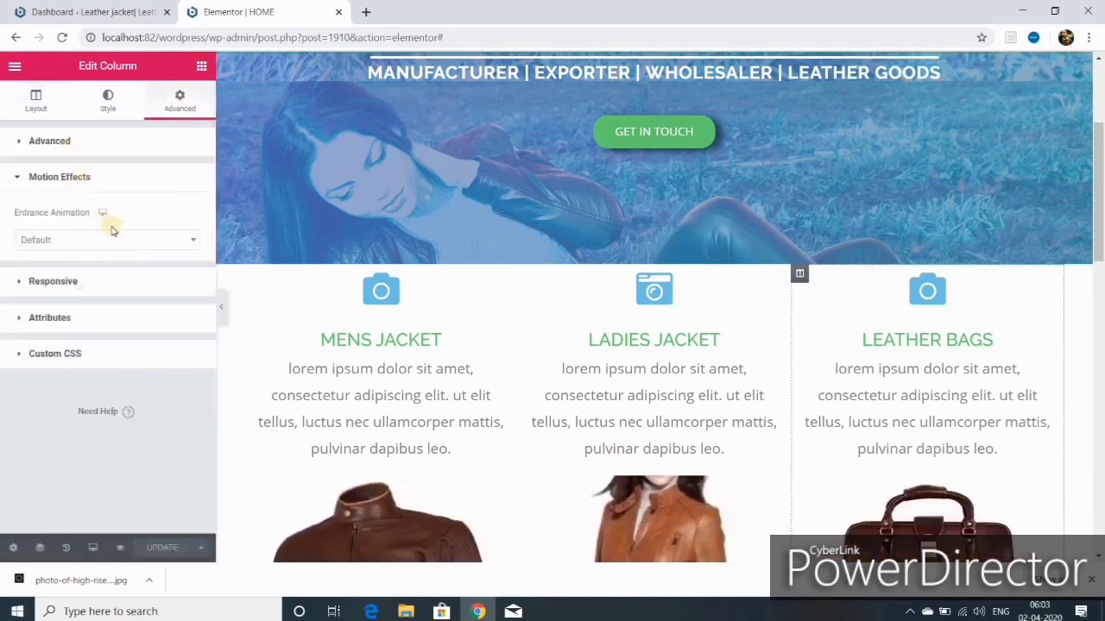
pyautogui.click(110, 239)
pyautogui.click(86, 387)
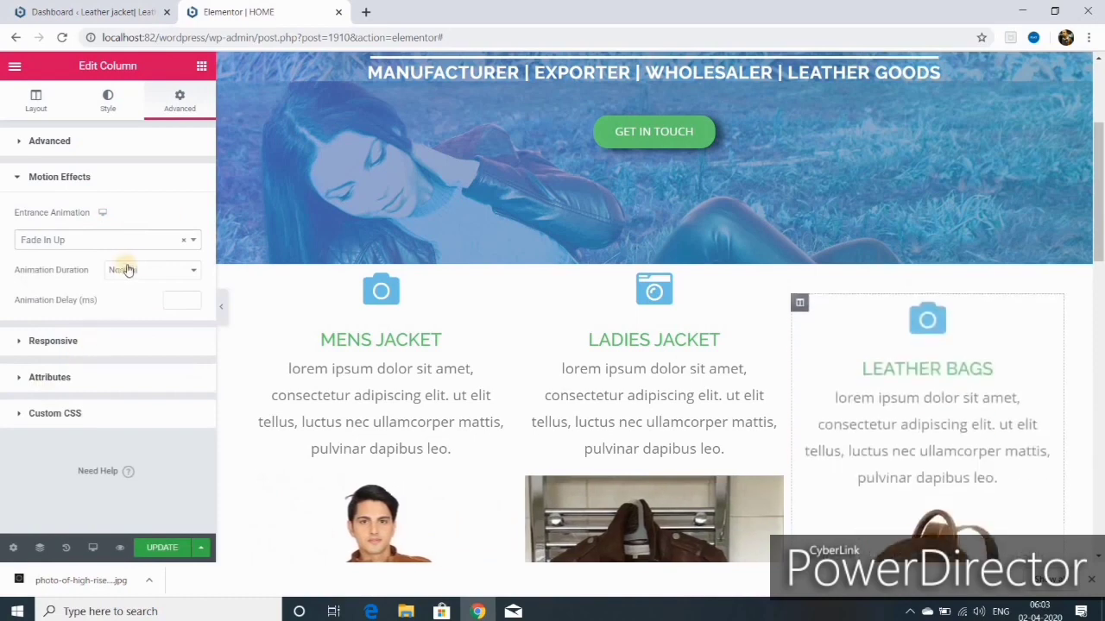
pyautogui.click(193, 271)
pyautogui.click(160, 290)
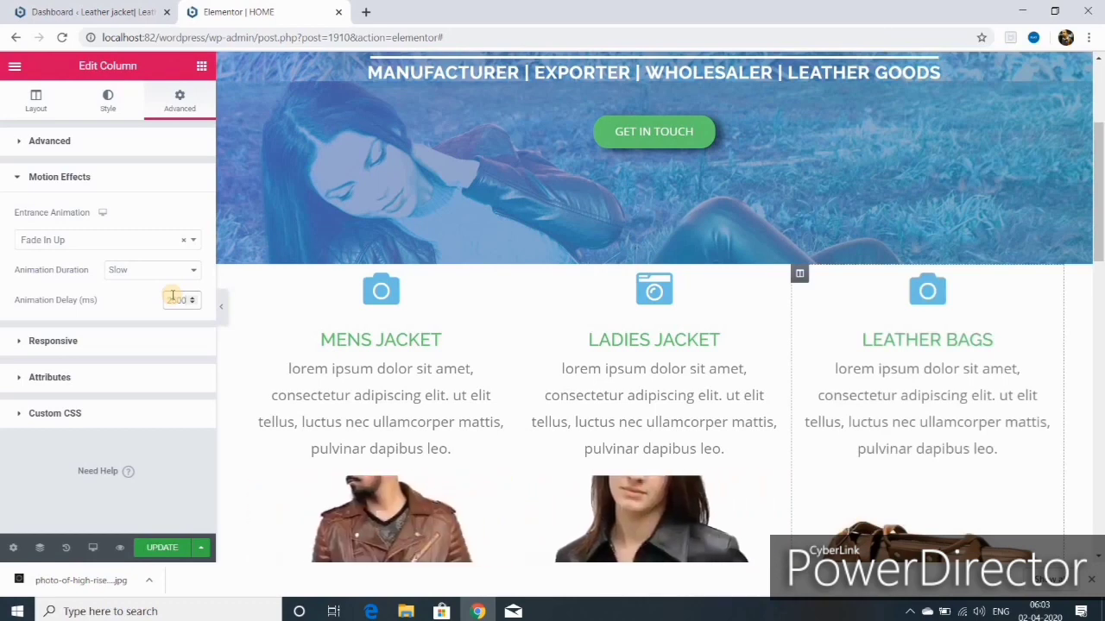
pyautogui.click(165, 547)
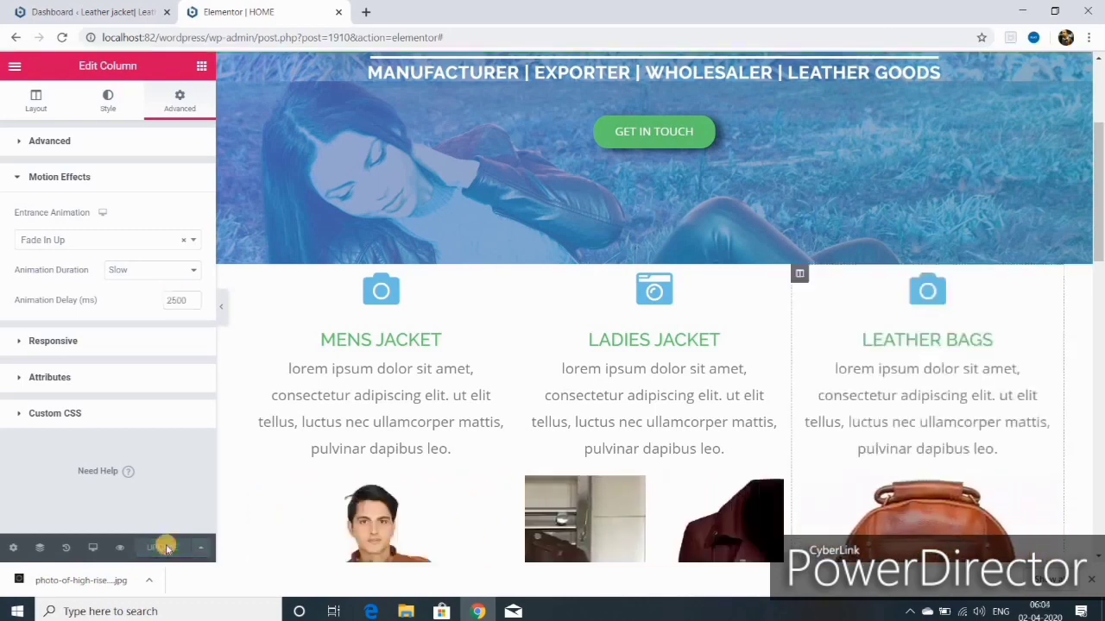
# Step: Set an unlinked -128 top margin on the Mens Jacket column so it overlaps the hero
pyautogui.click(253, 274)
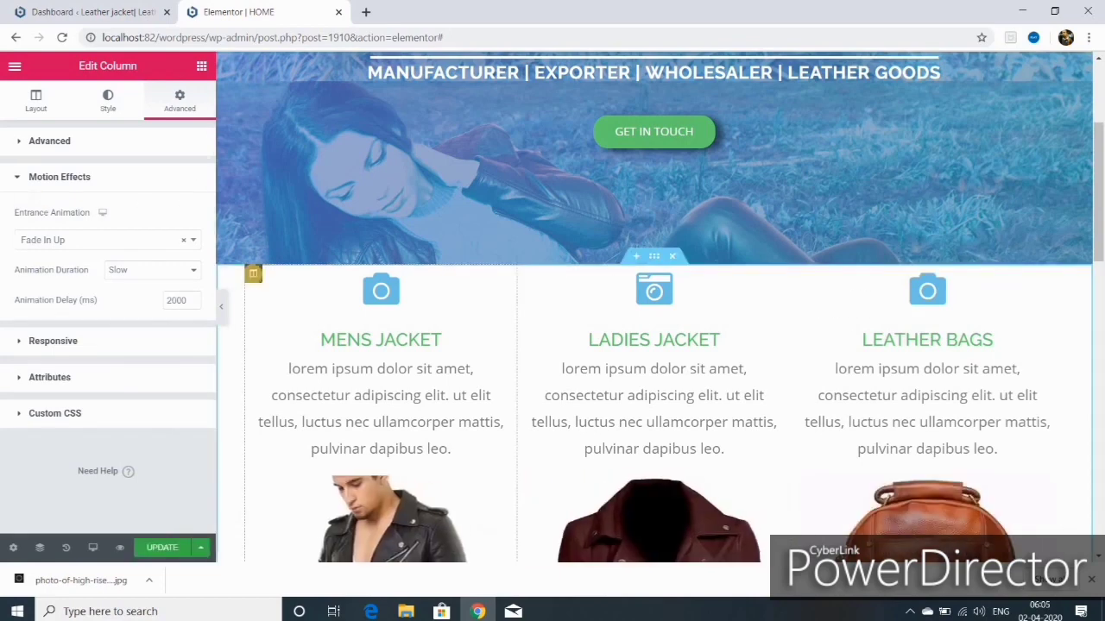
pyautogui.click(43, 144)
pyautogui.click(183, 203)
pyautogui.click(46, 206)
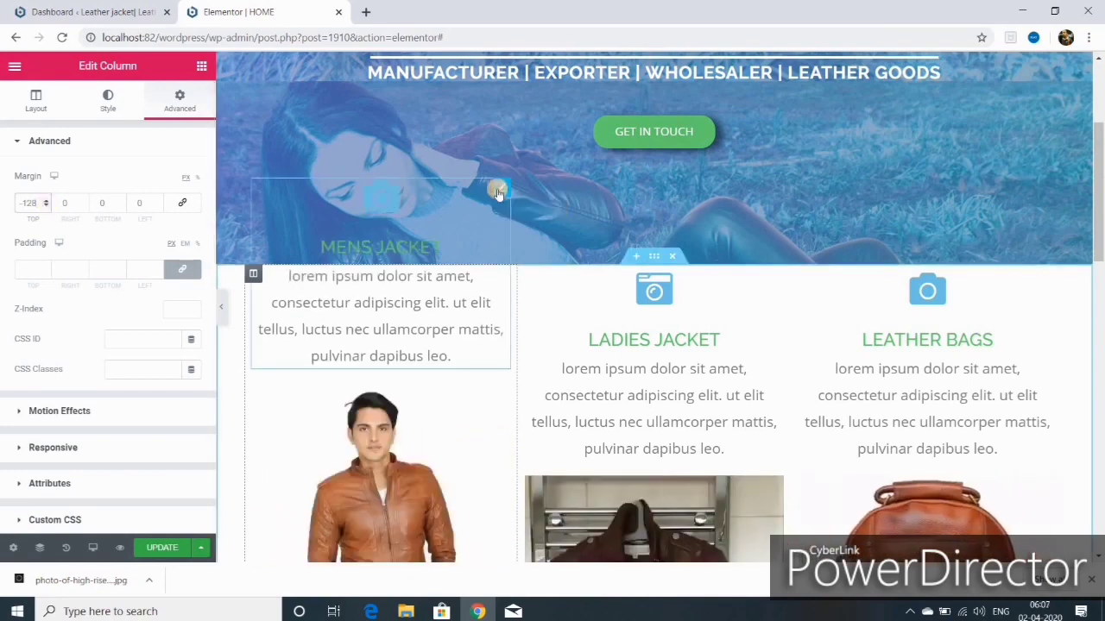
# Step: Give the Mens Jacket icon box a classic white background
pyautogui.click(497, 192)
pyautogui.click(182, 104)
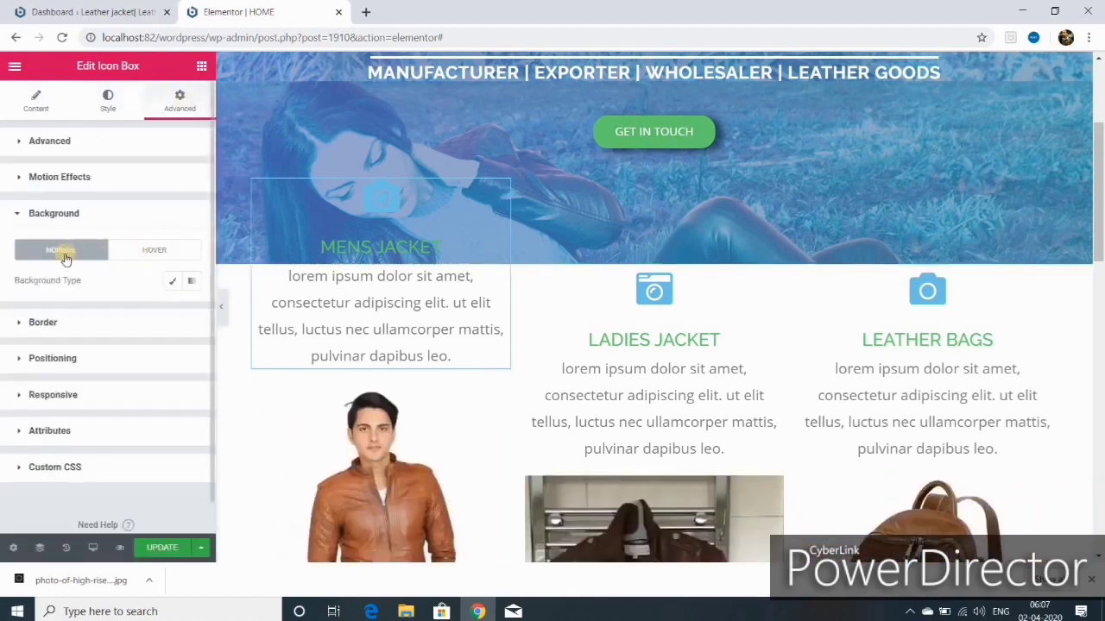
pyautogui.click(175, 282)
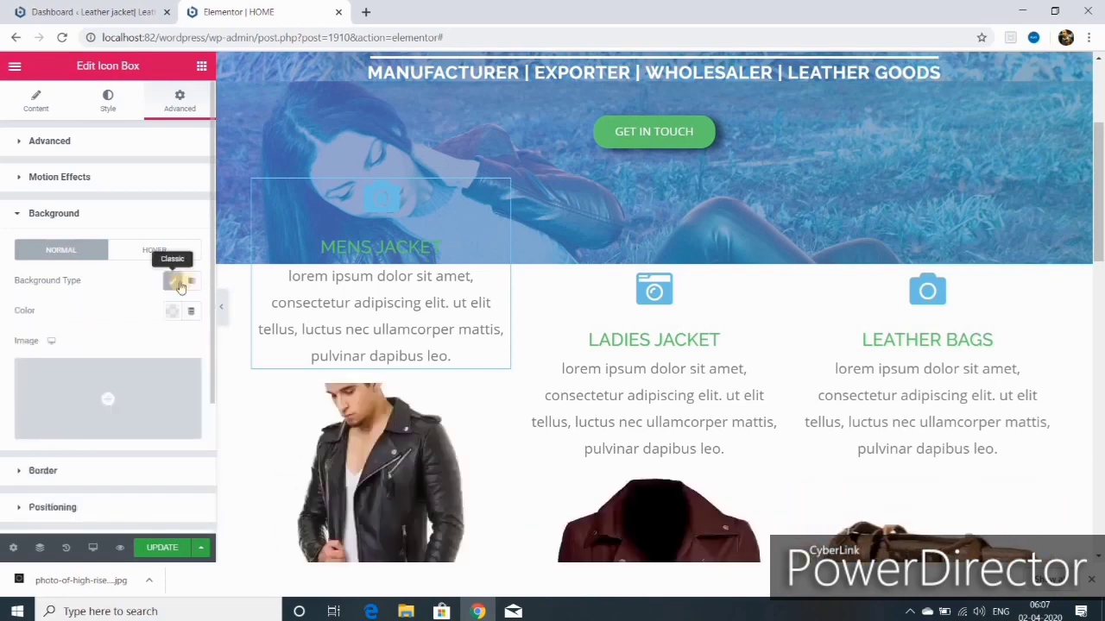
pyautogui.click(172, 310)
pyautogui.click(231, 346)
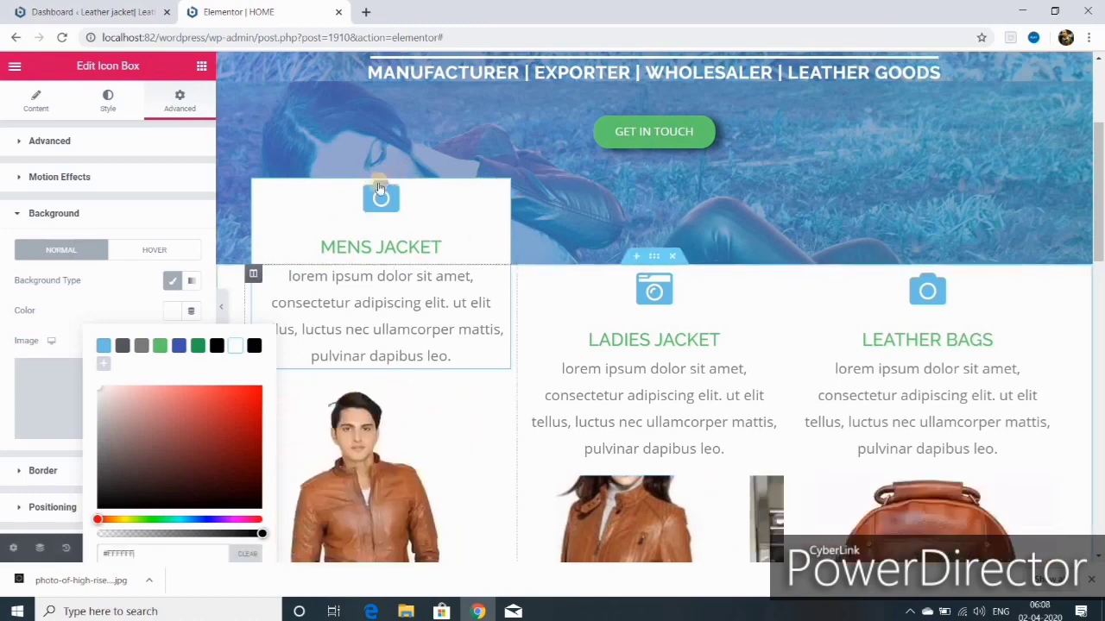
# Step: Set the Mens Jacket icon box margin to 5 and padding to 10
pyautogui.click(358, 337)
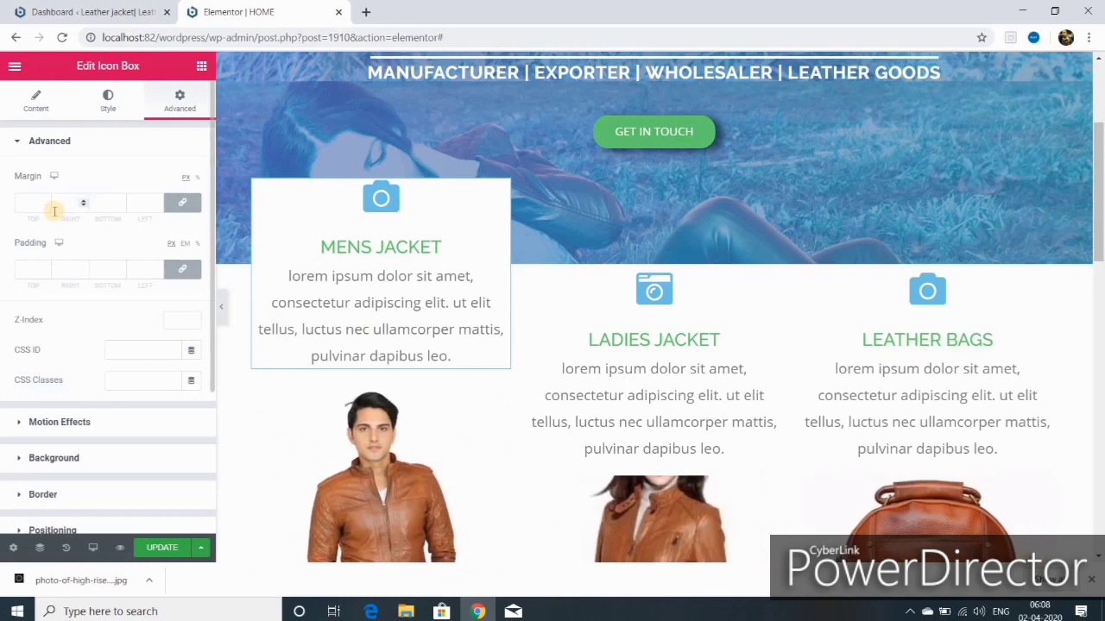
pyautogui.click(44, 202)
pyautogui.write('10')
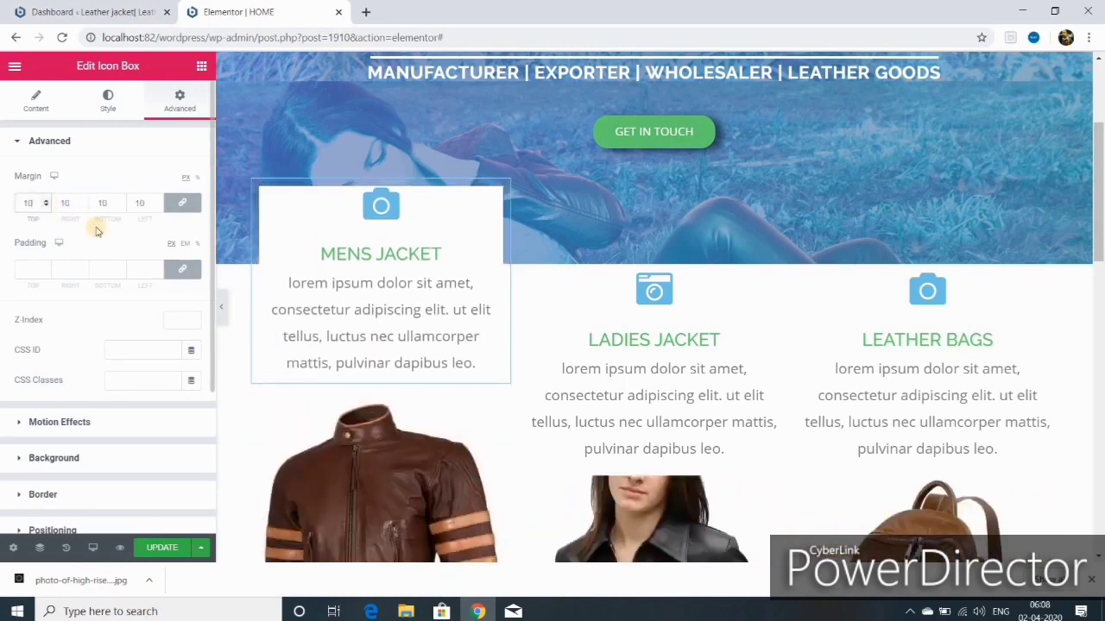
pyautogui.click(35, 269)
pyautogui.write('12')
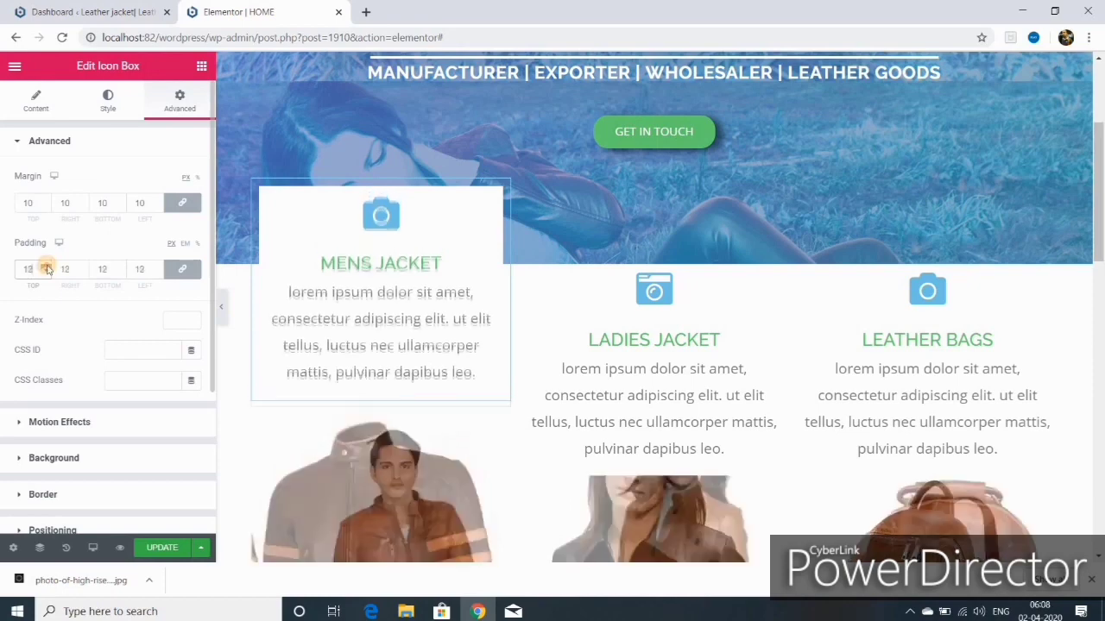
pyautogui.click(48, 267)
pyautogui.click(45, 272)
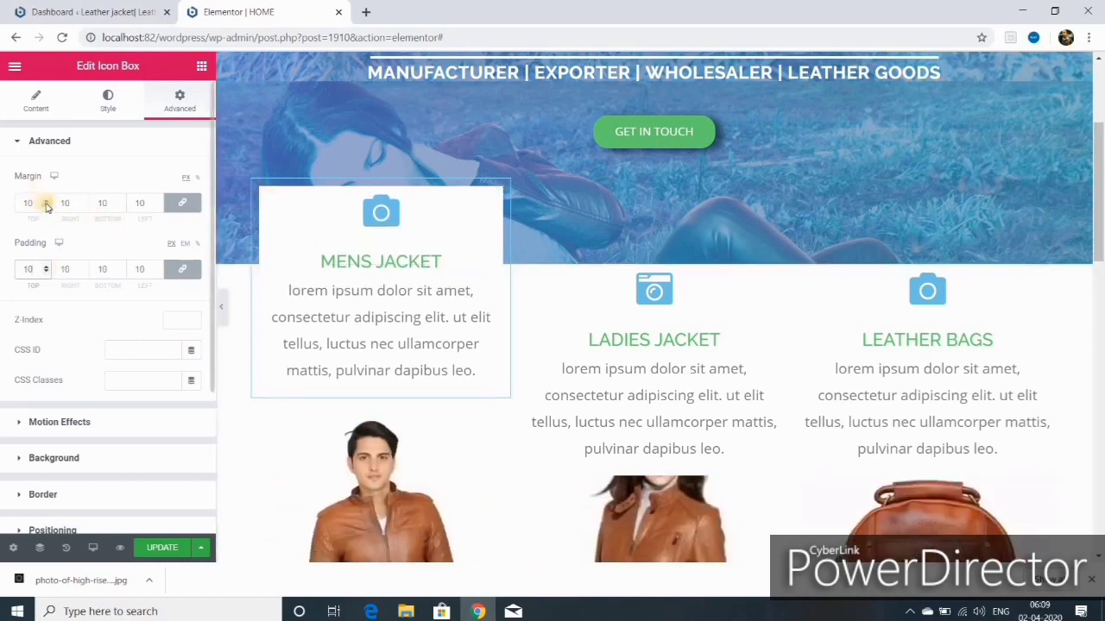
pyautogui.click(47, 206)
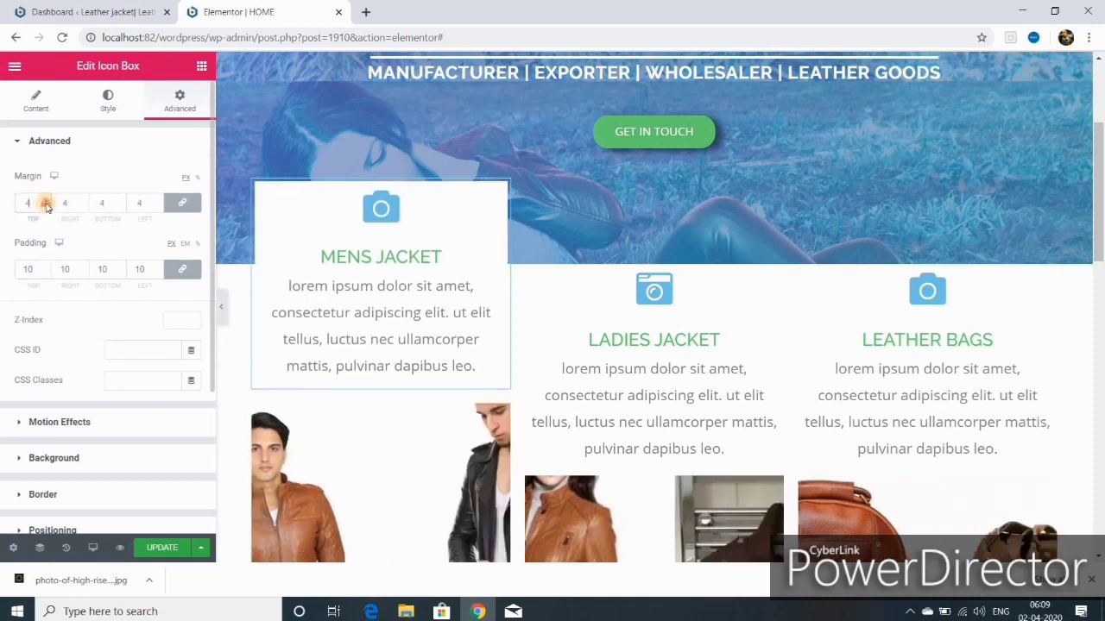
pyautogui.click(47, 200)
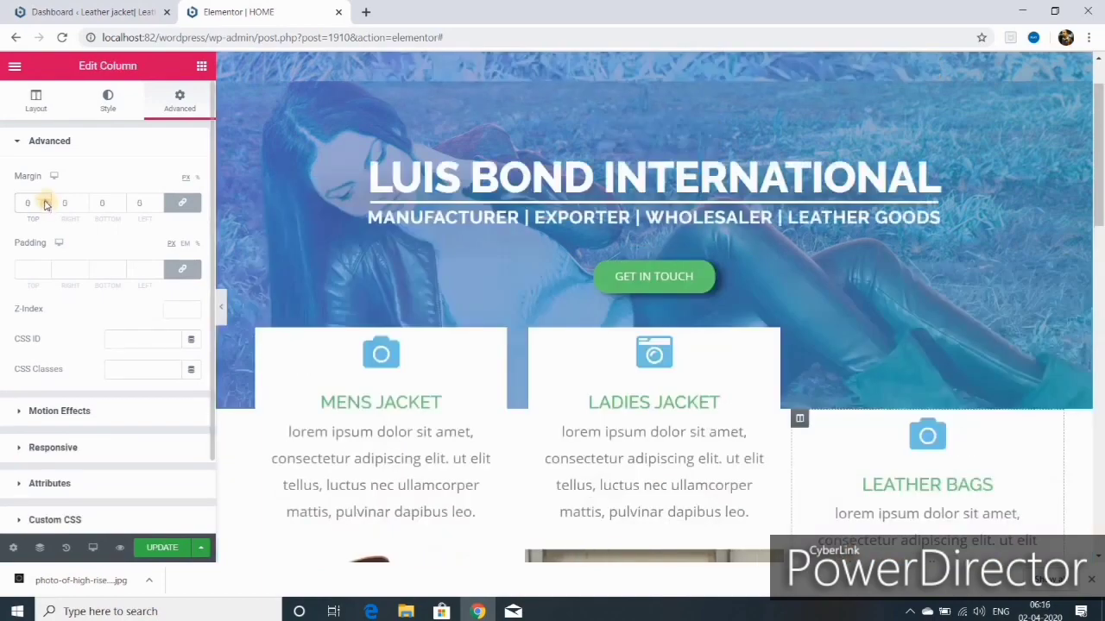
# Step: Give the Leather Bags column a negative top margin to pull it up into the hero
pyautogui.click(45, 199)
pyautogui.click(45, 205)
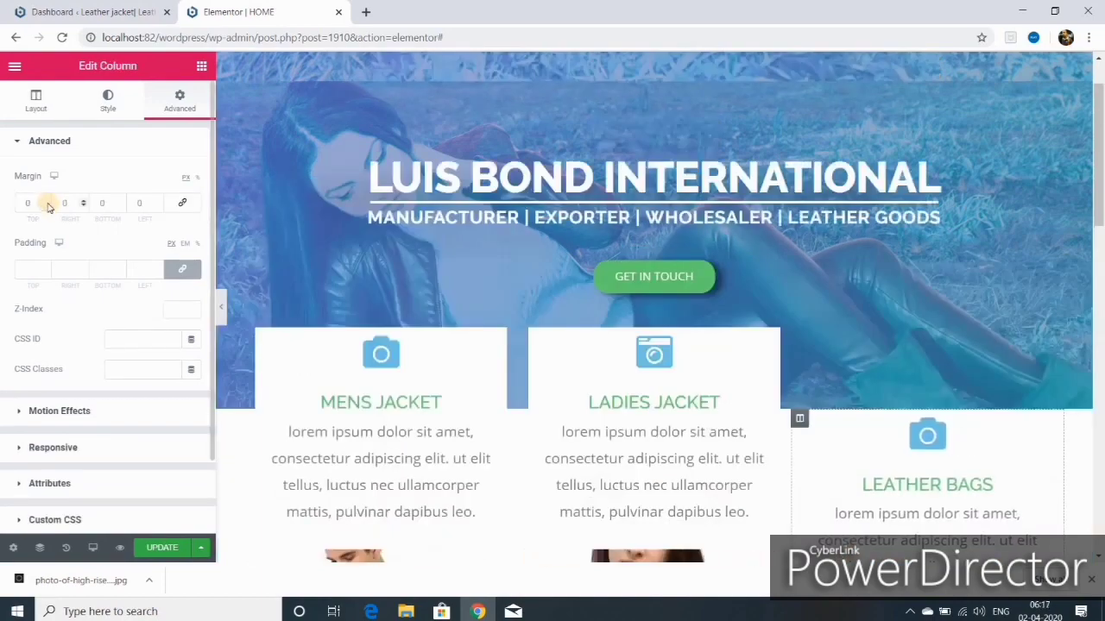
pyautogui.click(47, 201)
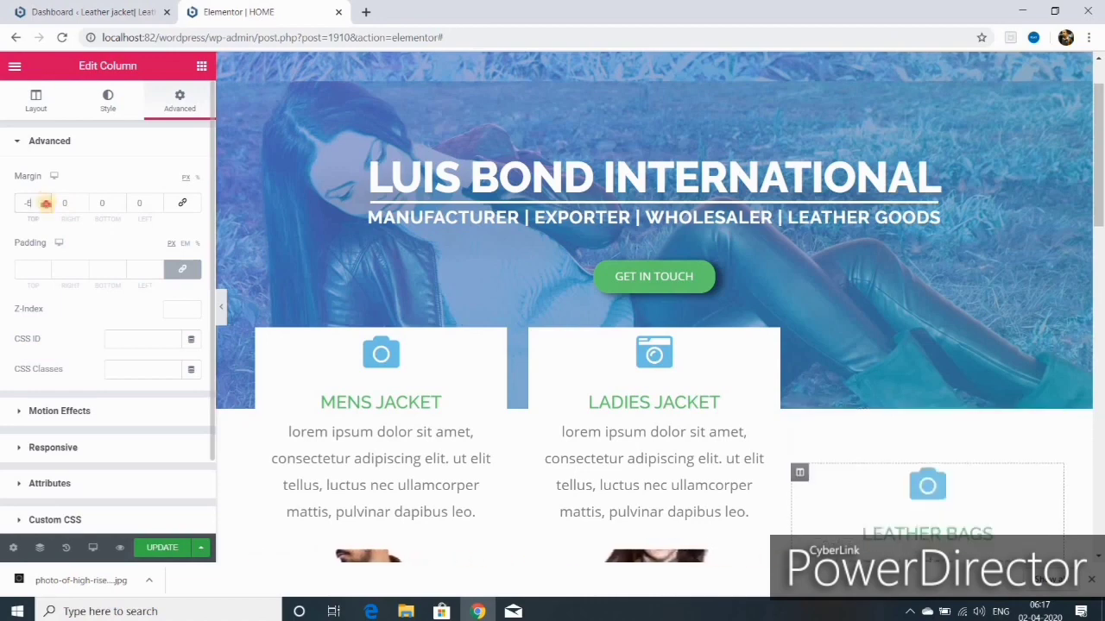
pyautogui.click(46, 206)
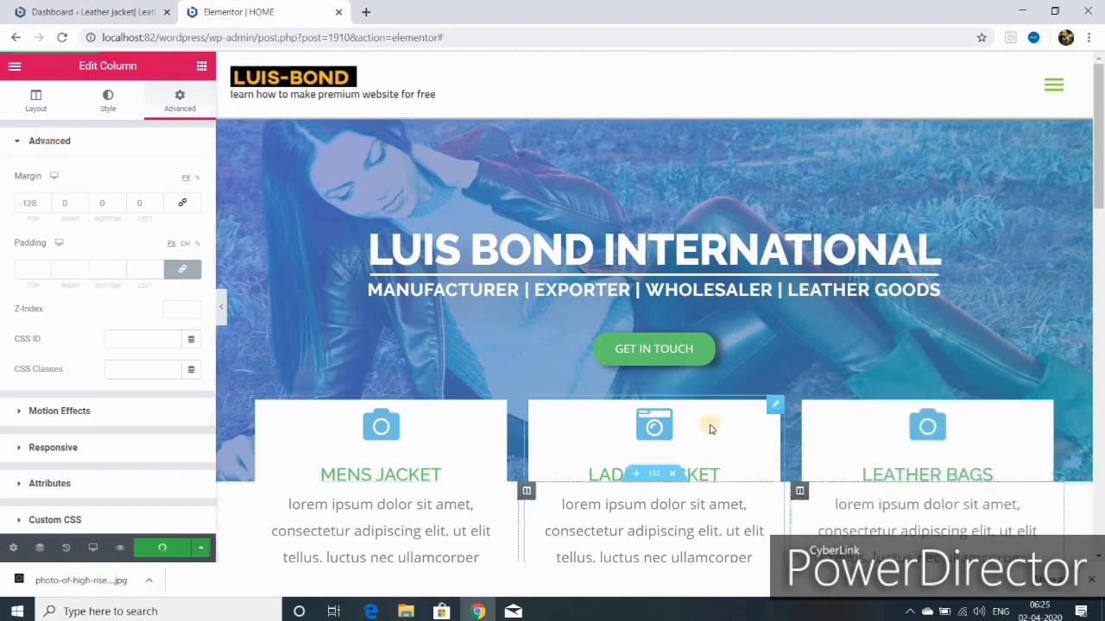
# Step: Preview the saved home page in a new tab to check the three overlapping white boxes
pyautogui.click(125, 547)
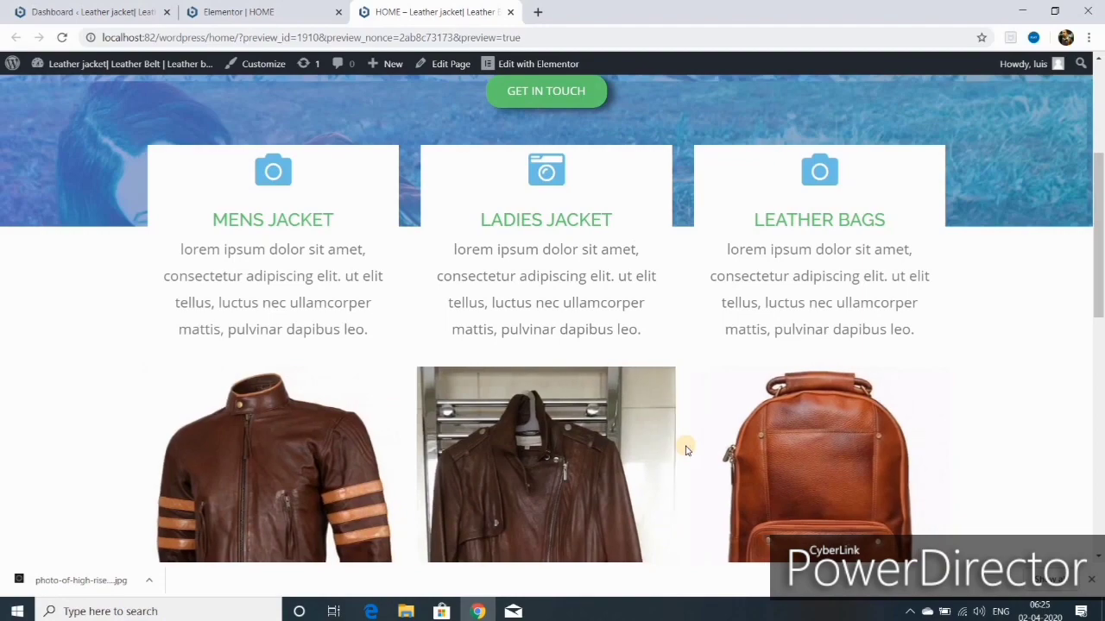
pyautogui.scroll(1, 686, 450)
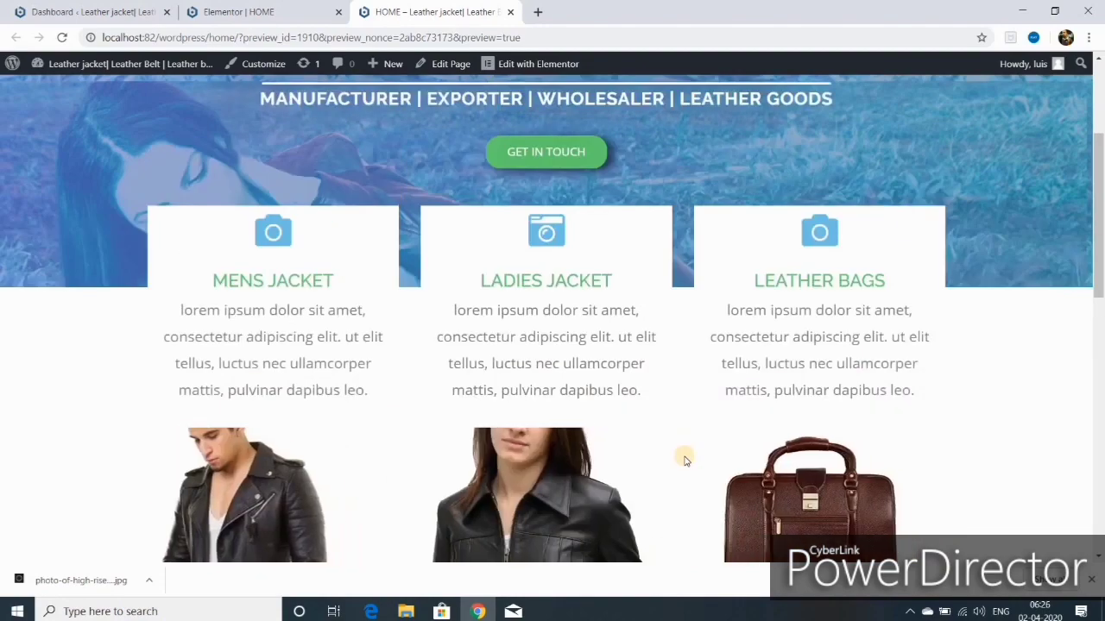
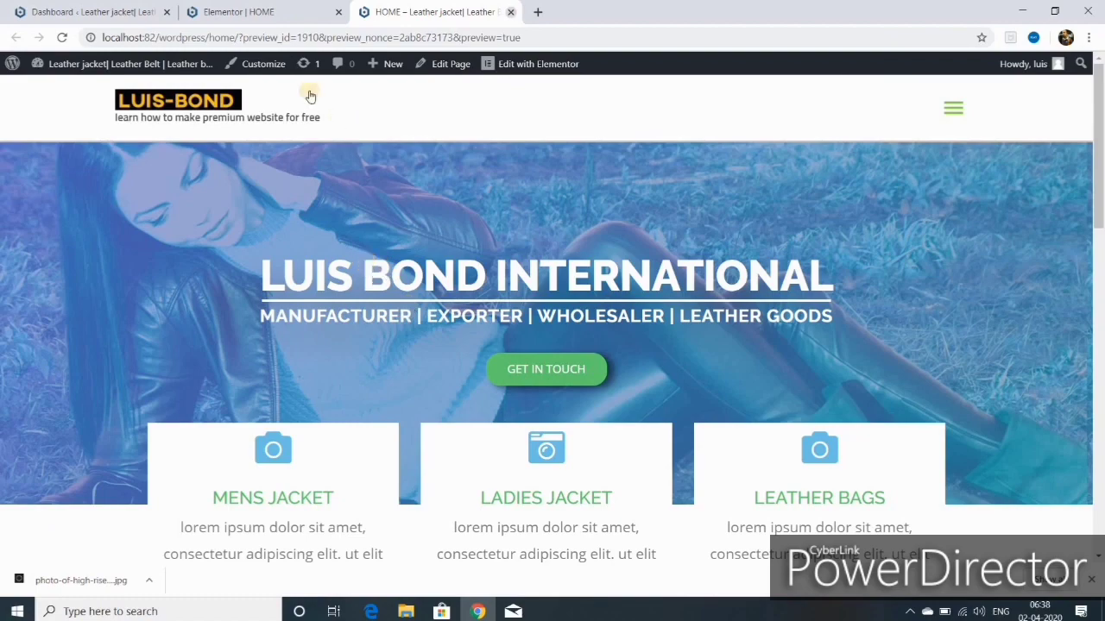
# Step: Close the HOME page preview tab to get back to the Elementor editor
pyautogui.hotkey('ctrl', 'w')
# Step: Unlink the hero text column's margins and set its top margin to -100
pyautogui.click(181, 104)
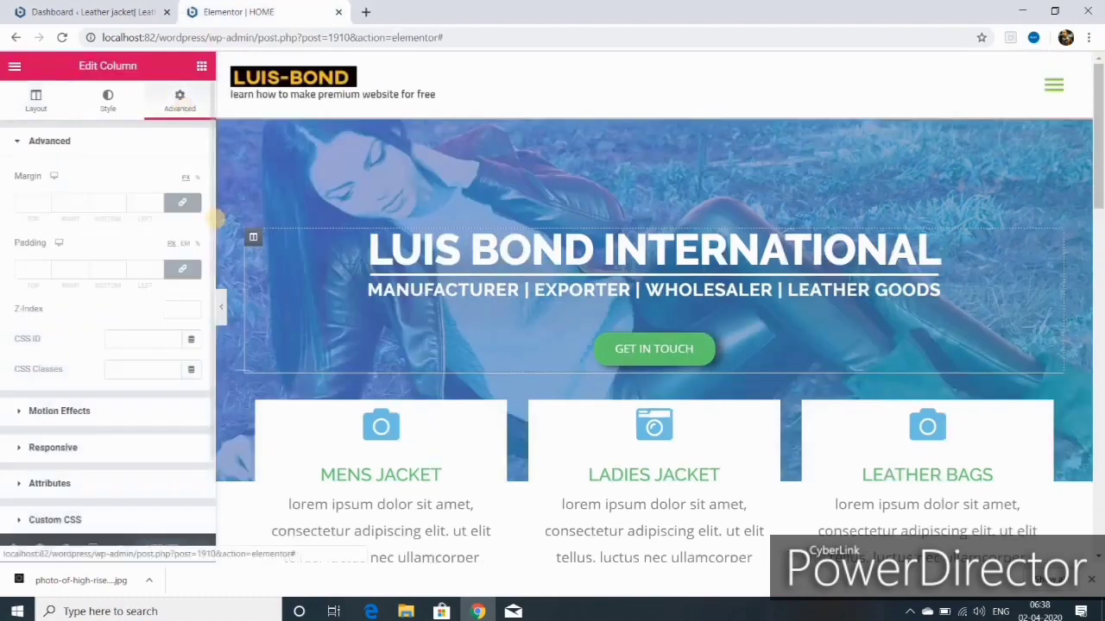
pyautogui.click(182, 207)
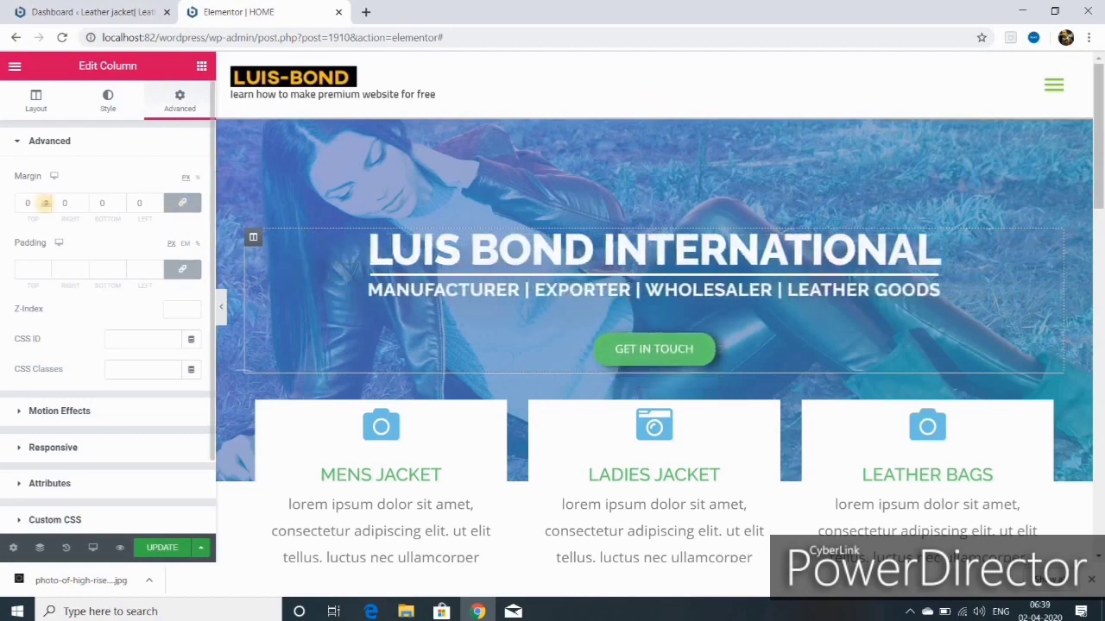
pyautogui.click(47, 208)
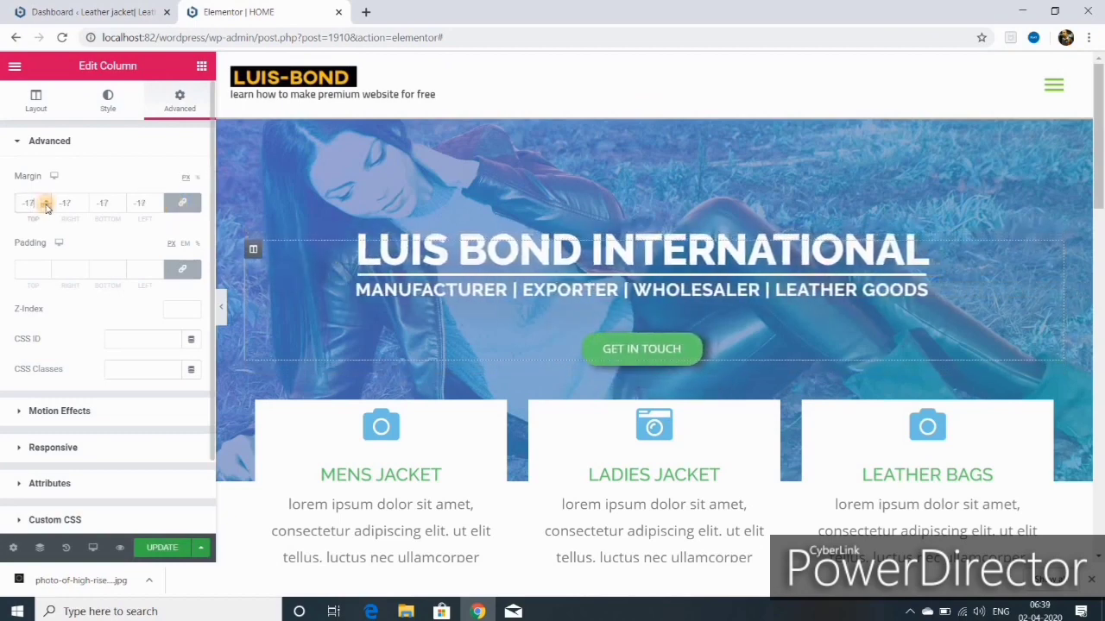
pyautogui.click(46, 201)
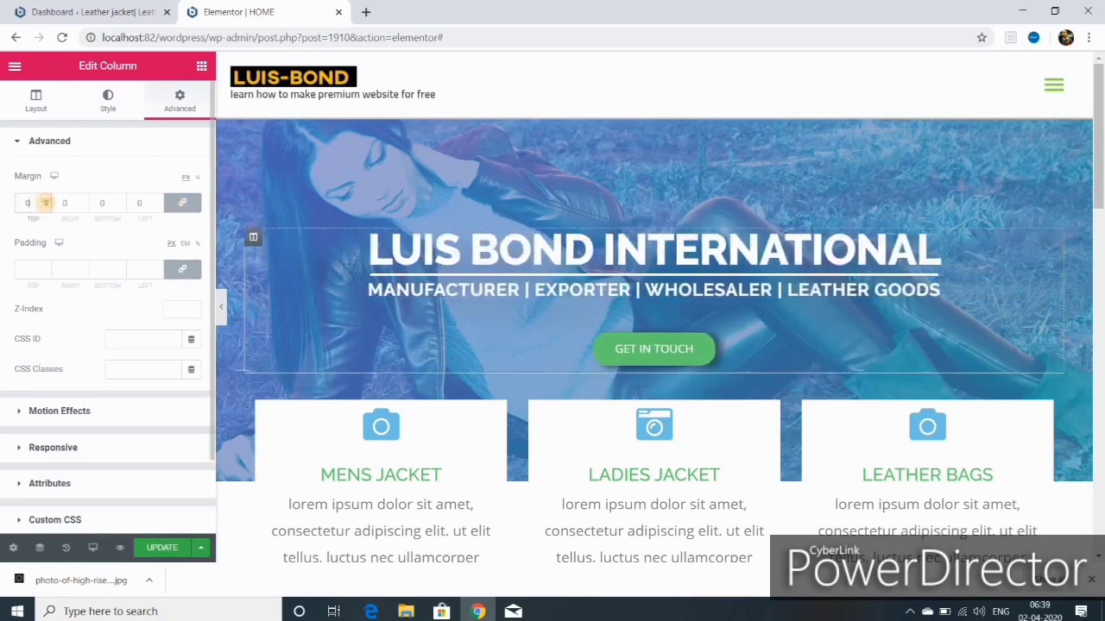
pyautogui.click(183, 208)
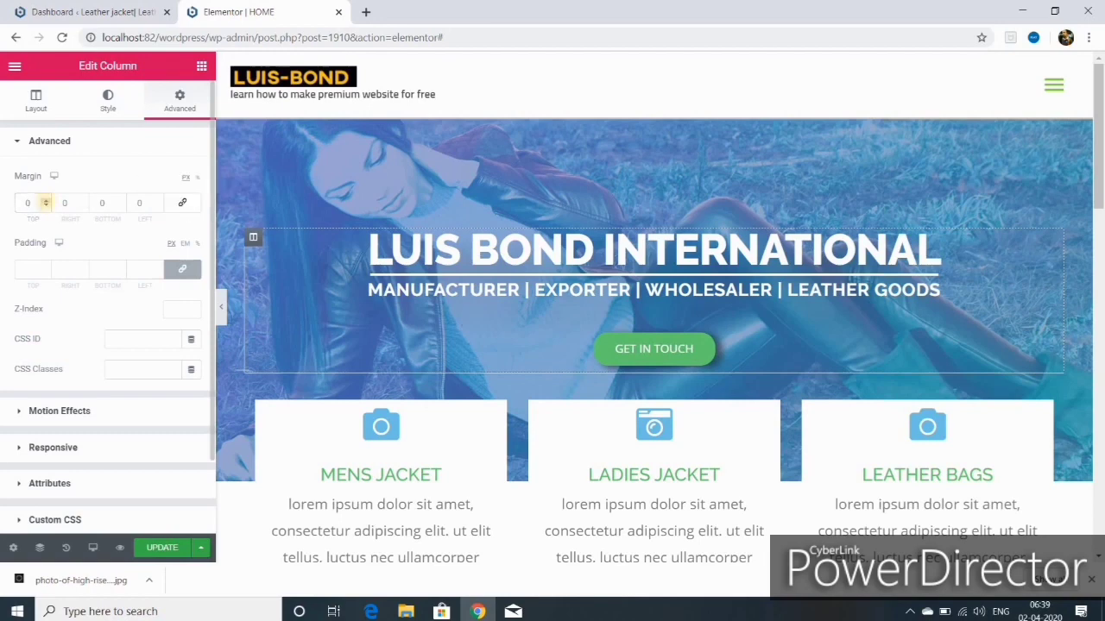
pyautogui.click(46, 208)
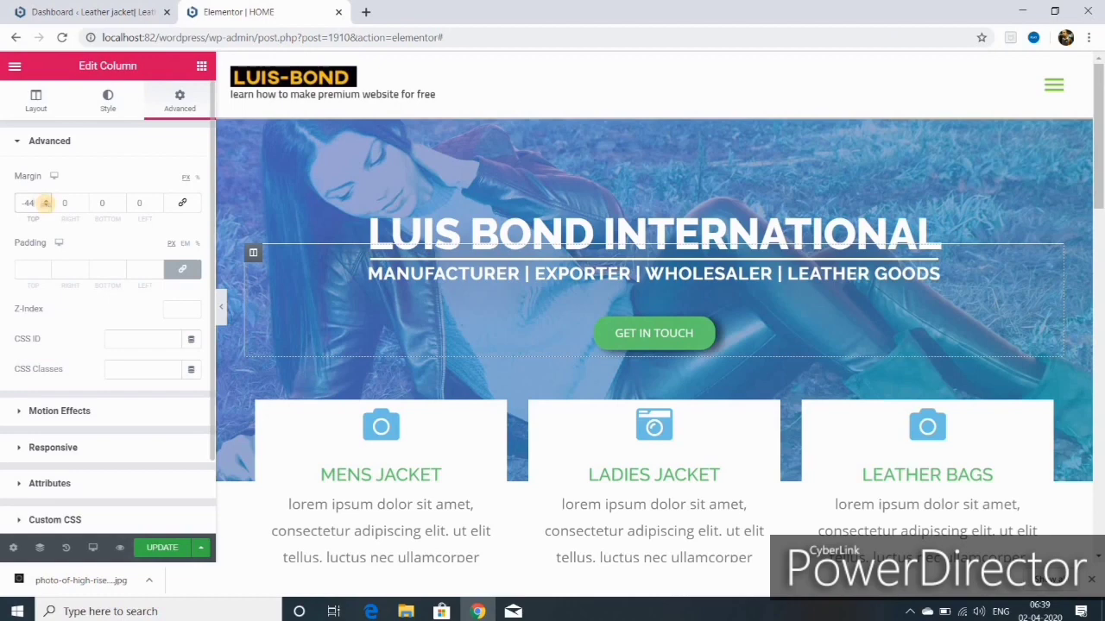
pyautogui.click(45, 208)
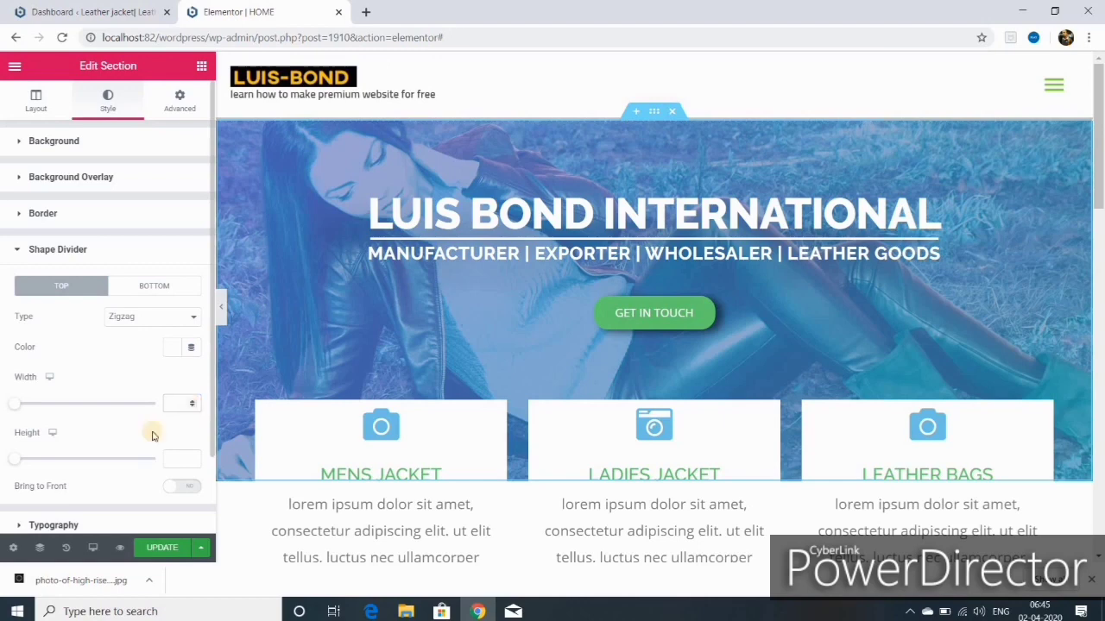
# Step: Change the top divider to Tilt Opacity, add a Tilt bottom divider at height 51, and preview
pyautogui.moveTo(61, 403); pyautogui.dragTo(55, 429)
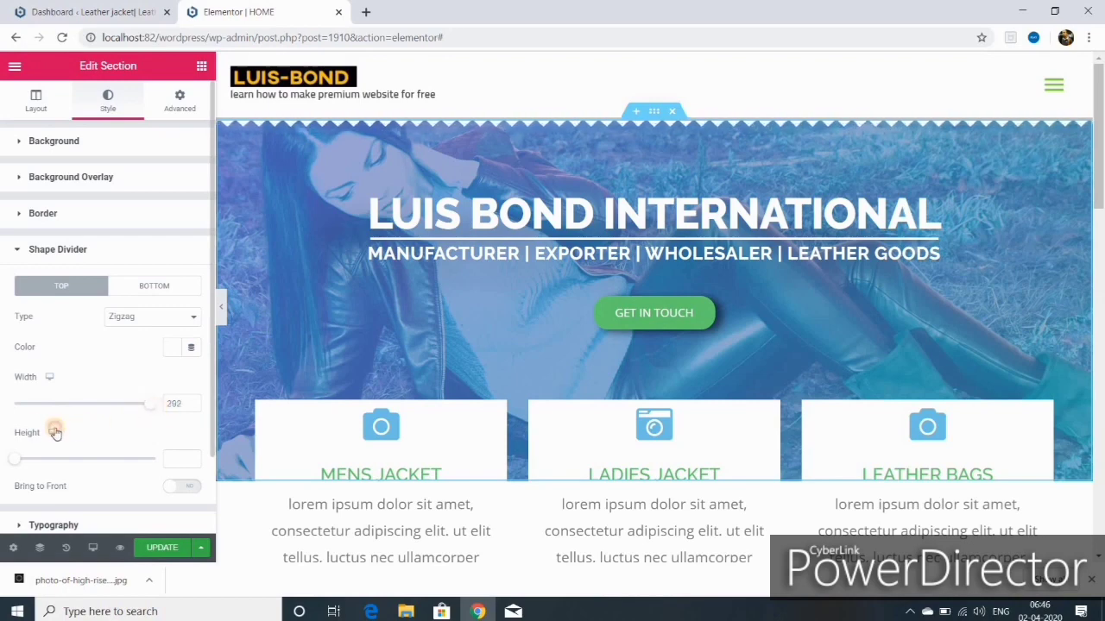
pyautogui.moveTo(14, 459)
pyautogui.mouseDown()
pyautogui.moveTo(64, 459)
pyautogui.moveTo(14, 466)
pyautogui.mouseUp()
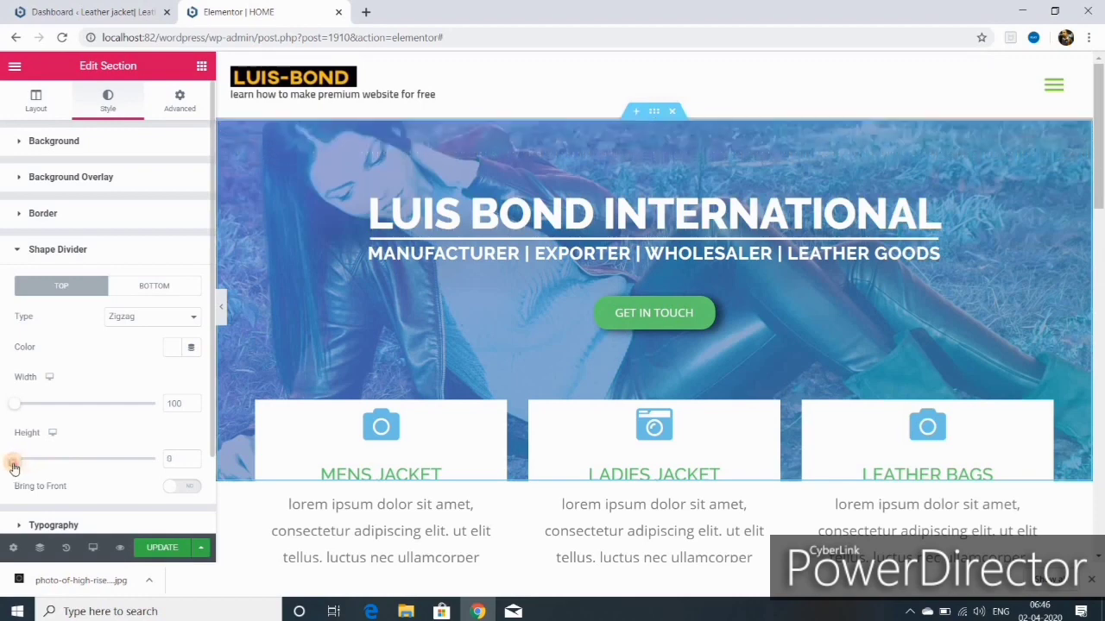
pyautogui.click(189, 320)
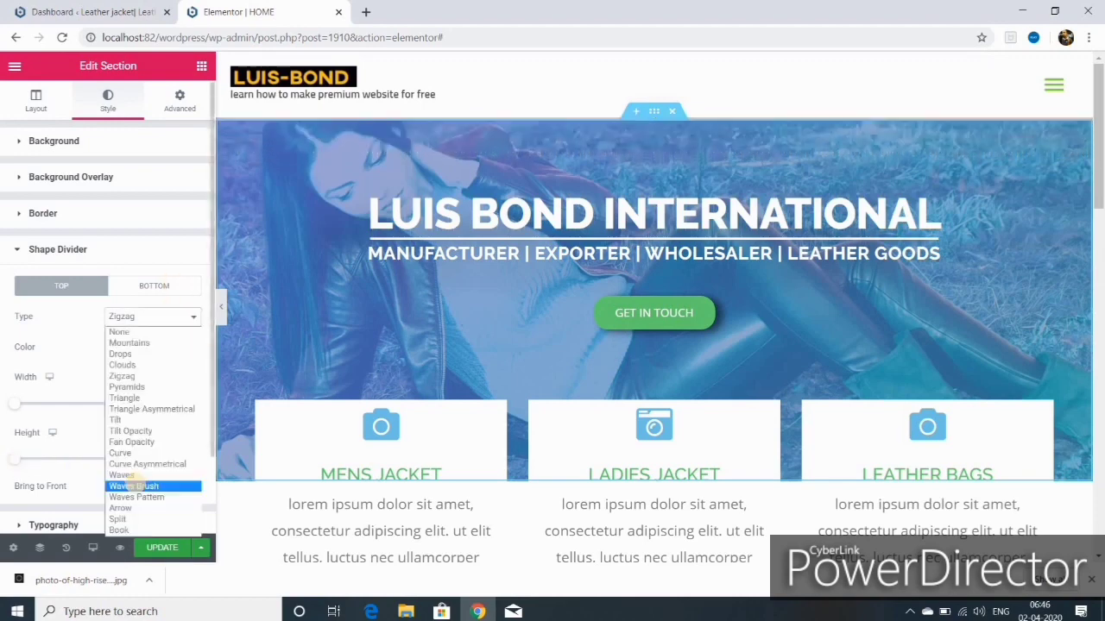
pyautogui.click(166, 434)
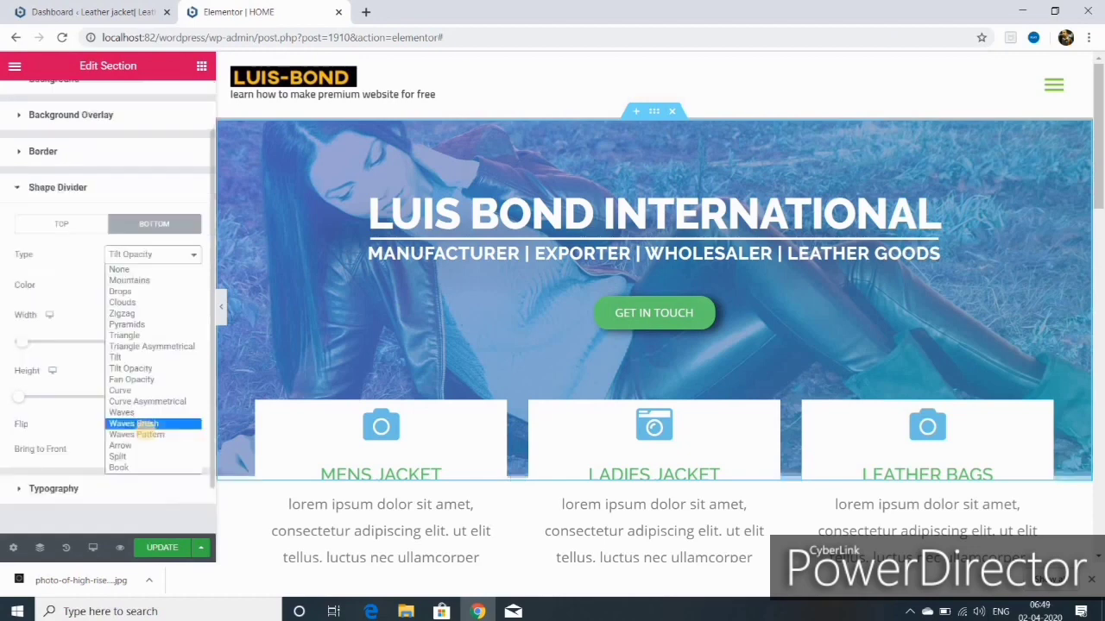
pyautogui.click(142, 357)
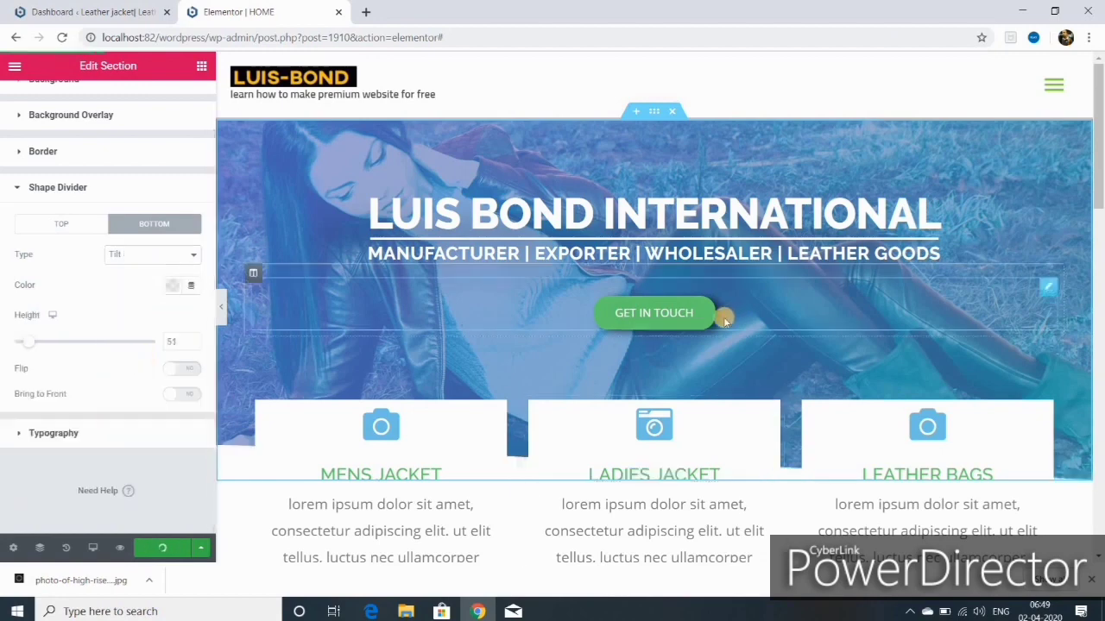
pyautogui.click(120, 548)
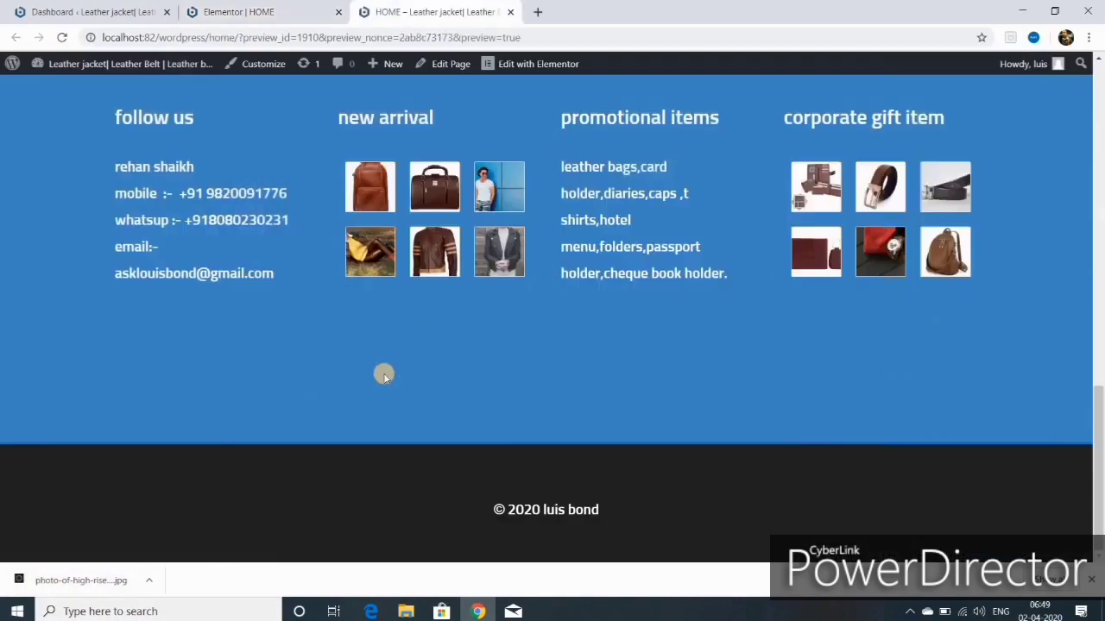
# Step: Leave the bottom Tilt divider behind content and raise its height to 110
pyautogui.scroll(15, 384, 375)
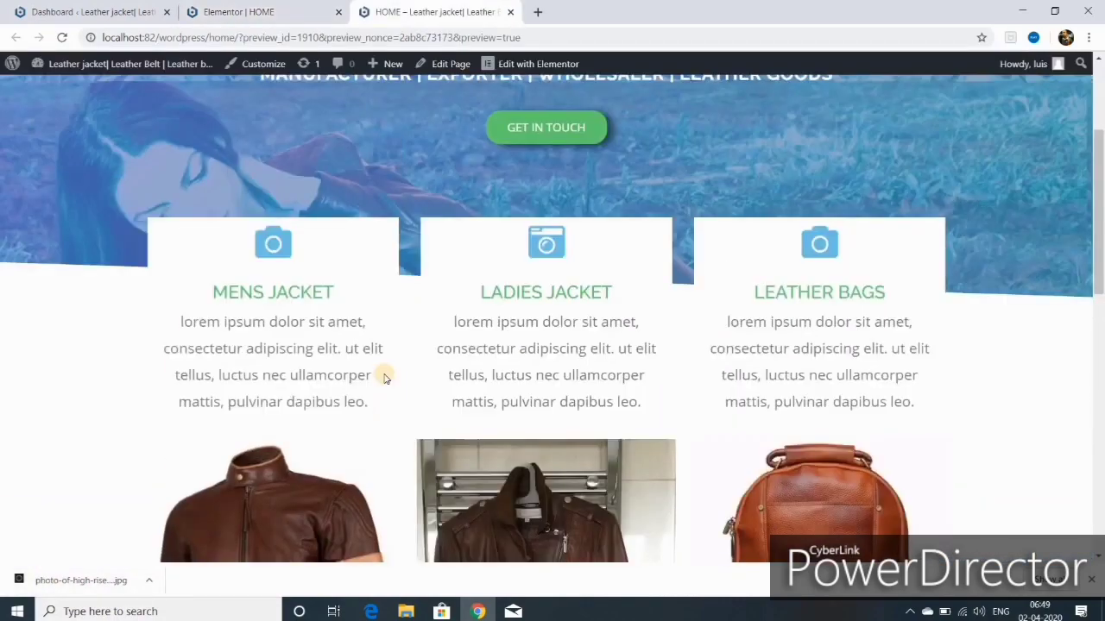
pyautogui.scroll(3, 384, 375)
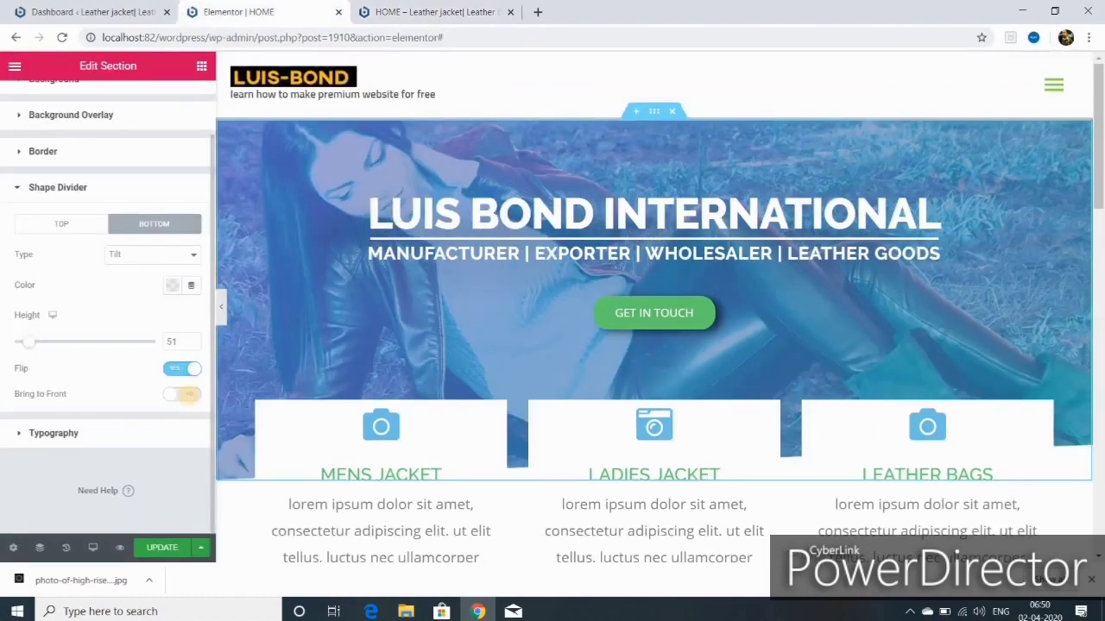
pyautogui.click(189, 397)
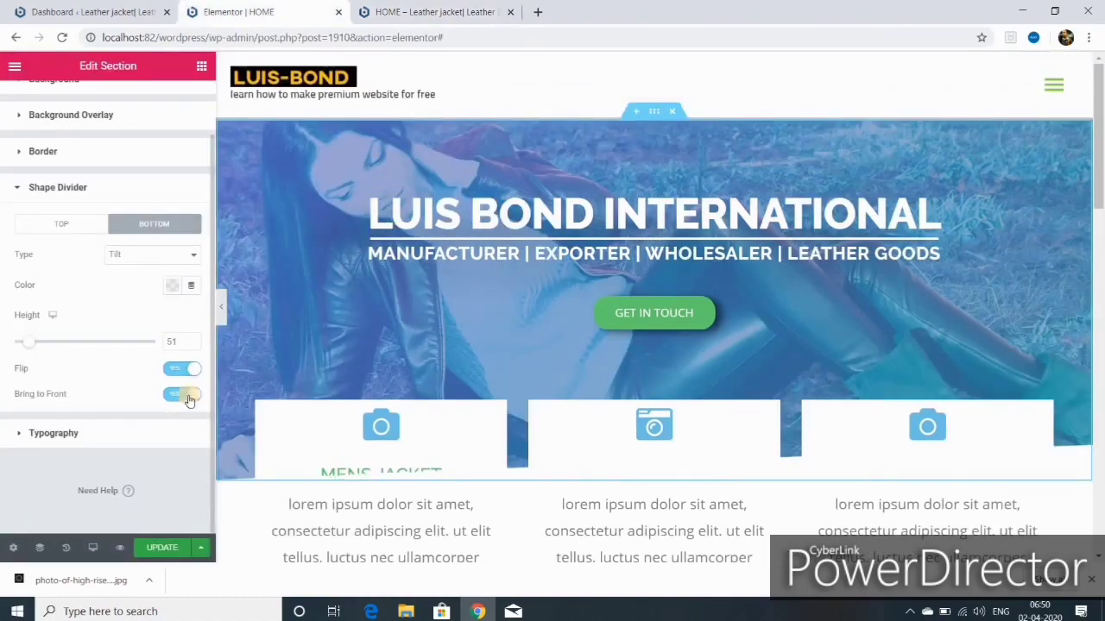
pyautogui.click(188, 397)
pyautogui.scroll(-2, 259, 362)
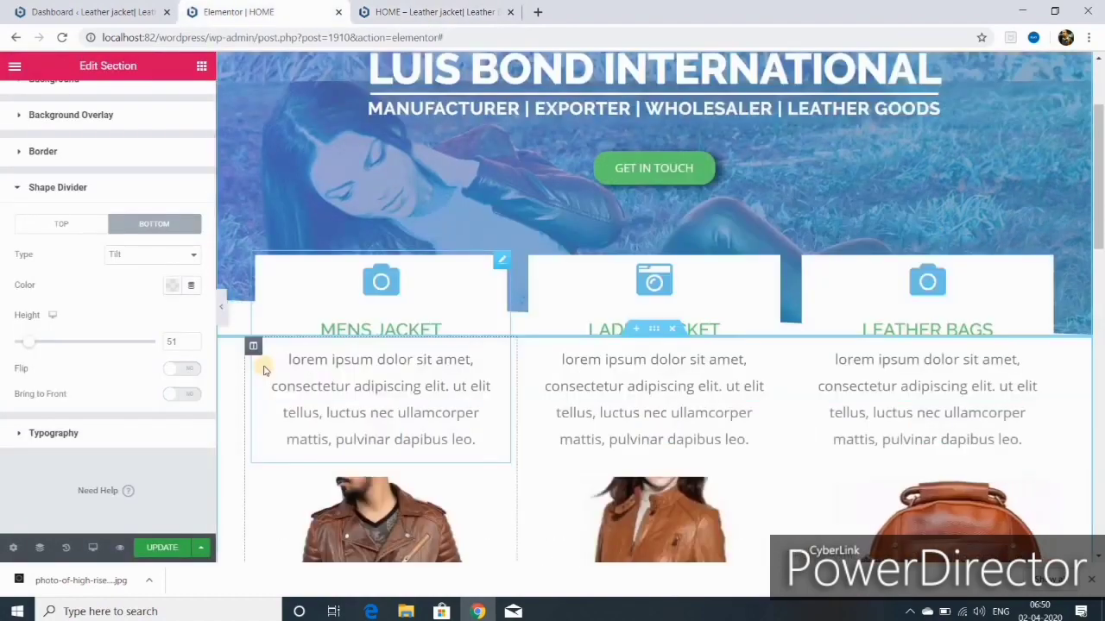
pyautogui.click(193, 340)
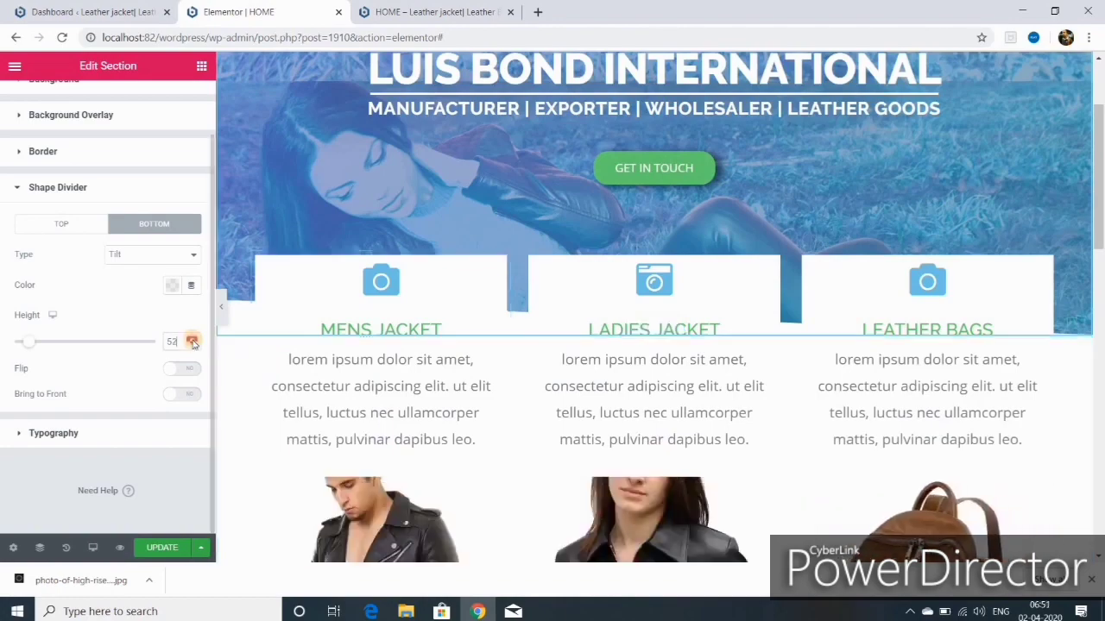
# Step: Check the slanted hero edge in the preview tab, then return to the editor
pyautogui.click(419, 12)
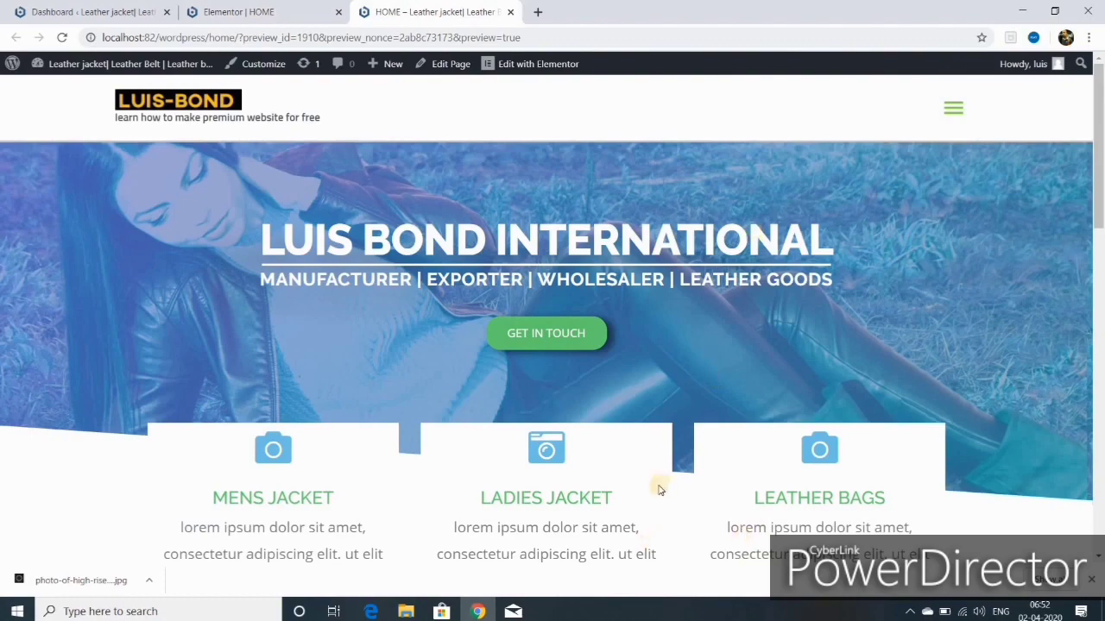
pyautogui.scroll(-2, 658, 494)
pyautogui.scroll(-10, 615, 417)
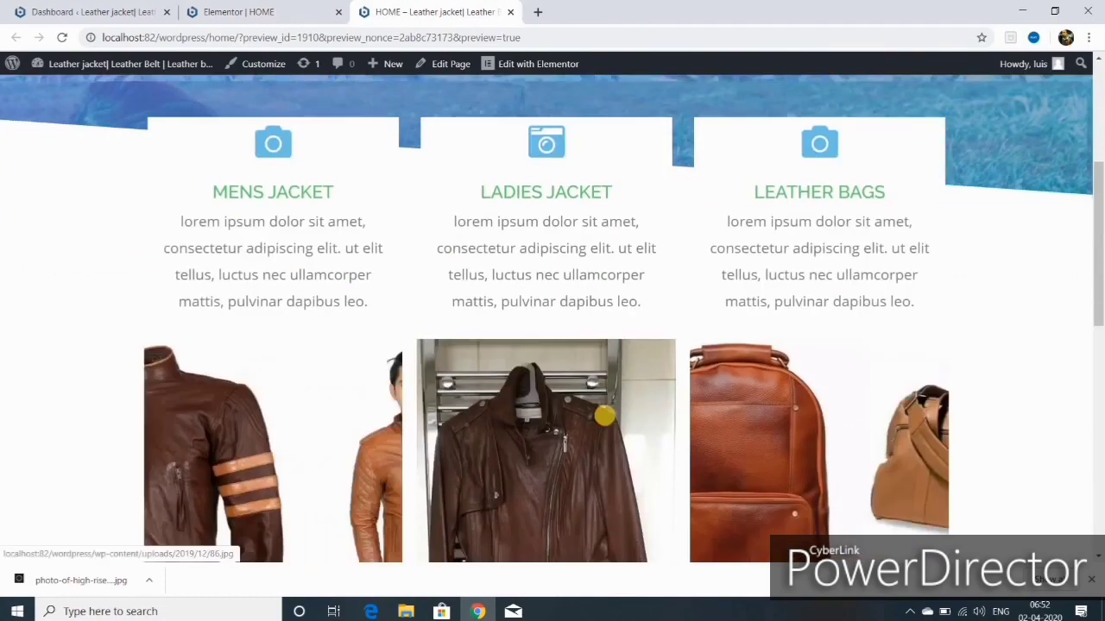
pyautogui.scroll(10, 604, 413)
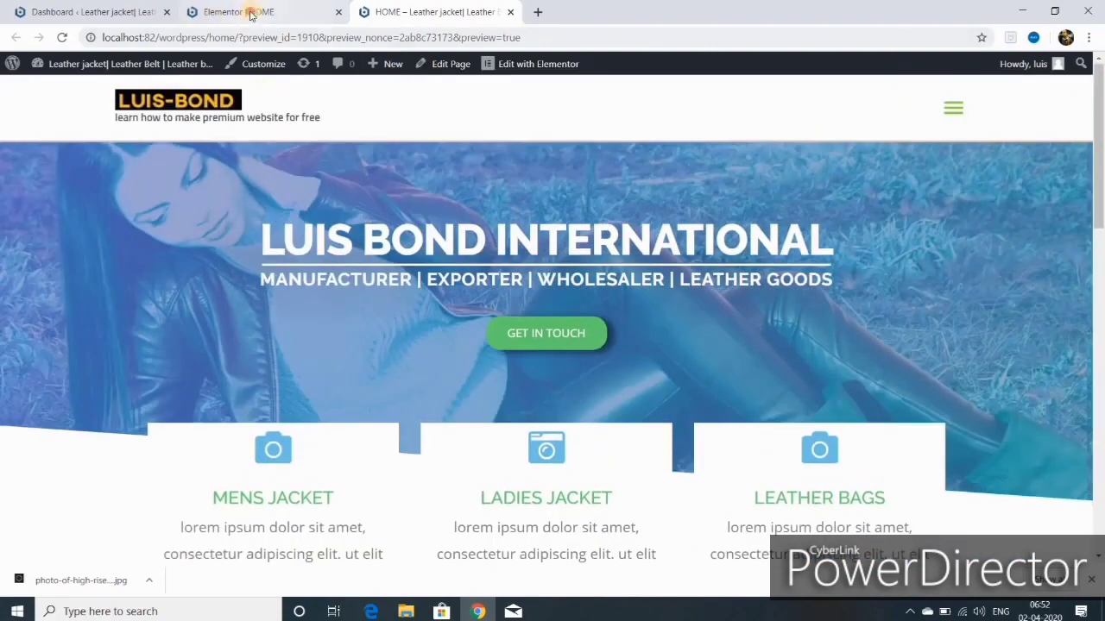
pyautogui.click(251, 13)
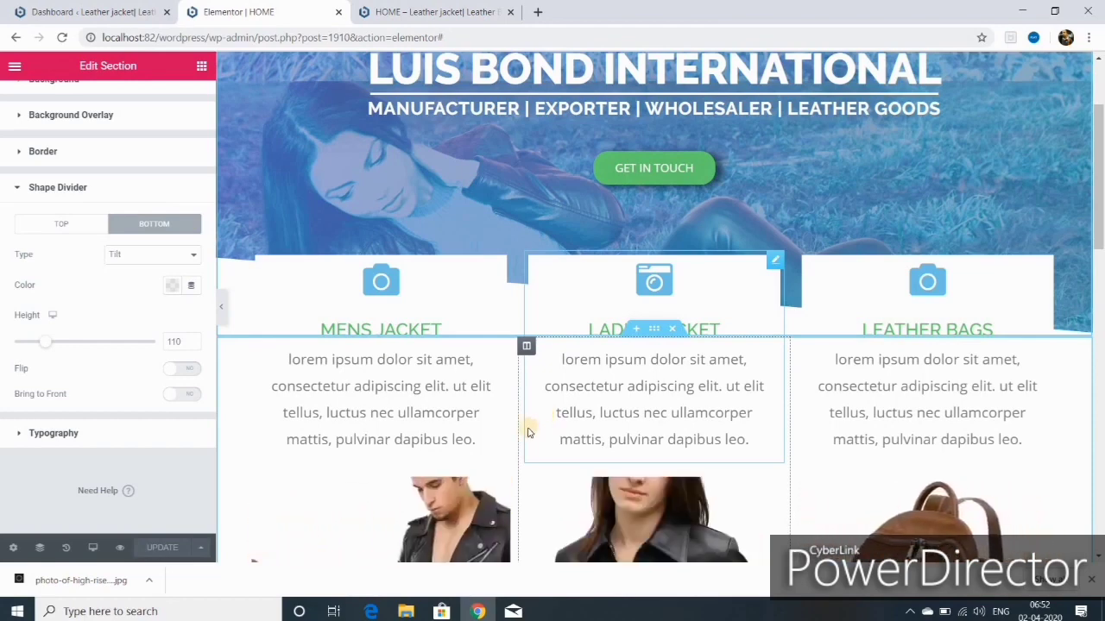
# Step: Select the bag image carousel and bring up the History panel of recent edits
pyautogui.scroll(-3, 529, 431)
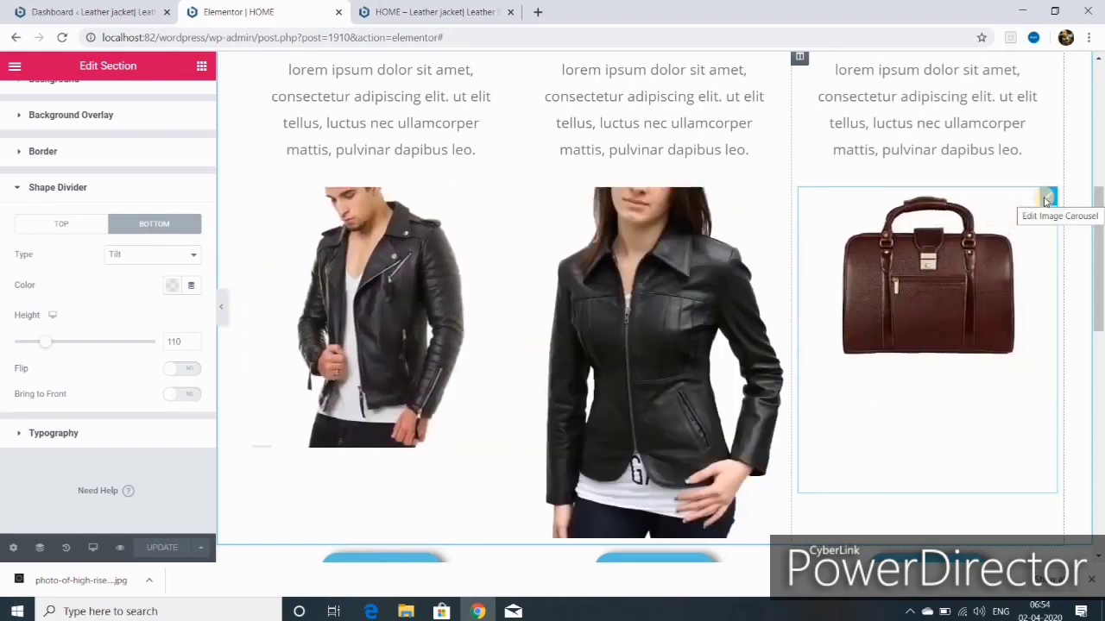
pyautogui.click(1045, 199)
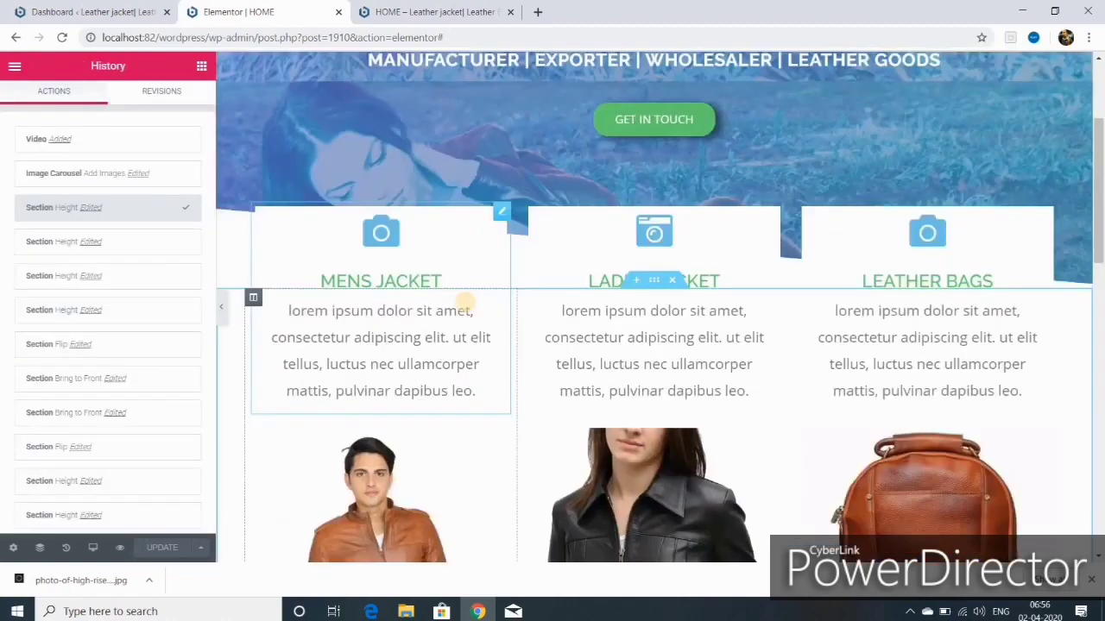
pyautogui.scroll(-2, 481, 319)
pyautogui.scroll(-2, 478, 335)
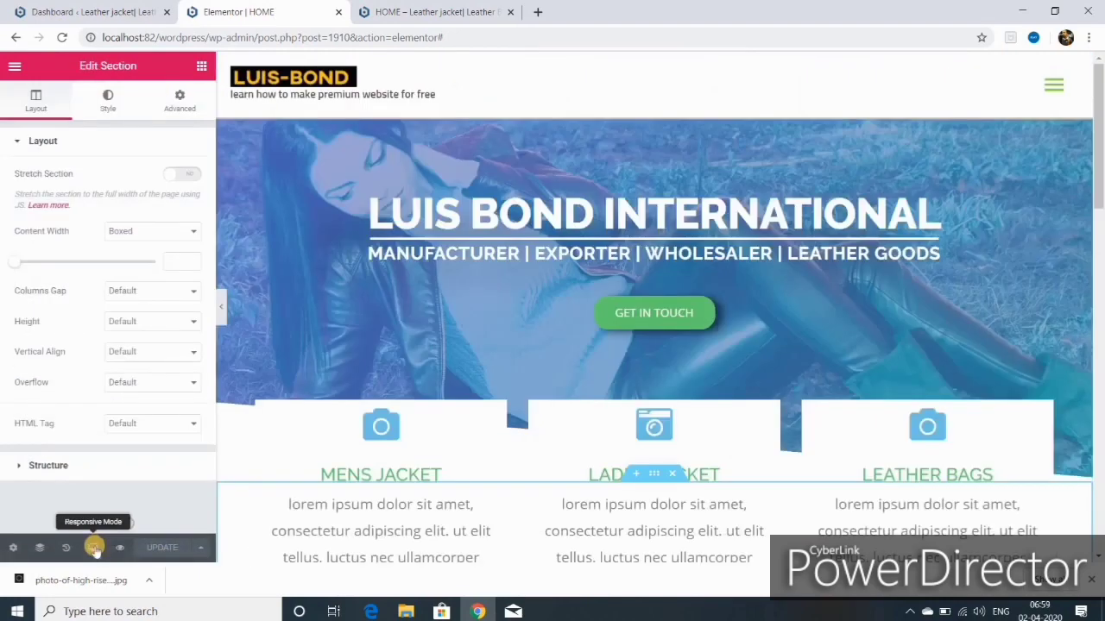
pyautogui.click(93, 547)
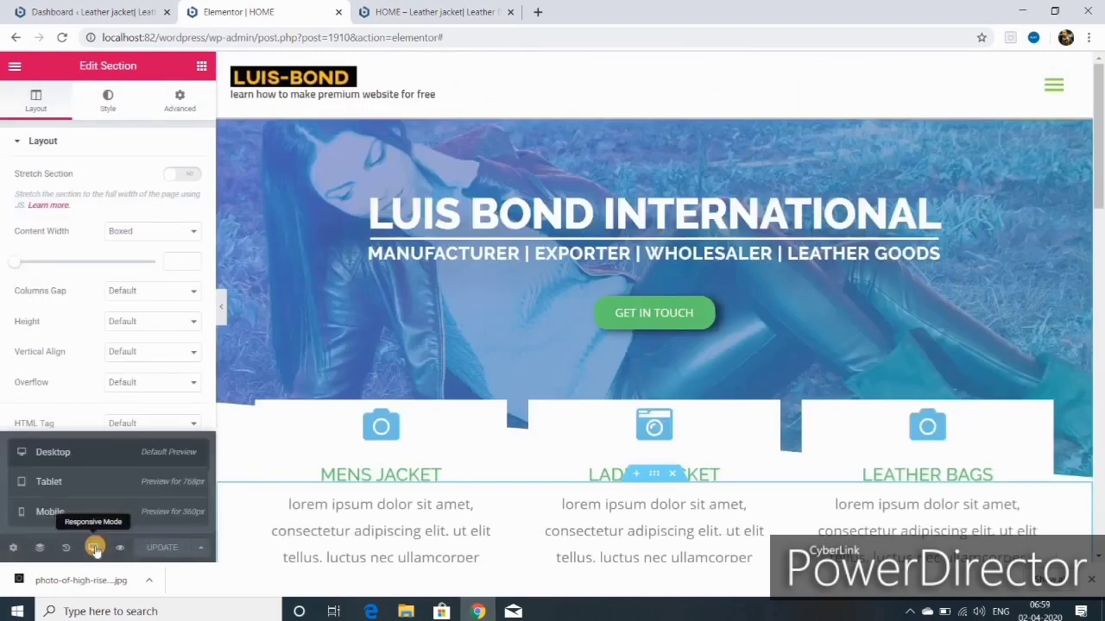
pyautogui.click(81, 514)
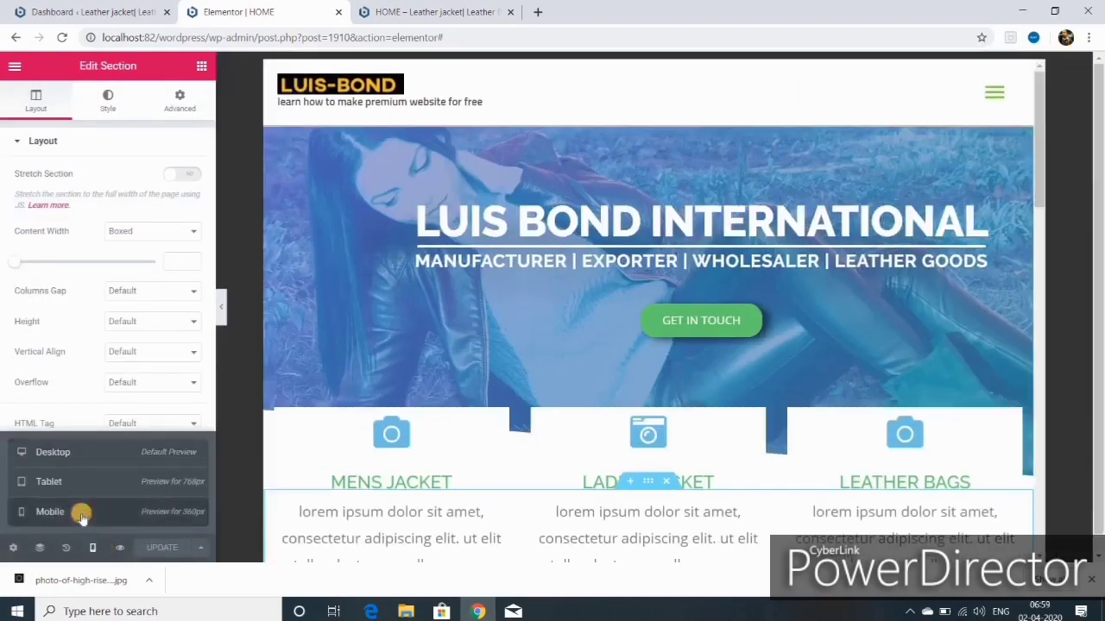
pyautogui.scroll(-2, 697, 466)
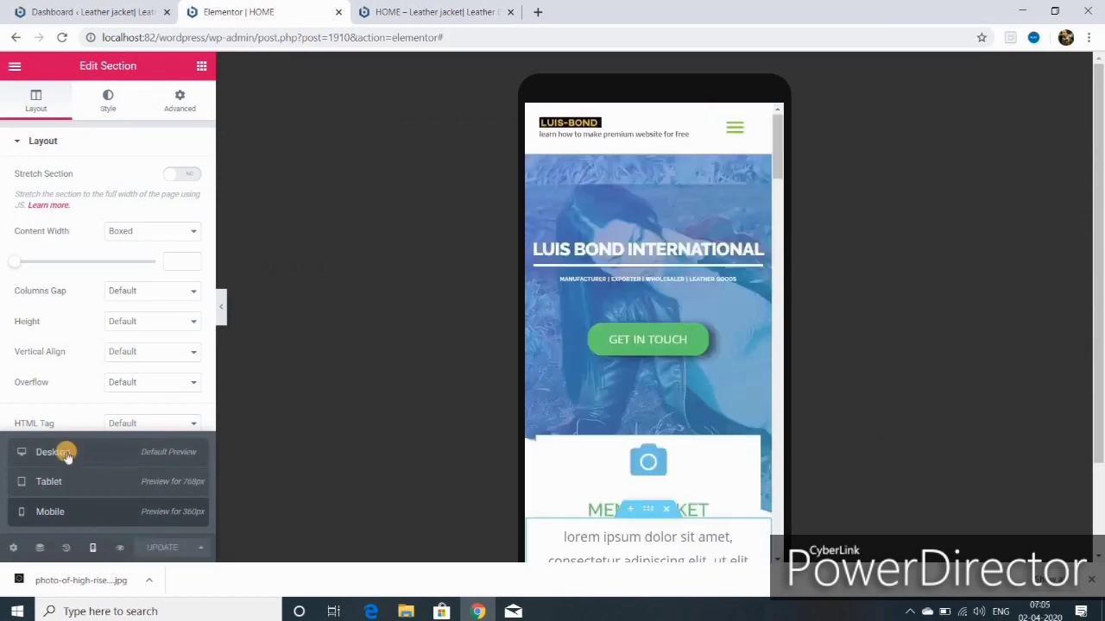
pyautogui.click(66, 456)
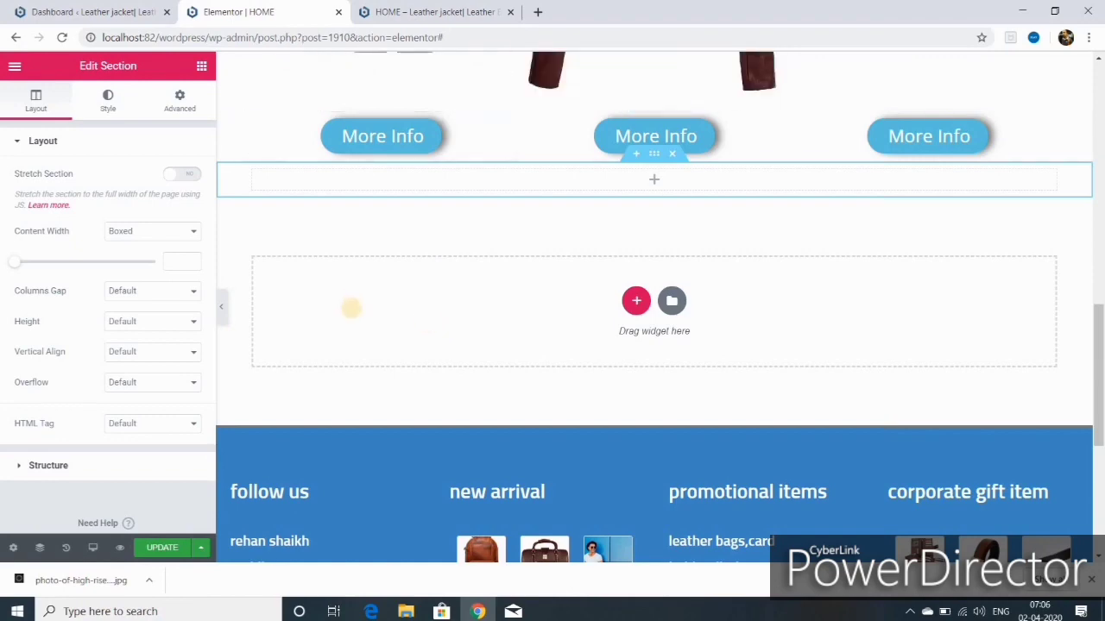
# Step: Stretch the new section to full page width with a 400 minimum height
pyautogui.click(182, 174)
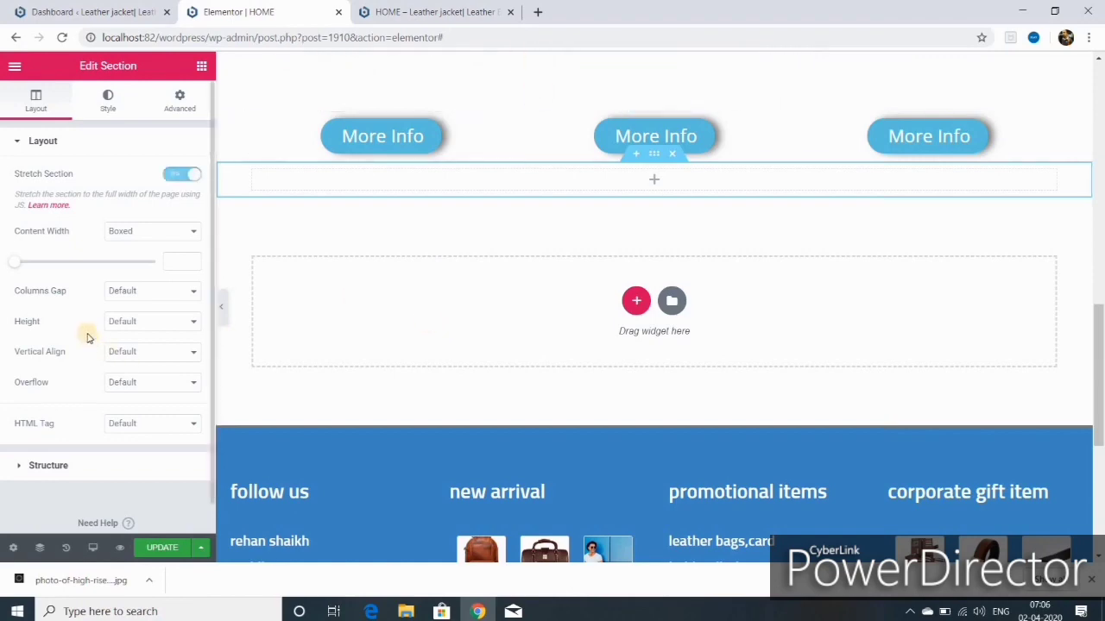
pyautogui.click(194, 322)
pyautogui.click(152, 359)
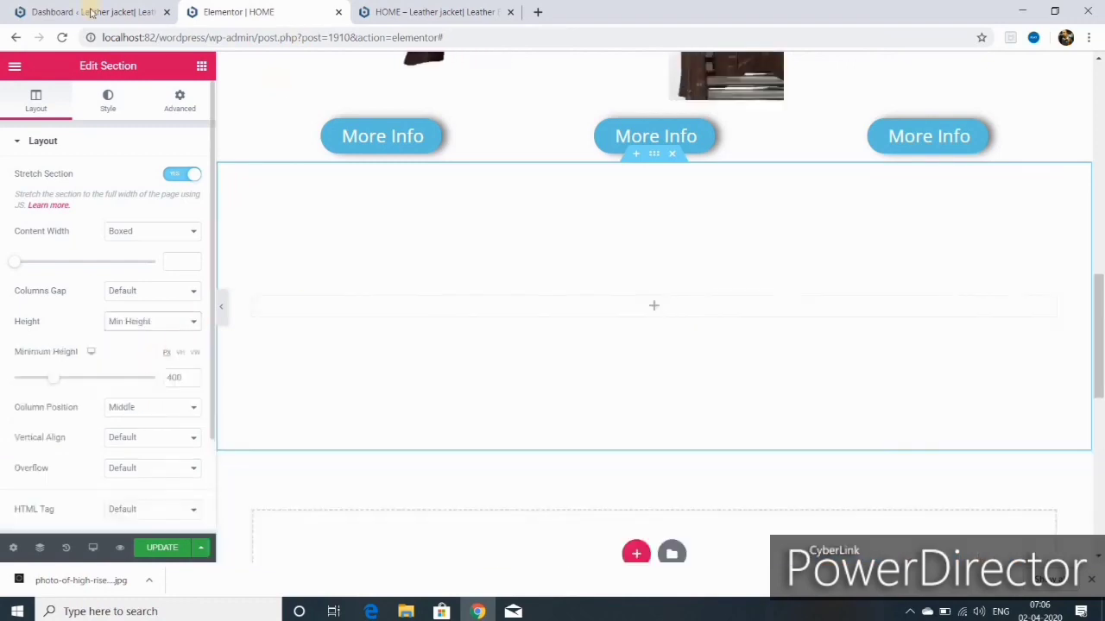
pyautogui.click(108, 102)
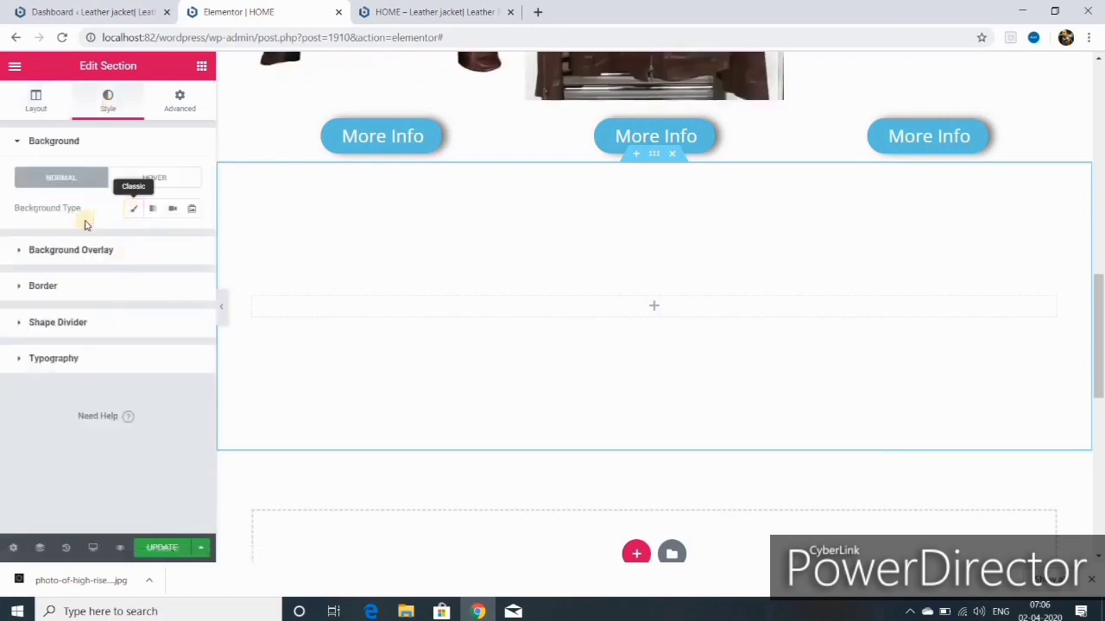
# Step: Give the section a classic couple-with-pug photo background, positioned Top Center and sized Cover
pyautogui.click(134, 210)
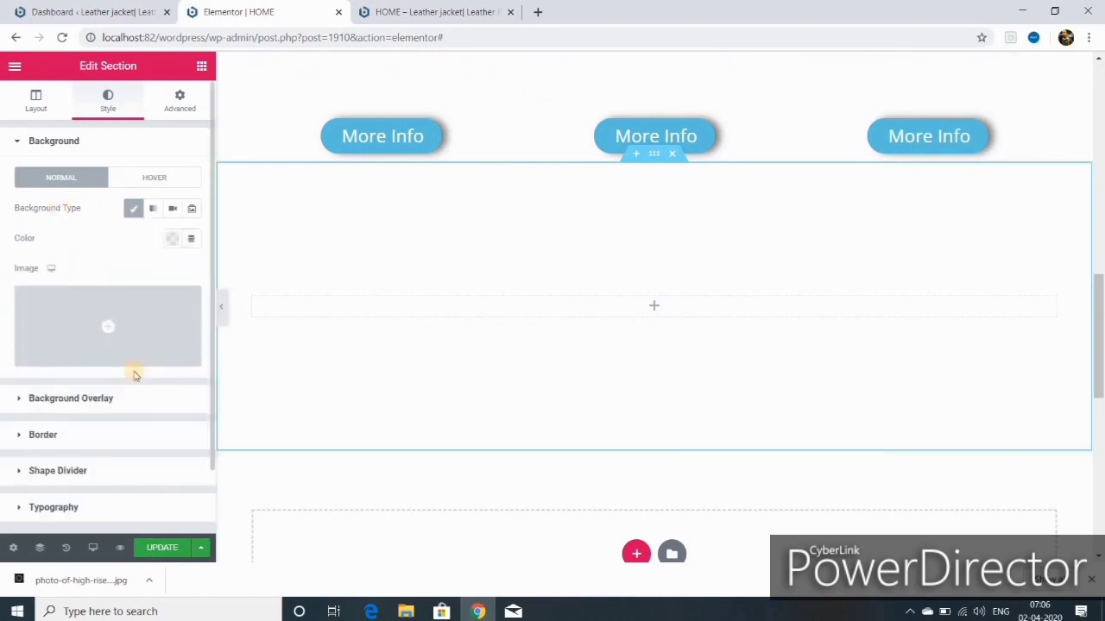
pyautogui.click(89, 352)
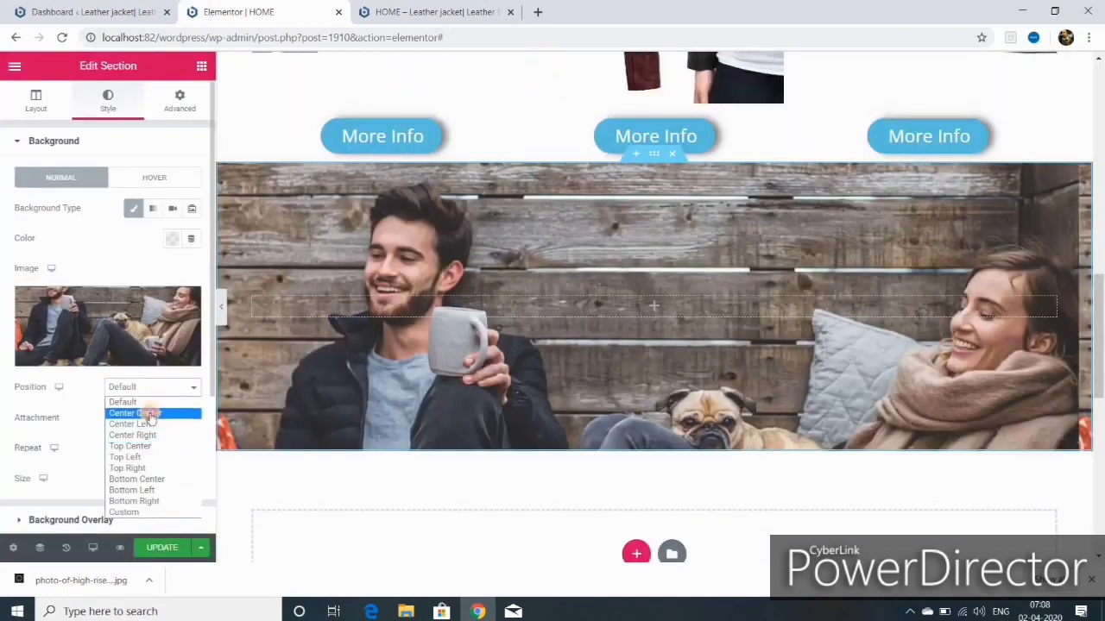
pyautogui.click(150, 415)
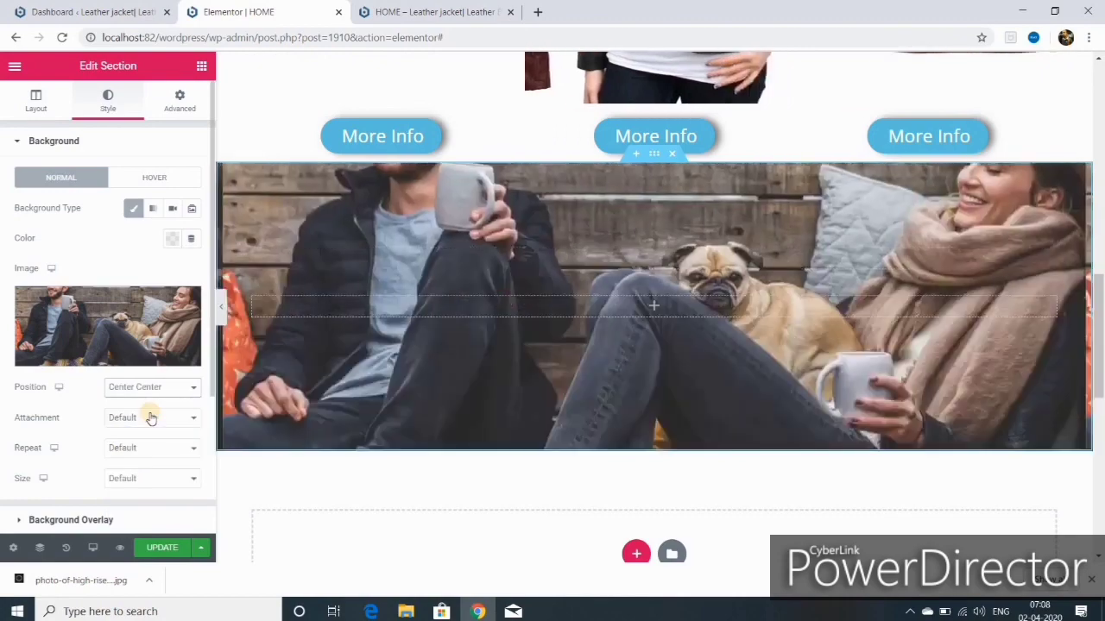
pyautogui.click(195, 393)
pyautogui.click(146, 450)
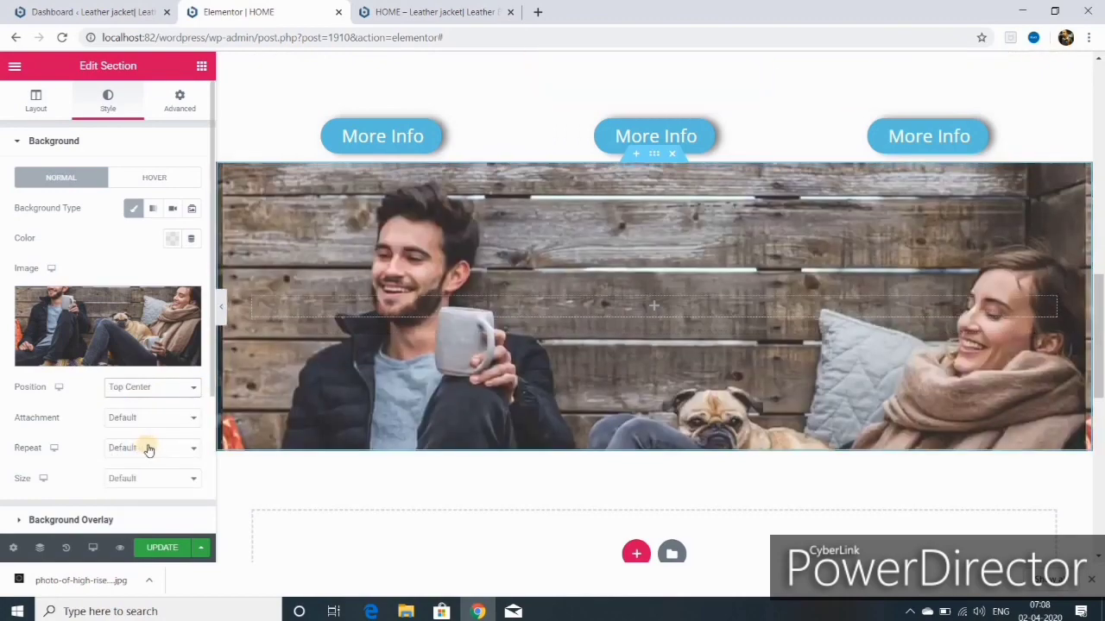
pyautogui.click(148, 478)
pyautogui.click(141, 516)
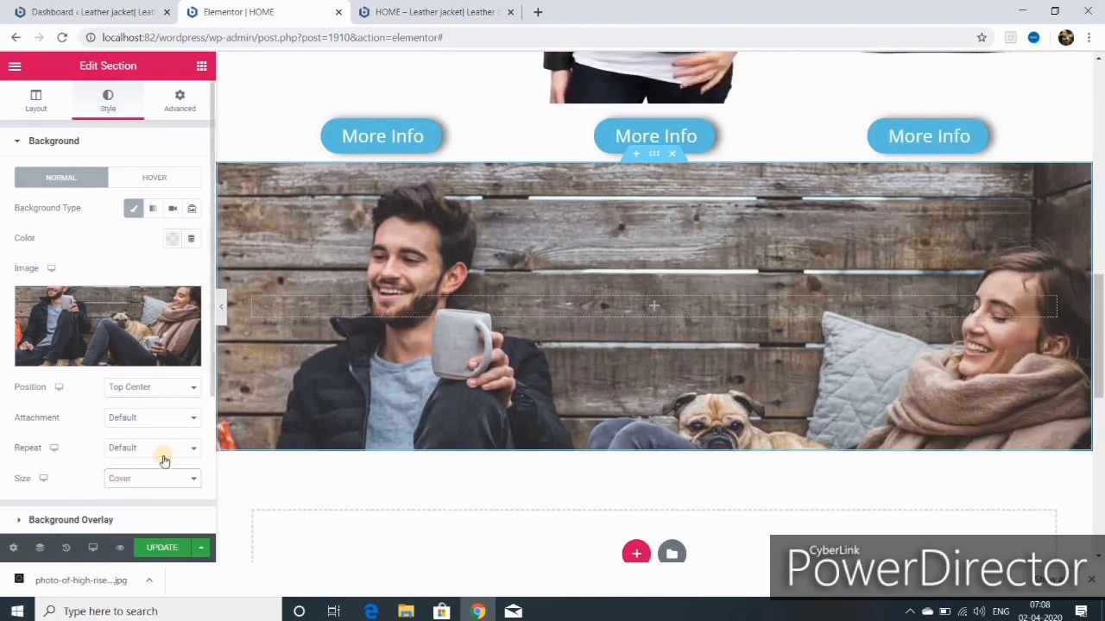
# Step: Set the section's minimum height to 600 with a Cover, Fixed background image
pyautogui.click(54, 114)
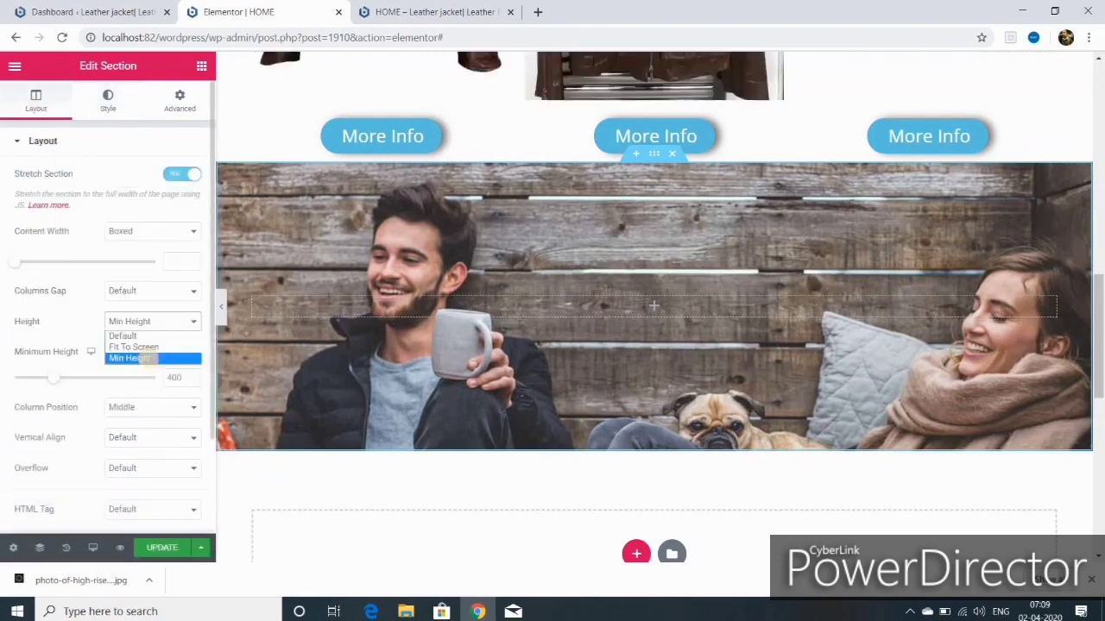
pyautogui.click(194, 377)
pyautogui.click(194, 376)
pyautogui.click(194, 376)
pyautogui.click(194, 375)
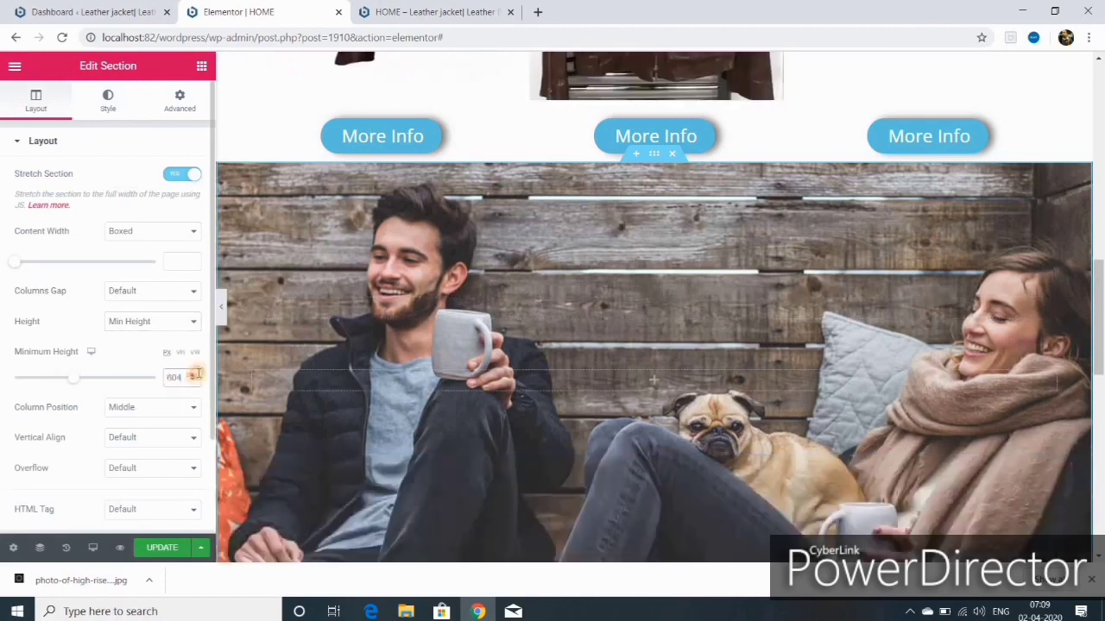
pyautogui.click(195, 381)
pyautogui.click(195, 382)
pyautogui.click(195, 381)
pyautogui.click(195, 381)
pyautogui.click(108, 101)
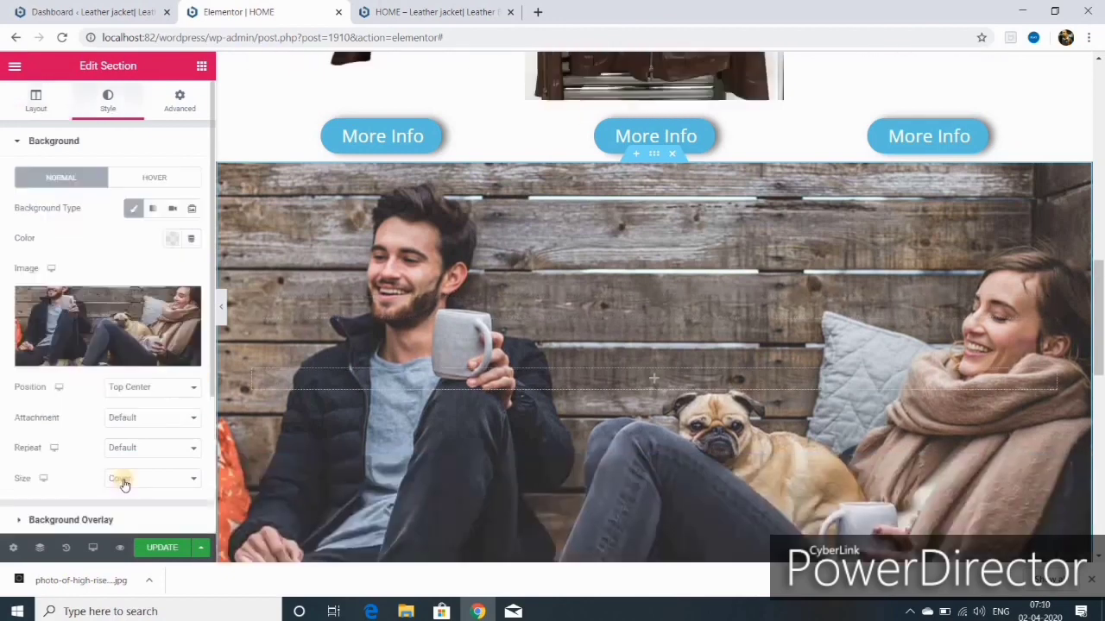
pyautogui.click(193, 479)
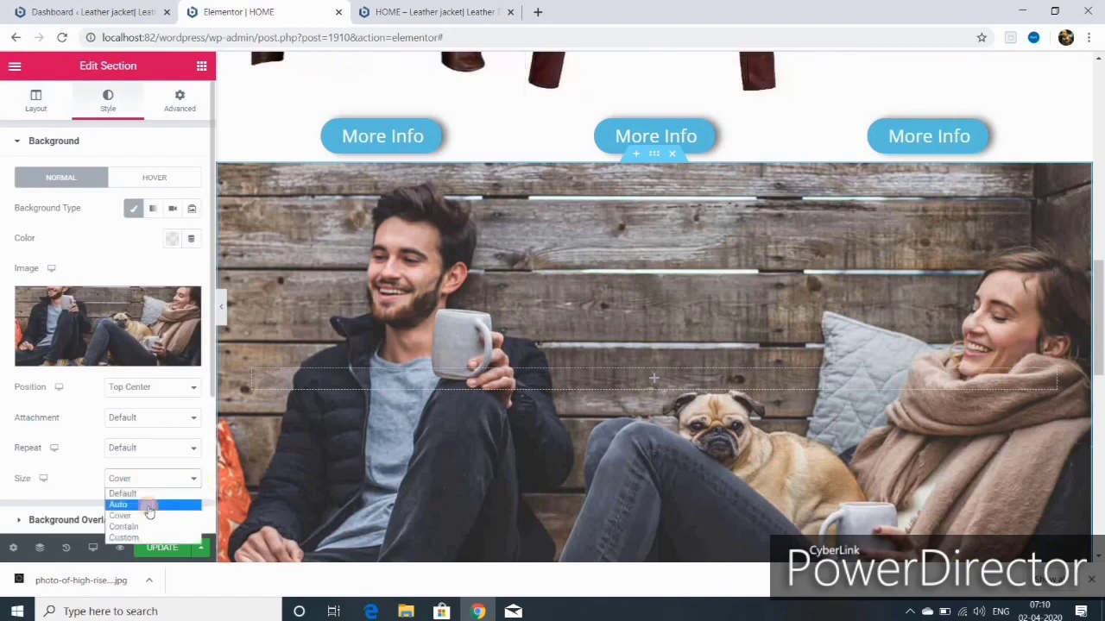
pyautogui.click(148, 506)
pyautogui.click(143, 479)
pyautogui.click(138, 516)
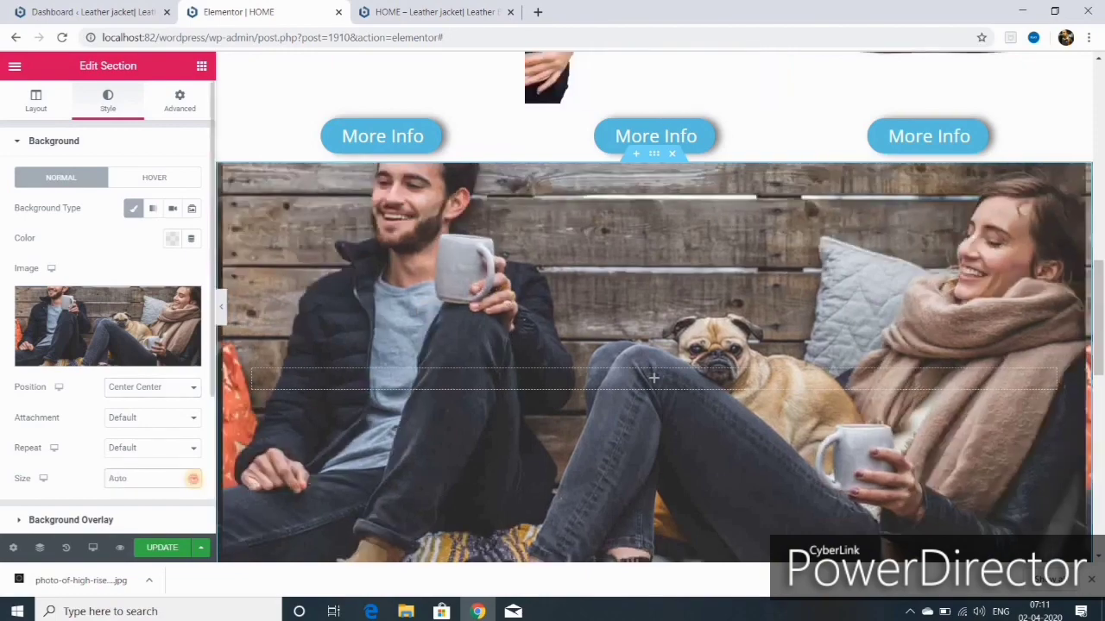
pyautogui.click(192, 479)
pyautogui.click(130, 515)
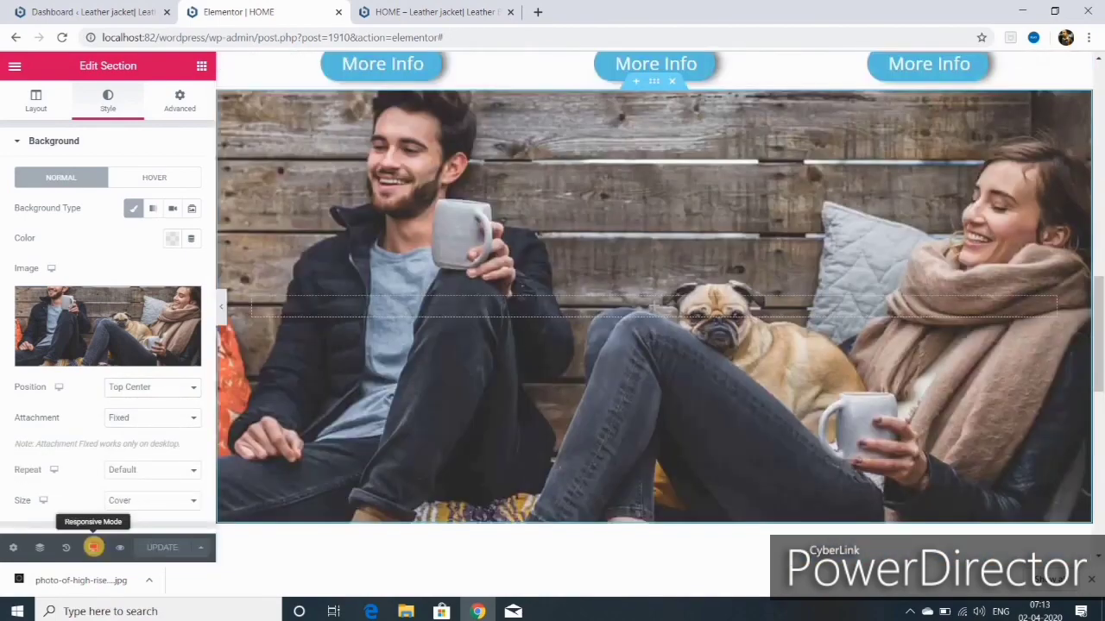
# Step: Use a Custom background position on mobile, update the page, and return to desktop view
pyautogui.click(95, 547)
pyautogui.click(75, 483)
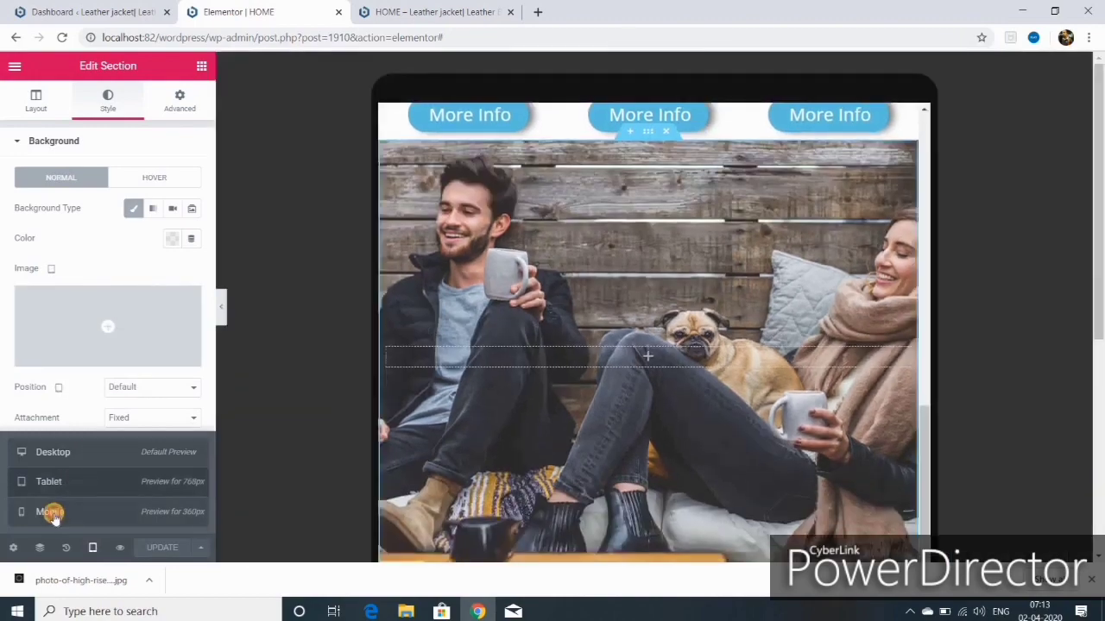
pyautogui.click(49, 513)
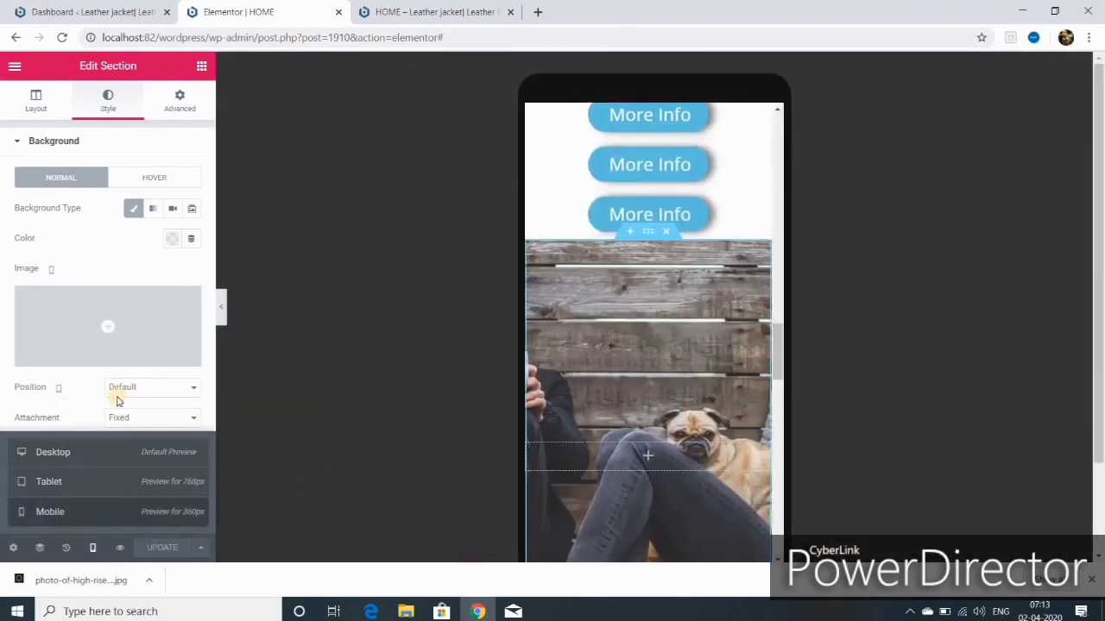
pyautogui.click(192, 393)
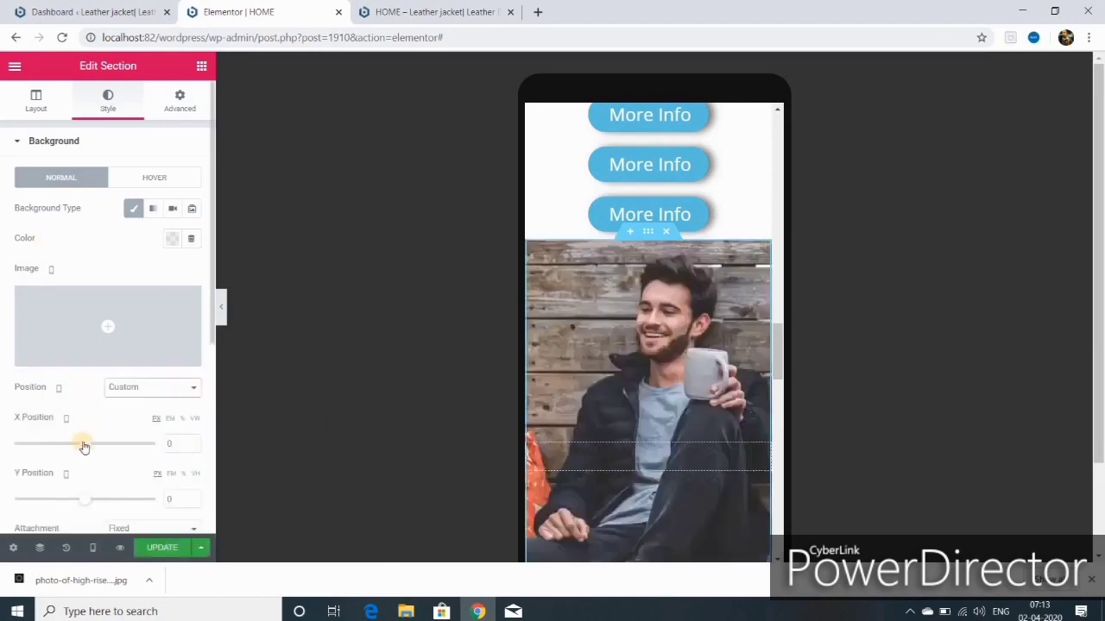
pyautogui.click(169, 549)
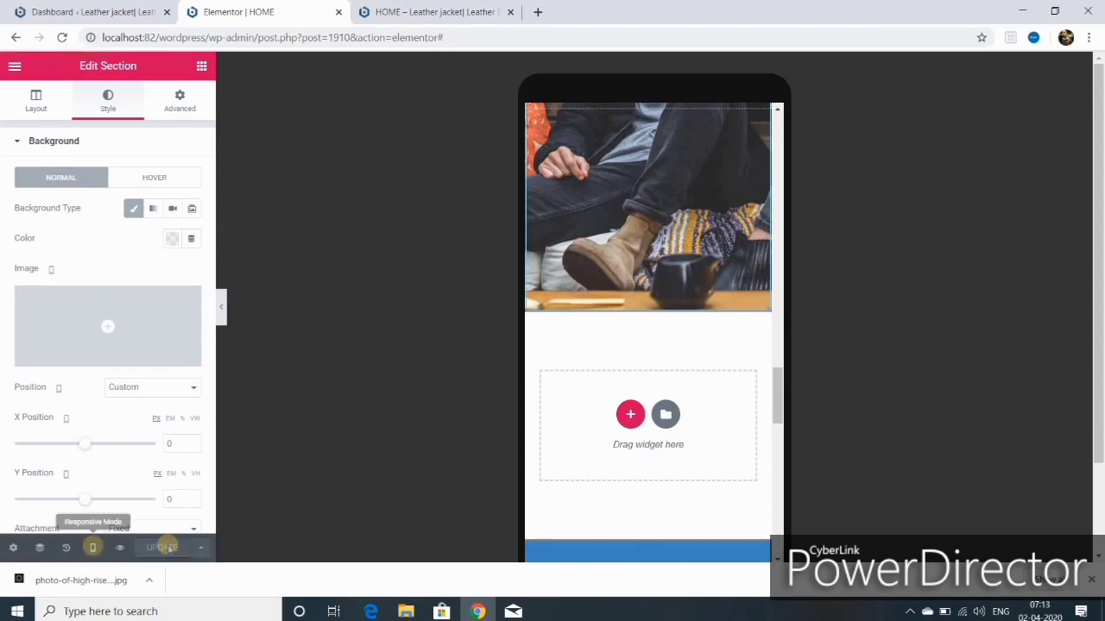
pyautogui.click(92, 548)
pyautogui.click(53, 452)
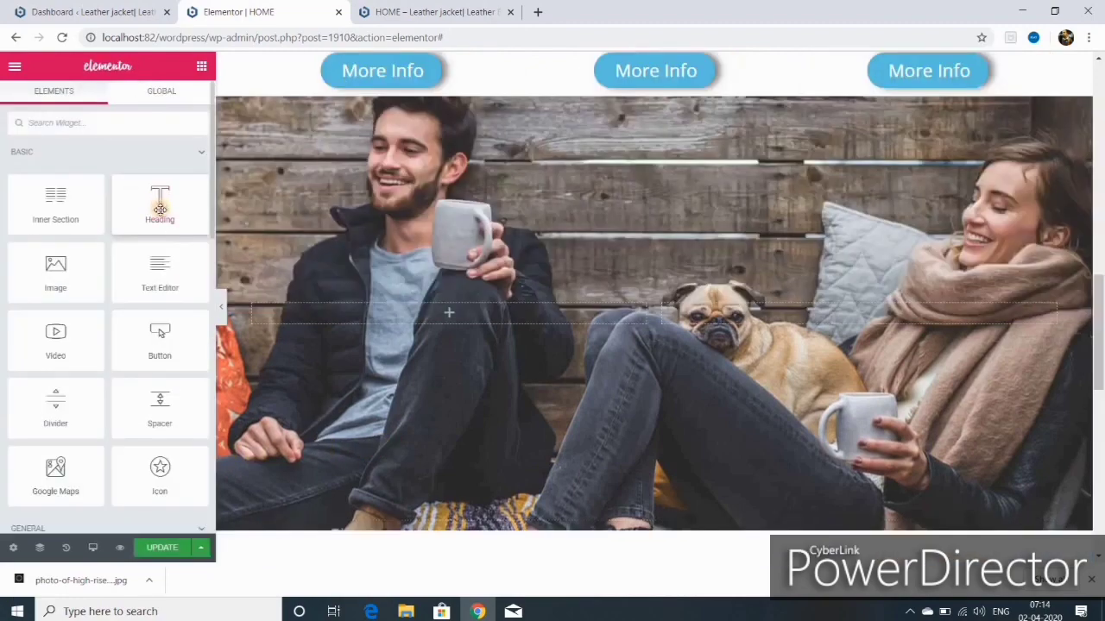
# Step: Add a 'who we are,what we do' heading and a divider to the right column
pyautogui.moveTo(159, 208); pyautogui.dragTo(754, 502)
pyautogui.moveTo(755, 505); pyautogui.dragTo(752, 506)
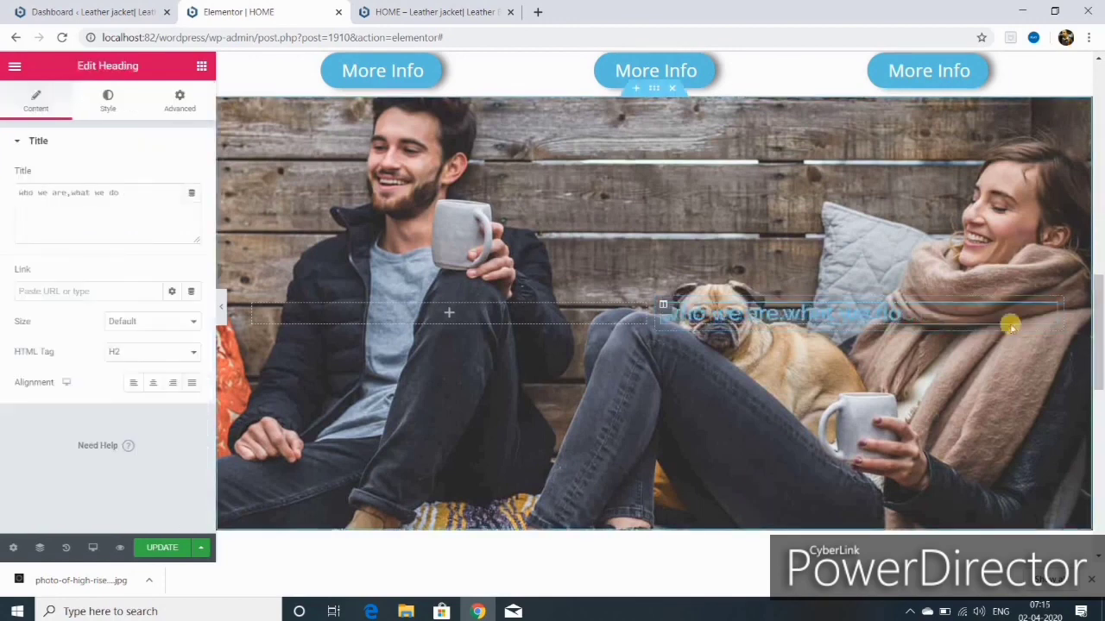
pyautogui.click(201, 66)
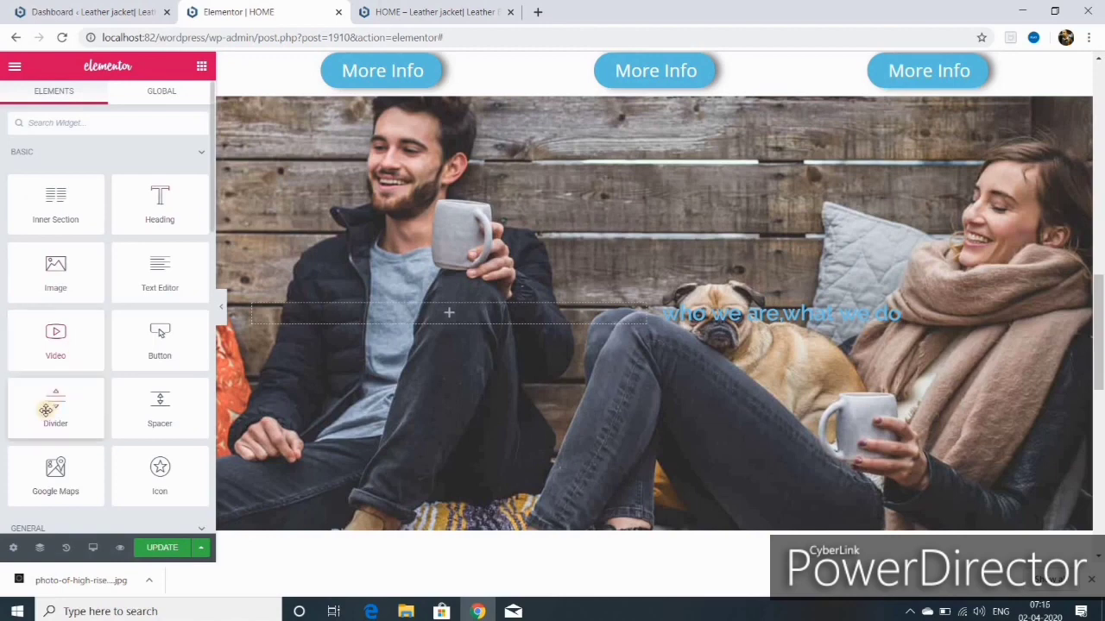
pyautogui.moveTo(56, 407); pyautogui.dragTo(821, 331)
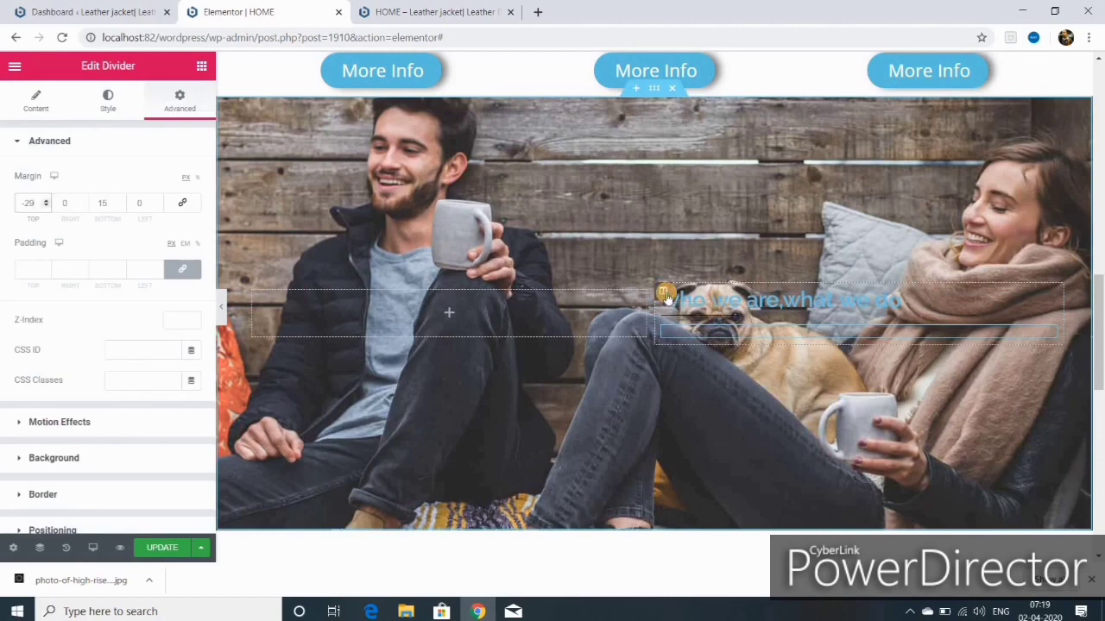
# Step: Give the heading's column a classic white #FFFFFF background
pyautogui.click(665, 296)
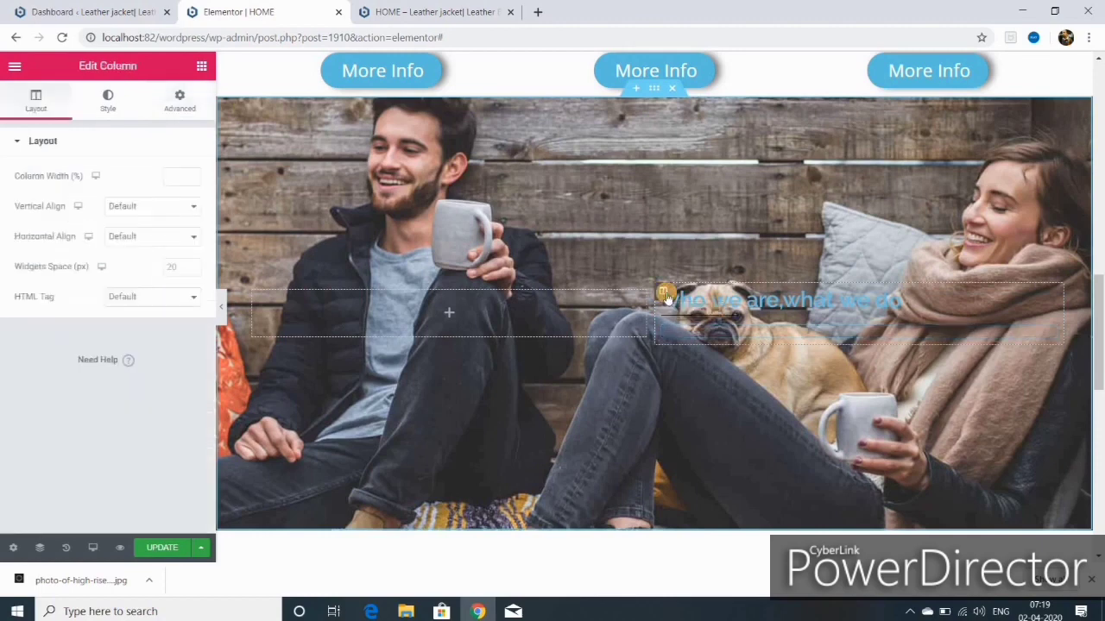
pyautogui.click(108, 99)
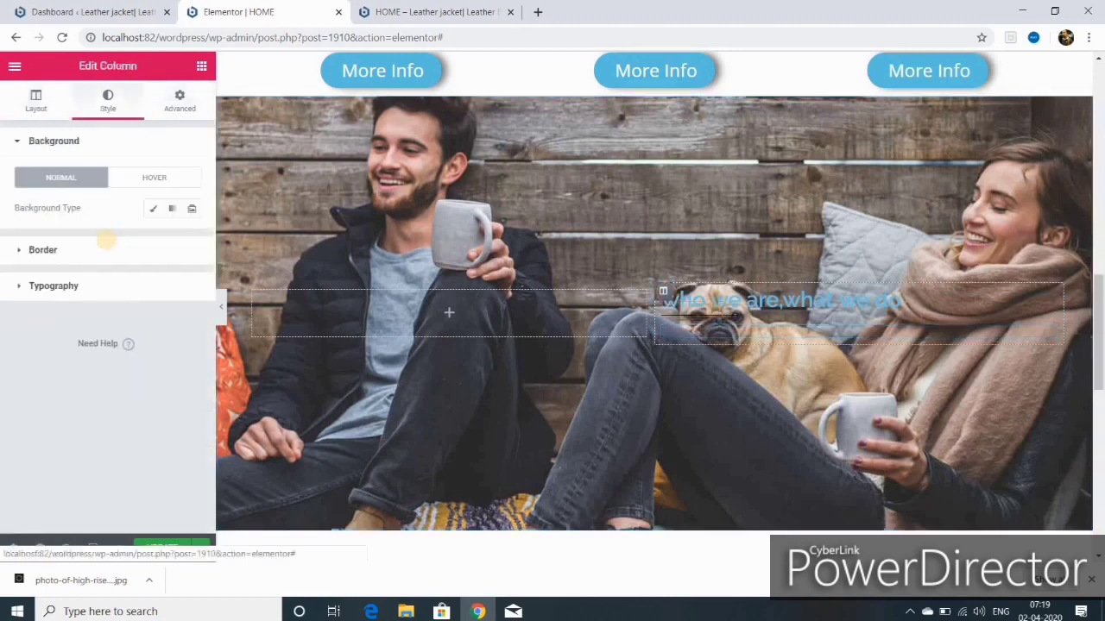
pyautogui.click(152, 209)
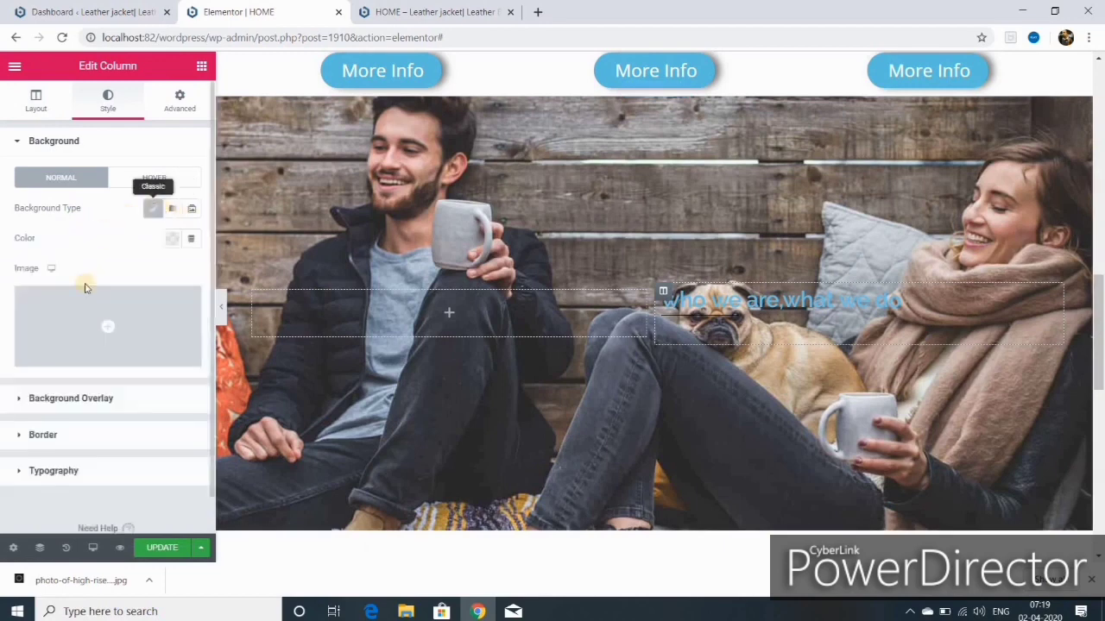
pyautogui.click(172, 239)
pyautogui.click(235, 277)
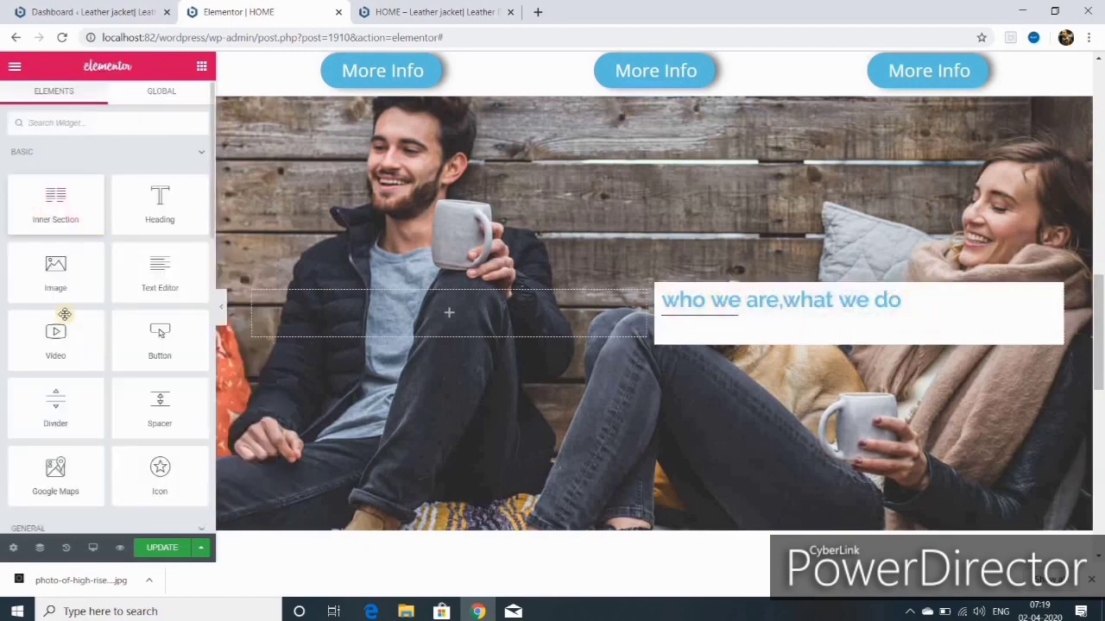
pyautogui.moveTo(170, 276); pyautogui.dragTo(276, 319)
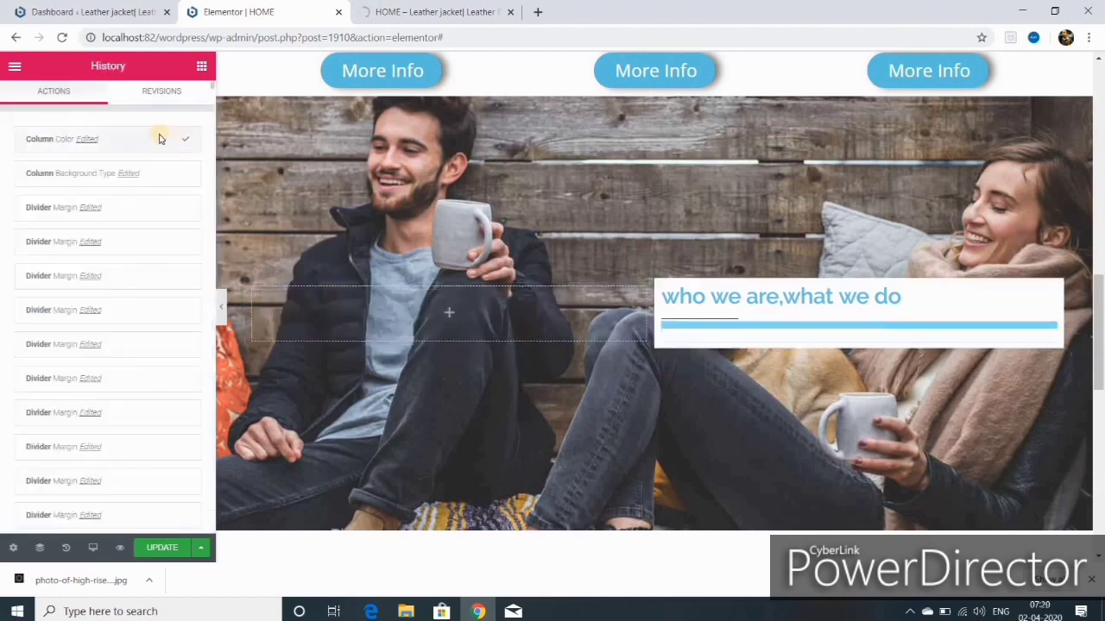
pyautogui.click(108, 207)
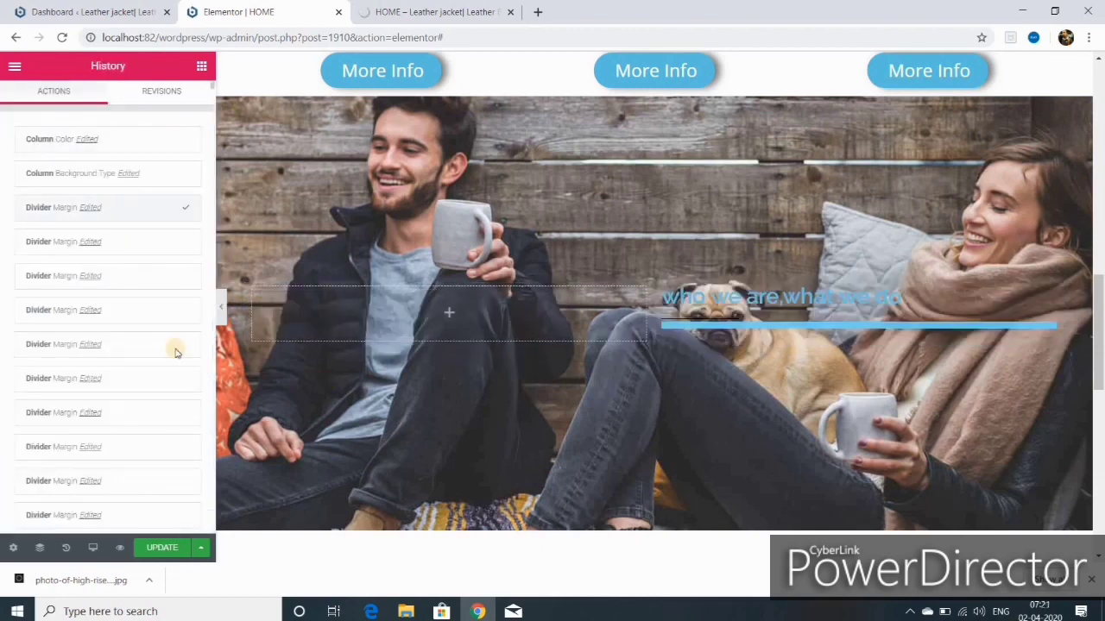
pyautogui.click(637, 352)
pyautogui.click(152, 210)
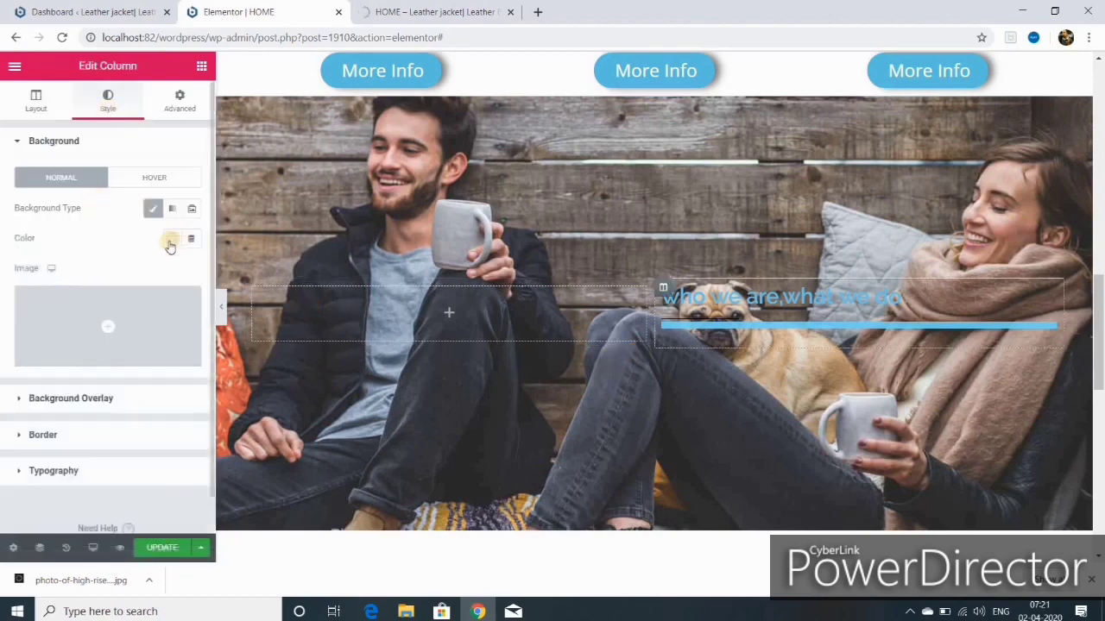
pyautogui.click(172, 239)
pyautogui.click(235, 273)
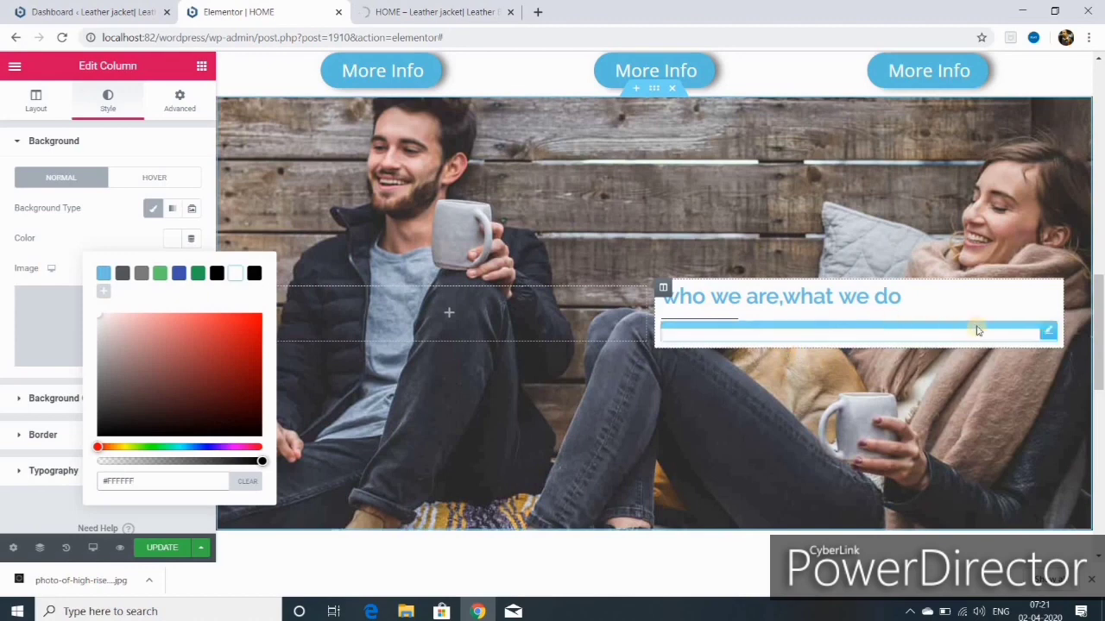
pyautogui.click(200, 69)
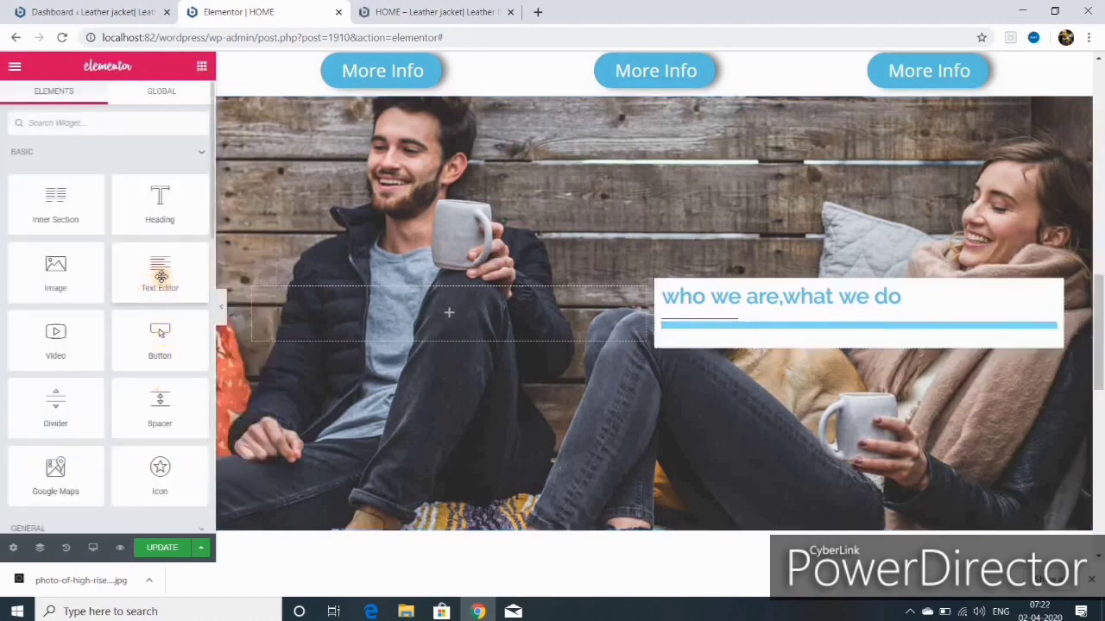
# Step: Add a Text Editor with the lorem text pasted twice and make the heading #4054B2
pyautogui.moveTo(160, 276); pyautogui.dragTo(739, 328)
pyautogui.rightClick(84, 368)
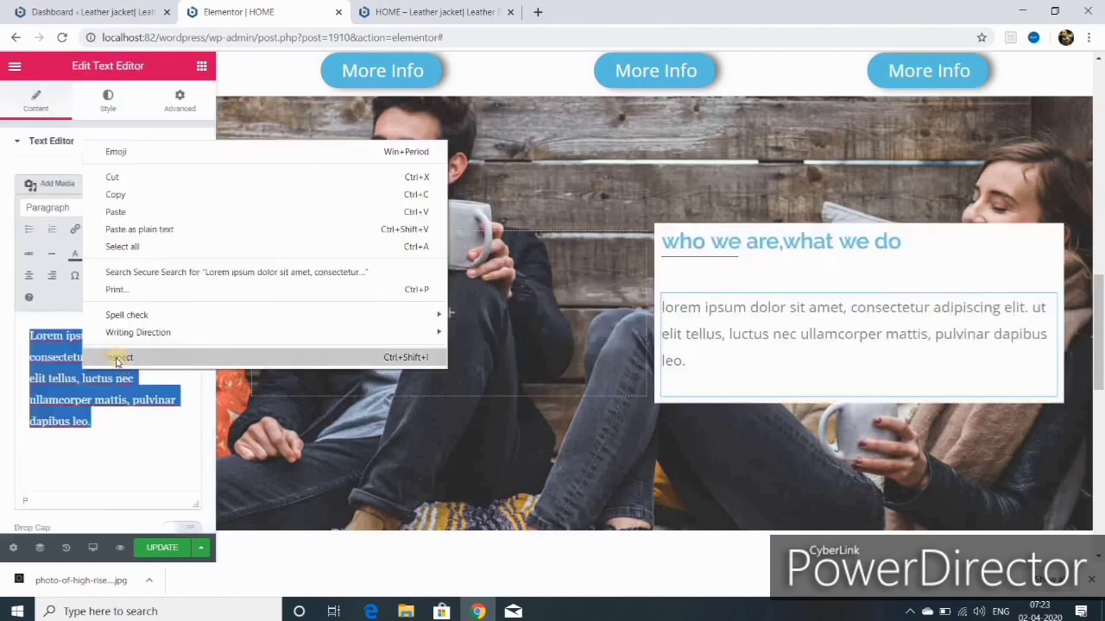
pyautogui.click(129, 211)
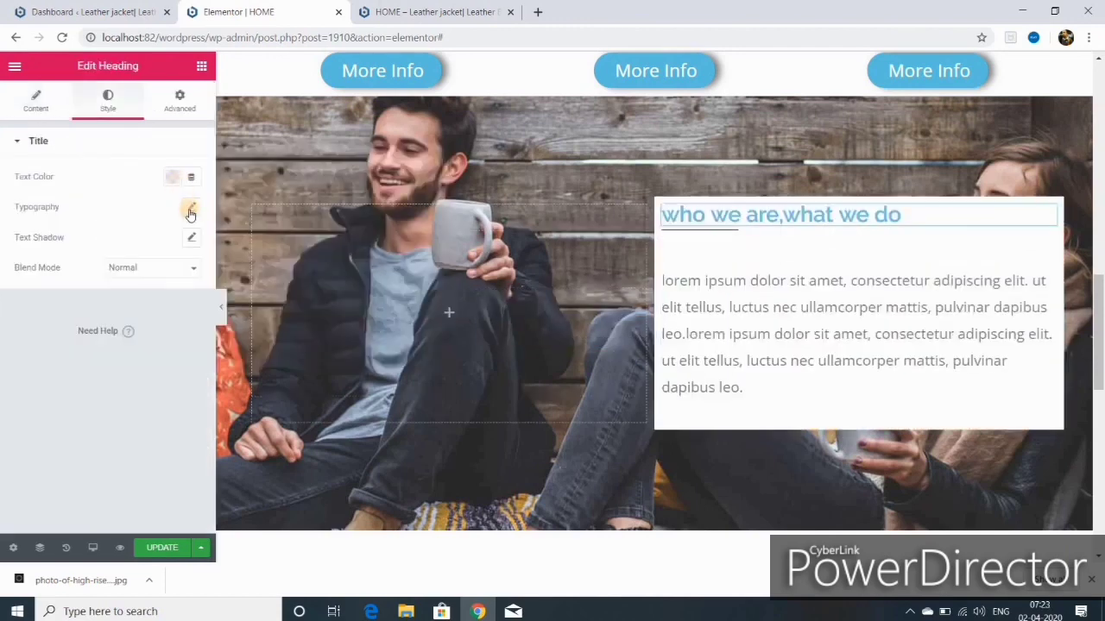
pyautogui.click(172, 177)
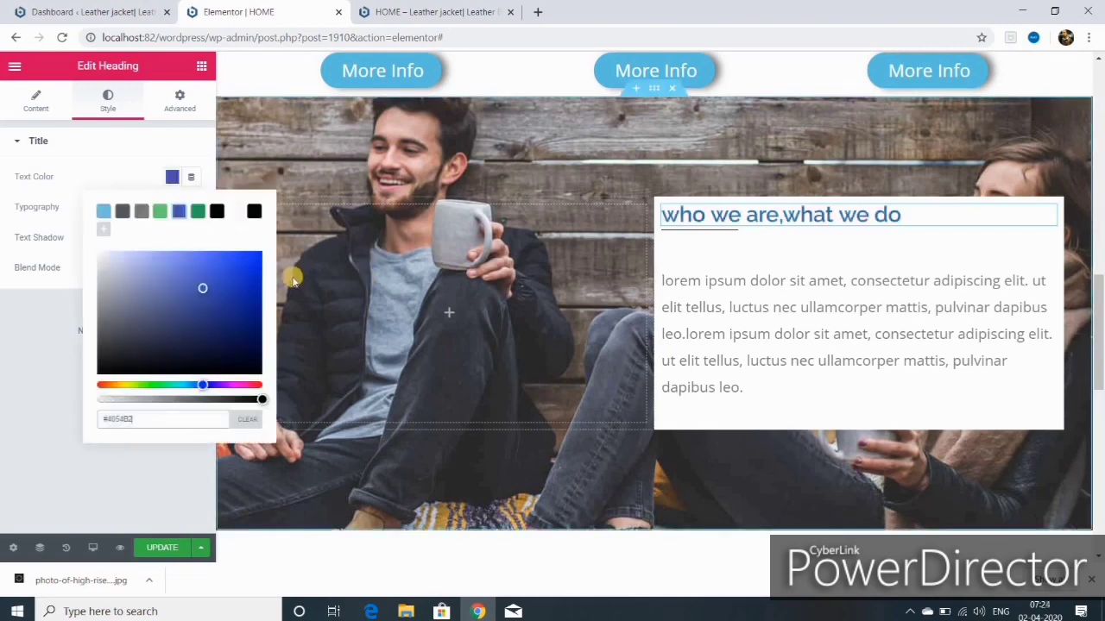
pyautogui.click(43, 359)
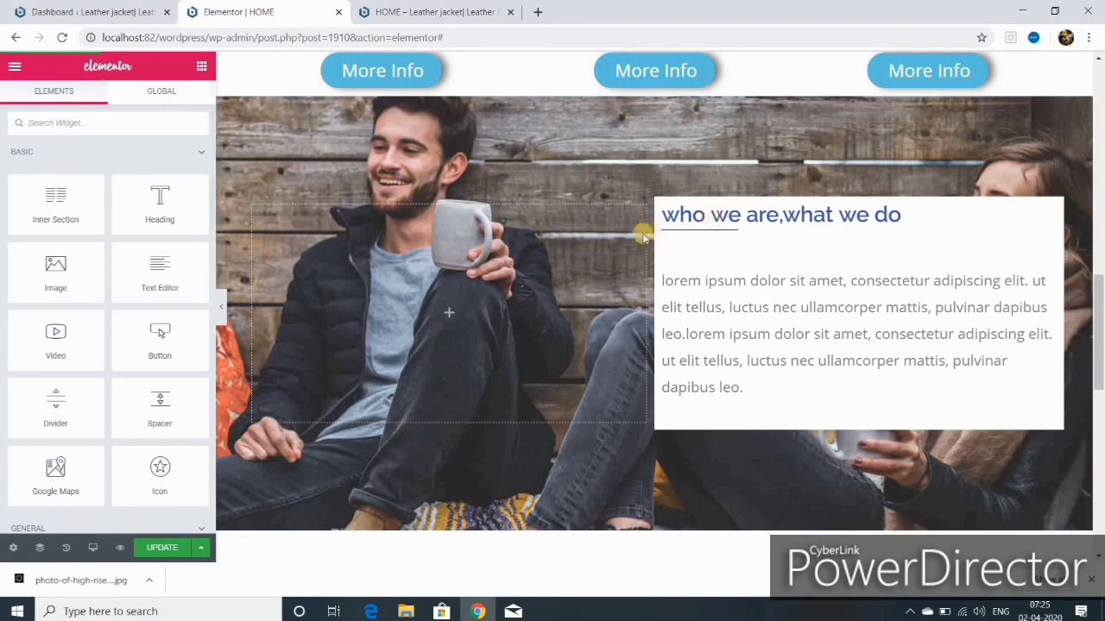
# Step: Narrow the column with a 158 right margin and check it in tablet view
pyautogui.click(662, 206)
pyautogui.click(179, 101)
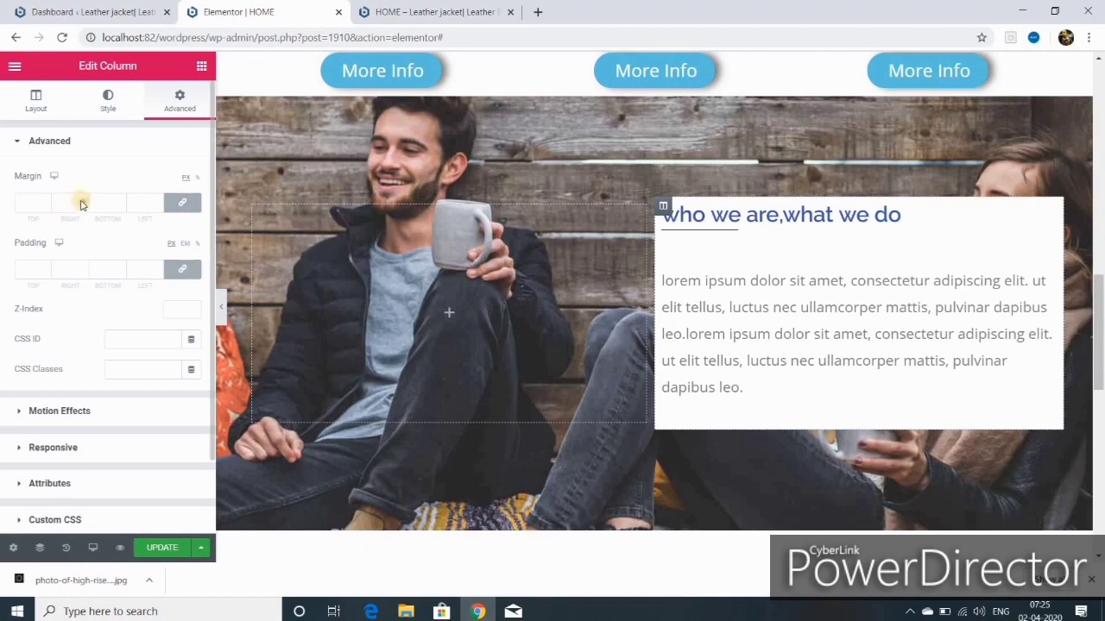
pyautogui.click(182, 202)
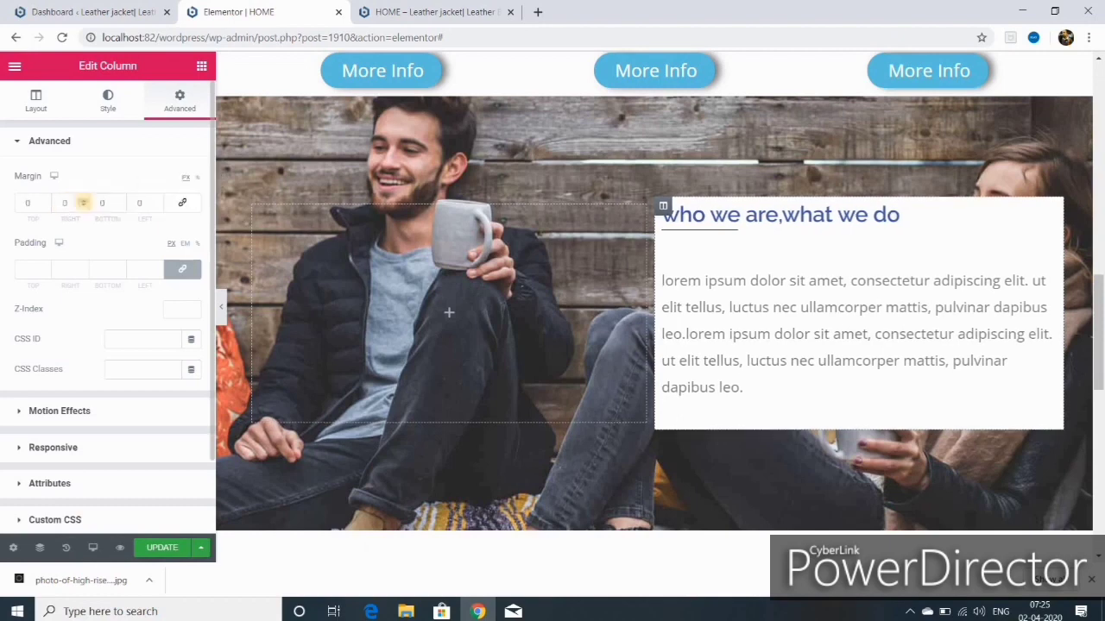
pyautogui.click(84, 201)
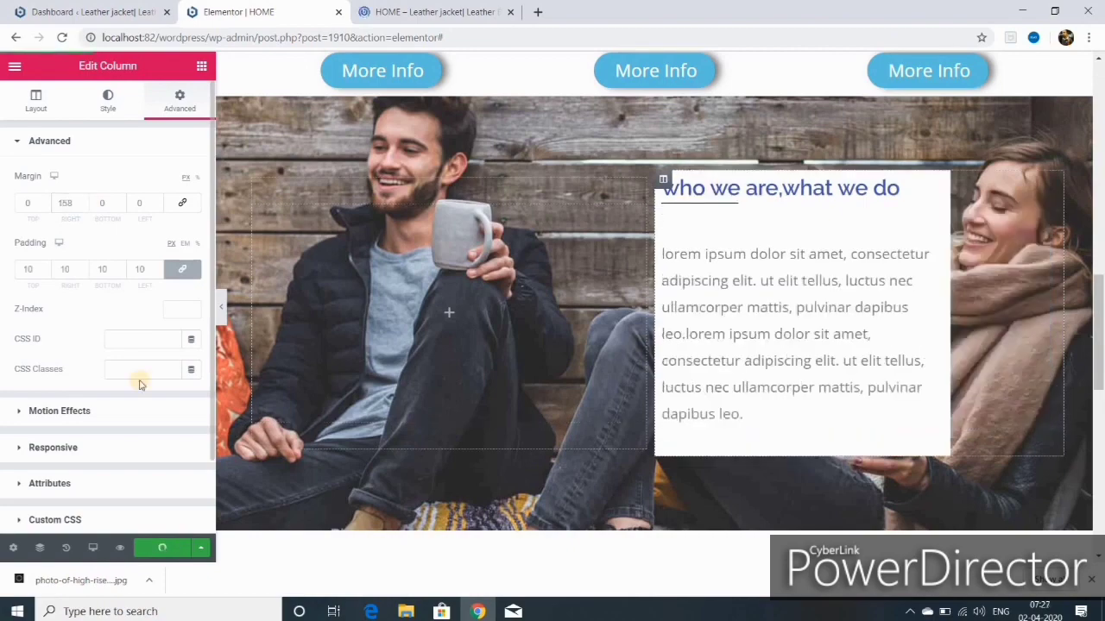
pyautogui.click(92, 547)
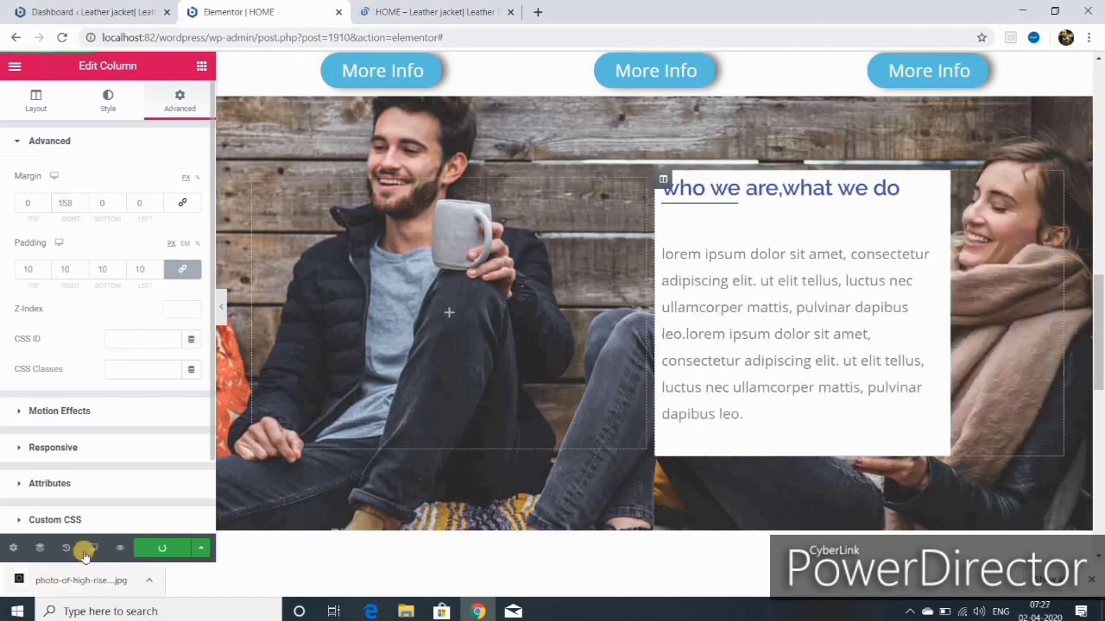
pyautogui.click(52, 482)
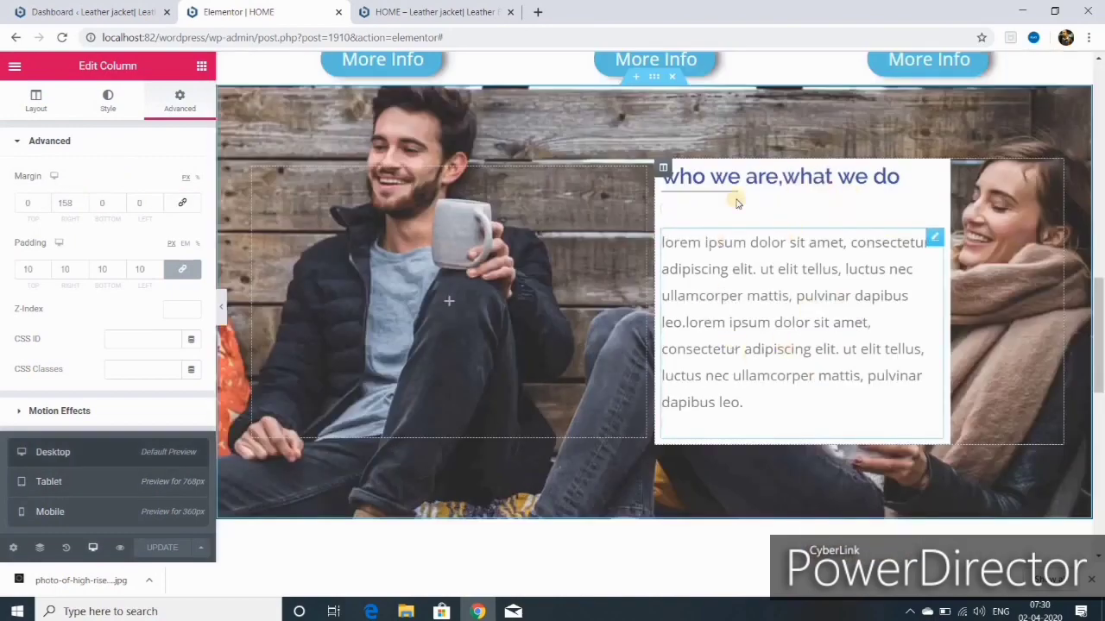
# Step: Give the column a semi-transparent white #FFFFFF57 background and update the page
pyautogui.click(662, 168)
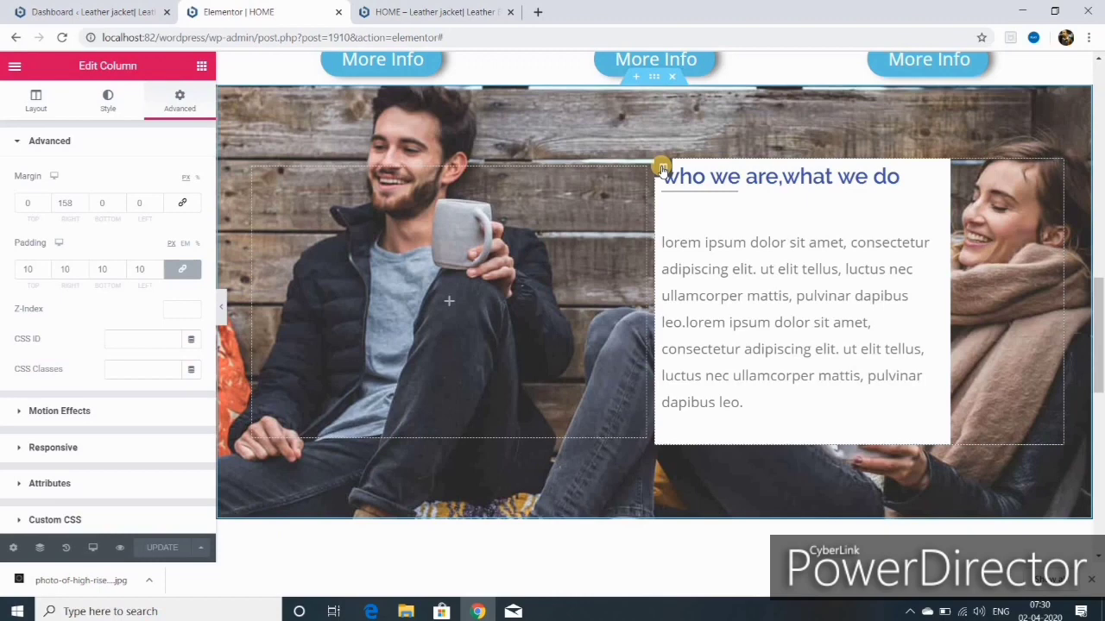
pyautogui.click(108, 101)
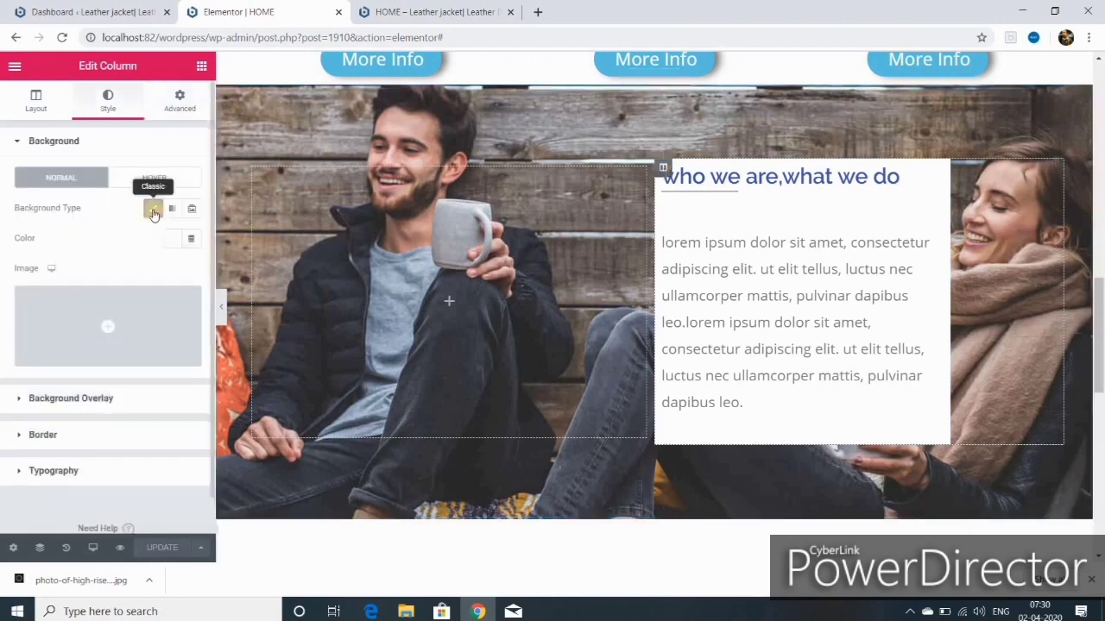
pyautogui.click(154, 211)
pyautogui.click(172, 239)
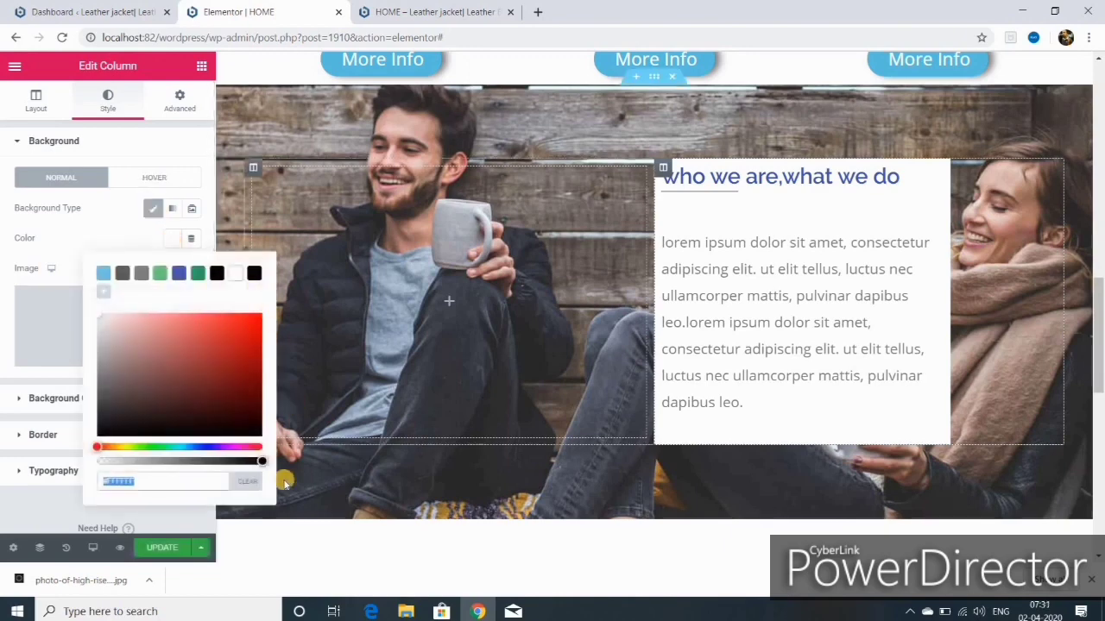
pyautogui.moveTo(261, 464); pyautogui.dragTo(217, 463)
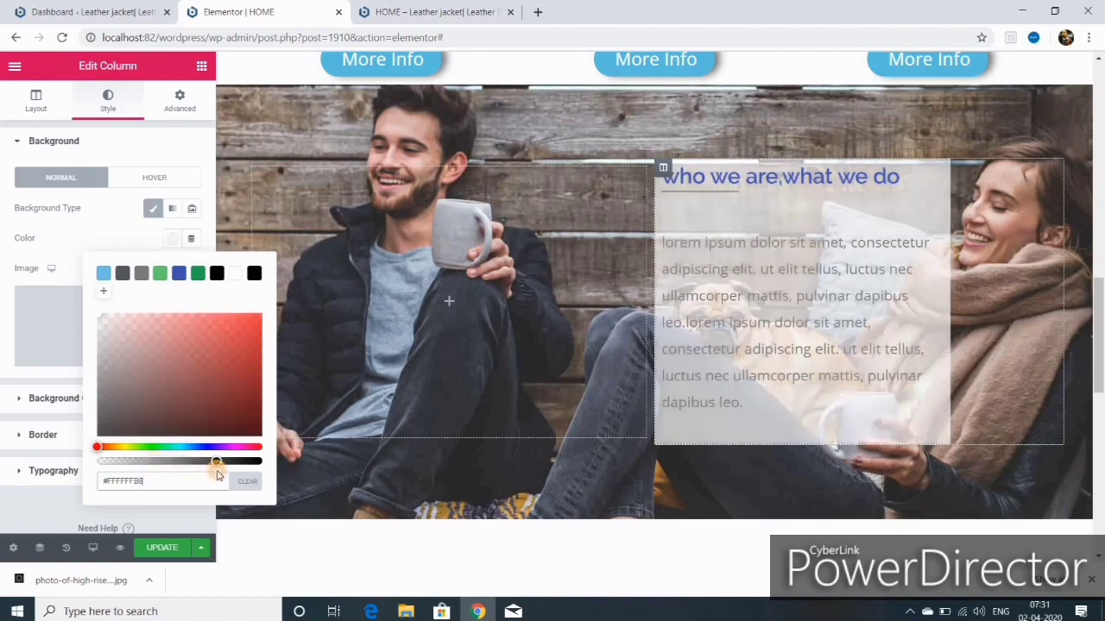
pyautogui.click(162, 549)
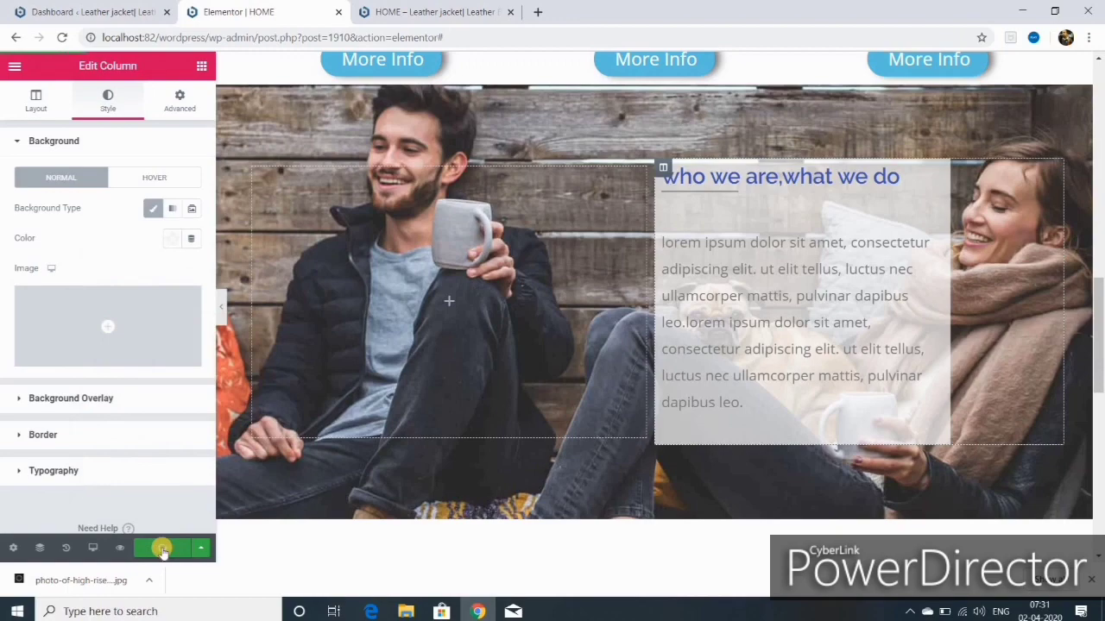
# Step: Add a one-column section below the banner with a centred 'testimonials' heading
pyautogui.scroll(-3, 636, 327)
pyautogui.click(636, 328)
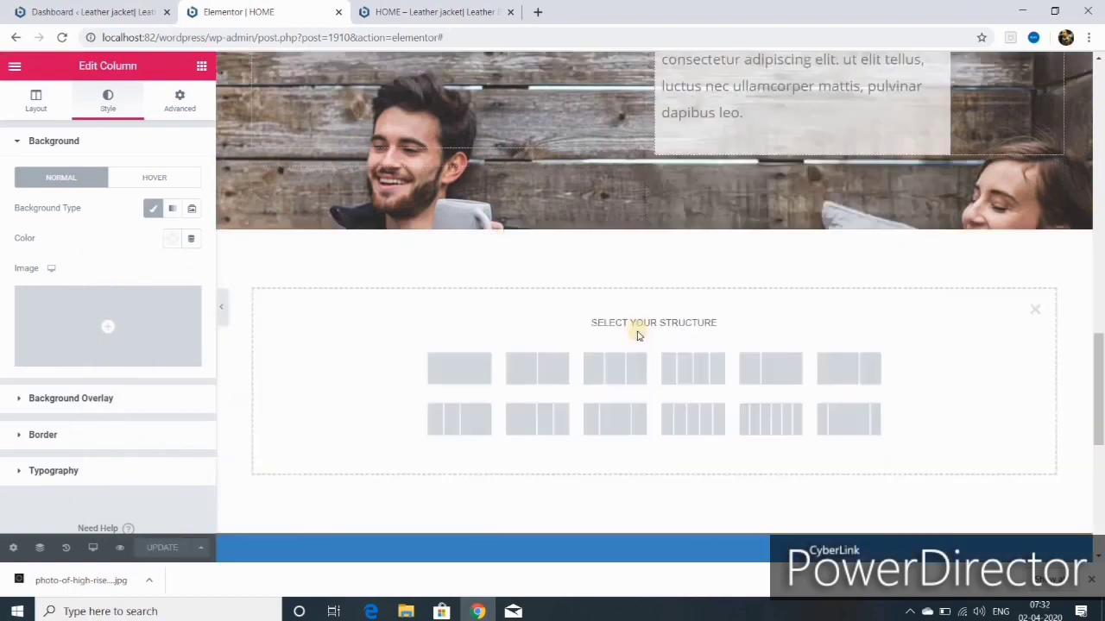
pyautogui.click(464, 369)
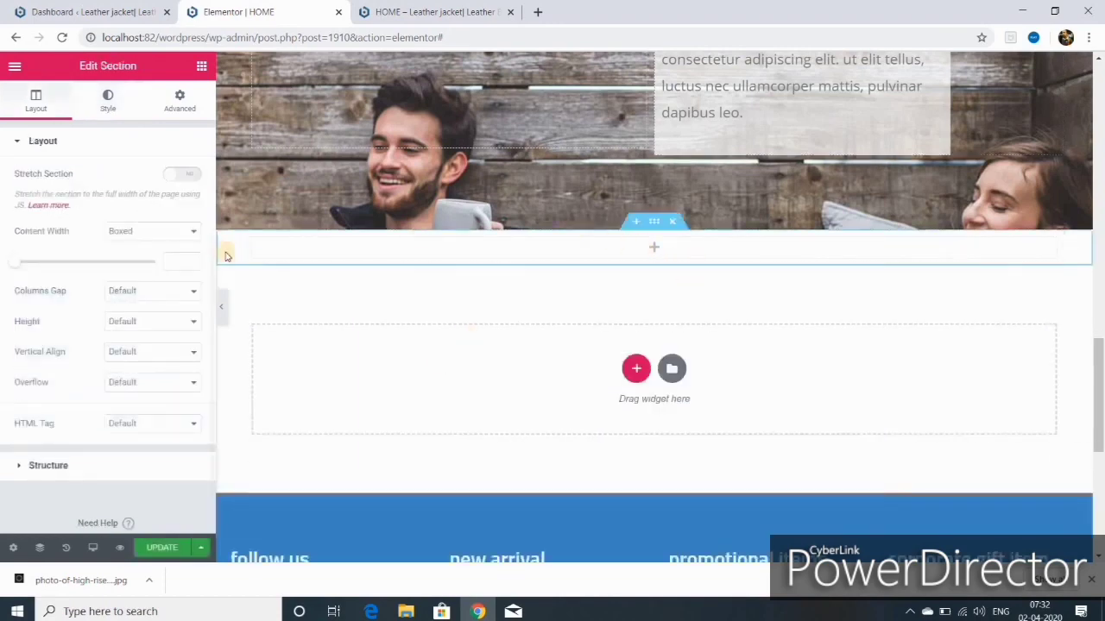
pyautogui.click(201, 66)
pyautogui.moveTo(160, 203); pyautogui.dragTo(654, 259)
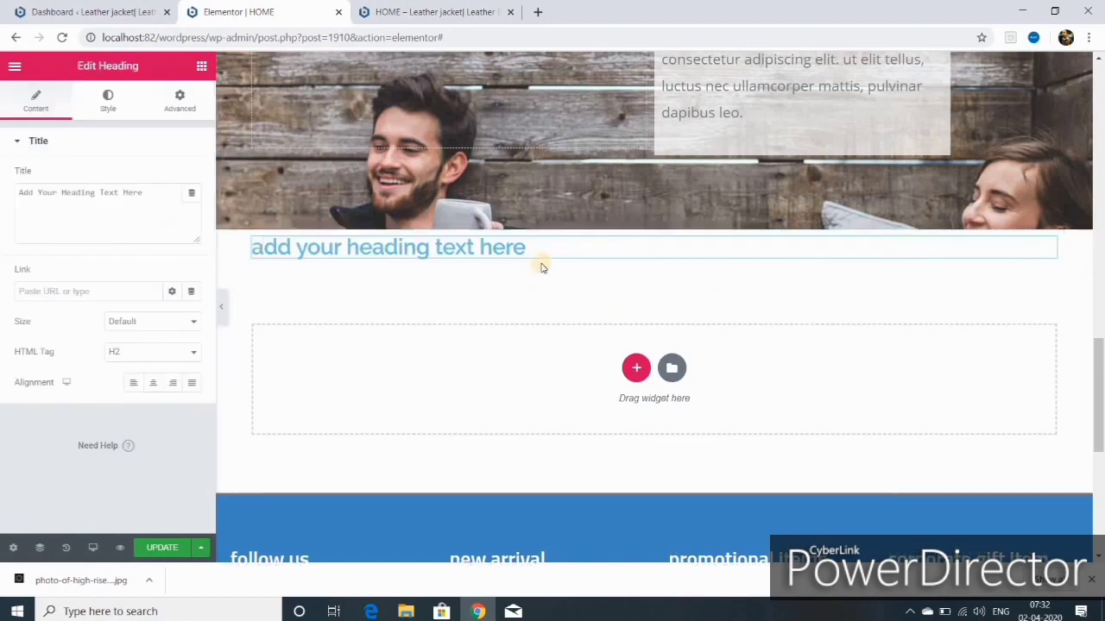
pyautogui.press('BackSpace')
pyautogui.press('BackSpace')
pyautogui.press('BackSpace')
pyautogui.press('BackSpace')
pyautogui.press('BackSpace')
pyautogui.press('BackSpace')
pyautogui.press('BackSpace')
pyautogui.press('BackSpace')
pyautogui.press('BackSpace')
pyautogui.press('BackSpace')
pyautogui.press('BackSpace')
pyautogui.press('BackSpace')
pyautogui.press('BackSpace')
pyautogui.press('BackSpace')
pyautogui.press('BackSpace')
pyautogui.press('BackSpace')
pyautogui.press('BackSpace')
pyautogui.press('BackSpace')
pyautogui.press('BackSpace')
pyautogui.press('BackSpace')
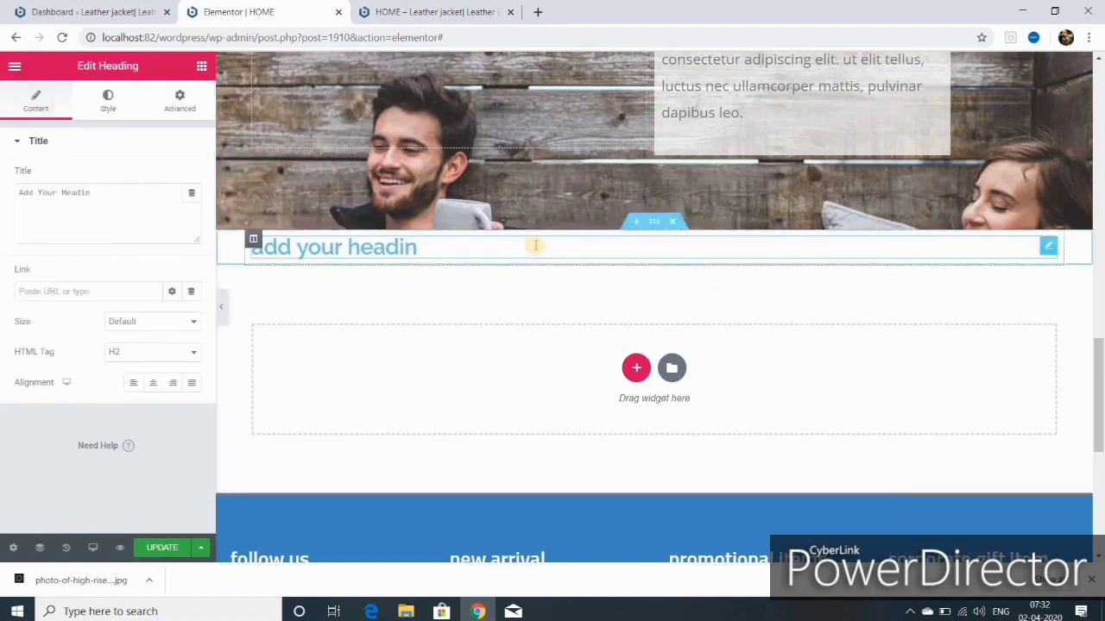
pyautogui.write('testimoni')
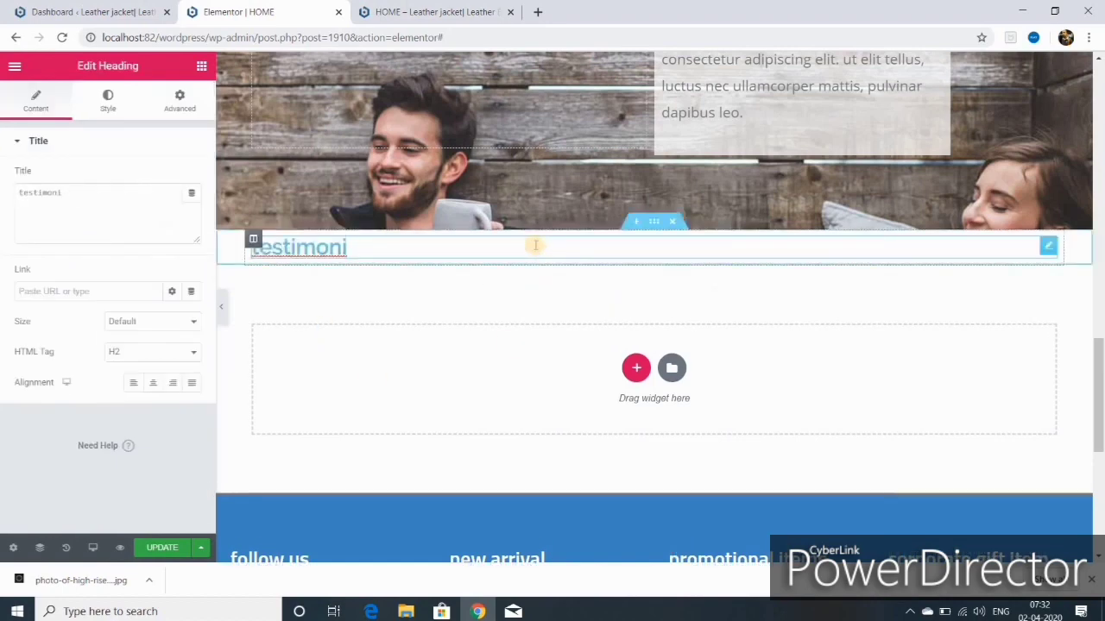
pyautogui.write('als')
pyautogui.click(153, 384)
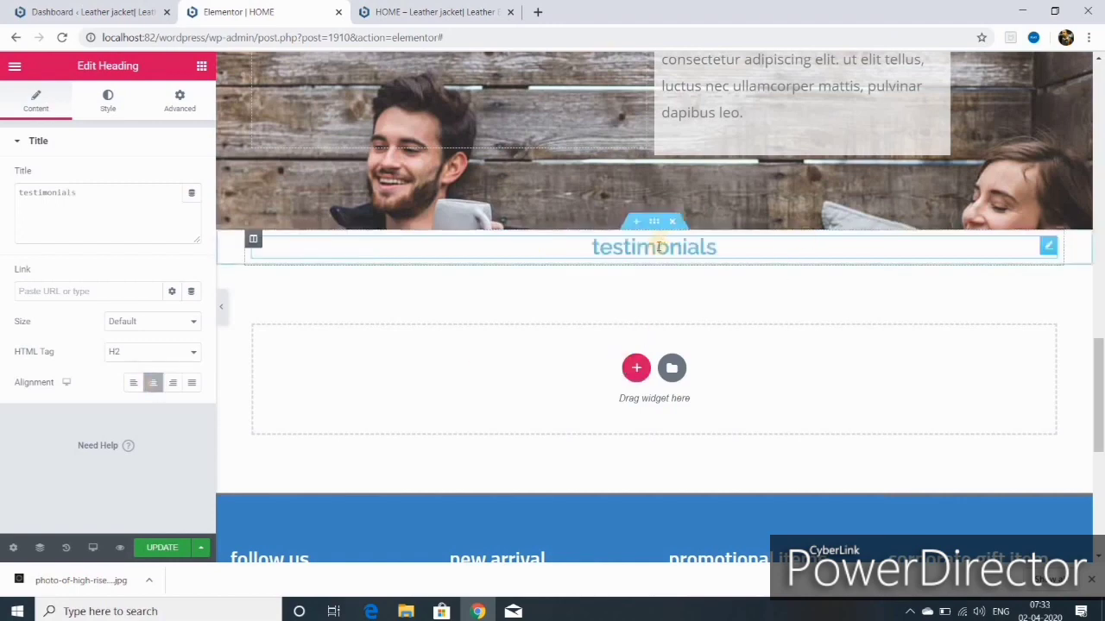
# Step: Raise the new section's top margin to push the heading down slightly
pyautogui.click(654, 222)
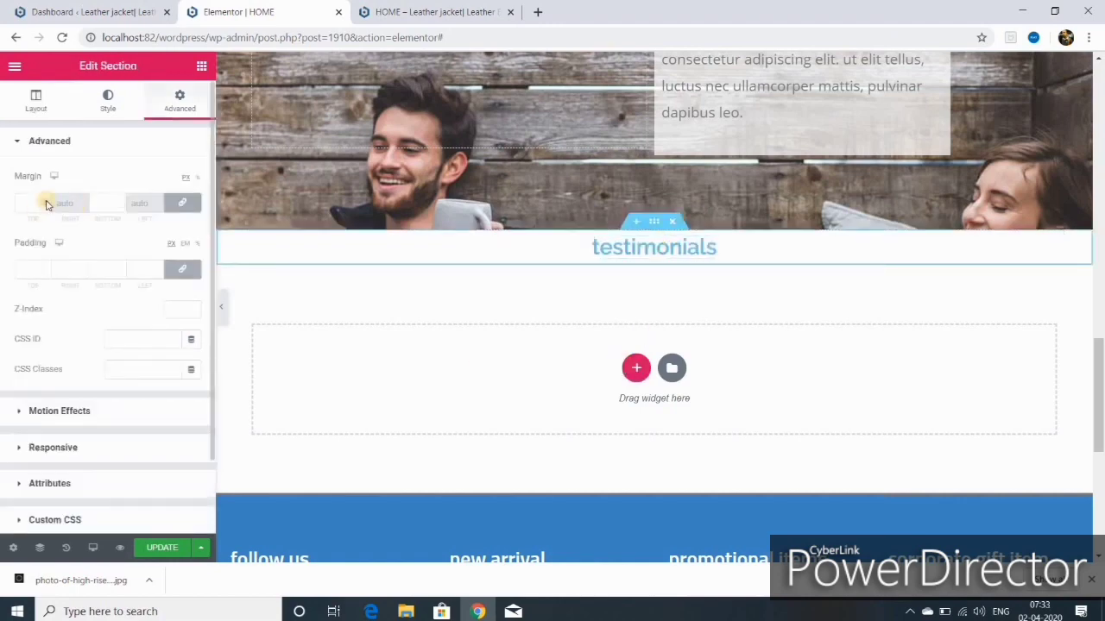
pyautogui.click(47, 201)
pyautogui.click(108, 101)
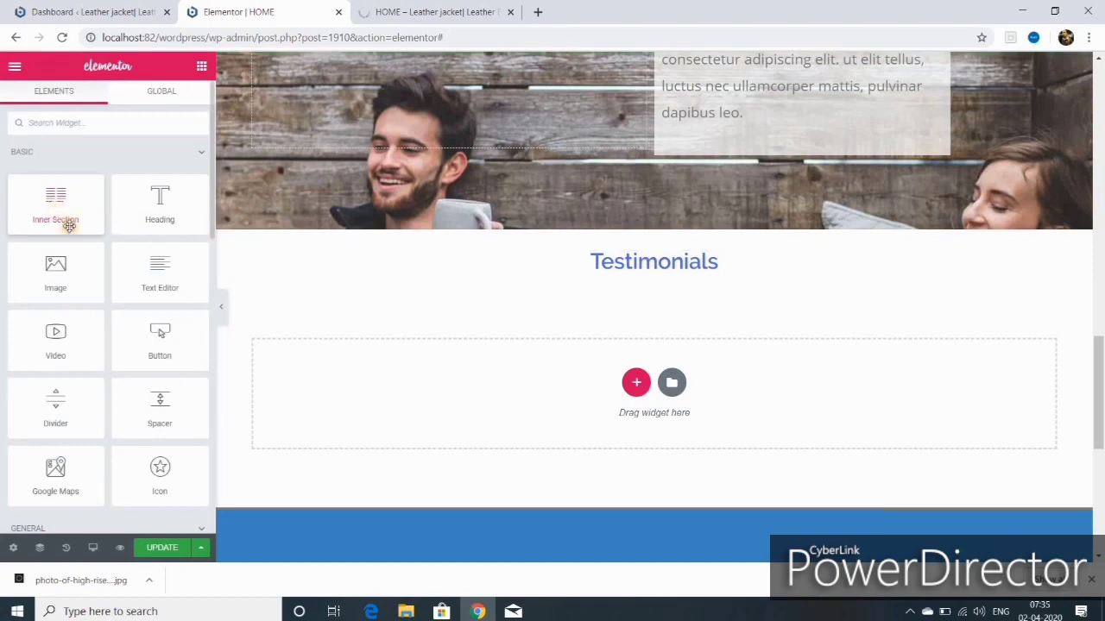
# Step: Add a two-column testimonials block with grey testimonial text and a white column background
pyautogui.moveTo(69, 226); pyautogui.dragTo(615, 289)
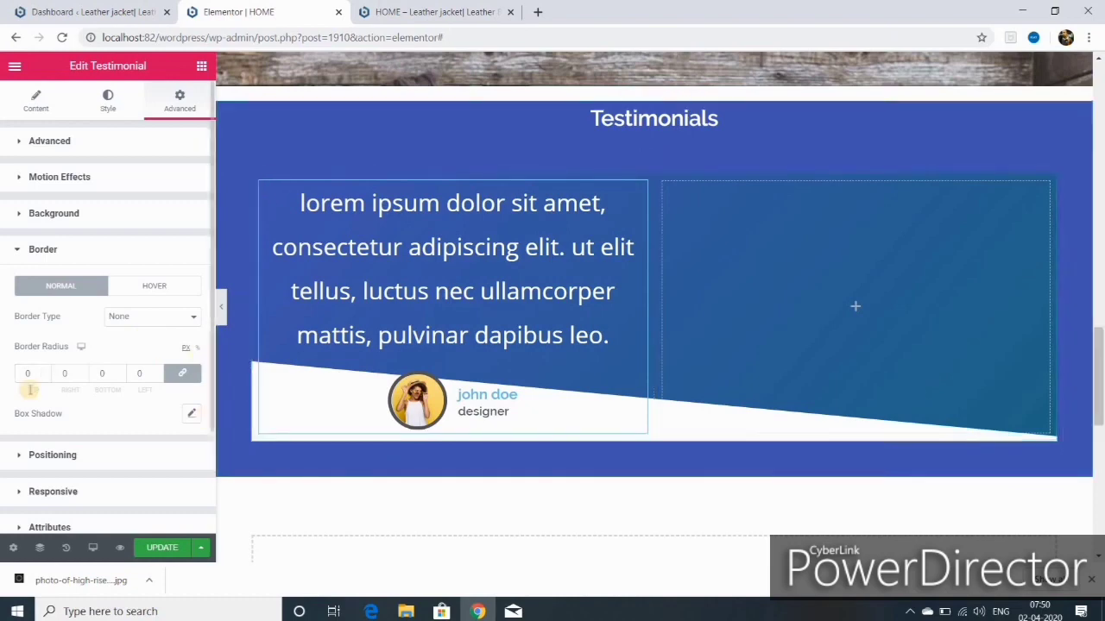
pyautogui.click(108, 101)
pyautogui.click(177, 184)
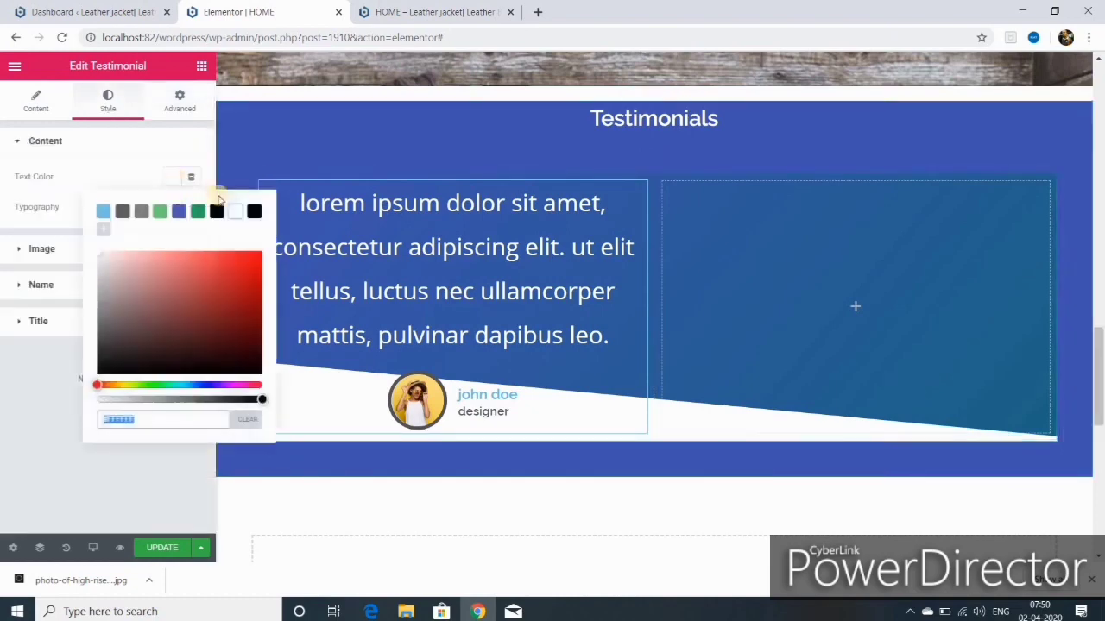
pyautogui.click(254, 213)
pyautogui.click(140, 213)
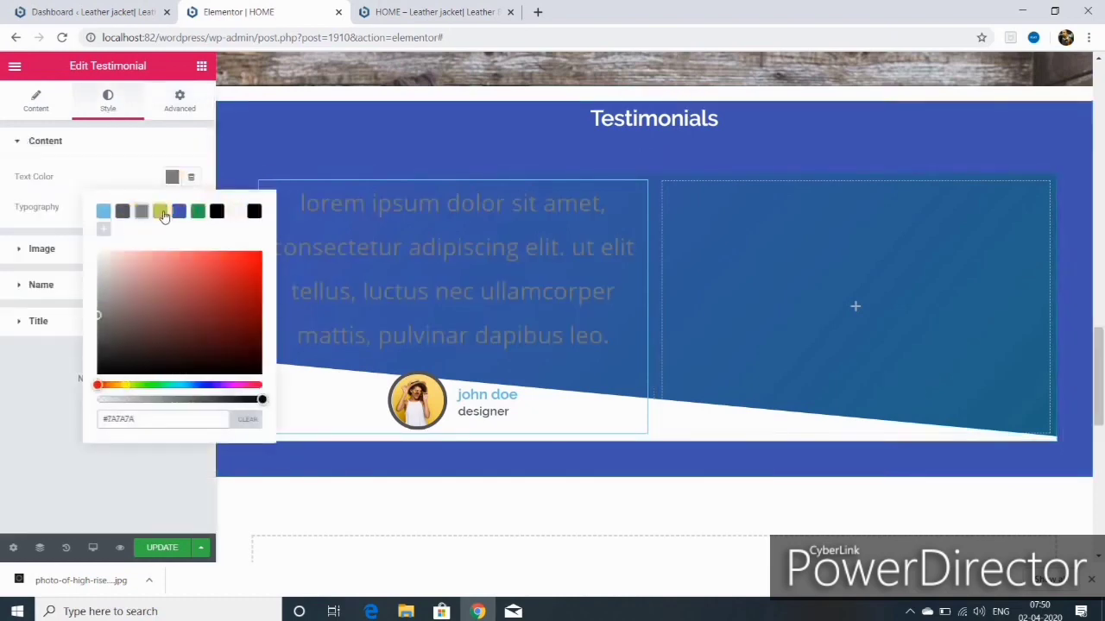
pyautogui.click(101, 151)
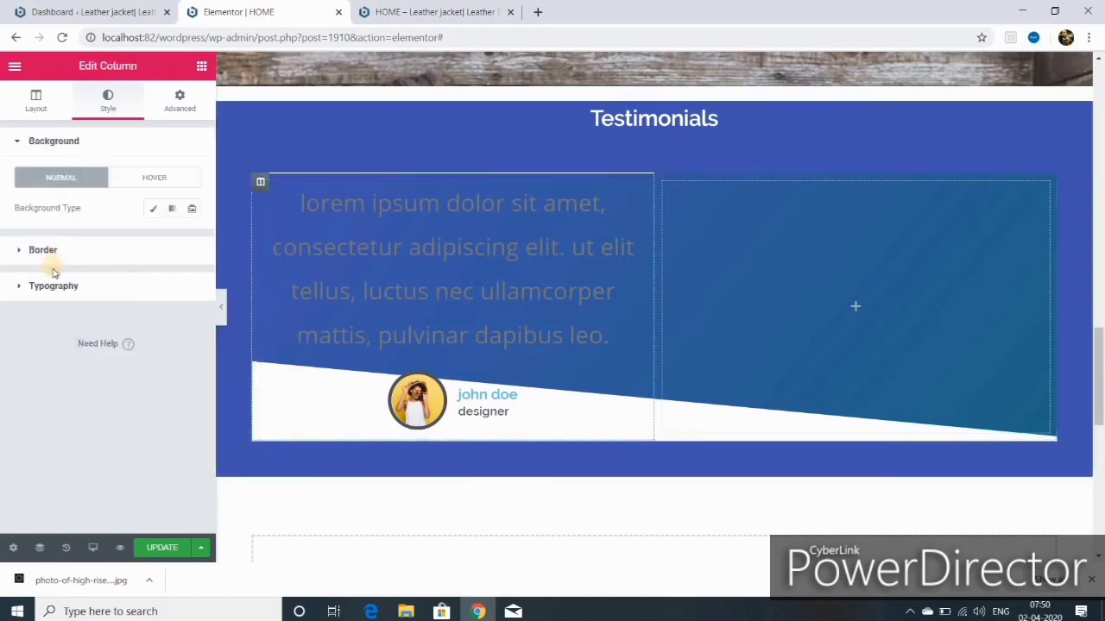
pyautogui.click(153, 208)
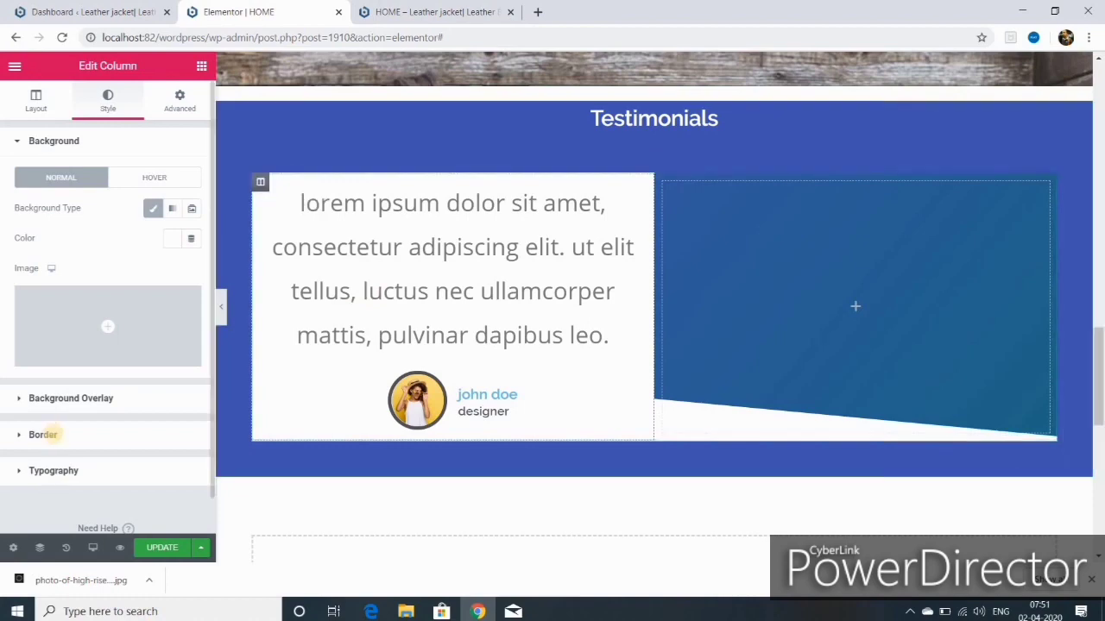
pyautogui.click(43, 435)
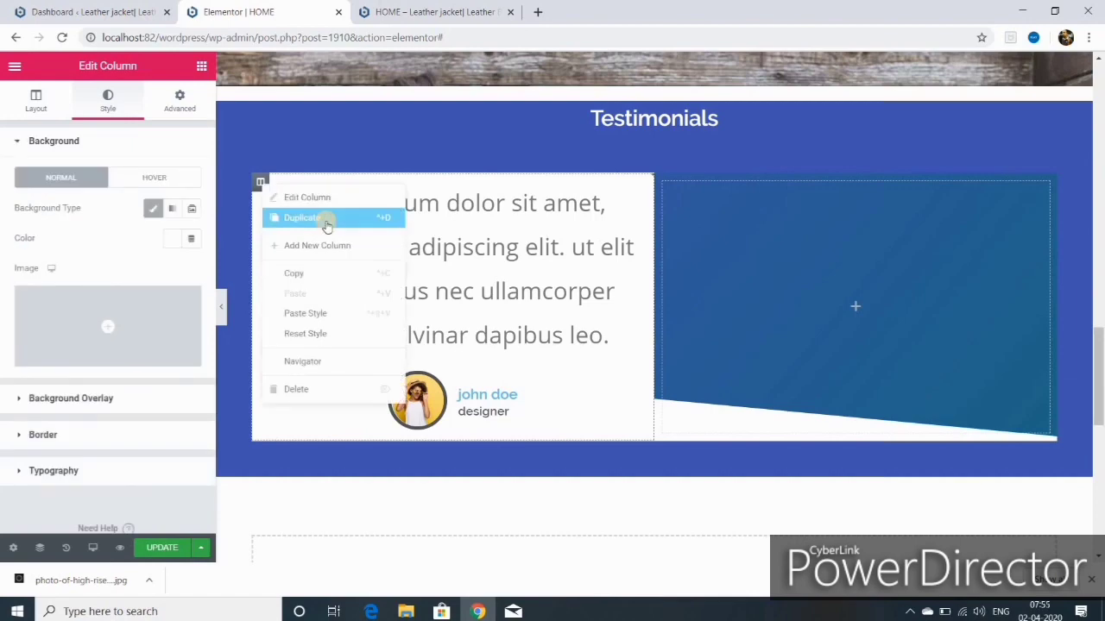
# Step: Duplicate the testimonial column, delete the empty right column, and set inner-section margins to 32
pyautogui.click(326, 226)
pyautogui.rightClick(797, 183)
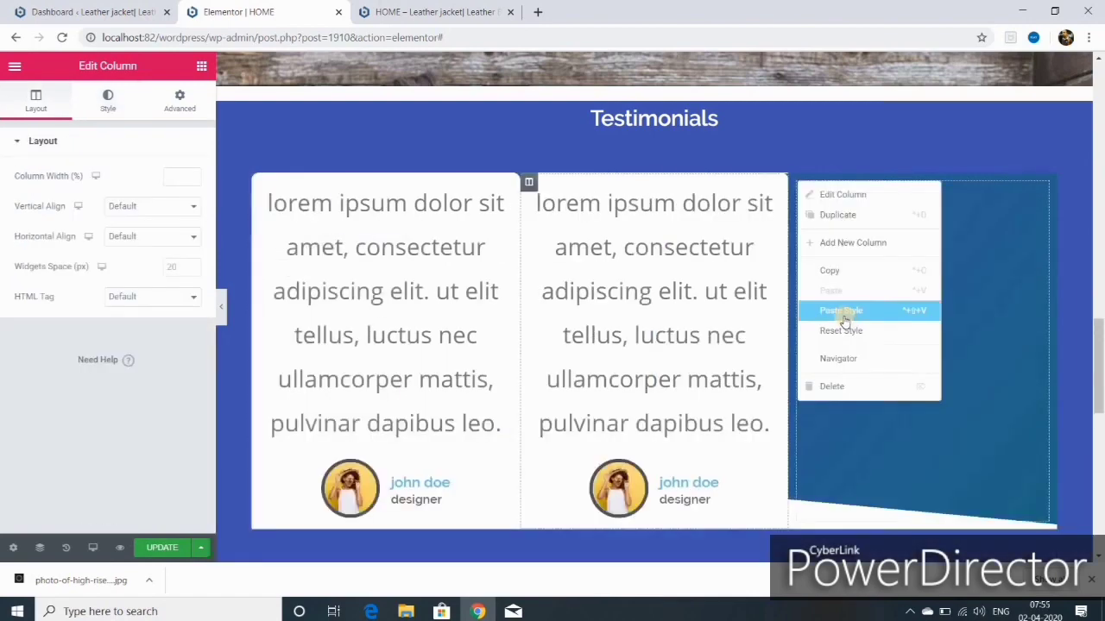
pyautogui.click(828, 387)
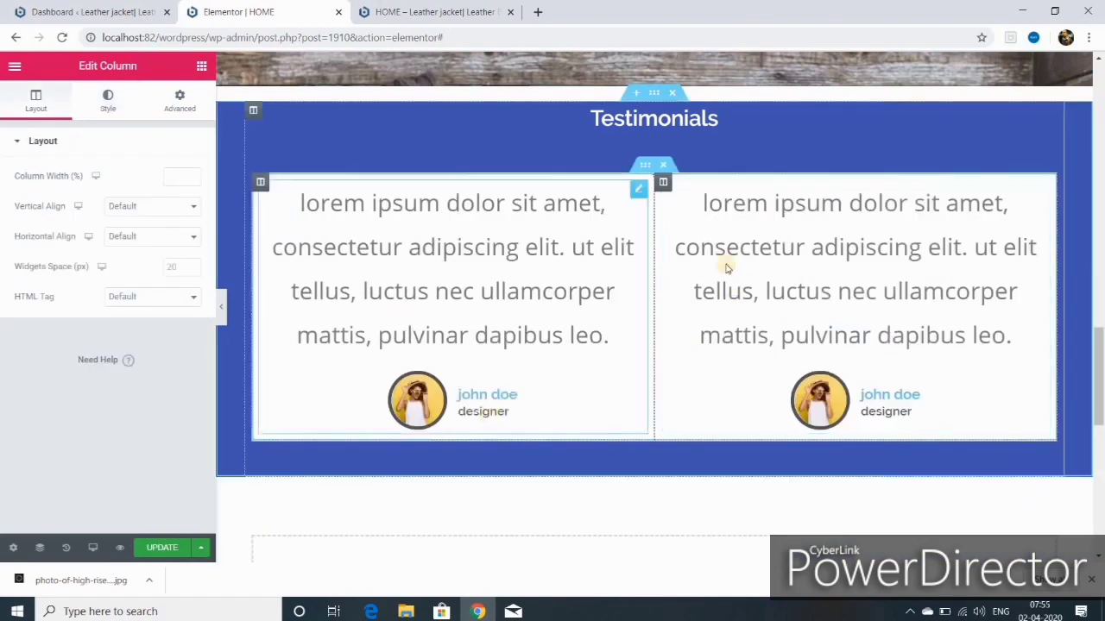
pyautogui.click(649, 166)
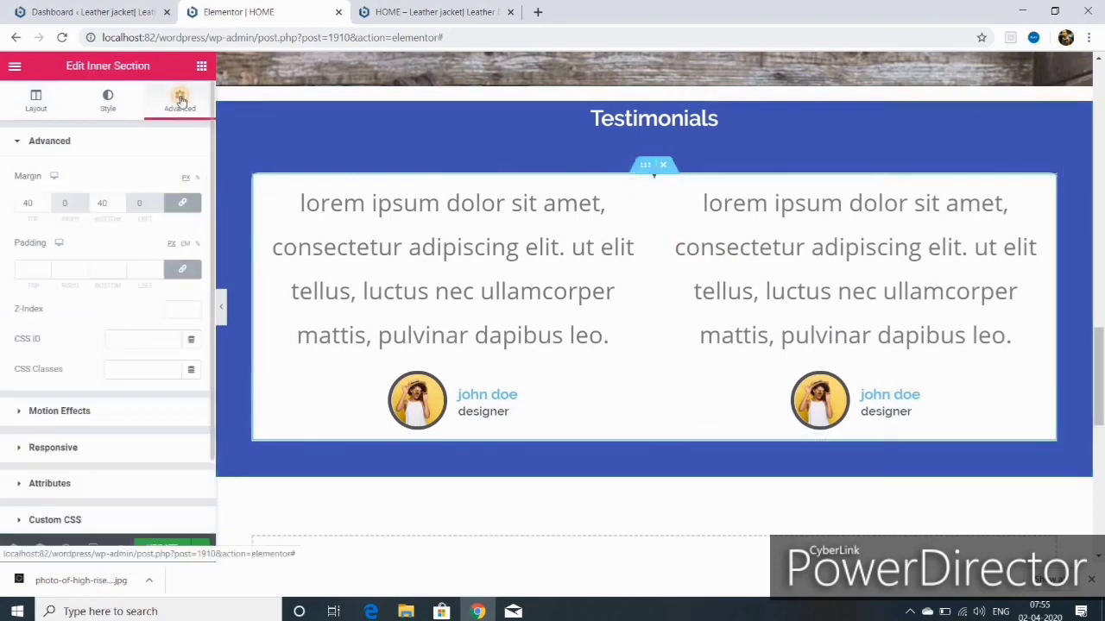
pyautogui.click(45, 206)
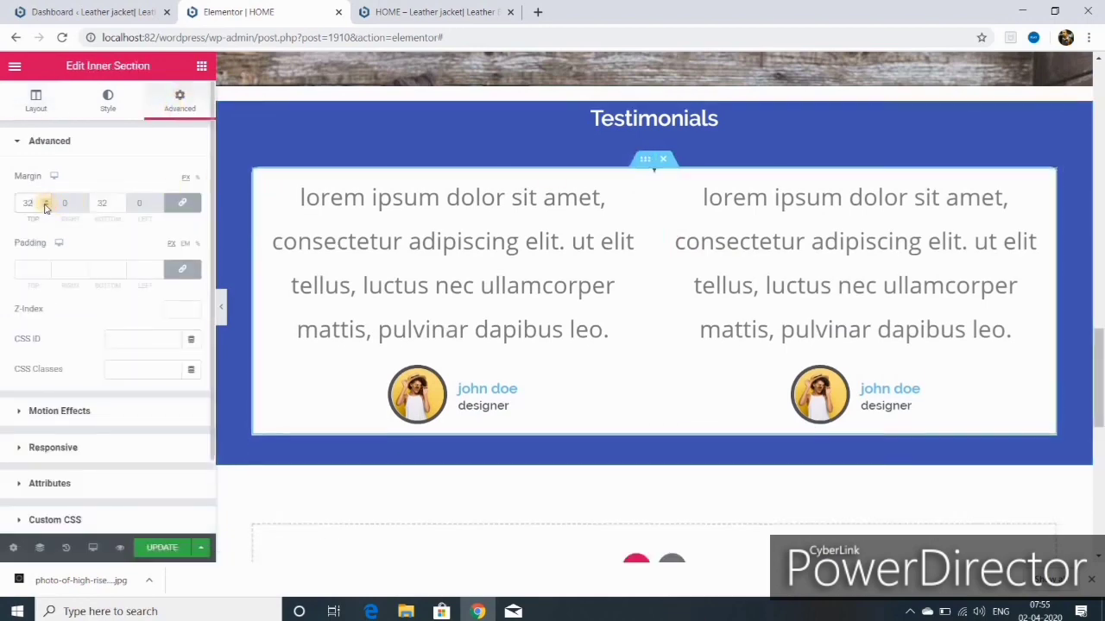
pyautogui.click(667, 176)
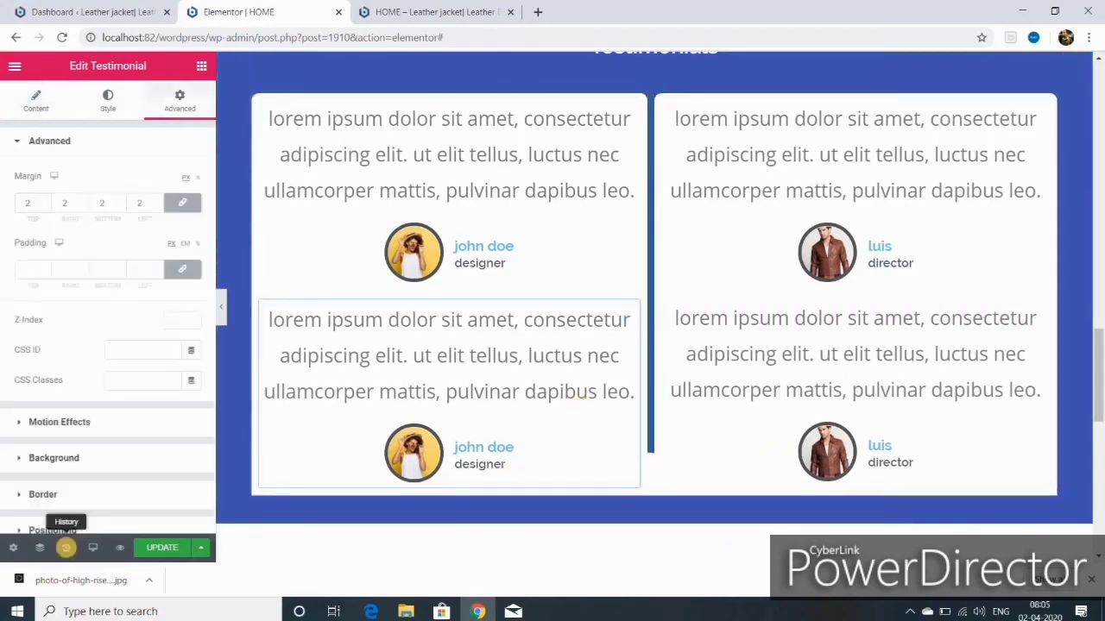
# Step: Revert the testimonial duplicates through History, restoring one card per column
pyautogui.click(66, 549)
pyautogui.click(107, 208)
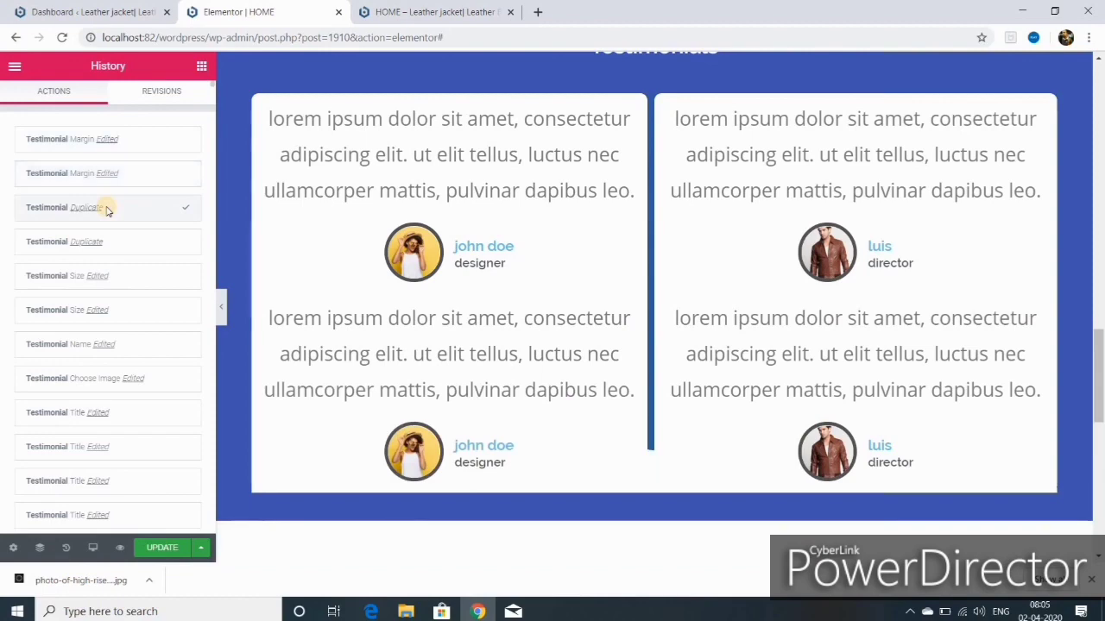
pyautogui.click(110, 241)
pyautogui.click(114, 276)
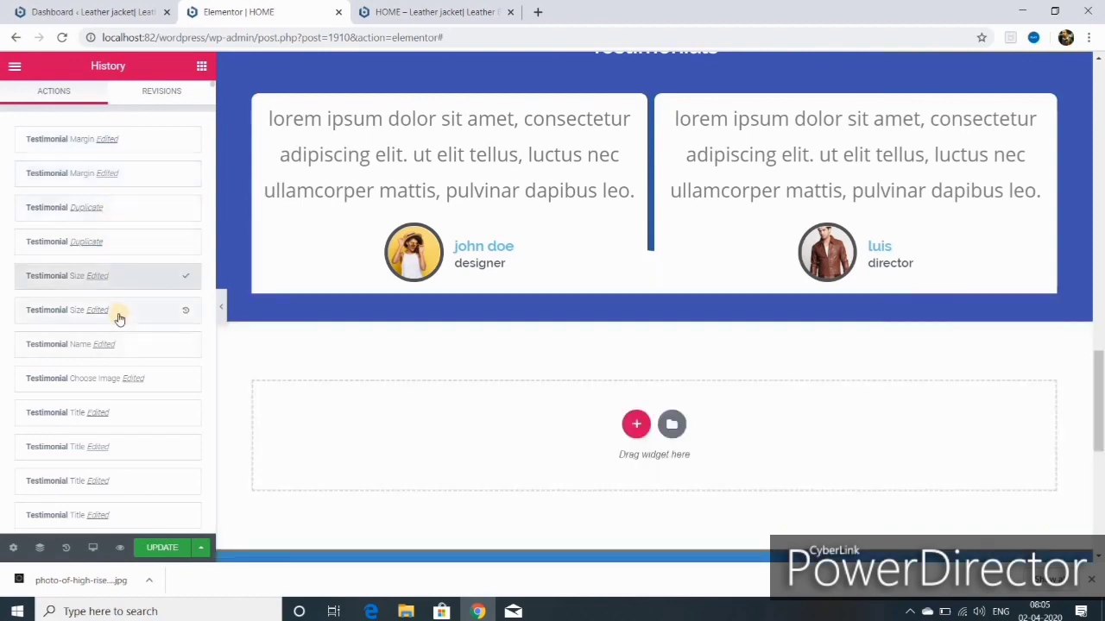
pyautogui.scroll(3, 537, 422)
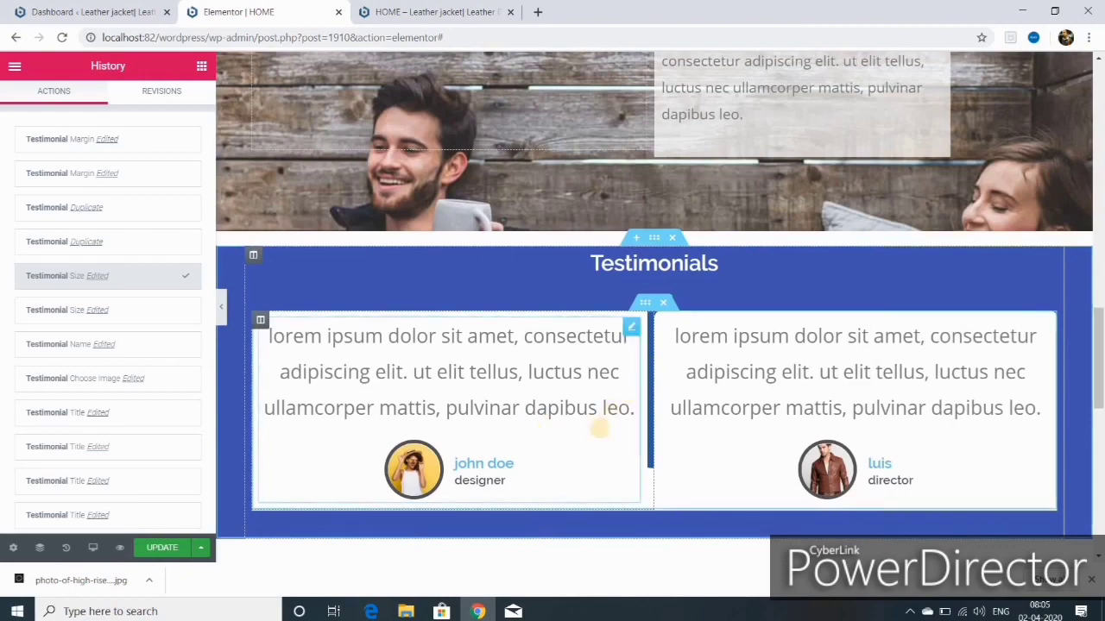
# Step: Open the live site and scroll through its home page
pyautogui.rightClick(654, 241)
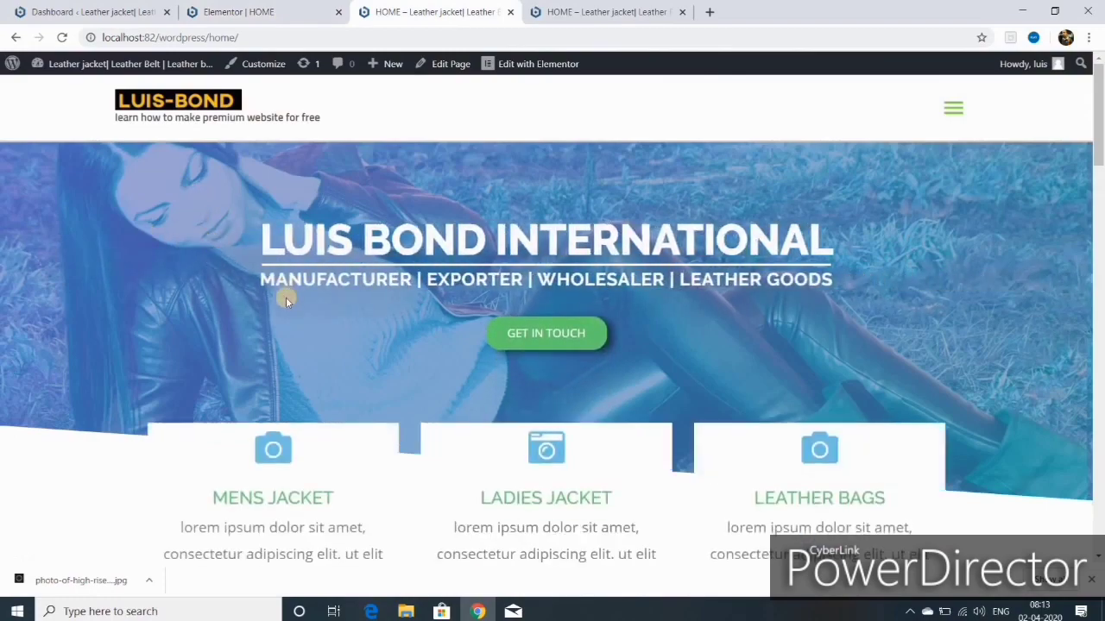
pyautogui.scroll(-4, 287, 302)
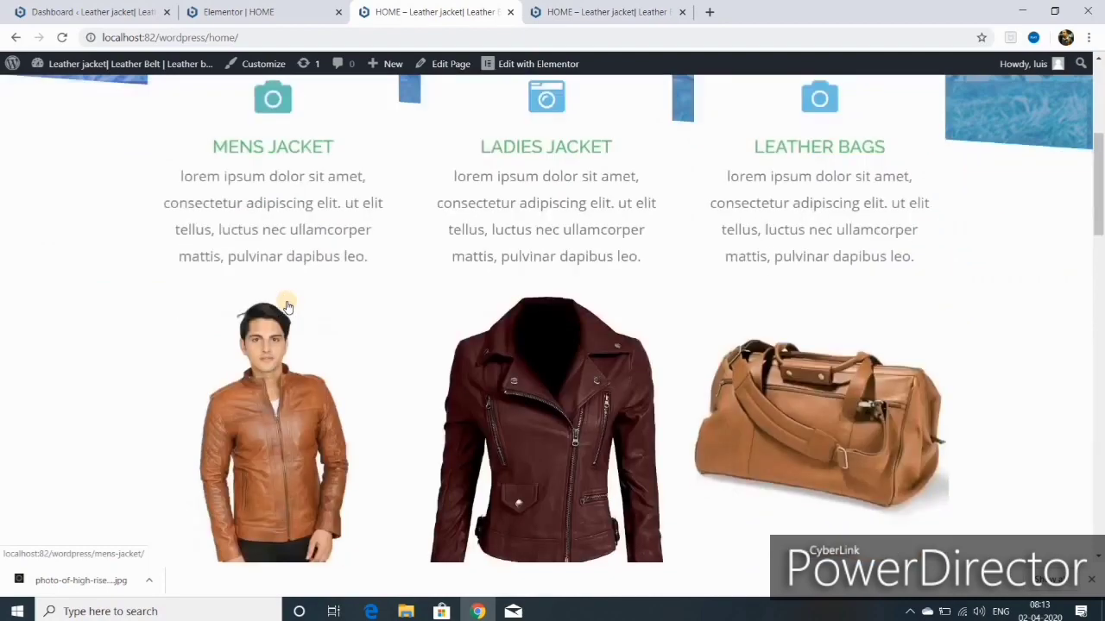
pyautogui.scroll(-10, 287, 307)
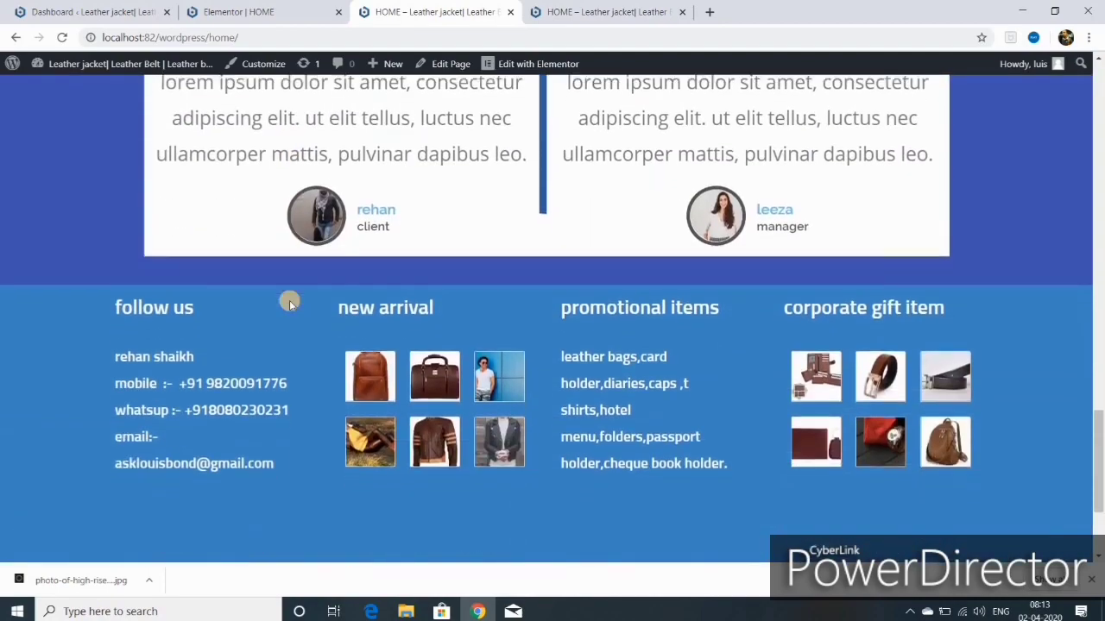
pyautogui.scroll(-2, 289, 302)
pyautogui.scroll(16, 289, 306)
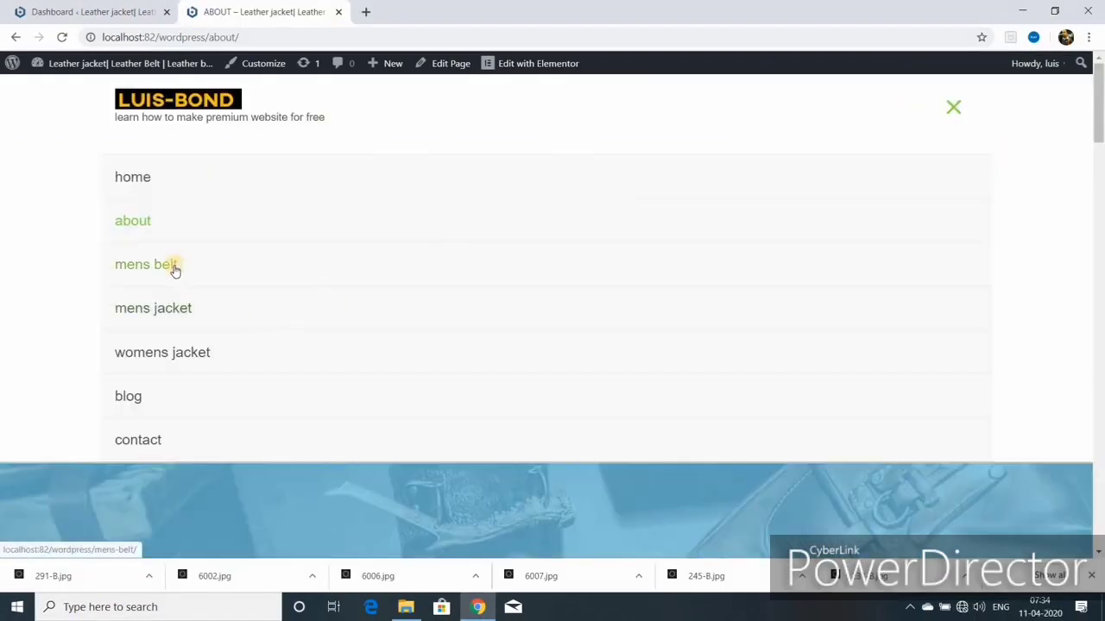
# Step: Go to the mens belt page and open it in Elementor via Edit Page
pyautogui.click(174, 269)
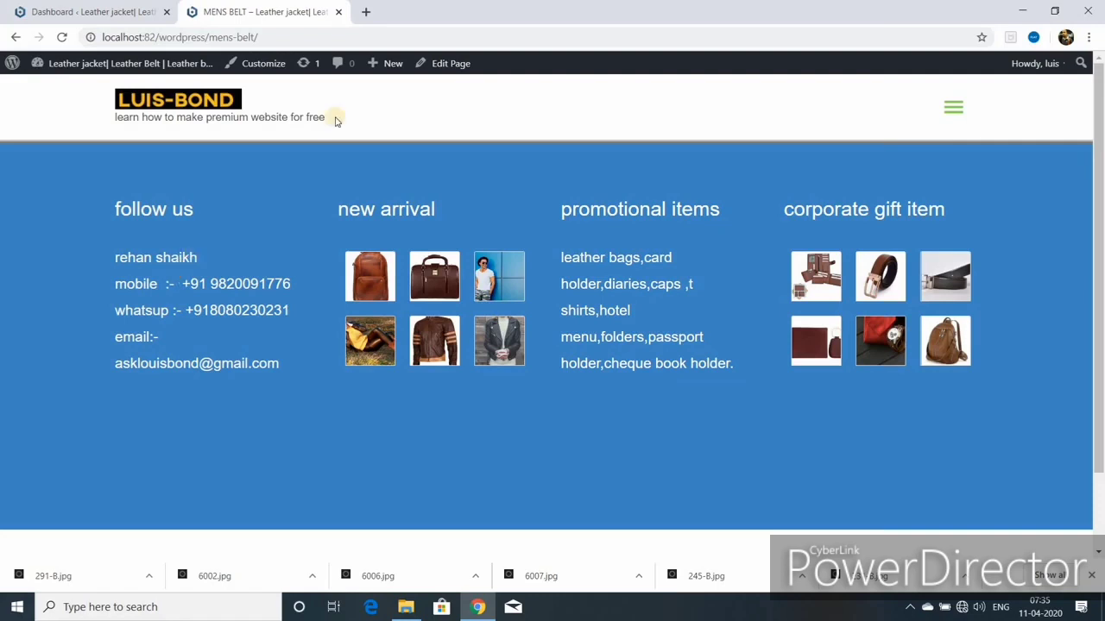
pyautogui.click(440, 65)
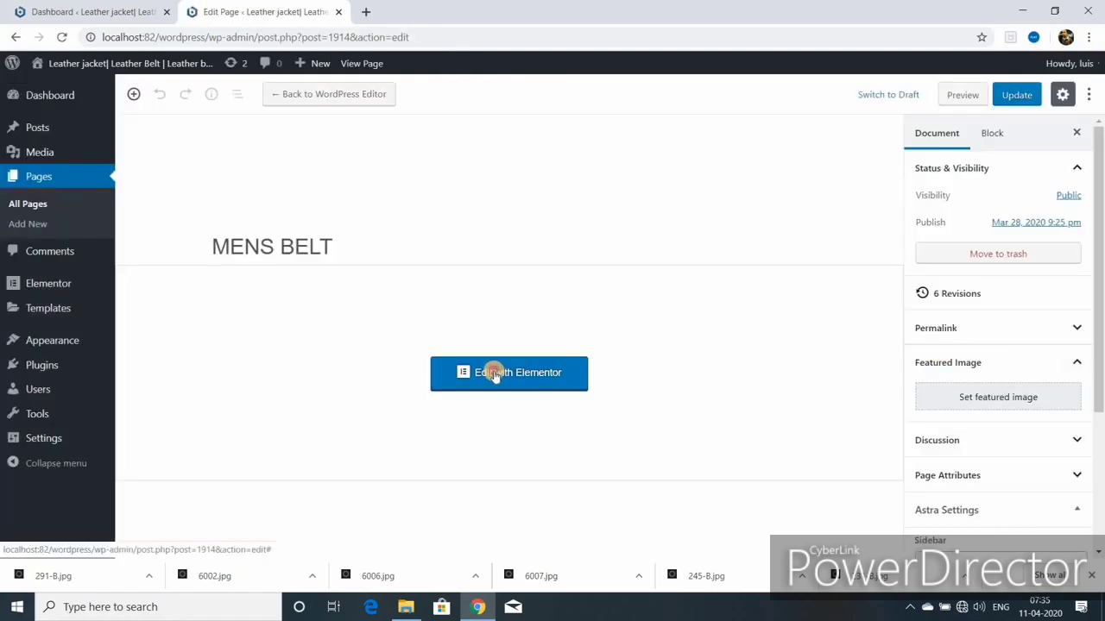
pyautogui.click(494, 375)
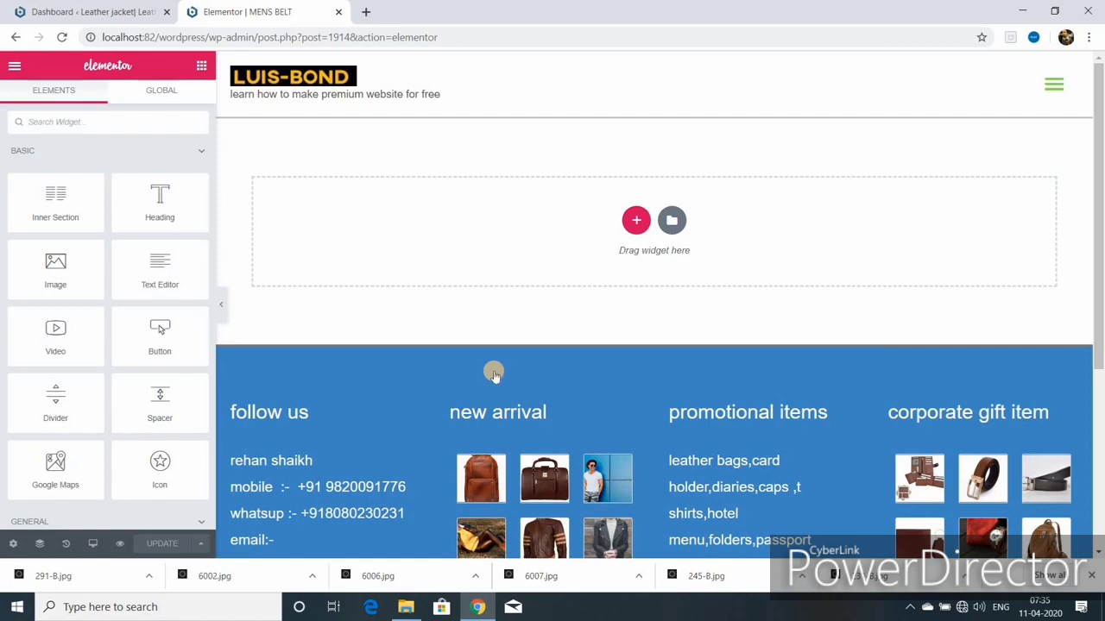
# Step: Add a one-column section to the MENS BELT page and browse the widget list
pyautogui.click(636, 220)
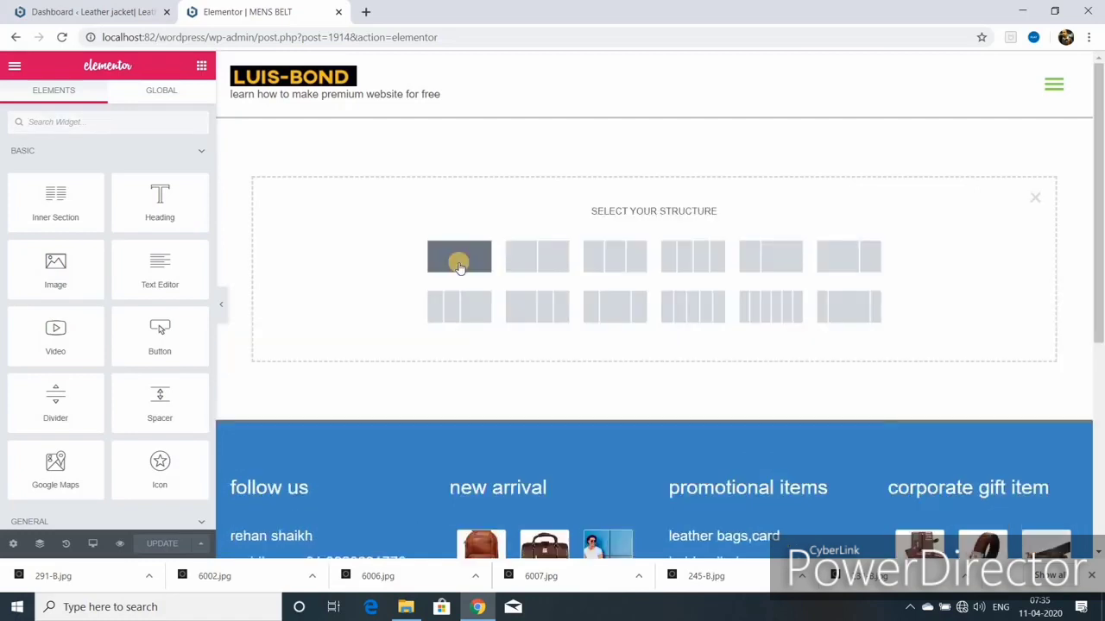
pyautogui.click(461, 267)
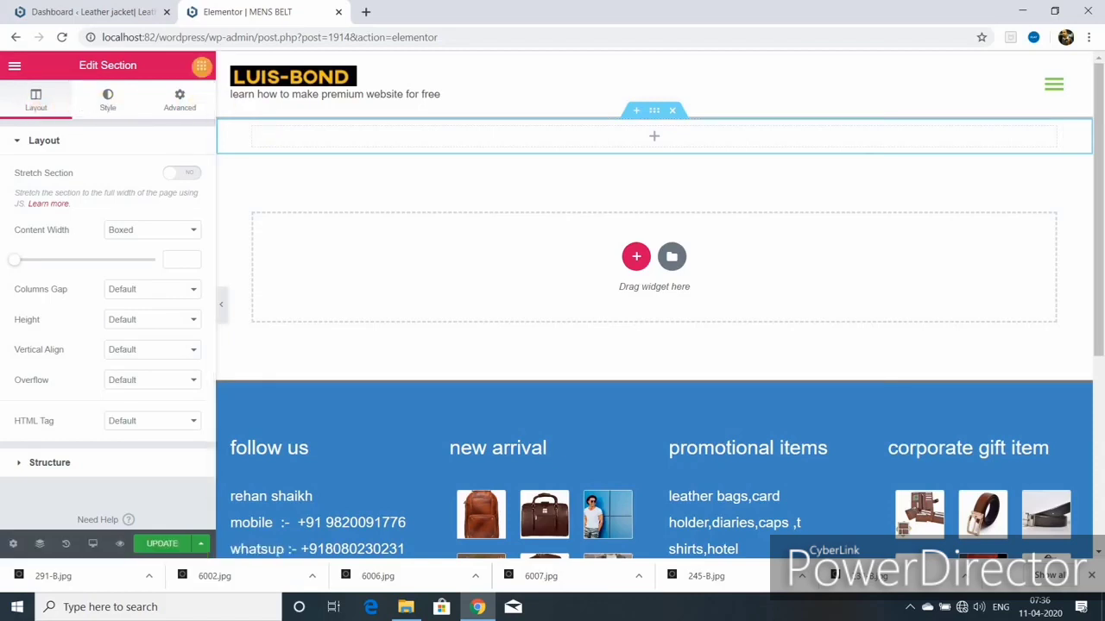
pyautogui.click(201, 66)
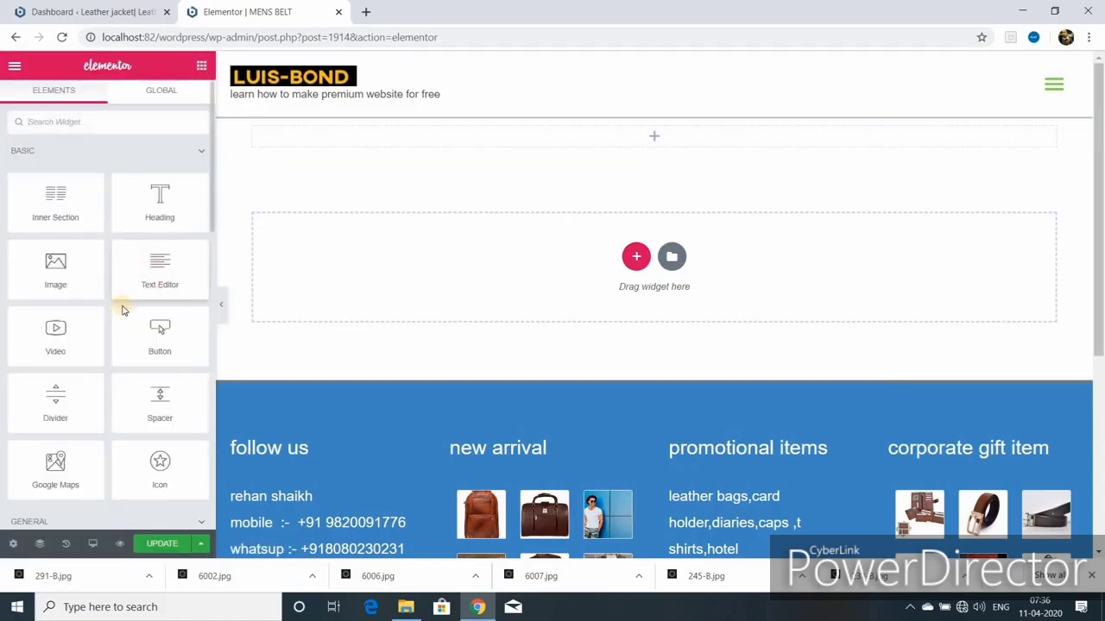
pyautogui.scroll(-5, 123, 309)
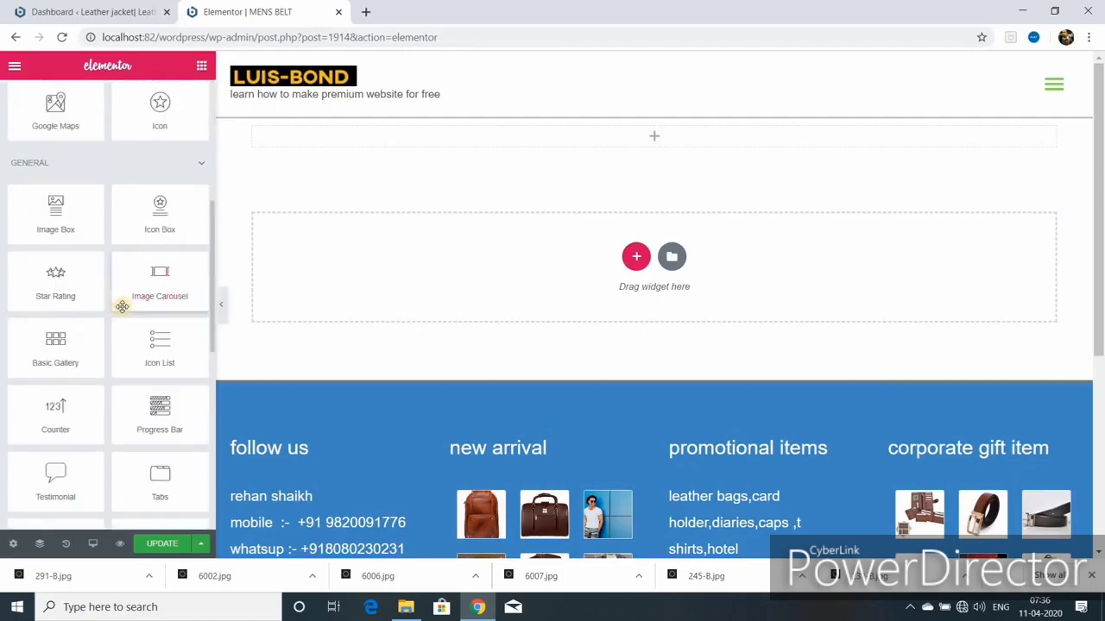
pyautogui.scroll(-2, 122, 307)
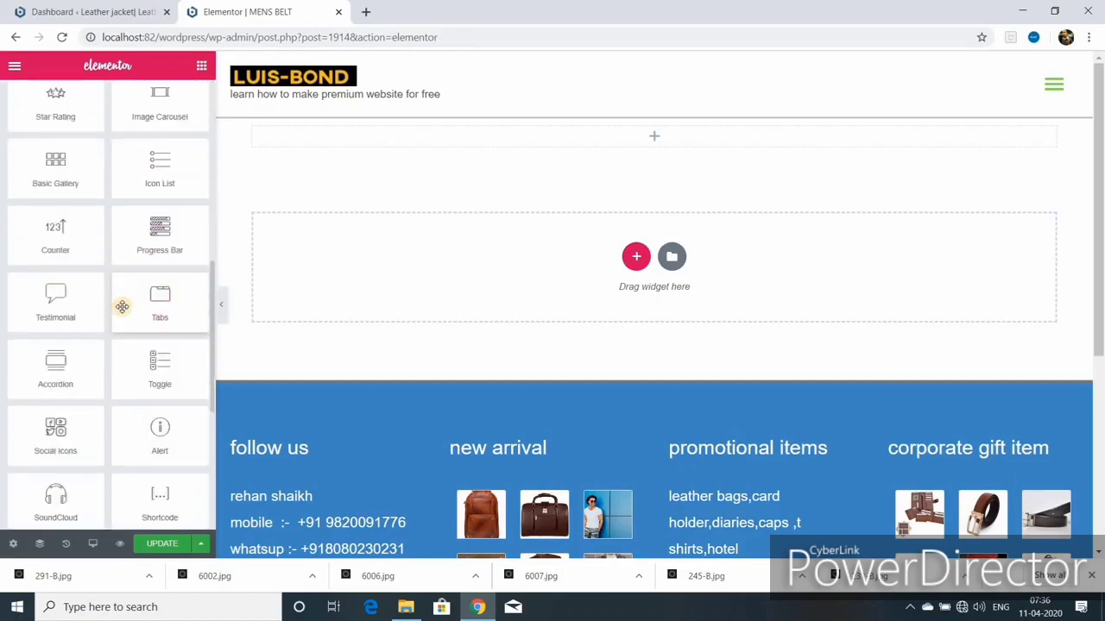
pyautogui.scroll(-3, 121, 306)
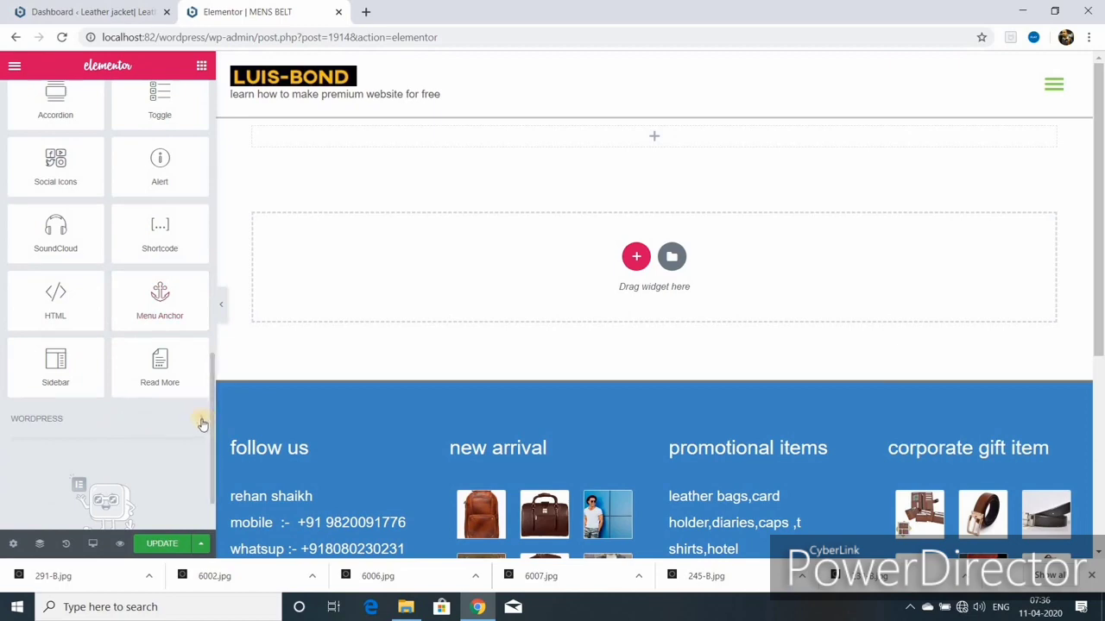
pyautogui.doubleClick(165, 419)
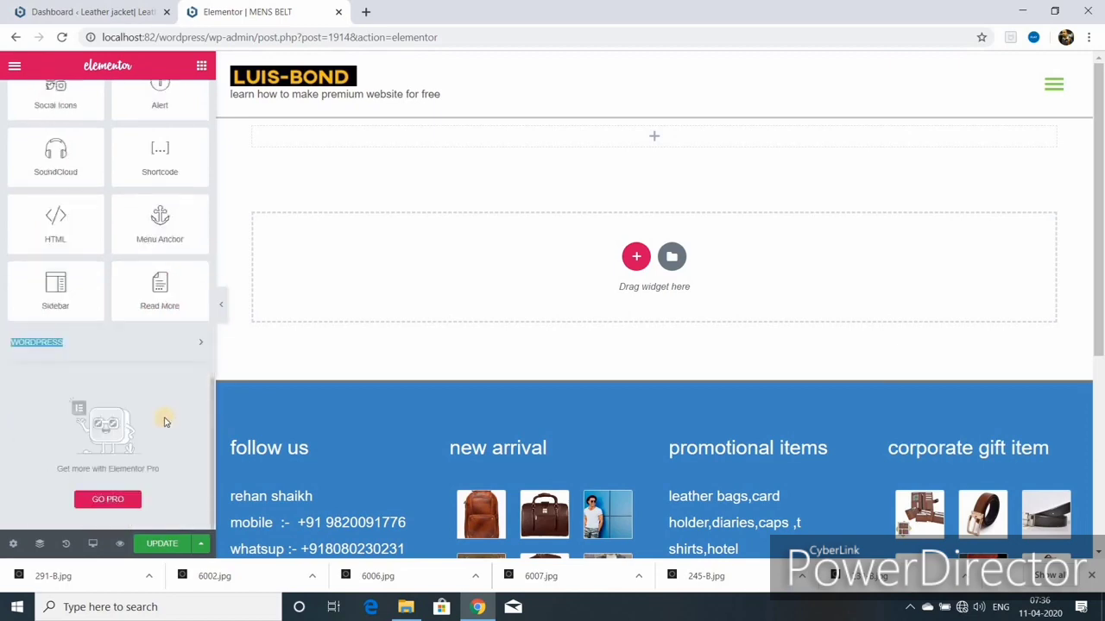
pyautogui.scroll(-5, 165, 410)
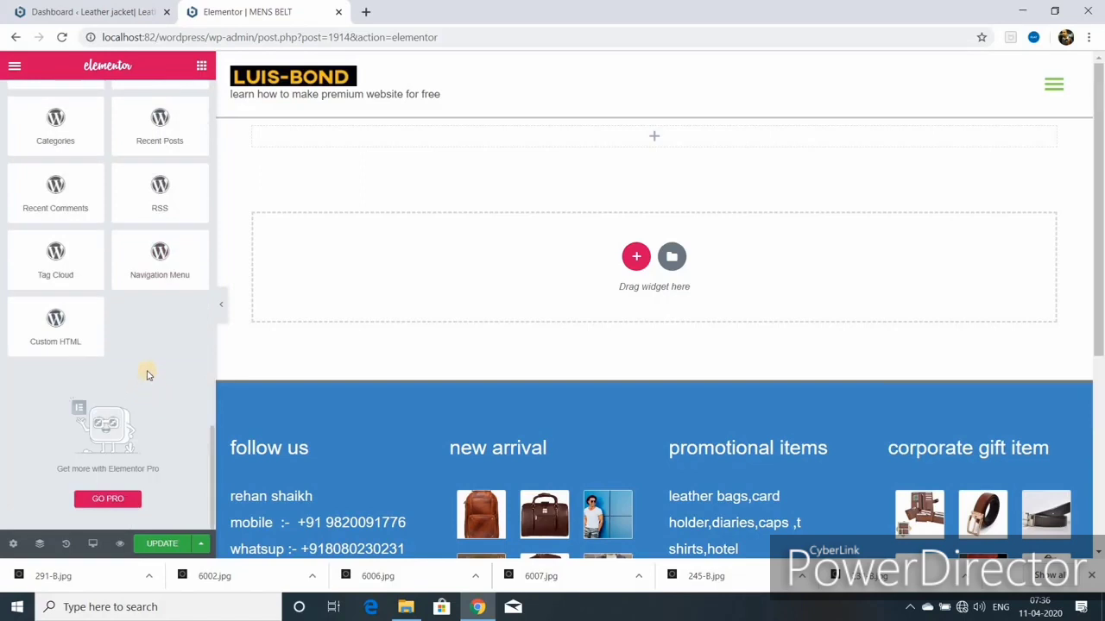
pyautogui.scroll(15, 149, 371)
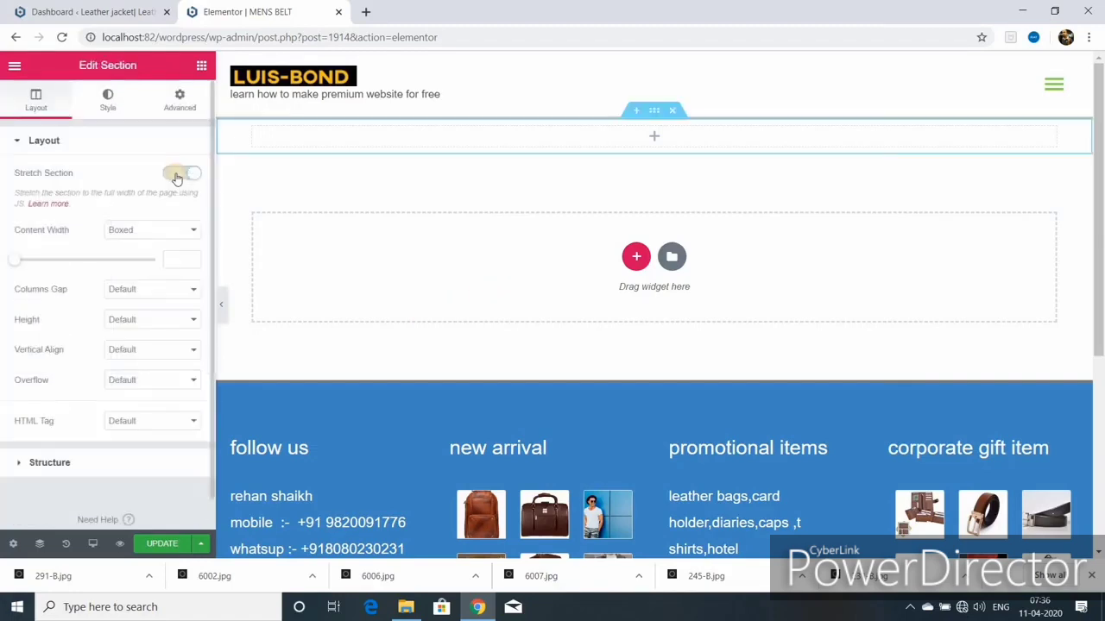
# Step: Stretch the section to full width, give it a 250 minimum height, and update the page
pyautogui.click(176, 178)
pyautogui.click(195, 230)
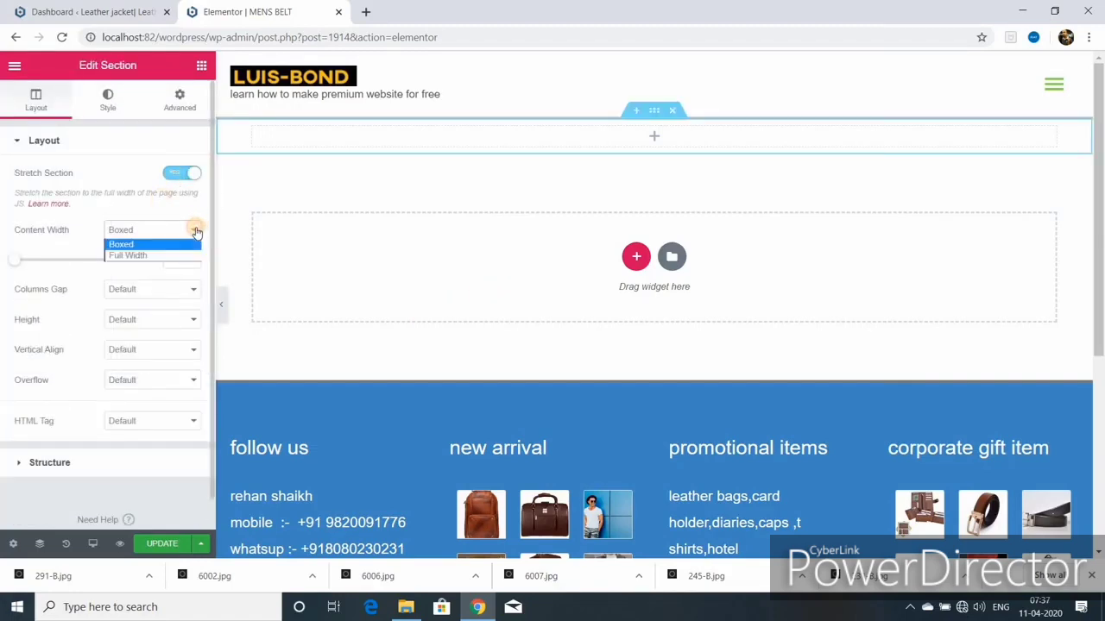
pyautogui.click(157, 320)
pyautogui.click(152, 356)
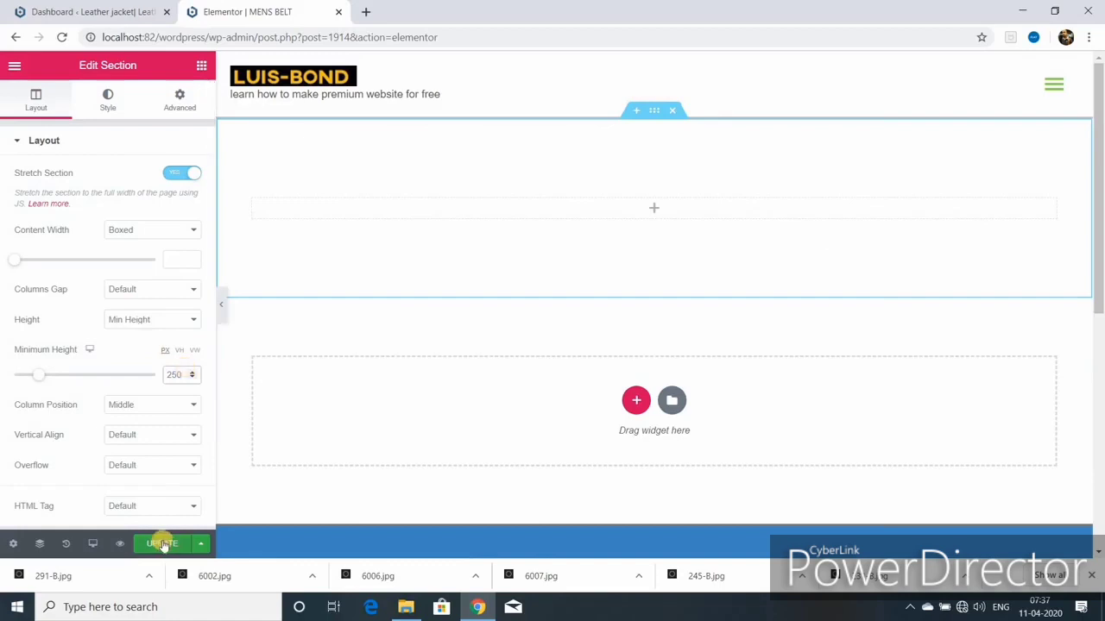
pyautogui.click(163, 546)
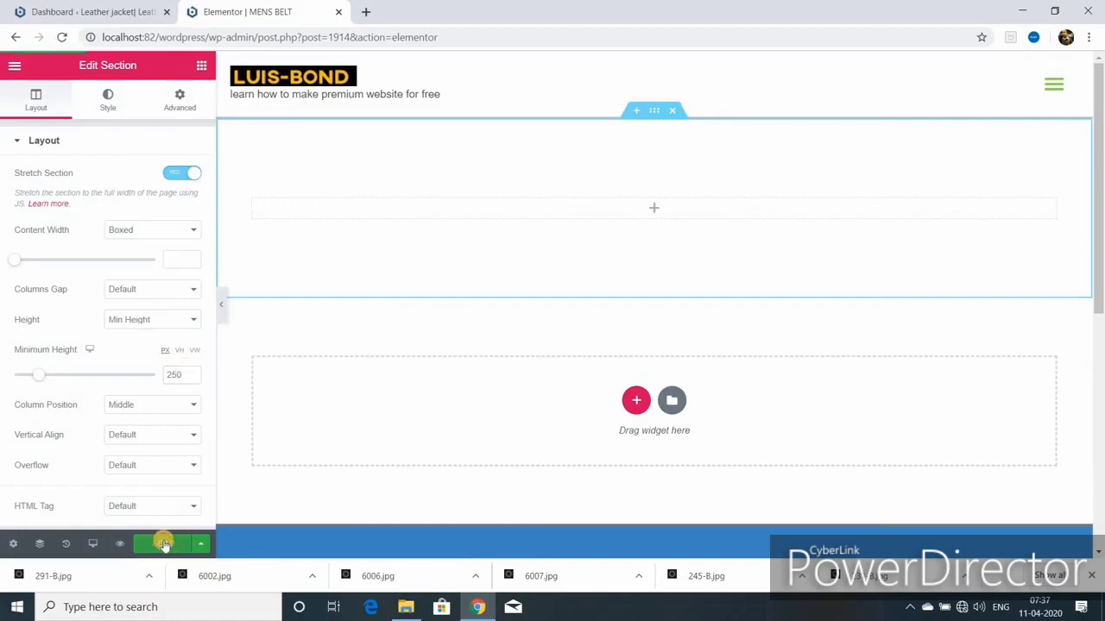
# Step: Give the banner section a light blue #6EC1E4 background colour
pyautogui.click(108, 102)
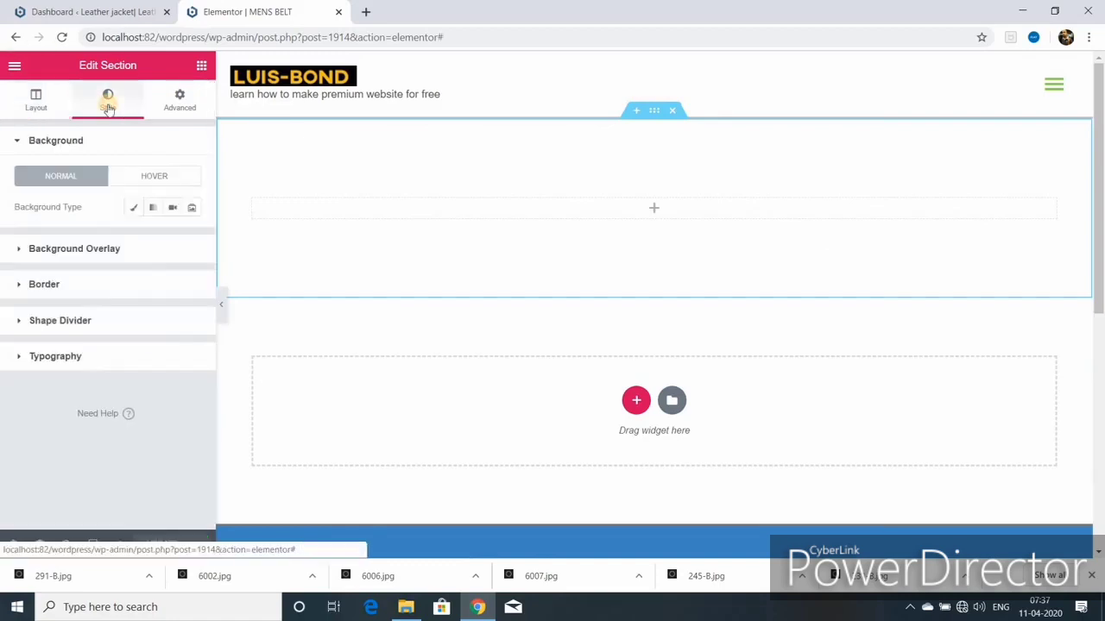
pyautogui.click(133, 208)
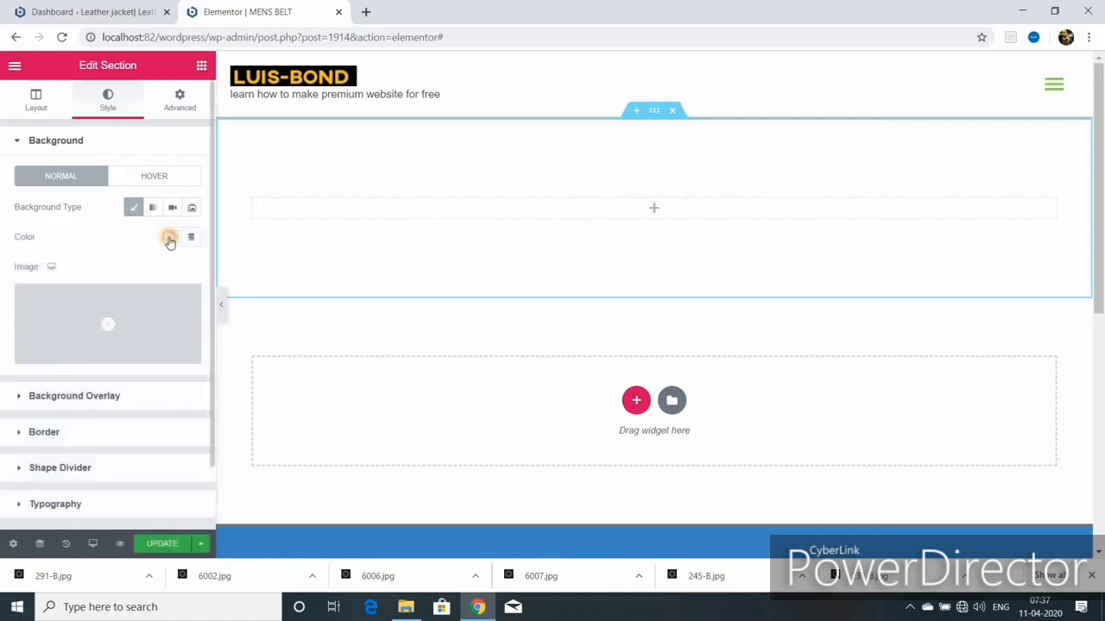
pyautogui.click(170, 237)
pyautogui.click(103, 272)
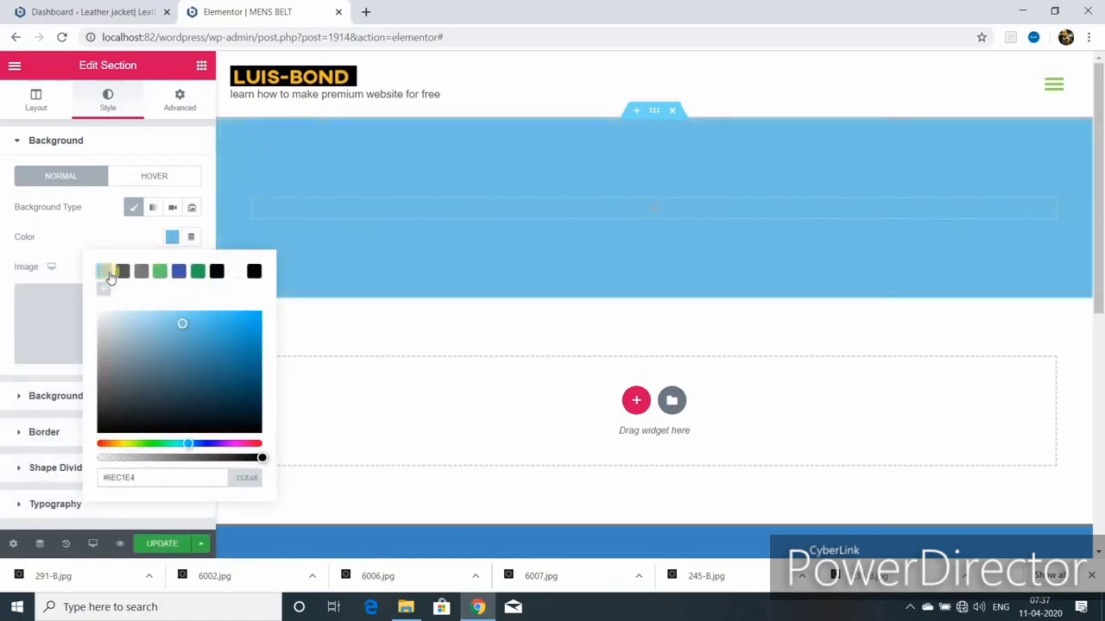
pyautogui.click(171, 237)
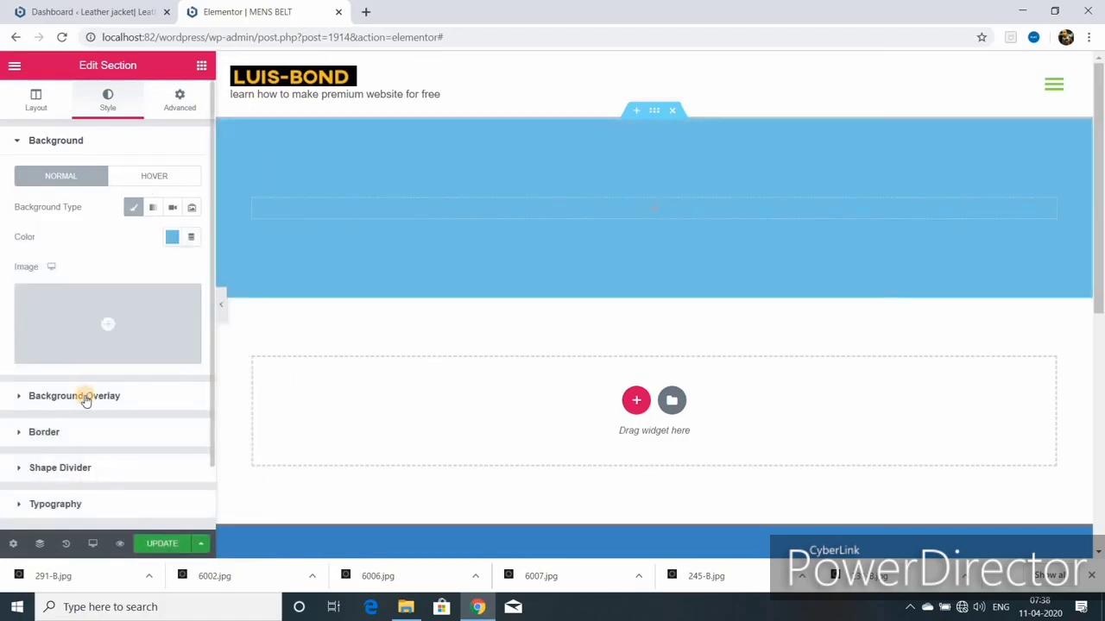
# Step: Set the leather image as the section's background overlay
pyautogui.click(86, 396)
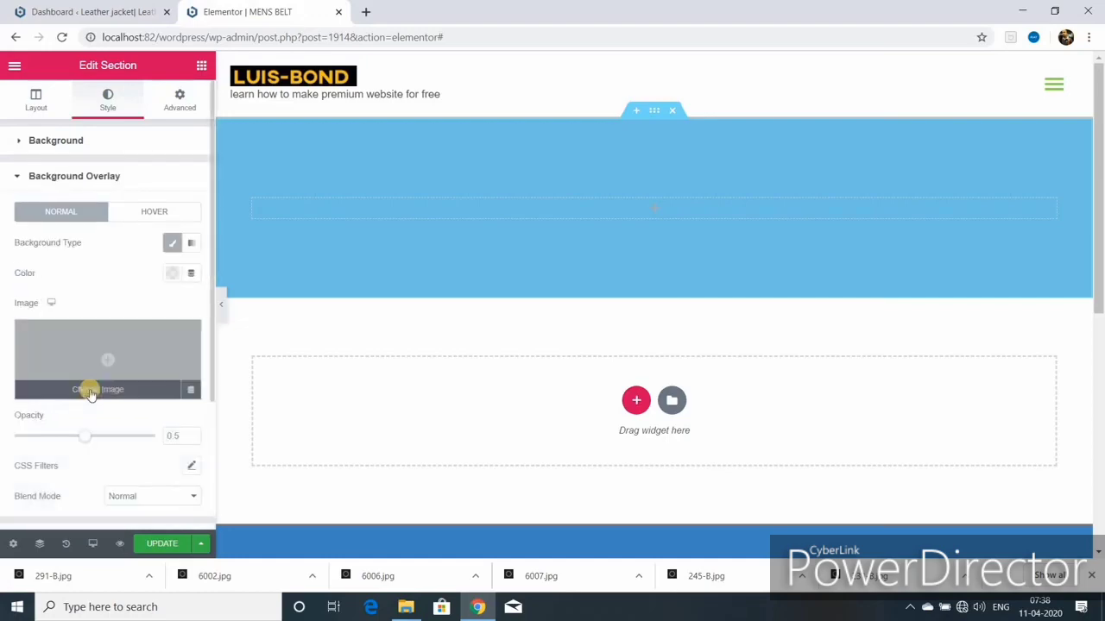
pyautogui.click(91, 394)
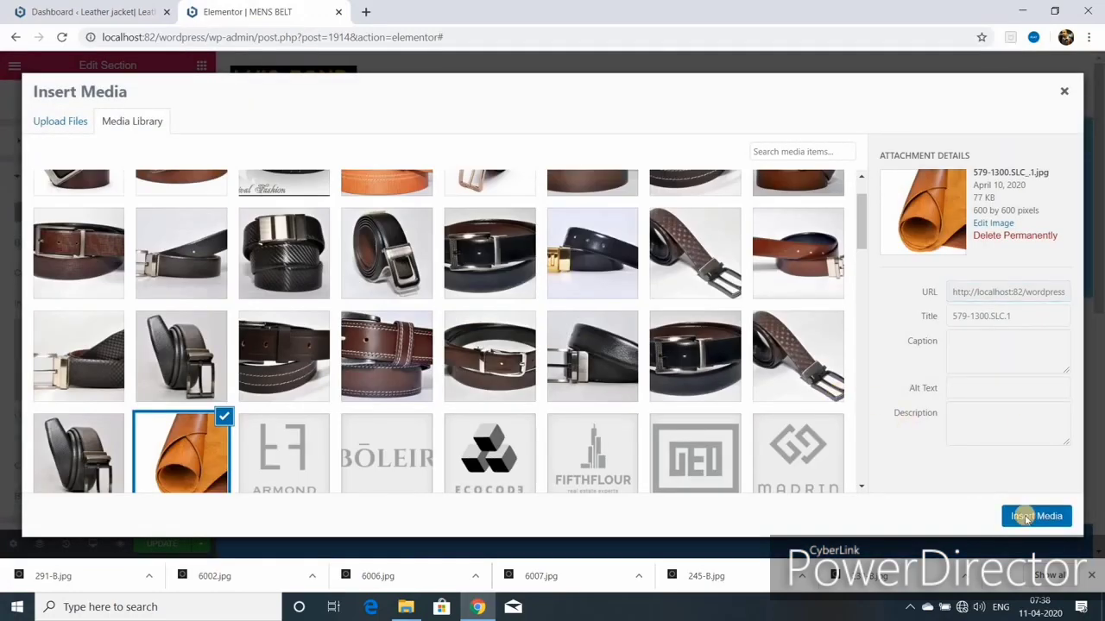
pyautogui.click(1036, 515)
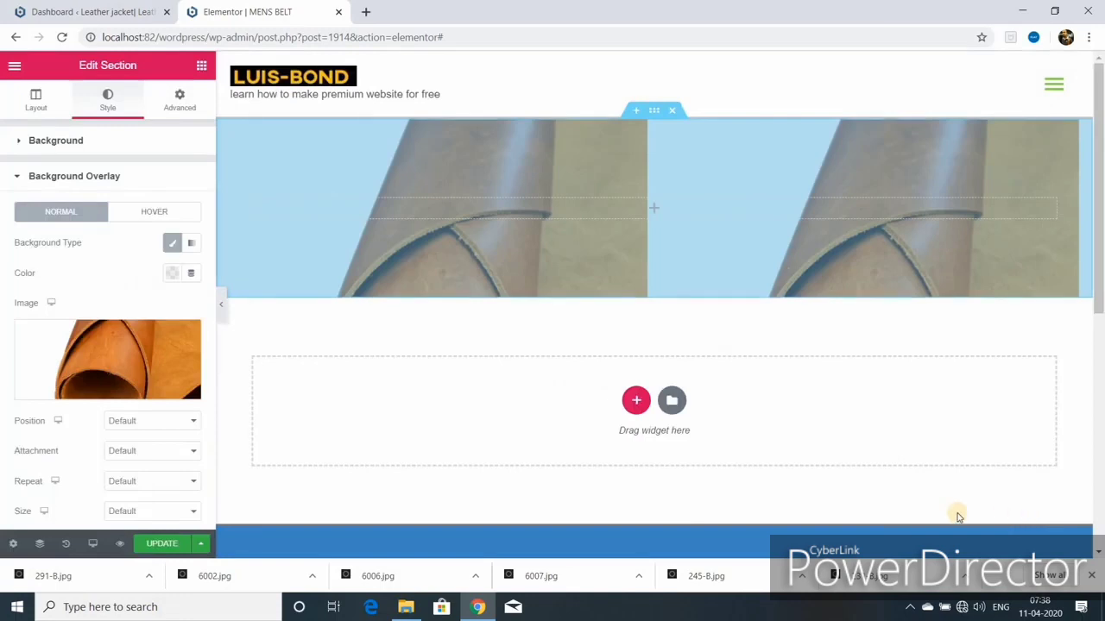
pyautogui.click(200, 67)
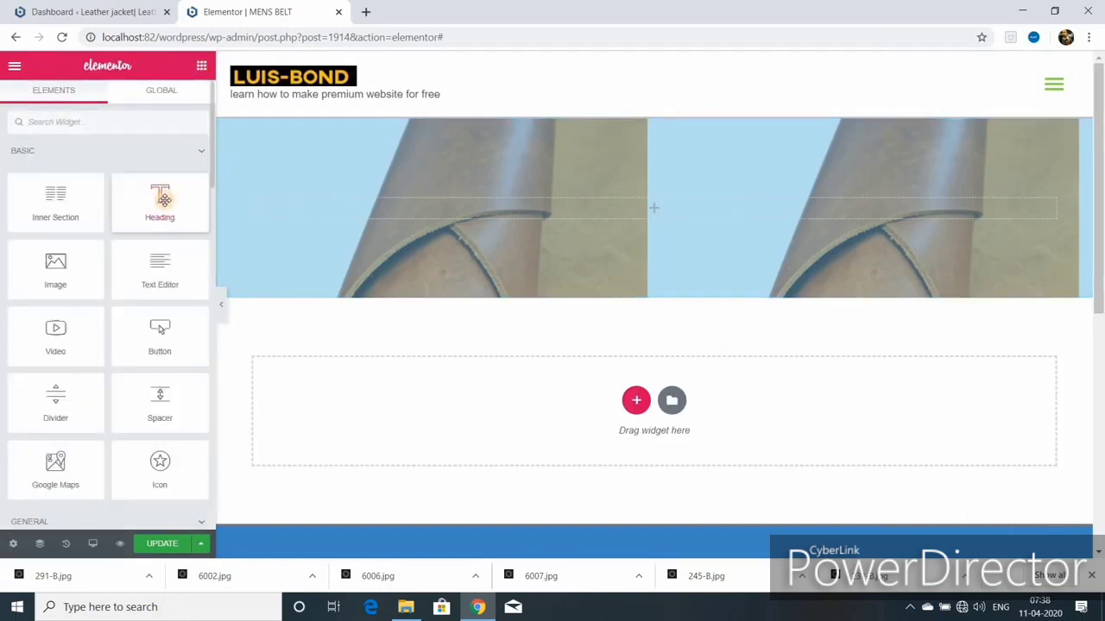
# Step: Add a centred XL H1 heading reading 'mens belt' to the banner
pyautogui.moveTo(164, 199); pyautogui.dragTo(640, 208)
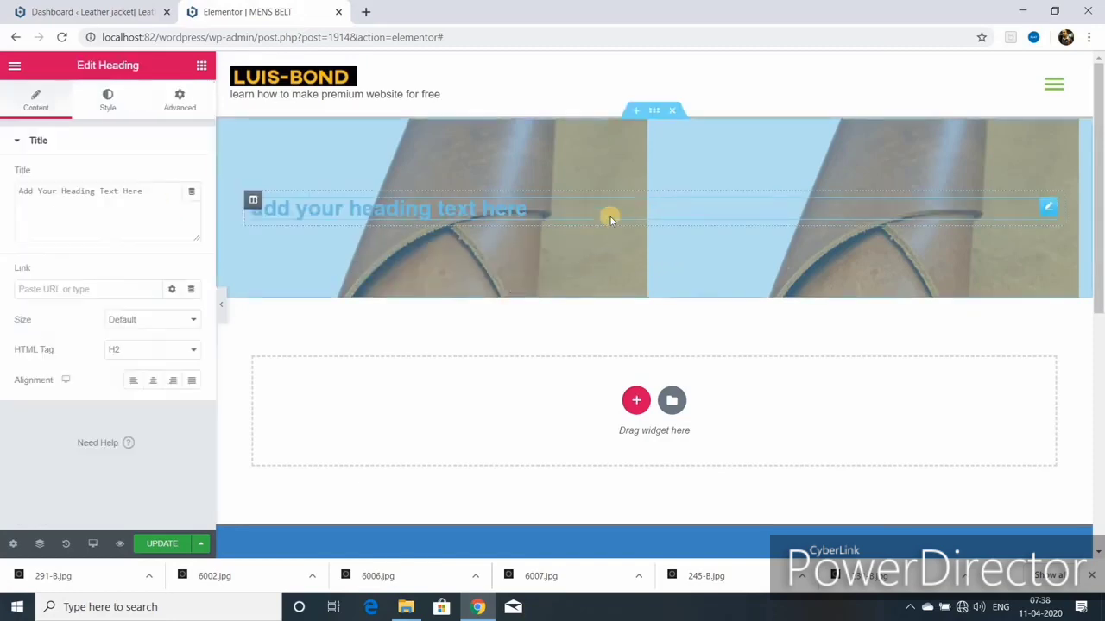
pyautogui.click(532, 208)
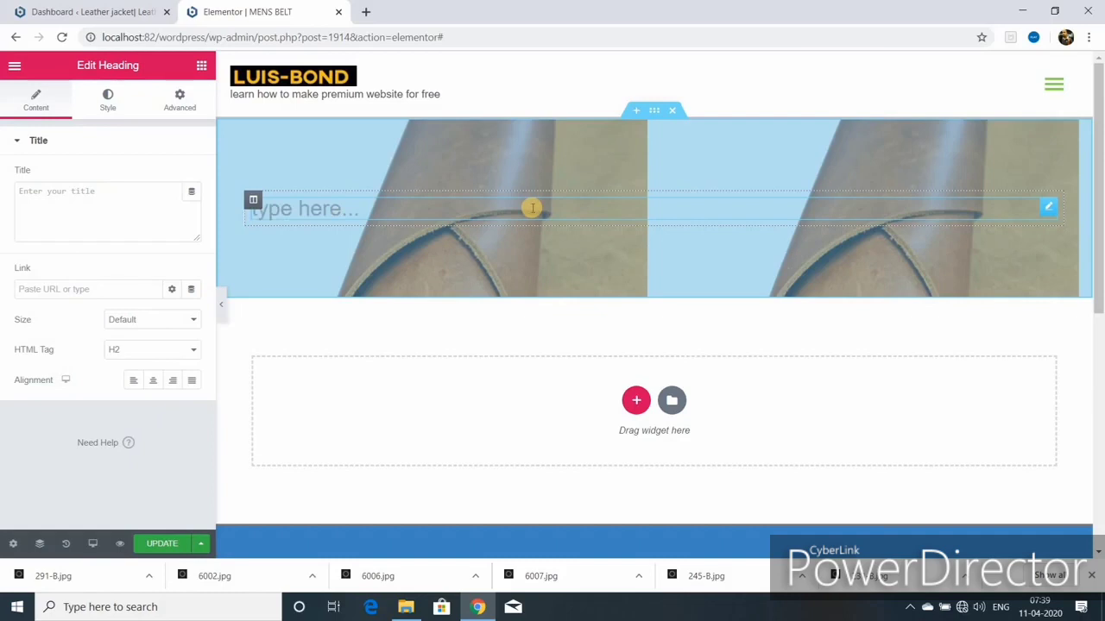
pyautogui.write('mens belt')
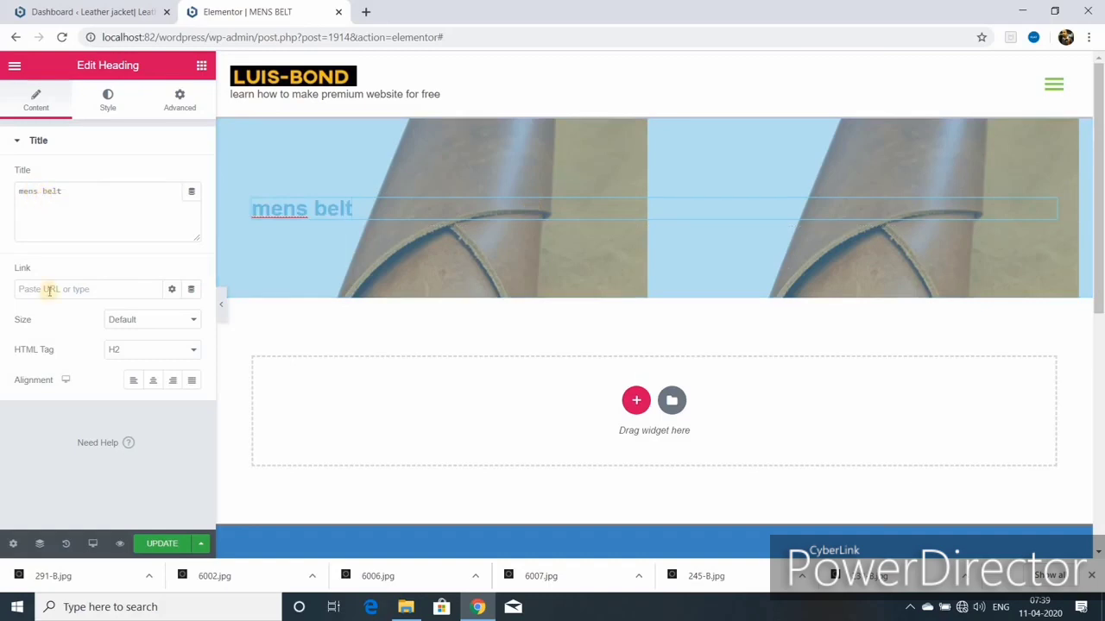
pyautogui.click(172, 290)
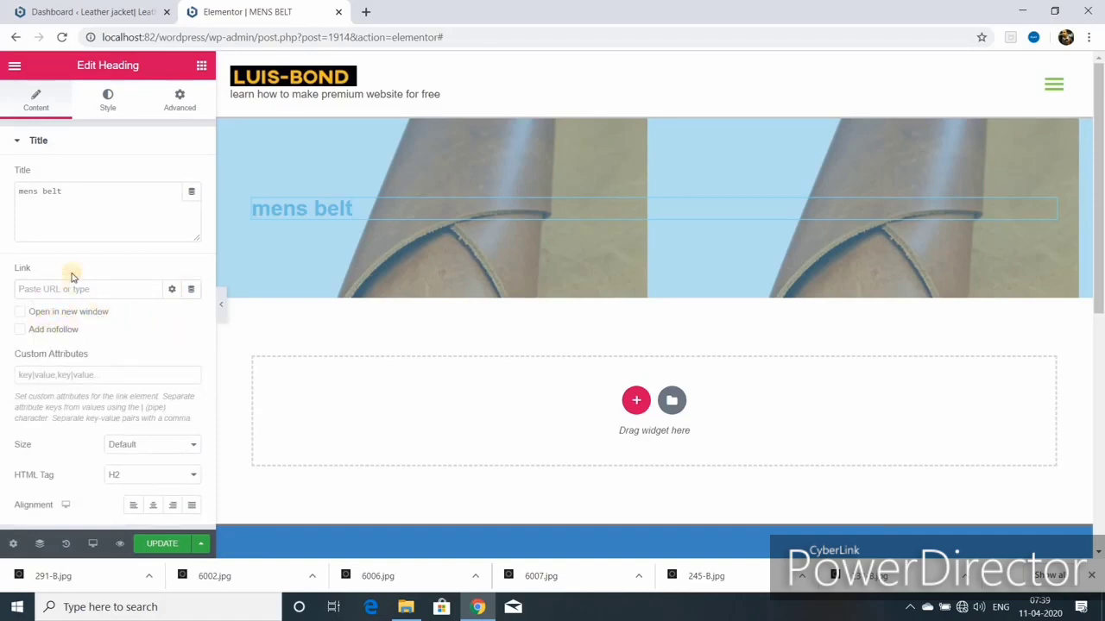
pyautogui.click(151, 444)
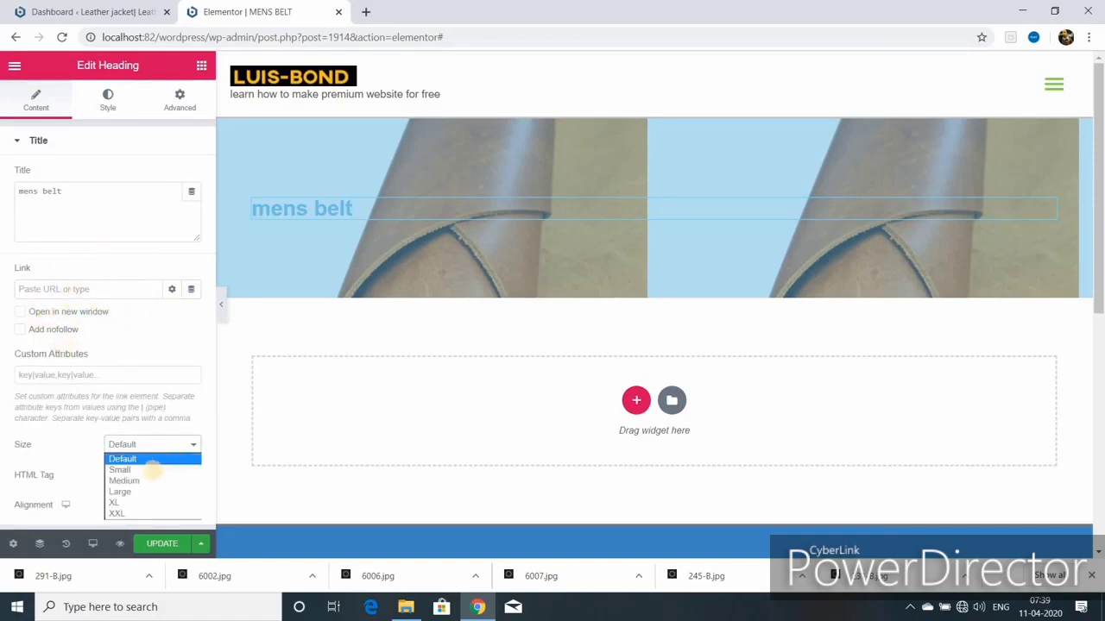
pyautogui.click(115, 502)
pyautogui.scroll(-1, 143, 431)
pyautogui.click(193, 397)
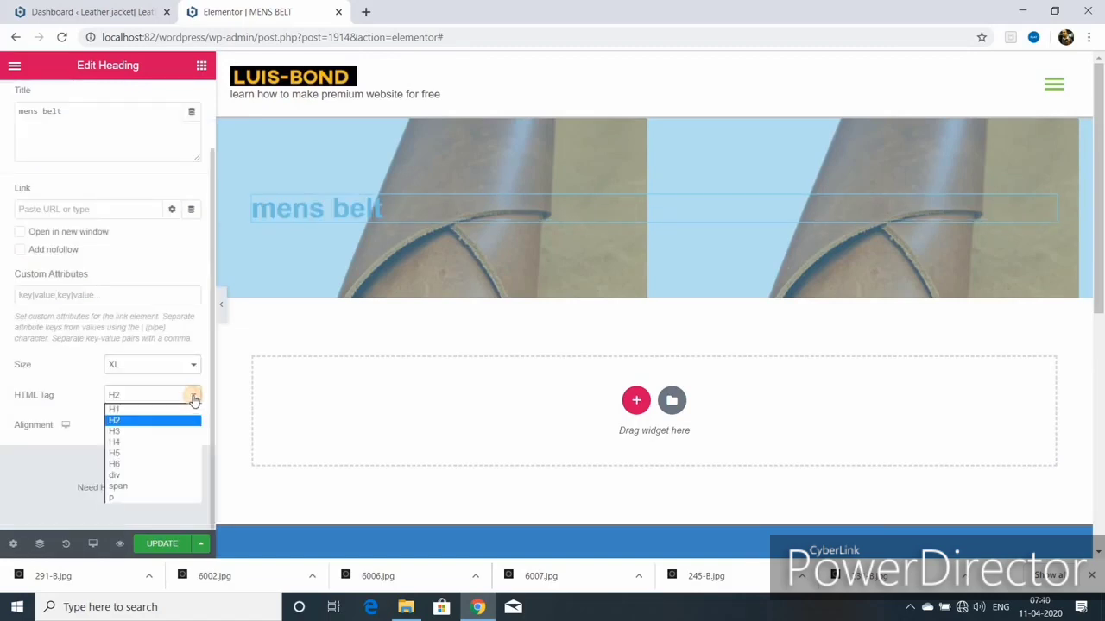
pyautogui.click(169, 409)
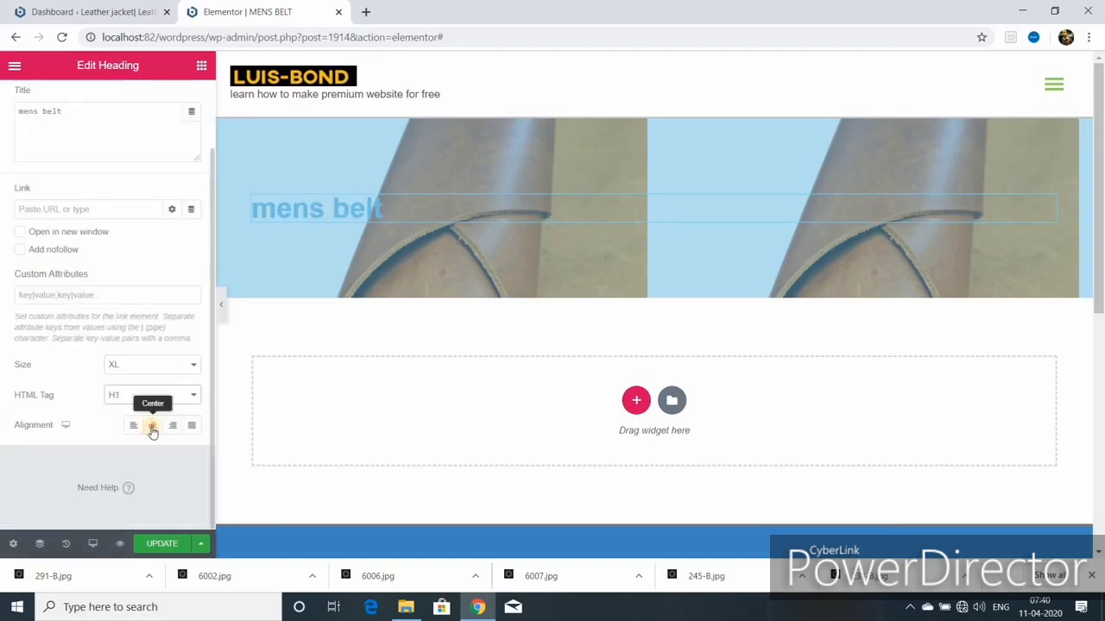
pyautogui.click(152, 424)
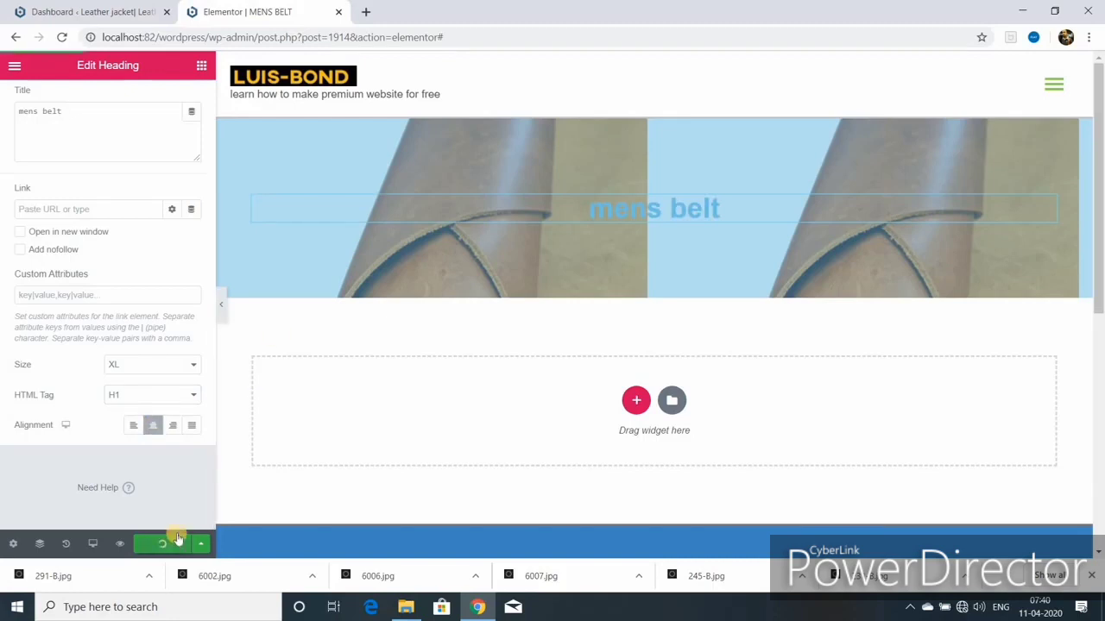
pyautogui.scroll(1, 150, 209)
# Step: Style the heading red, weight 700, uppercase, normal style, no decoration, with adjusted letter spacing
pyautogui.click(108, 102)
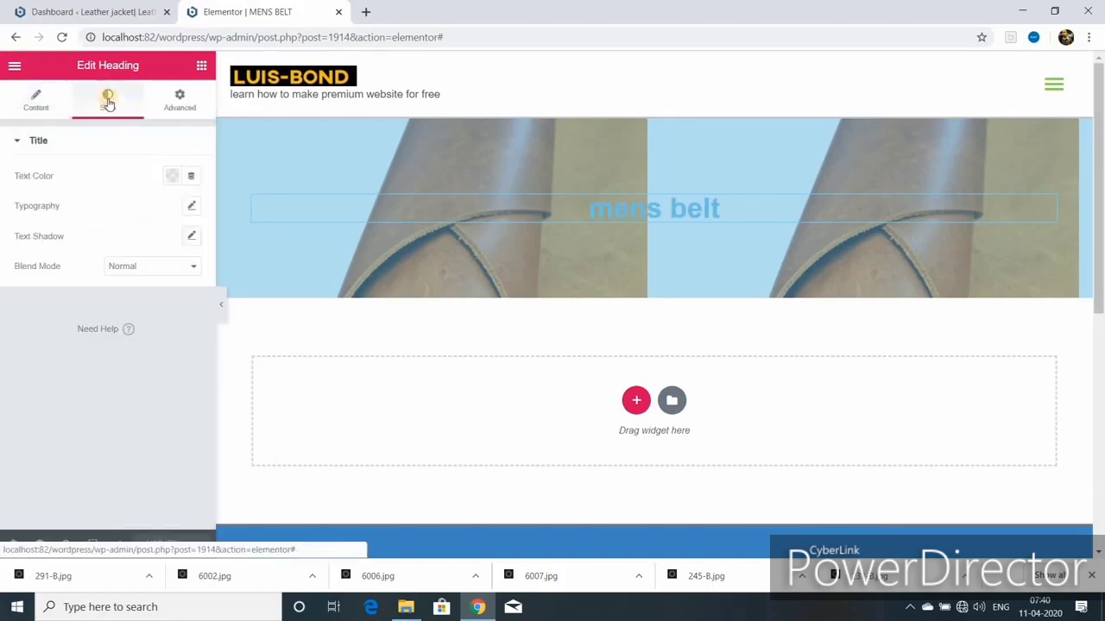
pyautogui.click(171, 176)
pyautogui.click(197, 212)
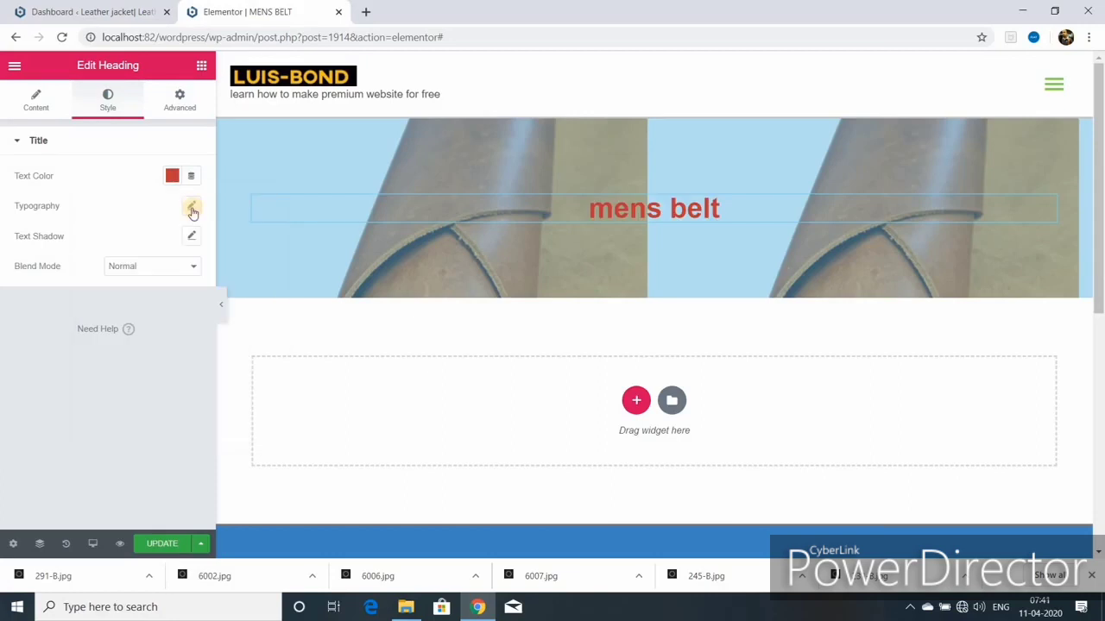
pyautogui.click(192, 209)
pyautogui.click(159, 332)
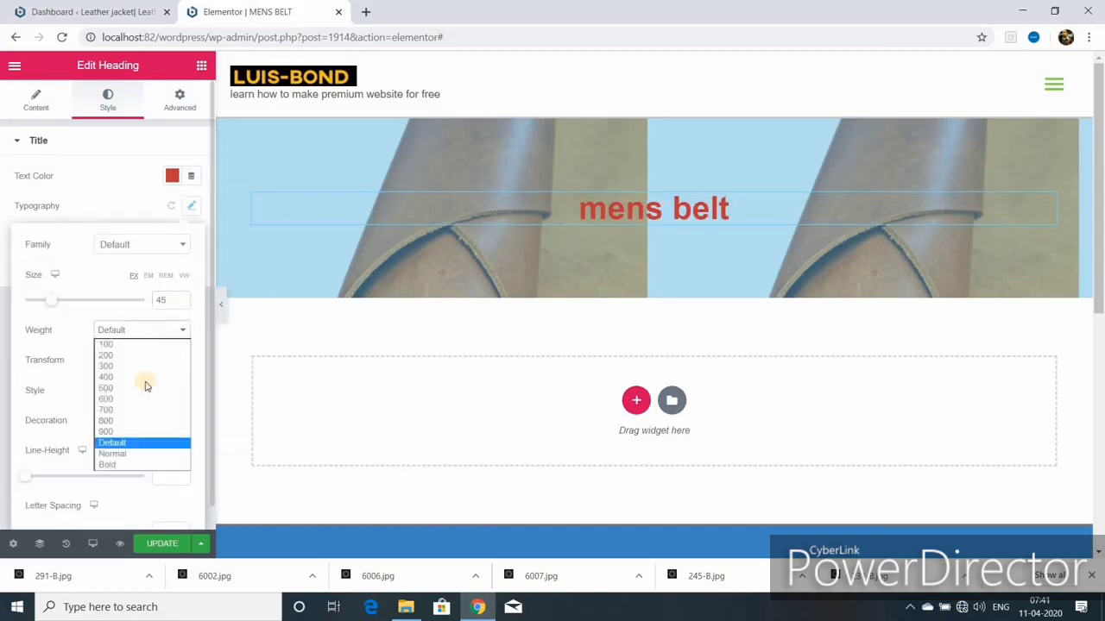
pyautogui.click(112, 409)
pyautogui.click(180, 362)
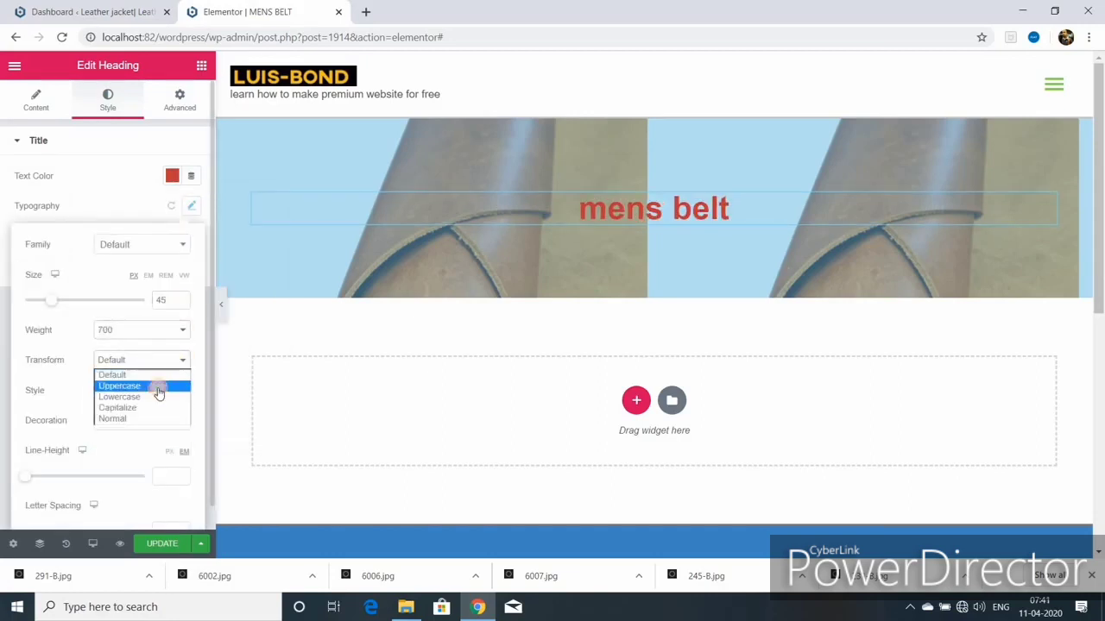
pyautogui.click(158, 385)
pyautogui.click(182, 394)
pyautogui.click(177, 415)
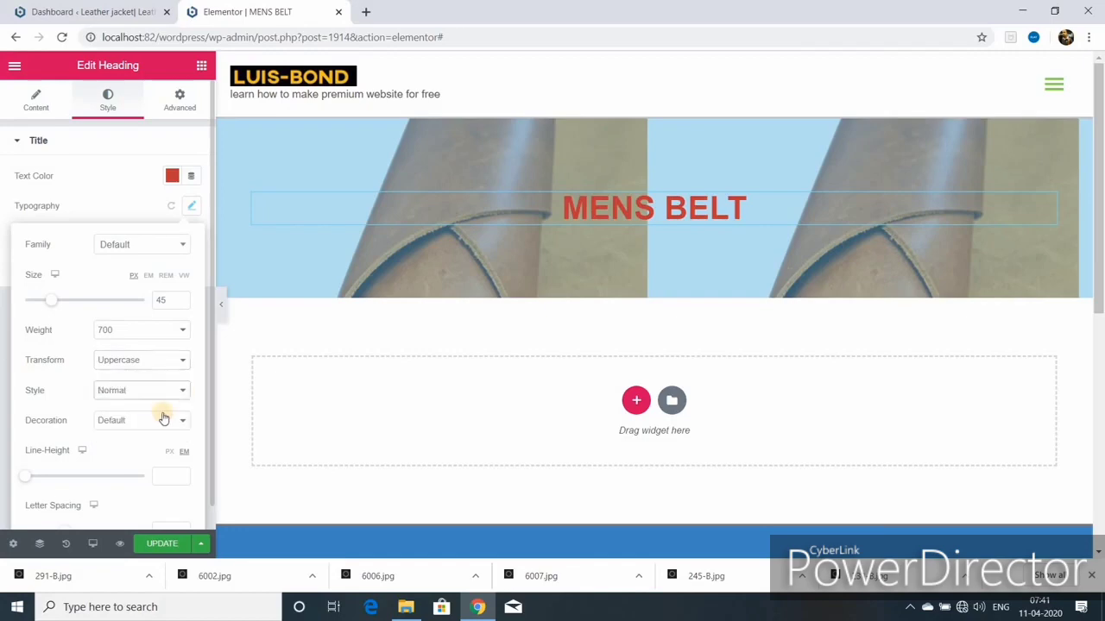
pyautogui.click(164, 419)
pyautogui.click(130, 479)
pyautogui.scroll(-1, 130, 479)
pyautogui.moveTo(61, 506); pyautogui.dragTo(53, 508)
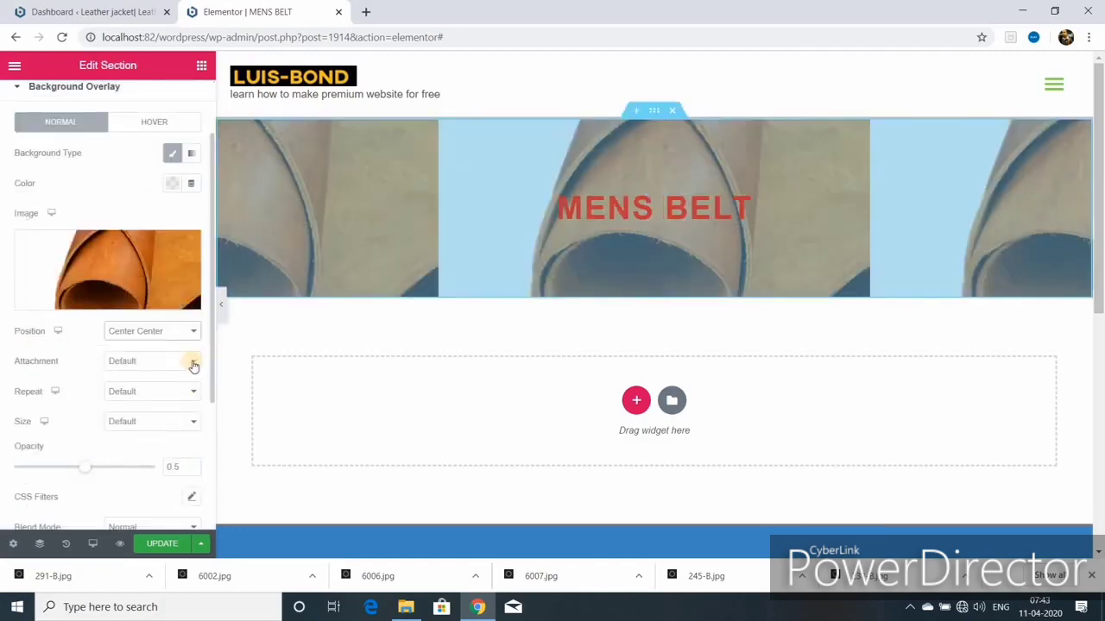
# Step: Set the overlay to fixed attachment, repeat-y and 0.12 opacity, then update the page
pyautogui.click(193, 360)
pyautogui.click(165, 400)
pyautogui.click(194, 415)
pyautogui.click(157, 439)
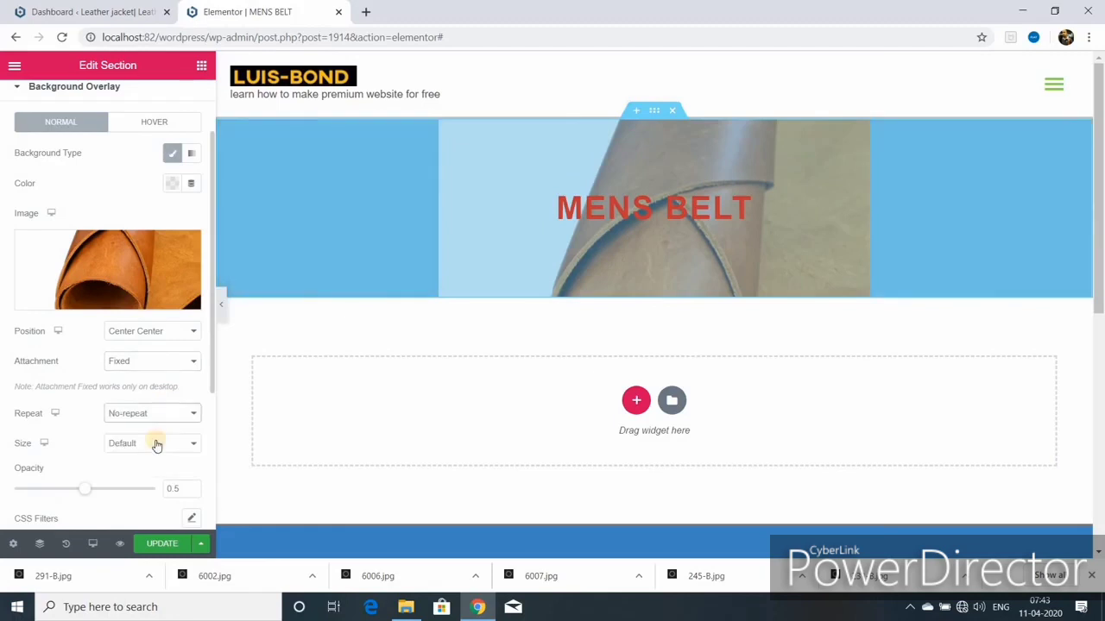
pyautogui.click(175, 415)
pyautogui.click(173, 460)
pyautogui.click(164, 413)
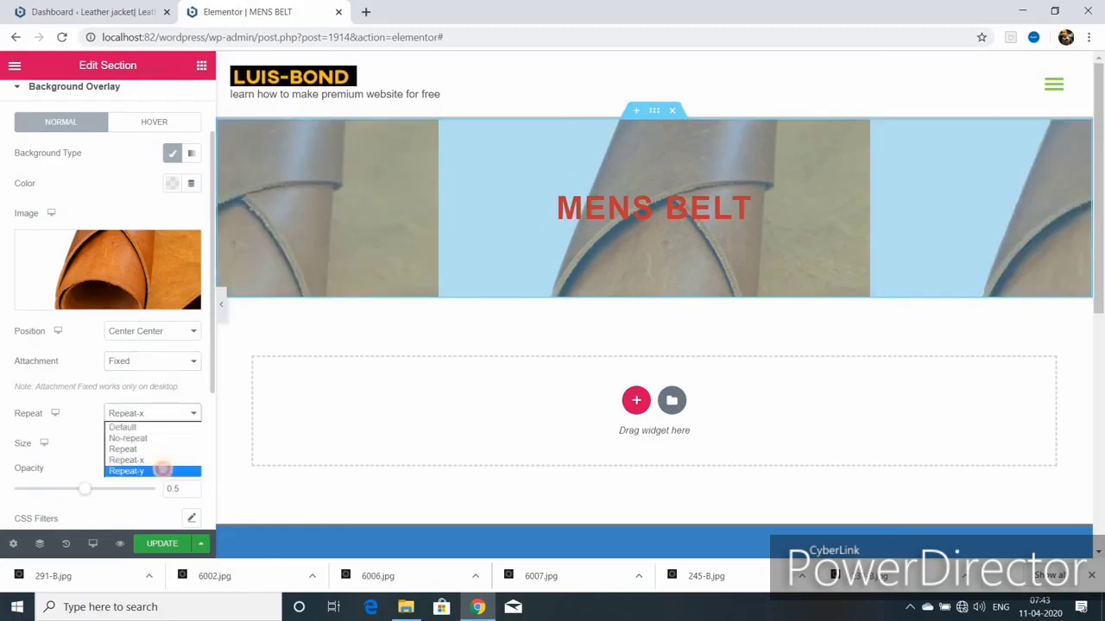
pyautogui.click(164, 471)
pyautogui.scroll(-1, 164, 473)
pyautogui.moveTo(84, 399); pyautogui.dragTo(31, 399)
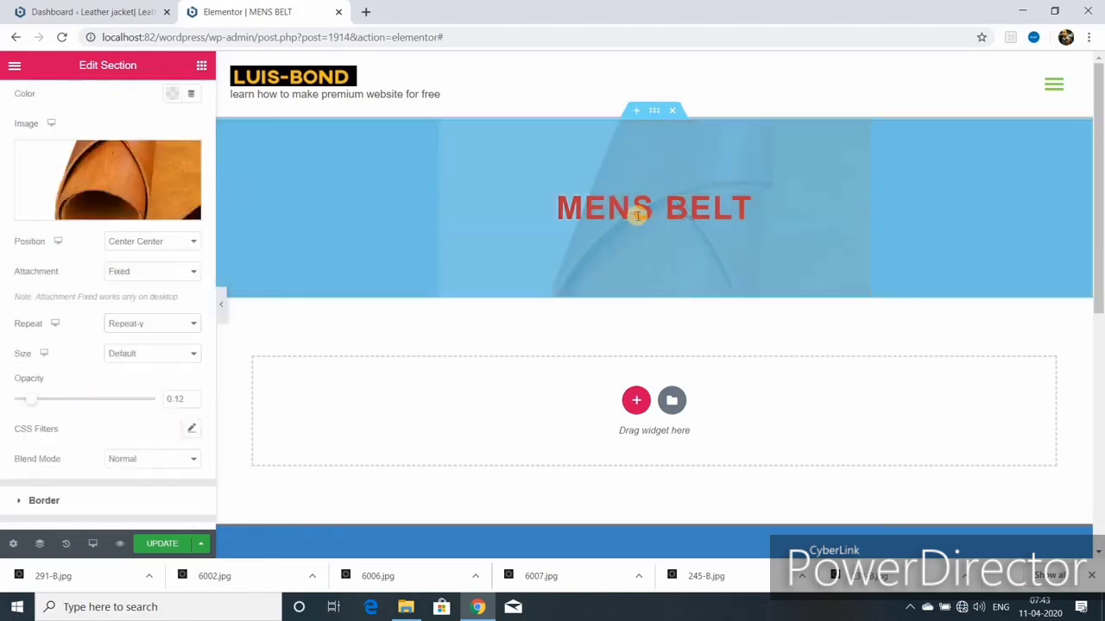
pyautogui.scroll(-3, 164, 483)
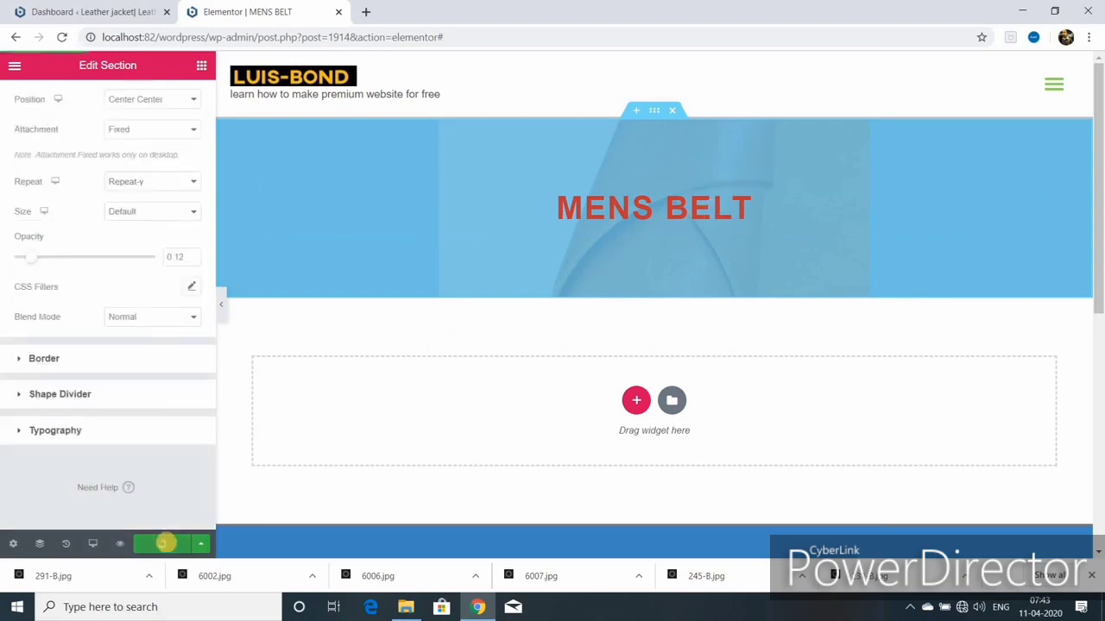
pyautogui.click(163, 544)
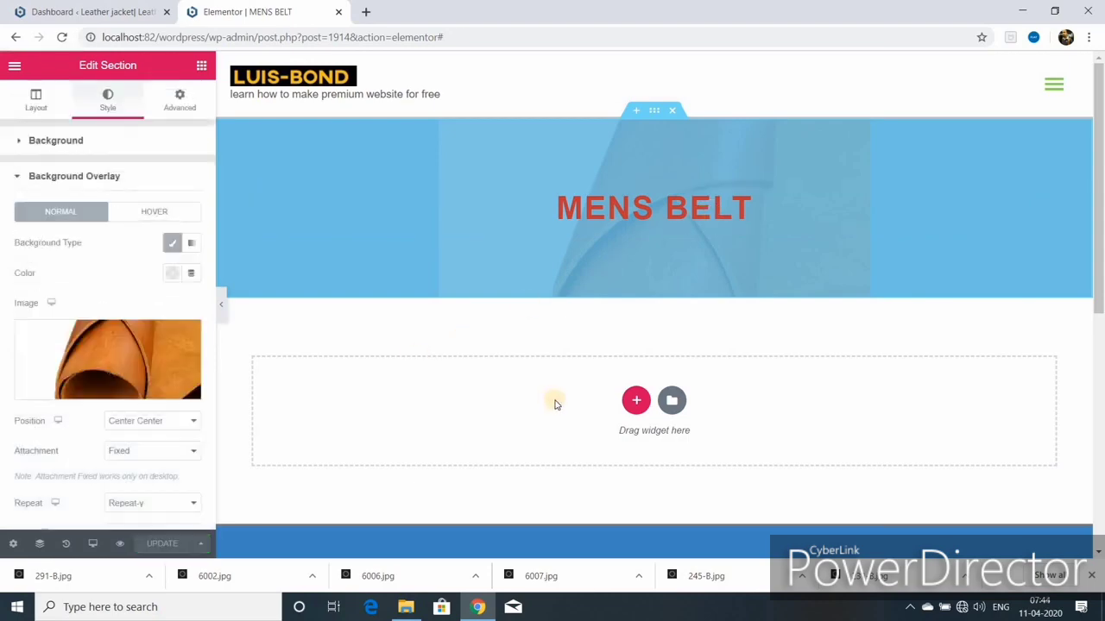
# Step: Add a three-column section below the banner, removing a stray empty section
pyautogui.click(635, 401)
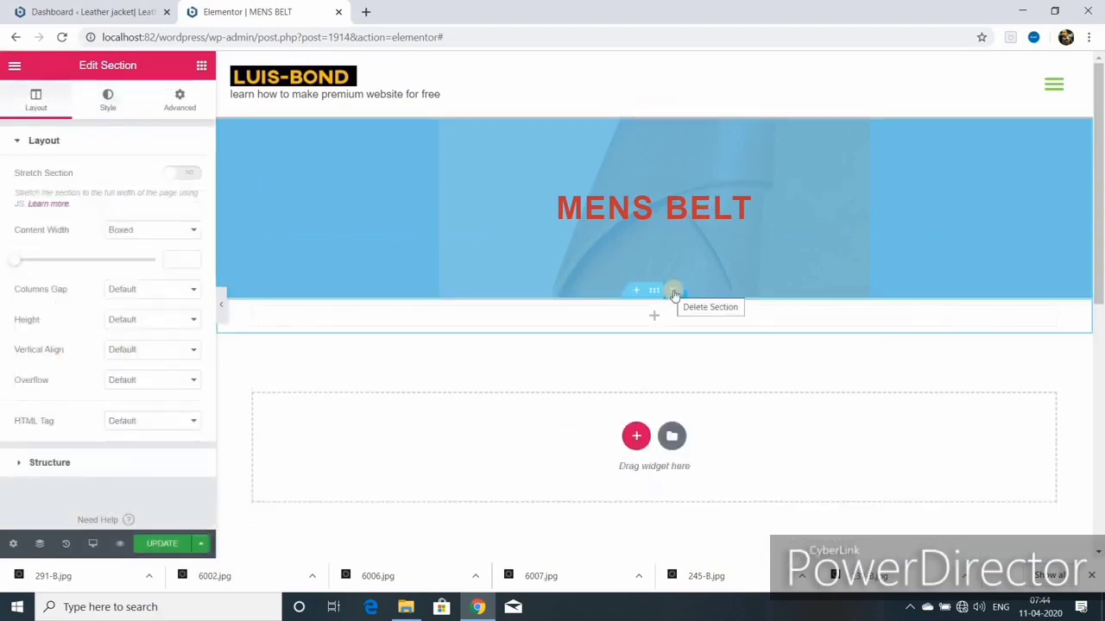
pyautogui.click(673, 291)
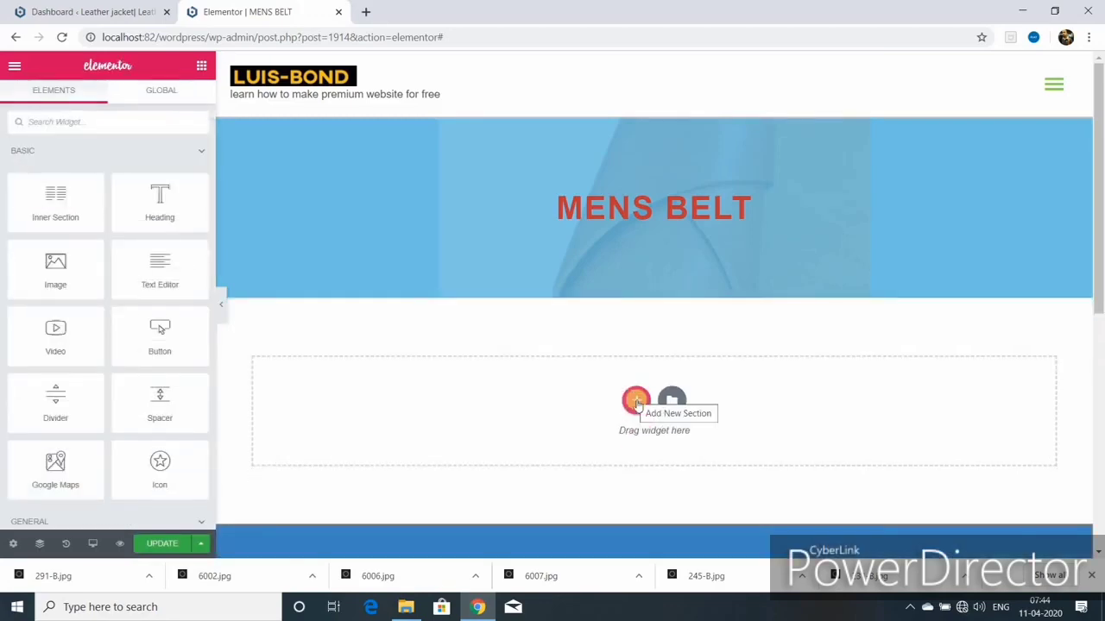
pyautogui.click(635, 401)
pyautogui.click(614, 434)
# Step: Place an Image widget in the first column and choose belt photo 227-B.jpg
pyautogui.click(56, 122)
pyautogui.write('im')
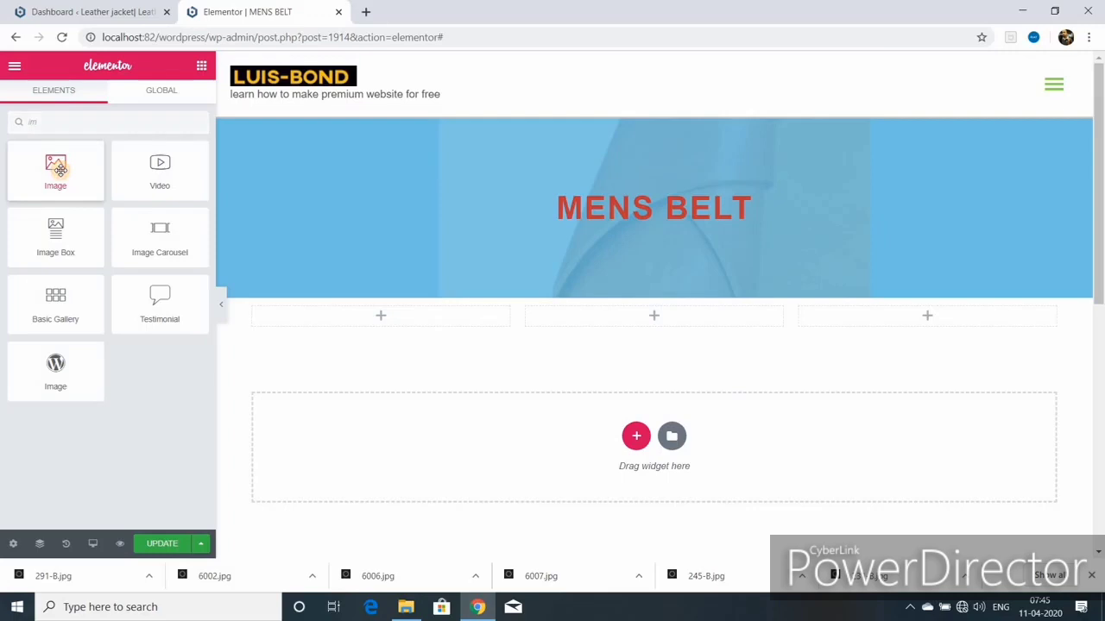
pyautogui.moveTo(59, 170); pyautogui.dragTo(390, 321)
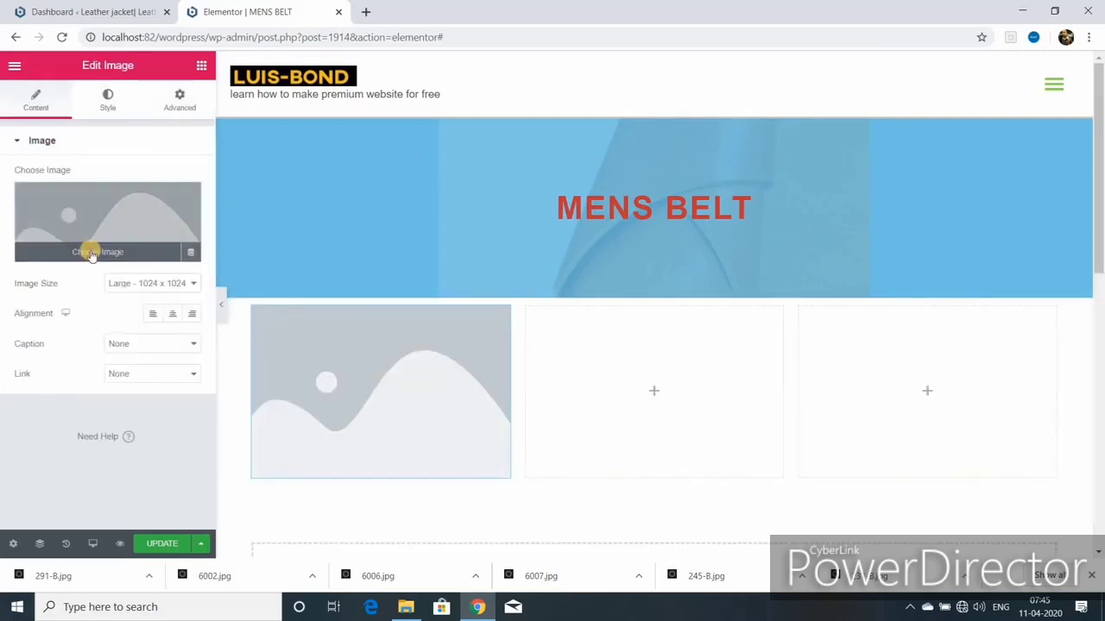
pyautogui.click(91, 253)
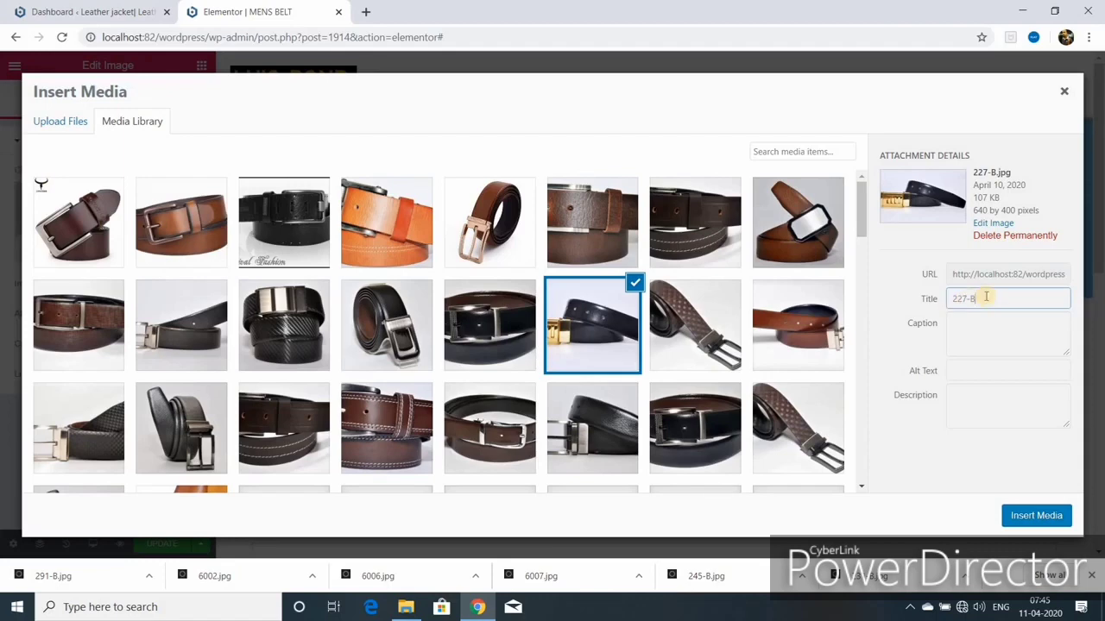
pyautogui.press('BackSpace')
pyautogui.press('BackSpace')
pyautogui.press('BackSpace')
pyautogui.press('BackSpace')
pyautogui.press('BackSpace')
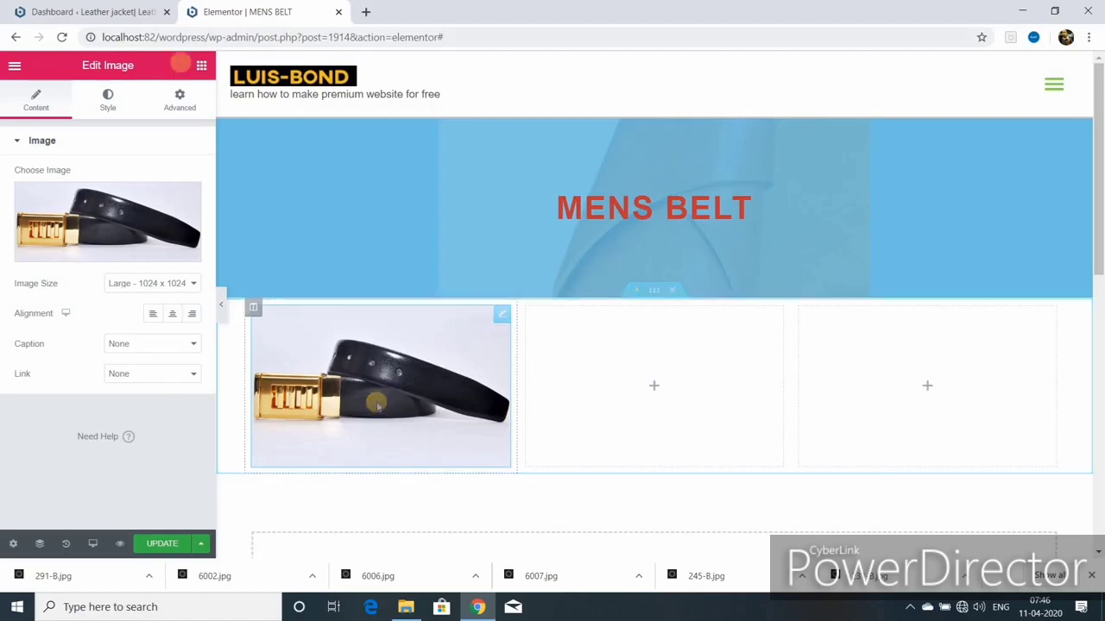
# Step: Add a text paragraph and a linkless '10 $ per pcs' button under the belt image
pyautogui.click(201, 66)
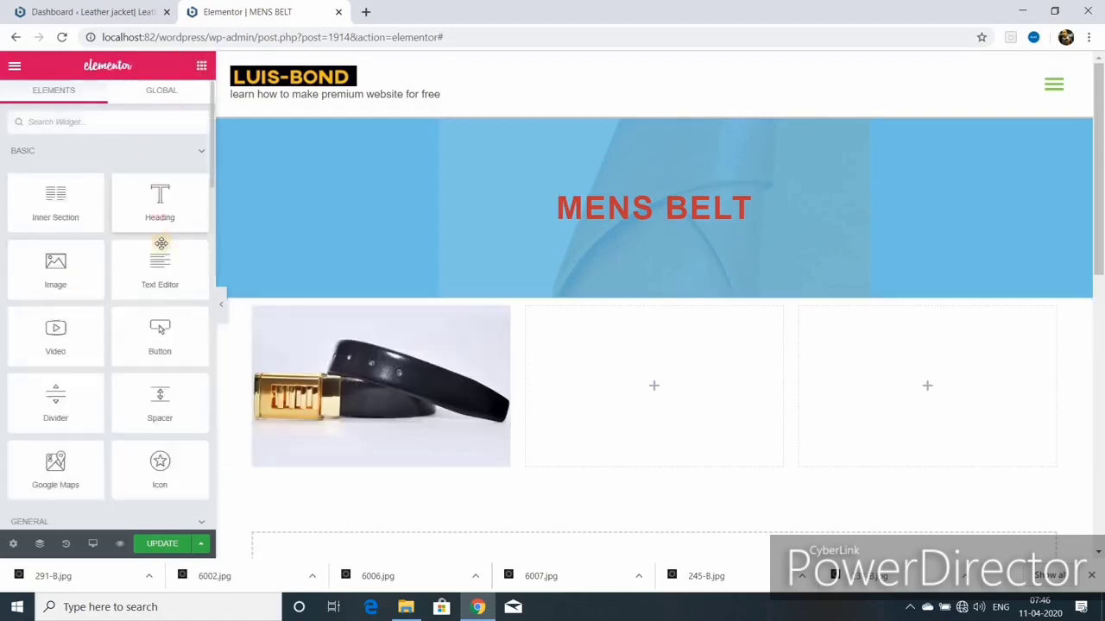
pyautogui.moveTo(157, 266); pyautogui.dragTo(340, 460)
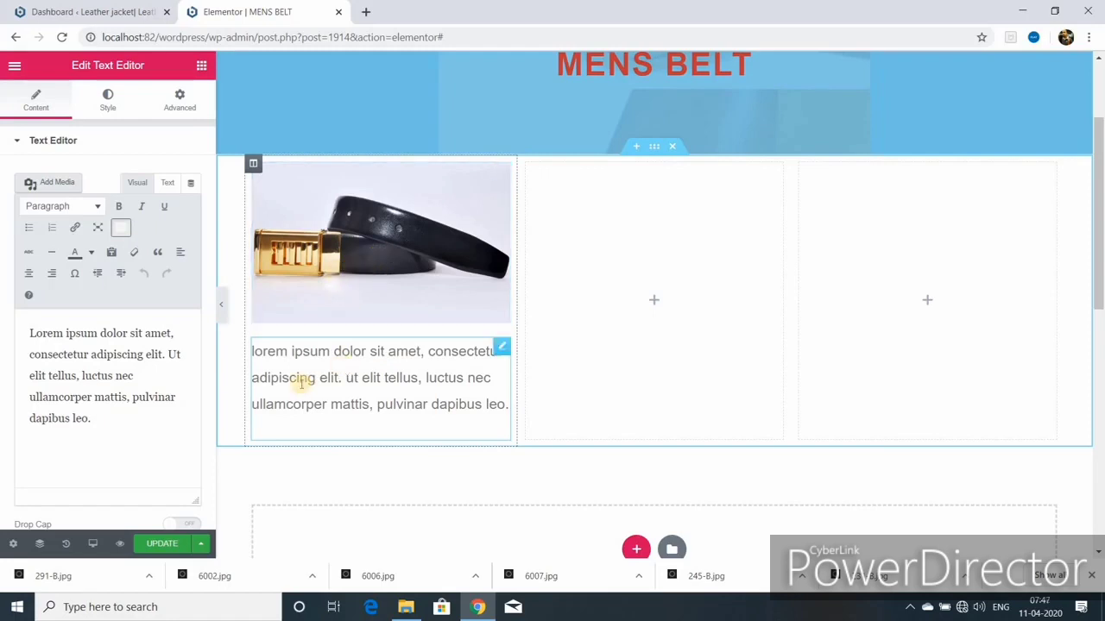
pyautogui.click(199, 67)
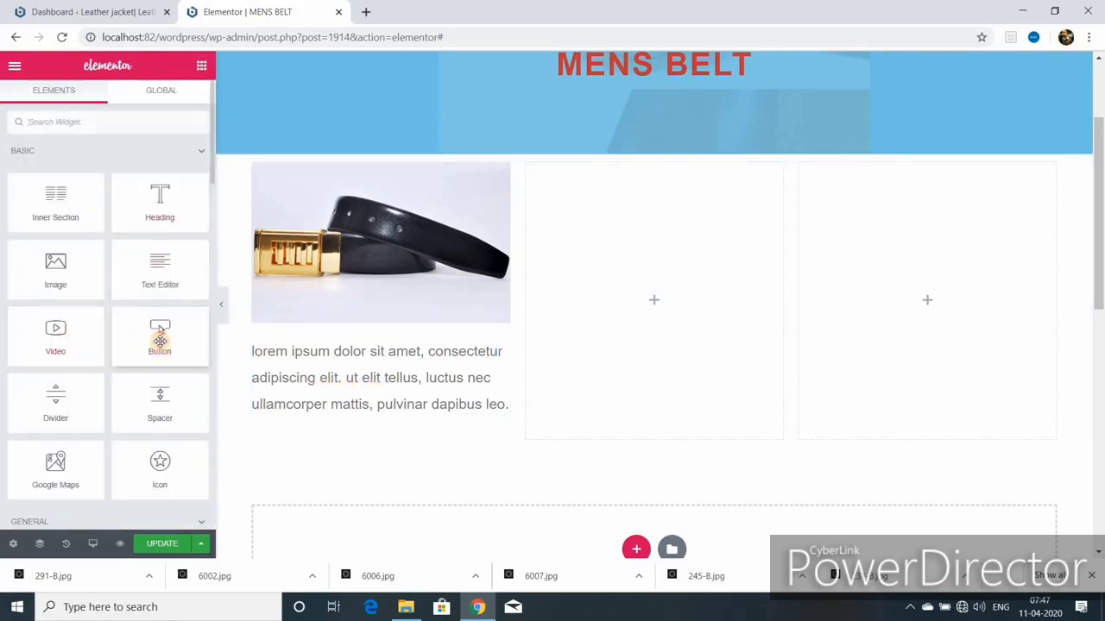
pyautogui.moveTo(160, 332); pyautogui.dragTo(320, 442)
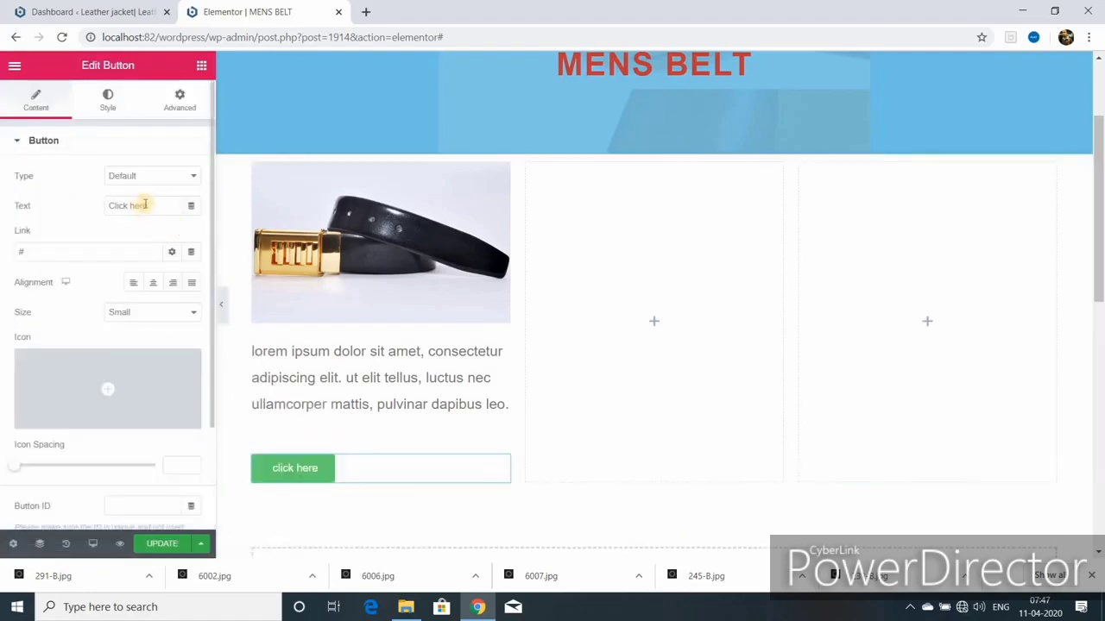
pyautogui.click(148, 206)
pyautogui.press('BackSpace')
pyautogui.press('BackSpace')
pyautogui.press('BackSpace')
pyautogui.press('BackSpace')
pyautogui.press('BackSpace')
pyautogui.press('BackSpace')
pyautogui.press('BackSpace')
pyautogui.press('BackSpace')
pyautogui.press('BackSpace')
pyautogui.press('BackSpace')
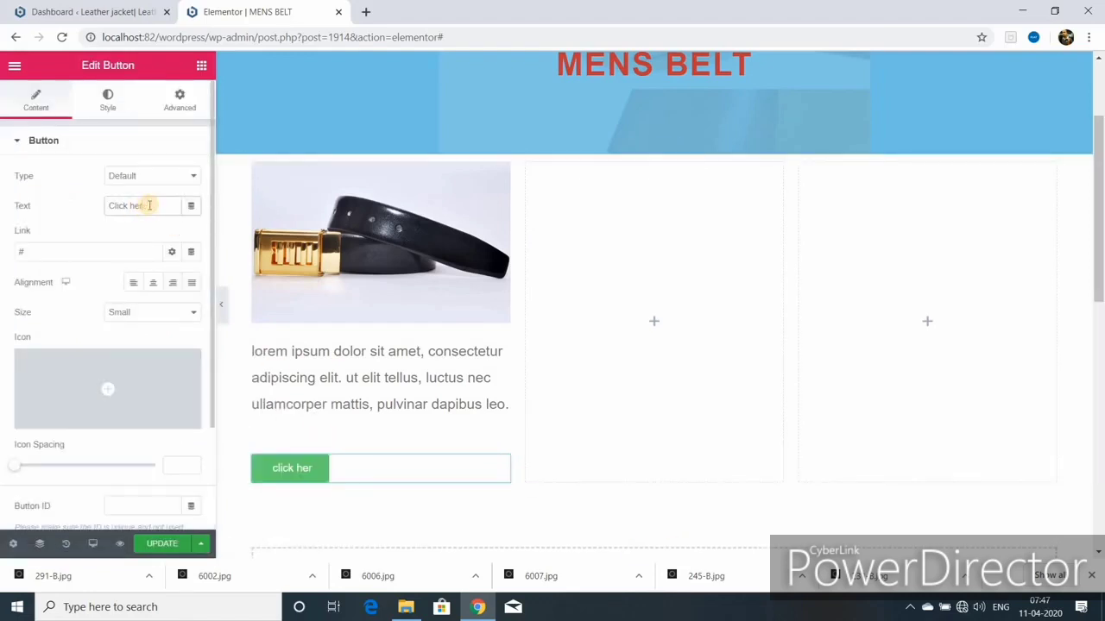
pyautogui.write('10 $ per pcs')
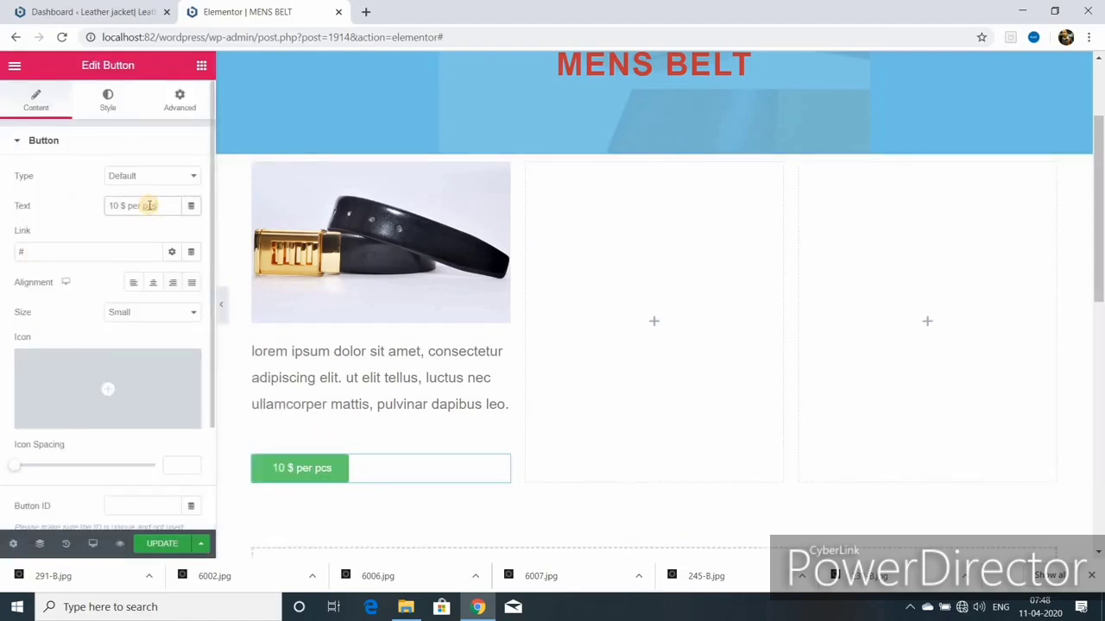
pyautogui.click(32, 252)
pyautogui.press('BackSpace')
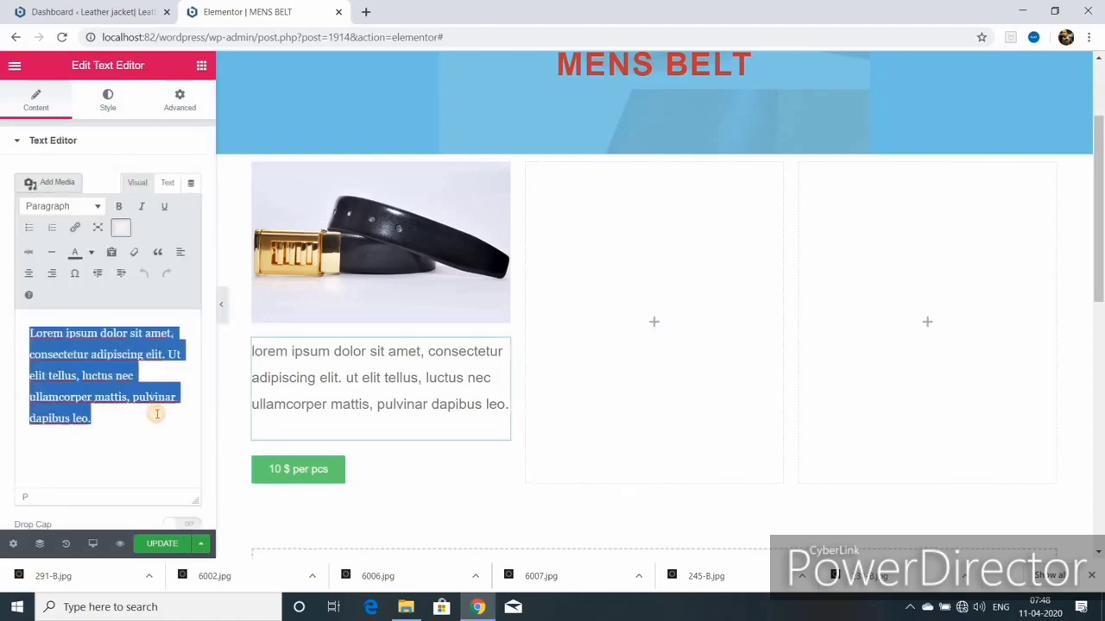
# Step: Double the description by pasting a copy of the paragraph, then save the page
pyautogui.rightClick(101, 362)
pyautogui.click(106, 419)
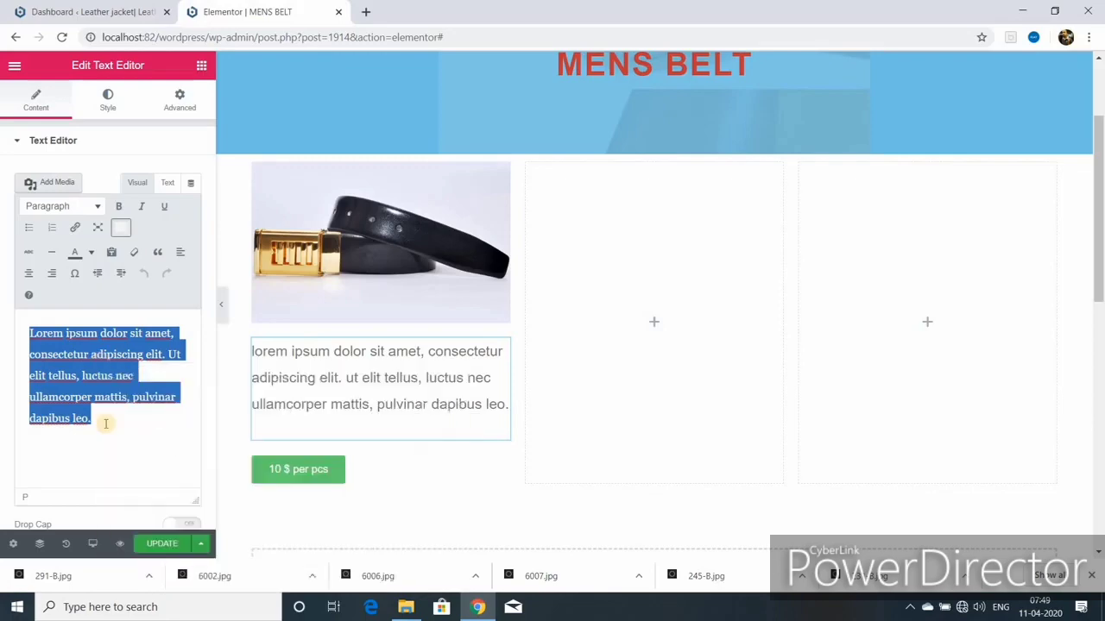
pyautogui.click(107, 420)
pyautogui.write('Lorem ipsum dolor sit amet, consectetur adipiscing elit. Ut elit tellus, luctus nec ullamcorper mattis, pulvinar dapibus leo.')
pyautogui.scroll(2, 385, 348)
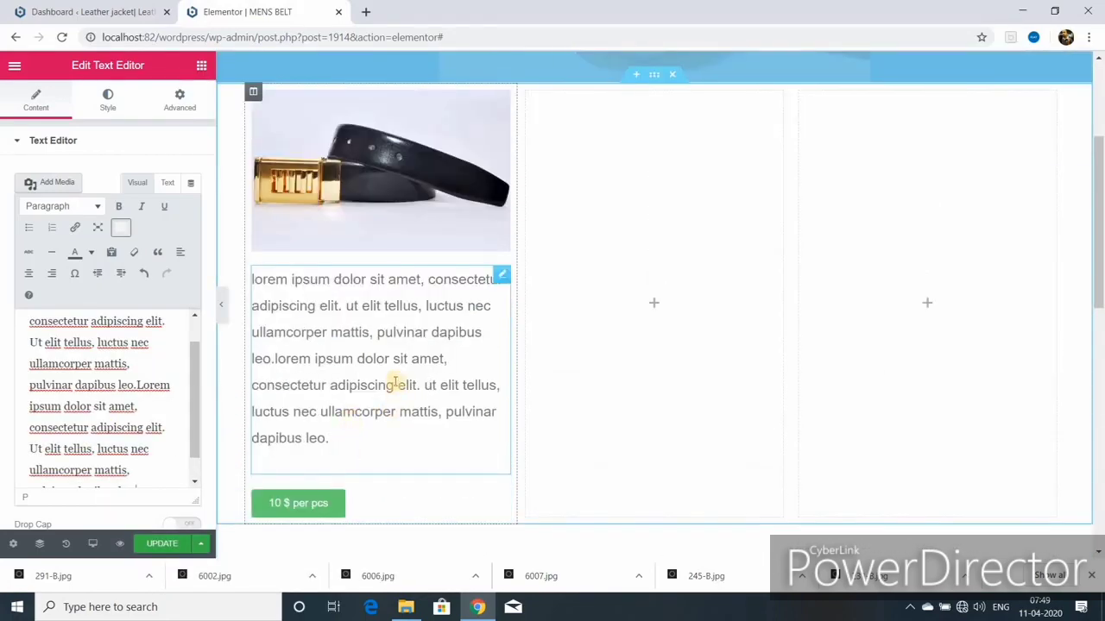
pyautogui.scroll(1, 395, 382)
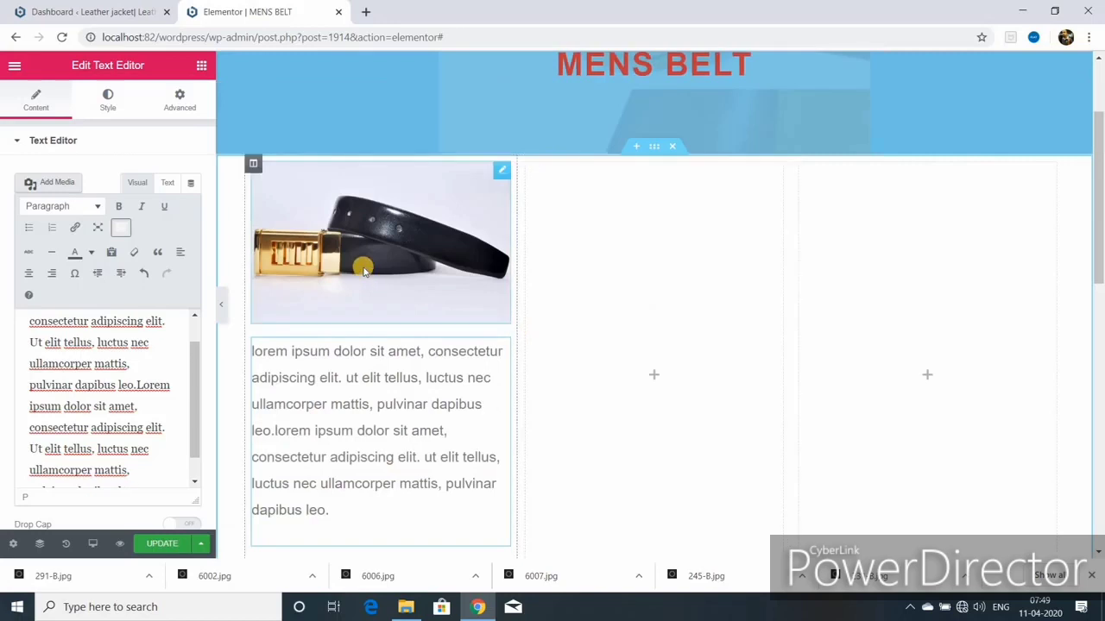
pyautogui.scroll(-2, 319, 397)
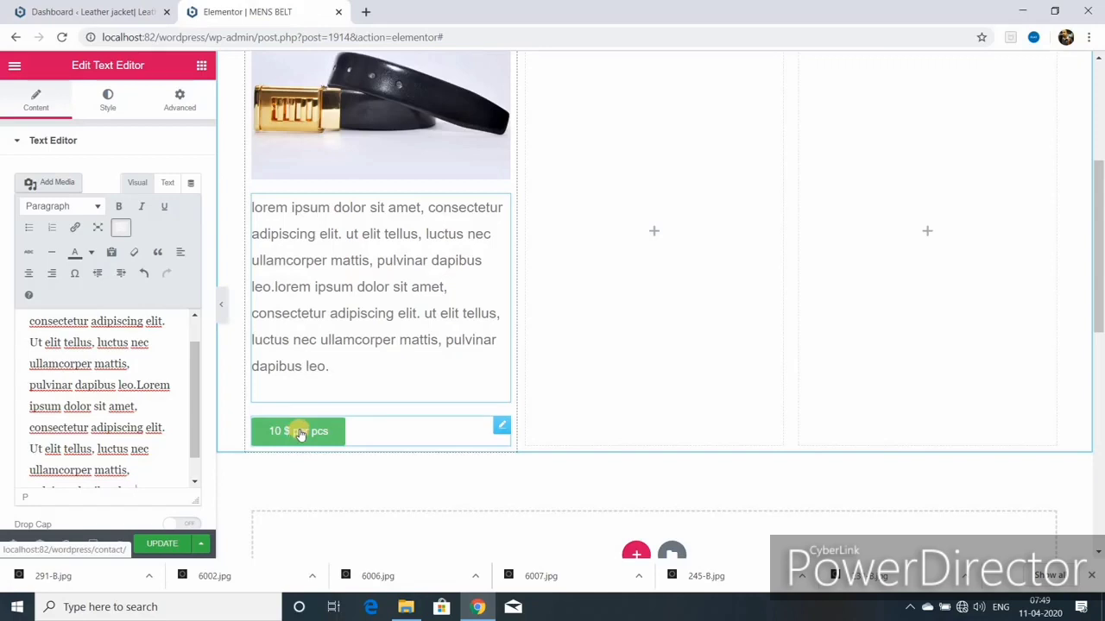
pyautogui.click(160, 542)
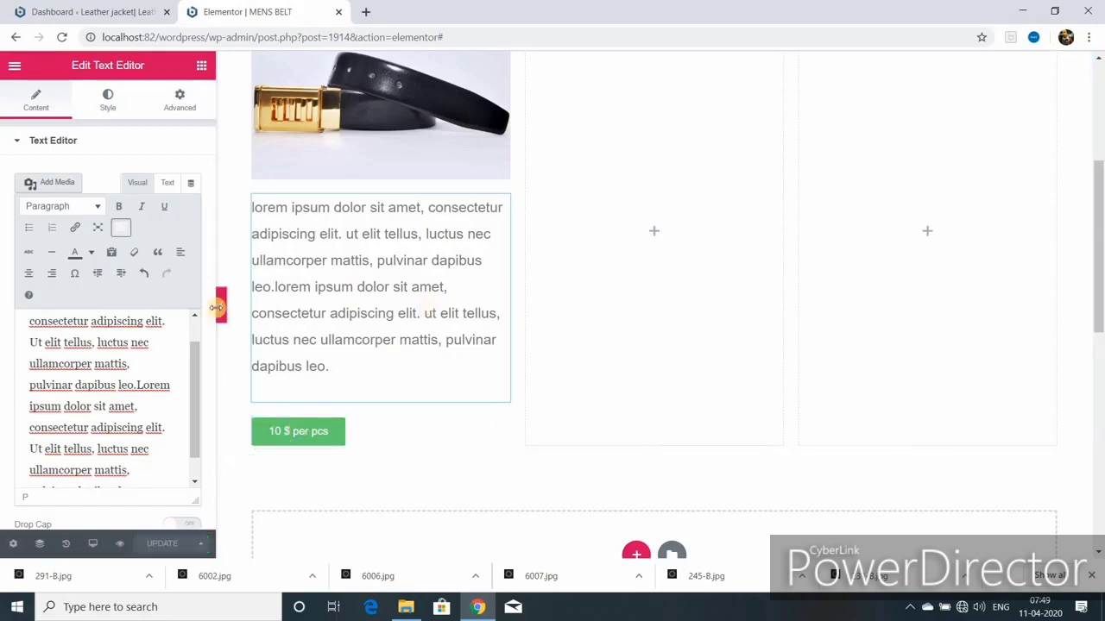
pyautogui.scroll(1, 487, 298)
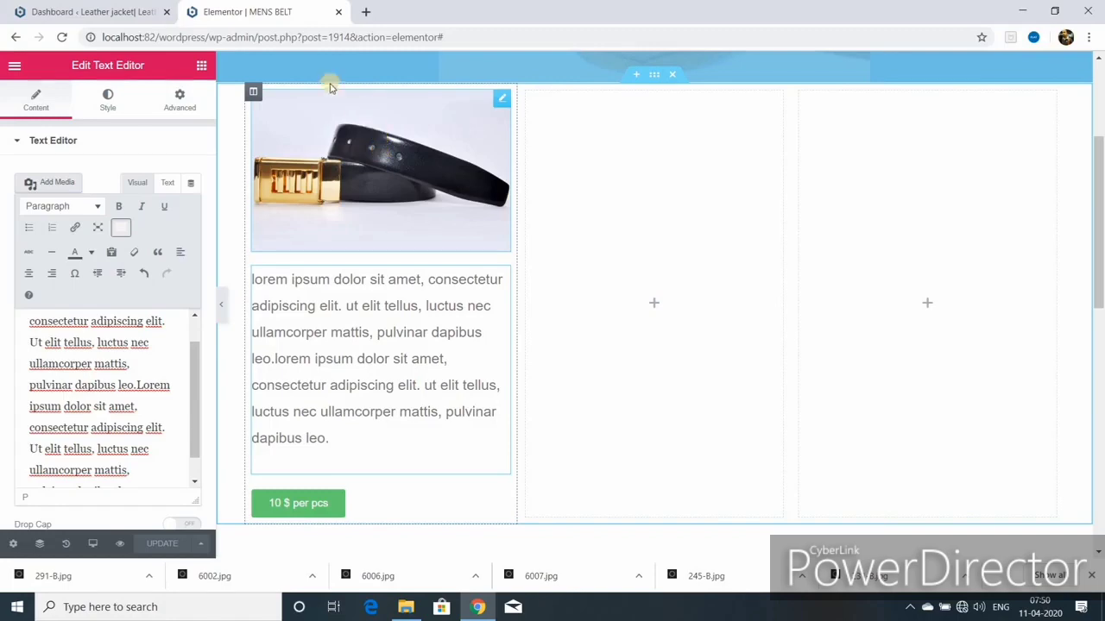
# Step: Duplicate the belt card column three times so four belt cards sit side by side
pyautogui.rightClick(252, 92)
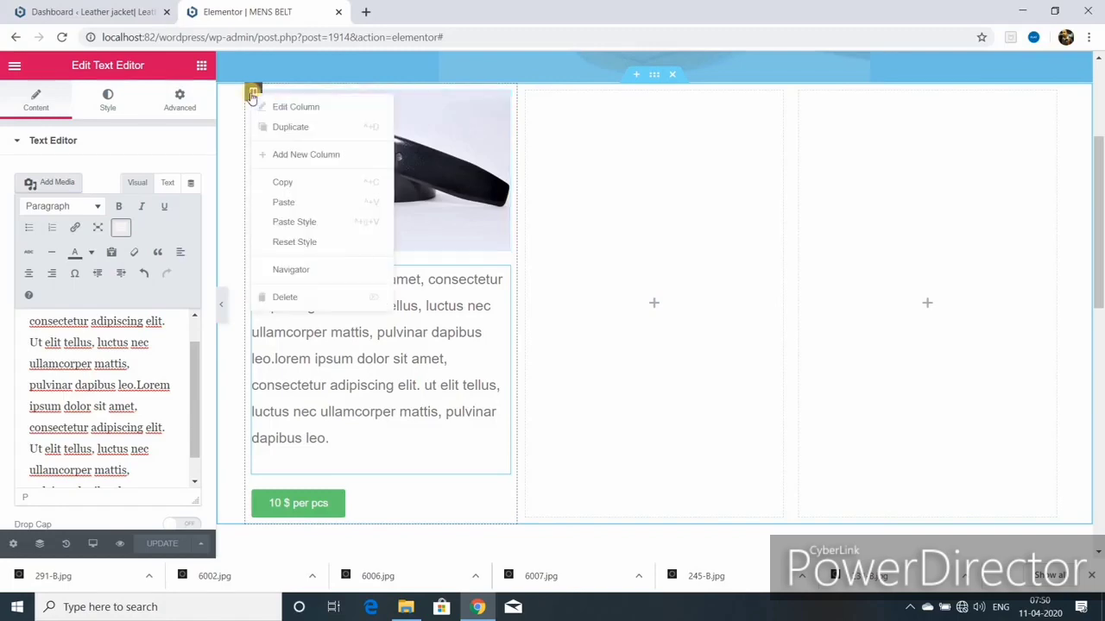
pyautogui.click(304, 132)
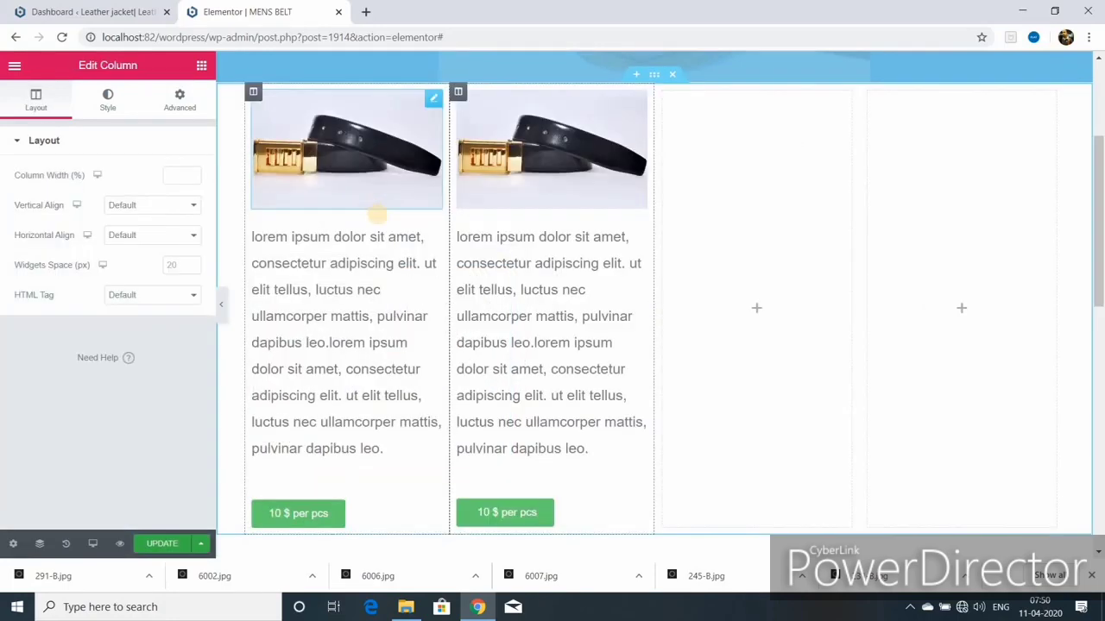
pyautogui.rightClick(457, 92)
pyautogui.click(488, 126)
pyautogui.rightClick(584, 93)
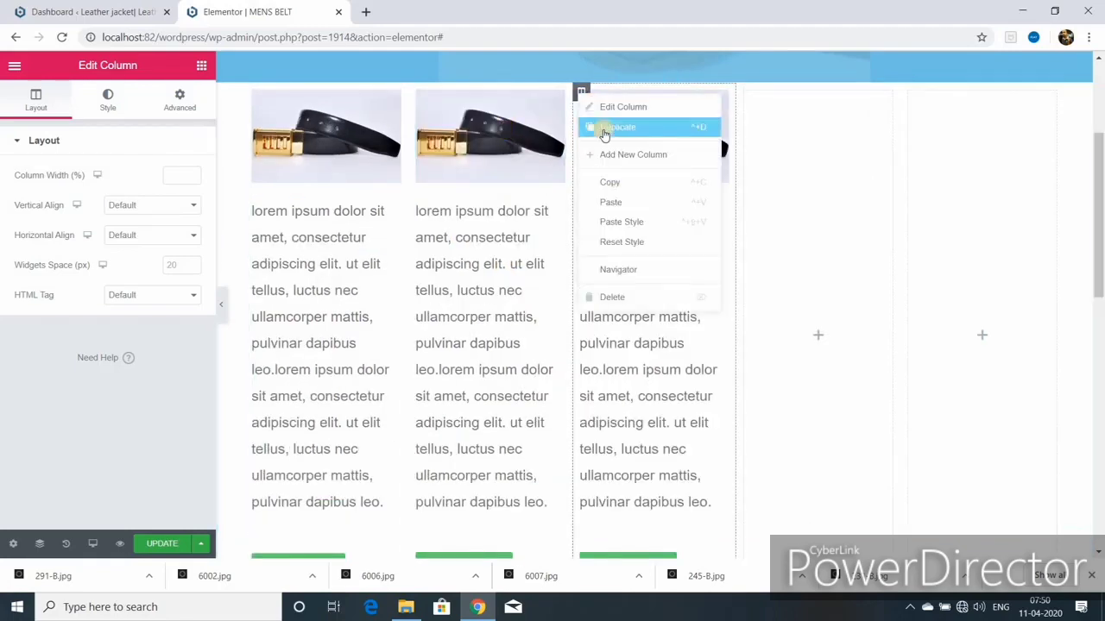
pyautogui.click(604, 131)
# Step: Delete the two leftover empty columns from the row
pyautogui.rightClick(798, 93)
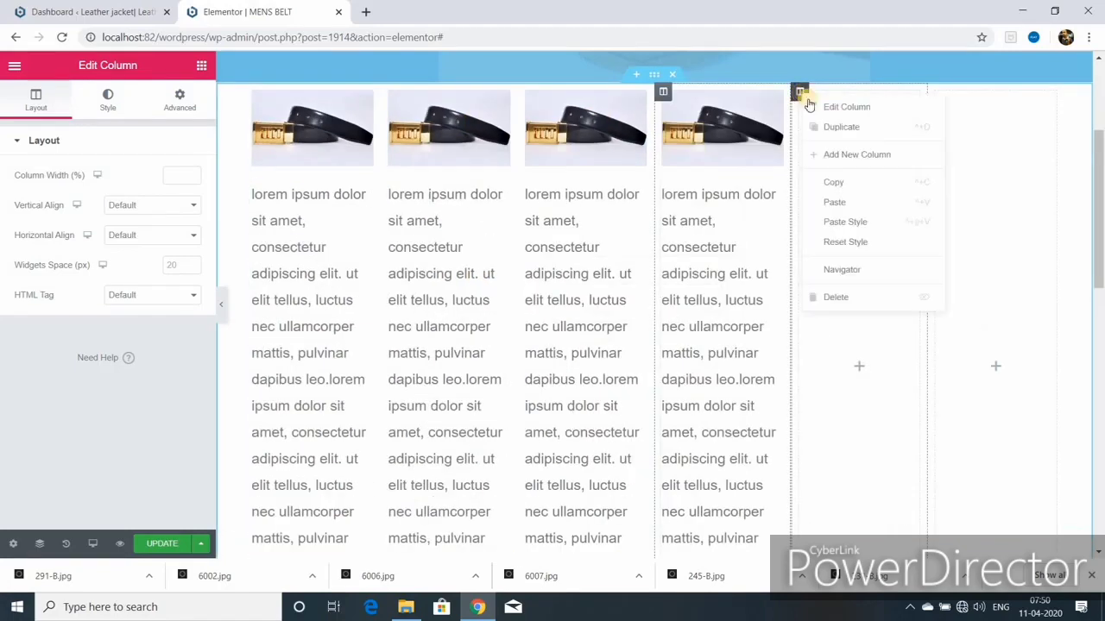
pyautogui.click(837, 297)
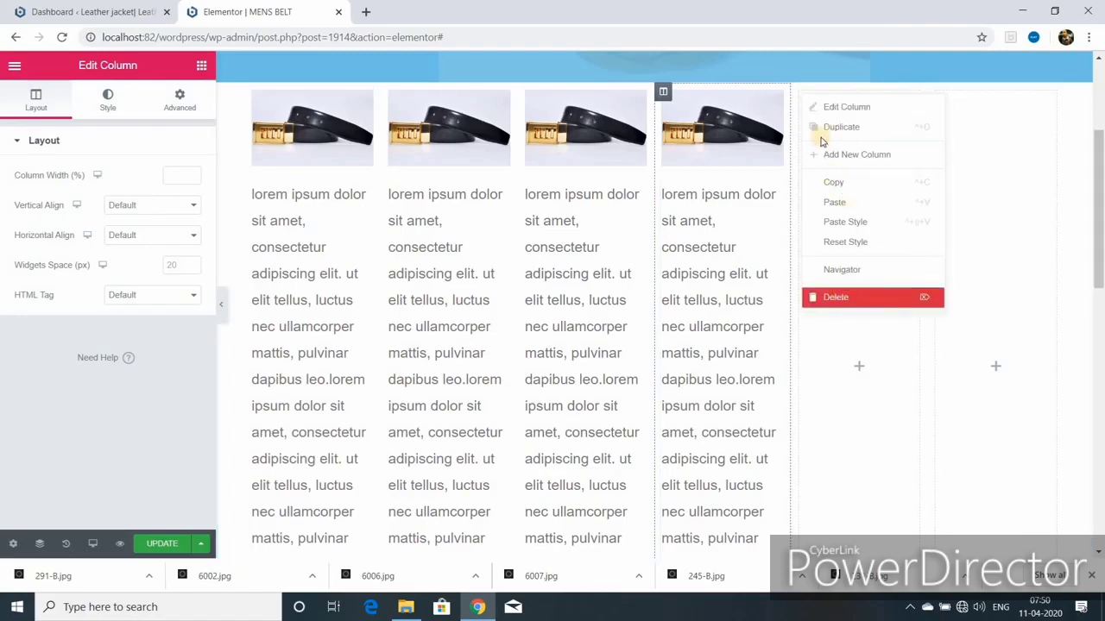
pyautogui.rightClick(909, 92)
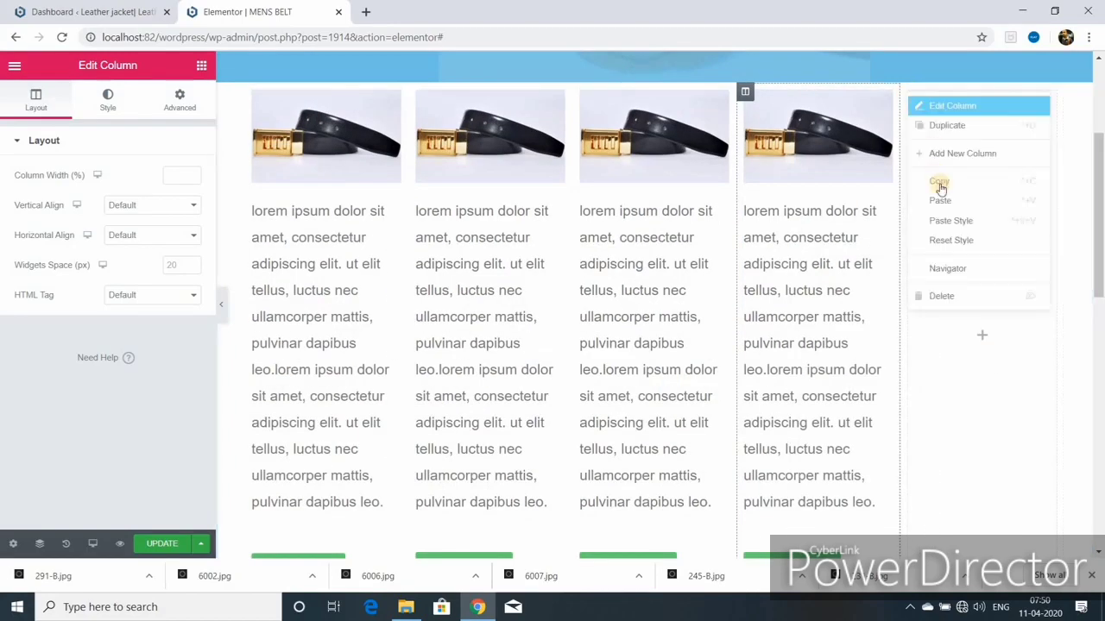
pyautogui.click(942, 296)
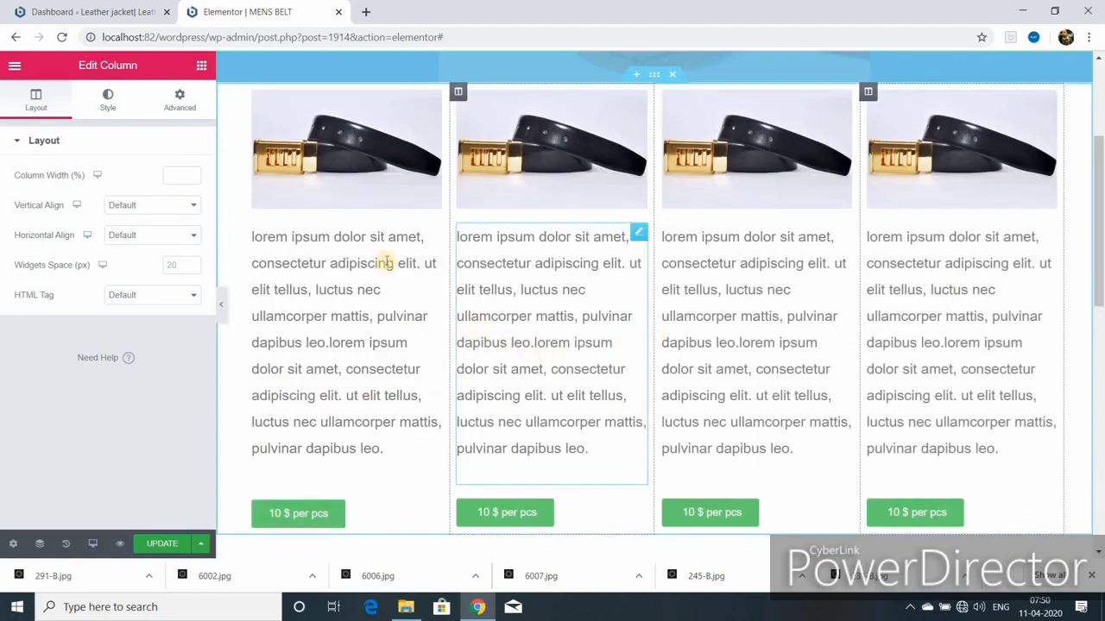
pyautogui.scroll(1, 647, 170)
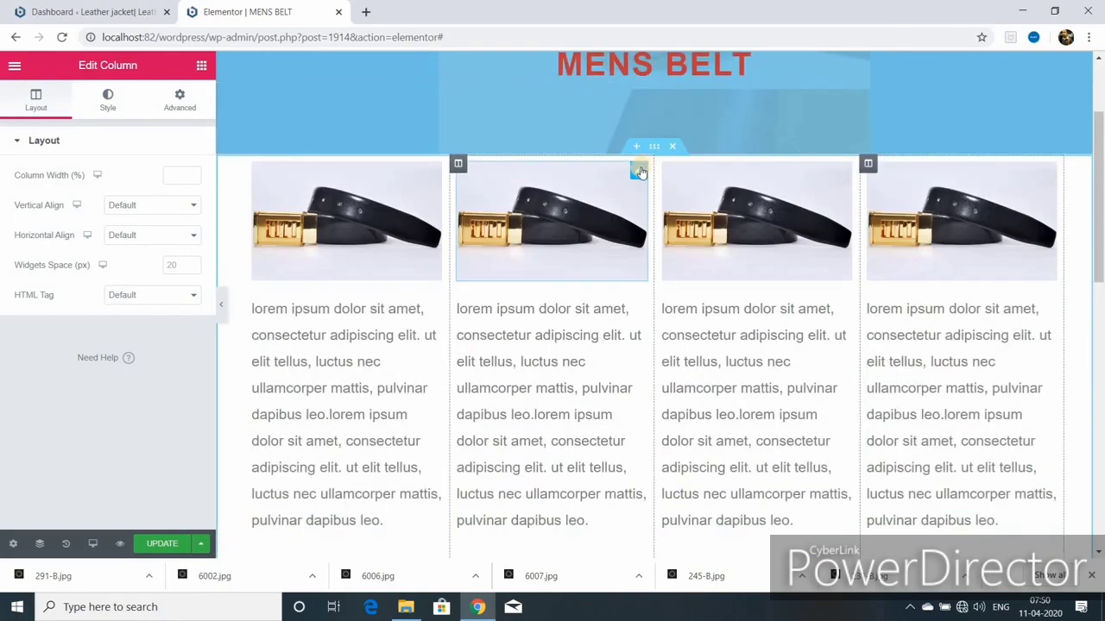
# Step: Set the first belt image's caption to show the attachment caption, leaving the link unchanged
pyautogui.click(643, 170)
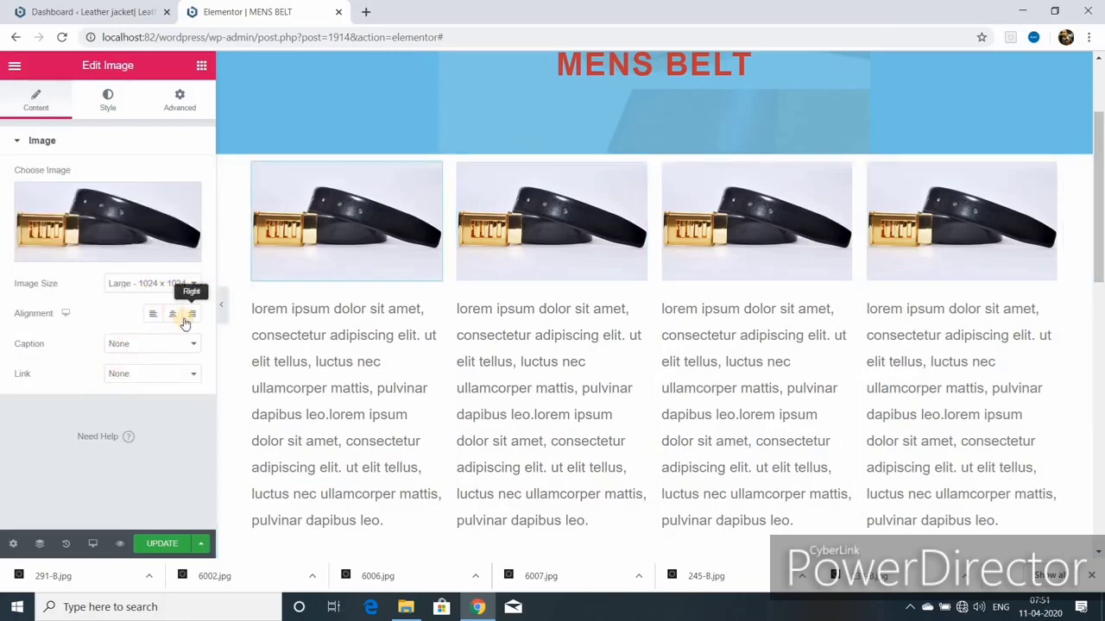
pyautogui.click(192, 345)
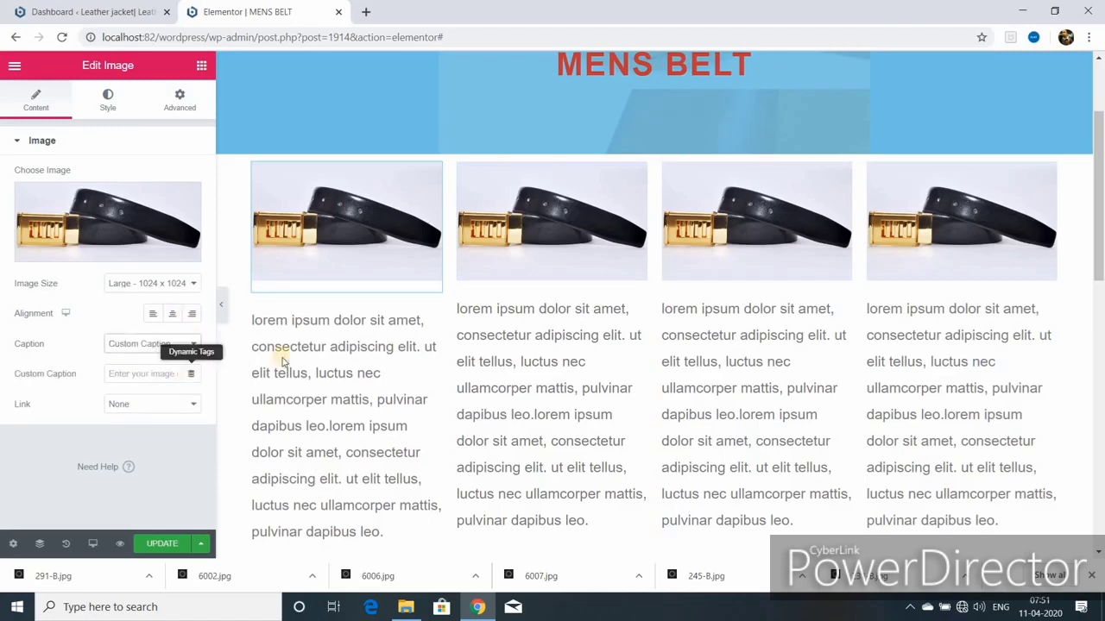
pyautogui.click(177, 366)
pyautogui.click(172, 373)
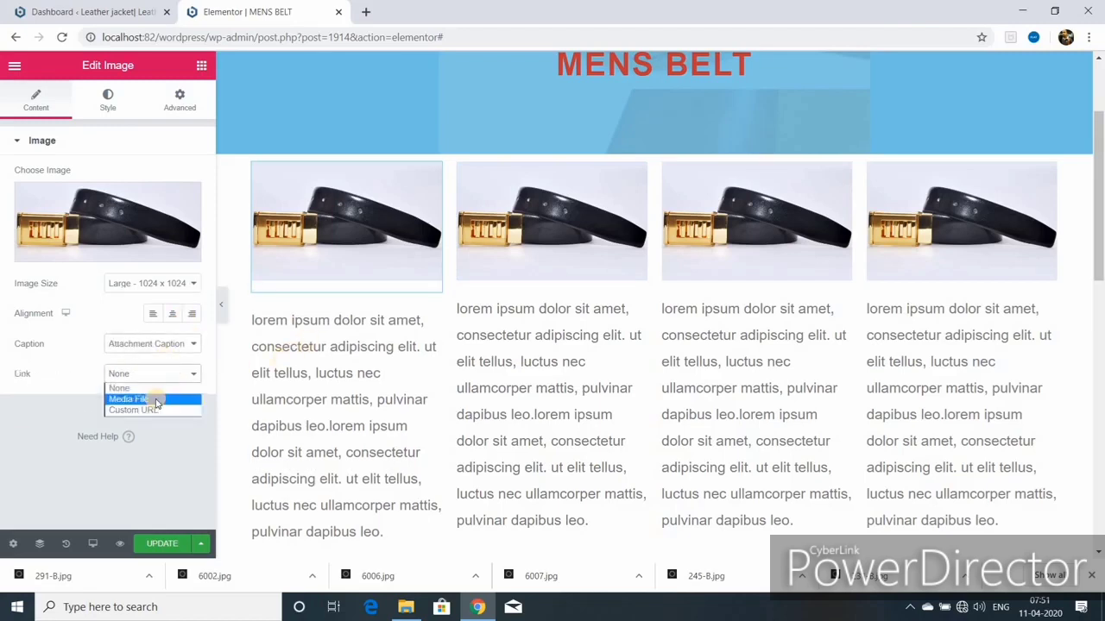
pyautogui.click(98, 409)
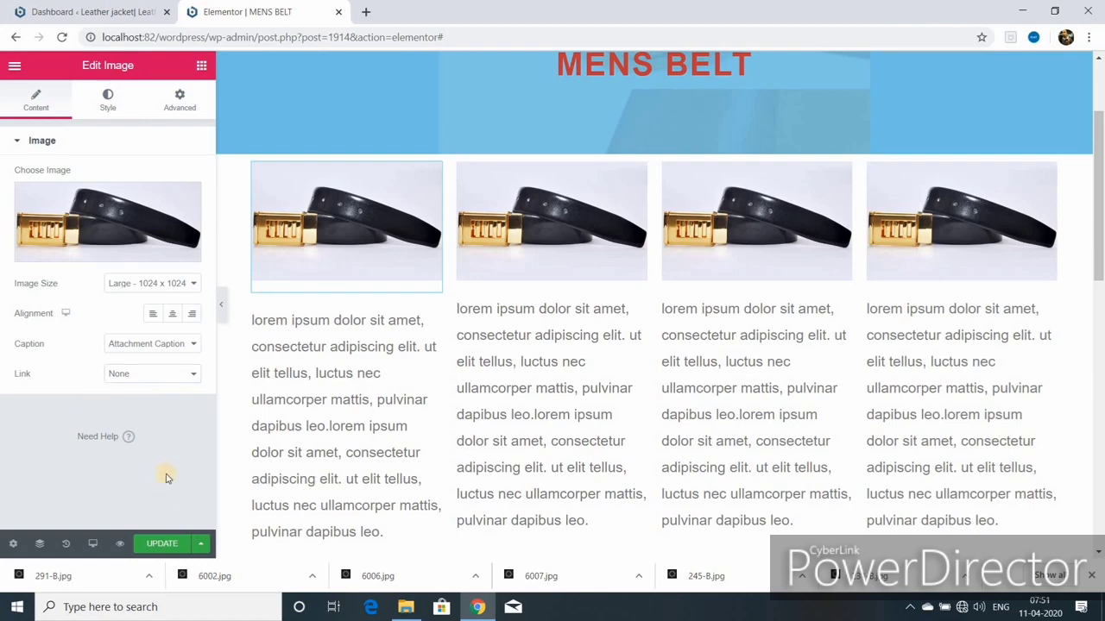
# Step: Replace the second card's image with the brown belt photo, alt text 'formal belt'
pyautogui.click(637, 175)
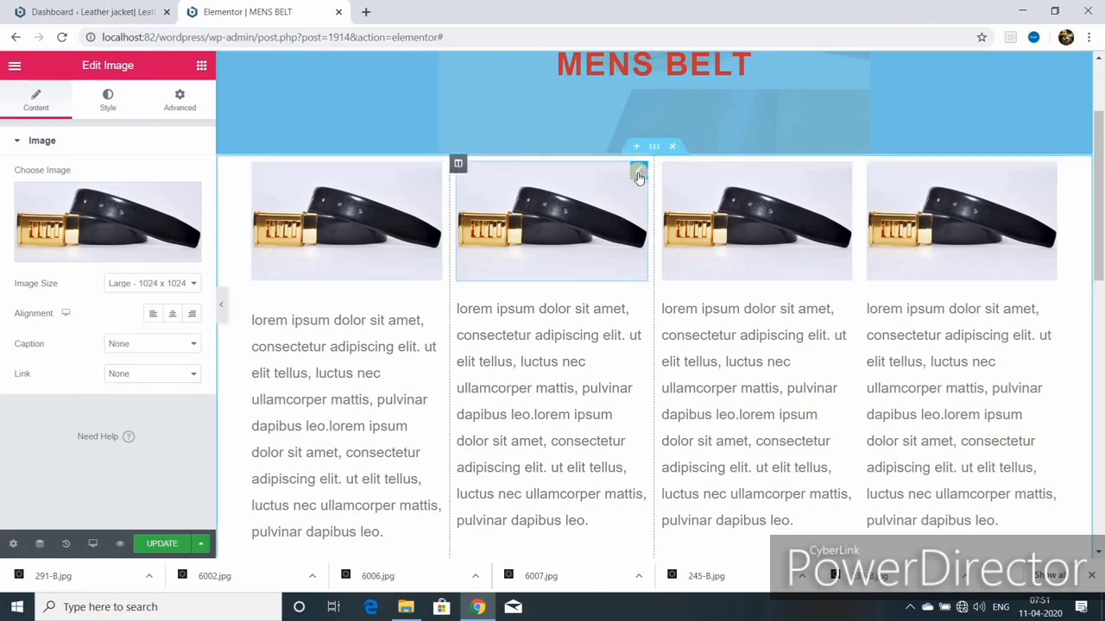
pyautogui.click(187, 195)
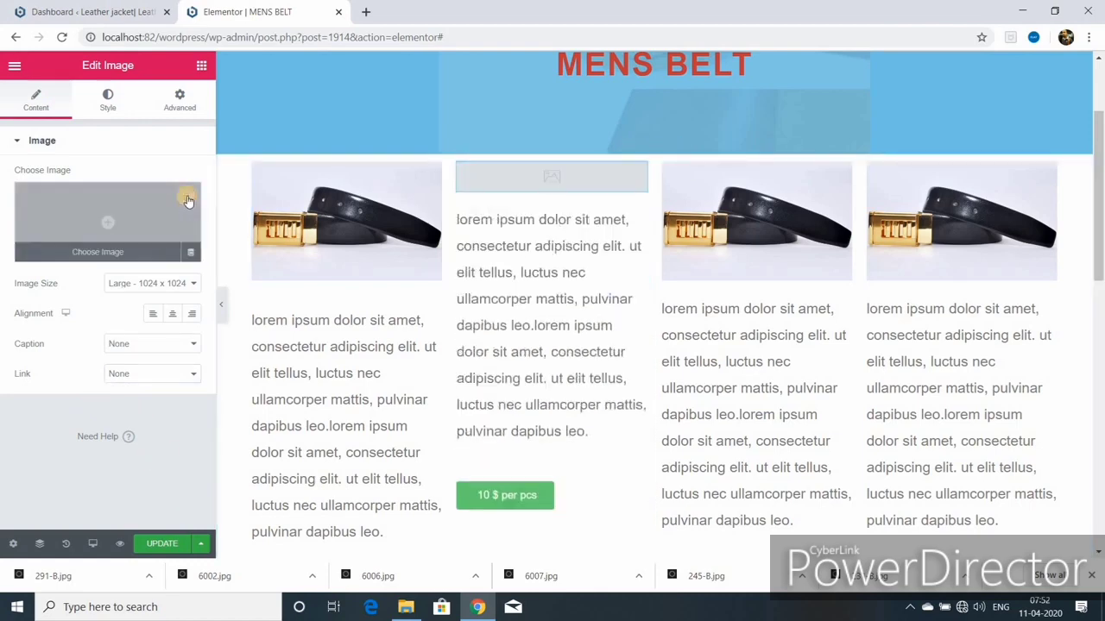
pyautogui.click(94, 253)
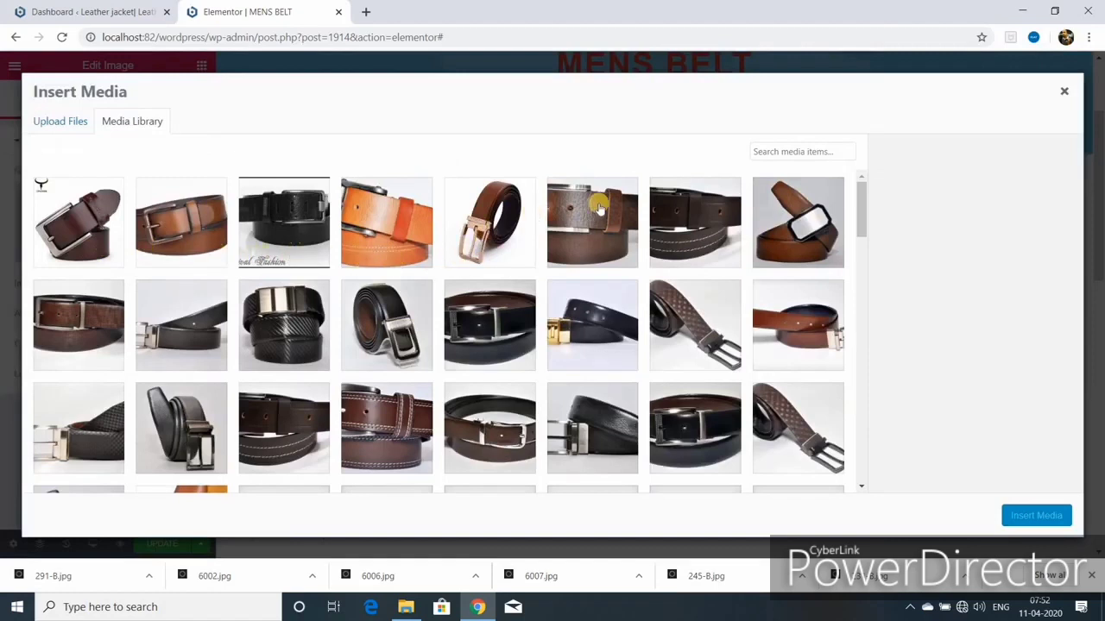
pyautogui.click(828, 226)
pyautogui.tripleClick(1001, 297)
pyautogui.press('BackSpace')
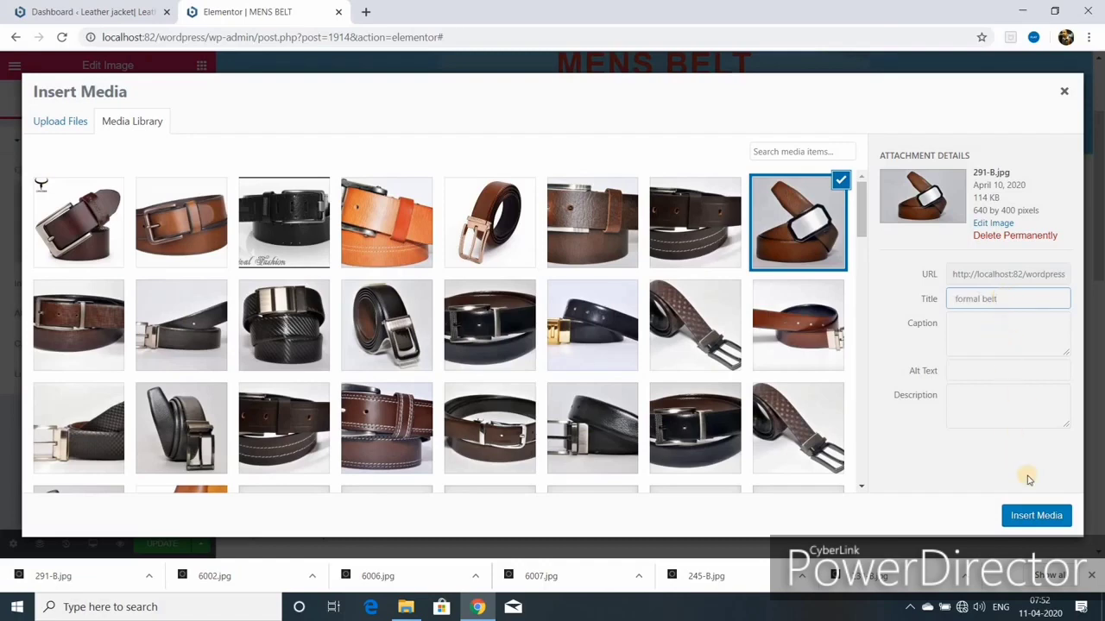
pyautogui.hotkey('ctrl', 'a')
pyautogui.rightClick(962, 372)
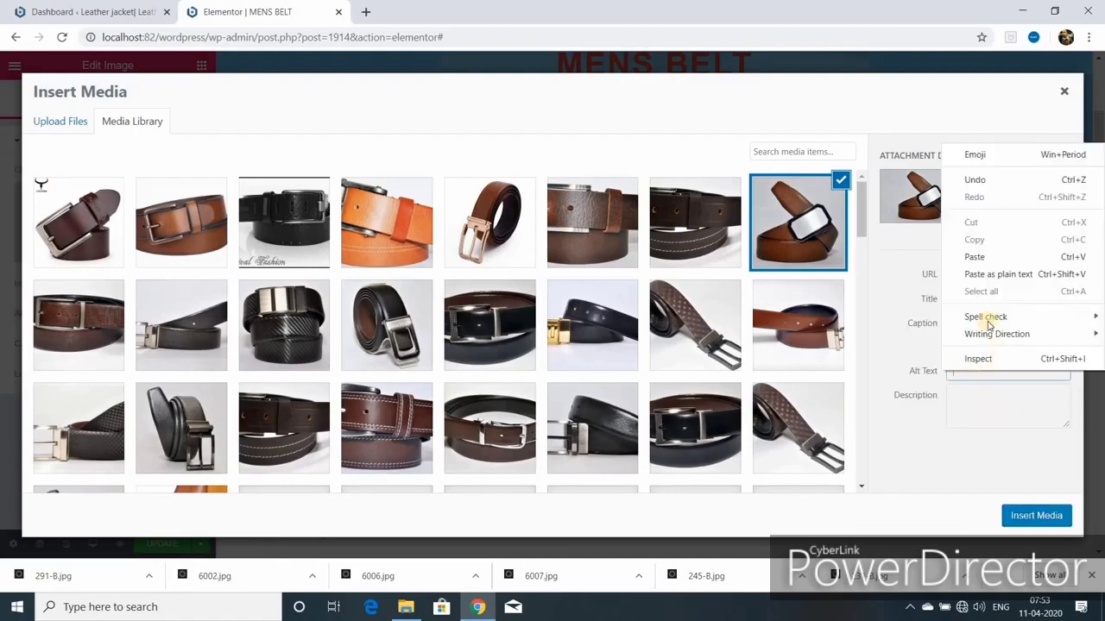
pyautogui.click(974, 257)
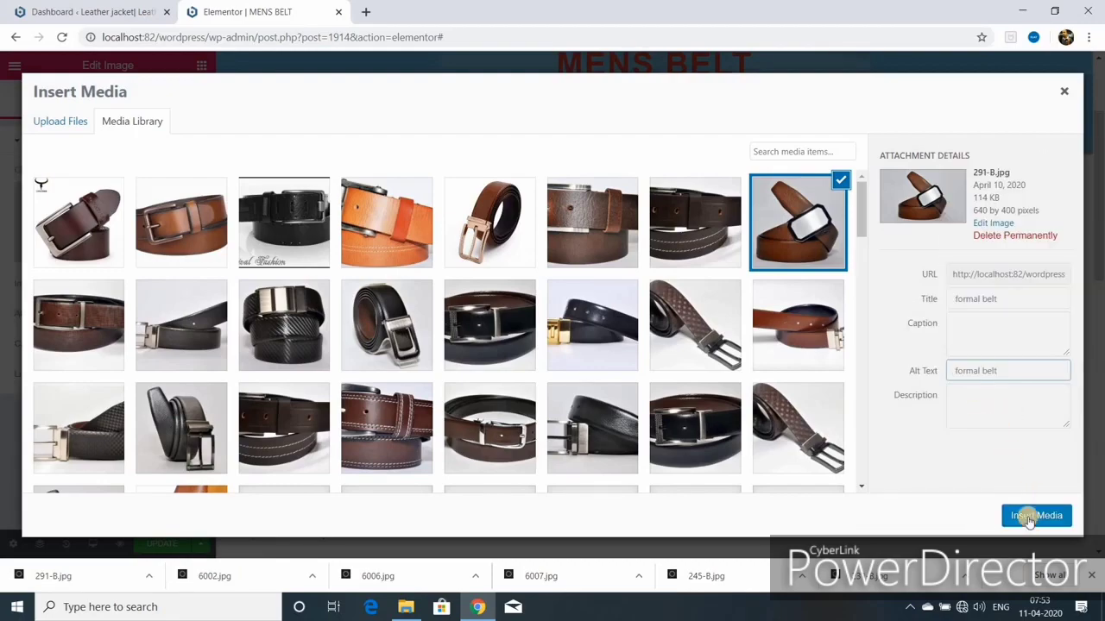
pyautogui.click(1037, 515)
# Step: Save the page with UPDATE and preview it at full width with the panel hidden
pyautogui.click(169, 544)
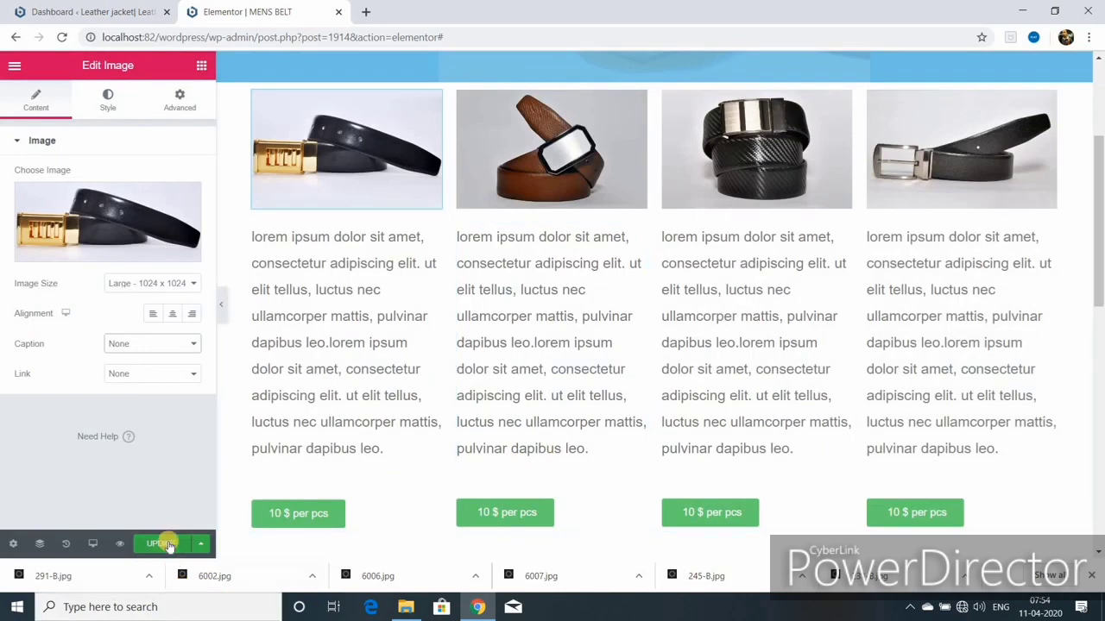
pyautogui.click(222, 309)
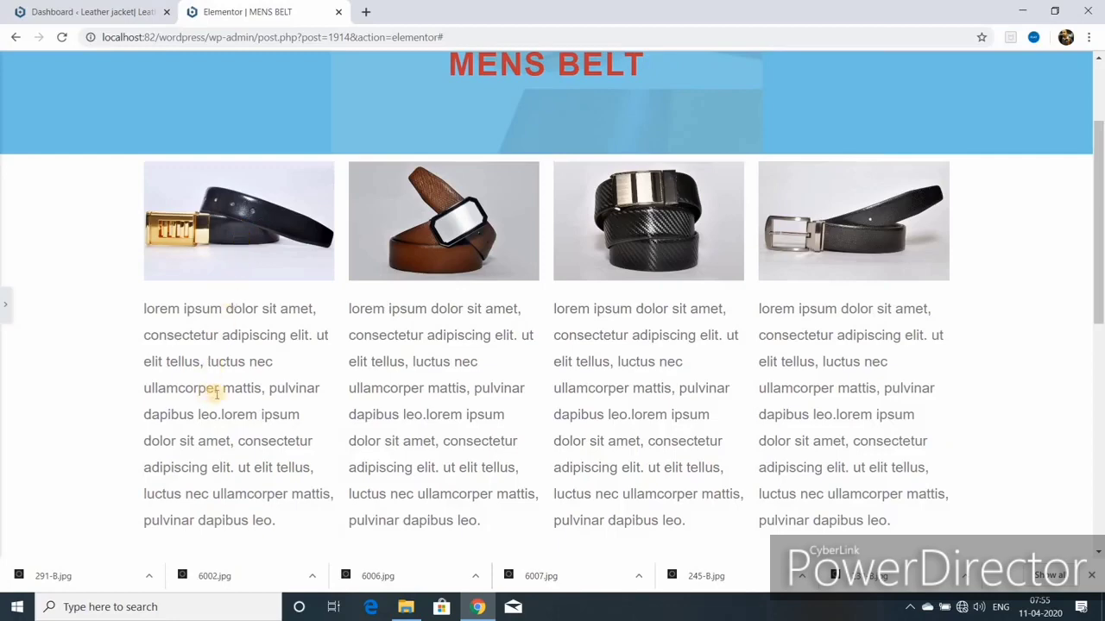
pyautogui.scroll(-2, 215, 391)
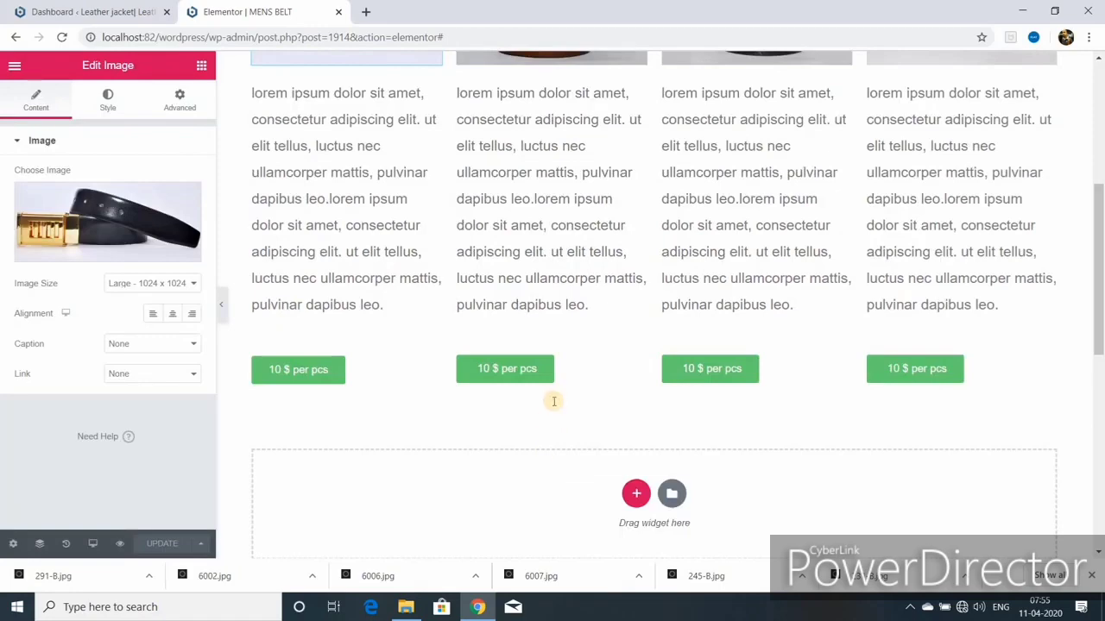
pyautogui.scroll(5, 552, 401)
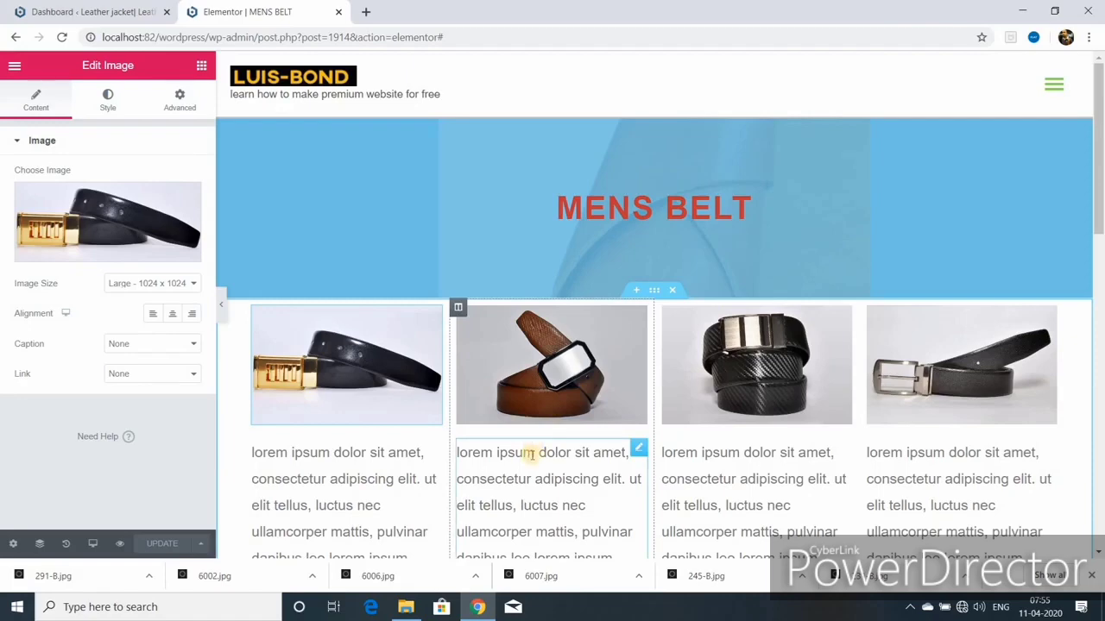
pyautogui.scroll(-3, 533, 455)
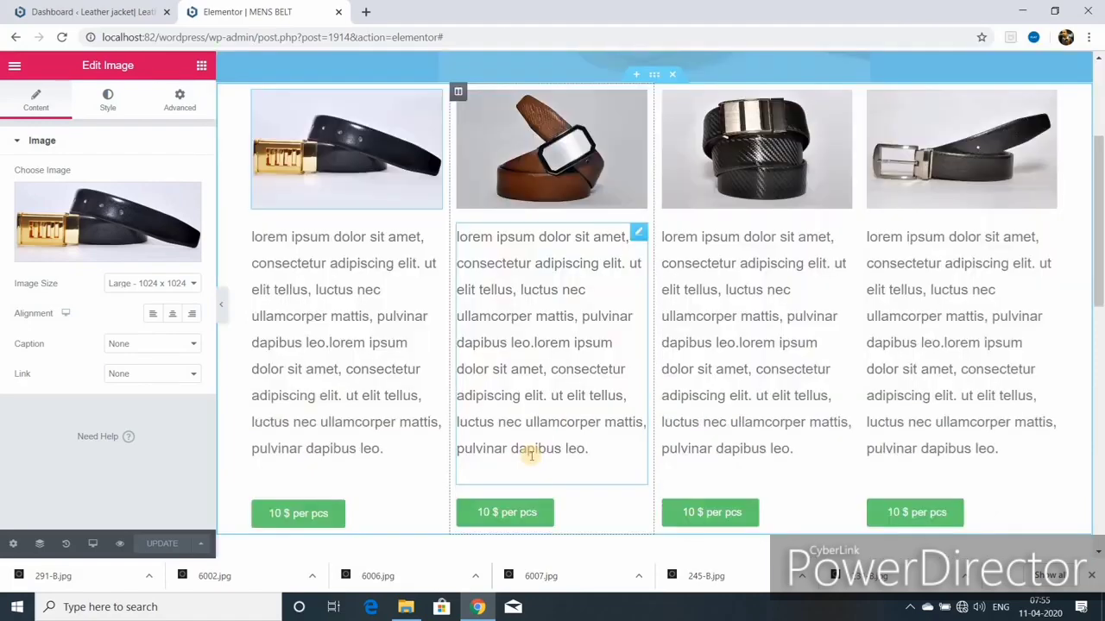
pyautogui.scroll(2, 532, 455)
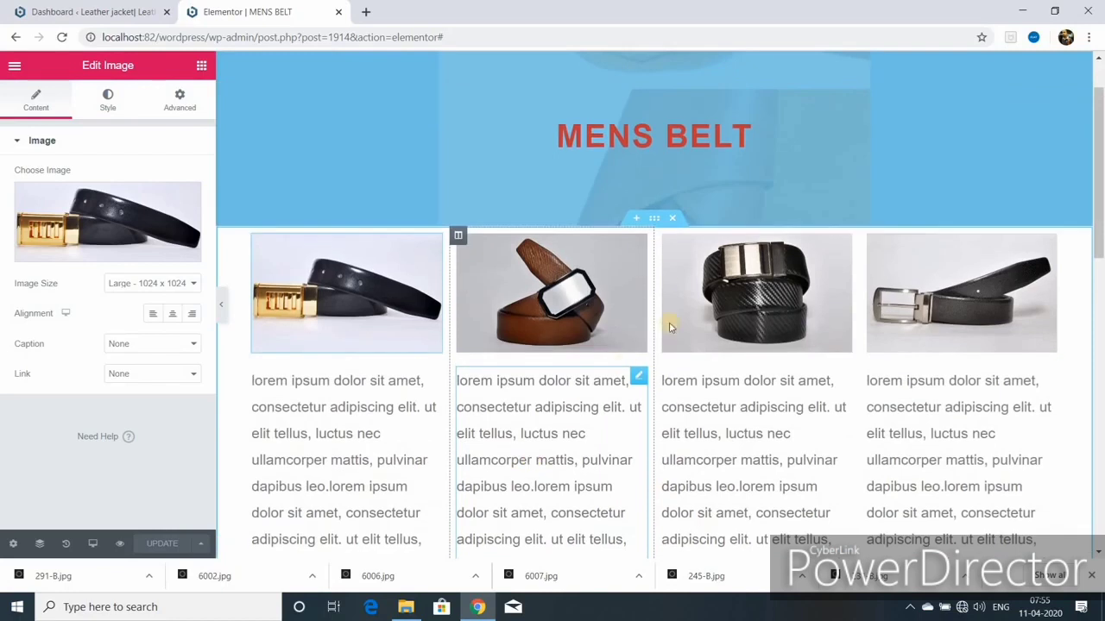
# Step: Duplicate the belt row section and give the copy's first card a different belt photo
pyautogui.rightClick(653, 223)
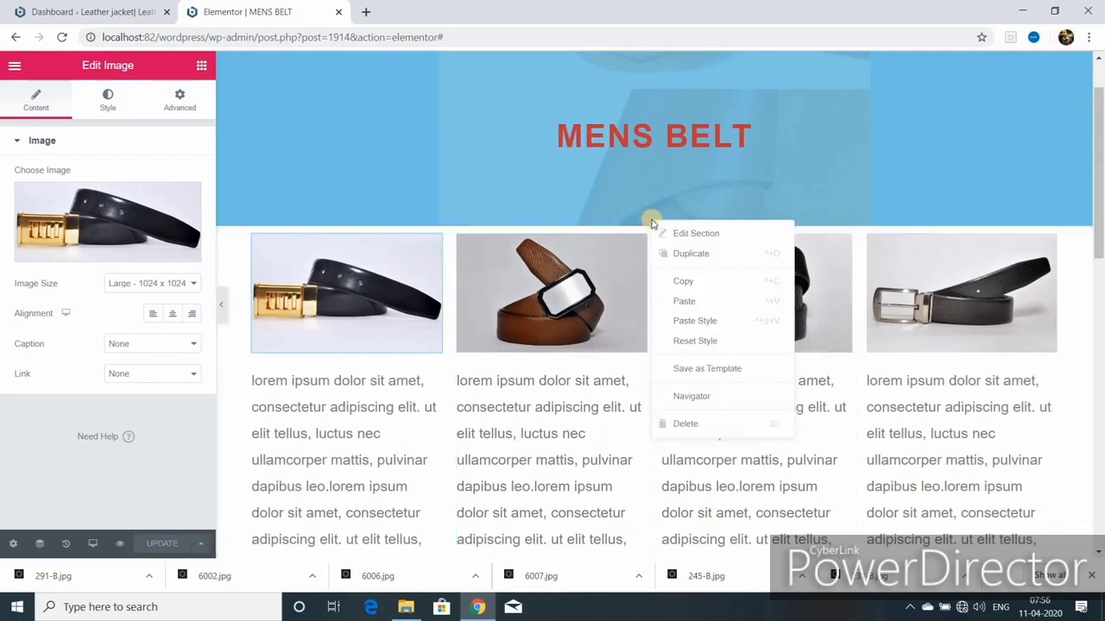
pyautogui.click(684, 254)
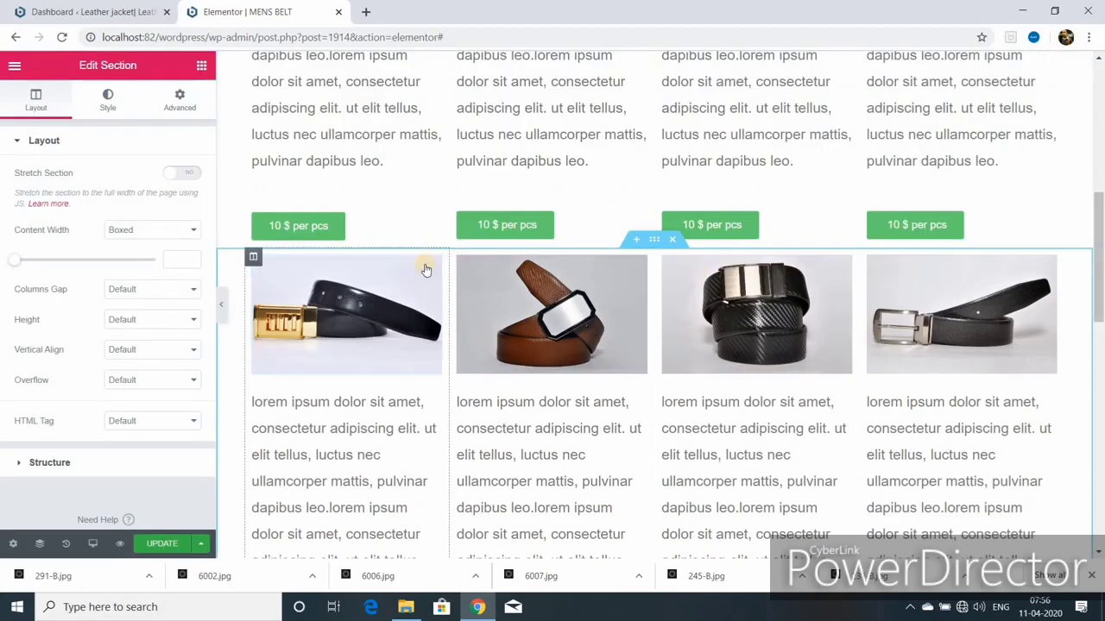
pyautogui.click(434, 263)
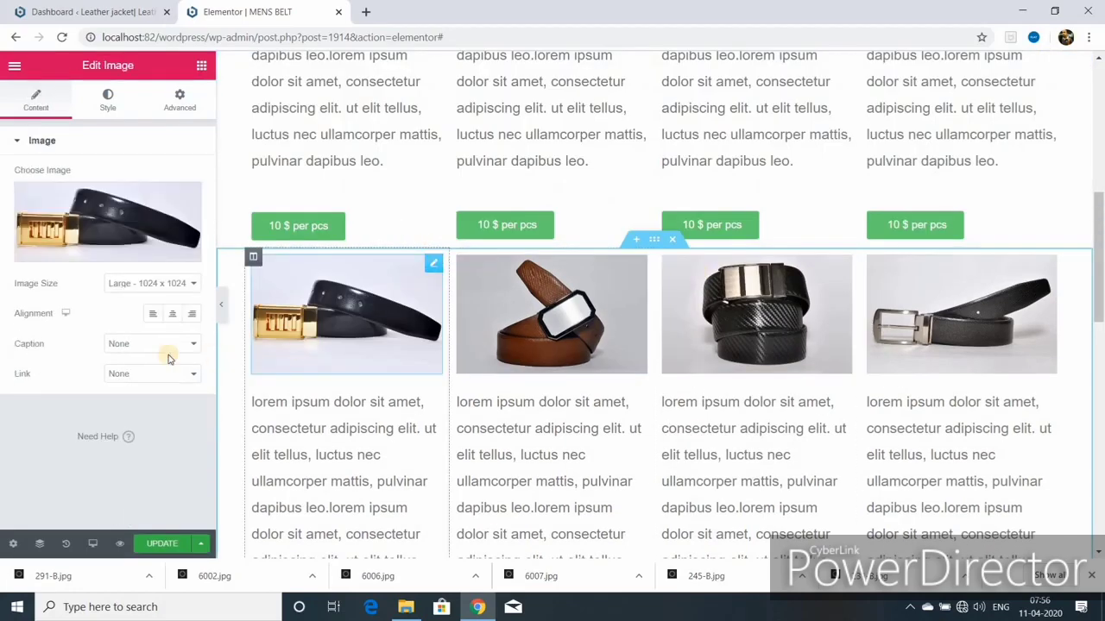
pyautogui.click(185, 198)
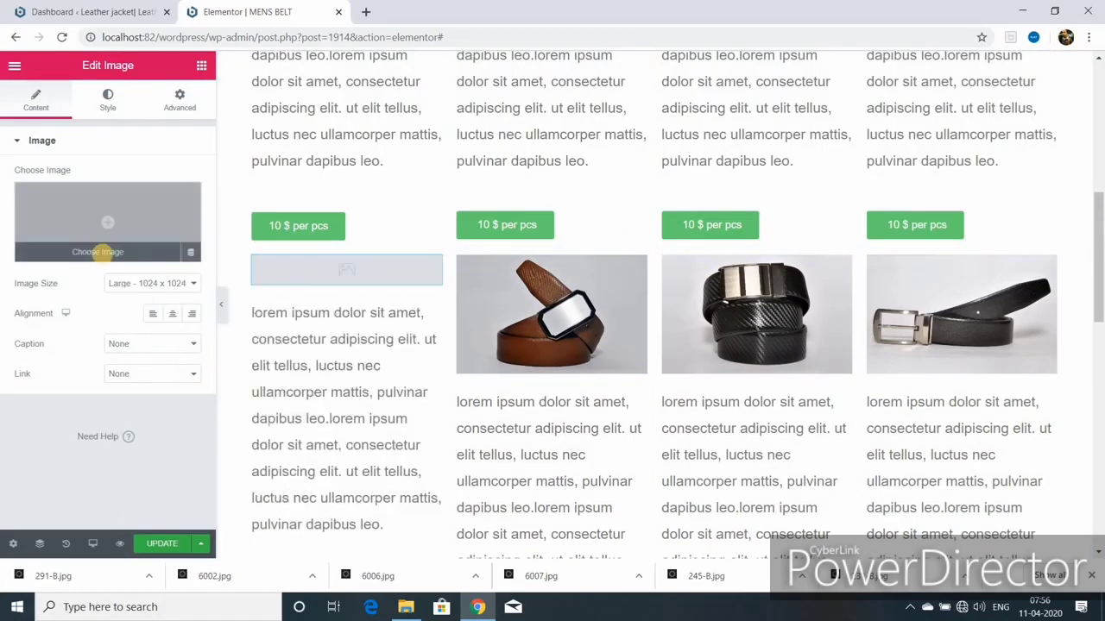
pyautogui.click(102, 252)
pyautogui.click(1029, 515)
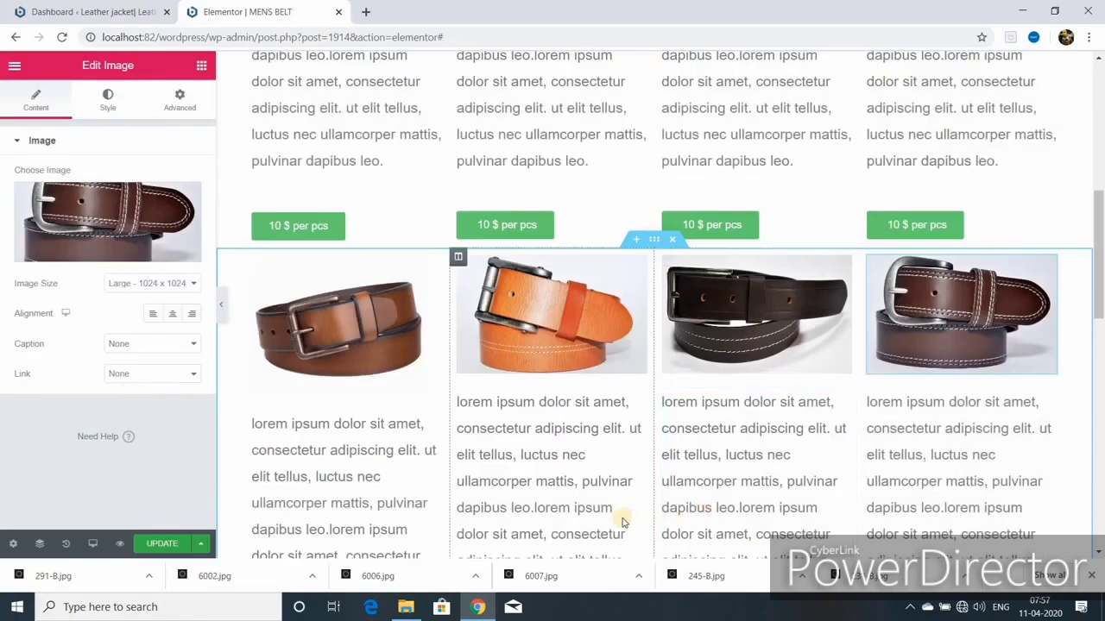
# Step: Duplicate the second, third and fourth price buttons and shift the copies one column left
pyautogui.scroll(-3, 607, 469)
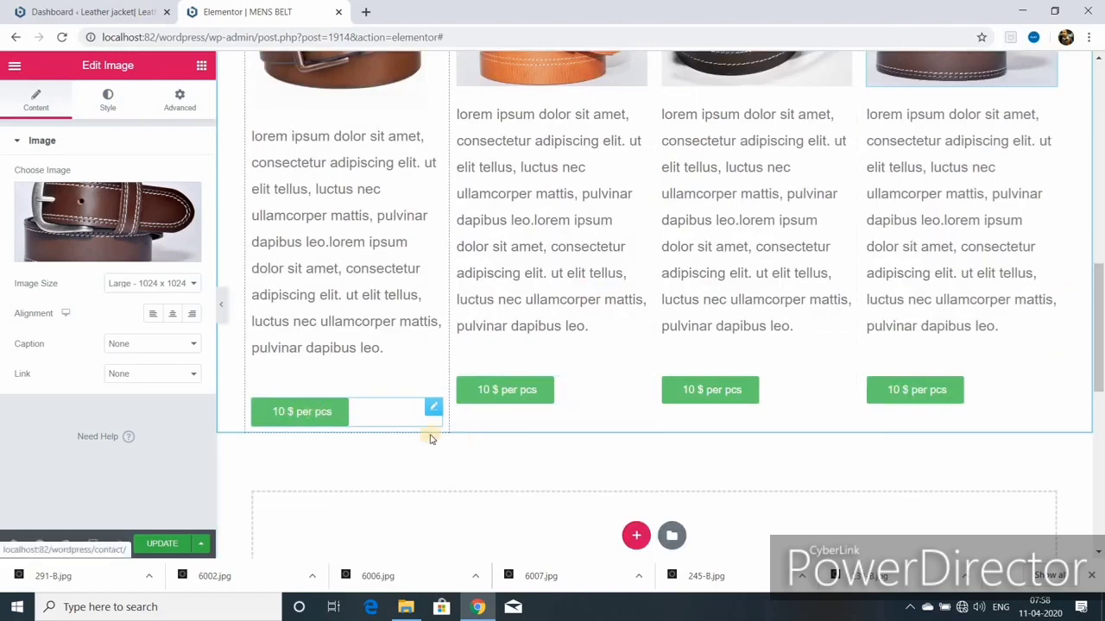
pyautogui.rightClick(501, 389)
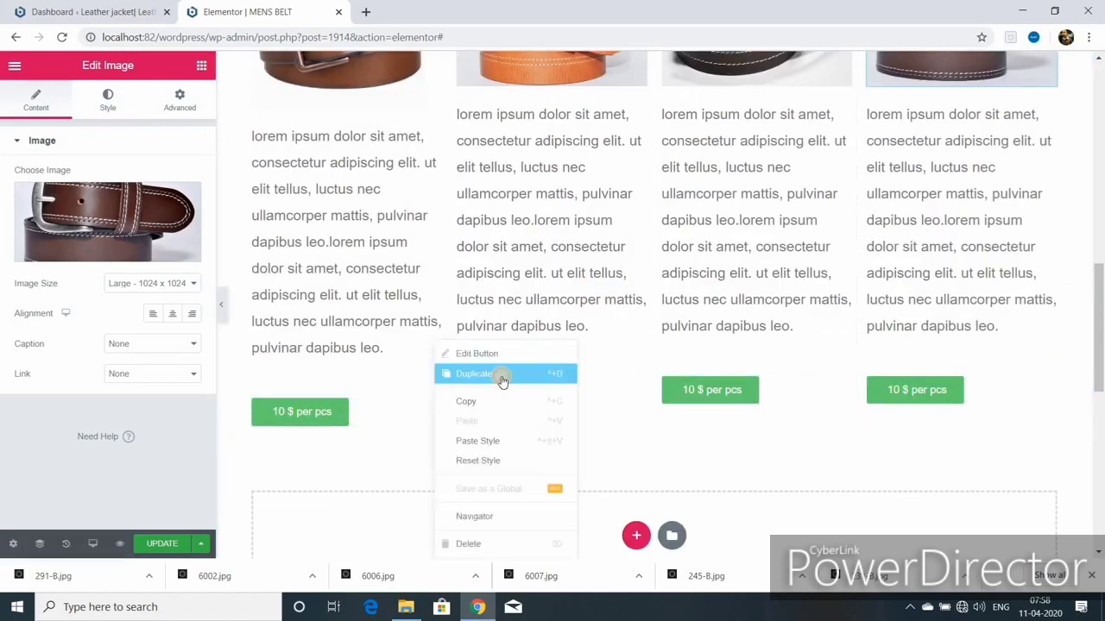
pyautogui.click(502, 380)
pyautogui.moveTo(488, 397); pyautogui.dragTo(384, 442)
pyautogui.rightClick(707, 390)
pyautogui.click(693, 378)
pyautogui.moveTo(674, 397); pyautogui.dragTo(595, 428)
pyautogui.rightClick(908, 390)
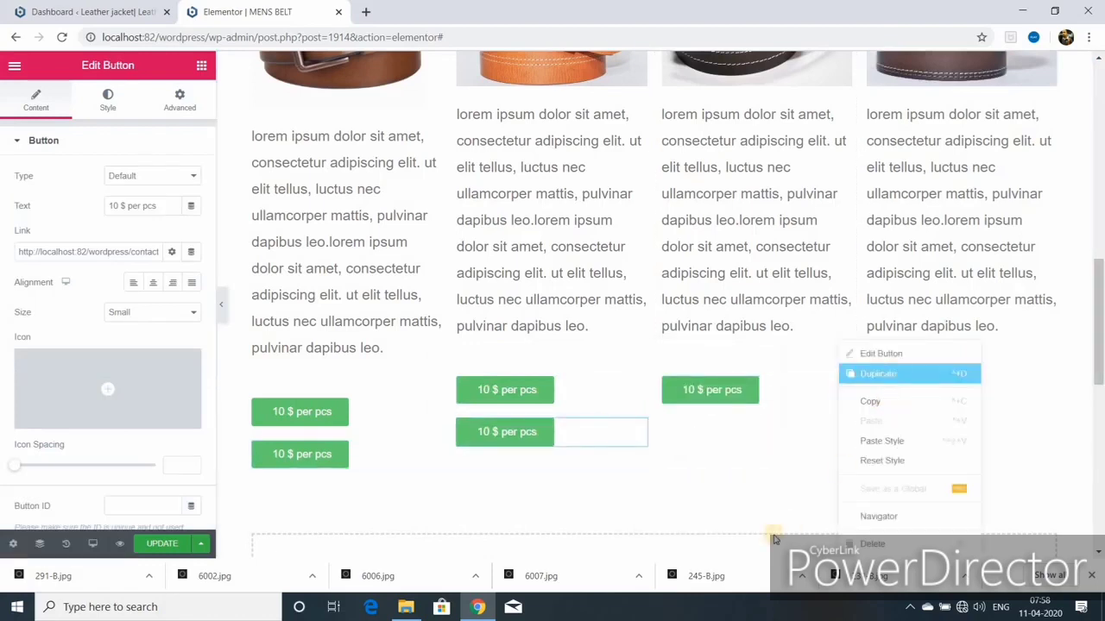
pyautogui.rightClick(1050, 383)
pyautogui.click(1004, 374)
# Step: Add a new four-column section below the rows and move spare price buttons into it
pyautogui.scroll(-4, 816, 521)
pyautogui.click(634, 232)
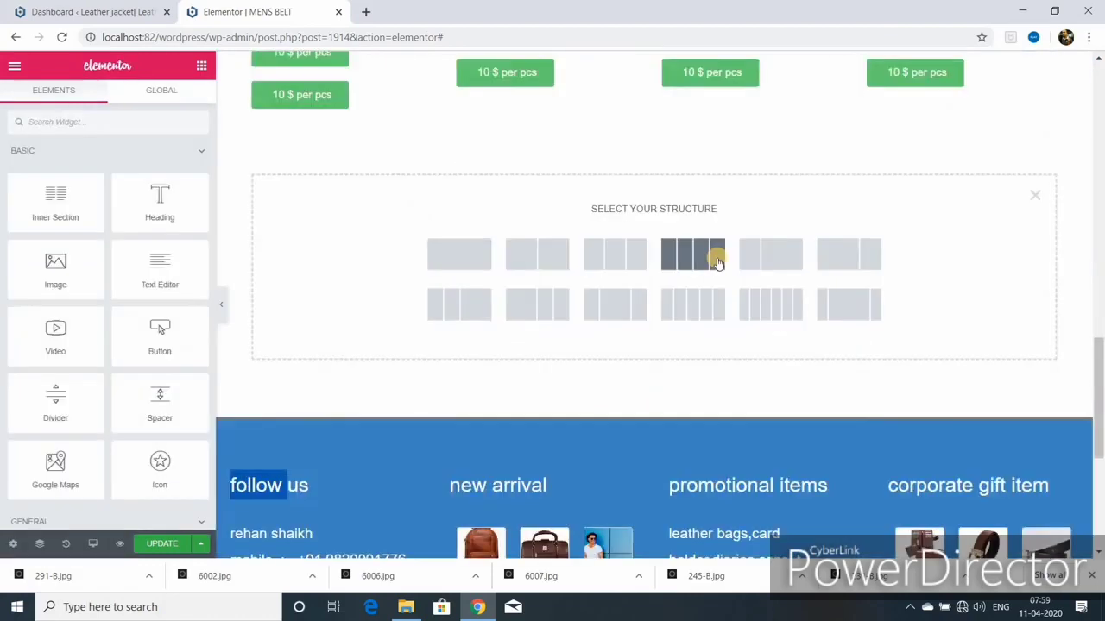
pyautogui.click(690, 259)
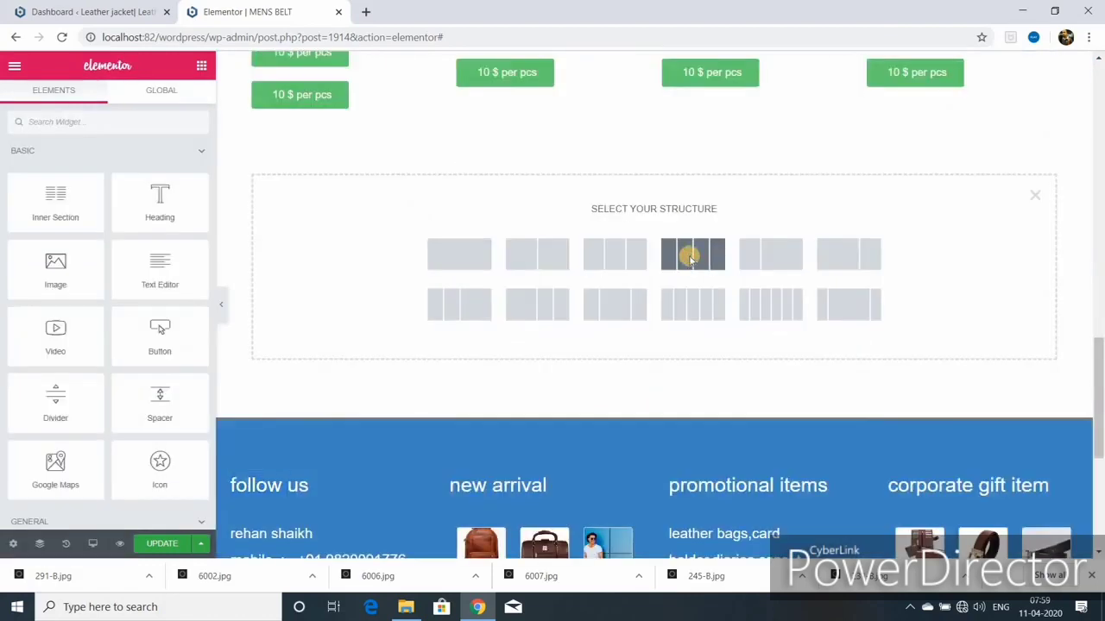
pyautogui.moveTo(300, 95); pyautogui.dragTo(423, 121)
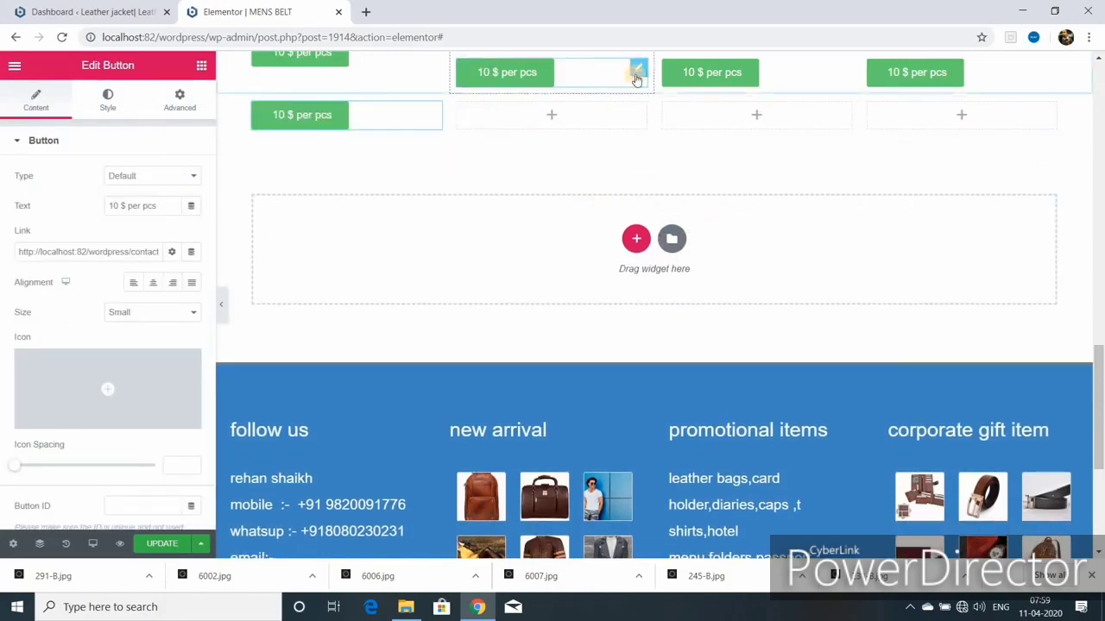
pyautogui.moveTo(636, 79); pyautogui.dragTo(1035, 112)
# Step: Delete the leftover extra price button and save the page
pyautogui.scroll(2, 1027, 116)
pyautogui.rightClick(324, 193)
pyautogui.click(364, 400)
pyautogui.scroll(5, 521, 217)
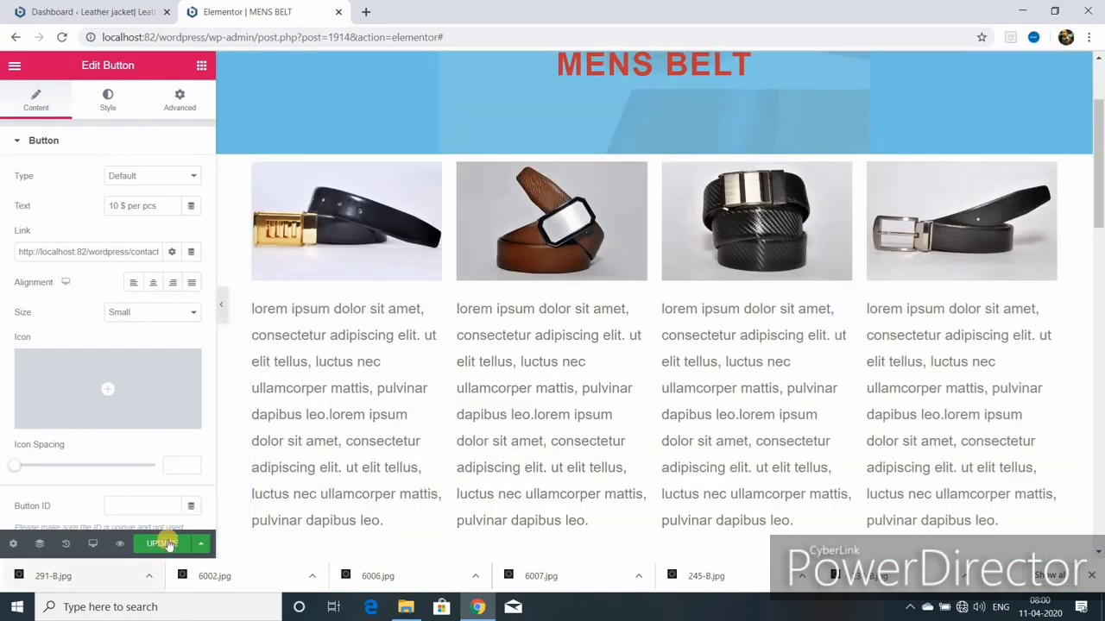
pyautogui.click(164, 544)
# Step: Give the first belt row section linked top and bottom margins of 75 px
pyautogui.scroll(-4, 592, 359)
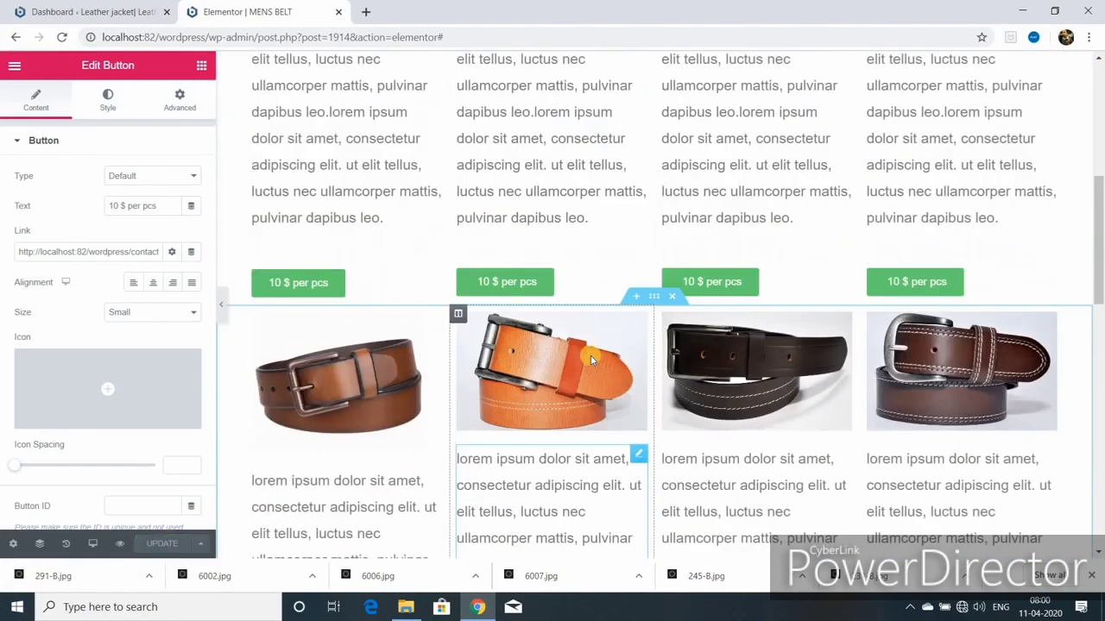
pyautogui.scroll(-8, 592, 360)
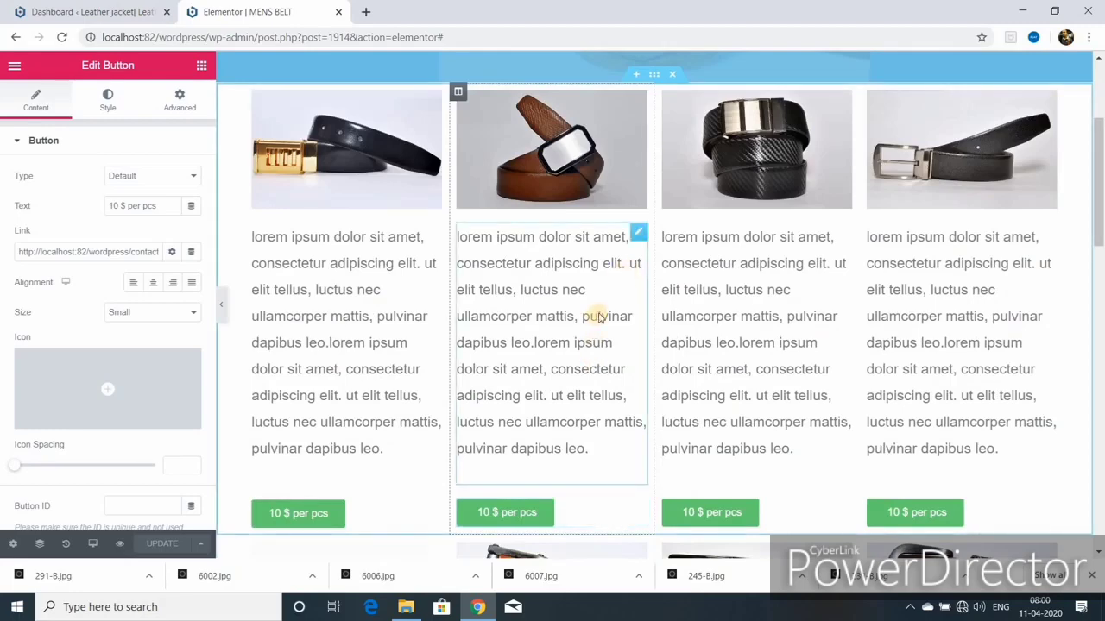
pyautogui.scroll(3, 599, 318)
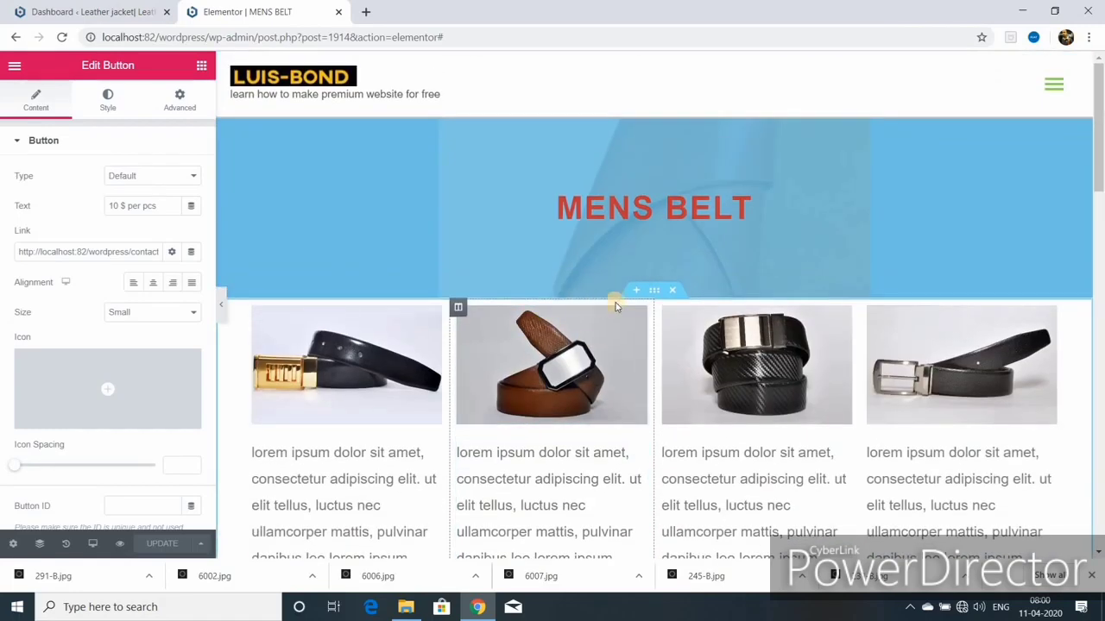
pyautogui.scroll(-5, 587, 372)
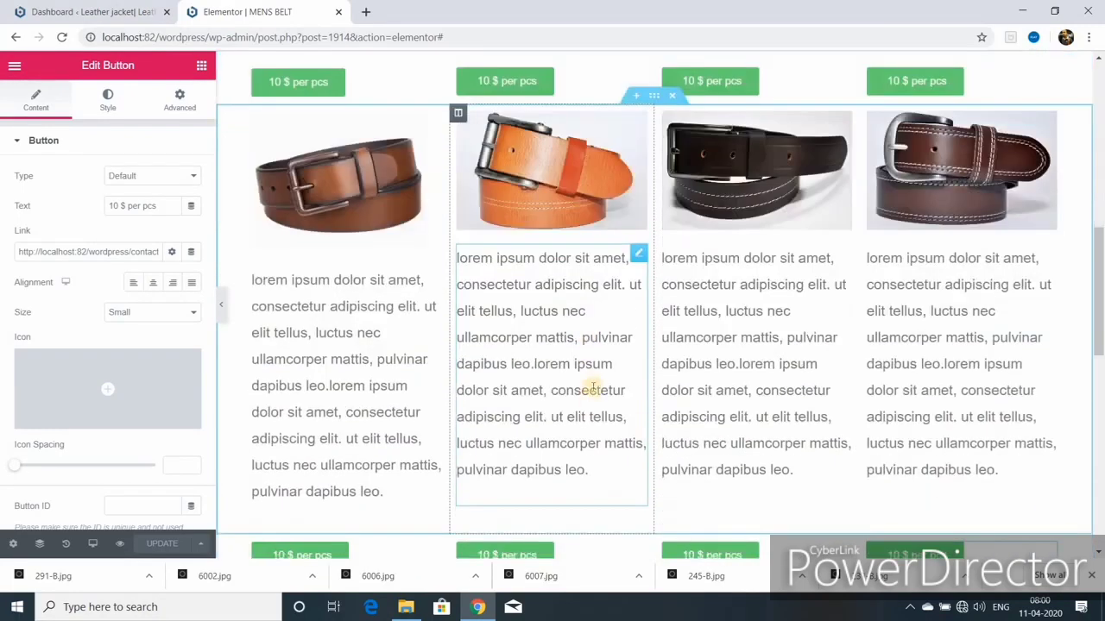
pyautogui.scroll(-3, 592, 382)
pyautogui.scroll(3, 592, 382)
pyautogui.scroll(5, 592, 380)
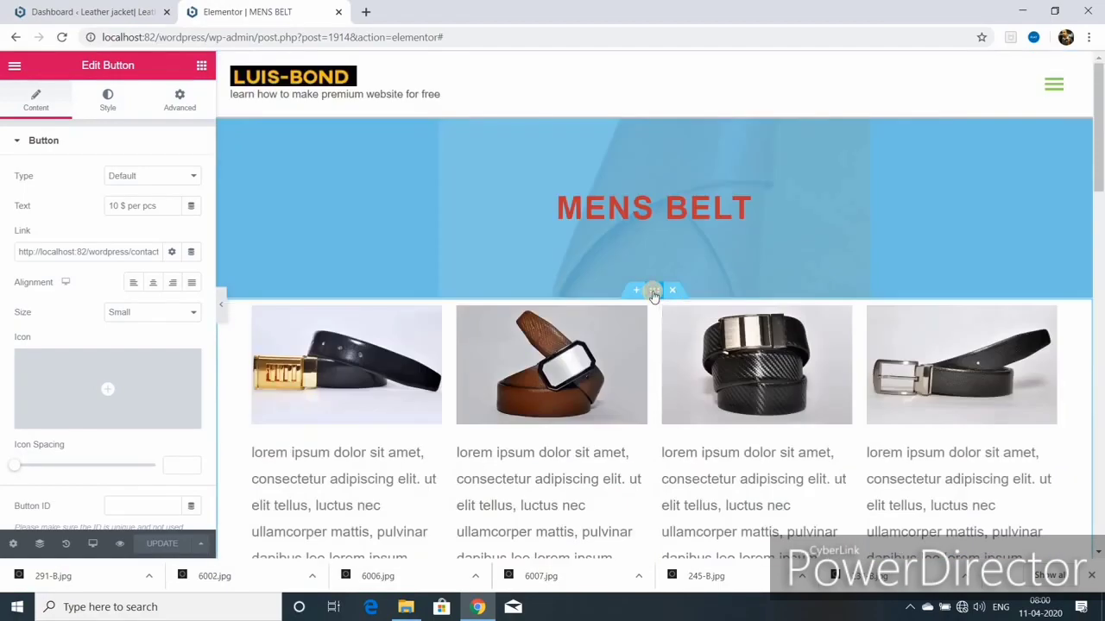
pyautogui.click(654, 291)
pyautogui.click(179, 102)
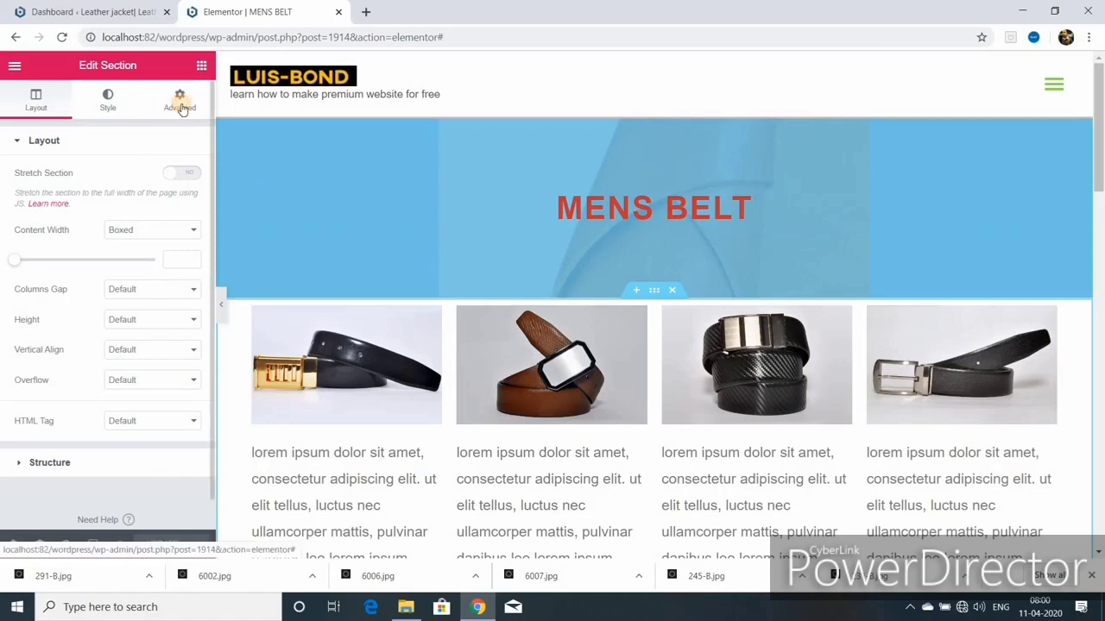
pyautogui.click(48, 202)
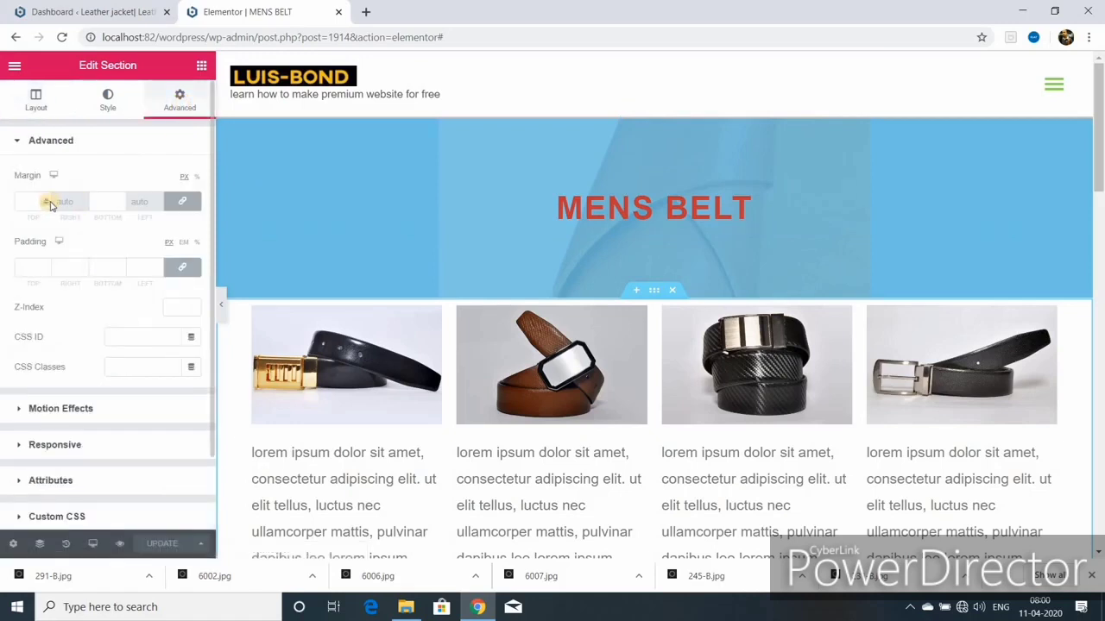
pyautogui.write('100')
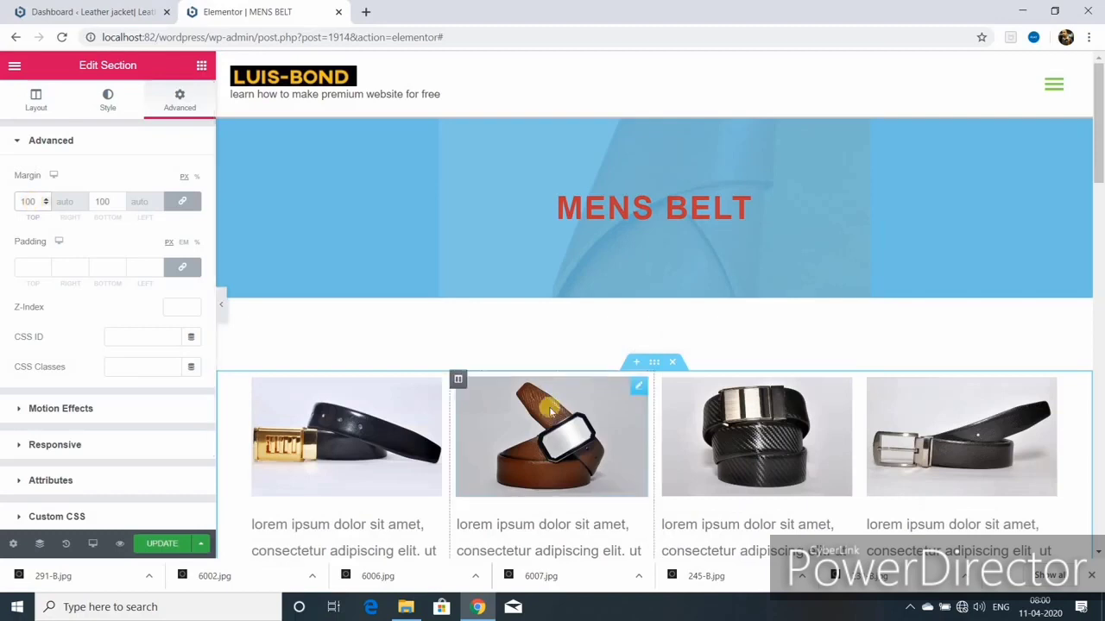
pyautogui.write('75')
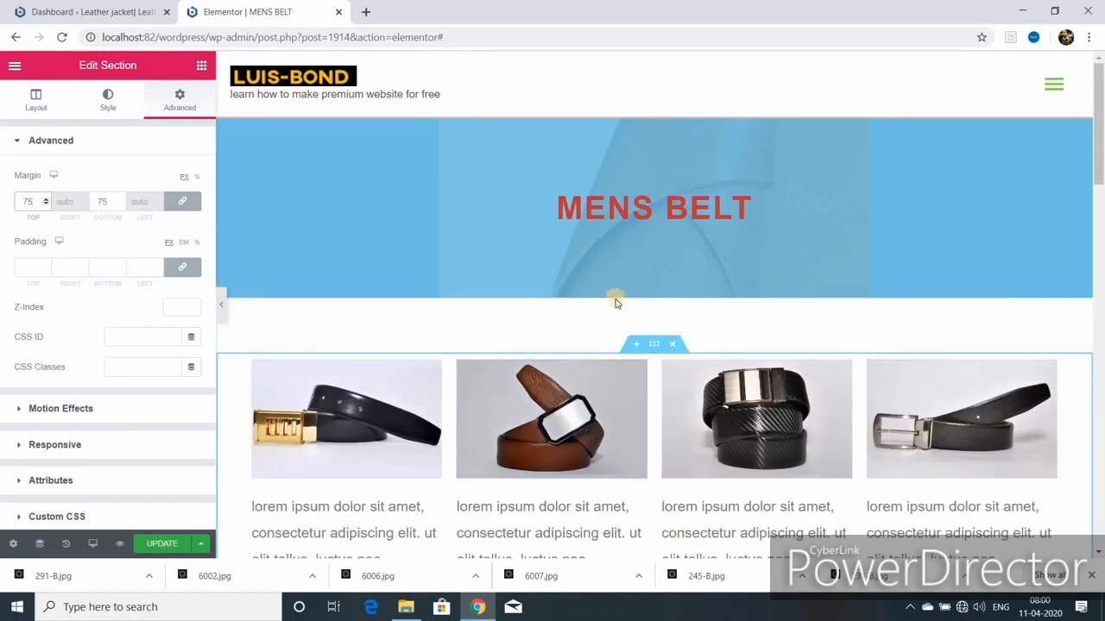
# Step: Save the page with UPDATE
pyautogui.scroll(-5, 656, 414)
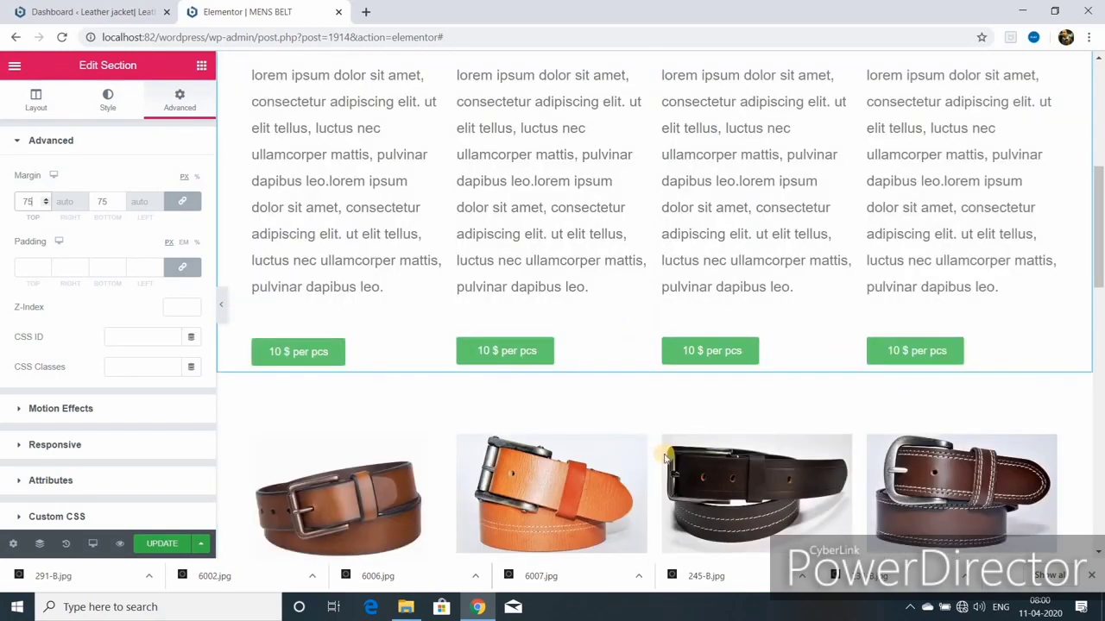
pyautogui.scroll(5, 665, 455)
pyautogui.click(162, 543)
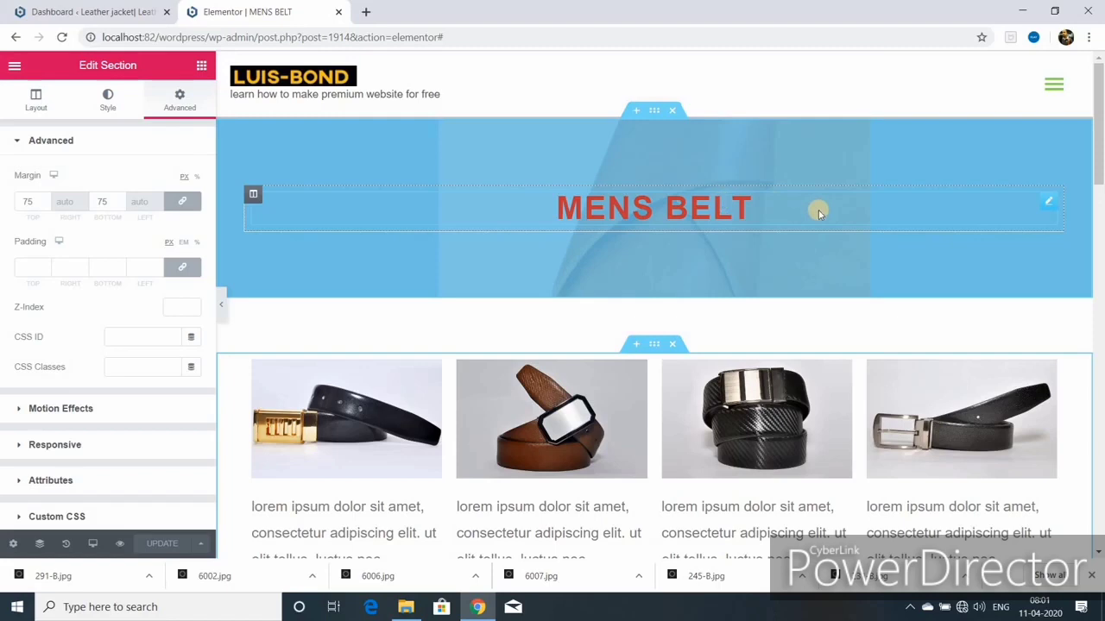
# Step: Give the MENS BELT heading a Fade In Down entrance animation and save
pyautogui.click(1049, 202)
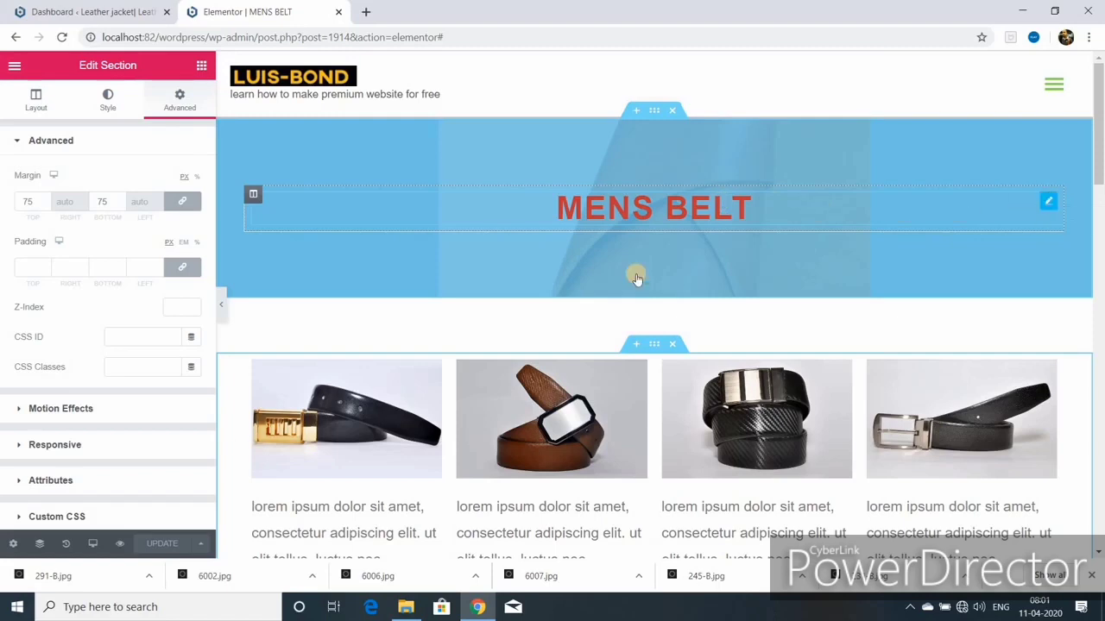
pyautogui.click(61, 419)
pyautogui.click(191, 238)
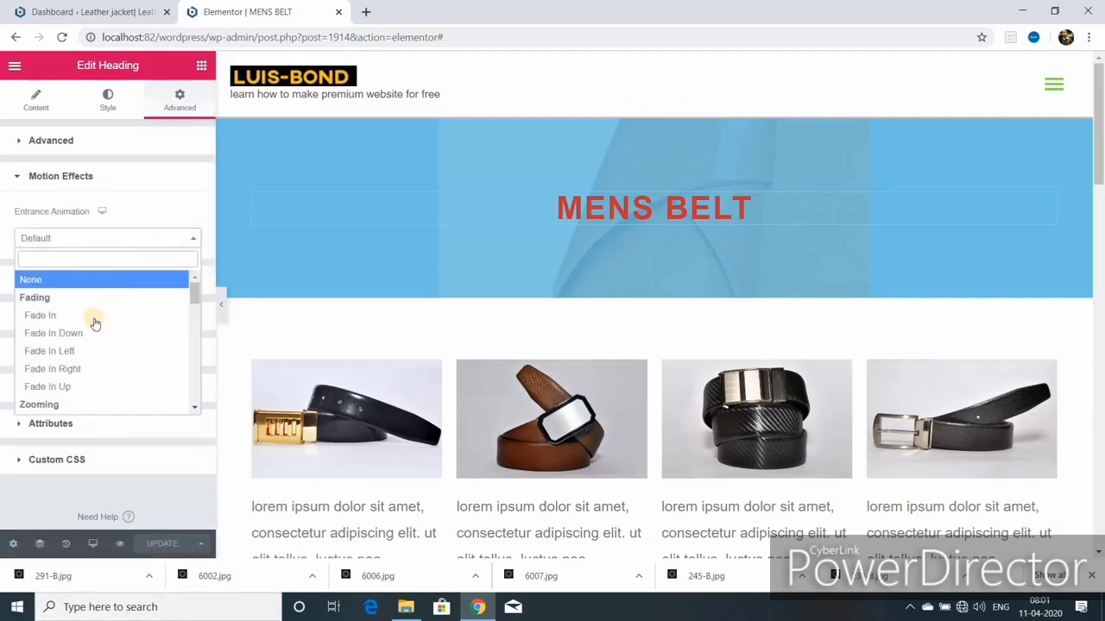
pyautogui.click(78, 368)
pyautogui.click(192, 238)
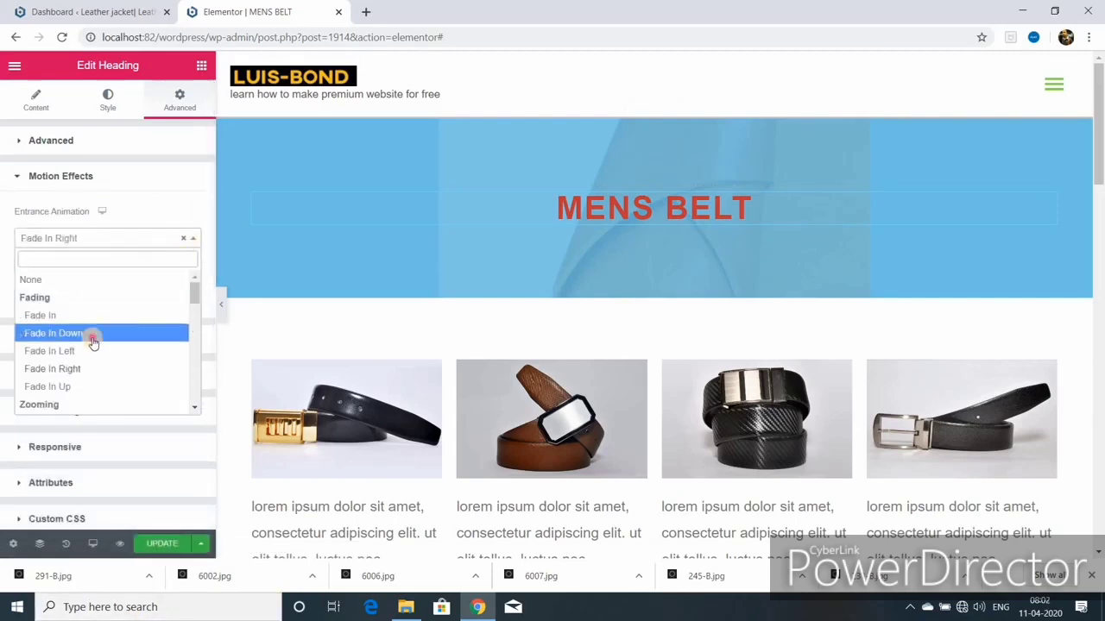
pyautogui.click(92, 342)
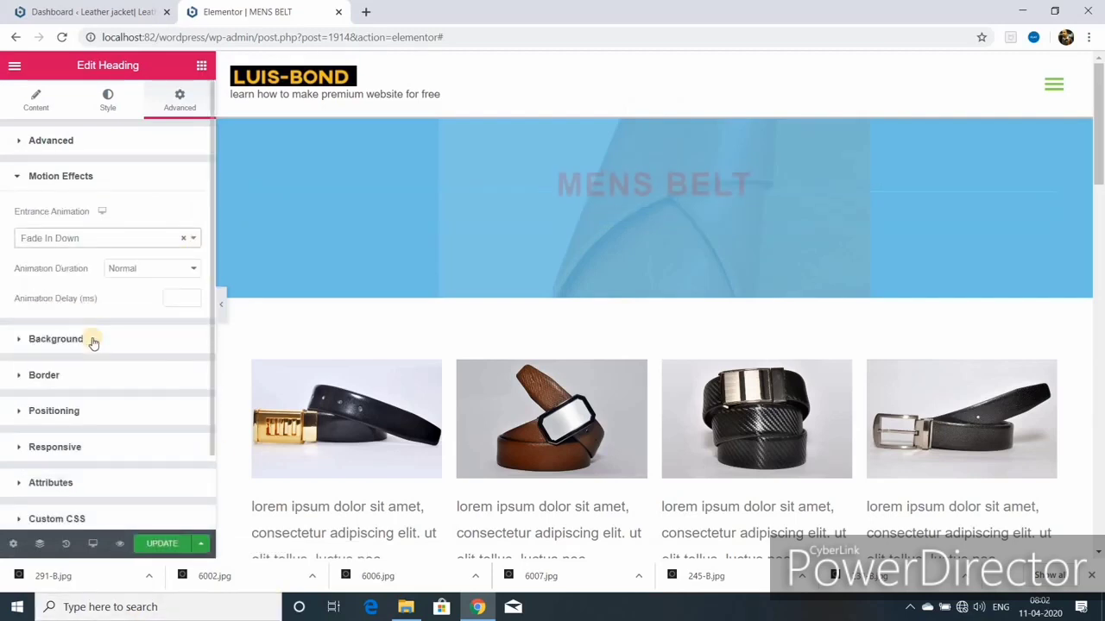
pyautogui.click(163, 544)
# Step: Give the first three price buttons Fade In Left, Fade In Right and Fade In Left entrances
pyautogui.scroll(-5, 522, 527)
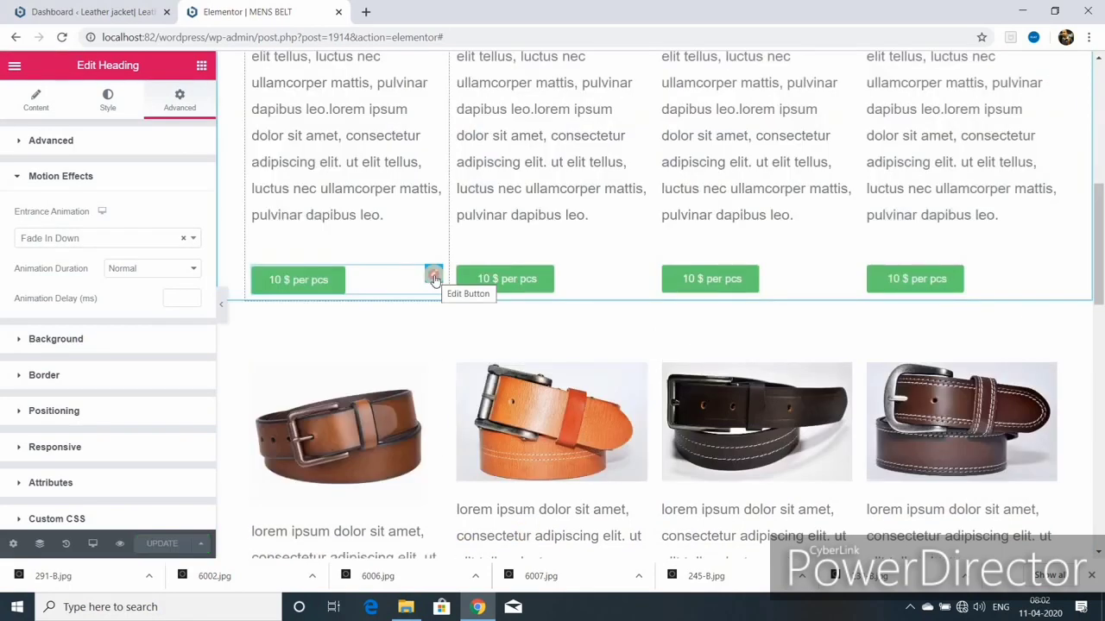
pyautogui.click(433, 276)
pyautogui.click(185, 105)
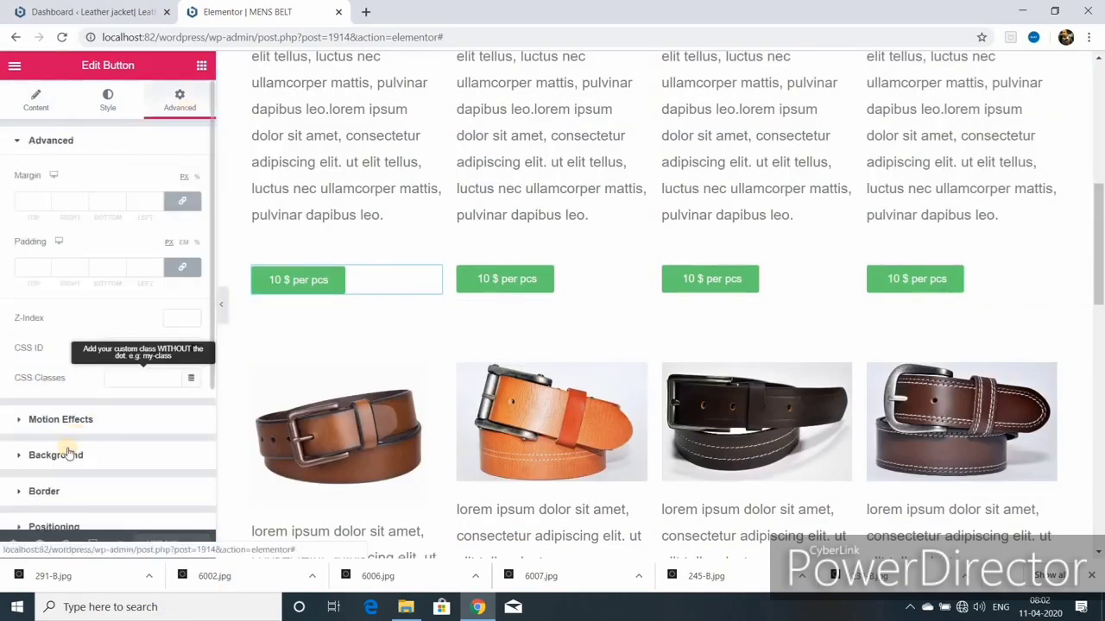
pyautogui.click(78, 426)
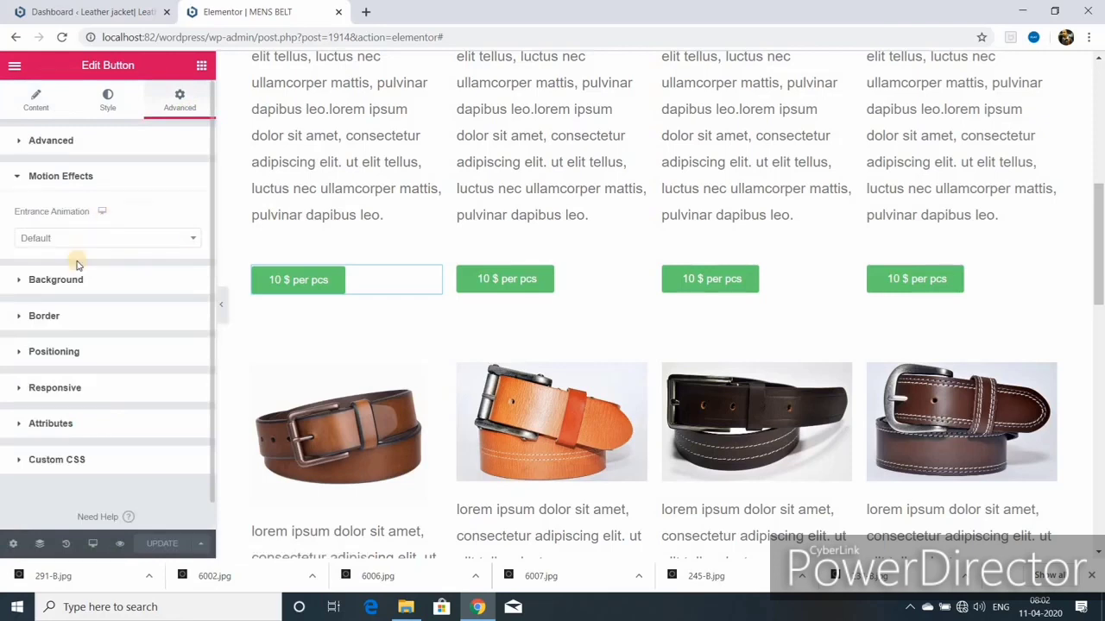
pyautogui.click(193, 238)
pyautogui.click(81, 351)
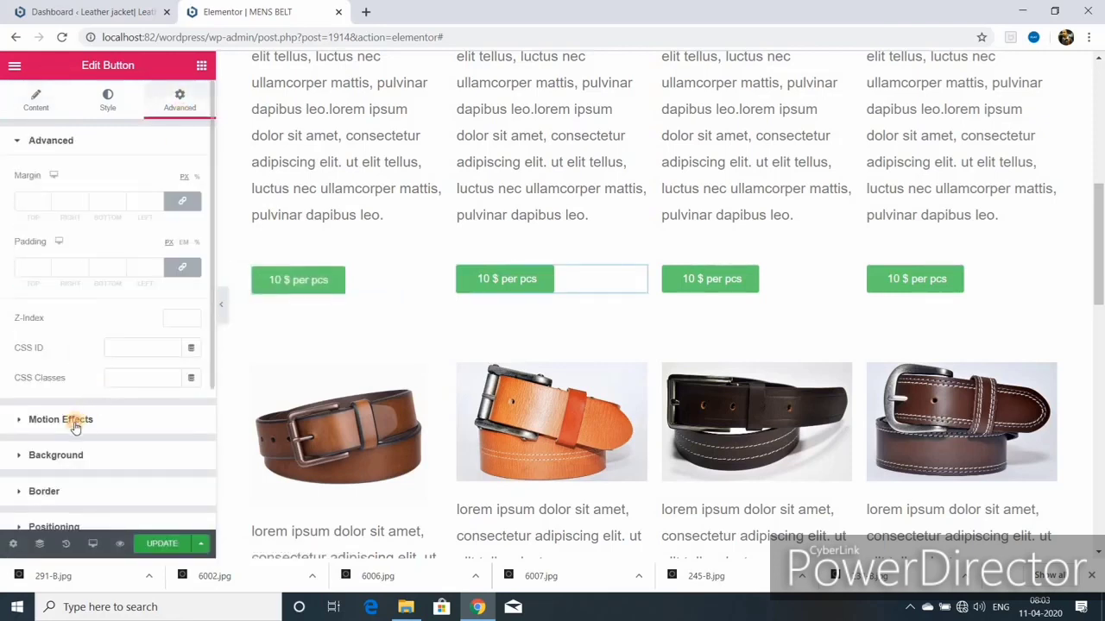
pyautogui.click(75, 426)
pyautogui.click(106, 238)
pyautogui.click(93, 368)
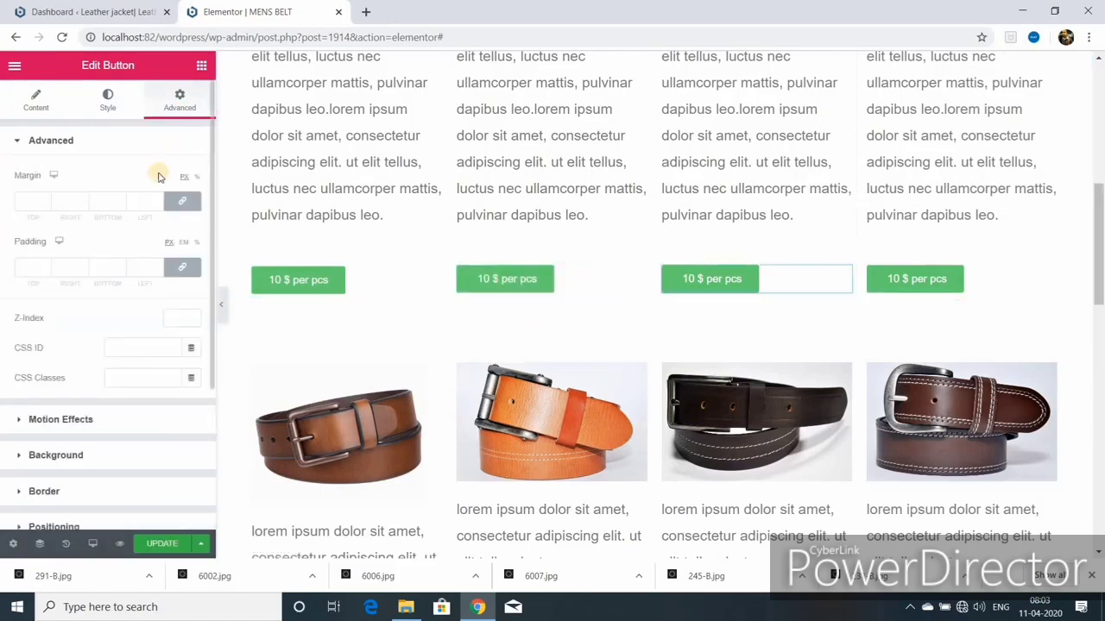
pyautogui.click(158, 420)
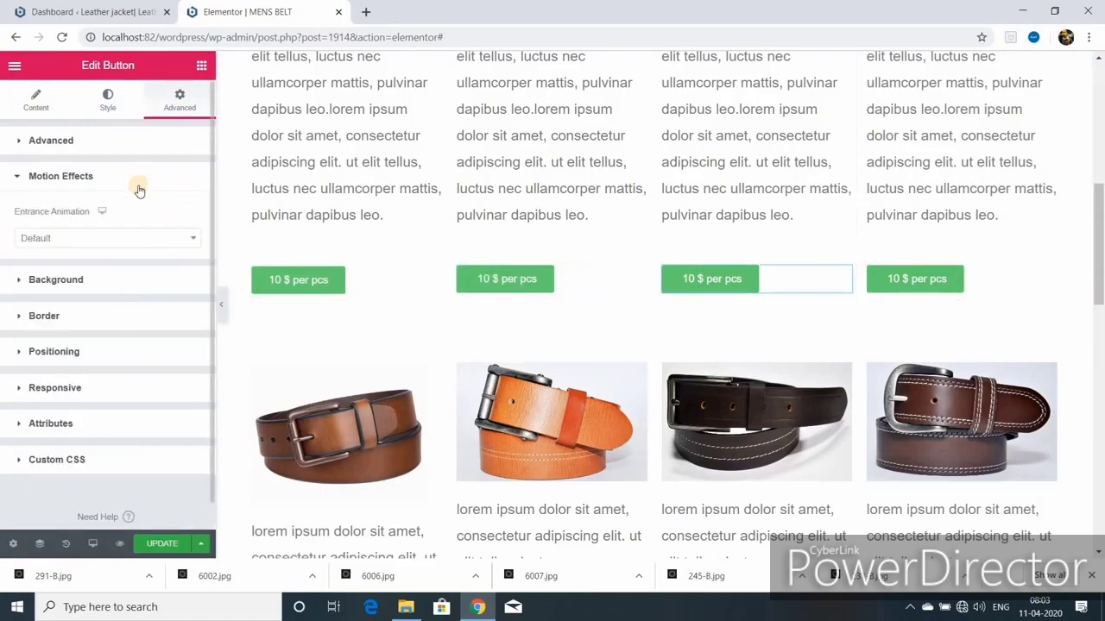
pyautogui.click(106, 238)
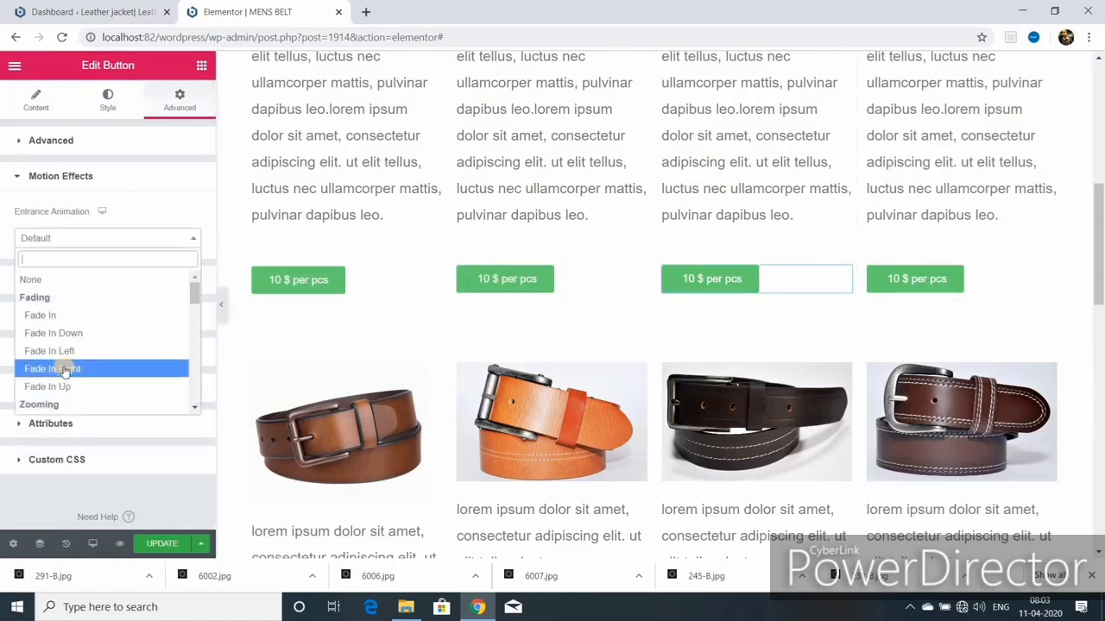
pyautogui.click(63, 353)
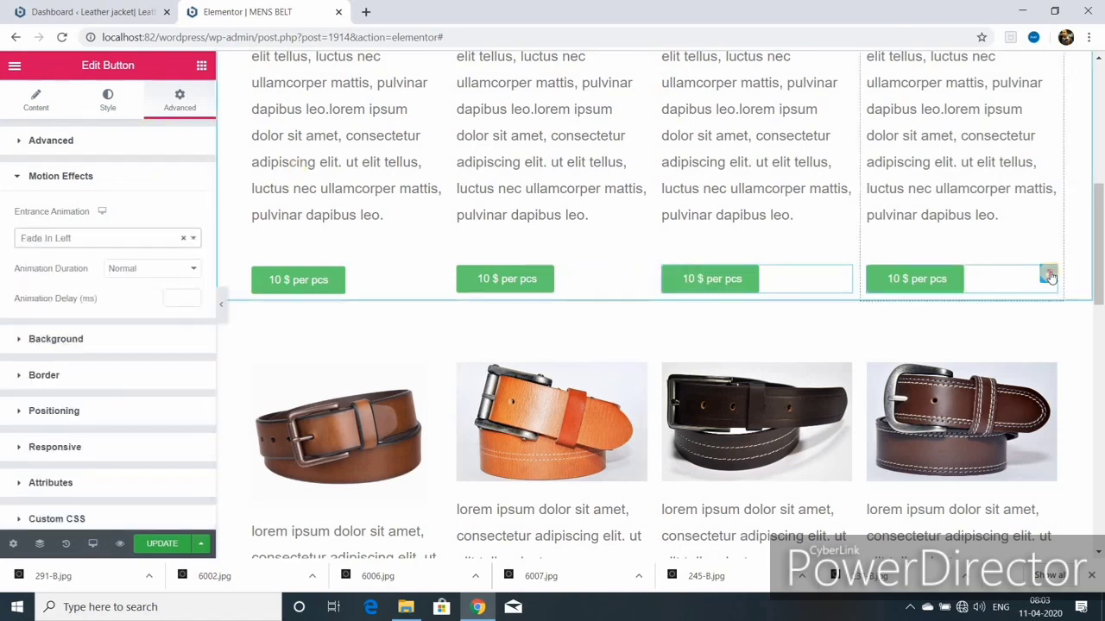
# Step: Set the fourth price button's entrance animation to Fade In Right
pyautogui.click(1049, 274)
pyautogui.click(177, 102)
pyautogui.click(60, 420)
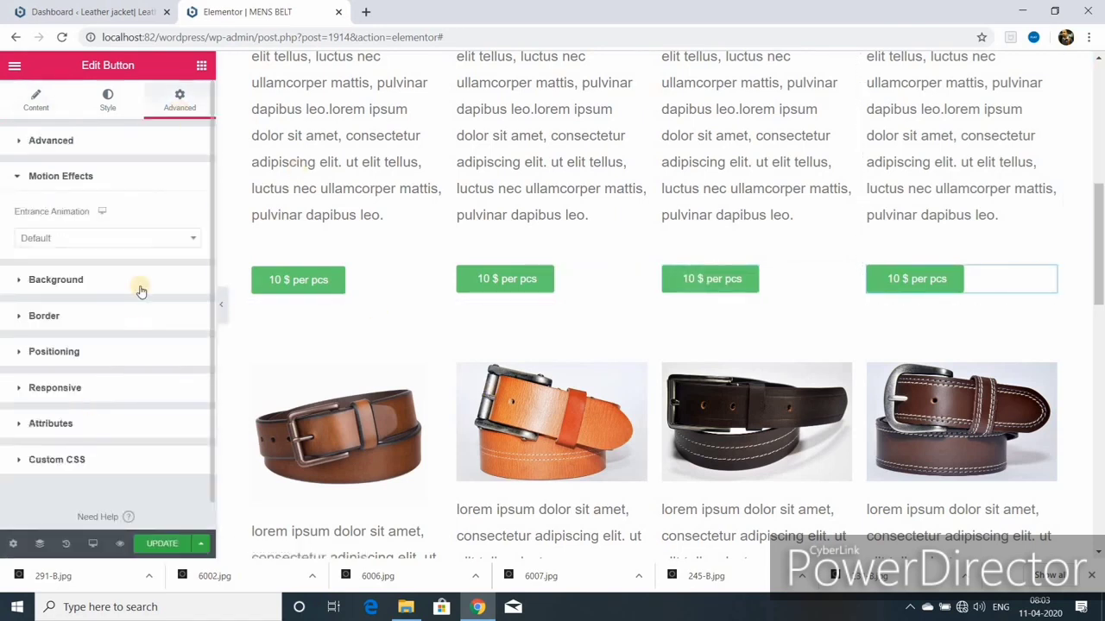
pyautogui.click(191, 238)
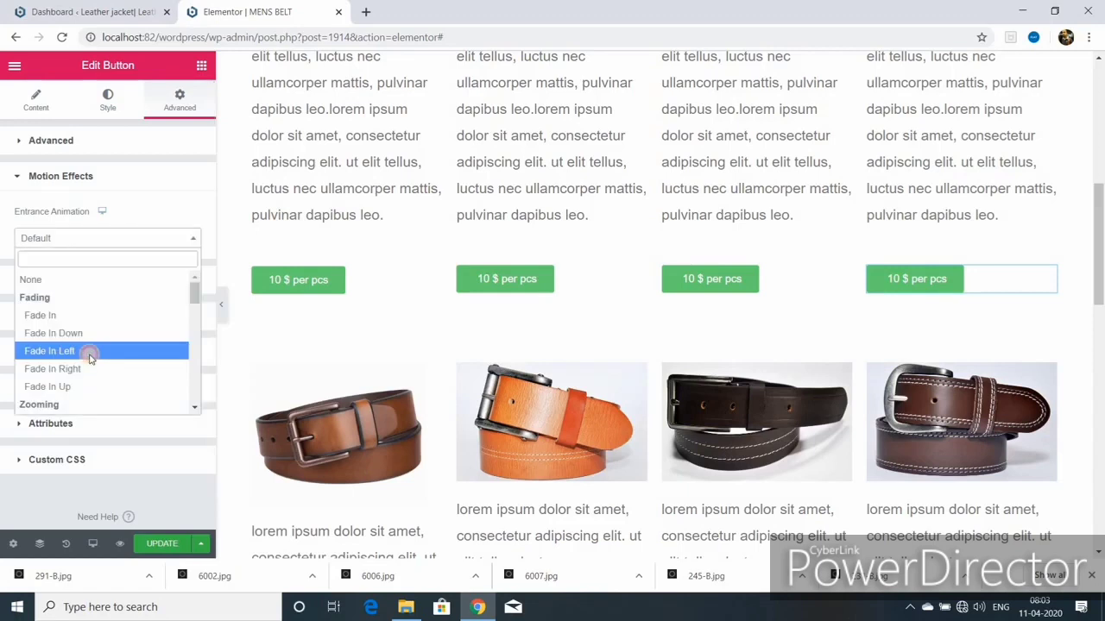
pyautogui.click(86, 353)
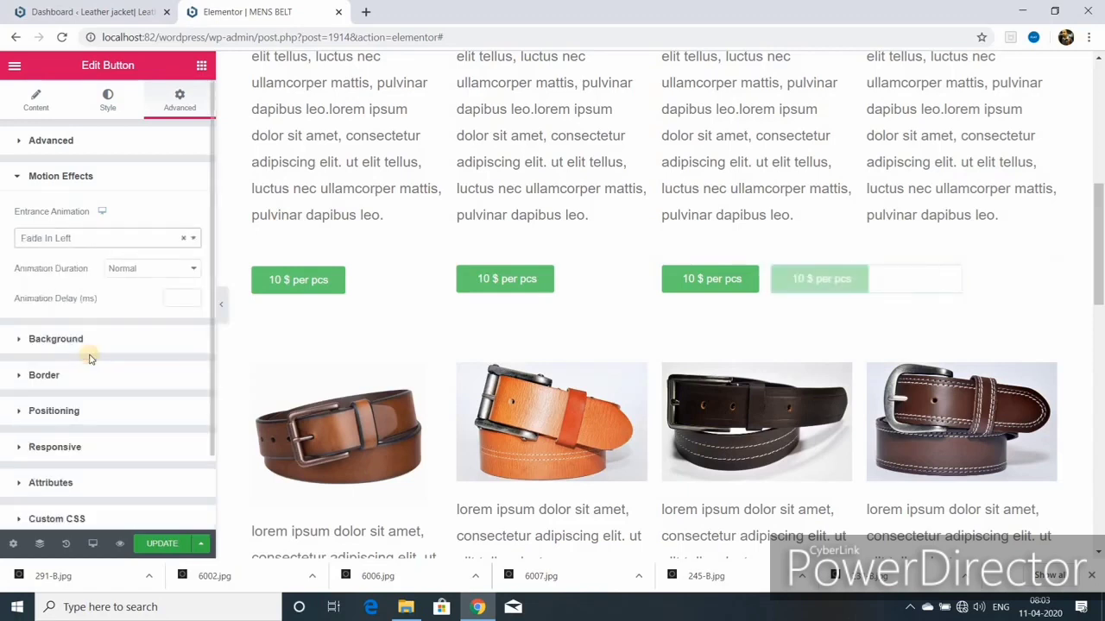
pyautogui.click(191, 238)
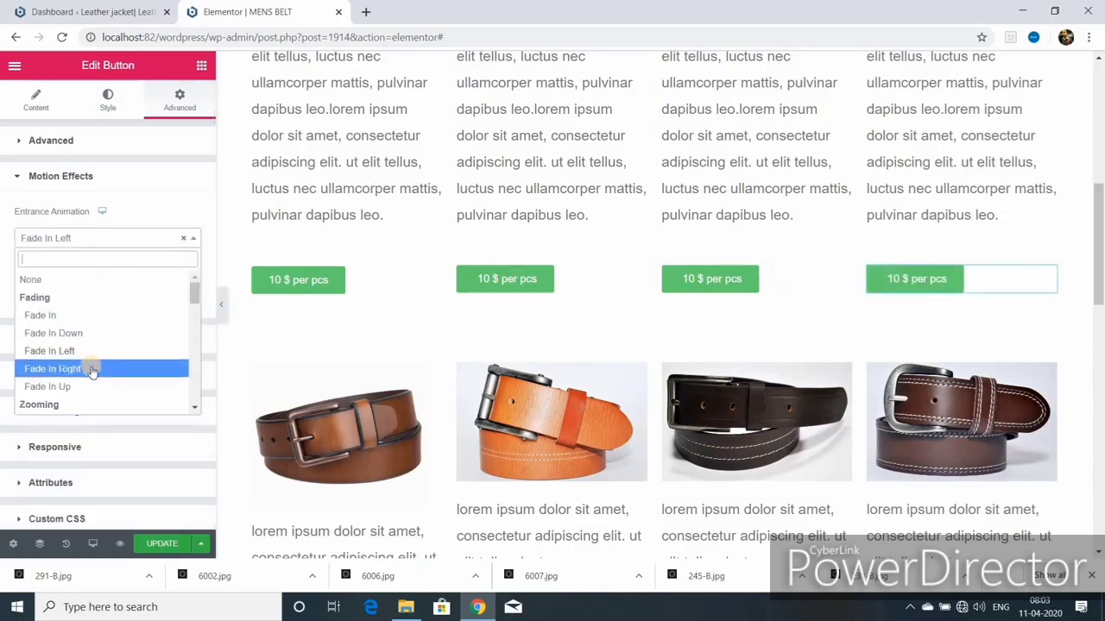
pyautogui.click(95, 369)
# Step: Change the fourth button to Bounce In Right, Slow duration, 1250 ms delay, then save
pyautogui.click(129, 238)
pyautogui.scroll(-3, 121, 366)
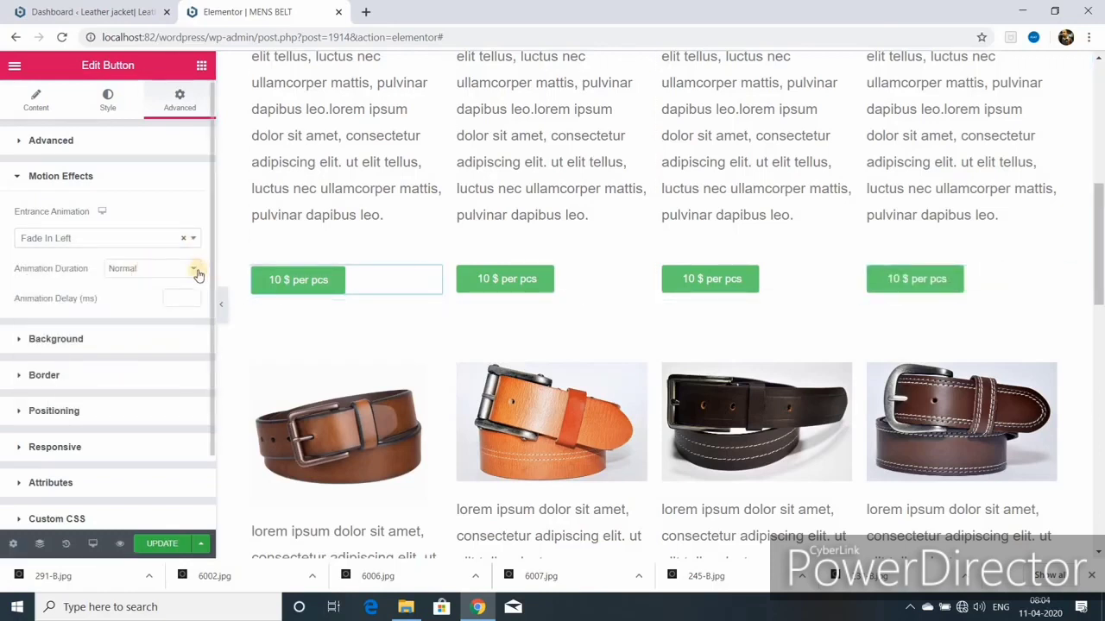
pyautogui.click(194, 273)
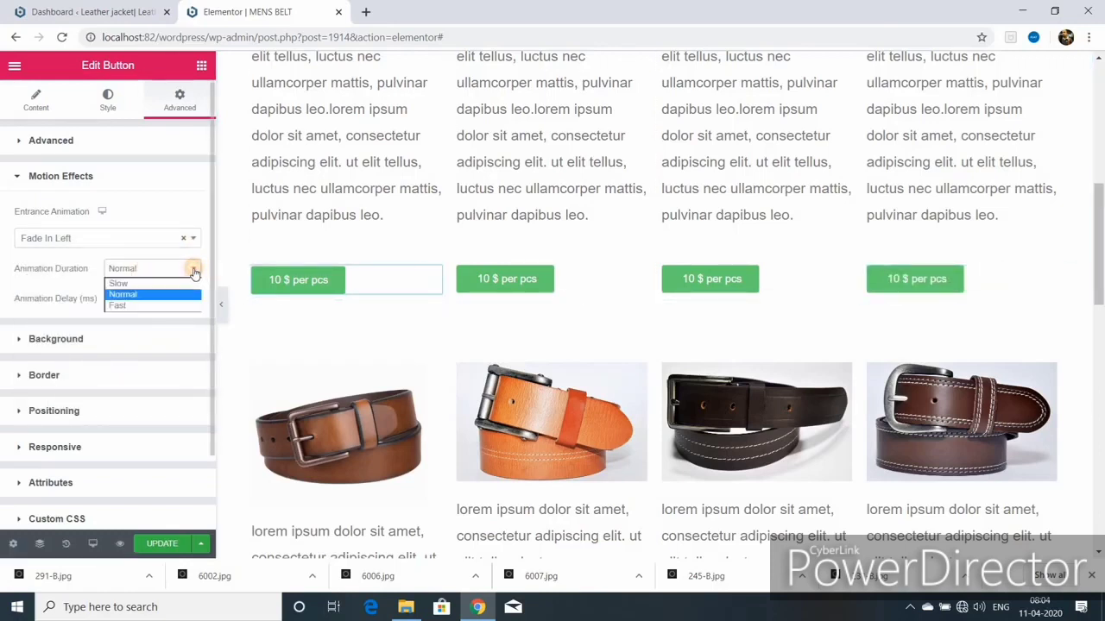
pyautogui.click(148, 283)
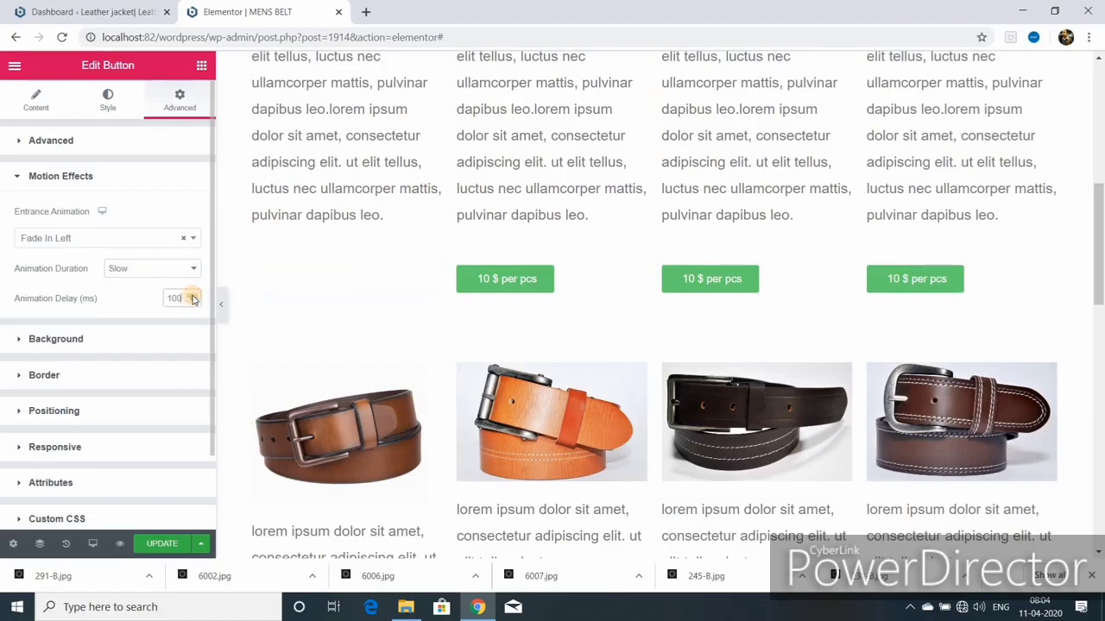
pyautogui.click(182, 297)
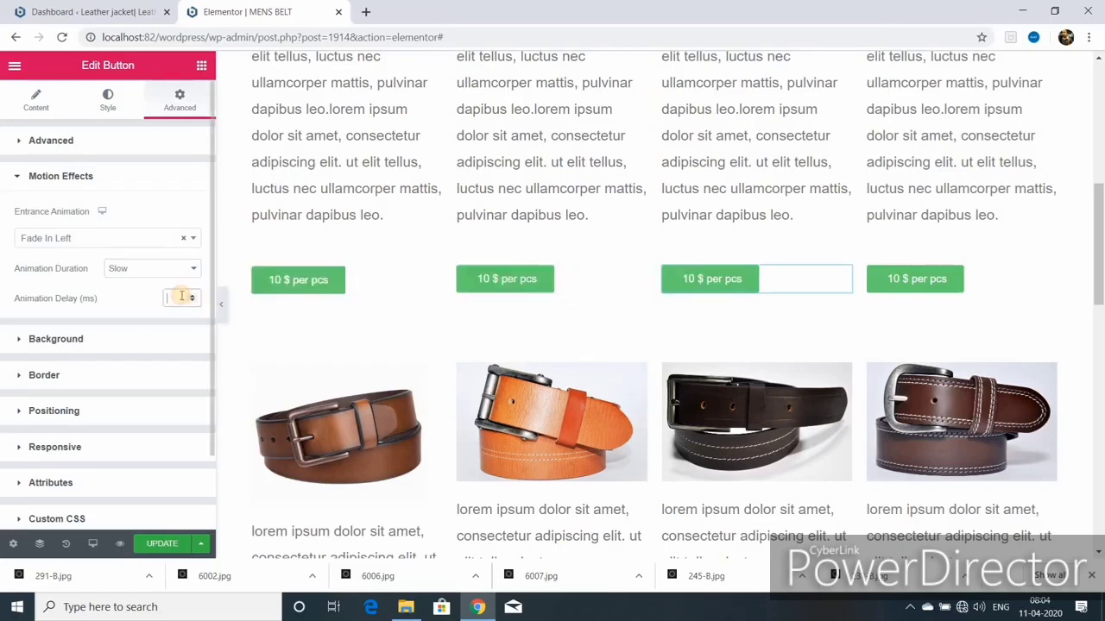
pyautogui.write('150')
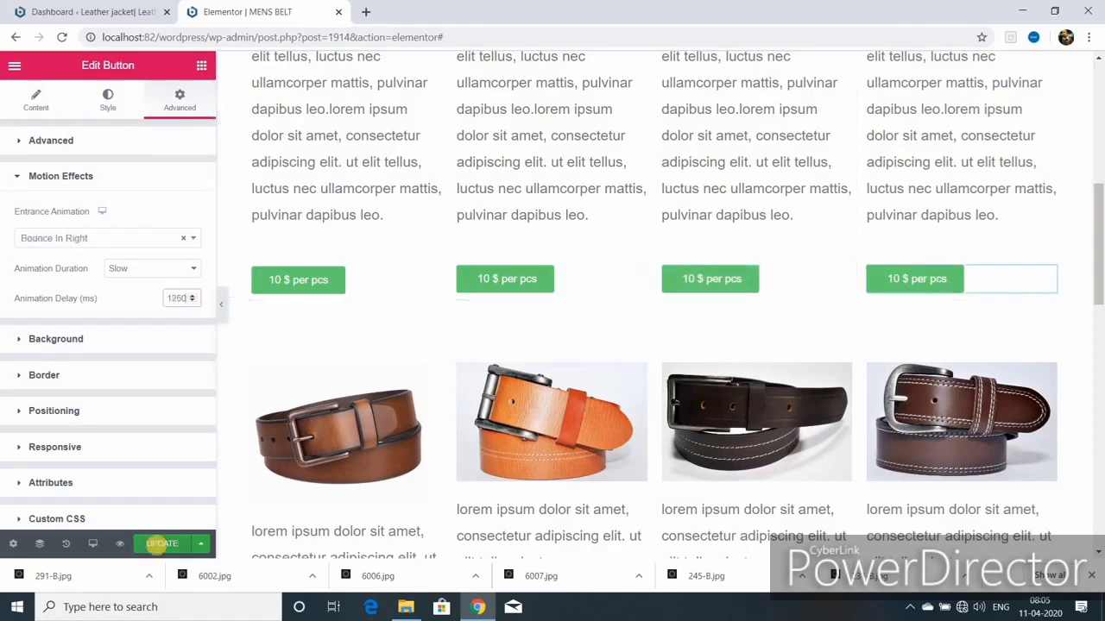
pyautogui.click(162, 544)
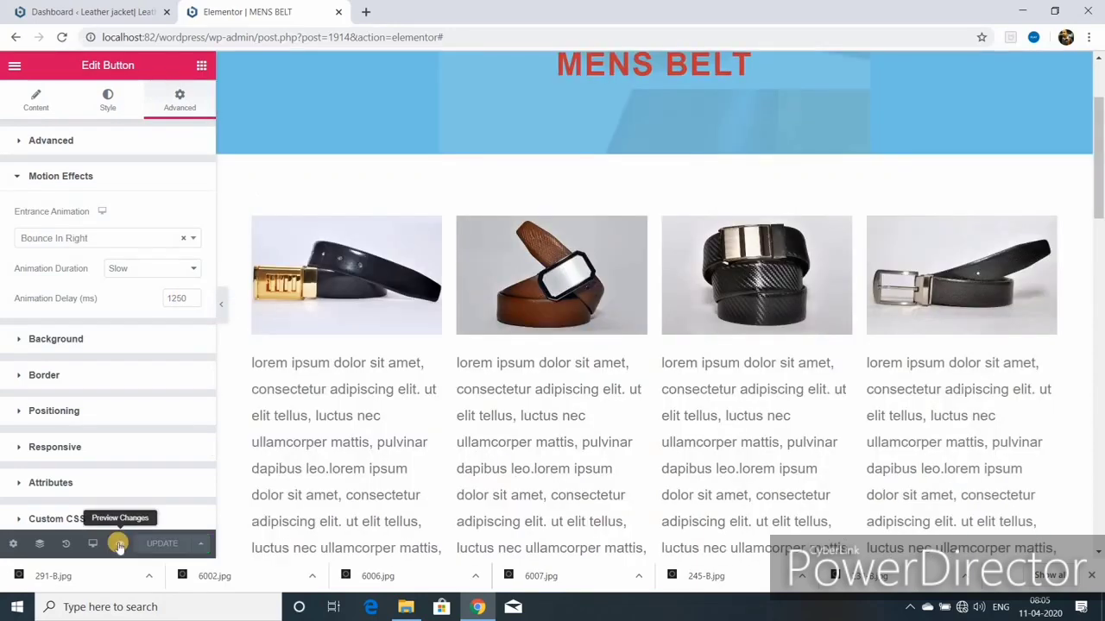
# Step: Open a live preview of the MENS BELT page in a new tab and scroll through it
pyautogui.click(119, 543)
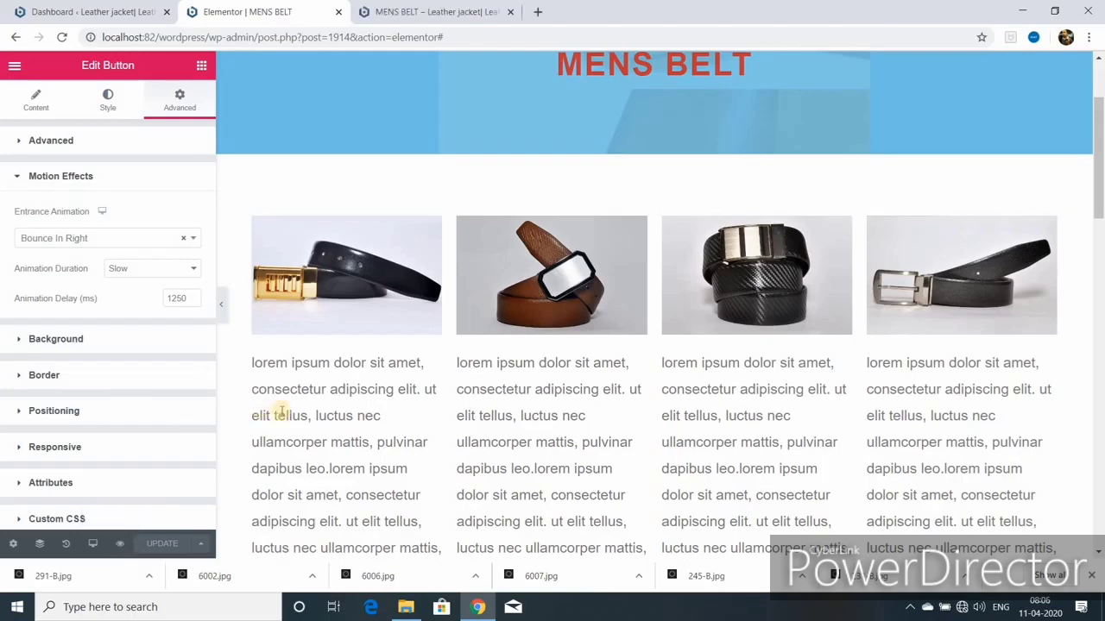
pyautogui.scroll(-3, 425, 479)
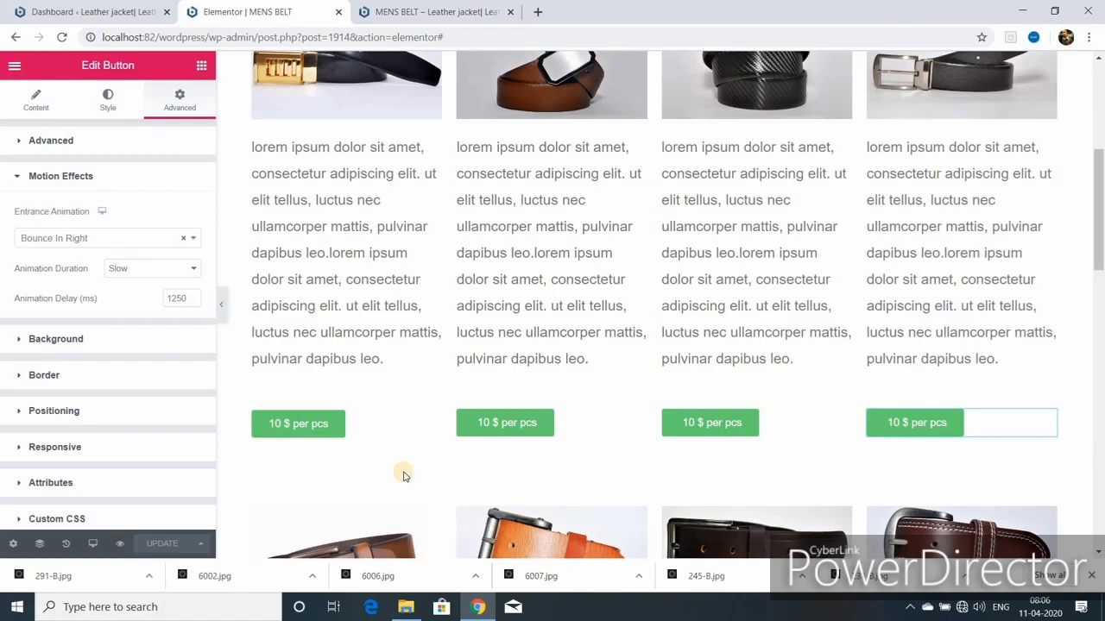
pyautogui.click(93, 542)
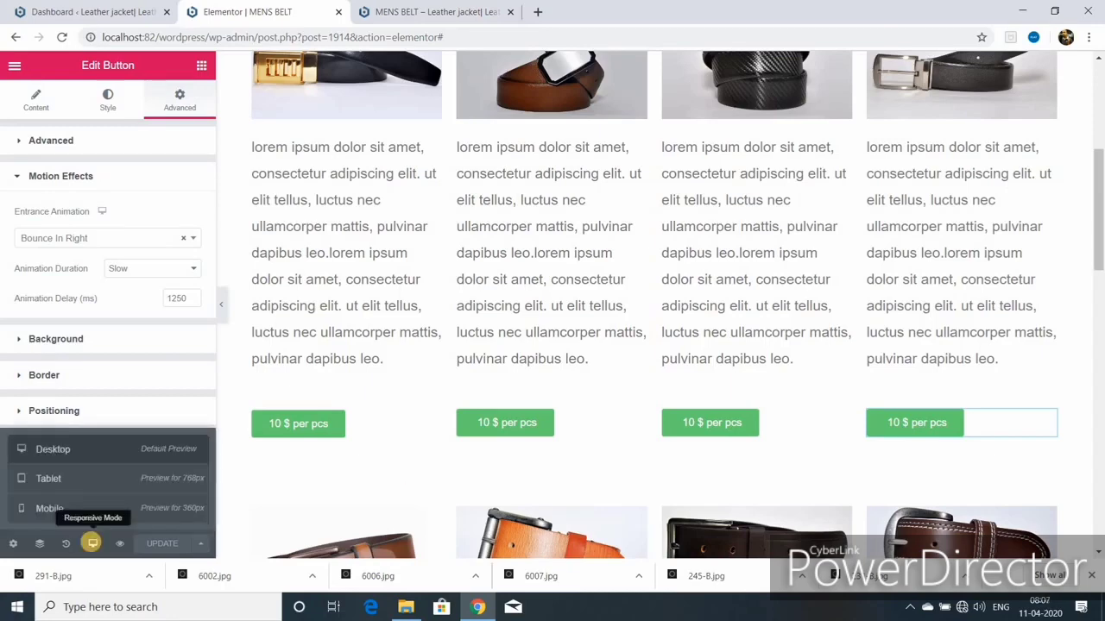
# Step: In mobile view, check the navigation menu and review the MENS BELT heading's typography
pyautogui.click(64, 508)
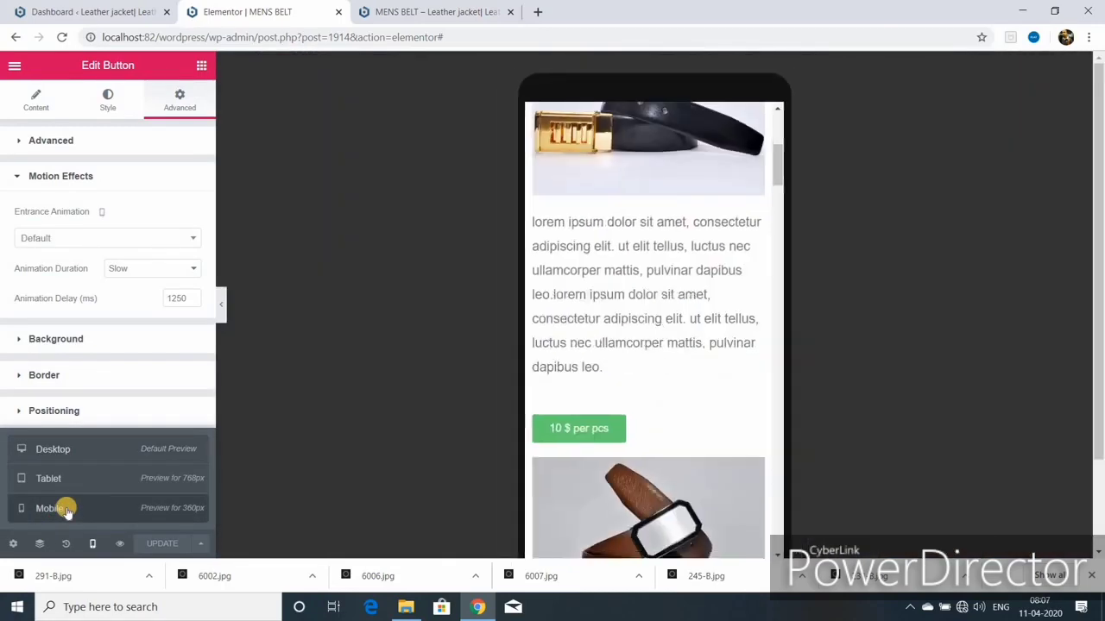
pyautogui.scroll(10, 604, 449)
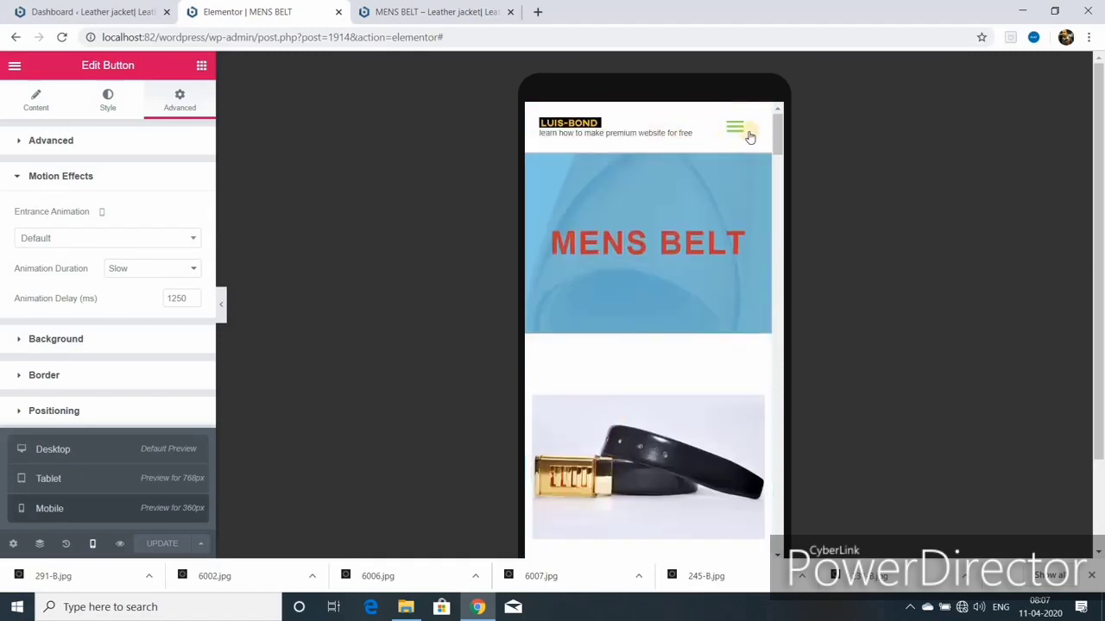
pyautogui.click(733, 132)
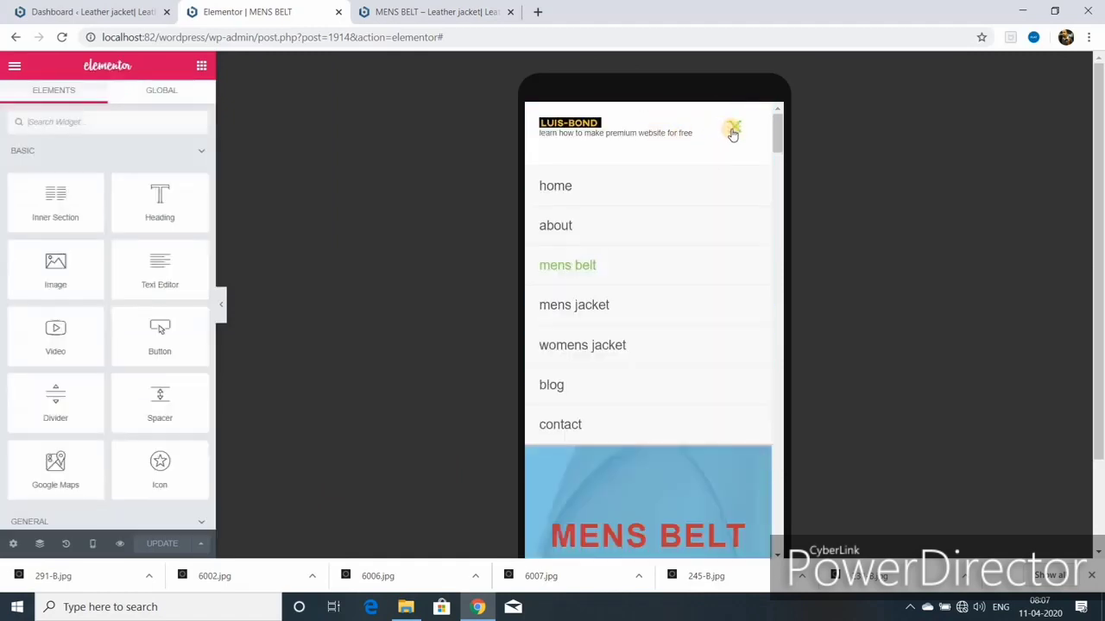
pyautogui.scroll(-2, 641, 329)
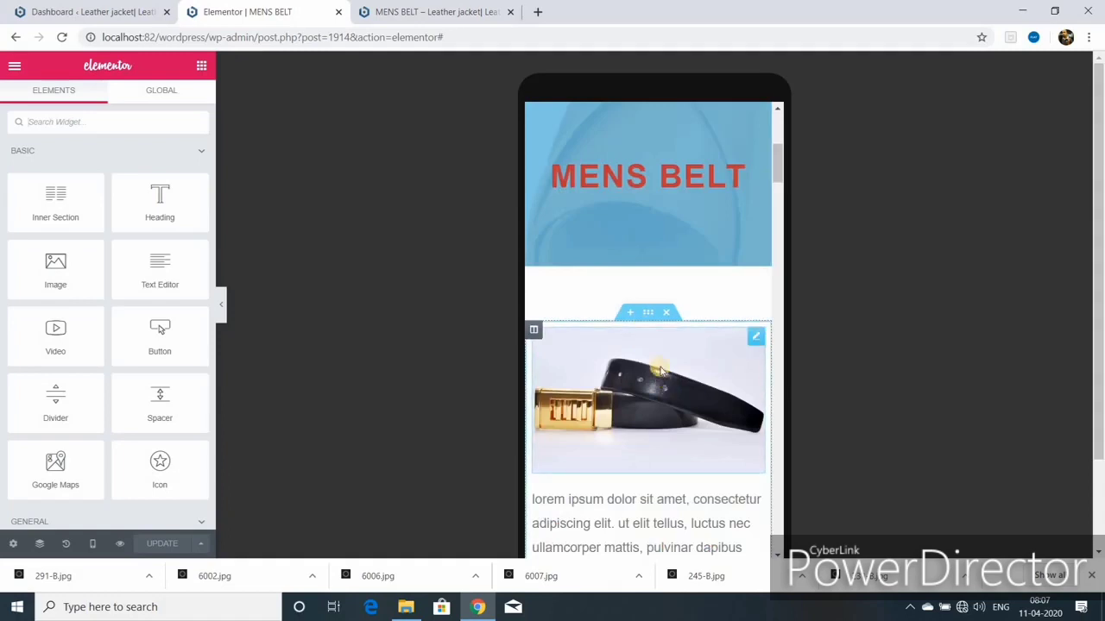
pyautogui.click(649, 179)
pyautogui.click(108, 100)
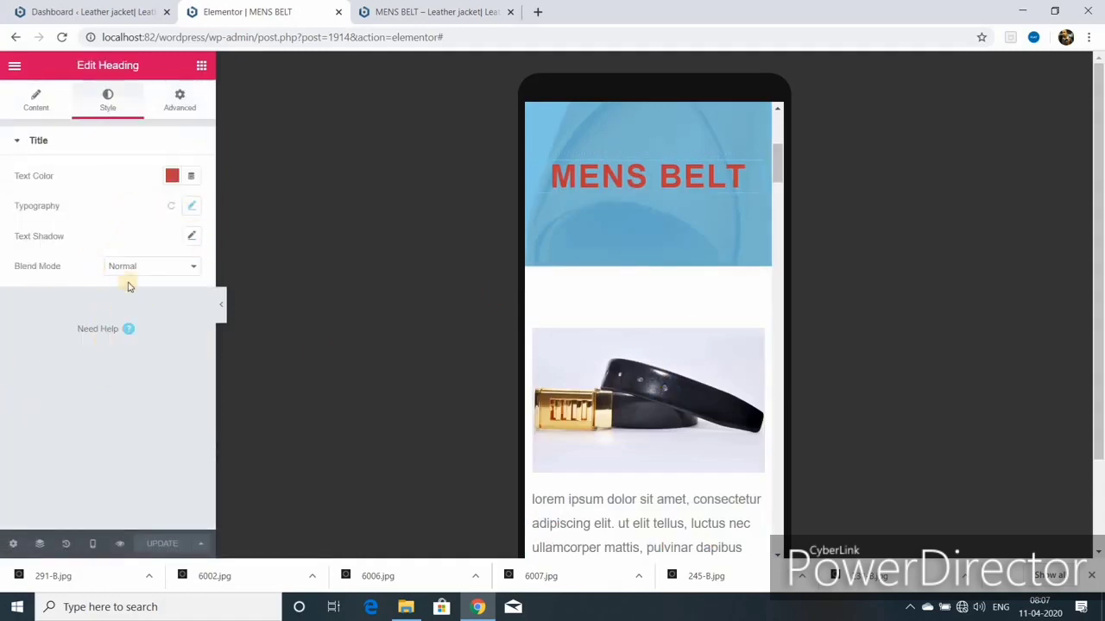
pyautogui.click(191, 206)
pyautogui.moveTo(25, 301); pyautogui.dragTo(48, 302)
pyautogui.scroll(-3, 681, 398)
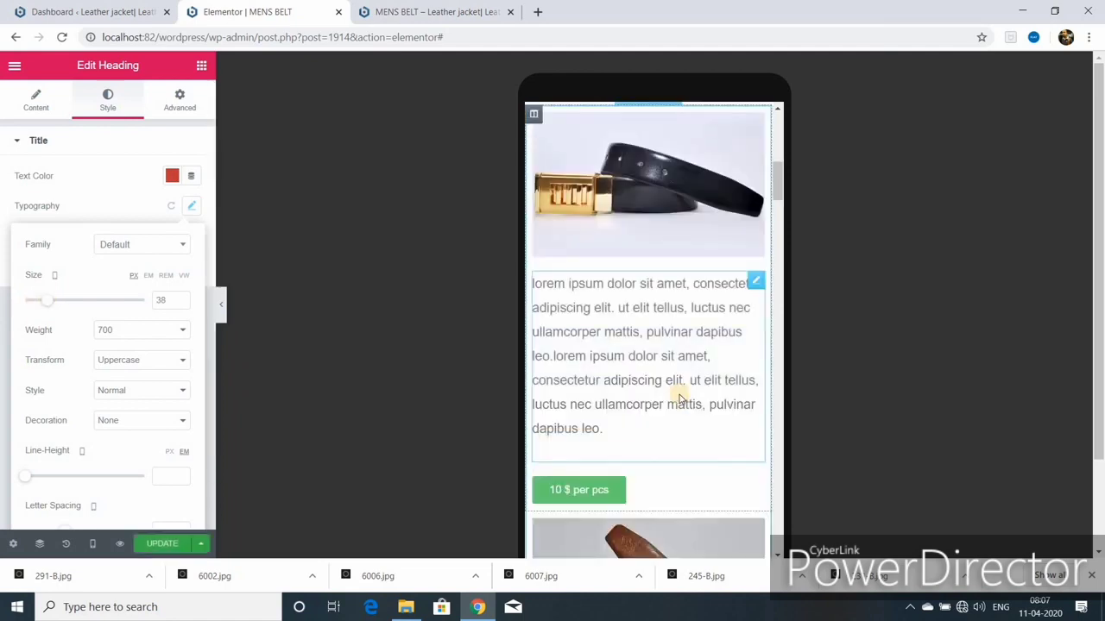
pyautogui.scroll(-5, 681, 399)
# Step: Centre the first '10 $ per pcs' price button in its card on mobile
pyautogui.click(582, 368)
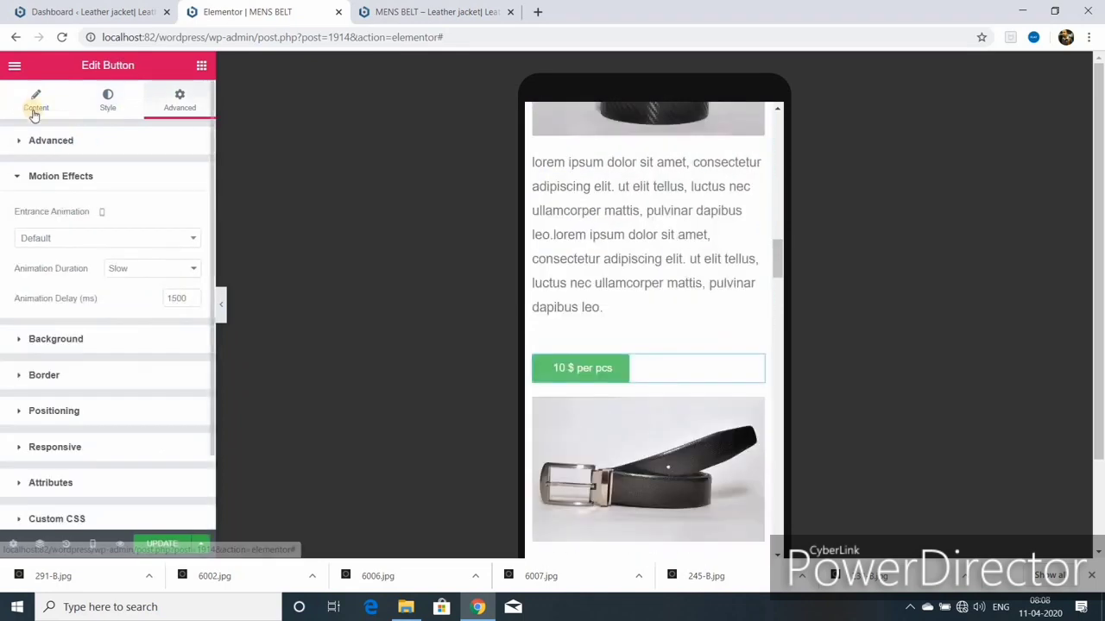
pyautogui.click(34, 111)
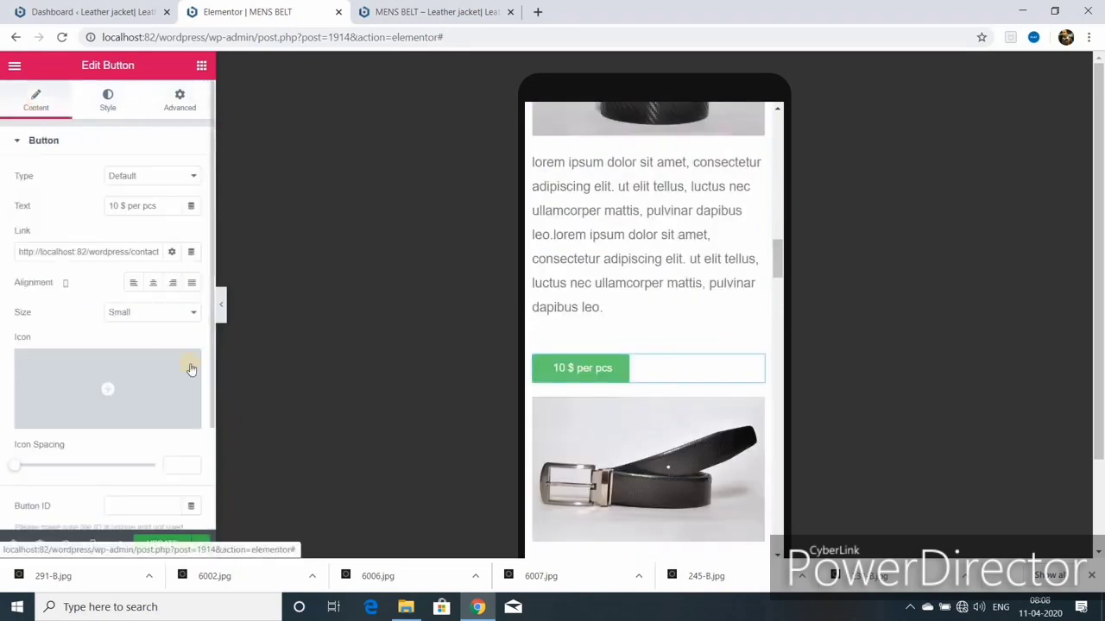
pyautogui.click(152, 284)
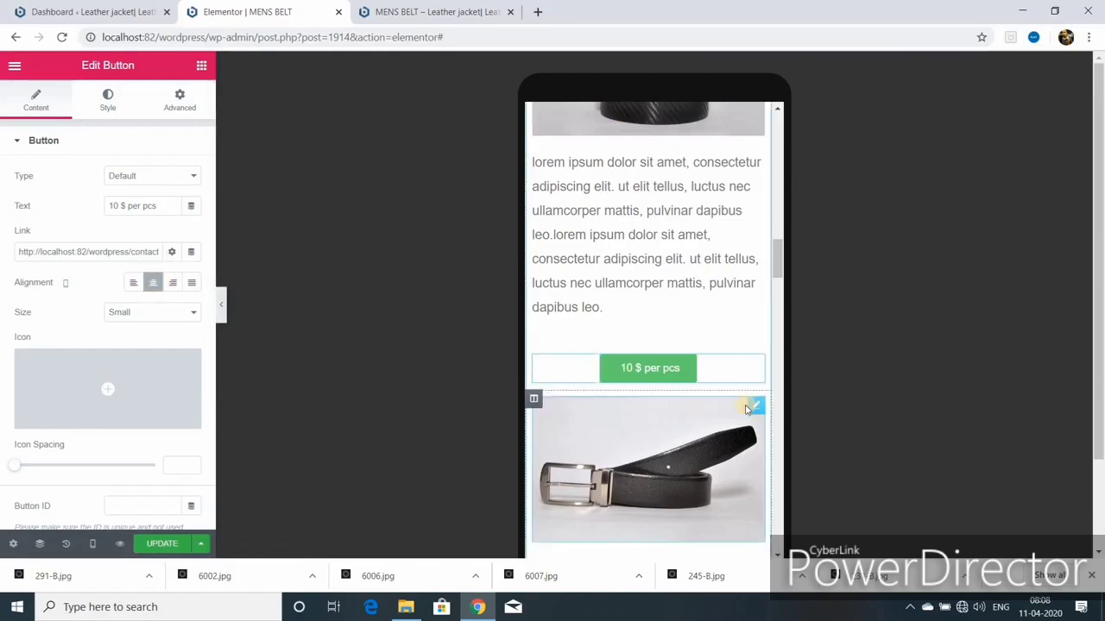
pyautogui.scroll(-1, 683, 465)
pyautogui.scroll(-2, 684, 458)
pyautogui.scroll(1, 624, 249)
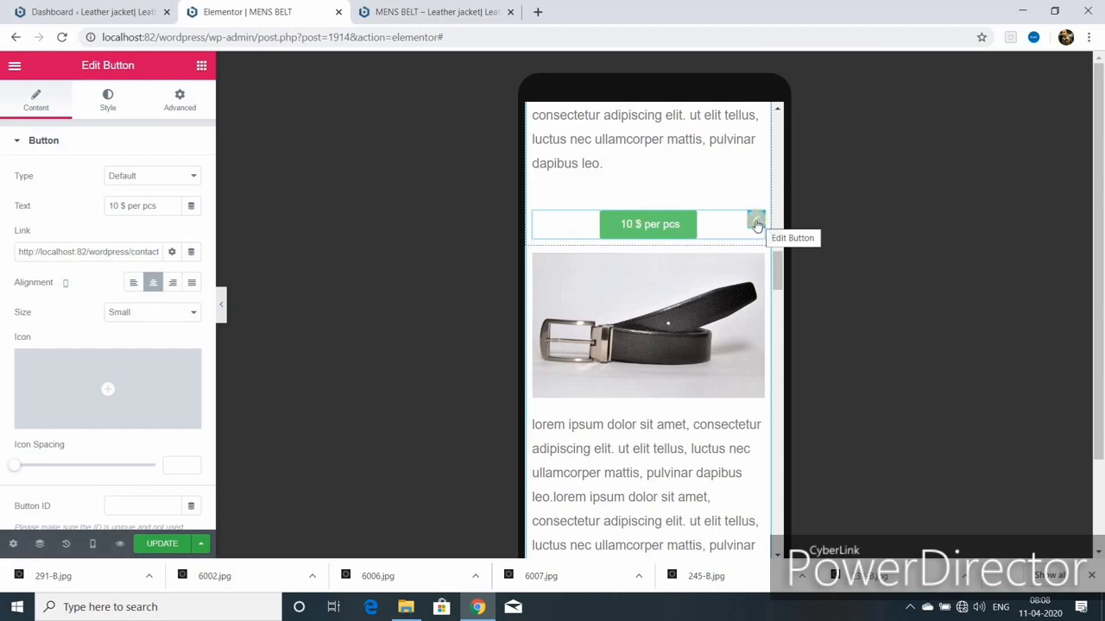
# Step: Check another price button's spacing, then centre the next price button on mobile
pyautogui.click(757, 222)
pyautogui.click(182, 109)
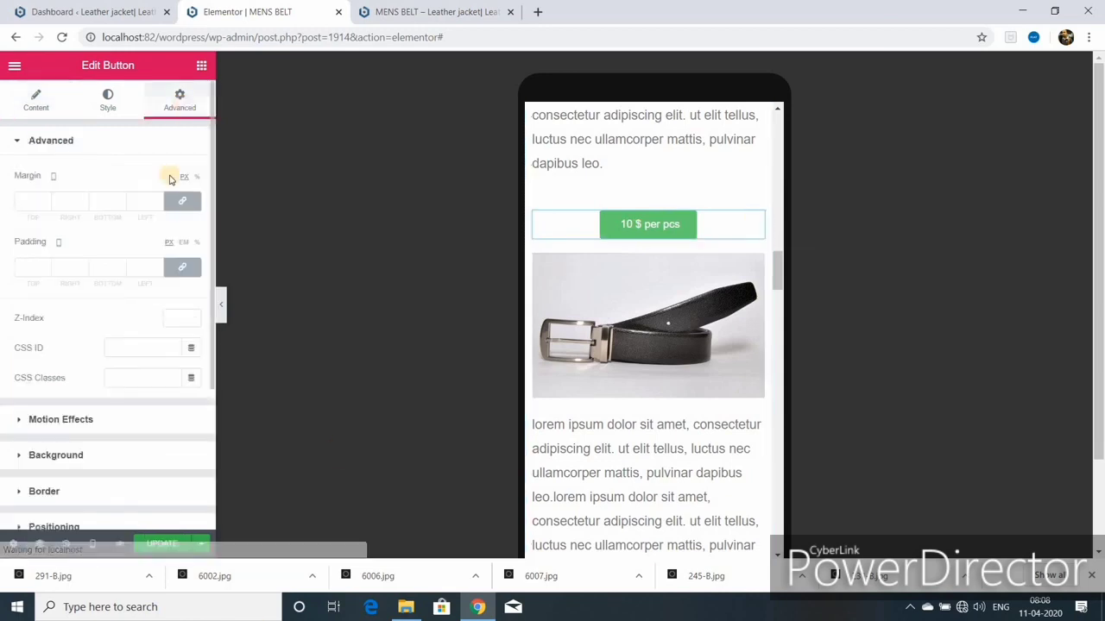
pyautogui.scroll(1, 666, 264)
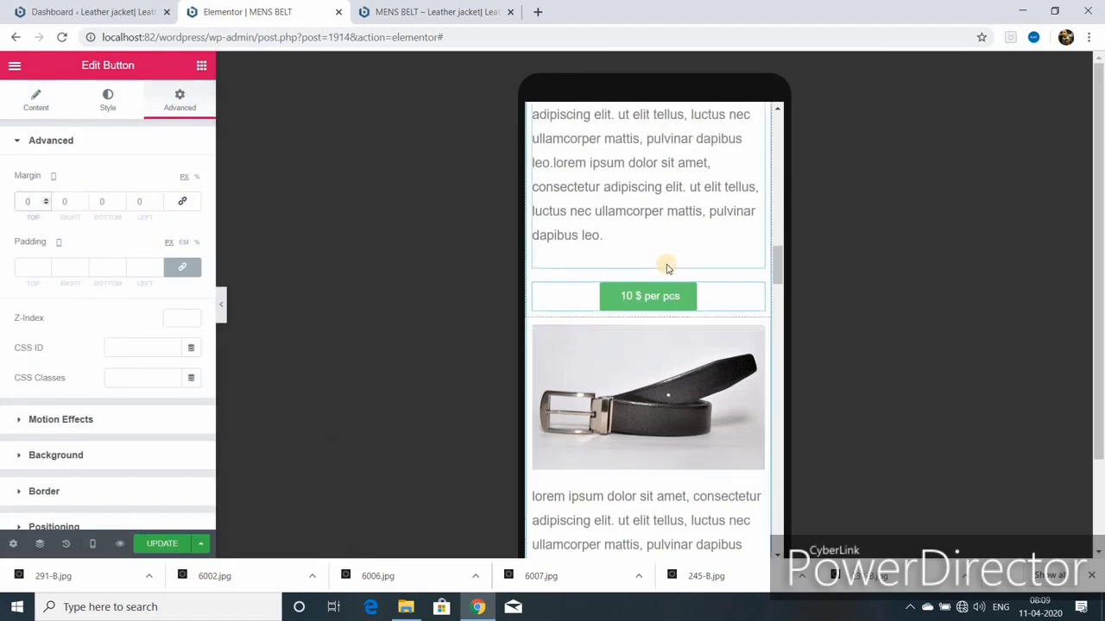
pyautogui.scroll(-4, 653, 335)
pyautogui.click(653, 335)
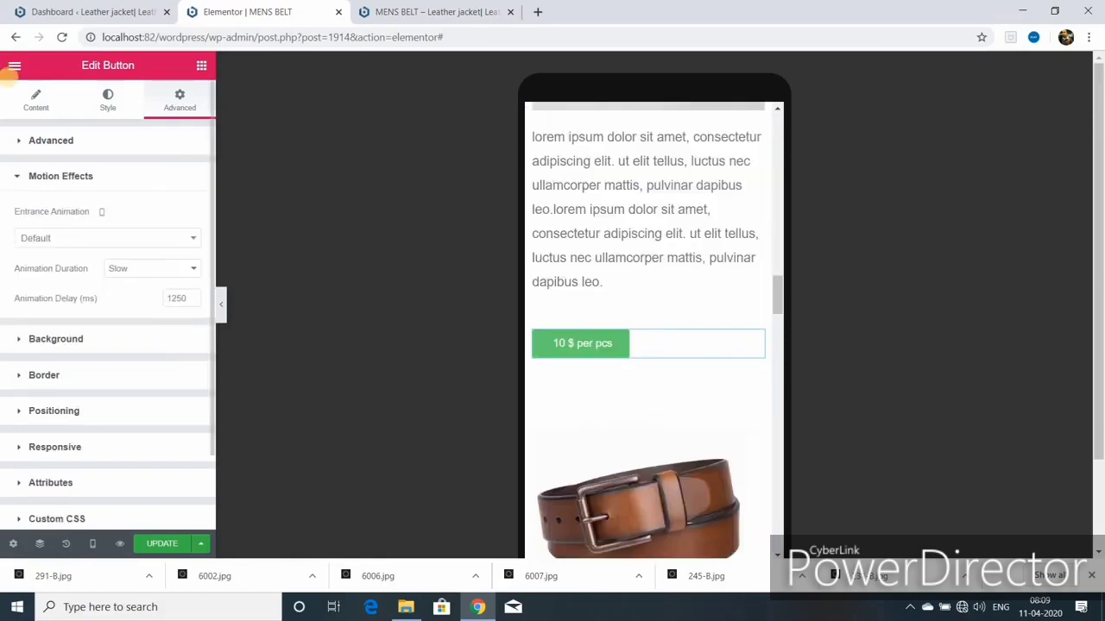
pyautogui.click(36, 100)
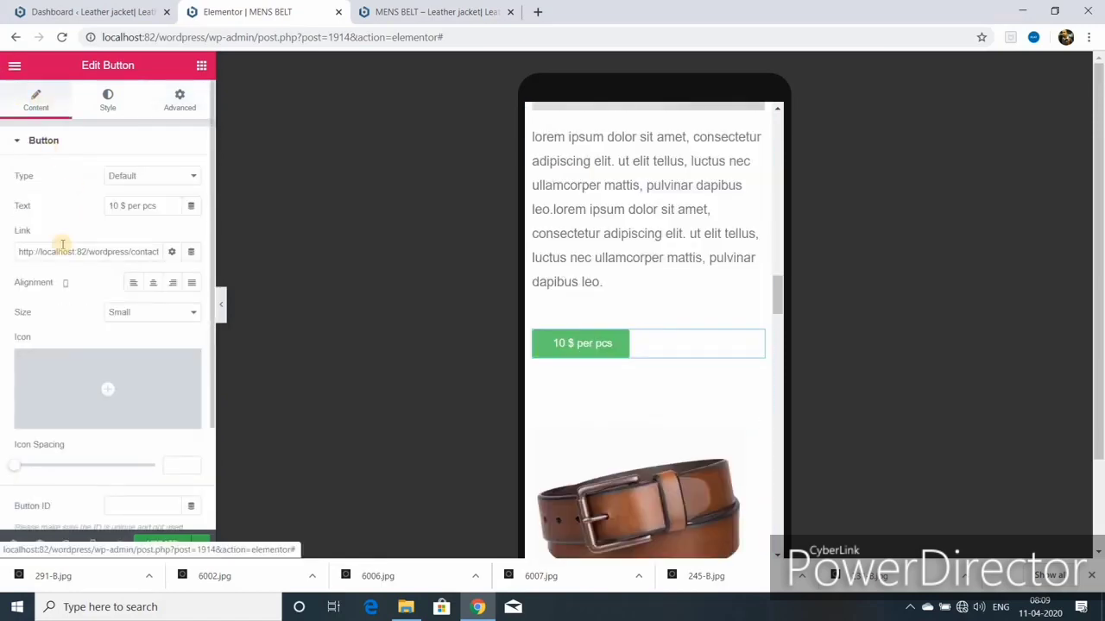
pyautogui.click(153, 284)
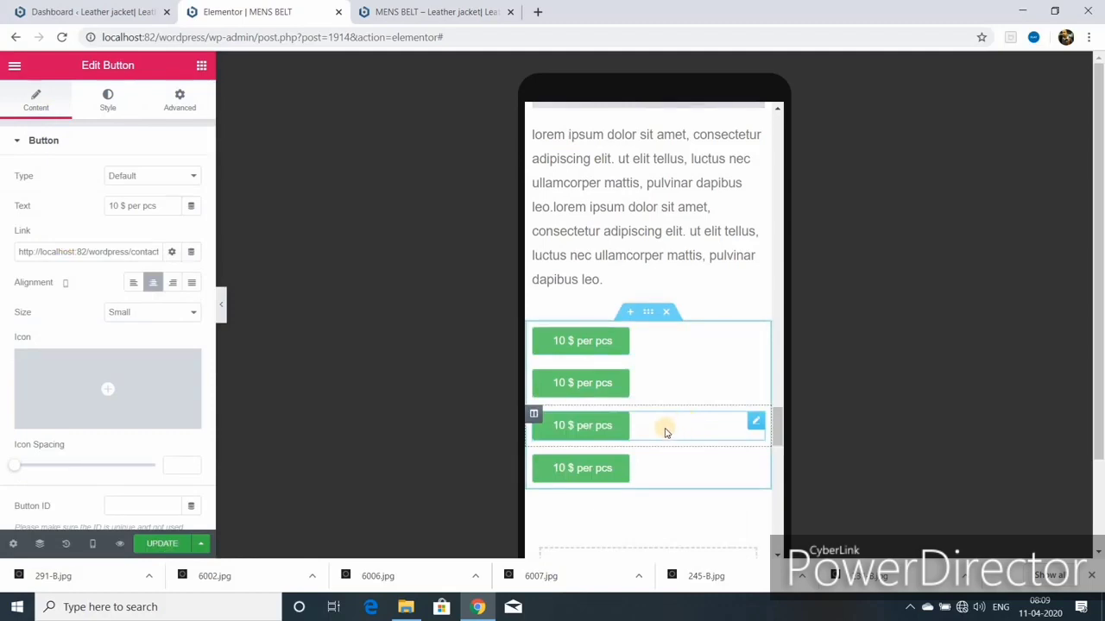
# Step: Restore an earlier state from History and re-centre the remaining price buttons
pyautogui.click(66, 545)
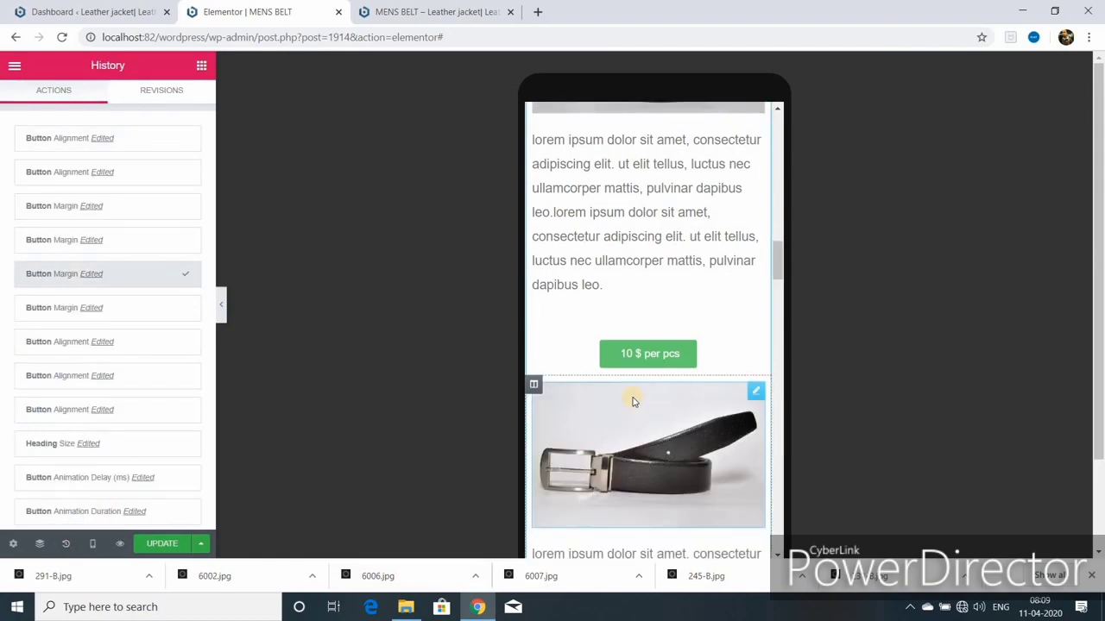
pyautogui.scroll(-5, 632, 401)
pyautogui.click(106, 342)
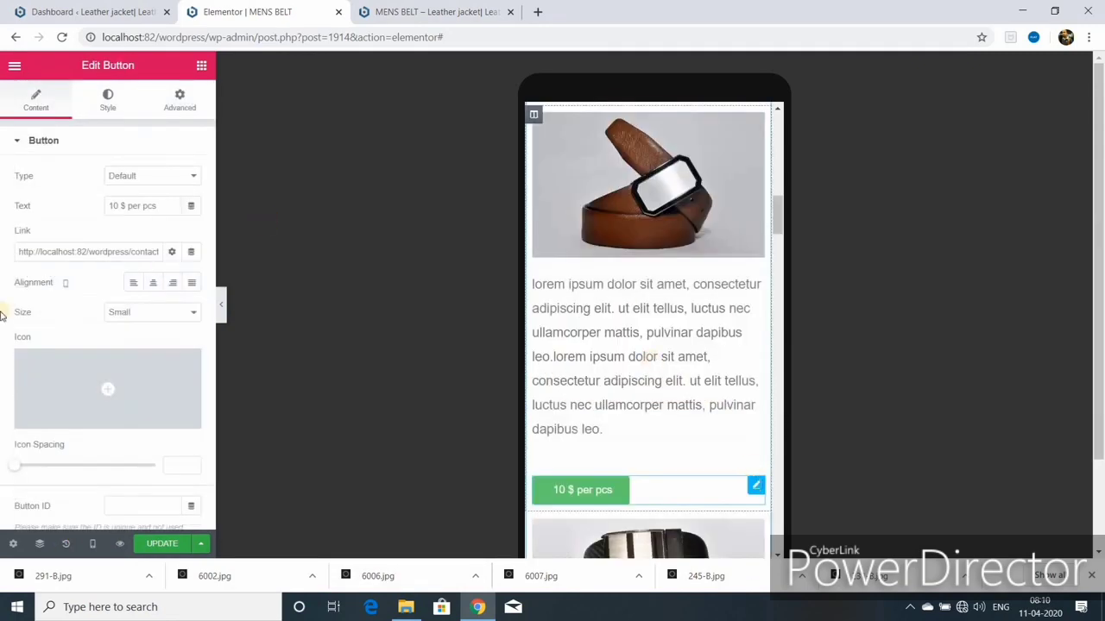
pyautogui.click(153, 282)
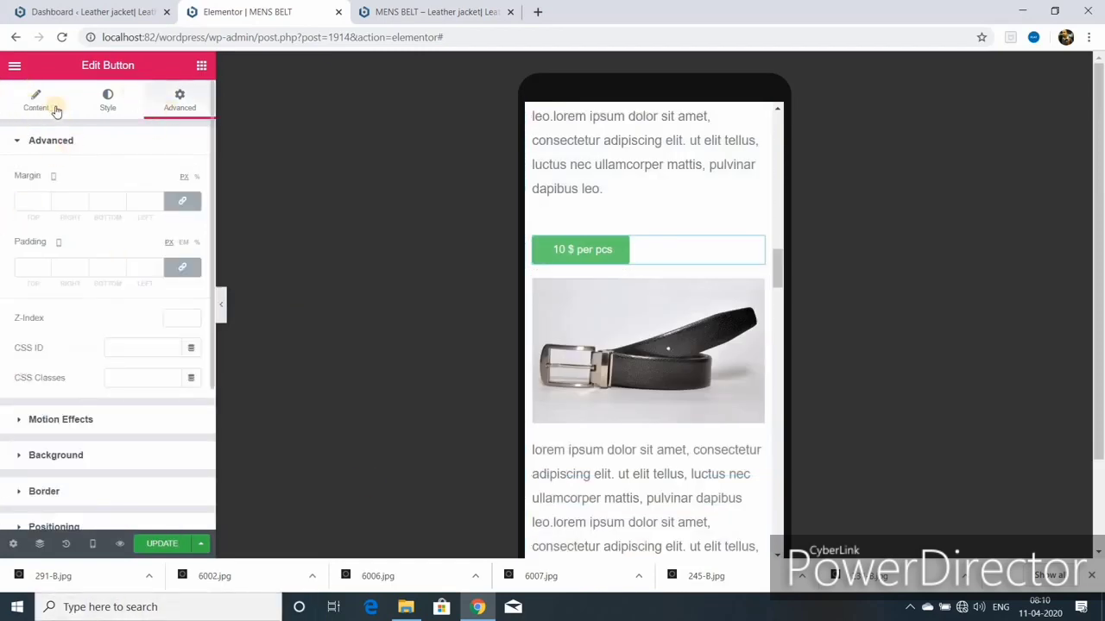
pyautogui.click(34, 101)
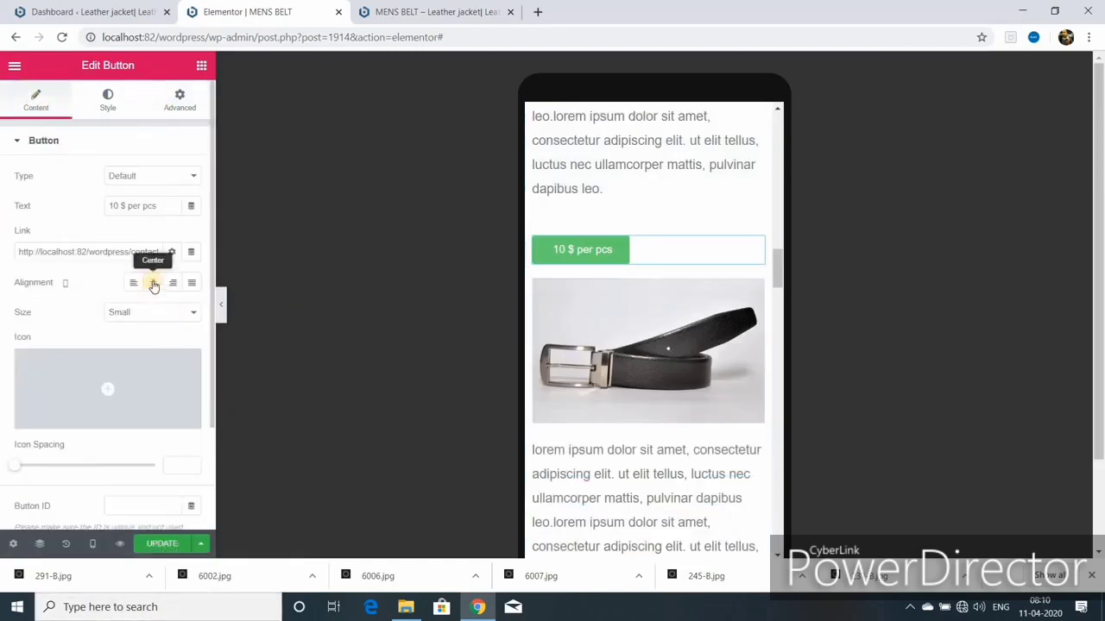
pyautogui.click(152, 284)
pyautogui.scroll(-3, 653, 345)
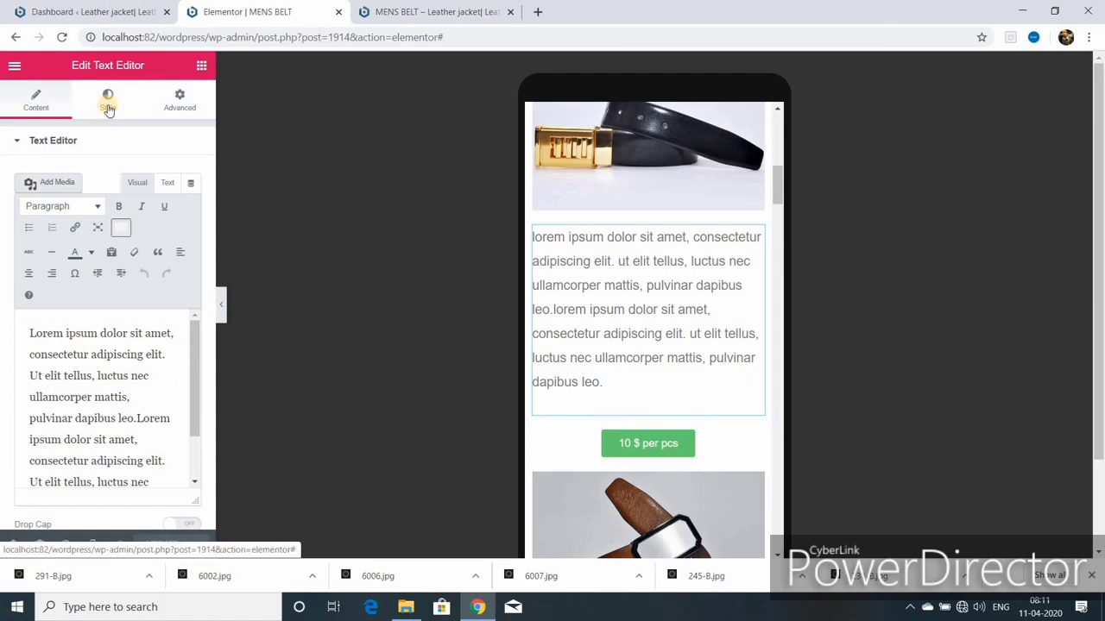
# Step: Switch the preview back to the desktop layout
pyautogui.click(108, 101)
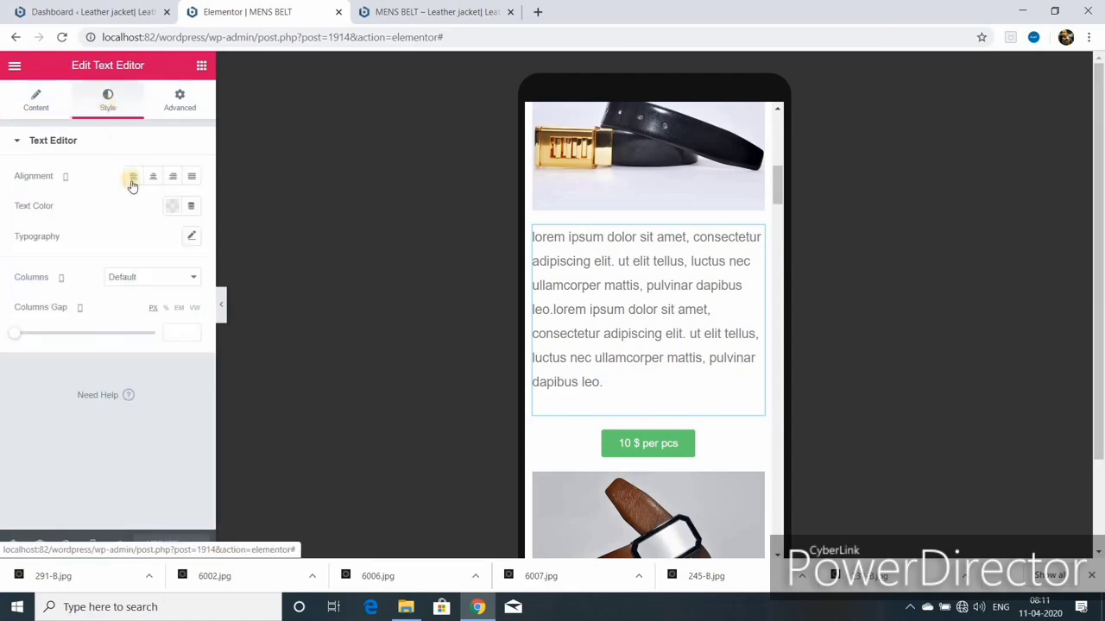
pyautogui.click(92, 543)
pyautogui.click(69, 450)
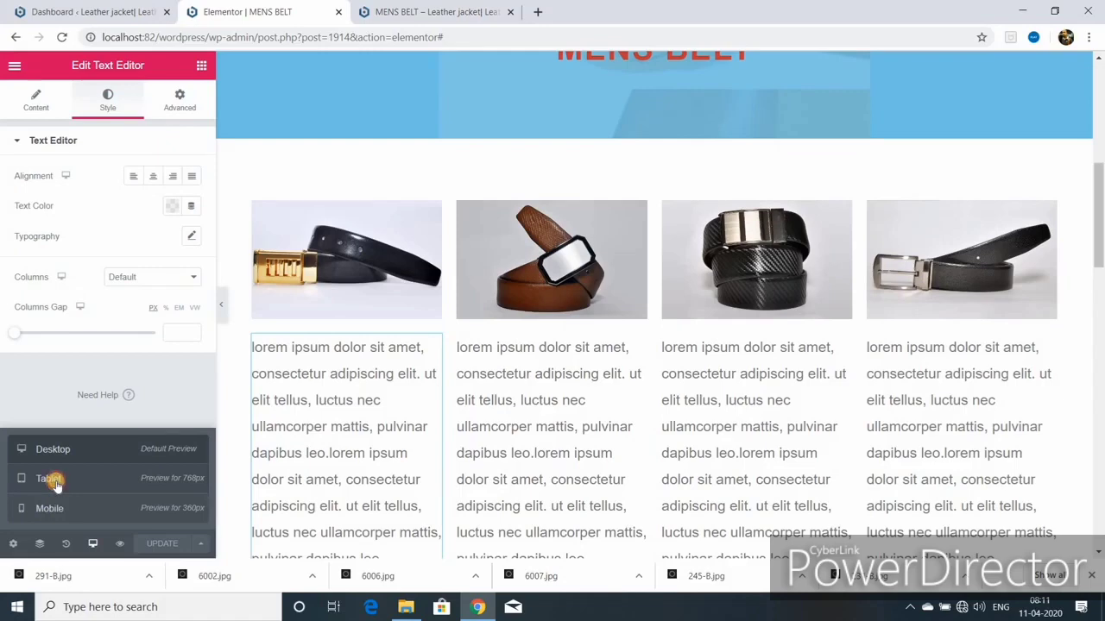
# Step: Switch to tablet view and scroll through the MENS BELT page layout
pyautogui.click(52, 479)
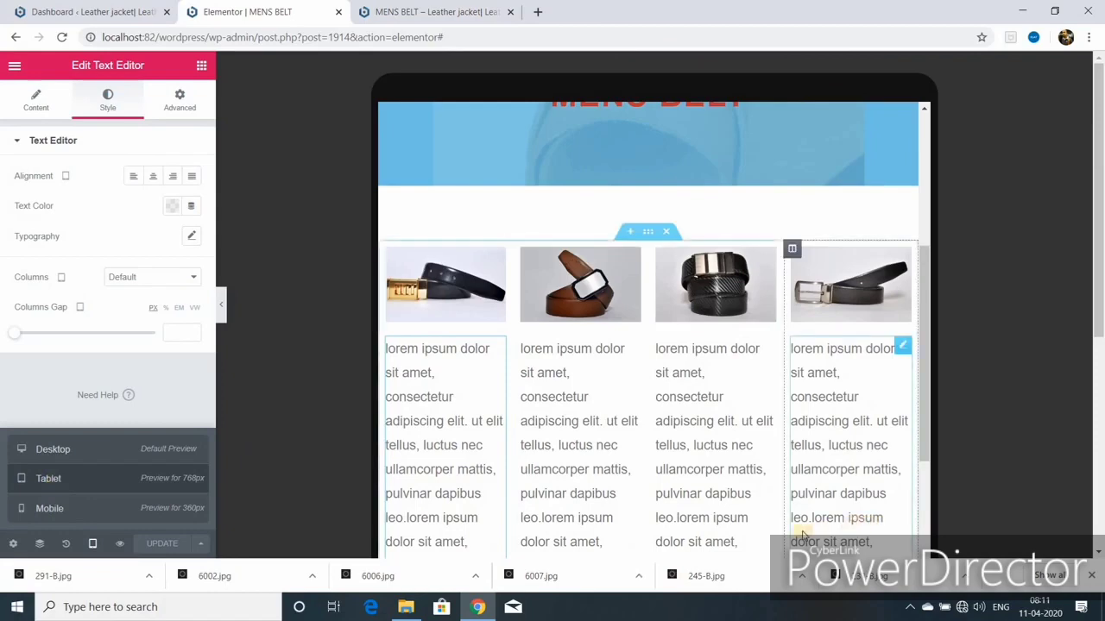
pyautogui.scroll(5, 653, 446)
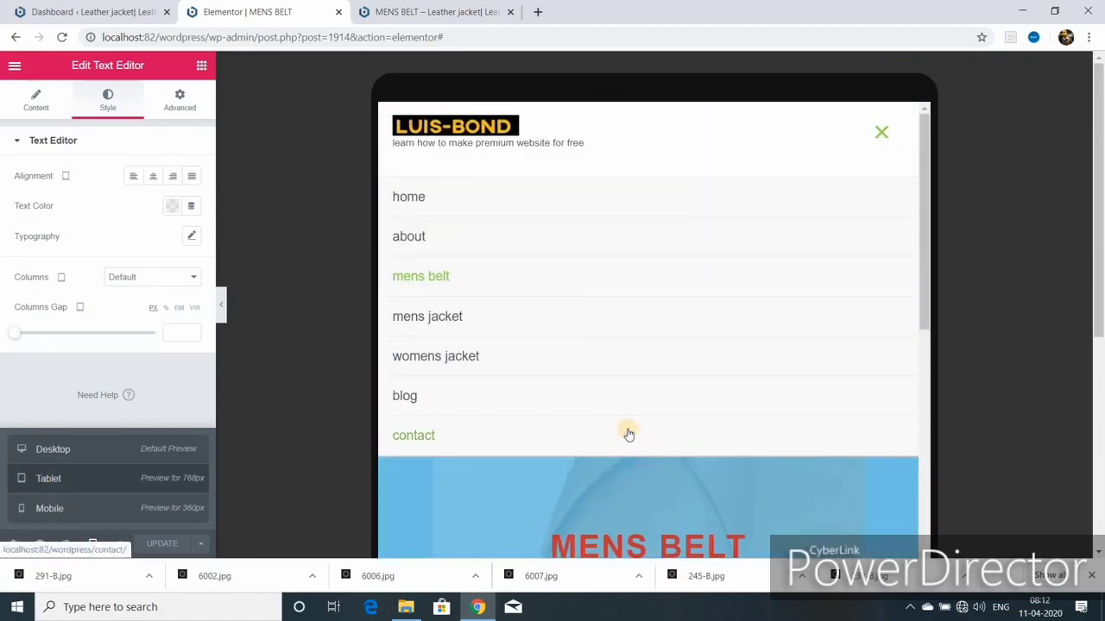
pyautogui.scroll(-5, 623, 436)
pyautogui.scroll(-5, 613, 437)
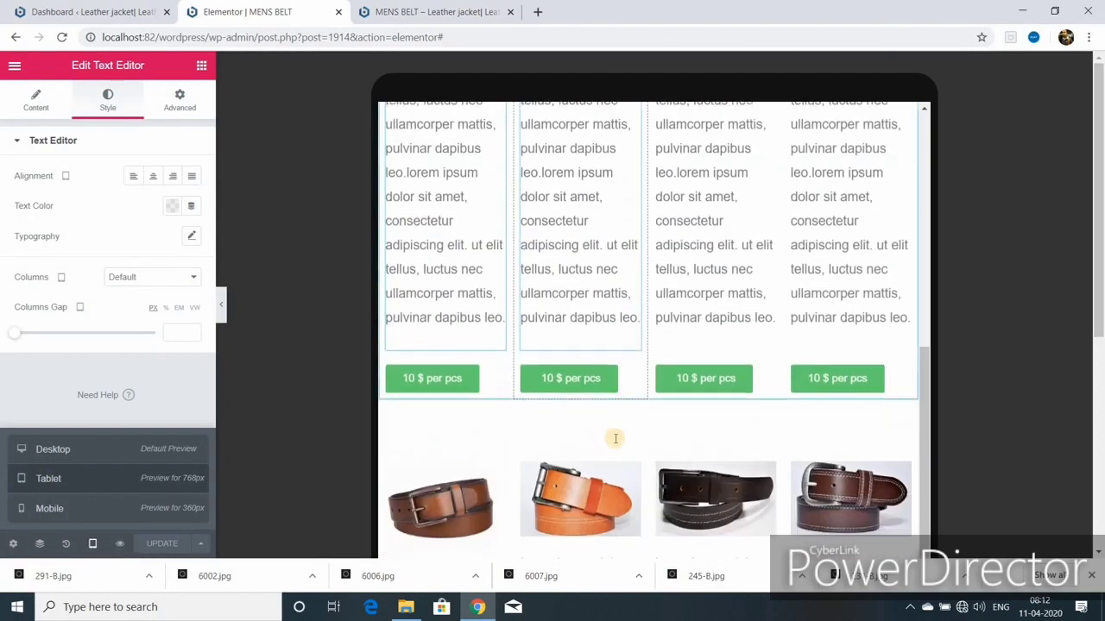
pyautogui.scroll(10, 626, 405)
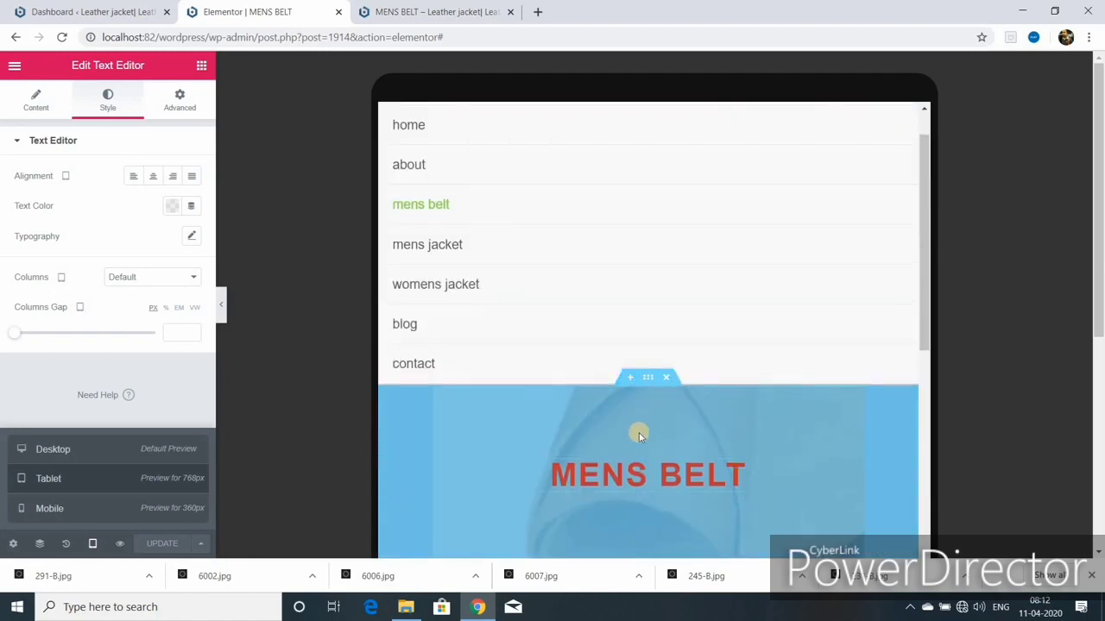
pyautogui.scroll(-1, 643, 414)
# Step: Review the heading's tablet font settings, close the extra MENS BELT tab, and preview changes
pyautogui.click(898, 396)
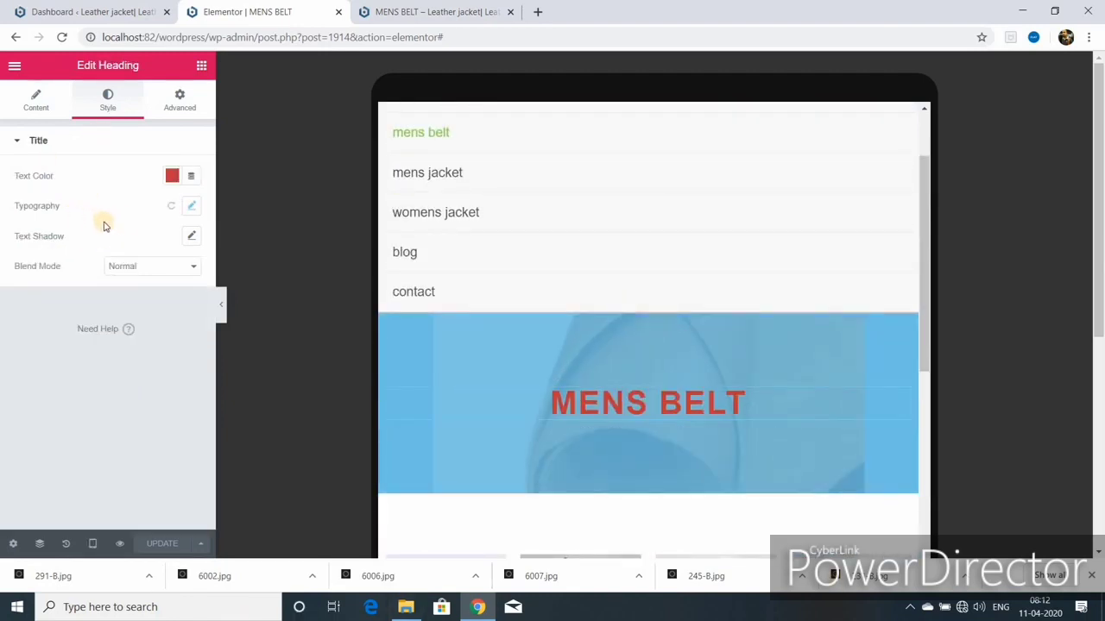
pyautogui.click(192, 205)
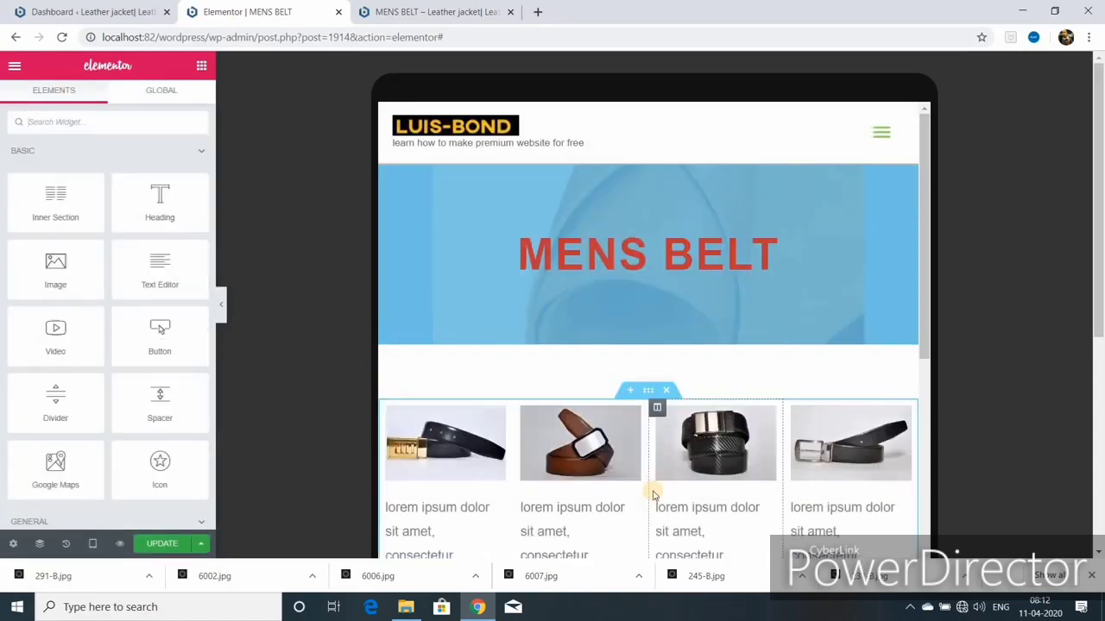
pyautogui.scroll(-5, 654, 494)
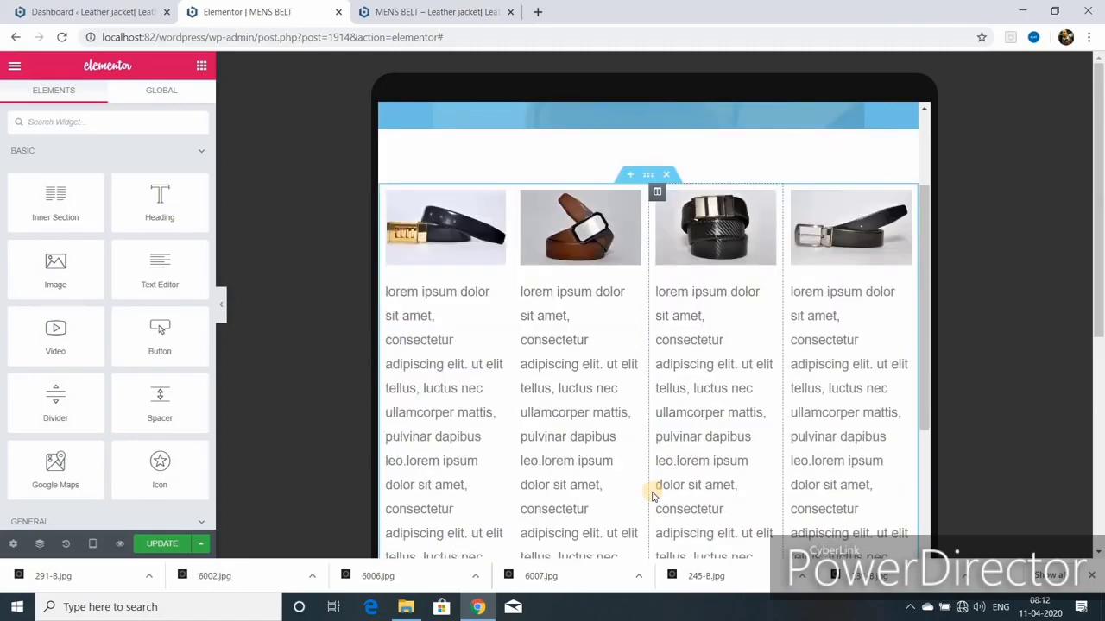
pyautogui.scroll(-5, 653, 494)
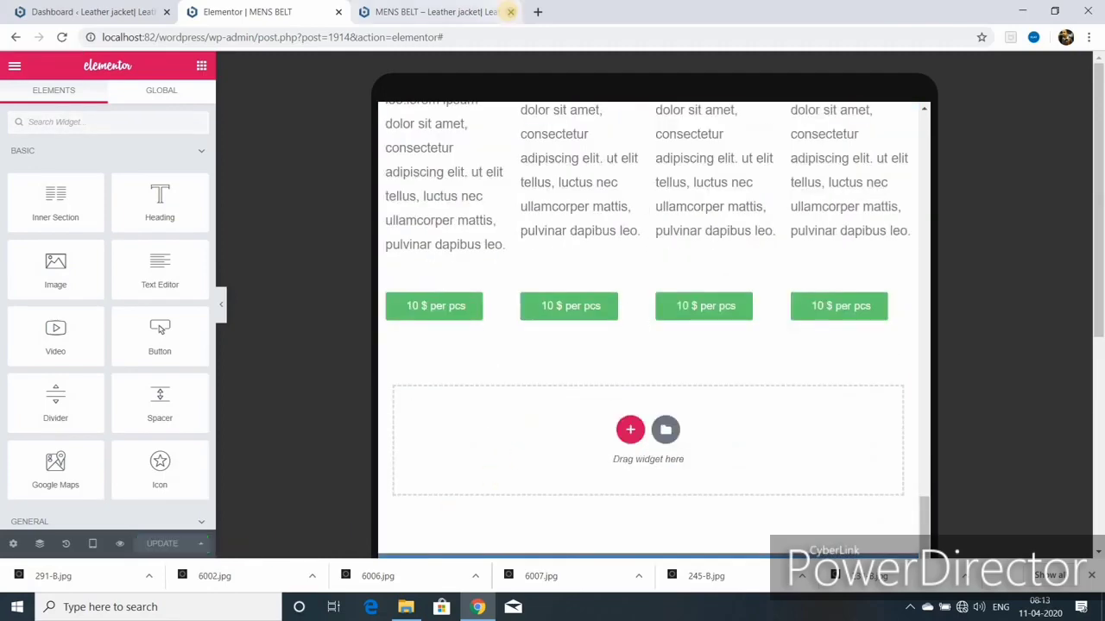
pyautogui.click(510, 11)
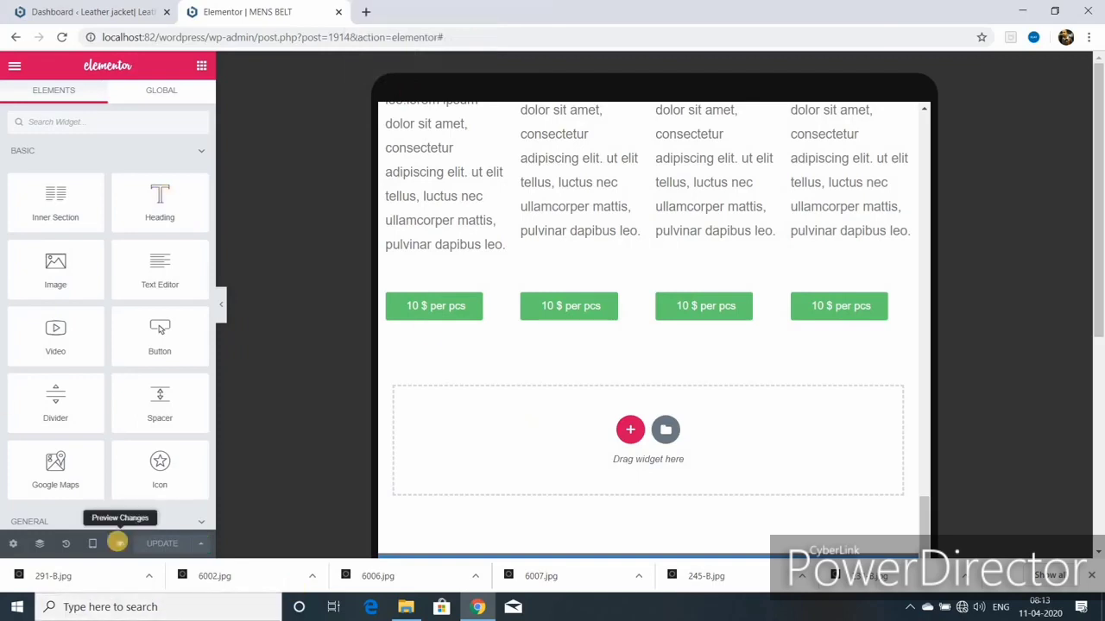
pyautogui.click(119, 543)
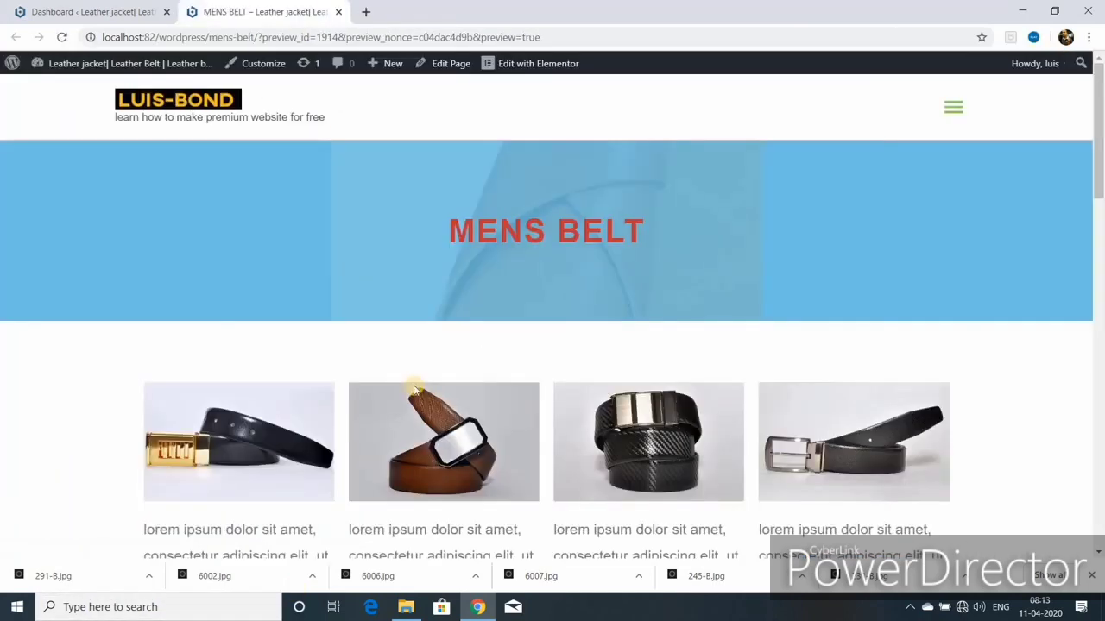
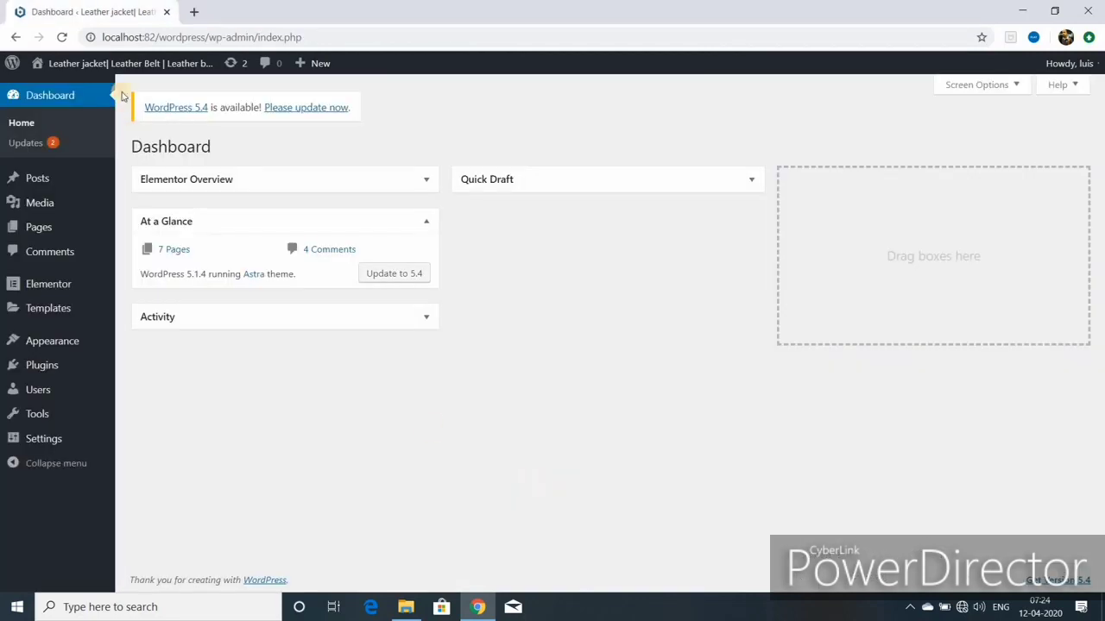
# Step: Open the live site in a new browser tab
pyautogui.moveTo(124, 66)
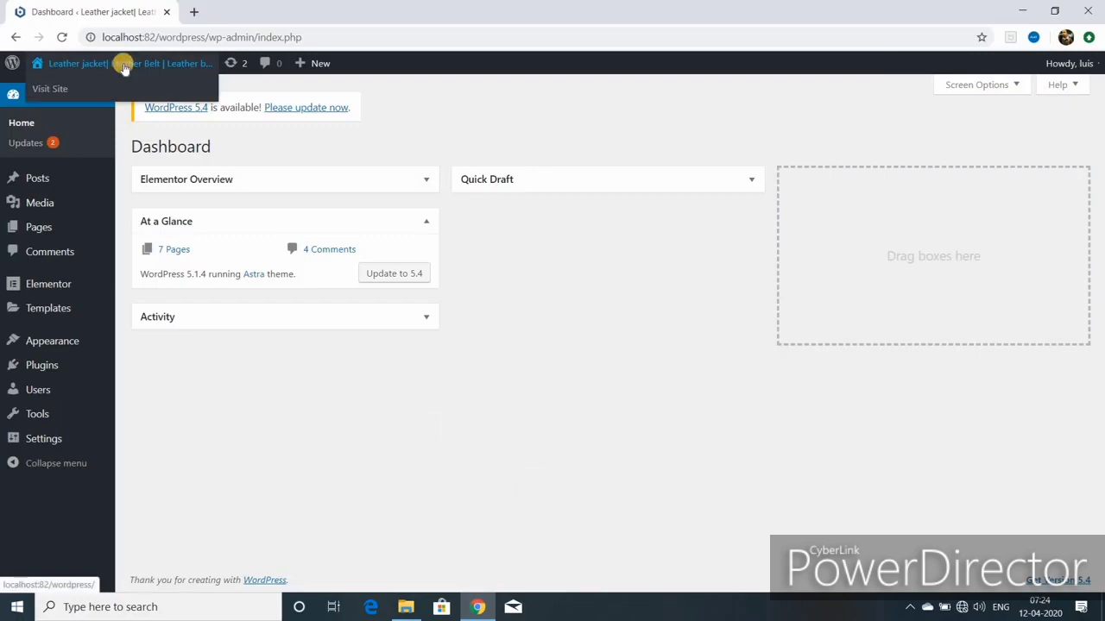
pyautogui.rightClick(60, 89)
pyautogui.click(102, 101)
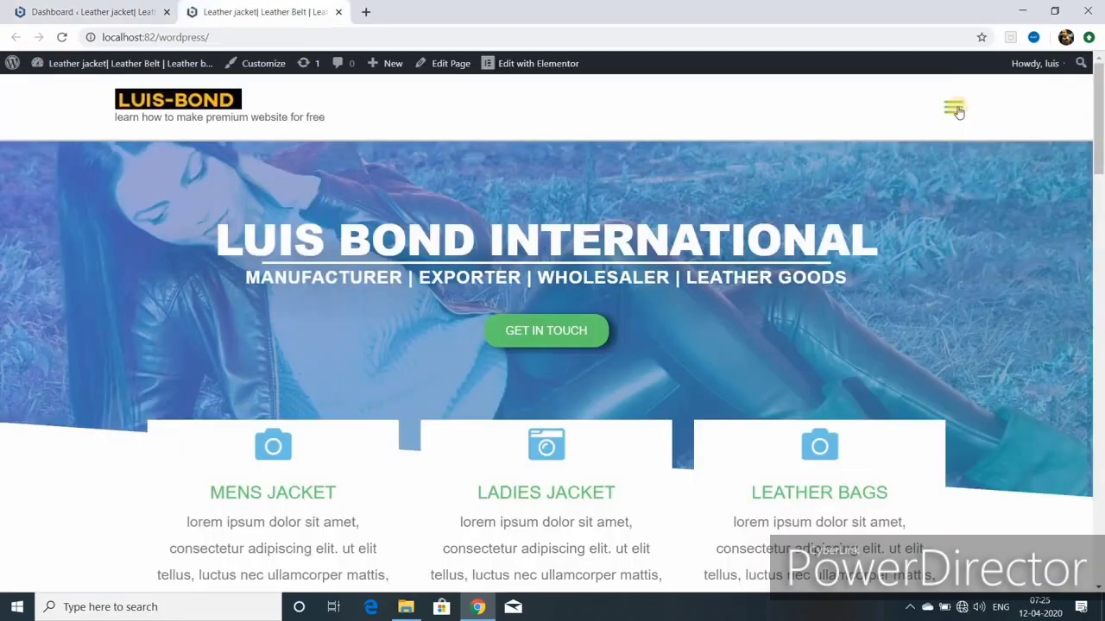
pyautogui.click(267, 12)
# Step: Go to the mens jacket page from the site menu and edit it with Elementor
pyautogui.click(955, 110)
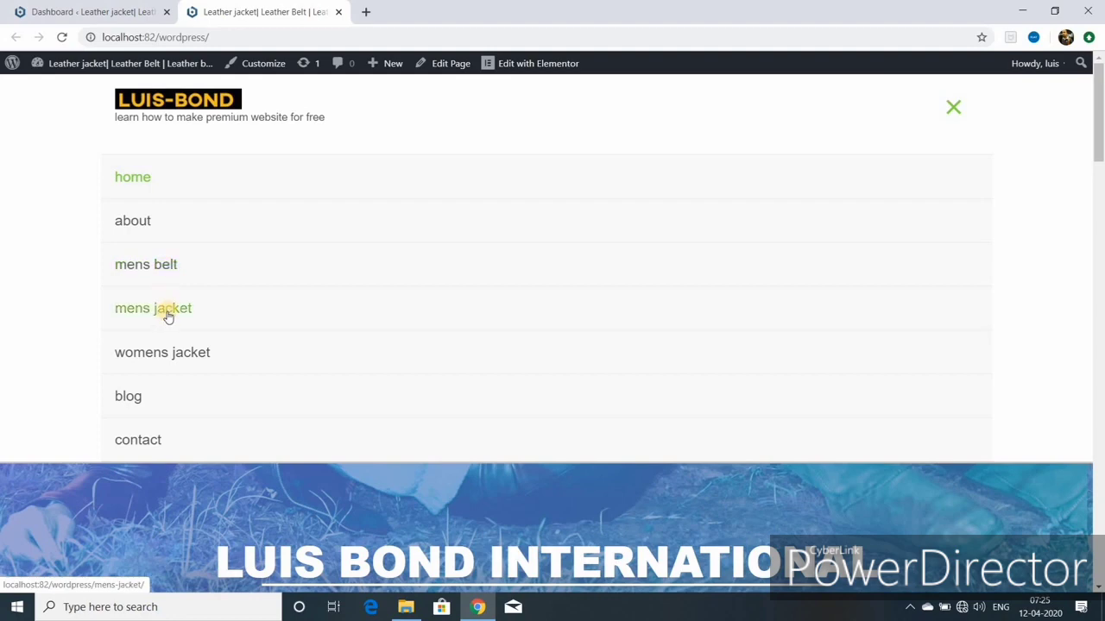
pyautogui.click(168, 316)
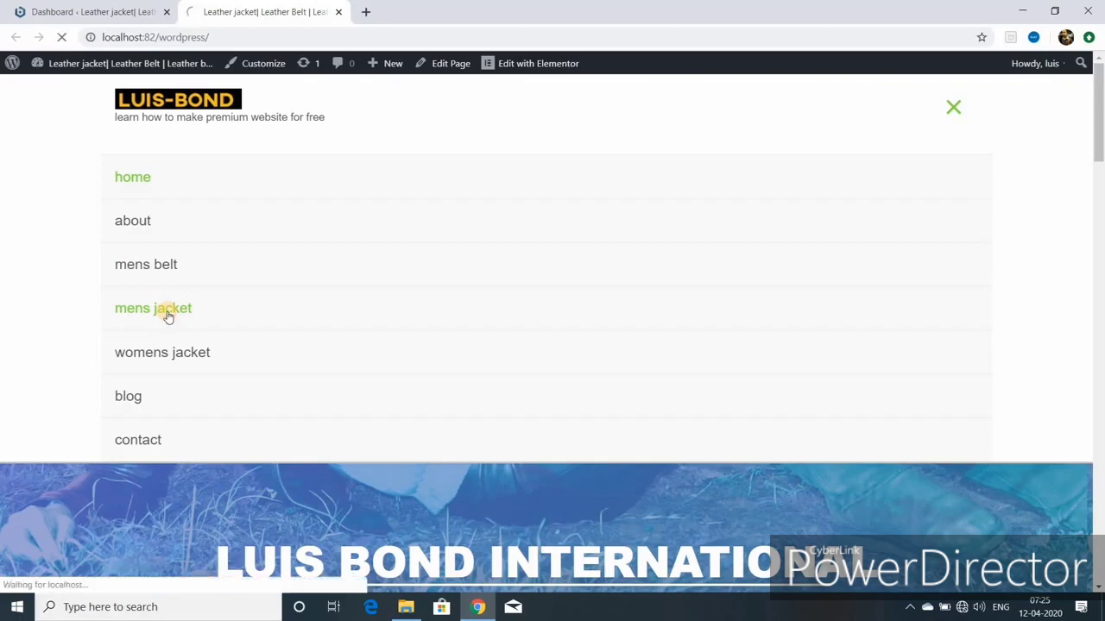
pyautogui.click(447, 64)
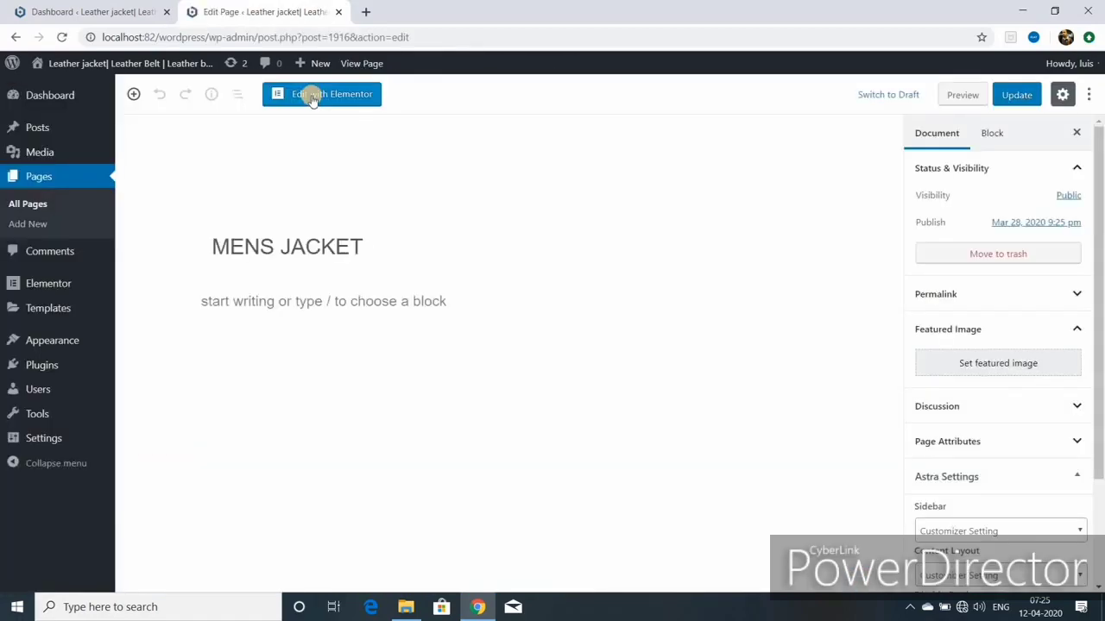
pyautogui.click(312, 97)
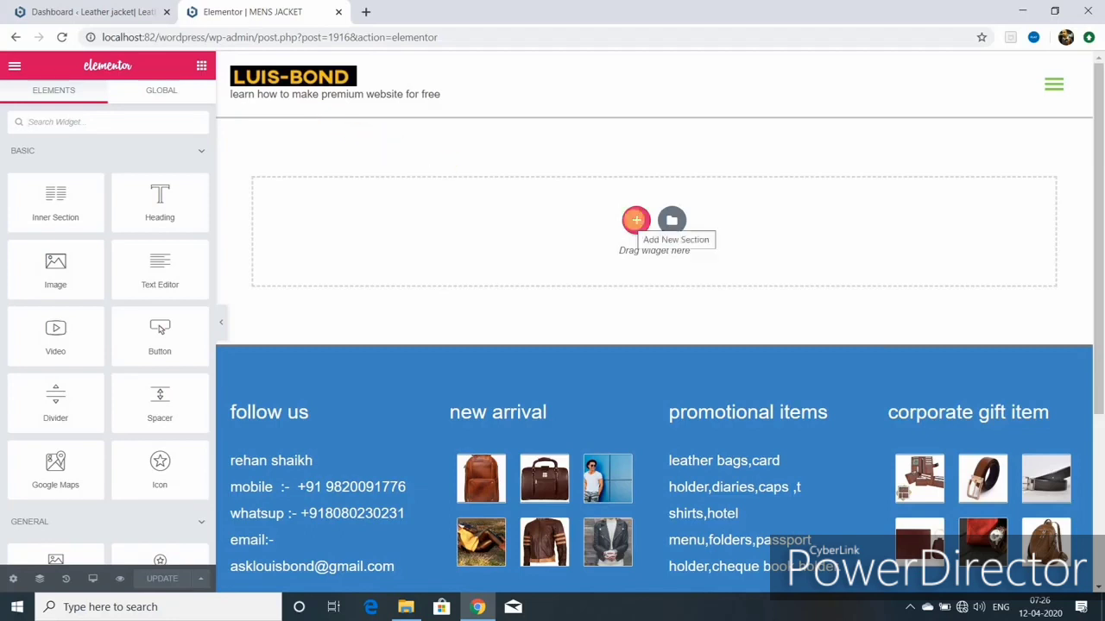
# Step: Add a new single-column section above the footer
pyautogui.click(635, 224)
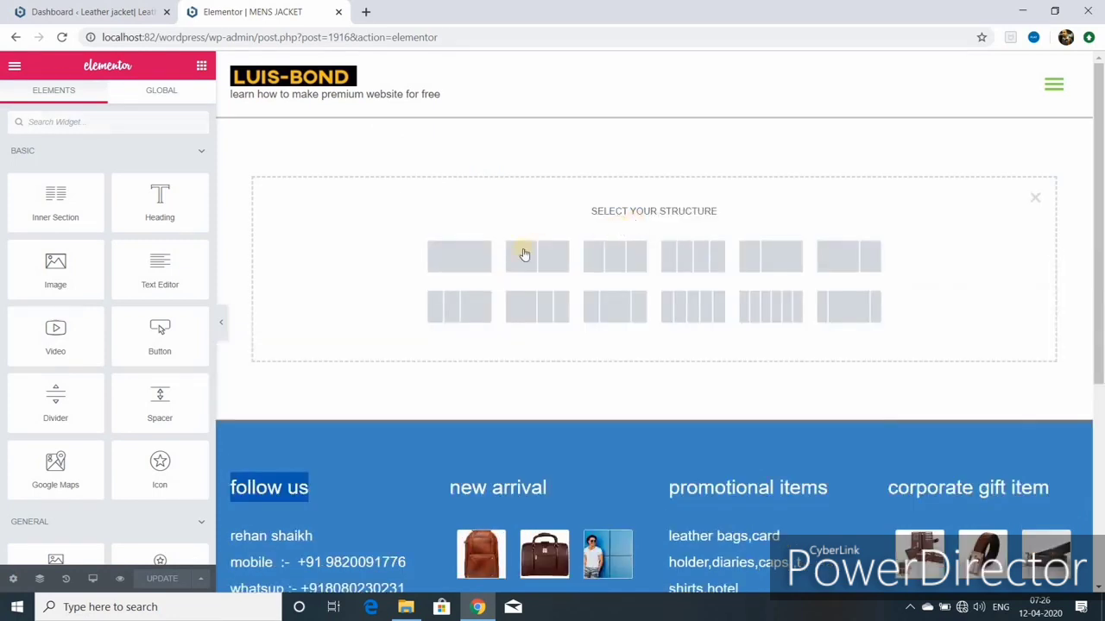
pyautogui.click(474, 258)
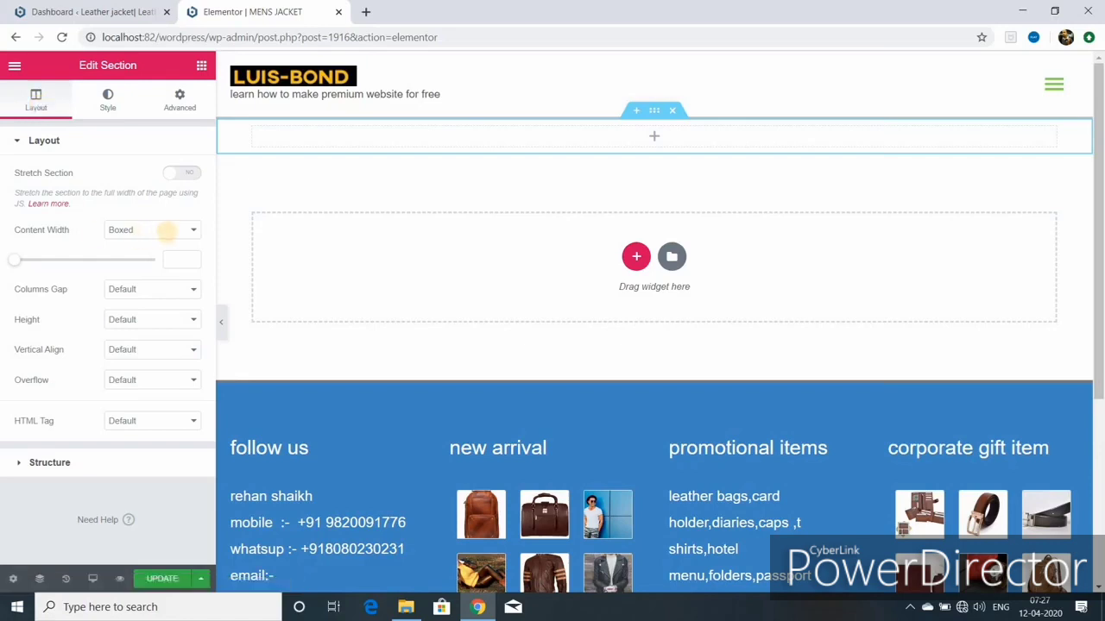
# Step: Keep the section's content width Boxed and set Min Height to 250 px
pyautogui.click(195, 234)
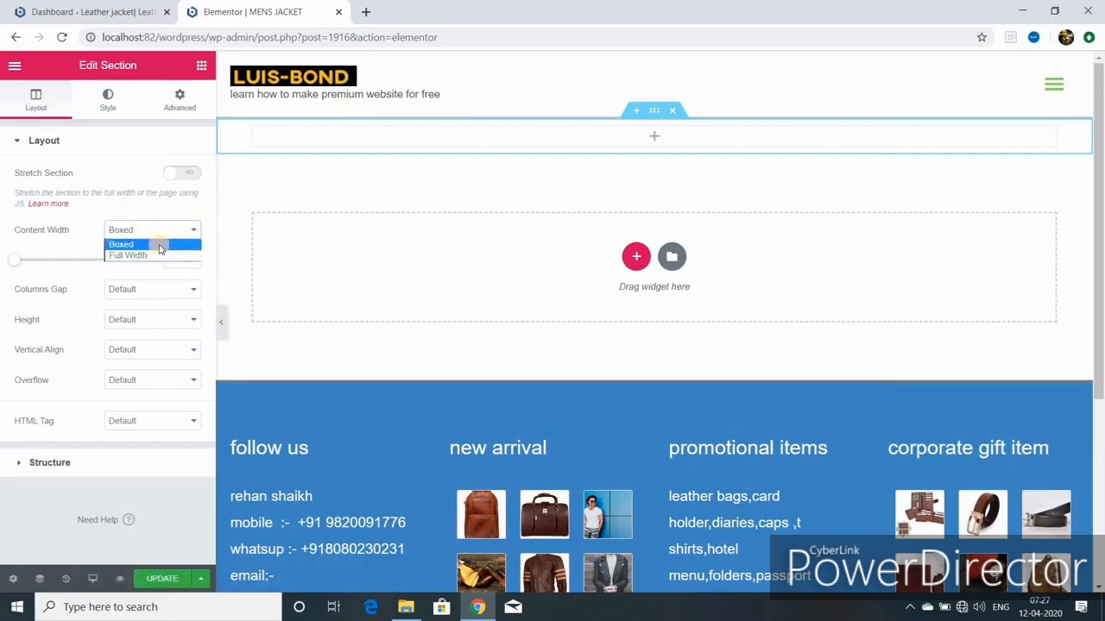
pyautogui.click(159, 245)
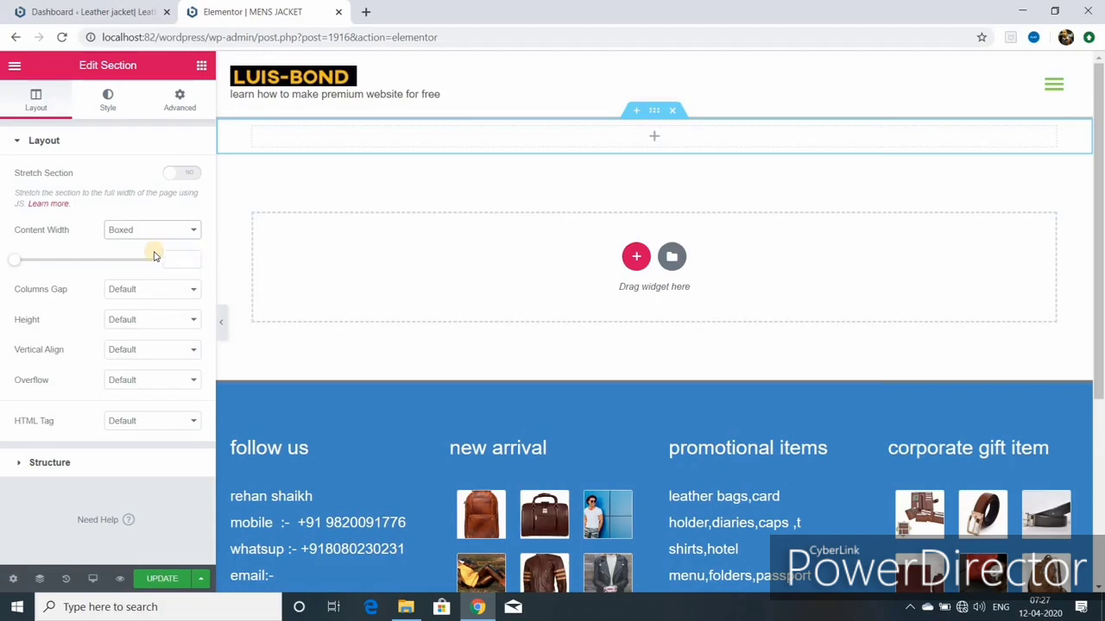
pyautogui.click(195, 321)
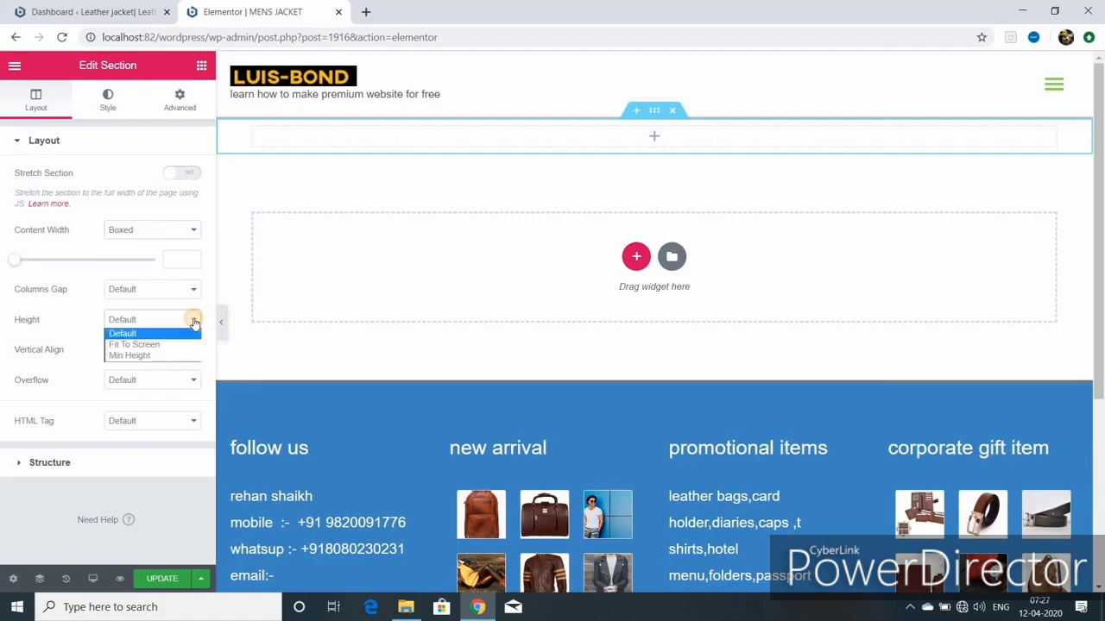
pyautogui.click(195, 321)
pyautogui.click(195, 321)
pyautogui.click(172, 355)
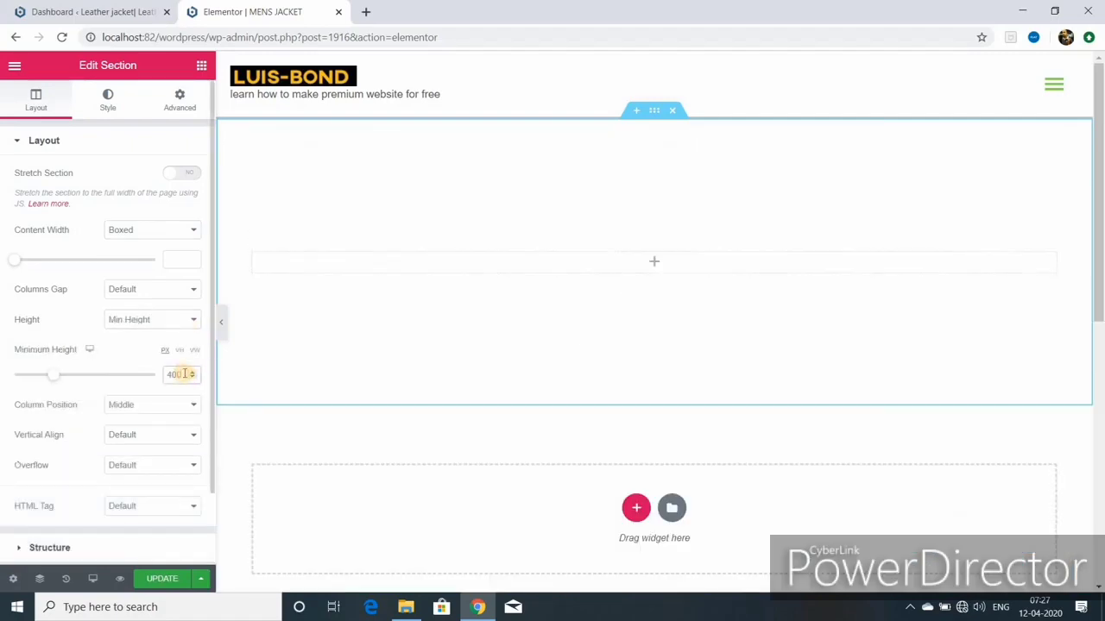
pyautogui.doubleClick(184, 374)
pyautogui.write('250')
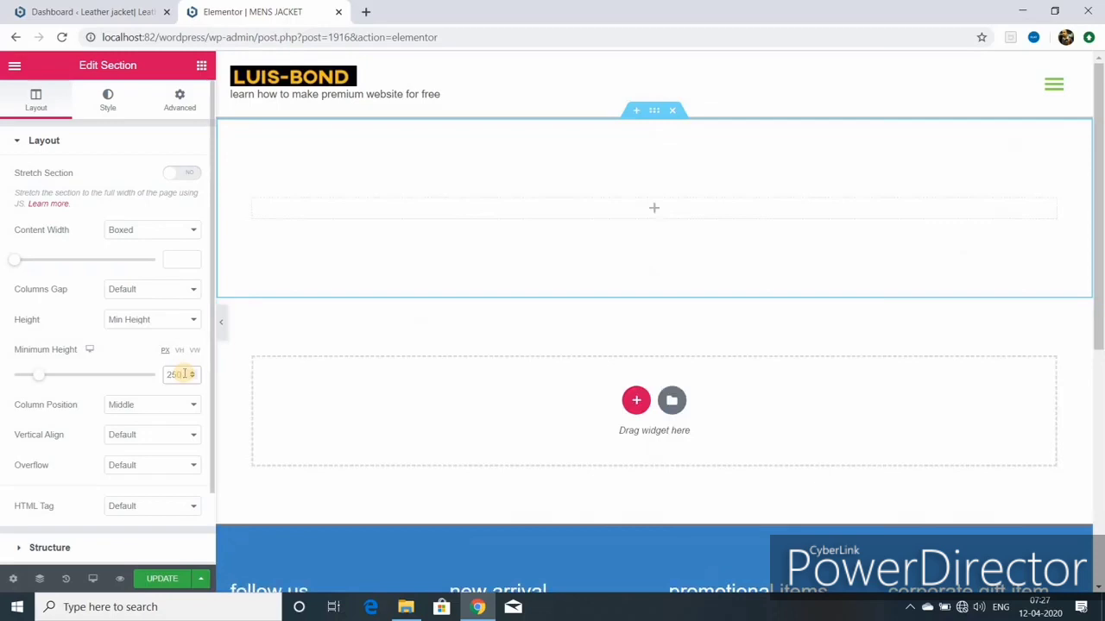
pyautogui.click(108, 109)
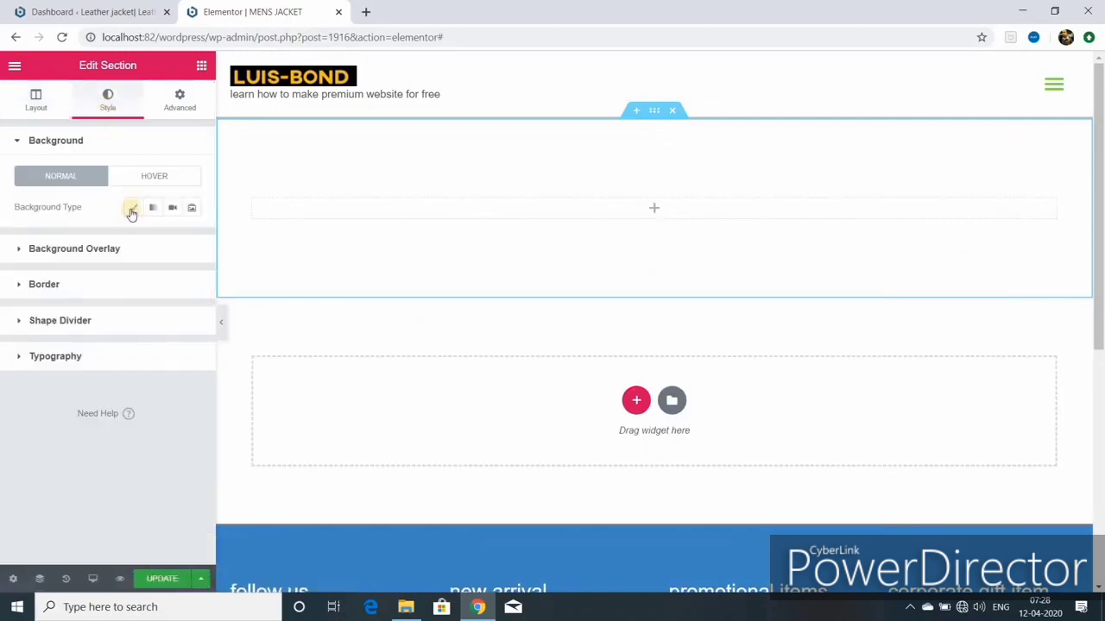
# Step: Give the section a Classic #6EC1E4 background with the leather jacket photo as its image
pyautogui.click(131, 211)
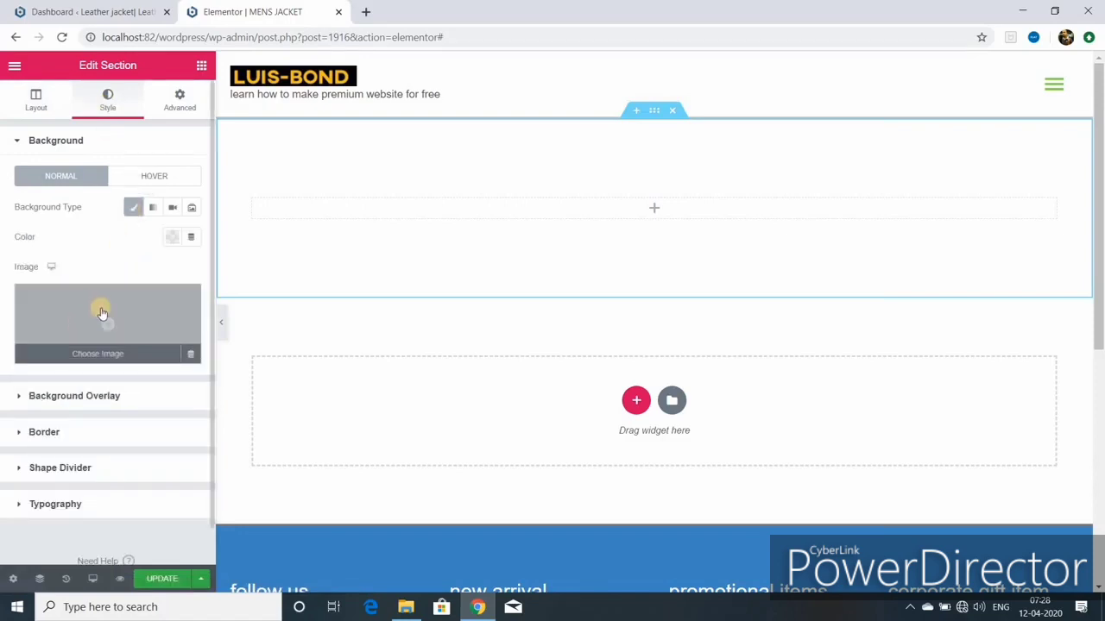
pyautogui.click(170, 241)
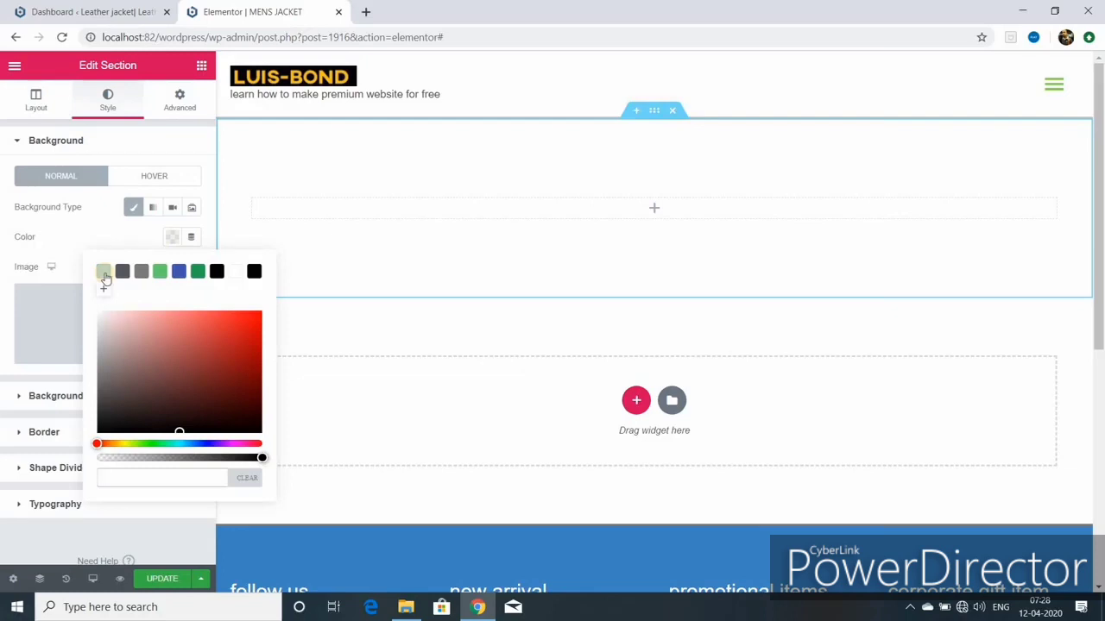
pyautogui.click(104, 272)
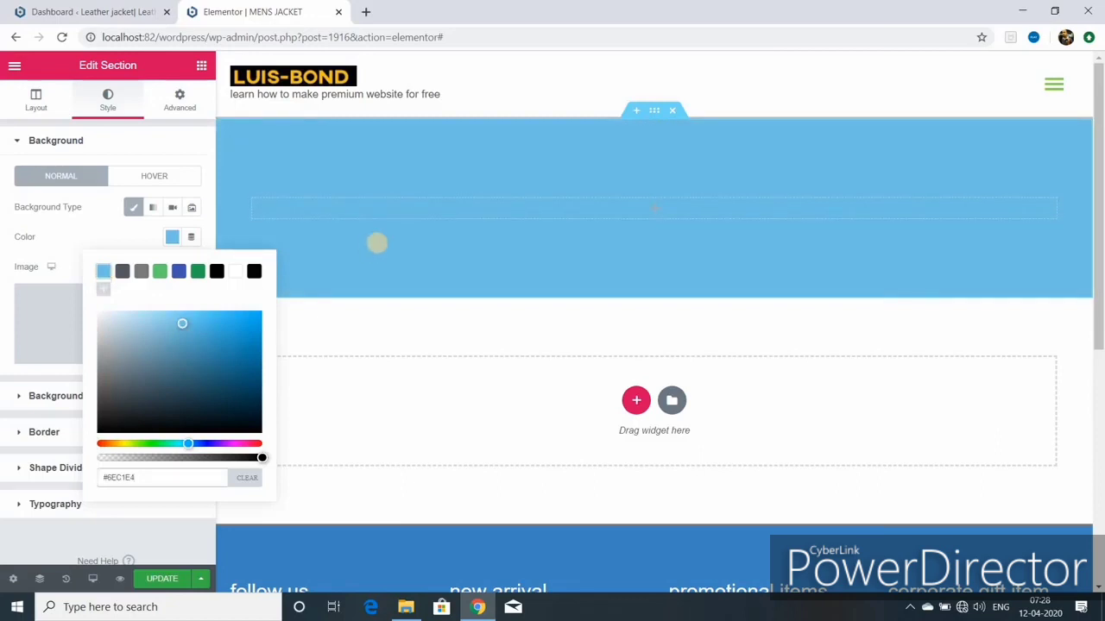
pyautogui.click(377, 244)
pyautogui.click(108, 330)
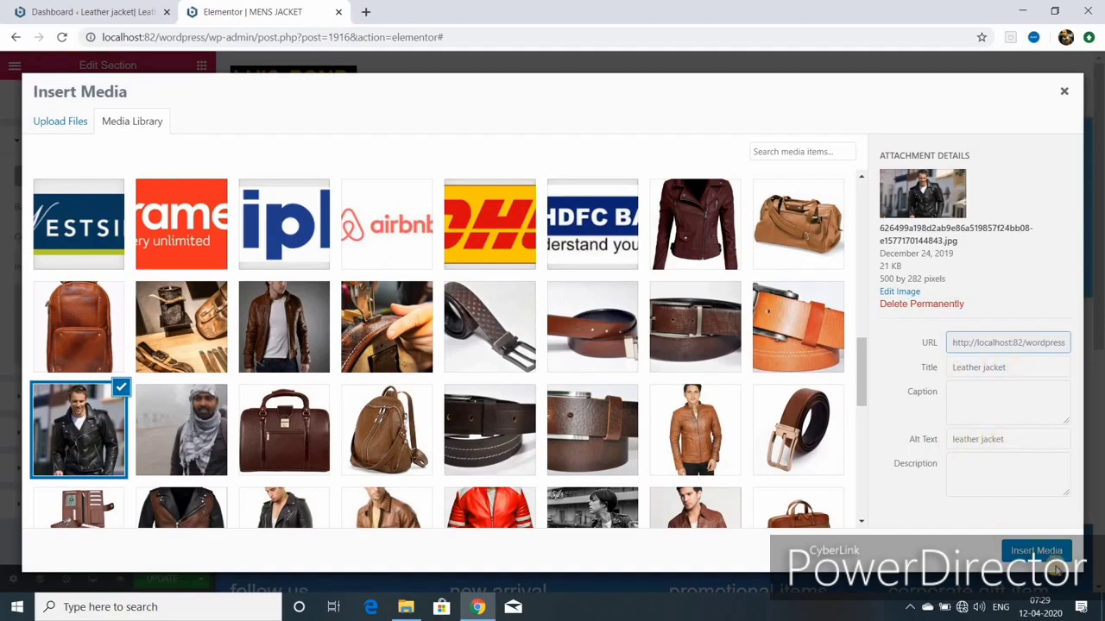
pyautogui.click(1024, 550)
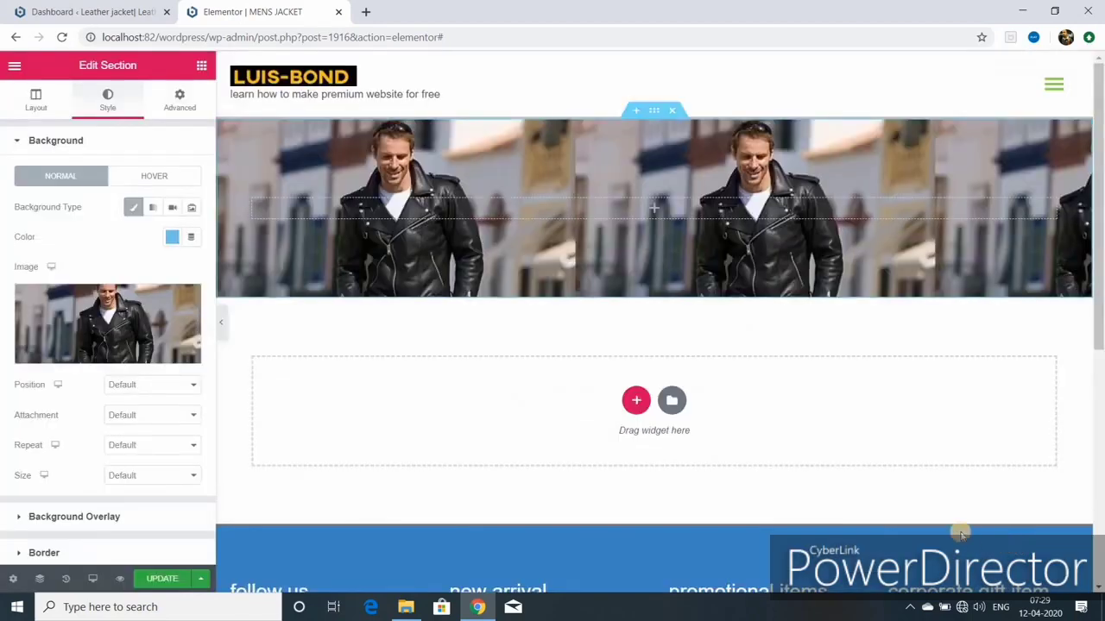
# Step: Set the background image to a custom position with -33 vertical offset, fixed, no-repeat, cover
pyautogui.click(192, 388)
pyautogui.click(193, 389)
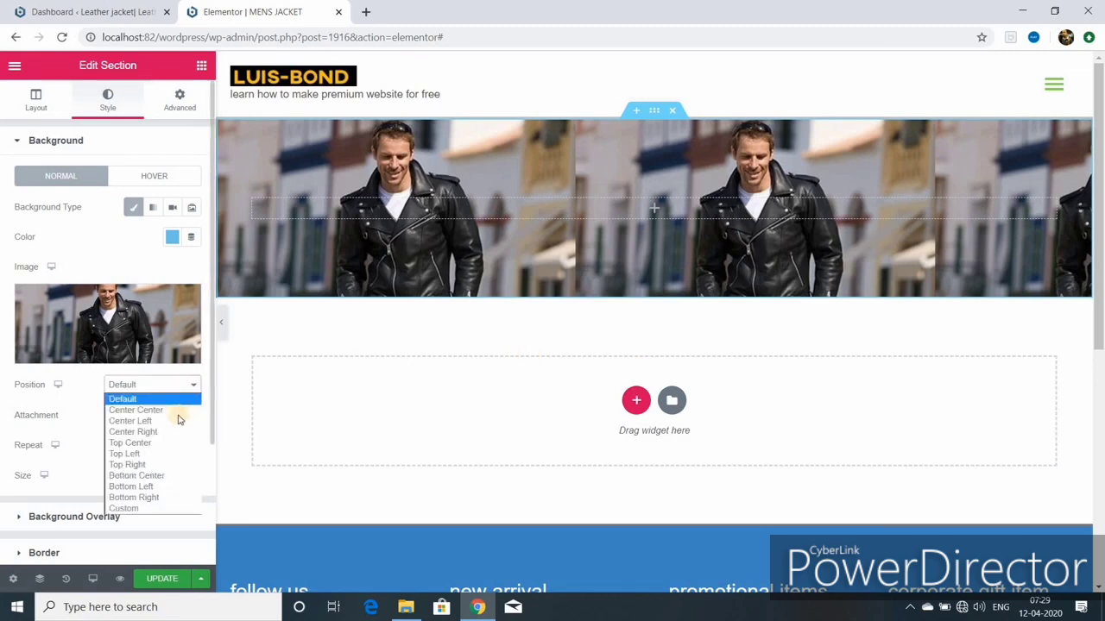
pyautogui.click(177, 410)
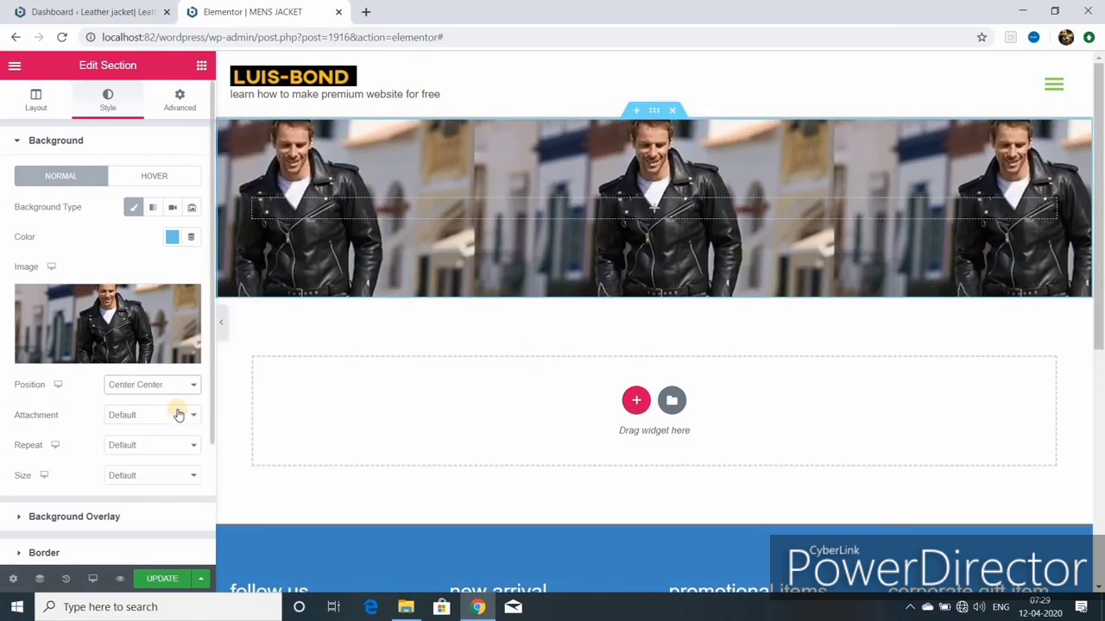
pyautogui.click(197, 391)
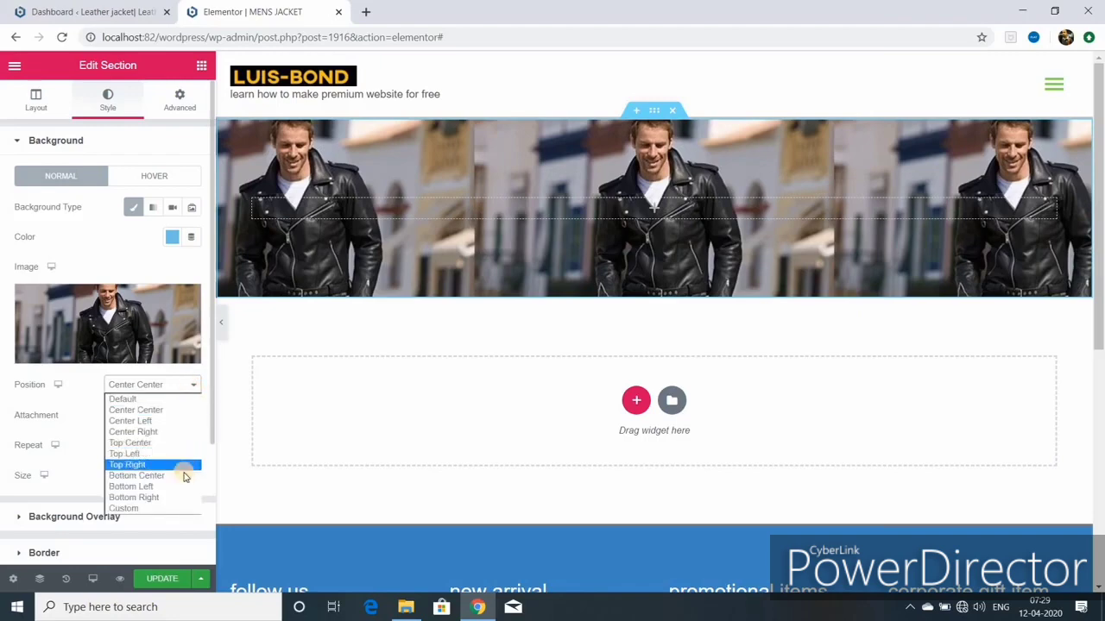
pyautogui.click(181, 508)
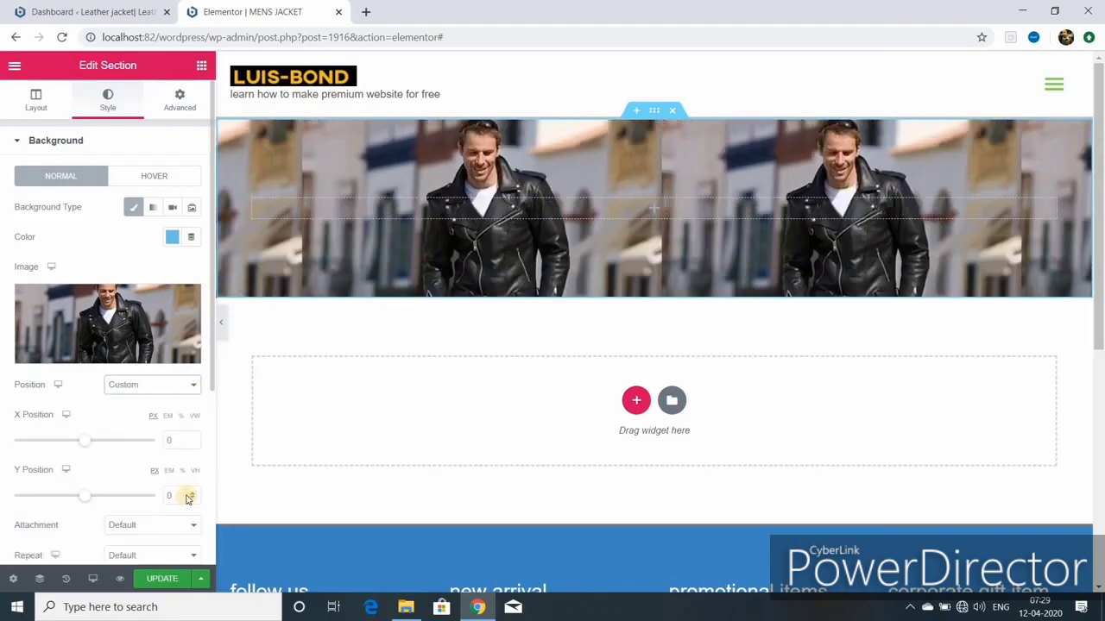
pyautogui.scroll(-2, 186, 405)
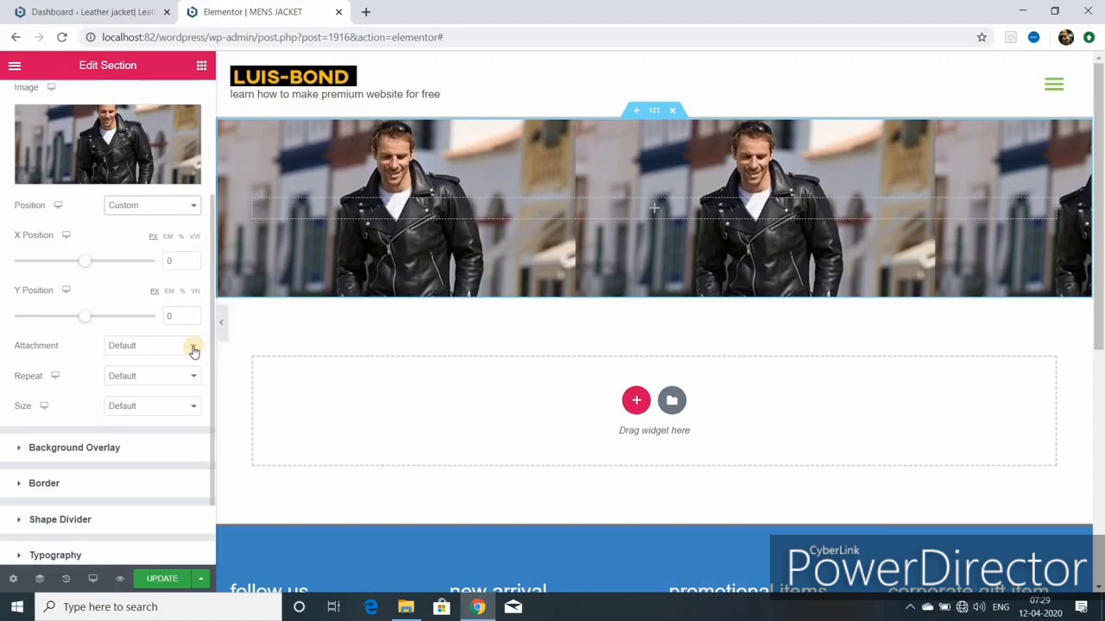
pyautogui.click(193, 350)
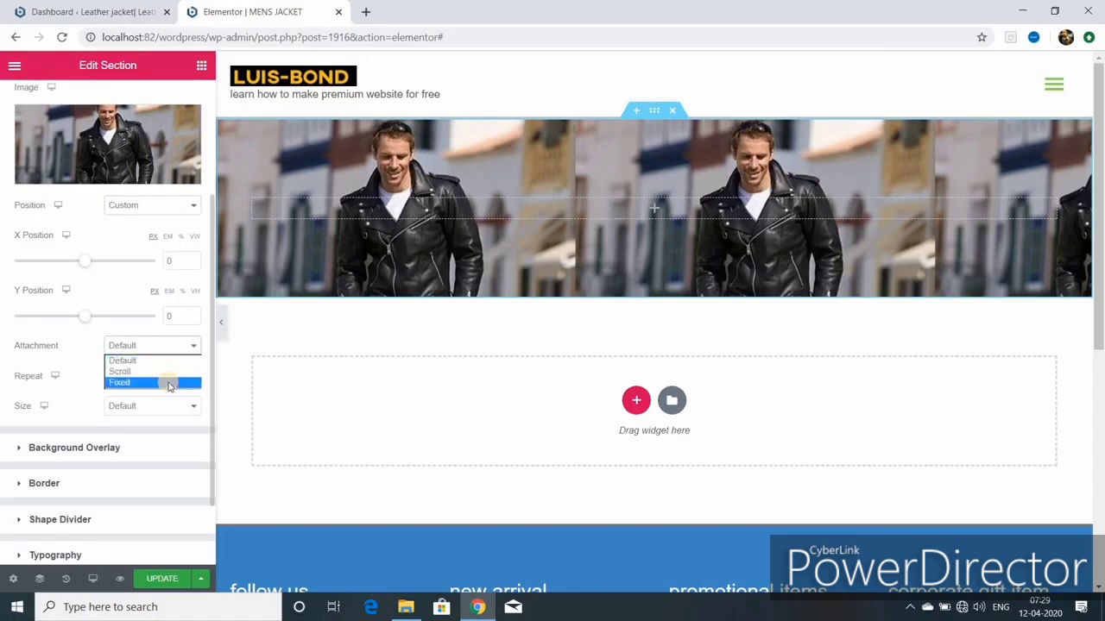
pyautogui.click(168, 383)
pyautogui.click(191, 399)
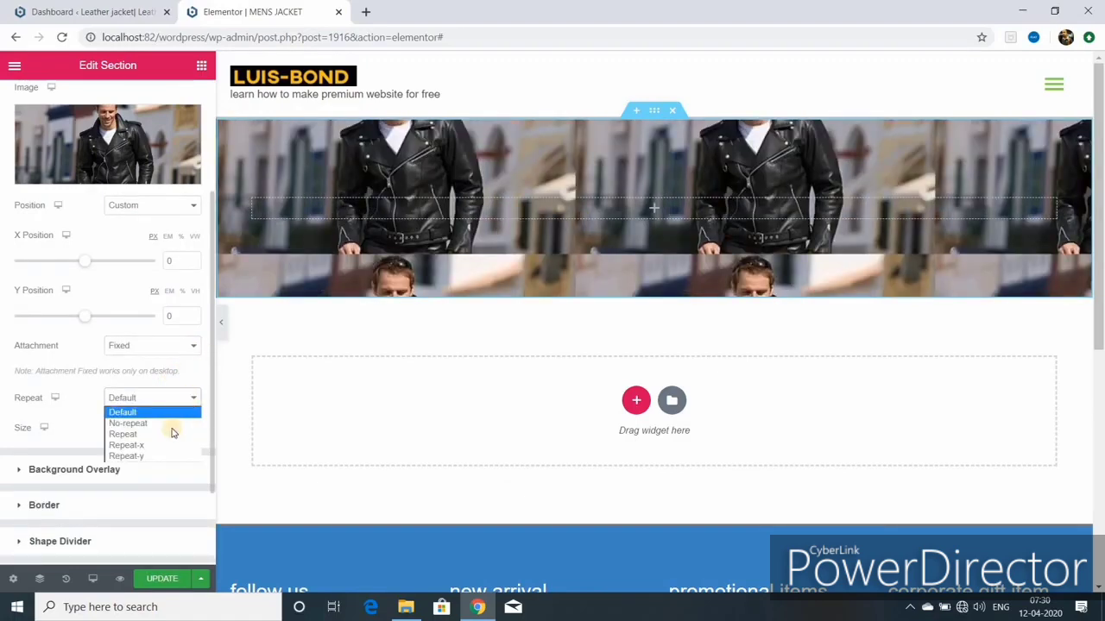
pyautogui.click(171, 427)
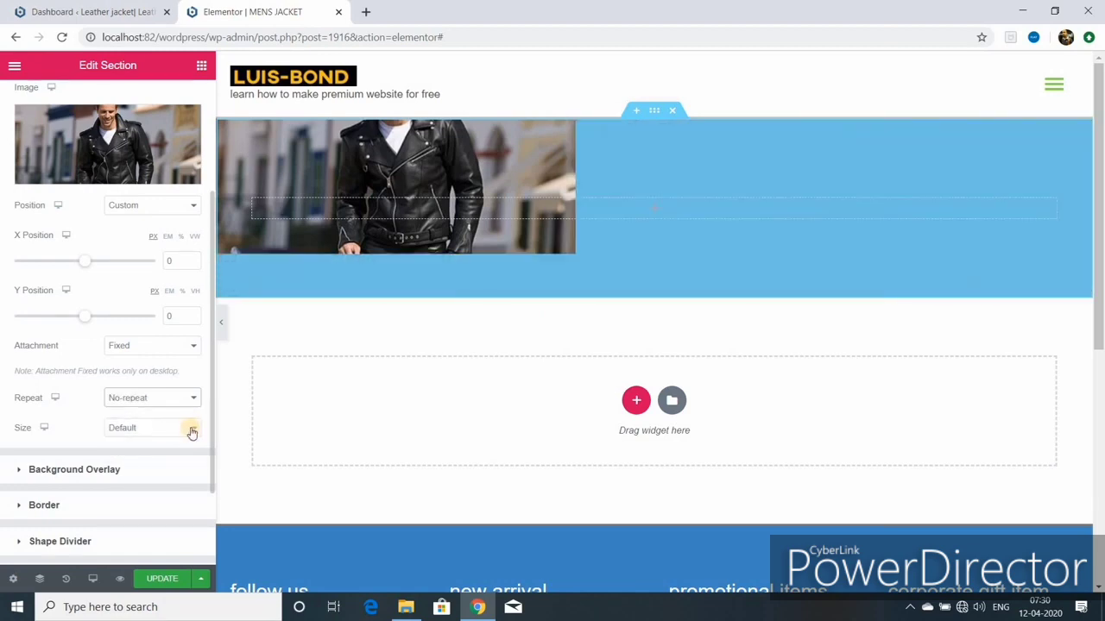
pyautogui.click(191, 429)
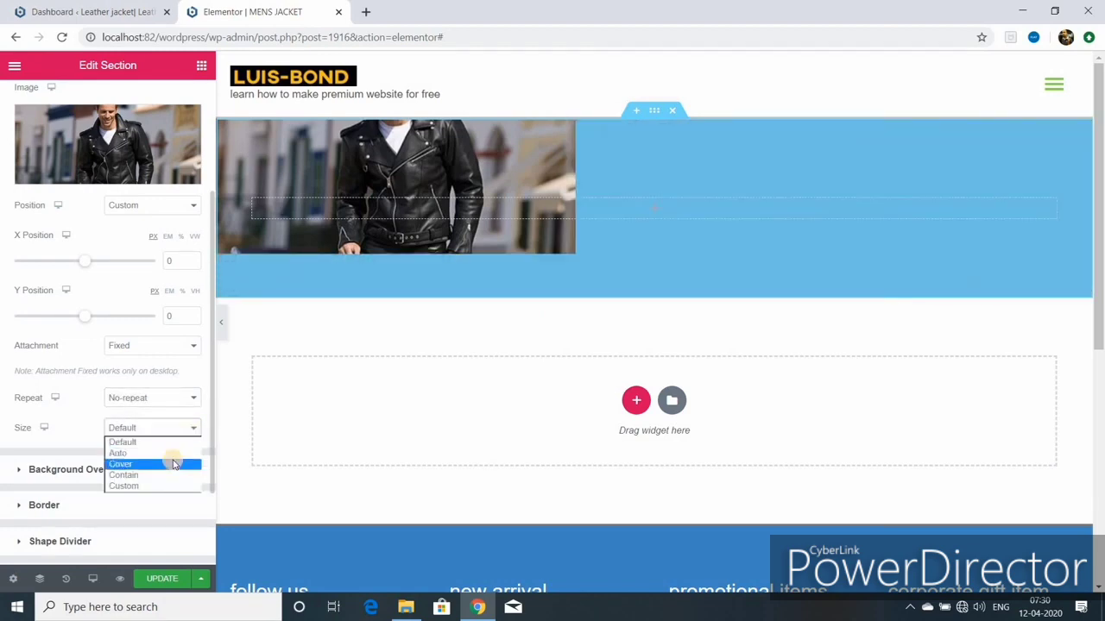
pyautogui.click(173, 464)
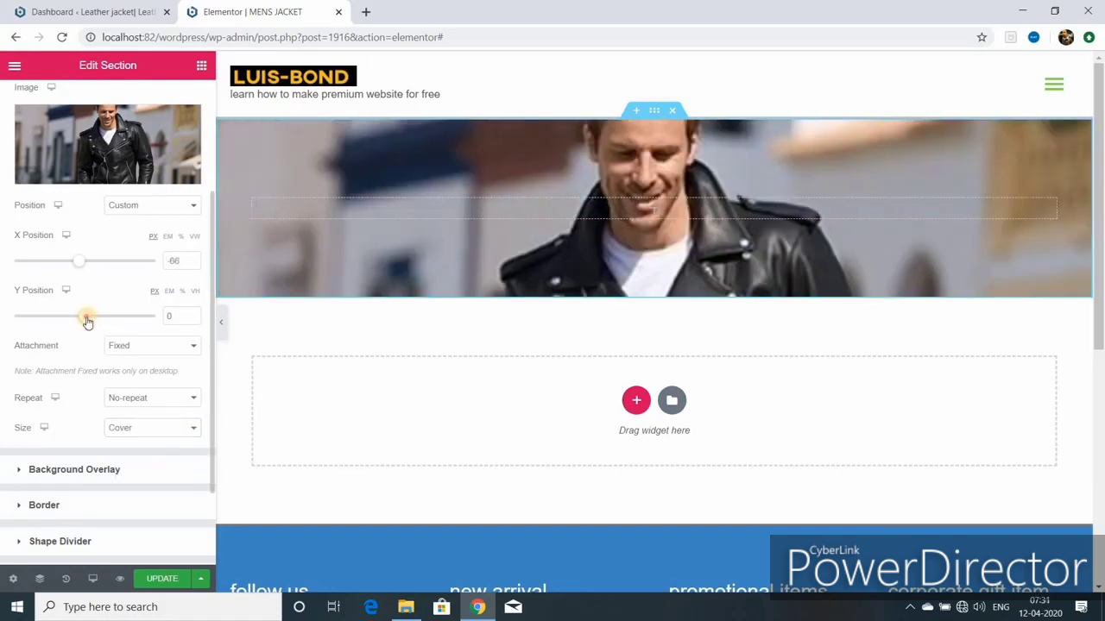
pyautogui.moveTo(86, 319); pyautogui.dragTo(75, 319)
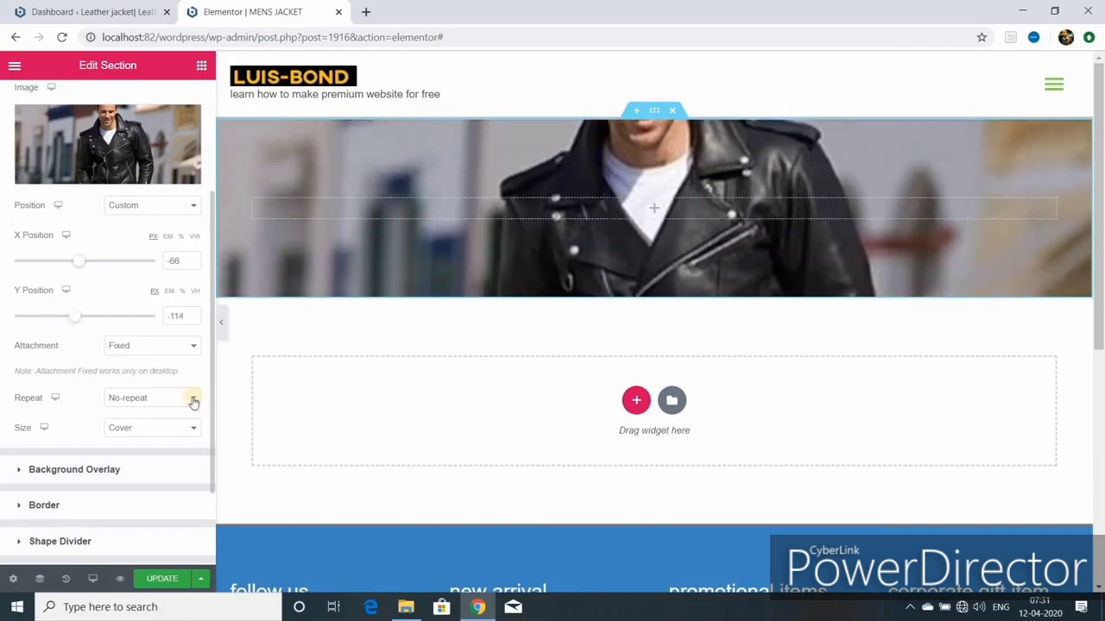
# Step: Switch the background image to Repeat-x and Contain size, and lower the overlay opacity
pyautogui.click(194, 399)
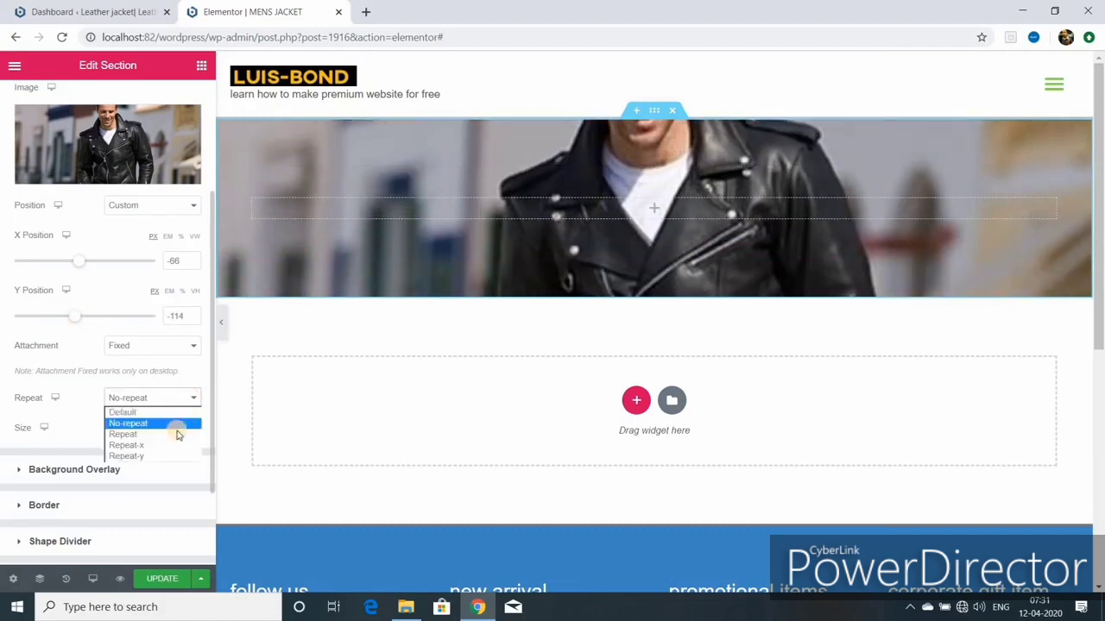
pyautogui.click(158, 449)
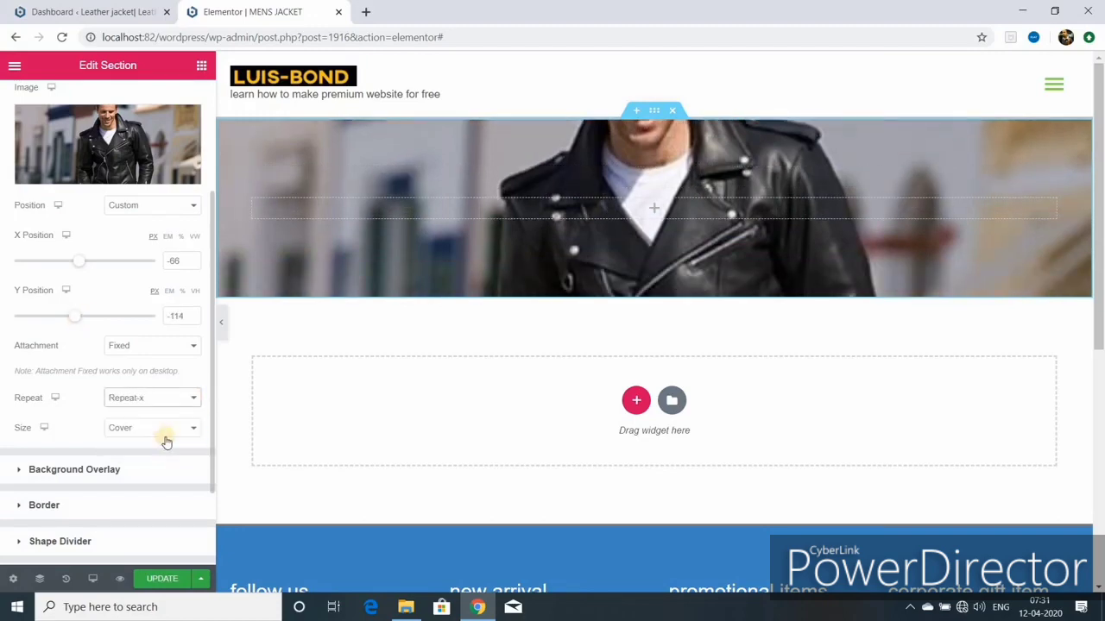
pyautogui.click(186, 430)
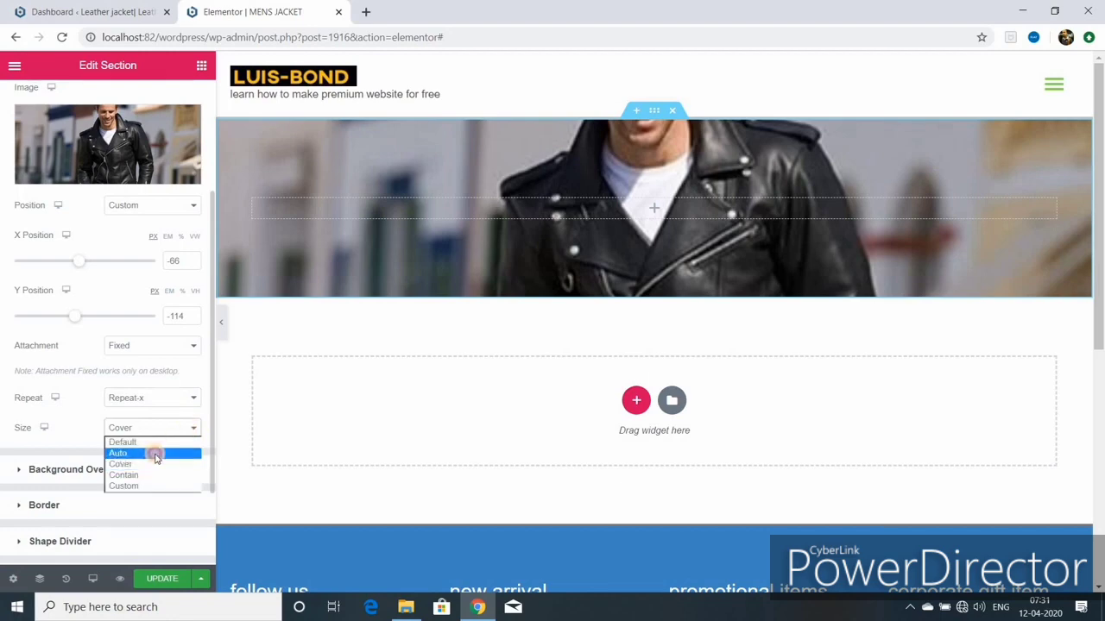
pyautogui.click(155, 453)
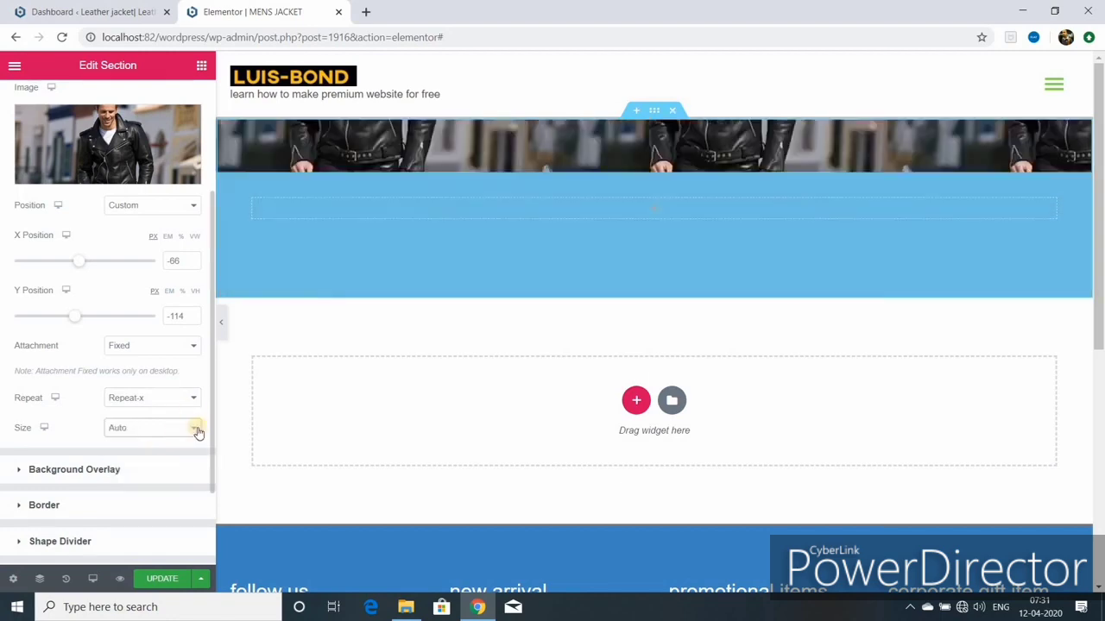
pyautogui.click(164, 465)
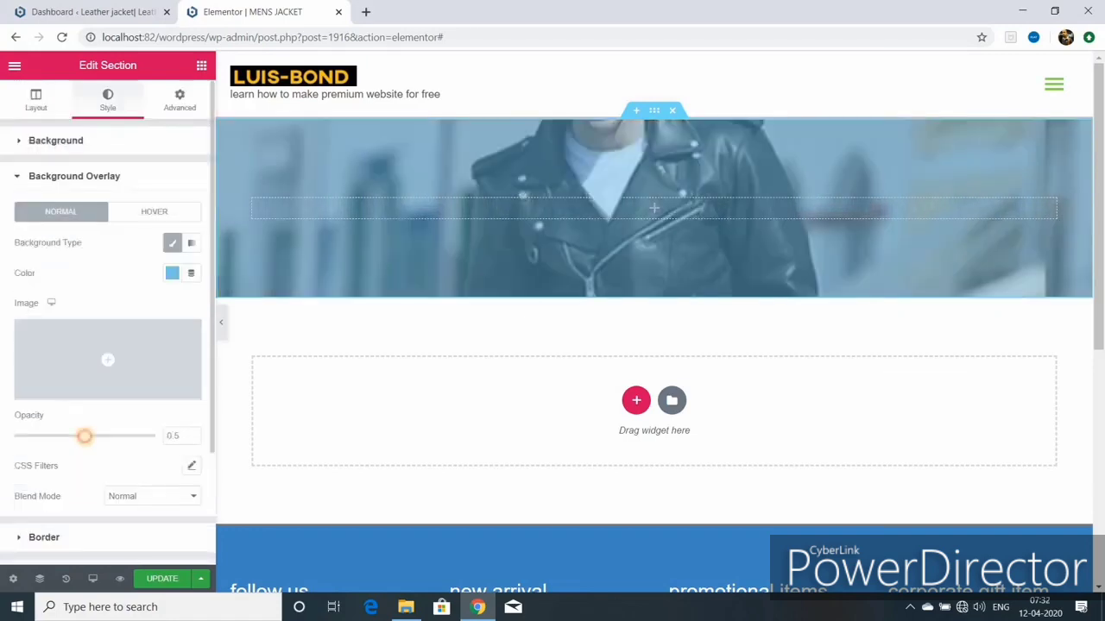
pyautogui.moveTo(84, 437); pyautogui.dragTo(62, 436)
# Step: Save the 0.69-opacity overlay with Update and show the Elements widget panel
pyautogui.click(162, 578)
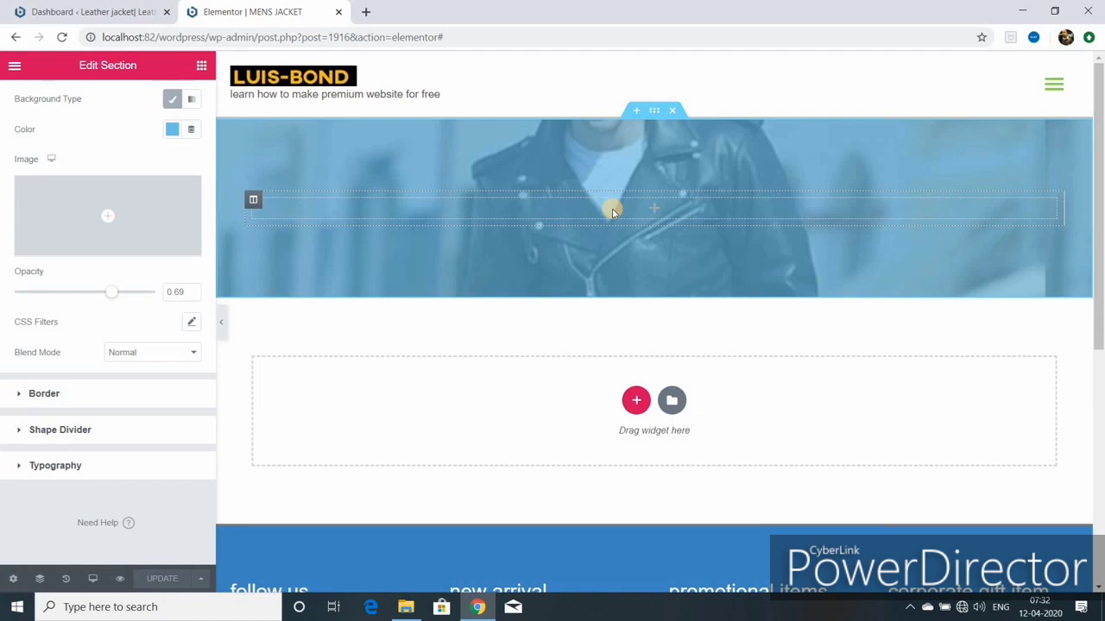
pyautogui.click(201, 66)
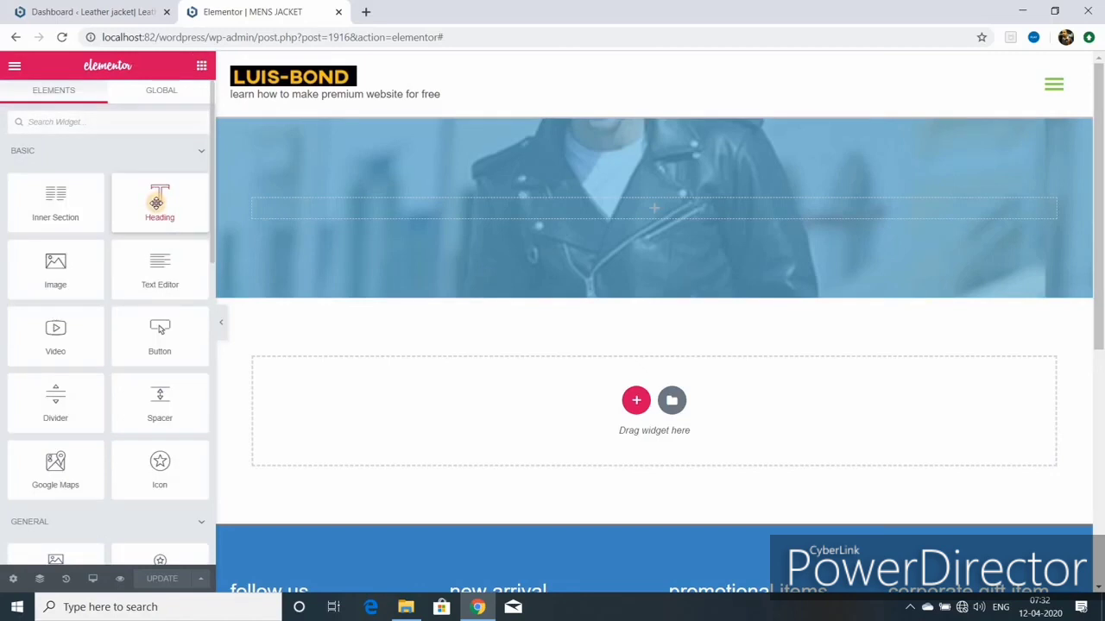
# Step: Drop a Heading widget into the banner and change its text to 'mens jacket'
pyautogui.moveTo(156, 202); pyautogui.dragTo(533, 207)
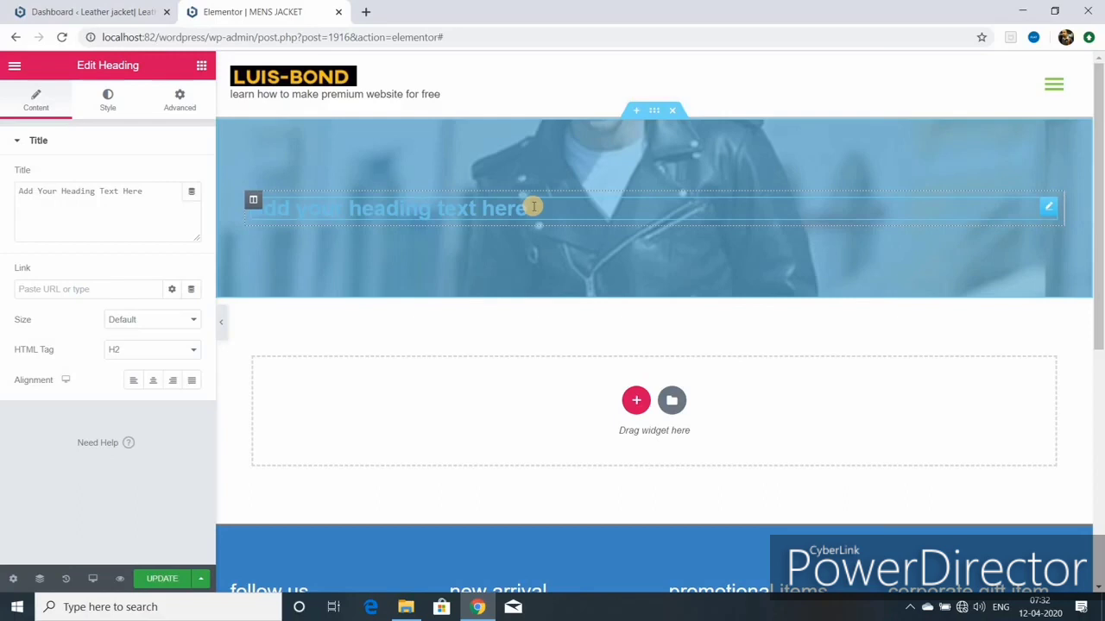
pyautogui.press('BackSpace')
pyautogui.press('BackSpace')
pyautogui.press('BackSpace')
pyautogui.press('BackSpace')
pyautogui.press('BackSpace')
pyautogui.press('BackSpace')
pyautogui.press('BackSpace')
pyautogui.press('BackSpace')
pyautogui.press('BackSpace')
pyautogui.press('BackSpace')
pyautogui.press('BackSpace')
pyautogui.press('BackSpace')
pyautogui.press('BackSpace')
pyautogui.press('BackSpace')
pyautogui.press('BackSpace')
pyautogui.press('BackSpace')
pyautogui.press('BackSpace')
pyautogui.press('BackSpace')
pyautogui.press('BackSpace')
pyautogui.press('BackSpace')
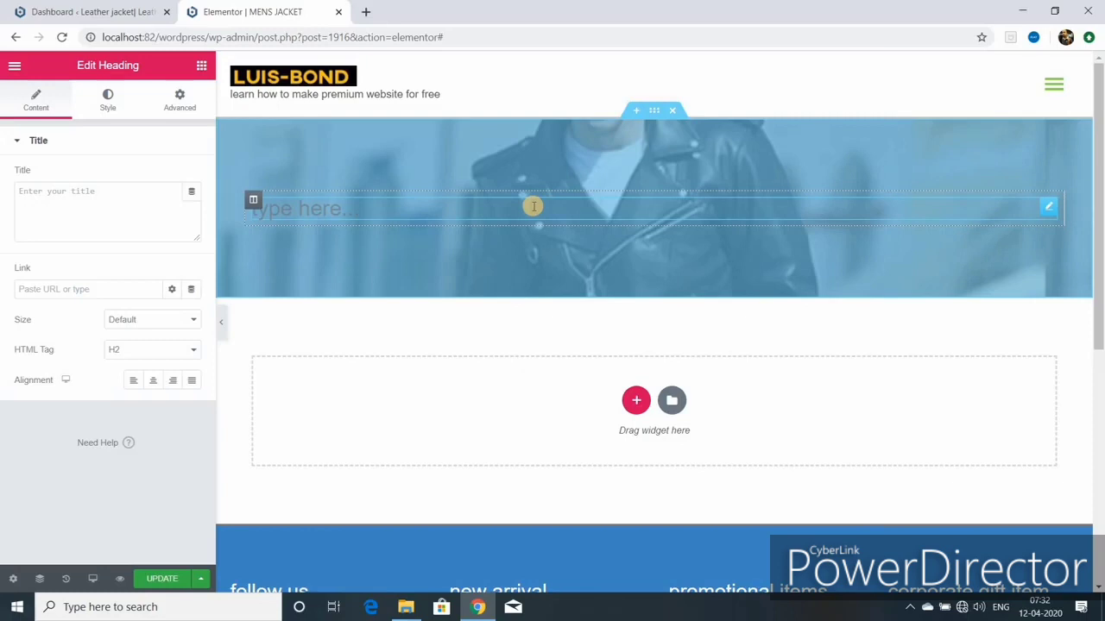
pyautogui.write('mens jacket')
pyautogui.click(44, 289)
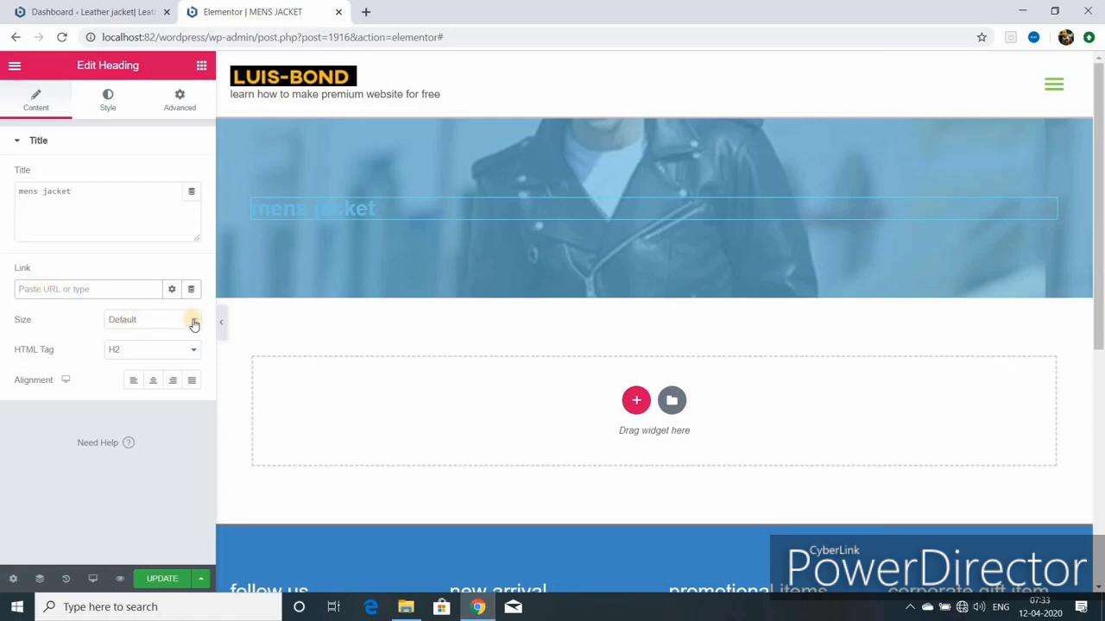
# Step: Centre the heading and set its typography to 55 px, weight 700, uppercase
pyautogui.click(152, 380)
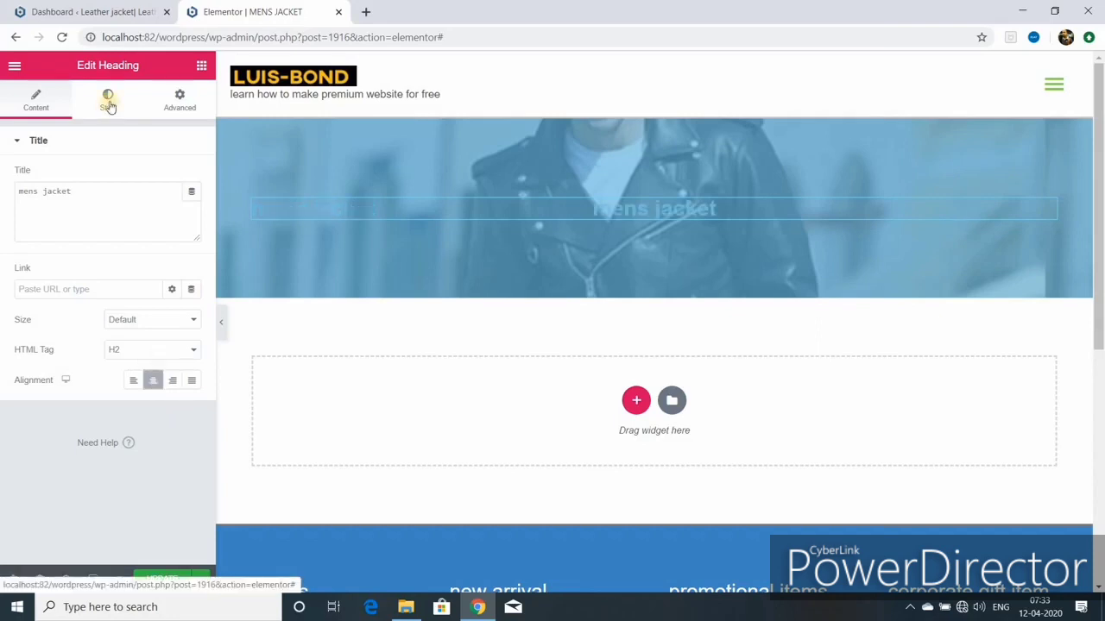
pyautogui.click(108, 102)
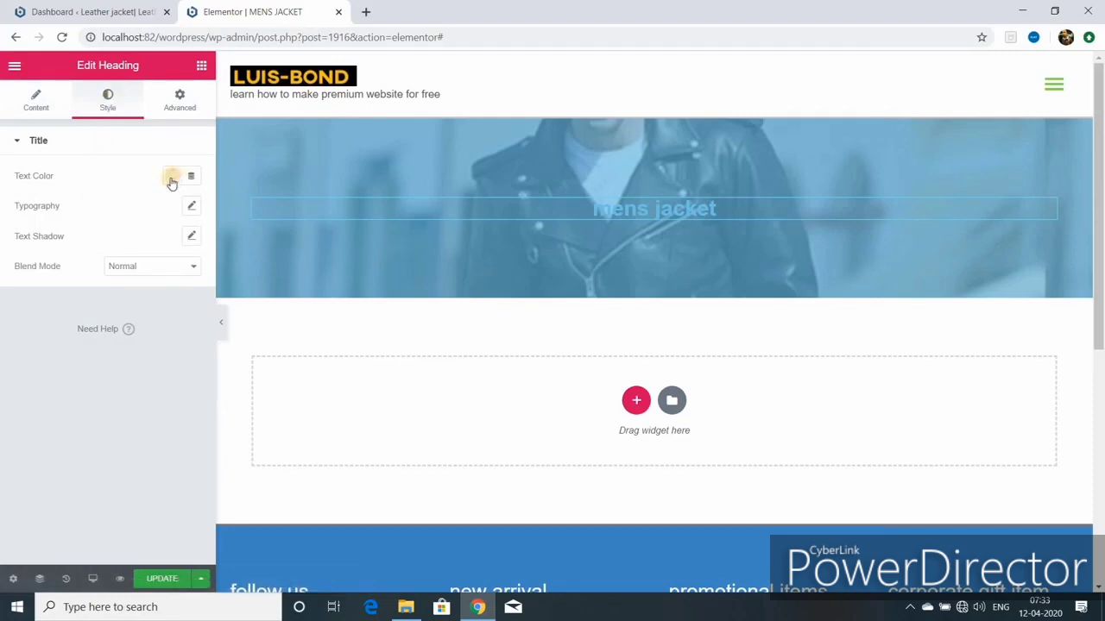
pyautogui.click(191, 206)
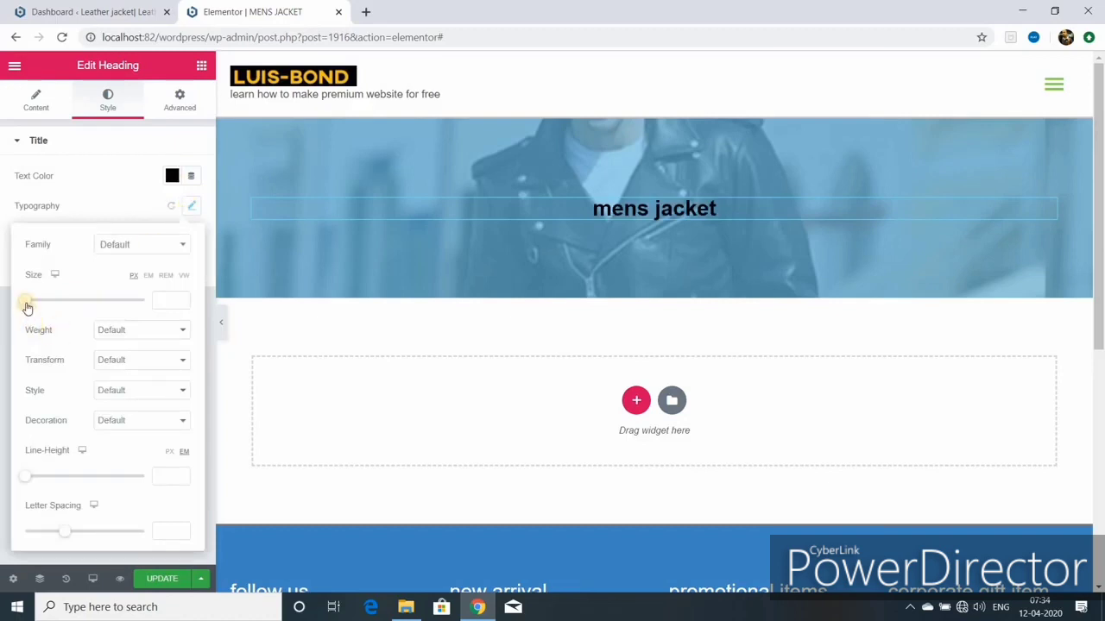
pyautogui.moveTo(27, 304); pyautogui.dragTo(56, 302)
pyautogui.click(181, 298)
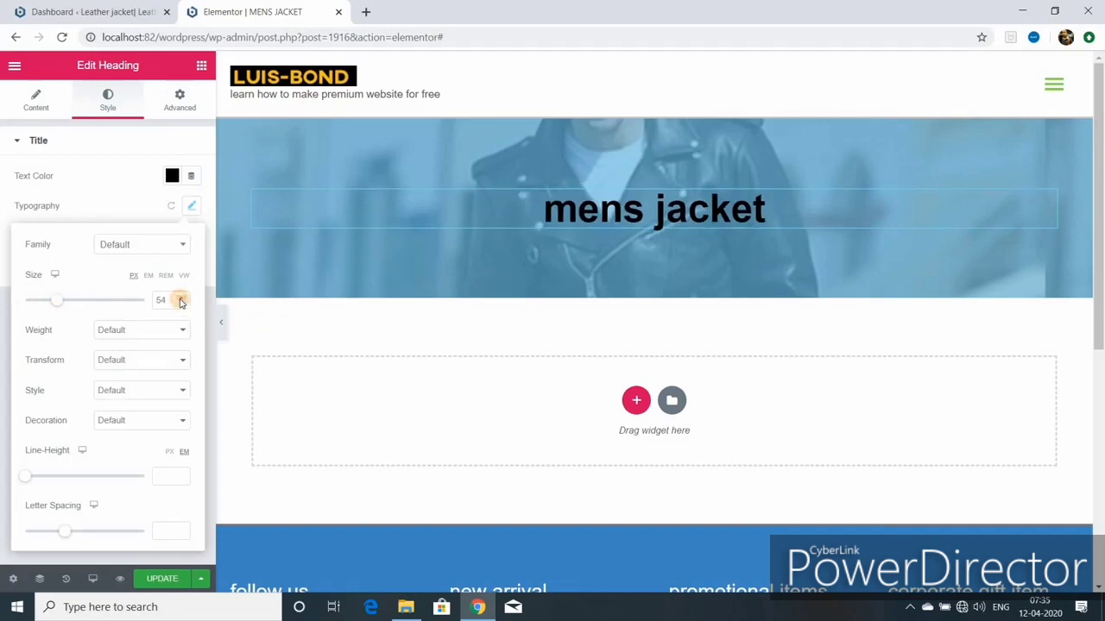
pyautogui.click(181, 298)
pyautogui.click(180, 298)
pyautogui.click(180, 298)
pyautogui.click(181, 297)
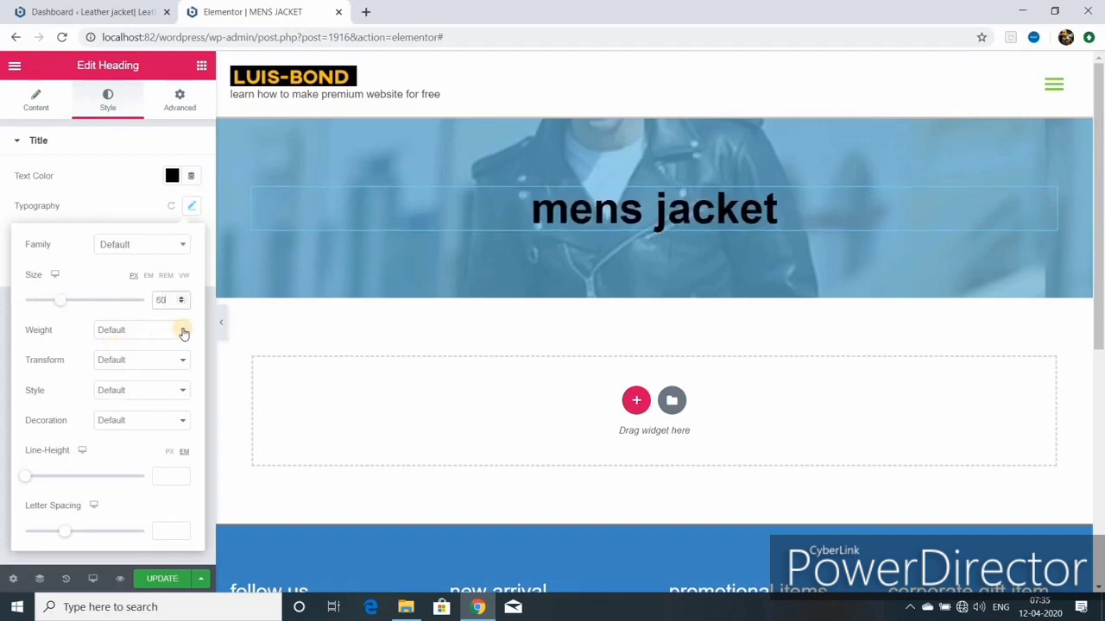
pyautogui.click(179, 329)
pyautogui.click(131, 411)
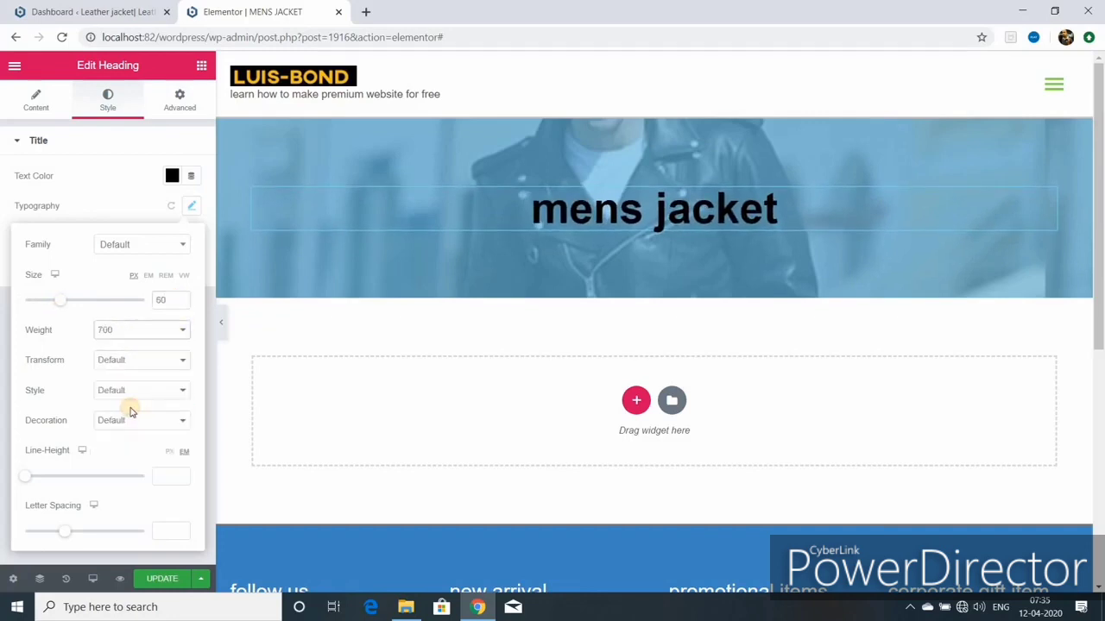
pyautogui.click(180, 360)
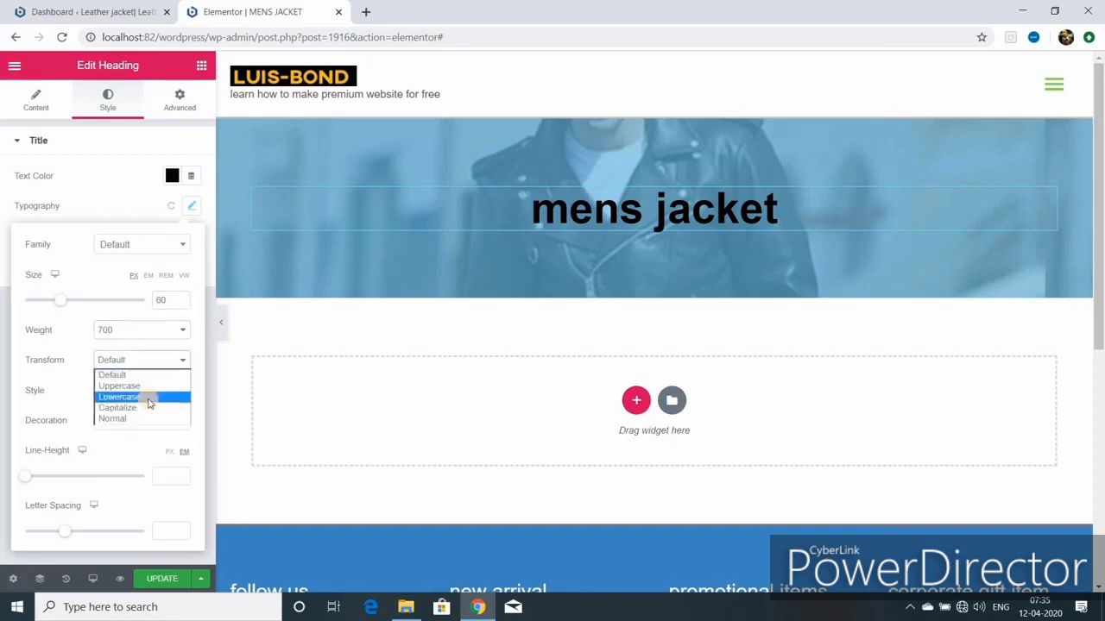
pyautogui.click(148, 387)
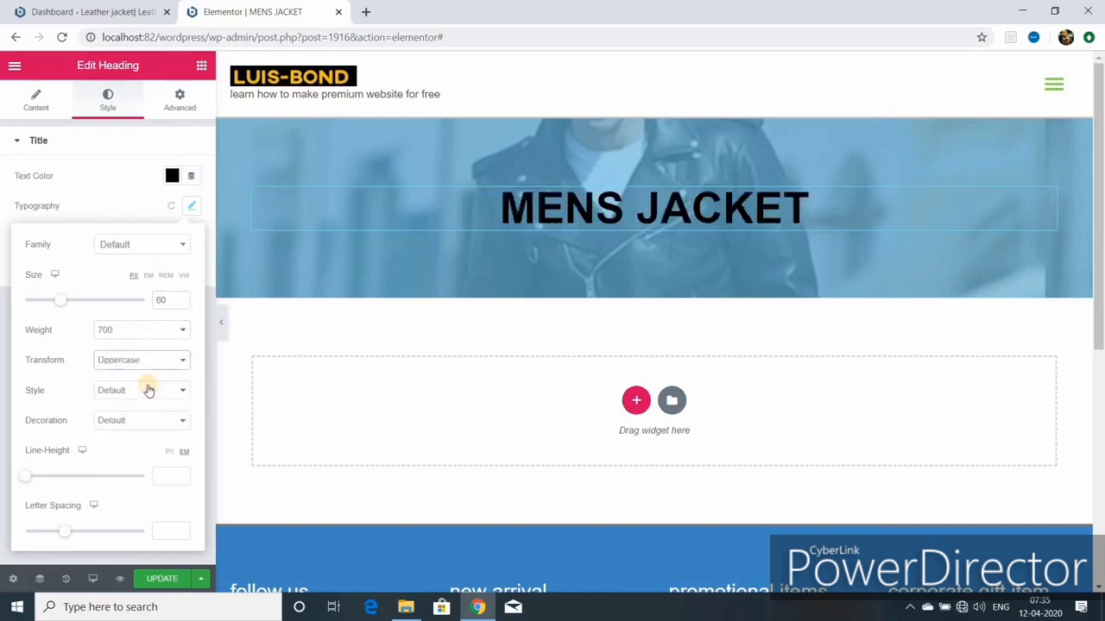
pyautogui.click(182, 303)
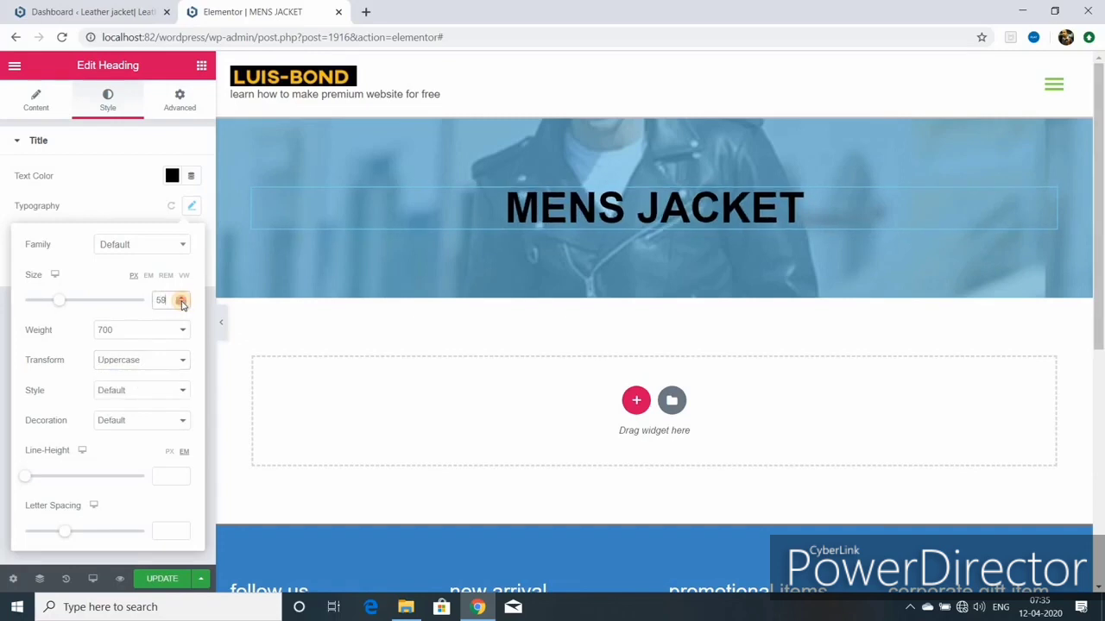
pyautogui.click(181, 303)
pyautogui.click(182, 303)
pyautogui.click(181, 303)
pyautogui.click(181, 303)
pyautogui.click(181, 303)
pyautogui.click(181, 303)
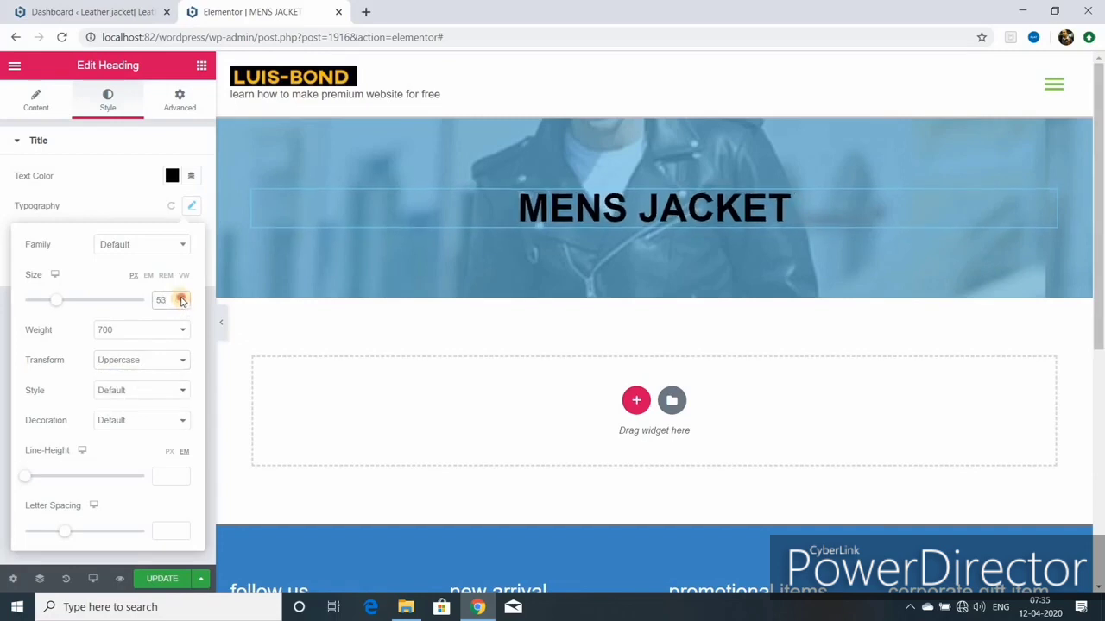
pyautogui.click(181, 297)
pyautogui.click(181, 297)
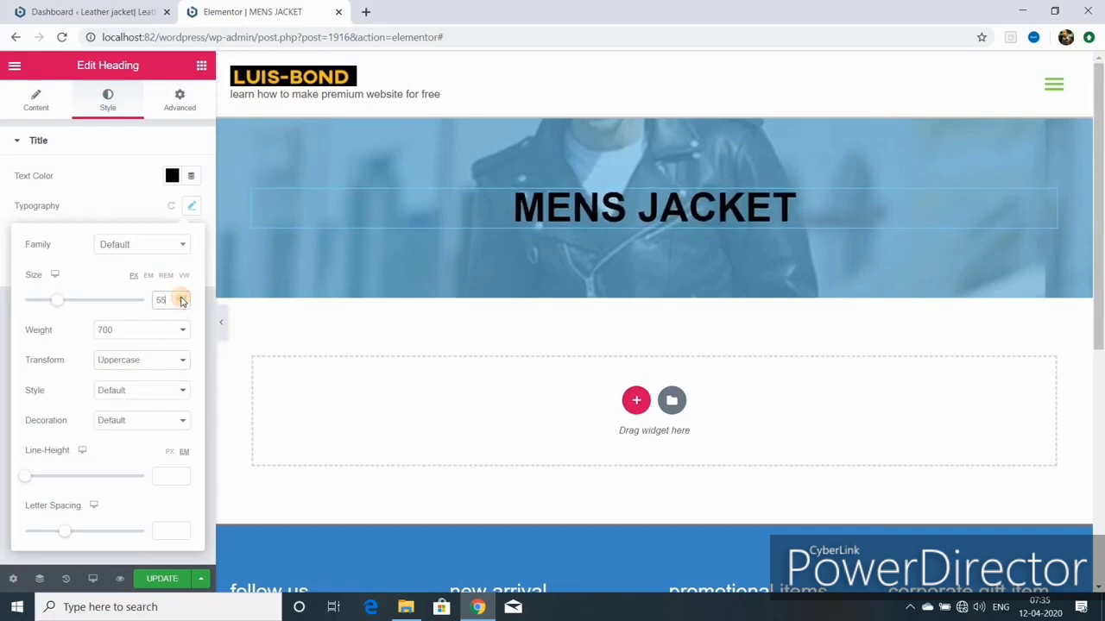
# Step: Widen the heading's letter spacing, colour it red #C74242, and save with Update
pyautogui.click(180, 391)
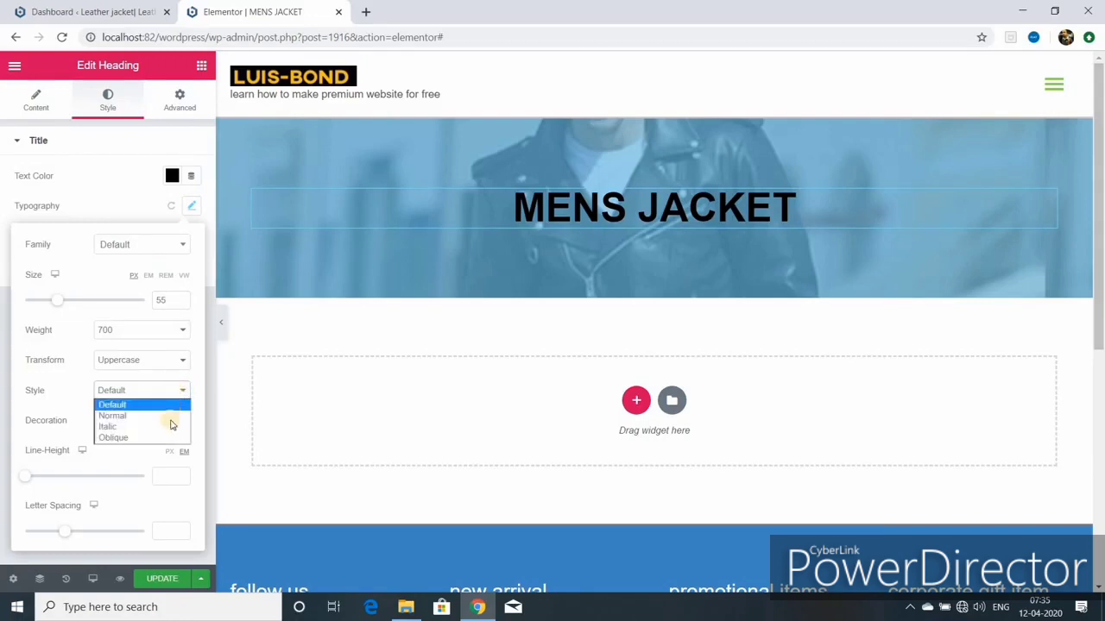
pyautogui.click(108, 466)
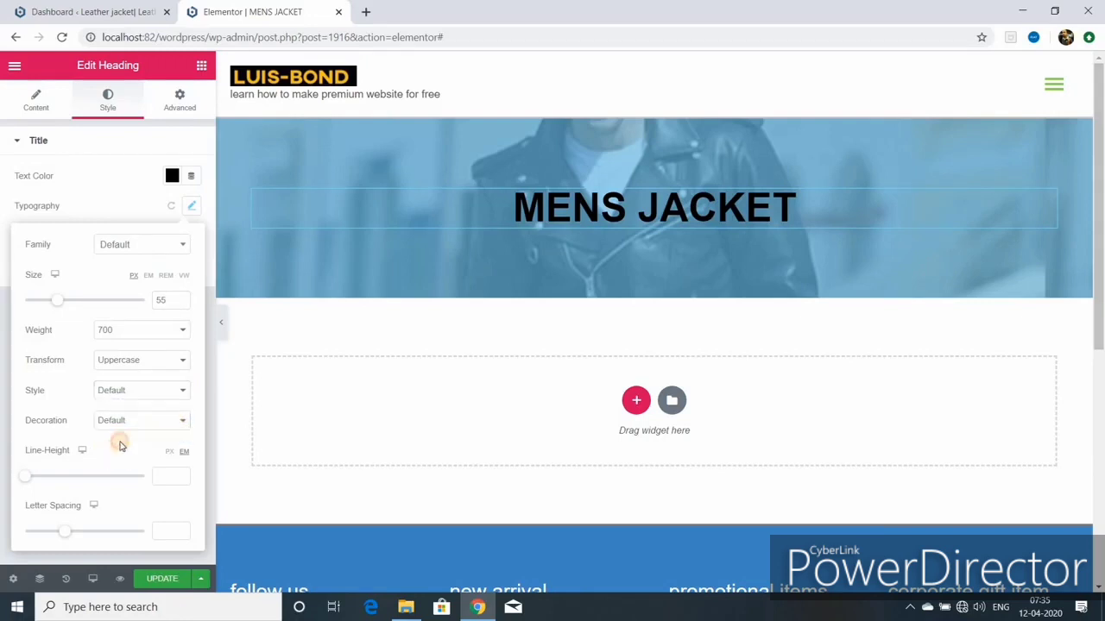
pyautogui.click(183, 423)
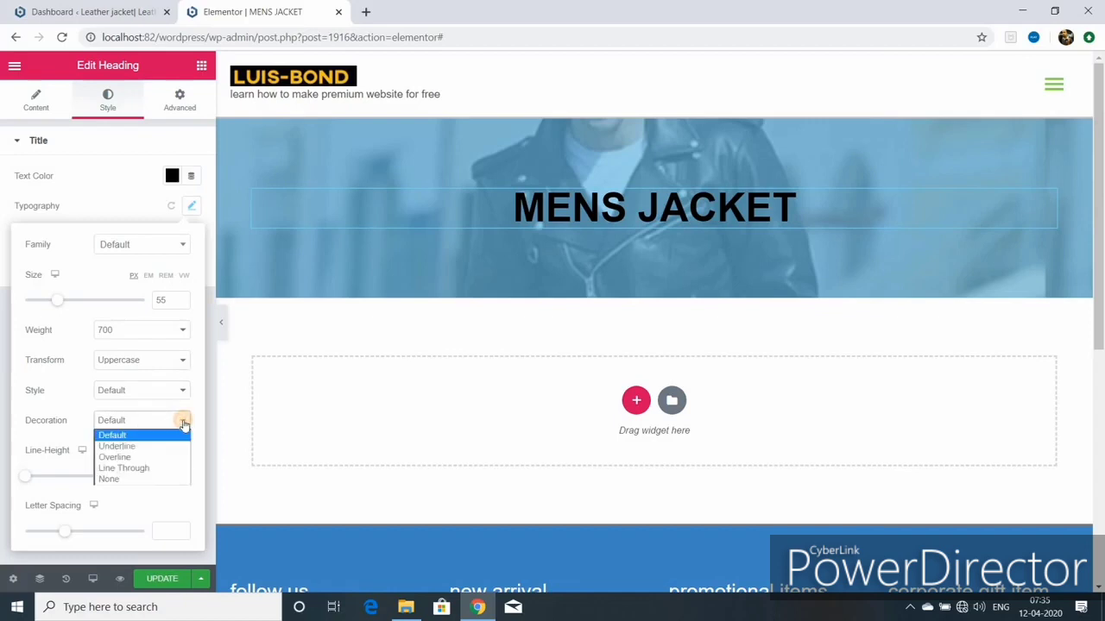
pyautogui.click(181, 422)
pyautogui.click(181, 423)
pyautogui.click(116, 444)
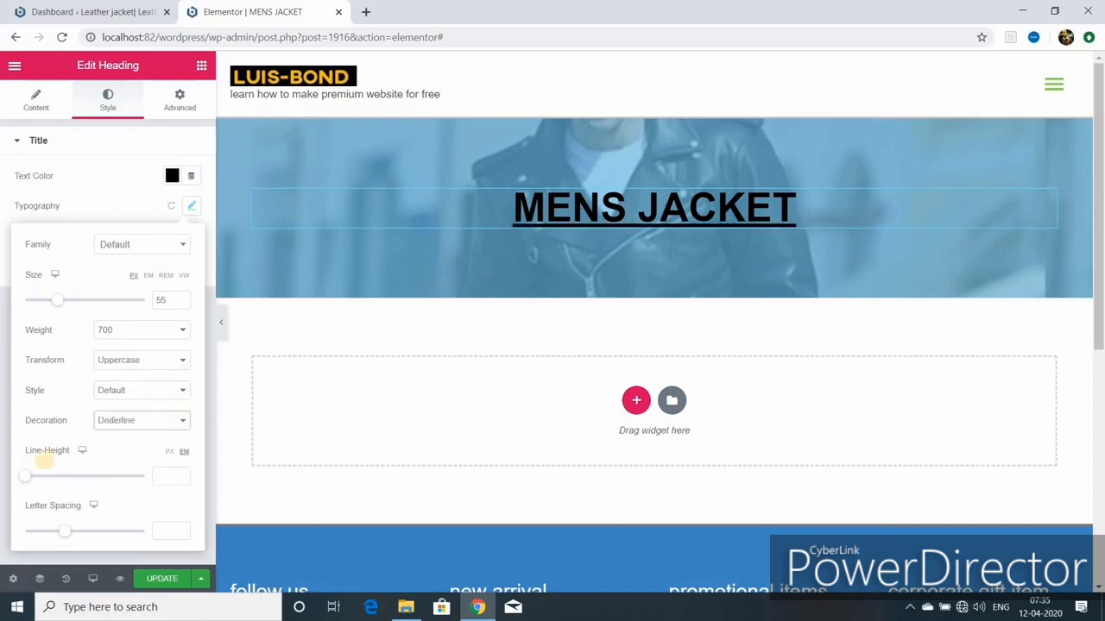
pyautogui.click(182, 423)
pyautogui.click(124, 435)
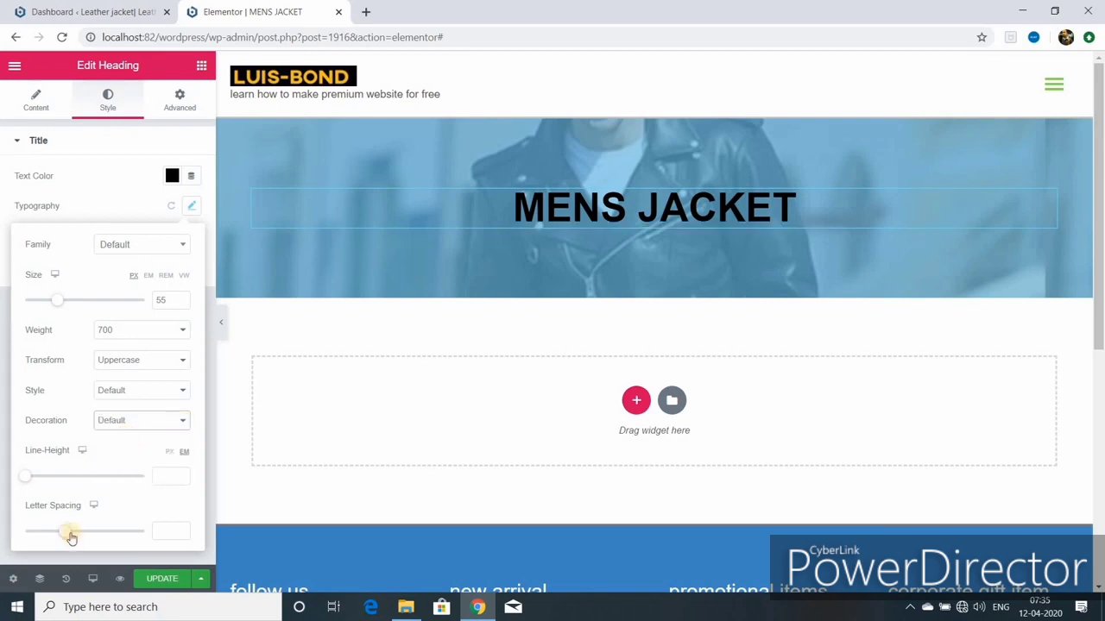
pyautogui.moveTo(66, 531); pyautogui.dragTo(86, 533)
pyautogui.click(160, 577)
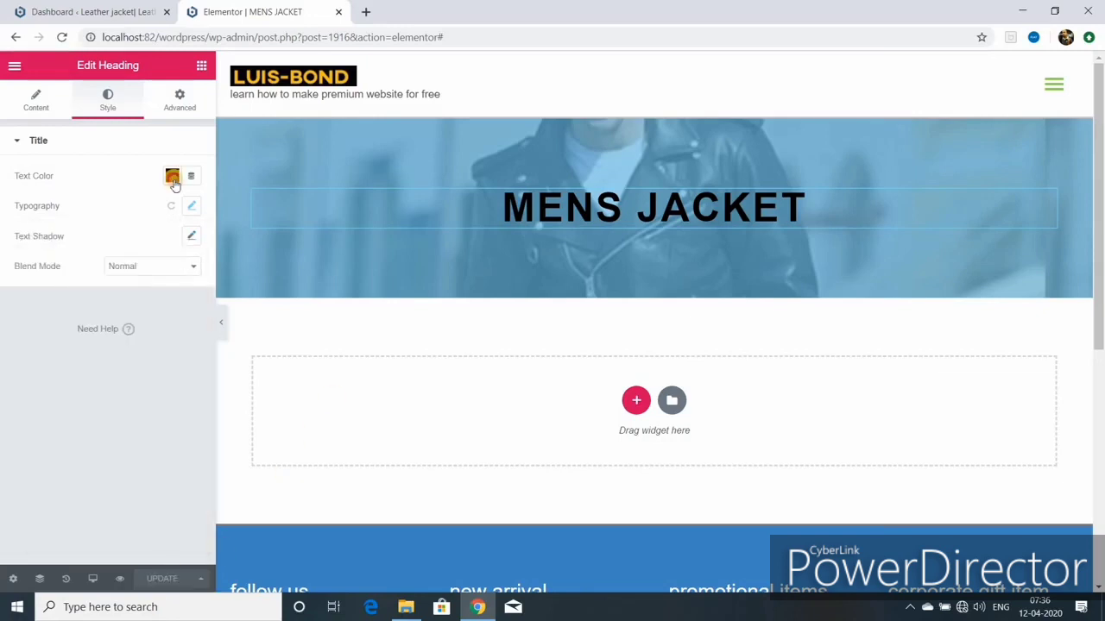
pyautogui.click(173, 176)
pyautogui.click(207, 275)
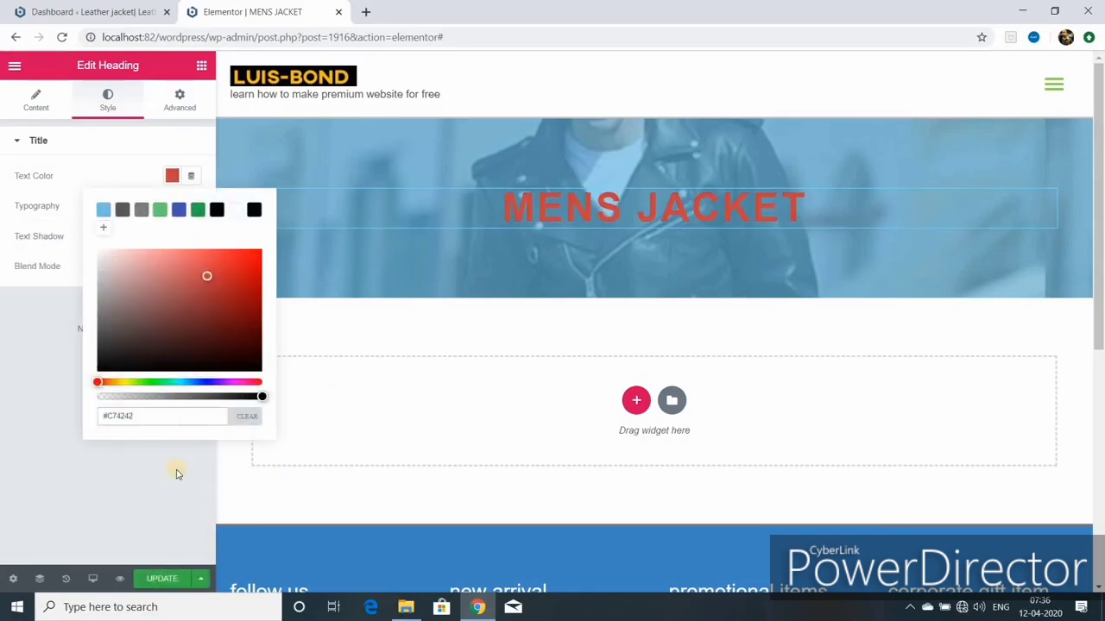
pyautogui.click(164, 577)
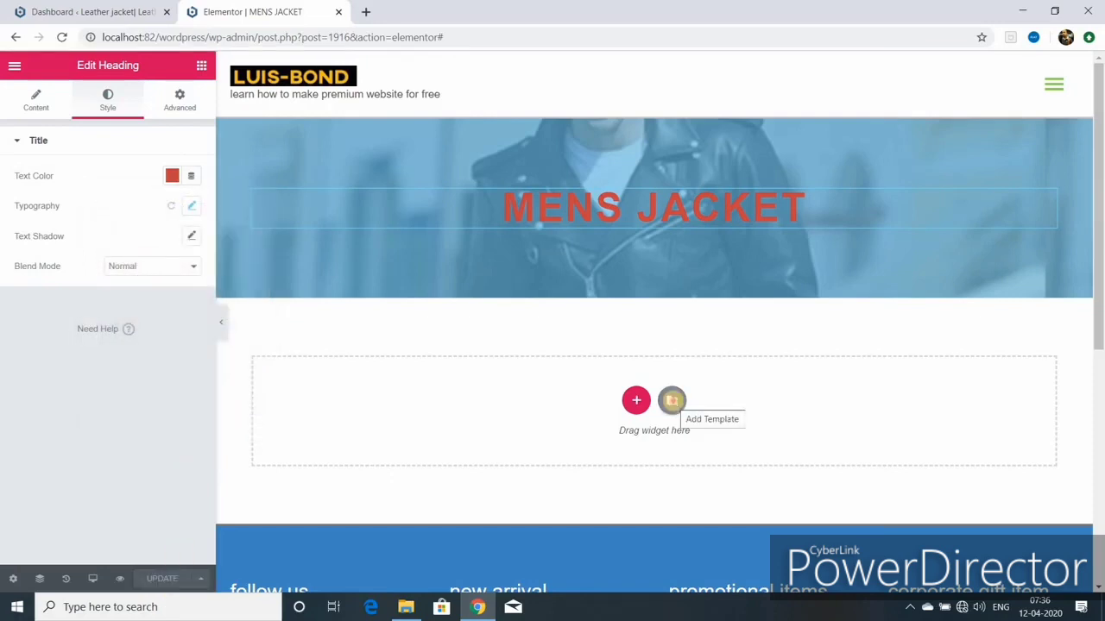
# Step: Open the template library's Blocks tab filtered to the Features category
pyautogui.click(672, 401)
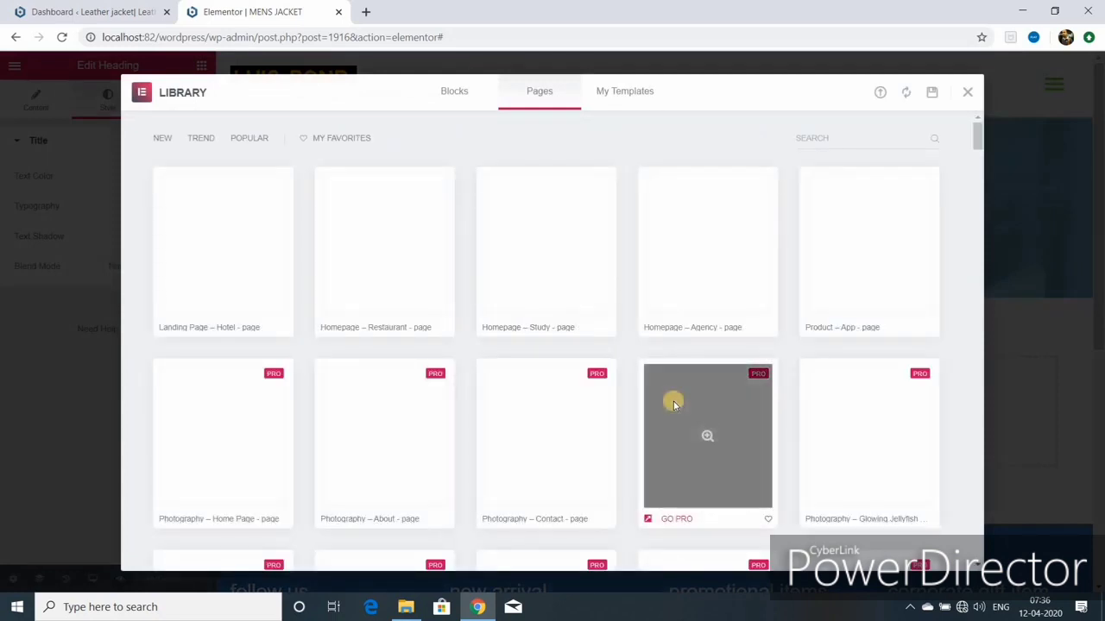
pyautogui.scroll(-3, 674, 404)
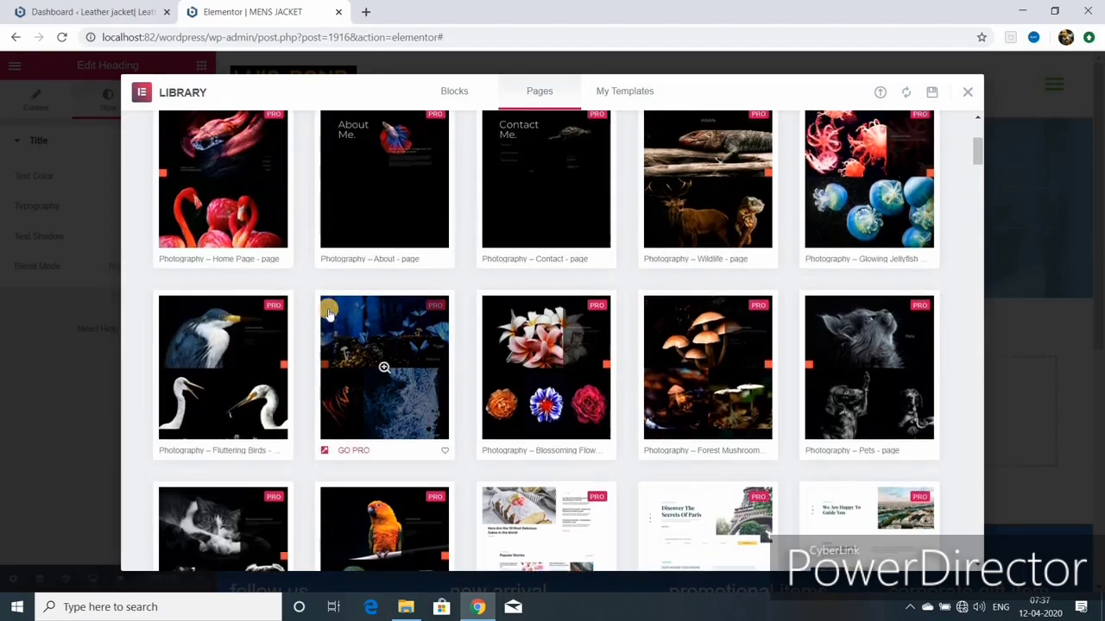
pyautogui.scroll(3, 330, 315)
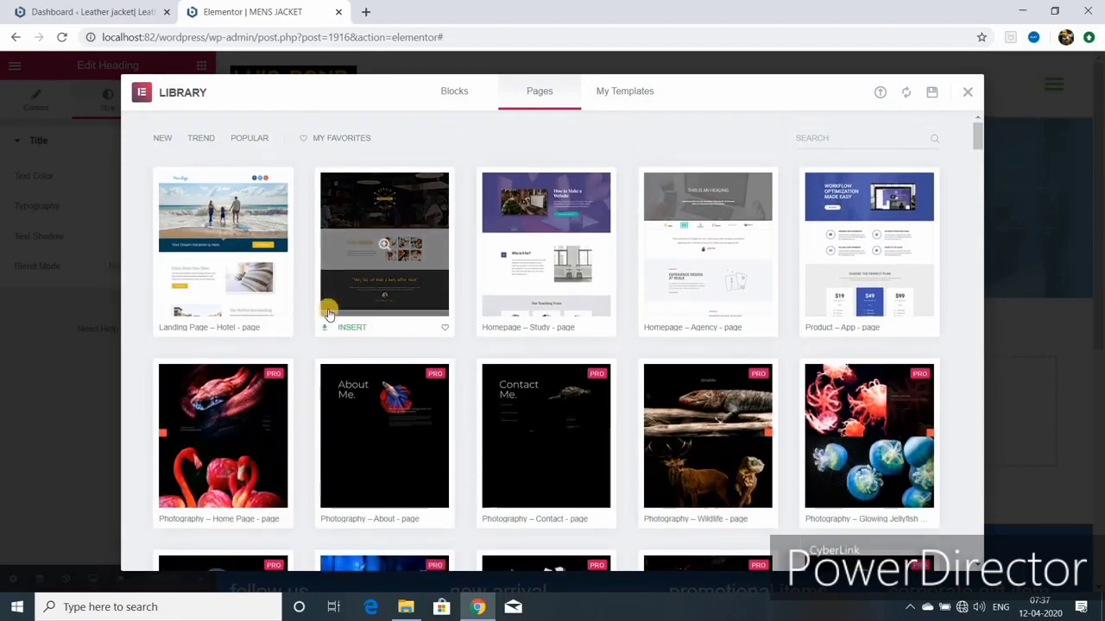
pyautogui.click(455, 92)
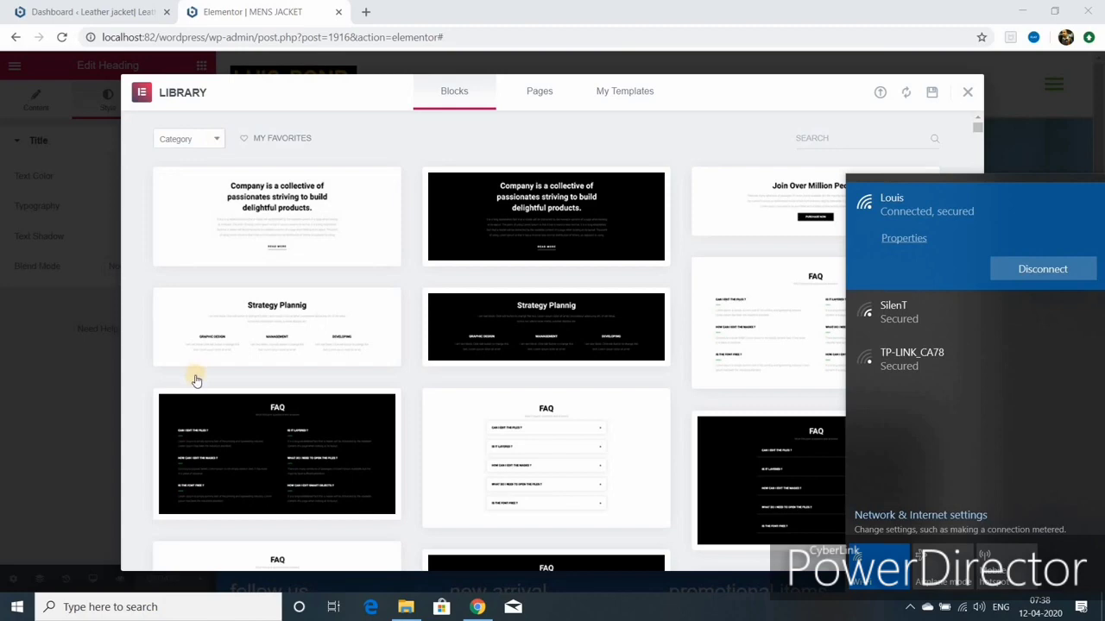
pyautogui.click(186, 139)
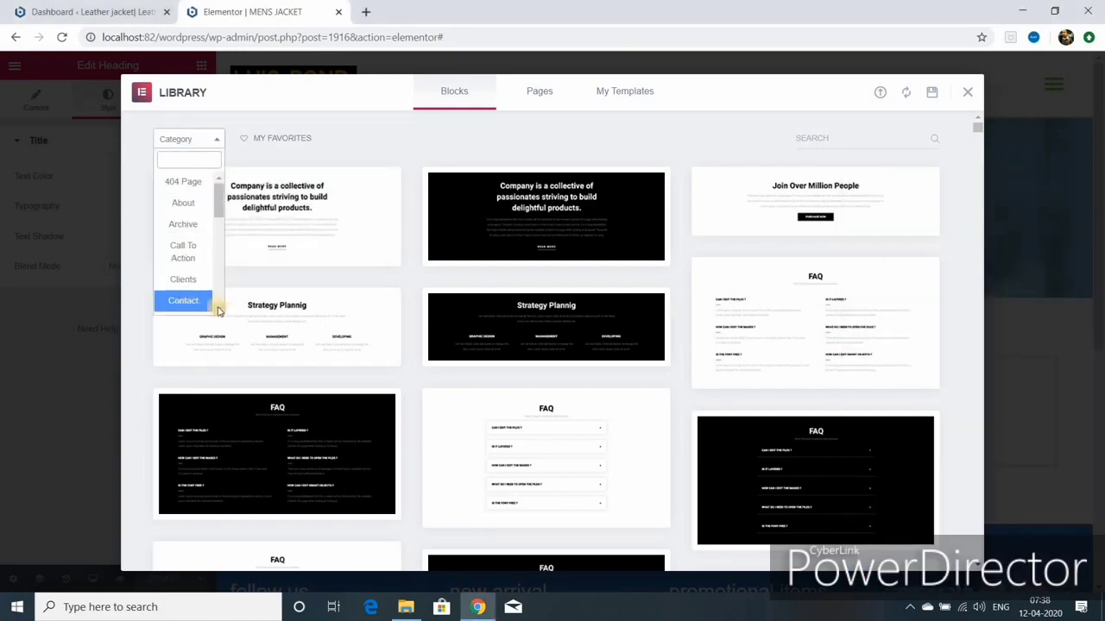
pyautogui.scroll(-3, 220, 312)
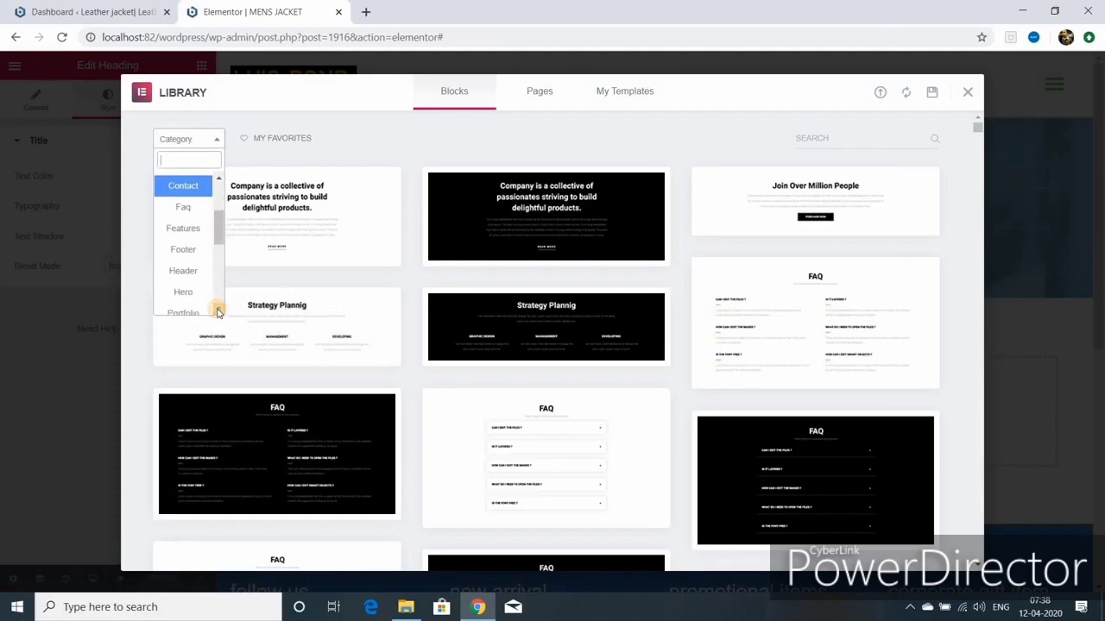
pyautogui.click(186, 233)
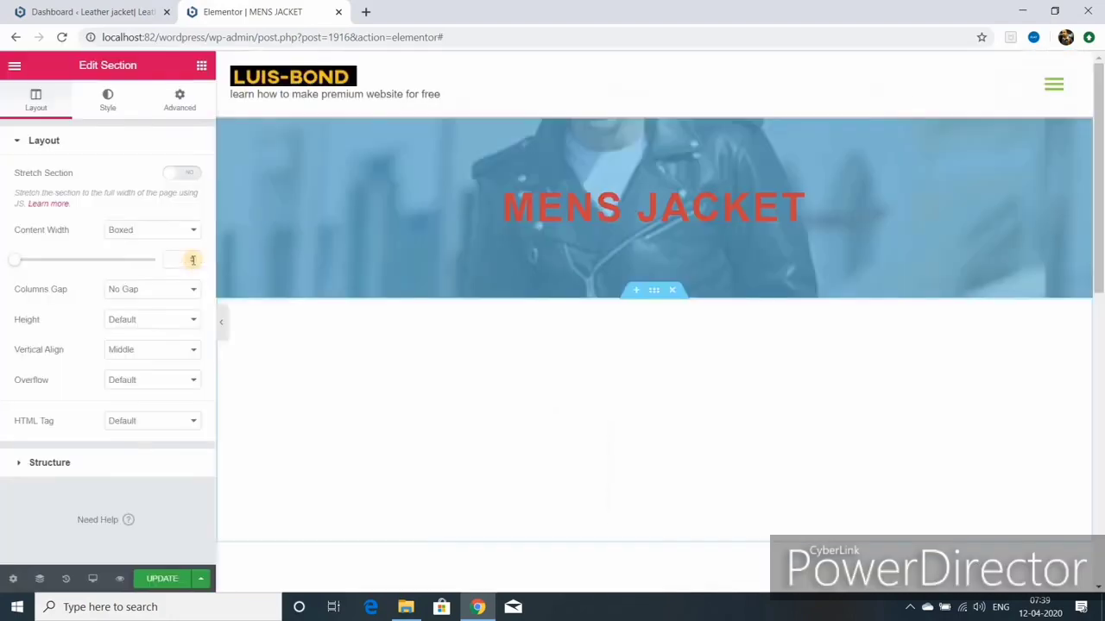
# Step: Make the Strategy Planning heading dark blue #4054B2 and uppercase
pyautogui.scroll(-2, 650, 405)
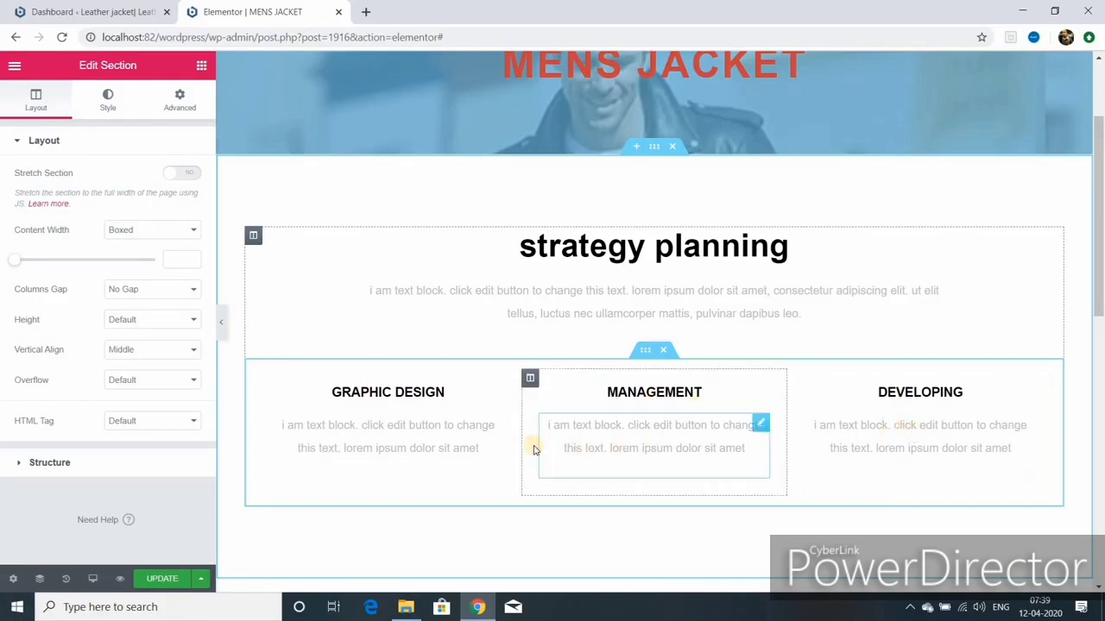
pyautogui.click(595, 248)
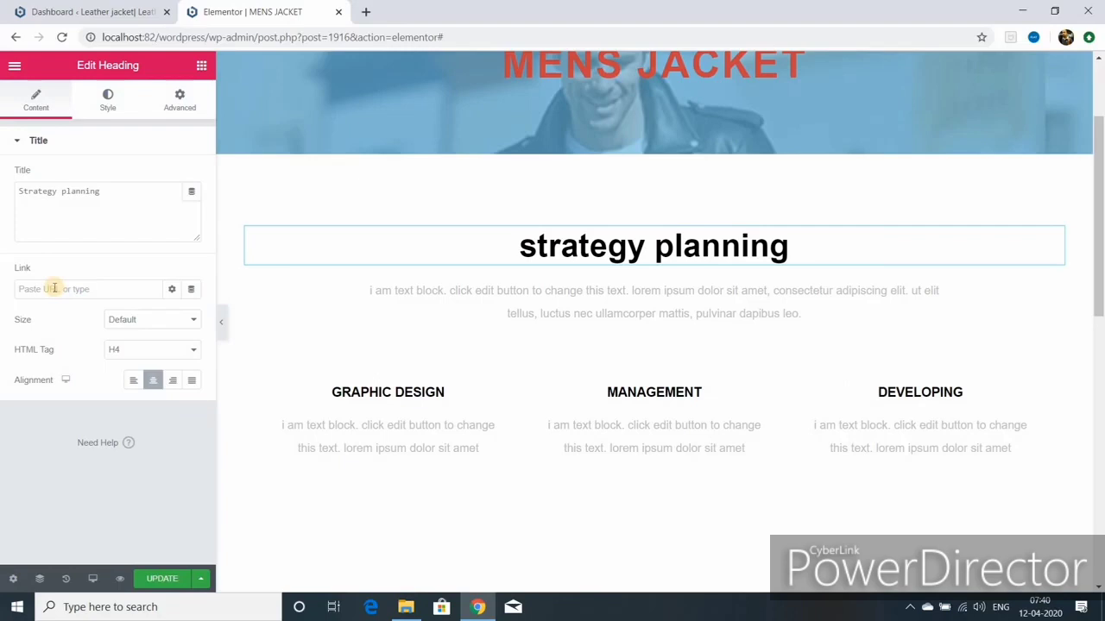
pyautogui.click(107, 99)
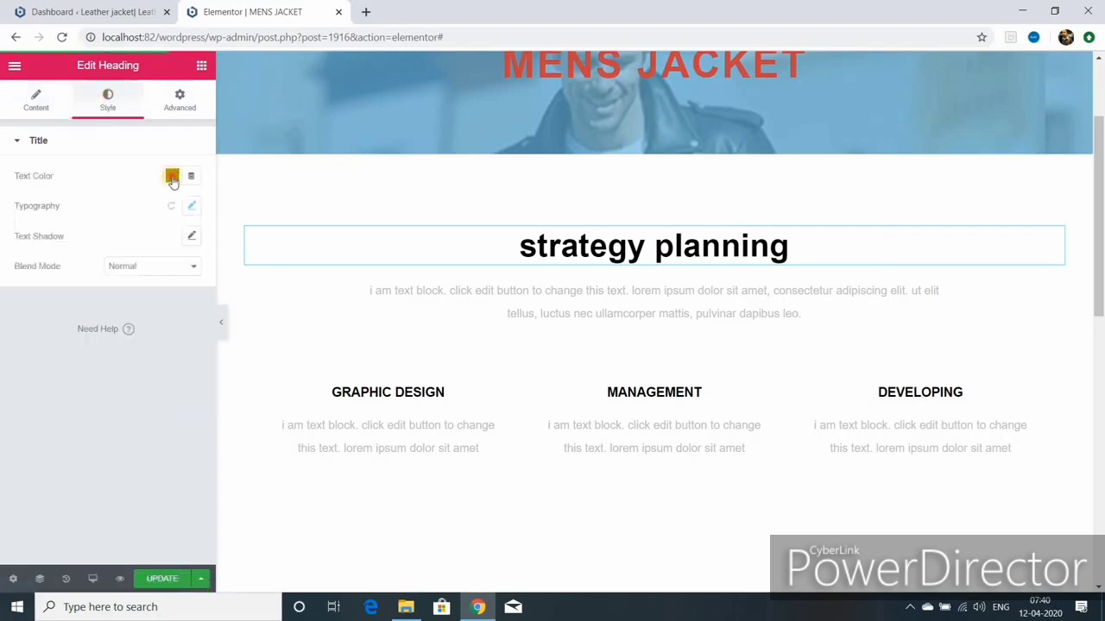
pyautogui.click(172, 176)
pyautogui.click(103, 212)
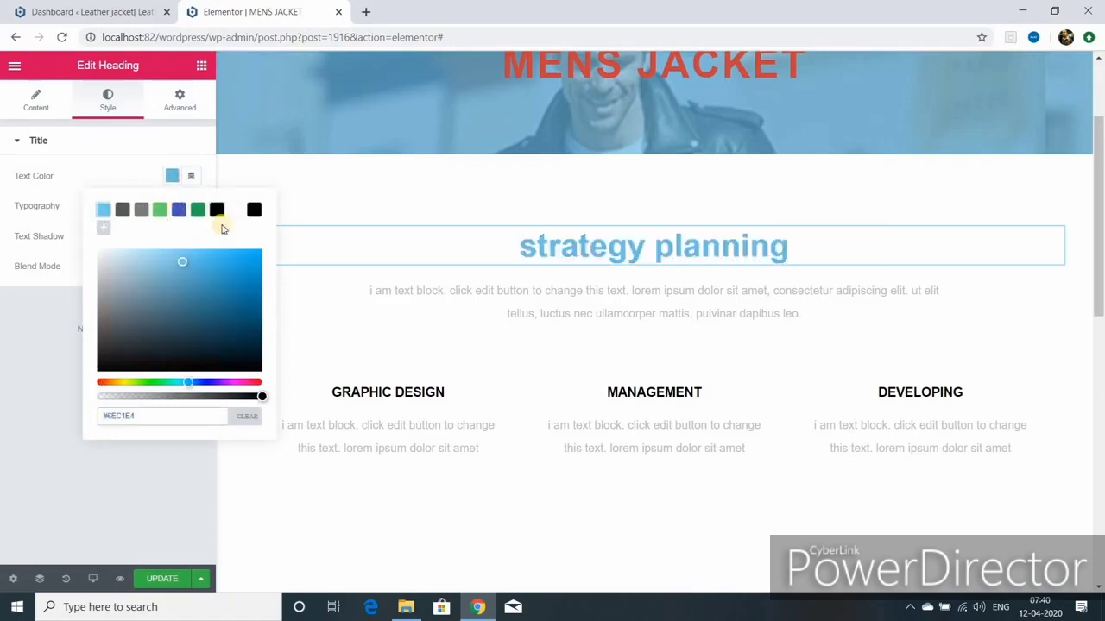
pyautogui.click(177, 212)
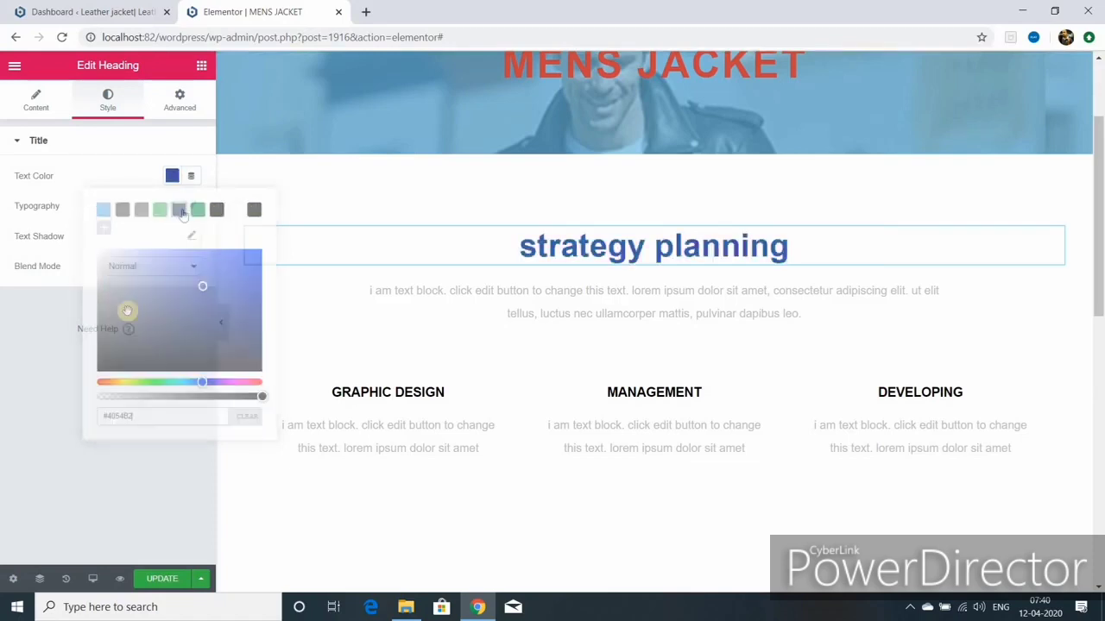
pyautogui.click(188, 207)
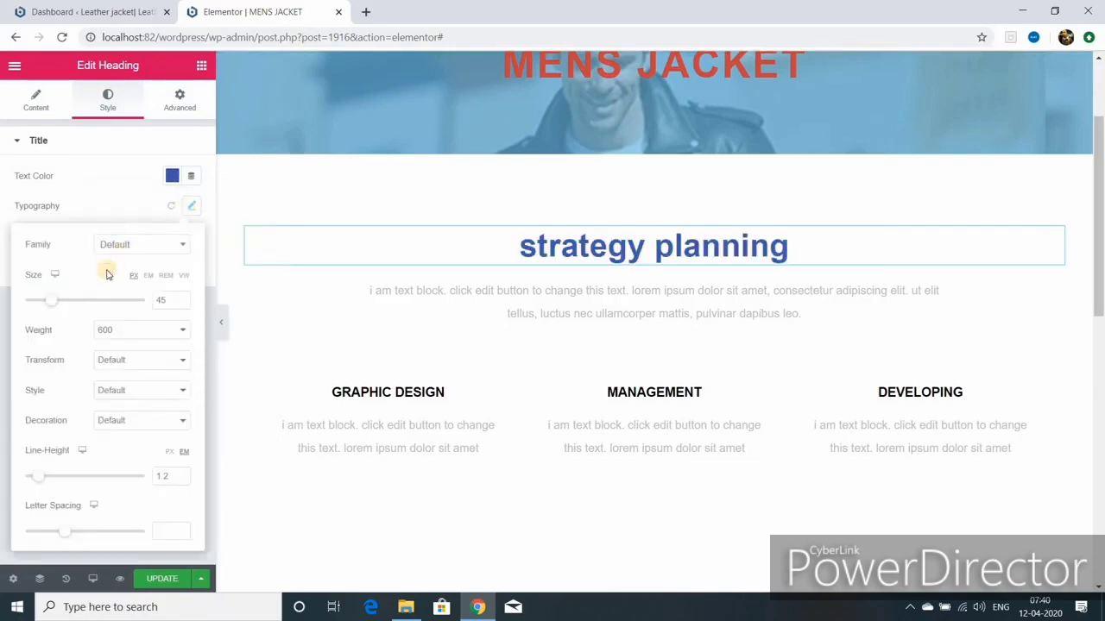
pyautogui.click(138, 360)
pyautogui.click(145, 386)
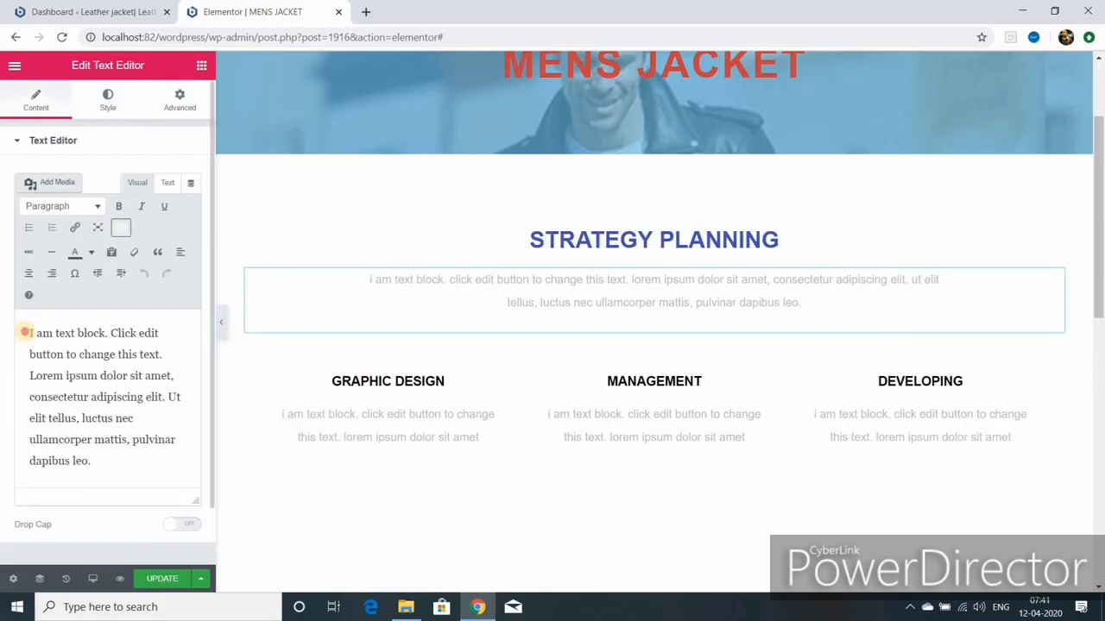
# Step: Double the paragraph's placeholder text by copying it and pasting at its end
pyautogui.moveTo(30, 333); pyautogui.dragTo(156, 451)
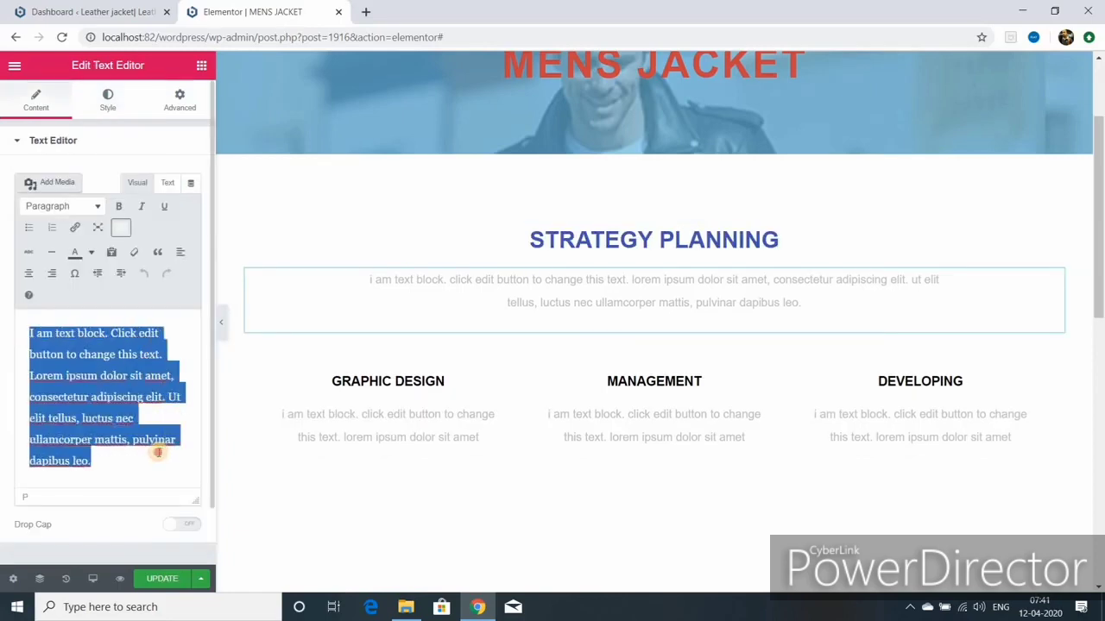
pyautogui.rightClick(100, 389)
pyautogui.click(153, 216)
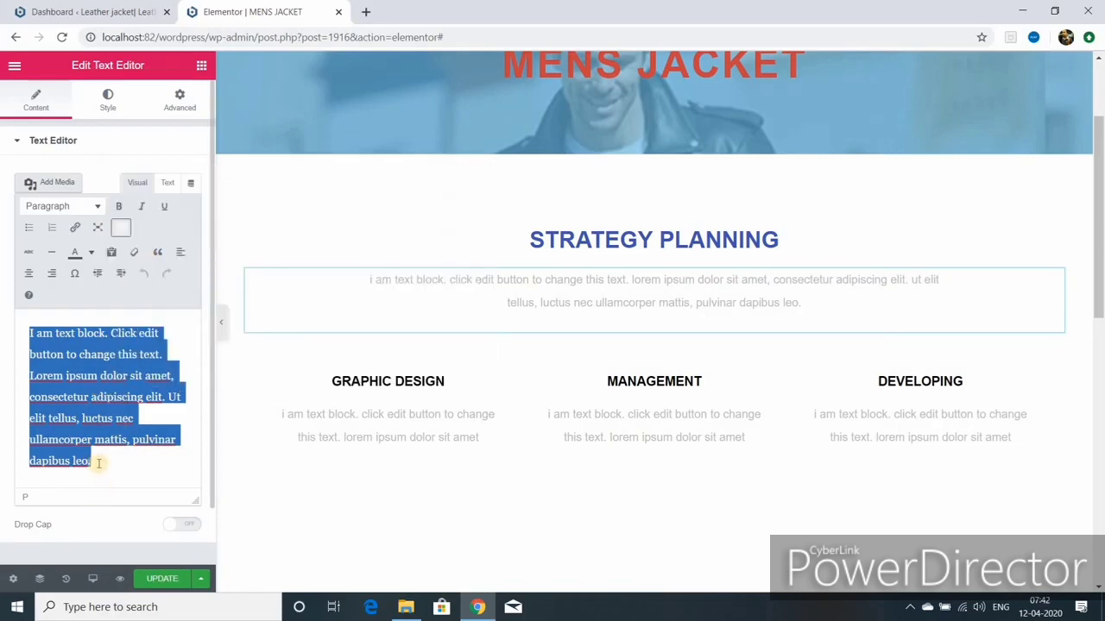
pyautogui.click(93, 462)
pyautogui.hotkey('ctrl', 'v')
pyautogui.click(107, 100)
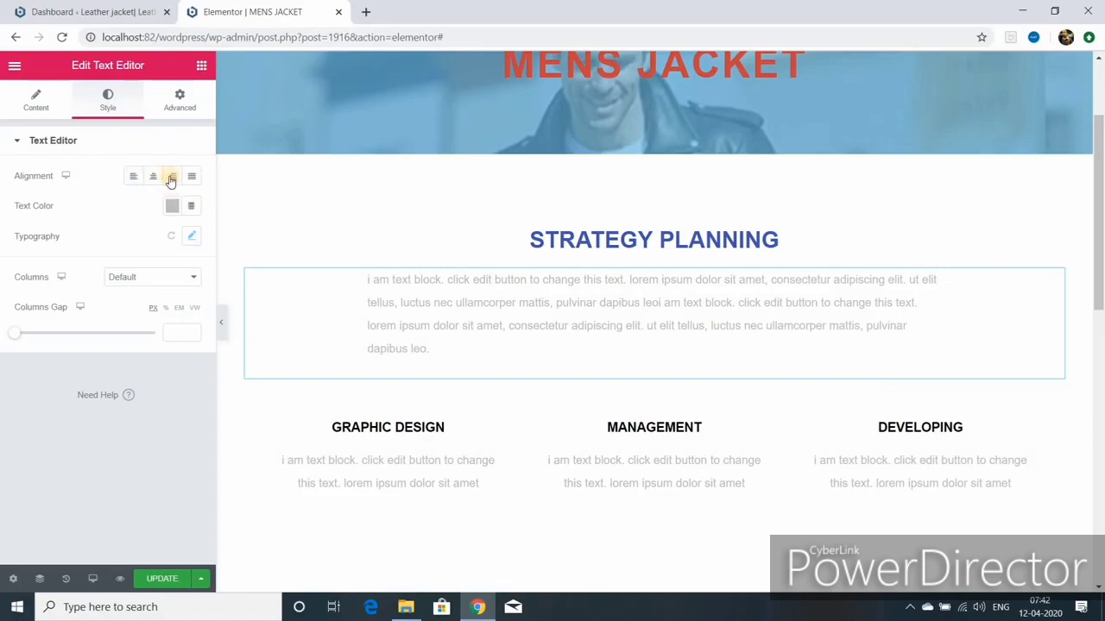
pyautogui.click(494, 429)
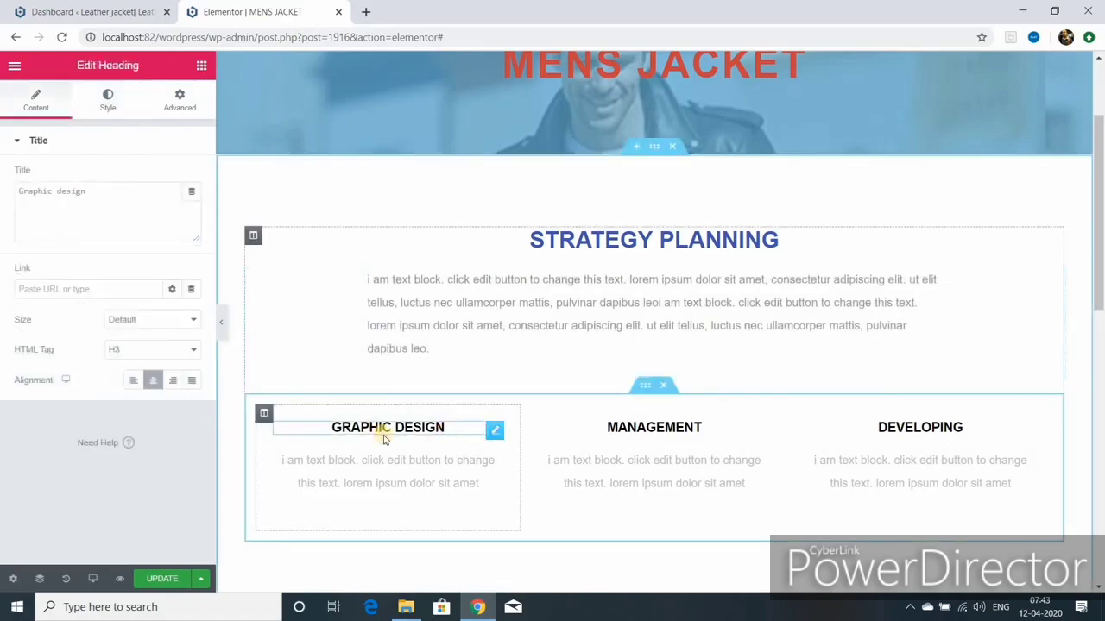
# Step: Rename the Graphic design heading to LATEST DESIGN
pyautogui.click(52, 190)
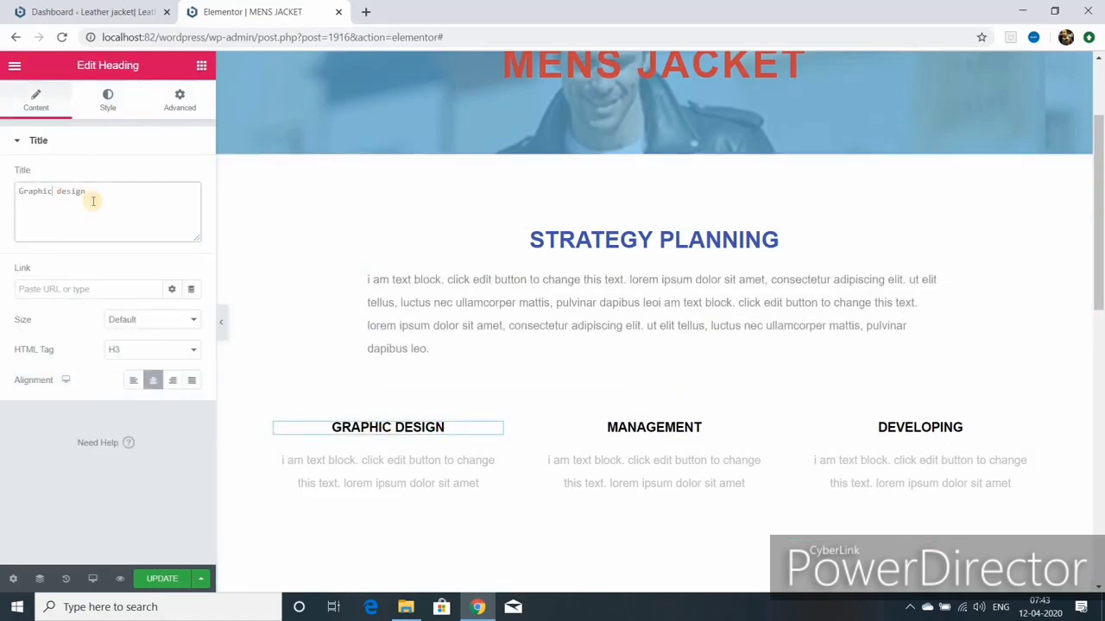
pyautogui.press('BackSpace')
pyautogui.press('BackSpace')
pyautogui.press('BackSpace')
pyautogui.press('BackSpace')
pyautogui.press('BackSpace')
pyautogui.press('BackSpace')
pyautogui.press('BackSpace')
pyautogui.write('Latest')
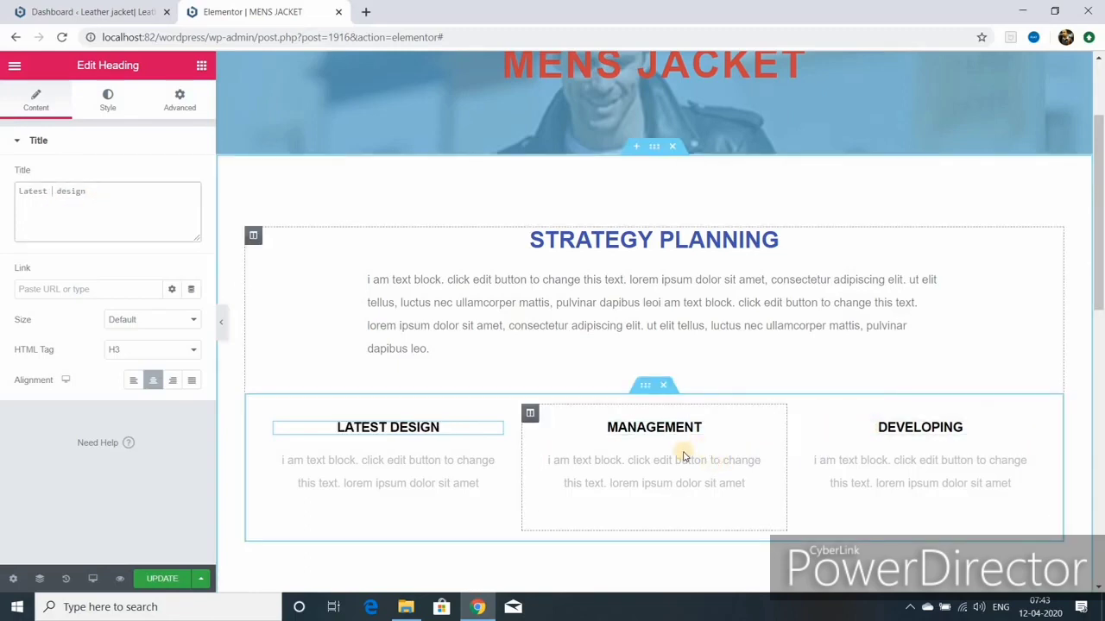
pyautogui.scroll(-2, 682, 455)
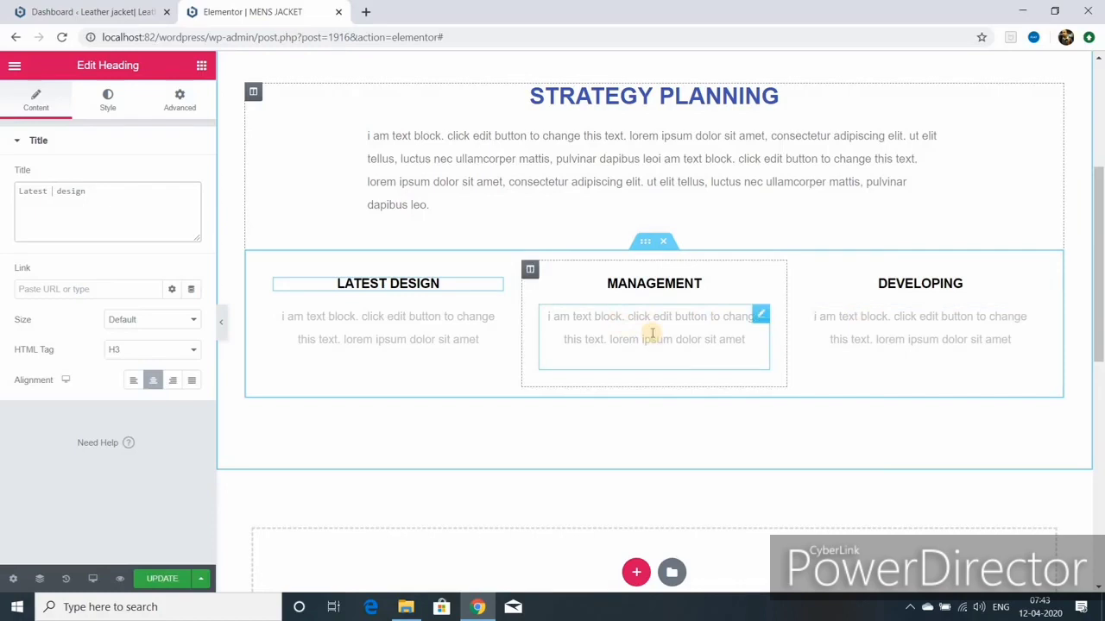
pyautogui.scroll(2, 653, 334)
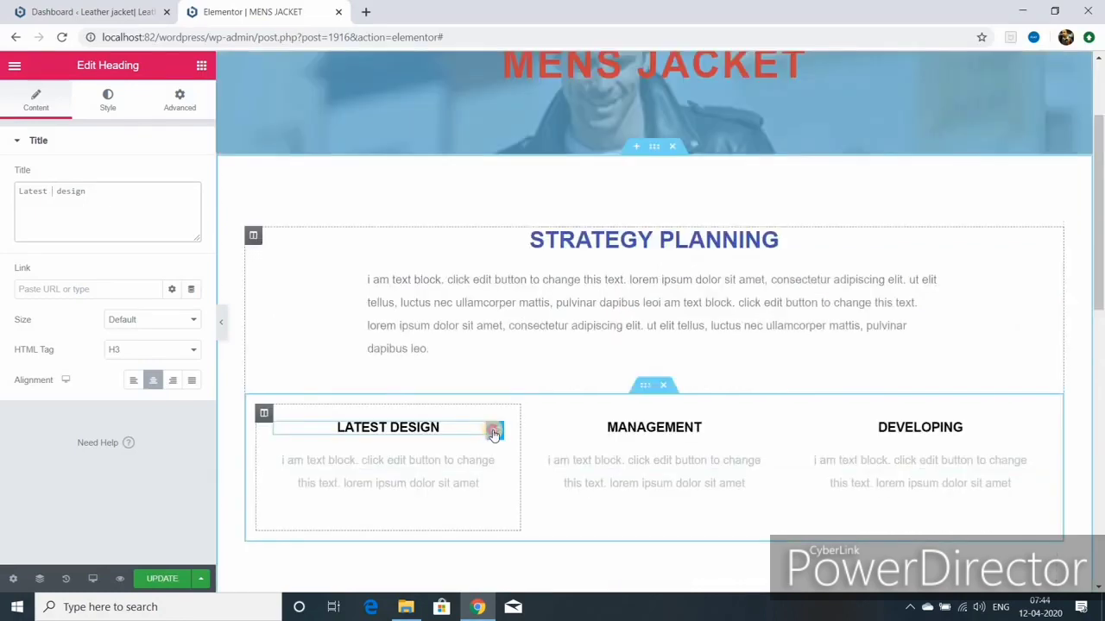
# Step: Set the LATEST DESIGN, MANAGEMENT and DEVELOPING heading text colours to dark blue #4054B2
pyautogui.click(110, 112)
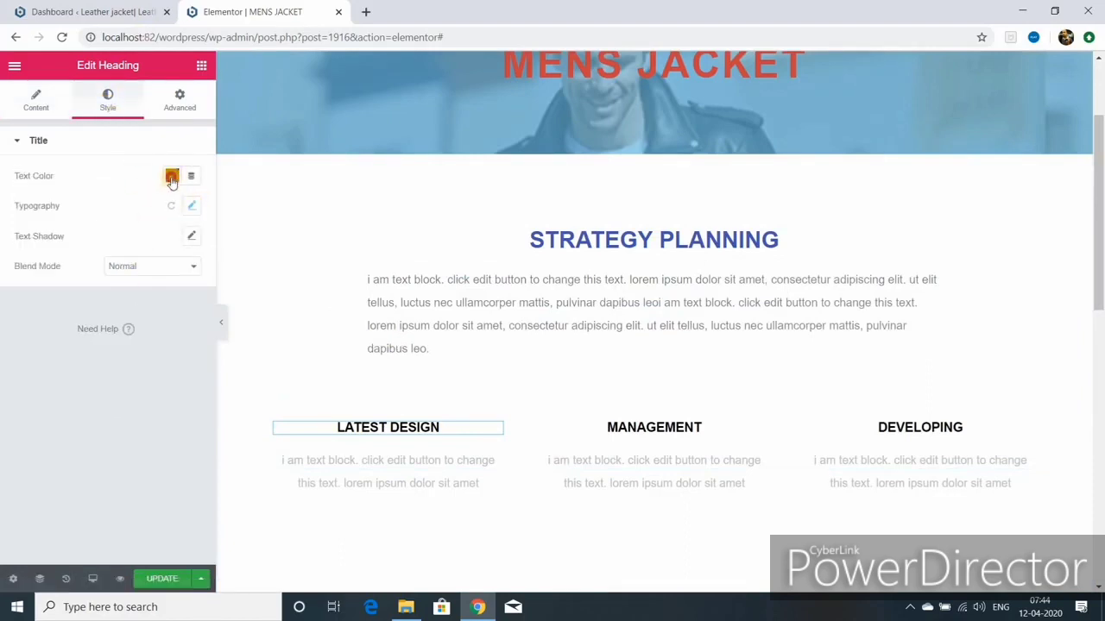
pyautogui.click(171, 176)
pyautogui.click(179, 211)
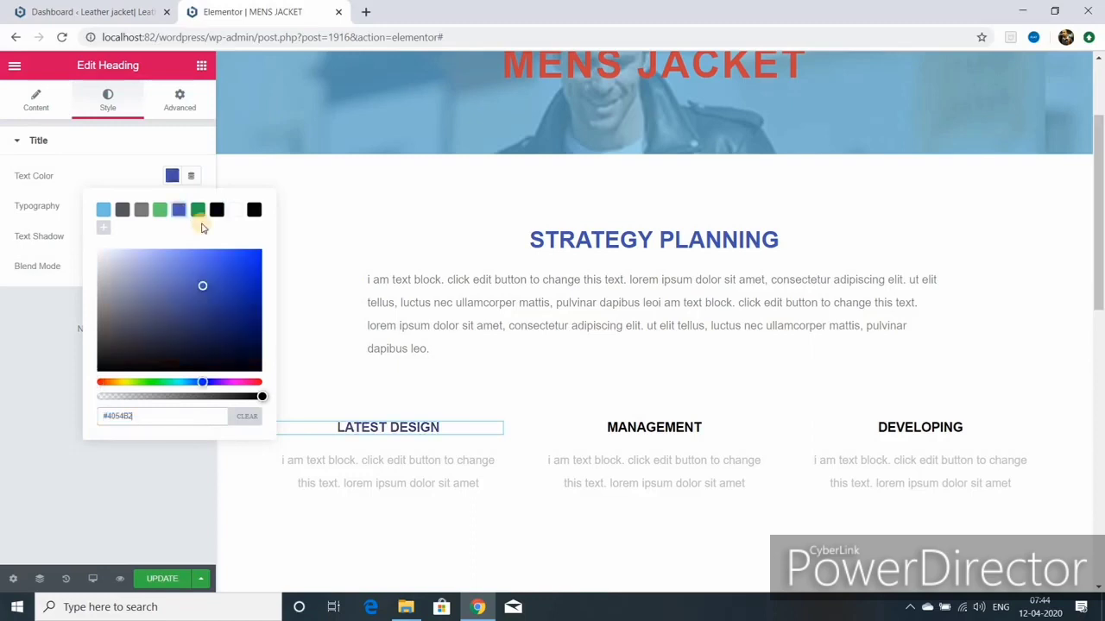
pyautogui.click(682, 426)
pyautogui.click(172, 176)
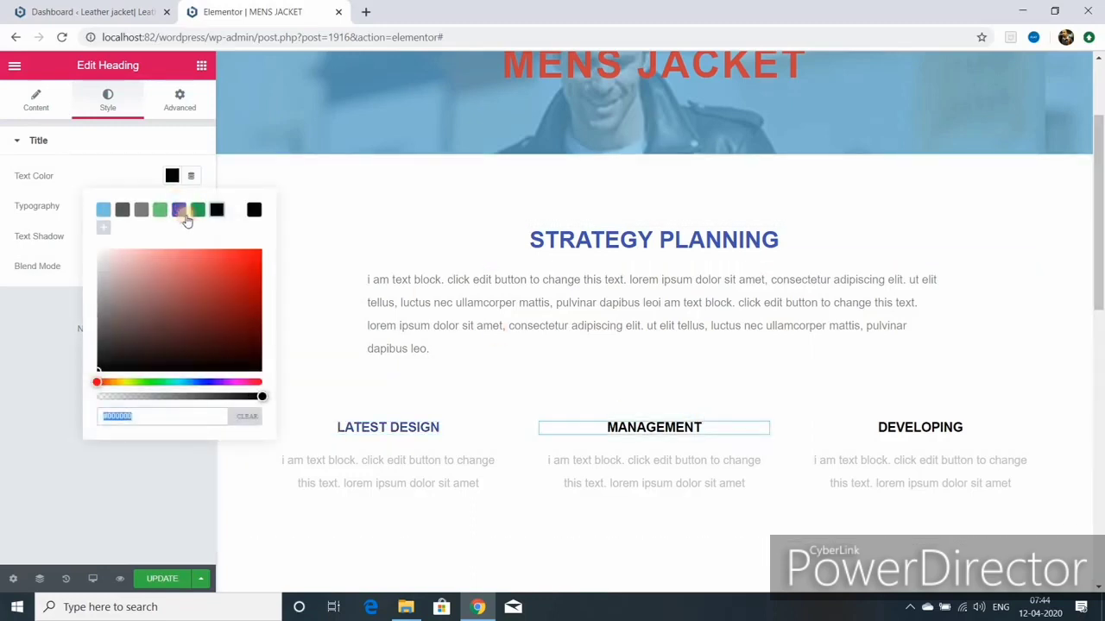
pyautogui.click(179, 210)
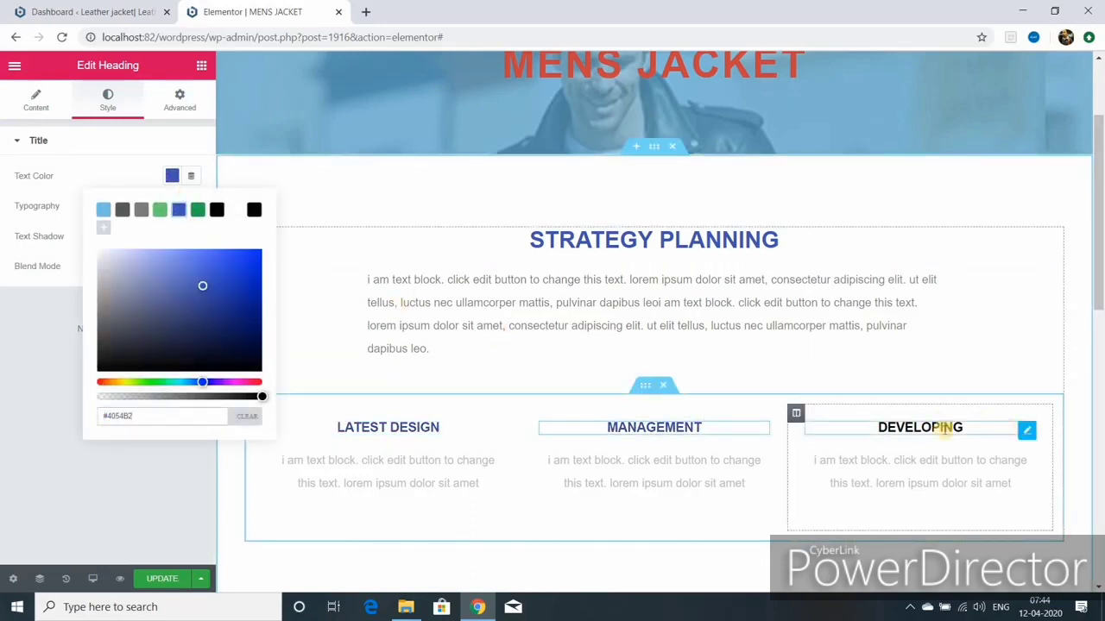
pyautogui.click(943, 429)
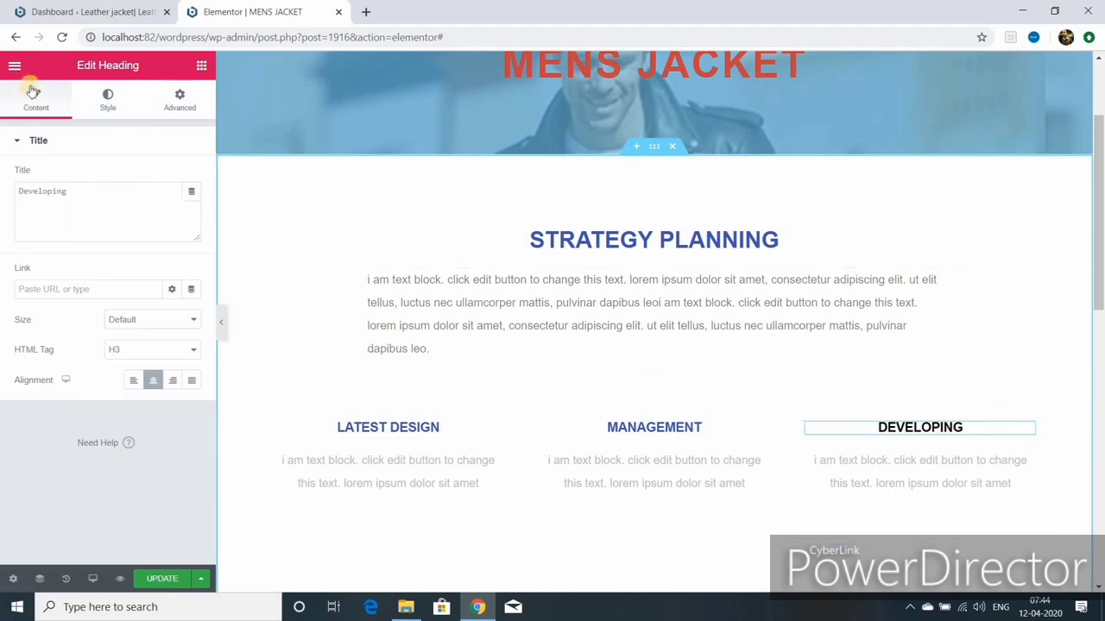
pyautogui.click(107, 101)
pyautogui.click(172, 176)
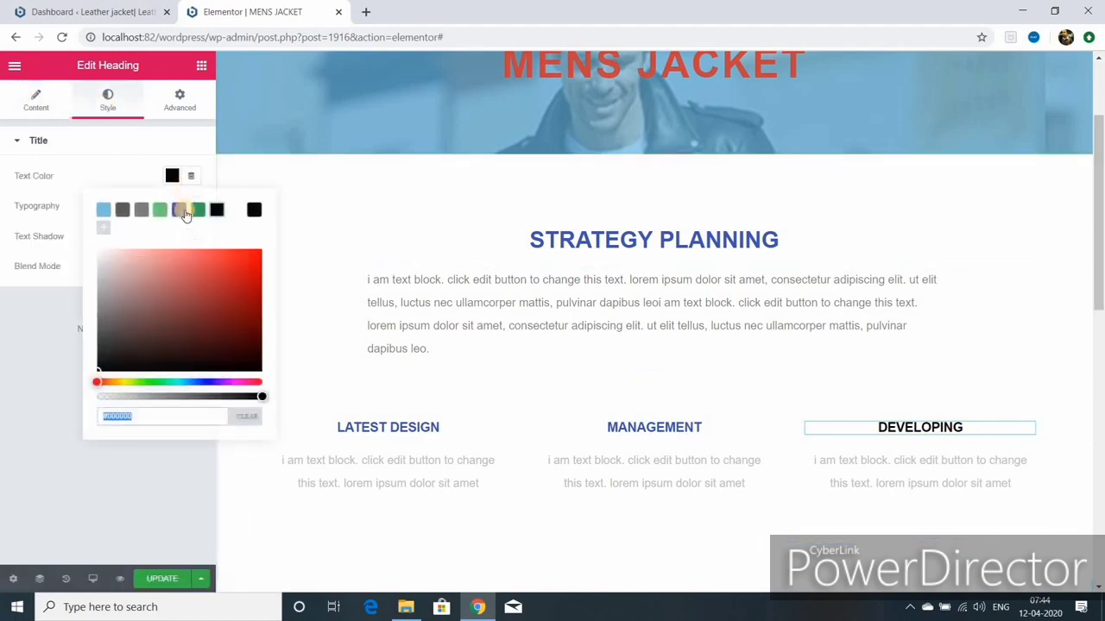
pyautogui.click(178, 209)
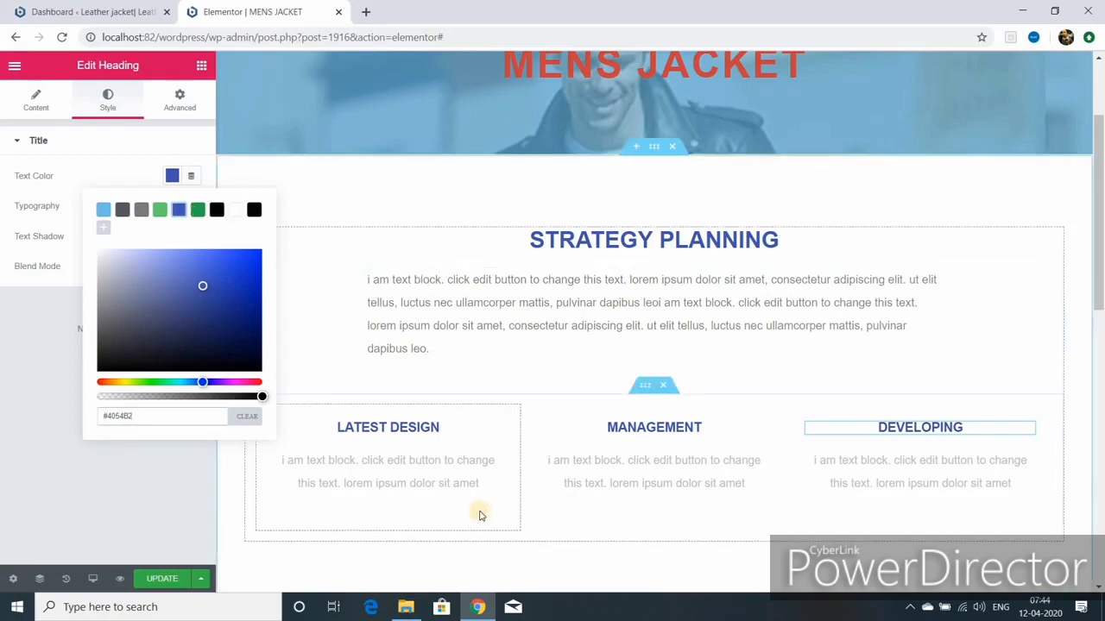
# Step: Update the page and hide the editing panel to preview it full width
pyautogui.scroll(-1, 469, 455)
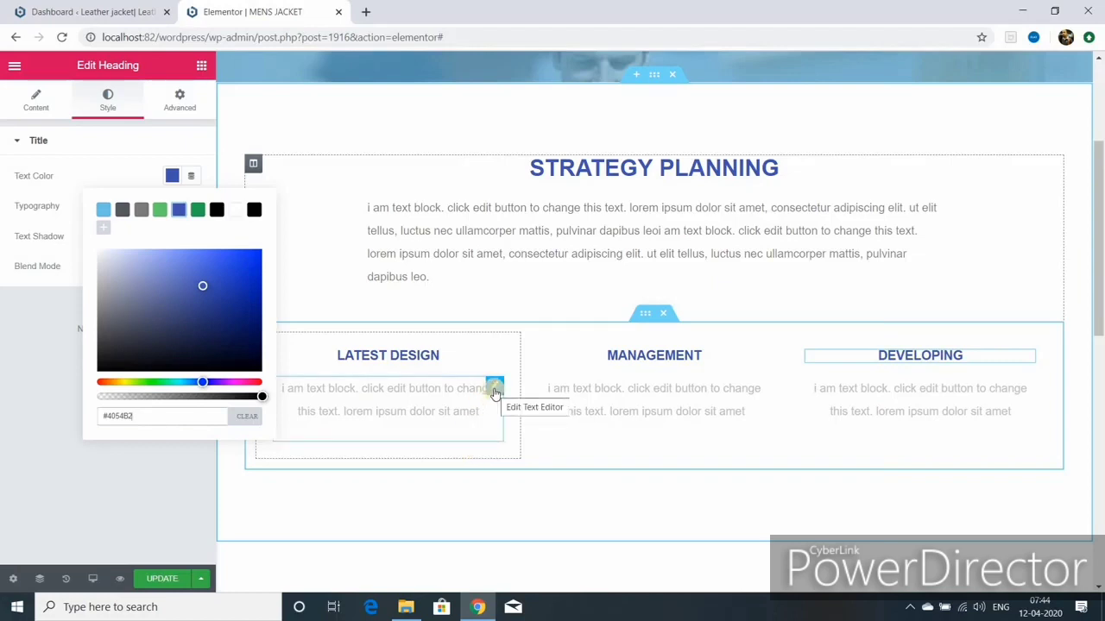
pyautogui.click(162, 580)
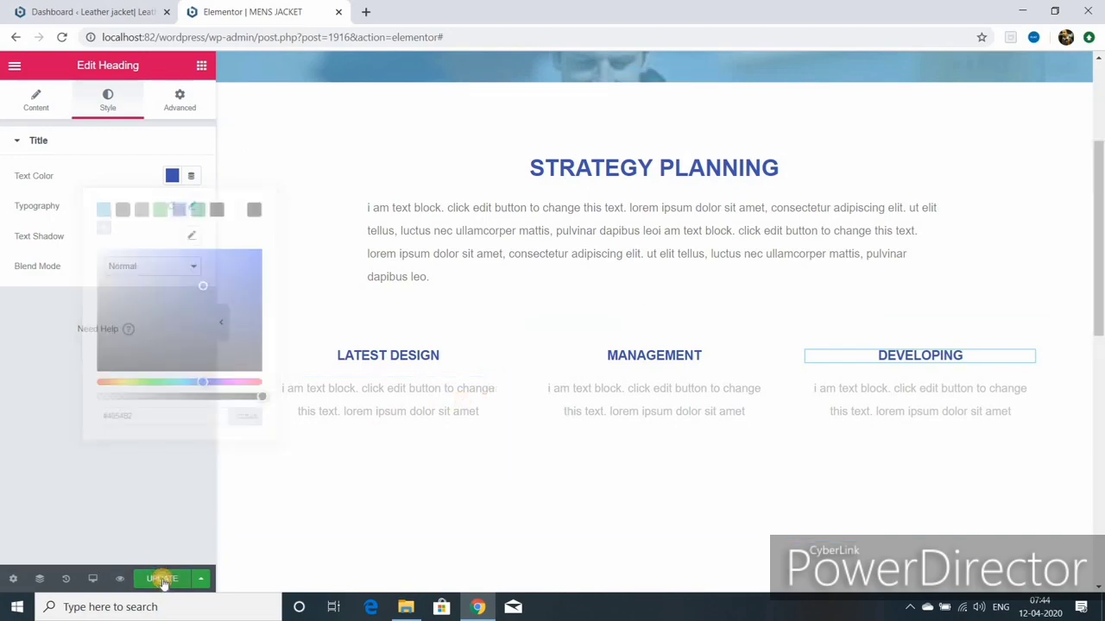
pyautogui.click(220, 322)
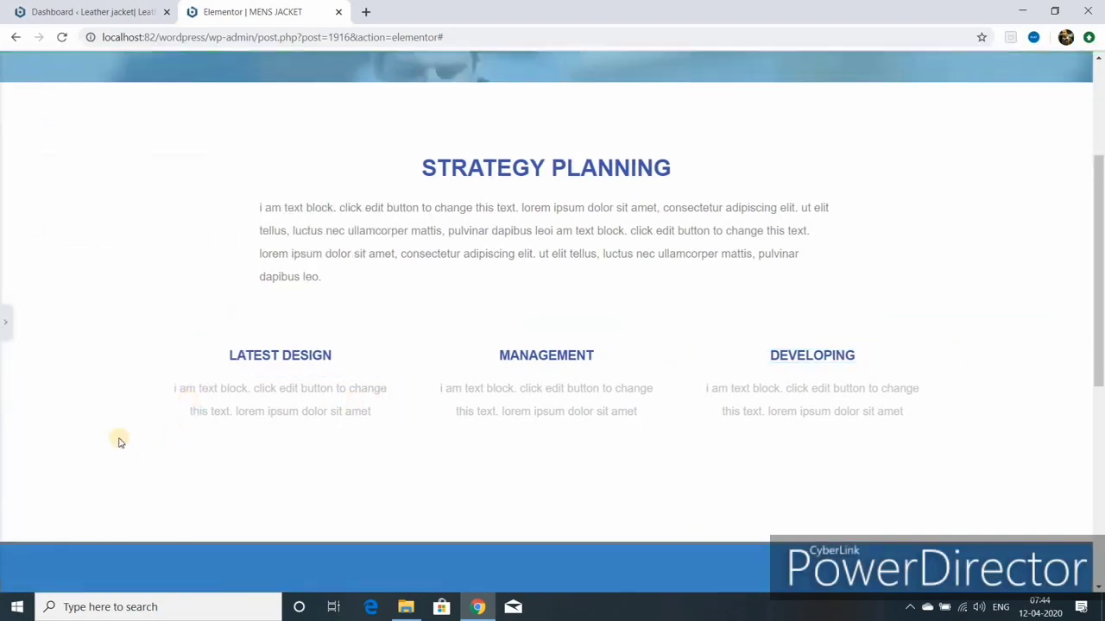
pyautogui.scroll(3, 378, 377)
# Step: Insert a new section with three equal columns below the Latest Design row
pyautogui.scroll(-6, 378, 377)
pyautogui.click(5, 323)
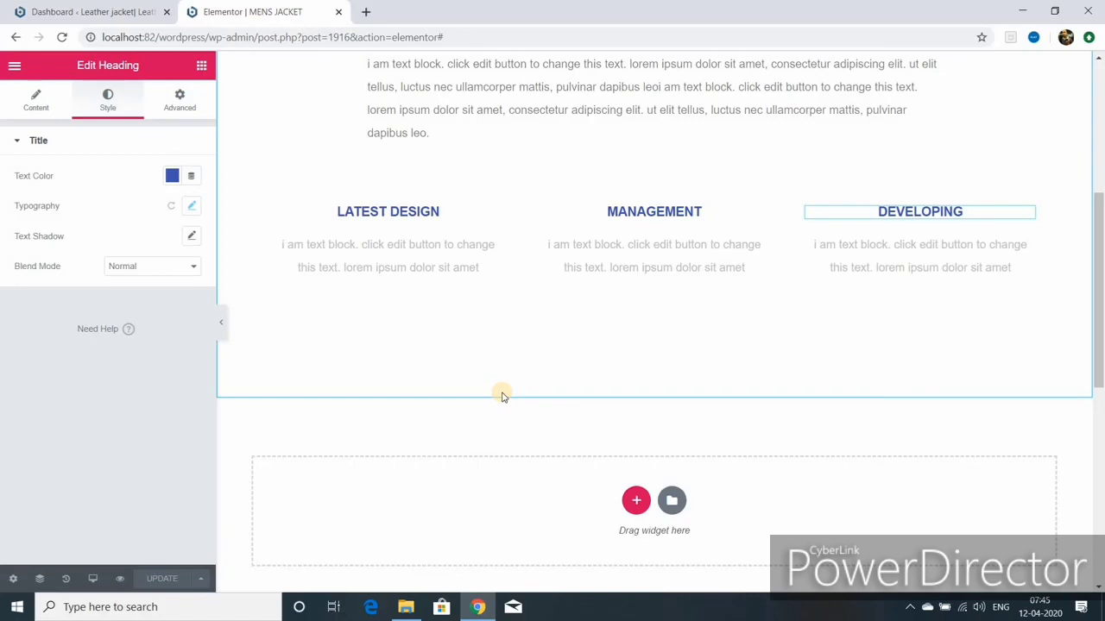
pyautogui.click(636, 500)
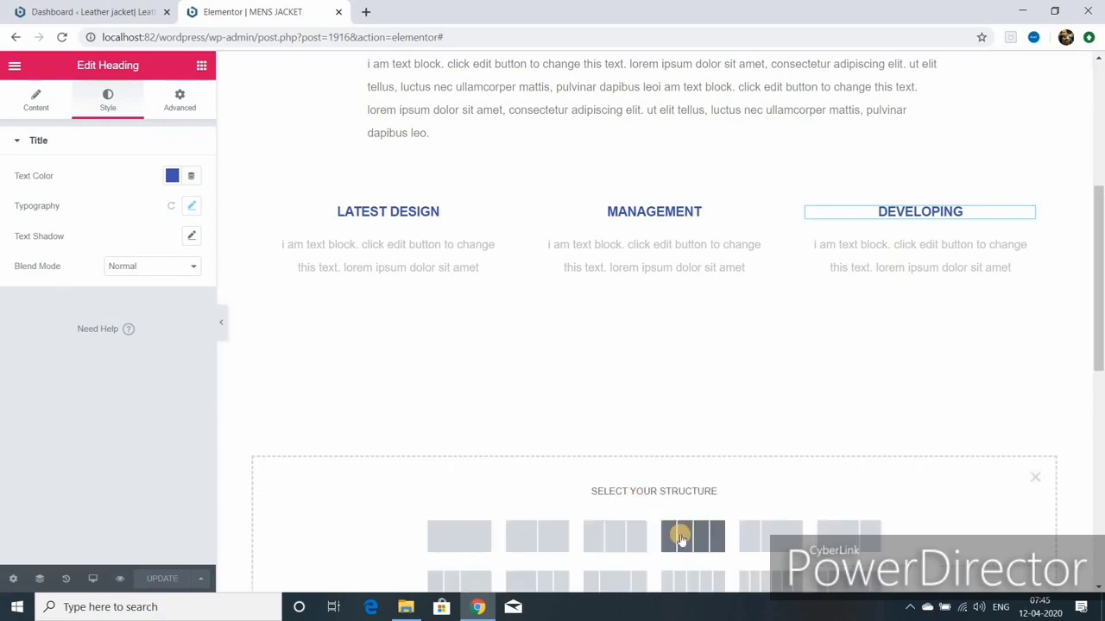
pyautogui.click(625, 542)
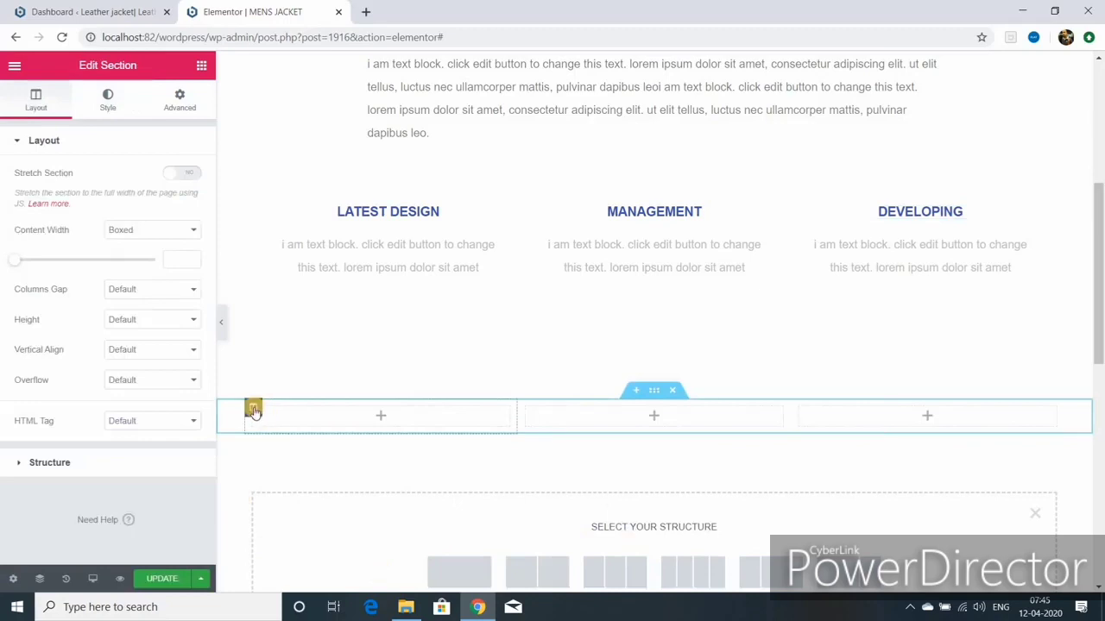
pyautogui.click(200, 67)
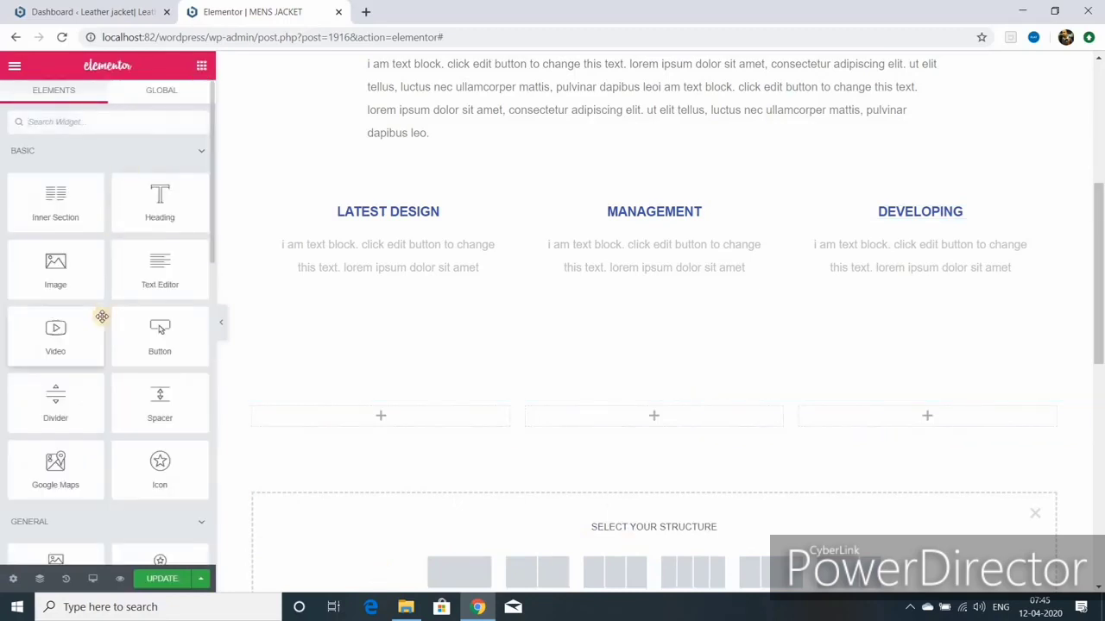
# Step: Place an Image widget in the first column and pick the black leather jacket photo 2.png
pyautogui.moveTo(57, 274); pyautogui.dragTo(388, 420)
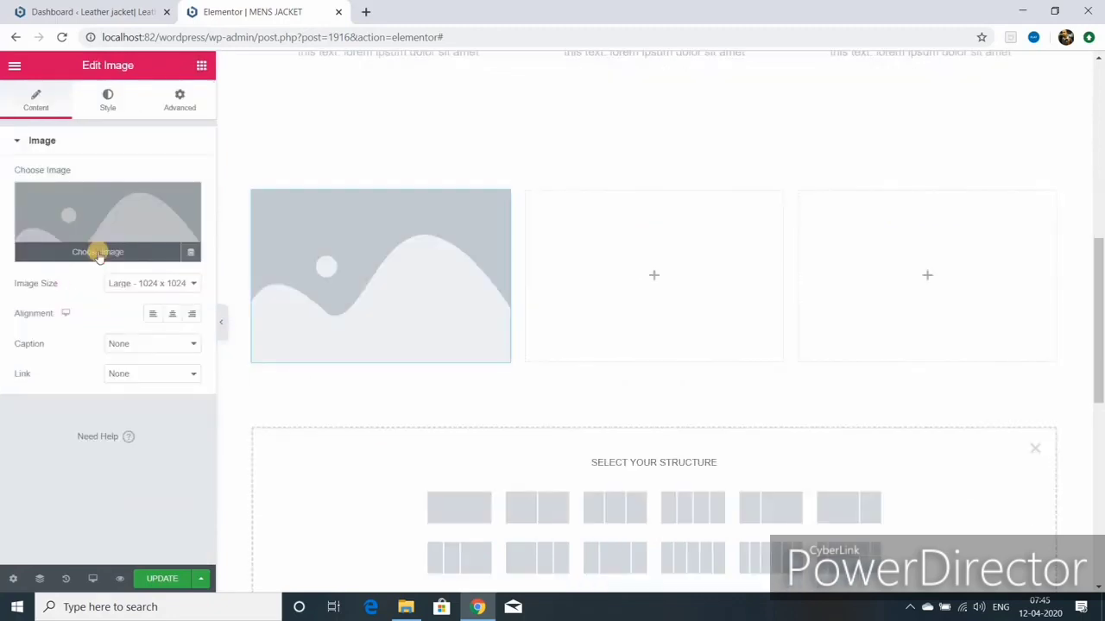
pyautogui.click(98, 252)
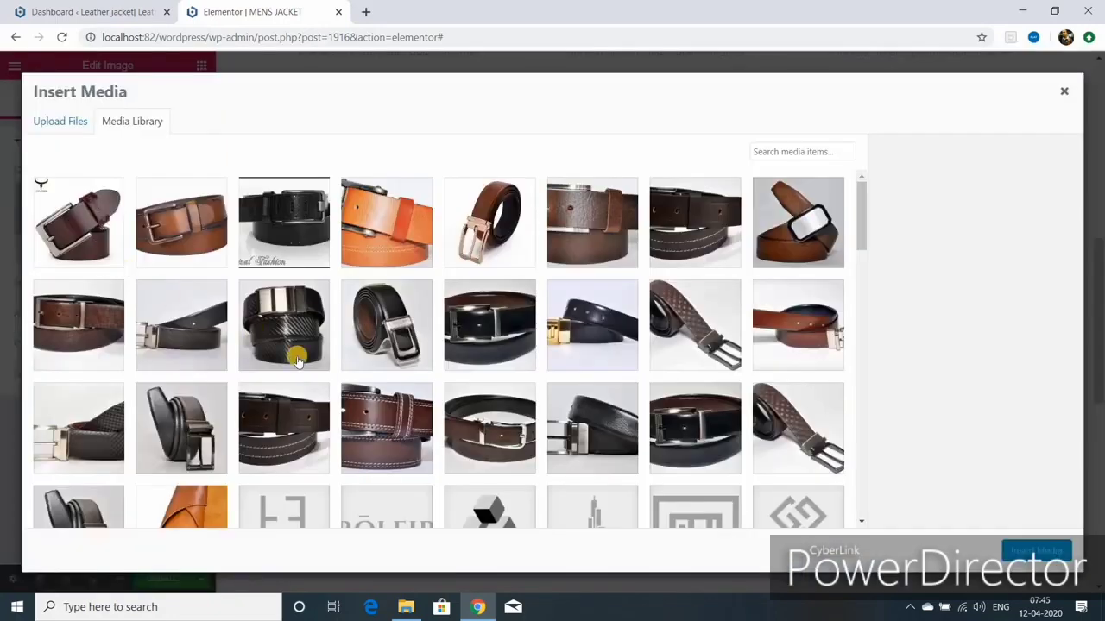
pyautogui.scroll(-5, 89, 406)
pyautogui.click(89, 406)
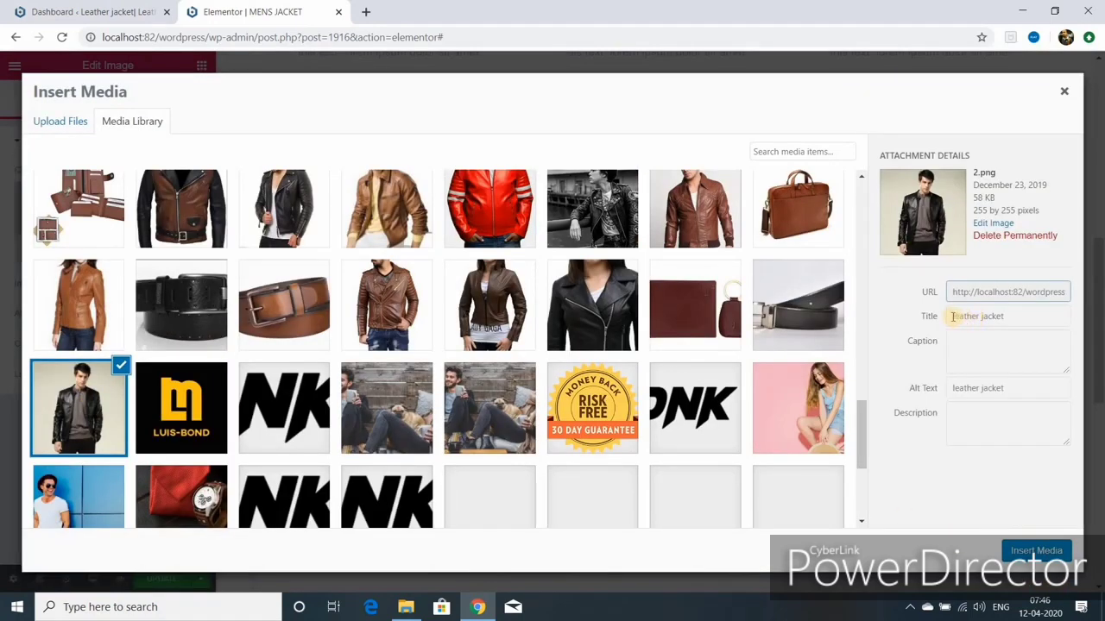
# Step: Title the photo 'black leather jacket', reuse it as alt text, and insert it
pyautogui.click(954, 316)
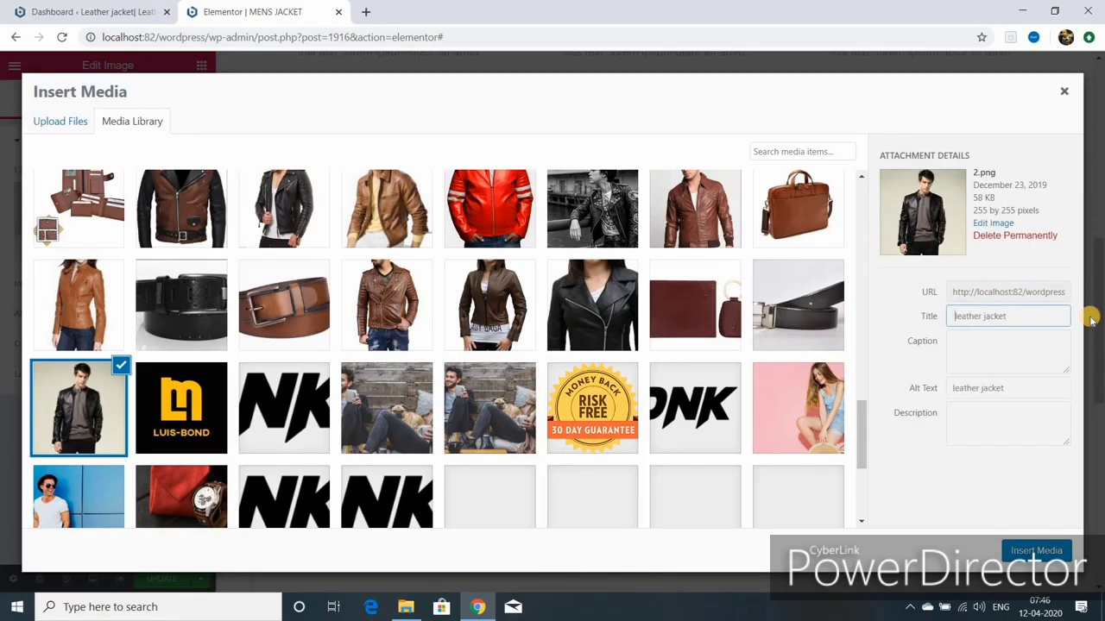
pyautogui.write('black')
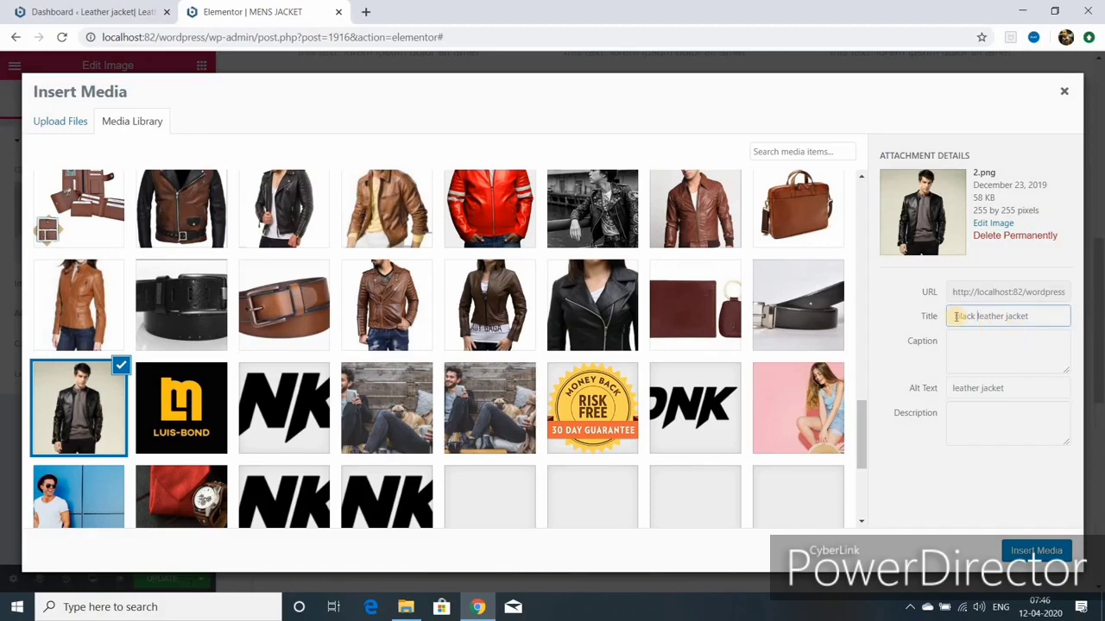
pyautogui.moveTo(956, 316); pyautogui.dragTo(1031, 317)
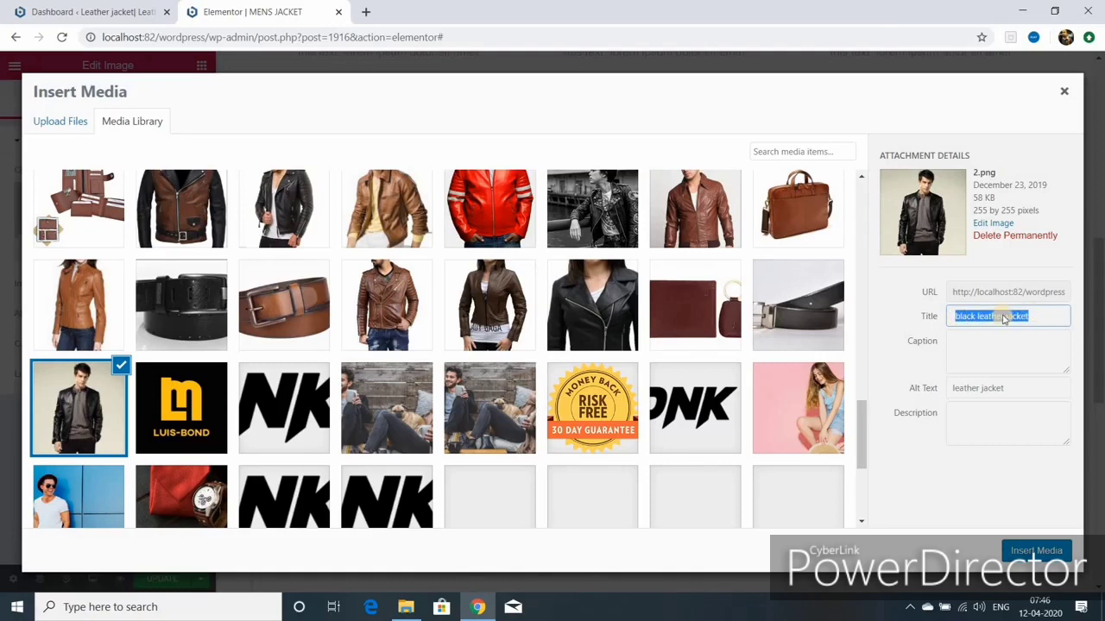
pyautogui.rightClick(1004, 316)
pyautogui.click(909, 370)
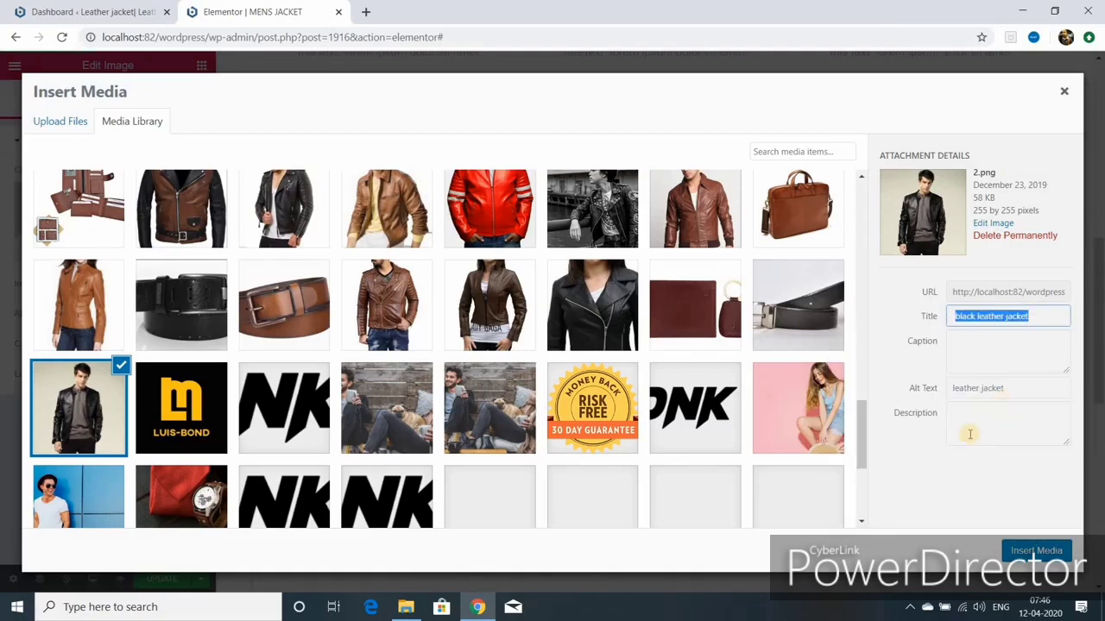
pyautogui.tripleClick(954, 388)
pyautogui.rightClick(954, 390)
pyautogui.click(889, 235)
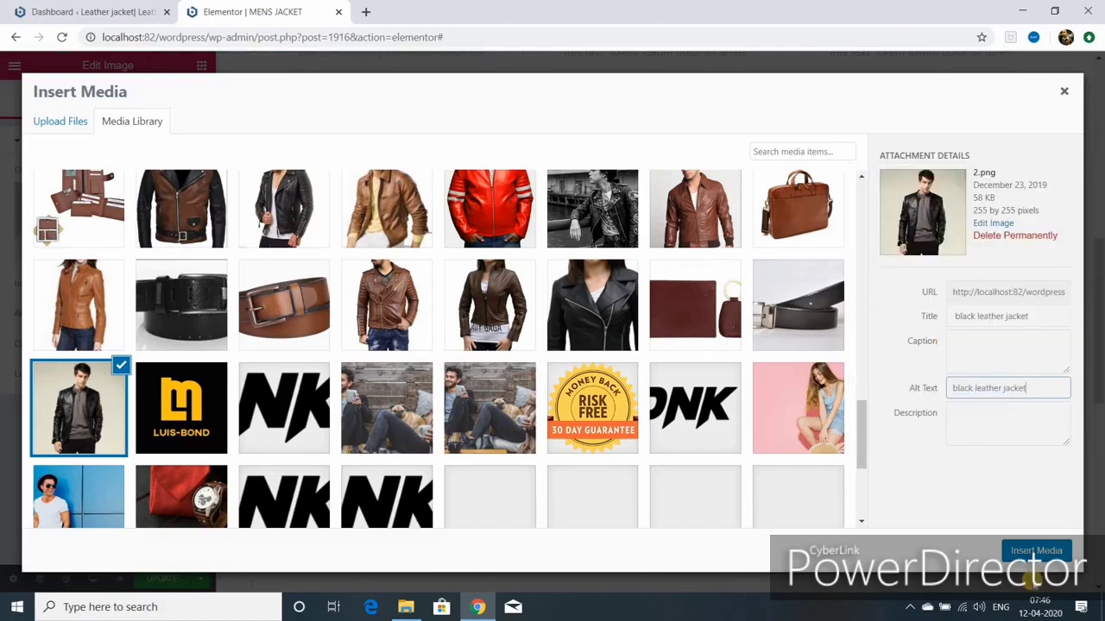
pyautogui.click(1036, 551)
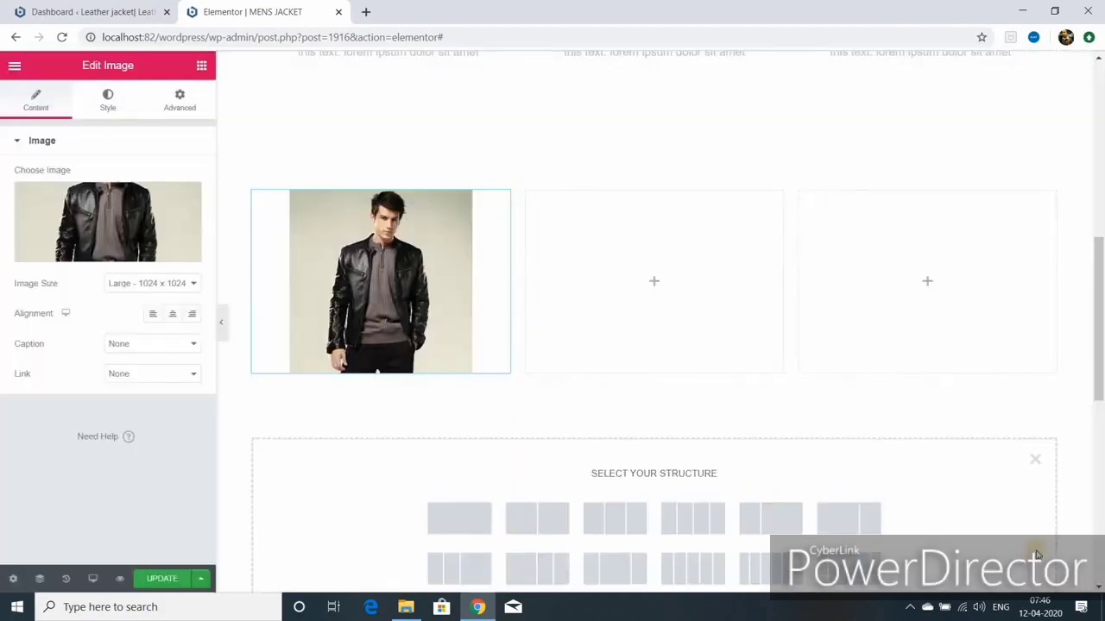
# Step: Set the jacket image size to Large - 1024 x 1024 and update the page
pyautogui.click(189, 283)
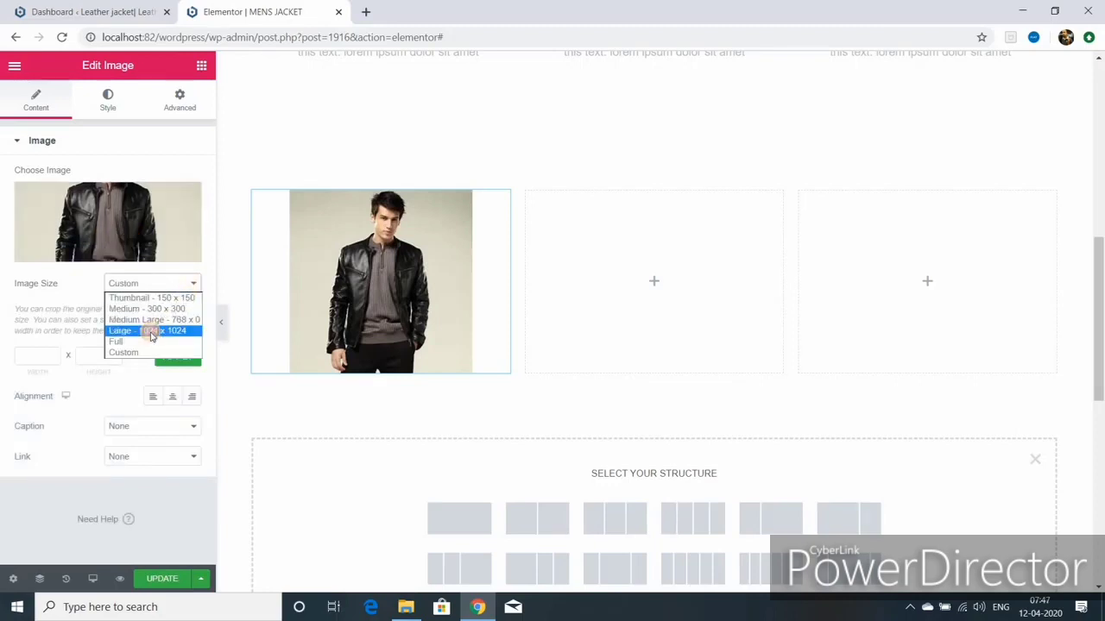
pyautogui.click(150, 331)
pyautogui.click(161, 579)
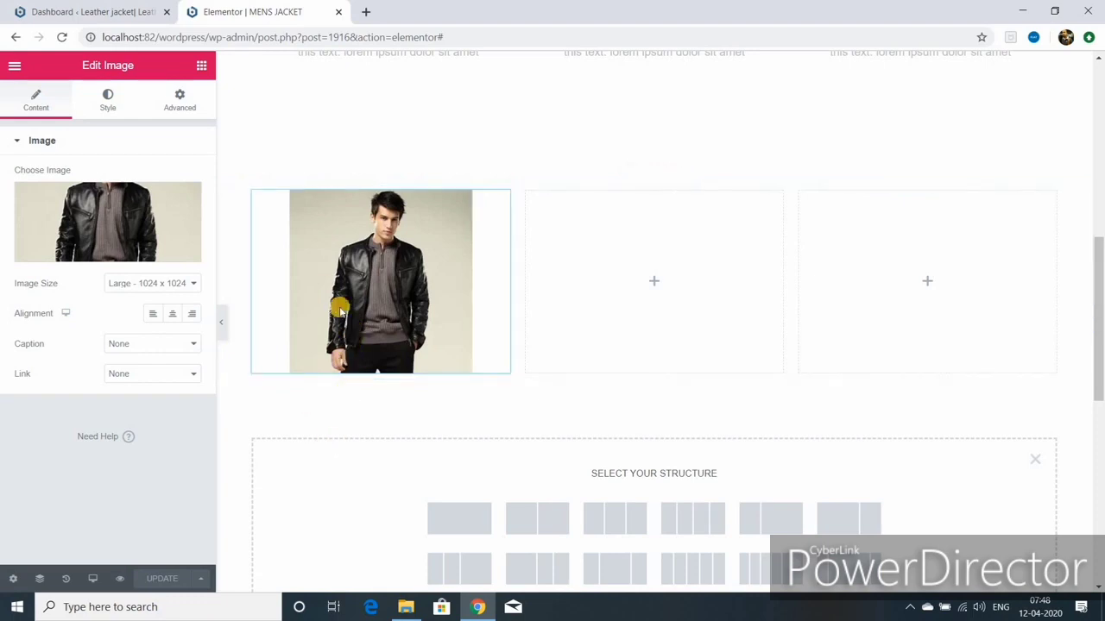
pyautogui.click(201, 66)
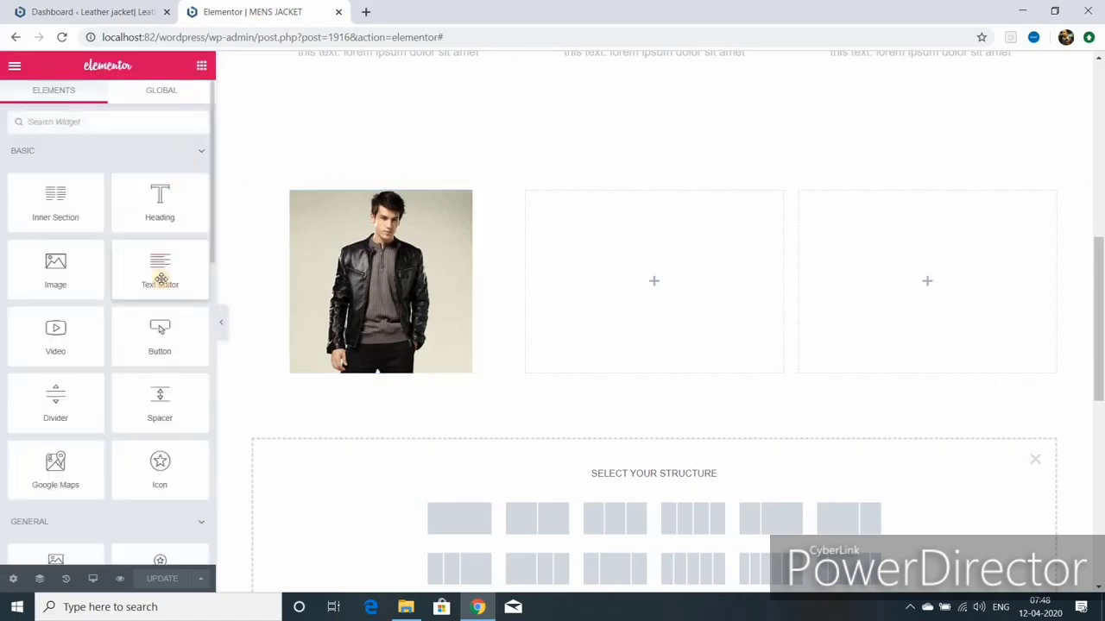
# Step: Add a Text Editor widget with lorem ipsum placeholder text beneath the jacket photo
pyautogui.moveTo(160, 278); pyautogui.dragTo(333, 360)
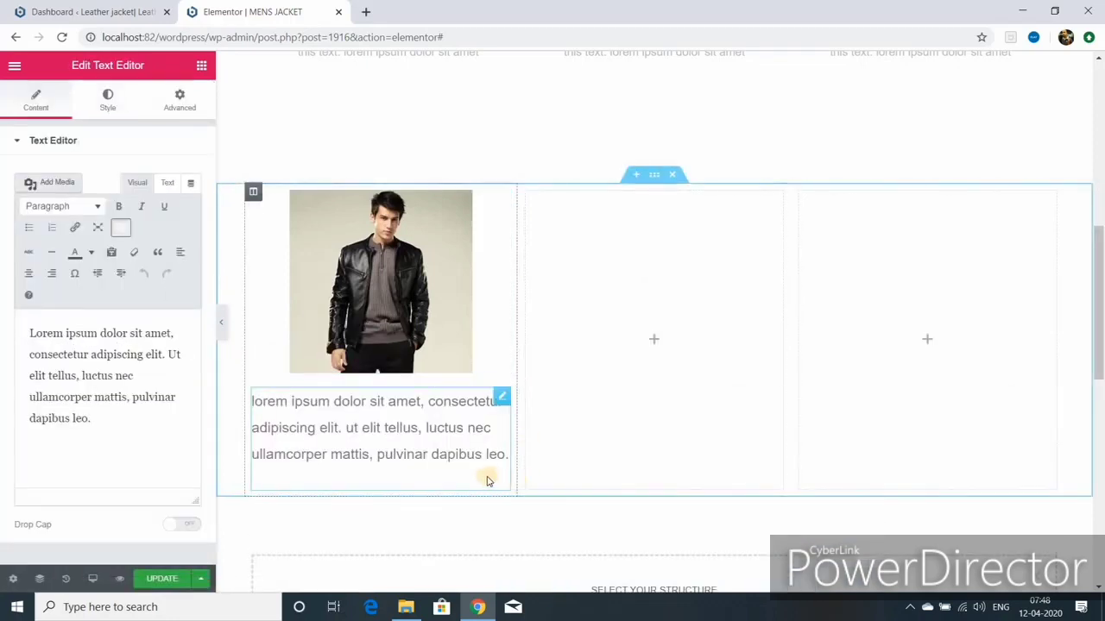
pyautogui.click(95, 420)
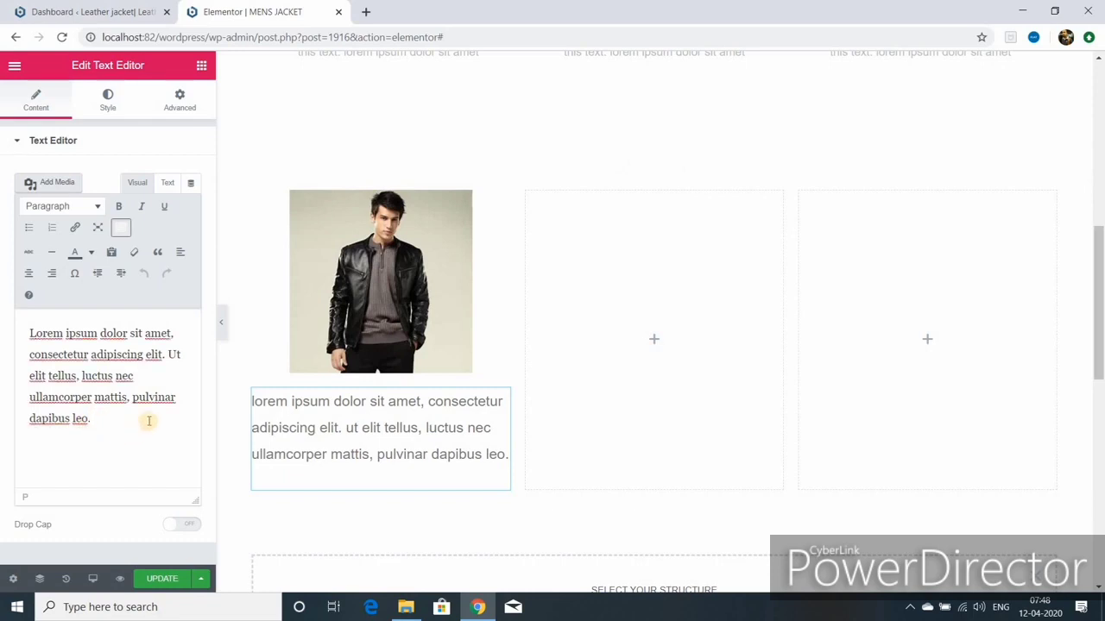
pyautogui.click(200, 66)
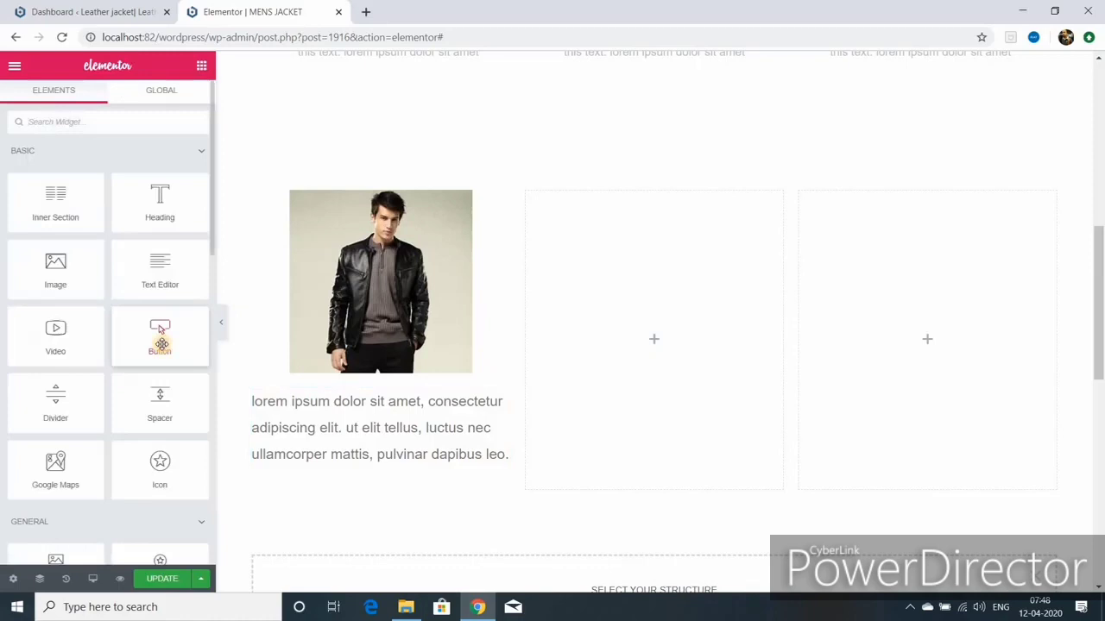
# Step: Add a '100 $ per pcs' Button widget below the paragraph, centre-aligned
pyautogui.moveTo(161, 343); pyautogui.dragTo(404, 524)
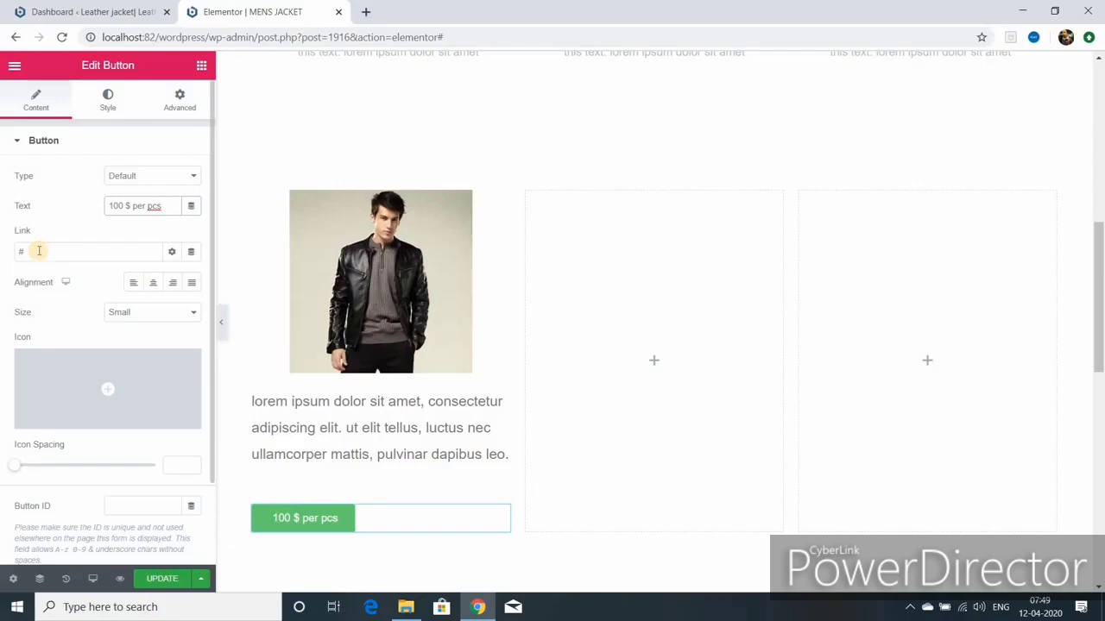
pyautogui.click(153, 286)
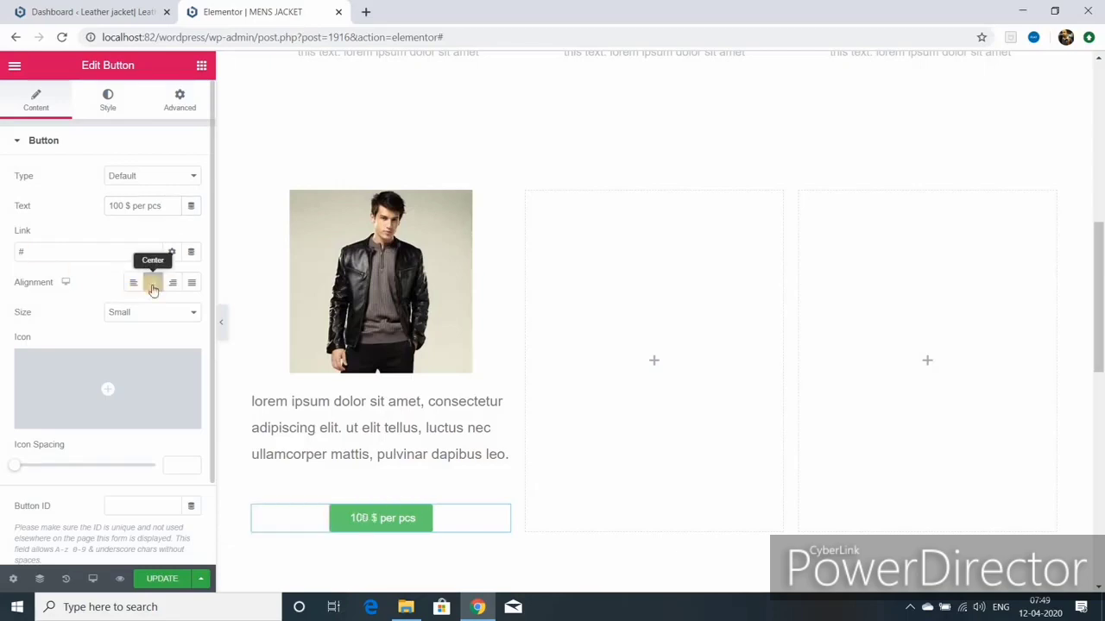
pyautogui.scroll(5, 596, 163)
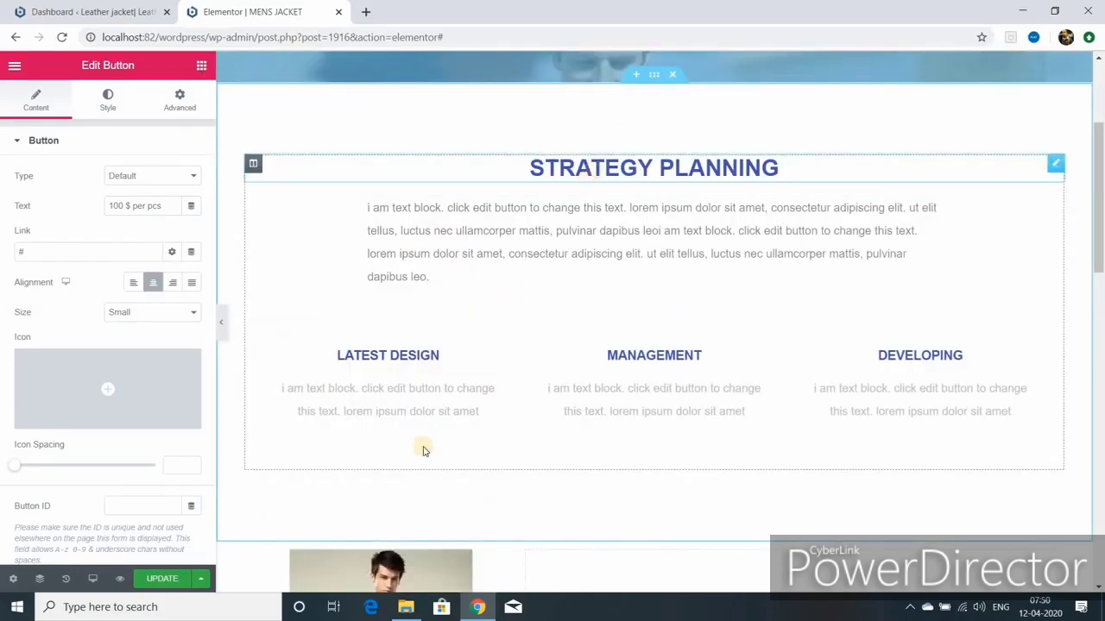
pyautogui.scroll(-4, 375, 500)
pyautogui.scroll(-3, 379, 458)
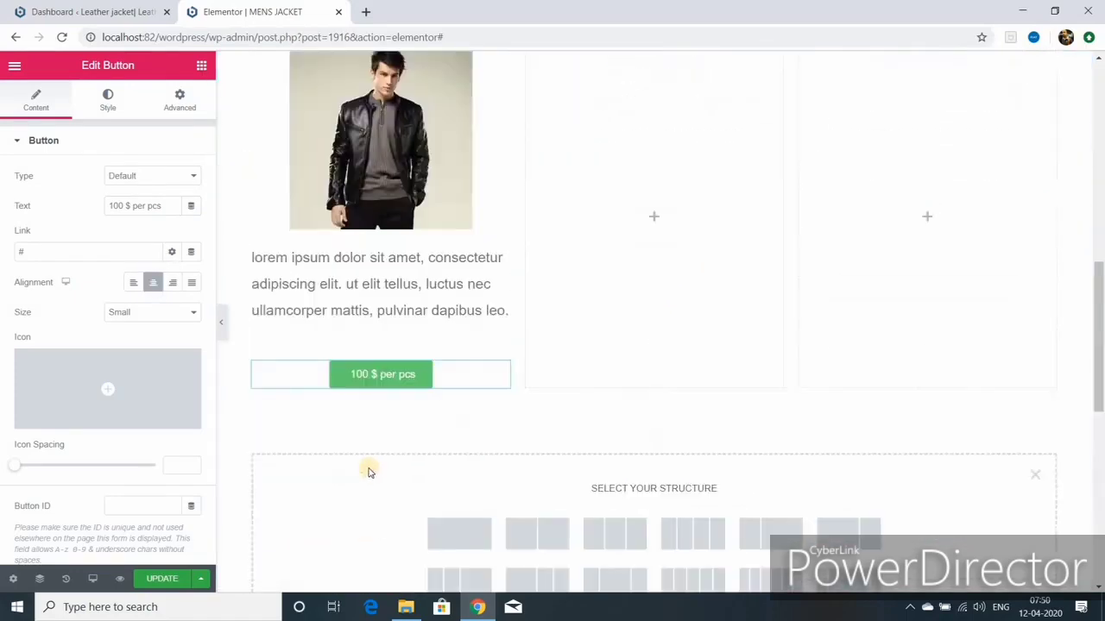
# Step: Set the button's text colour to white
pyautogui.click(108, 107)
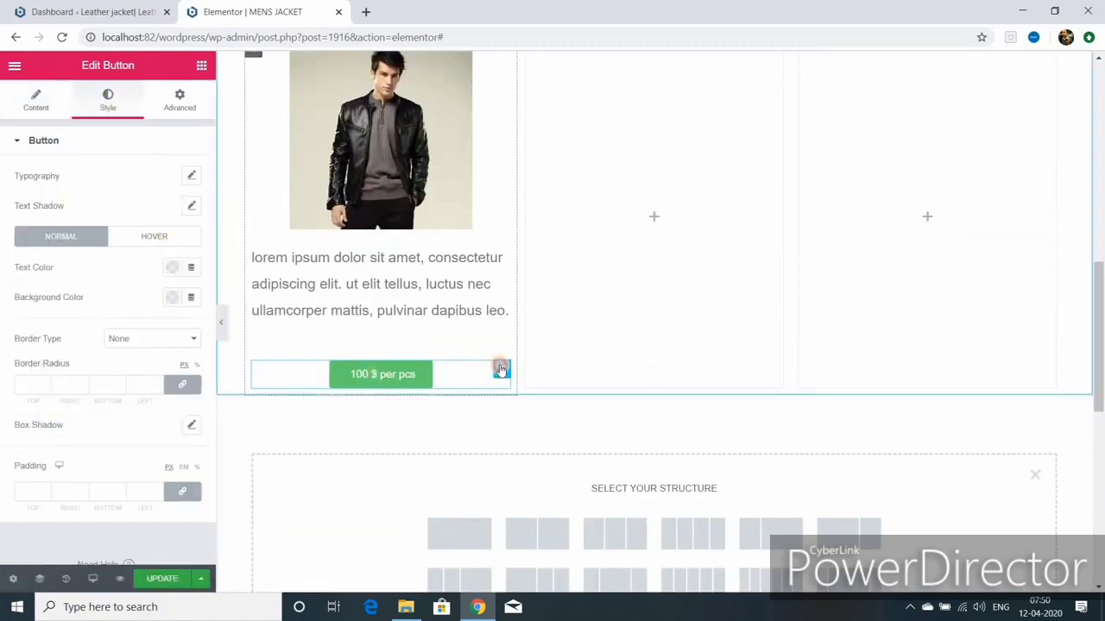
pyautogui.click(41, 118)
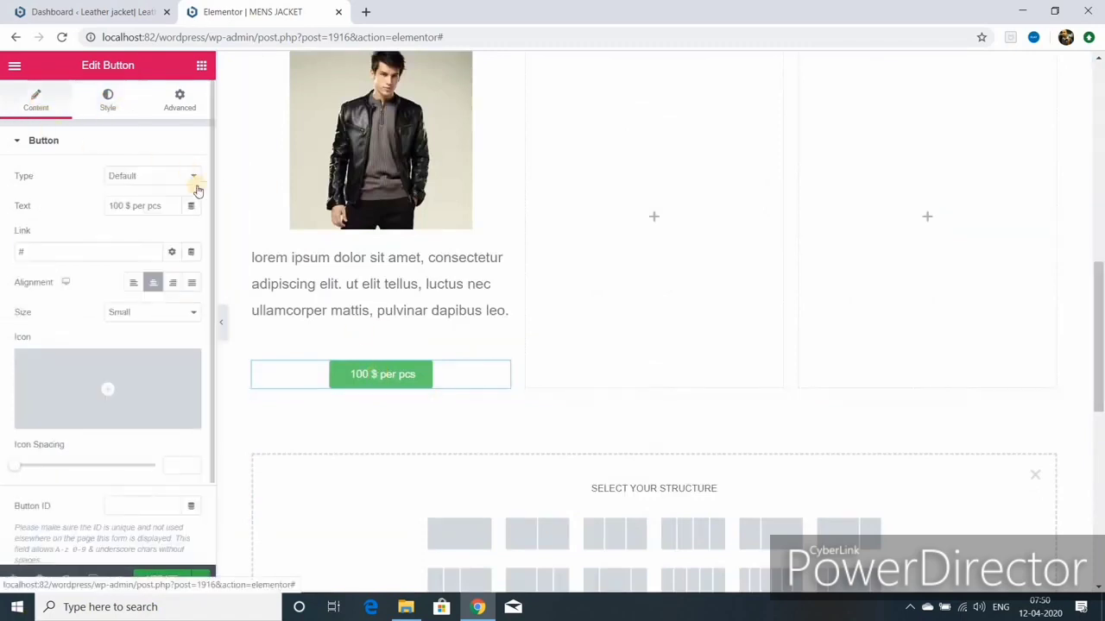
pyautogui.click(133, 119)
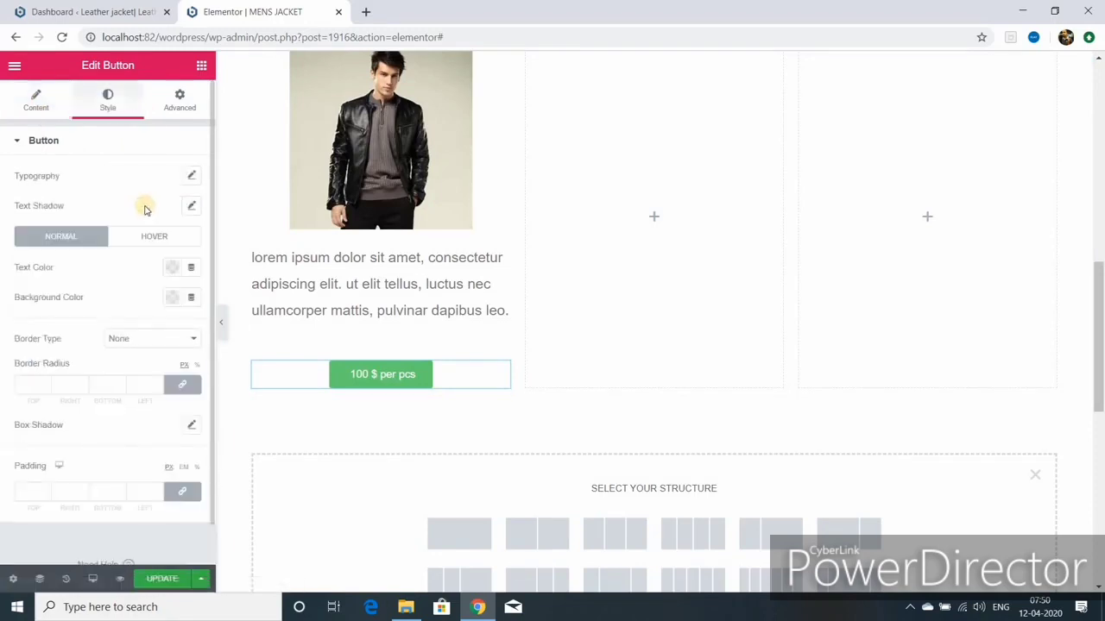
pyautogui.click(170, 269)
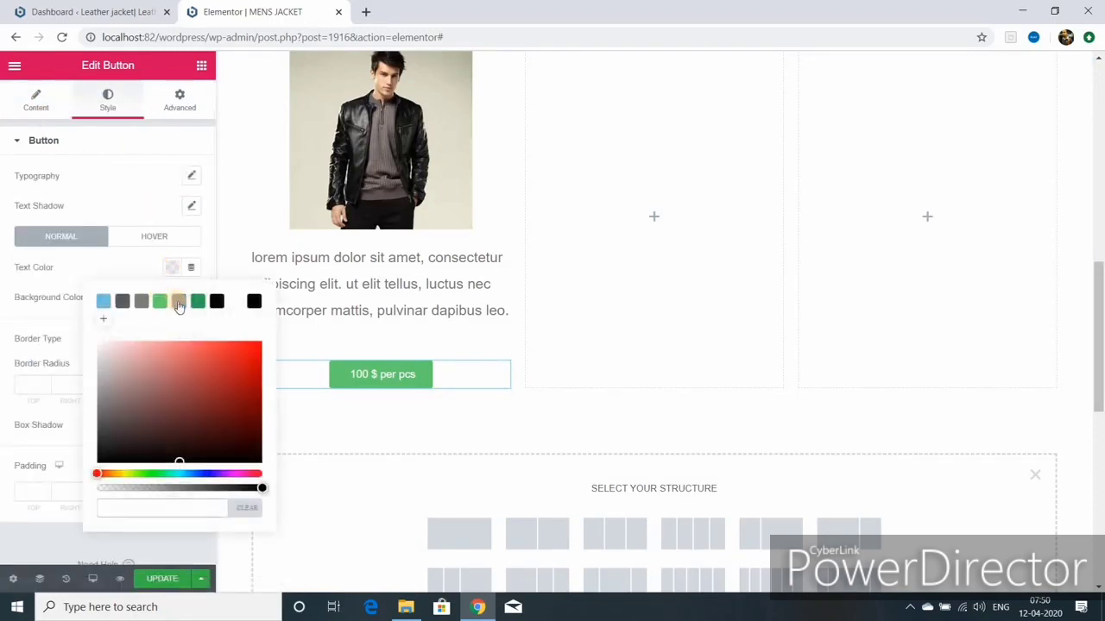
pyautogui.click(179, 301)
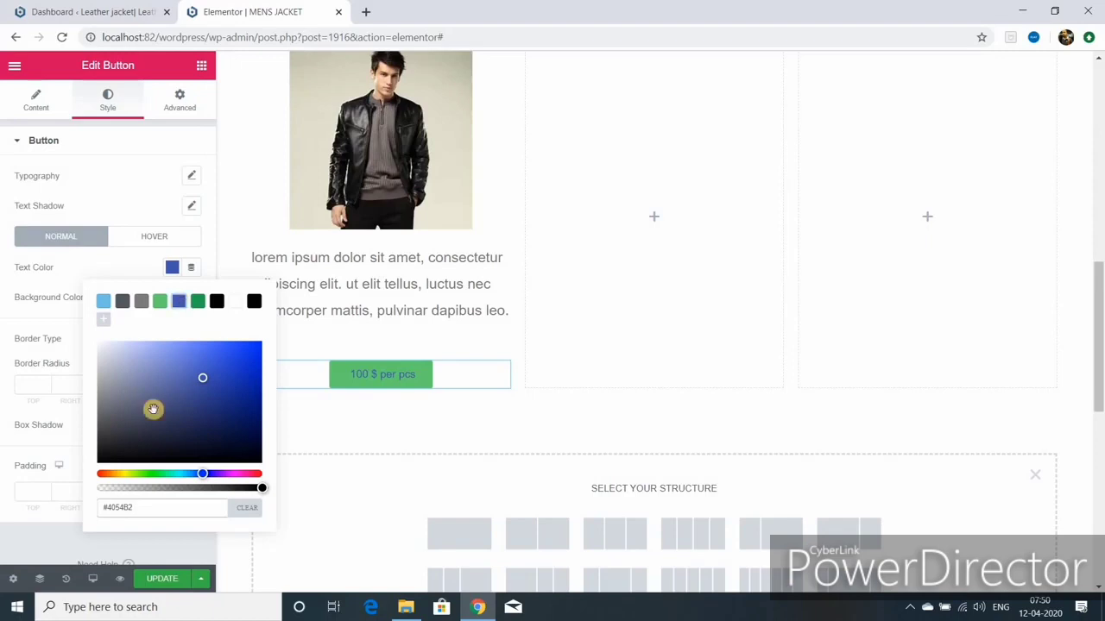
pyautogui.click(238, 302)
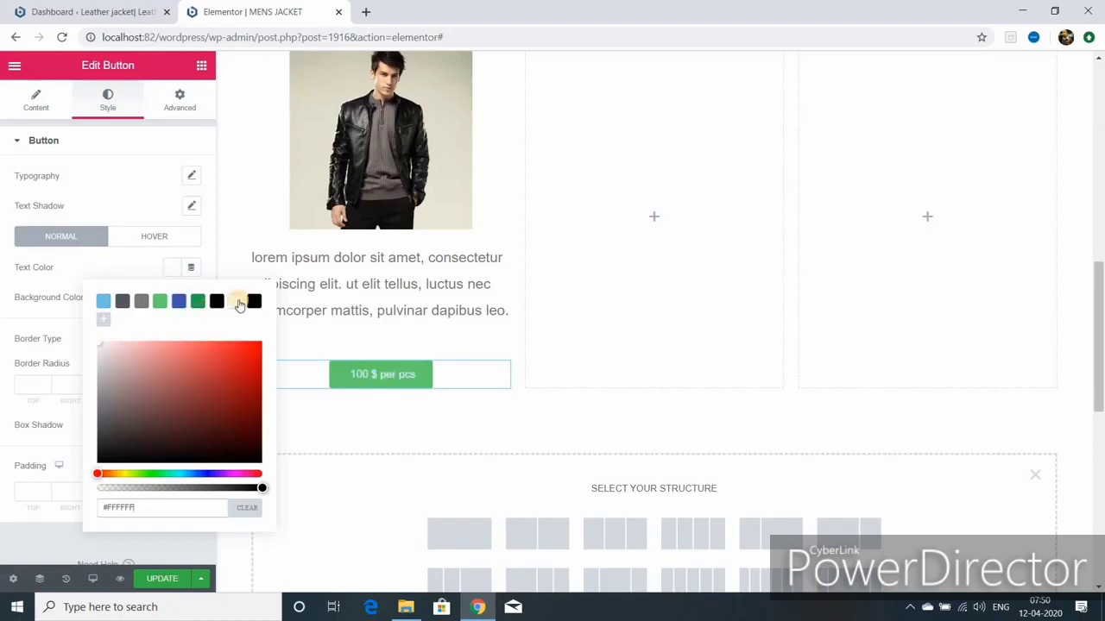
pyautogui.click(501, 253)
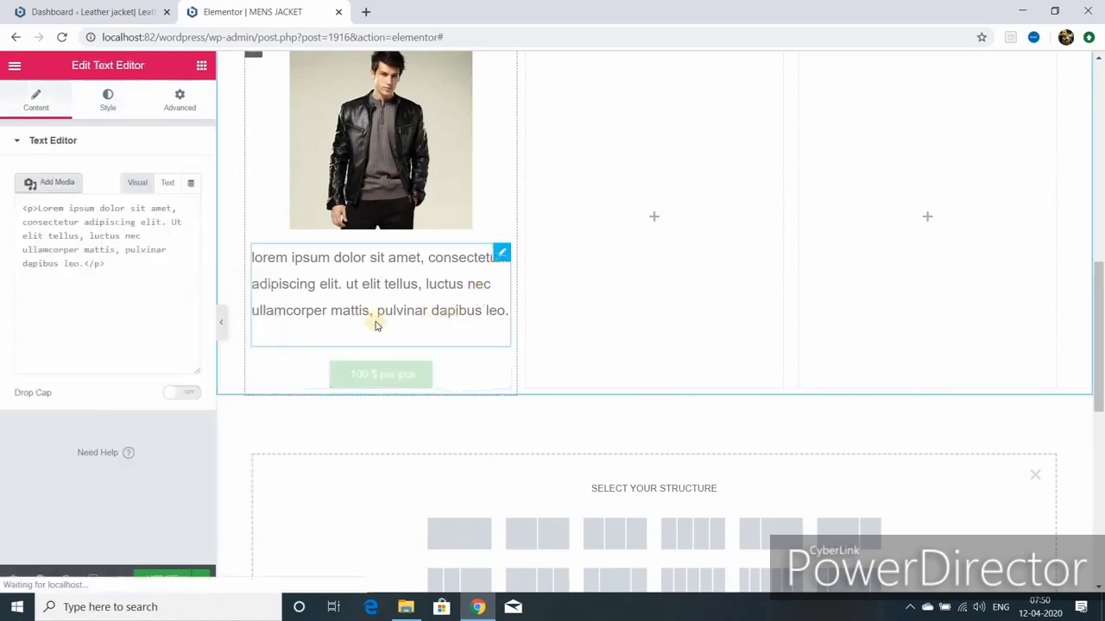
# Step: Copy the lorem ipsum paragraph and paste a second copy at its end
pyautogui.moveTo(28, 335); pyautogui.dragTo(170, 415)
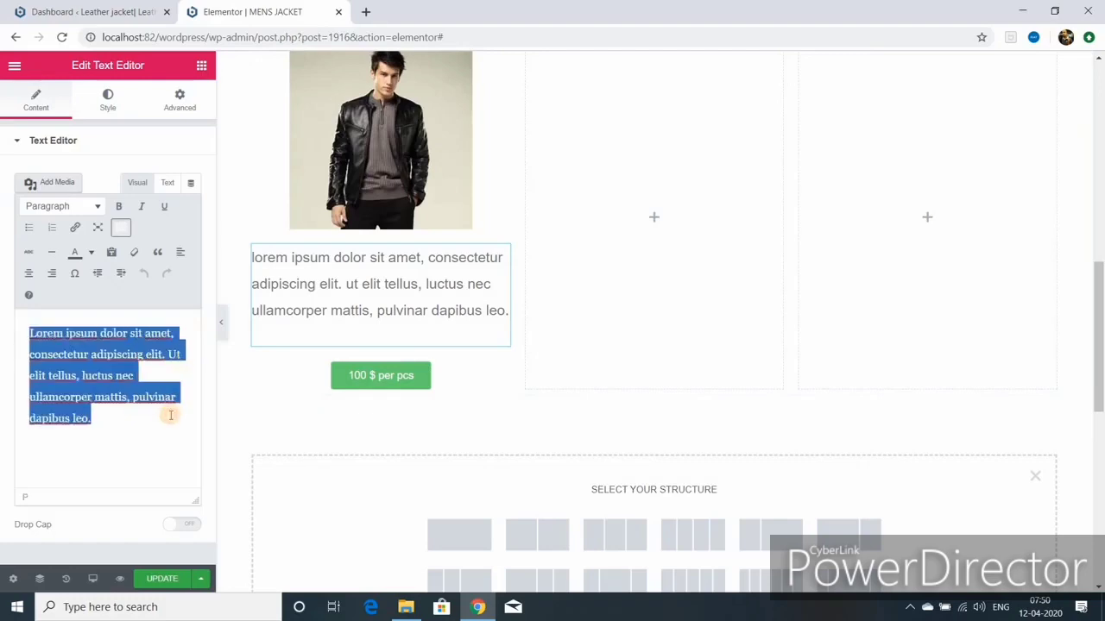
pyautogui.rightClick(76, 377)
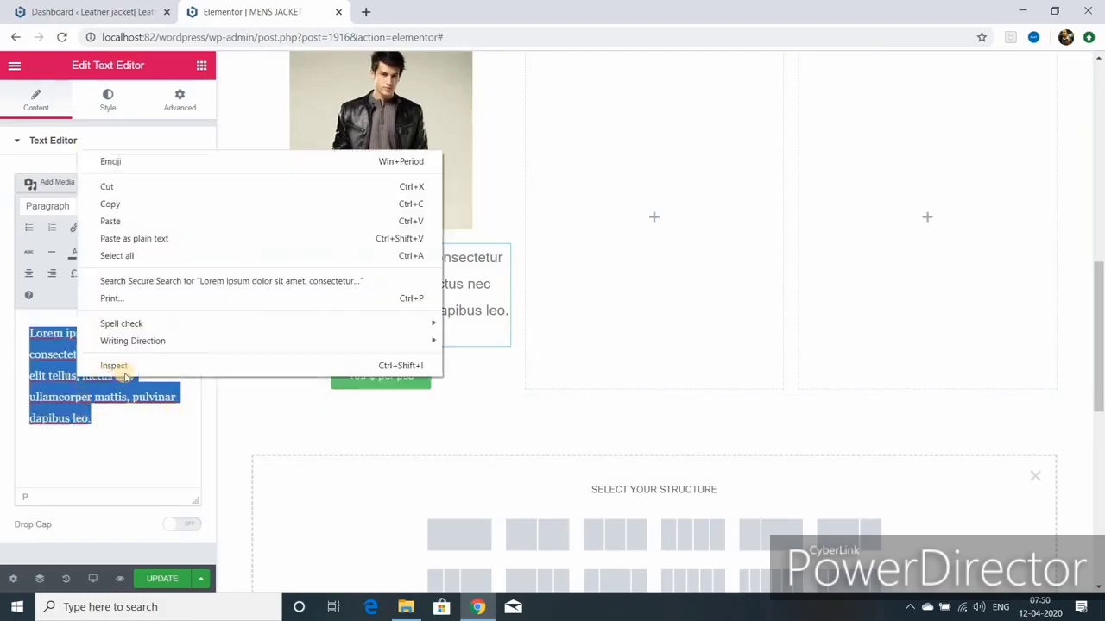
pyautogui.click(121, 205)
pyautogui.click(91, 420)
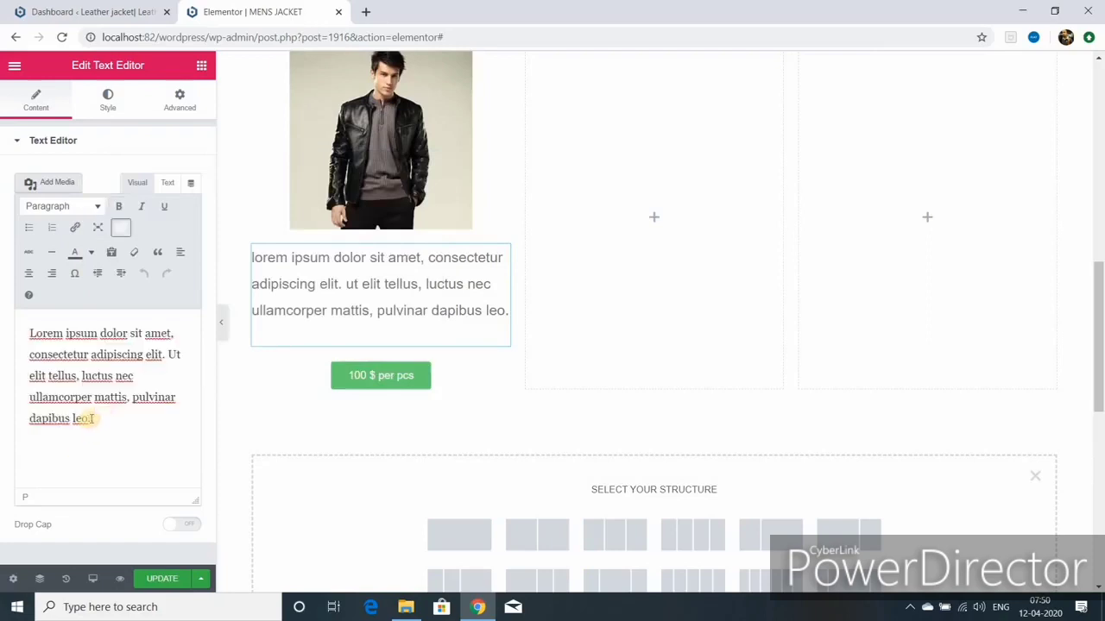
pyautogui.rightClick(92, 419)
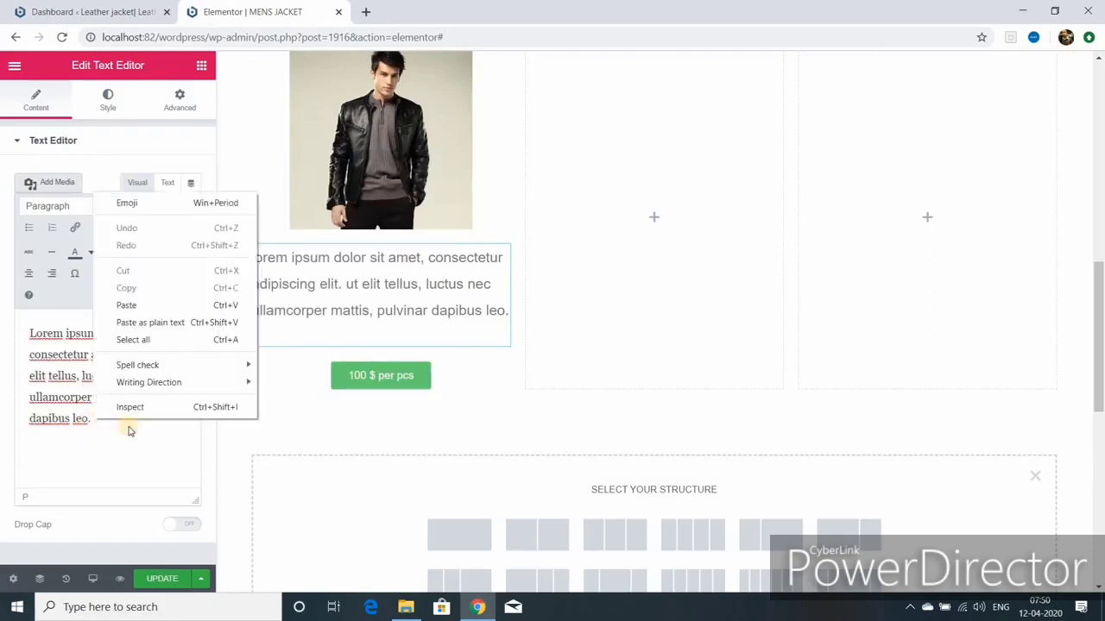
pyautogui.click(153, 305)
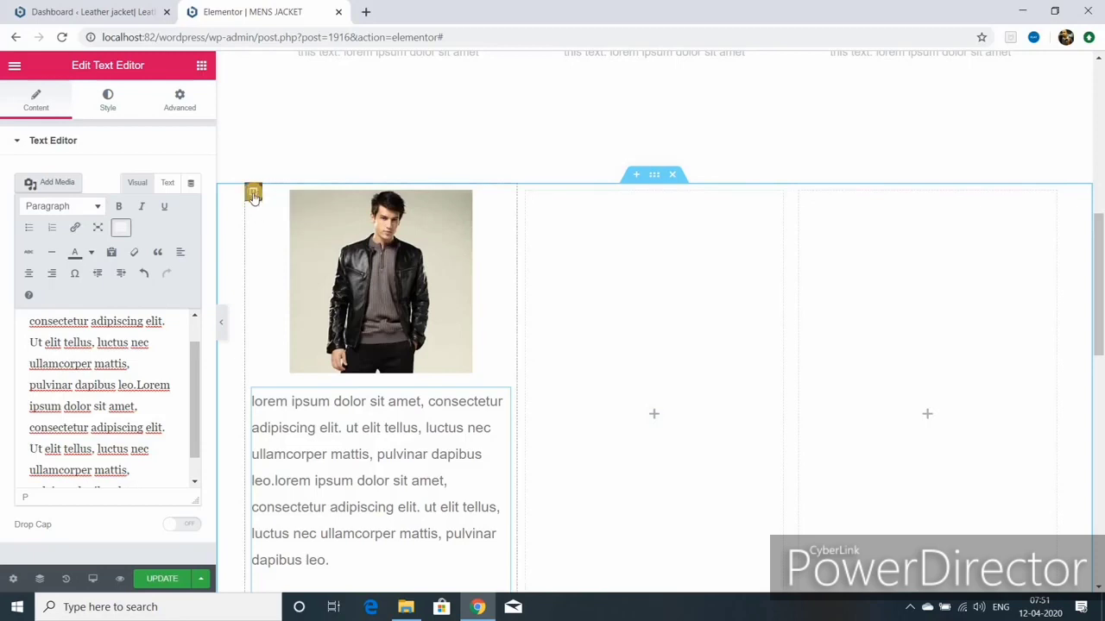
# Step: Delete the two empty columns beside the jacket column
pyautogui.rightClick(530, 197)
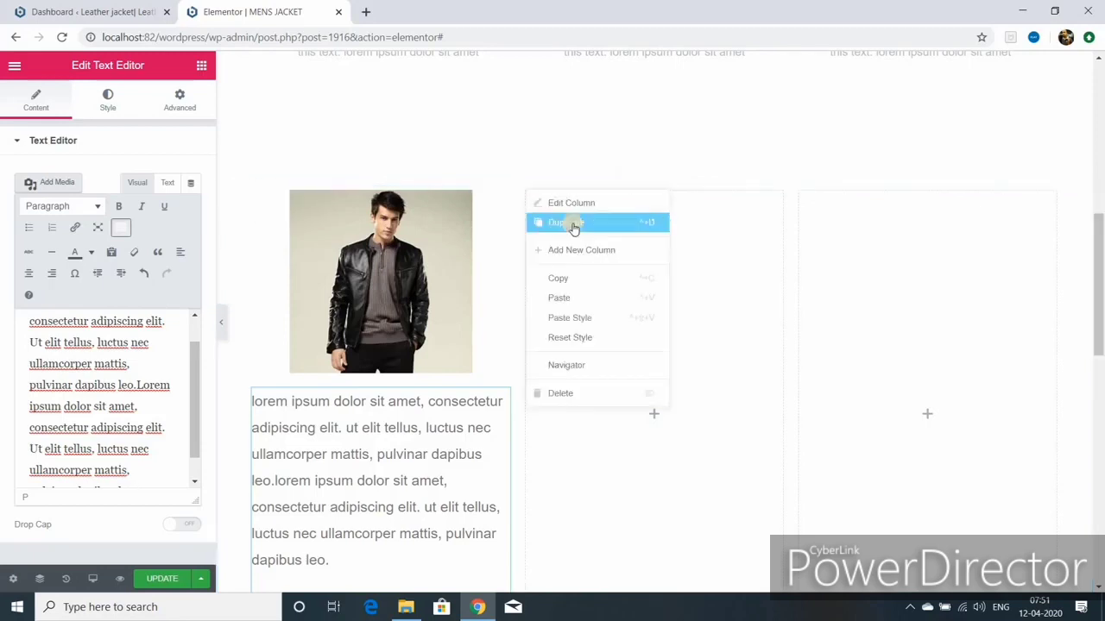
pyautogui.click(573, 394)
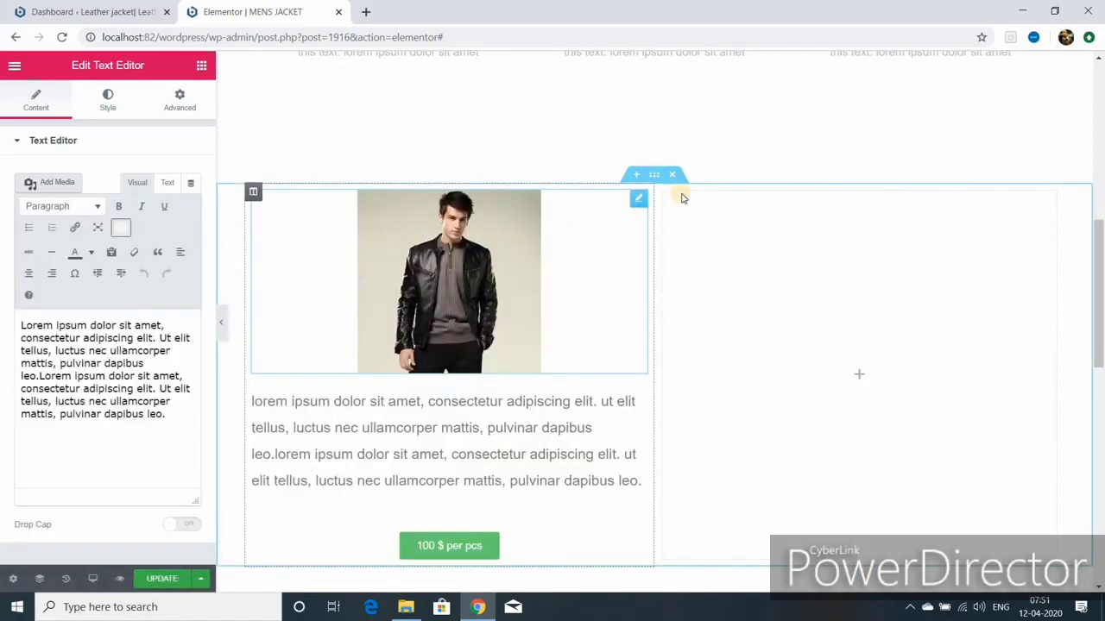
pyautogui.rightClick(664, 201)
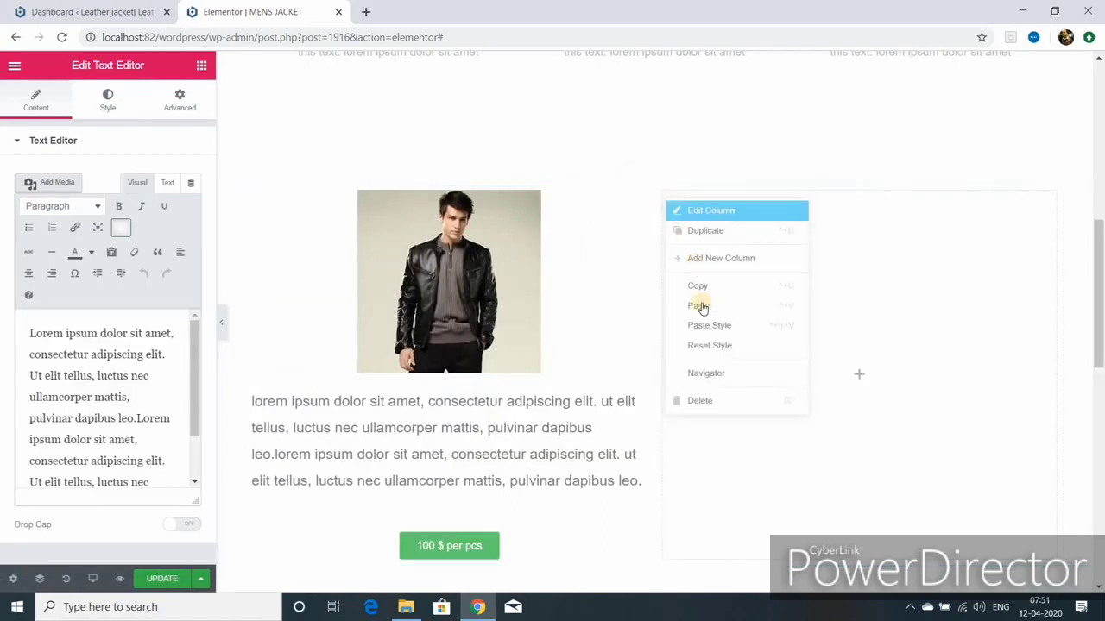
pyautogui.click(699, 400)
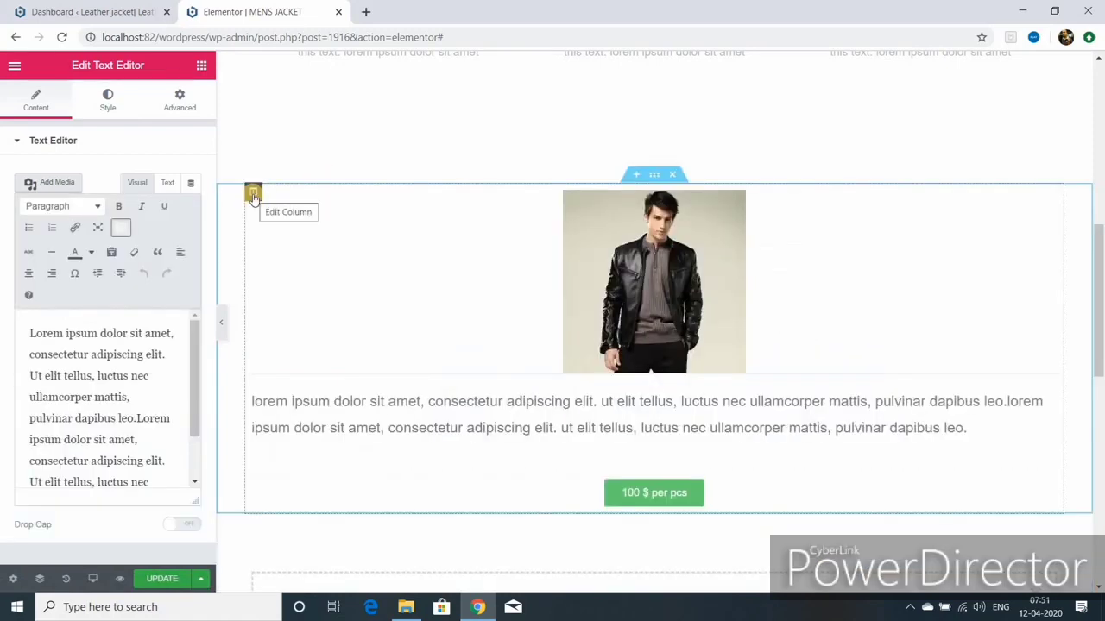
# Step: Duplicate the jacket column into three copies and delete the extra fourth column
pyautogui.rightClick(253, 191)
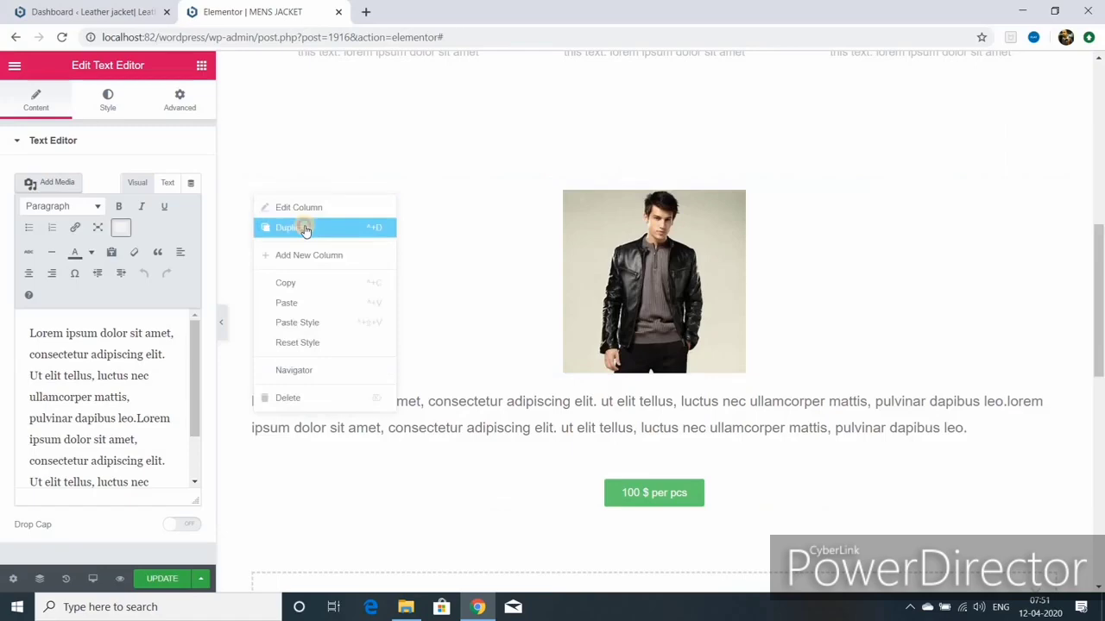
pyautogui.click(304, 228)
pyautogui.rightClick(662, 191)
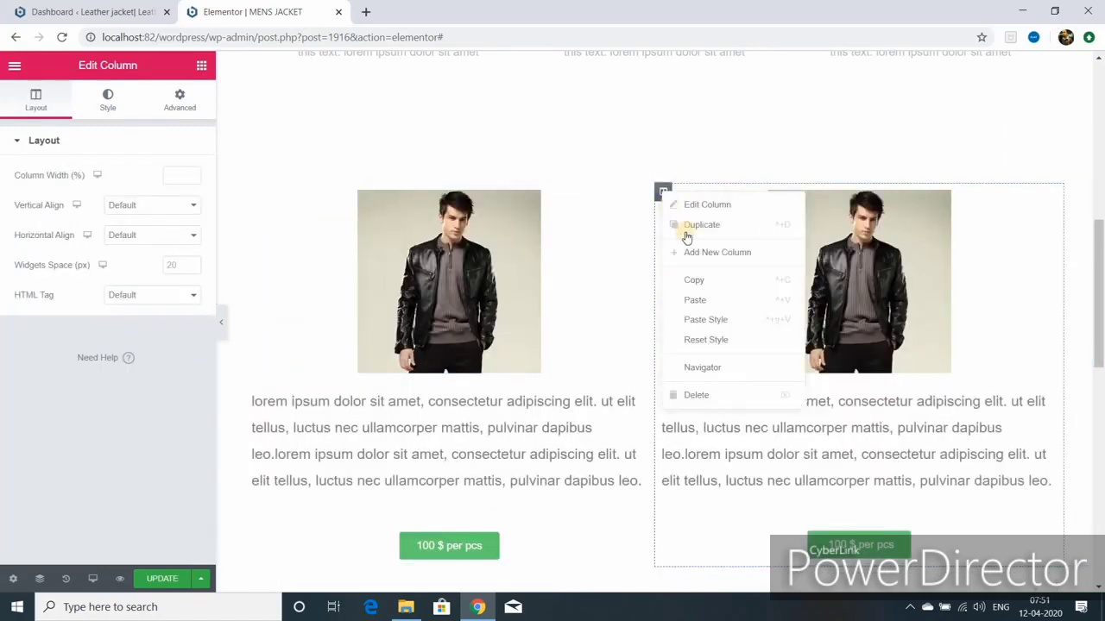
pyautogui.click(707, 226)
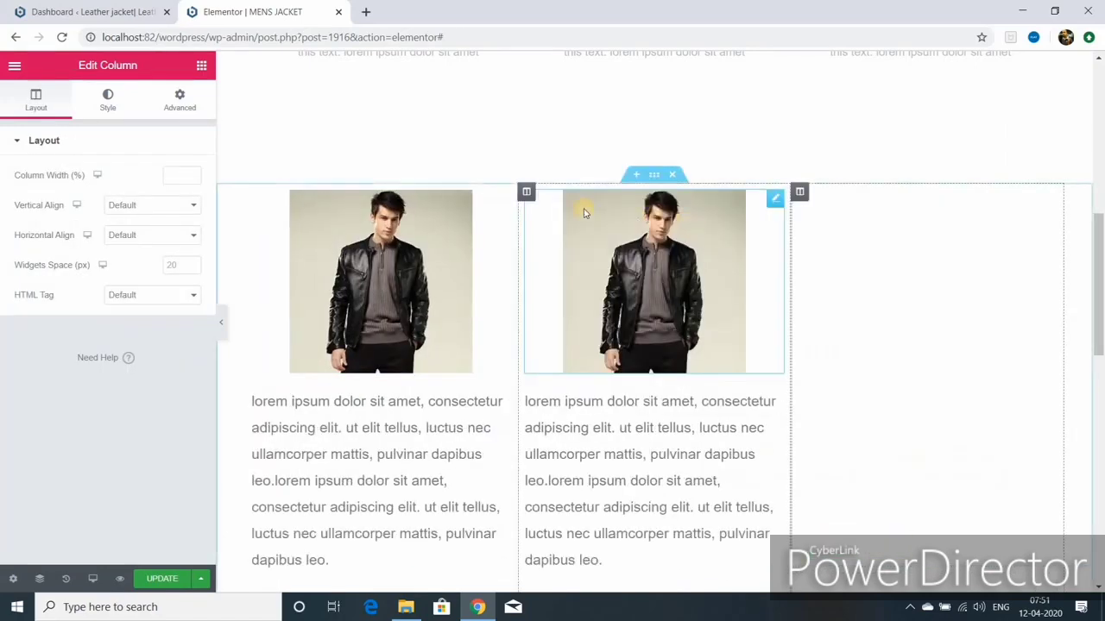
pyautogui.rightClick(525, 191)
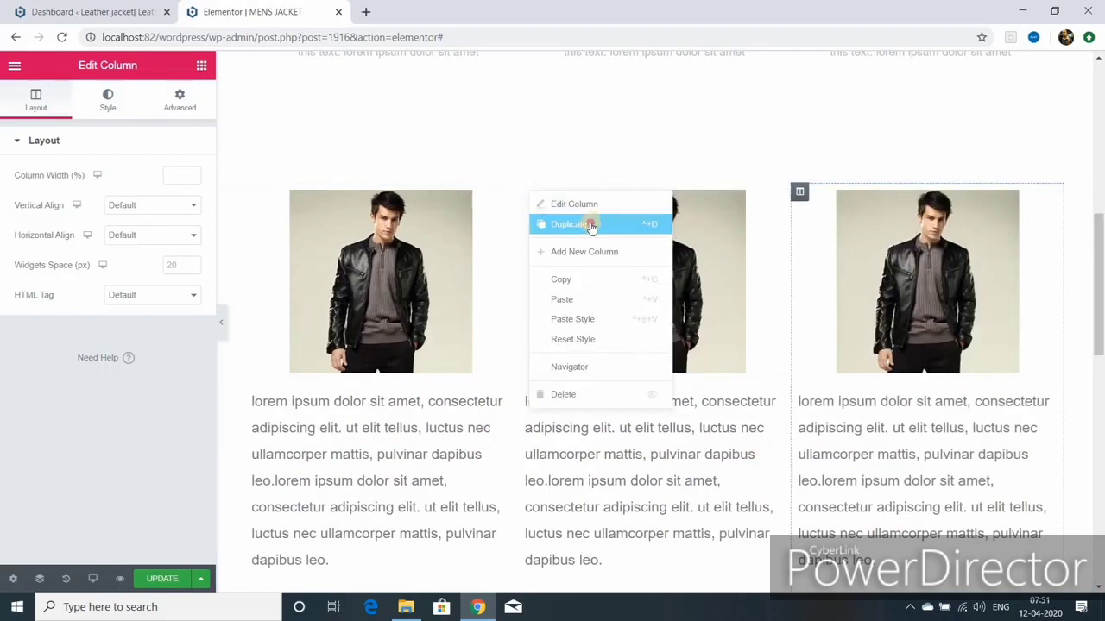
pyautogui.click(592, 226)
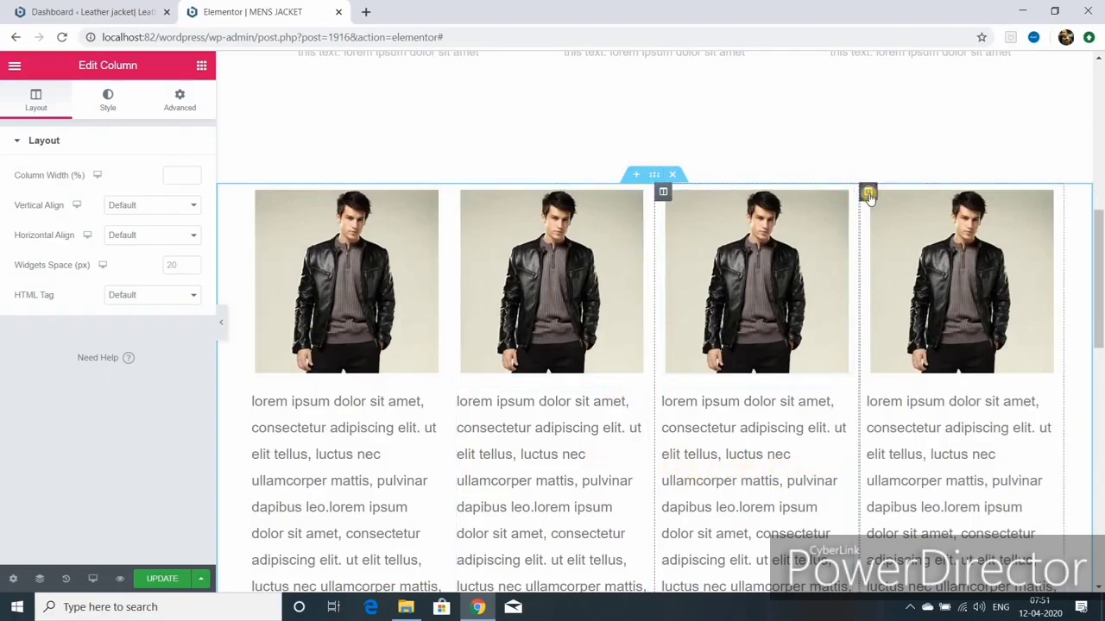
pyautogui.rightClick(868, 195)
pyautogui.click(907, 395)
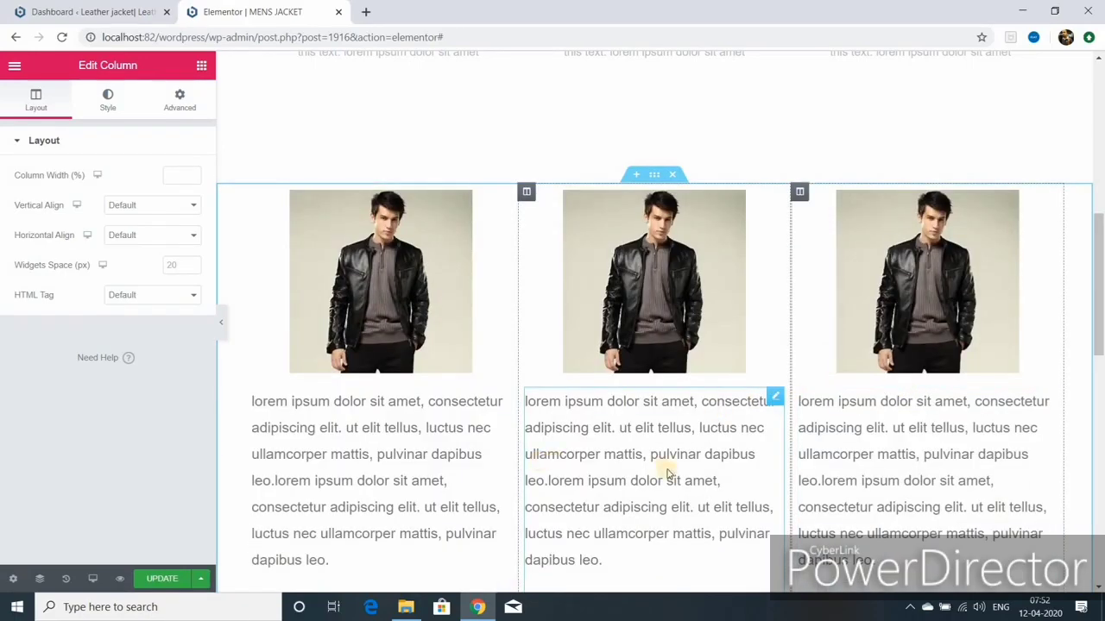
pyautogui.scroll(-3, 666, 473)
pyautogui.scroll(1, 656, 460)
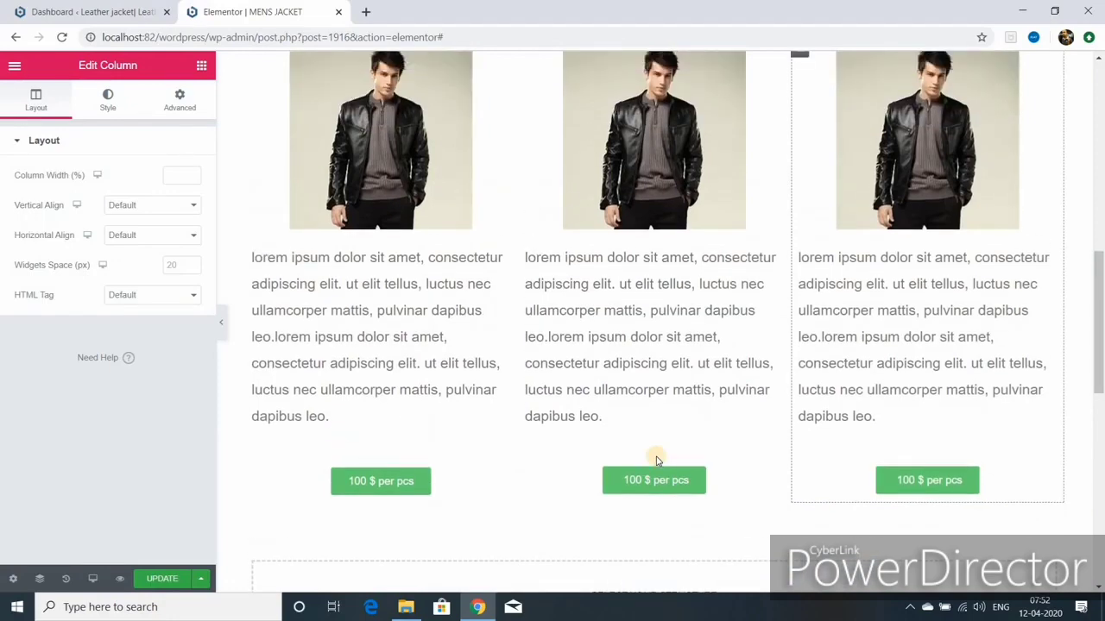
pyautogui.scroll(3, 656, 460)
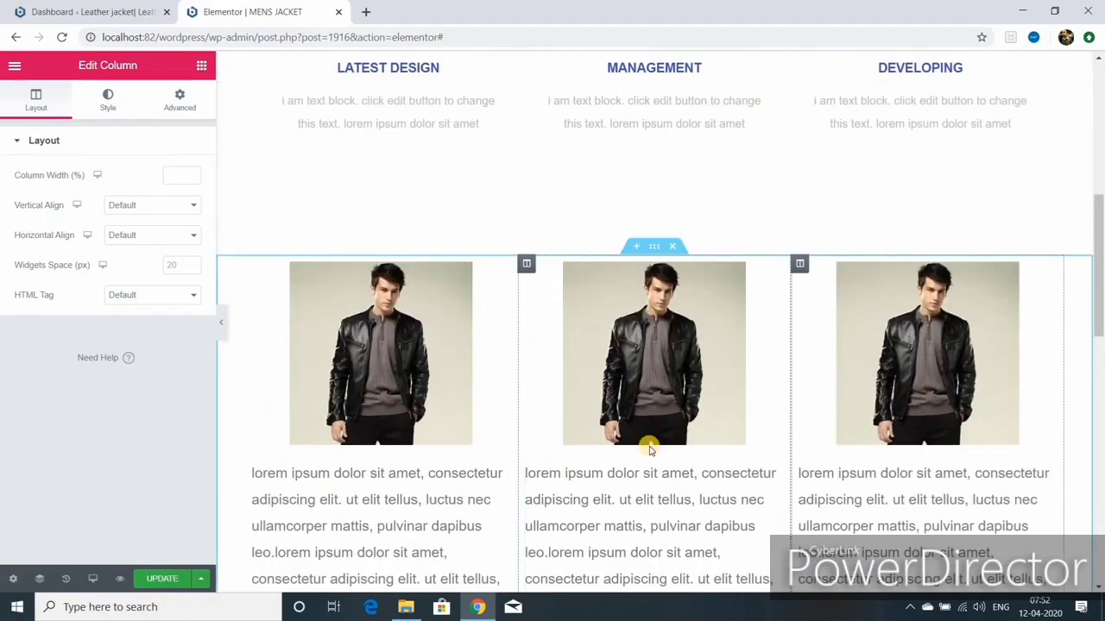
pyautogui.scroll(-1, 642, 441)
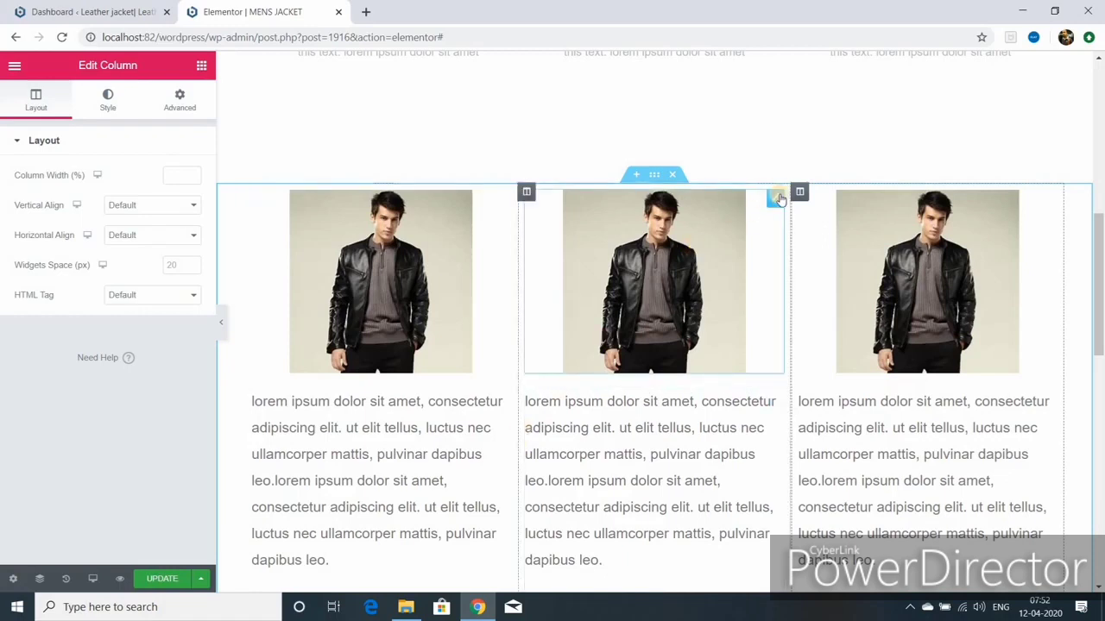
# Step: Replace the middle column's image with a brown leather jacket photo, titled and alt-texted 'brown leather jacket'
pyautogui.click(775, 200)
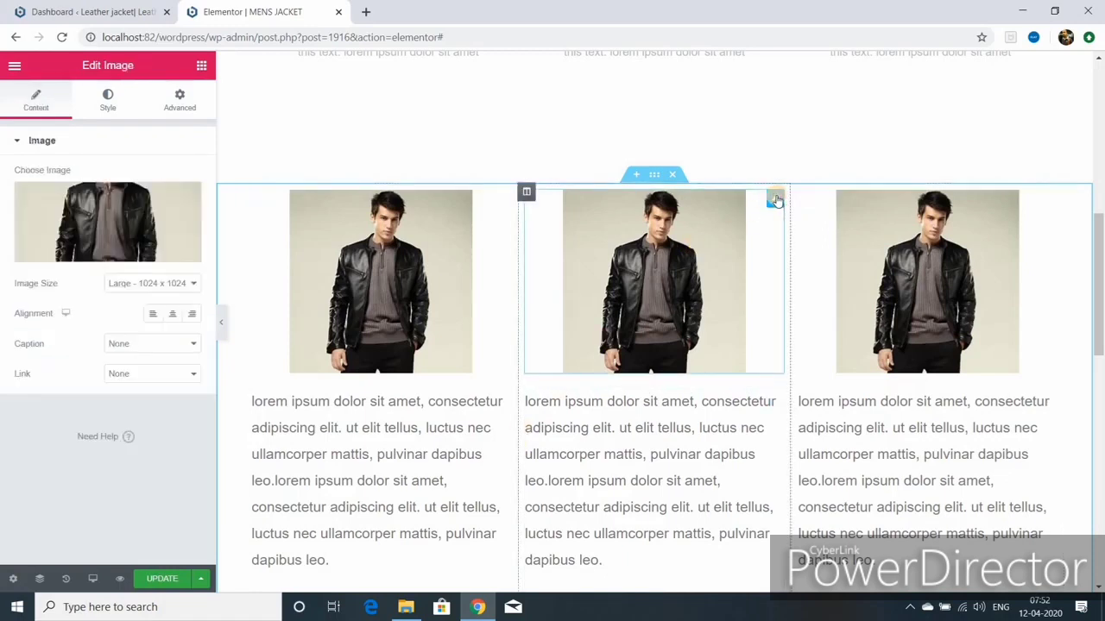
pyautogui.click(113, 252)
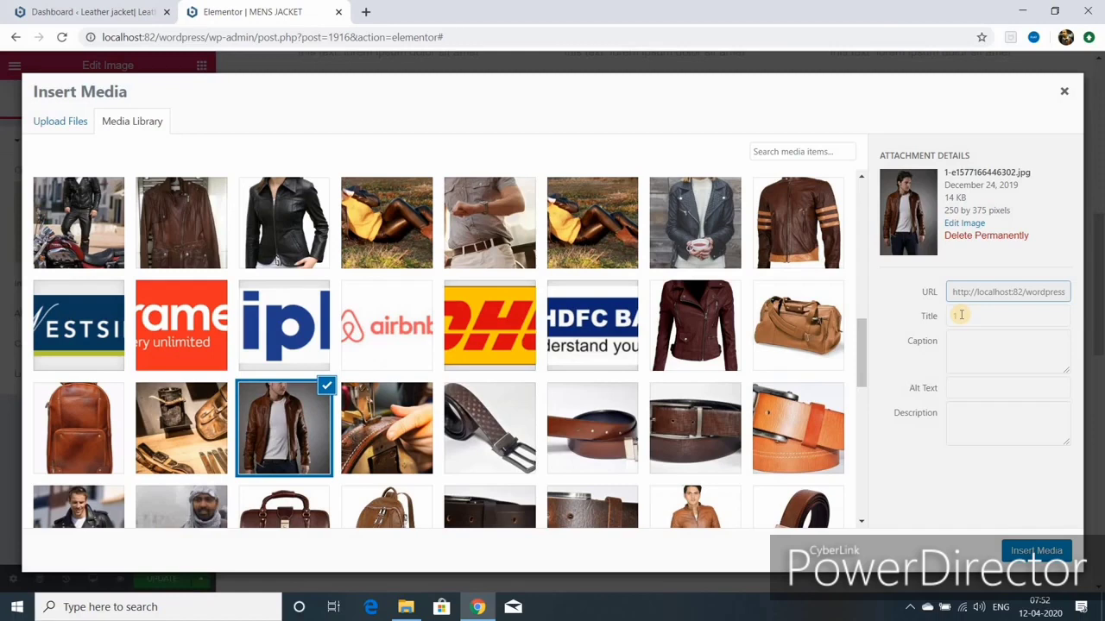
pyautogui.click(961, 315)
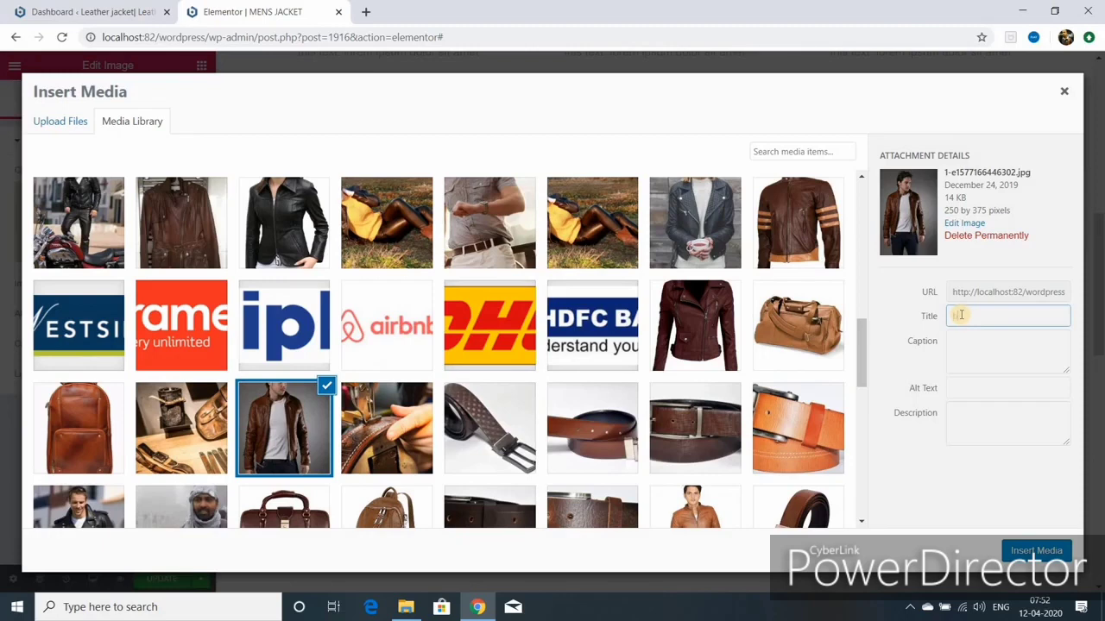
pyautogui.write('brown leather jacket')
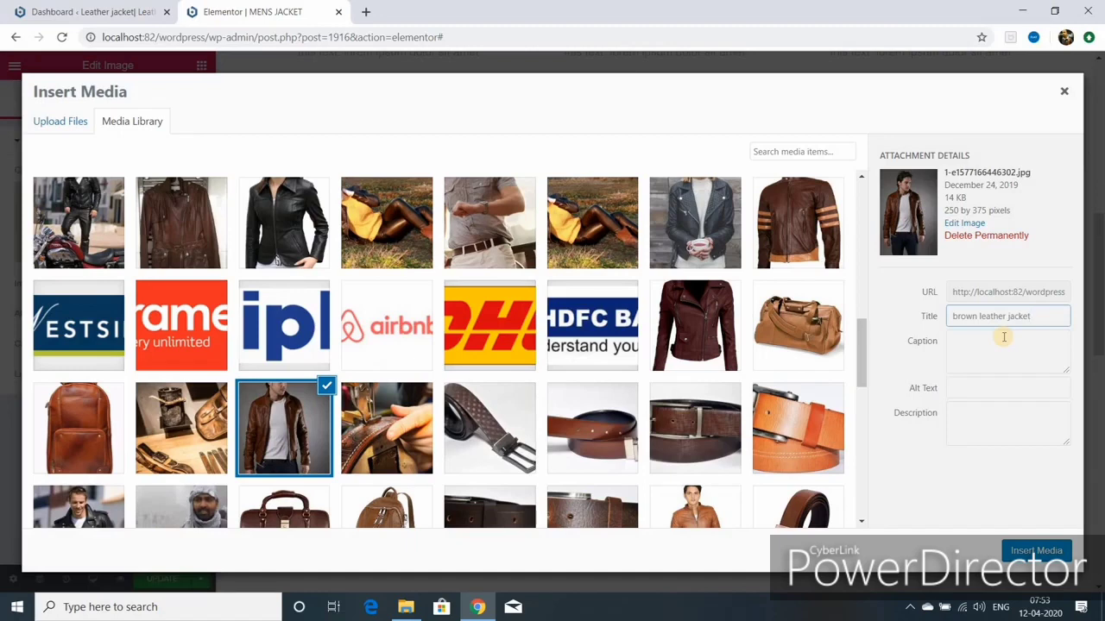
pyautogui.tripleClick(1003, 316)
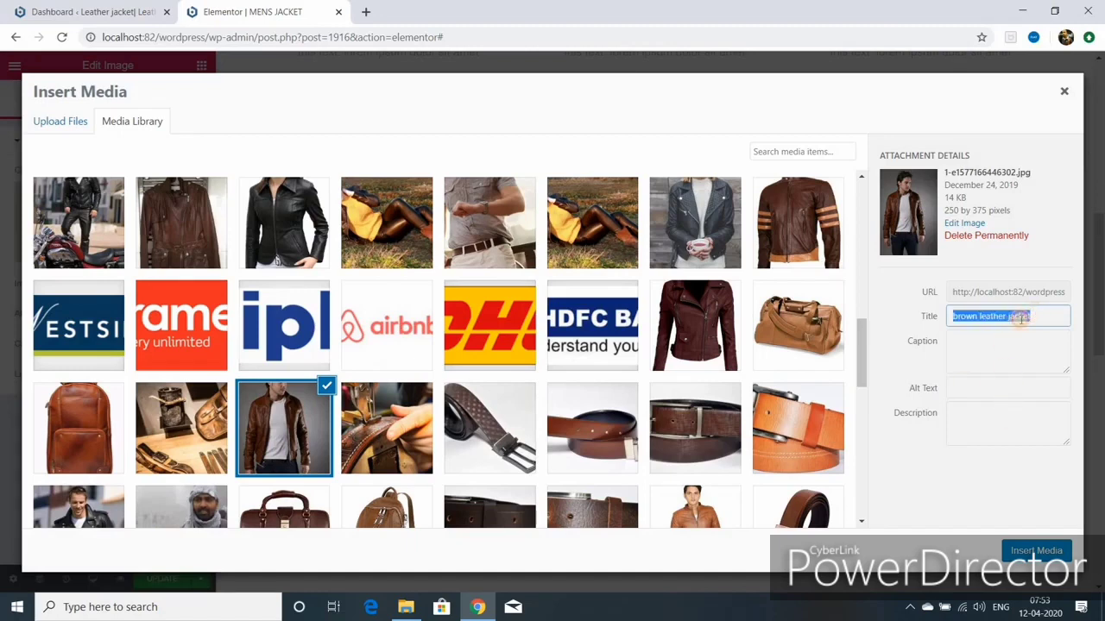
pyautogui.rightClick(1003, 315)
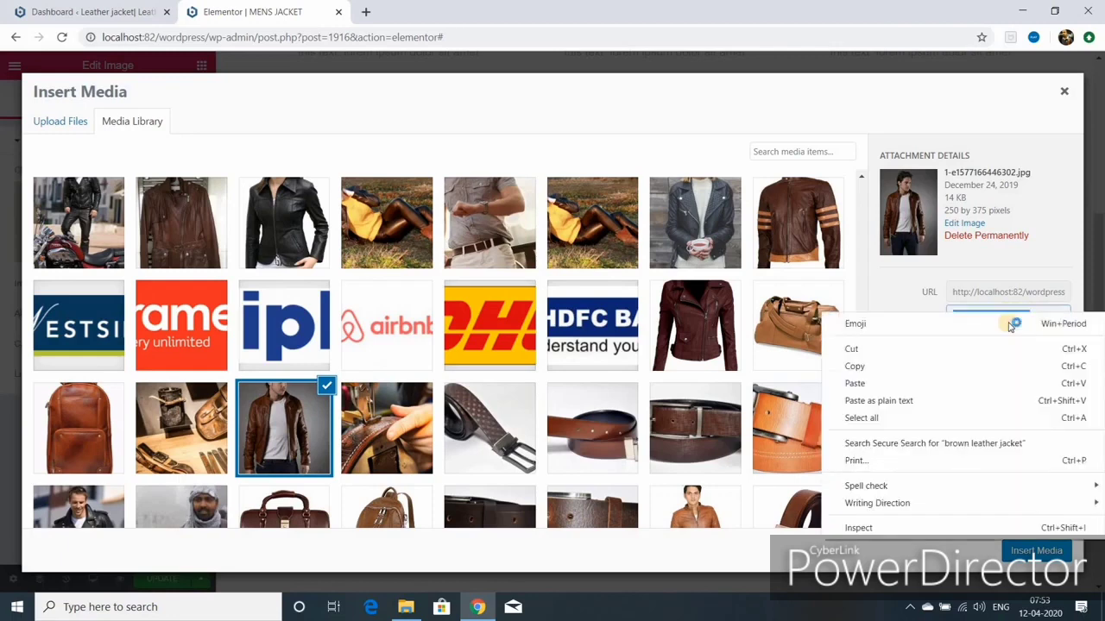
pyautogui.click(888, 369)
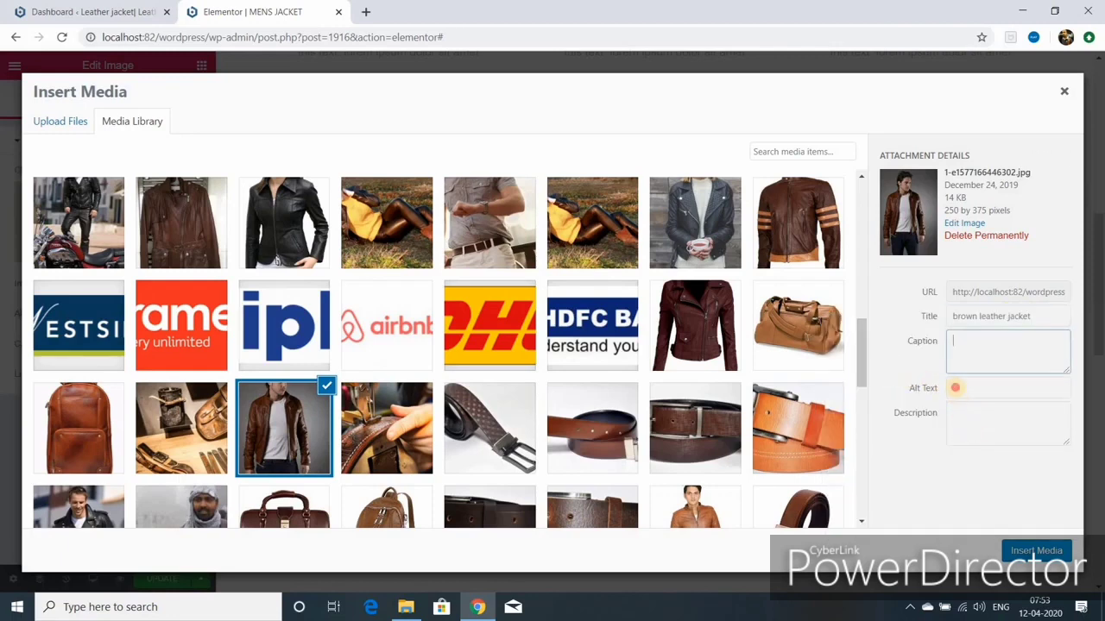
pyautogui.click(955, 388)
pyautogui.rightClick(956, 390)
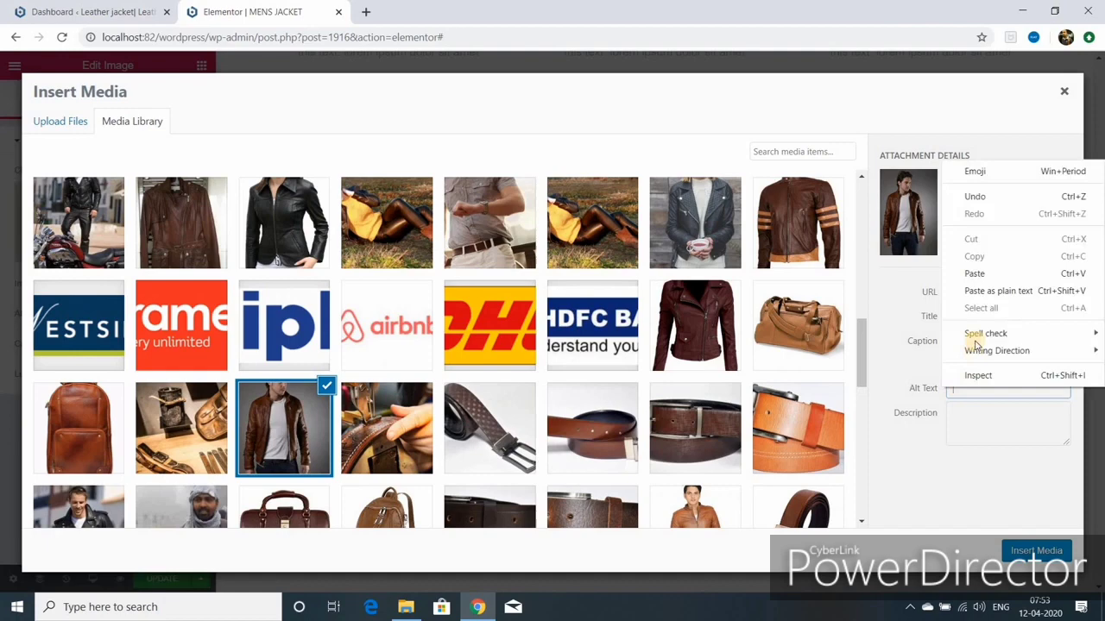
pyautogui.click(973, 273)
pyautogui.click(1040, 551)
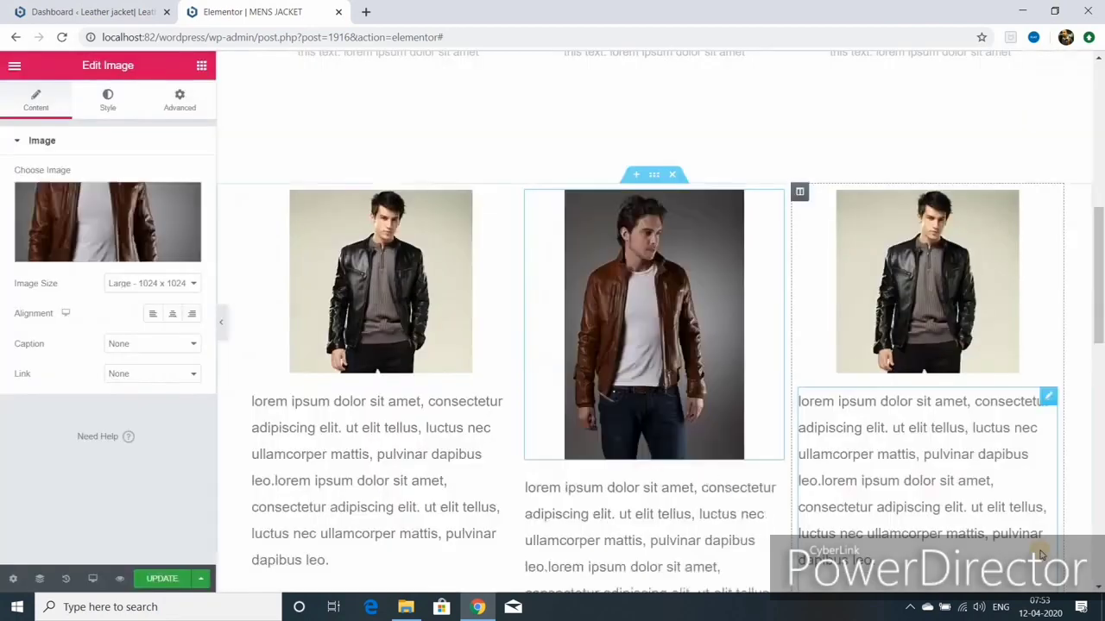
# Step: For the third column, pick the tan-striped brown jacket photo and copy its 'Leather jacket' title for alt text
pyautogui.click(1048, 199)
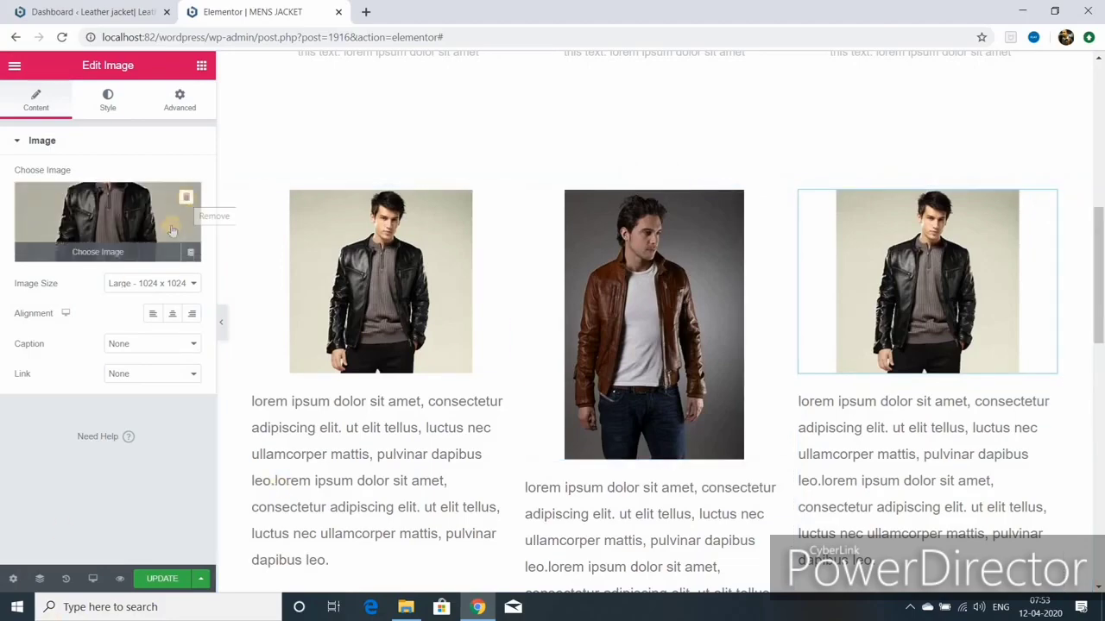
pyautogui.click(101, 254)
pyautogui.scroll(-10, 475, 373)
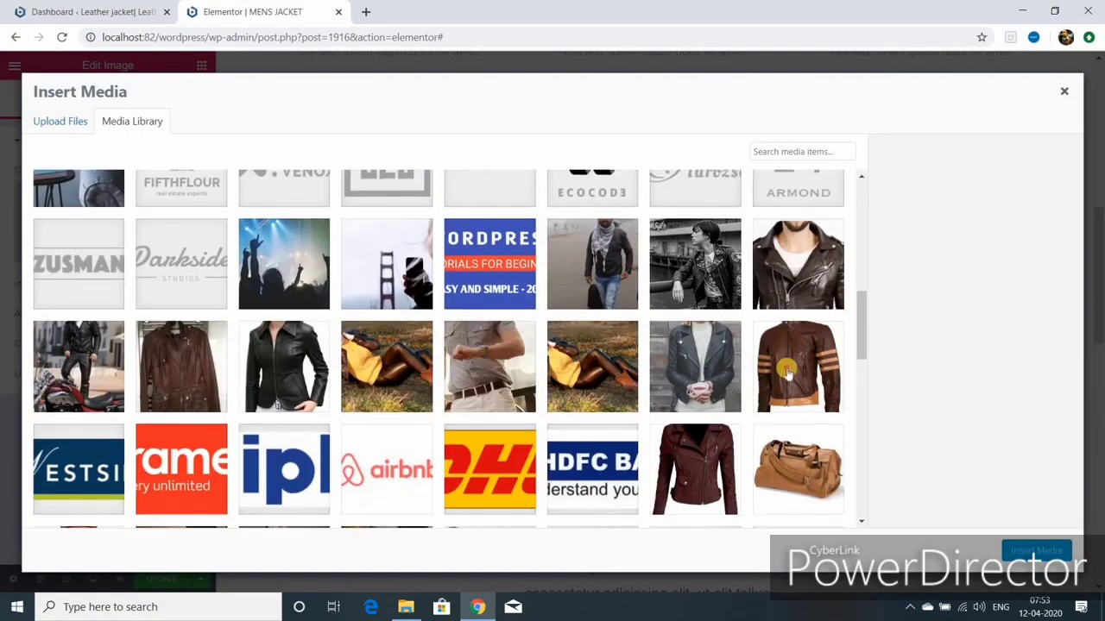
pyautogui.click(787, 371)
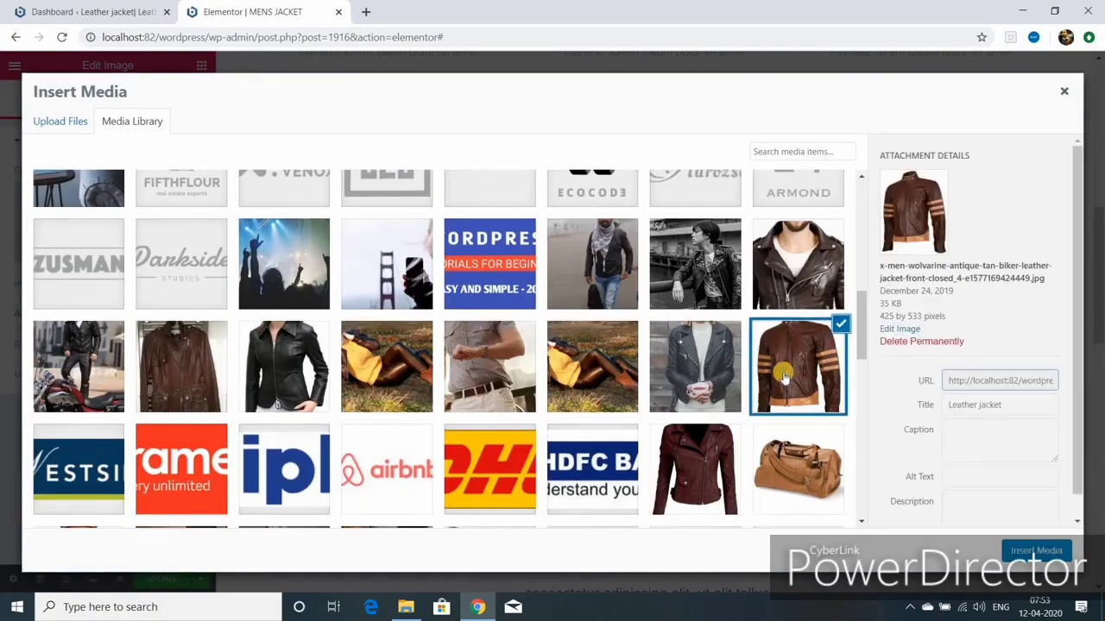
pyautogui.tripleClick(947, 405)
pyautogui.rightClick(965, 407)
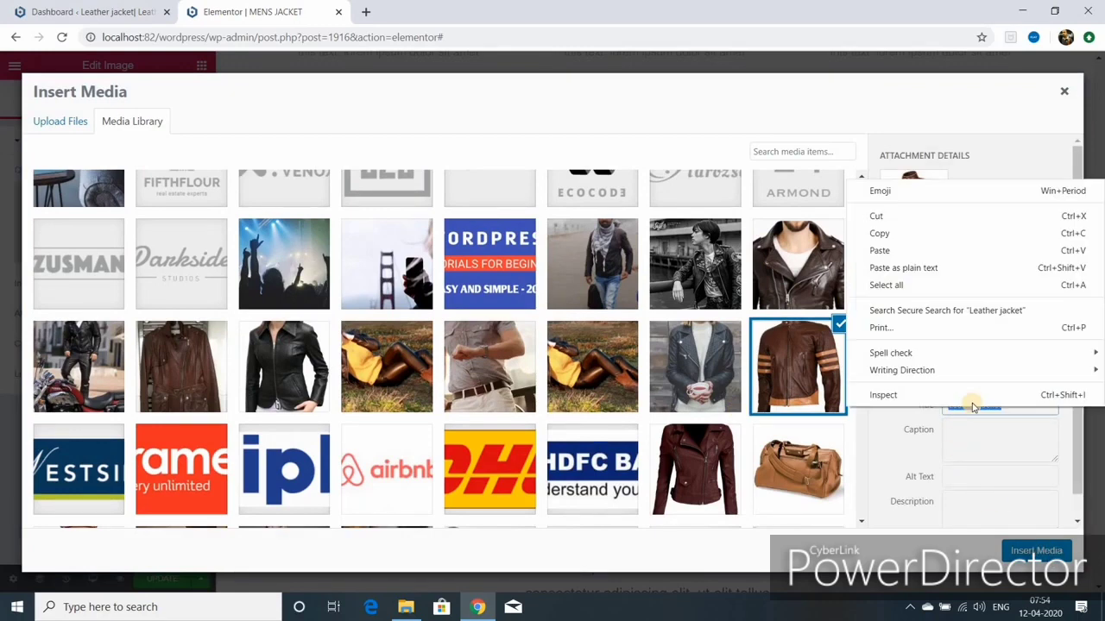
pyautogui.click(889, 233)
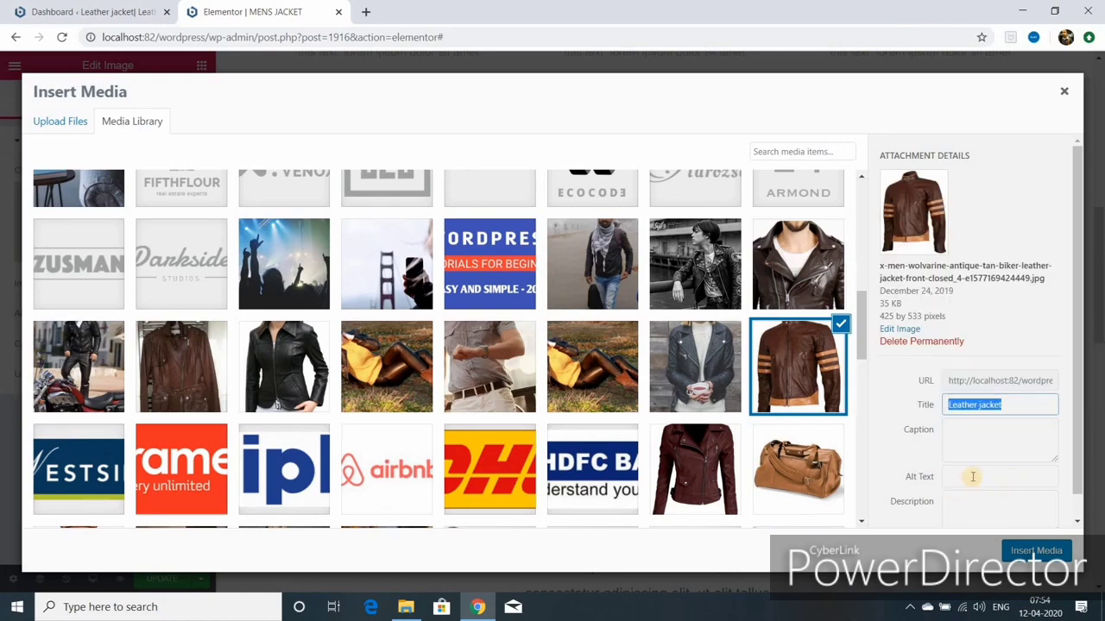
pyautogui.rightClick(972, 480)
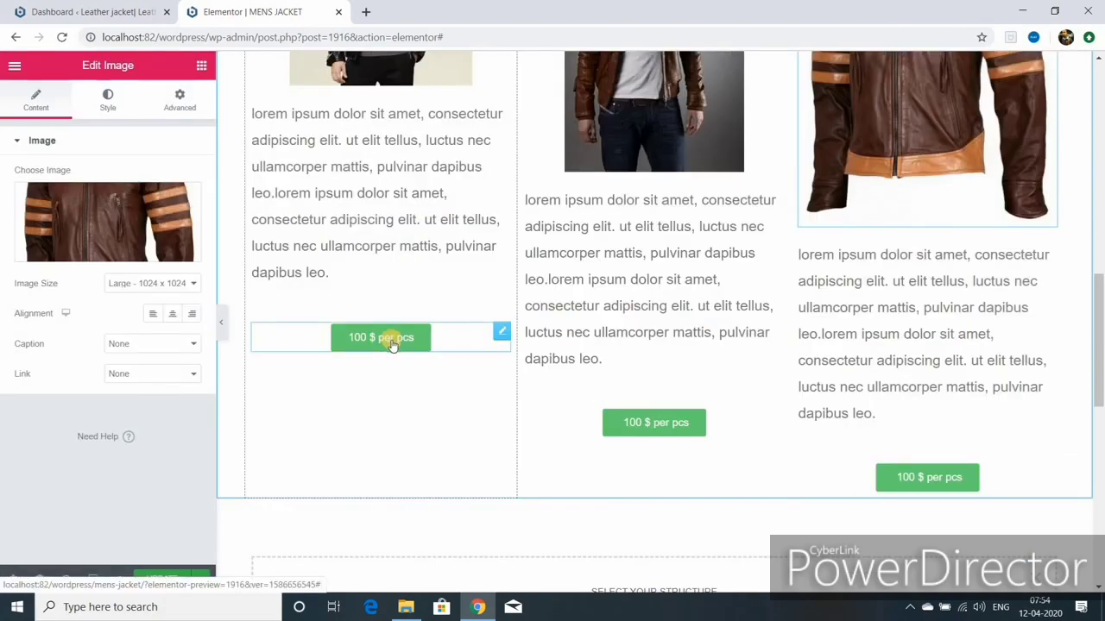
pyautogui.click(221, 322)
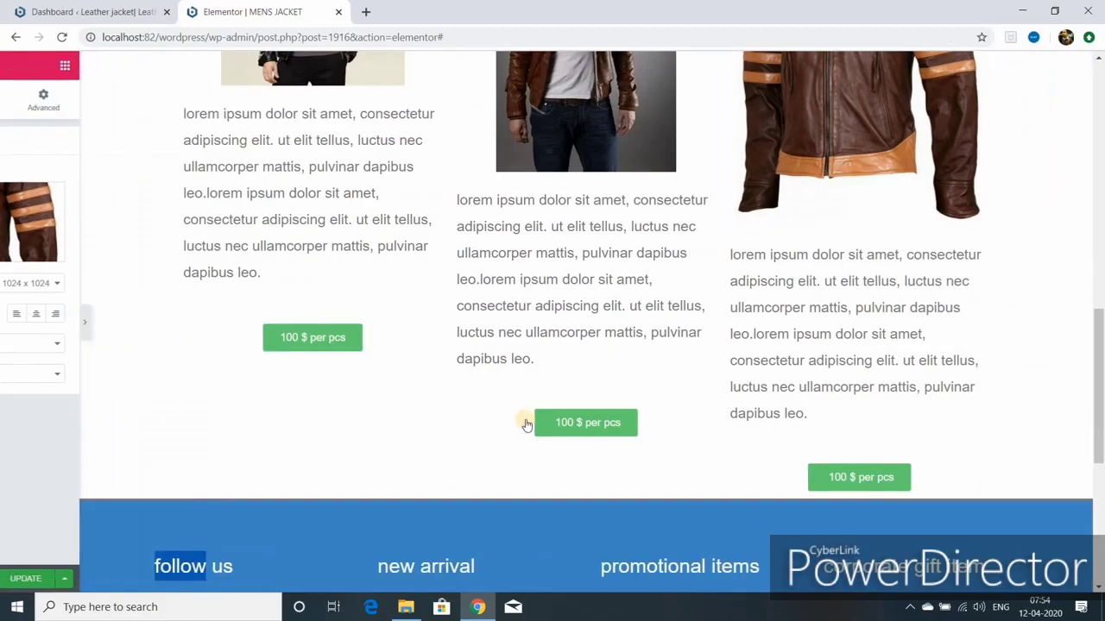
pyautogui.scroll(5, 575, 428)
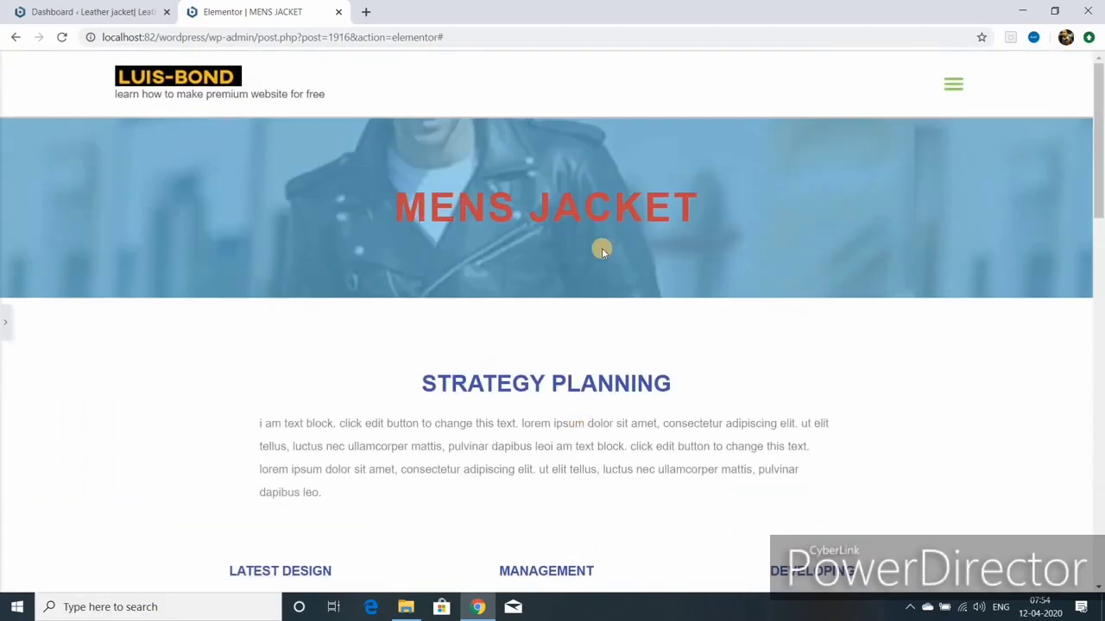
pyautogui.scroll(-3, 599, 268)
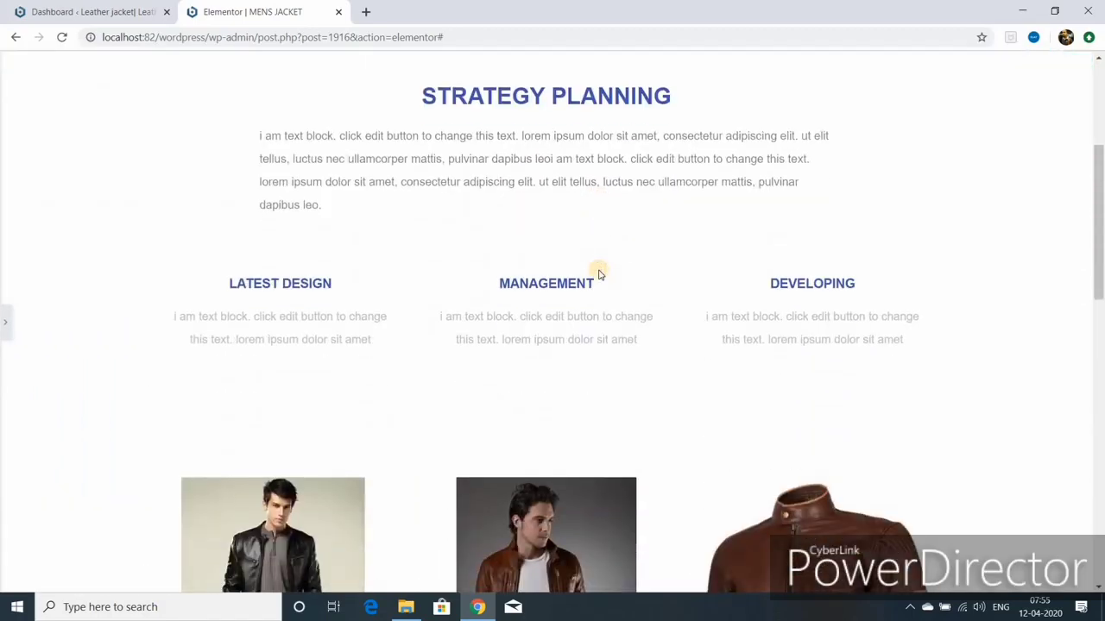
pyautogui.scroll(-6, 599, 277)
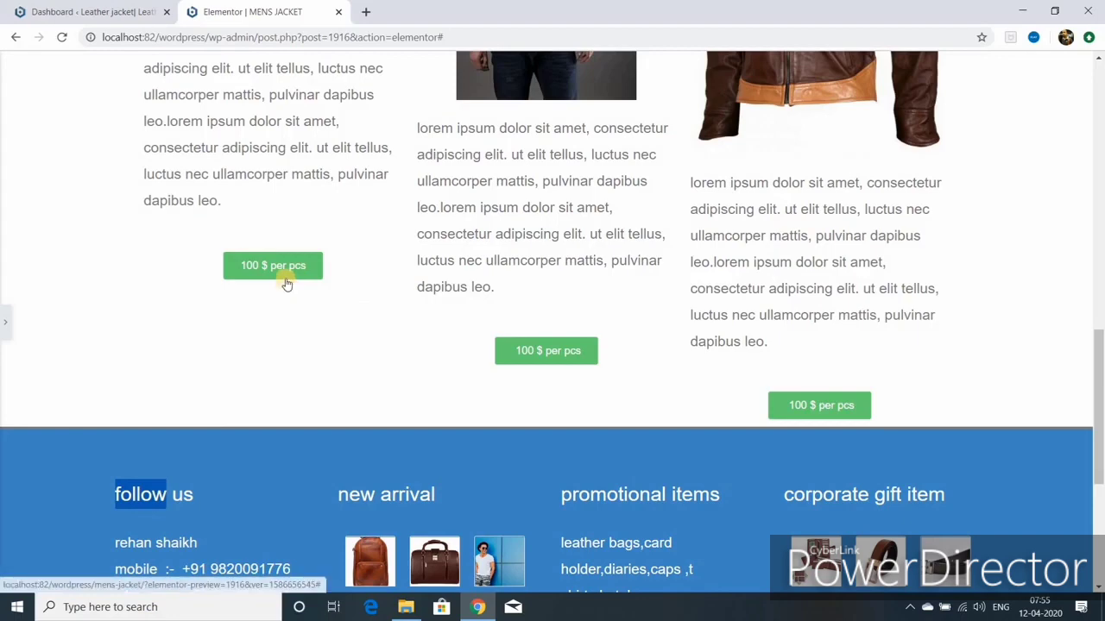
pyautogui.click(4, 322)
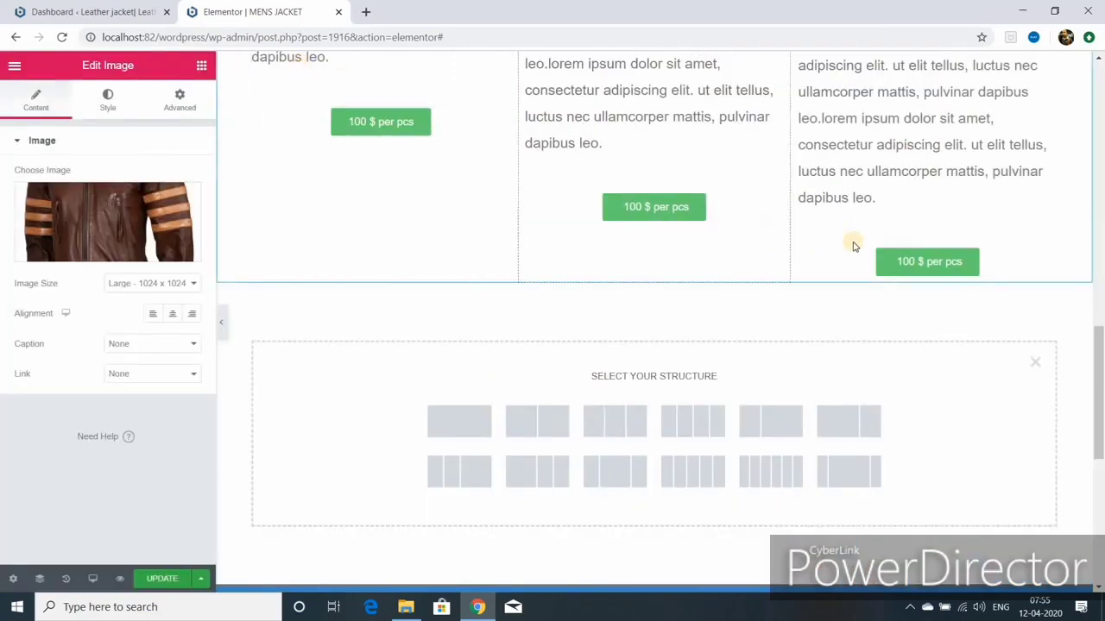
# Step: Add a three-column row below the jackets and move a copy of the left price button into it
pyautogui.click(614, 423)
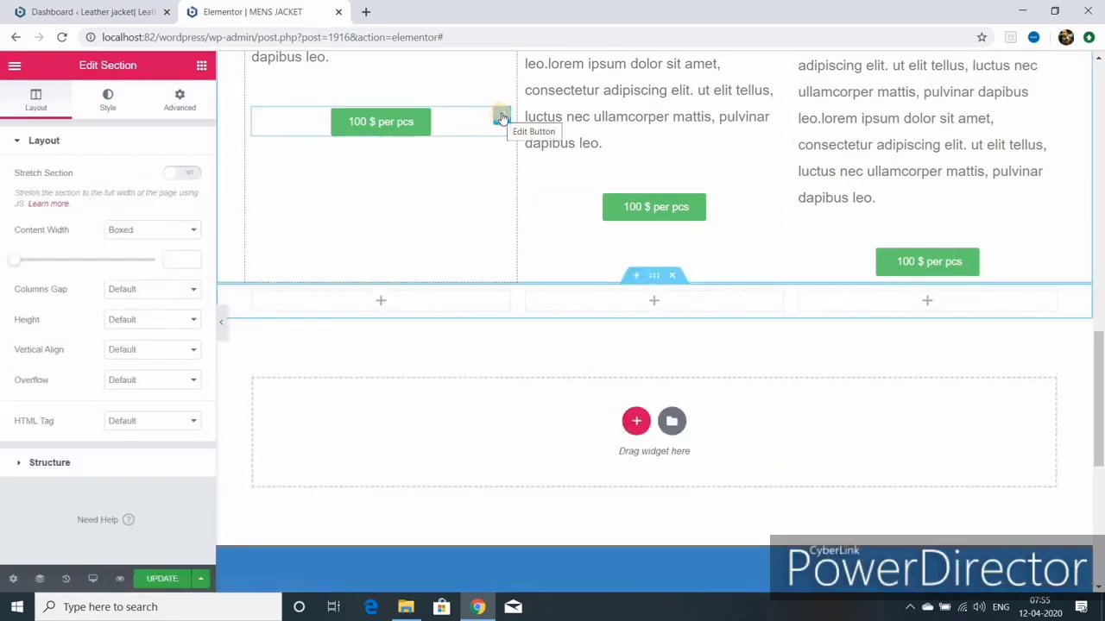
pyautogui.rightClick(425, 118)
pyautogui.click(372, 210)
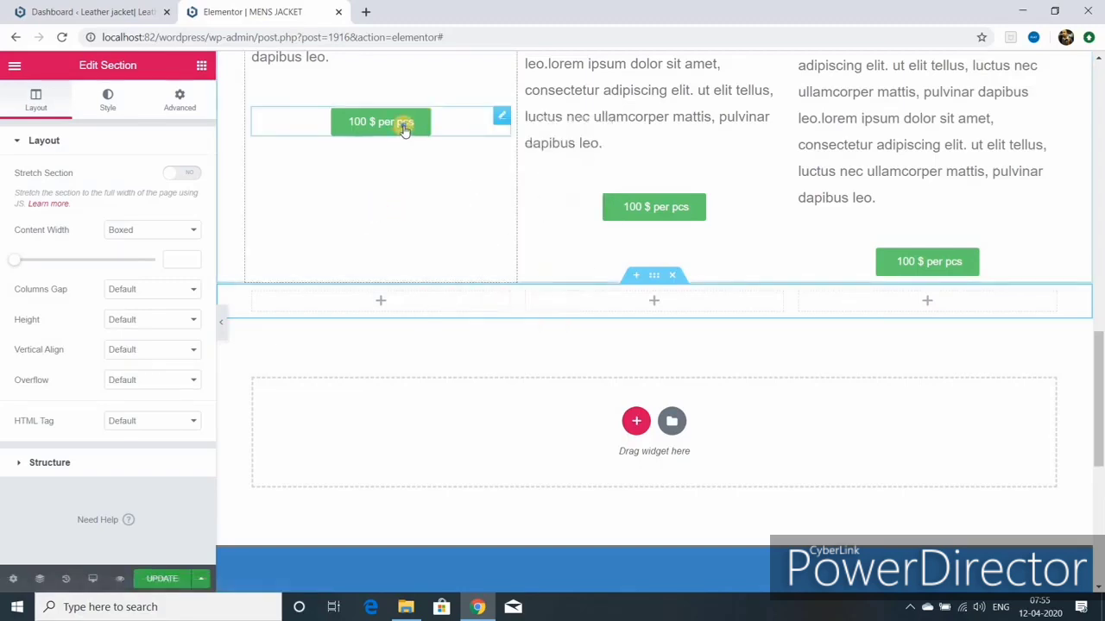
pyautogui.rightClick(407, 129)
pyautogui.click(440, 161)
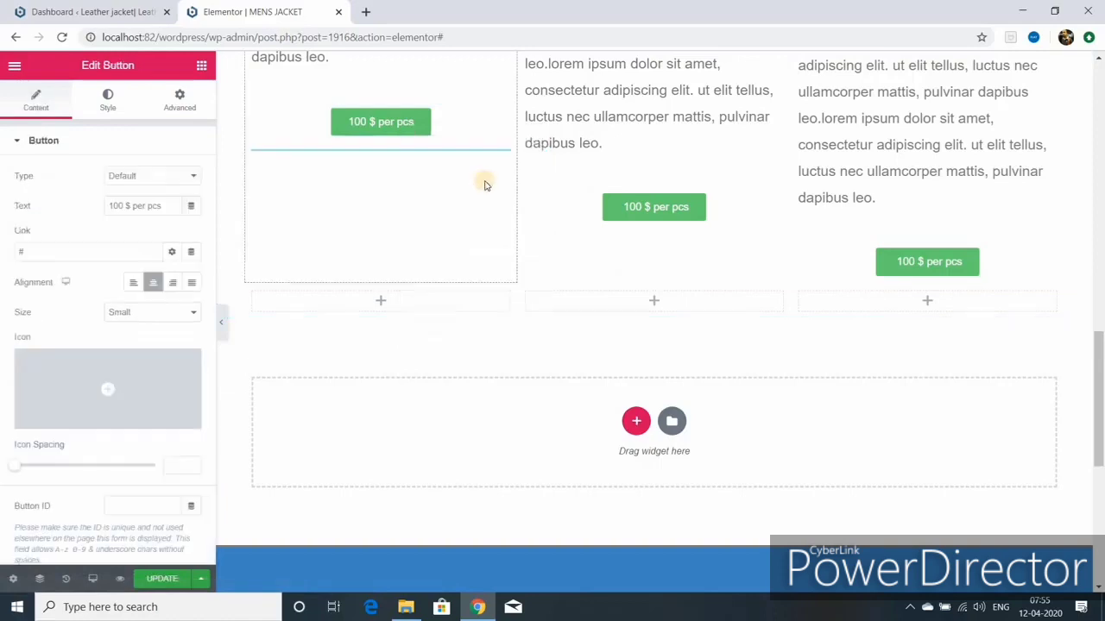
pyautogui.moveTo(380, 164); pyautogui.dragTo(435, 302)
# Step: Copy the right price button into the new row's right column and delete the original left button
pyautogui.rightClick(917, 264)
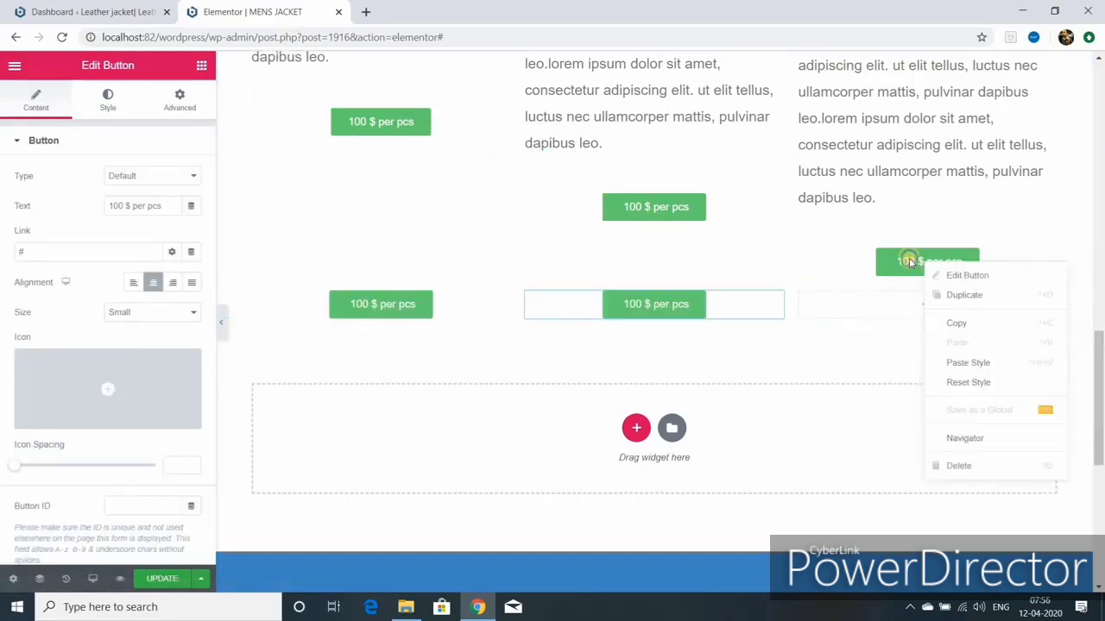
pyautogui.click(950, 293)
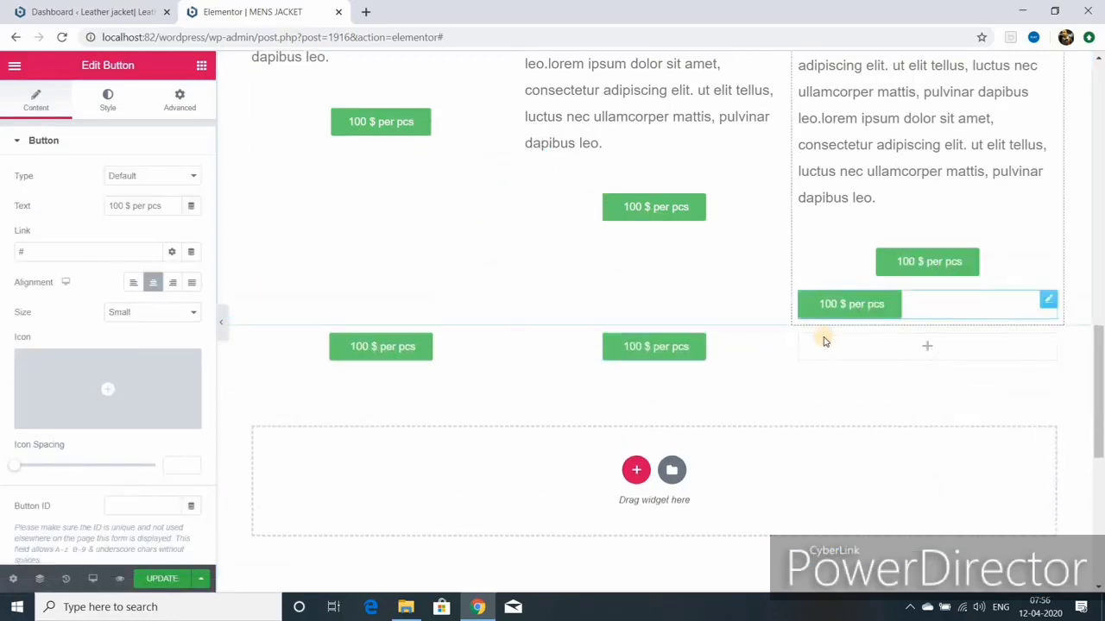
pyautogui.moveTo(1045, 296); pyautogui.dragTo(897, 339)
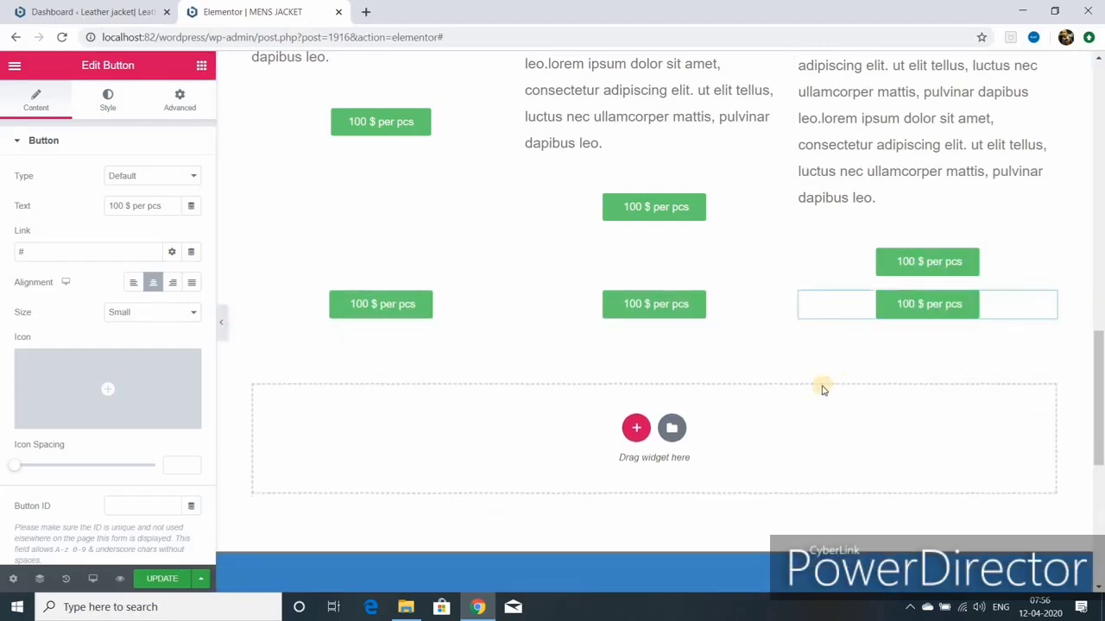
pyautogui.rightClick(397, 121)
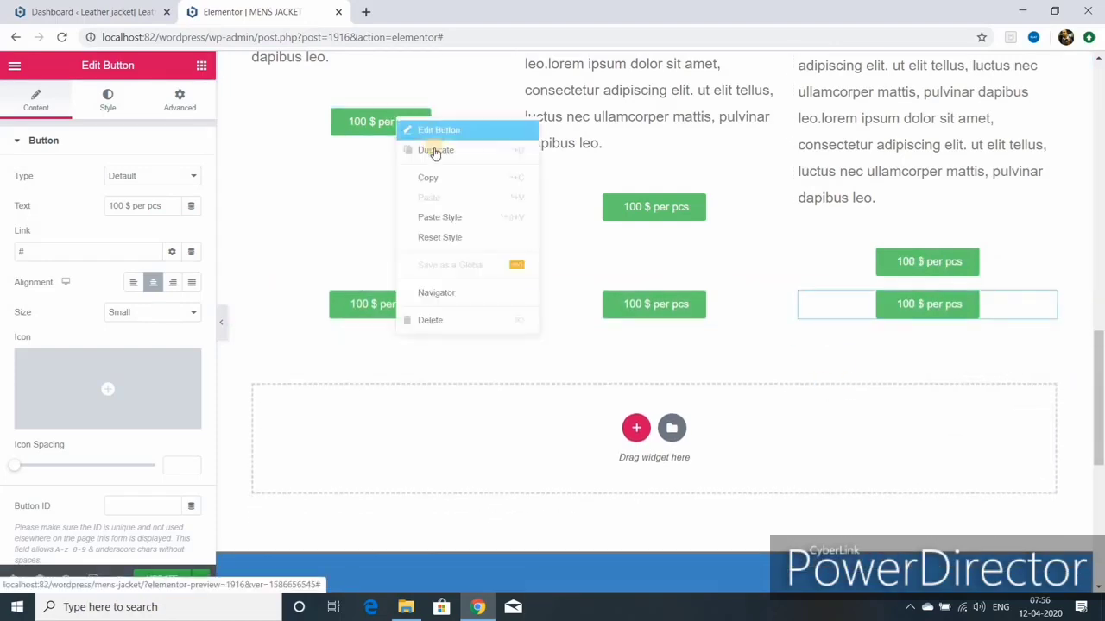
pyautogui.click(435, 317)
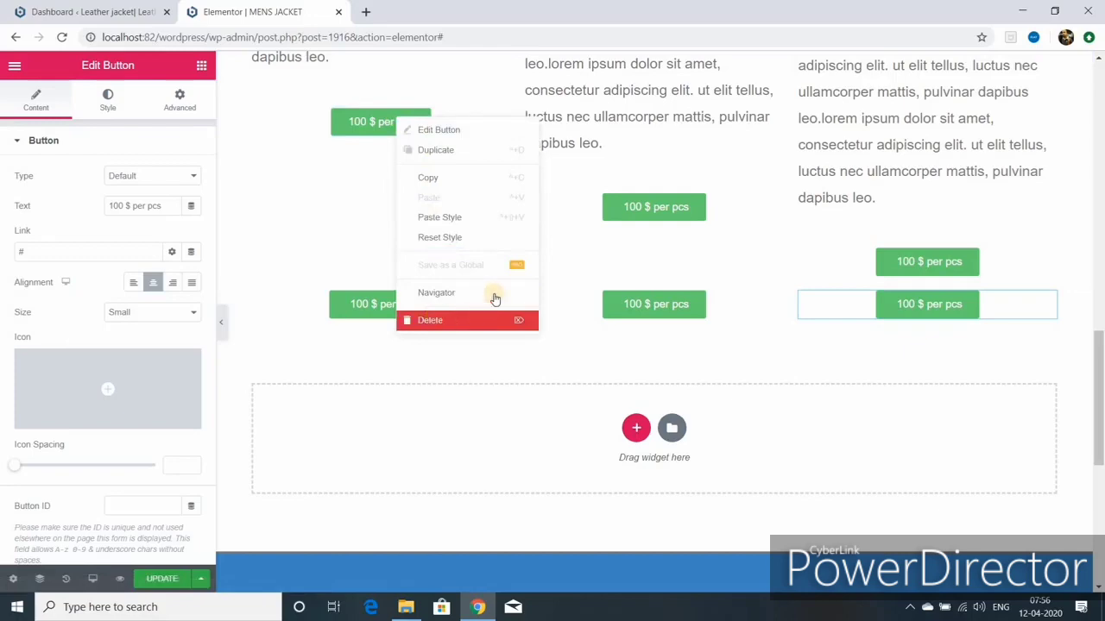
pyautogui.rightClick(635, 205)
# Step: Hide the editor panel and scroll through the page to preview the jacket product rows
pyautogui.scroll(5, 220, 316)
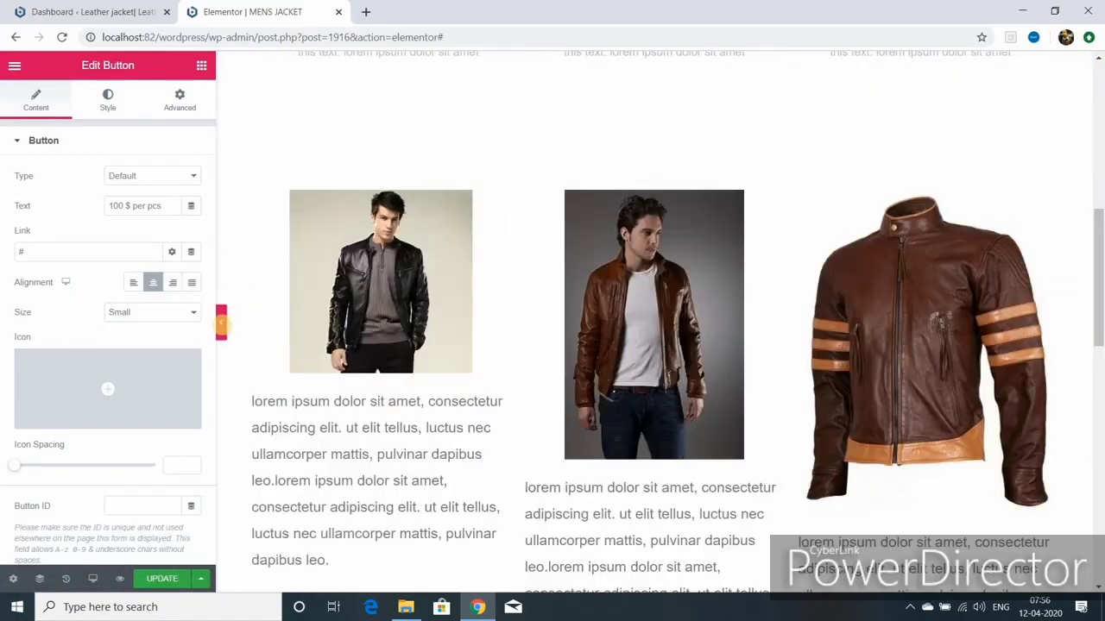
pyautogui.click(221, 328)
pyautogui.scroll(-4, 158, 395)
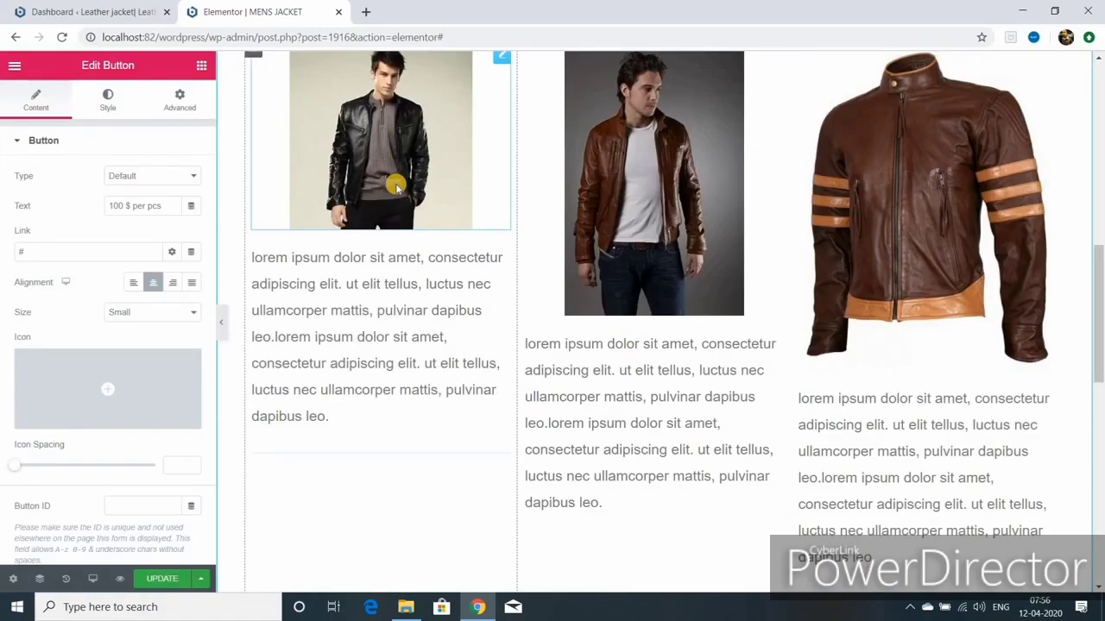
pyautogui.scroll(1, 396, 207)
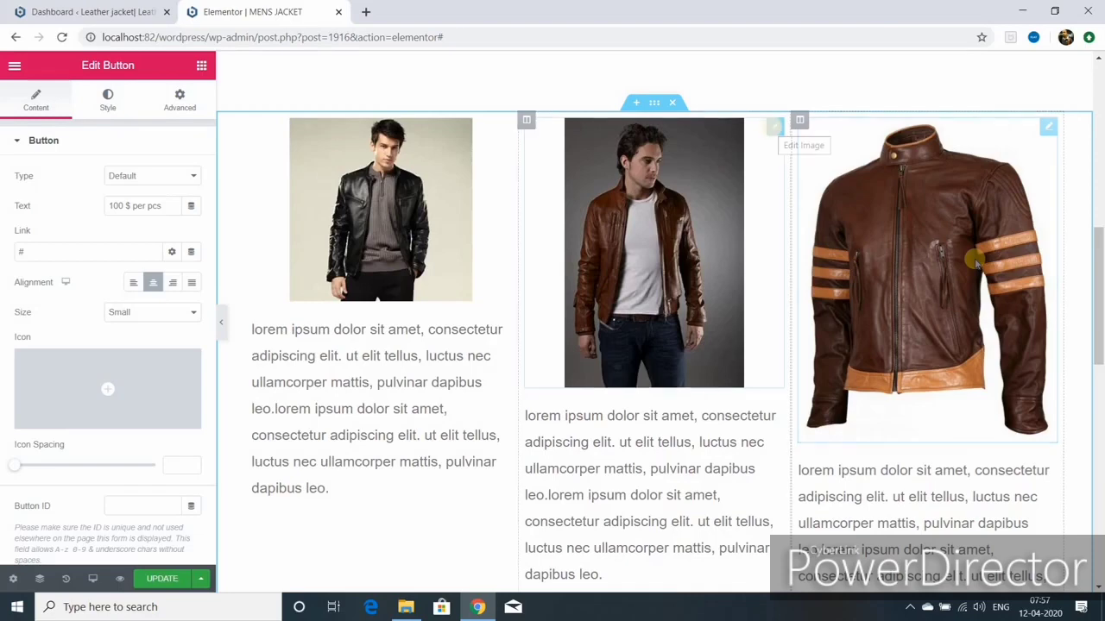
# Step: Replace the middle column's image with a brown biker jacket photo, check it, and update the page
pyautogui.click(774, 129)
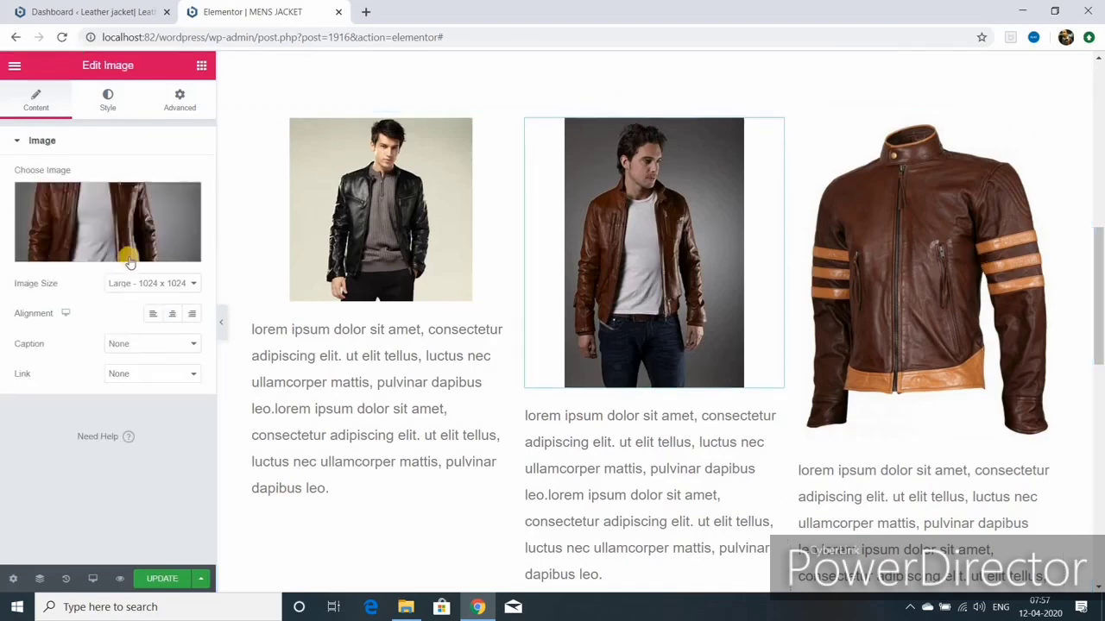
pyautogui.click(185, 207)
pyautogui.scroll(-5, 481, 363)
pyautogui.scroll(-3, 457, 369)
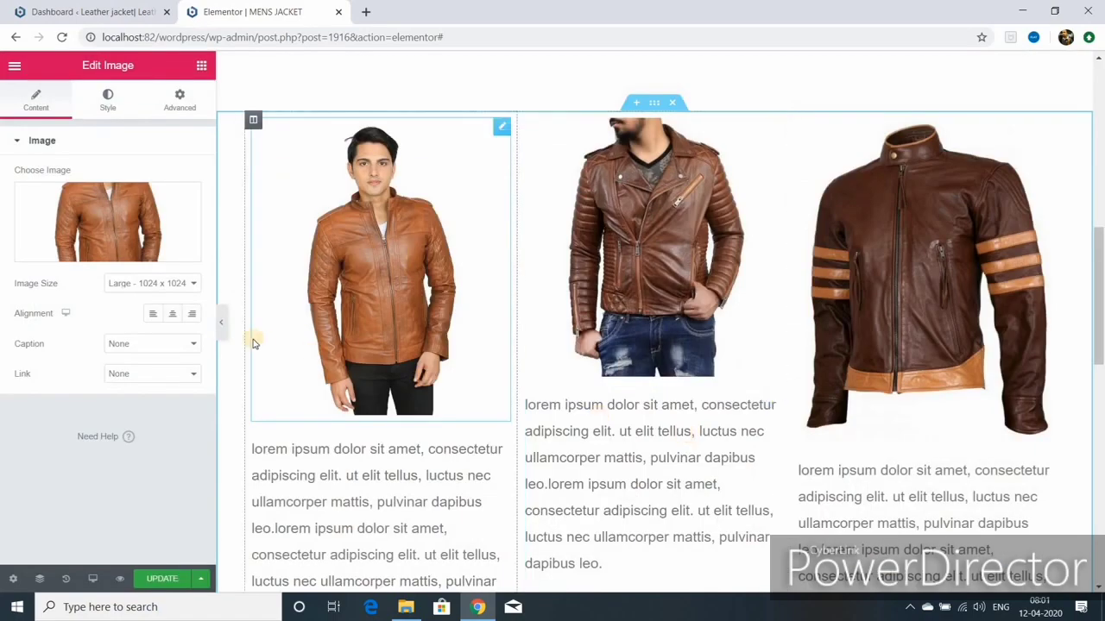
pyautogui.click(222, 323)
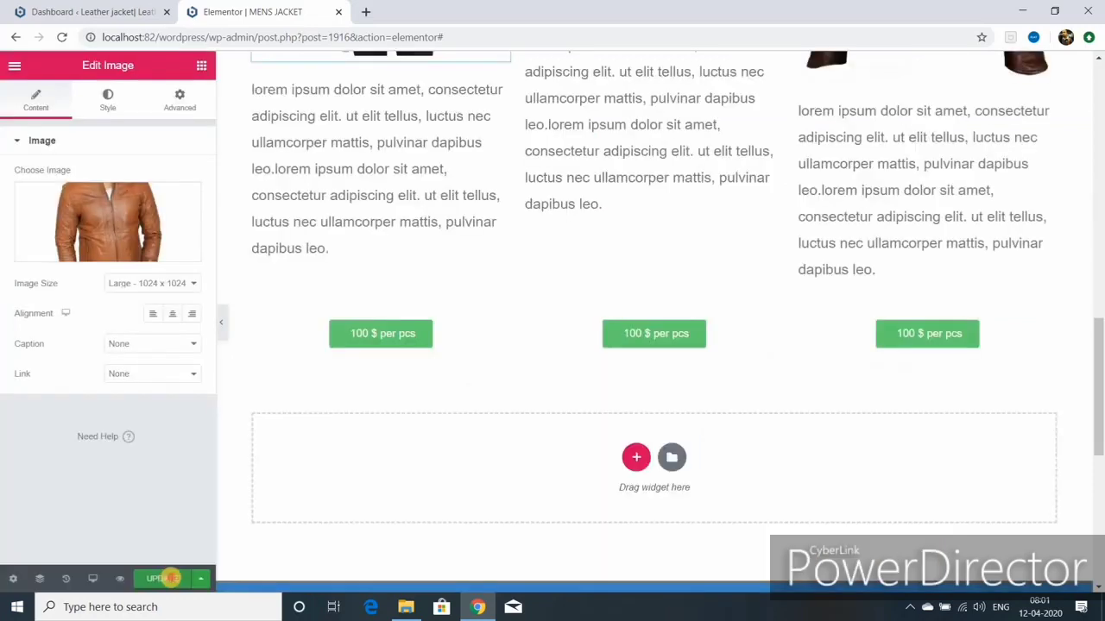
pyautogui.click(174, 578)
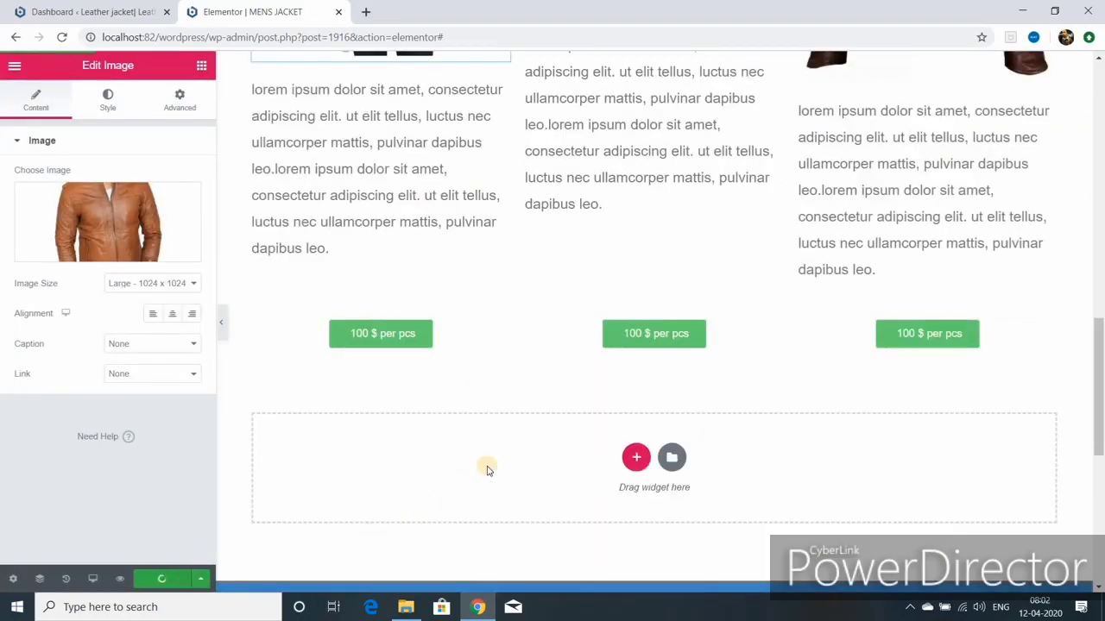
pyautogui.scroll(-1, 486, 470)
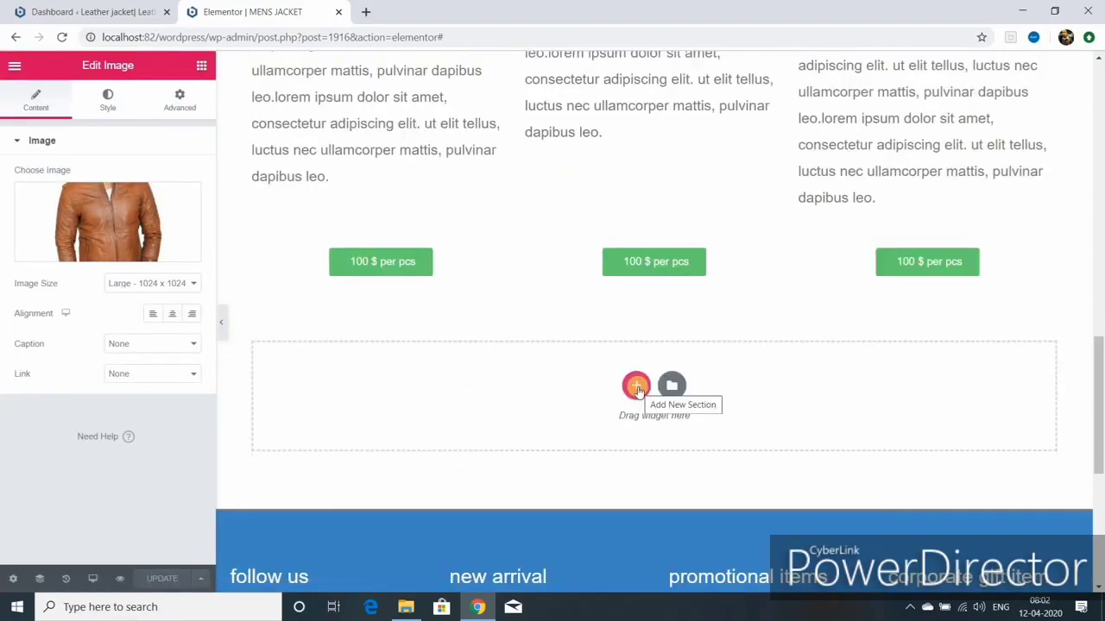
# Step: Add a two-column section below the price buttons with an Image widget in the right column
pyautogui.click(637, 388)
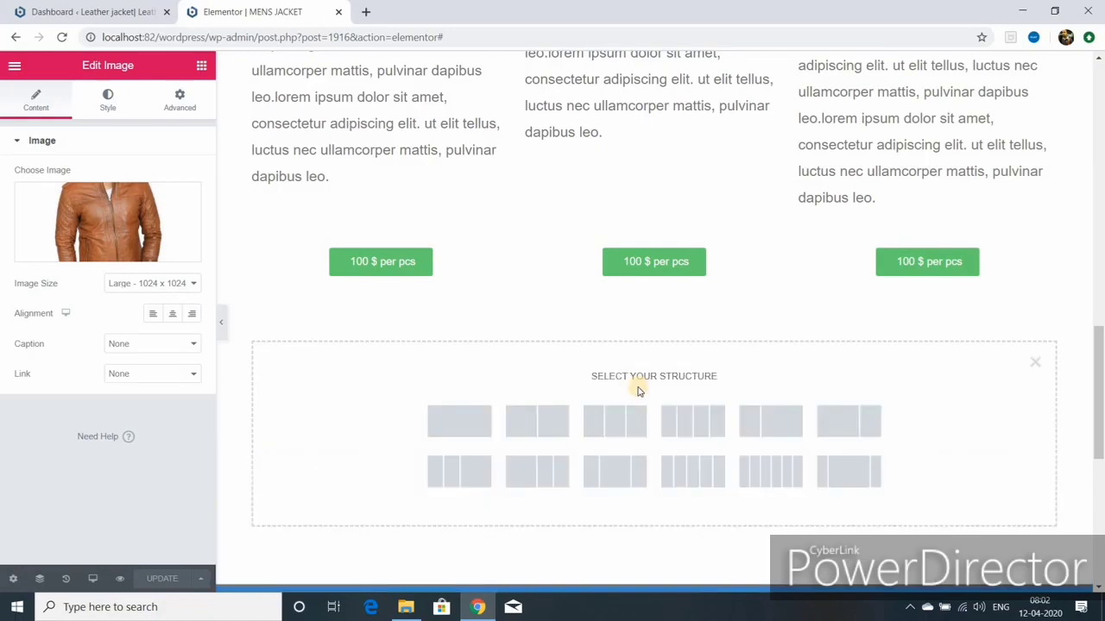
pyautogui.click(535, 423)
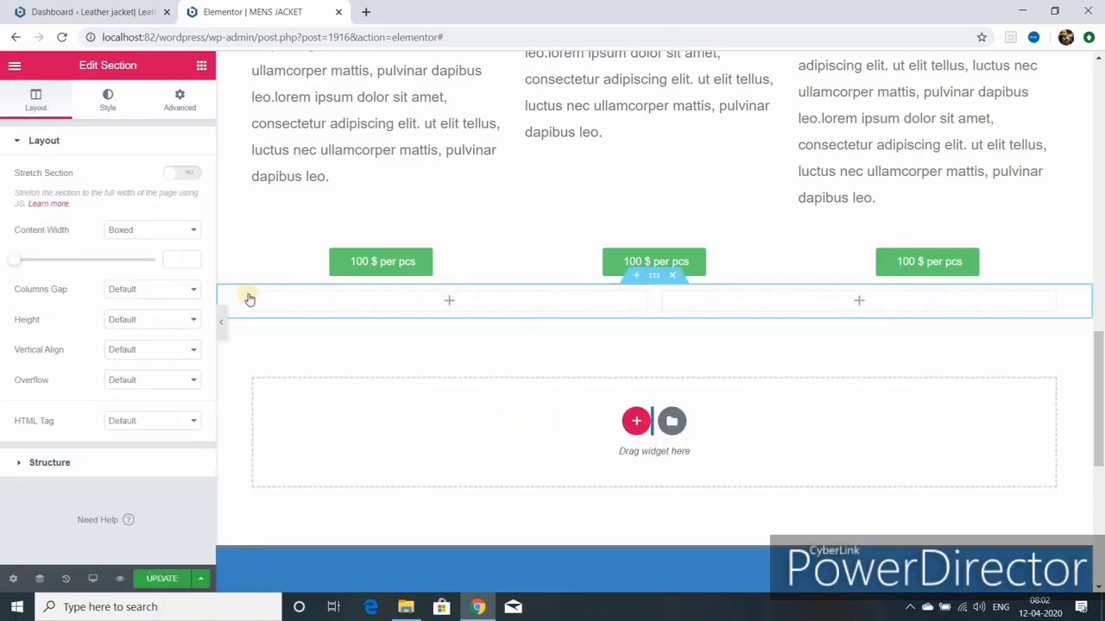
pyautogui.click(200, 69)
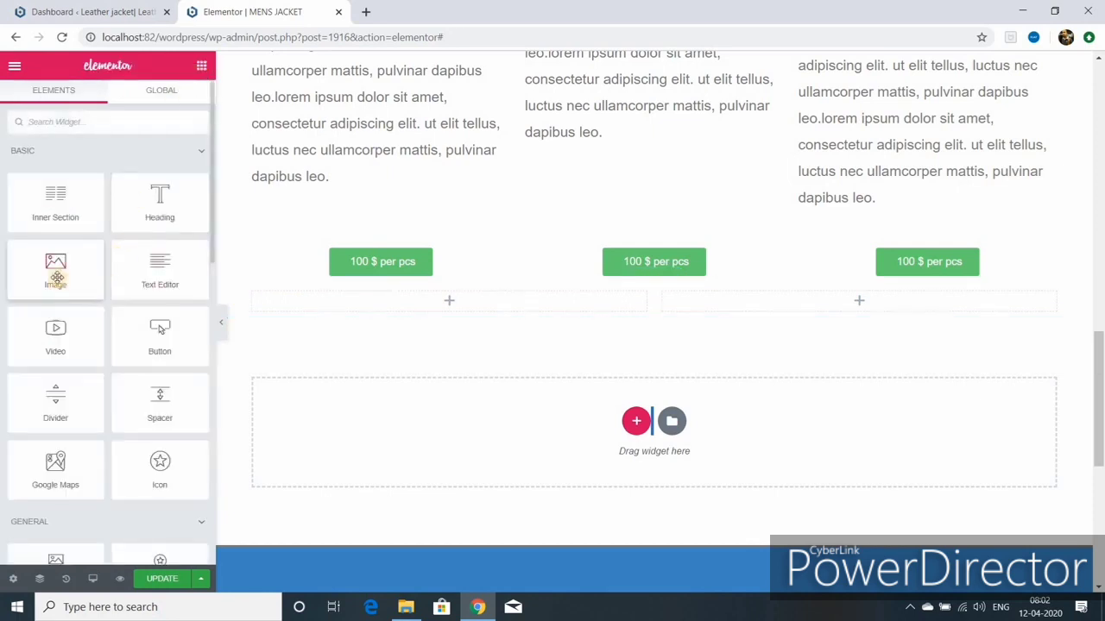
pyautogui.moveTo(56, 276); pyautogui.dragTo(854, 324)
# Step: Insert the black leather biker jacket photo, copying its title 'leather jacket' into Alt Text
pyautogui.click(148, 252)
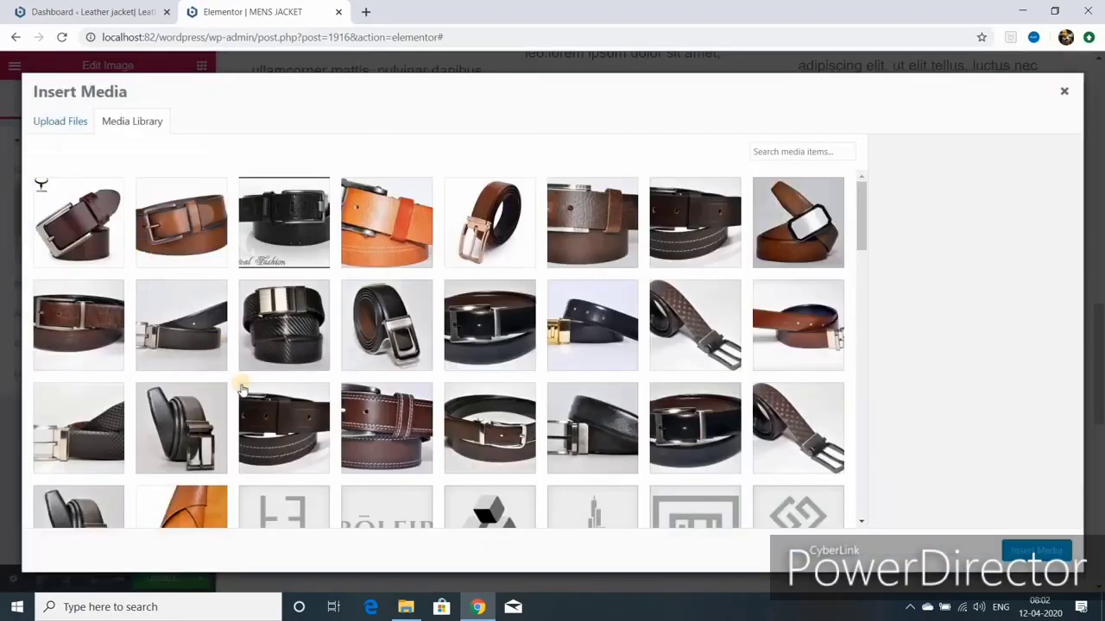
pyautogui.scroll(-4, 304, 355)
pyautogui.scroll(-7, 306, 361)
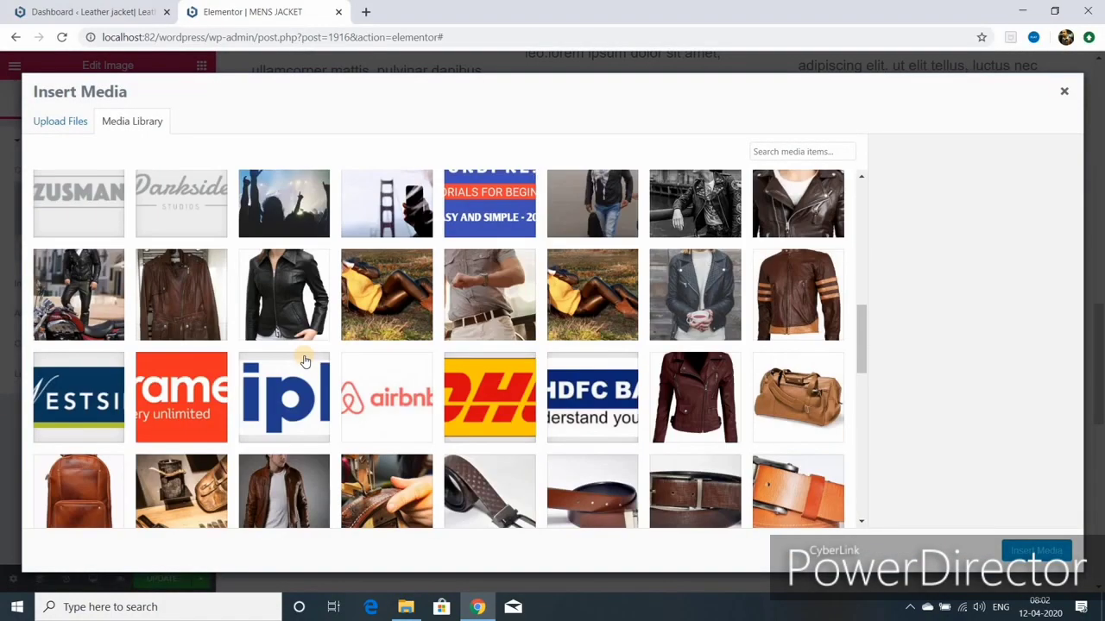
pyautogui.click(288, 395)
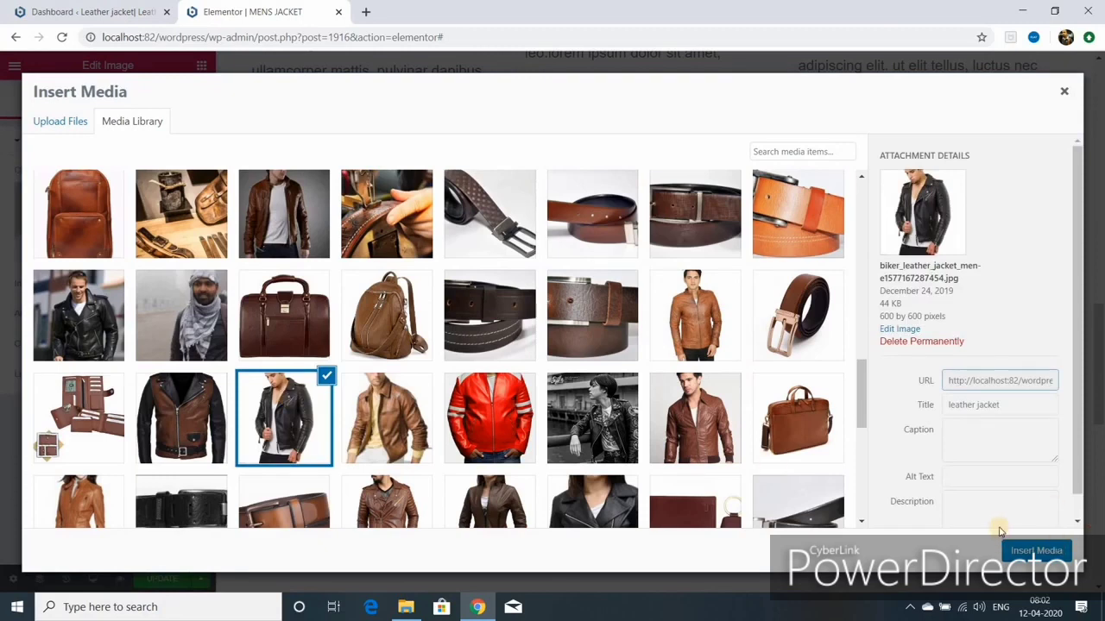
pyautogui.tripleClick(949, 405)
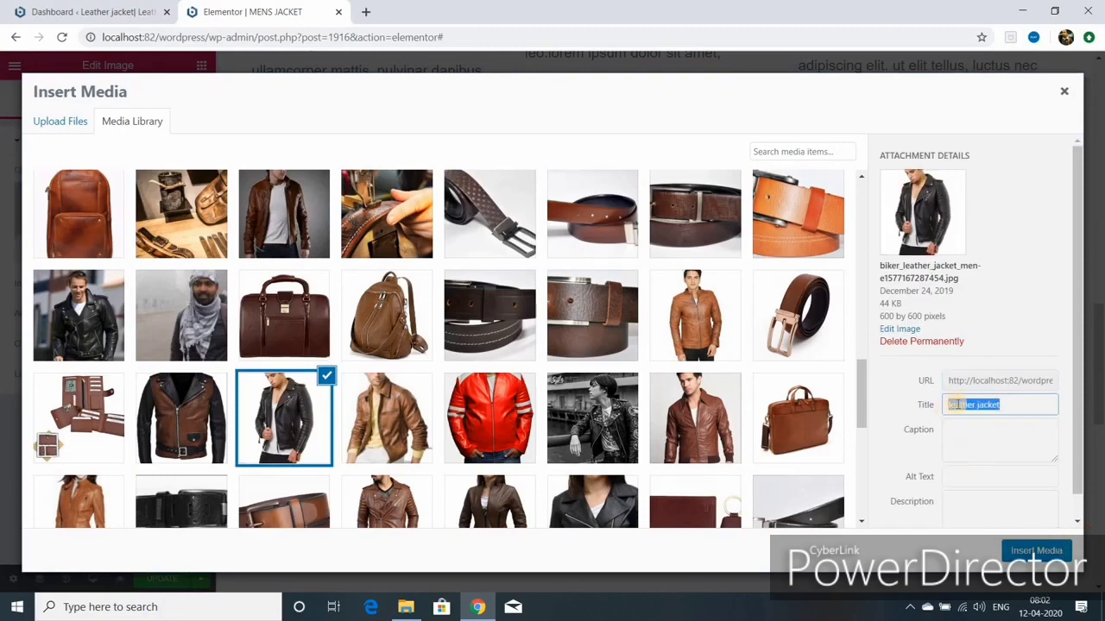
pyautogui.rightClick(956, 405)
pyautogui.click(898, 229)
pyautogui.rightClick(963, 478)
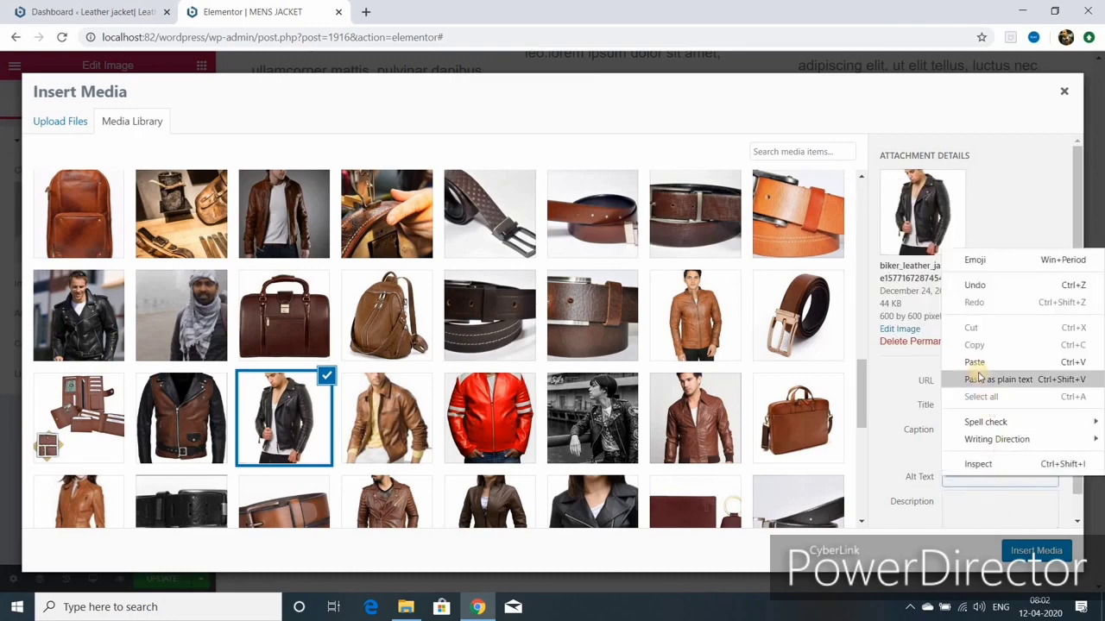
pyautogui.click(978, 360)
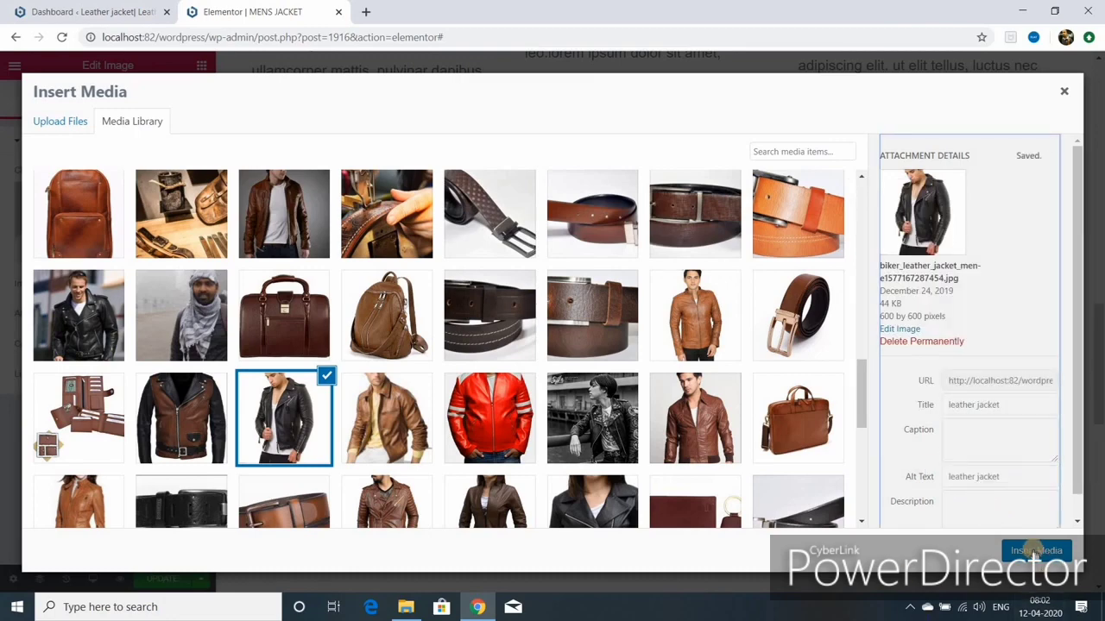
pyautogui.click(1035, 551)
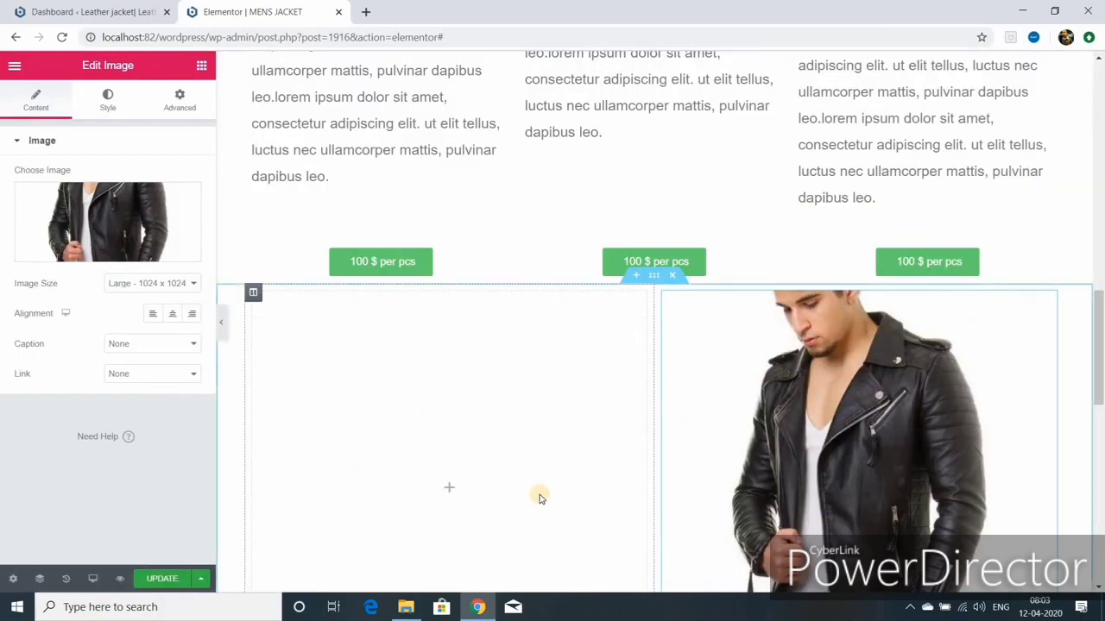
pyautogui.scroll(-3, 539, 499)
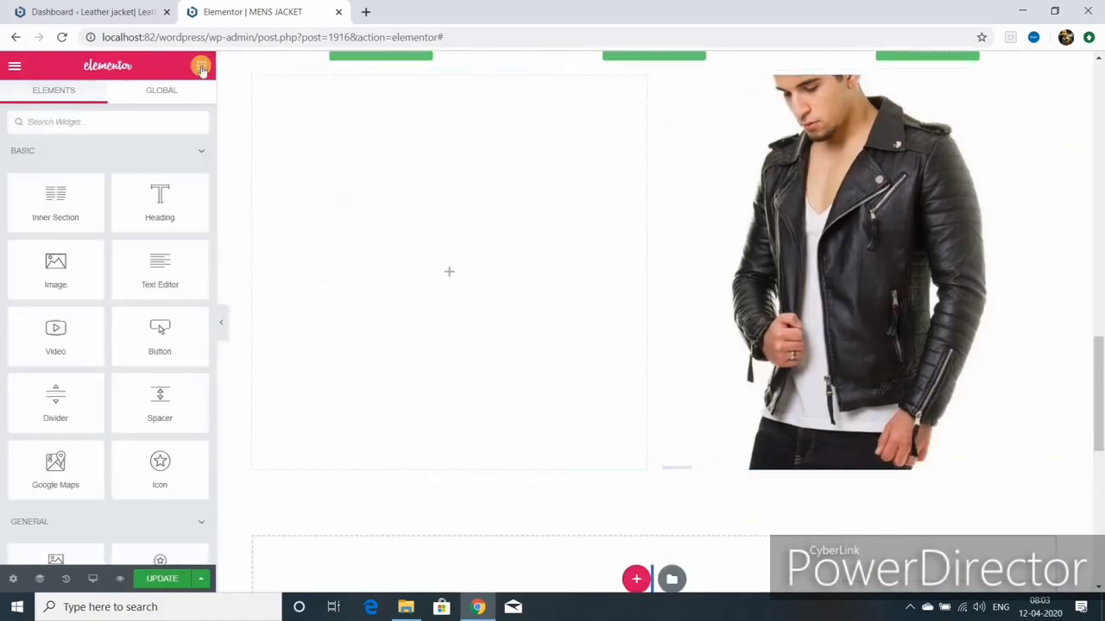
# Step: Add a Text Editor to the left column and paste a second copy of its lorem ipsum paragraph
pyautogui.moveTo(190, 273); pyautogui.dragTo(380, 276)
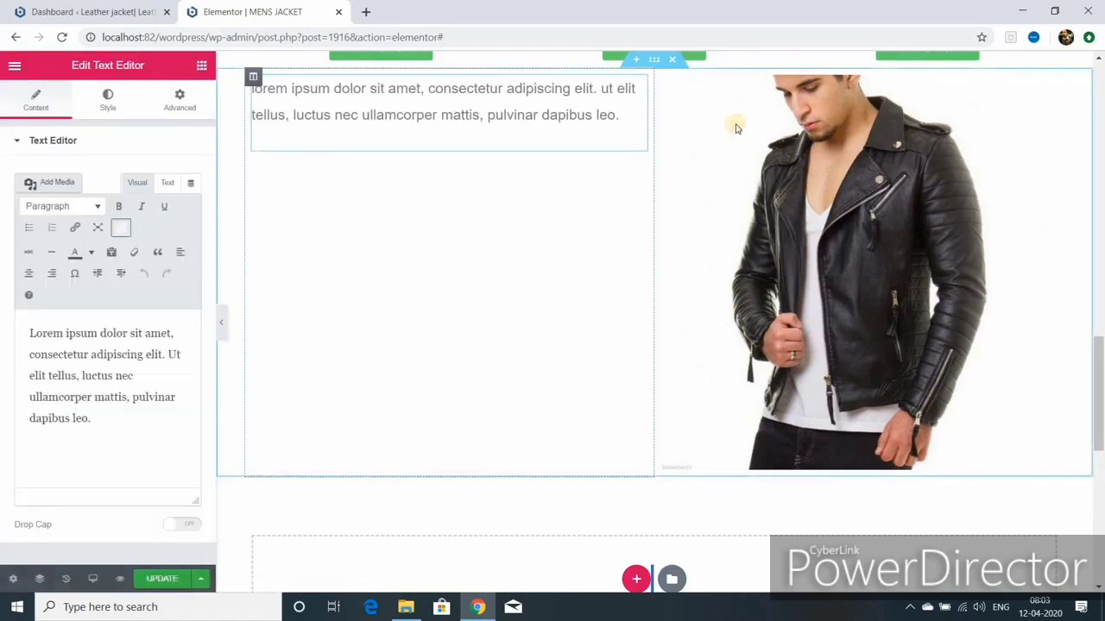
pyautogui.moveTo(29, 333); pyautogui.dragTo(178, 415)
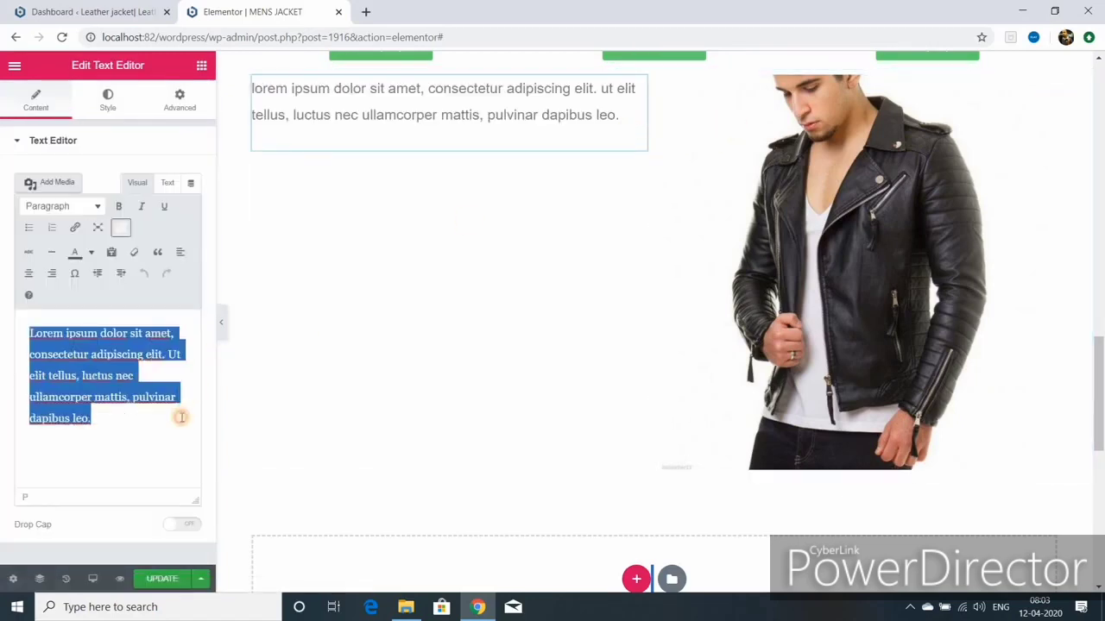
pyautogui.rightClick(95, 366)
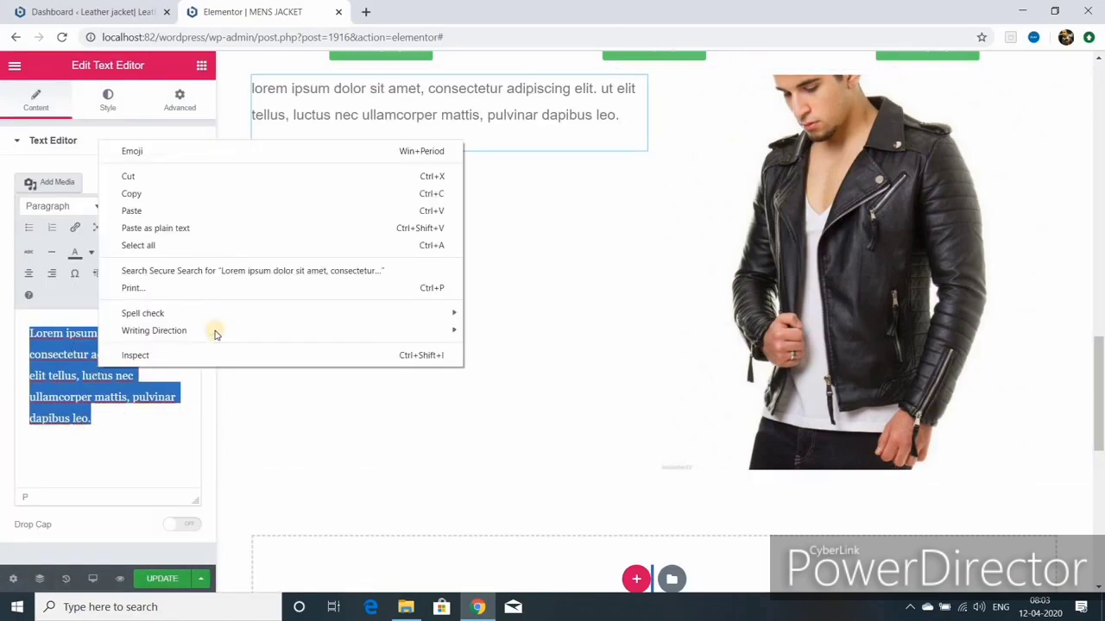
pyautogui.click(154, 197)
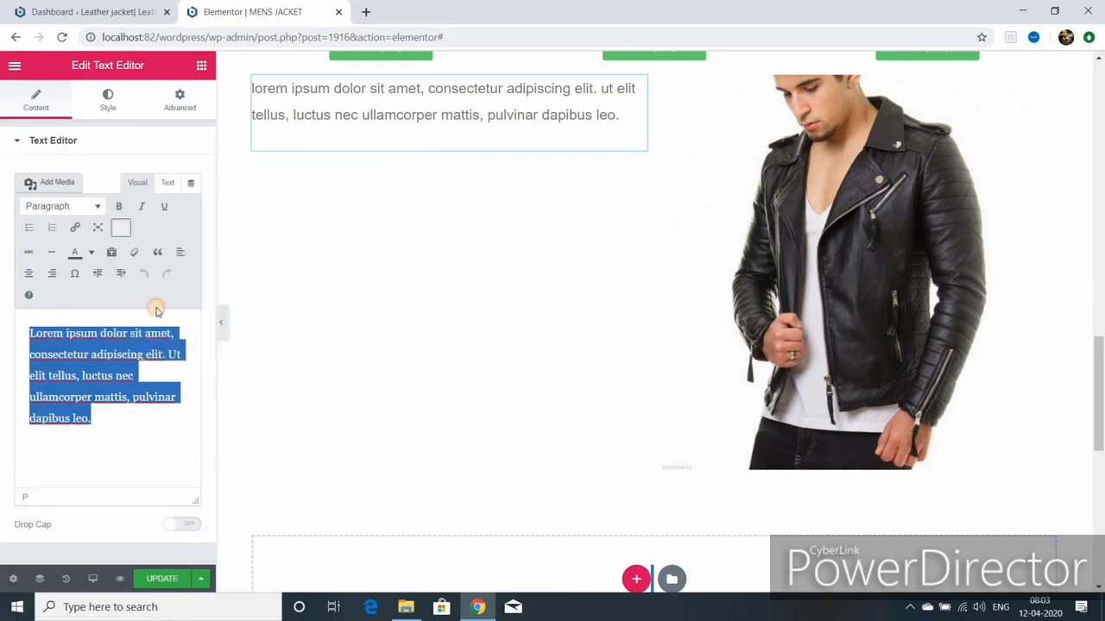
pyautogui.click(99, 418)
pyautogui.rightClick(98, 418)
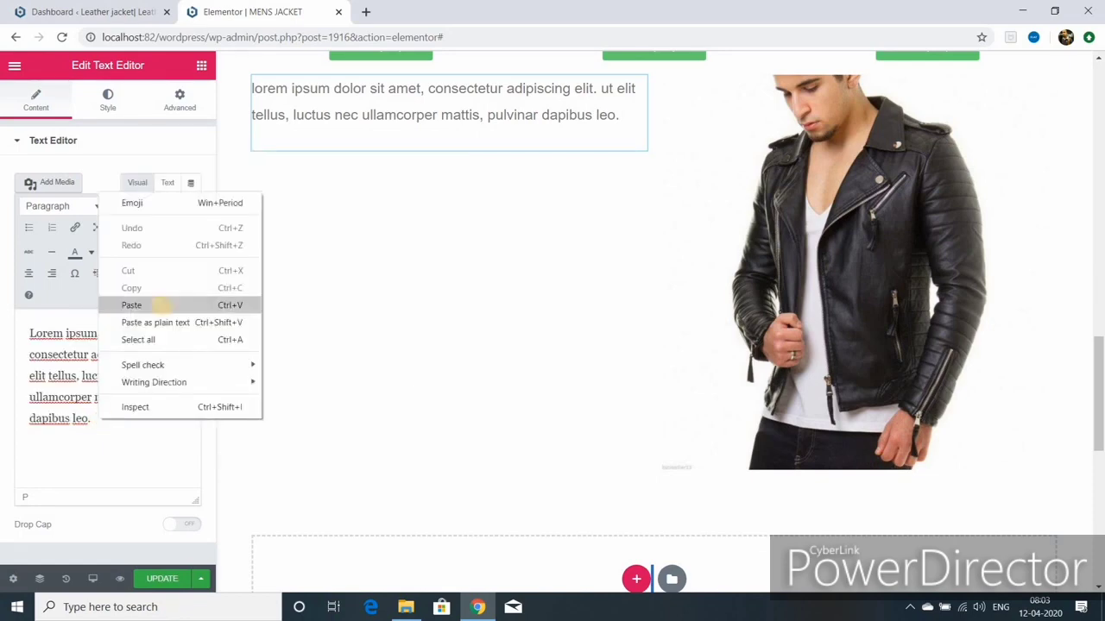
pyautogui.click(160, 304)
# Step: Copy the doubled lorem ipsum text and paste it again to lengthen the paragraph
pyautogui.hotkey('ctrl', 'a')
pyautogui.rightClick(101, 391)
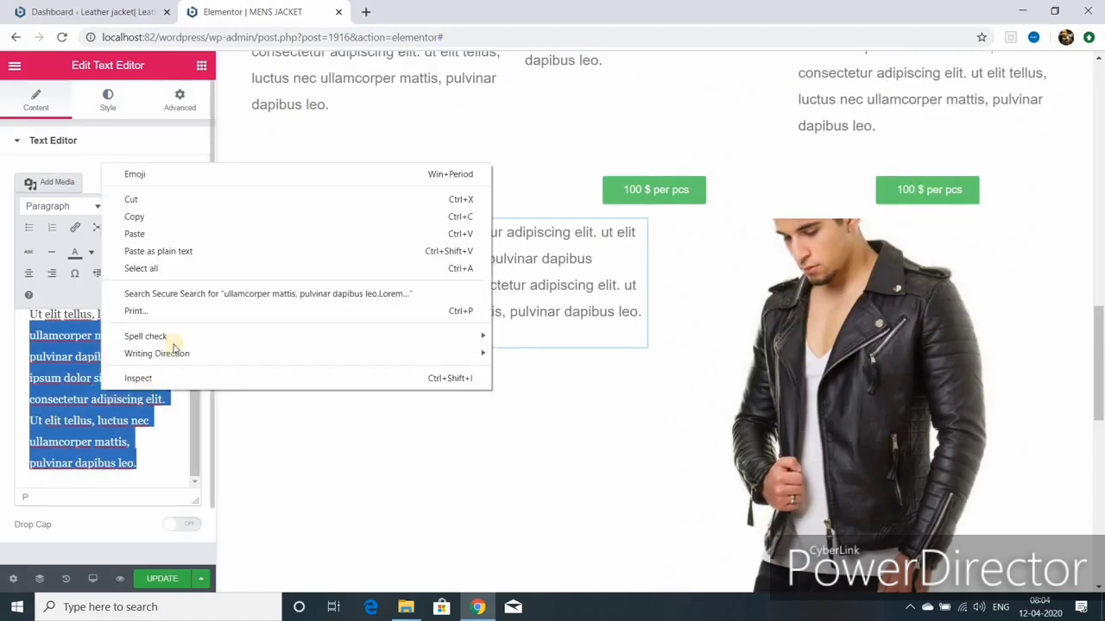
pyautogui.click(158, 219)
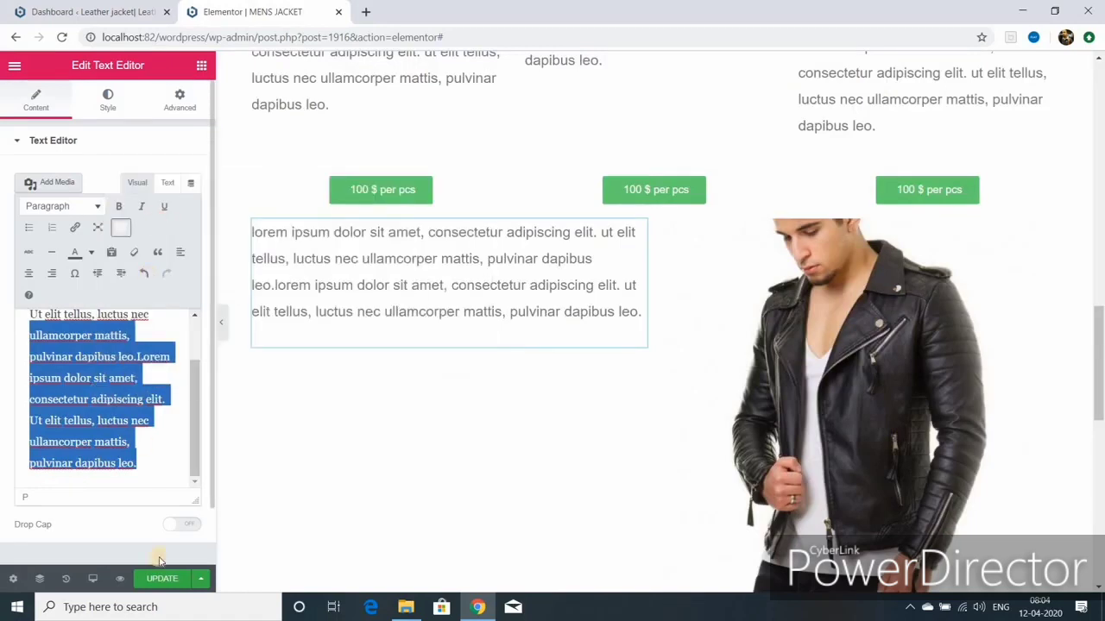
pyautogui.rightClick(141, 466)
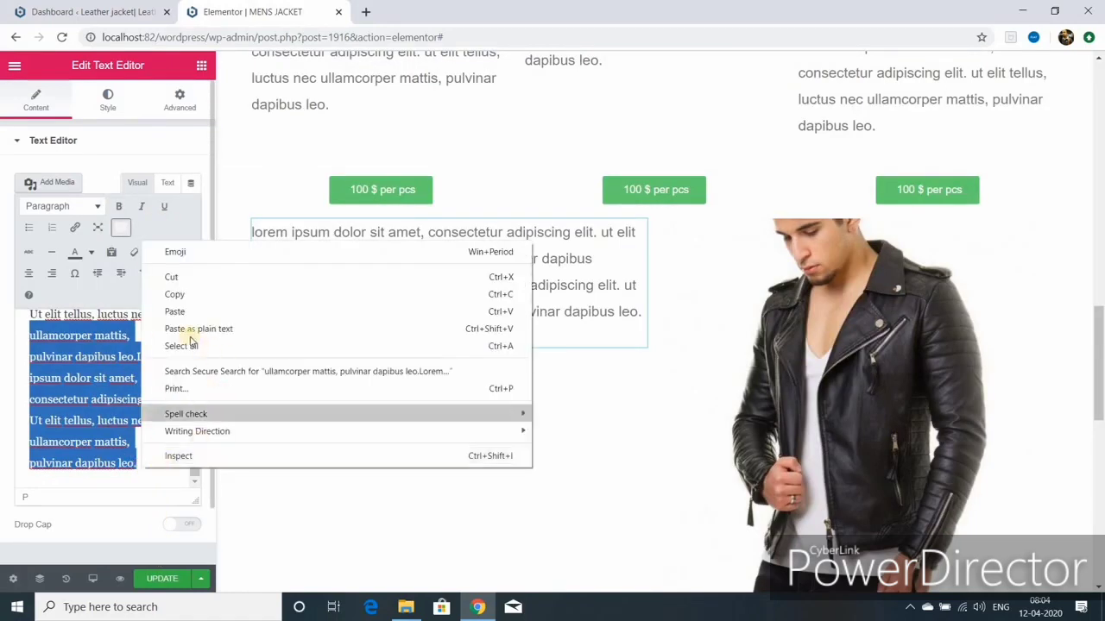
pyautogui.click(174, 311)
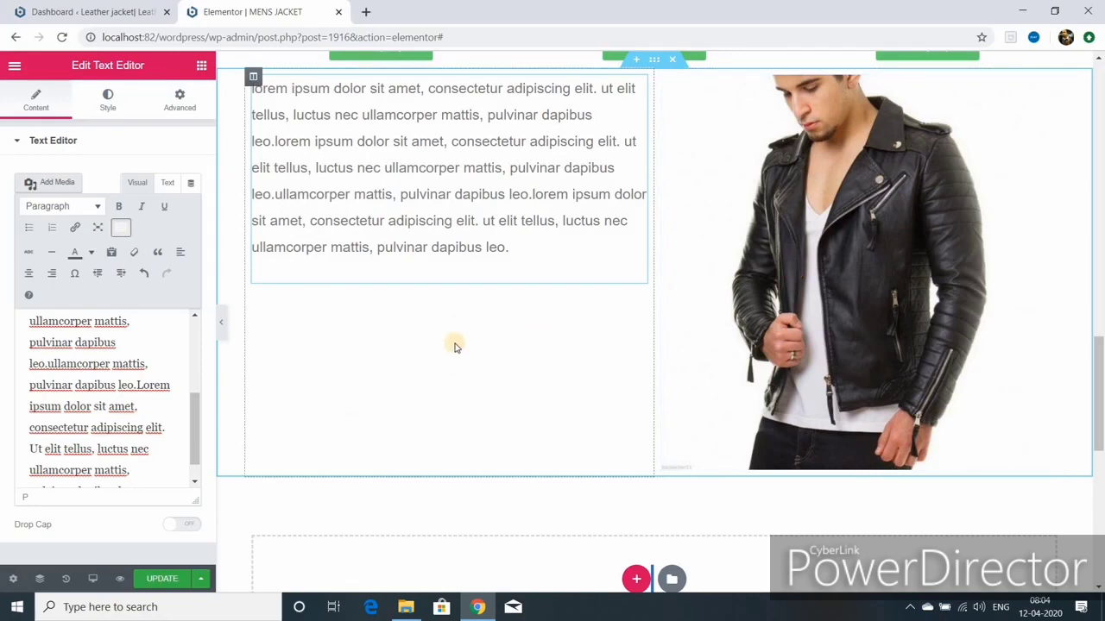
pyautogui.click(203, 68)
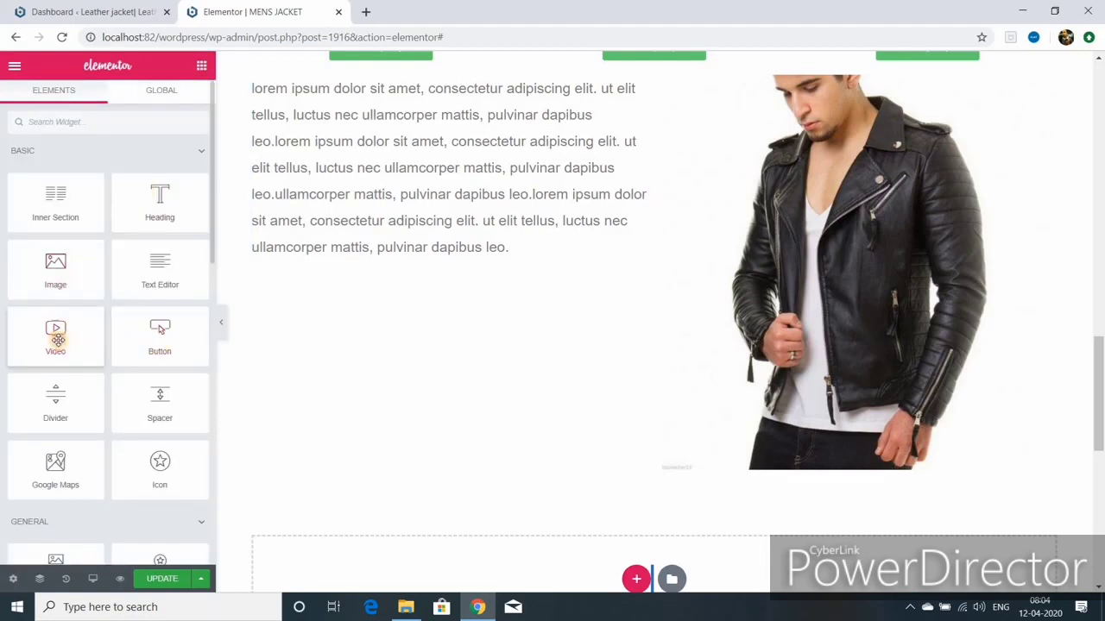
# Step: Add a Video widget below the paragraph and copy the 'How To Design Product Page Wordpress Website' YouTube link
pyautogui.moveTo(57, 339); pyautogui.dragTo(290, 357)
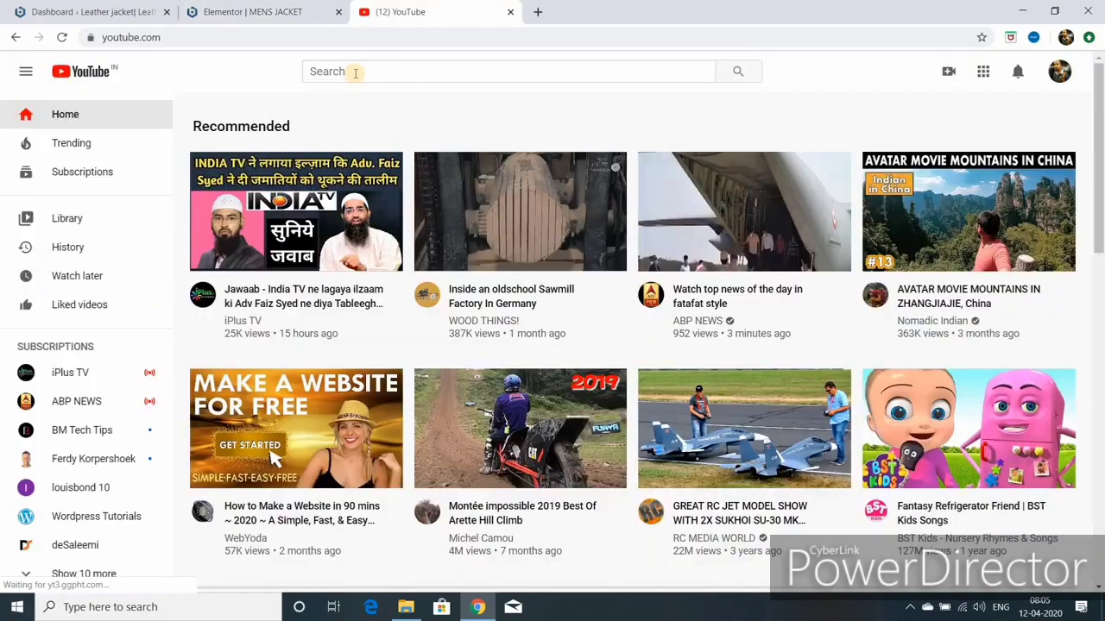
pyautogui.click(358, 70)
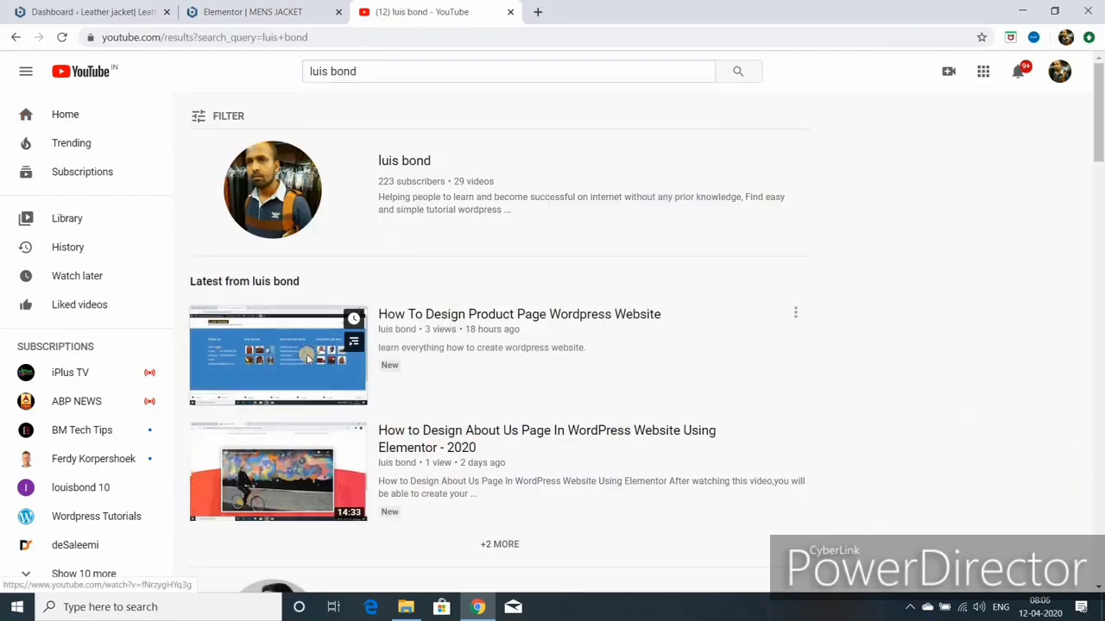
pyautogui.rightClick(307, 356)
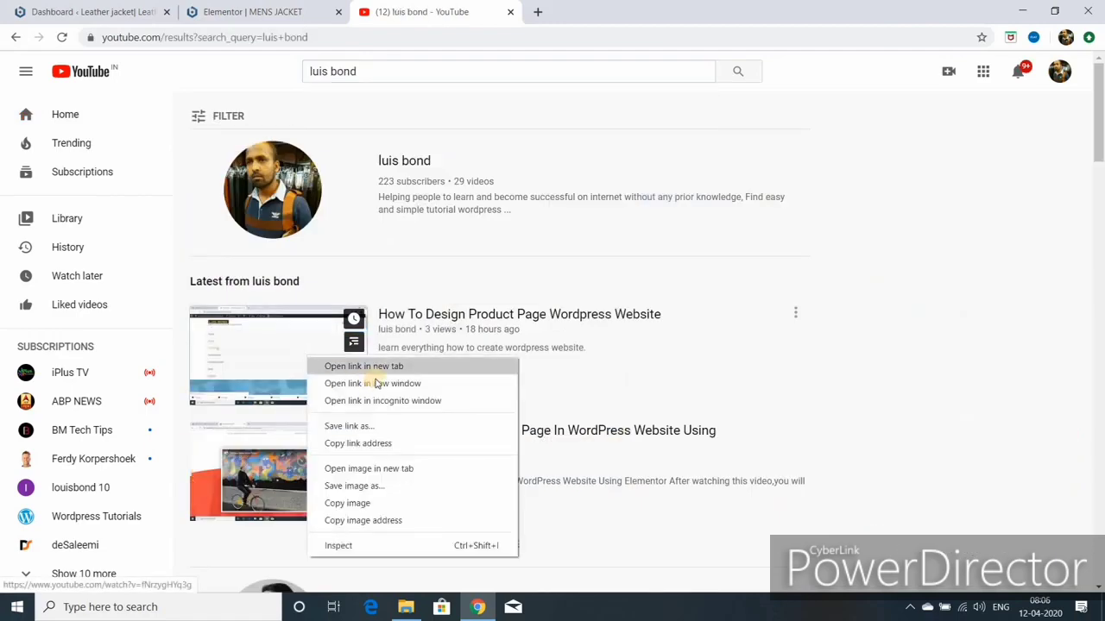
pyautogui.click(366, 443)
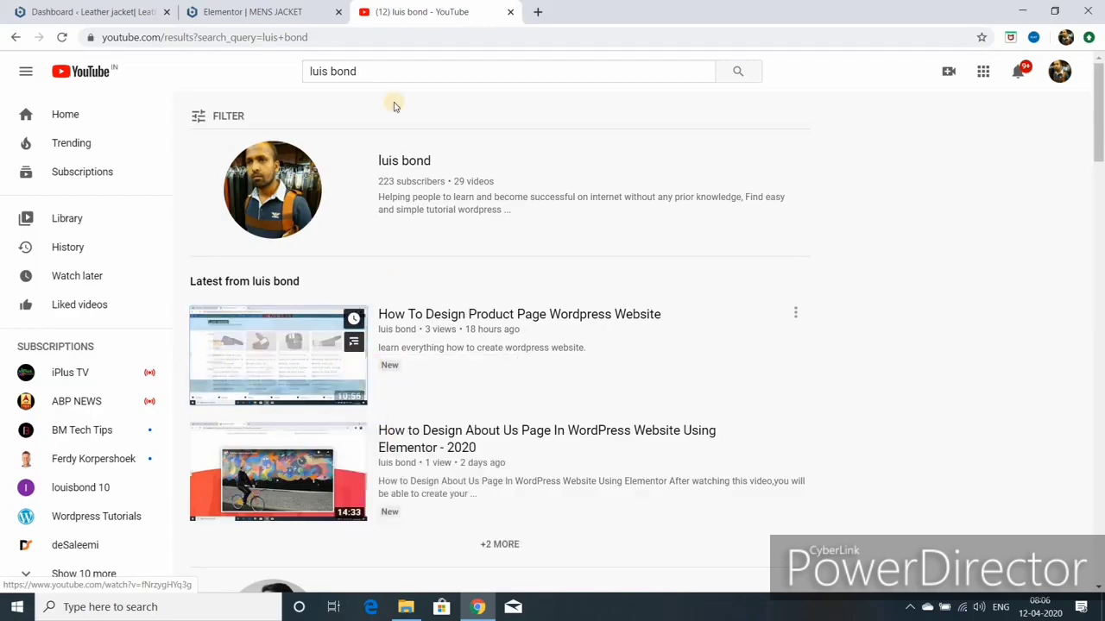
pyautogui.click(245, 11)
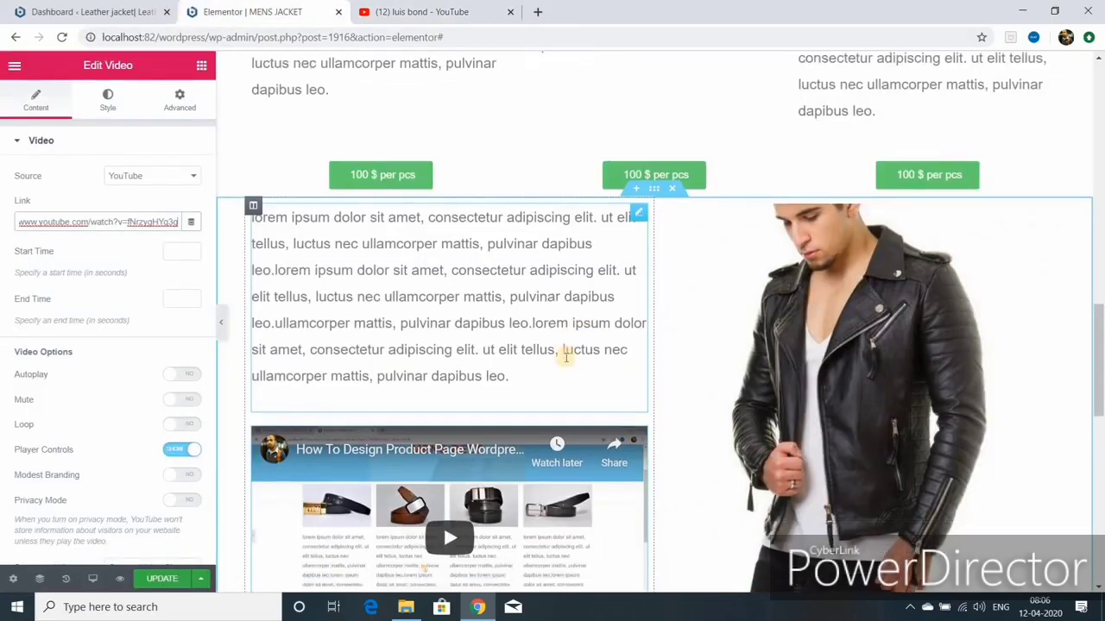
# Step: Add a centre-aligned button labelled 'get in touch' between the paragraph and the video
pyautogui.scroll(-2, 565, 357)
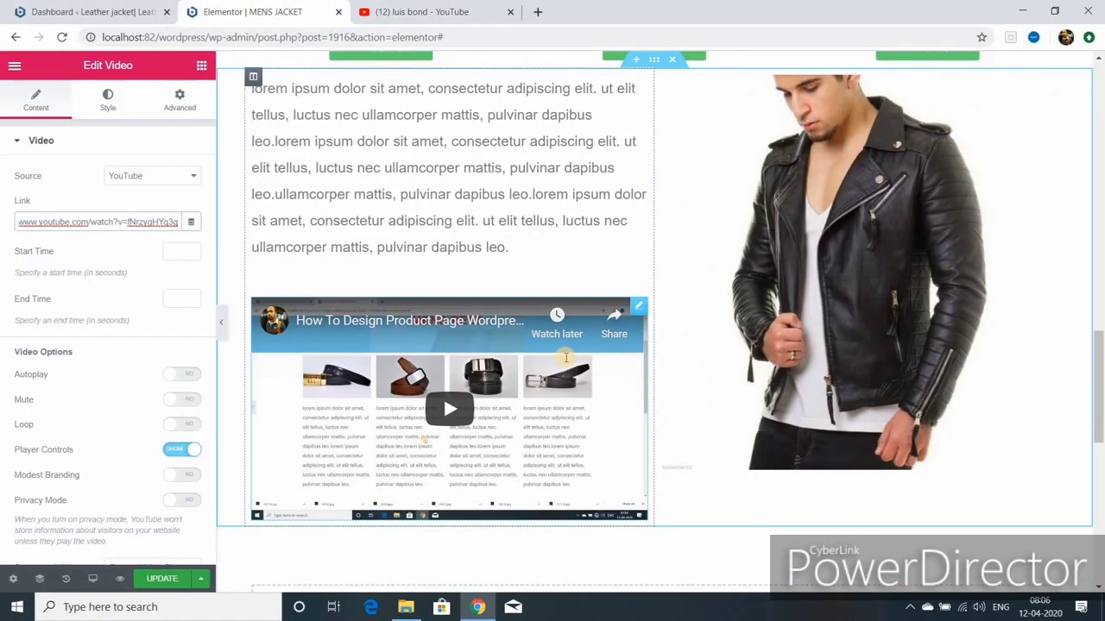
pyautogui.scroll(2, 565, 357)
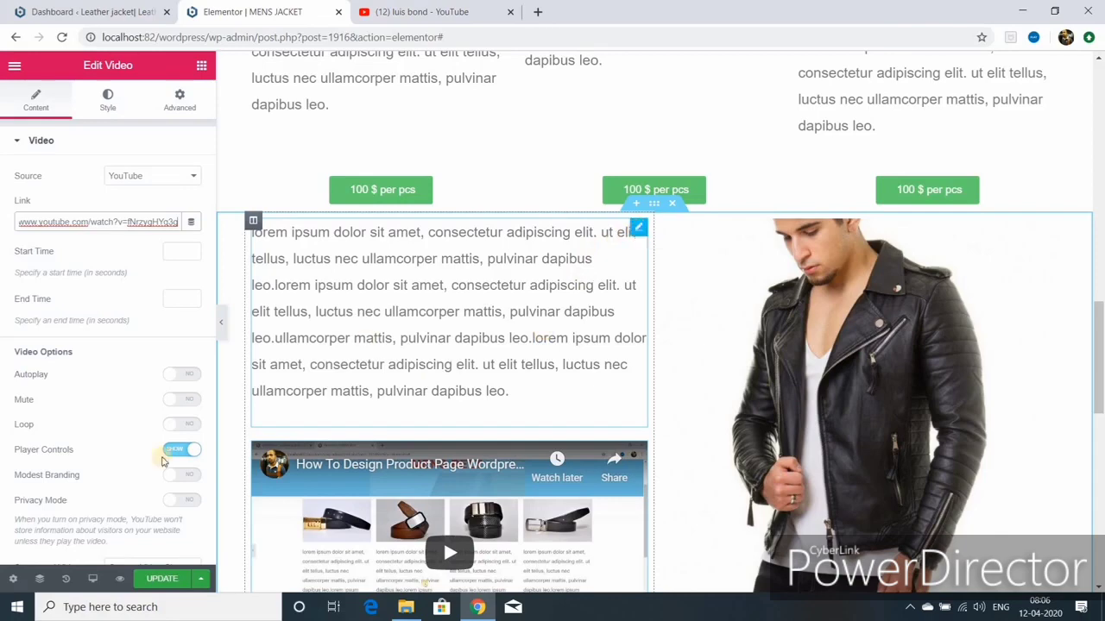
pyautogui.click(637, 230)
pyautogui.click(201, 69)
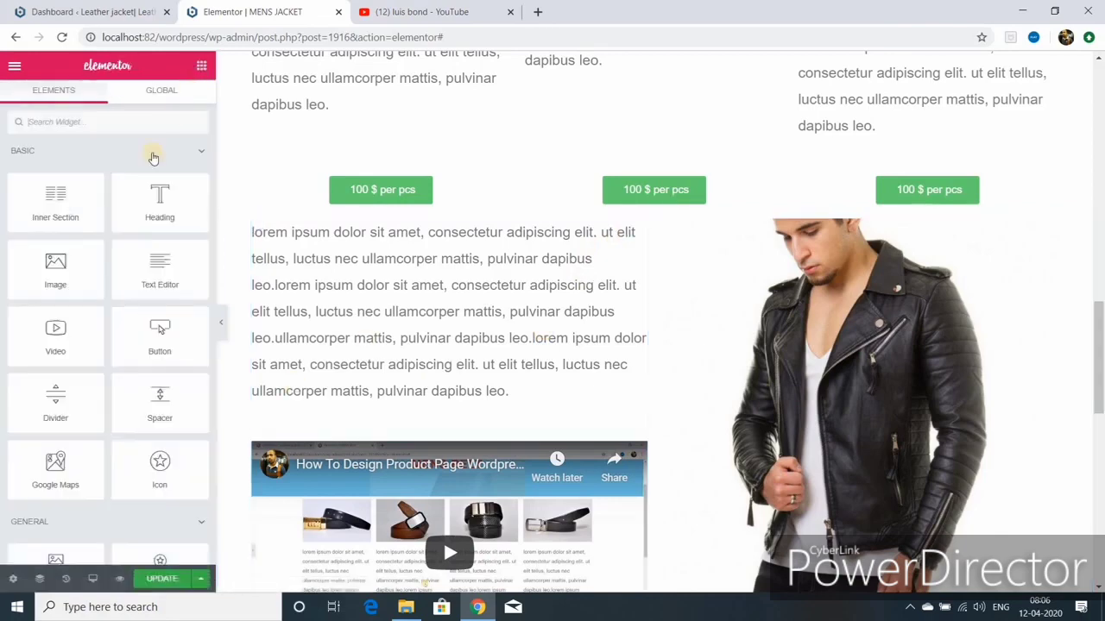
pyautogui.moveTo(159, 342); pyautogui.dragTo(422, 442)
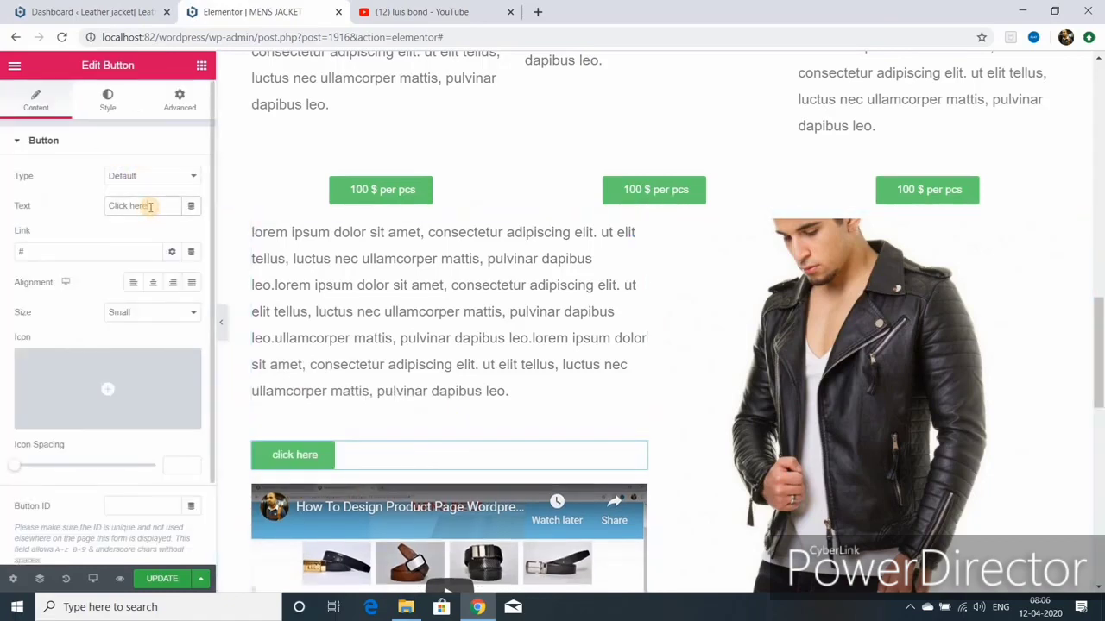
pyautogui.hotkey('ctrl', 'a')
pyautogui.press('BackSpace')
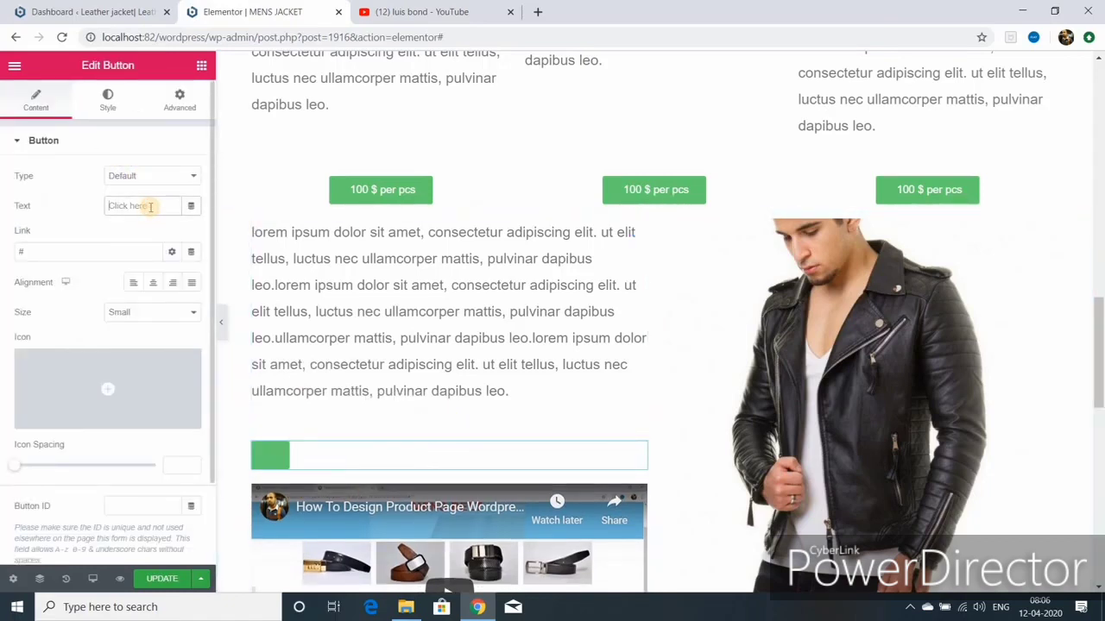
pyautogui.write('get in touch')
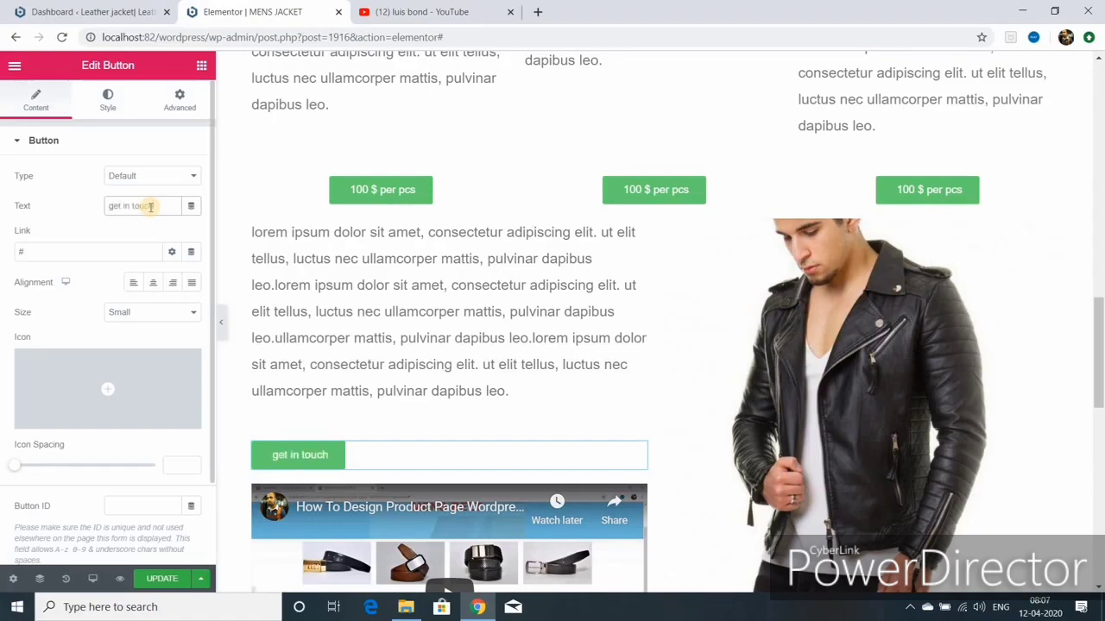
pyautogui.click(152, 284)
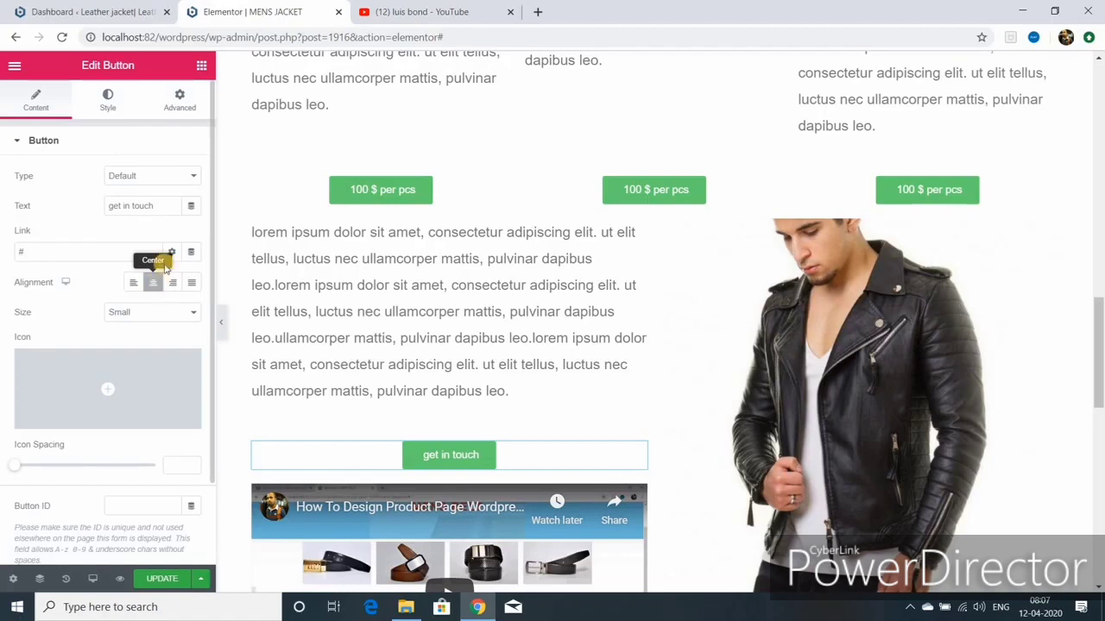
pyautogui.click(108, 105)
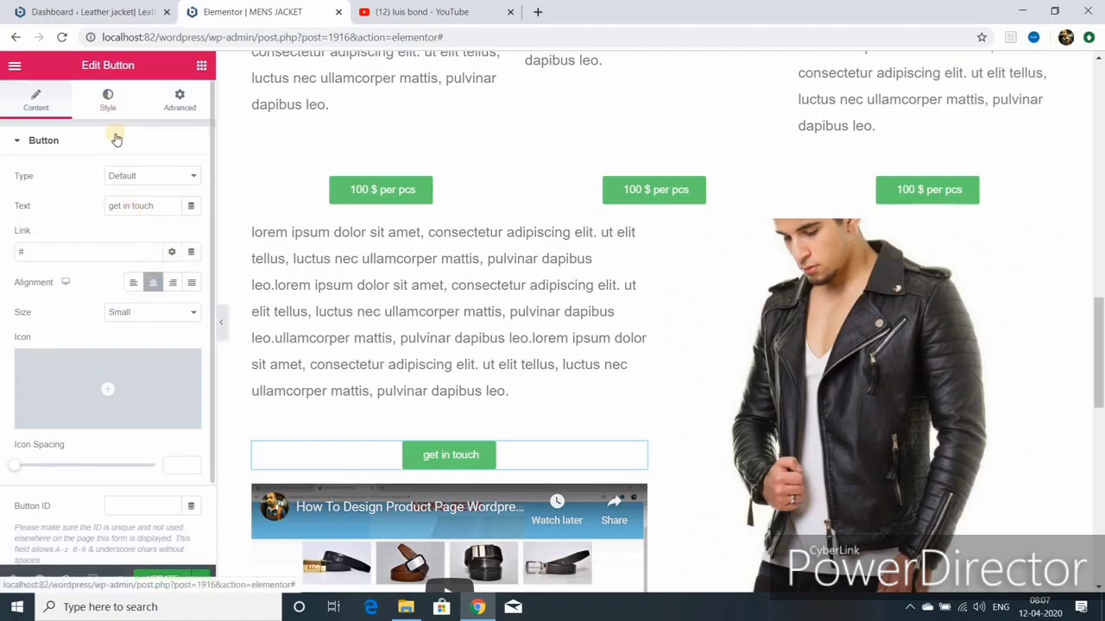
# Step: Set the button's typography Transform to Uppercase so it reads GET IN TOUCH
pyautogui.click(192, 175)
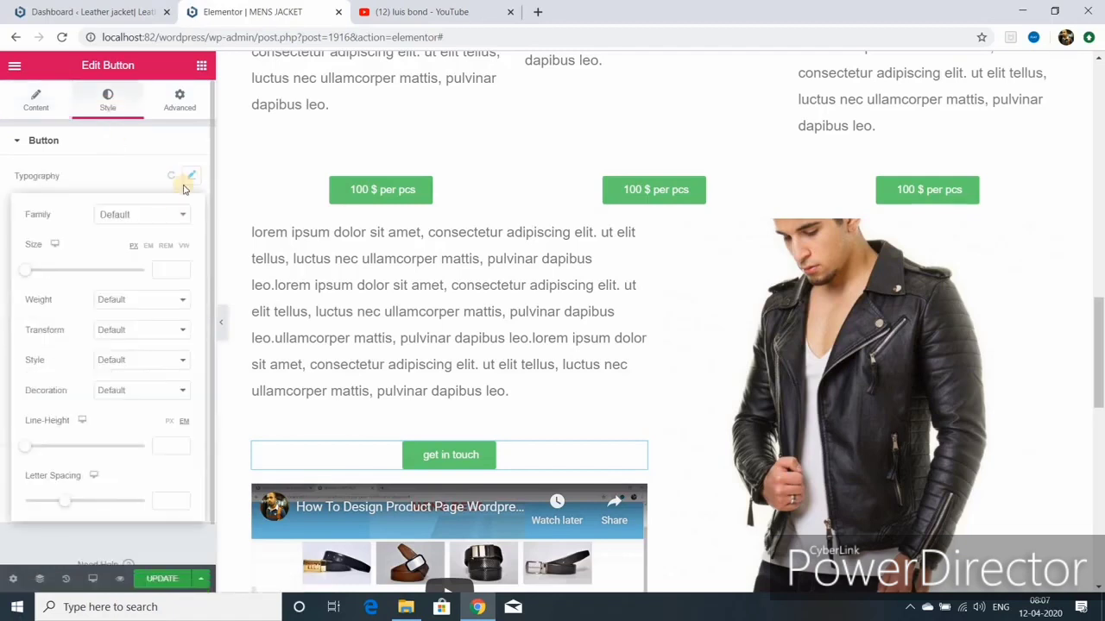
pyautogui.click(180, 330)
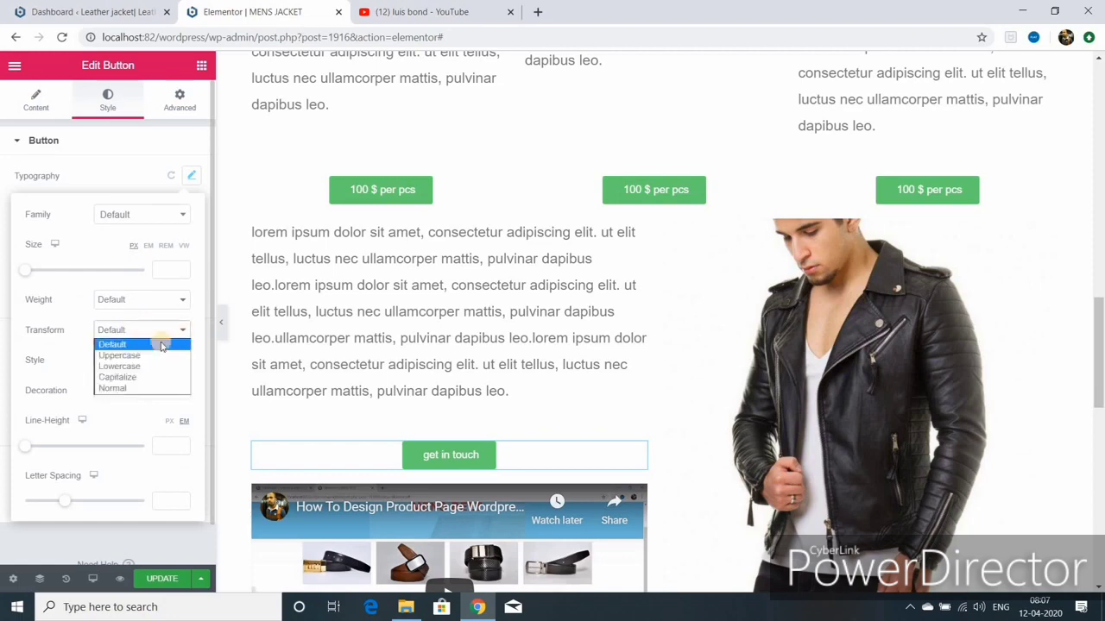
pyautogui.click(151, 358)
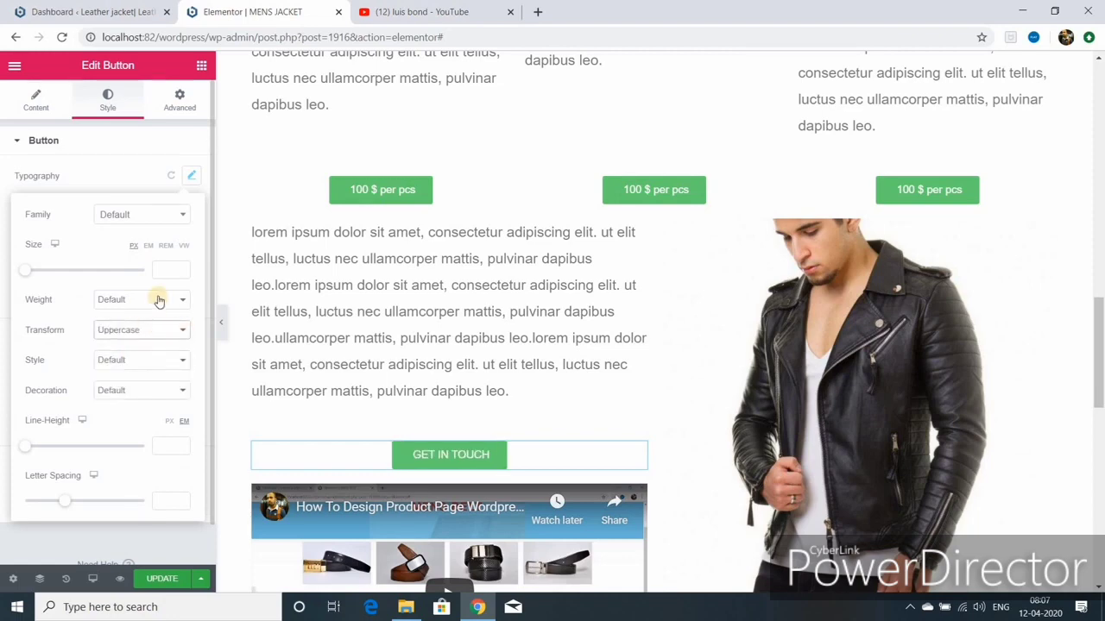
pyautogui.scroll(-2, 374, 340)
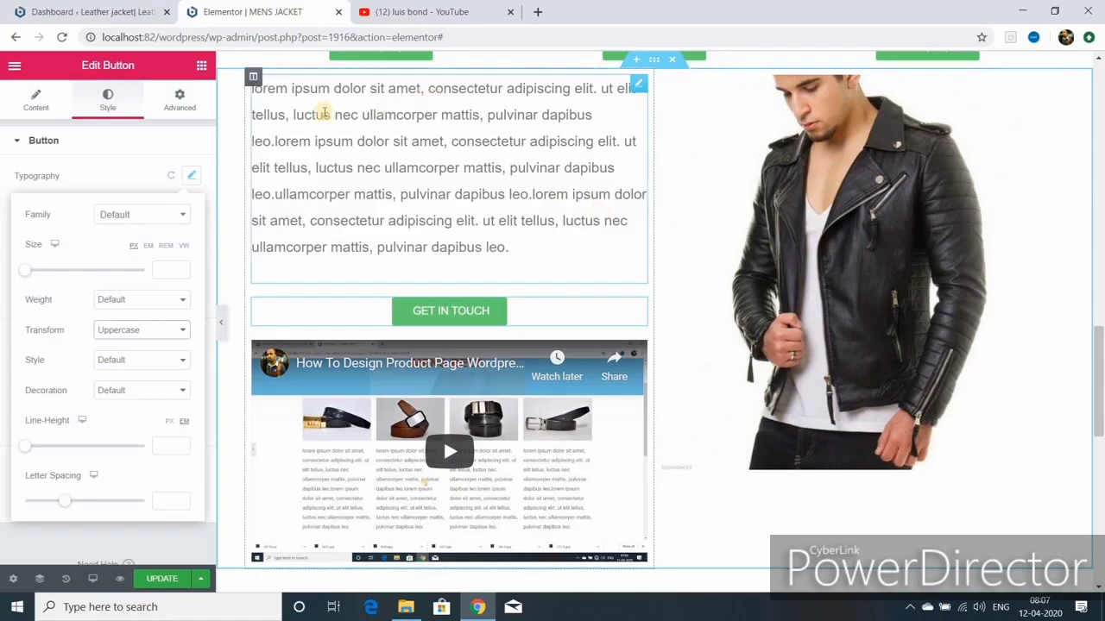
pyautogui.click(198, 67)
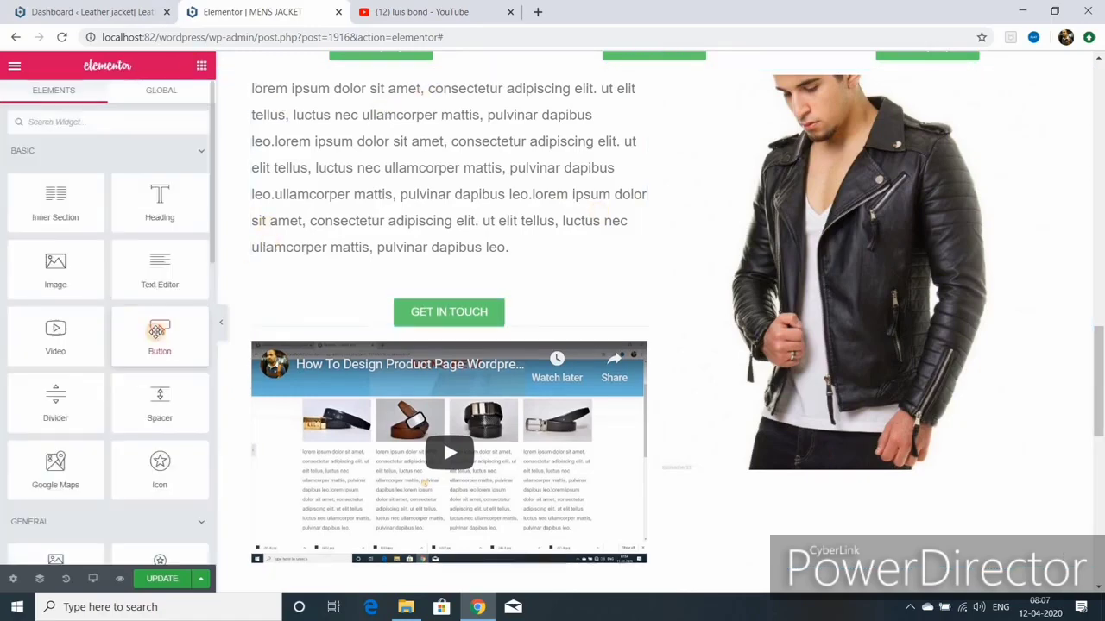
pyautogui.moveTo(160, 334); pyautogui.dragTo(855, 476)
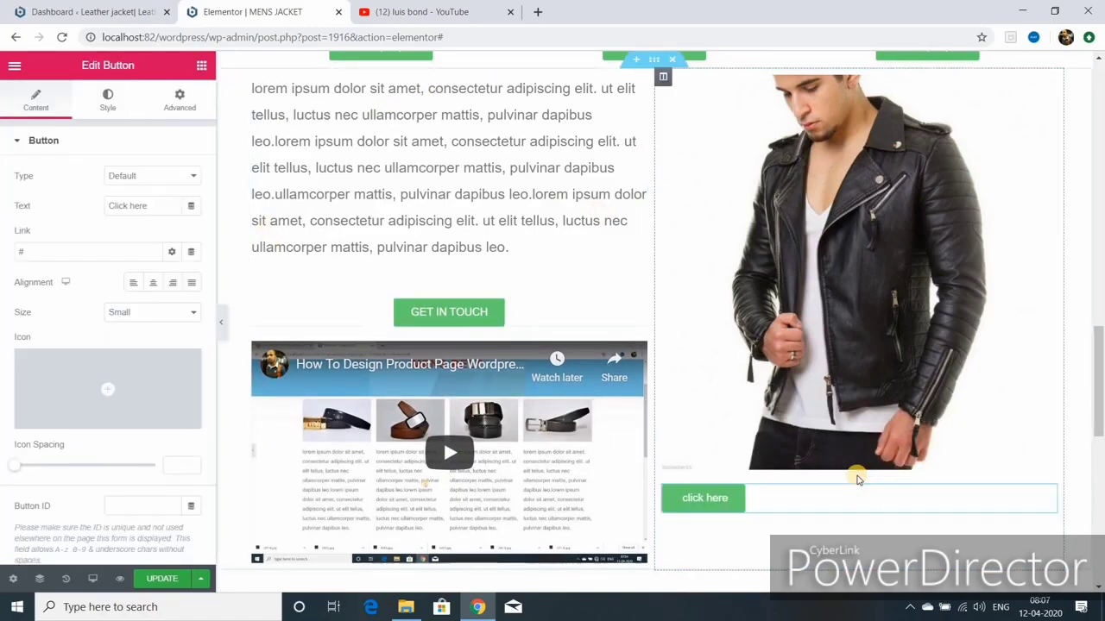
pyautogui.click(147, 206)
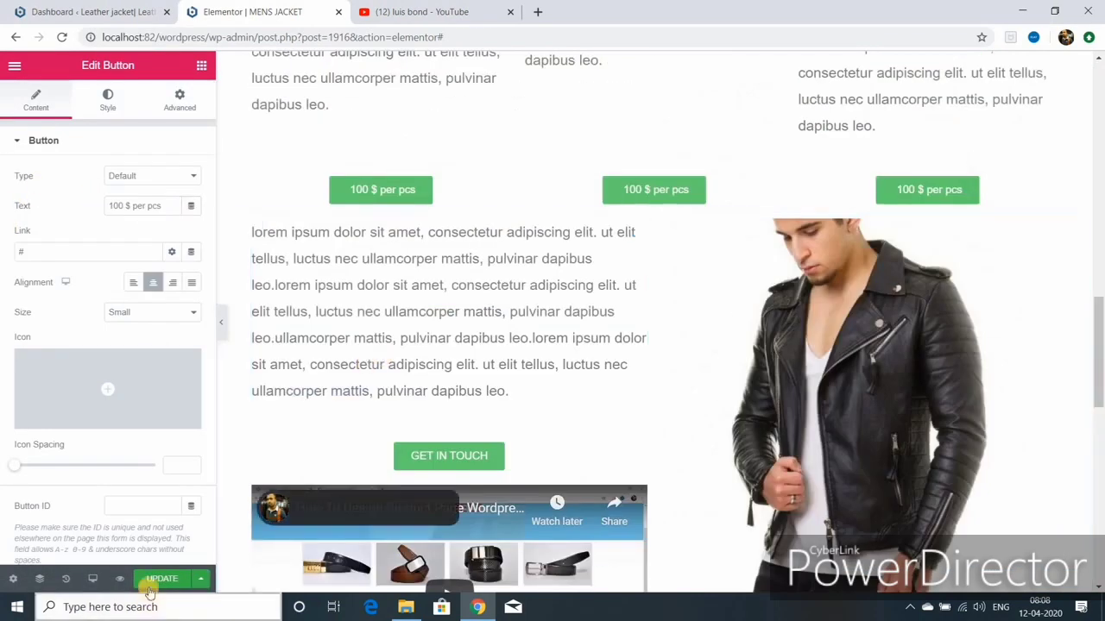
pyautogui.click(159, 577)
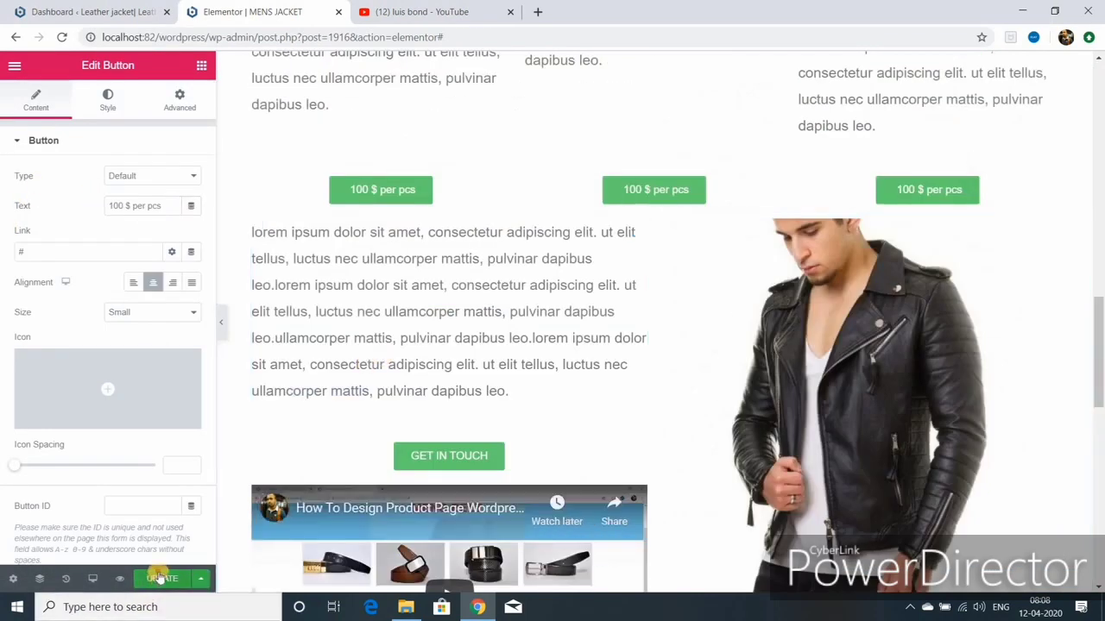
pyautogui.click(221, 323)
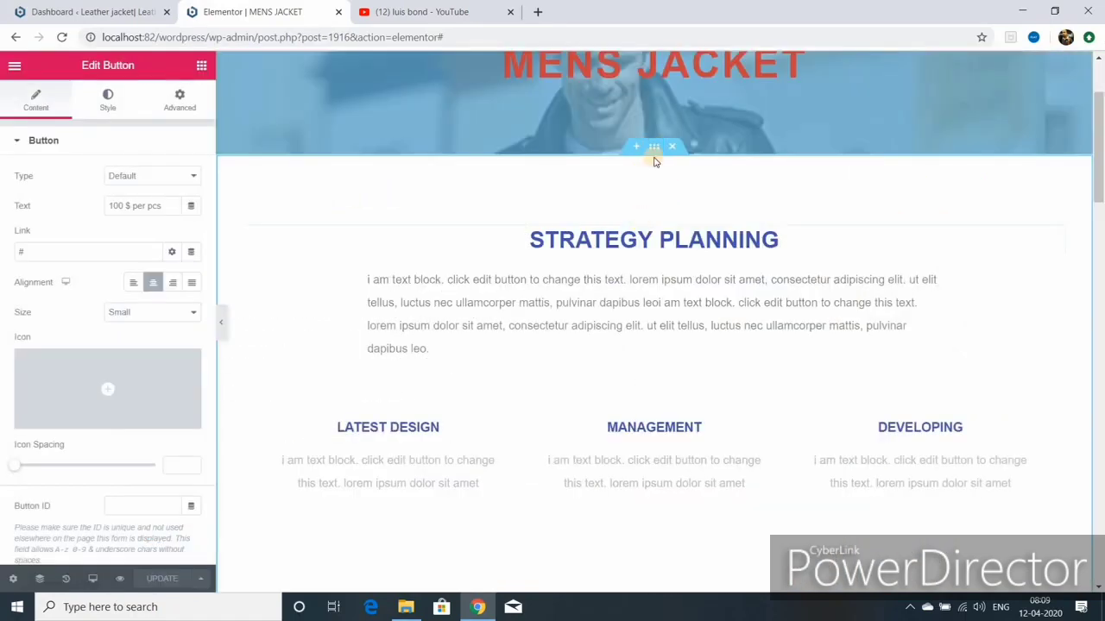
pyautogui.scroll(-2, 650, 350)
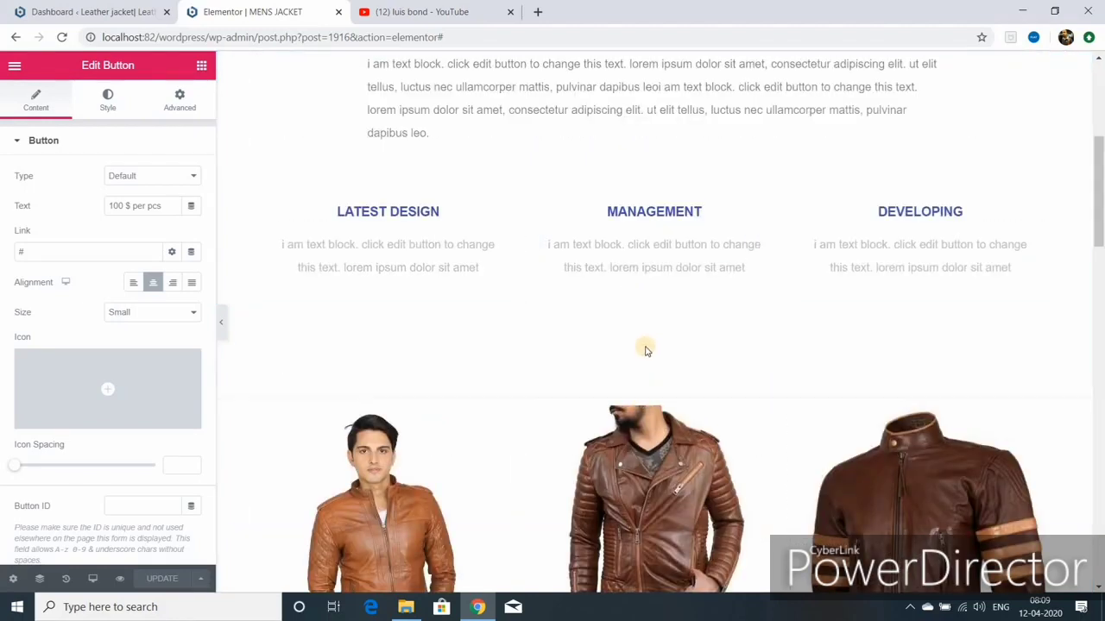
# Step: Give the jacket image section a 50 px margin
pyautogui.click(654, 391)
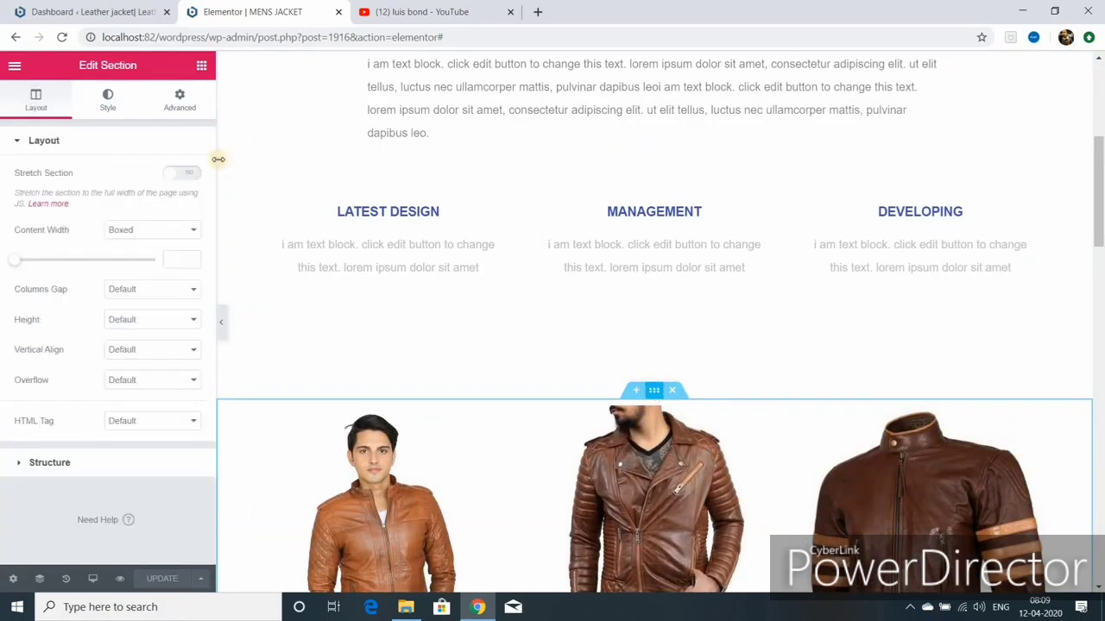
pyautogui.click(176, 104)
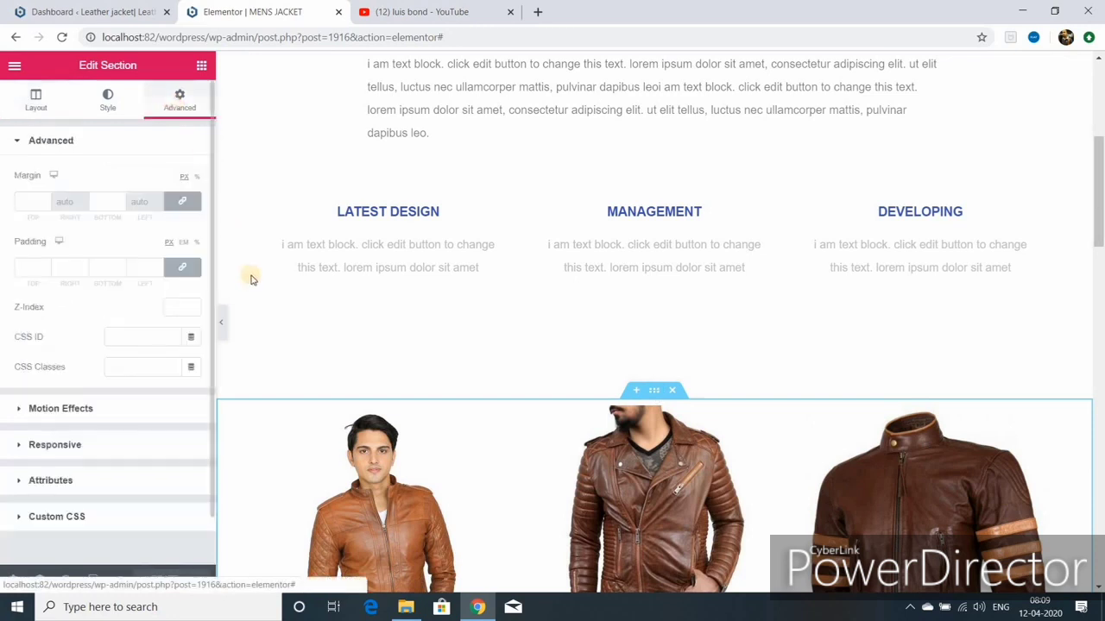
pyautogui.click(39, 199)
pyautogui.write('75')
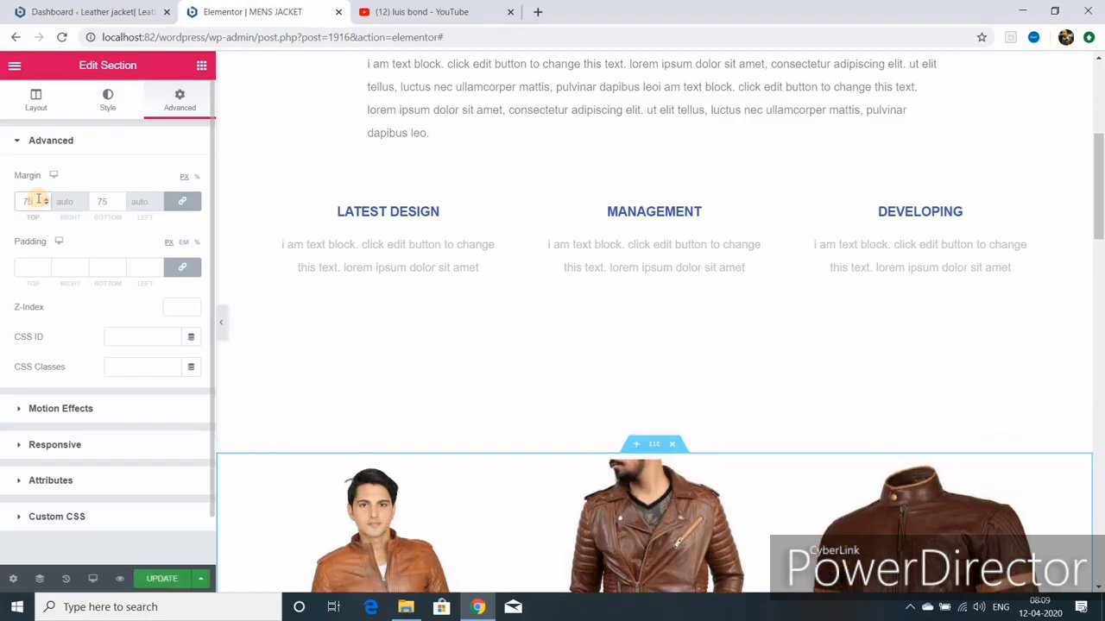
pyautogui.press('BackSpace')
pyautogui.press('BackSpace')
pyautogui.write('50')
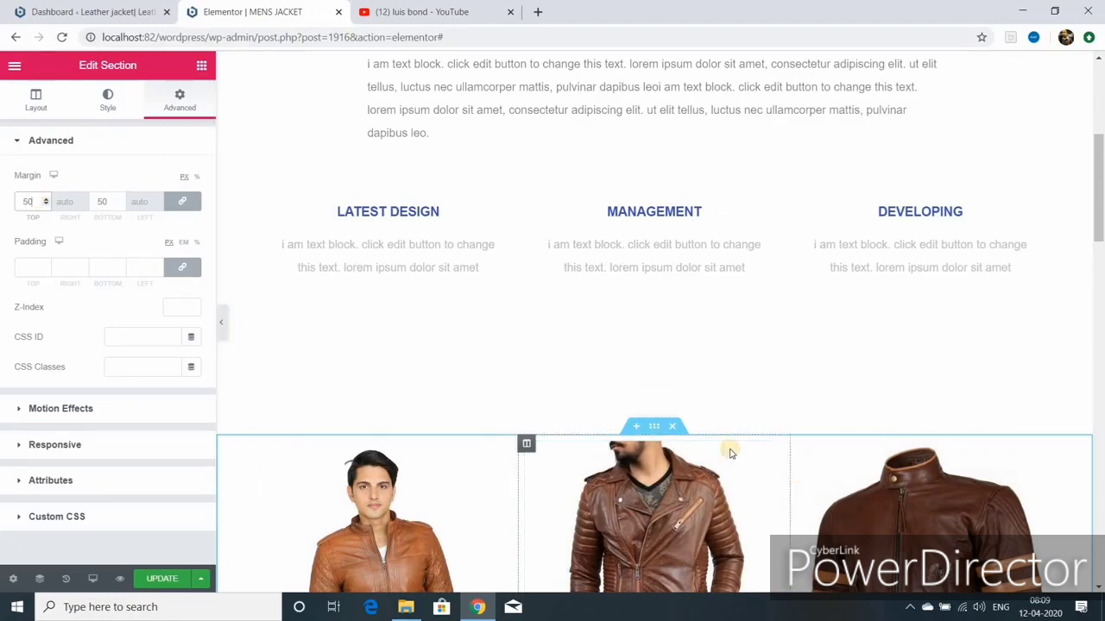
# Step: Set 50 px margins on the price-button row and update the page
pyautogui.scroll(-6, 690, 432)
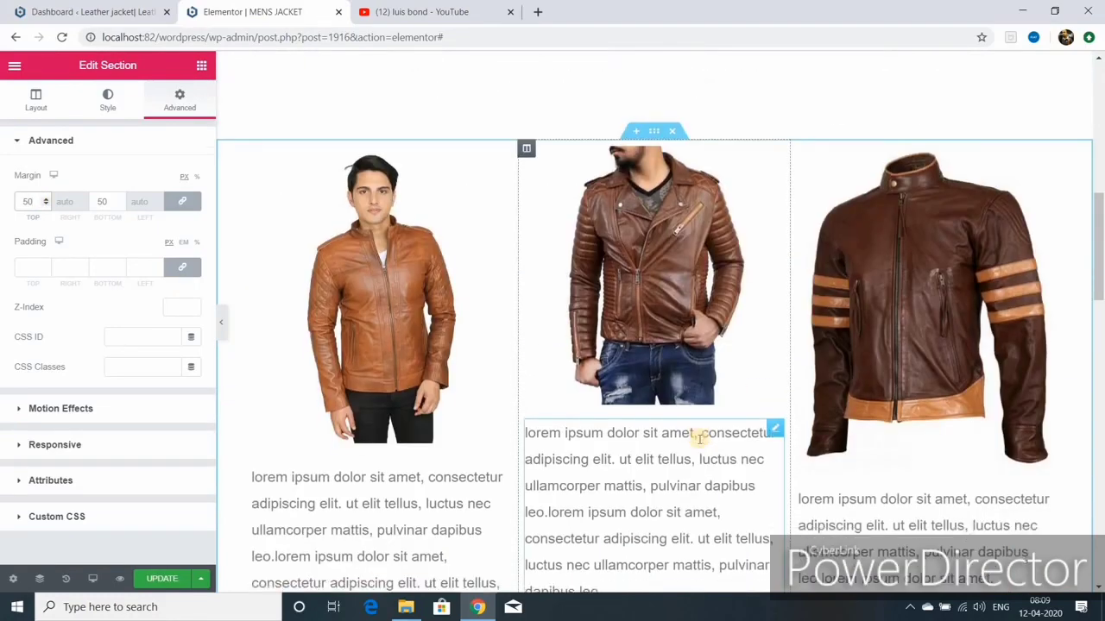
pyautogui.scroll(-2, 673, 488)
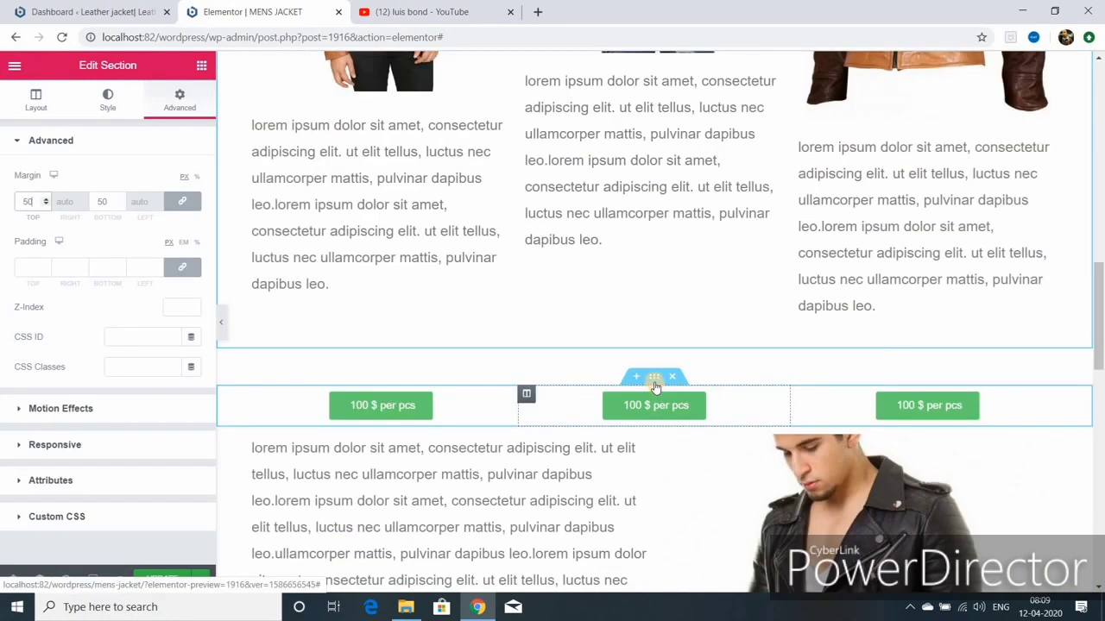
pyautogui.click(655, 380)
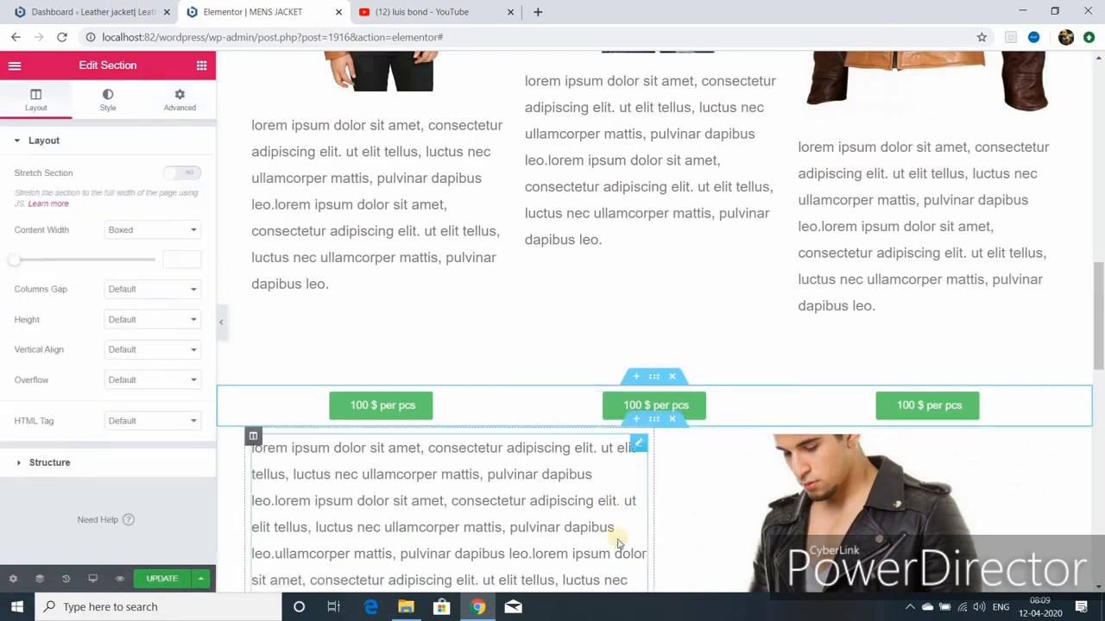
pyautogui.click(177, 114)
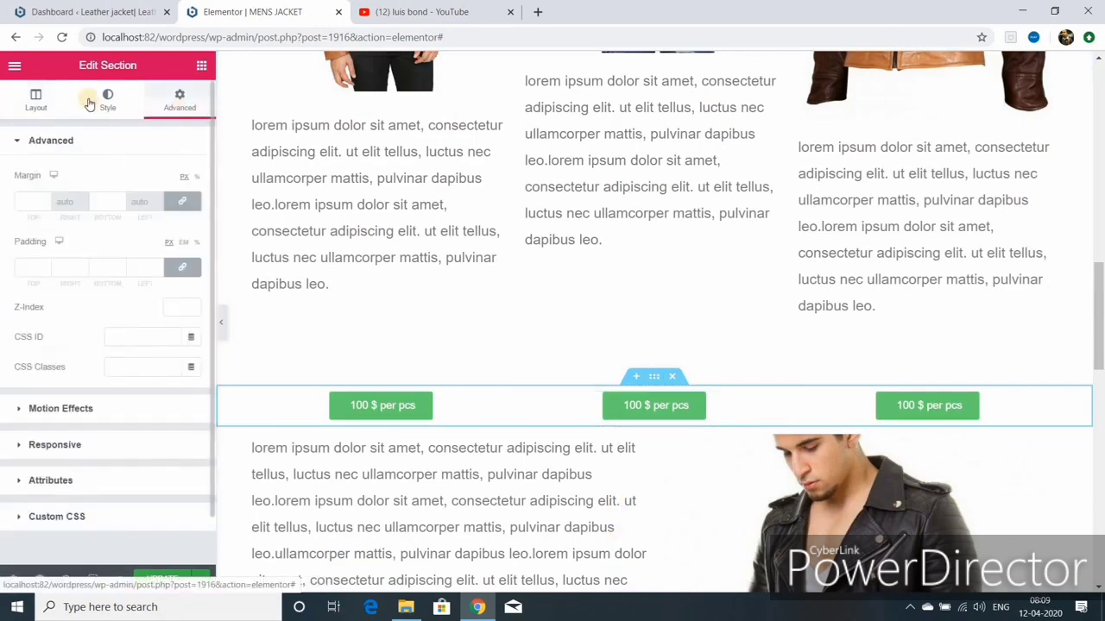
pyautogui.click(33, 199)
pyautogui.write('50')
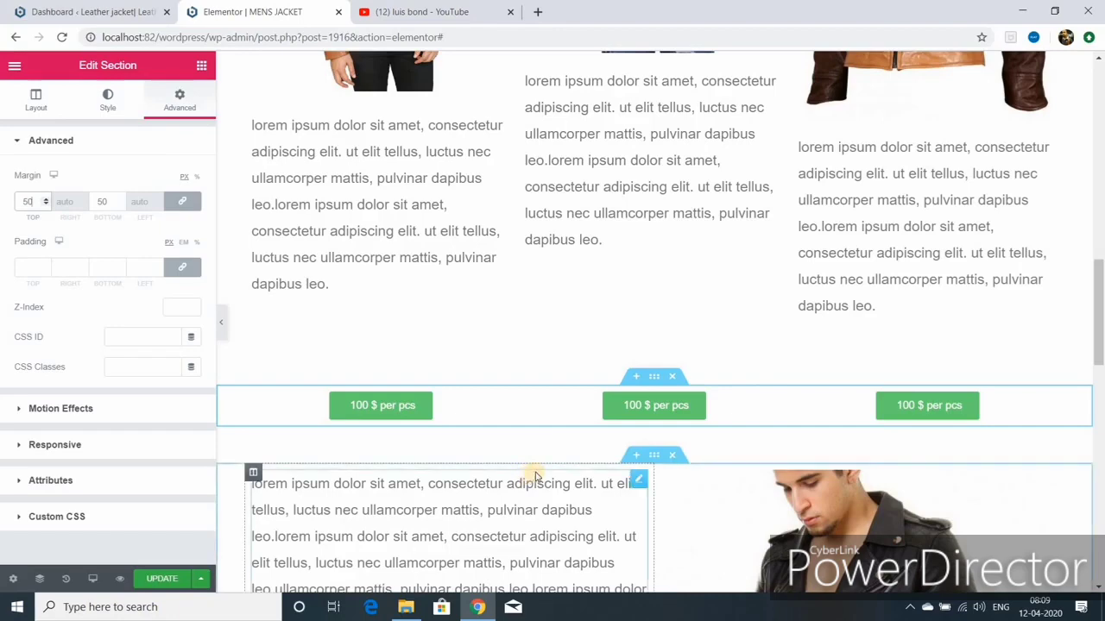
pyautogui.click(162, 578)
# Step: Move the jacket section under the MENS JACKET banner, change its margin to 75 px, and update
pyautogui.scroll(-10, 653, 505)
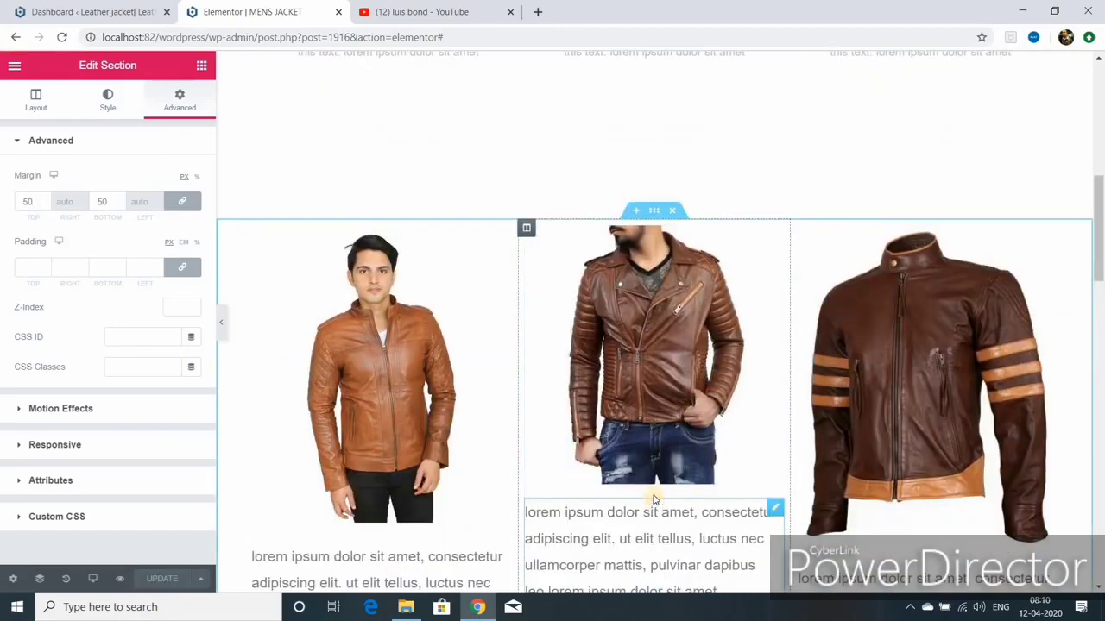
pyautogui.scroll(-2, 652, 496)
pyautogui.scroll(3, 653, 493)
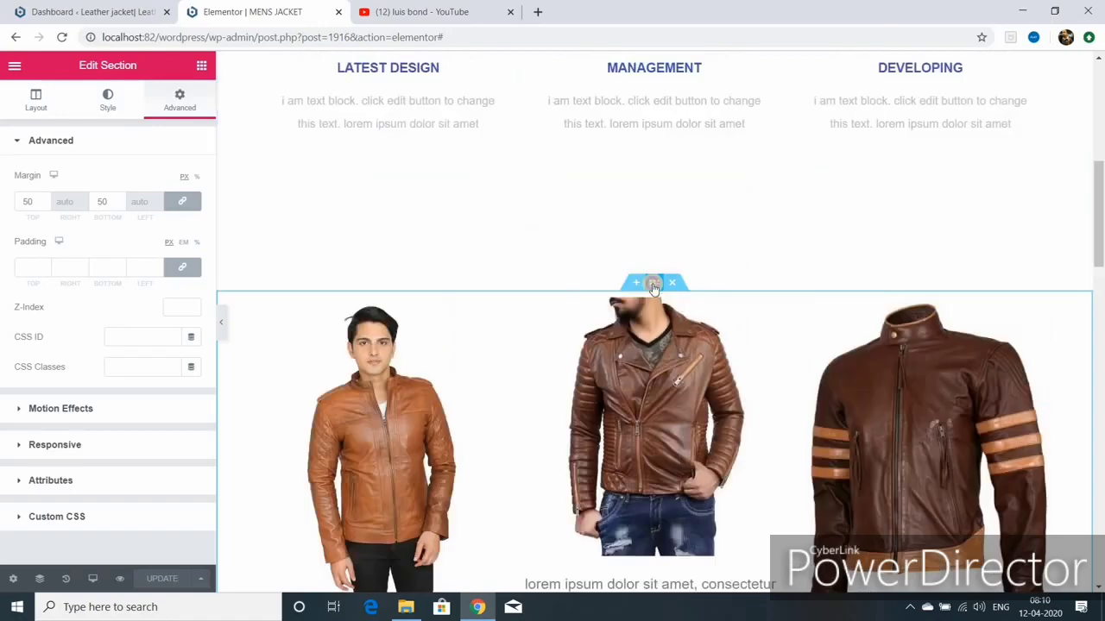
pyautogui.moveTo(653, 287); pyautogui.dragTo(683, 72)
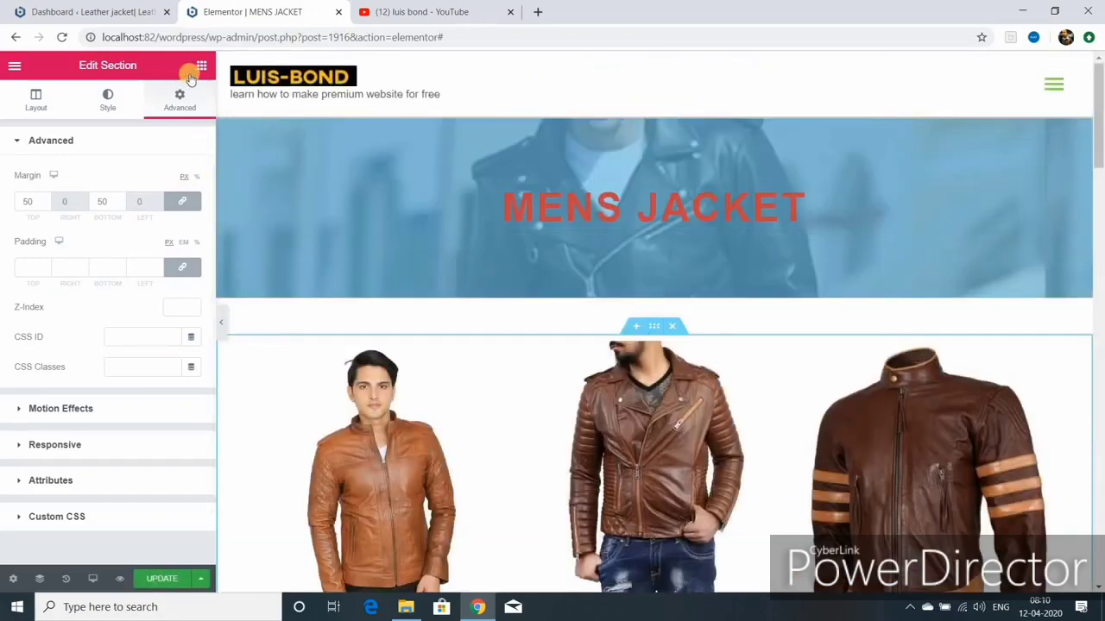
pyautogui.click(38, 201)
pyautogui.press('BackSpace')
pyautogui.press('BackSpace')
pyautogui.write('75')
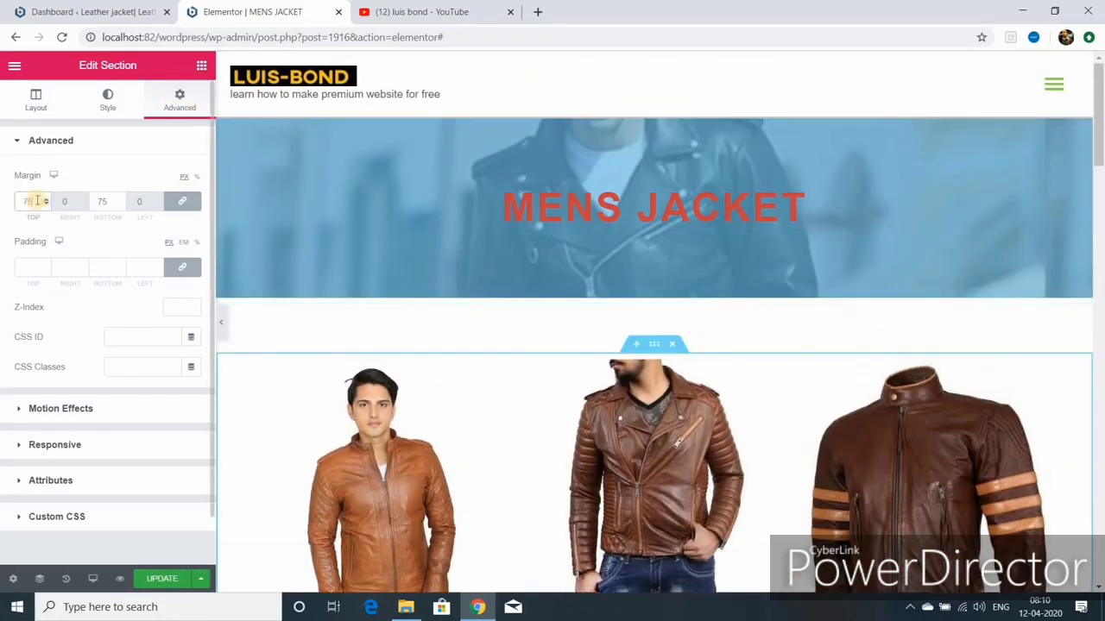
pyautogui.click(162, 578)
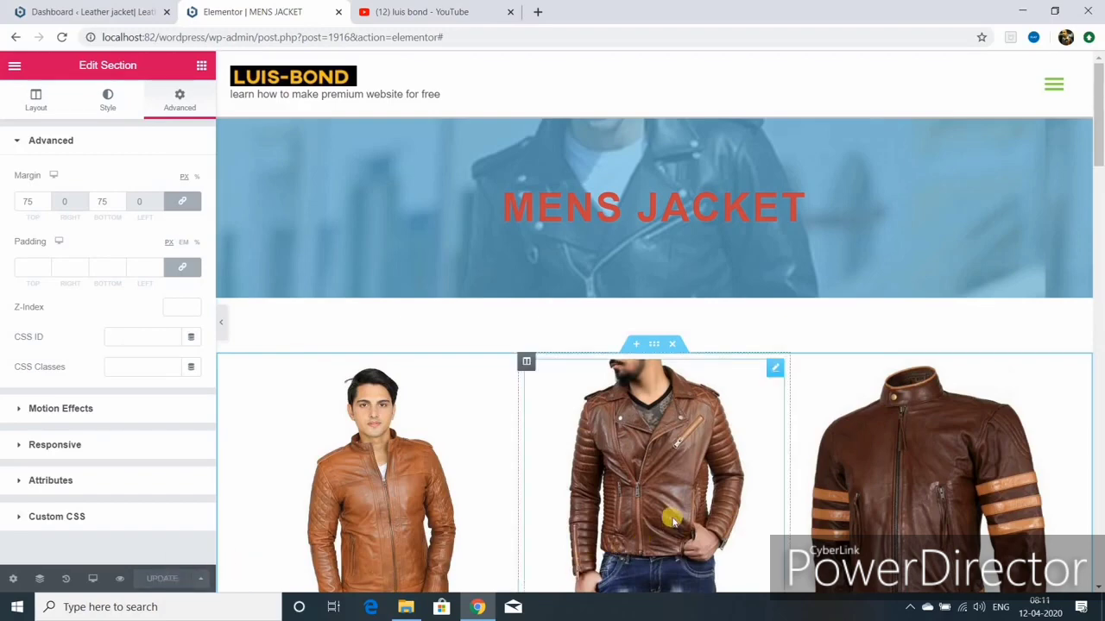
pyautogui.scroll(-2, 674, 521)
pyautogui.scroll(-4, 669, 520)
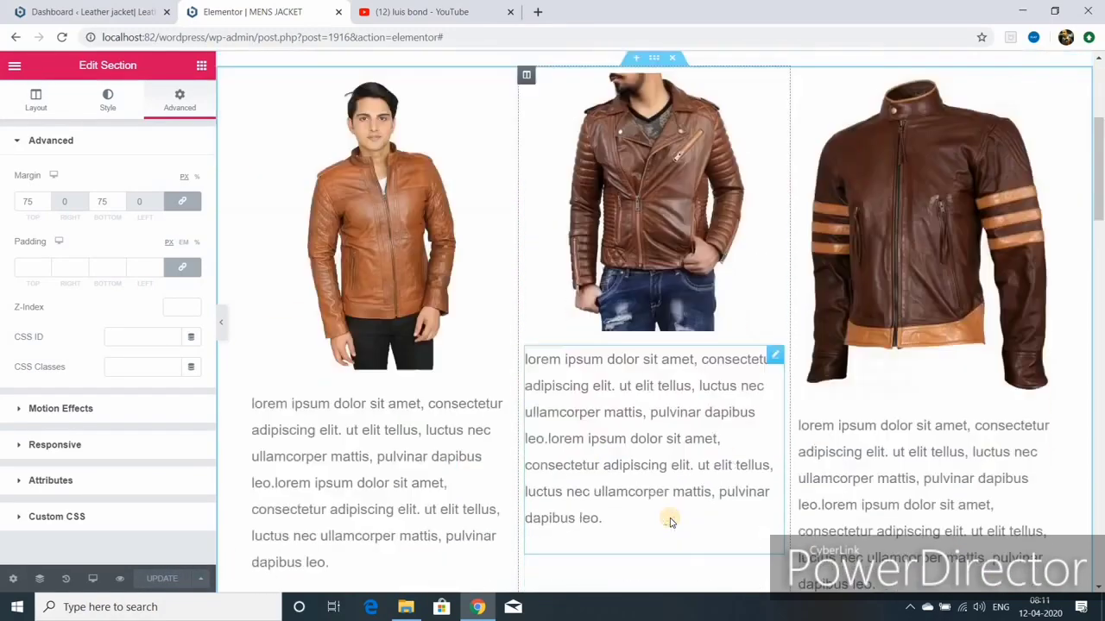
# Step: Edit the first column's description inline, deleting its ending and then undoing the deletion
pyautogui.click(443, 419)
pyautogui.click(335, 418)
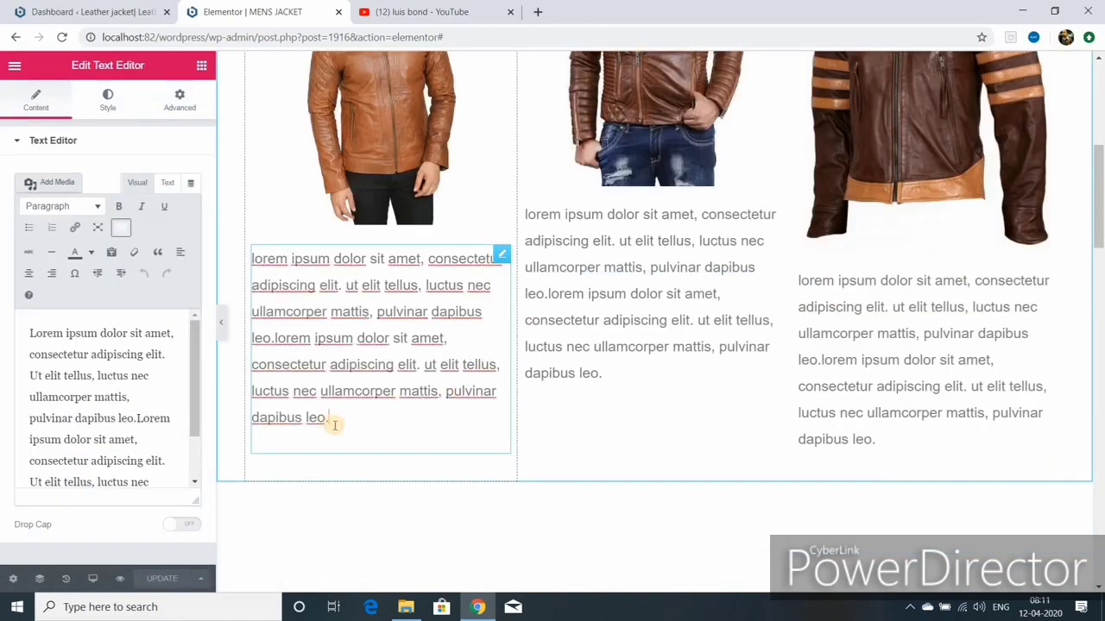
pyautogui.press('BackSpace')
pyautogui.press('BackSpace')
pyautogui.press('BackSpace')
pyautogui.press('BackSpace')
pyautogui.press('BackSpace')
pyautogui.press('BackSpace')
pyautogui.press('BackSpace')
pyautogui.press('BackSpace')
pyautogui.press('BackSpace')
pyautogui.press('BackSpace')
pyautogui.press('BackSpace')
pyautogui.press('BackSpace')
pyautogui.press('BackSpace')
pyautogui.press('BackSpace')
pyautogui.press('BackSpace')
pyautogui.press('BackSpace')
pyautogui.press('BackSpace')
pyautogui.press('BackSpace')
pyautogui.press('BackSpace')
pyautogui.press('BackSpace')
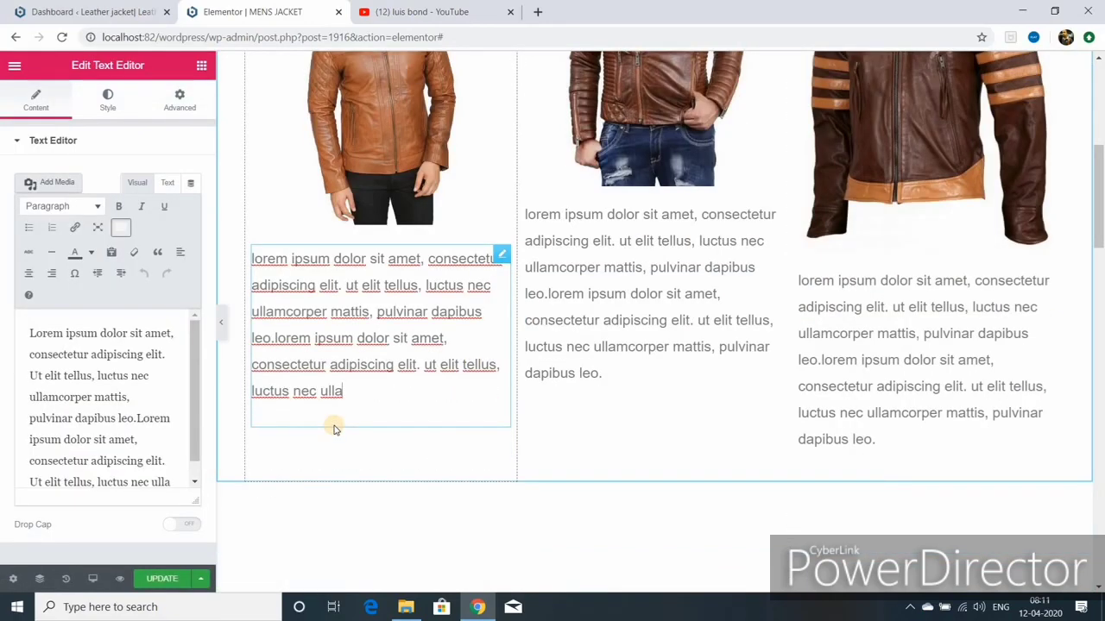
pyautogui.hotkey('ctrl', 'z')
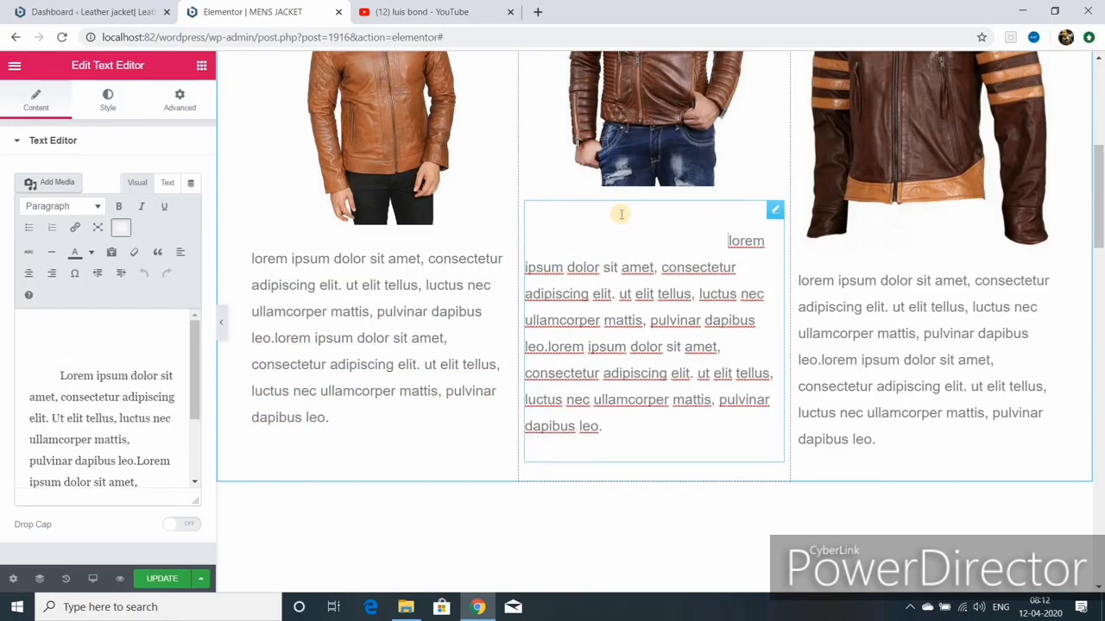
# Step: Enlarge the first description's typography size to 23 px
pyautogui.click(500, 257)
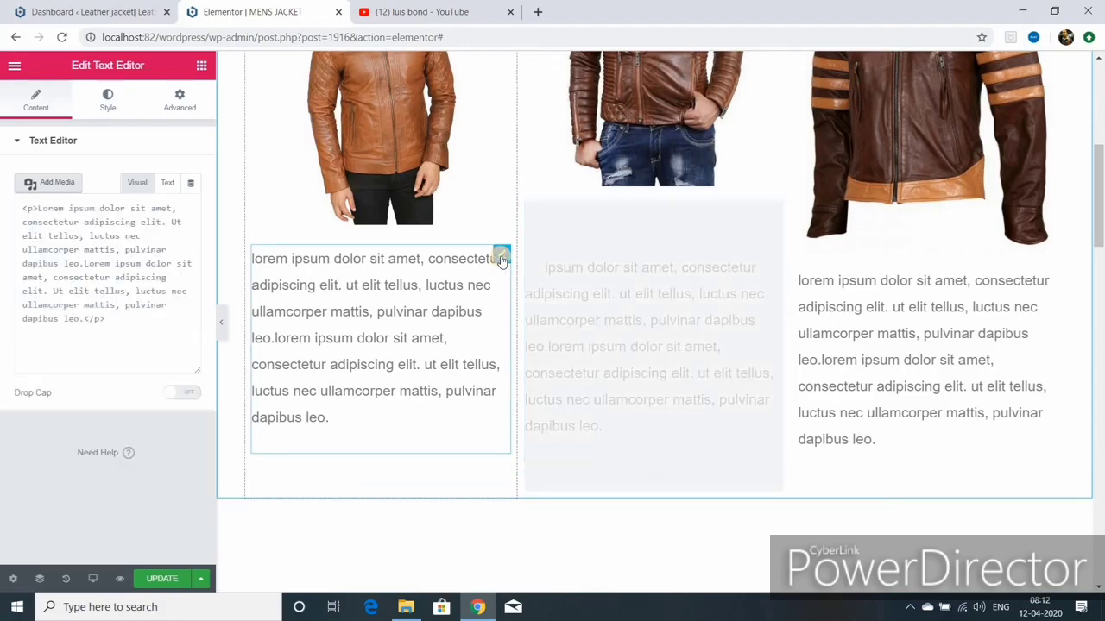
pyautogui.click(108, 101)
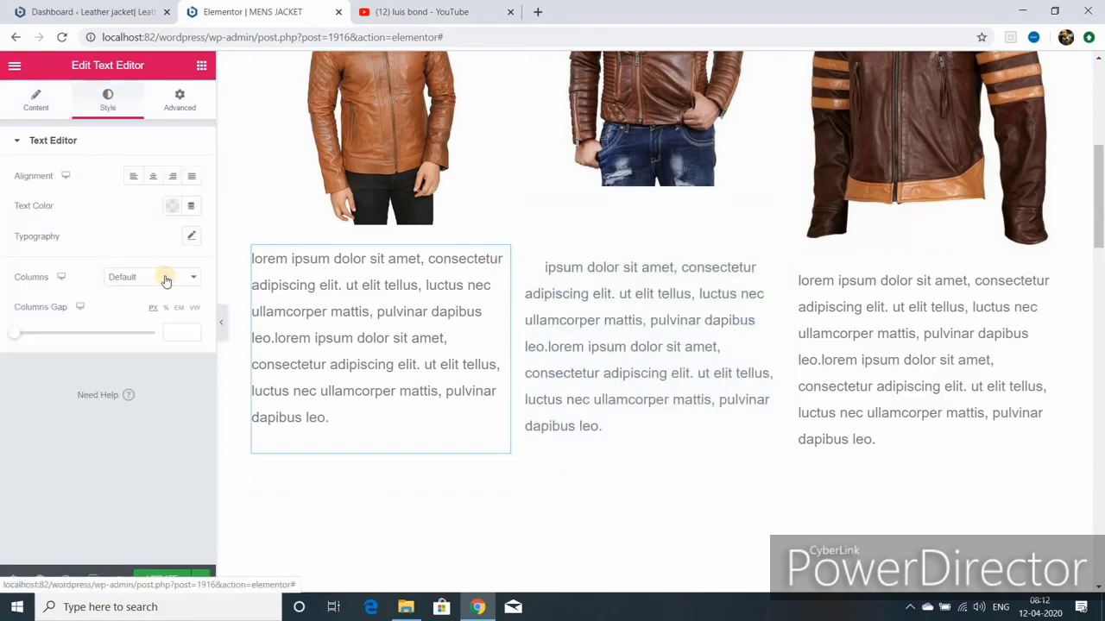
pyautogui.click(191, 237)
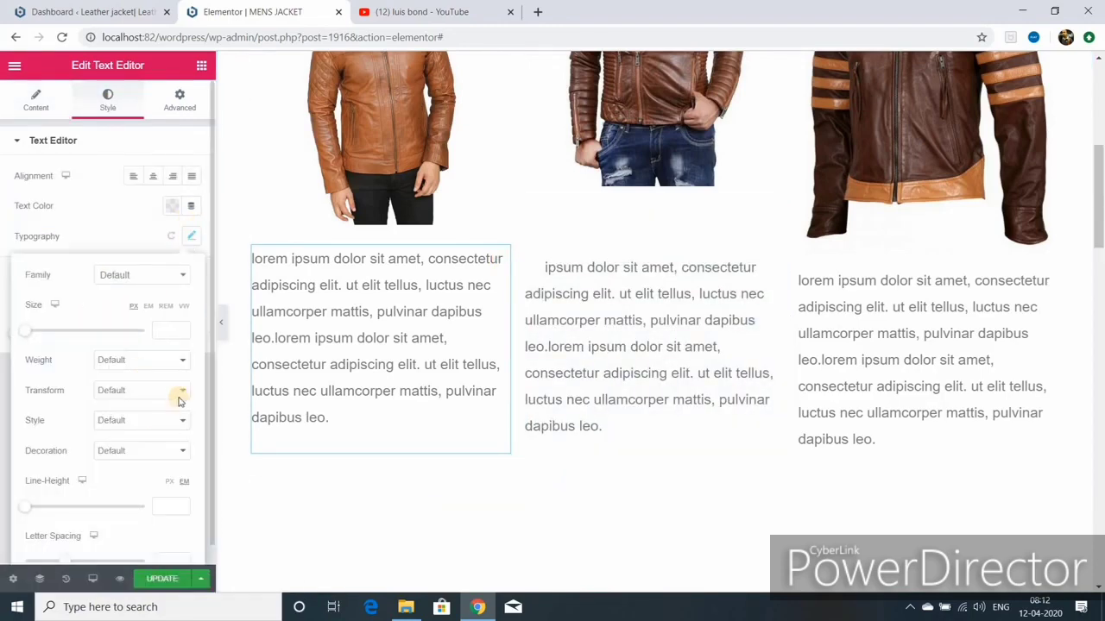
pyautogui.moveTo(34, 339); pyautogui.dragTo(37, 337)
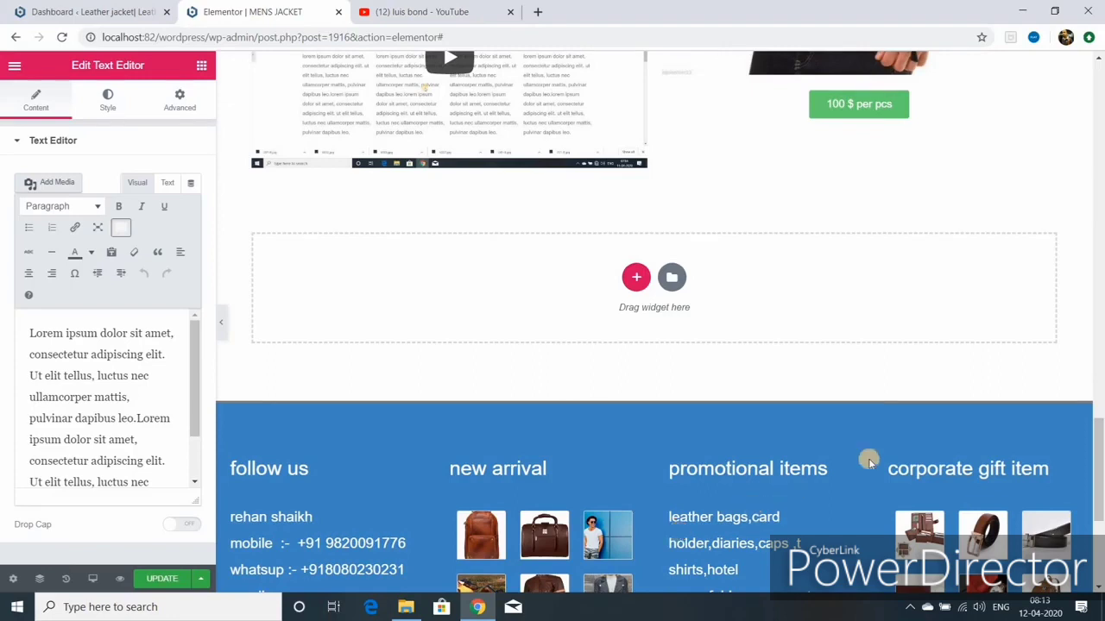
# Step: Add a three-column section with an Image widget showing the brown leather jacket in column one
pyautogui.click(635, 279)
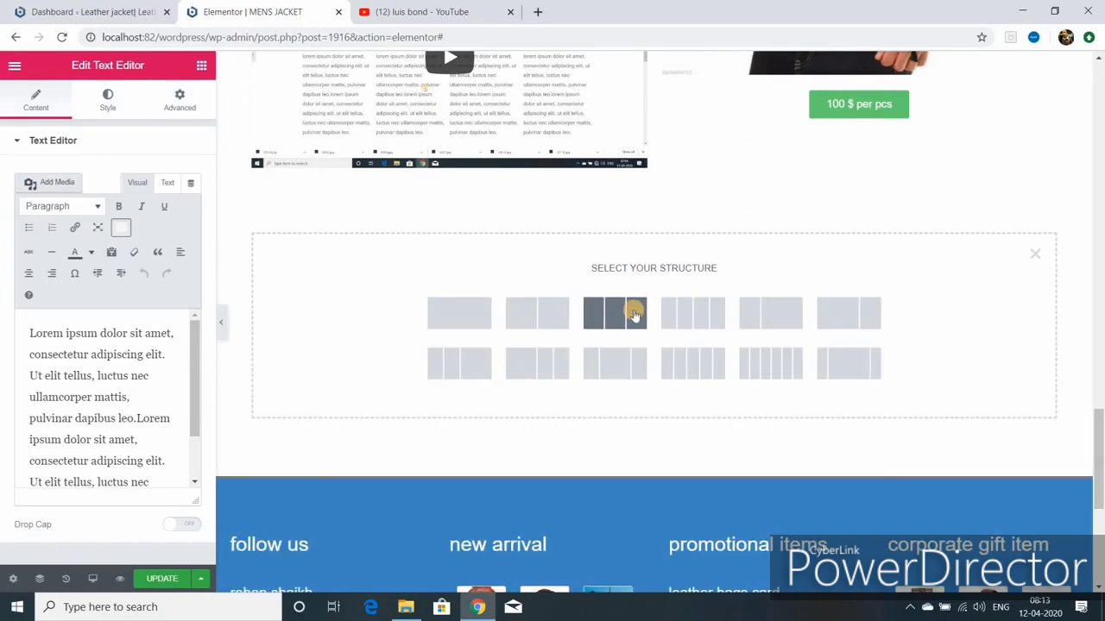
pyautogui.click(634, 315)
pyautogui.click(201, 67)
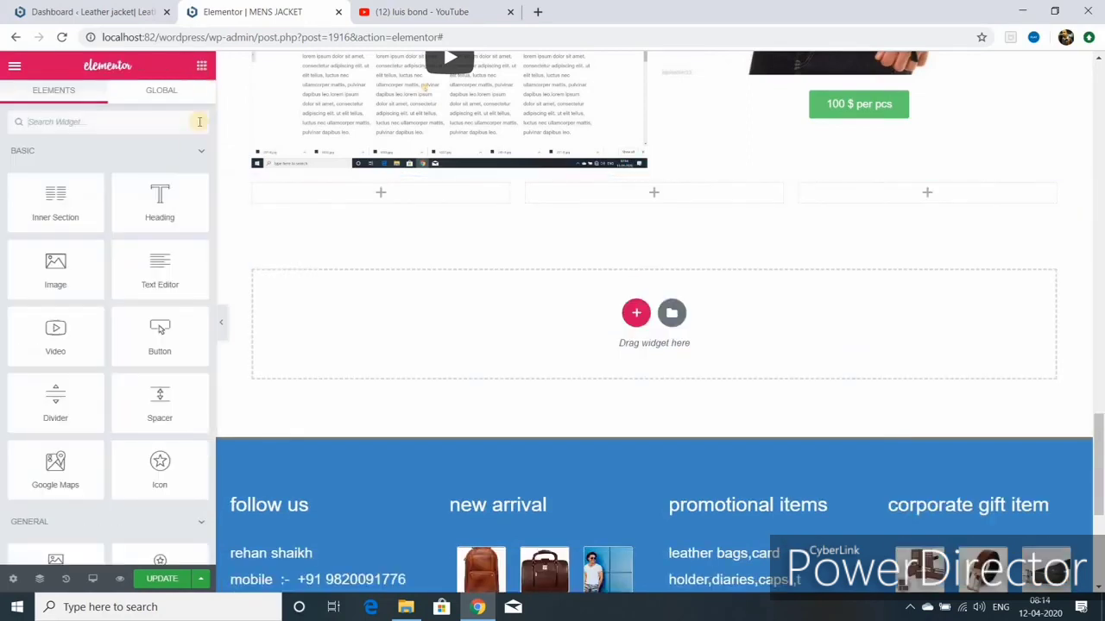
pyautogui.moveTo(84, 271); pyautogui.dragTo(399, 195)
pyautogui.click(97, 250)
pyautogui.scroll(-10, 397, 445)
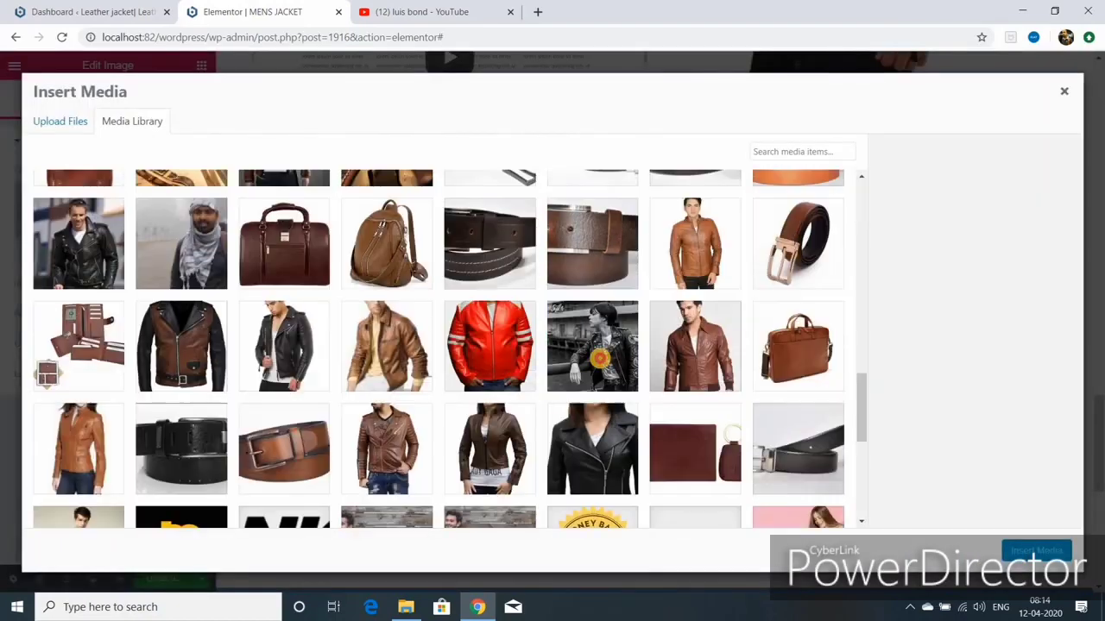
pyautogui.click(600, 358)
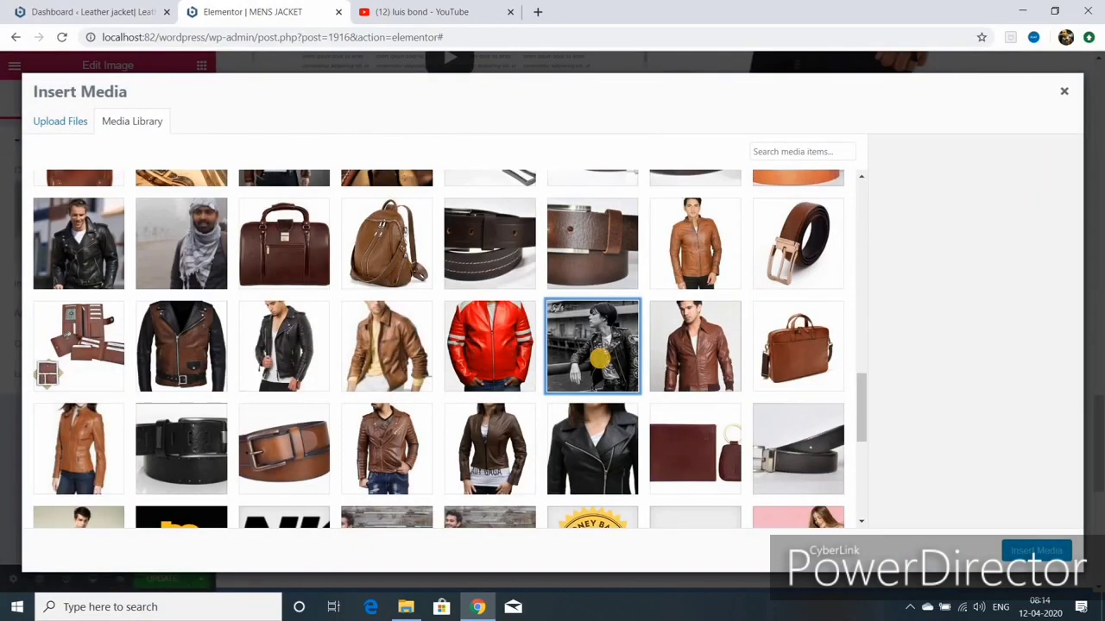
pyautogui.click(704, 367)
pyautogui.click(1036, 550)
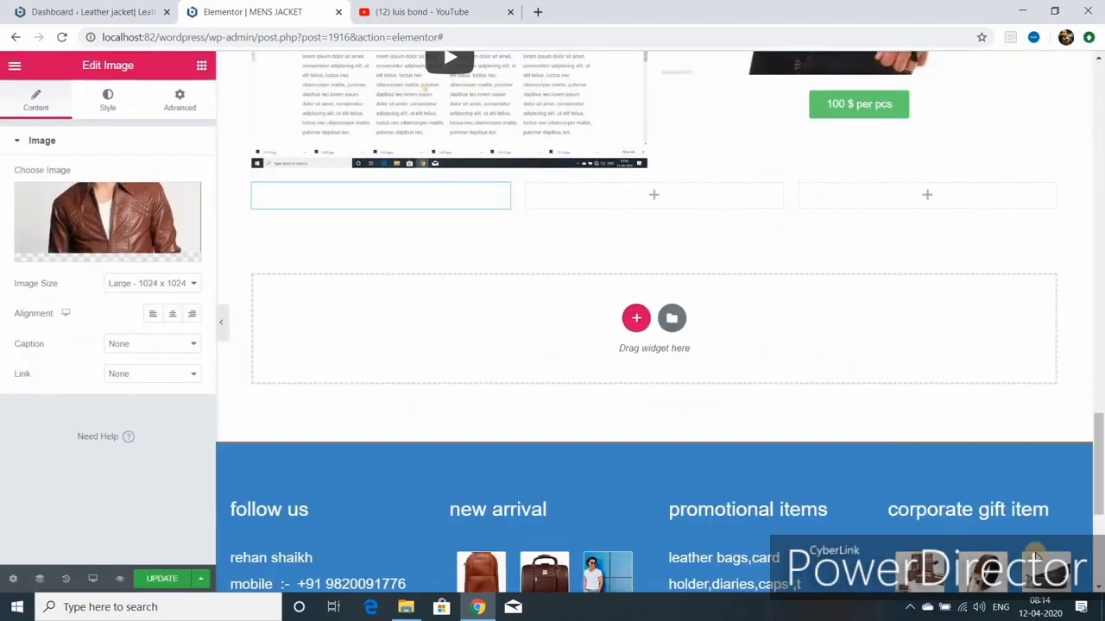
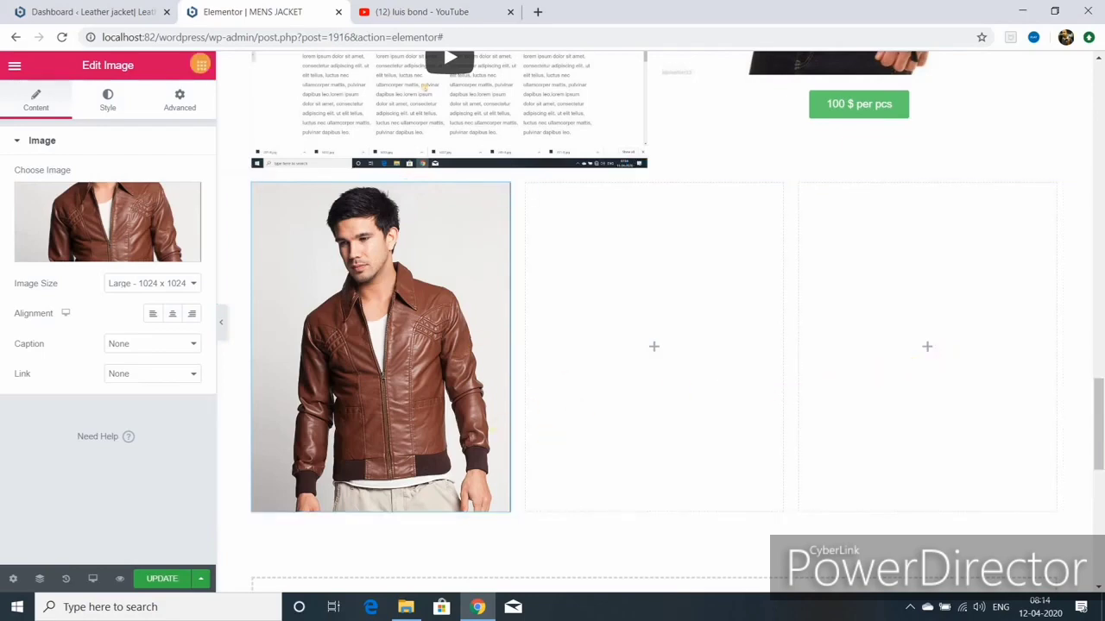
# Step: Add a lorem ipsum Text Editor and a 'know more' Button beneath the jacket image
pyautogui.click(200, 67)
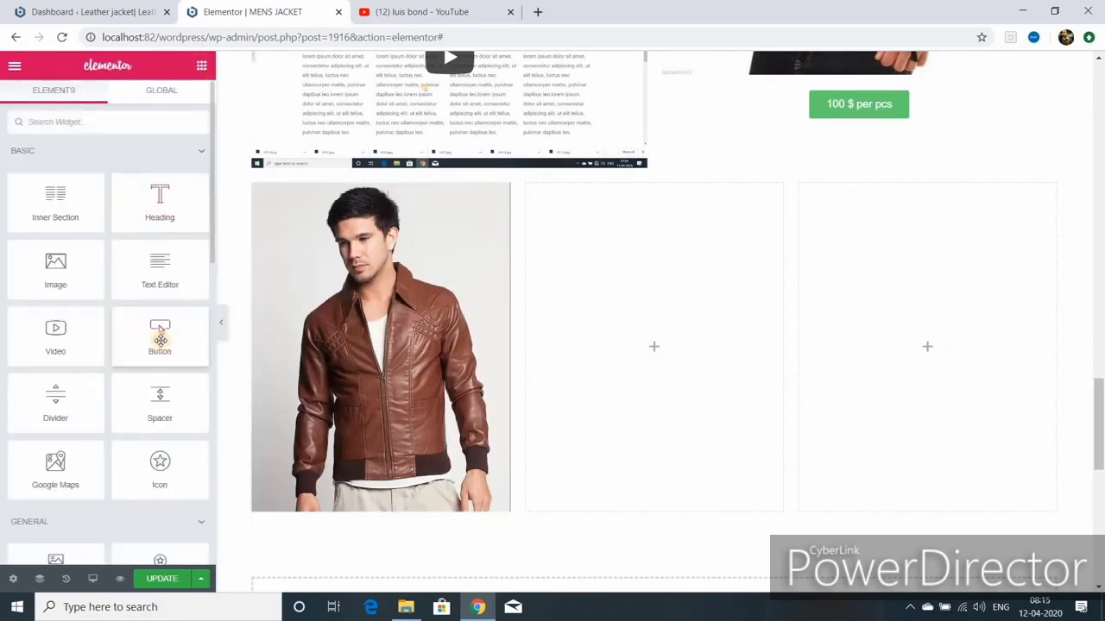
pyautogui.moveTo(161, 284); pyautogui.dragTo(381, 483)
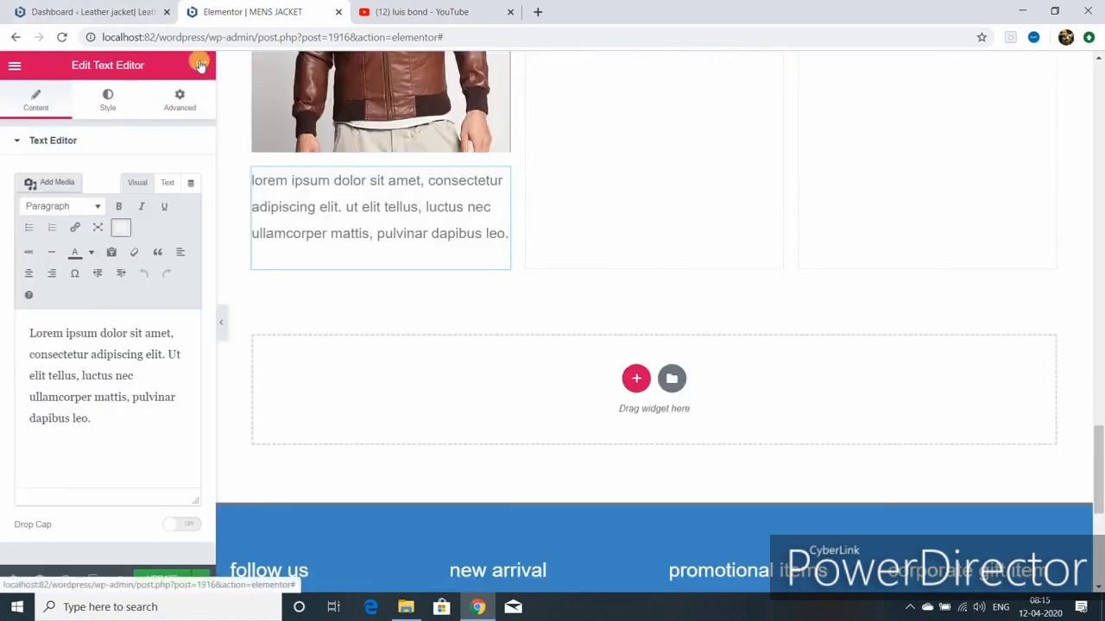
pyautogui.click(199, 67)
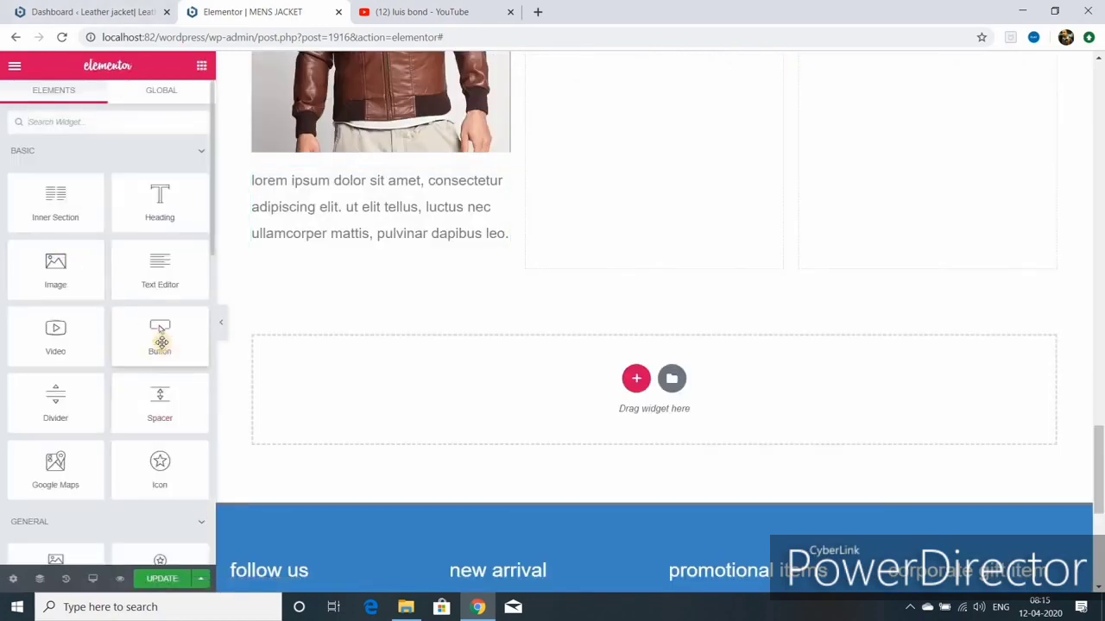
pyautogui.moveTo(159, 337); pyautogui.dragTo(389, 256)
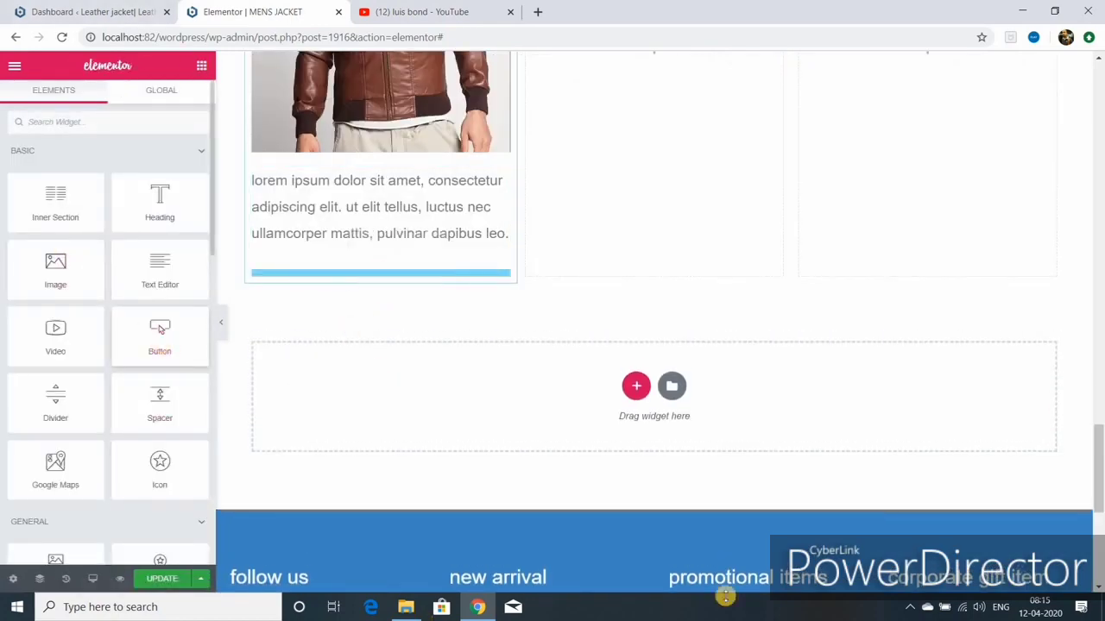
pyautogui.scroll(3, 735, 499)
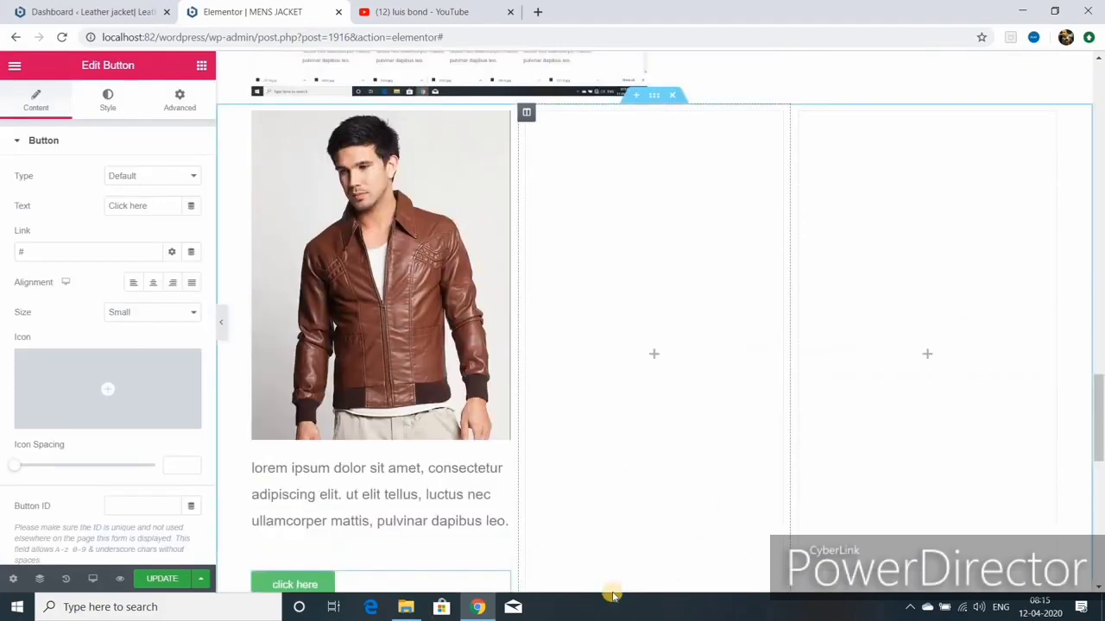
pyautogui.scroll(-2, 552, 485)
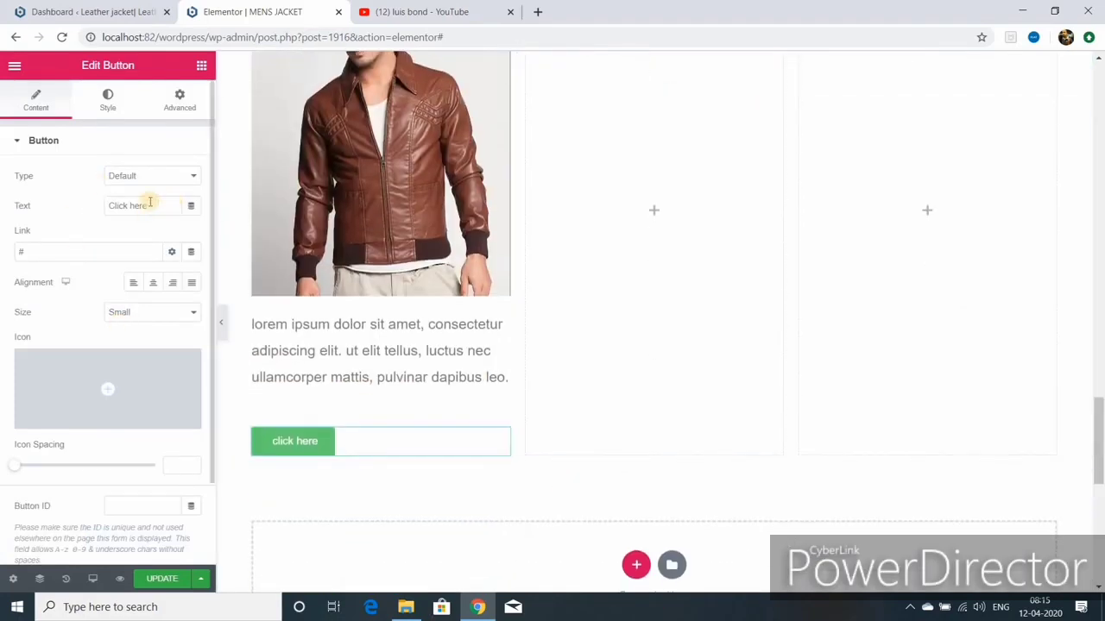
# Step: Link the know more button to #contact, centre it, and update the page
pyautogui.click(38, 251)
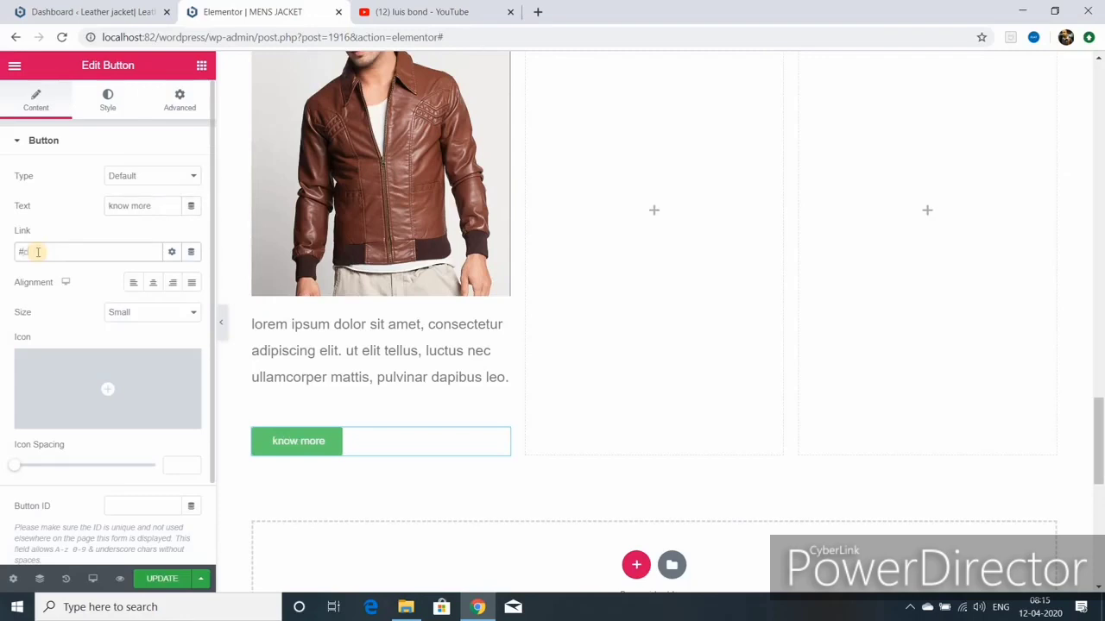
pyautogui.write('co')
pyautogui.write('ntact')
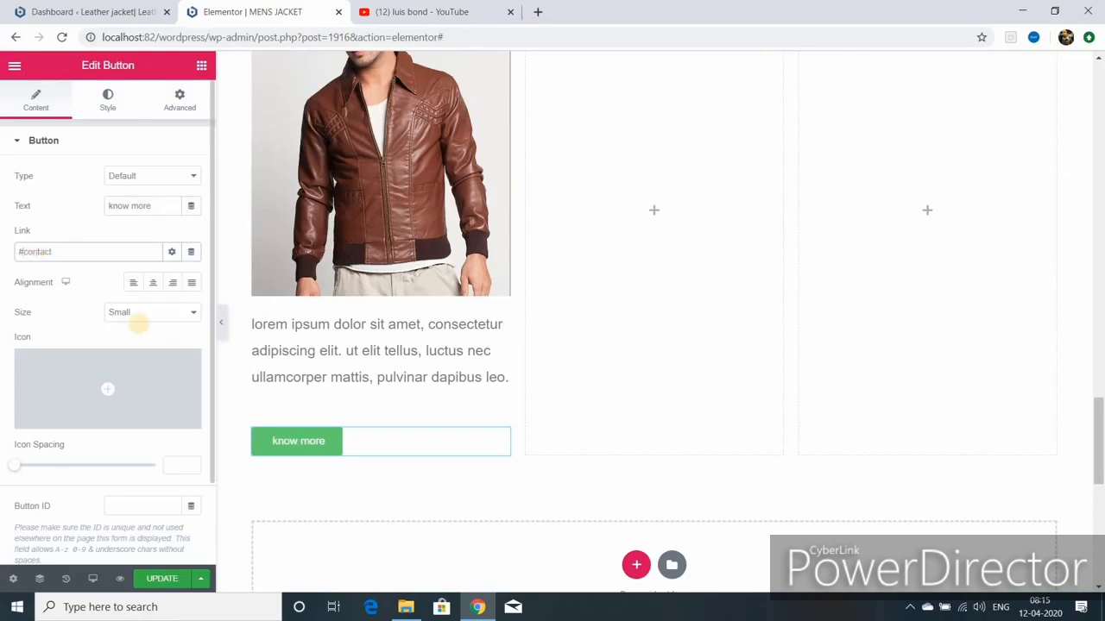
pyautogui.click(153, 285)
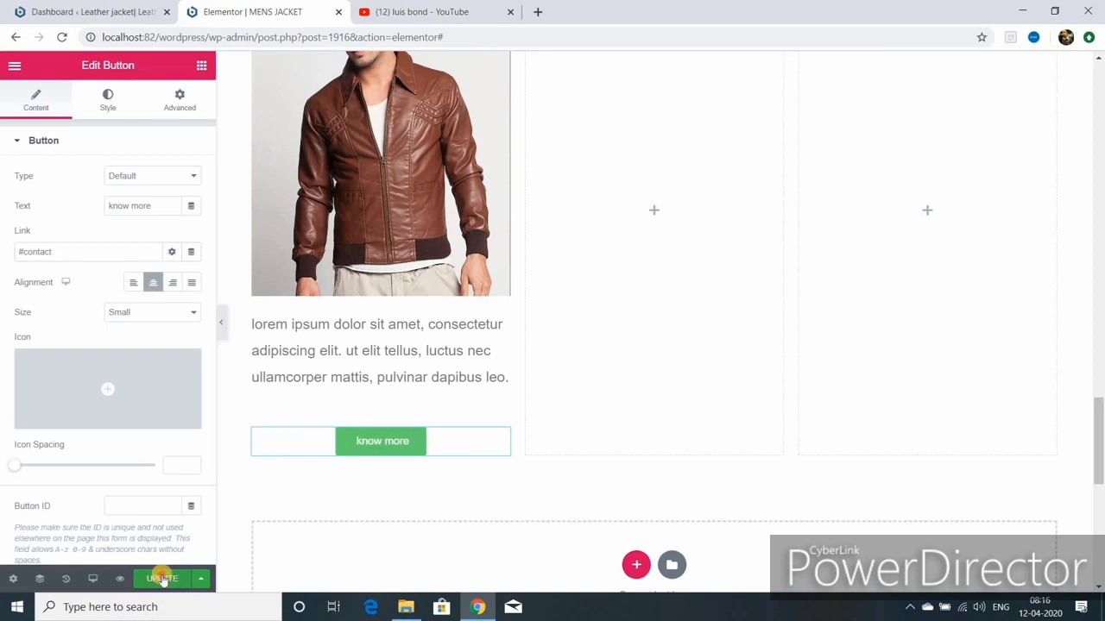
pyautogui.click(164, 579)
pyautogui.scroll(3, 425, 304)
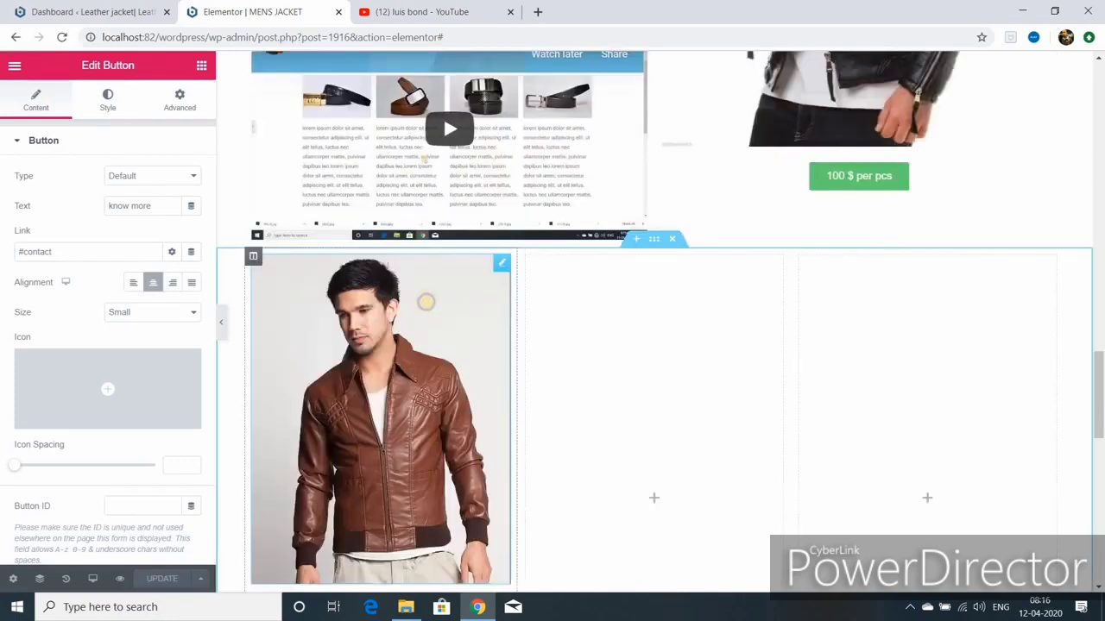
# Step: Delete the empty middle column of the jacket section
pyautogui.rightClick(425, 304)
pyautogui.rightClick(530, 259)
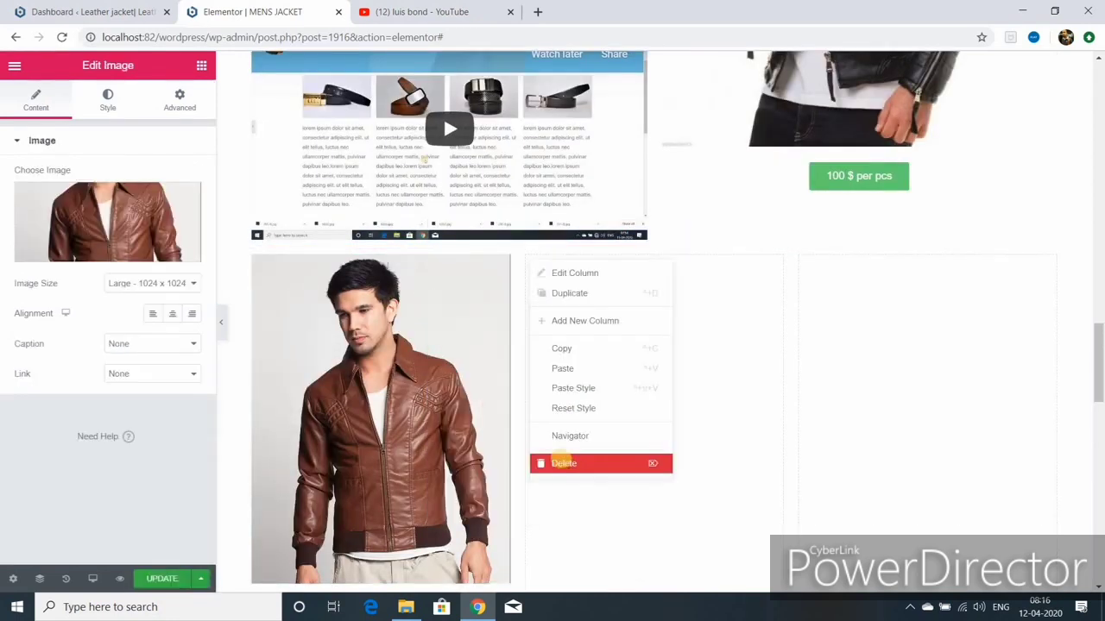
pyautogui.click(573, 463)
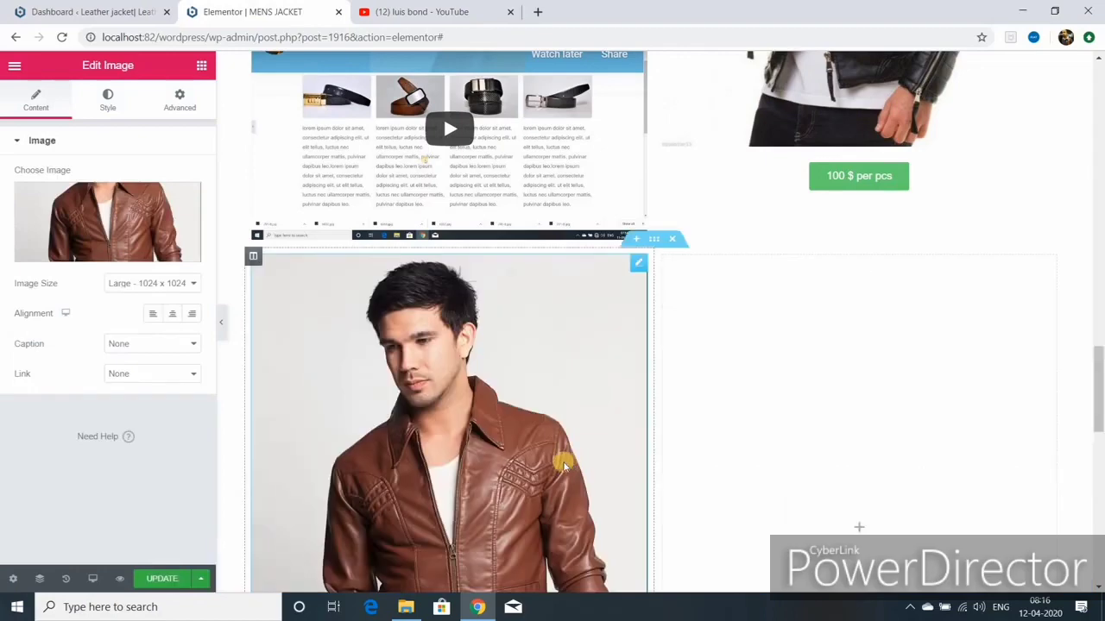
# Step: Duplicate the brown jacket image and move the copies into the right column
pyautogui.rightClick(507, 366)
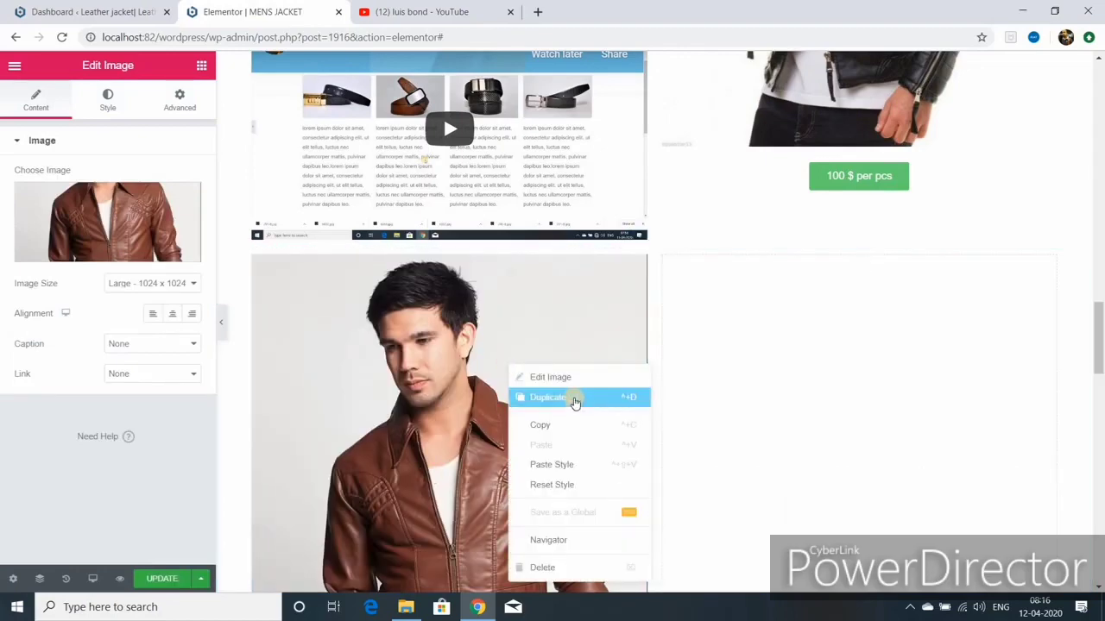
pyautogui.click(575, 401)
pyautogui.scroll(-6, 621, 377)
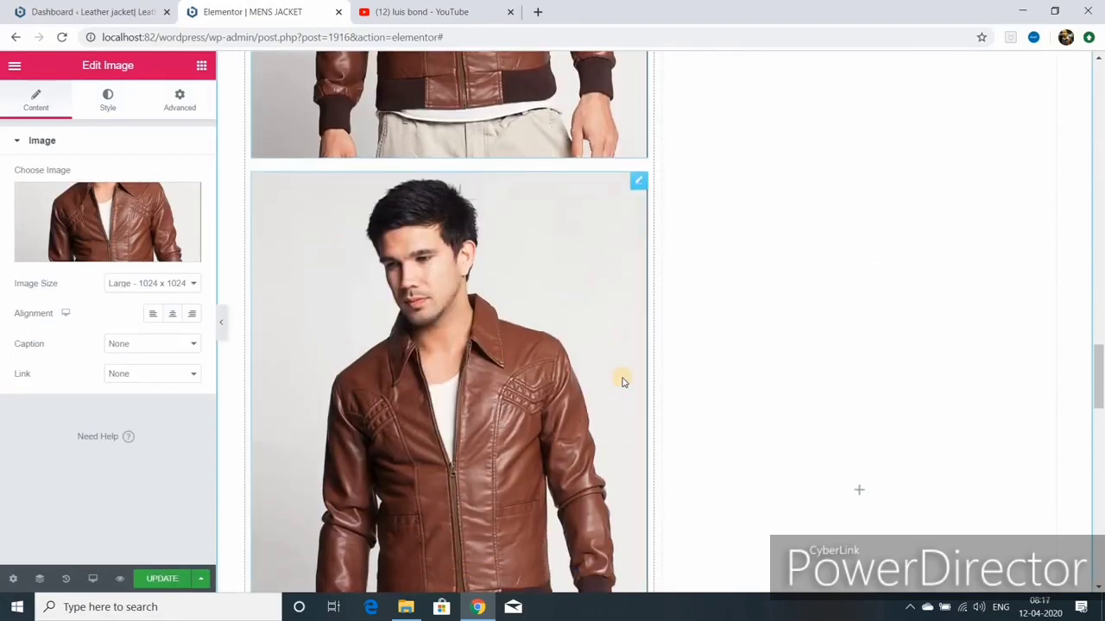
pyautogui.scroll(4, 623, 381)
pyautogui.moveTo(649, 489); pyautogui.dragTo(821, 217)
pyautogui.scroll(-2, 585, 385)
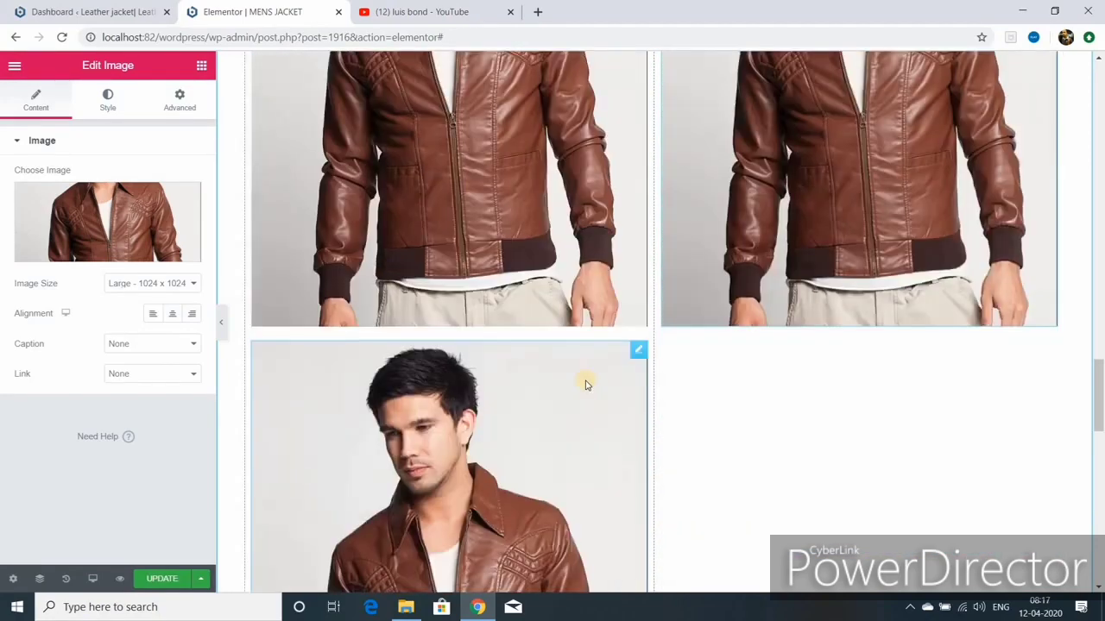
pyautogui.rightClick(586, 381)
pyautogui.click(647, 409)
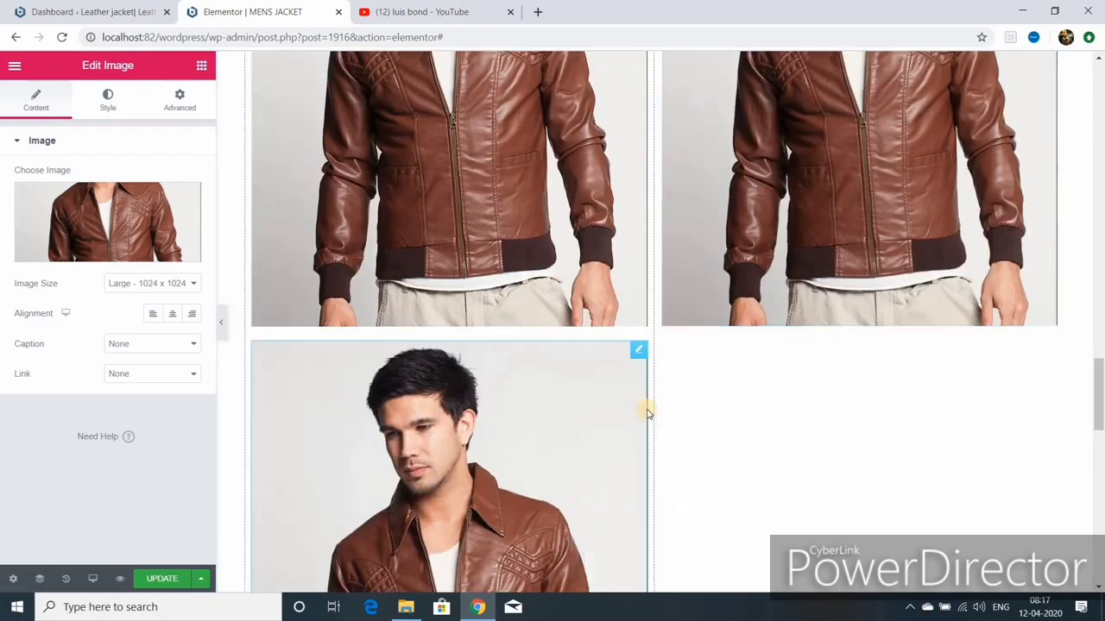
pyautogui.moveTo(639, 350); pyautogui.dragTo(945, 394)
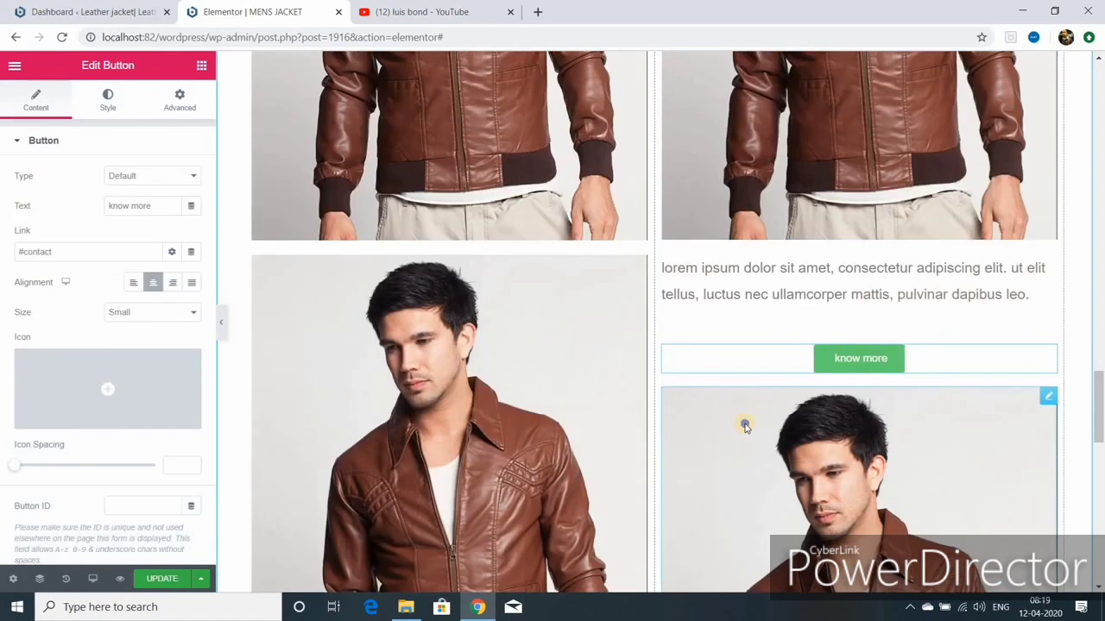
# Step: Delete the extra image, know more button, lorem ipsum text and leftover lower image
pyautogui.rightClick(744, 423)
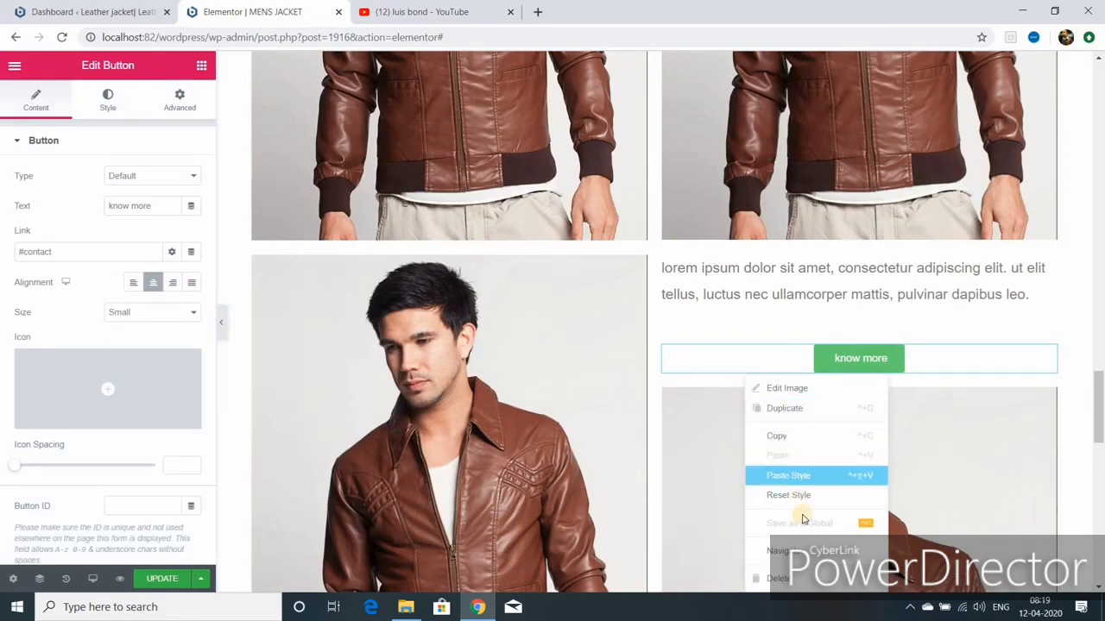
pyautogui.click(790, 577)
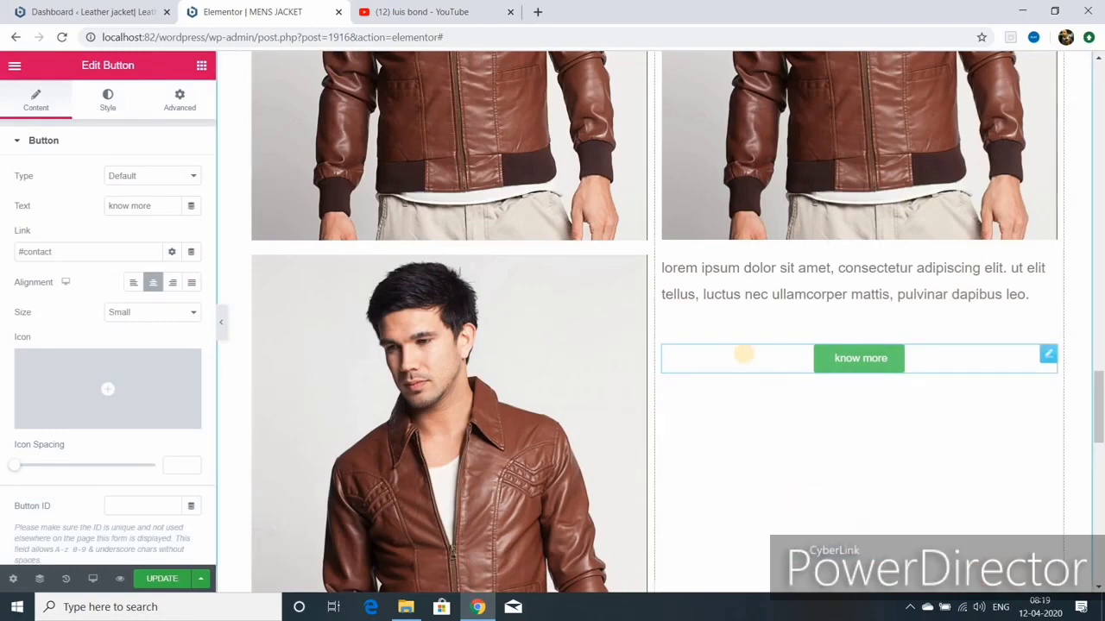
pyautogui.rightClick(779, 372)
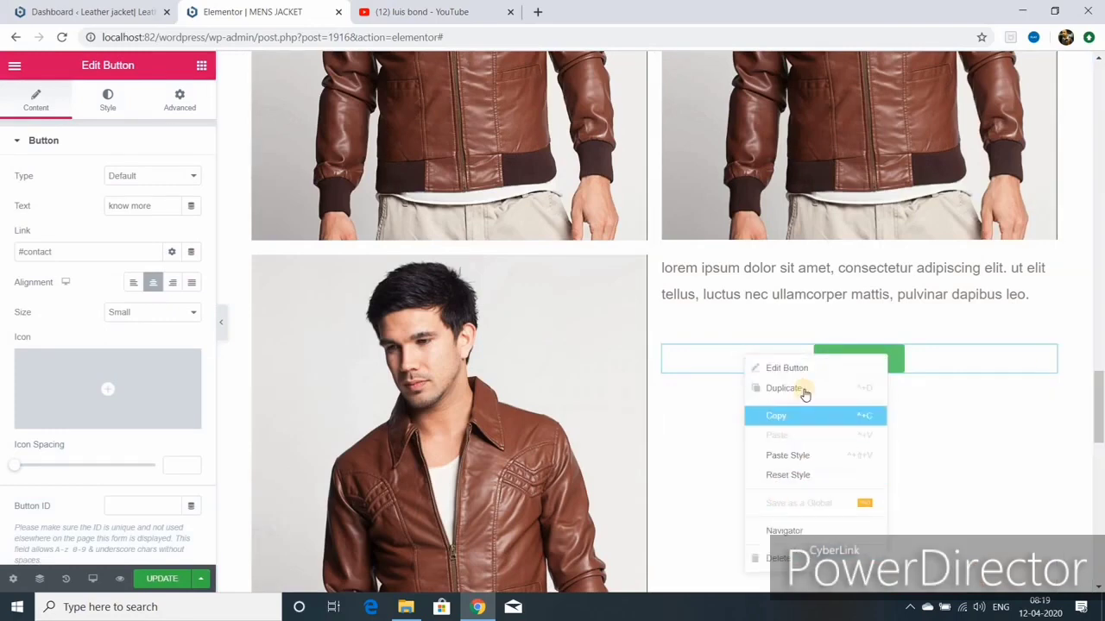
pyautogui.click(781, 559)
pyautogui.rightClick(818, 290)
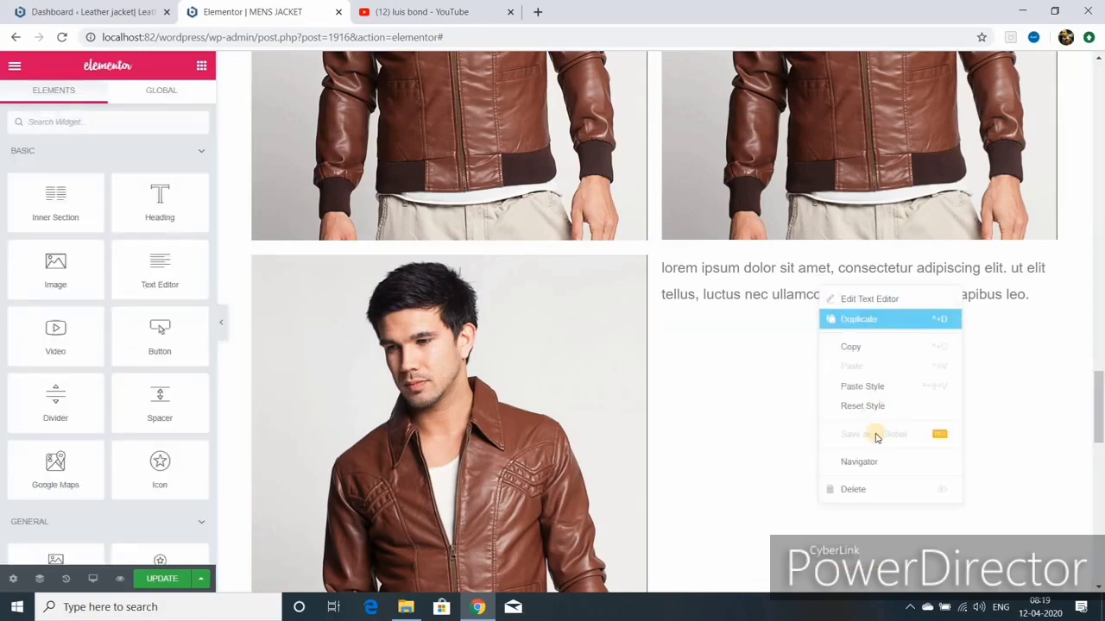
pyautogui.click(854, 490)
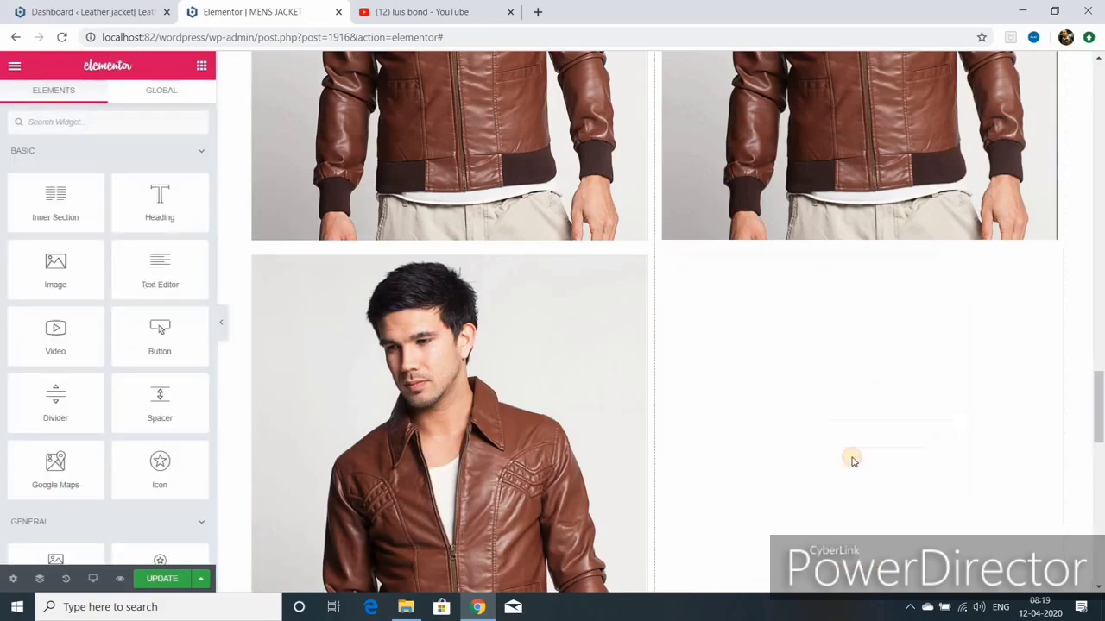
pyautogui.rightClick(525, 392)
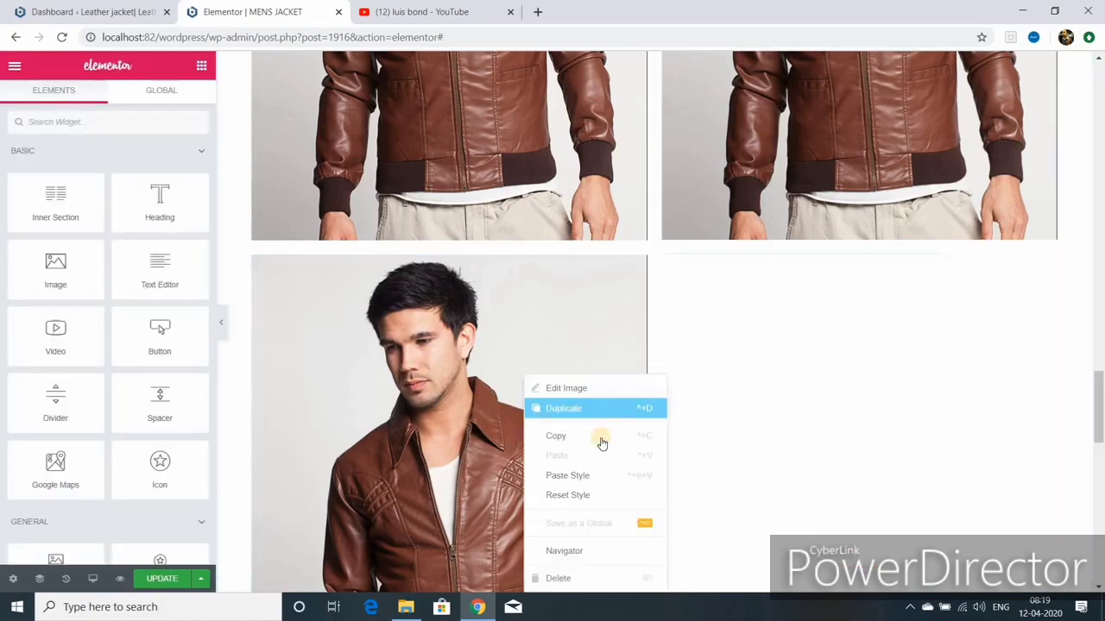
pyautogui.click(589, 578)
# Step: Hide and restore the editing panel to review the two-column jacket layout
pyautogui.scroll(-1, 771, 414)
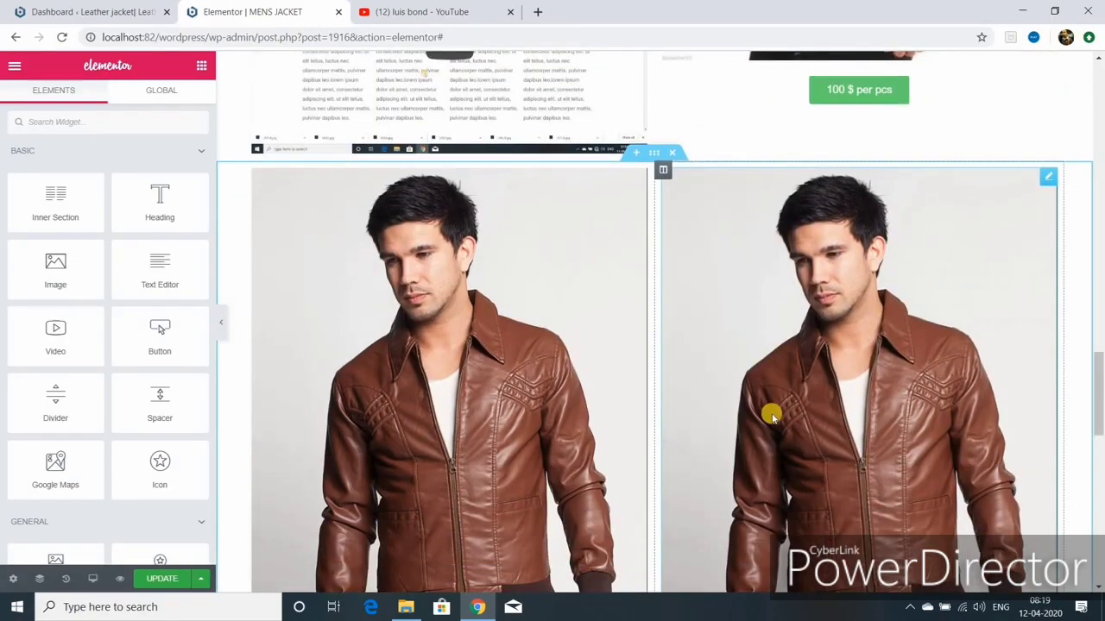
pyautogui.scroll(-1, 770, 415)
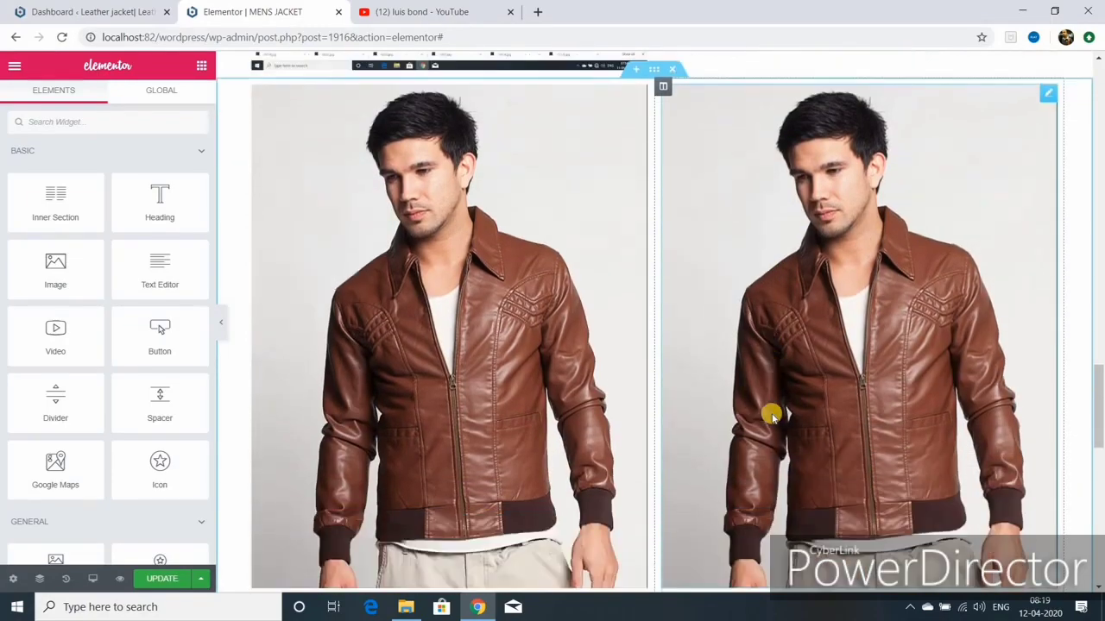
pyautogui.click(222, 330)
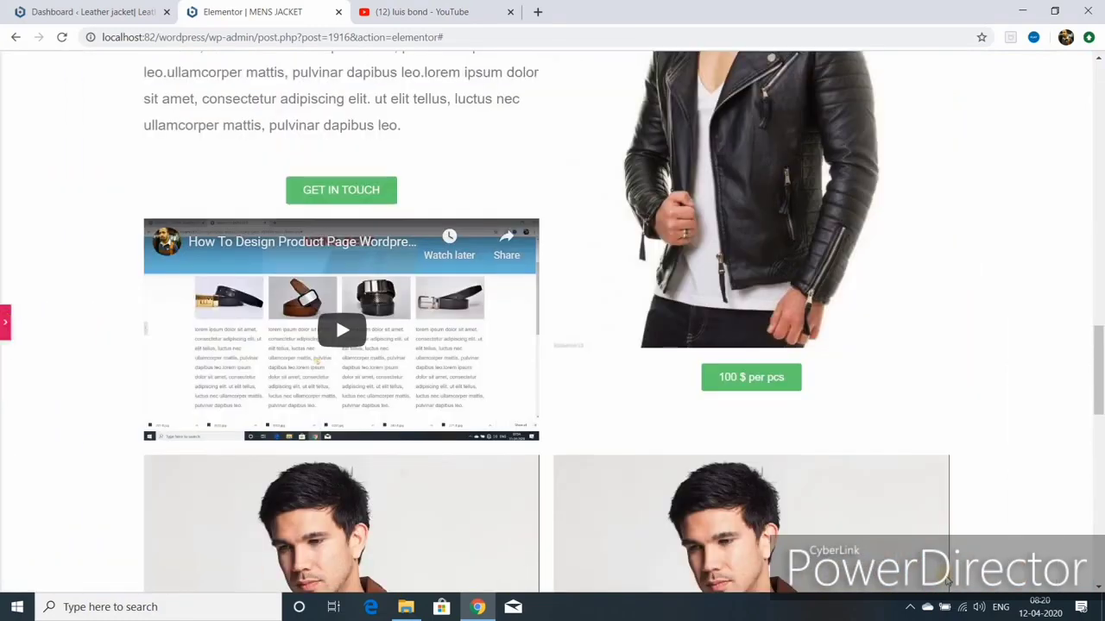
pyautogui.hotkey('ctrl', 'p')
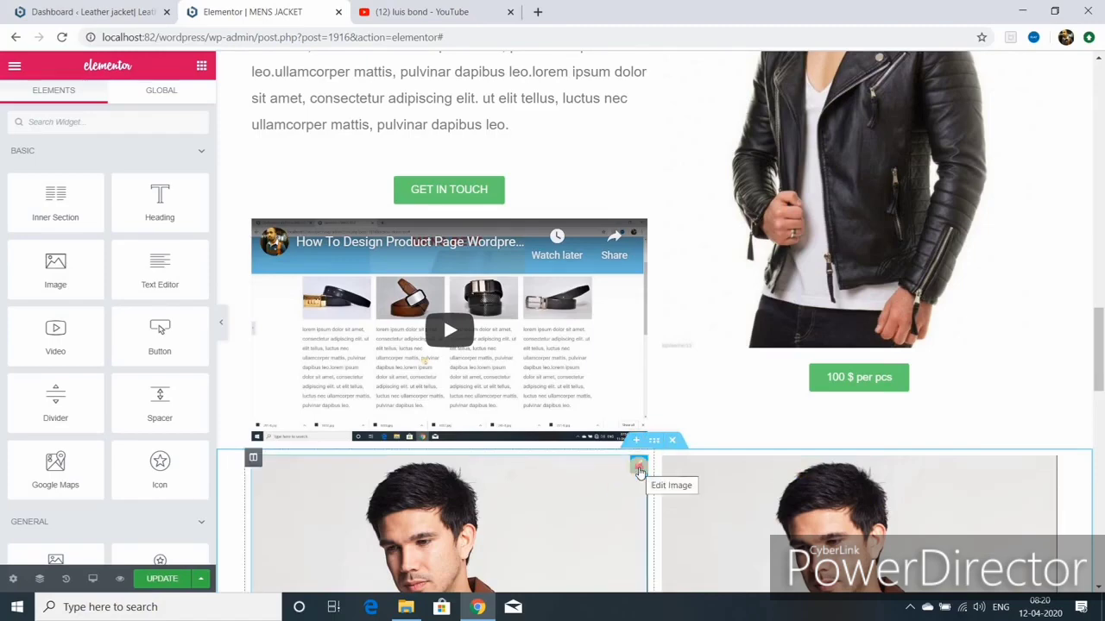
# Step: Set the left jacket image size to Medium (300 x 300)
pyautogui.click(639, 465)
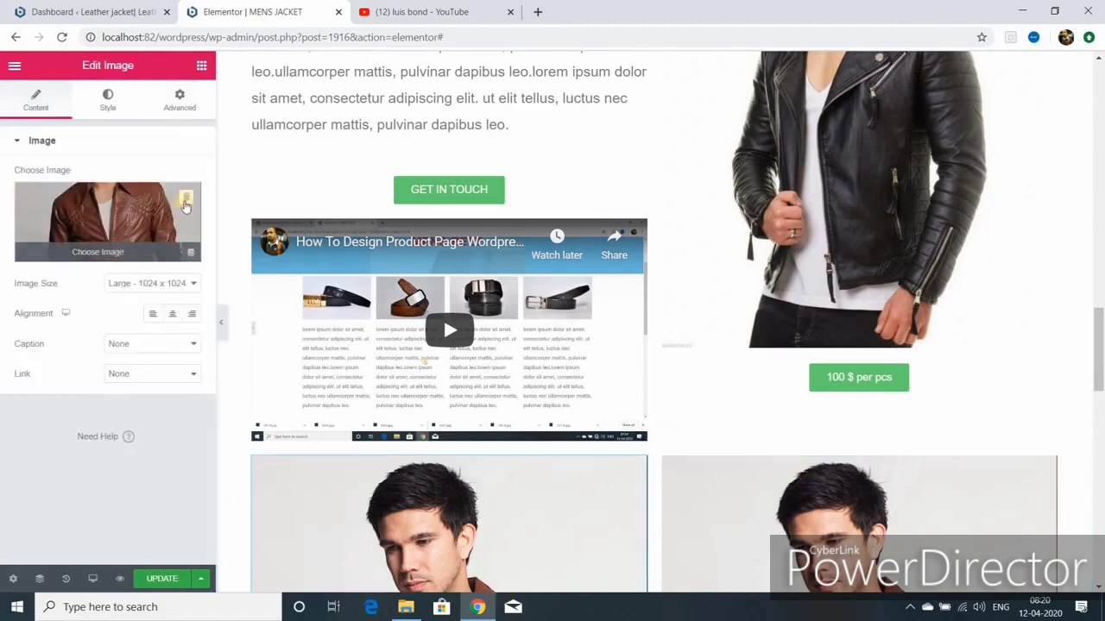
pyautogui.click(191, 283)
pyautogui.click(171, 298)
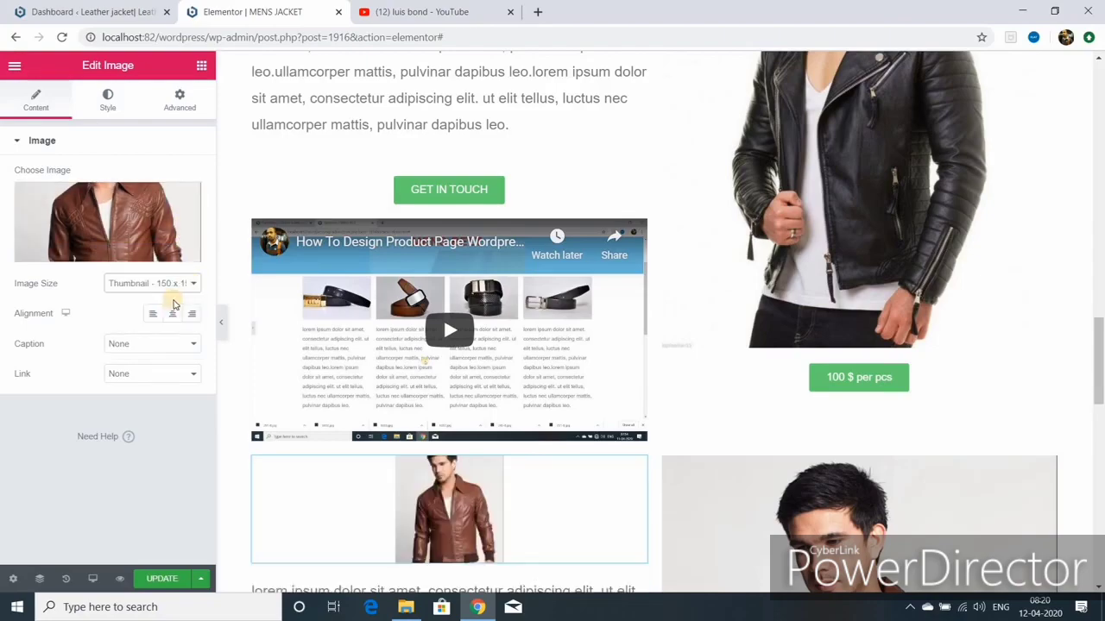
pyautogui.click(169, 284)
pyautogui.click(171, 310)
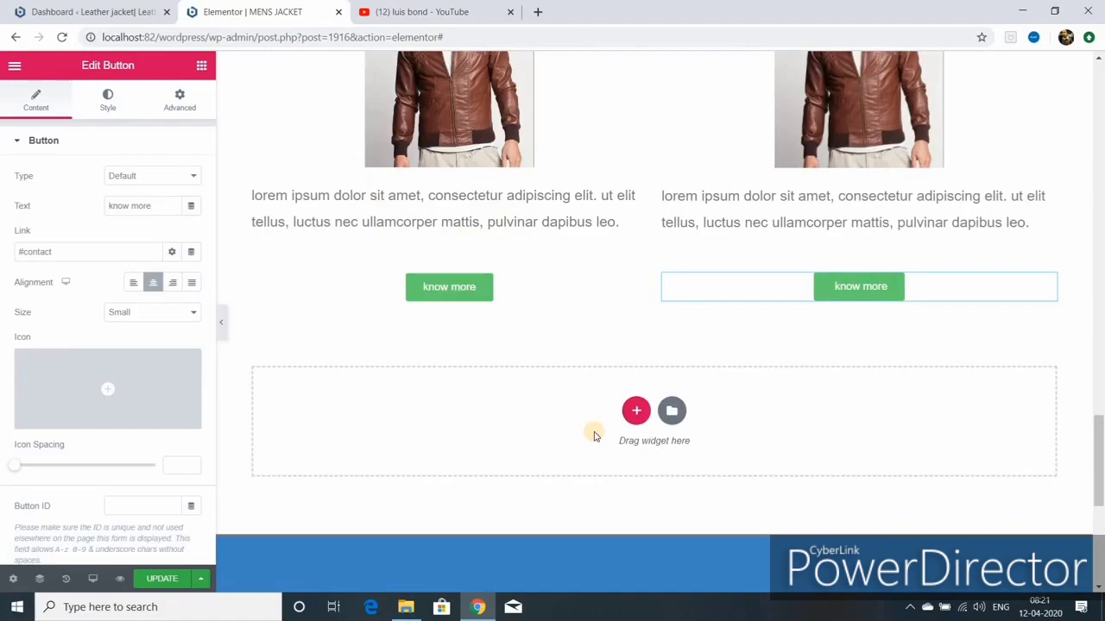
# Step: Drag the Strategy Planning section by its handle to a new position
pyautogui.scroll(10, 594, 436)
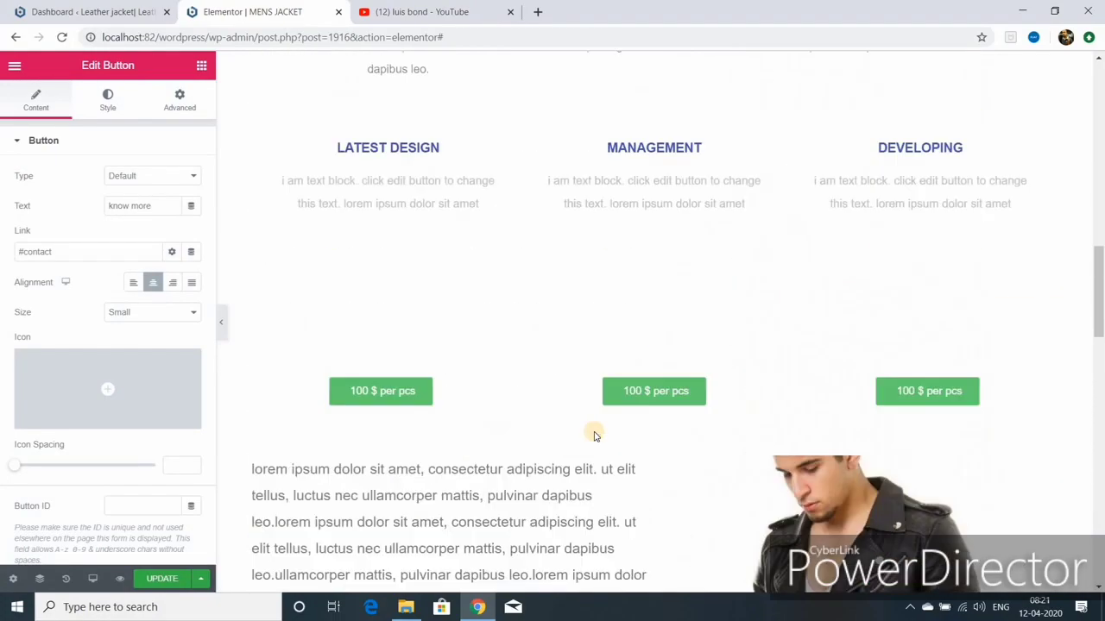
pyautogui.scroll(5, 594, 436)
pyautogui.scroll(-1, 593, 435)
pyautogui.moveTo(652, 227); pyautogui.dragTo(656, 361)
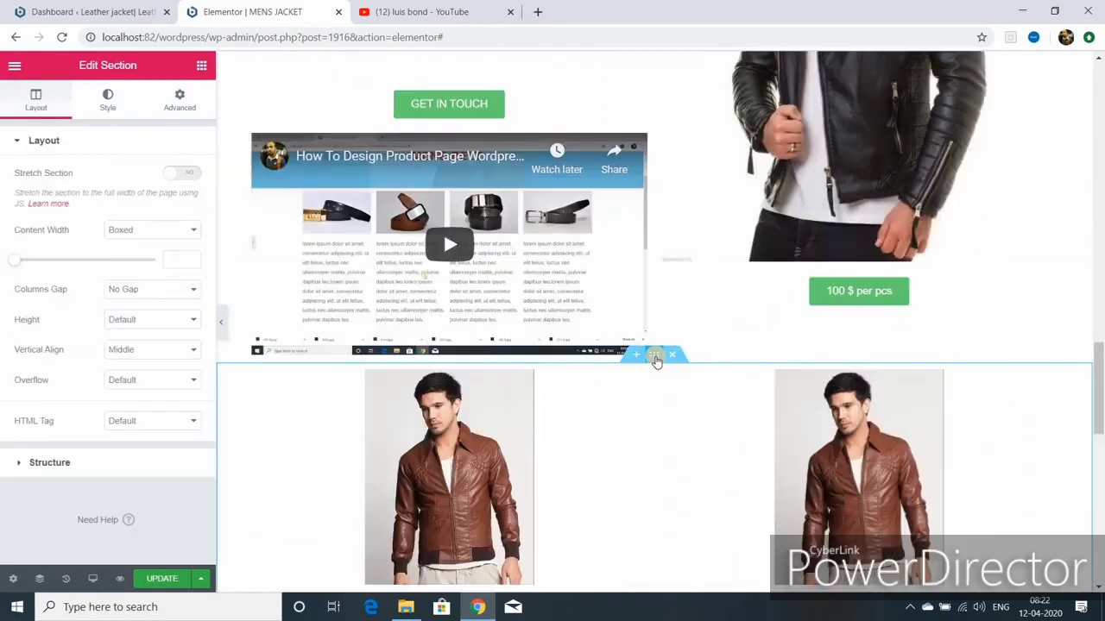
# Step: Give the two-jacket section 50 px top and bottom margins, update, and preview the page
pyautogui.click(656, 357)
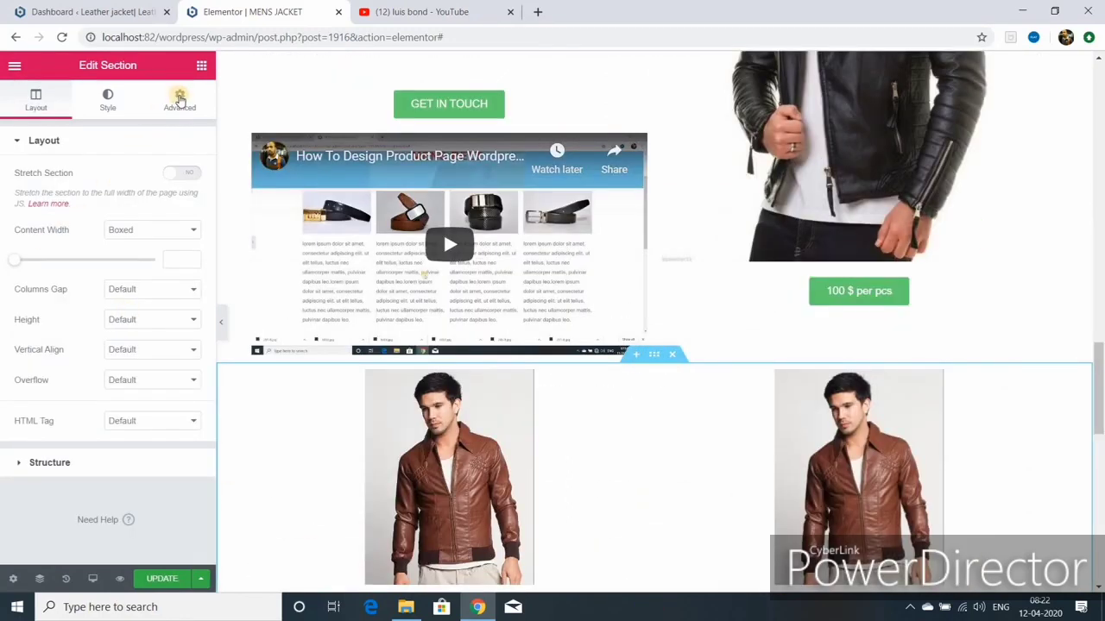
pyautogui.click(181, 108)
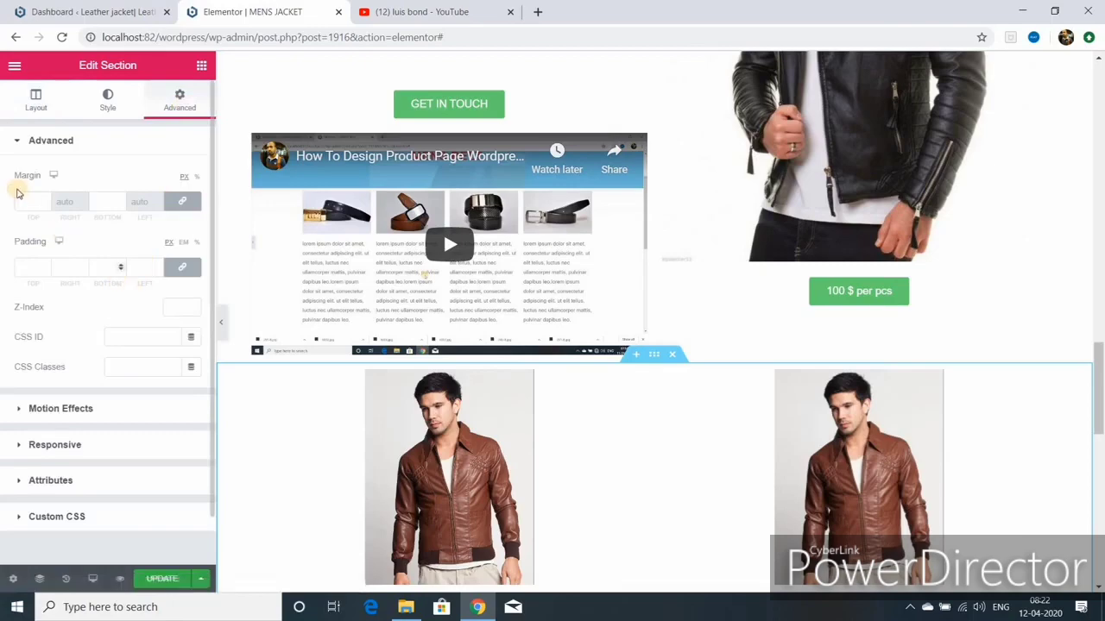
pyautogui.write('50')
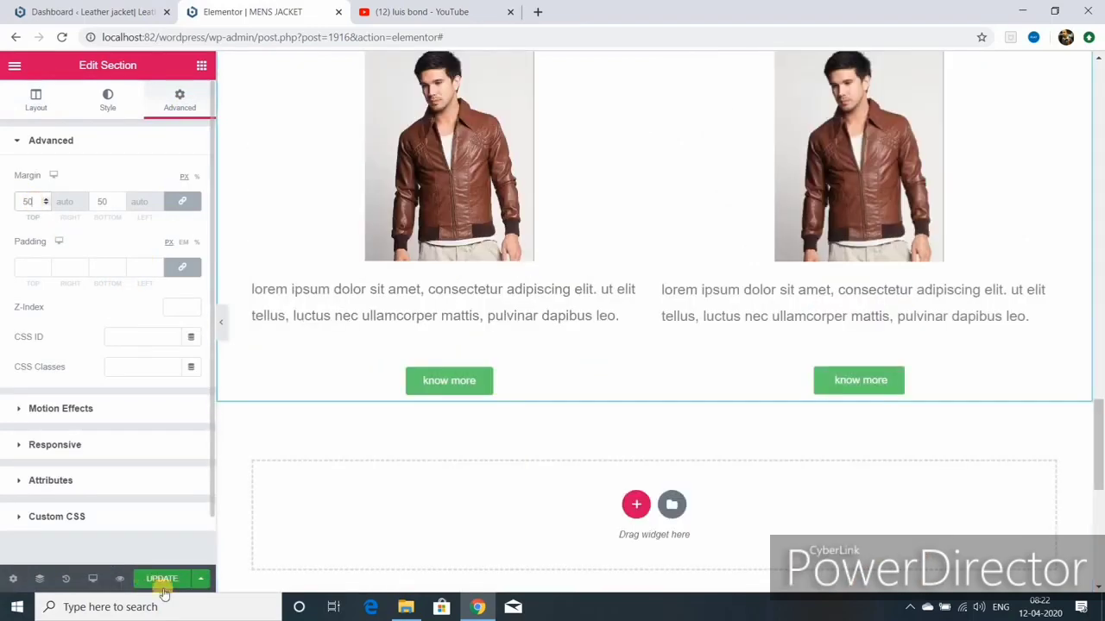
pyautogui.click(162, 579)
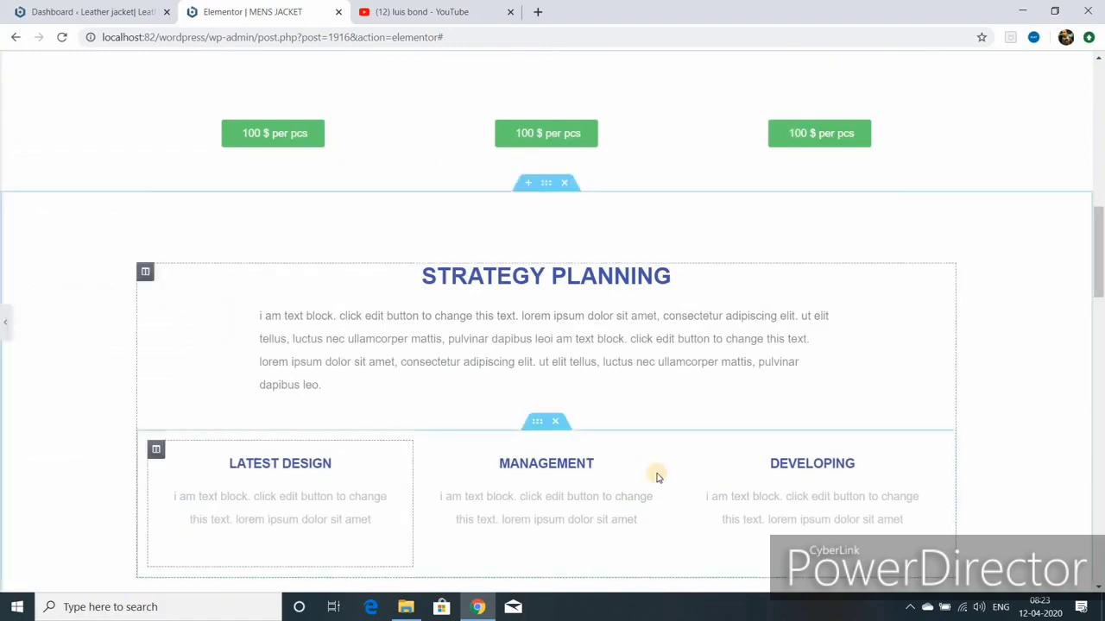
pyautogui.hotkey('ctrl', 'p')
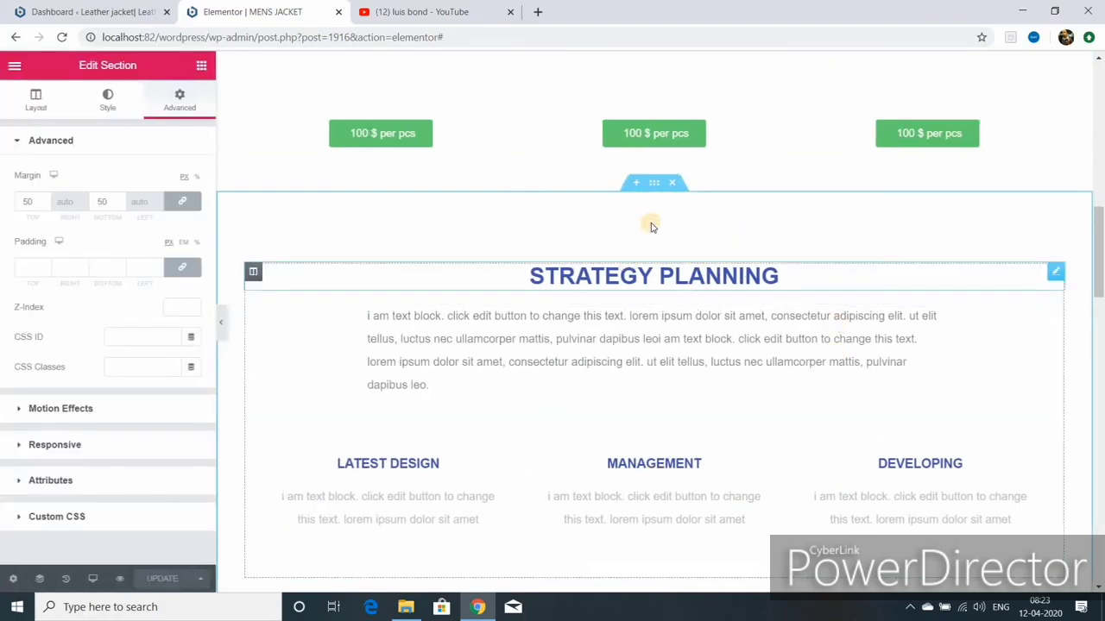
# Step: Stretch the Strategy Planning section, make its content full width, and lower its minimum height to about 877 px
pyautogui.click(653, 183)
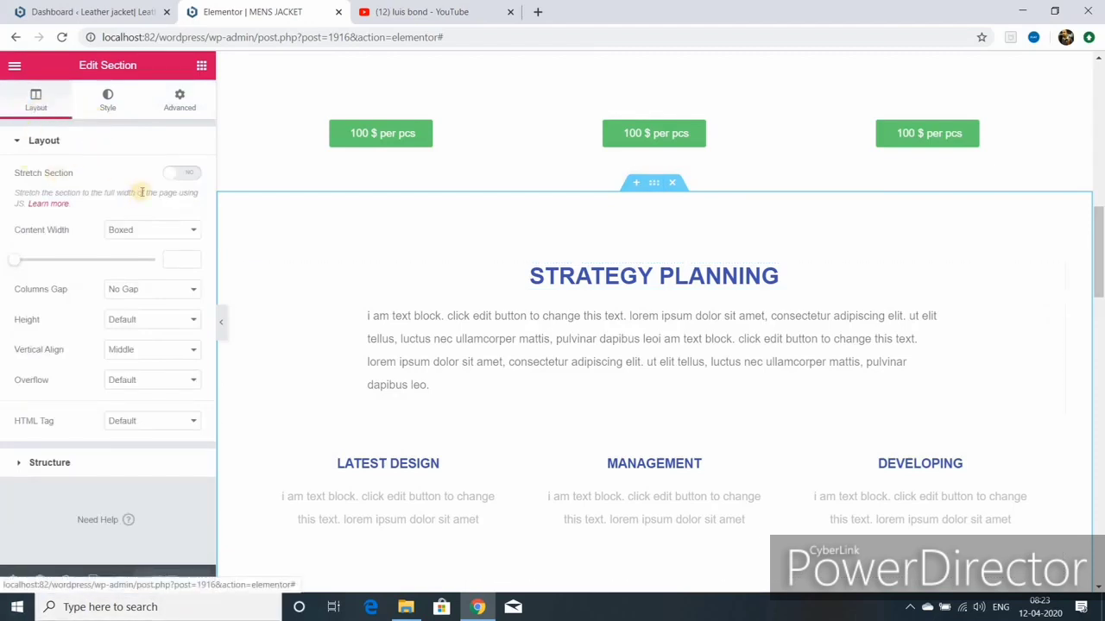
pyautogui.click(178, 175)
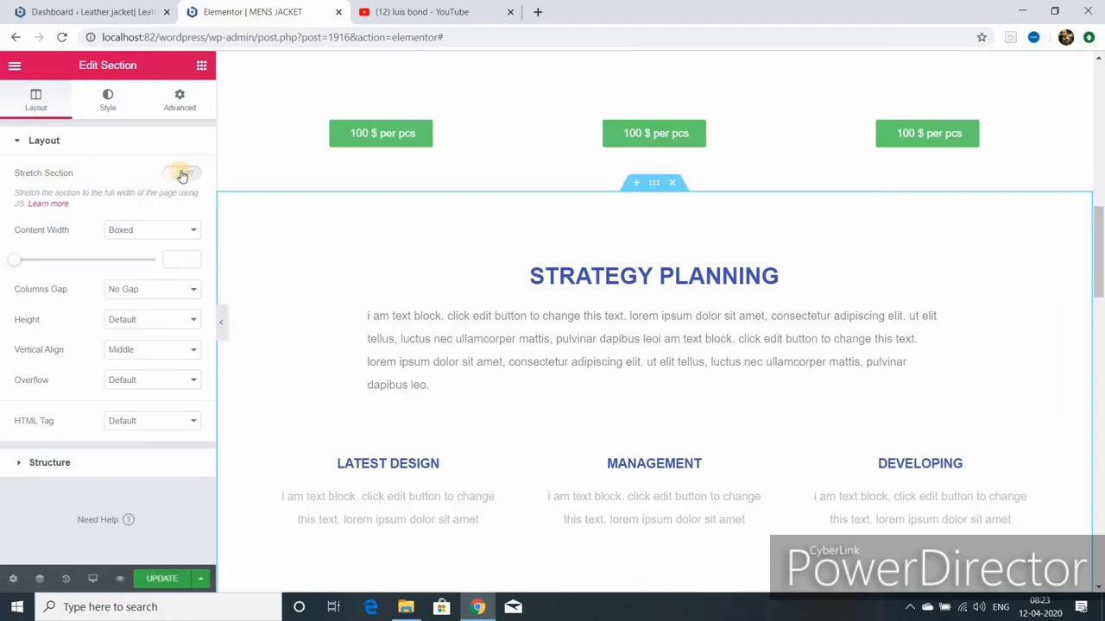
pyautogui.click(187, 175)
pyautogui.click(194, 231)
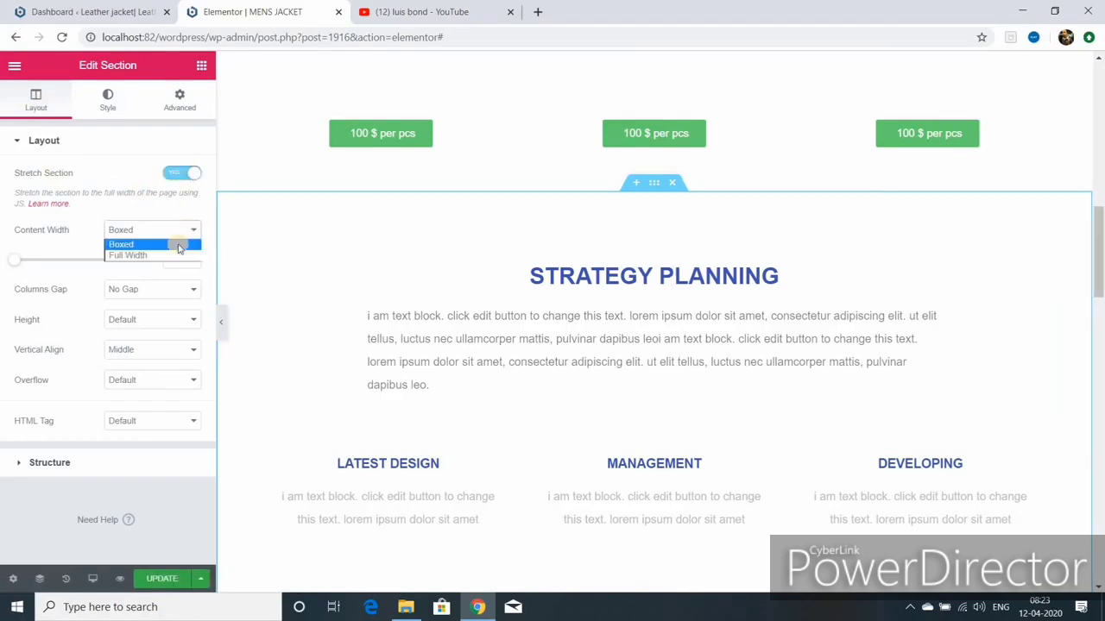
pyautogui.click(148, 251)
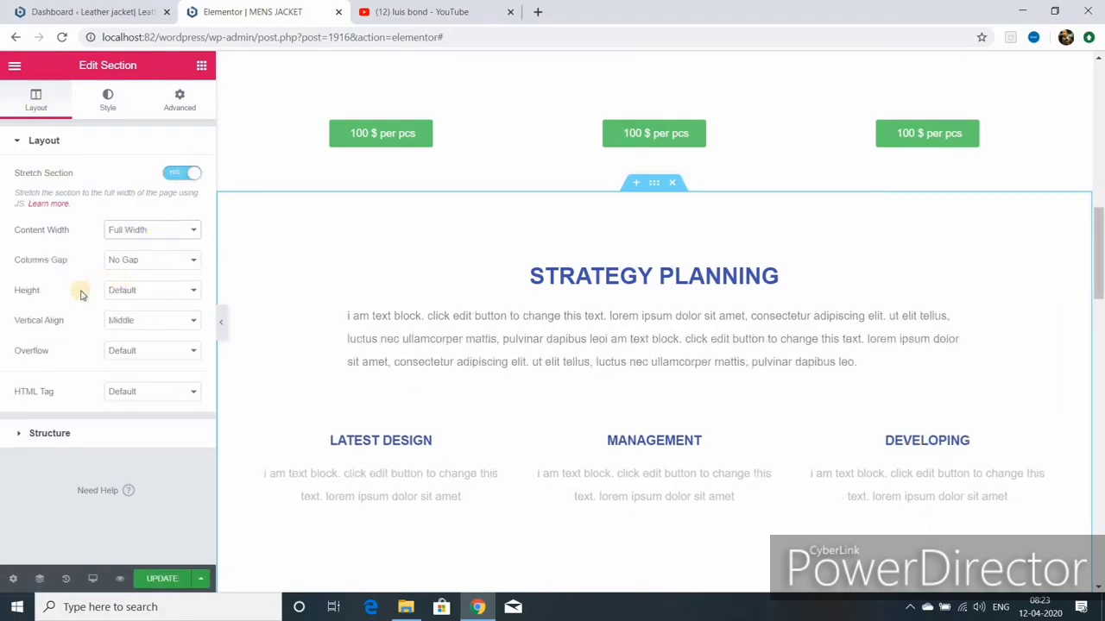
pyautogui.click(194, 294)
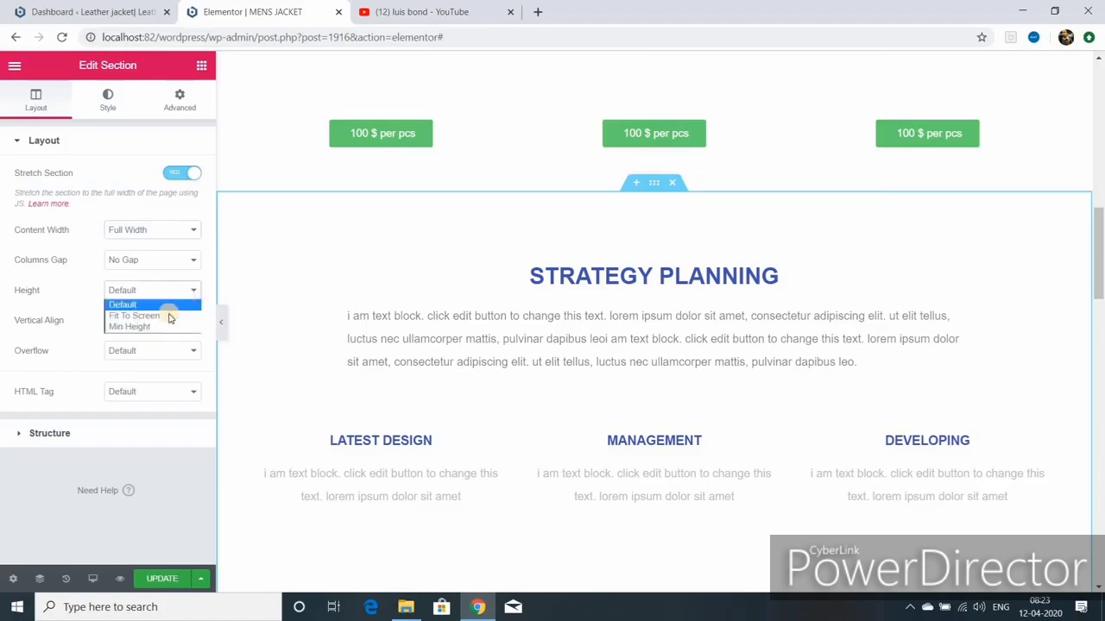
pyautogui.click(138, 327)
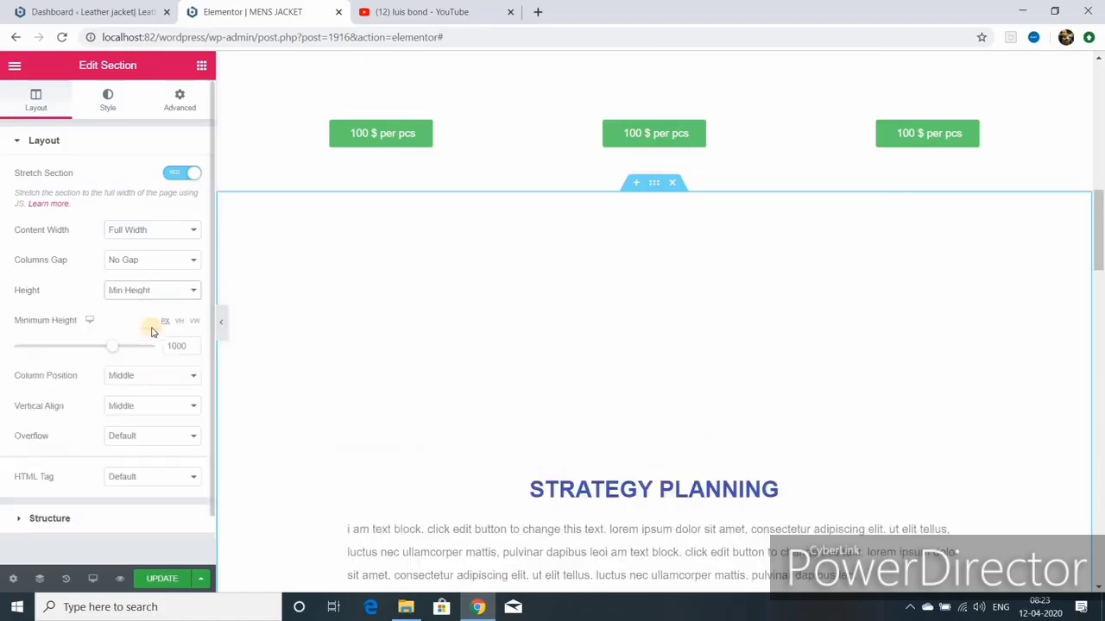
pyautogui.moveTo(111, 350); pyautogui.dragTo(54, 347)
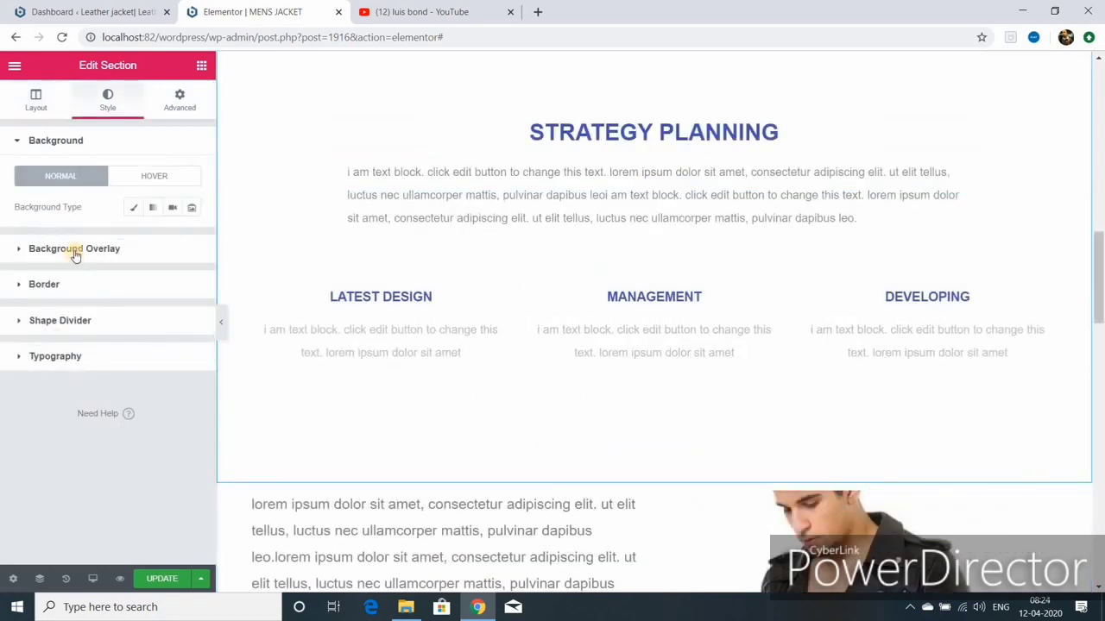
# Step: Tint the Strategy Planning section with a light-blue #6EC1E4 Classic background overlay
pyautogui.click(96, 248)
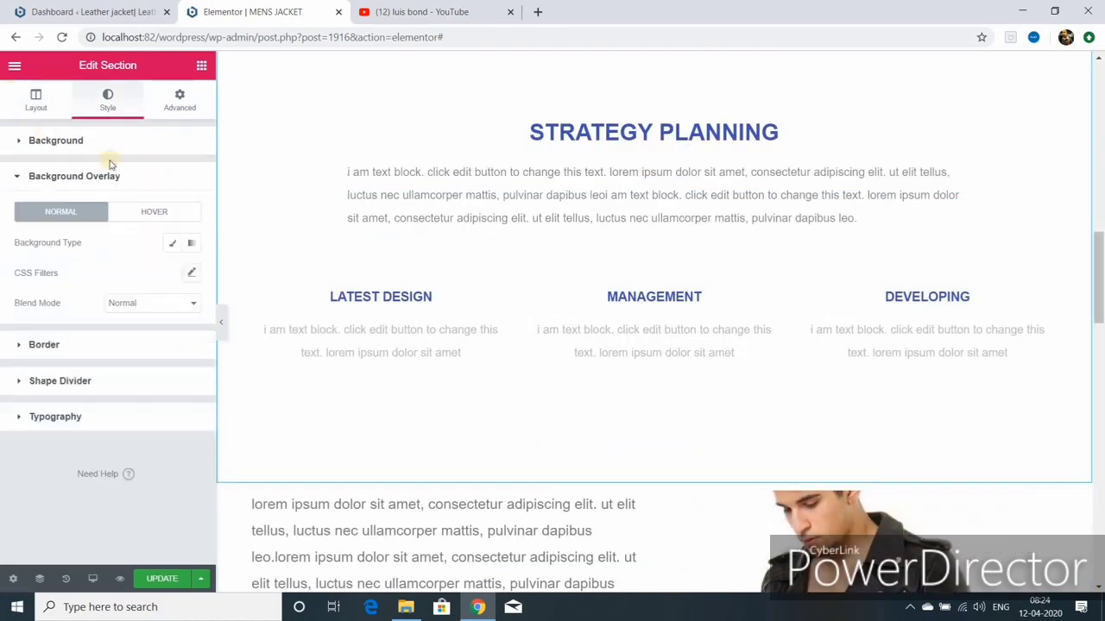
pyautogui.click(170, 245)
pyautogui.click(172, 272)
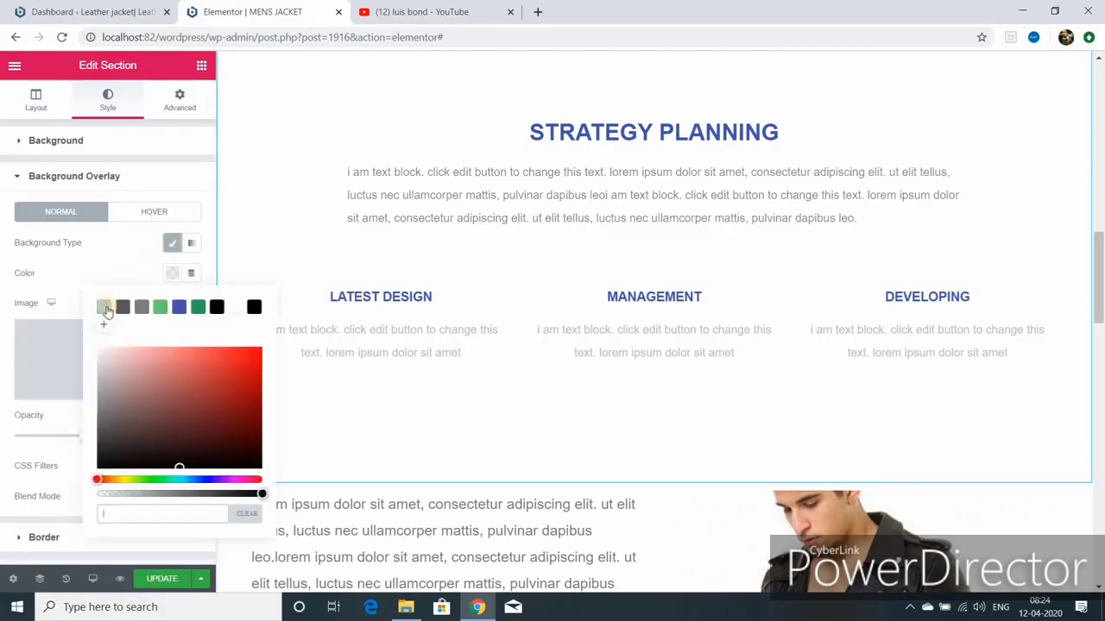
pyautogui.click(103, 307)
pyautogui.scroll(5, 654, 259)
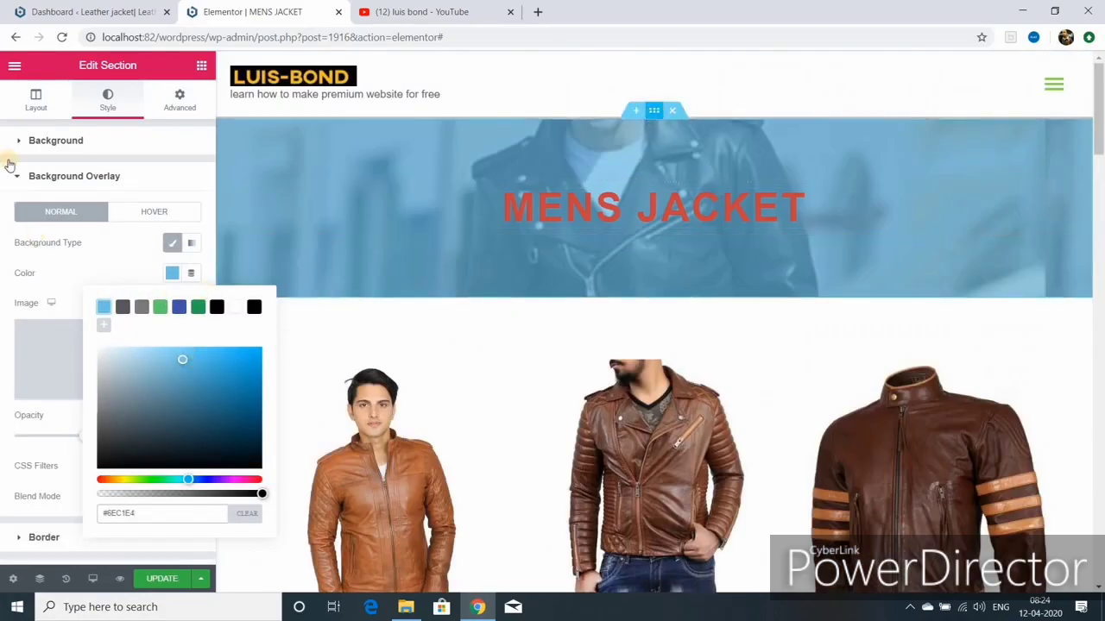
pyautogui.click(36, 105)
pyautogui.click(35, 106)
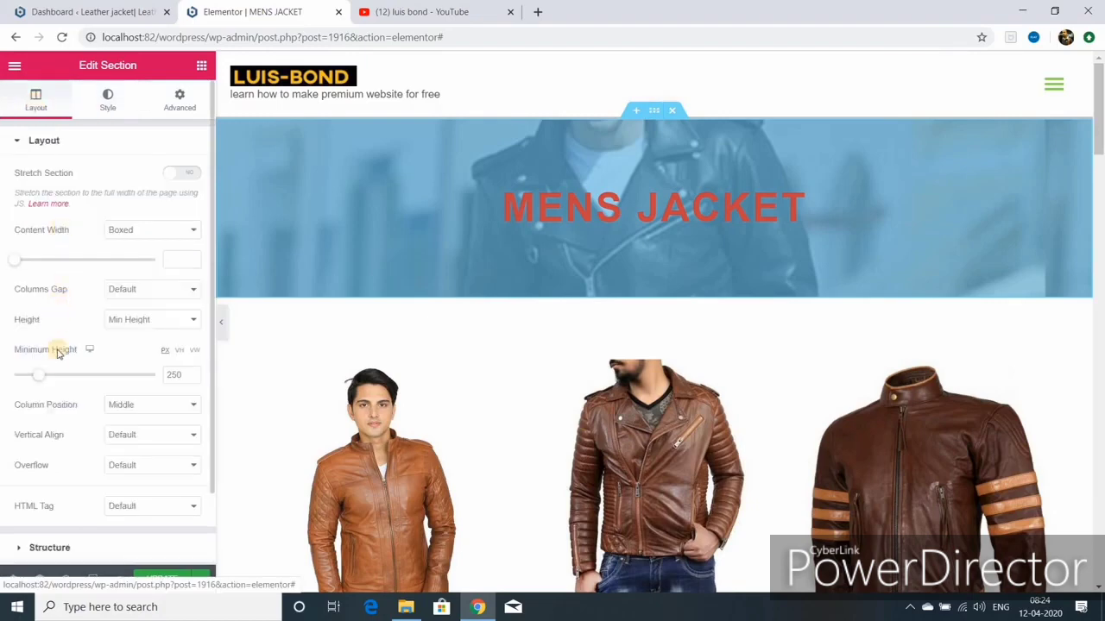
# Step: Replace the MENS JACKET header's 250 px minimum height, leaving it at 456 px
pyautogui.doubleClick(183, 375)
pyautogui.press('BackSpace')
pyautogui.write('7')
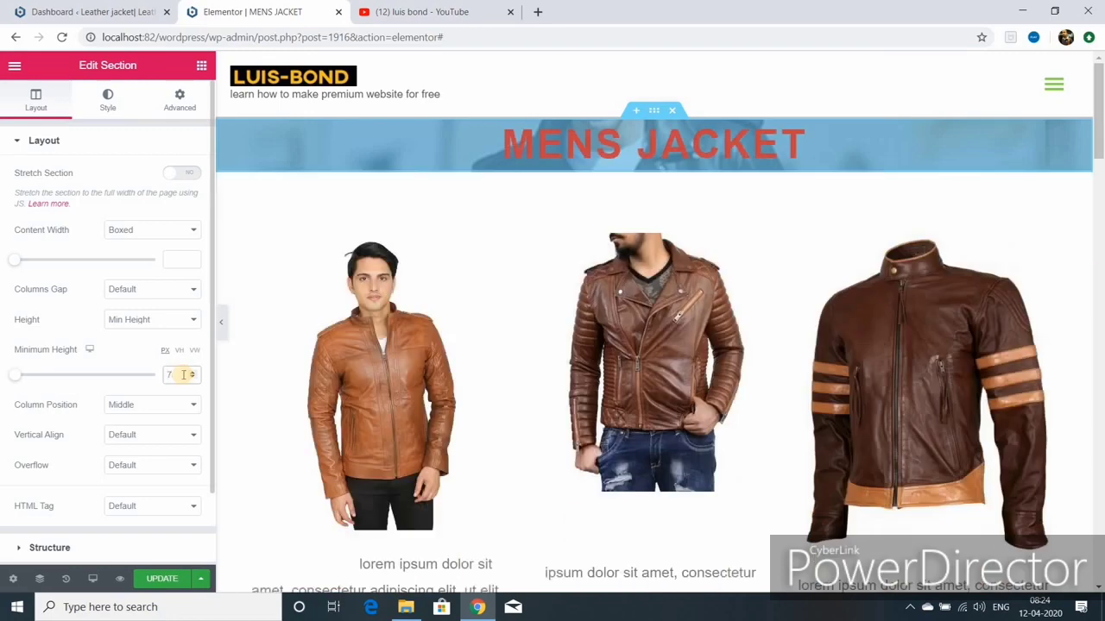
pyautogui.write('00')
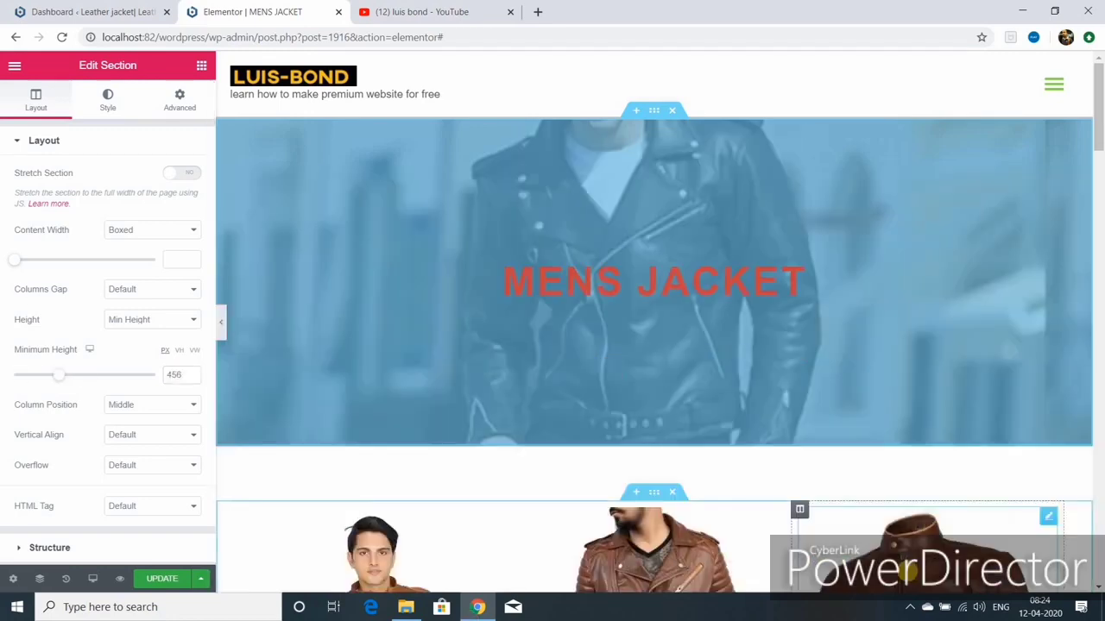
pyautogui.scroll(-15, 919, 346)
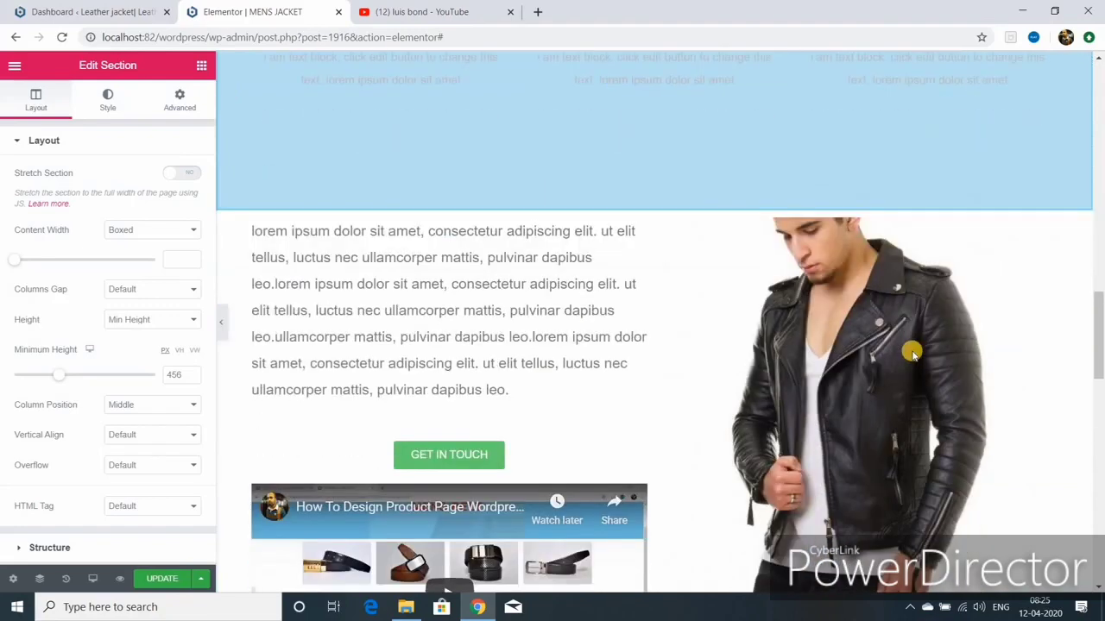
pyautogui.scroll(-5, 915, 355)
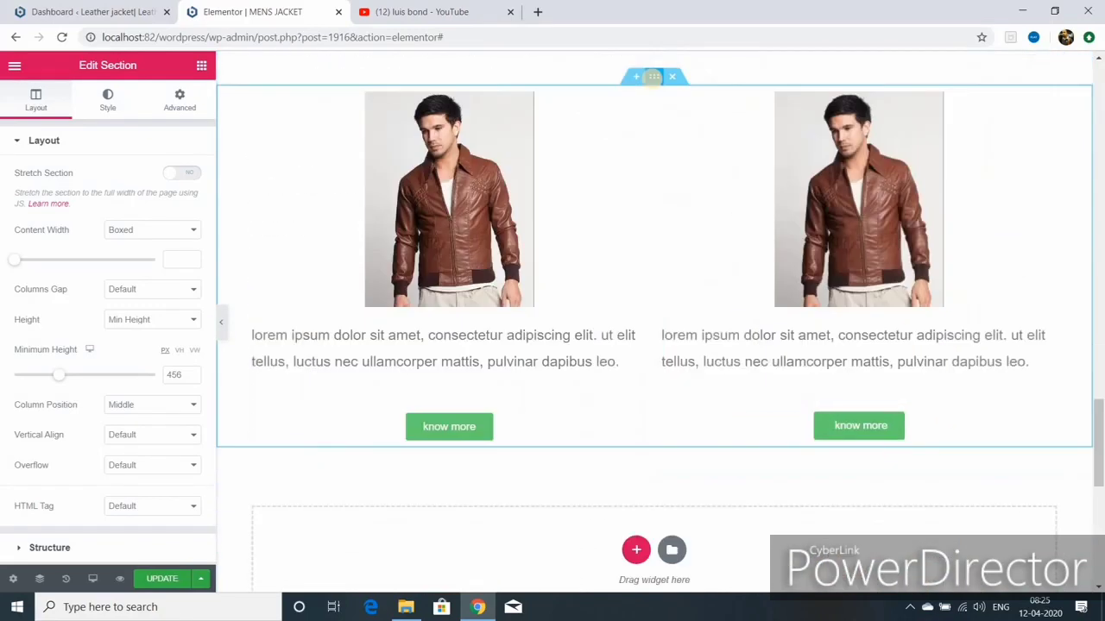
# Step: Give the two-jacket section a light-blue Classic background overlay at 0.5 opacity
pyautogui.click(654, 78)
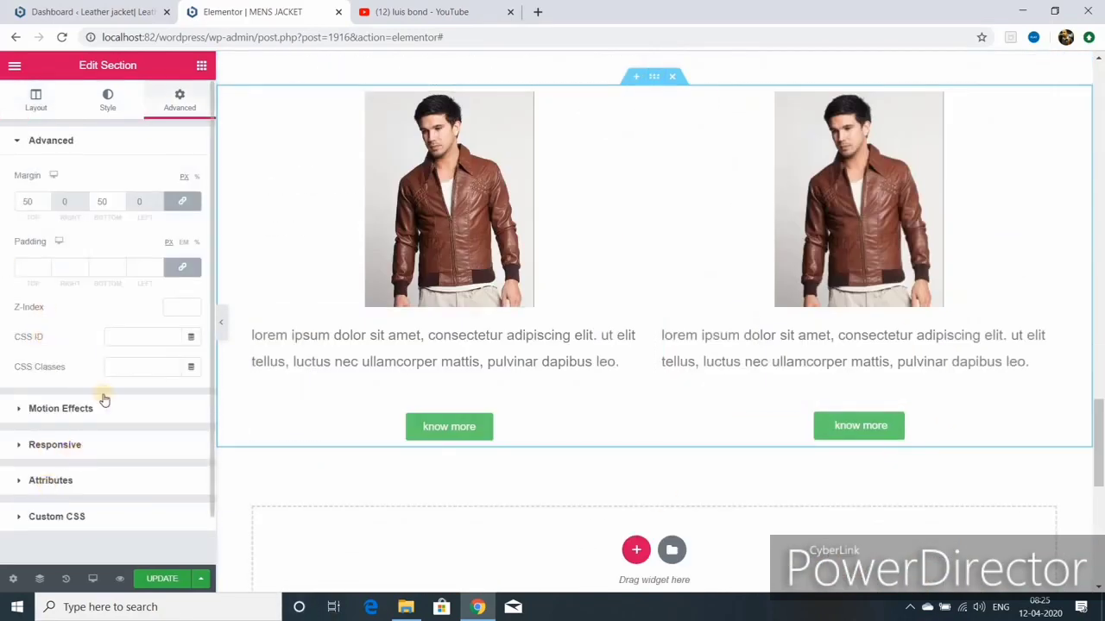
pyautogui.click(36, 97)
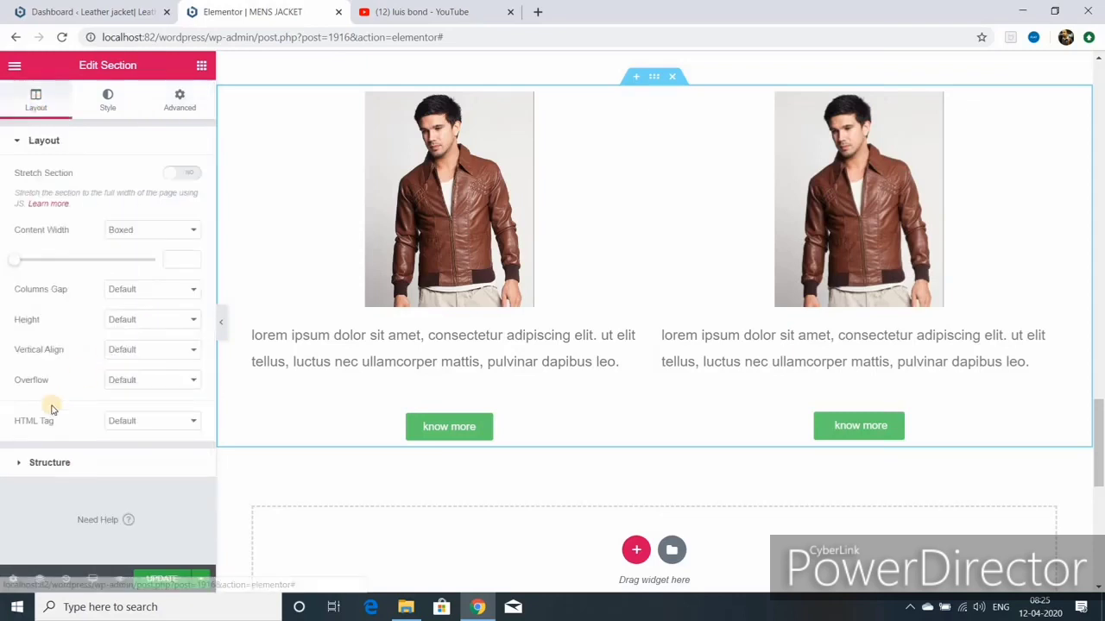
pyautogui.click(108, 99)
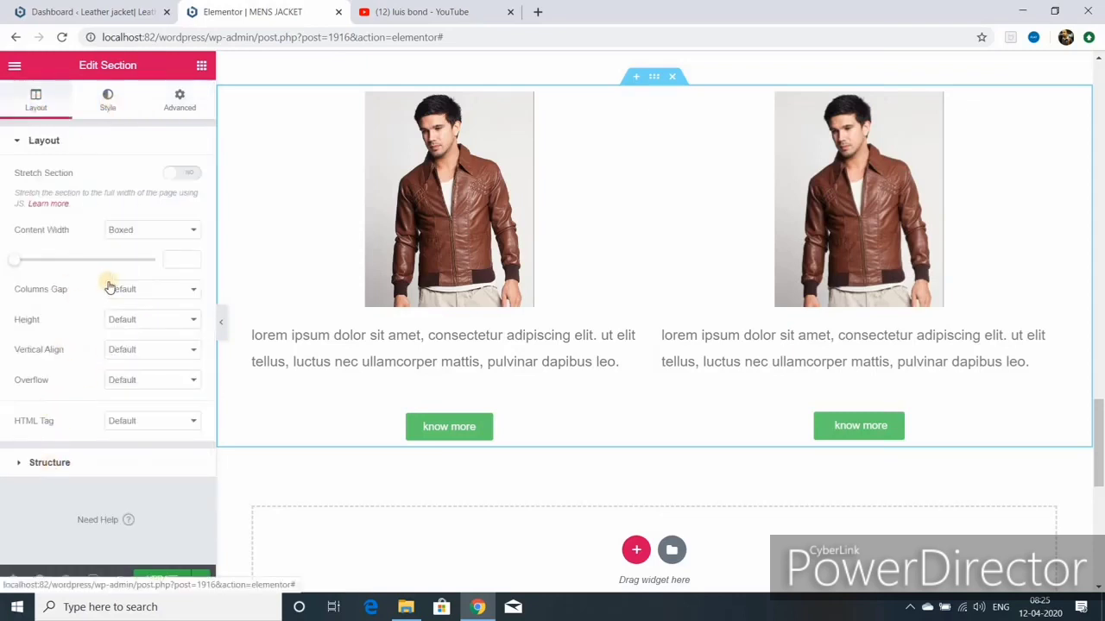
pyautogui.click(86, 249)
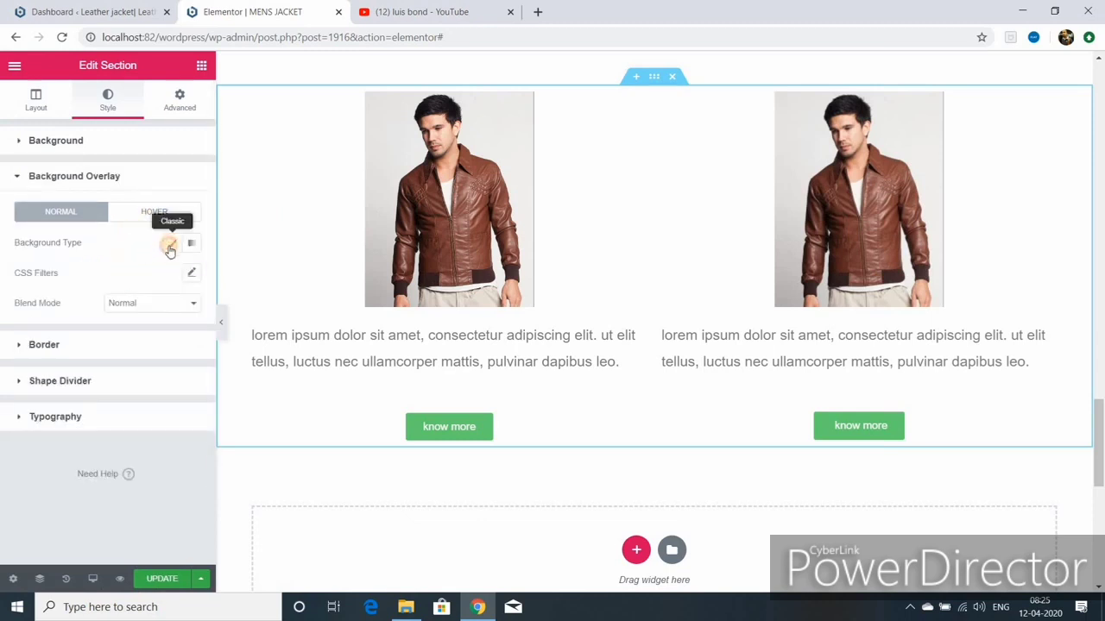
pyautogui.click(171, 243)
pyautogui.click(173, 273)
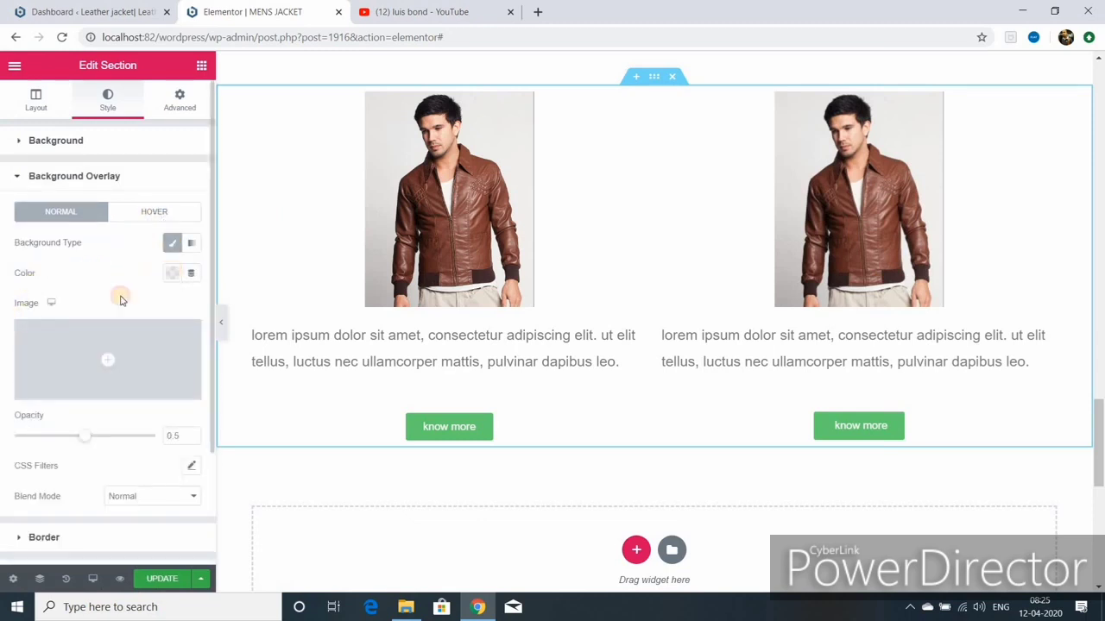
pyautogui.click(103, 308)
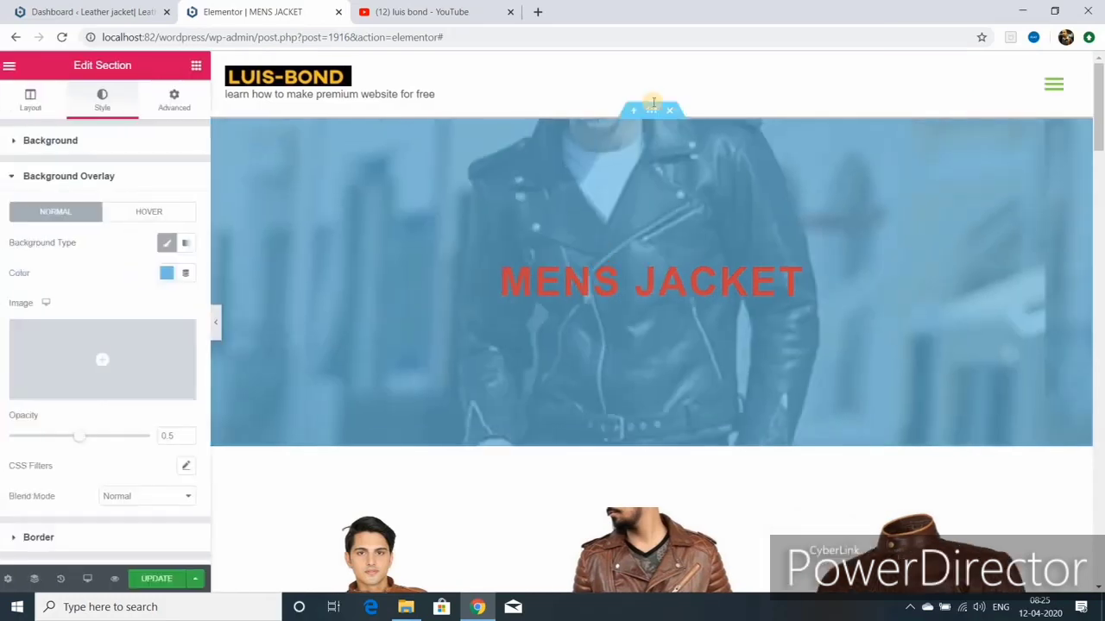
# Step: Remove the MENS JACKET header's jacket photo and set its background to blue #4054B2
pyautogui.click(647, 115)
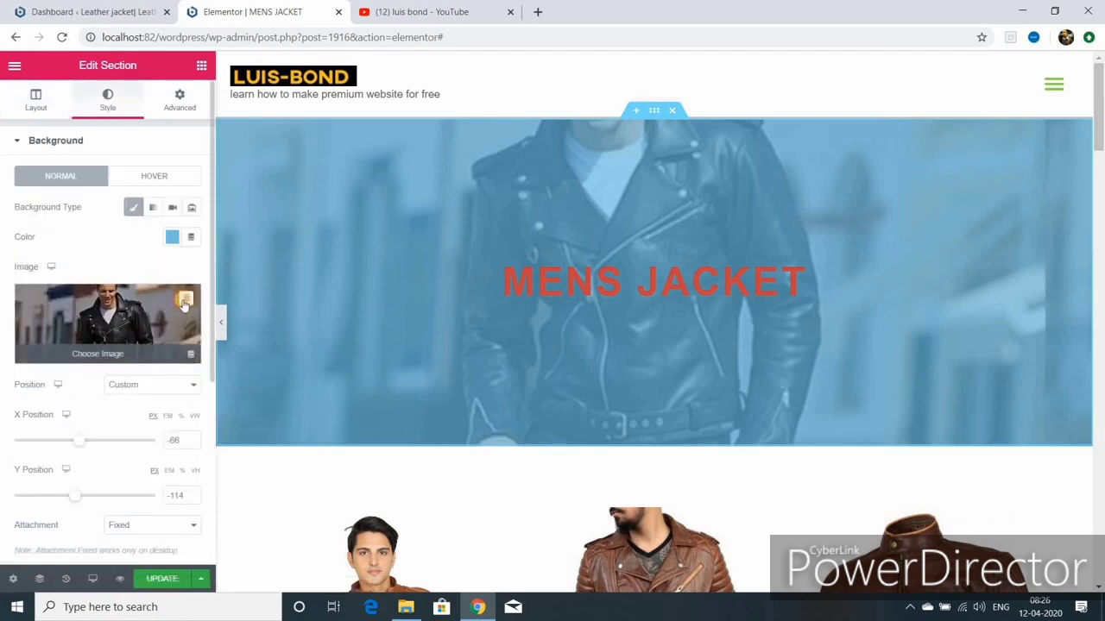
pyautogui.click(185, 301)
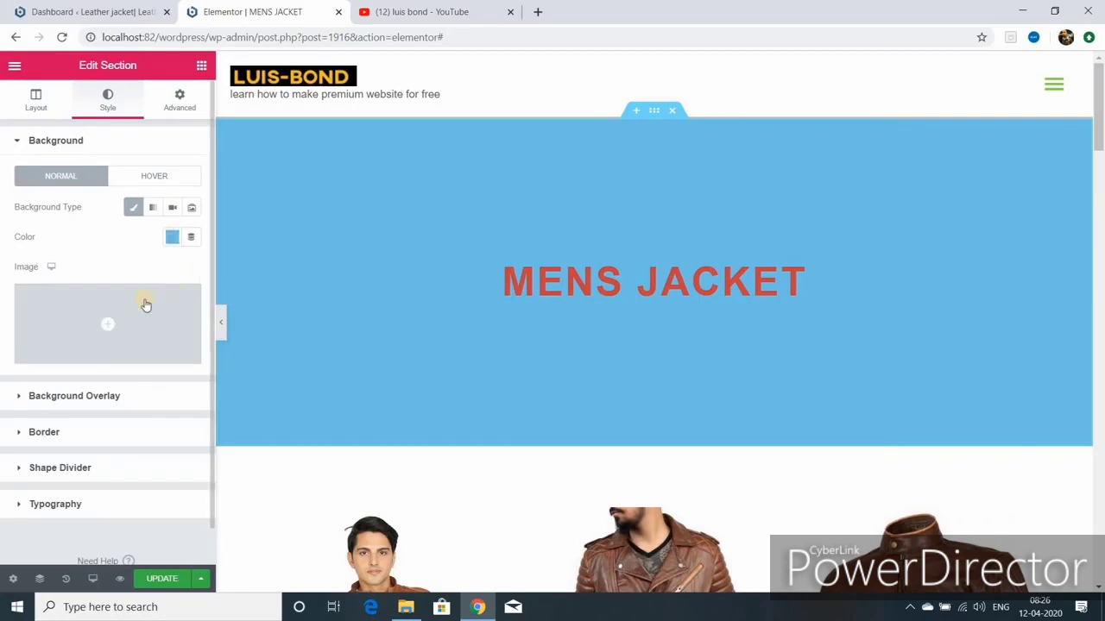
pyautogui.click(171, 237)
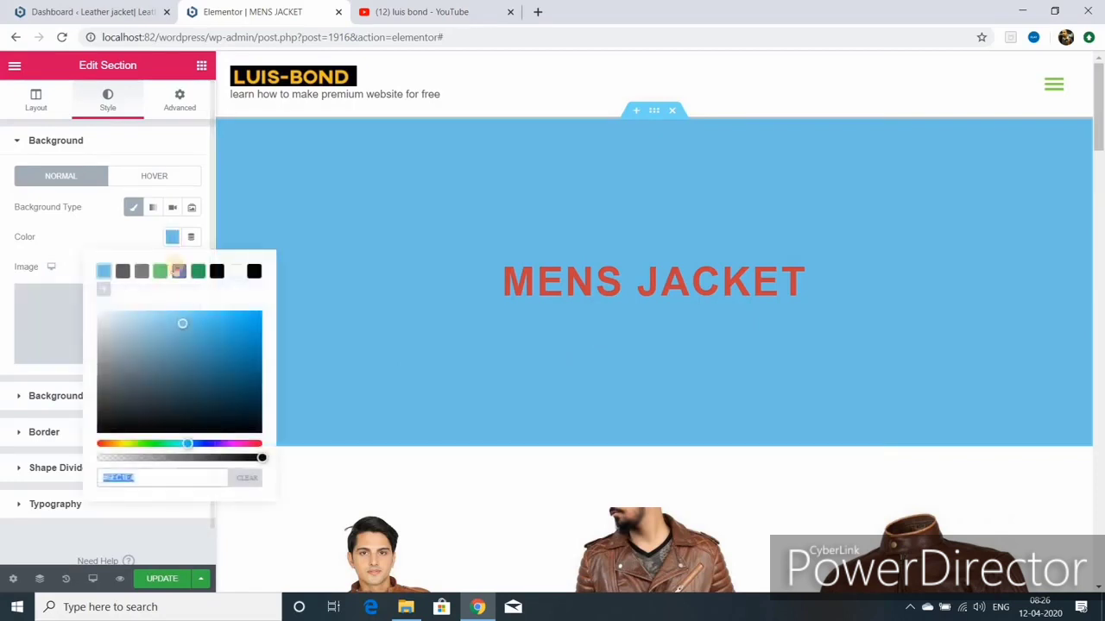
pyautogui.click(178, 271)
pyautogui.click(1046, 270)
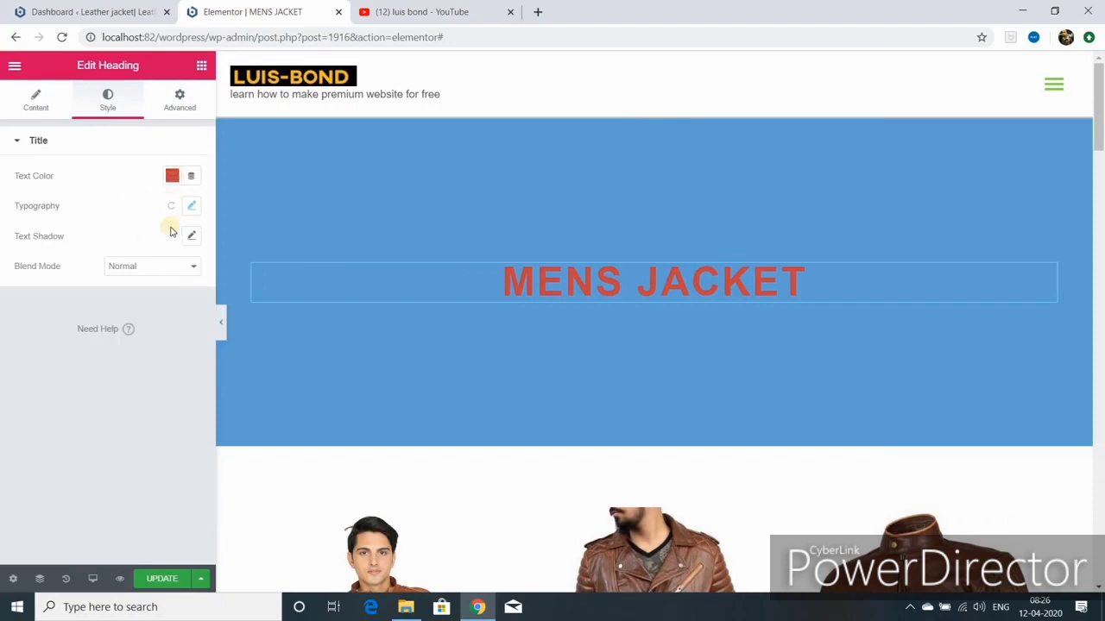
# Step: Change the MENS JACKET heading's text colour to white #FFFFFF
pyautogui.click(171, 175)
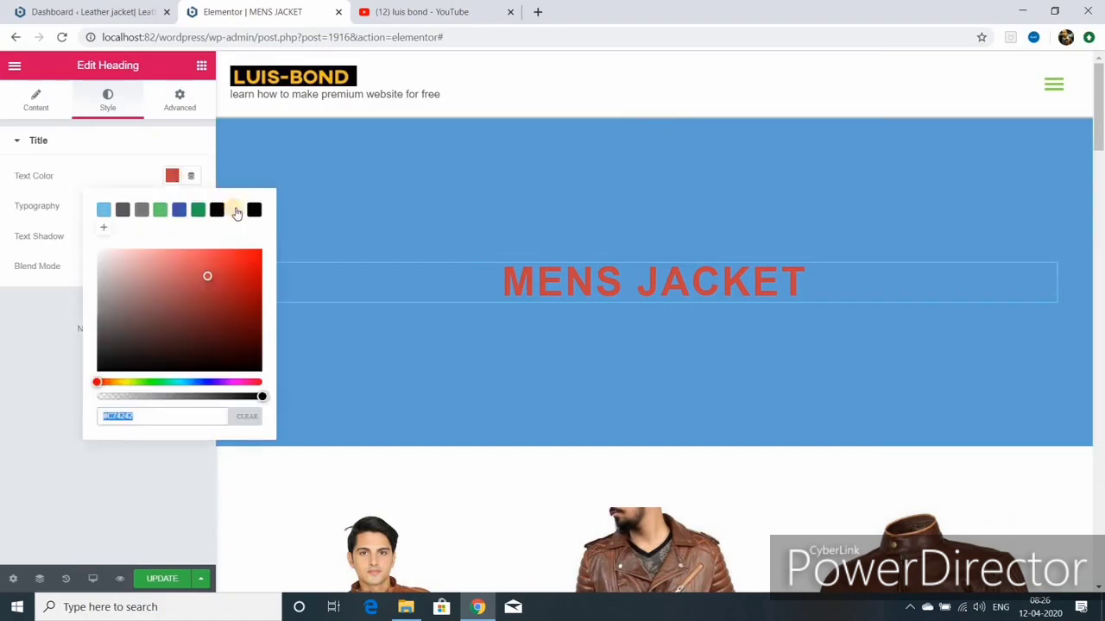
pyautogui.click(235, 210)
pyautogui.scroll(-10, 586, 382)
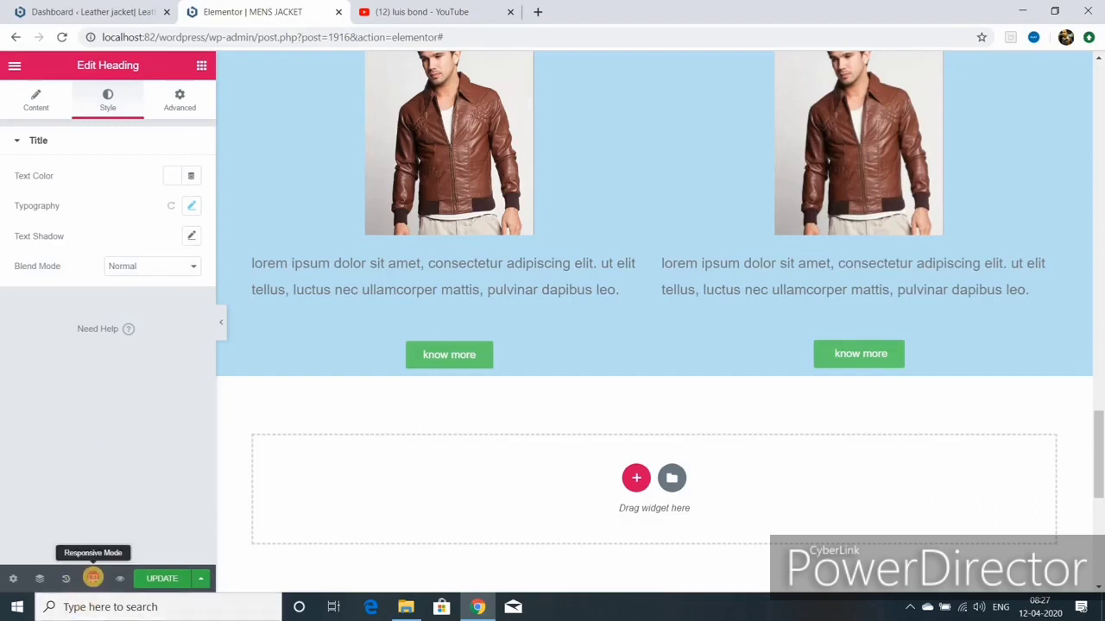
# Step: Preview the page at mobile width and shrink the MENS JACKET heading to fit one line
pyautogui.click(92, 578)
pyautogui.click(79, 543)
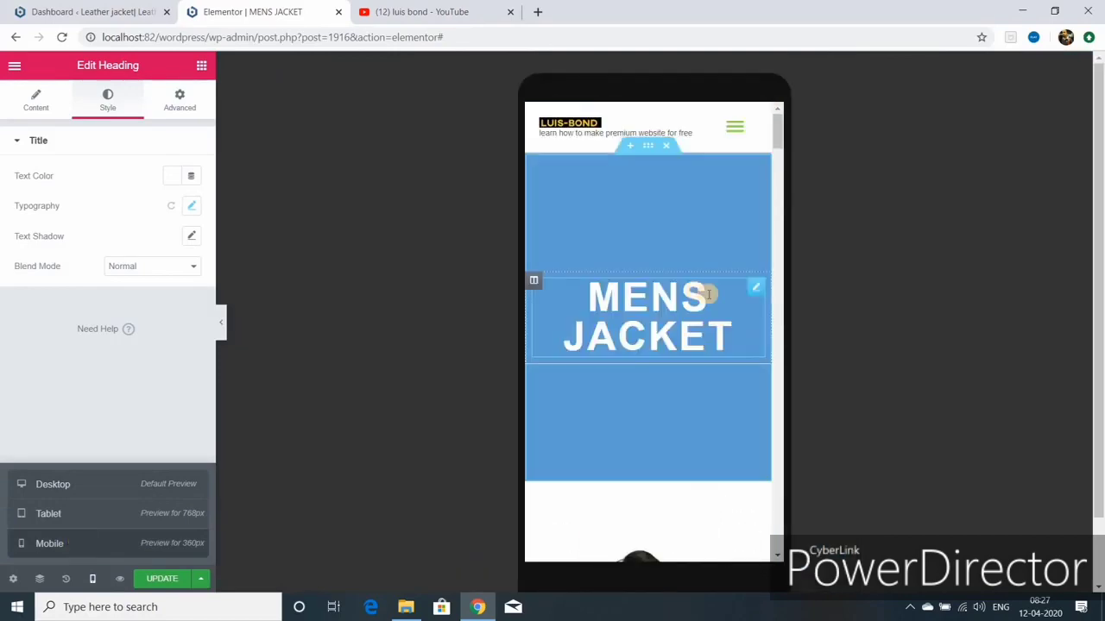
pyautogui.click(756, 290)
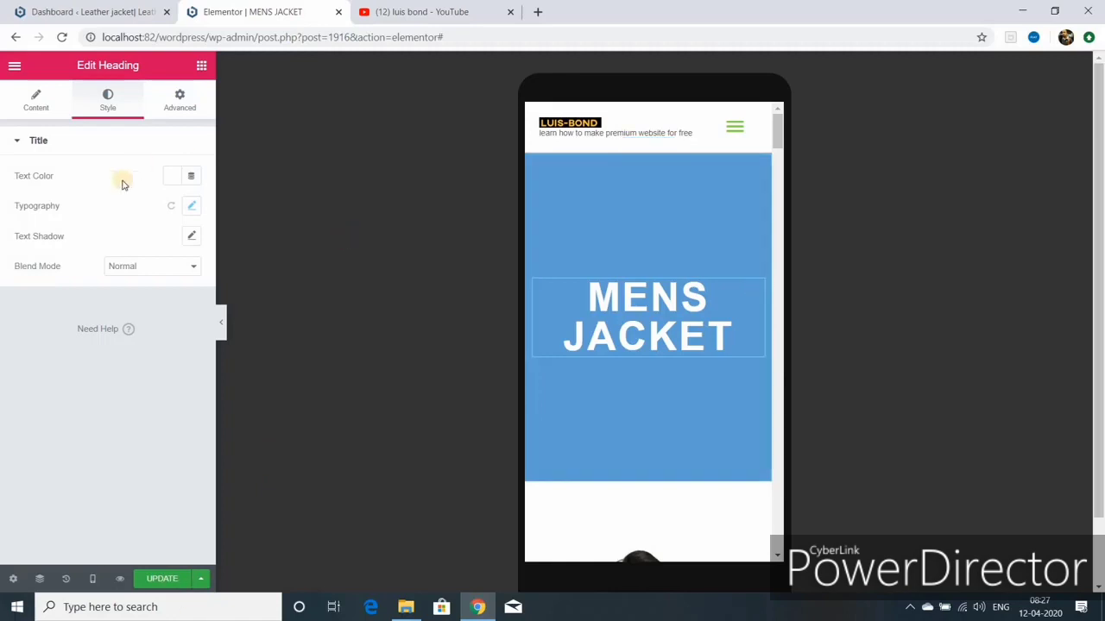
pyautogui.click(190, 207)
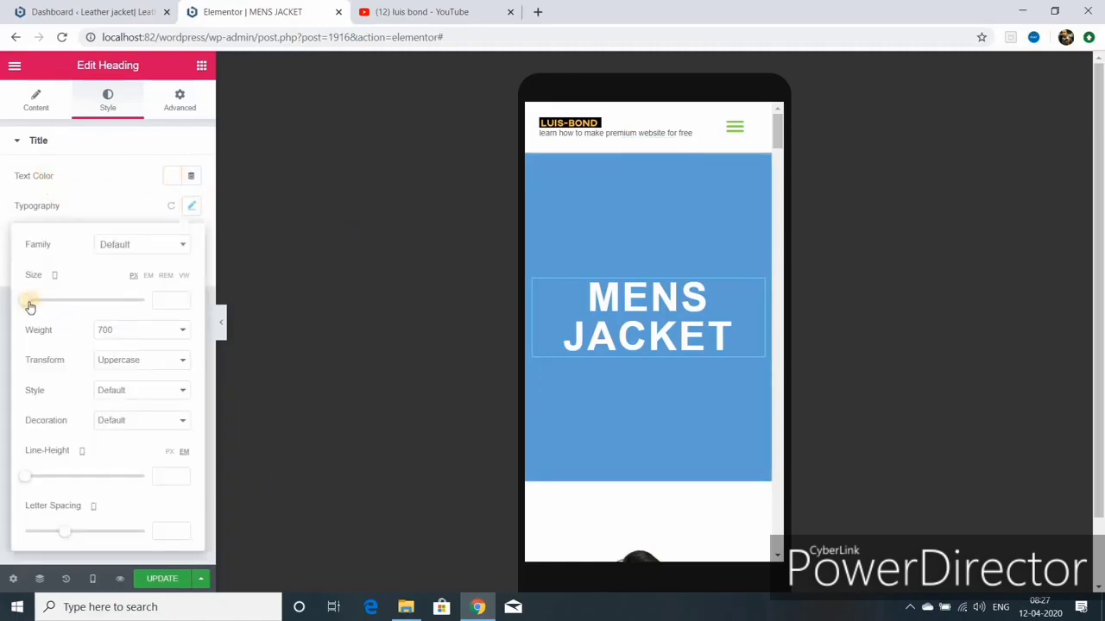
pyautogui.moveTo(28, 305); pyautogui.dragTo(48, 306)
# Step: Reduce the jacket section's lorem ipsum text to 14 px for mobile
pyautogui.scroll(-5, 724, 432)
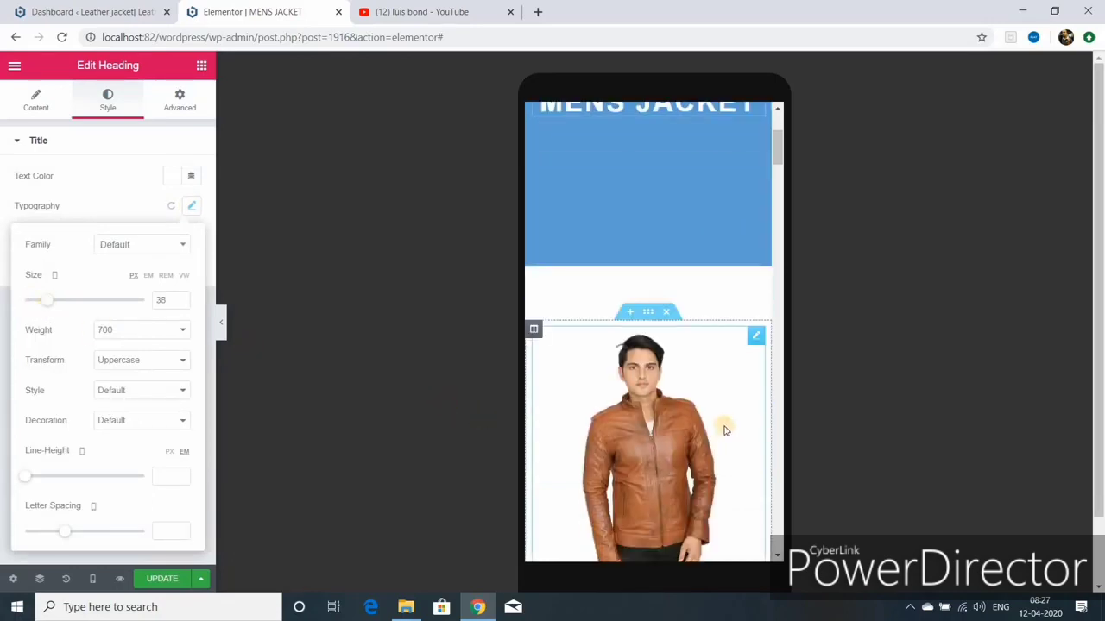
pyautogui.scroll(-3, 725, 425)
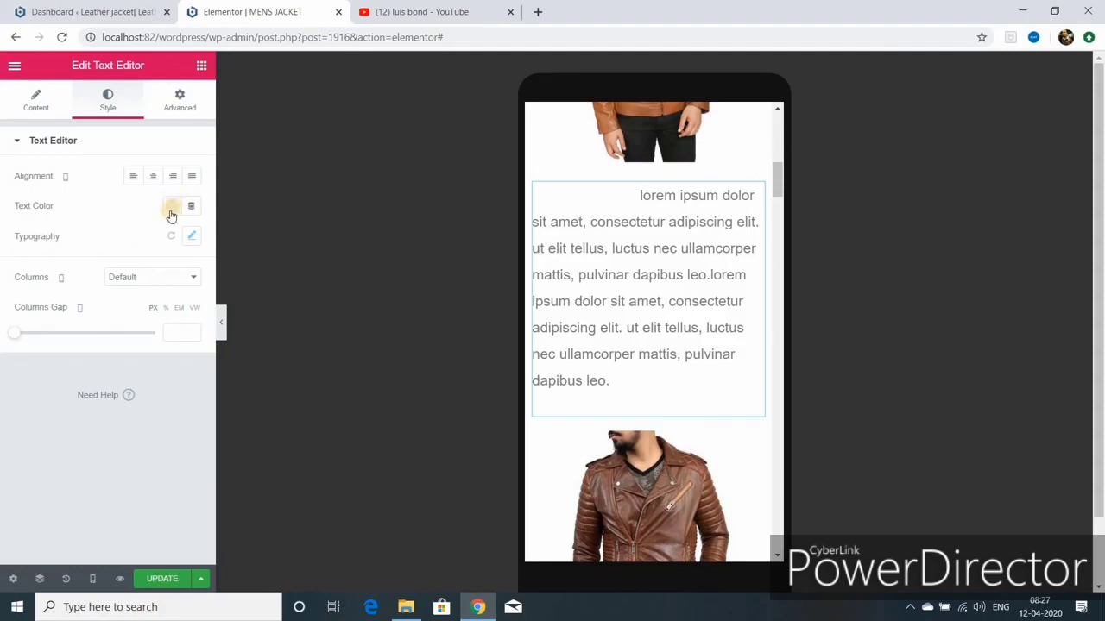
pyautogui.click(189, 239)
pyautogui.click(190, 238)
pyautogui.moveTo(25, 328); pyautogui.dragTo(34, 330)
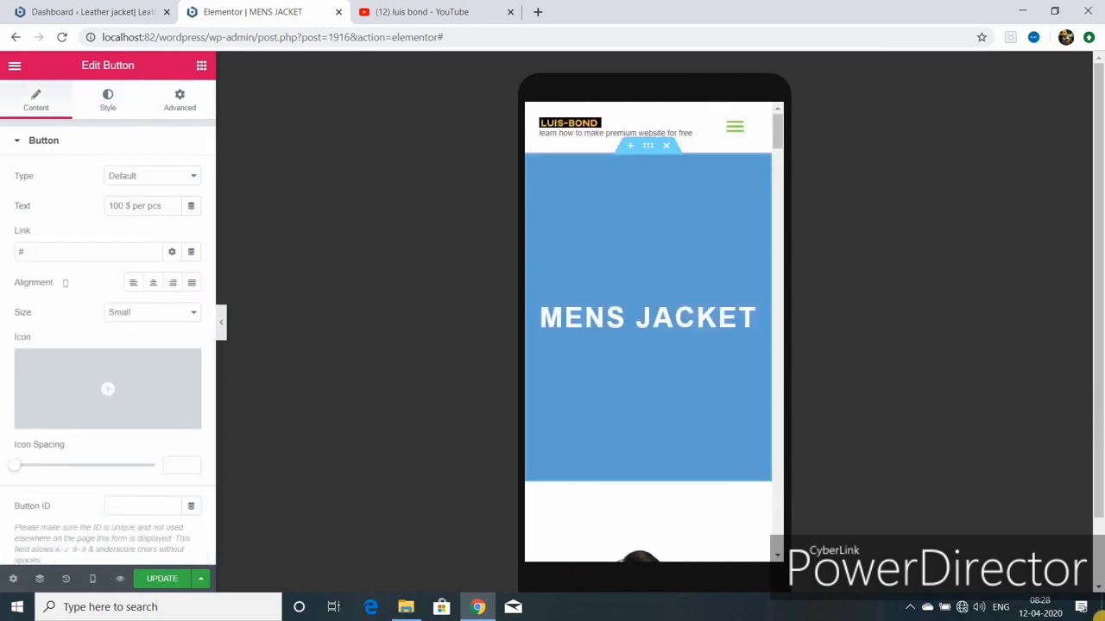
# Step: Try the womens jacket link in the site's mobile navigation menu
pyautogui.click(739, 133)
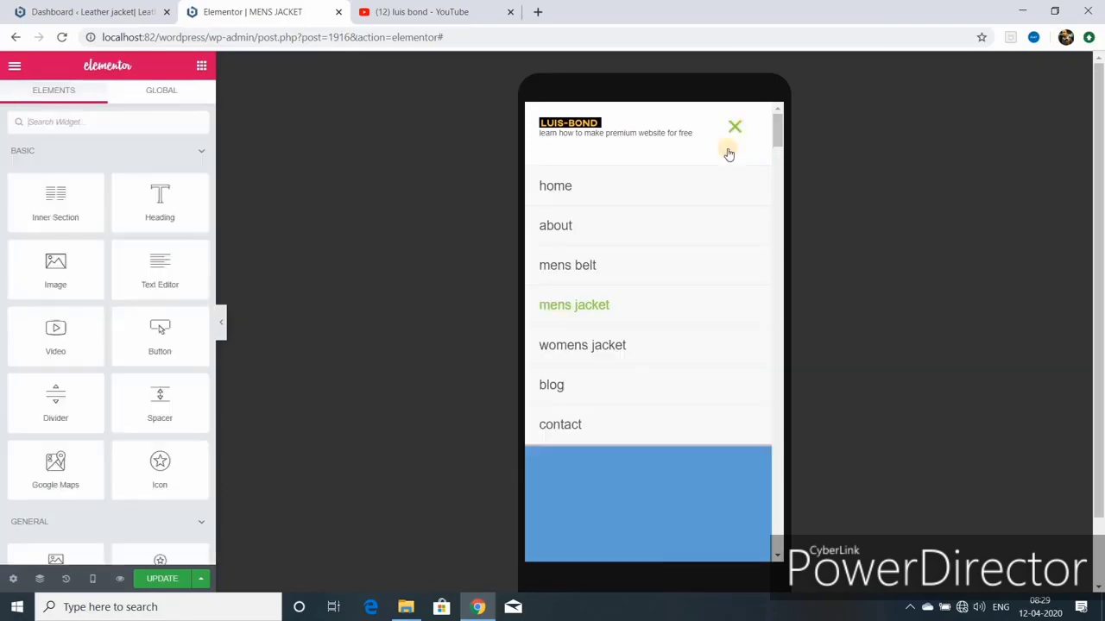
pyautogui.click(621, 356)
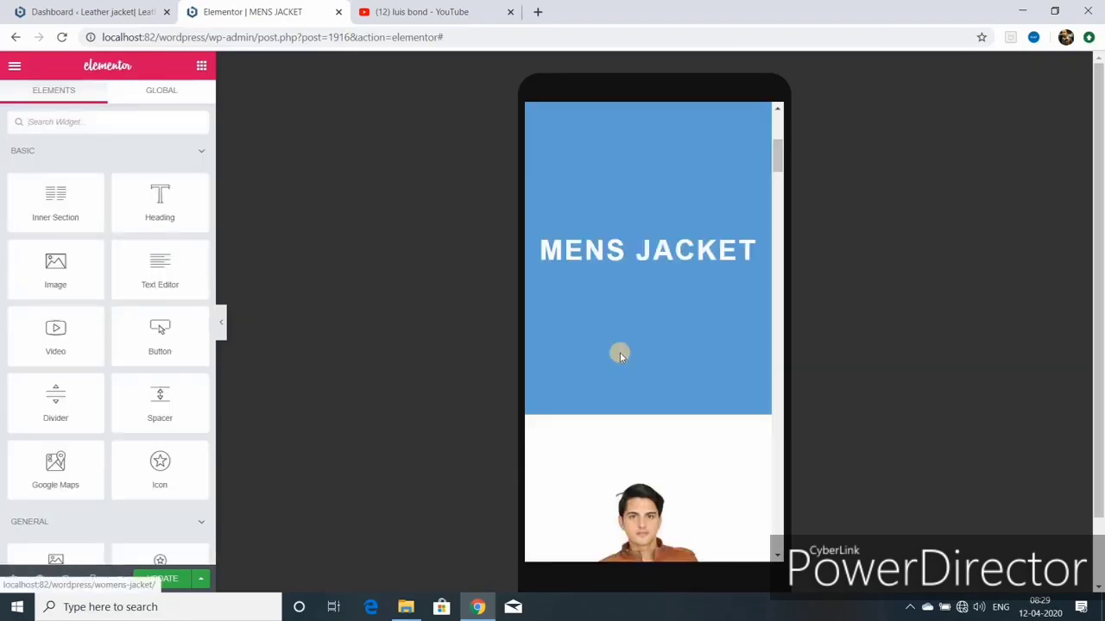
pyautogui.scroll(-15, 620, 355)
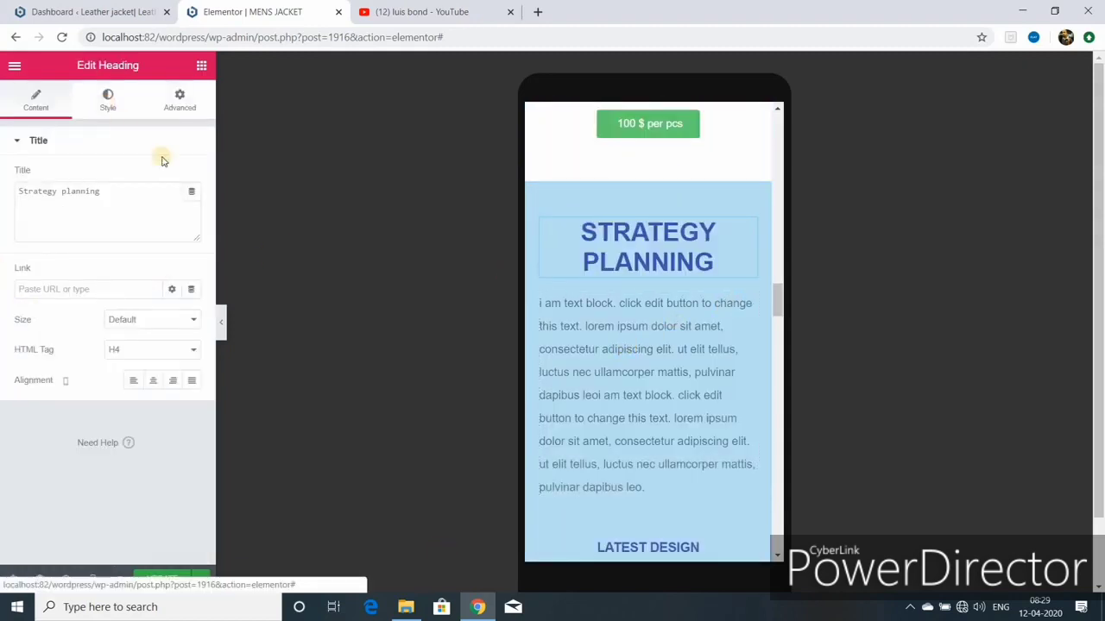
# Step: Reduce the heading's font size in its Style typography settings
pyautogui.click(108, 99)
pyautogui.click(192, 206)
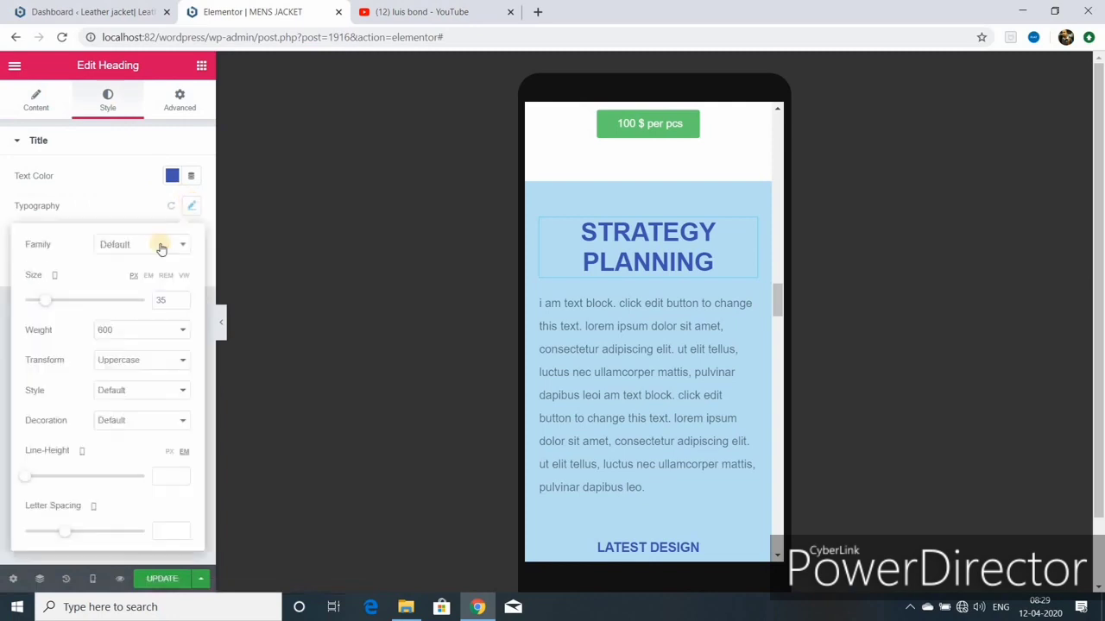
pyautogui.moveTo(43, 302); pyautogui.dragTo(45, 304)
pyautogui.scroll(-5, 745, 382)
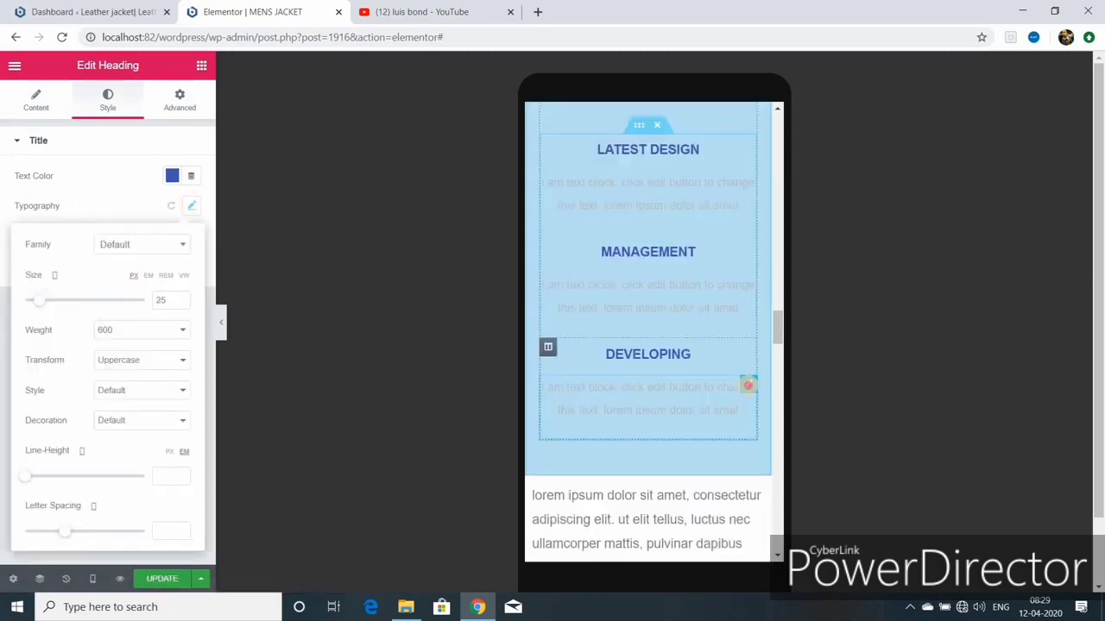
# Step: Set the text colour of the block under Developing to white
pyautogui.click(747, 384)
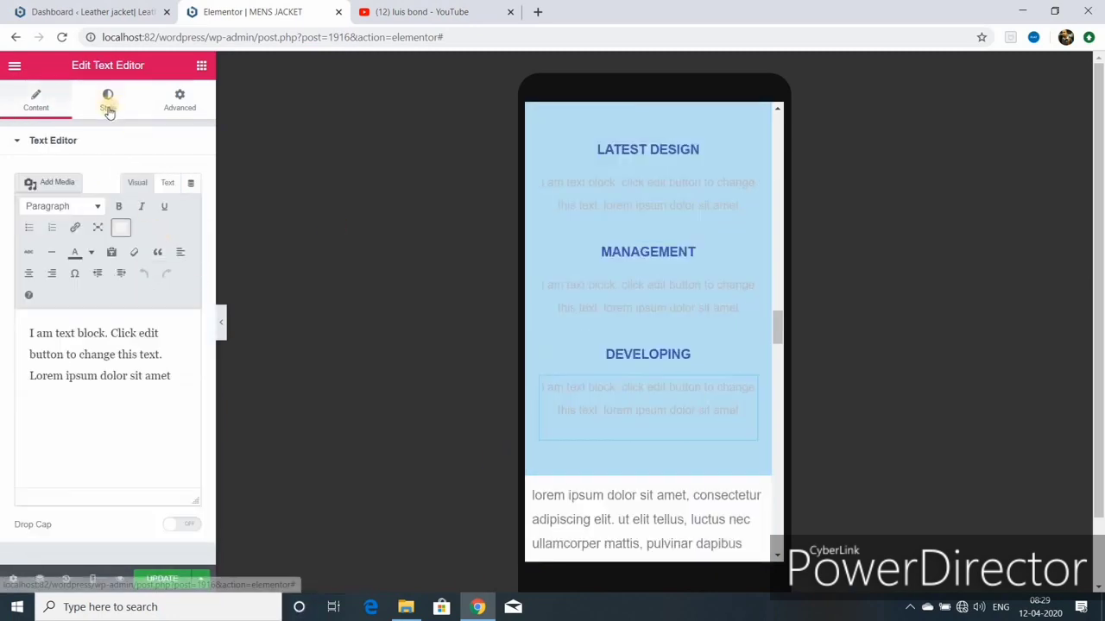
pyautogui.click(108, 102)
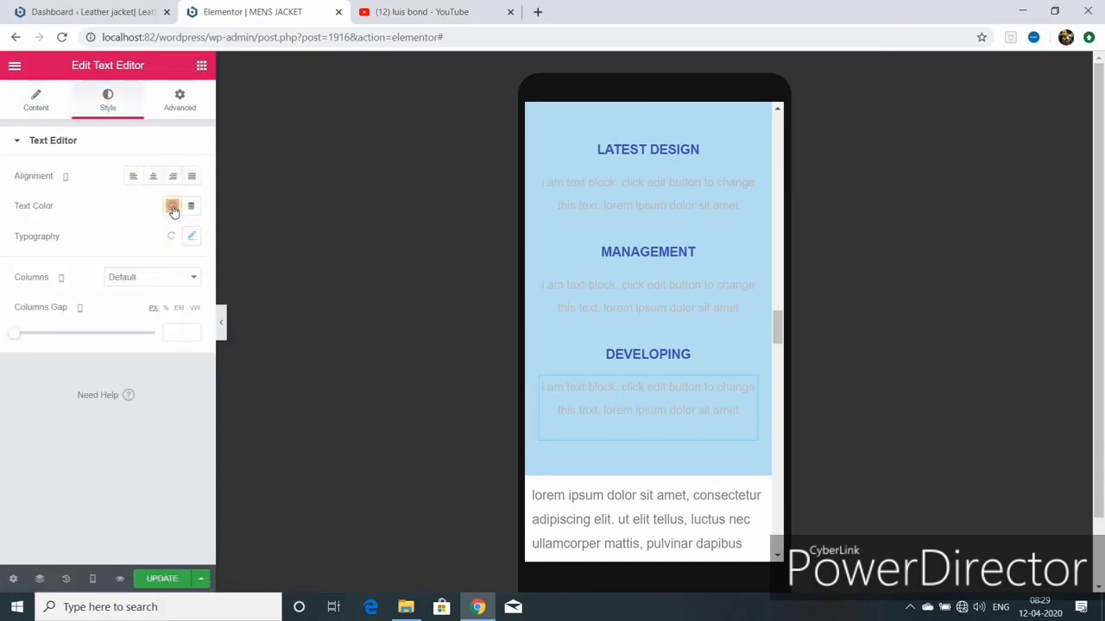
pyautogui.click(172, 205)
pyautogui.click(235, 240)
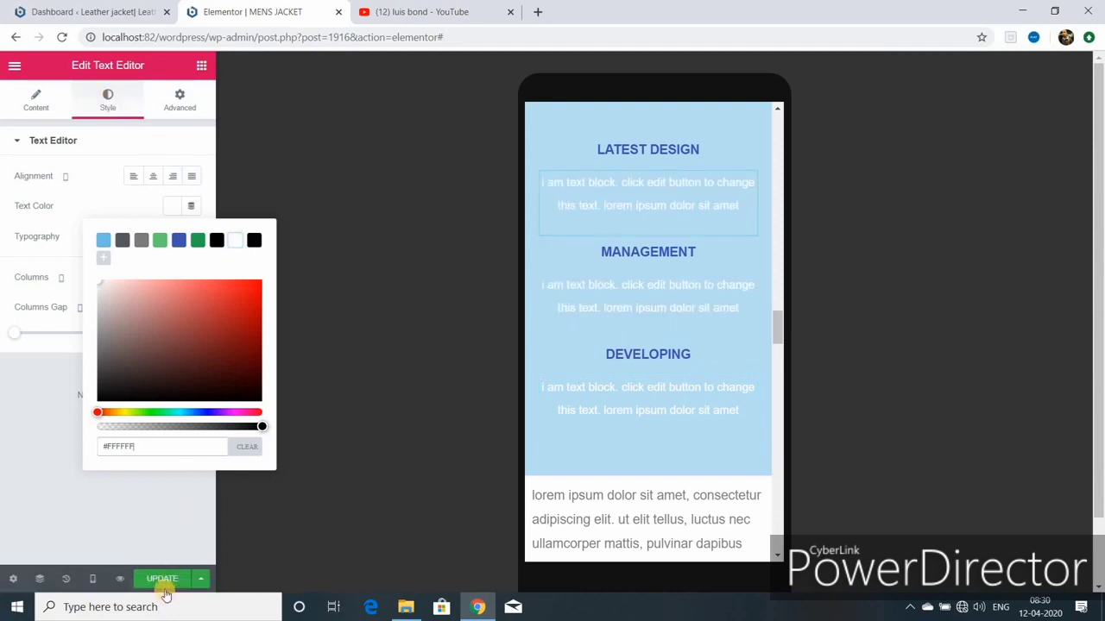
# Step: Save the page changes with UPDATE and scroll down to check them
pyautogui.click(163, 580)
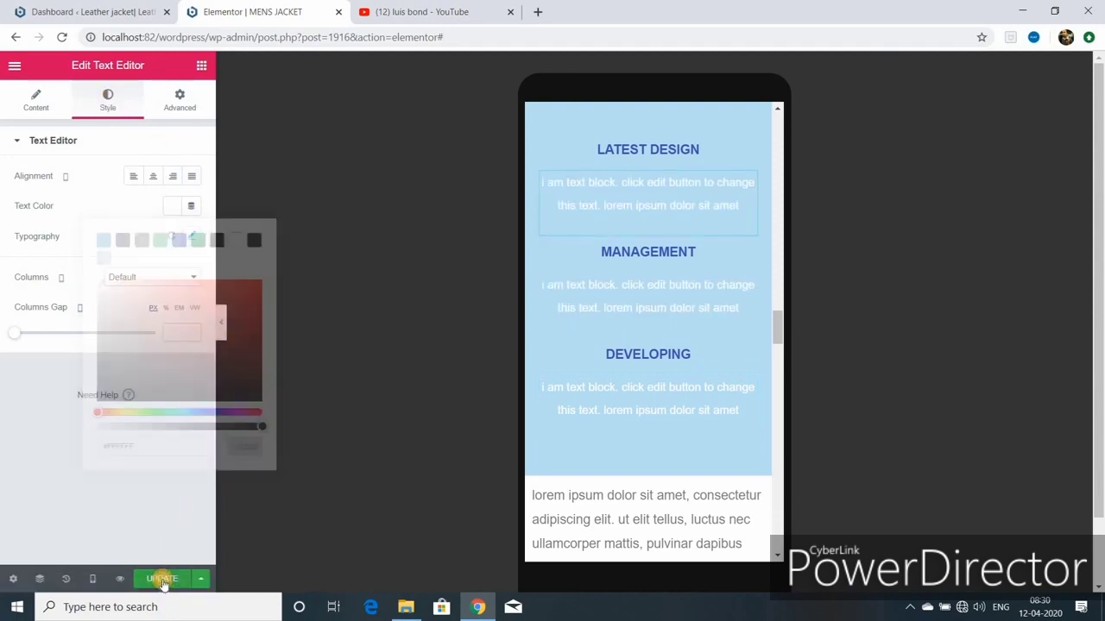
pyautogui.scroll(-2, 694, 473)
pyautogui.scroll(-5, 694, 473)
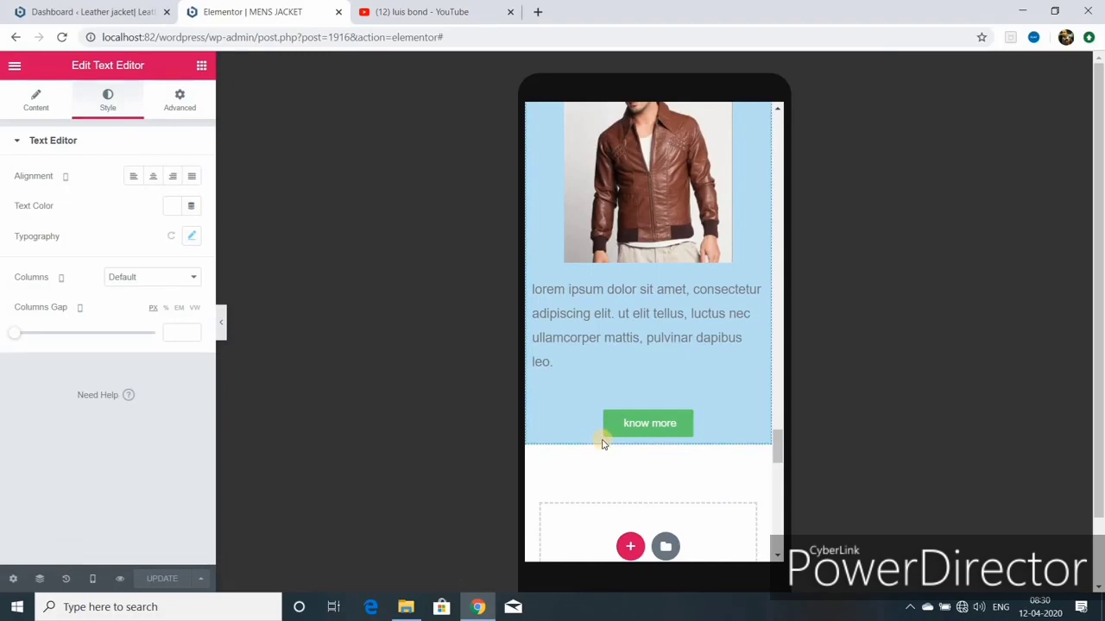
# Step: Switch the editor's Responsive Mode preview to Tablet
pyautogui.click(93, 579)
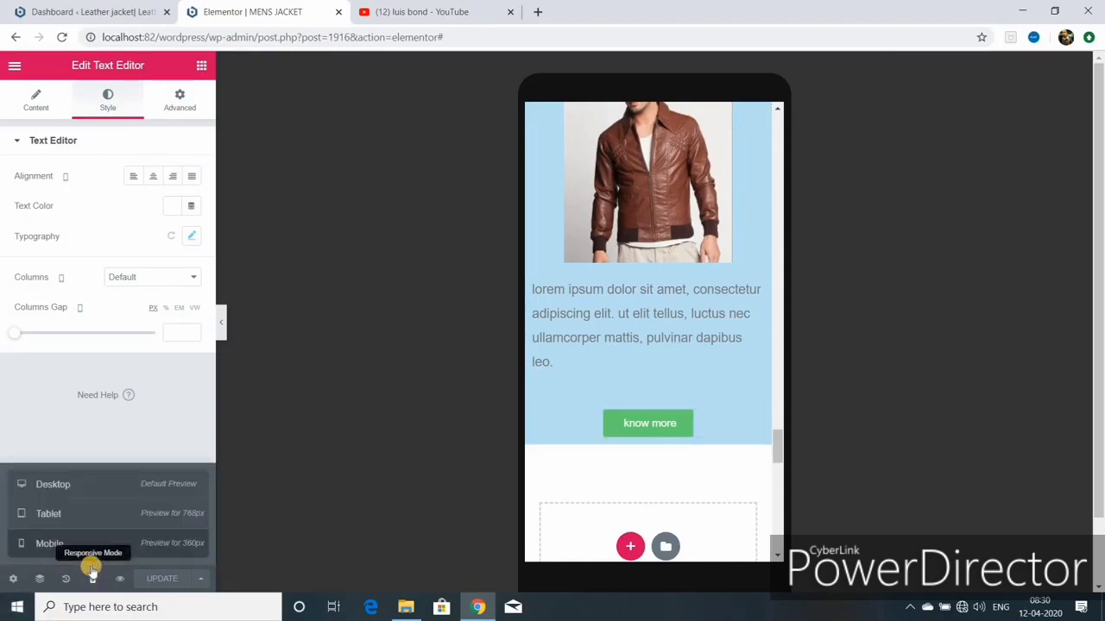
pyautogui.click(72, 514)
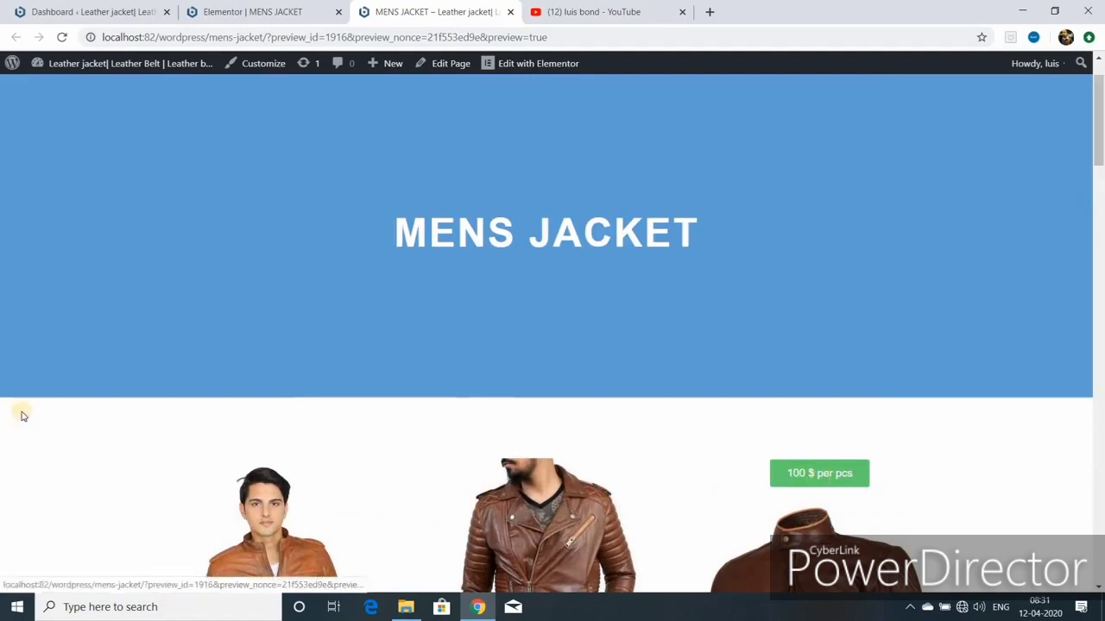
# Step: Move the third price button below its jacket text and scroll through the page preview
pyautogui.scroll(-3, 807, 525)
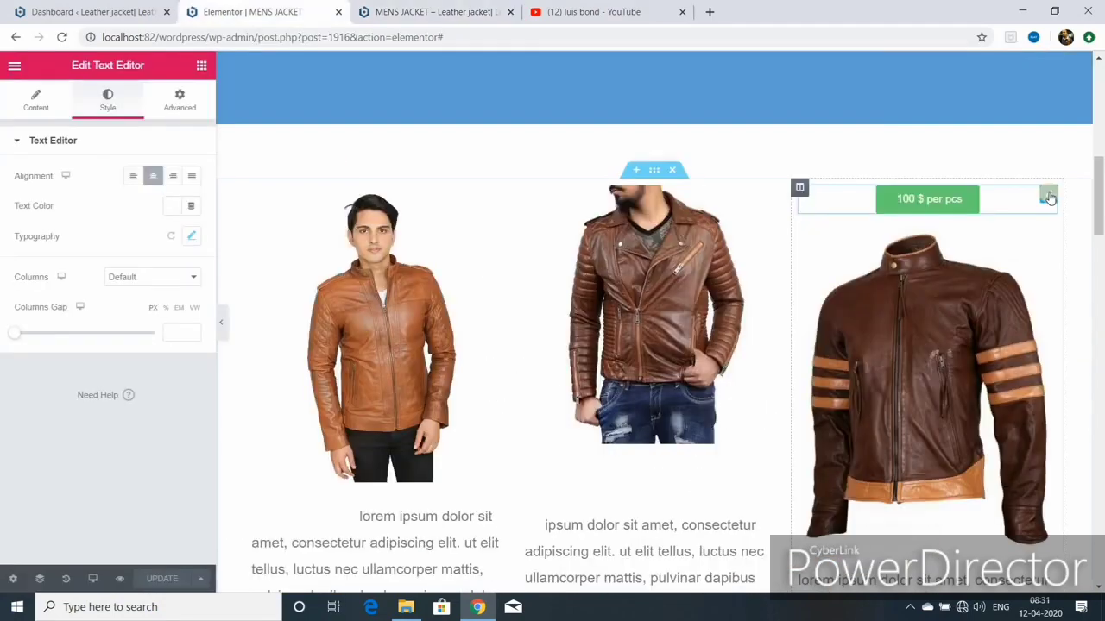
pyautogui.moveTo(1047, 196); pyautogui.dragTo(382, 542)
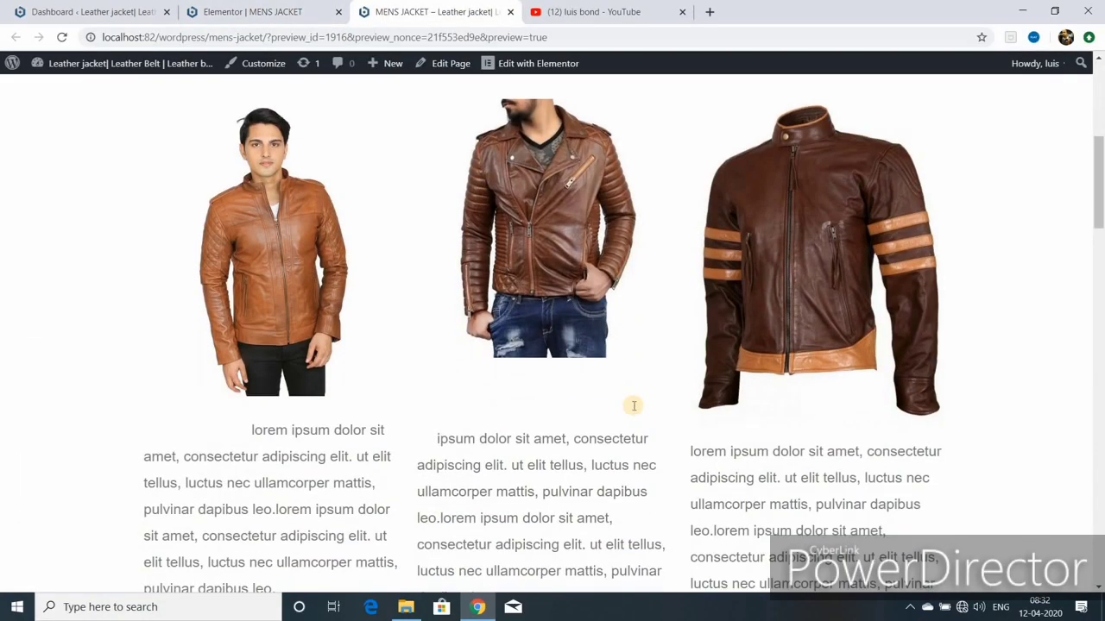
pyautogui.scroll(-8, 634, 405)
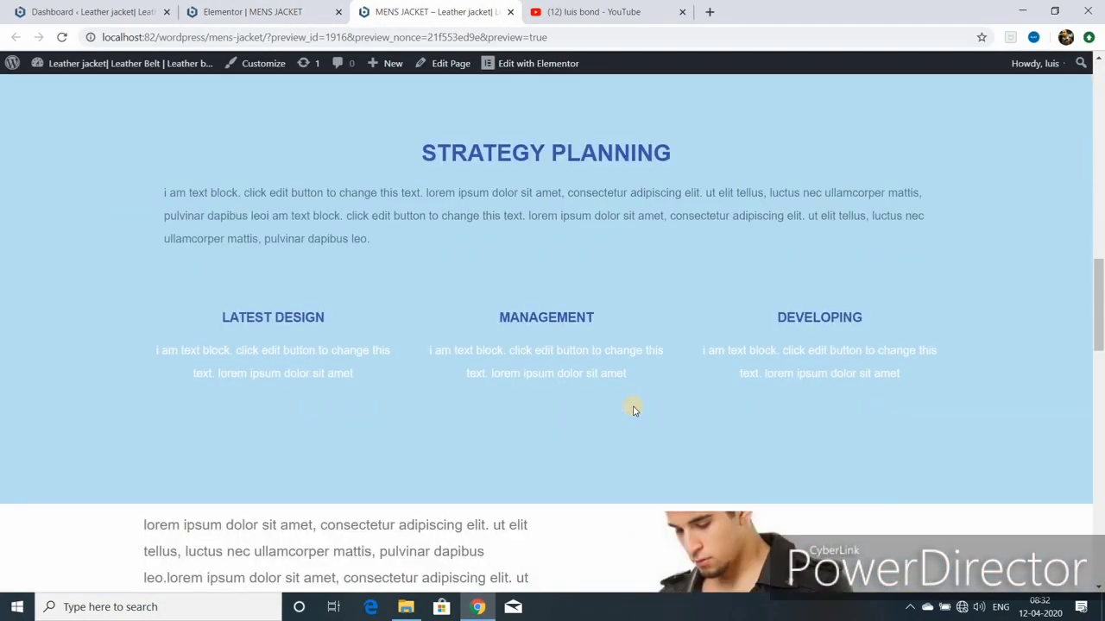
pyautogui.scroll(-2, 634, 411)
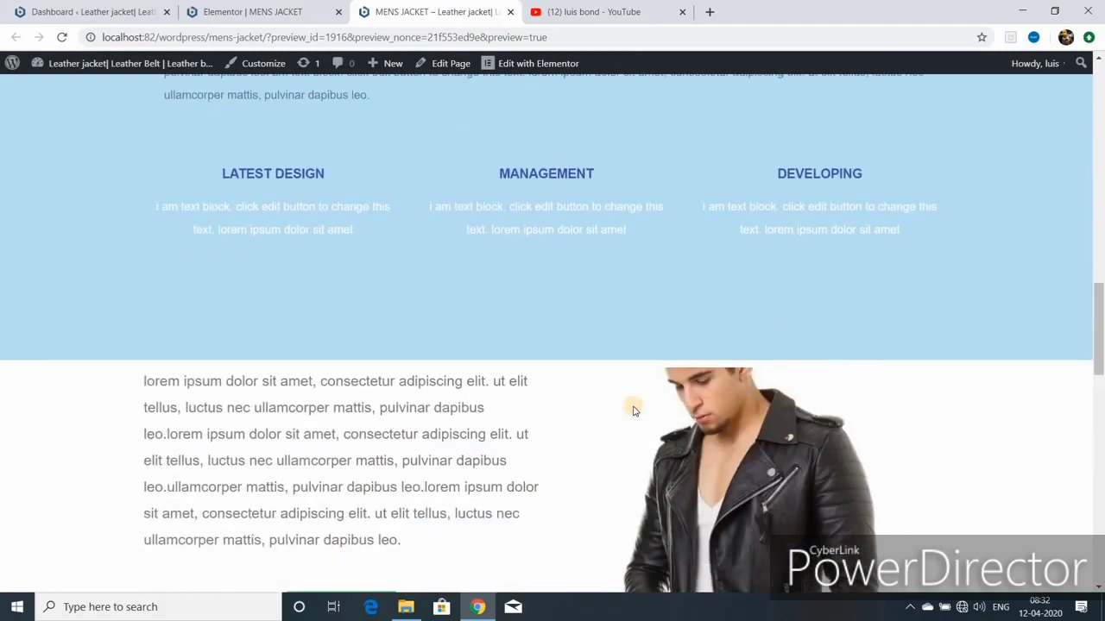
pyautogui.scroll(-3, 633, 410)
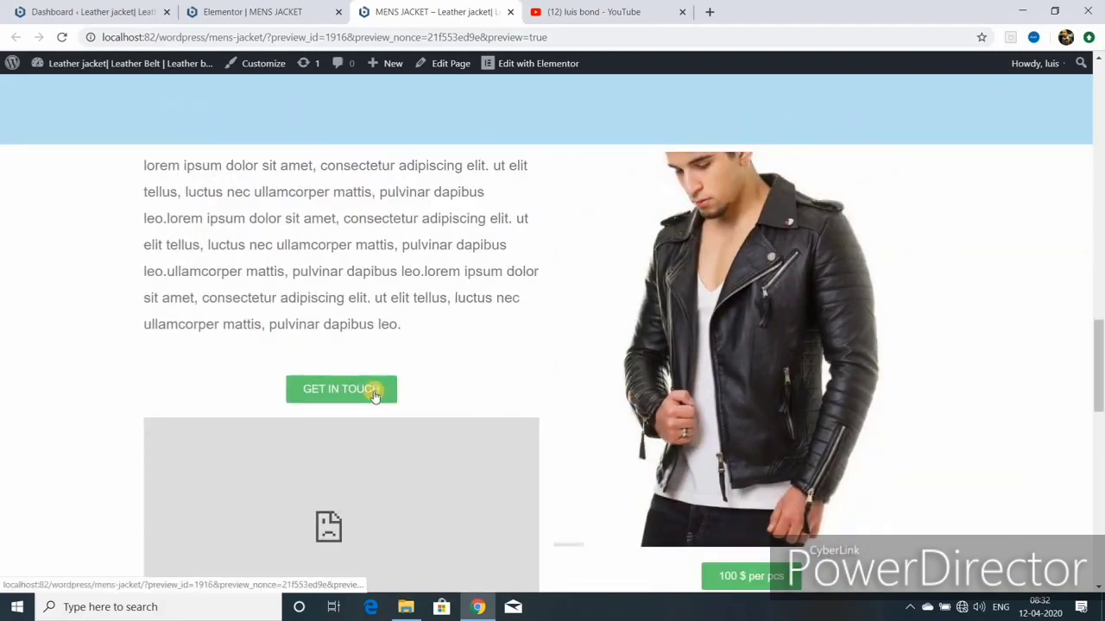
pyautogui.scroll(-2, 646, 404)
pyautogui.scroll(-3, 646, 406)
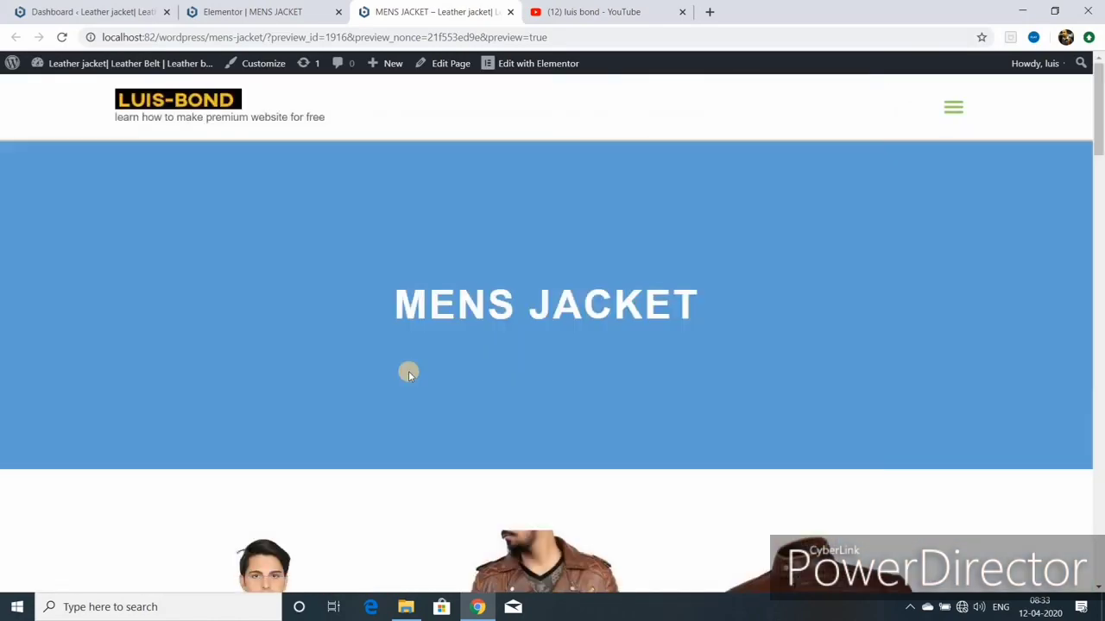
pyautogui.scroll(-5, 439, 379)
pyautogui.scroll(-3, 440, 383)
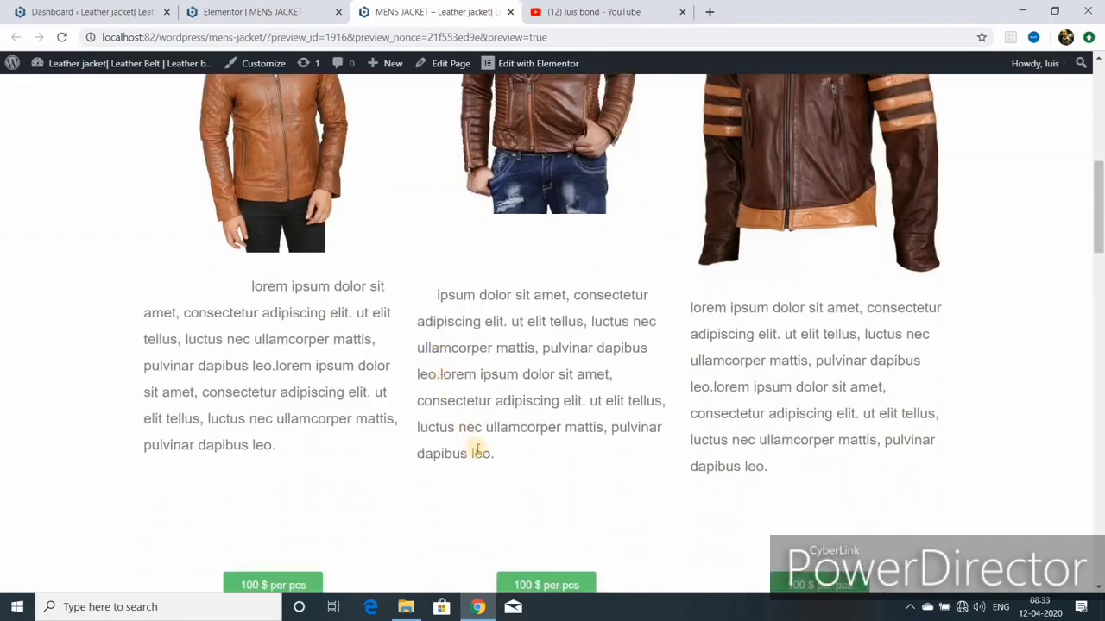
# Step: Visit the YouTube tab, then return to the MENS JACKET preview
pyautogui.click(595, 15)
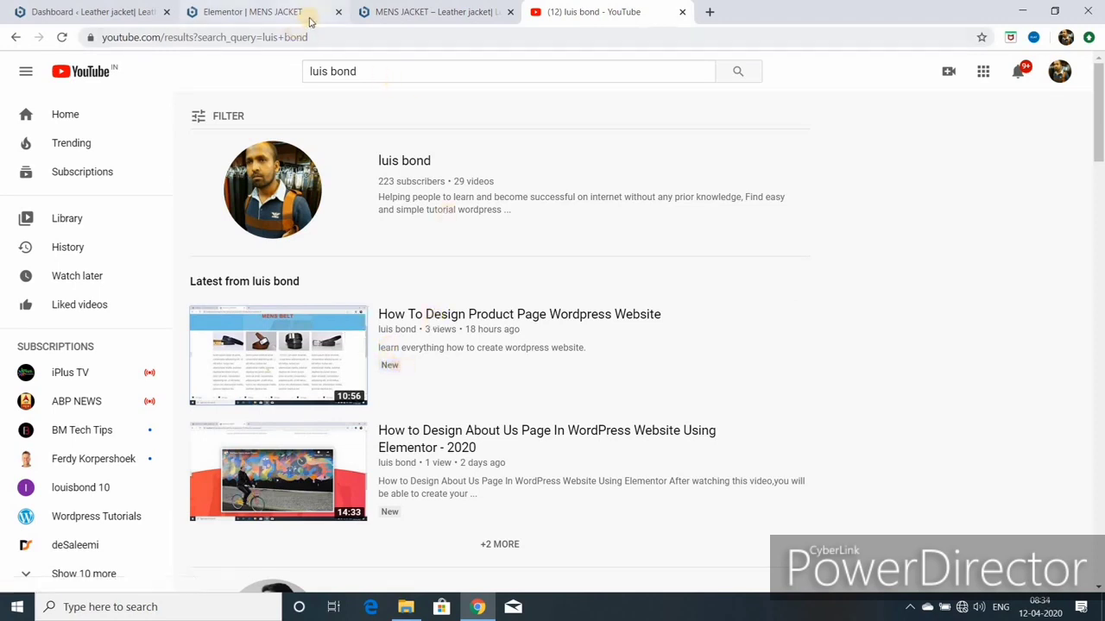
pyautogui.click(393, 10)
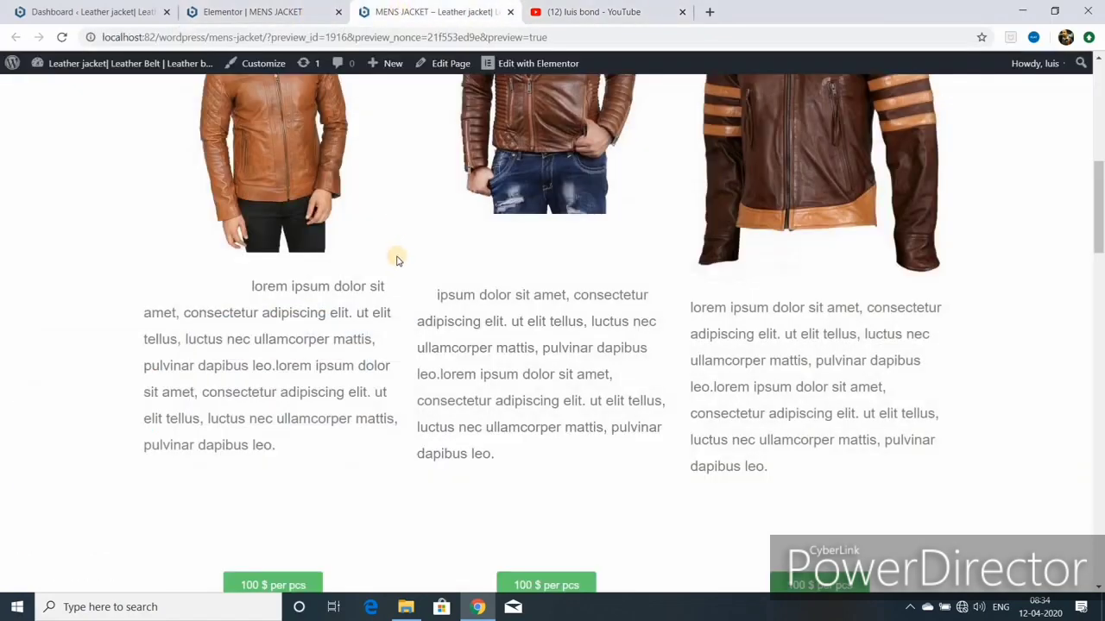
pyautogui.scroll(3, 400, 270)
pyautogui.scroll(-2, 678, 376)
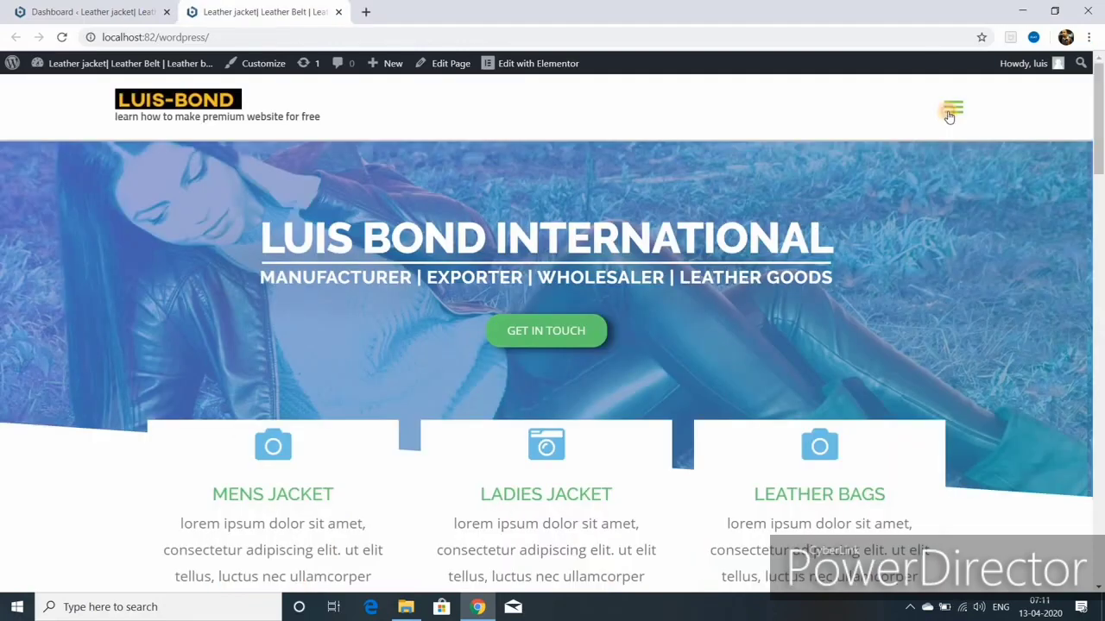
# Step: Go to the womens jacket page from the site menu and open it in Elementor
pyautogui.click(950, 111)
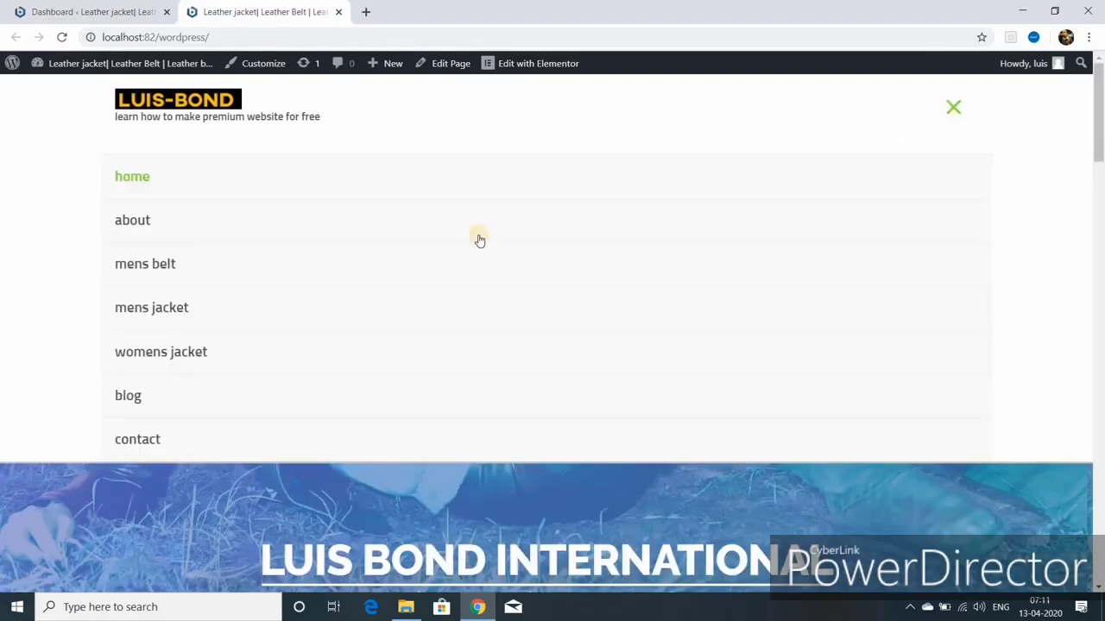
pyautogui.click(171, 356)
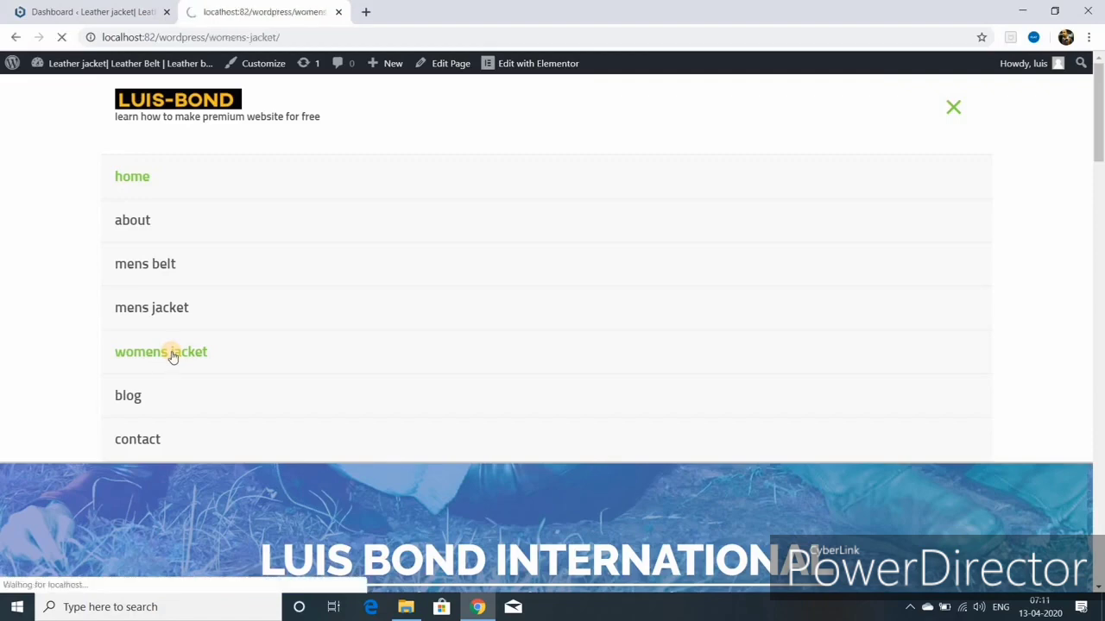
pyautogui.click(442, 65)
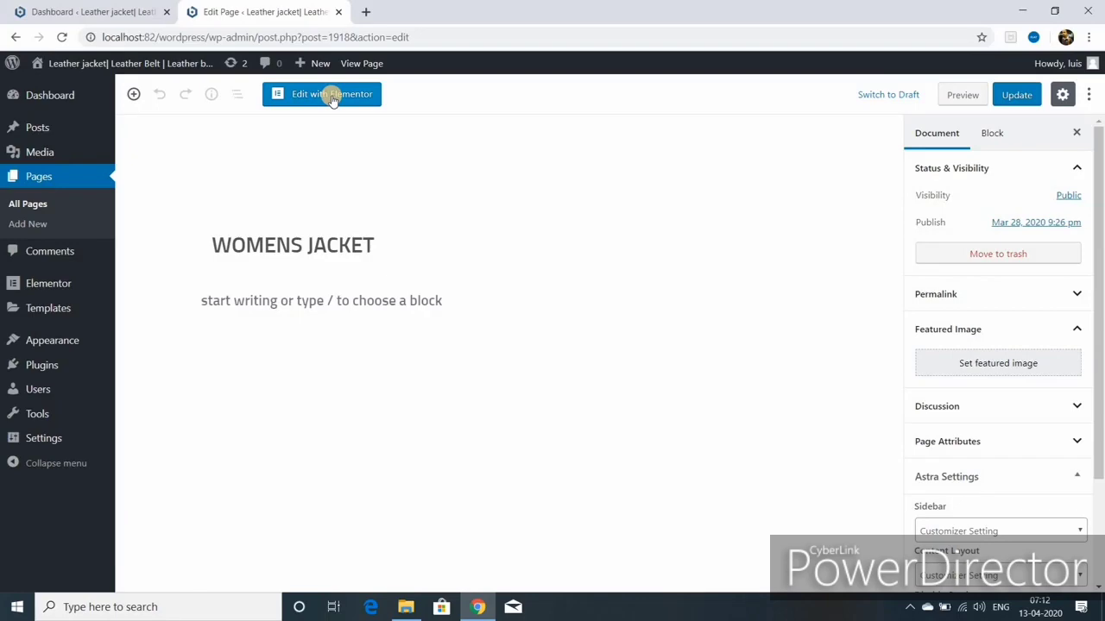
pyautogui.click(332, 96)
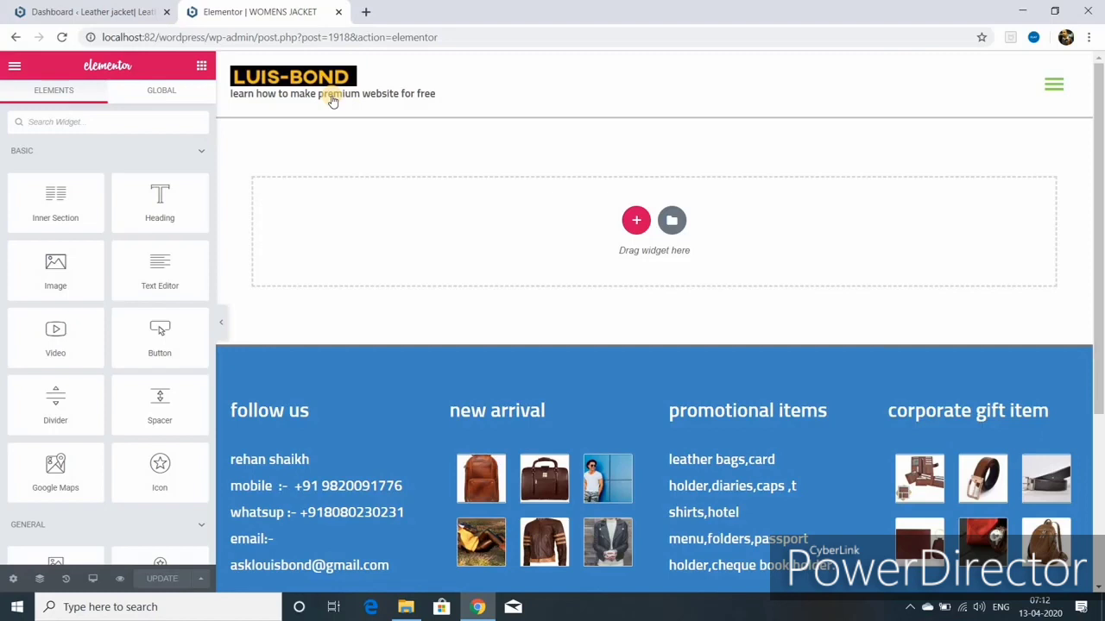
# Step: Add a new single-column section at the top of the page
pyautogui.click(631, 221)
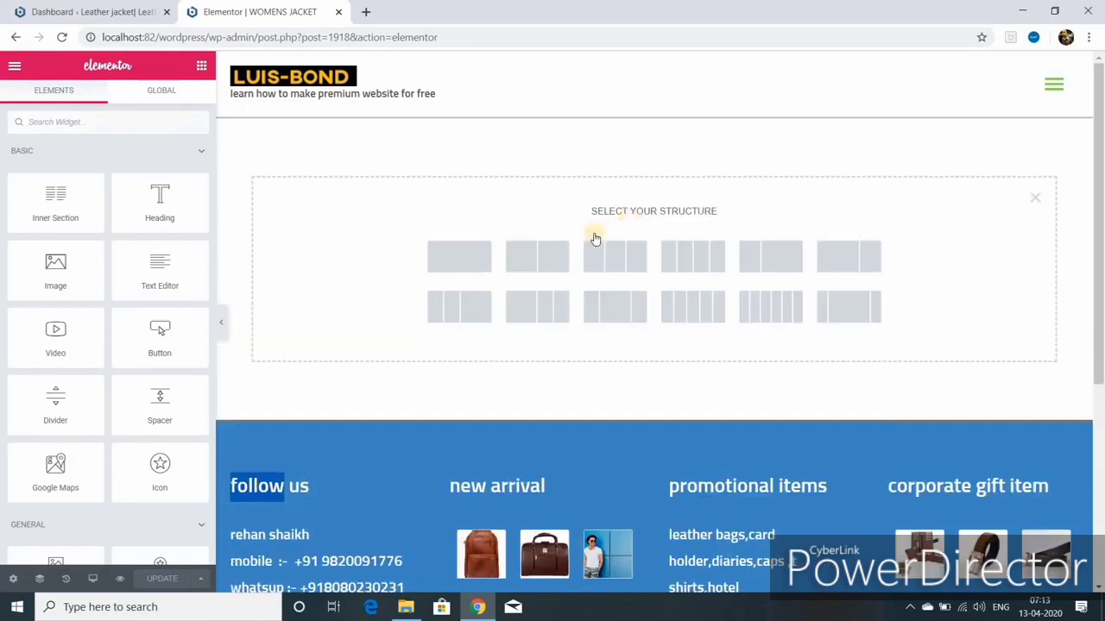
pyautogui.click(467, 265)
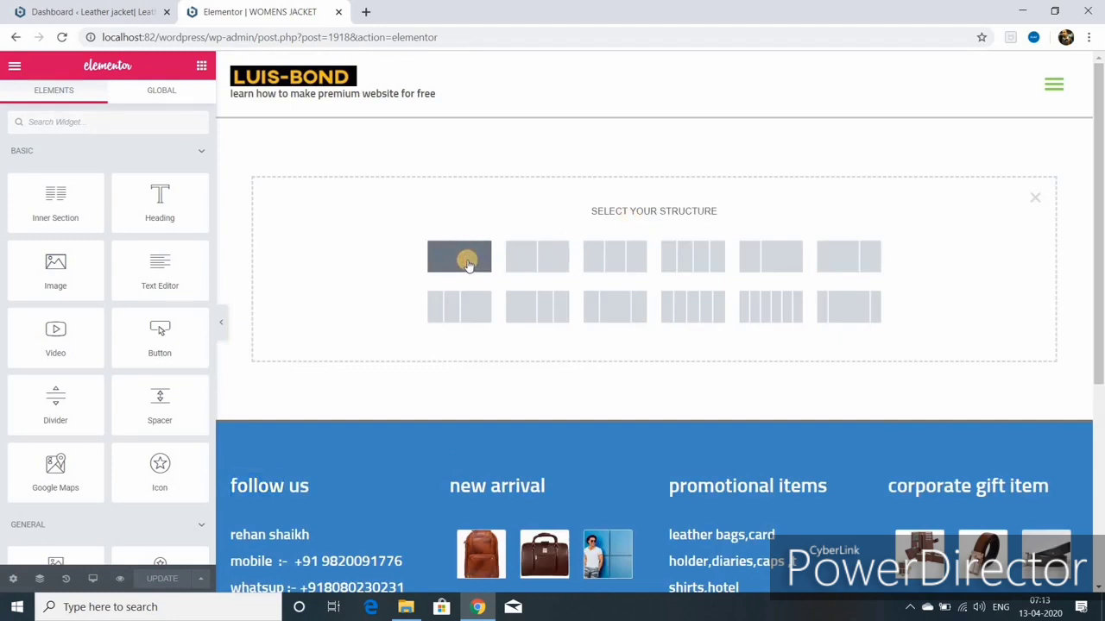
pyautogui.click(467, 257)
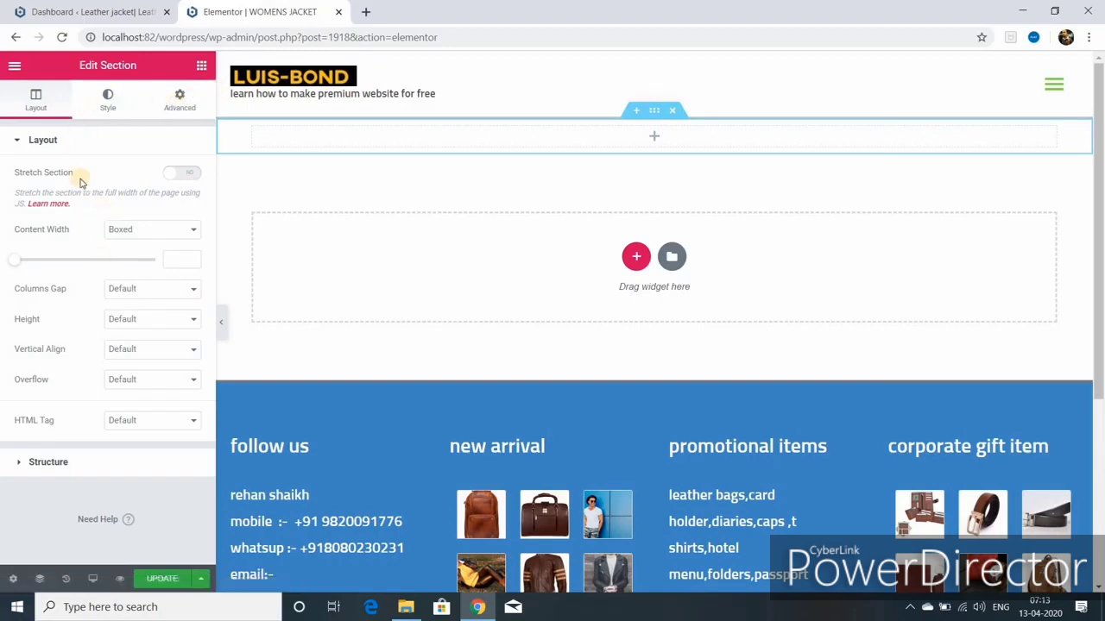
# Step: Stretch the section, keep its content width boxed, and give it a minimum height
pyautogui.click(180, 175)
pyautogui.click(191, 231)
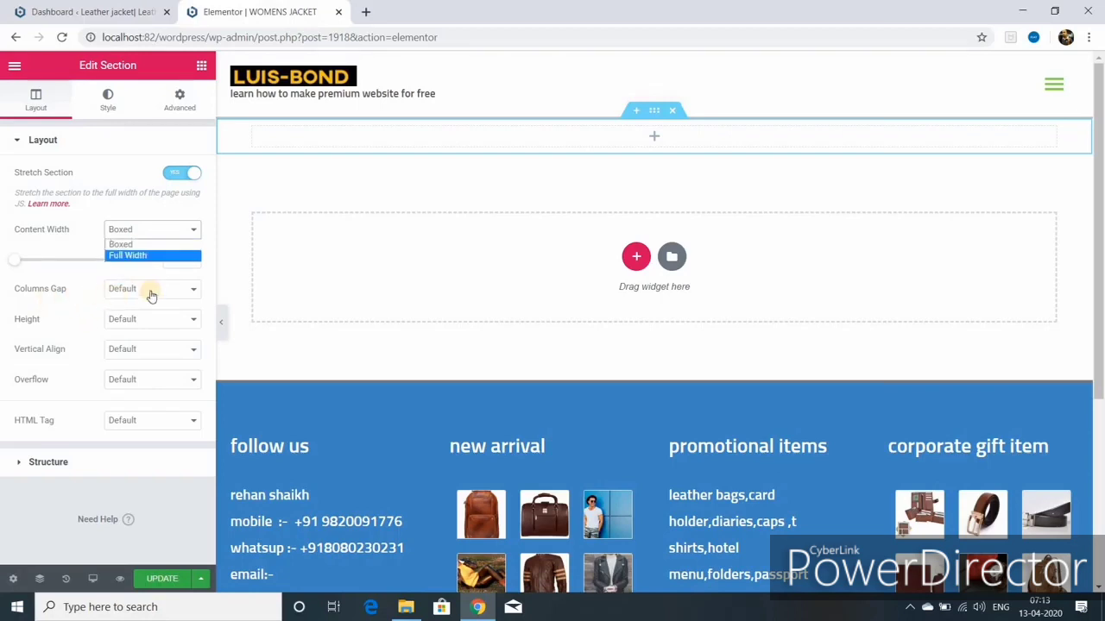
pyautogui.click(195, 322)
pyautogui.click(193, 320)
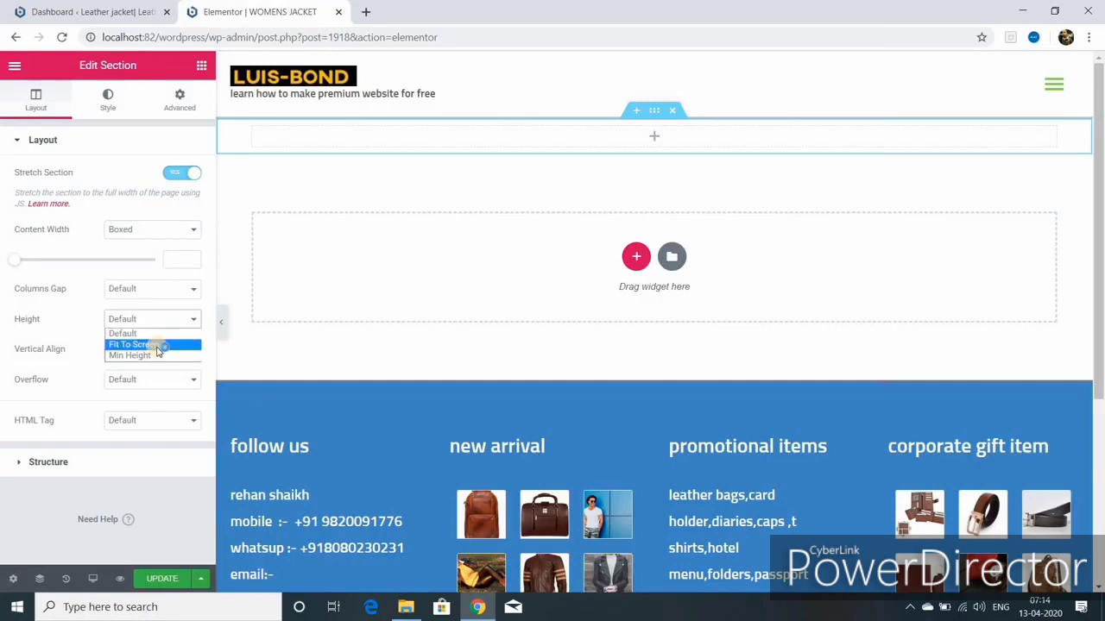
pyautogui.click(144, 354)
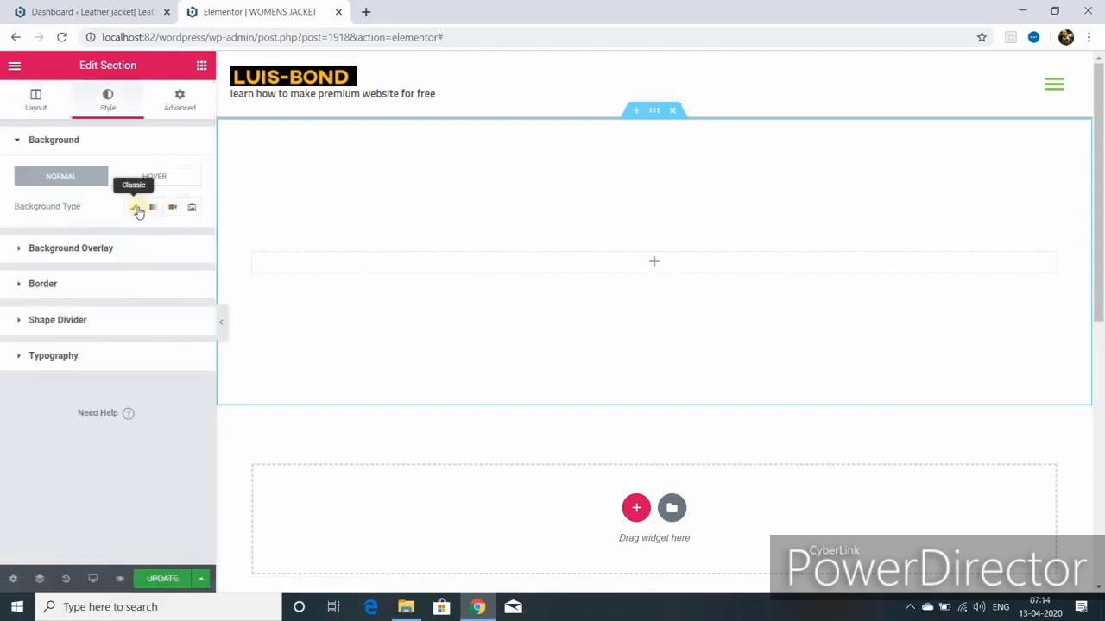
# Step: Give the section a Classic background and a Classic background overlay
pyautogui.click(137, 209)
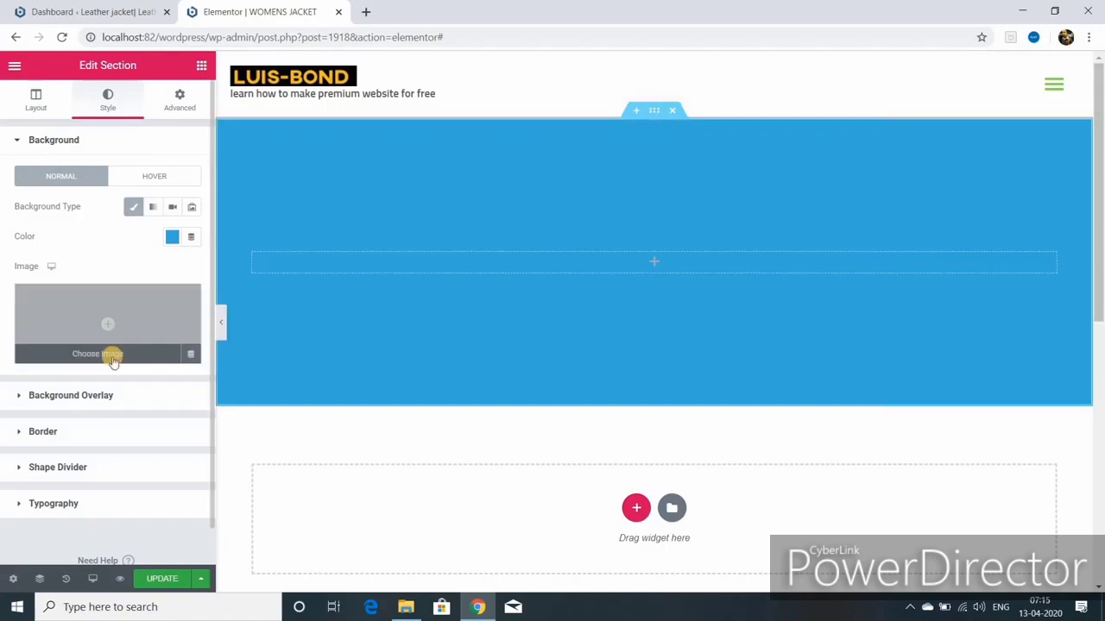
pyautogui.click(92, 397)
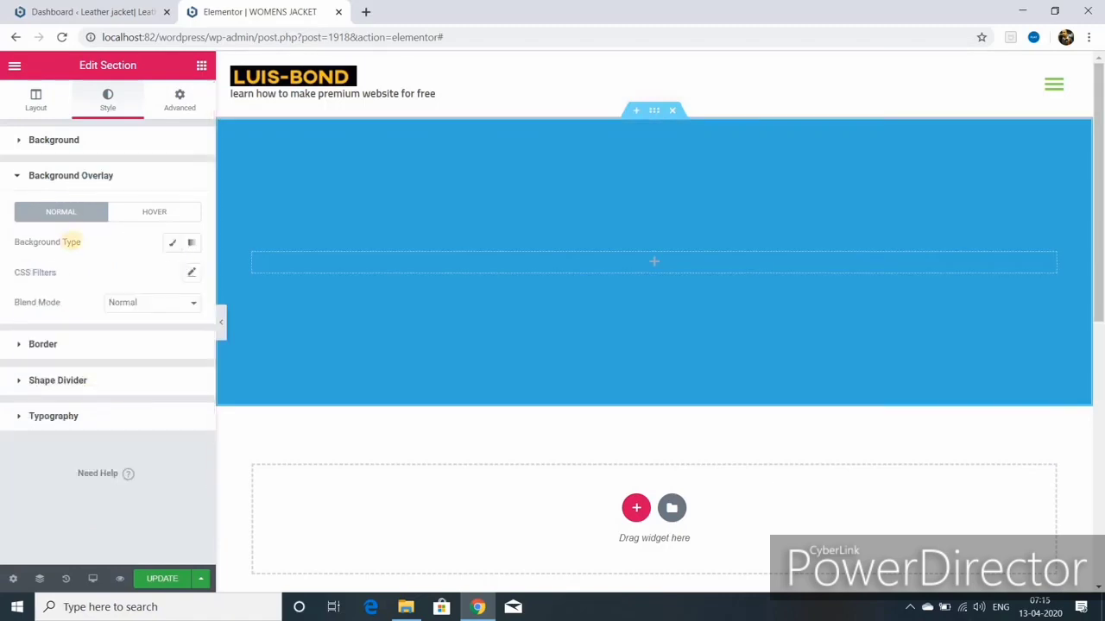
pyautogui.click(173, 242)
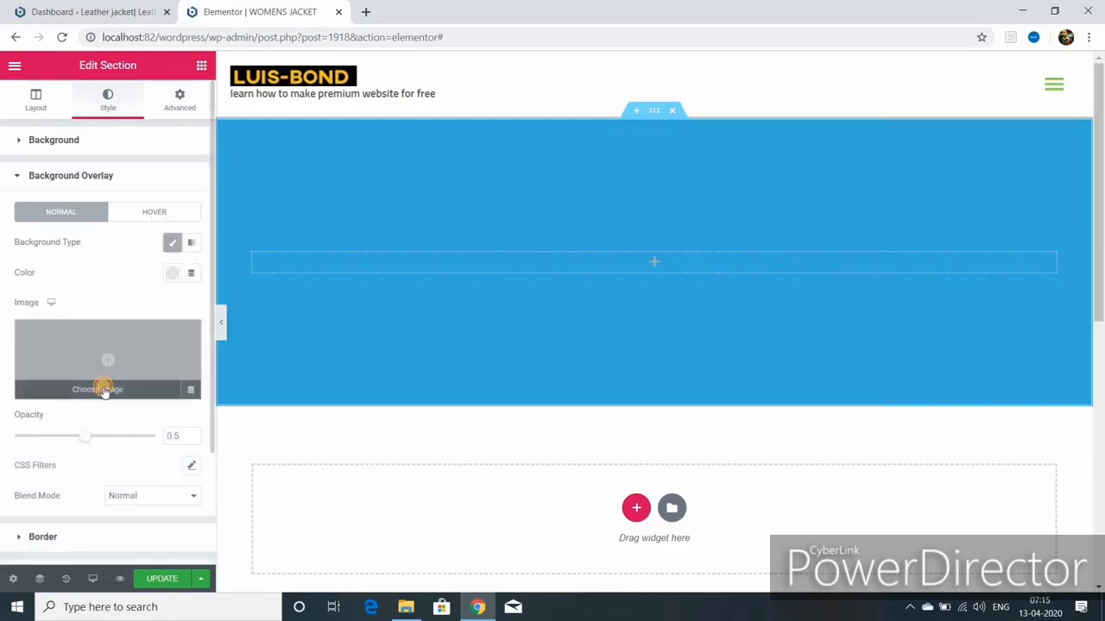
# Step: Pick the photo of the woman on grass as the overlay image and retitle it with 'ladies'
pyautogui.click(101, 391)
pyautogui.scroll(-5, 241, 362)
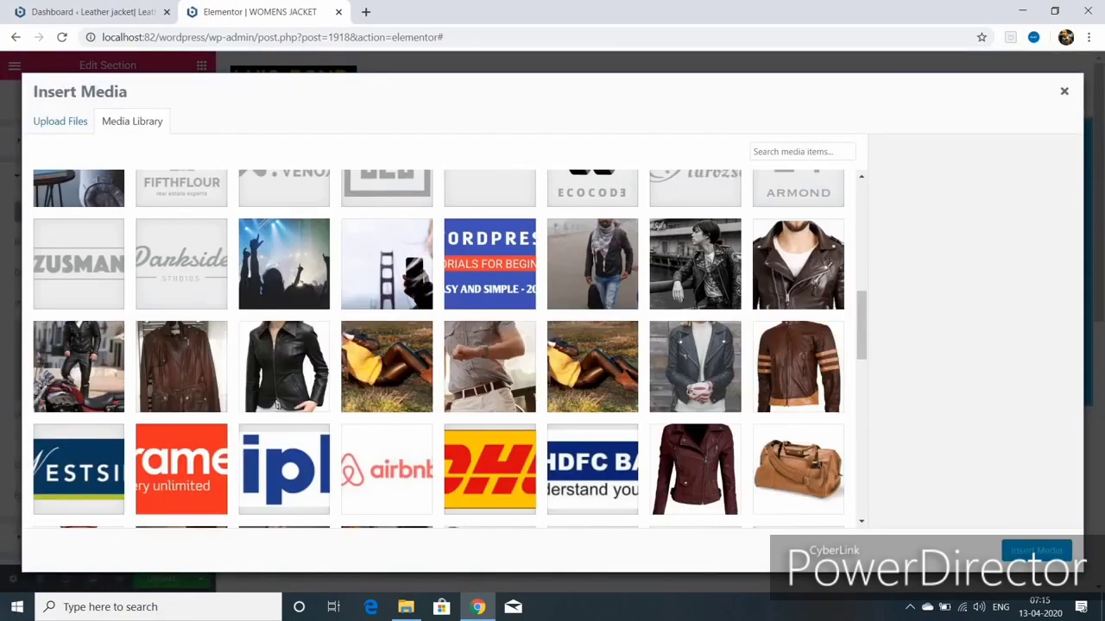
pyautogui.click(380, 369)
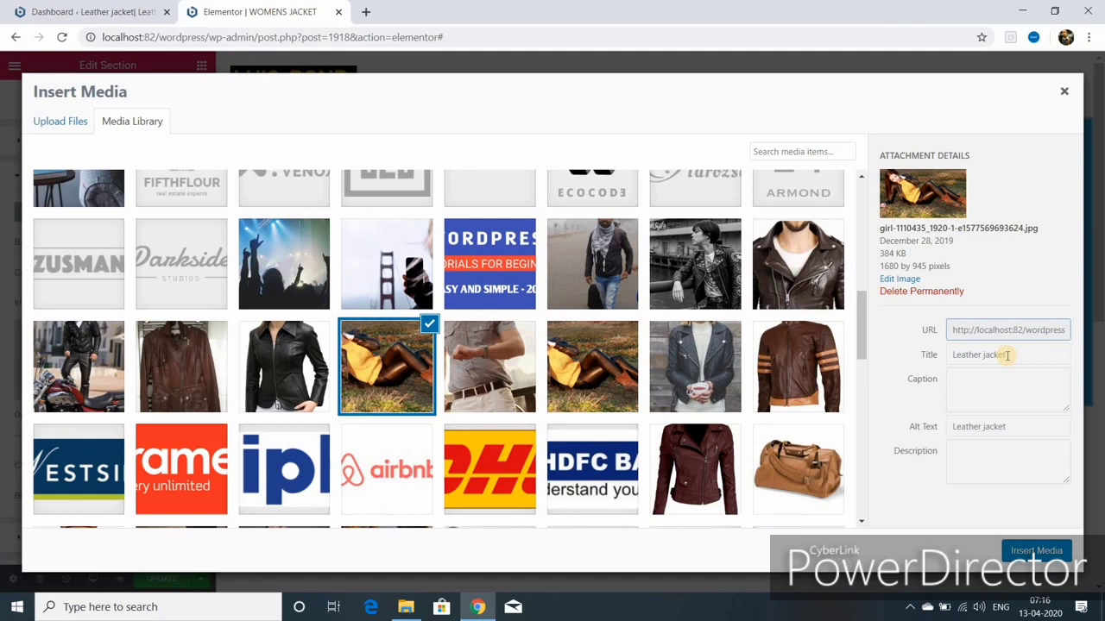
pyautogui.click(950, 355)
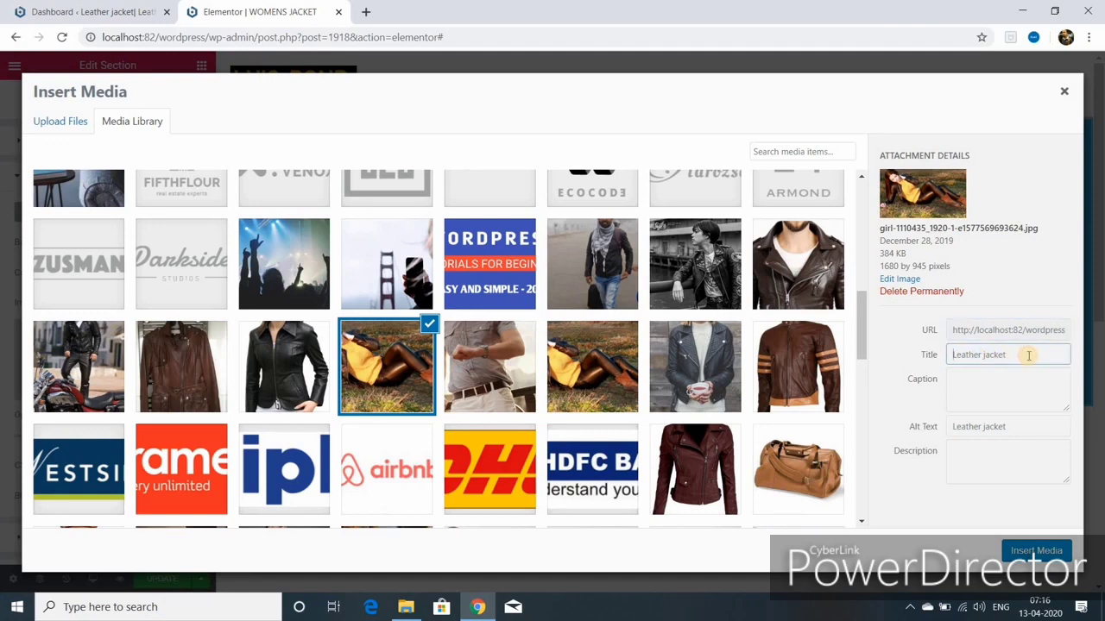
pyautogui.write('ladies')
pyautogui.hotkey('ctrl', 'a')
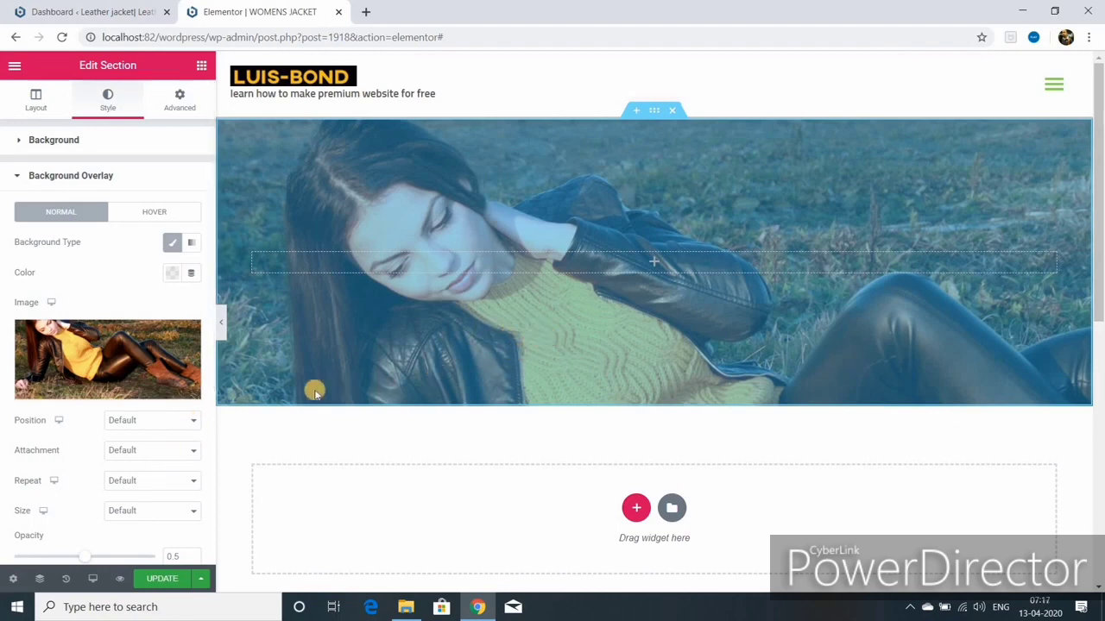
# Step: Anchor the overlay photo top centre, raise the section's minimum height to 554 px, and save
pyautogui.click(194, 421)
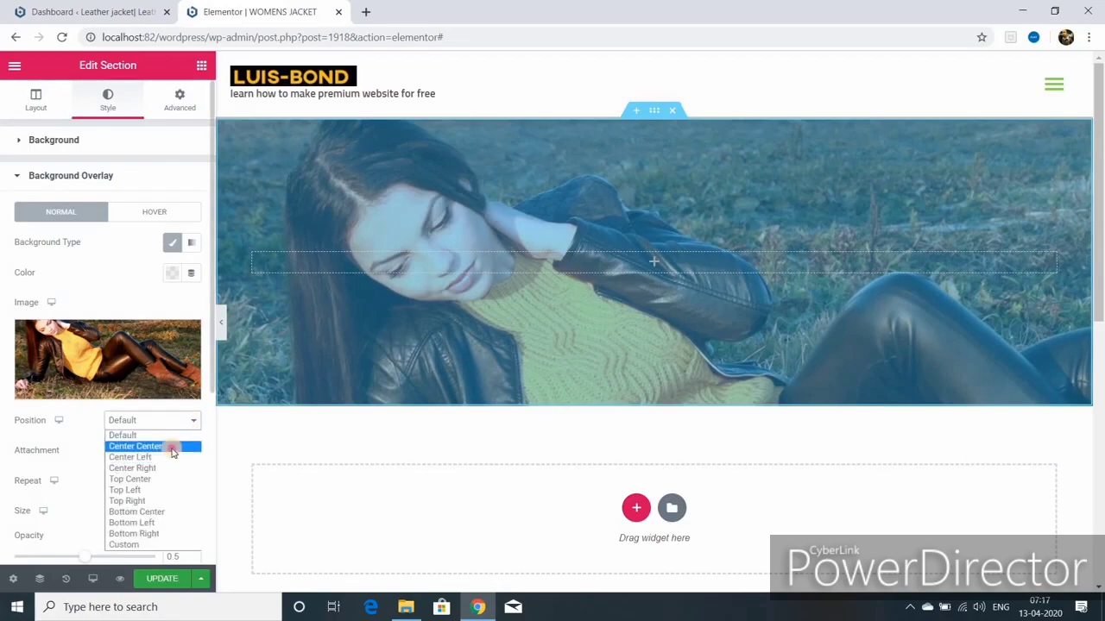
pyautogui.click(173, 447)
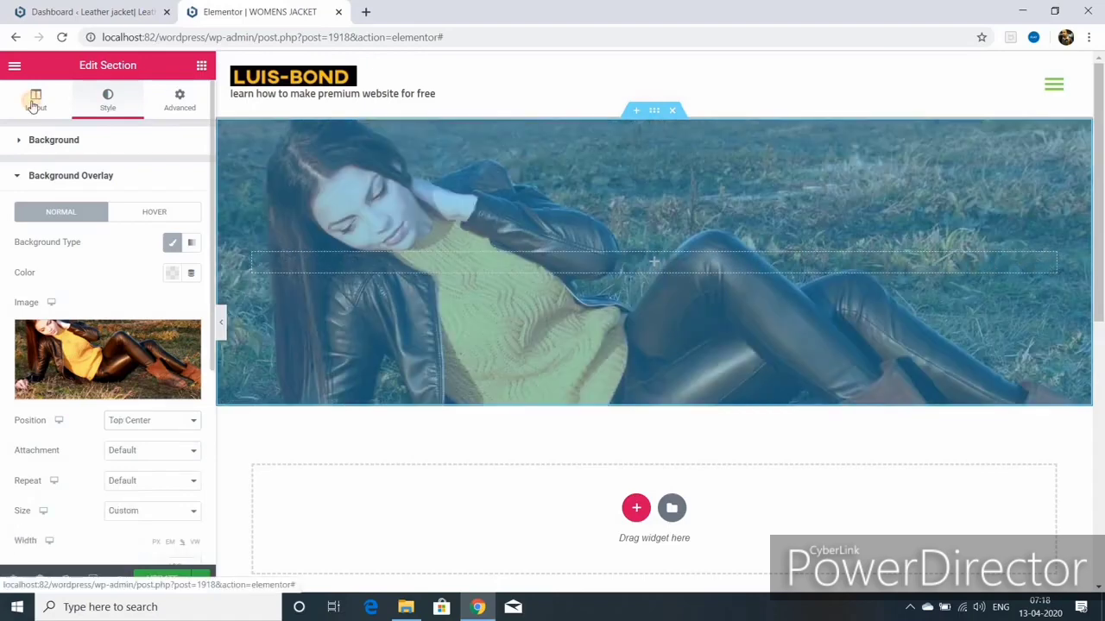
pyautogui.click(35, 98)
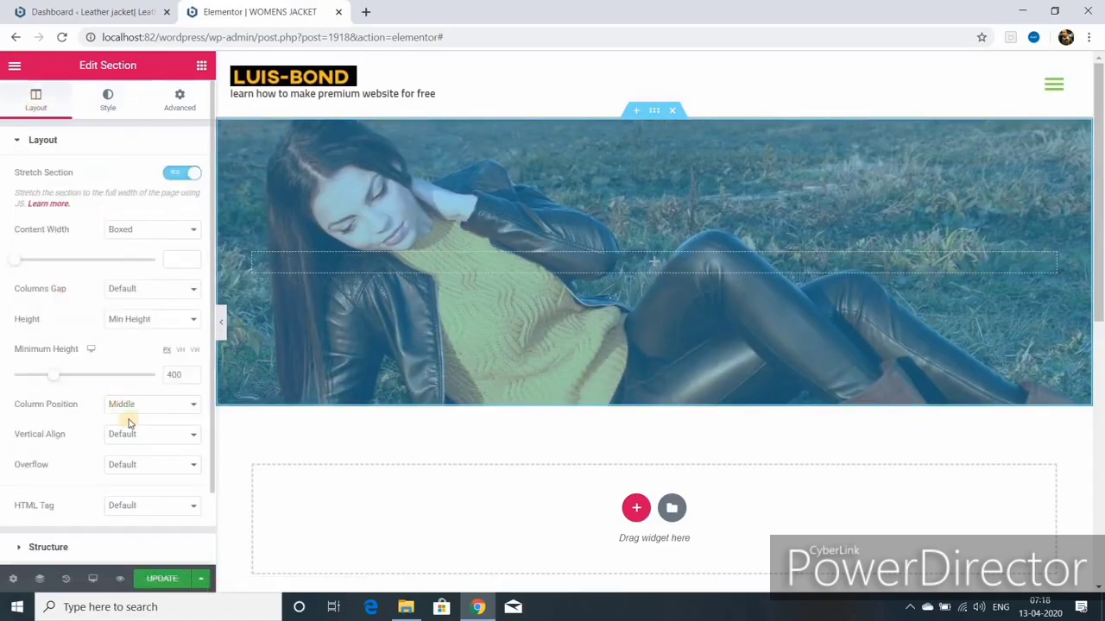
pyautogui.moveTo(53, 375); pyautogui.dragTo(70, 376)
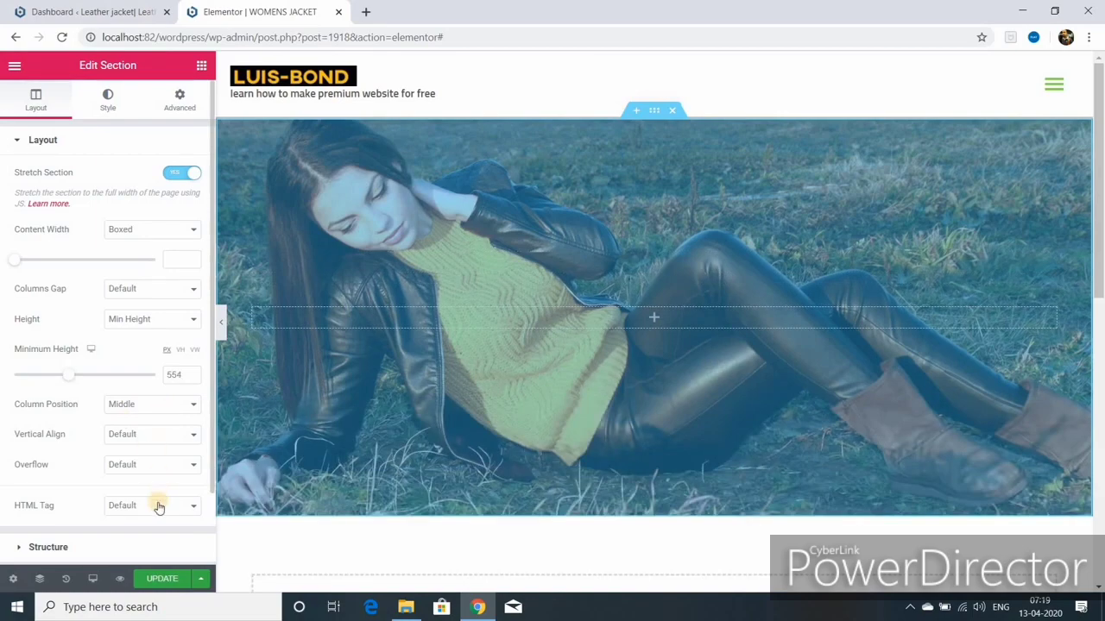
pyautogui.click(164, 580)
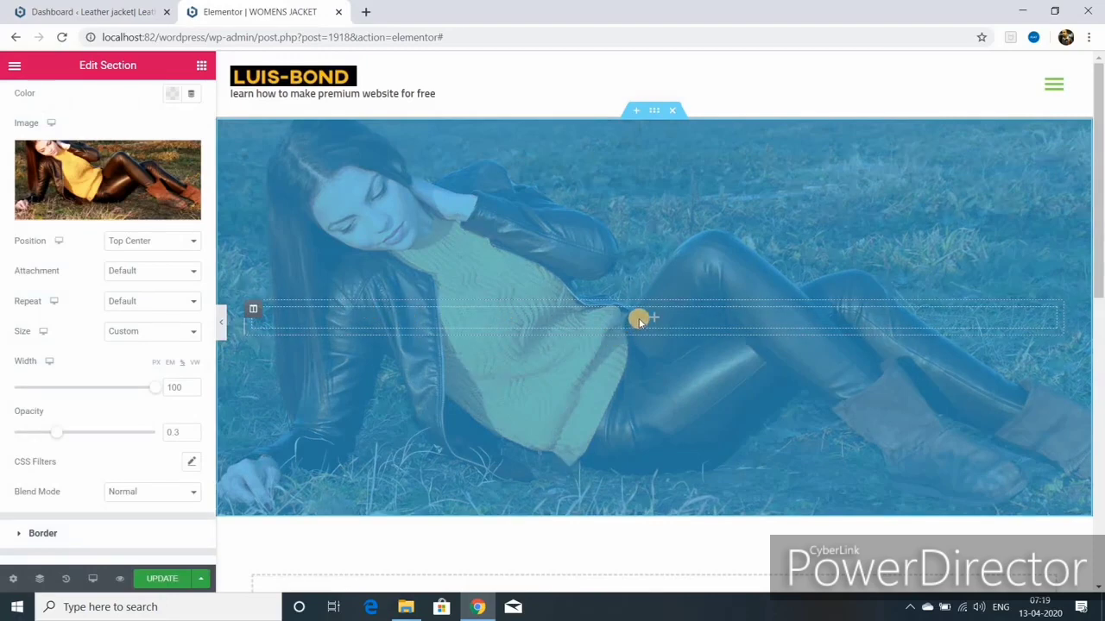
pyautogui.click(199, 66)
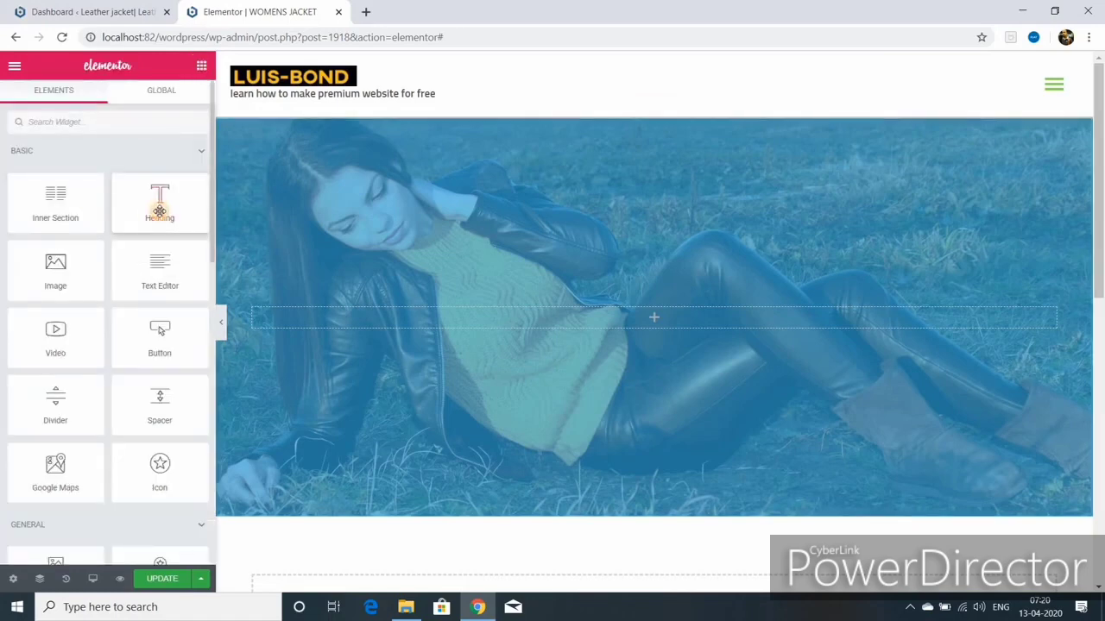
# Step: Add a centred white WOMENS JACKET heading, uppercase, 65 px, weight 600, to the hero
pyautogui.moveTo(157, 210); pyautogui.dragTo(531, 318)
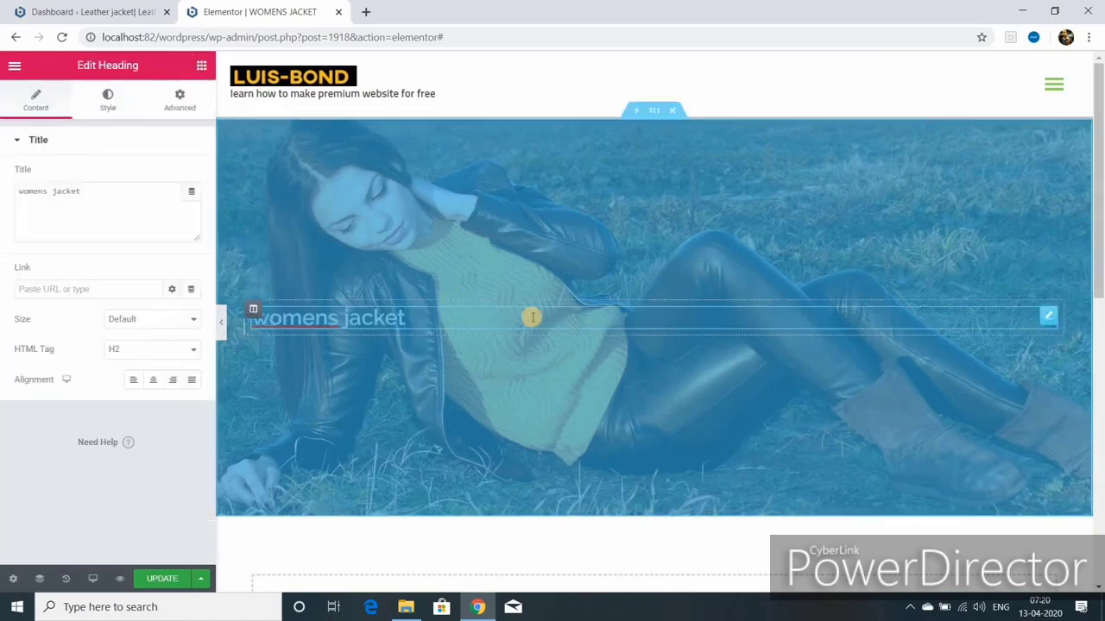
pyautogui.click(45, 289)
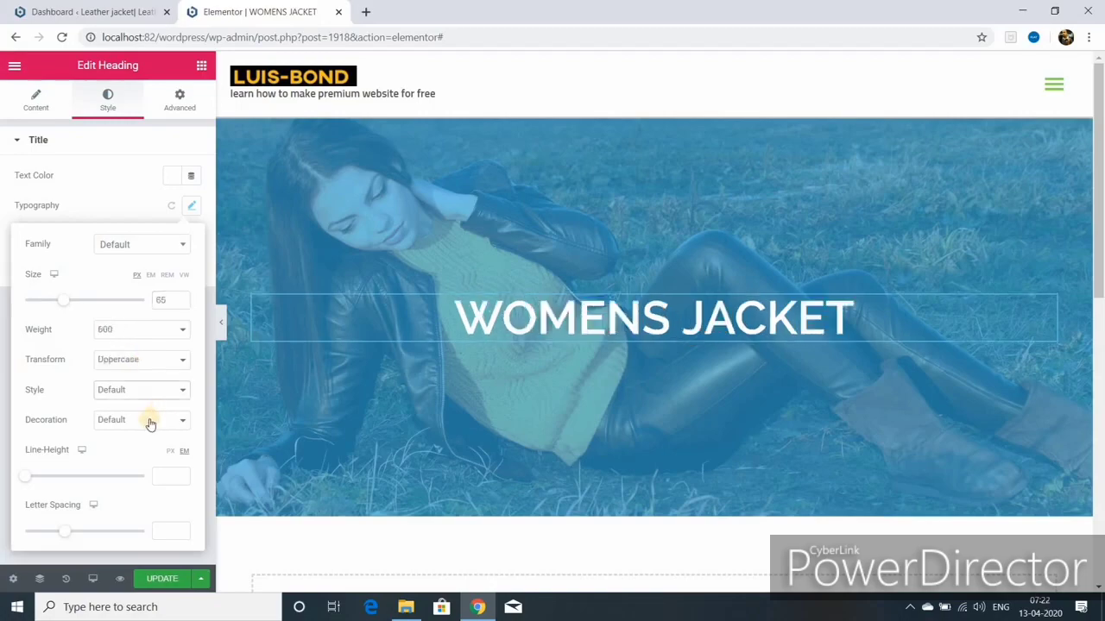
pyautogui.click(221, 322)
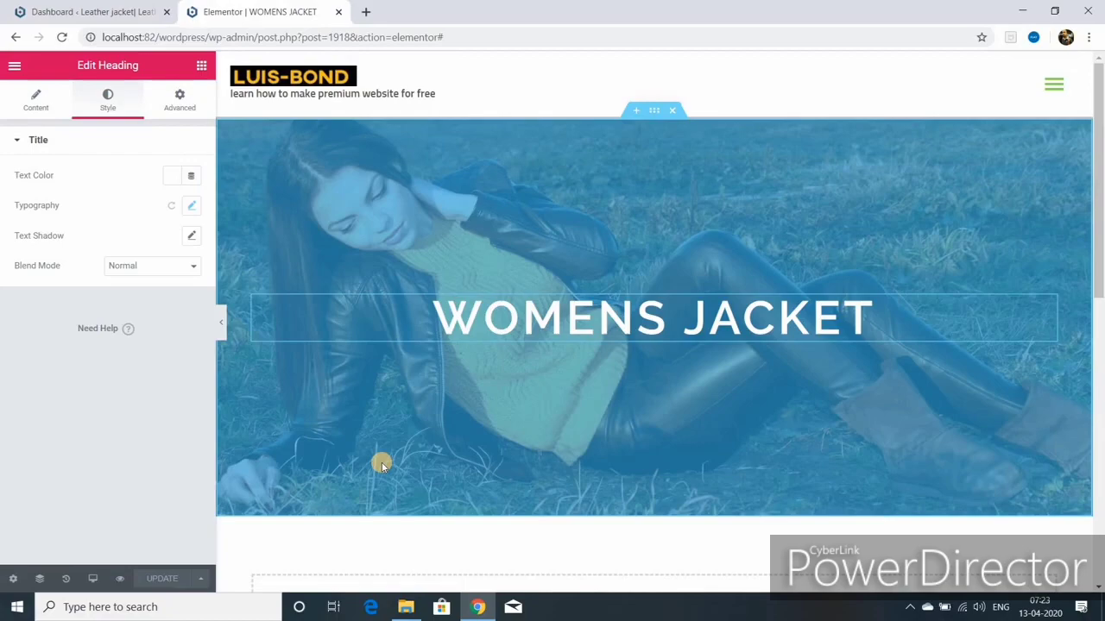
pyautogui.scroll(-3, 381, 466)
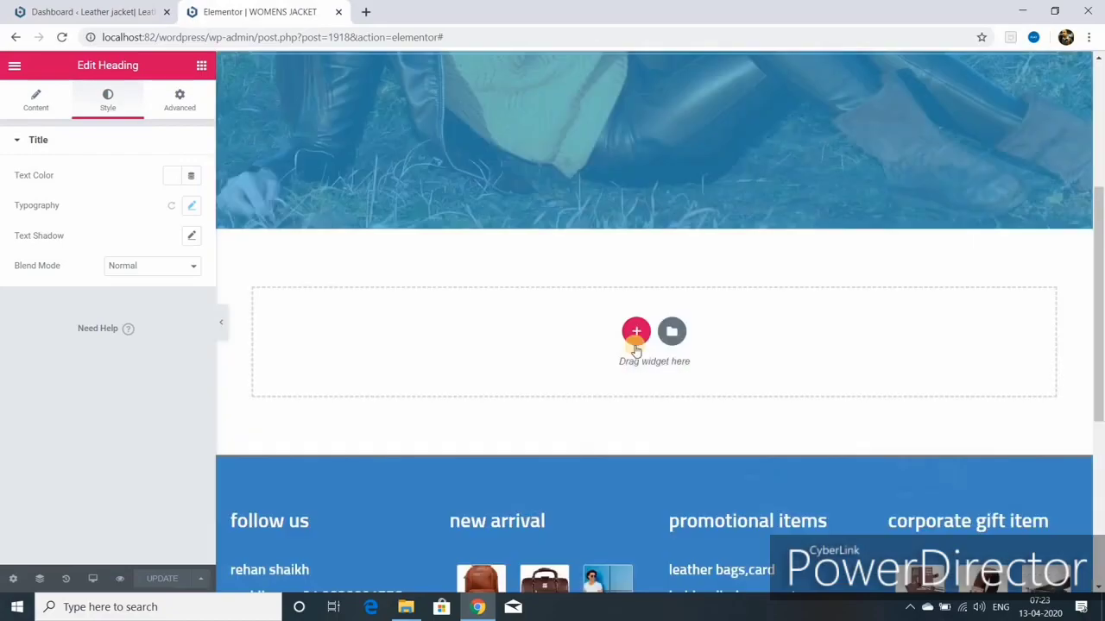
# Step: Add a two-column section below the hero with an Image widget in the left column
pyautogui.click(637, 332)
pyautogui.click(524, 375)
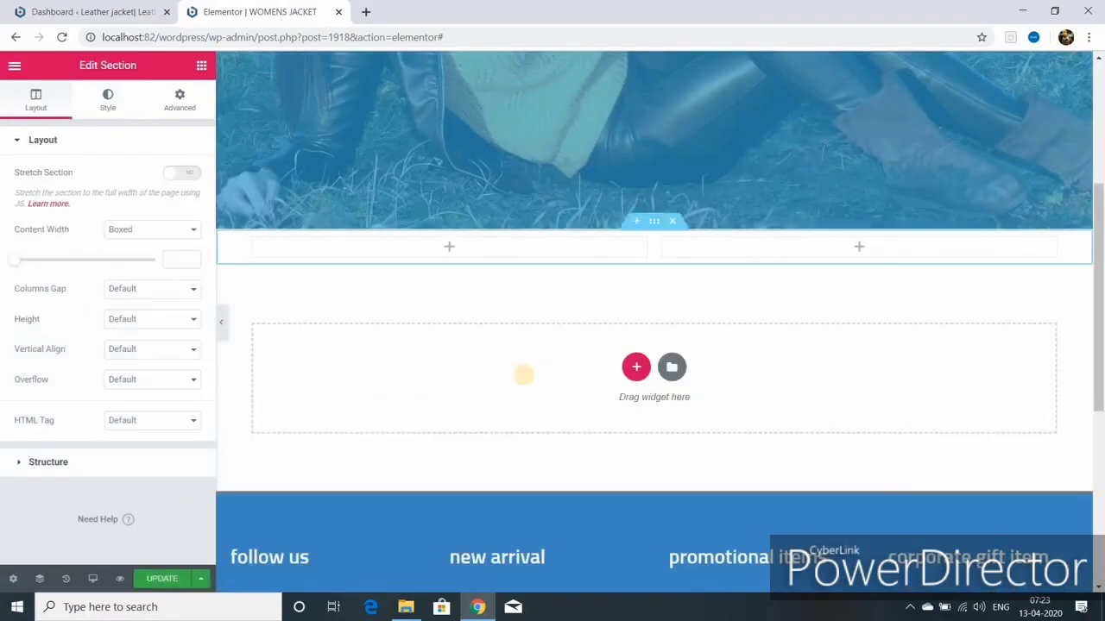
pyautogui.click(200, 66)
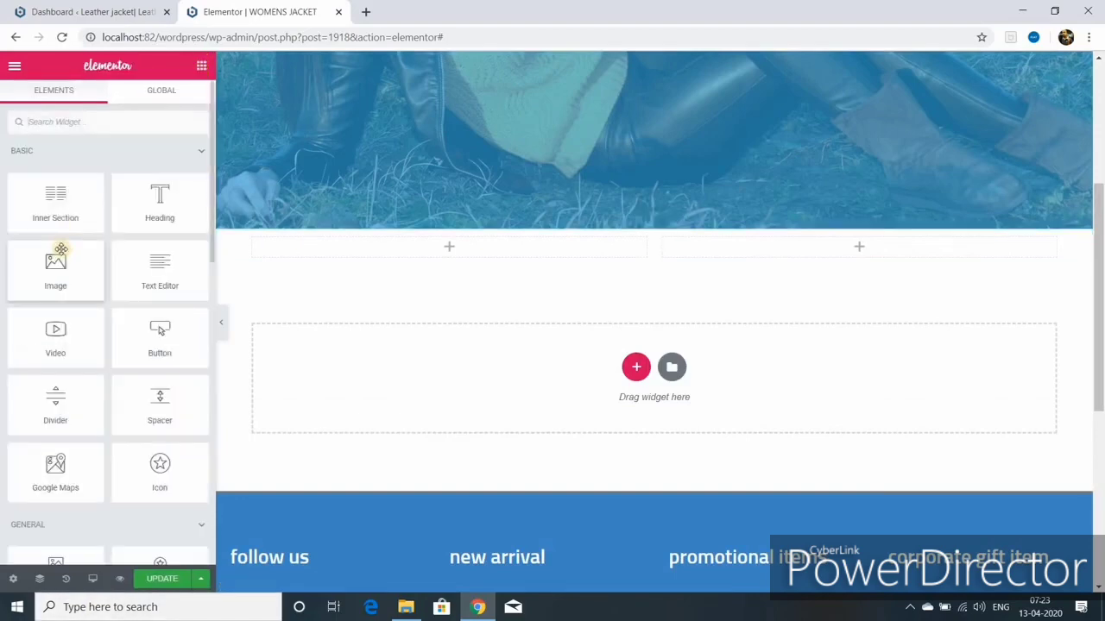
pyautogui.moveTo(57, 248); pyautogui.dragTo(439, 242)
# Step: Choose the brown leather jacket image 86.jpg, retitle it 'womens jacket', and insert it
pyautogui.click(507, 326)
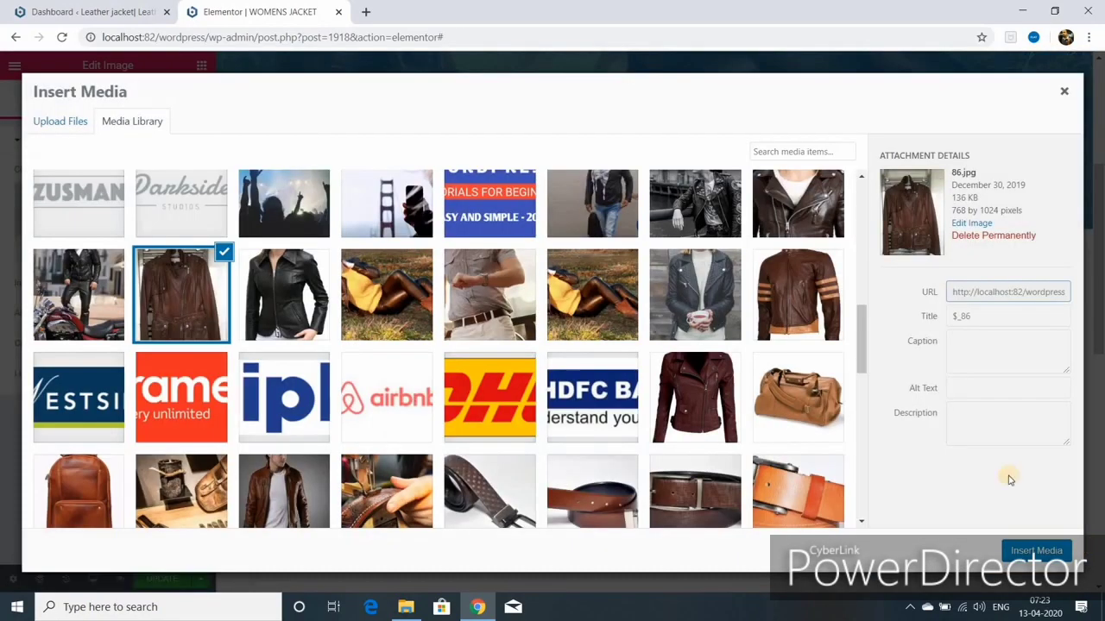
pyautogui.click(974, 316)
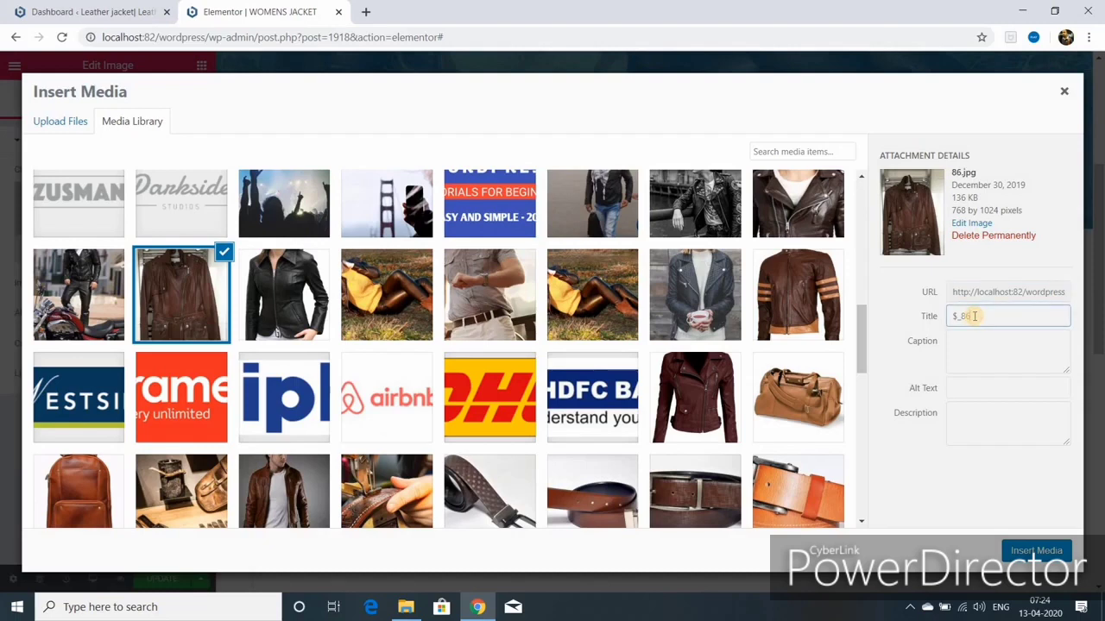
pyautogui.press('BackSpace')
pyautogui.press('BackSpace')
pyautogui.press('BackSpace')
pyautogui.write('womens jacket')
pyautogui.moveTo(952, 316); pyautogui.dragTo(969, 387)
pyautogui.click(969, 387)
pyautogui.rightClick(970, 386)
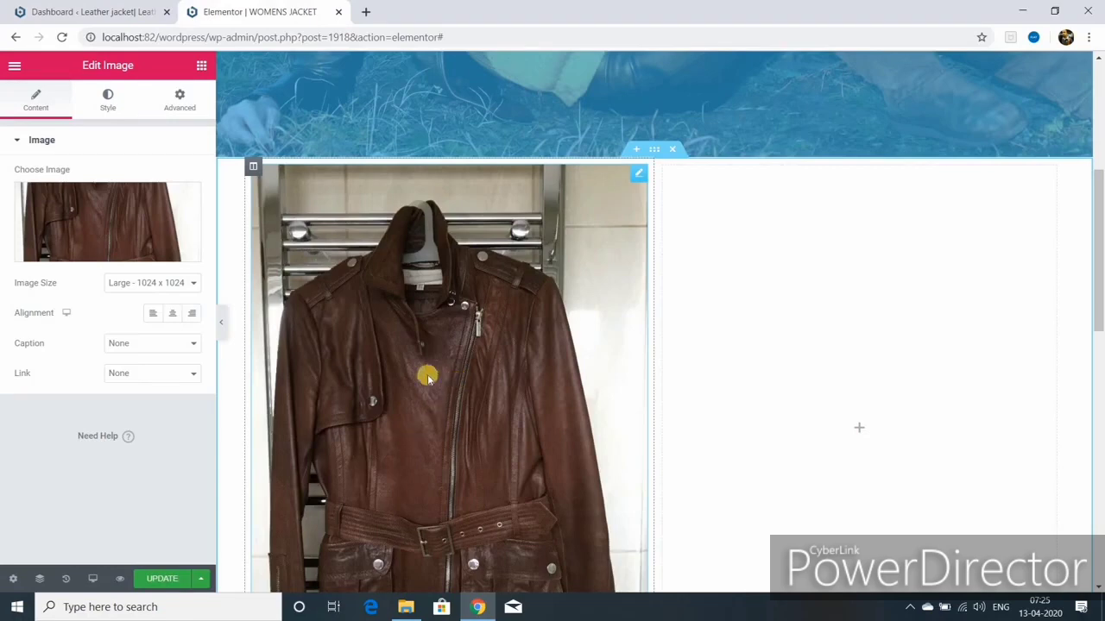
# Step: Set the brown-jacket image to Medium Large size and update the page
pyautogui.click(202, 66)
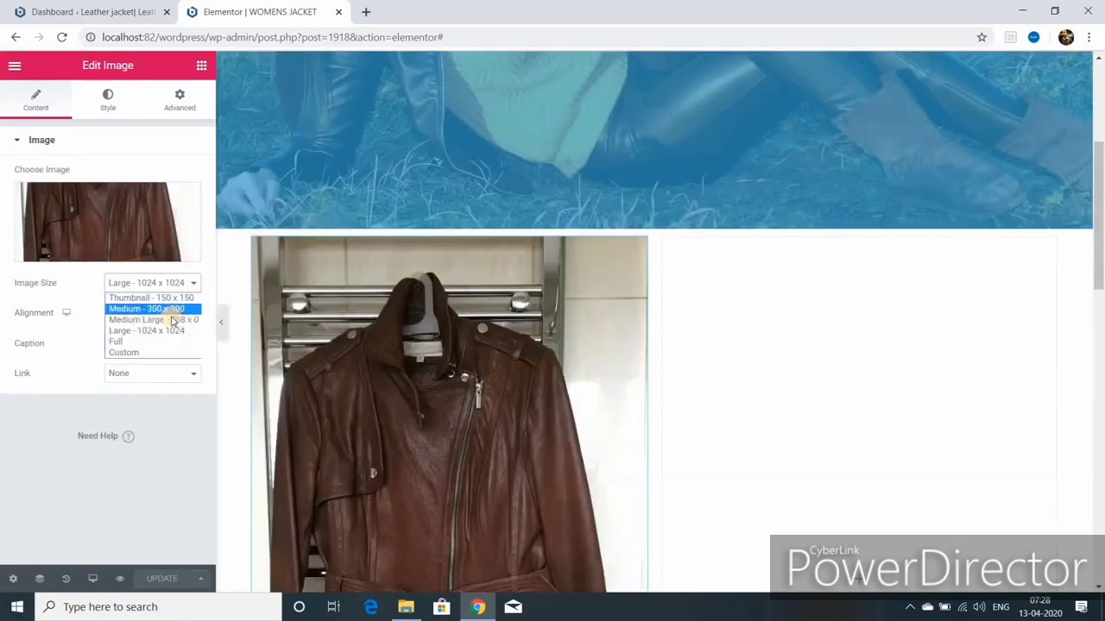
pyautogui.click(172, 320)
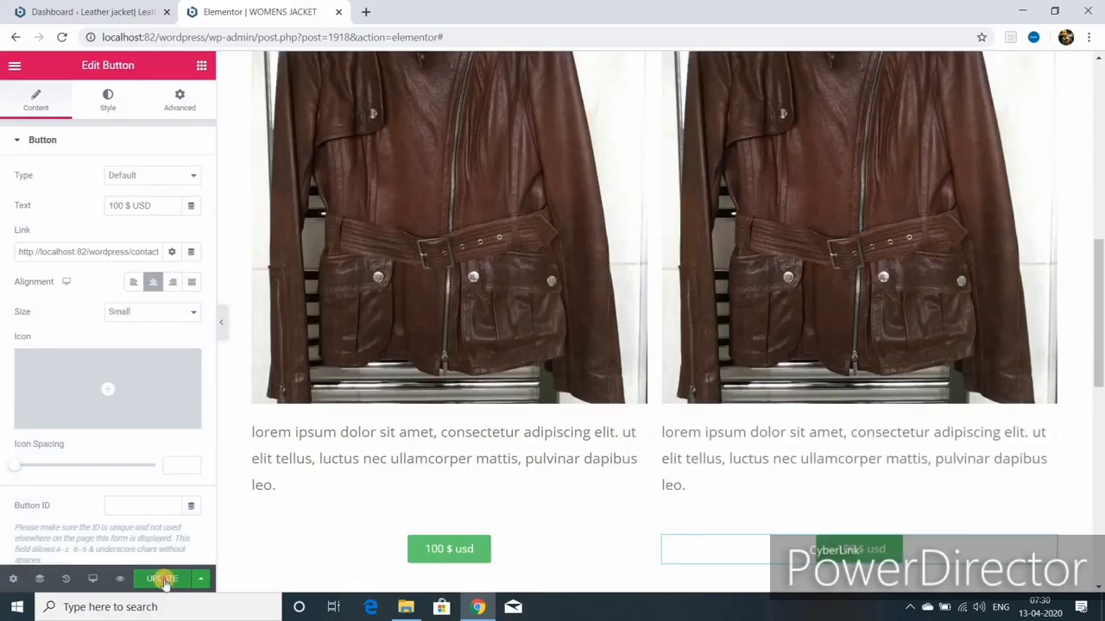
pyautogui.click(164, 578)
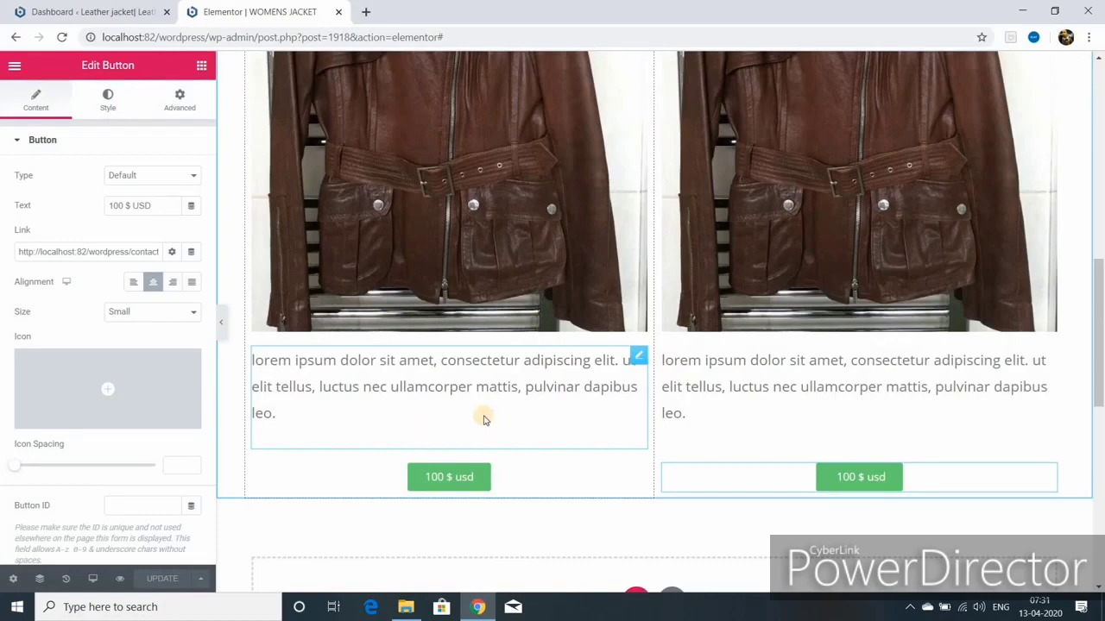
pyautogui.scroll(-3, 483, 414)
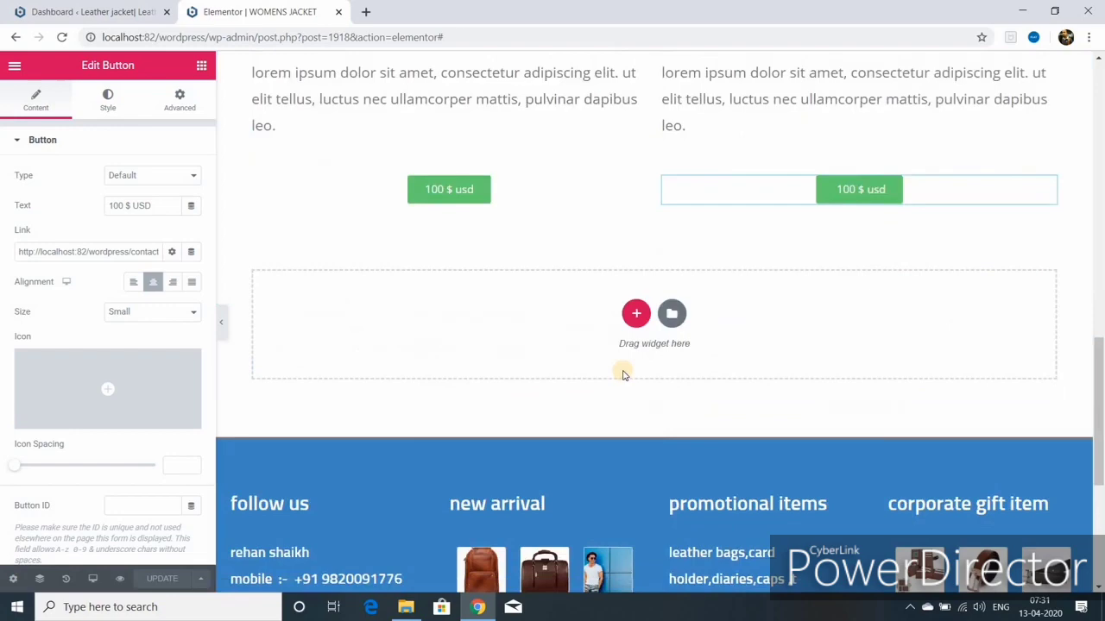
# Step: Add a new black-jacket section with a centred 200 $ usd button and save the page
pyautogui.click(636, 314)
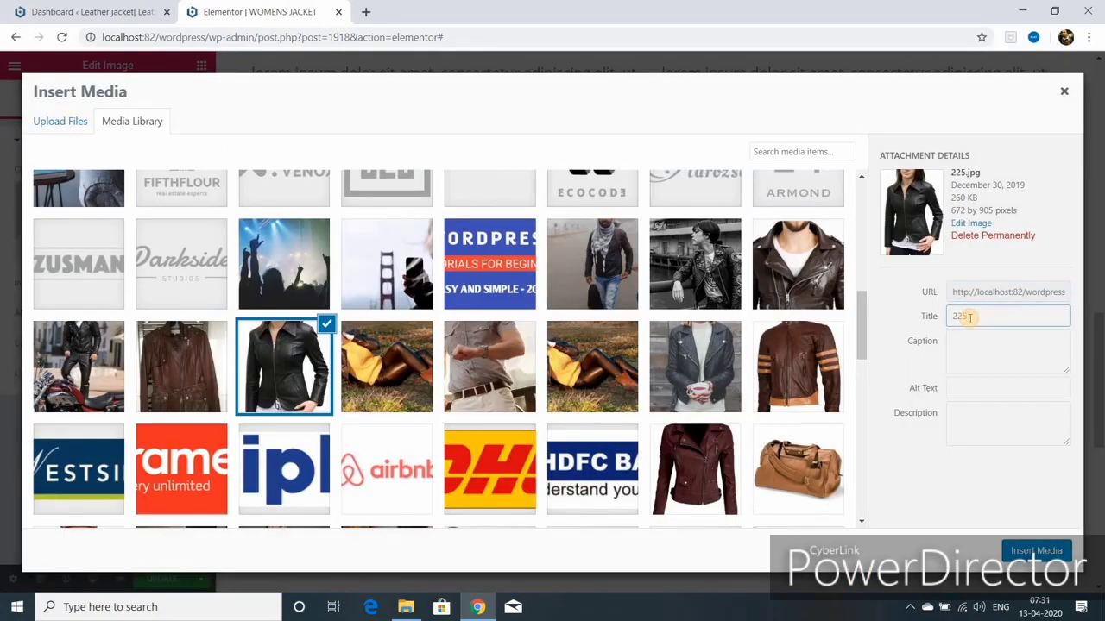
pyautogui.press('BackSpace')
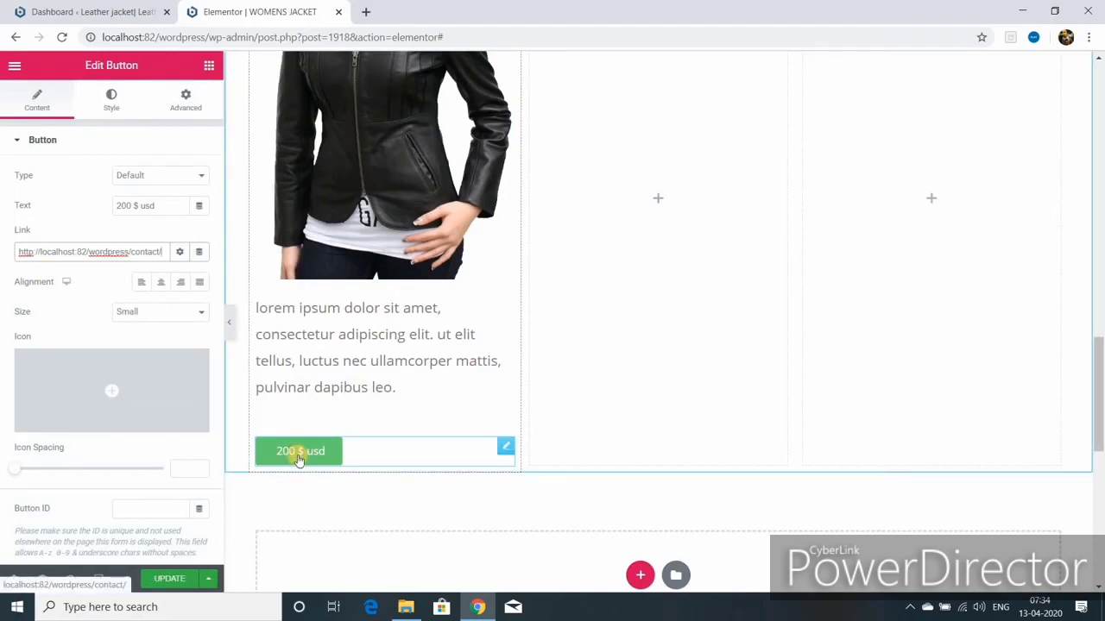
pyautogui.click(161, 281)
pyautogui.scroll(-1, 87, 389)
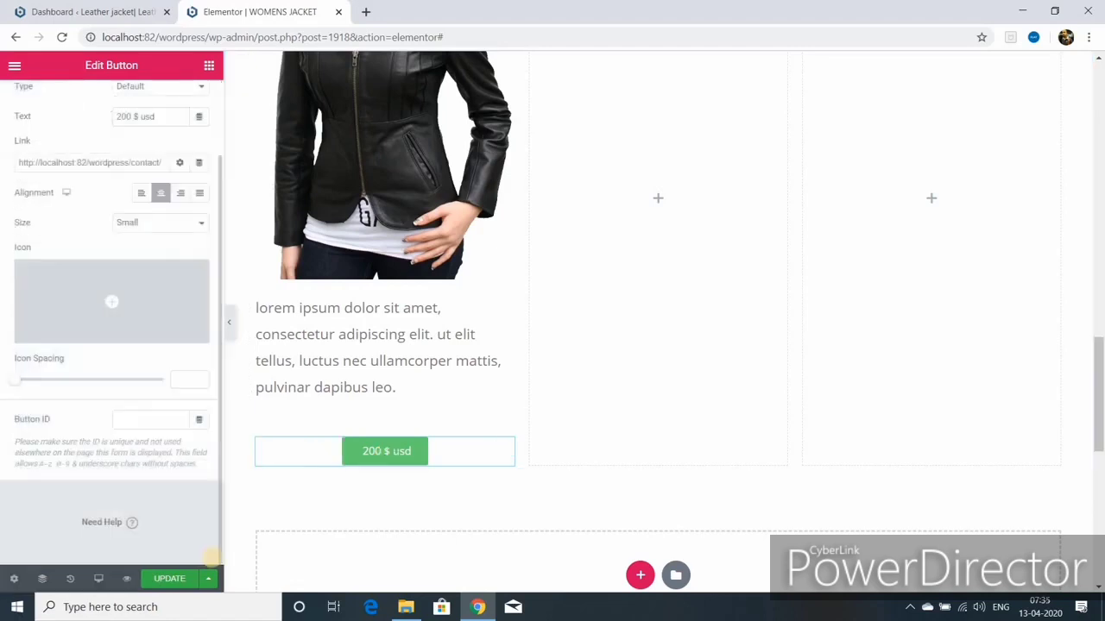
pyautogui.click(164, 580)
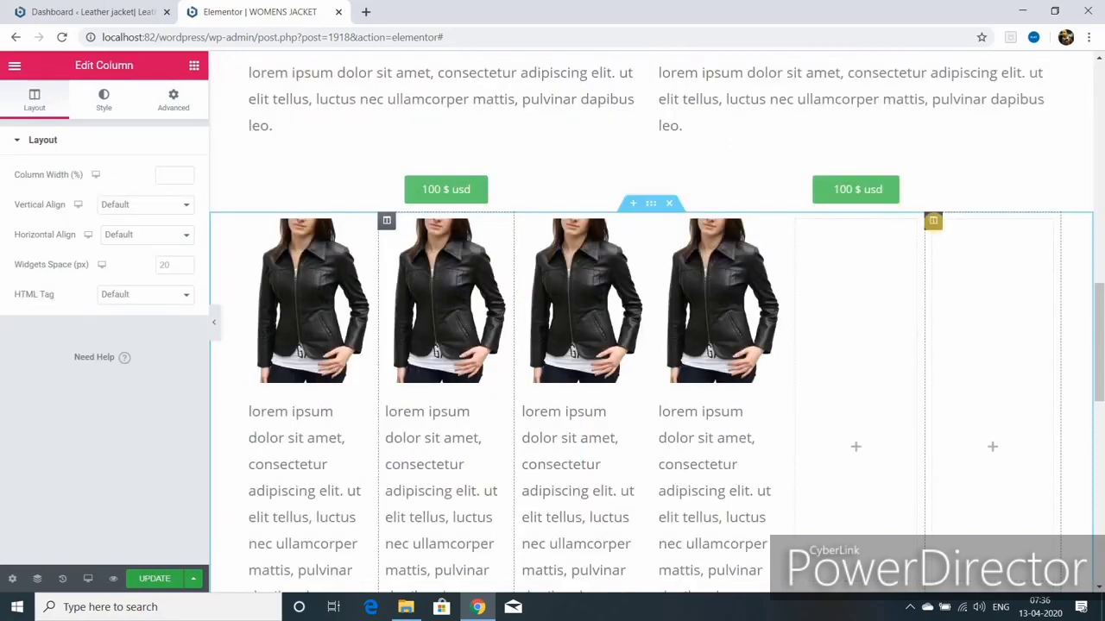
# Step: Delete the empty column and edit the third column's description text
pyautogui.rightClick(933, 224)
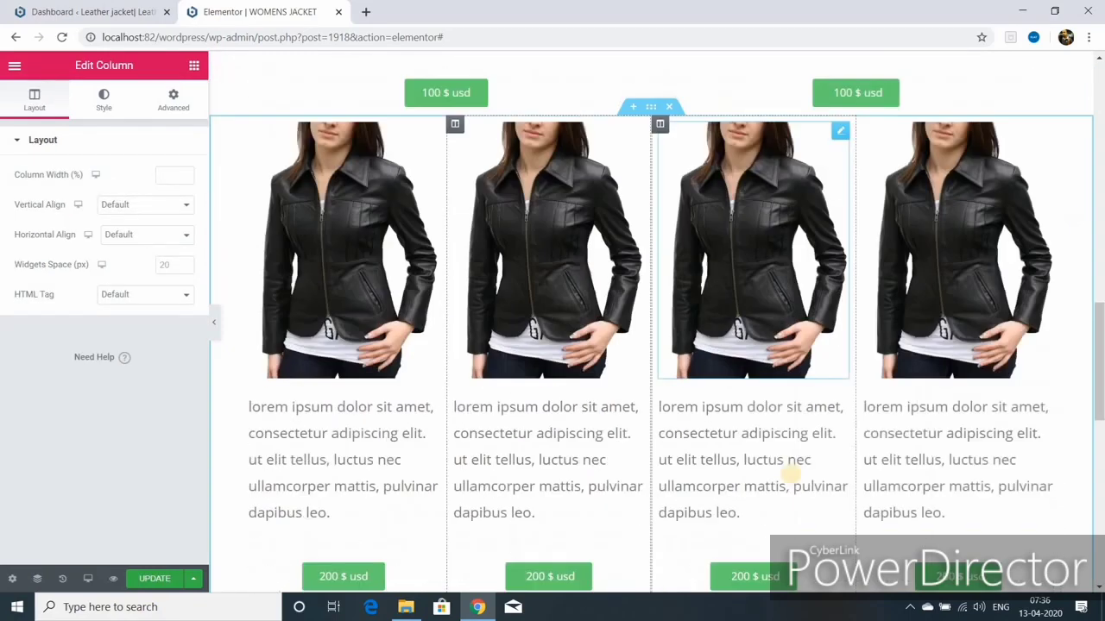
pyautogui.scroll(-1, 790, 473)
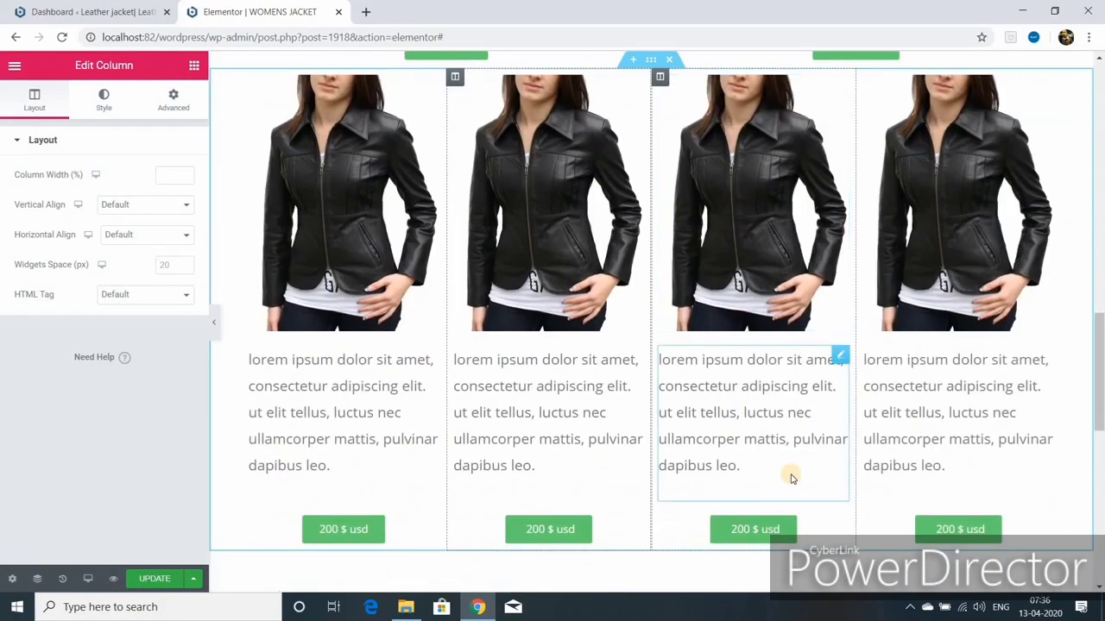
pyautogui.click(838, 357)
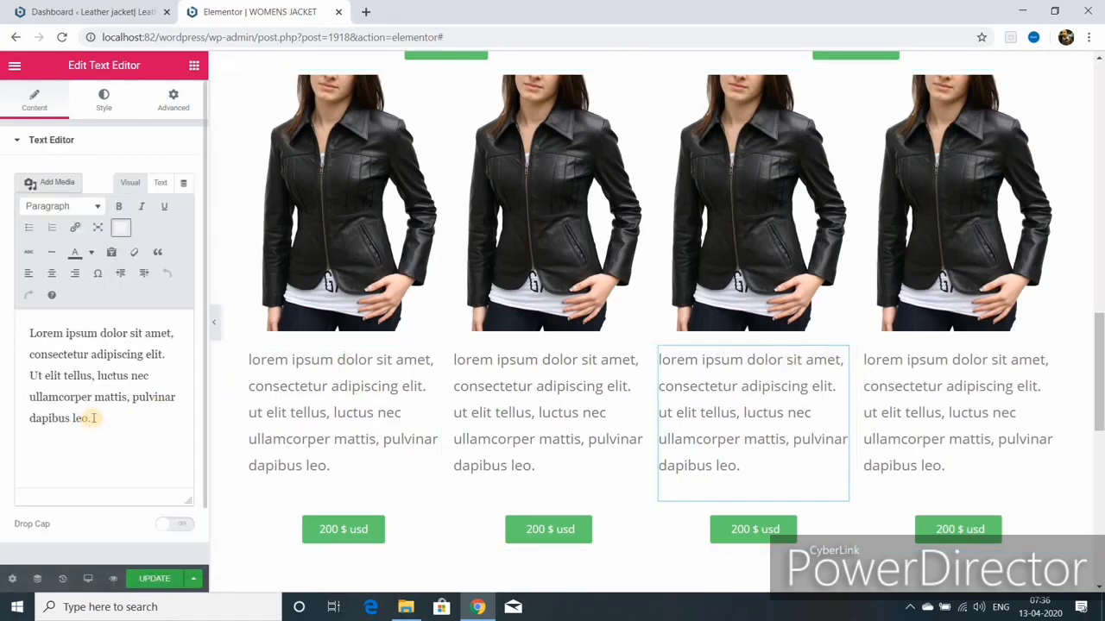
pyautogui.scroll(3, 604, 418)
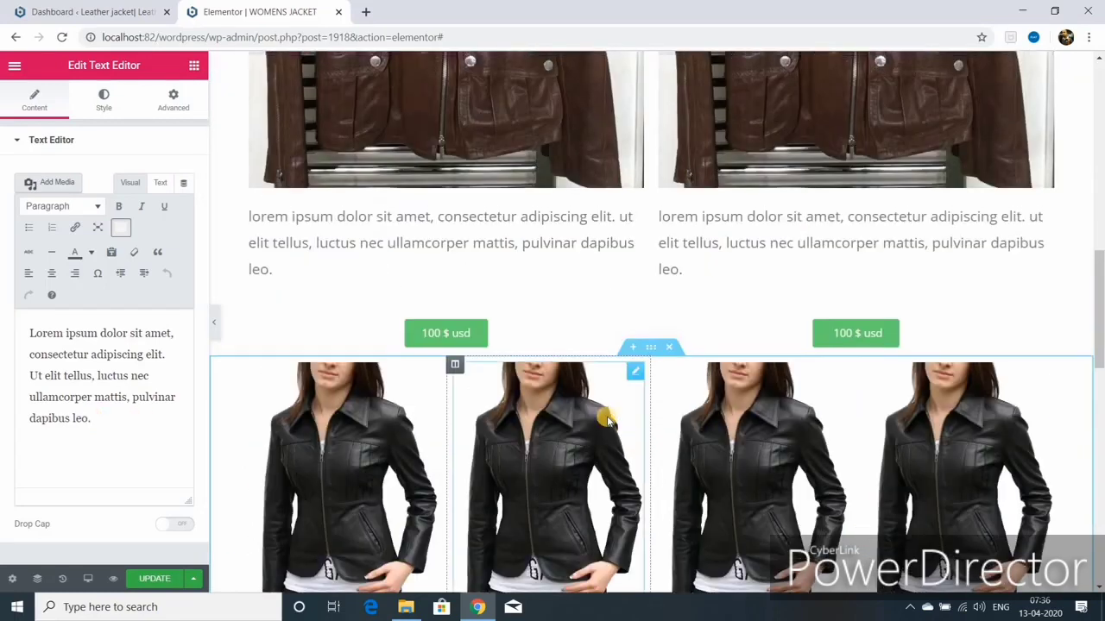
# Step: Replace the second column's image with the Leather jacket photo from the media library
pyautogui.click(636, 374)
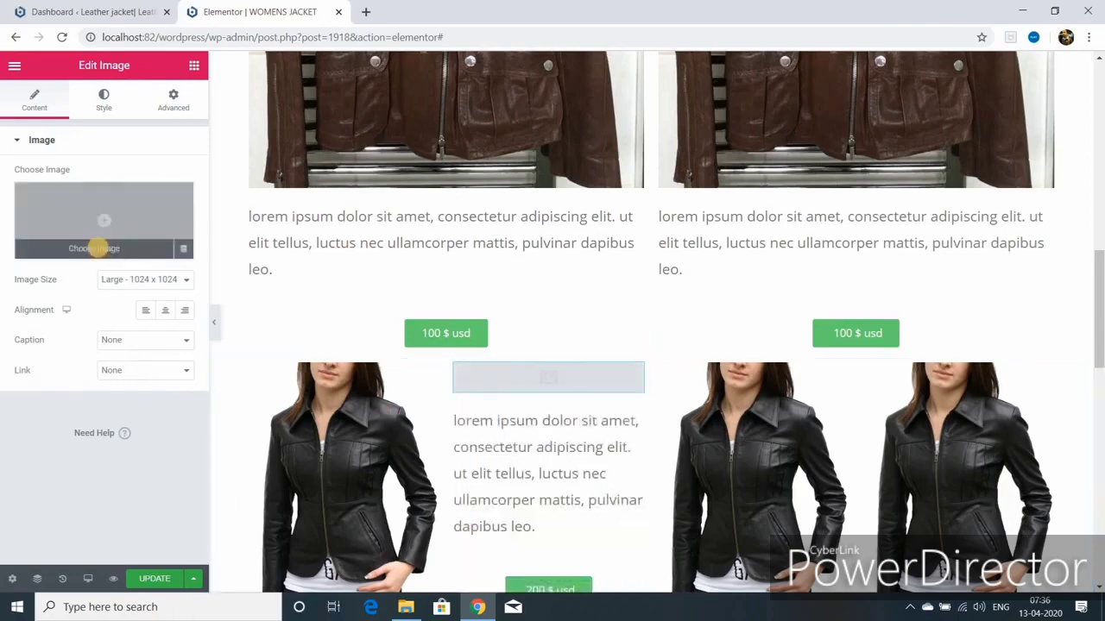
pyautogui.click(98, 246)
pyautogui.scroll(-5, 697, 432)
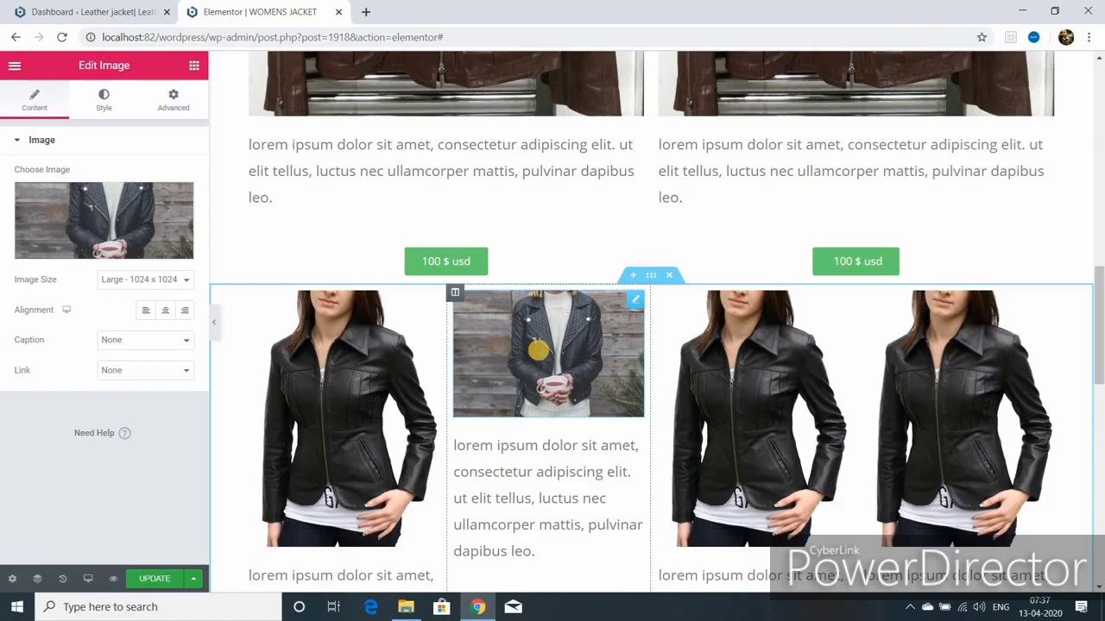
pyautogui.click(178, 200)
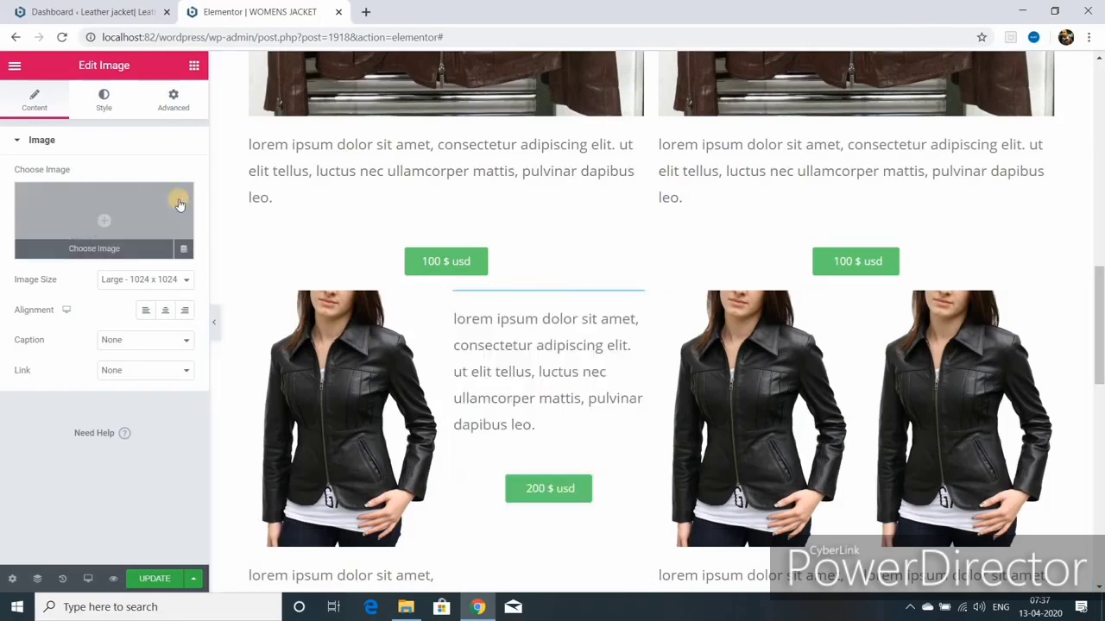
pyautogui.click(90, 249)
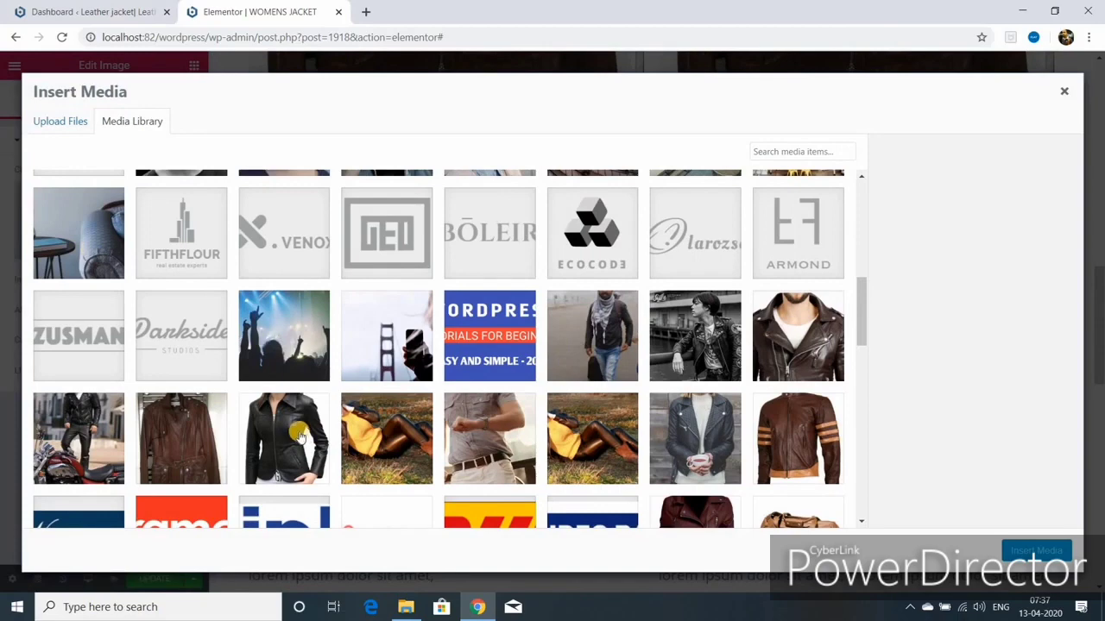
pyautogui.click(686, 447)
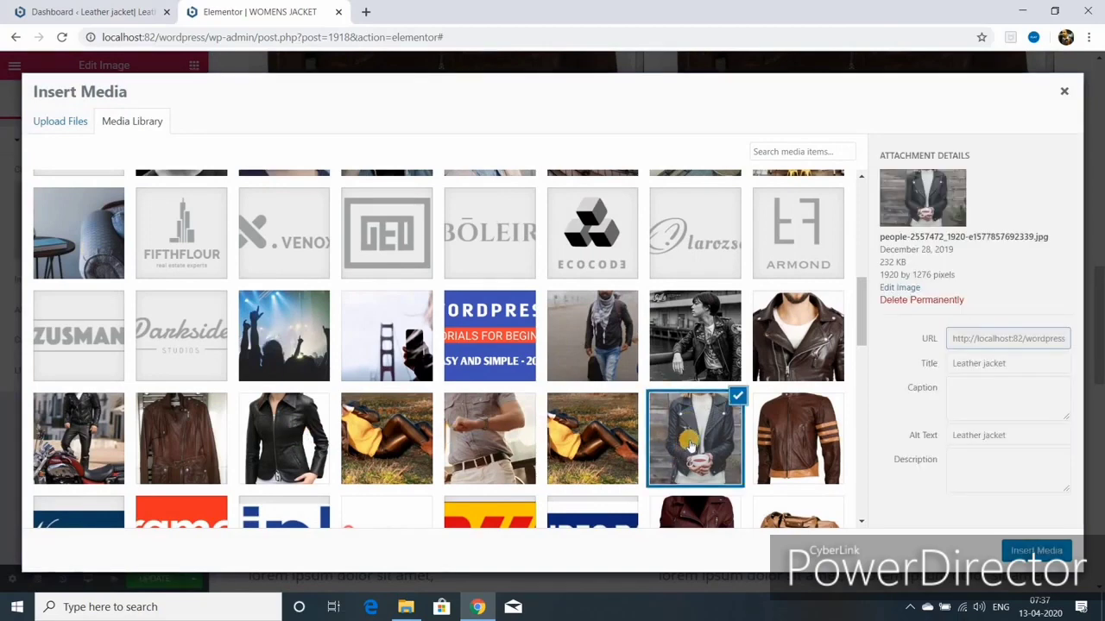
# Step: Crop the Leather jacket photo to a 16:9 aspect ratio and show it at Full size
pyautogui.click(905, 292)
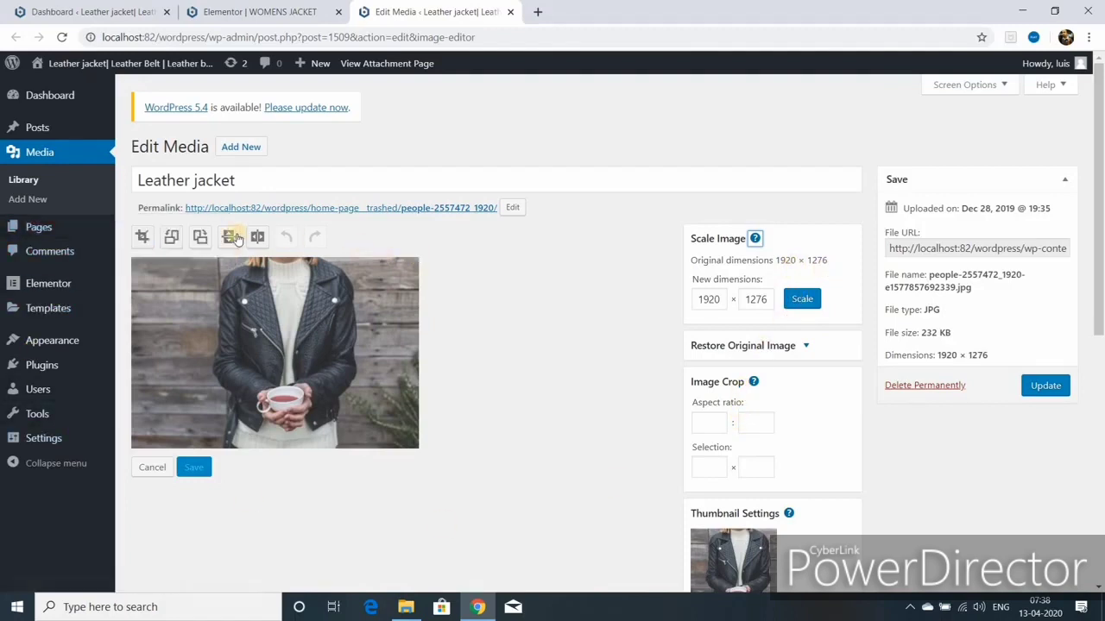
pyautogui.click(143, 242)
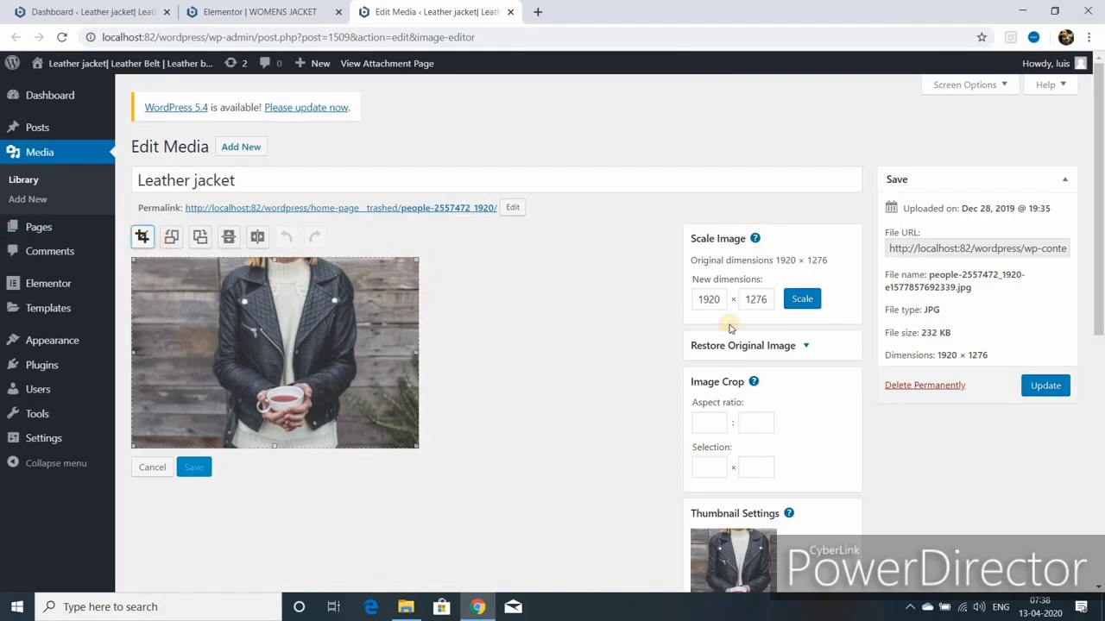
pyautogui.click(706, 424)
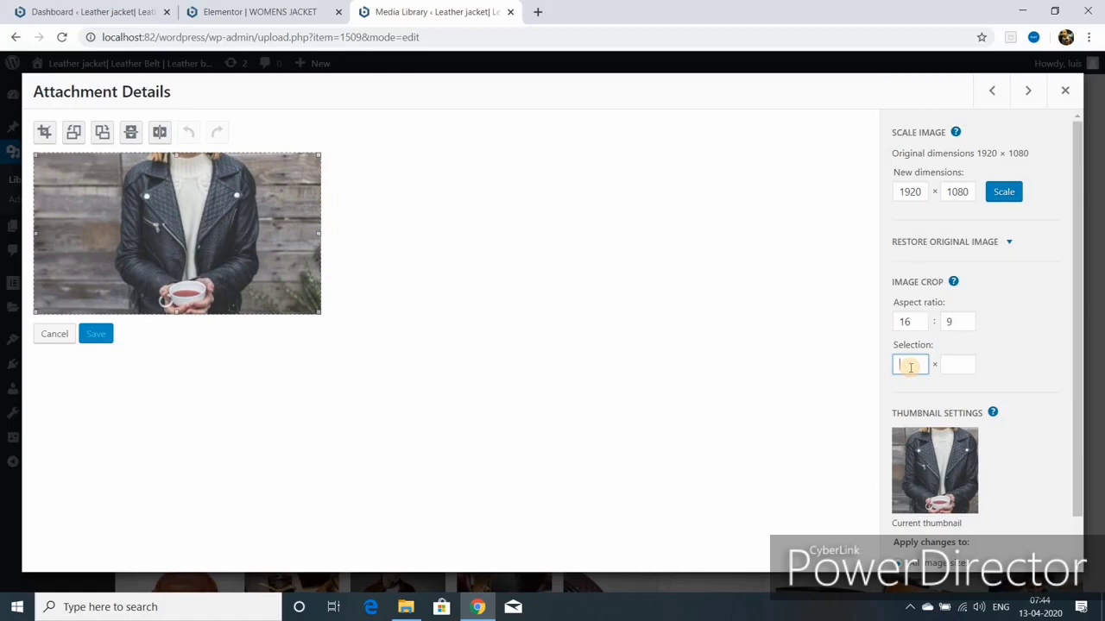
pyautogui.write('16')
pyautogui.click(958, 367)
pyautogui.write('9')
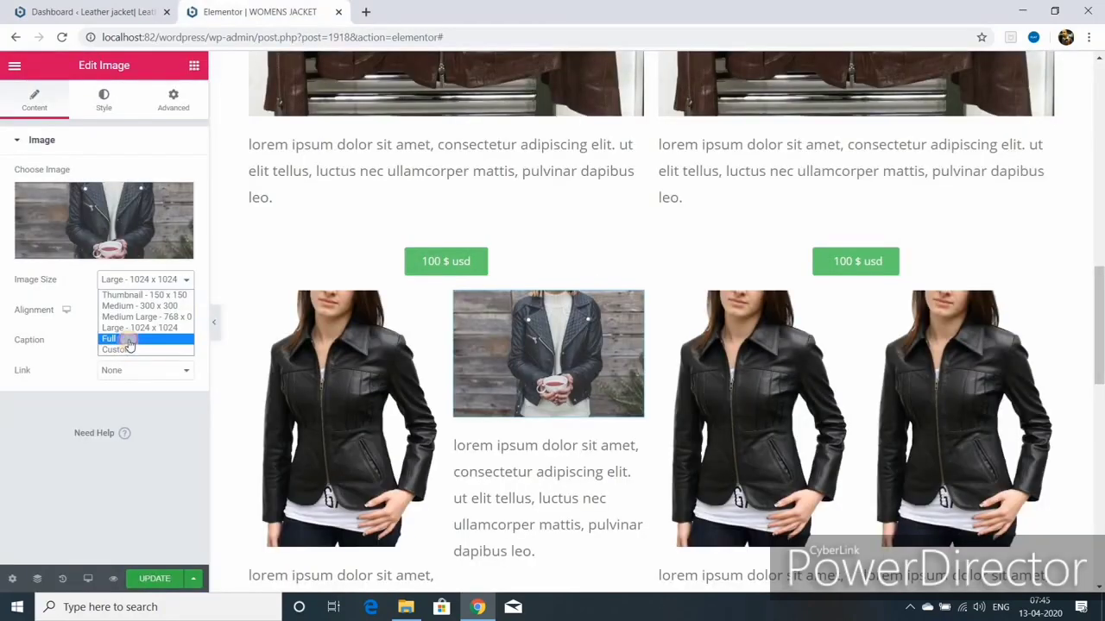
pyautogui.click(128, 339)
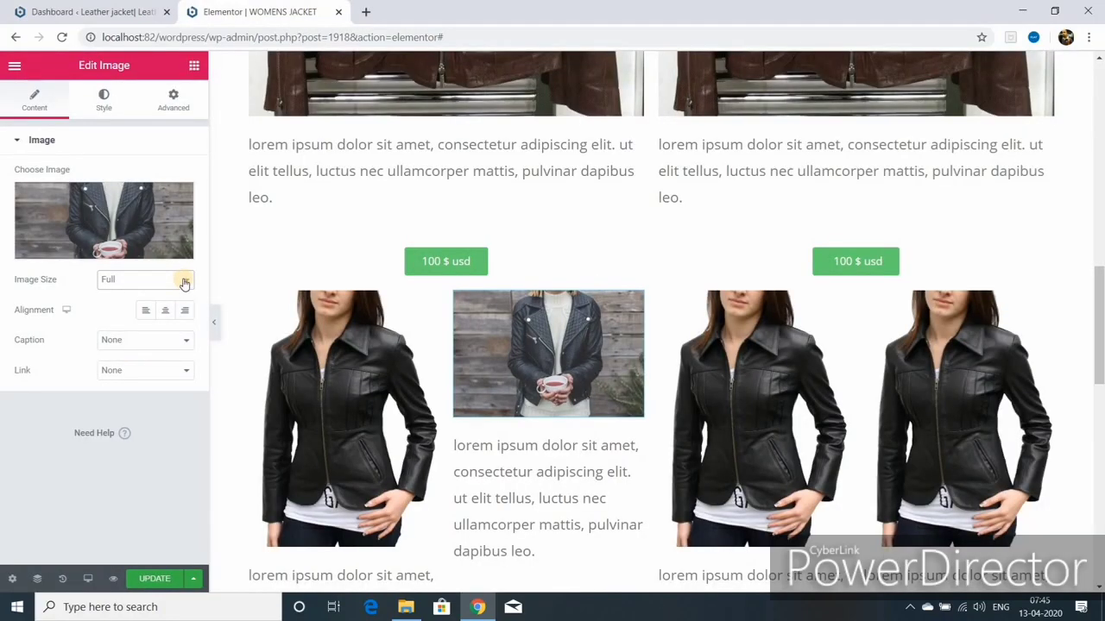
# Step: Set the second column's image to Large and swap in the maroon biker jacket photo
pyautogui.click(188, 285)
pyautogui.click(188, 285)
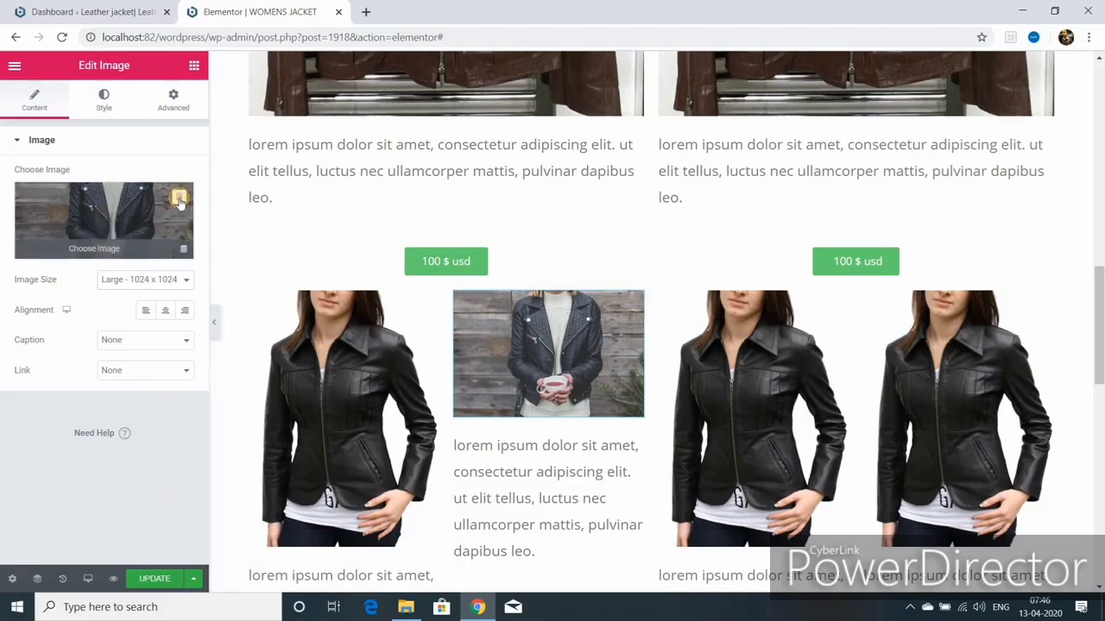
pyautogui.click(179, 200)
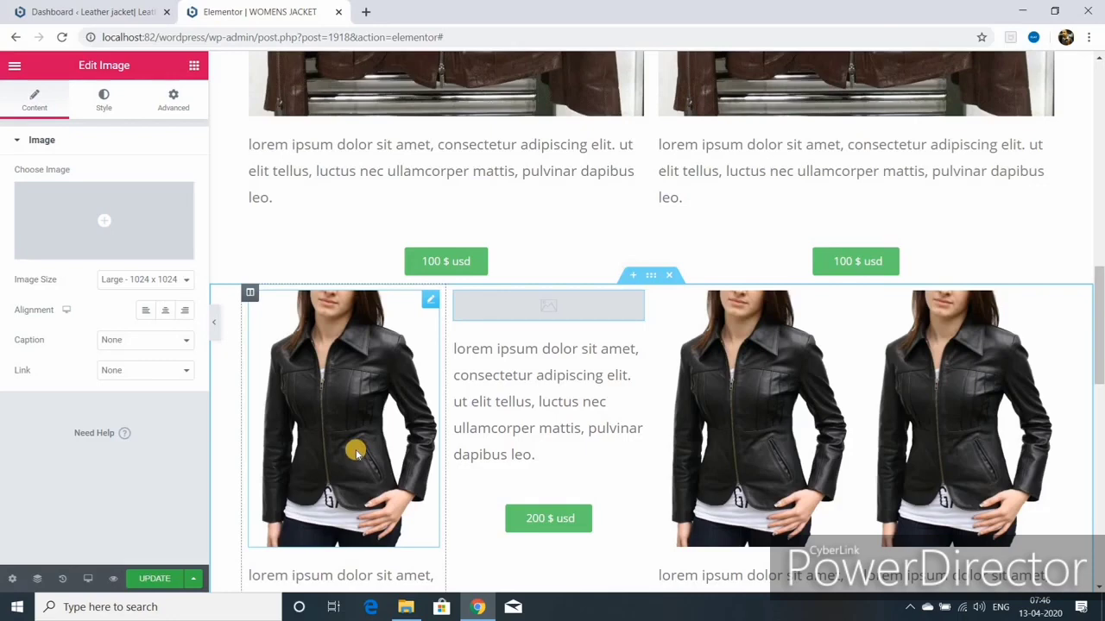
pyautogui.click(101, 251)
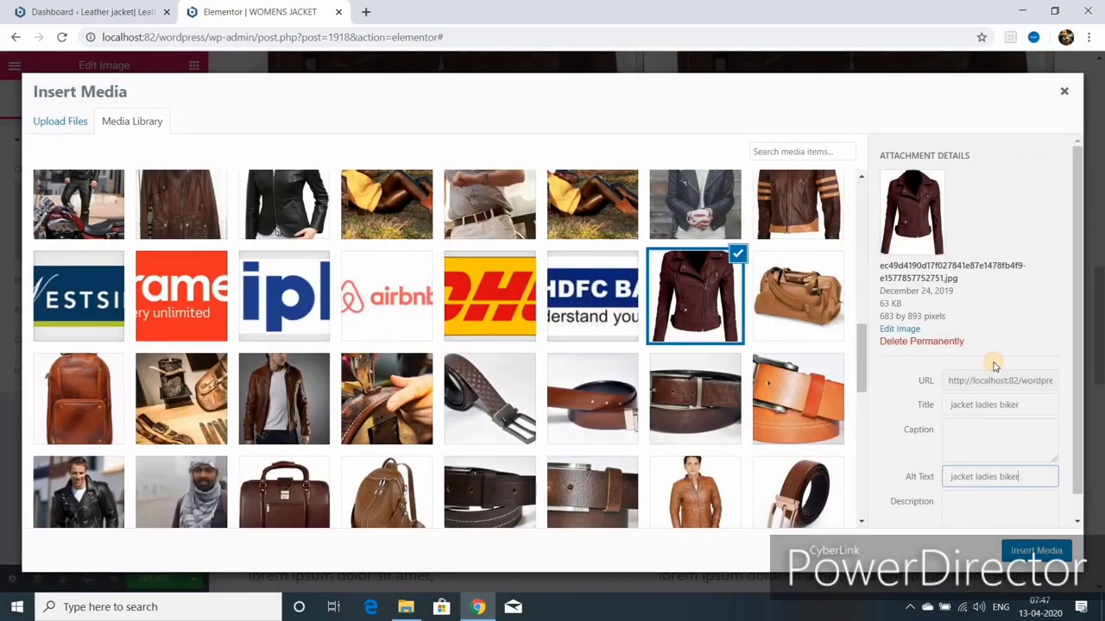
pyautogui.click(1039, 550)
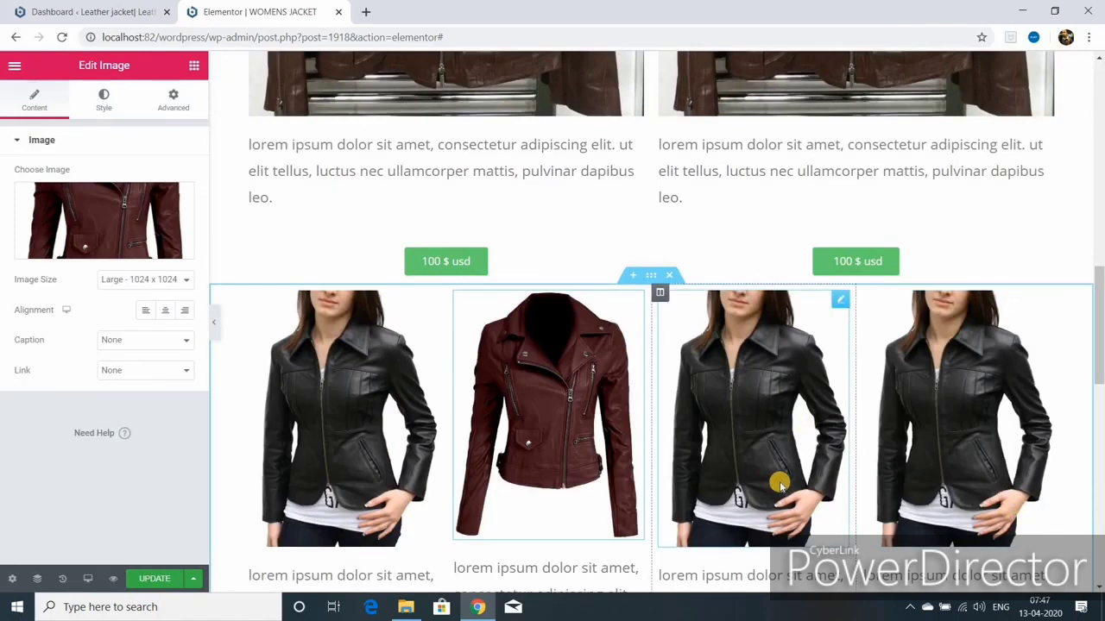
# Step: Review both jacket sections' spacing settings, then open the first column's description text
pyautogui.scroll(6, 780, 485)
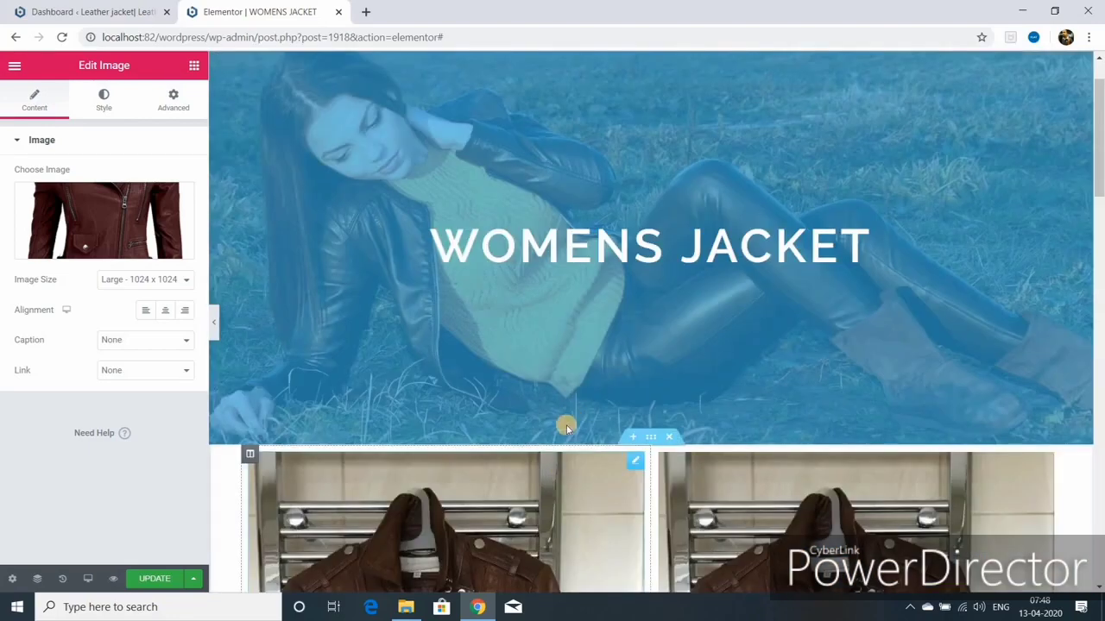
pyautogui.click(652, 438)
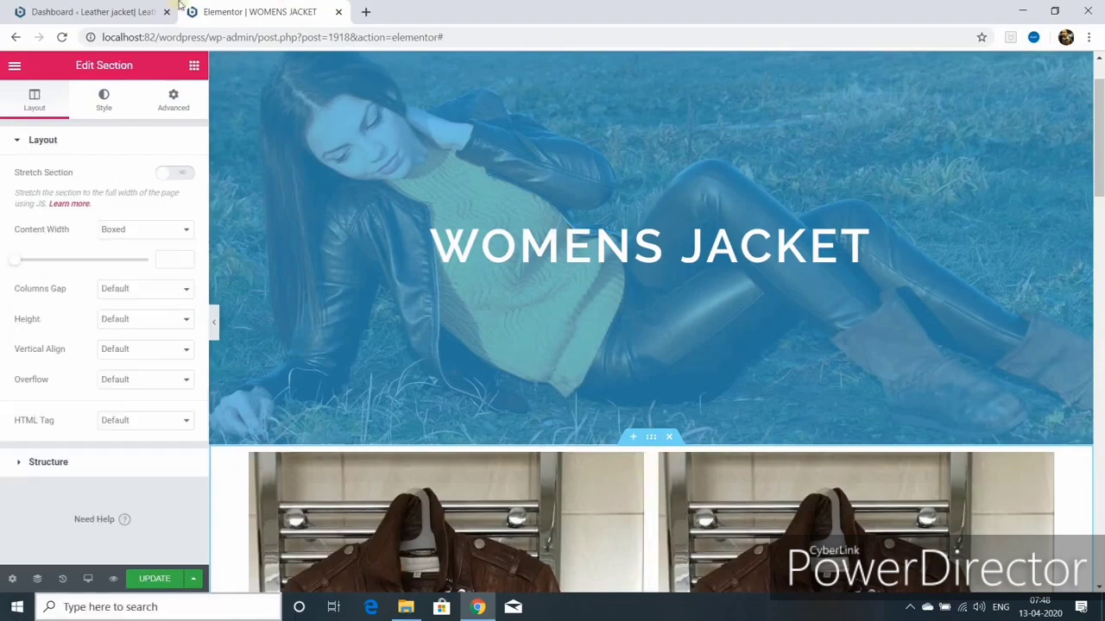
pyautogui.click(172, 102)
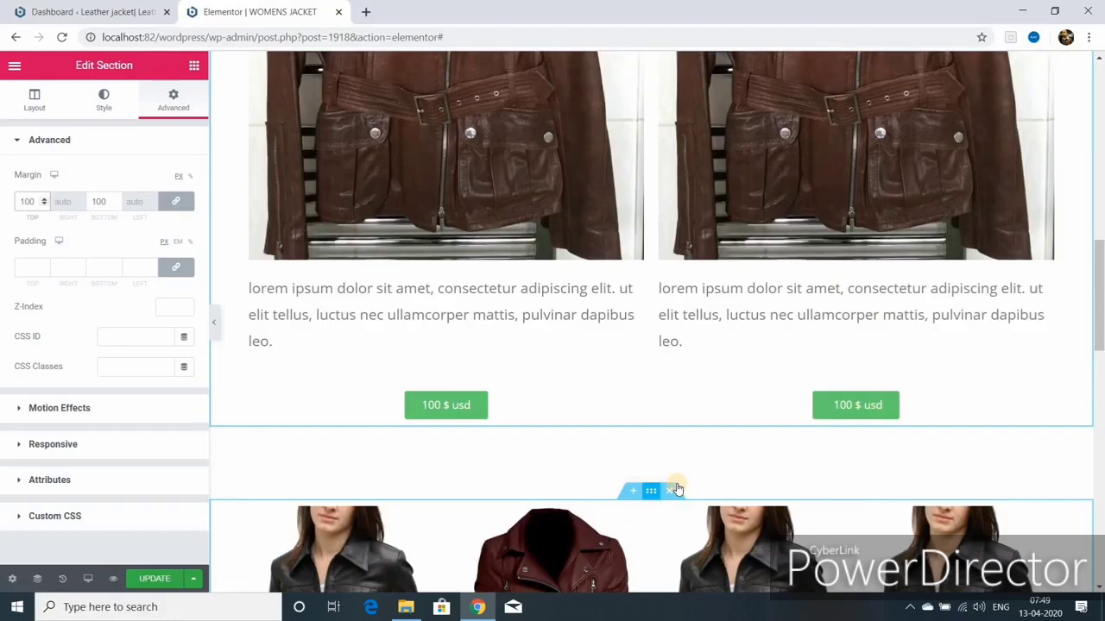
pyautogui.click(677, 488)
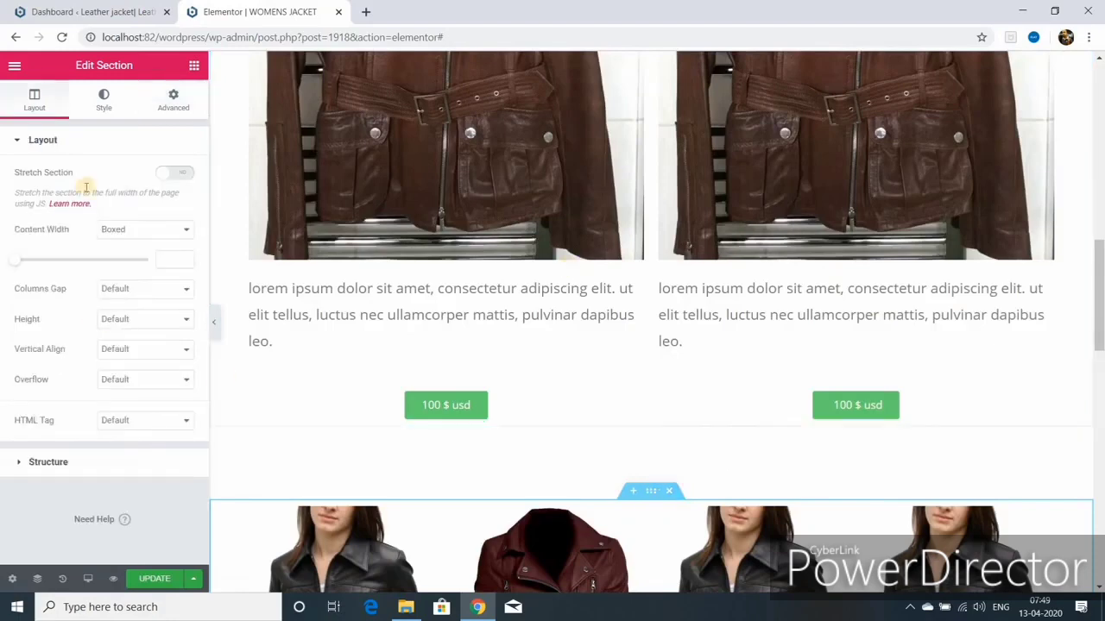
pyautogui.click(171, 101)
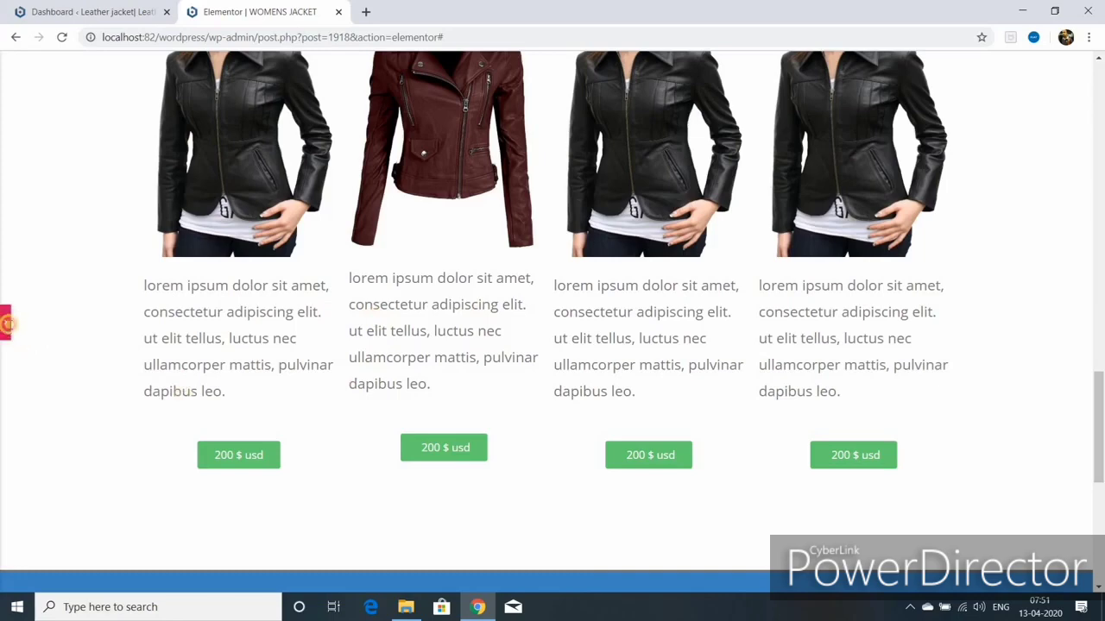
pyautogui.click(7, 324)
pyautogui.click(429, 281)
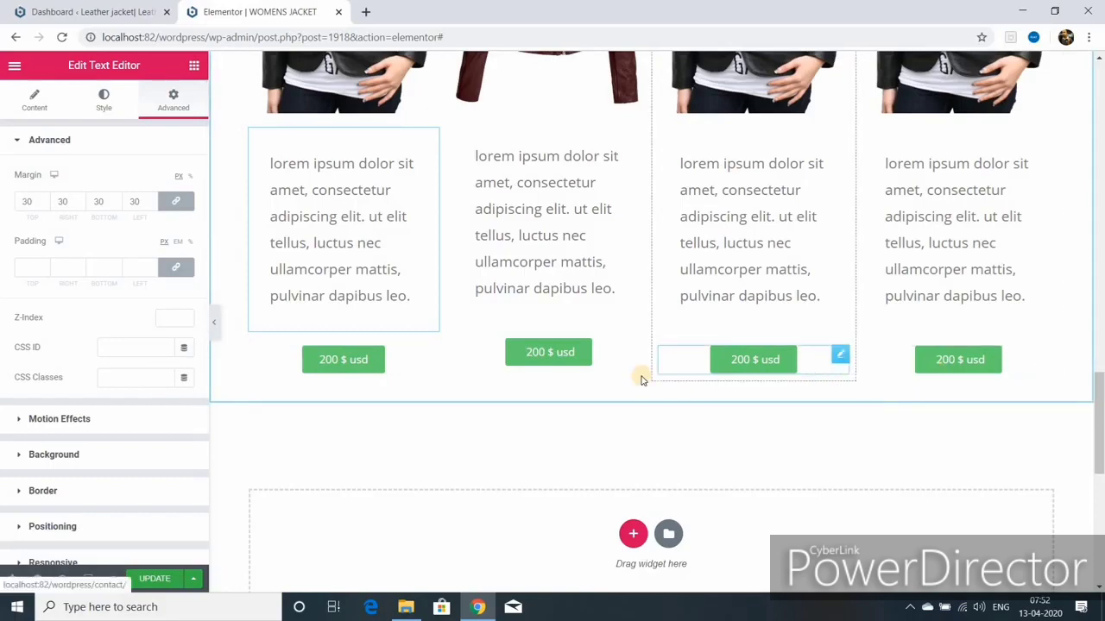
# Step: Add a new four-column section and move duplicated 200 $ usd price buttons into it
pyautogui.click(632, 534)
pyautogui.scroll(-3, 665, 555)
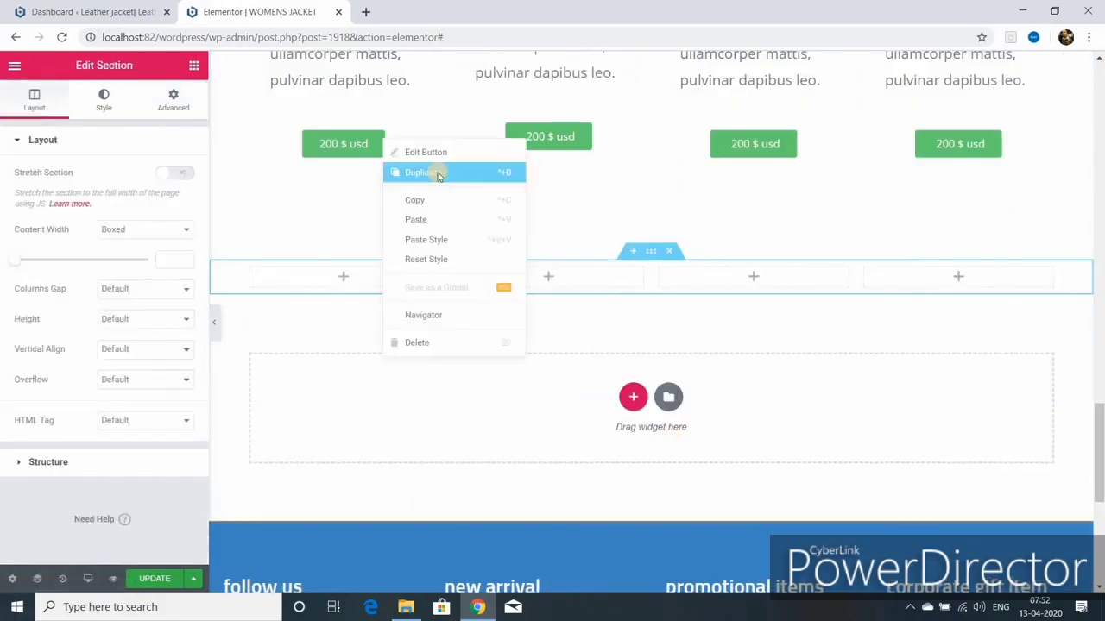
pyautogui.rightClick(752, 150)
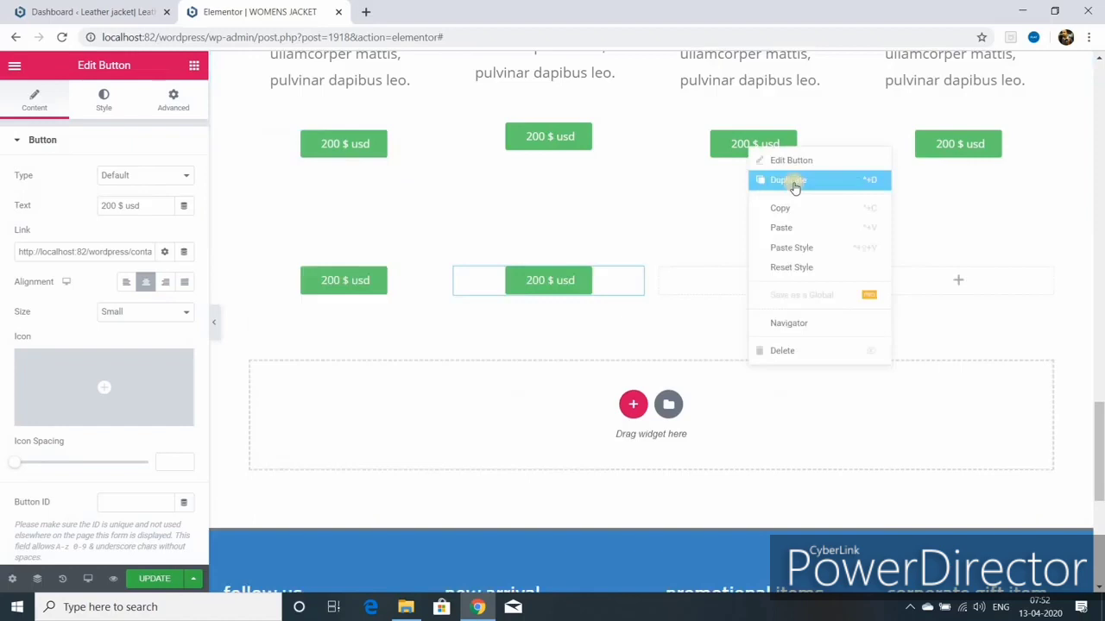
pyautogui.click(792, 181)
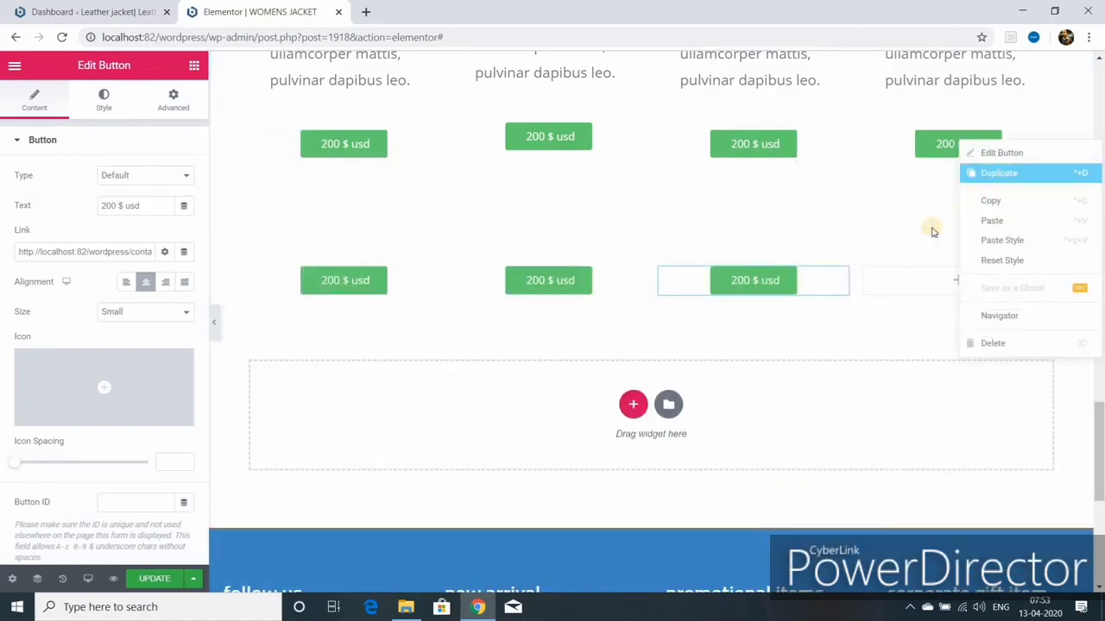
pyautogui.click(998, 173)
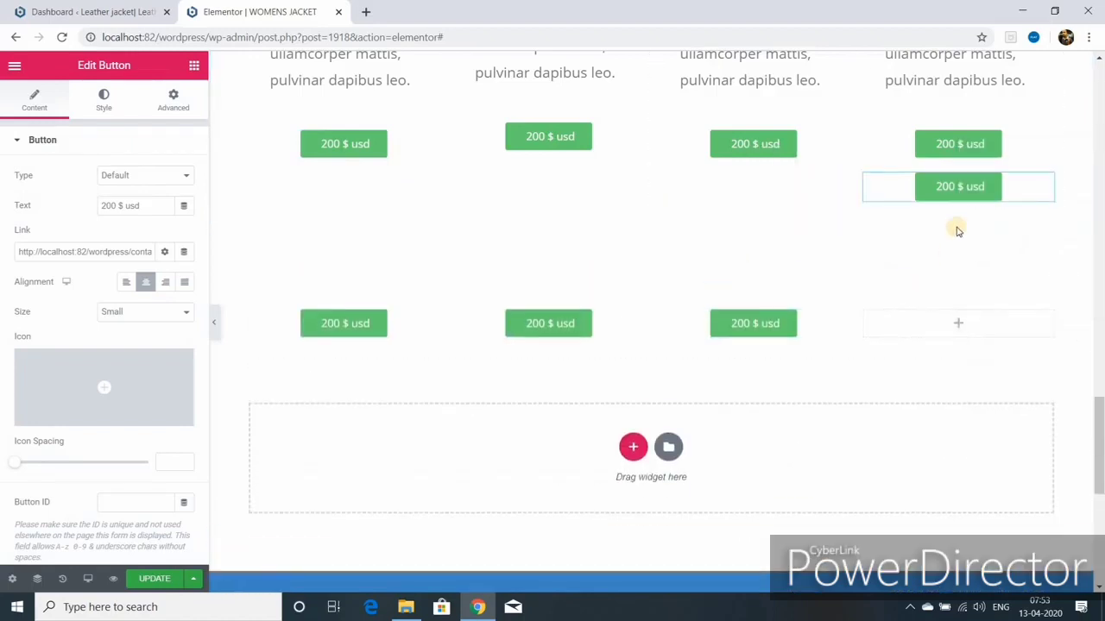
pyautogui.moveTo(1044, 188); pyautogui.dragTo(949, 311)
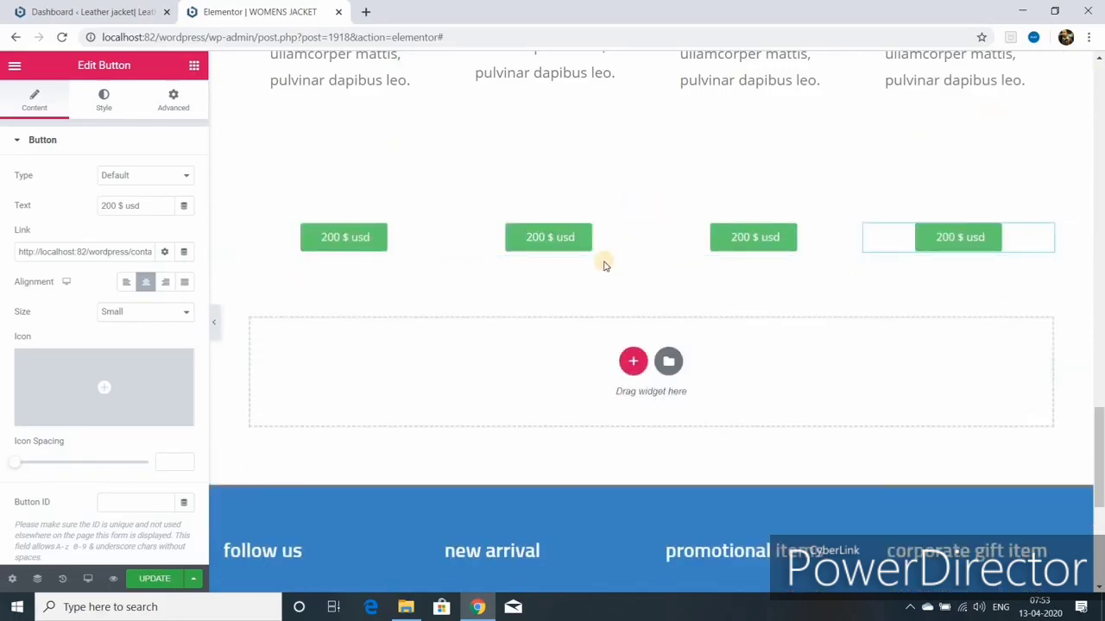
# Step: Paste the copied style onto the first description text
pyautogui.scroll(3, 625, 321)
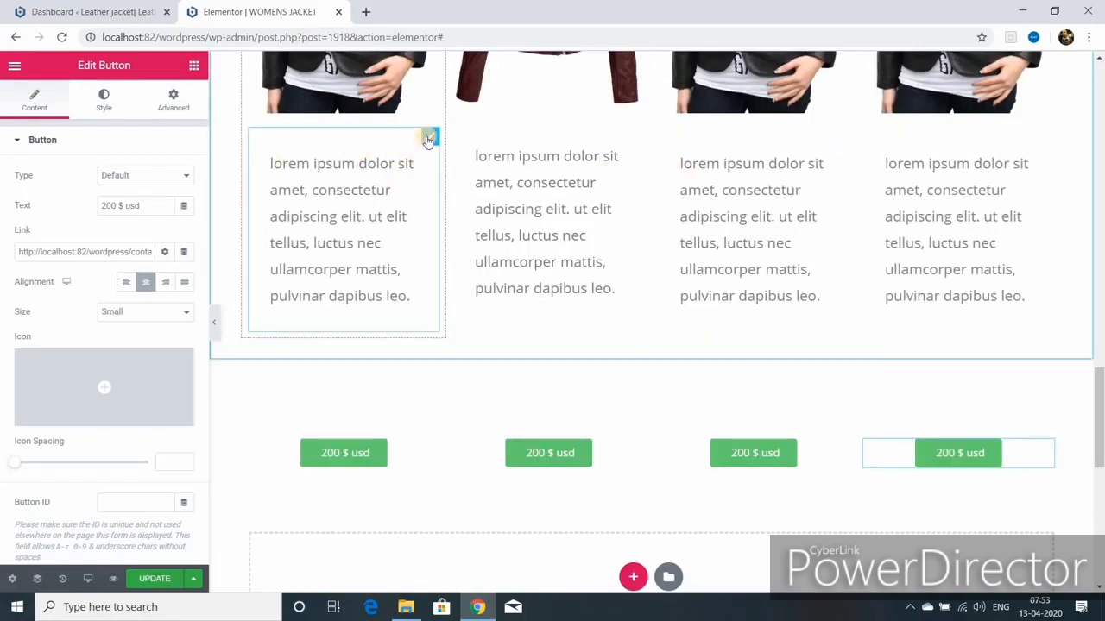
pyautogui.click(427, 141)
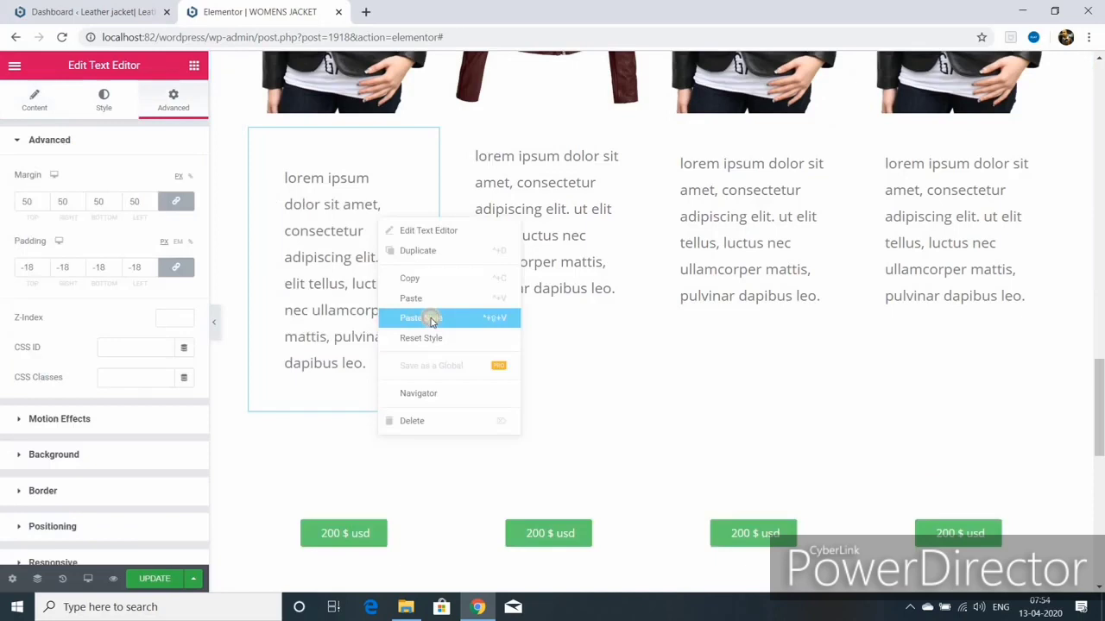
pyautogui.click(430, 317)
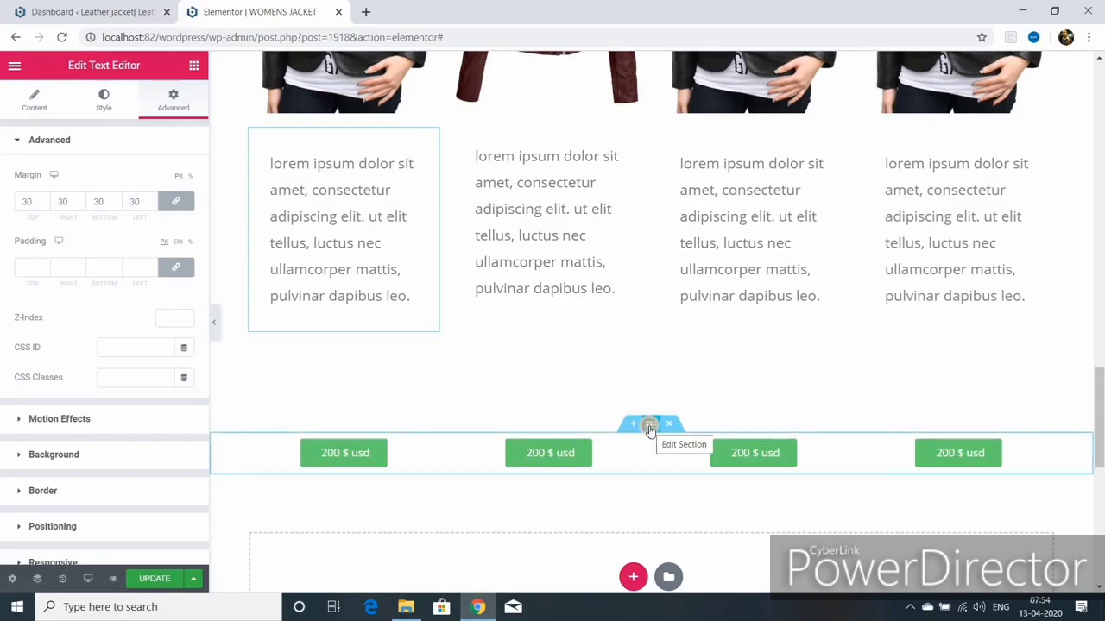
# Step: Give the price-button row a -4 top margin to pull it up
pyautogui.click(651, 424)
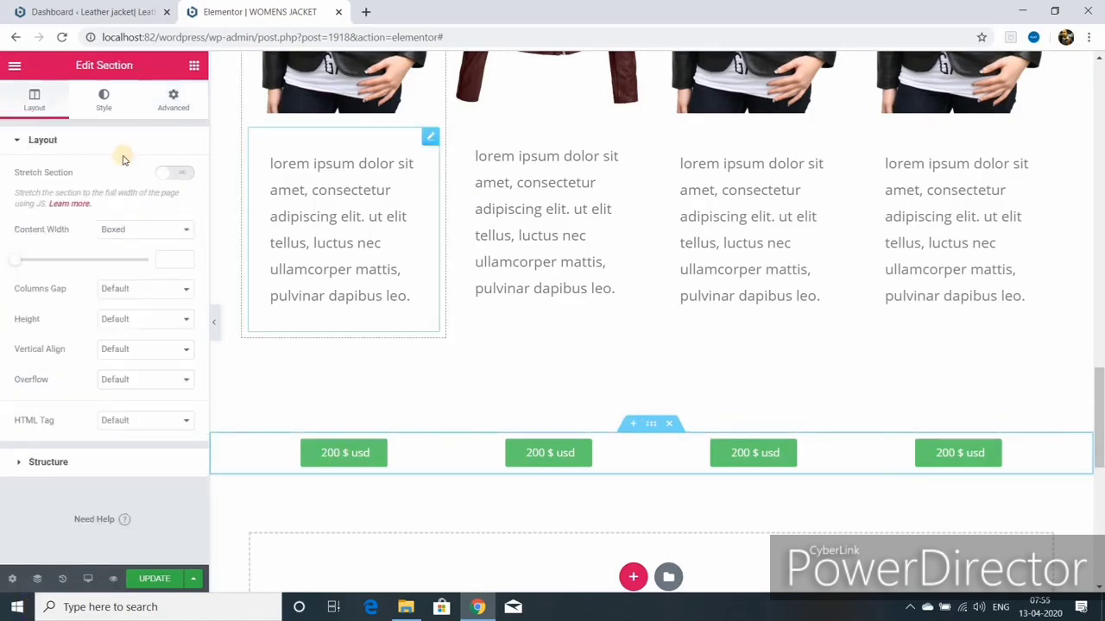
pyautogui.click(173, 101)
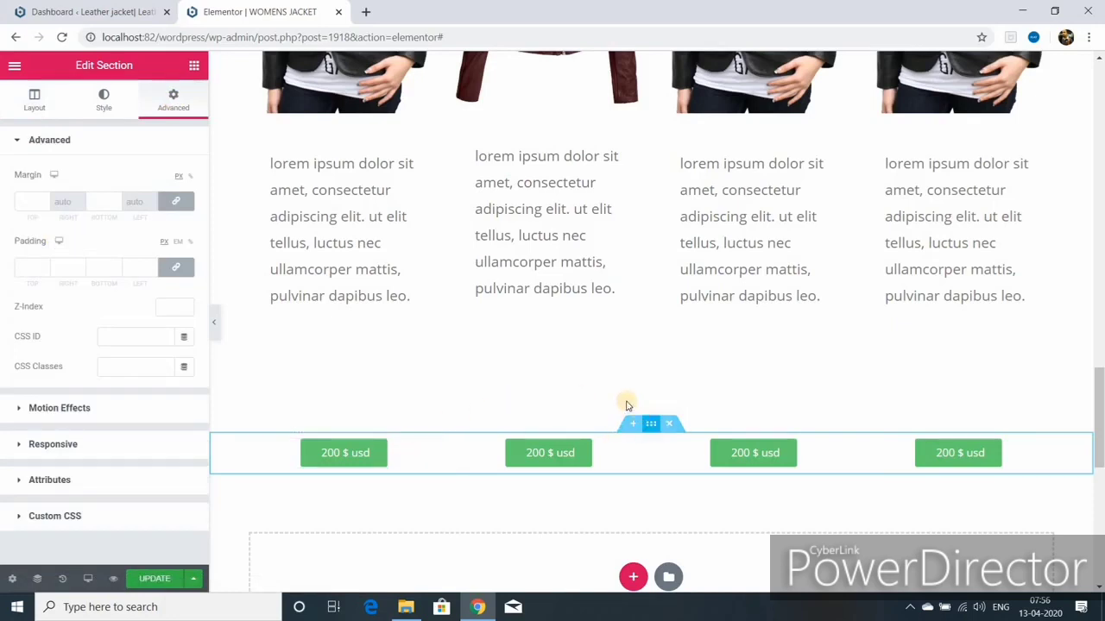
pyautogui.click(43, 201)
pyautogui.write('-4')
pyautogui.click(116, 204)
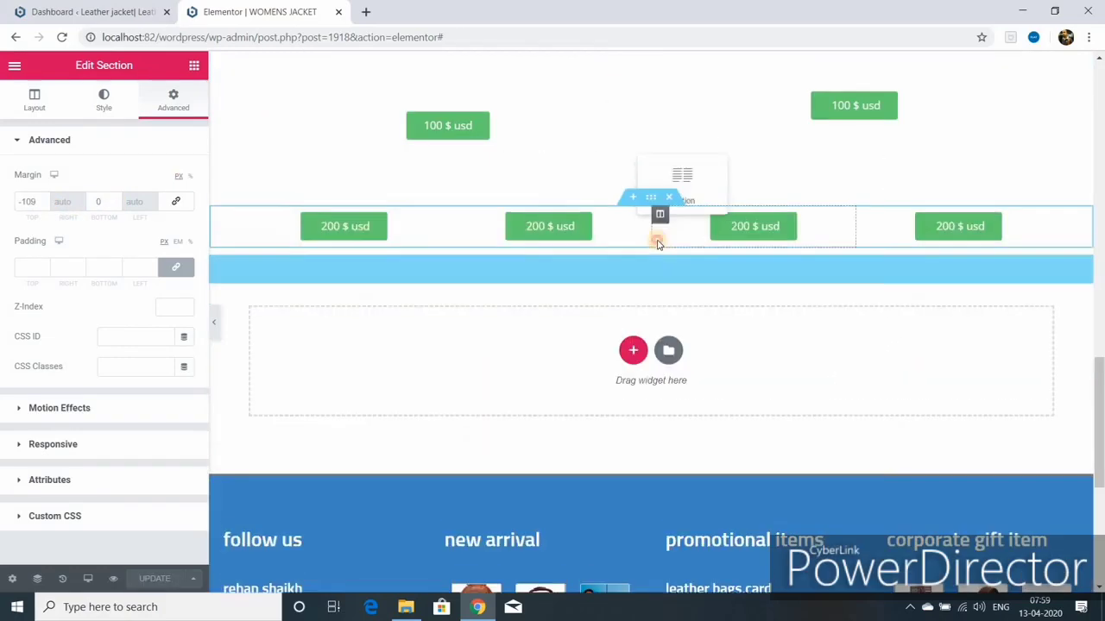
# Step: Insert the 'our company' library block and give it a light blue background
pyautogui.click(665, 348)
pyautogui.click(194, 256)
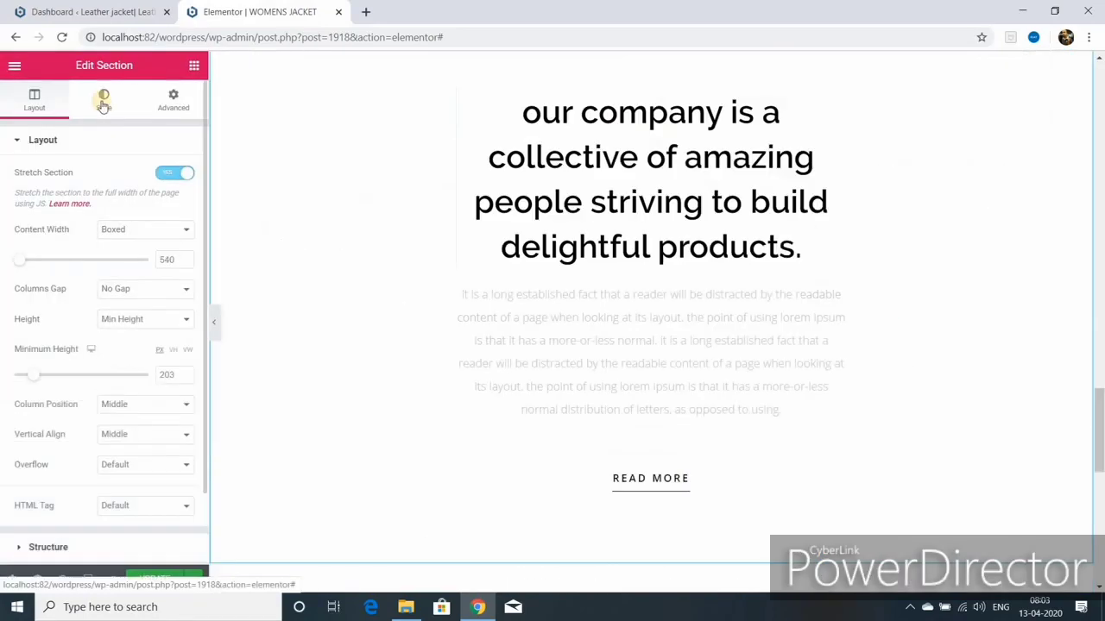
pyautogui.click(104, 98)
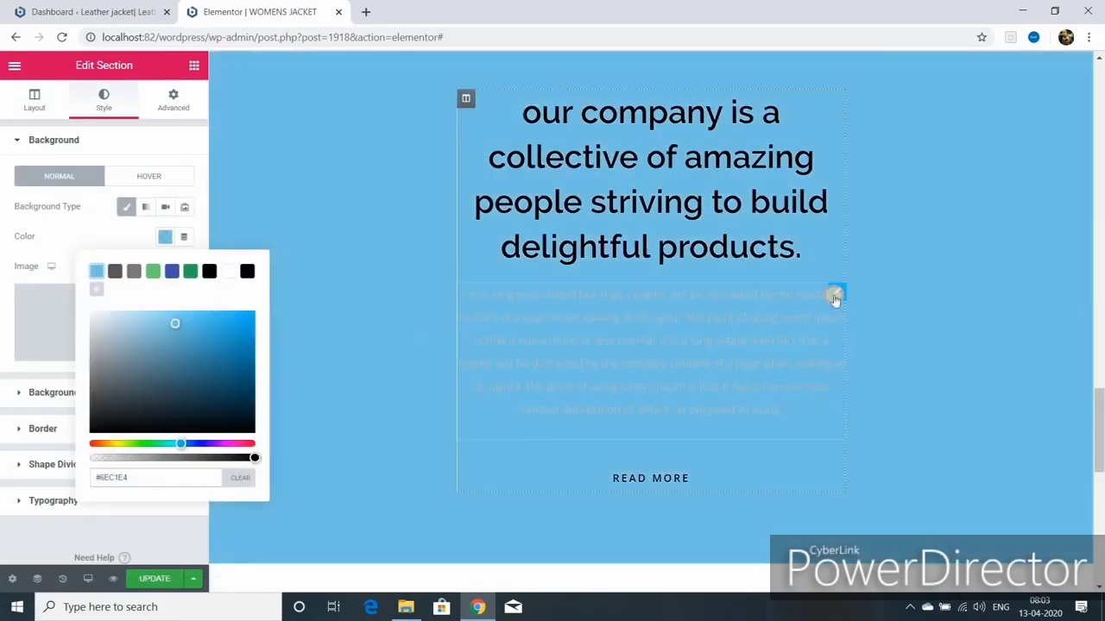
# Step: Make the company paragraph text black and the READ MORE column background white
pyautogui.click(835, 299)
pyautogui.click(103, 99)
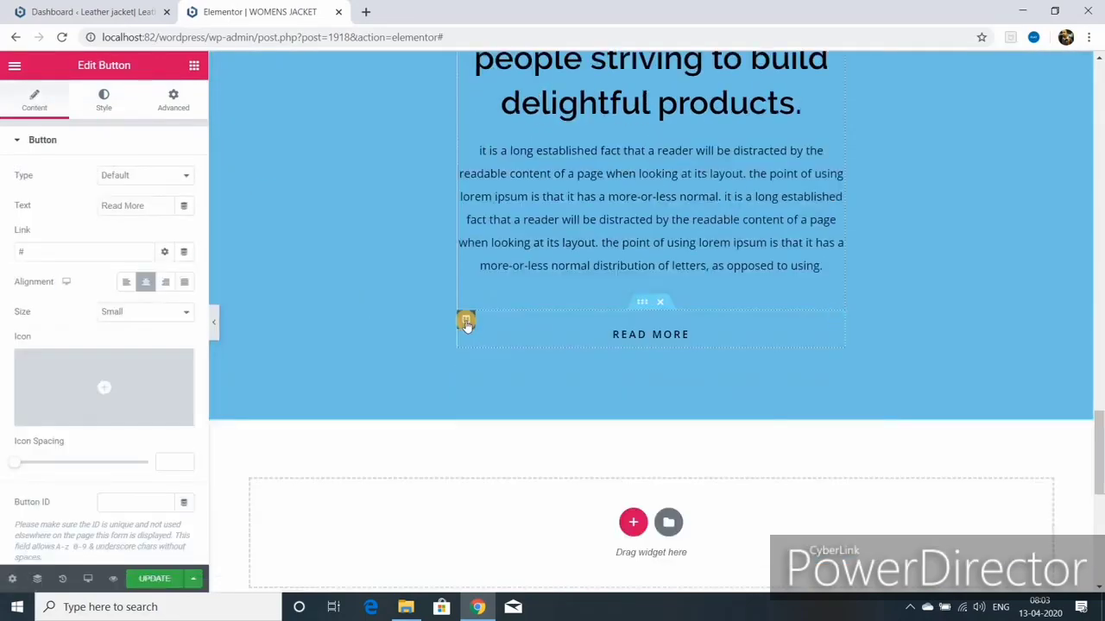
pyautogui.click(465, 321)
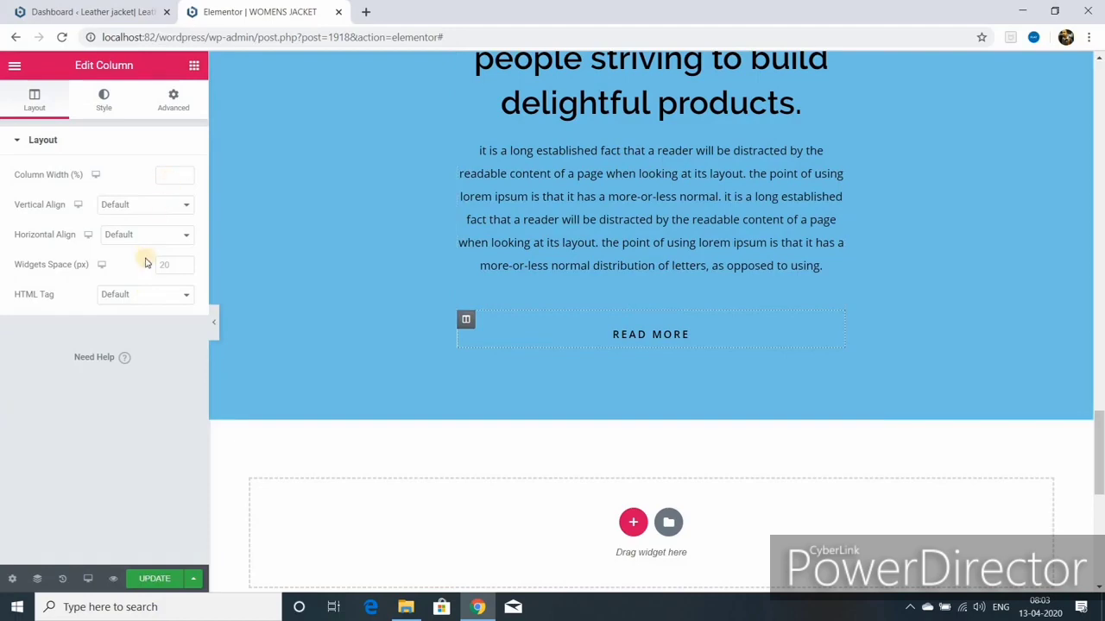
pyautogui.click(105, 100)
pyautogui.click(145, 206)
pyautogui.click(164, 235)
pyautogui.click(227, 271)
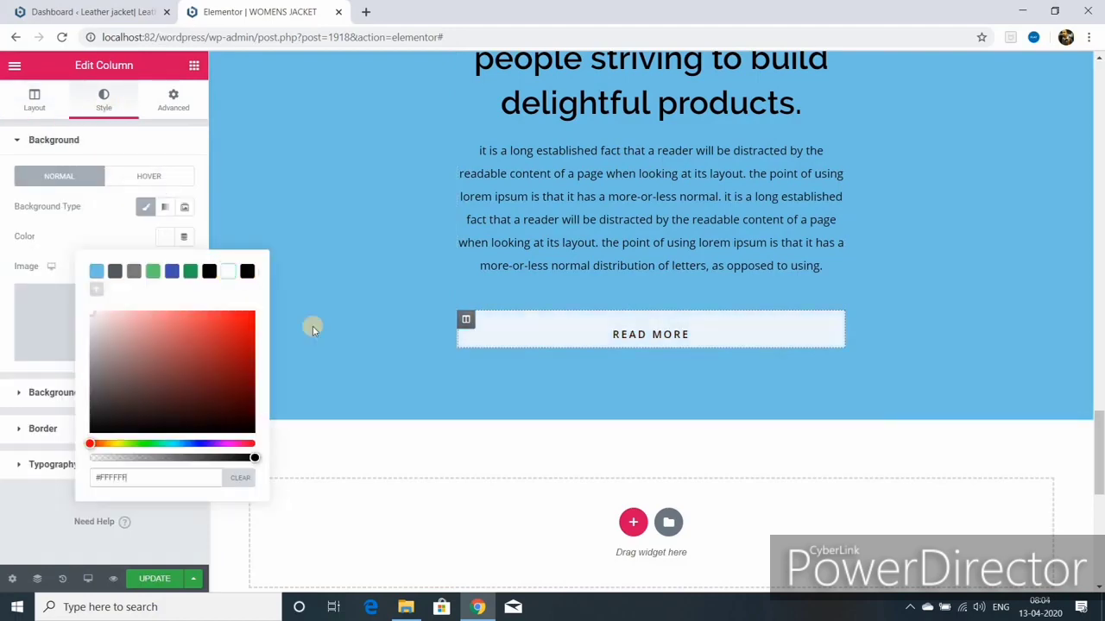
pyautogui.scroll(3, 465, 402)
pyautogui.click(466, 169)
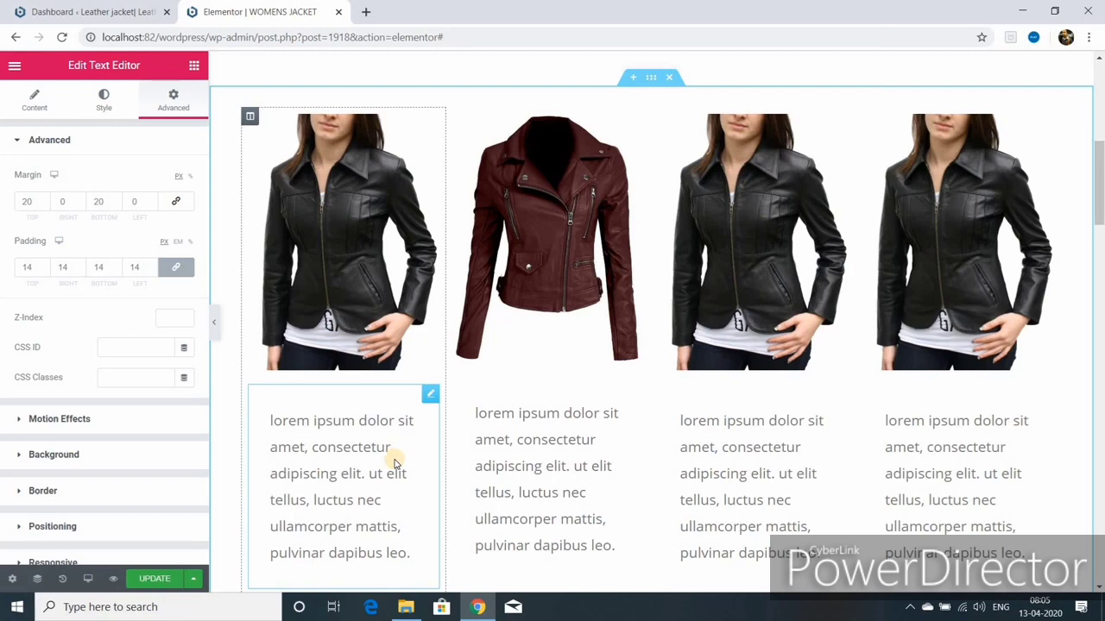
pyautogui.click(156, 579)
pyautogui.scroll(-1, 473, 340)
pyautogui.scroll(3, 488, 320)
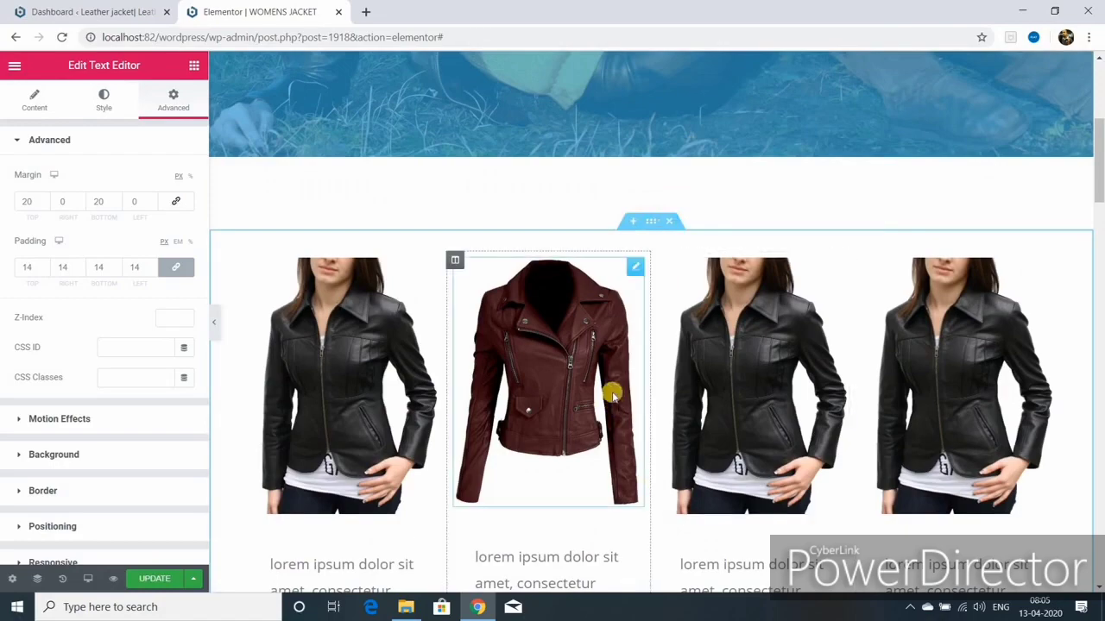
pyautogui.scroll(-10, 611, 395)
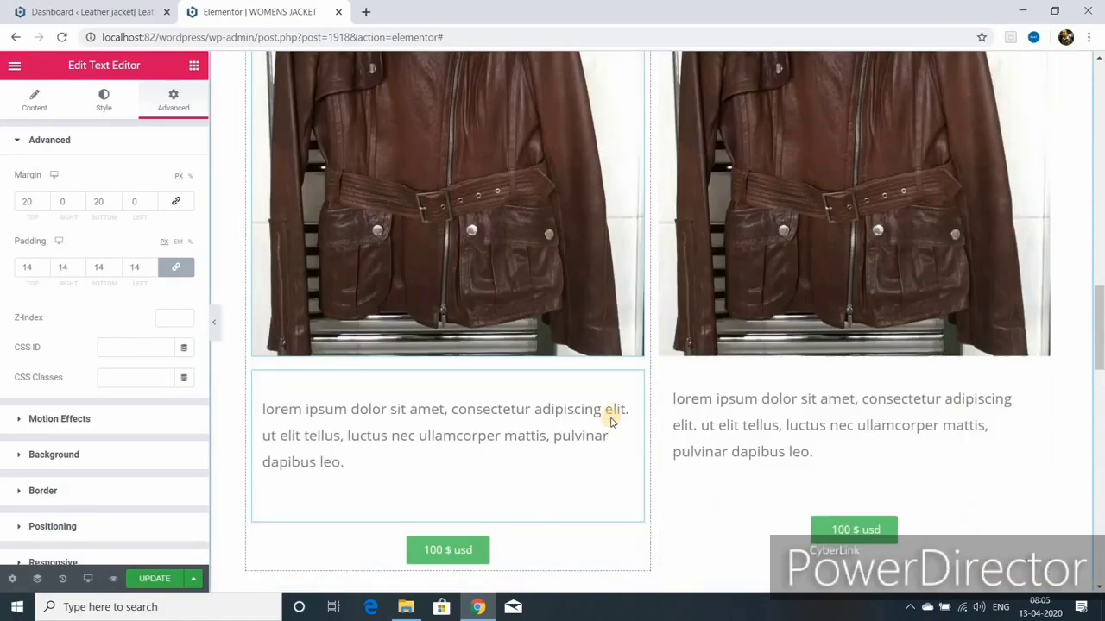
pyautogui.scroll(-10, 610, 422)
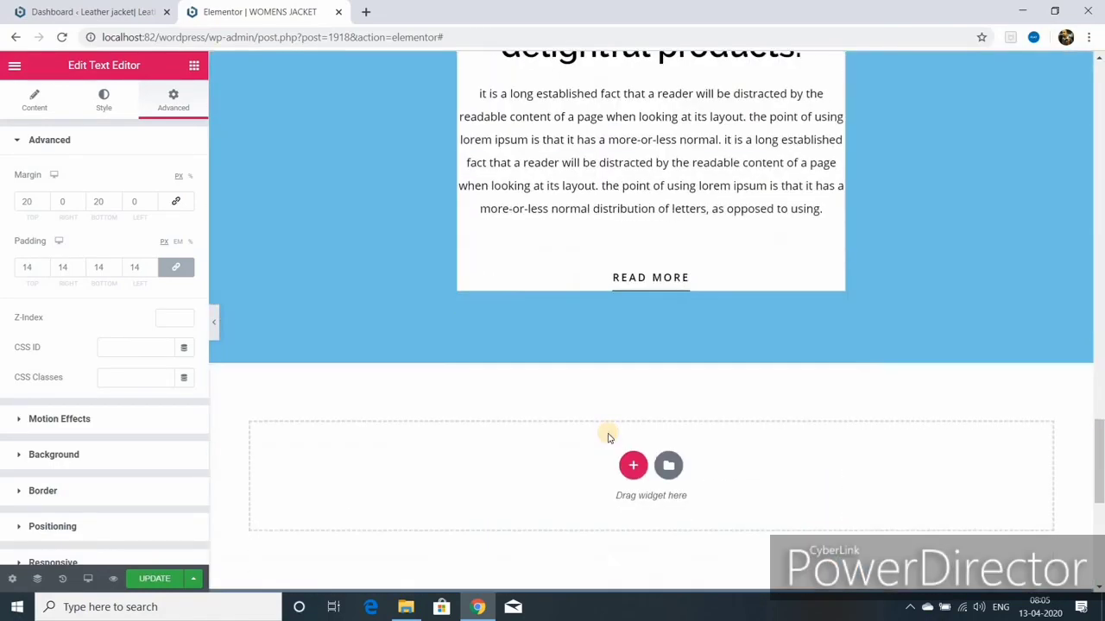
pyautogui.click(632, 467)
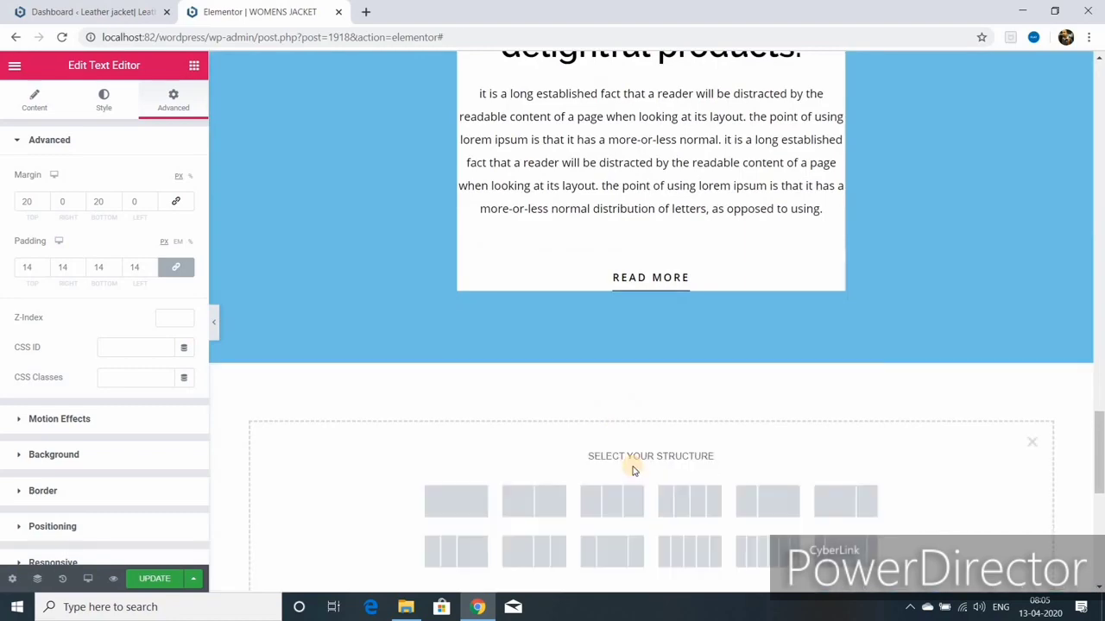
pyautogui.scroll(12, 454, 478)
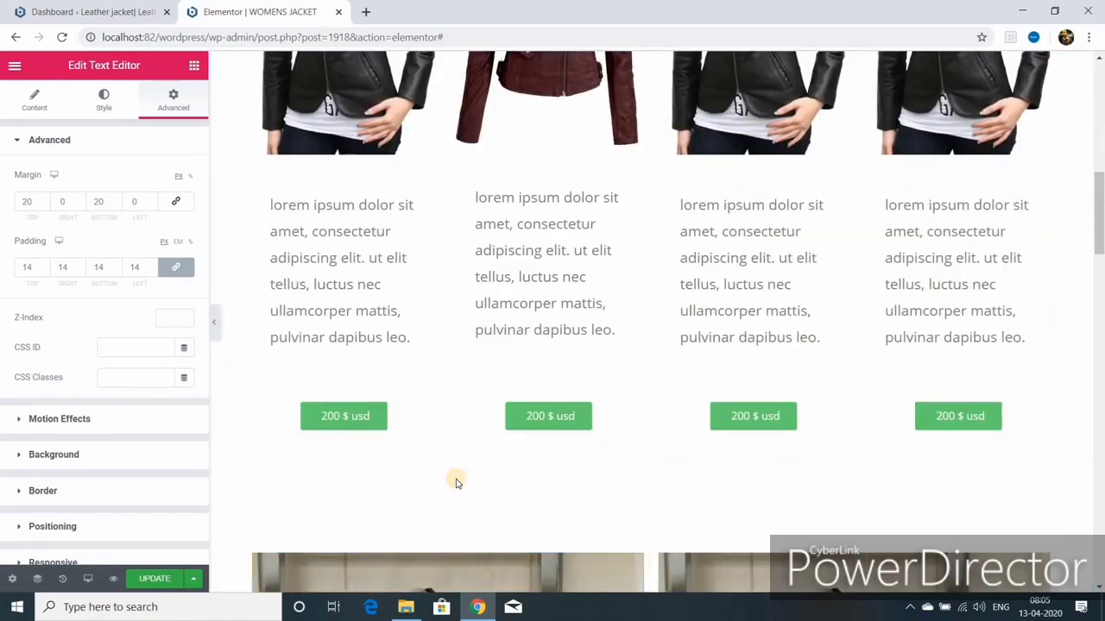
pyautogui.scroll(7, 461, 476)
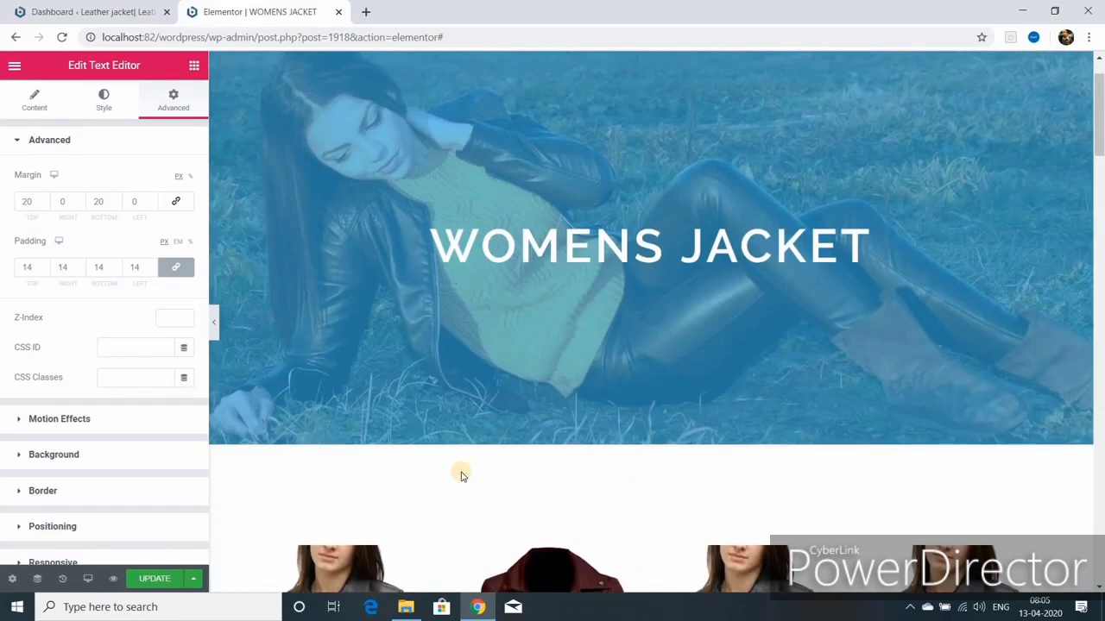
# Step: Switch to Mobile preview and scroll back up to the WOMENS JACKET banner
pyautogui.click(86, 579)
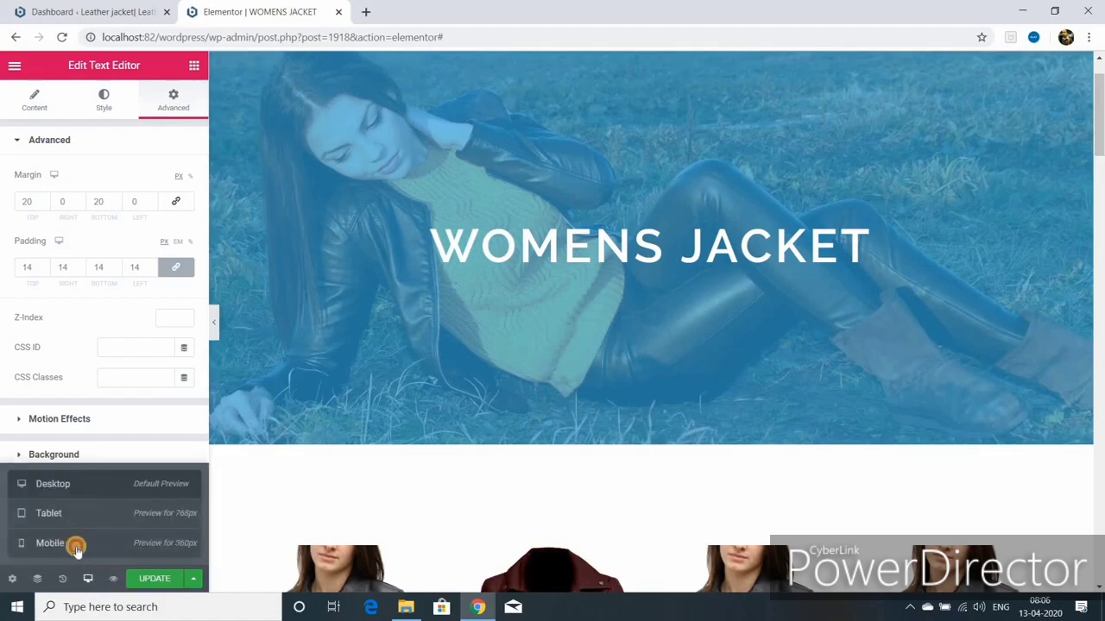
pyautogui.click(76, 548)
pyautogui.scroll(-5, 661, 422)
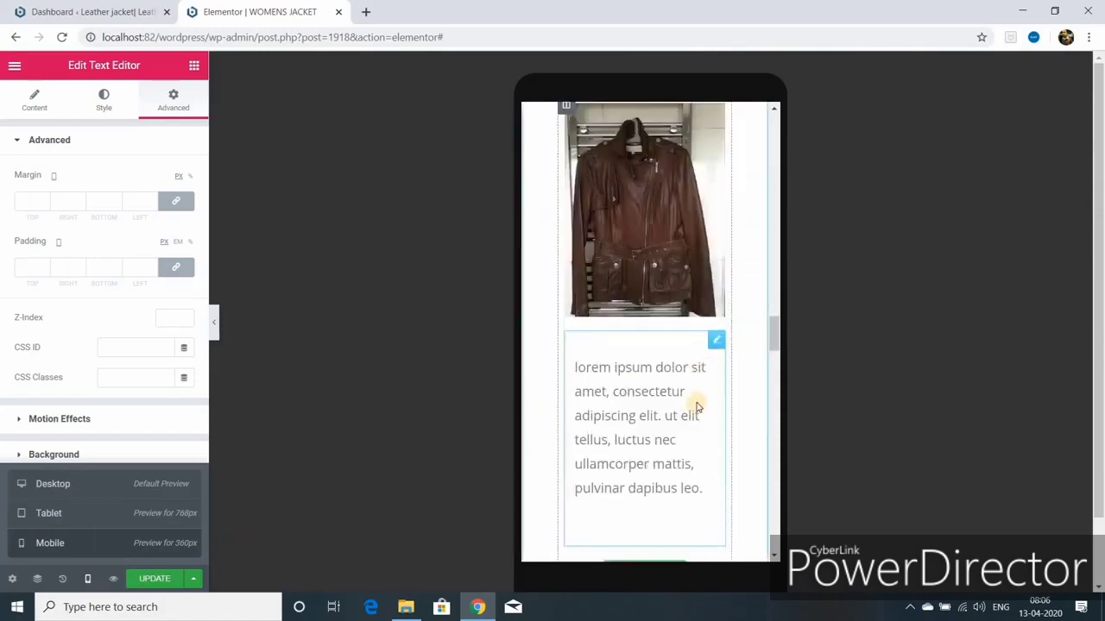
pyautogui.scroll(10, 698, 405)
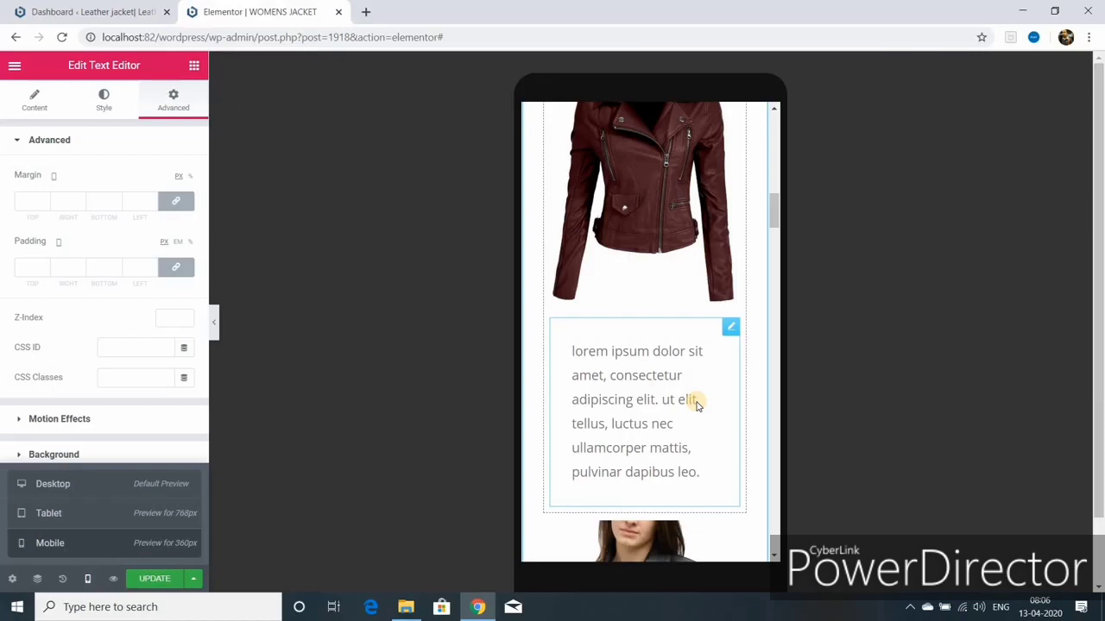
pyautogui.scroll(8, 698, 406)
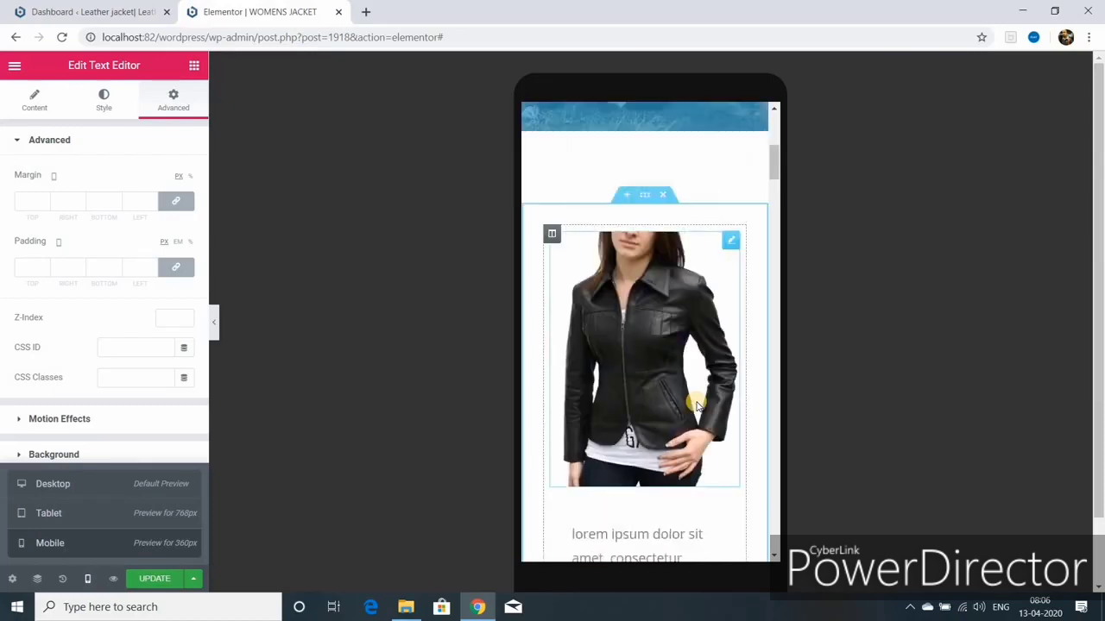
pyautogui.scroll(5, 697, 405)
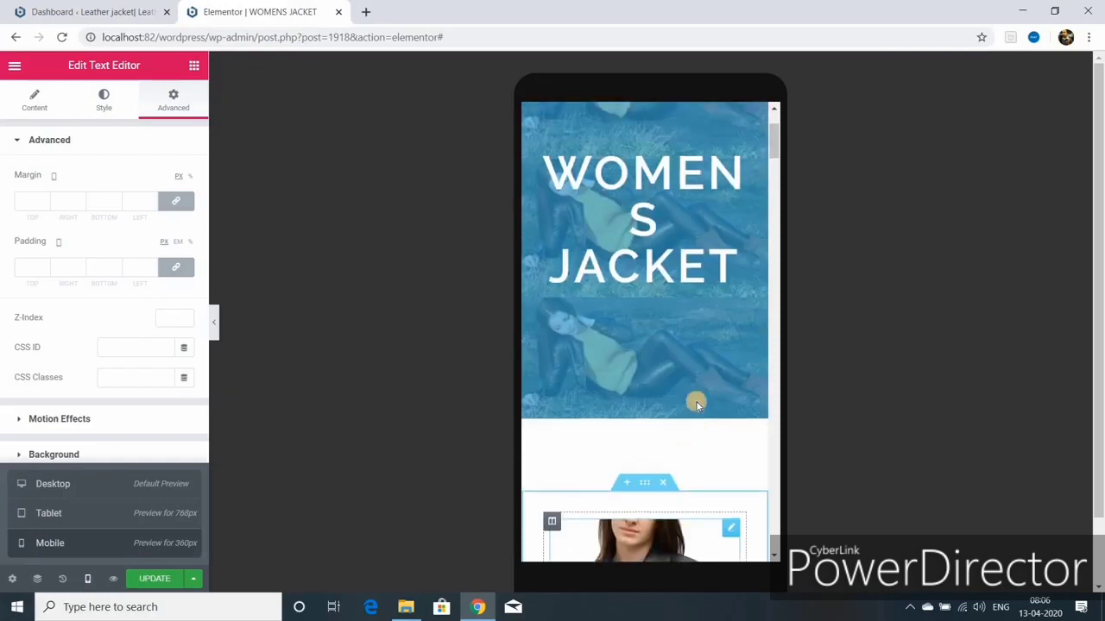
pyautogui.scroll(4, 697, 406)
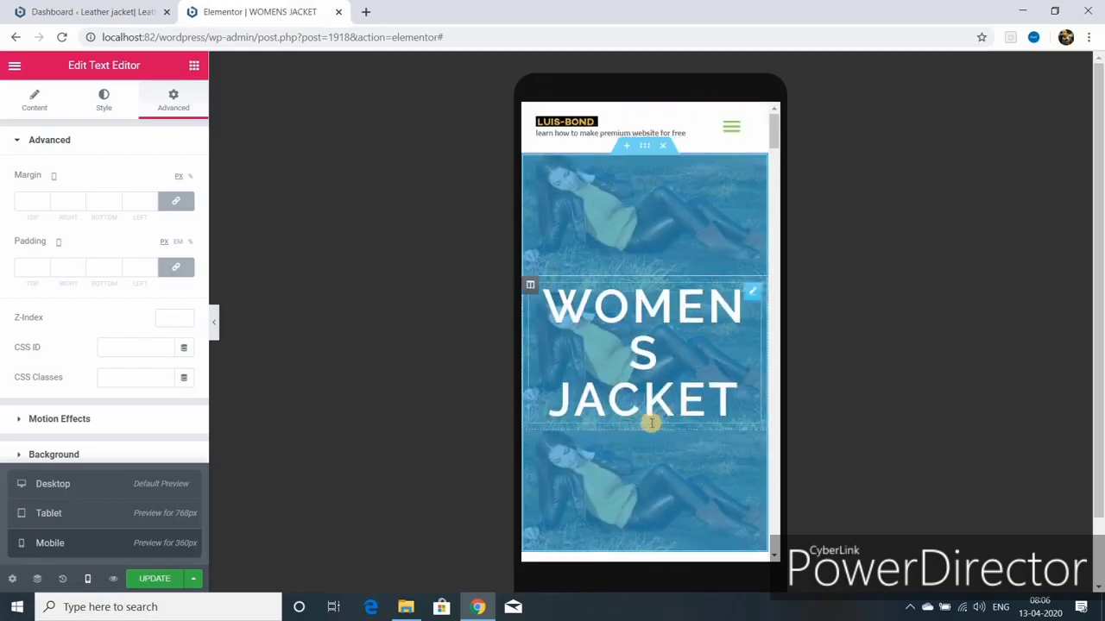
# Step: Inspect the WOMENS JACKET title's typography and the banner section's overlay settings
pyautogui.click(752, 296)
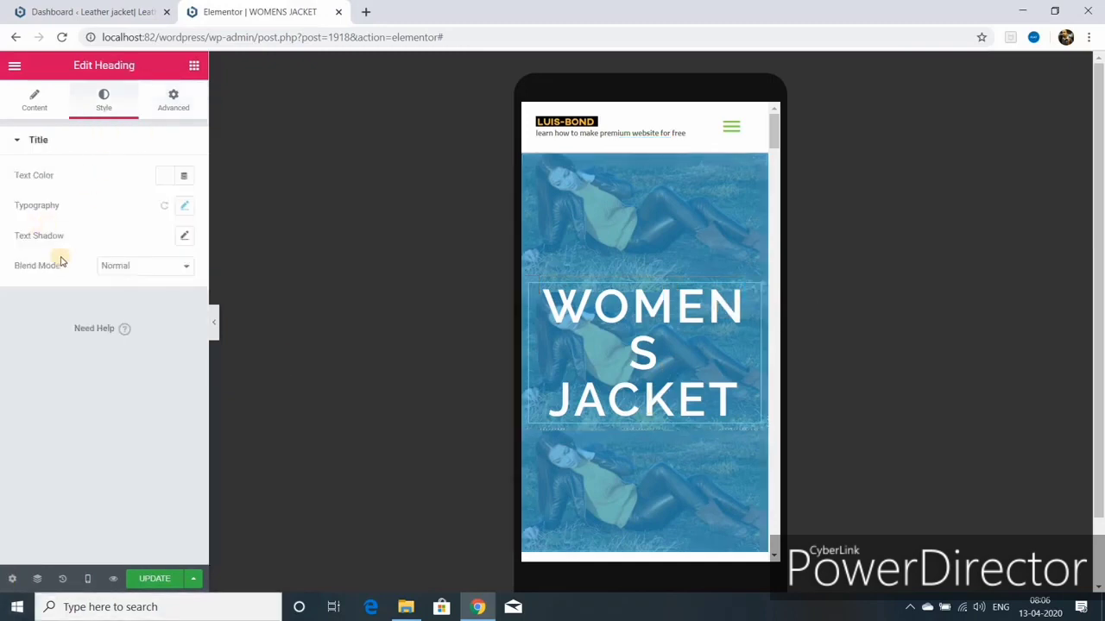
pyautogui.click(37, 107)
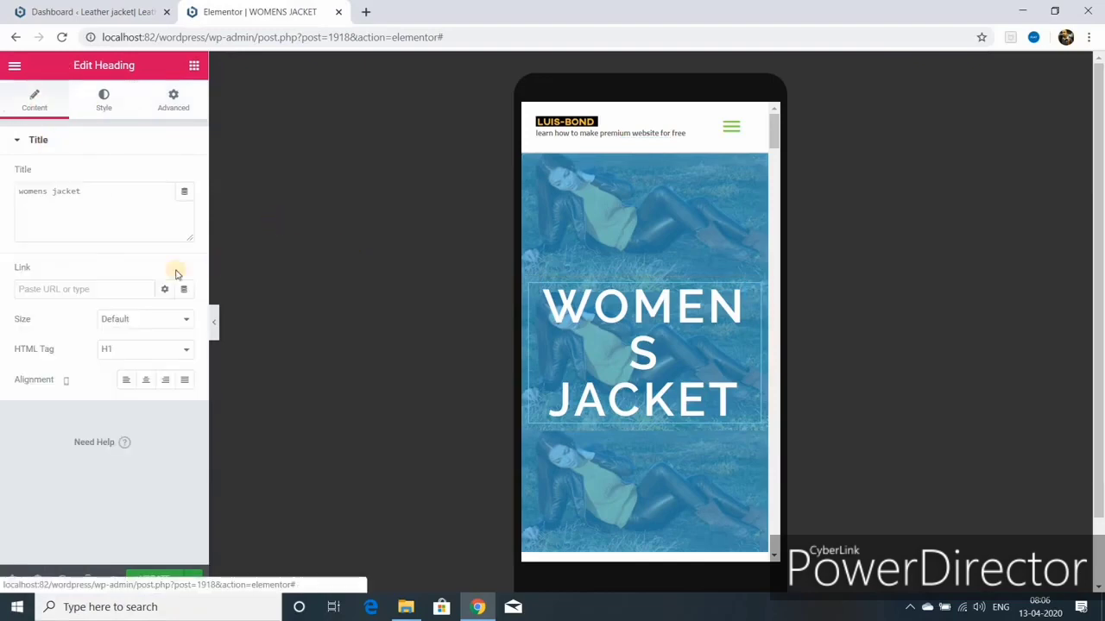
pyautogui.click(104, 100)
pyautogui.click(184, 205)
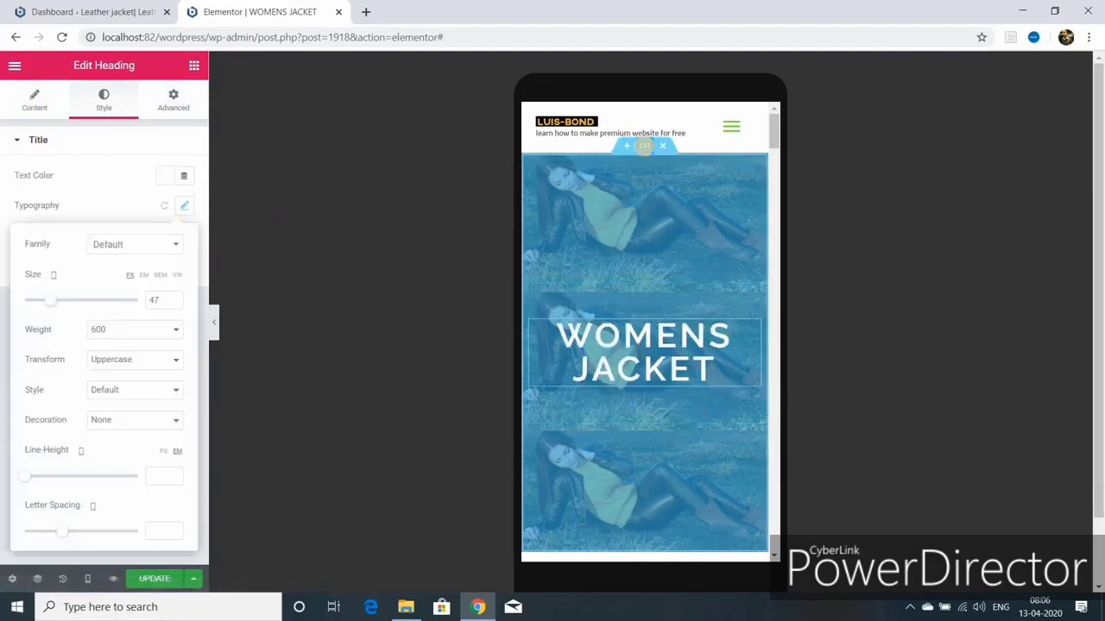
pyautogui.click(645, 147)
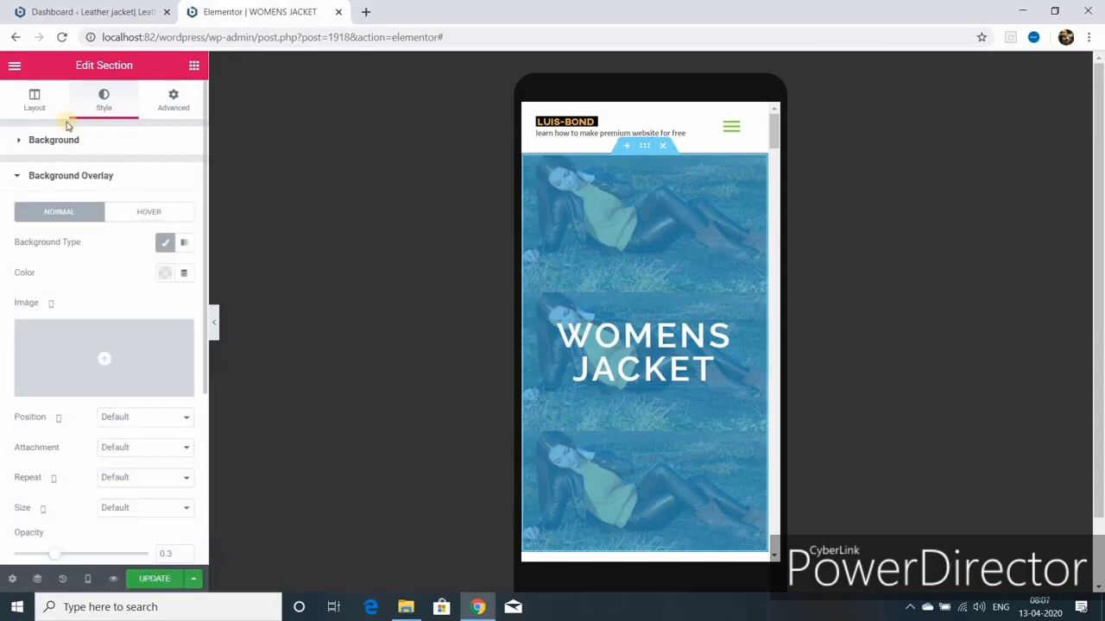
pyautogui.click(55, 179)
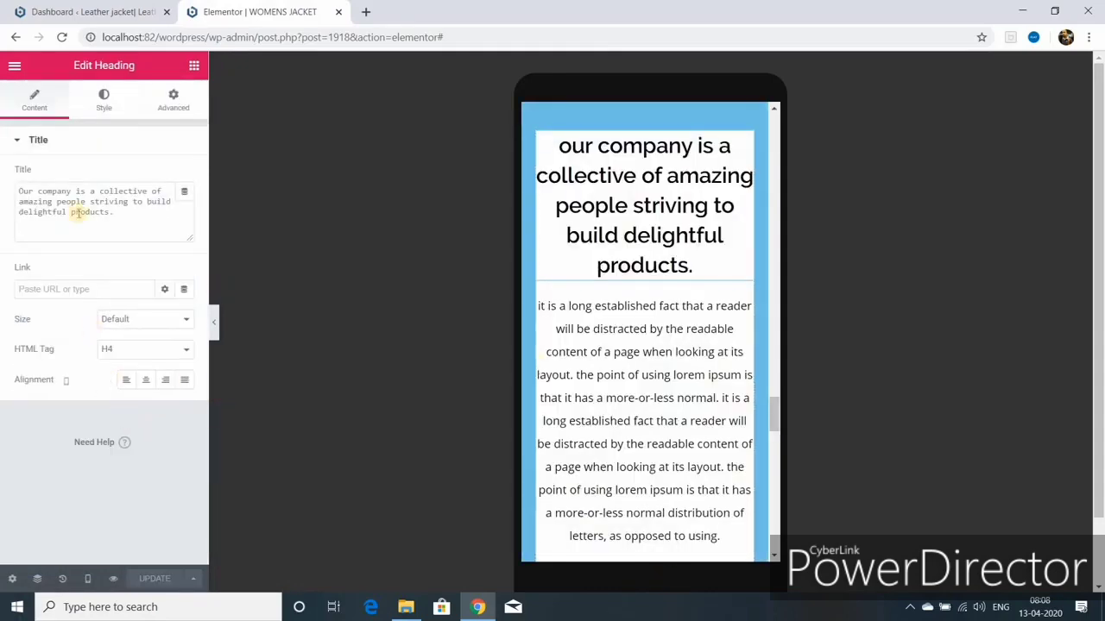
# Step: Shrink the company heading to 26 px and save the page
pyautogui.click(104, 99)
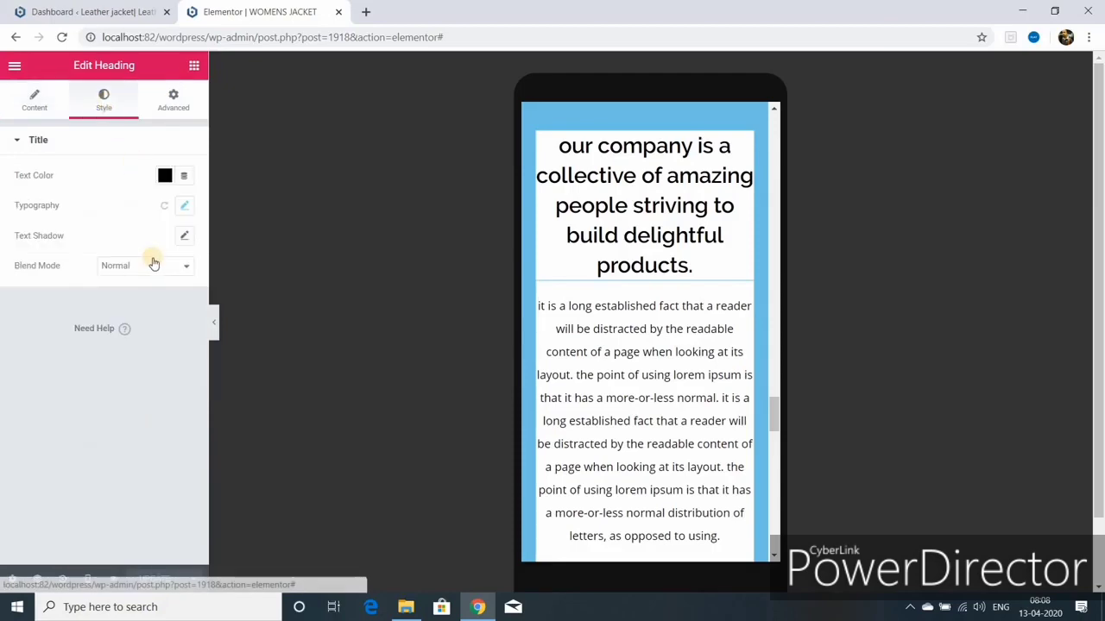
pyautogui.click(184, 205)
pyautogui.moveTo(43, 304); pyautogui.dragTo(36, 301)
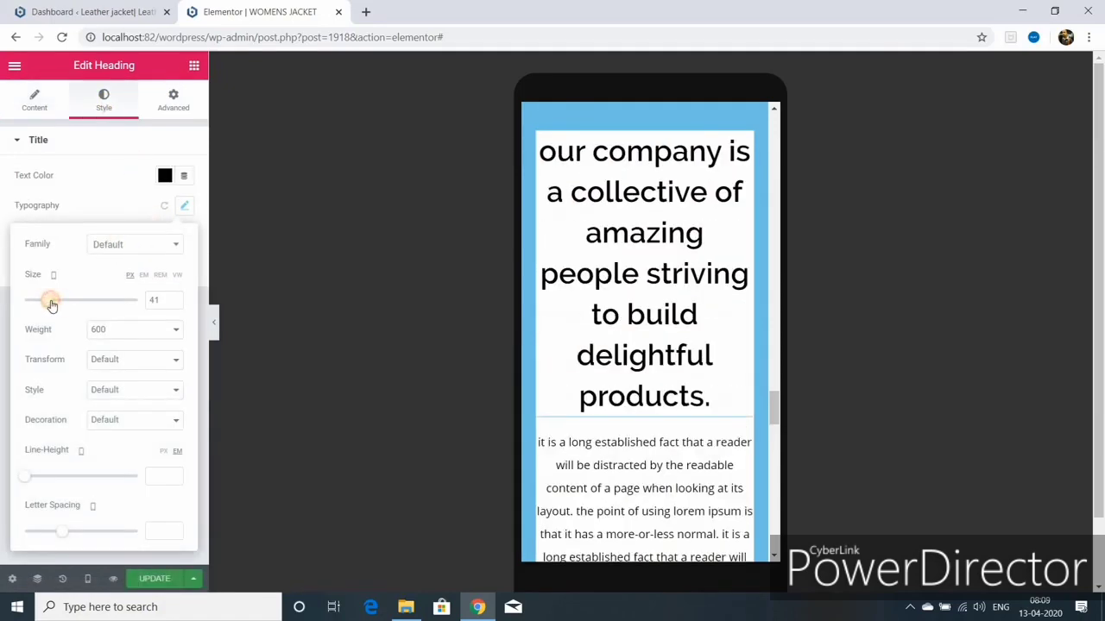
pyautogui.click(154, 577)
# Step: Return the preview to desktop width and select the second product column's text
pyautogui.scroll(-3, 630, 456)
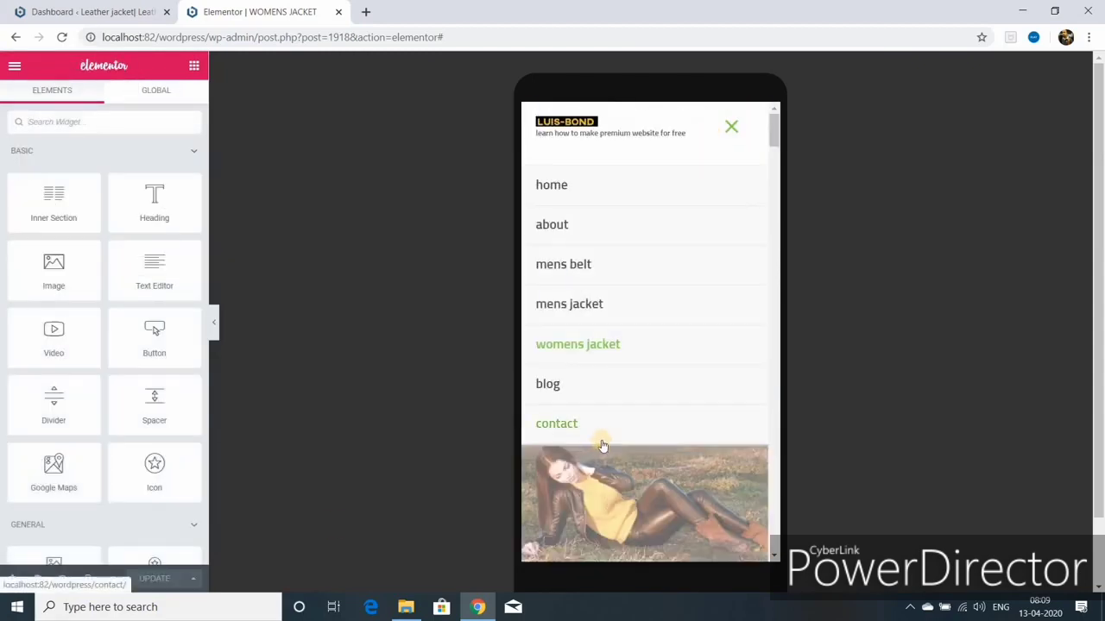
pyautogui.scroll(-5, 603, 445)
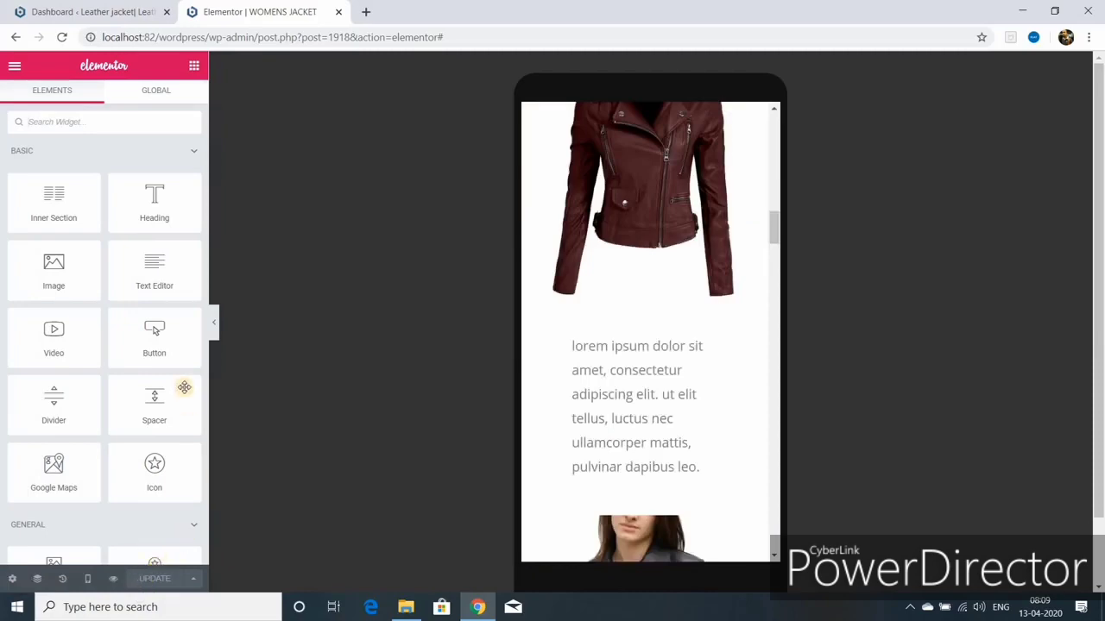
pyautogui.click(87, 579)
pyautogui.click(53, 514)
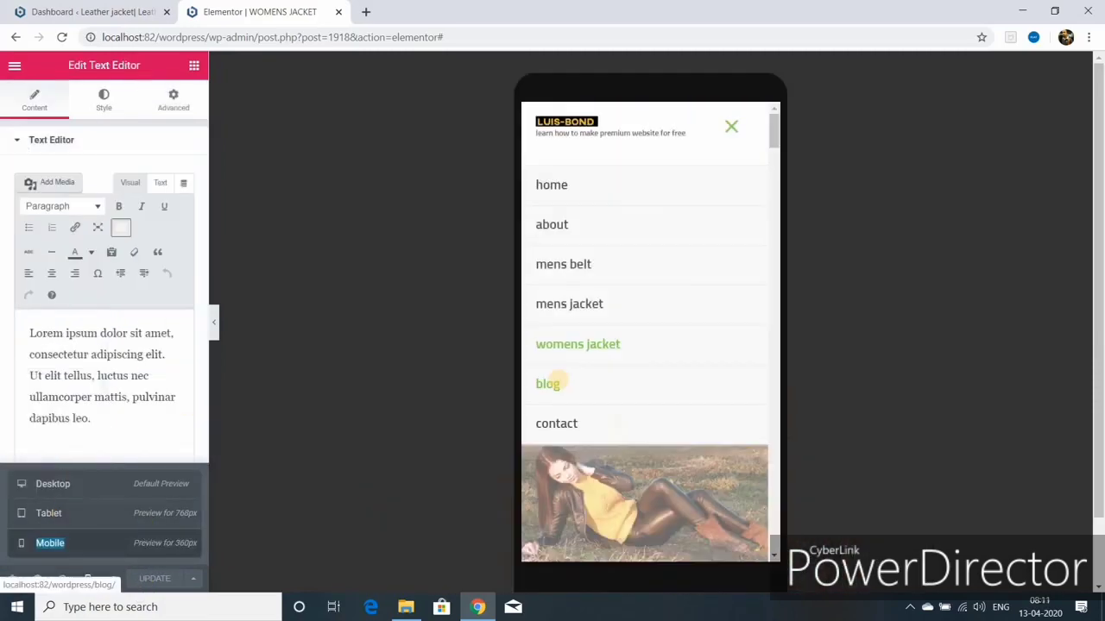
pyautogui.click(54, 483)
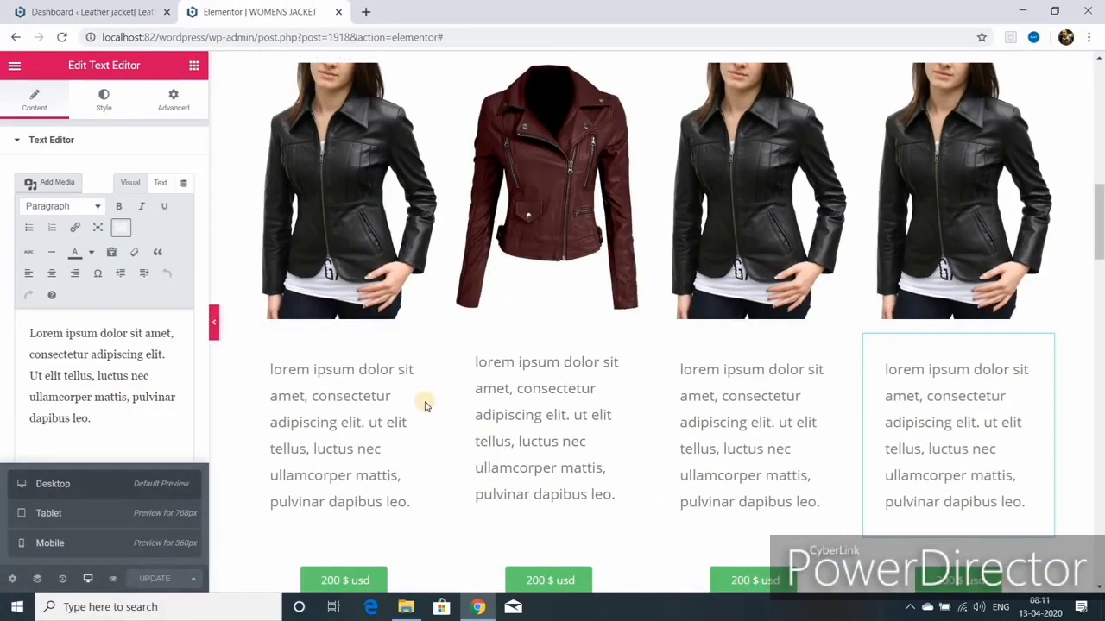
pyautogui.click(543, 467)
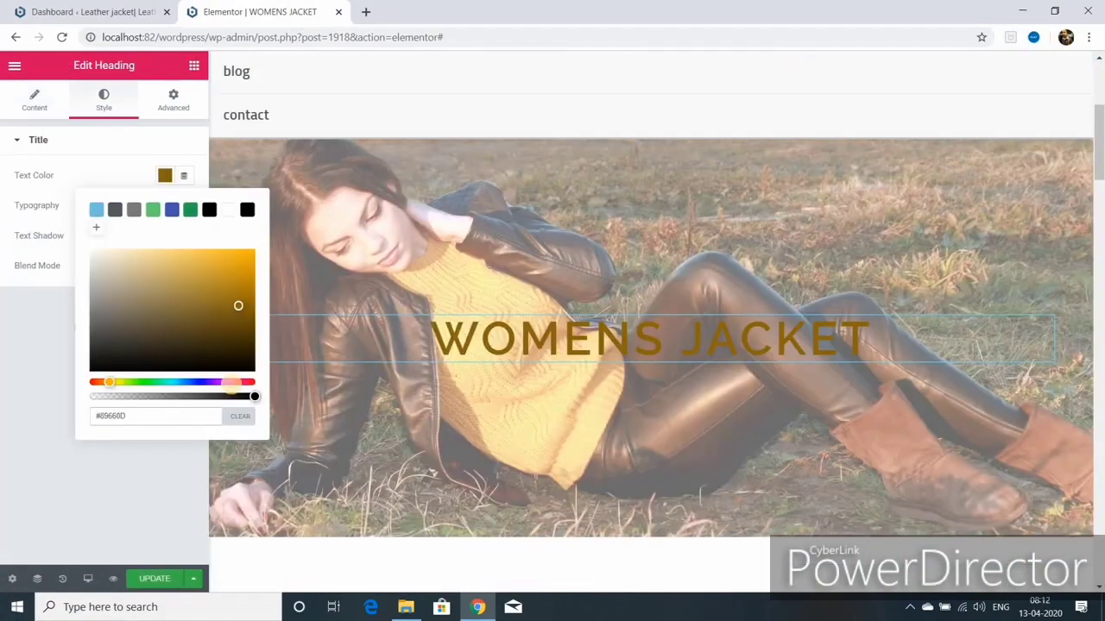
# Step: Make the WOMENS JACKET title purple (#890D7A) with a blurred, offset text shadow
pyautogui.click(231, 383)
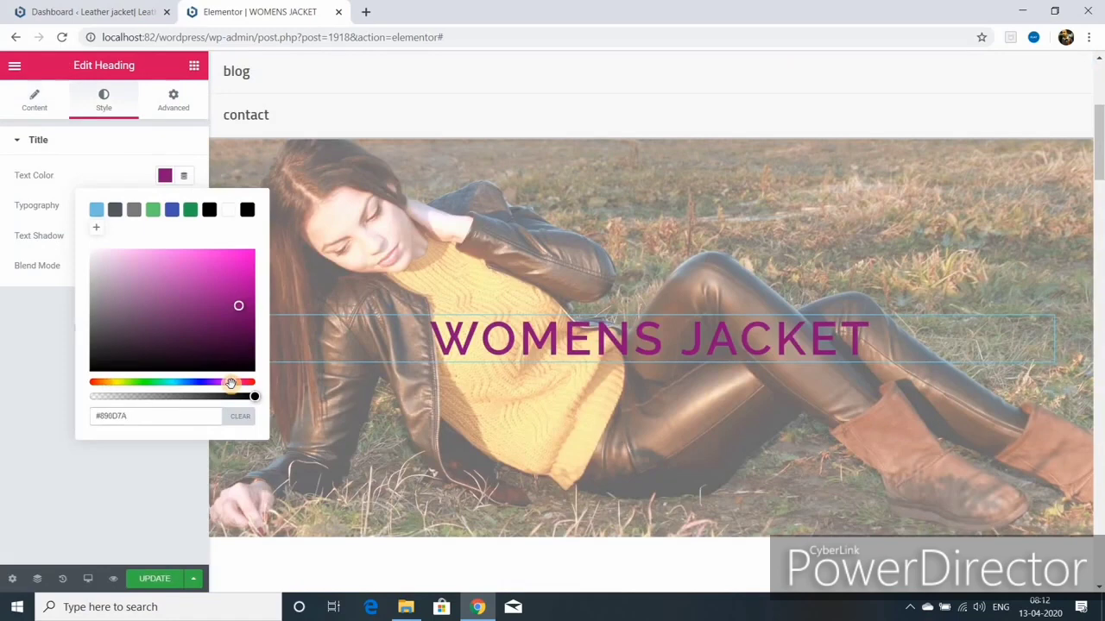
pyautogui.click(154, 579)
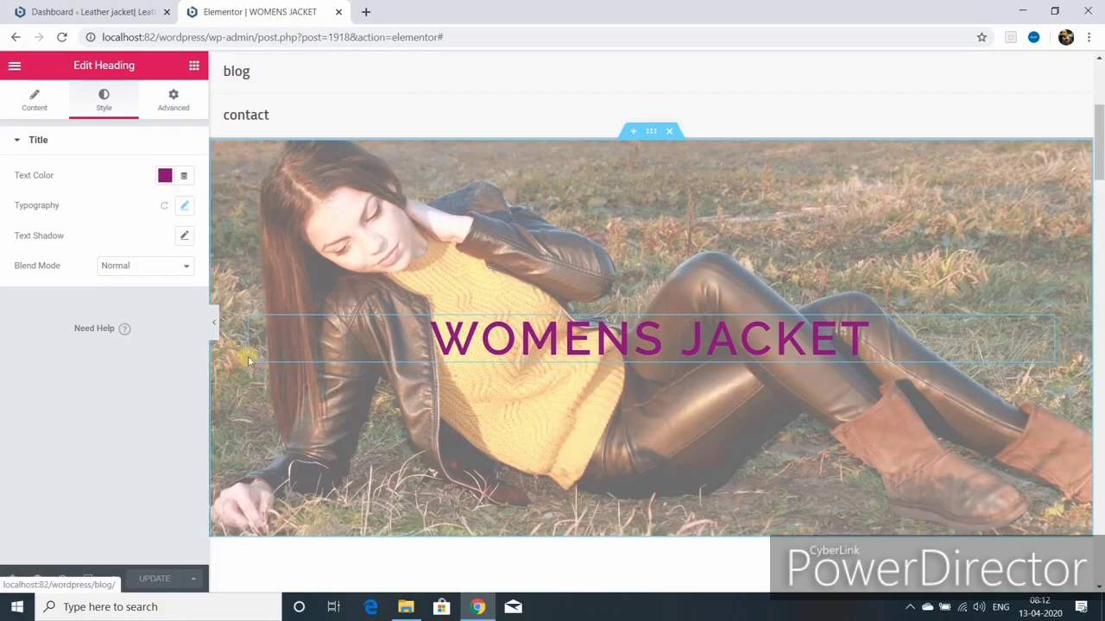
pyautogui.click(184, 237)
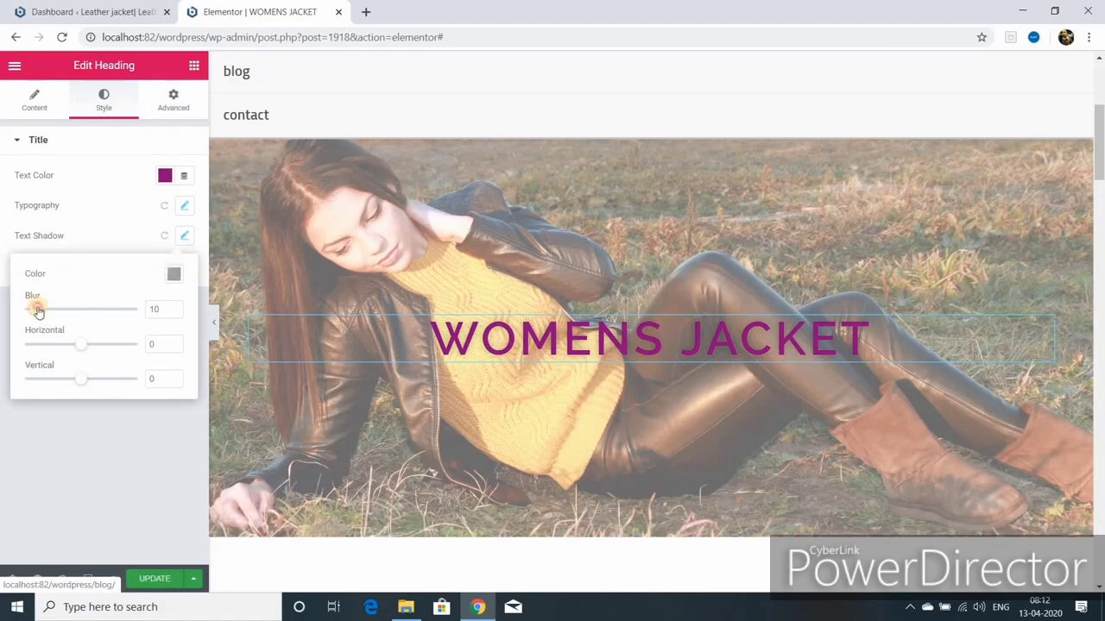
pyautogui.moveTo(38, 312); pyautogui.dragTo(96, 307)
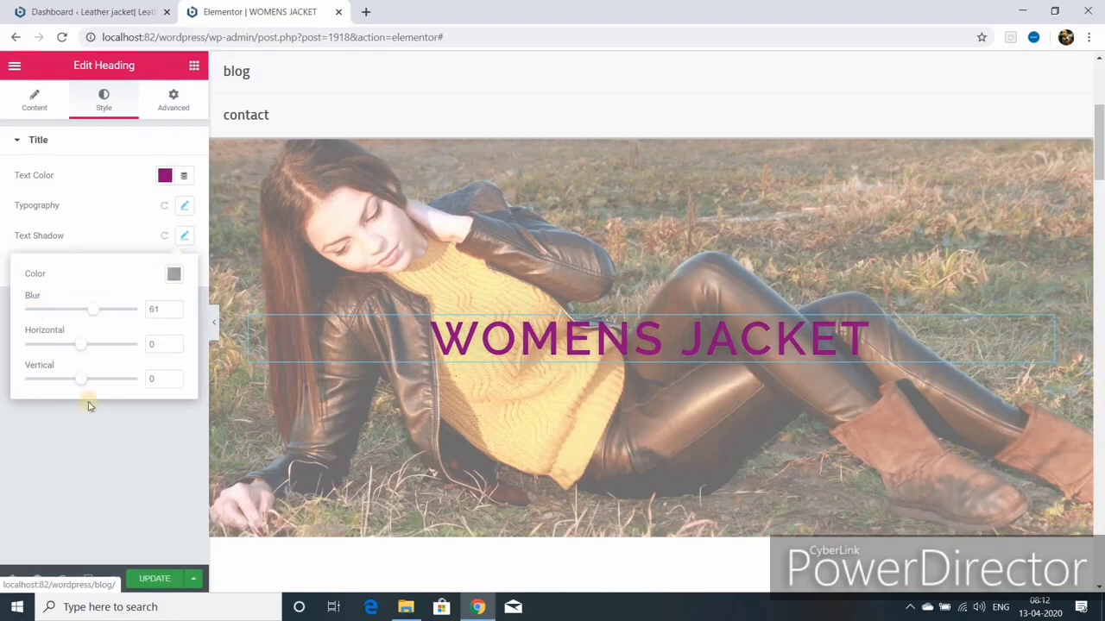
pyautogui.moveTo(80, 345); pyautogui.dragTo(108, 345)
pyautogui.moveTo(82, 387); pyautogui.dragTo(163, 380)
pyautogui.click(152, 577)
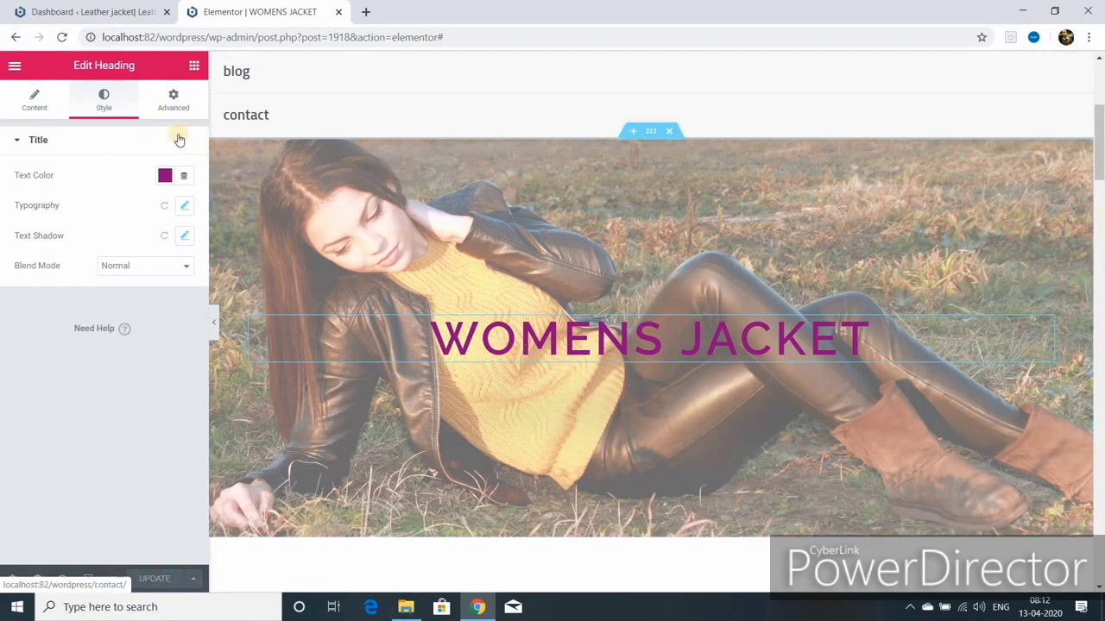
# Step: Give the title a Slow Fade In Left entrance animation with a 2000 ms delay and update
pyautogui.click(173, 100)
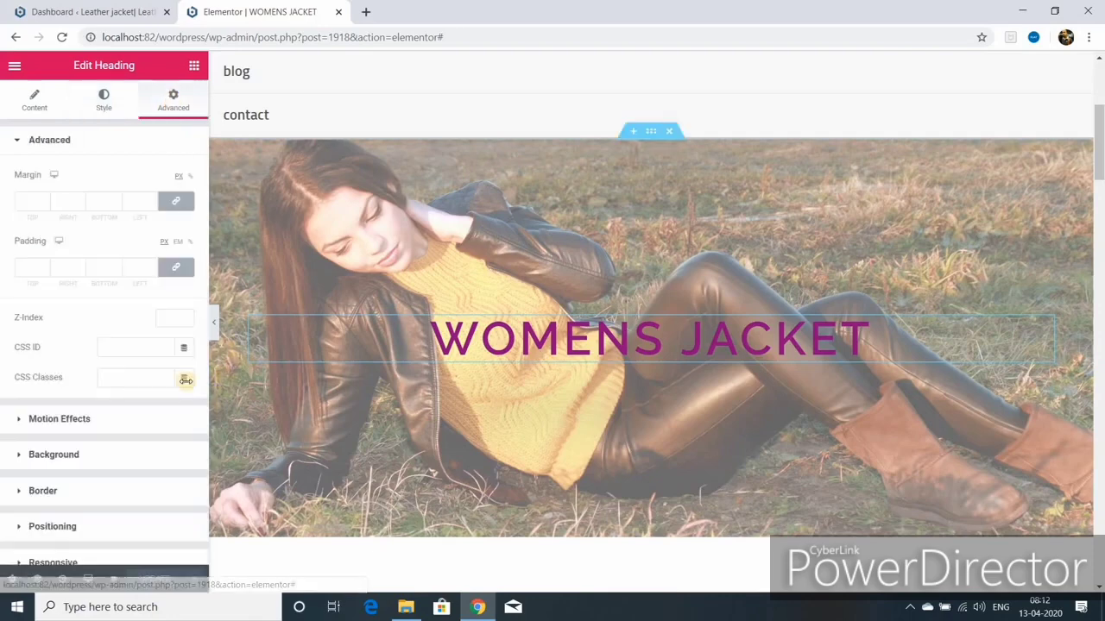
pyautogui.click(64, 419)
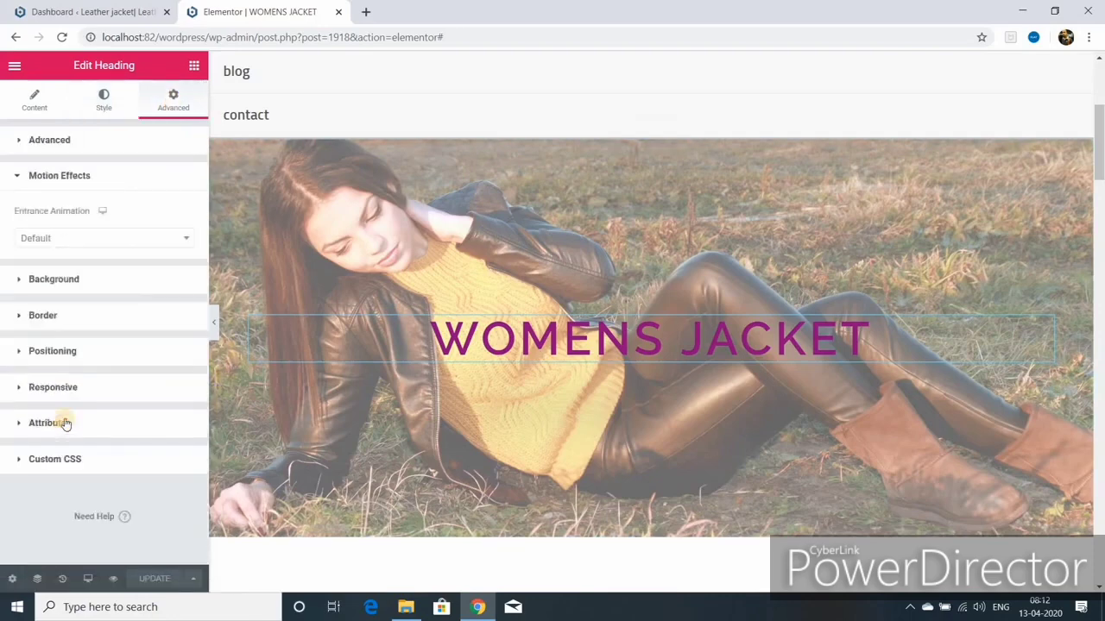
pyautogui.click(99, 238)
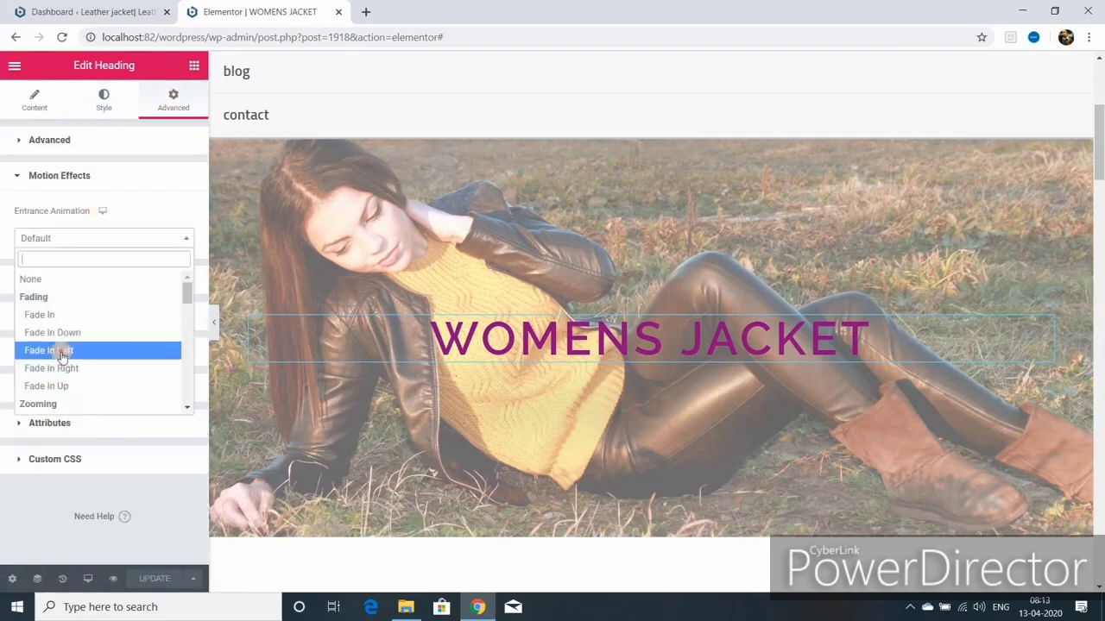
pyautogui.click(61, 351)
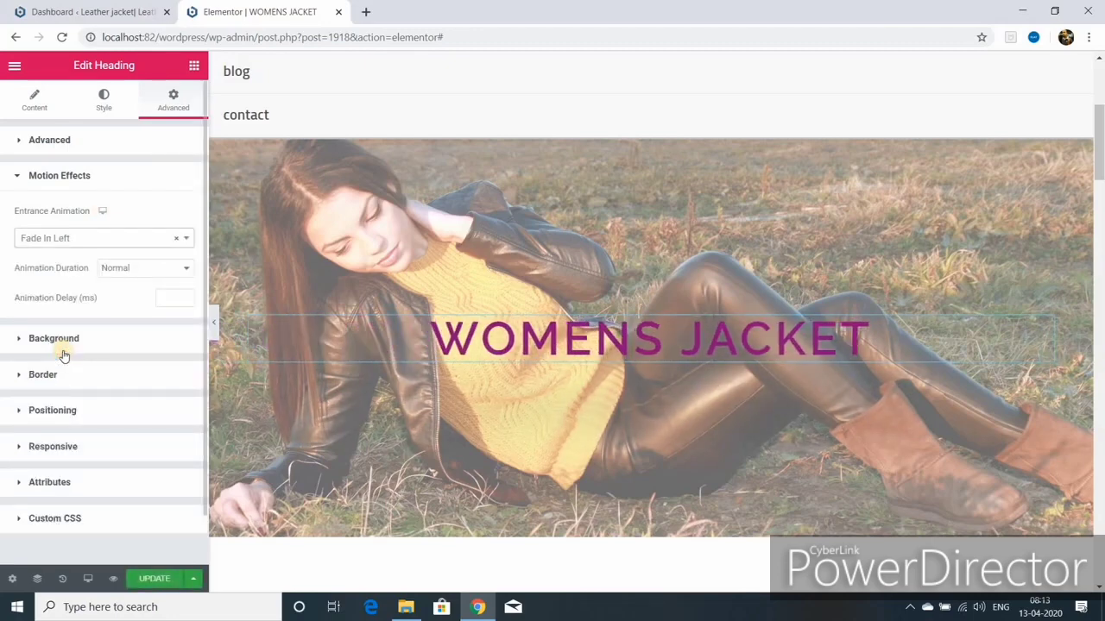
pyautogui.click(187, 274)
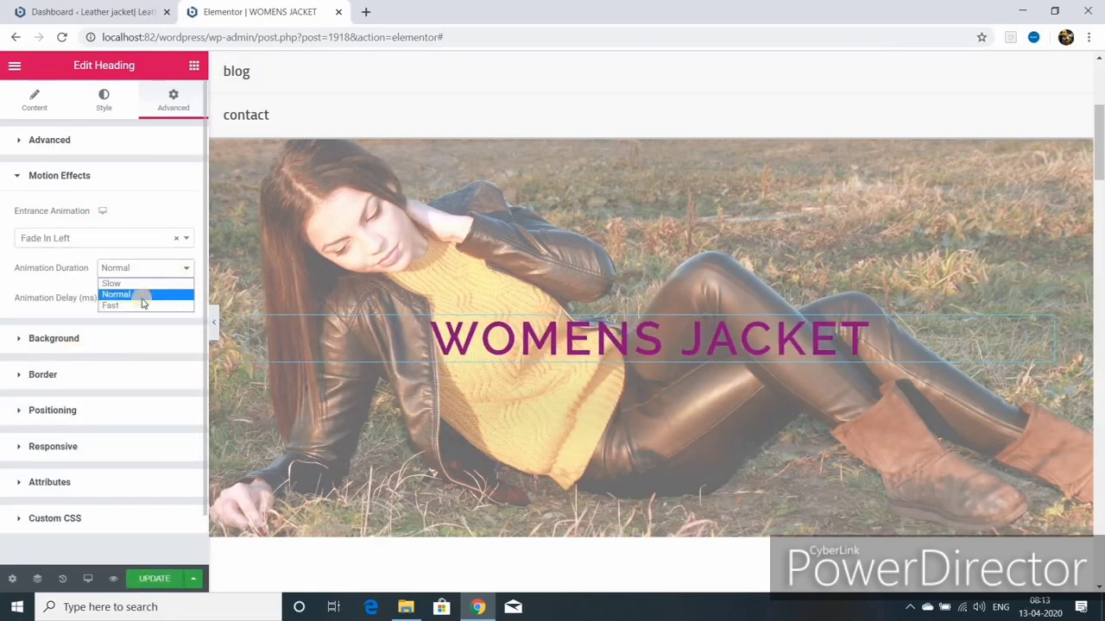
pyautogui.click(132, 284)
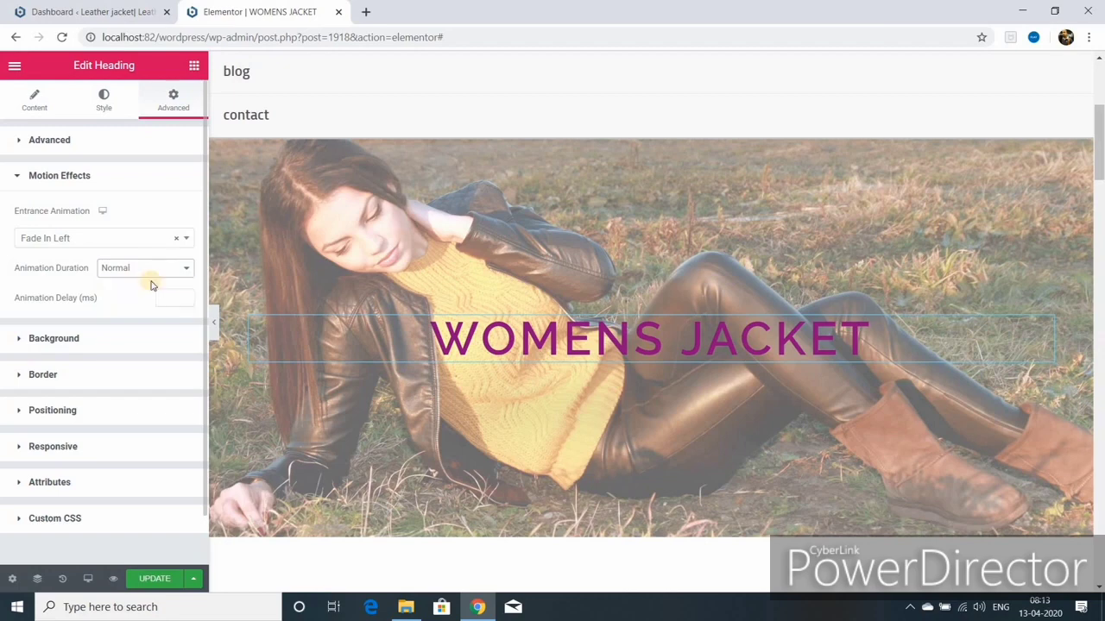
pyautogui.click(179, 298)
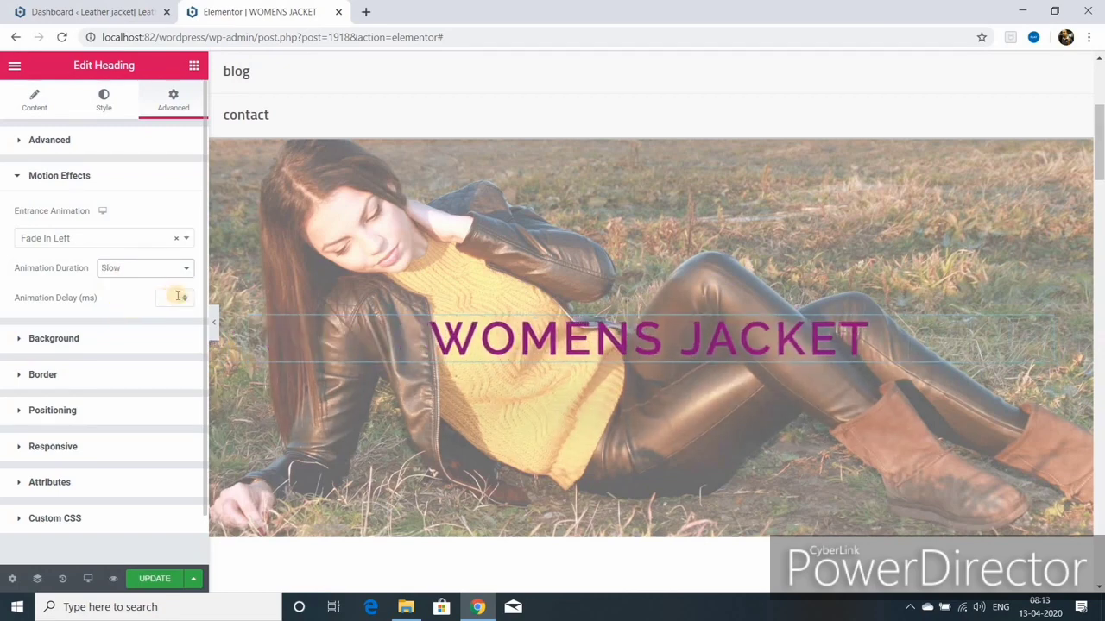
pyautogui.write('2000')
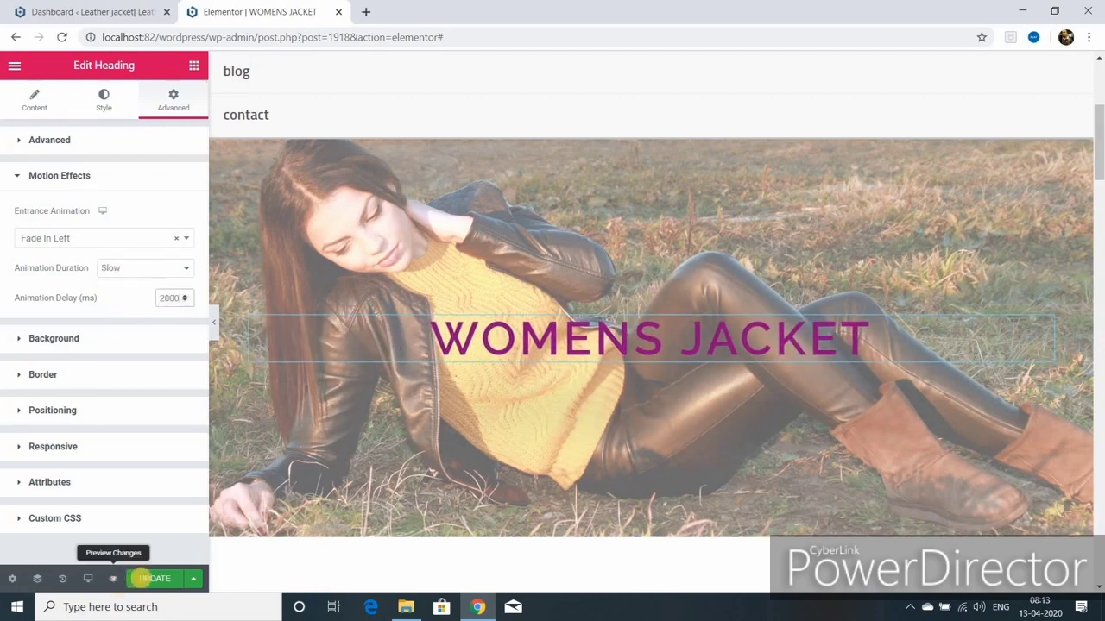
pyautogui.click(155, 579)
pyautogui.scroll(-5, 609, 482)
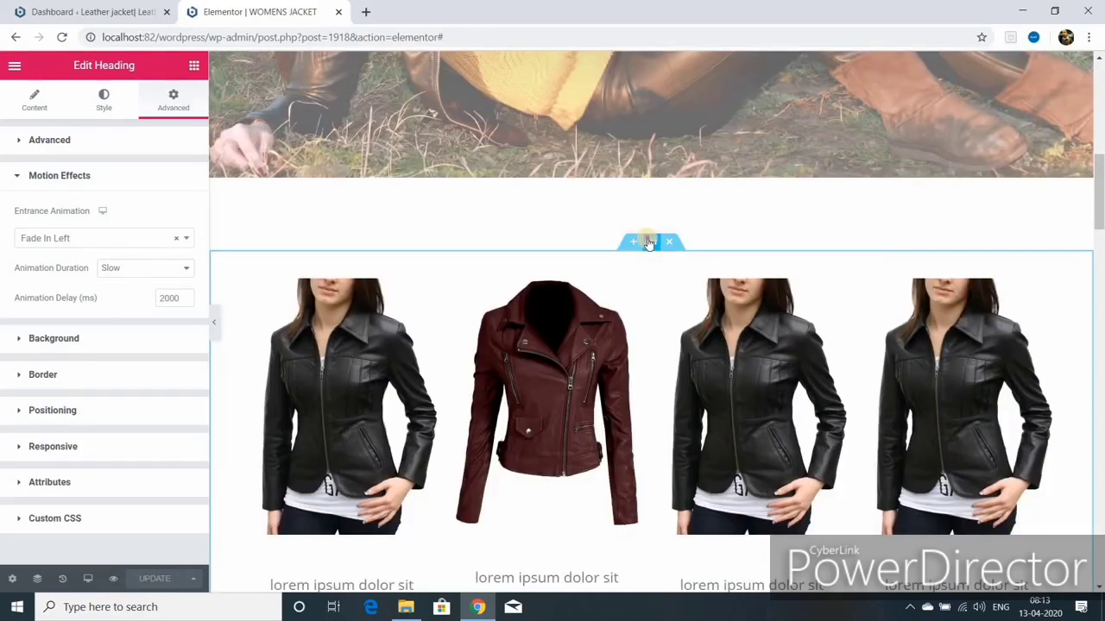
# Step: Give the first jacket image an entrance animation in its Motion Effects
pyautogui.click(649, 241)
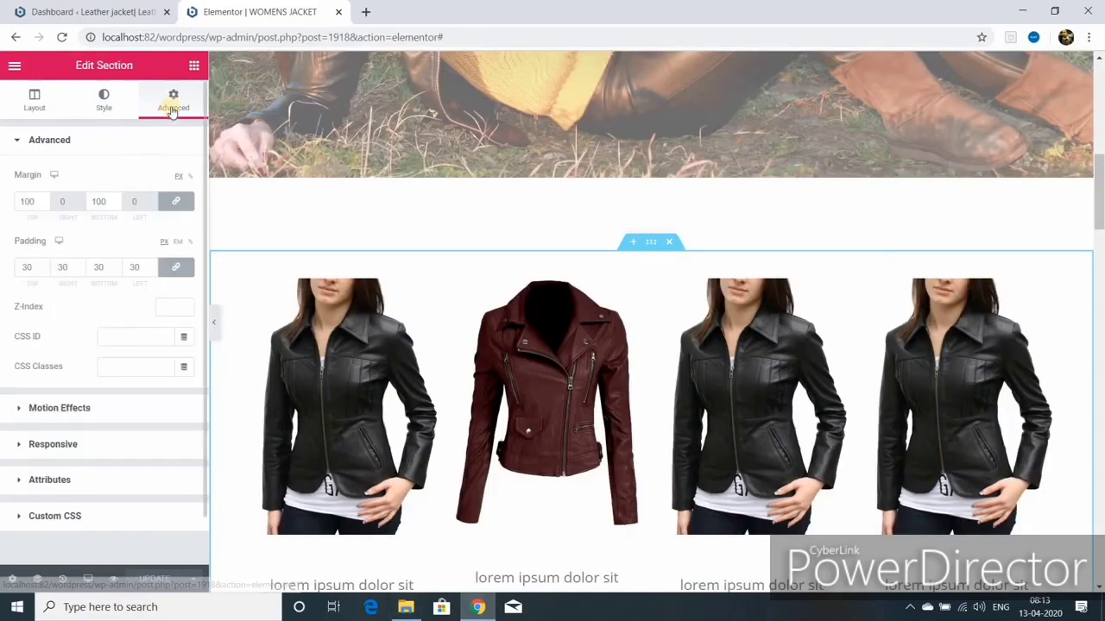
pyautogui.click(76, 409)
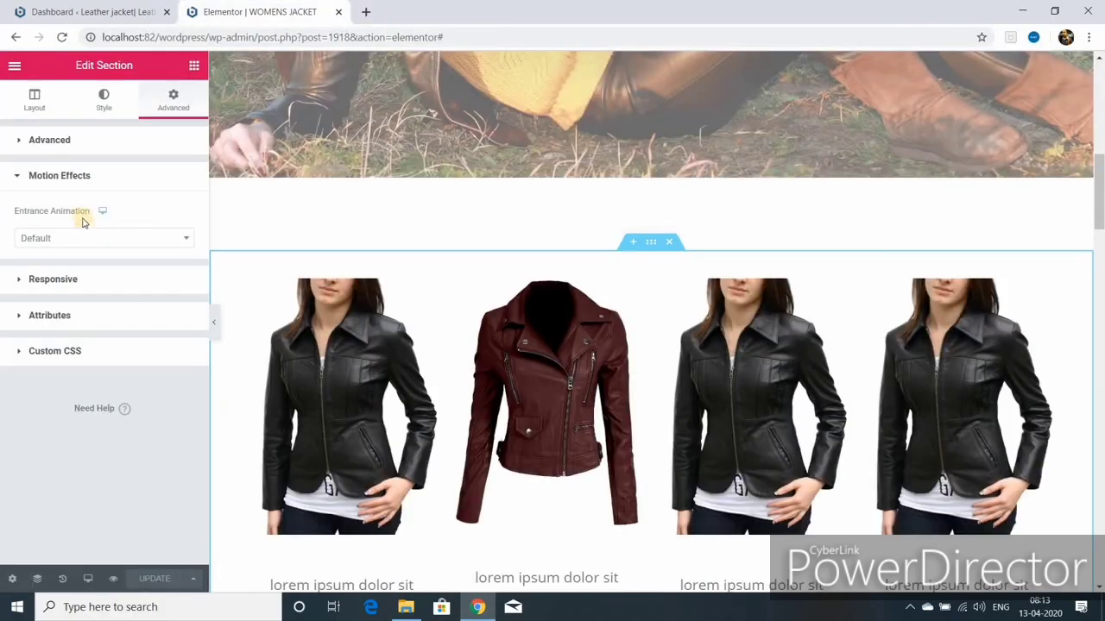
pyautogui.moveTo(103, 212)
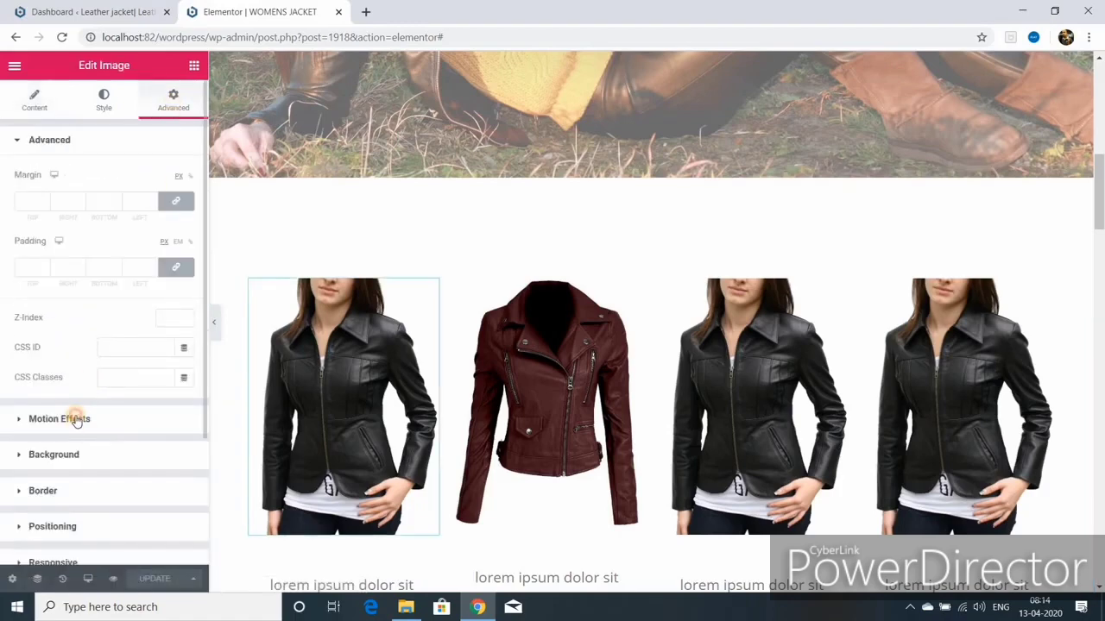
pyautogui.click(74, 420)
pyautogui.click(167, 242)
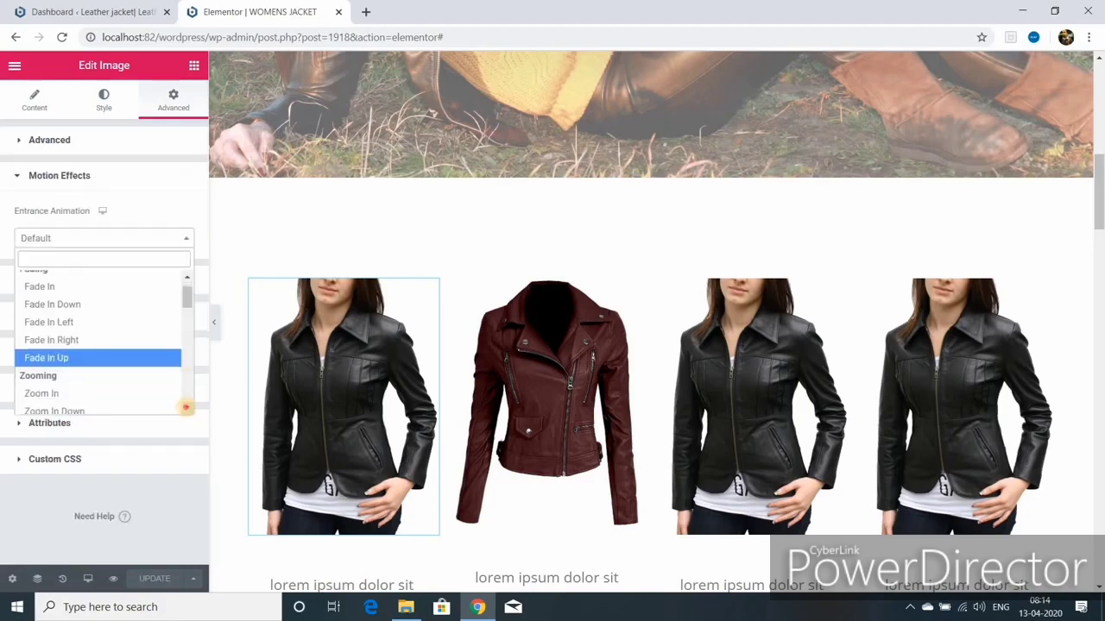
pyautogui.scroll(-5, 186, 406)
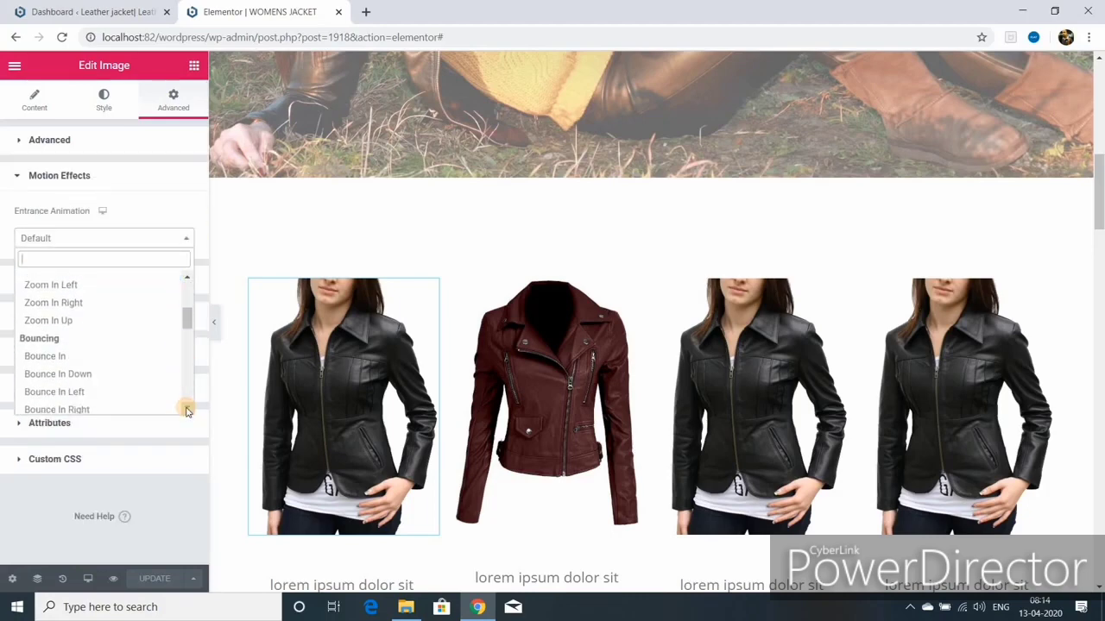
pyautogui.click(95, 393)
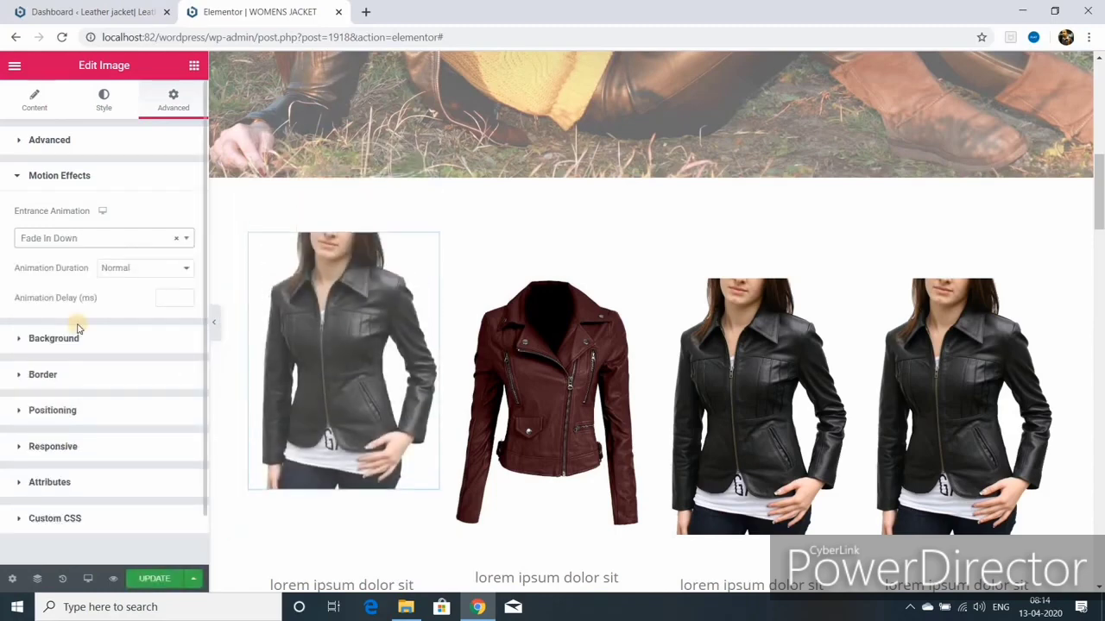
# Step: Make the fourth jacket image Fade In Right with Slow animation duration
pyautogui.click(958, 388)
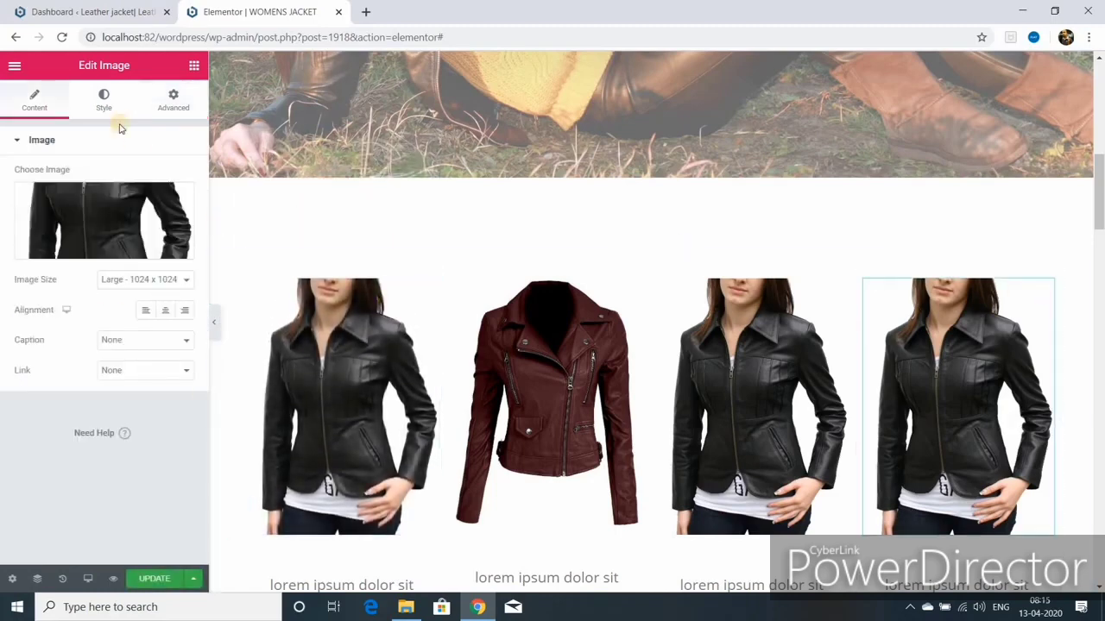
pyautogui.click(173, 101)
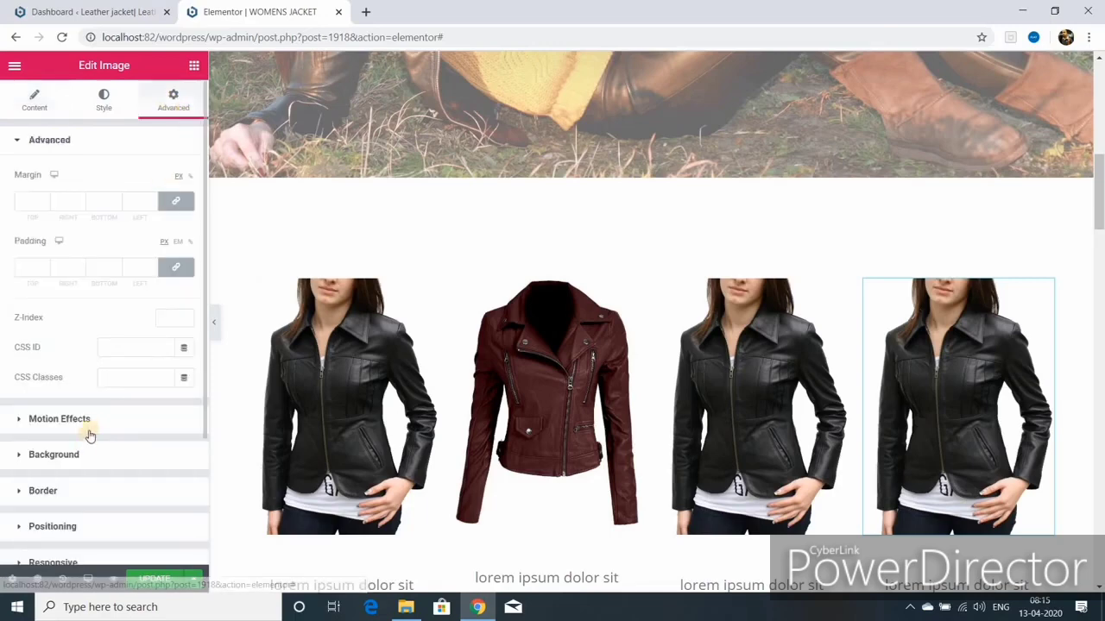
pyautogui.click(58, 419)
pyautogui.click(95, 238)
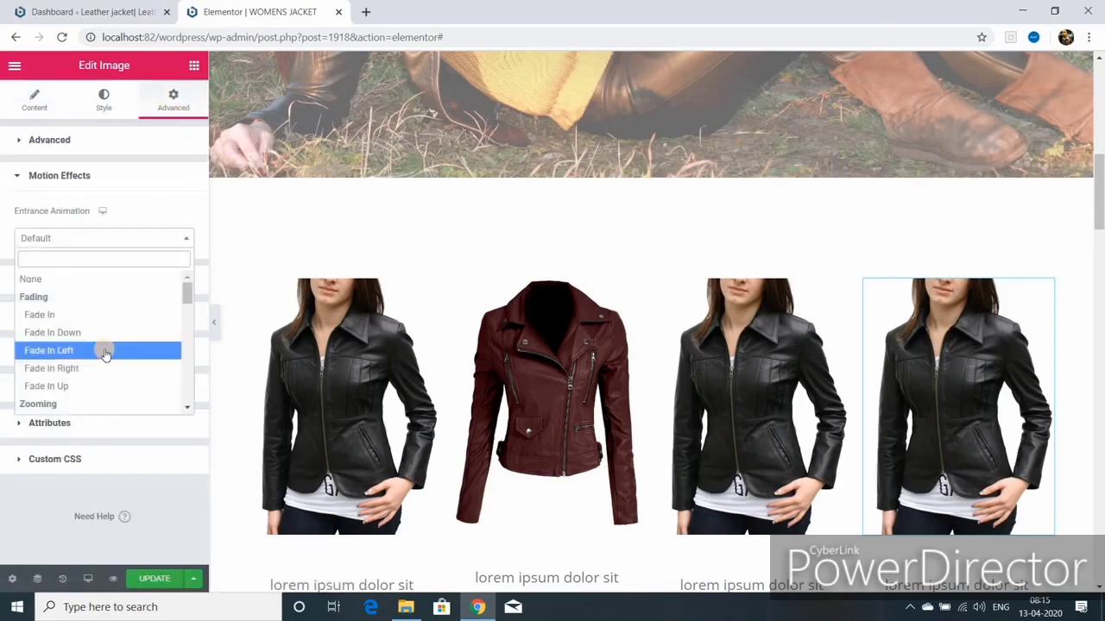
pyautogui.click(98, 368)
pyautogui.click(185, 267)
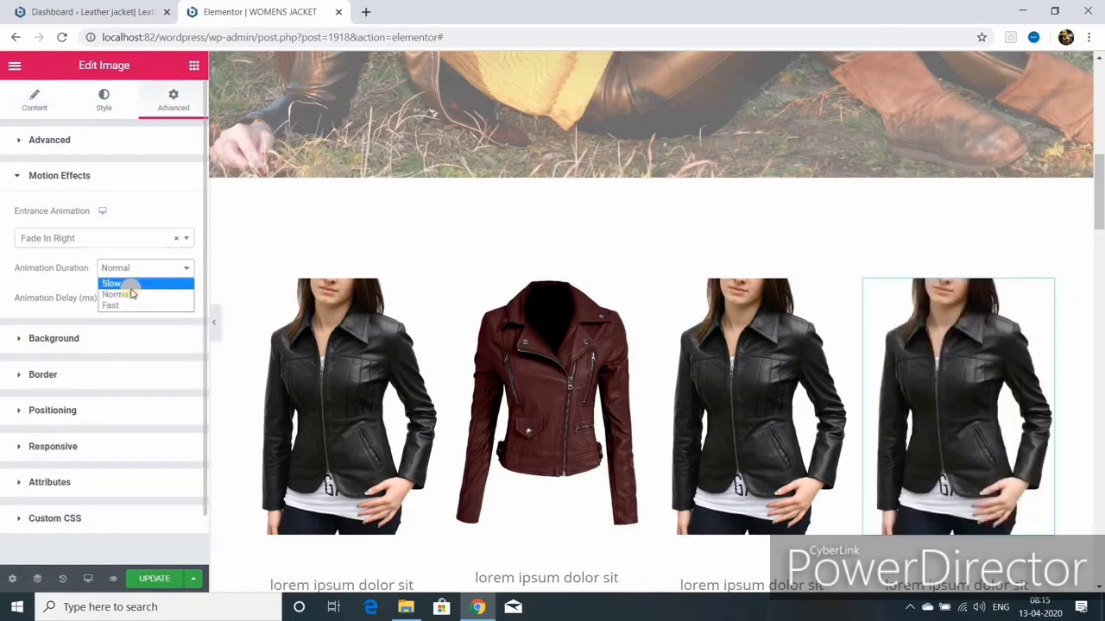
pyautogui.click(132, 287)
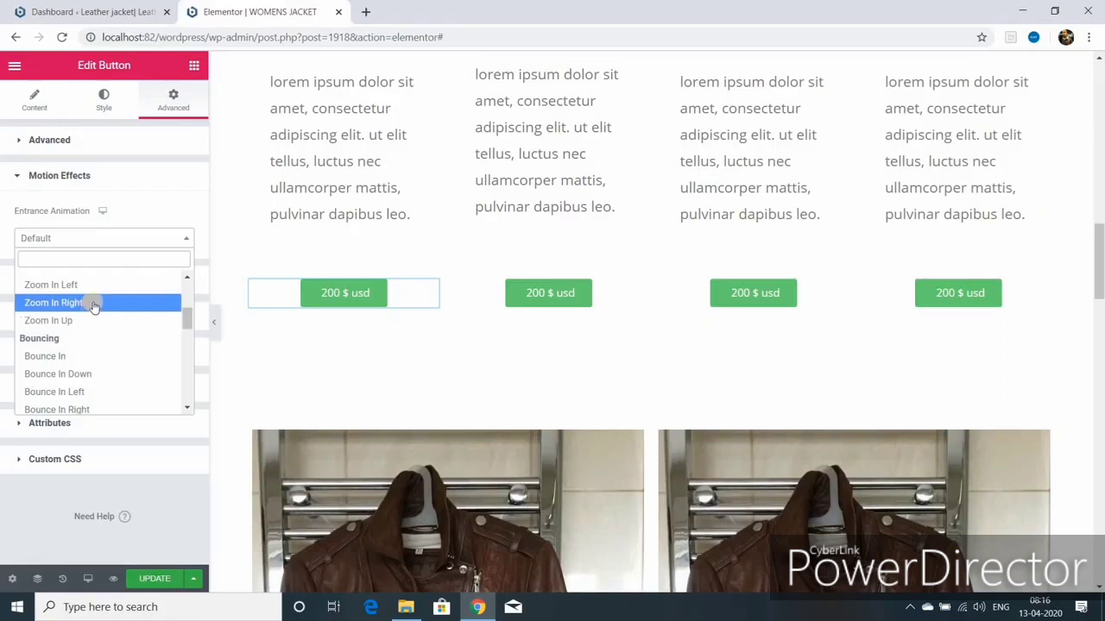
# Step: Set the price button to Zoom In Right, update, and make the second 200 $ usd button Slide In Up
pyautogui.click(93, 303)
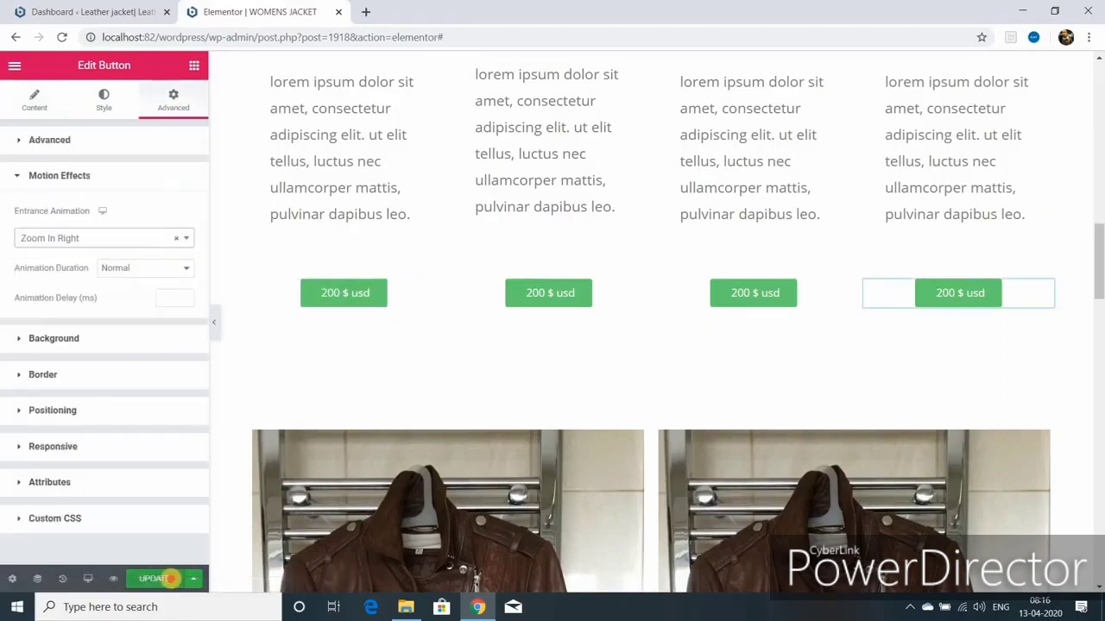
pyautogui.click(170, 578)
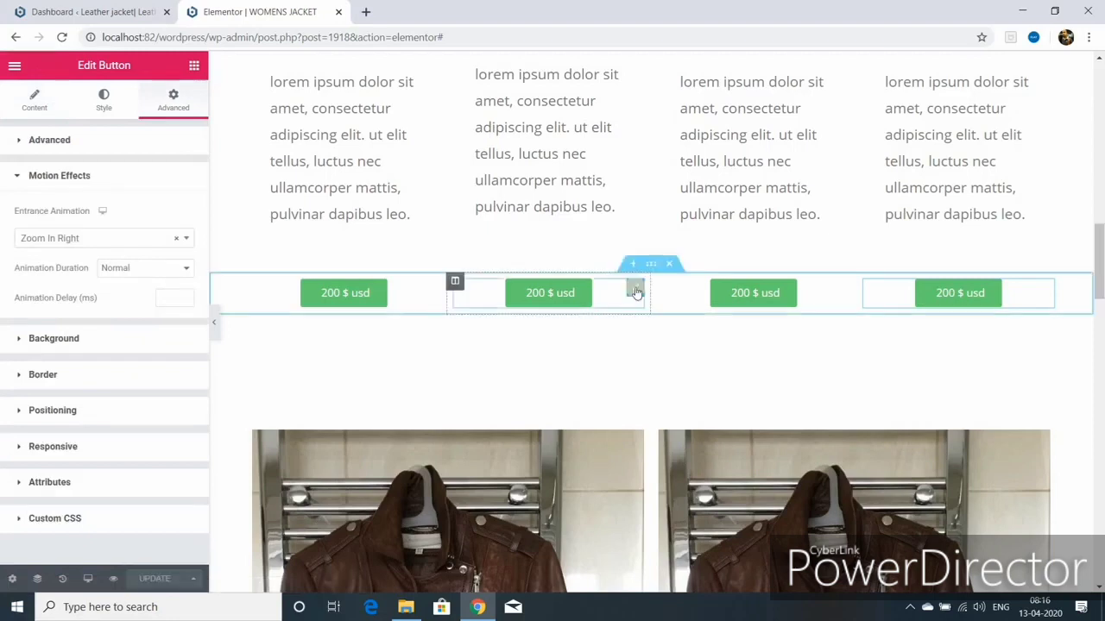
pyautogui.click(629, 291)
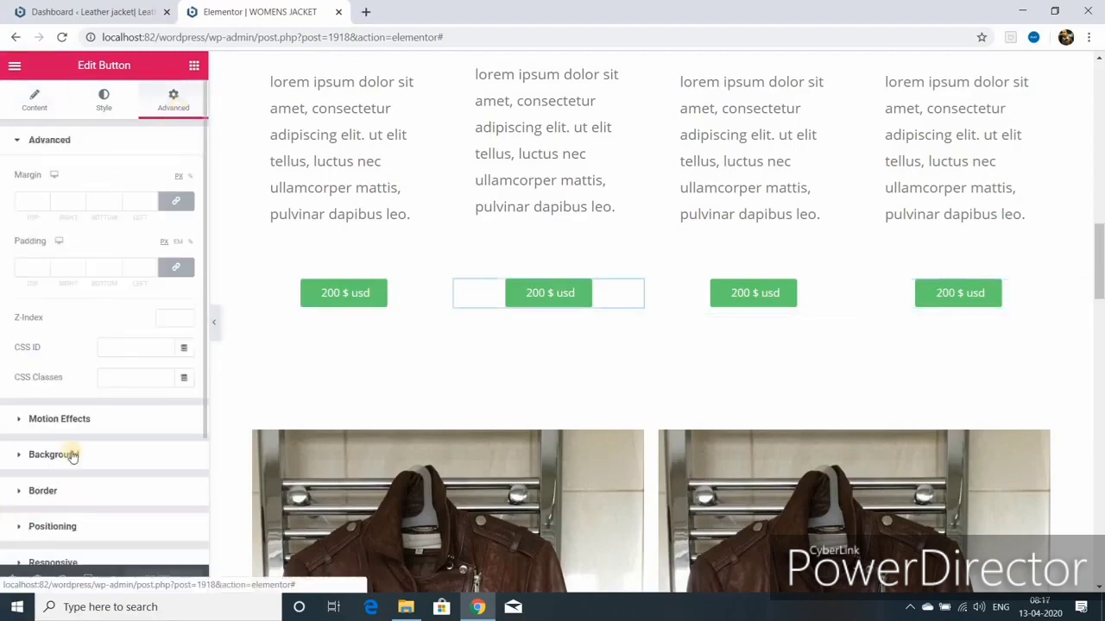
pyautogui.click(65, 418)
pyautogui.click(186, 239)
pyautogui.scroll(-3, 189, 411)
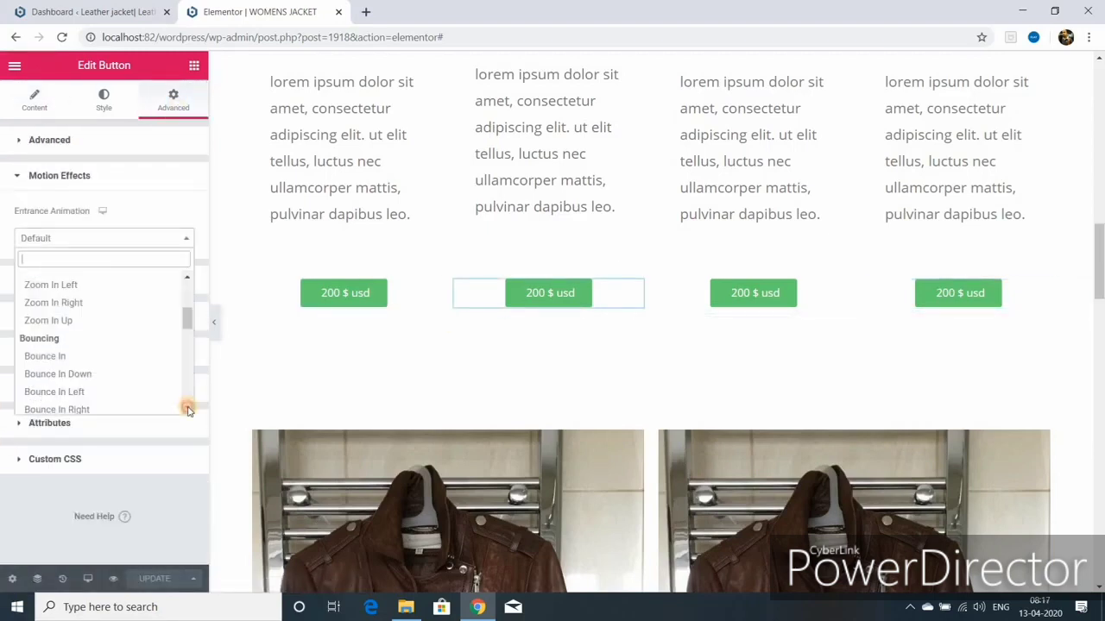
pyautogui.scroll(-3, 189, 411)
pyautogui.click(57, 375)
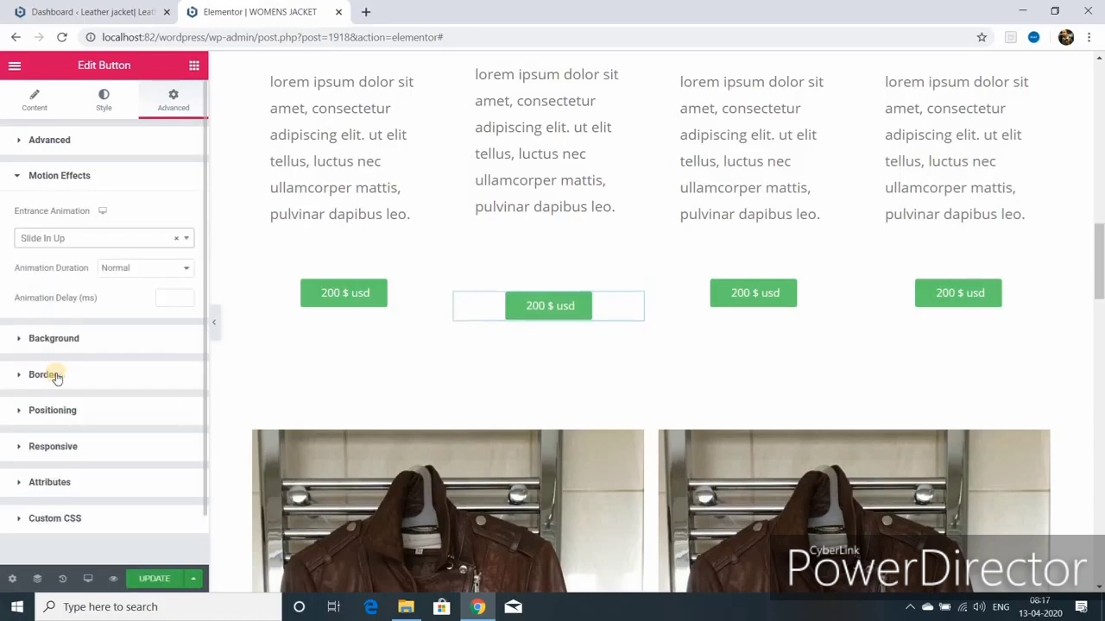
# Step: Copy the second button's style and paste it onto the third button
pyautogui.rightClick(570, 296)
pyautogui.click(627, 359)
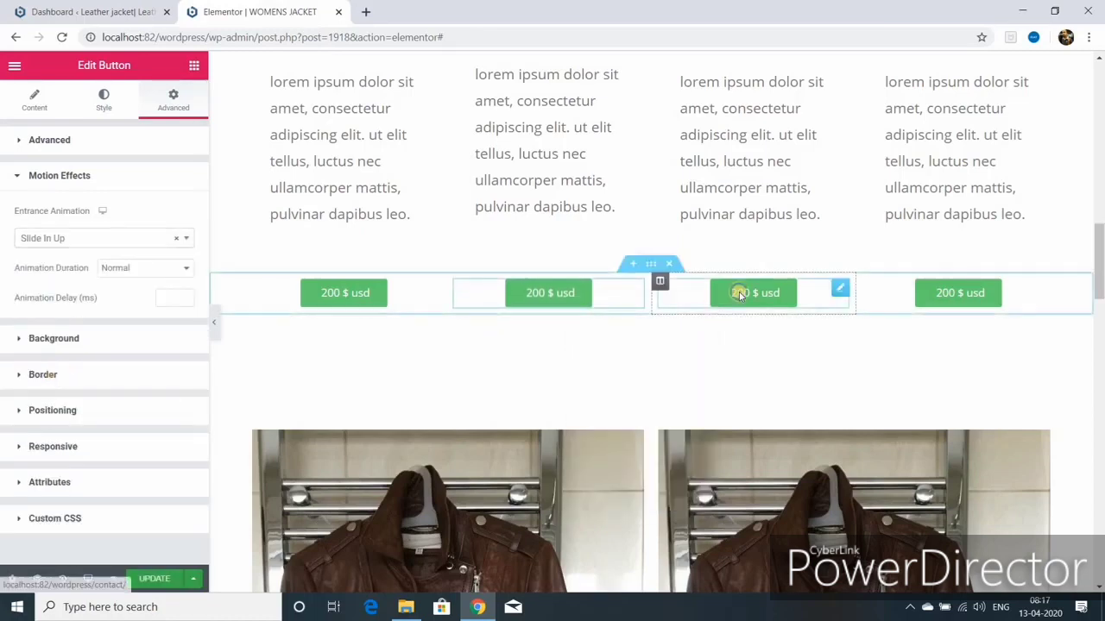
pyautogui.rightClick(740, 293)
pyautogui.click(779, 390)
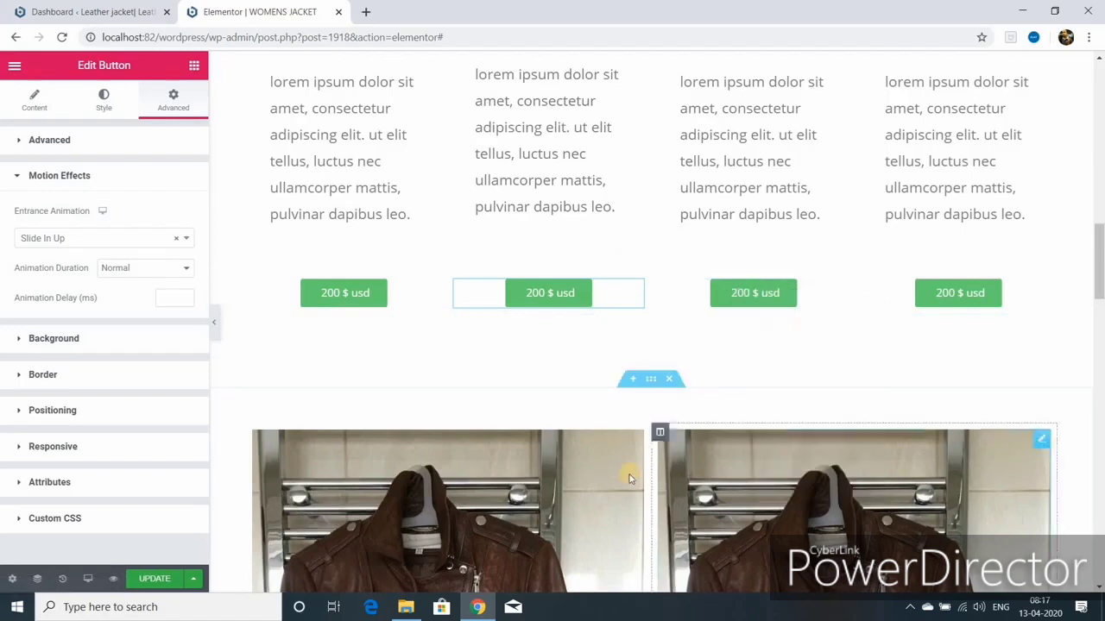
pyautogui.scroll(-5, 752, 382)
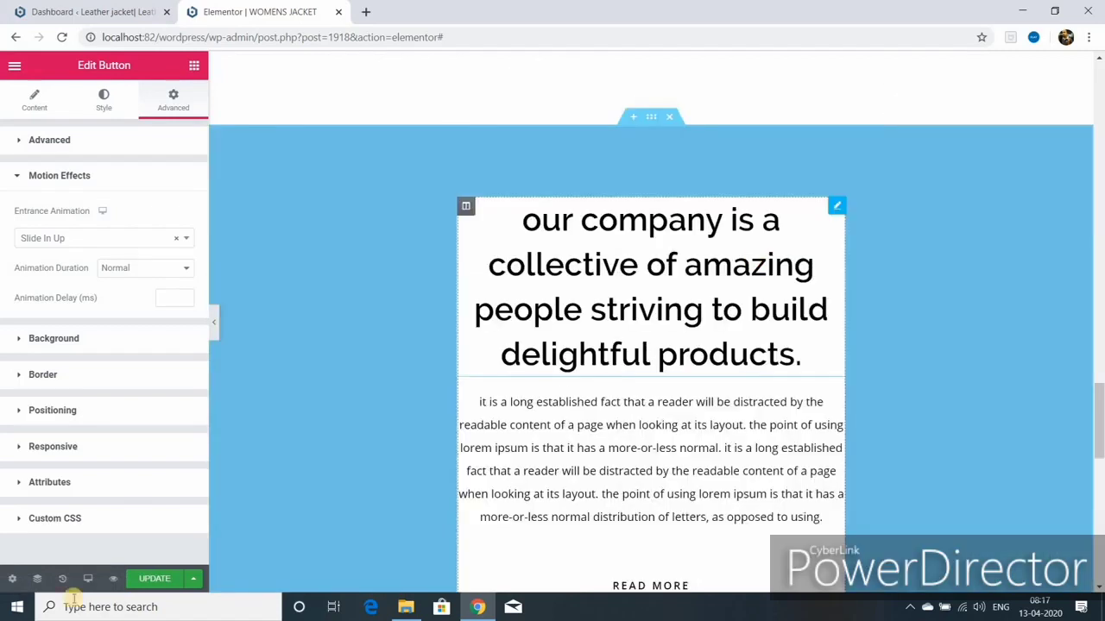
# Step: Update the page and preview the changes in a new tab
pyautogui.click(175, 105)
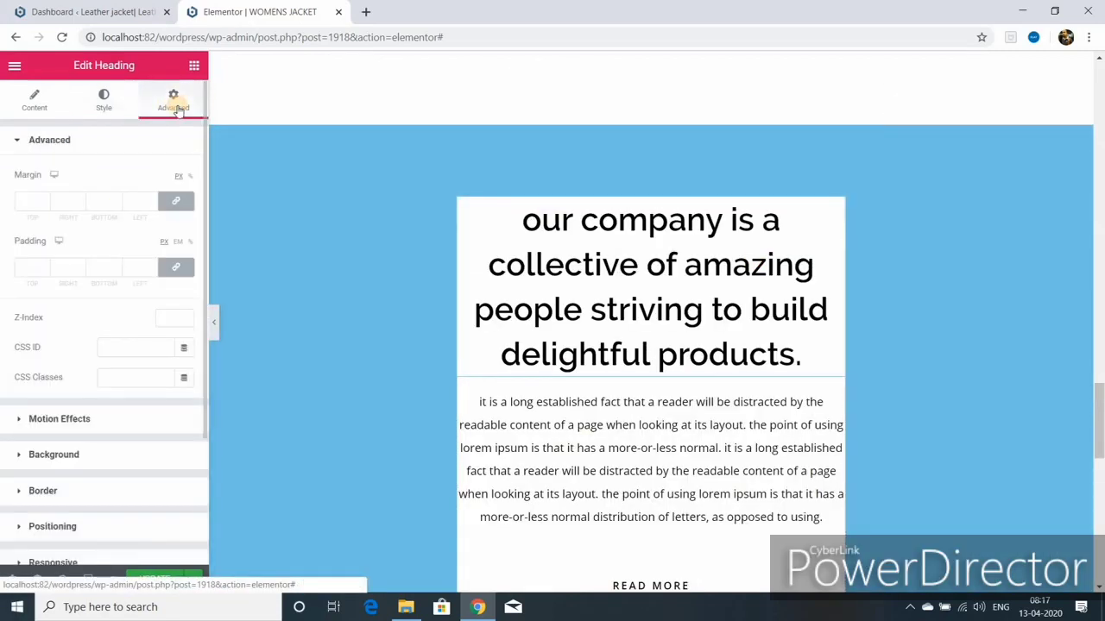
pyautogui.click(60, 418)
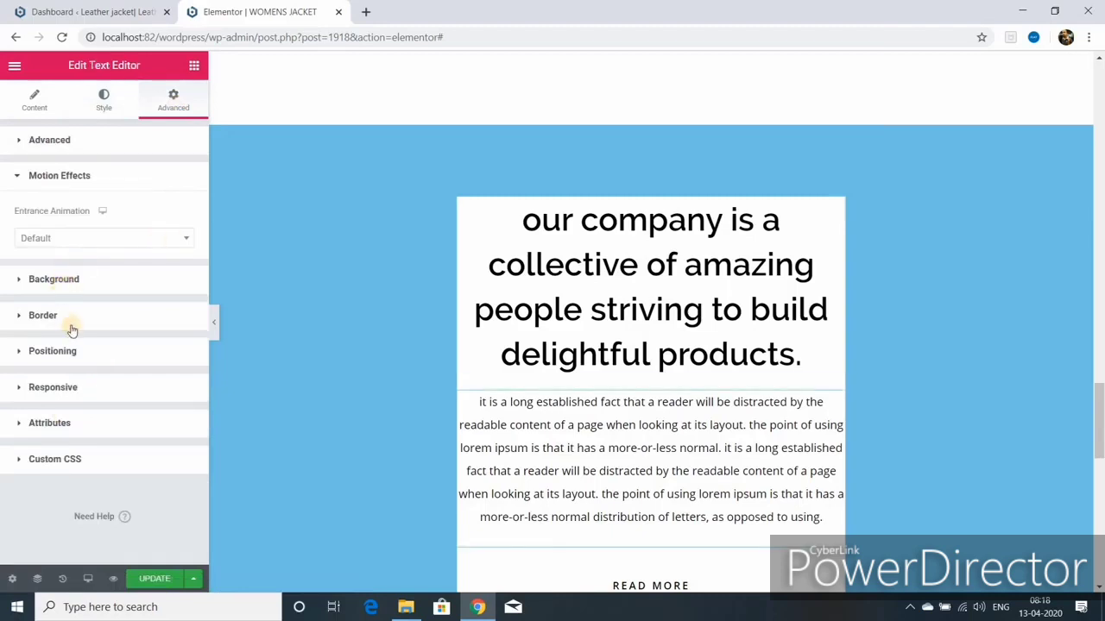
pyautogui.click(69, 319)
pyautogui.click(156, 581)
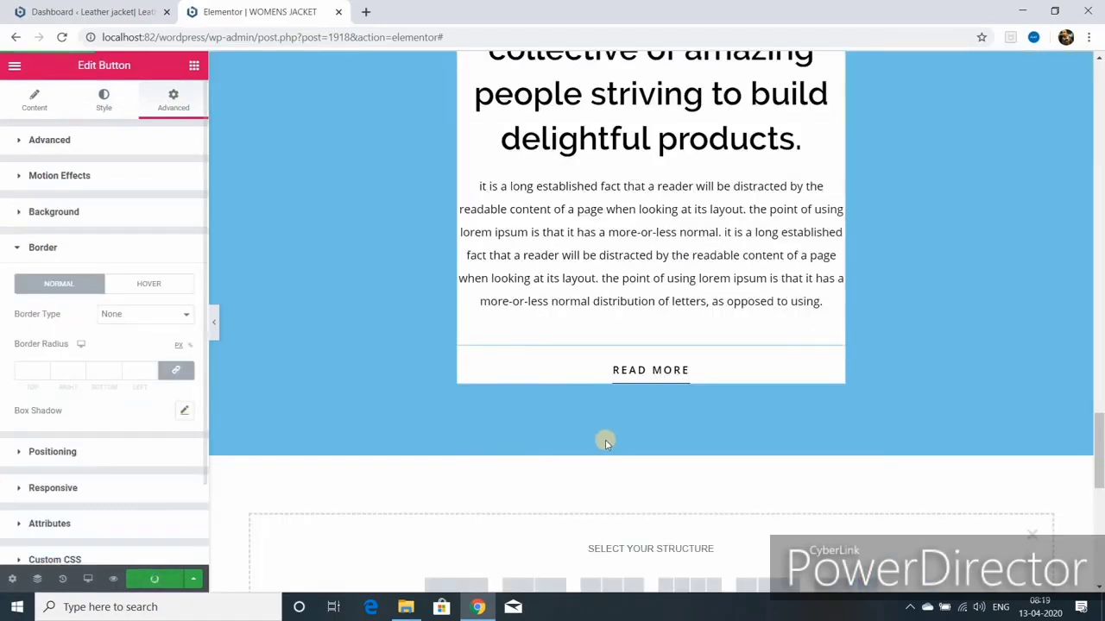
pyautogui.scroll(5, 604, 439)
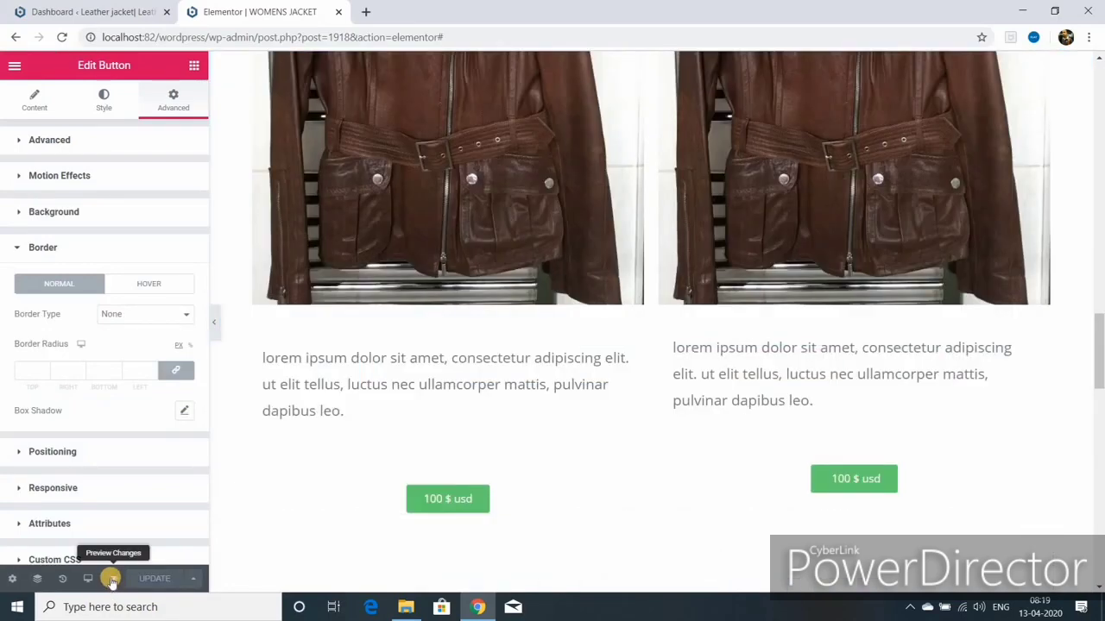
pyautogui.click(111, 582)
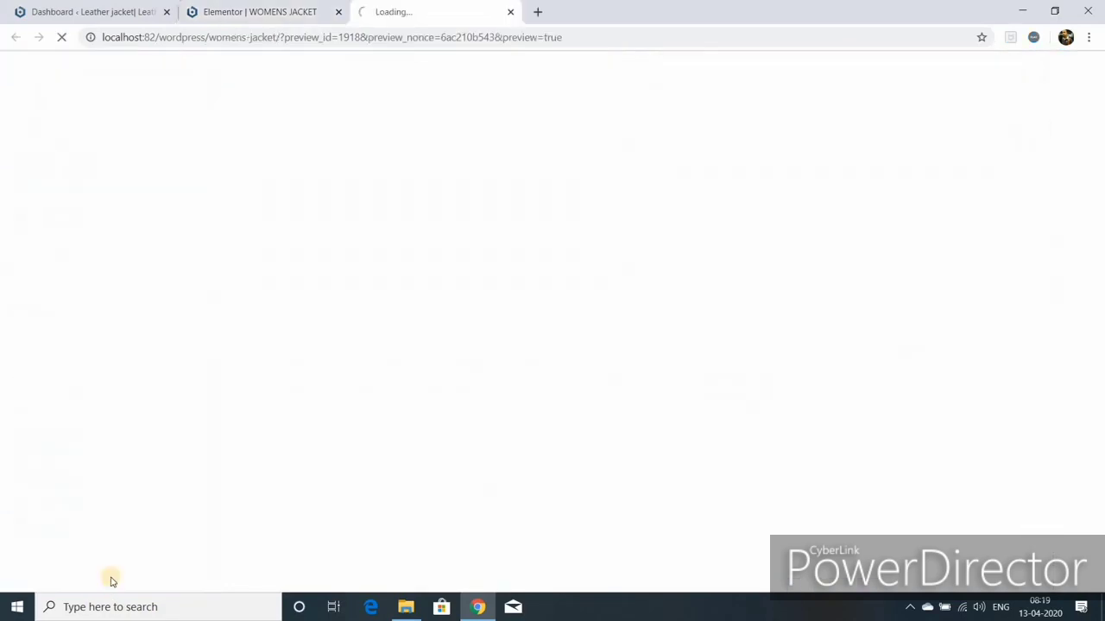
# Step: Back in the editor, make the company heading text blue and update the page
pyautogui.scroll(-5, 313, 401)
pyautogui.scroll(-6, 313, 399)
pyautogui.scroll(3, 314, 397)
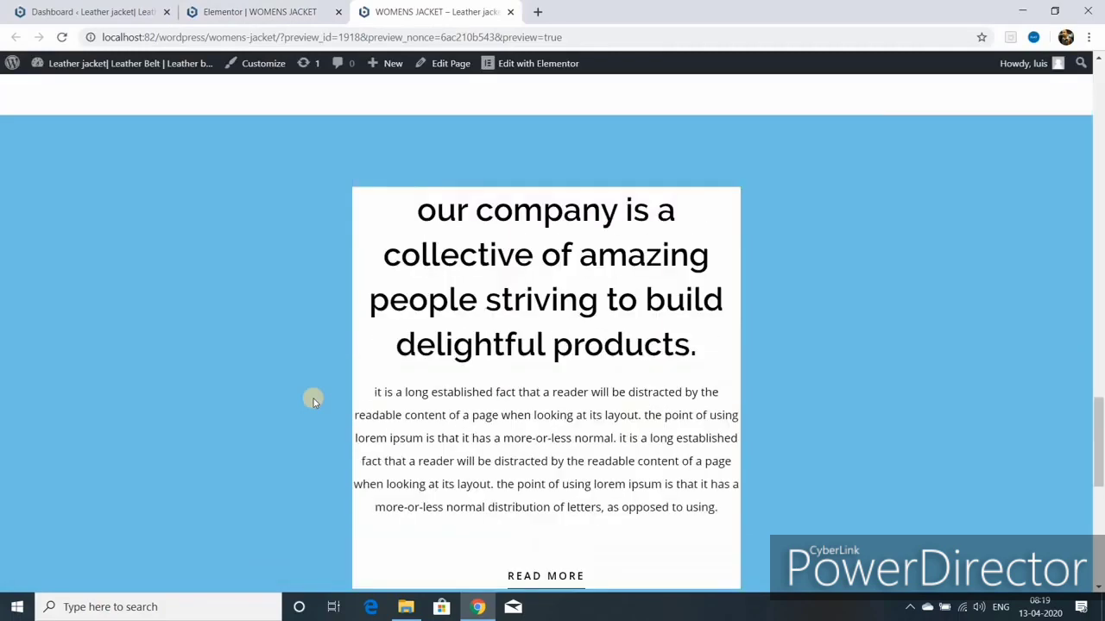
pyautogui.click(275, 11)
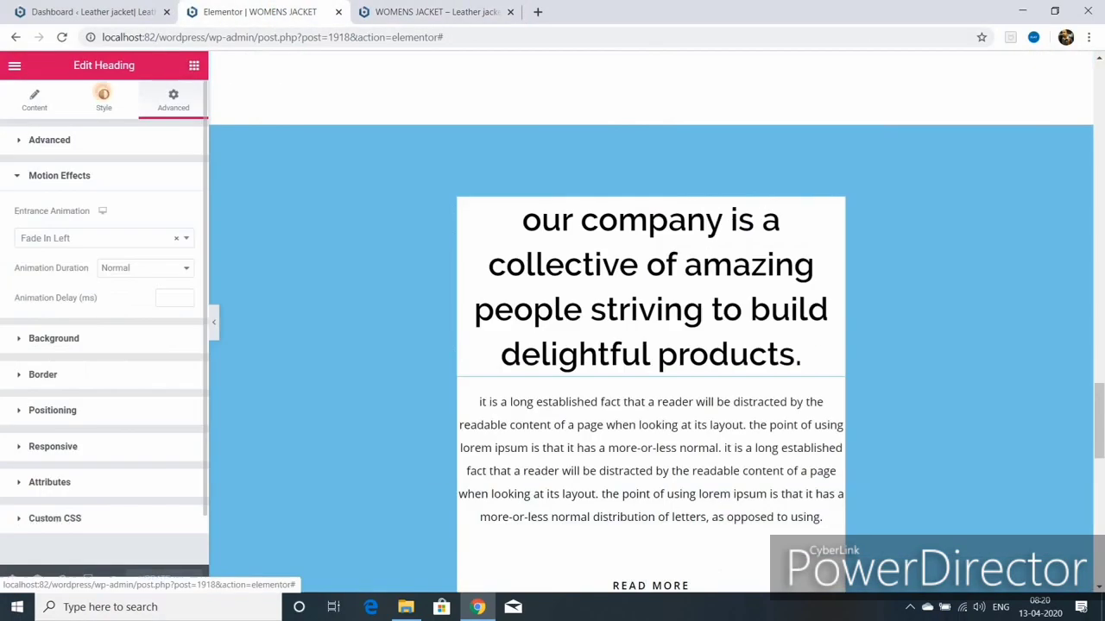
pyautogui.click(104, 95)
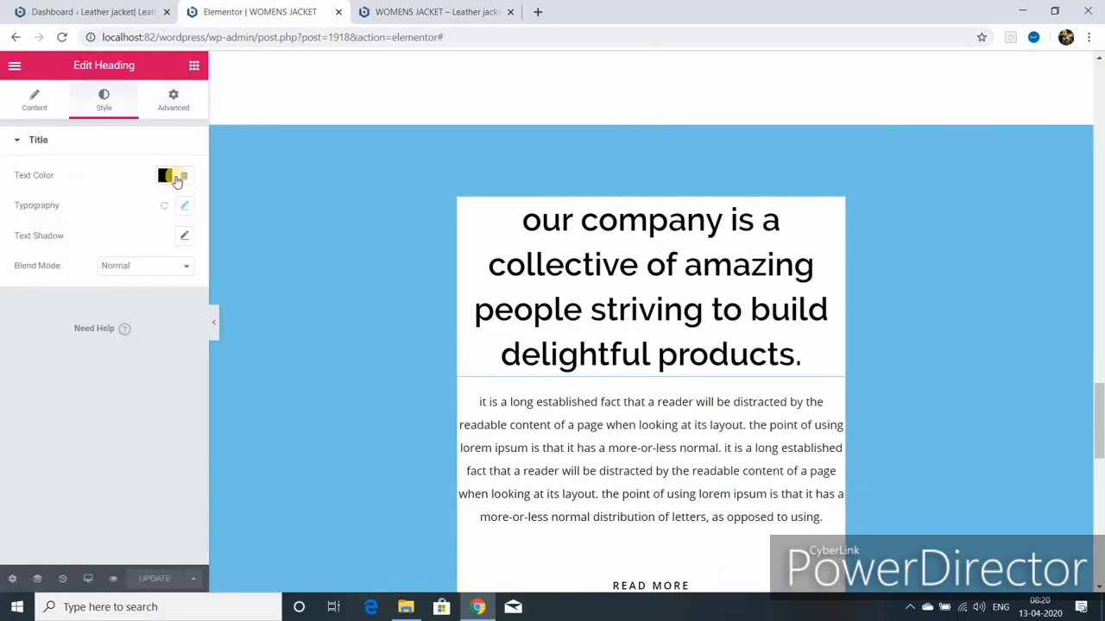
pyautogui.scroll(-3, 456, 557)
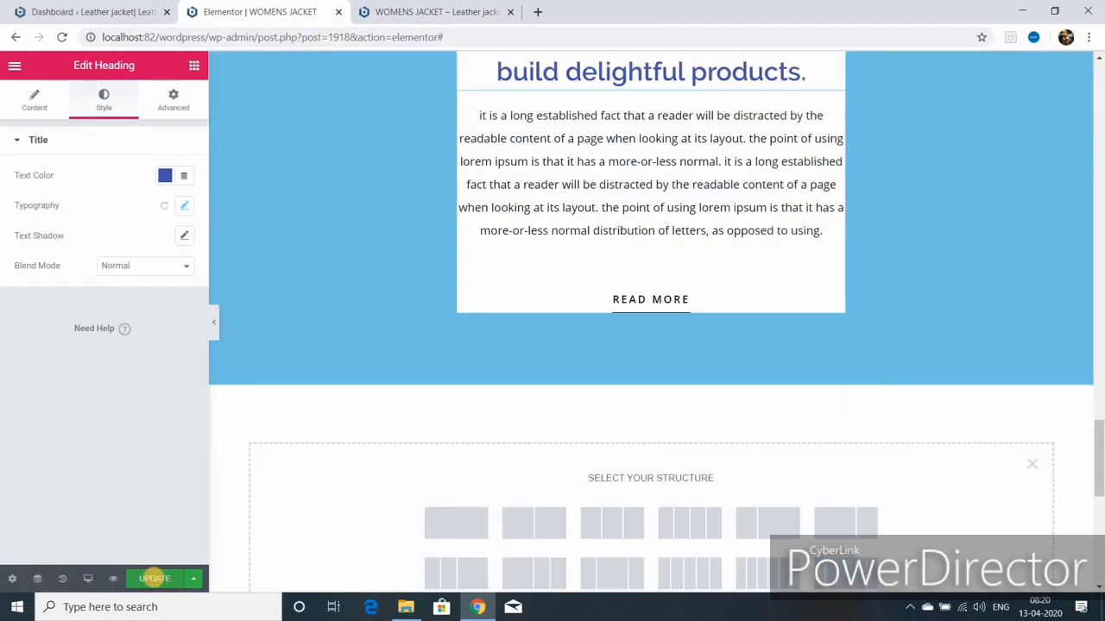
pyautogui.click(157, 578)
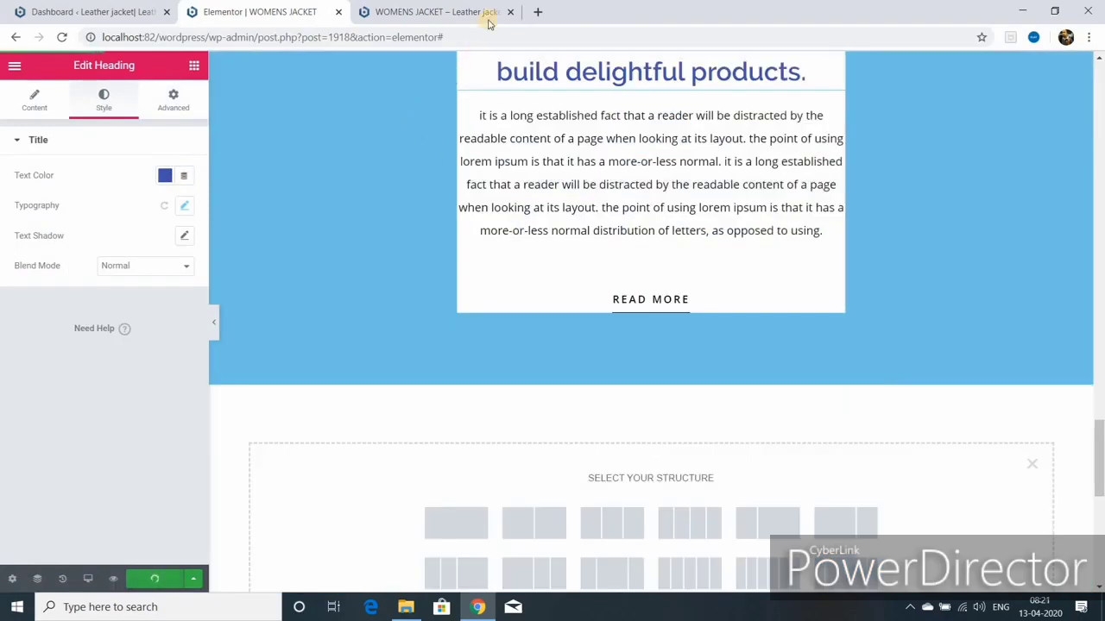
# Step: Scroll through the WOMENS JACKET preview tab to check the animations and blue heading
pyautogui.click(489, 17)
pyautogui.scroll(-12, 520, 404)
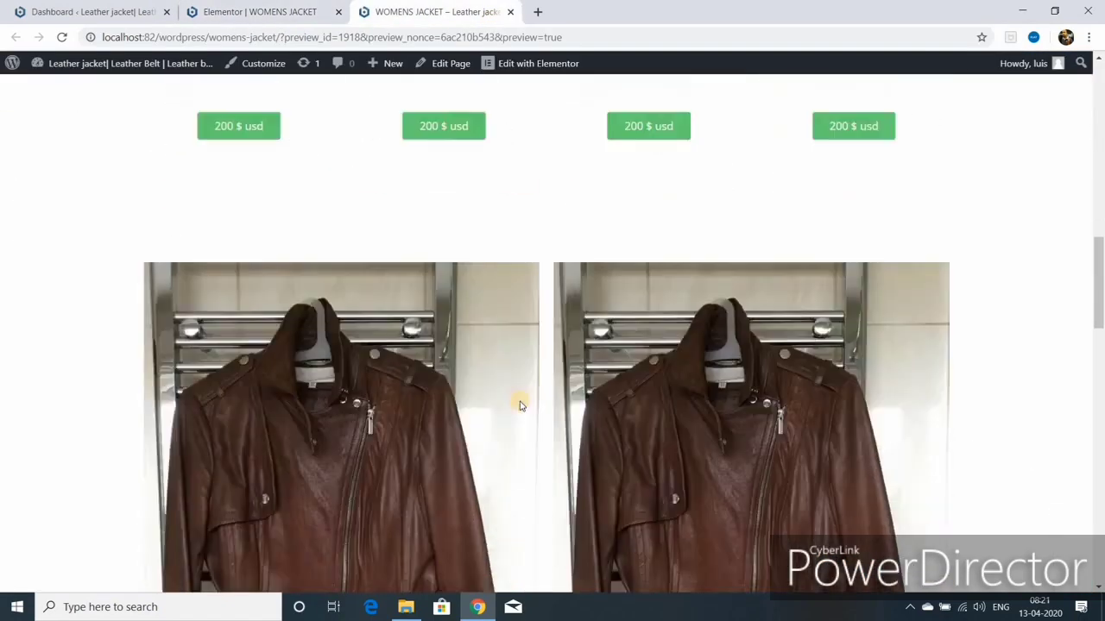
pyautogui.scroll(-10, 521, 404)
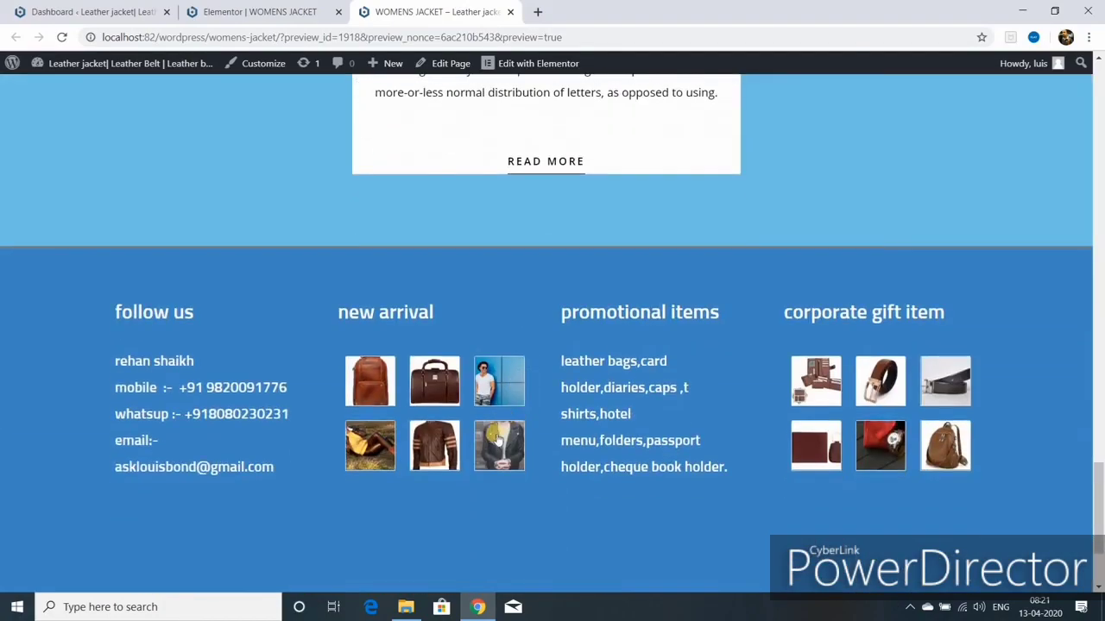
pyautogui.scroll(3, 494, 440)
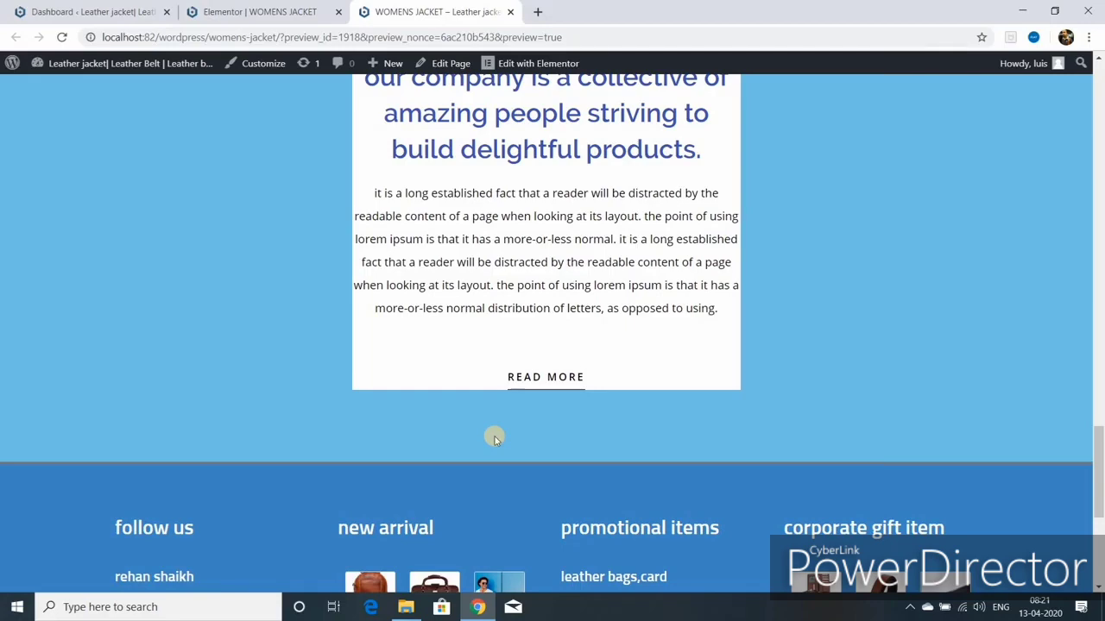
pyautogui.scroll(8, 495, 440)
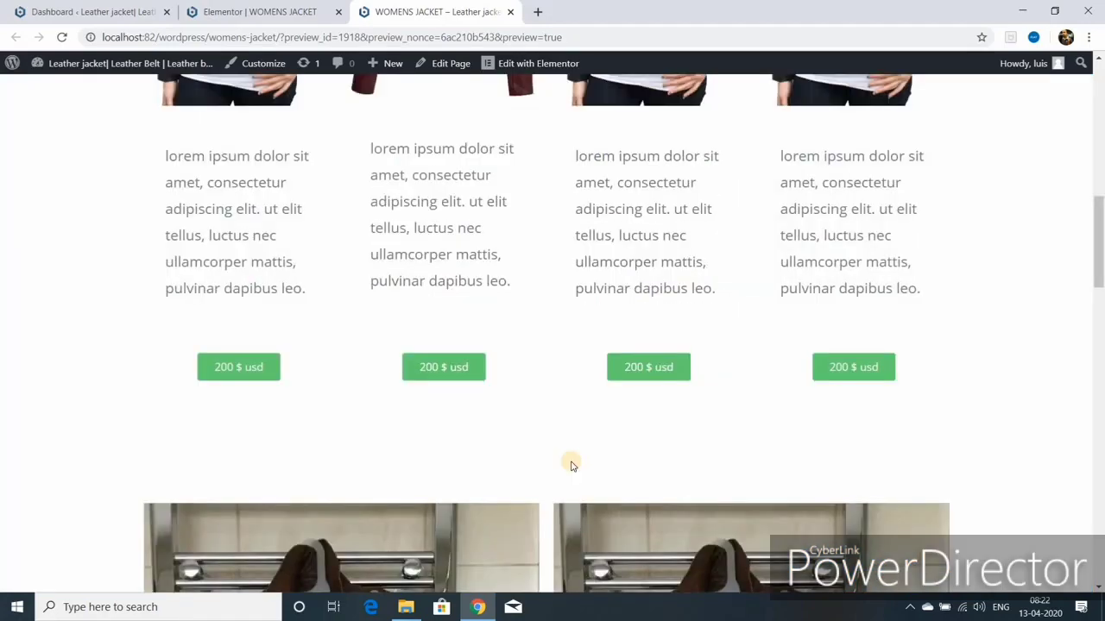
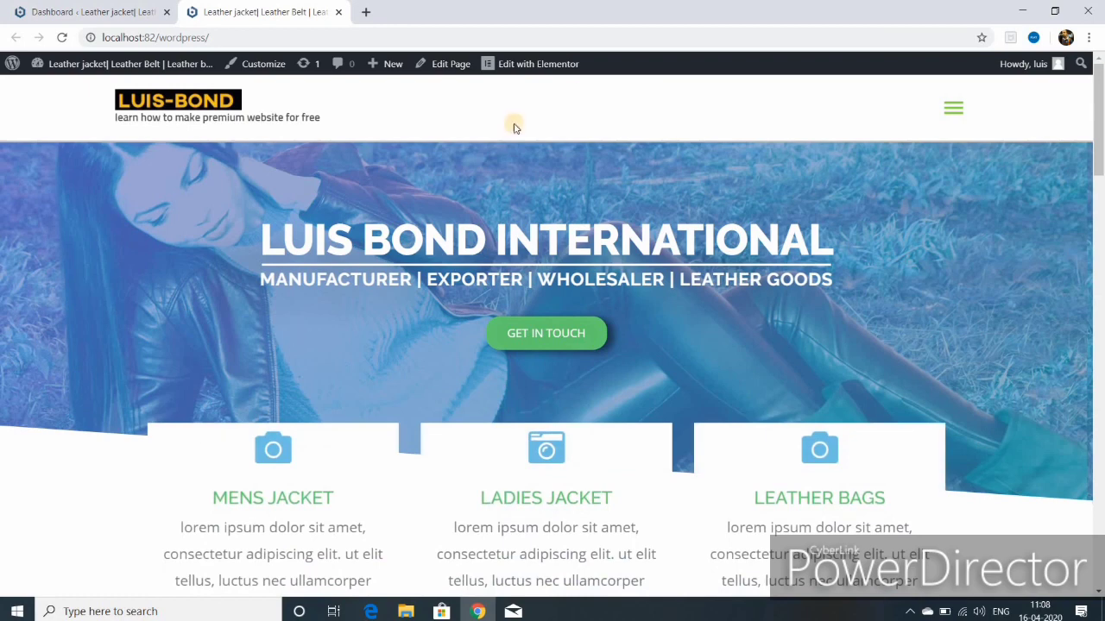
# Step: Expand the live site's navigation menu to show home through contact
pyautogui.click(951, 114)
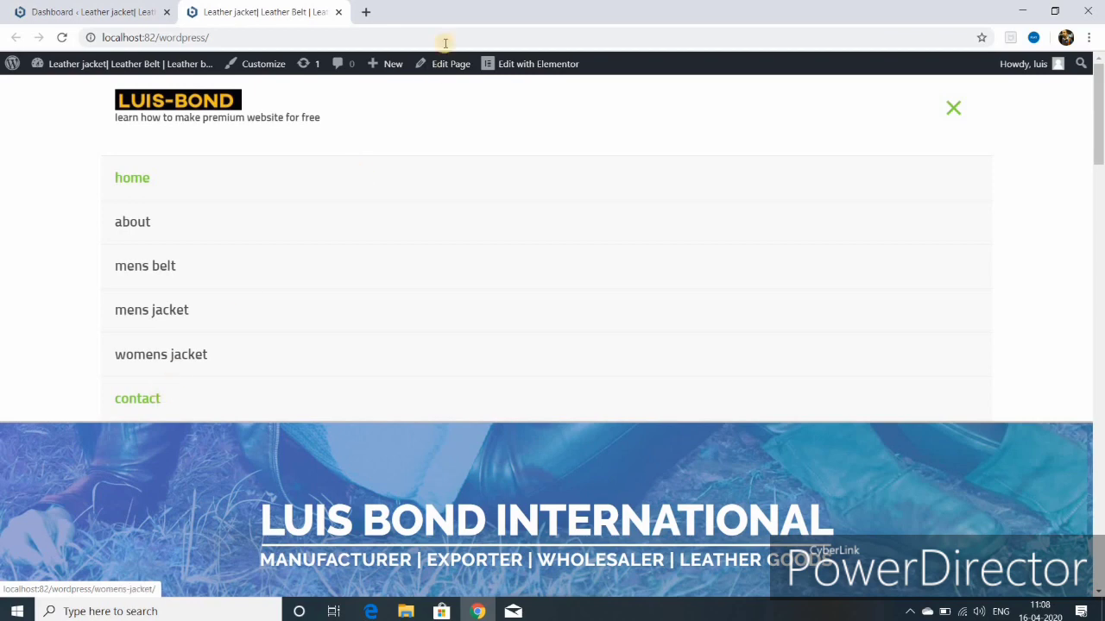
# Step: Create a new page titled Blog and publish it at /blog/
pyautogui.moveTo(389, 76)
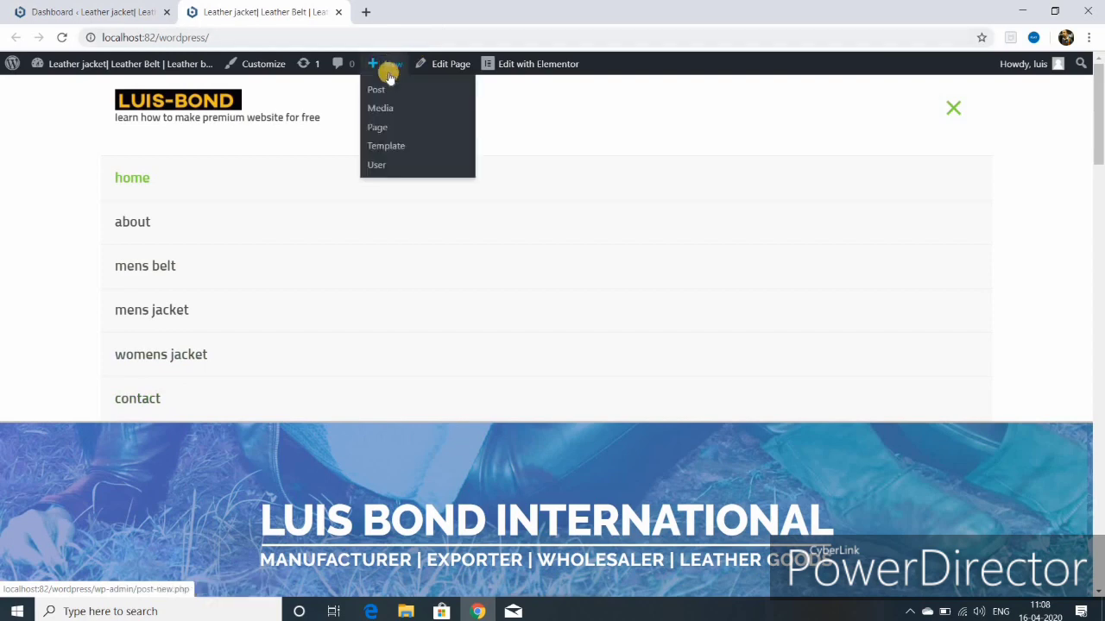
pyautogui.click(382, 128)
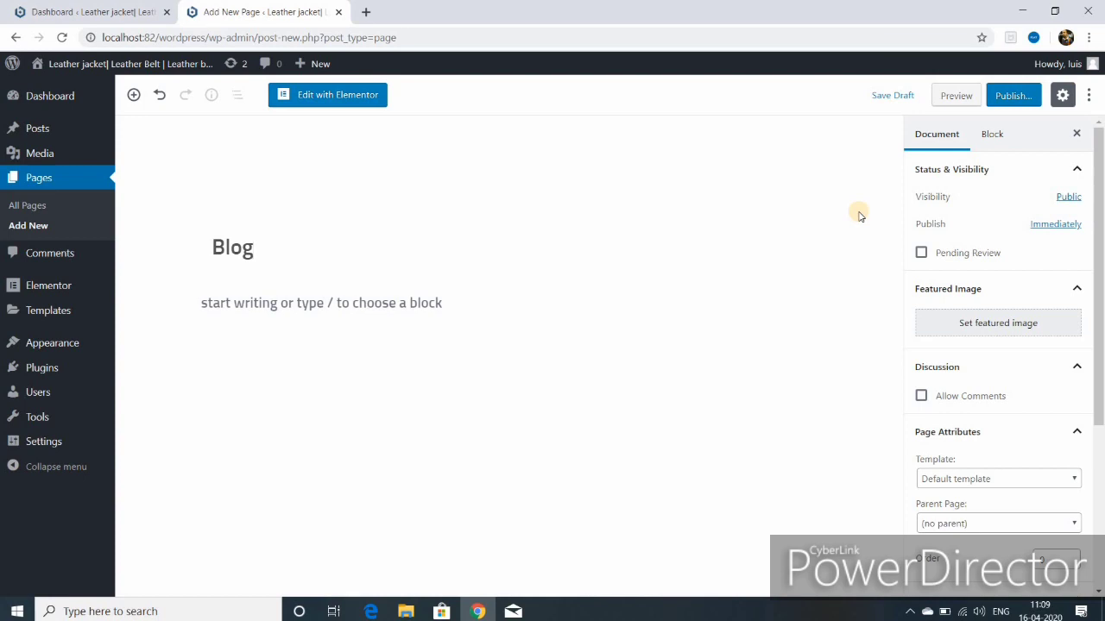
pyautogui.click(1003, 97)
pyautogui.click(997, 98)
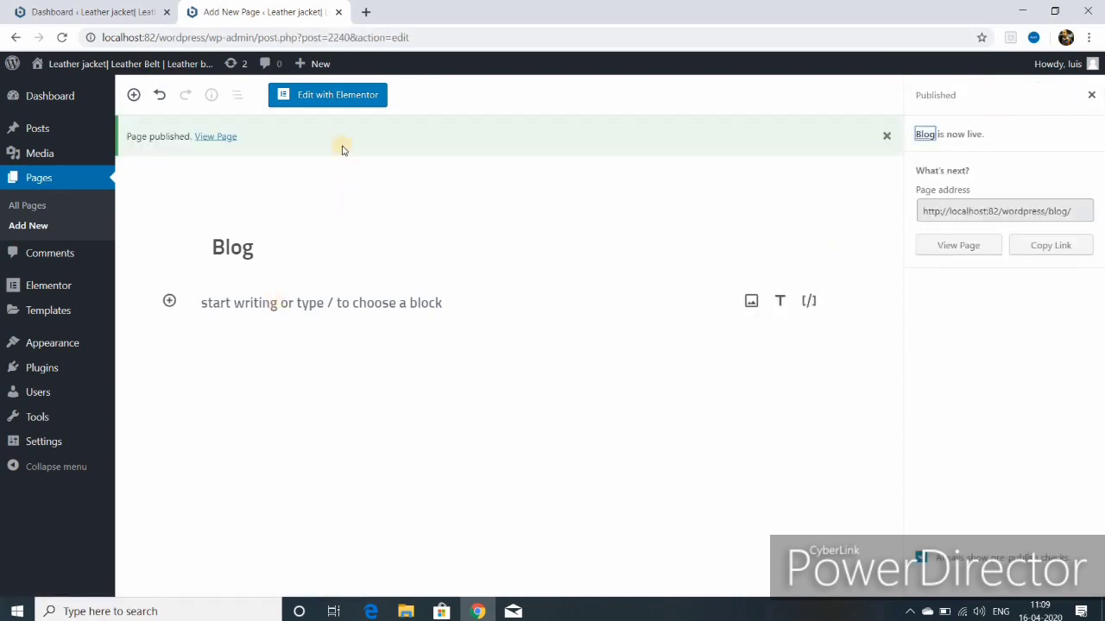
pyautogui.moveTo(319, 65)
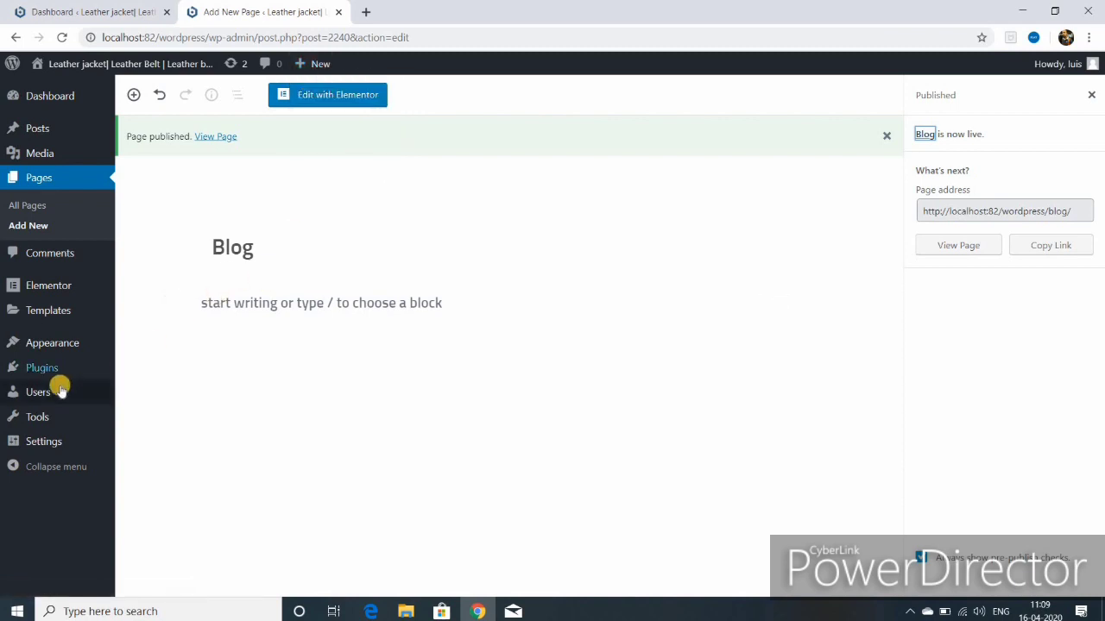
# Step: Add the Blog page to MAIN MENU, remove the invalid BLOG item, and save
pyautogui.moveTo(54, 349)
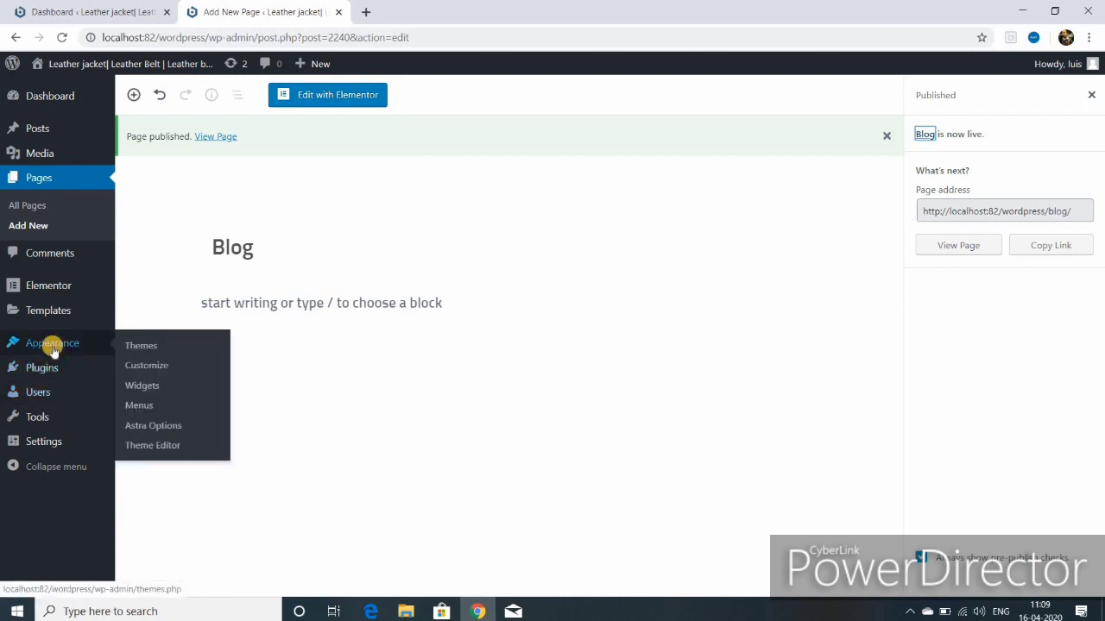
pyautogui.click(143, 410)
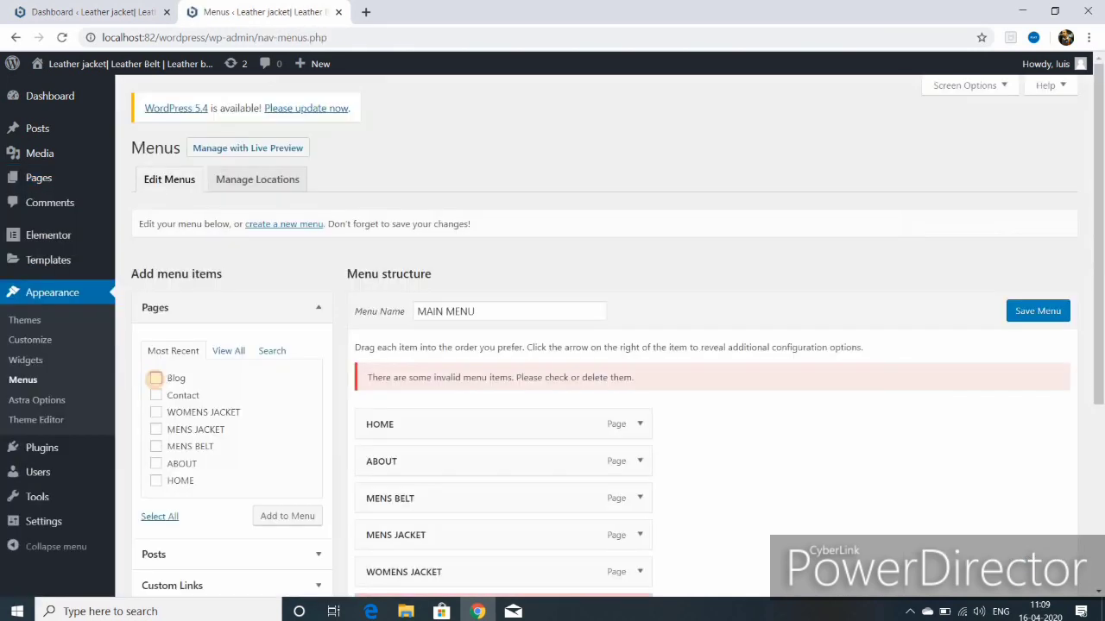
pyautogui.click(156, 378)
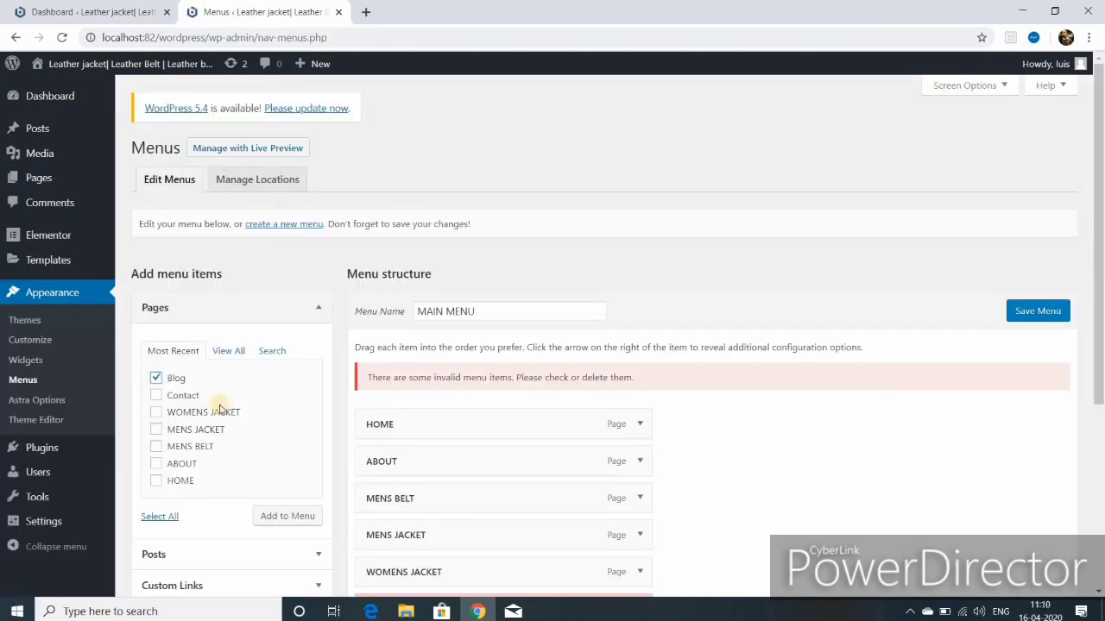
pyautogui.click(283, 516)
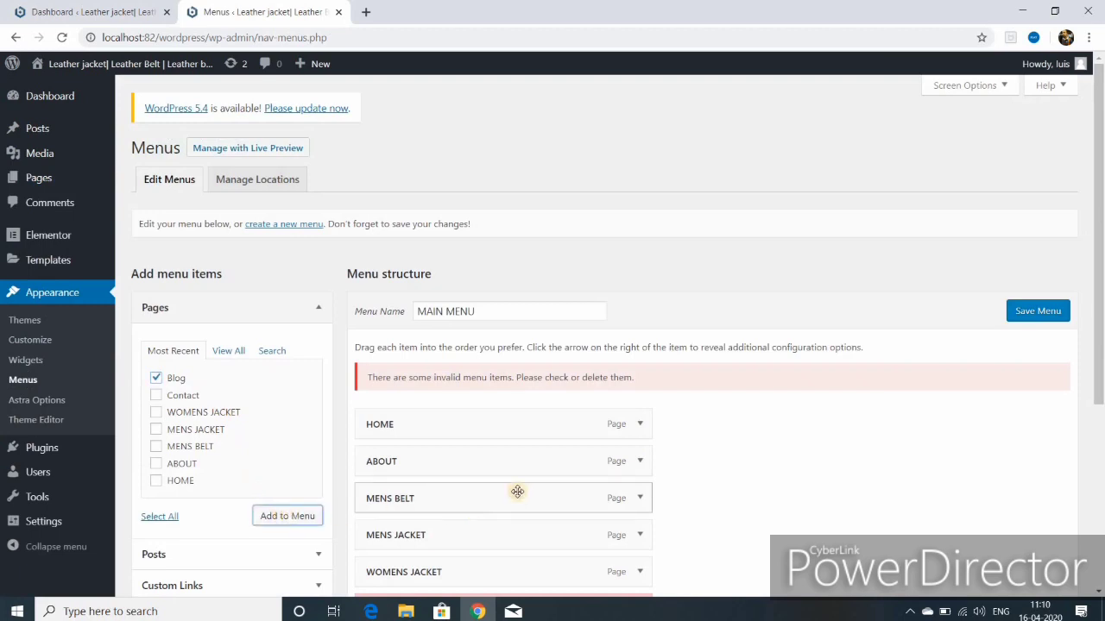
pyautogui.scroll(-2, 517, 492)
pyautogui.click(636, 466)
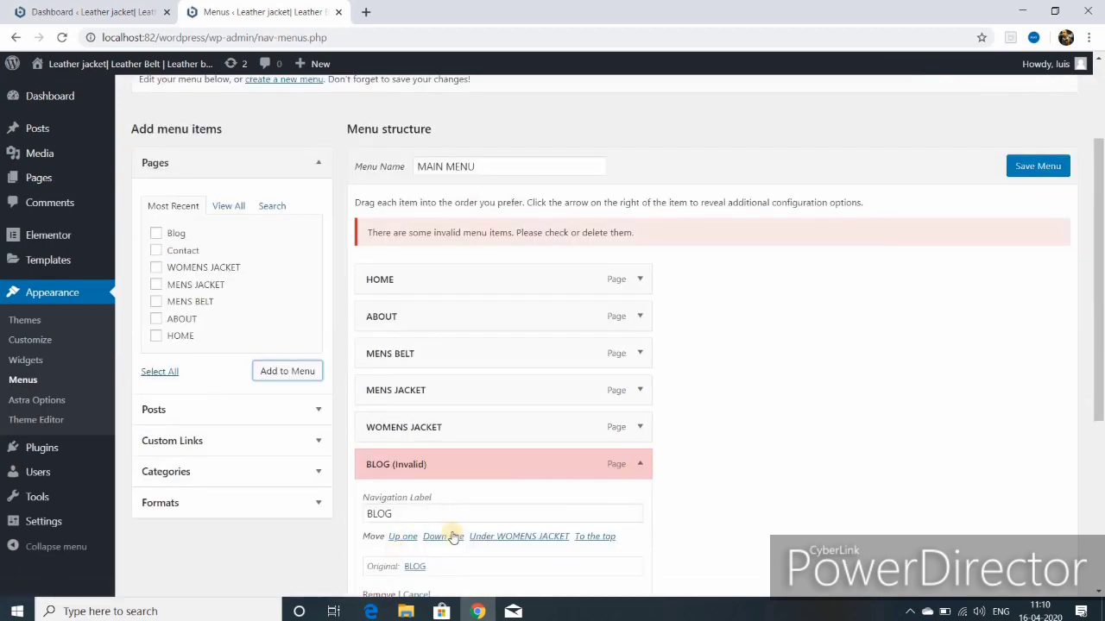
pyautogui.scroll(-2, 453, 537)
pyautogui.click(376, 451)
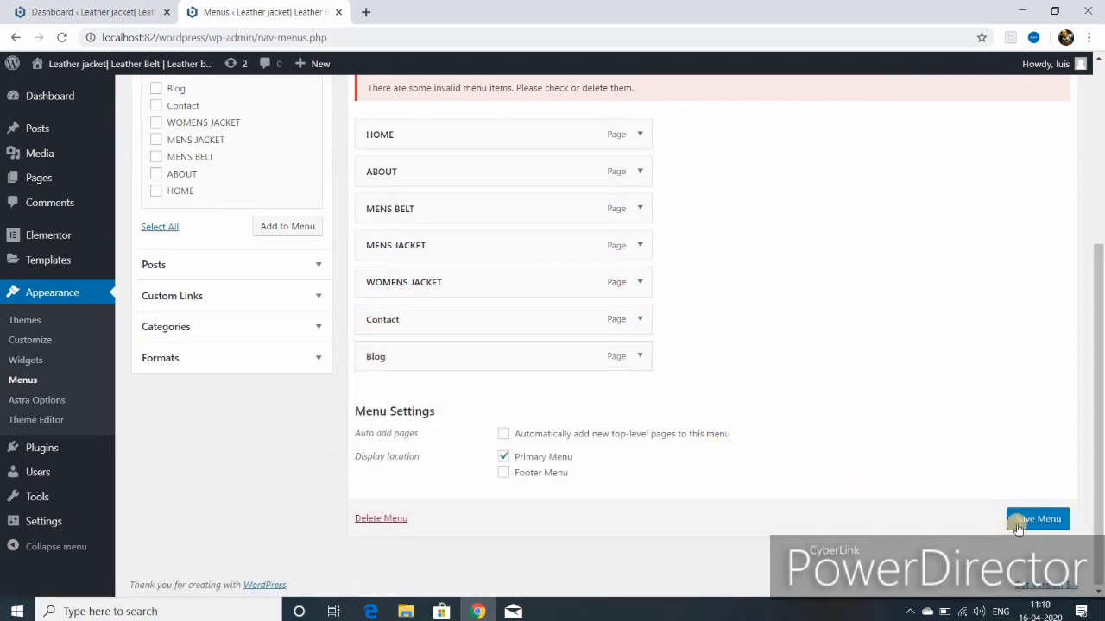
pyautogui.click(1025, 520)
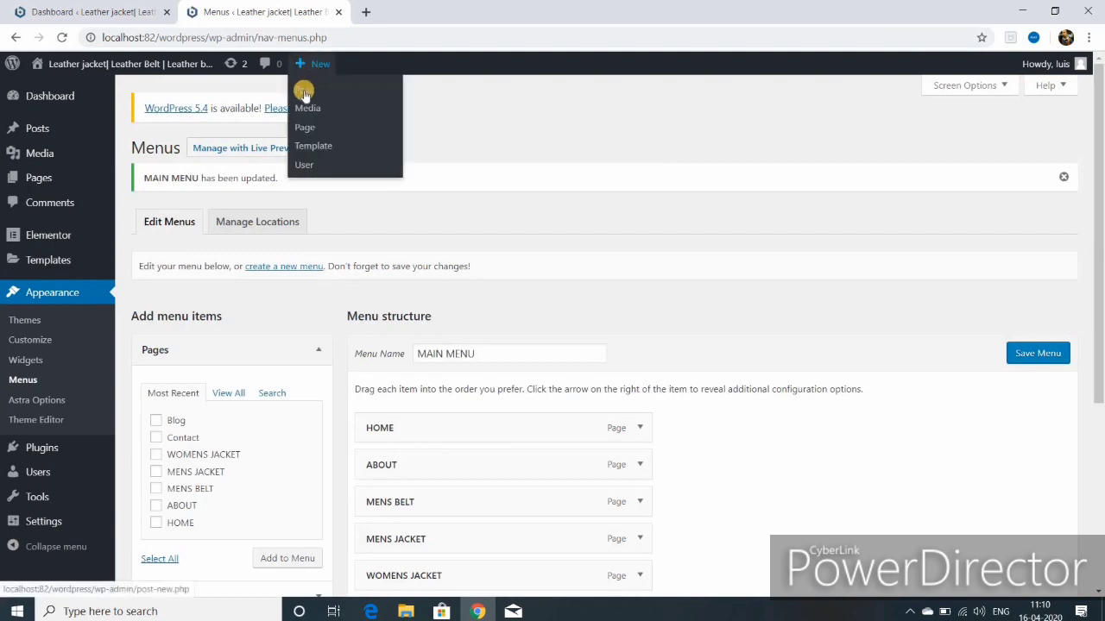
# Step: Start a blank new post and open a new browser tab
pyautogui.click(304, 92)
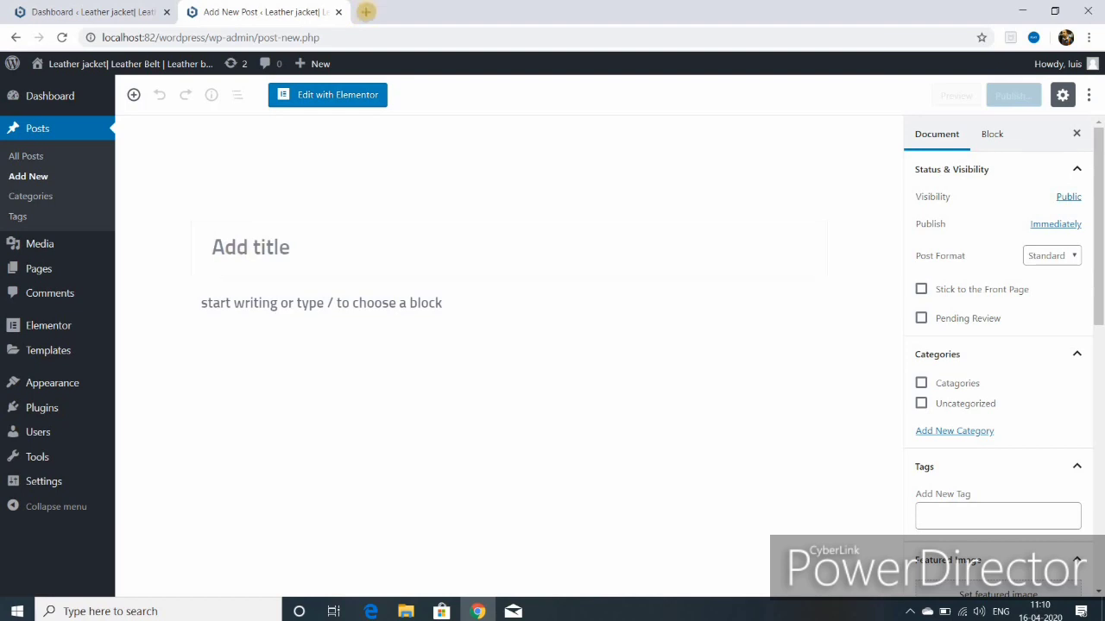
pyautogui.click(366, 12)
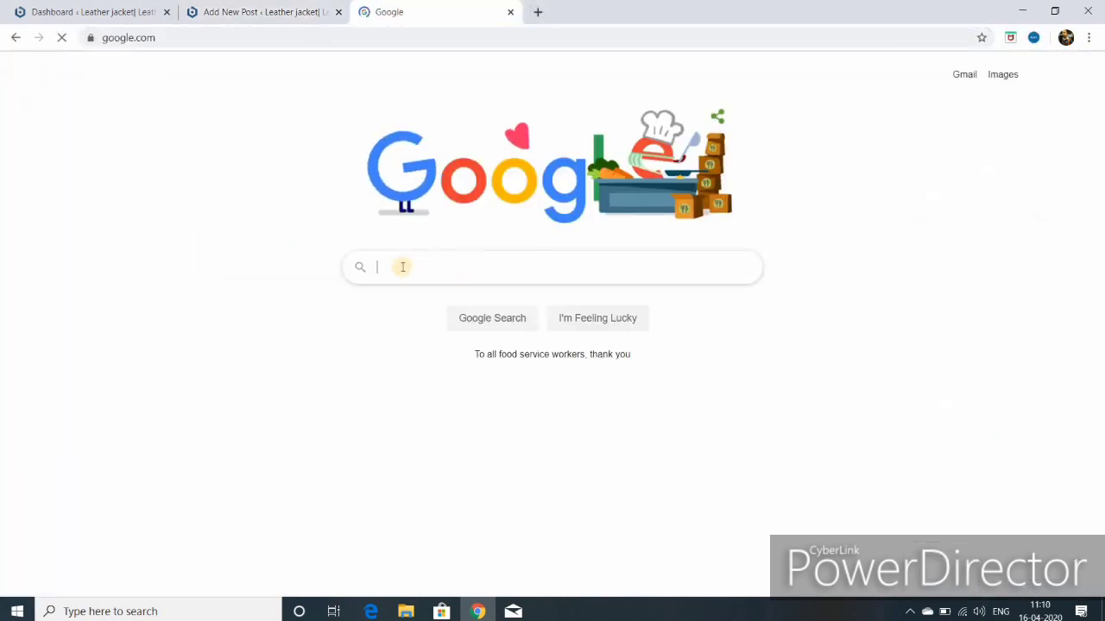
# Step: Search Google for 'top 5 leather jackets' and skim the GearMoose article
pyautogui.write('top')
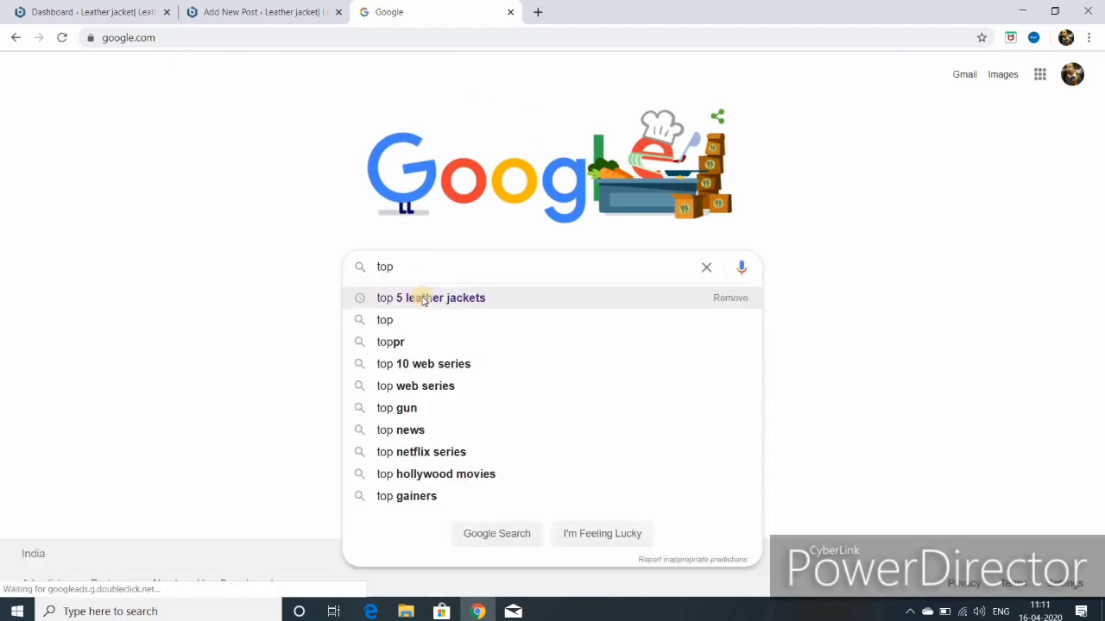
pyautogui.click(421, 297)
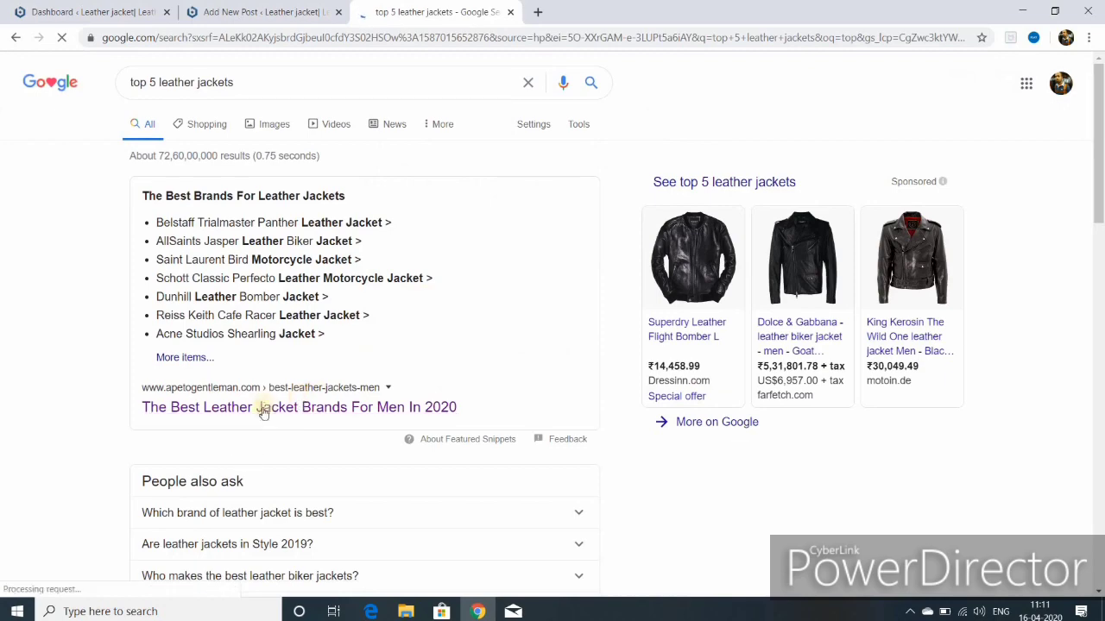
pyautogui.scroll(-3, 242, 318)
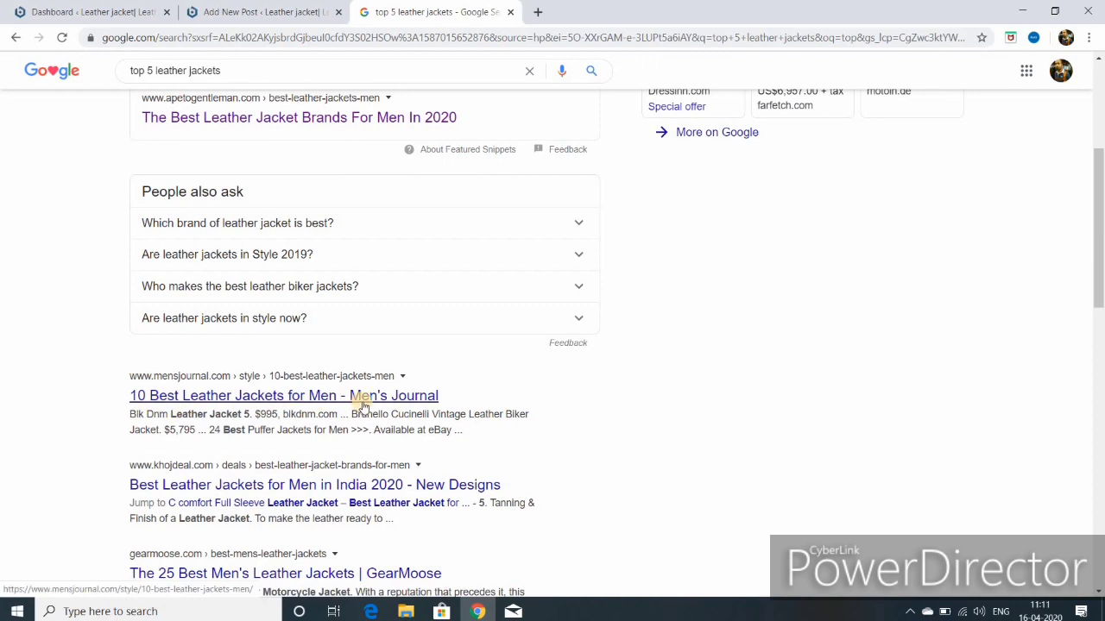
pyautogui.scroll(-2, 345, 384)
pyautogui.click(324, 356)
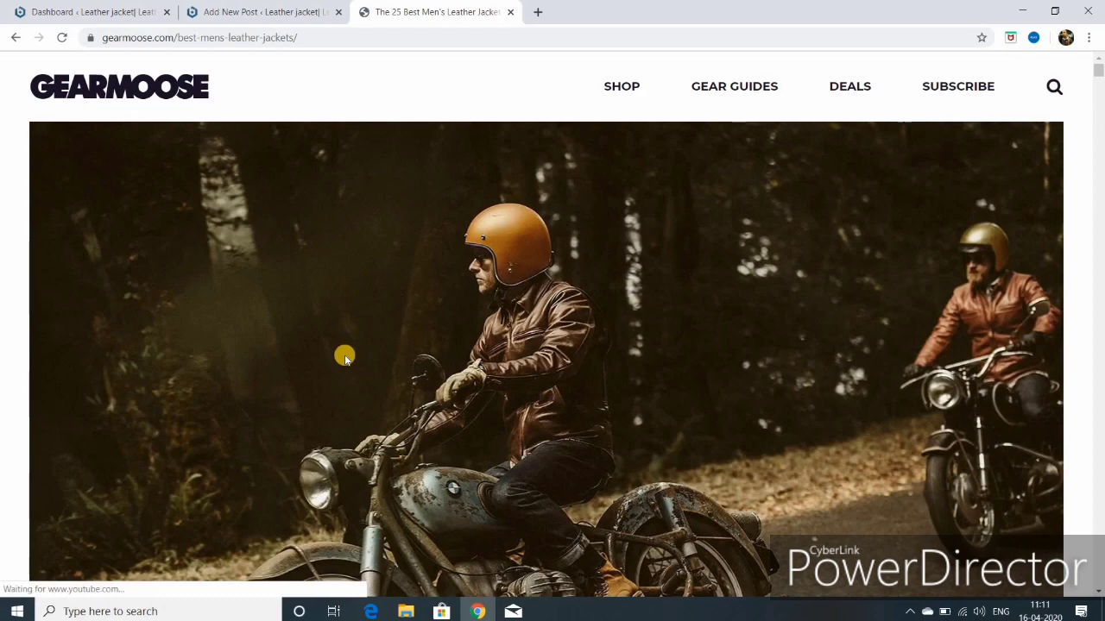
pyautogui.scroll(-5, 344, 357)
pyautogui.click(16, 37)
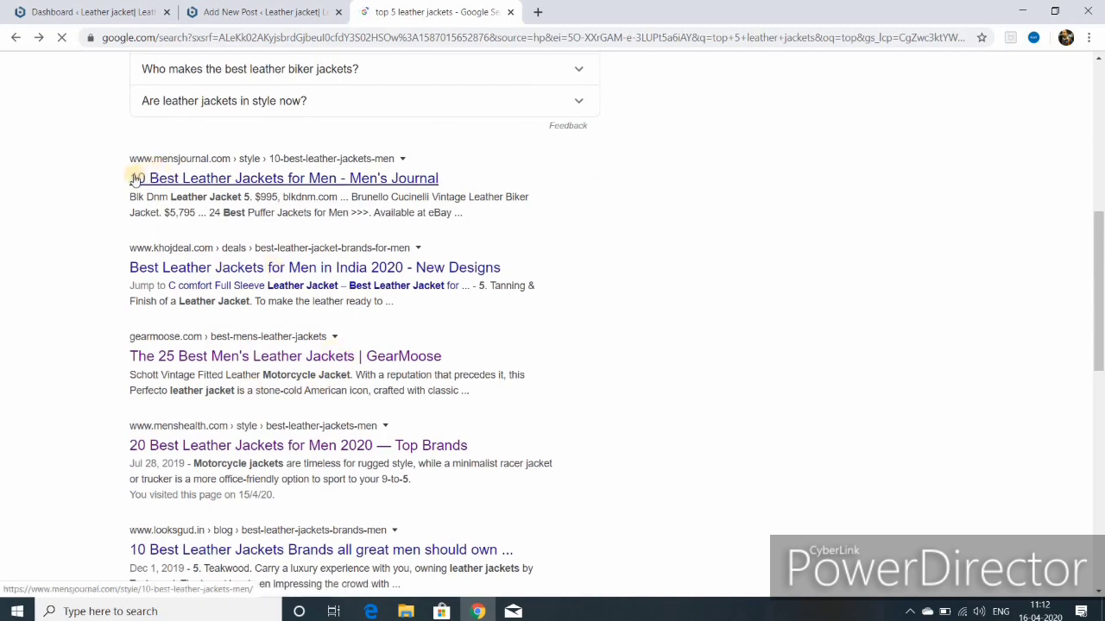
# Step: Paste 'The Best Brands For Leather Jackets' as the new post's title
pyautogui.click(264, 11)
pyautogui.rightClick(231, 248)
pyautogui.click(267, 360)
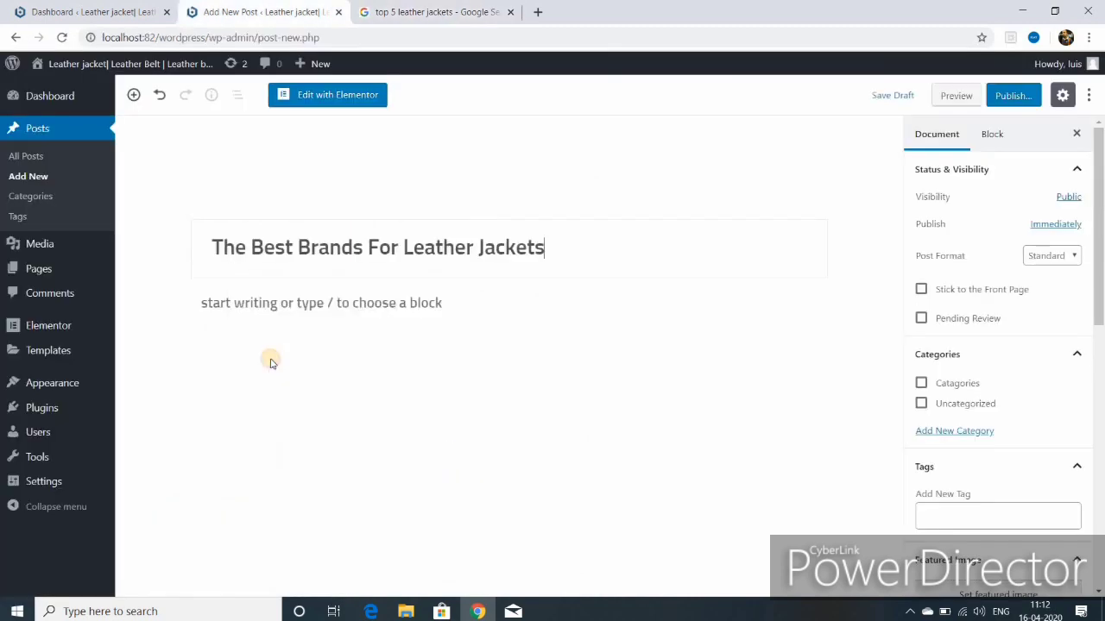
# Step: Copy the khojdeal article's intro paragraph on top 17 leather jackets into the post body
pyautogui.click(311, 302)
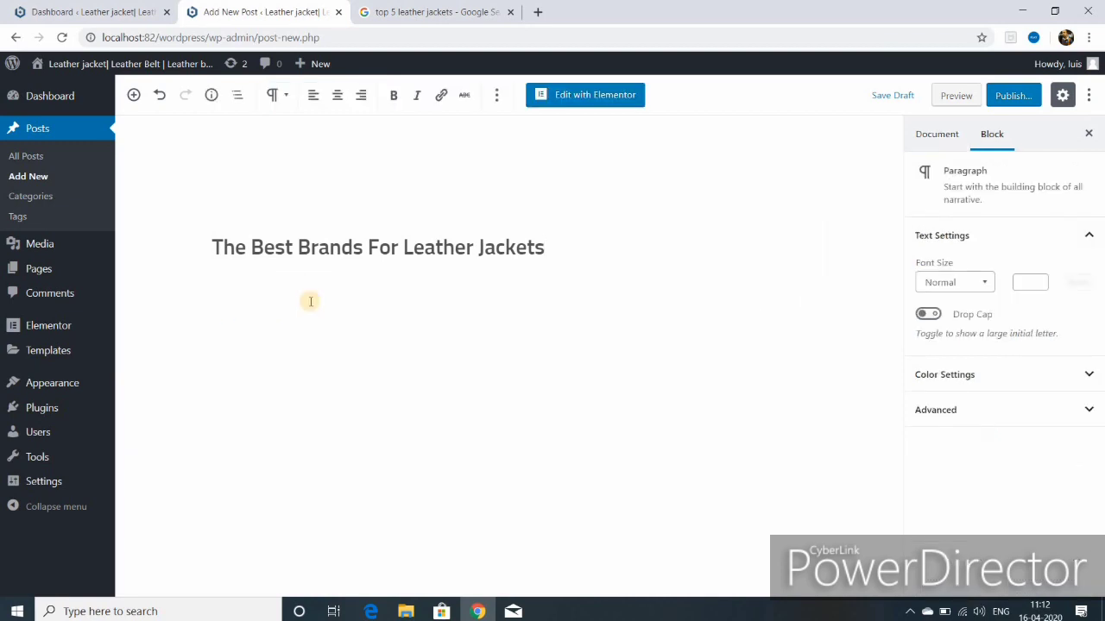
pyautogui.click(462, 14)
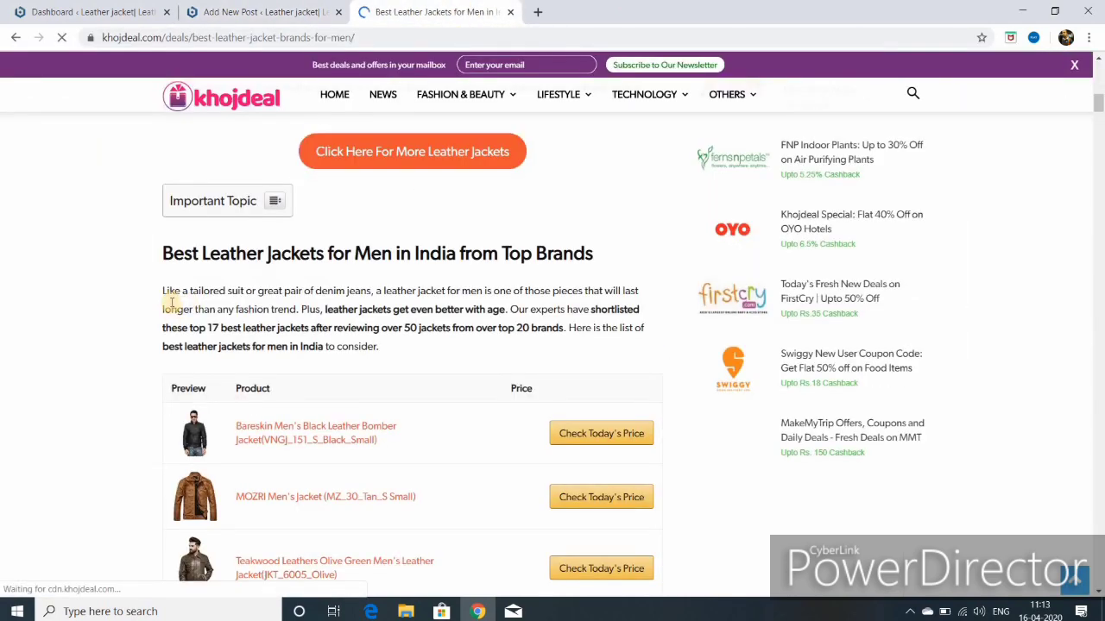
pyautogui.moveTo(162, 291); pyautogui.dragTo(572, 342)
pyautogui.rightClick(404, 302)
pyautogui.click(451, 320)
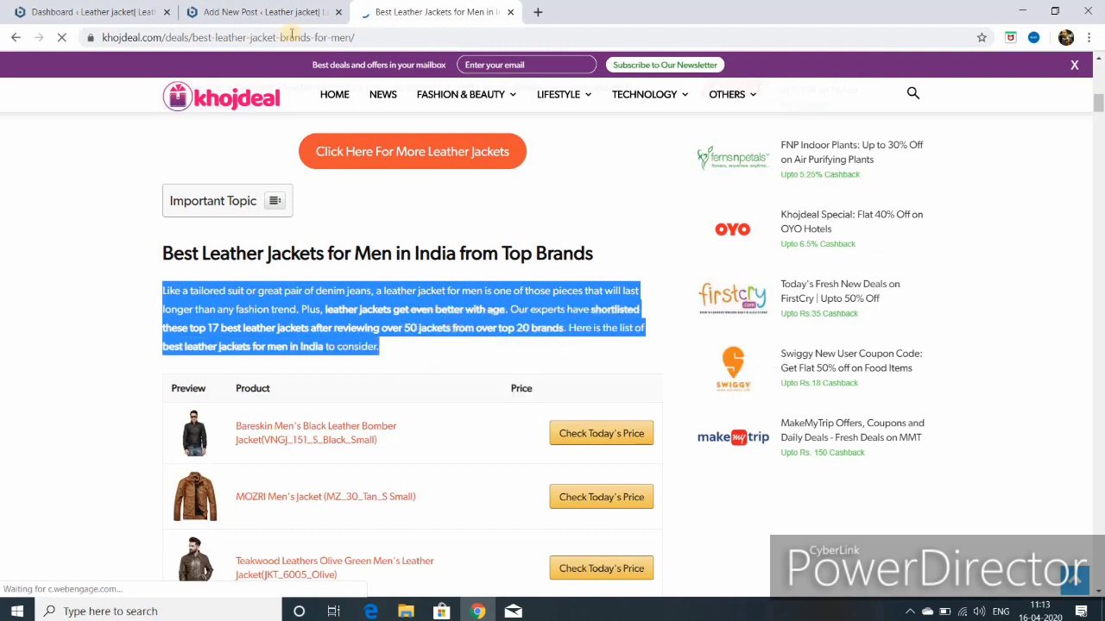
pyautogui.click(236, 13)
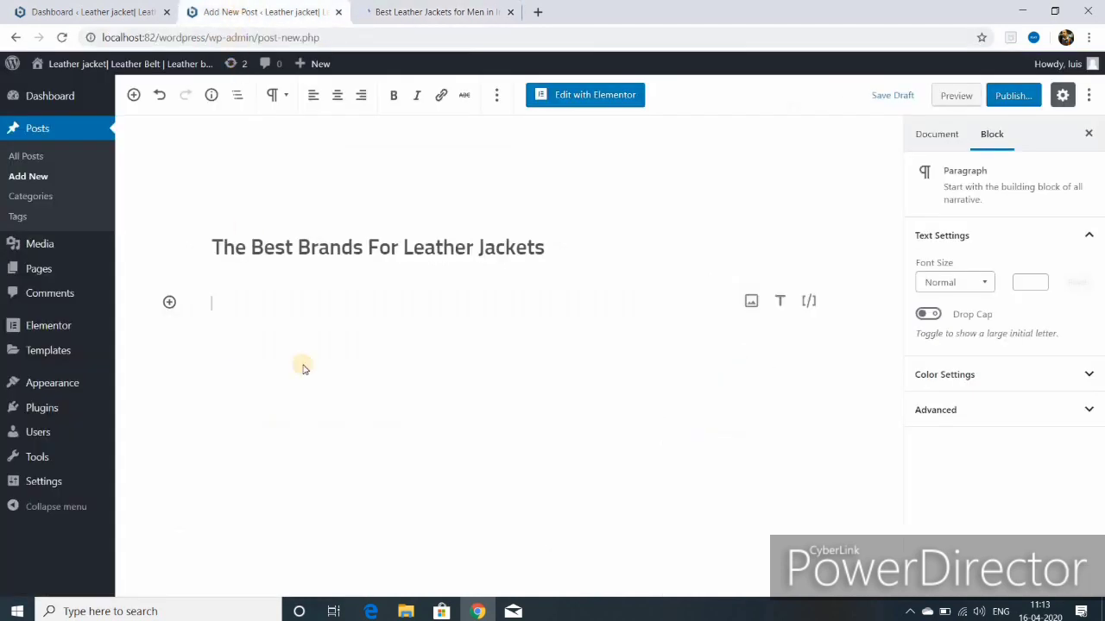
pyautogui.rightClick(224, 305)
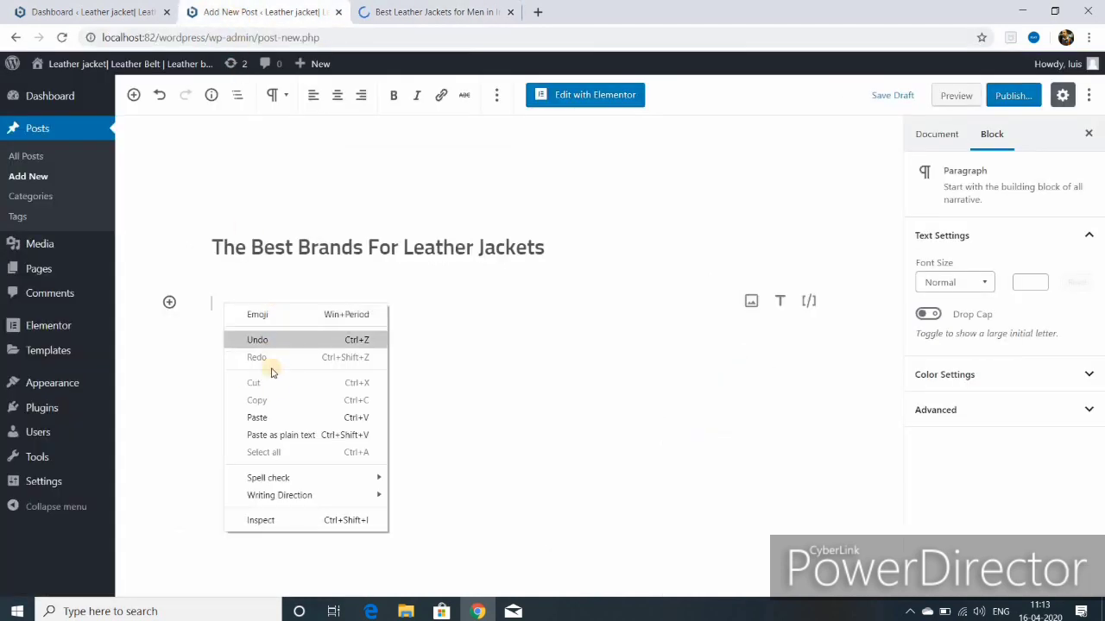
pyautogui.click(259, 418)
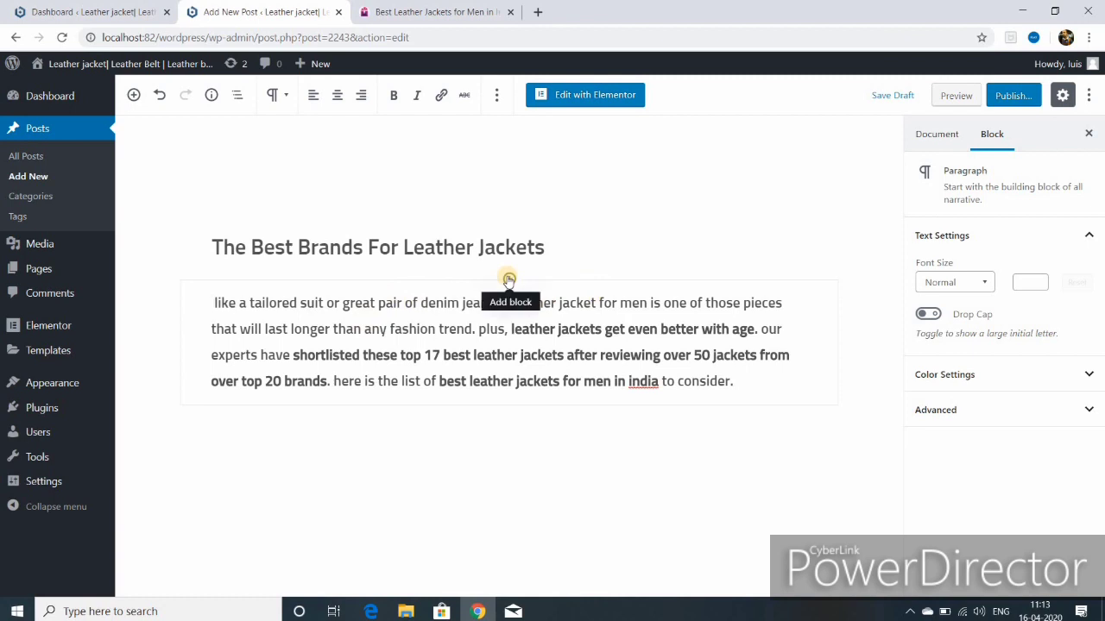
pyautogui.click(508, 280)
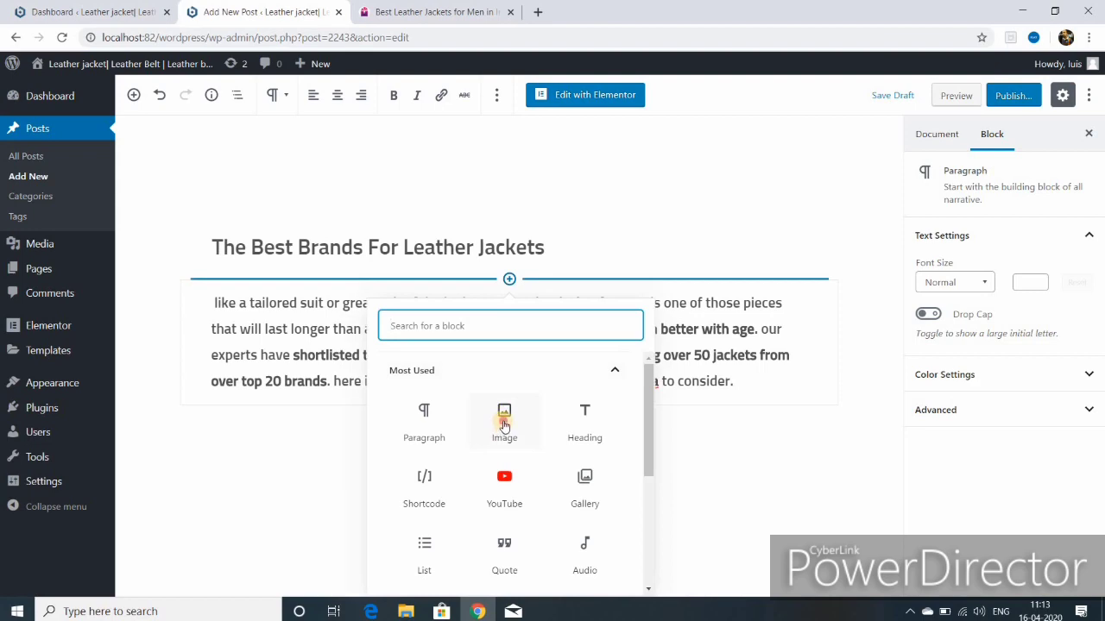
# Step: Insert the ladies leather jacket image from the Media Library above the intro paragraph
pyautogui.click(504, 422)
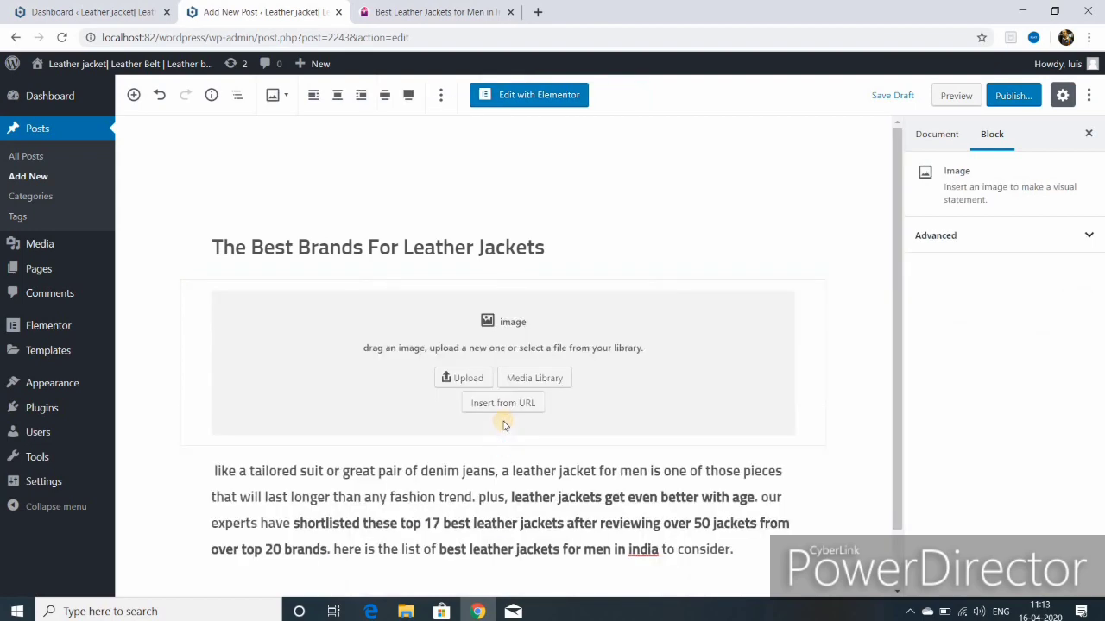
pyautogui.click(534, 378)
pyautogui.click(388, 360)
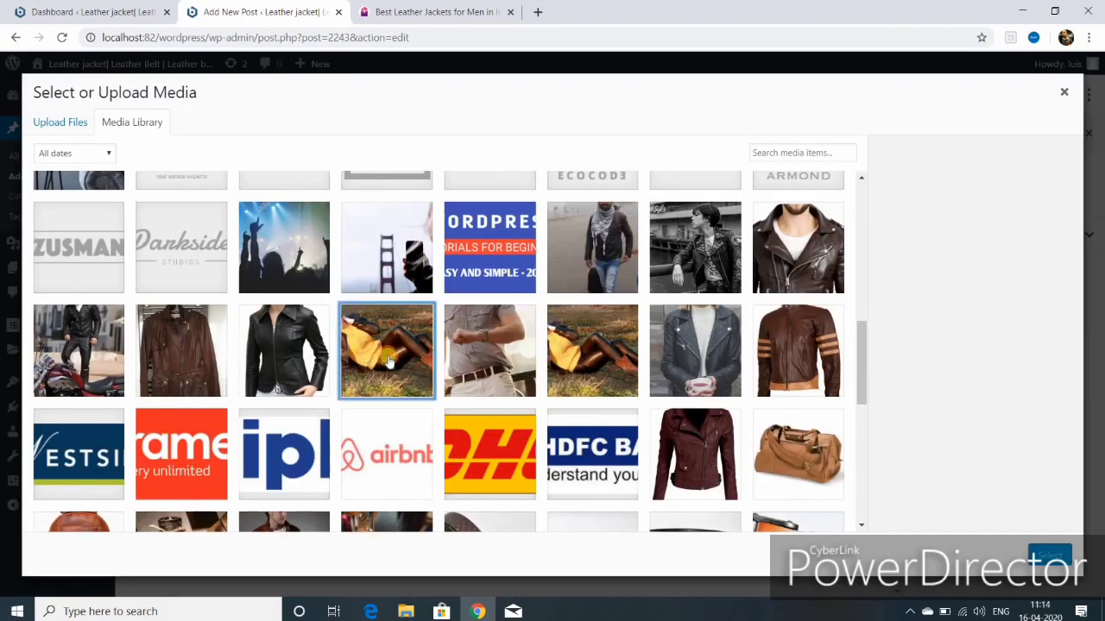
pyautogui.click(1040, 557)
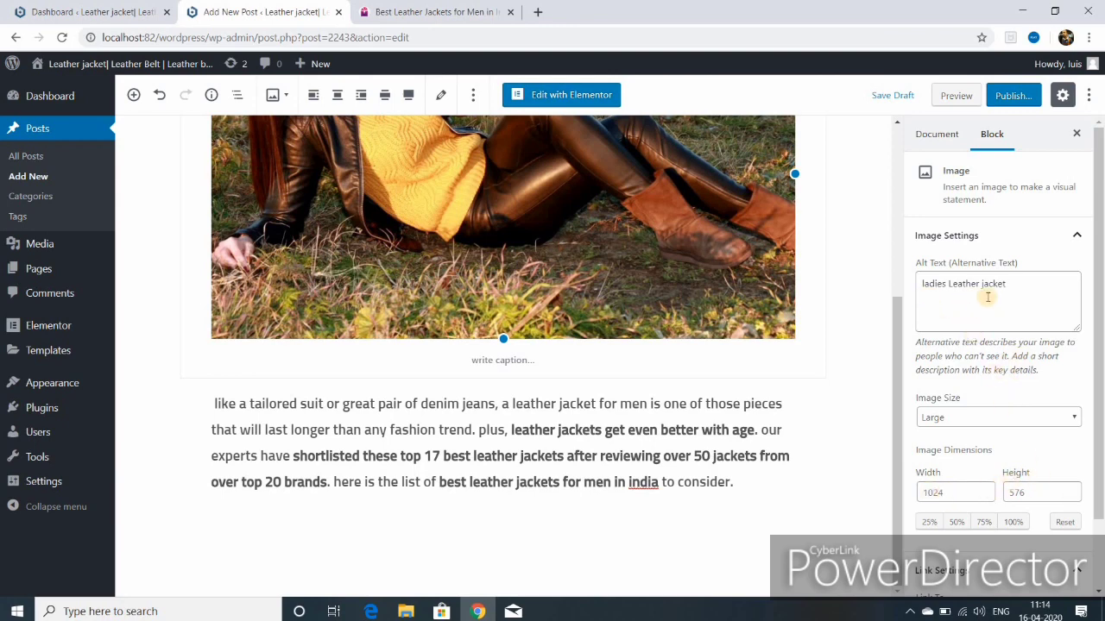
# Step: Review the post and publish it
pyautogui.scroll(-1, 996, 418)
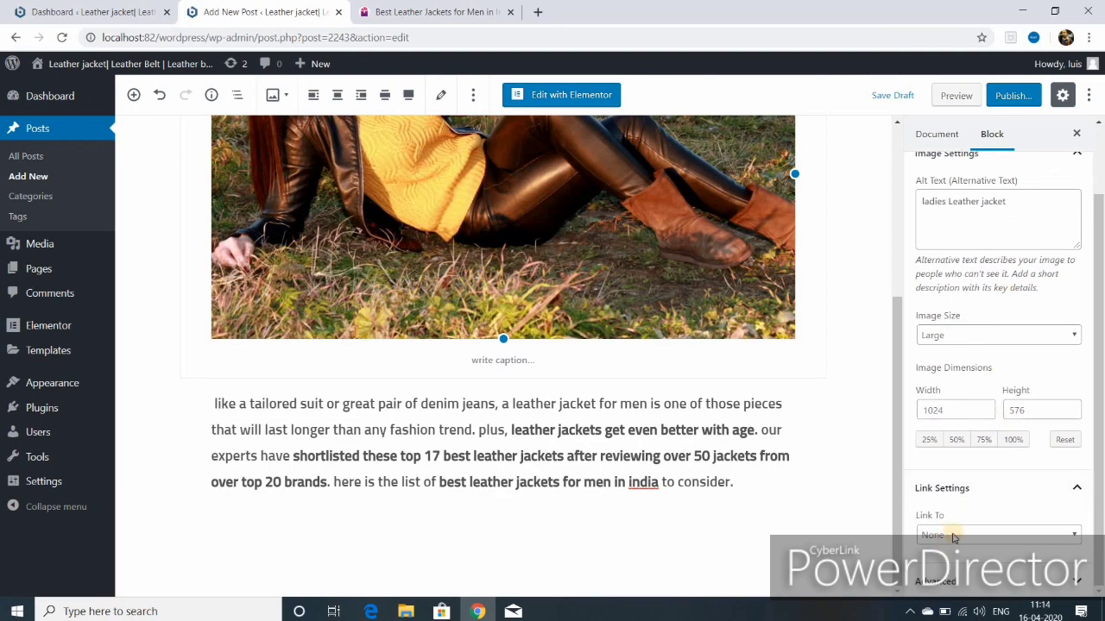
pyautogui.scroll(3, 734, 435)
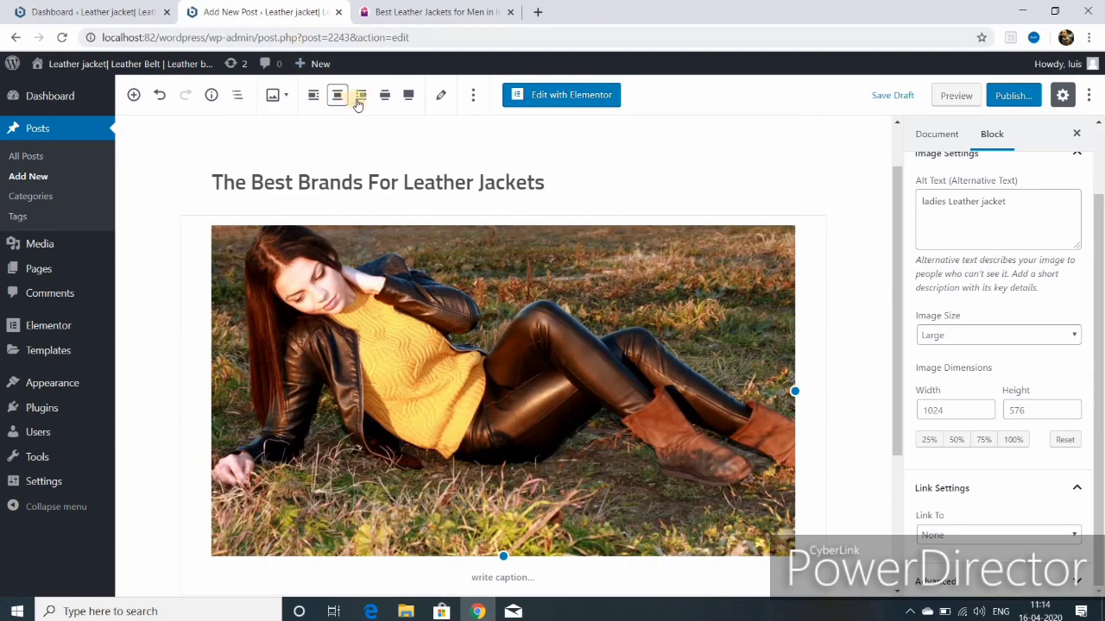
pyautogui.click(1012, 95)
pyautogui.click(1012, 95)
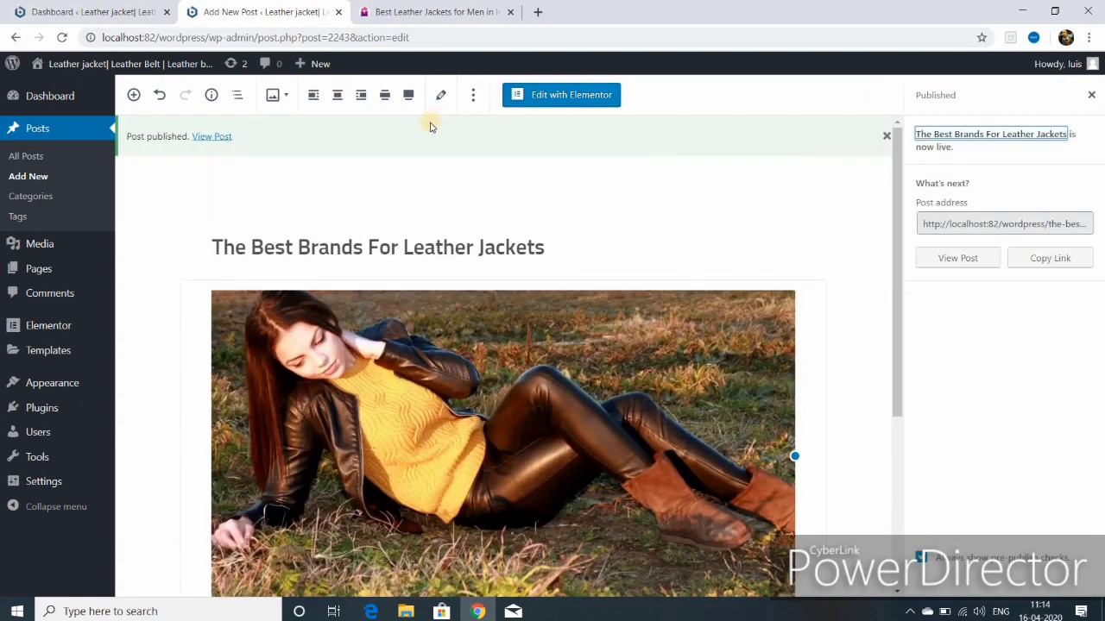
# Step: Start a new post and paste the paragraph into two more blocks, making three copies
pyautogui.moveTo(306, 66)
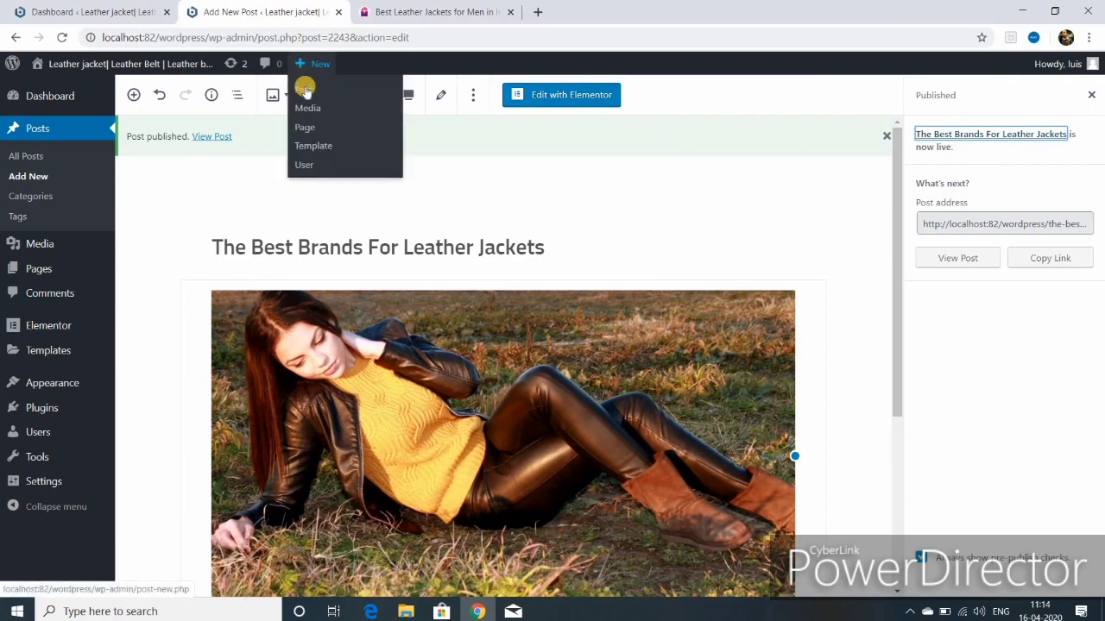
pyautogui.click(306, 92)
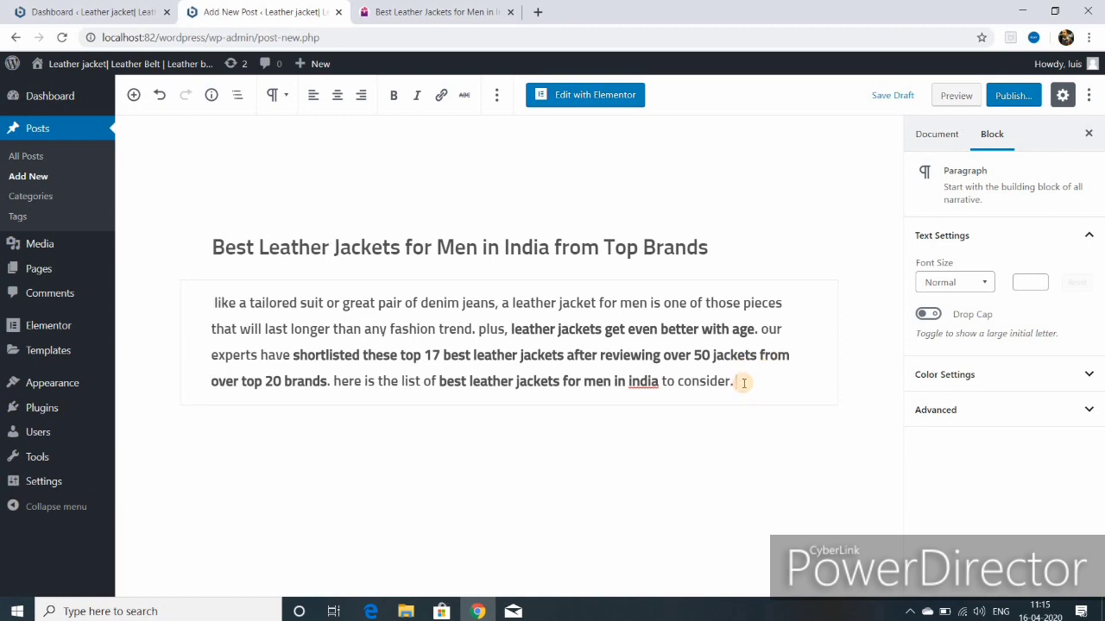
pyautogui.press('Return')
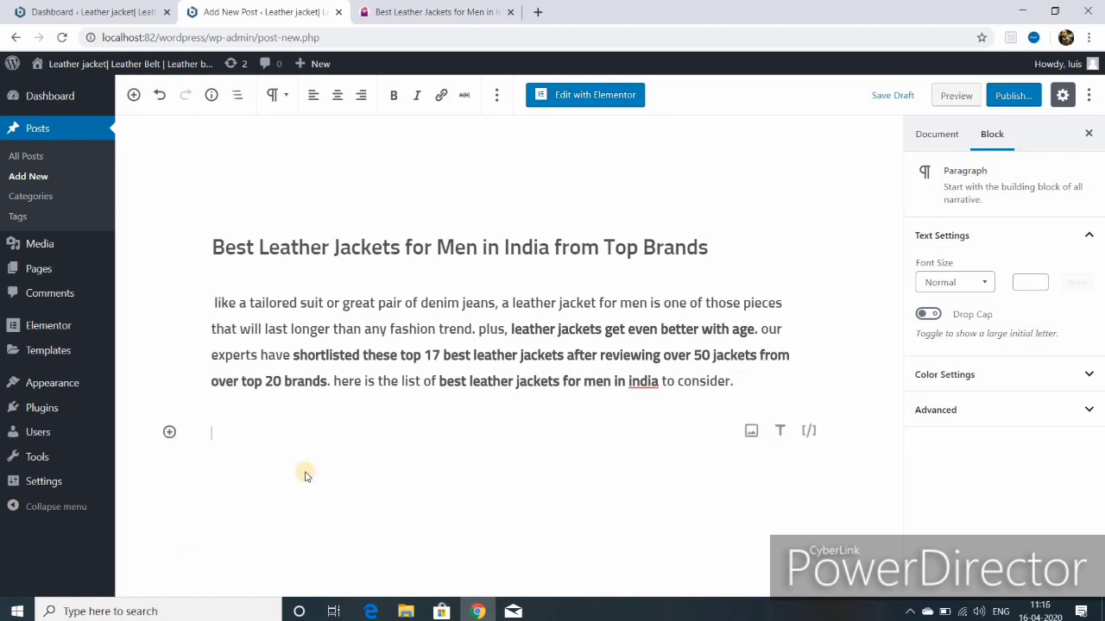
pyautogui.hotkey('ctrl', 'v')
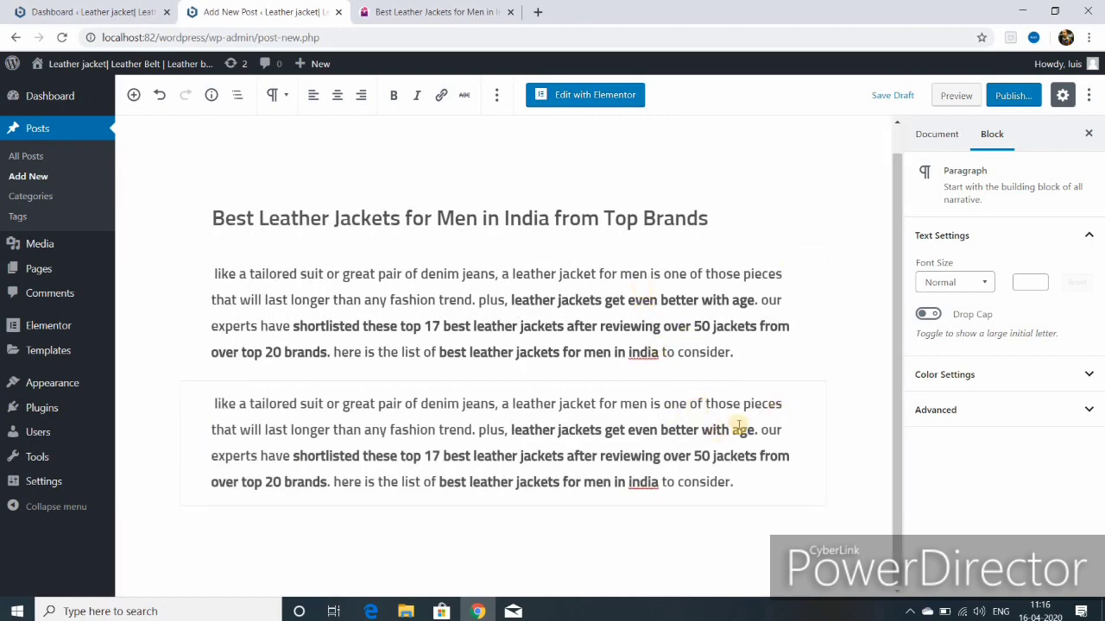
pyautogui.press('Return')
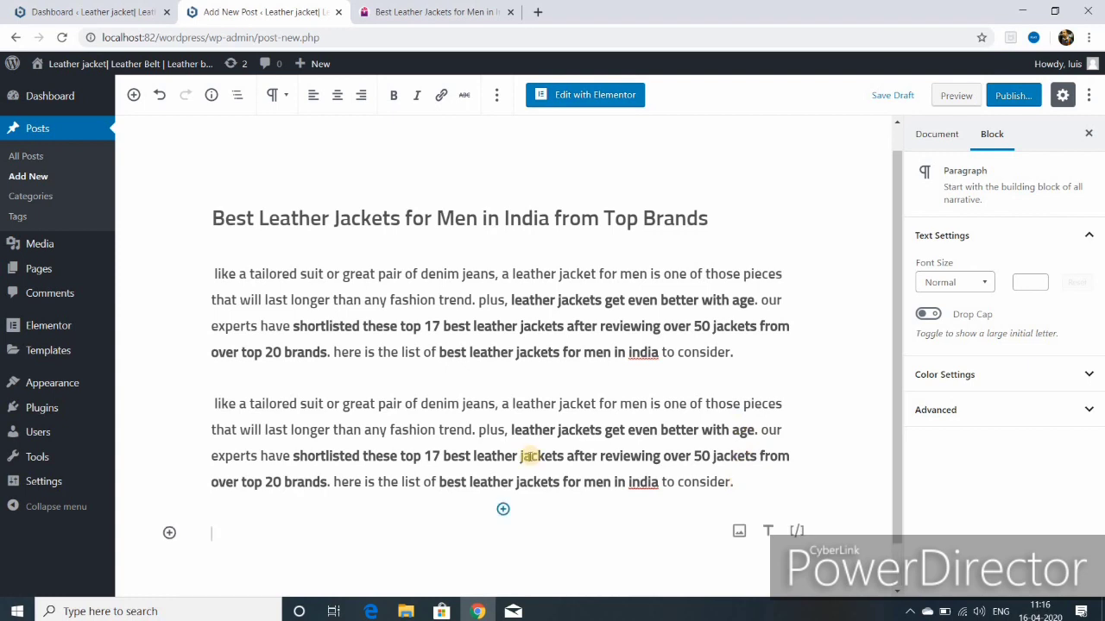
pyautogui.rightClick(232, 484)
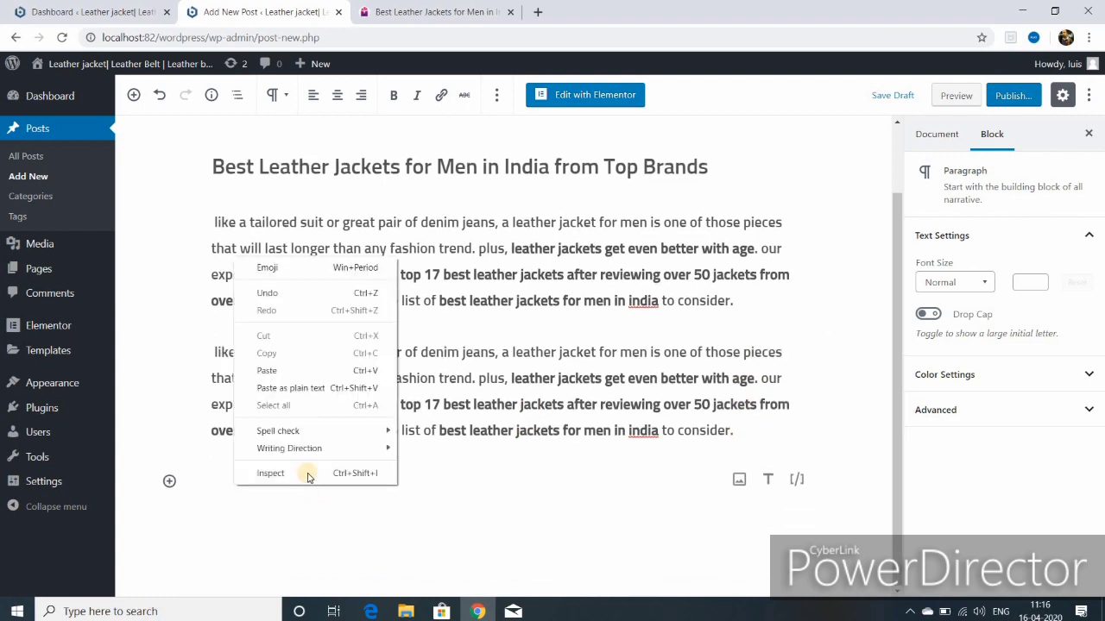
pyautogui.click(458, 492)
pyautogui.write('like a tailored suit or great pair of denim jeans, a leather jacket for men is one of those pieces that will last longer than any fashion trend. plus, leather jackets get even better with age. our experts have shortlisted these top 17 best leather jackets after reviewing over 50 jackets from over top 20 brands. here is the list of best leather jackets for men in india to consider.')
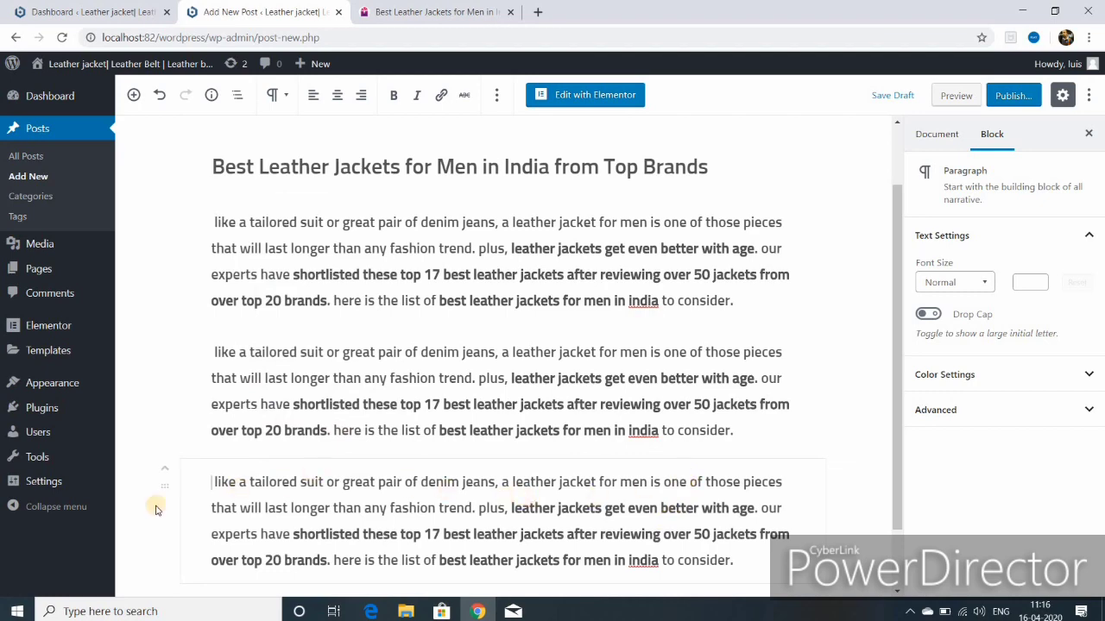
# Step: Insert the MENS LEATHER JACKET image from the library between the paragraphs
pyautogui.moveTo(168, 473)
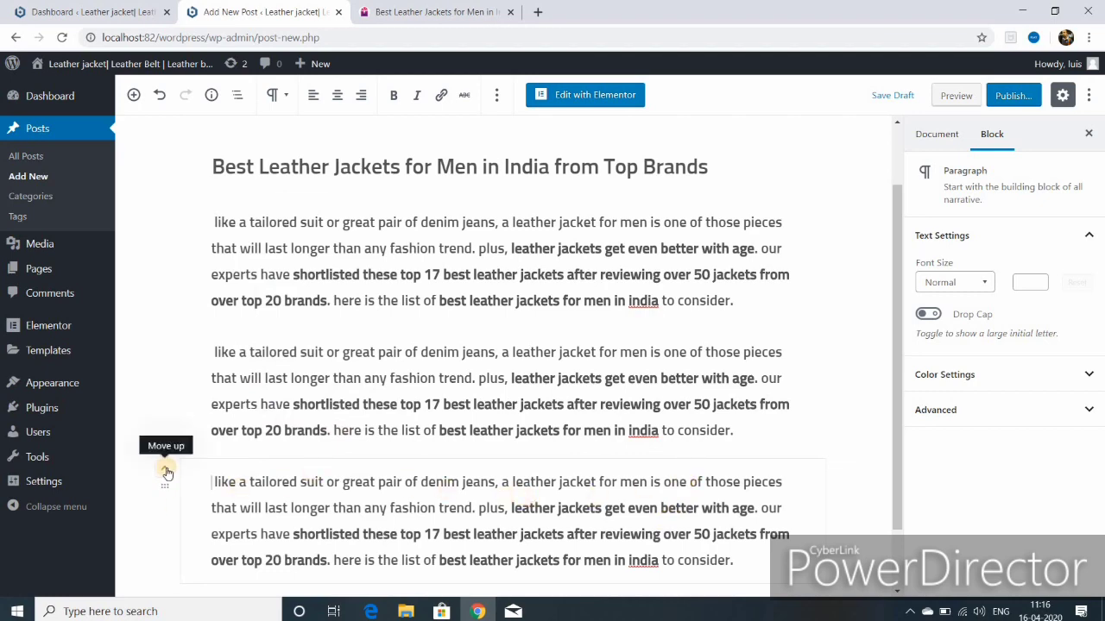
pyautogui.click(165, 471)
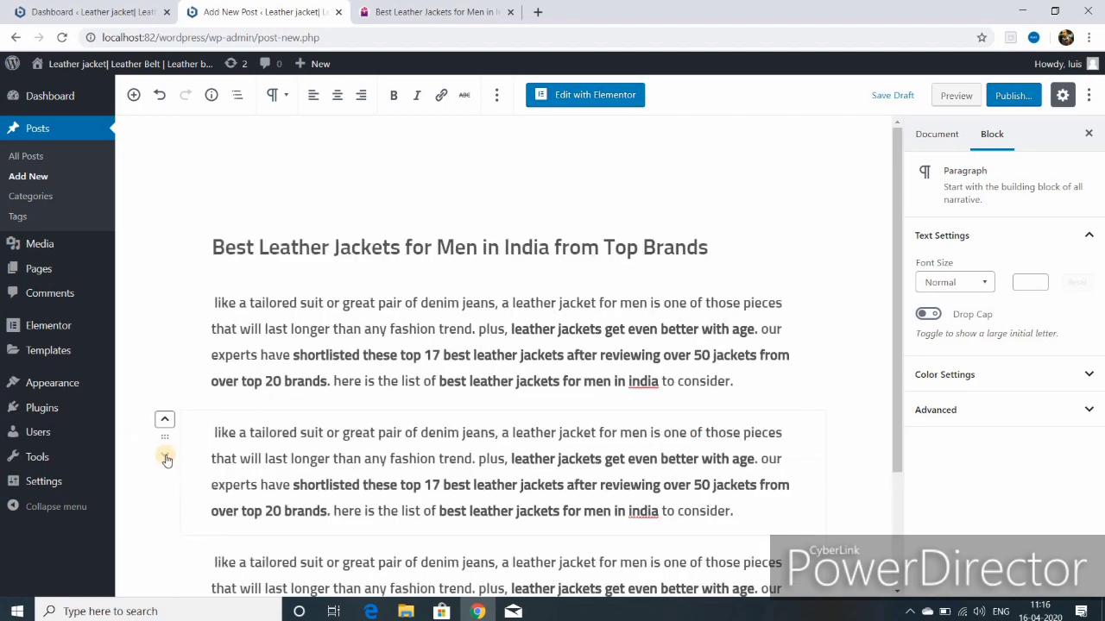
pyautogui.click(166, 456)
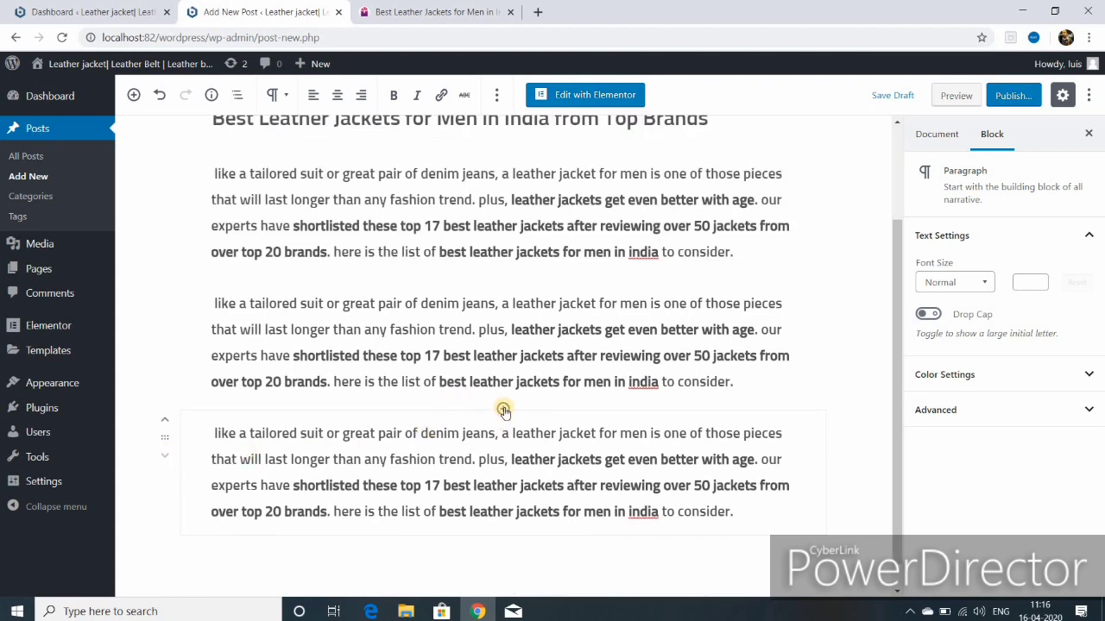
pyautogui.click(503, 409)
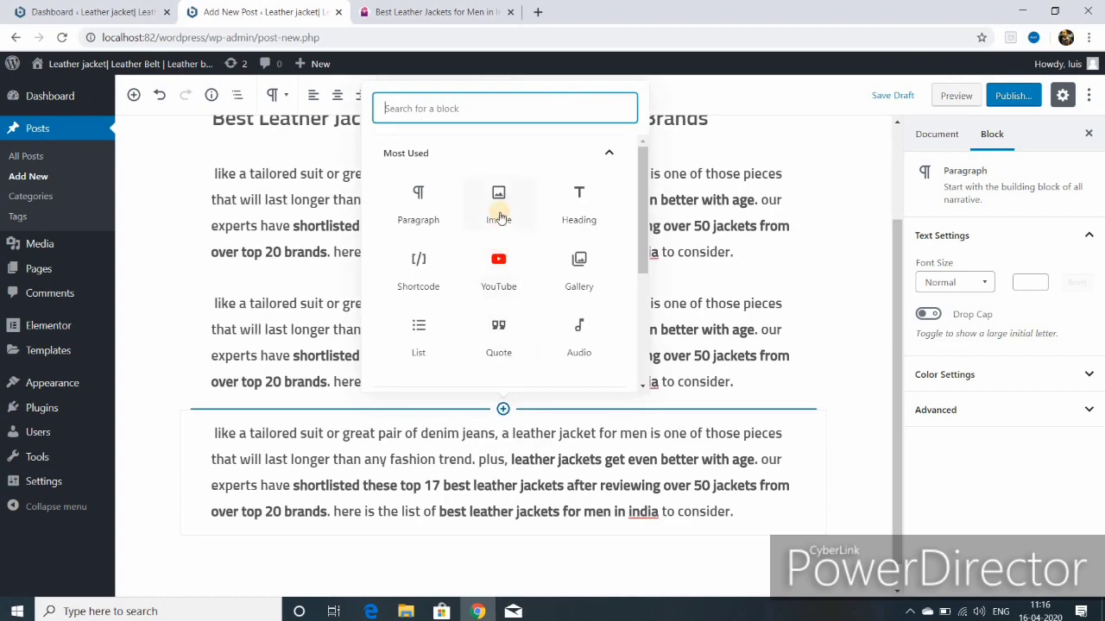
pyautogui.click(500, 212)
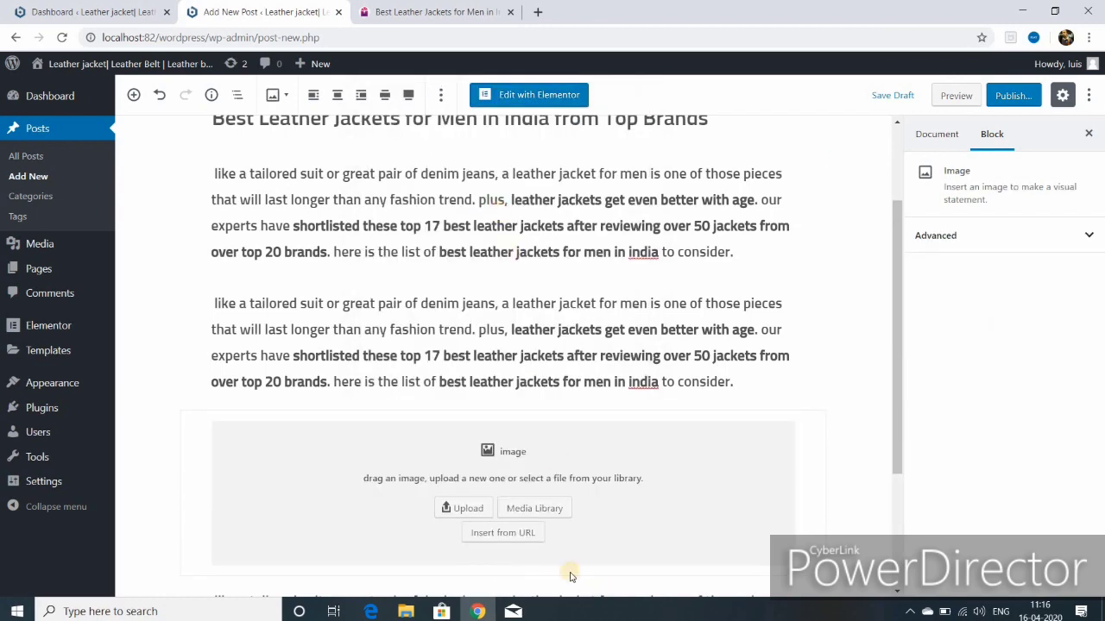
pyautogui.click(534, 509)
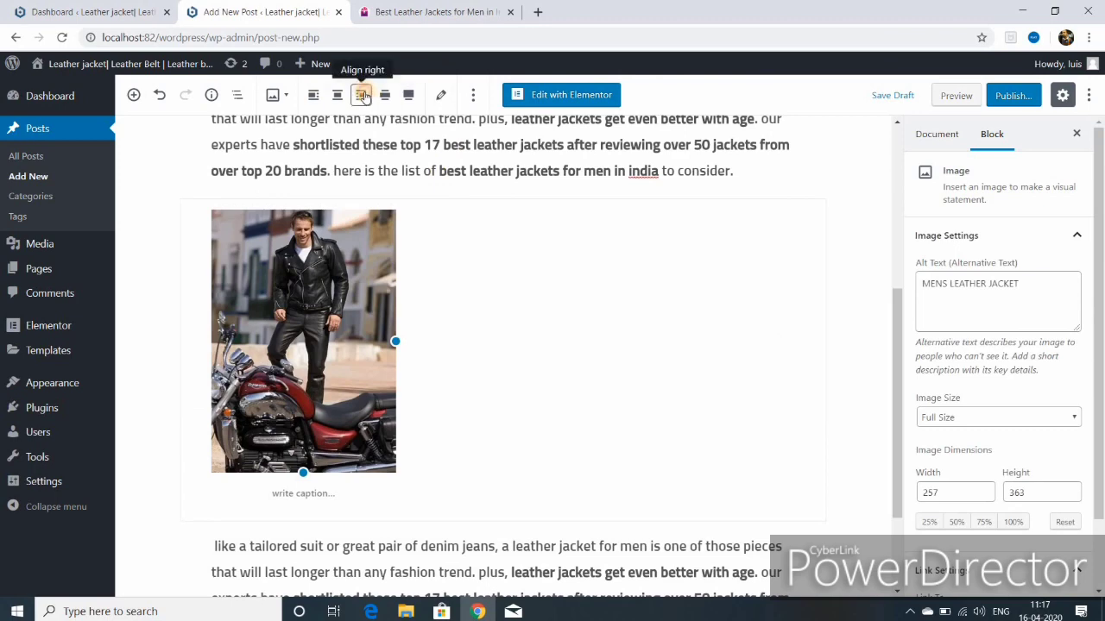
# Step: Float the image right, shrink it to 177 by 250, and move the paragraph beside it
pyautogui.click(361, 95)
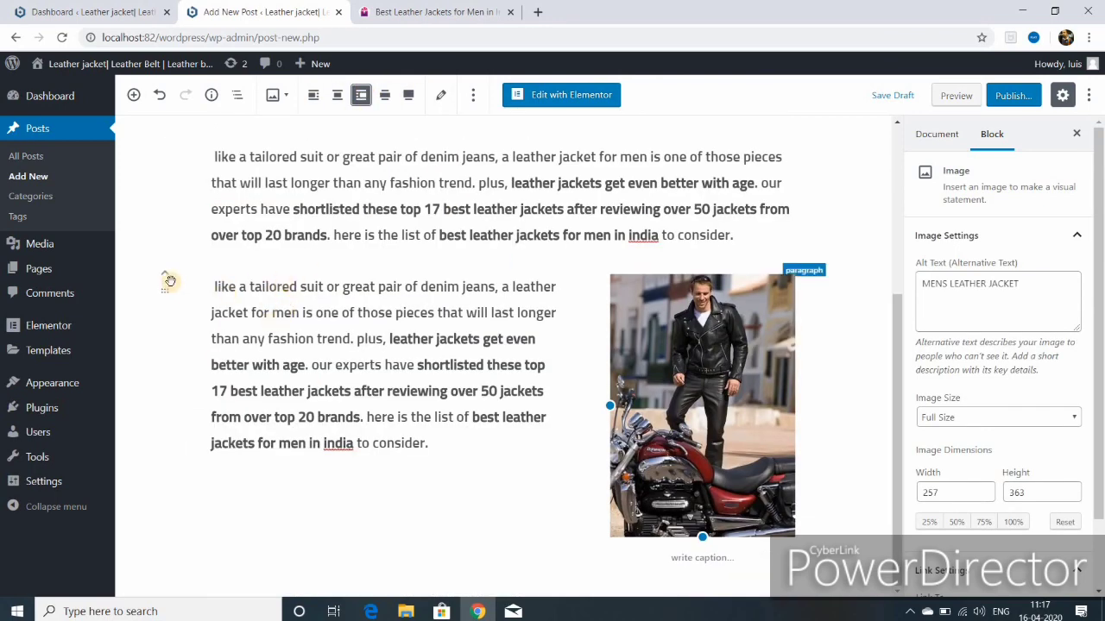
pyautogui.moveTo(706, 537); pyautogui.dragTo(731, 520)
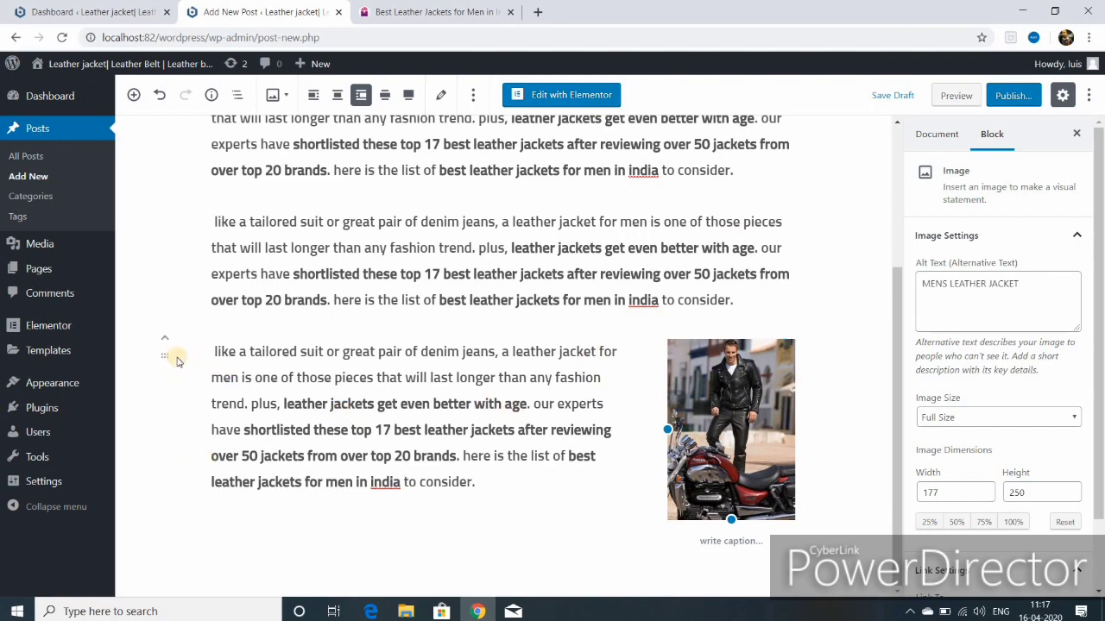
pyautogui.click(166, 340)
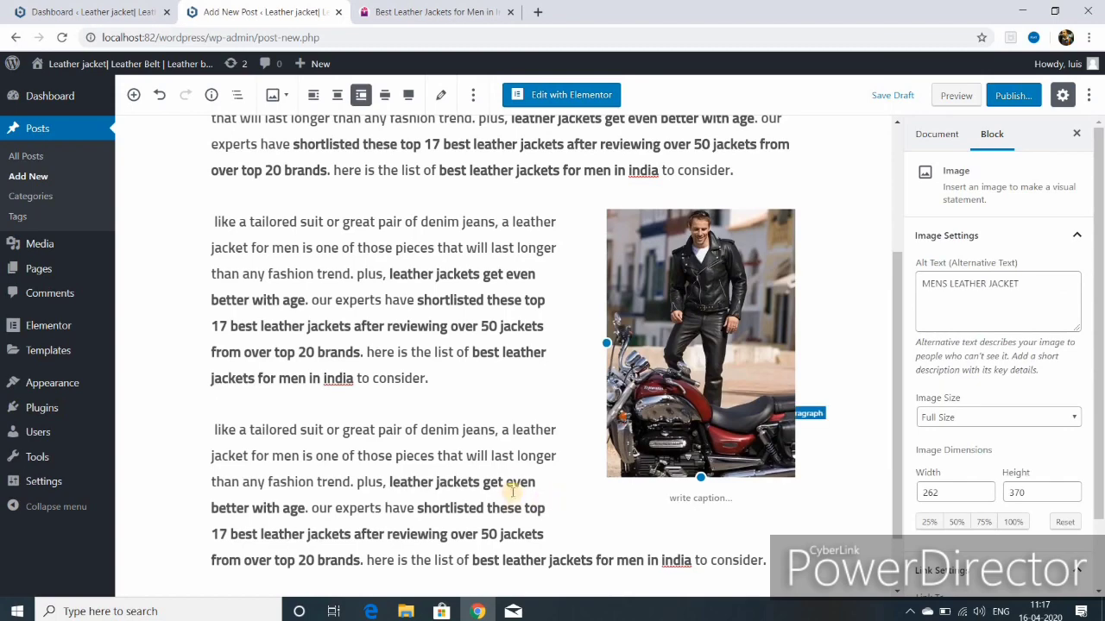
# Step: Publish the post and scroll through it to check the layout
pyautogui.scroll(3, 512, 491)
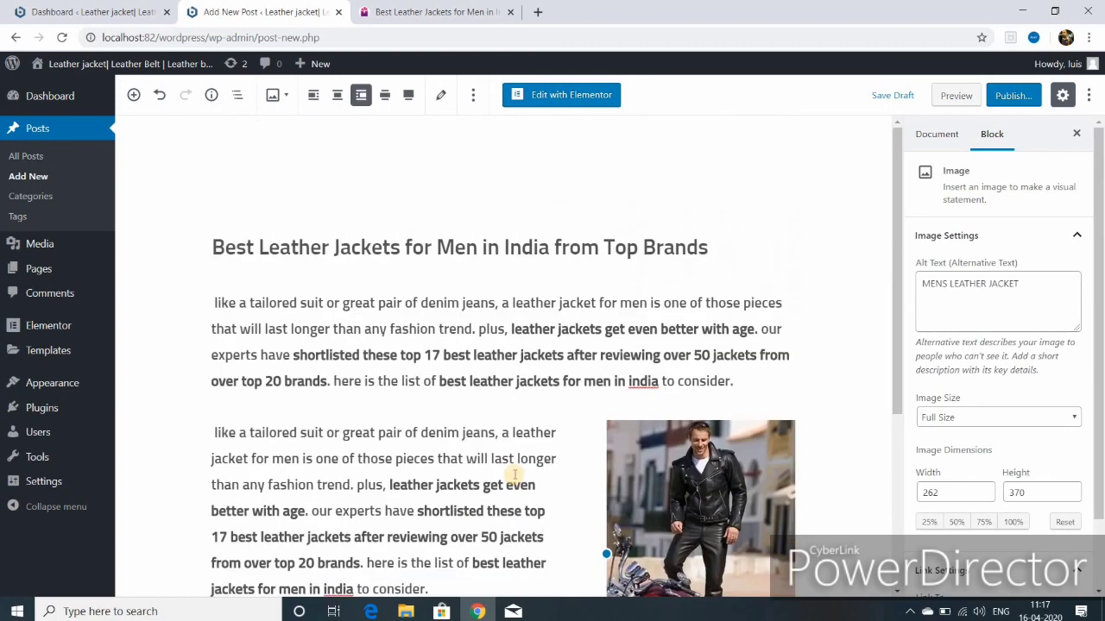
pyautogui.click(1012, 98)
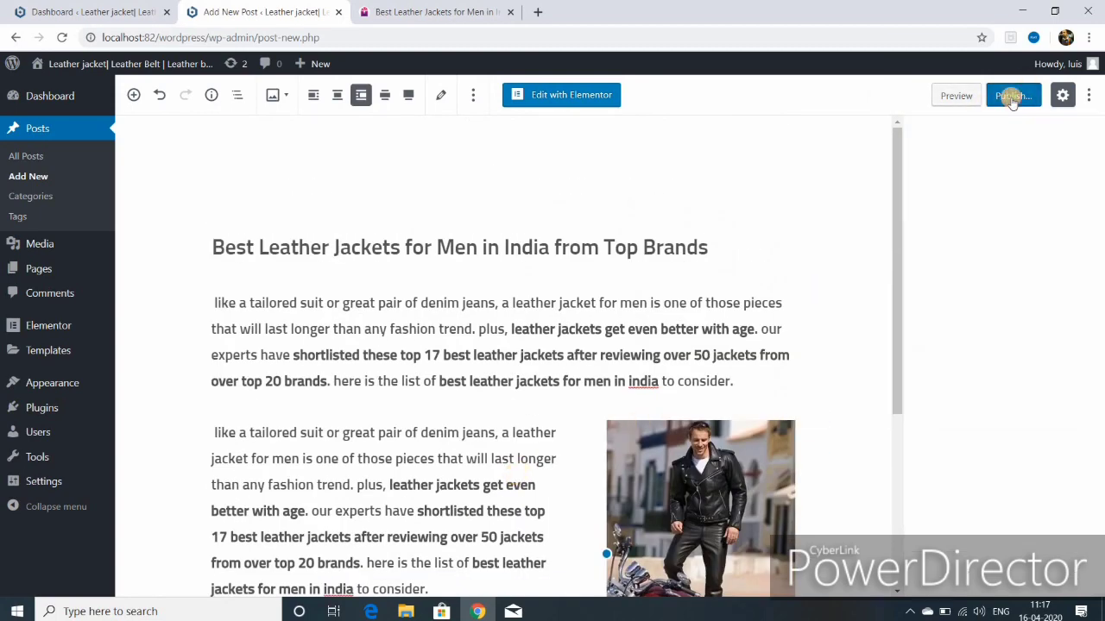
pyautogui.click(1012, 95)
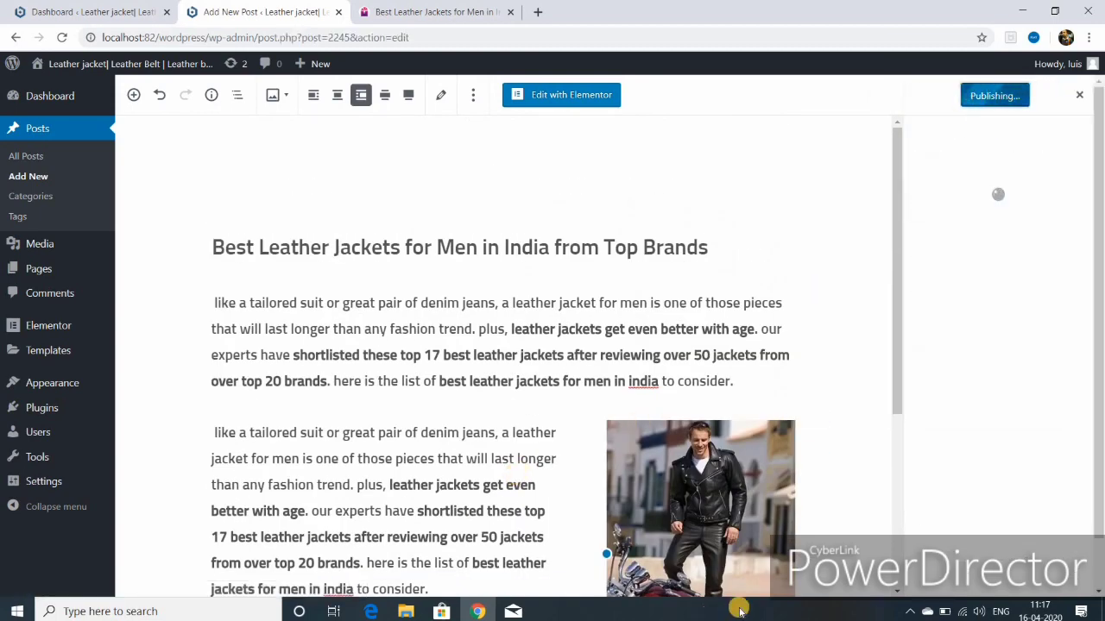
pyautogui.scroll(-3, 420, 456)
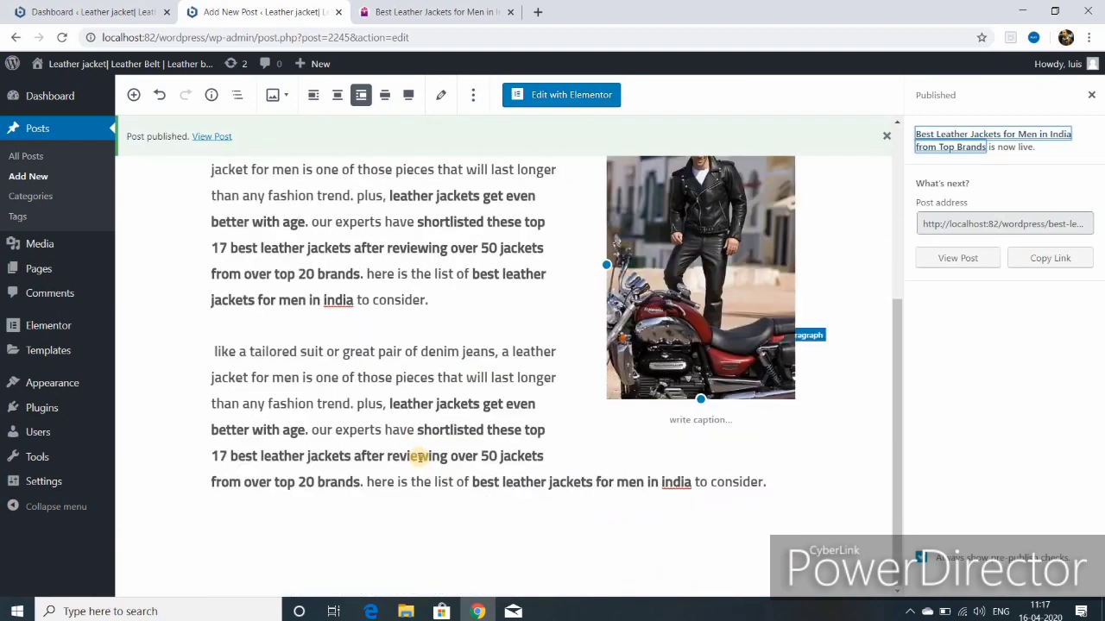
pyautogui.scroll(5, 418, 457)
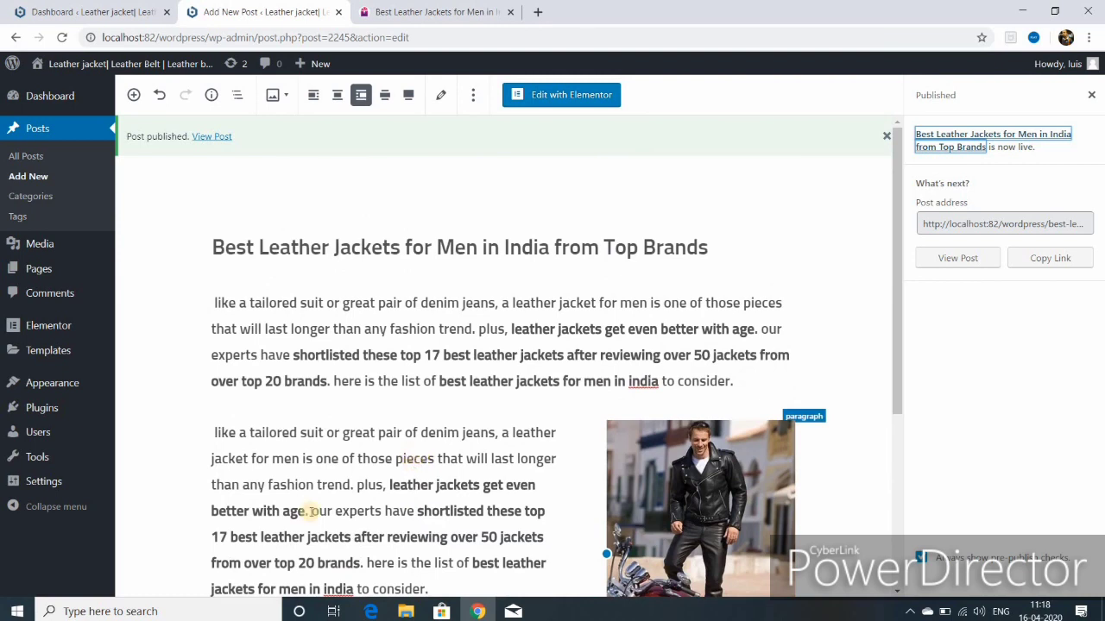
# Step: Start another new post and paste the Leather Jacket Buying Guide heading as its title
pyautogui.moveTo(313, 67)
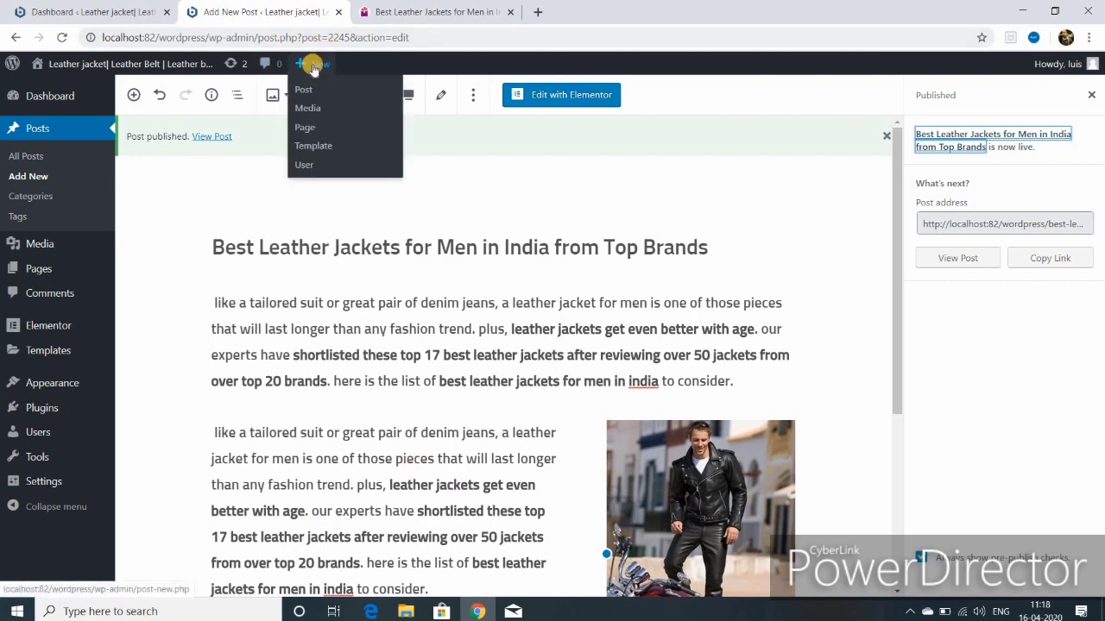
pyautogui.click(304, 90)
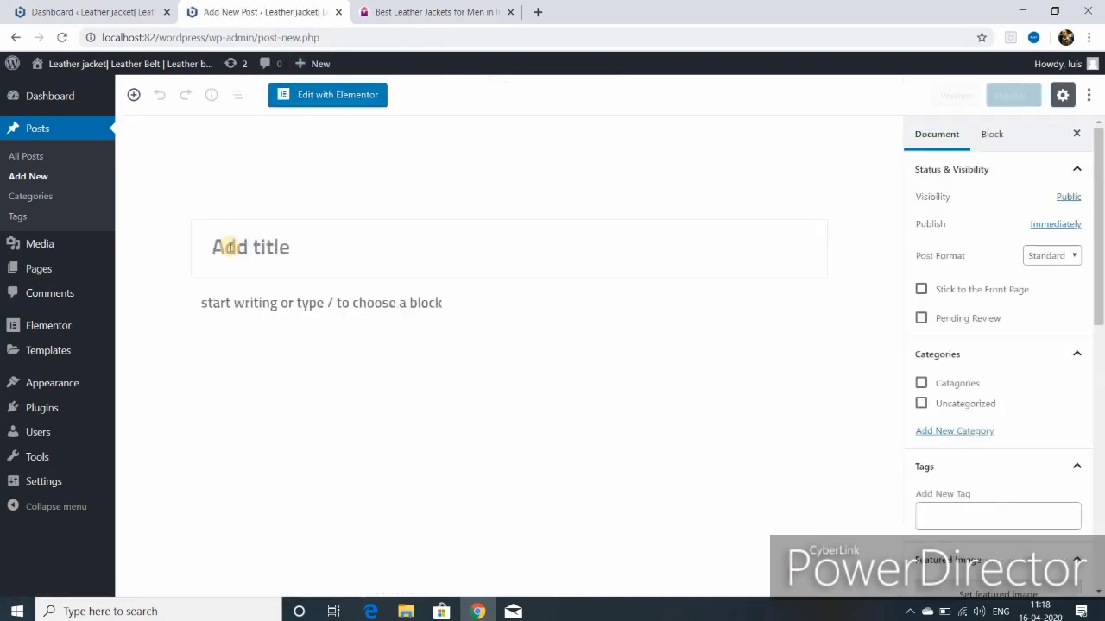
pyautogui.rightClick(230, 250)
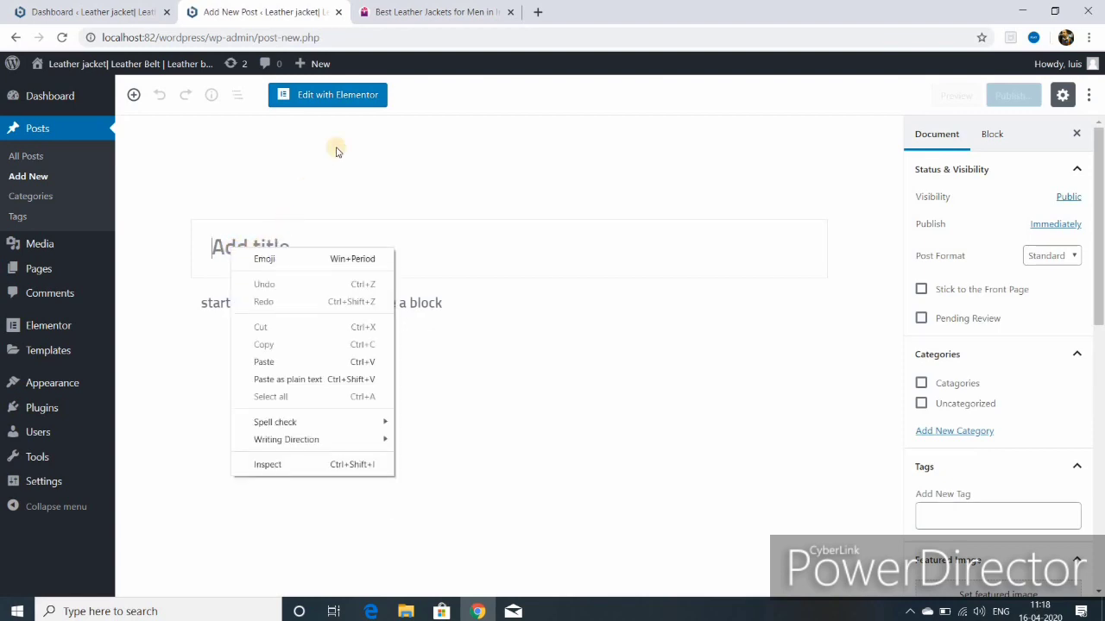
pyautogui.click(430, 12)
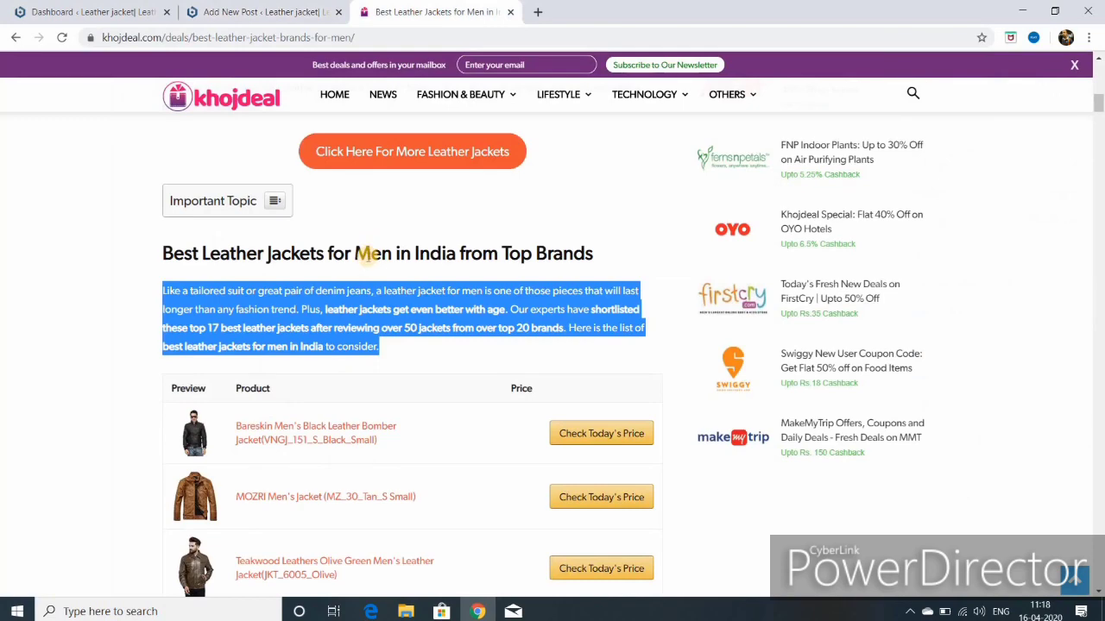
pyautogui.scroll(-3, 368, 257)
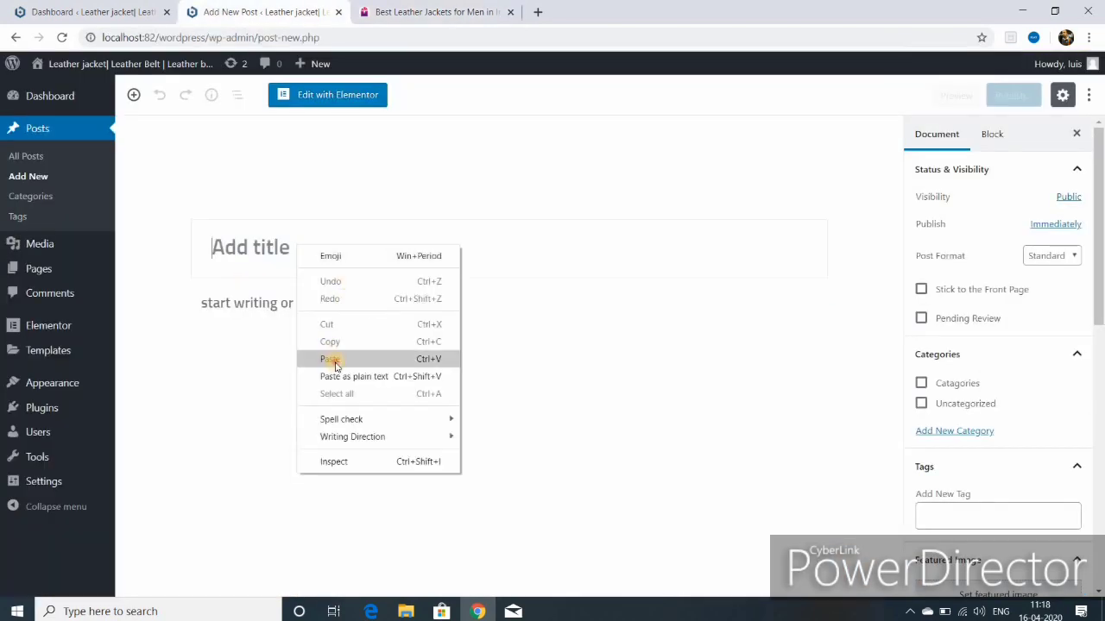
pyautogui.click(331, 359)
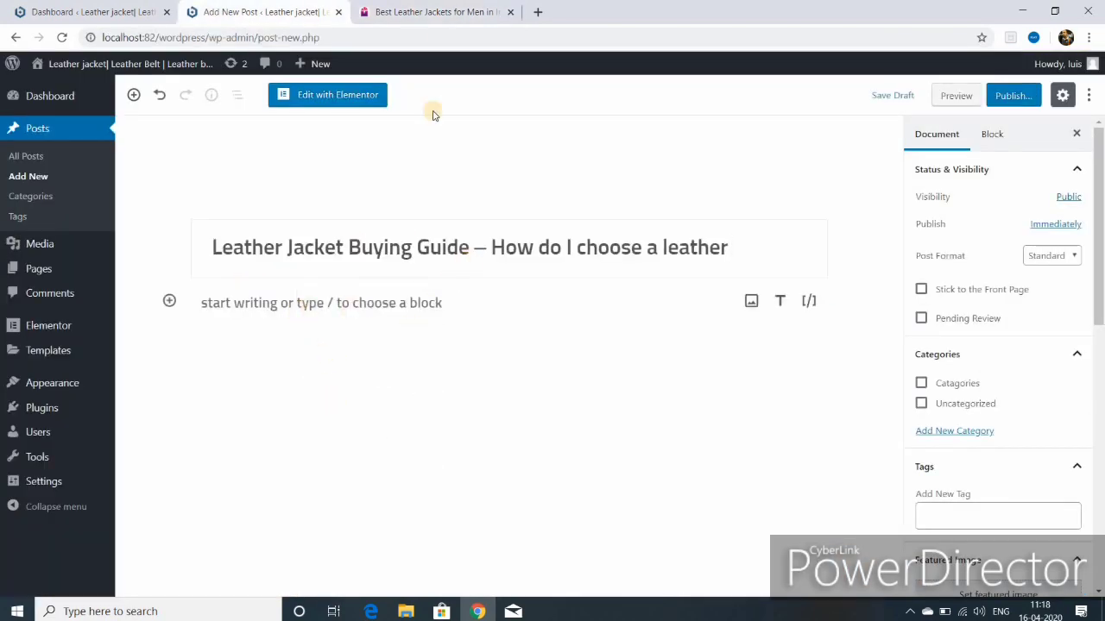
# Step: Paste the jacket-fit tips as an italic quote and add a YouTube embed below
pyautogui.click(406, 12)
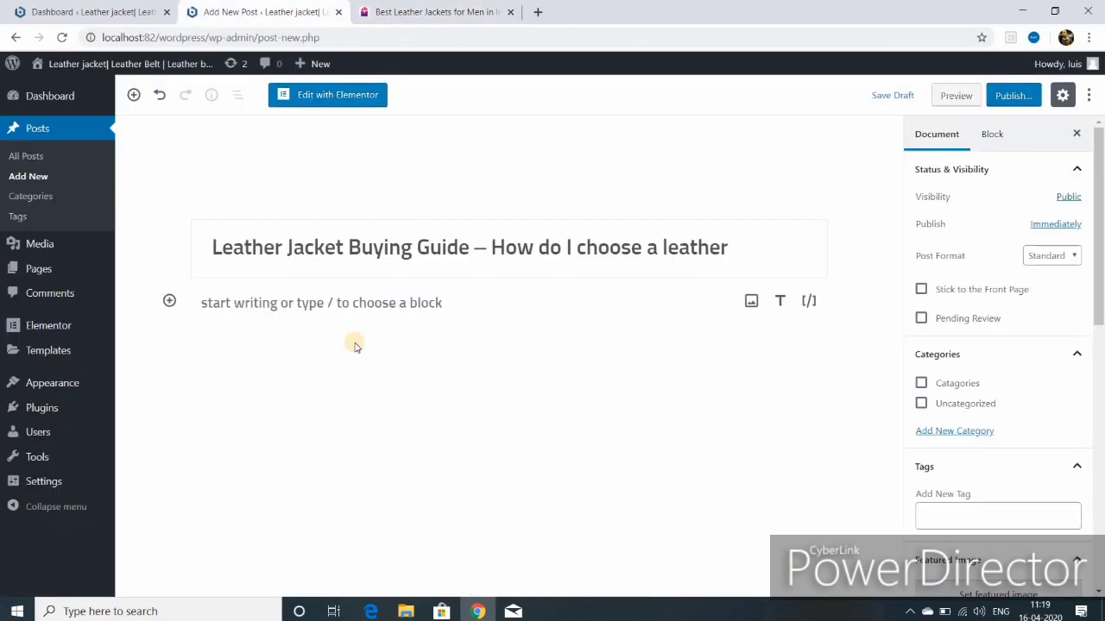
pyautogui.rightClick(271, 301)
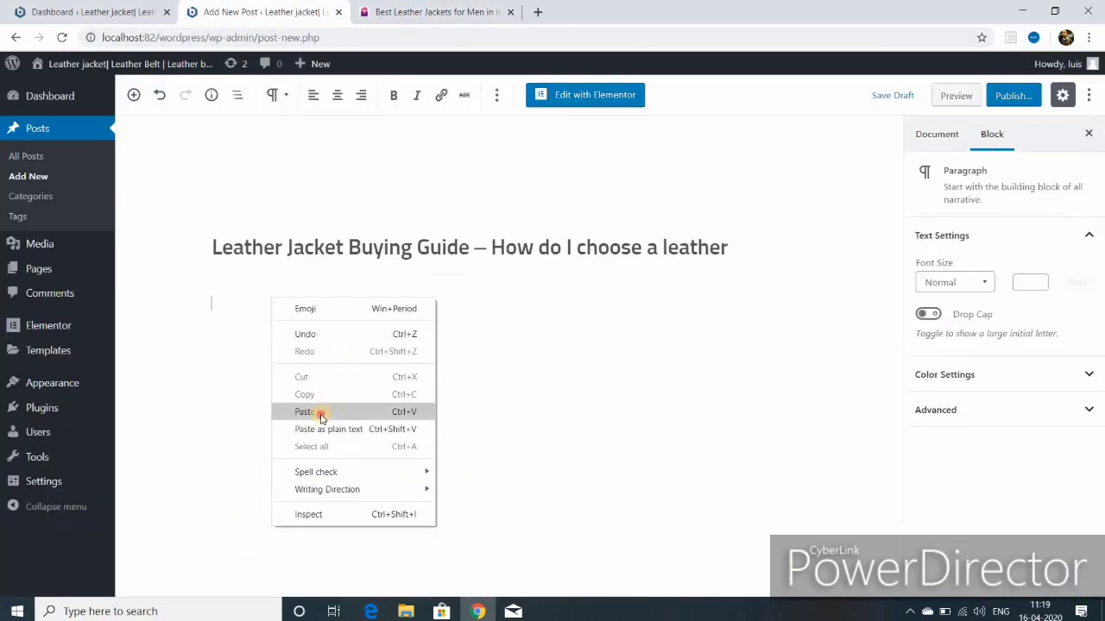
pyautogui.click(320, 412)
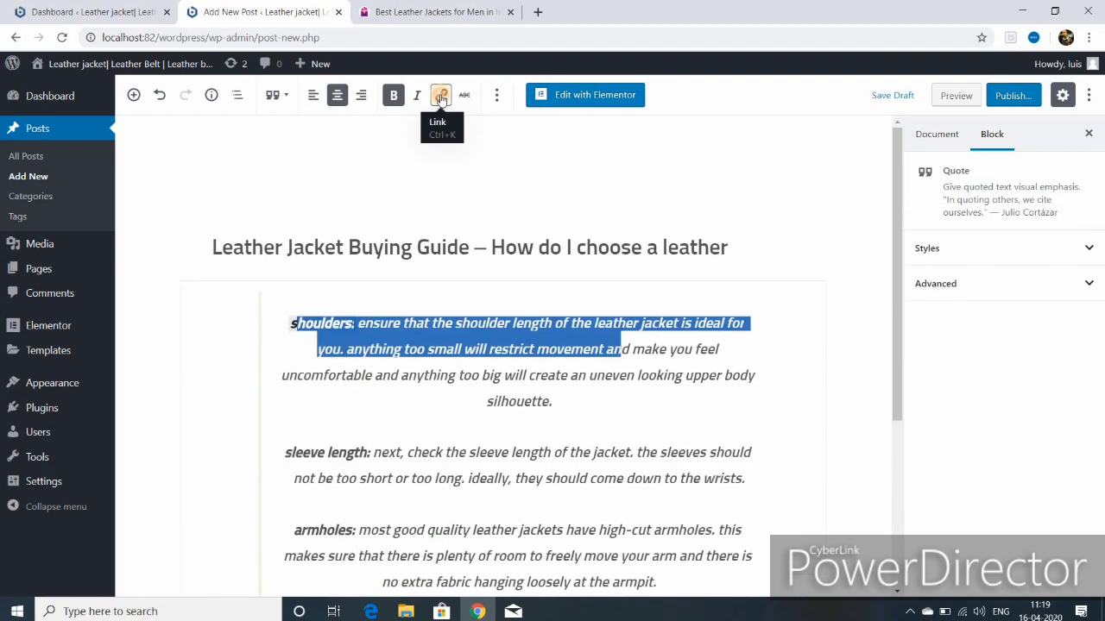
pyautogui.click(441, 95)
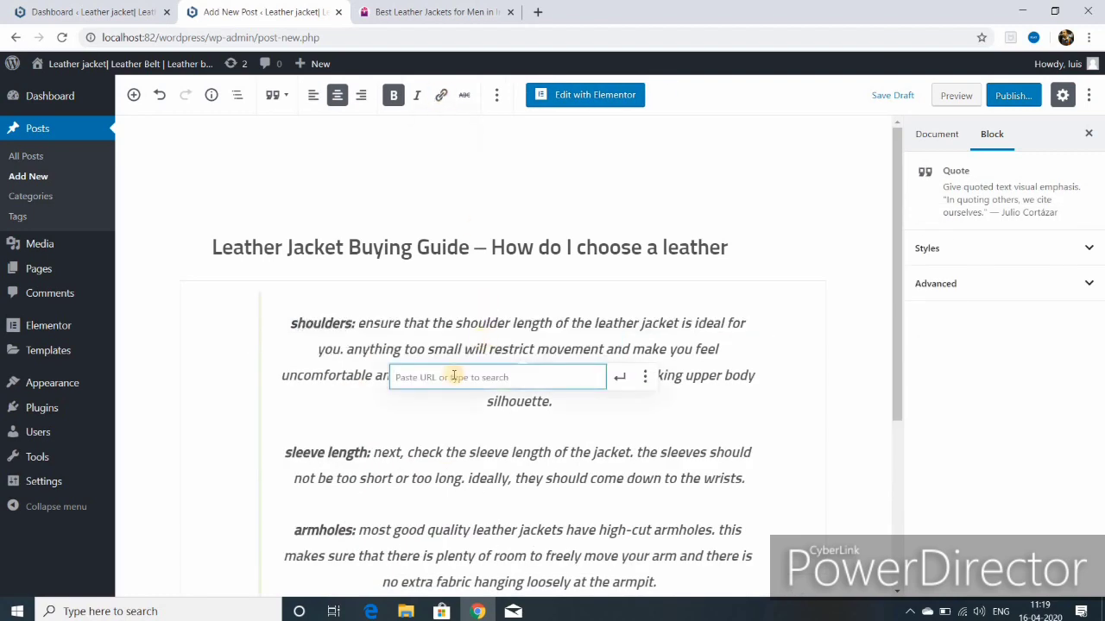
pyautogui.press('Return')
pyautogui.click(394, 97)
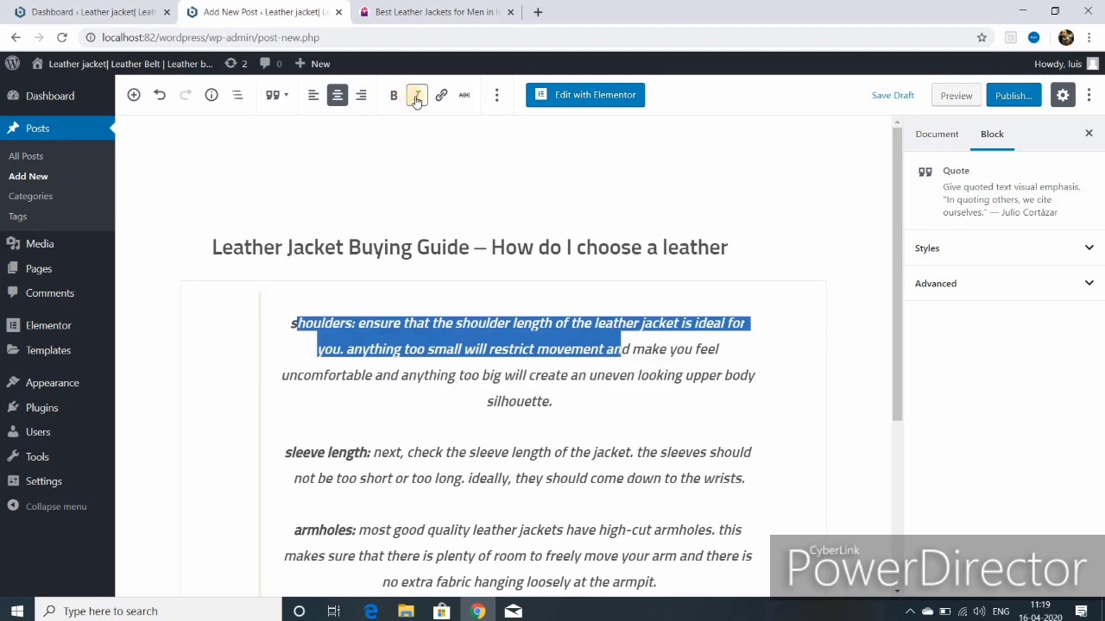
pyautogui.click(417, 97)
pyautogui.click(134, 95)
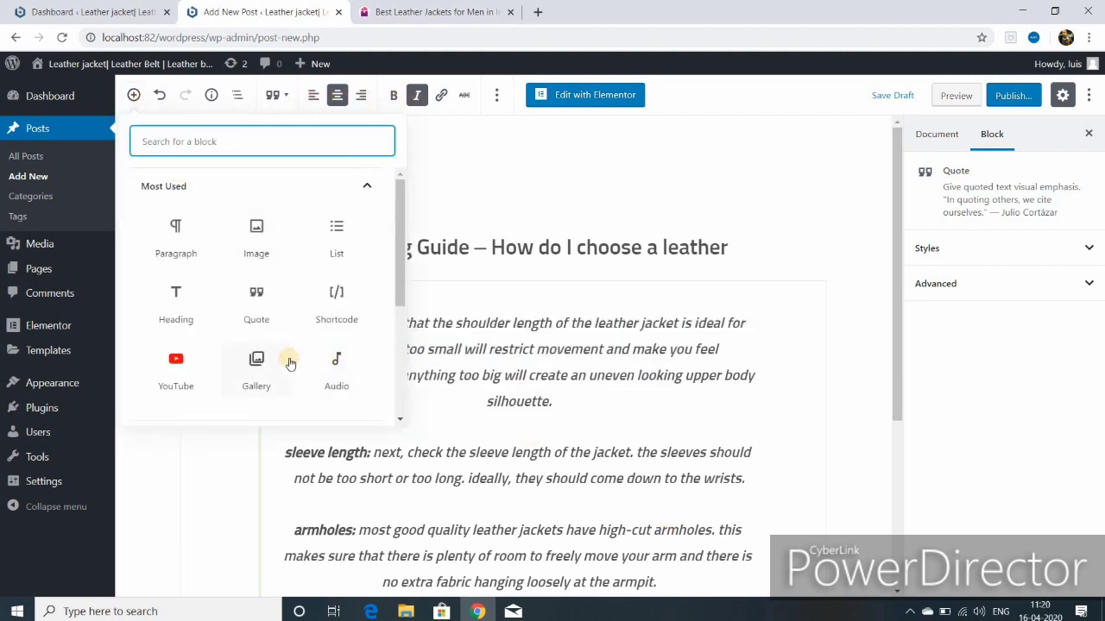
pyautogui.click(176, 373)
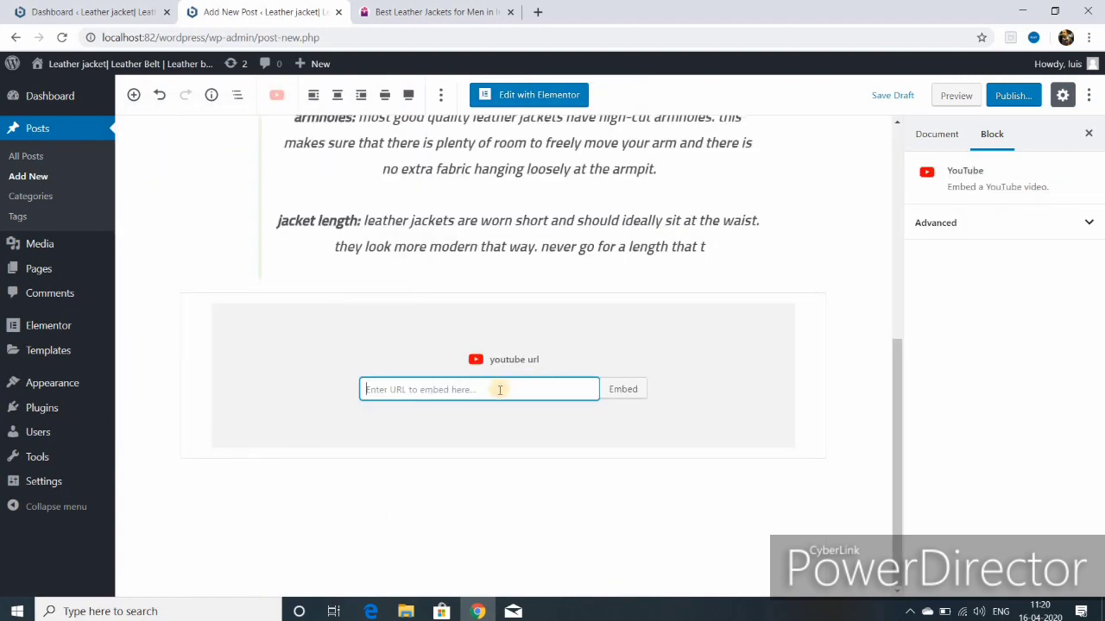
# Step: In a new tab, find the channel on YouTube and copy the 'How To Make WordPress Website for Free New 2020' video link
pyautogui.click(536, 12)
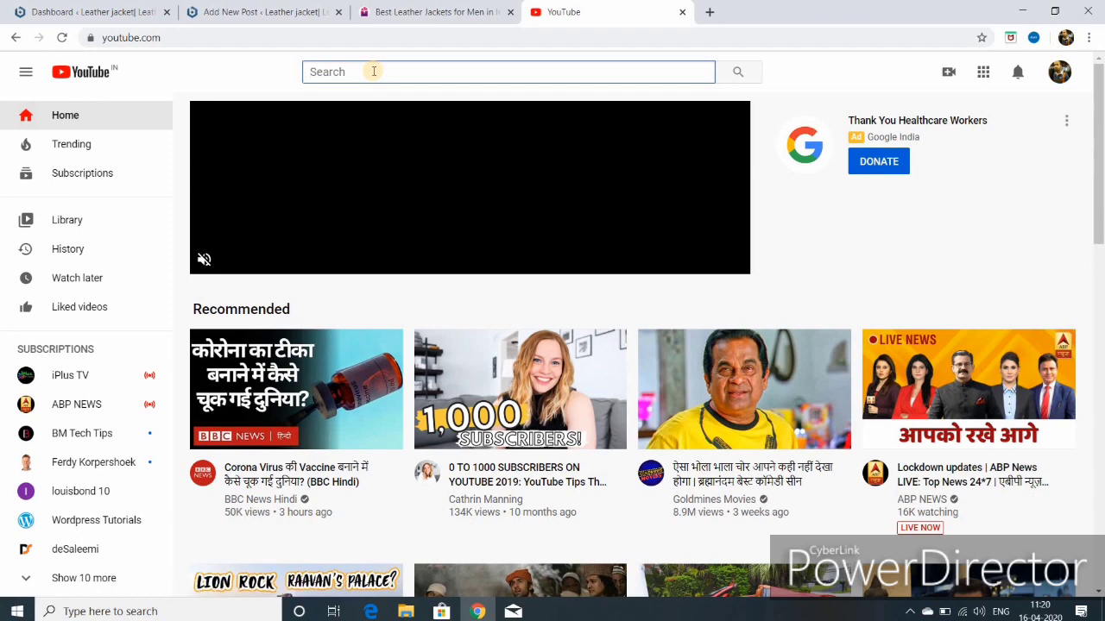
pyautogui.click(358, 71)
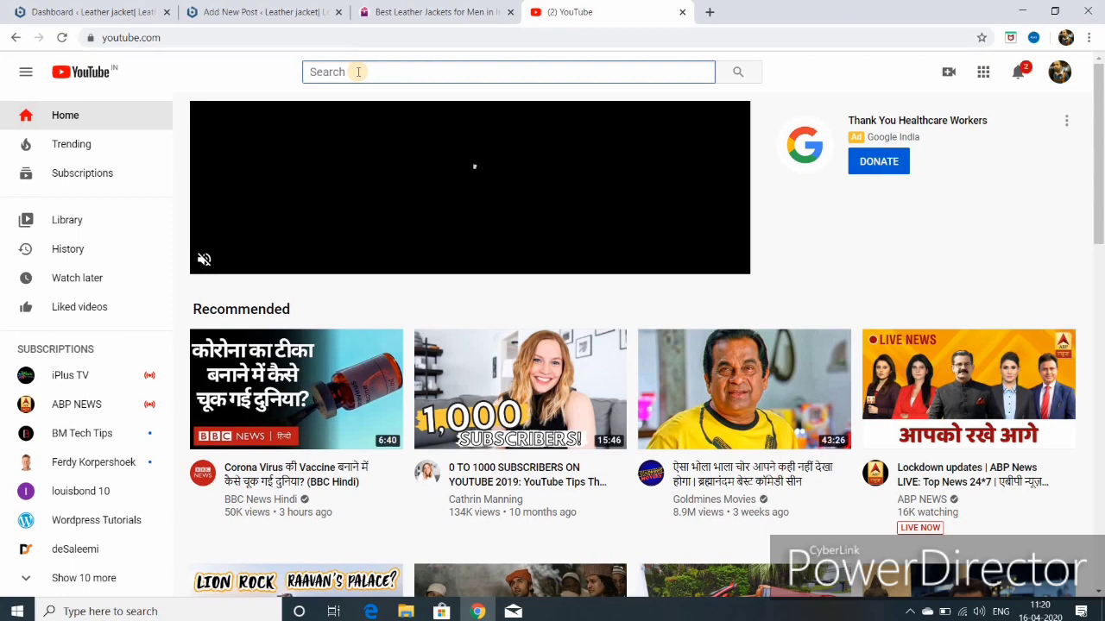
pyautogui.click(404, 182)
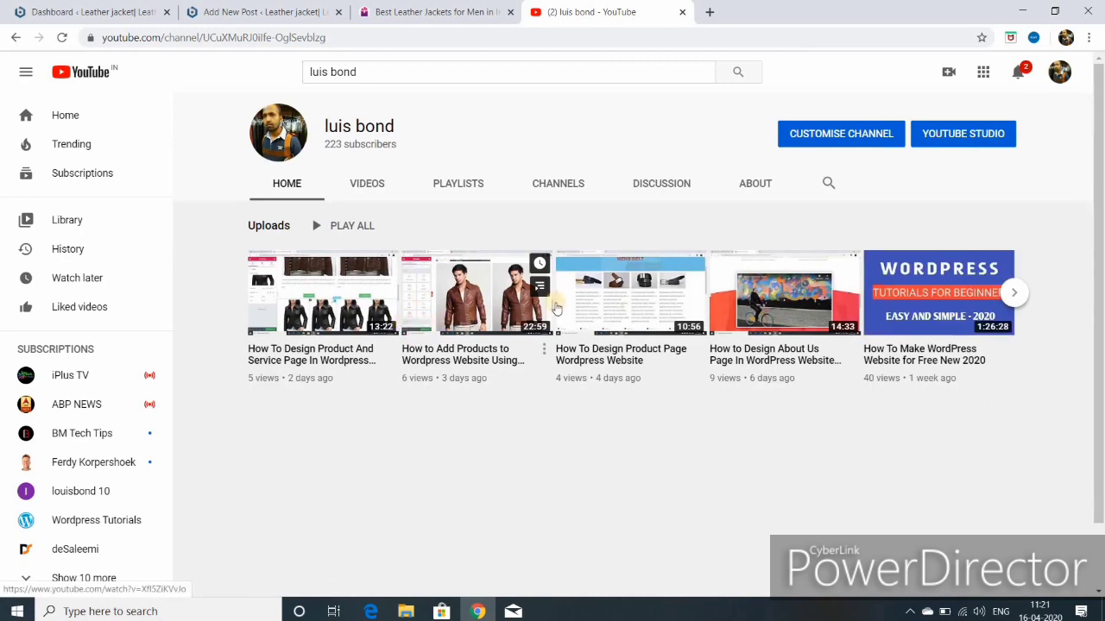
pyautogui.rightClick(913, 290)
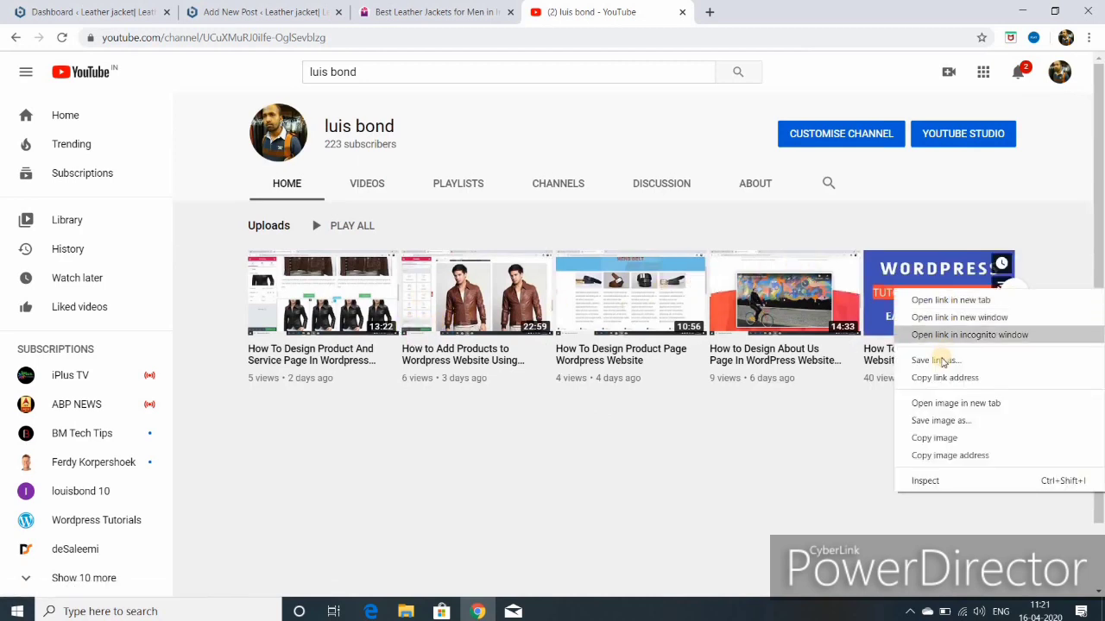
pyautogui.click(938, 379)
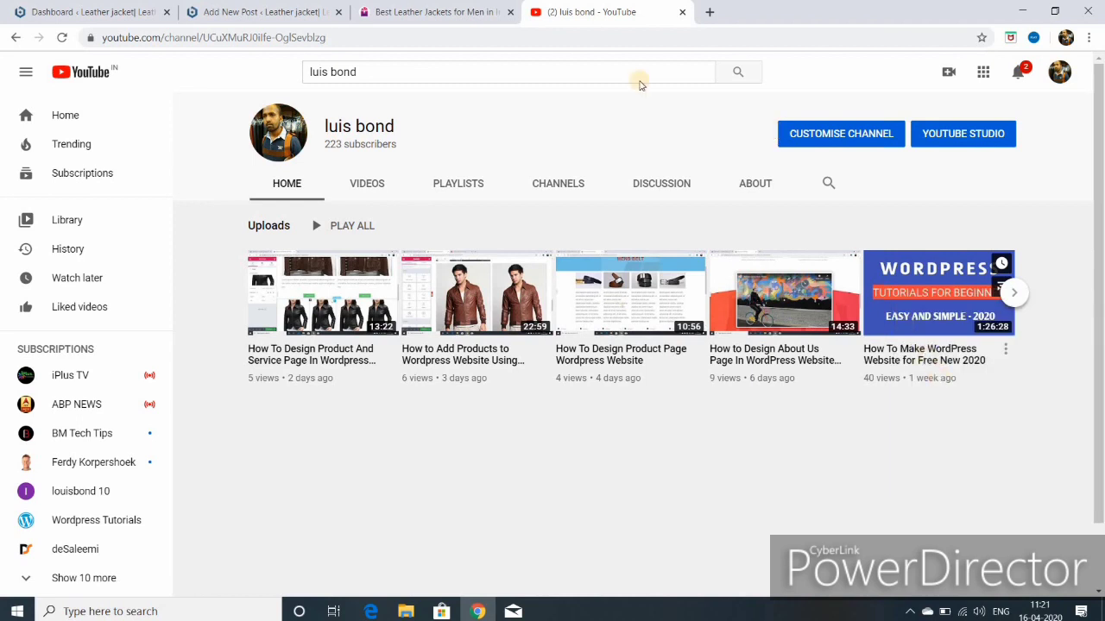
# Step: Paste the video link into the post's YouTube block and embed it
pyautogui.click(280, 17)
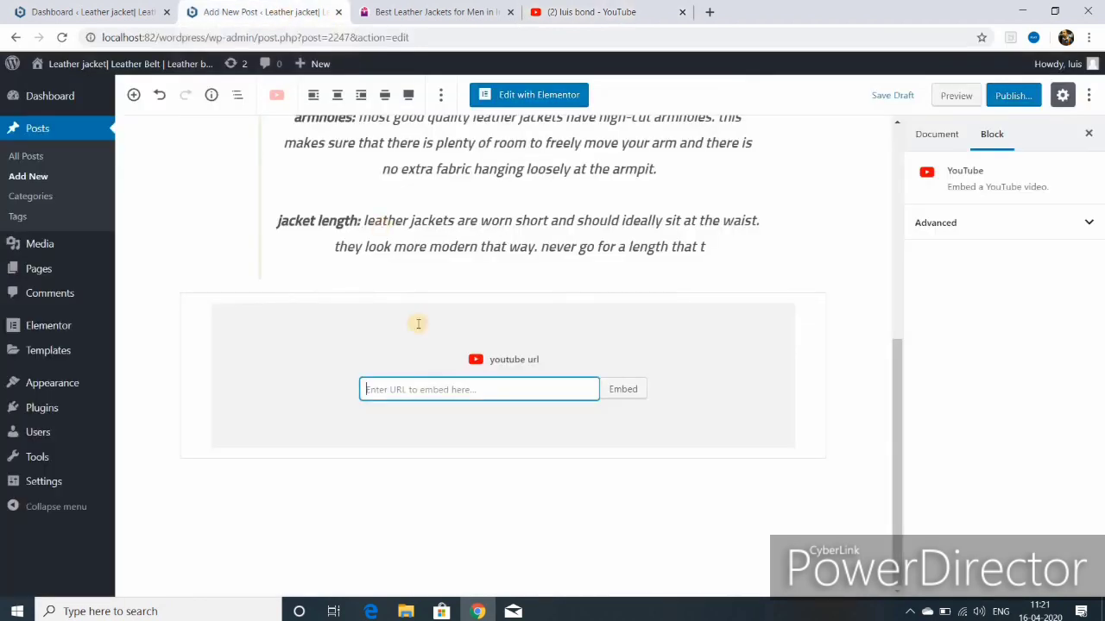
pyautogui.rightClick(442, 382)
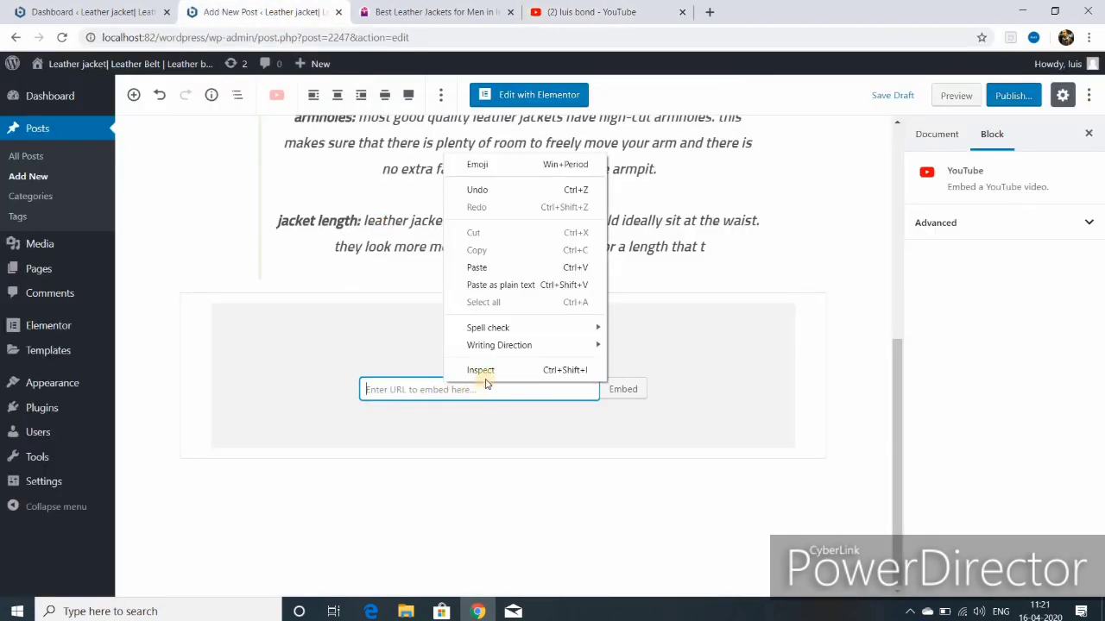
pyautogui.click(486, 269)
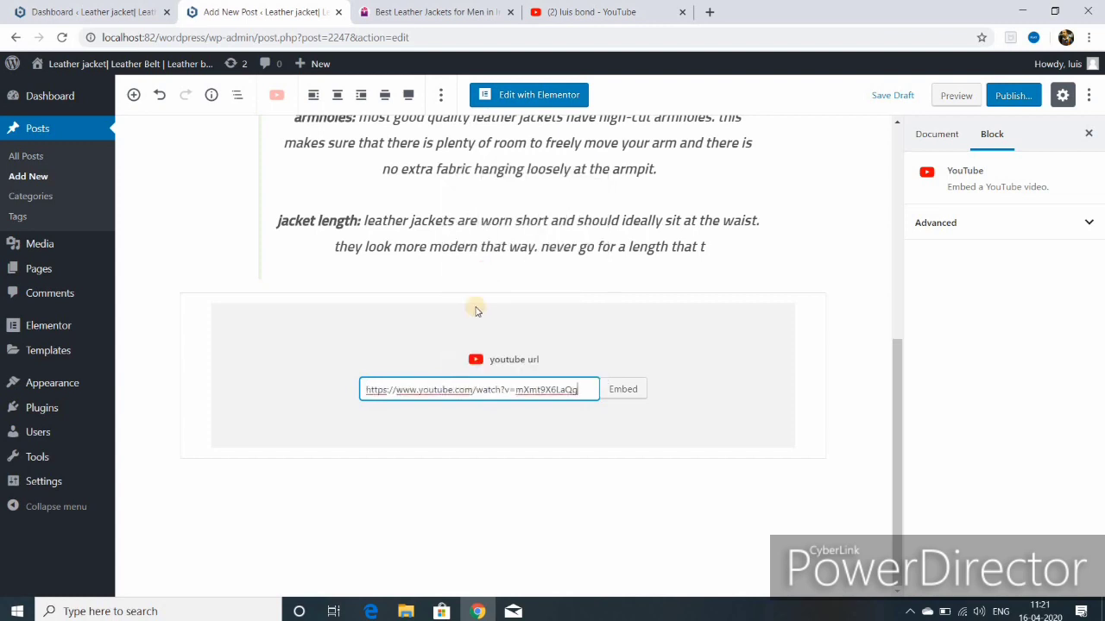
pyautogui.click(622, 390)
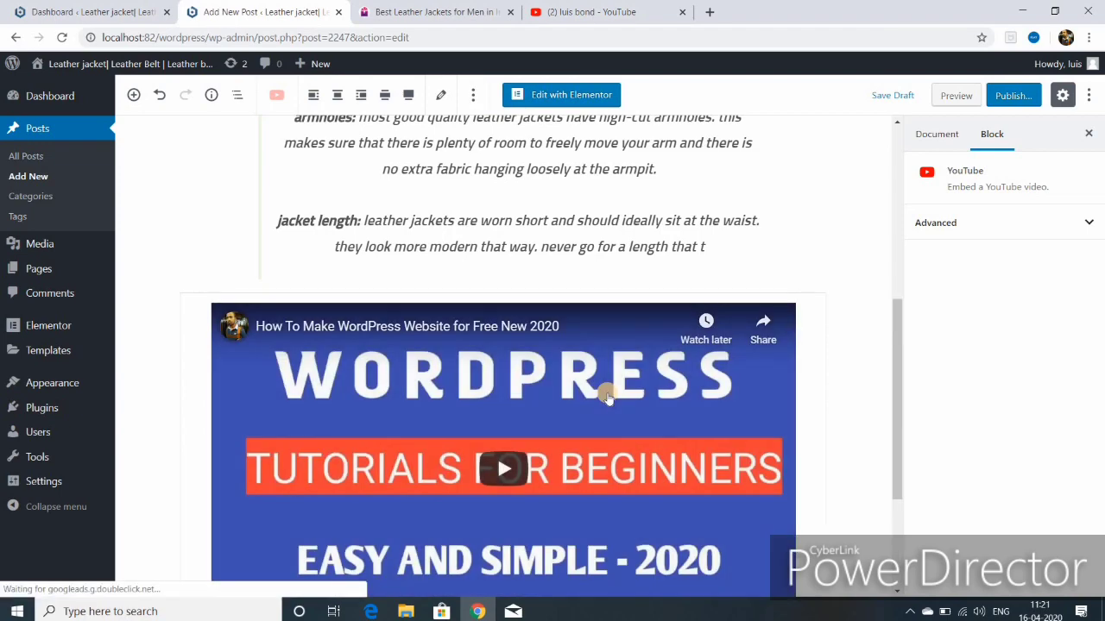
# Step: Add a Paragraph block below the embedded video and paste in the pure leather jacket article text
pyautogui.scroll(-3, 607, 394)
pyautogui.scroll(7, 603, 396)
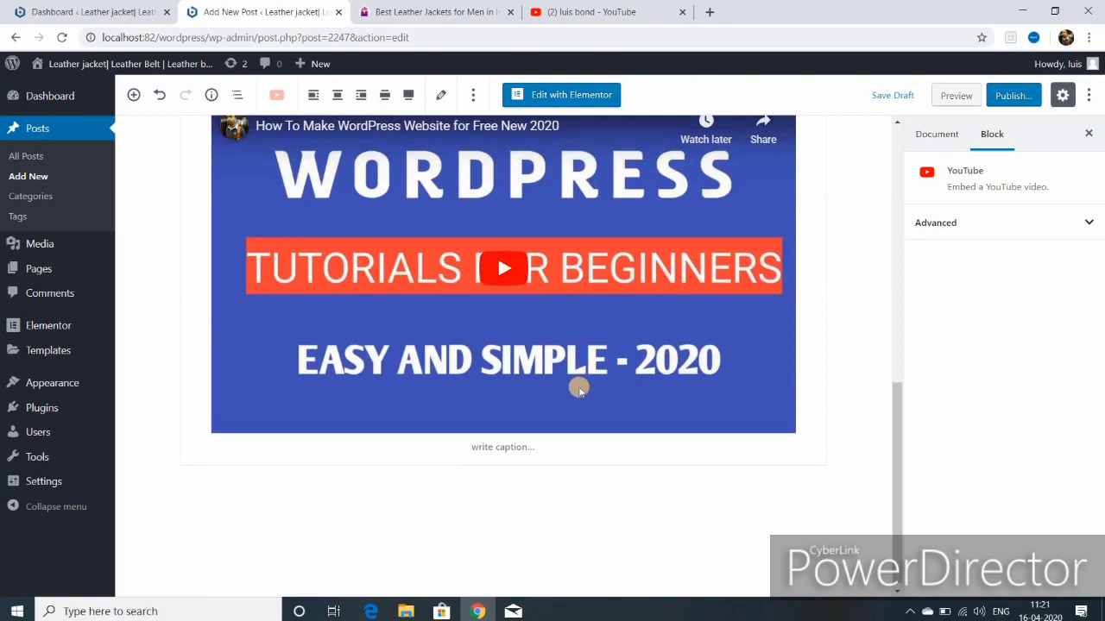
pyautogui.scroll(-6, 569, 365)
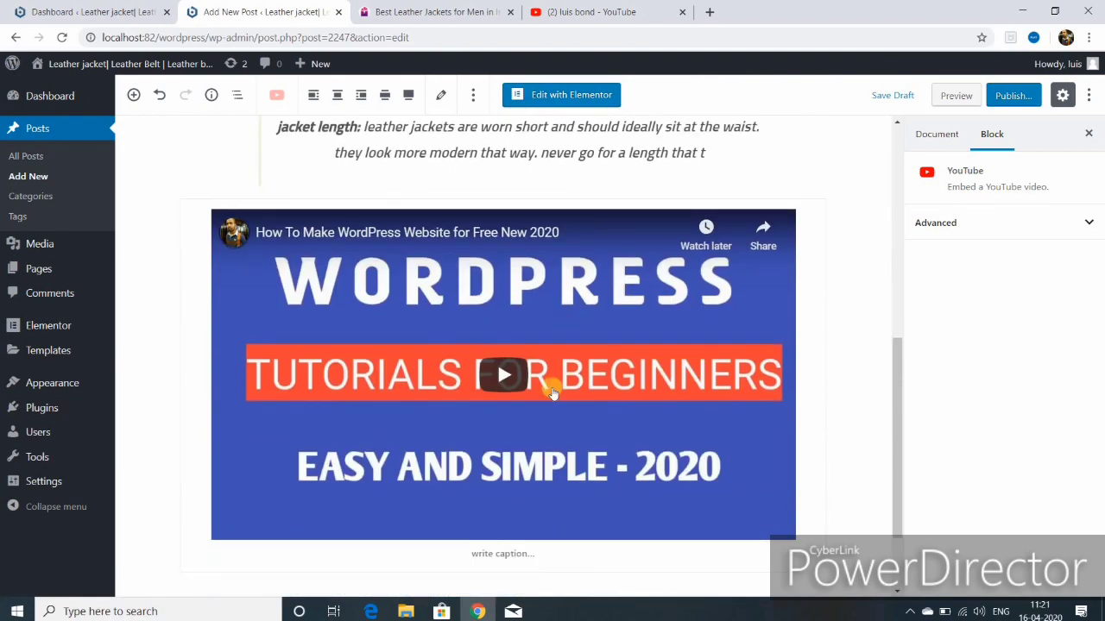
pyautogui.scroll(-1, 502, 518)
pyautogui.scroll(-1, 502, 517)
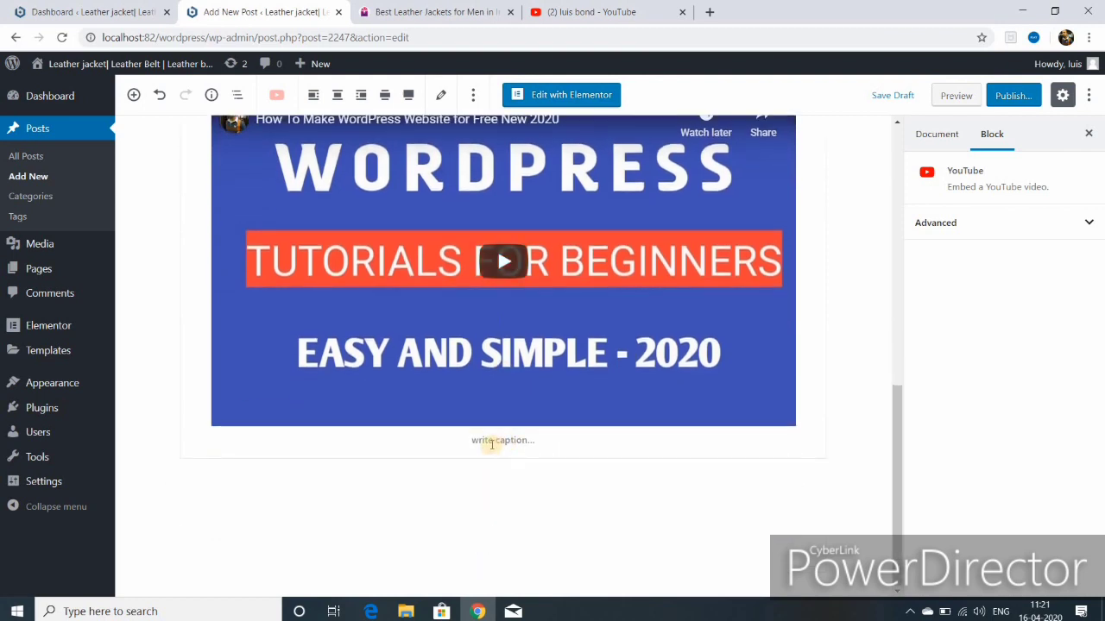
pyautogui.scroll(1, 502, 458)
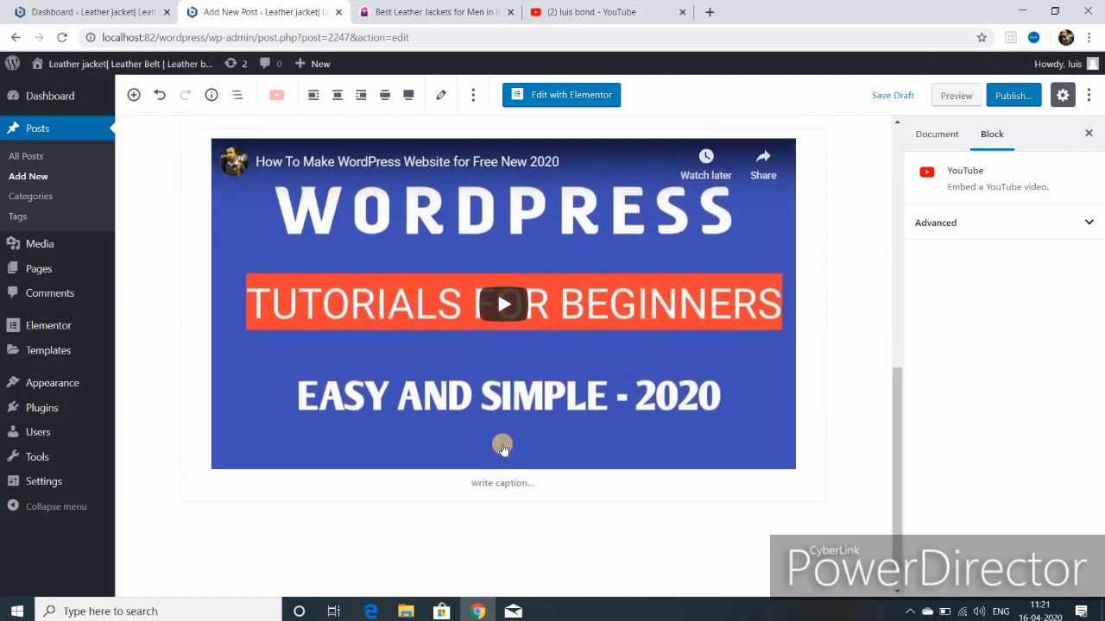
pyautogui.scroll(-1, 452, 458)
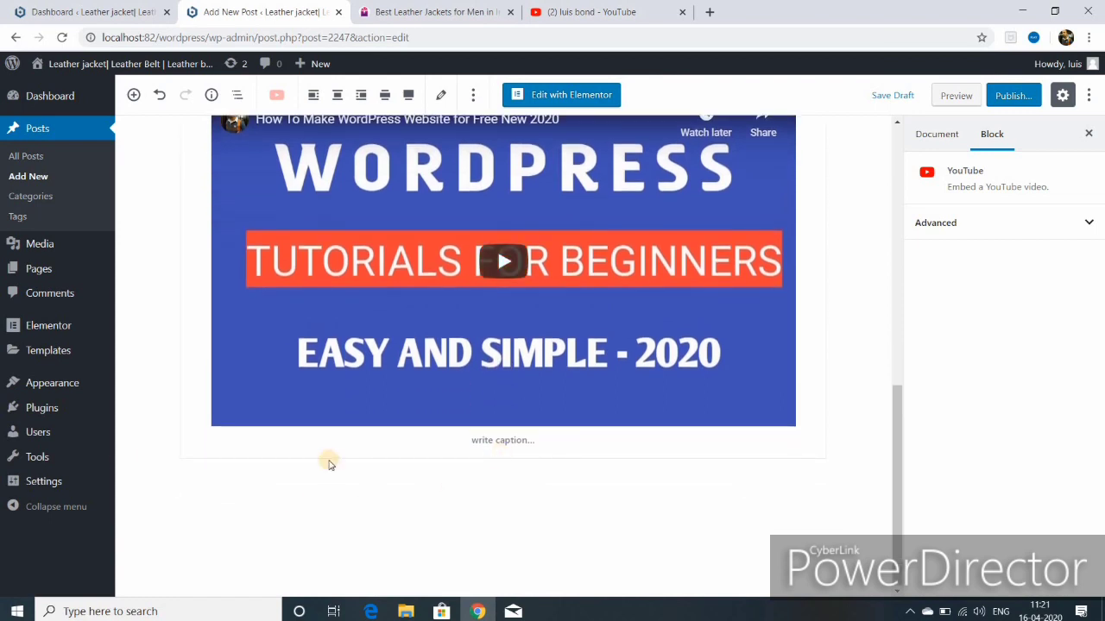
pyautogui.click(168, 483)
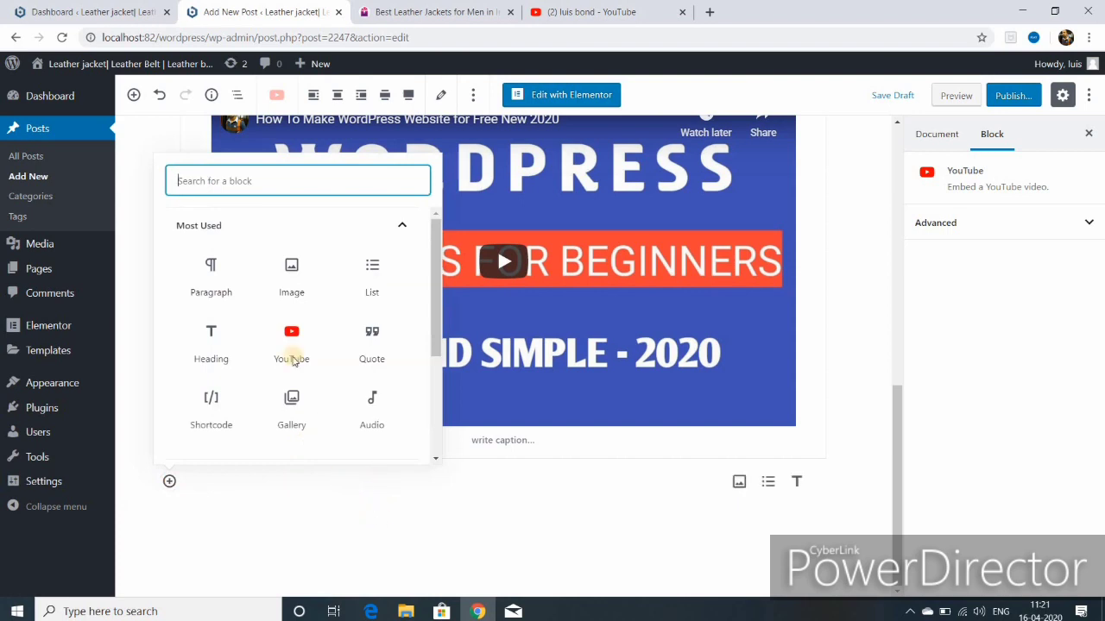
pyautogui.click(210, 266)
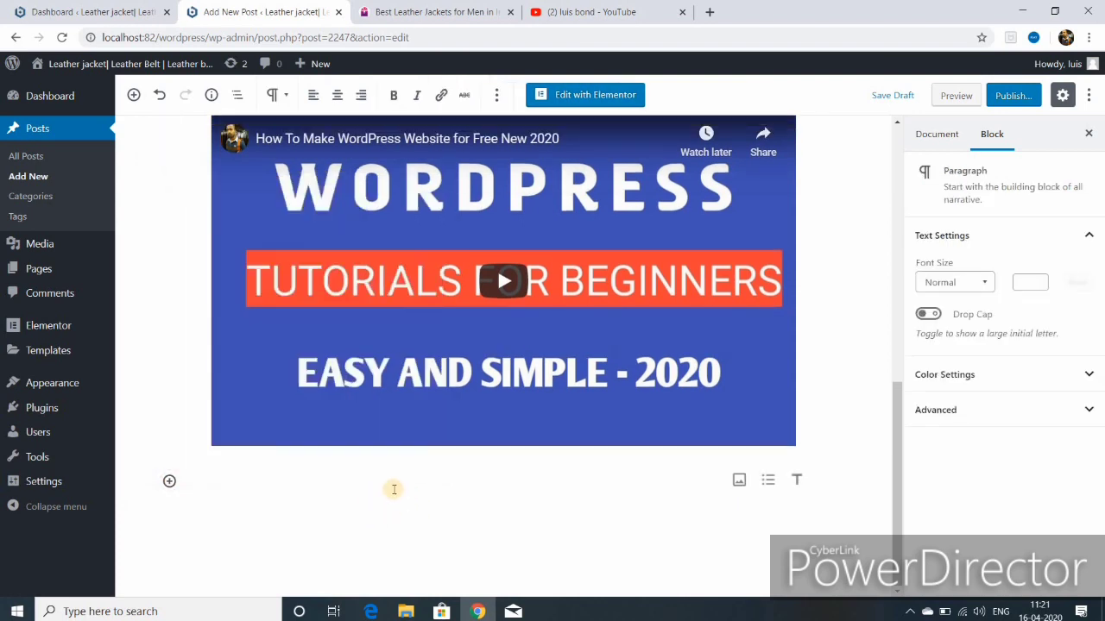
pyautogui.hotkey('ctrl', 'v')
pyautogui.hotkey('ctrl', 'v')
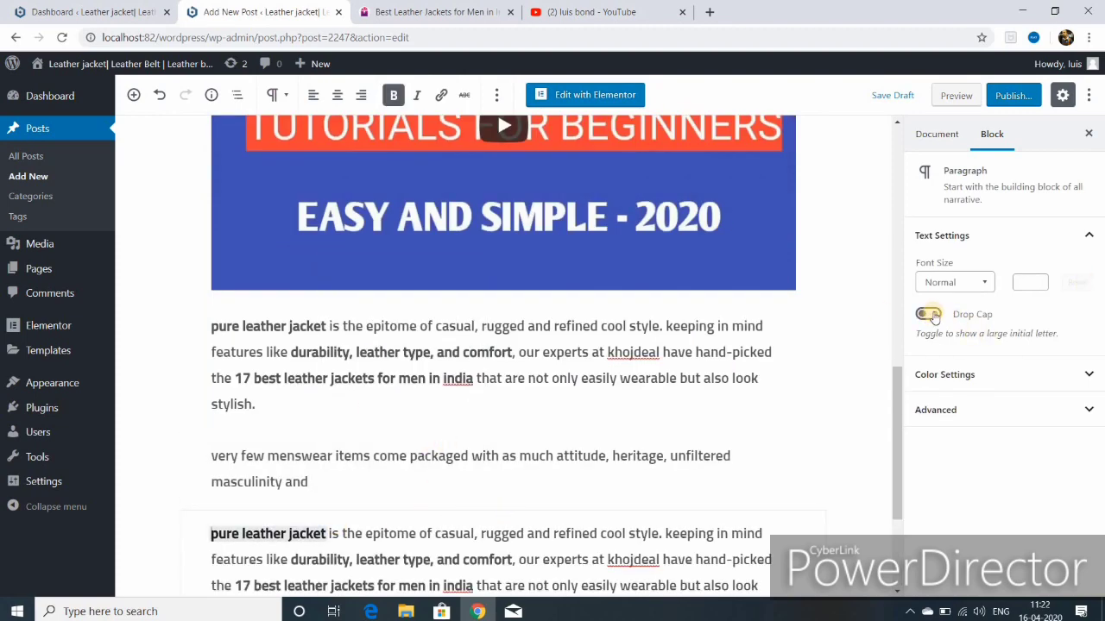
# Step: Give the paragraph a drop cap and a light-blue background colour
pyautogui.click(932, 316)
pyautogui.scroll(10, 771, 328)
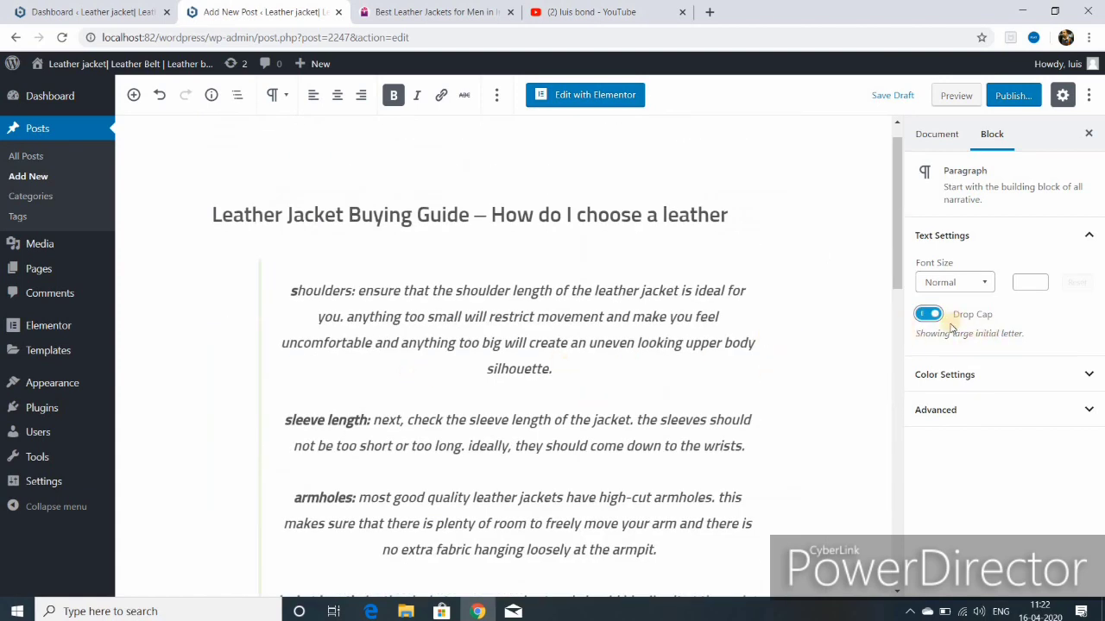
pyautogui.click(939, 378)
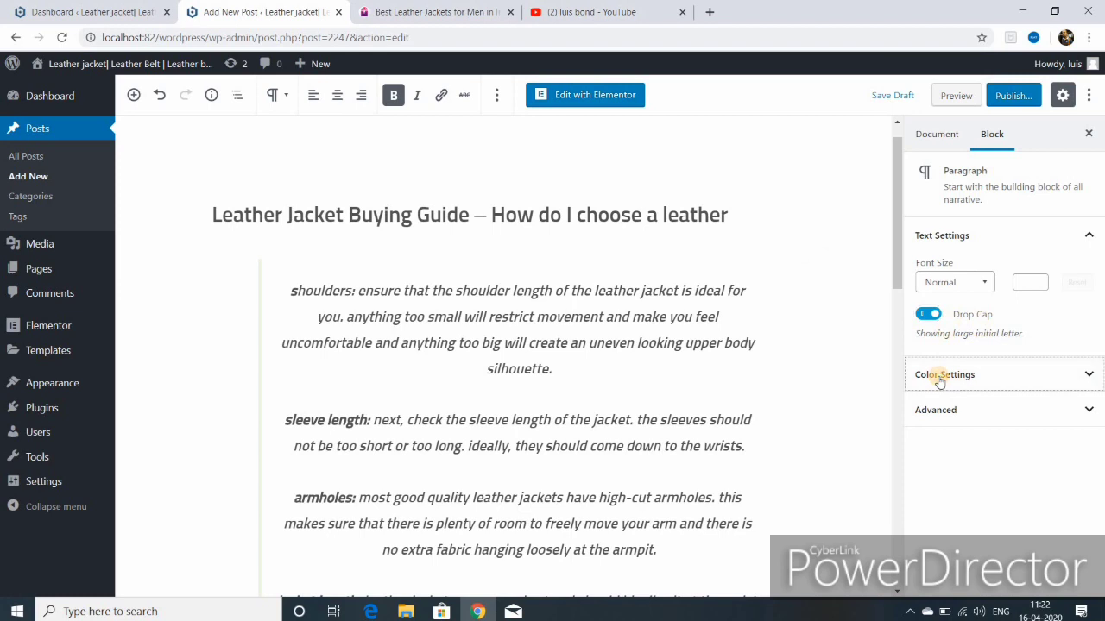
pyautogui.click(1099, 381)
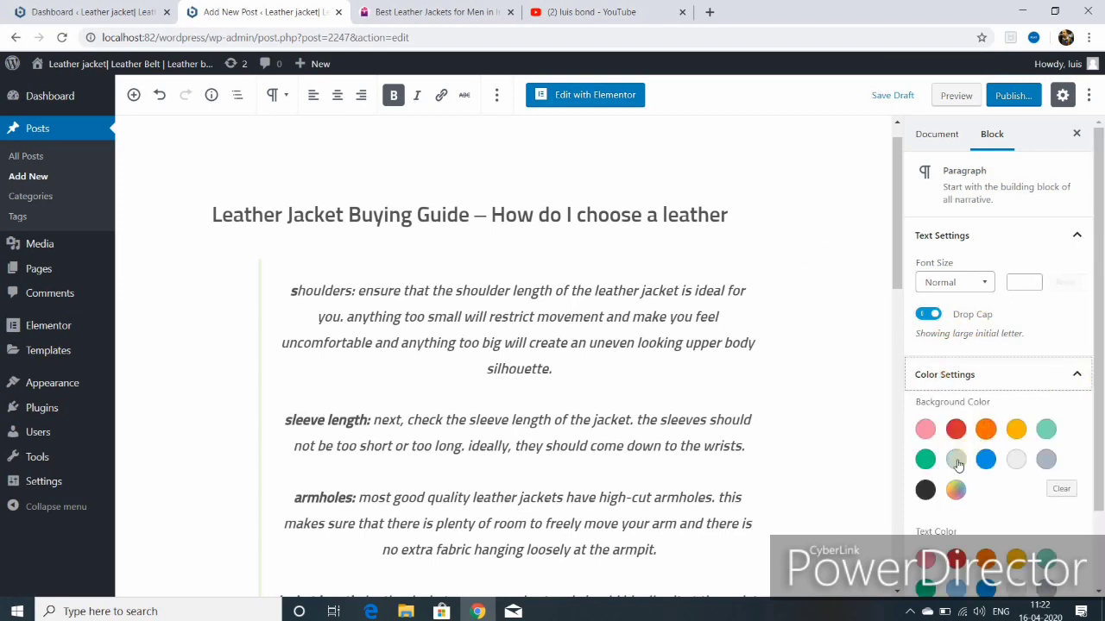
pyautogui.click(956, 463)
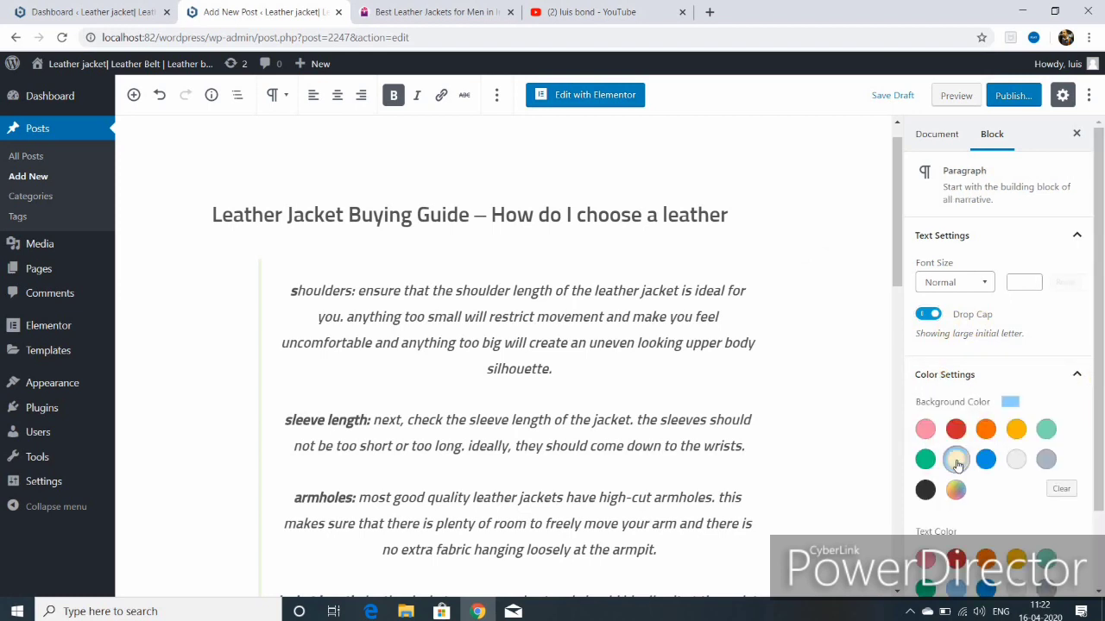
pyautogui.click(1014, 462)
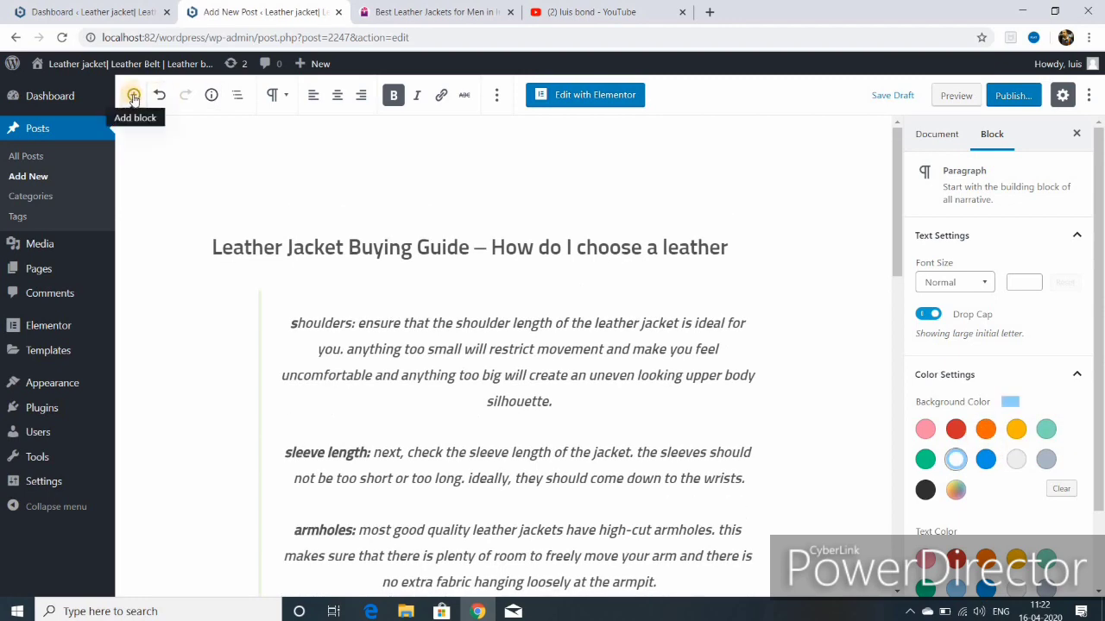
# Step: Bring up the block inserter and browse the available blocks
pyautogui.click(134, 96)
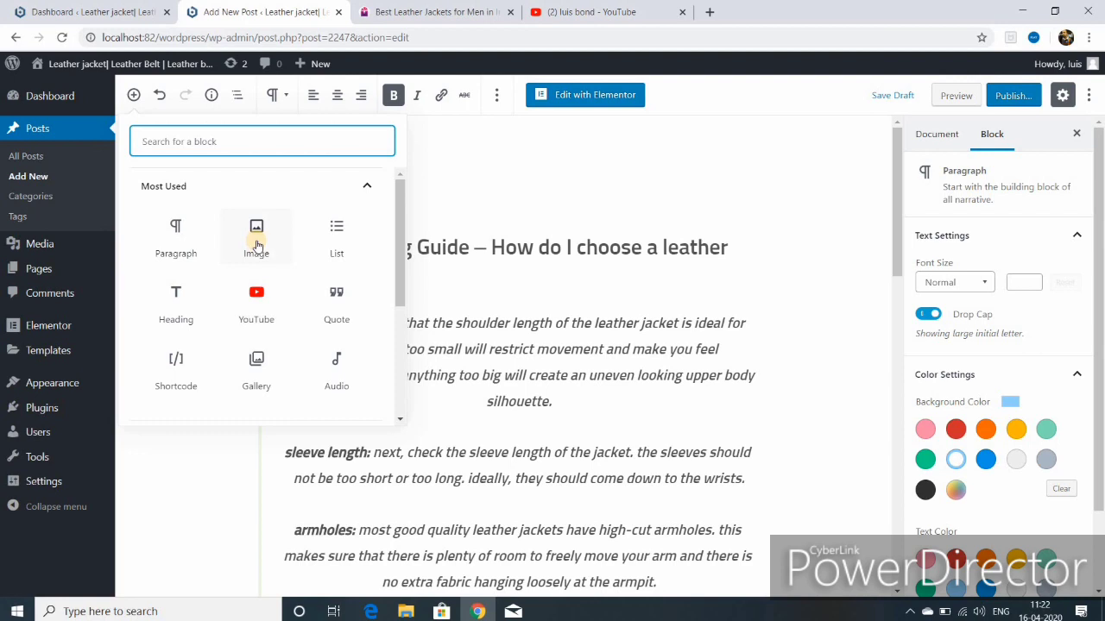
pyautogui.click(399, 420)
pyautogui.click(399, 420)
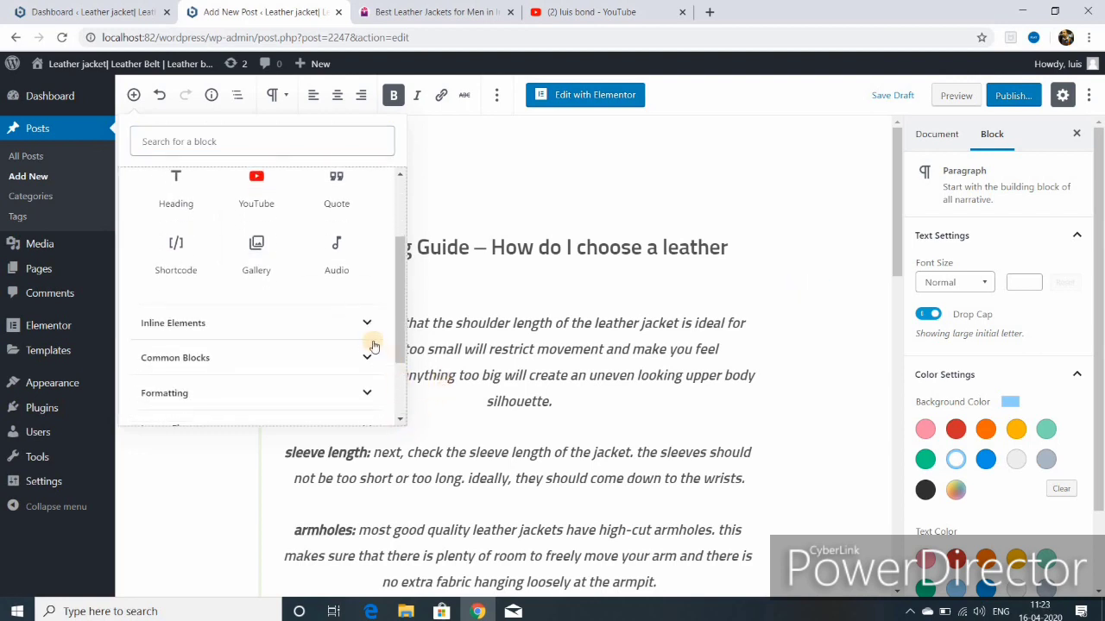
# Step: Look through the Inline Elements and Common Blocks categories, then insert an Image block from Most Used
pyautogui.click(367, 325)
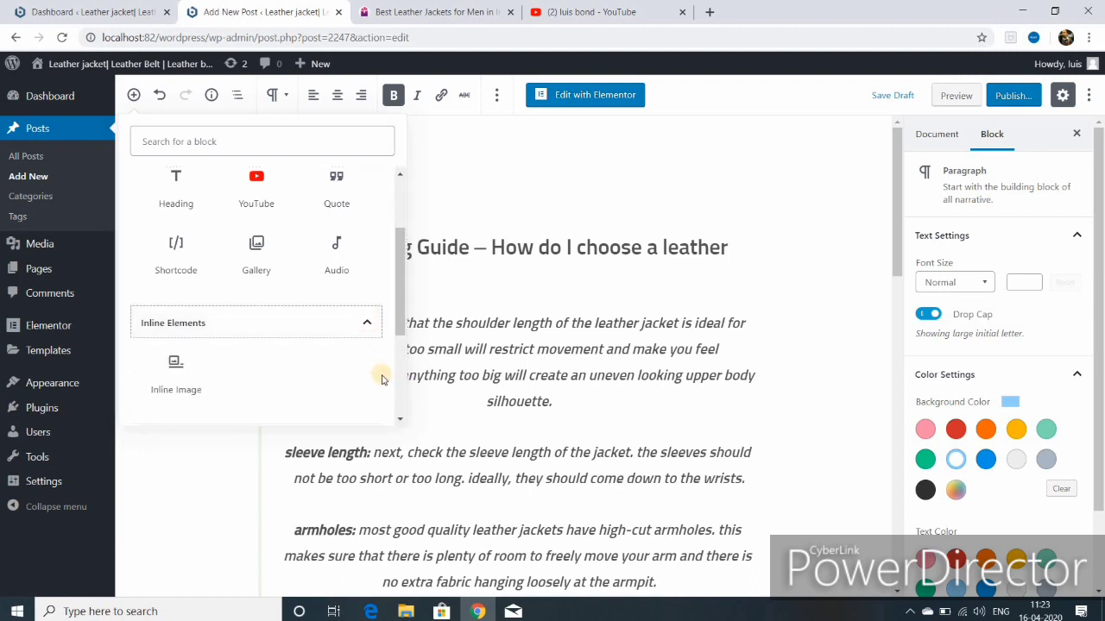
pyautogui.click(367, 323)
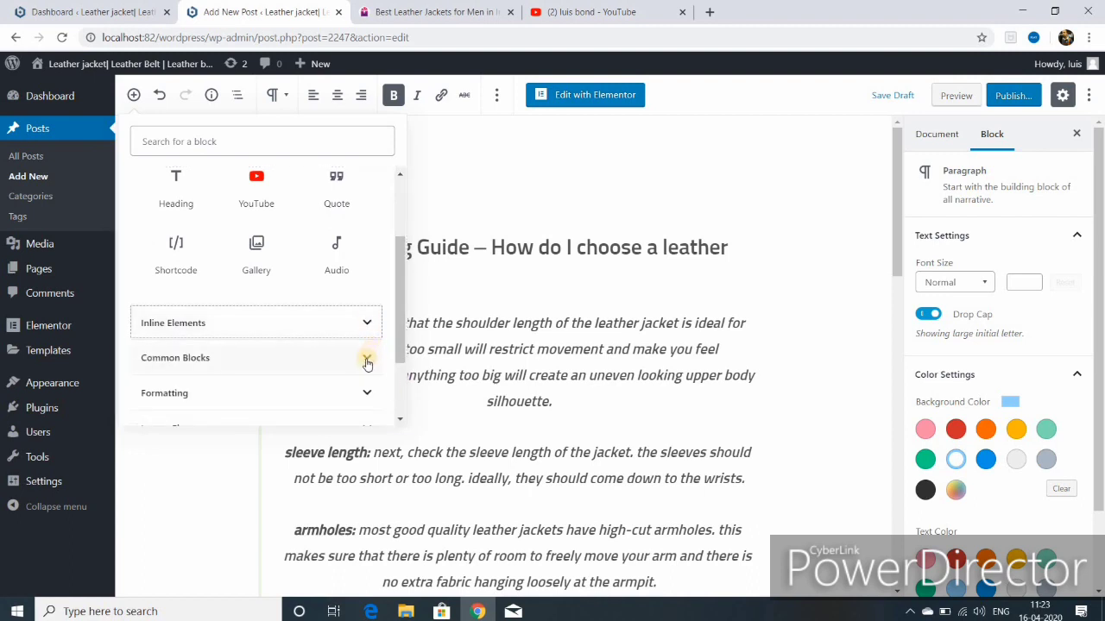
pyautogui.click(367, 360)
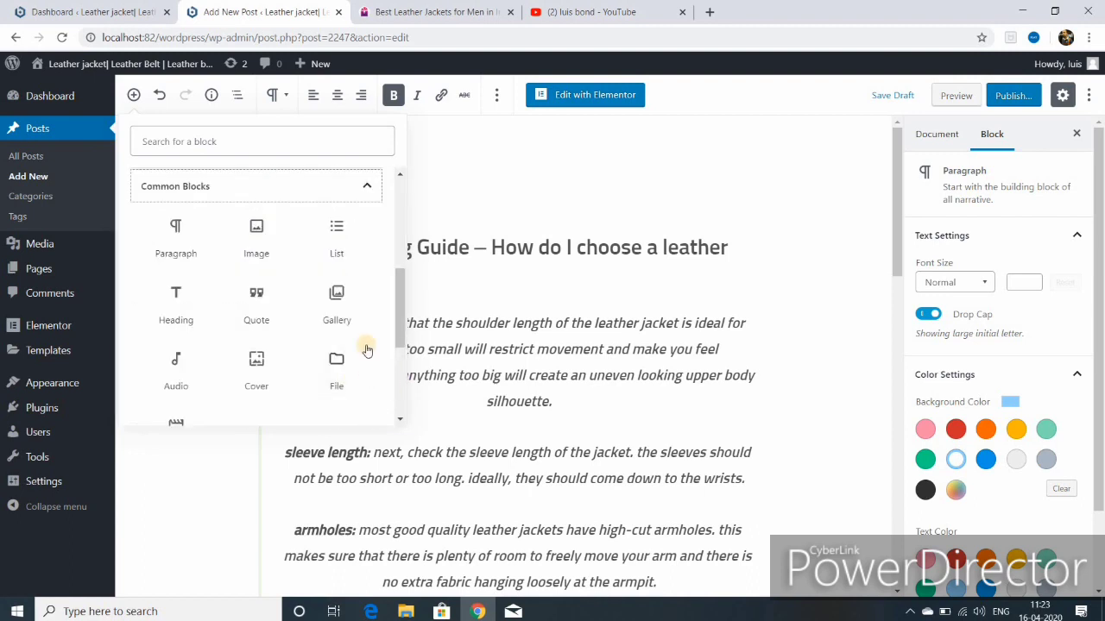
pyautogui.click(366, 189)
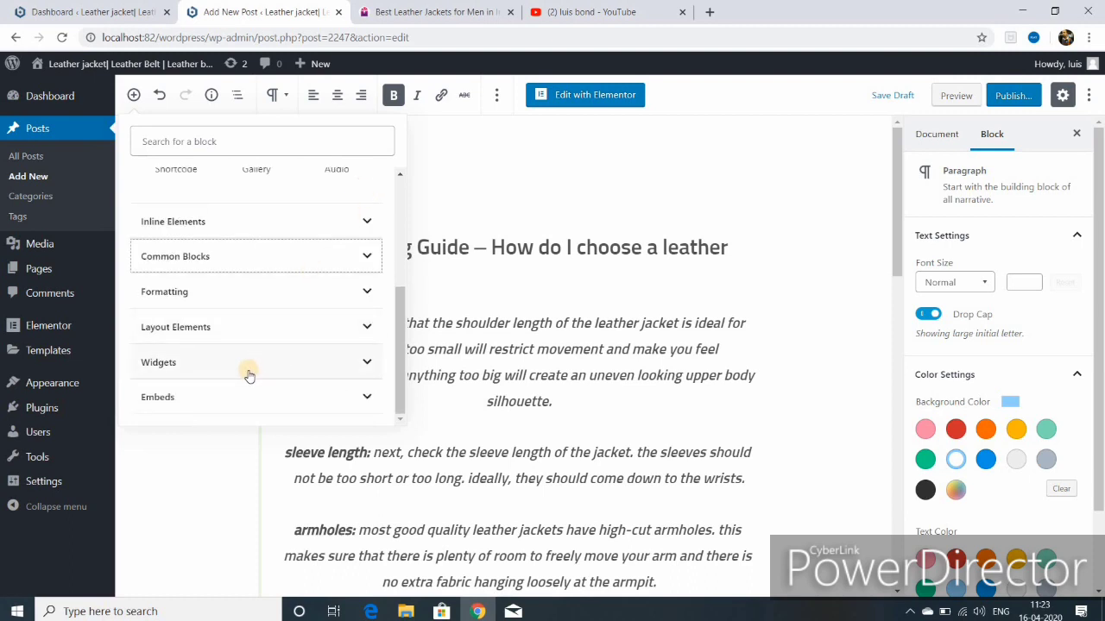
pyautogui.scroll(3, 261, 362)
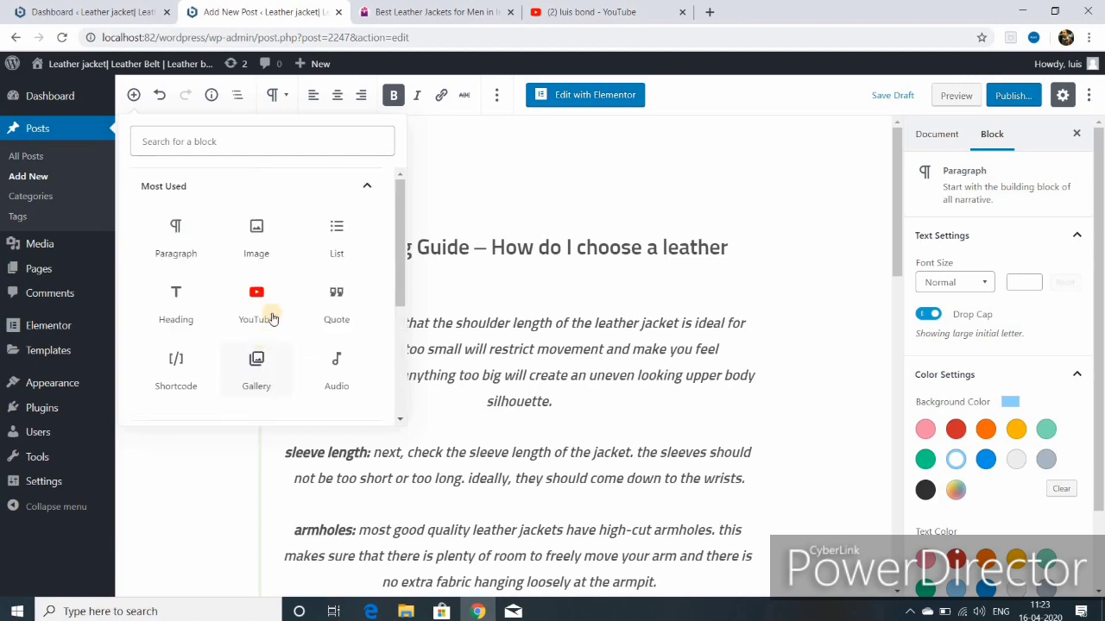
pyautogui.click(257, 238)
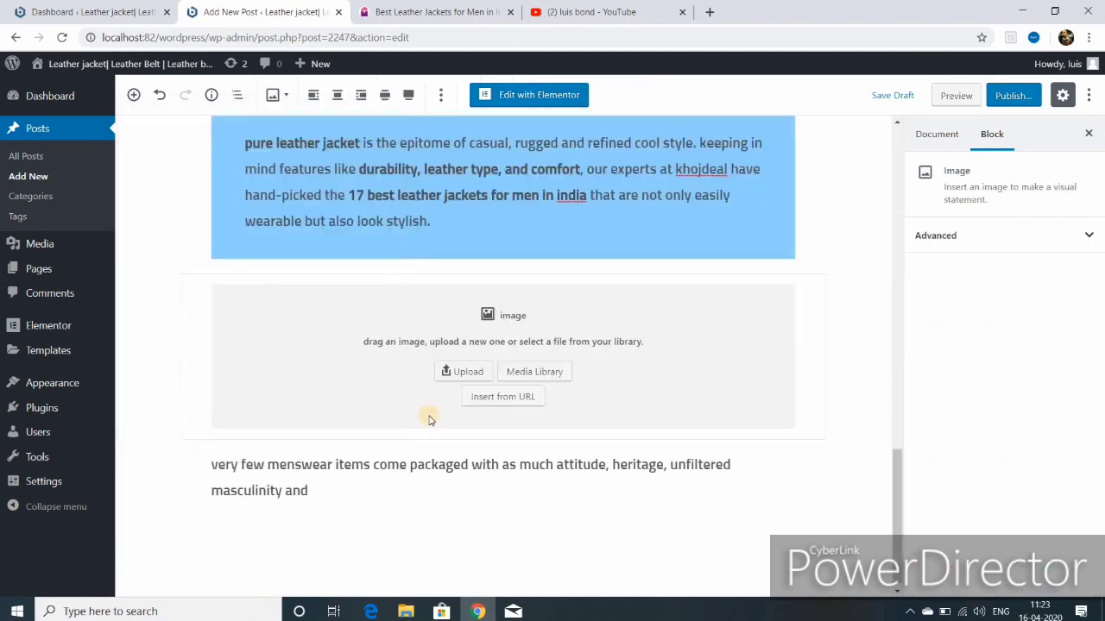
# Step: Place the leather-jacket photo from the Media Library and position the paragraph beside it
pyautogui.click(528, 375)
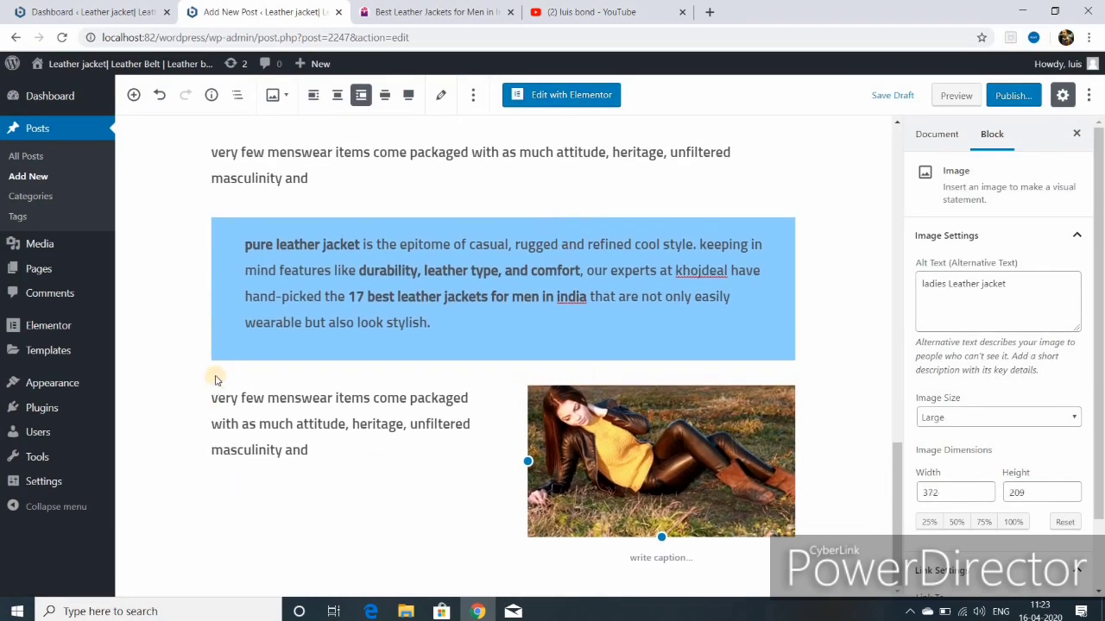
pyautogui.click(165, 389)
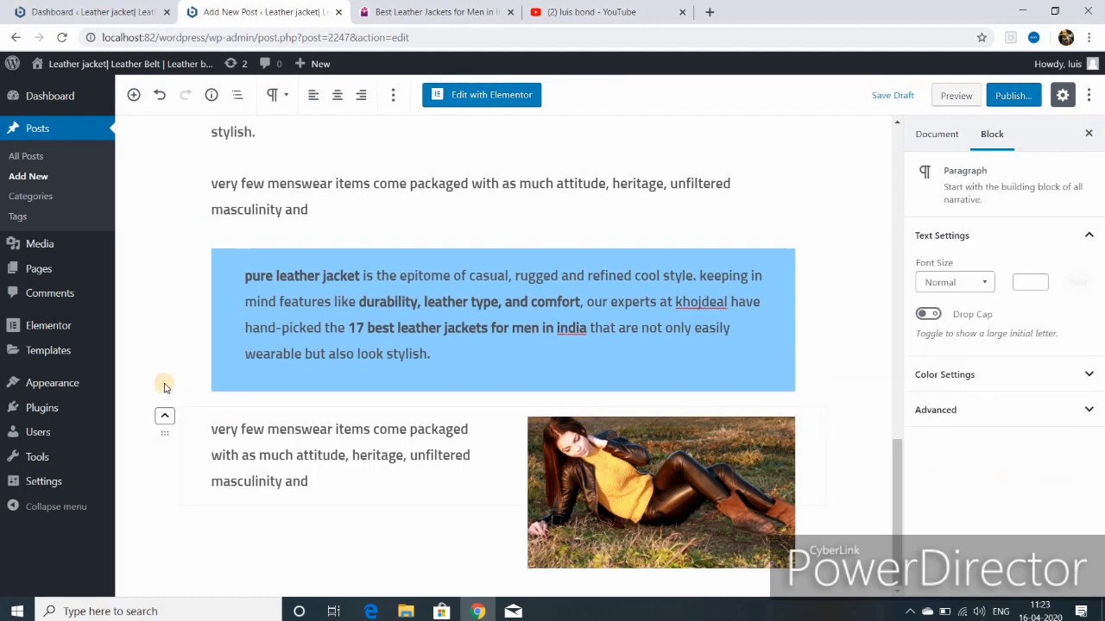
pyautogui.click(163, 422)
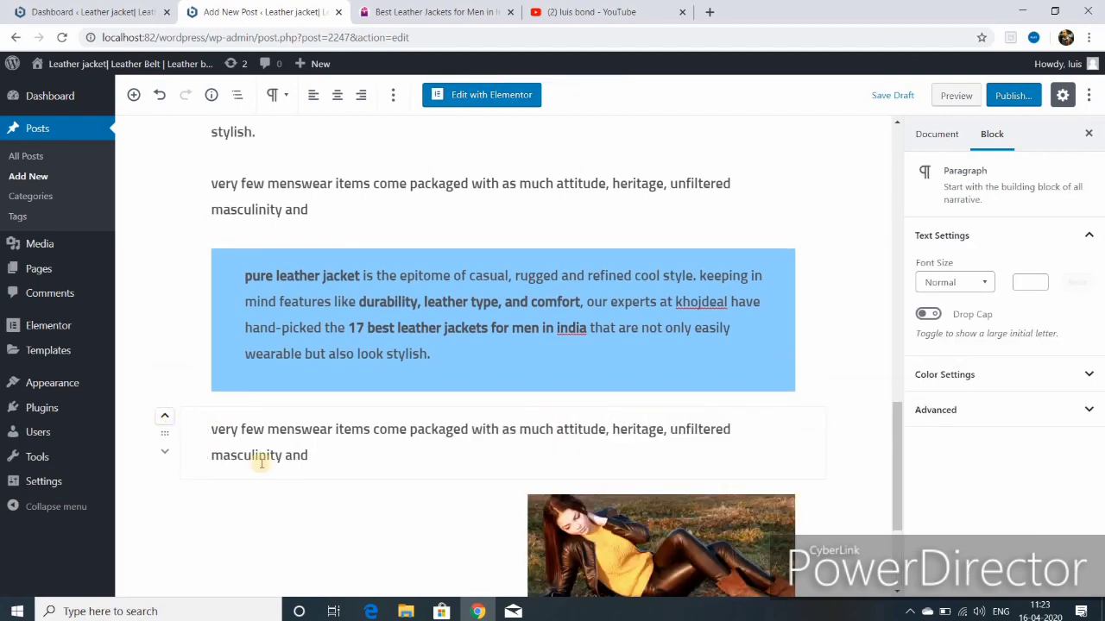
pyautogui.click(164, 453)
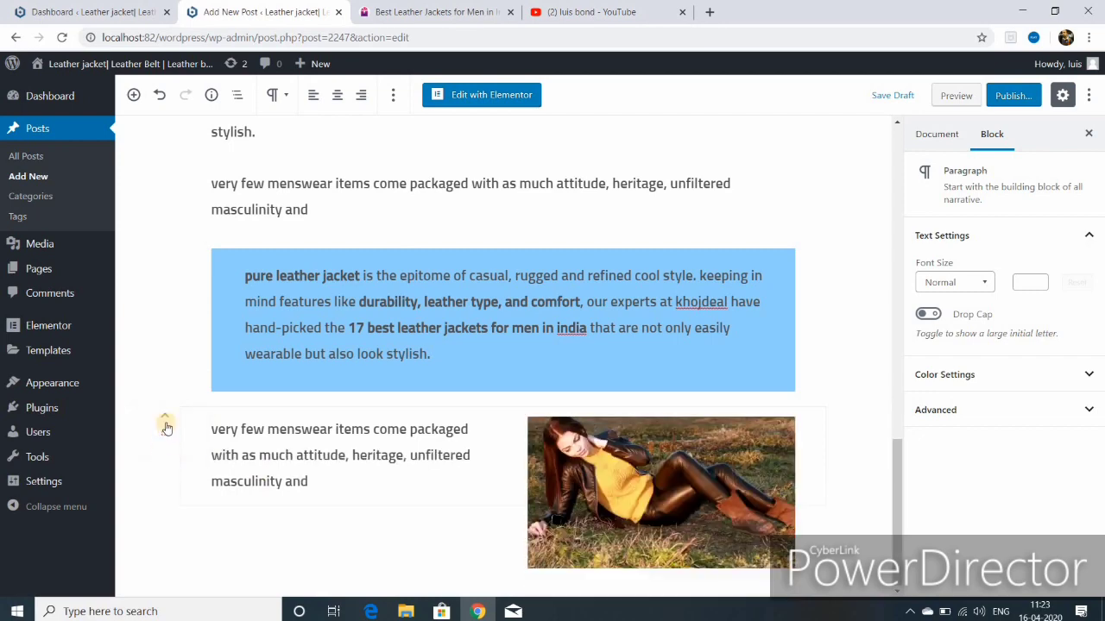
pyautogui.click(165, 417)
pyautogui.click(164, 417)
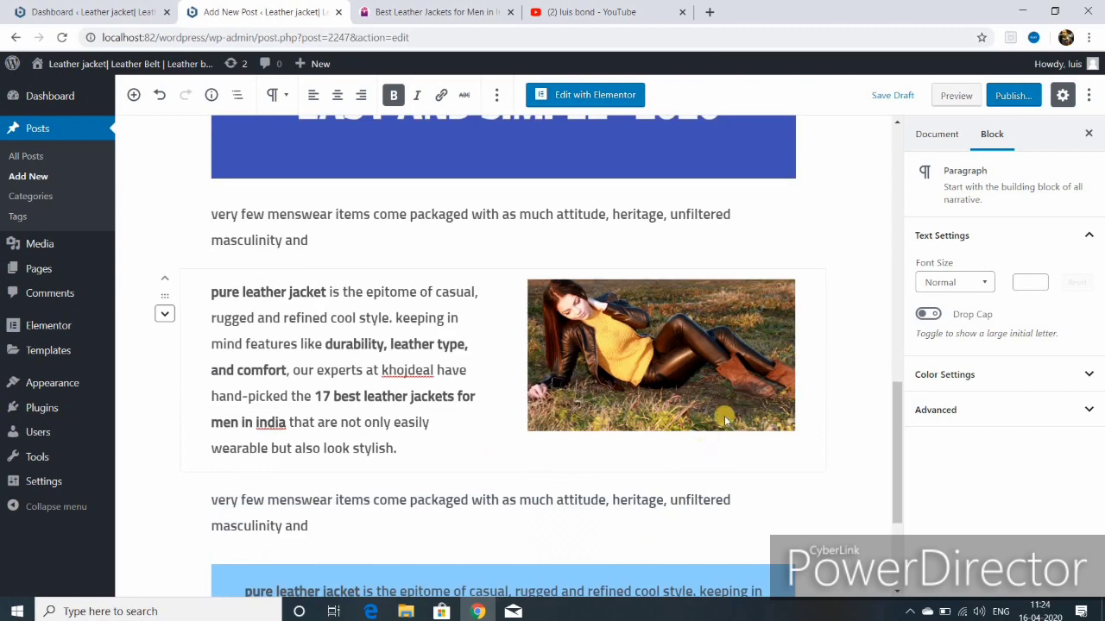
# Step: Enlarge the floated image to 463 × 260
pyautogui.click(665, 411)
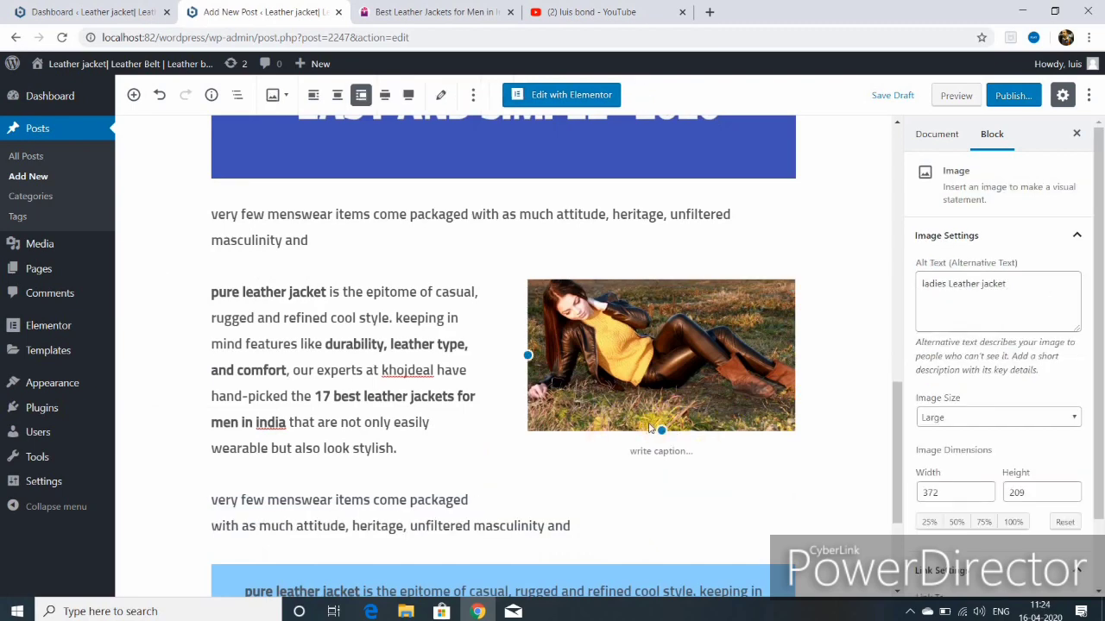
pyautogui.moveTo(661, 431); pyautogui.dragTo(651, 470)
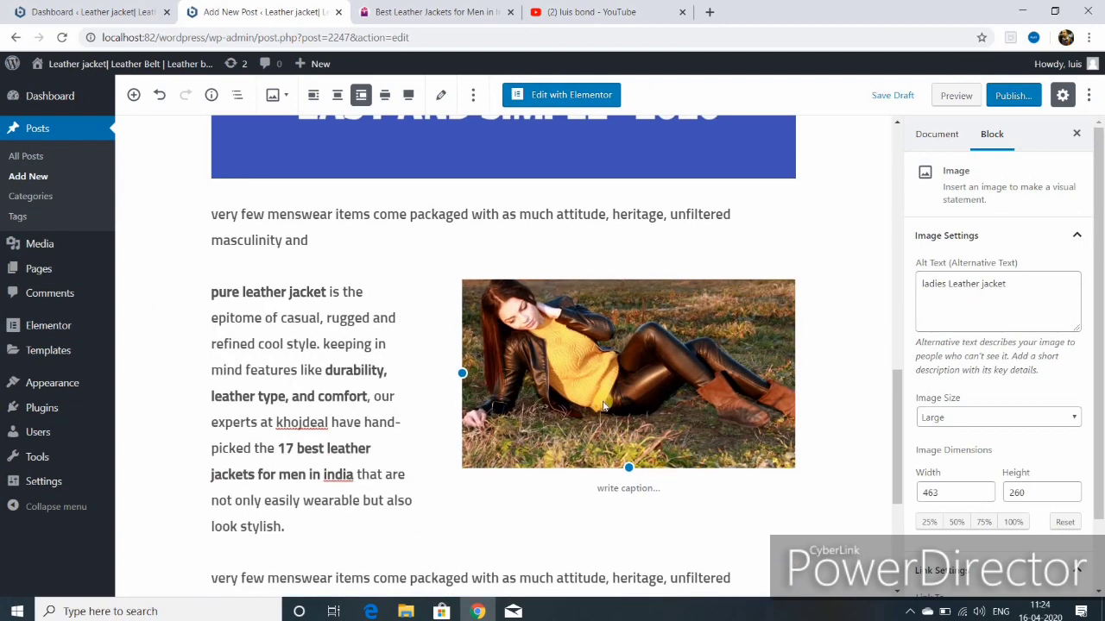
pyautogui.scroll(-3, 599, 405)
pyautogui.scroll(10, 591, 417)
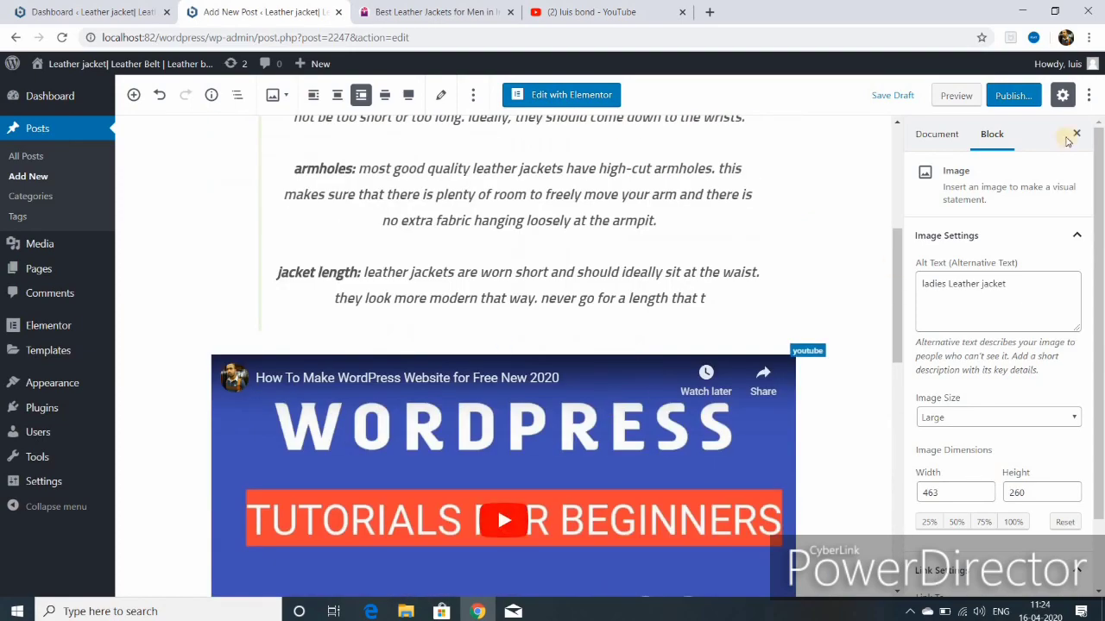
# Step: Publish the Leather Jacket Buying Guide post and view it on the live site
pyautogui.click(1002, 99)
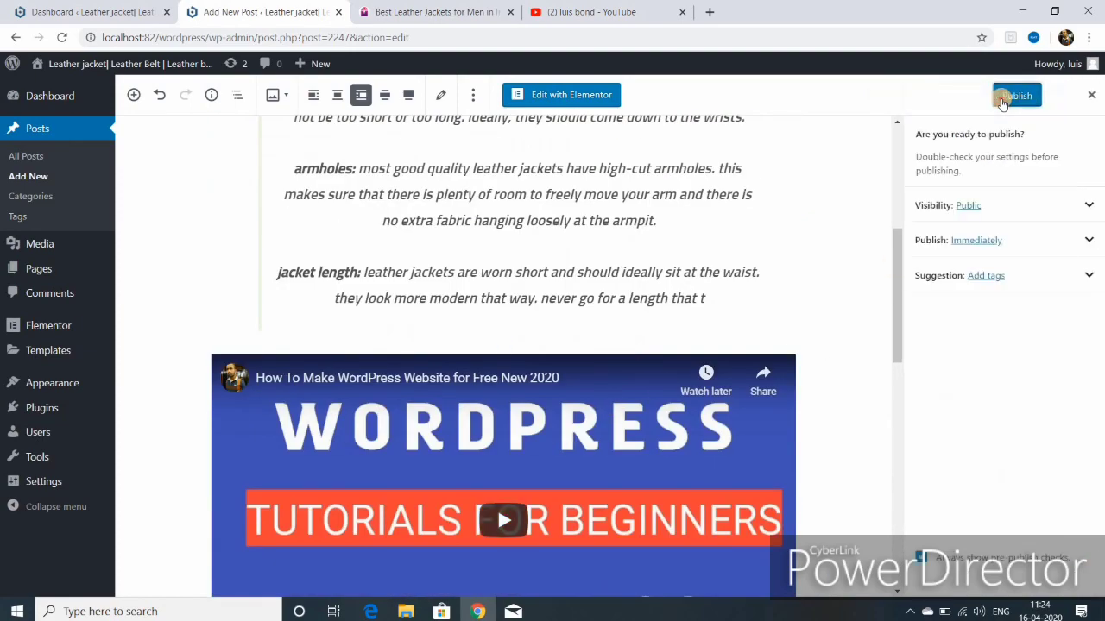
pyautogui.click(1002, 99)
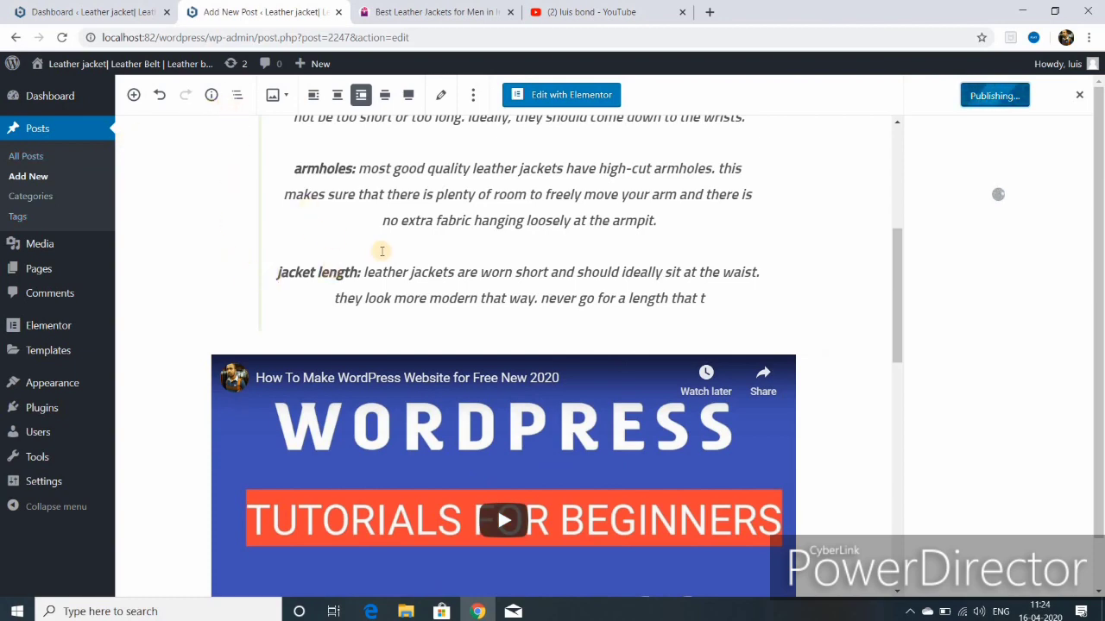
pyautogui.scroll(4, 406, 288)
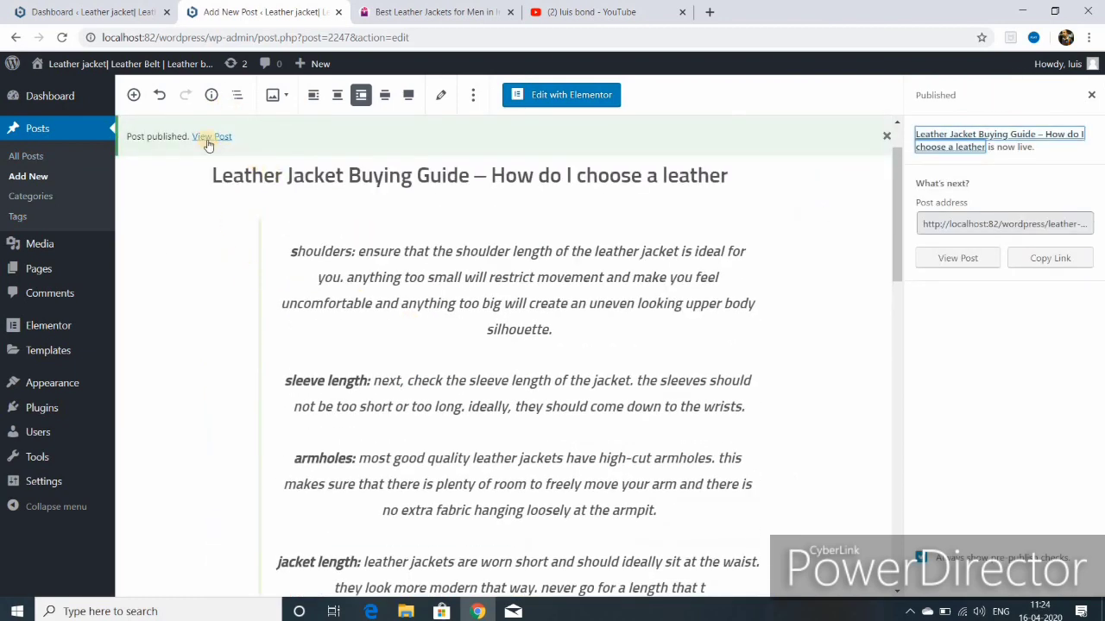
pyautogui.click(210, 138)
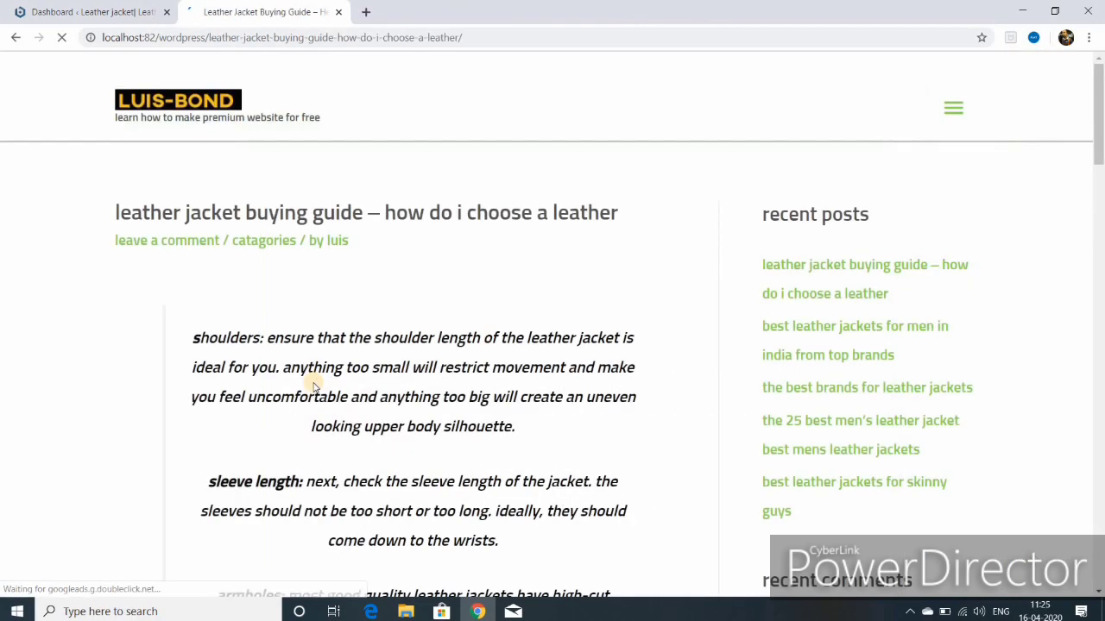
# Step: Scroll the live post, then use the site navigation menu to reach the Contact page
pyautogui.scroll(-12, 476, 423)
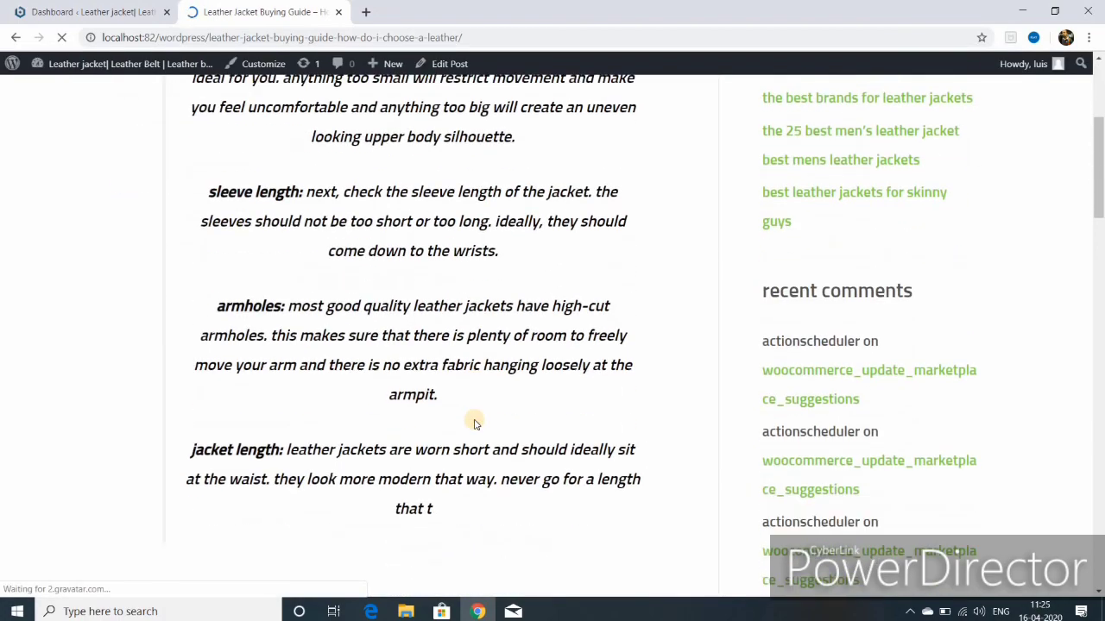
pyautogui.scroll(-15, 474, 423)
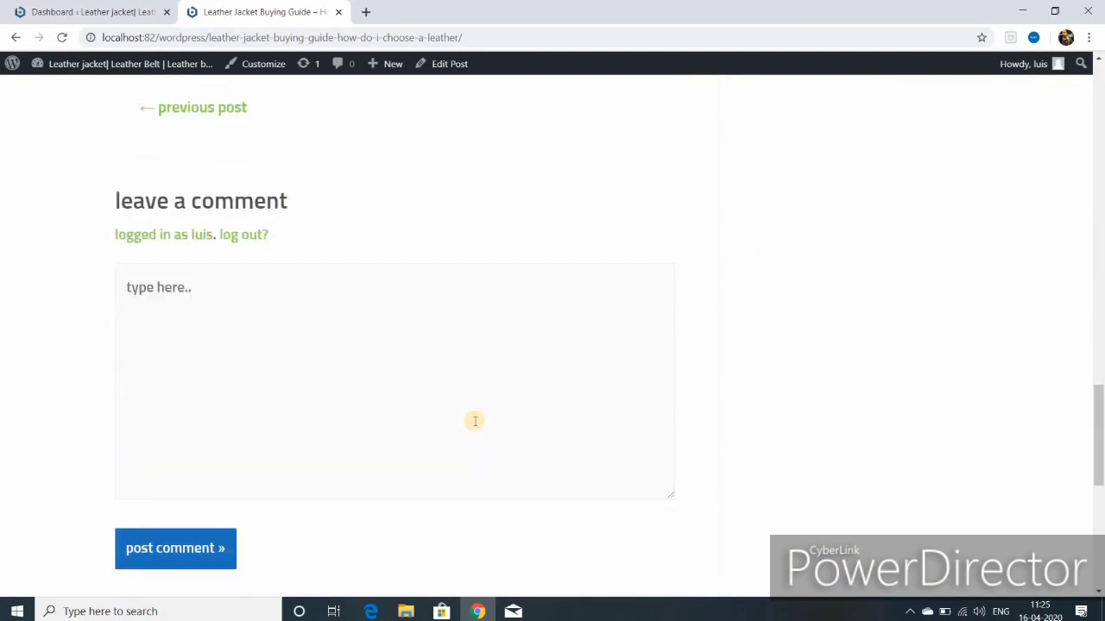
pyautogui.scroll(5, 473, 424)
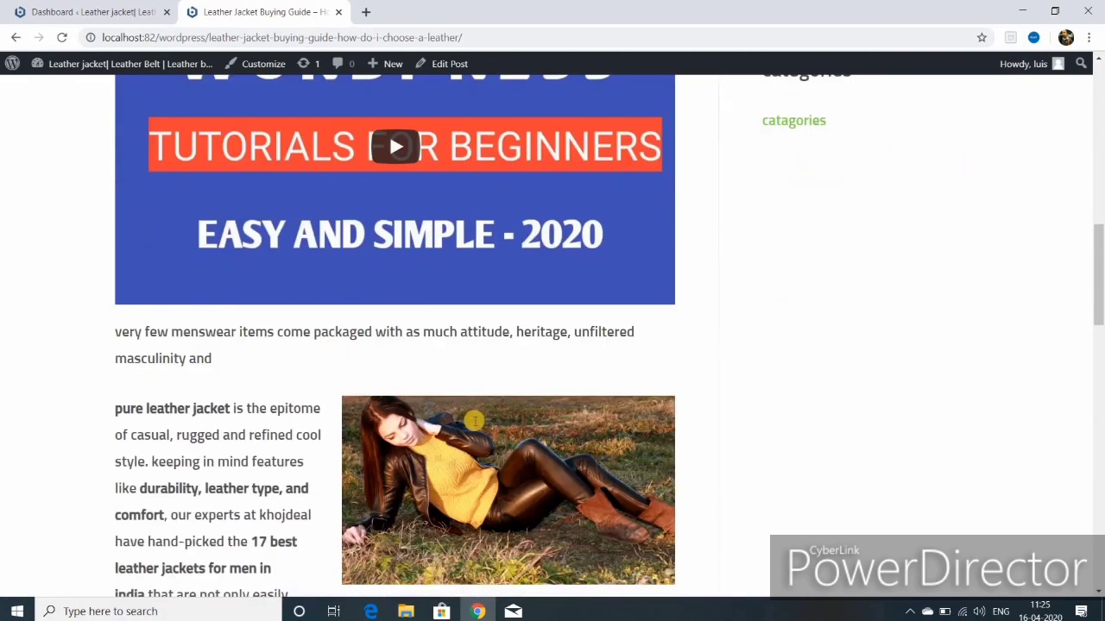
pyautogui.scroll(-8, 474, 424)
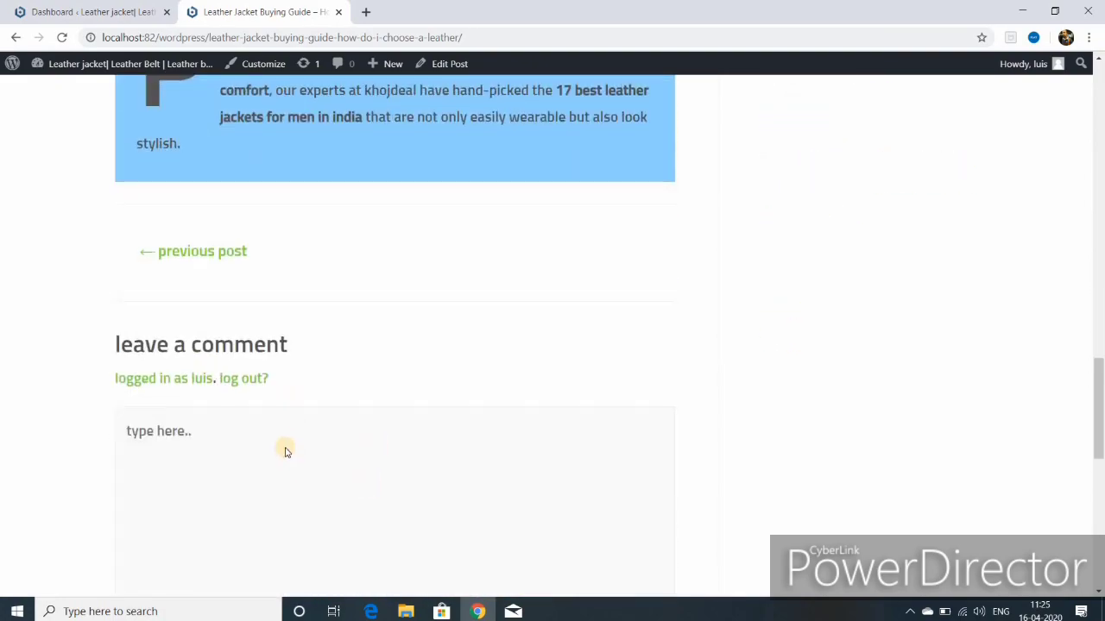
pyautogui.scroll(-3, 311, 432)
pyautogui.scroll(7, 340, 414)
pyautogui.scroll(10, 350, 403)
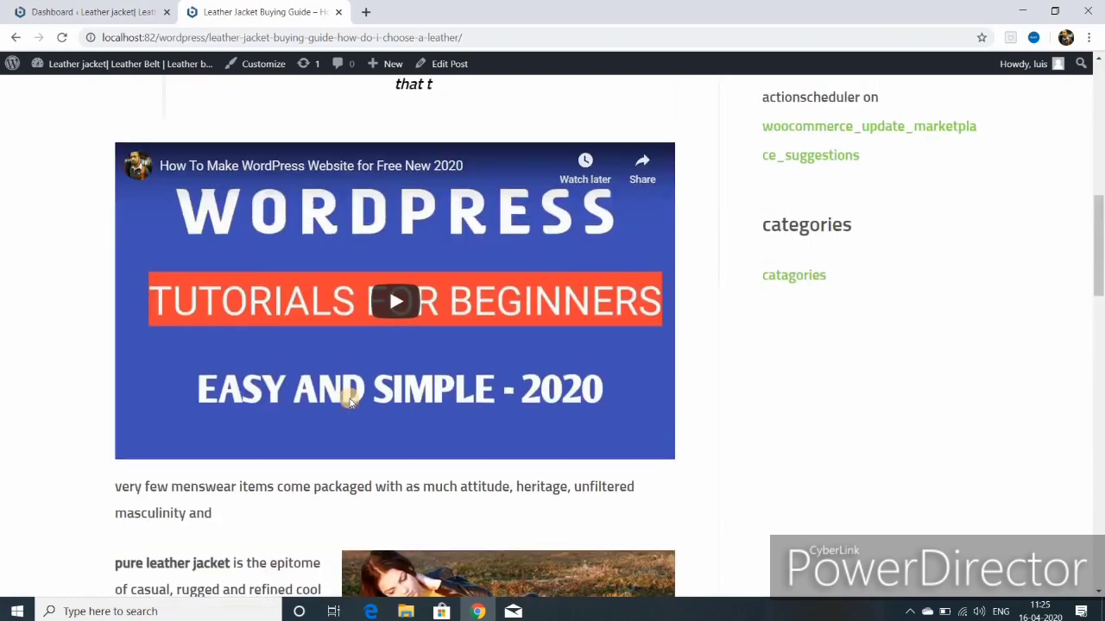
pyautogui.scroll(2, 820, 403)
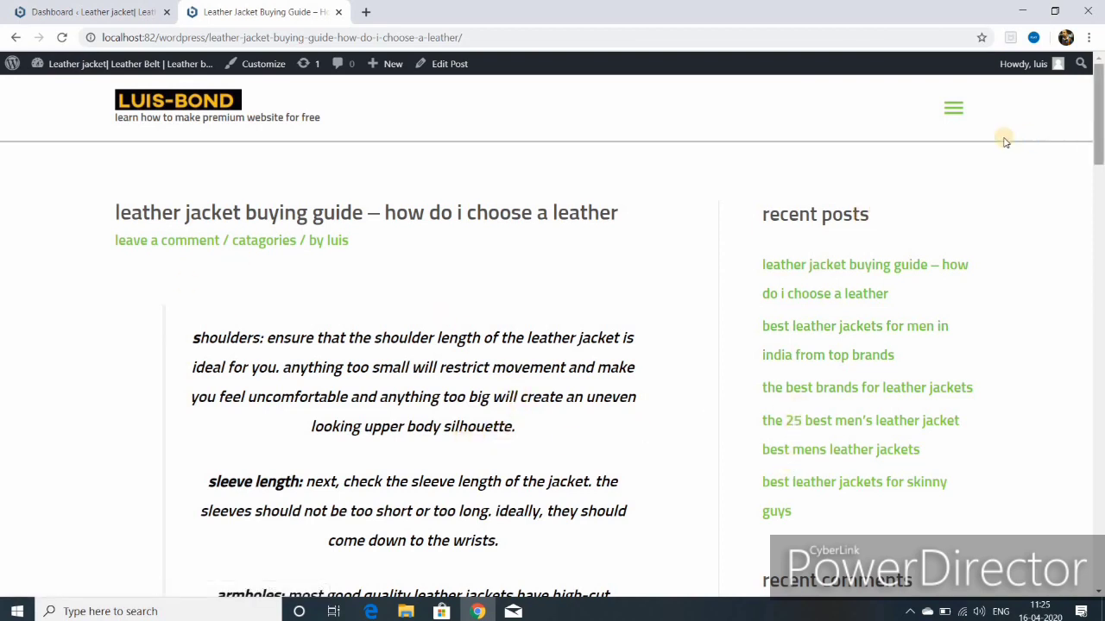
pyautogui.click(954, 116)
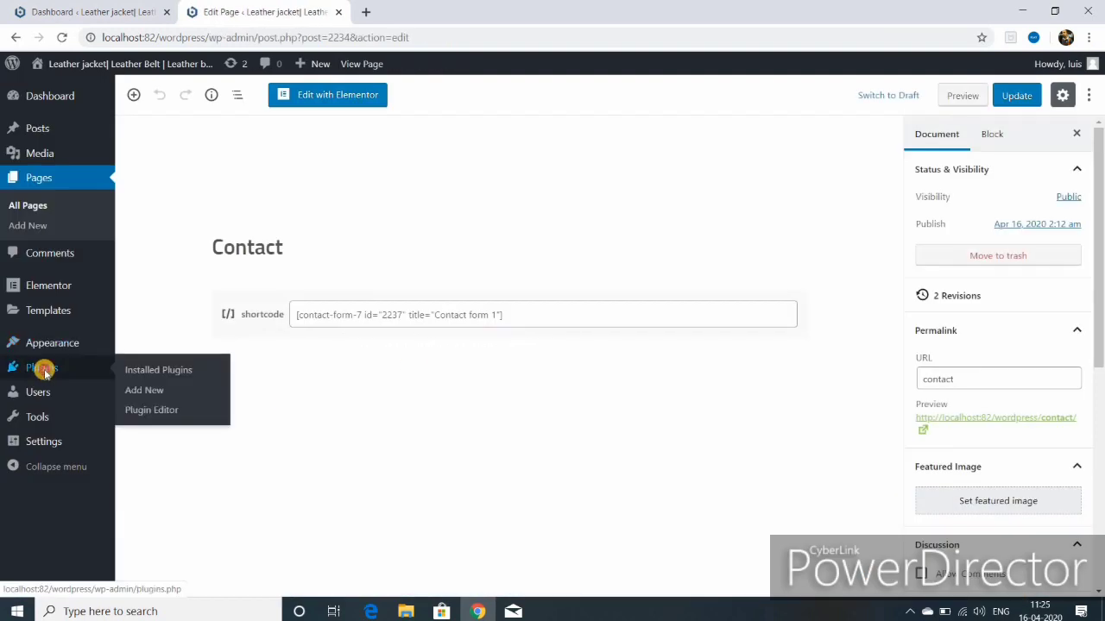
# Step: Search Add New Plugins for 'contact form 7', then install and activate it
pyautogui.click(41, 368)
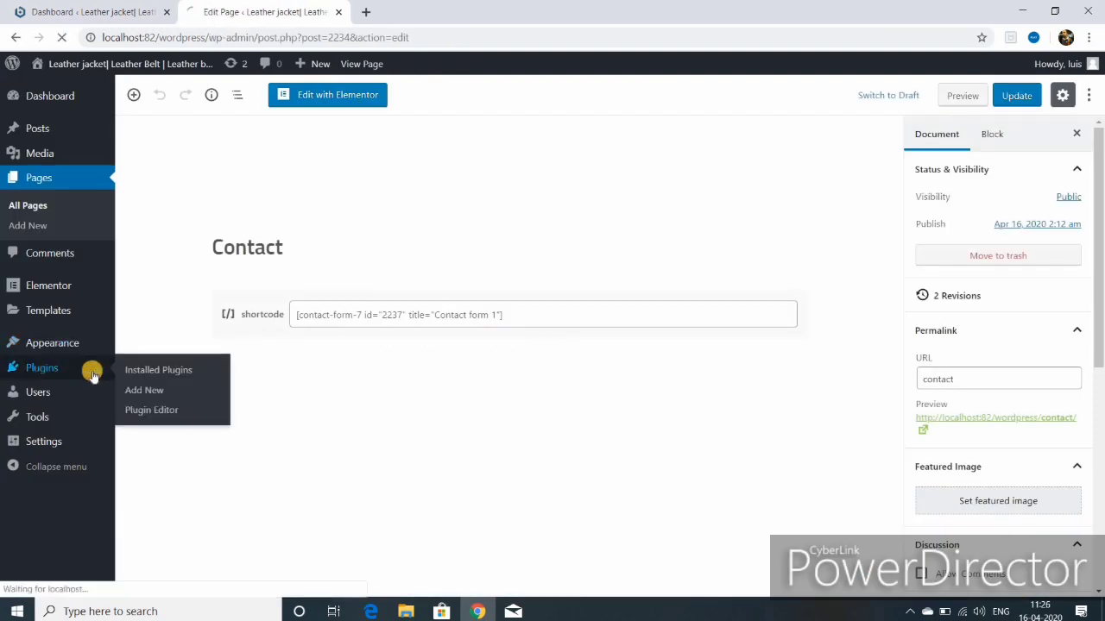
pyautogui.click(151, 396)
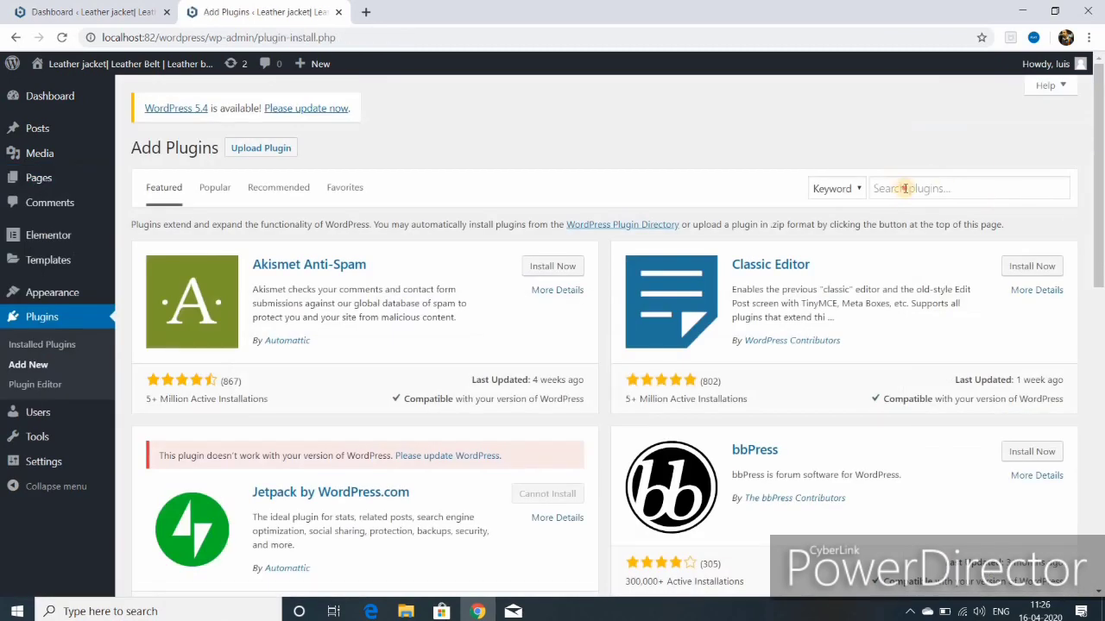
pyautogui.click(905, 188)
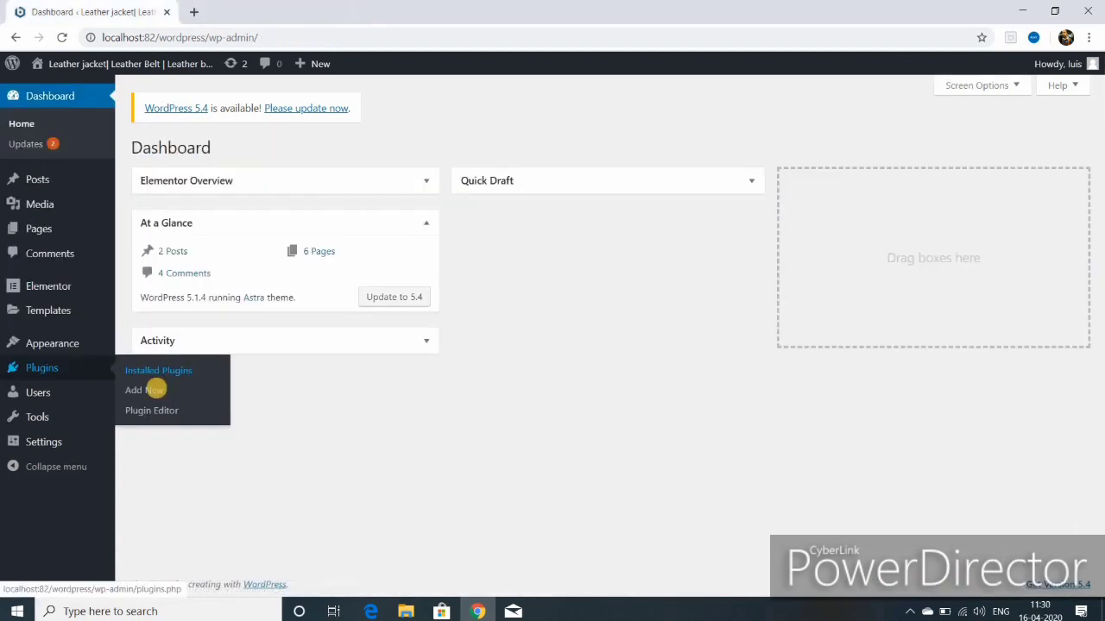
pyautogui.click(157, 393)
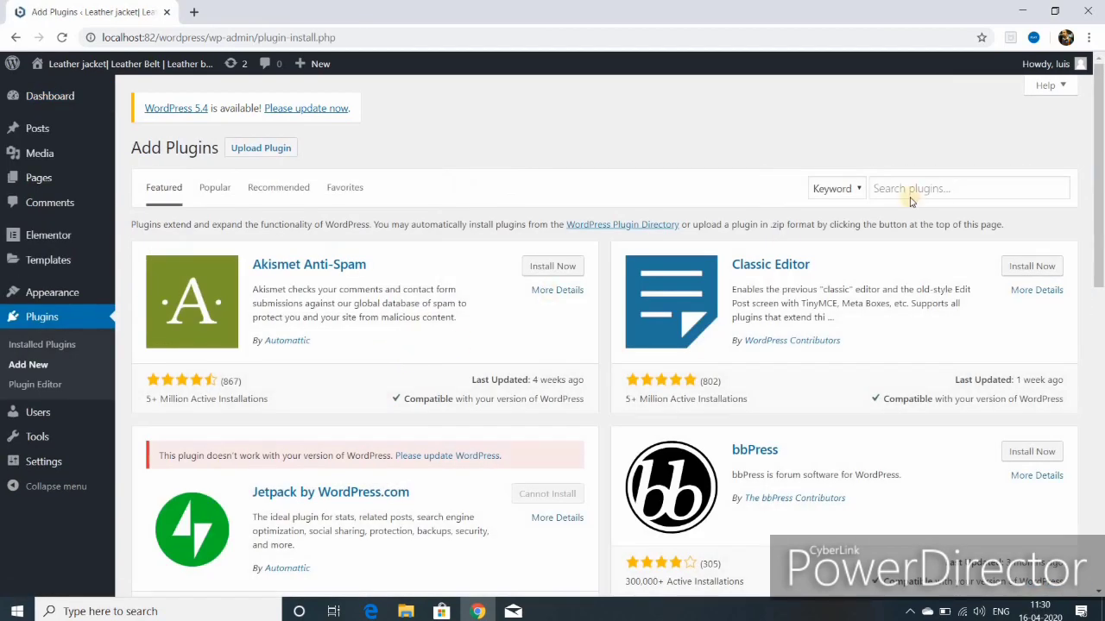
pyautogui.click(919, 188)
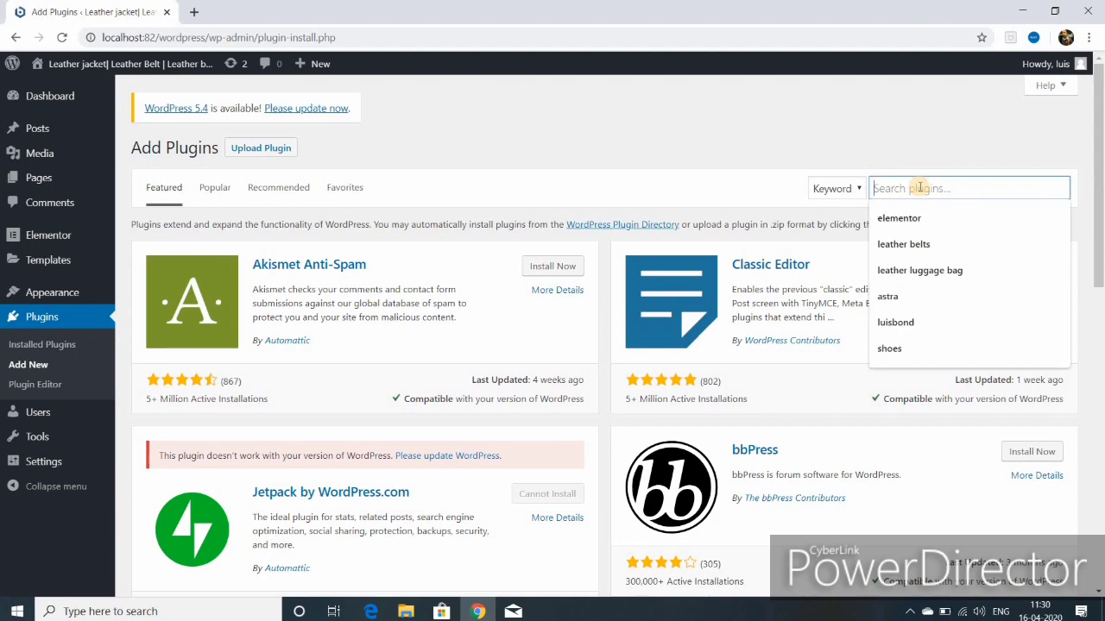
pyautogui.write('contact form 7')
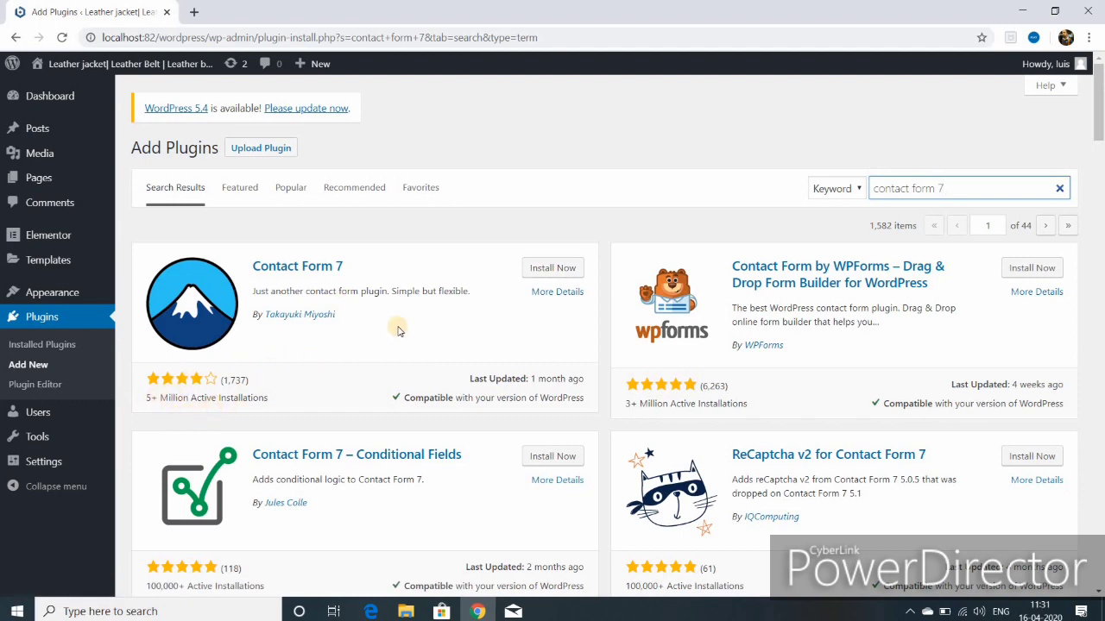
pyautogui.click(544, 270)
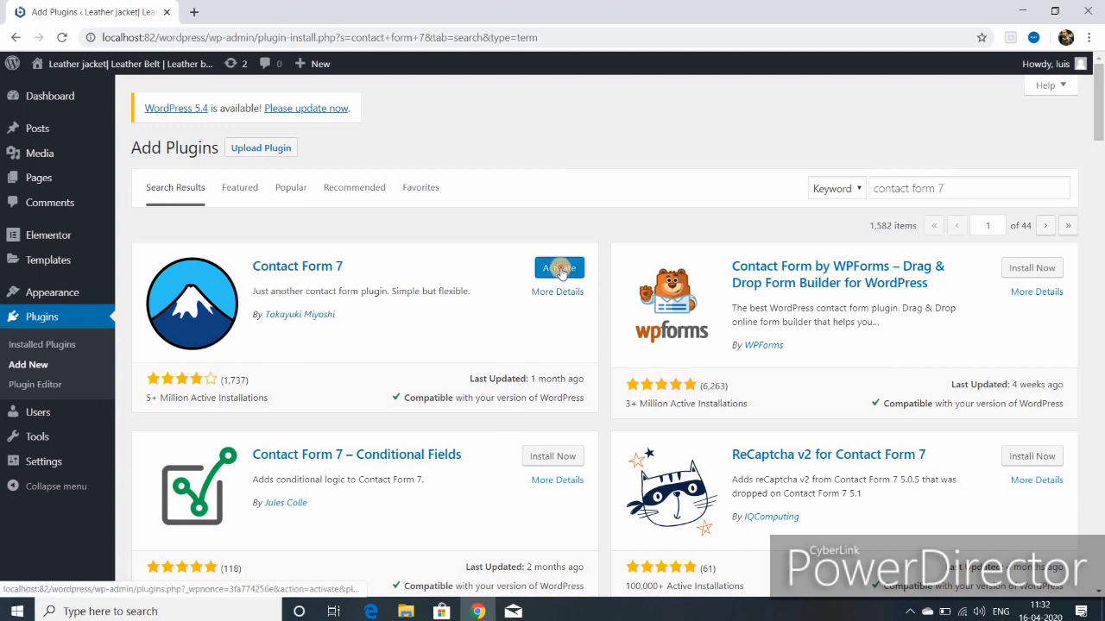
pyautogui.click(559, 269)
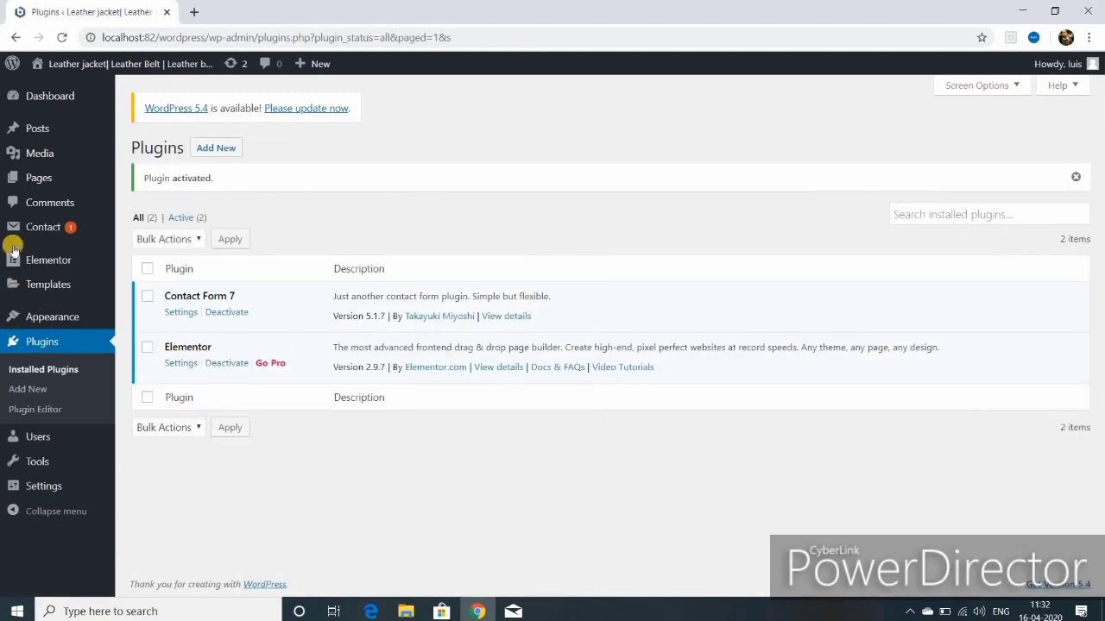
# Step: Edit Contact form 1 from Contact > Contact Forms and show its Mail tab
pyautogui.moveTo(55, 234)
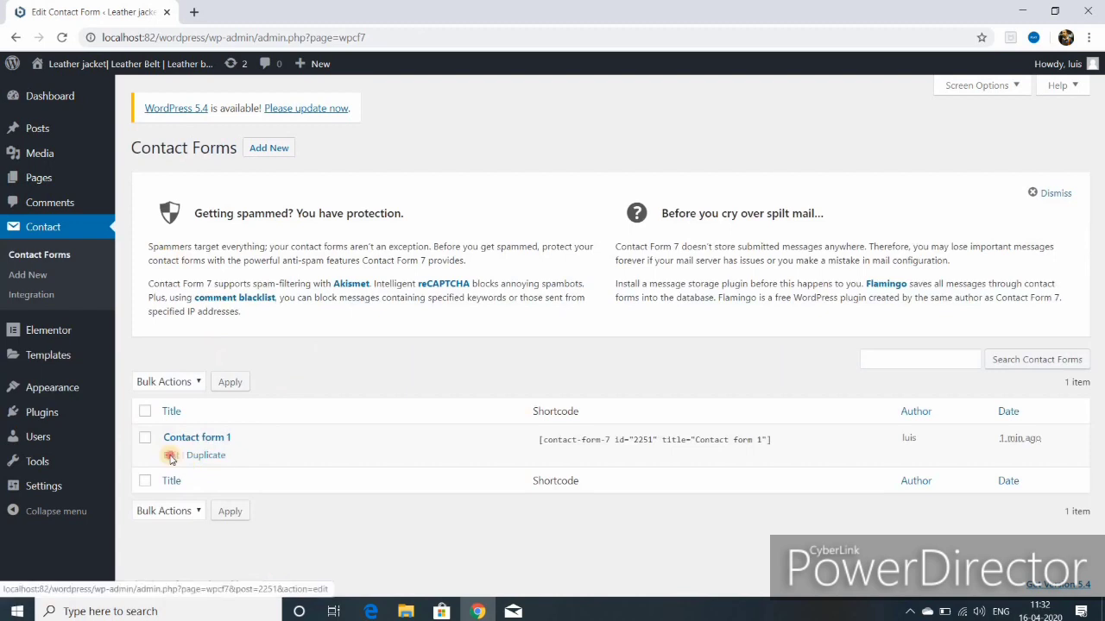
pyautogui.click(171, 456)
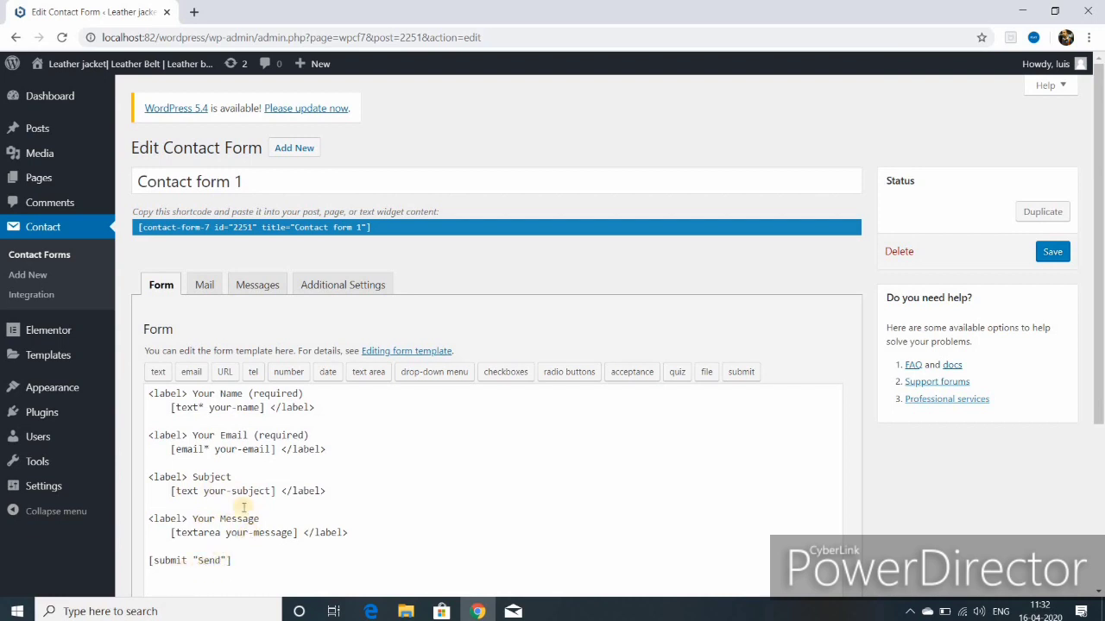
pyautogui.click(204, 287)
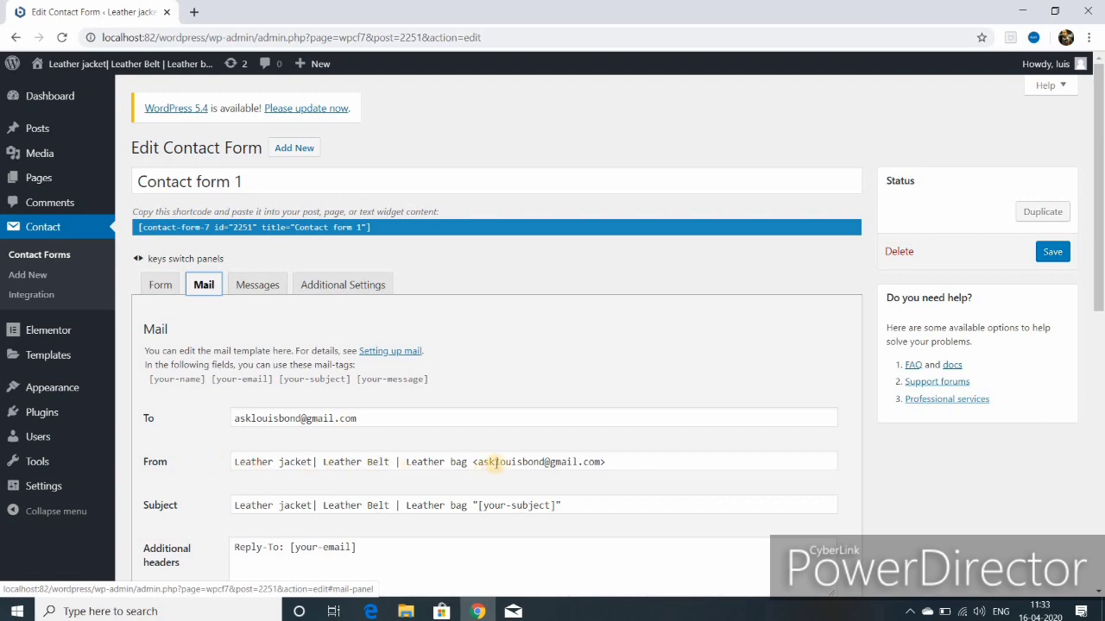
# Step: Save Contact form 1 with its mail settings
pyautogui.scroll(-3, 512, 486)
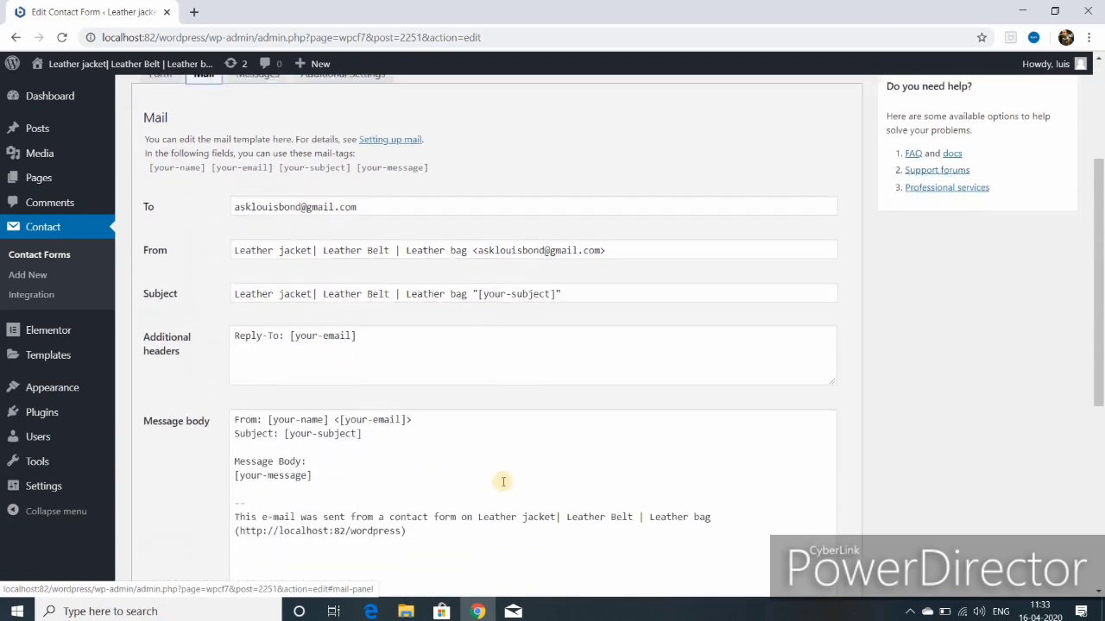
pyautogui.scroll(-5, 488, 472)
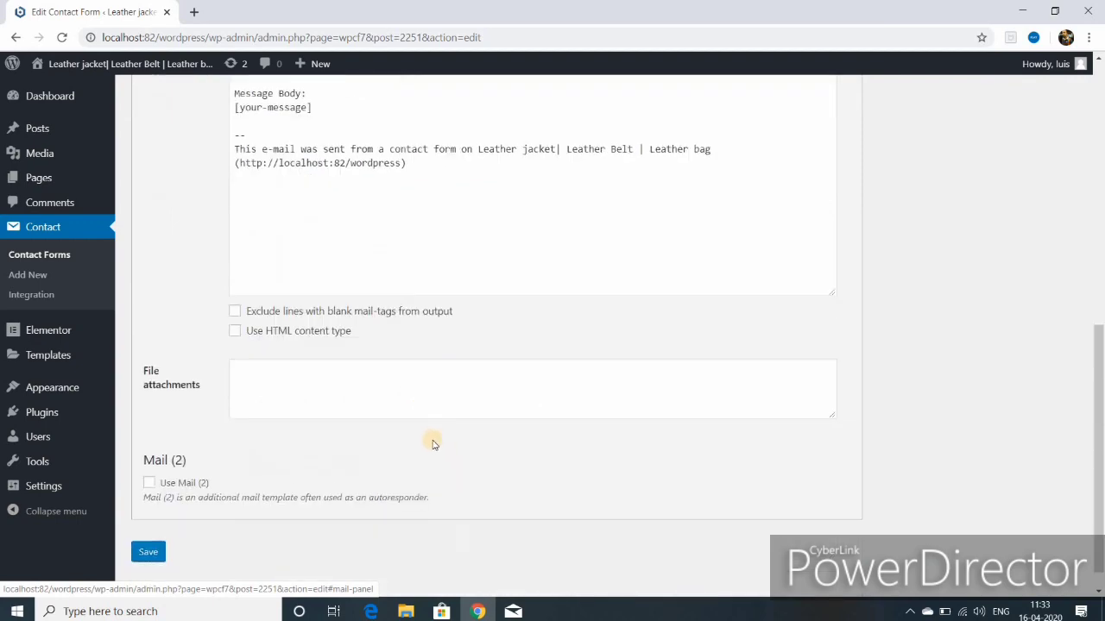
pyautogui.click(147, 552)
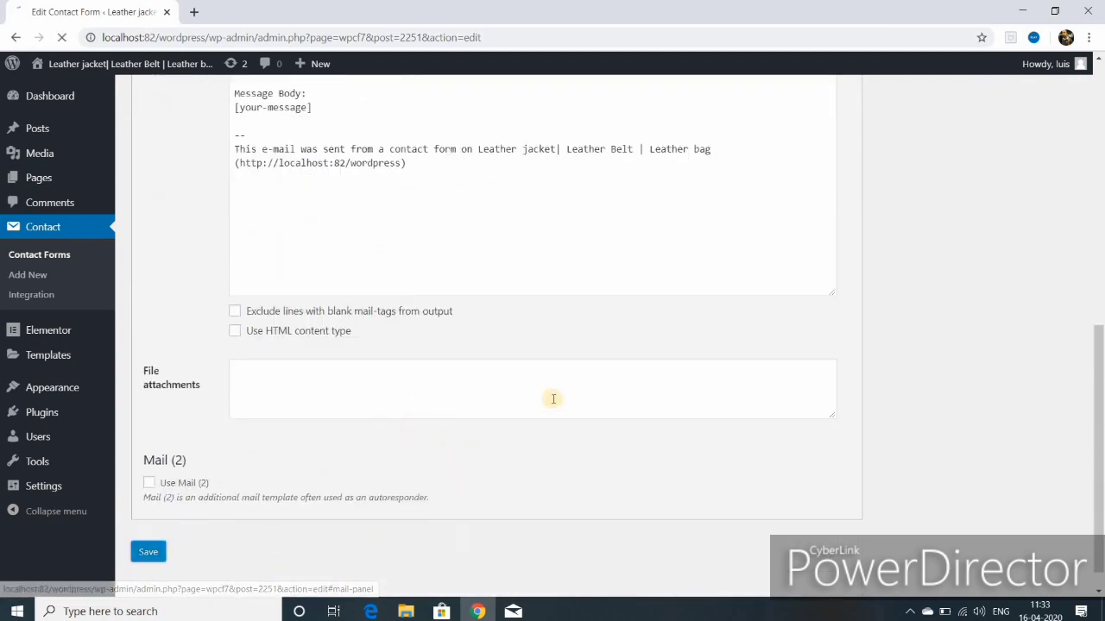
# Step: Review the form's Messages and Additional Settings tabs, then save the form again
pyautogui.scroll(3, 547, 376)
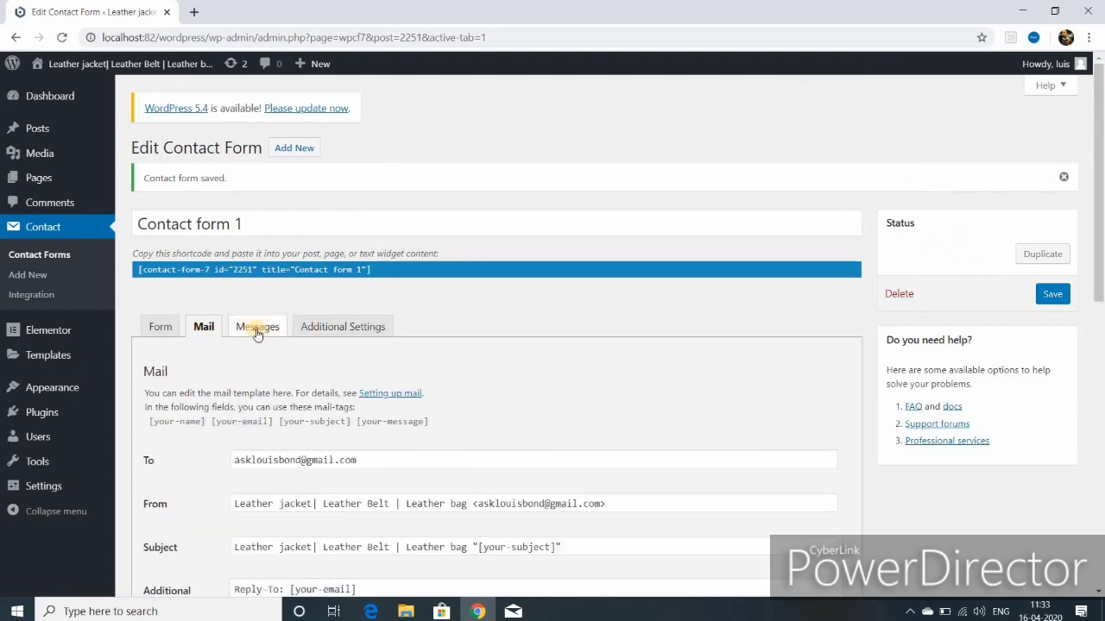
pyautogui.click(248, 328)
pyautogui.scroll(-2, 503, 462)
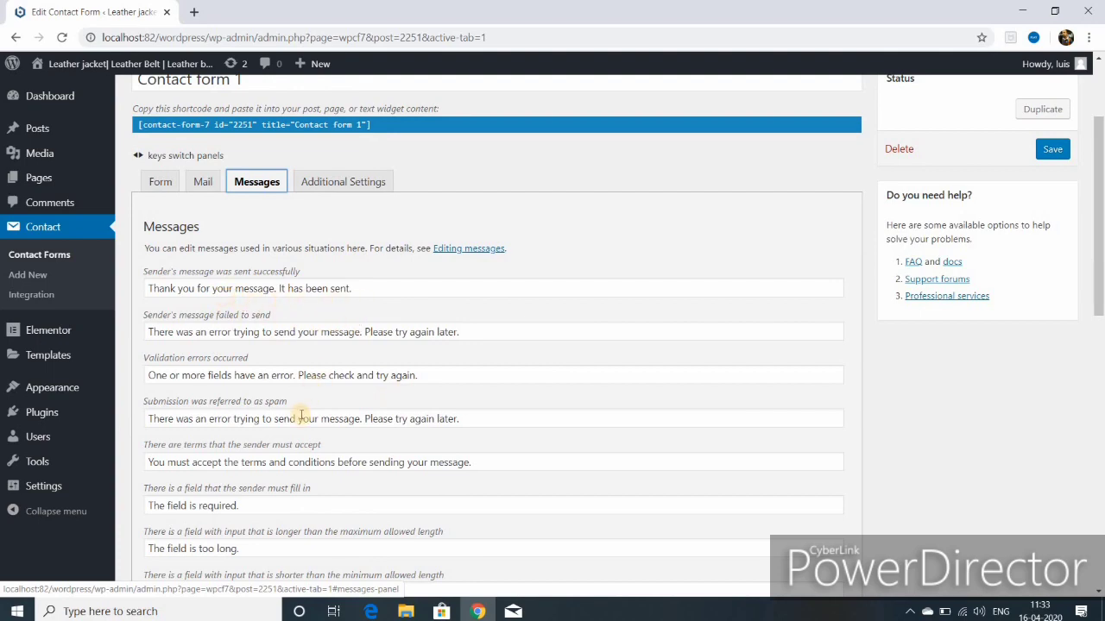
pyautogui.scroll(-3, 300, 416)
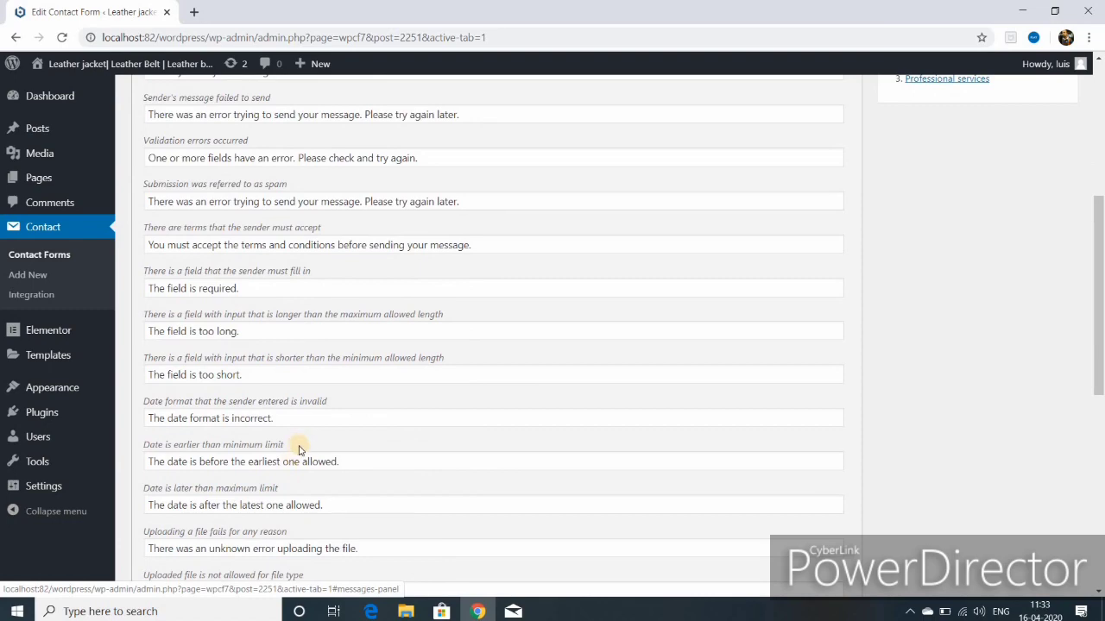
pyautogui.scroll(5, 300, 451)
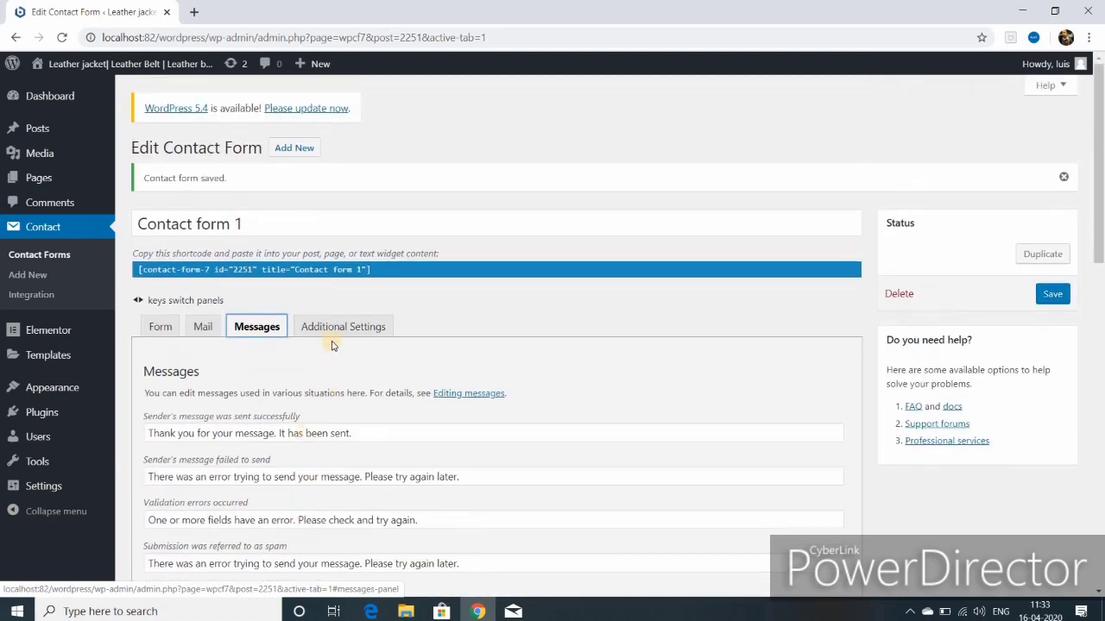
pyautogui.click(343, 330)
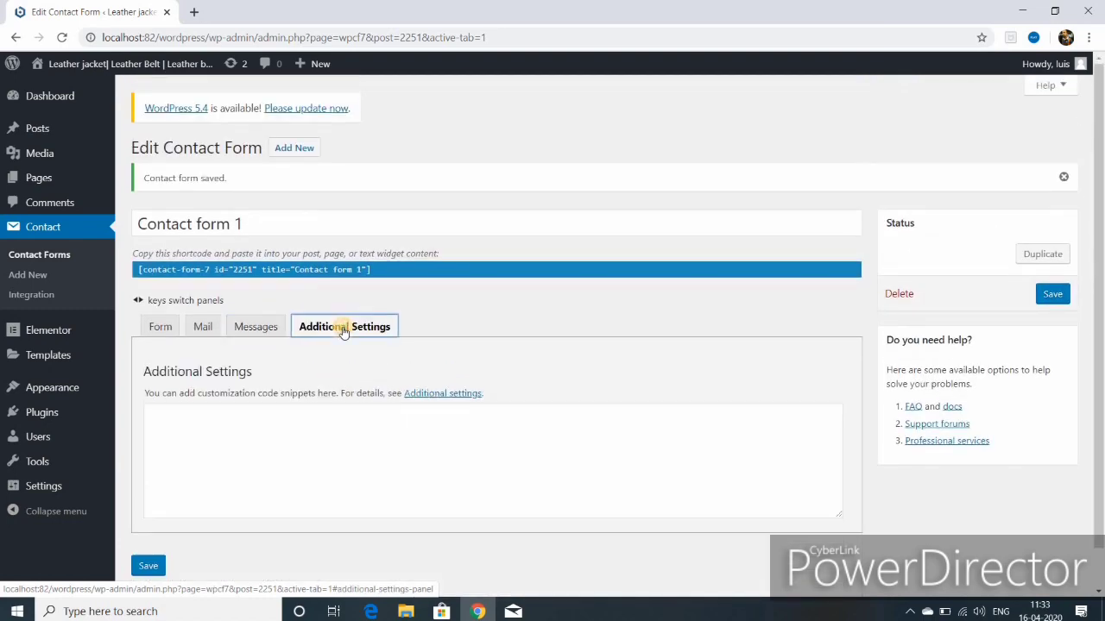
pyautogui.scroll(-1, 336, 380)
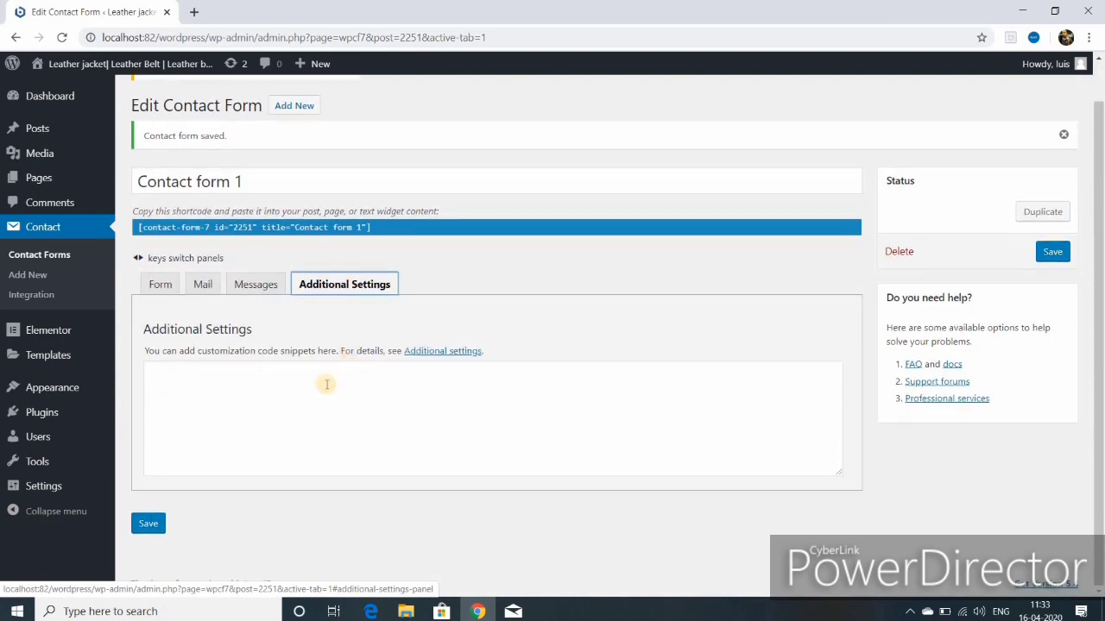
pyautogui.click(148, 523)
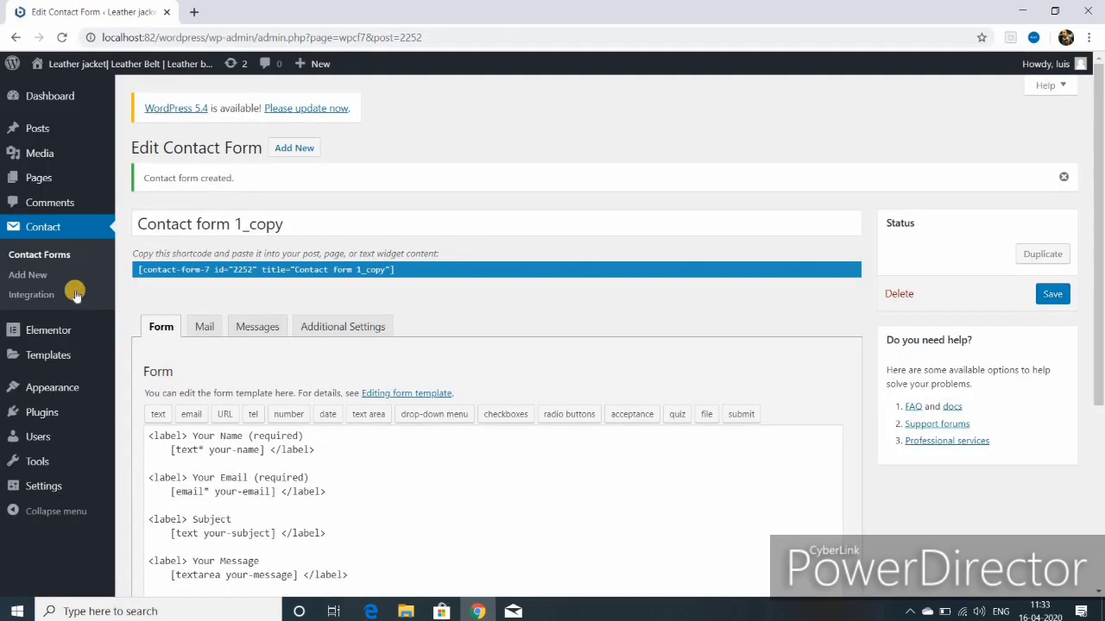
# Step: Duplicate Contact form 1 into Contact form 1_copy, which gets id 2252
pyautogui.moveTo(52, 100)
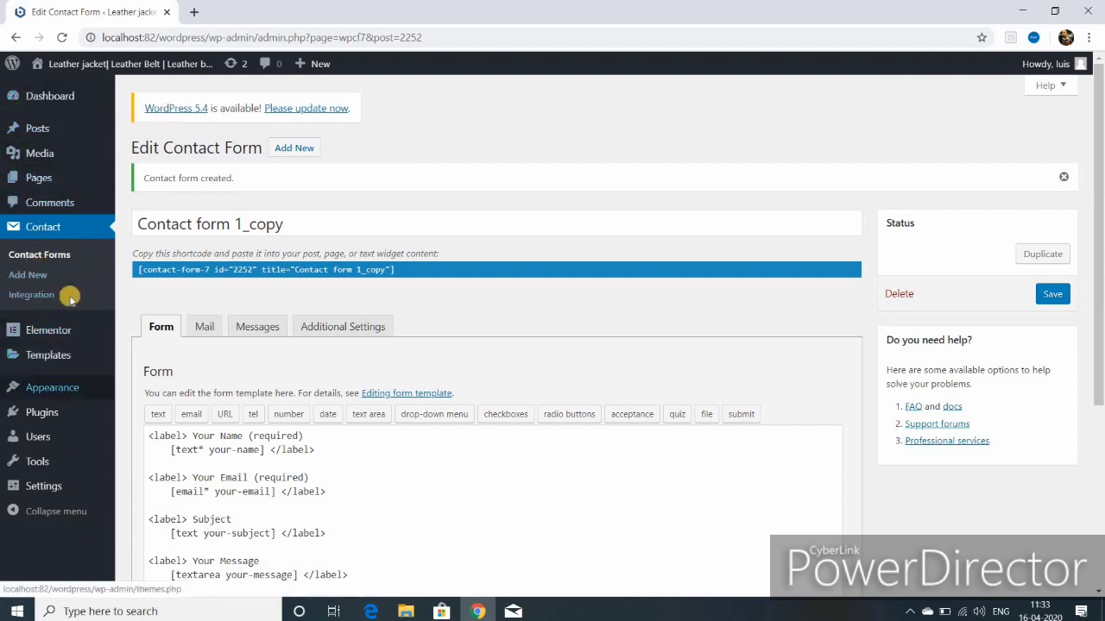
# Step: Open the Contact page for editing from the Pages list
pyautogui.moveTo(49, 178)
pyautogui.click(155, 182)
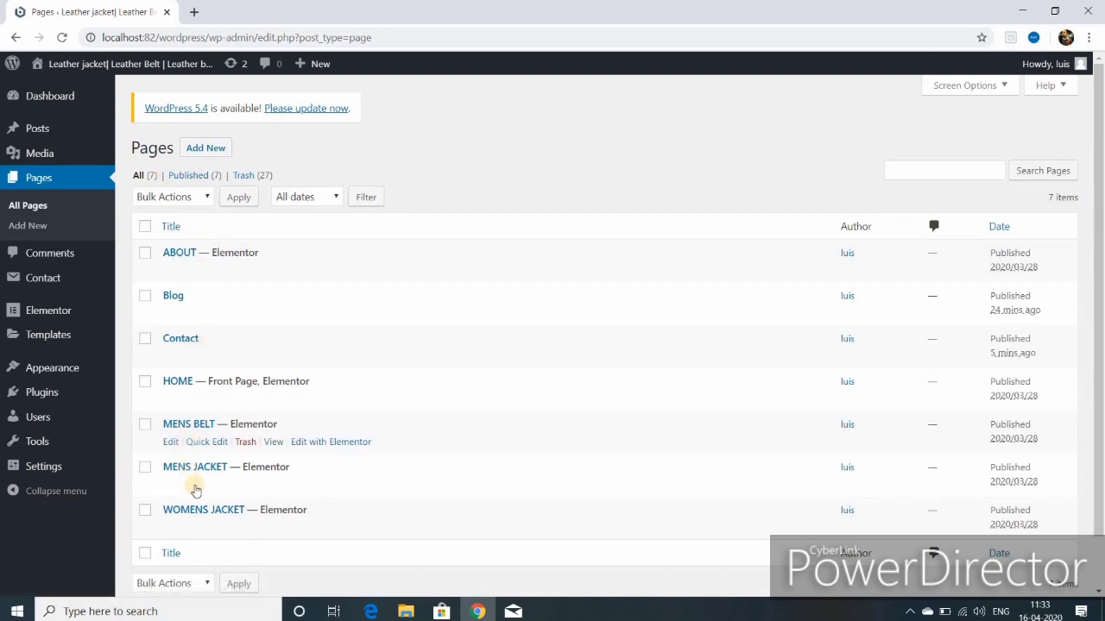
pyautogui.scroll(-2, 202, 484)
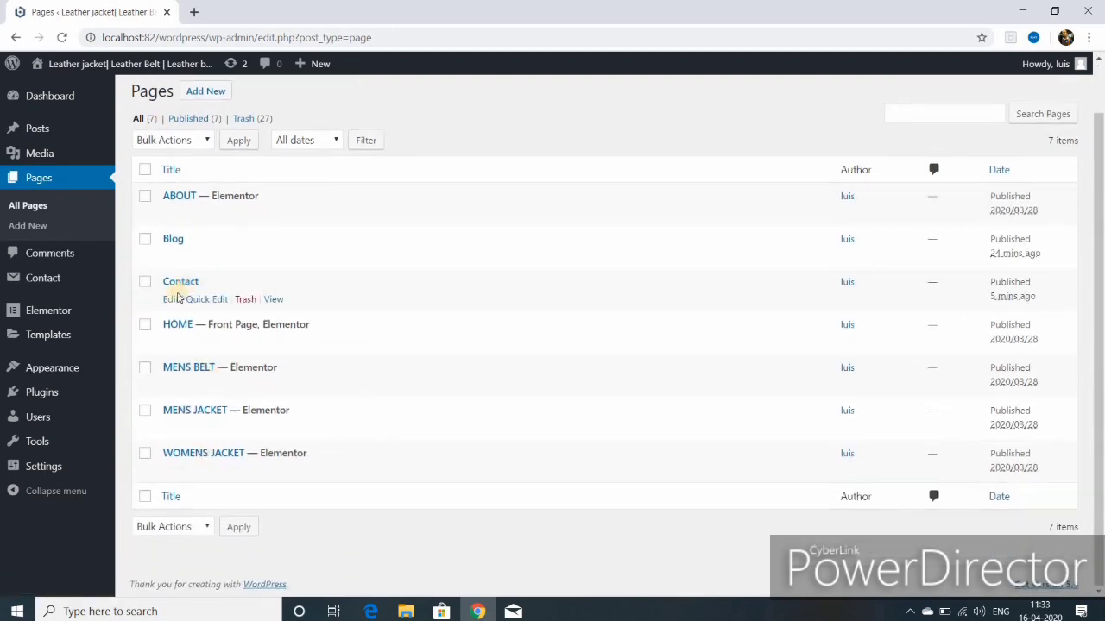
pyautogui.click(170, 301)
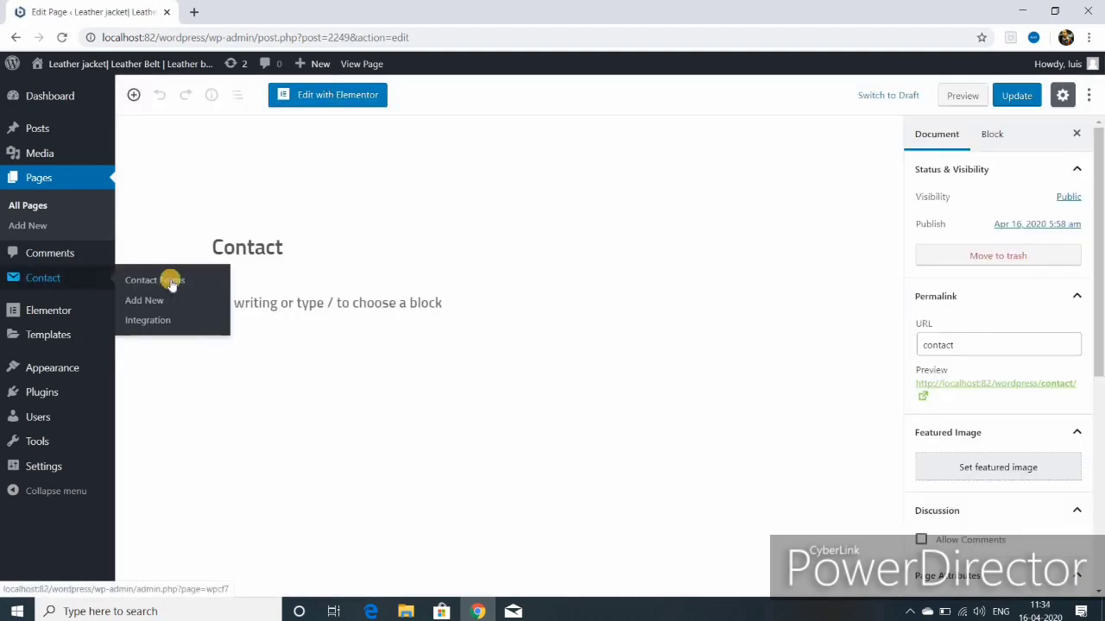
# Step: Copy the Contact form 1 shortcode from the contact forms list
pyautogui.click(173, 281)
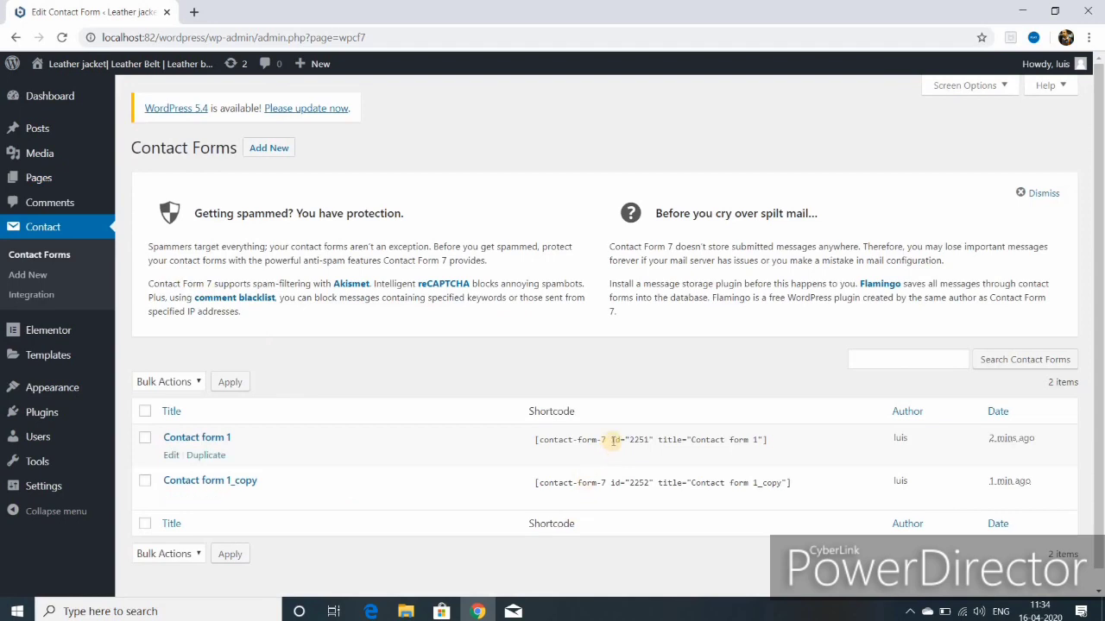
pyautogui.click(613, 440)
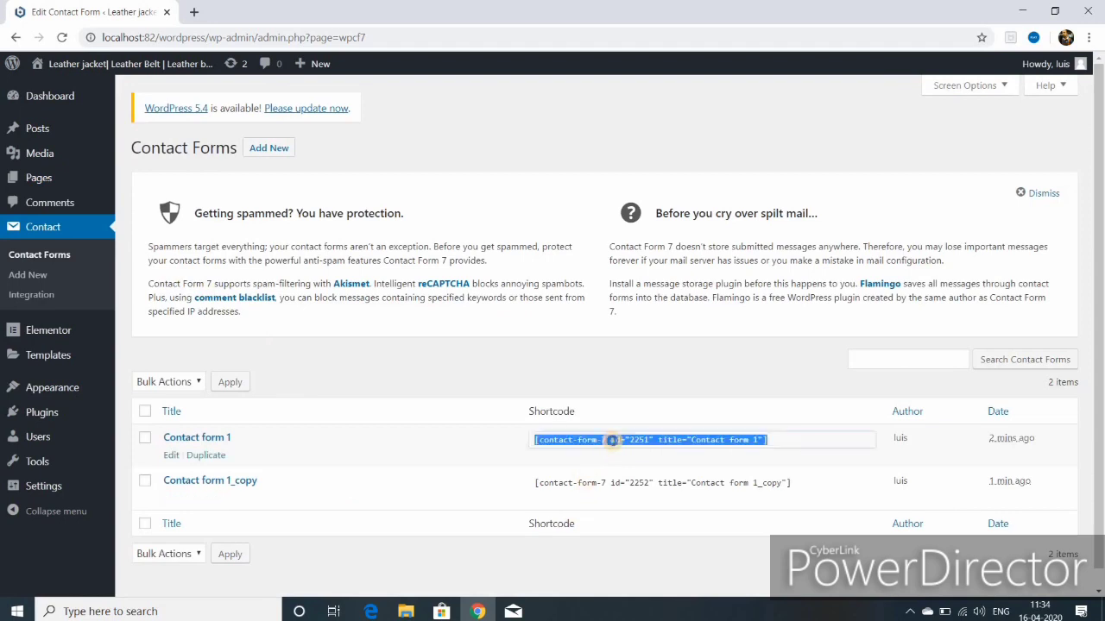
pyautogui.rightClick(612, 440)
pyautogui.click(640, 454)
# Step: Update the Contact page with the Contact form 1 shortcode as its content
pyautogui.click(19, 38)
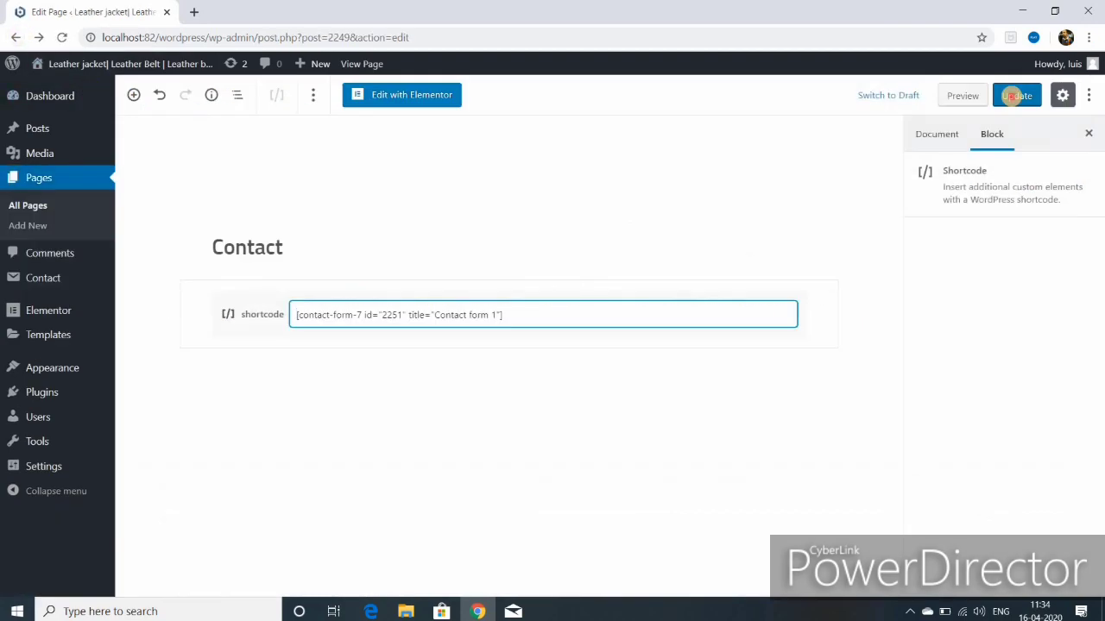
pyautogui.click(1009, 95)
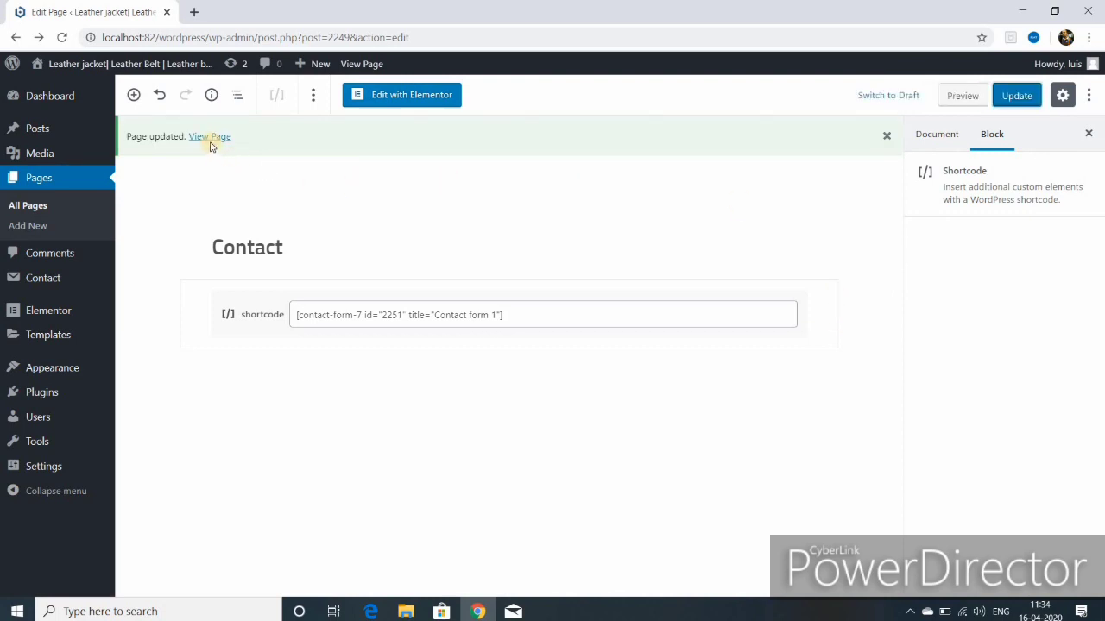
pyautogui.click(209, 137)
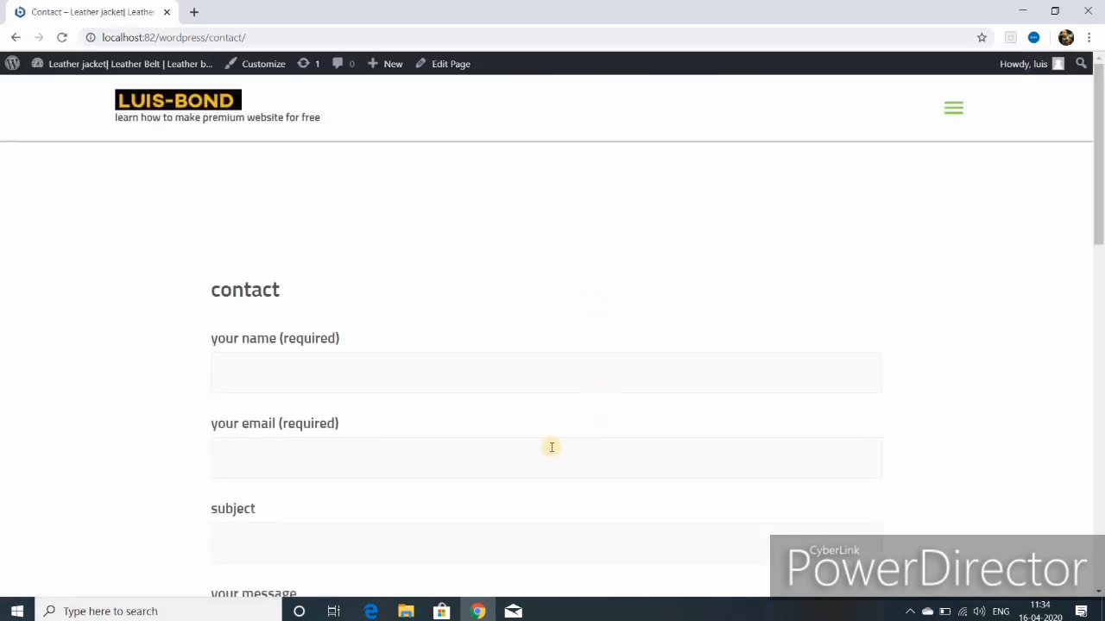
# Step: Scroll through the live Contact page's name, email, subject and message fields
pyautogui.scroll(-2, 550, 446)
pyautogui.scroll(-1, 550, 447)
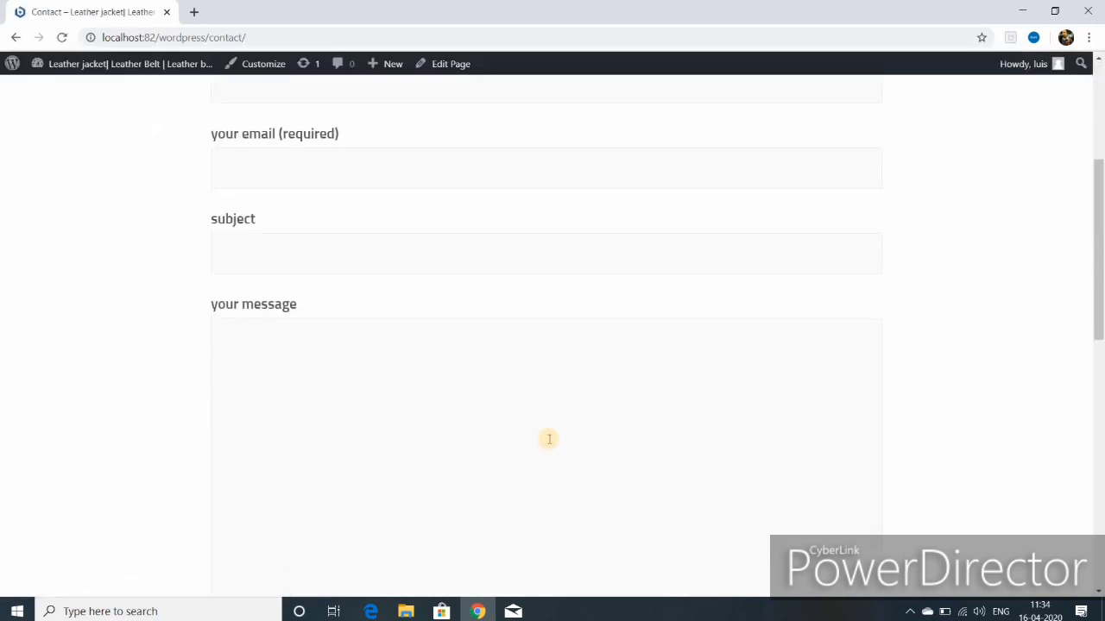
pyautogui.scroll(-3, 549, 439)
pyautogui.scroll(8, 547, 441)
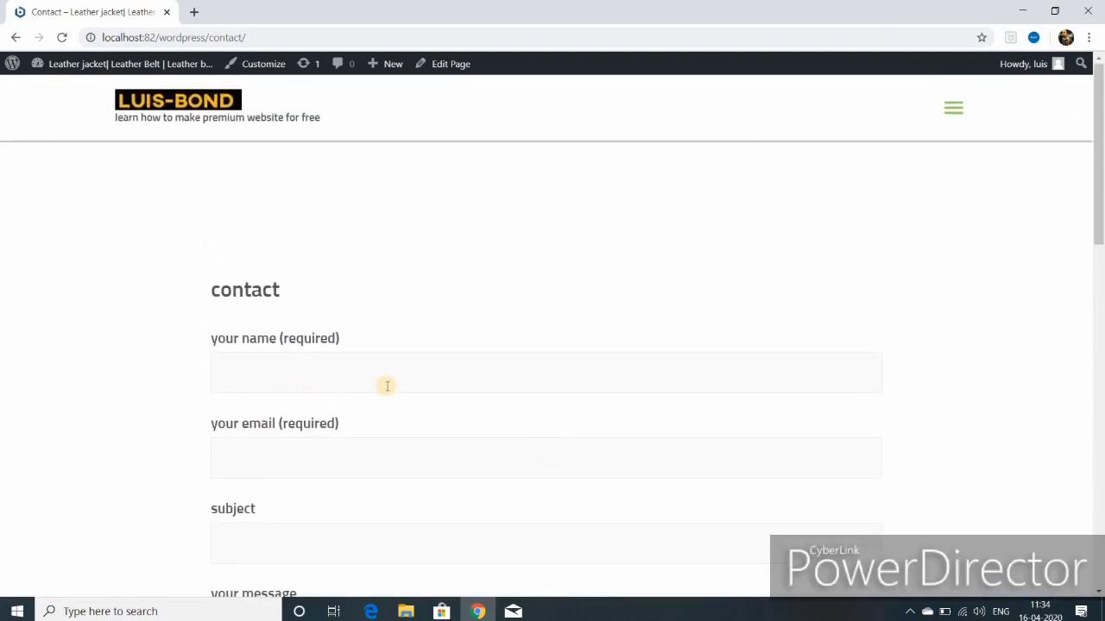
pyautogui.scroll(-2, 394, 384)
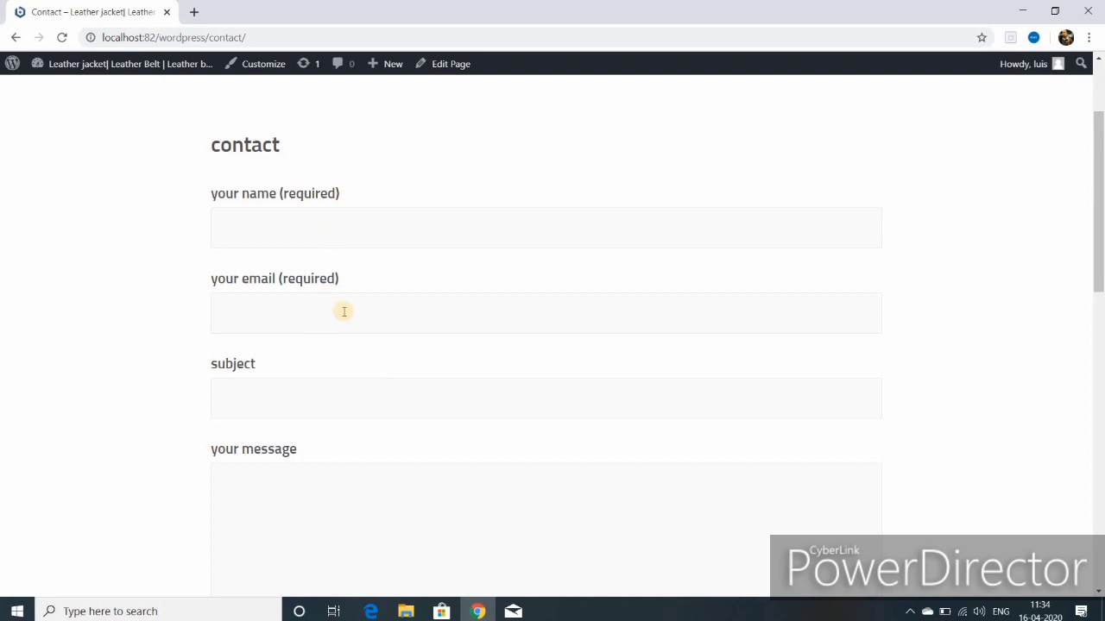
pyautogui.scroll(-1, 370, 477)
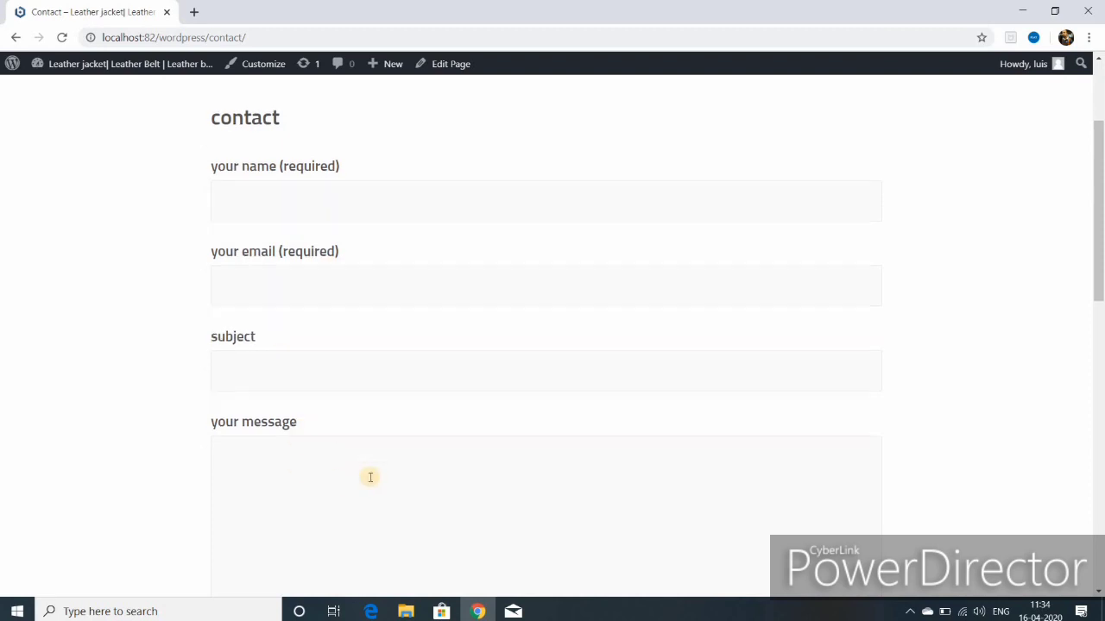
pyautogui.scroll(-2, 385, 448)
pyautogui.scroll(4, 409, 432)
pyautogui.moveTo(79, 67)
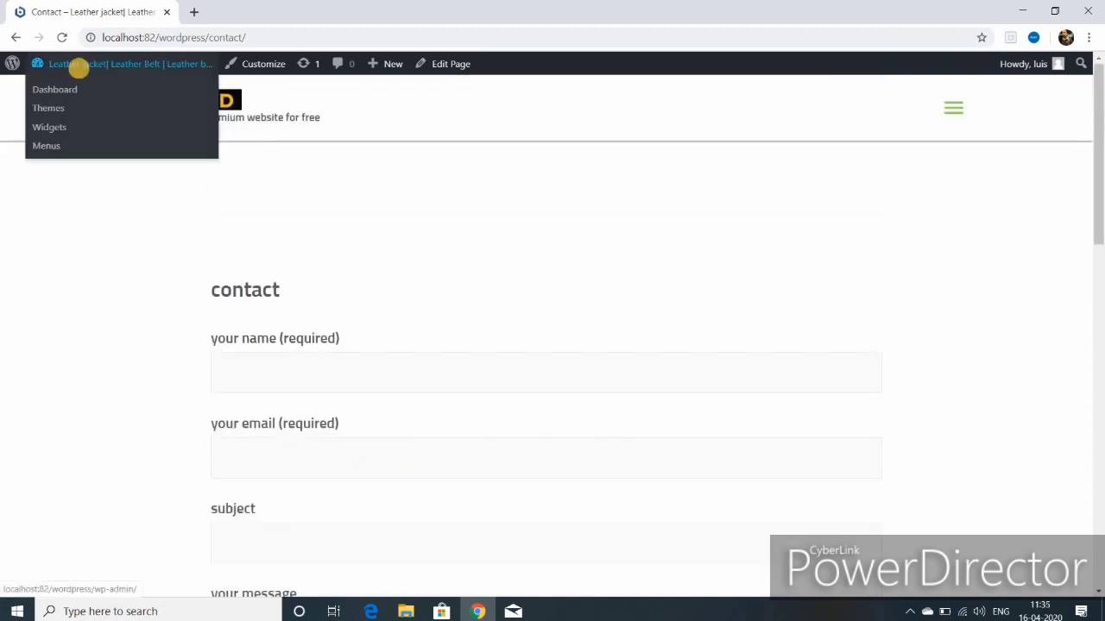
# Step: Open the dashboard and the live site in new tabs, viewing the site
pyautogui.rightClick(79, 69)
pyautogui.click(117, 79)
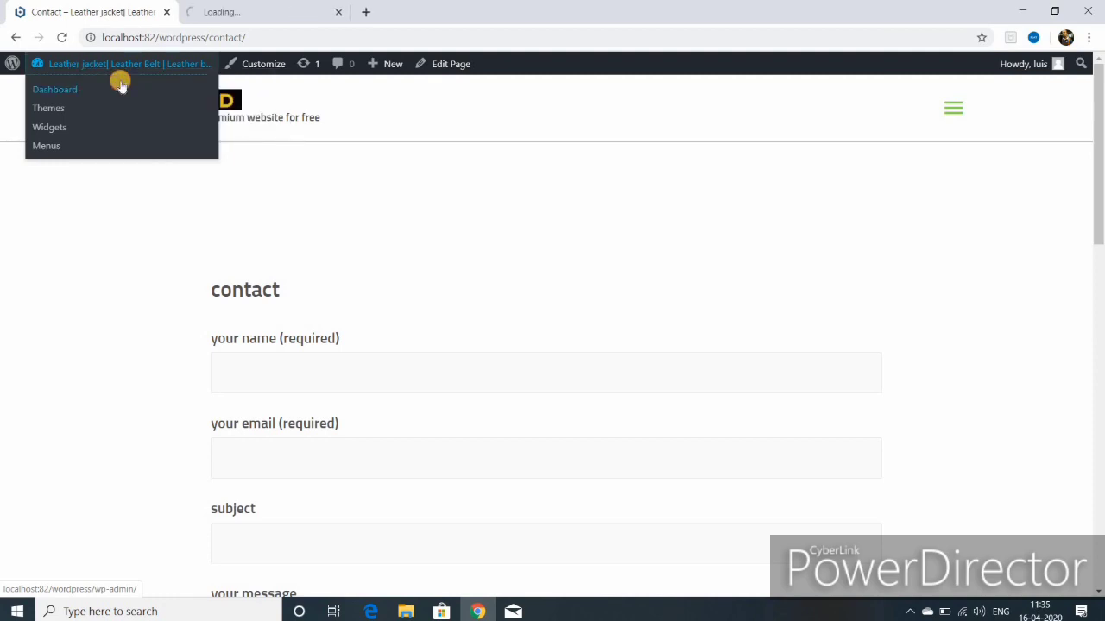
pyautogui.rightClick(58, 91)
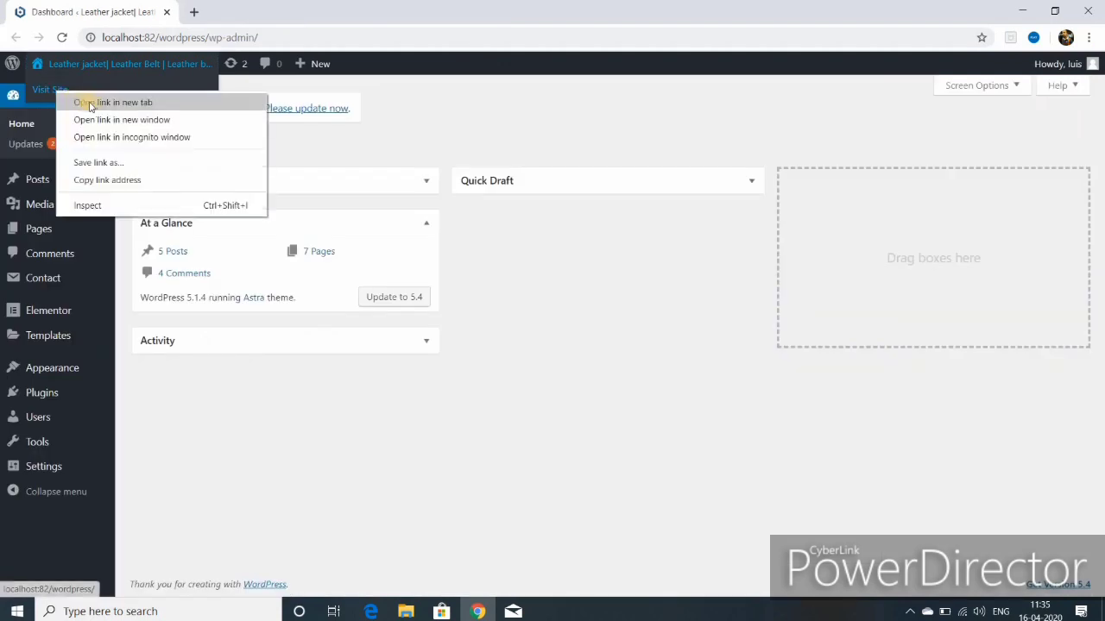
pyautogui.click(91, 104)
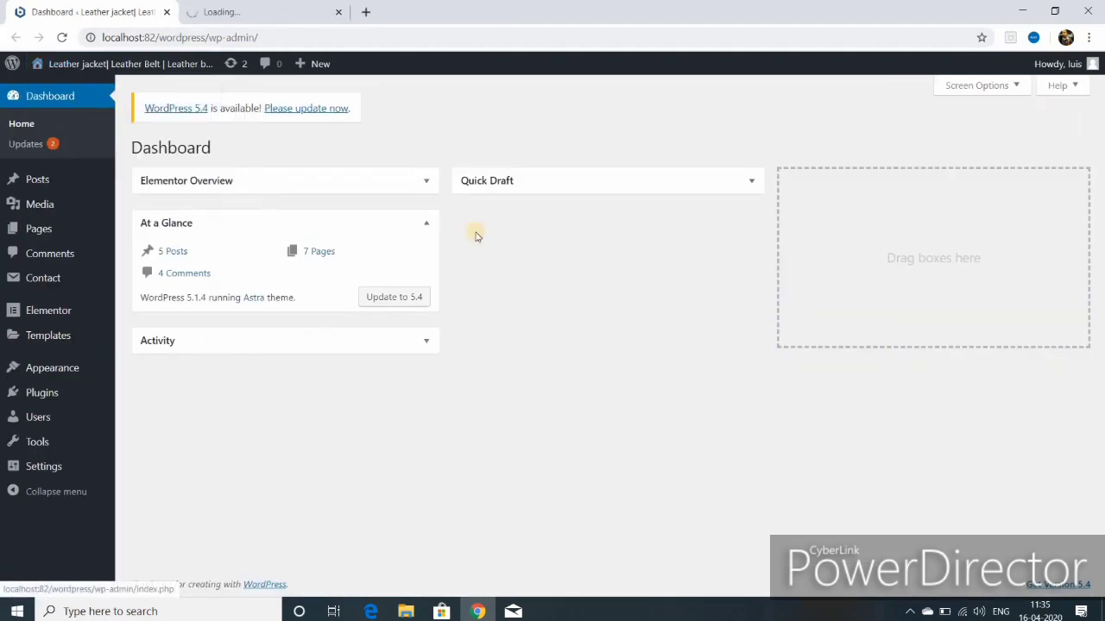
pyautogui.click(297, 13)
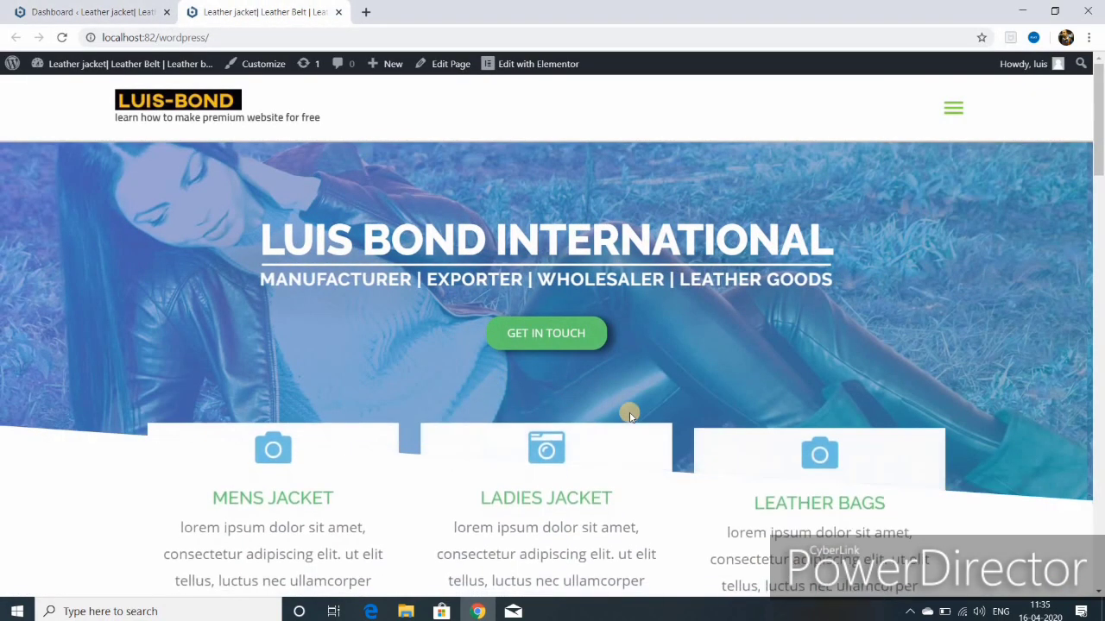
pyautogui.scroll(-3, 630, 417)
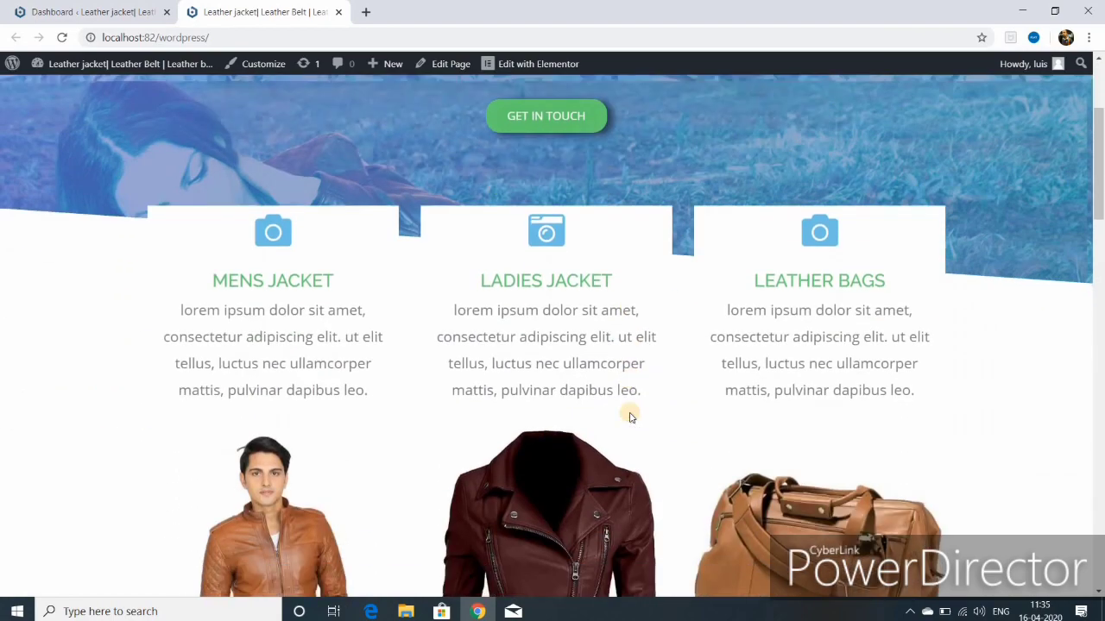
pyautogui.scroll(3, 630, 417)
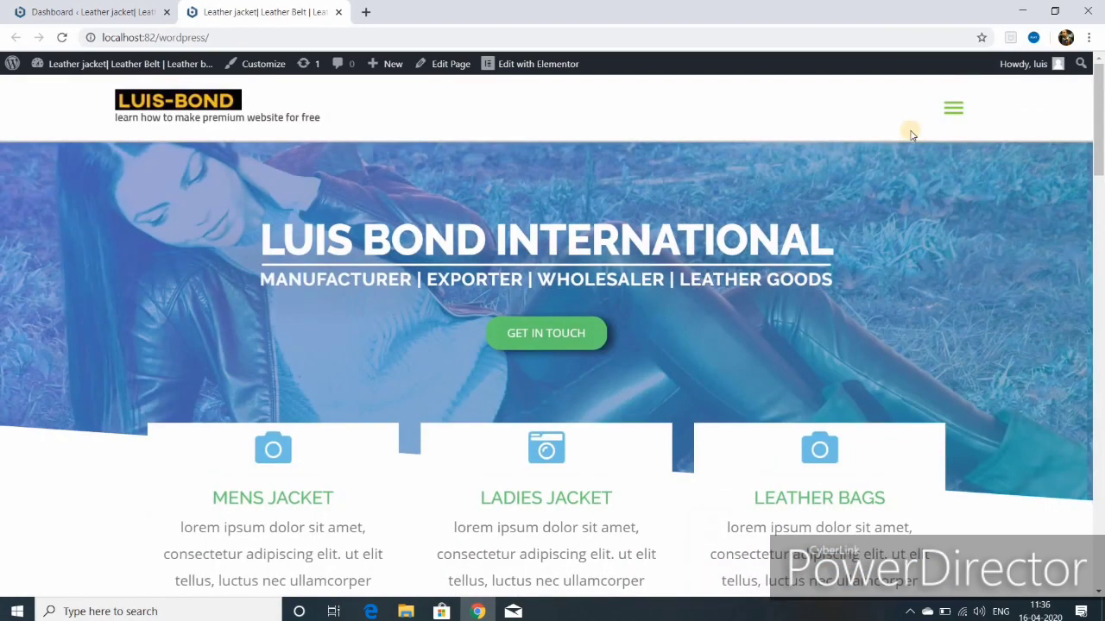
# Step: Browse the live About page from the navigation menu
pyautogui.click(950, 110)
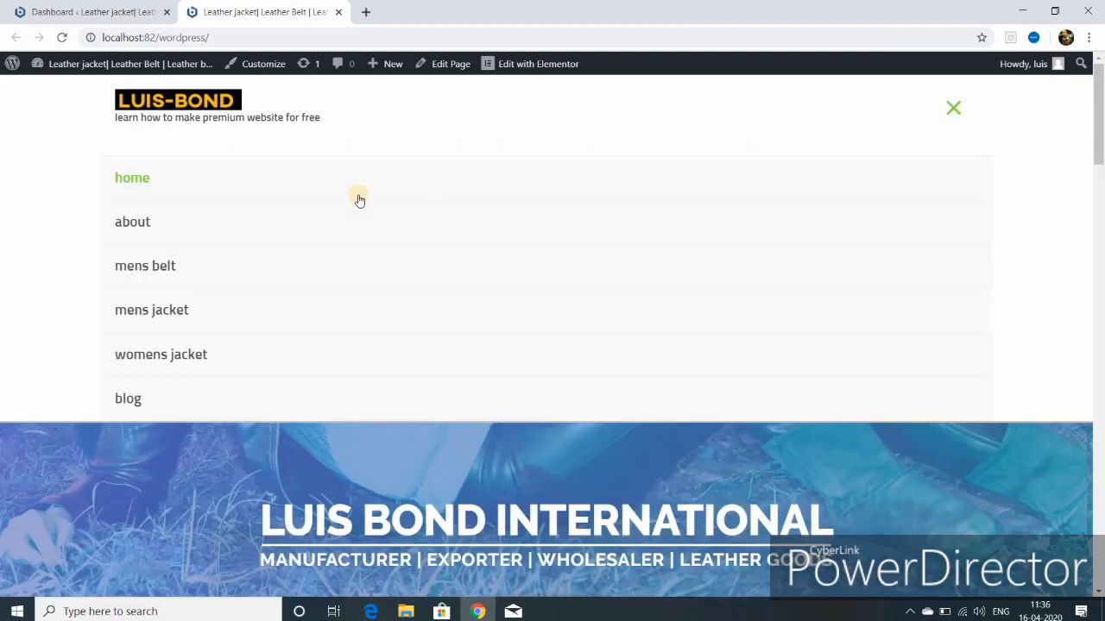
pyautogui.click(175, 226)
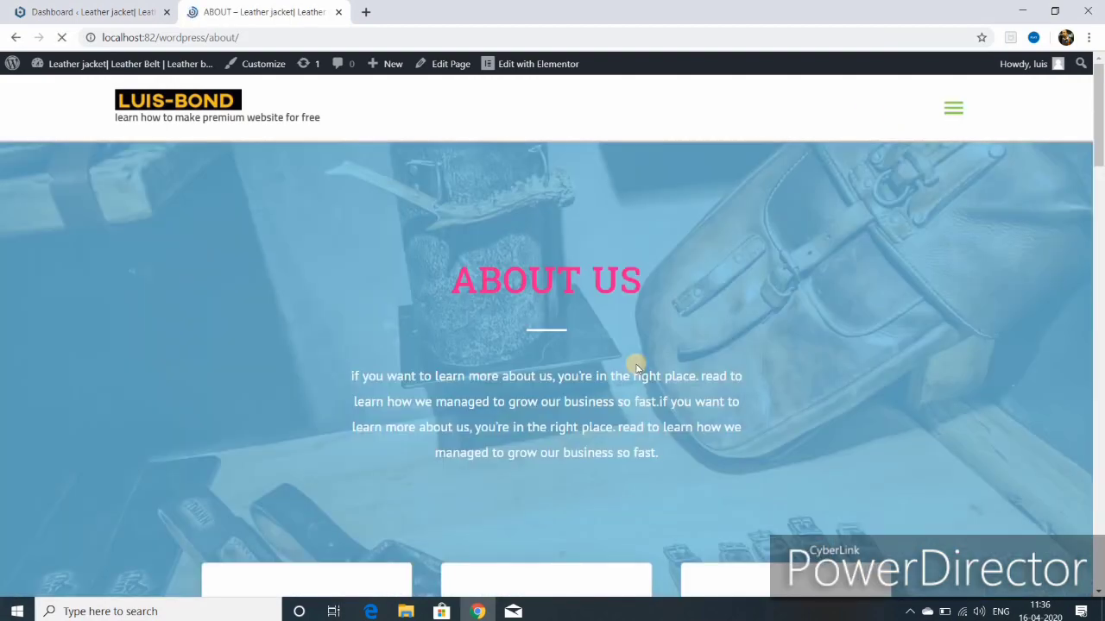
pyautogui.scroll(-3, 635, 369)
pyautogui.scroll(-8, 635, 369)
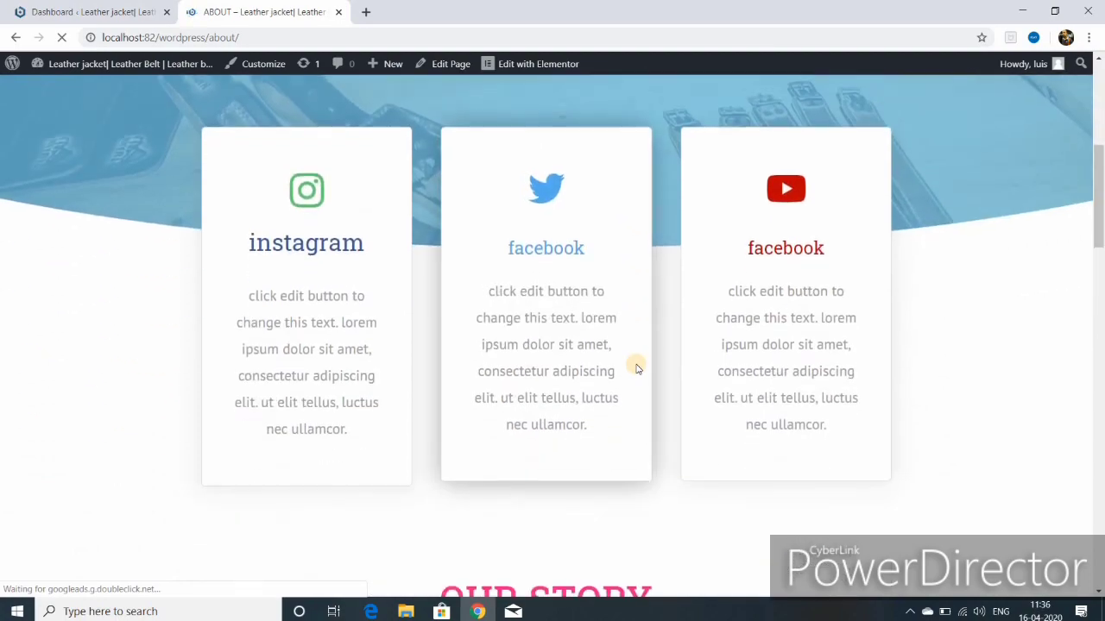
pyautogui.scroll(-8, 636, 368)
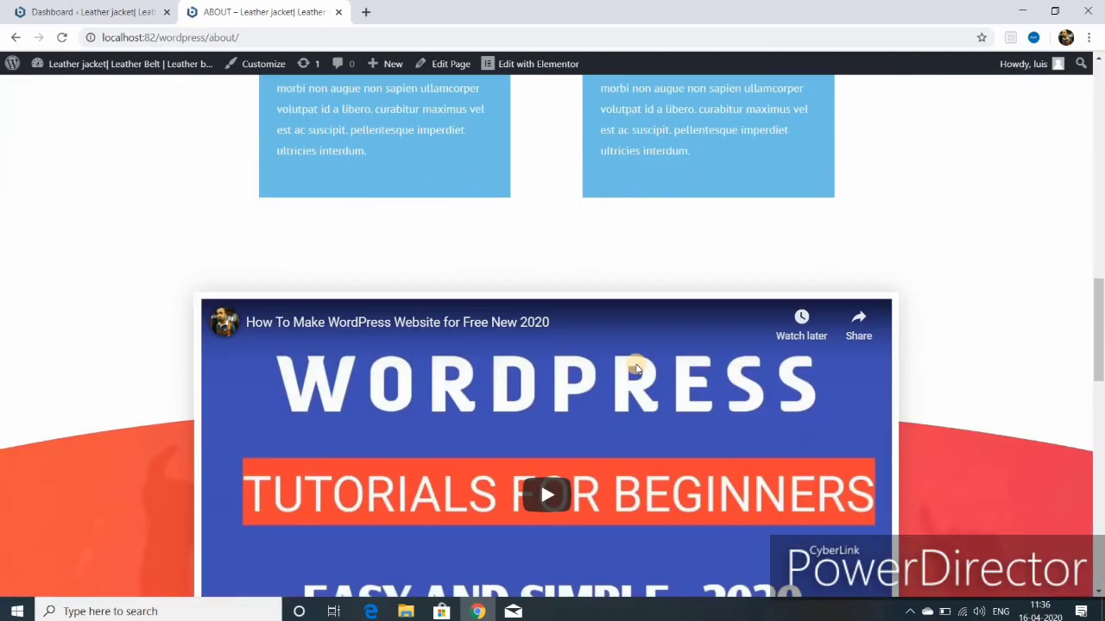
pyautogui.scroll(-6, 636, 368)
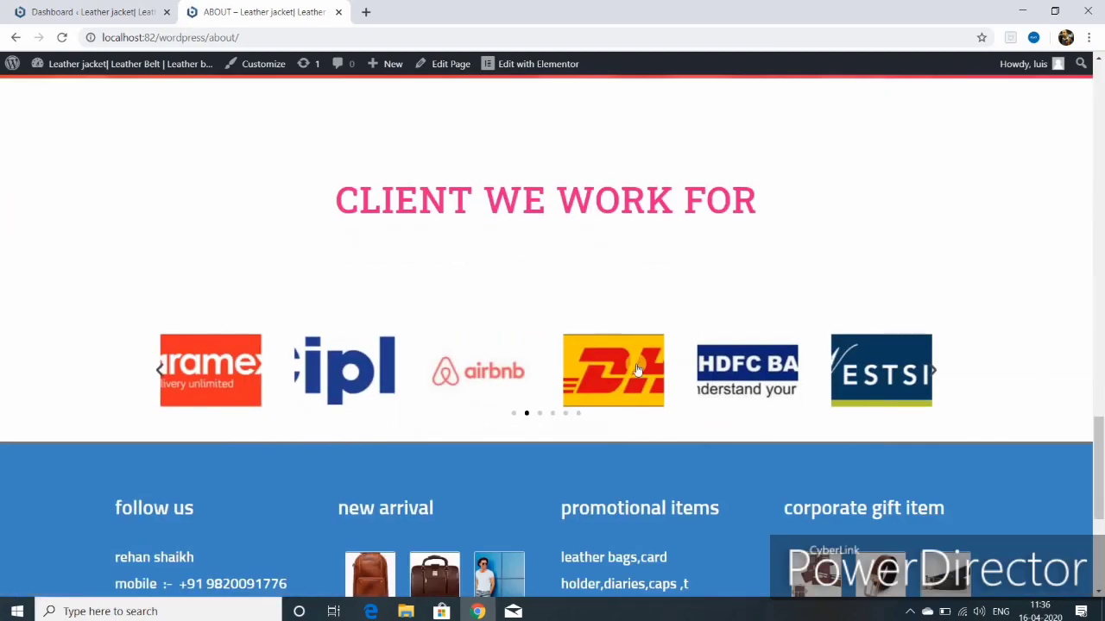
pyautogui.scroll(3, 636, 365)
pyautogui.scroll(10, 636, 365)
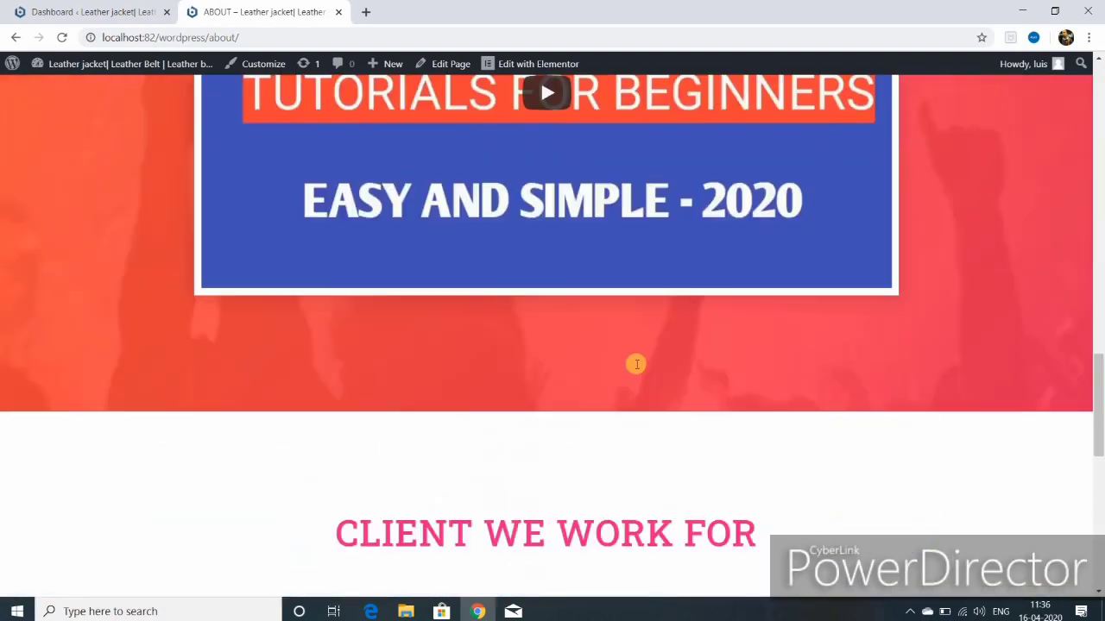
pyautogui.scroll(10, 636, 365)
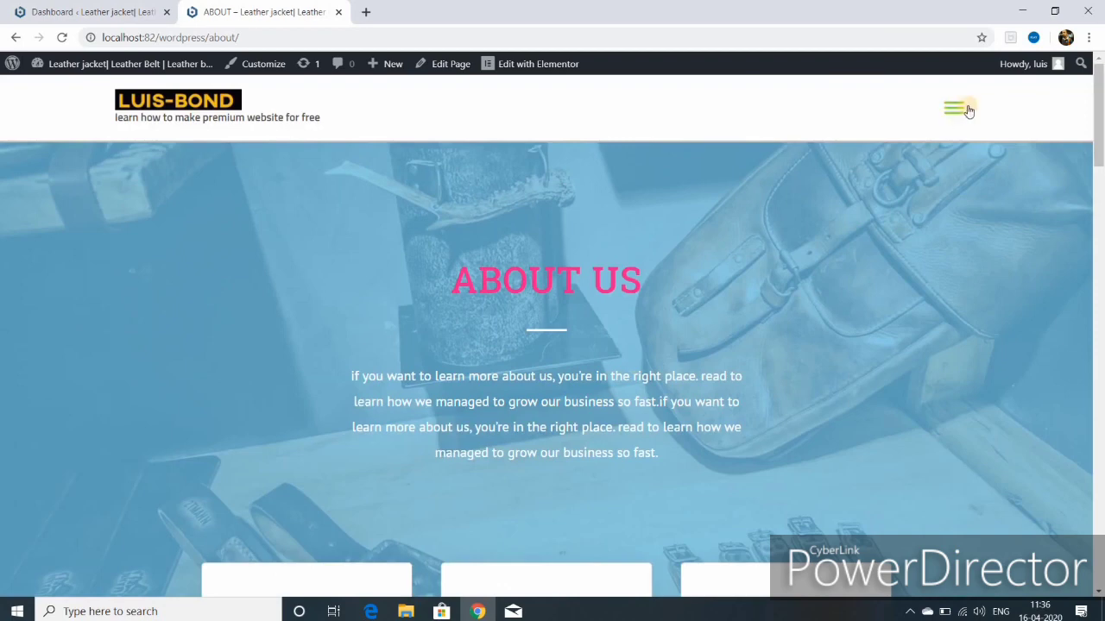
# Step: Browse the mens belt and mens jacket pages from the navigation menu
pyautogui.click(952, 112)
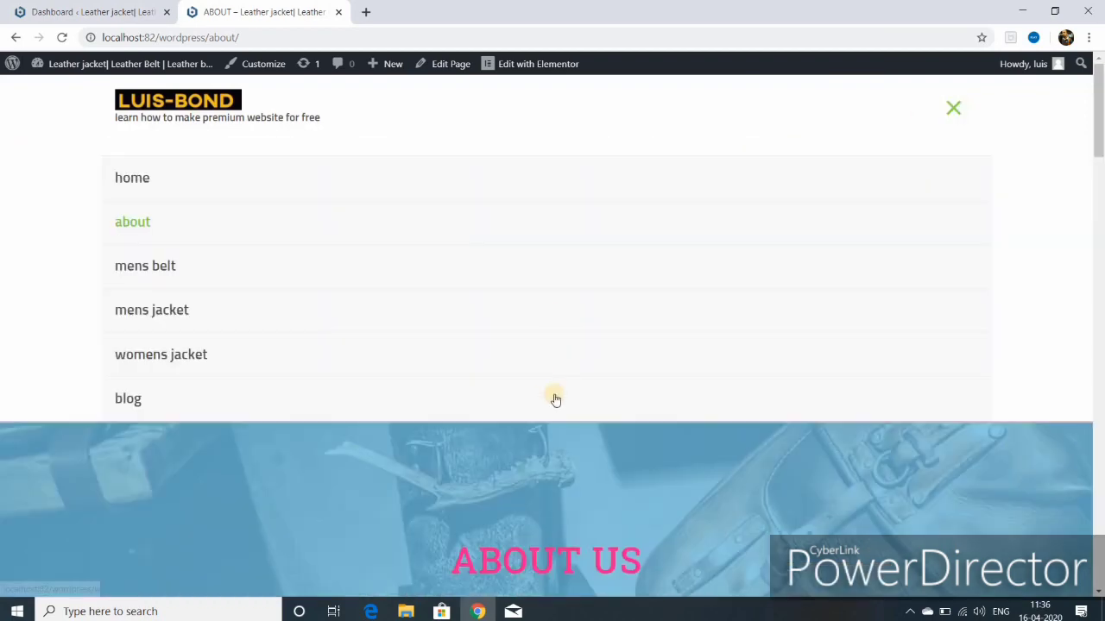
pyautogui.click(179, 268)
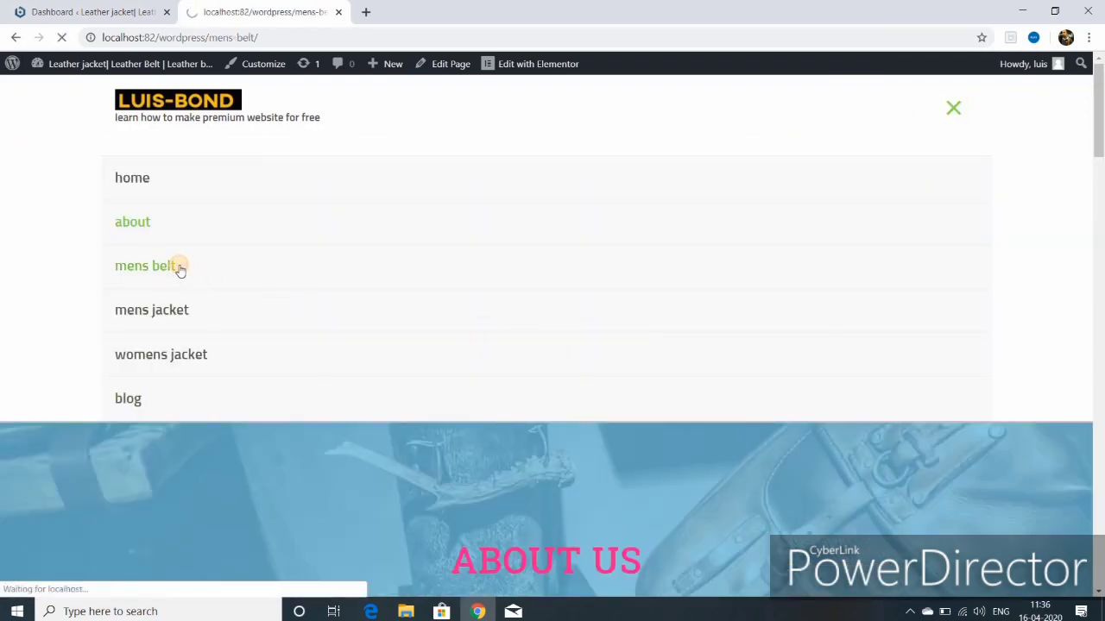
pyautogui.scroll(-10, 448, 378)
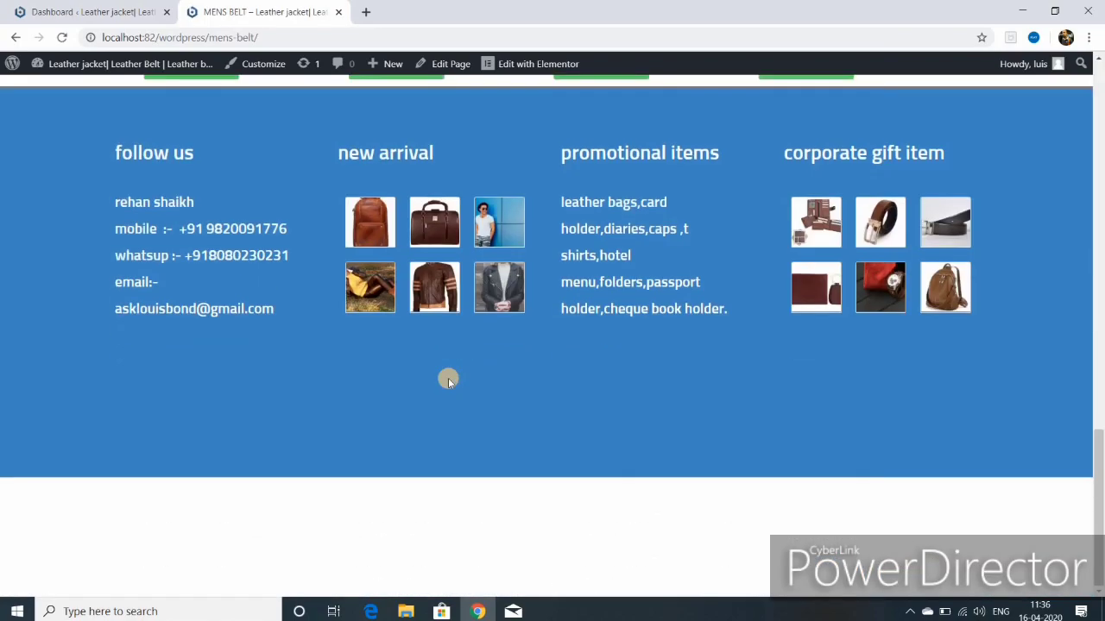
pyautogui.scroll(5, 447, 378)
pyautogui.scroll(10, 448, 378)
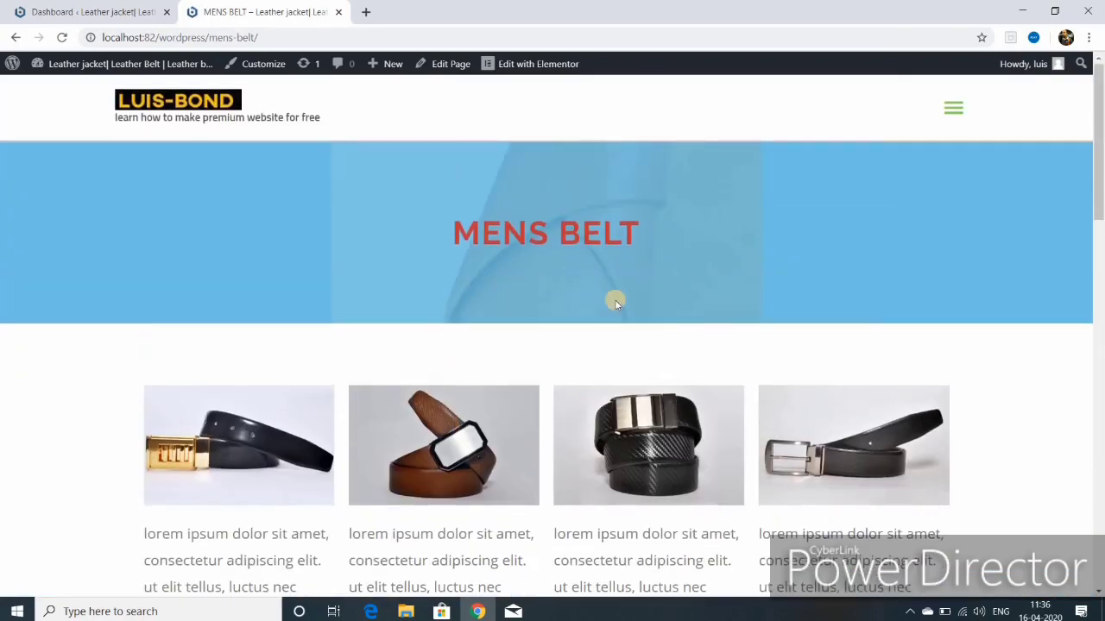
pyautogui.click(952, 108)
pyautogui.click(178, 311)
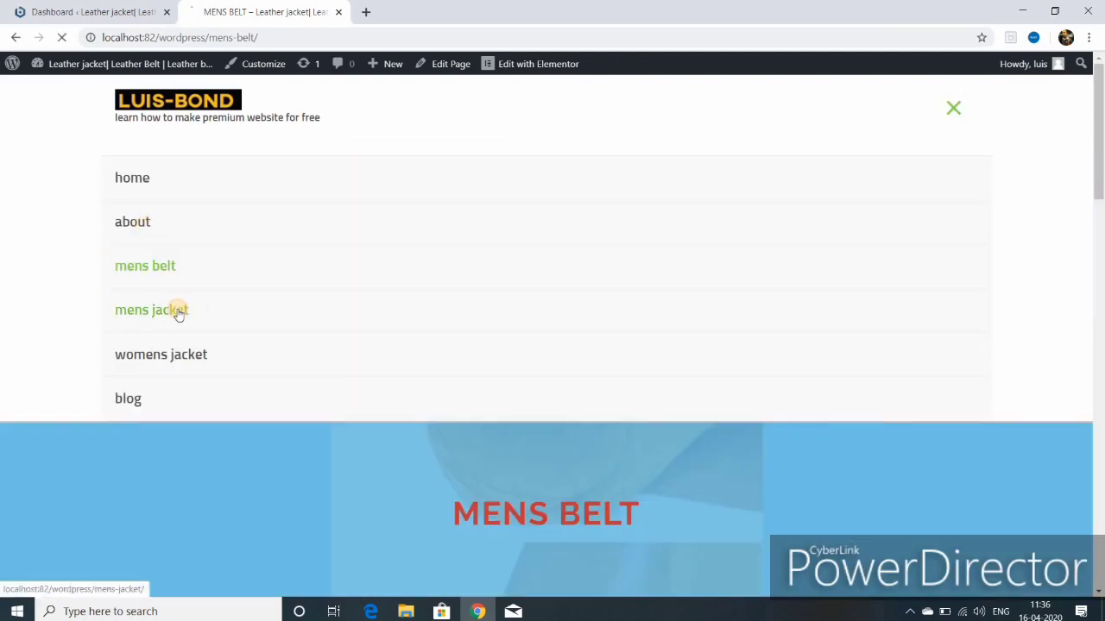
pyautogui.scroll(-10, 677, 414)
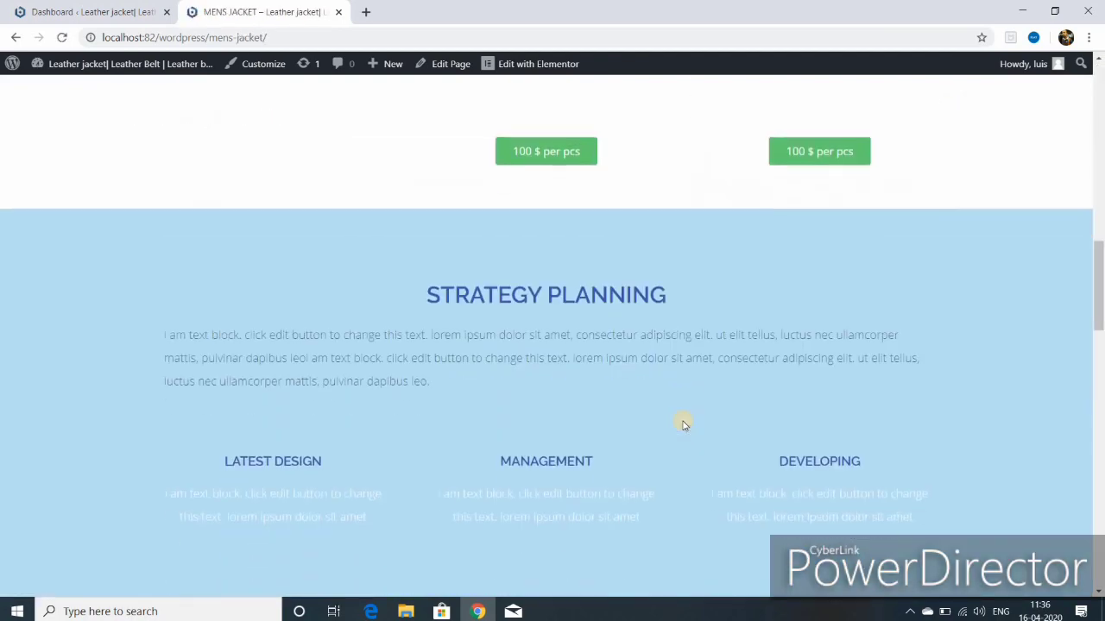
pyautogui.scroll(-10, 683, 423)
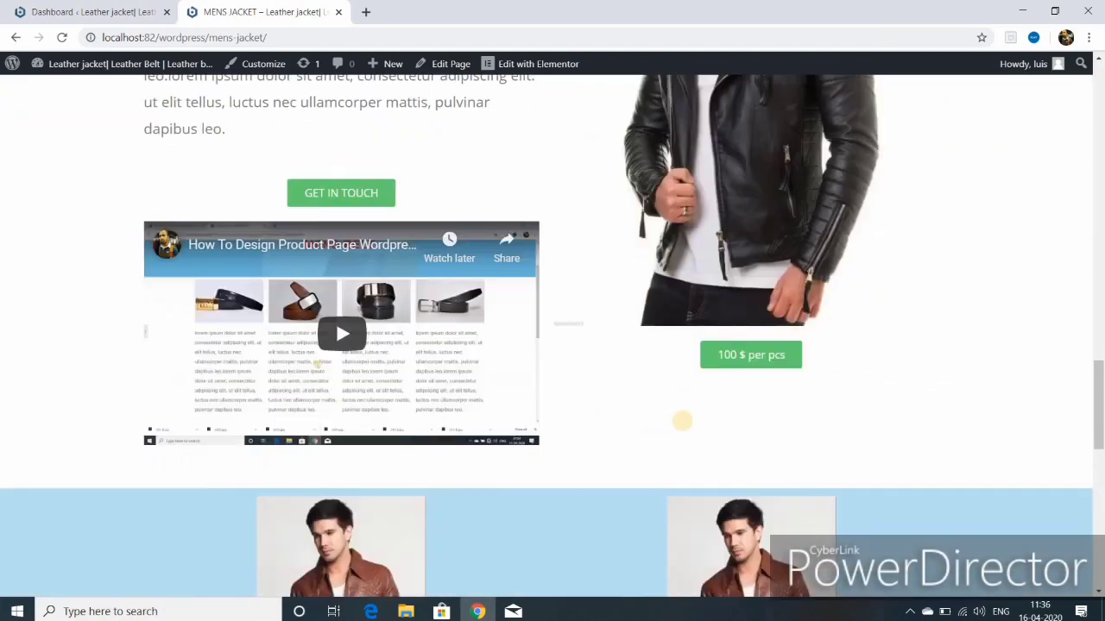
pyautogui.scroll(-3, 682, 421)
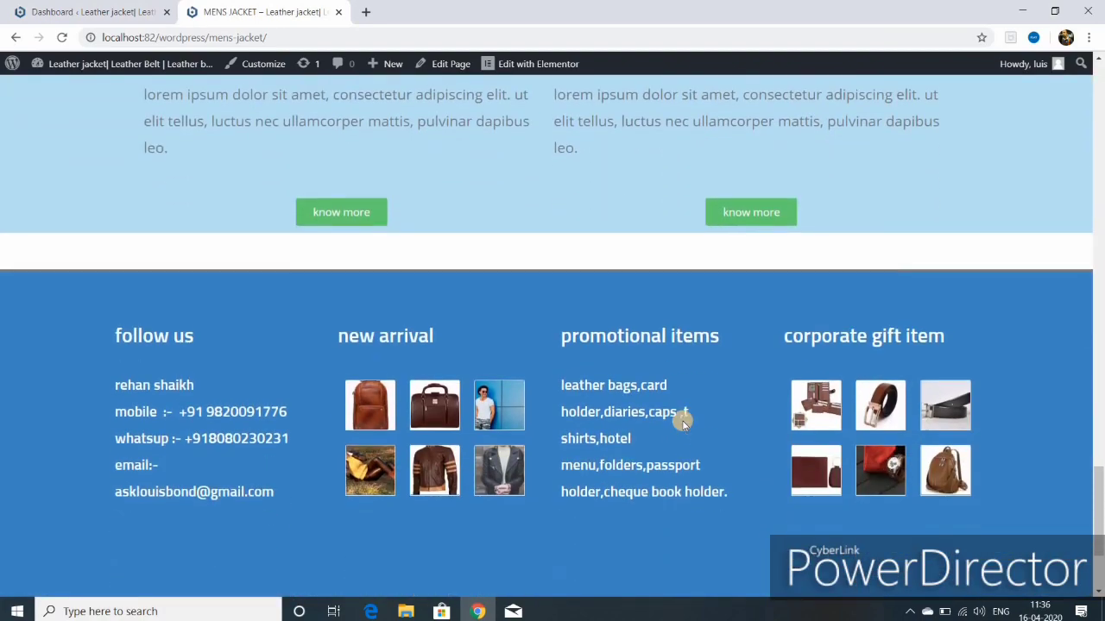
pyautogui.scroll(15, 683, 422)
pyautogui.scroll(10, 682, 425)
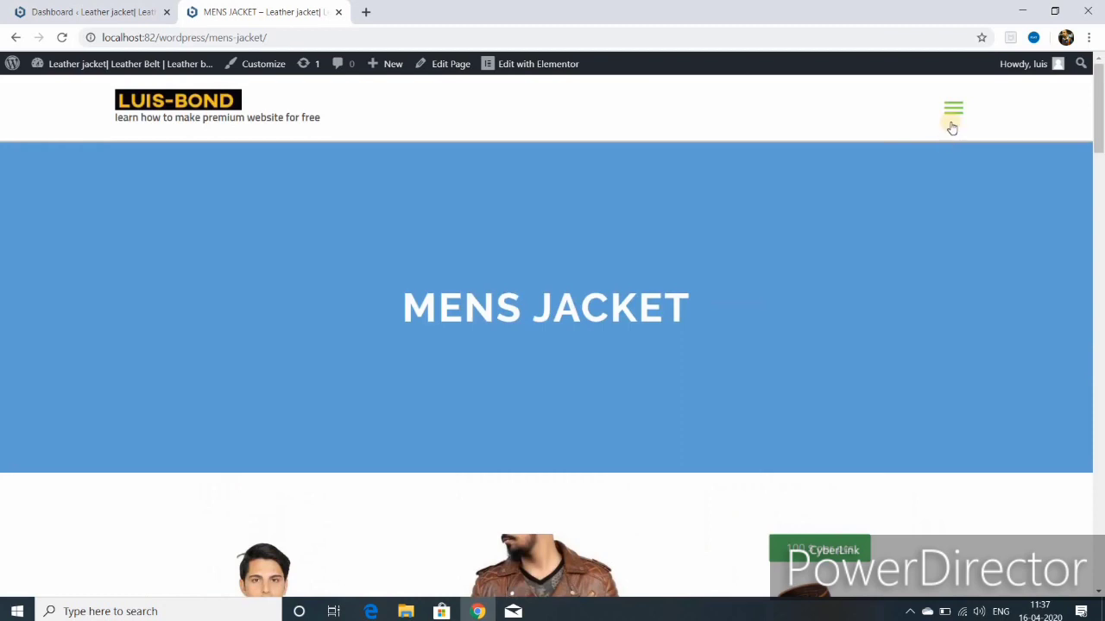
# Step: Visit the womens jacket page, then go to the blog page via the menu
pyautogui.click(953, 110)
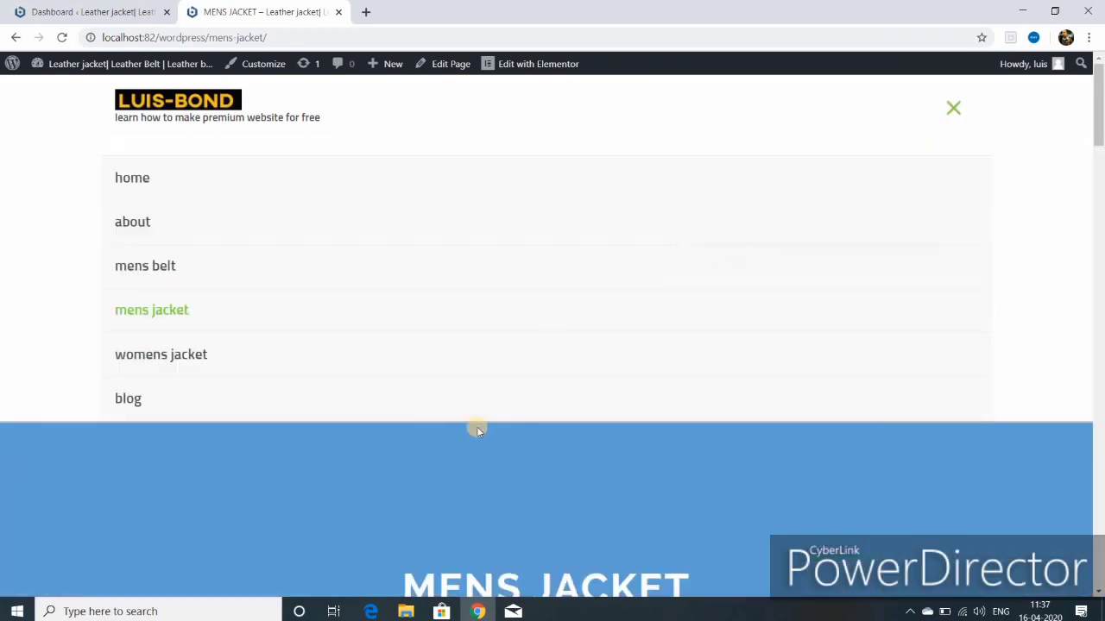
pyautogui.click(208, 363)
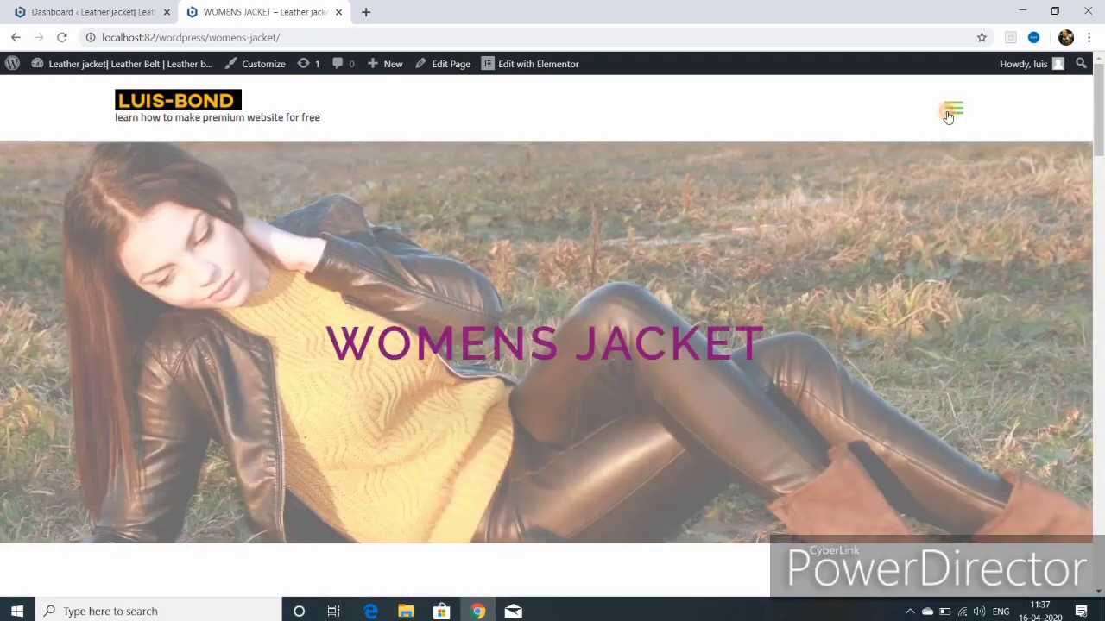
pyautogui.click(951, 109)
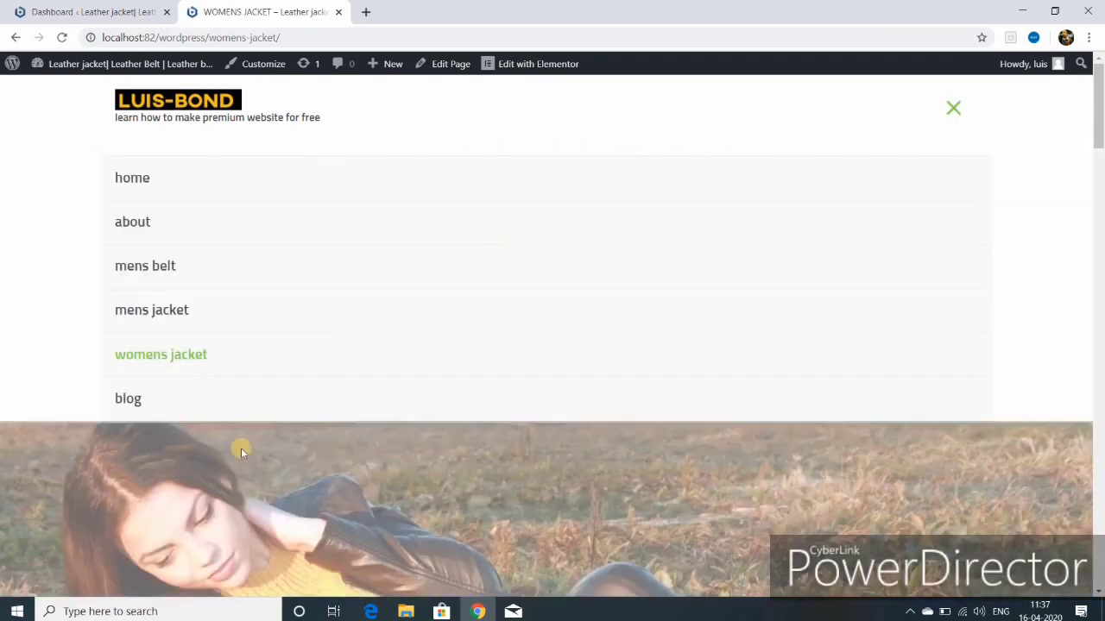
pyautogui.click(138, 401)
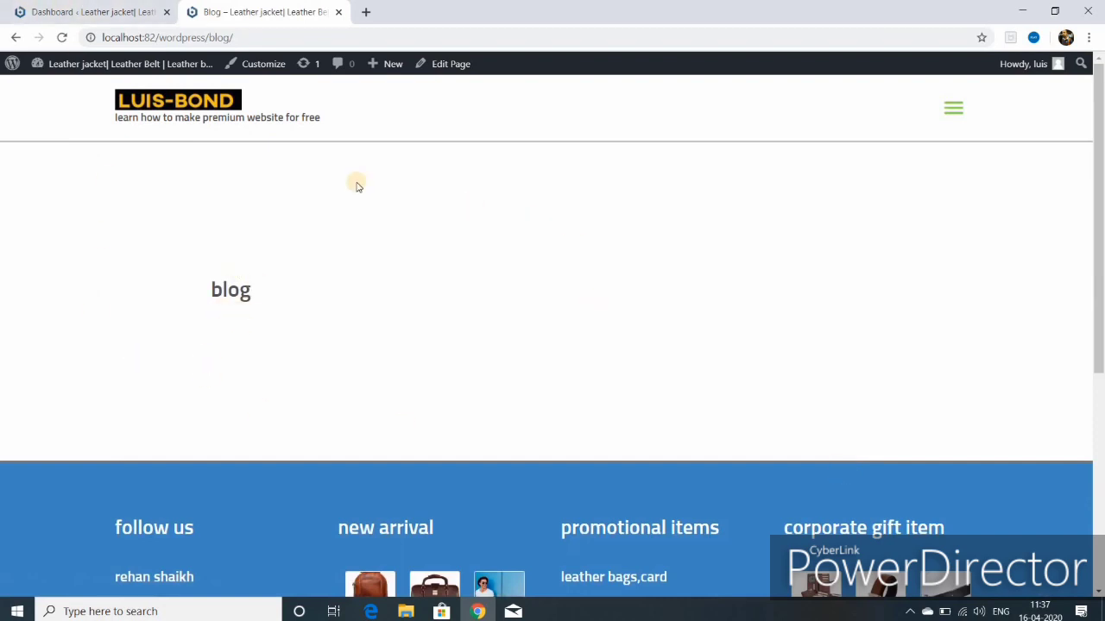
# Step: Review the Blog > Single Post settings in the Astra customizer
pyautogui.click(273, 67)
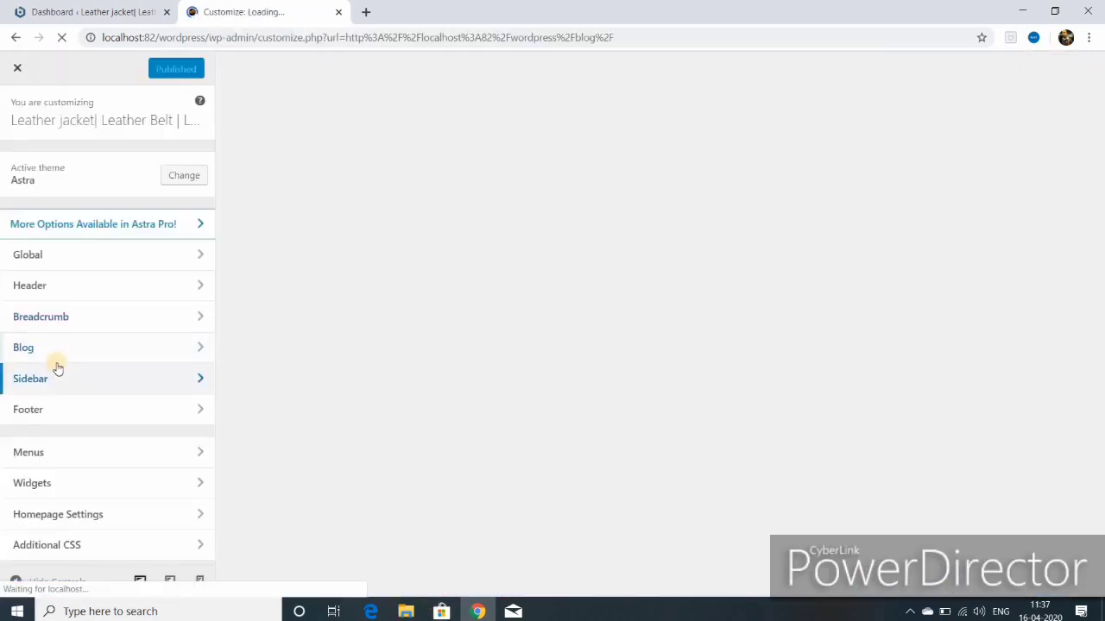
pyautogui.click(58, 350)
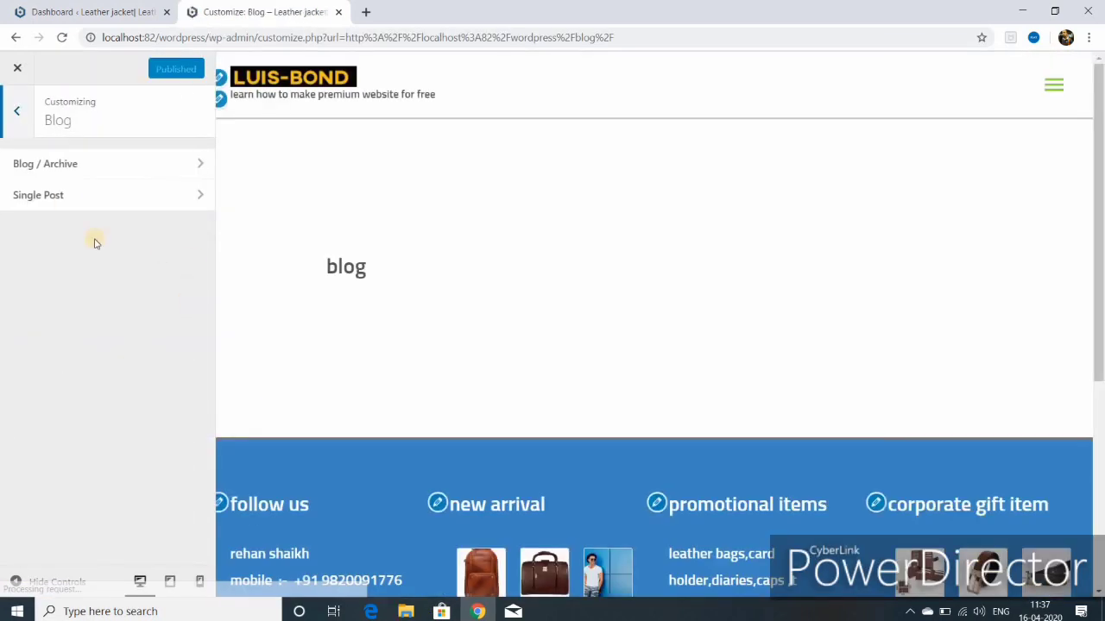
pyautogui.click(195, 194)
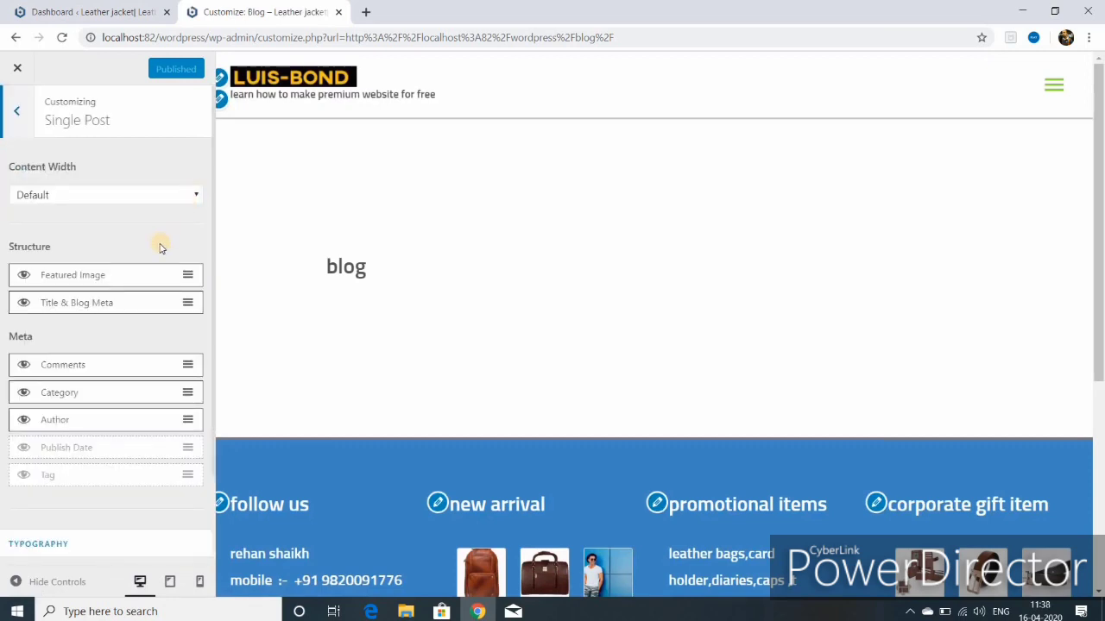
pyautogui.click(19, 112)
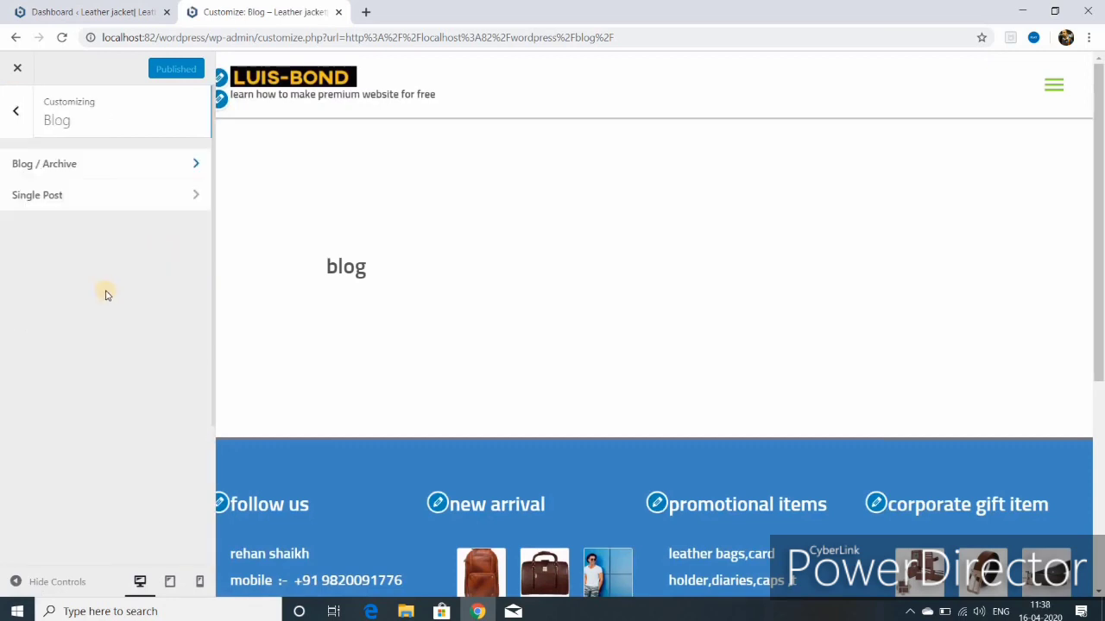
pyautogui.click(15, 116)
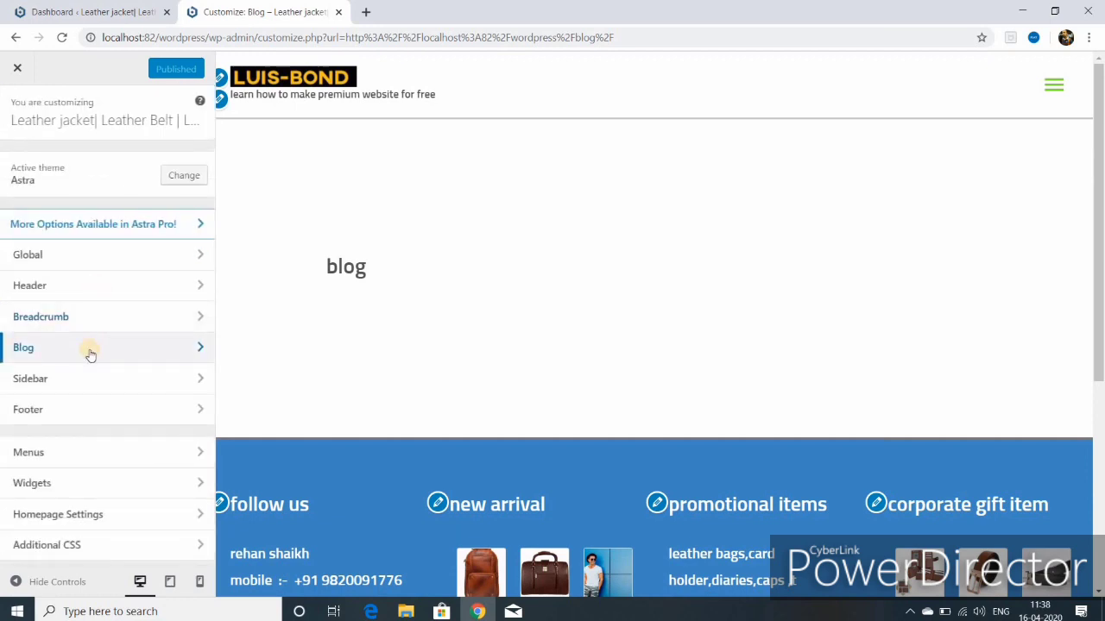
# Step: Review the Global > Container settings, close the customizer and return to the Dashboard
pyautogui.click(82, 255)
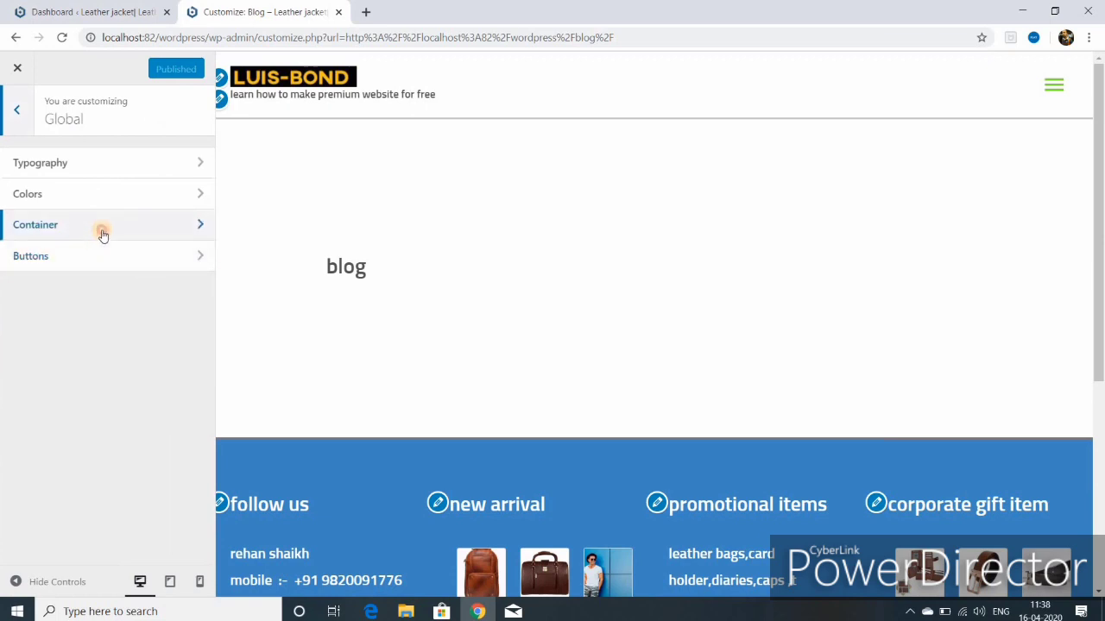
pyautogui.click(102, 235)
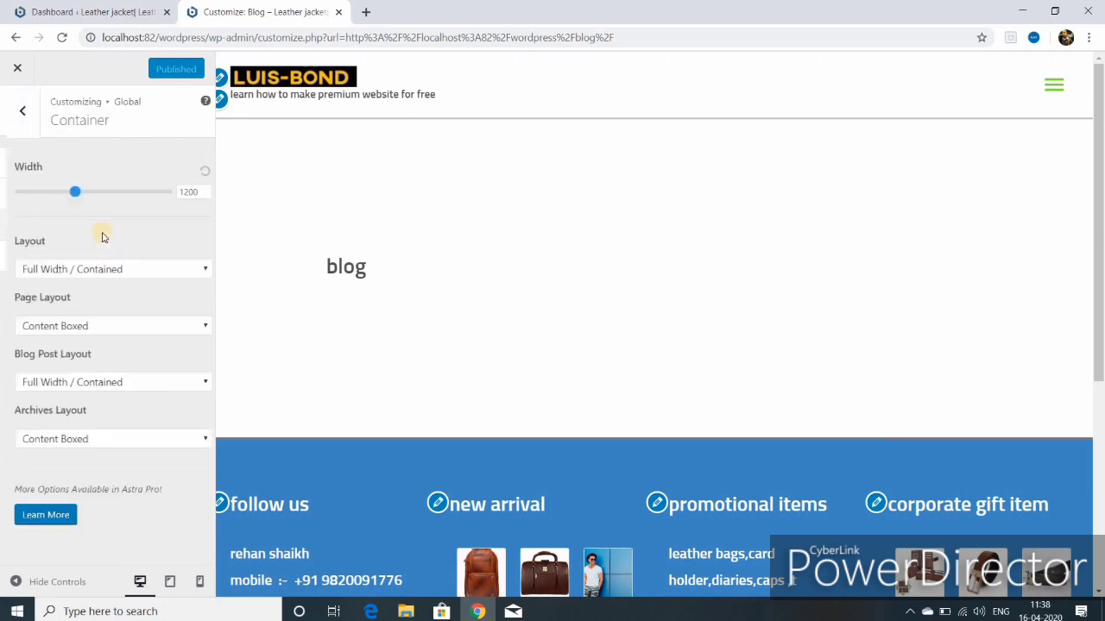
pyautogui.click(19, 71)
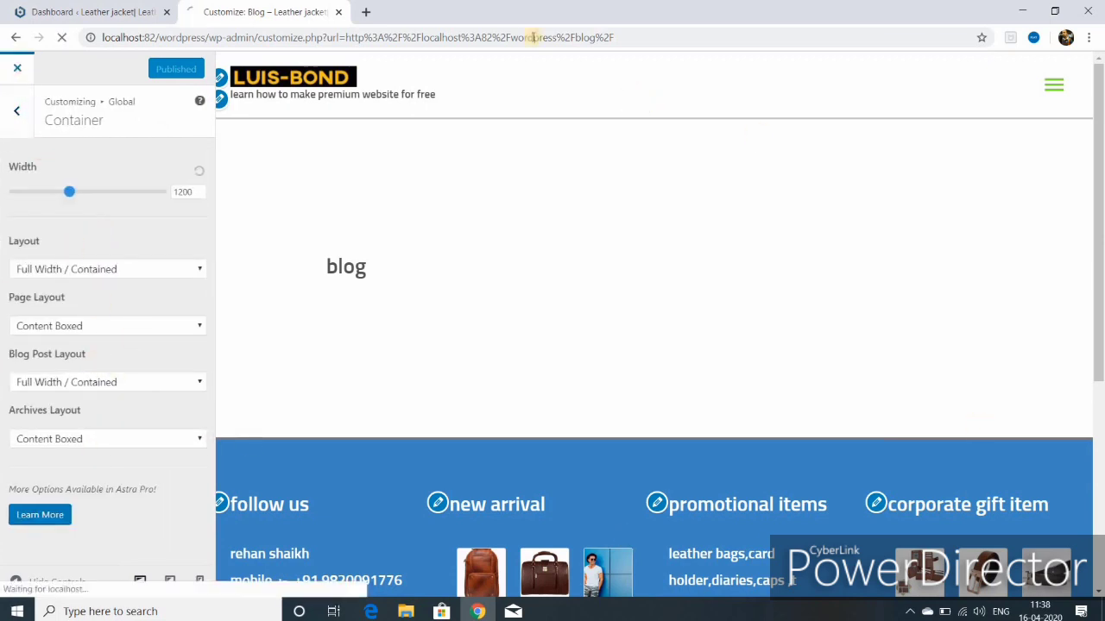
pyautogui.click(110, 12)
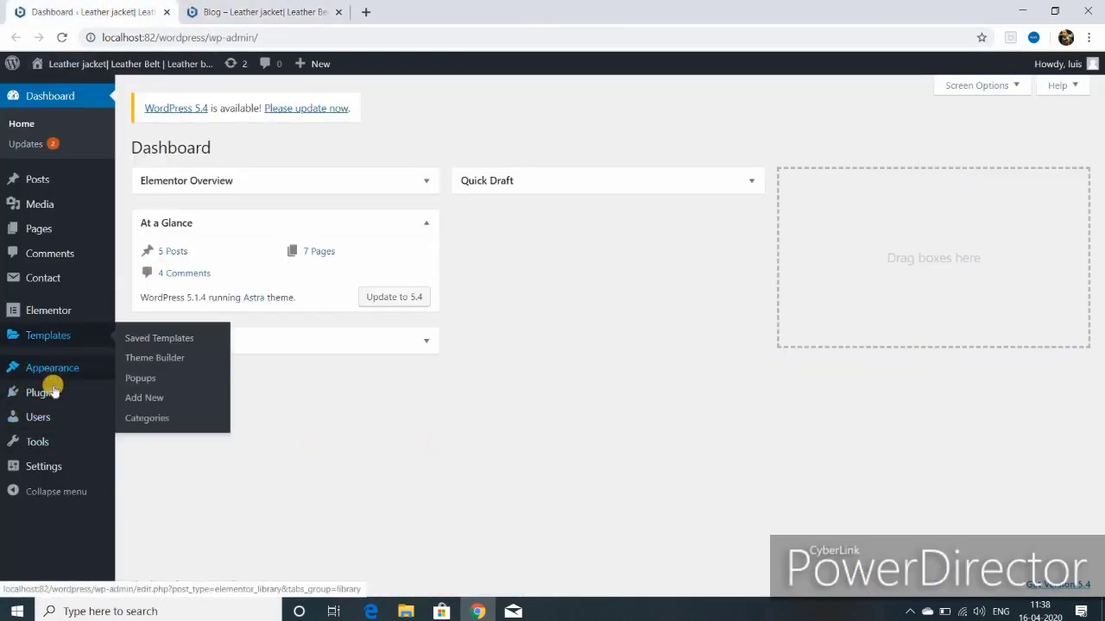
# Step: Set the Posts page to Blog in Reading Settings and save the changes
pyautogui.moveTo(51, 472)
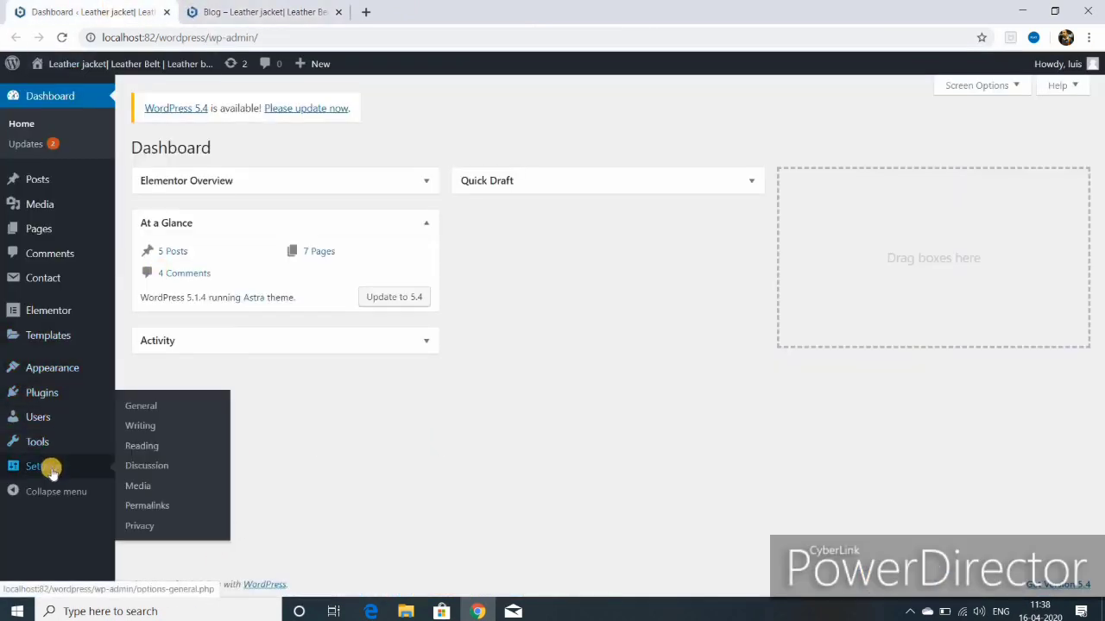
pyautogui.click(149, 446)
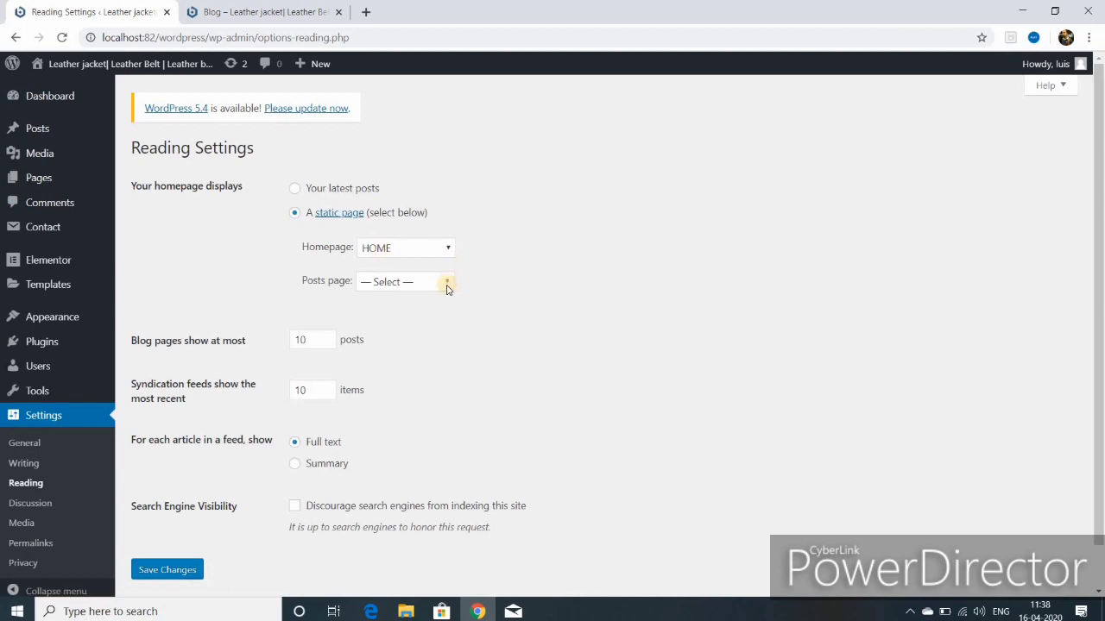
pyautogui.click(449, 285)
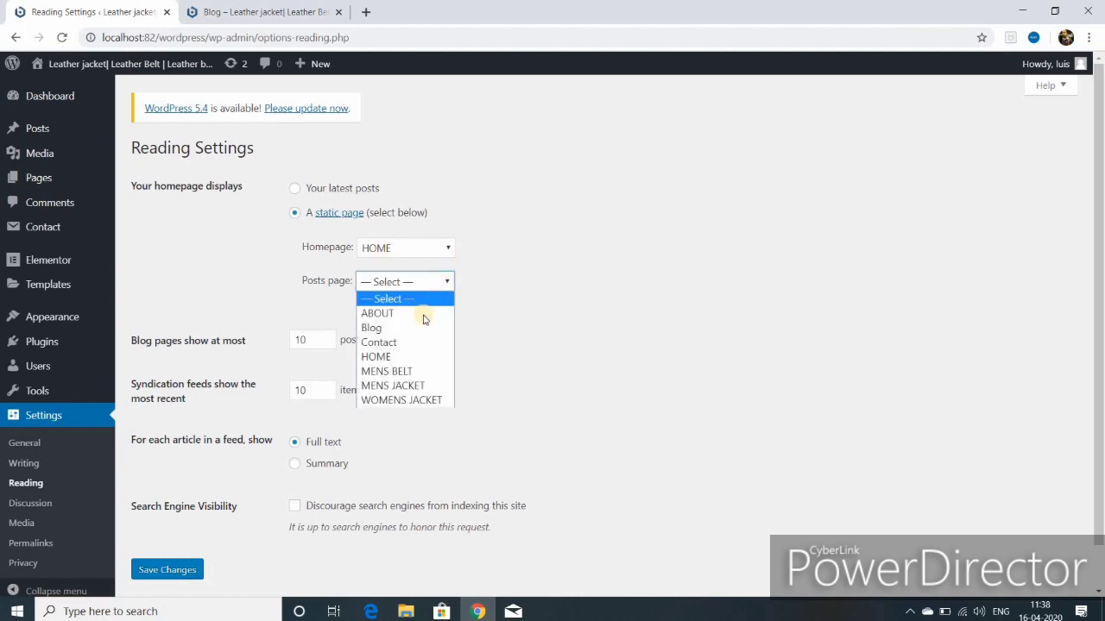
pyautogui.click(407, 328)
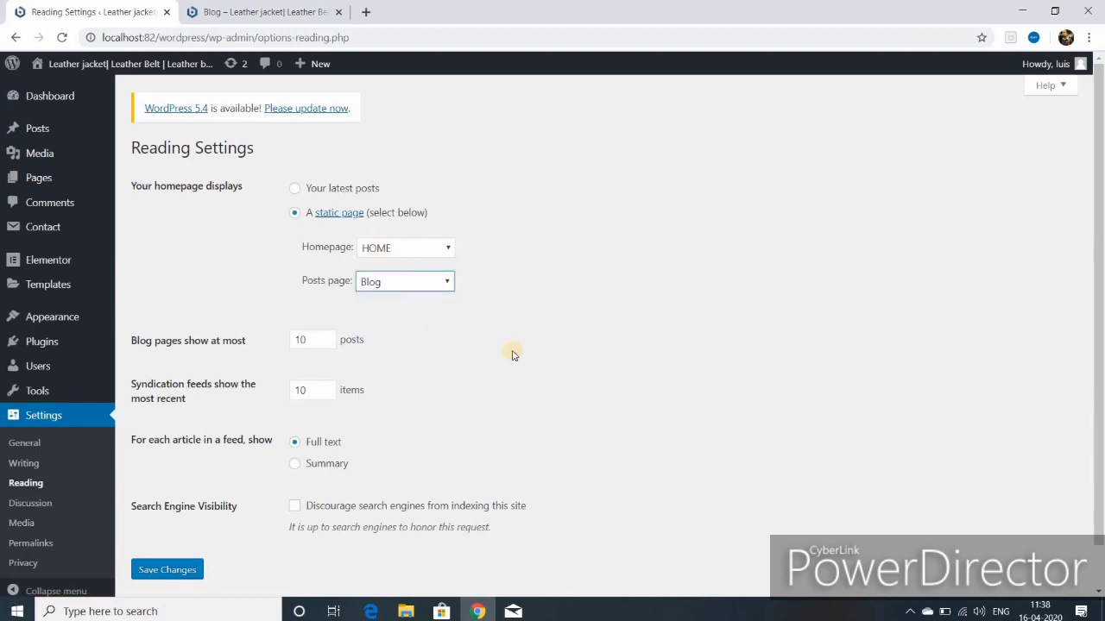
pyautogui.click(173, 571)
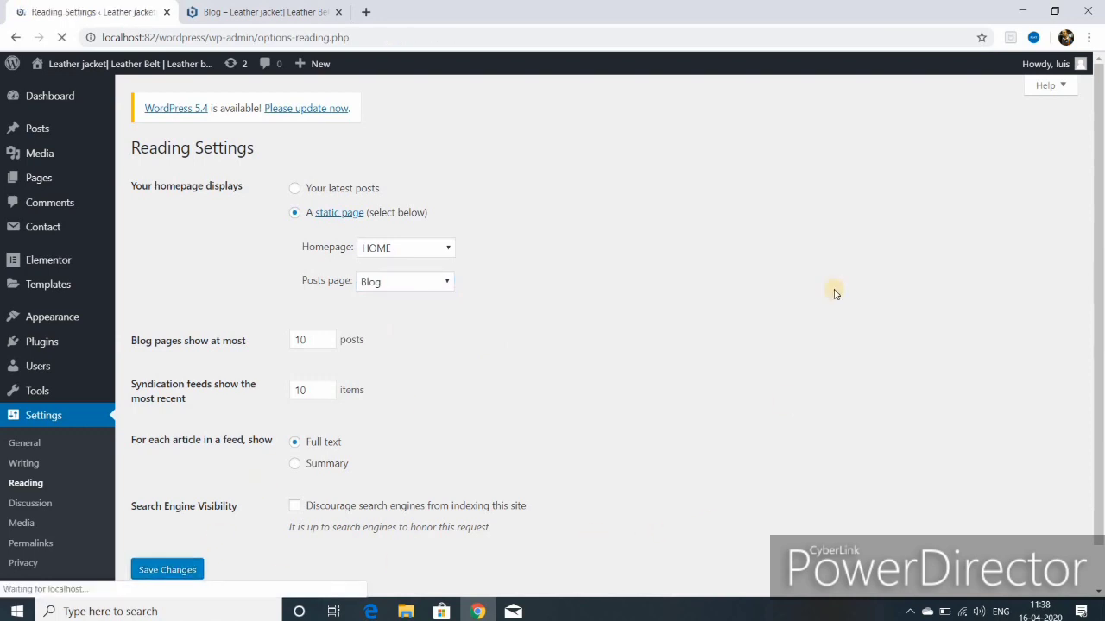
pyautogui.click(294, 12)
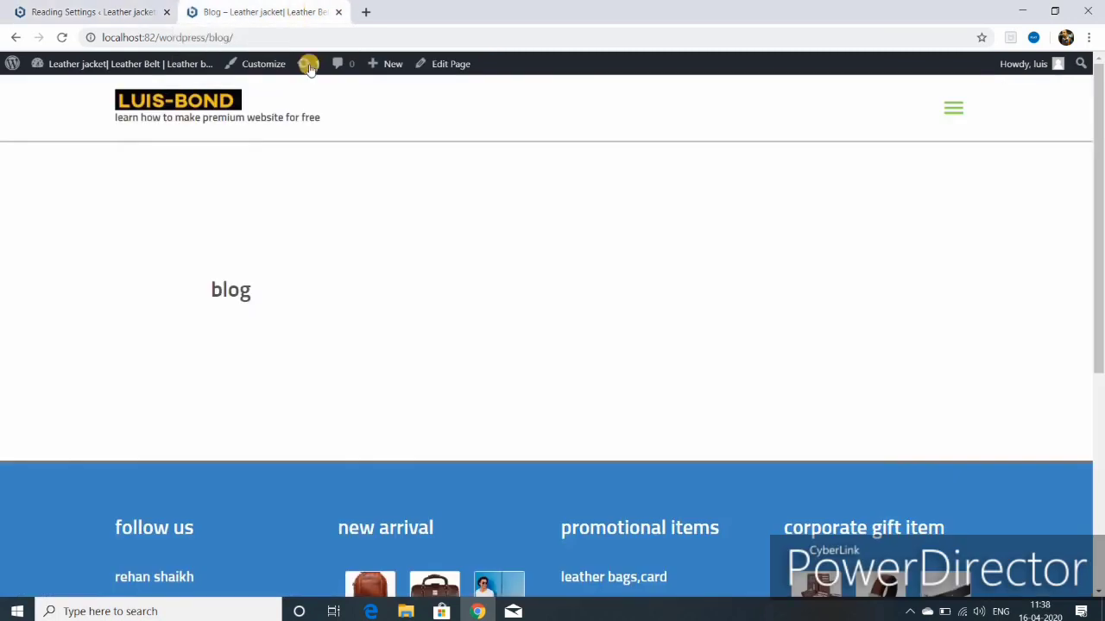
# Step: Reload the blog page and scroll its posts, starting with the leather jacket buying guide
pyautogui.click(63, 40)
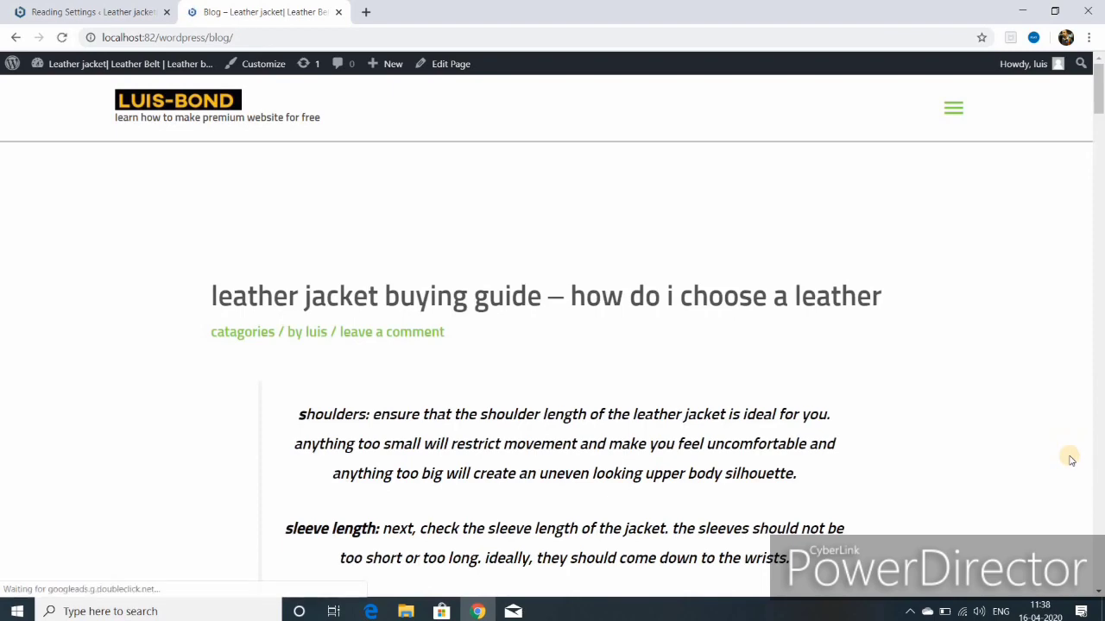
pyautogui.scroll(-1, 1070, 460)
pyautogui.scroll(-7, 1070, 459)
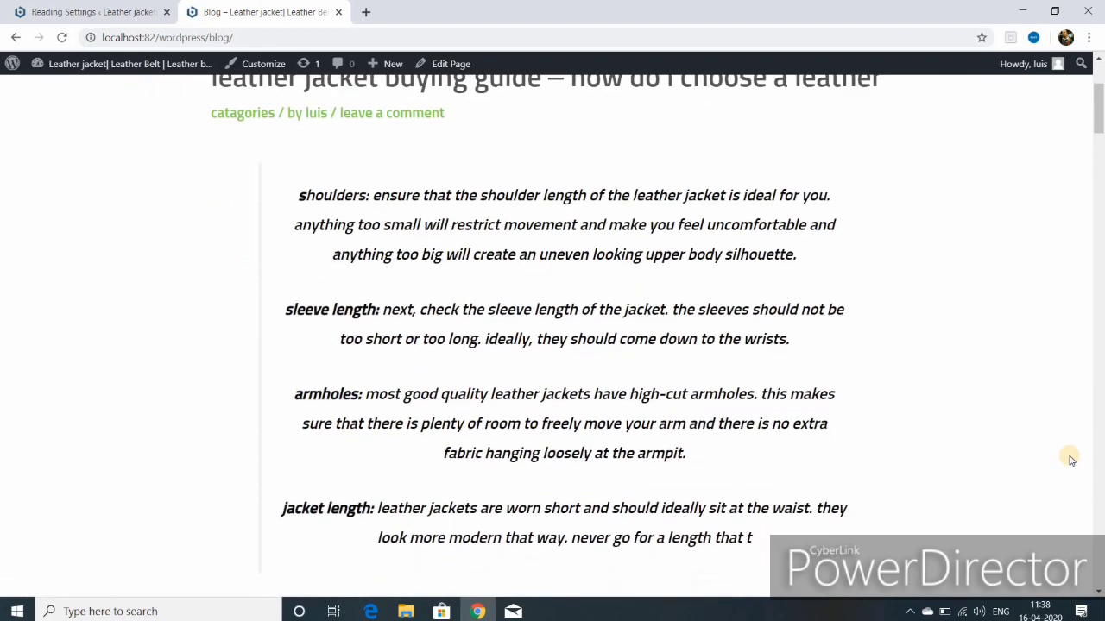
pyautogui.scroll(-15, 1070, 460)
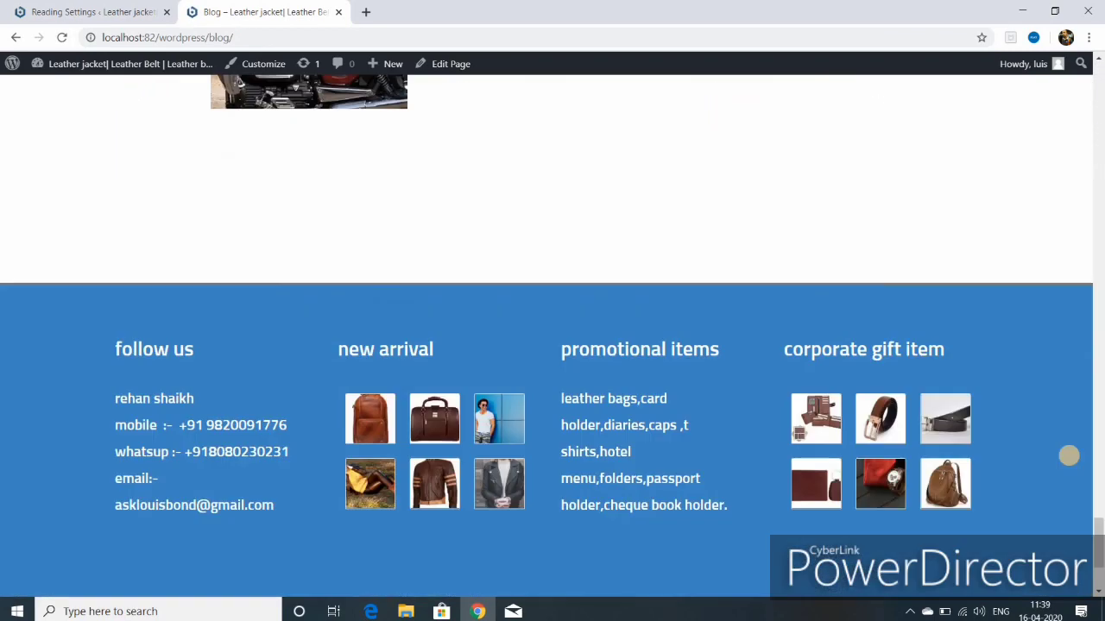
pyautogui.scroll(15, 1071, 460)
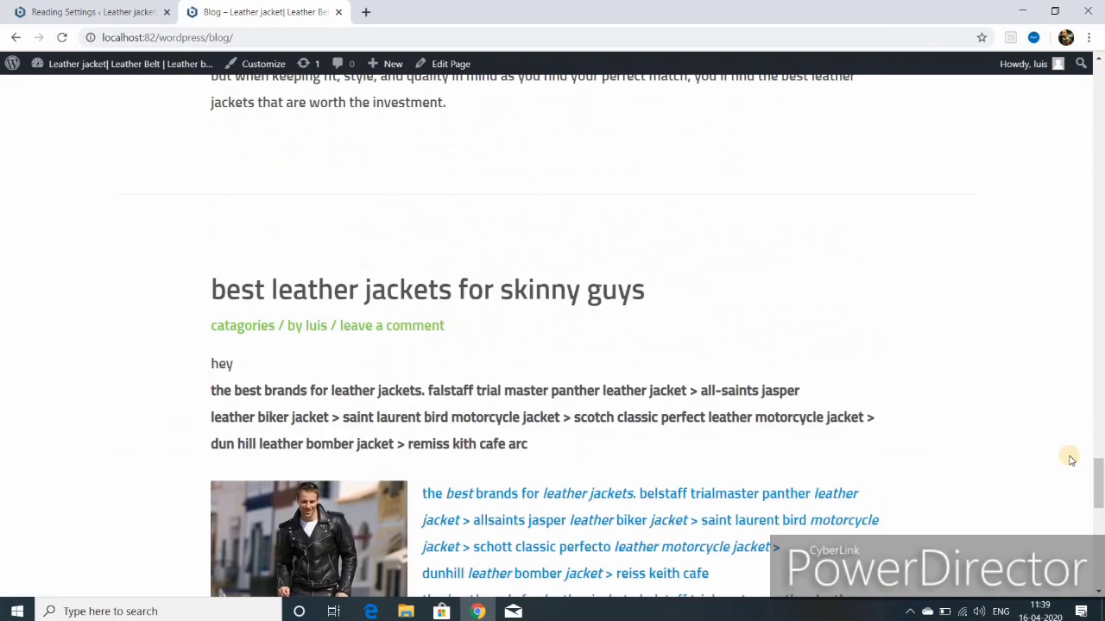
pyautogui.scroll(10, 1070, 460)
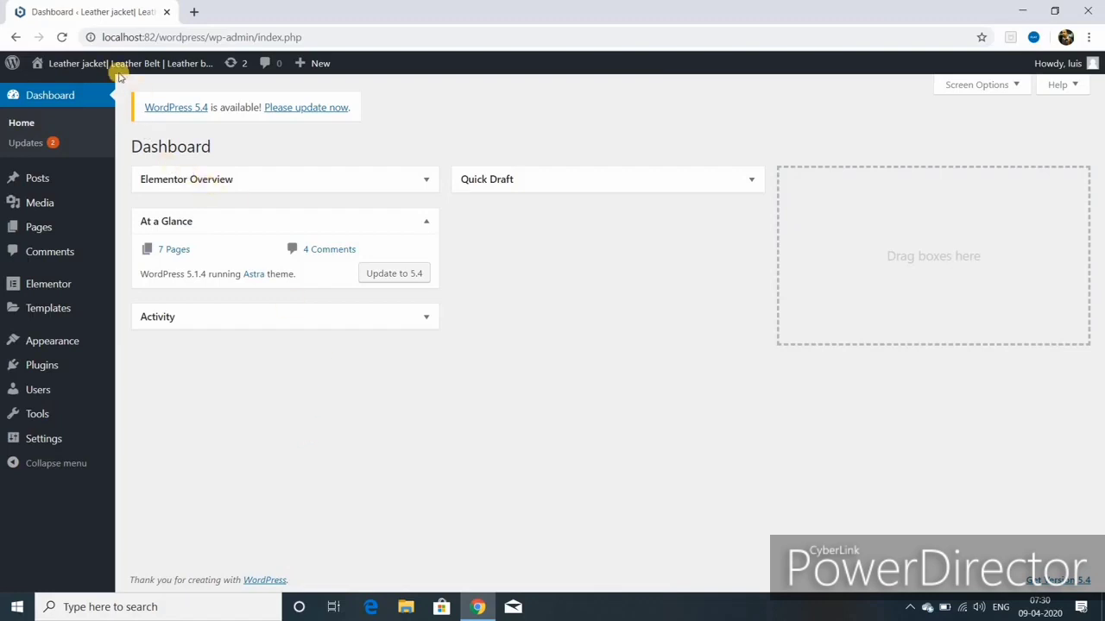
# Step: Open the live site in a new tab and go to the About page
pyautogui.moveTo(81, 63)
pyautogui.rightClick(52, 90)
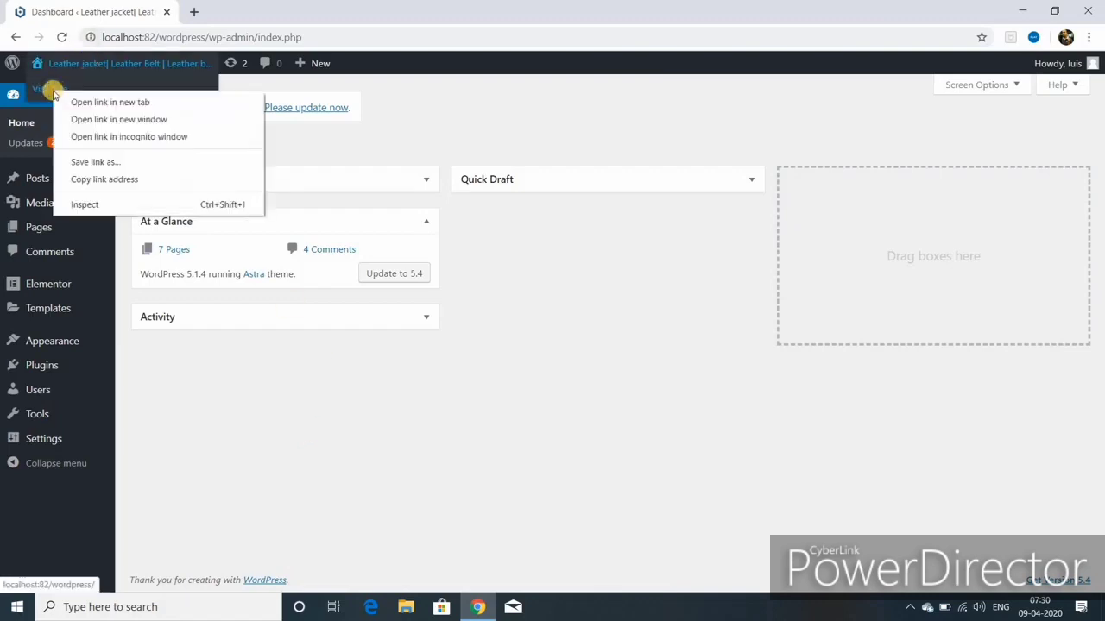
pyautogui.click(82, 104)
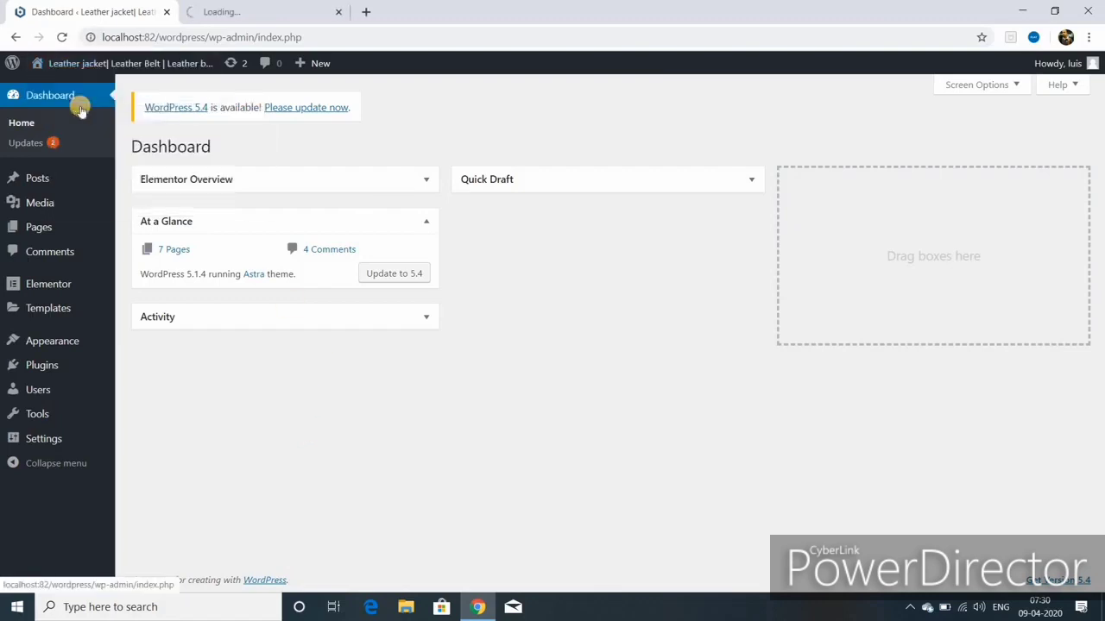
pyautogui.click(261, 13)
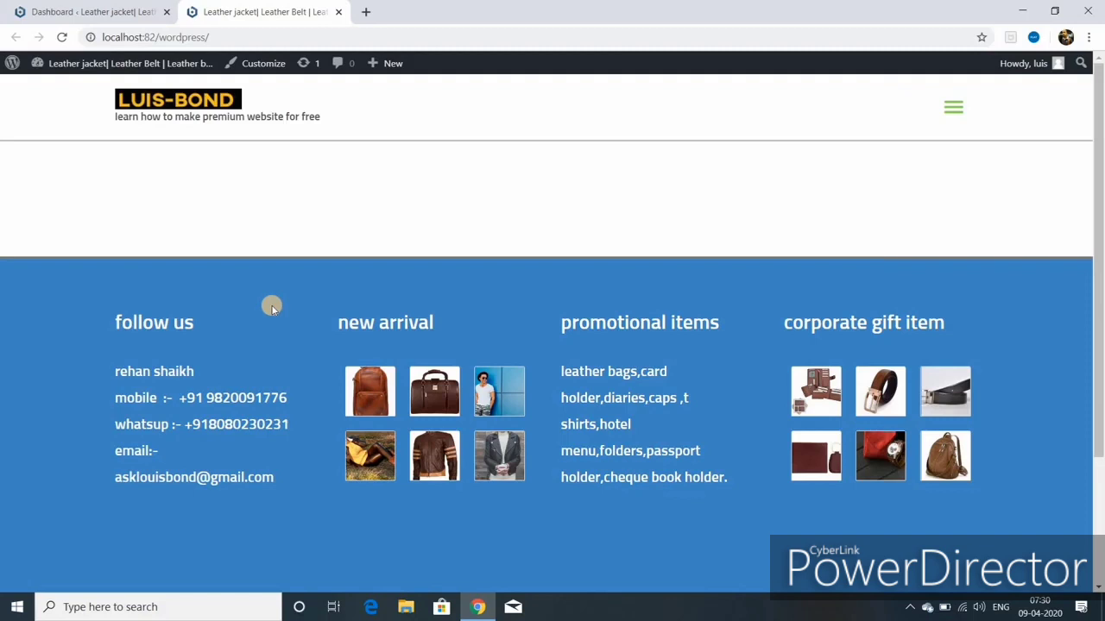
pyautogui.click(952, 110)
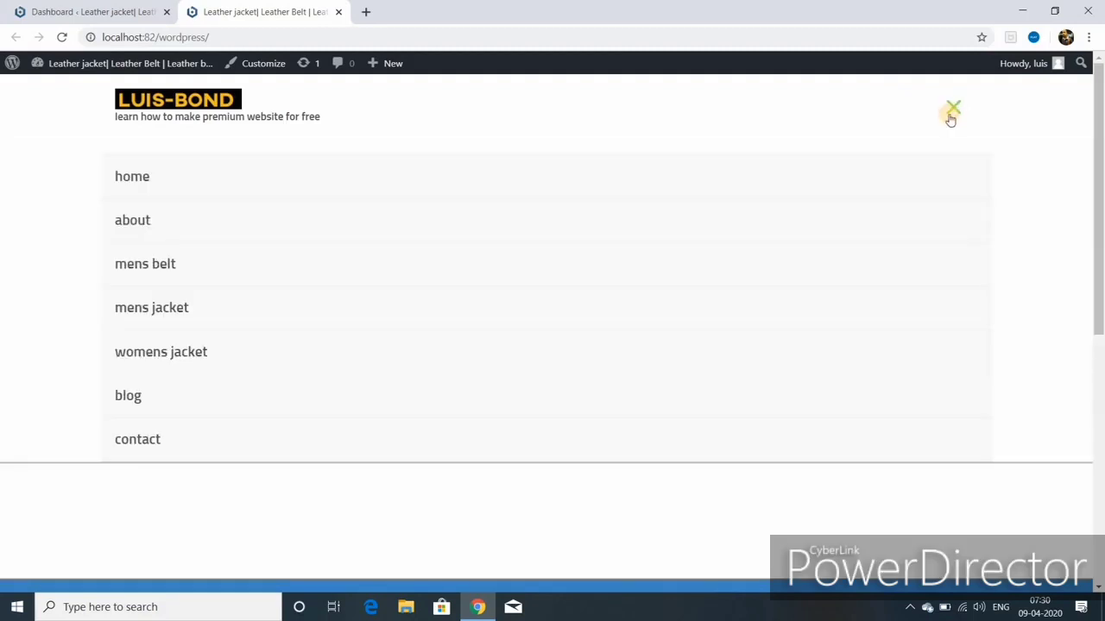
pyautogui.click(149, 226)
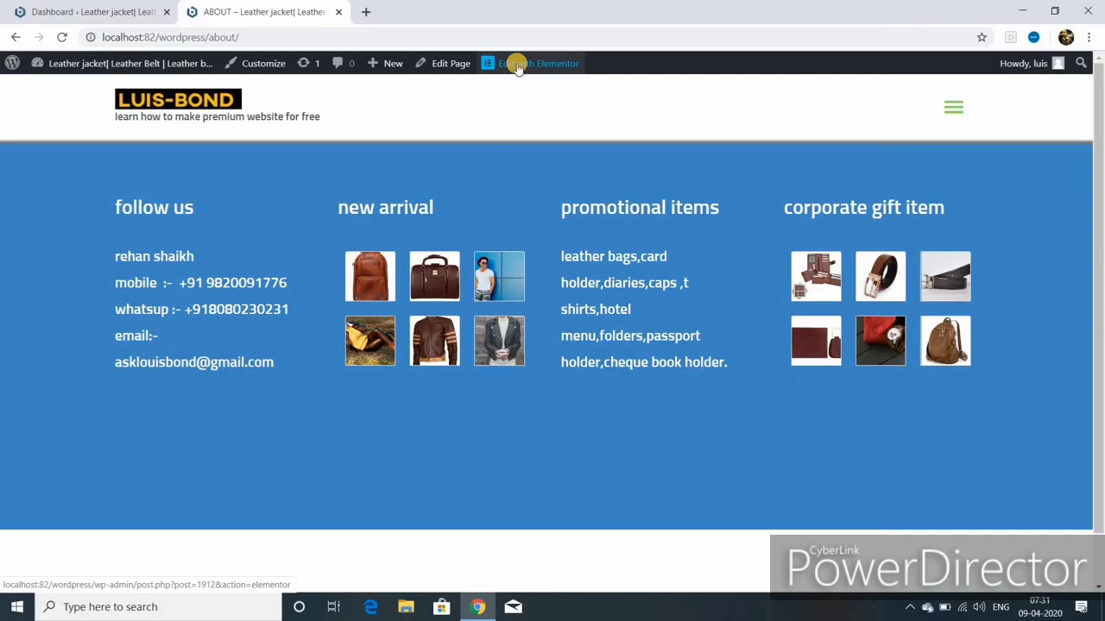
# Step: Launch Elementor on the About page and expand the WORDPRESS widget category
pyautogui.click(516, 64)
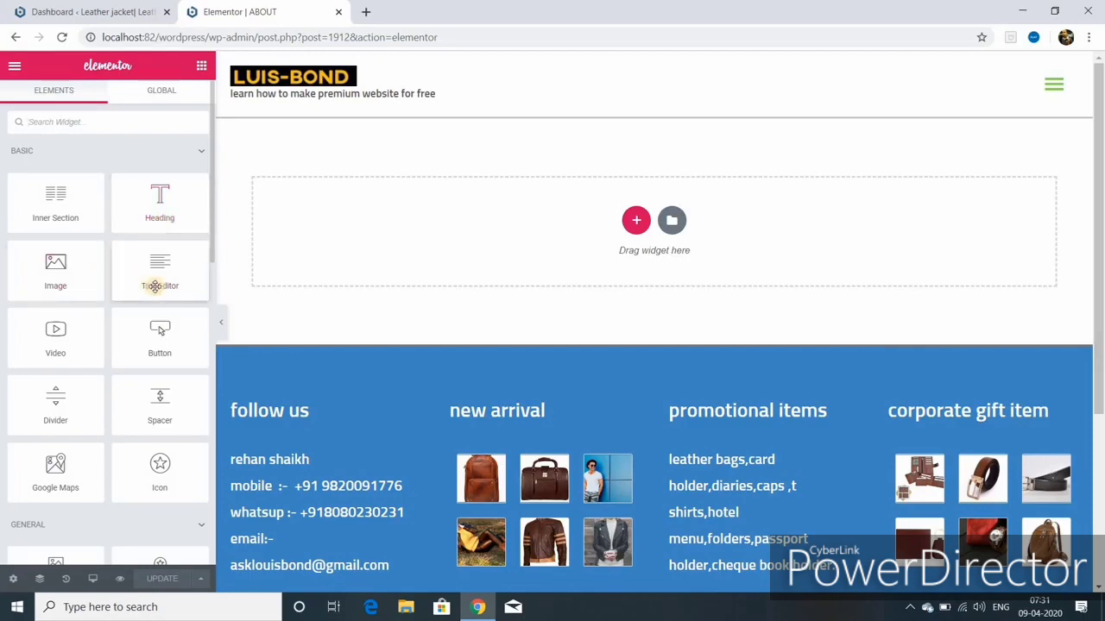
pyautogui.scroll(-3, 154, 287)
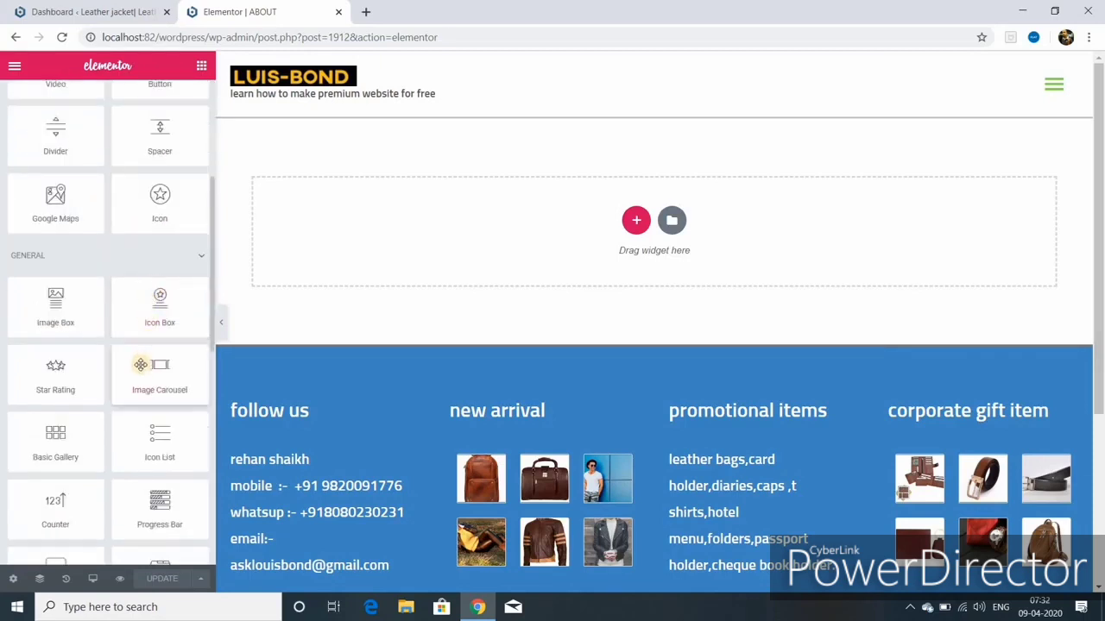
pyautogui.scroll(-3, 139, 431)
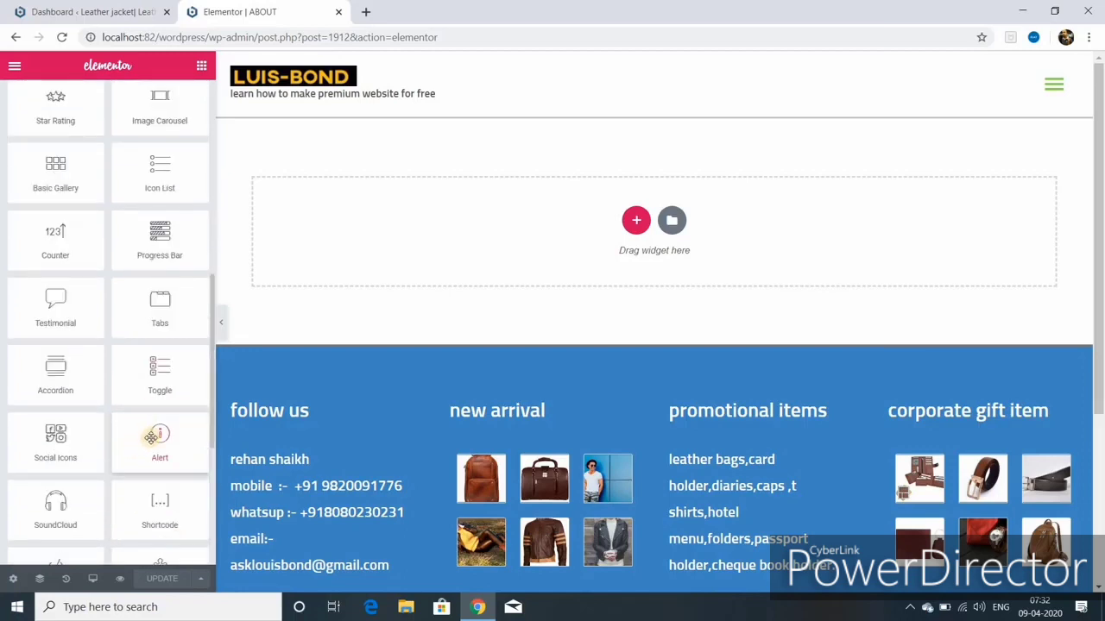
pyautogui.scroll(-3, 151, 438)
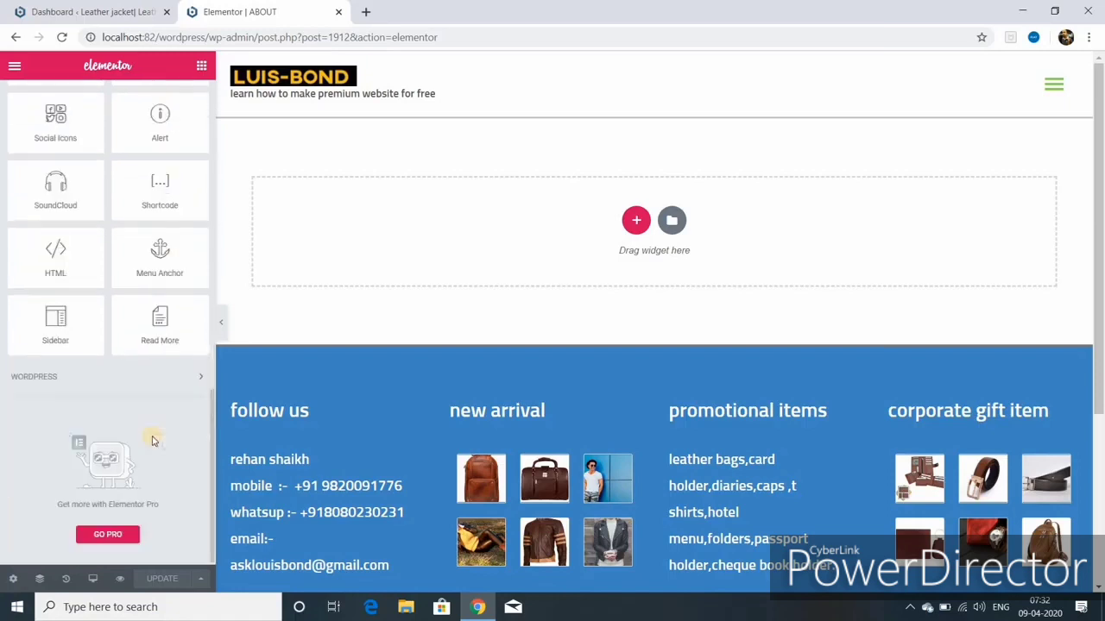
pyautogui.click(198, 378)
pyautogui.scroll(-2, 163, 417)
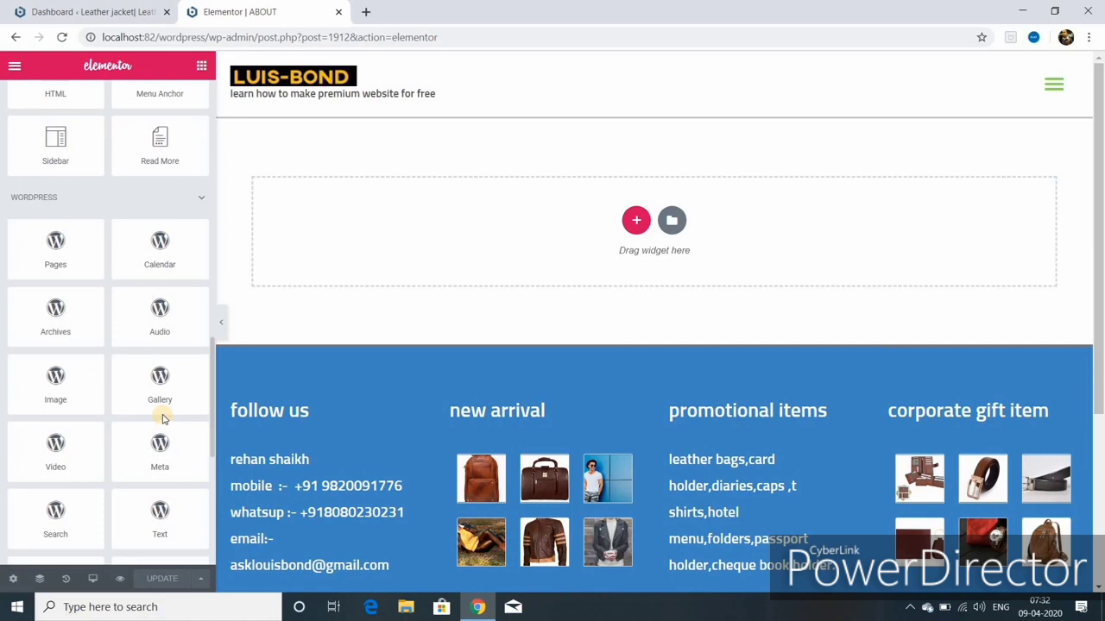
pyautogui.scroll(-2, 163, 418)
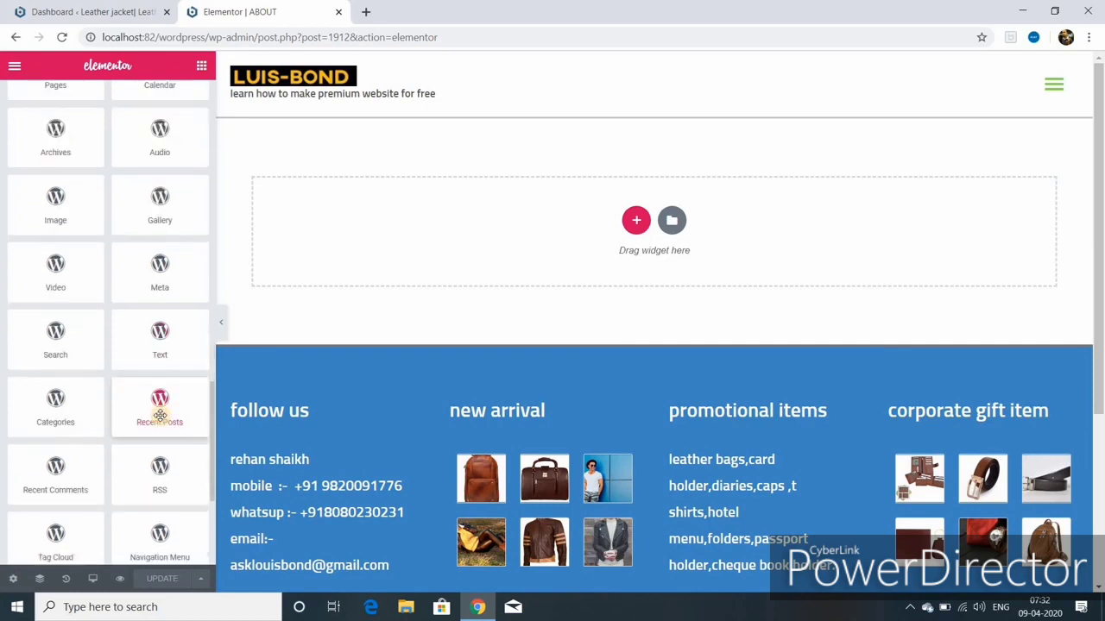
pyautogui.scroll(-2, 141, 454)
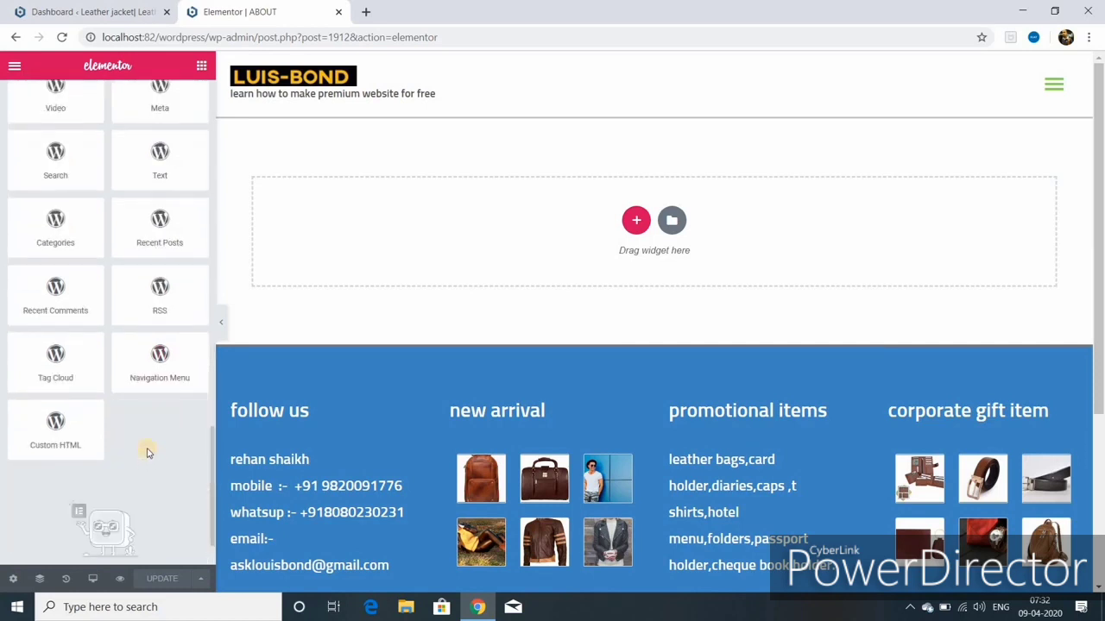
# Step: Add a one-column section to the About page and turn Stretch Section on
pyautogui.click(635, 226)
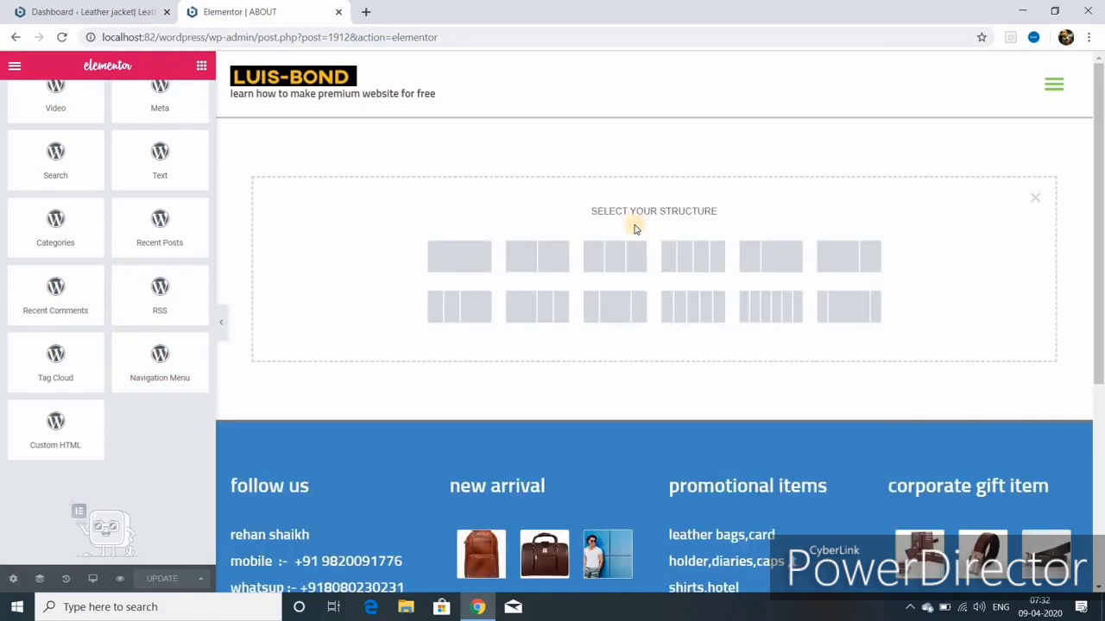
pyautogui.click(465, 268)
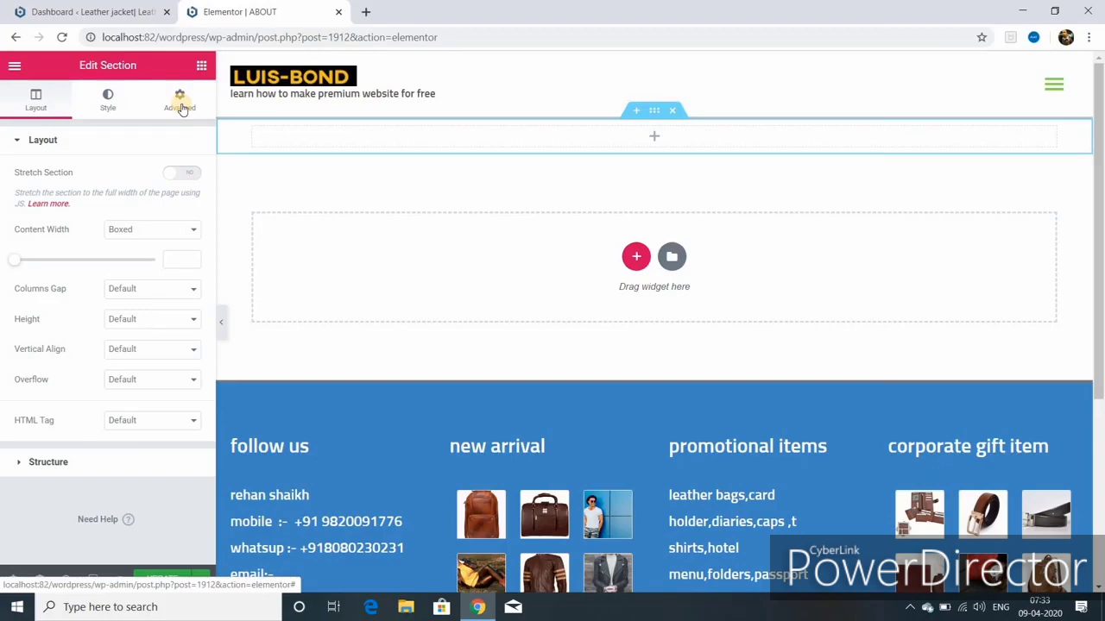
pyautogui.click(180, 174)
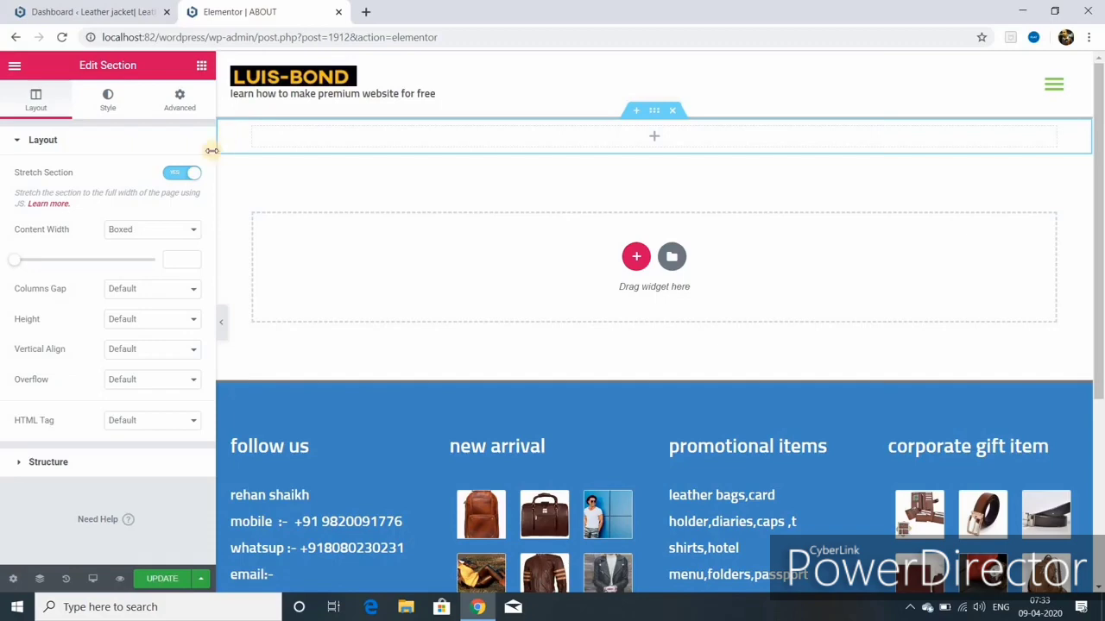
pyautogui.click(172, 176)
pyautogui.click(176, 179)
pyautogui.click(178, 181)
# Step: Keep the content width Boxed and set the section Height to Min Height 400 px
pyautogui.click(191, 228)
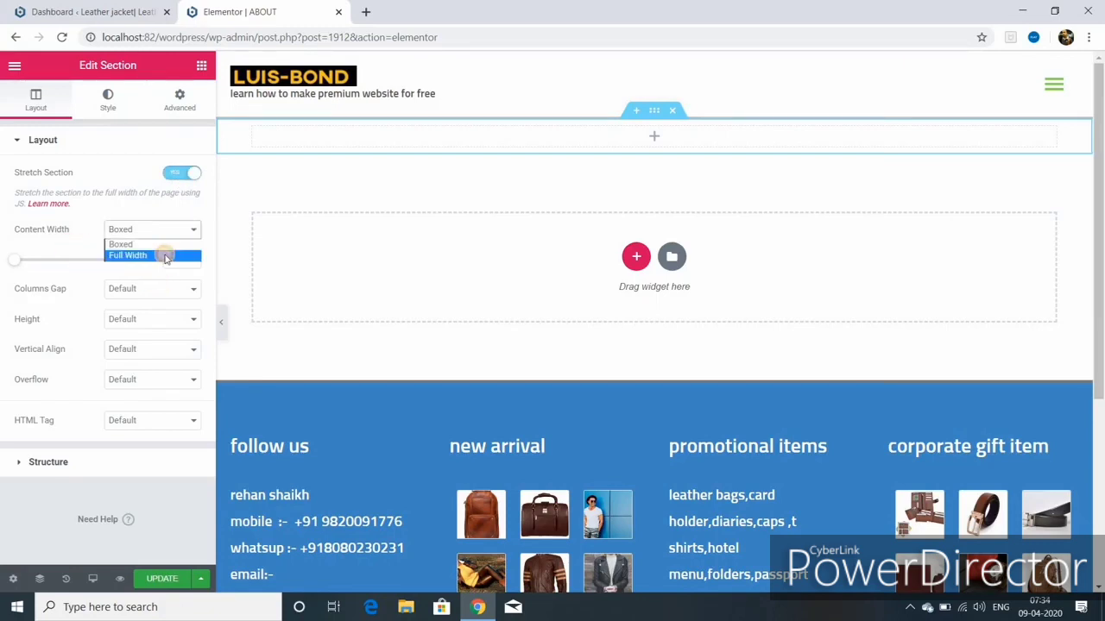
pyautogui.click(166, 255)
pyautogui.click(191, 229)
pyautogui.click(165, 244)
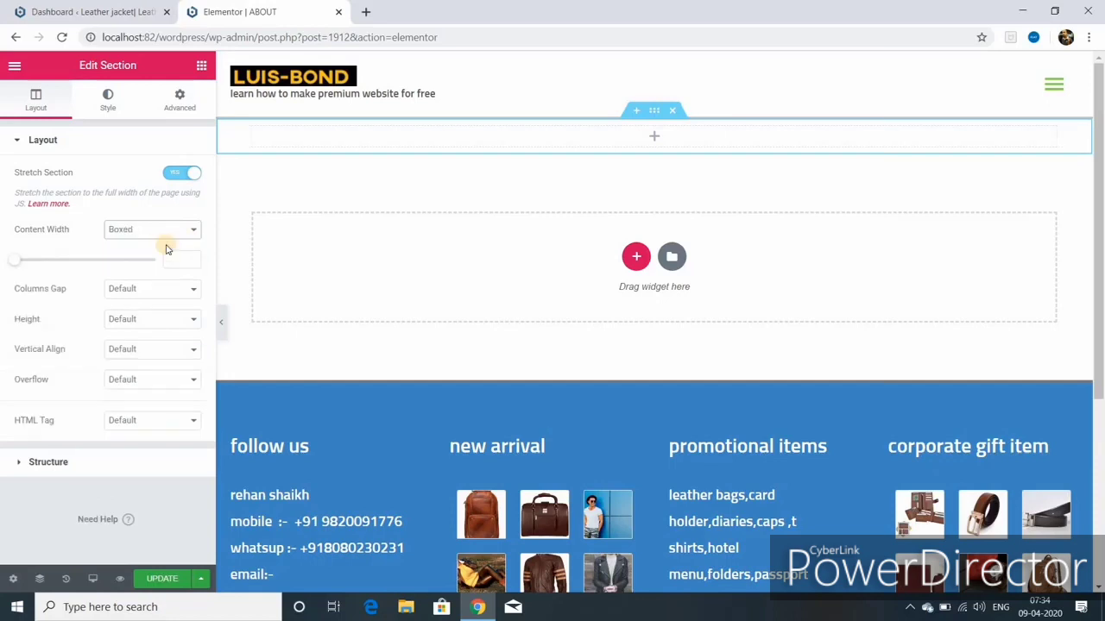
pyautogui.click(193, 291)
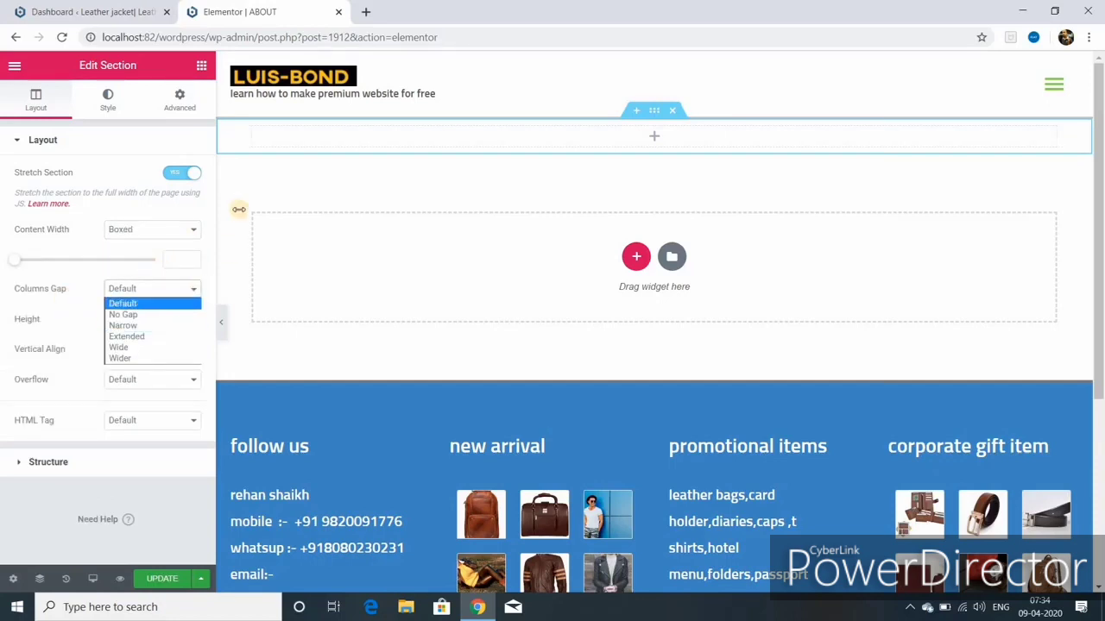
pyautogui.click(182, 321)
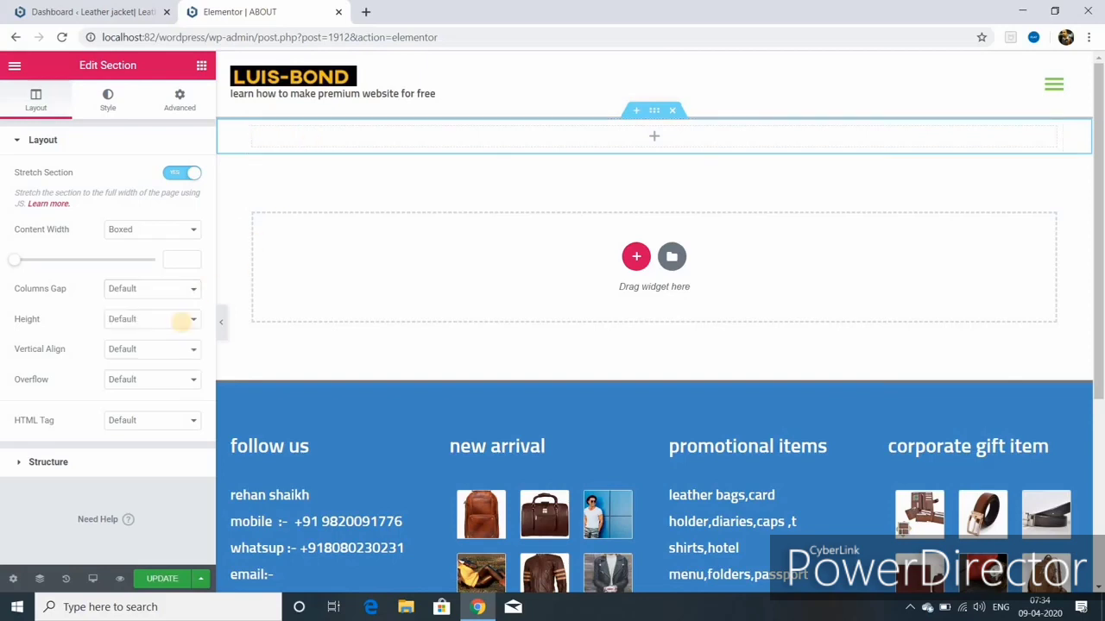
pyautogui.click(192, 320)
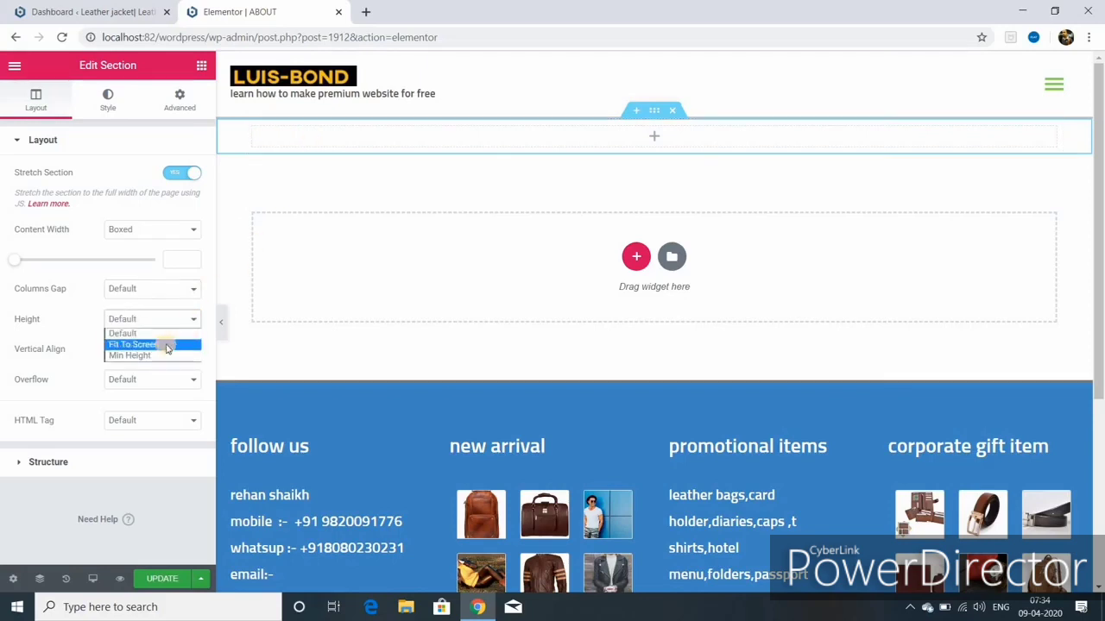
pyautogui.click(167, 346)
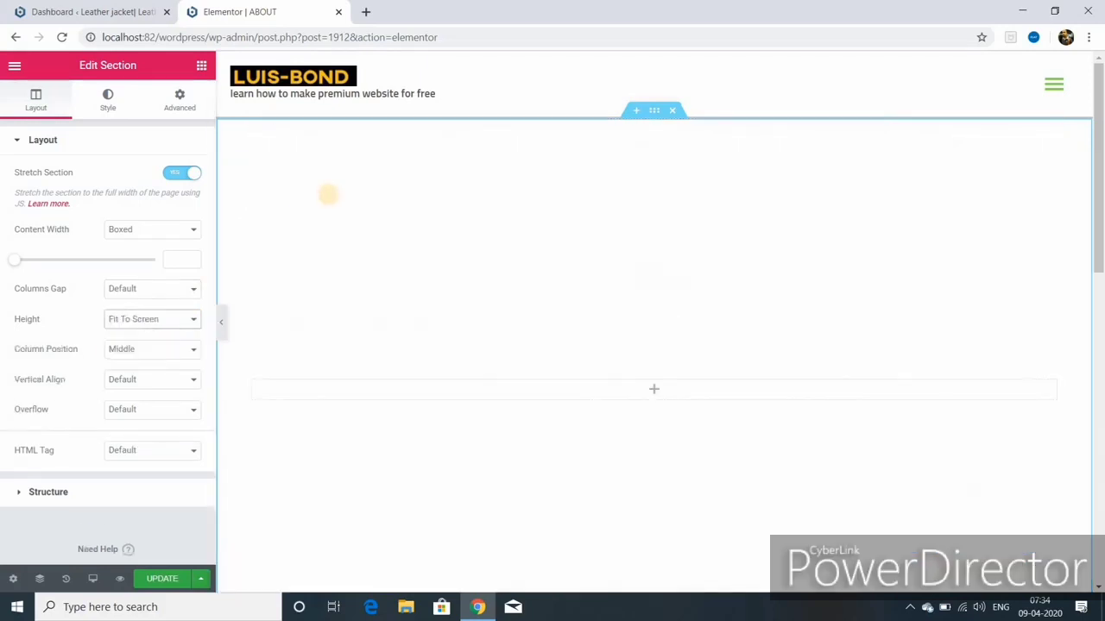
pyautogui.scroll(-5, 331, 210)
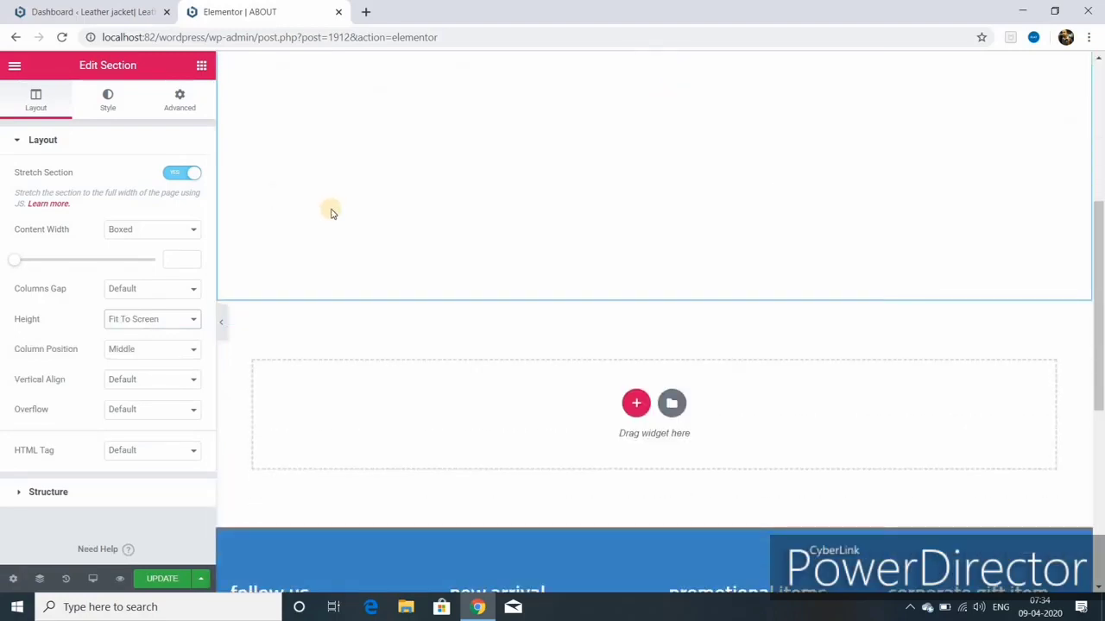
pyautogui.scroll(5, 331, 210)
pyautogui.click(185, 321)
pyautogui.click(165, 352)
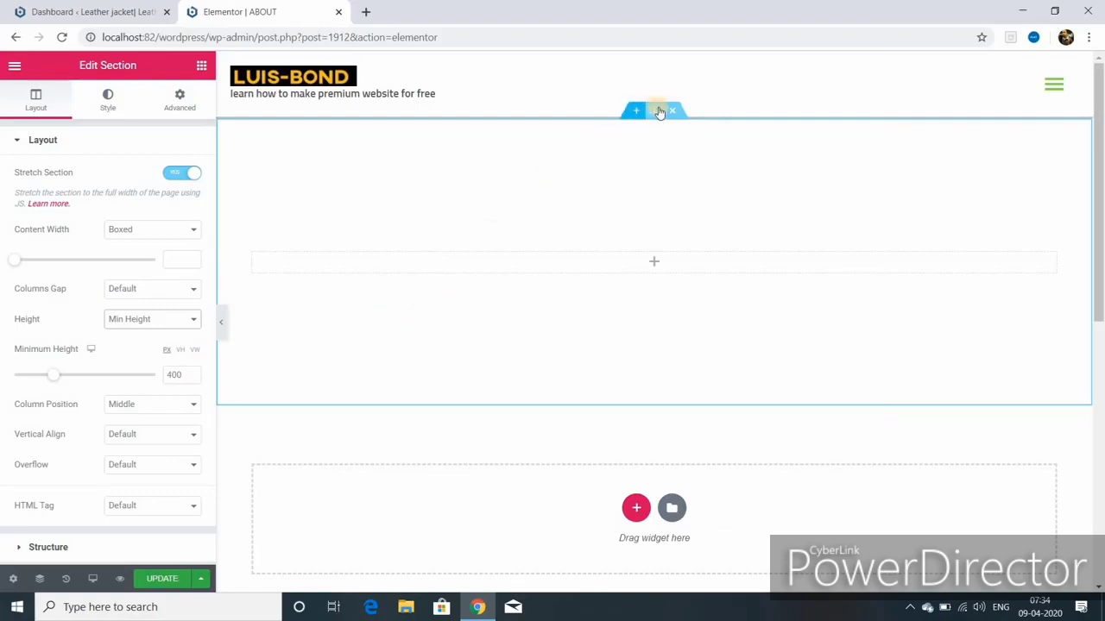
# Step: Give the section a Classic background using the light blue #6EC1E4 colour preset
pyautogui.click(108, 101)
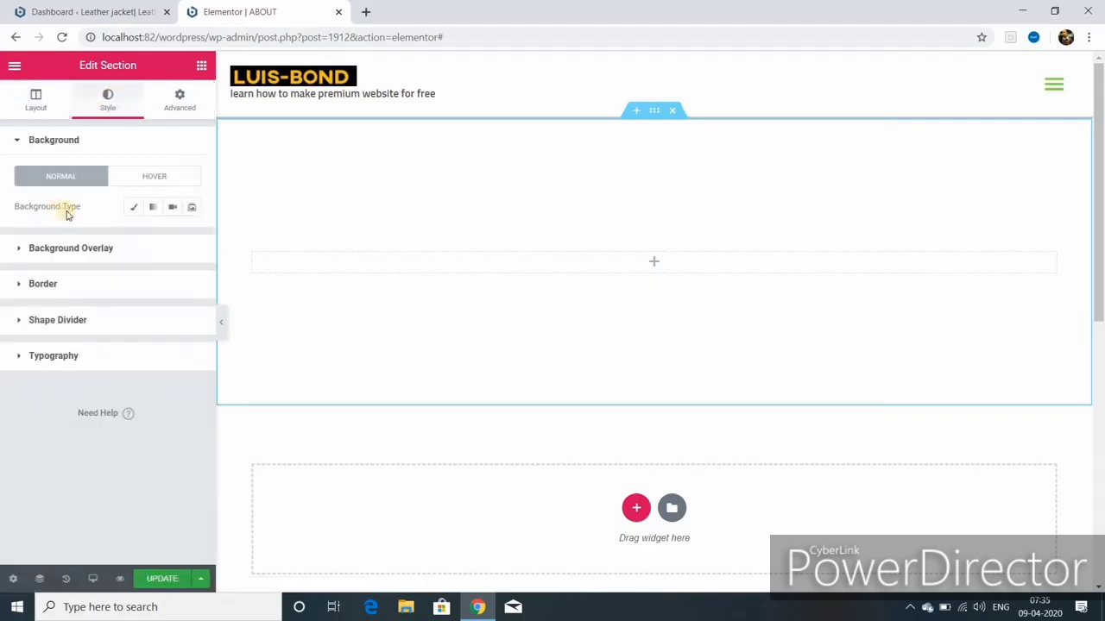
pyautogui.click(134, 209)
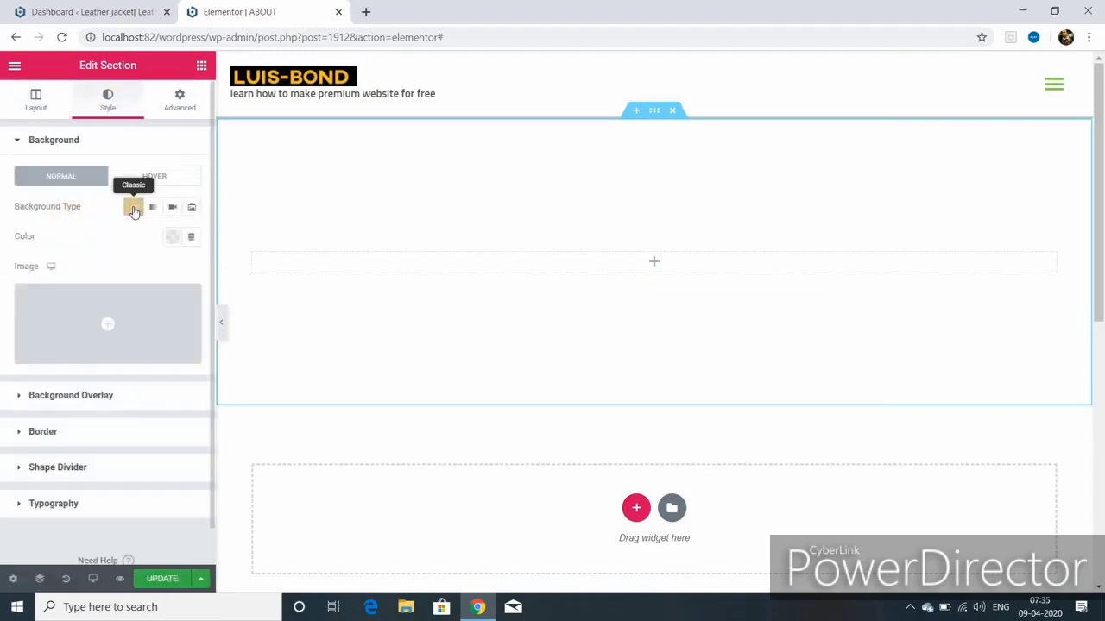
pyautogui.click(173, 236)
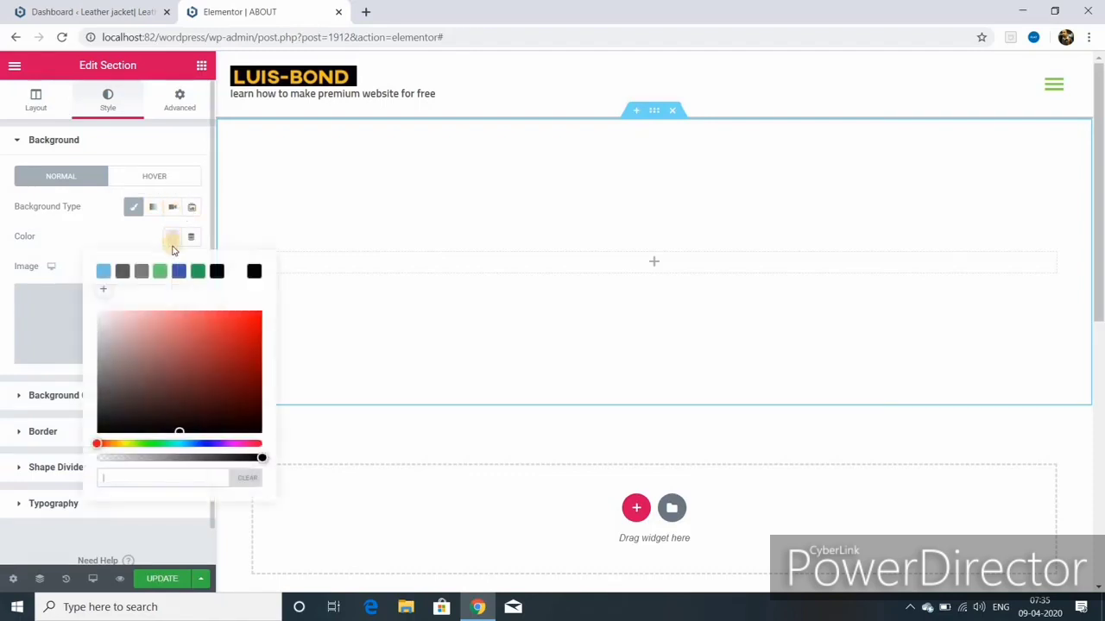
pyautogui.click(104, 272)
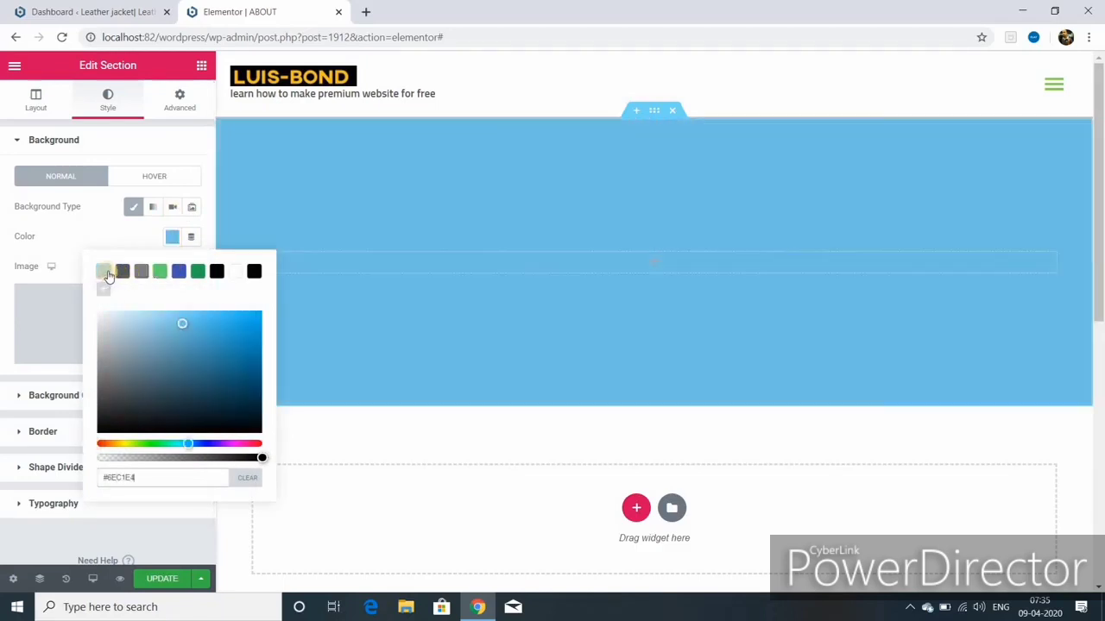
pyautogui.click(173, 240)
# Step: Choose the photo of the man in a scarf as the background image and replace its title with a person's name
pyautogui.click(107, 354)
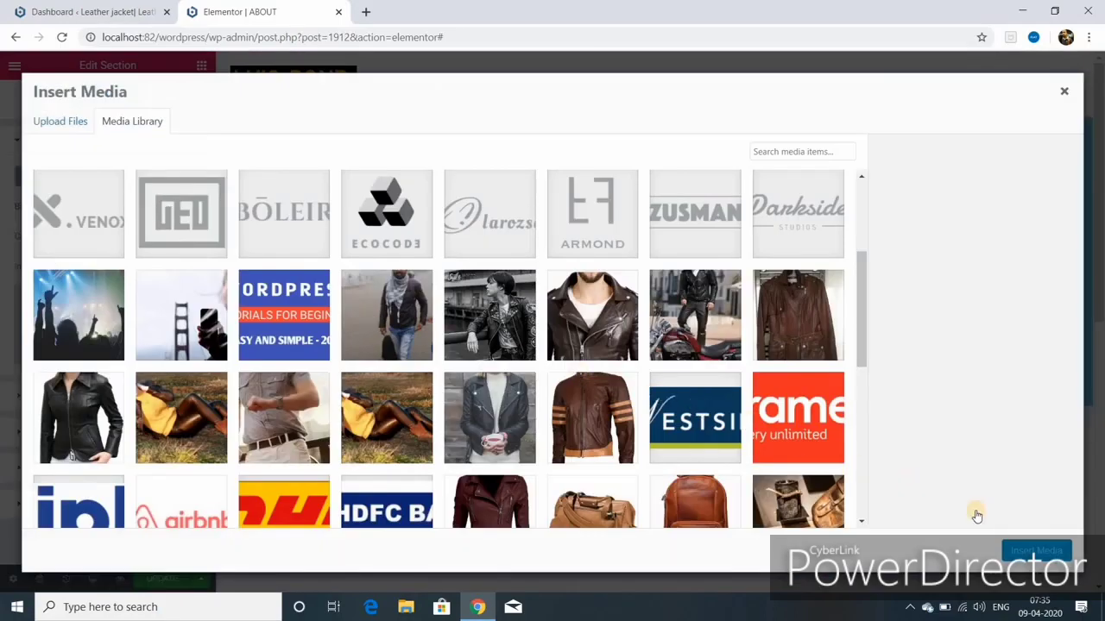
pyautogui.click(387, 315)
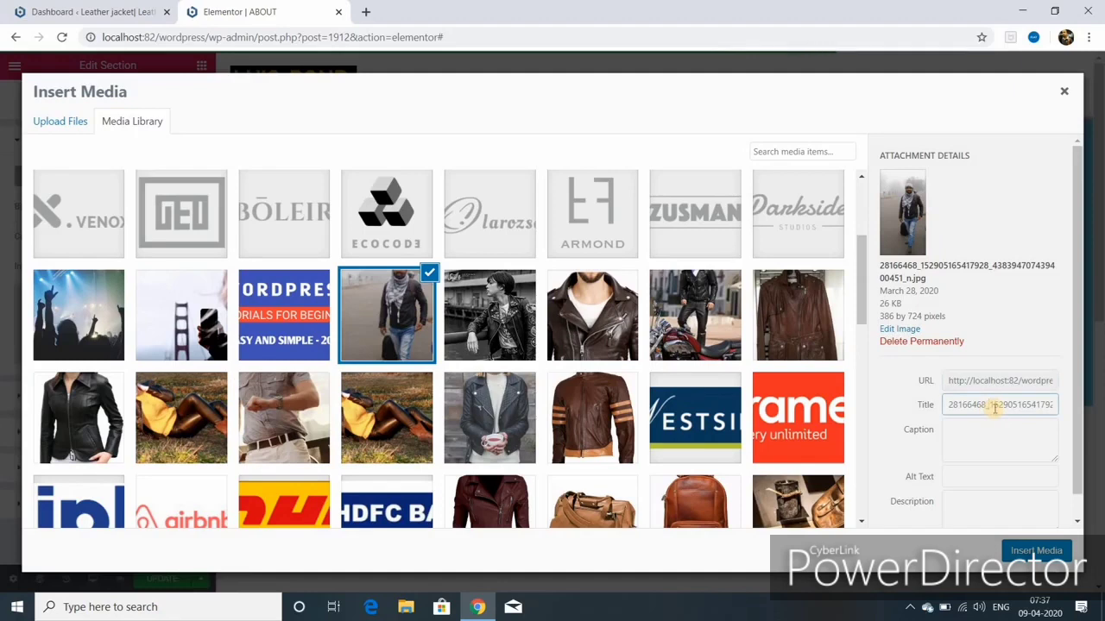
pyautogui.hotkey('ctrl', 'a')
pyautogui.press('BackSpace')
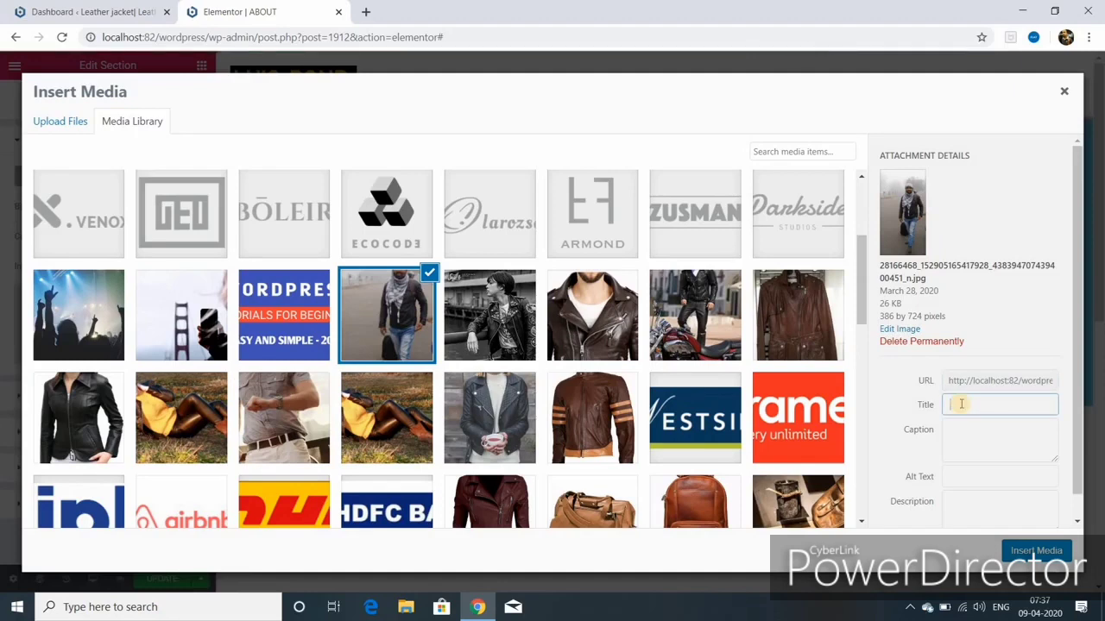
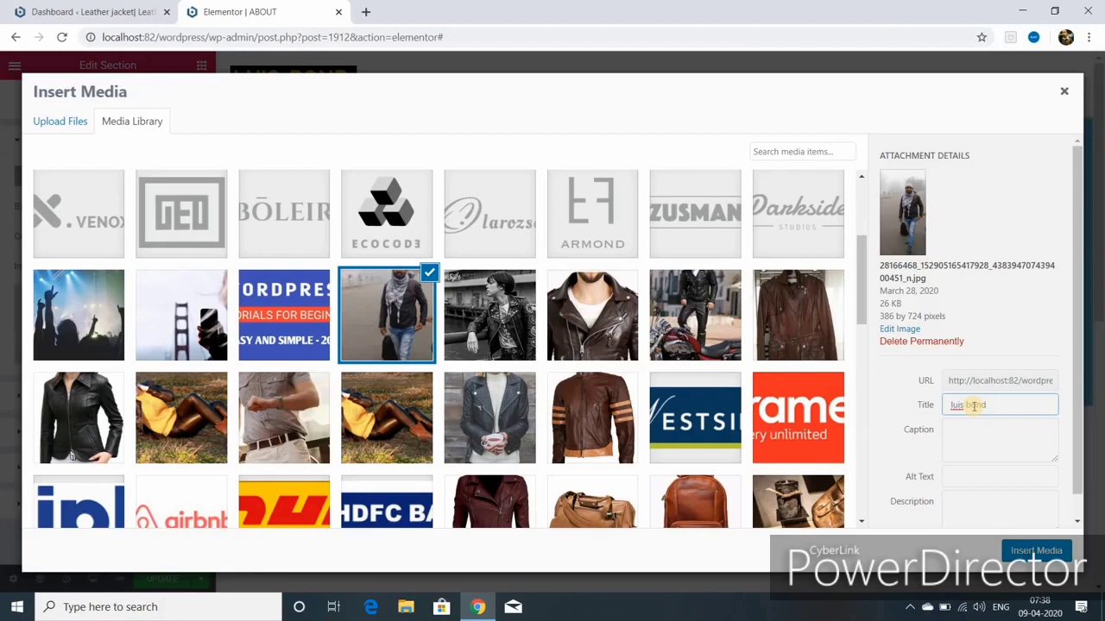
# Step: Copy the photo's title into its Alt Text and insert it as the section background
pyautogui.rightClick(951, 406)
pyautogui.click(908, 230)
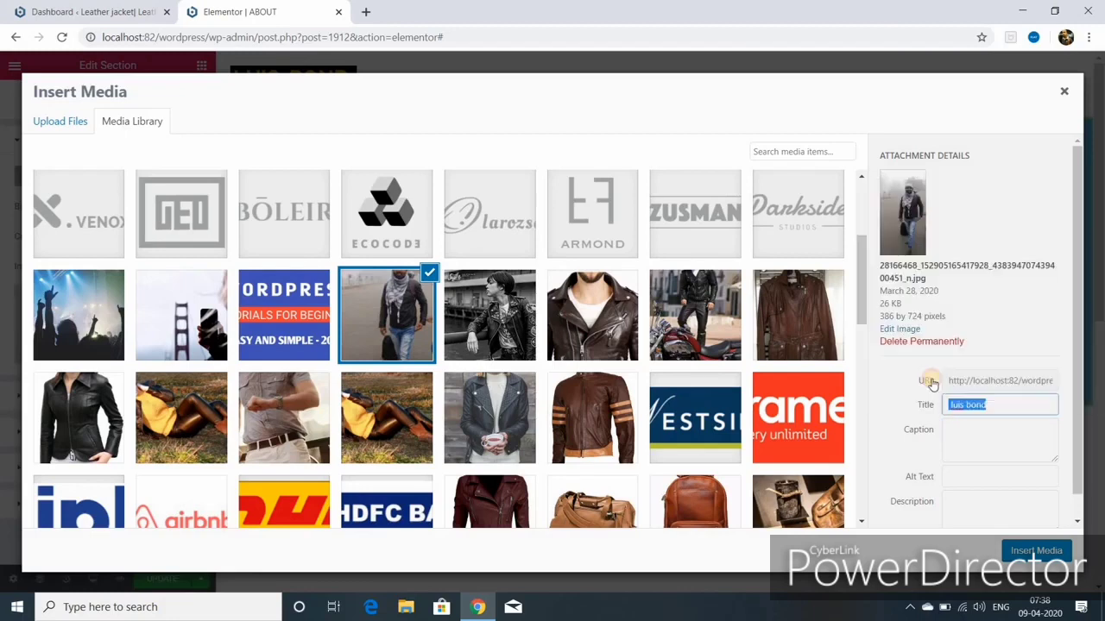
pyautogui.rightClick(953, 476)
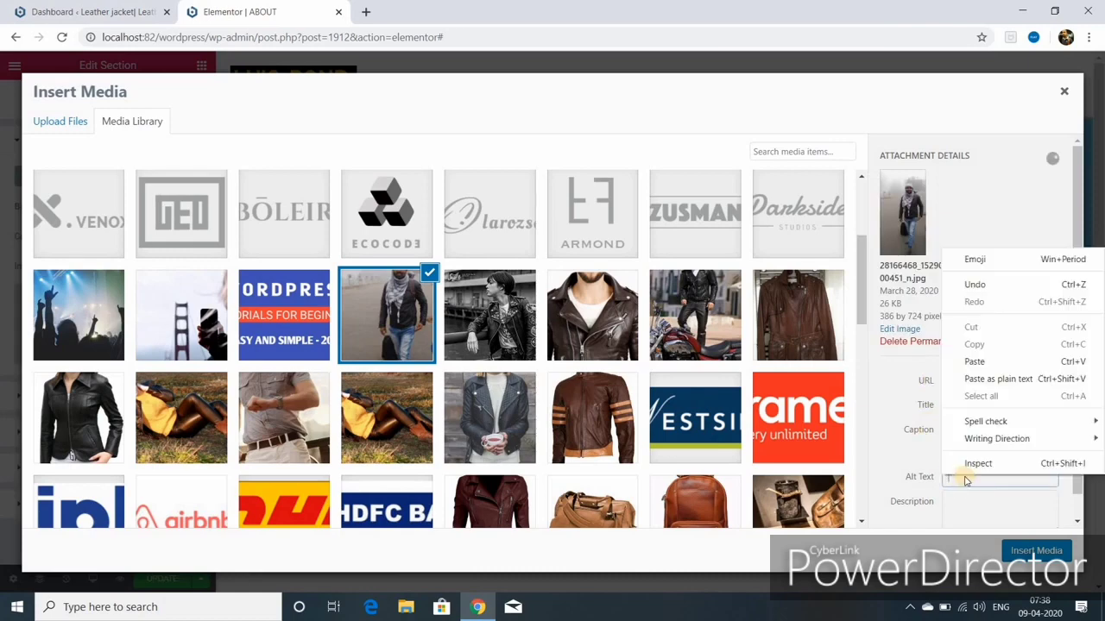
pyautogui.click(973, 363)
pyautogui.click(1025, 551)
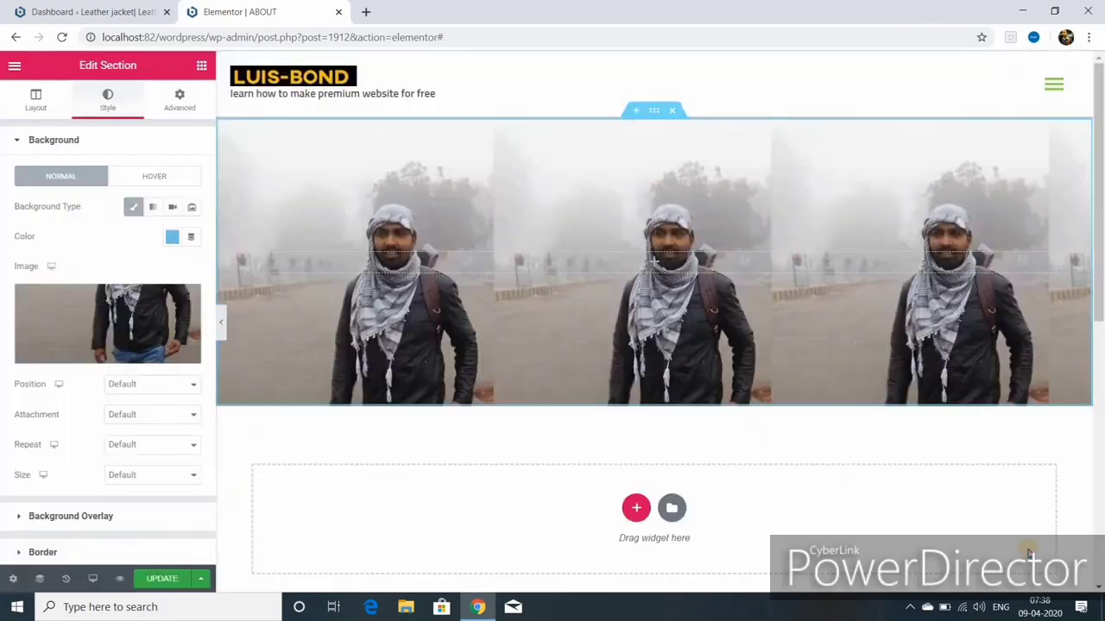
# Step: Set the background image to Center Center position, Fixed attachment and No-repeat
pyautogui.click(194, 385)
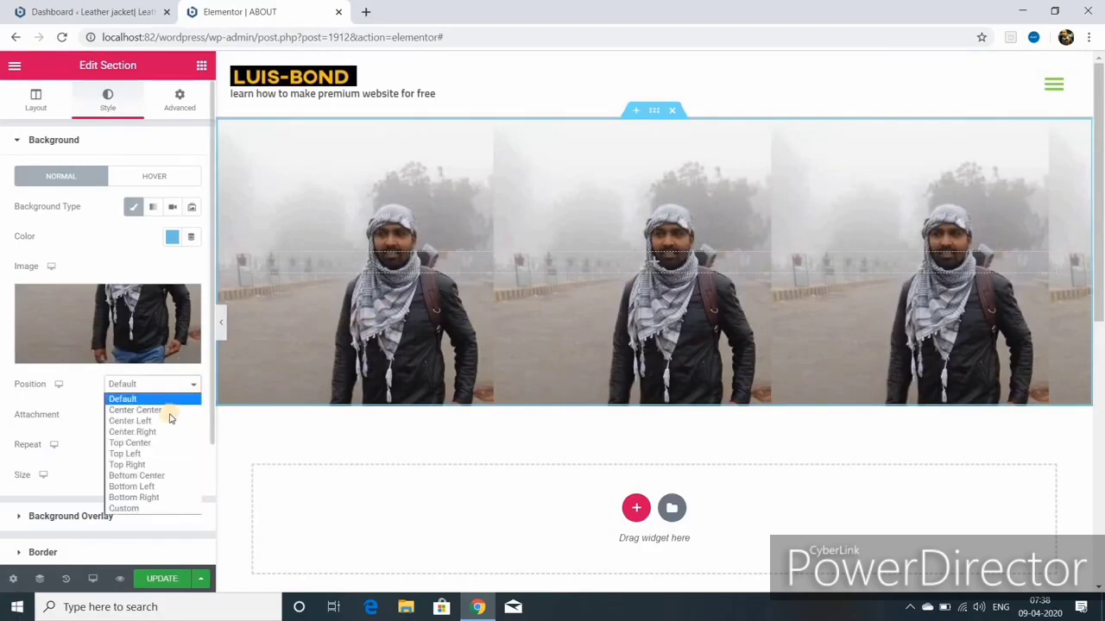
pyautogui.click(169, 416)
pyautogui.click(168, 417)
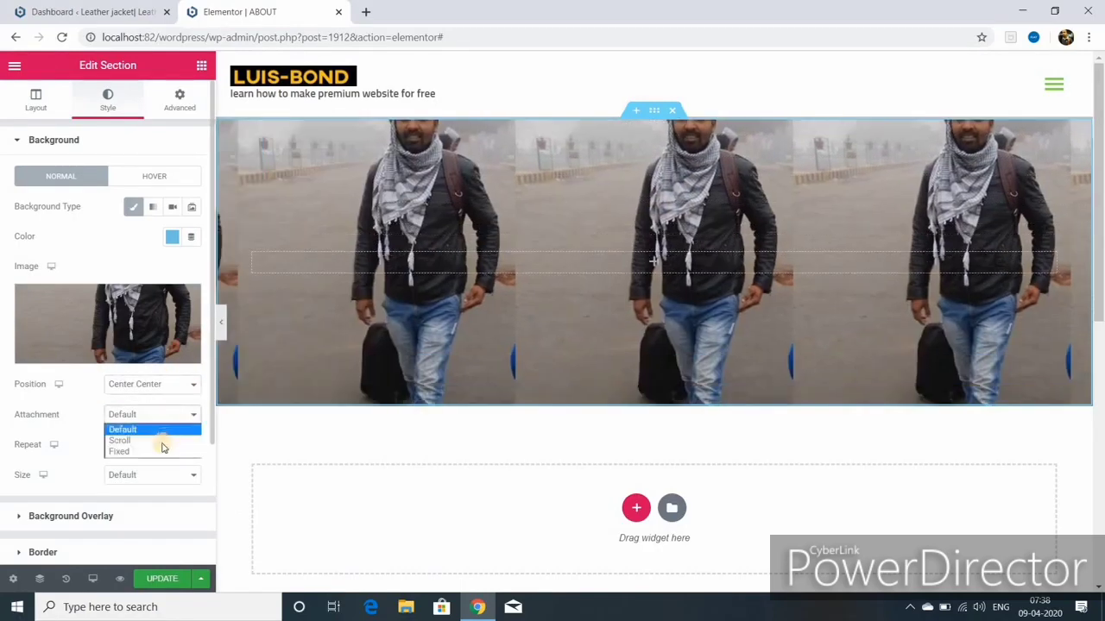
pyautogui.click(158, 452)
pyautogui.click(155, 466)
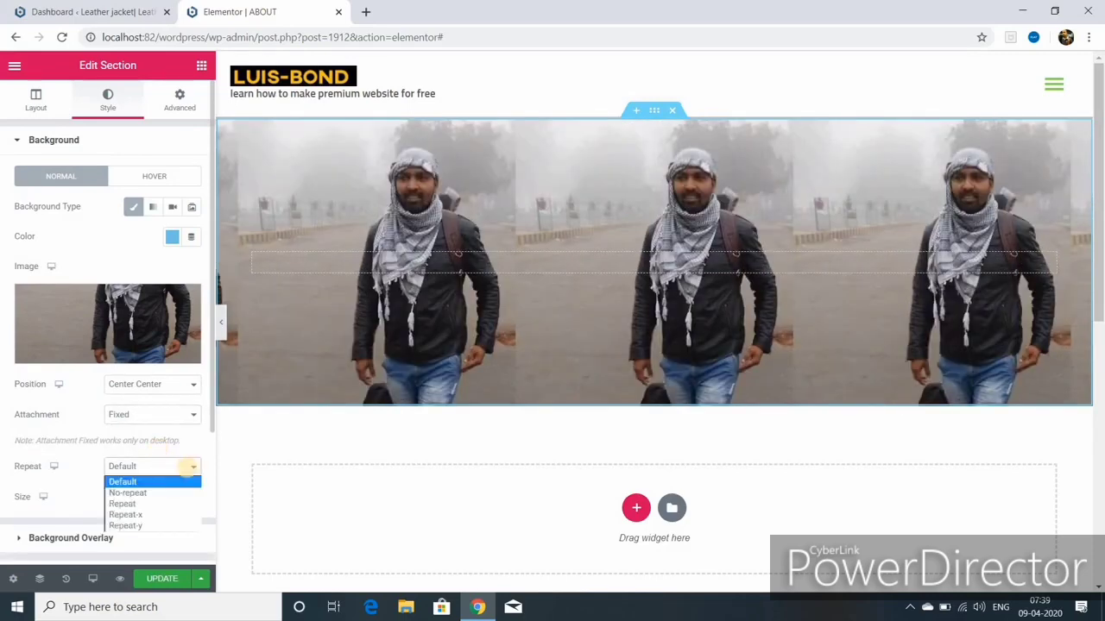
pyautogui.click(157, 492)
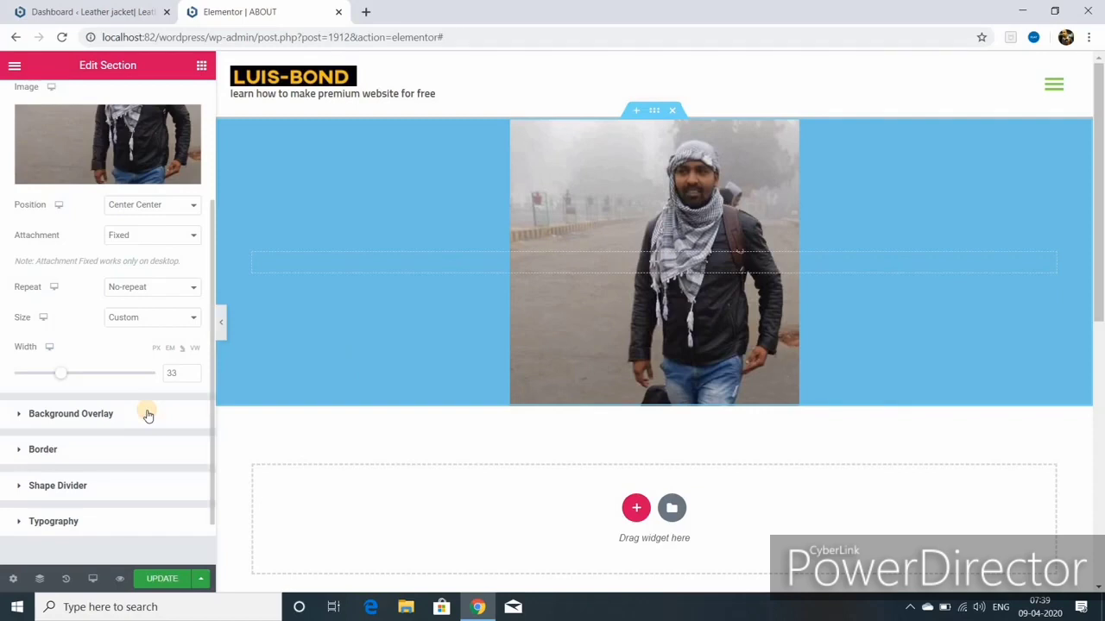
pyautogui.click(72, 416)
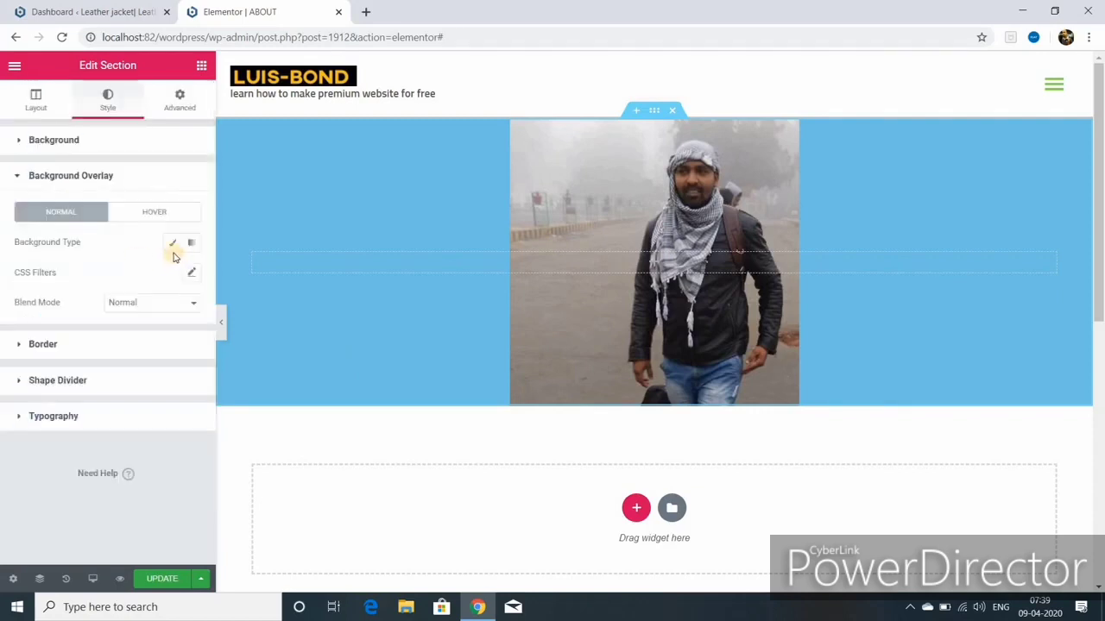
# Step: Give the section a gradient background overlay whose first colour is dark blue
pyautogui.click(169, 245)
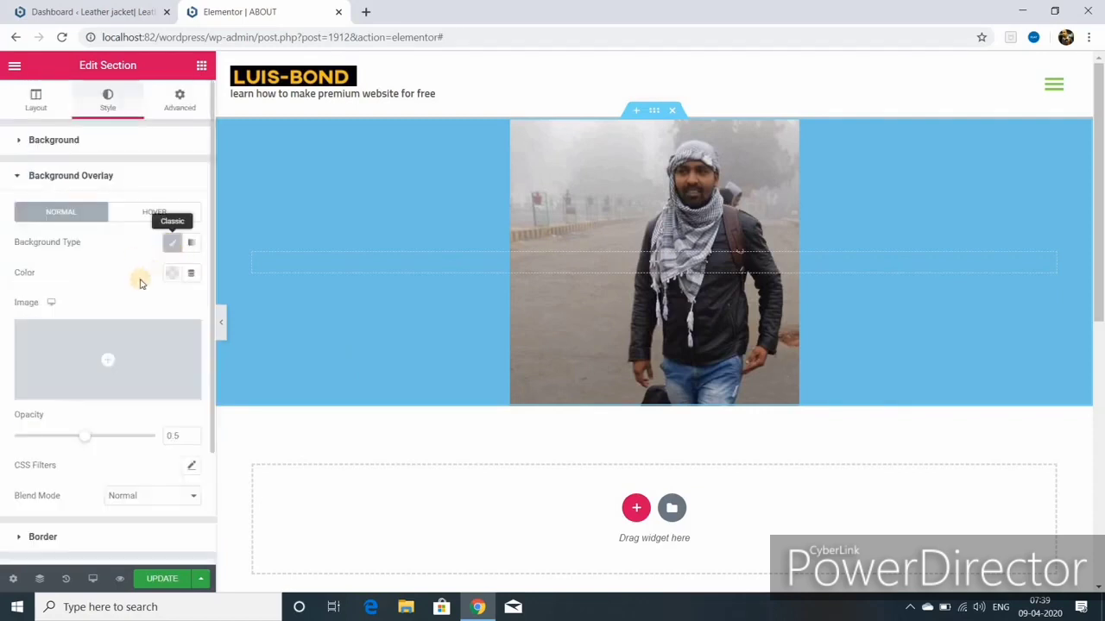
pyautogui.click(192, 242)
pyautogui.click(173, 272)
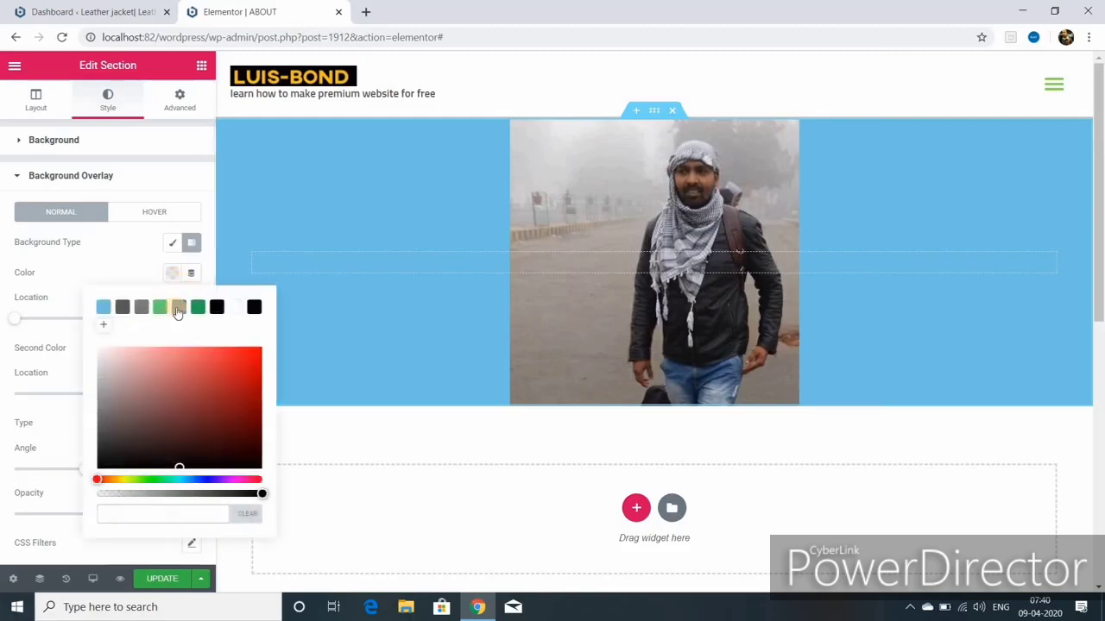
pyautogui.click(179, 307)
# Step: Enter 'about us' as the hero heading and make it XL, H2 and centered
pyautogui.click(534, 263)
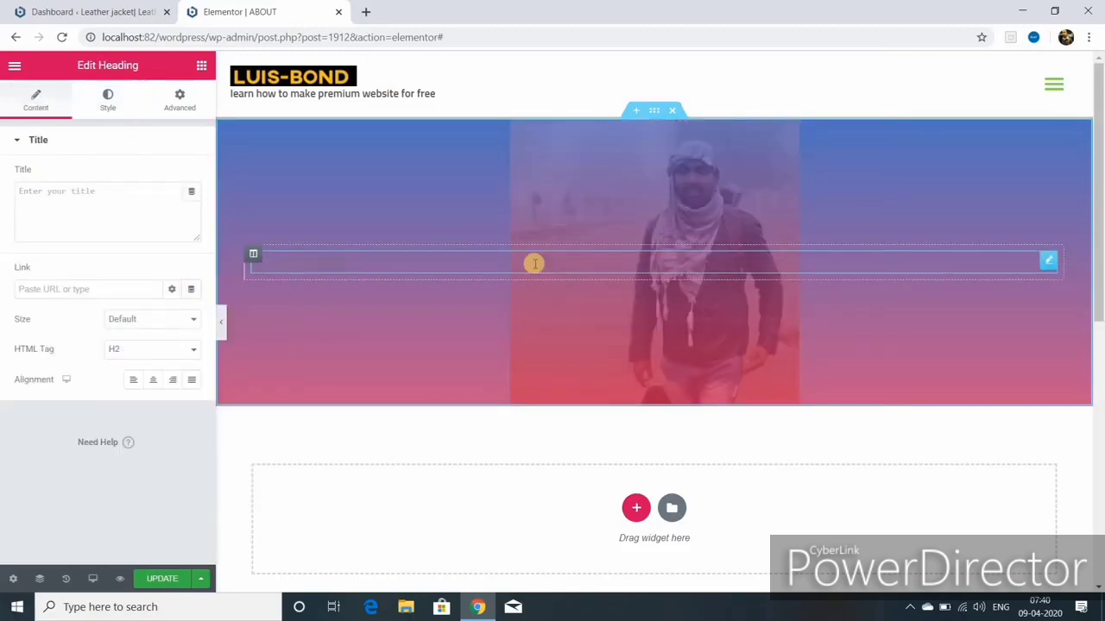
pyautogui.write('about us')
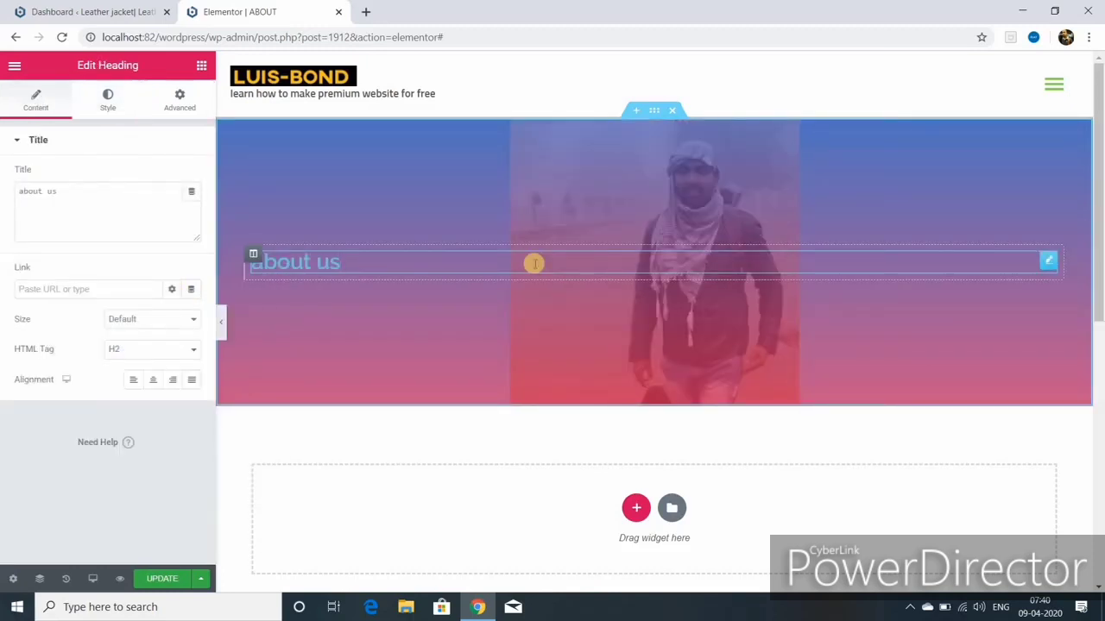
pyautogui.click(154, 320)
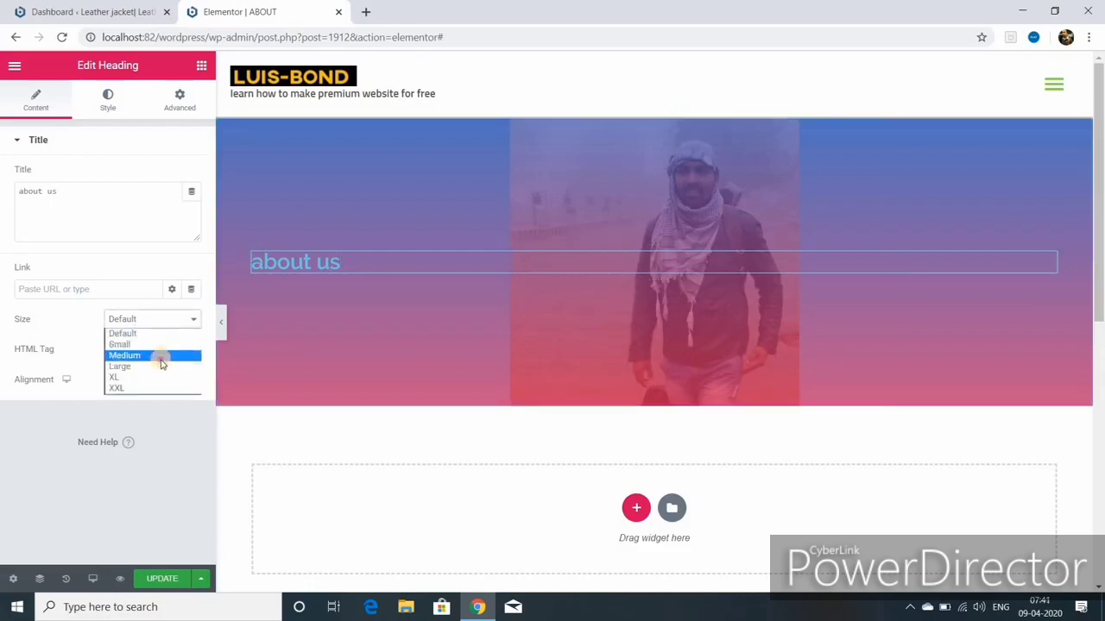
pyautogui.click(162, 358)
pyautogui.click(186, 350)
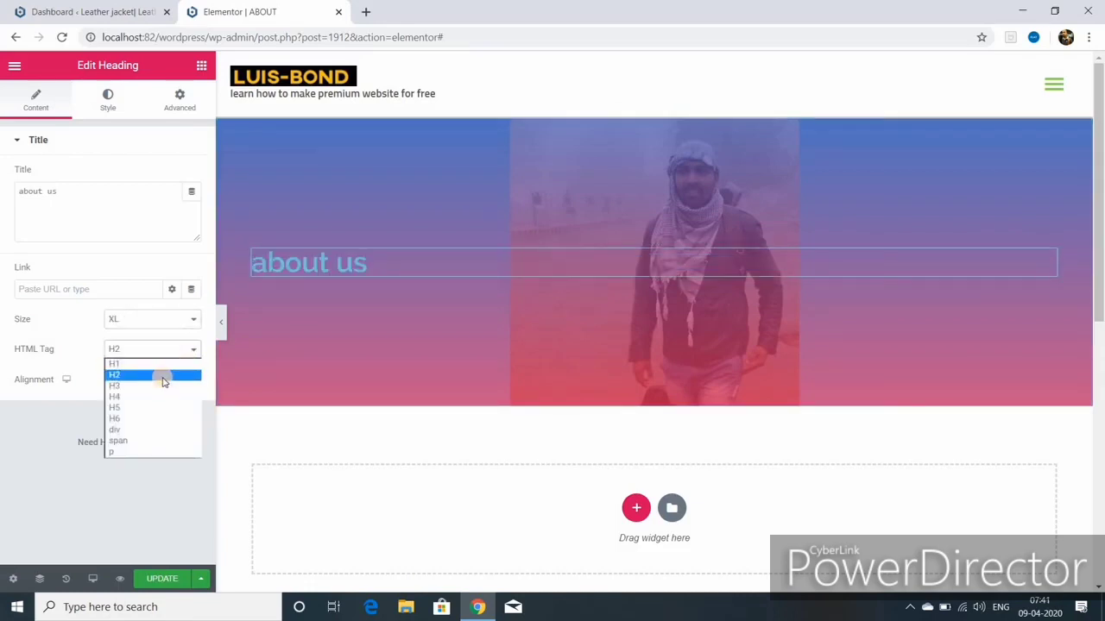
pyautogui.click(161, 376)
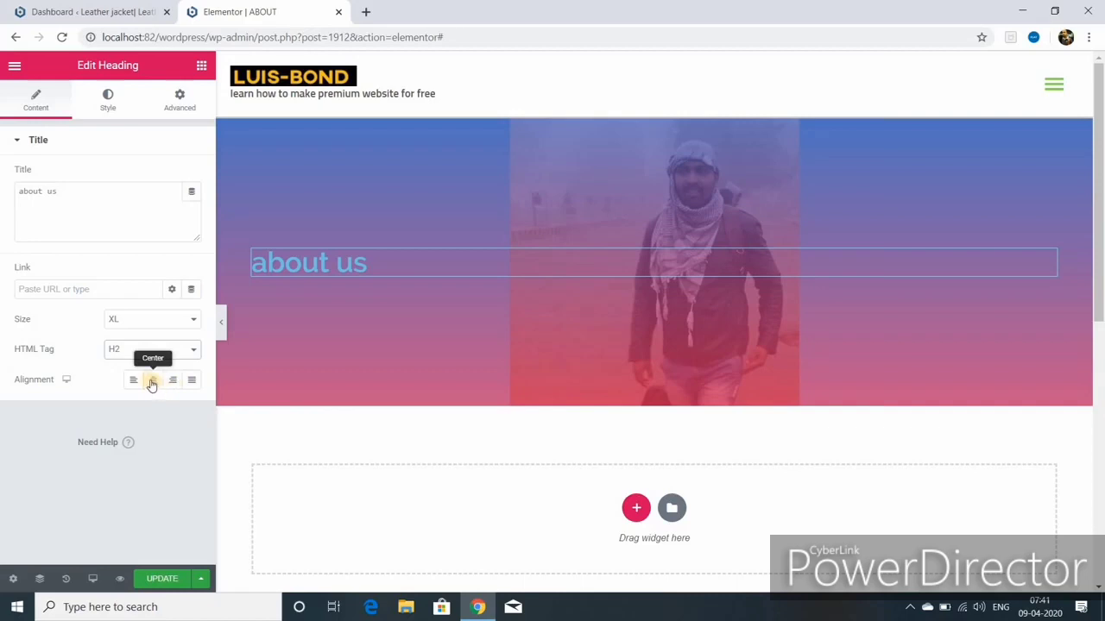
pyautogui.click(151, 380)
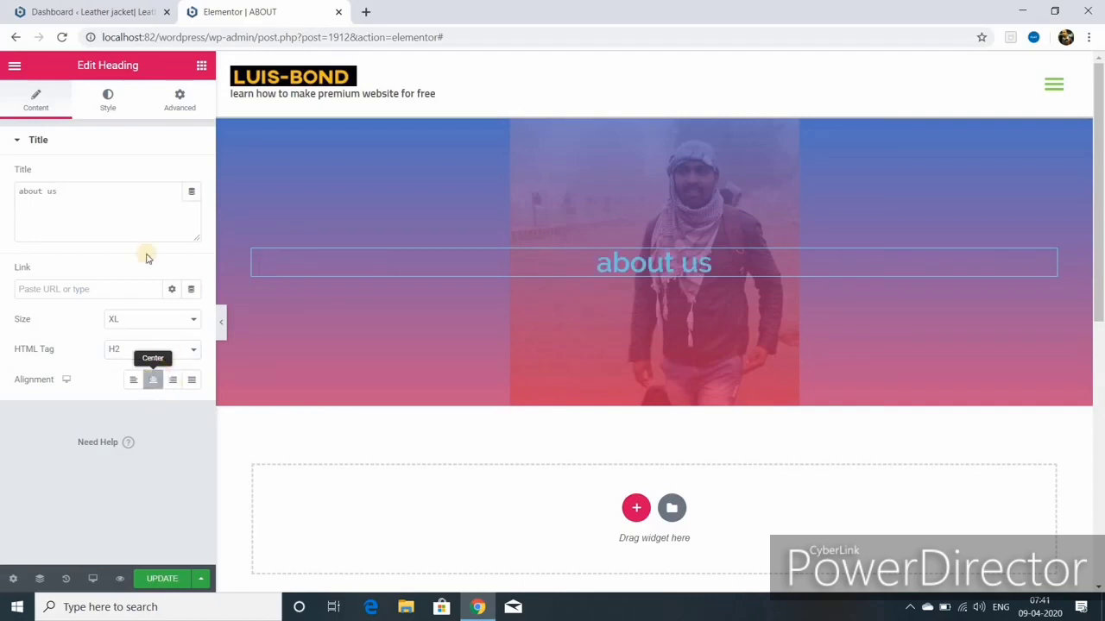
pyautogui.click(108, 102)
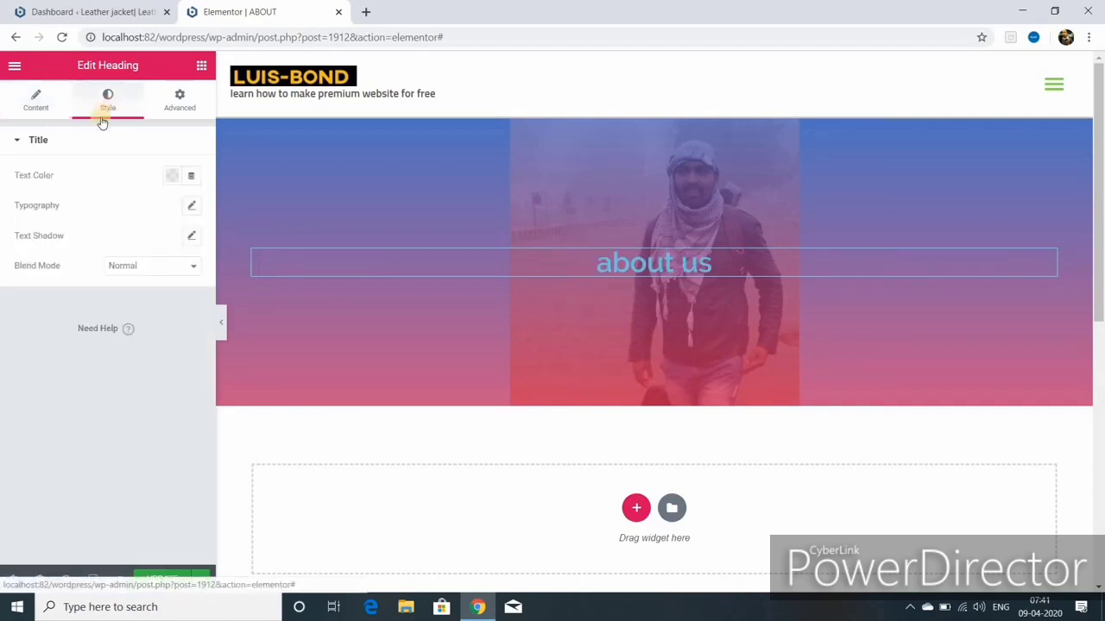
# Step: Make the heading text white, 60 px, weight 600 and uppercase
pyautogui.click(170, 177)
pyautogui.click(178, 211)
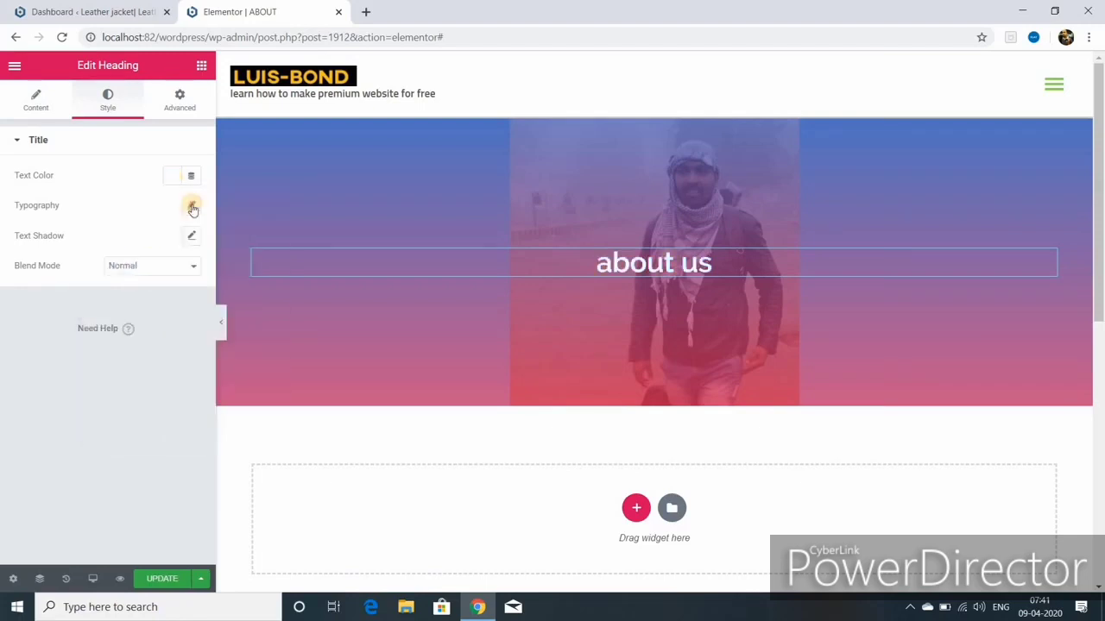
pyautogui.click(191, 207)
pyautogui.moveTo(26, 300); pyautogui.dragTo(64, 296)
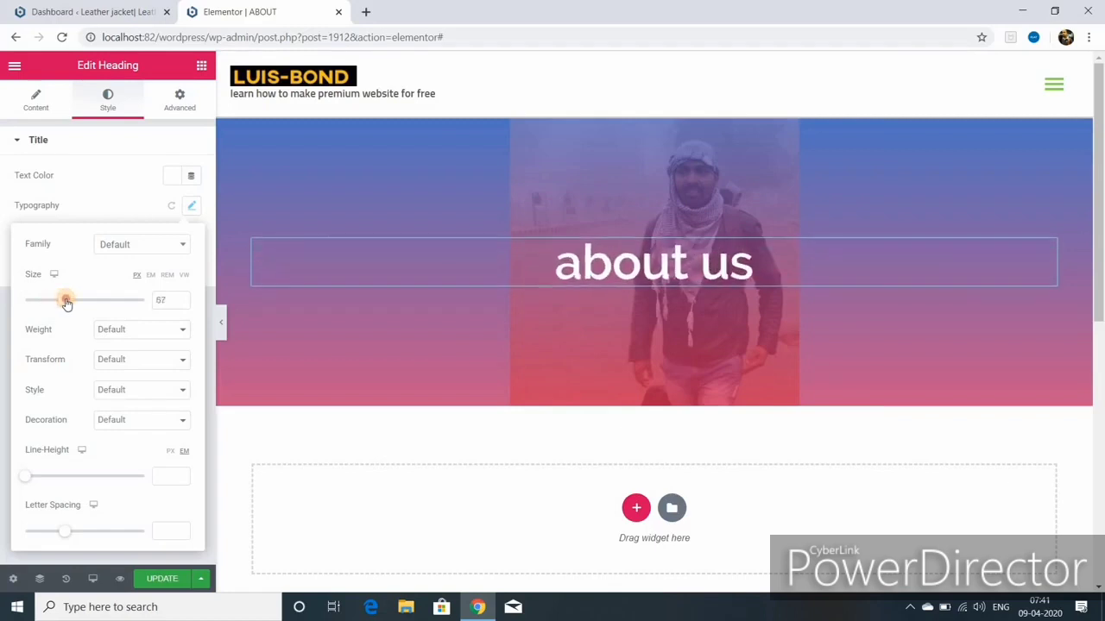
pyautogui.click(122, 336)
pyautogui.click(138, 397)
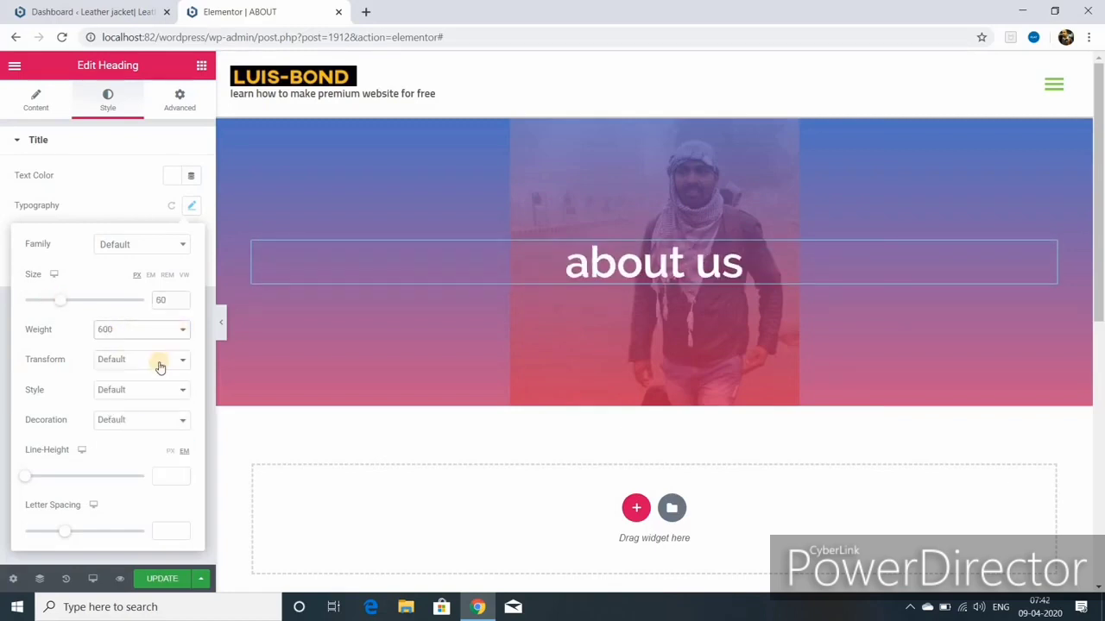
pyautogui.click(177, 361)
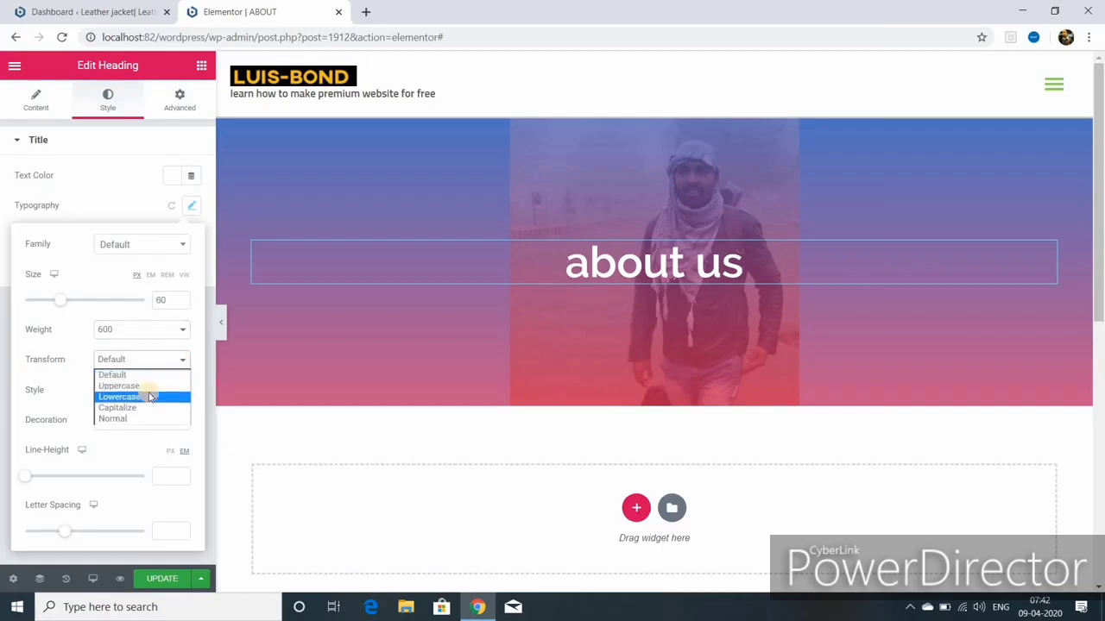
pyautogui.click(150, 388)
# Step: Set the heading style to Normal, decoration to None, and letter spacing to about -1.4
pyautogui.click(141, 391)
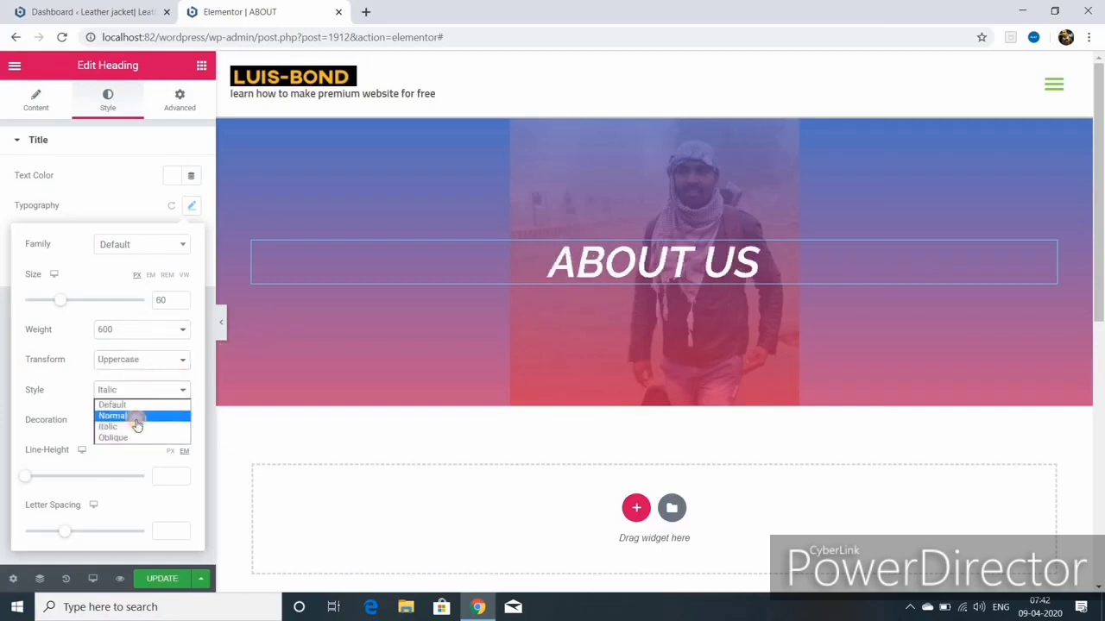
pyautogui.click(135, 420)
pyautogui.click(179, 422)
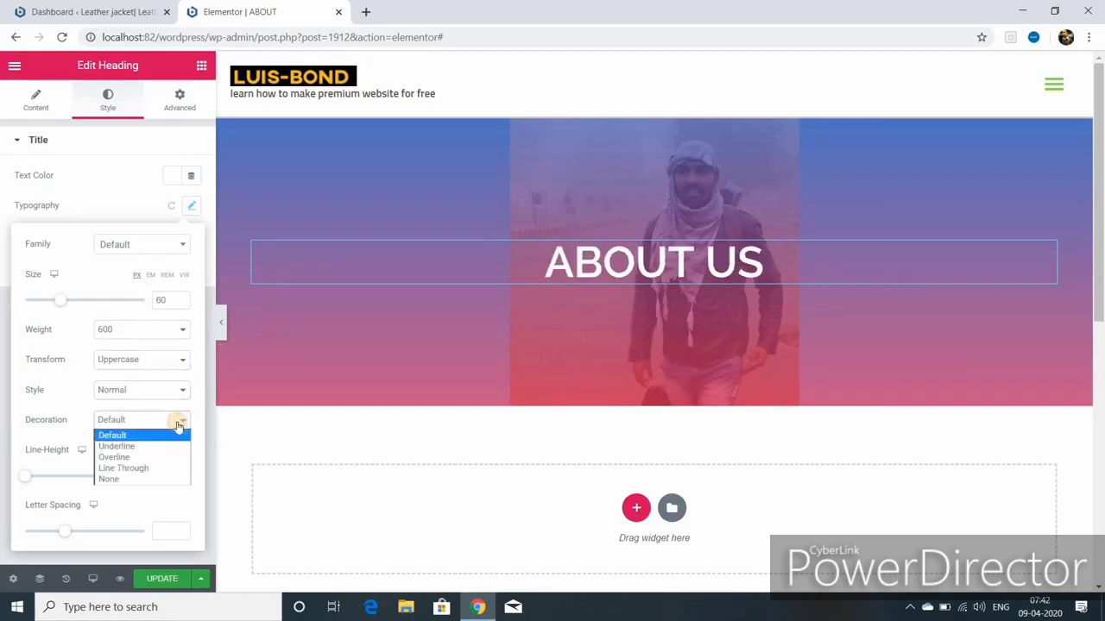
pyautogui.click(143, 447)
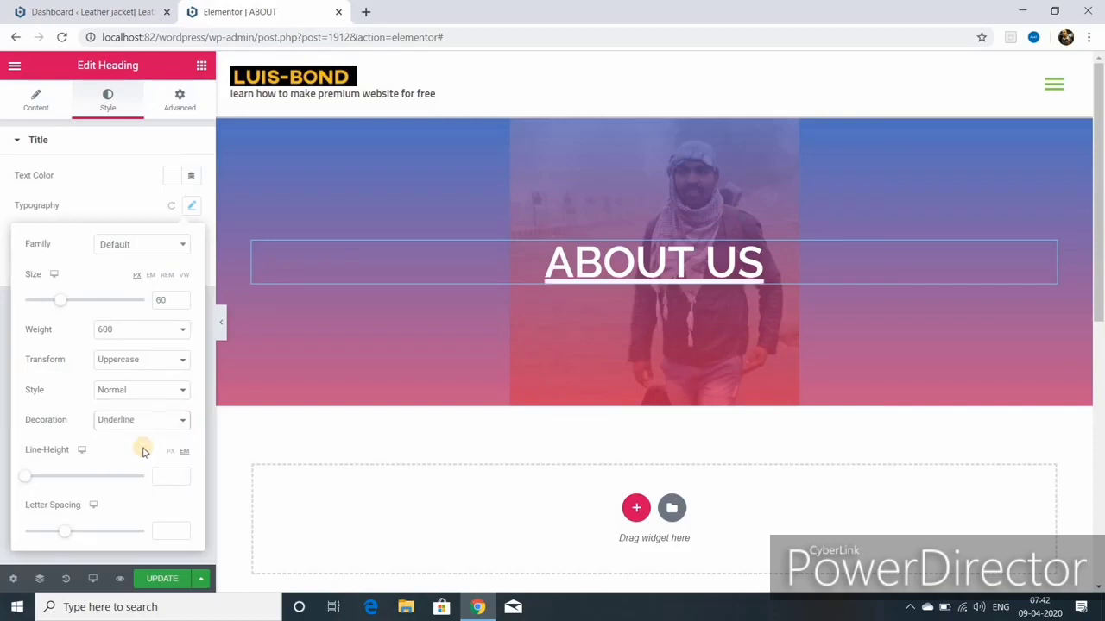
pyautogui.click(154, 423)
pyautogui.click(148, 459)
pyautogui.click(176, 424)
pyautogui.click(145, 471)
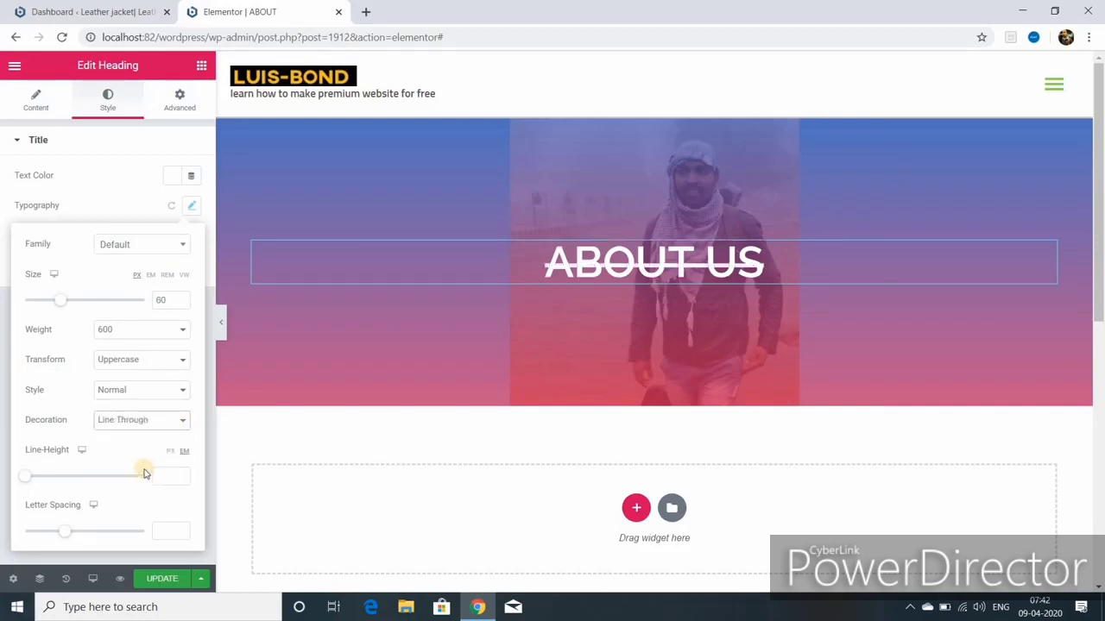
pyautogui.click(179, 422)
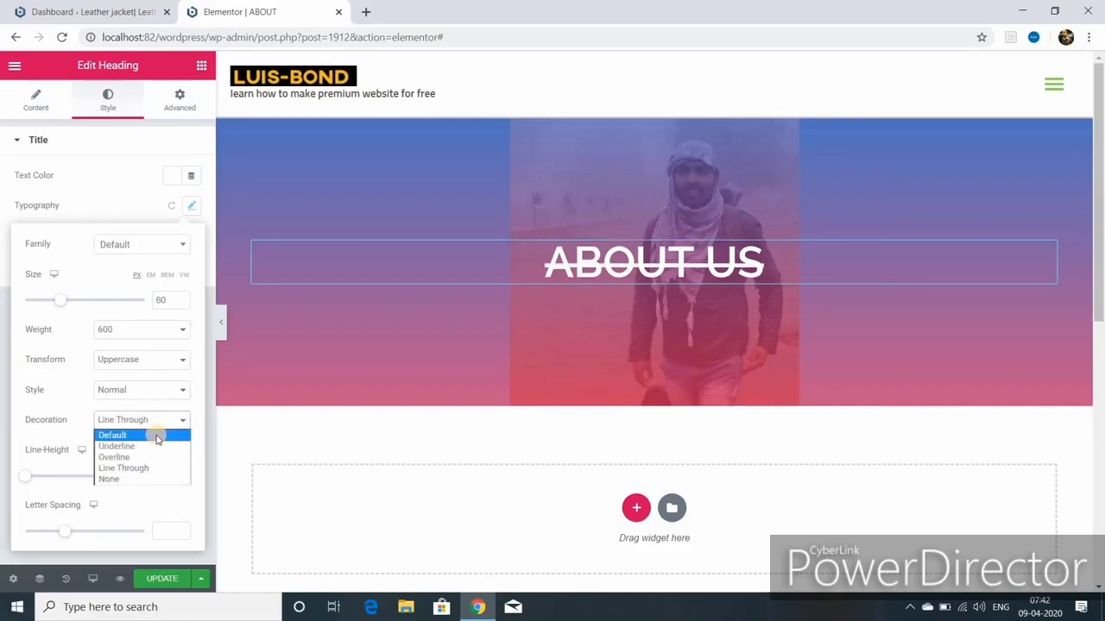
pyautogui.click(135, 478)
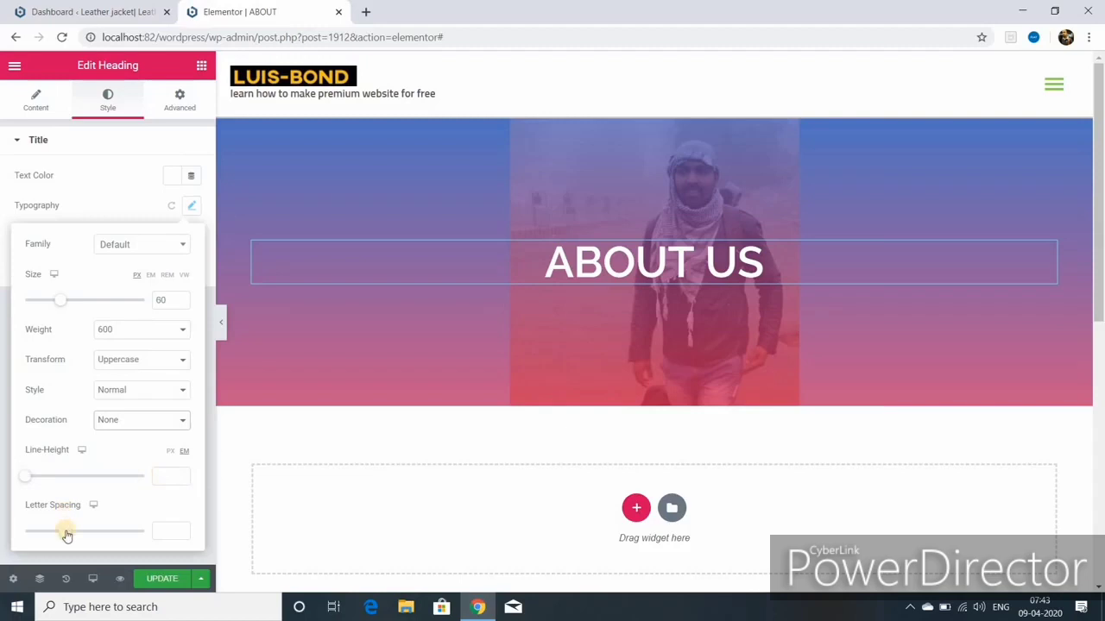
pyautogui.moveTo(65, 533); pyautogui.dragTo(55, 533)
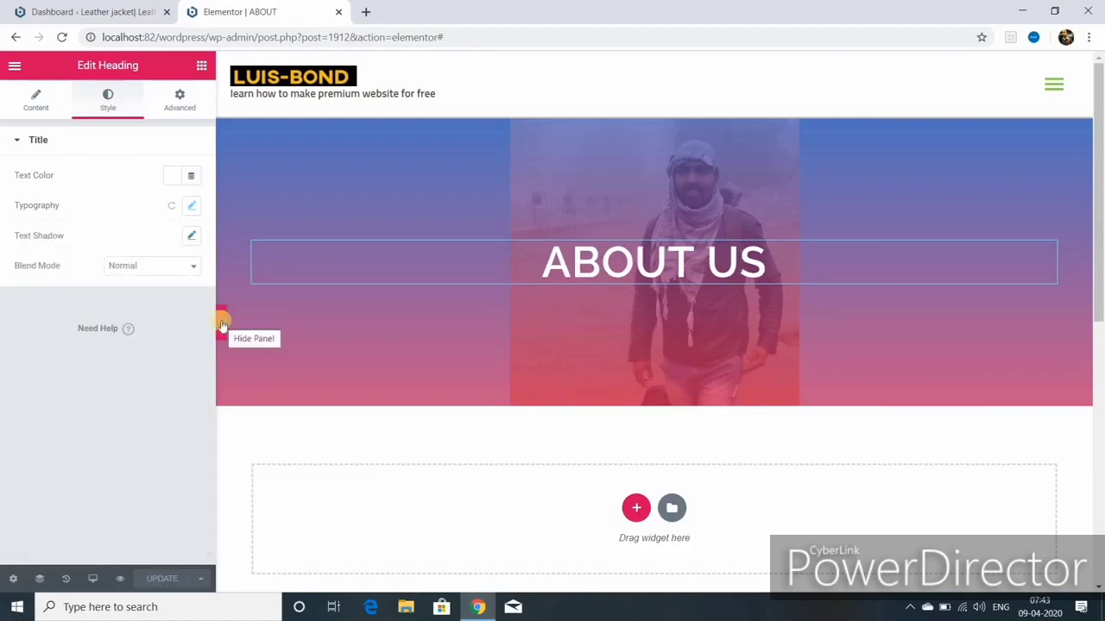
pyautogui.click(221, 323)
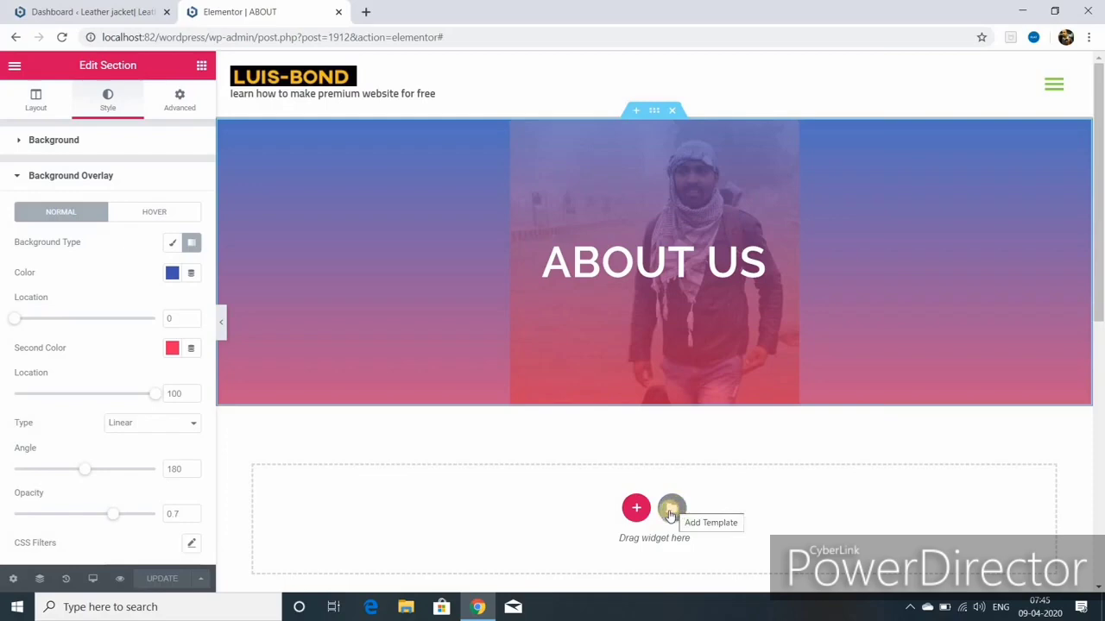
# Step: Search the template library for 'about' and insert the About – Startup page template
pyautogui.click(670, 510)
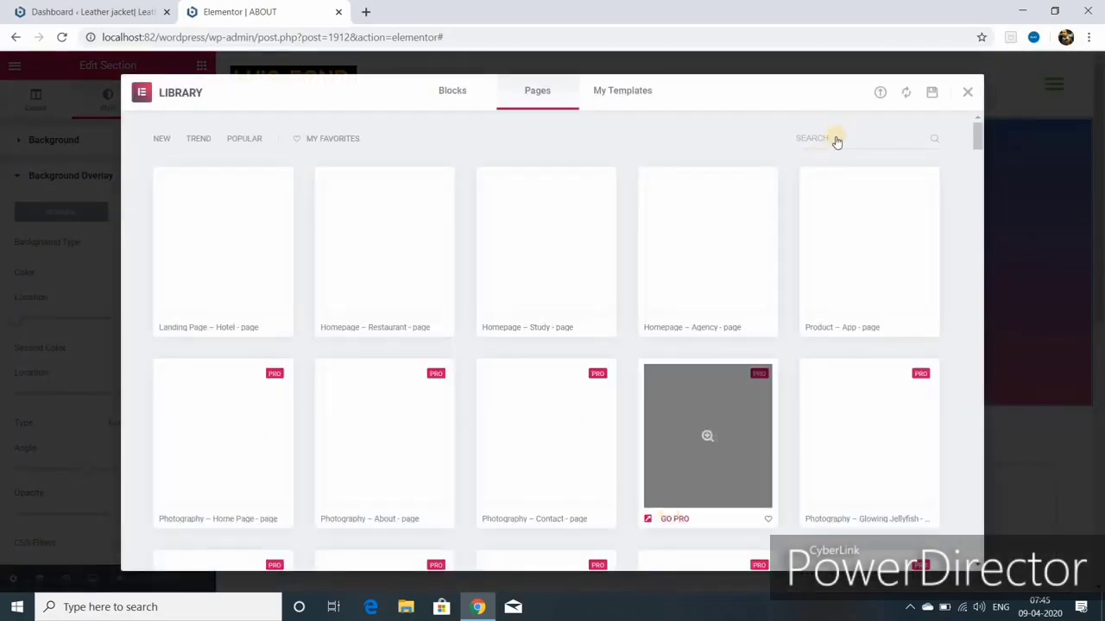
pyautogui.click(833, 138)
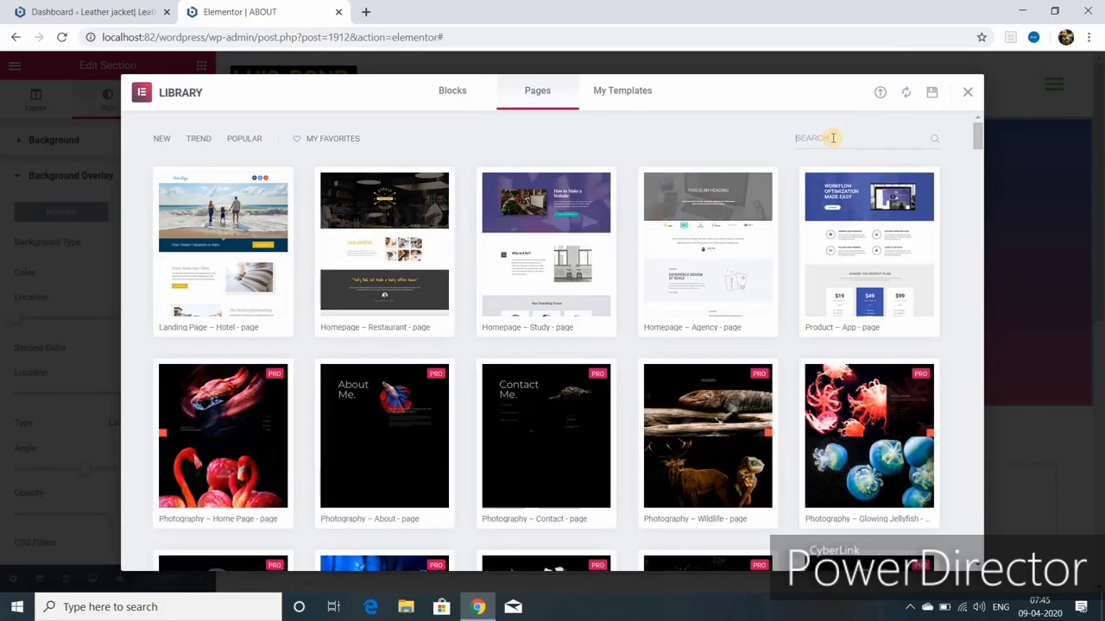
pyautogui.write('about')
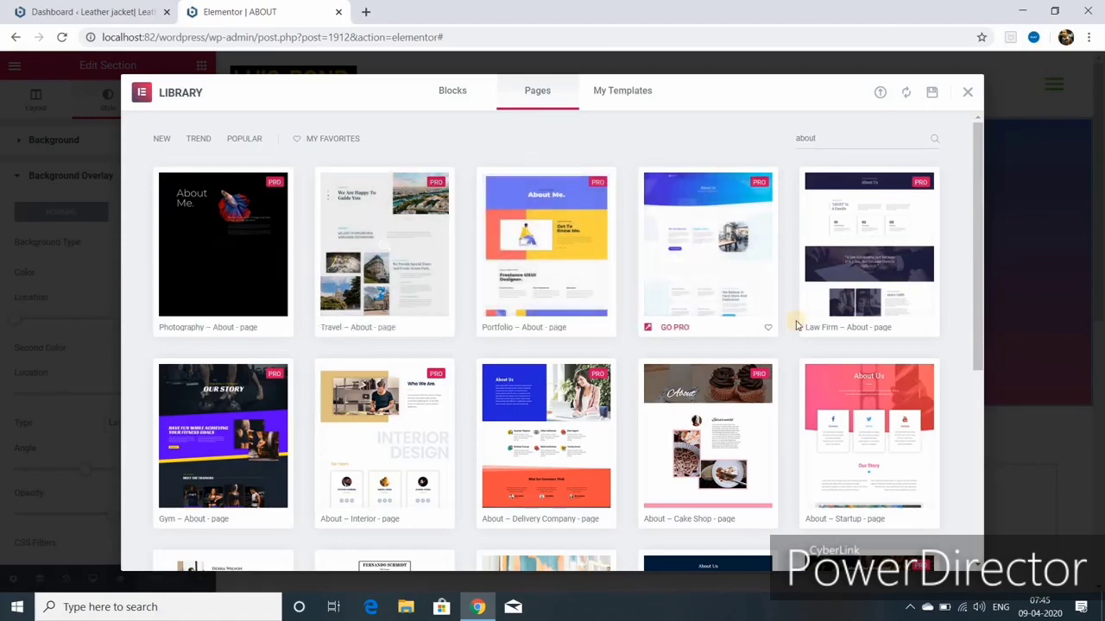
pyautogui.scroll(-3, 785, 326)
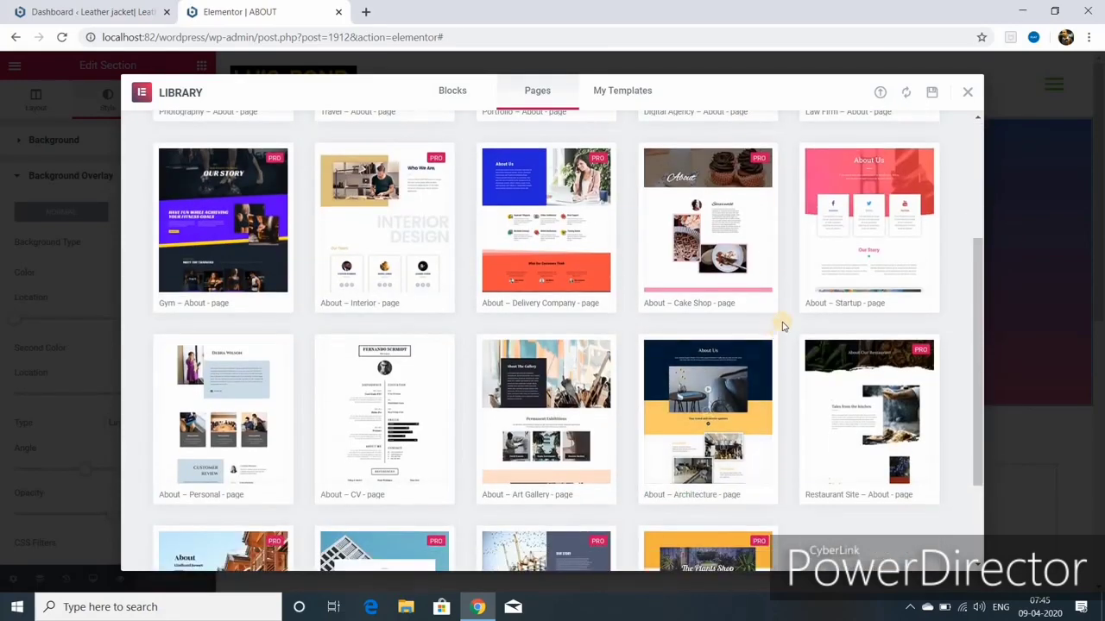
pyautogui.moveTo(833, 305)
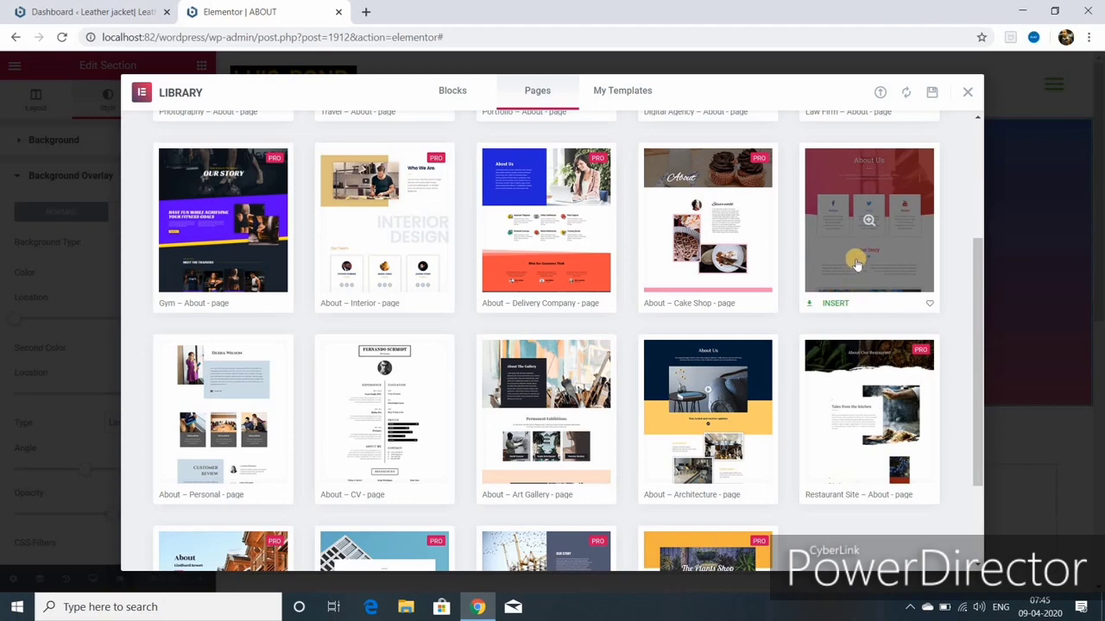
pyautogui.click(835, 304)
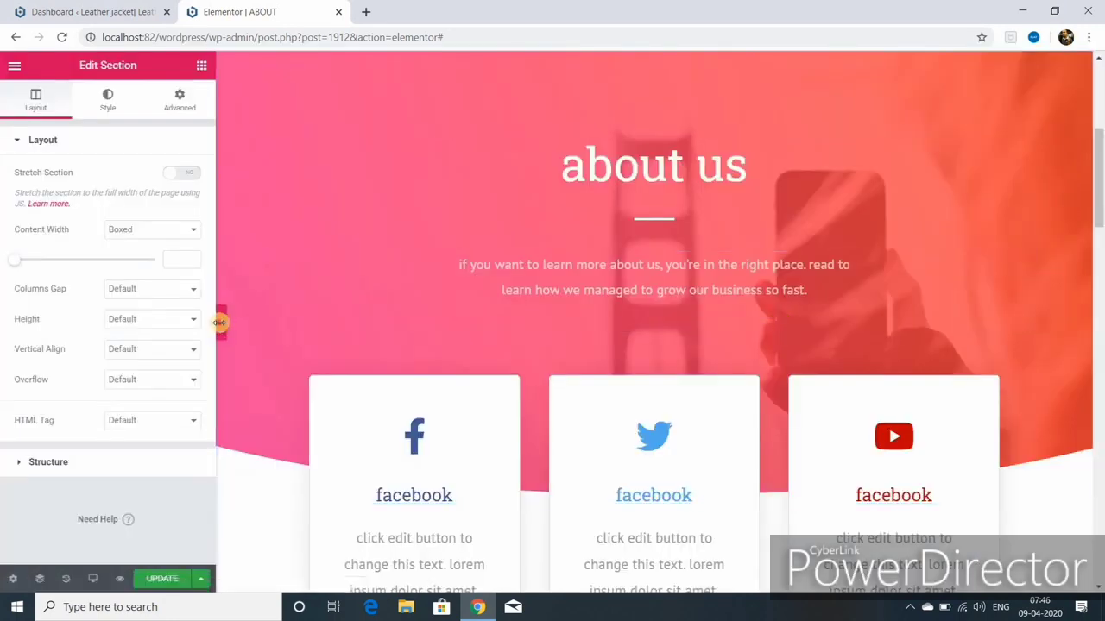
# Step: Preview the full-width page, then delete the old ABOUT US banner section
pyautogui.click(221, 322)
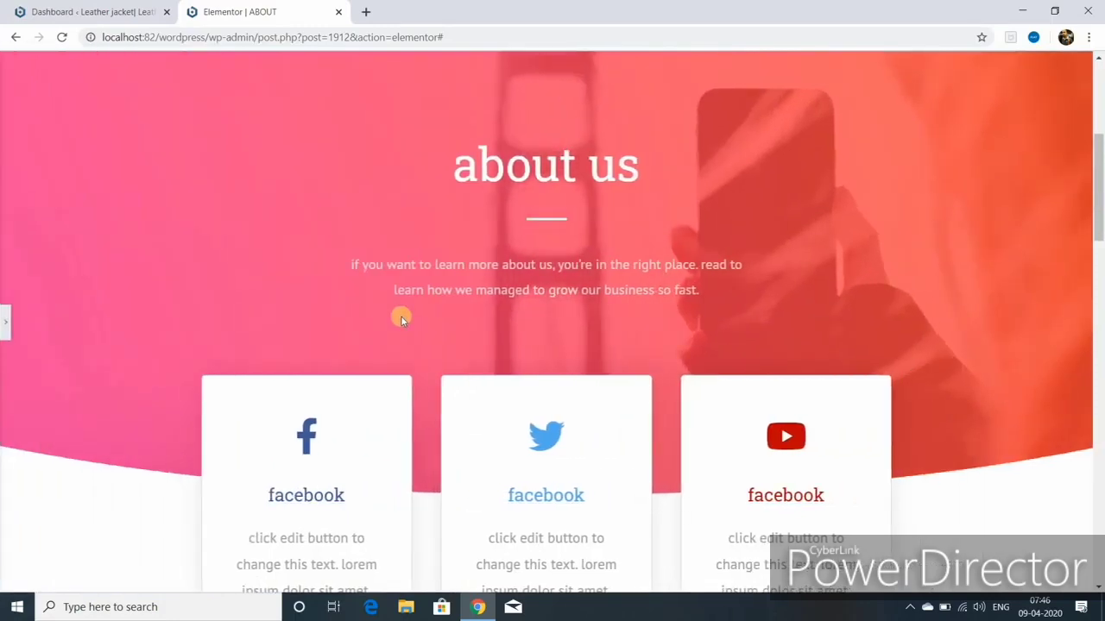
pyautogui.scroll(-8, 402, 315)
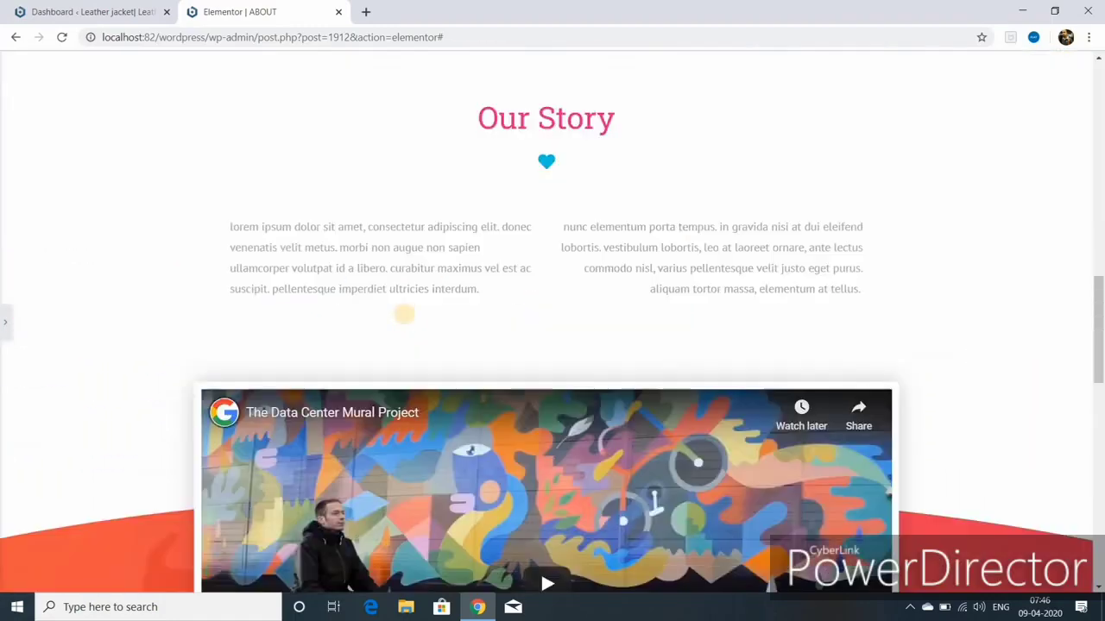
pyautogui.scroll(-3, 405, 320)
pyautogui.scroll(10, 408, 302)
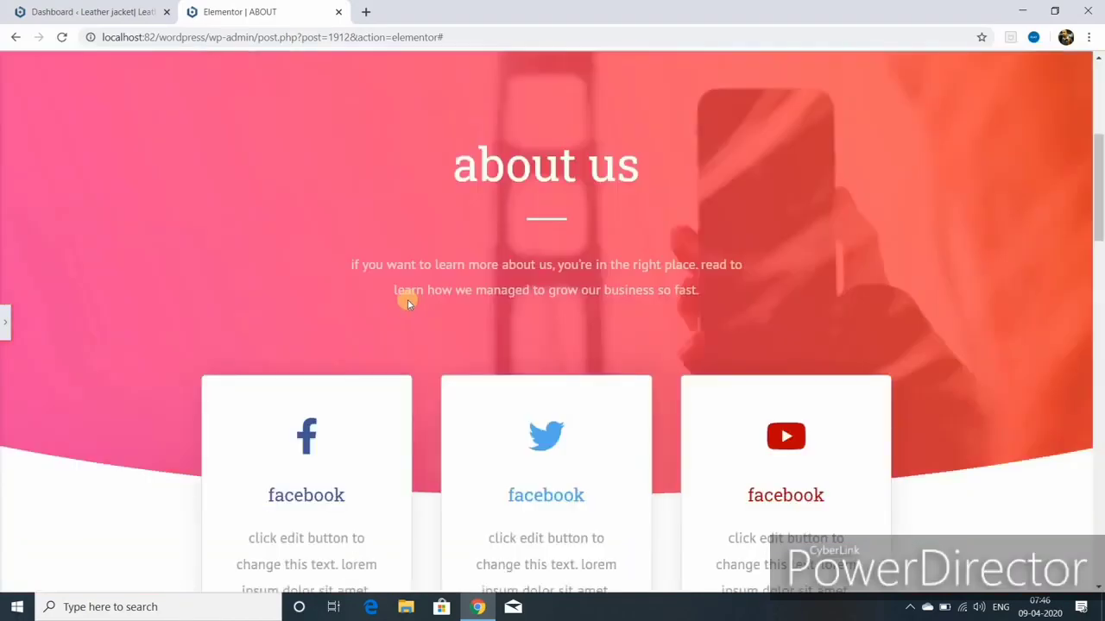
pyautogui.scroll(6, 406, 297)
pyautogui.click(5, 321)
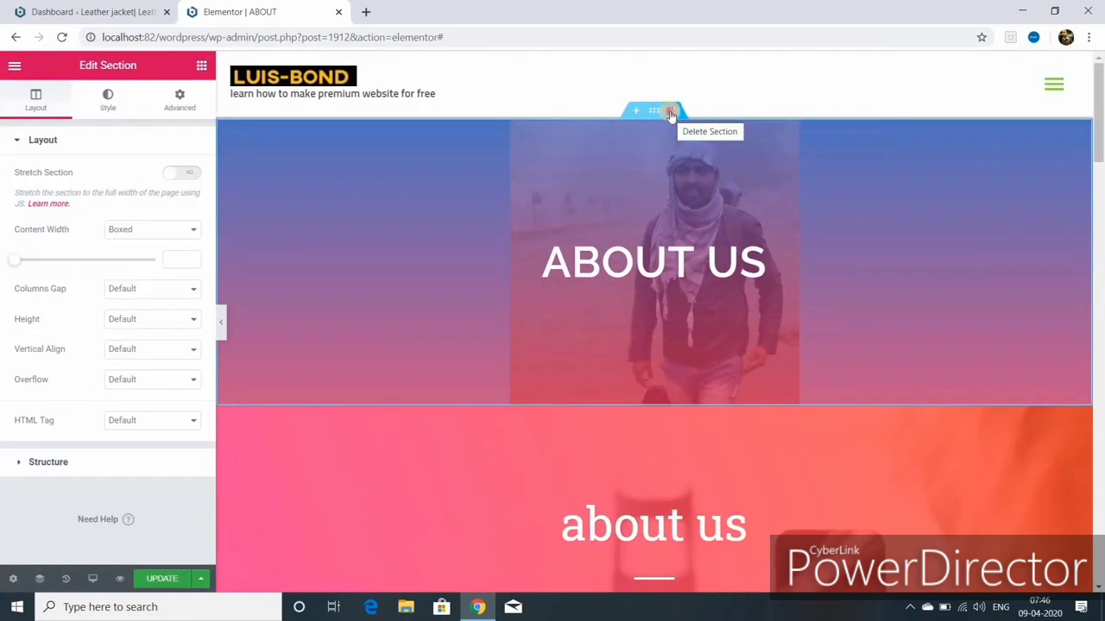
pyautogui.click(671, 112)
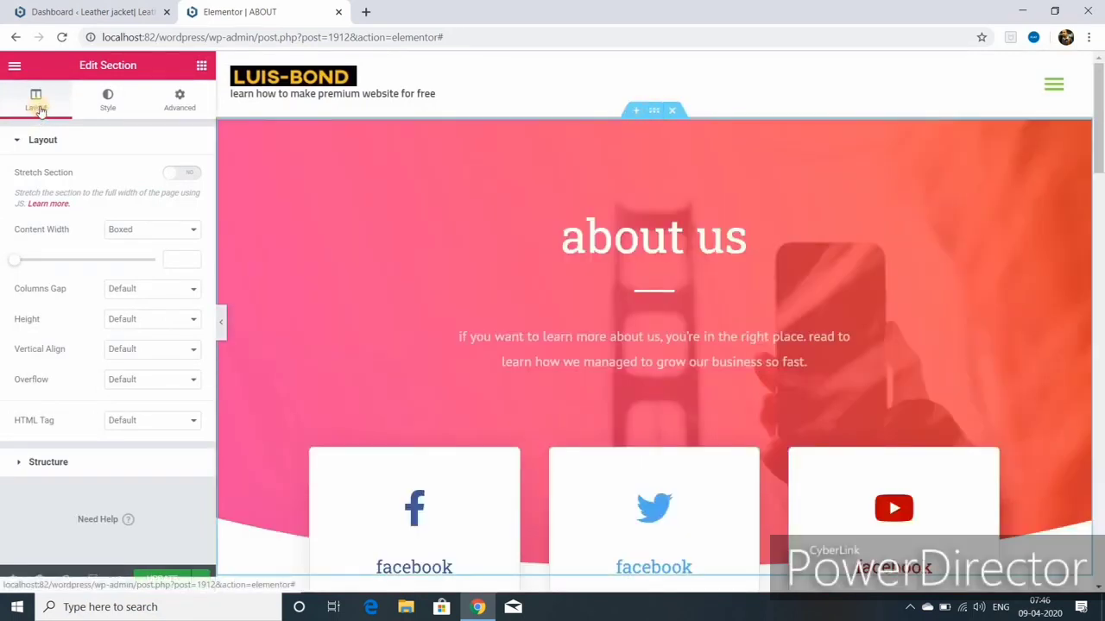
# Step: Give the about us section a minimum height and a leather belt photo background
pyautogui.click(198, 322)
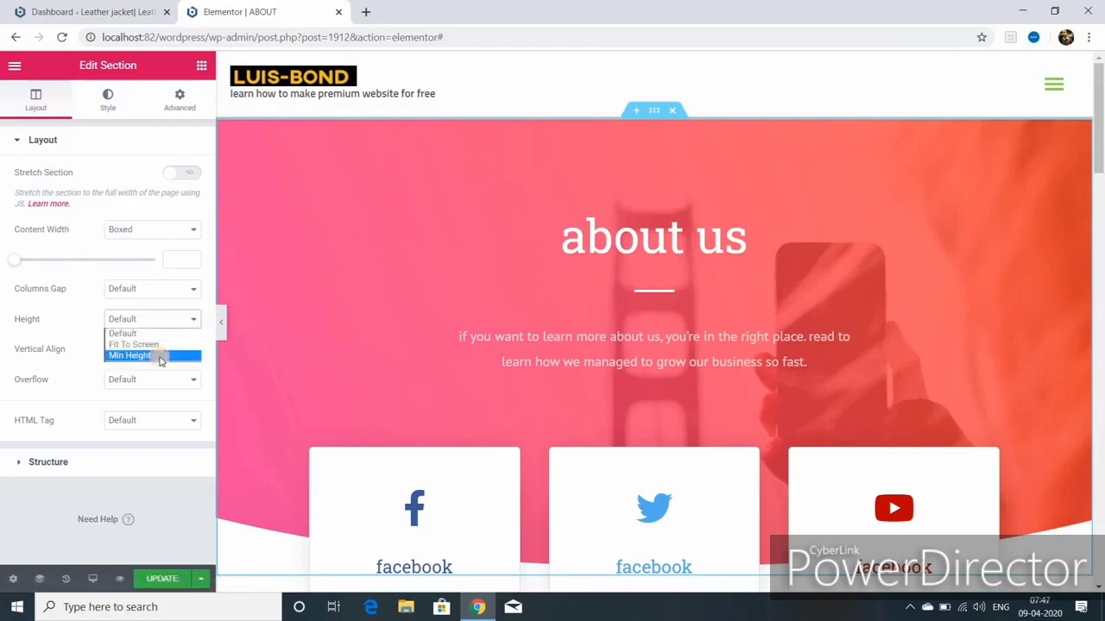
pyautogui.click(161, 356)
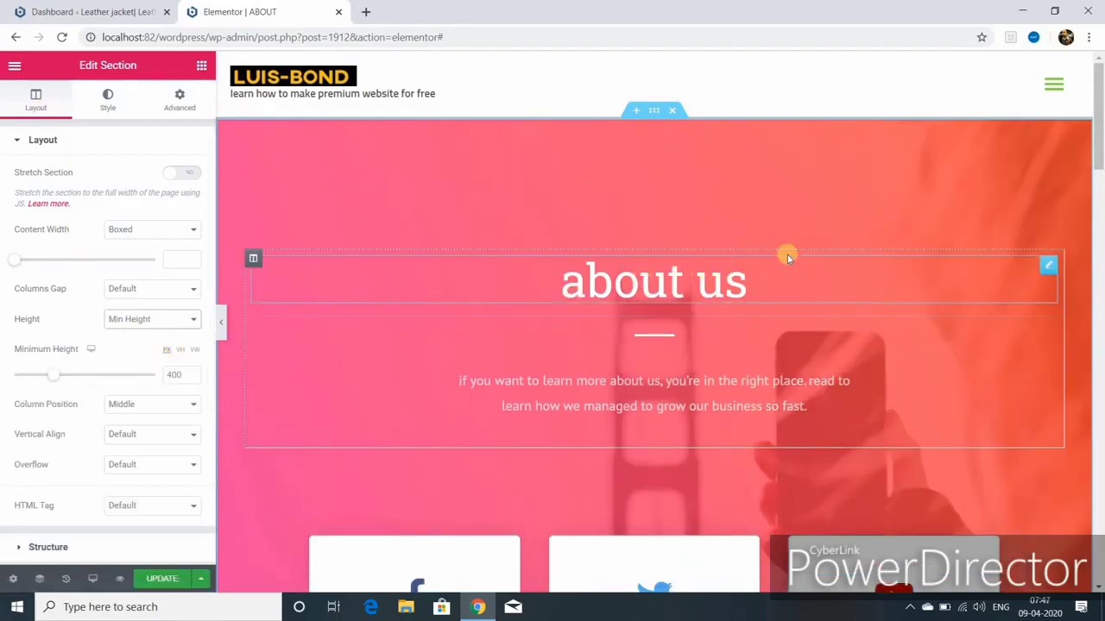
pyautogui.click(107, 104)
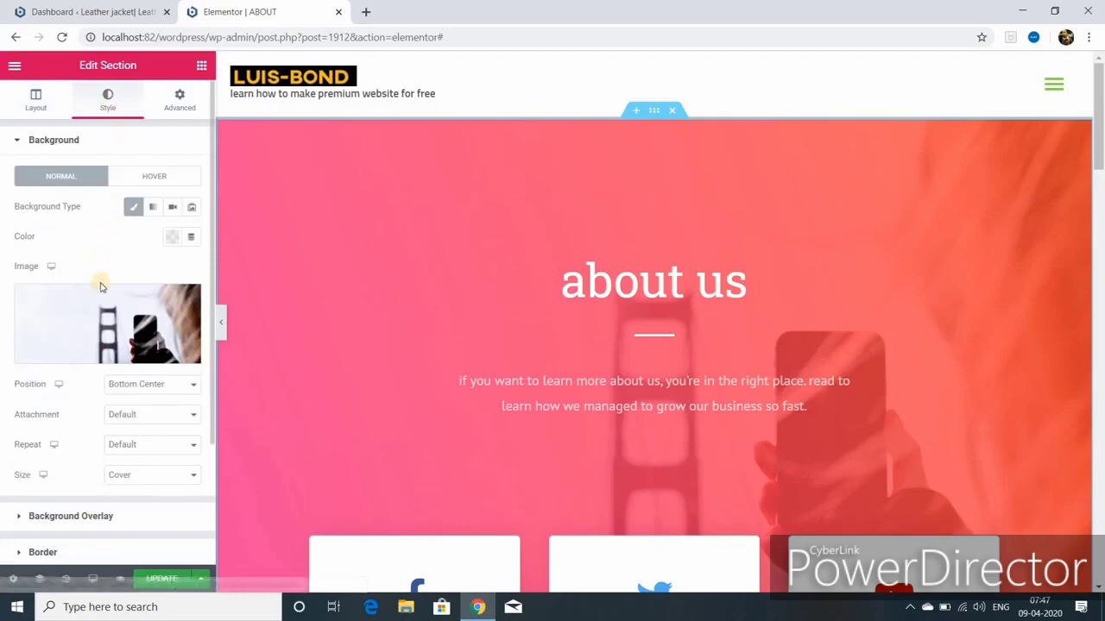
pyautogui.moveTo(99, 315)
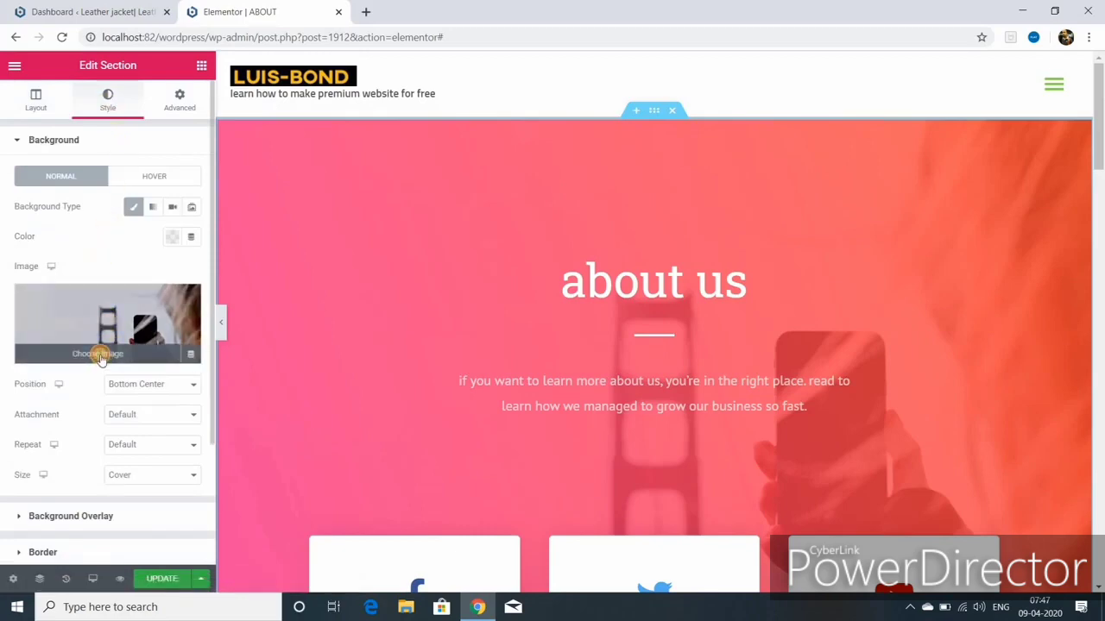
pyautogui.click(104, 355)
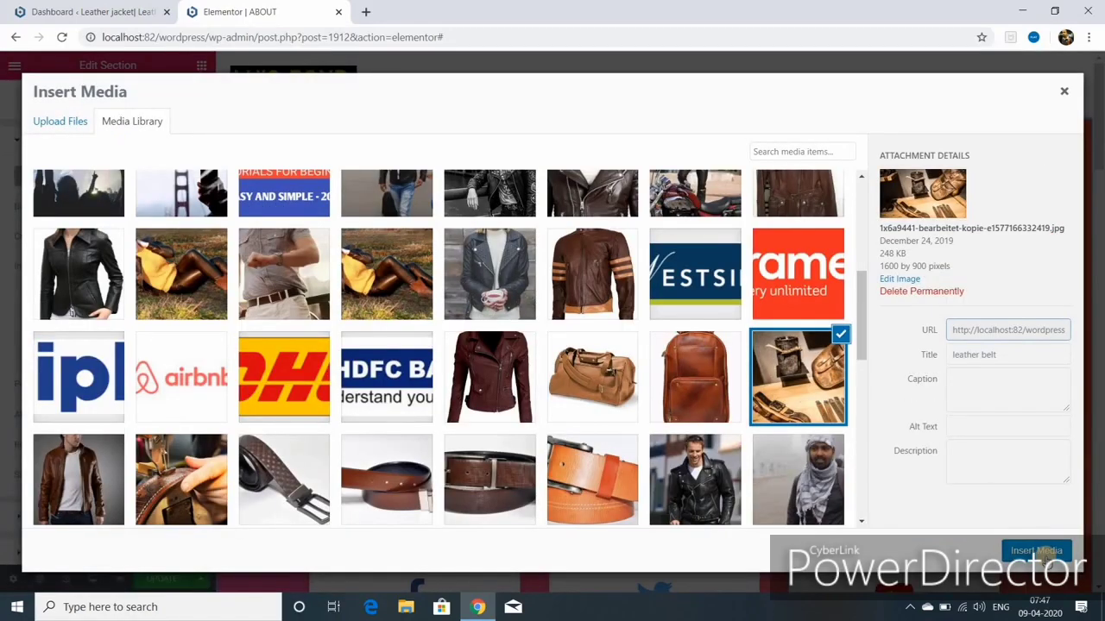
pyautogui.click(1040, 553)
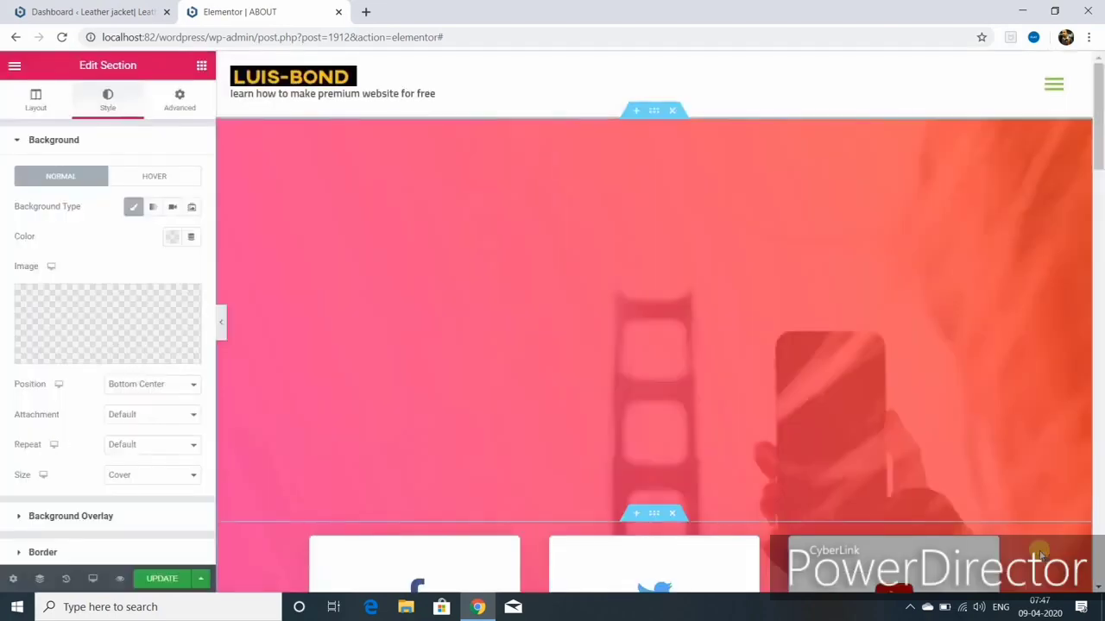
# Step: Change the overlay gradient's first colour to the light blue preset
pyautogui.scroll(-2, 115, 380)
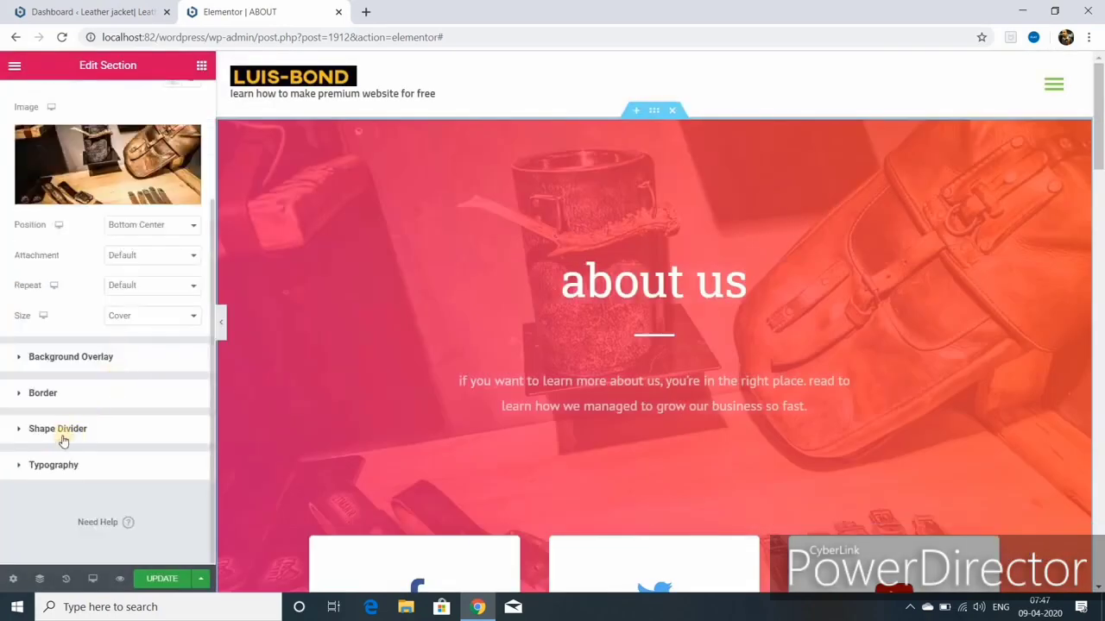
pyautogui.click(89, 359)
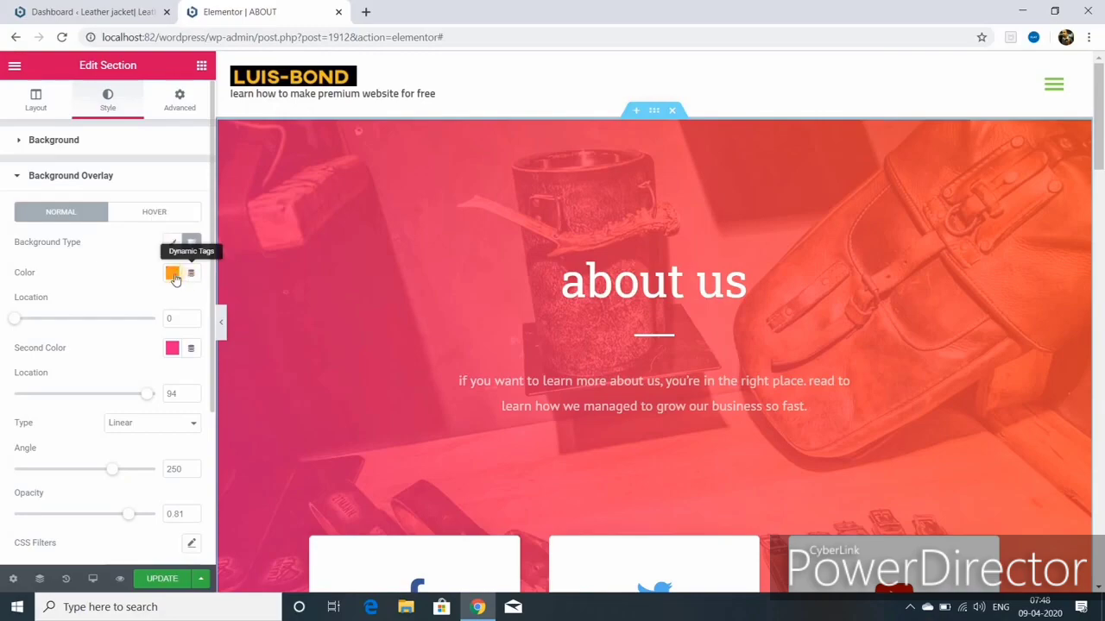
pyautogui.click(172, 274)
pyautogui.click(104, 307)
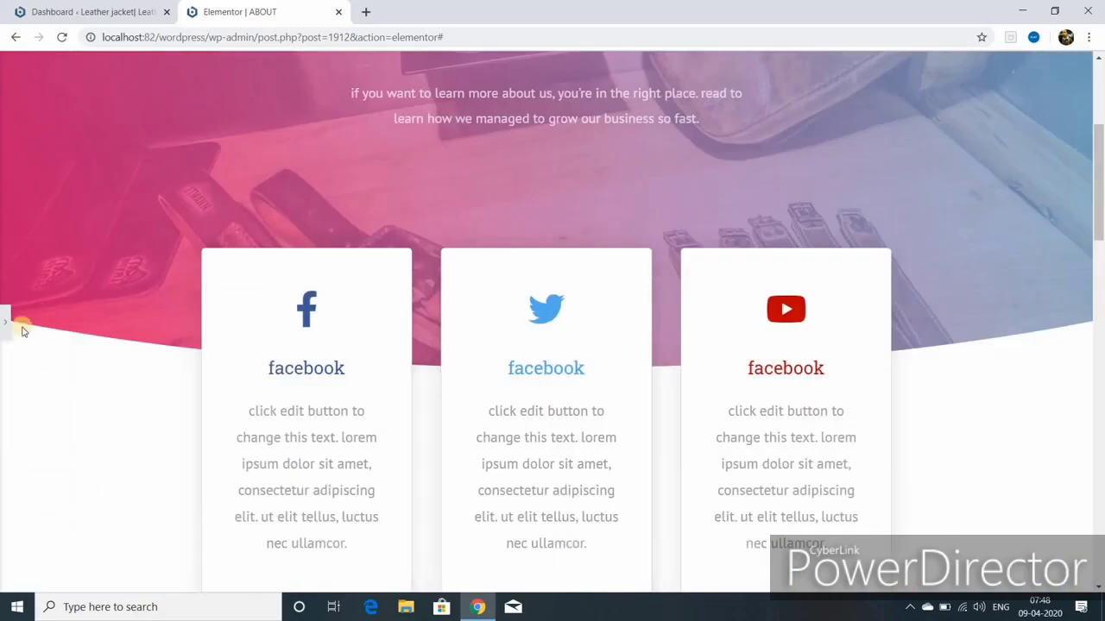
pyautogui.click(10, 324)
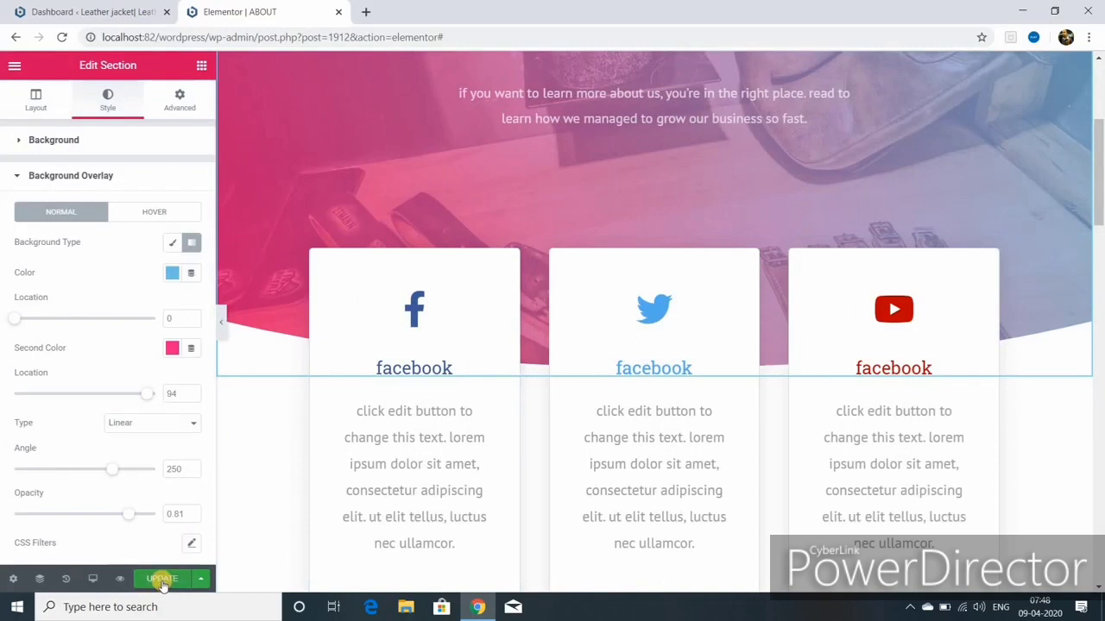
# Step: Save the page and replace the first card's Facebook icon with Instagram
pyautogui.click(162, 580)
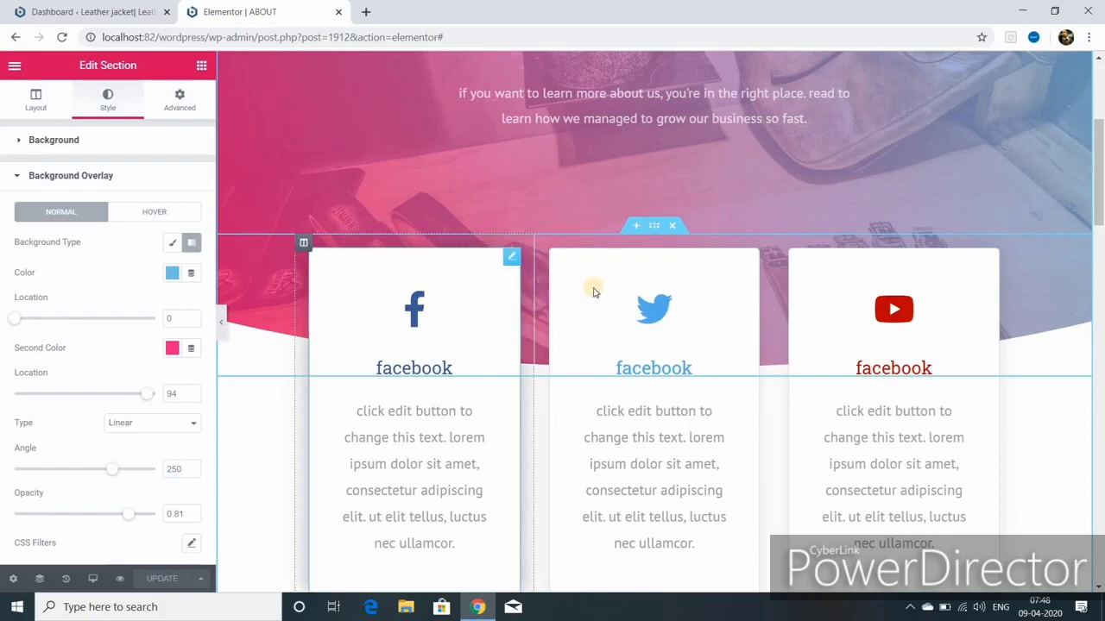
pyautogui.click(510, 260)
pyautogui.moveTo(97, 256)
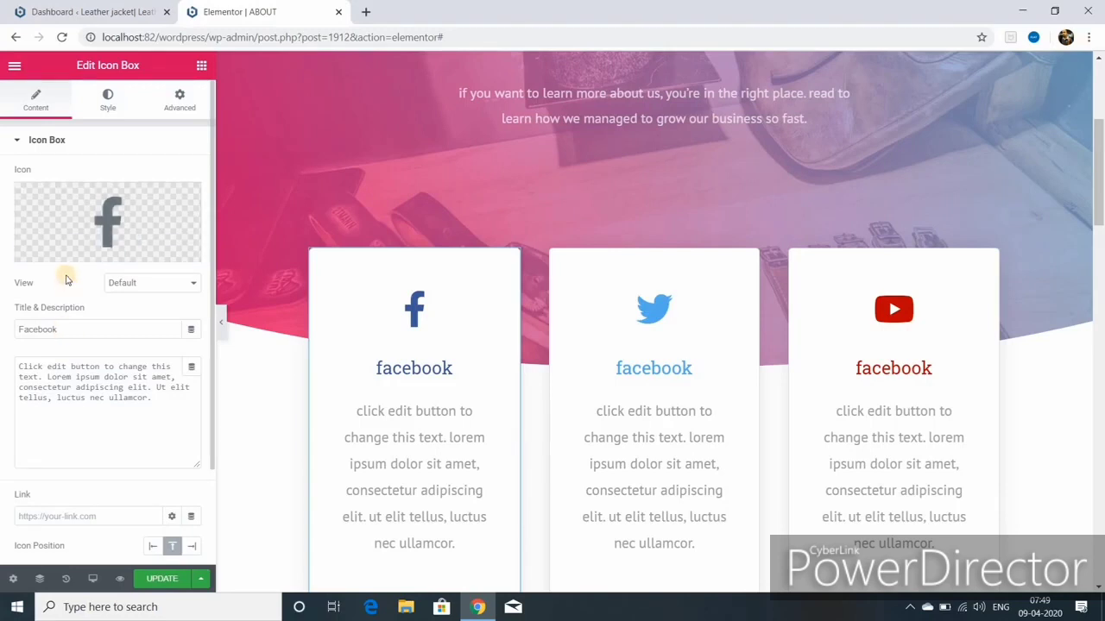
pyautogui.moveTo(48, 250)
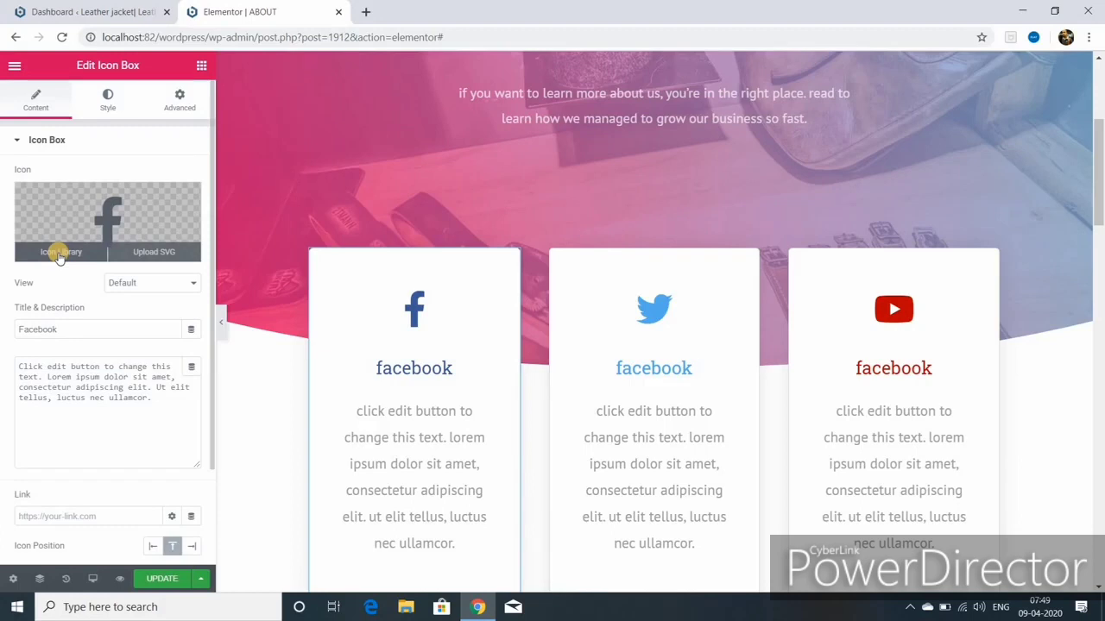
pyautogui.click(59, 253)
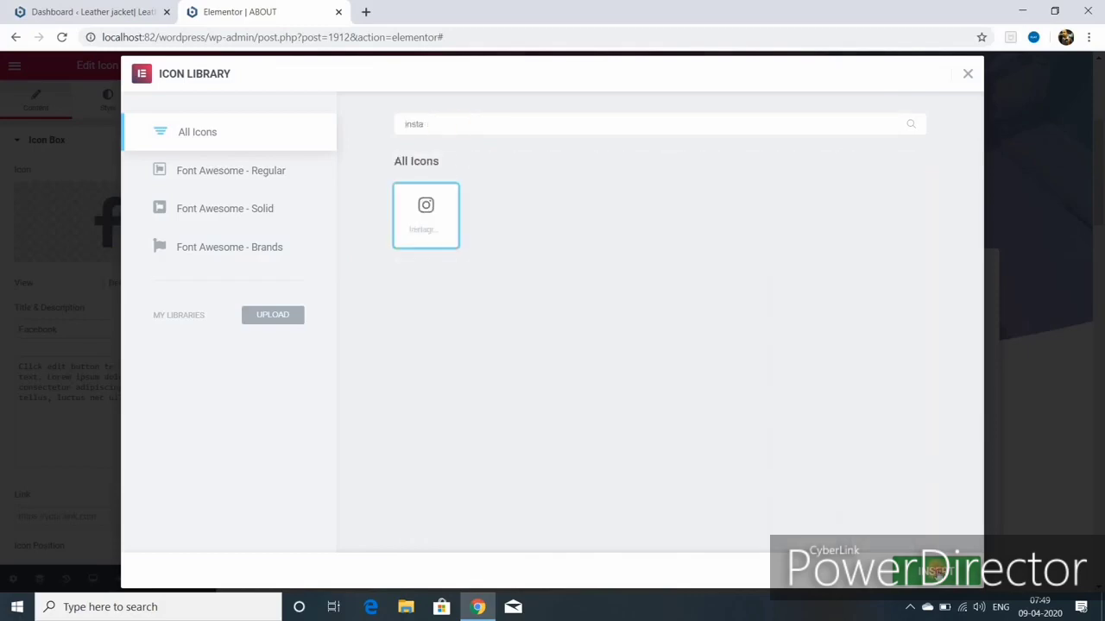
pyautogui.click(936, 570)
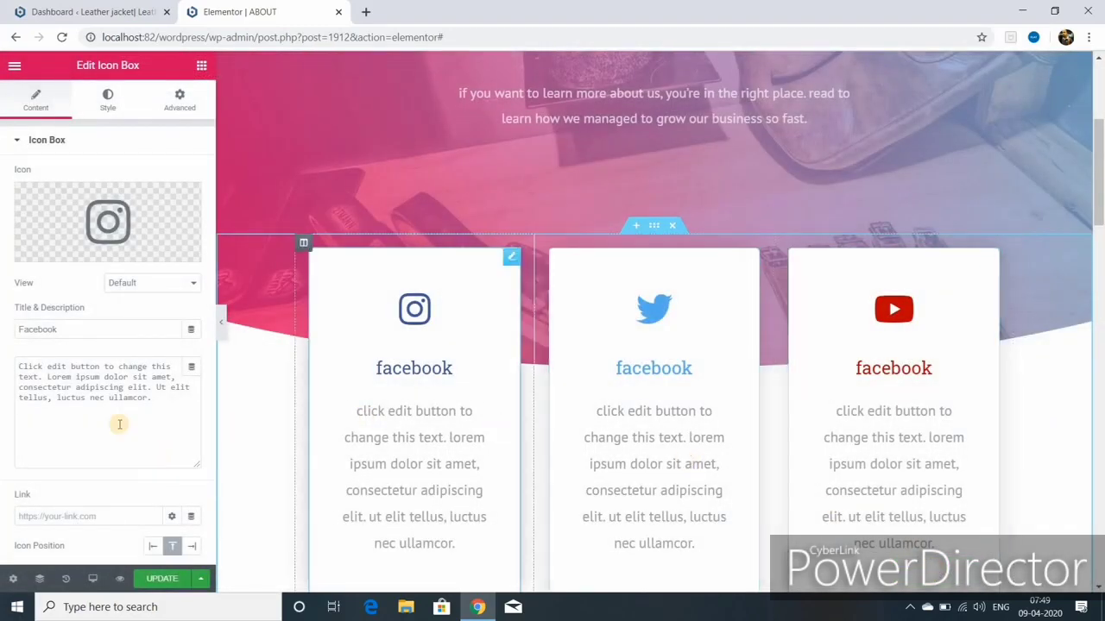
# Step: Retitle the first card 'INSTAGRAM'
pyautogui.click(71, 329)
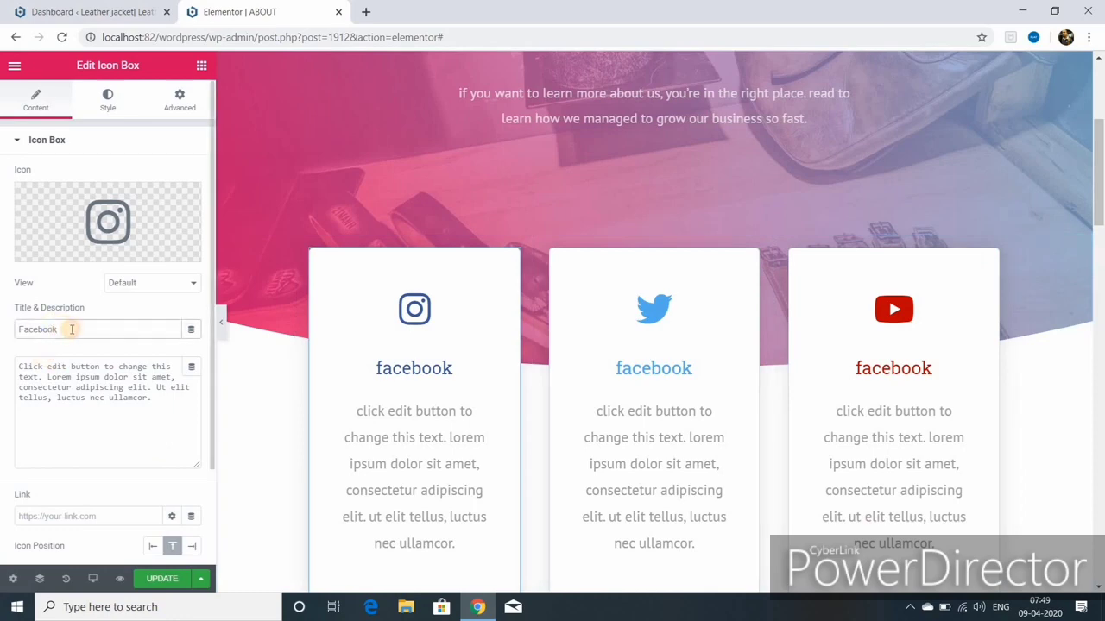
pyautogui.press('BackSpace')
pyautogui.press('BackSpace')
pyautogui.press('BackSpace')
pyautogui.press('BackSpace')
pyautogui.press('BackSpace')
pyautogui.press('BackSpace')
pyautogui.press('BackSpace')
pyautogui.press('BackSpace')
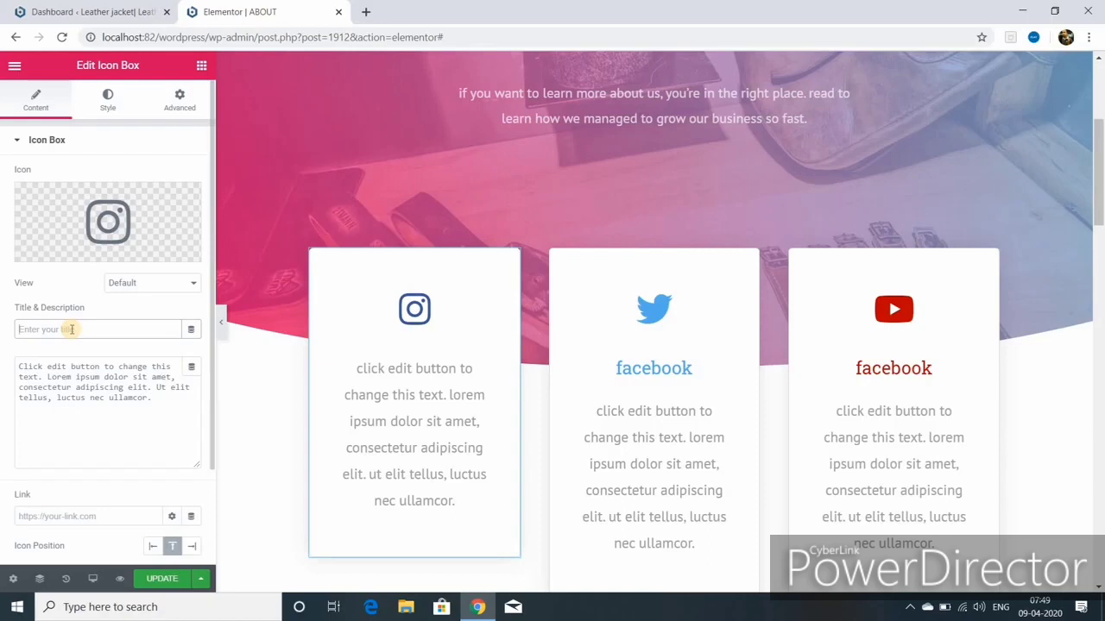
pyautogui.write('INSTAGRAM')
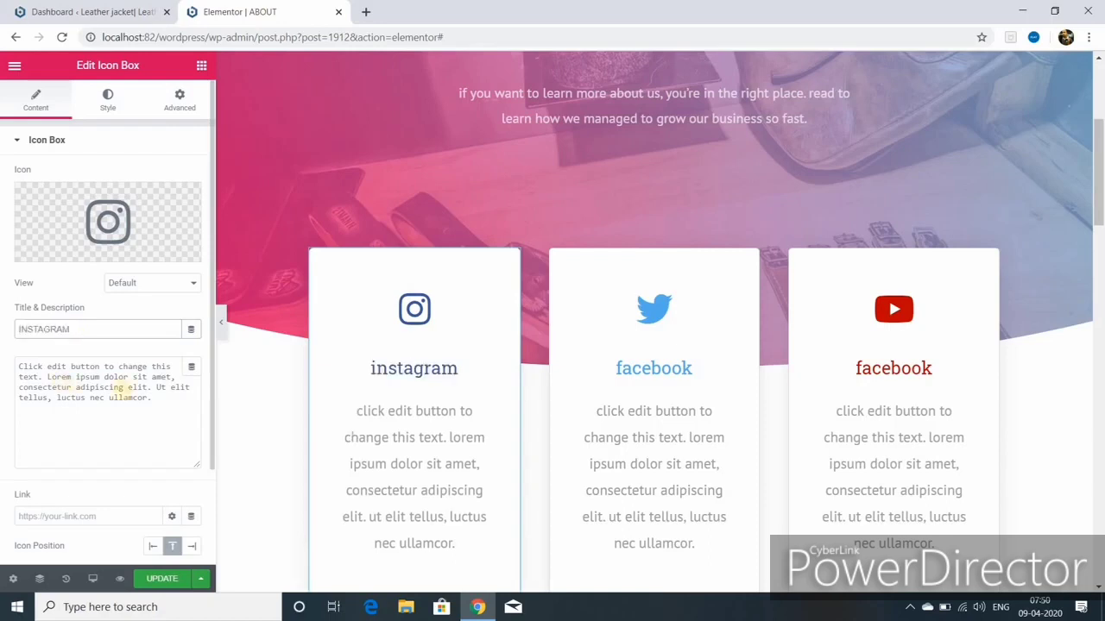
pyautogui.scroll(-2, 123, 390)
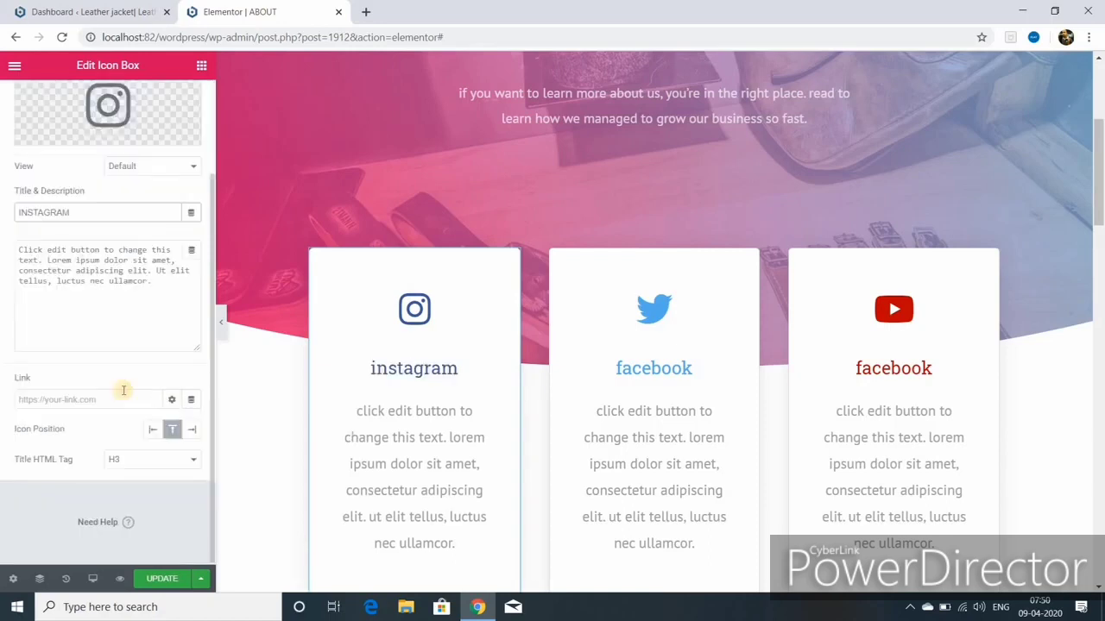
pyautogui.click(38, 399)
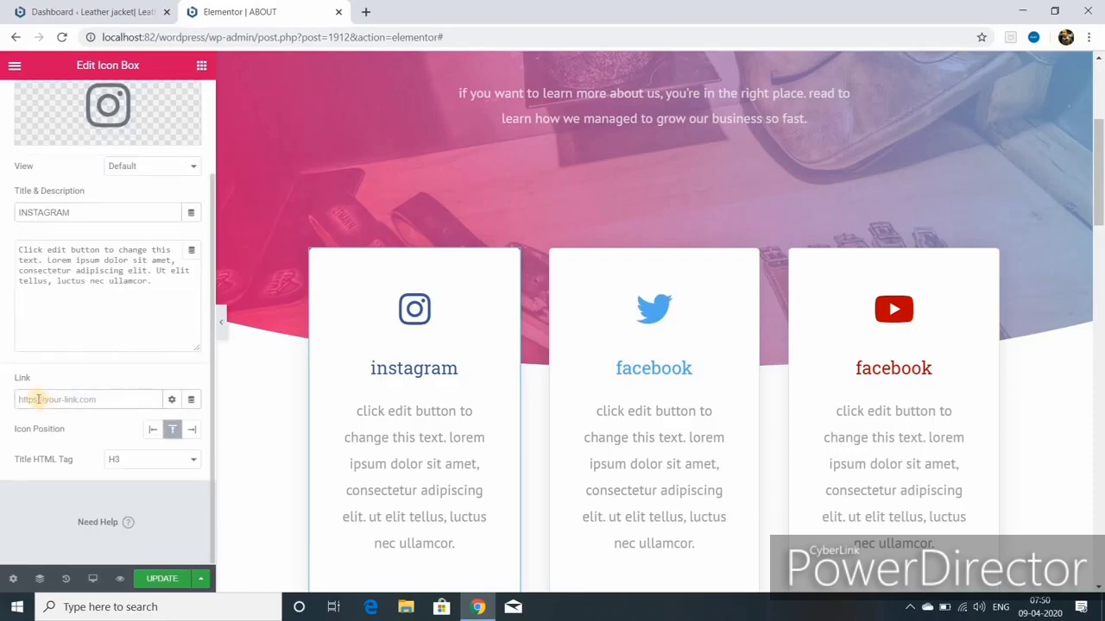
pyautogui.write('https')
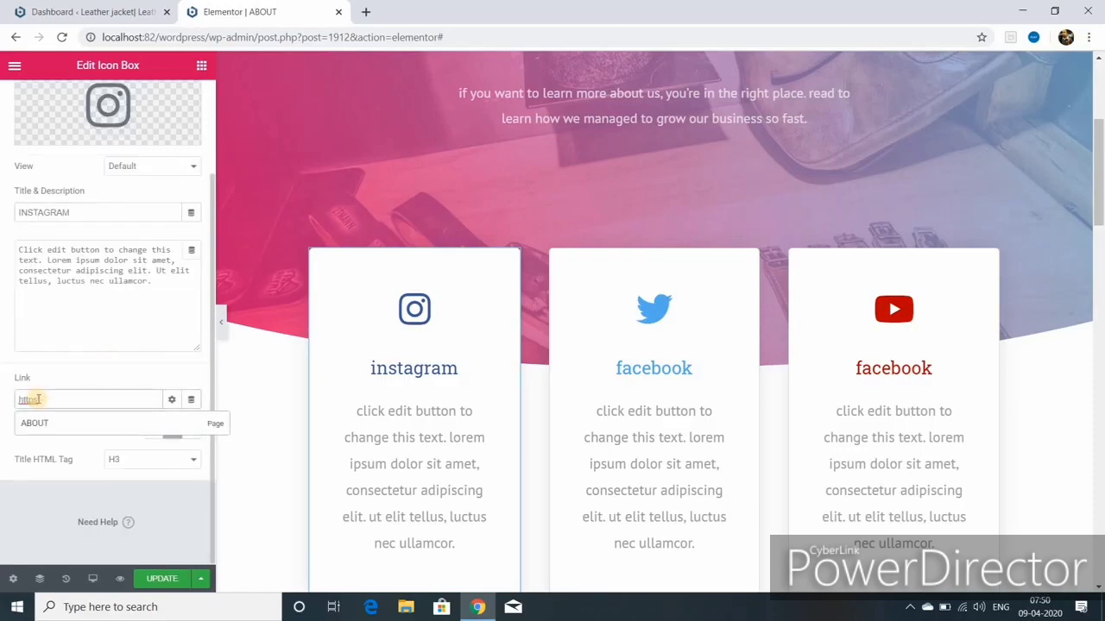
pyautogui.moveTo(103, 37); pyautogui.dragTo(257, 37)
pyautogui.rightClick(211, 38)
pyautogui.click(231, 115)
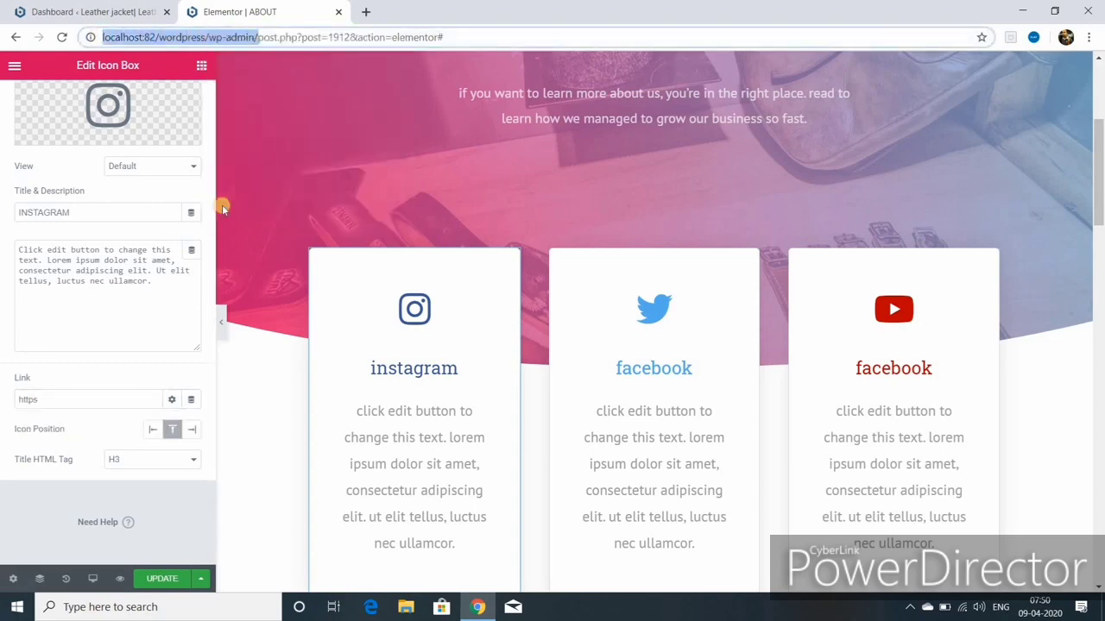
pyautogui.rightClick(39, 400)
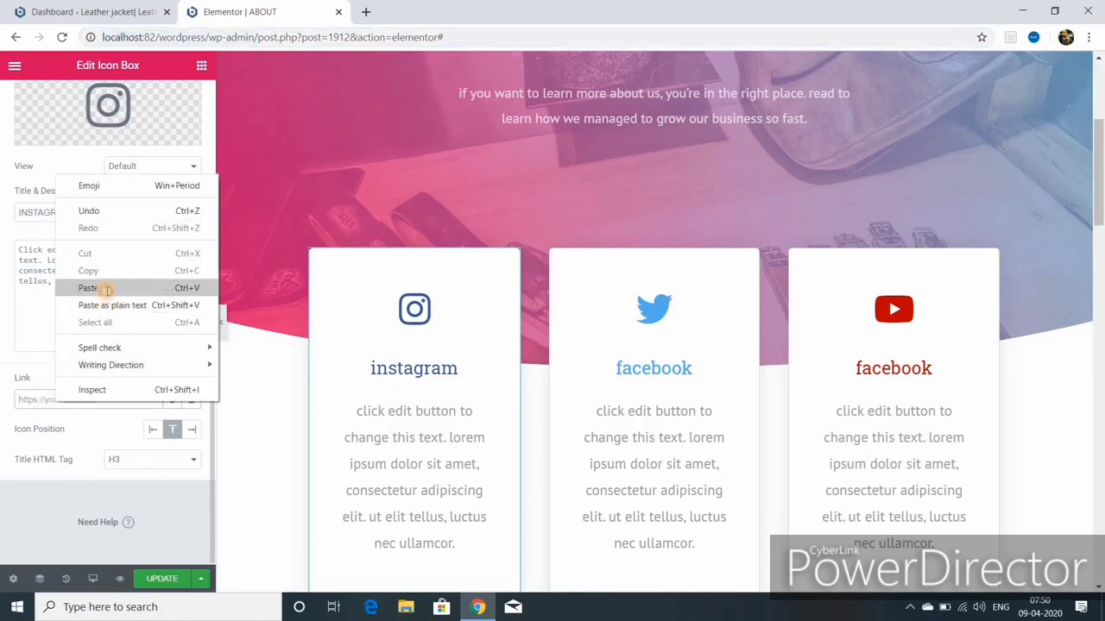
pyautogui.click(106, 288)
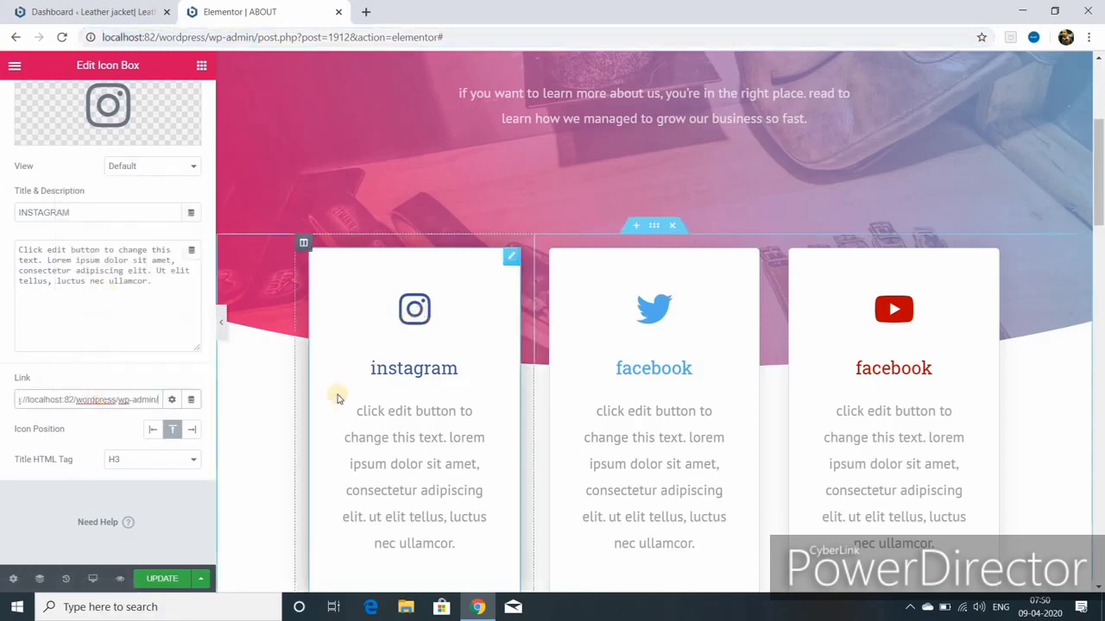
pyautogui.click(172, 399)
pyautogui.click(86, 421)
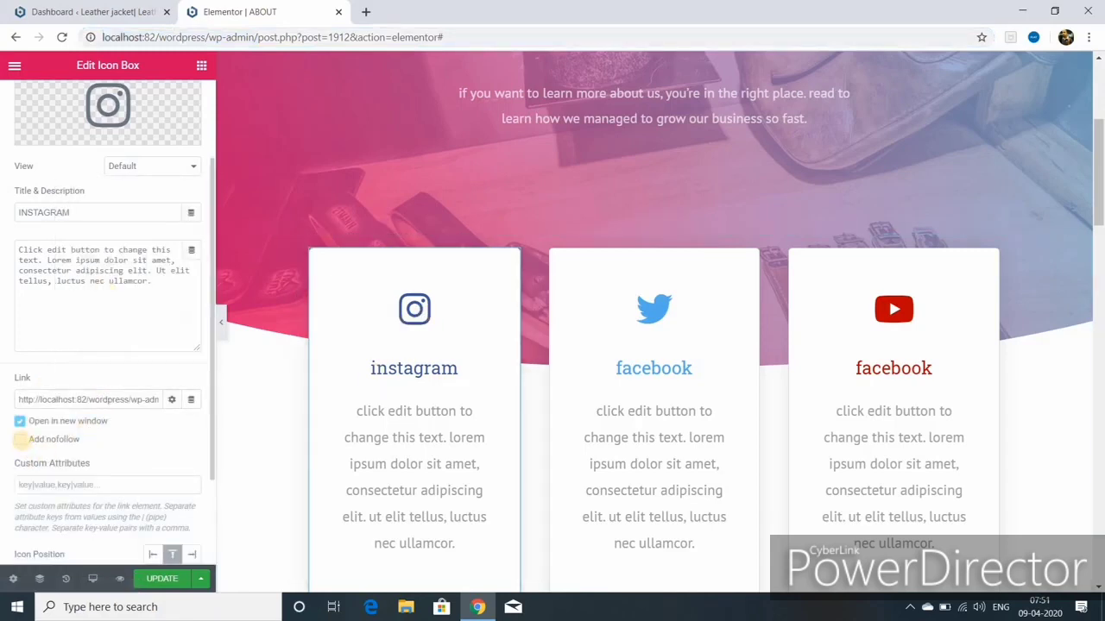
pyautogui.click(164, 579)
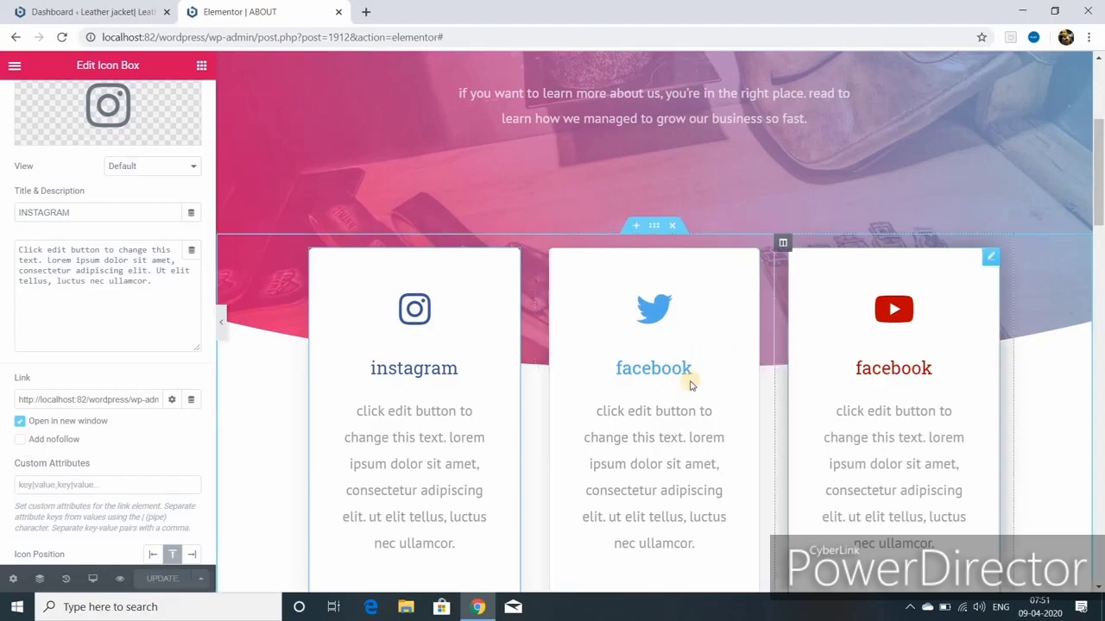
pyautogui.scroll(2, 108, 172)
pyautogui.click(107, 98)
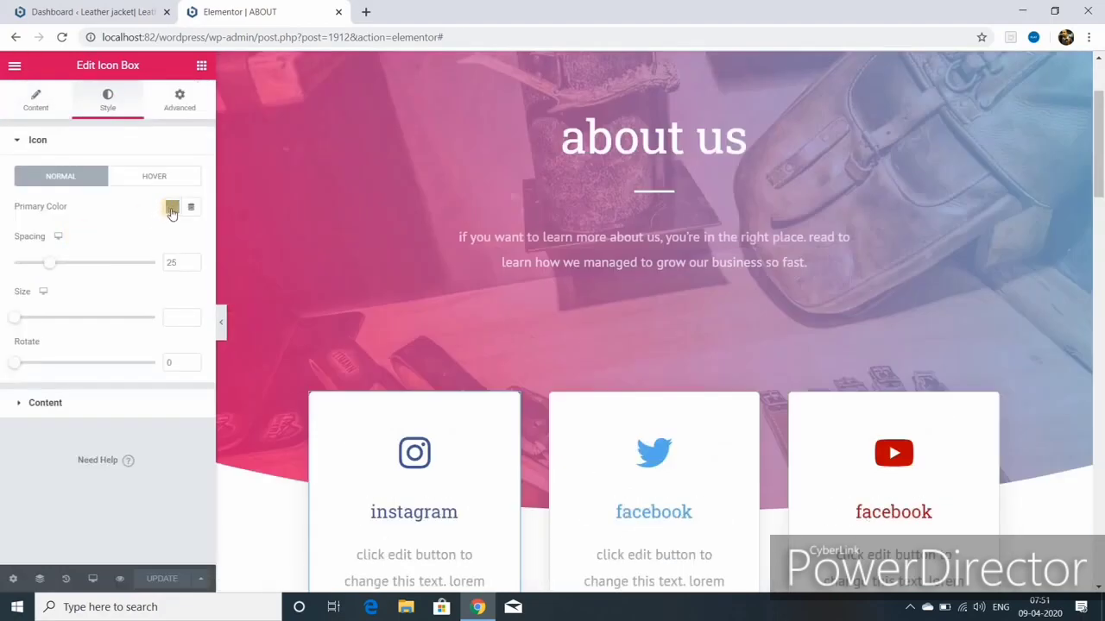
# Step: Make the Instagram icon green and its title black, size 33, weight 400, then save
pyautogui.click(172, 207)
pyautogui.click(161, 243)
pyautogui.click(45, 402)
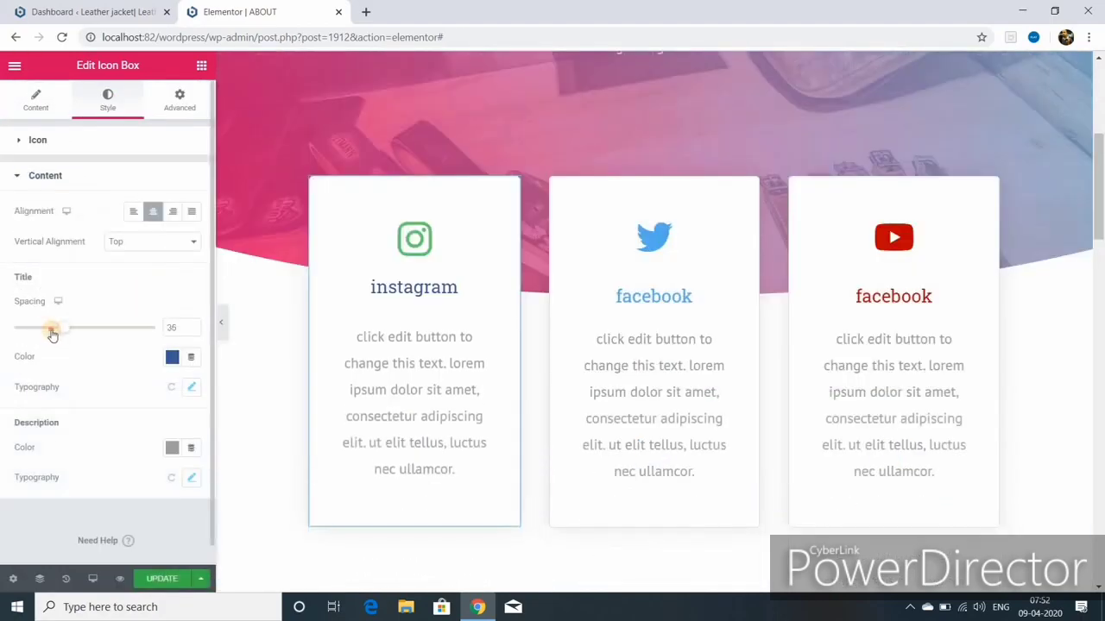
pyautogui.click(171, 358)
pyautogui.click(192, 387)
pyautogui.moveTo(26, 483); pyautogui.dragTo(44, 482)
pyautogui.scroll(-2, 121, 414)
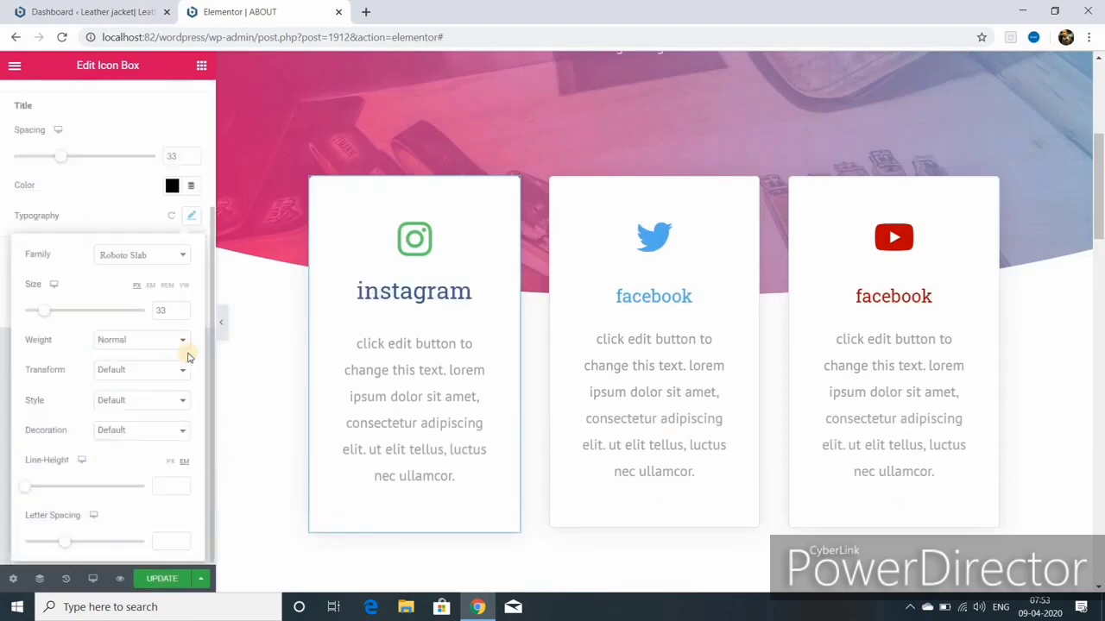
pyautogui.click(182, 340)
pyautogui.click(130, 395)
pyautogui.click(161, 578)
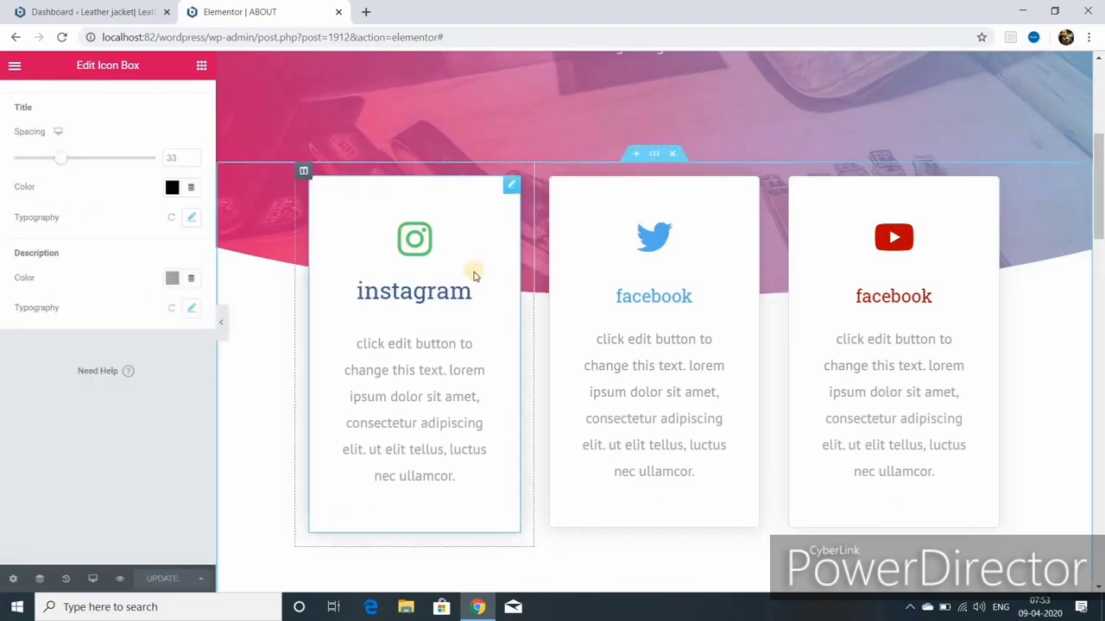
# Step: Preview the page with the editor panel hidden, then restore the panel
pyautogui.hotkey('ctrl', 'p')
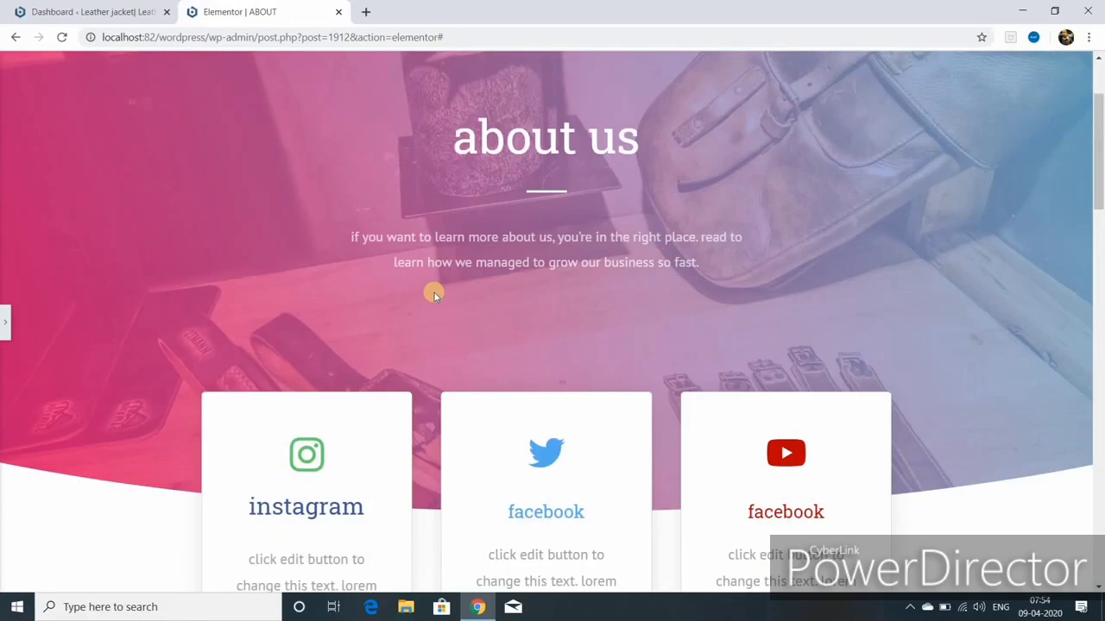
pyautogui.scroll(2, 595, 280)
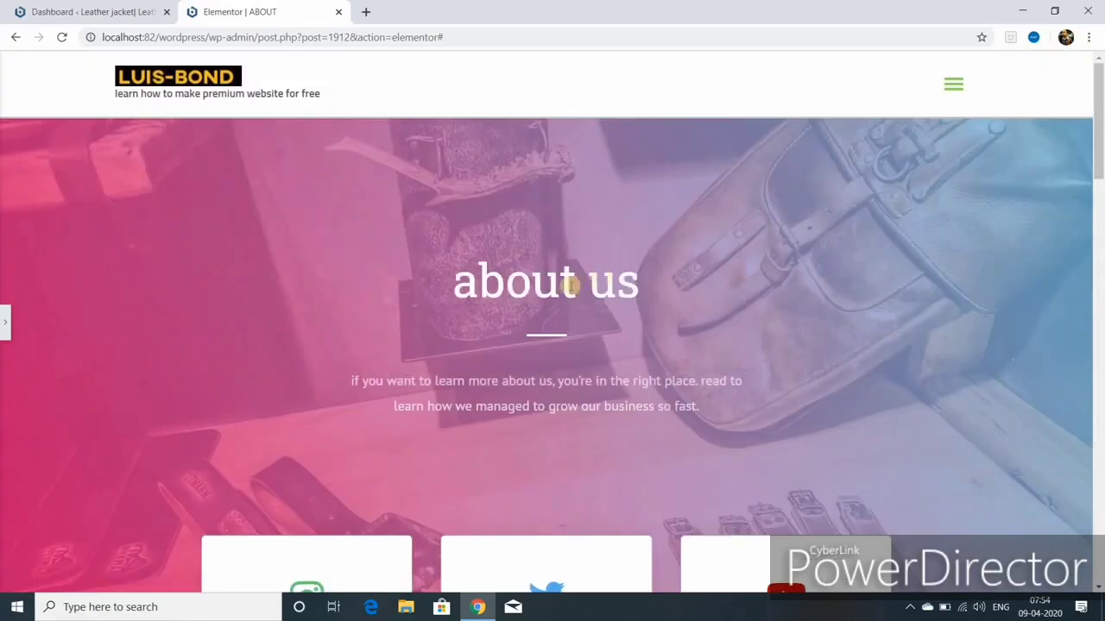
pyautogui.scroll(-1, 561, 318)
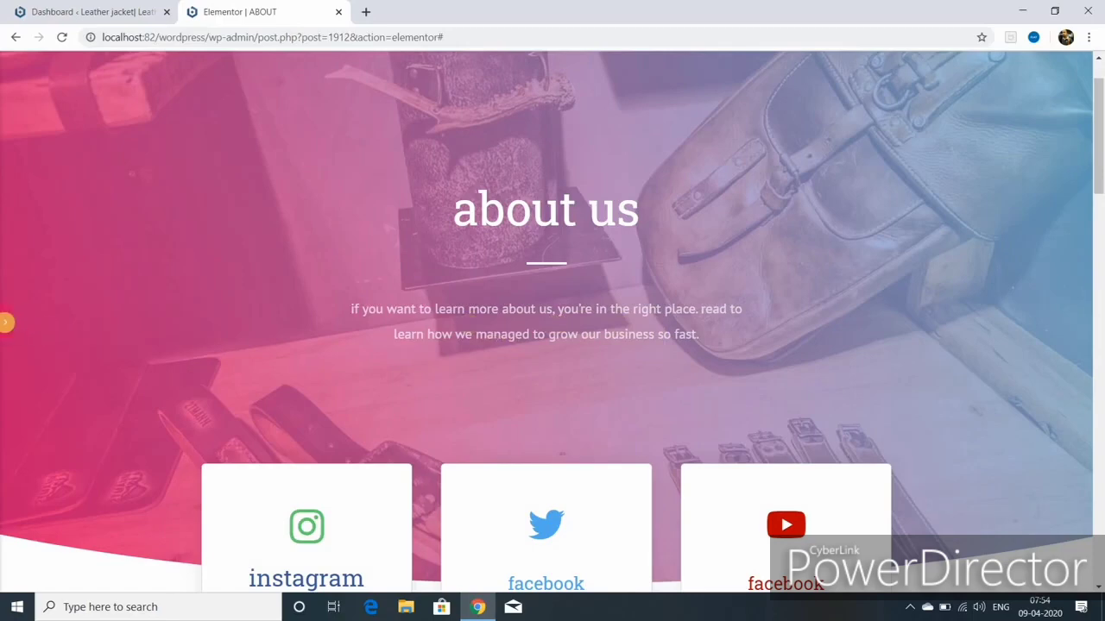
pyautogui.click(6, 322)
# Step: Set the about us heading typography to size 60, weight 500, uppercase, Normal style
pyautogui.click(628, 208)
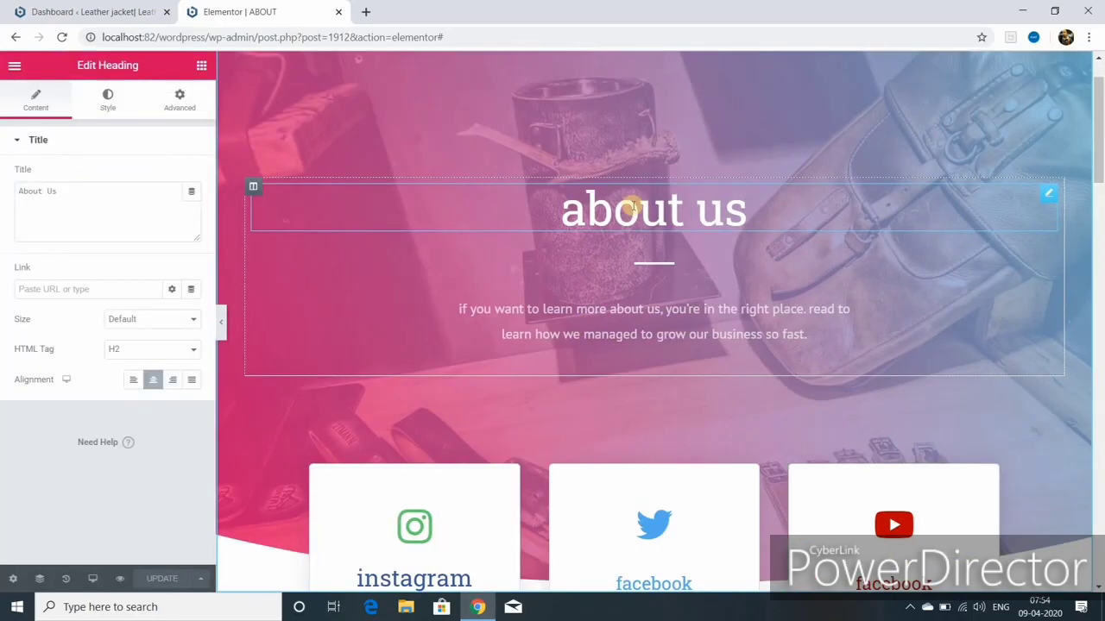
pyautogui.click(107, 97)
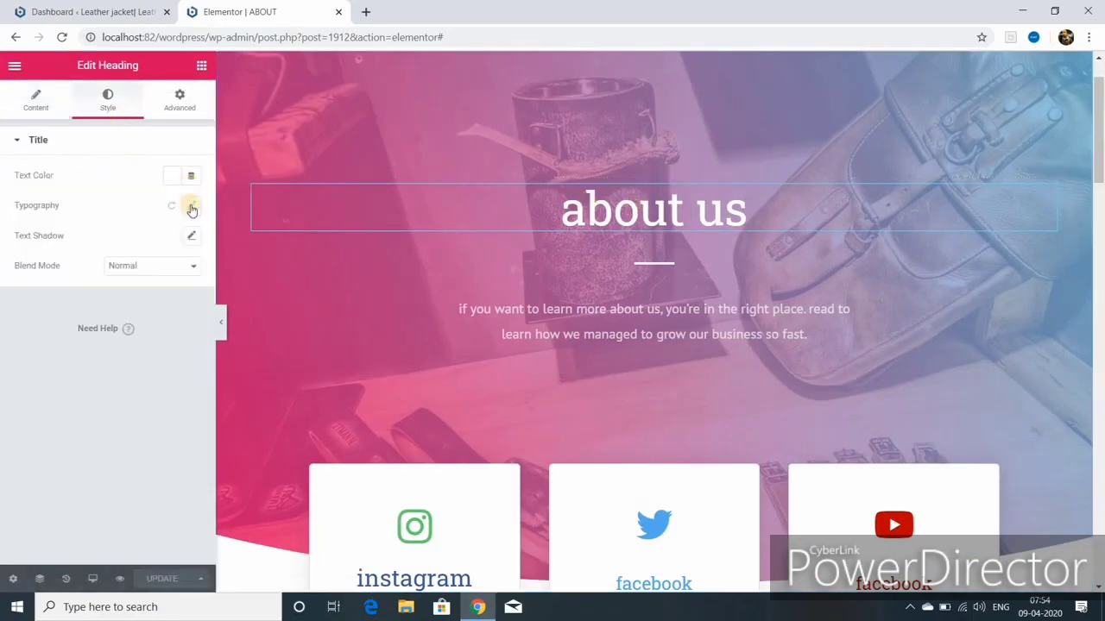
pyautogui.click(190, 206)
pyautogui.click(180, 302)
pyautogui.click(180, 303)
pyautogui.click(180, 302)
pyautogui.click(180, 302)
pyautogui.click(180, 303)
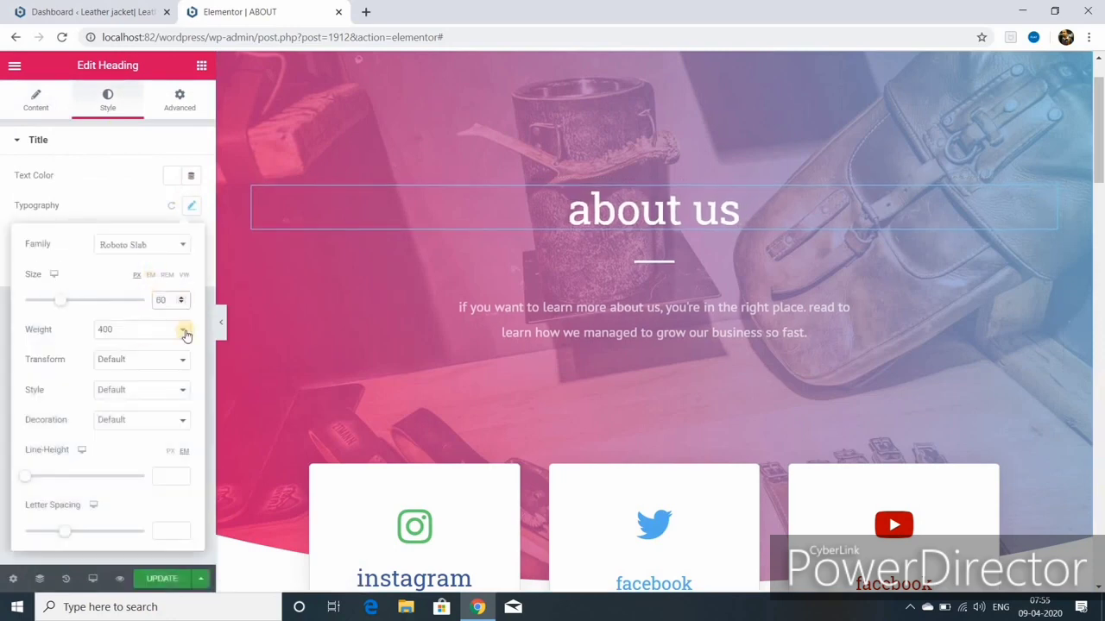
pyautogui.click(184, 332)
pyautogui.click(148, 397)
pyautogui.click(182, 361)
pyautogui.click(144, 387)
pyautogui.click(183, 390)
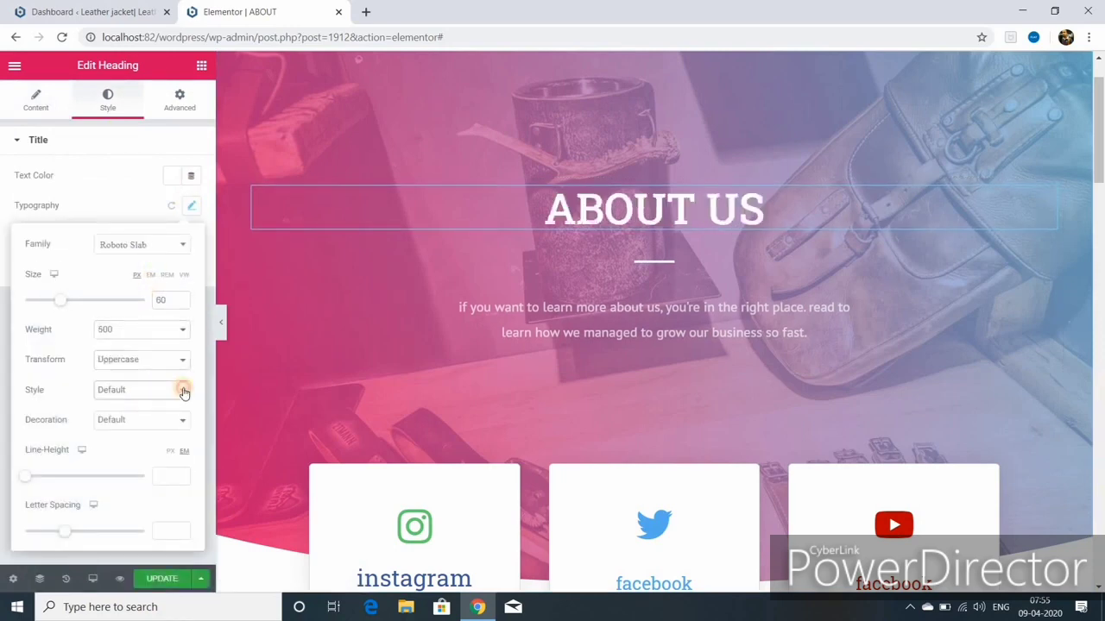
pyautogui.click(160, 425)
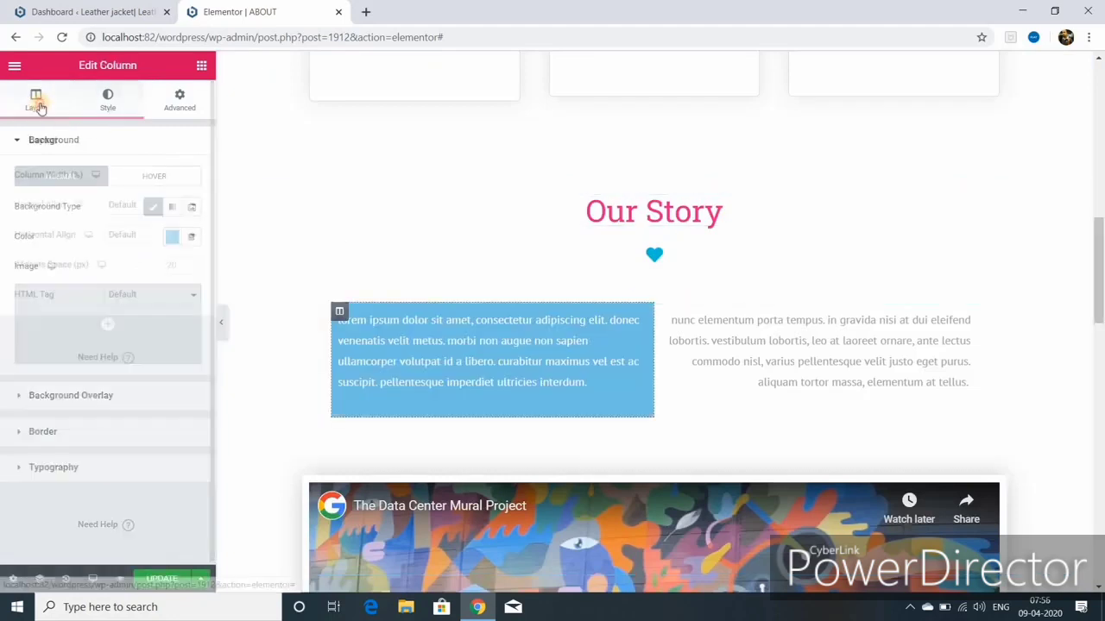
# Step: Give the Our Story column margin 50 and padding 025, then duplicate it
pyautogui.click(179, 99)
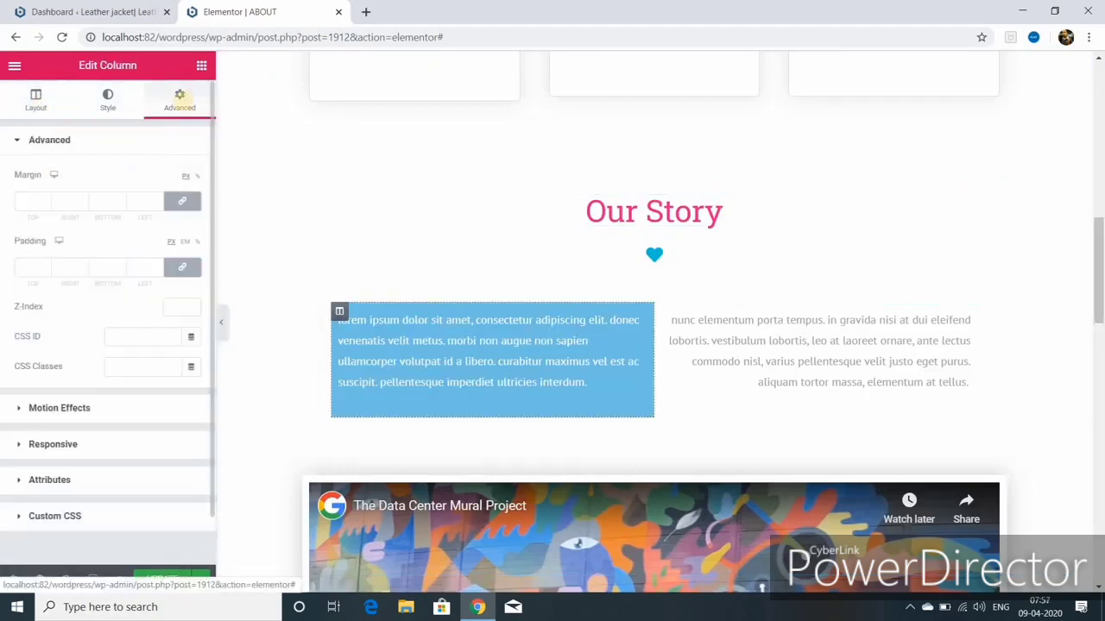
pyautogui.click(46, 199)
pyautogui.write('50')
pyautogui.click(32, 267)
pyautogui.write('025')
pyautogui.rightClick(338, 313)
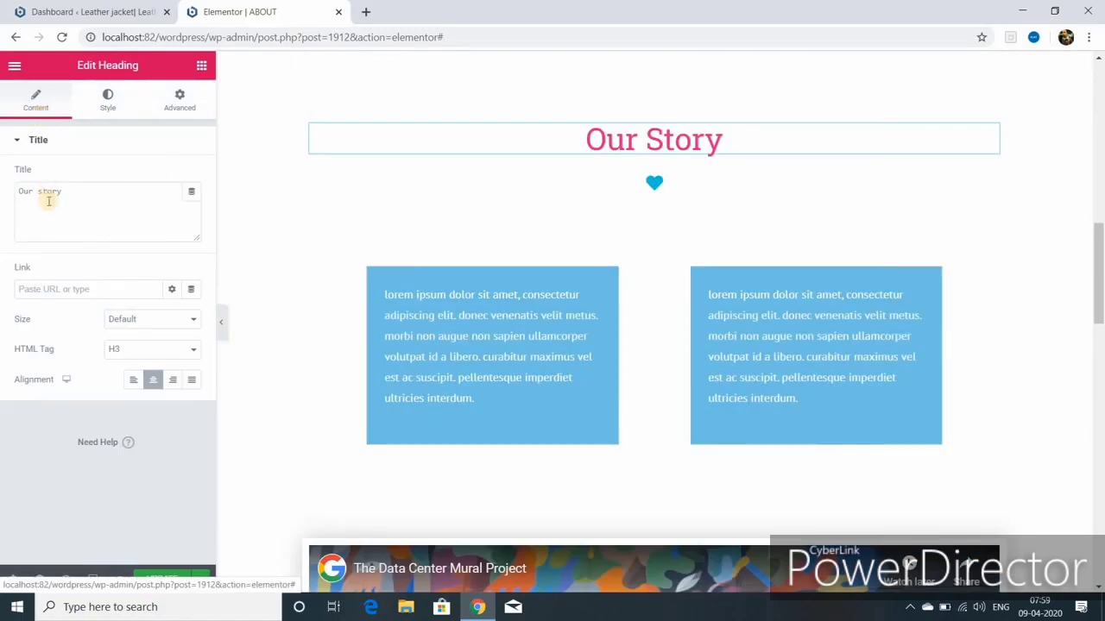
# Step: Increase the Our Story heading font size to 43
pyautogui.click(108, 100)
pyautogui.click(190, 206)
pyautogui.click(181, 297)
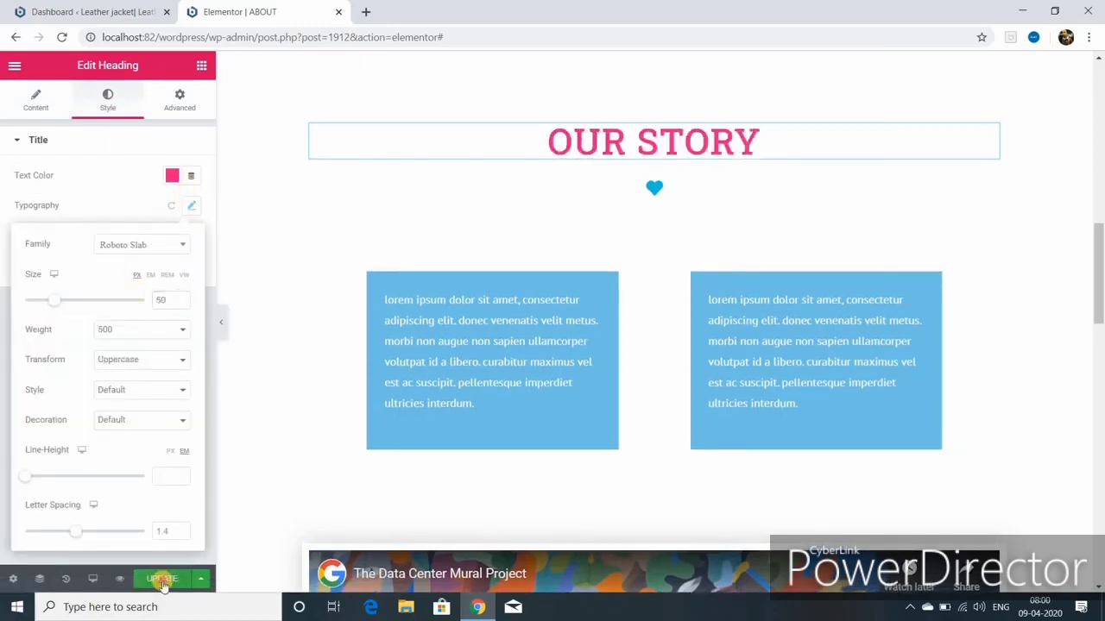
pyautogui.click(163, 579)
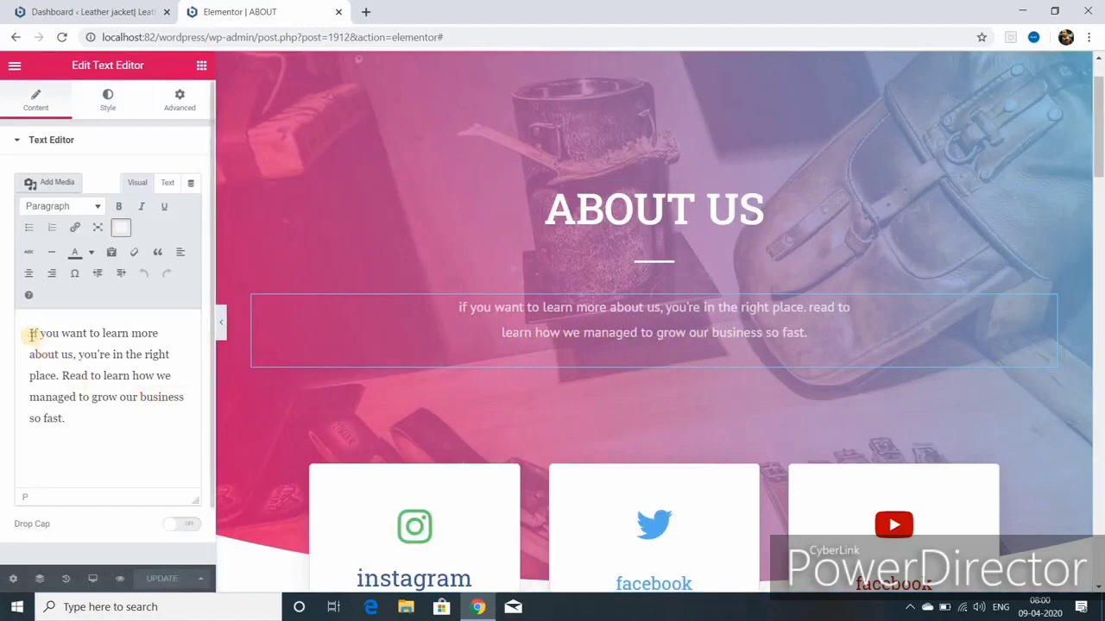
# Step: Paste a second copy of the hero paragraph after the original text
pyautogui.click(161, 416)
pyautogui.write("If you want to learn more about us, you're in the right place. Read to learn how we managed to grow our business so fast.")
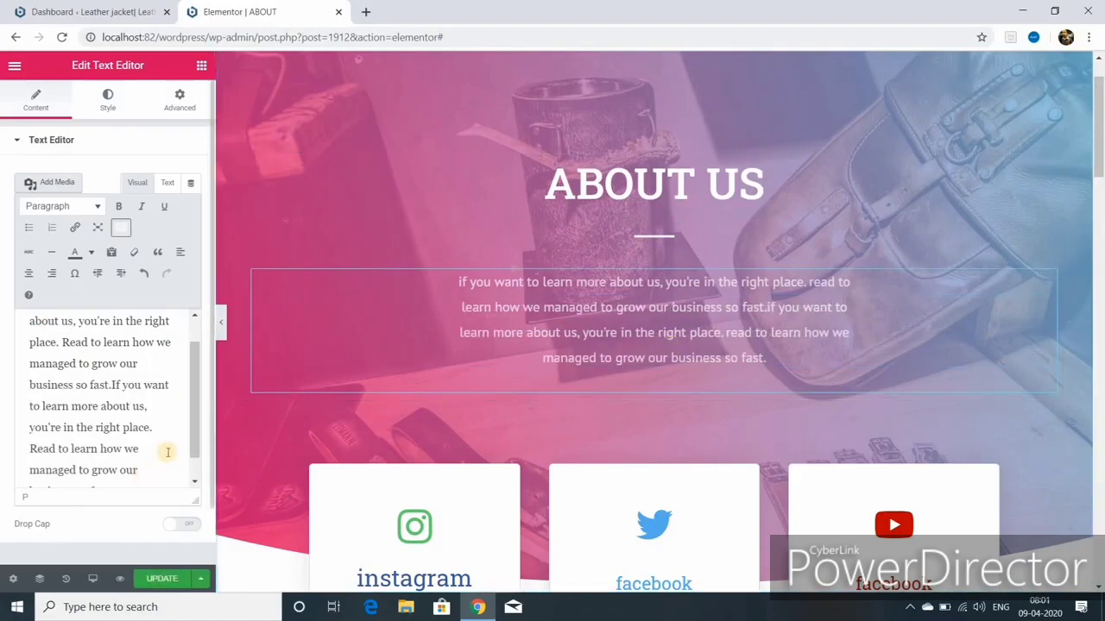
pyautogui.scroll(-1, 151, 462)
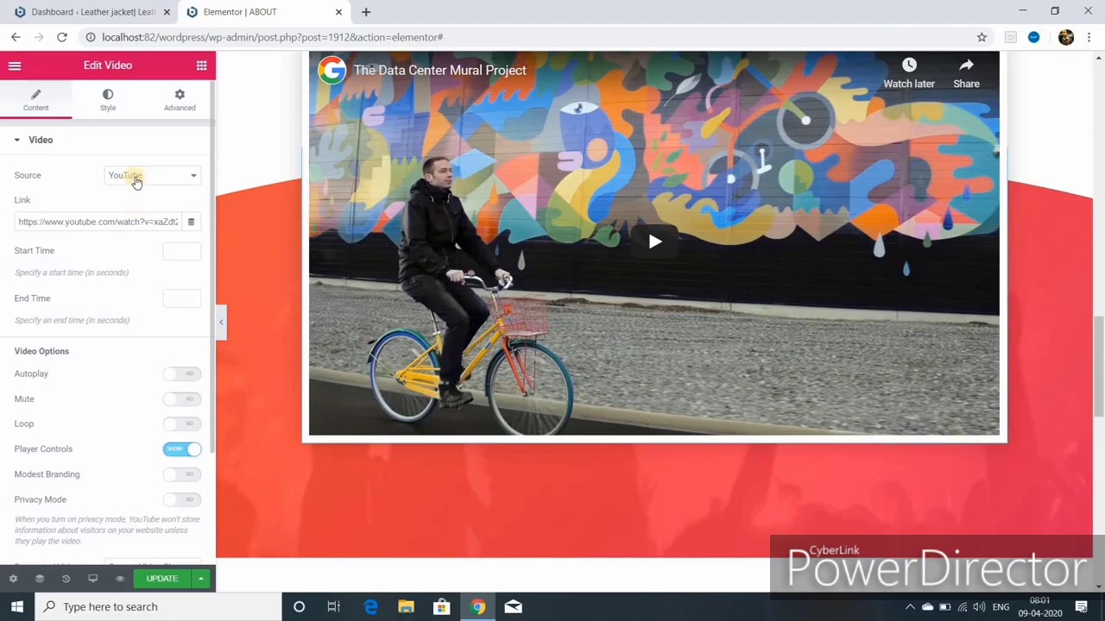
# Step: Replace the video link with the 'How To Make WordPress Website for Free New 2020' YouTube URL and save
pyautogui.scroll(1, 518, 238)
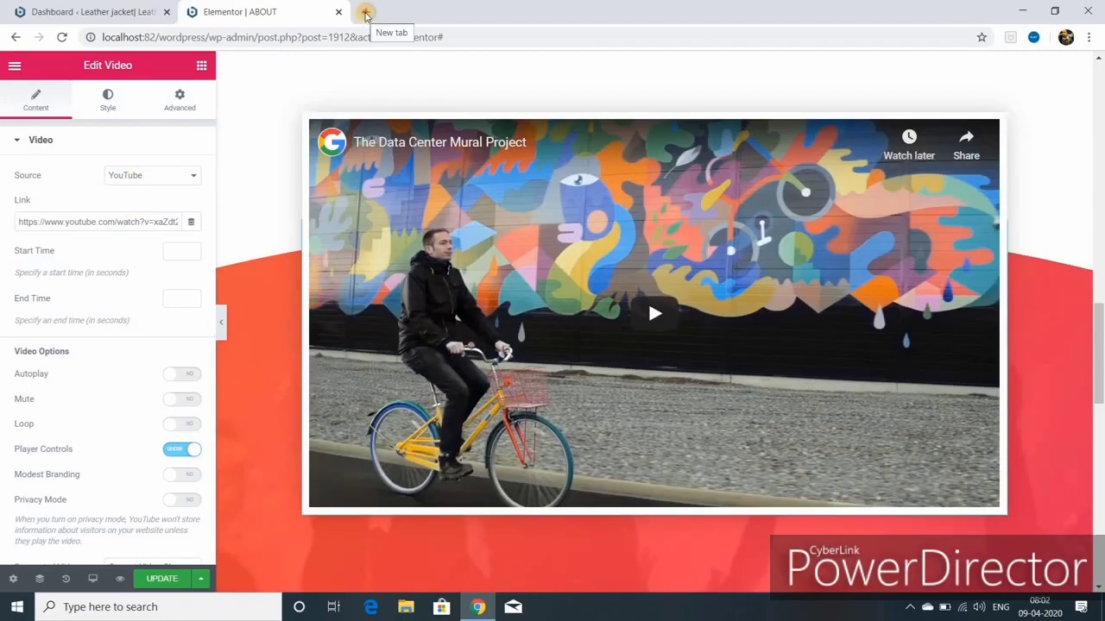
pyautogui.click(366, 12)
pyautogui.rightClick(309, 369)
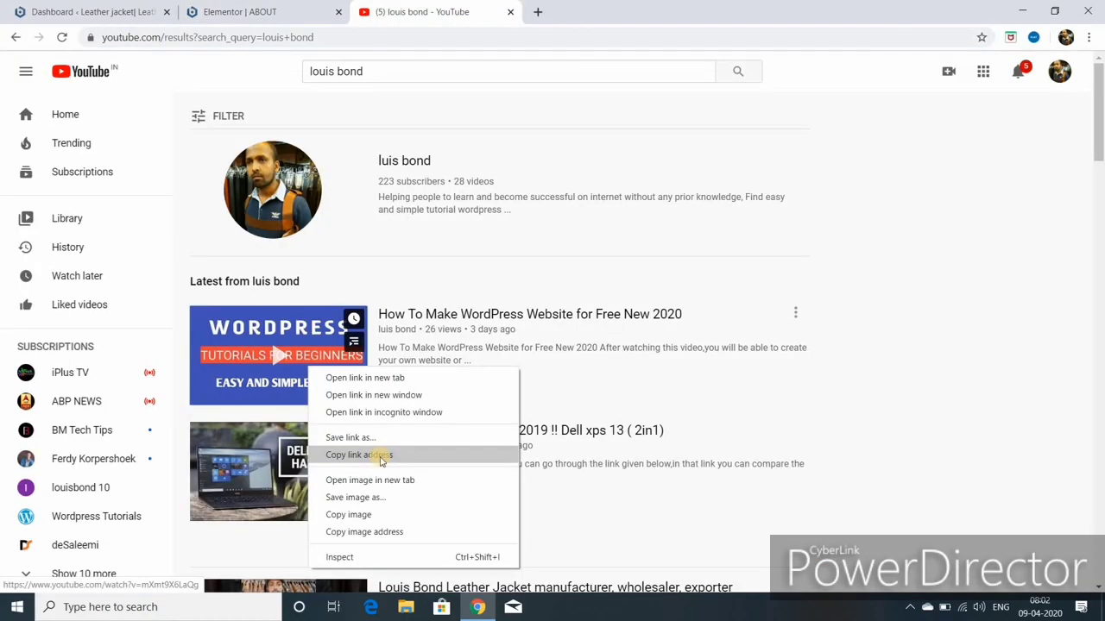
pyautogui.click(383, 459)
pyautogui.click(240, 12)
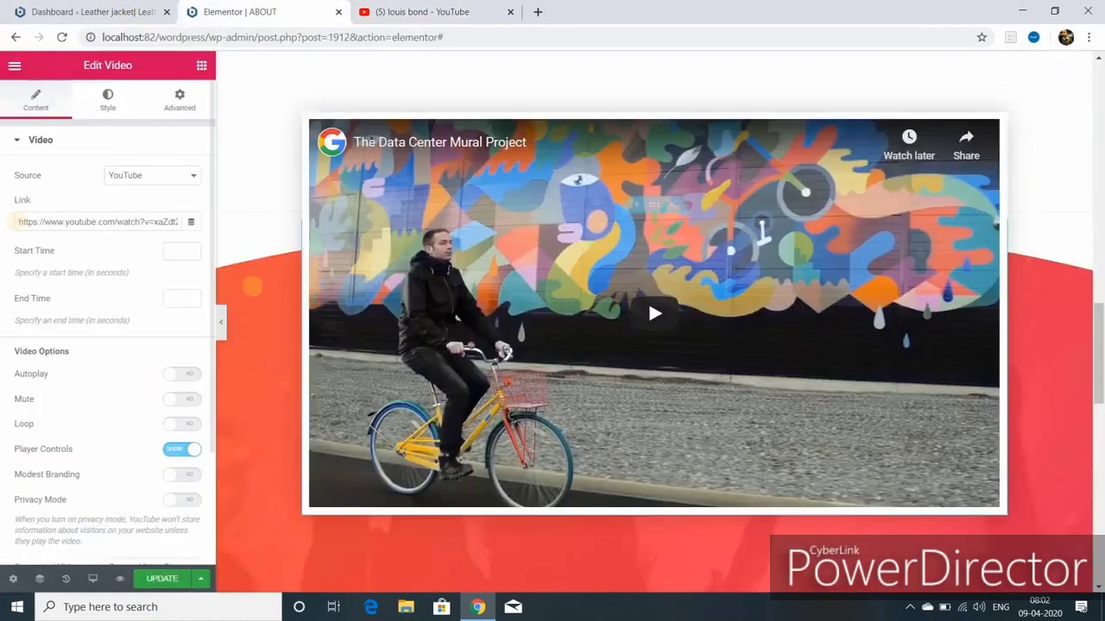
pyautogui.moveTo(19, 222); pyautogui.dragTo(185, 223)
pyautogui.hotkey('ctrl', 'v')
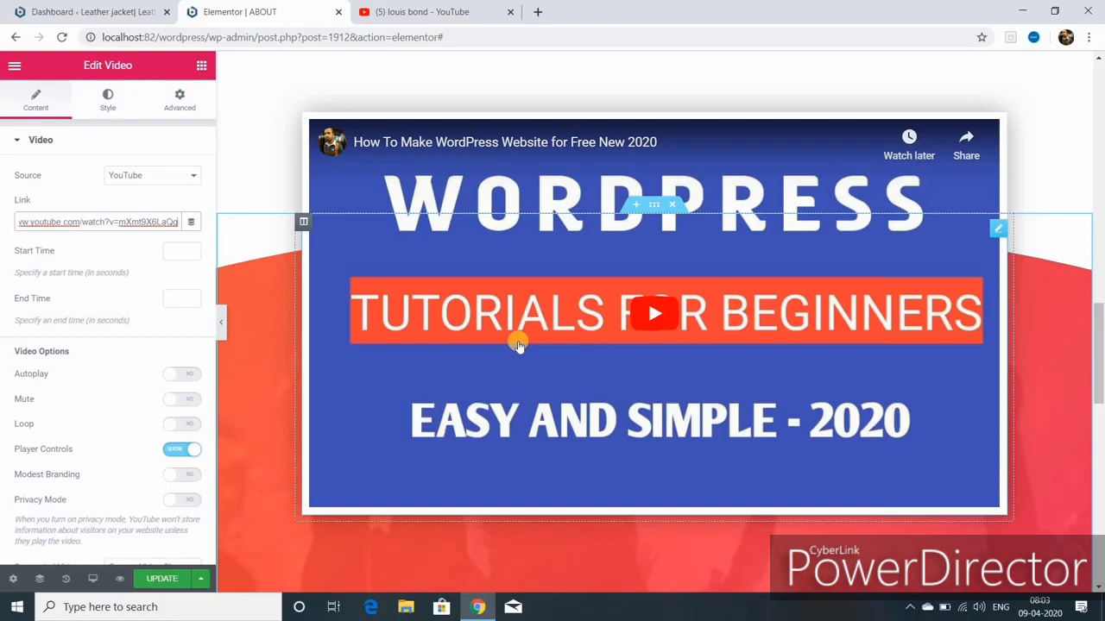
pyautogui.click(170, 580)
pyautogui.scroll(-4, 471, 255)
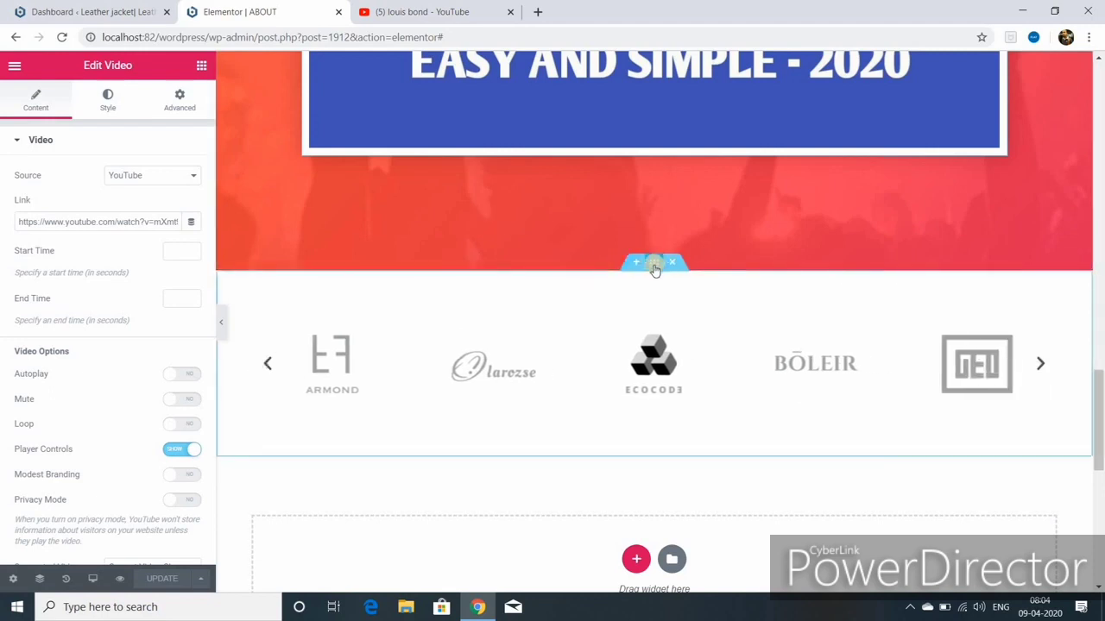
# Step: Stretch the logo carousel section full width with a 47 px minimum height, then open the carousel's gallery settings
pyautogui.click(653, 268)
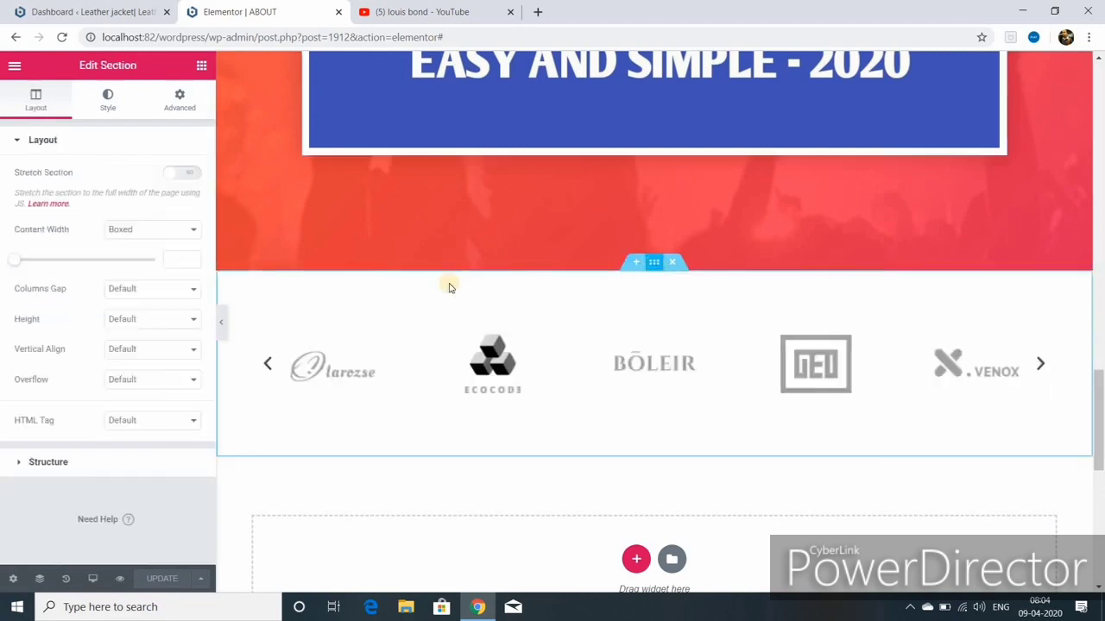
pyautogui.click(180, 104)
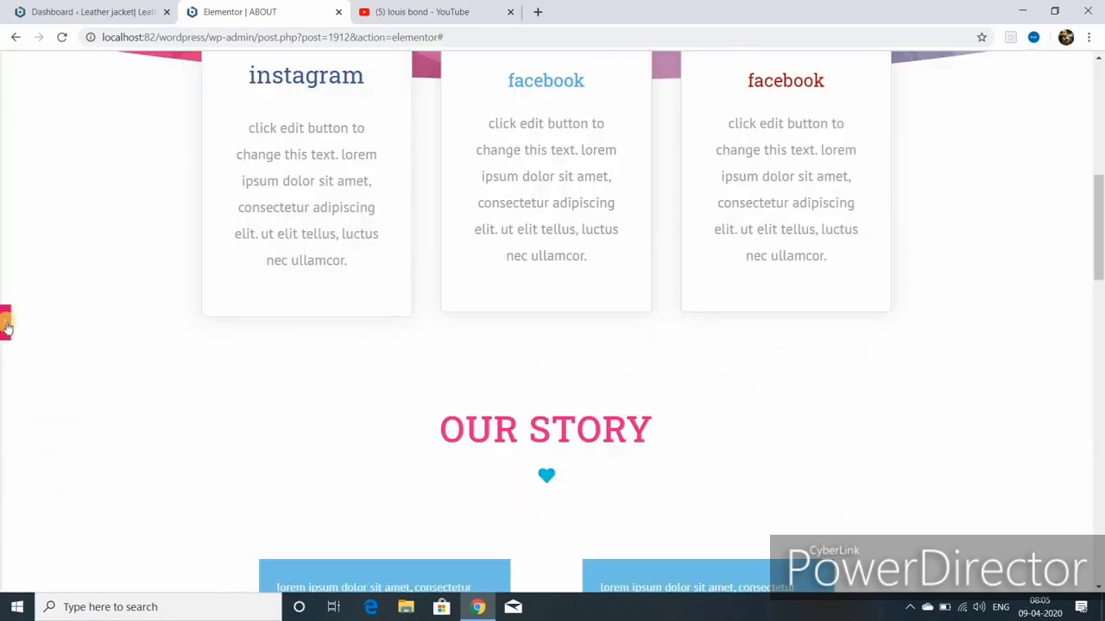
pyautogui.click(6, 326)
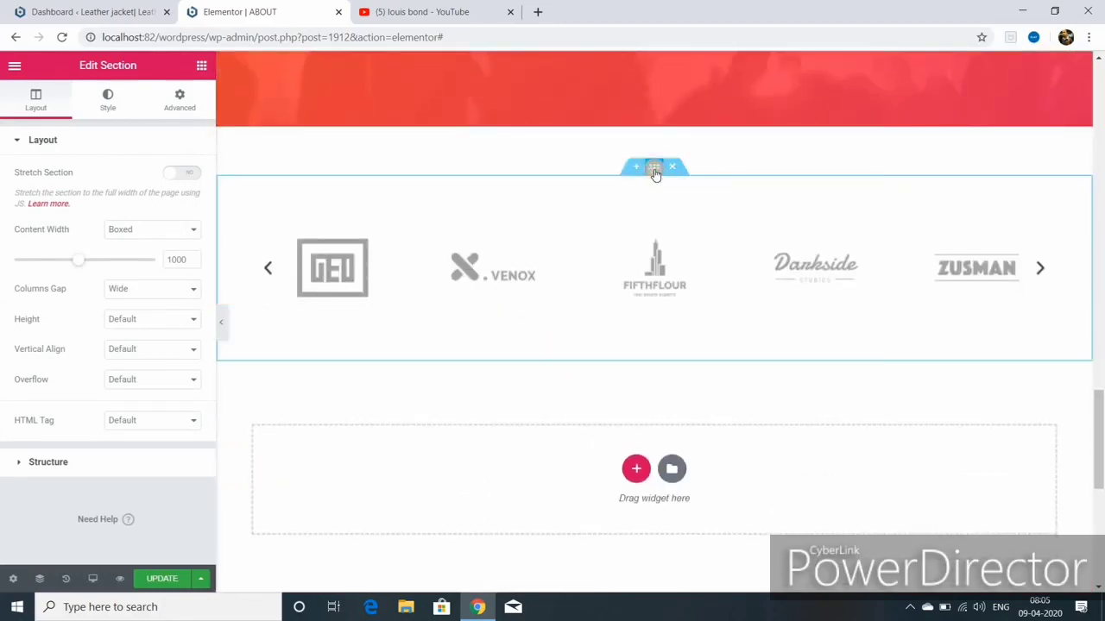
pyautogui.click(655, 170)
pyautogui.click(151, 320)
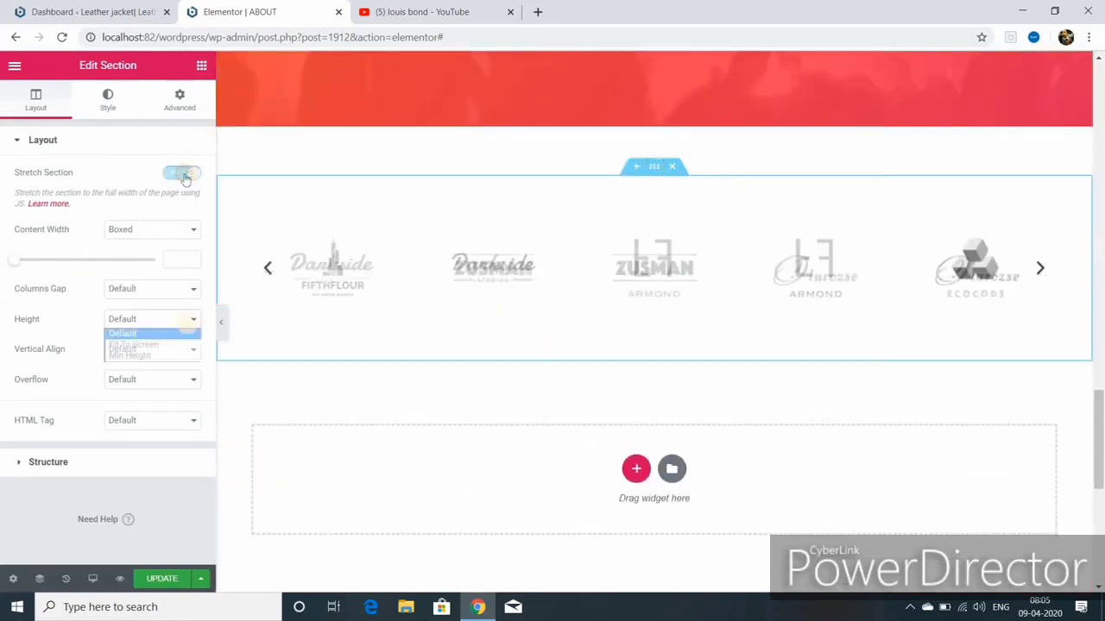
pyautogui.click(158, 358)
pyautogui.moveTo(54, 376); pyautogui.dragTo(36, 379)
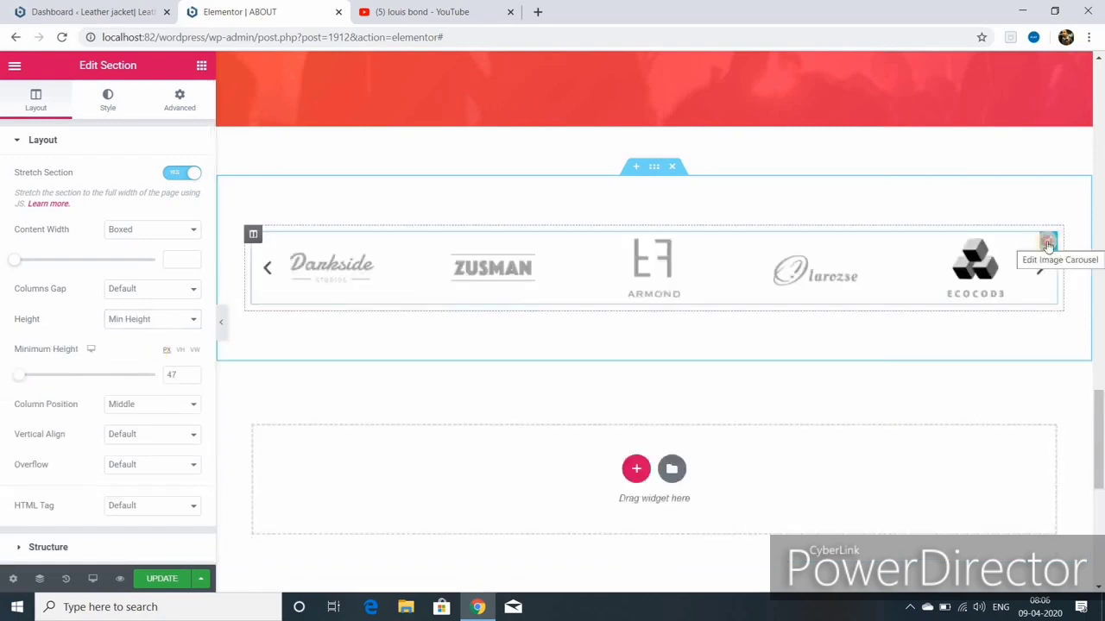
pyautogui.click(1047, 244)
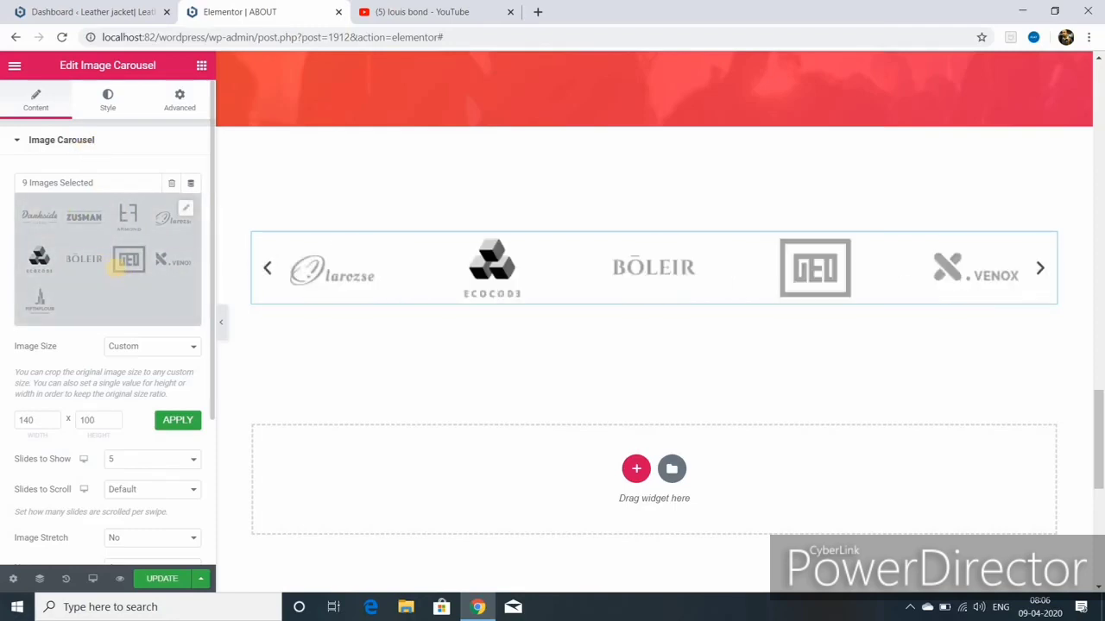
# Step: Delete all existing carousel images and open the Media Library
pyautogui.click(173, 185)
pyautogui.click(637, 368)
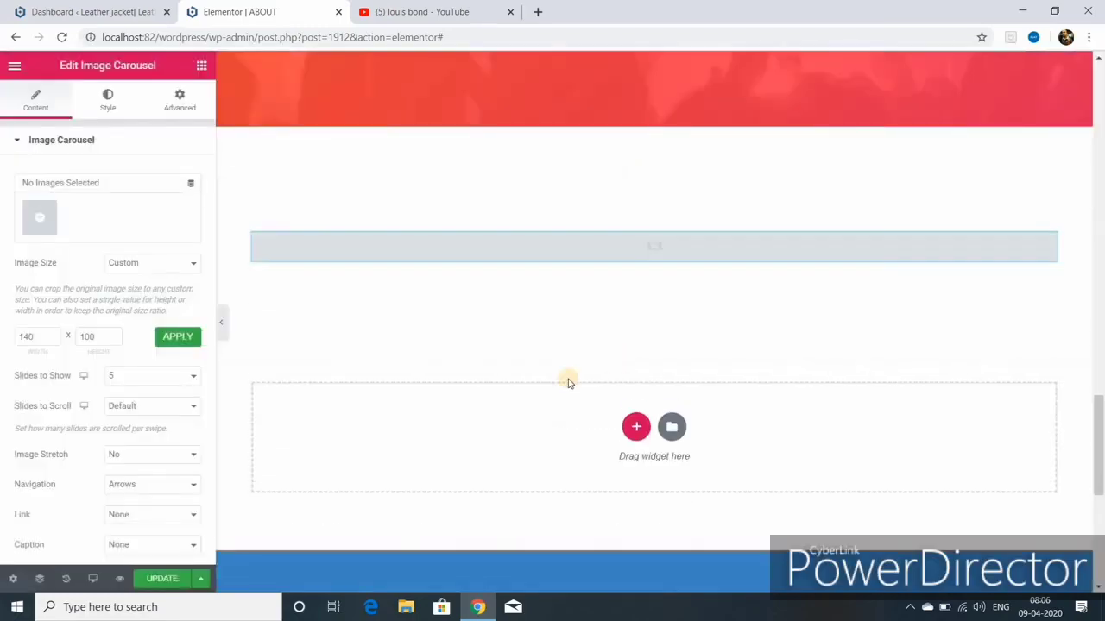
pyautogui.click(39, 223)
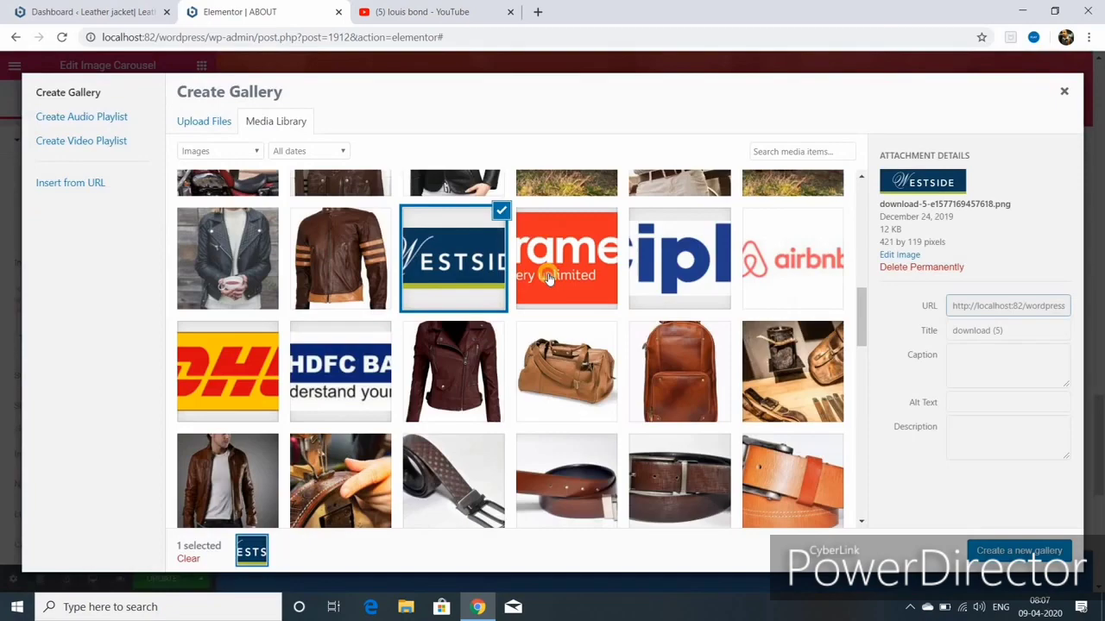
# Step: Insert a new six-logo carousel gallery including aramex, airbnb, DHL and HDFC
pyautogui.click(549, 277)
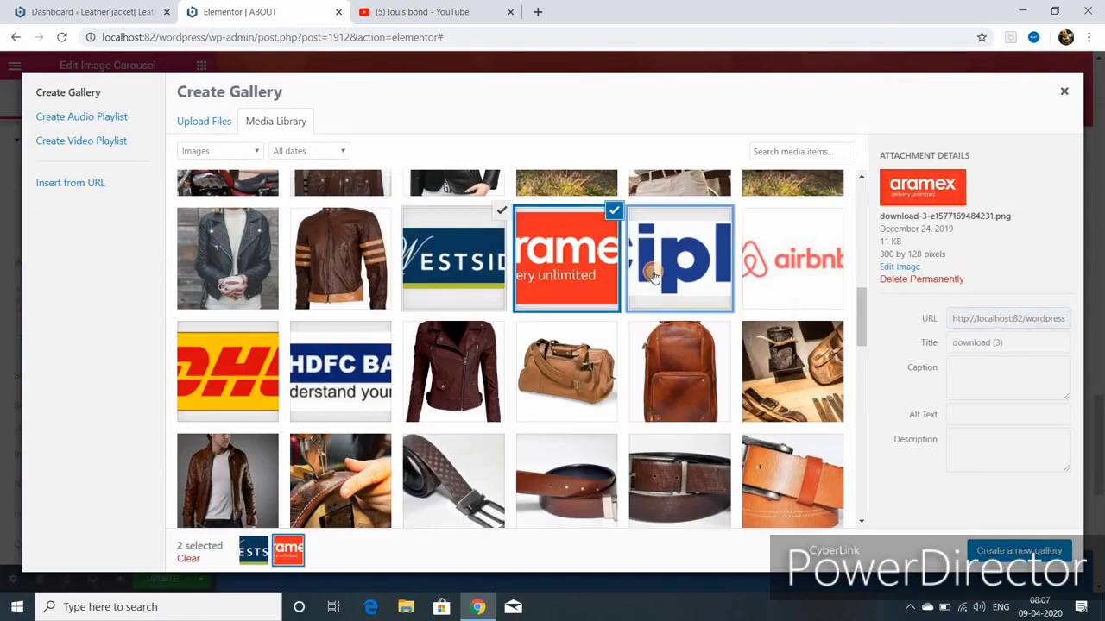
pyautogui.click(679, 259)
pyautogui.click(803, 272)
pyautogui.click(227, 372)
pyautogui.click(340, 371)
pyautogui.click(1018, 550)
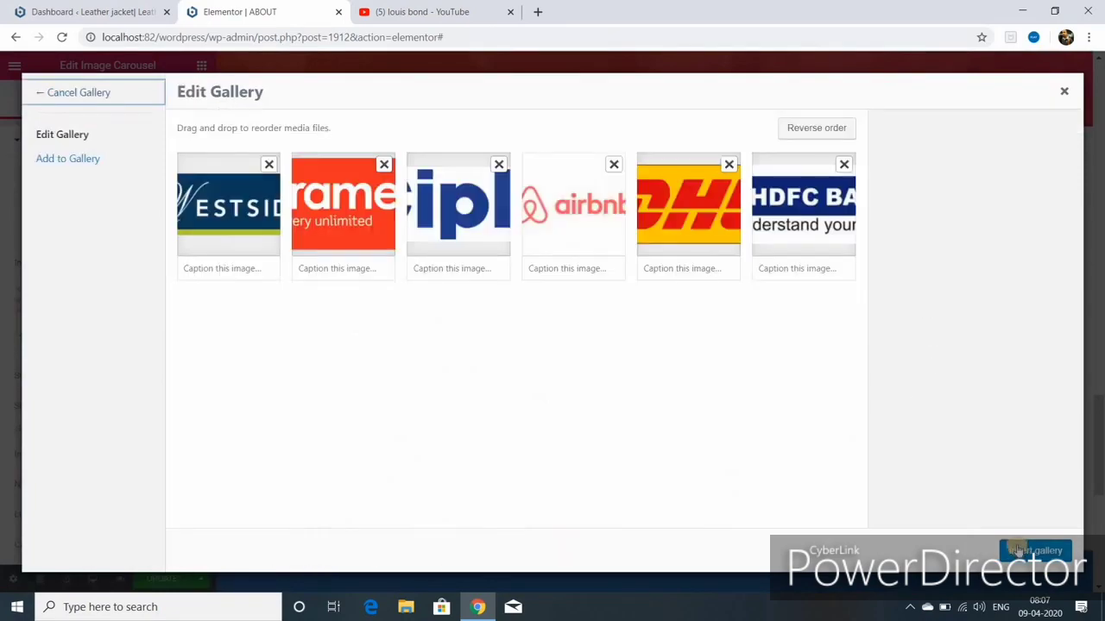
pyautogui.click(1019, 550)
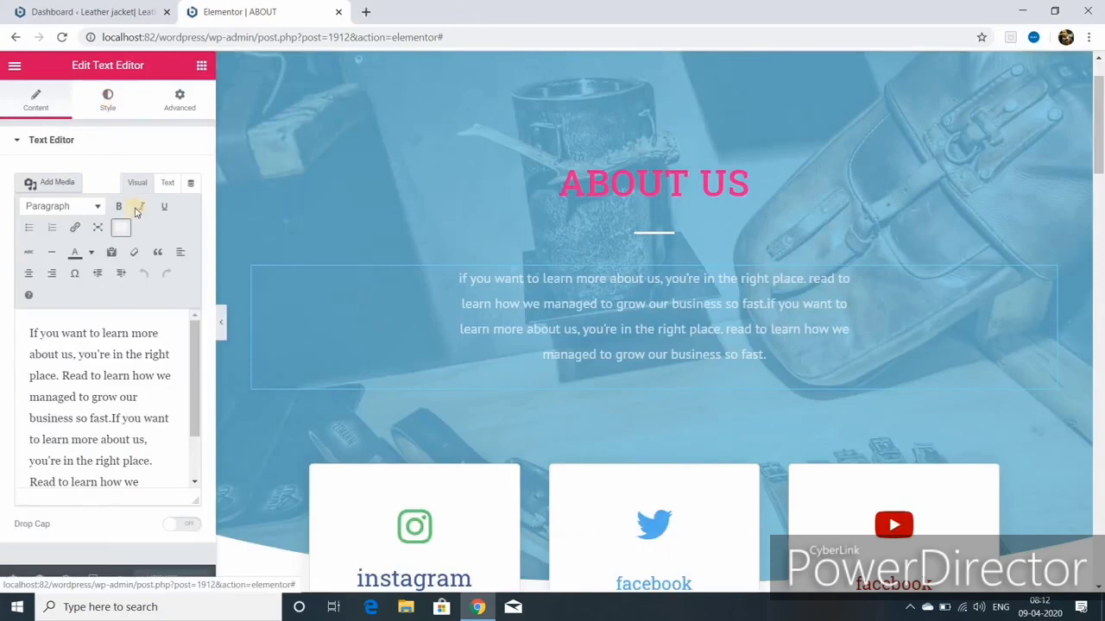
pyautogui.click(107, 99)
pyautogui.click(172, 206)
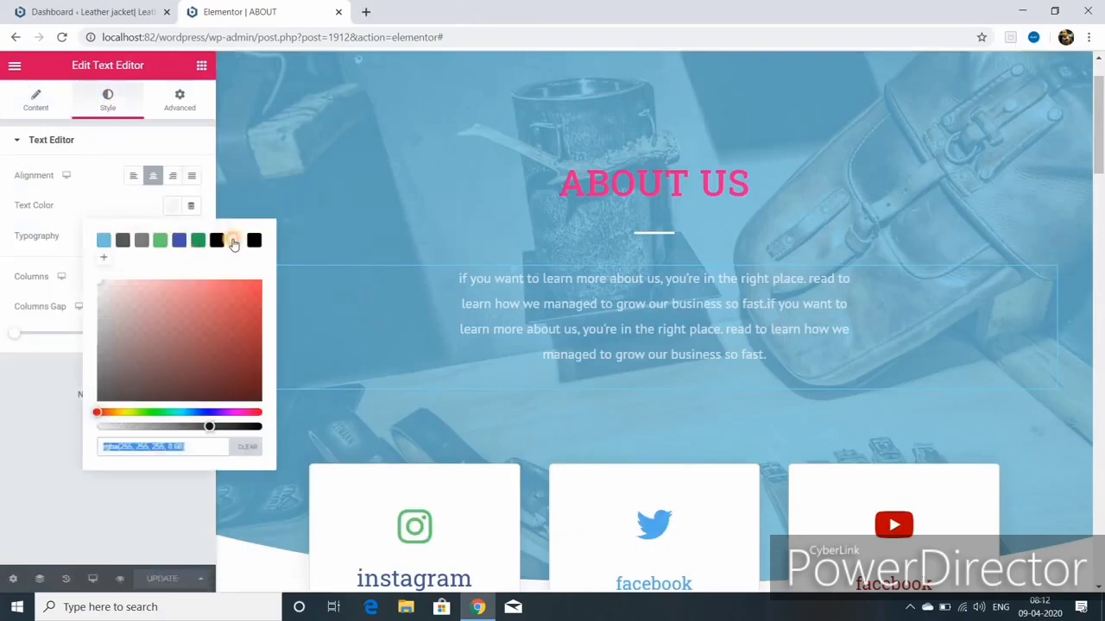
# Step: Make the About Us paragraph text solid white
pyautogui.click(234, 241)
pyautogui.scroll(-3, 513, 259)
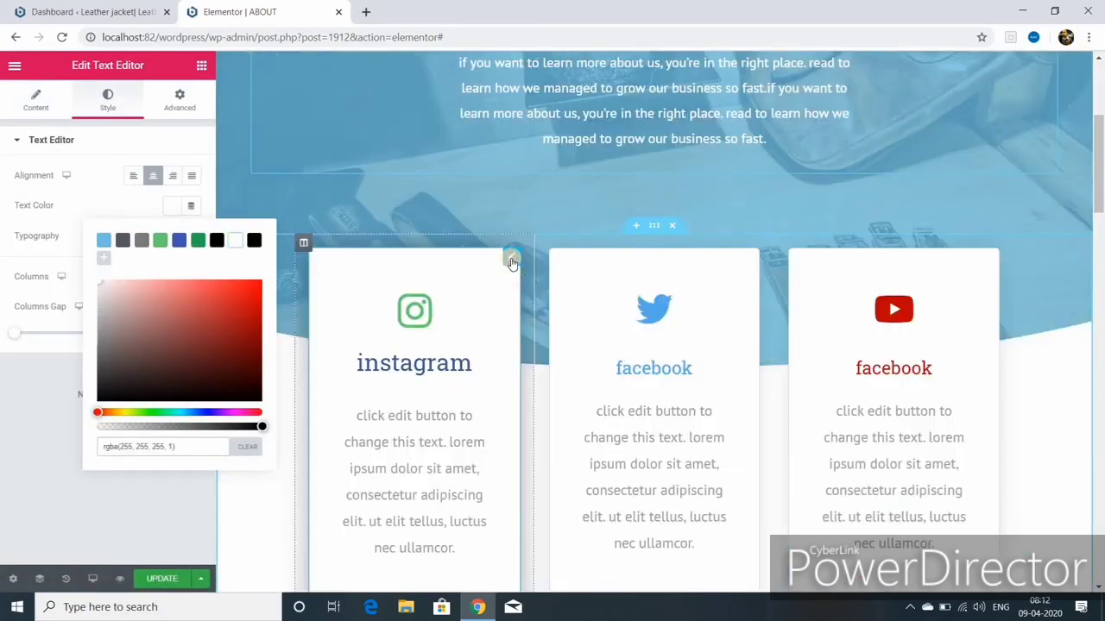
pyautogui.click(511, 261)
pyautogui.scroll(-5, 477, 317)
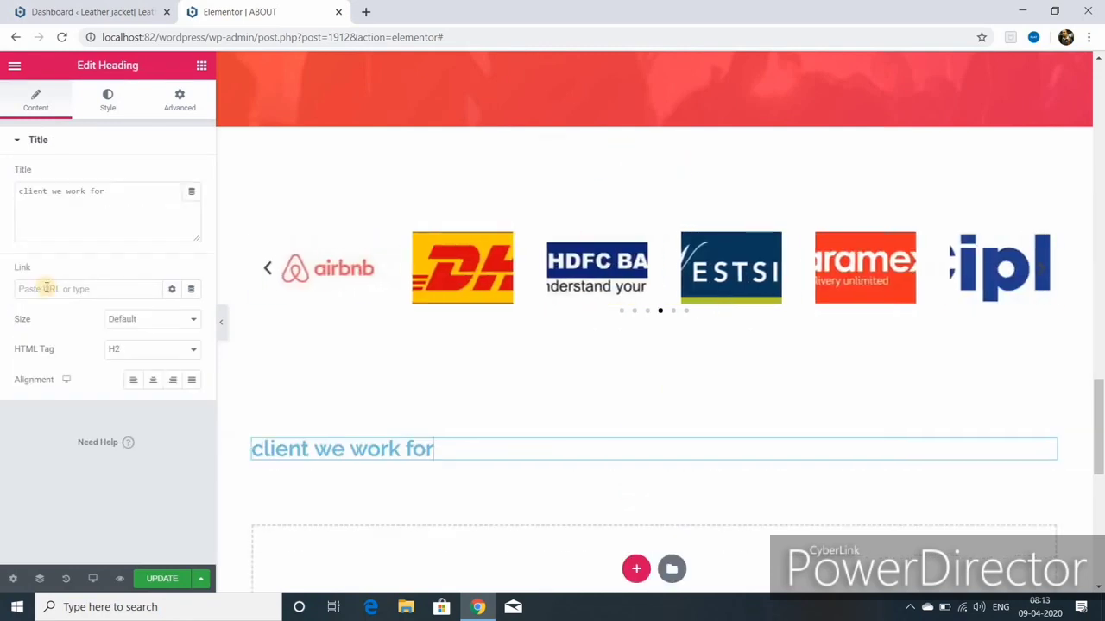
# Step: Centre the CLIENT WE WORK FOR heading, make it green and uppercase, and move it above the carousel
pyautogui.click(153, 380)
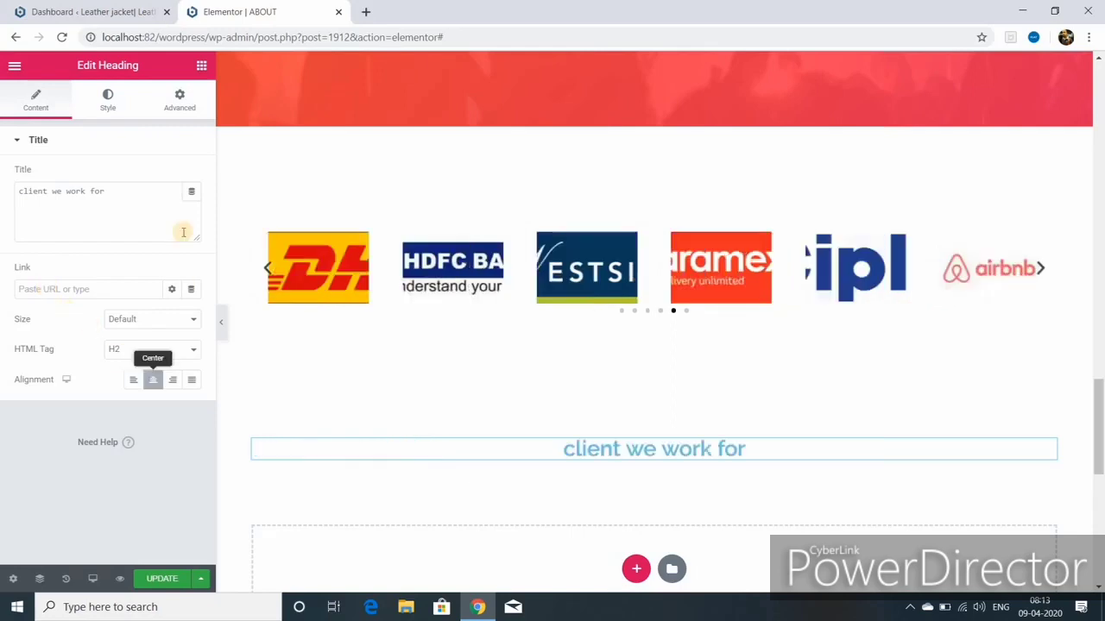
pyautogui.click(108, 102)
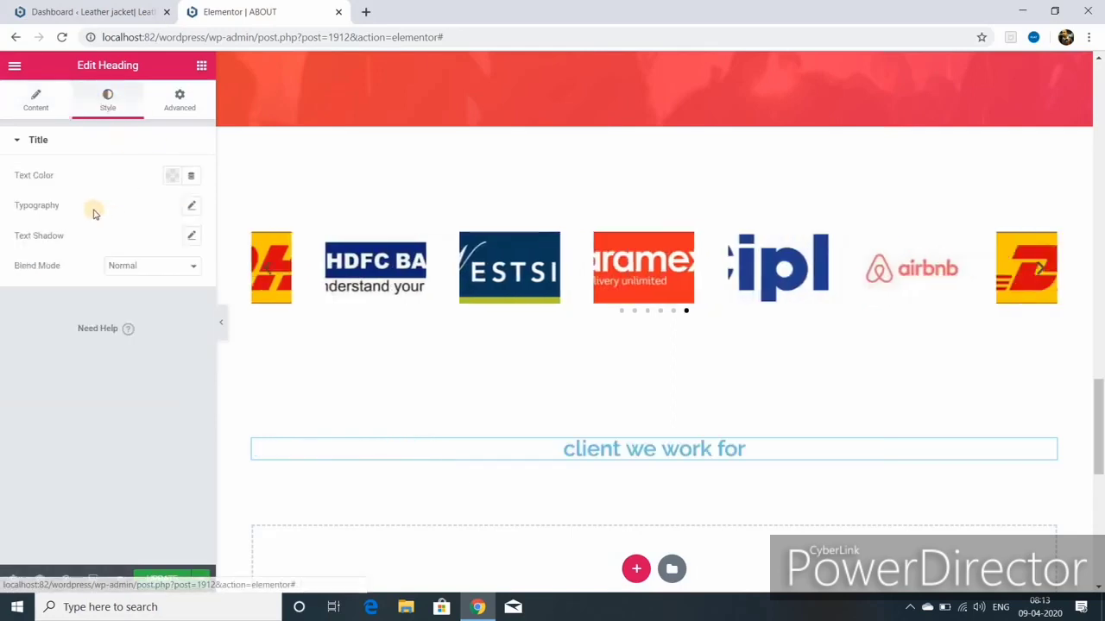
pyautogui.click(197, 210)
pyautogui.click(192, 205)
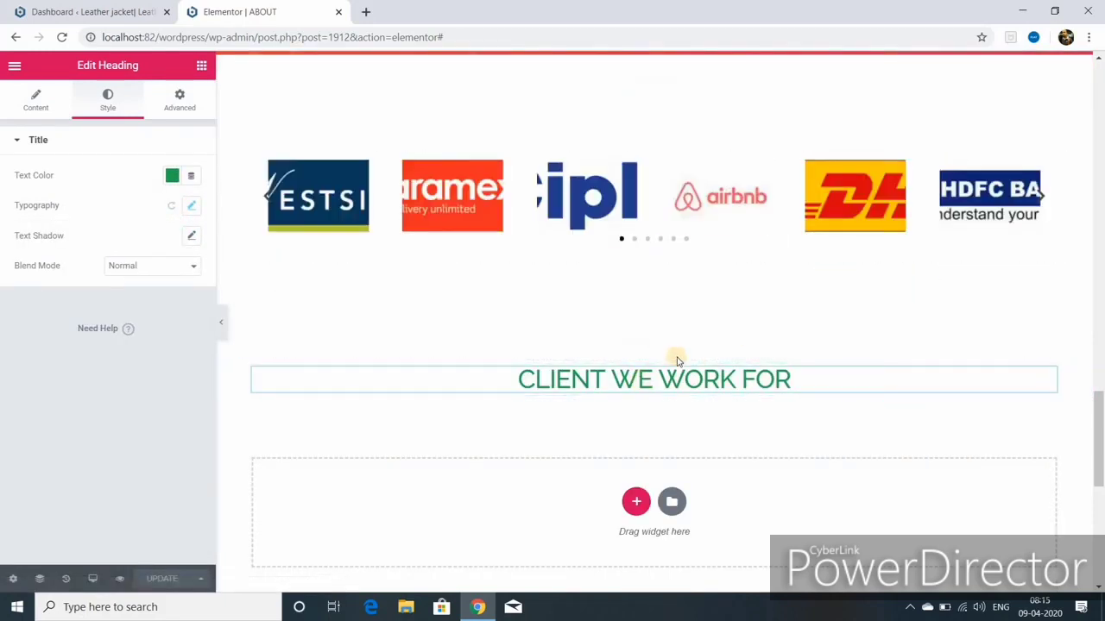
pyautogui.moveTo(656, 355); pyautogui.dragTo(947, 202)
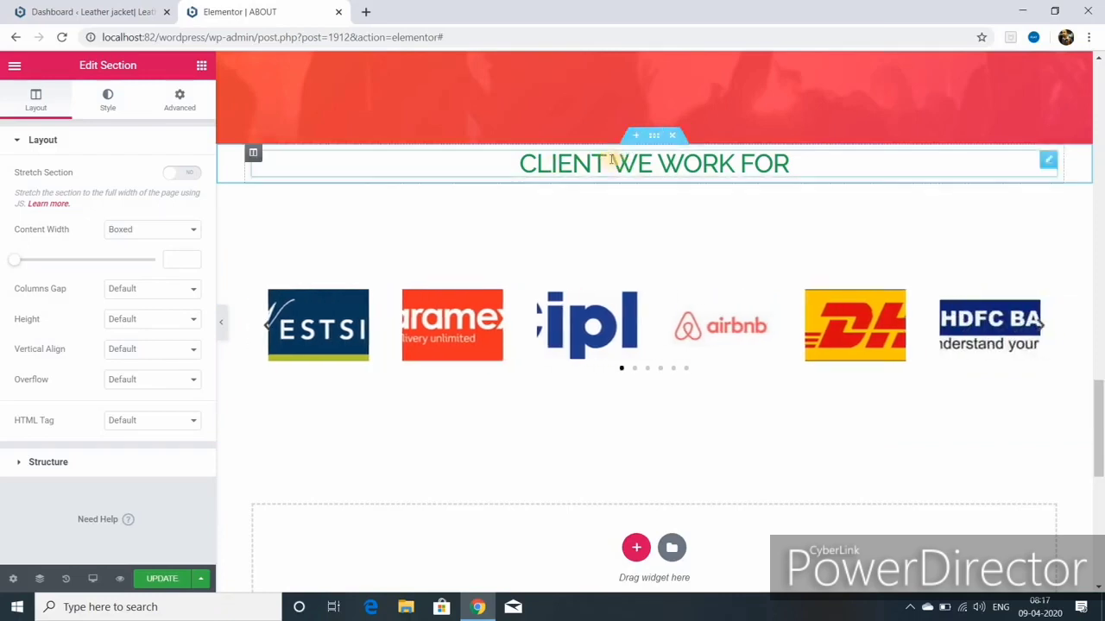
# Step: Bring up the logo carousel section's layout and spacing settings
pyautogui.click(178, 98)
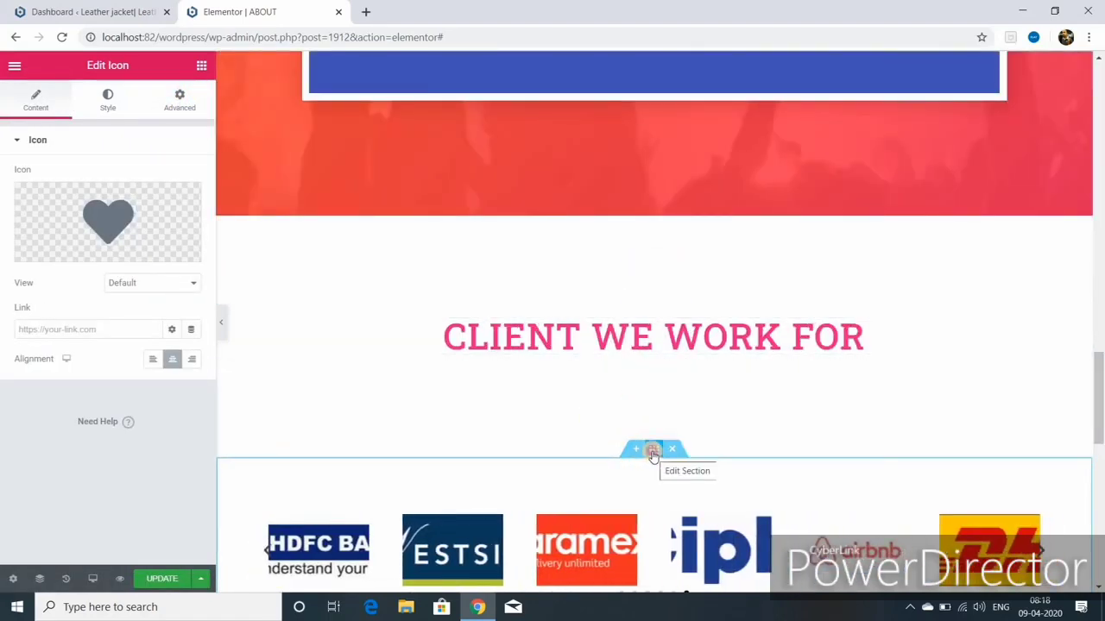
pyautogui.click(653, 452)
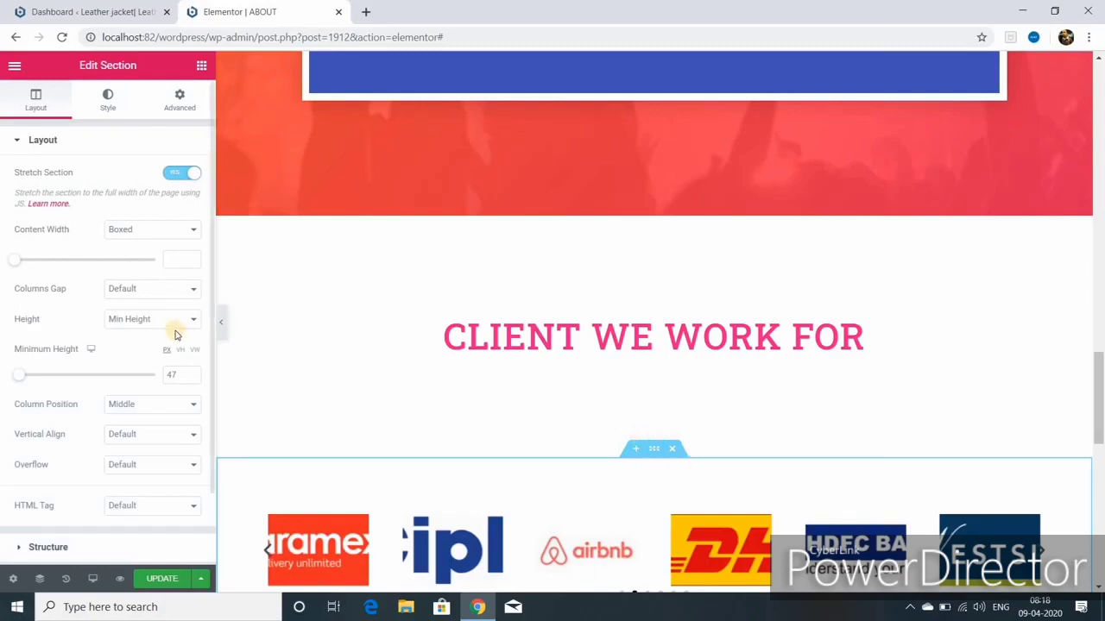
pyautogui.click(181, 102)
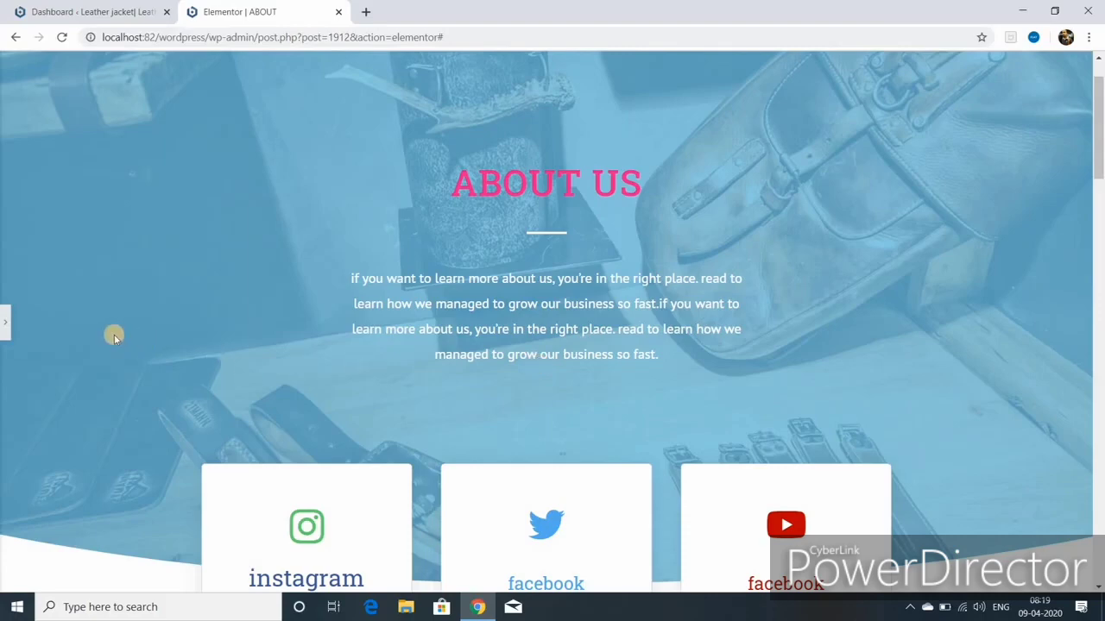
# Step: Open the About page preview in a new tab and review the hero and cards
pyautogui.click(5, 323)
pyautogui.click(117, 580)
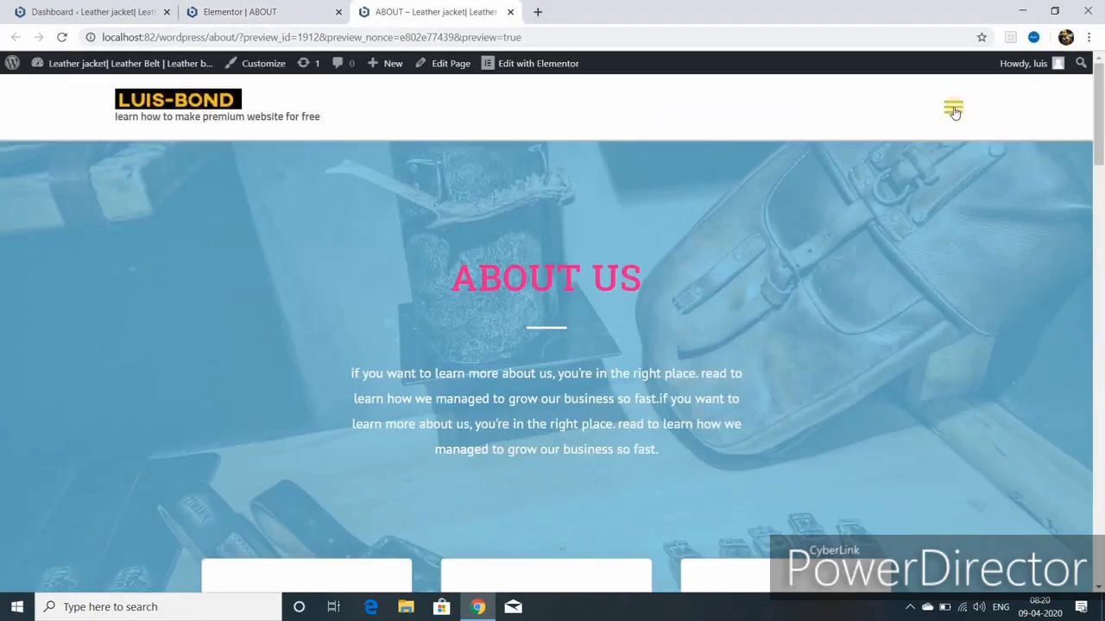
pyautogui.scroll(-2, 636, 375)
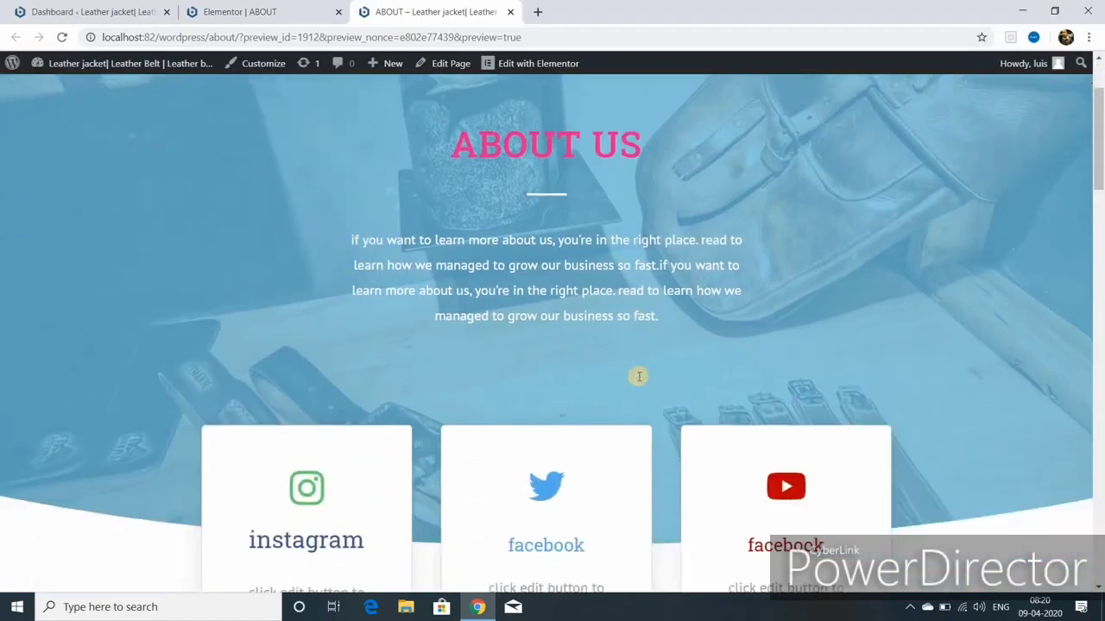
pyautogui.scroll(-5, 638, 375)
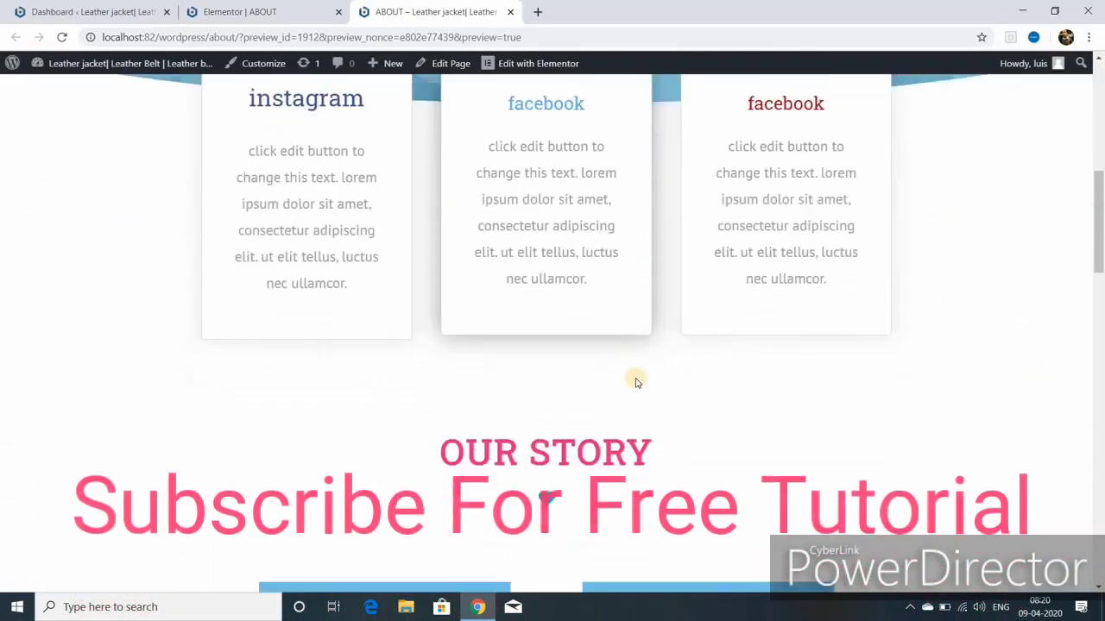
pyautogui.scroll(7, 636, 382)
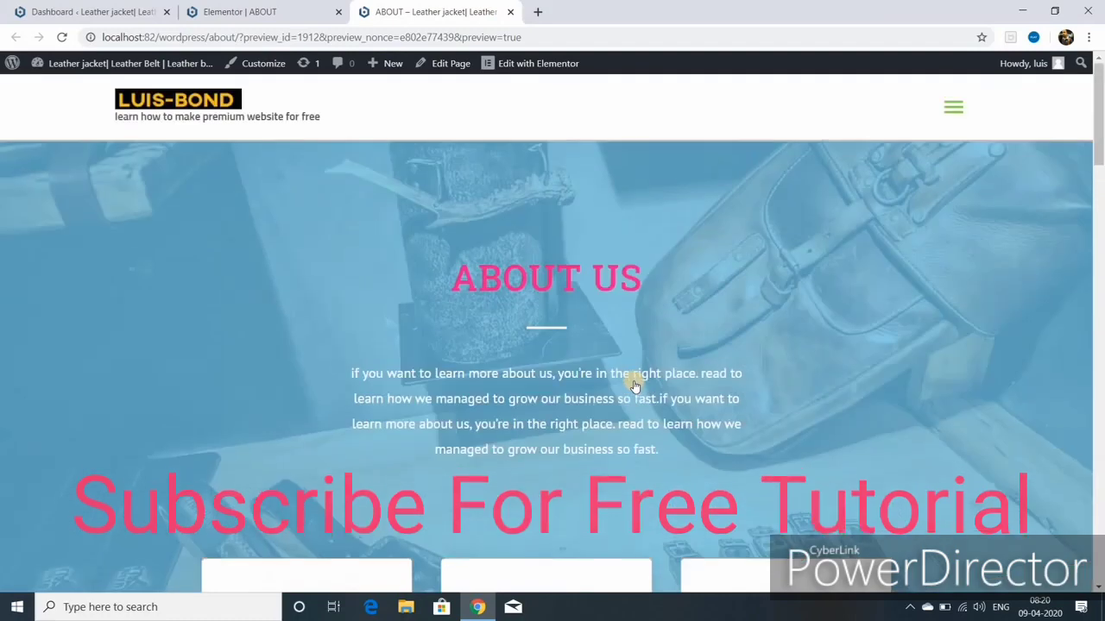
pyautogui.scroll(-1, 831, 274)
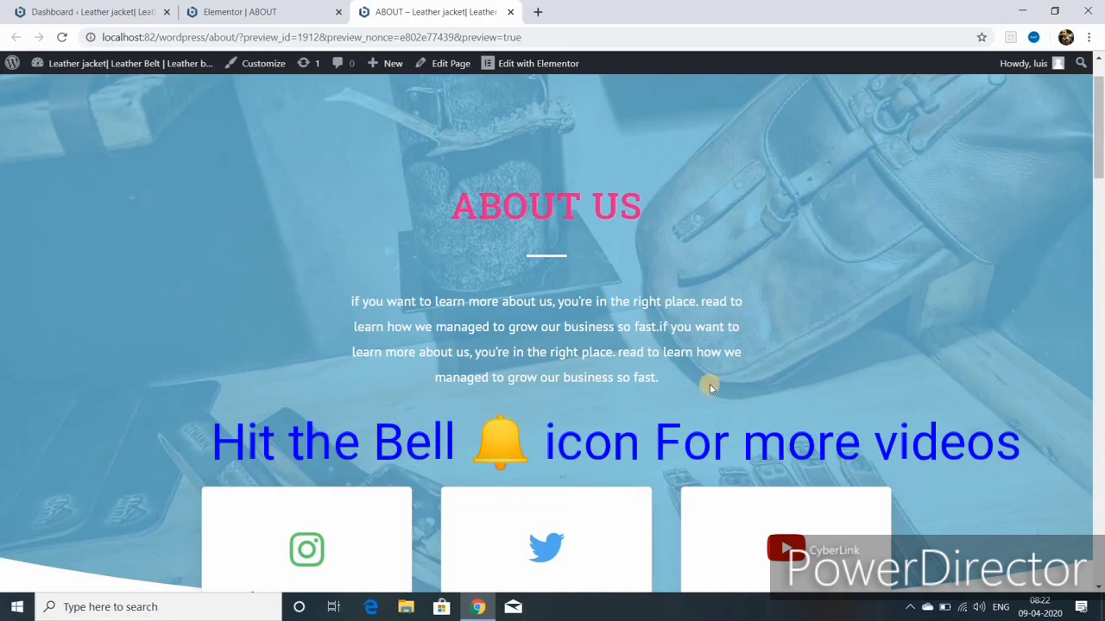
pyautogui.scroll(-3, 831, 423)
pyautogui.scroll(3, 785, 399)
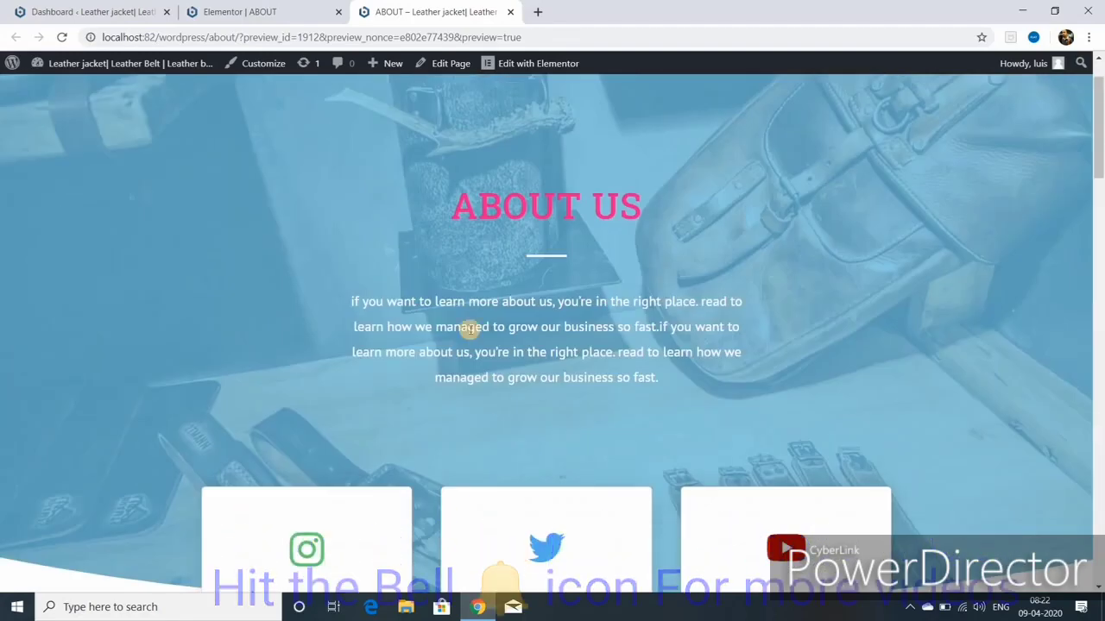
# Step: Scroll through the rest of the preview: Our Story, video and client logos
pyautogui.scroll(-1, 505, 460)
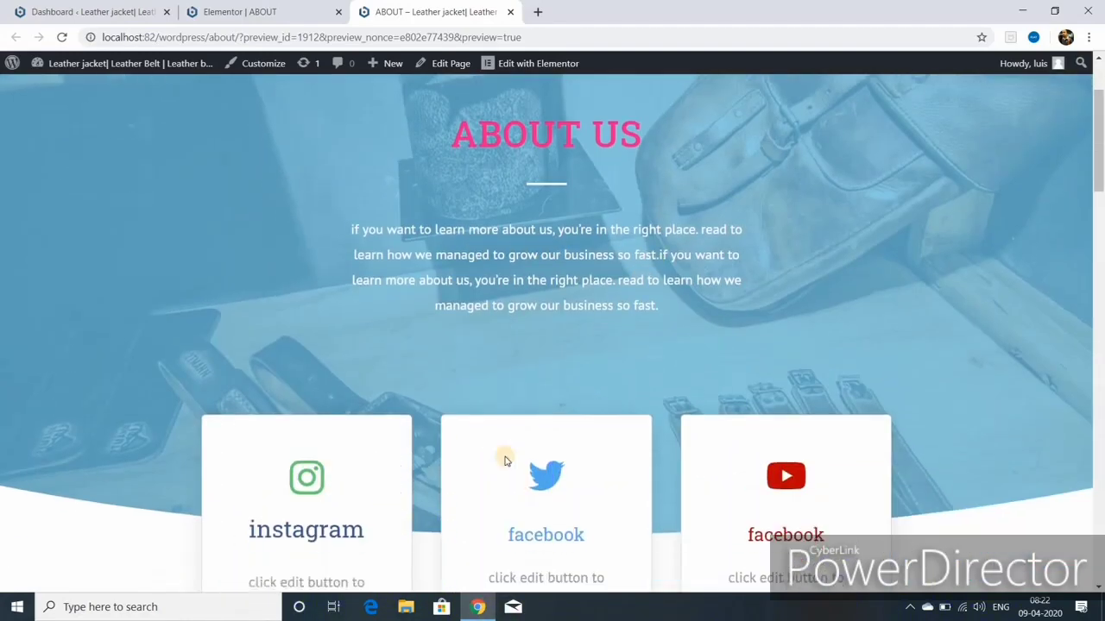
pyautogui.scroll(-2, 314, 397)
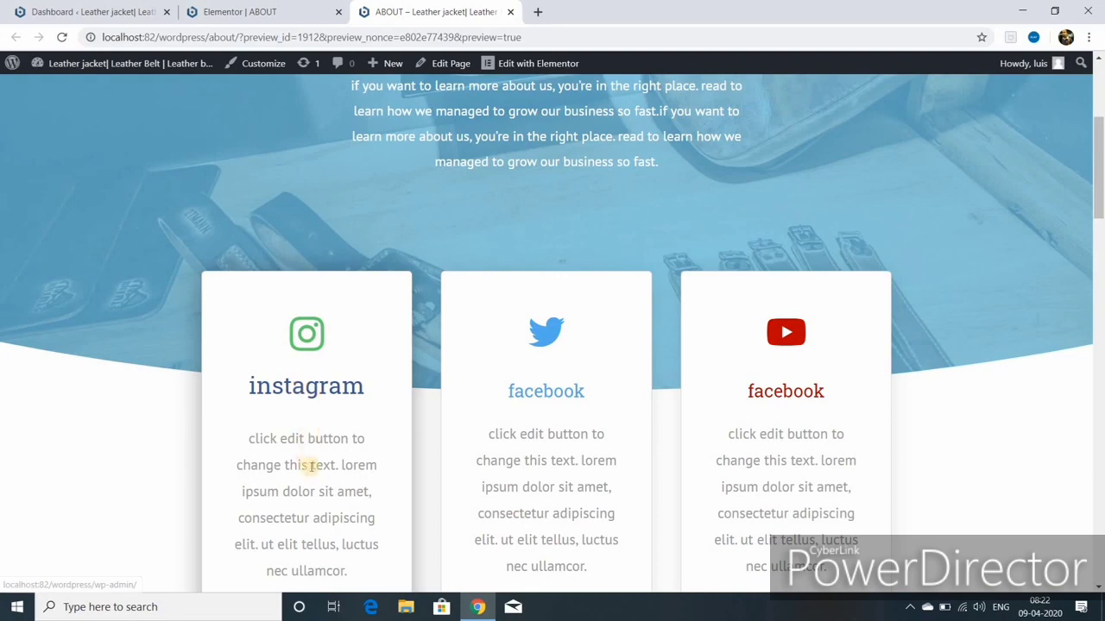
pyautogui.scroll(-5, 612, 485)
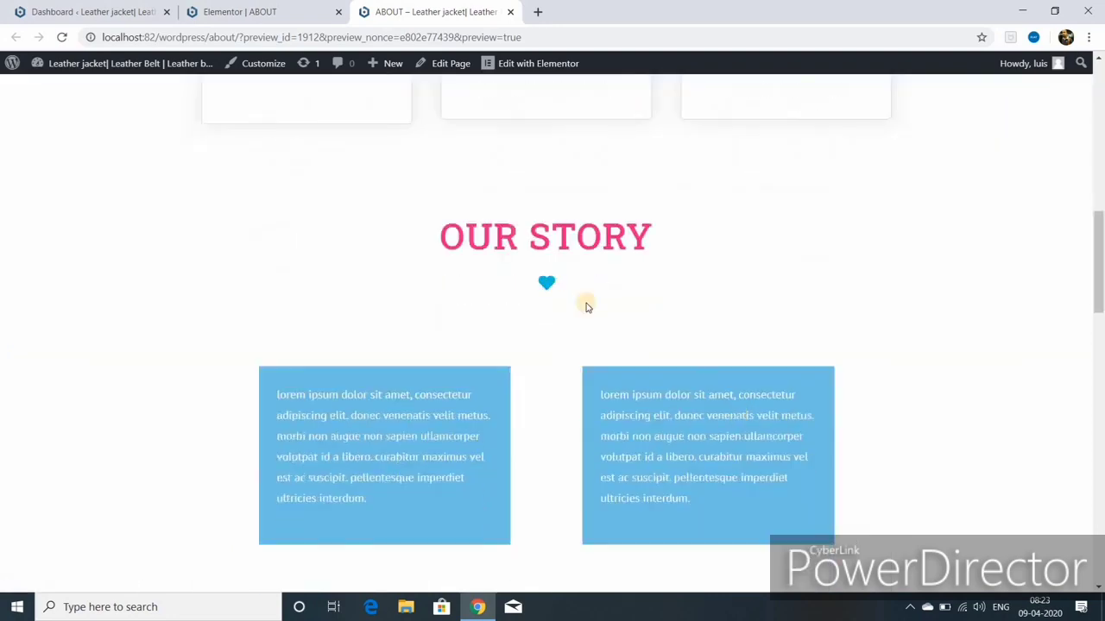
pyautogui.scroll(-2, 611, 323)
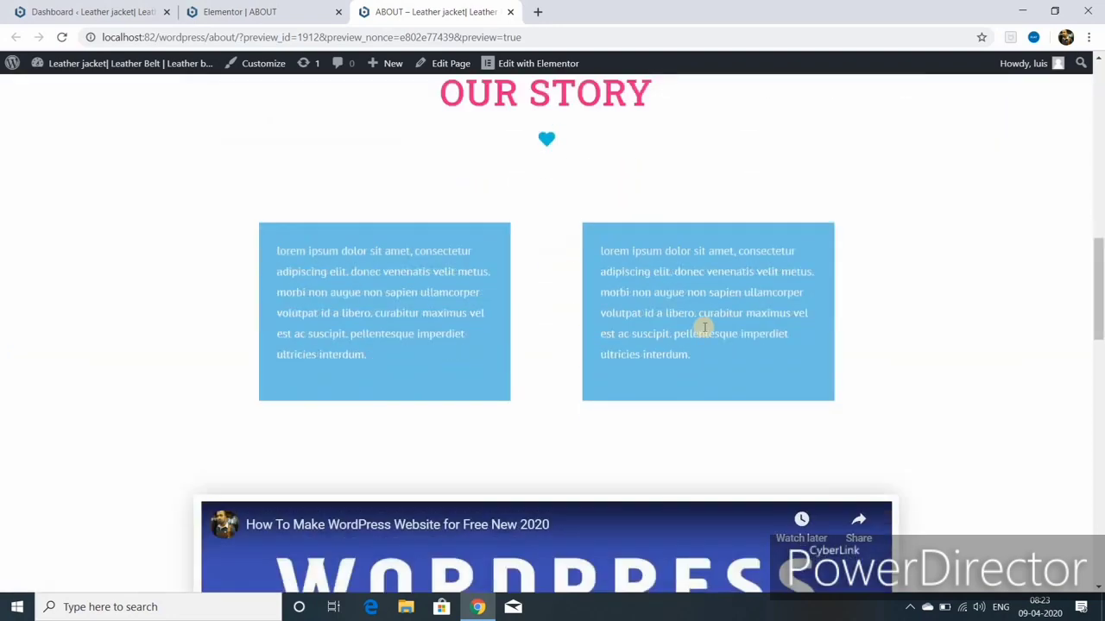
pyautogui.scroll(-3, 695, 363)
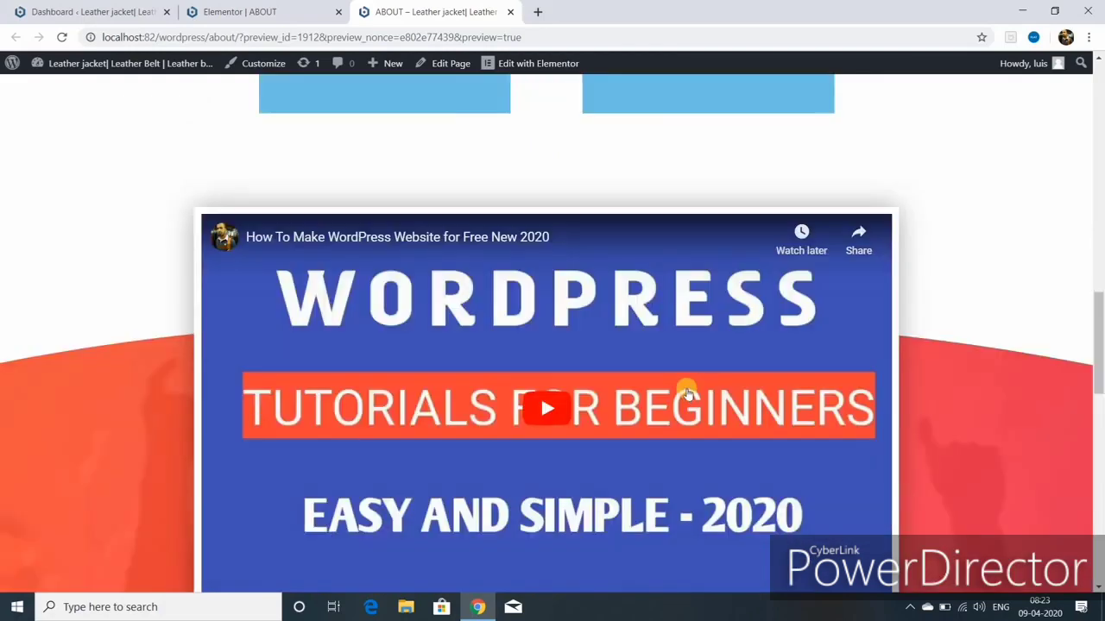
pyautogui.scroll(-6, 688, 392)
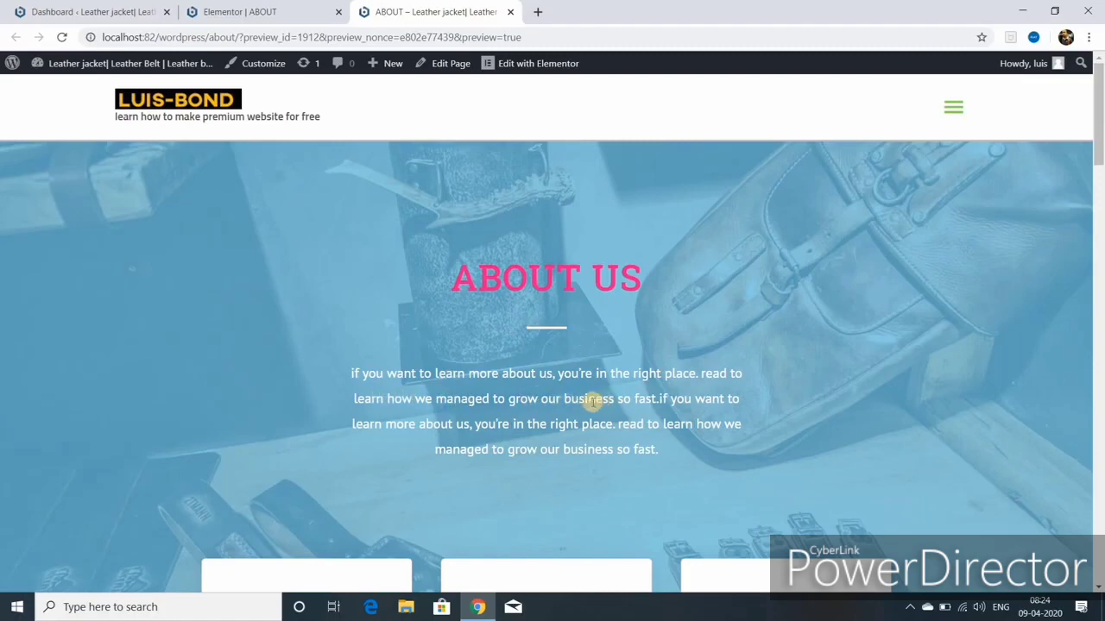
pyautogui.scroll(-5, 595, 419)
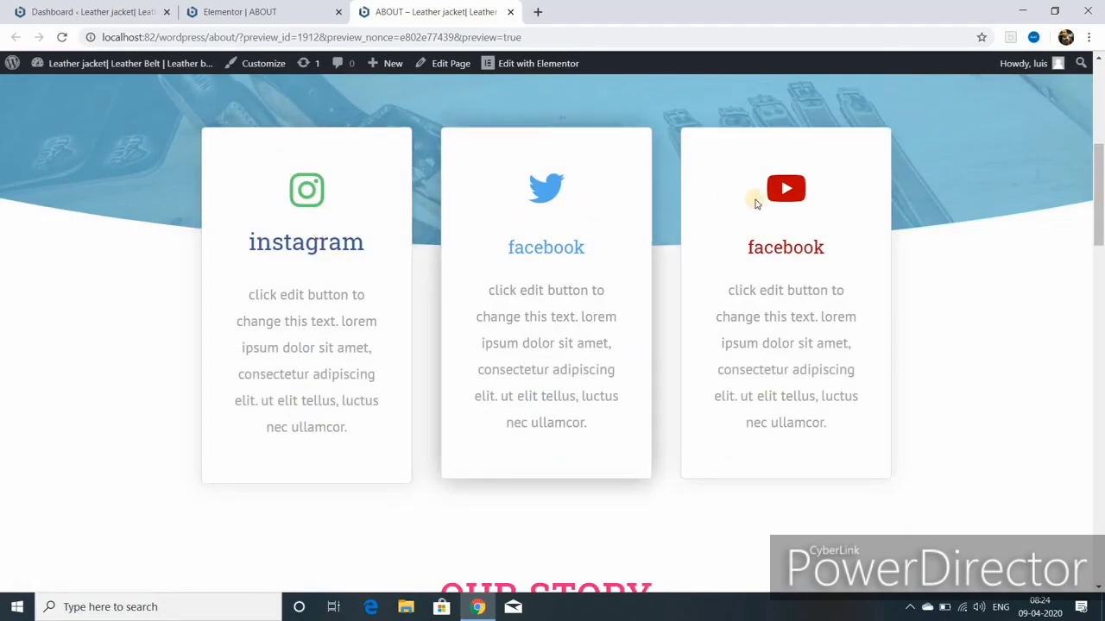
pyautogui.scroll(-2, 486, 306)
pyautogui.scroll(-5, 509, 414)
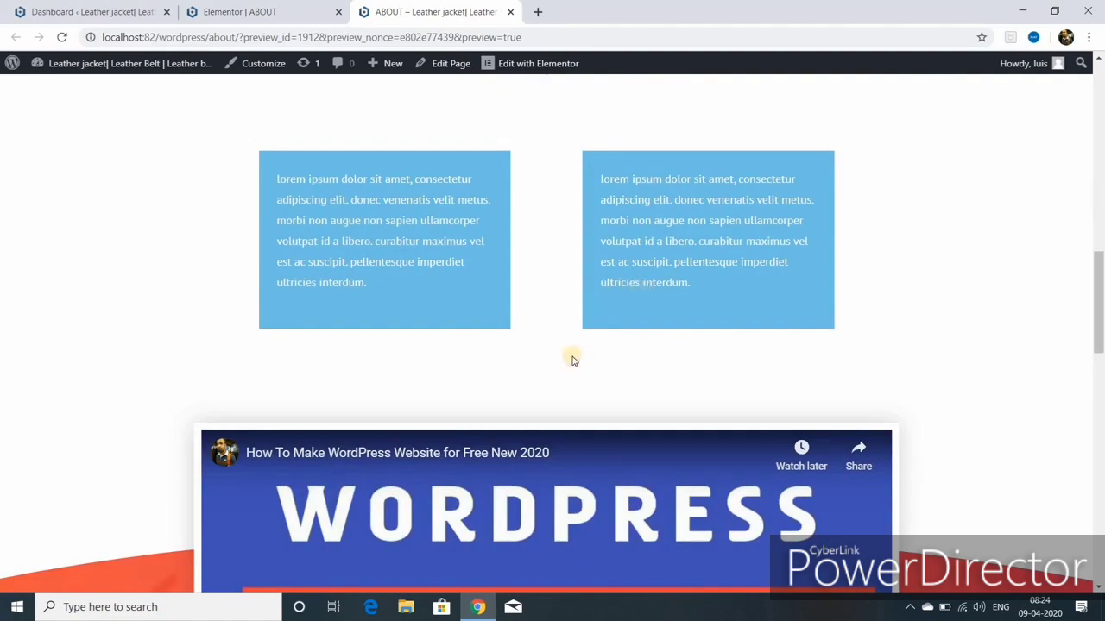
pyautogui.scroll(-3, 497, 470)
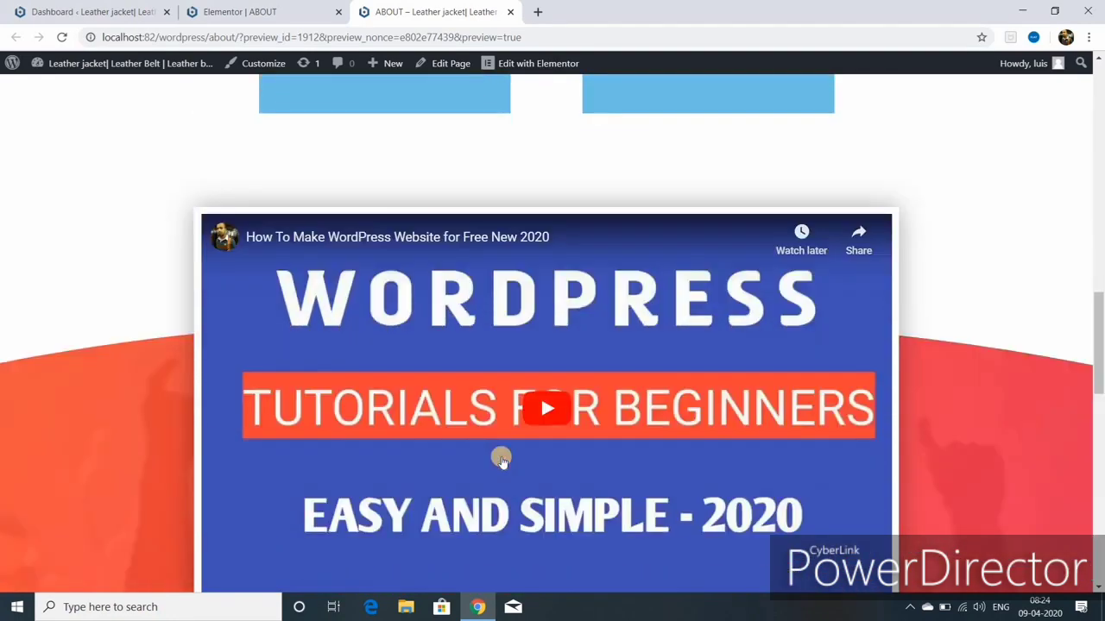
pyautogui.scroll(-6, 510, 445)
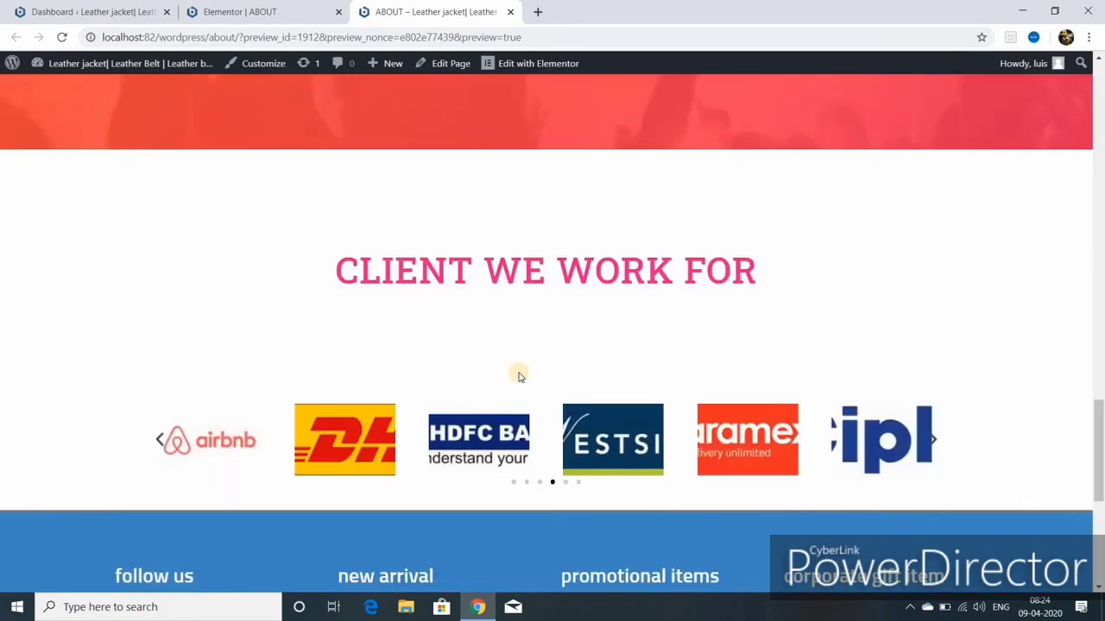
pyautogui.scroll(14, 551, 409)
pyautogui.scroll(6, 552, 412)
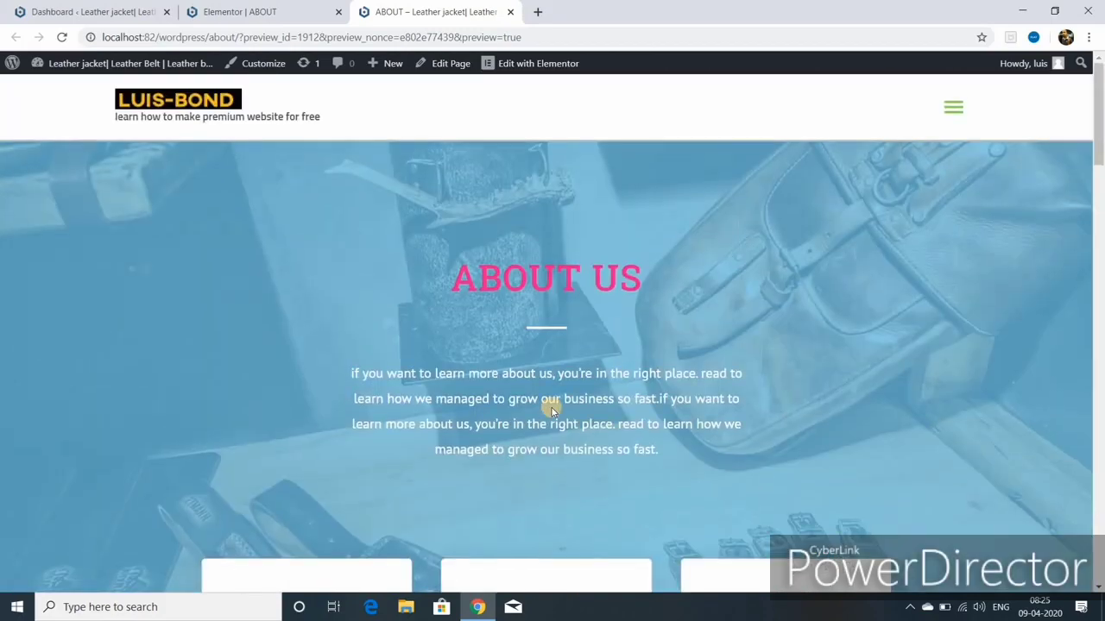
pyautogui.scroll(-2, 552, 412)
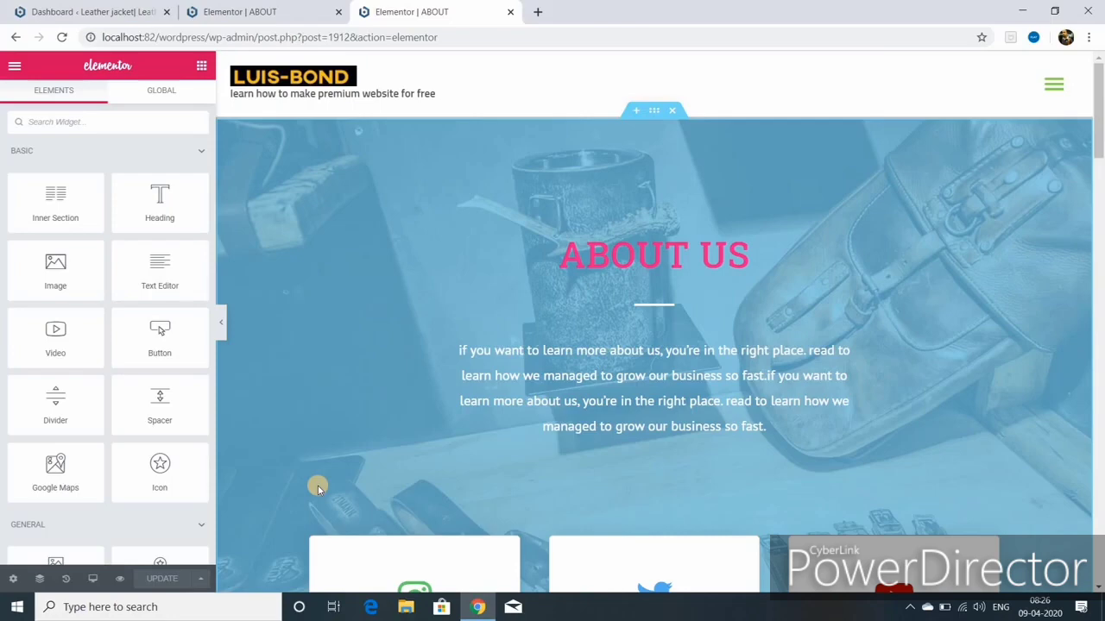
# Step: Switch to tablet width and check the site navigation menu
pyautogui.click(93, 578)
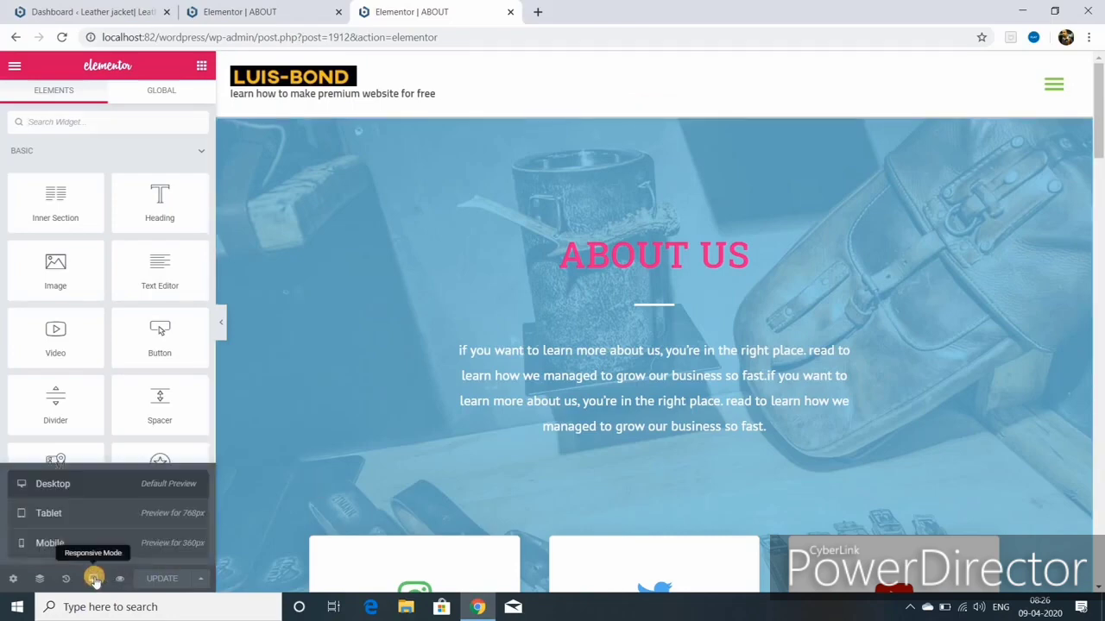
pyautogui.click(115, 514)
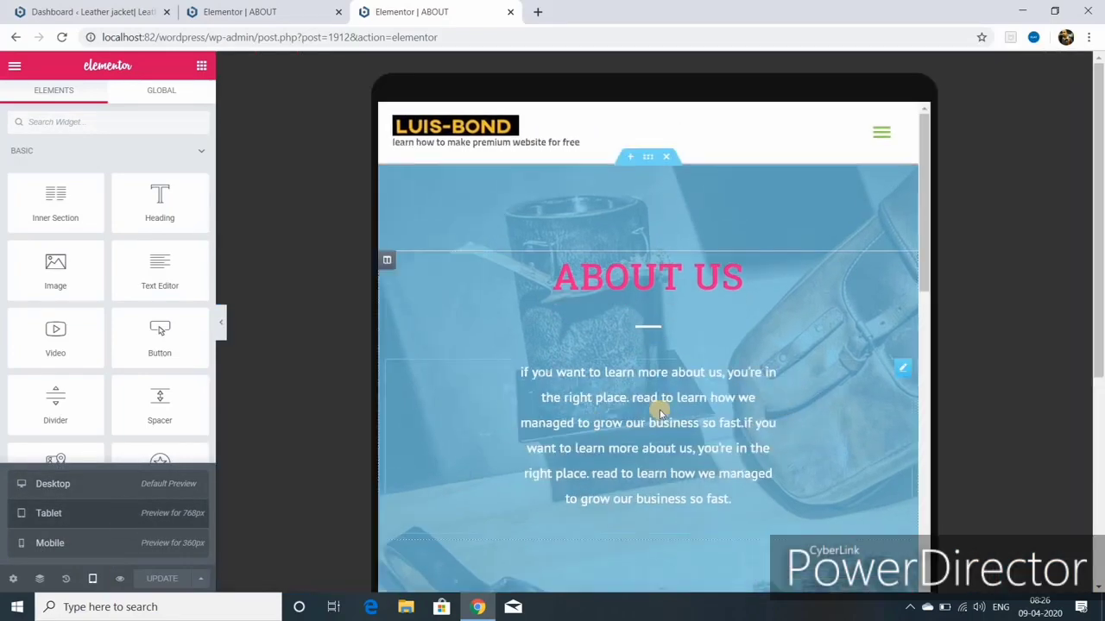
pyautogui.click(881, 136)
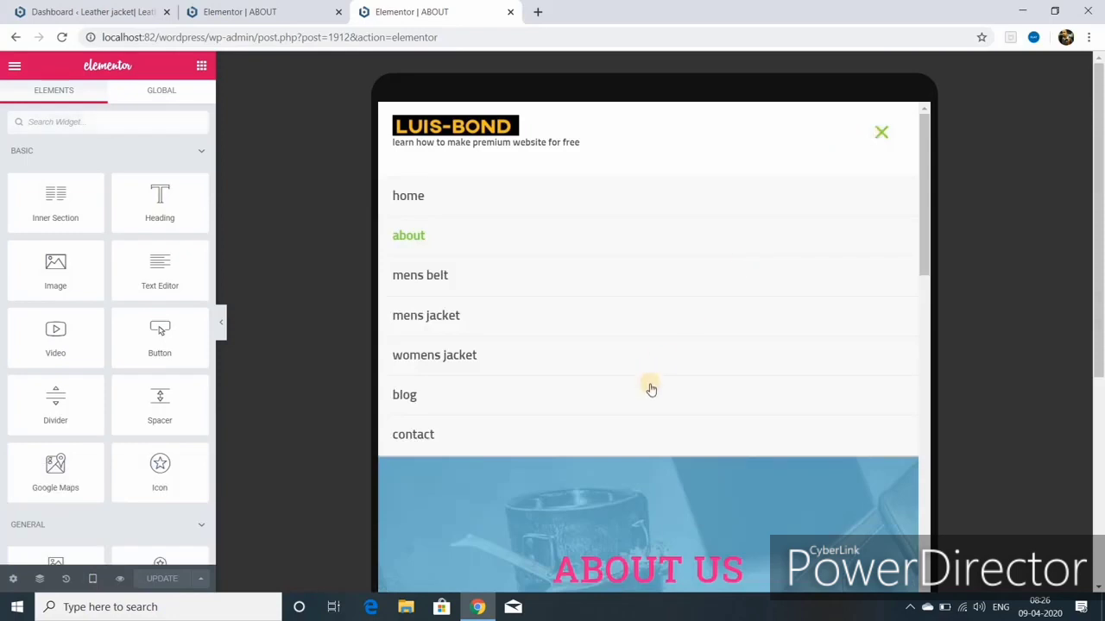
pyautogui.click(881, 134)
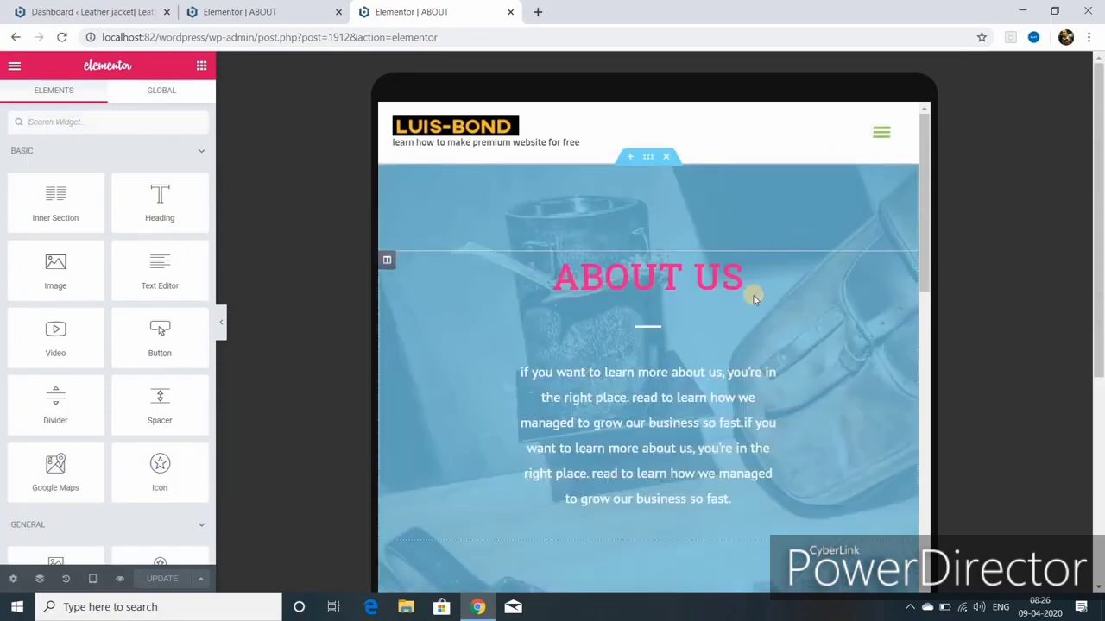
pyautogui.scroll(-8, 752, 295)
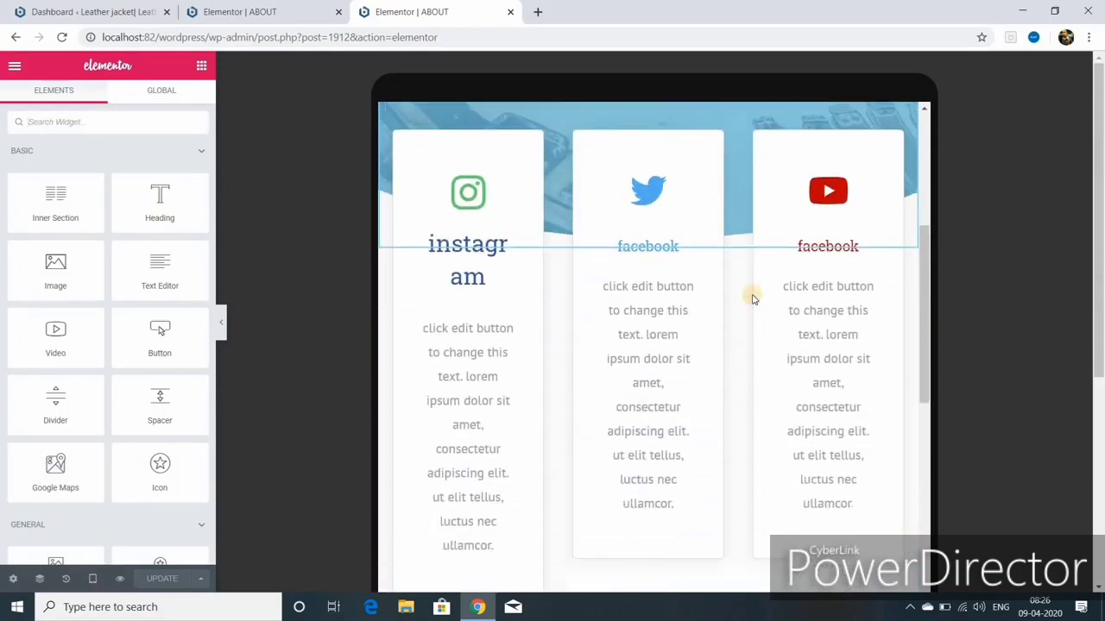
pyautogui.scroll(-10, 752, 295)
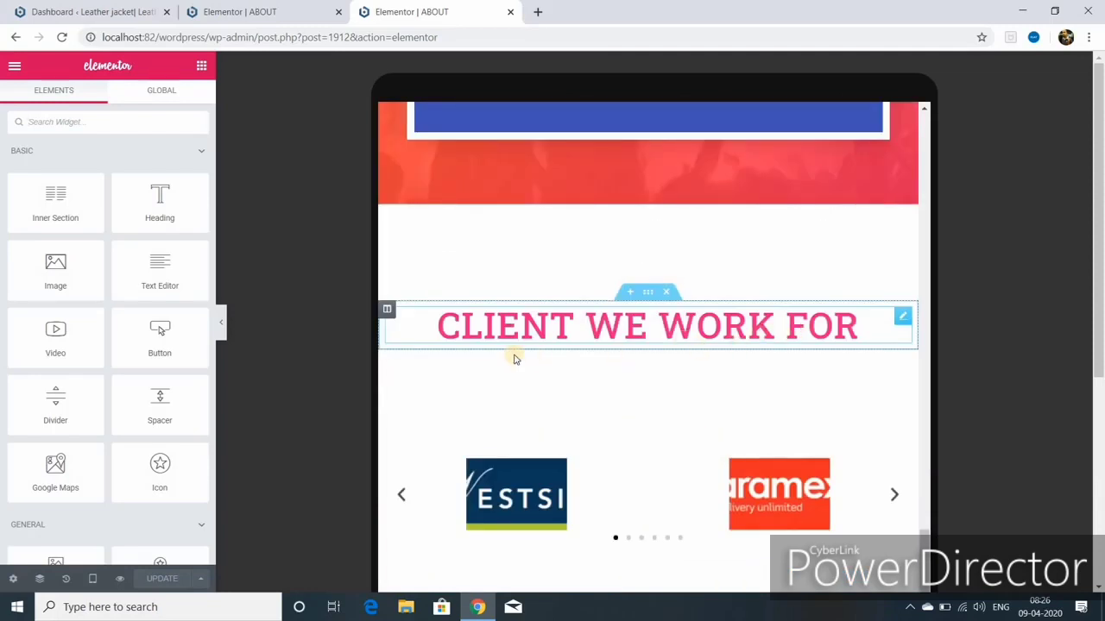
# Step: Set the CLIENT WE WORK FOR heading to 39 px on tablet and update the page
pyautogui.click(387, 313)
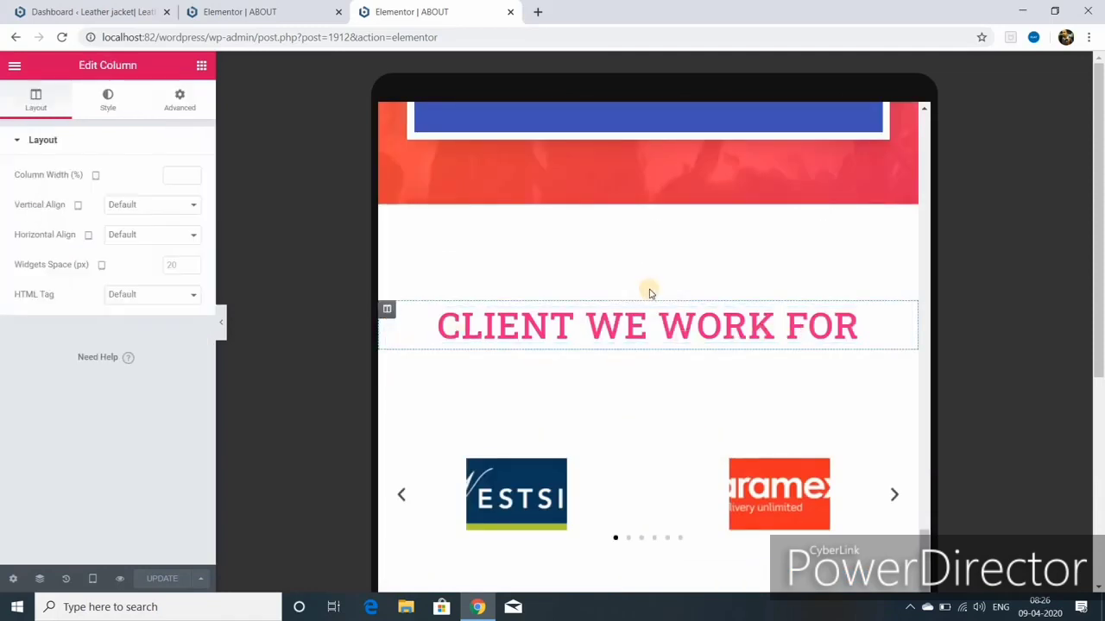
pyautogui.click(639, 308)
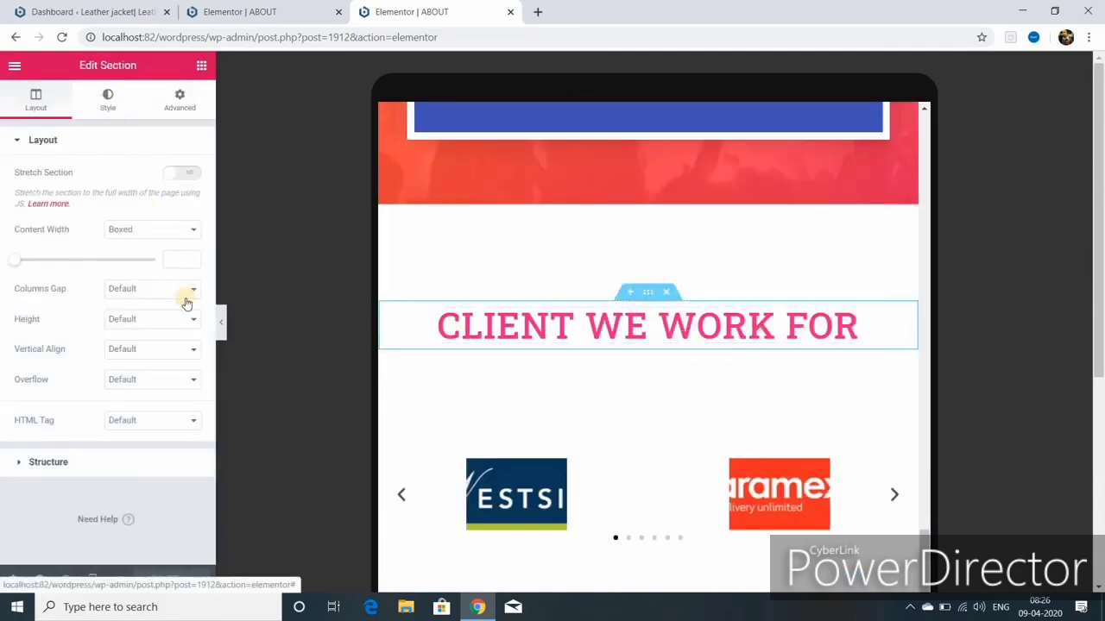
pyautogui.click(108, 101)
pyautogui.click(647, 325)
pyautogui.click(108, 101)
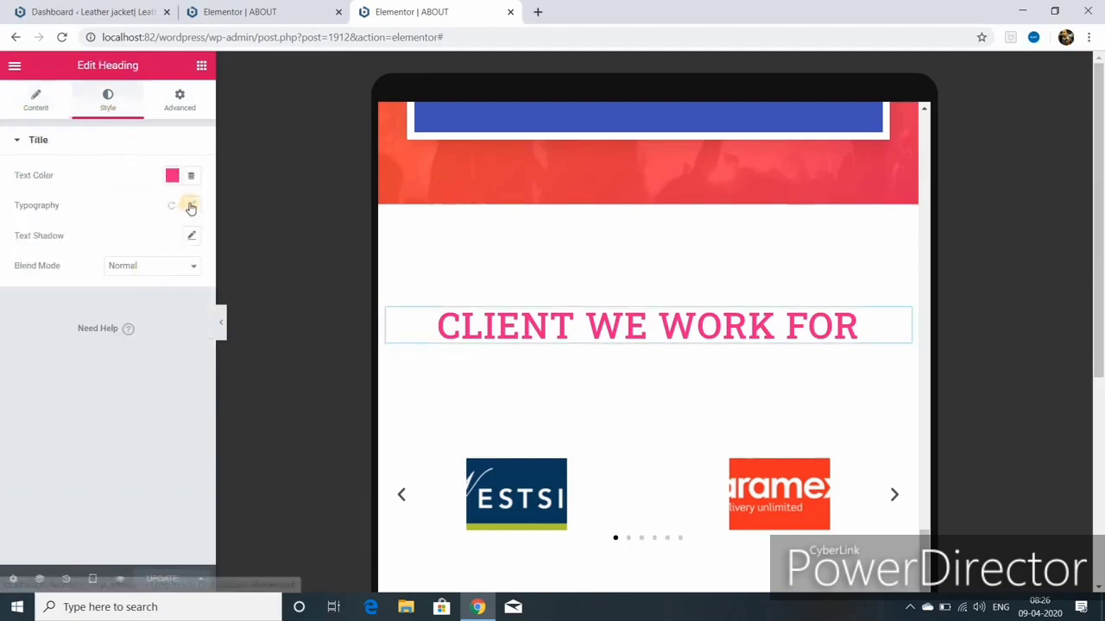
pyautogui.click(191, 205)
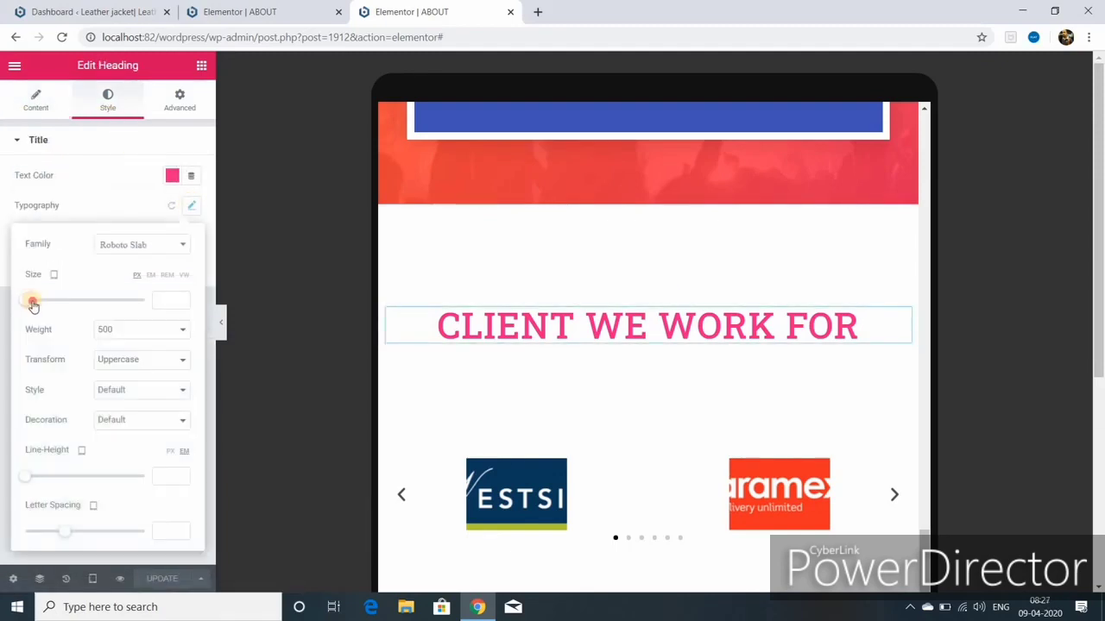
pyautogui.moveTo(31, 299); pyautogui.dragTo(47, 300)
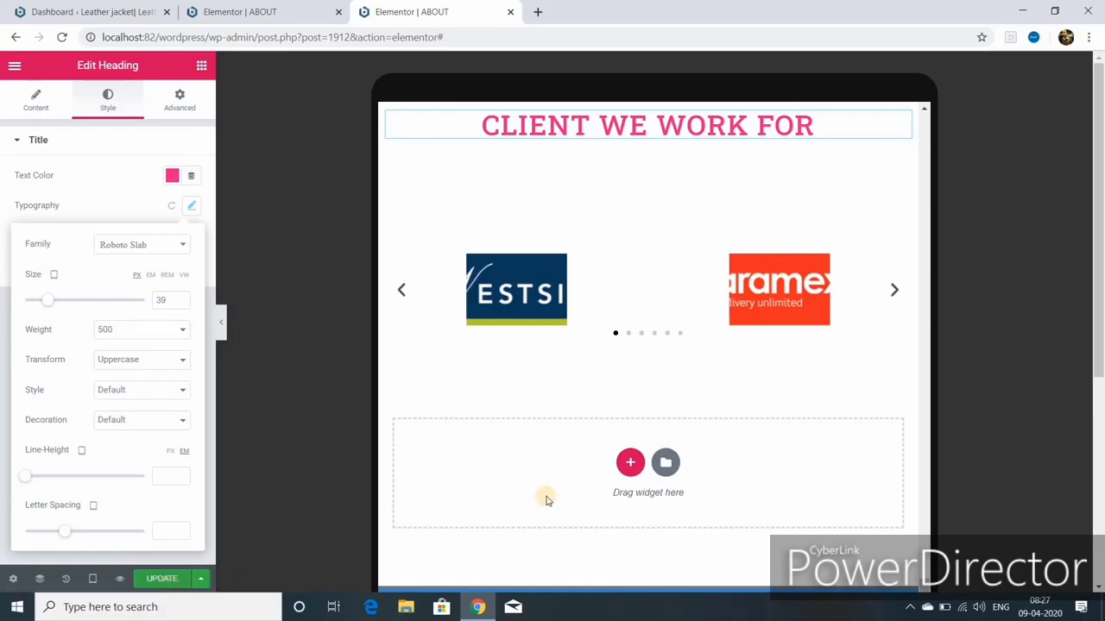
pyautogui.scroll(7, 546, 496)
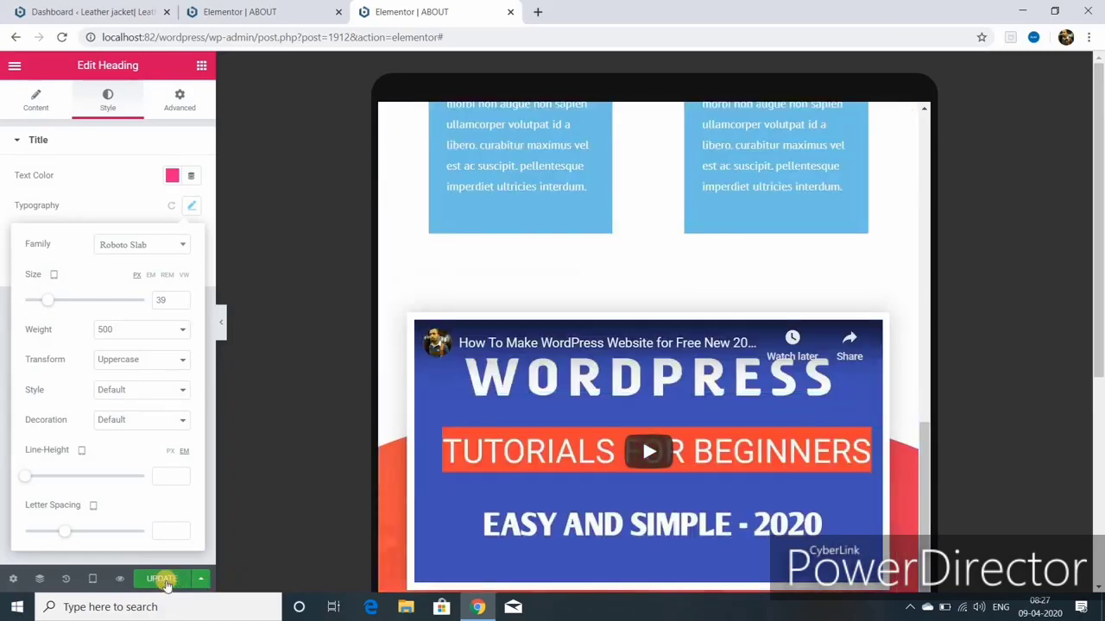
pyautogui.click(165, 582)
# Step: Switch the responsive preview to mobile width
pyautogui.click(166, 583)
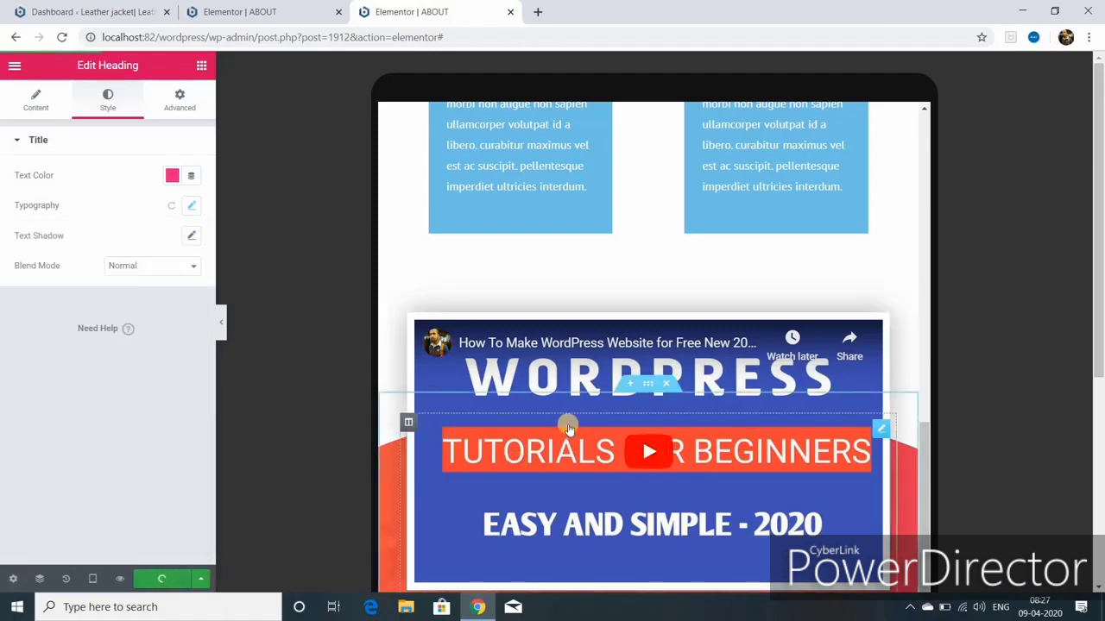
pyautogui.moveTo(92, 578)
pyautogui.click(81, 543)
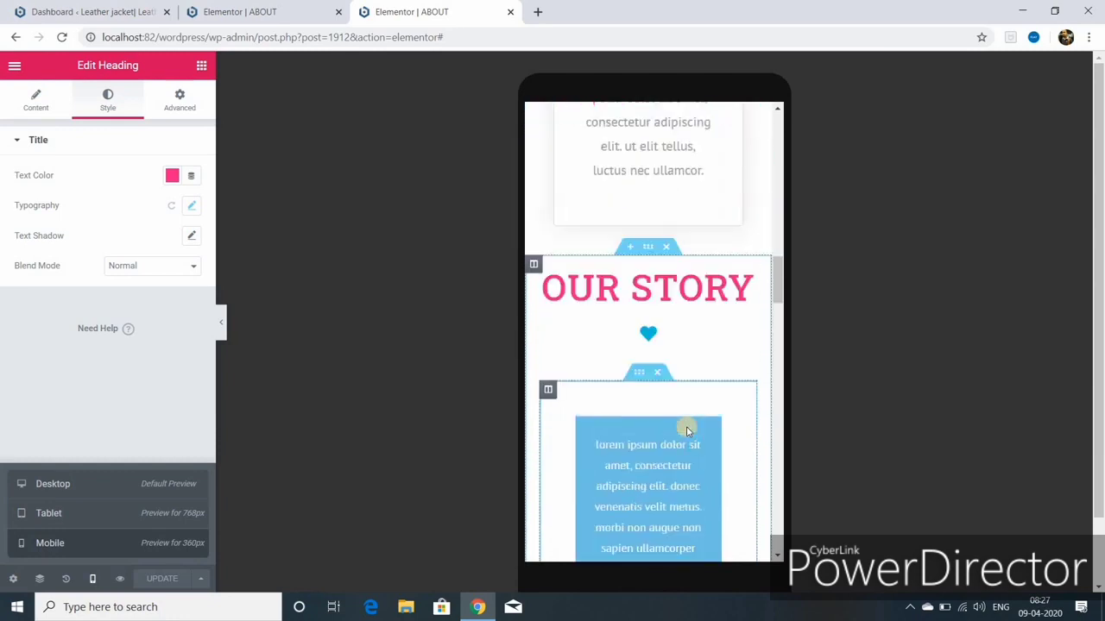
# Step: On mobile, shrink the ABOUT US heading, set the intro text to 8 px, and save
pyautogui.scroll(10, 688, 430)
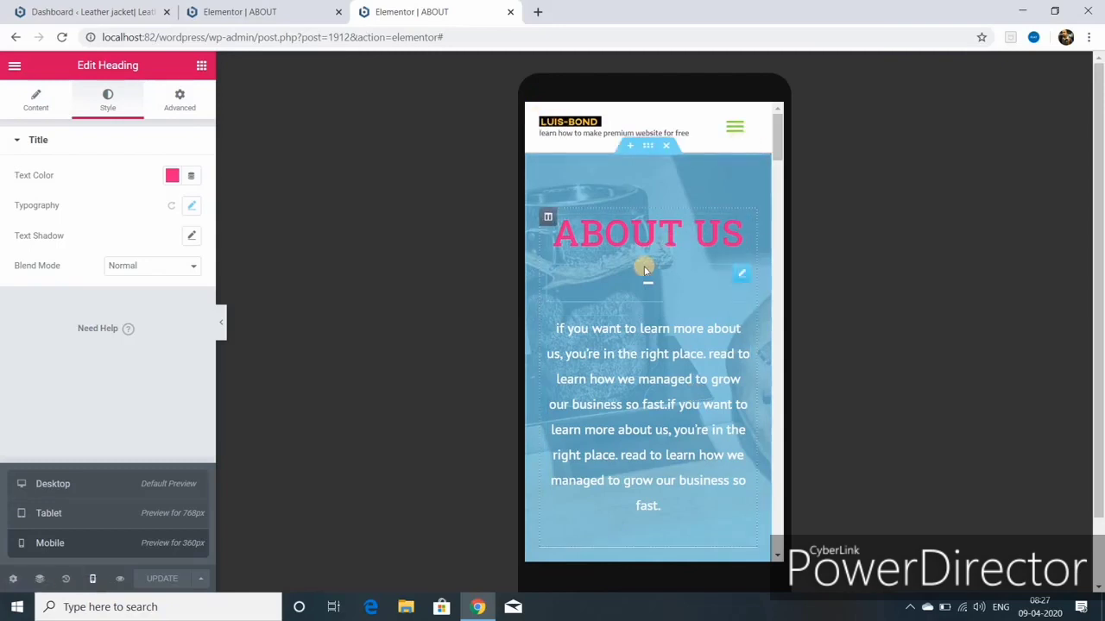
pyautogui.click(738, 222)
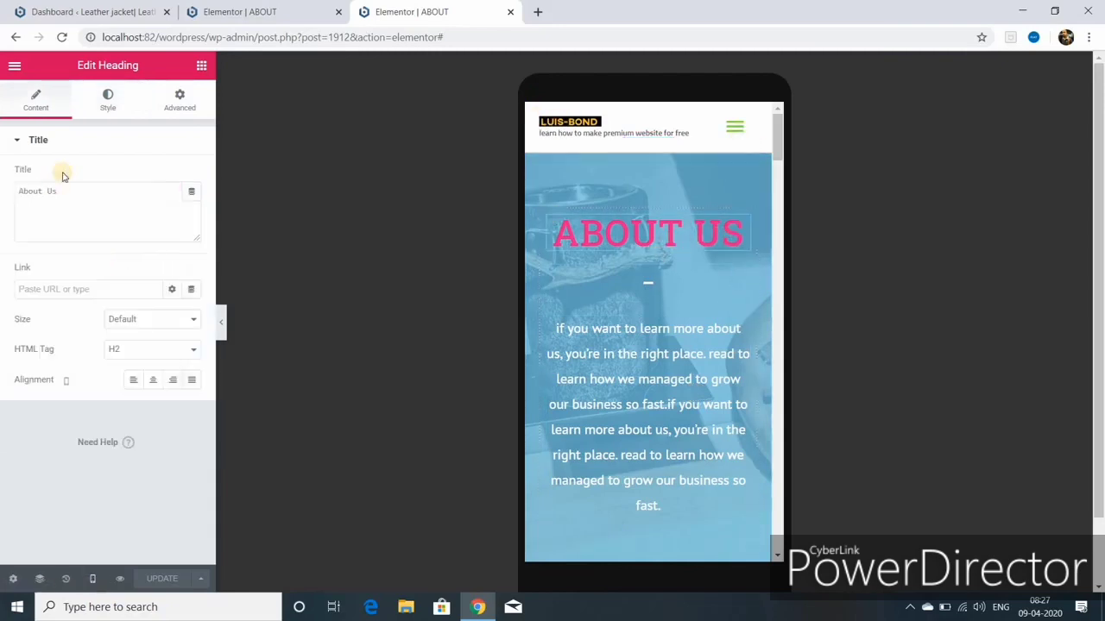
pyautogui.click(107, 100)
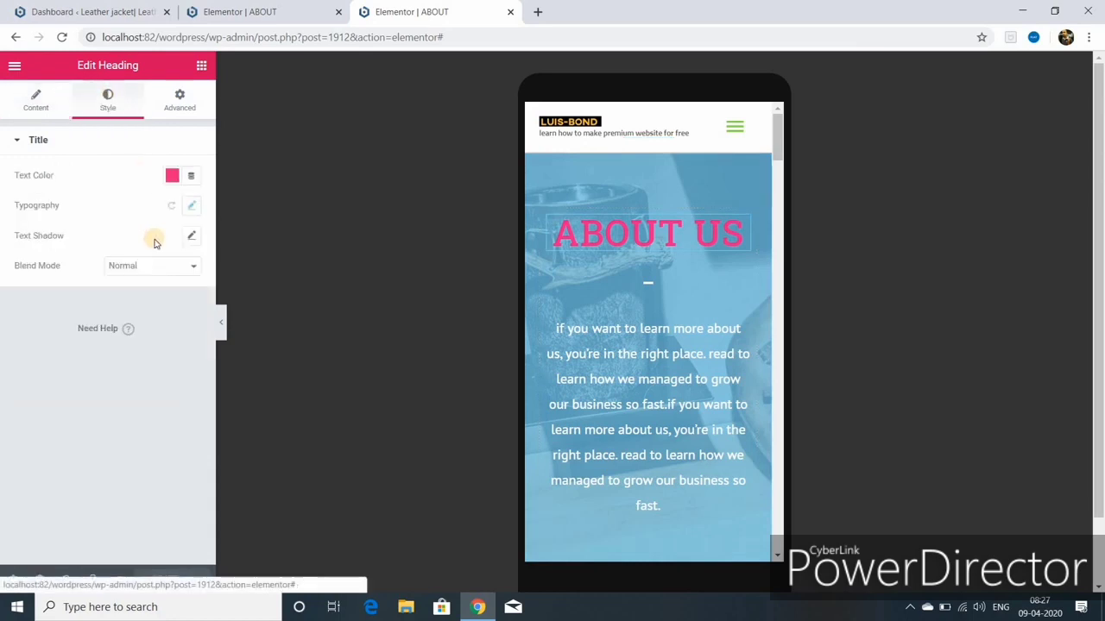
pyautogui.click(191, 208)
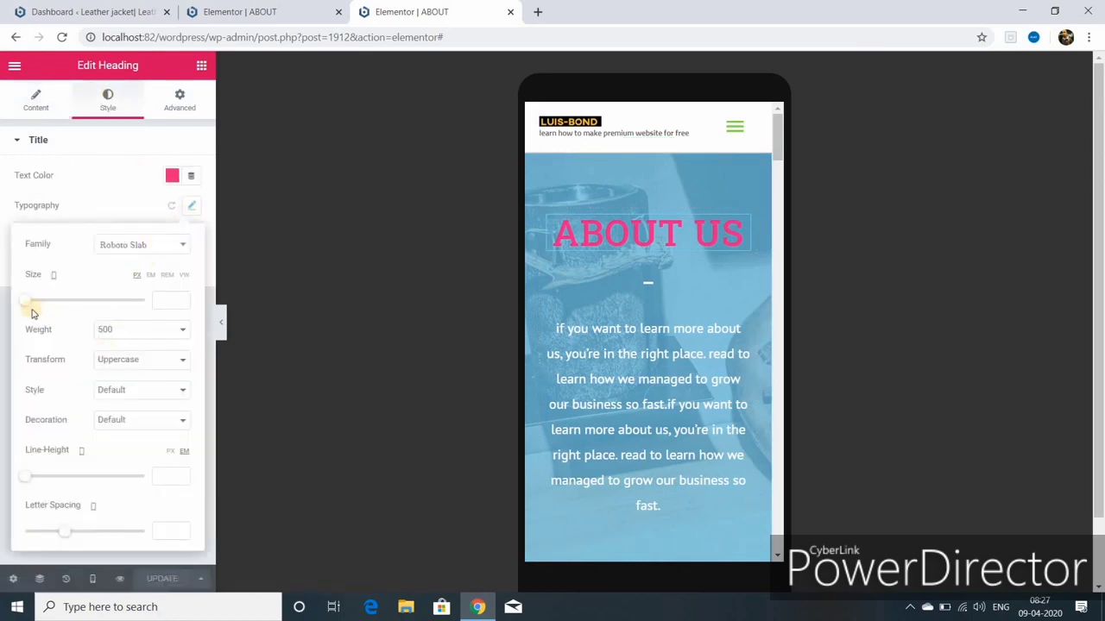
pyautogui.moveTo(26, 303); pyautogui.dragTo(43, 302)
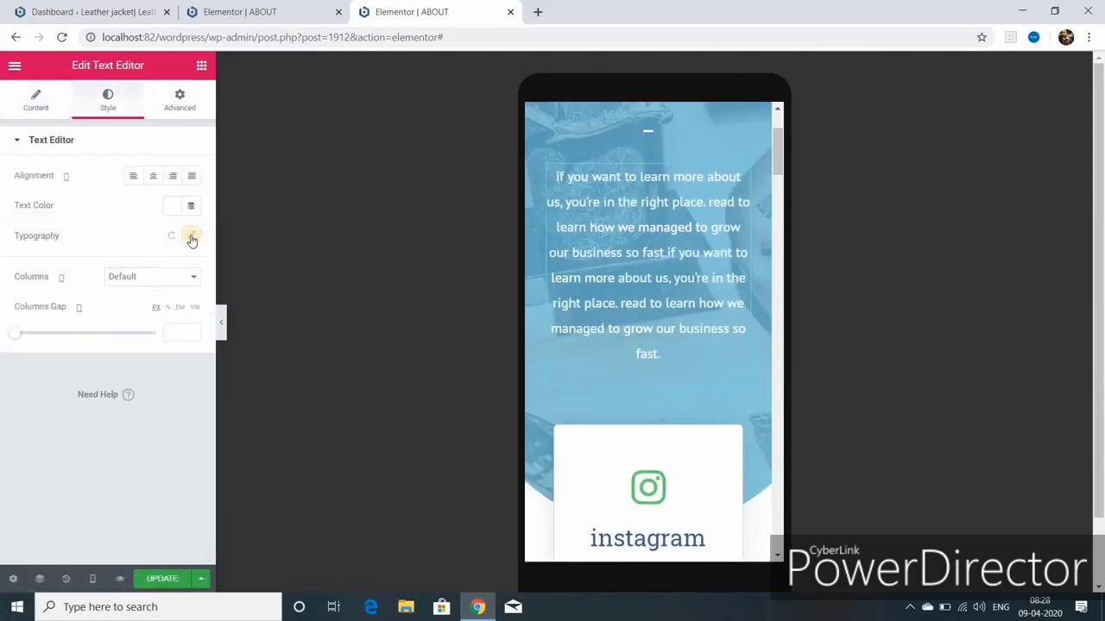
pyautogui.click(192, 237)
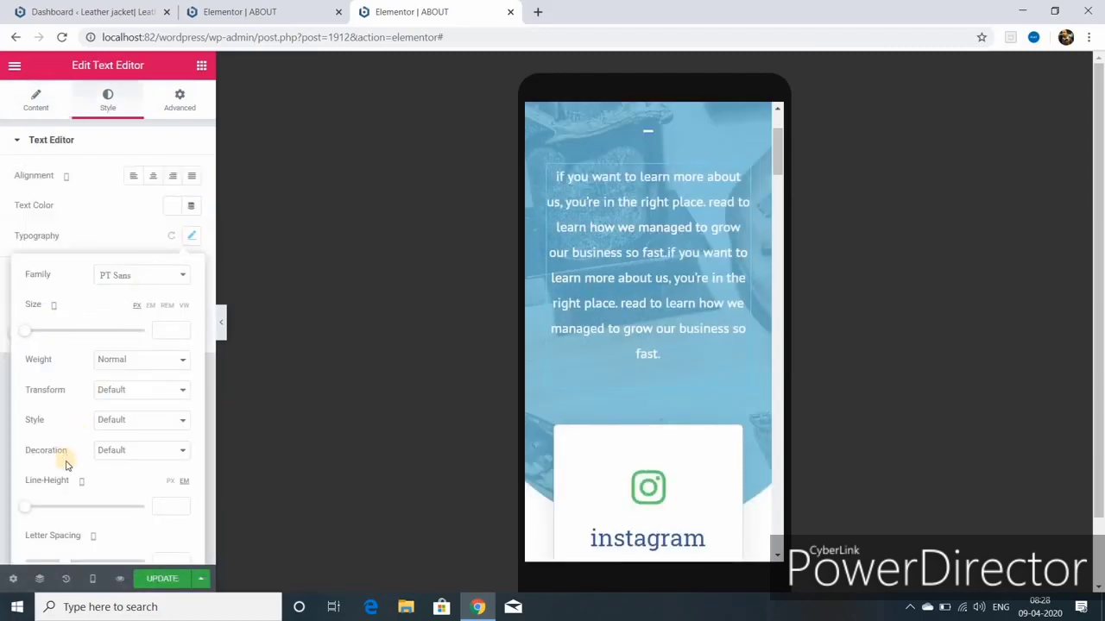
pyautogui.moveTo(27, 332); pyautogui.dragTo(31, 339)
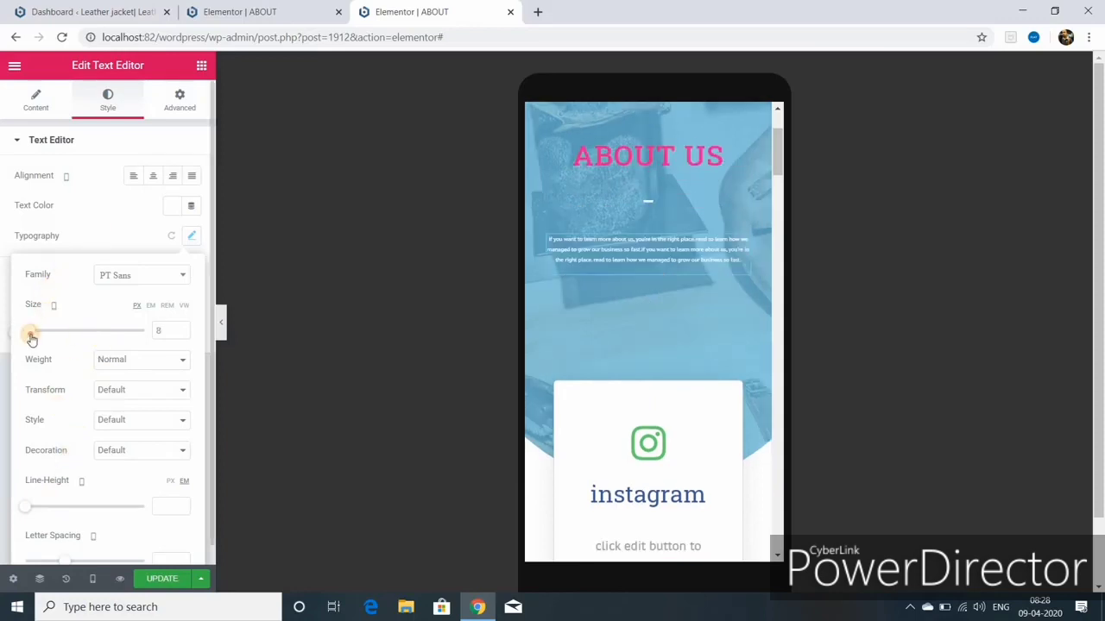
pyautogui.click(162, 578)
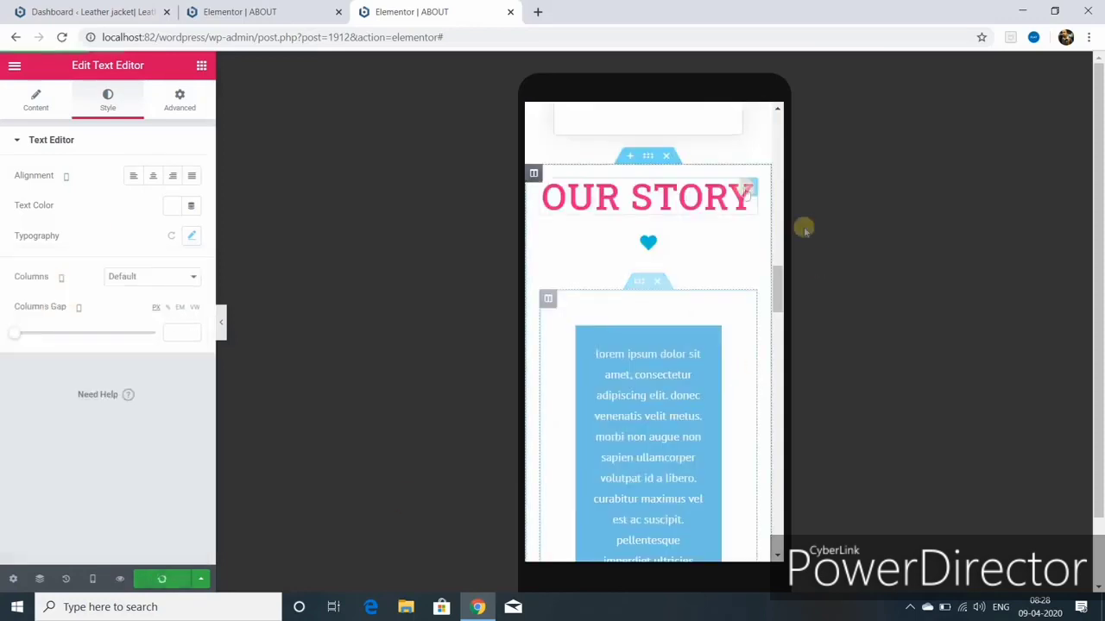
# Step: Shrink OUR STORY to 30 px and CLIENT WE WORK FOR to 20 px on mobile, then save
pyautogui.click(747, 190)
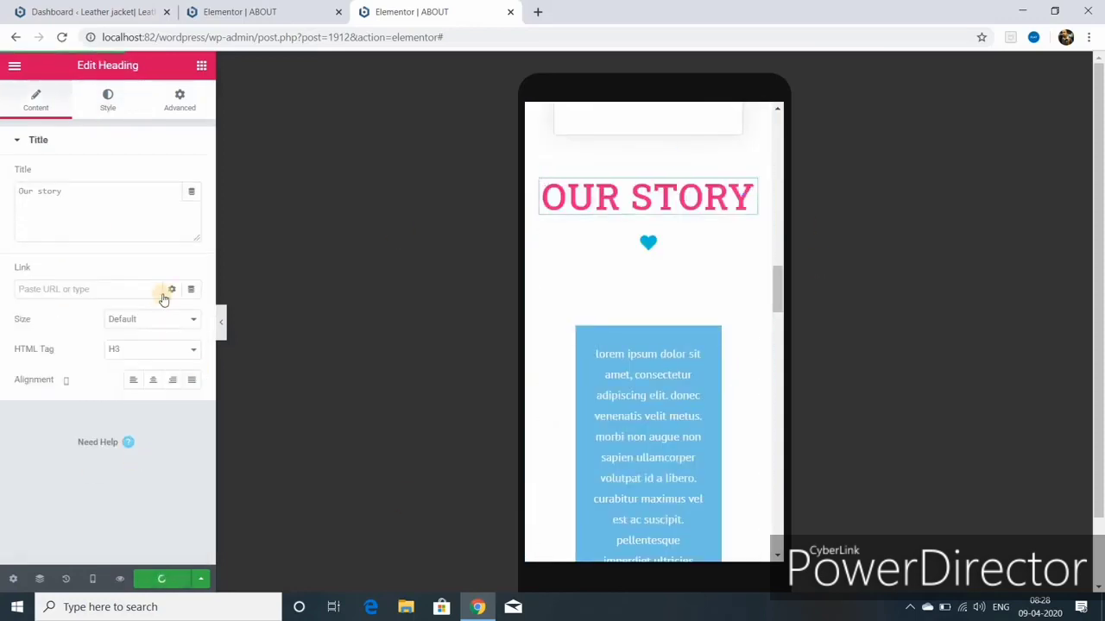
pyautogui.click(108, 99)
pyautogui.click(191, 206)
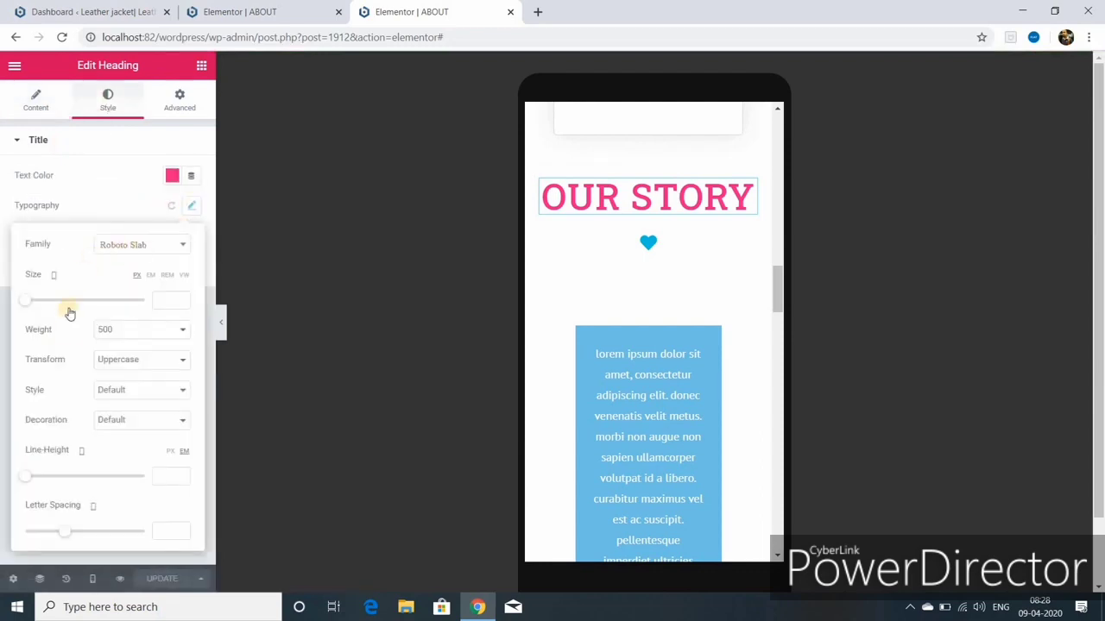
pyautogui.moveTo(25, 301); pyautogui.dragTo(42, 302)
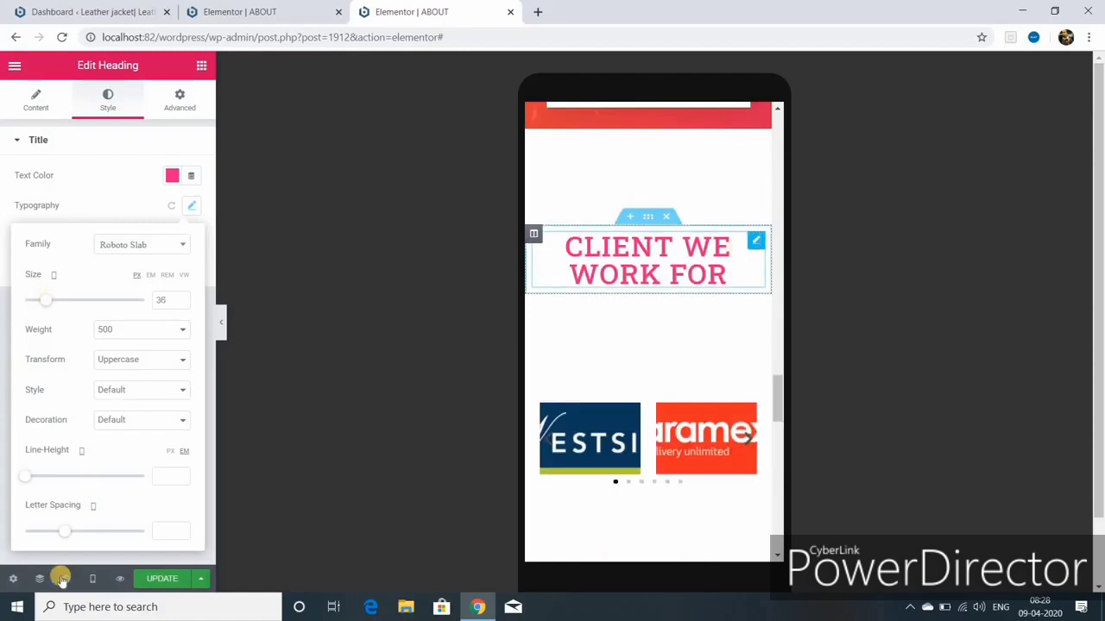
pyautogui.click(171, 495)
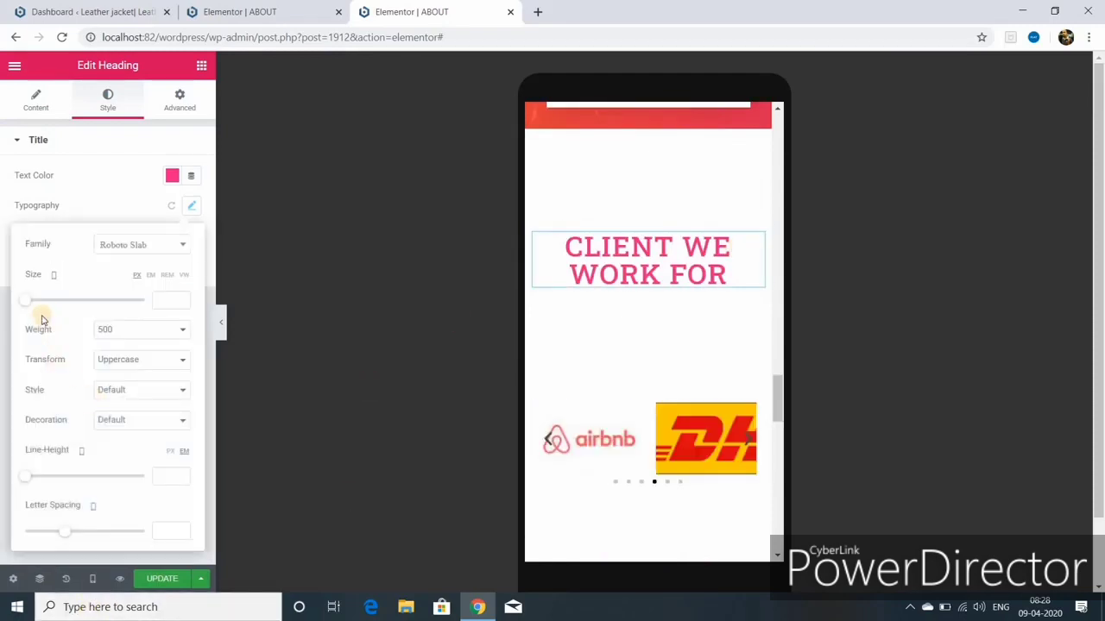
pyautogui.moveTo(27, 300); pyautogui.dragTo(34, 299)
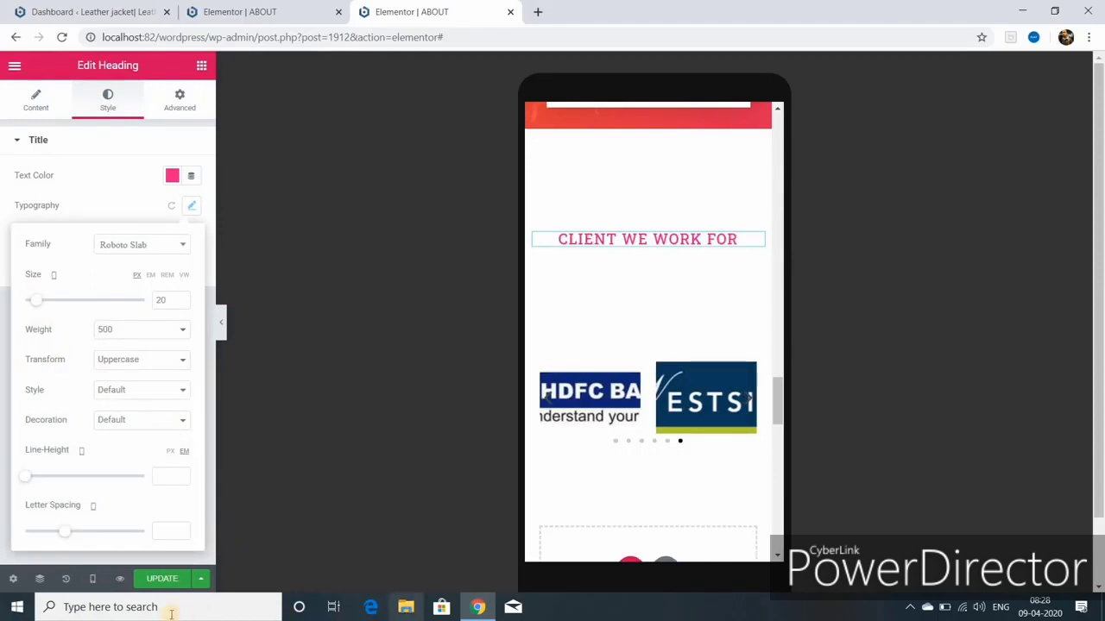
pyautogui.click(158, 579)
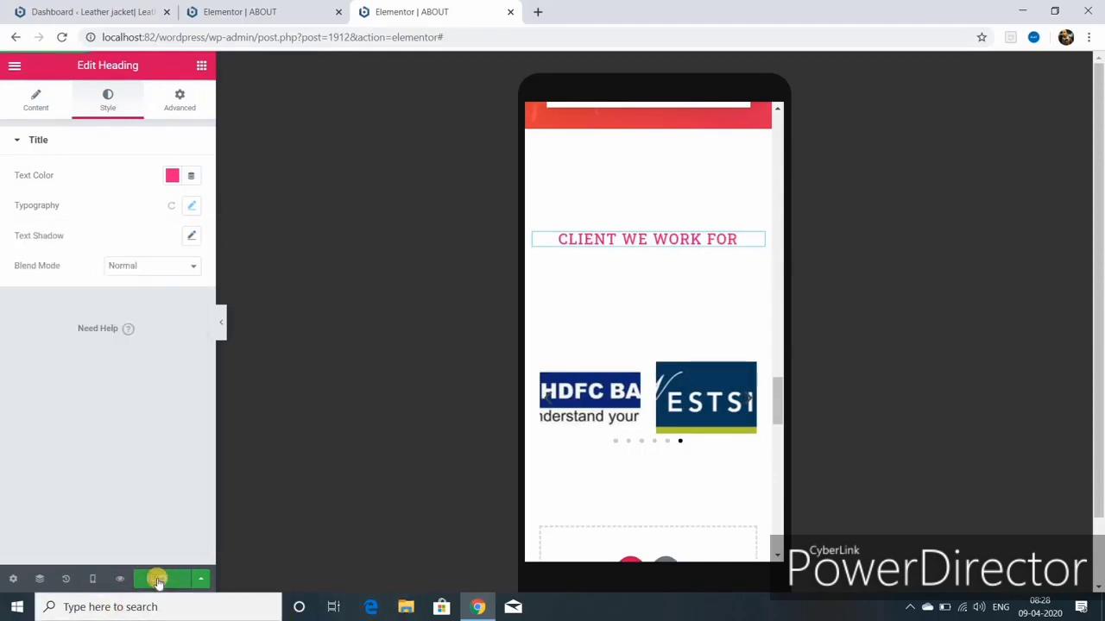
# Step: Return to desktop width and open the saved About page preview in a new tab
pyautogui.click(93, 579)
pyautogui.click(63, 483)
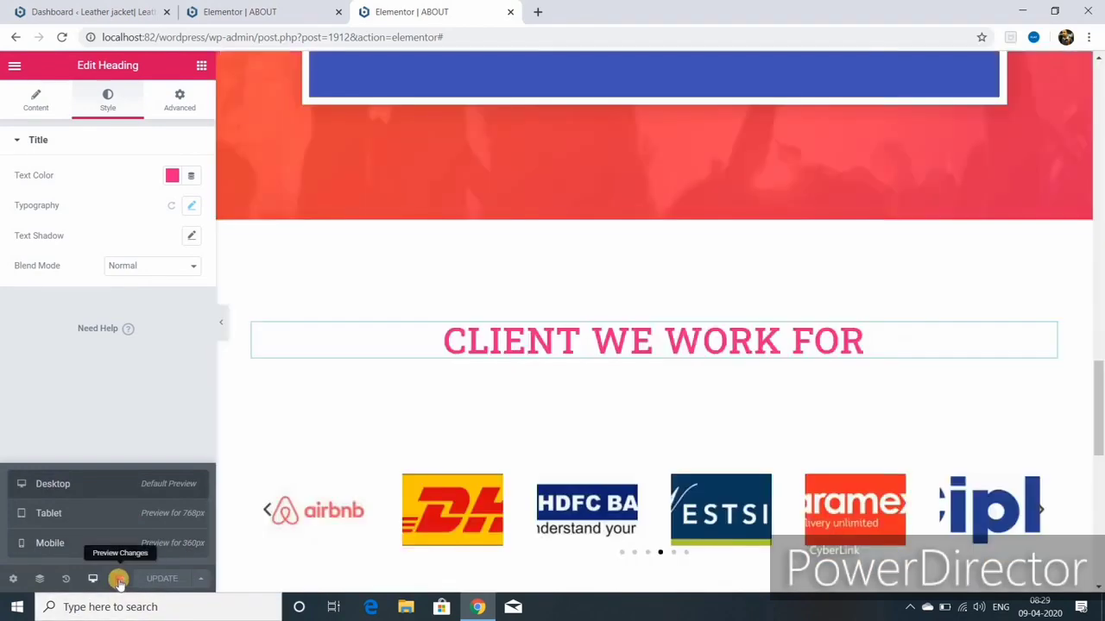
pyautogui.click(120, 579)
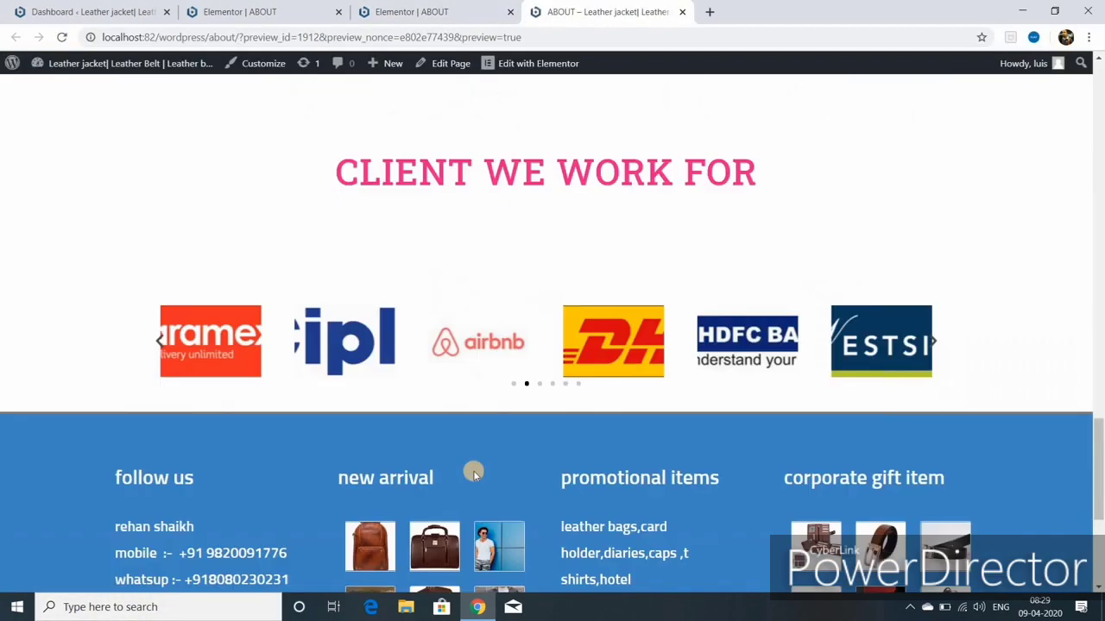
pyautogui.scroll(18, 474, 471)
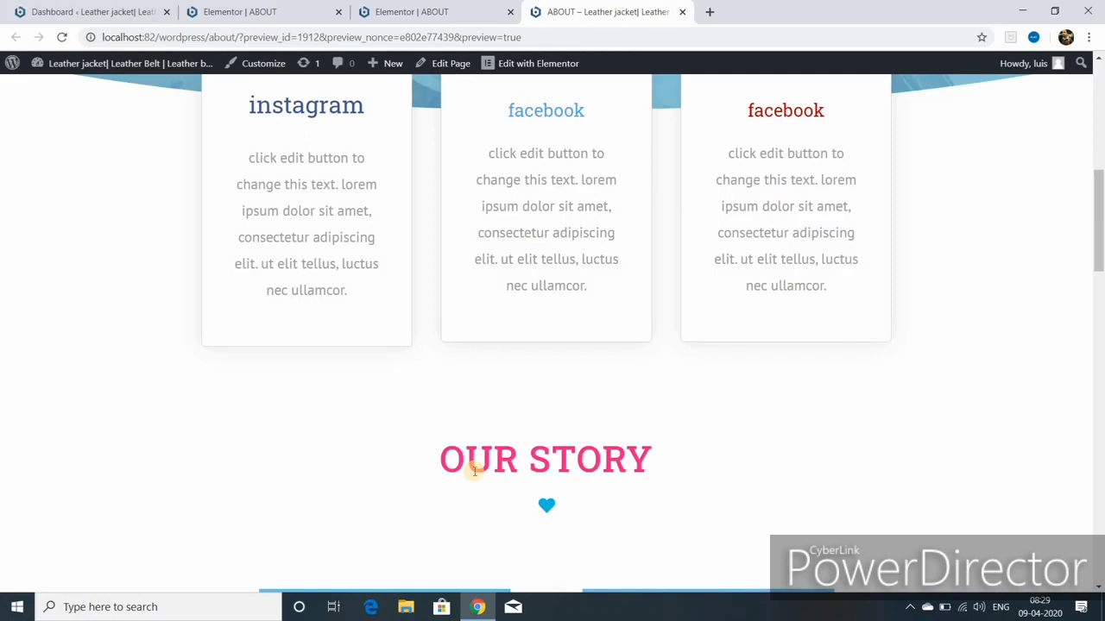